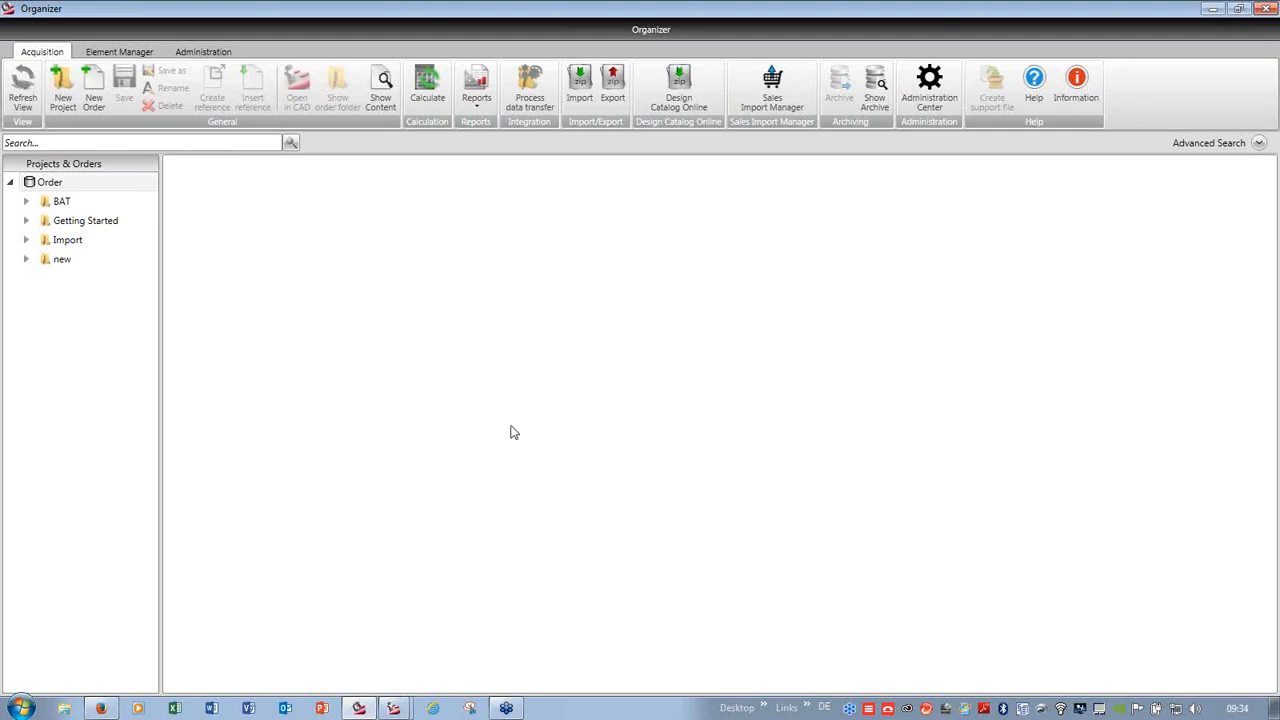
# - Open the Design Catalog Online and examine the expanded catalog versions, dates and descriptions of all manufacturers from BLUM to HÄFELE
pyautogui.click(680, 100)
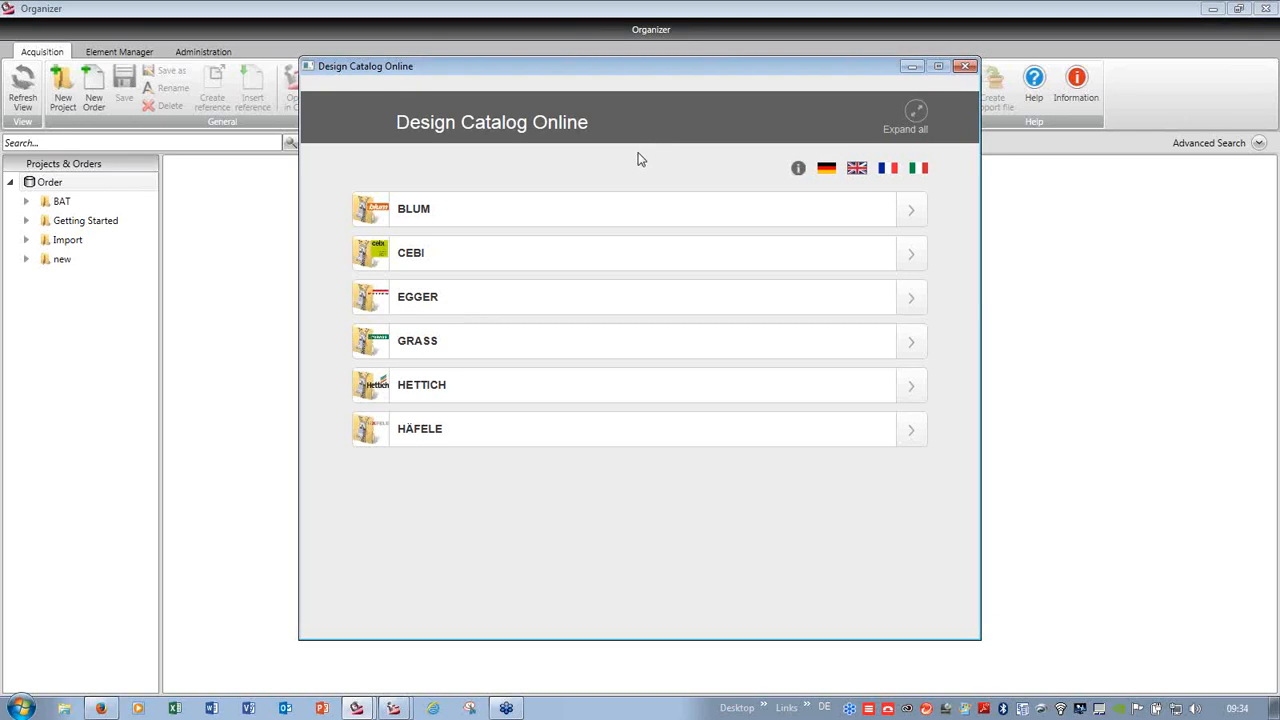
pyautogui.click(916, 115)
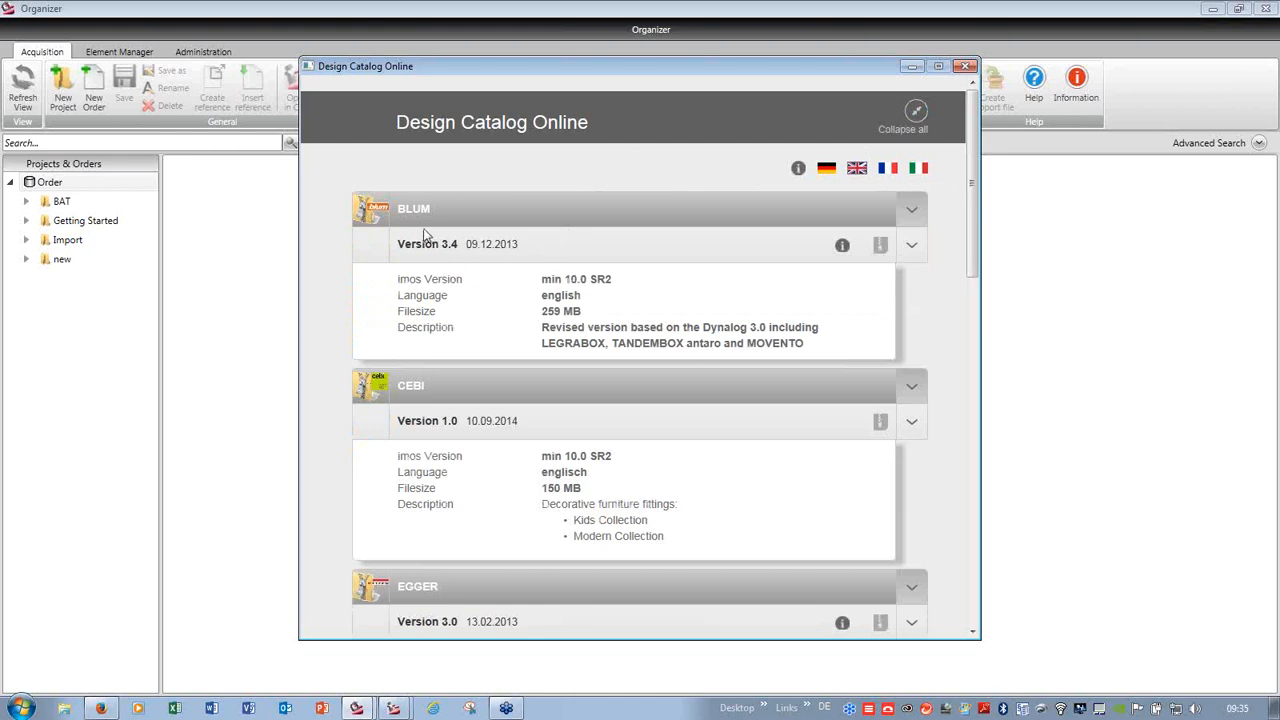
pyautogui.scroll(-1, 425, 238)
pyautogui.scroll(-4, 425, 238)
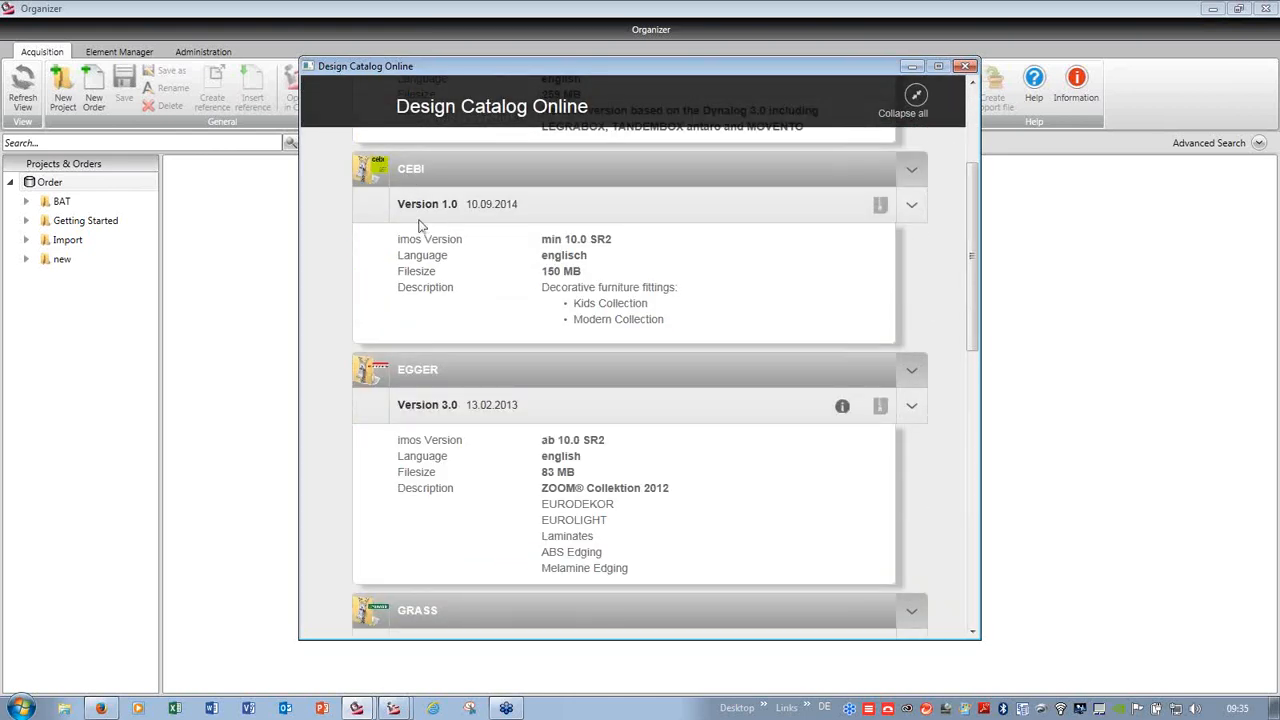
pyautogui.scroll(-5, 430, 225)
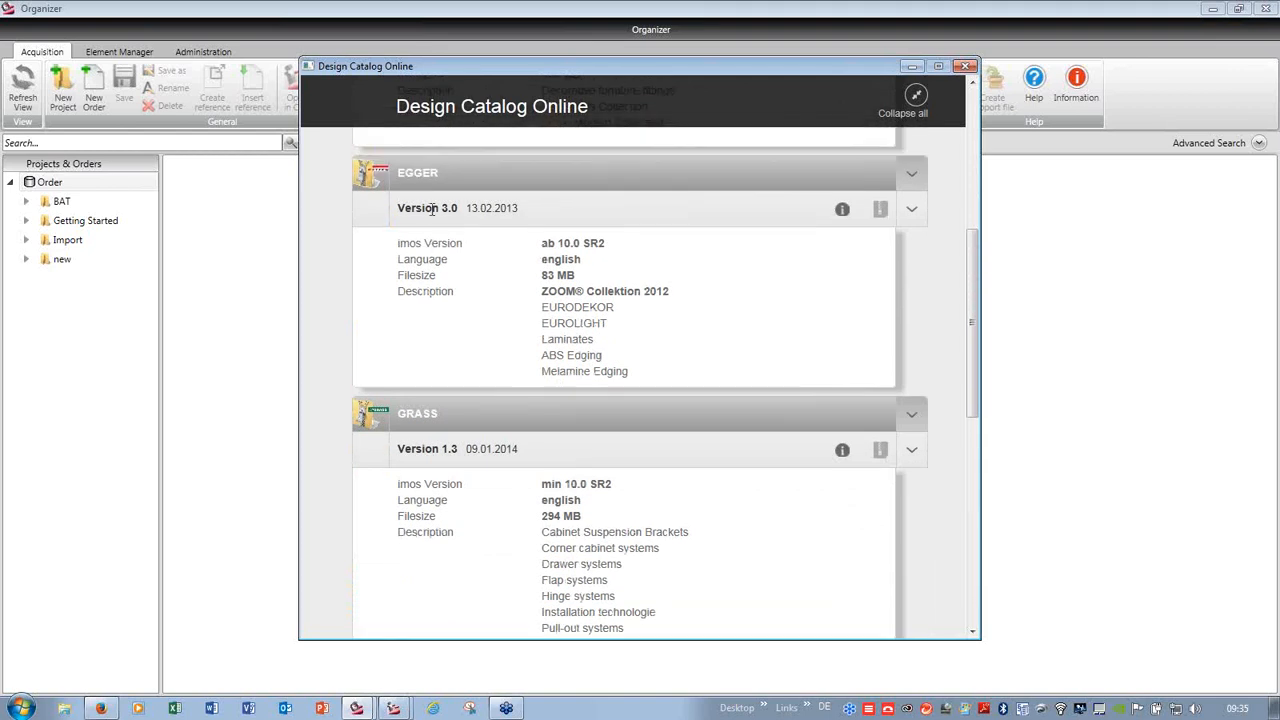
pyautogui.scroll(-3, 427, 230)
pyautogui.scroll(-1, 427, 238)
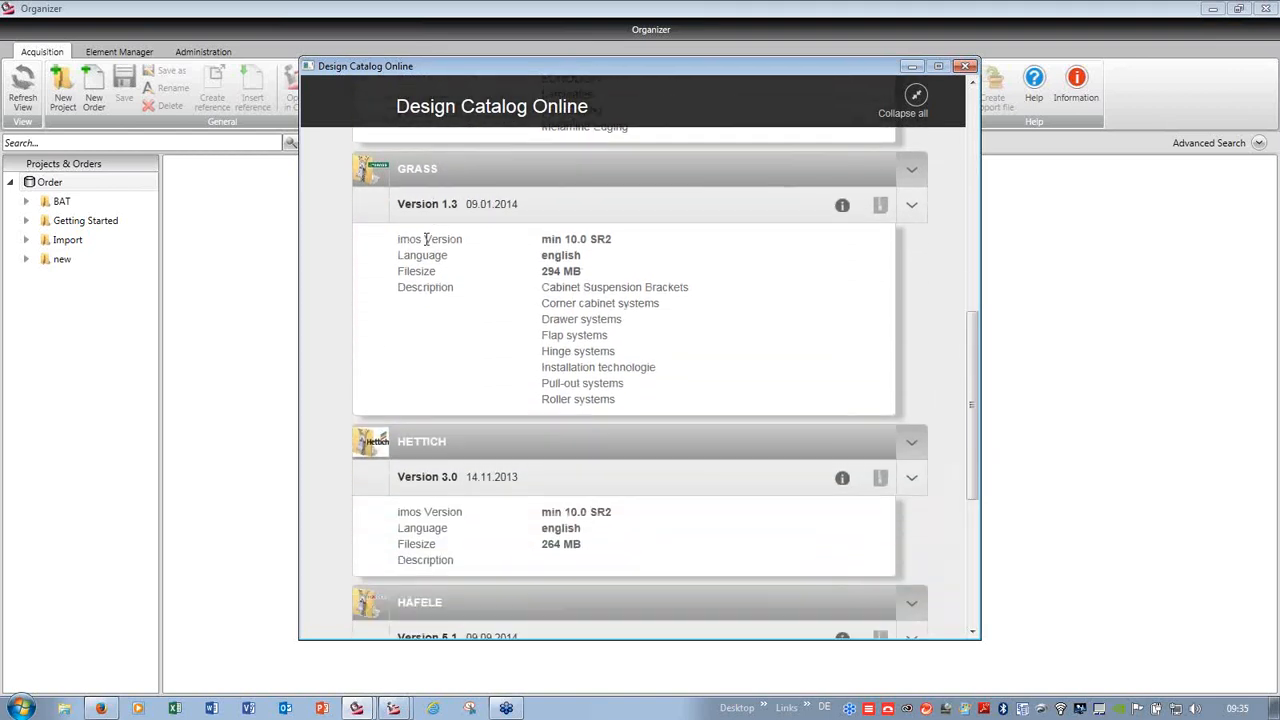
pyautogui.scroll(-5, 427, 240)
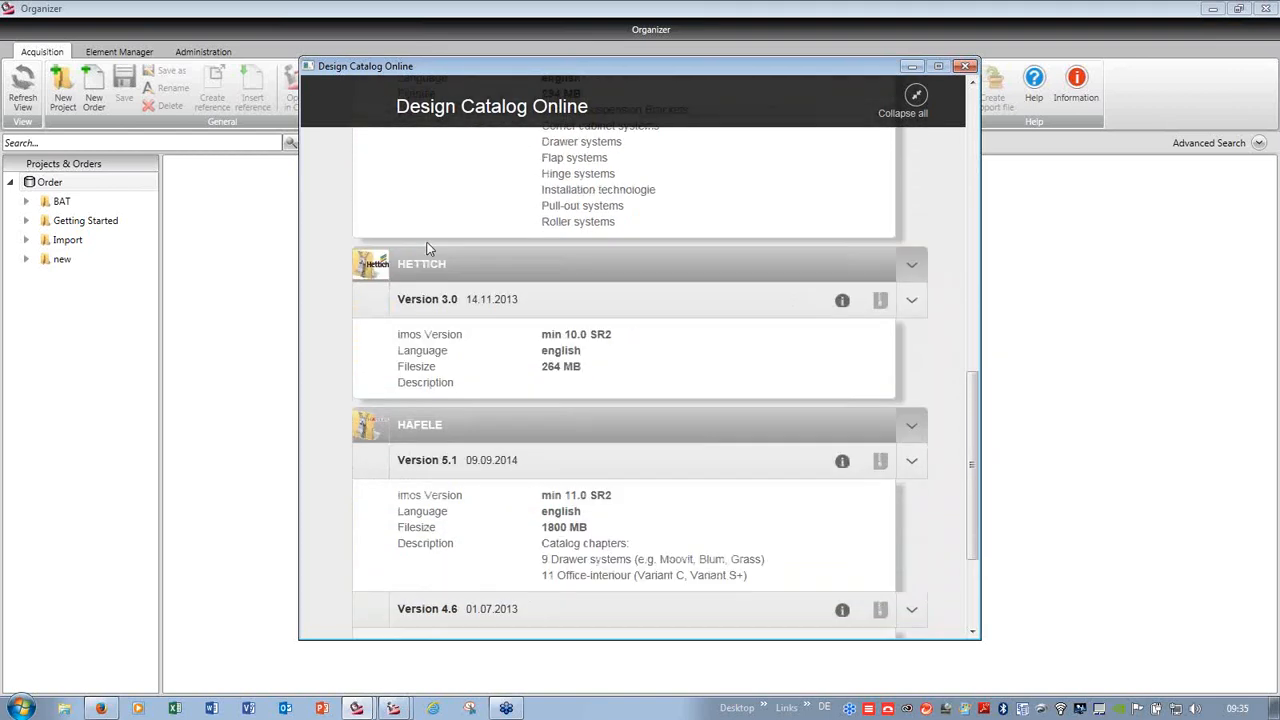
pyautogui.scroll(-2, 424, 246)
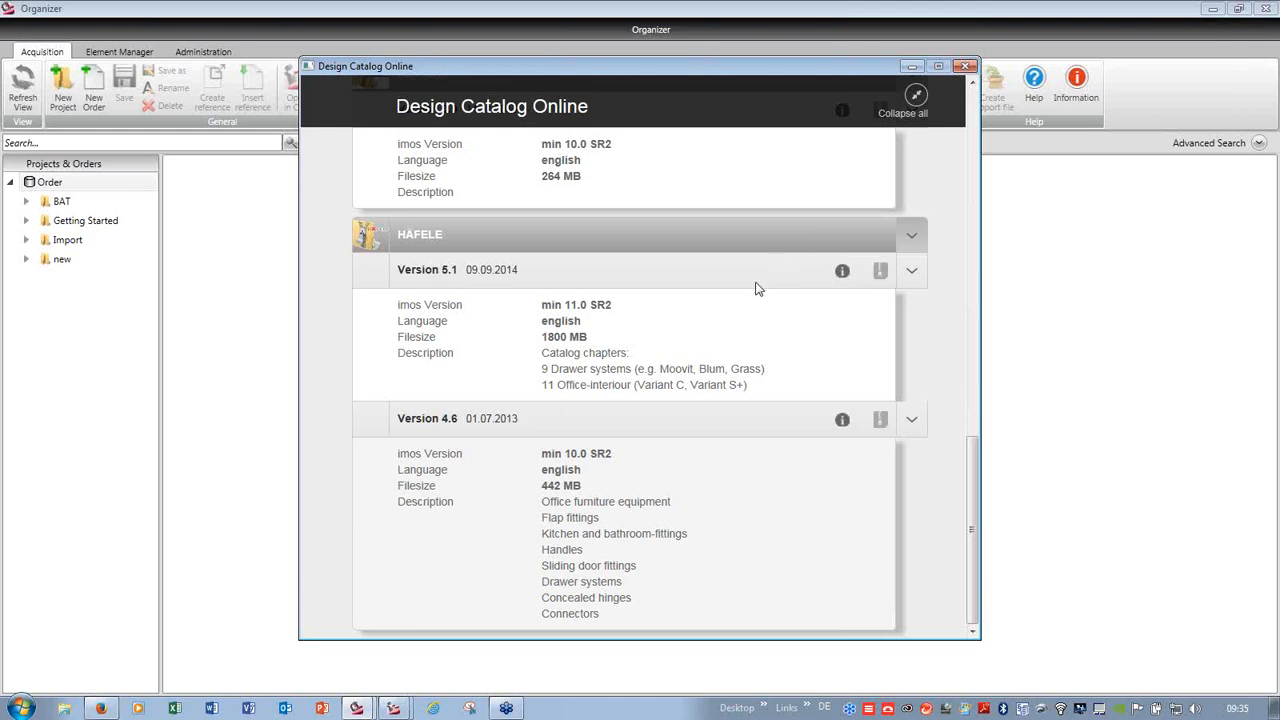
pyautogui.scroll(3, 757, 290)
pyautogui.scroll(8, 463, 250)
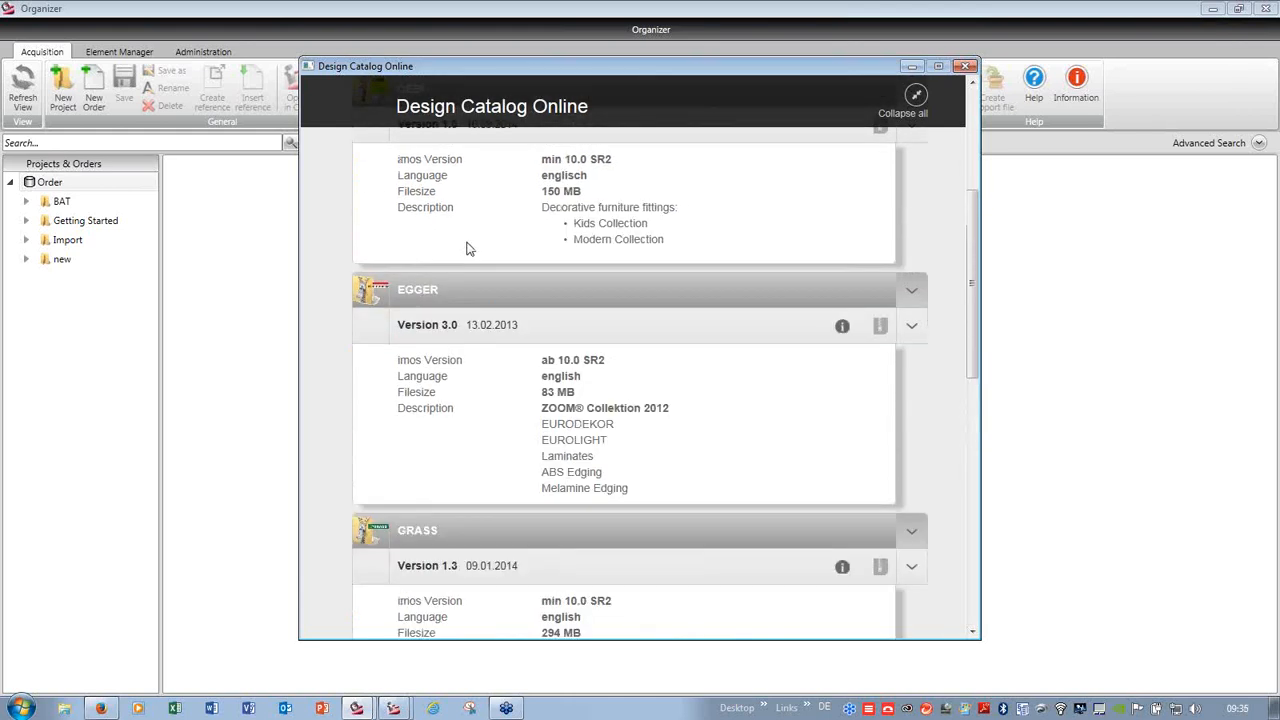
# - Show the German version of the design catalog list, look through its manufacturers, and close the catalog
pyautogui.click(827, 170)
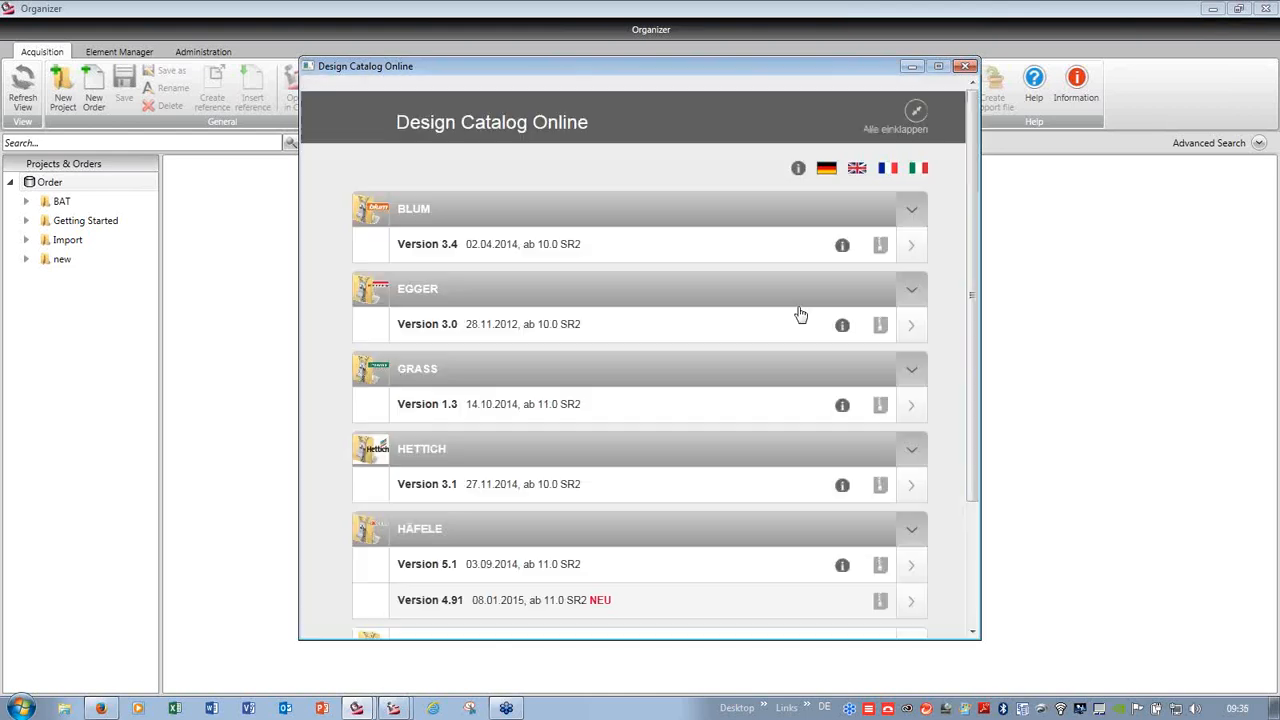
pyautogui.scroll(-5, 717, 335)
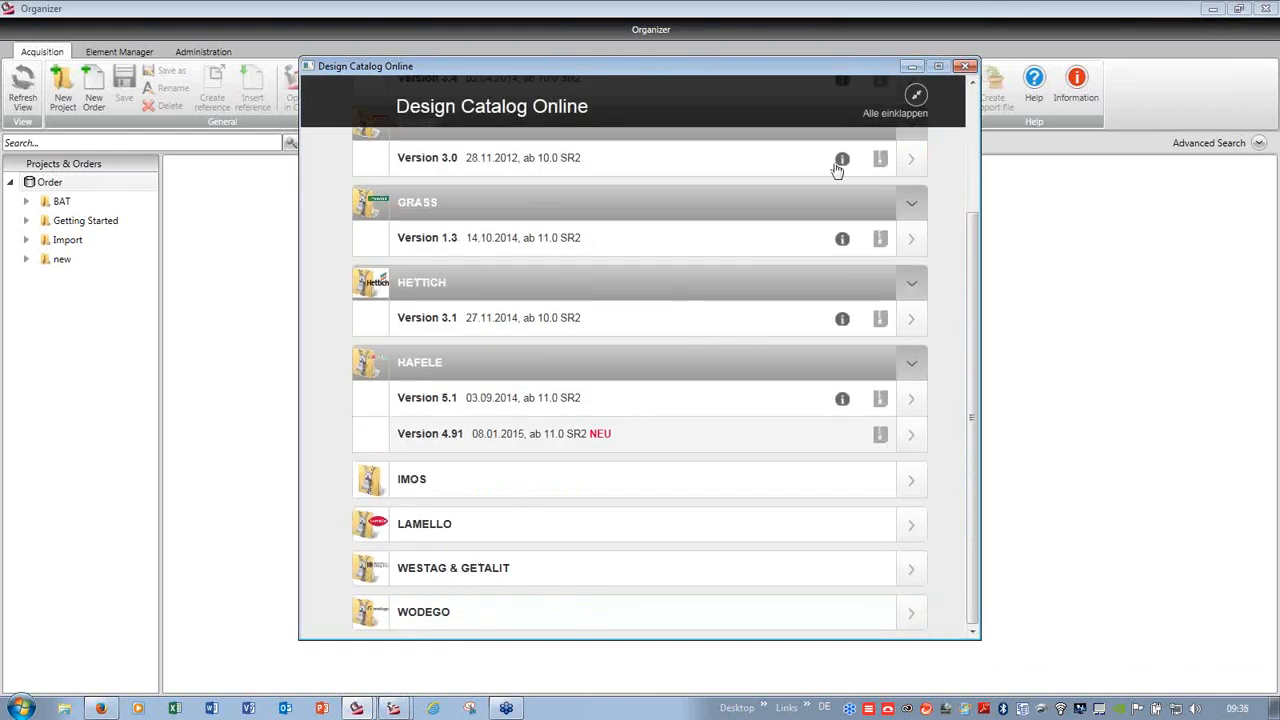
pyautogui.click(968, 68)
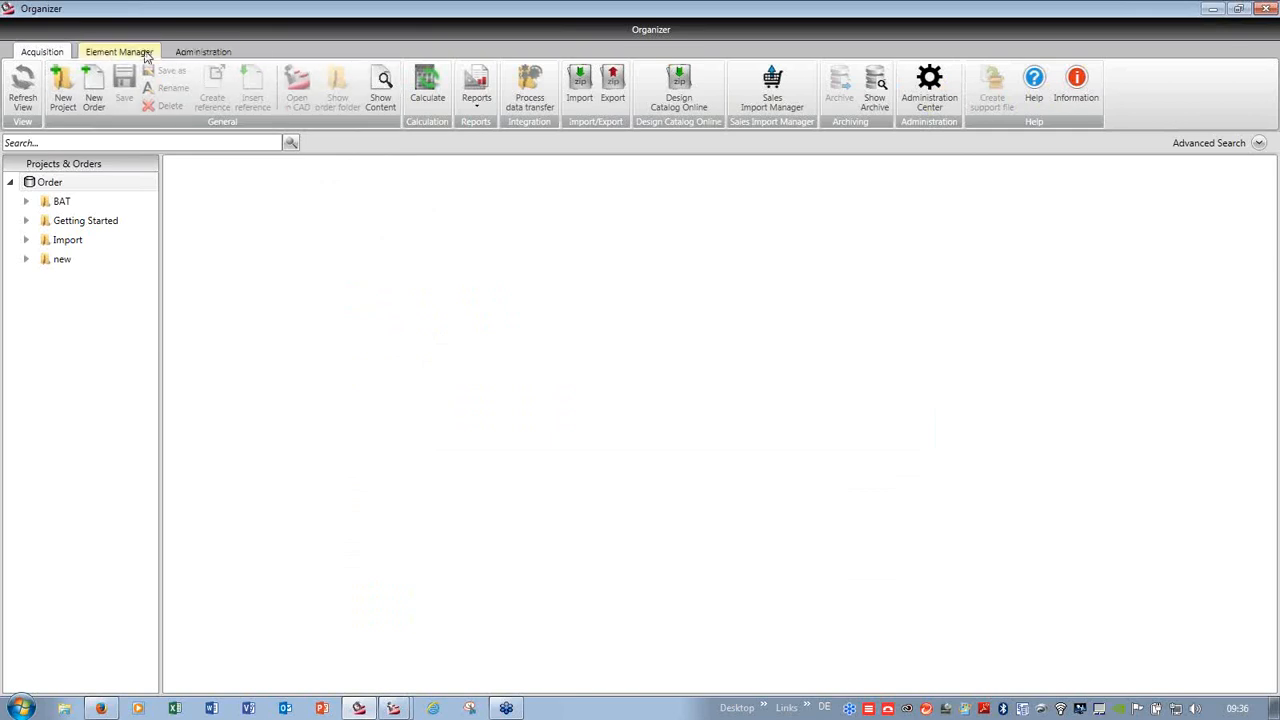
# - In the Element Manager, change the name of the european_customer calculation principle to indian_sales_Delhi
pyautogui.click(119, 52)
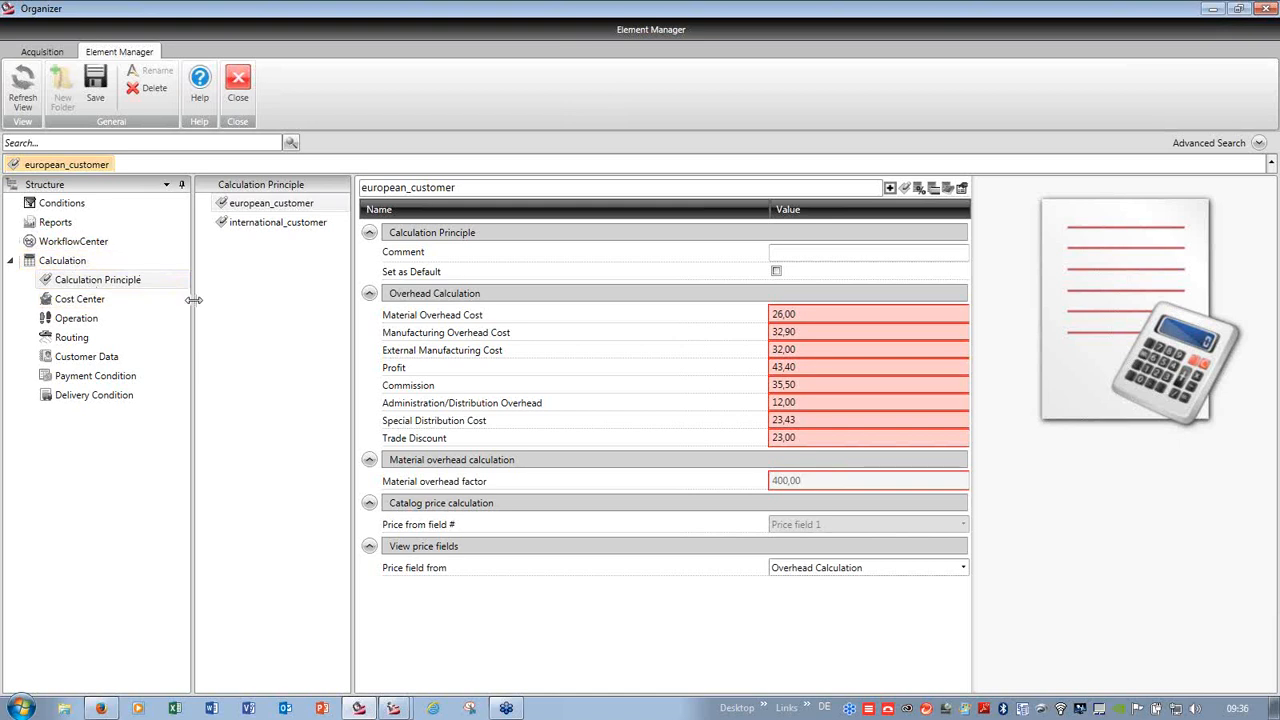
pyautogui.doubleClick(406, 189)
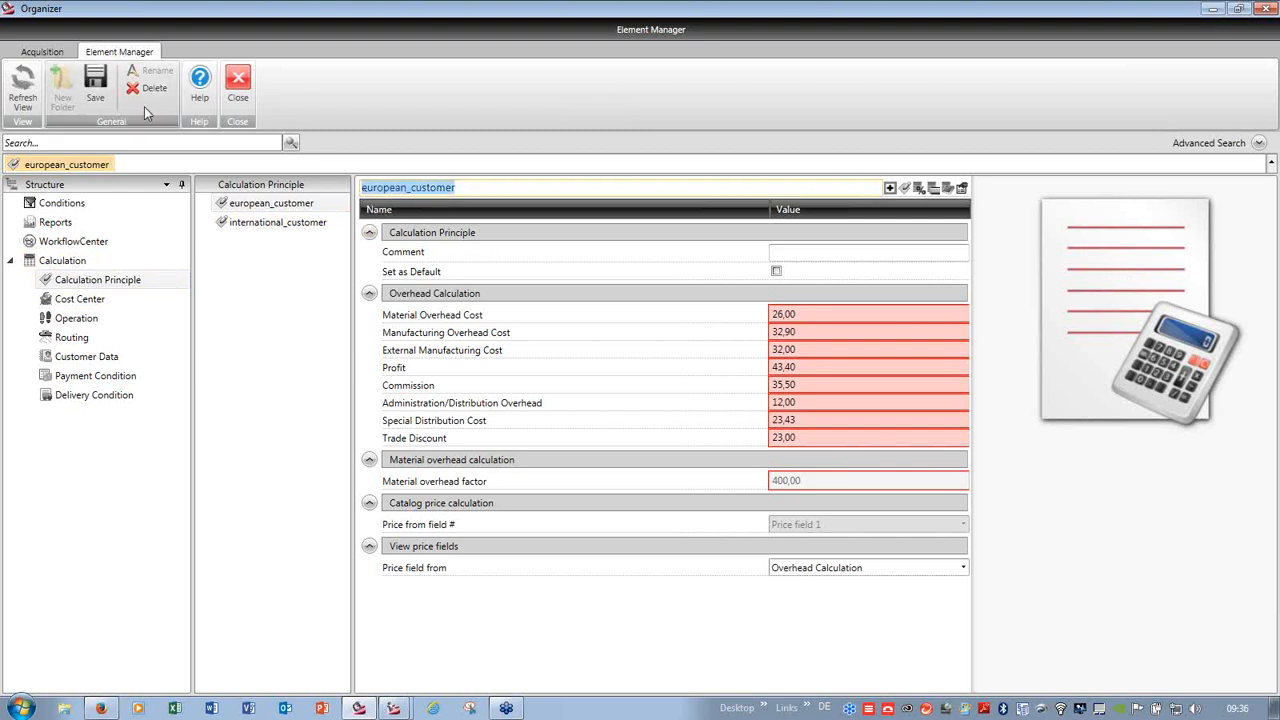
pyautogui.click(285, 206)
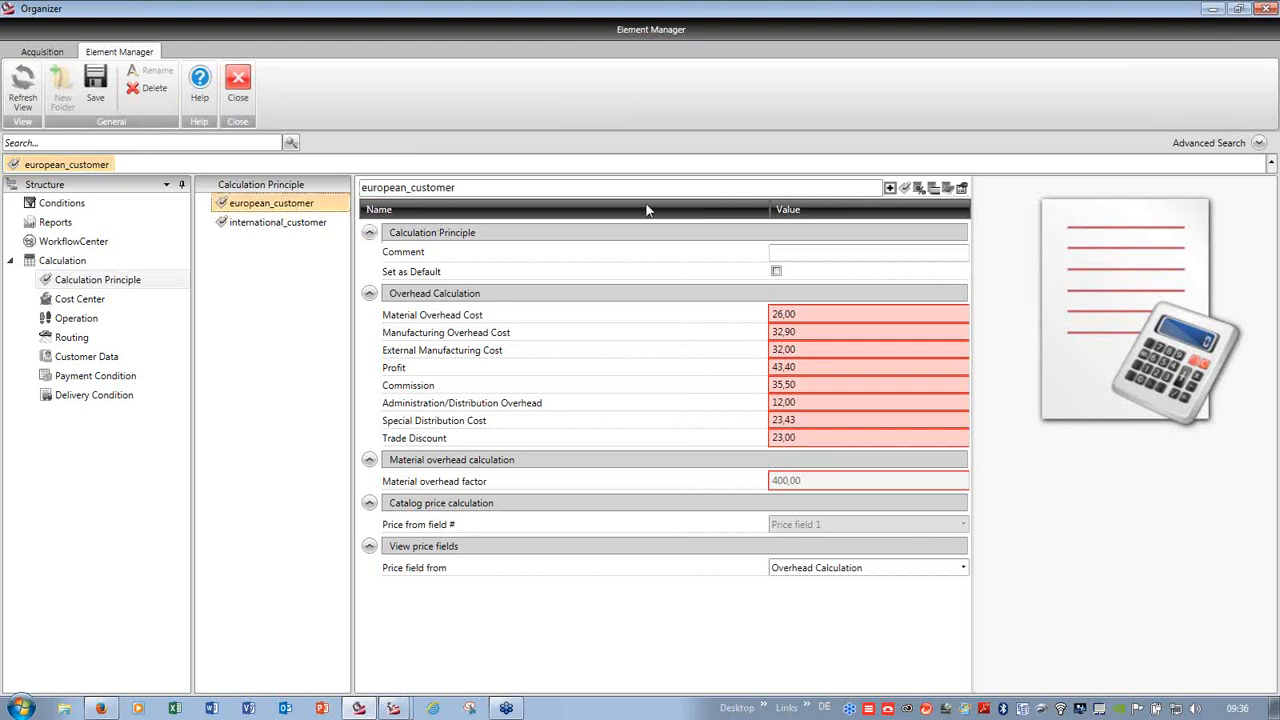
pyautogui.click(395, 188)
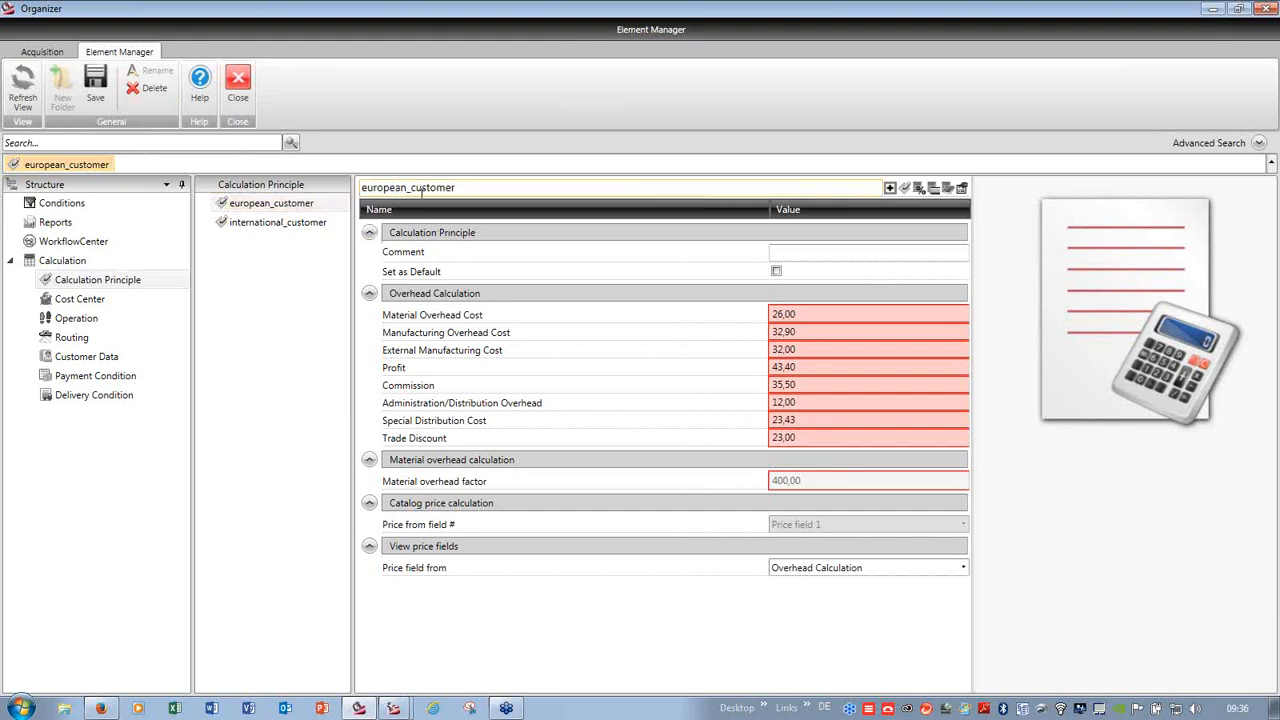
pyautogui.press('BackSpace')
pyautogui.press('BackSpace')
pyautogui.press('BackSpace')
pyautogui.press('BackSpace')
pyautogui.press('BackSpace')
pyautogui.press('BackSpace')
pyautogui.press('BackSpace')
pyautogui.press('BackSpace')
pyautogui.write('indian_sales')
pyautogui.press('Delete')
pyautogui.press('Delete')
pyautogui.press('Delete')
pyautogui.press('Delete')
pyautogui.press('Delete')
pyautogui.press('Delete')
pyautogui.press('Delete')
pyautogui.write('Dlehi')
pyautogui.press('BackSpace')
pyautogui.press('BackSpace')
# - Set the Material Overhead Cost to 65.12 and the Profit to 55.21 in the overhead calculation
pyautogui.click(785, 314)
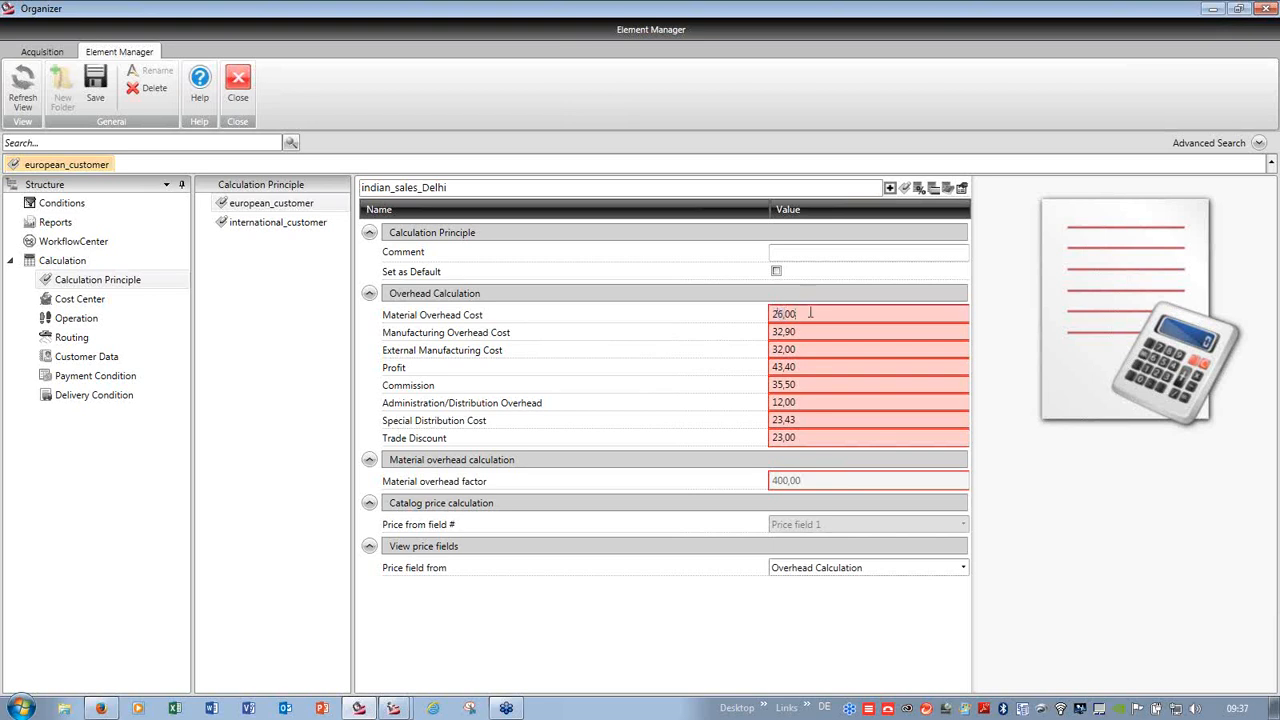
pyautogui.moveTo(797, 314); pyautogui.dragTo(715, 316)
pyautogui.write('65,12')
pyautogui.click(292, 354)
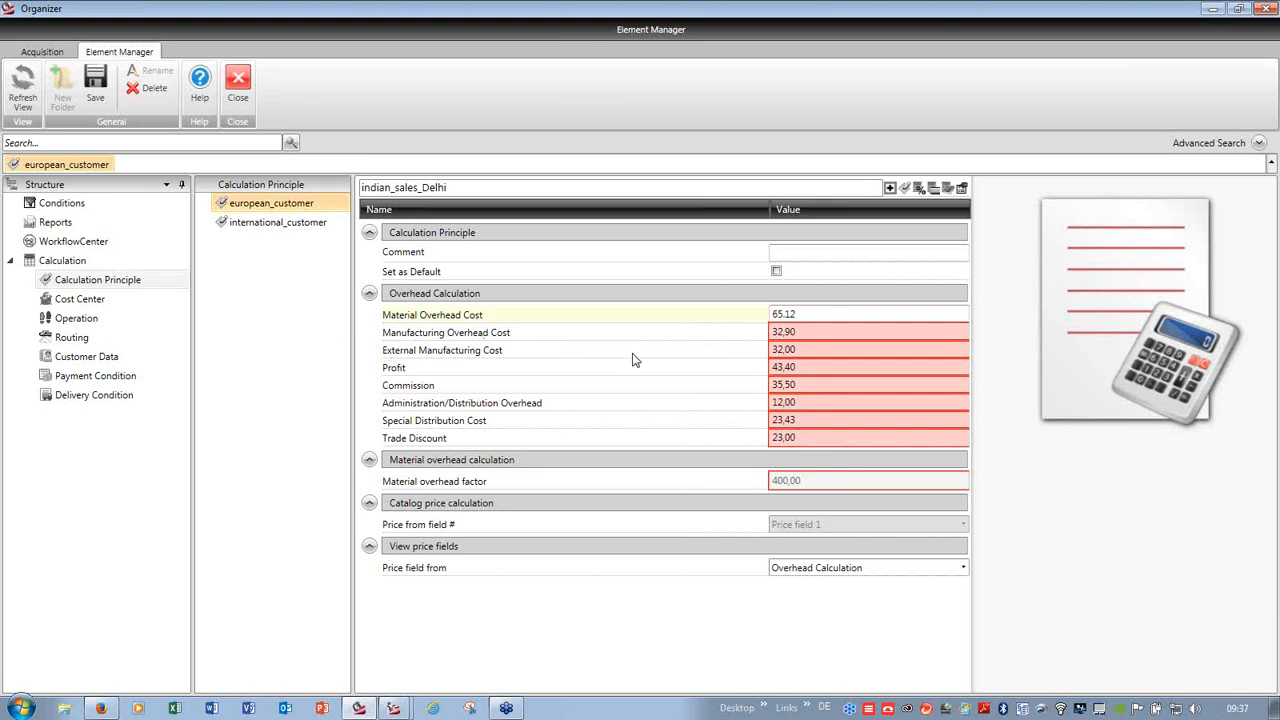
pyautogui.click(809, 366)
pyautogui.moveTo(809, 366); pyautogui.dragTo(748, 375)
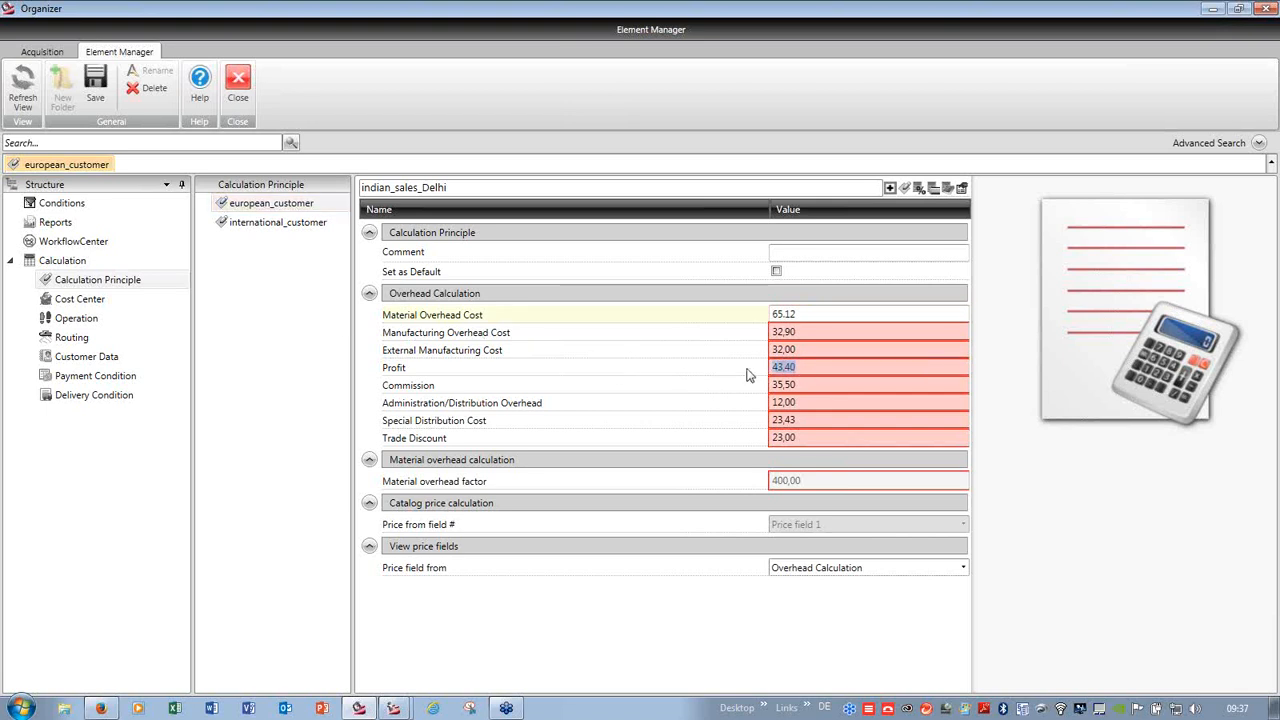
pyautogui.write('55.21')
pyautogui.click(266, 410)
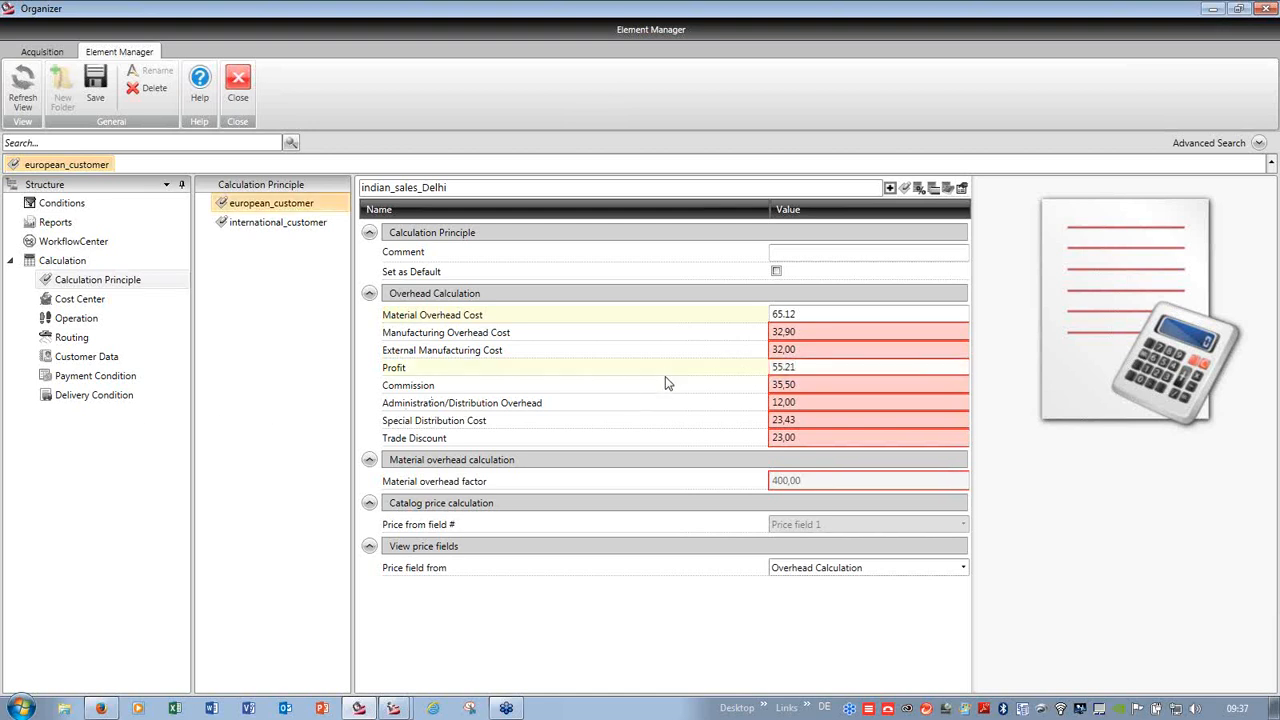
# - Set the Commission to 45.1 and save the indian_sales_Delhi calculation principle
pyautogui.click(815, 385)
pyautogui.moveTo(815, 385); pyautogui.dragTo(770, 392)
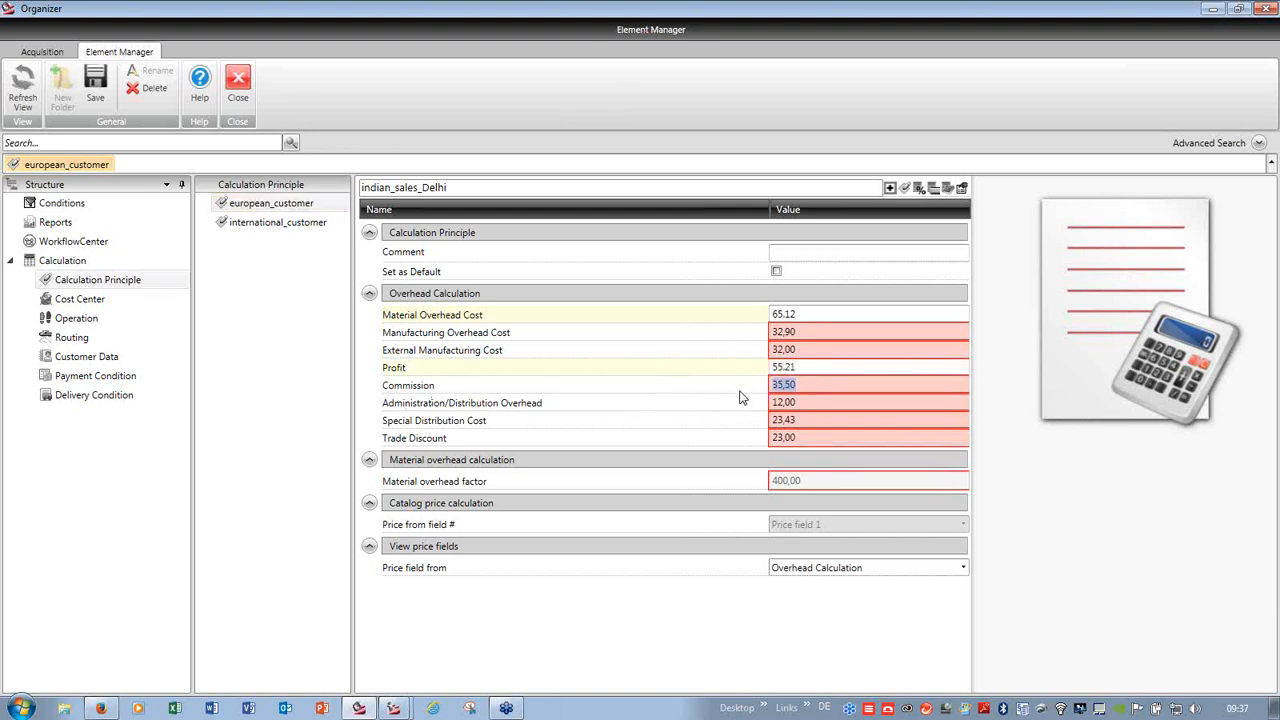
pyautogui.write('45.1')
pyautogui.click(242, 362)
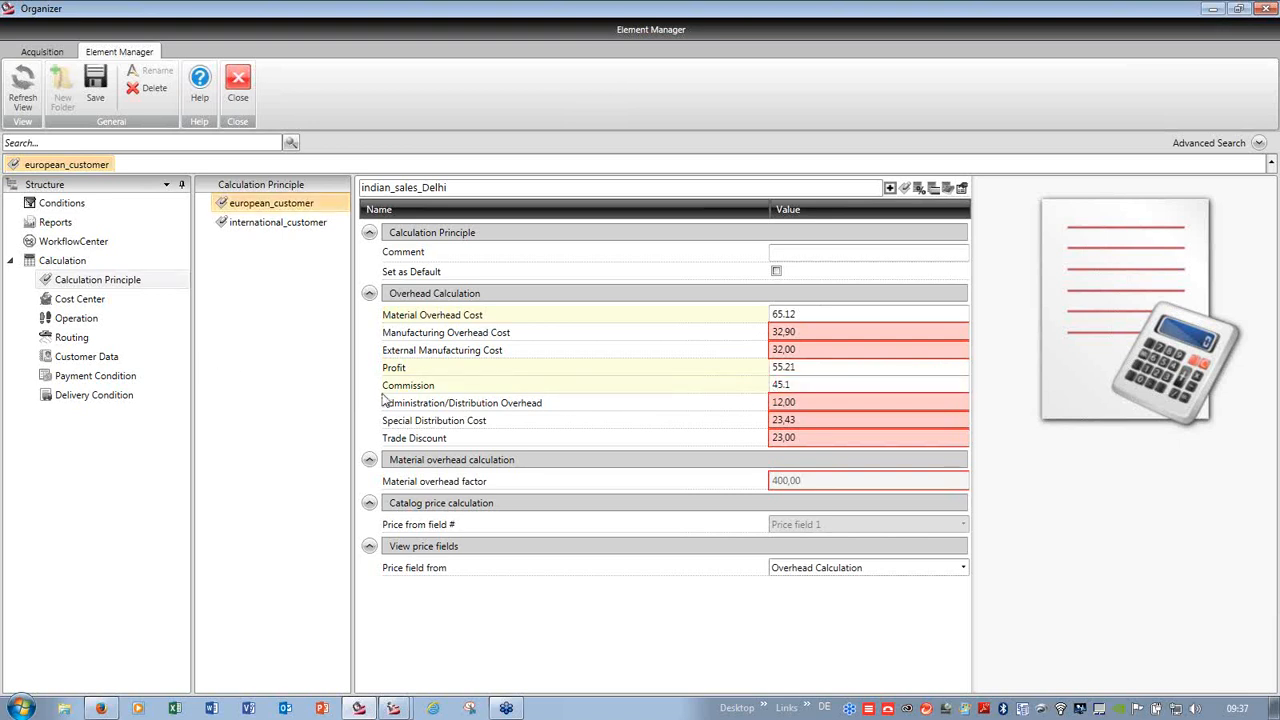
pyautogui.click(95, 85)
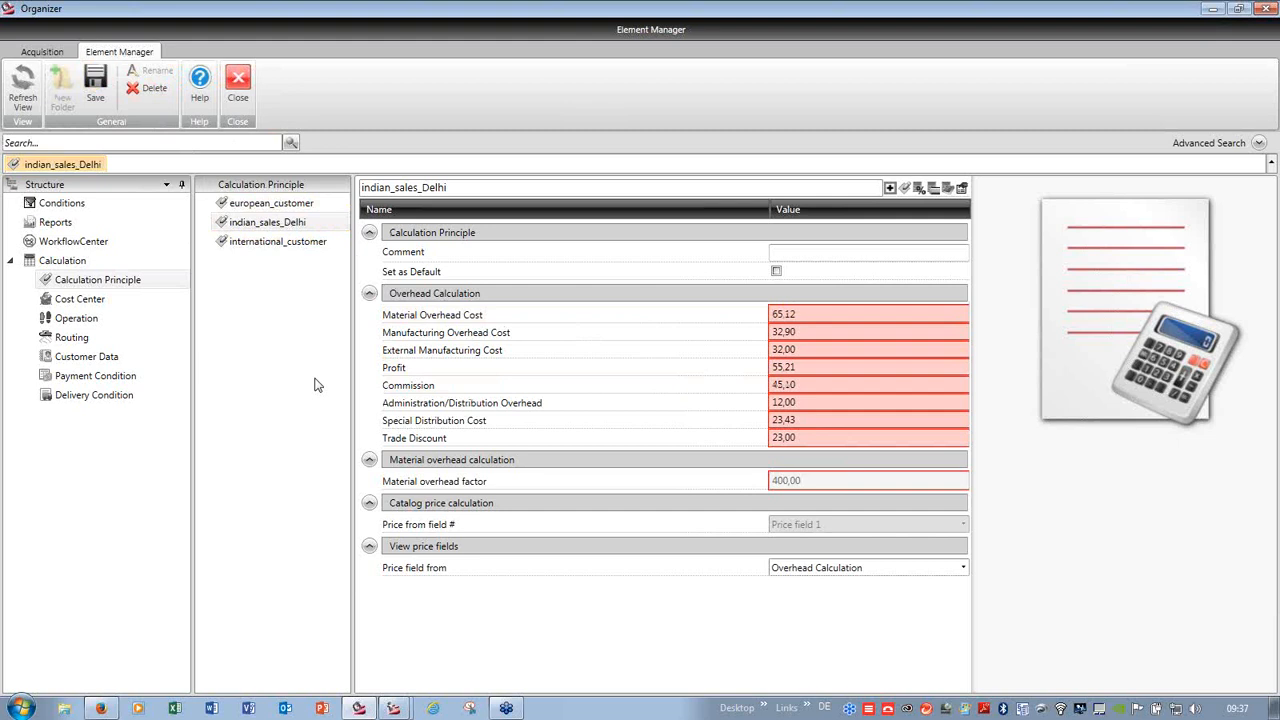
# - Among the cost centers, look at CNC and change the name of the CNC_Biesse entry to CNC_SCM_Record
pyautogui.click(84, 303)
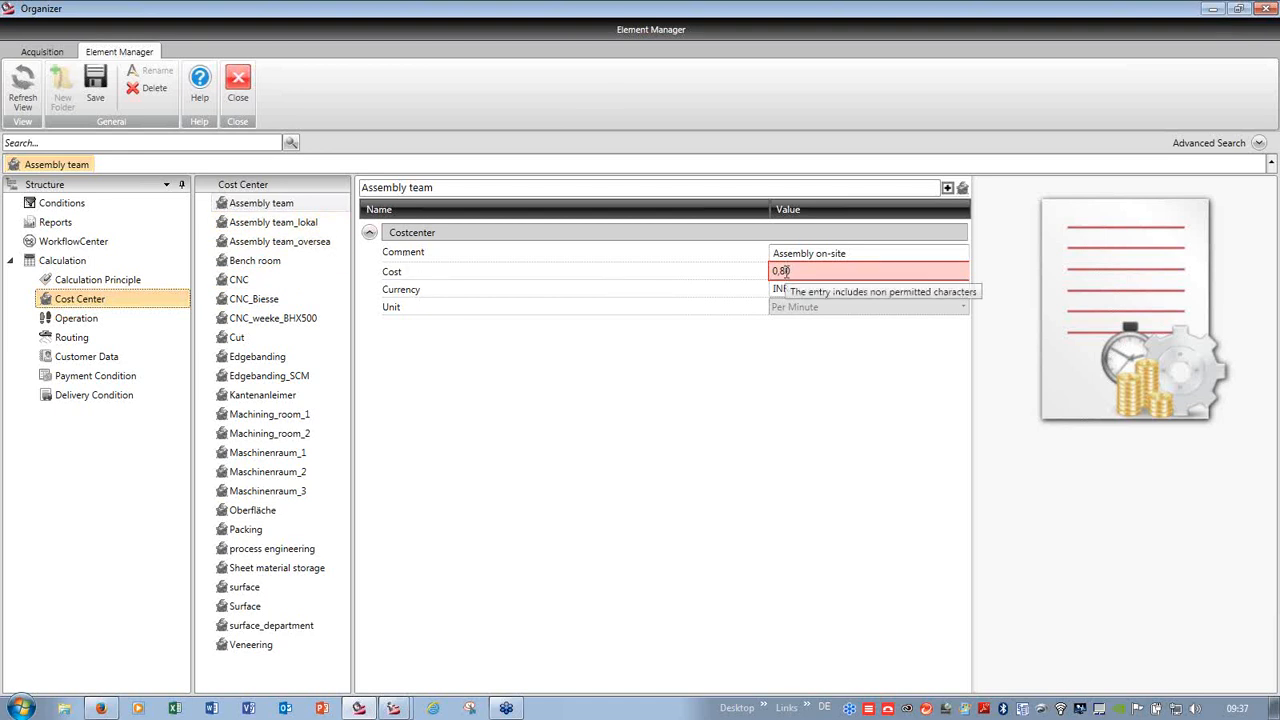
pyautogui.click(242, 282)
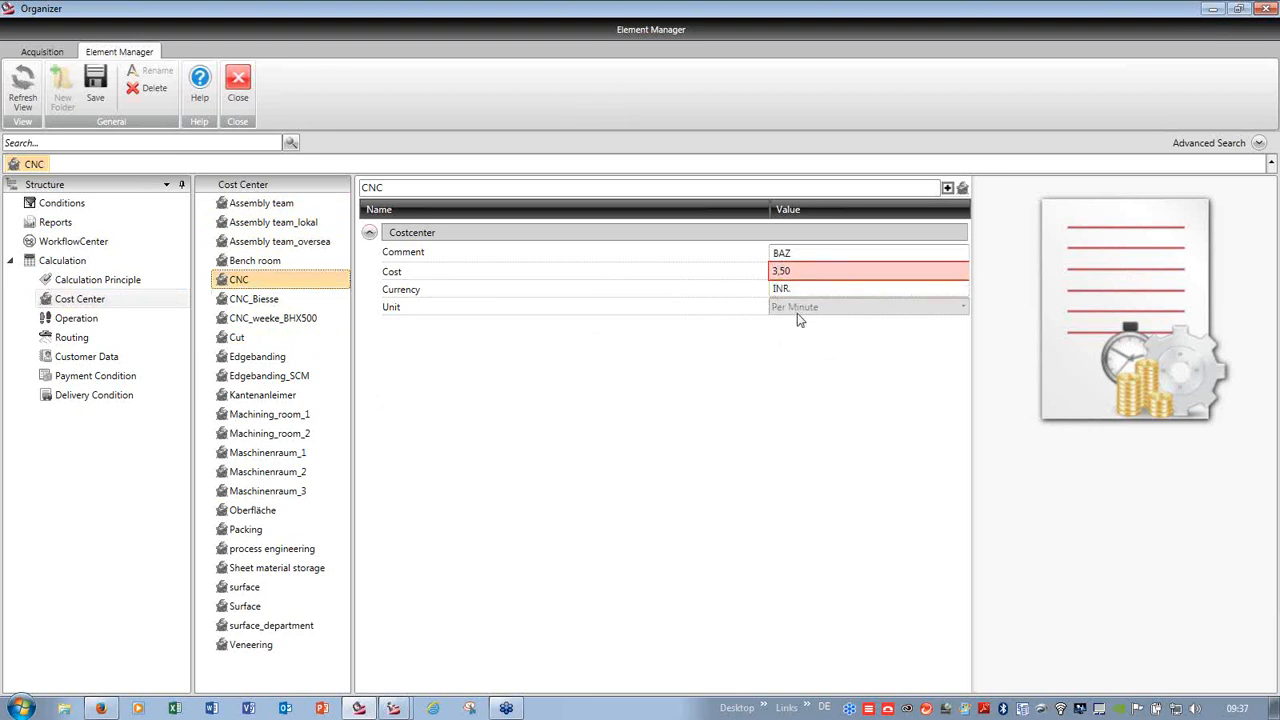
pyautogui.click(262, 299)
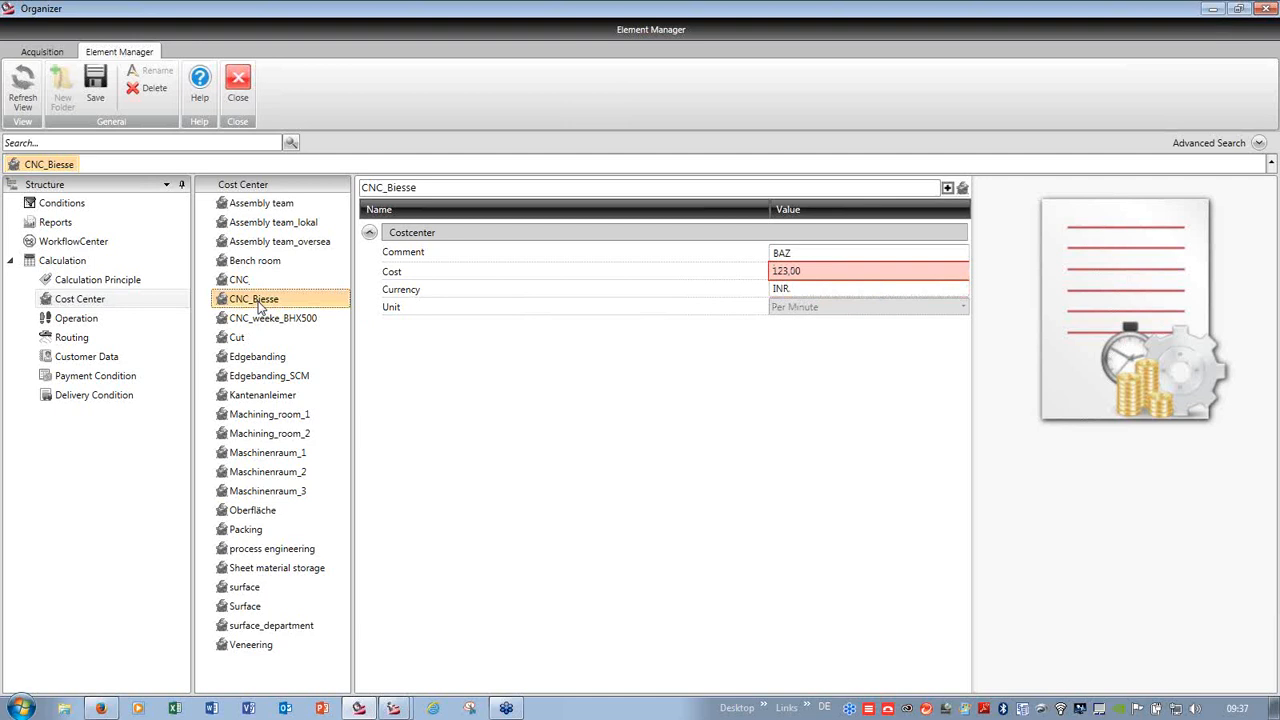
pyautogui.click(447, 188)
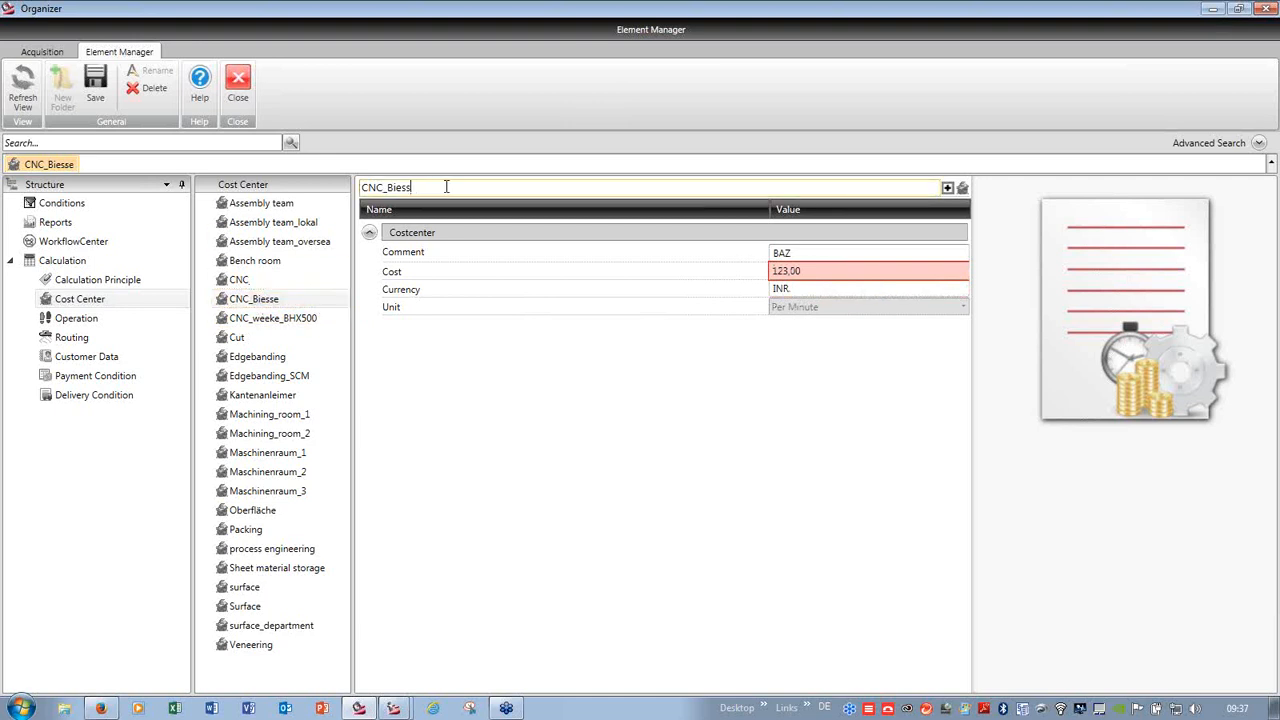
pyautogui.press('BackSpace')
pyautogui.press('BackSpace')
pyautogui.press('BackSpace')
pyautogui.press('BackSpace')
pyautogui.write('SCM')
# - Set the cost of CNC_SCM_Record to 23.1 and save it as a cost center
pyautogui.click(798, 271)
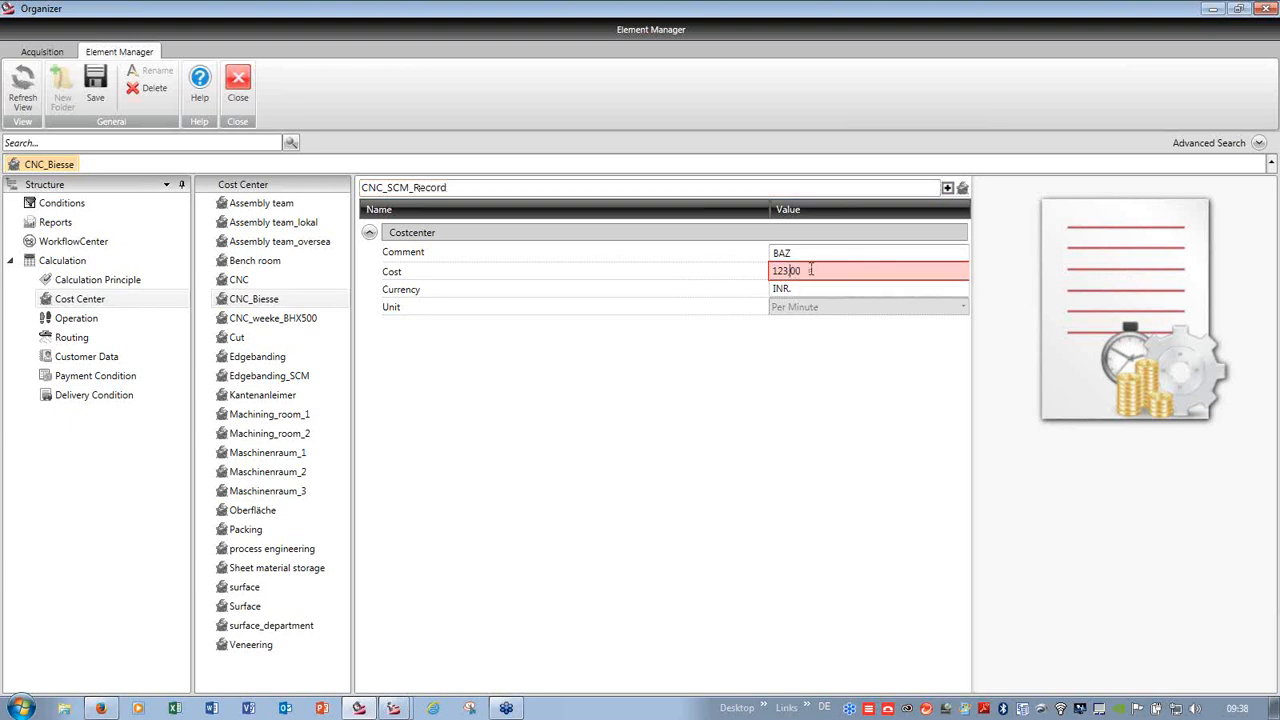
pyautogui.moveTo(811, 270); pyautogui.dragTo(729, 285)
pyautogui.write('23.1')
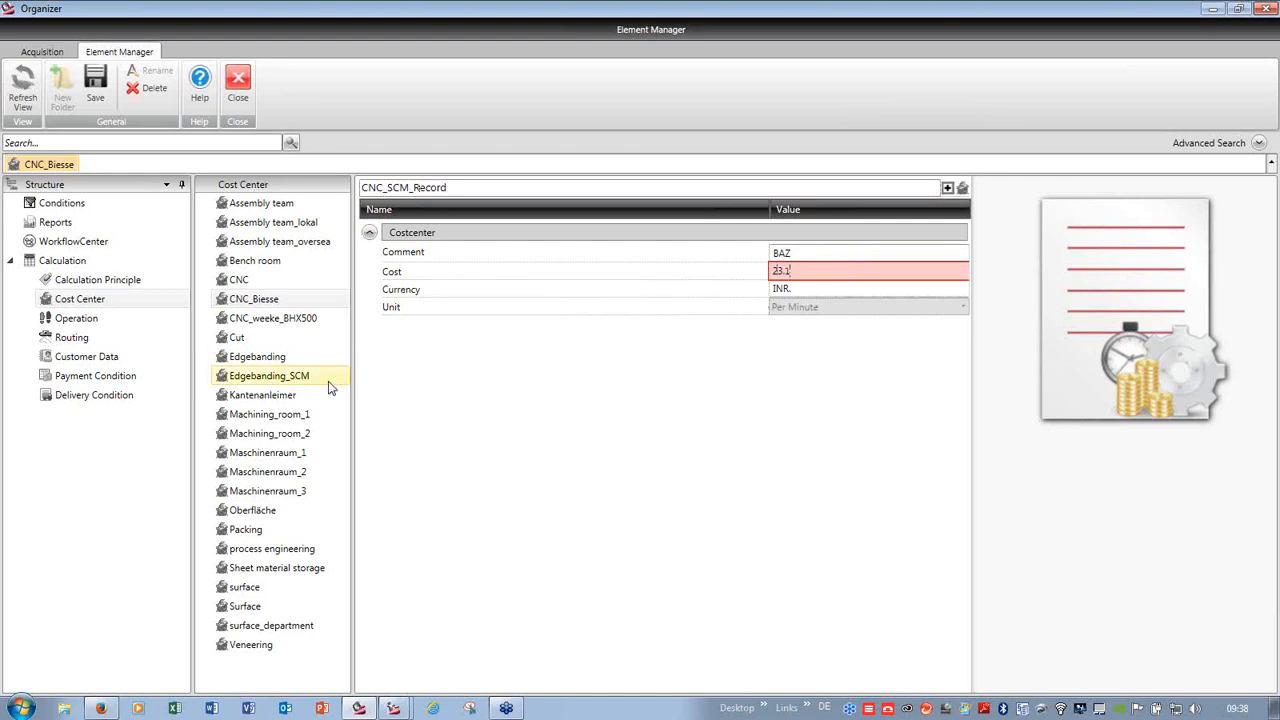
pyautogui.click(158, 490)
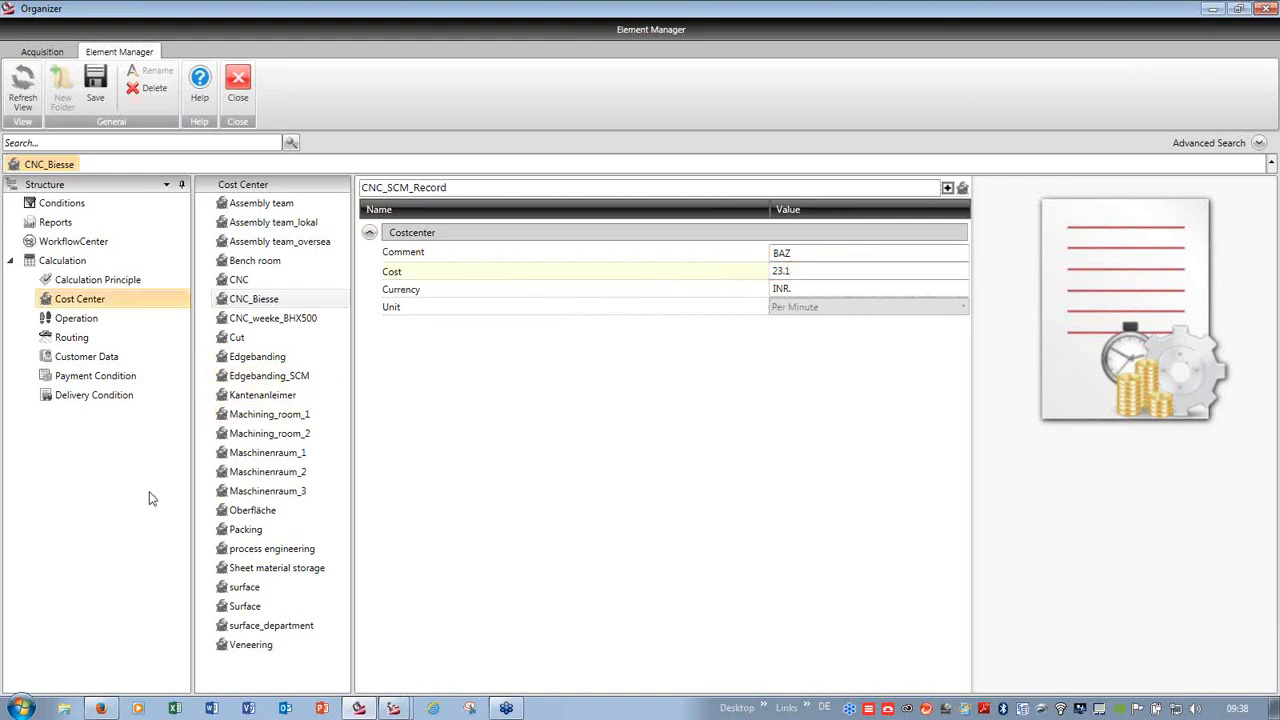
pyautogui.click(95, 85)
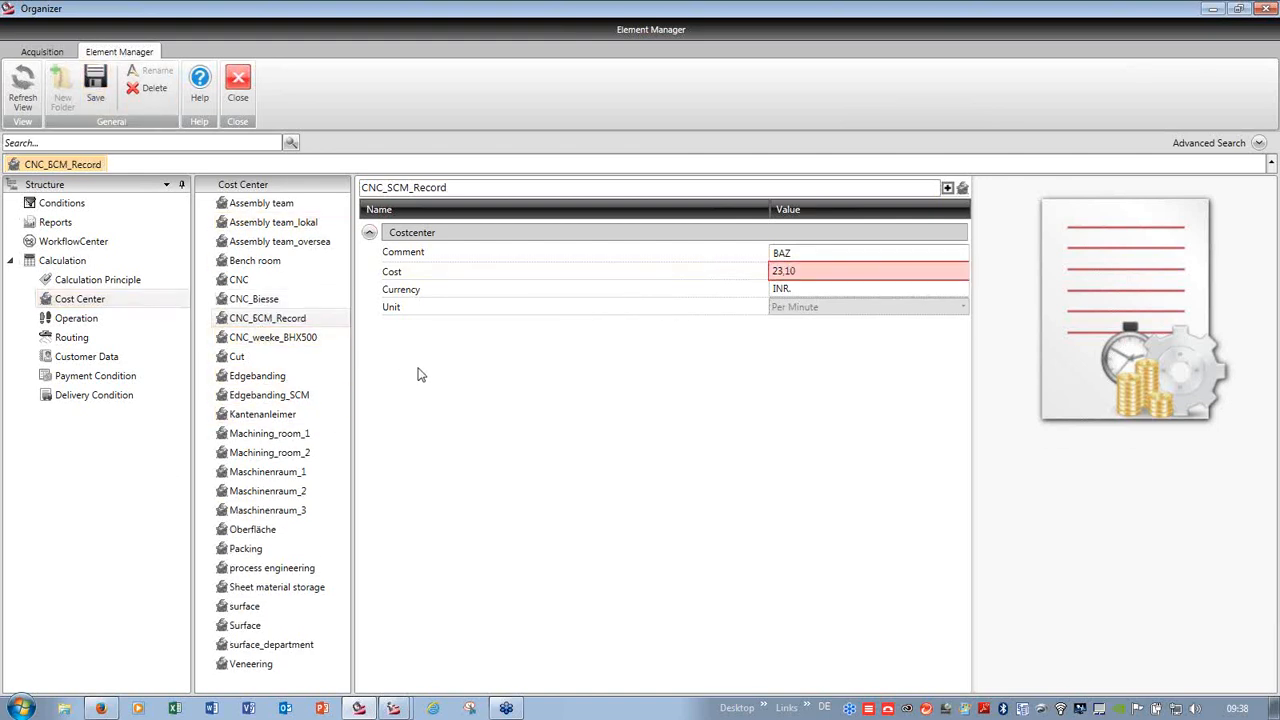
# - View the calculation operations and browse the list of available reports in the Element Manager
pyautogui.click(62, 320)
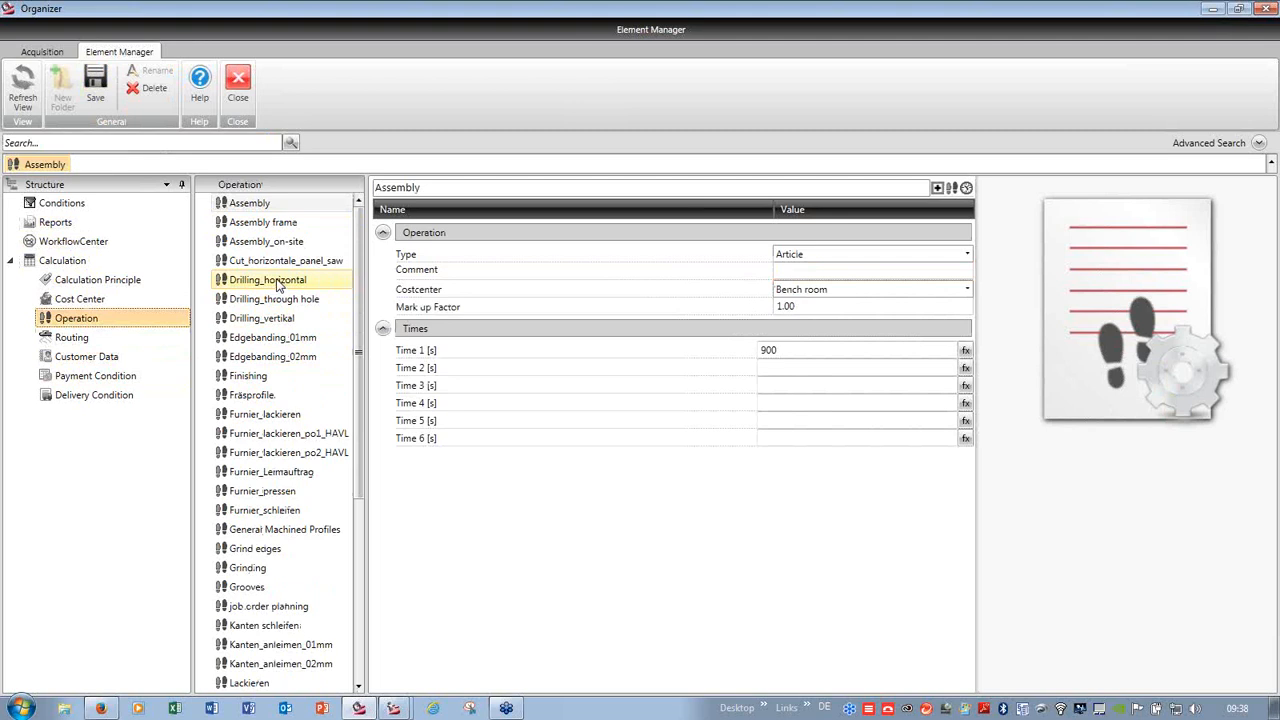
pyautogui.click(238, 80)
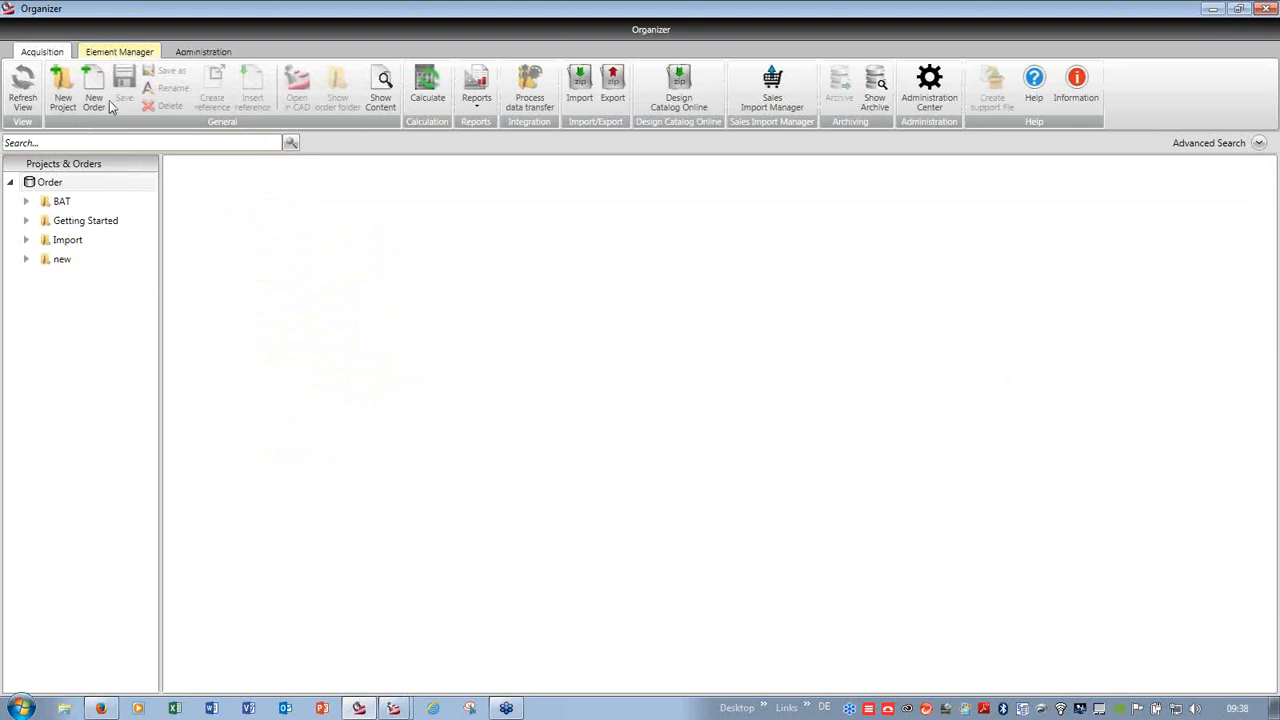
pyautogui.click(56, 222)
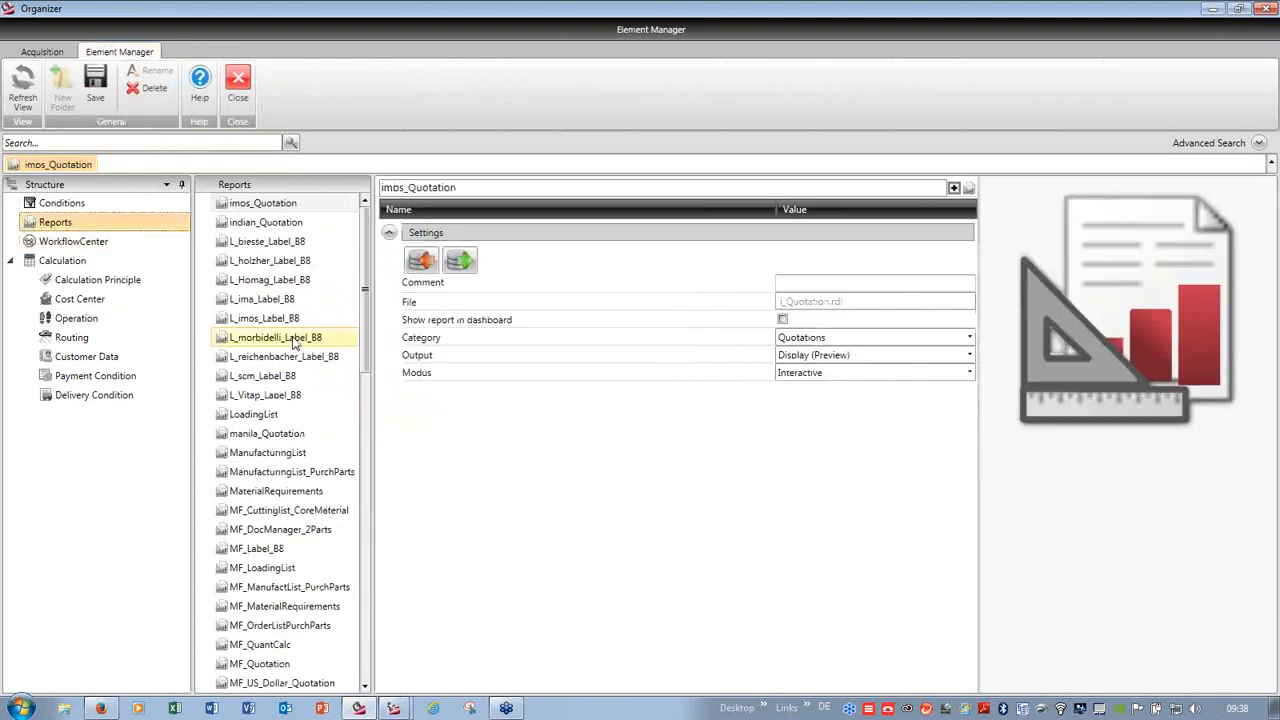
pyautogui.scroll(-1, 361, 289)
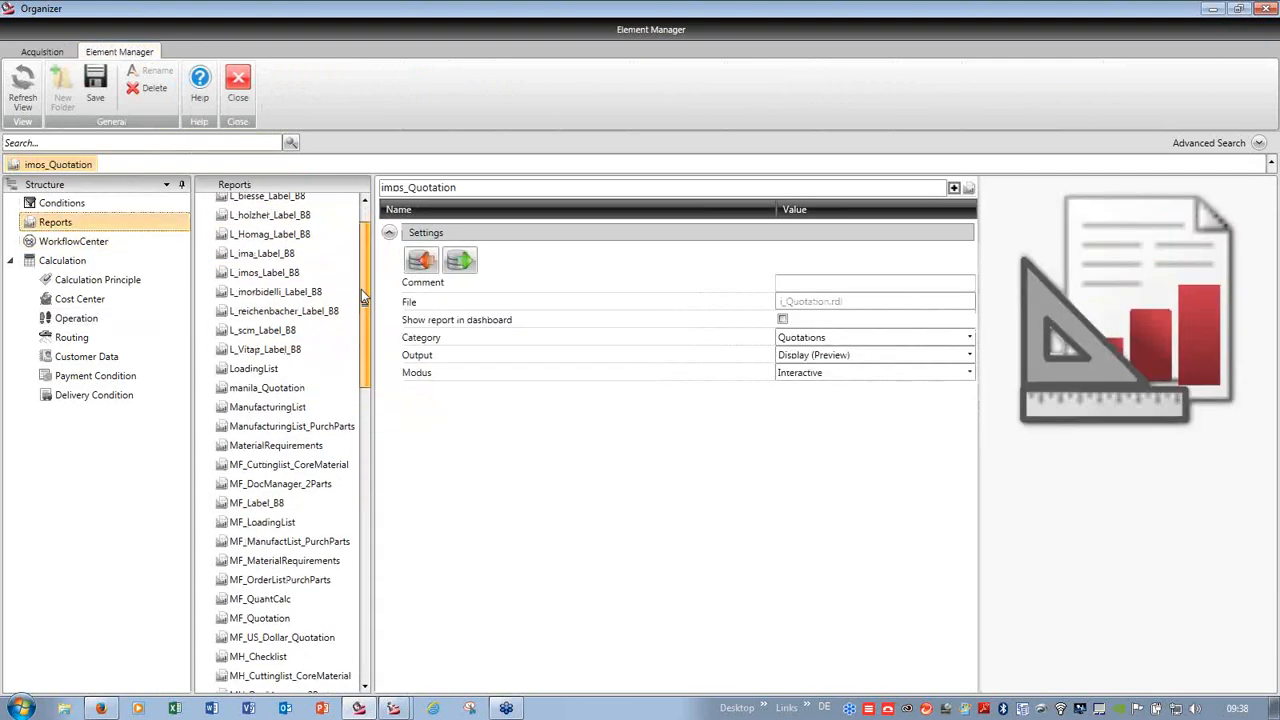
pyautogui.moveTo(361, 289); pyautogui.dragTo(364, 519)
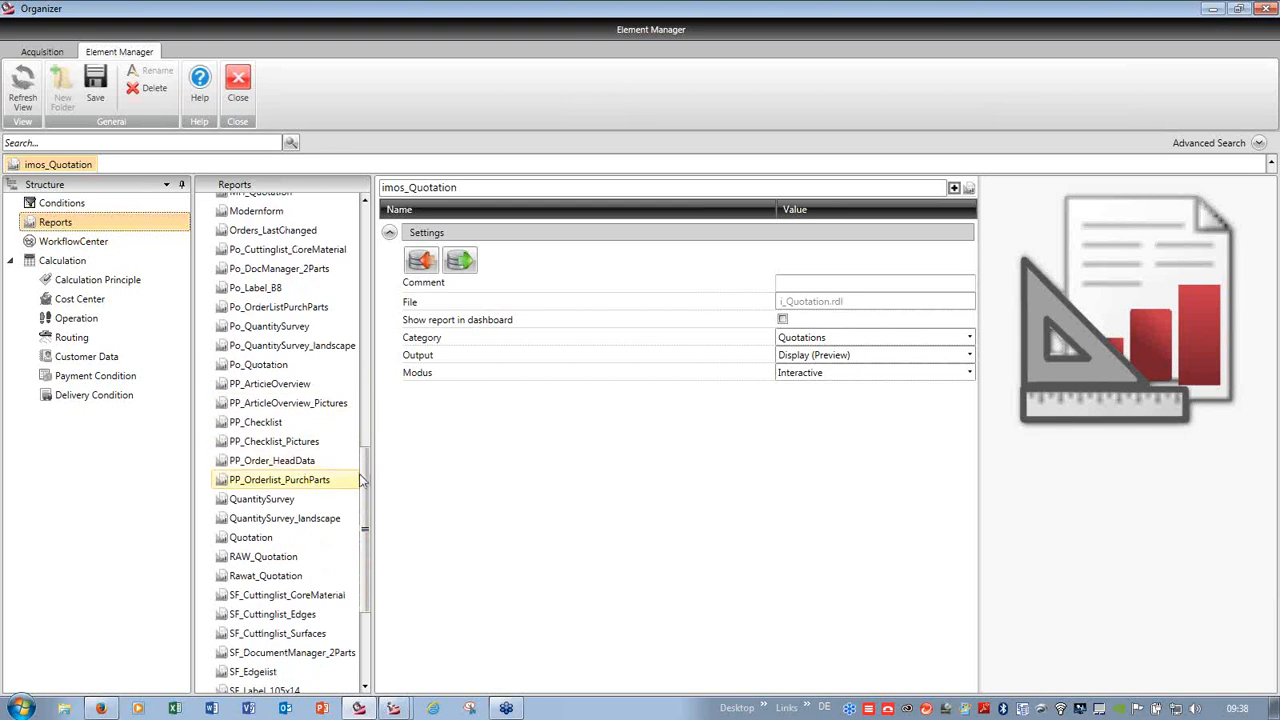
# - Return to the start of the reports list, close the Element Manager and switch from the Organizer to Drawing1.dwg in AutoCAD
pyautogui.moveTo(362, 481); pyautogui.dragTo(368, 217)
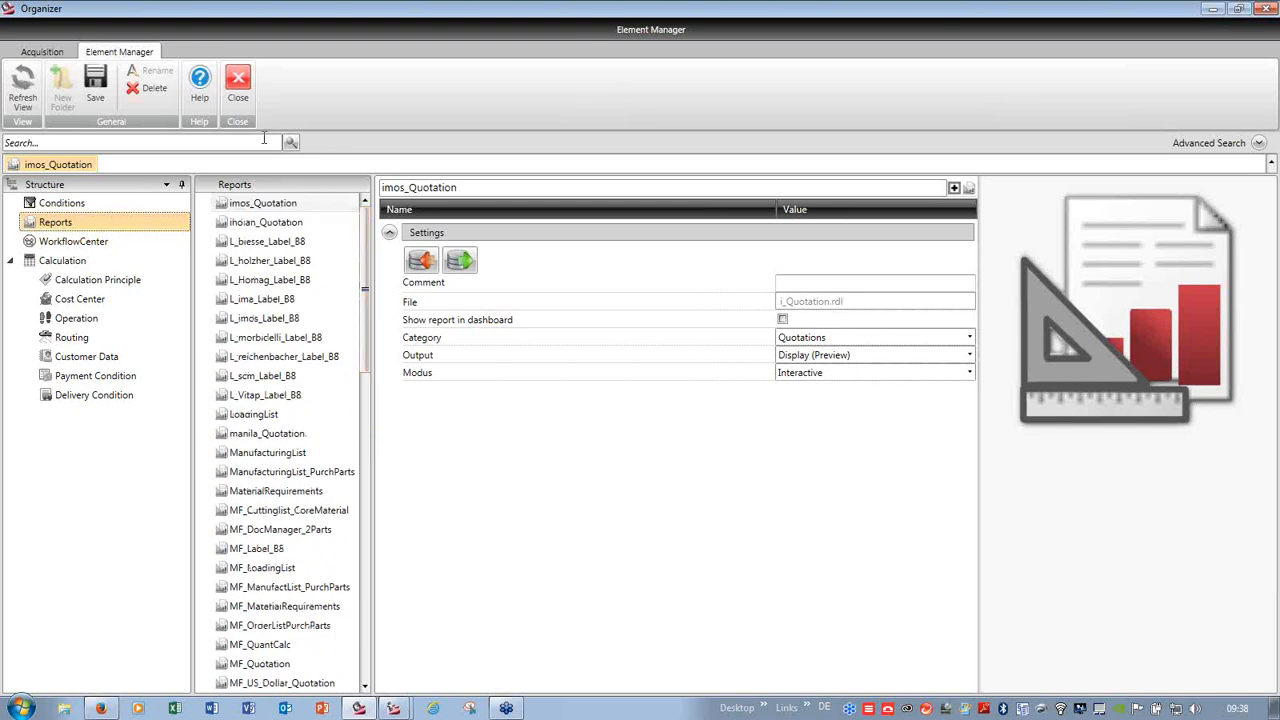
pyautogui.click(238, 84)
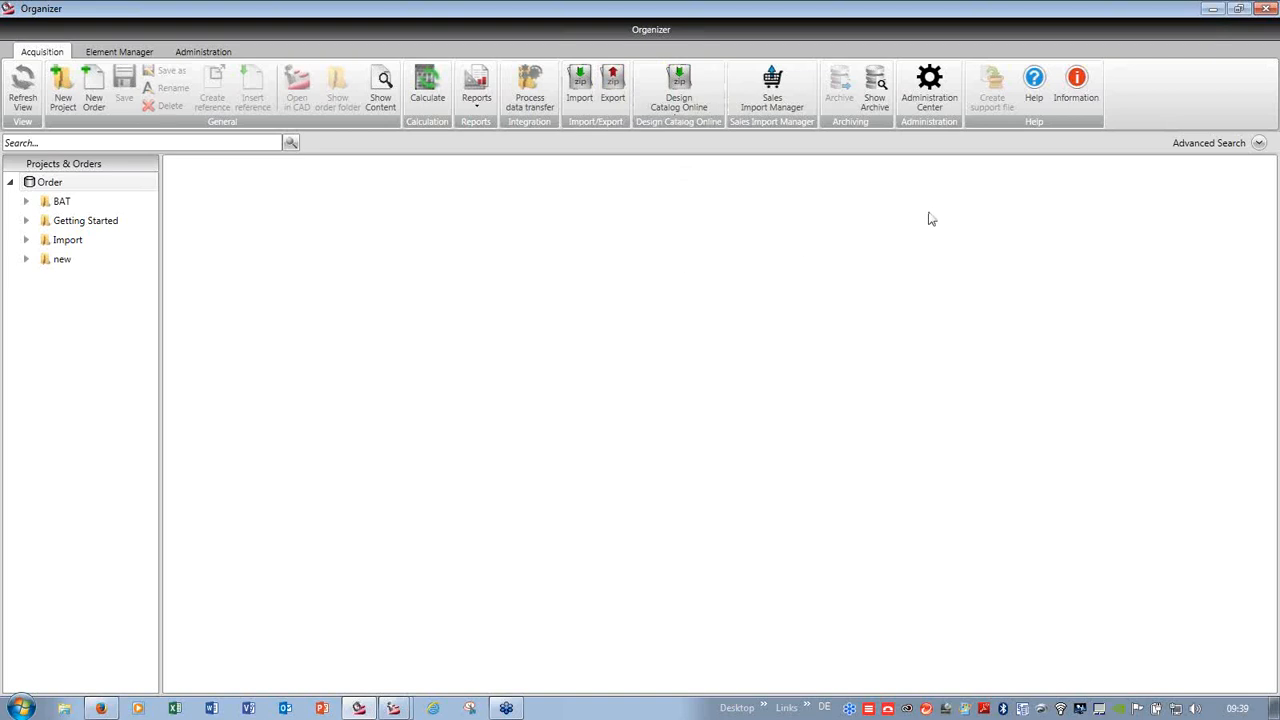
pyautogui.click(1212, 10)
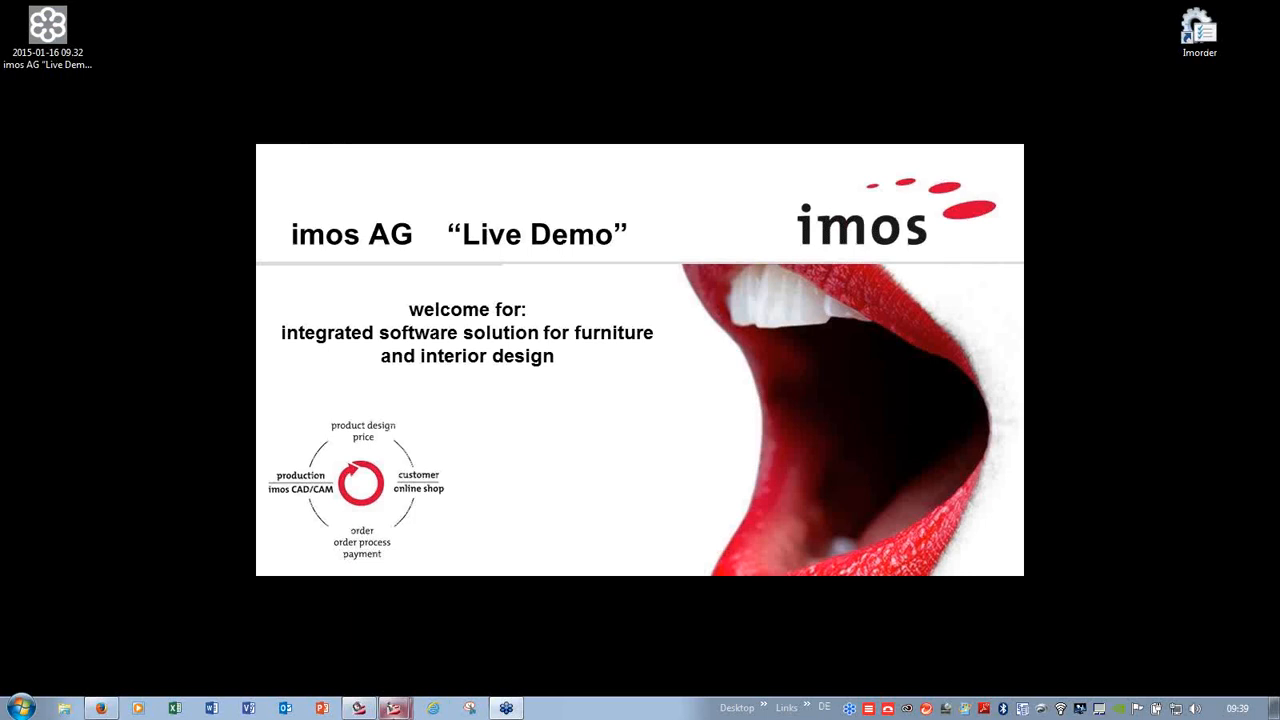
pyautogui.moveTo(395, 710)
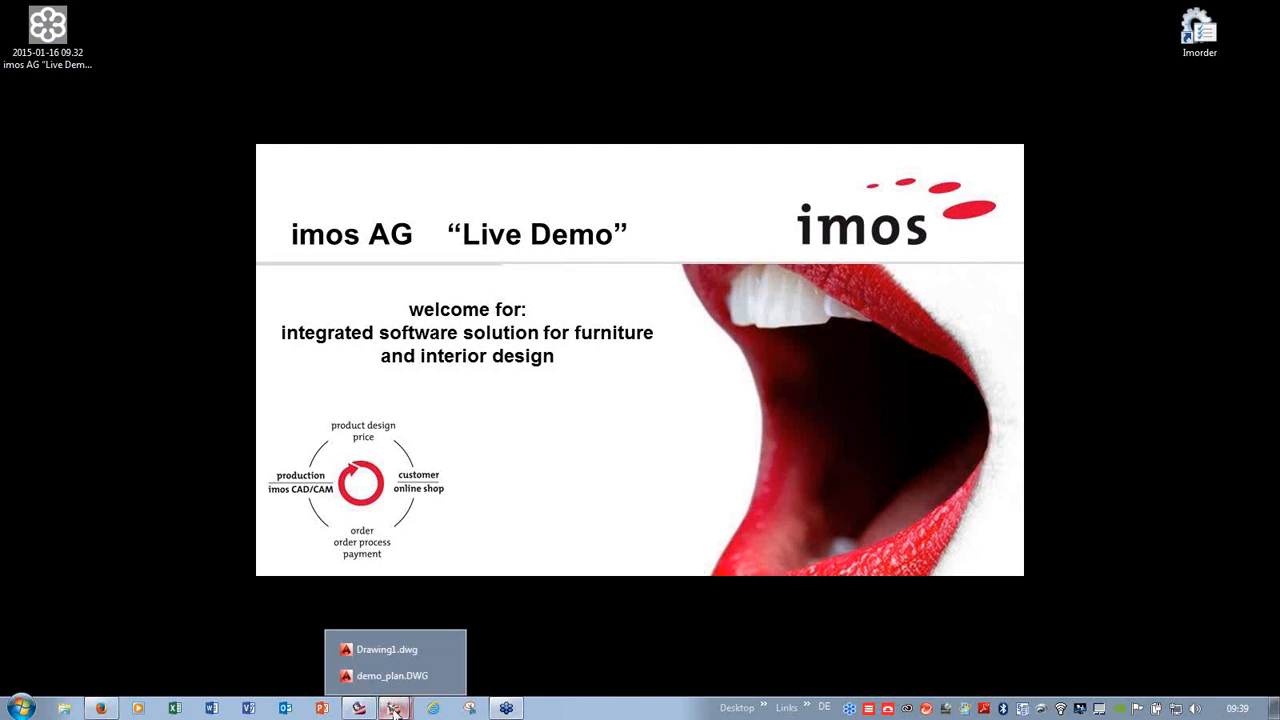
pyautogui.click(389, 649)
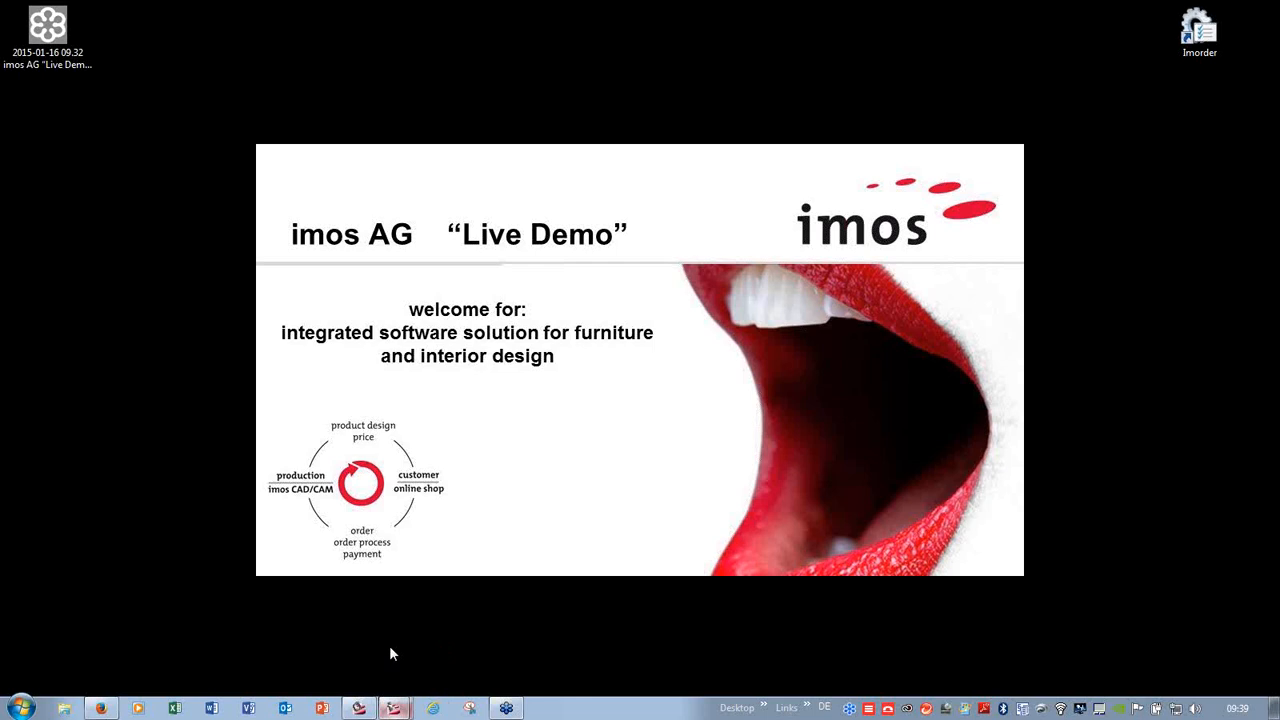
pyautogui.click(1106, 125)
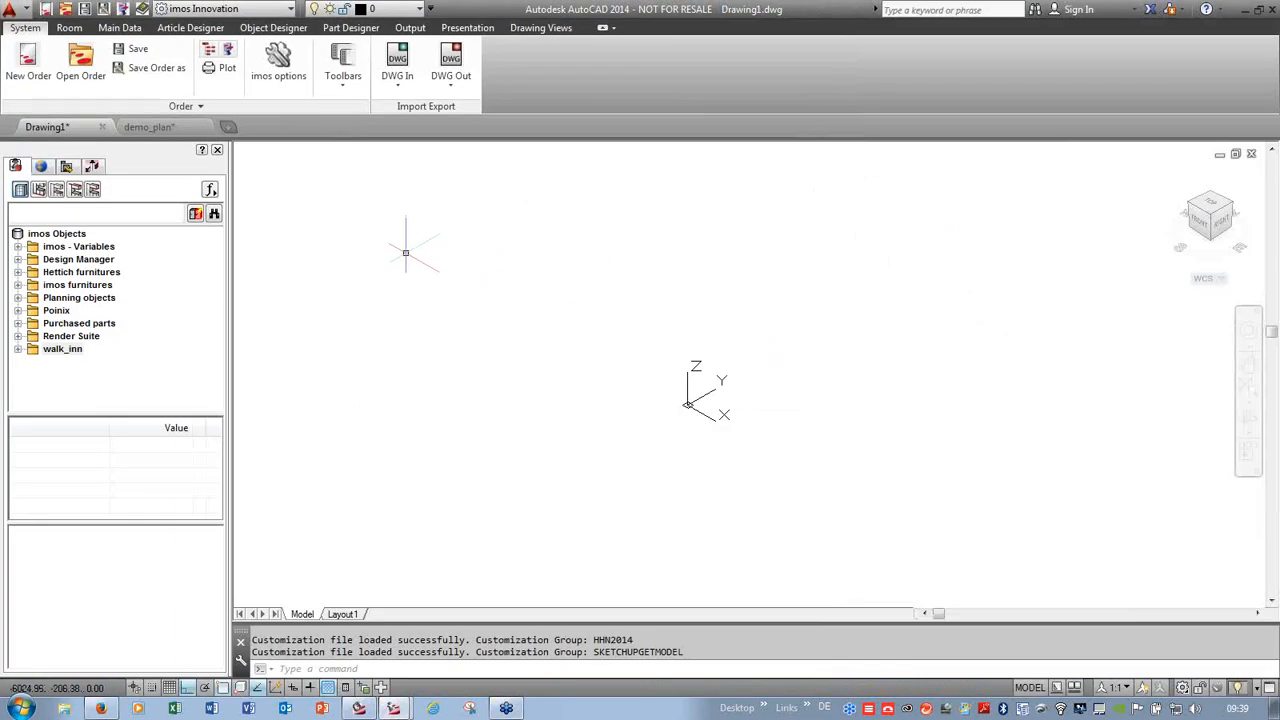
# - Review the available commands for article design, object design, part design and main data
pyautogui.click(193, 30)
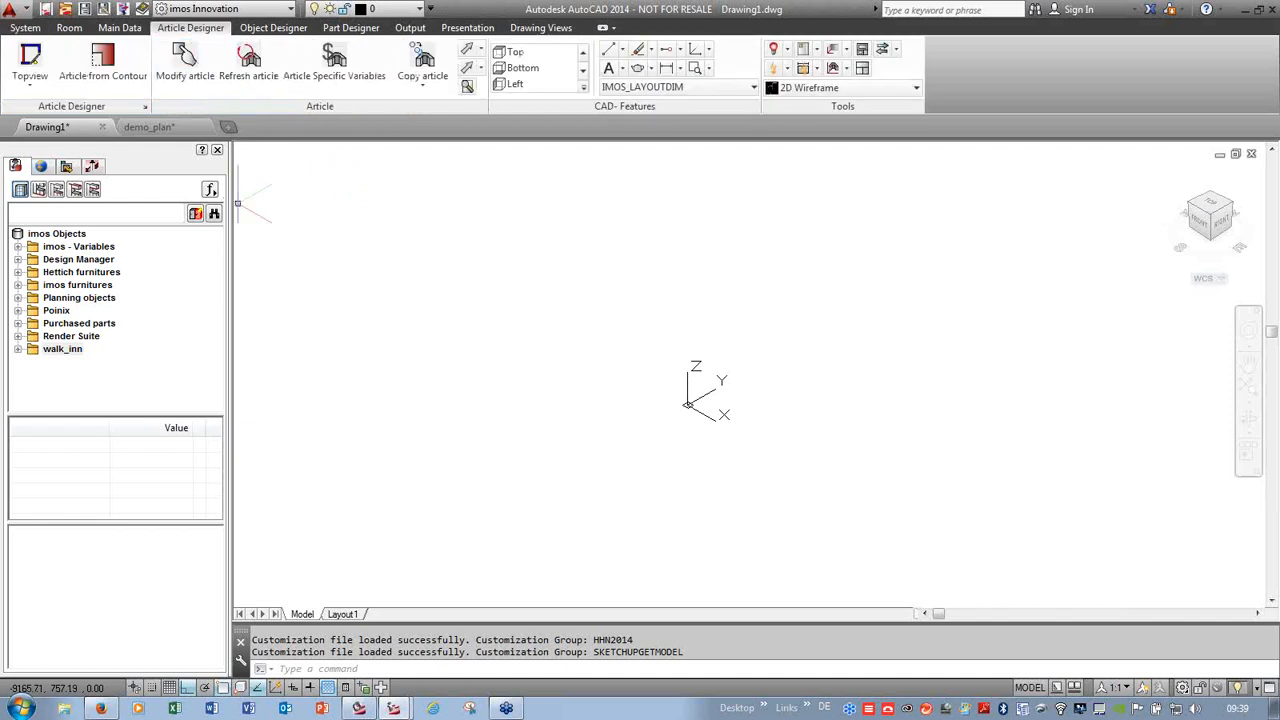
pyautogui.click(273, 29)
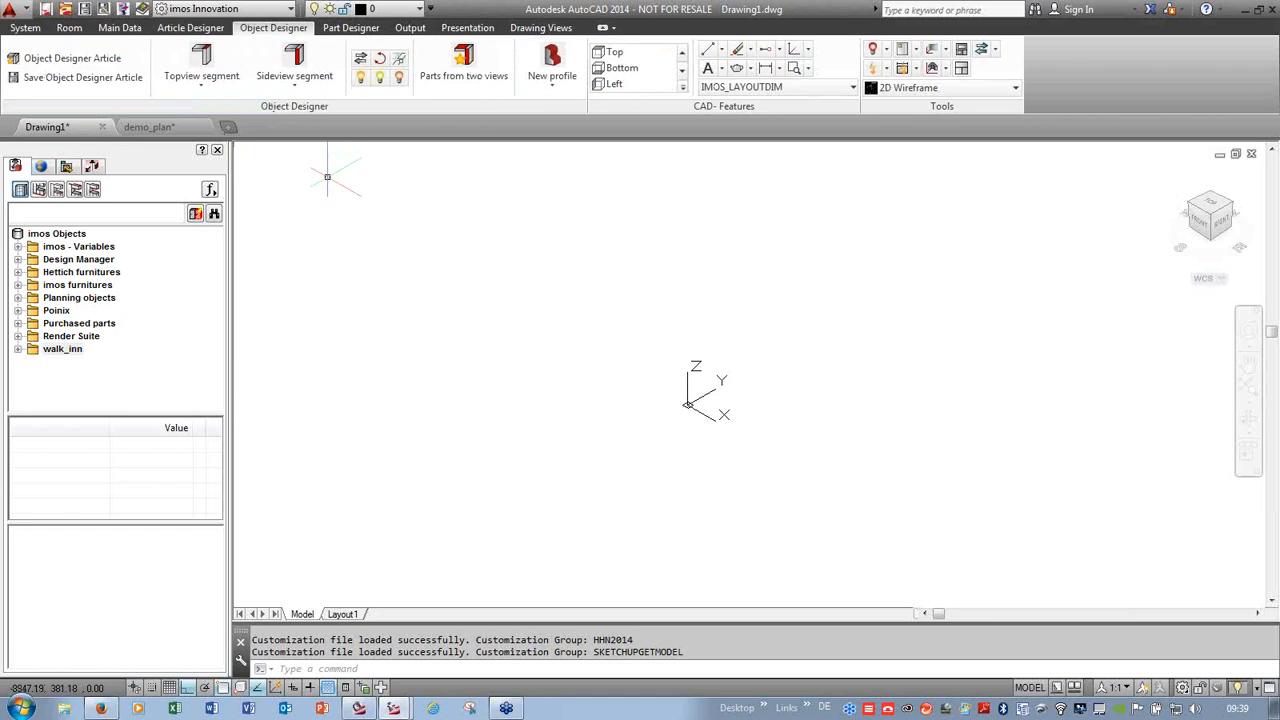
pyautogui.click(351, 28)
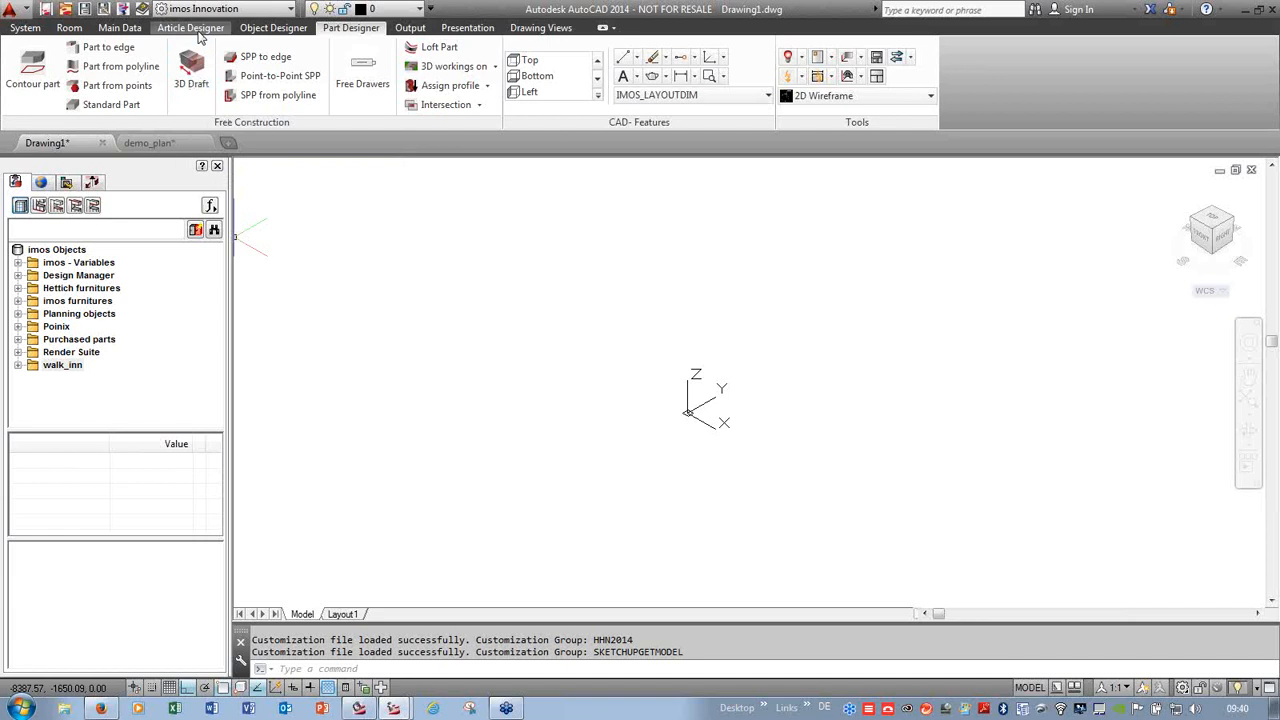
pyautogui.click(130, 30)
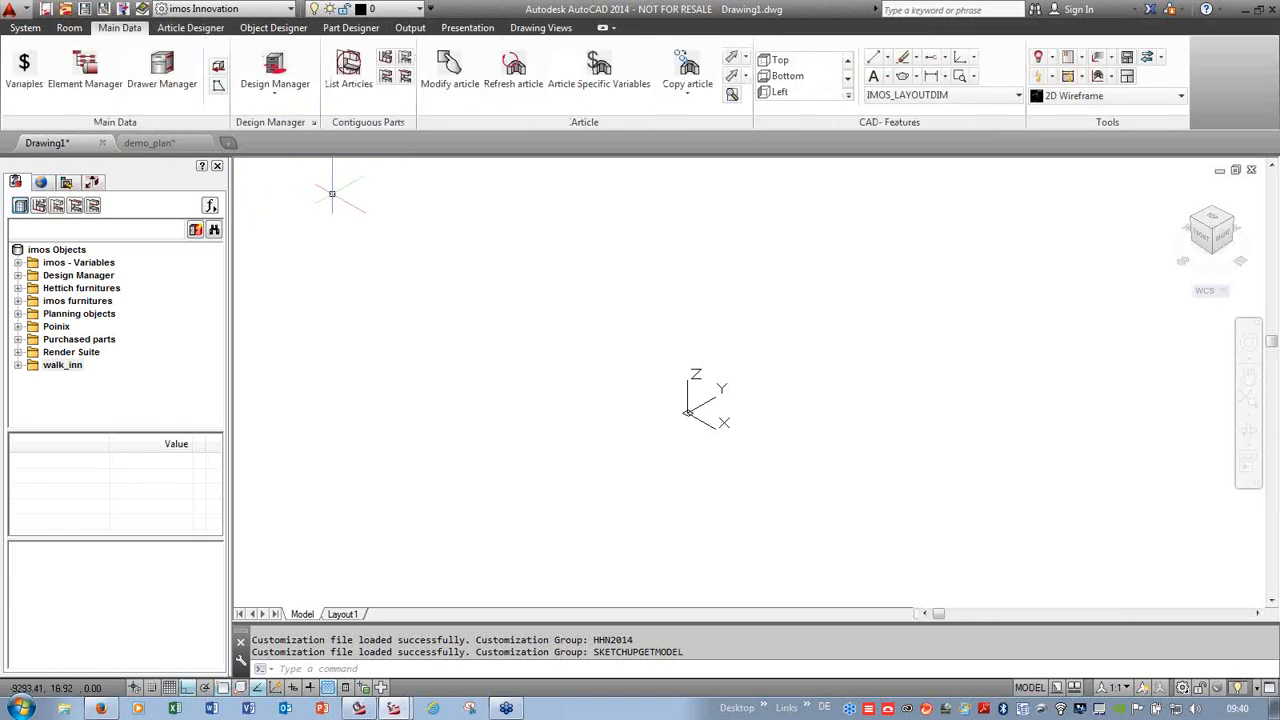
# - Open the Design Manager and collapse the my catalog and imos branches under imos furniture
pyautogui.click(277, 63)
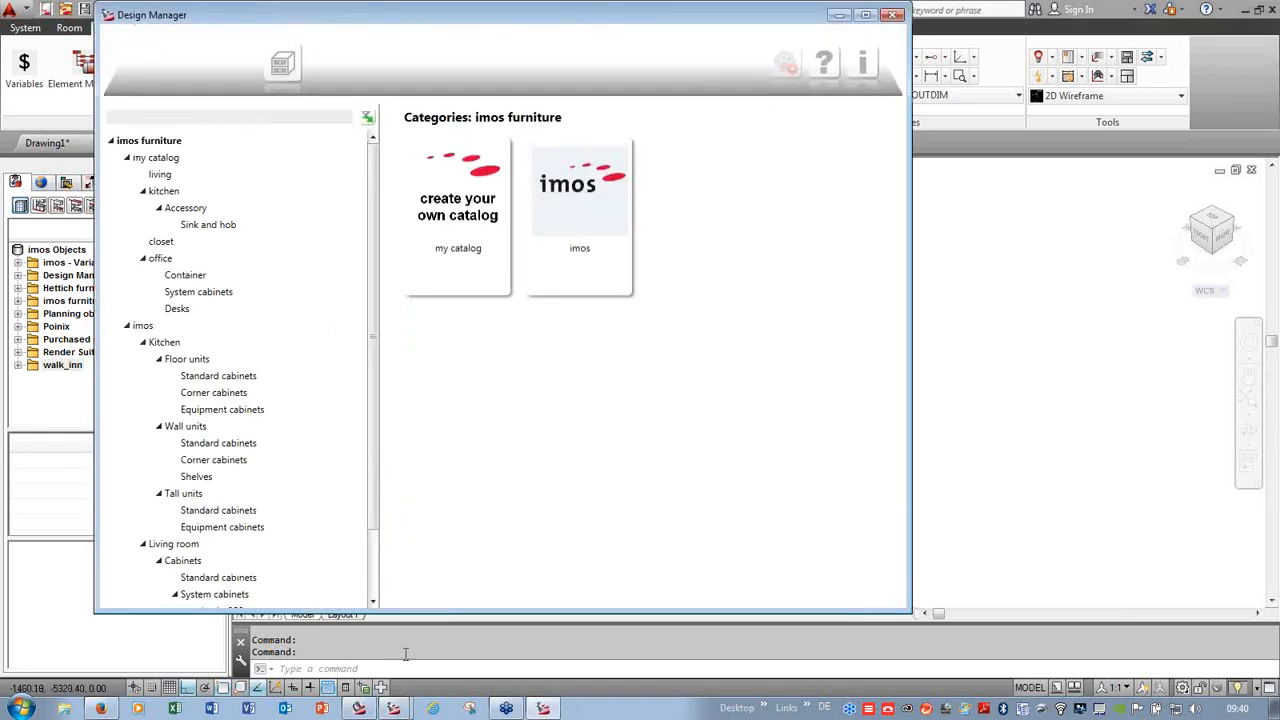
pyautogui.click(124, 332)
pyautogui.click(127, 330)
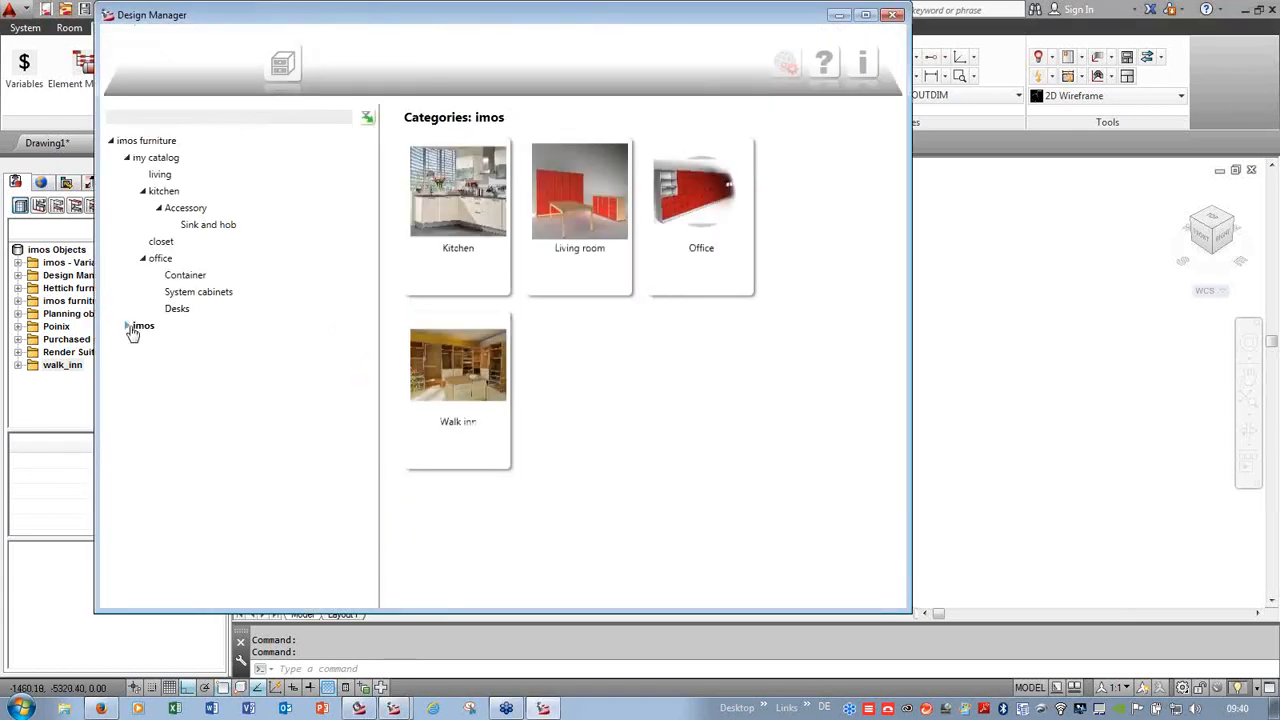
pyautogui.click(127, 157)
pyautogui.click(162, 141)
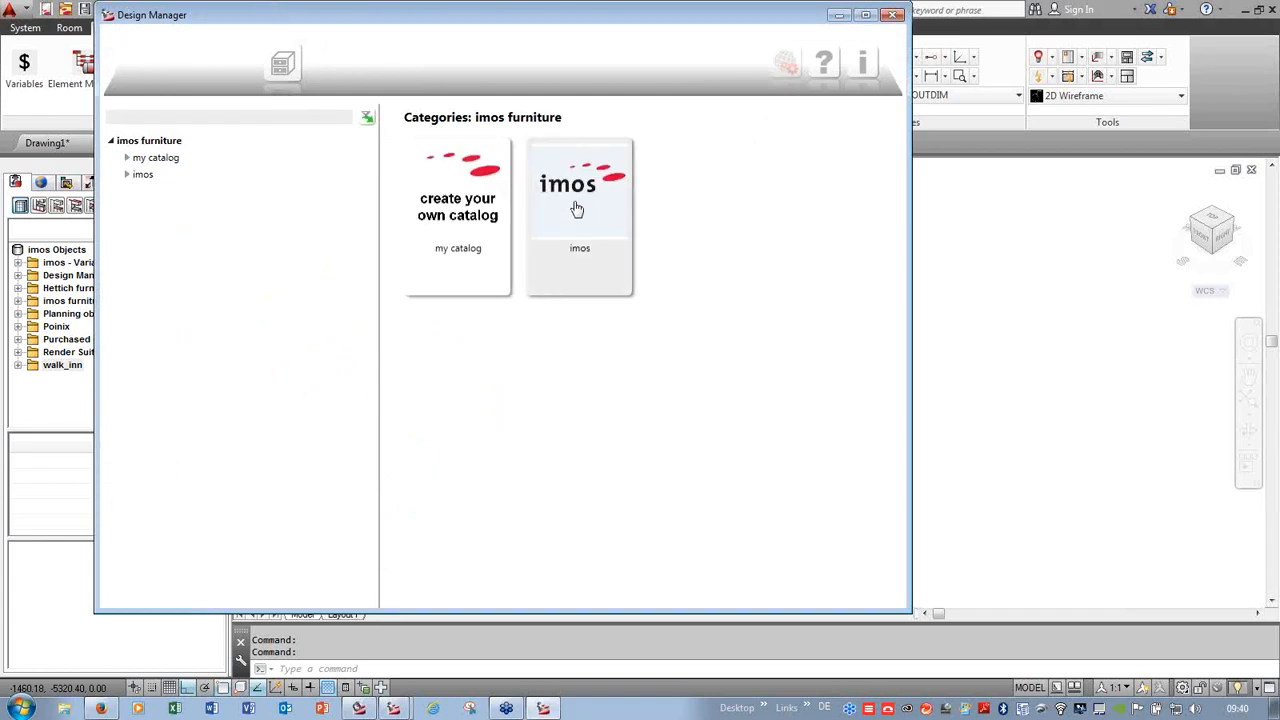
# - Browse the living and kitchen articles in my catalog
pyautogui.click(467, 207)
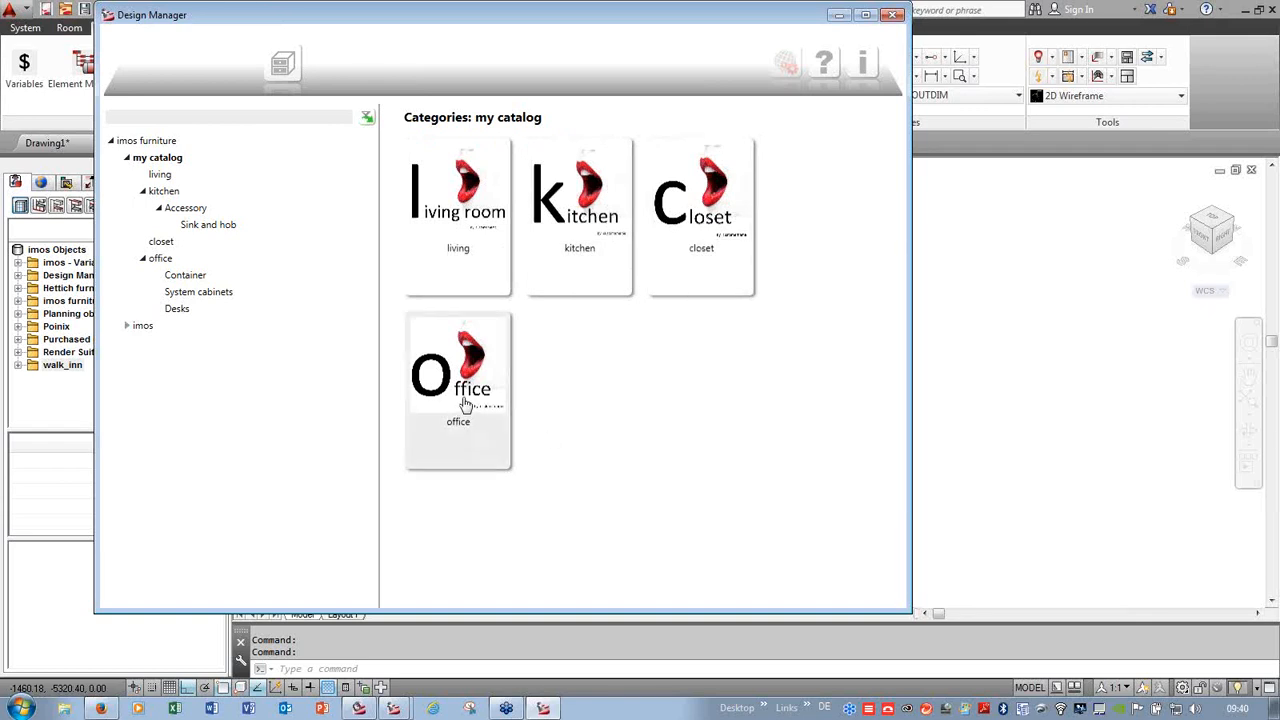
pyautogui.click(458, 205)
pyautogui.click(156, 175)
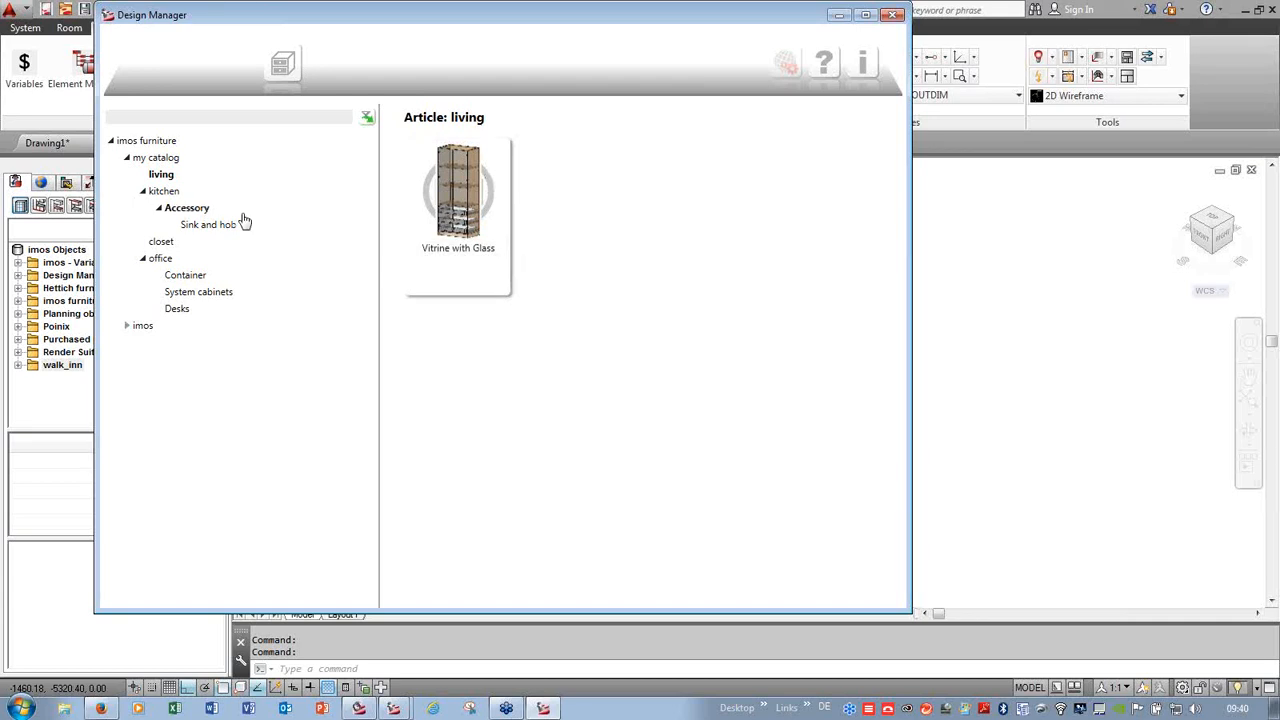
pyautogui.click(164, 191)
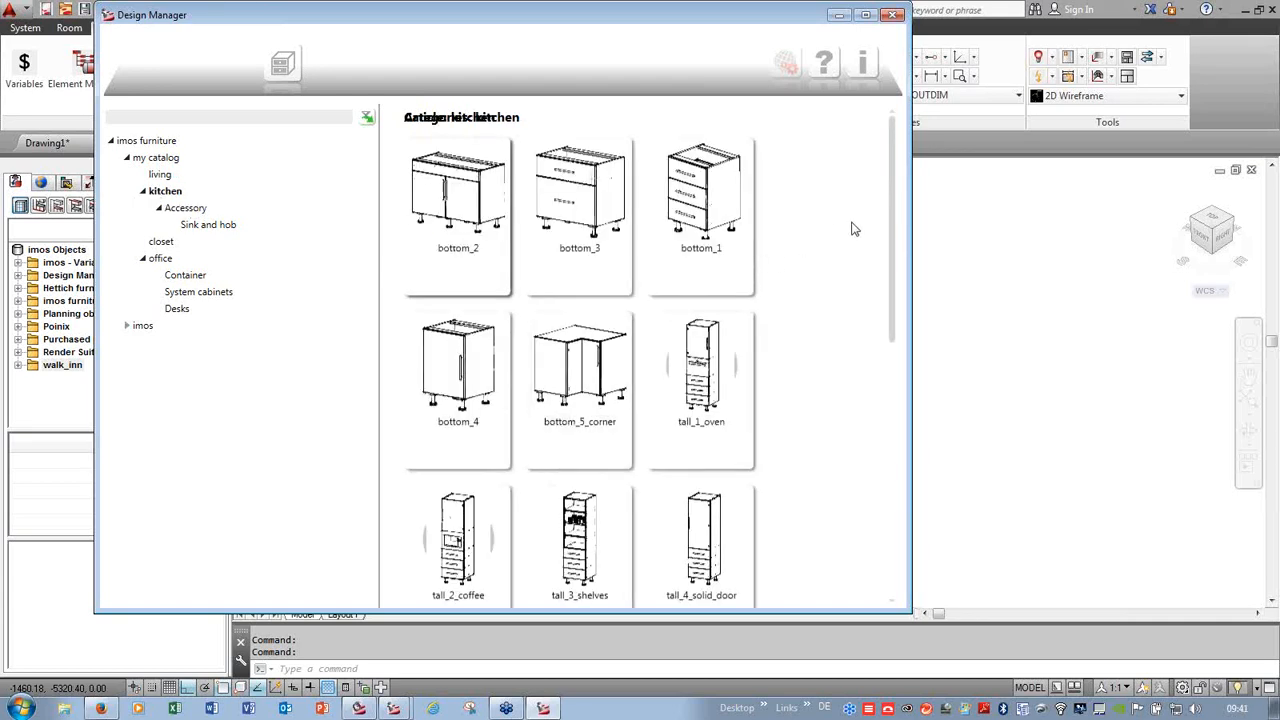
pyautogui.moveTo(891, 222)
pyautogui.mouseDown()
pyautogui.moveTo(923, 494)
pyautogui.moveTo(893, 225)
pyautogui.mouseUp()
# - Examine the dimensions, carcase decors and front and handle design options of the bottom_2 kitchen cabinet, and cancel its configuration
pyautogui.doubleClick(437, 197)
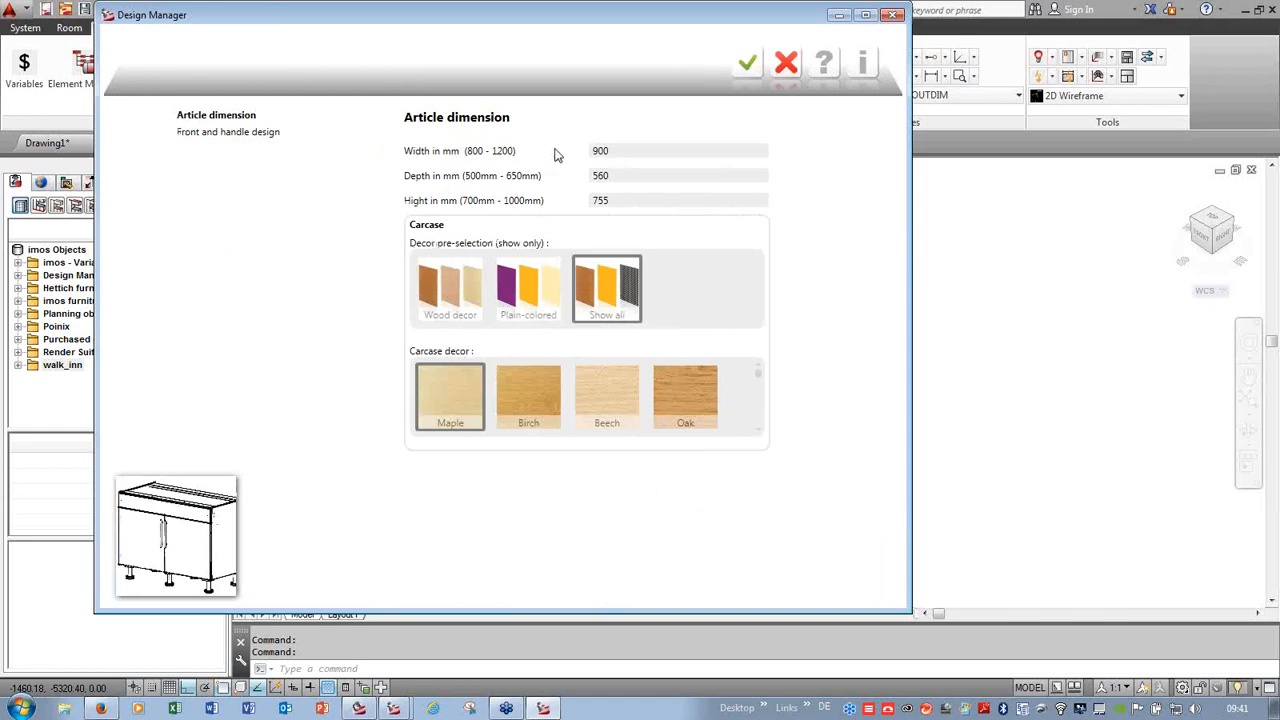
pyautogui.moveTo(760, 374)
pyautogui.mouseDown()
pyautogui.moveTo(760, 410)
pyautogui.moveTo(758, 394)
pyautogui.mouseUp()
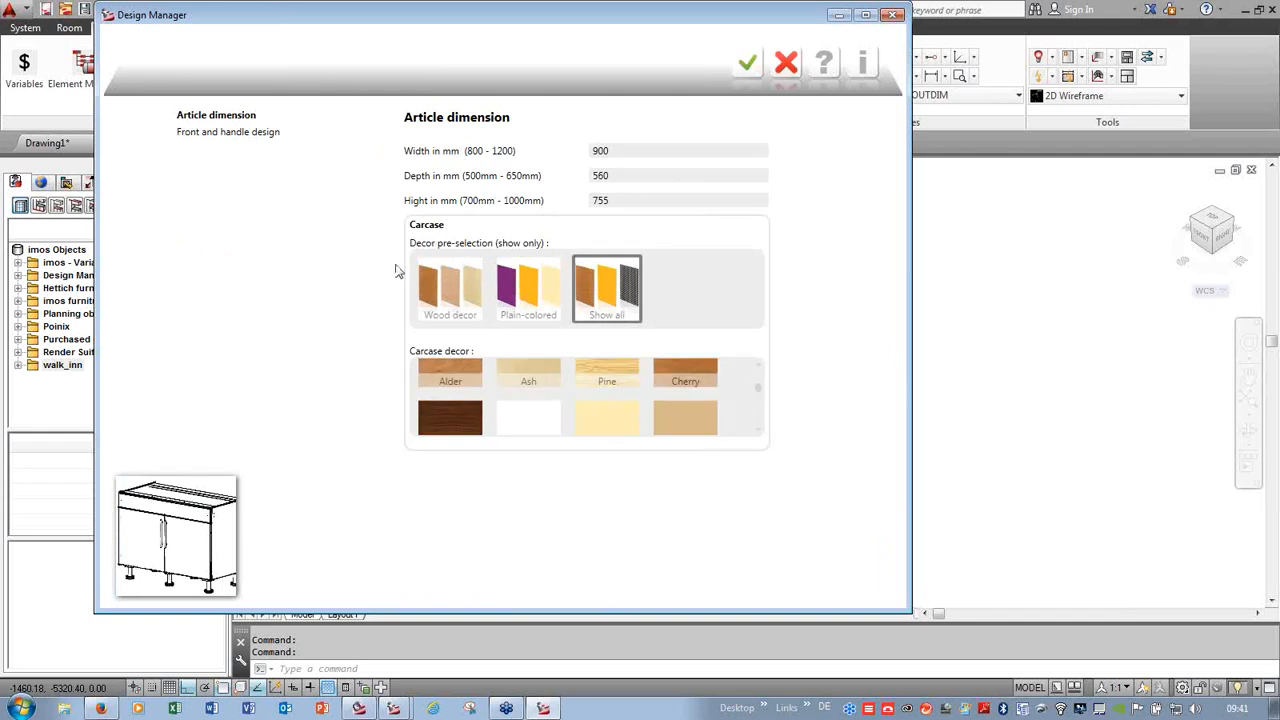
pyautogui.click(446, 421)
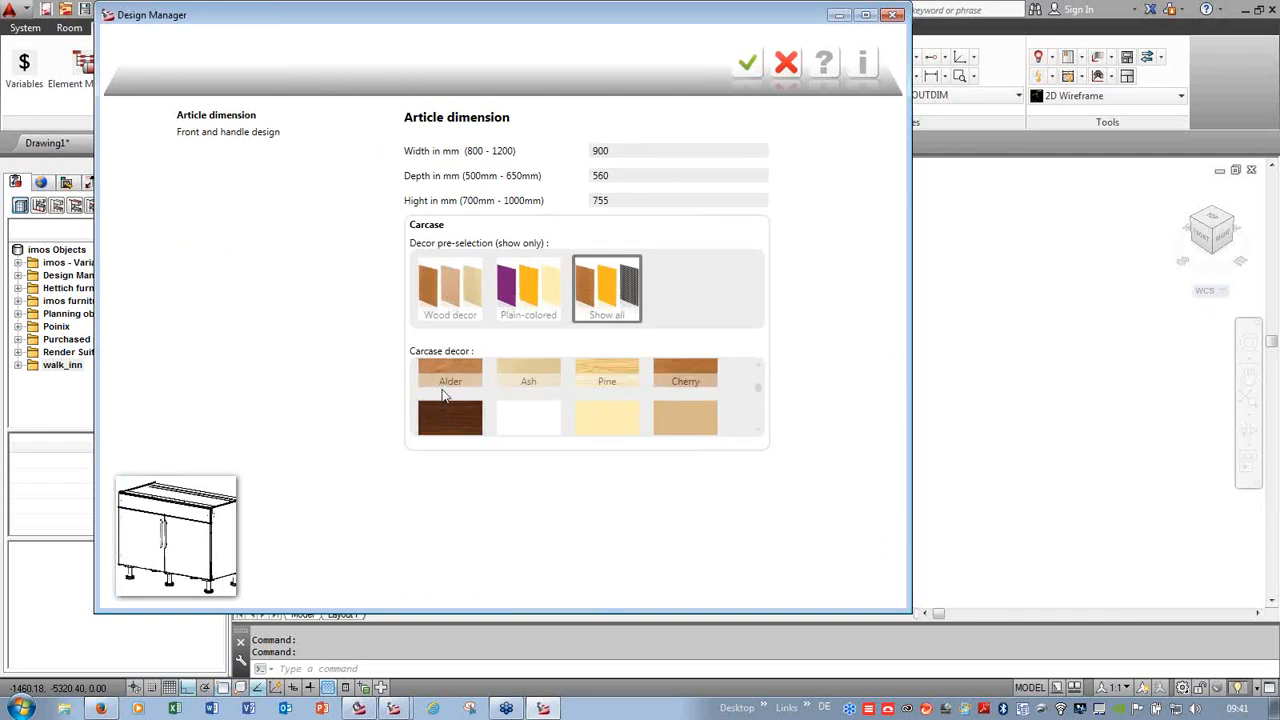
pyautogui.click(240, 134)
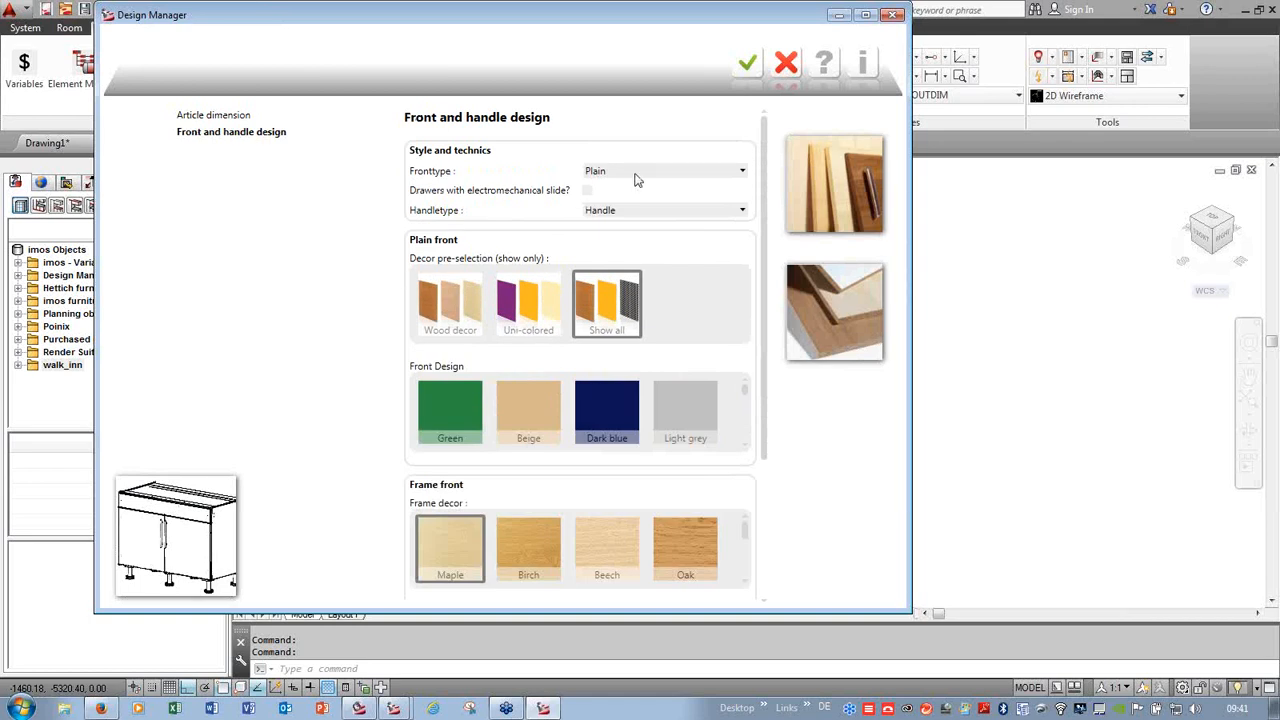
pyautogui.click(218, 116)
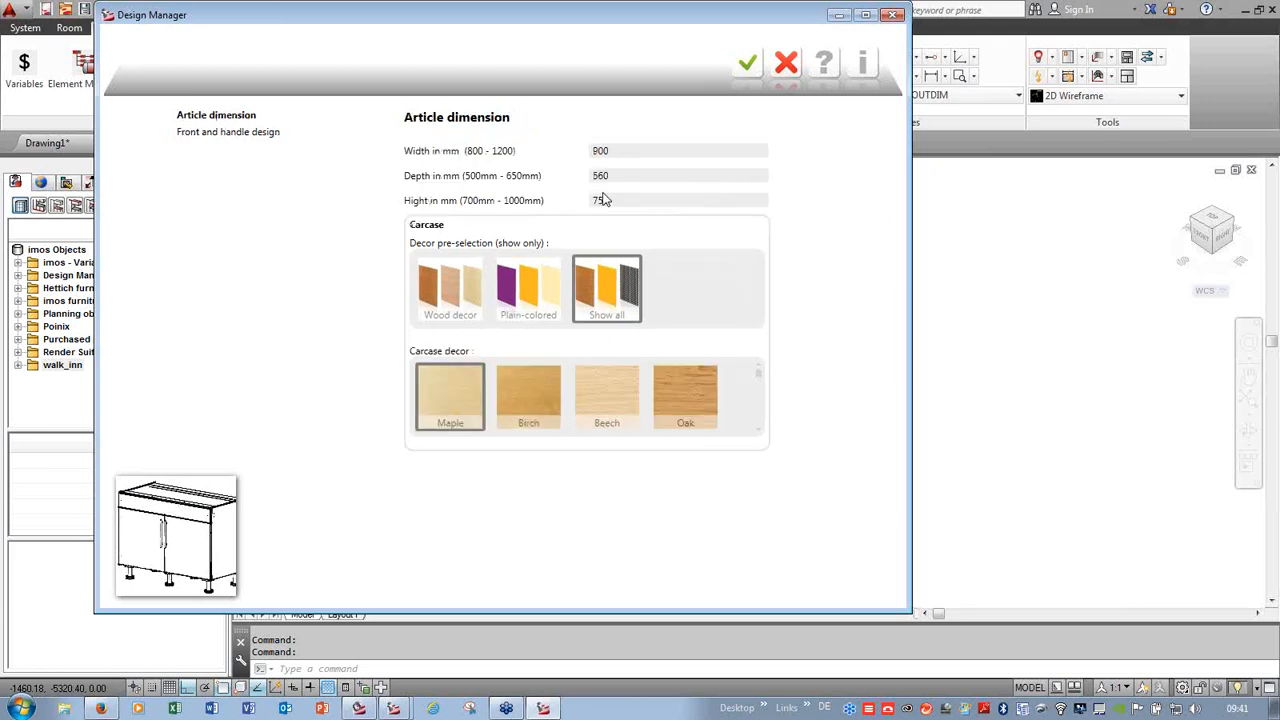
pyautogui.click(785, 66)
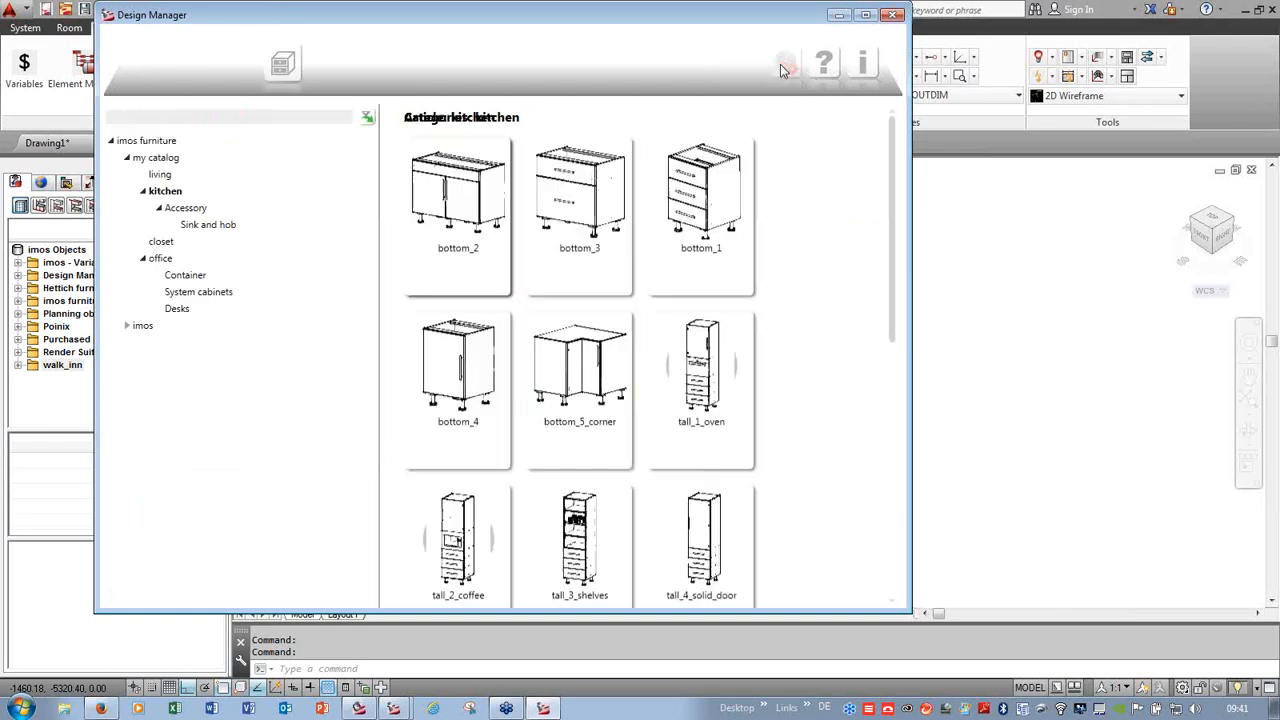
# - View the living articles once more and close the Design Manager
pyautogui.click(160, 174)
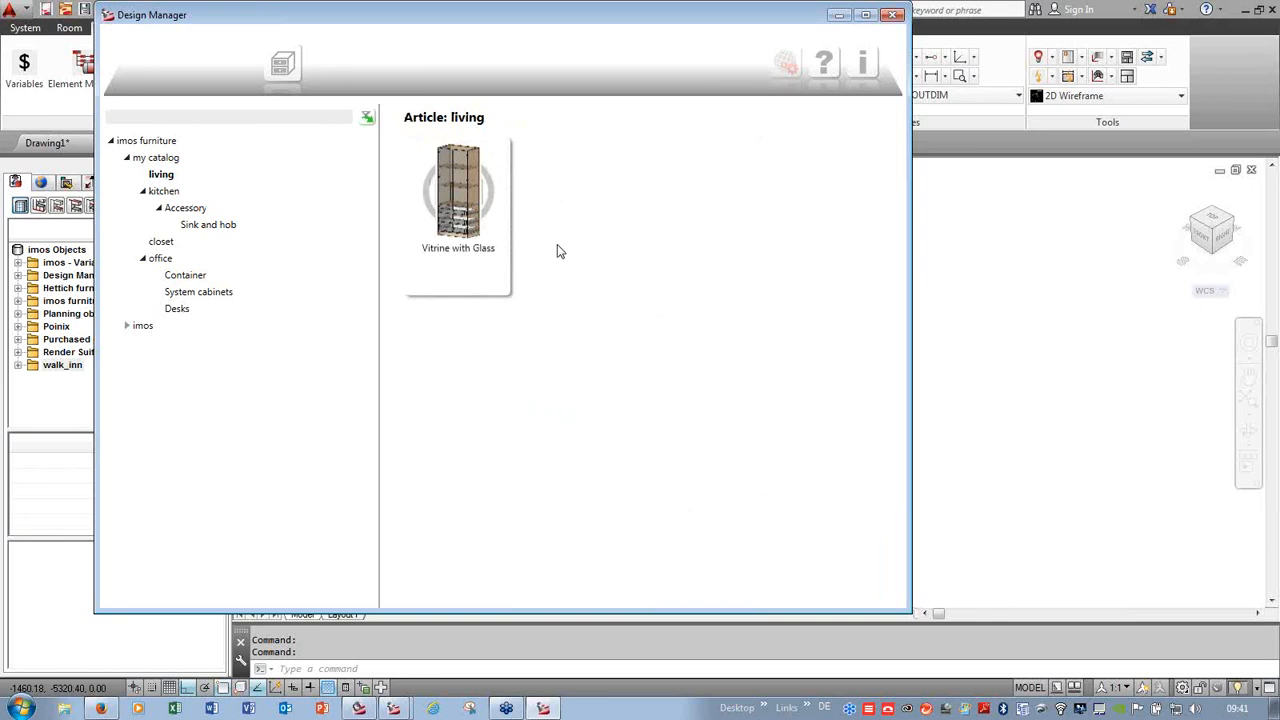
pyautogui.click(840, 15)
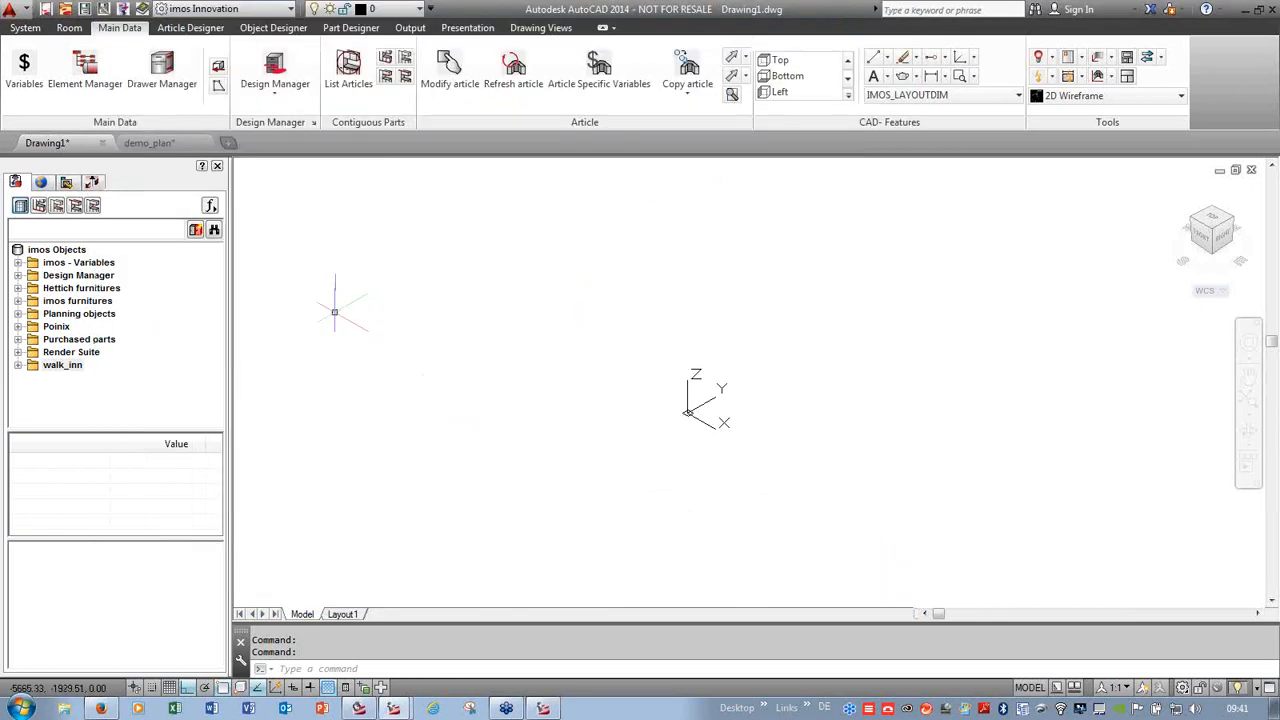
pyautogui.rightClick(545, 710)
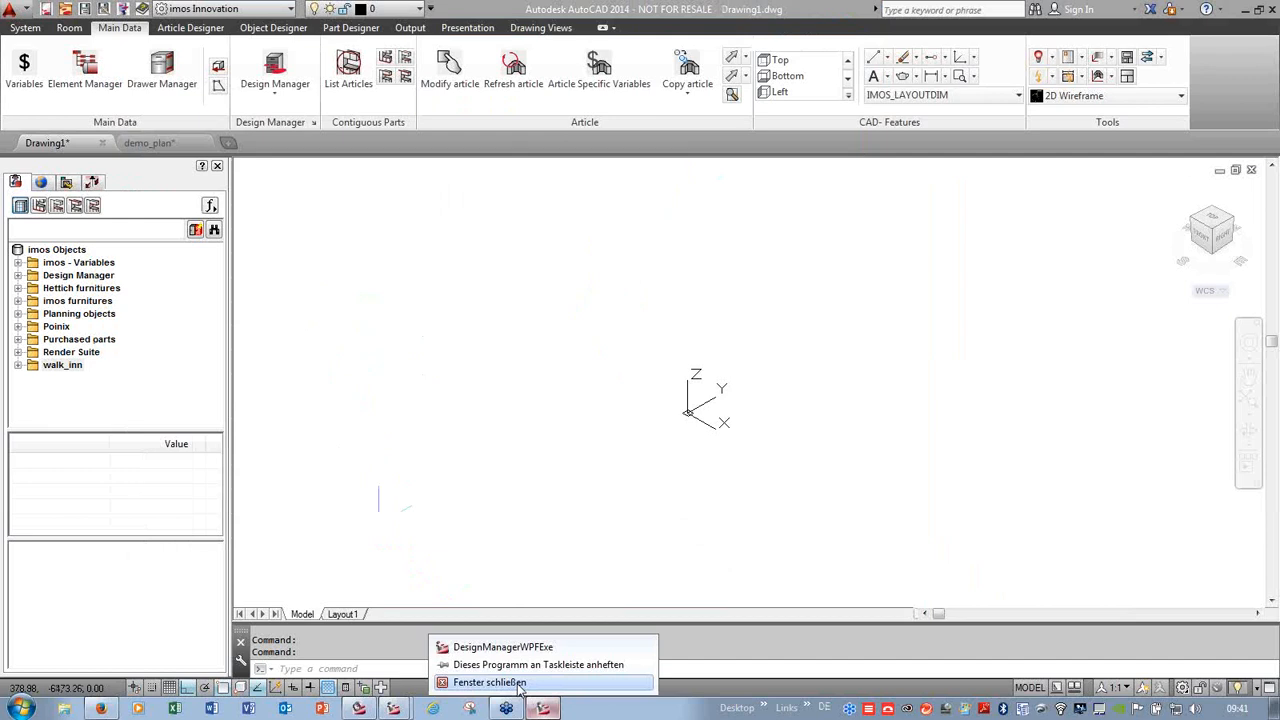
pyautogui.click(520, 682)
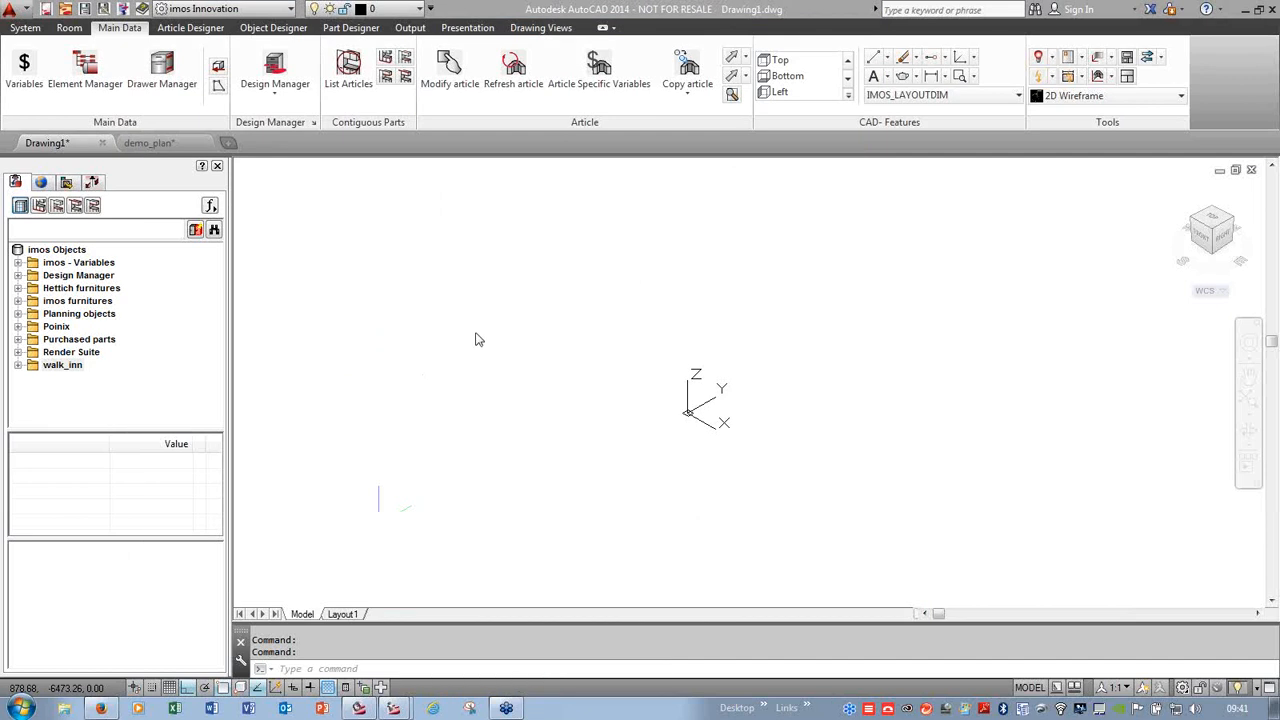
# - Start a new article in the Article Designer using the Topview method
pyautogui.click(190, 27)
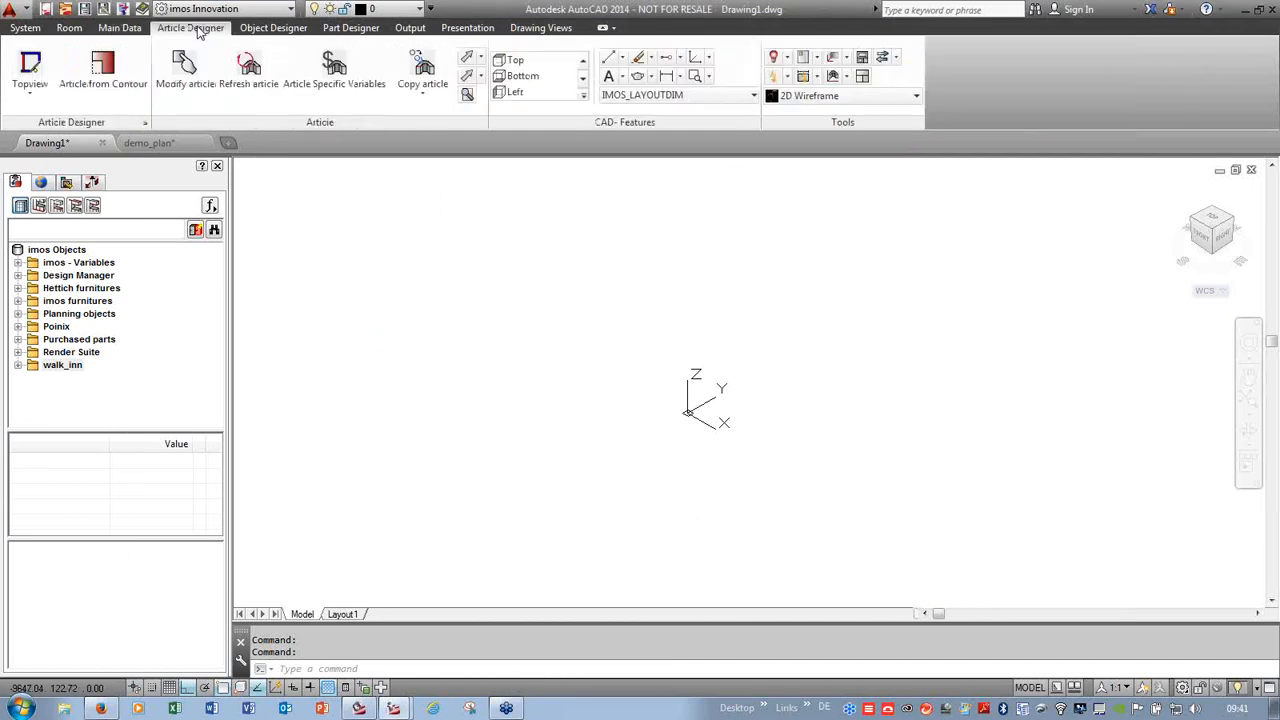
pyautogui.click(32, 94)
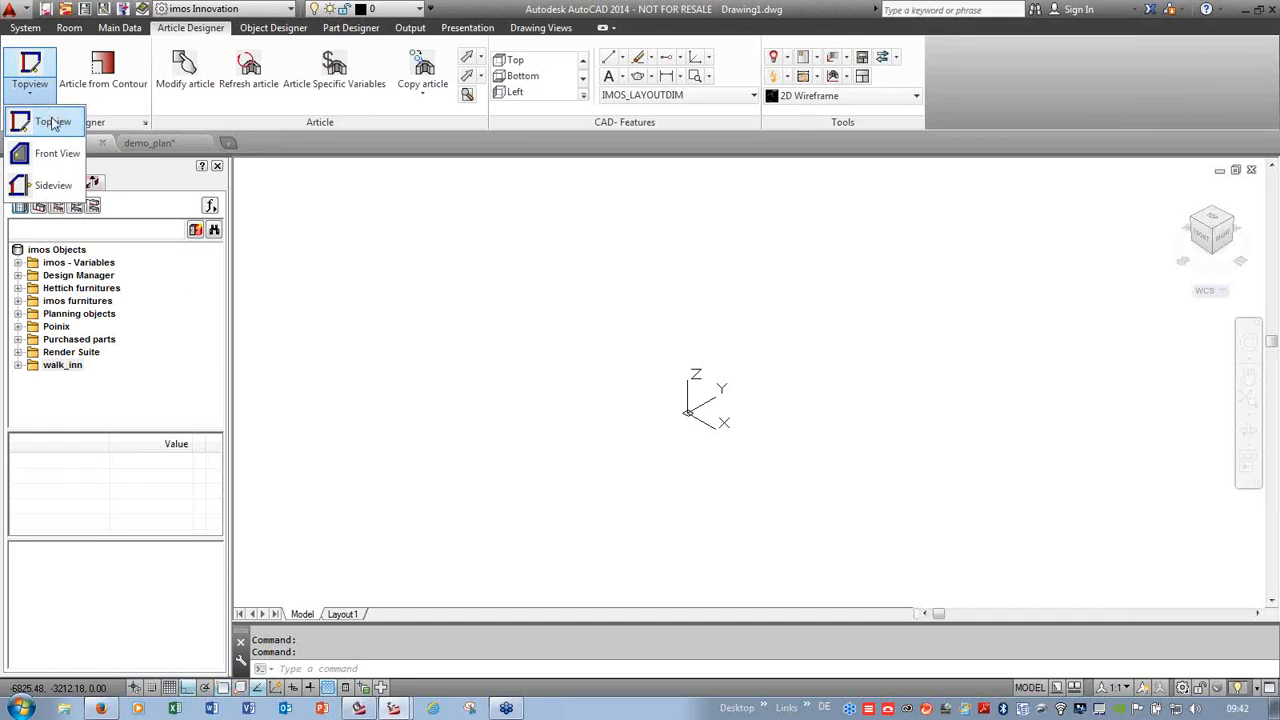
pyautogui.click(57, 122)
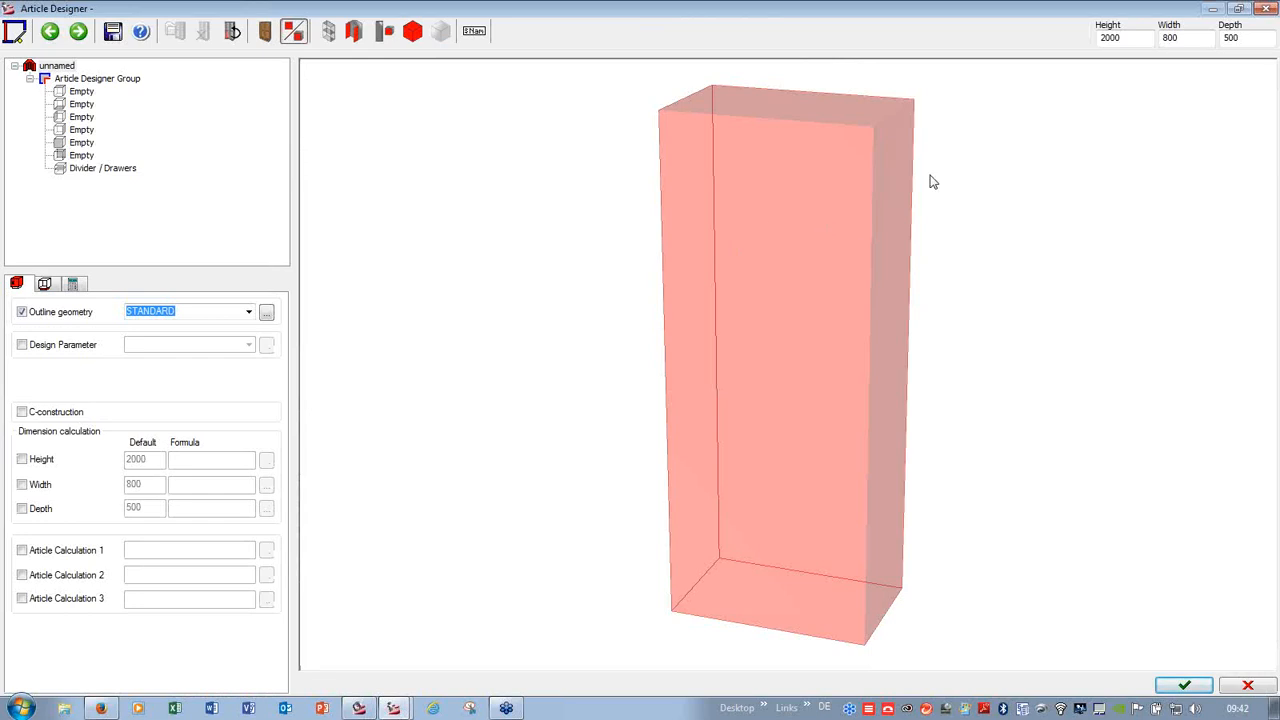
# - Size the article outline to height 450, width 2300 and depth 555, and raise the height to 660
pyautogui.doubleClick(1117, 38)
pyautogui.write('450')
pyautogui.doubleClick(1204, 40)
pyautogui.write('23')
pyautogui.press('Return')
pyautogui.doubleClick(1246, 37)
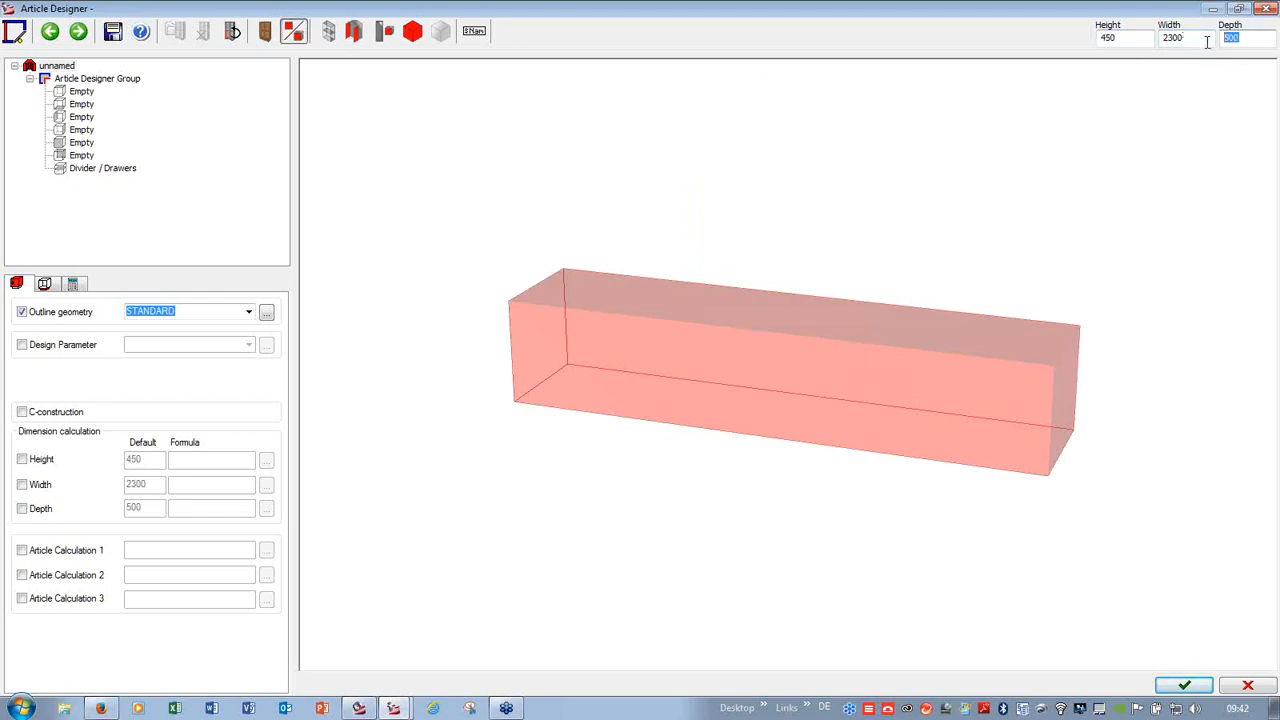
pyautogui.write('555')
pyautogui.press('Return')
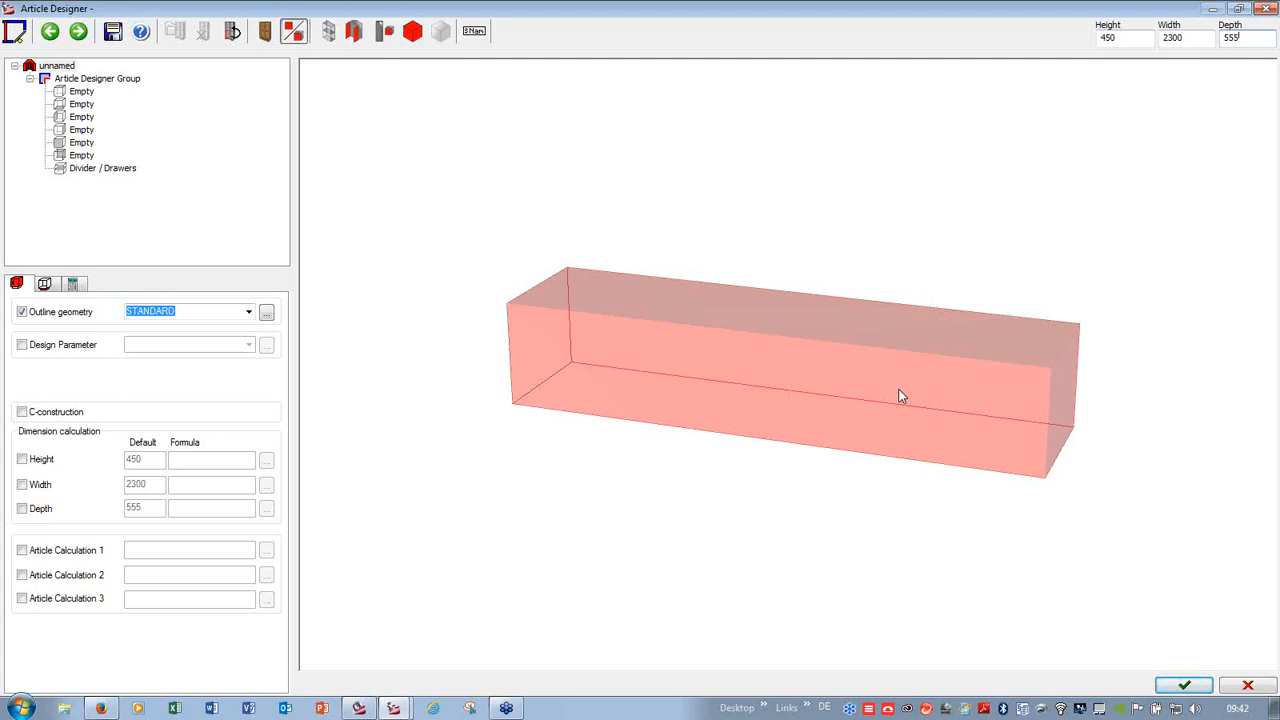
pyautogui.doubleClick(1110, 38)
pyautogui.write('660')
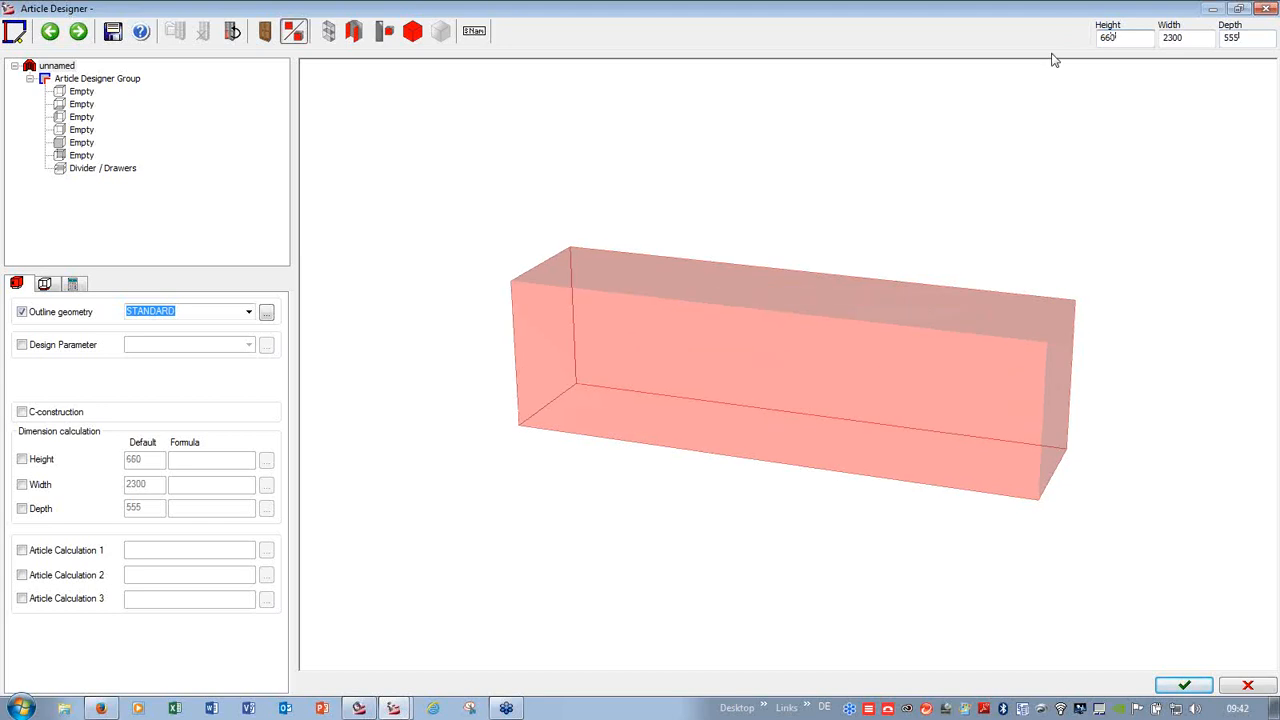
# - Add left side panel CP_SP_2000 to the article and save it under the name sideboard_new
pyautogui.click(72, 117)
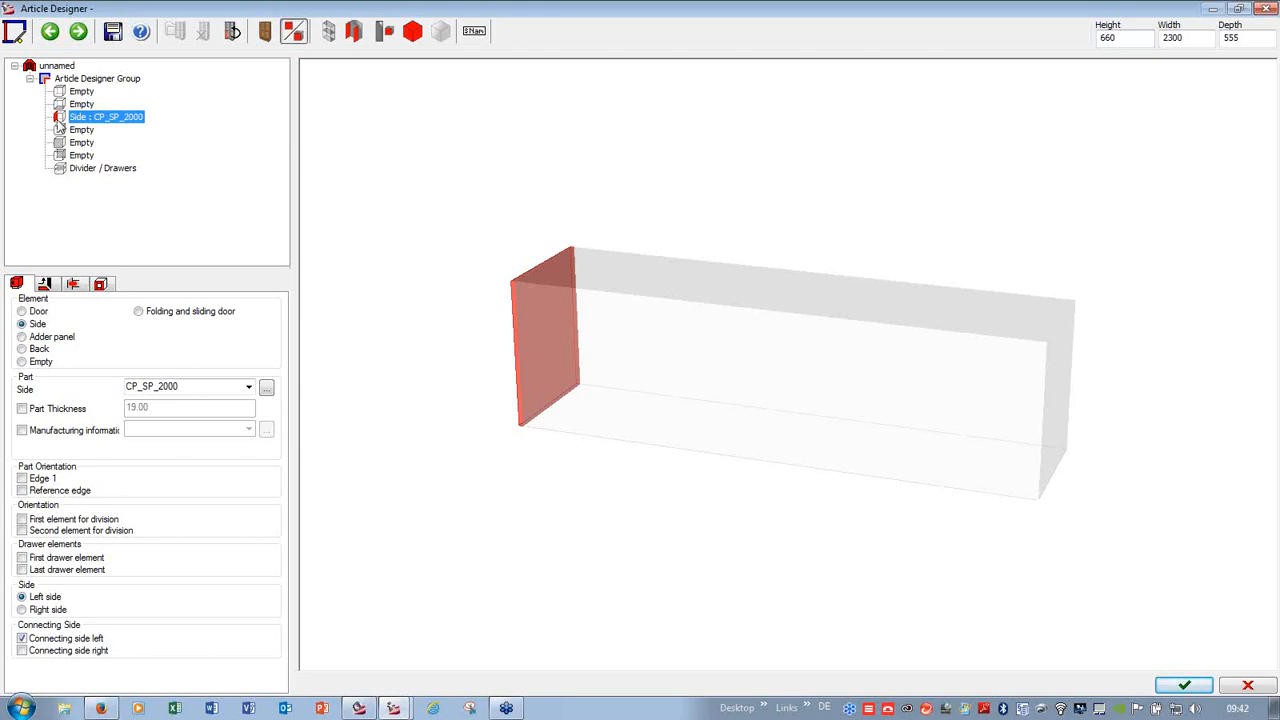
pyautogui.click(188, 387)
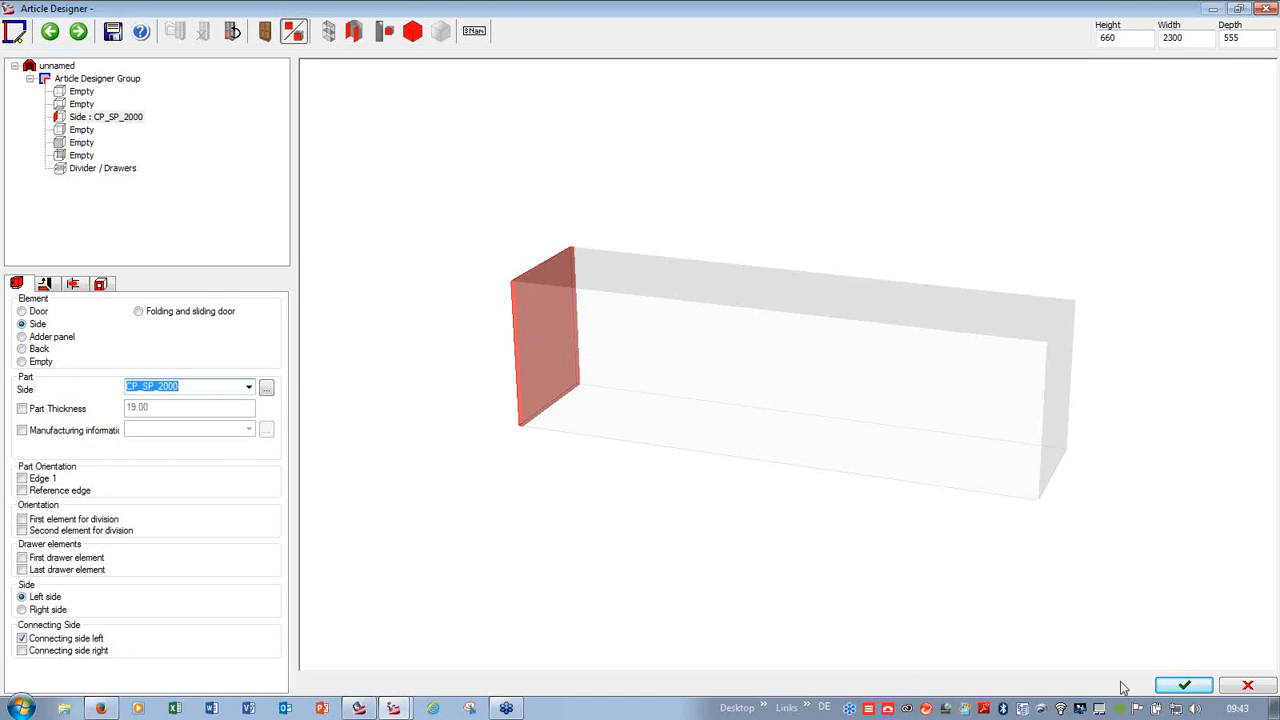
pyautogui.click(1184, 686)
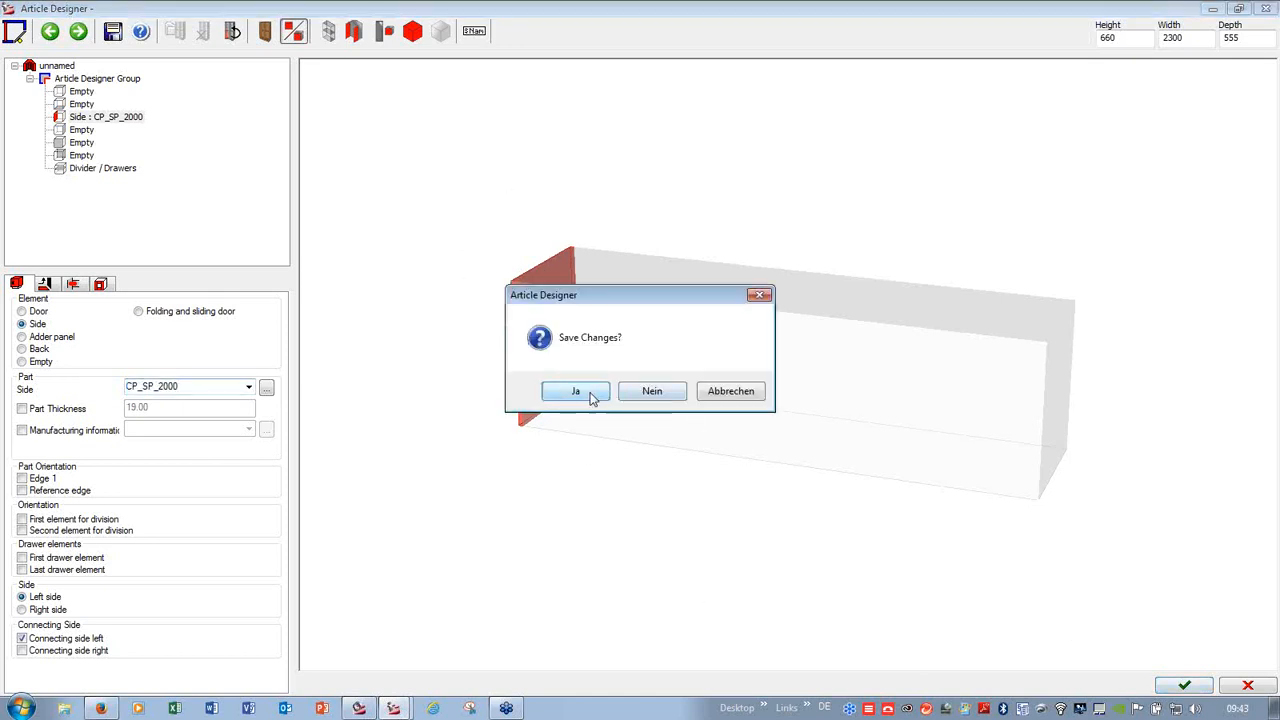
pyautogui.click(591, 397)
pyautogui.click(595, 396)
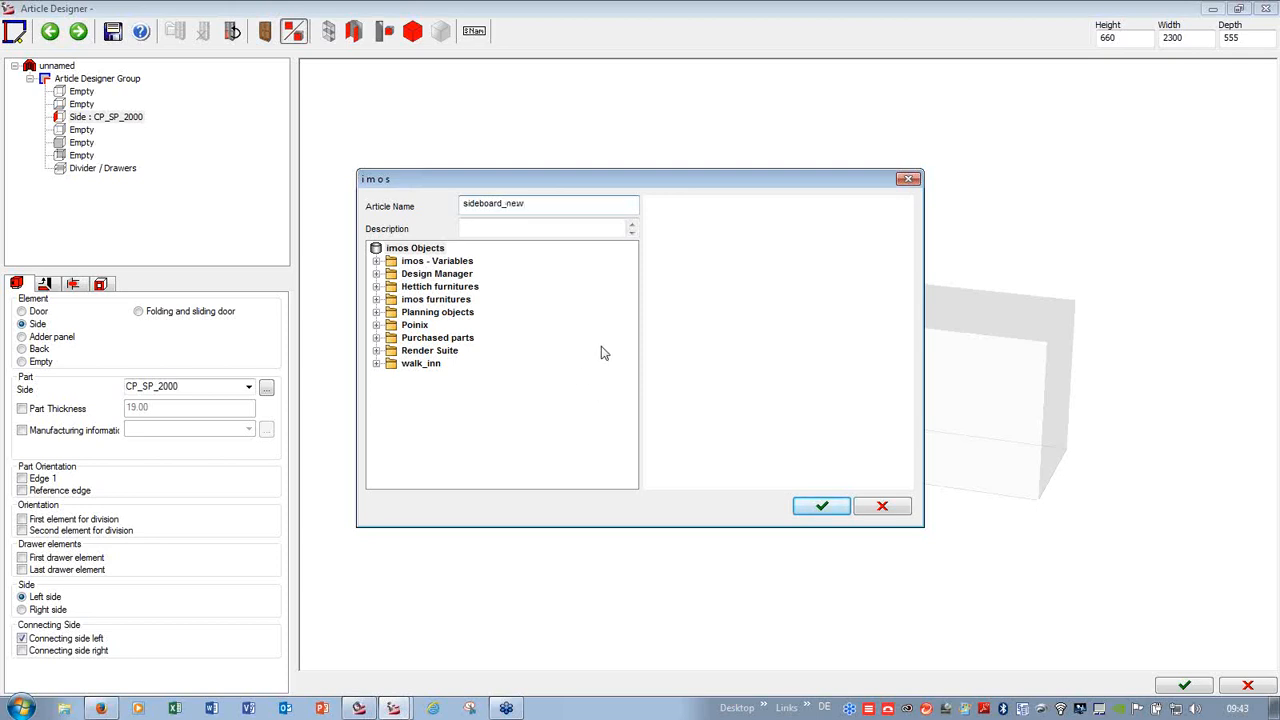
pyautogui.moveTo(523, 204); pyautogui.dragTo(458, 207)
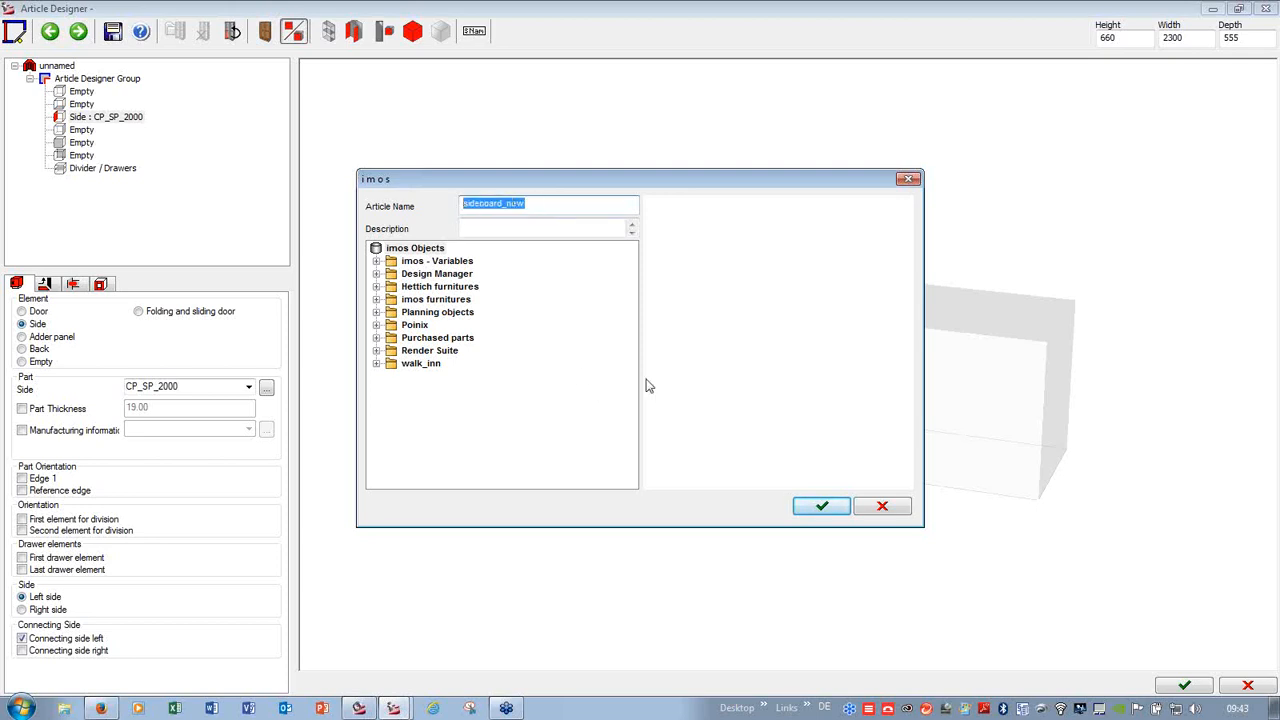
pyautogui.click(821, 506)
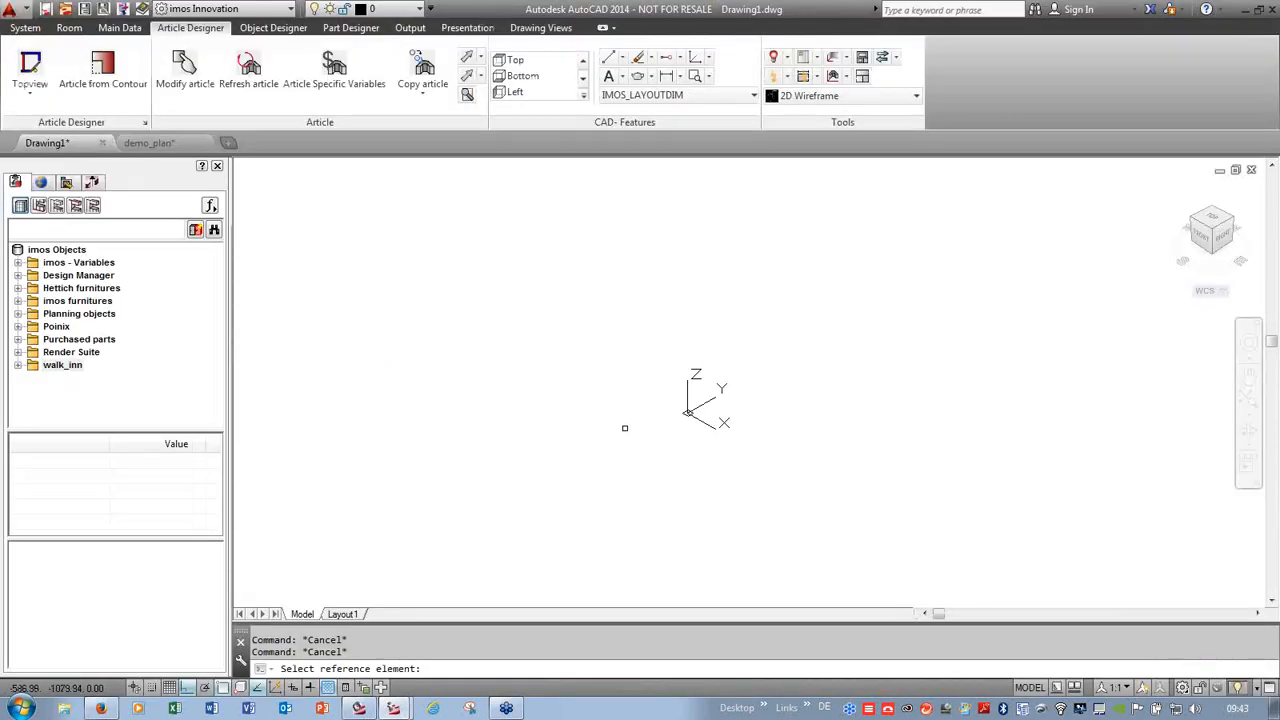
# - Place the new article in the drawing by picking its insertion point and second reference point
pyautogui.click(624, 428)
pyautogui.click(512, 387)
pyautogui.click(514, 391)
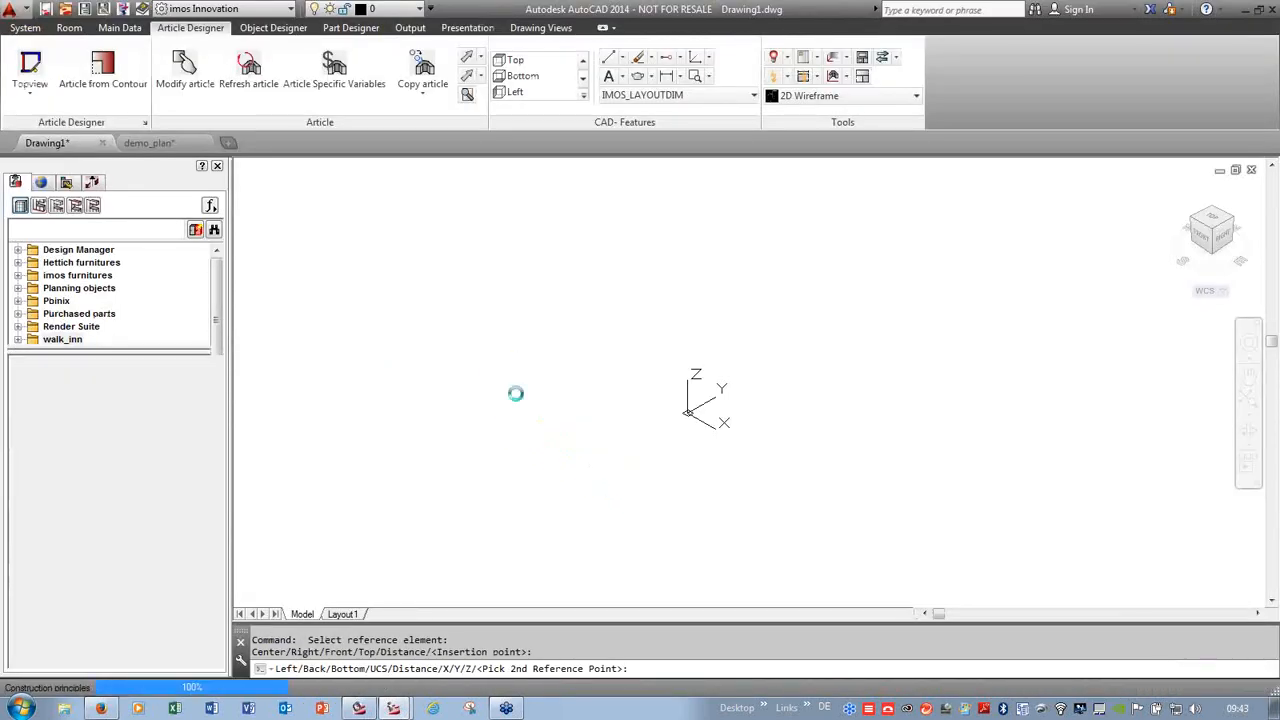
pyautogui.scroll(8, 530, 393)
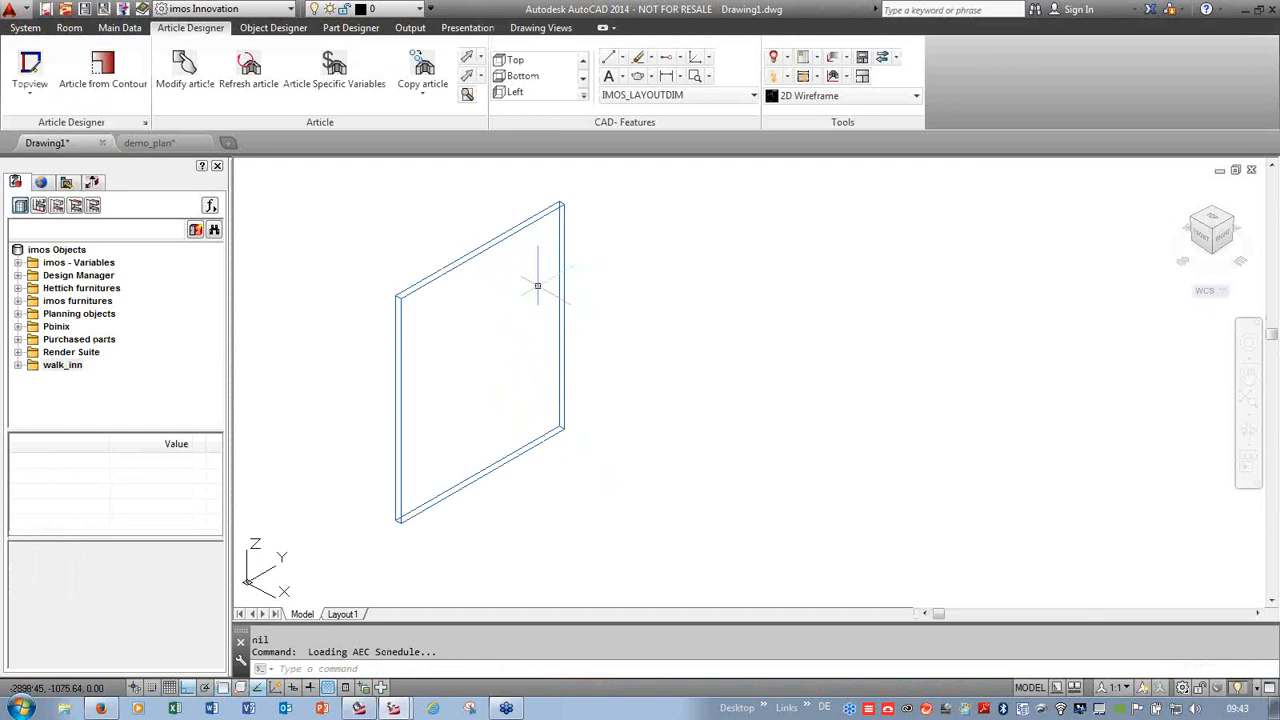
# - Set the Visu Manager mode to Modus - 4 and inspect the side panel's front upper corner
pyautogui.click(127, 9)
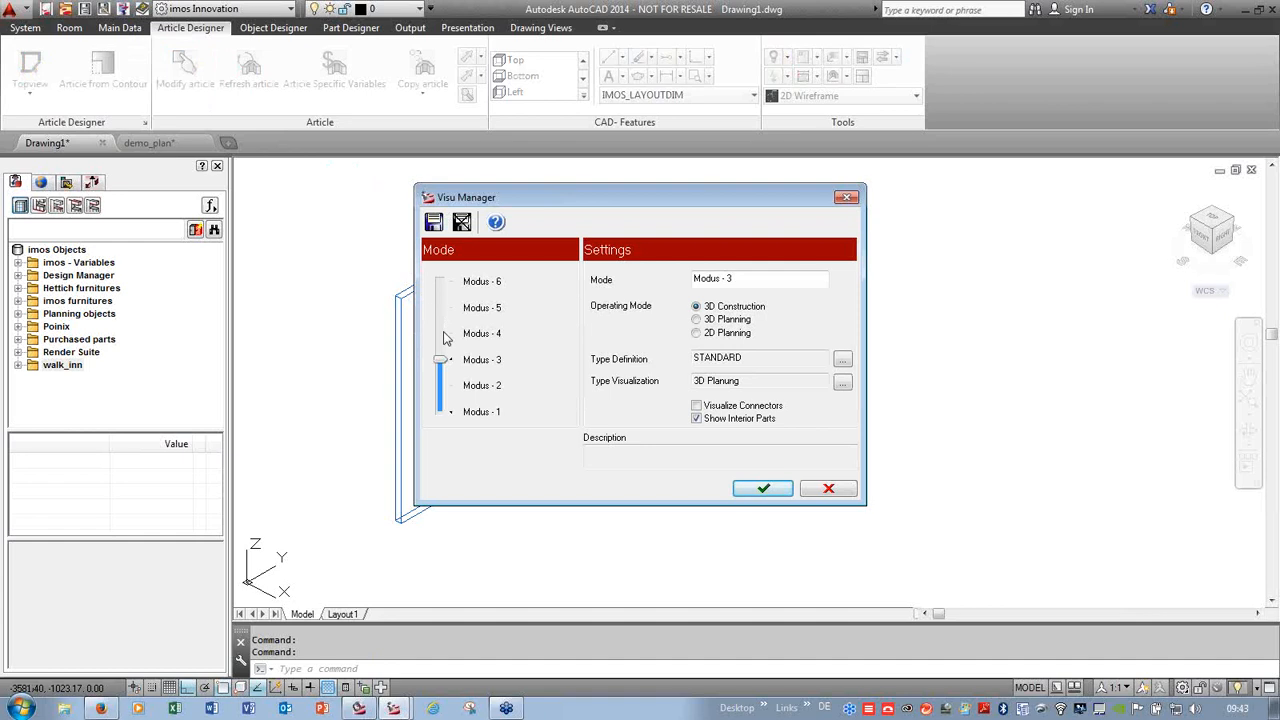
pyautogui.click(446, 338)
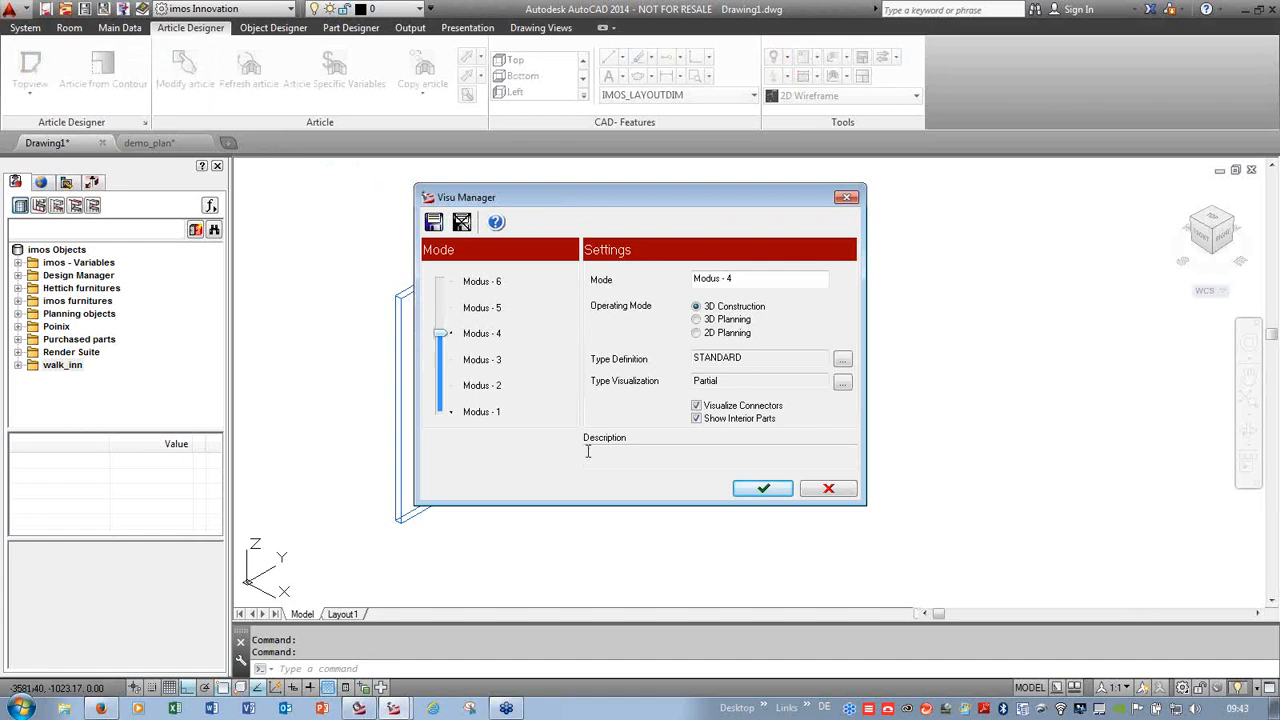
pyautogui.click(765, 489)
pyautogui.scroll(5, 400, 300)
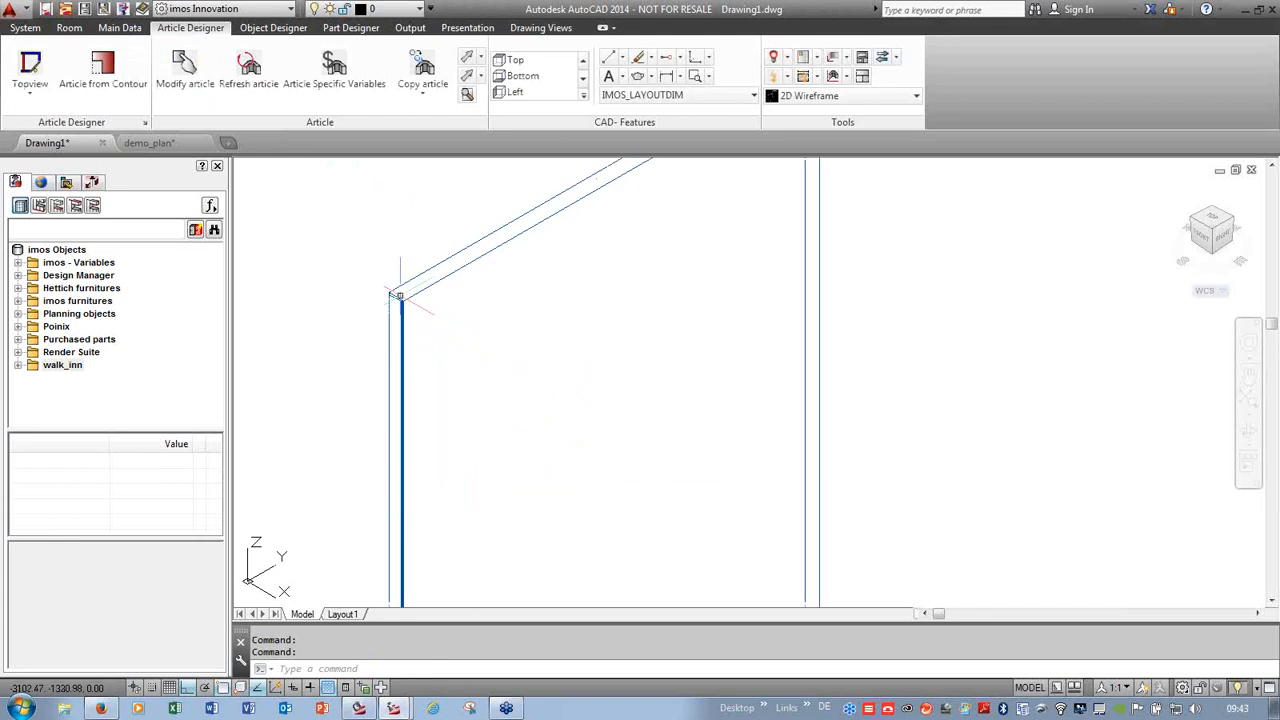
pyautogui.scroll(-2, 350, 303)
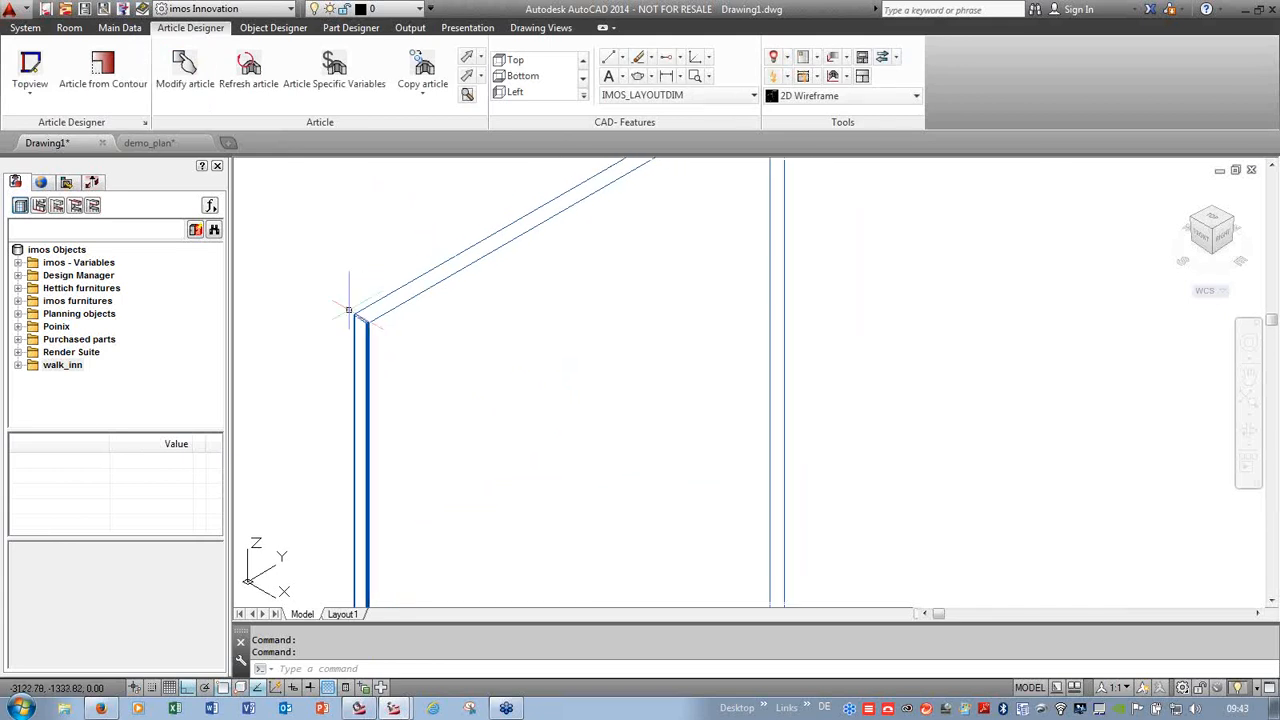
pyautogui.scroll(2, 345, 295)
pyautogui.scroll(-3, 340, 297)
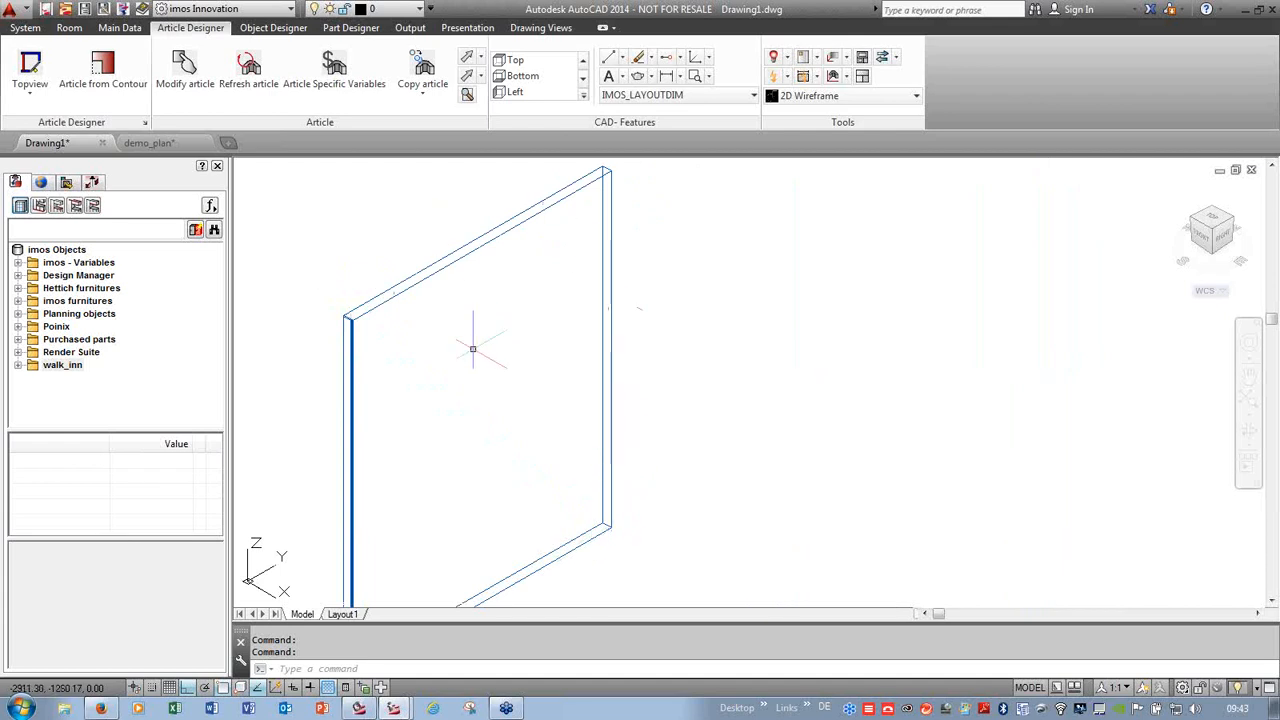
# - Open the placed article for modification and examine side principle CP_SP_2111, its part definition and its edge 3 profile, without applying changes
pyautogui.click(185, 70)
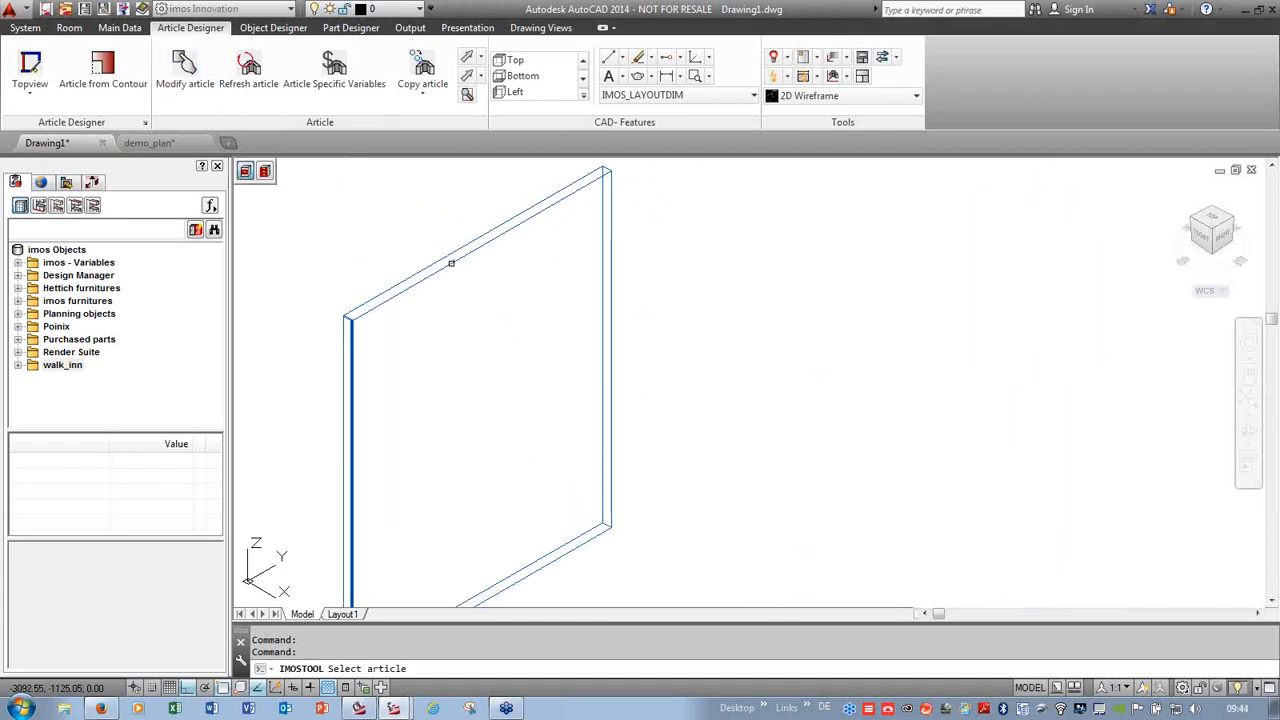
pyautogui.click(451, 263)
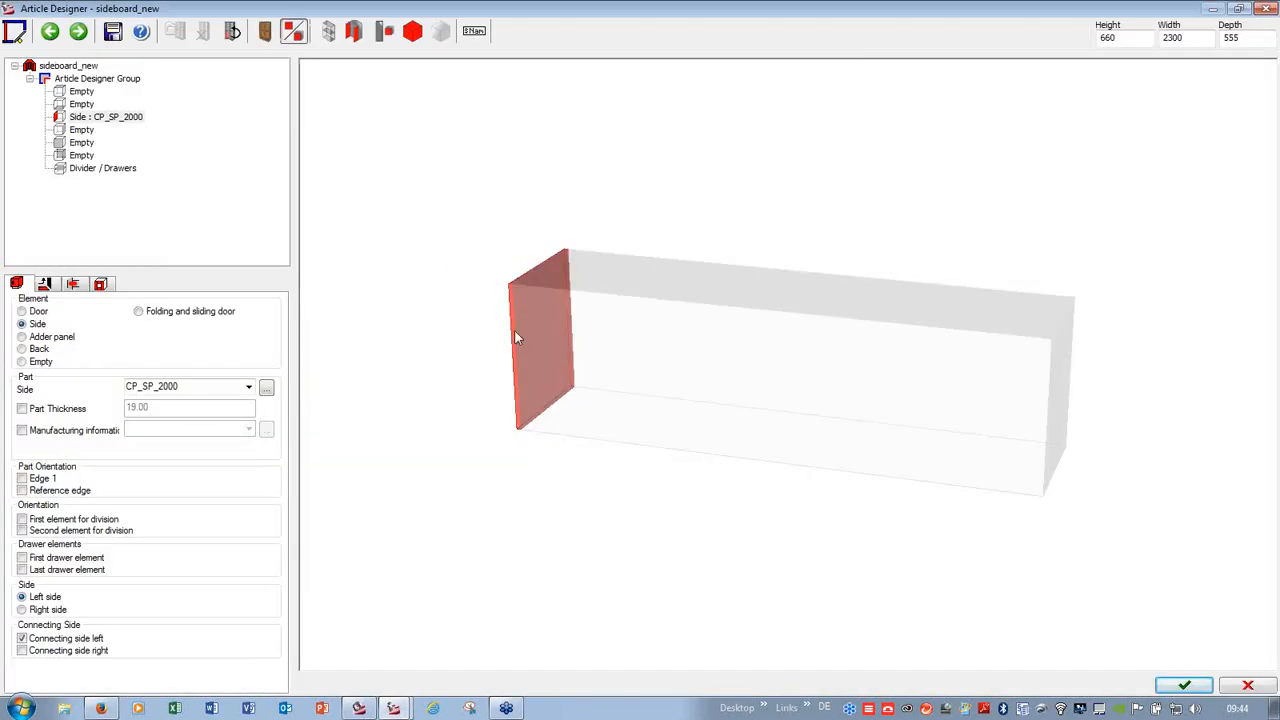
pyautogui.click(266, 390)
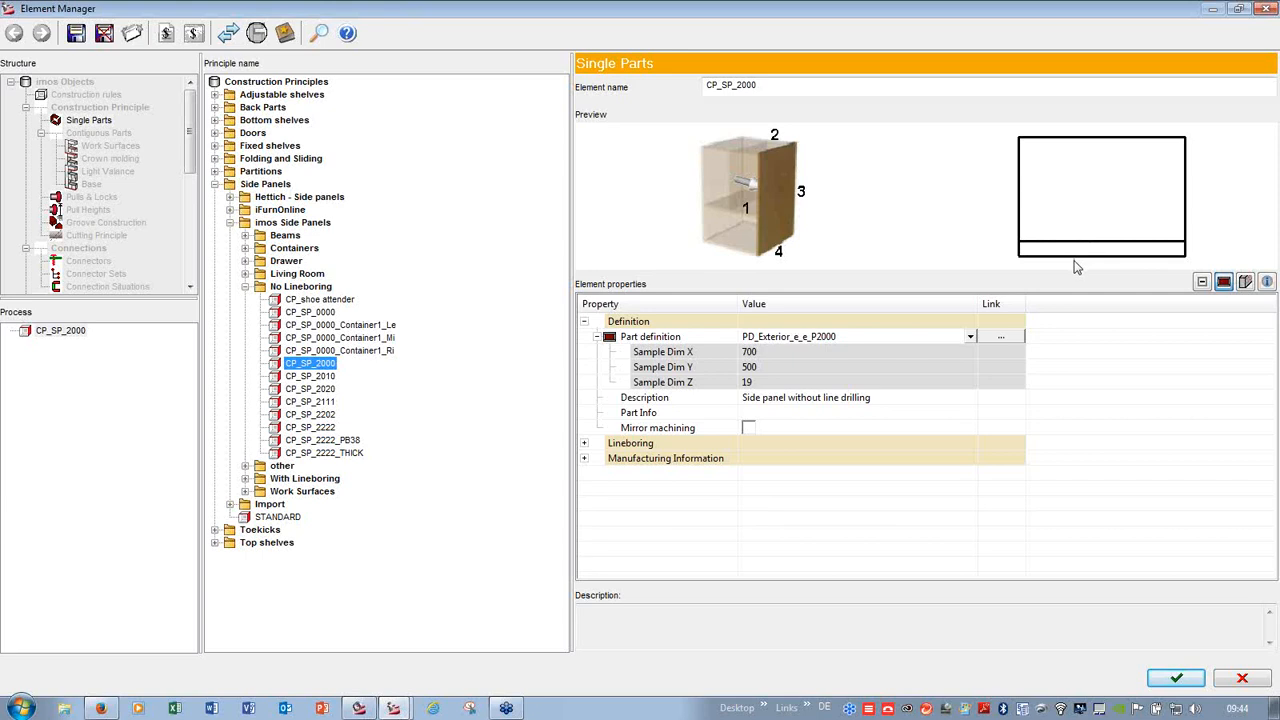
pyautogui.click(333, 402)
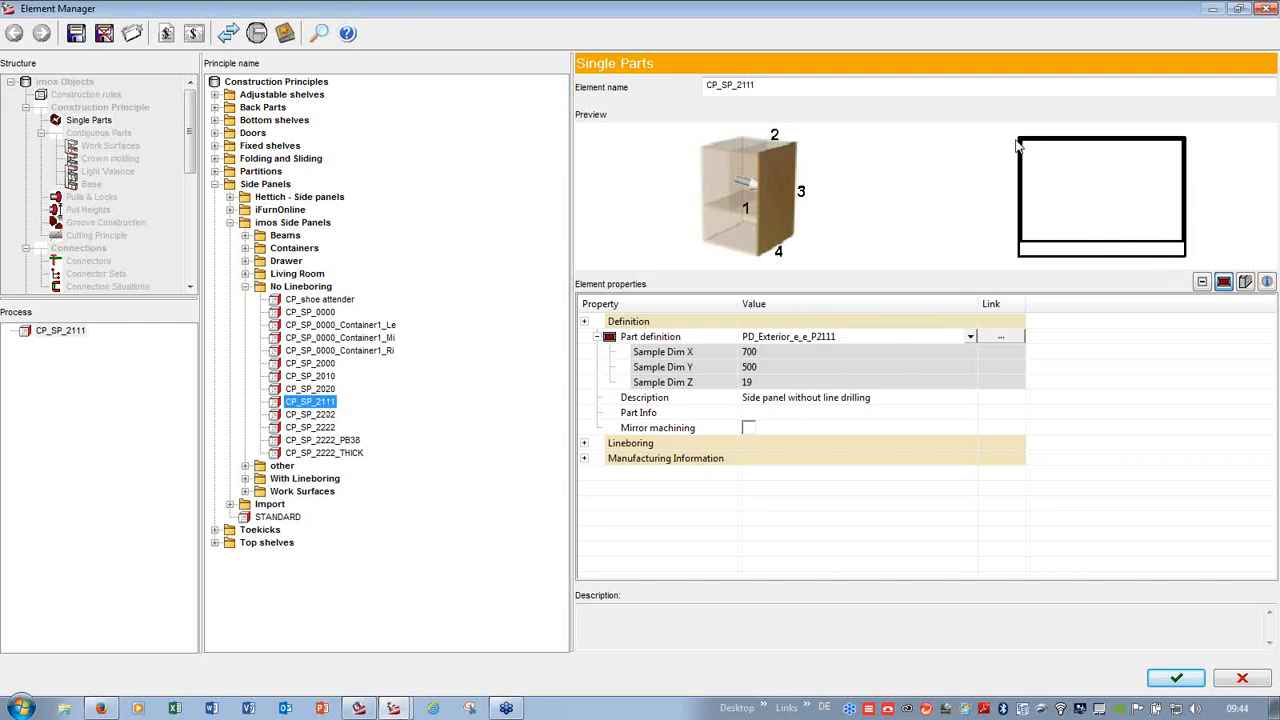
pyautogui.click(1000, 337)
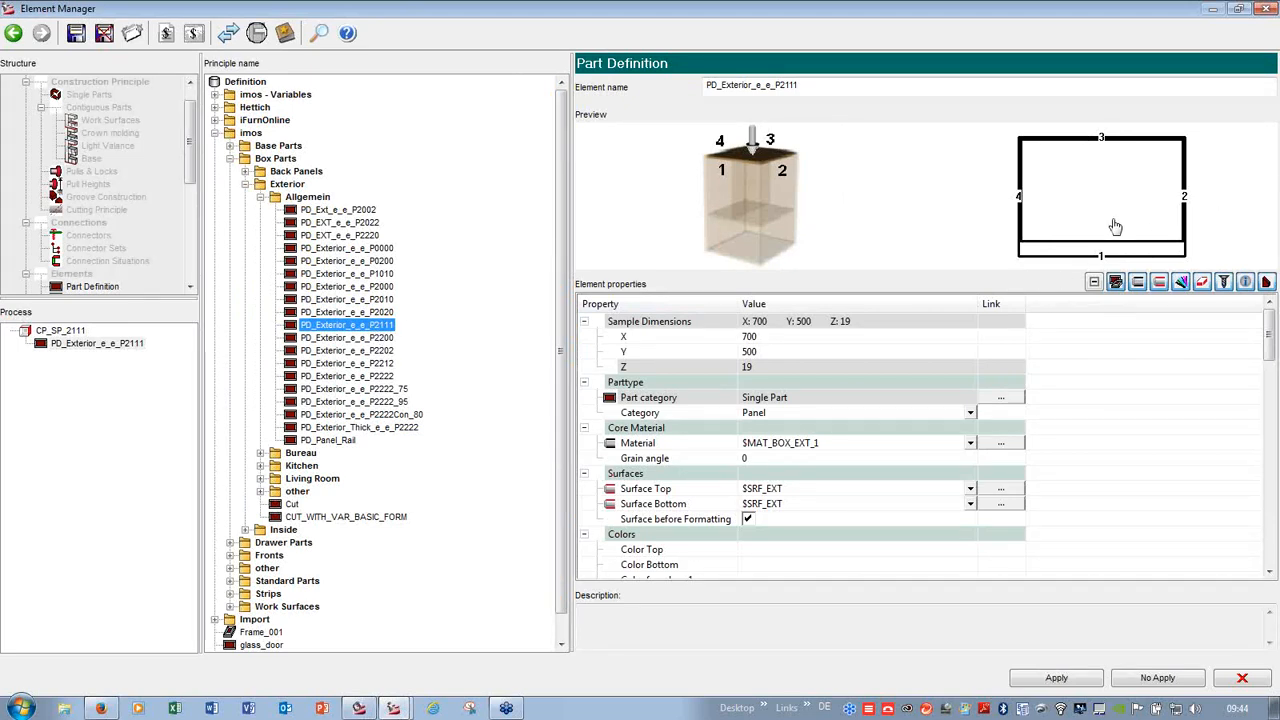
pyautogui.moveTo(1270, 338); pyautogui.dragTo(1270, 393)
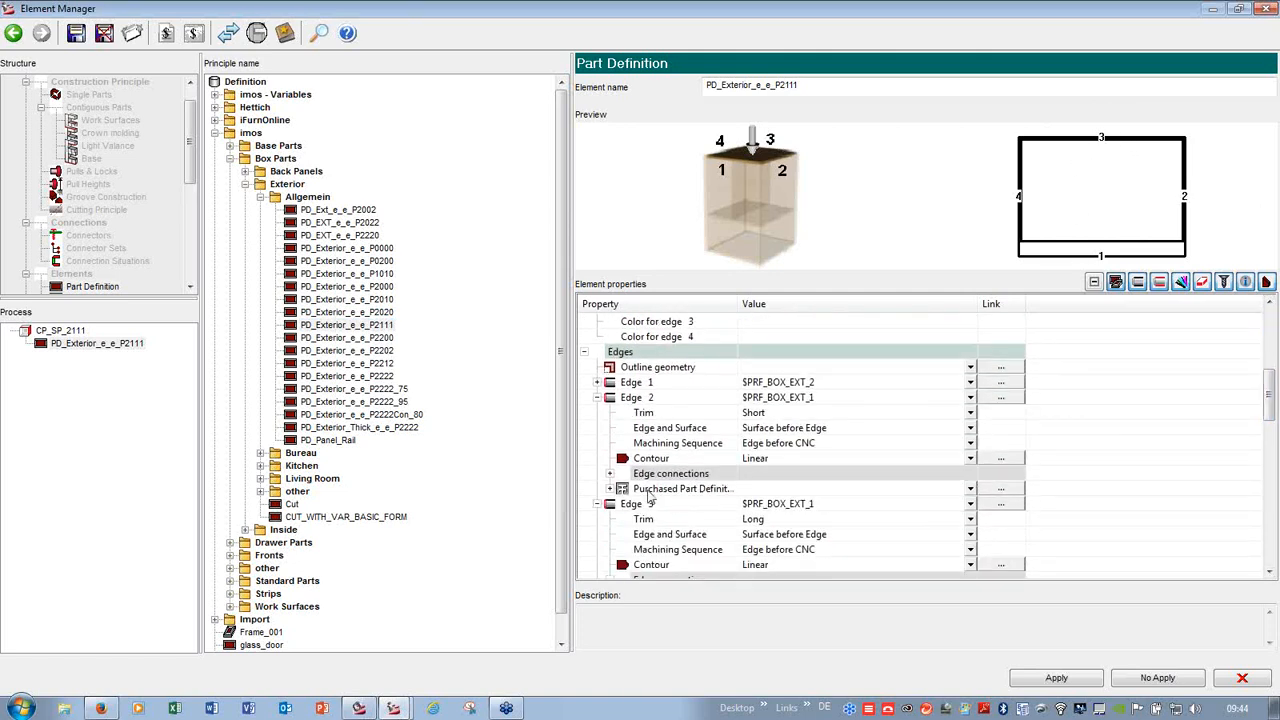
pyautogui.click(1003, 504)
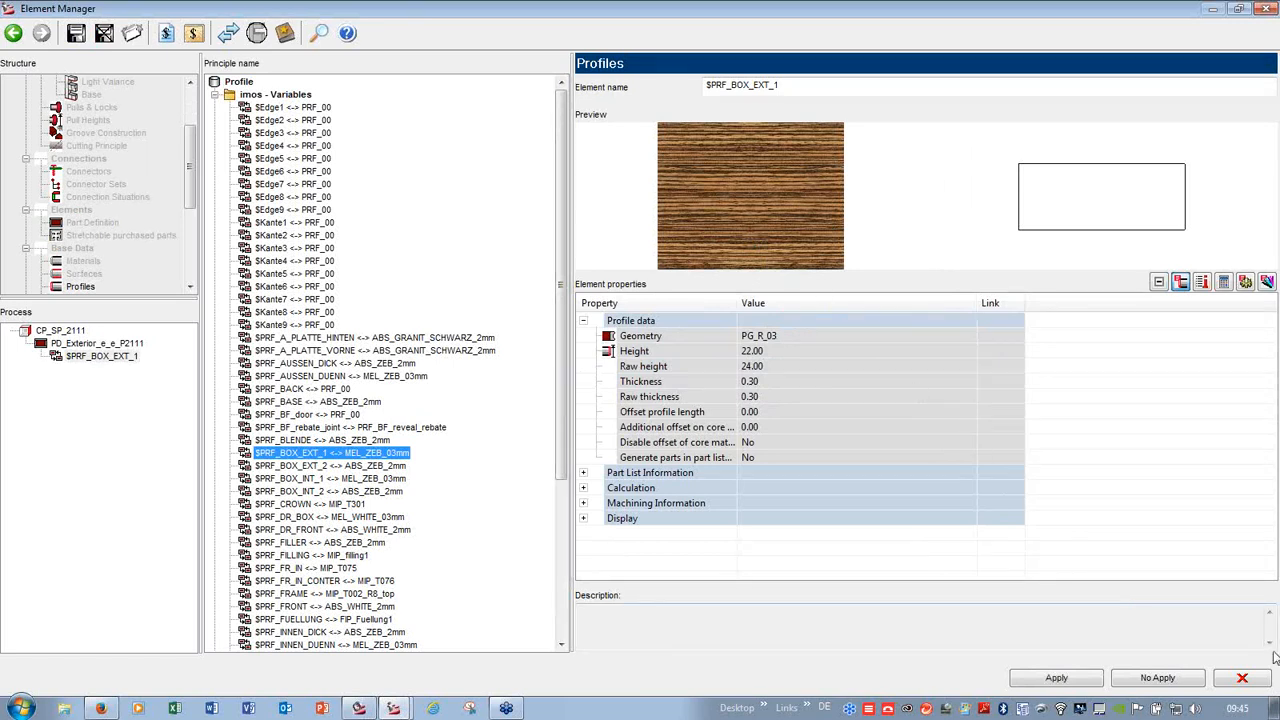
pyautogui.click(1245, 680)
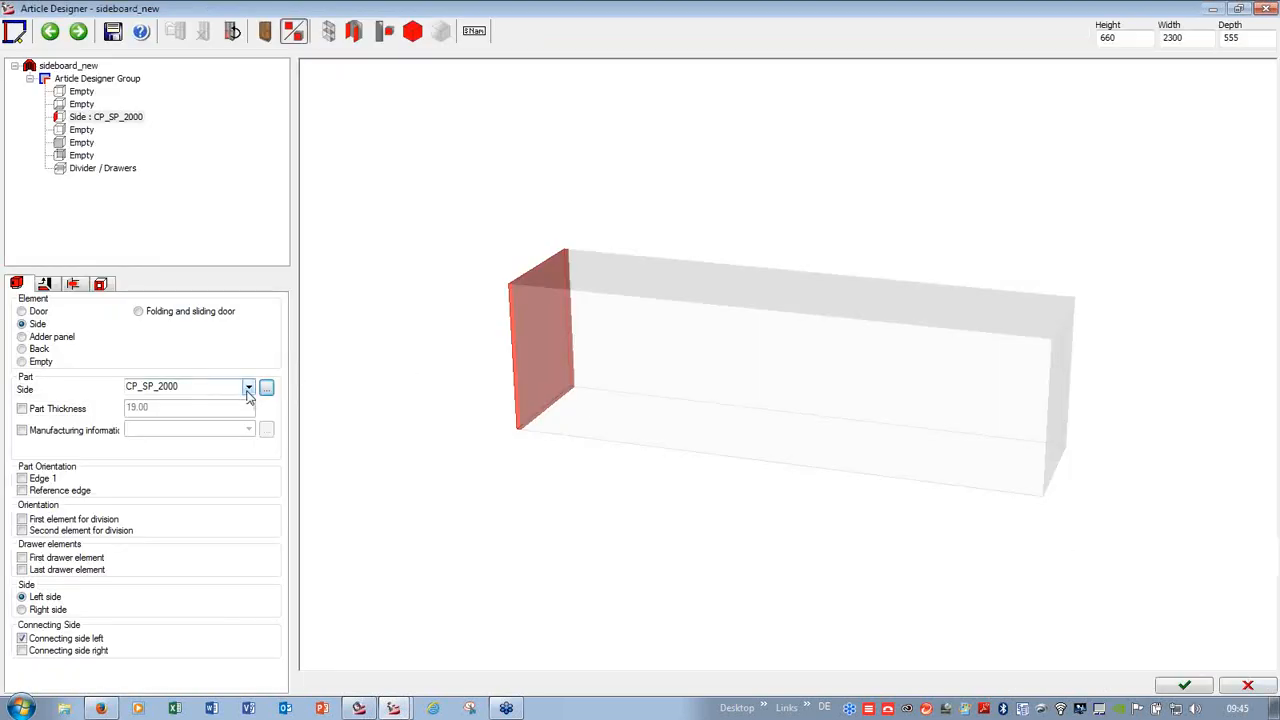
# - Change the left side part to CP_SP_2111 and save by generally overwriting the existing article
pyautogui.click(248, 388)
pyautogui.click(150, 411)
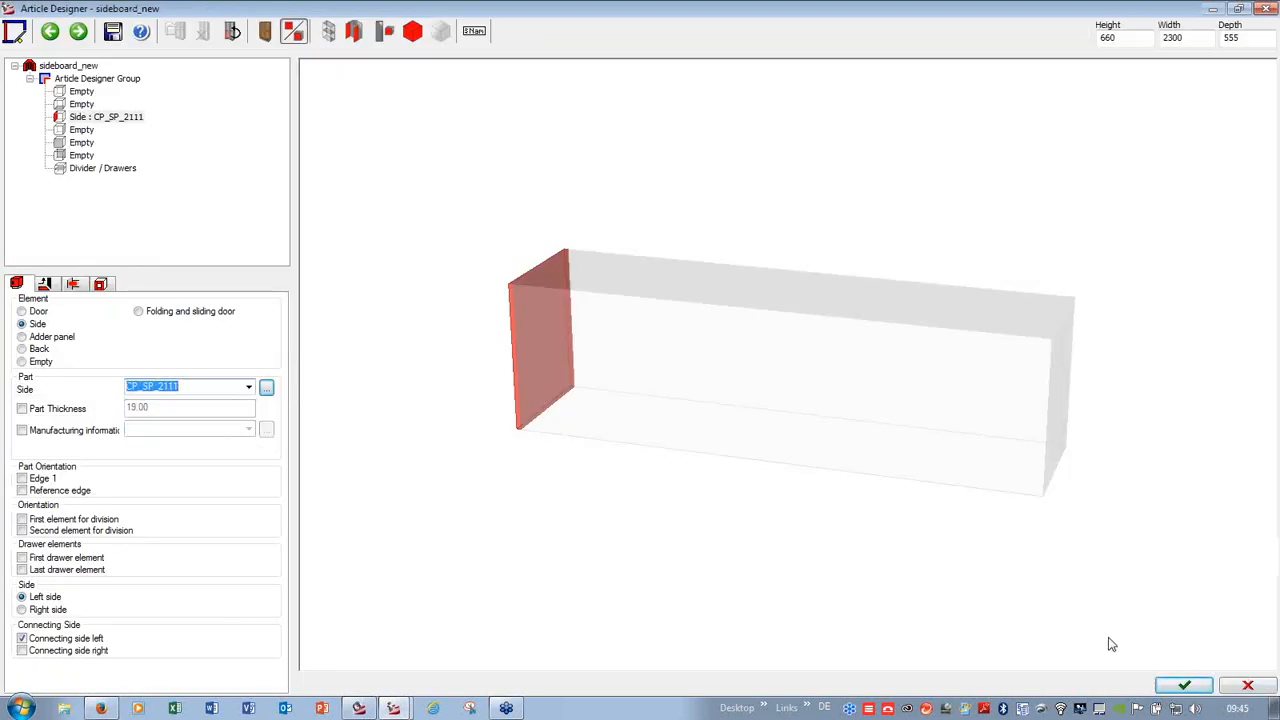
pyautogui.click(1184, 686)
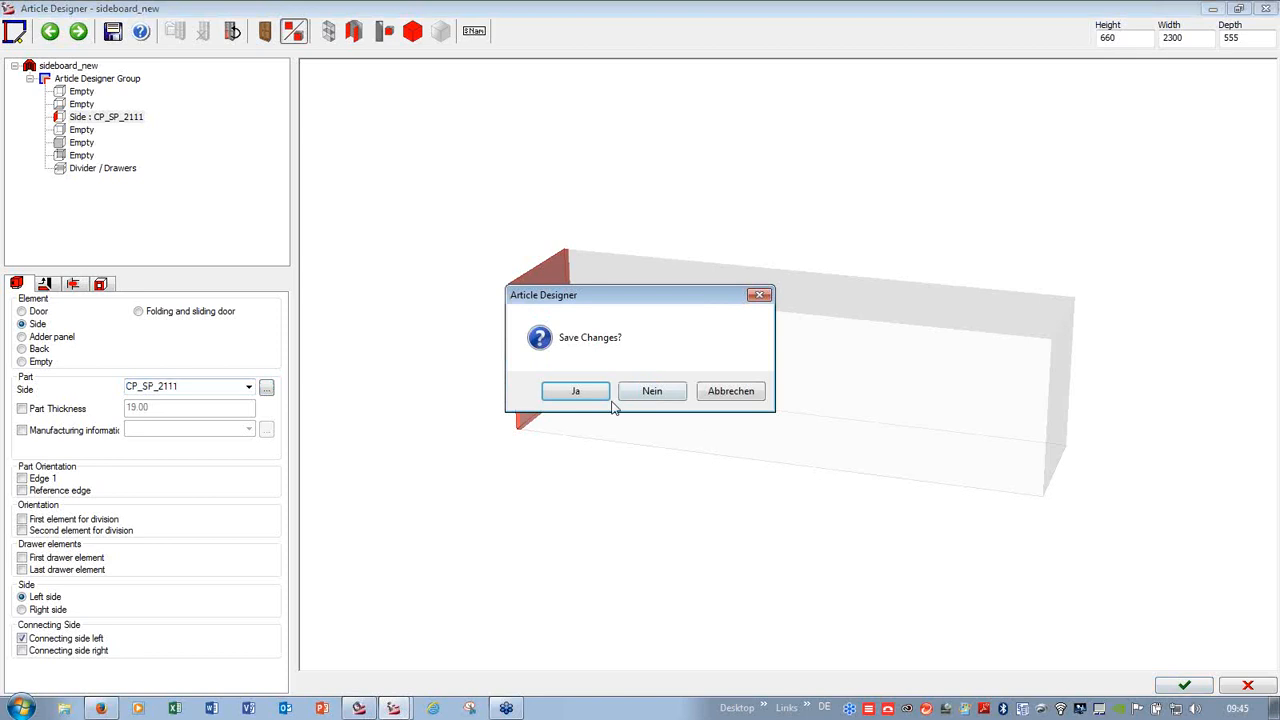
pyautogui.click(588, 396)
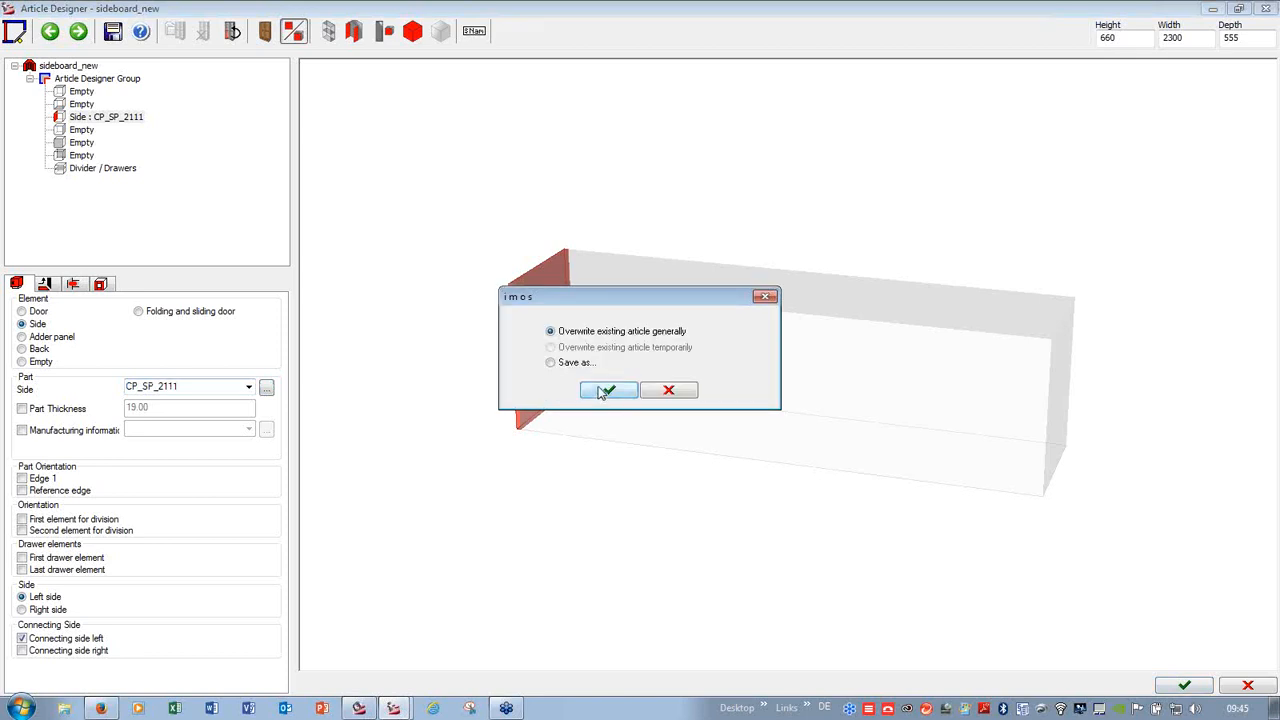
pyautogui.click(605, 391)
# - Examine the edges at the front and rear upper corners of the updated side panel
pyautogui.scroll(5, 351, 320)
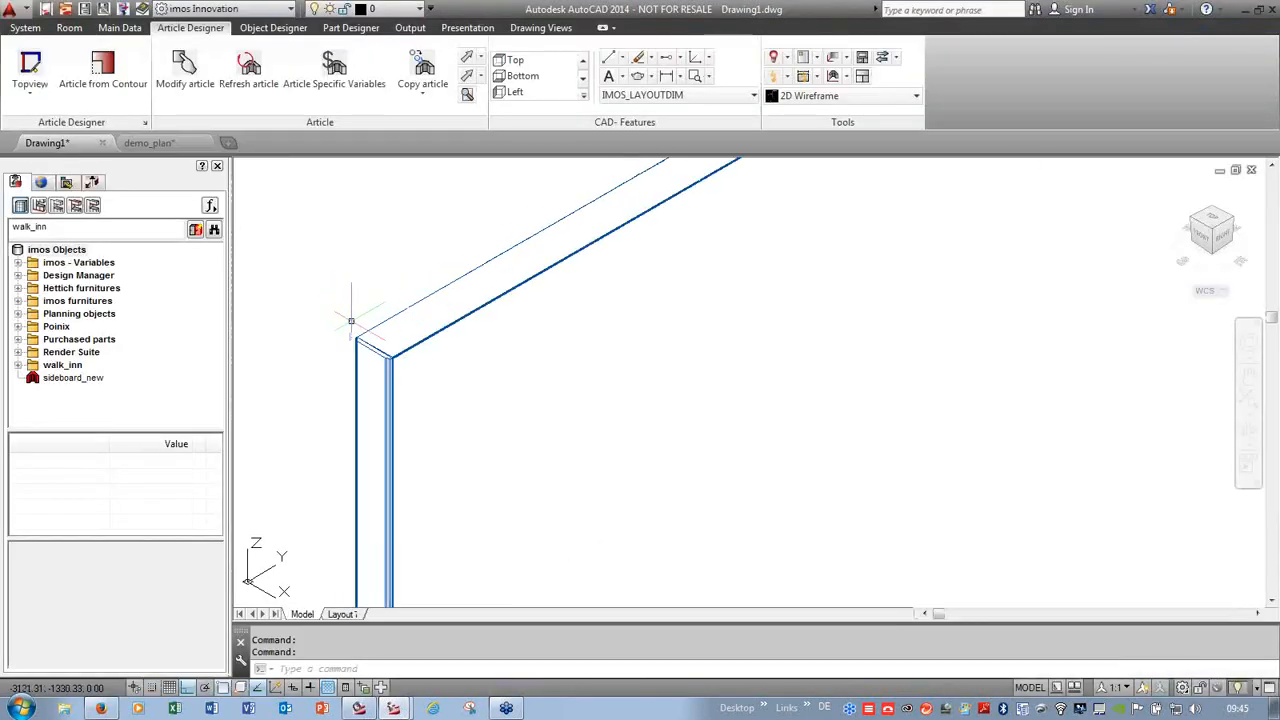
pyautogui.scroll(3, 362, 331)
pyautogui.scroll(-2, 404, 385)
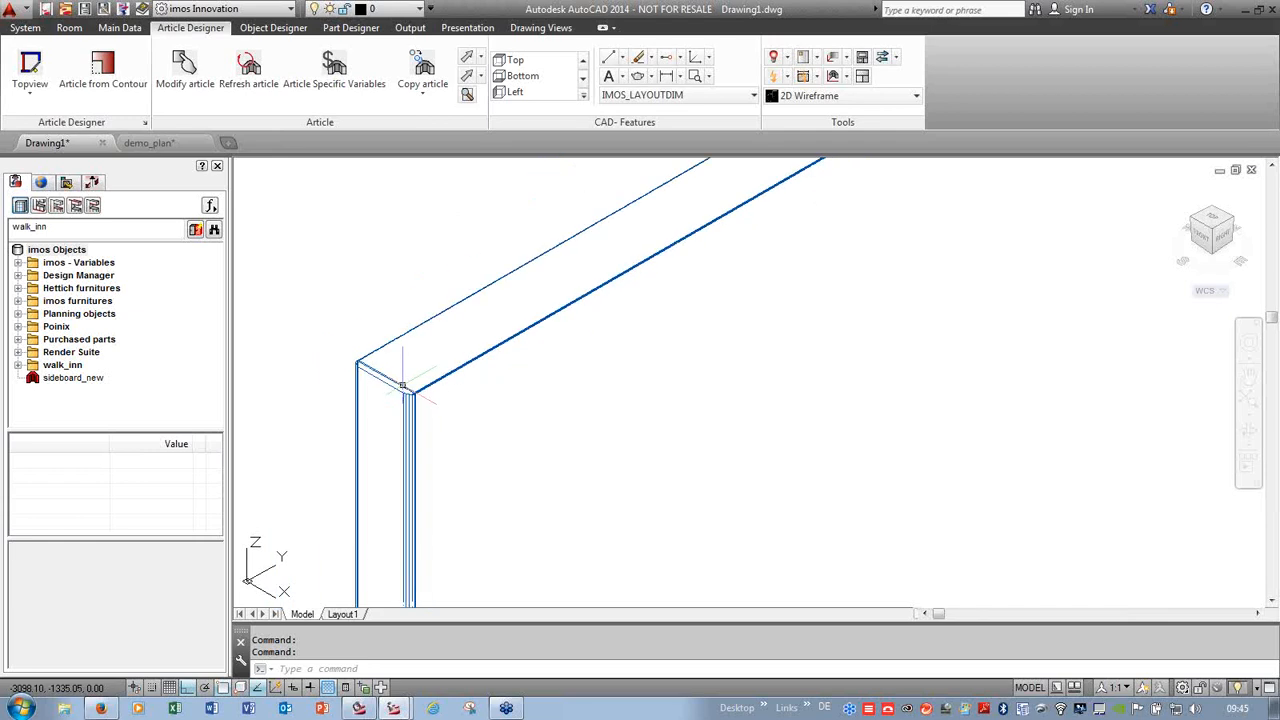
pyautogui.scroll(-6, 404, 385)
pyautogui.scroll(4, 520, 215)
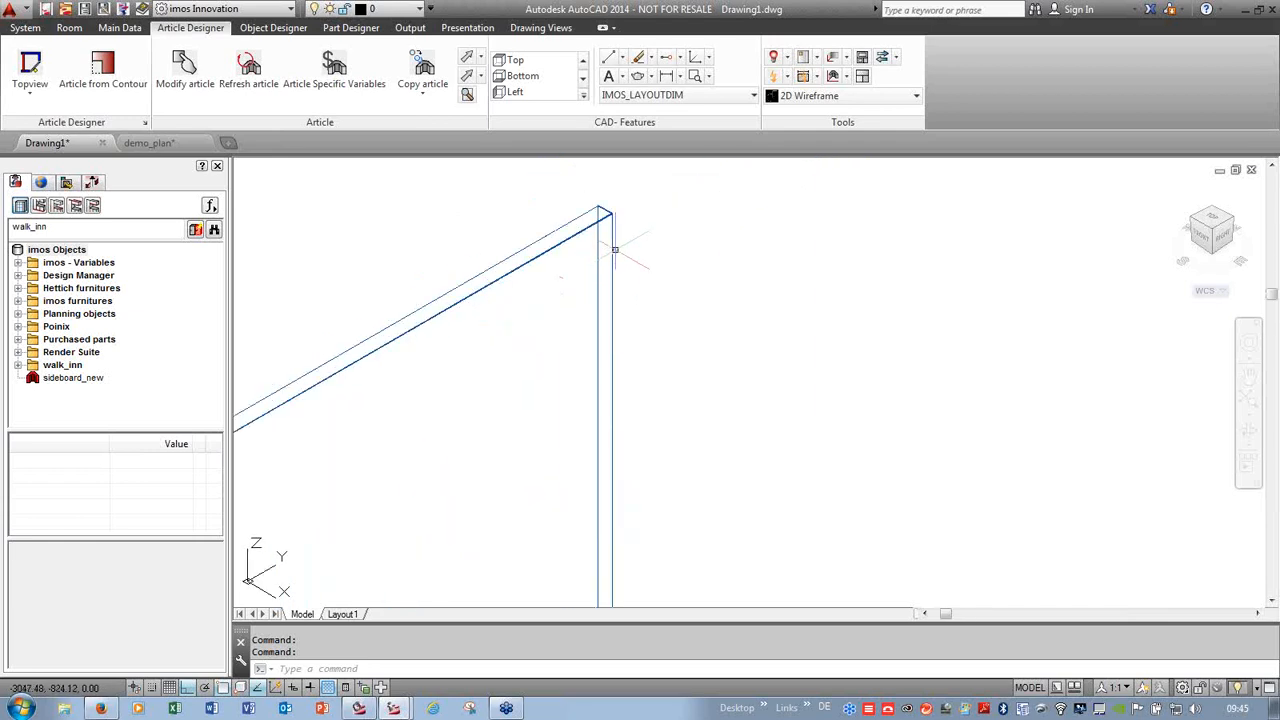
pyautogui.scroll(-6, 615, 250)
pyautogui.scroll(6, 571, 337)
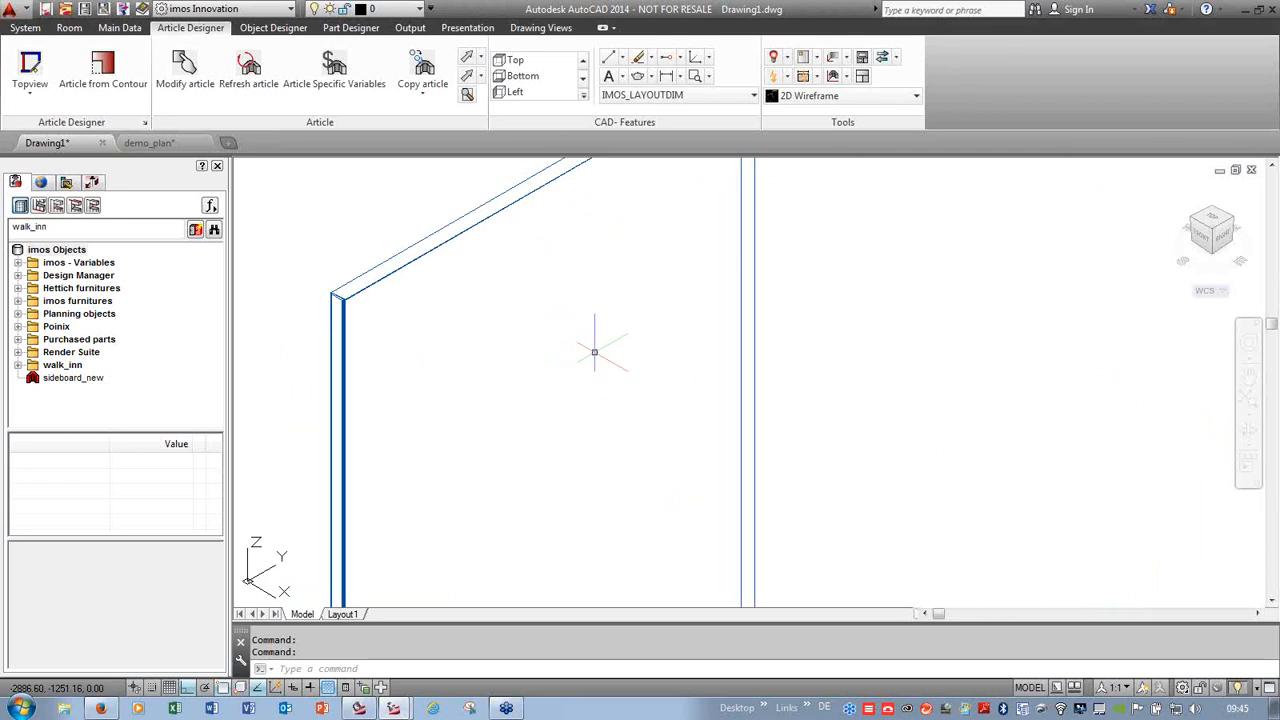
pyautogui.scroll(-3, 561, 352)
# - Reopen the article and add right side CP_SP_2000, bottom shelf CP_BSI_2000_DC_Rv00mm and top shelf CP_TSI_2000_DC_Rv00mm
pyautogui.click(185, 68)
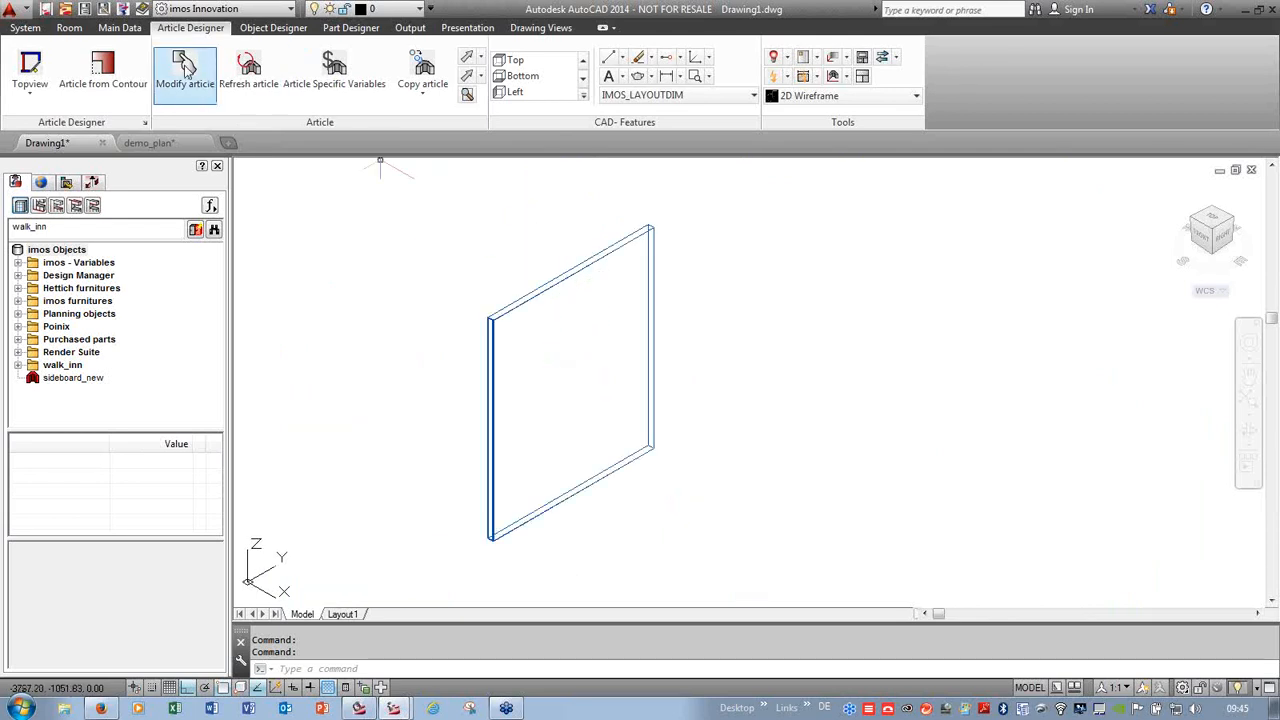
pyautogui.click(591, 266)
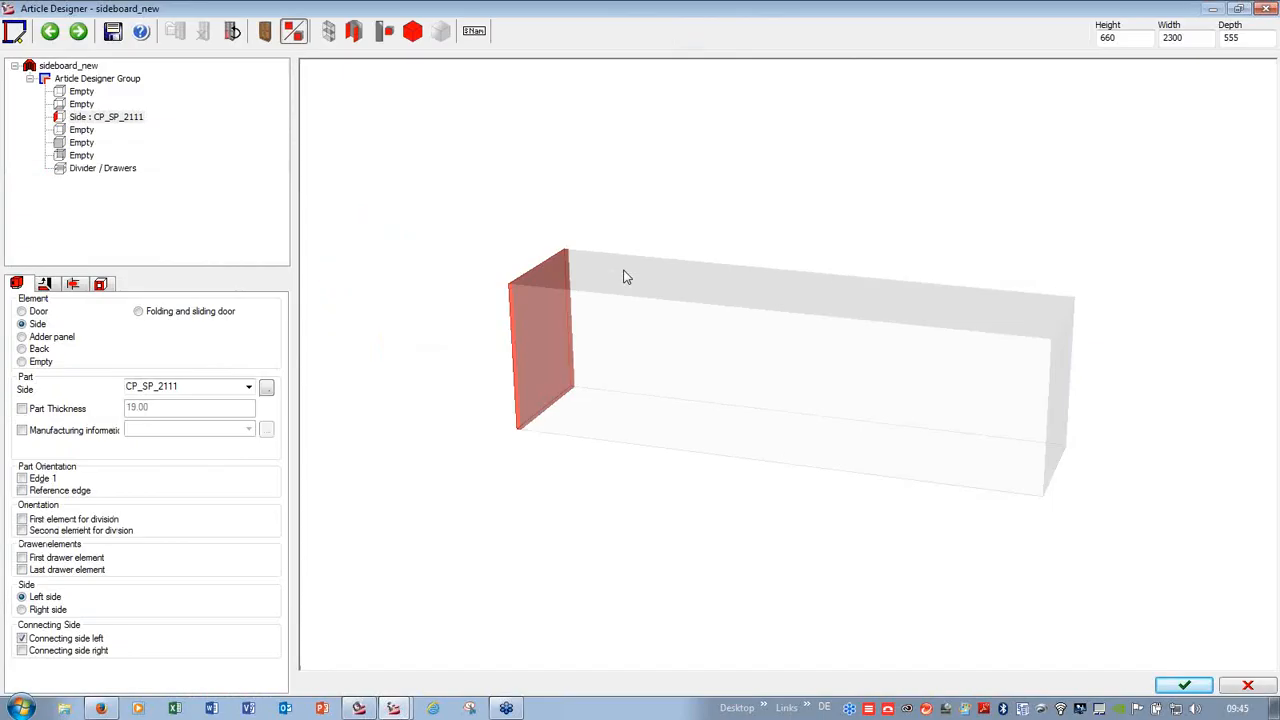
pyautogui.click(83, 130)
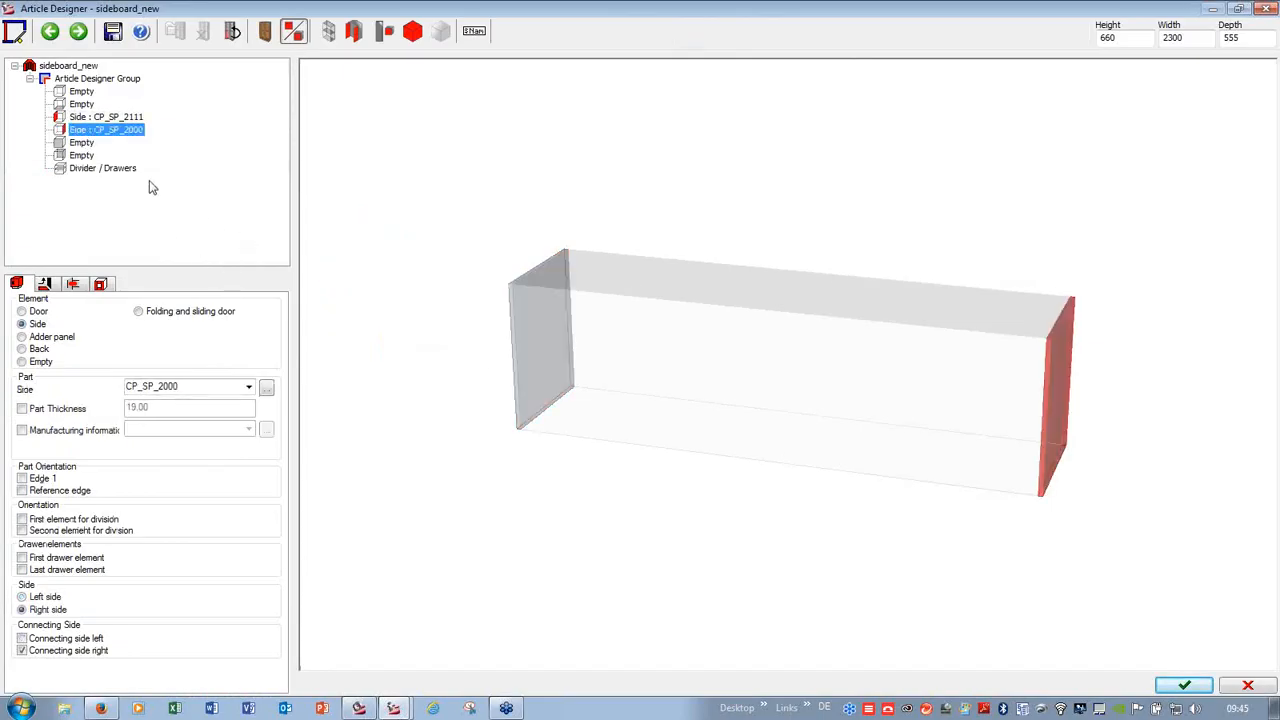
pyautogui.click(82, 104)
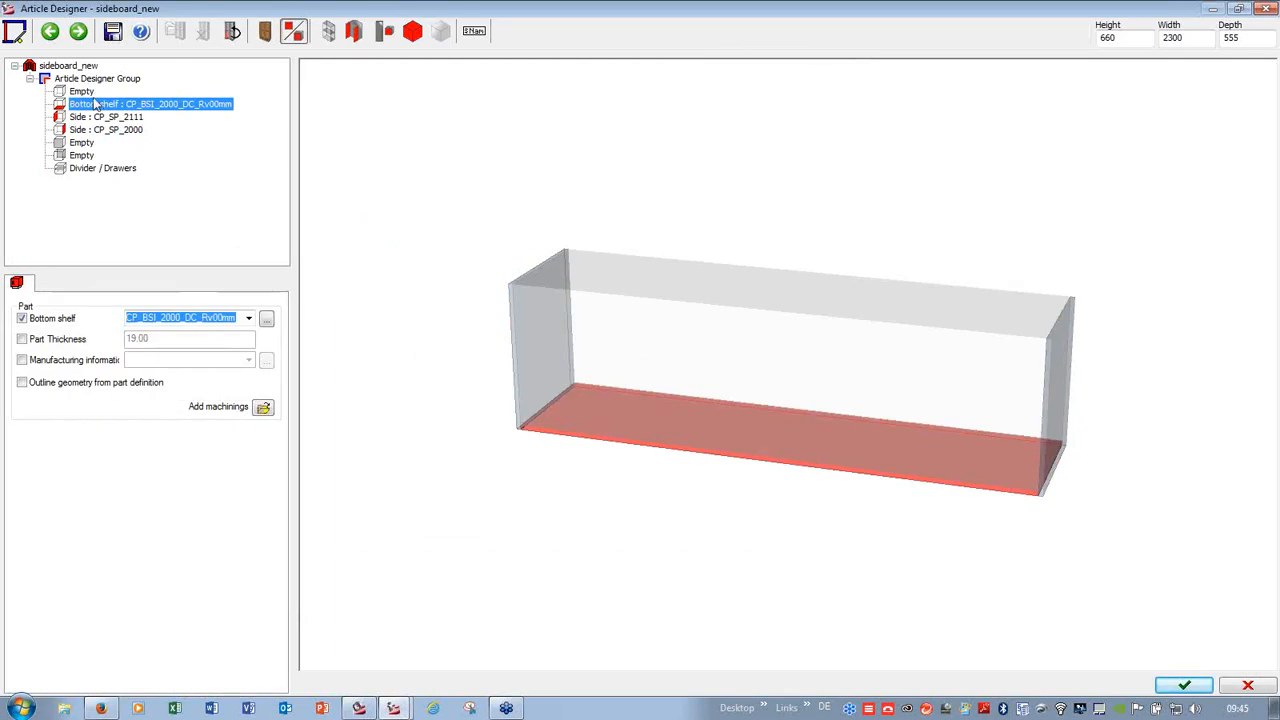
pyautogui.click(81, 91)
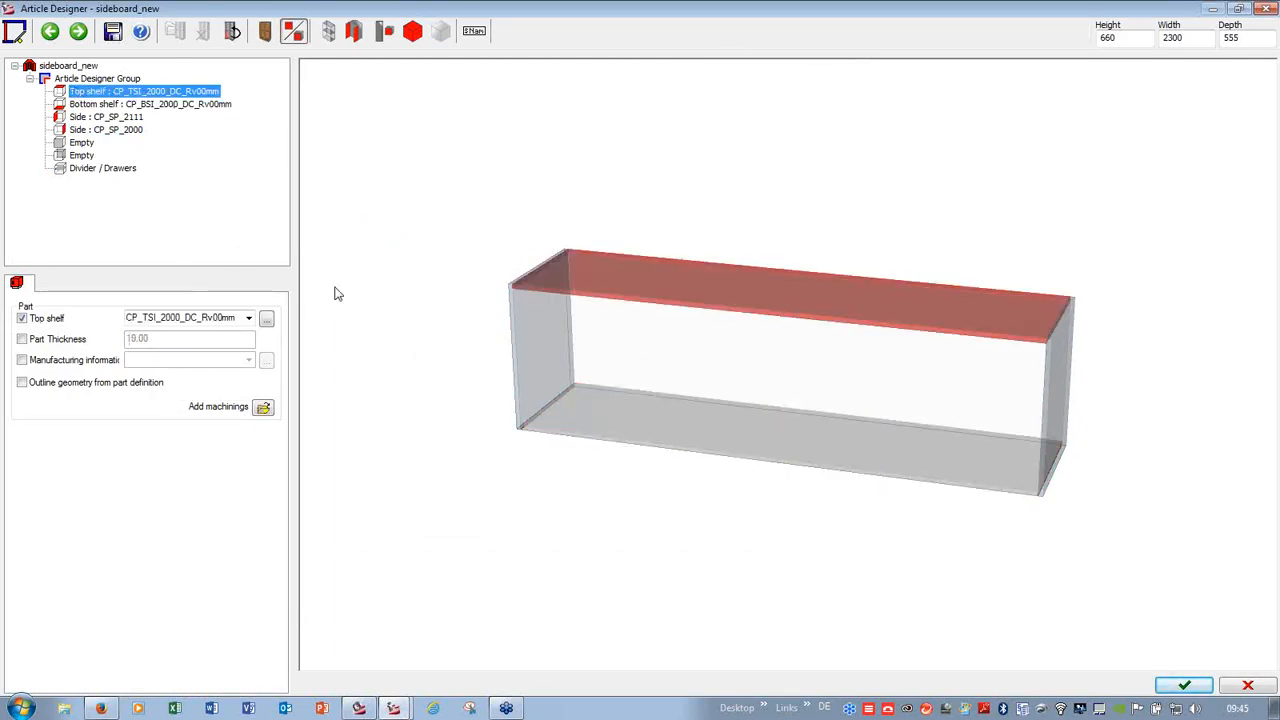
# - Set the sideboard_new article's base construction to Always and make it an inset base
pyautogui.click(68, 66)
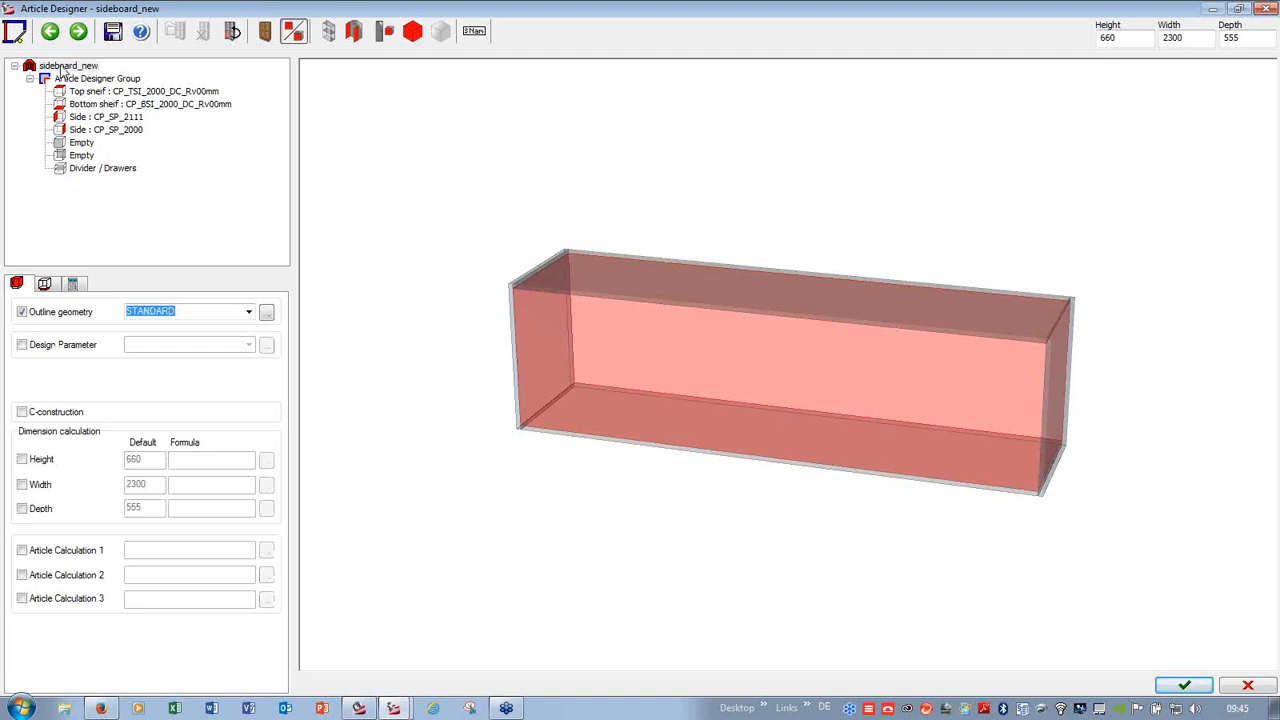
pyautogui.click(45, 284)
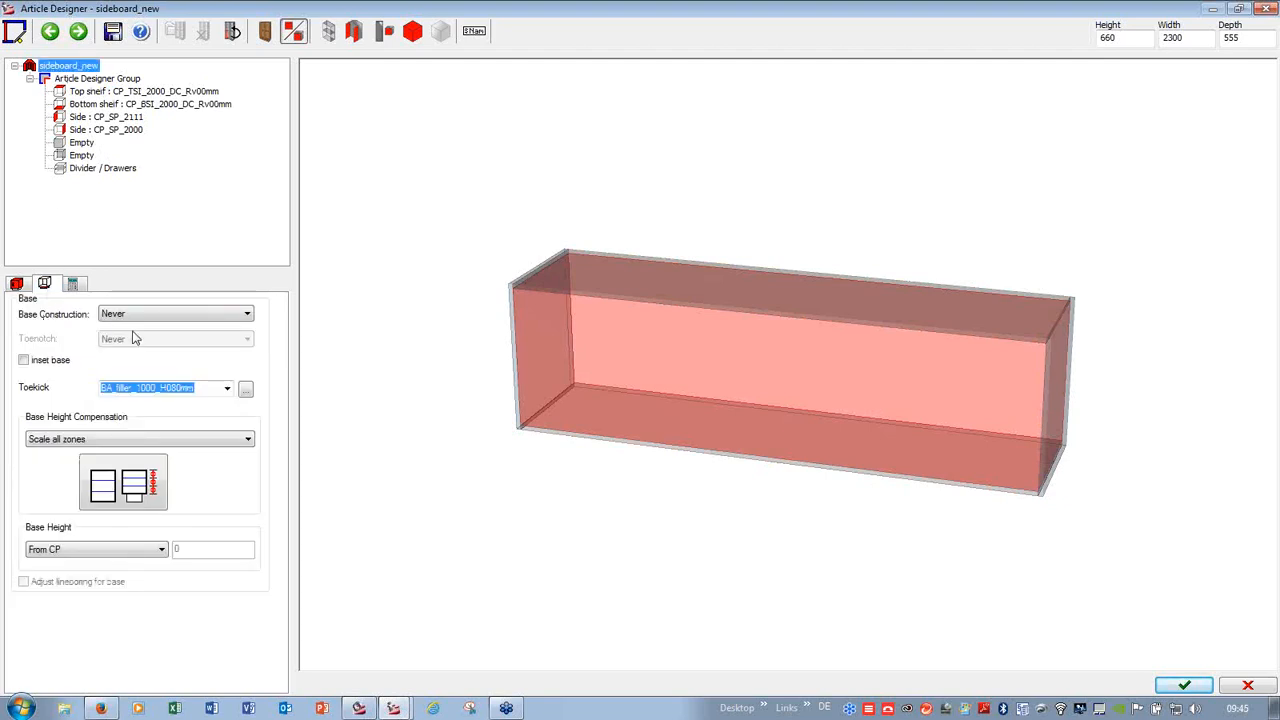
pyautogui.click(182, 316)
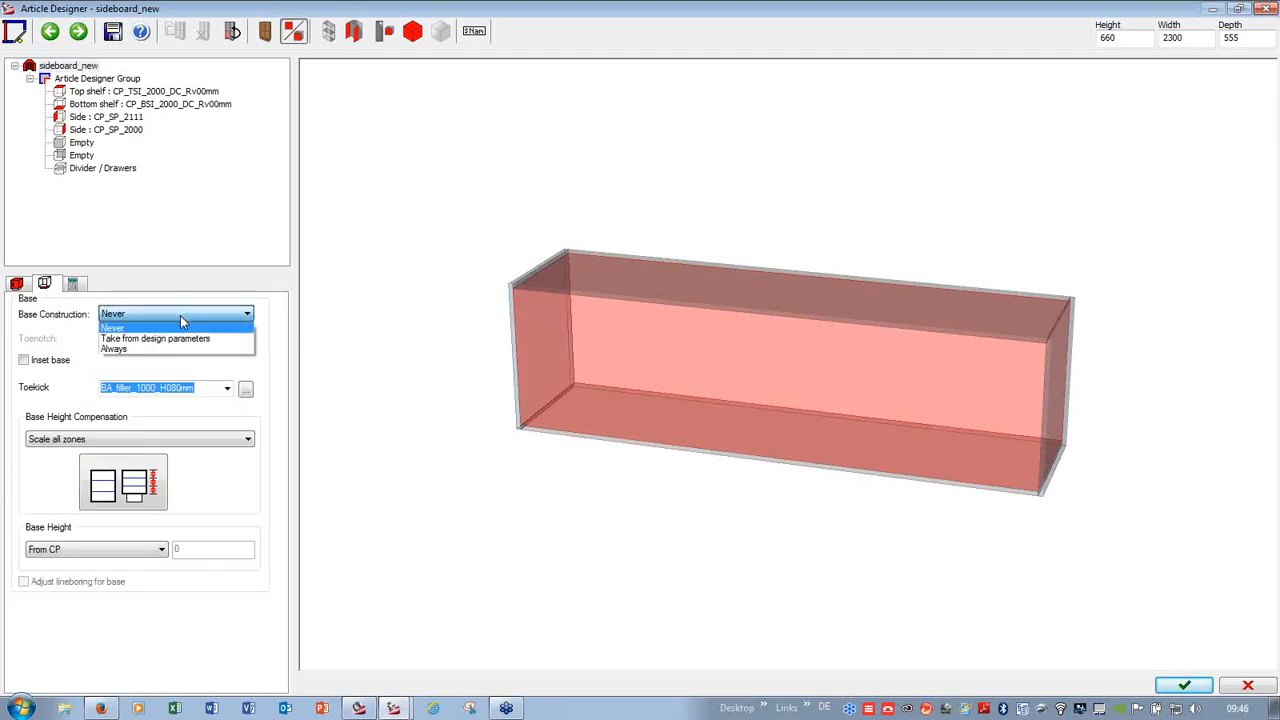
pyautogui.click(148, 349)
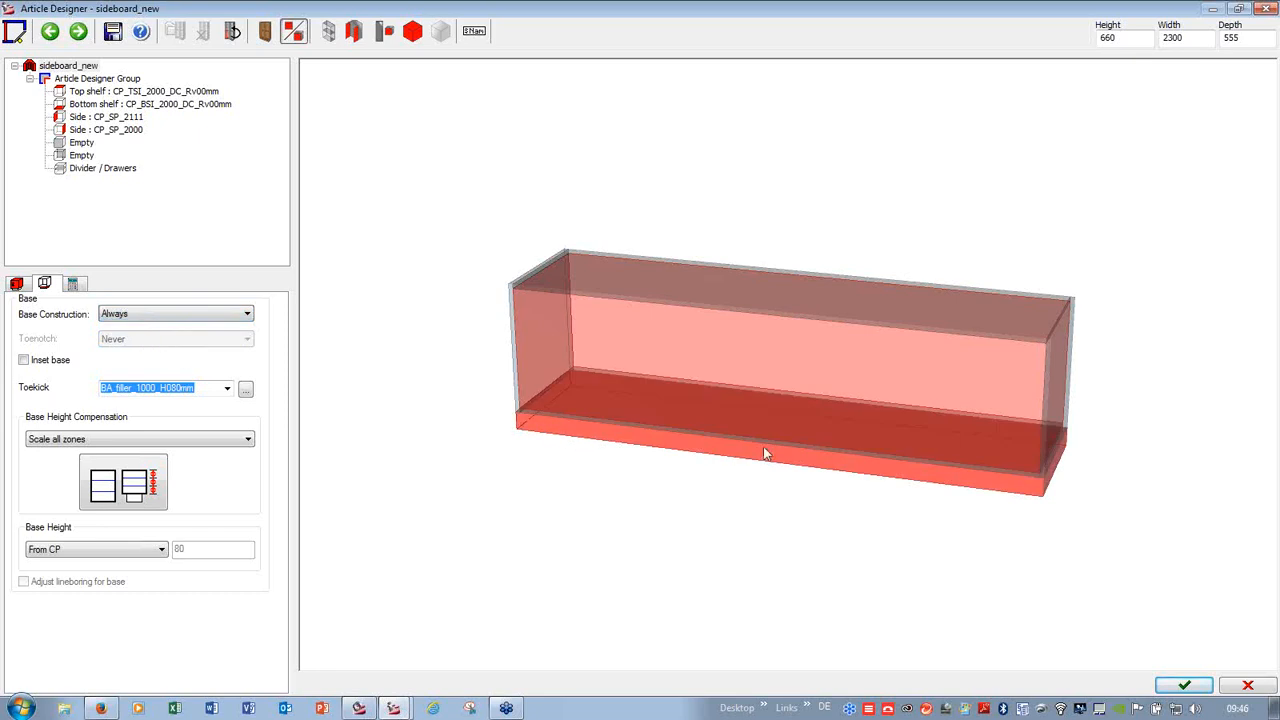
pyautogui.click(23, 361)
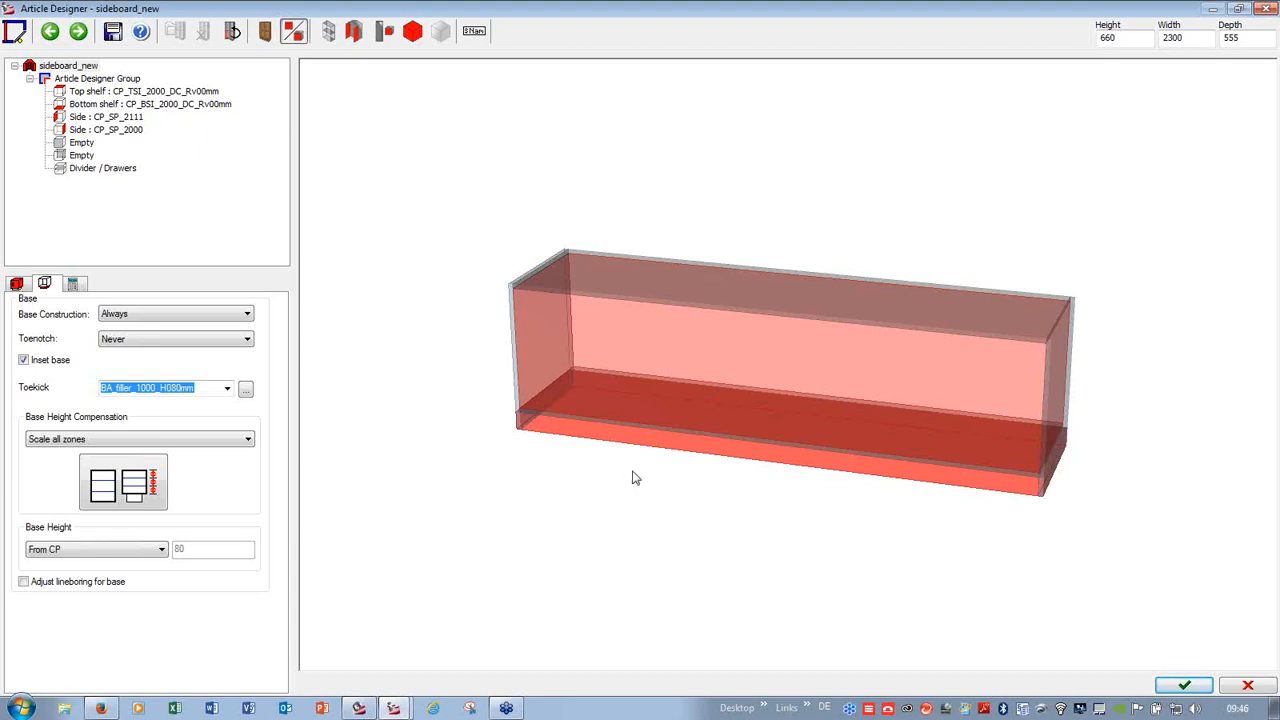
# - Assign back CP_BPG_0000_nC_Pr05mm_Rv20mm to the empty rear element and save by generally overwriting the existing article
pyautogui.click(62, 156)
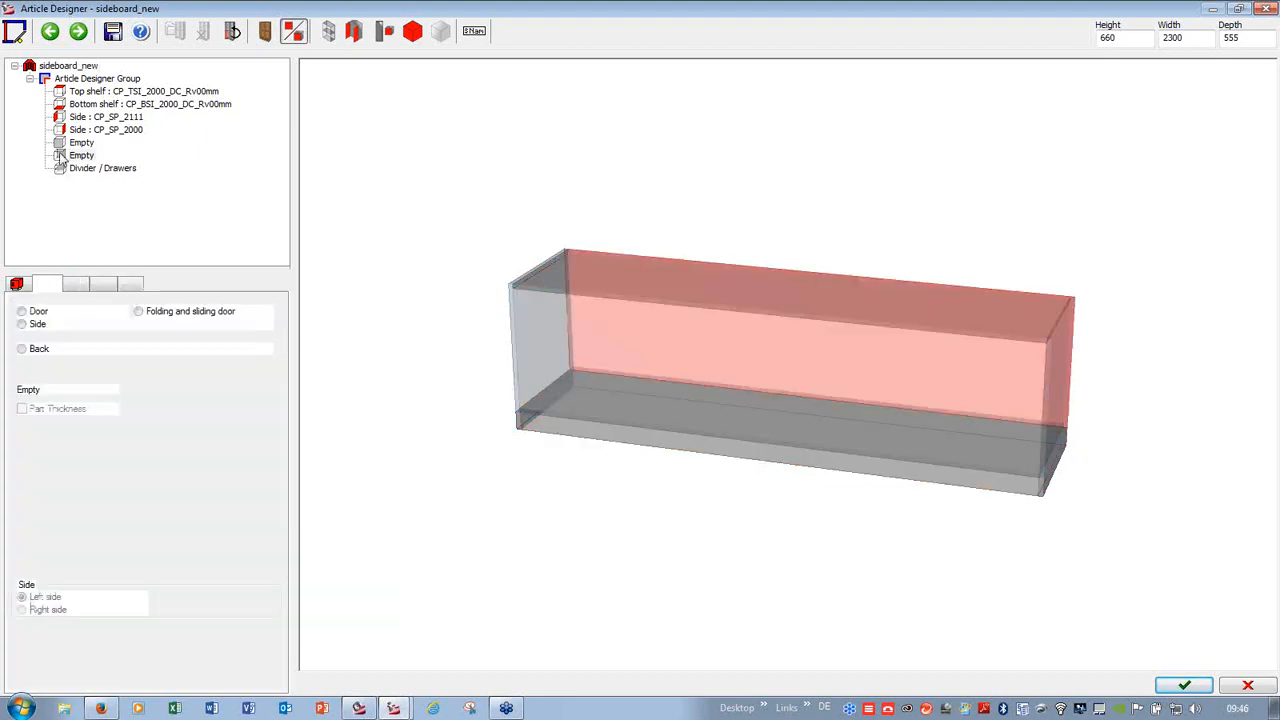
pyautogui.click(1184, 686)
pyautogui.click(562, 398)
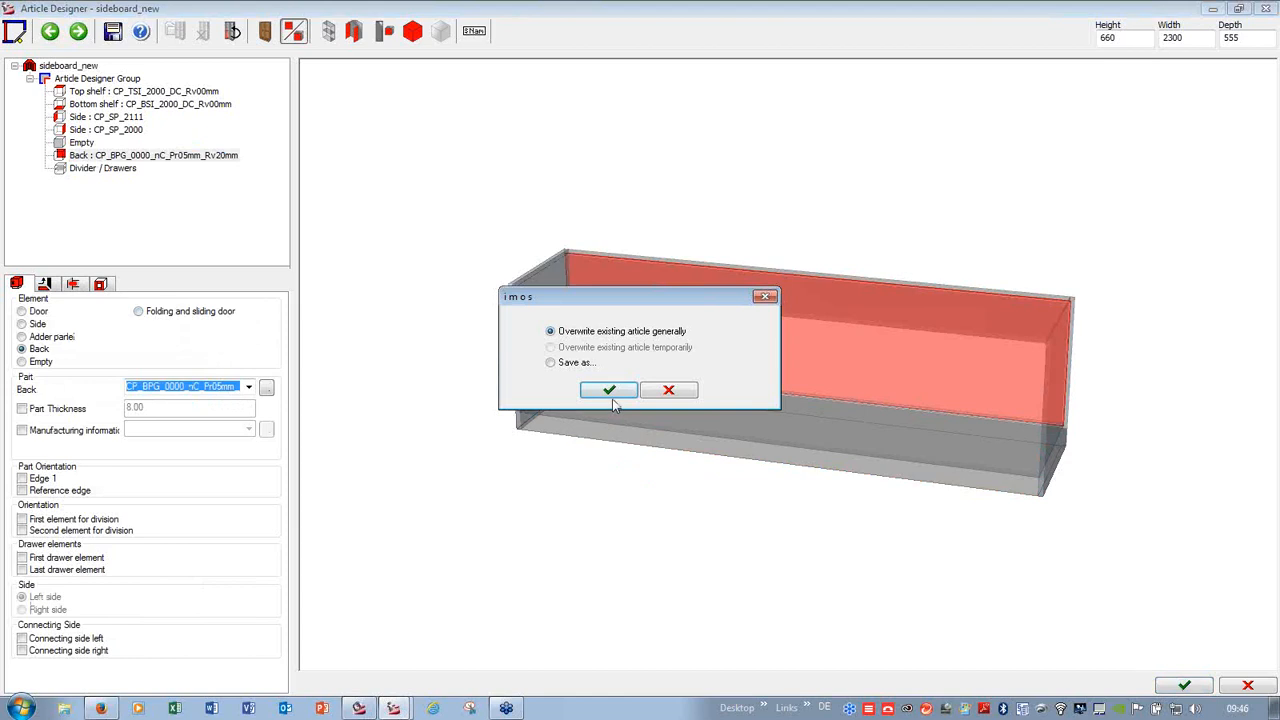
pyautogui.click(609, 390)
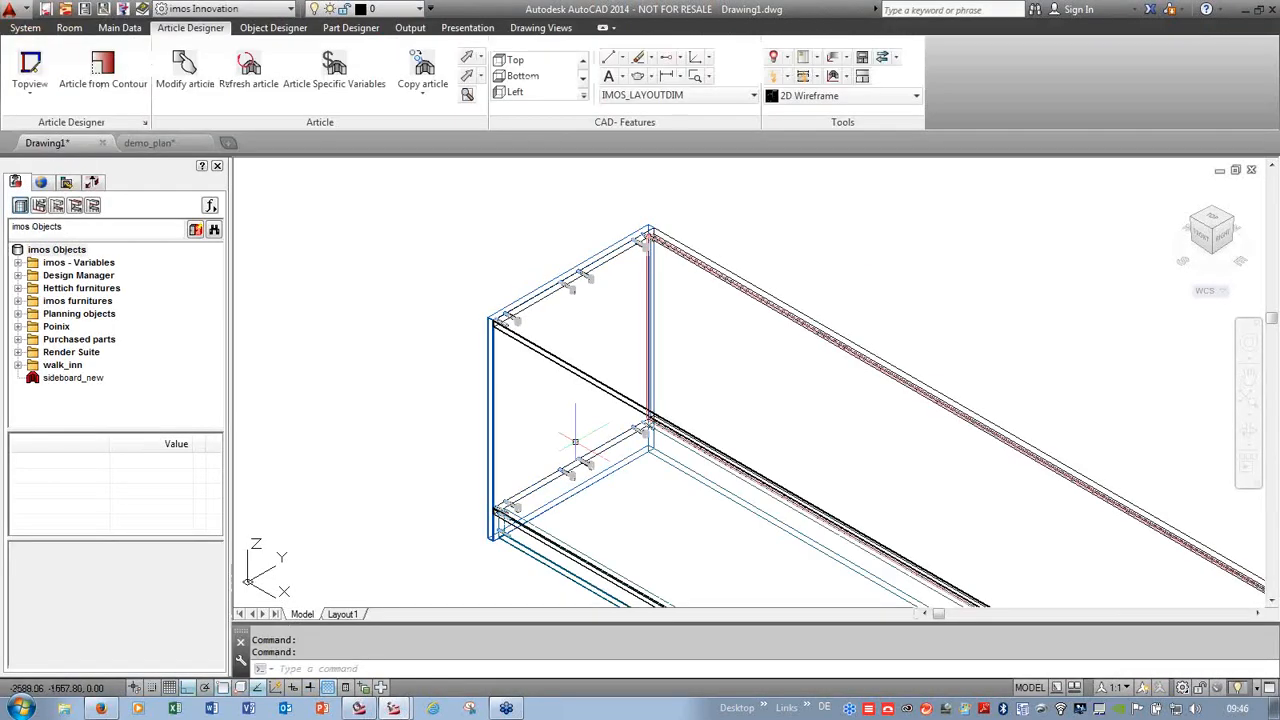
# - Examine the inset base, the back and the shelf connectors at the left side panel's upper and lower corners
pyautogui.scroll(3, 530, 550)
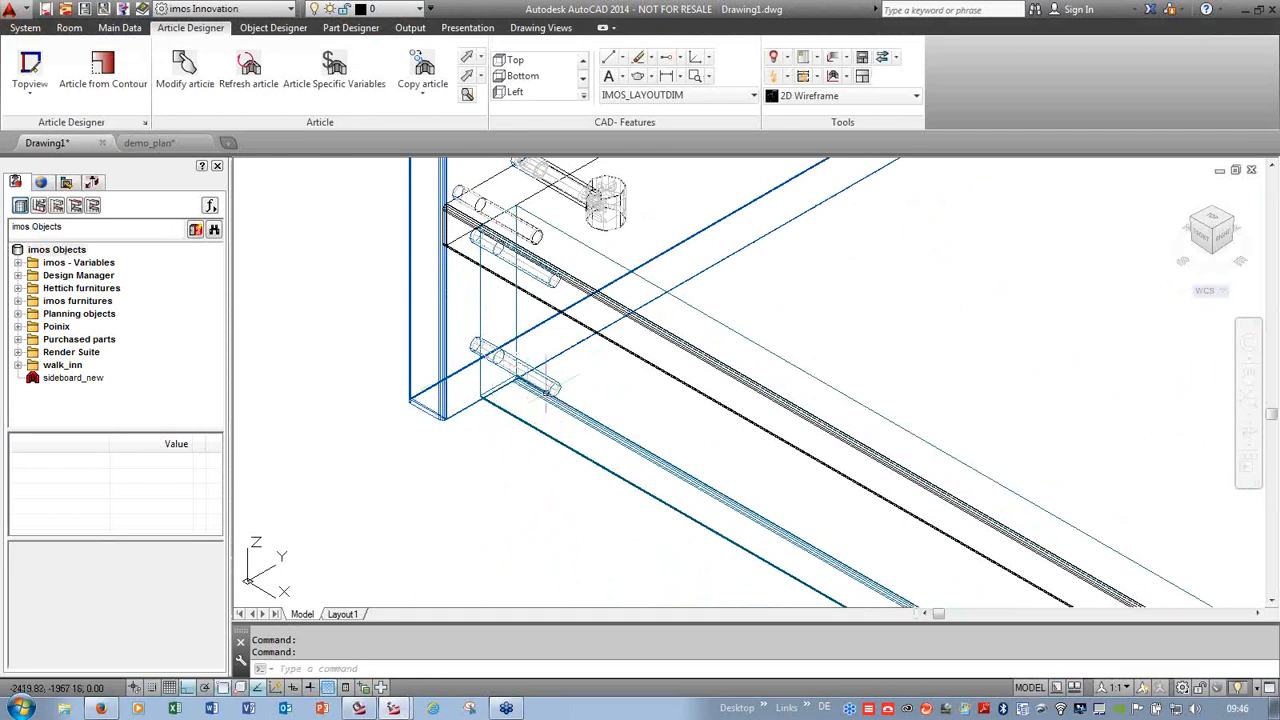
pyautogui.scroll(-5, 480, 432)
pyautogui.scroll(6, 430, 405)
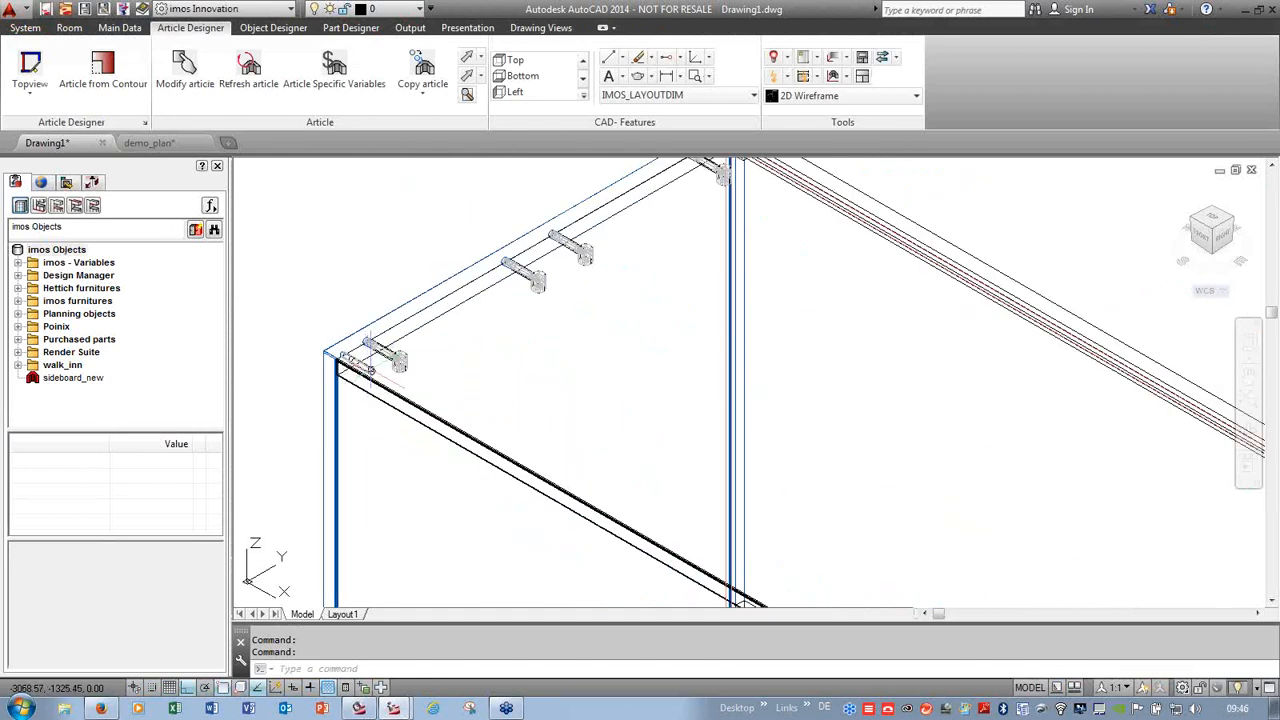
pyautogui.scroll(-2, 460, 287)
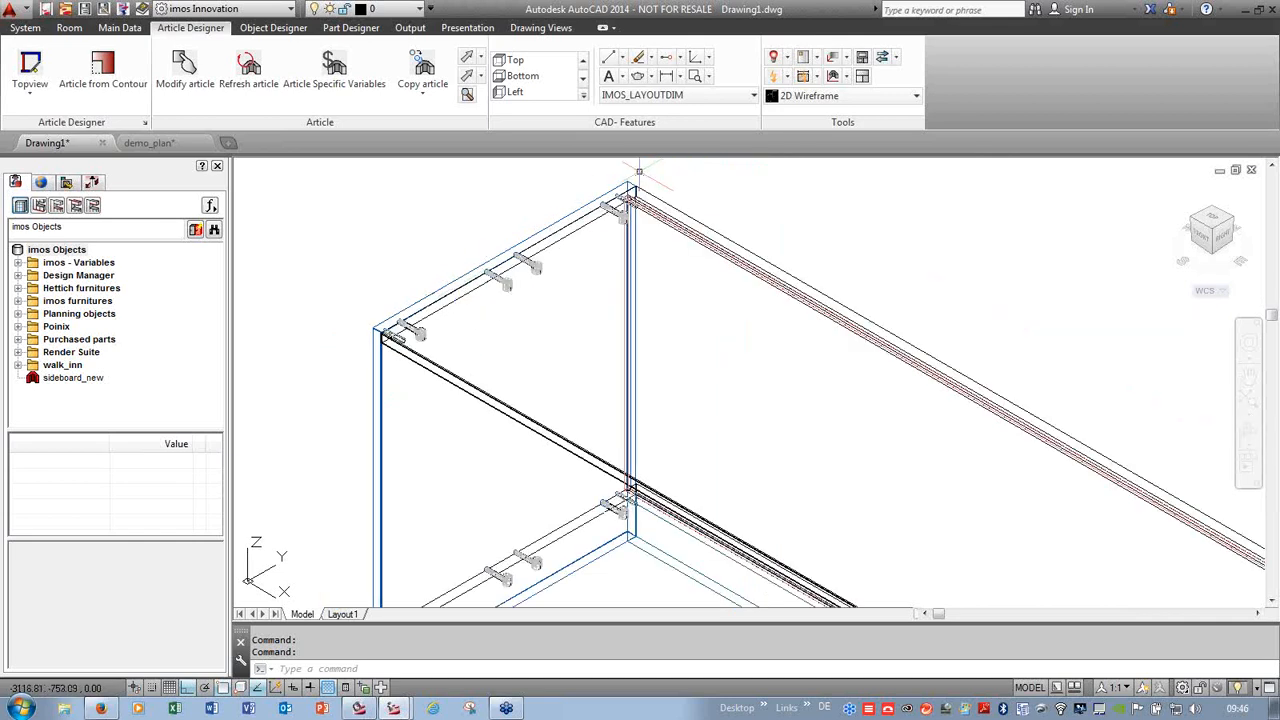
pyautogui.scroll(3, 635, 178)
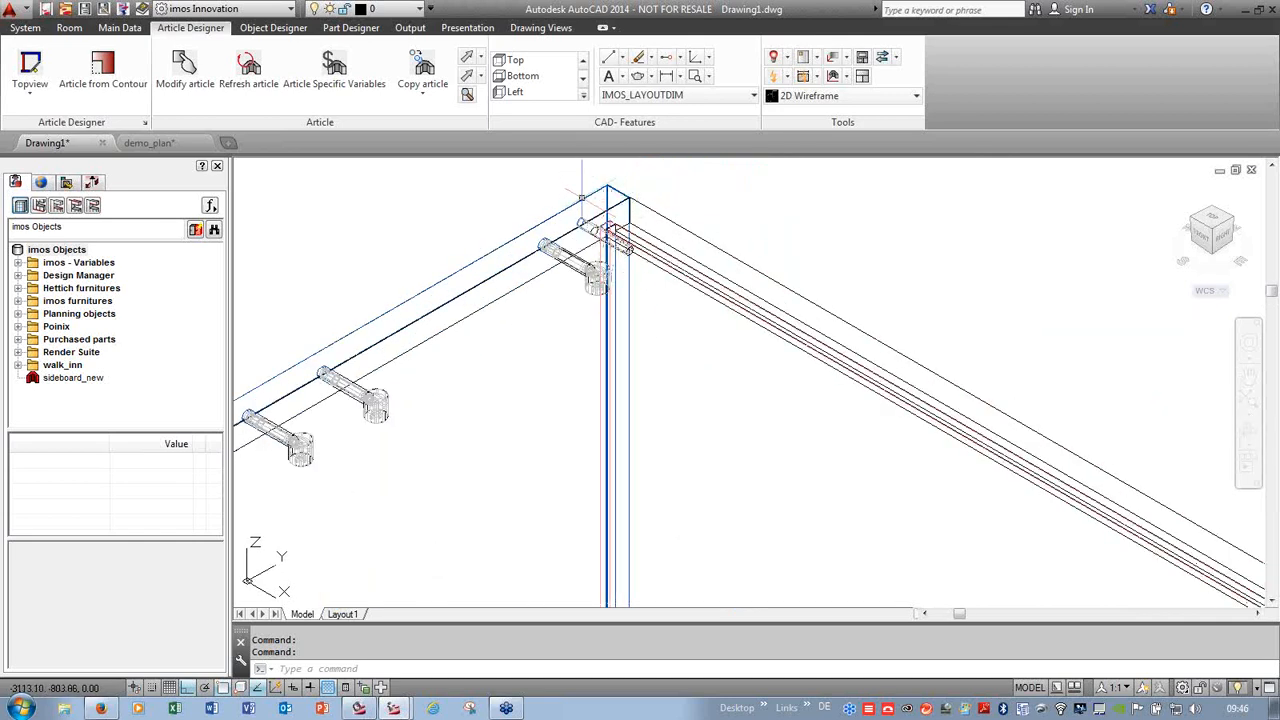
pyautogui.scroll(-2, 583, 200)
pyautogui.scroll(-2, 600, 230)
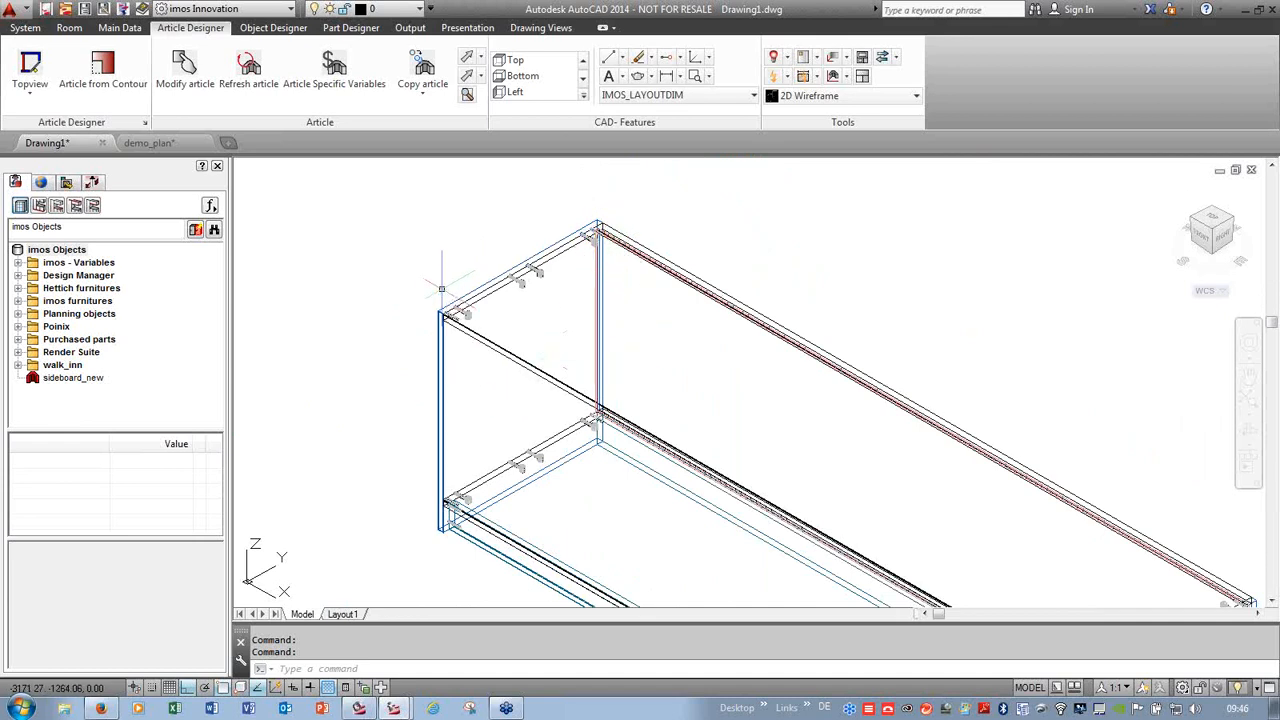
pyautogui.scroll(2, 441, 342)
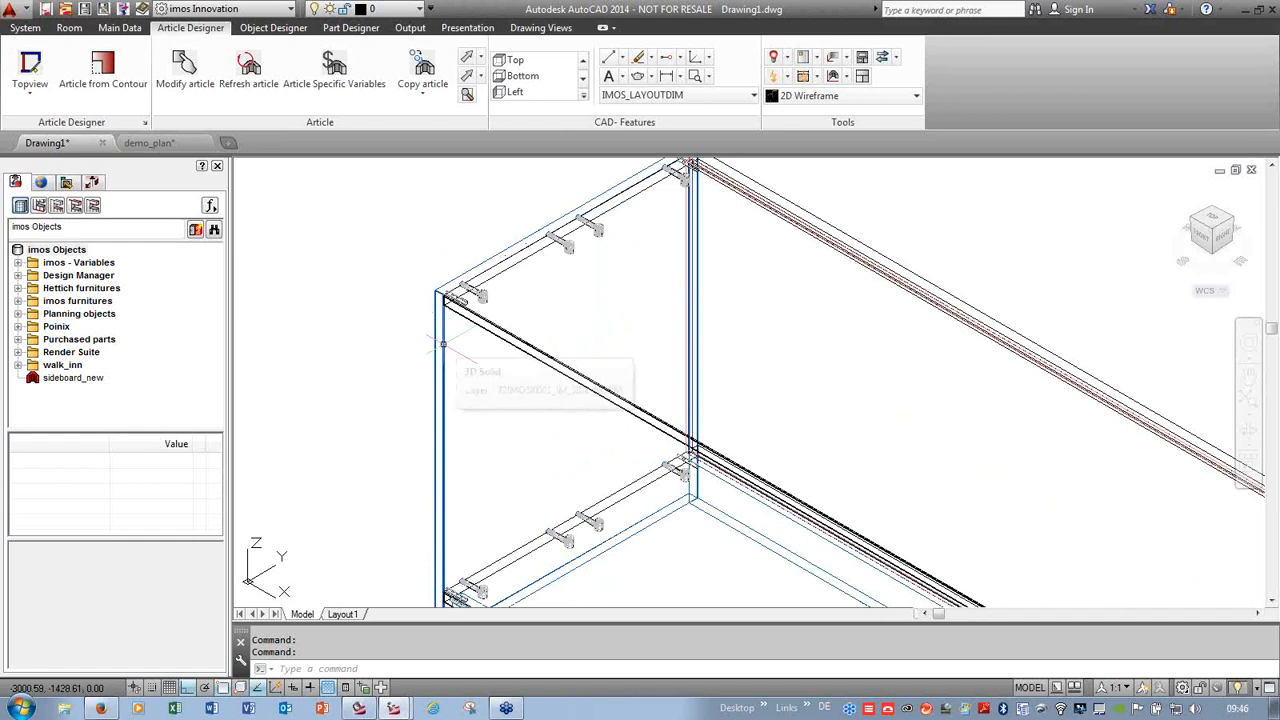
pyautogui.scroll(-2, 395, 252)
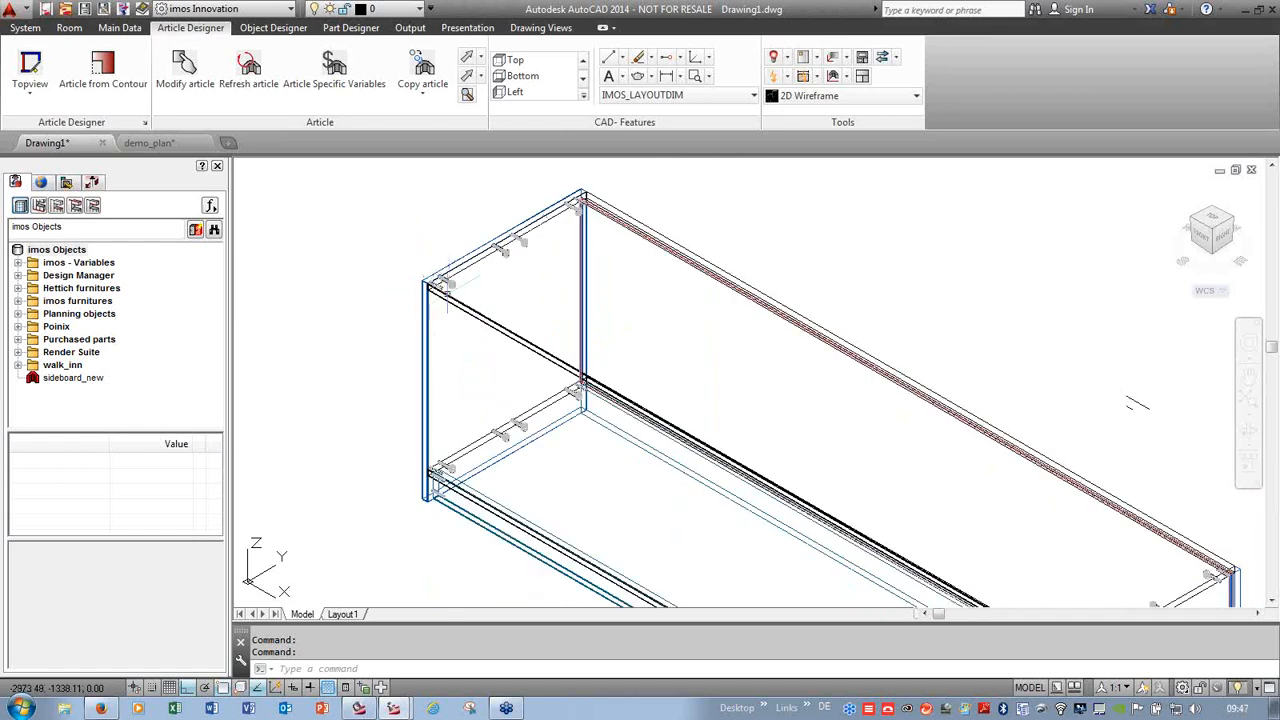
pyautogui.scroll(2, 440, 282)
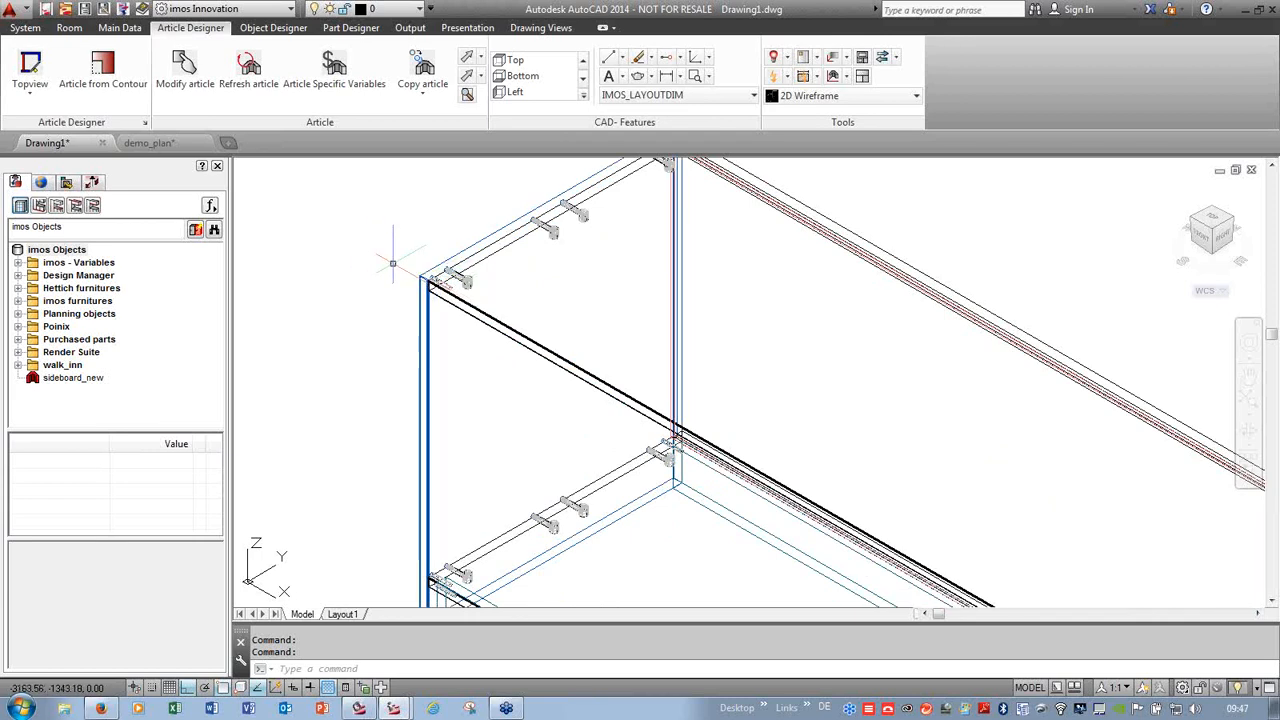
# - Reopen the article and select onset dowel and cam principle CP_TSO_2202_DC_Pr20mm for the top shelf
pyautogui.click(185, 68)
pyautogui.click(507, 327)
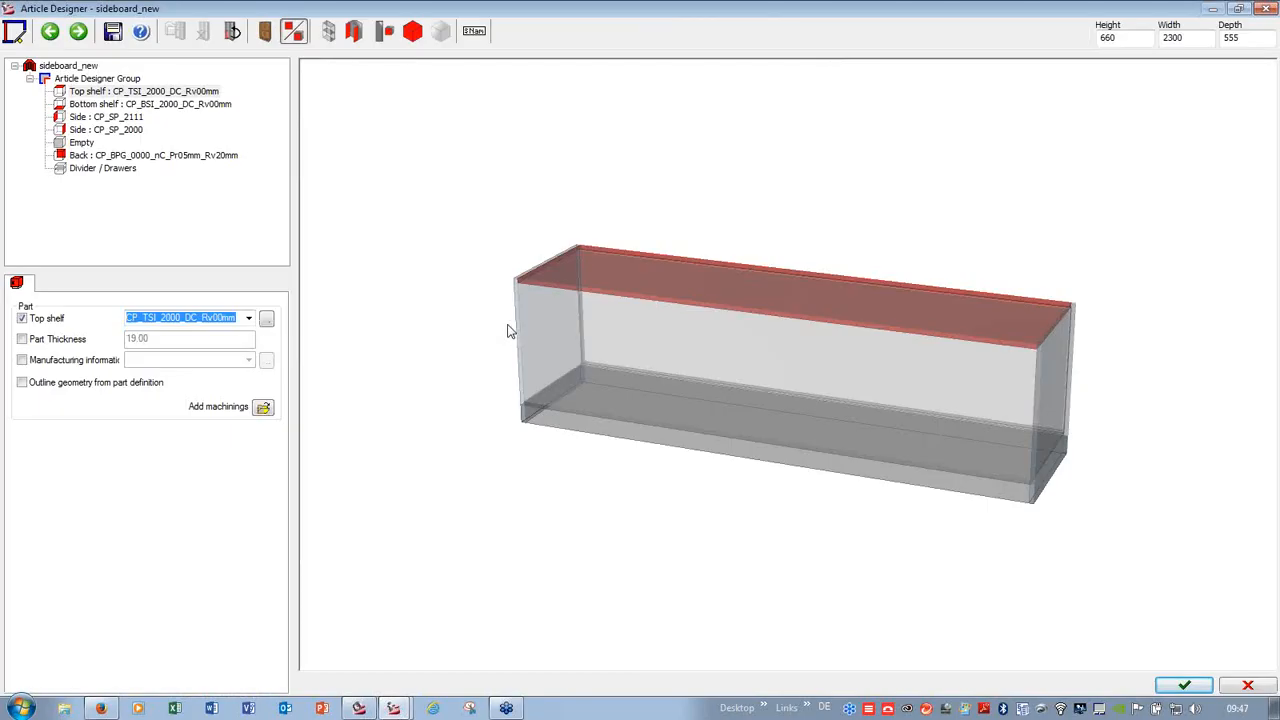
pyautogui.click(266, 320)
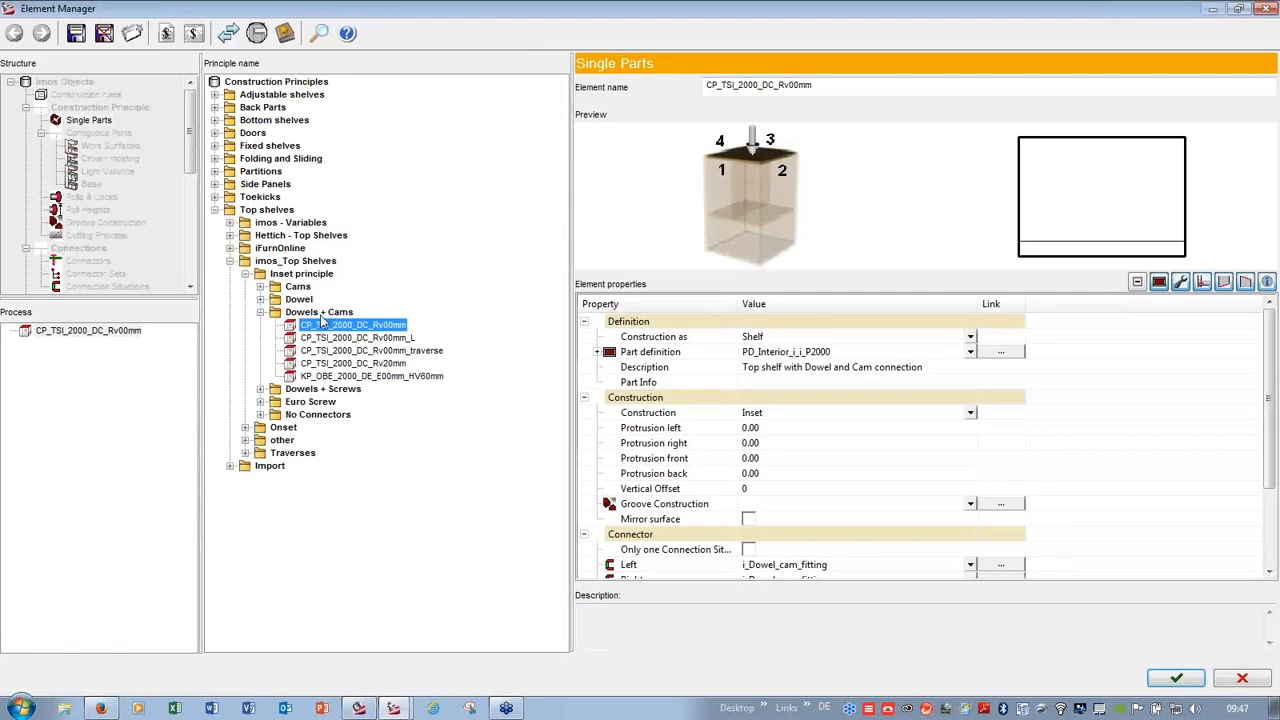
pyautogui.click(245, 274)
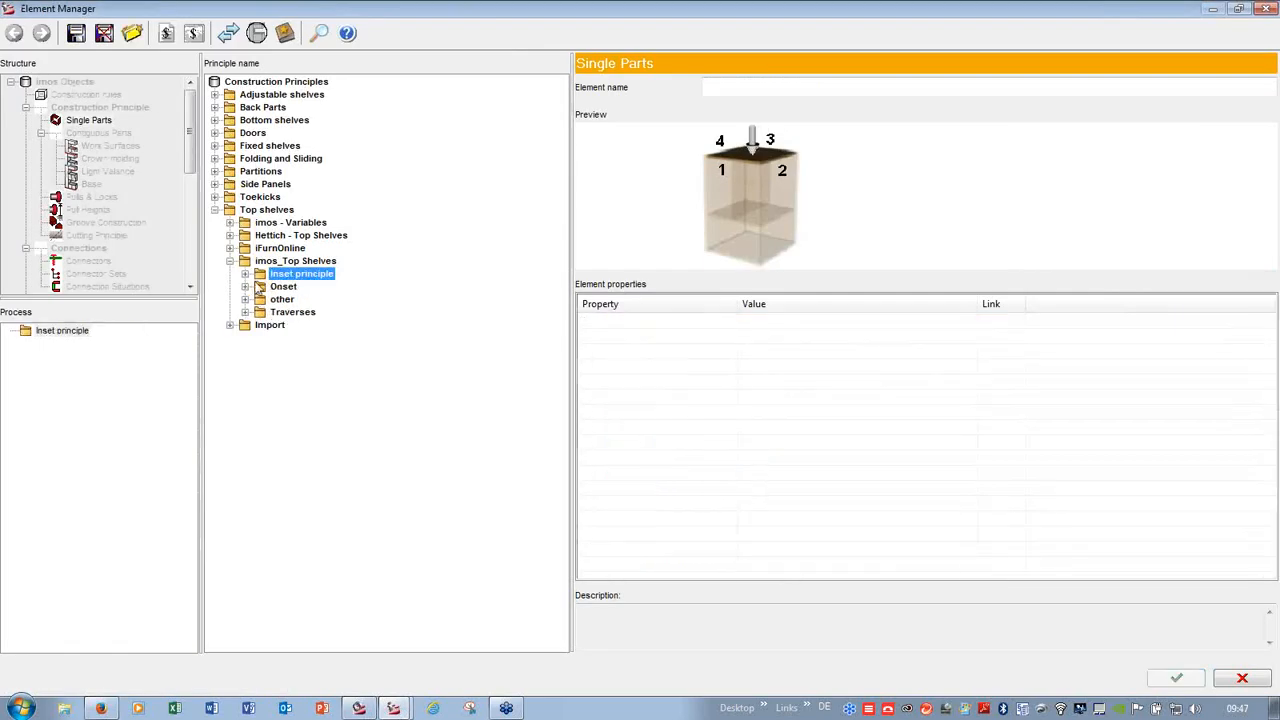
pyautogui.click(245, 287)
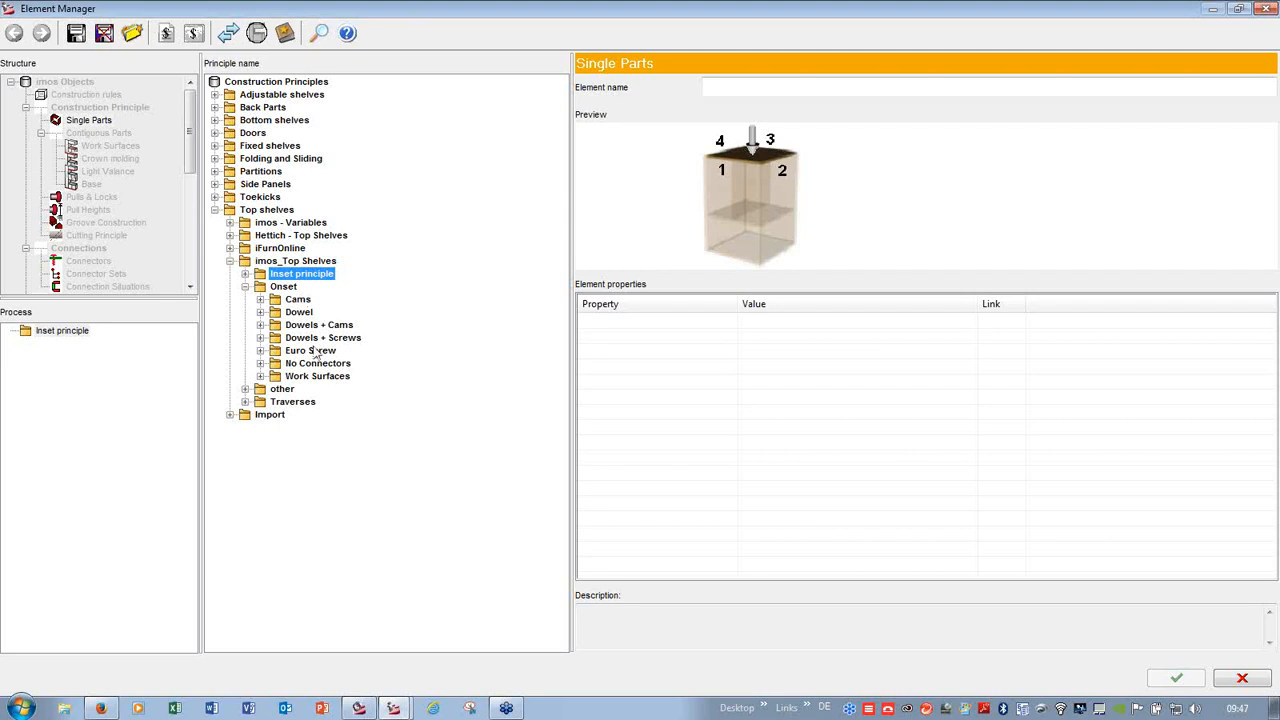
pyautogui.click(261, 325)
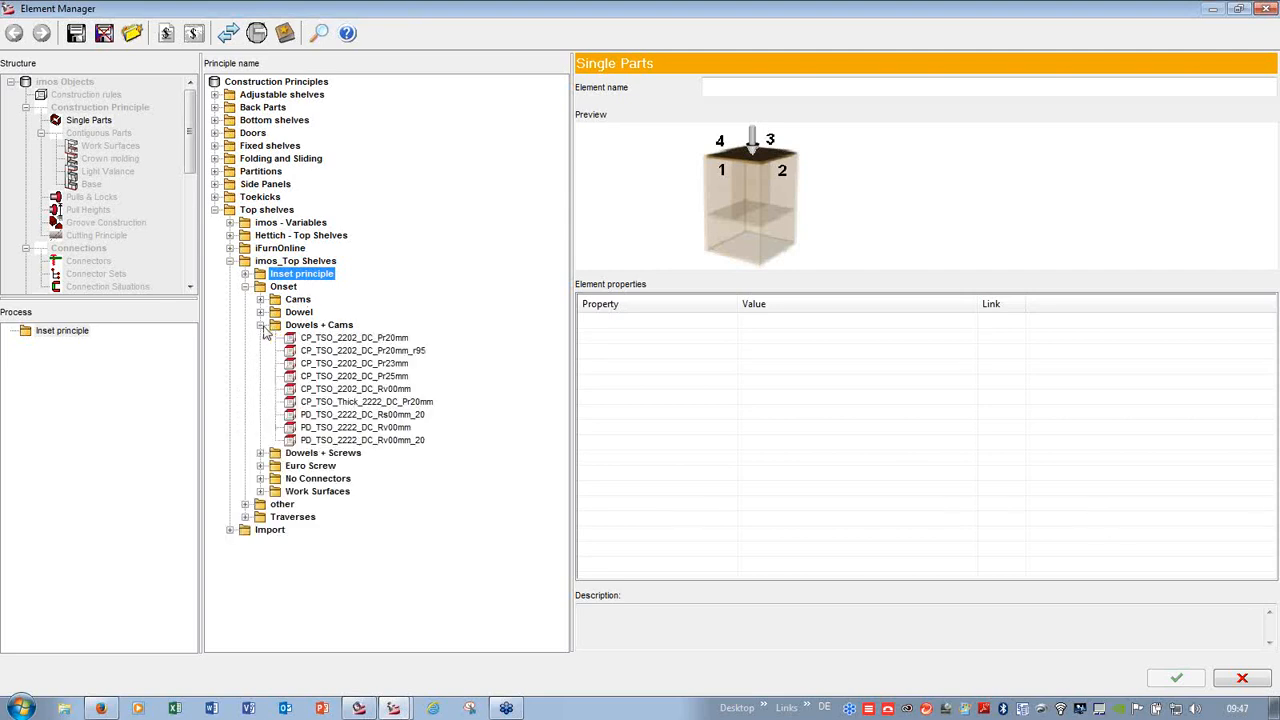
pyautogui.click(341, 340)
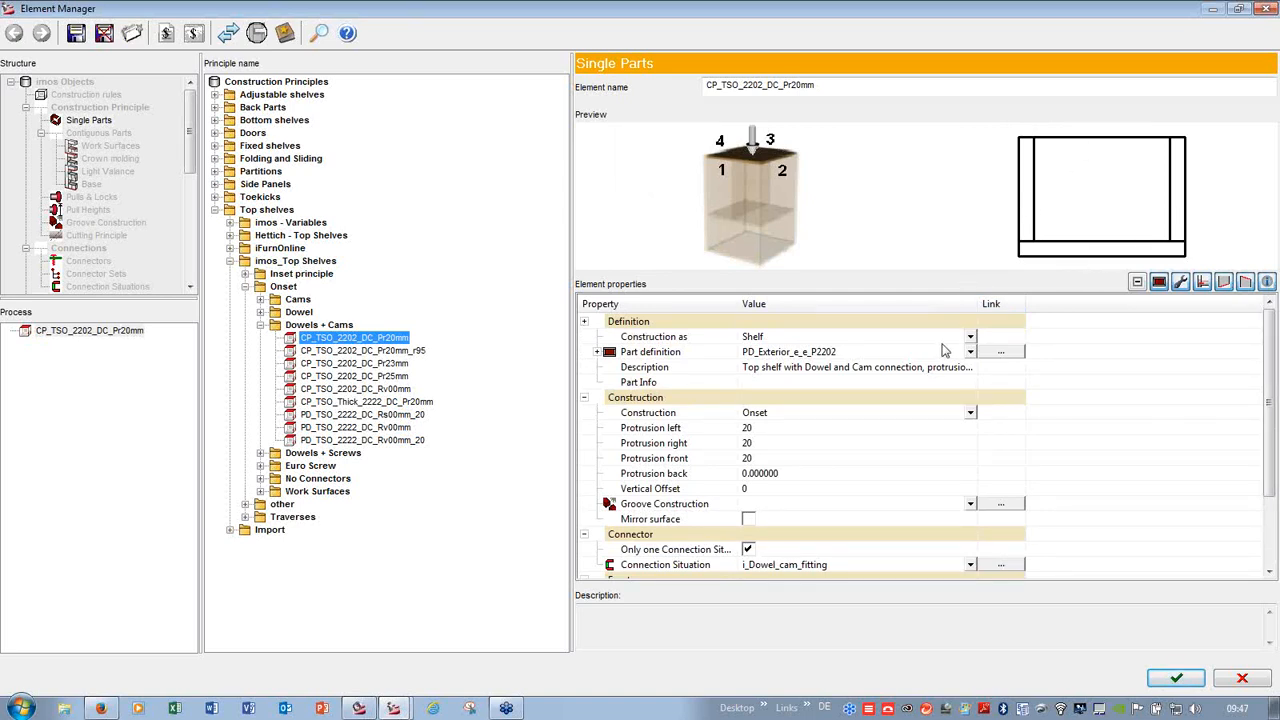
# - Set the top shelf principle's left, right and front protrusions to 24 and save the changes over the existing dataset
pyautogui.click(757, 428)
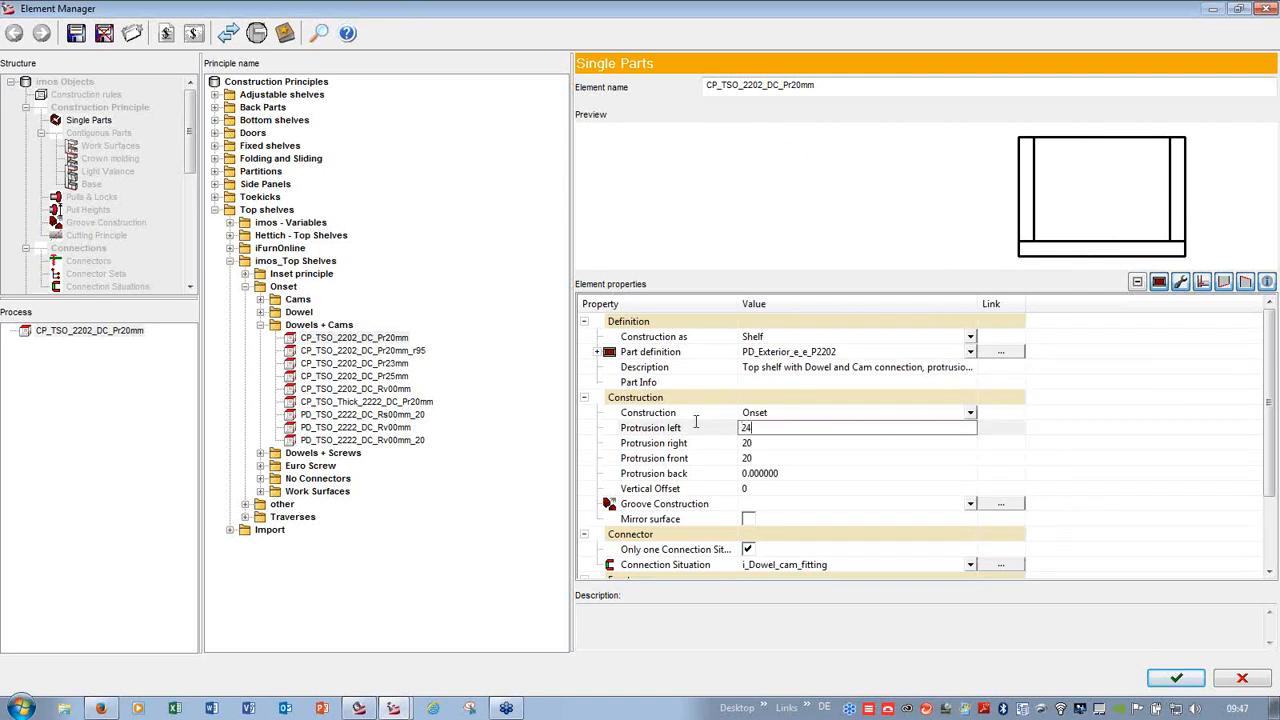
pyautogui.write('24')
pyautogui.click(765, 443)
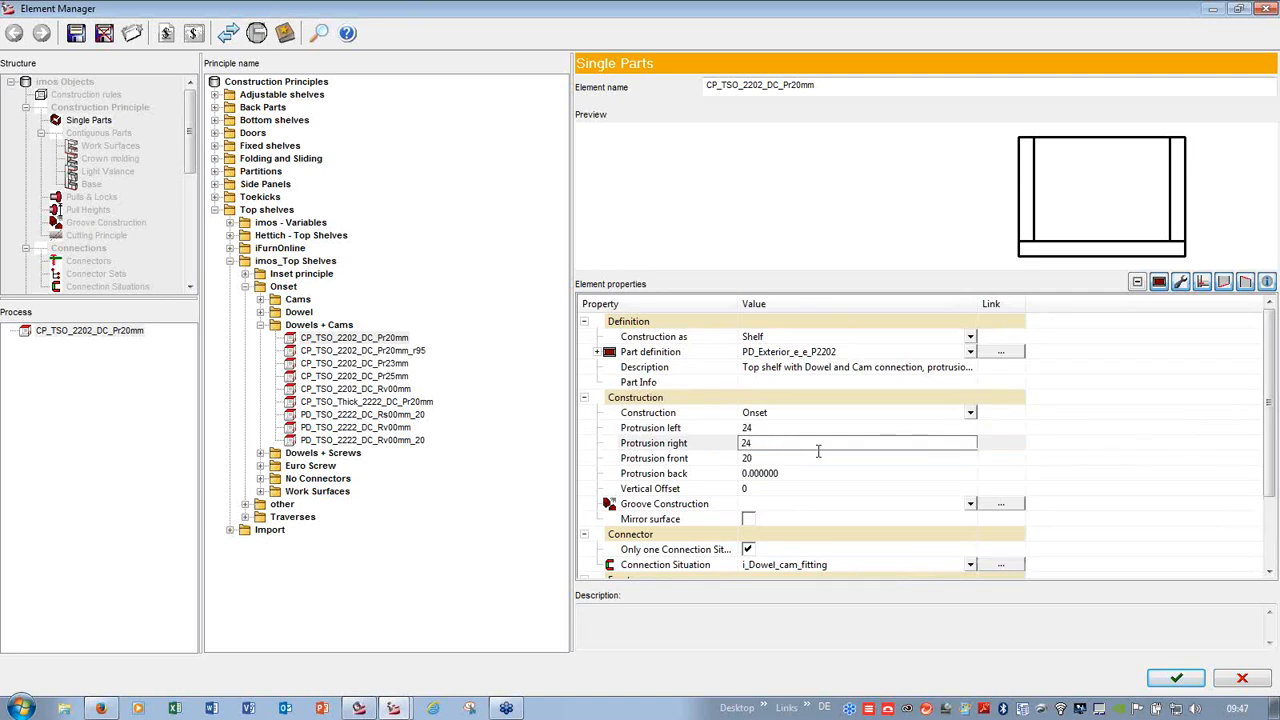
pyautogui.click(787, 458)
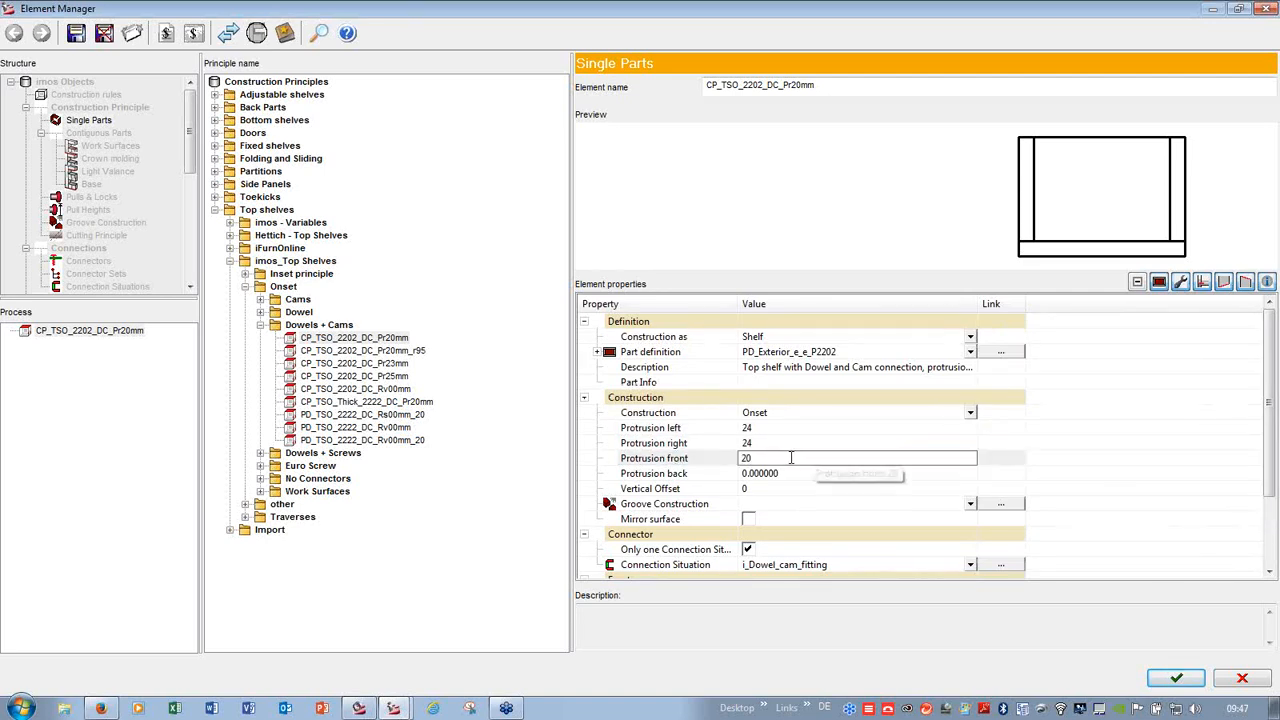
pyautogui.press('Delete')
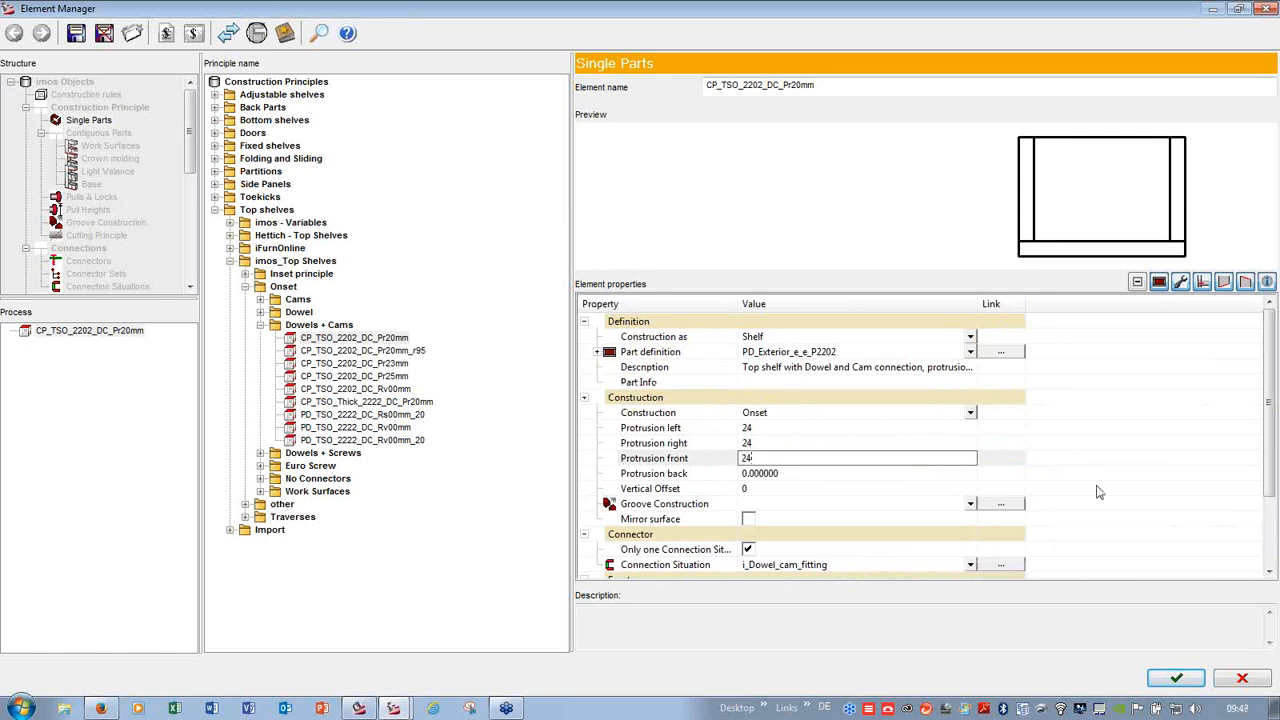
pyautogui.click(1178, 682)
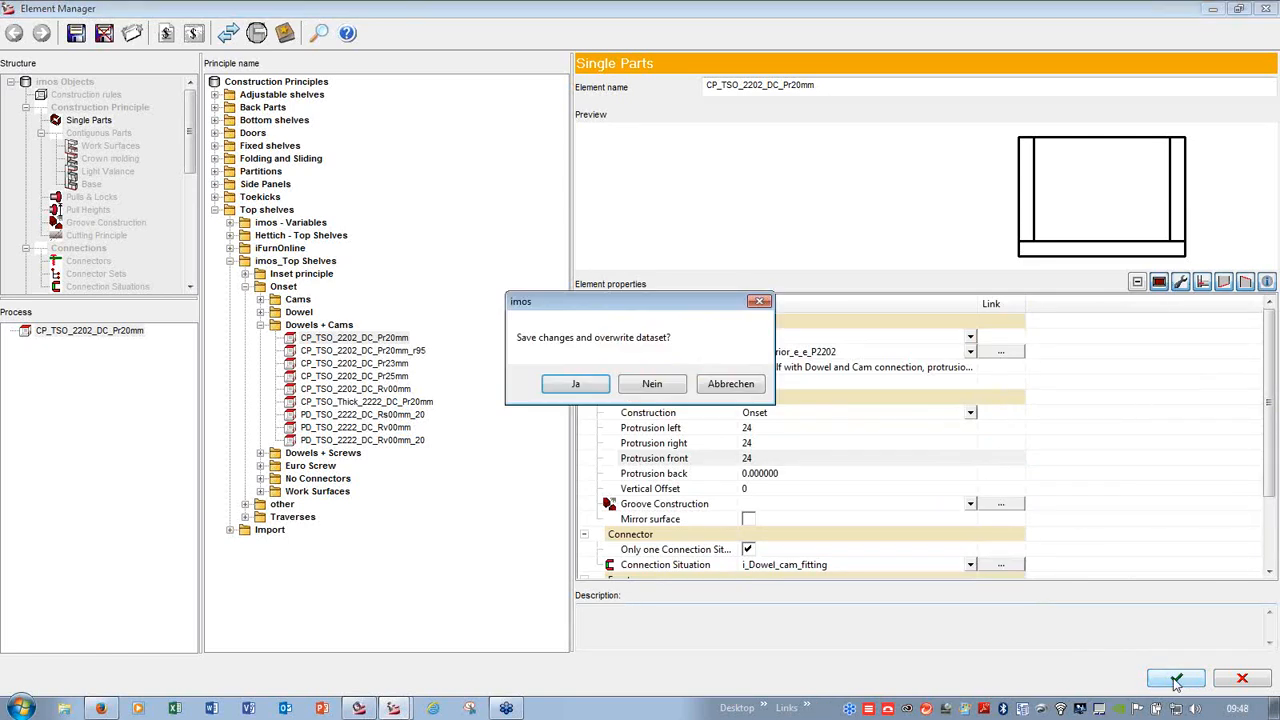
pyautogui.click(578, 388)
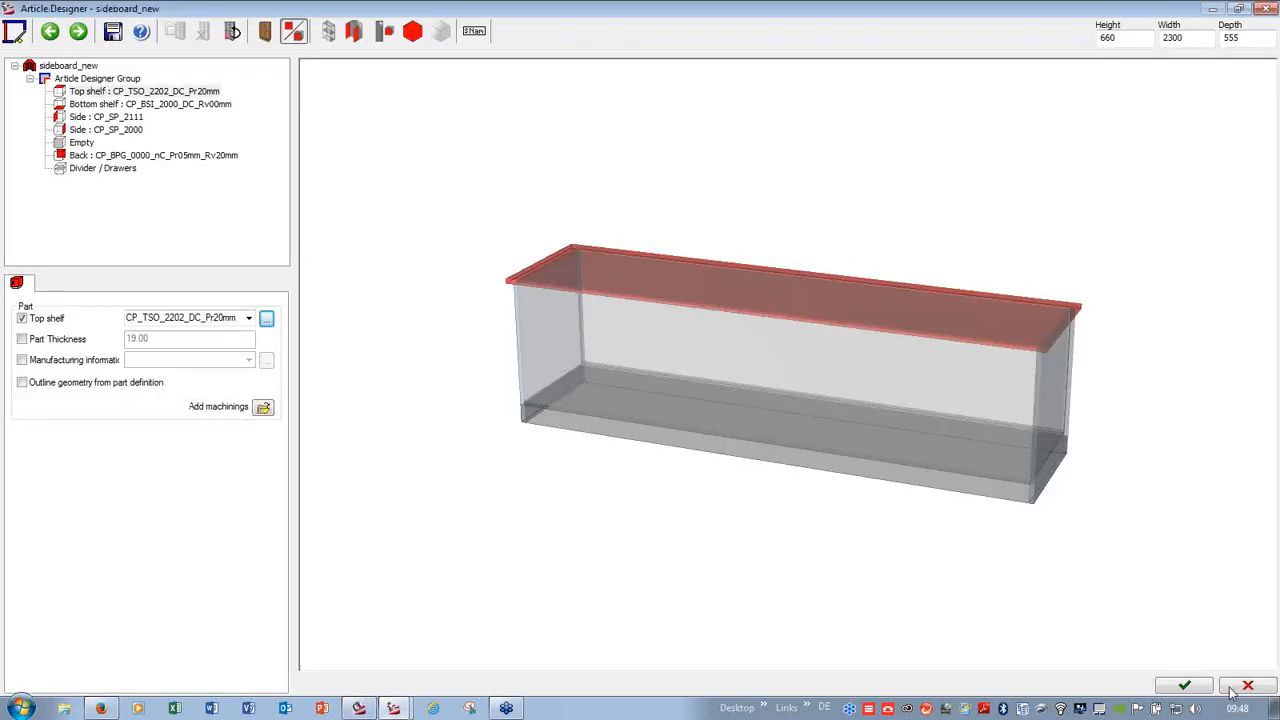
# - Save the article with the onset top shelf by generally overwriting the existing one
pyautogui.click(1184, 685)
pyautogui.click(576, 391)
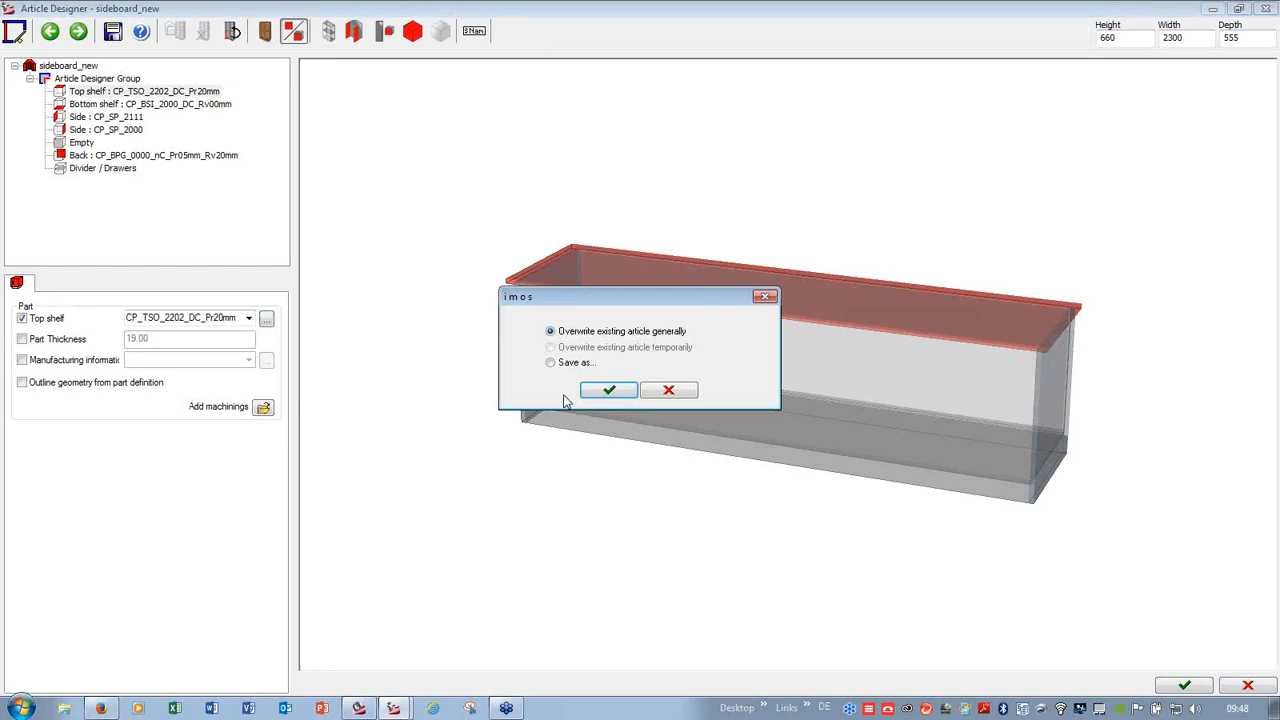
pyautogui.click(609, 391)
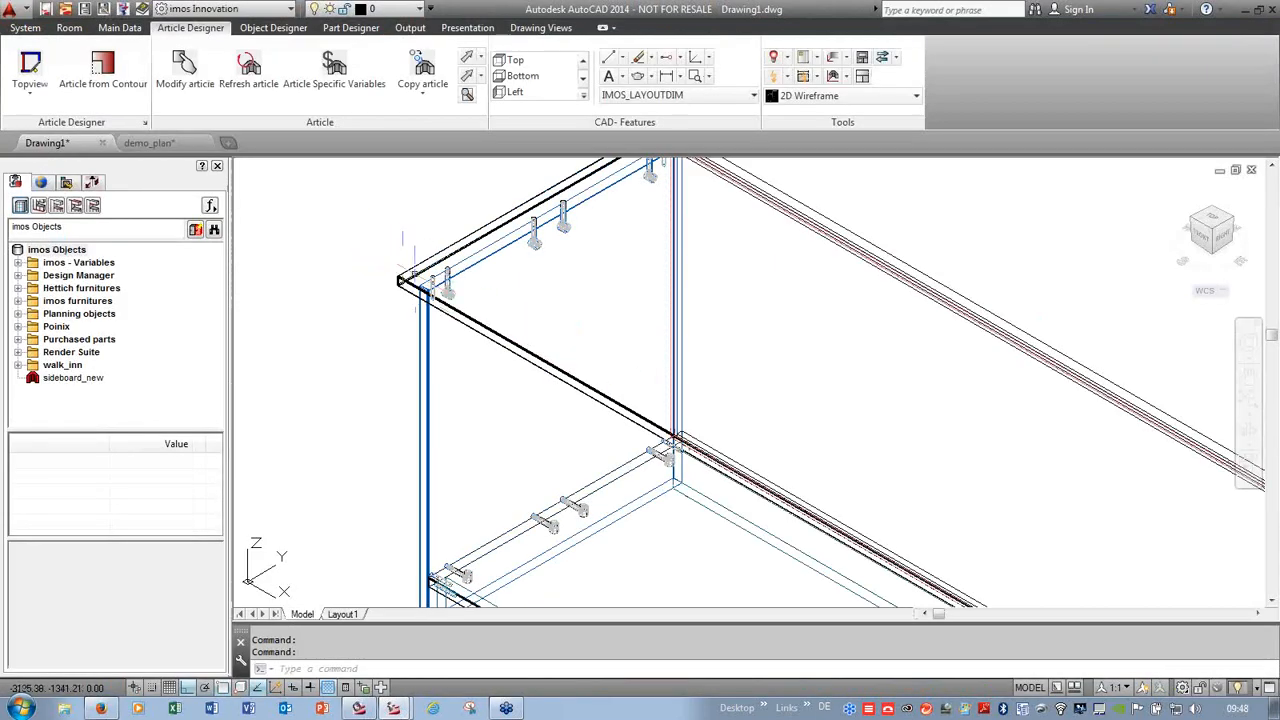
# - Dimension the top shelf's protrusion past the right side panel at the rear corner in plan view
pyautogui.scroll(5, 405, 268)
pyautogui.scroll(-4, 290, 295)
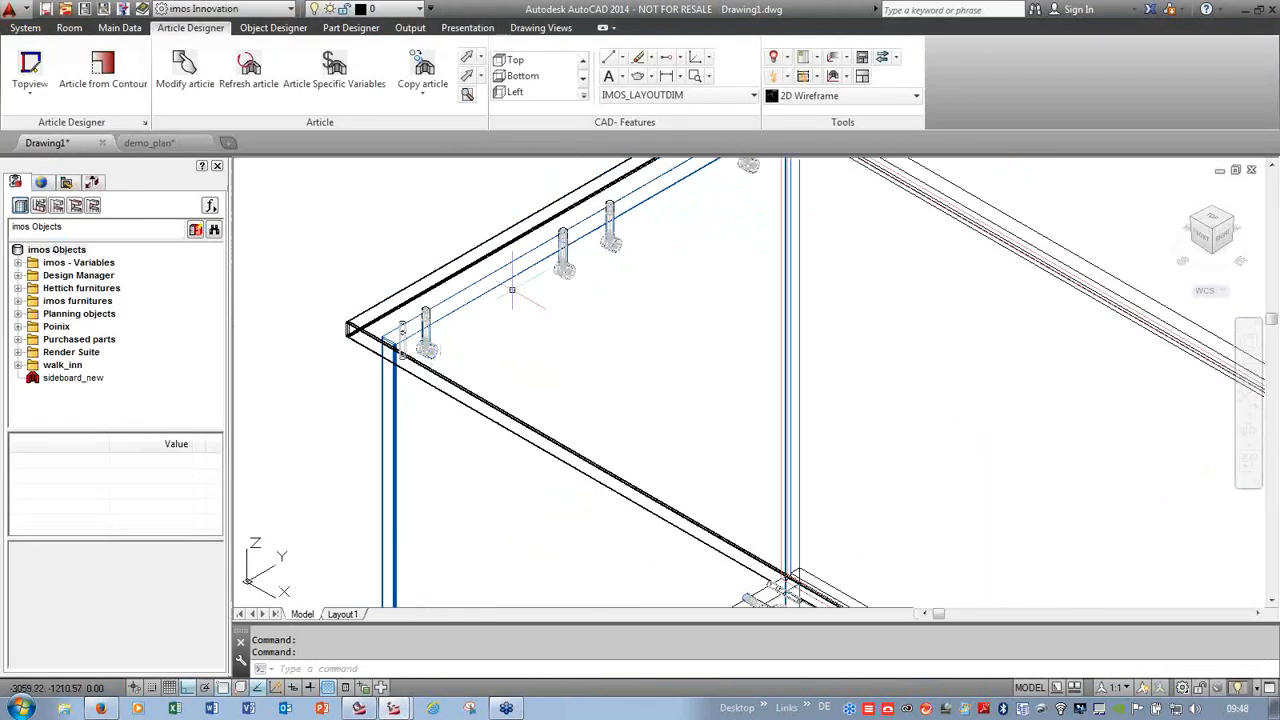
pyautogui.scroll(3, 430, 320)
pyautogui.scroll(-2, 573, 371)
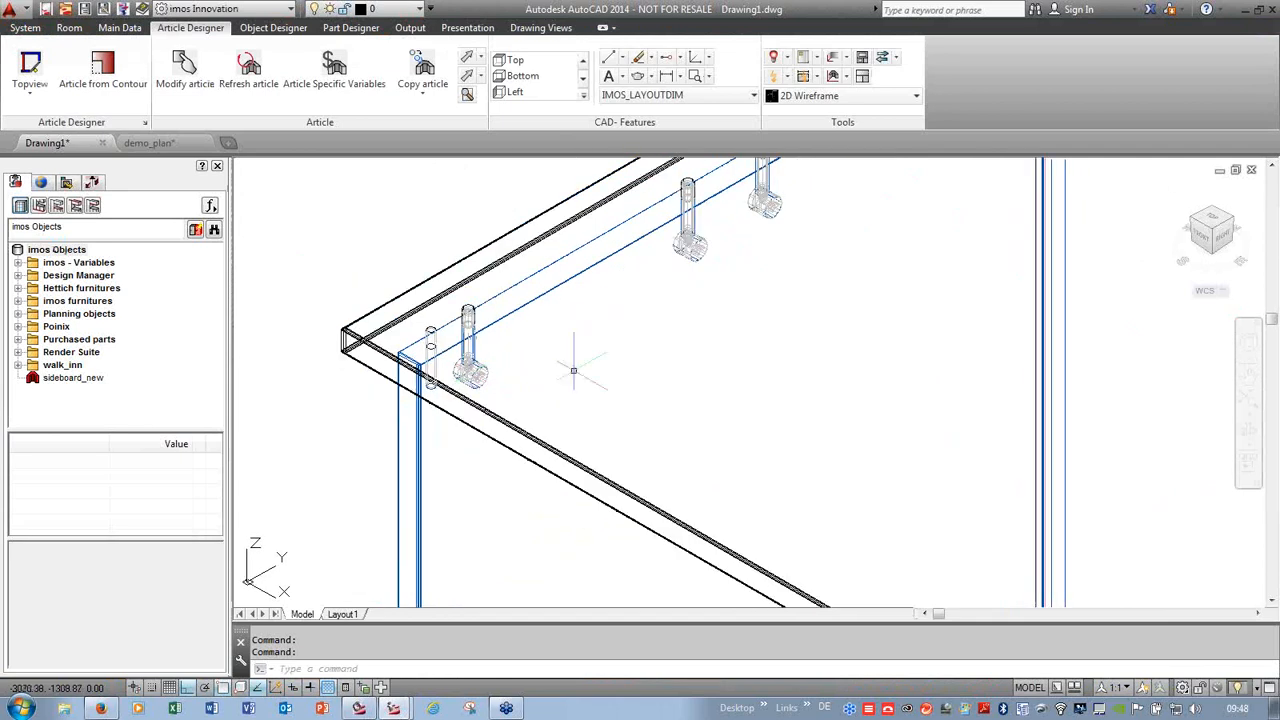
pyautogui.click(1212, 220)
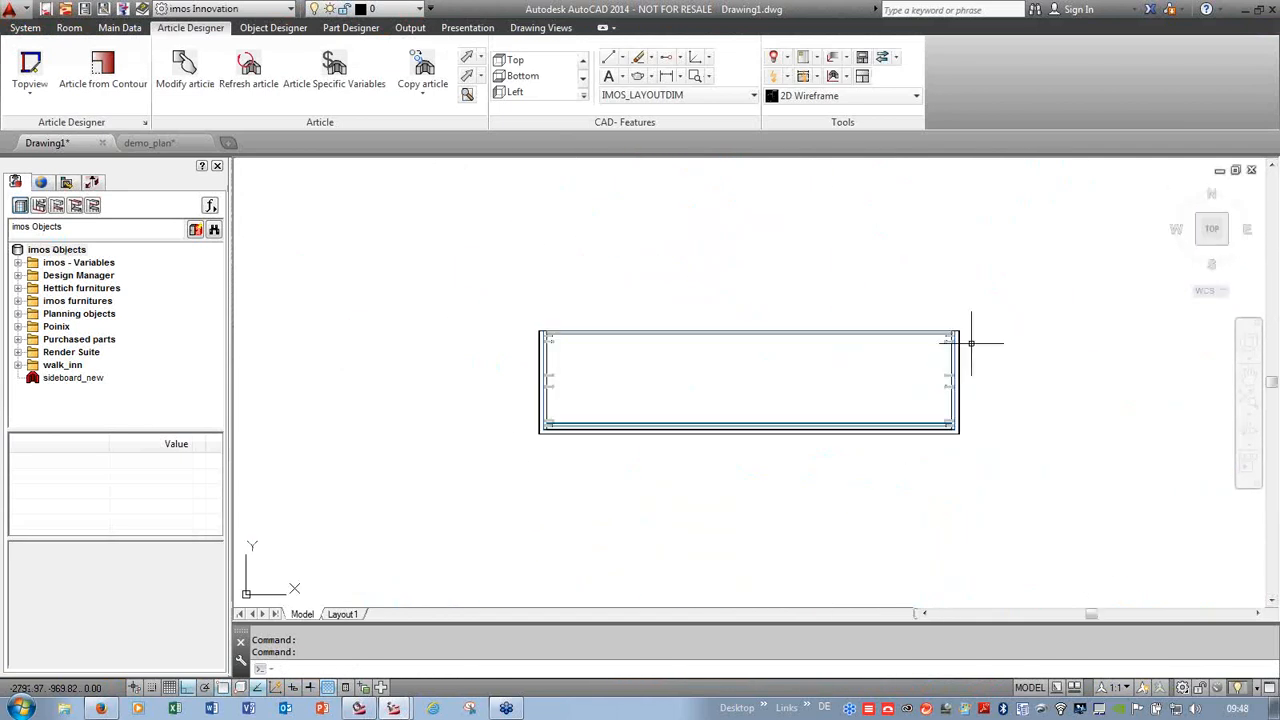
pyautogui.scroll(6, 970, 343)
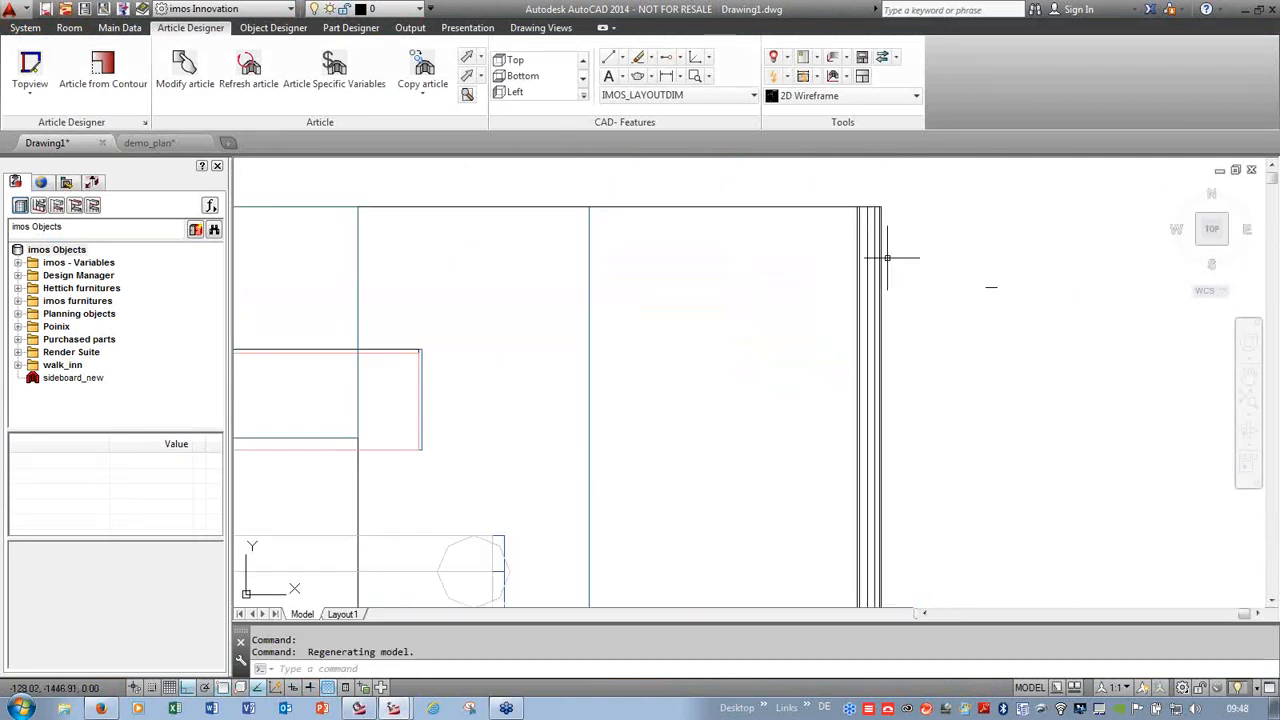
pyautogui.click(666, 76)
pyautogui.click(591, 209)
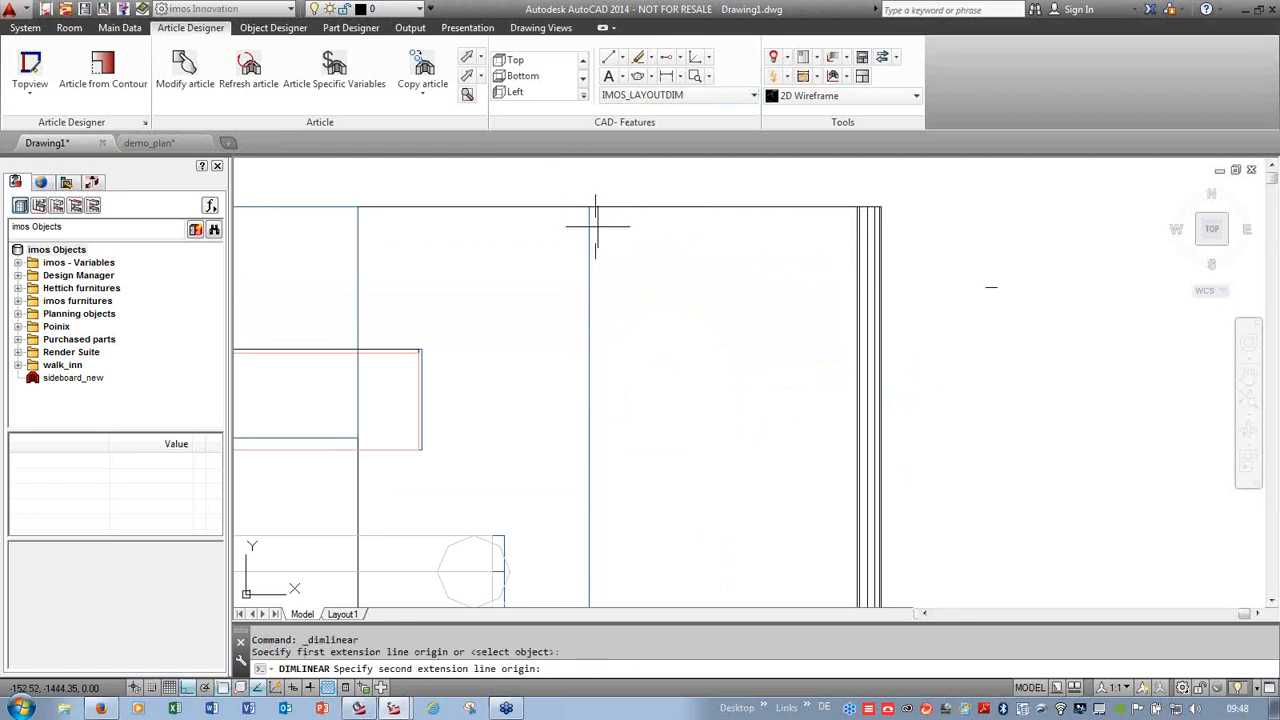
pyautogui.scroll(4, 890, 222)
pyautogui.click(820, 222)
pyautogui.scroll(-3, 873, 256)
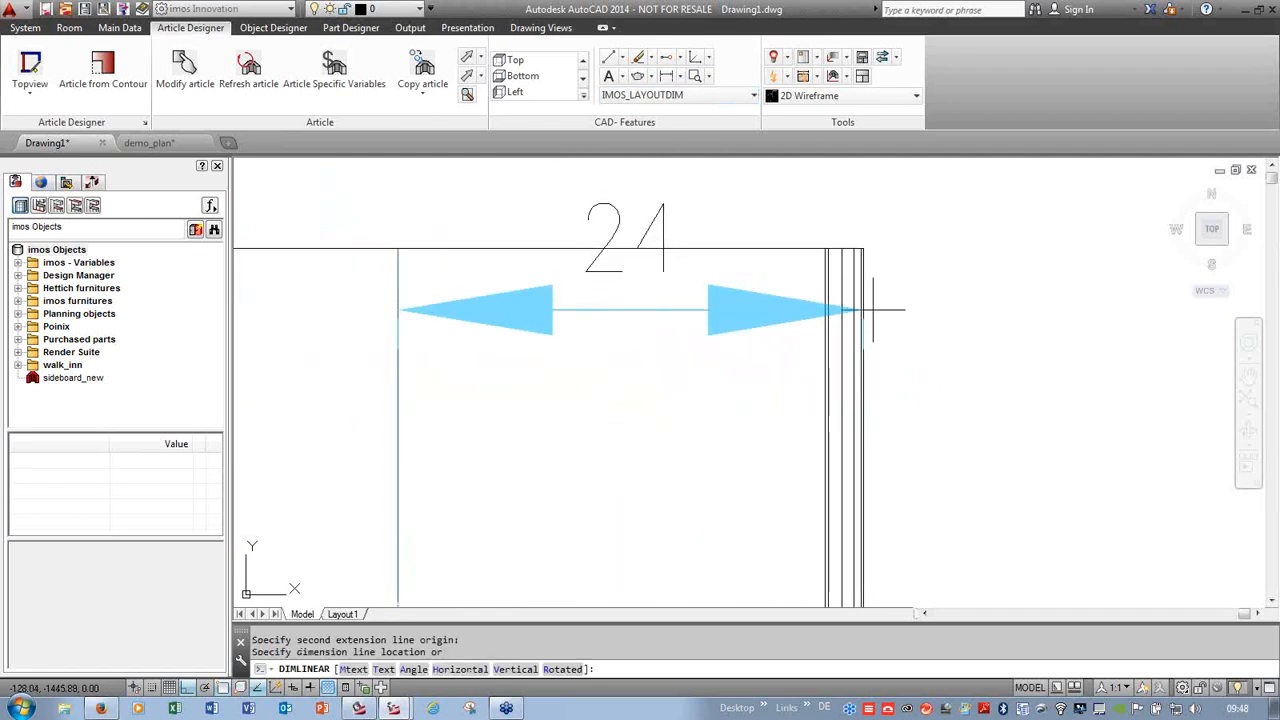
pyautogui.scroll(-4, 728, 250)
pyautogui.click(728, 263)
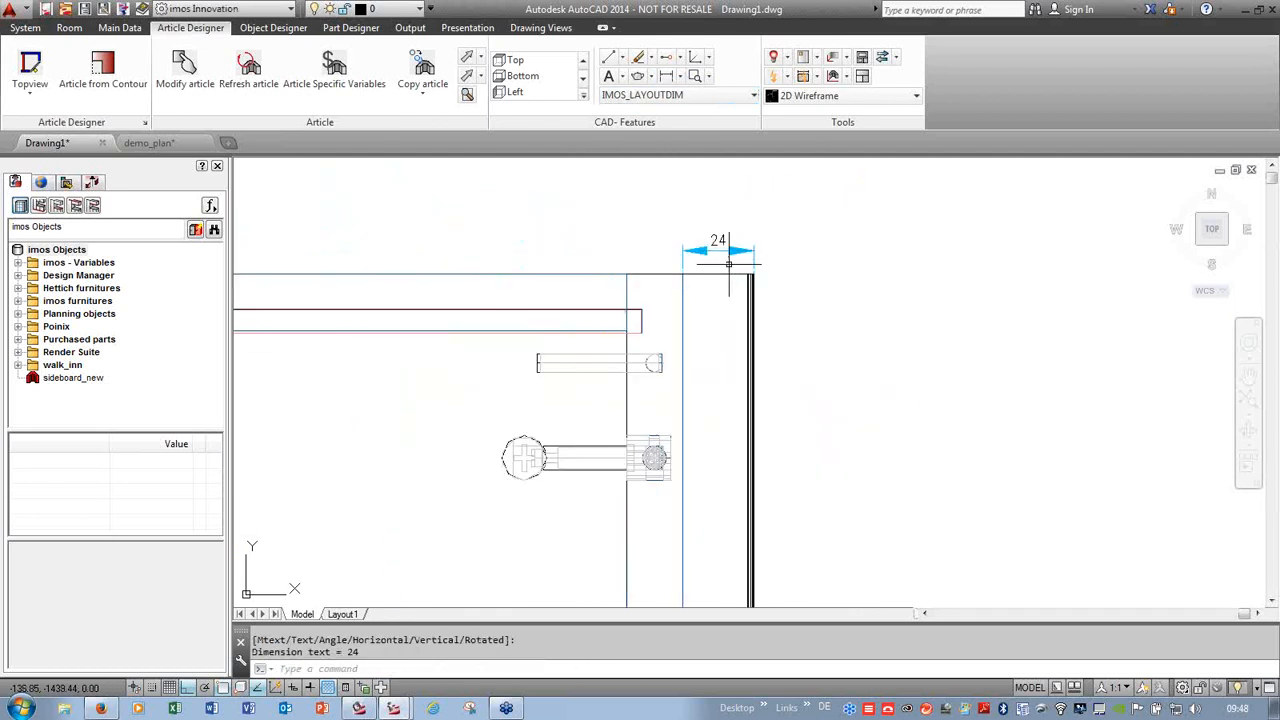
# - Dimension the top shelf's front protrusion beyond the right side panel's front edge
pyautogui.scroll(-4, 718, 246)
pyautogui.scroll(2, 694, 545)
pyautogui.scroll(-2, 693, 541)
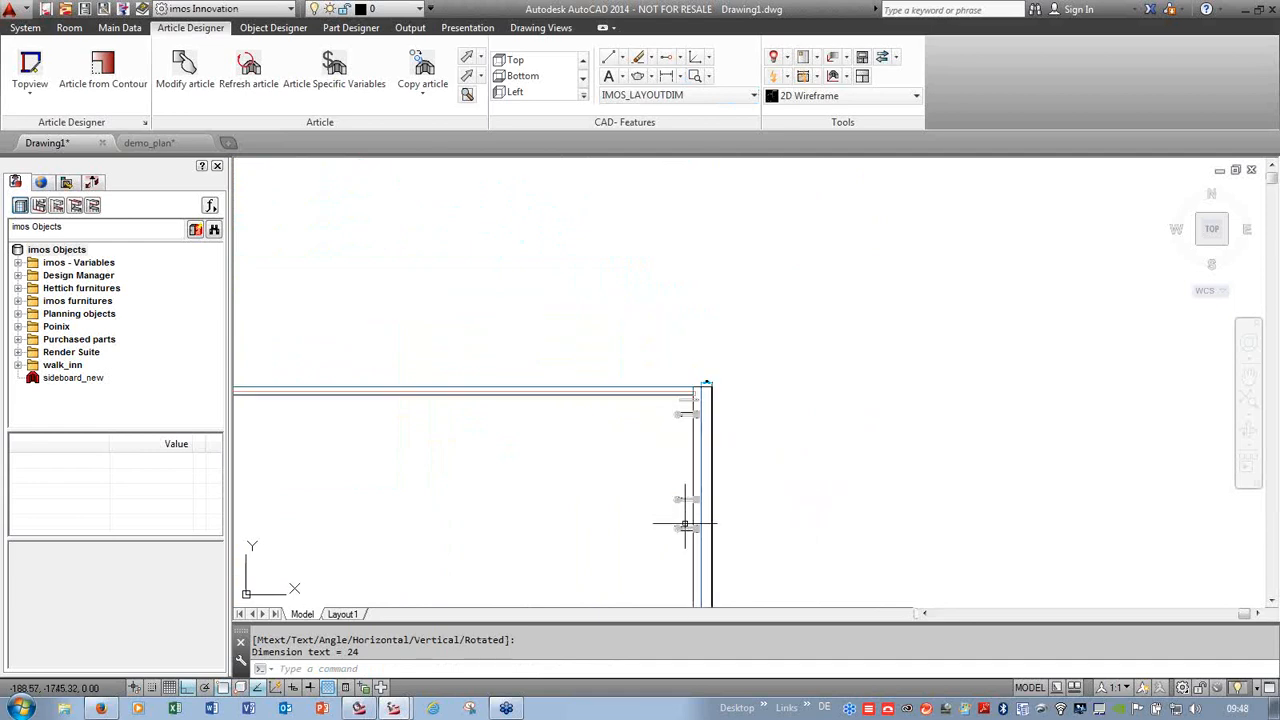
pyautogui.scroll(-1, 684, 524)
pyautogui.scroll(5, 690, 600)
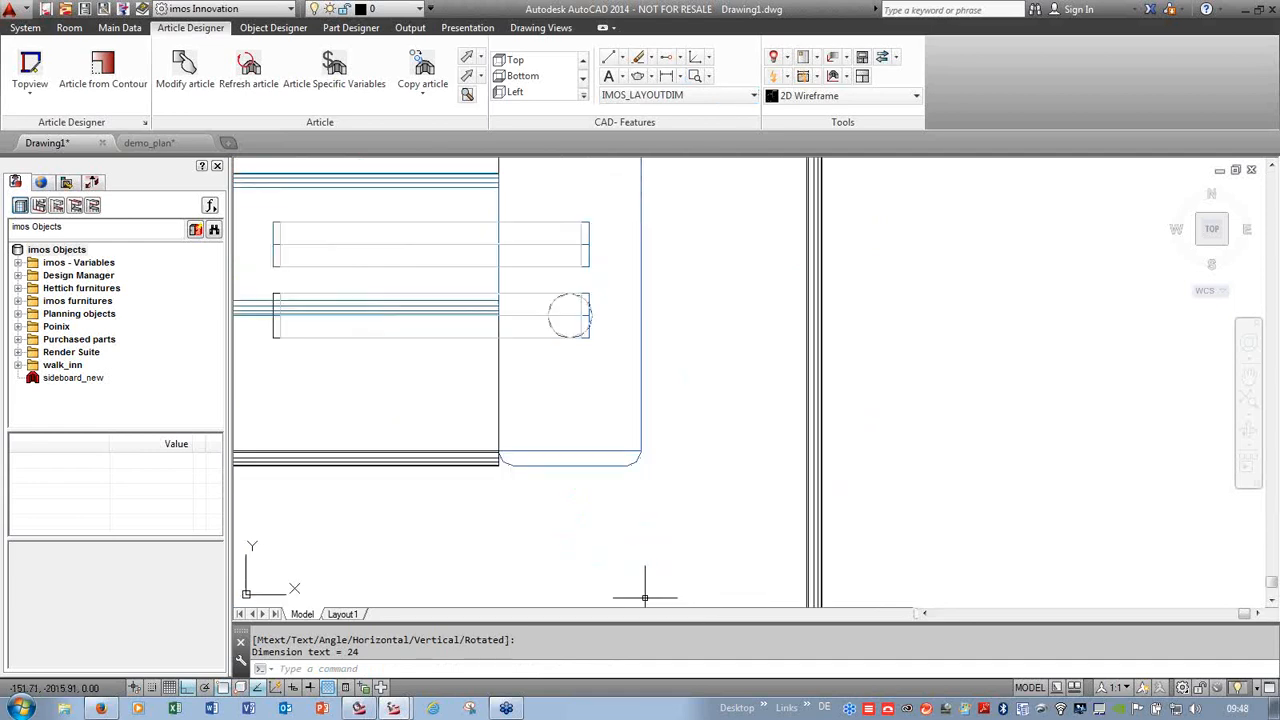
pyautogui.scroll(-4, 612, 410)
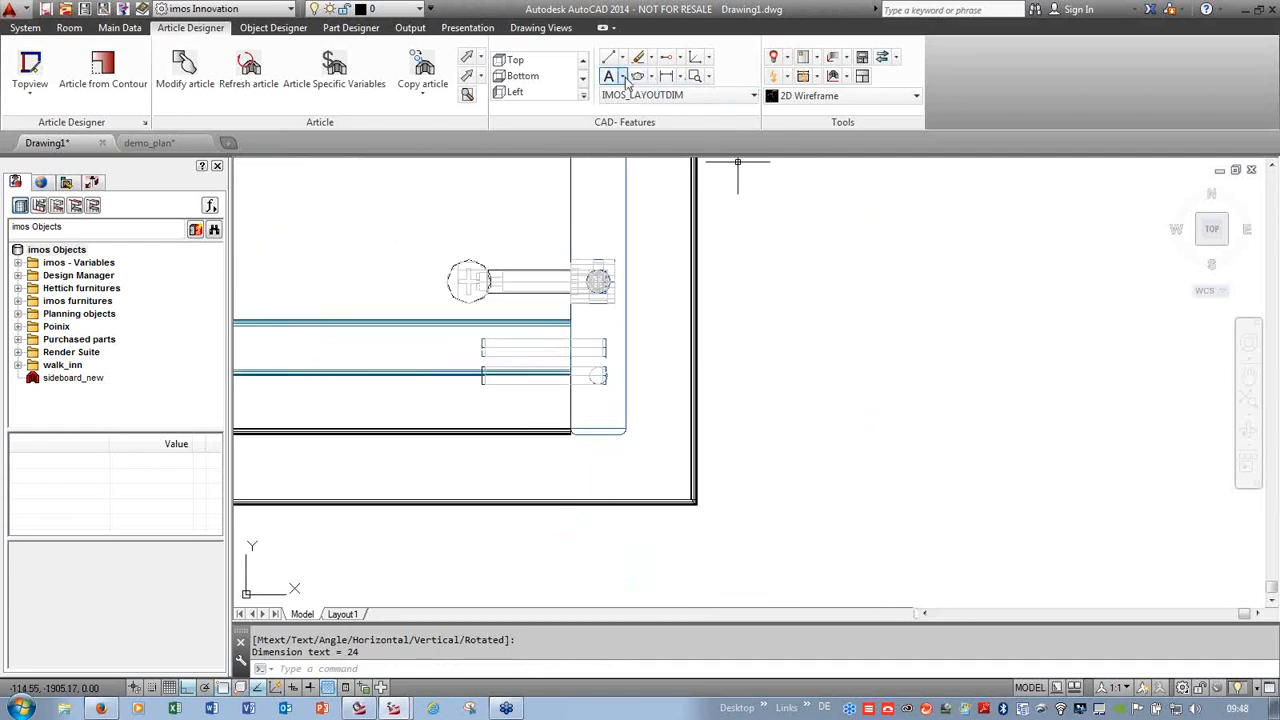
pyautogui.click(665, 76)
pyautogui.click(588, 442)
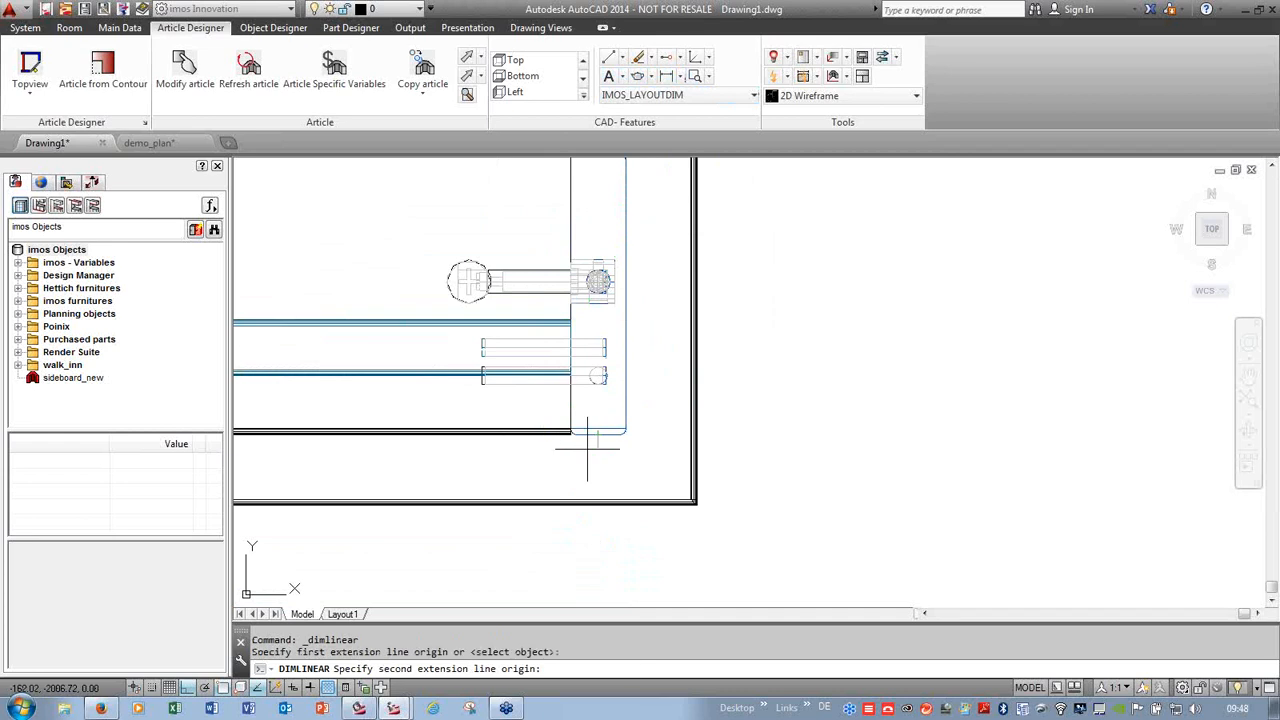
pyautogui.scroll(3, 590, 470)
pyautogui.click(687, 293)
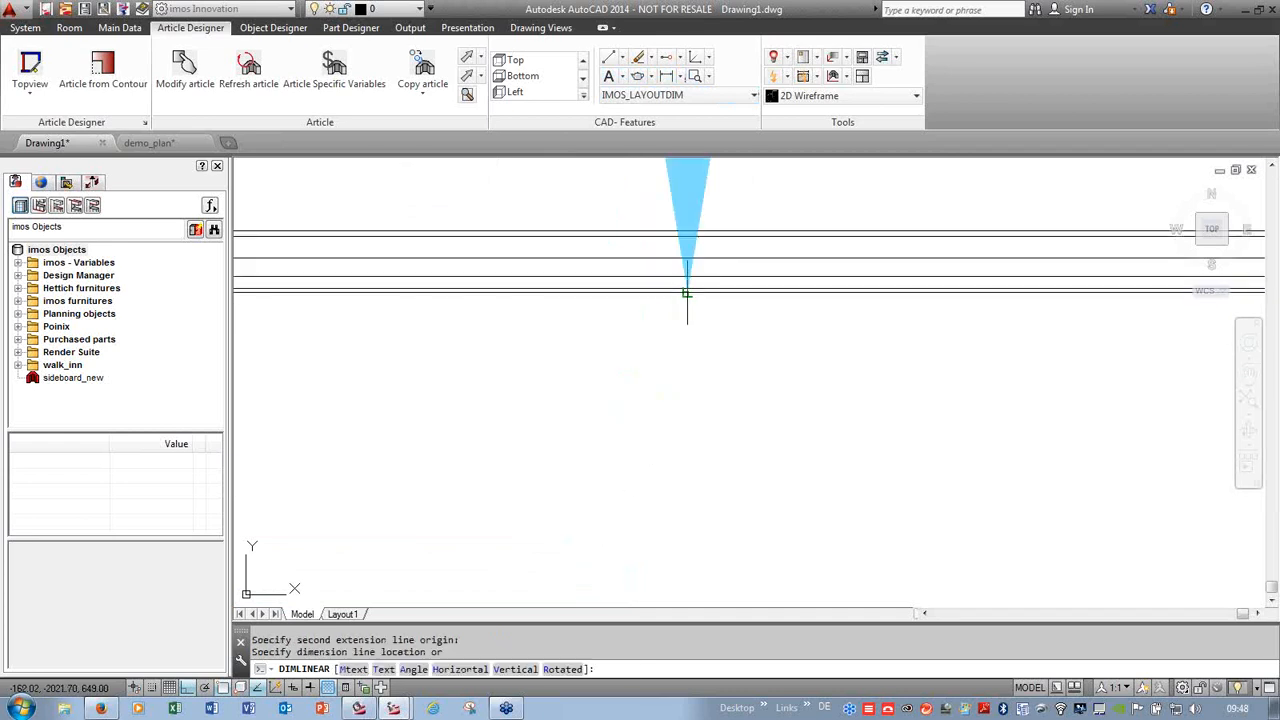
pyautogui.scroll(-3, 687, 293)
pyautogui.click(988, 290)
pyautogui.scroll(-3, 945, 476)
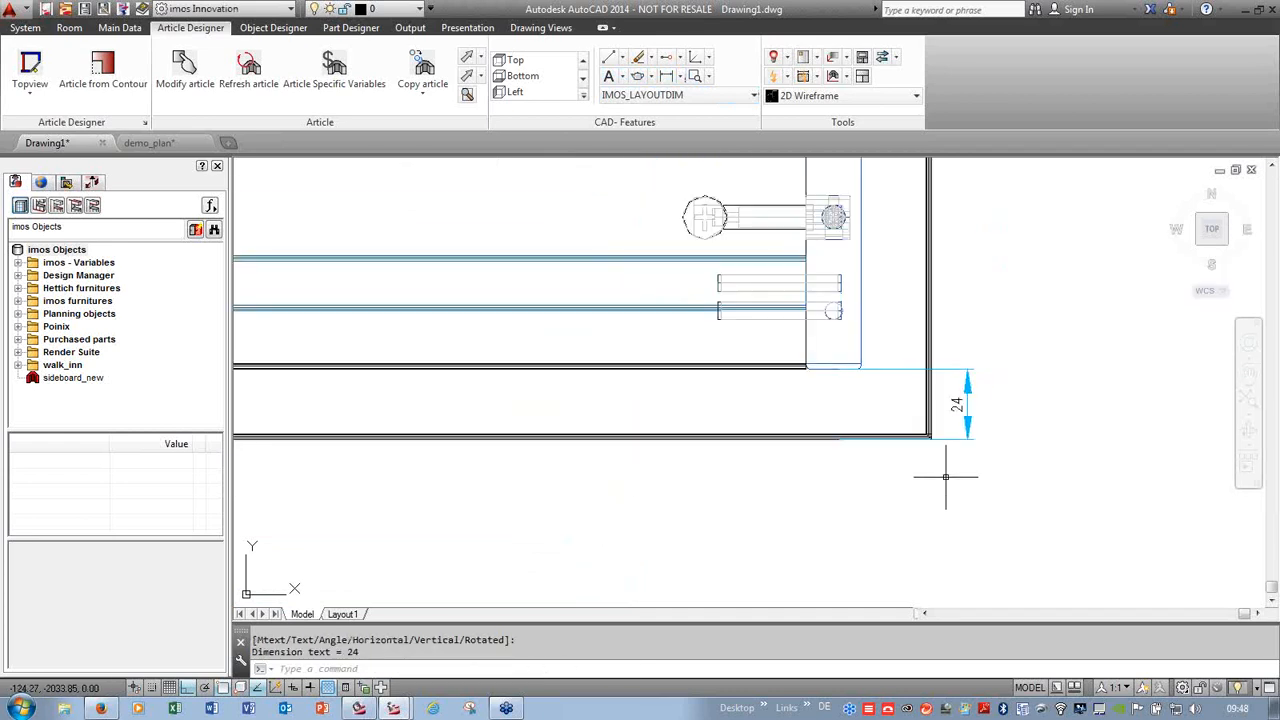
# - Return to the isometric view and delete the two check dimensions at the cabinet's right end
pyautogui.click(1015, 477)
pyautogui.click(993, 355)
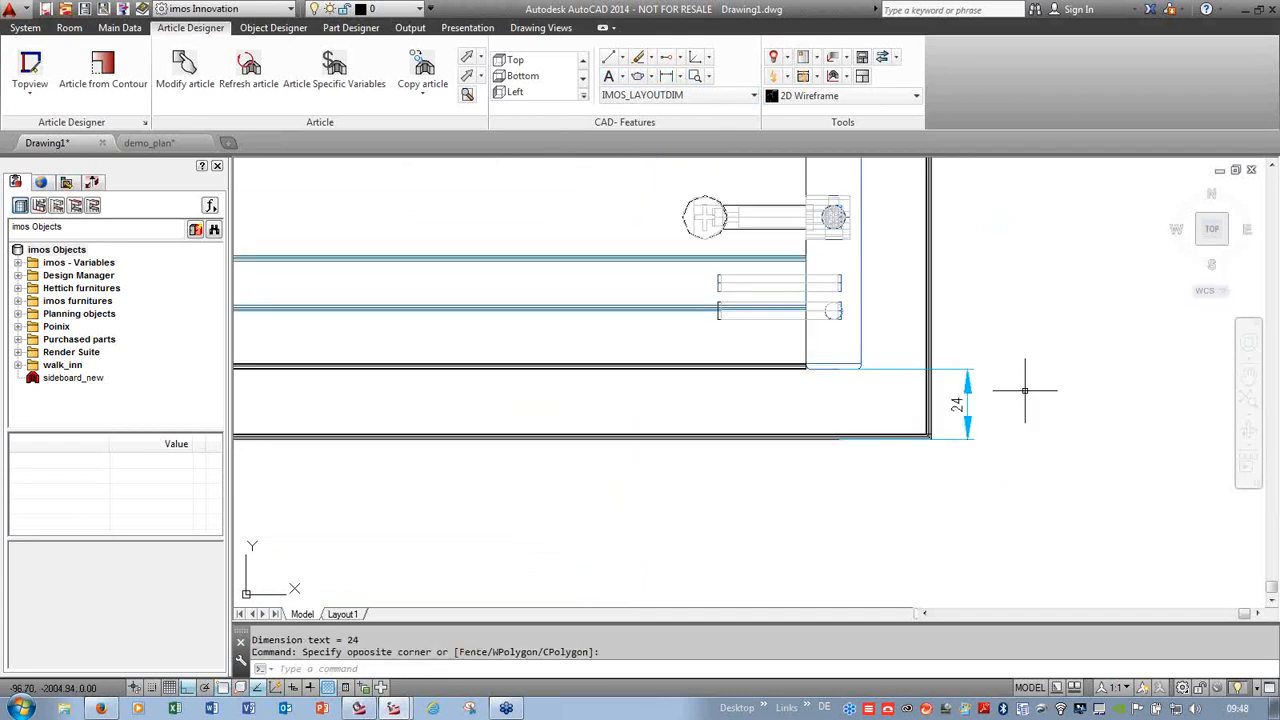
pyautogui.click(1222, 244)
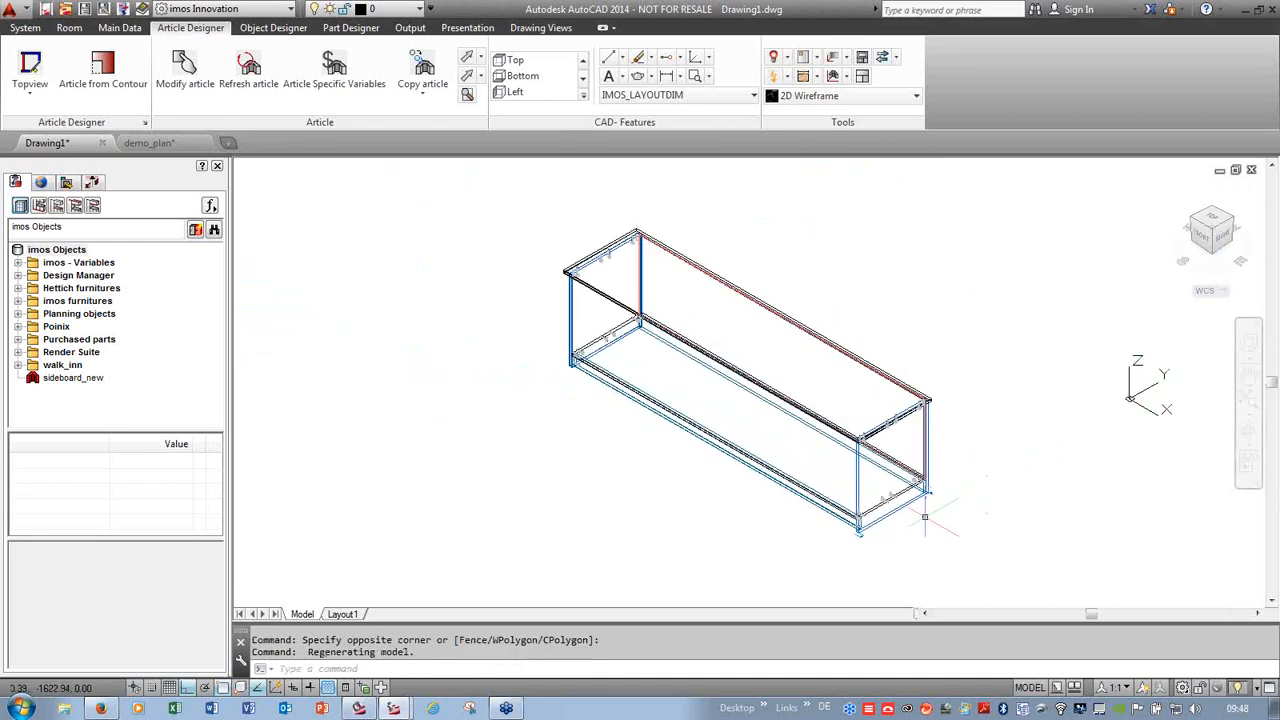
pyautogui.scroll(2, 924, 518)
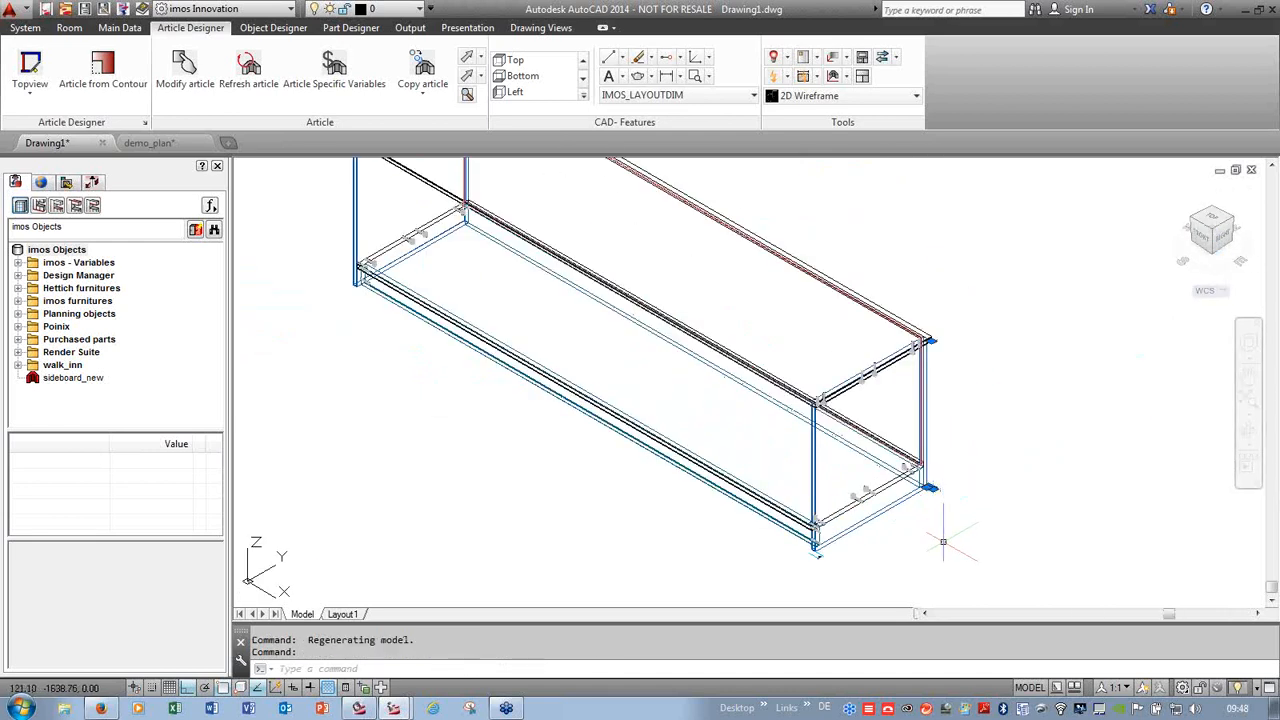
pyautogui.press('Delete')
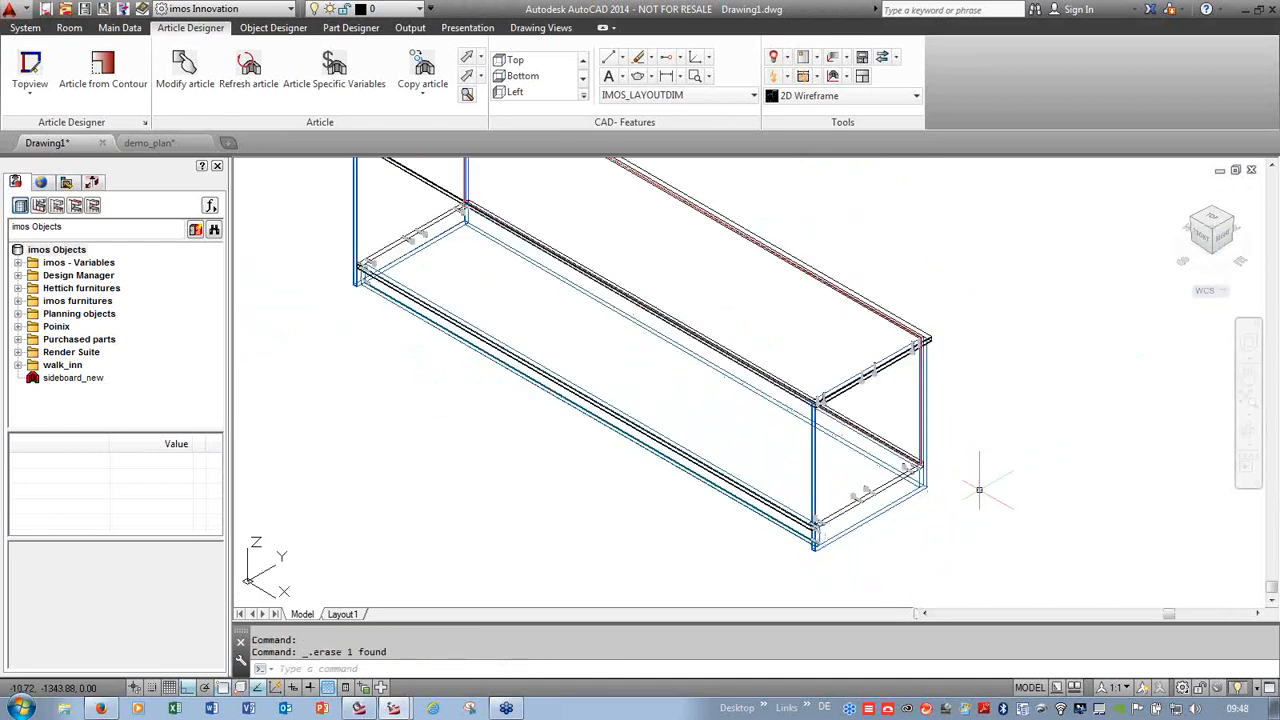
# - Reopen the sideboard article and set its Divider / Drawers zone to Partitions/Side Panels with part type Partition
pyautogui.scroll(-2, 979, 490)
pyautogui.scroll(2, 596, 262)
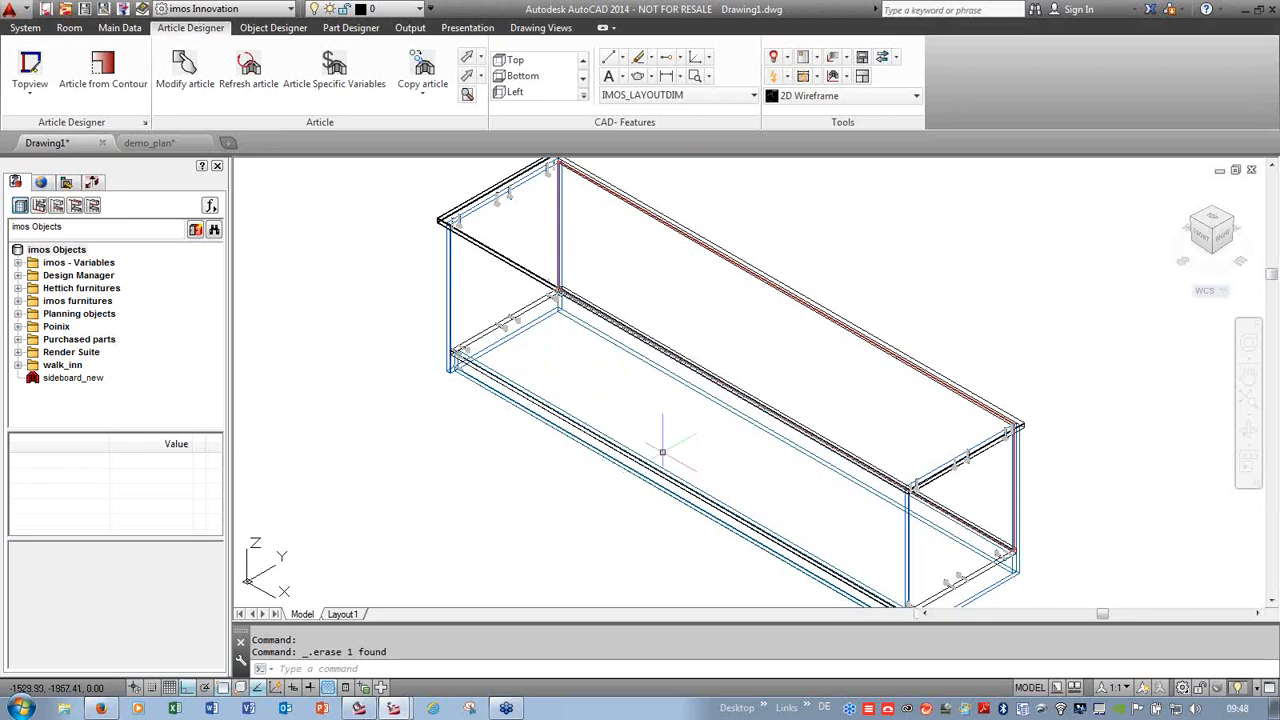
pyautogui.click(185, 68)
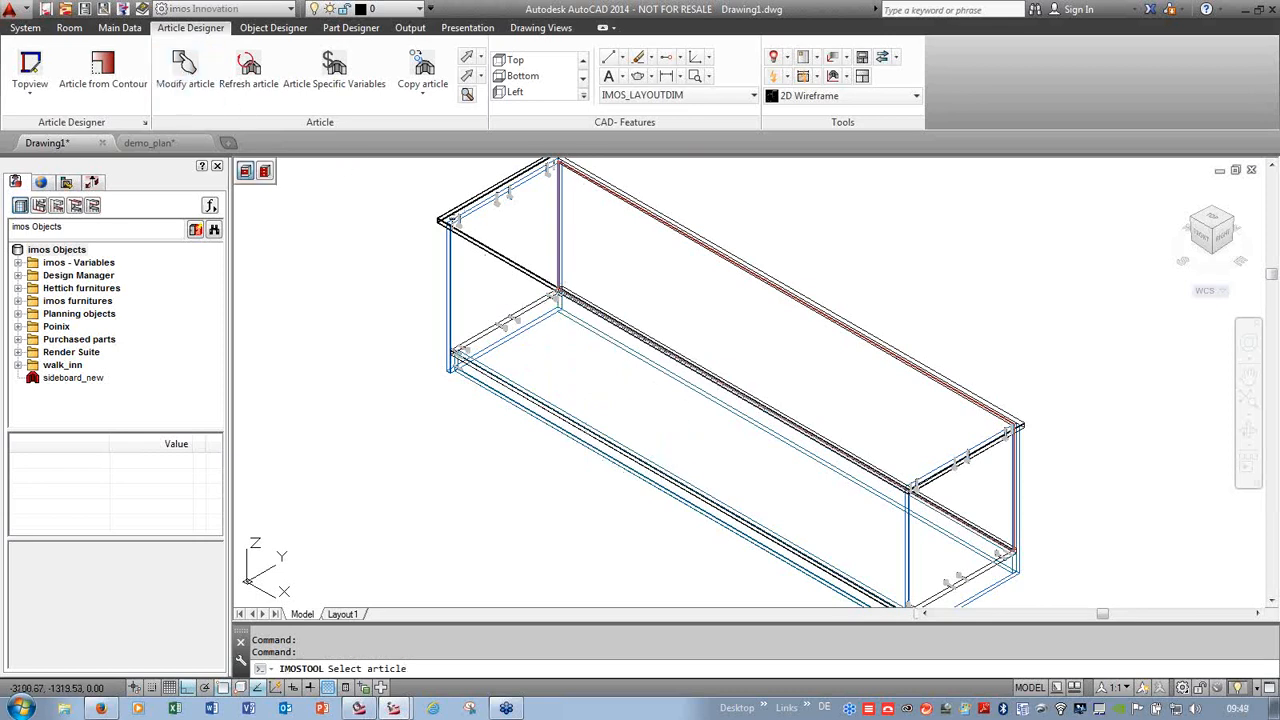
pyautogui.click(451, 222)
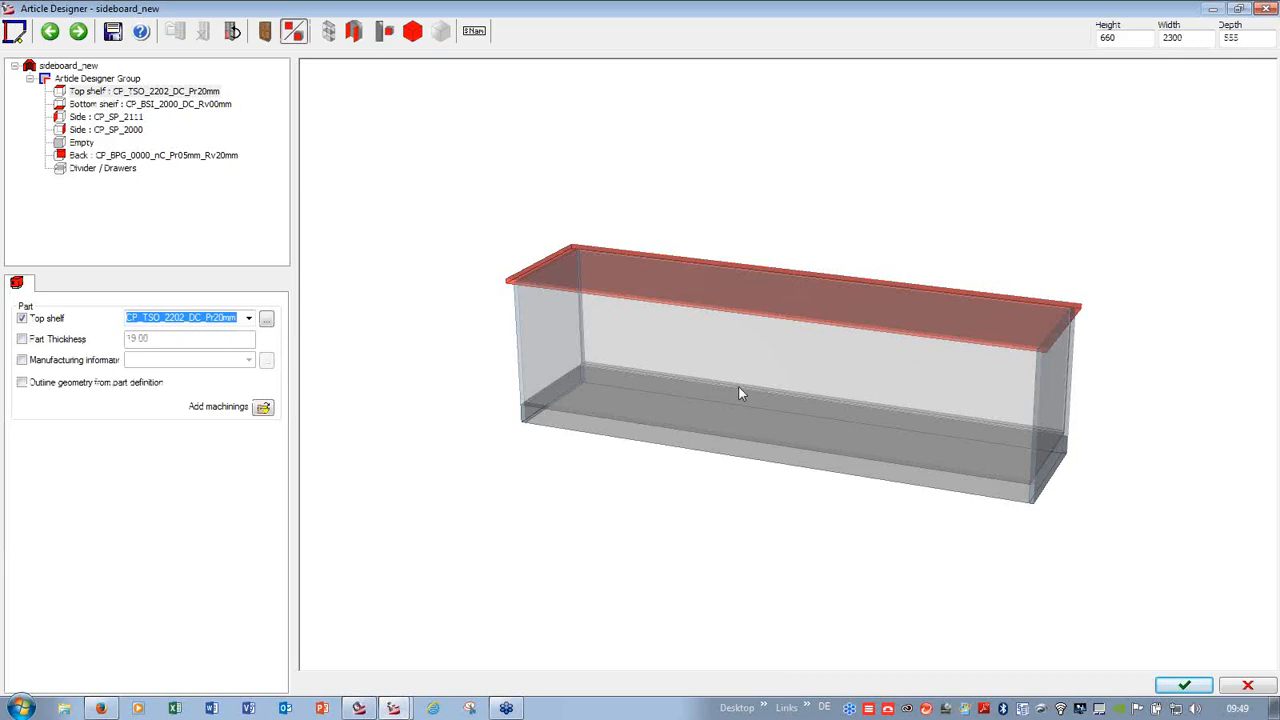
pyautogui.click(90, 172)
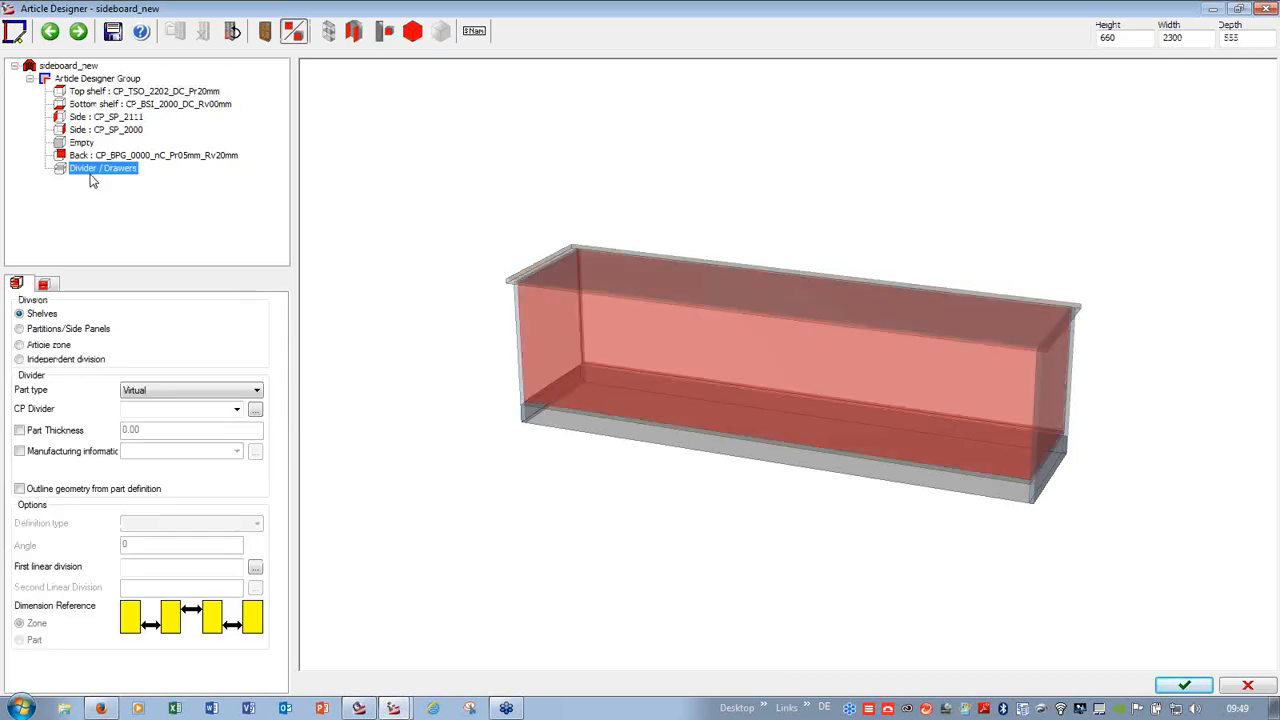
pyautogui.click(136, 570)
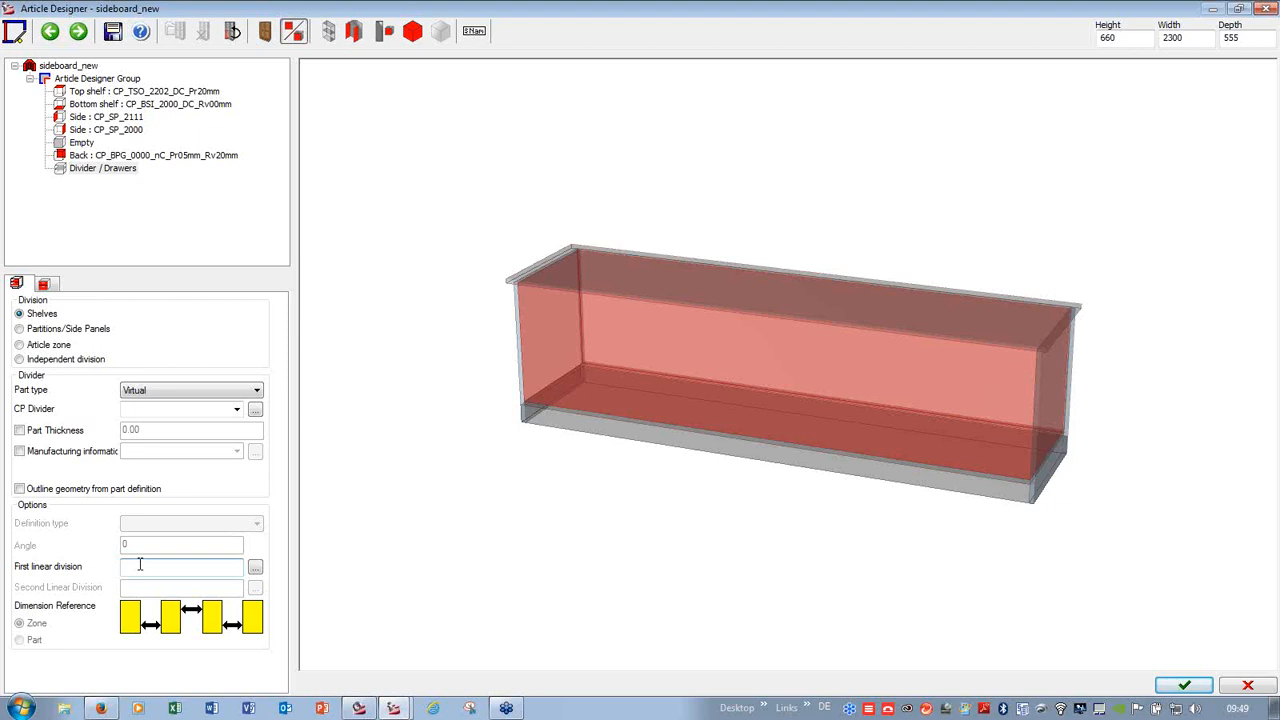
pyautogui.click(54, 330)
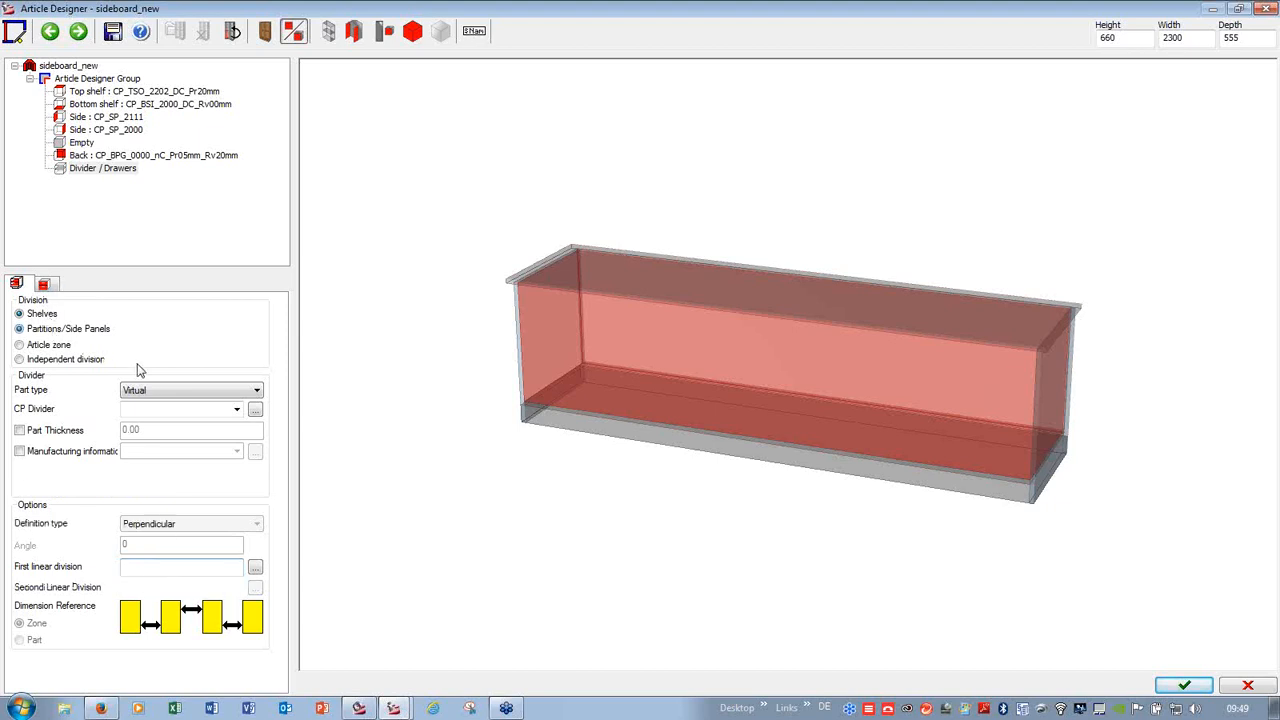
pyautogui.click(166, 392)
pyautogui.click(166, 428)
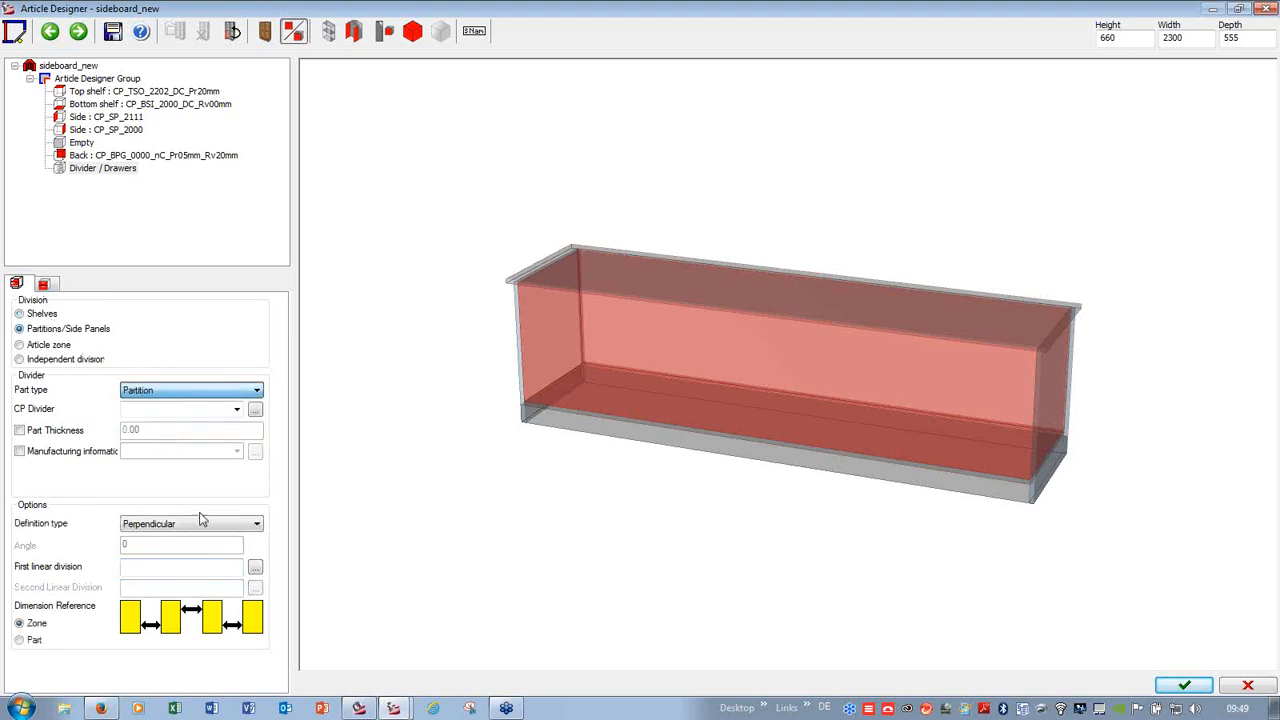
# - Divide the interior with a first linear division of 1:1:2:1:1
pyautogui.click(160, 571)
pyautogui.write('1')
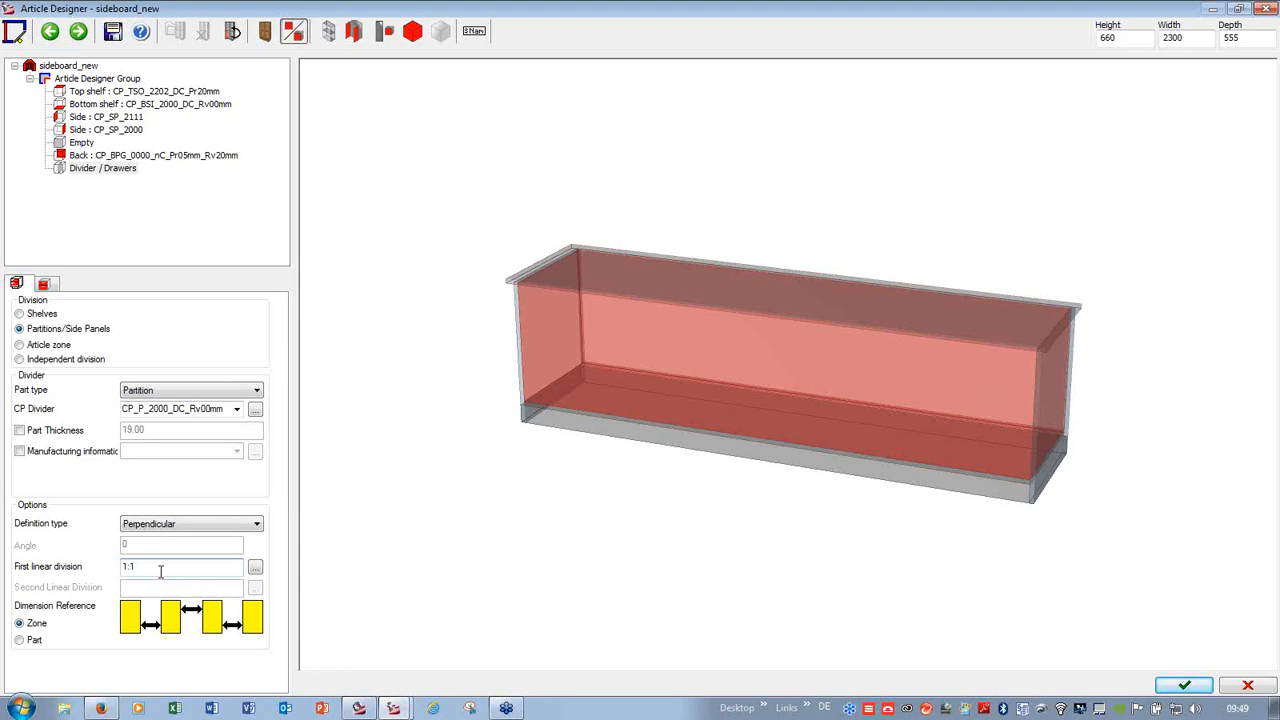
pyautogui.write(':1:2:1:1')
pyautogui.press('Return')
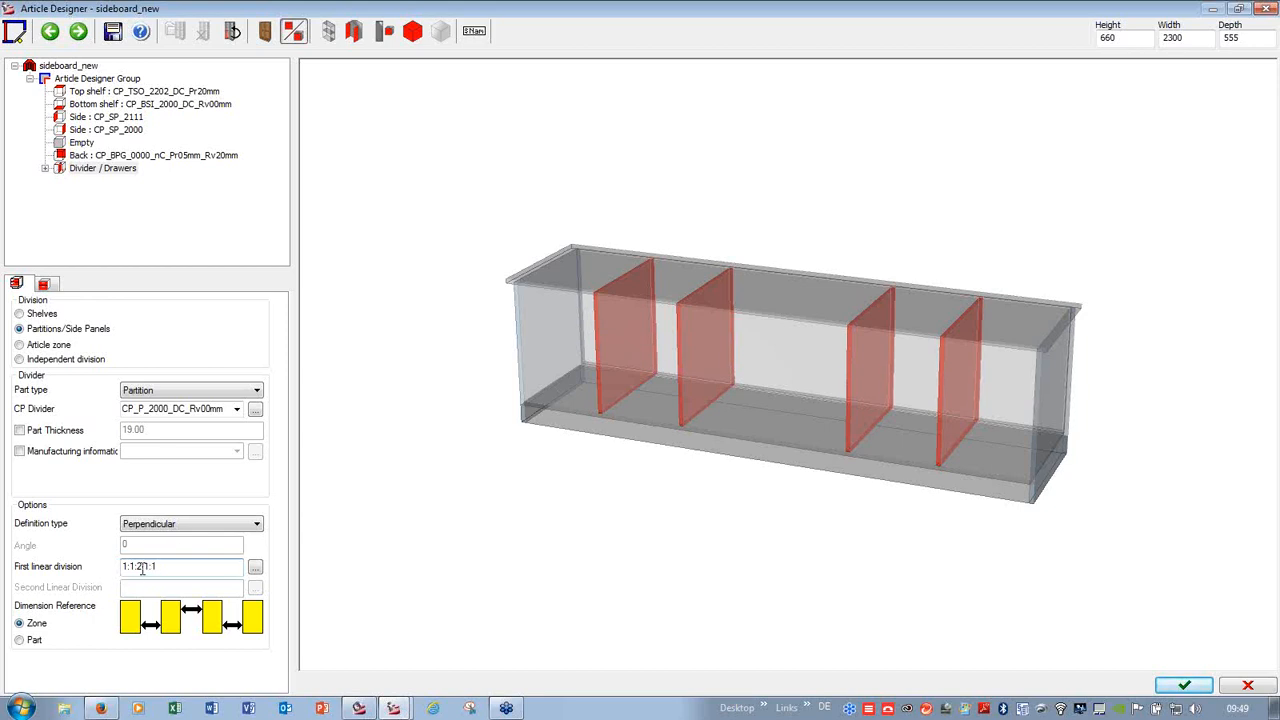
# - Set the article width to 3000 to test how the partitions adapt
pyautogui.doubleClick(1182, 37)
pyautogui.write('3')
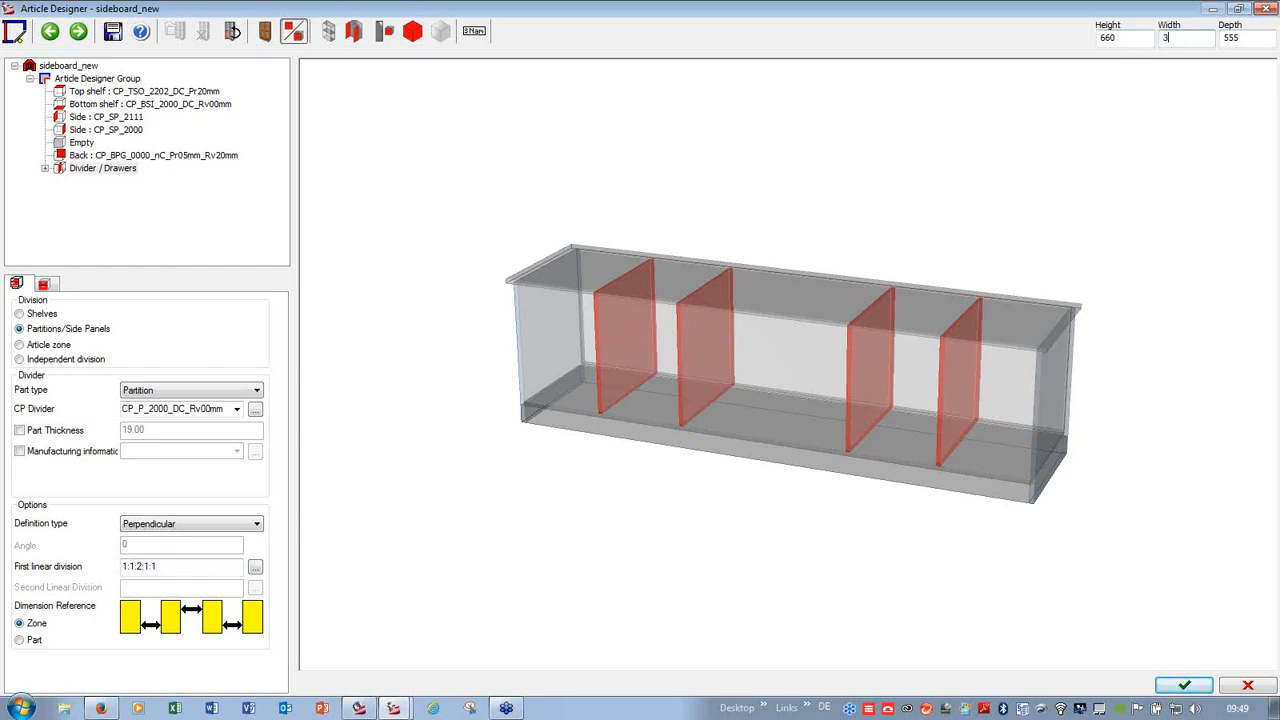
pyautogui.write('000')
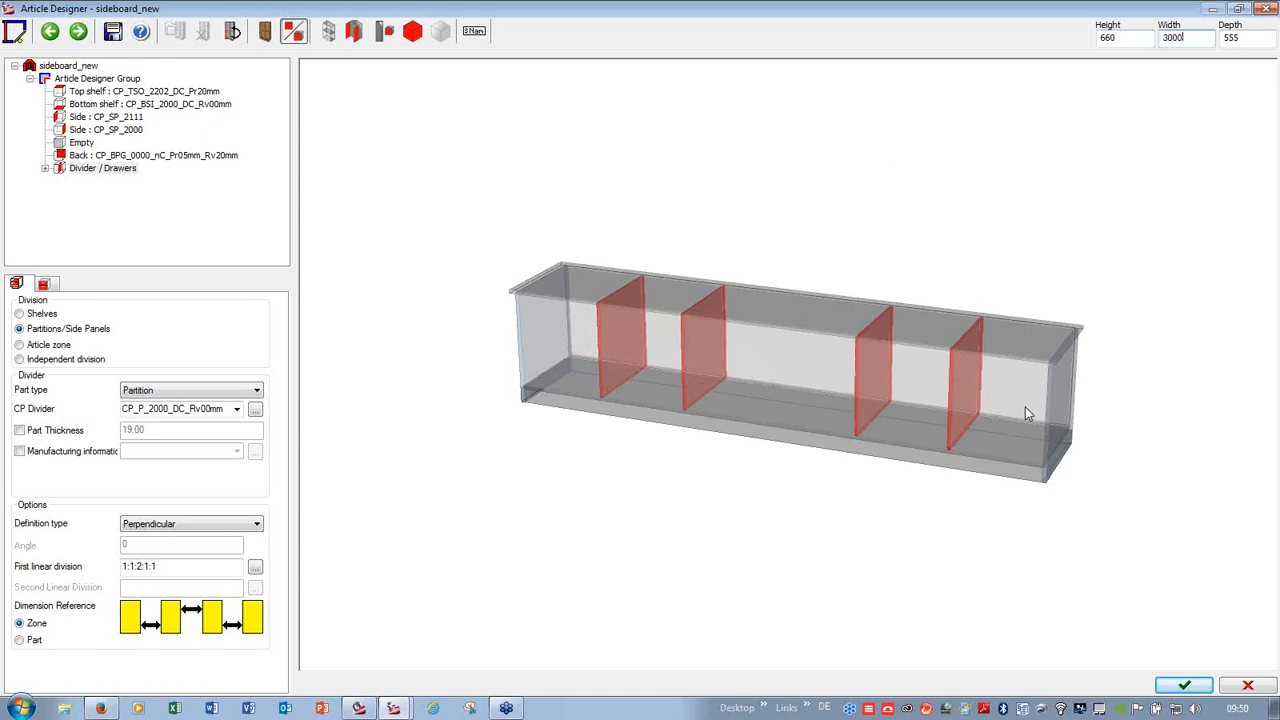
# - Fix the middle compartment at 600mm by changing the linear division to 1:1:600mm:1:1
pyautogui.click(142, 567)
pyautogui.press('BackSpace')
pyautogui.write('600mm')
pyautogui.press('Return')
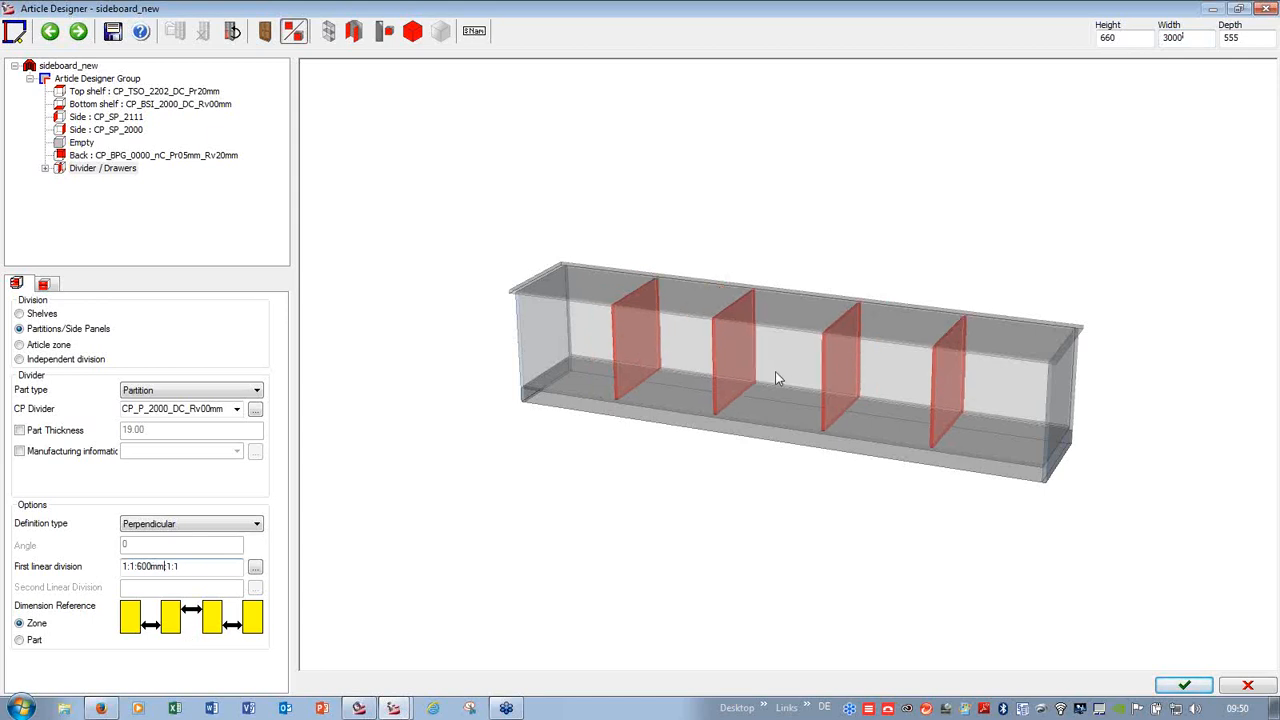
# - Try the middle compartment's dimension reference across the outer faces of its partitions, and return it to the inner faces
pyautogui.click(214, 617)
pyautogui.click(215, 619)
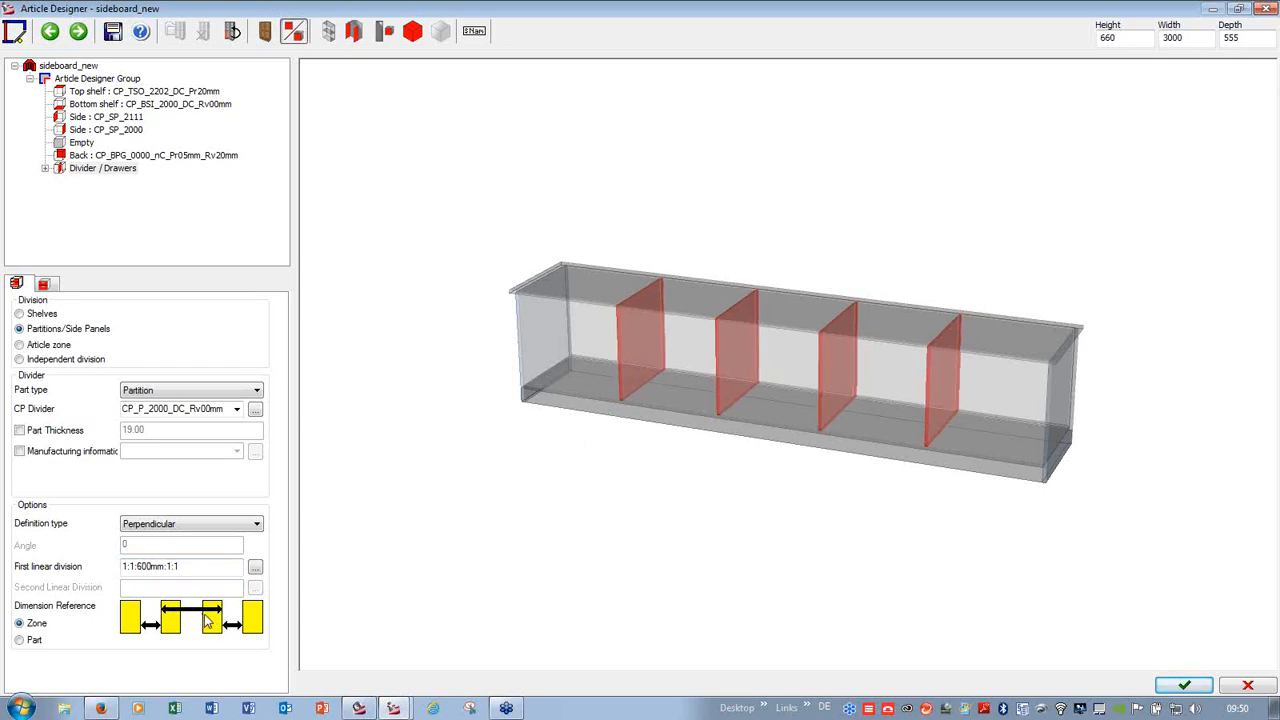
pyautogui.click(208, 619)
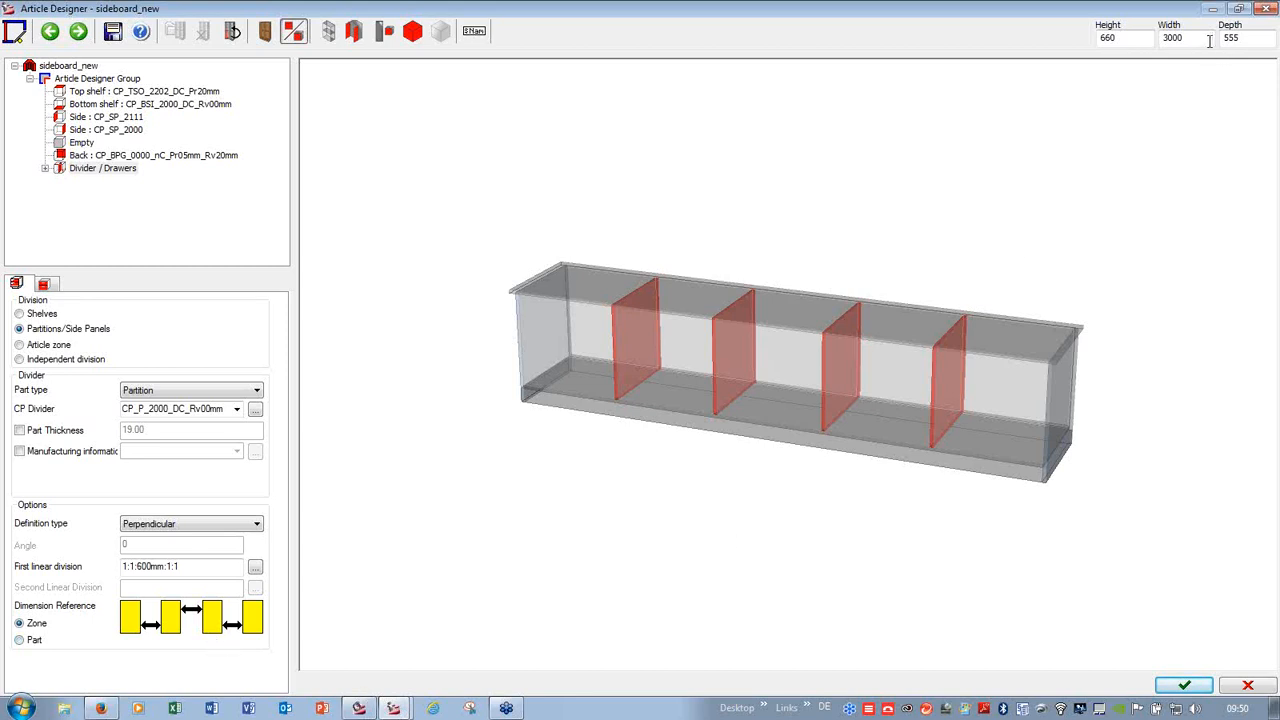
# - Set the article width to 1200 to test the fixed middle compartment
pyautogui.moveTo(1209, 40); pyautogui.dragTo(1137, 40)
pyautogui.write('1200')
pyautogui.press('Return')
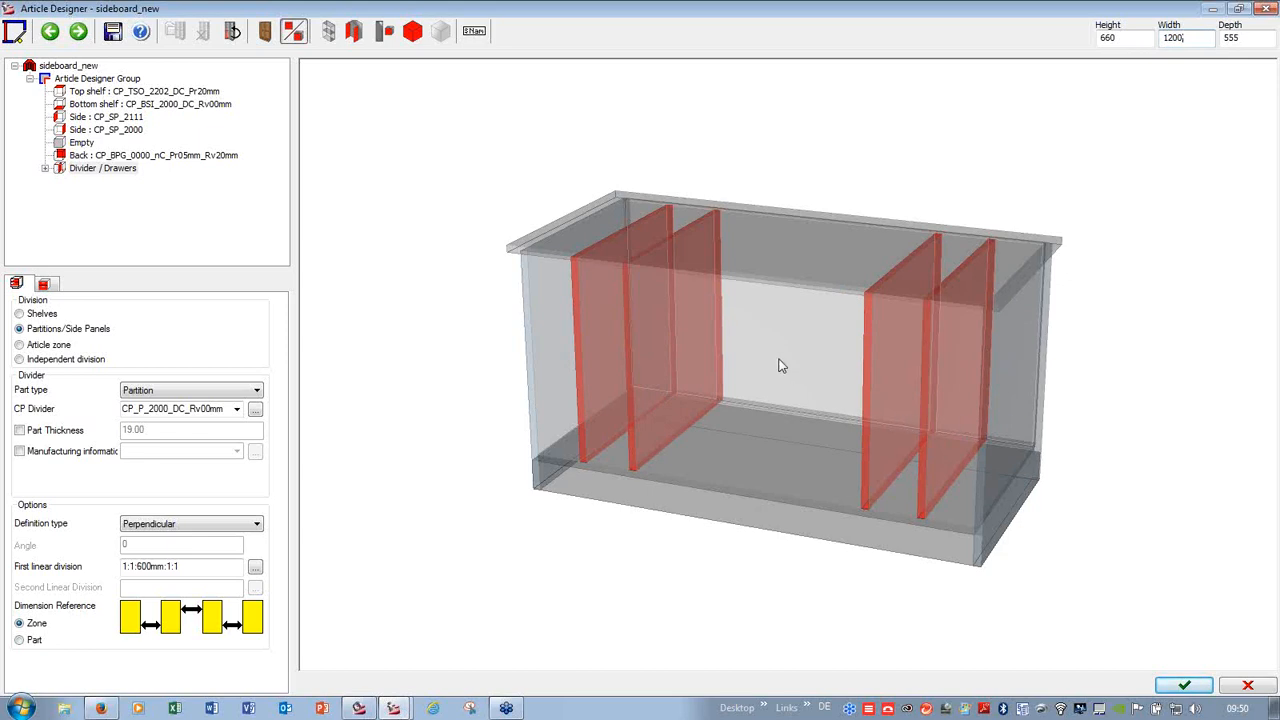
# - Replace the fixed middle compartment value with the proportion 2, giving a linear division of 1:1:2:1:1
pyautogui.click(165, 566)
pyautogui.press('BackSpace')
pyautogui.press('BackSpace')
pyautogui.press('BackSpace')
pyautogui.press('BackSpace')
pyautogui.press('BackSpace')
pyautogui.press('BackSpace')
pyautogui.write('2')
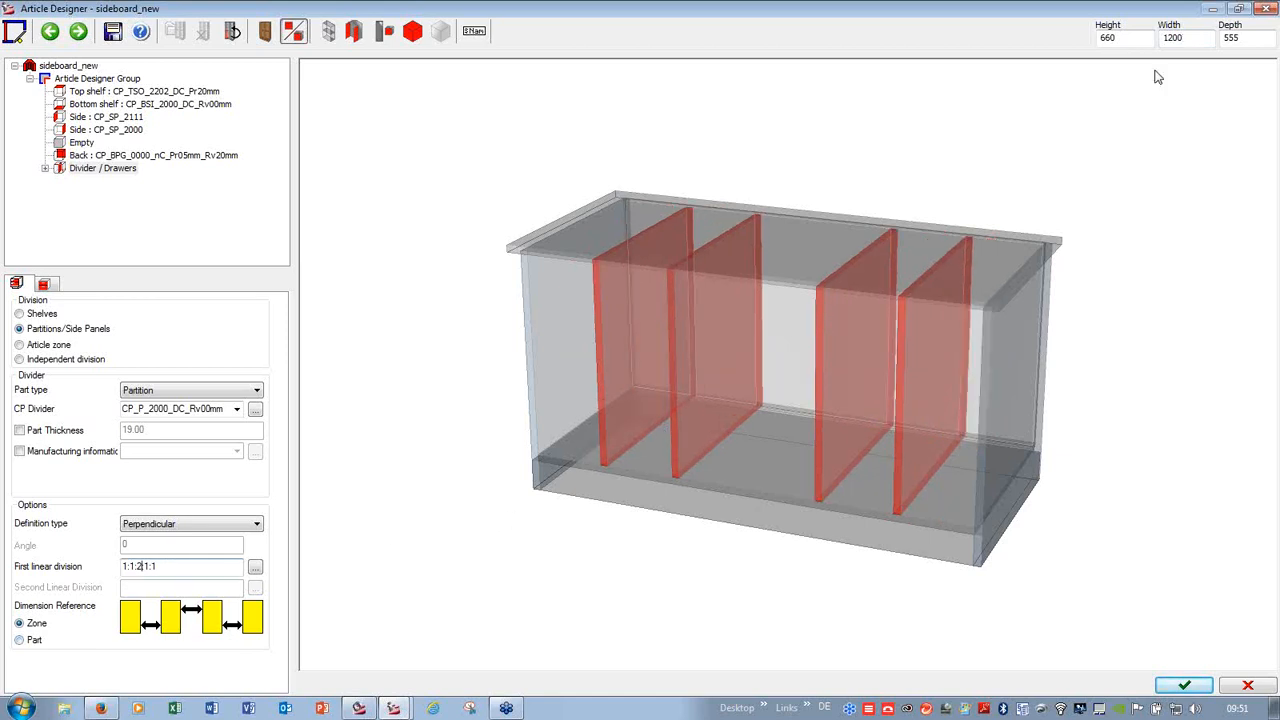
# - Set the article width to 2300
pyautogui.doubleClick(1182, 37)
pyautogui.write('2200')
pyautogui.press('Return')
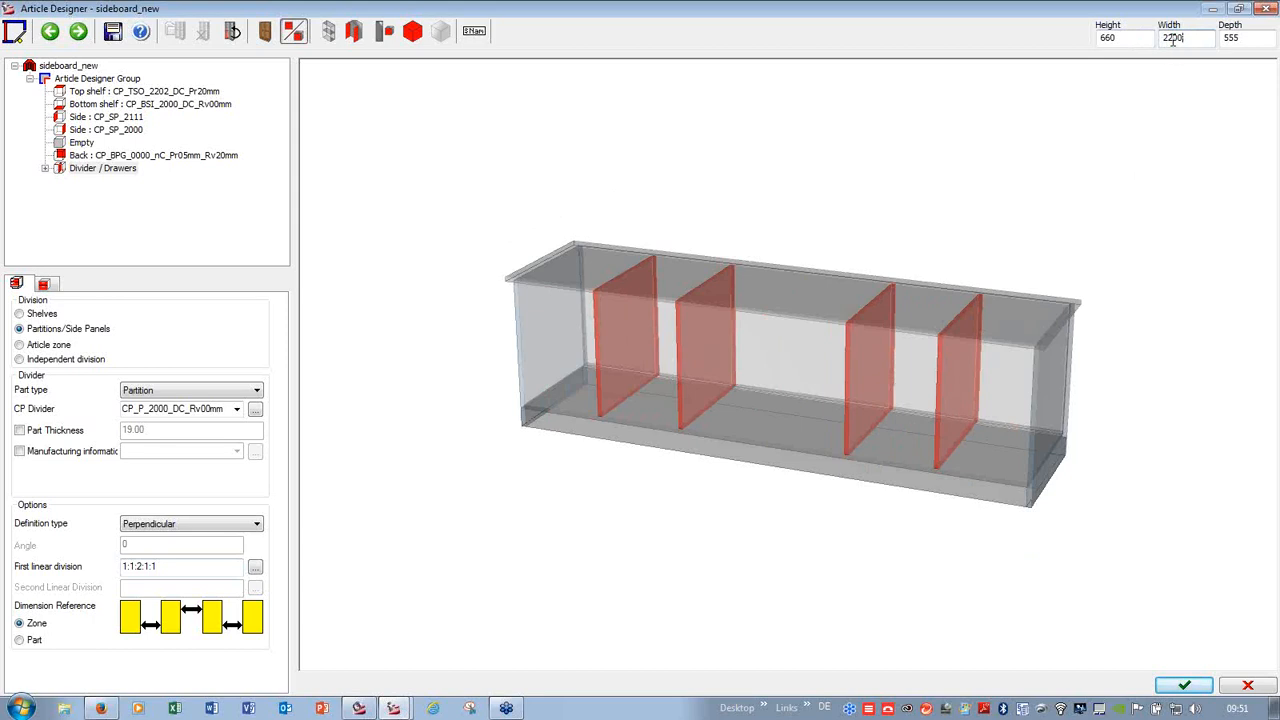
pyautogui.press('Return')
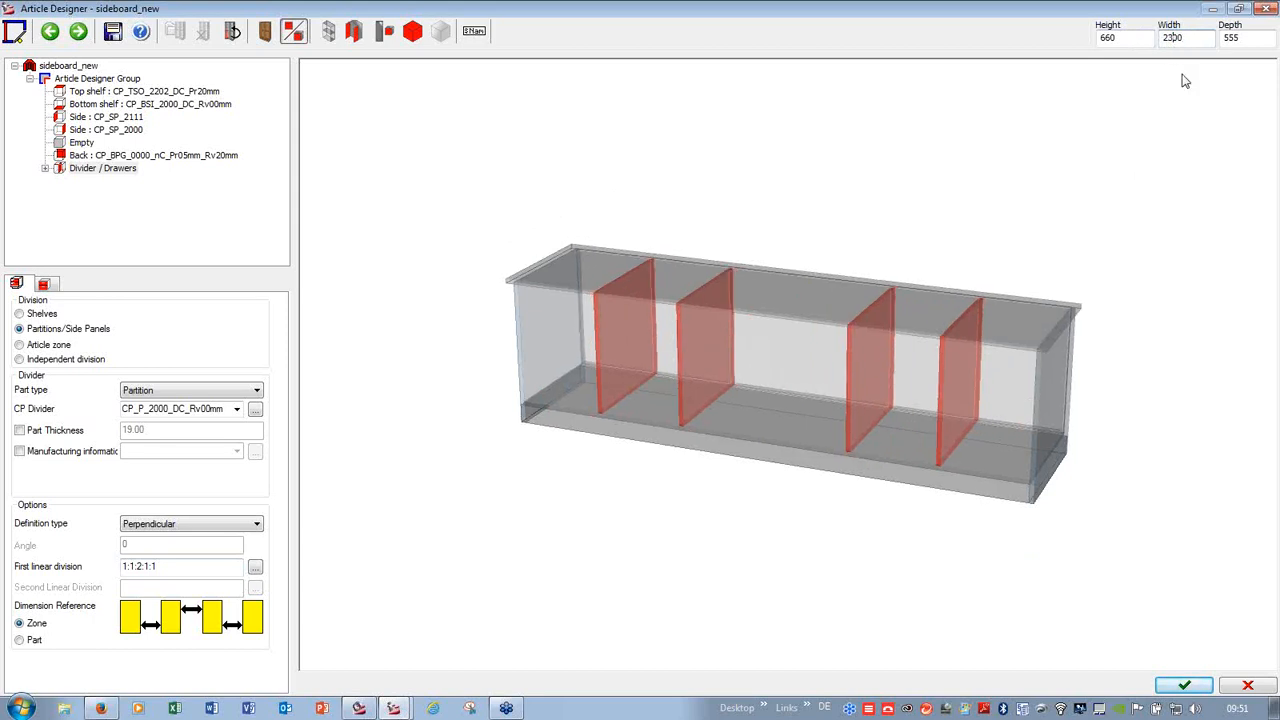
# - Give the leftmost compartment a front door CP_SDO_HC_PM and a fixed shelf with the linear division 1:1
pyautogui.click(588, 330)
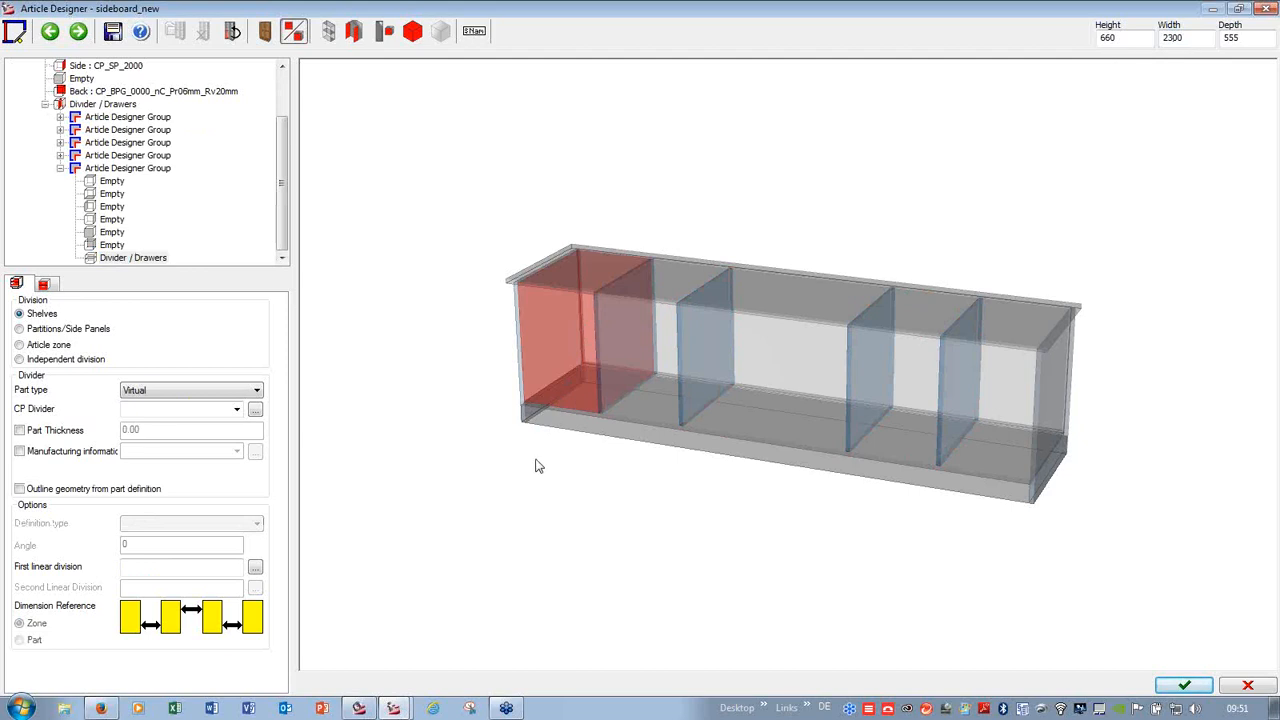
pyautogui.click(106, 234)
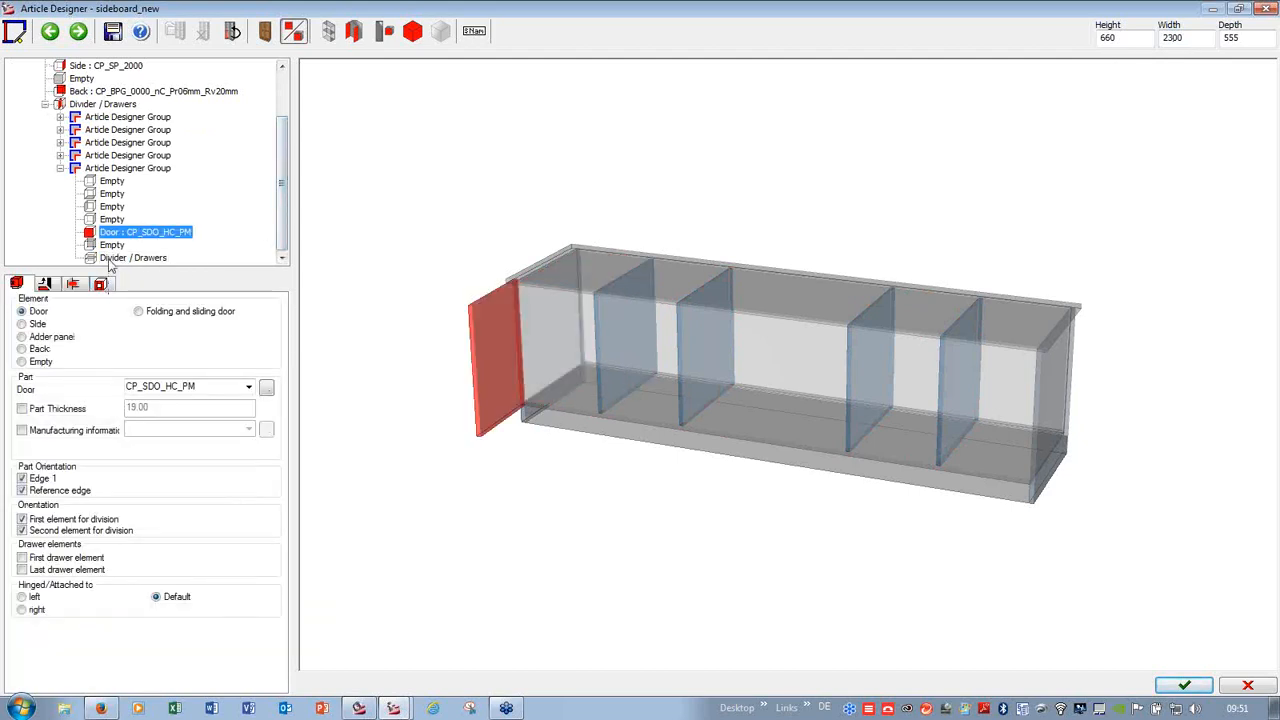
pyautogui.click(115, 257)
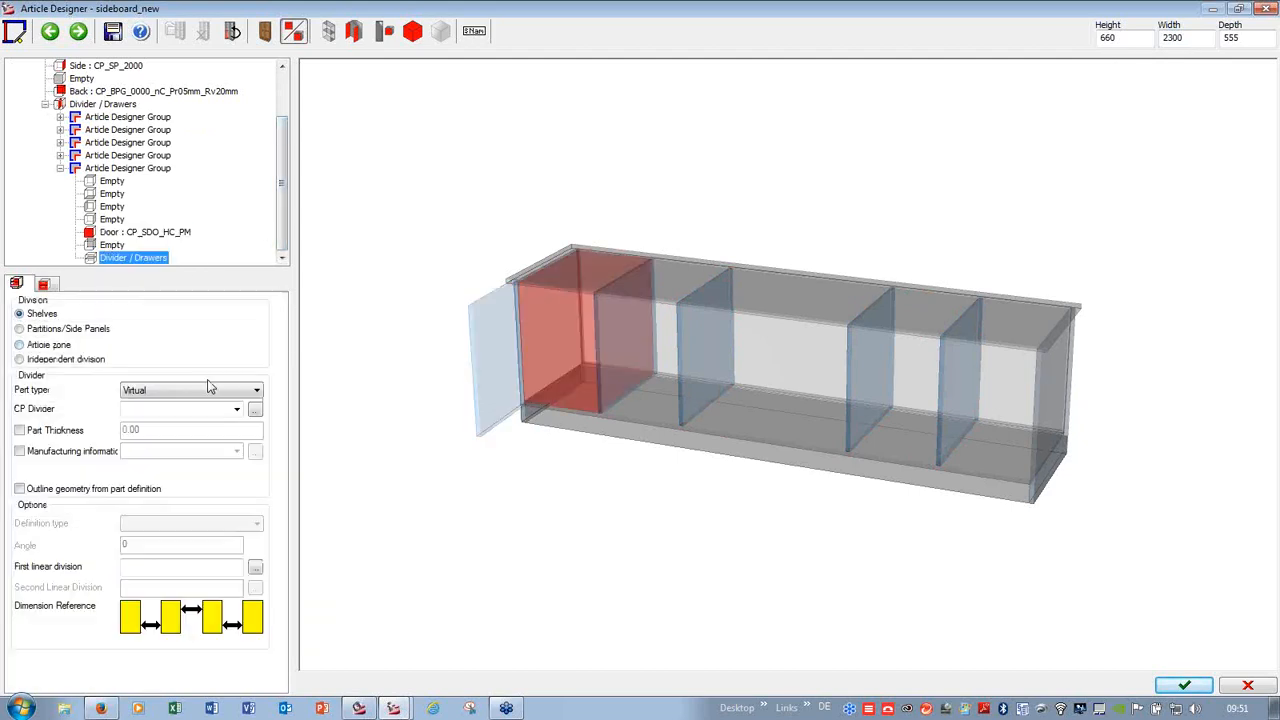
pyautogui.click(152, 568)
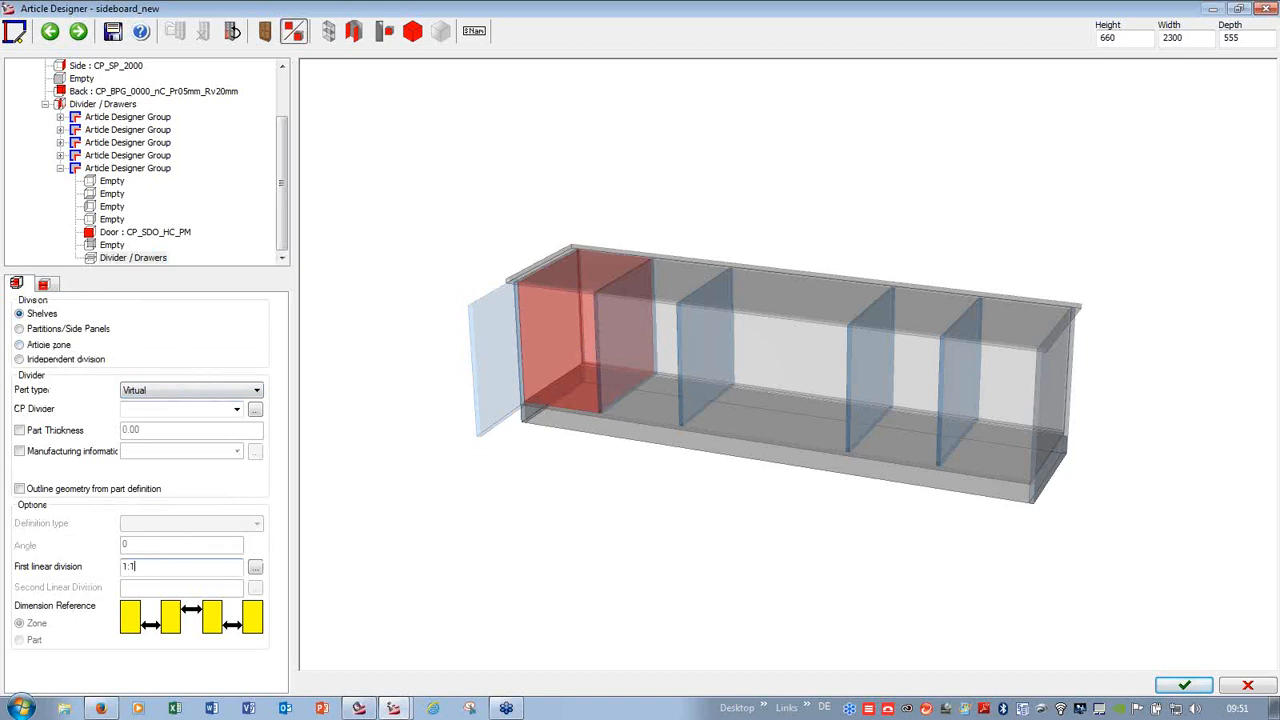
pyautogui.click(182, 392)
pyautogui.click(182, 415)
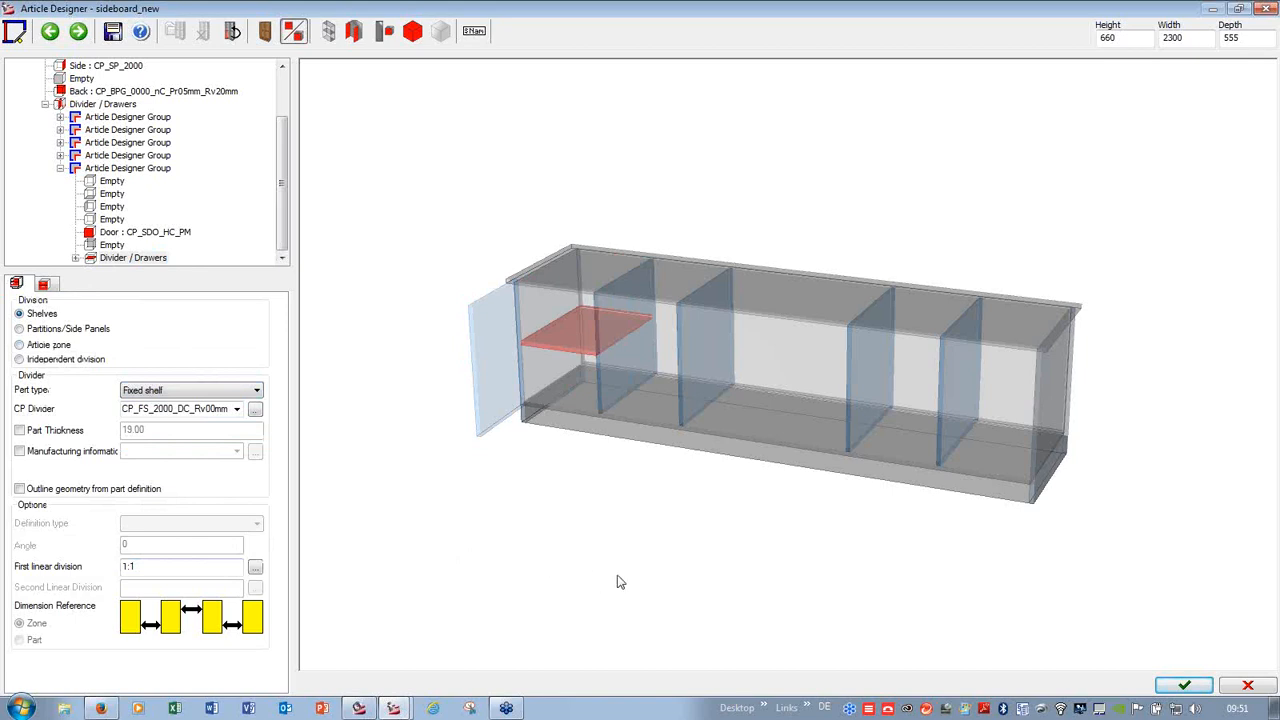
# - Set the article height to 1200 to test the shelf's proportional division
pyautogui.doubleClick(1116, 37)
pyautogui.write('1200')
pyautogui.press('Return')
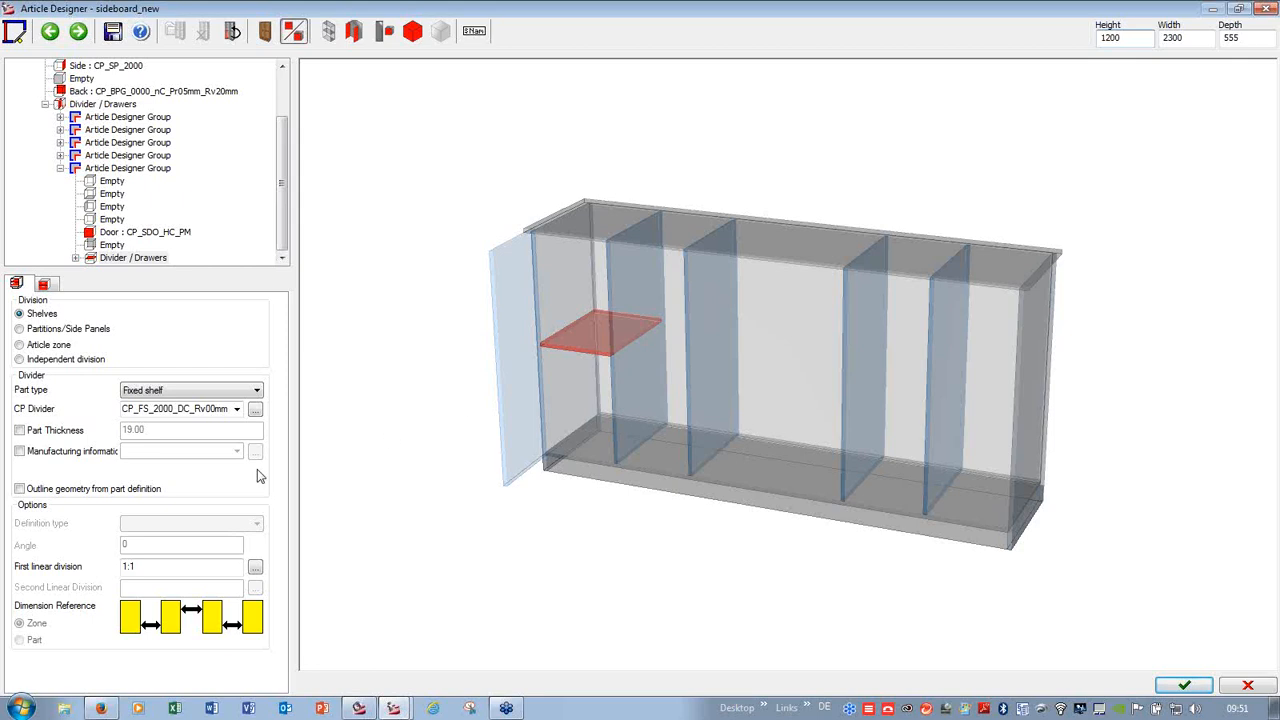
# - Change the fixed shelf's linear division to 170mm:1 and set the article height to 500
pyautogui.click(126, 566)
pyautogui.write('70mm')
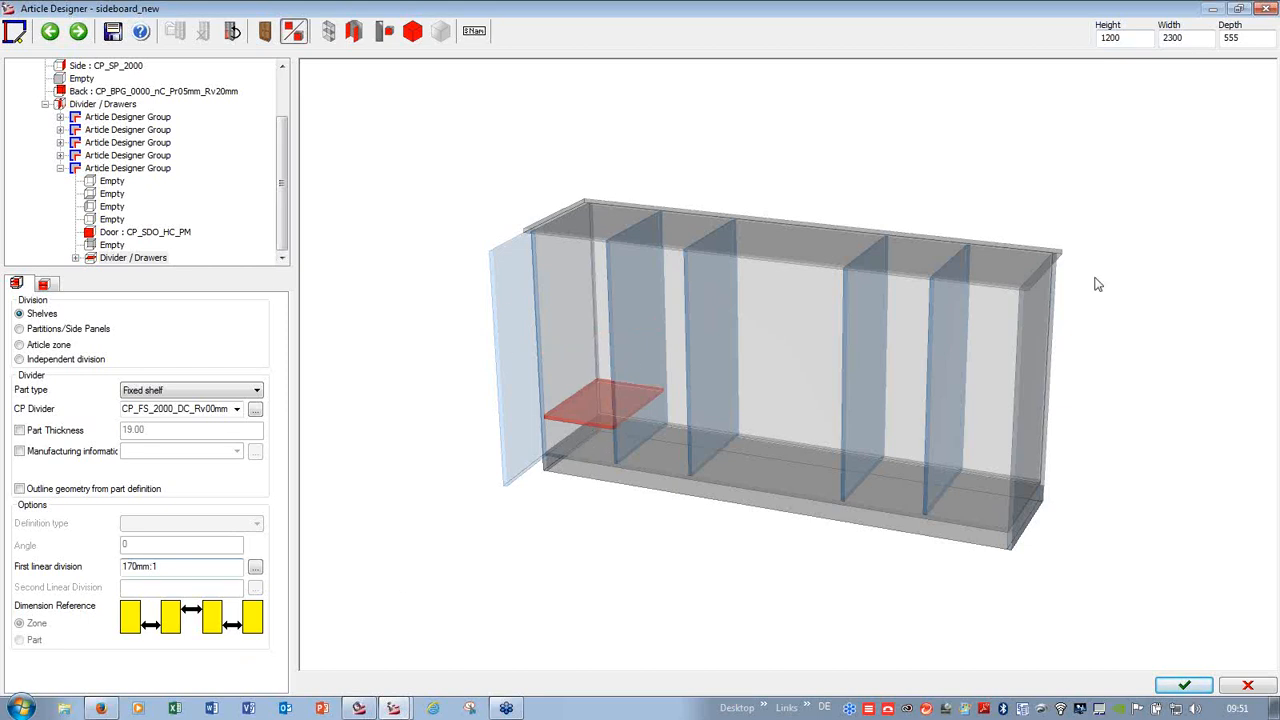
pyautogui.moveTo(1132, 38); pyautogui.dragTo(1075, 55)
pyautogui.write('500')
pyautogui.press('Return')
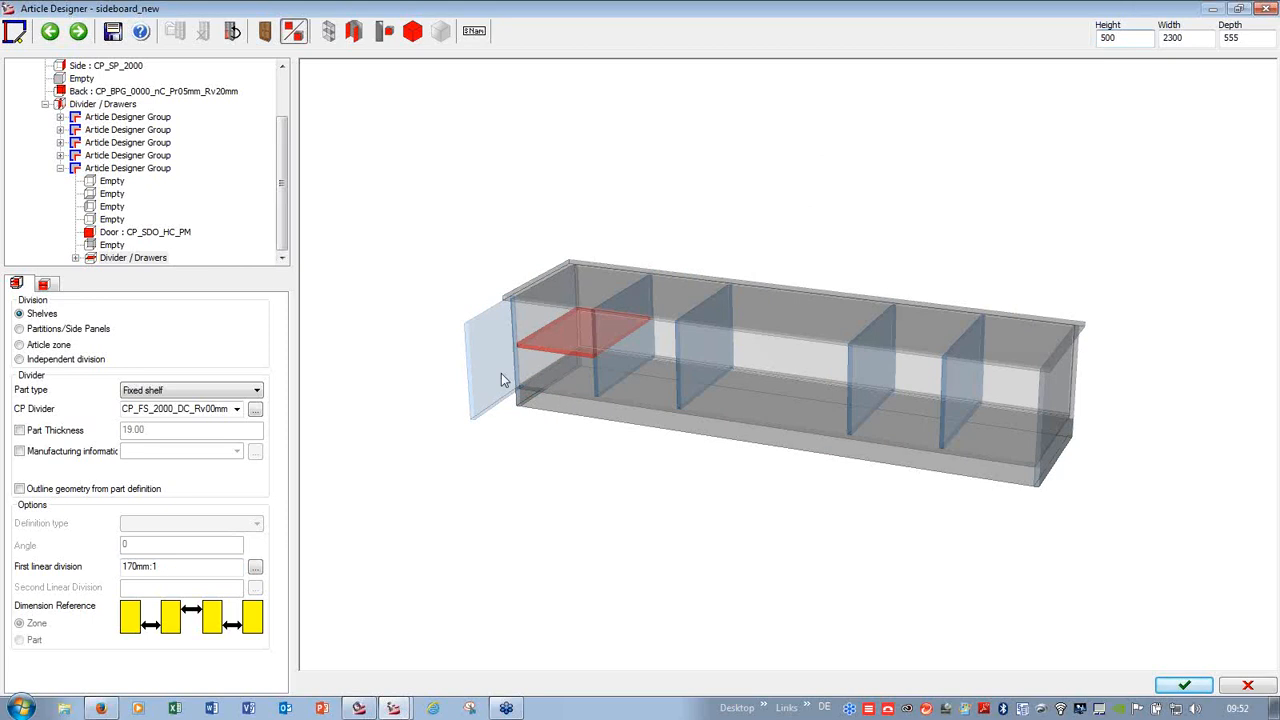
# - Copy the leftmost compartment's group with its door and shelf, and paste it into the rightmost compartment
pyautogui.click(61, 168)
pyautogui.rightClick(172, 236)
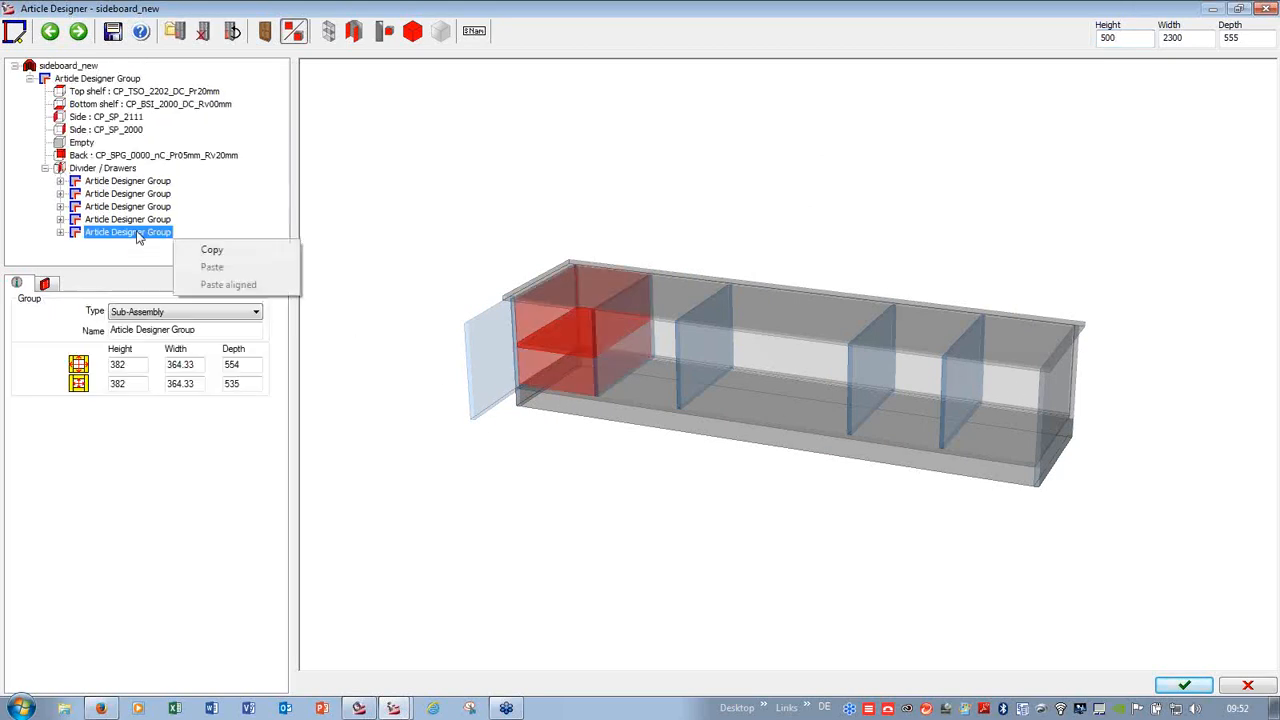
pyautogui.click(208, 251)
pyautogui.rightClick(172, 186)
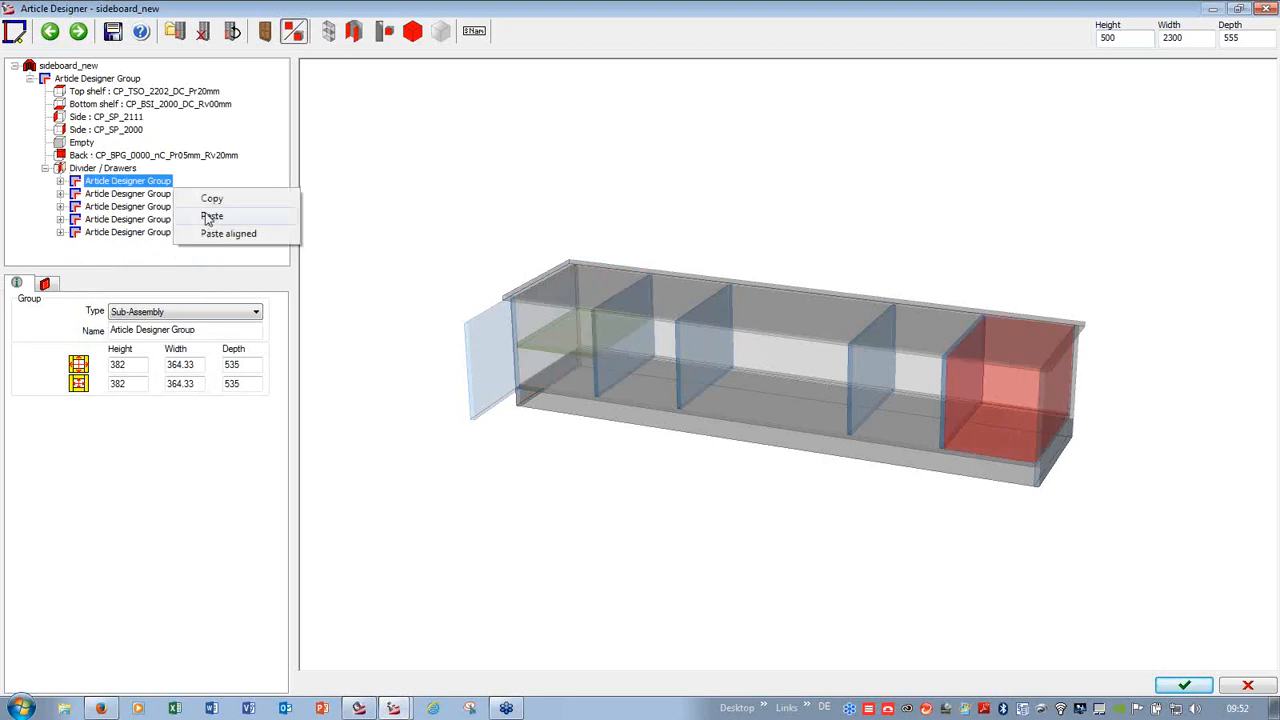
pyautogui.click(209, 216)
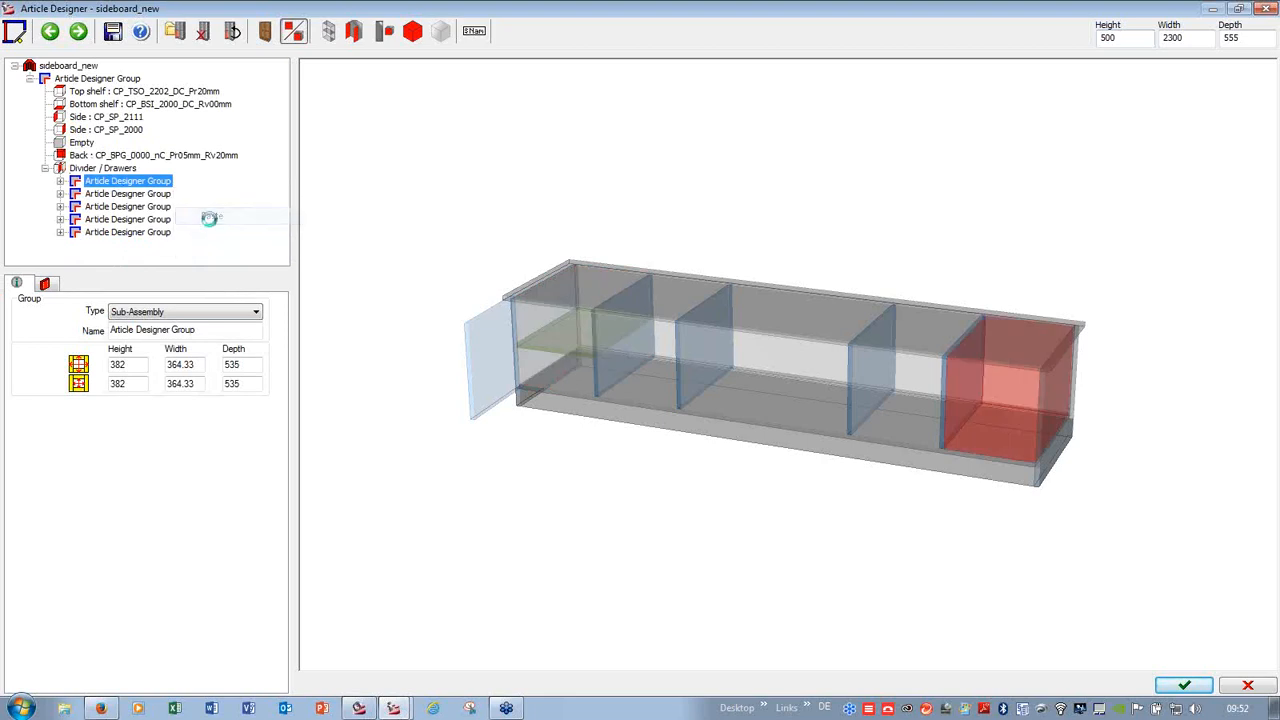
# - Set the rightmost compartment's door to be hinged on the right
pyautogui.click(60, 182)
pyautogui.click(110, 232)
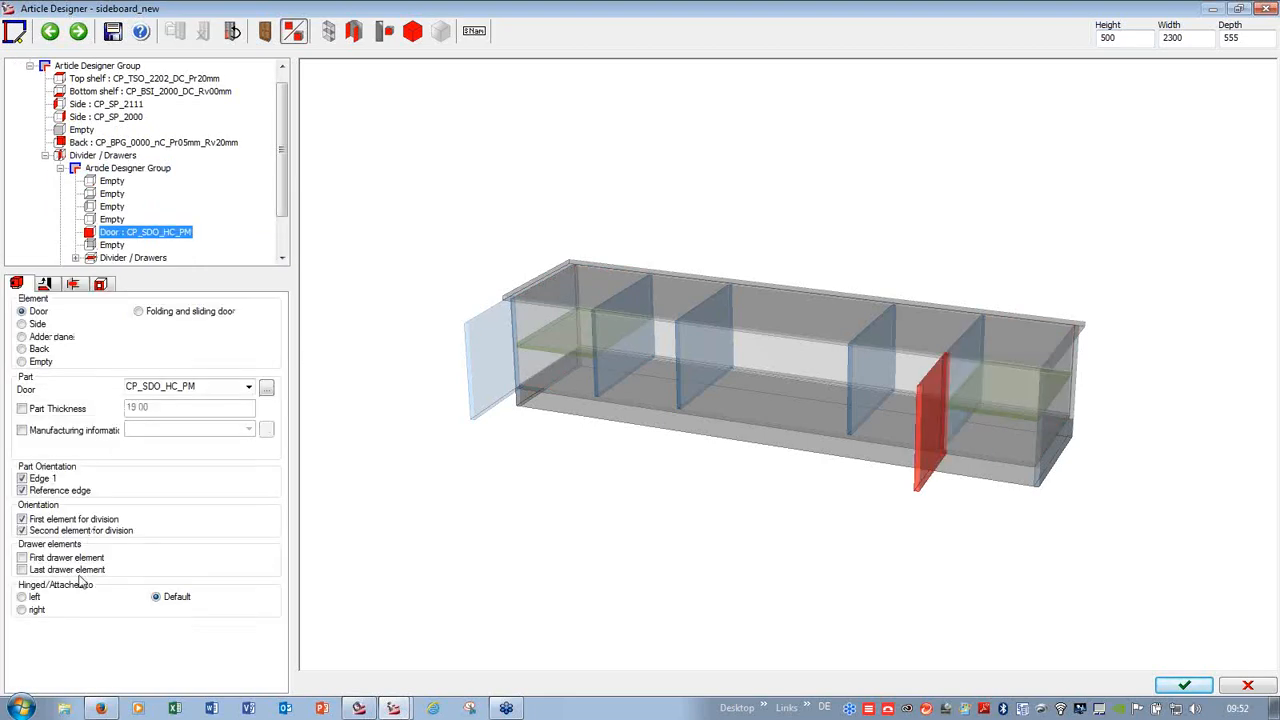
pyautogui.click(21, 611)
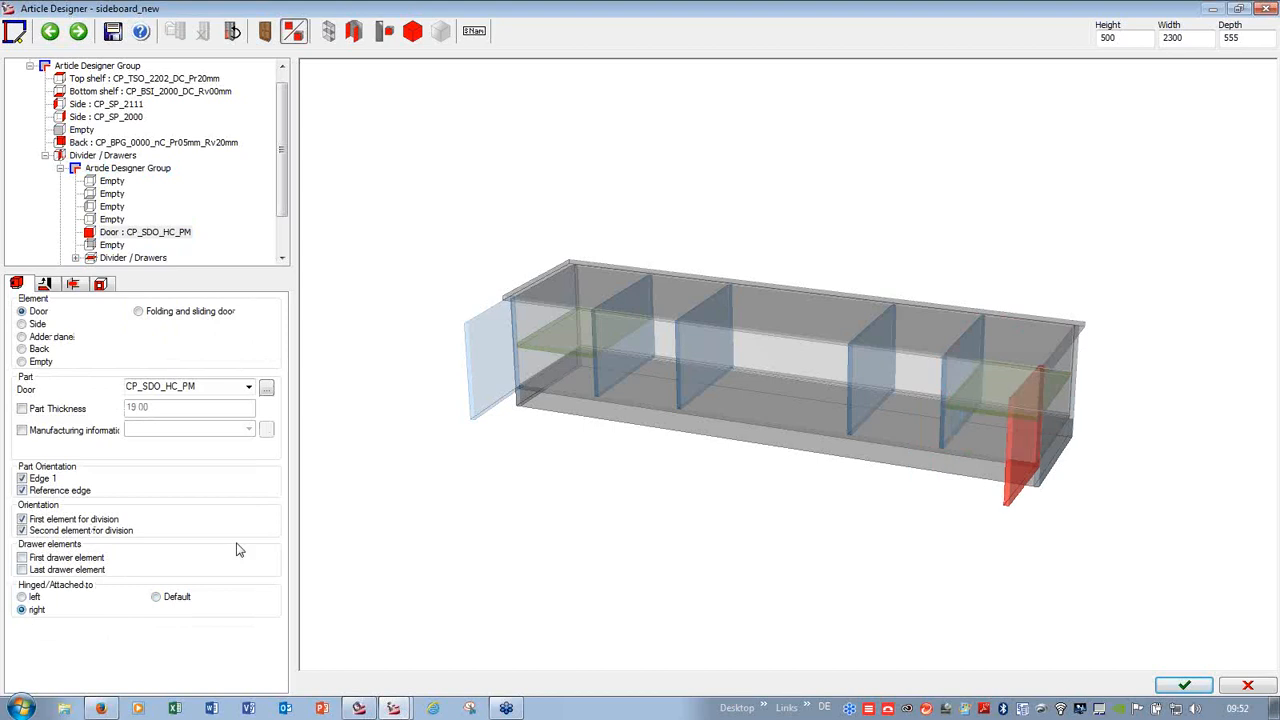
# - Divide the front of the second compartment from the left into two drawers with the division 1:1
pyautogui.click(663, 340)
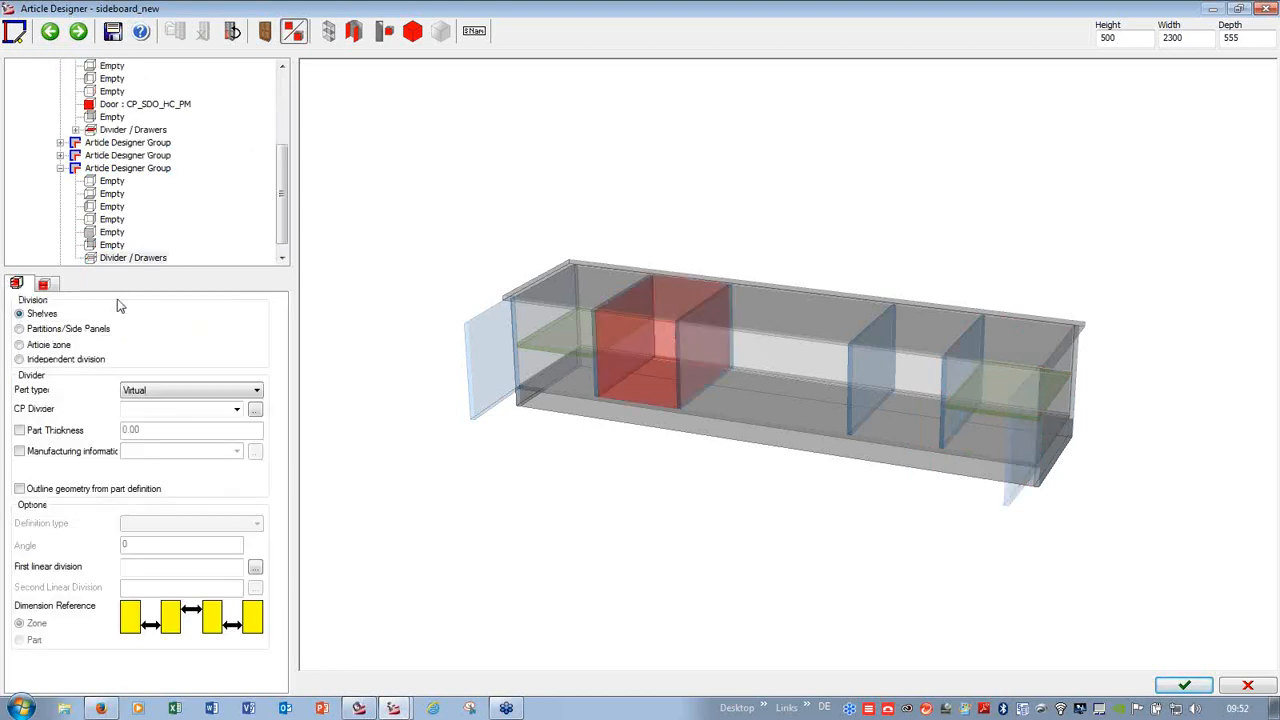
pyautogui.click(45, 289)
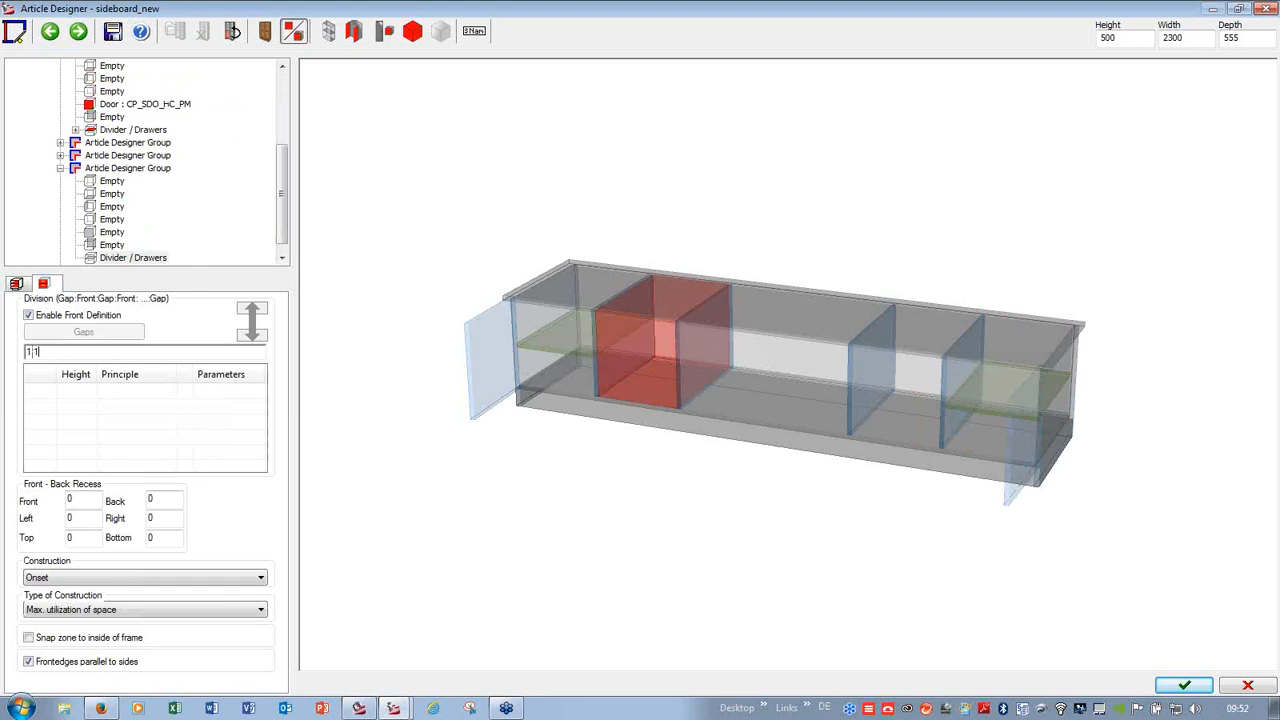
pyautogui.press('Tab')
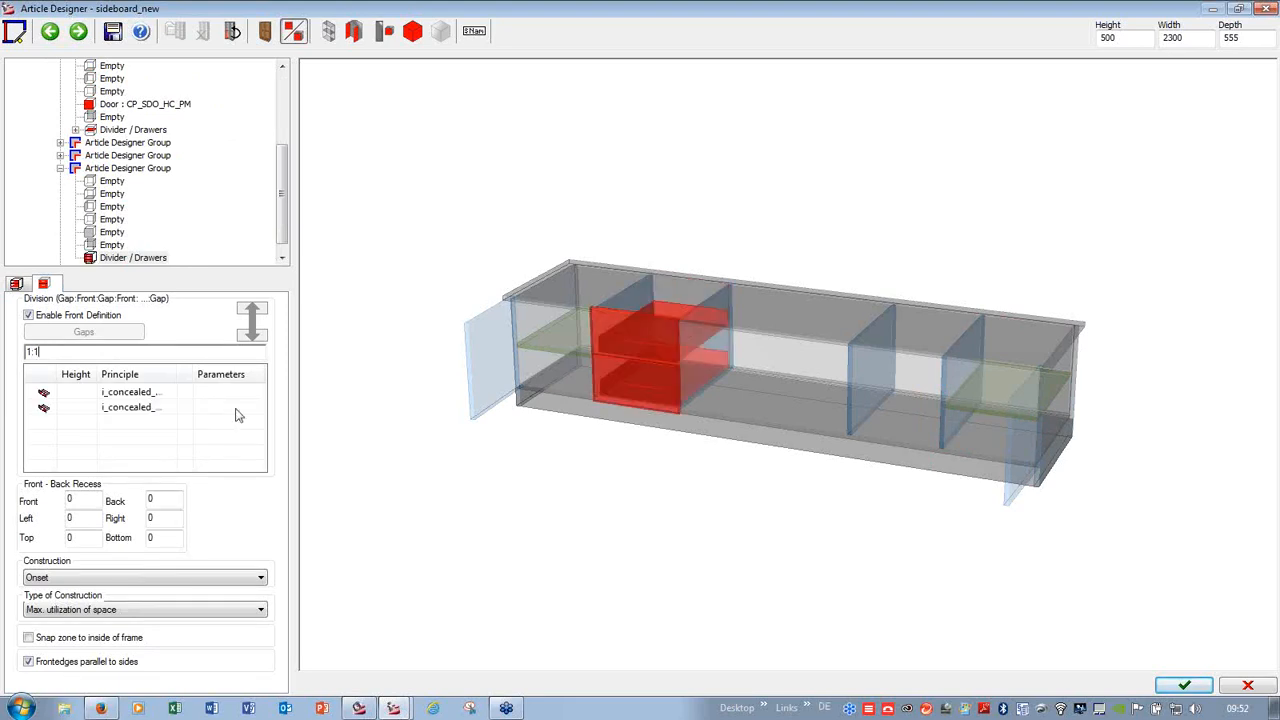
# - Assign the drawer principle BL_pull_out_system from iFurnOnline's Blum pull-out systems to the first drawer
pyautogui.click(185, 396)
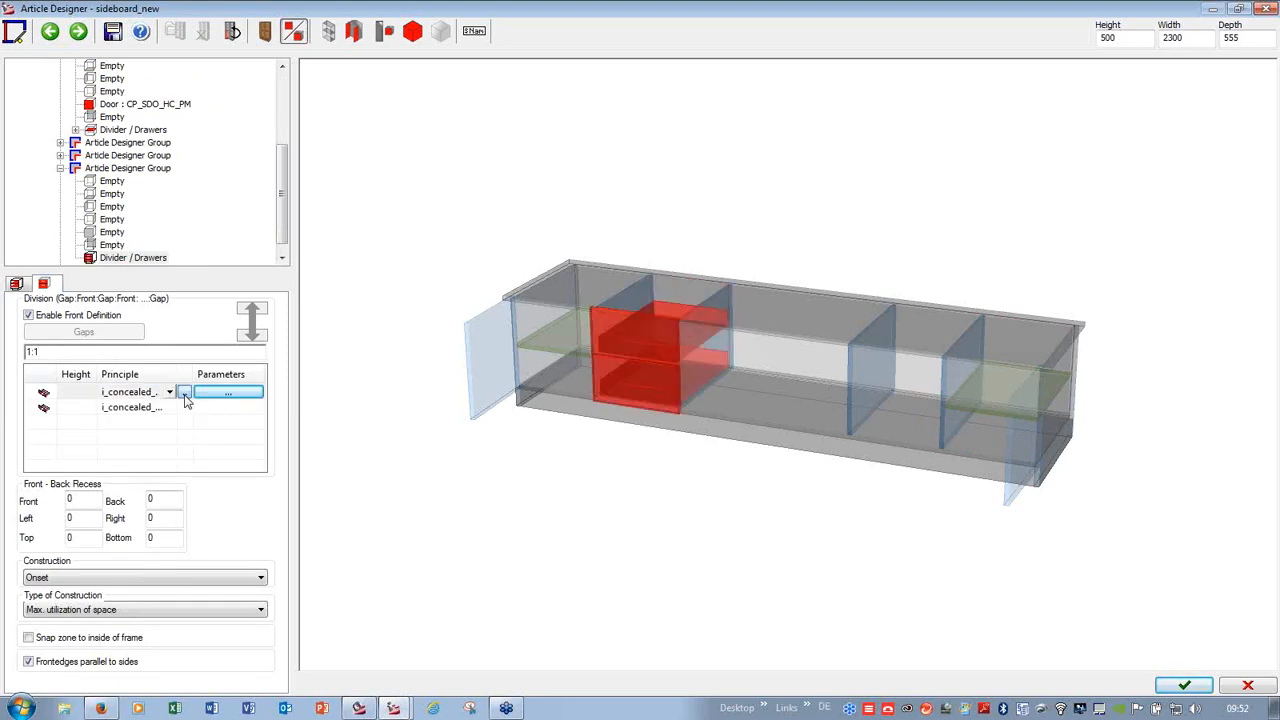
pyautogui.click(185, 396)
pyautogui.click(37, 150)
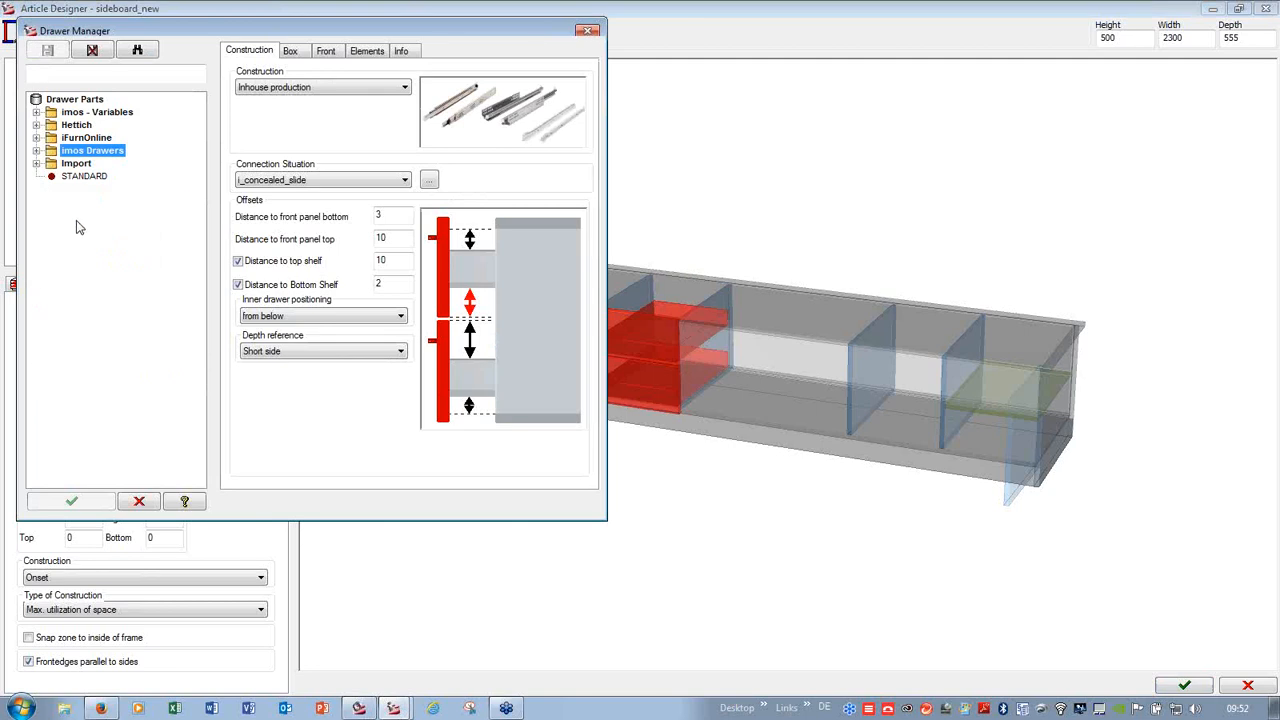
pyautogui.click(37, 138)
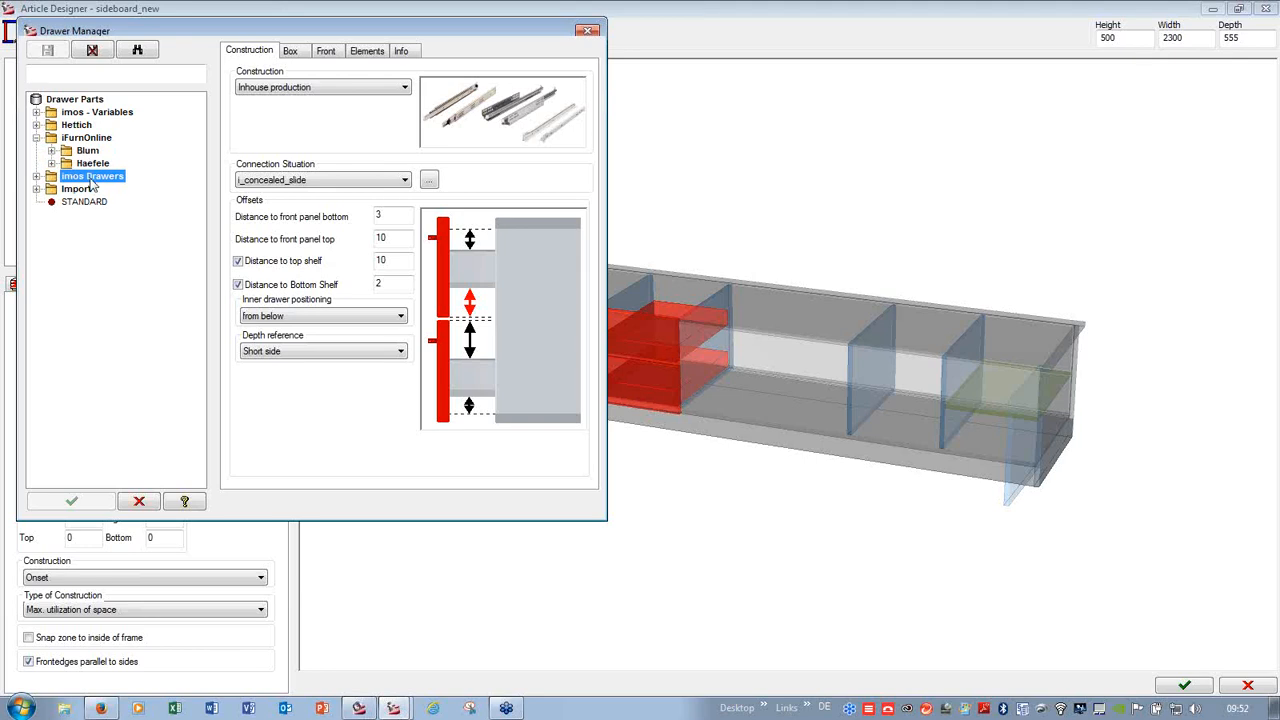
pyautogui.click(52, 150)
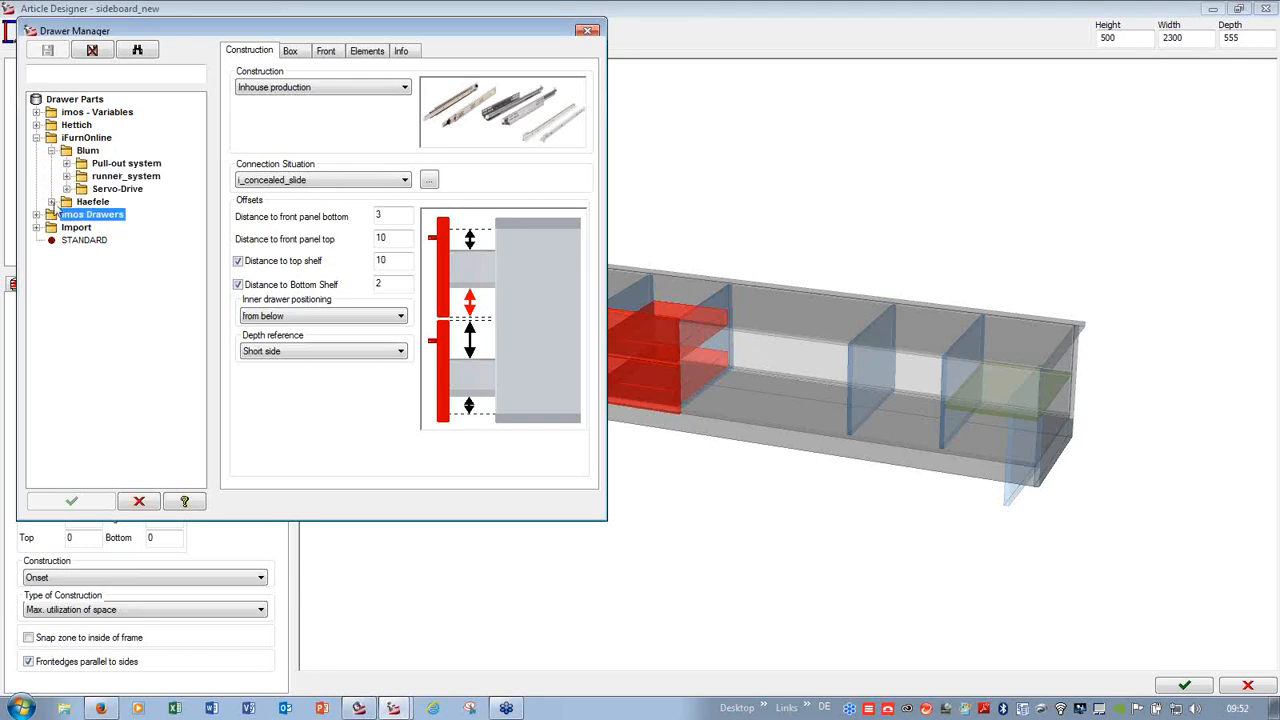
pyautogui.click(67, 163)
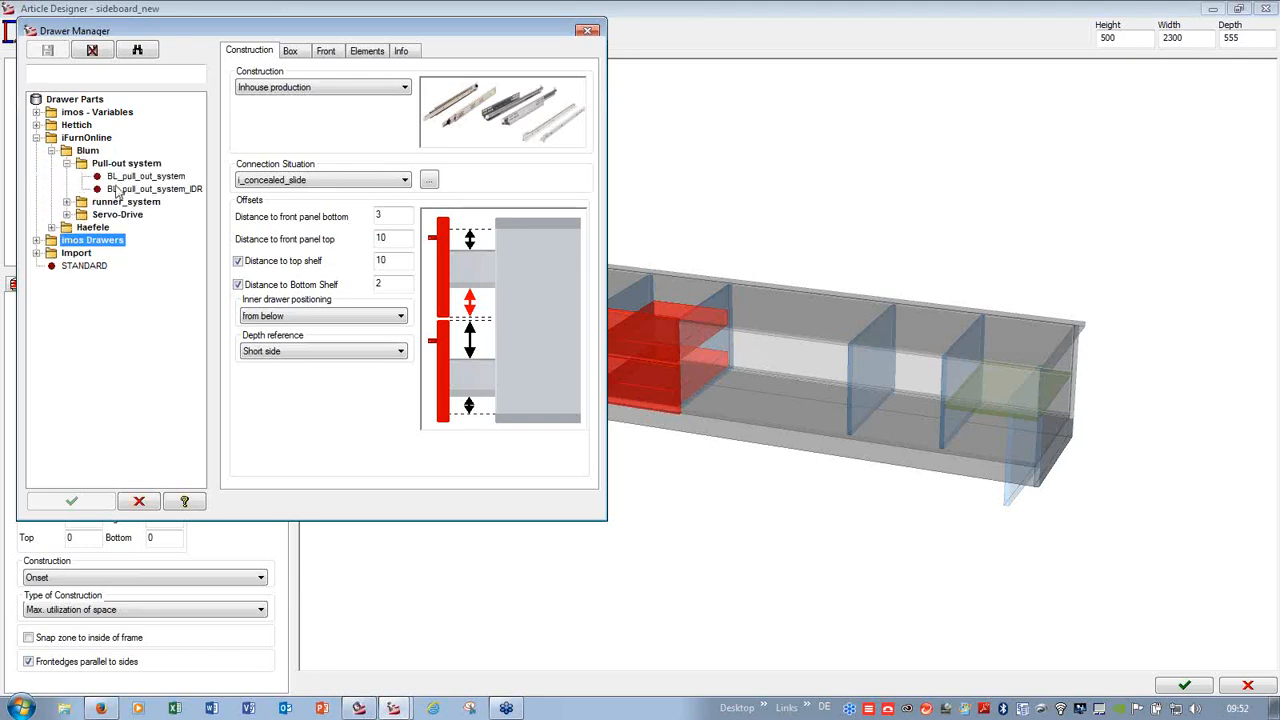
pyautogui.click(125, 177)
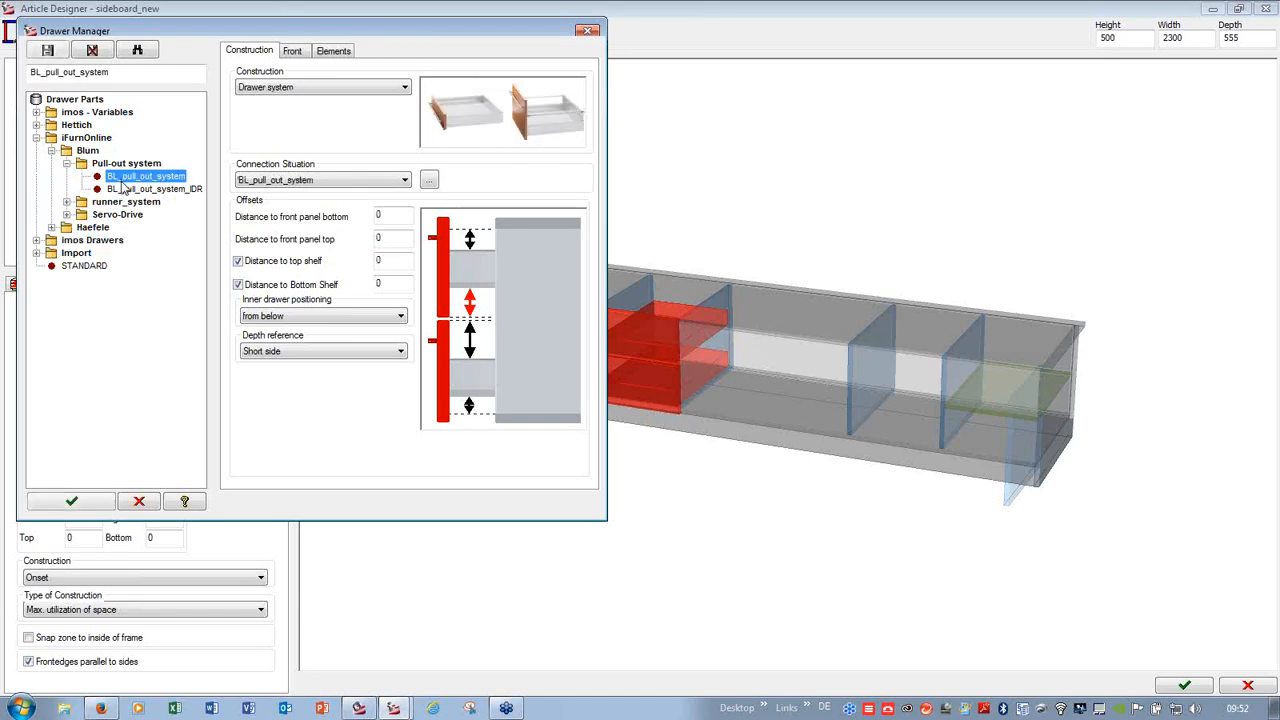
pyautogui.click(95, 501)
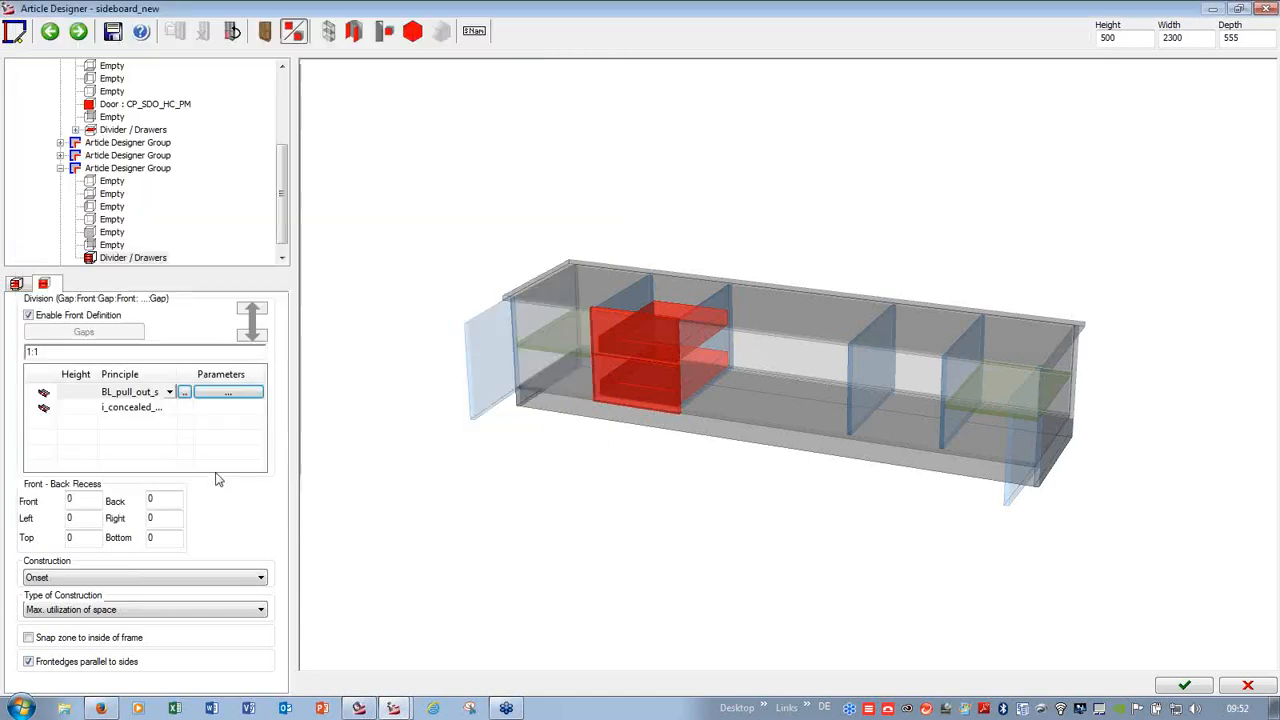
# - Set the second drawer's principle to the Blum pull-out system as well
pyautogui.click(169, 410)
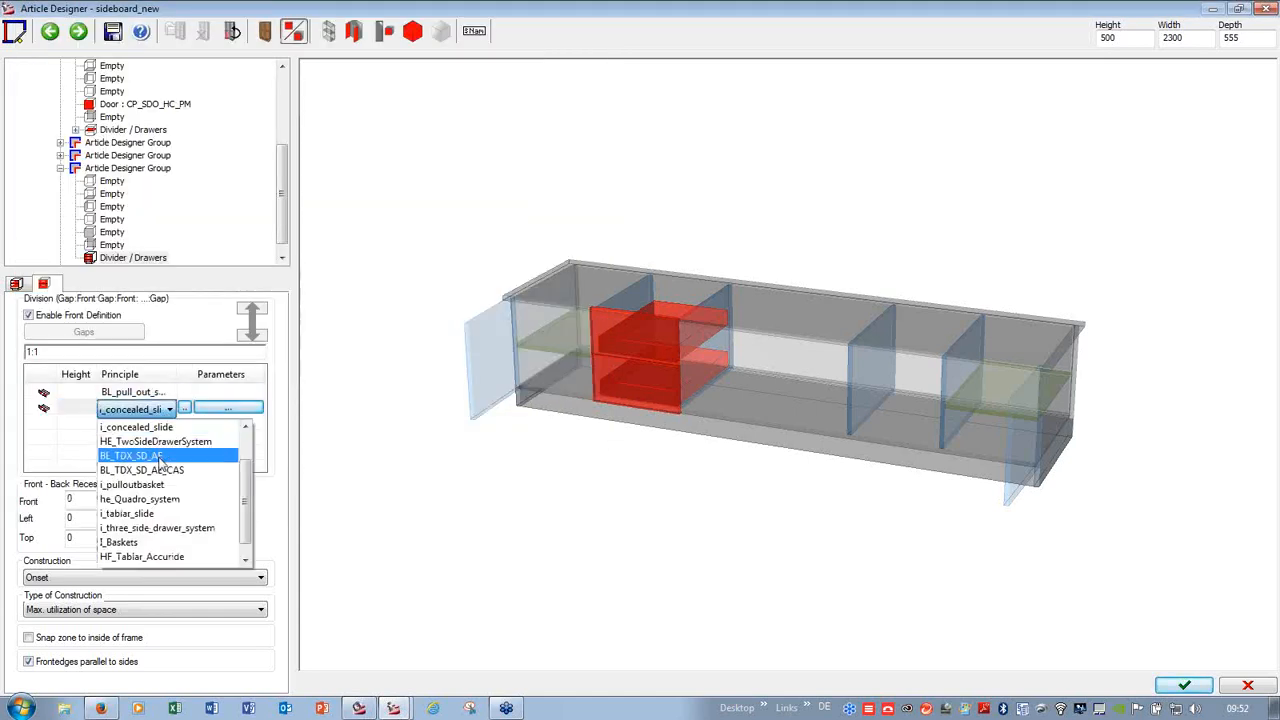
pyautogui.scroll(1, 176, 446)
pyautogui.click(176, 446)
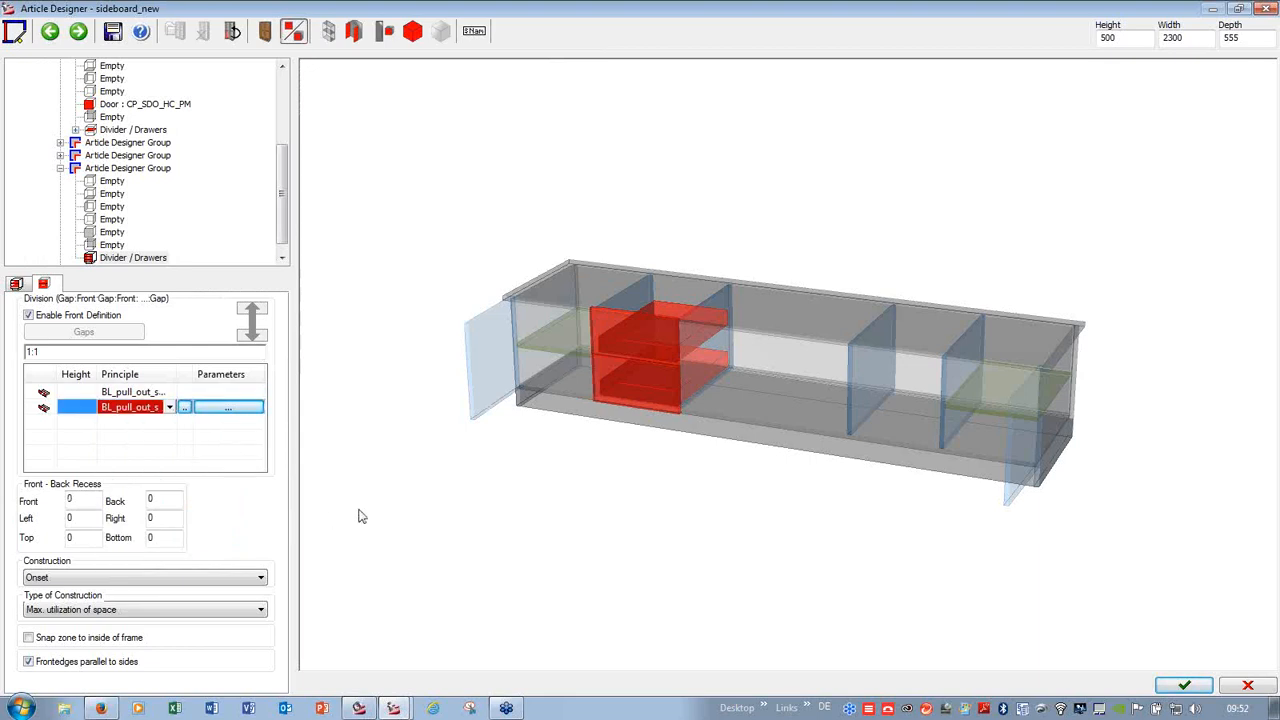
# - Copy the drawer compartment's group and paste it into the fourth compartment from the left
pyautogui.click(60, 168)
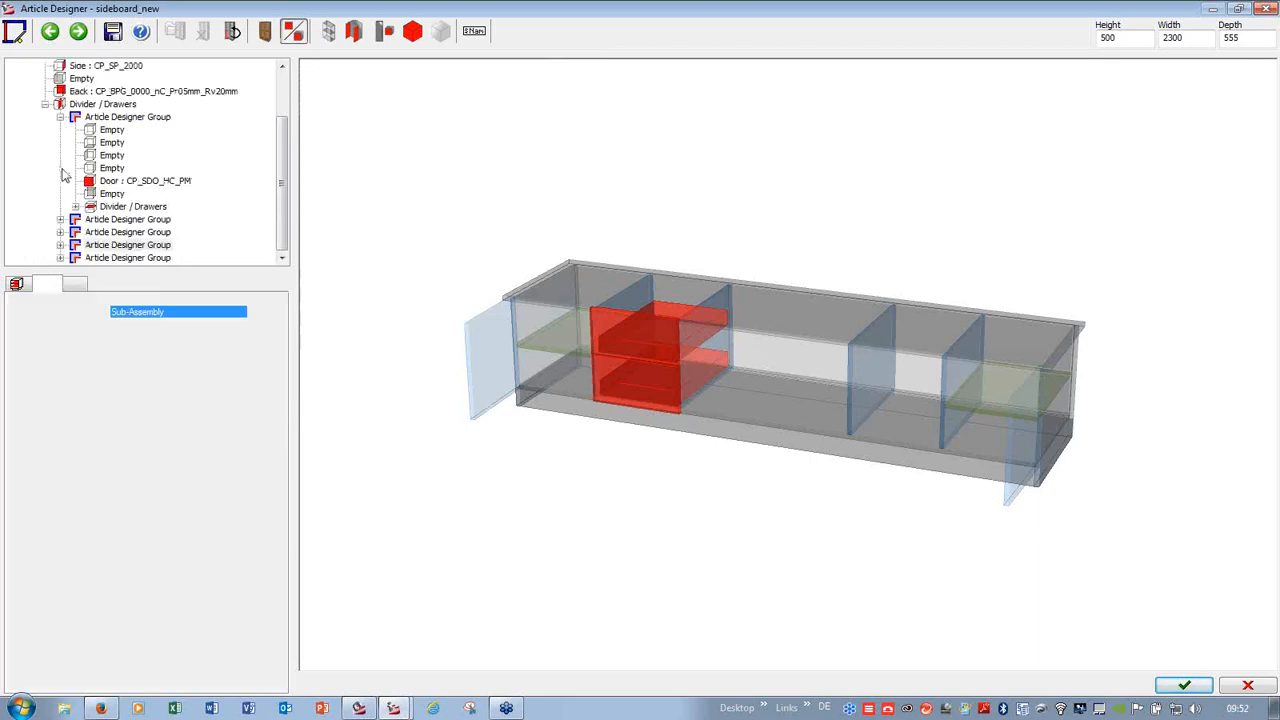
pyautogui.click(130, 245)
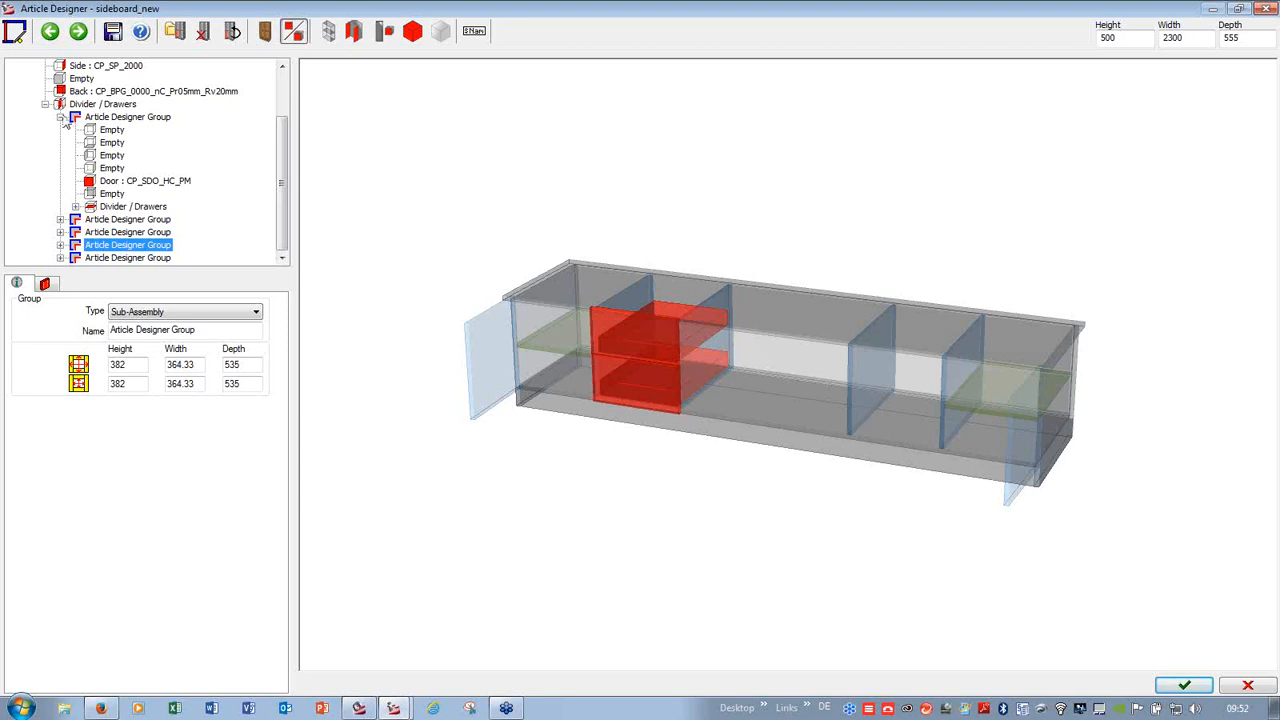
pyautogui.click(60, 117)
pyautogui.rightClick(129, 225)
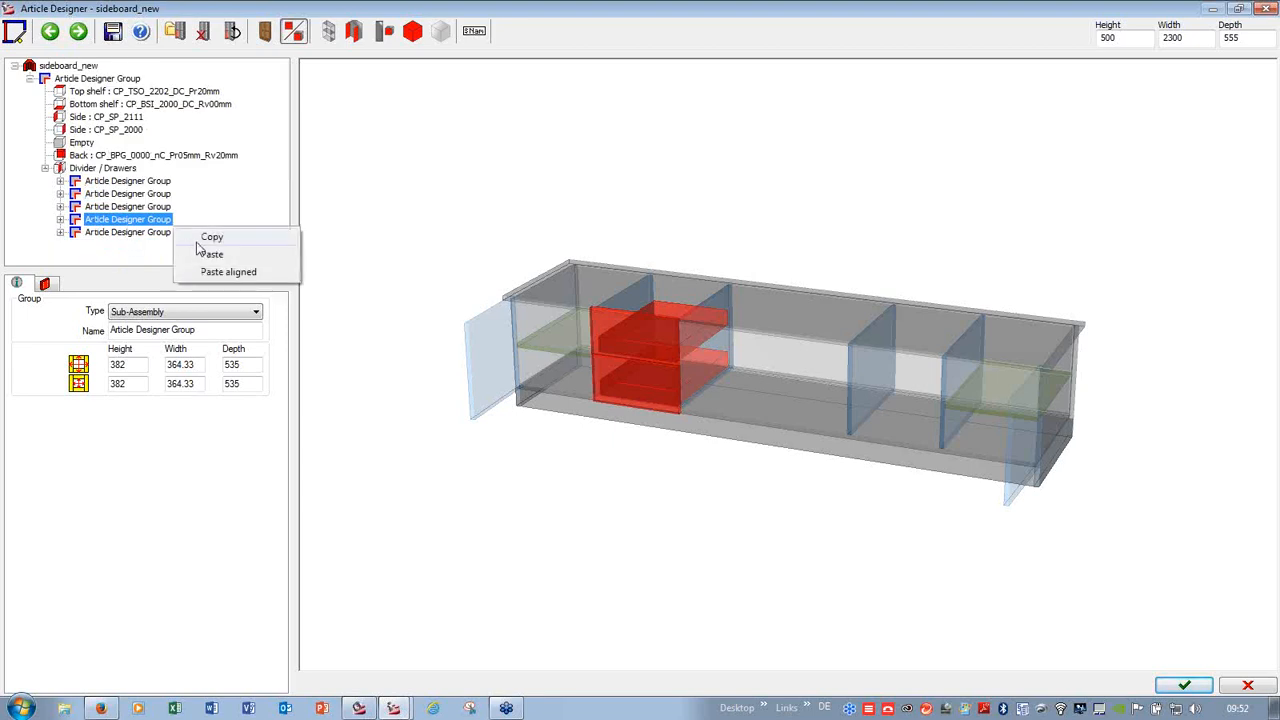
pyautogui.click(208, 237)
pyautogui.click(140, 195)
pyautogui.rightClick(140, 196)
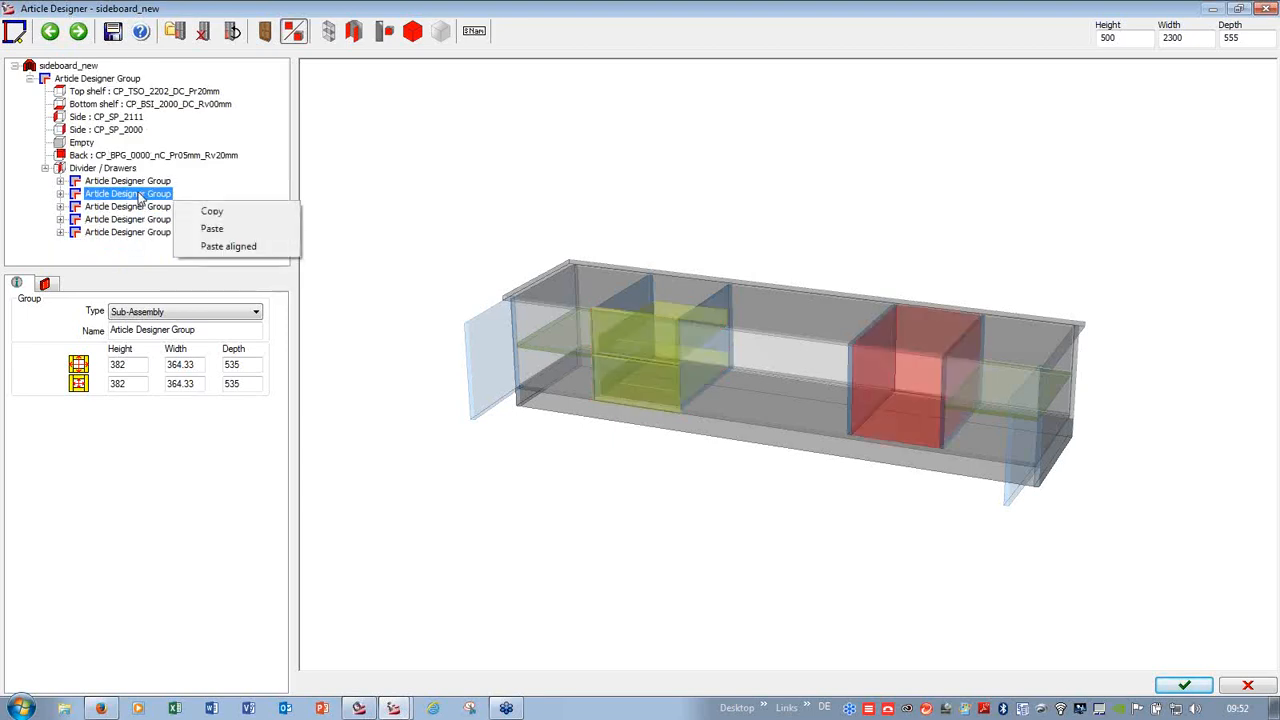
pyautogui.click(206, 238)
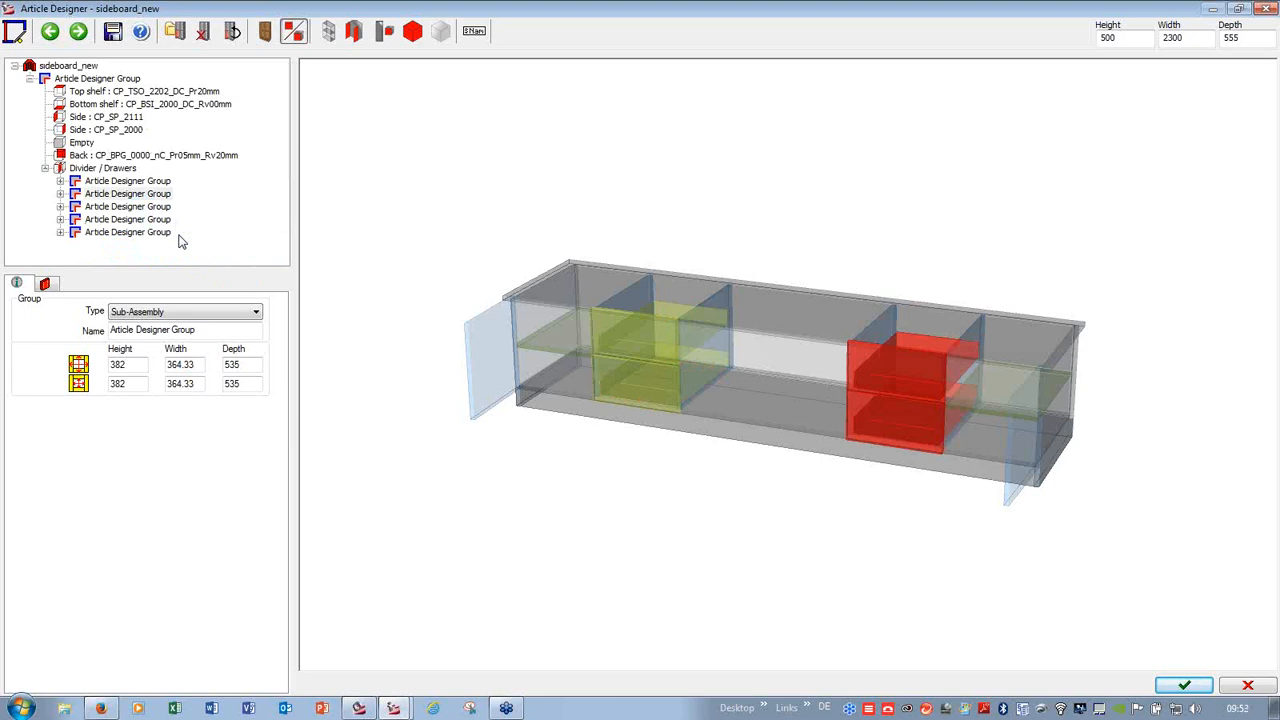
# - Divide the middle compartment 1:1 with an adjustable shelf
pyautogui.click(124, 208)
pyautogui.click(60, 206)
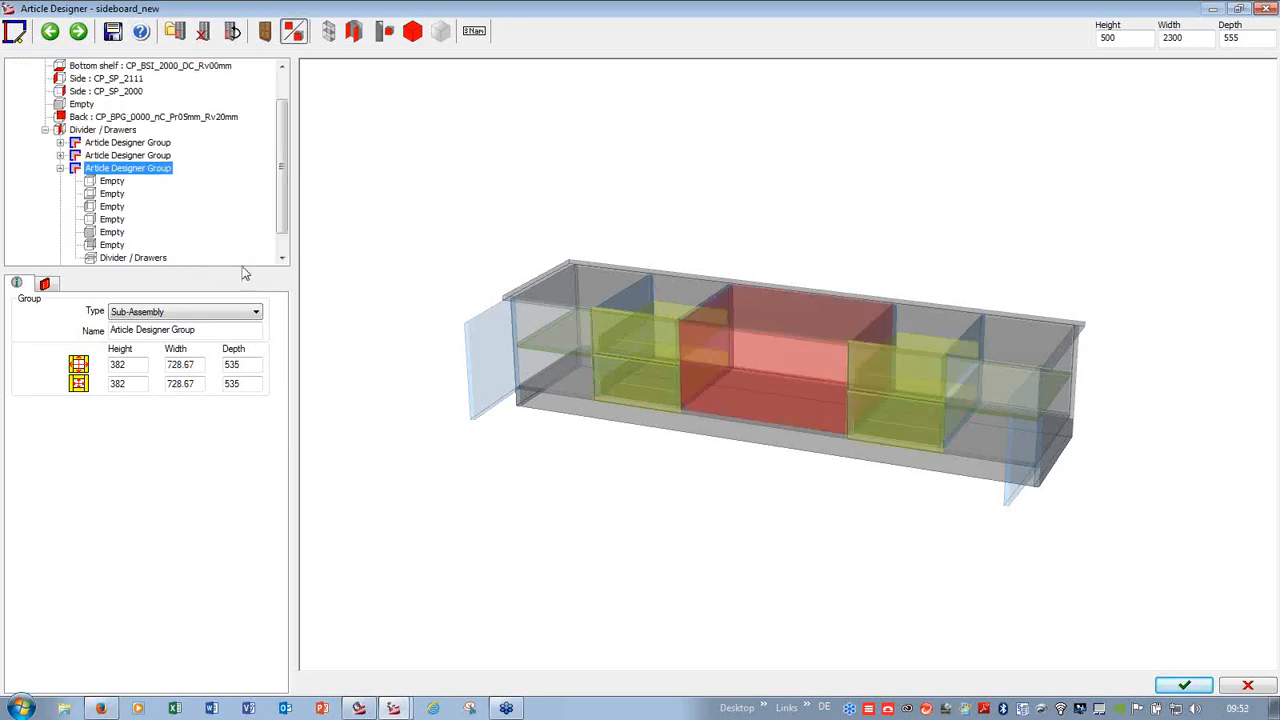
pyautogui.scroll(-1, 170, 255)
pyautogui.click(133, 232)
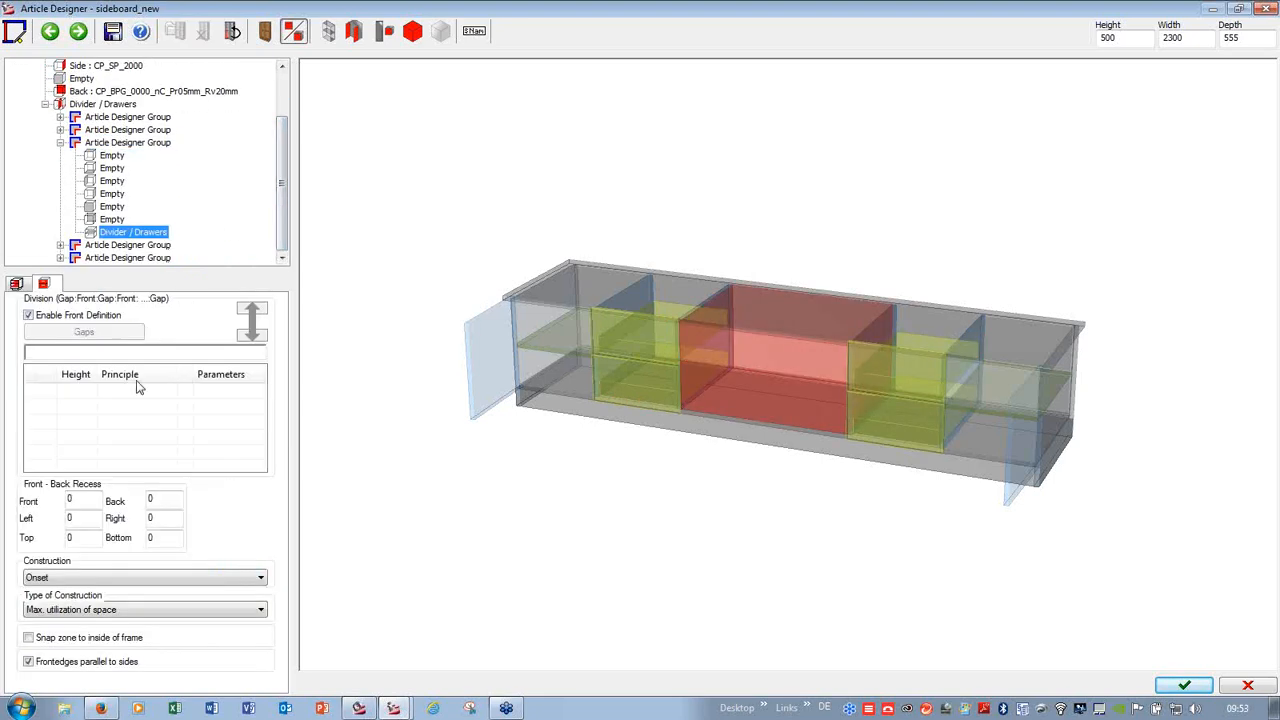
pyautogui.click(17, 284)
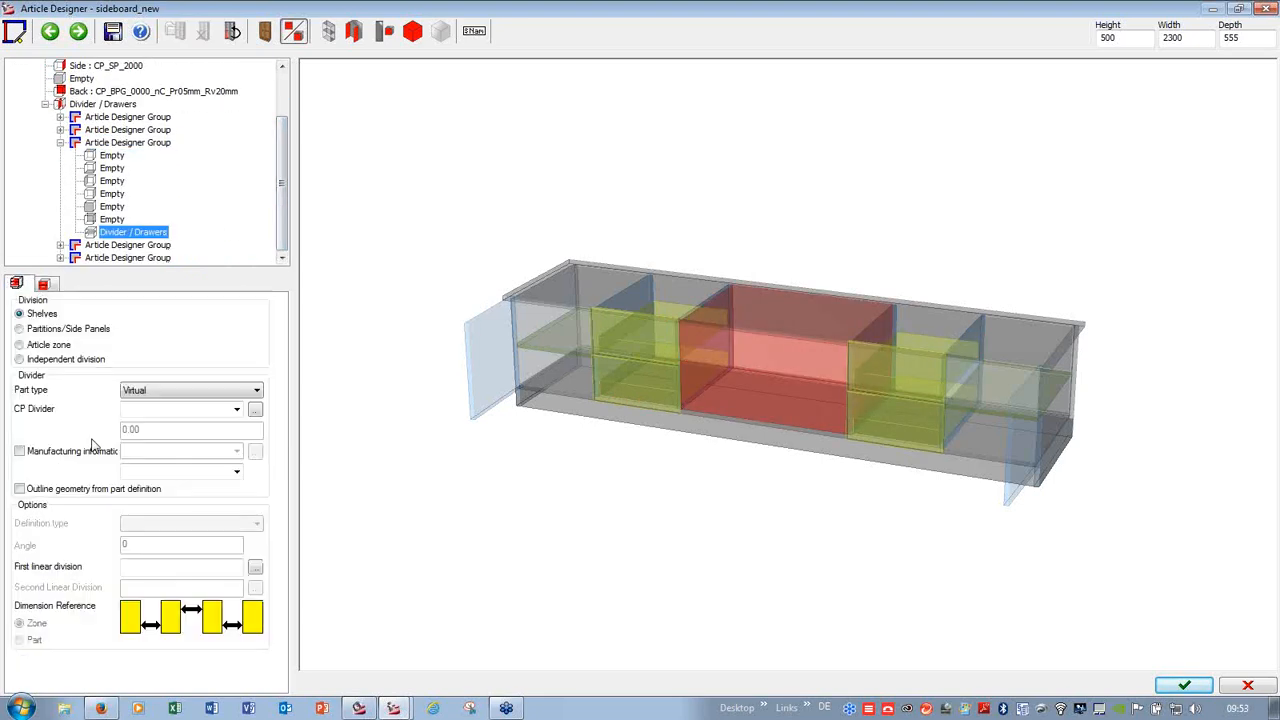
pyautogui.click(136, 568)
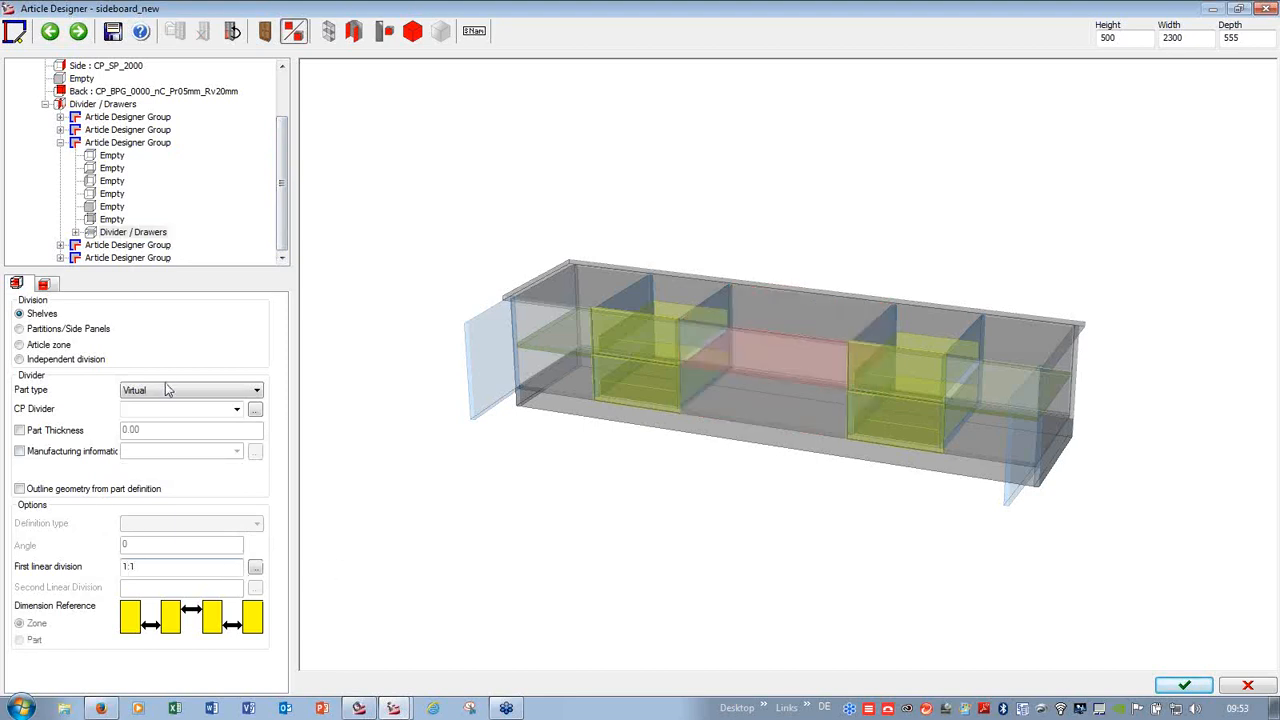
pyautogui.click(168, 390)
pyautogui.click(174, 404)
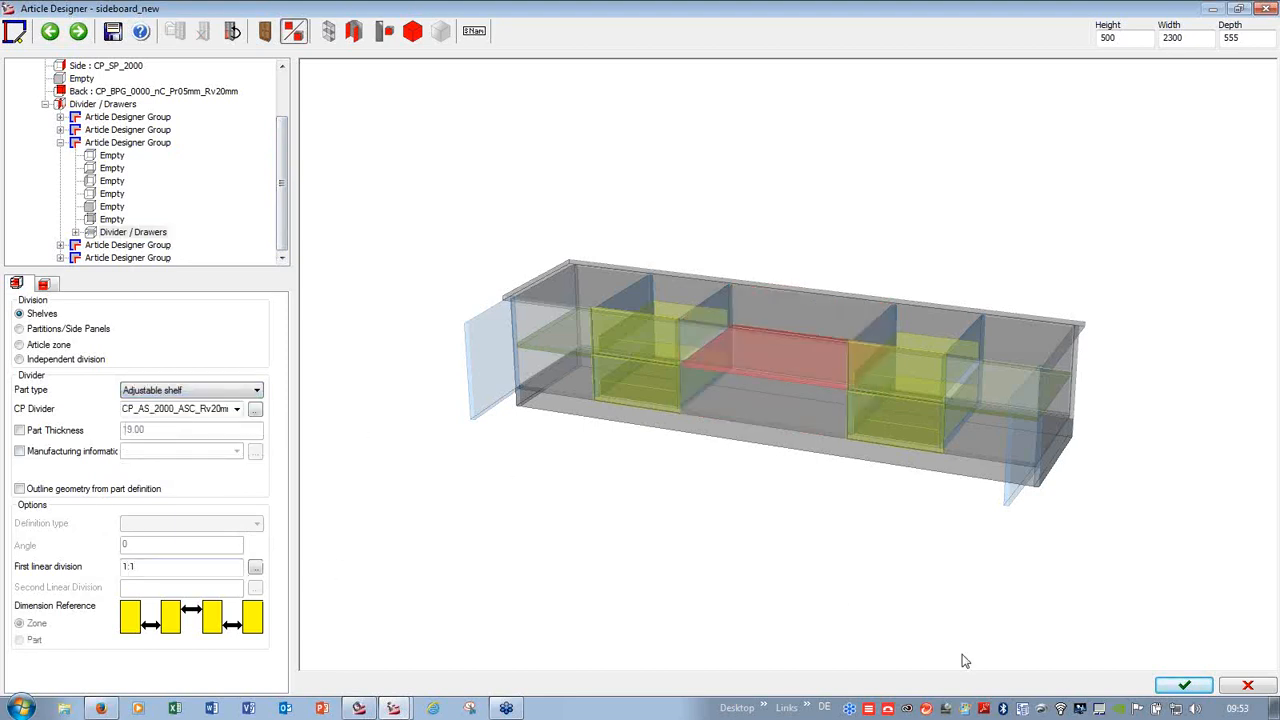
# - Save the sideboard_new changes, overwriting the existing article generally
pyautogui.click(1182, 686)
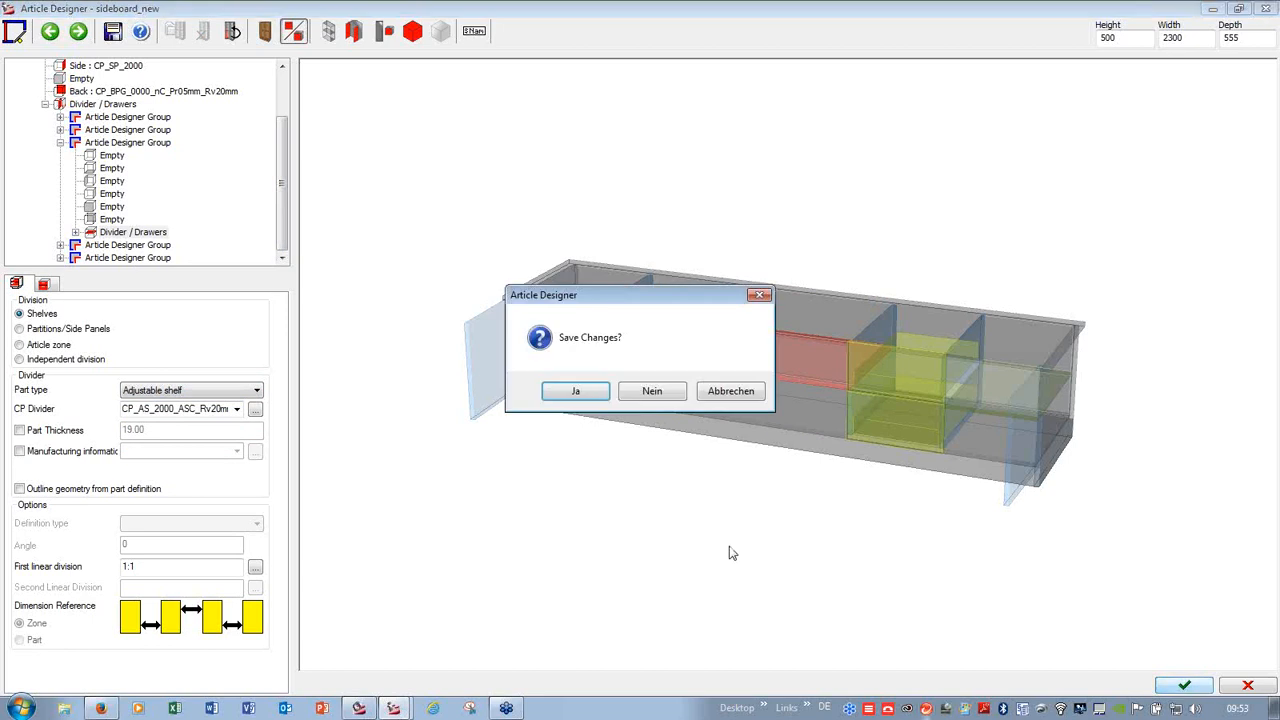
pyautogui.click(586, 396)
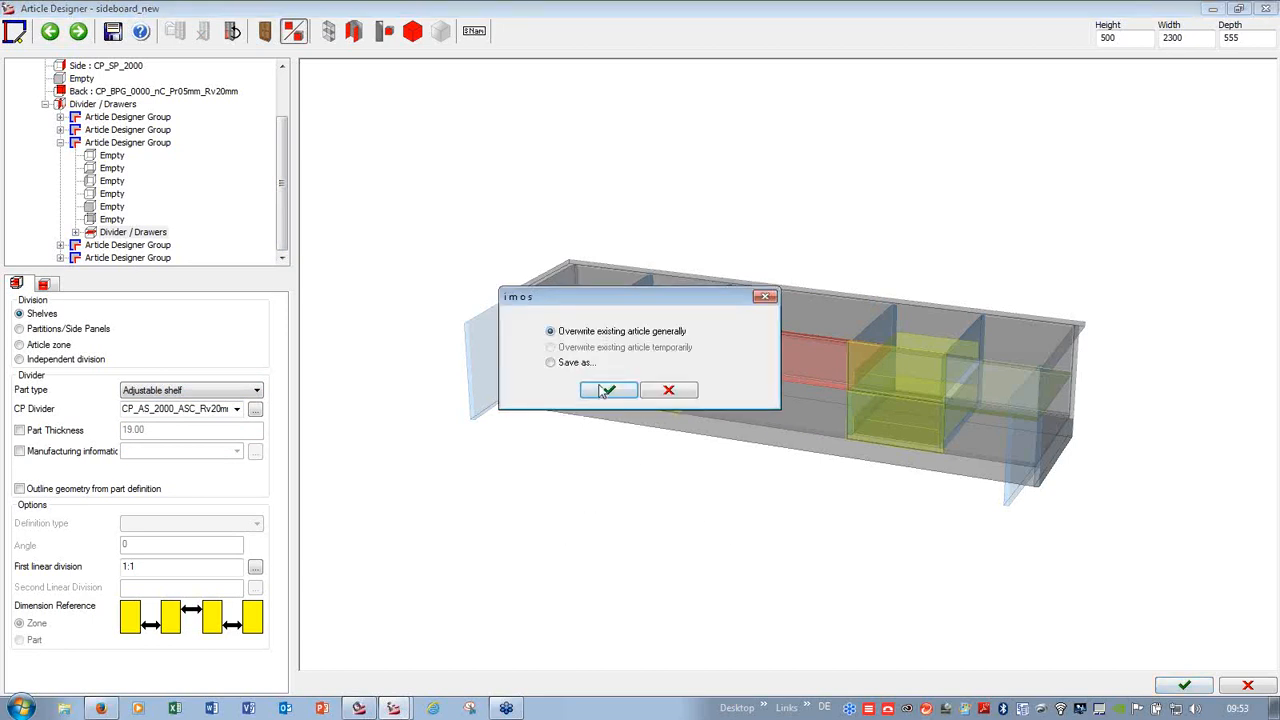
pyautogui.click(606, 391)
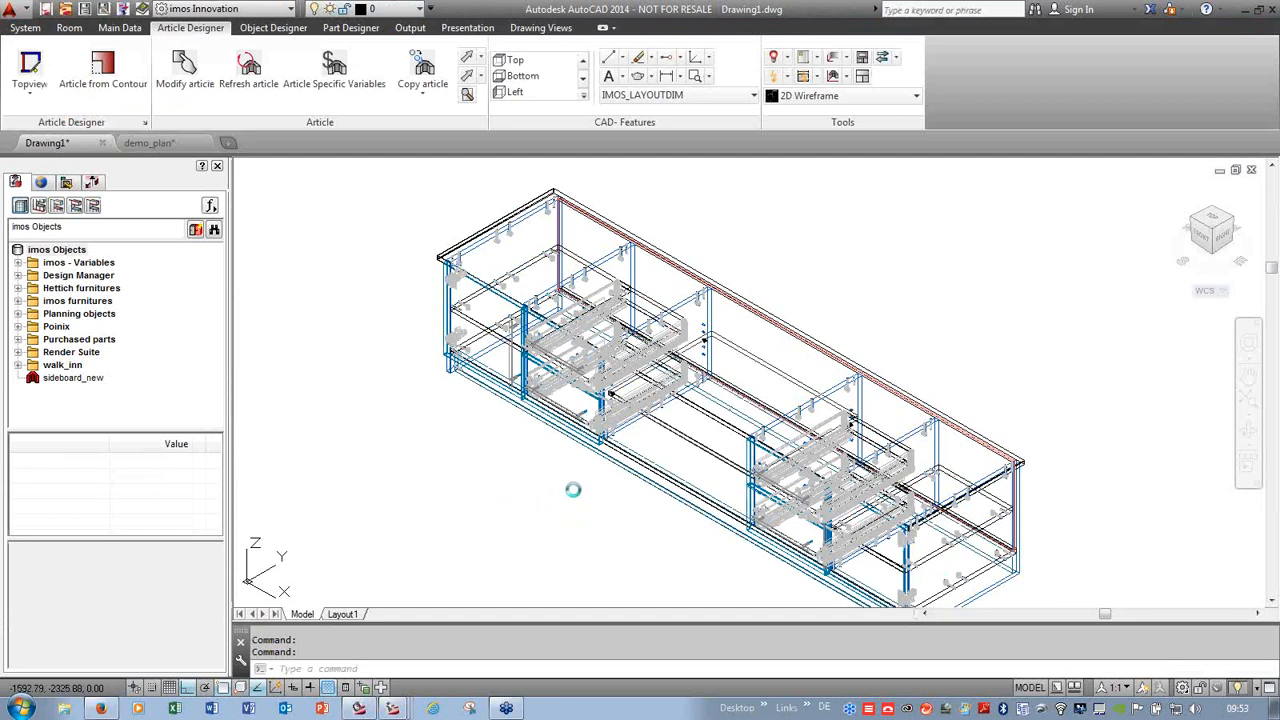
# - Inspect the sideboard's door and drawer compartments in the X-Ray visual style and return to 2D Wireframe
pyautogui.keyDown('shift'); pyautogui.moveTo(573, 490); pyautogui.dragTo(592, 454, button='middle'); pyautogui.keyUp('shift')
pyautogui.scroll(4, 481, 386)
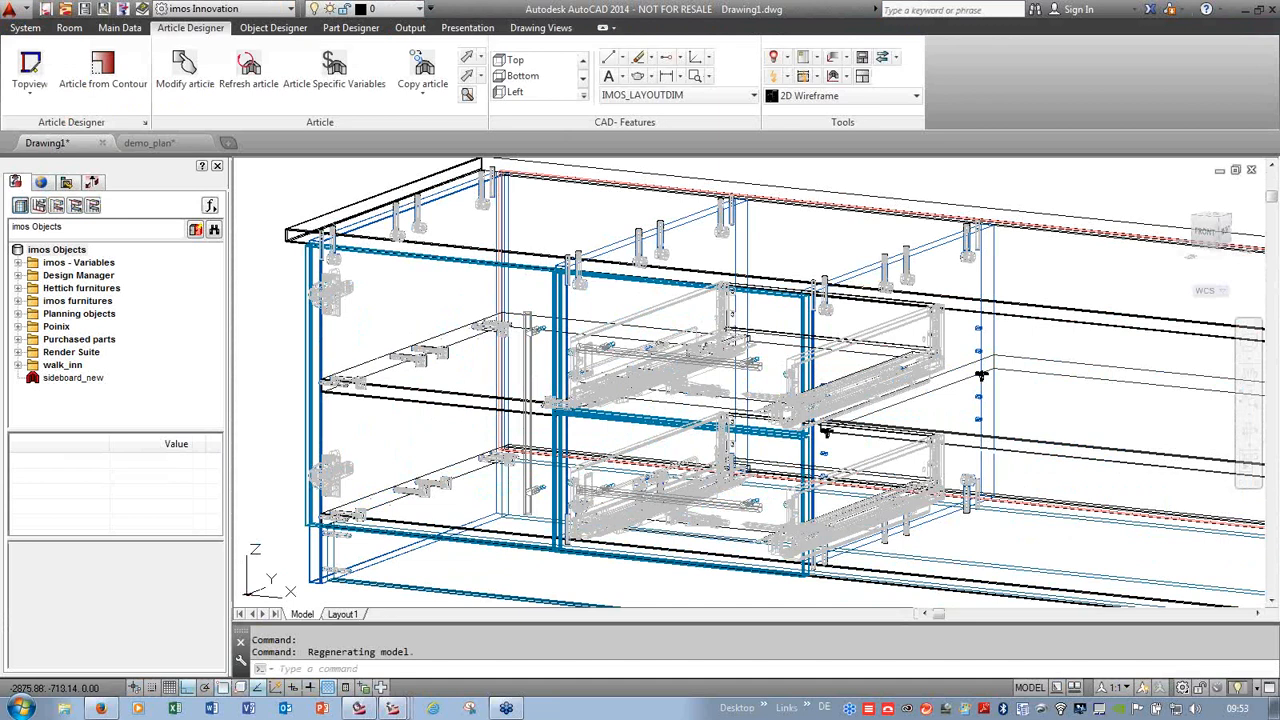
pyautogui.scroll(2, 468, 388)
pyautogui.scroll(-2, 500, 372)
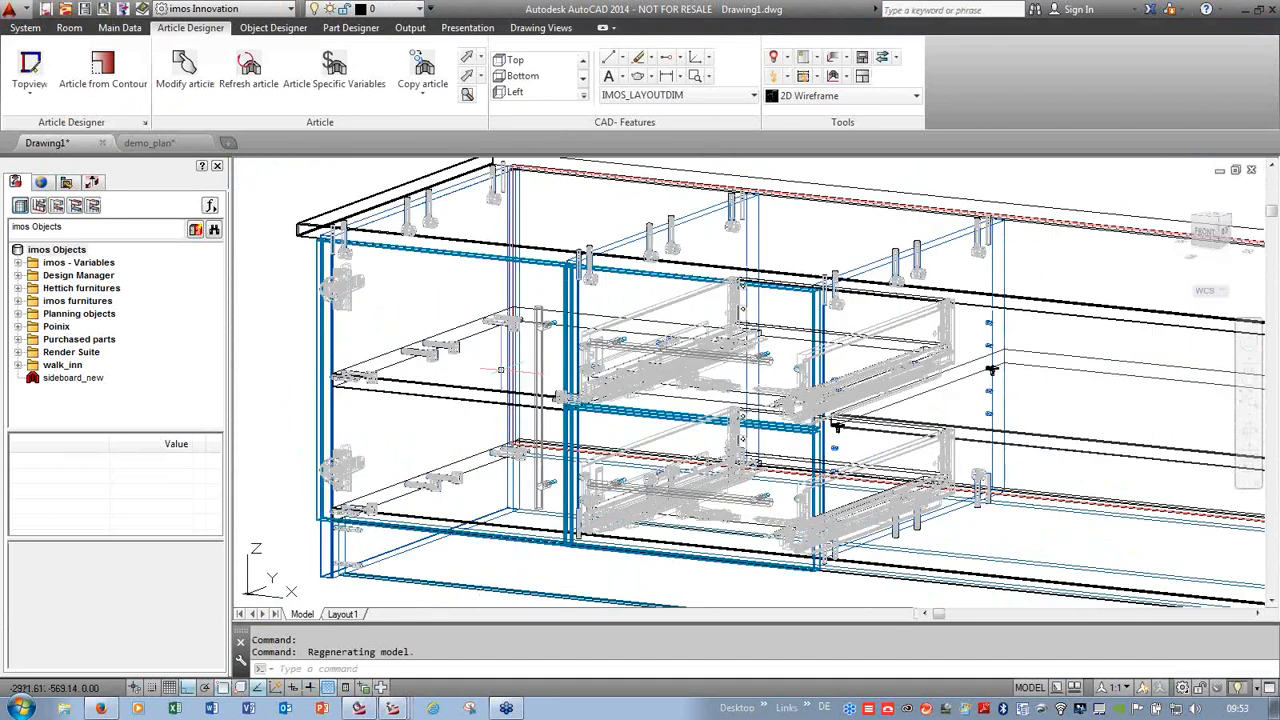
pyautogui.click(827, 97)
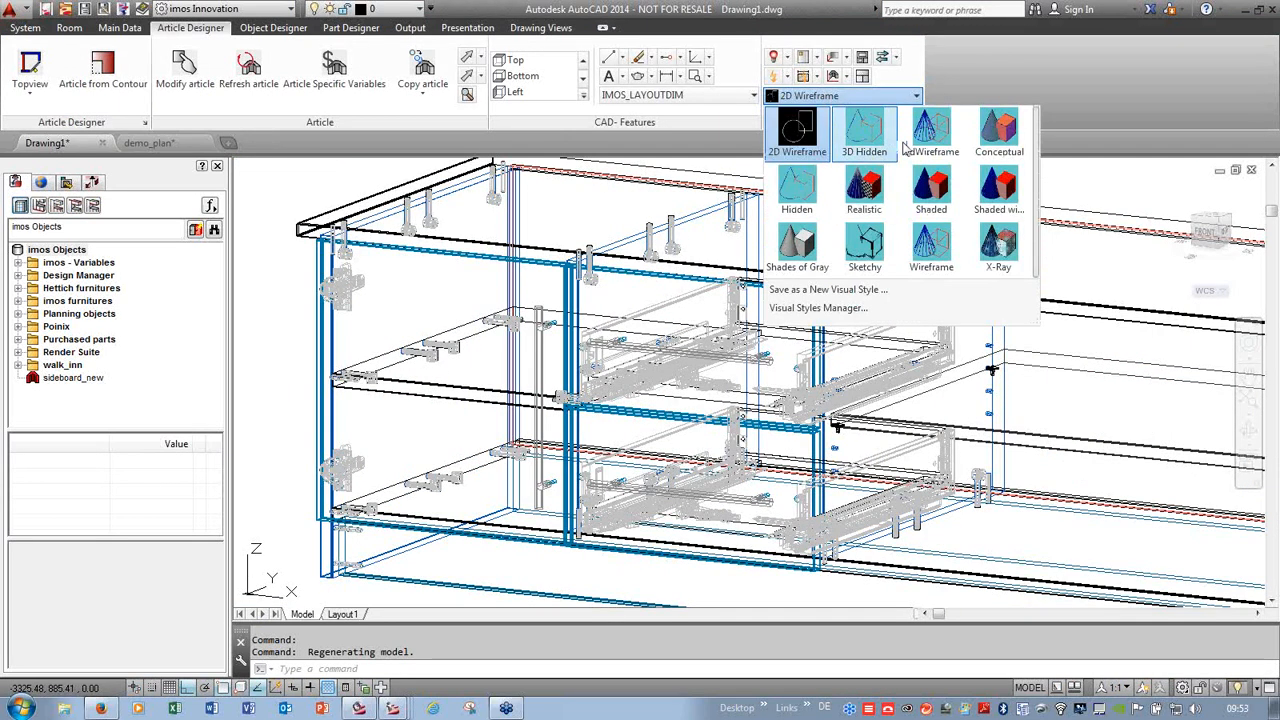
pyautogui.click(1014, 256)
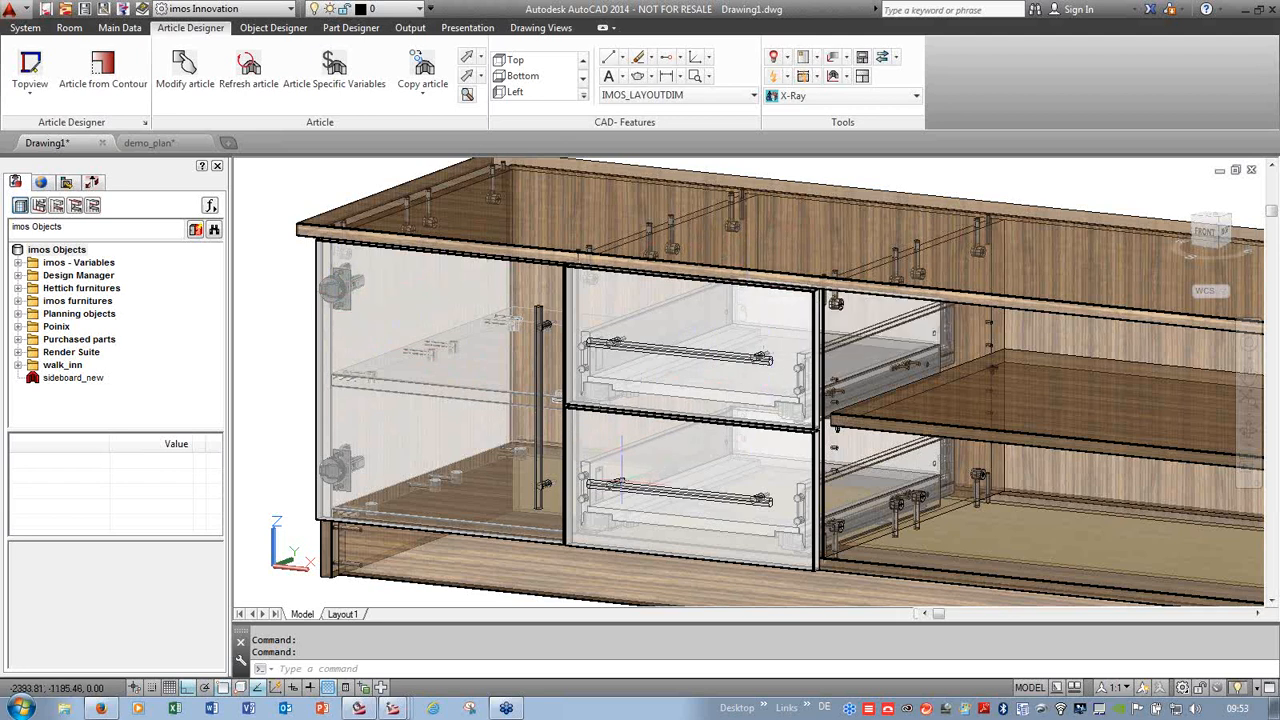
pyautogui.click(800, 95)
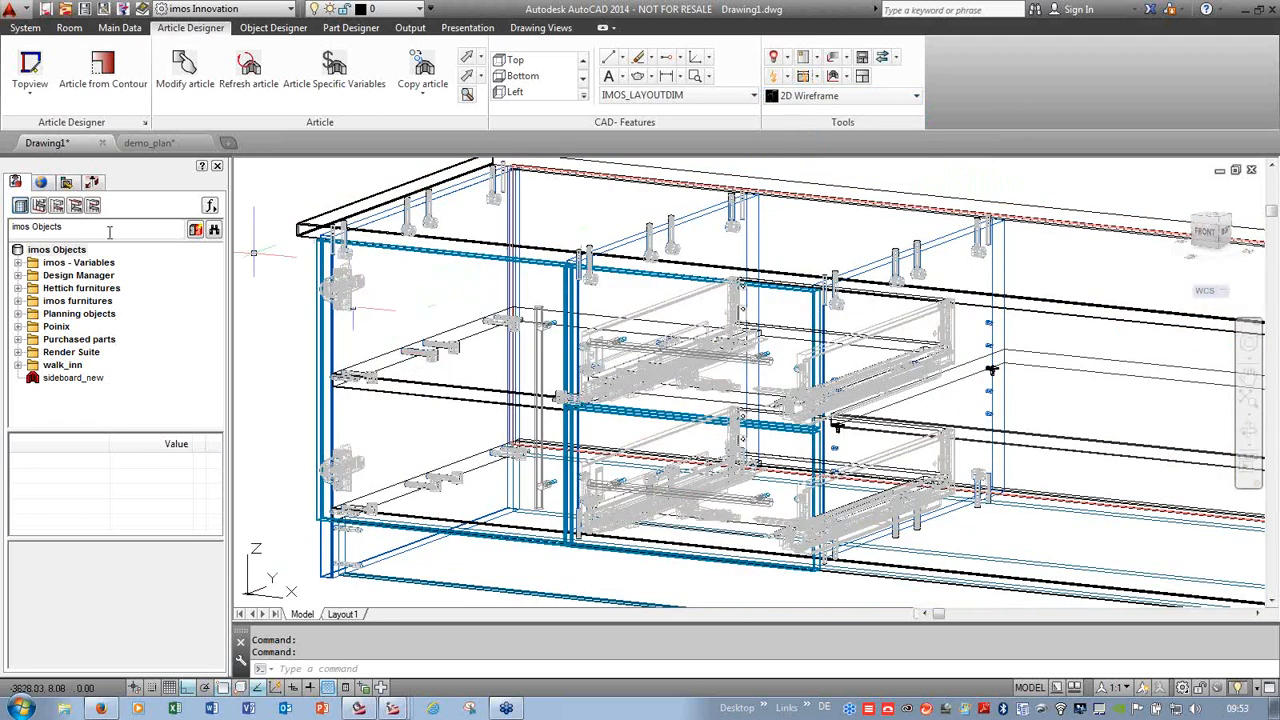
# - Run the Connection Scan on the sideboard_new article
pyautogui.click(40, 181)
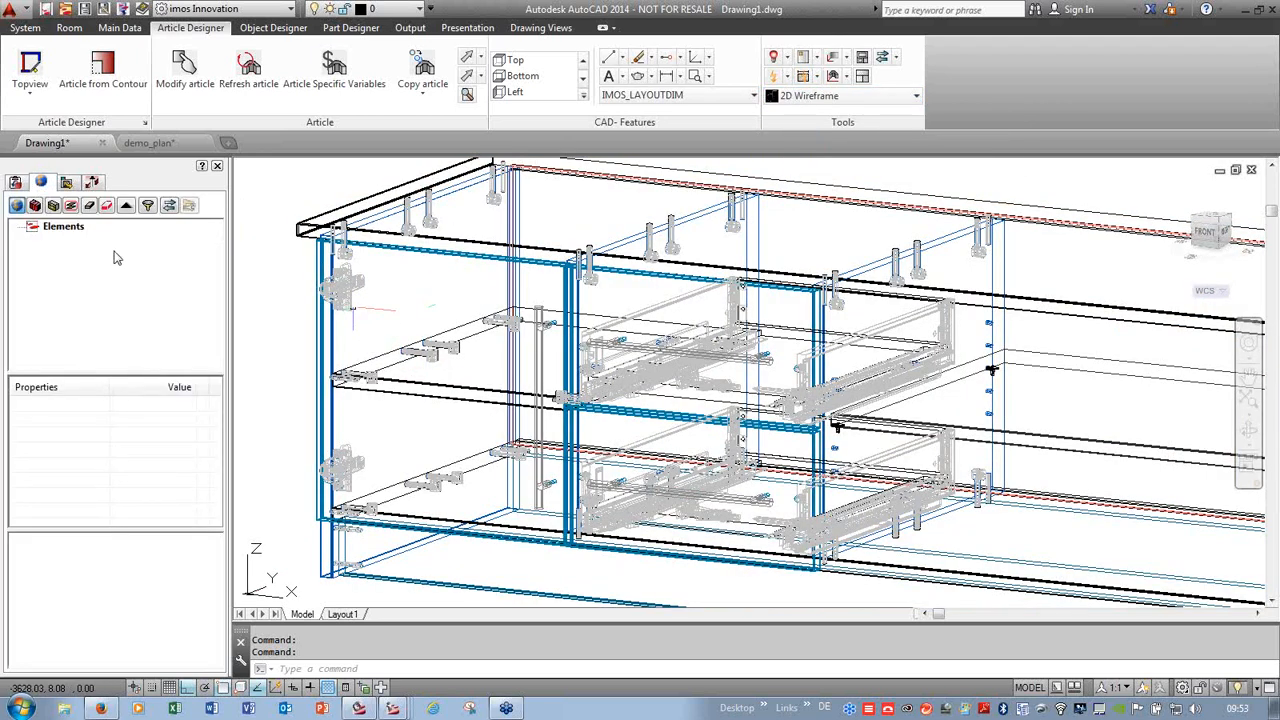
pyautogui.click(18, 208)
pyautogui.click(75, 243)
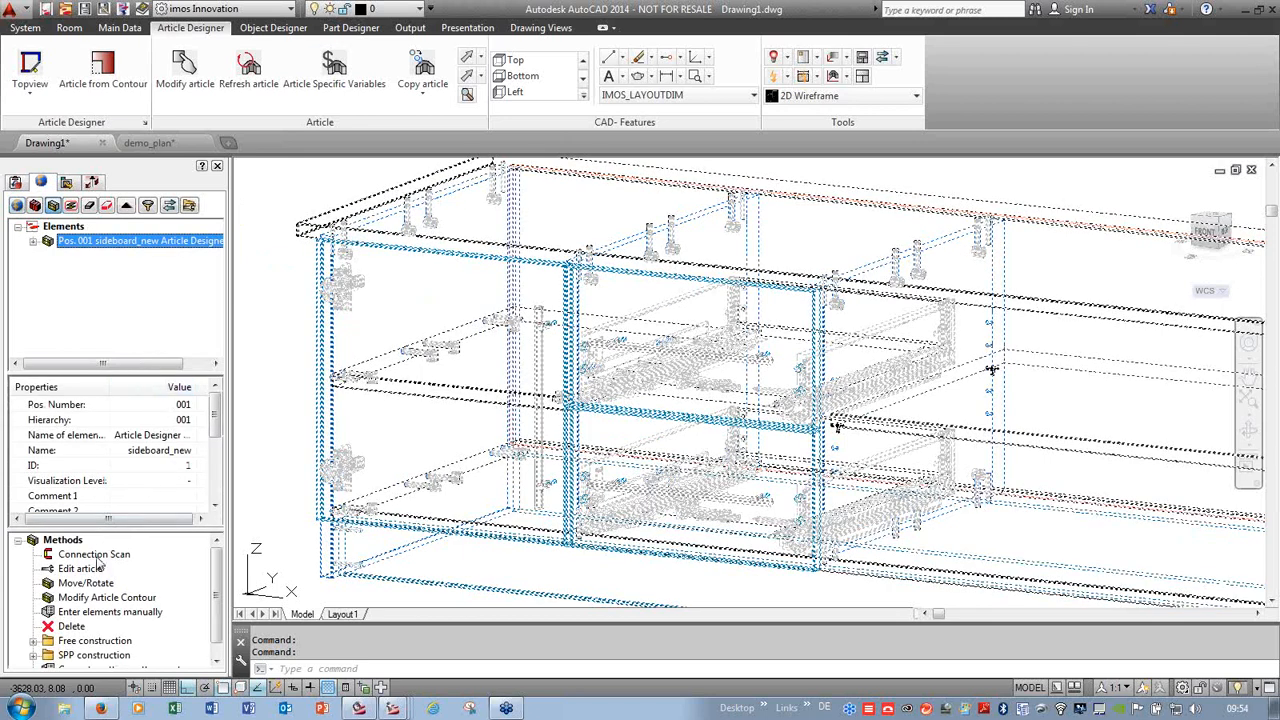
pyautogui.doubleClick(93, 554)
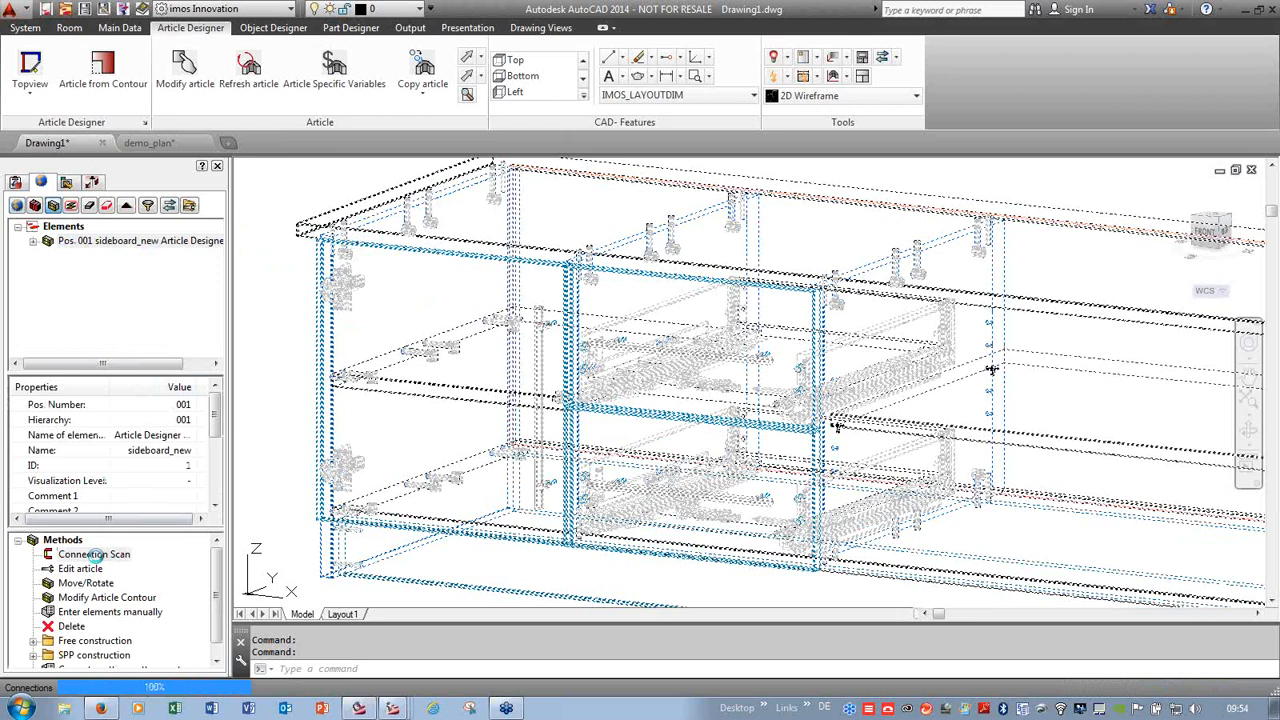
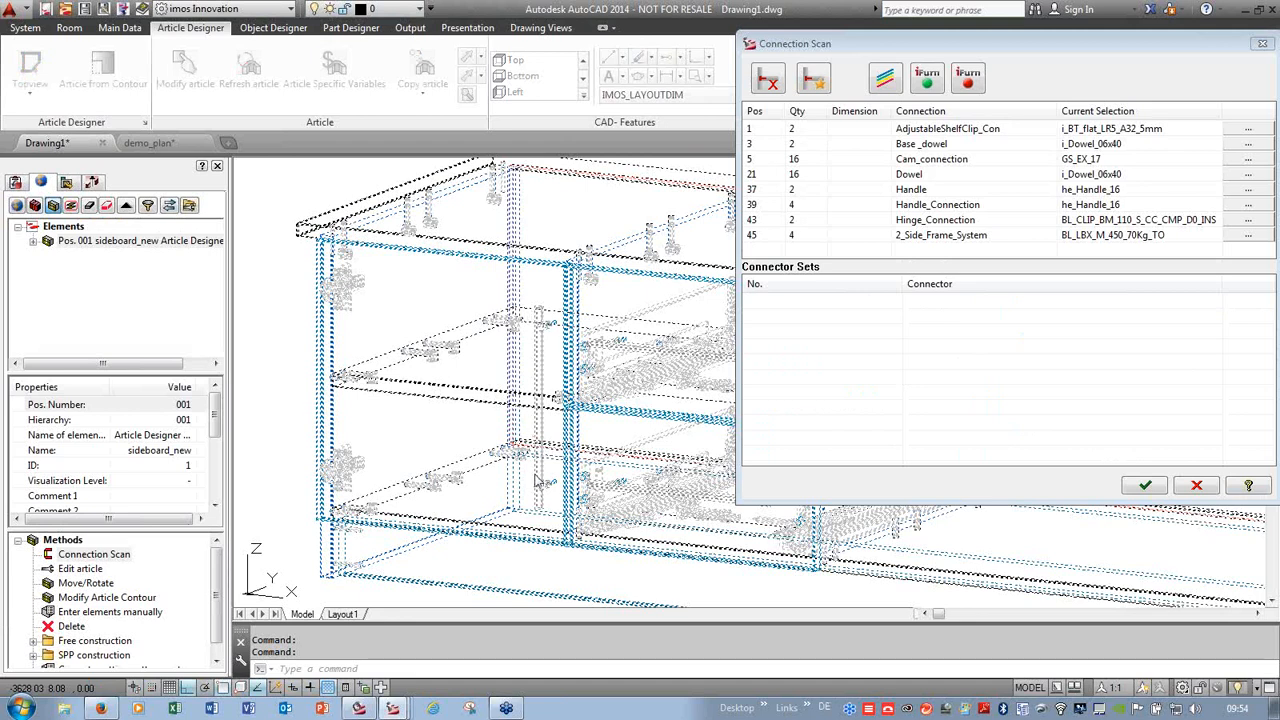
# - Replace the connector of the Handle connection with CB_HANDLE_096_933096_MP08
pyautogui.click(1083, 189)
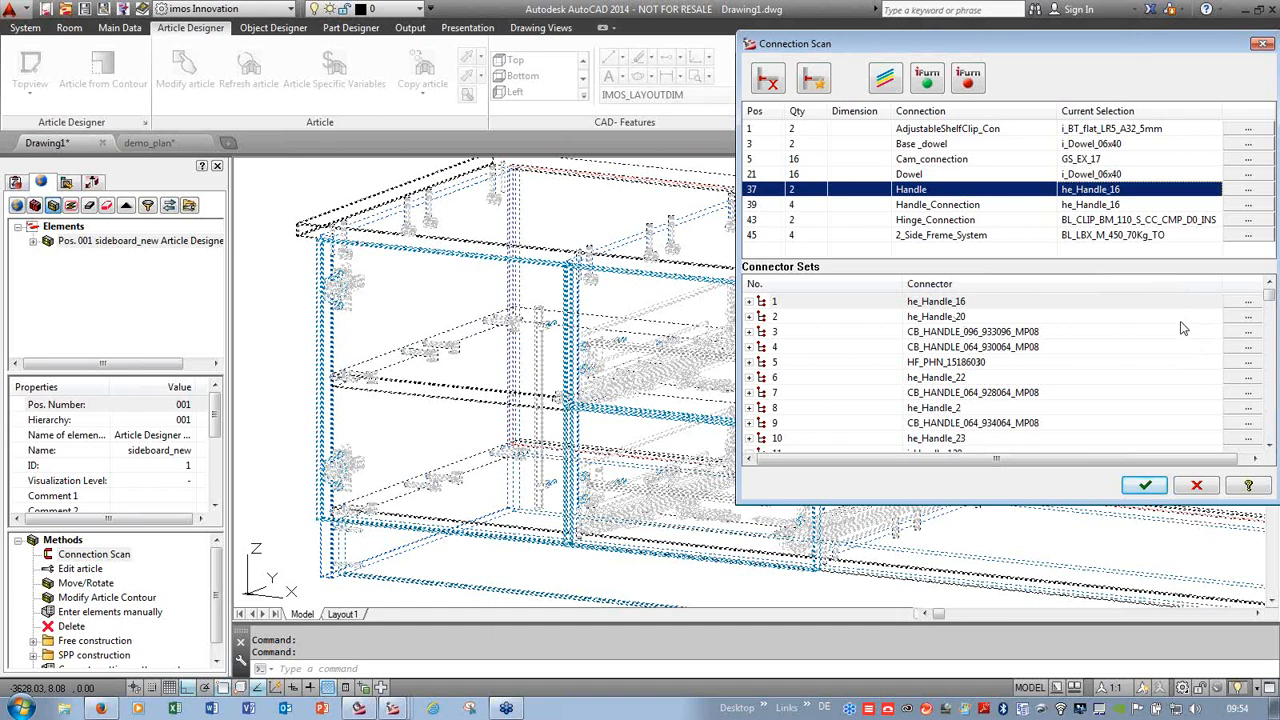
pyautogui.click(1272, 302)
pyautogui.moveTo(1270, 341); pyautogui.dragTo(1263, 310)
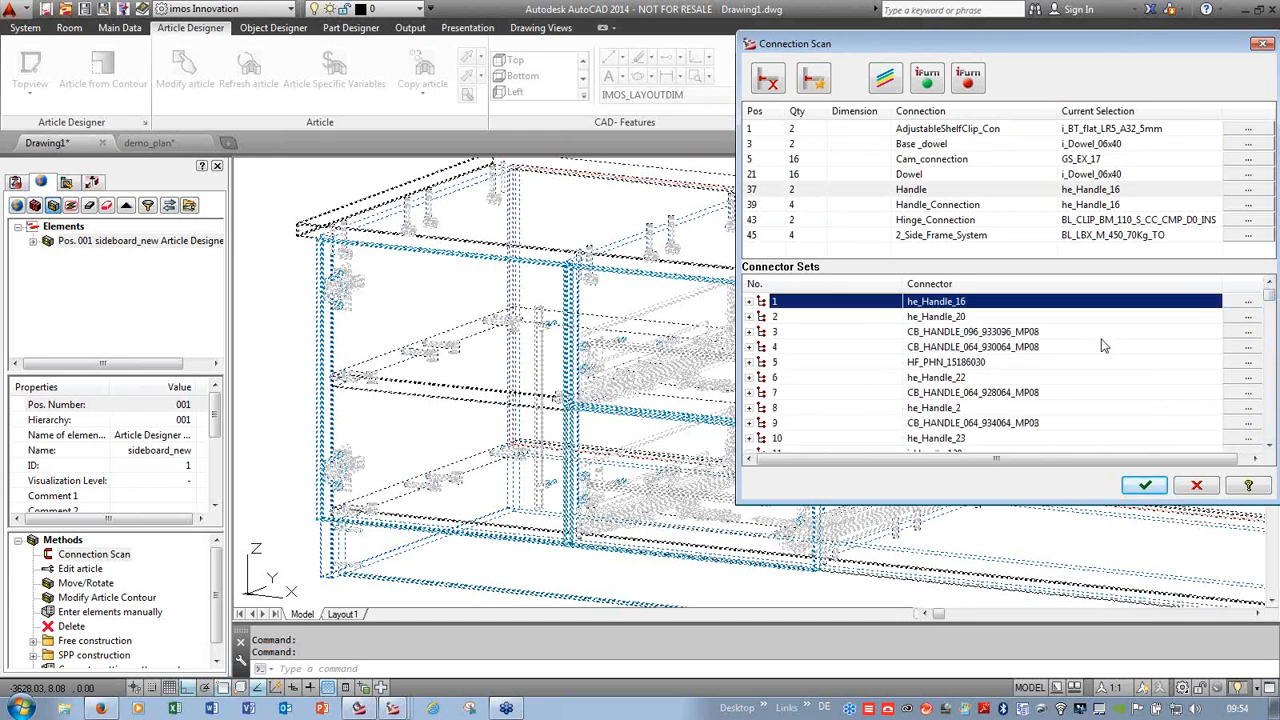
pyautogui.click(977, 333)
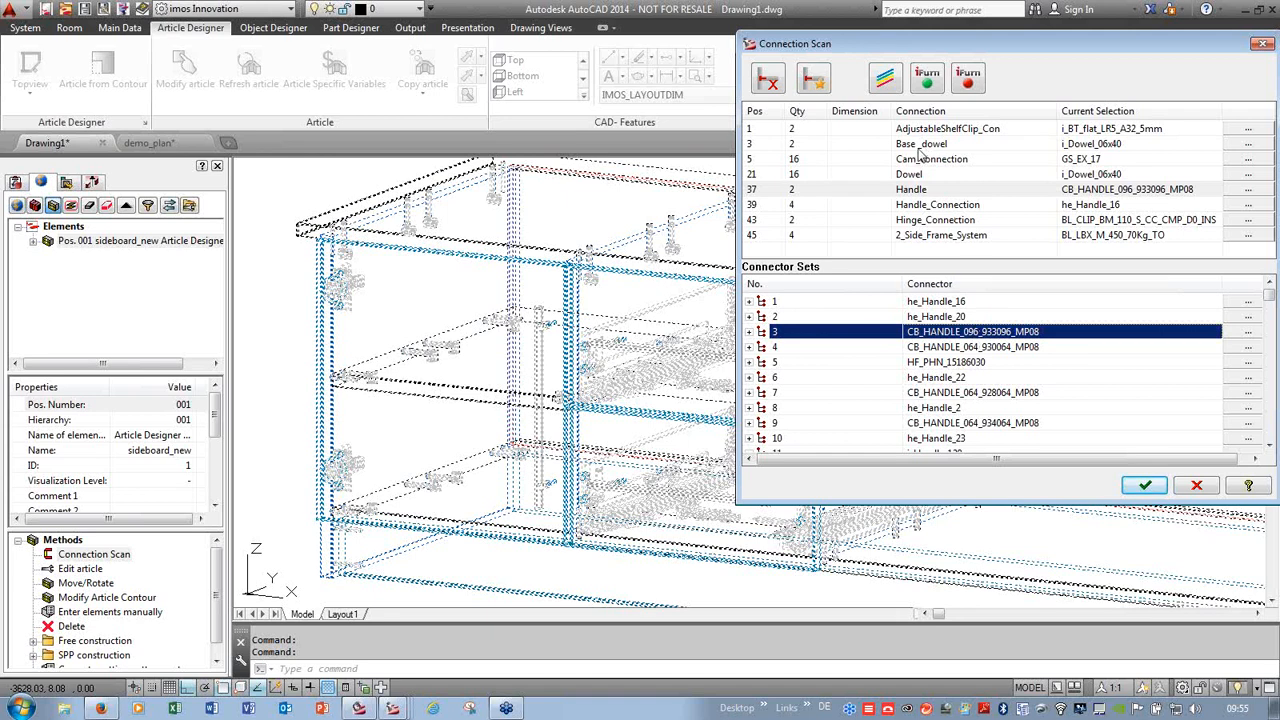
# - Set the Hinge_Connection to BL_CLIP_100_CC_CMP_D0_INS, apply the connection changes and check the door hinge in the model
pyautogui.click(1076, 220)
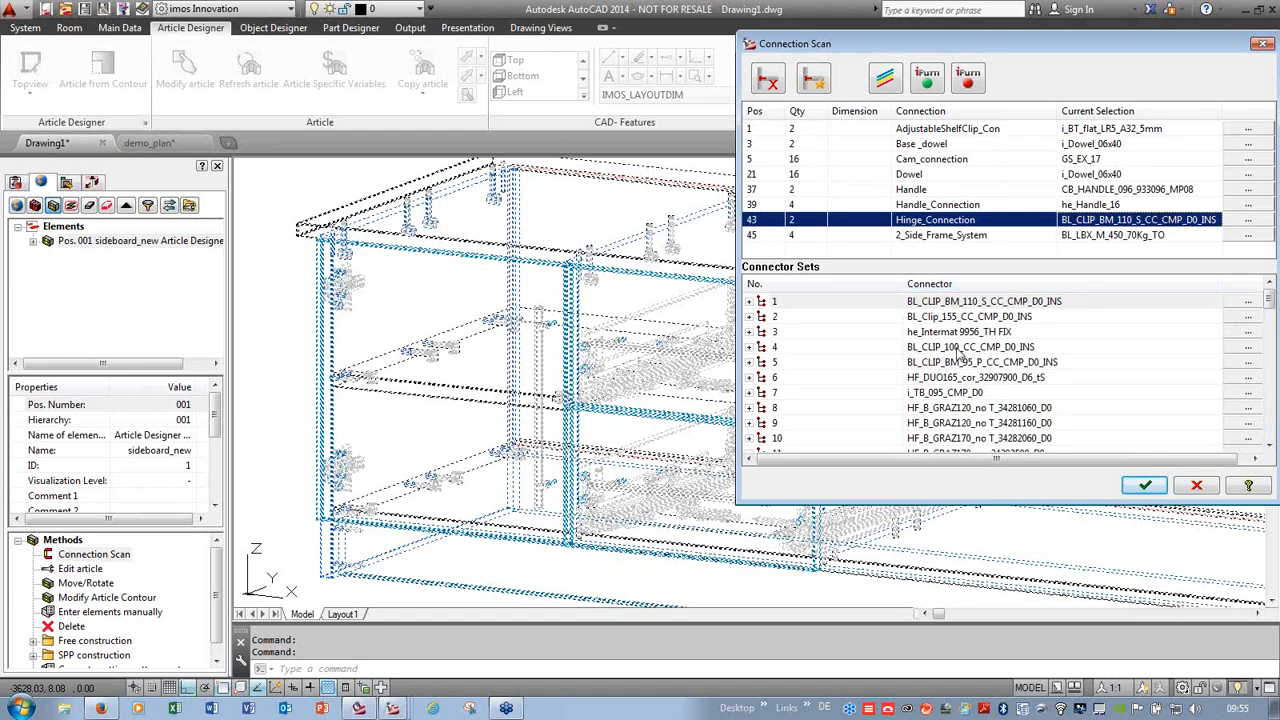
pyautogui.click(960, 348)
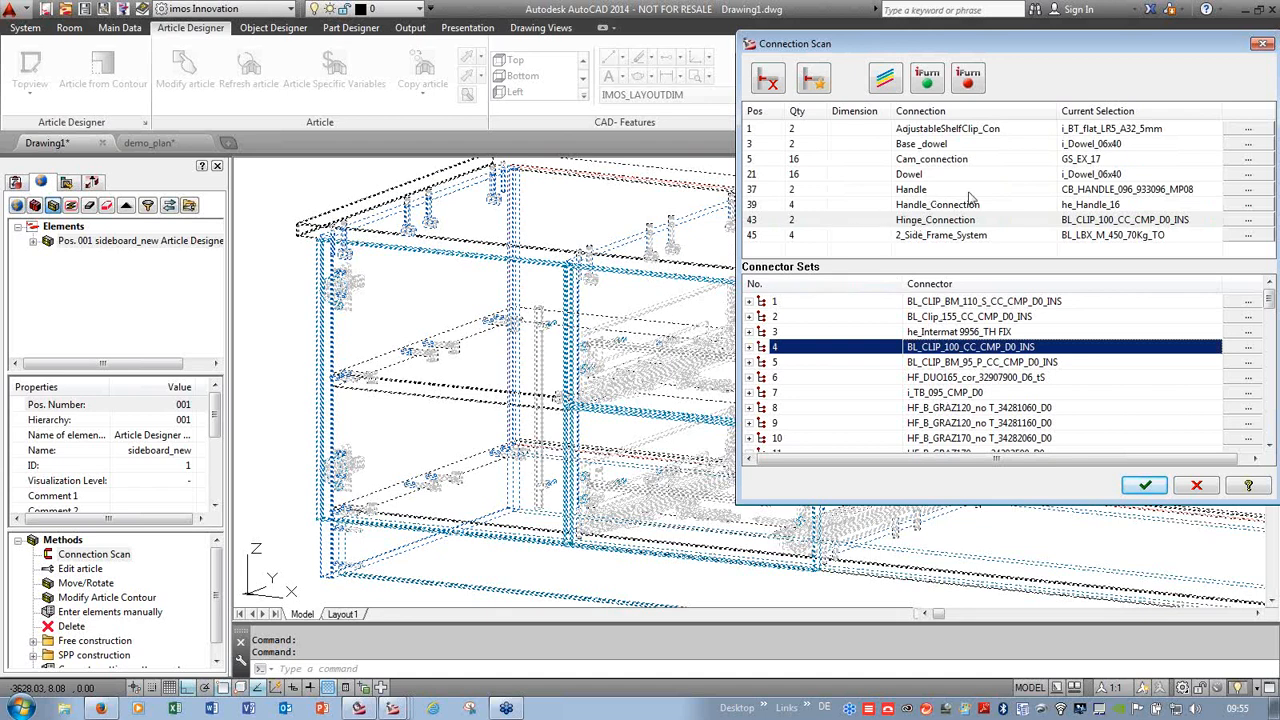
pyautogui.click(1078, 205)
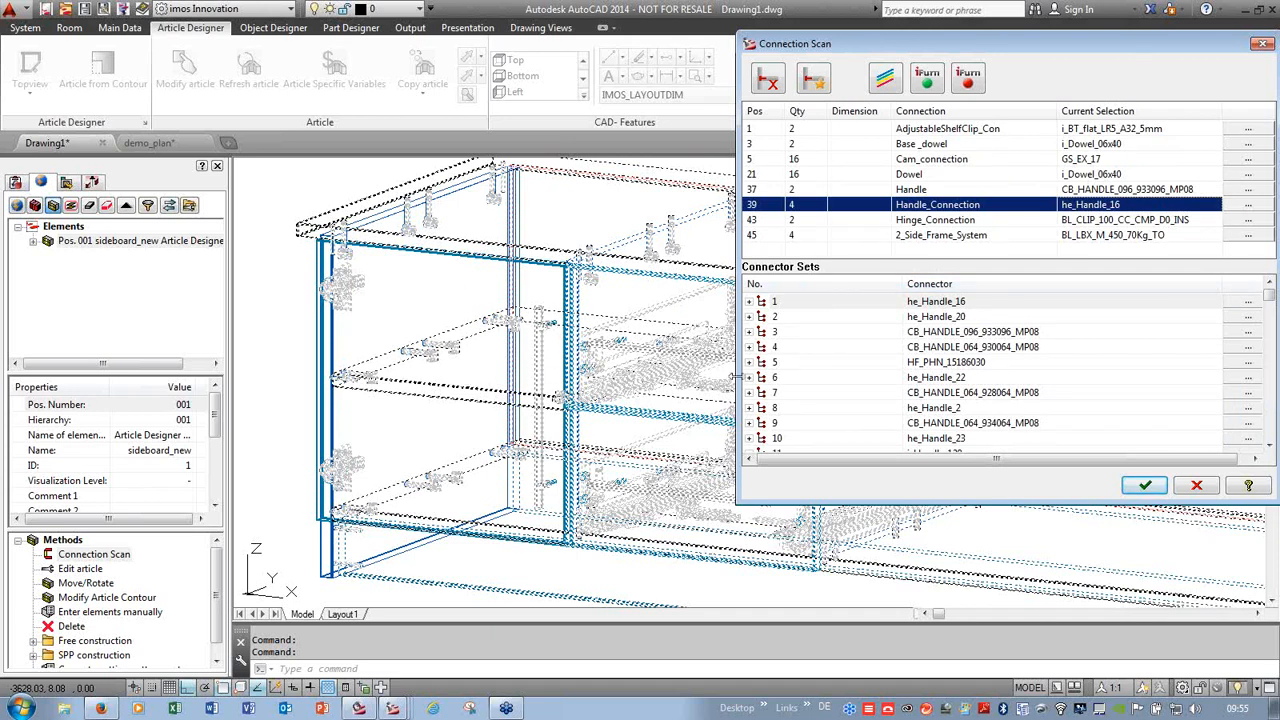
pyautogui.click(1145, 485)
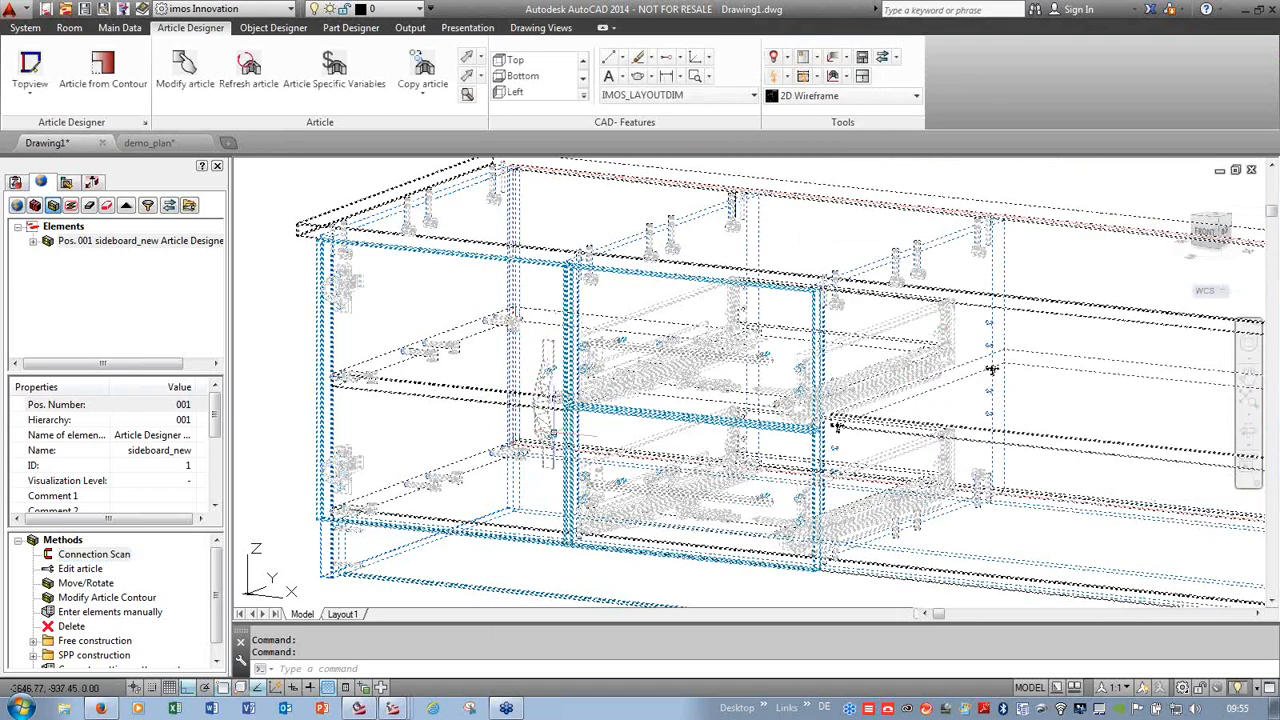
pyautogui.scroll(5, 333, 290)
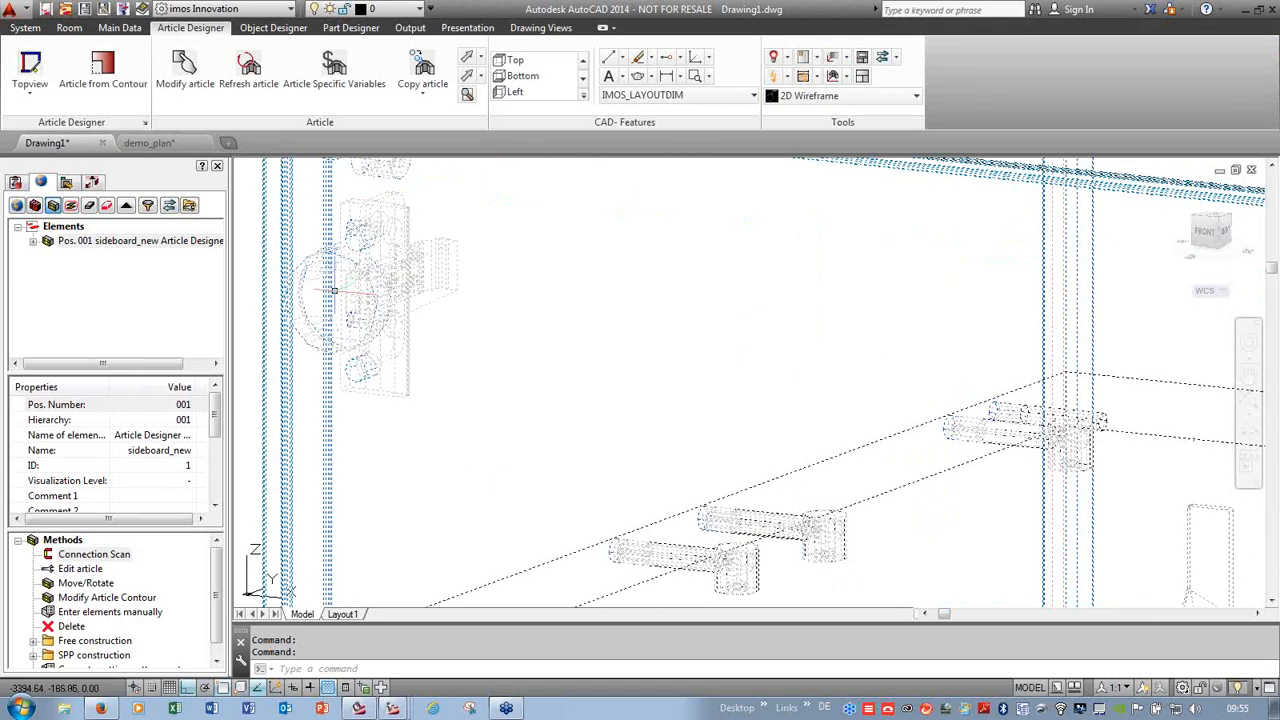
pyautogui.scroll(-5, 333, 290)
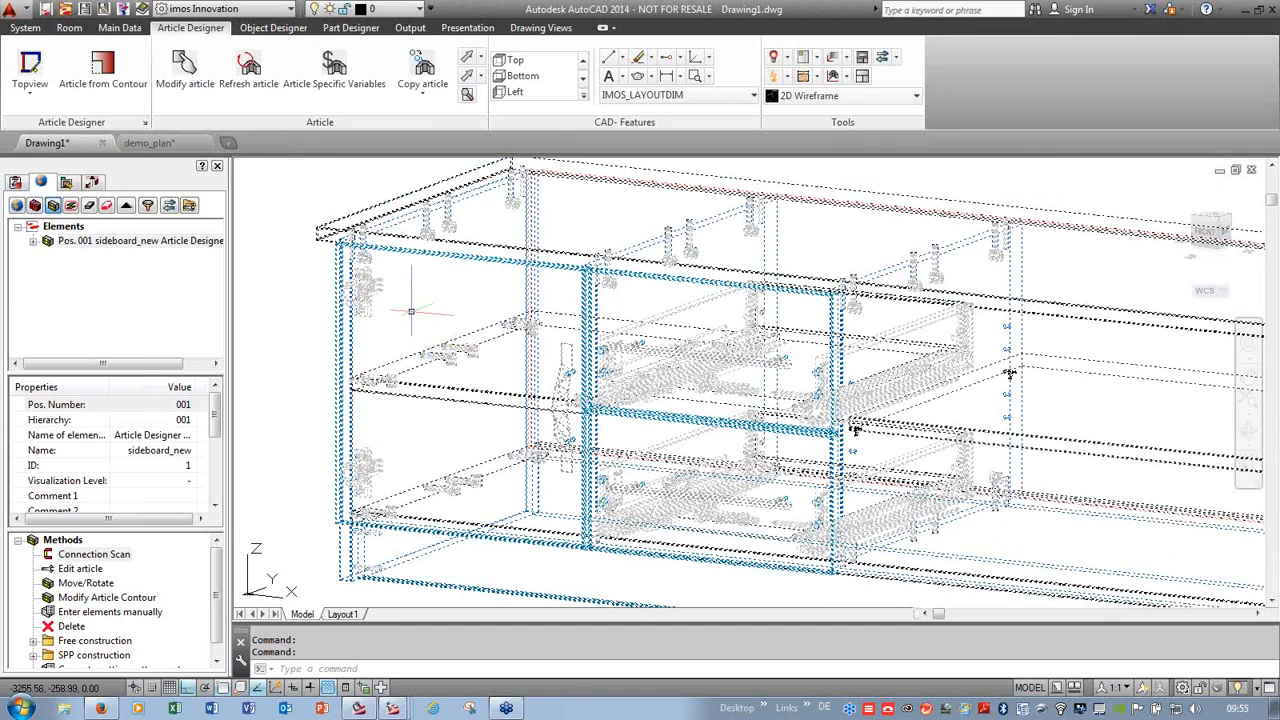
pyautogui.press('Escape')
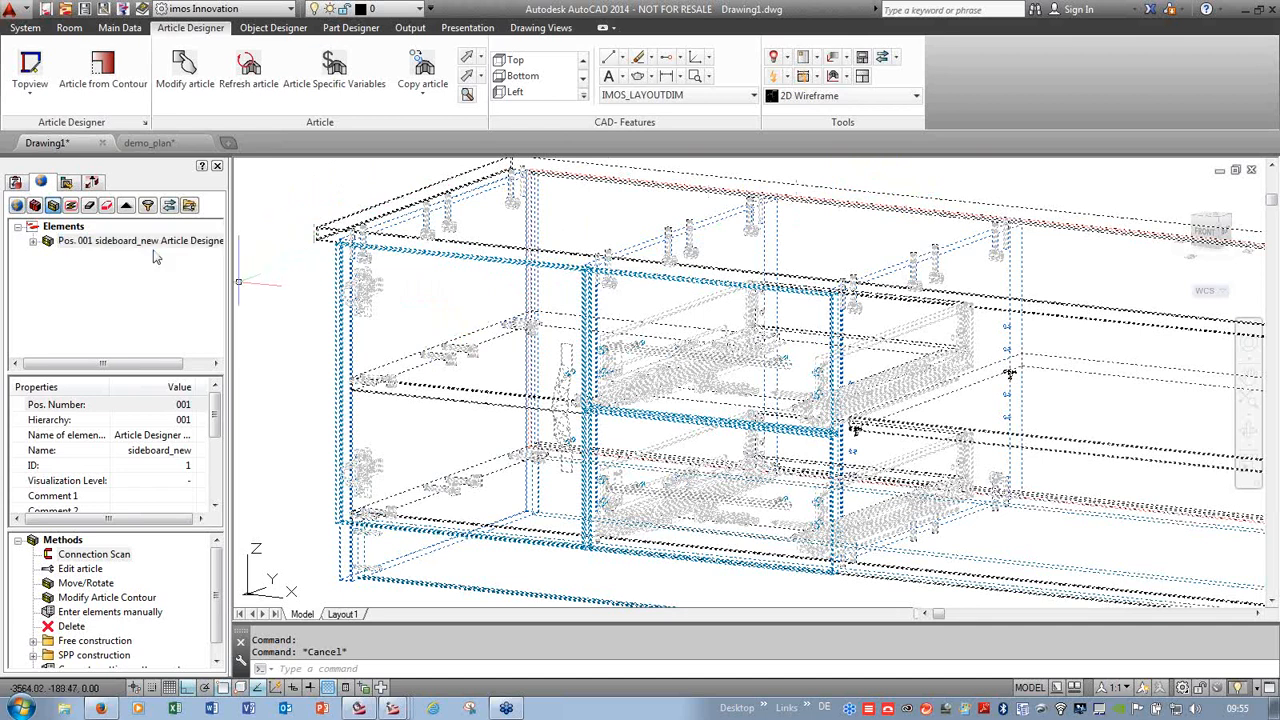
# - Isolate the sideboard's top panel so that all other parts are hidden
pyautogui.click(20, 208)
pyautogui.scroll(-5, 380, 326)
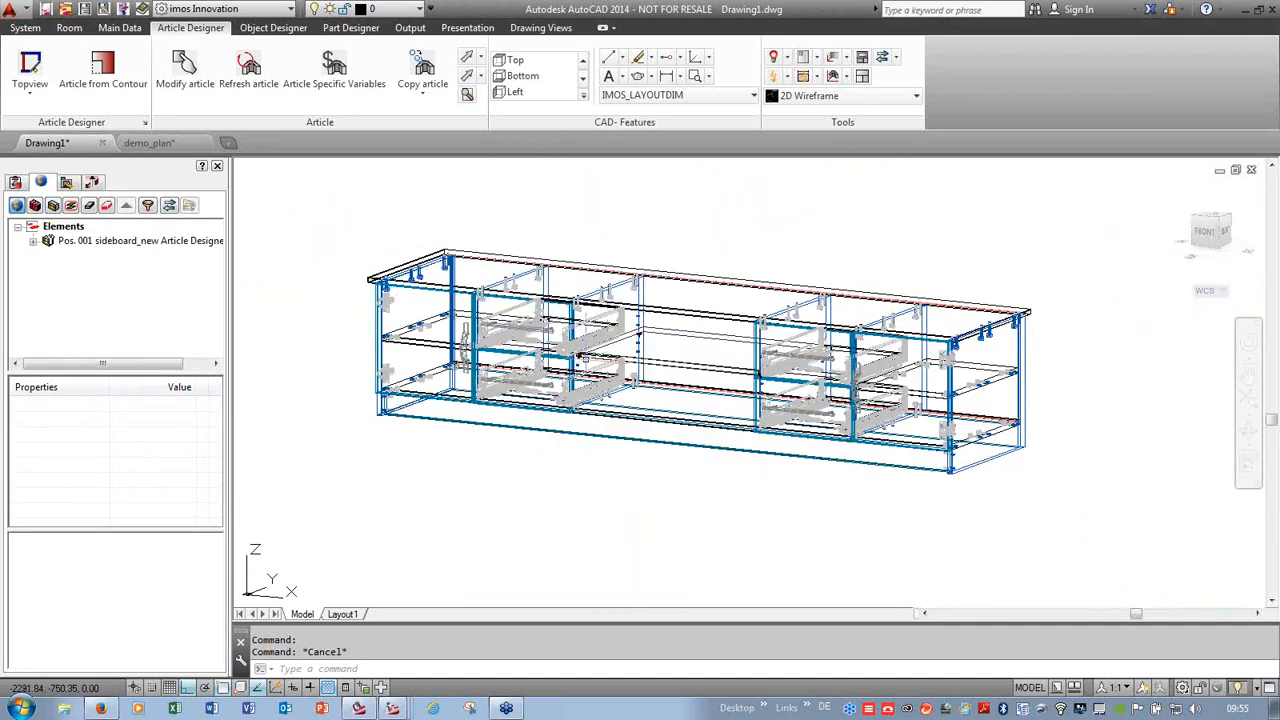
pyautogui.rightClick(743, 242)
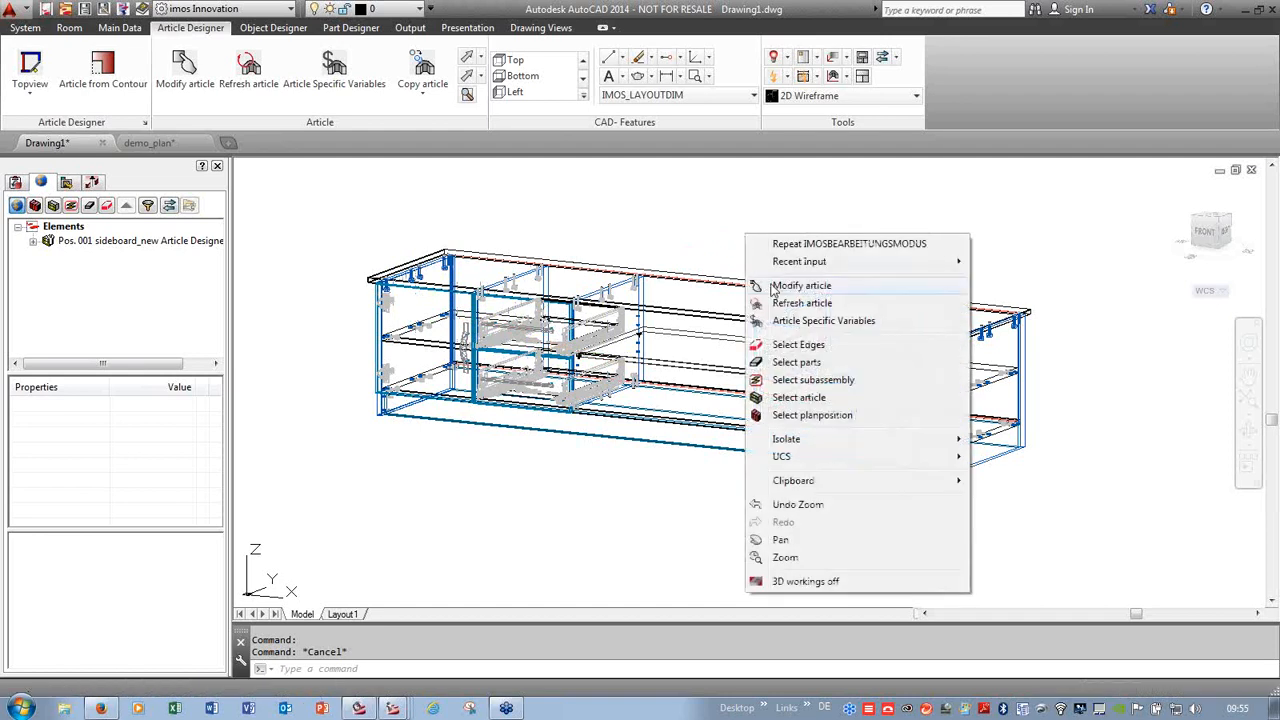
pyautogui.moveTo(814, 443)
pyautogui.click(1022, 440)
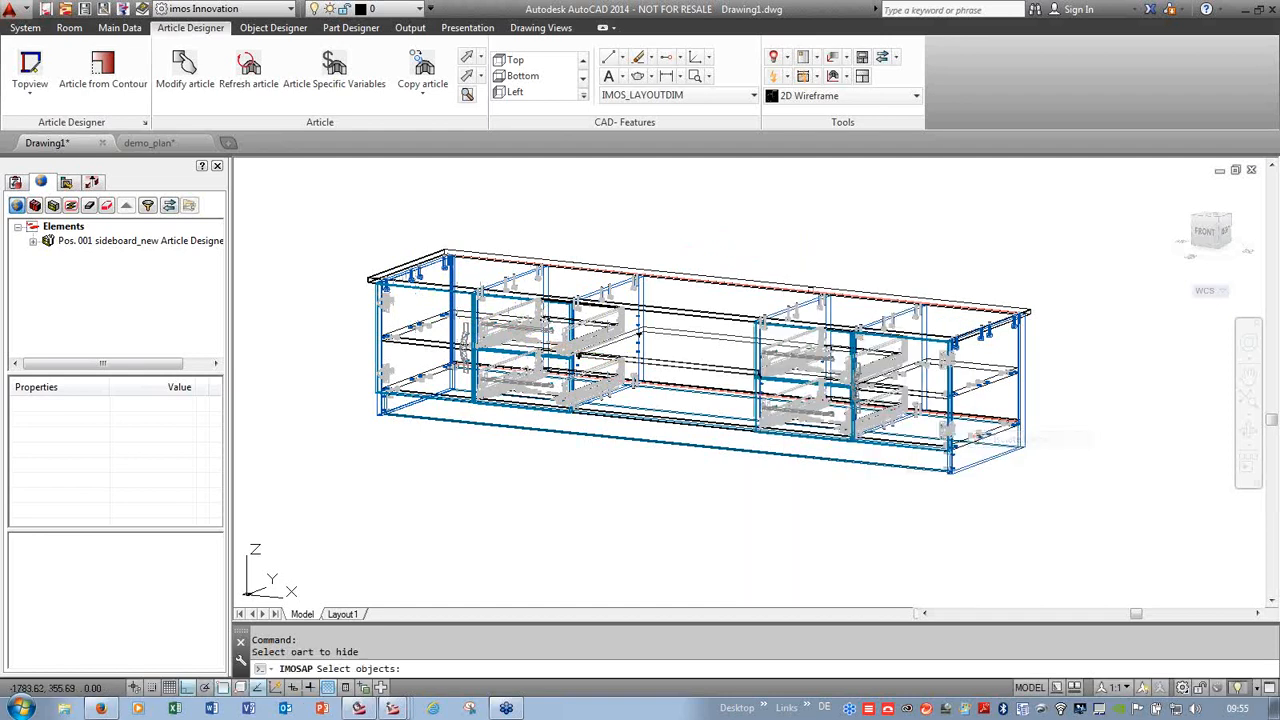
pyautogui.click(785, 284)
pyautogui.press('Return')
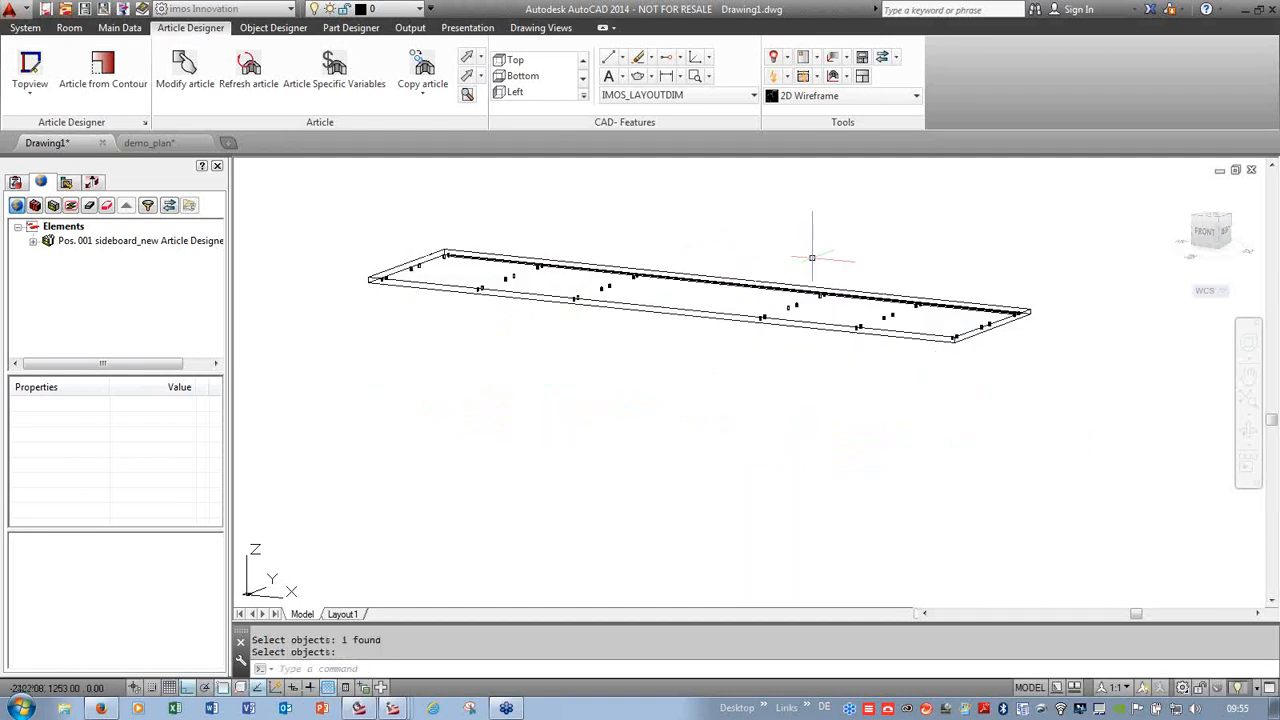
# - Draw a three-point arc bowing out beyond the top panel's front edge in plan view and erase it
pyautogui.click(1215, 221)
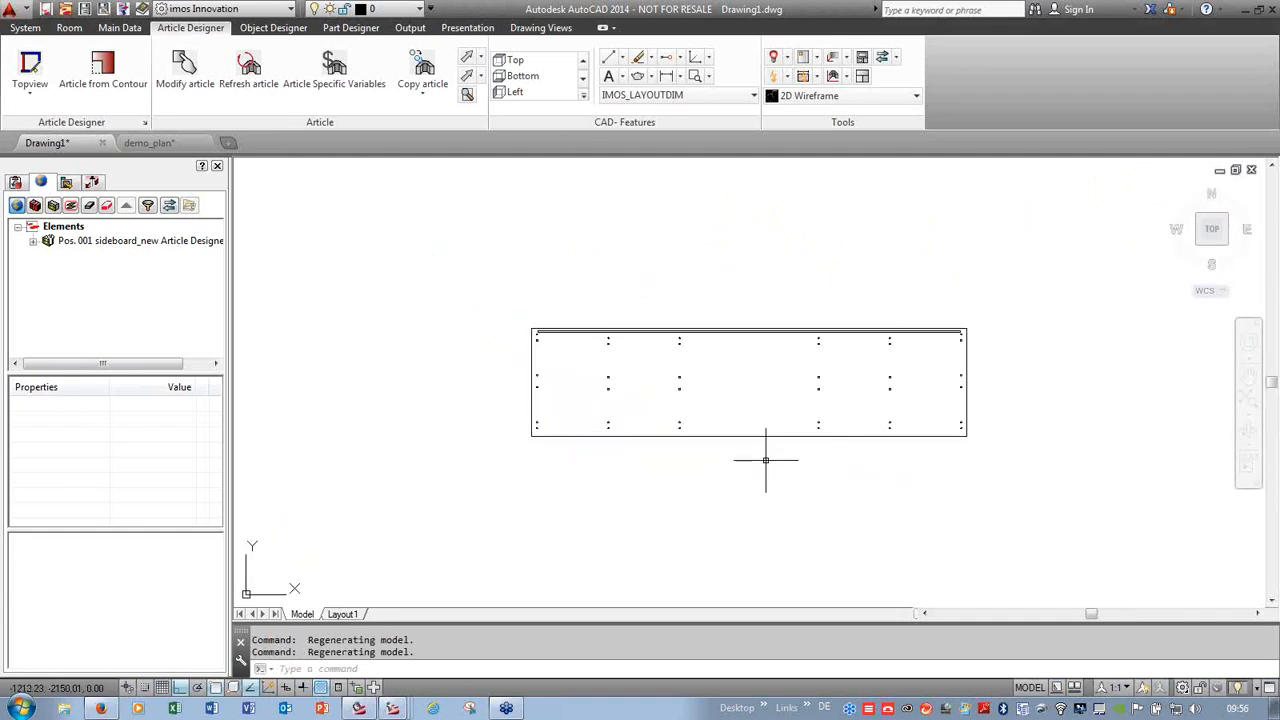
pyautogui.scroll(2, 805, 432)
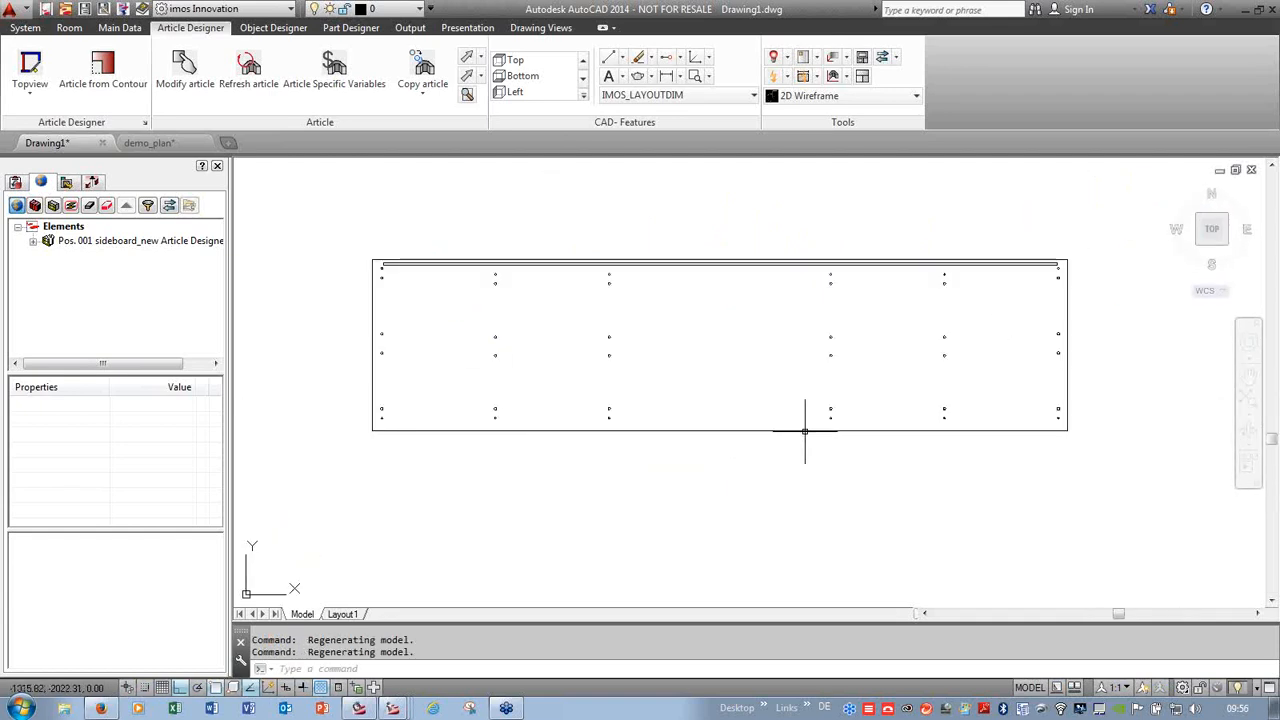
pyautogui.click(621, 57)
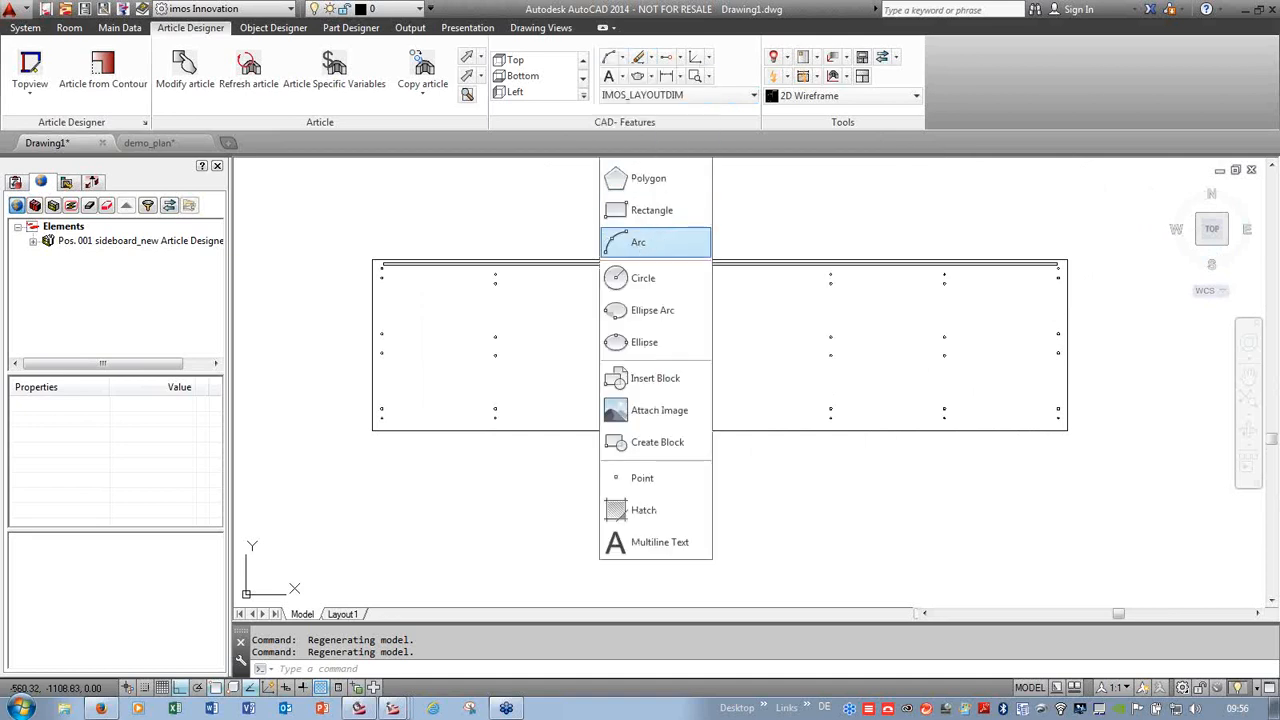
pyautogui.click(638, 242)
pyautogui.click(345, 428)
pyautogui.click(730, 477)
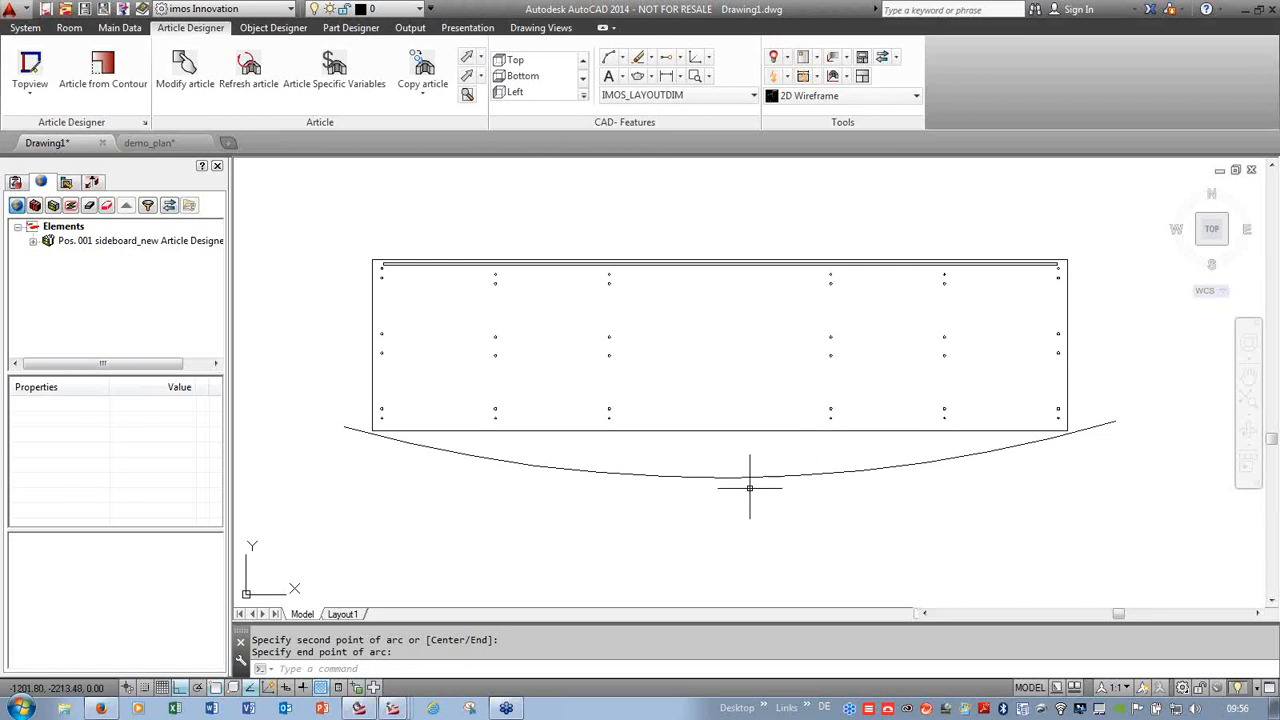
pyautogui.click(1149, 442)
pyautogui.click(1110, 392)
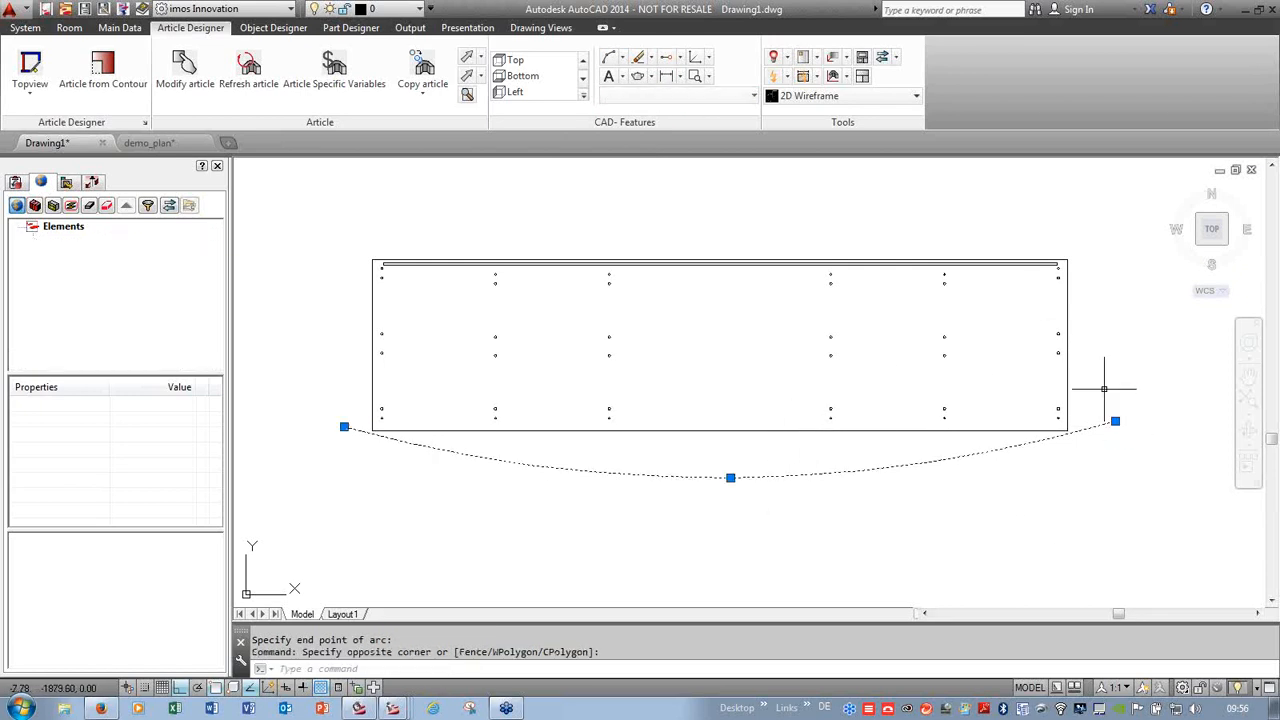
pyautogui.press('Delete')
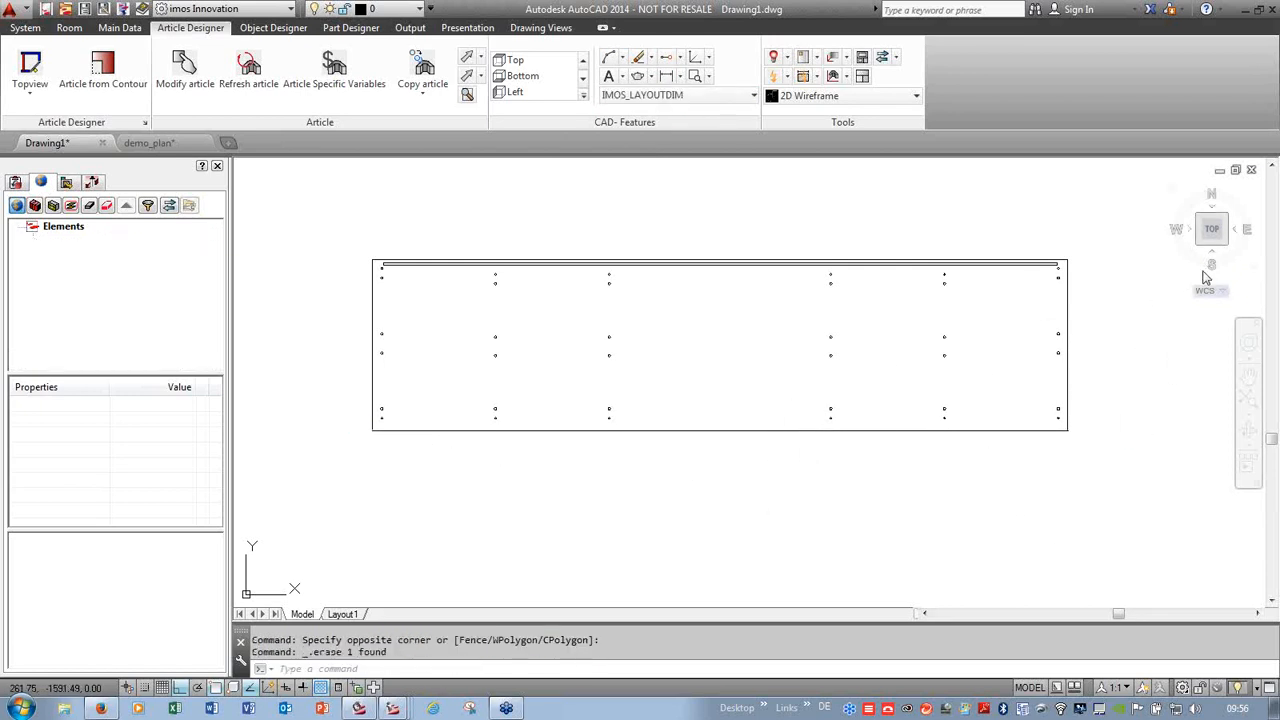
# - Set the contour of the top panel's front edge to OC_Segmental_Arch_150mm
pyautogui.click(1230, 251)
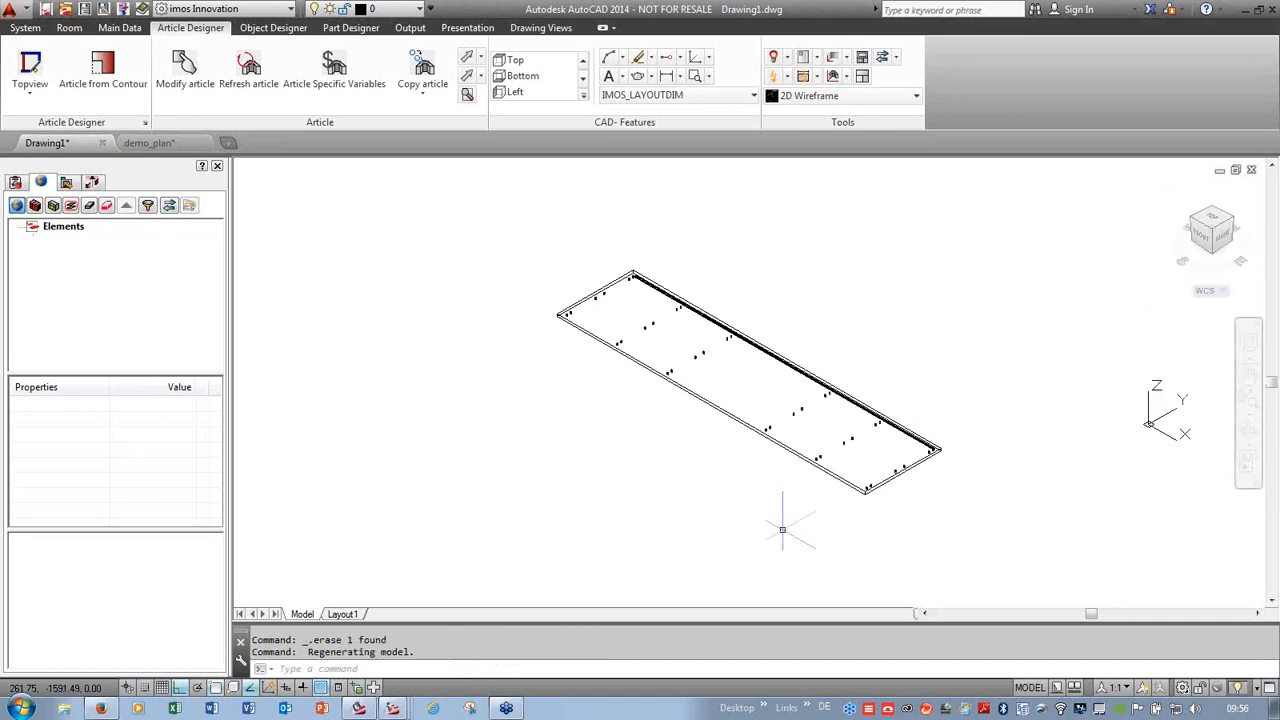
pyautogui.scroll(3, 737, 434)
pyautogui.scroll(-2, 737, 434)
pyautogui.rightClick(725, 432)
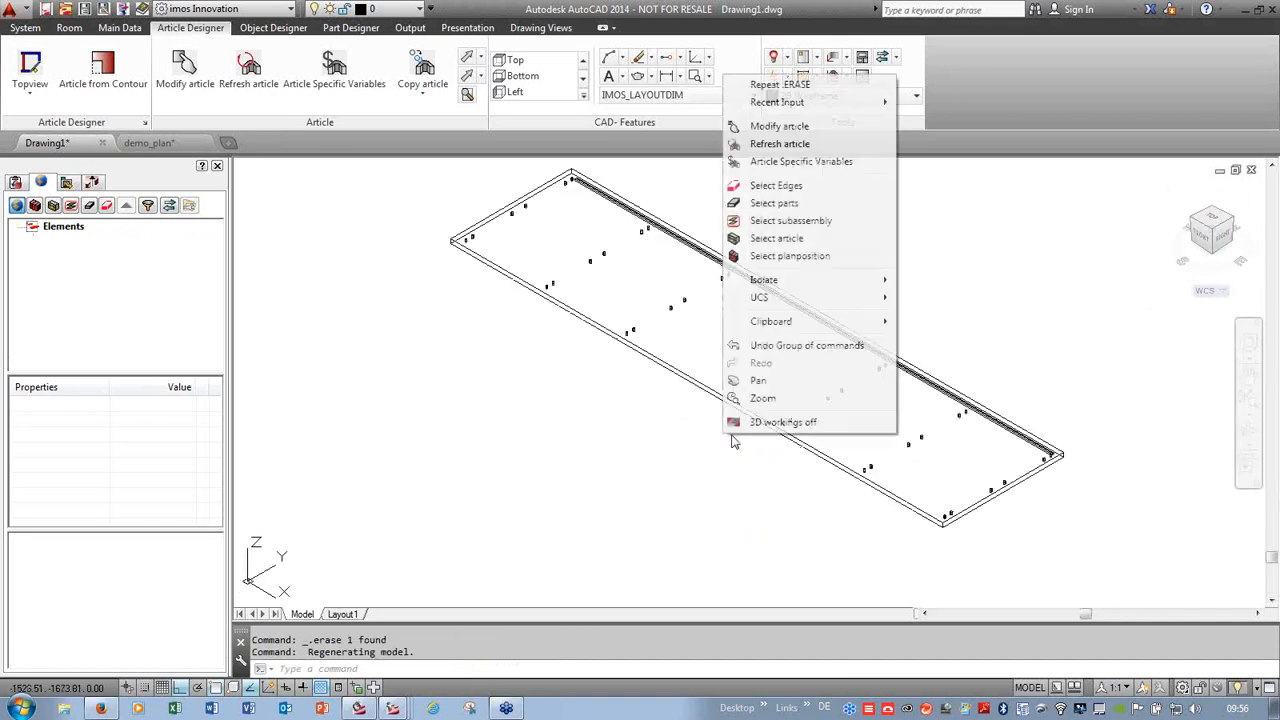
pyautogui.click(778, 187)
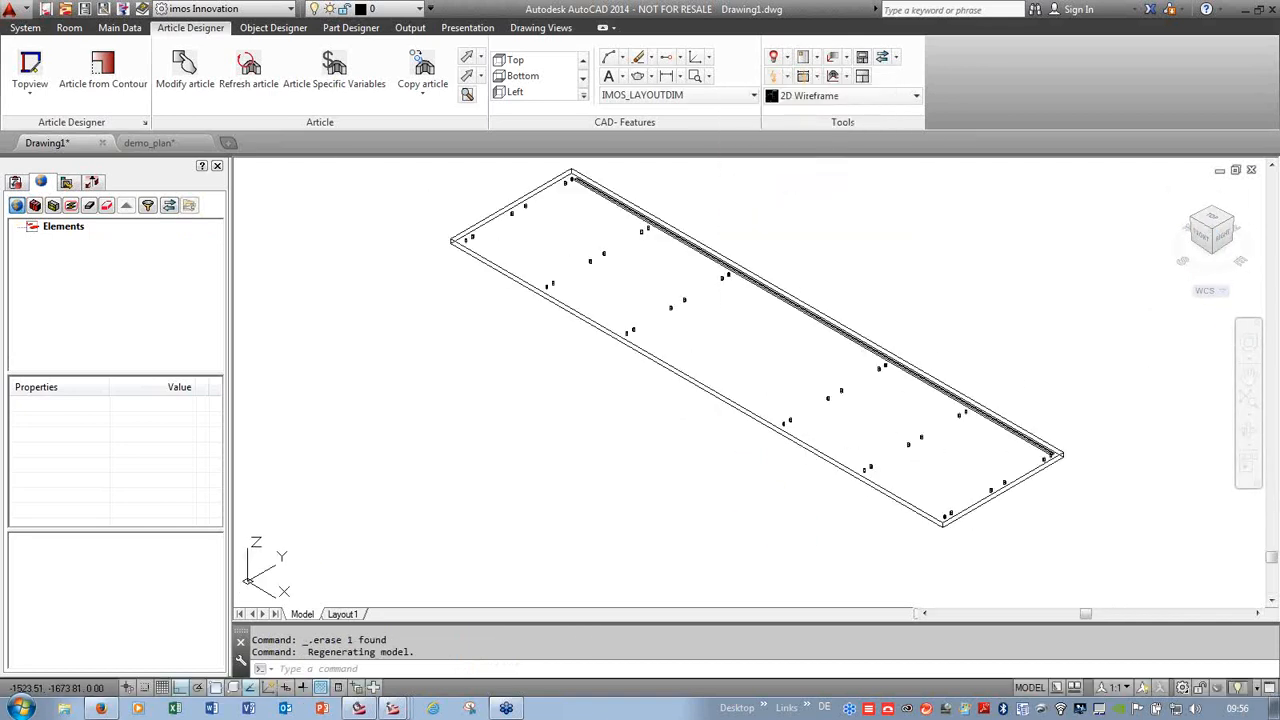
pyautogui.click(680, 370)
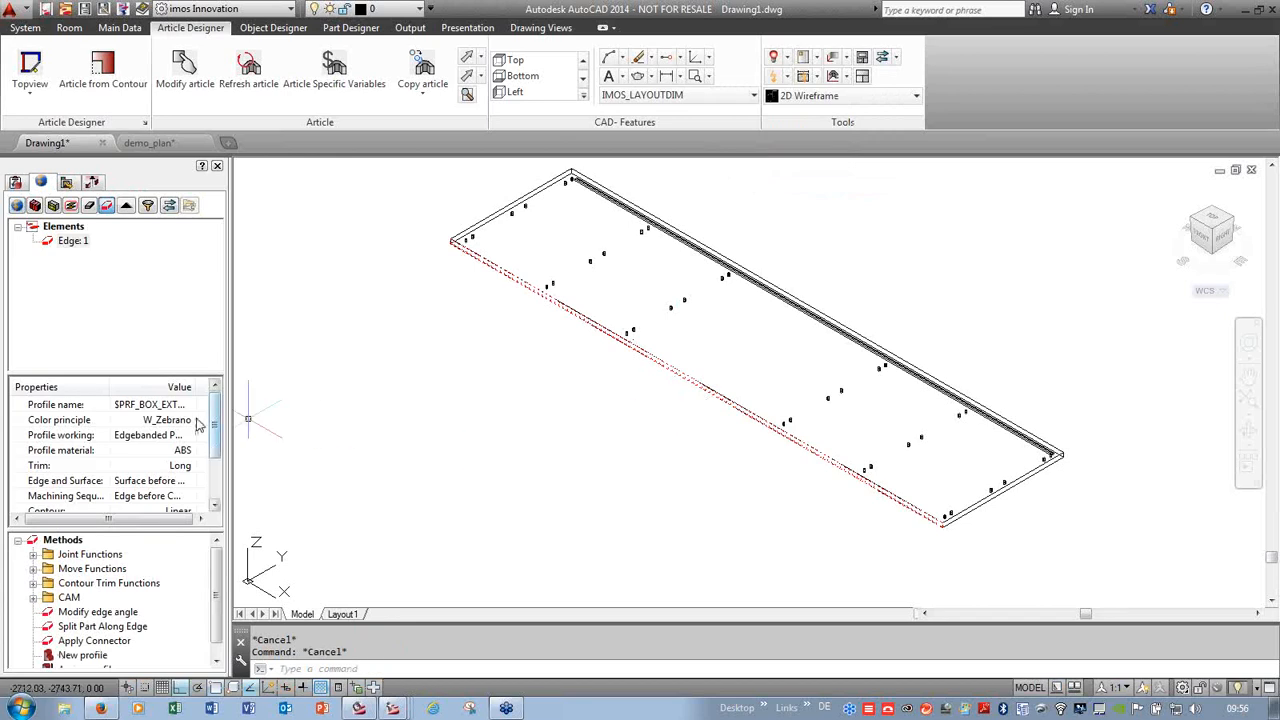
pyautogui.scroll(-3, 190, 450)
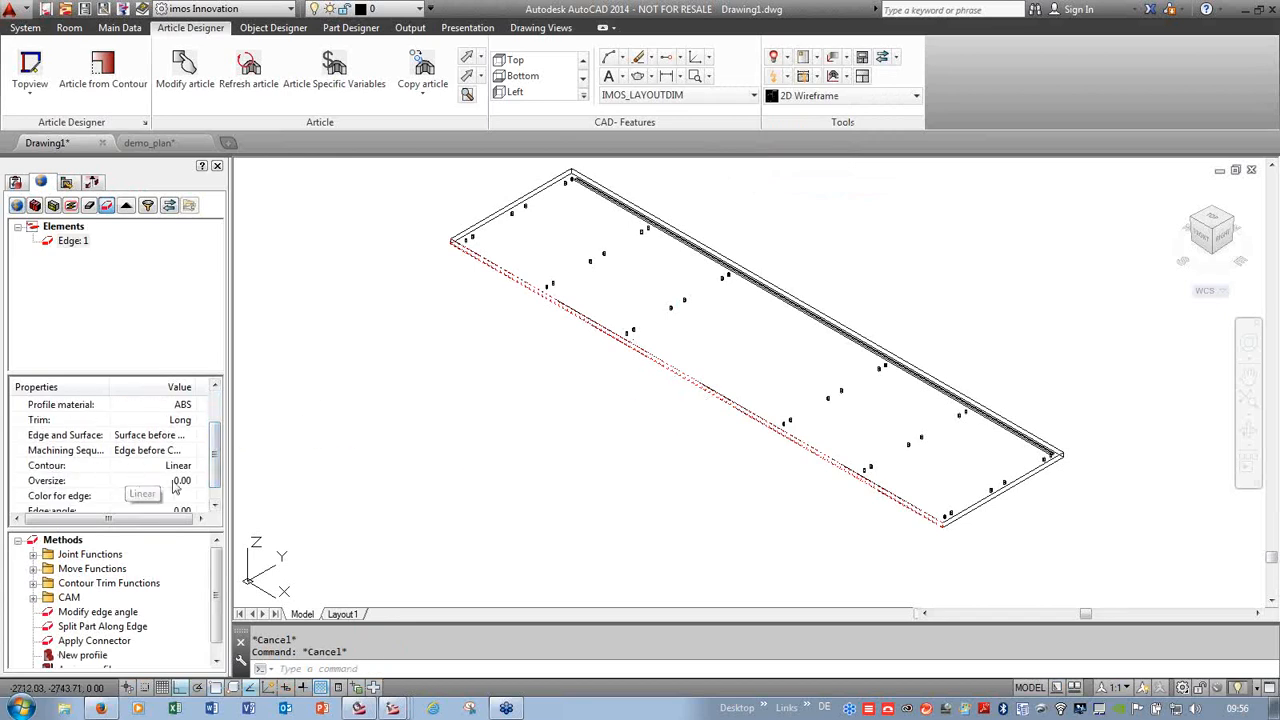
pyautogui.click(199, 470)
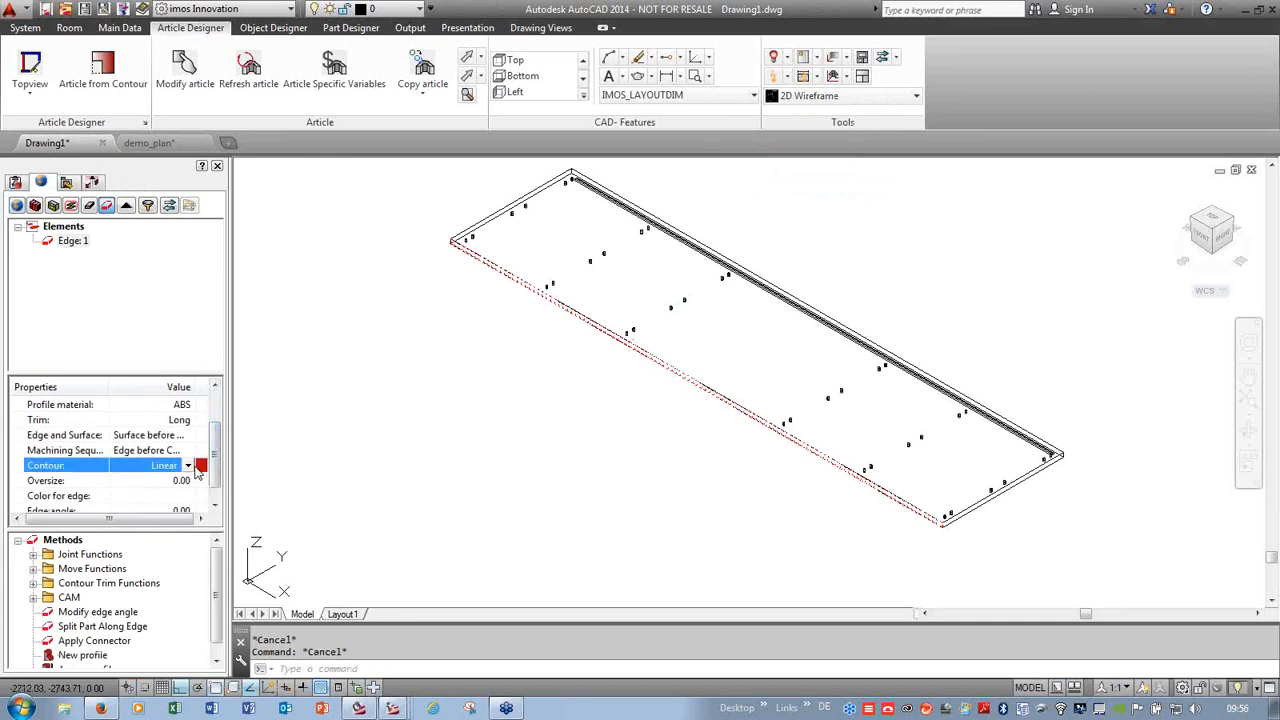
pyautogui.click(188, 467)
pyautogui.click(200, 514)
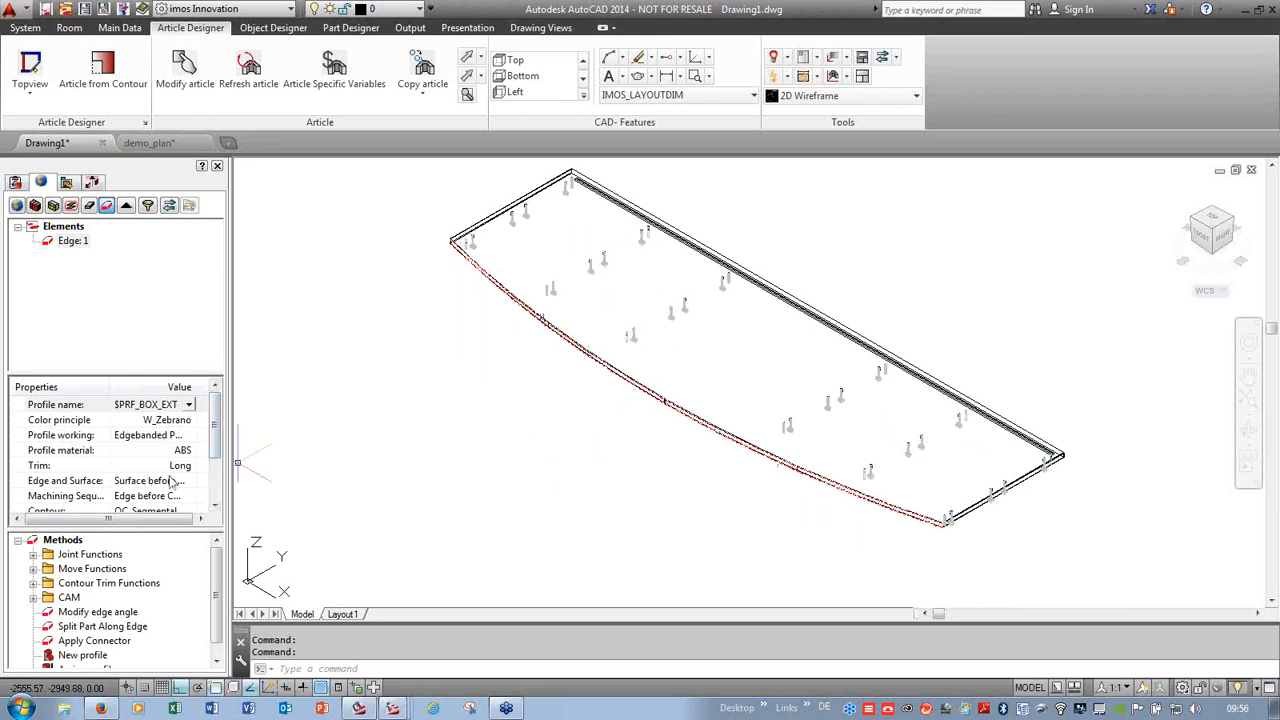
# - Open the front edge's contour definition in the Element Manager and rename it Arch_85mm_Live_Demo
pyautogui.scroll(-1, 172, 481)
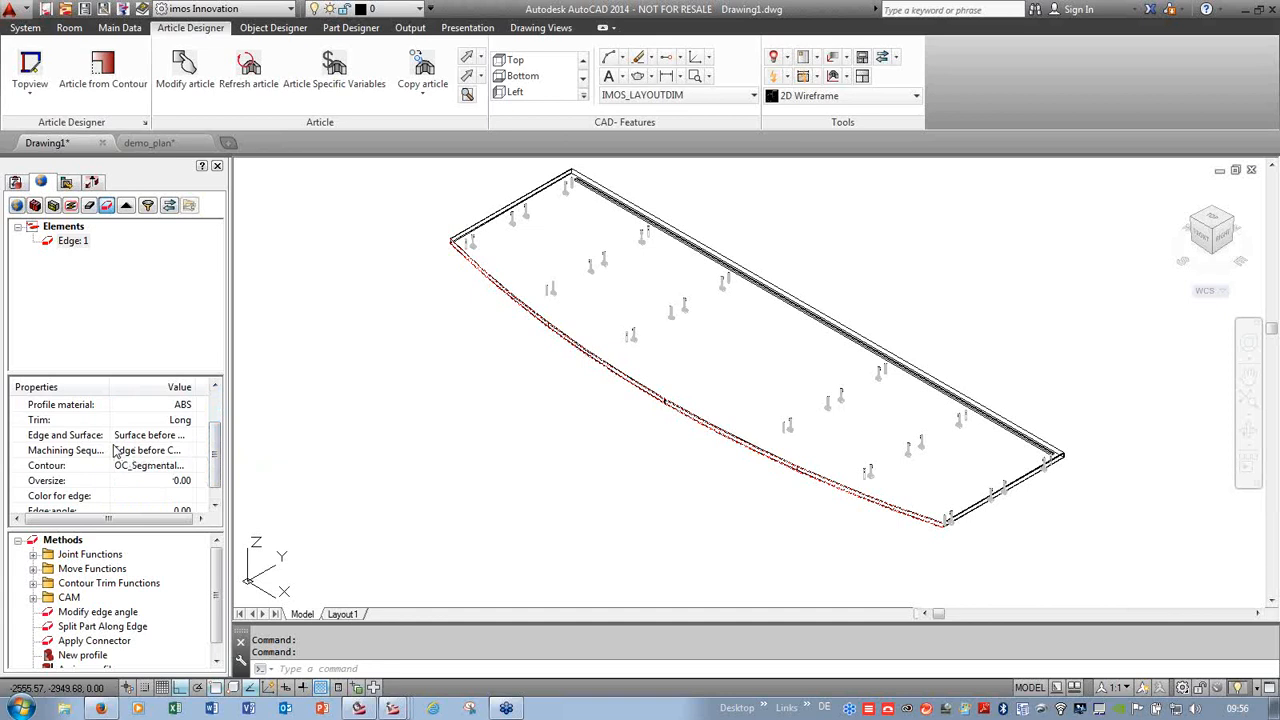
pyautogui.click(150, 466)
pyautogui.click(201, 467)
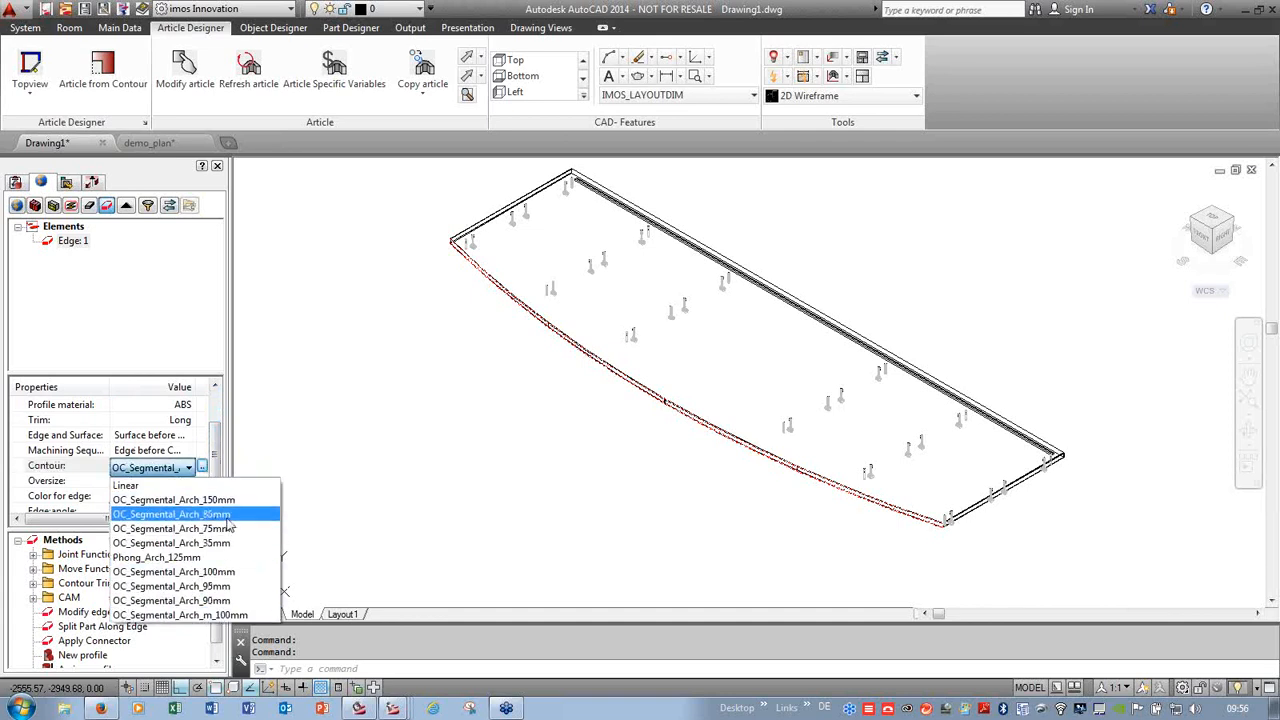
pyautogui.click(201, 474)
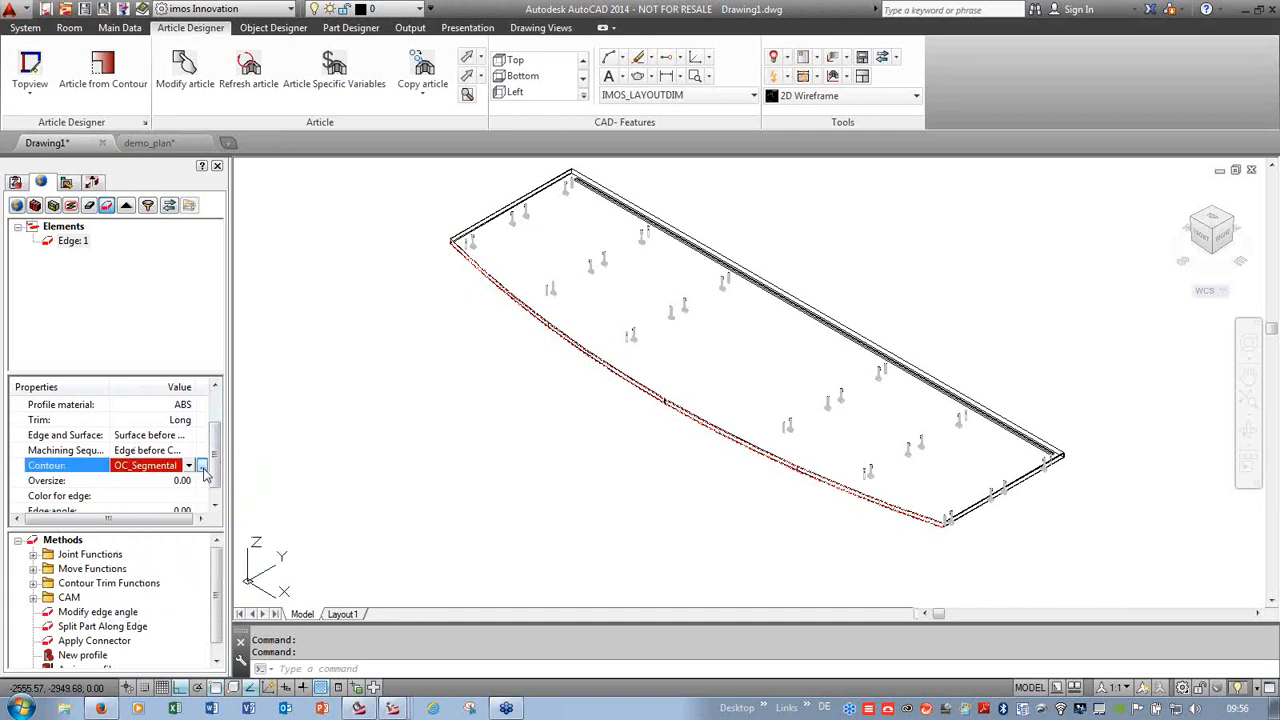
pyautogui.click(202, 468)
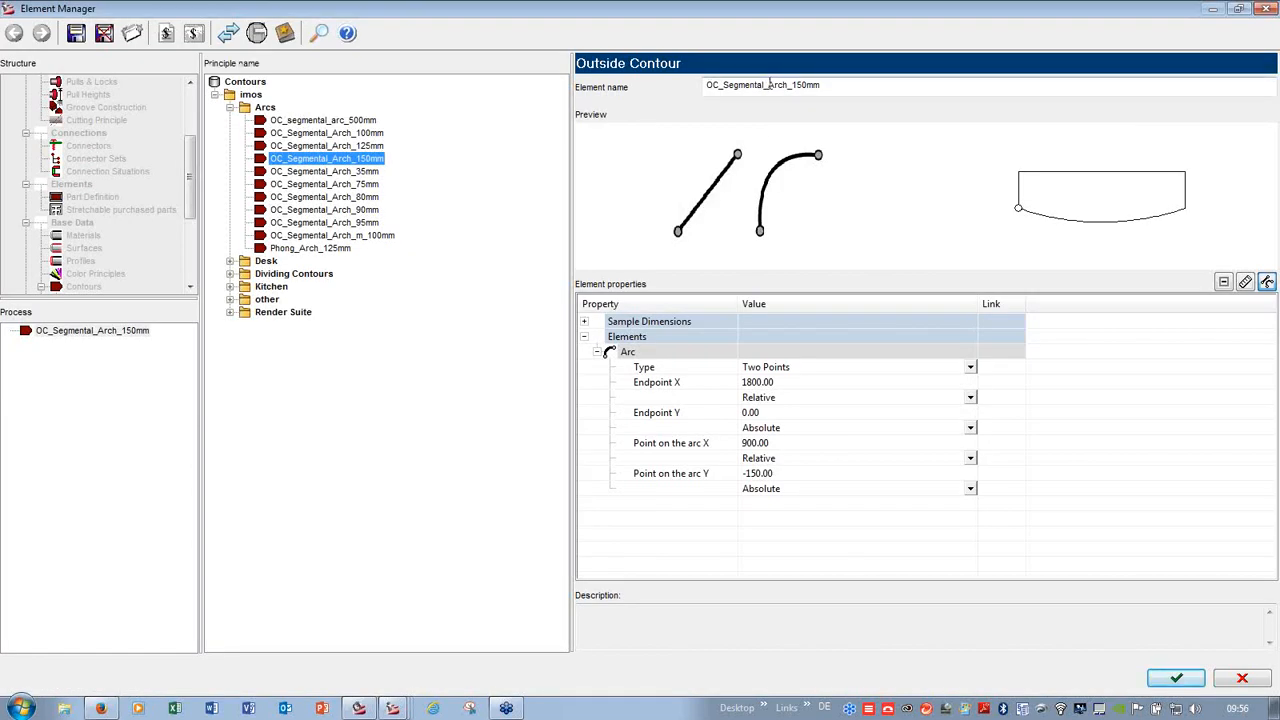
pyautogui.moveTo(769, 85); pyautogui.dragTo(673, 89)
pyautogui.press('Delete')
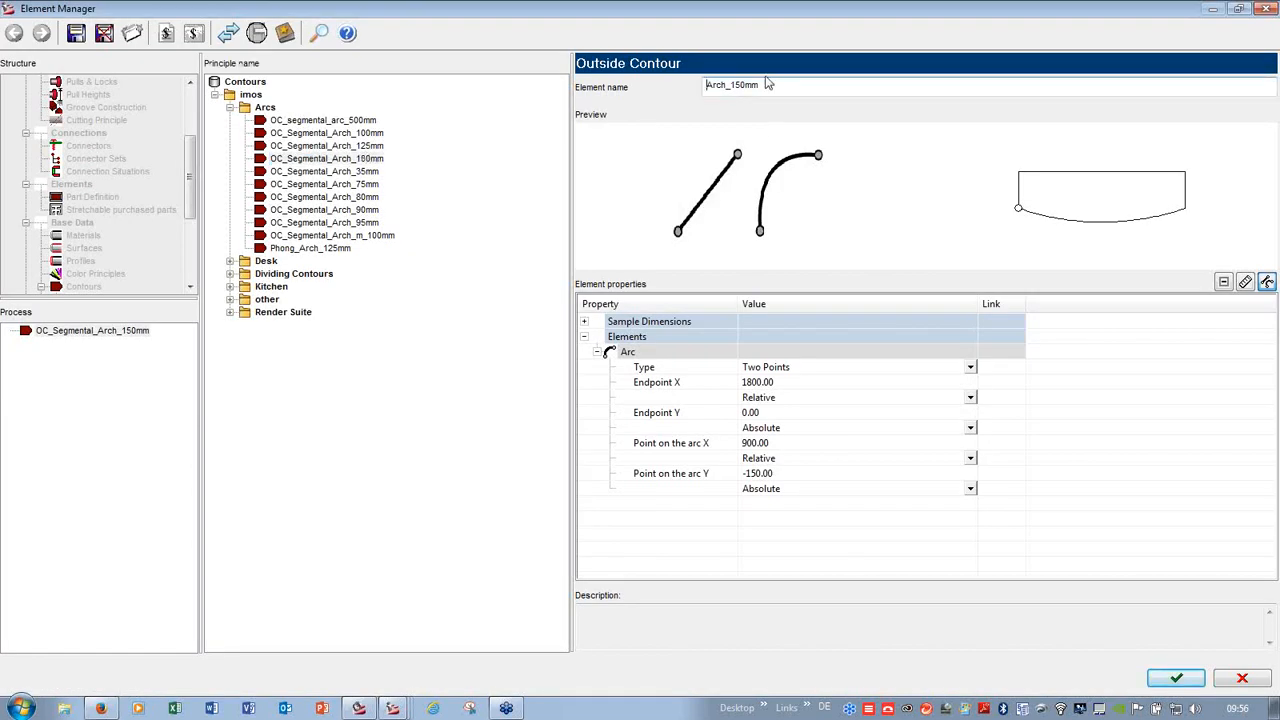
pyautogui.moveTo(770, 85); pyautogui.dragTo(731, 85)
pyautogui.write('85')
# - Set the arc's Point on the arc Y to -85, save the new contour and apply it to the front edge
pyautogui.click(753, 476)
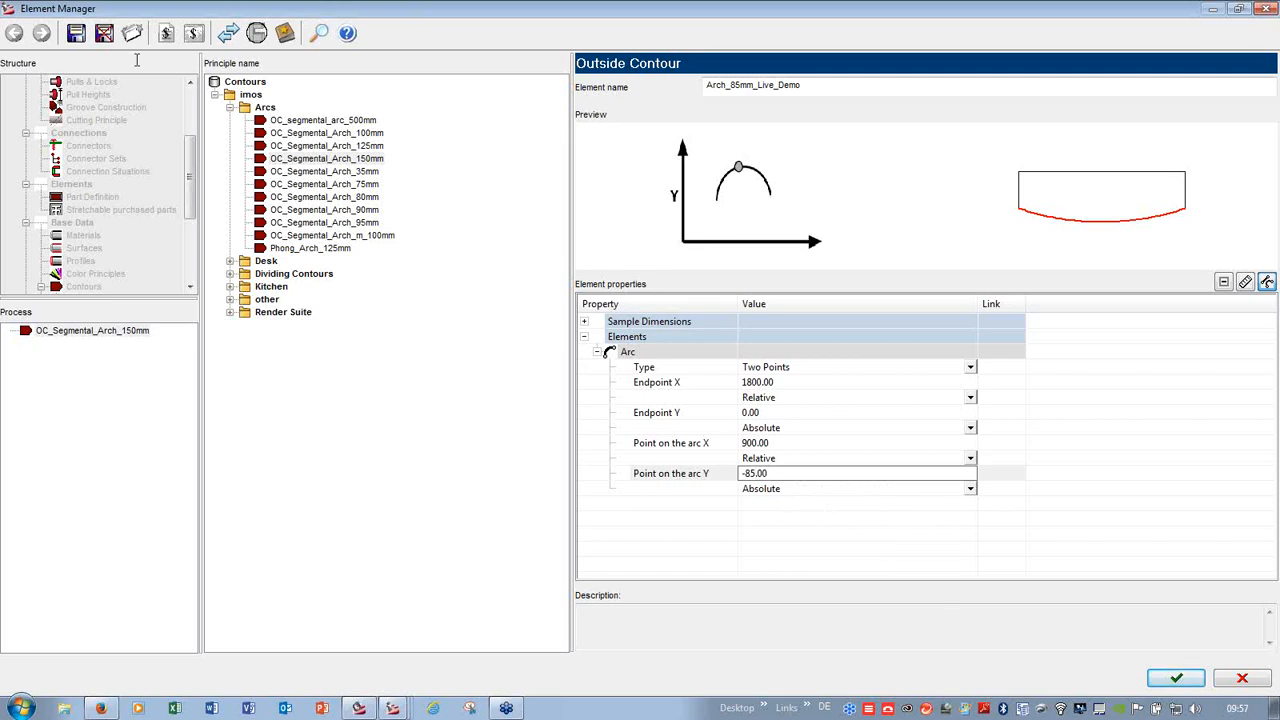
pyautogui.click(76, 35)
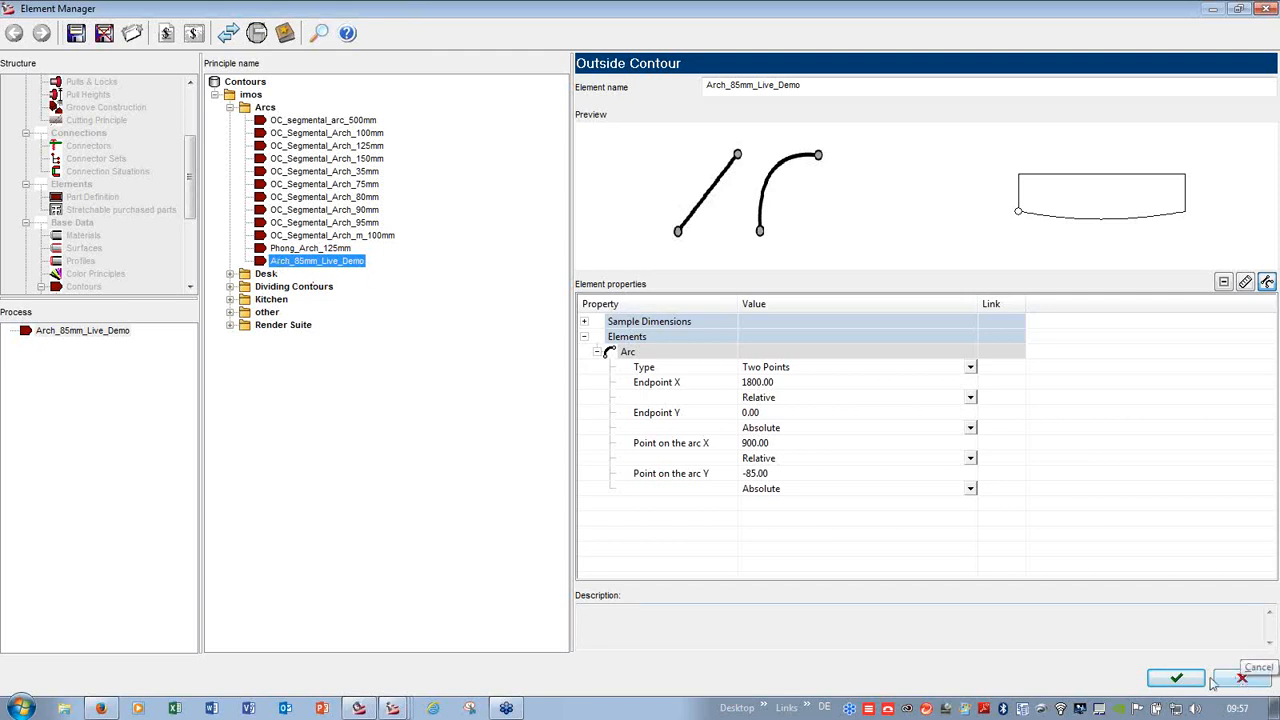
pyautogui.click(1176, 679)
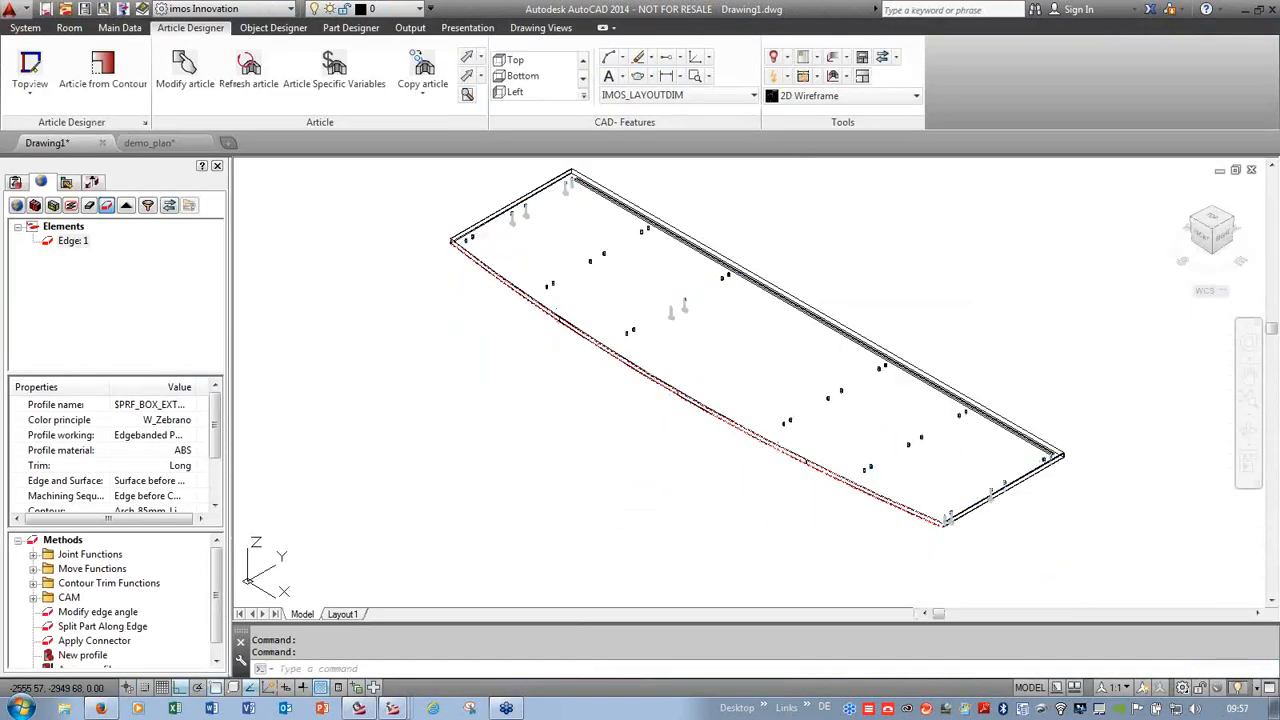
# - Inspect the top panel's arched front edge in plan view and return to the isometric view
pyautogui.click(1212, 224)
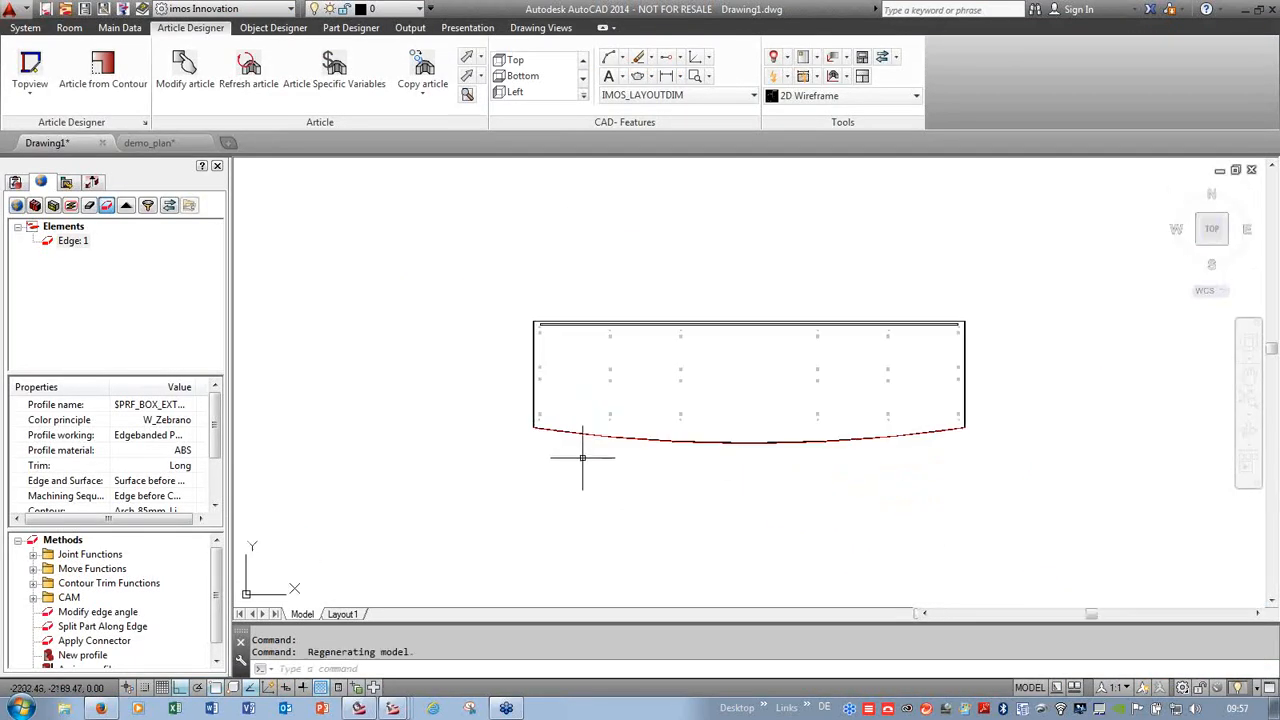
pyautogui.scroll(3, 582, 457)
pyautogui.scroll(-3, 509, 423)
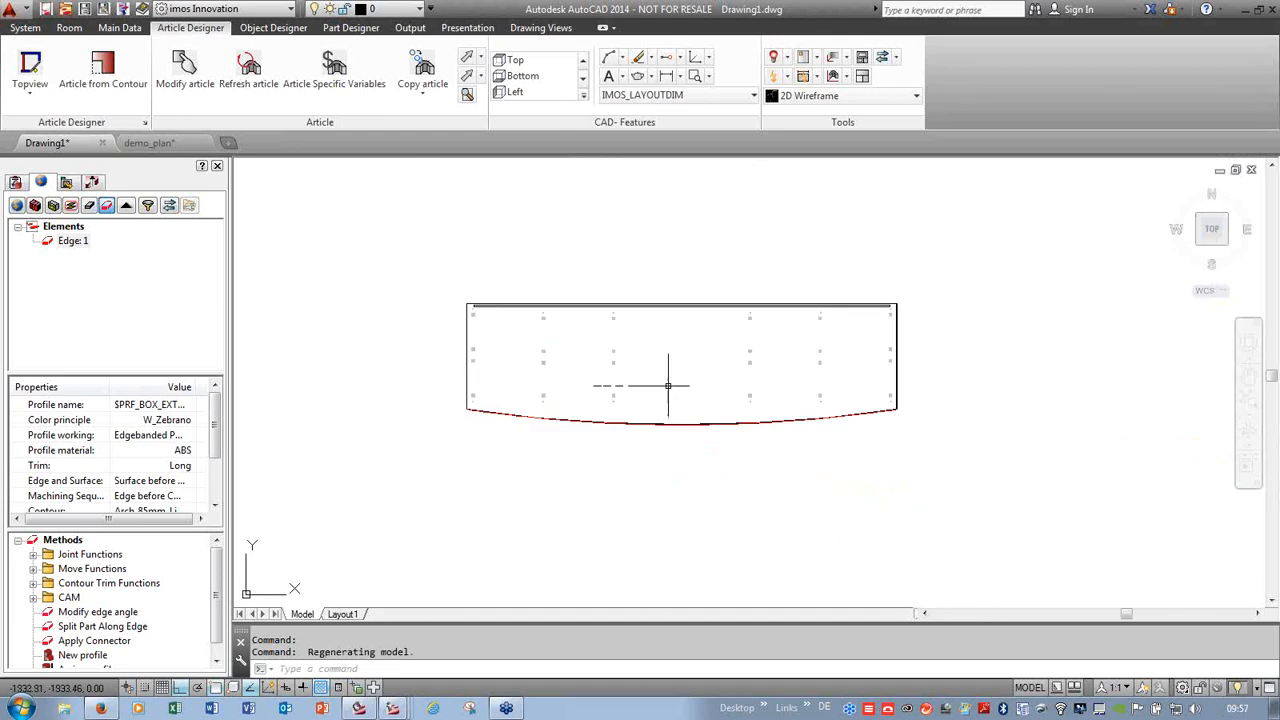
pyautogui.click(1226, 244)
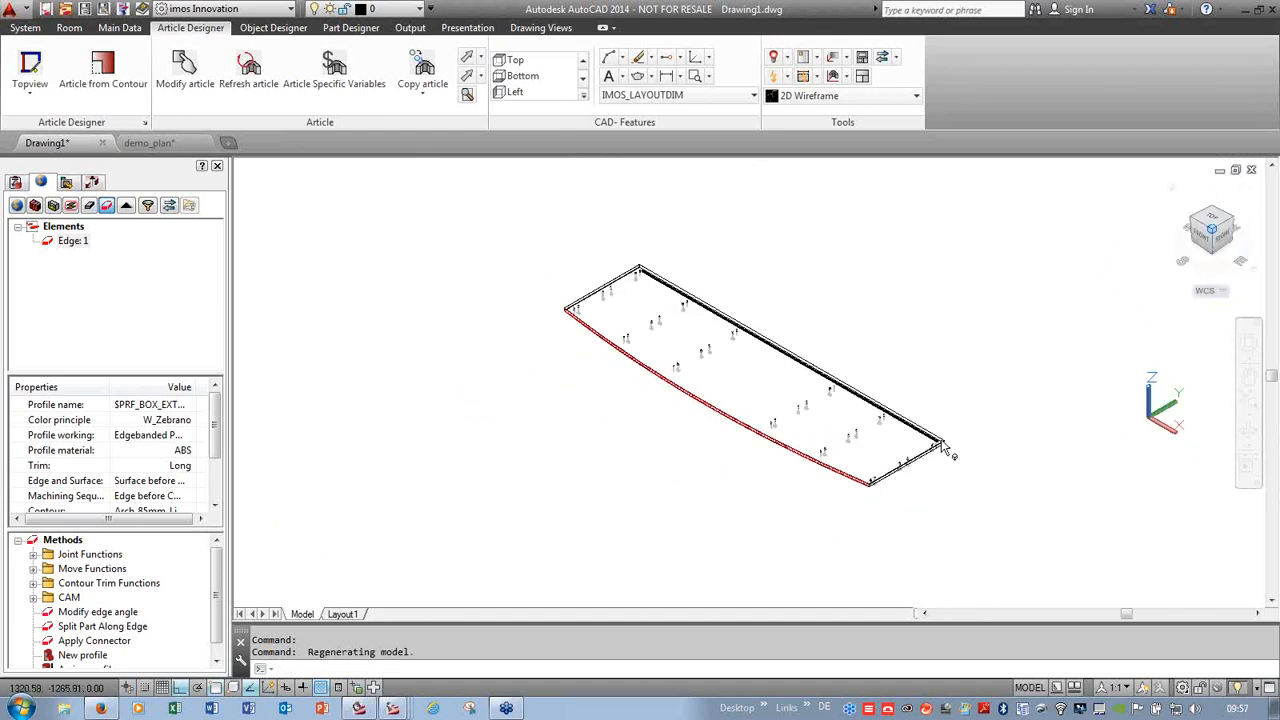
# - Show all hidden sideboard elements again and view the whole cabinet with its curved top from the front
pyautogui.rightClick(1224, 428)
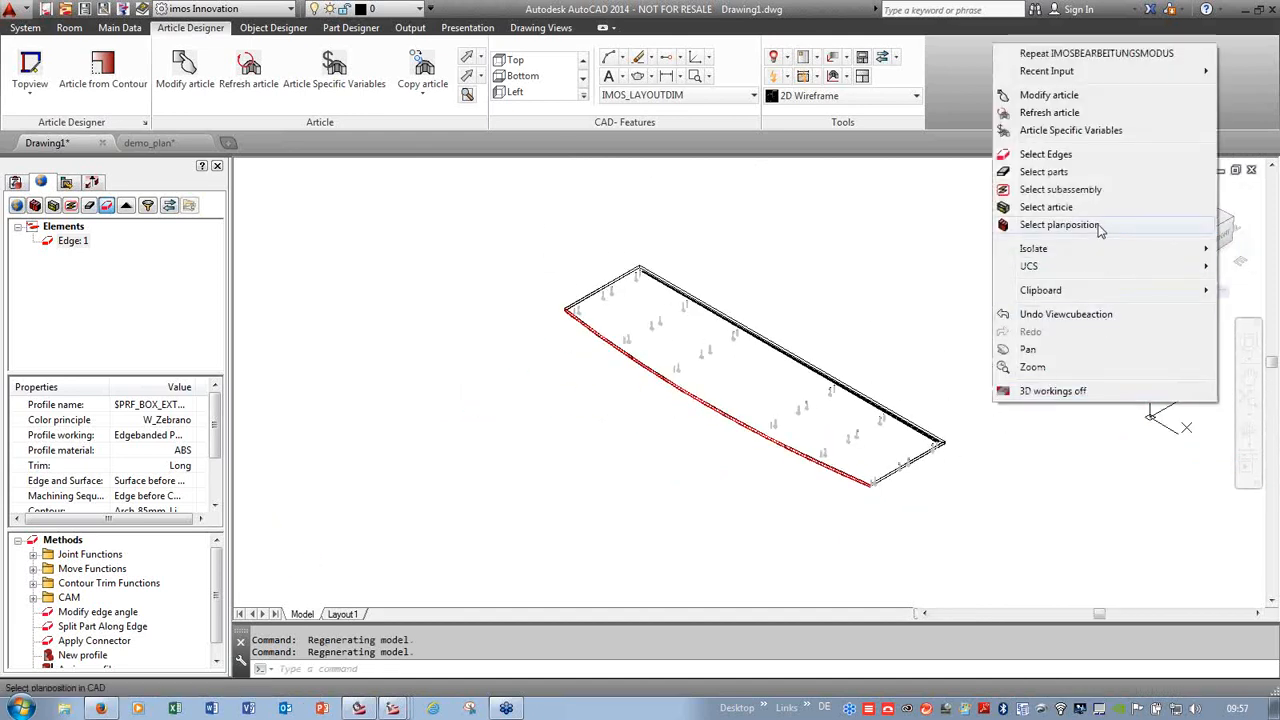
pyautogui.moveTo(1030, 249)
pyautogui.click(925, 284)
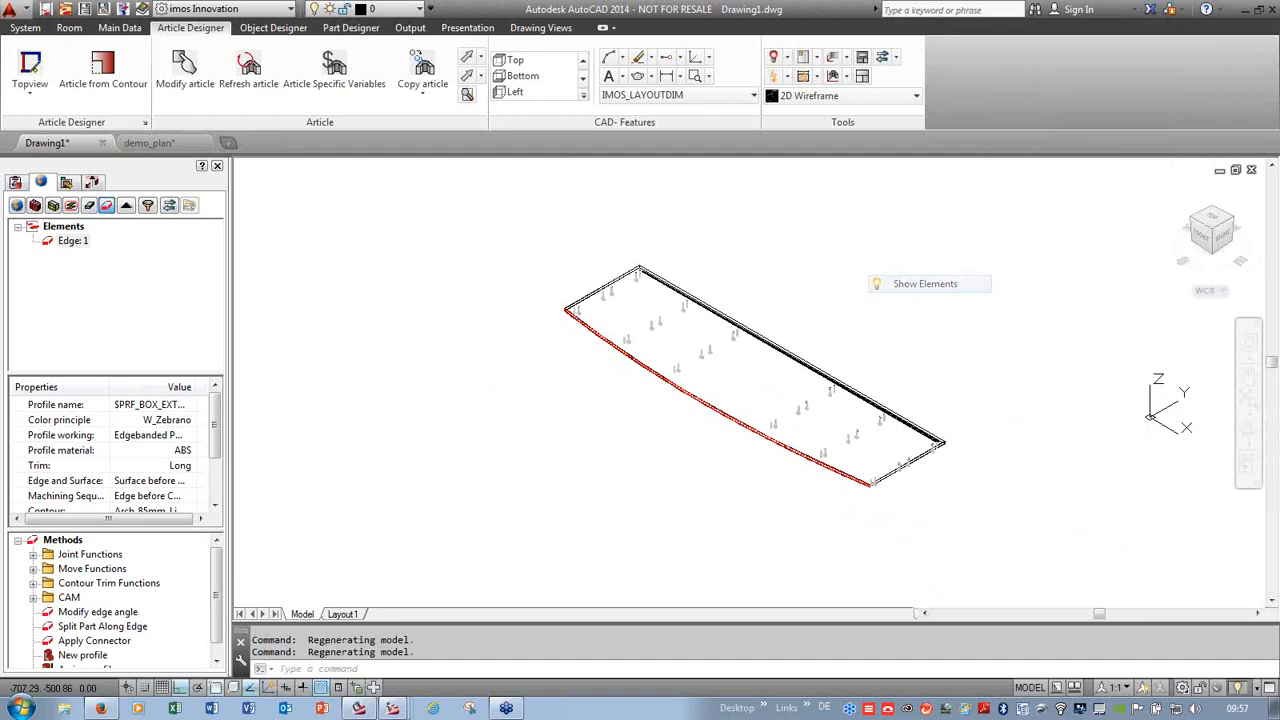
pyautogui.scroll(2, 784, 465)
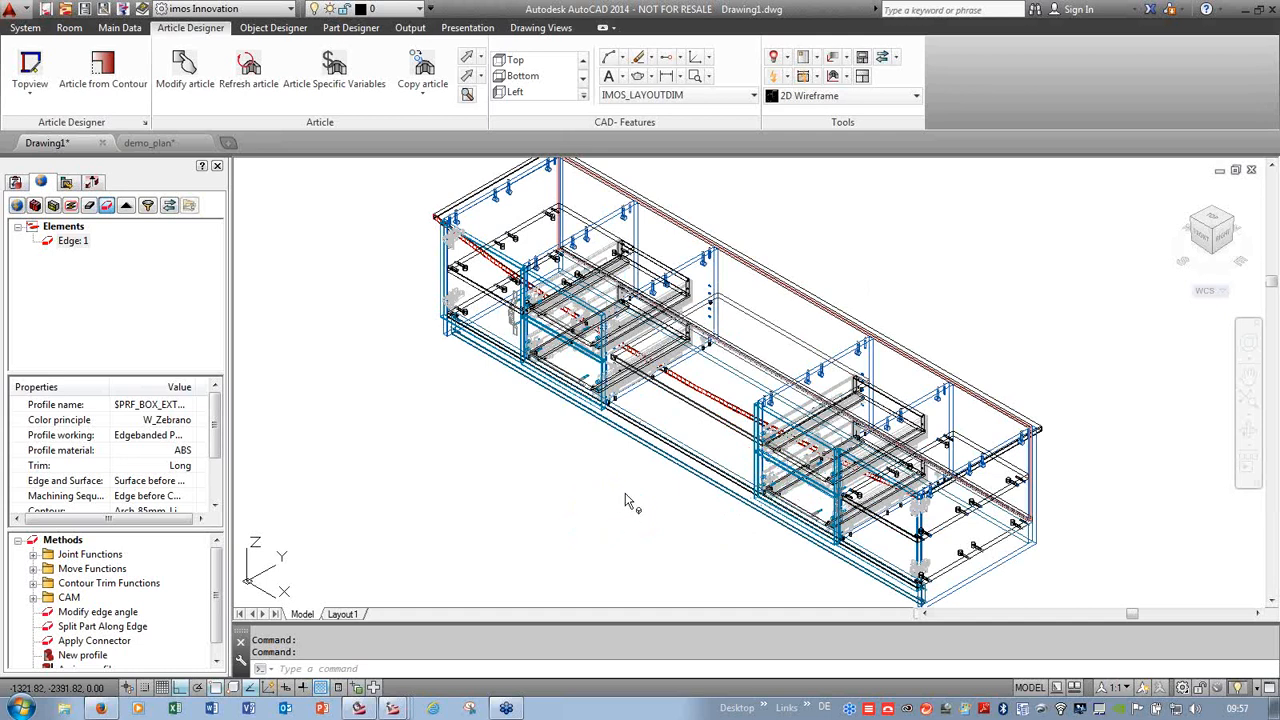
pyautogui.moveTo(625, 500)
pyautogui.keyDown('shift'); pyautogui.mouseDown(button='middle')
pyautogui.moveTo(634, 483)
pyautogui.moveTo(622, 492)
pyautogui.mouseUp(button='middle'); pyautogui.keyUp('shift')
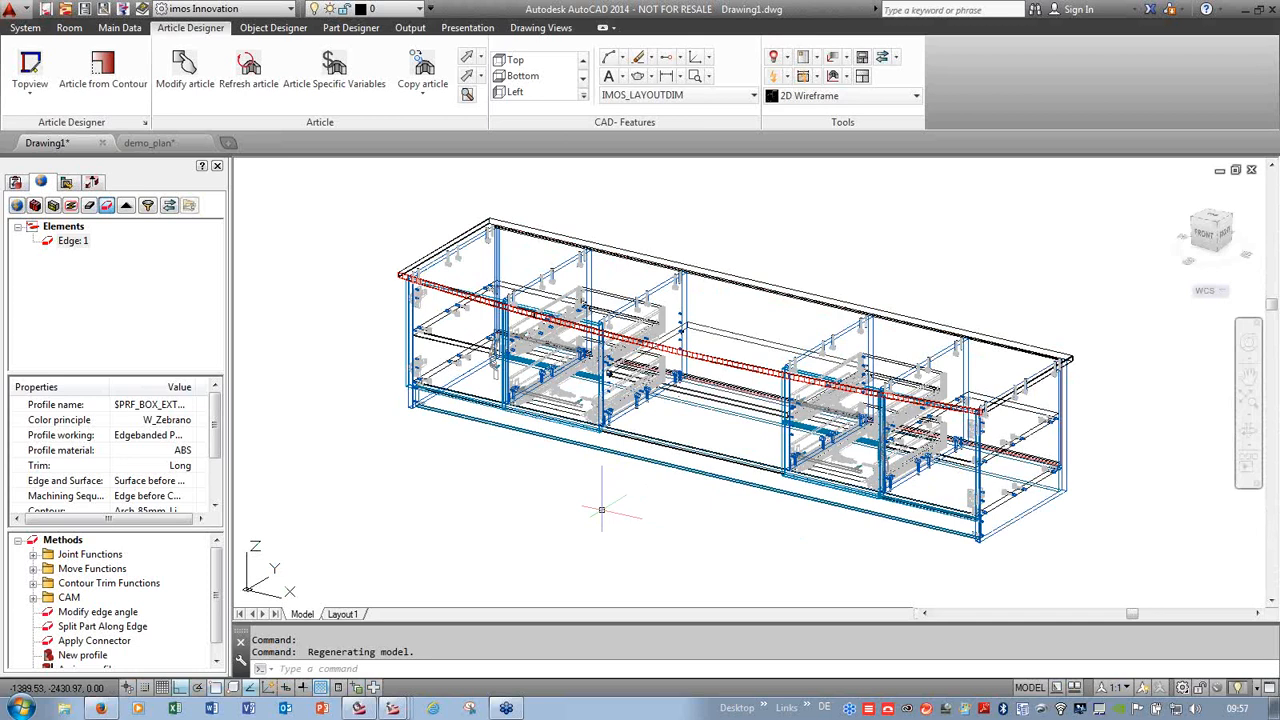
pyautogui.press('Escape')
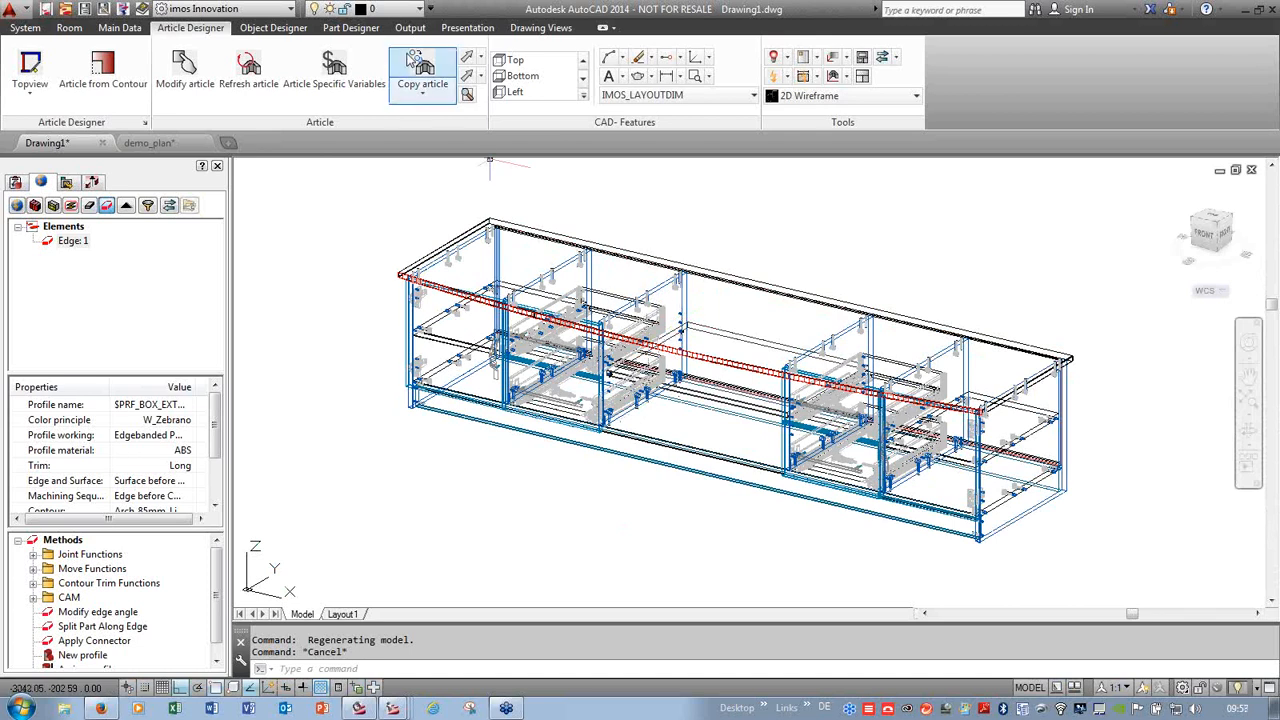
# - Save the order as sideboard_new with the Automatic Program Generator enabled
pyautogui.click(411, 29)
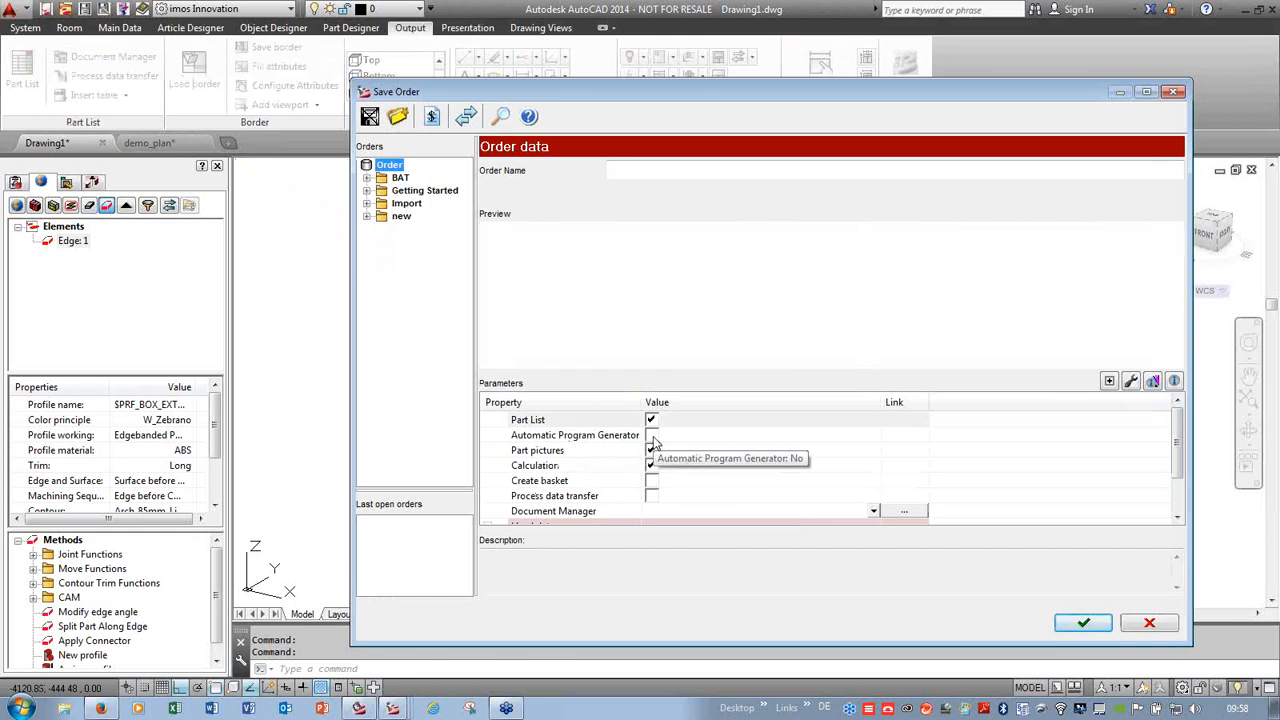
pyautogui.click(651, 436)
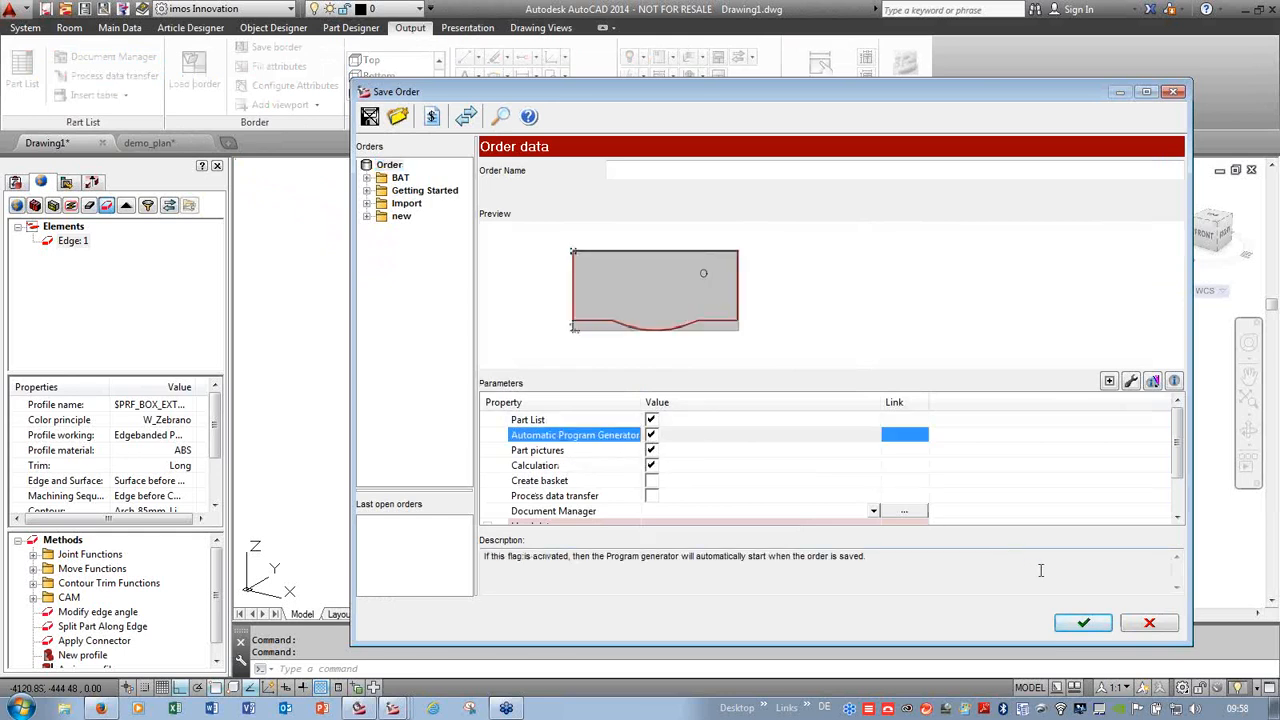
pyautogui.click(749, 170)
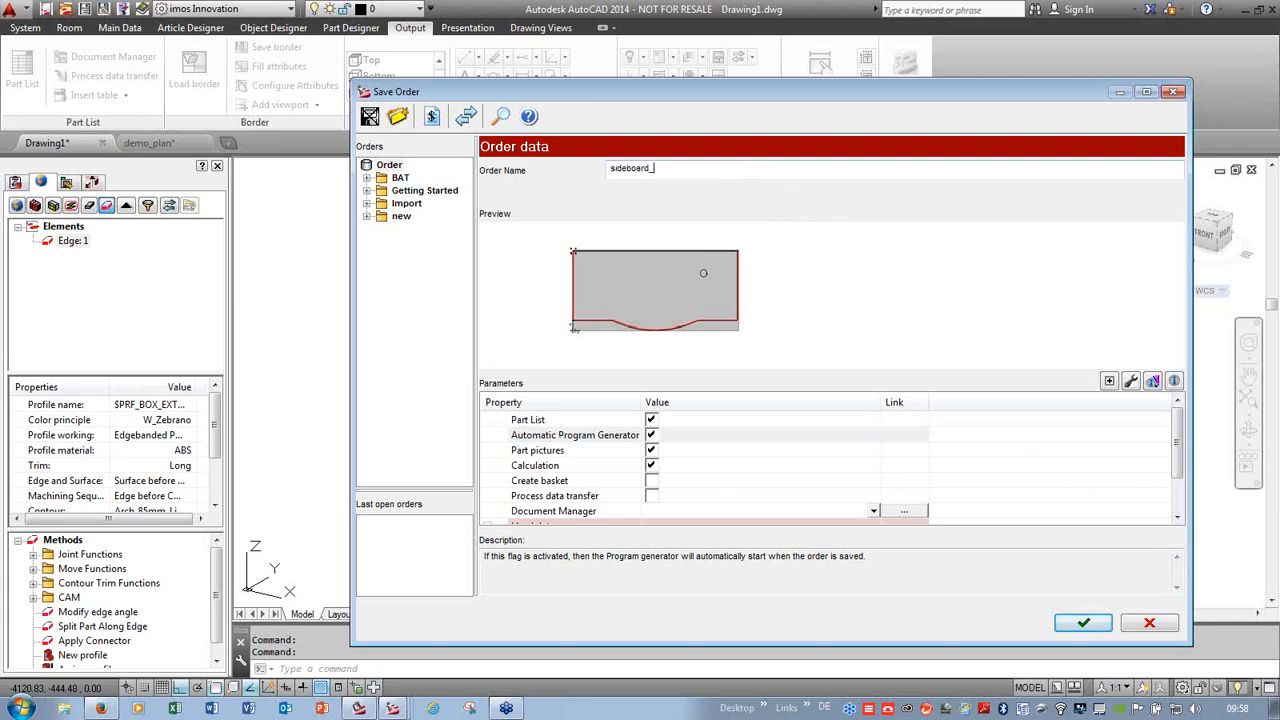
pyautogui.click(1090, 623)
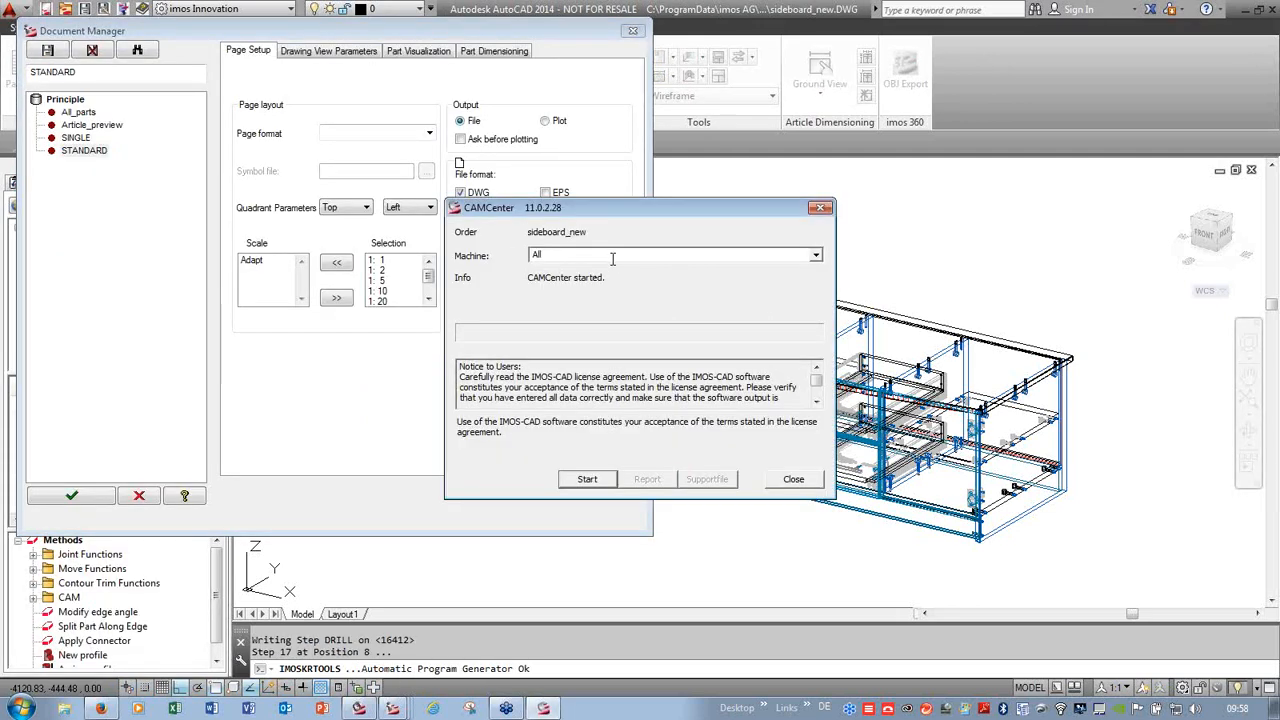
# - Review the machines available in CAMCenter, keep All selected and generate the CNC programs for the sideboard_new order
pyautogui.click(809, 256)
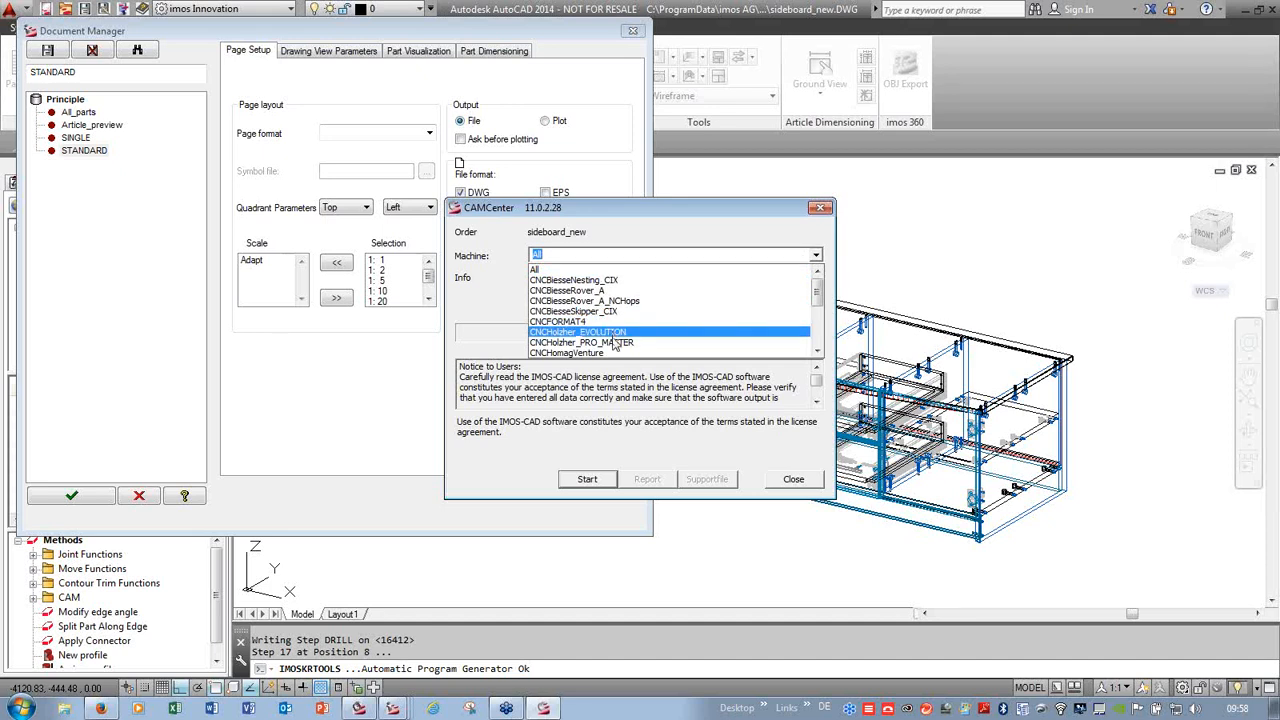
pyautogui.scroll(-1, 600, 350)
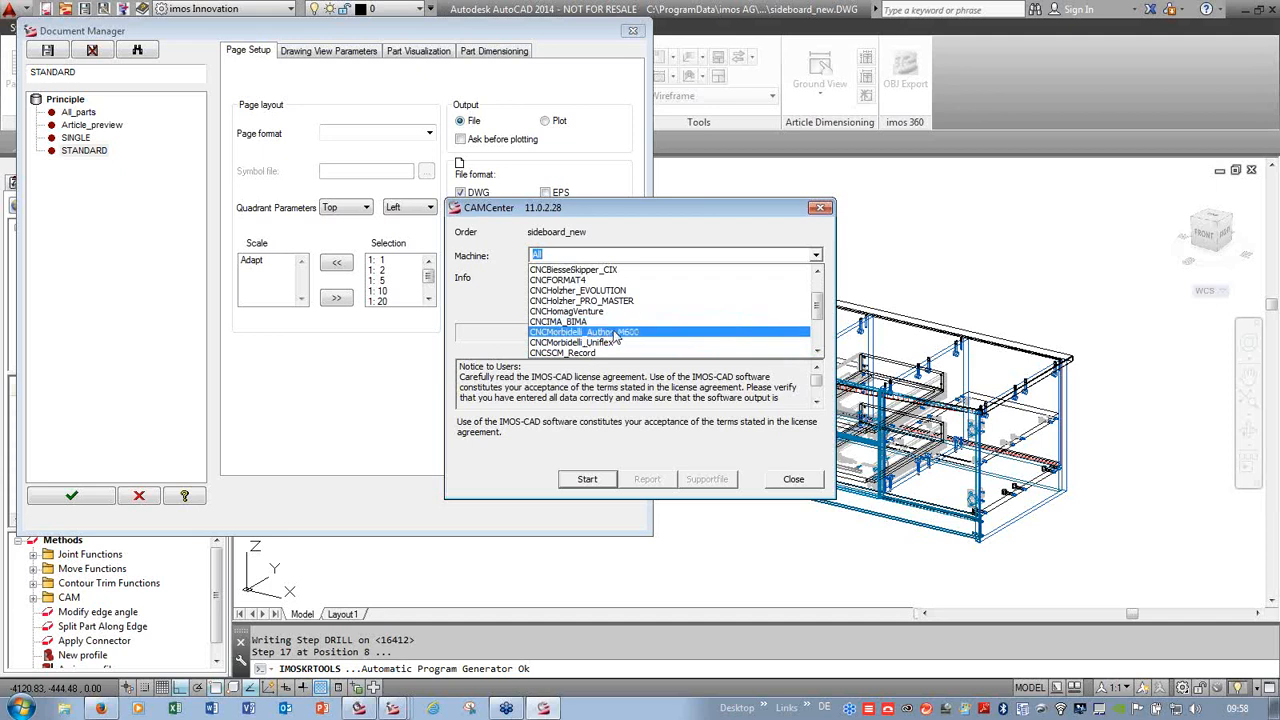
pyautogui.scroll(-1, 612, 335)
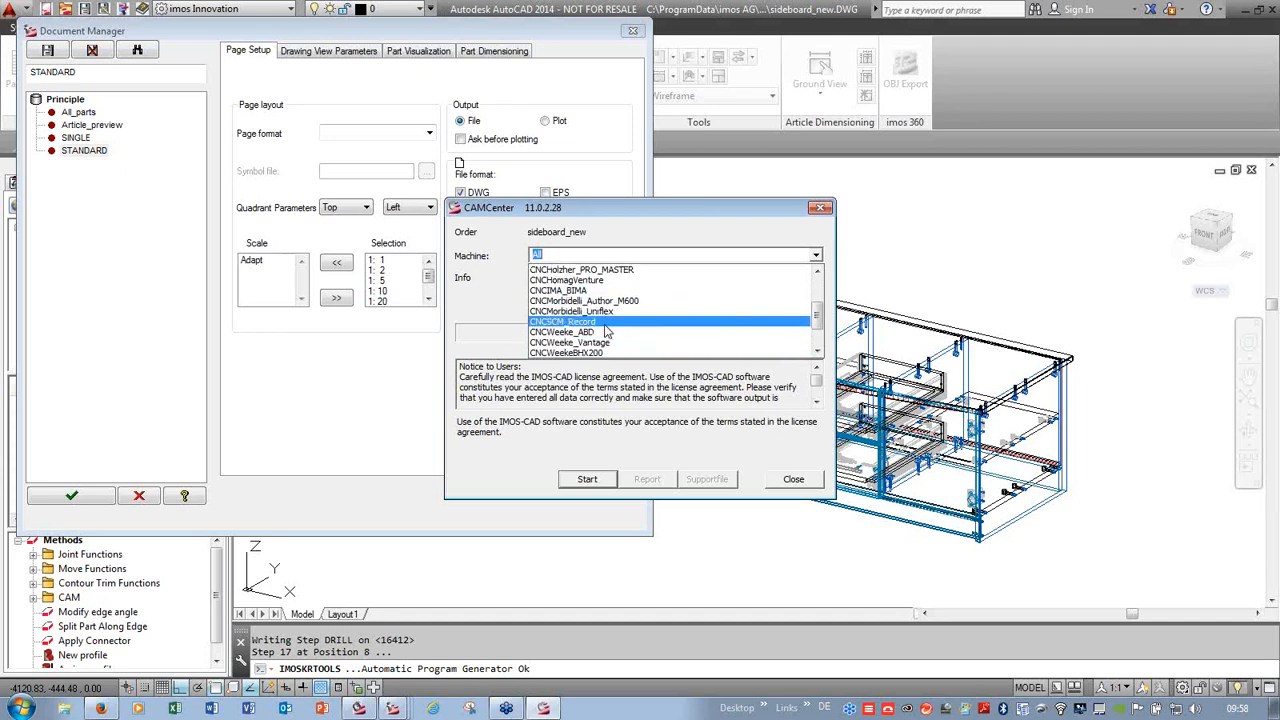
pyautogui.scroll(-1, 606, 332)
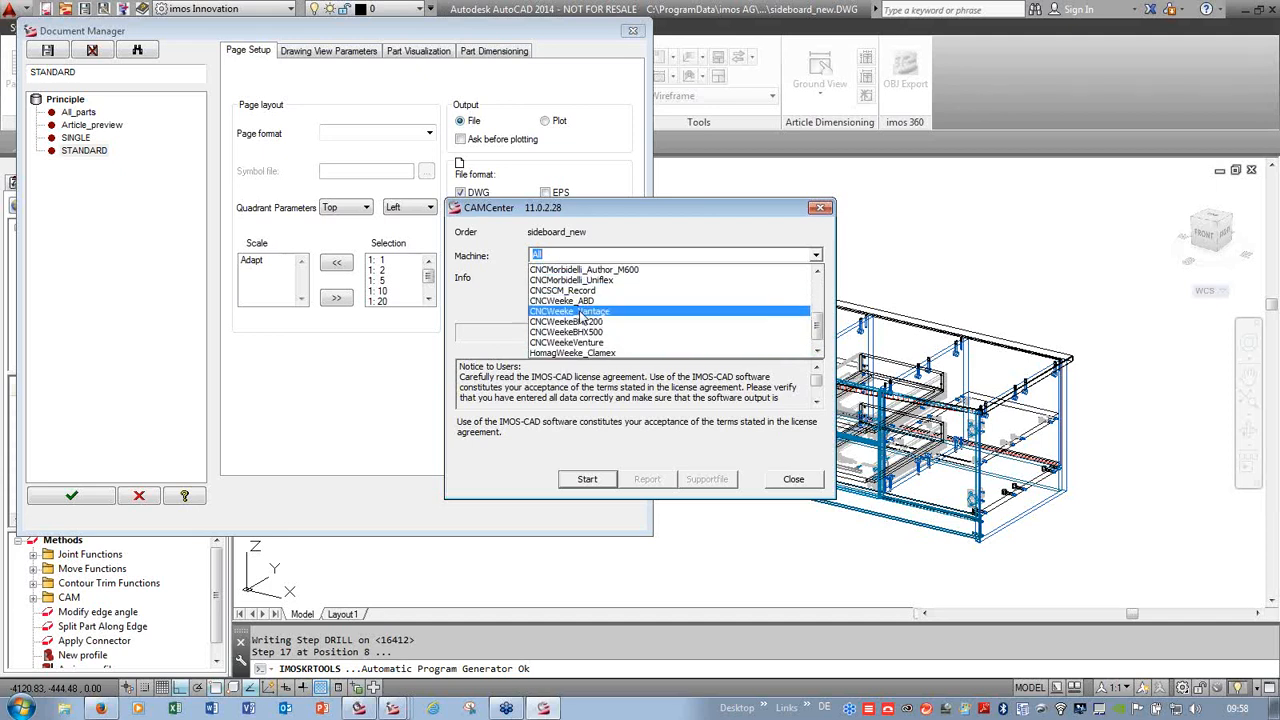
pyautogui.scroll(-1, 580, 348)
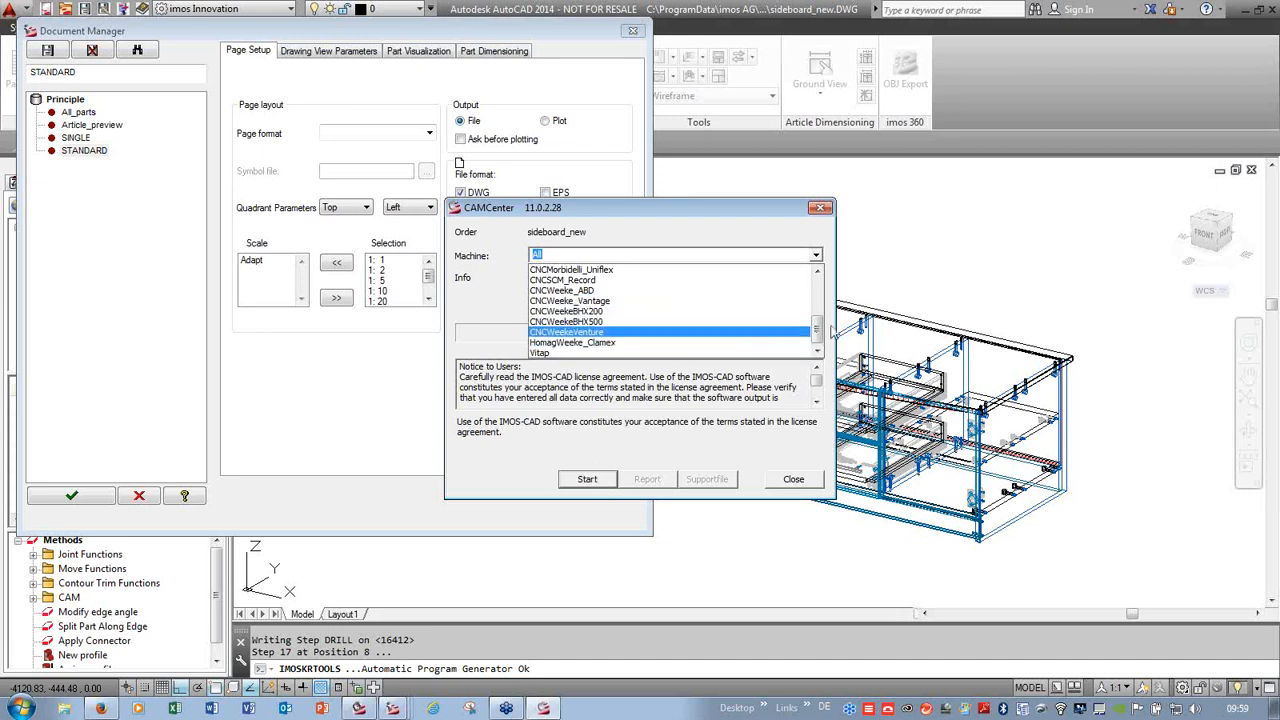
pyautogui.moveTo(817, 330); pyautogui.dragTo(820, 290)
pyautogui.click(676, 256)
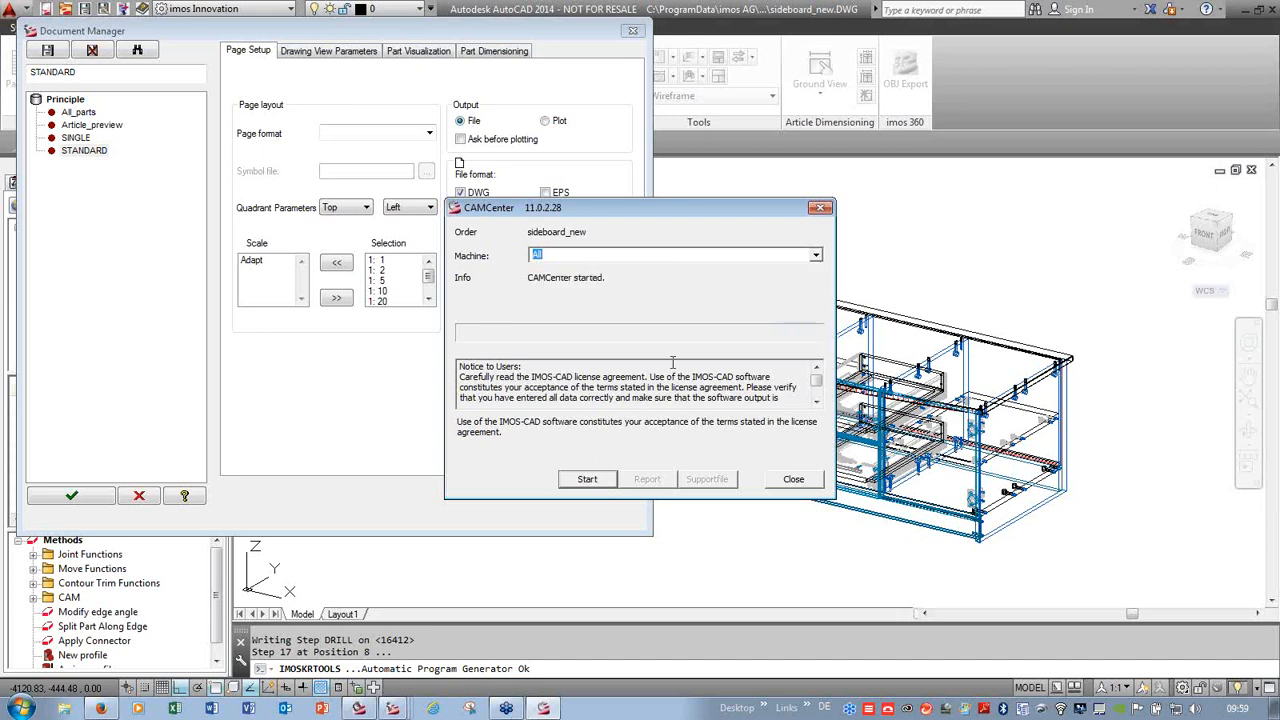
pyautogui.click(586, 480)
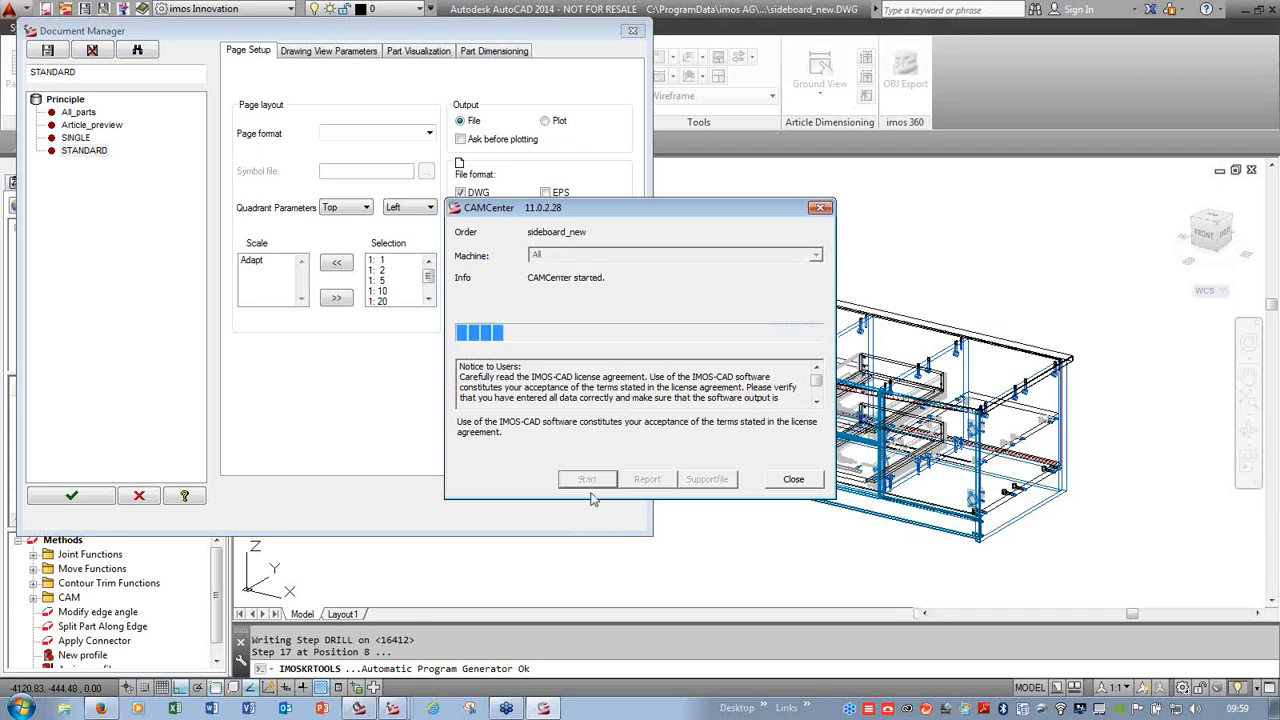
pyautogui.click(543, 518)
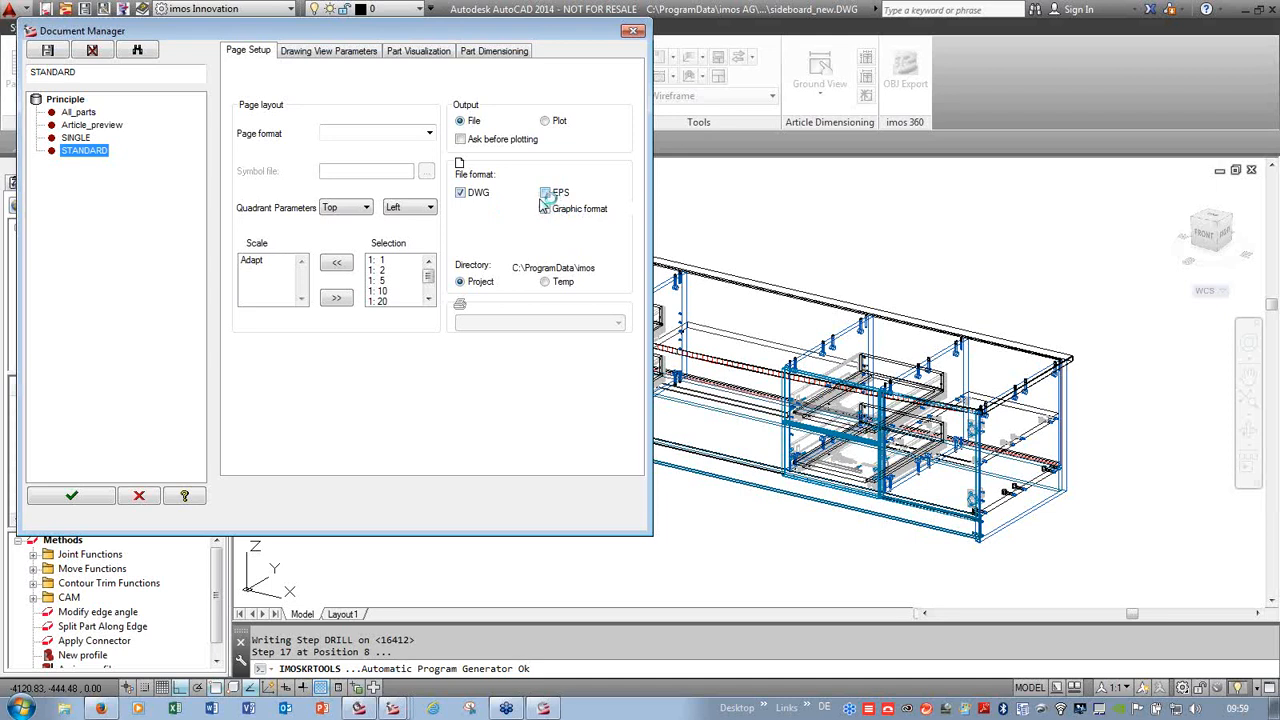
# - Try to generate the STANDARD document set for the sideboard
pyautogui.click(75, 499)
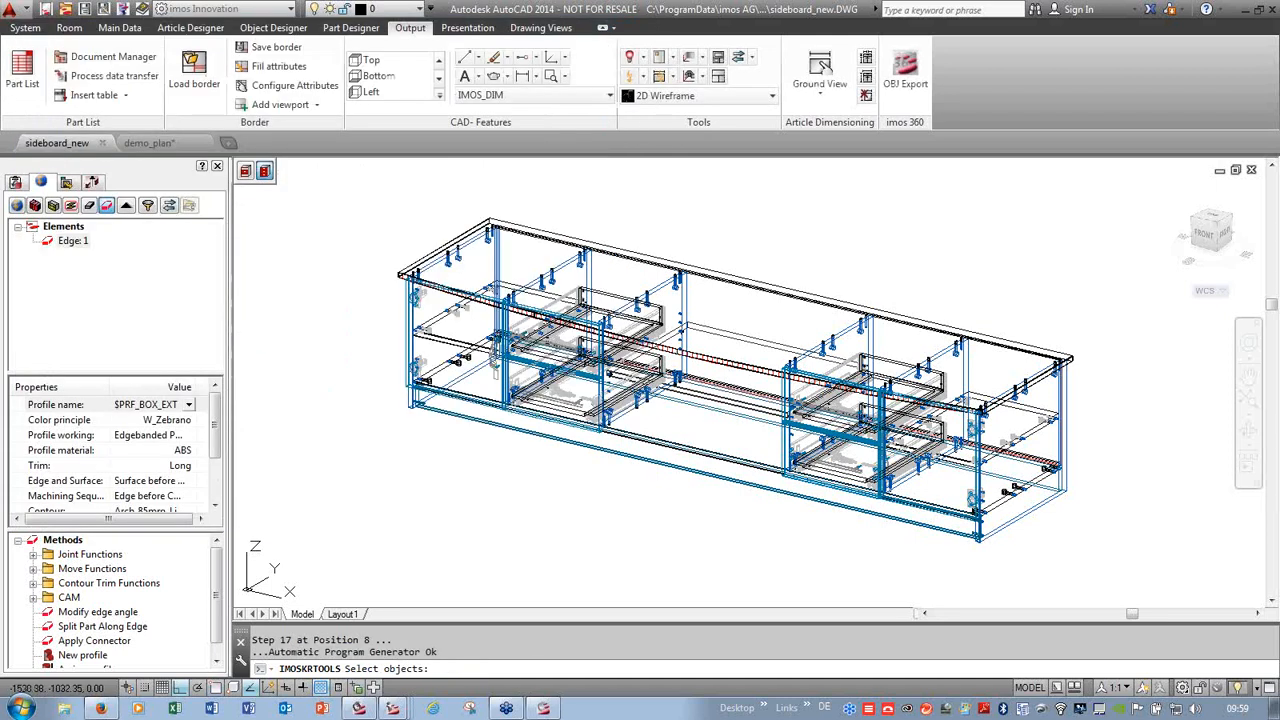
pyautogui.click(757, 368)
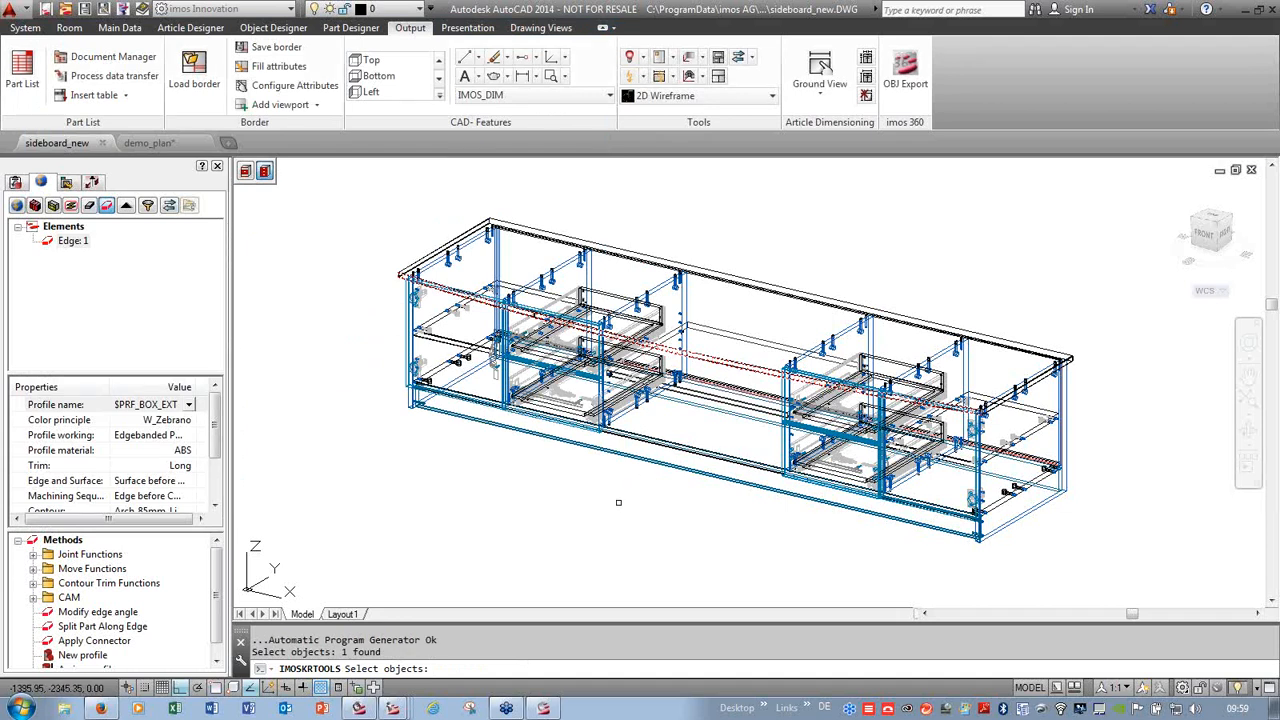
pyautogui.press('Return')
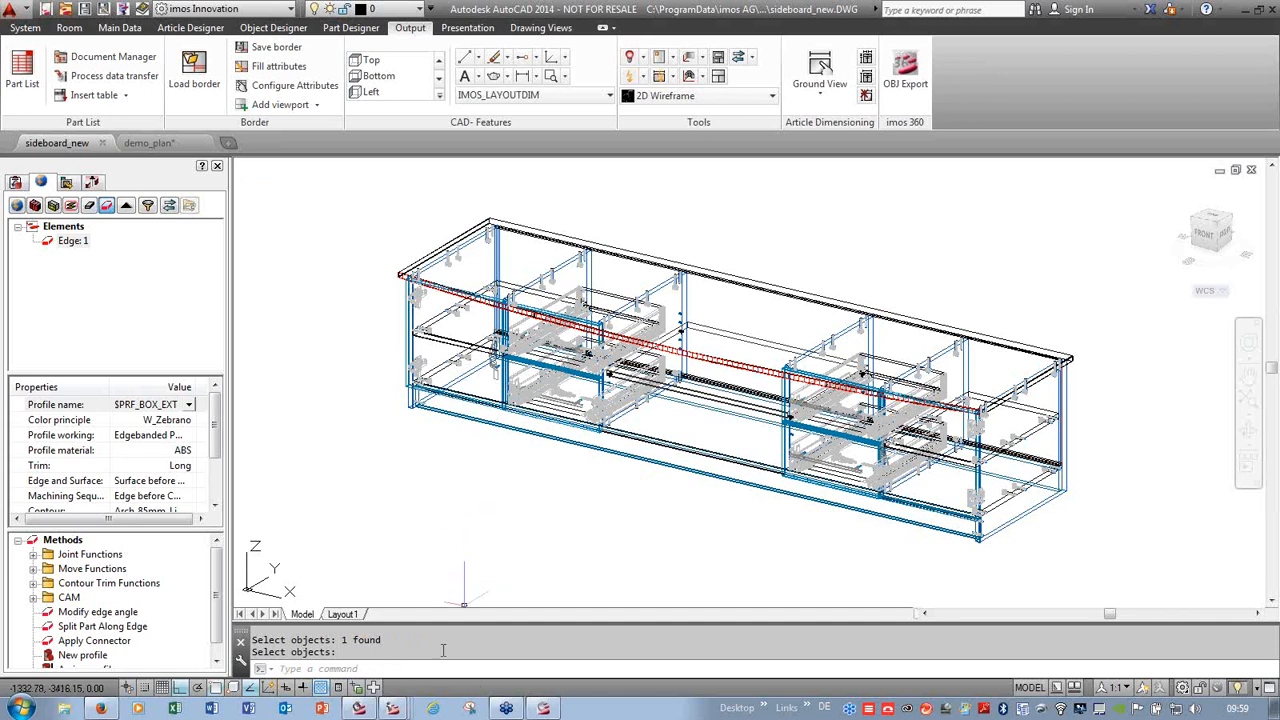
# - Switch to the desktop and open the sideboard_new order folder inside the Imorder folder
pyautogui.moveTo(397, 710)
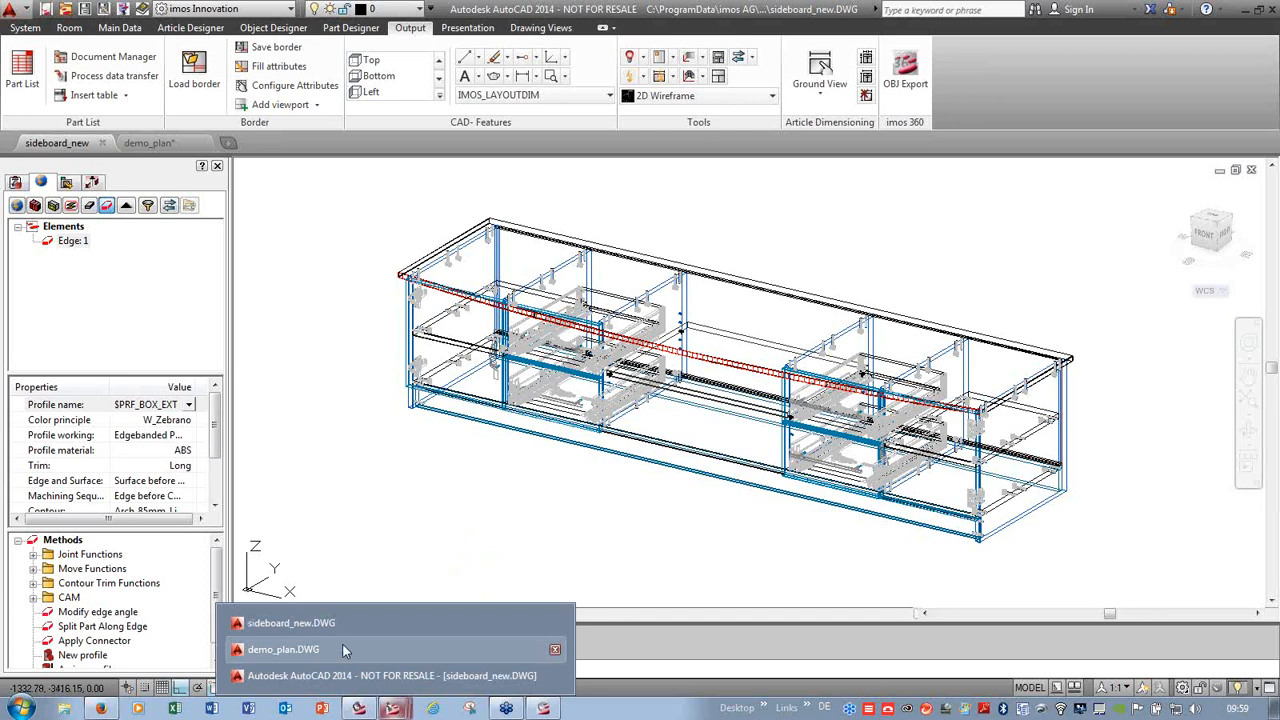
pyautogui.click(491, 506)
pyautogui.click(432, 458)
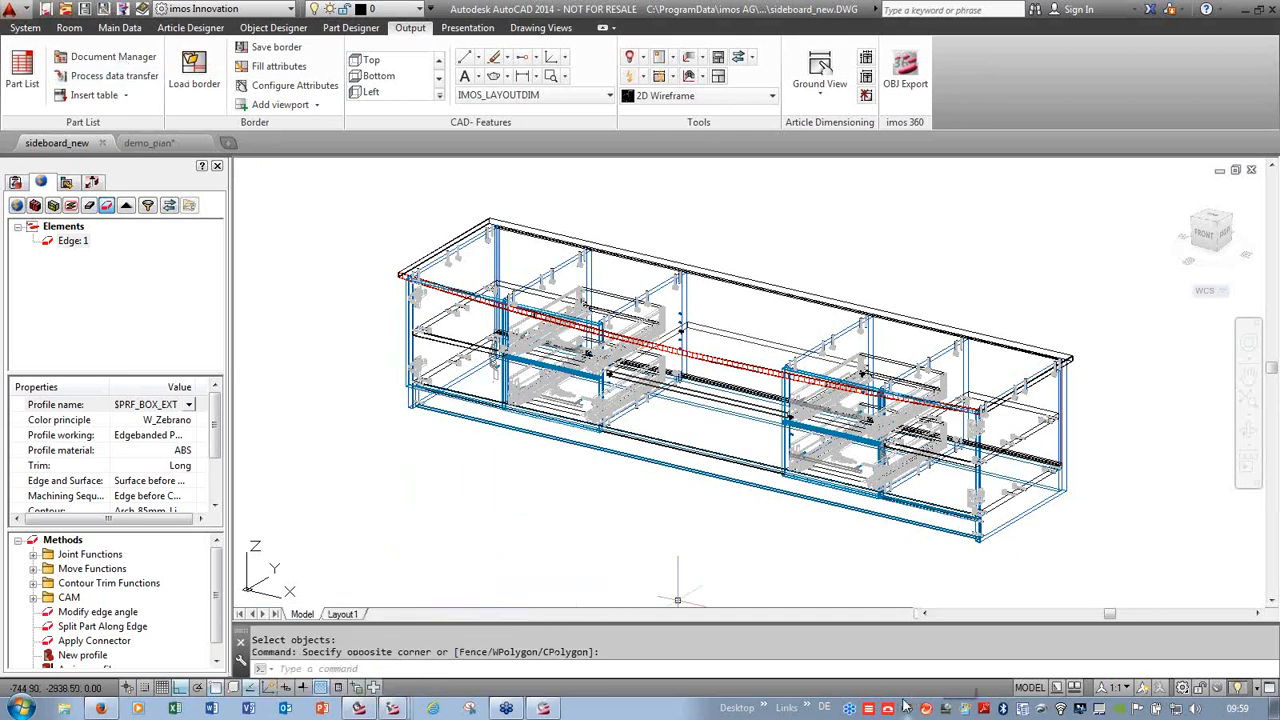
pyautogui.click(1276, 709)
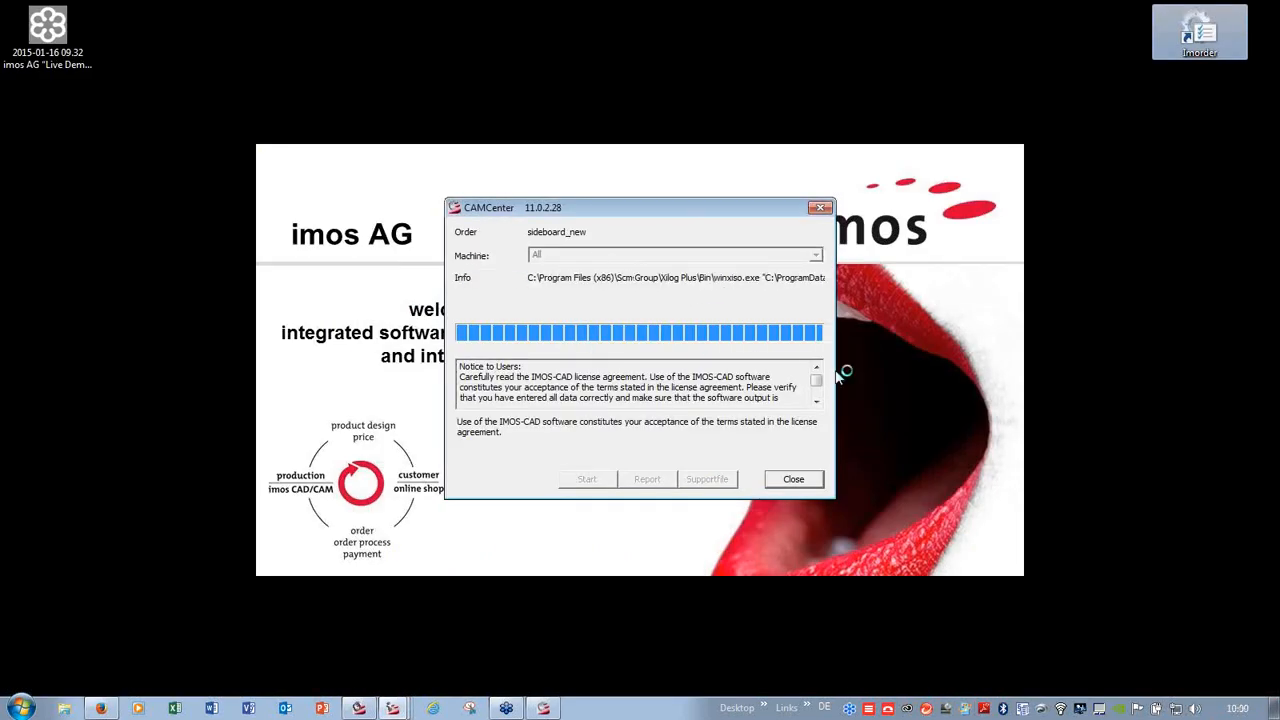
pyautogui.doubleClick(1198, 45)
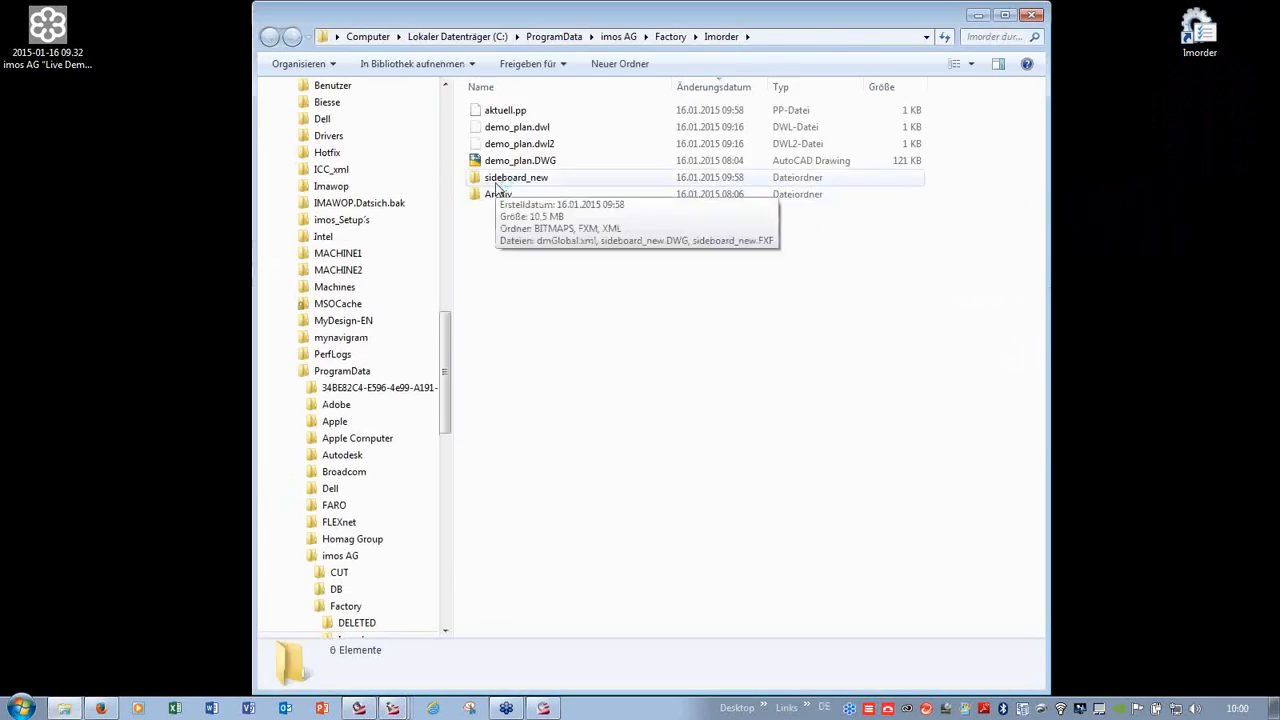
pyautogui.doubleClick(500, 182)
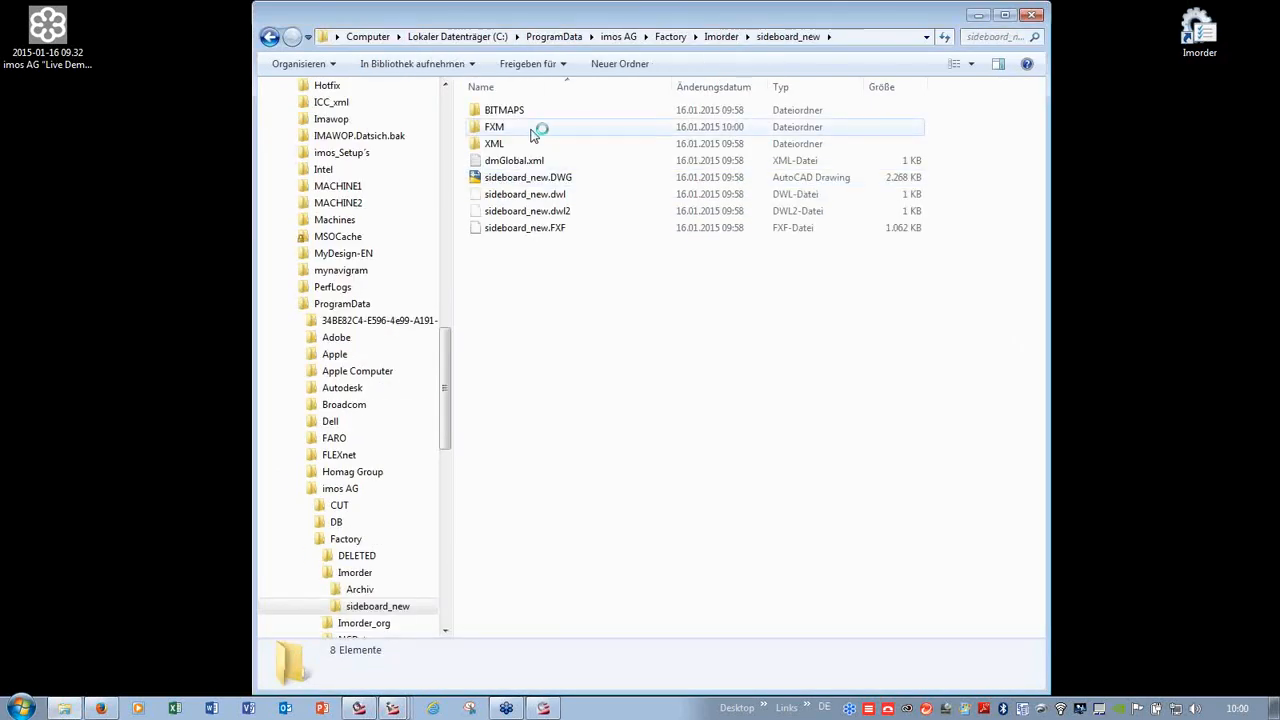
# - Return to the sideboard_new.DWG drawing in AutoCAD, maximise it and generate the order's drawings with the STANDARD document principle
pyautogui.moveTo(395, 709)
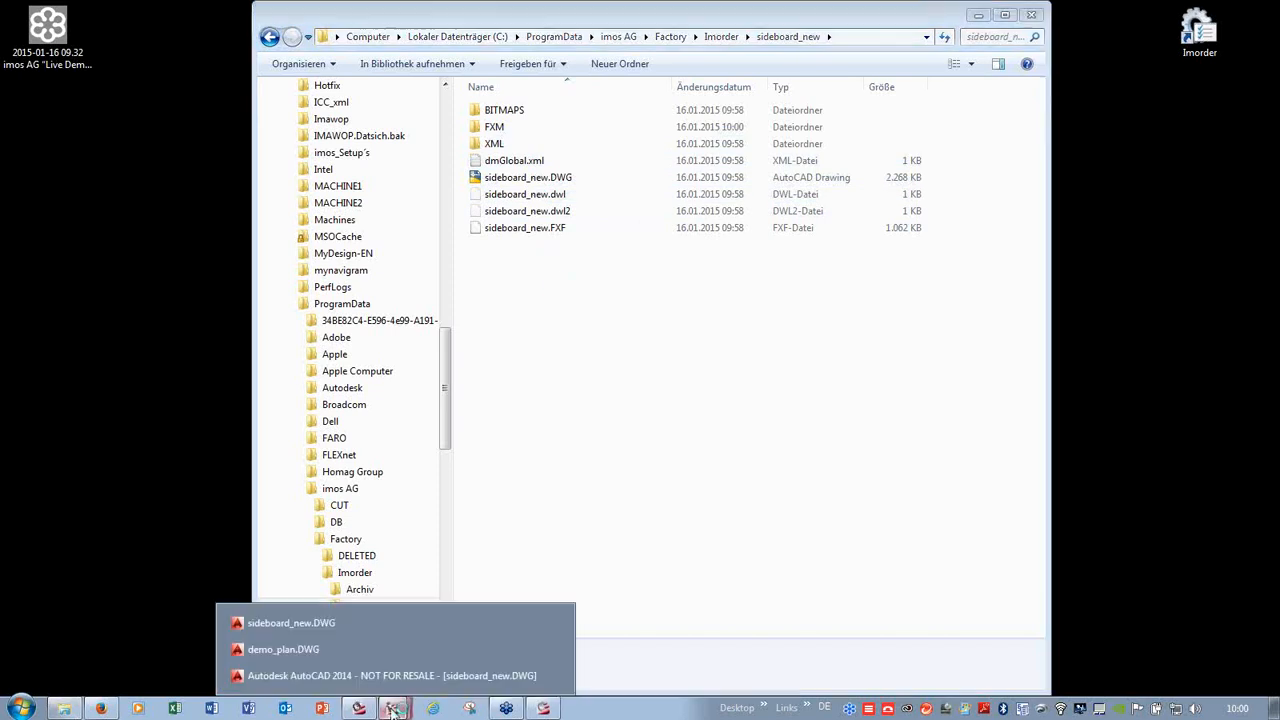
pyautogui.click(294, 623)
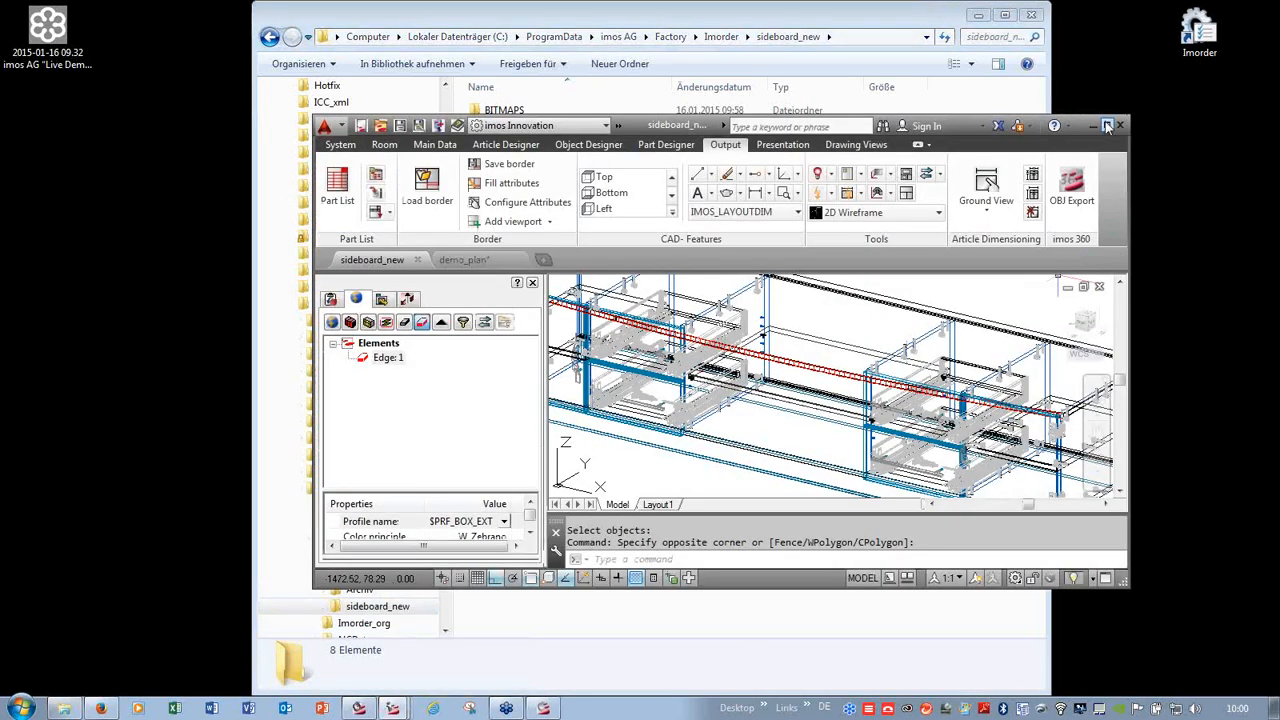
pyautogui.click(1107, 125)
pyautogui.click(120, 55)
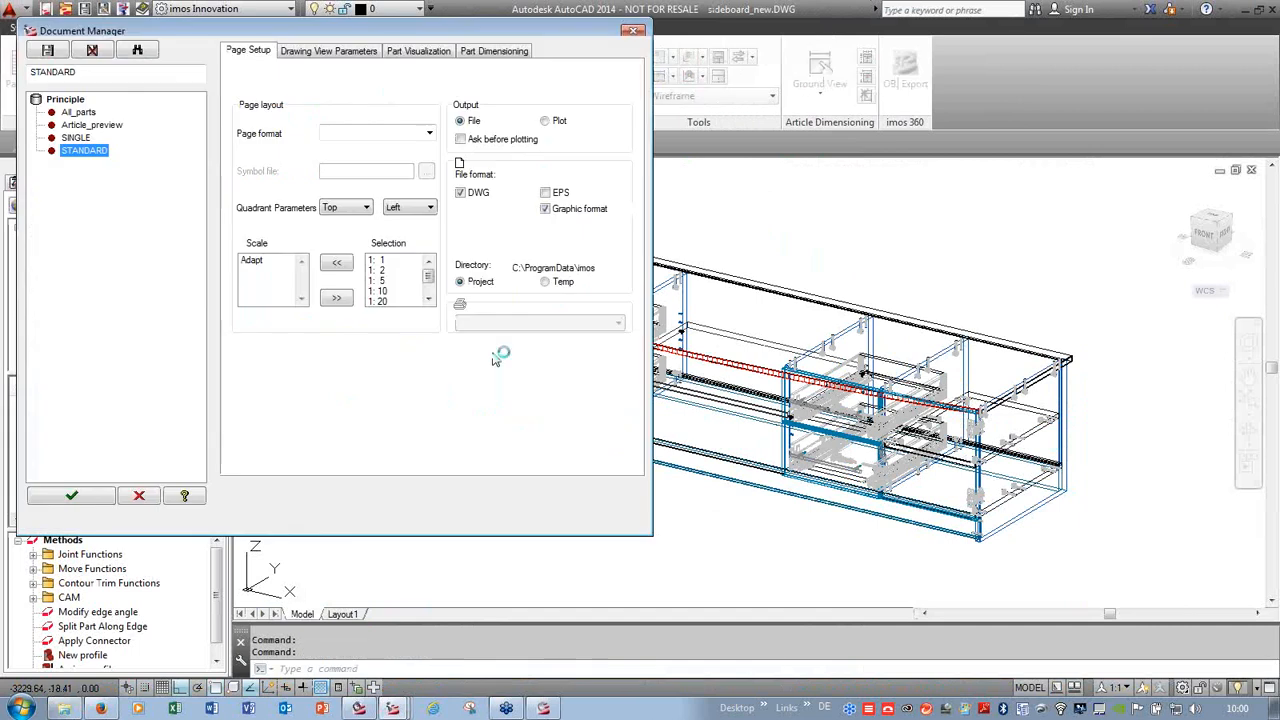
pyautogui.click(108, 498)
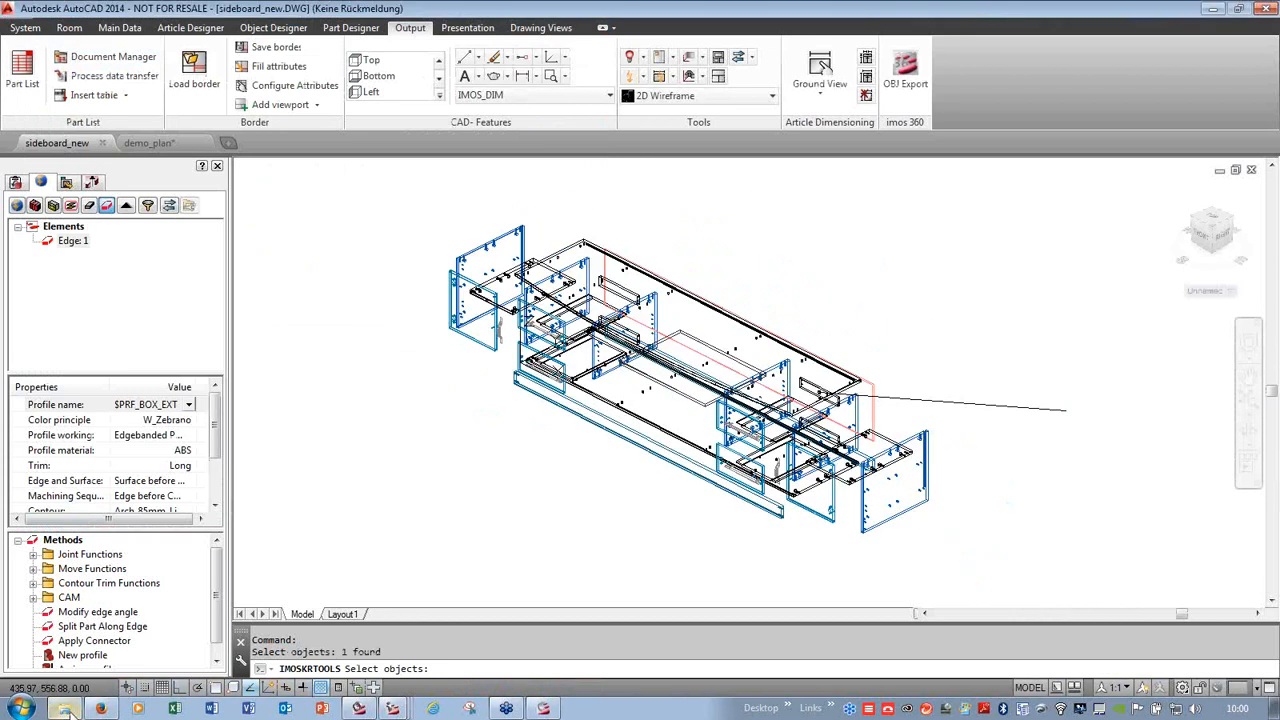
# - Switch to the sideboard_new folder in File Explorer and examine the machine subfolders in FXM, including the files in CNCBiesseRover_A
pyautogui.moveTo(66, 712)
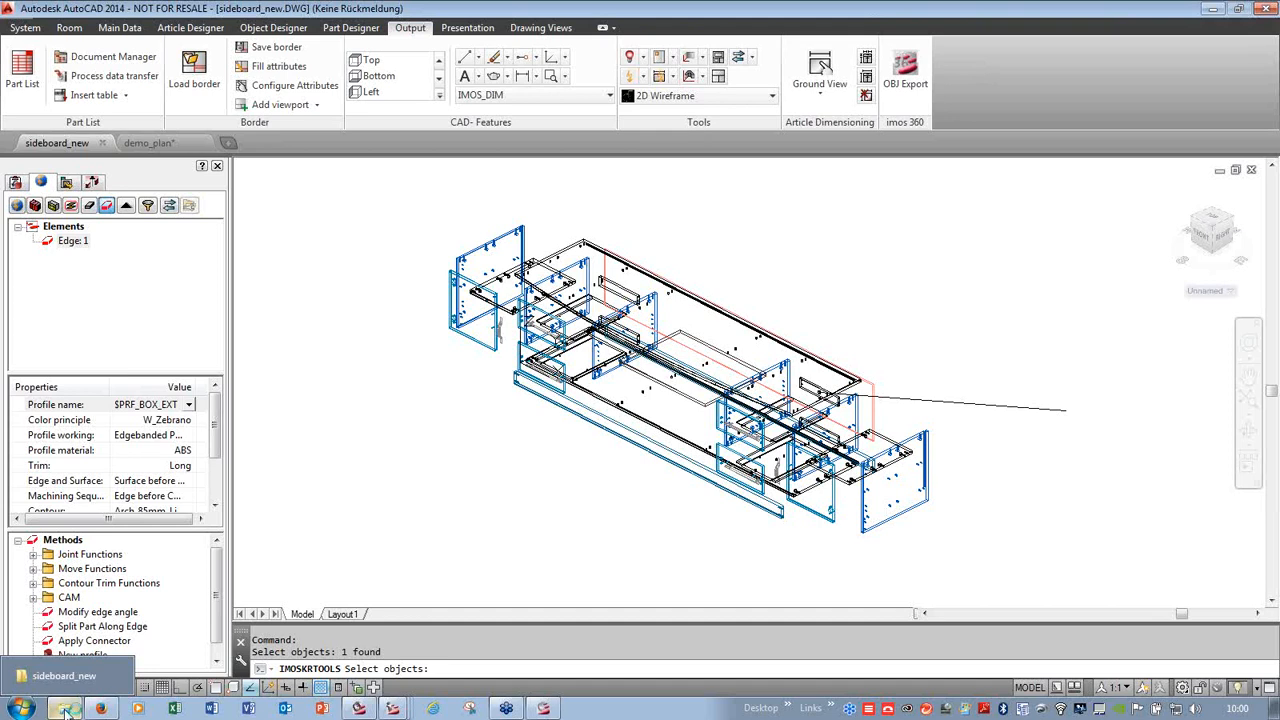
pyautogui.click(64, 710)
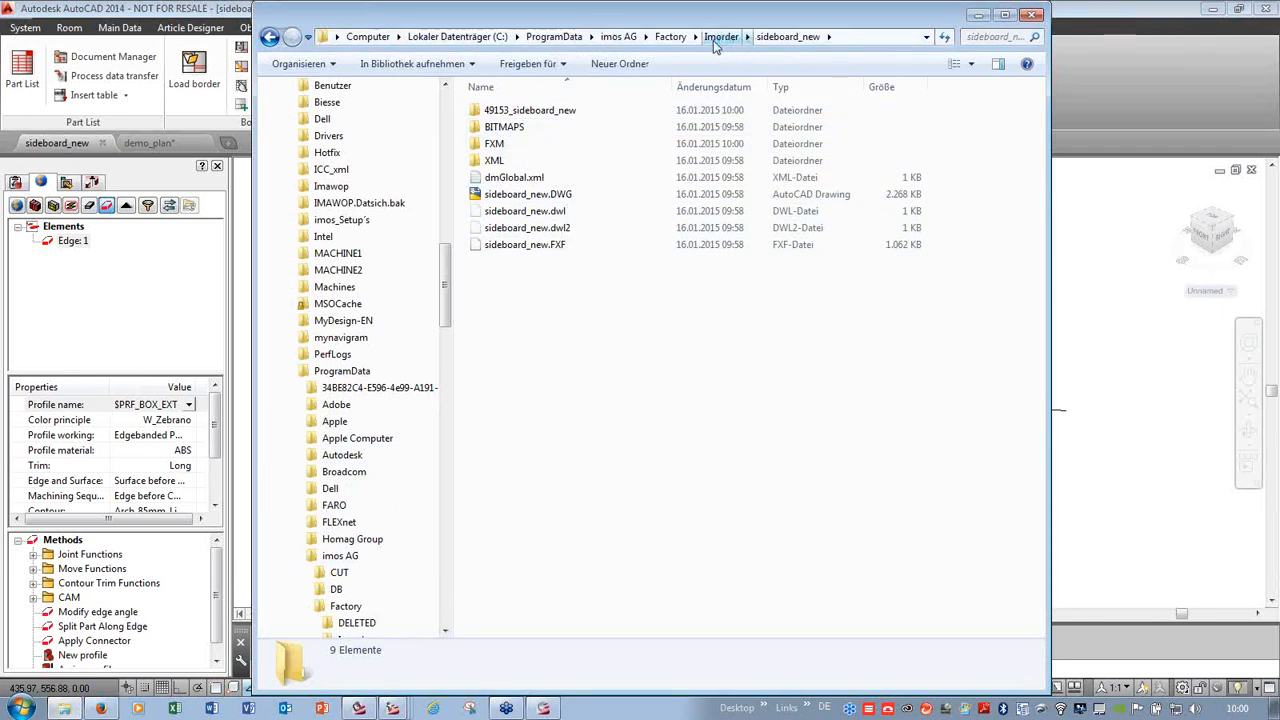
pyautogui.doubleClick(518, 148)
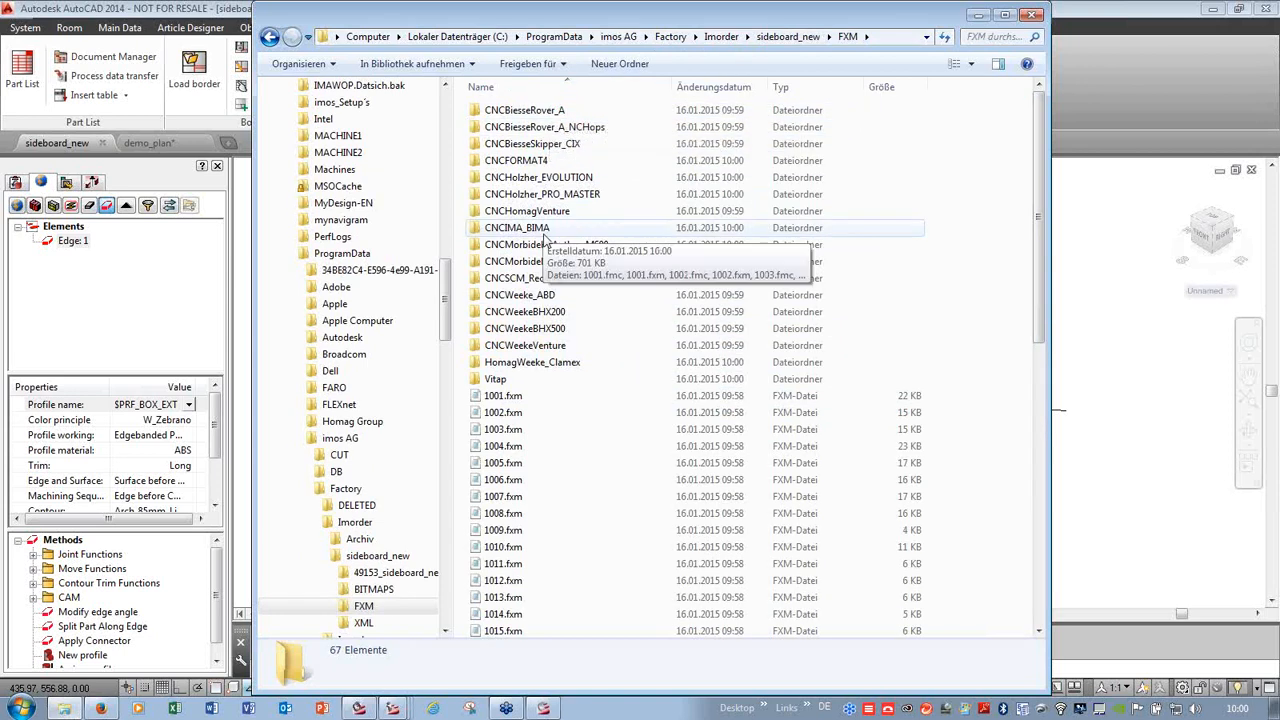
pyautogui.doubleClick(538, 112)
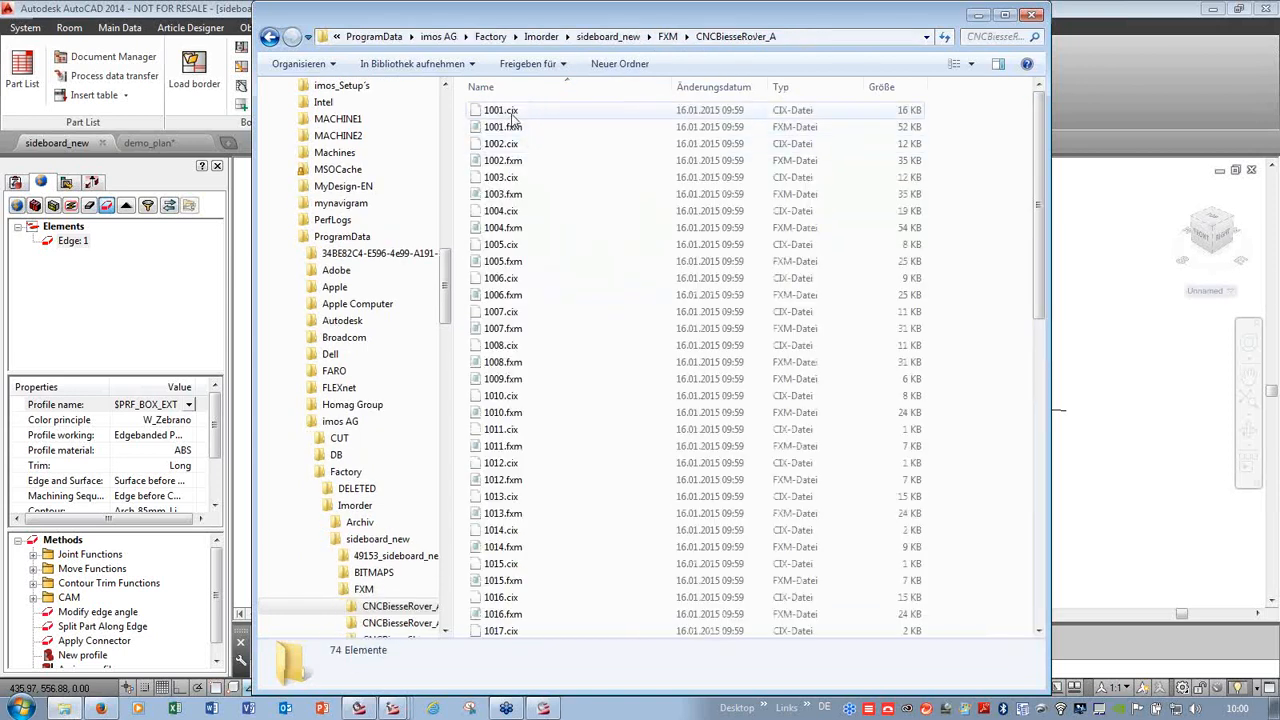
pyautogui.click(667, 36)
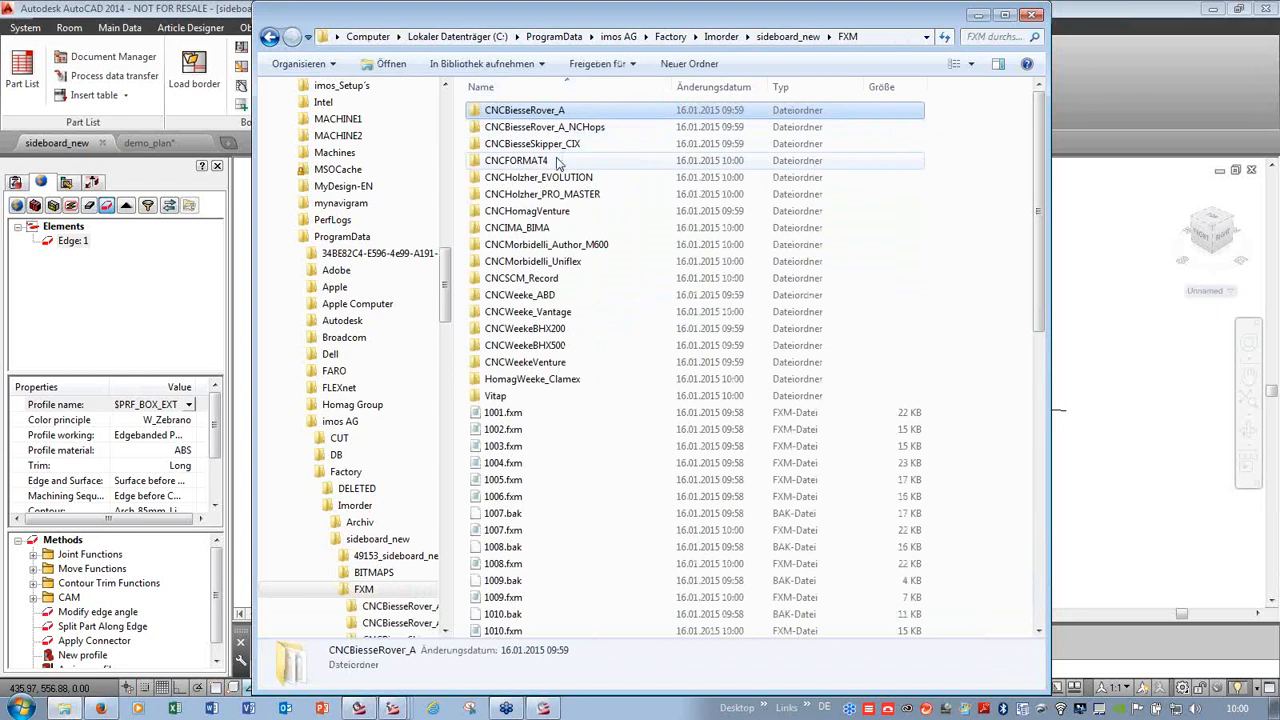
pyautogui.click(546, 160)
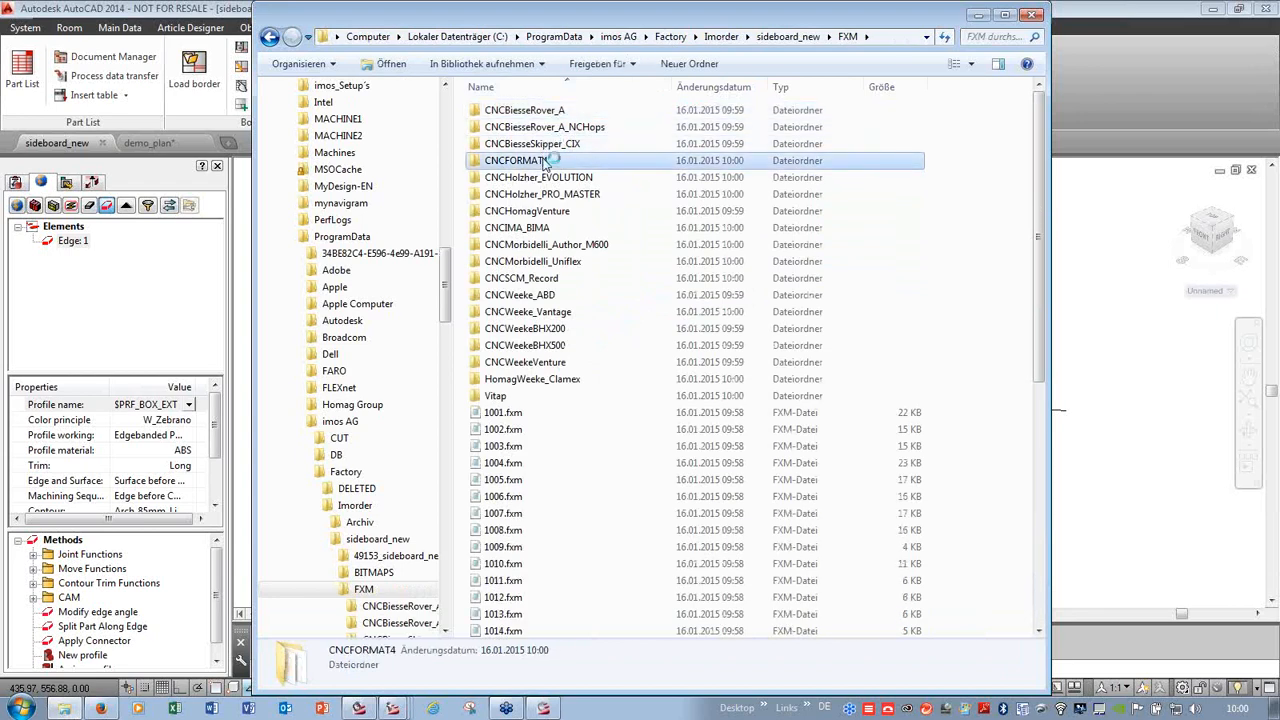
pyautogui.moveTo(546, 162); pyautogui.dragTo(548, 300)
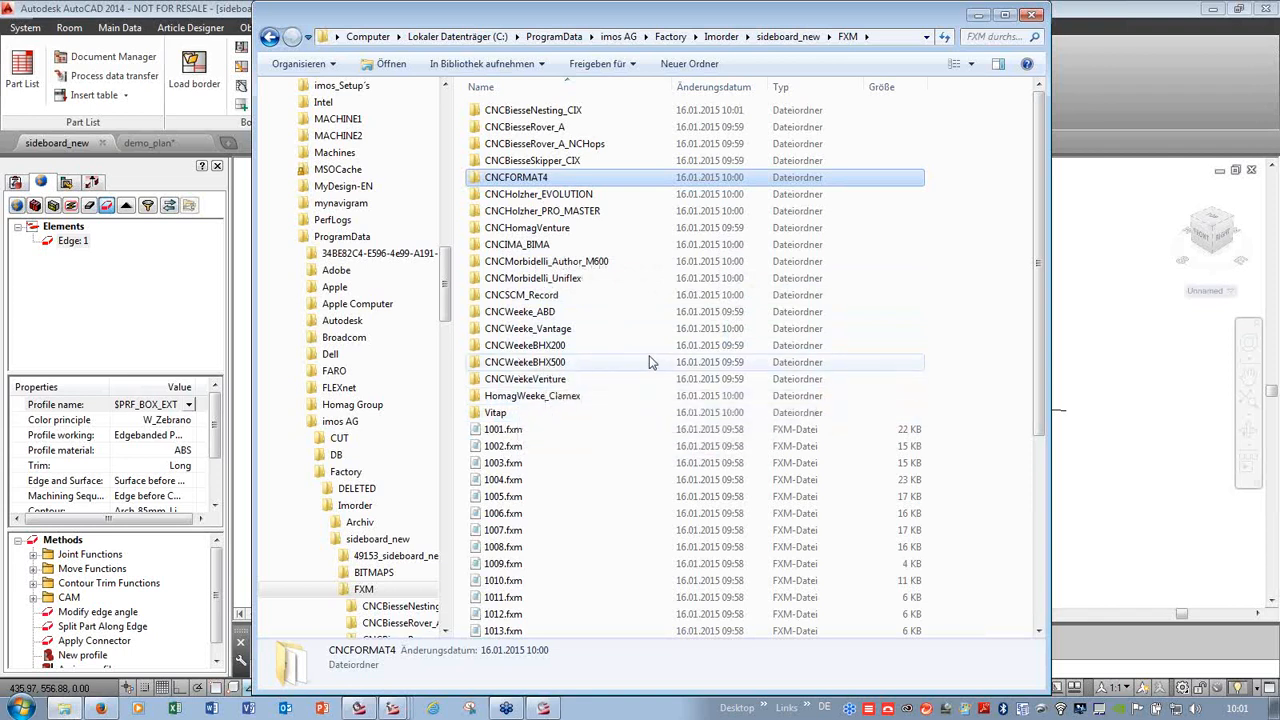
# - Find the exploded view images in the 49153_sideboard_new folder and open EXPLsideboar1027.PNG
pyautogui.click(788, 36)
pyautogui.doubleClick(520, 113)
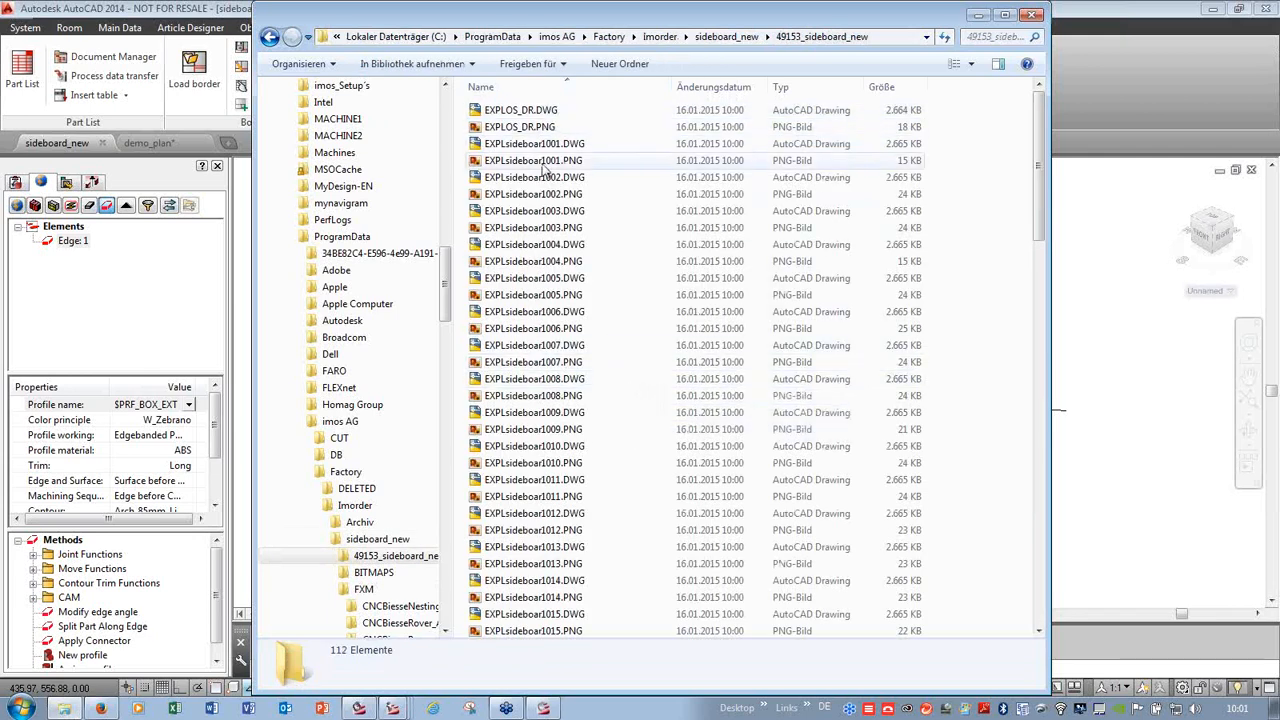
pyautogui.scroll(-11, 550, 230)
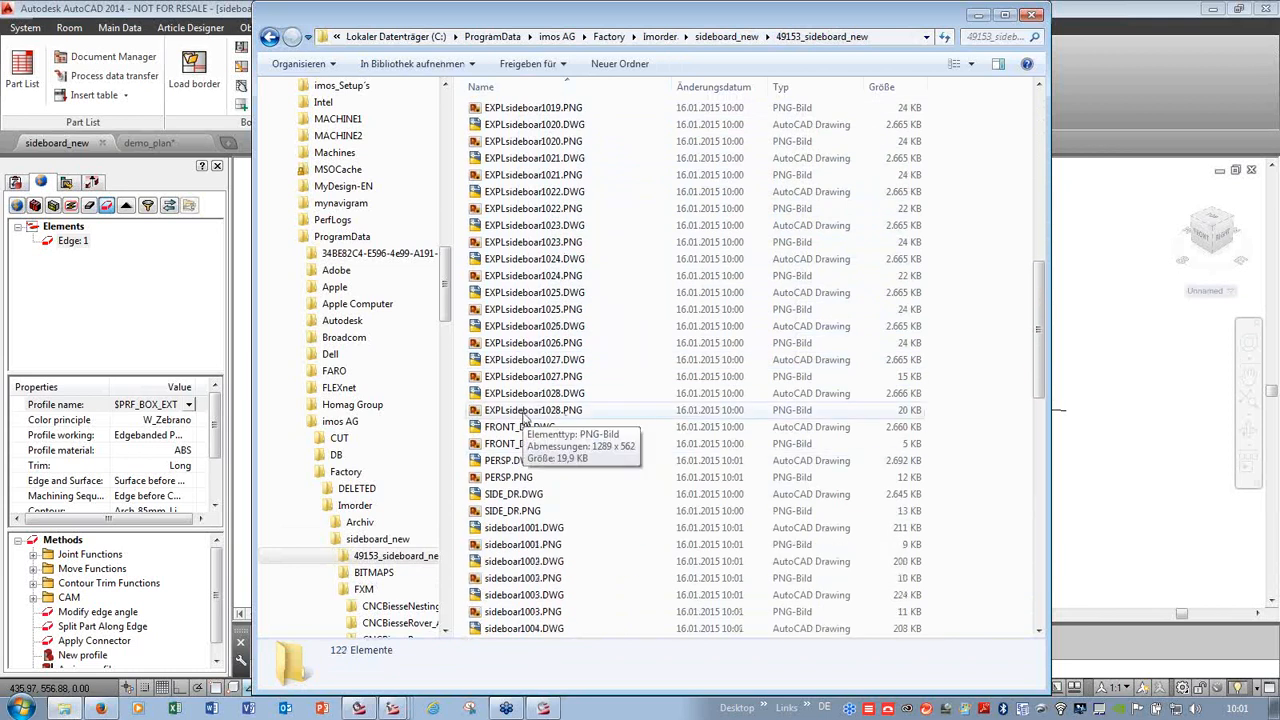
pyautogui.click(520, 378)
pyautogui.doubleClick(520, 378)
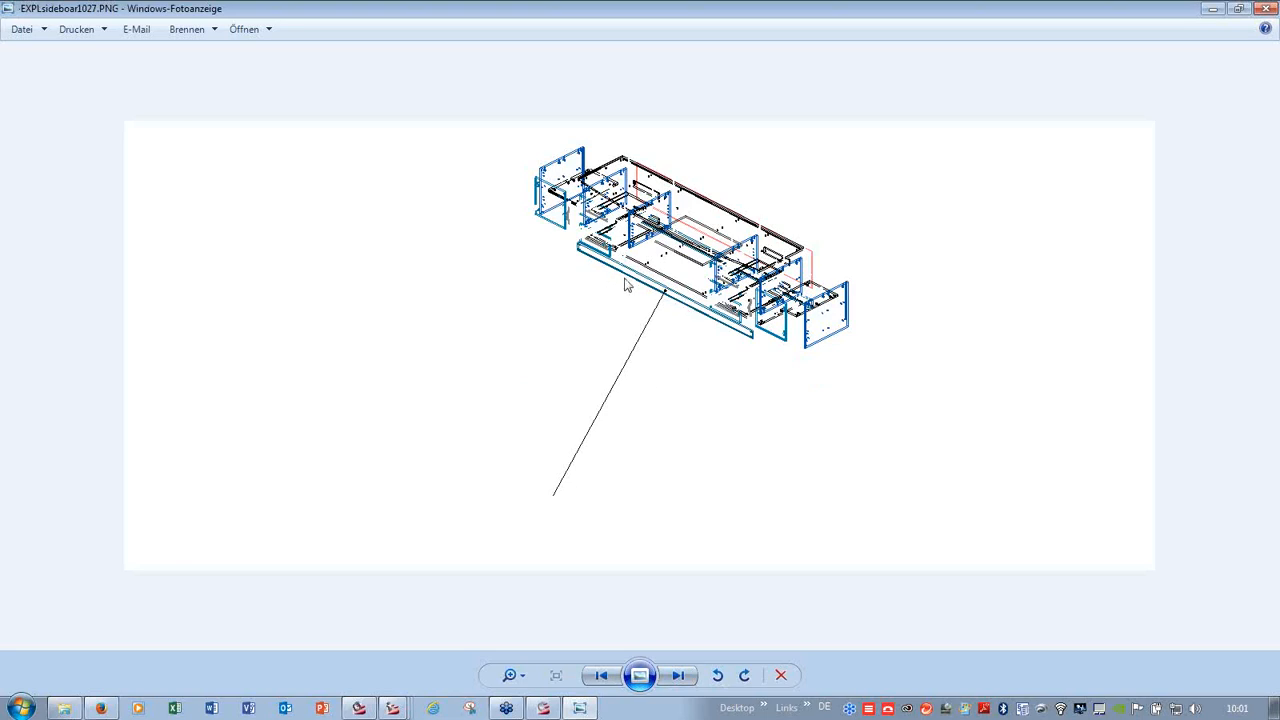
# - Review the following exploded, front, perspective and side drawings up to sideboar1001.PNG, and leave the image viewer
pyautogui.click(678, 675)
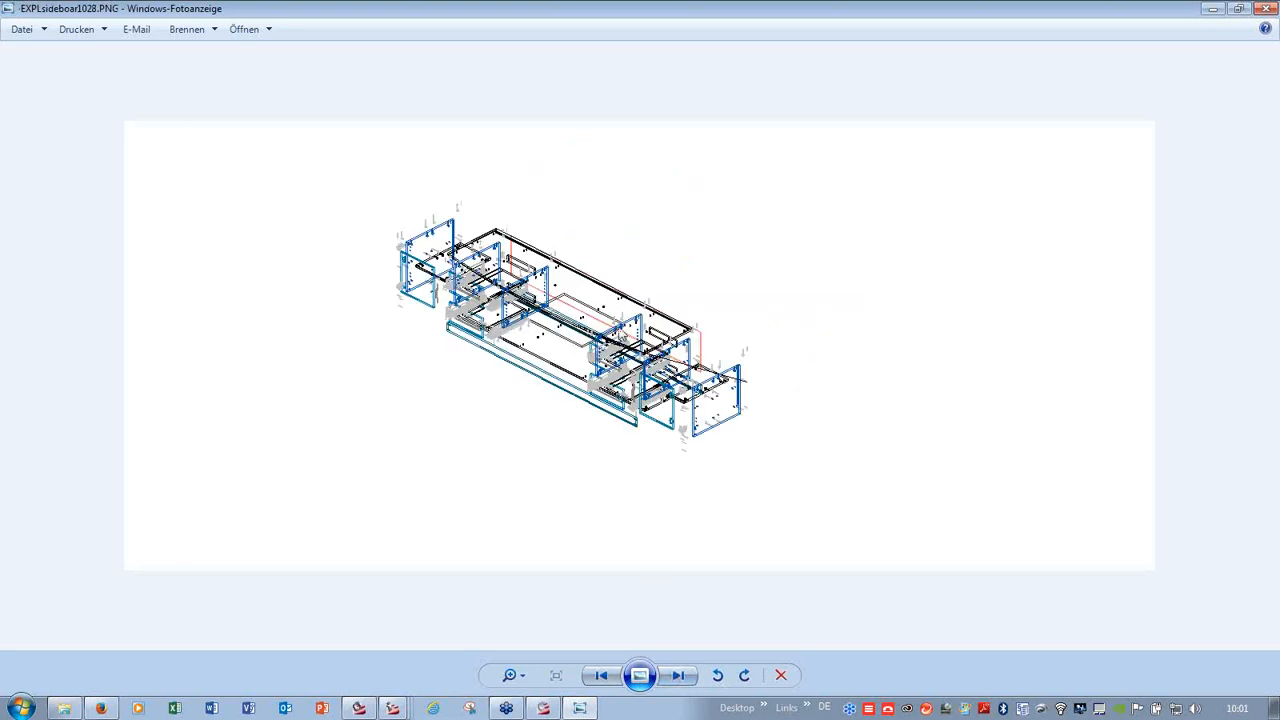
pyautogui.click(679, 676)
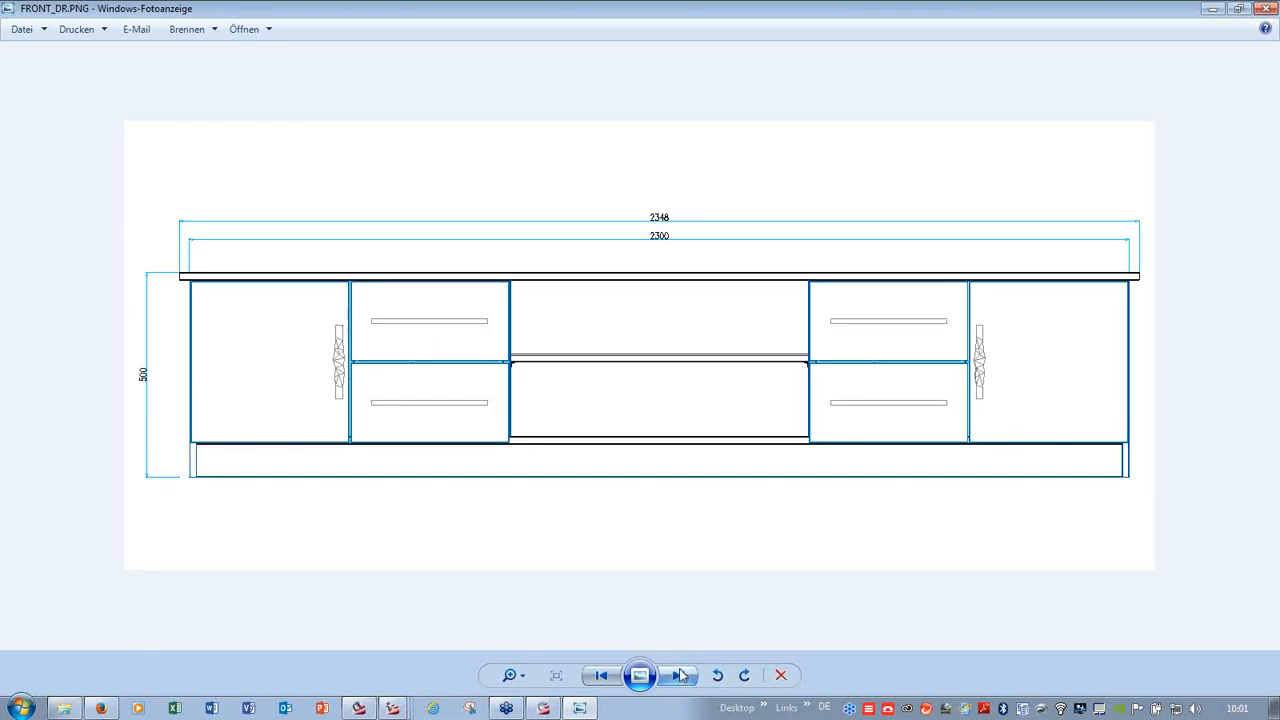
pyautogui.click(679, 675)
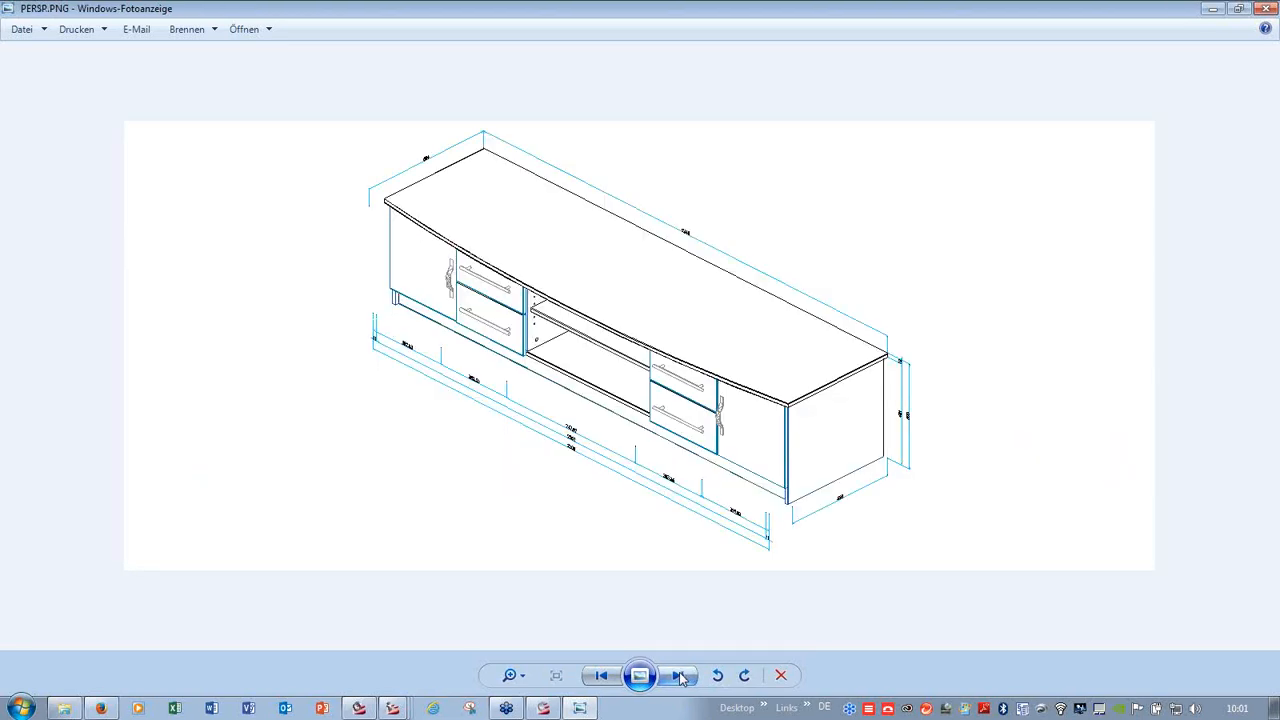
pyautogui.click(679, 676)
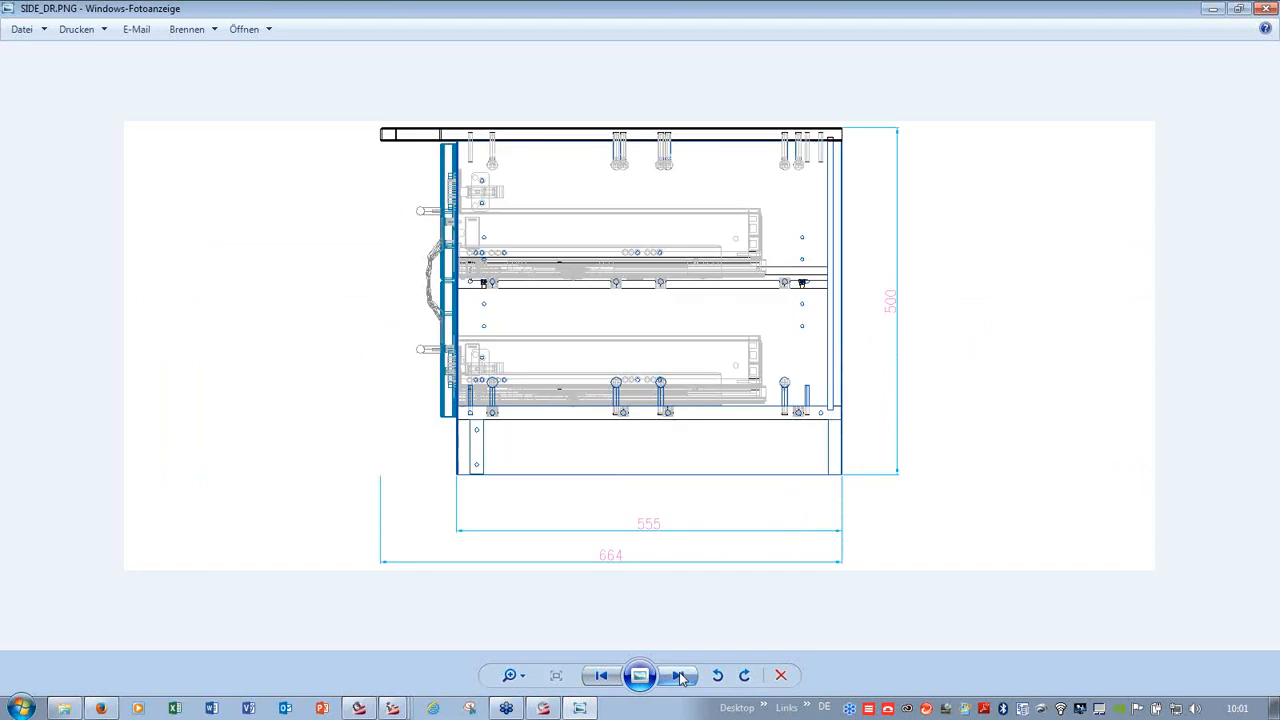
pyautogui.click(681, 677)
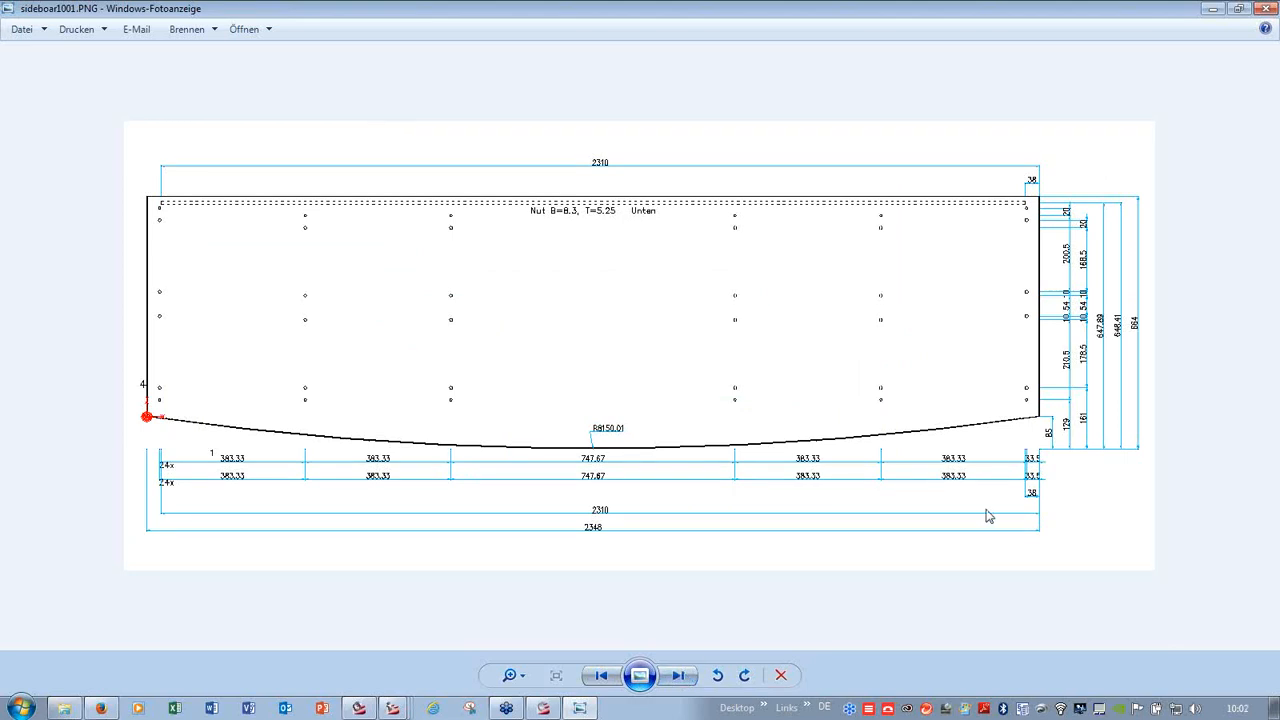
pyautogui.click(1211, 10)
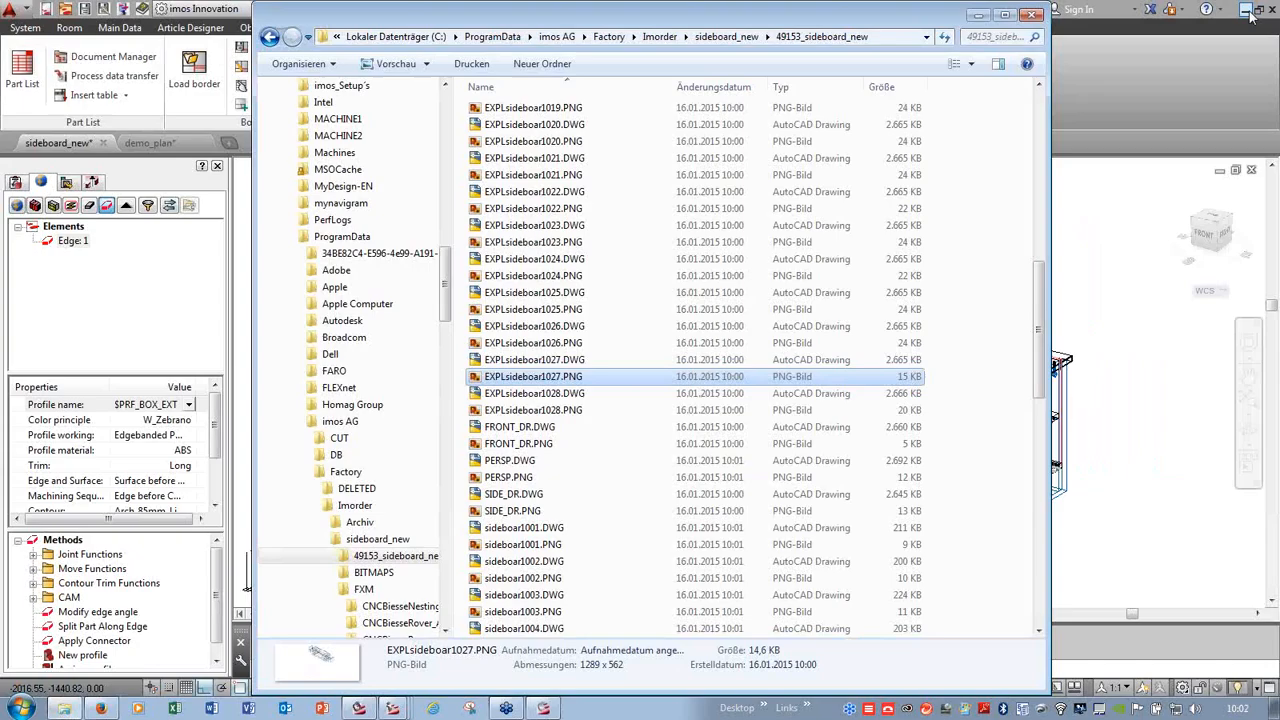
# - Go back to the sideboard_new folder and open its FXM folder of machine programs
pyautogui.click(737, 36)
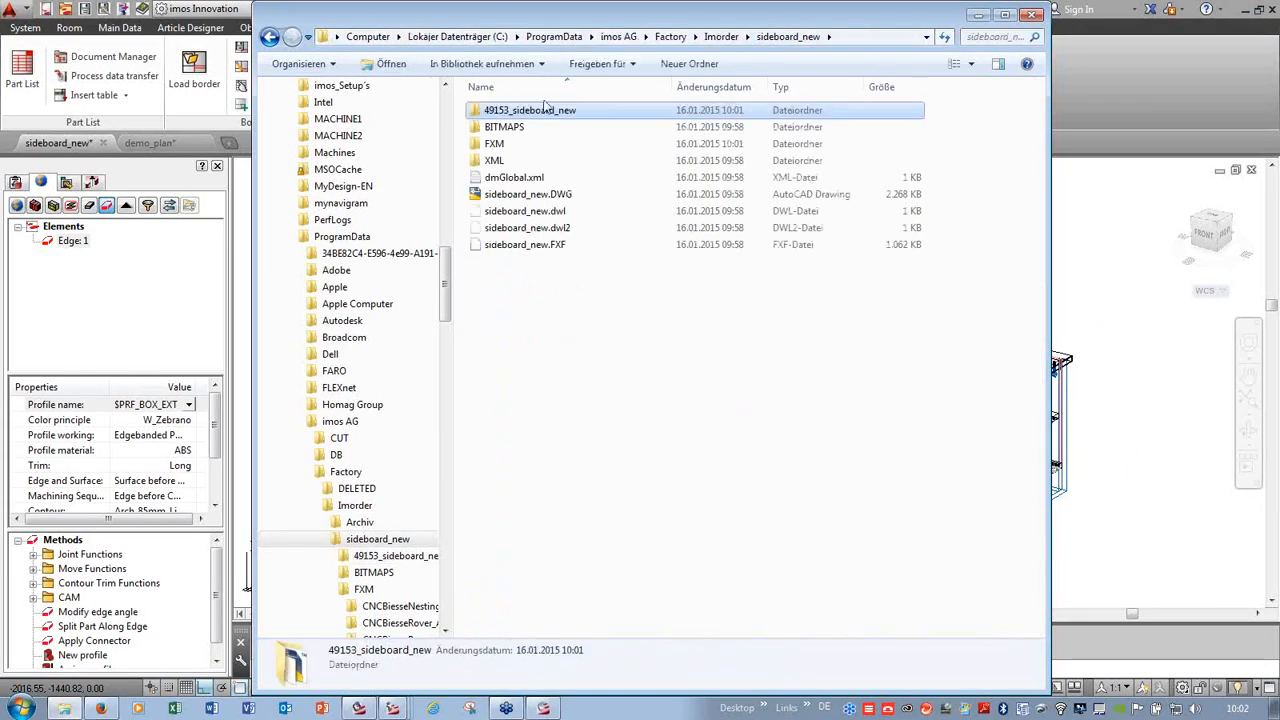
pyautogui.click(493, 146)
pyautogui.doubleClick(493, 146)
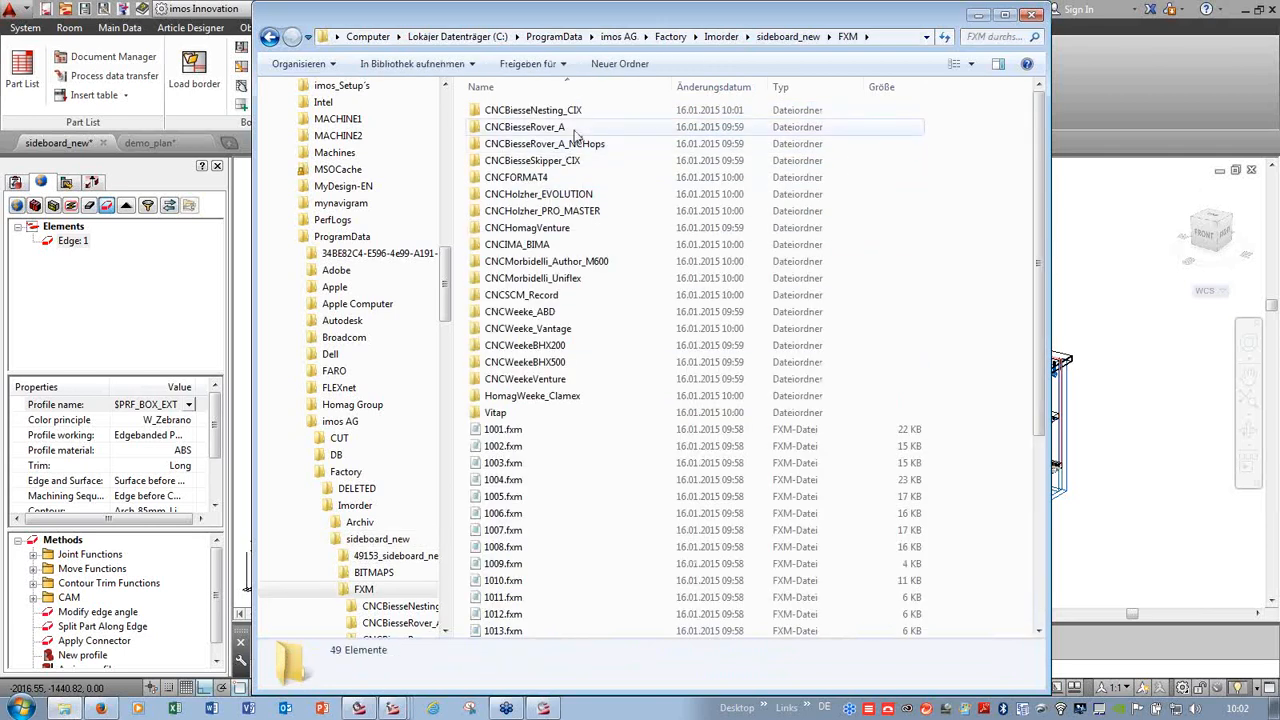
# - Launch Xilog Plus and bring up its dialog for opening a program
pyautogui.click(808, 710)
pyautogui.click(824, 656)
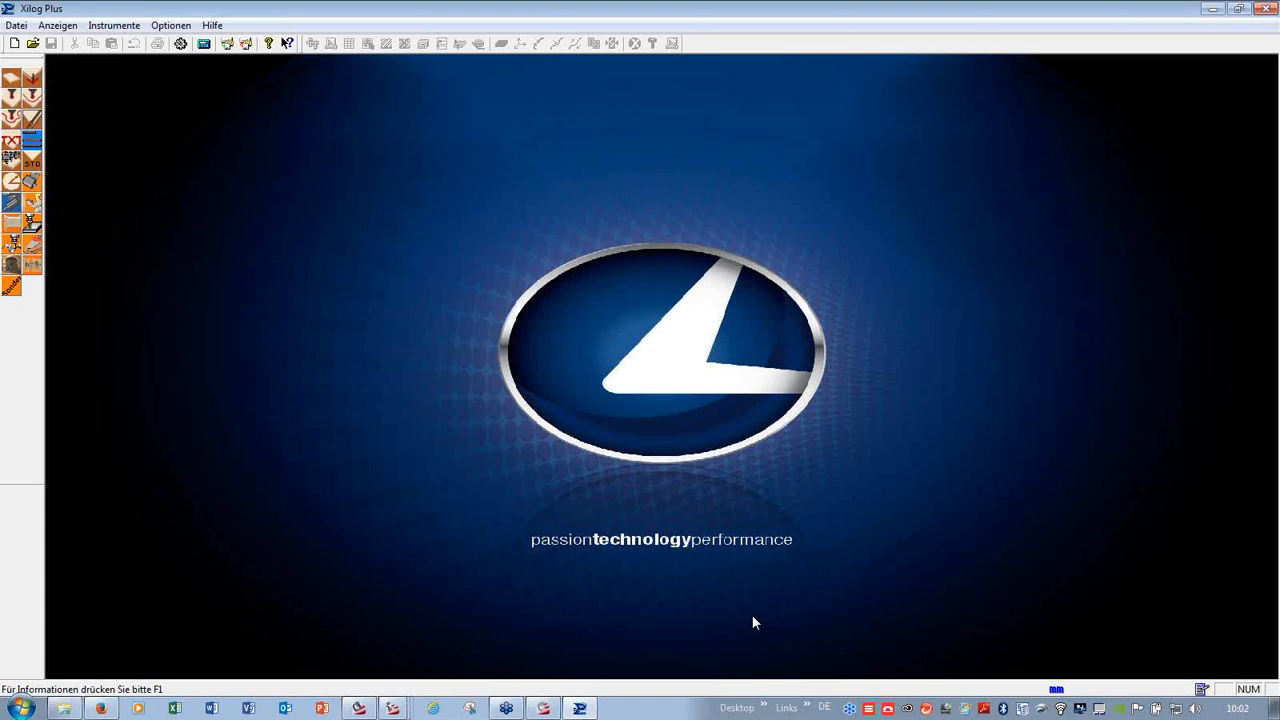
pyautogui.click(33, 43)
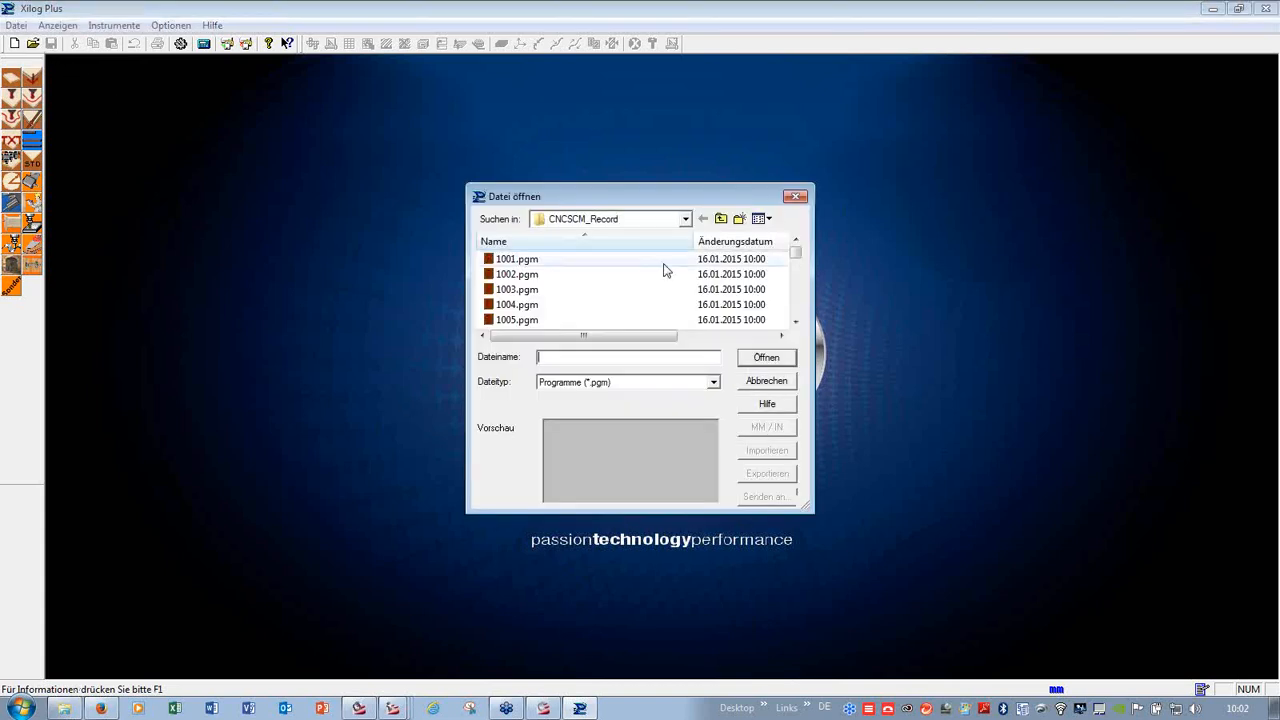
# - Look through the folders above CNCSCM_Record, including 49153_sideboard_new, going up beyond the Imorder folder and back into it
pyautogui.click(726, 222)
pyautogui.click(726, 222)
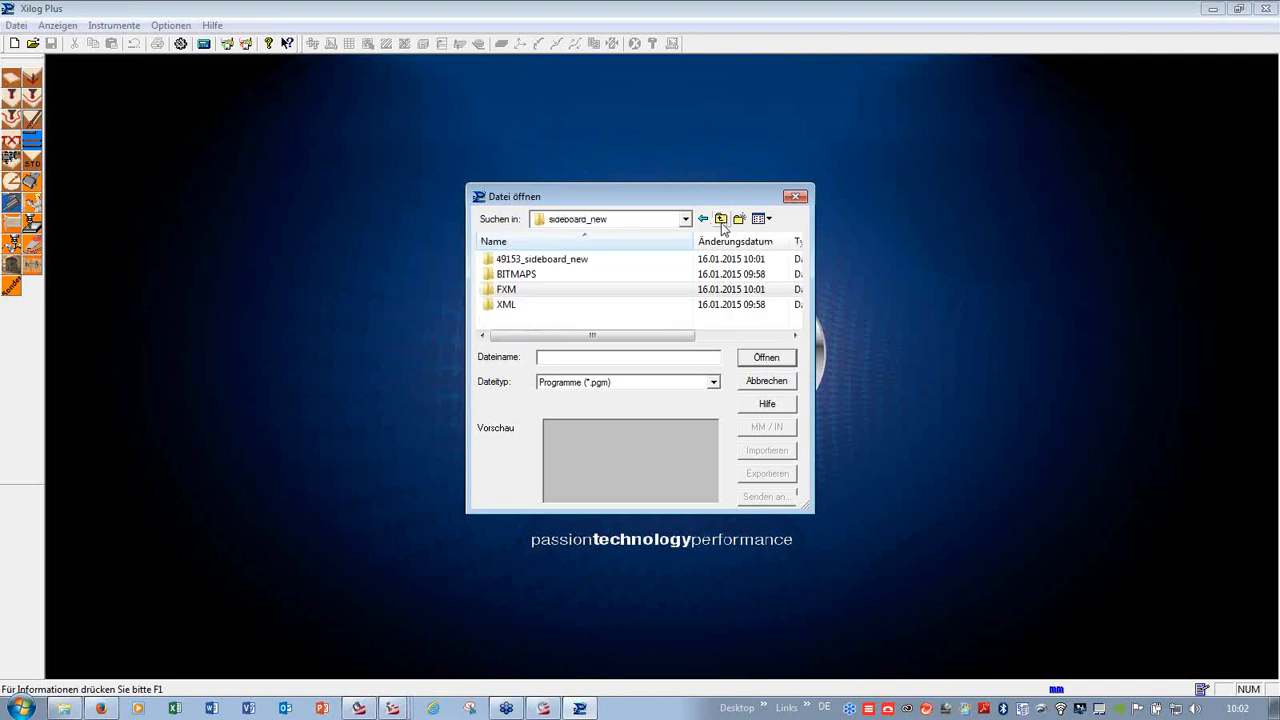
pyautogui.doubleClick(559, 260)
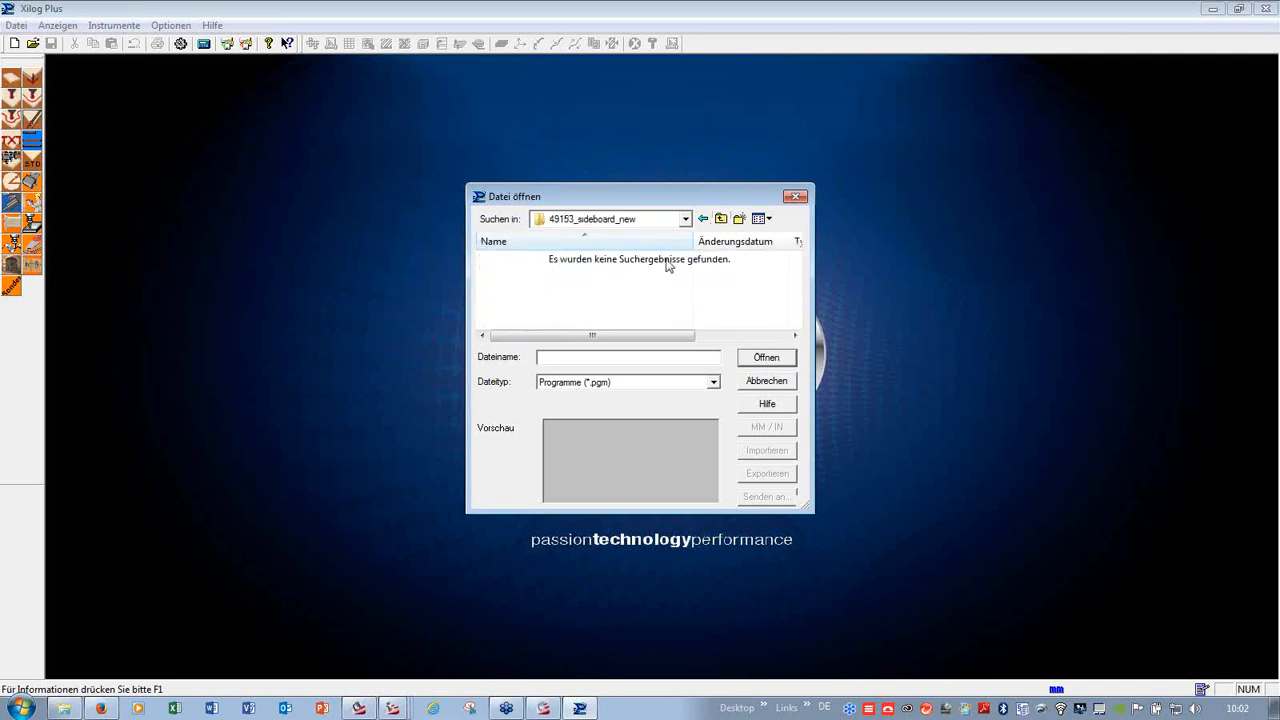
pyautogui.click(722, 221)
pyautogui.click(724, 224)
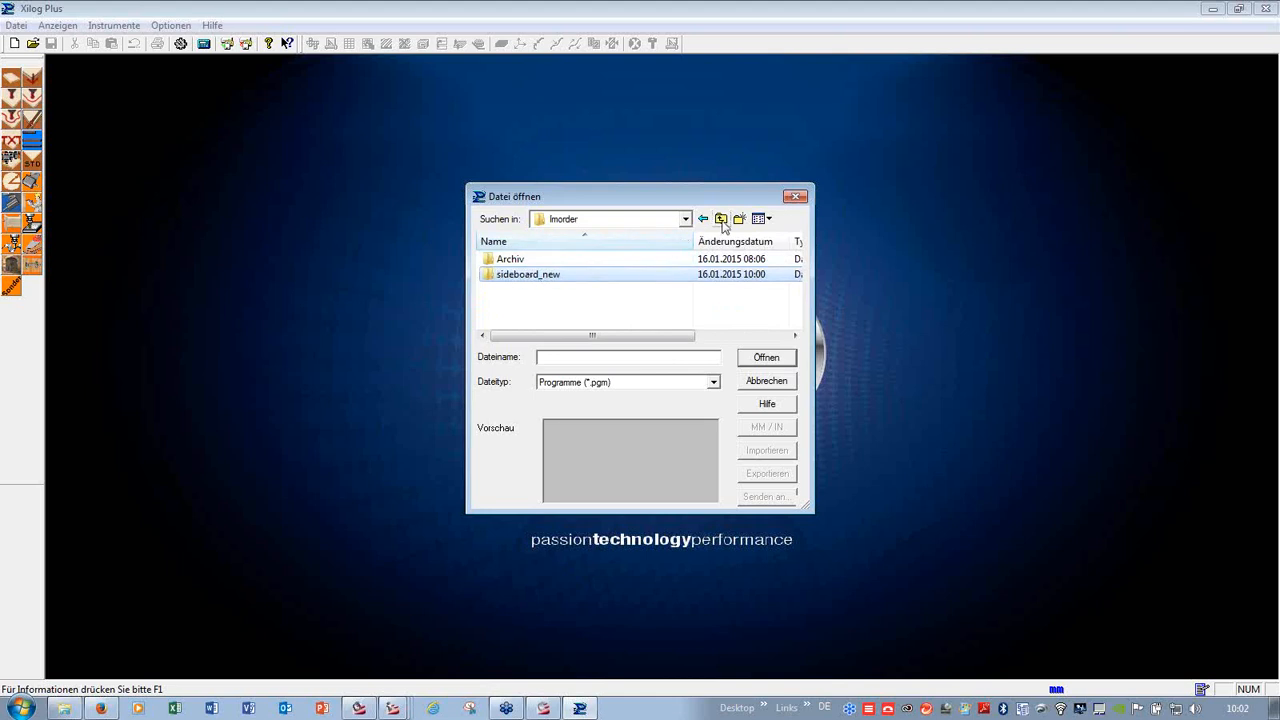
pyautogui.click(722, 222)
pyautogui.doubleClick(521, 277)
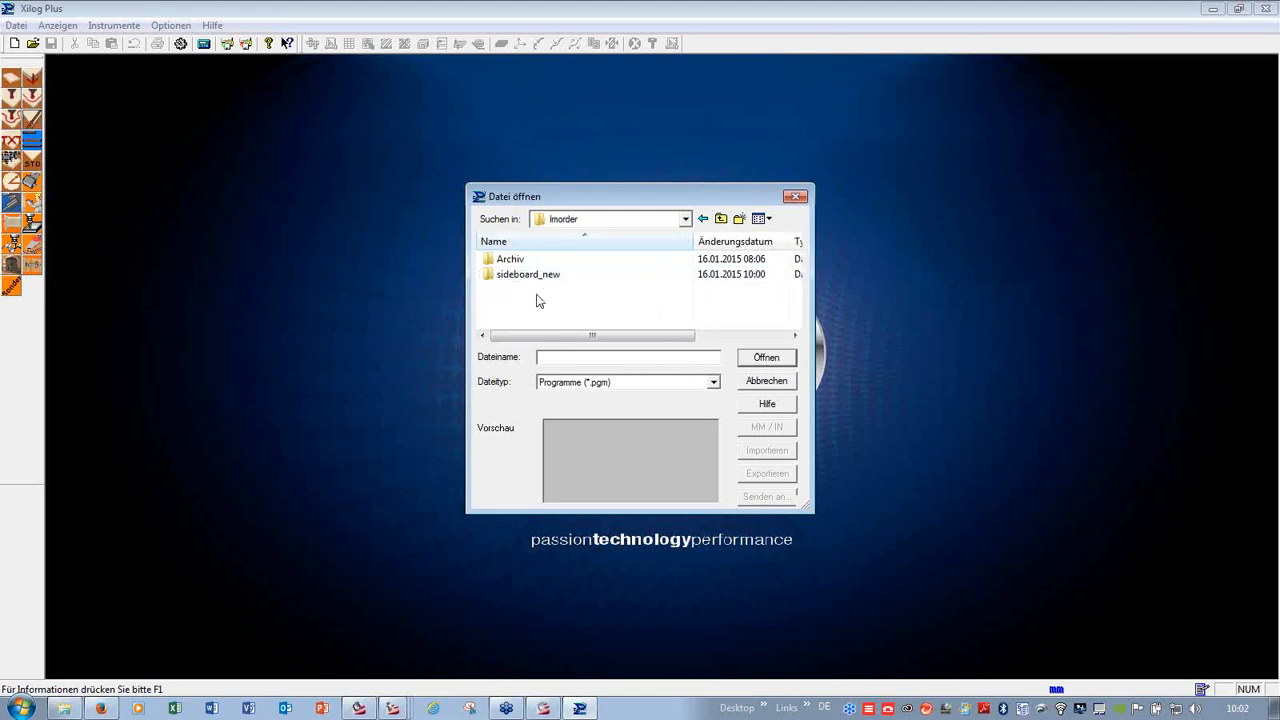
# - Browse back through sideboard_new and its FXM folder into CNCSCM_Record
pyautogui.doubleClick(516, 278)
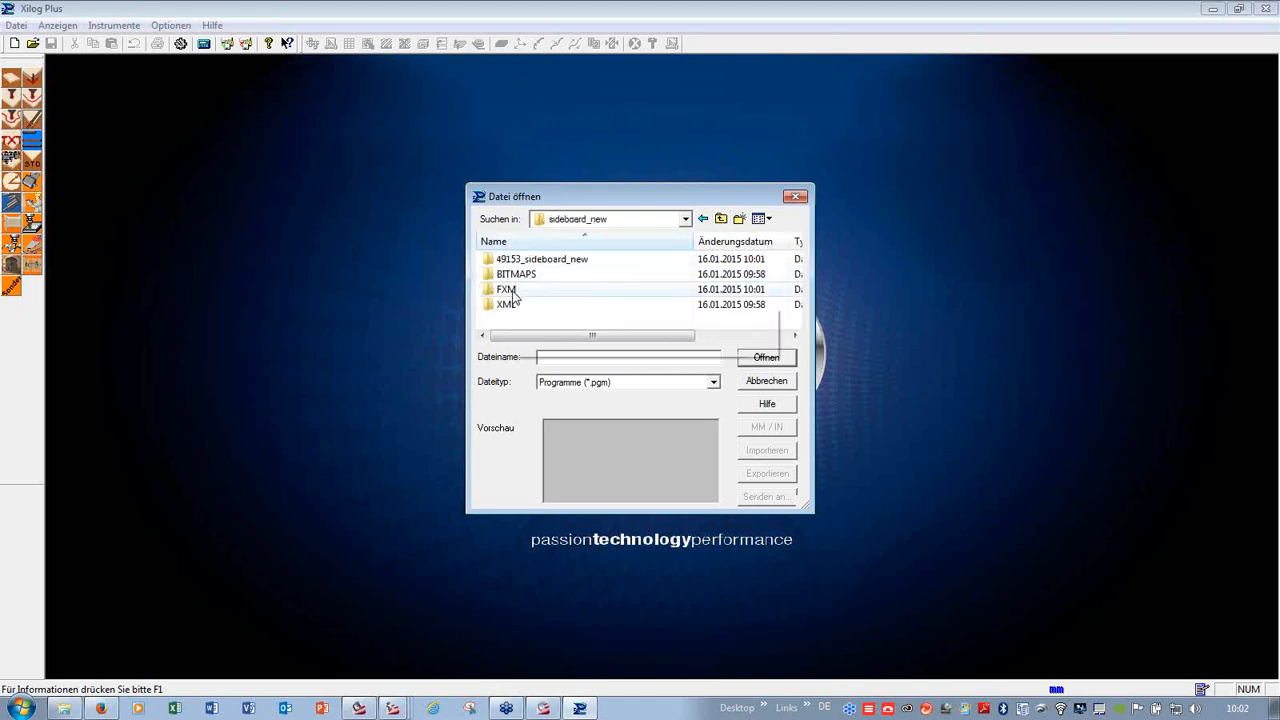
pyautogui.click(510, 291)
pyautogui.click(508, 290)
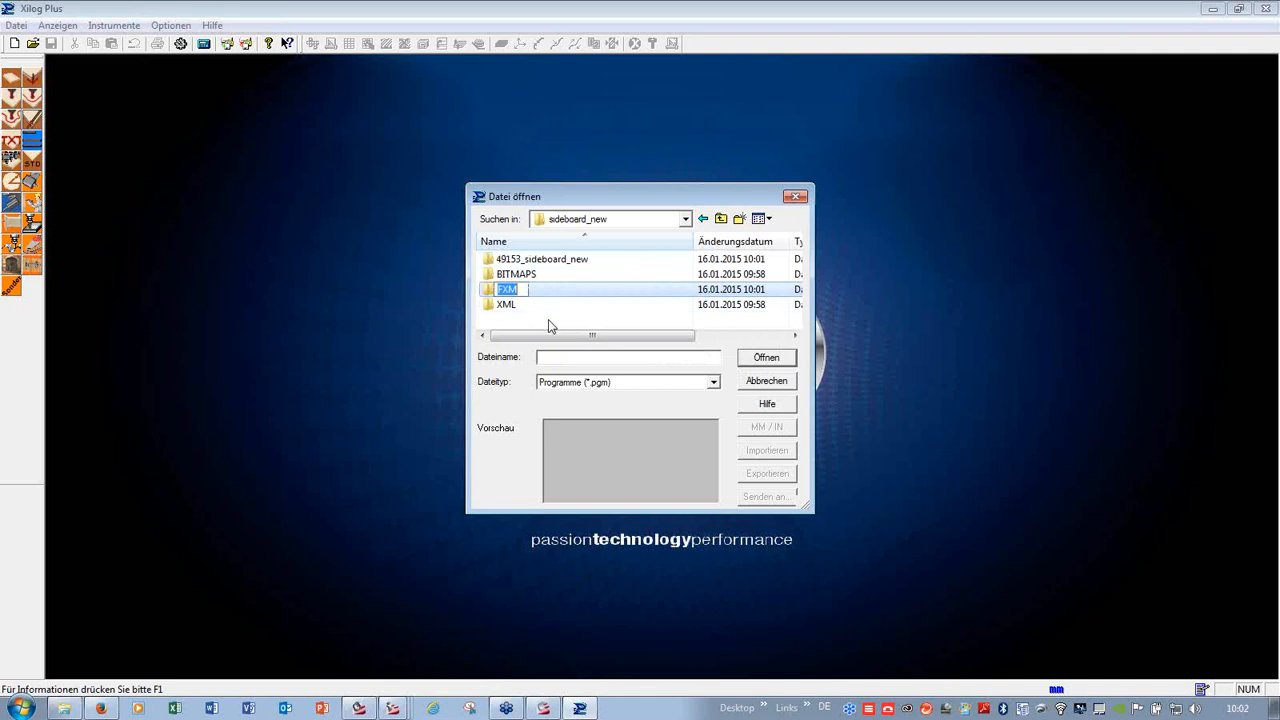
pyautogui.click(487, 293)
pyautogui.doubleClick(487, 292)
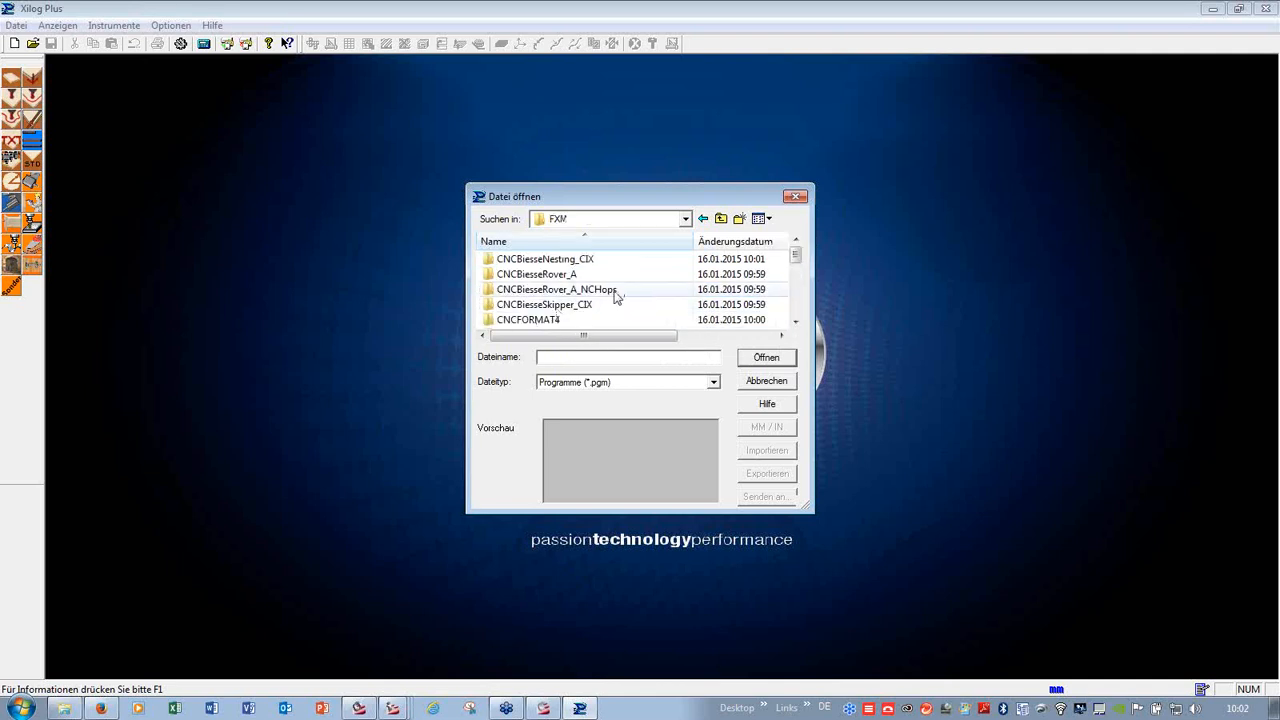
pyautogui.moveTo(797, 262); pyautogui.dragTo(797, 296)
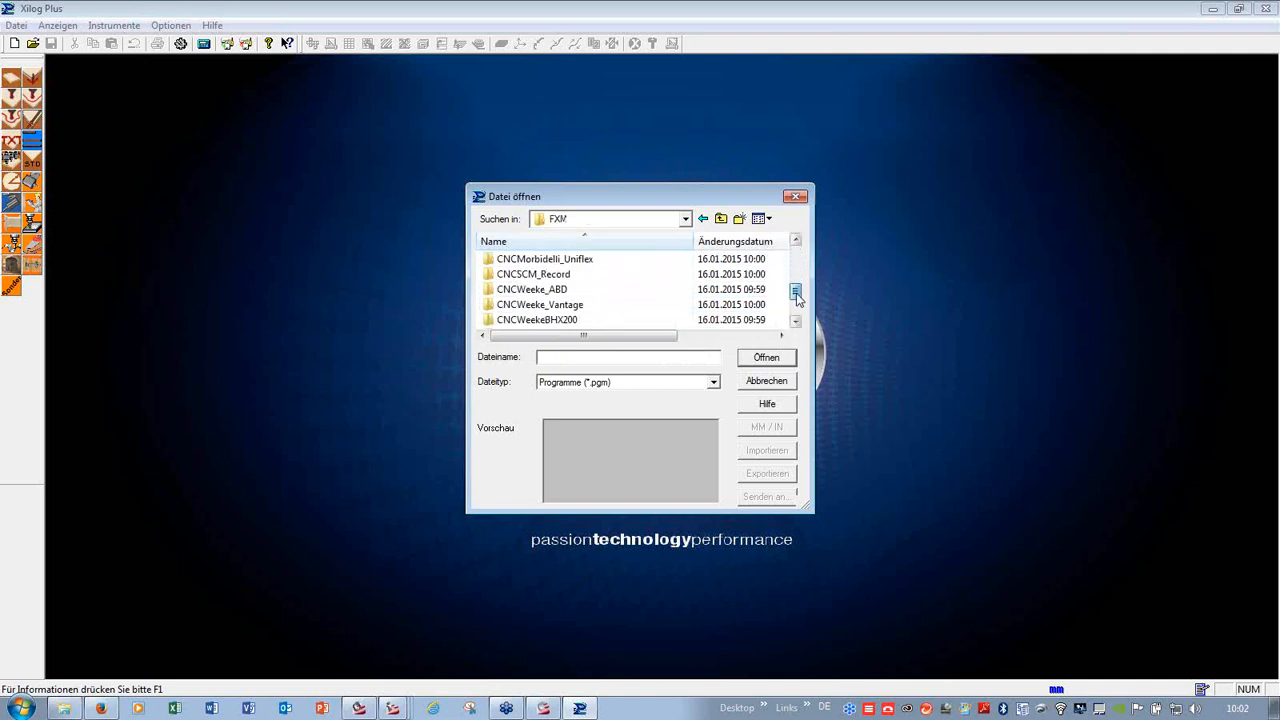
pyautogui.doubleClick(566, 279)
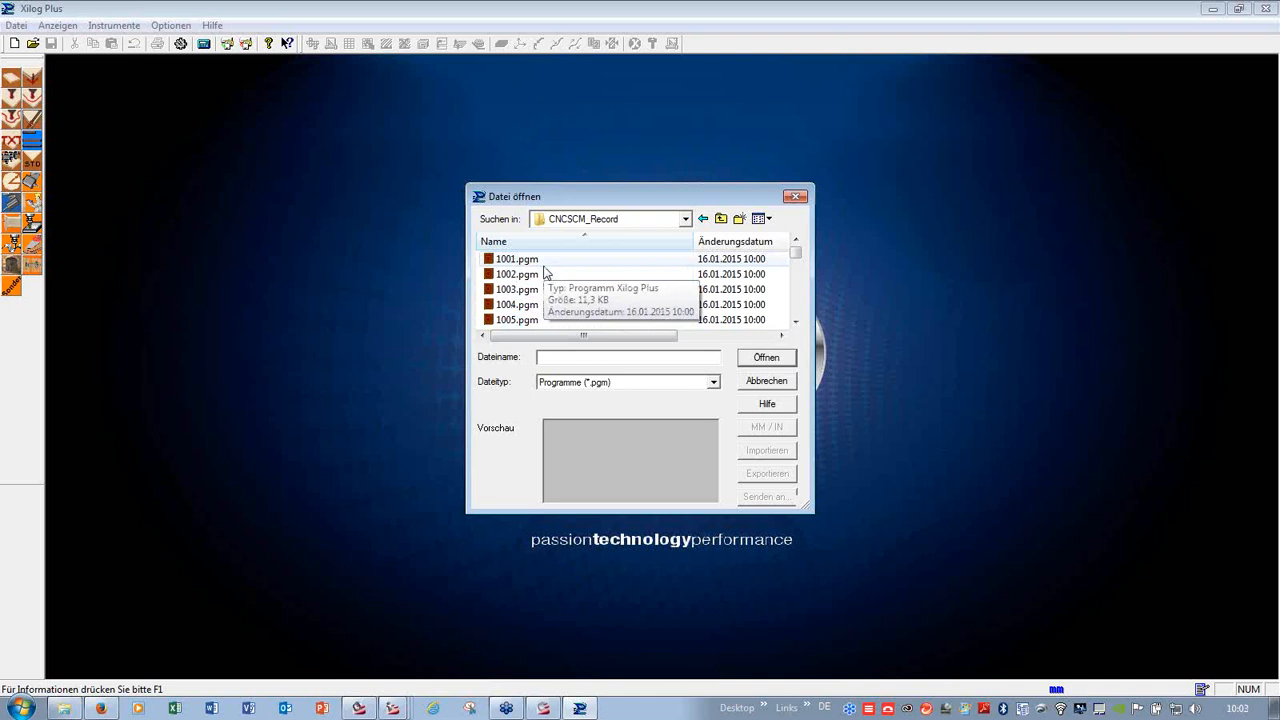
# - Open 1001.pgm and display the Top Shelf program in the graphic view
pyautogui.doubleClick(520, 259)
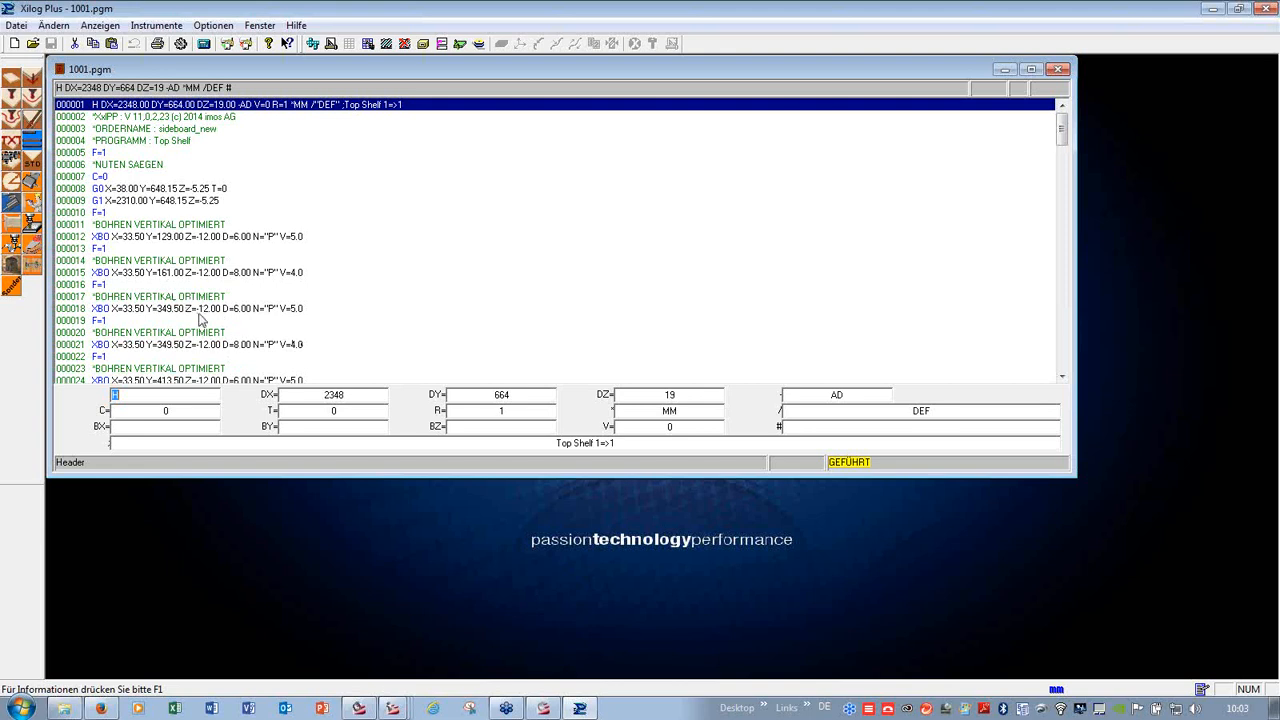
pyautogui.click(331, 44)
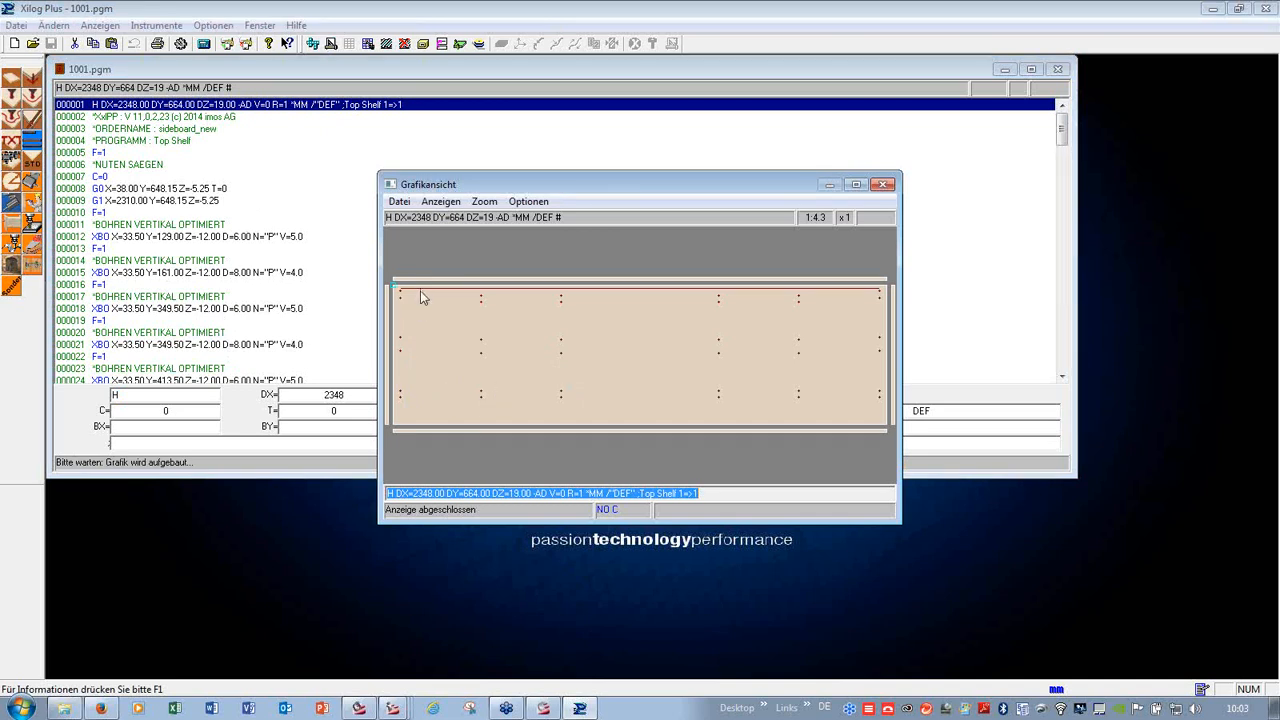
# - Close the graphic view and the 1001.pgm program, and exit Xilog Plus
pyautogui.click(883, 184)
pyautogui.click(1058, 69)
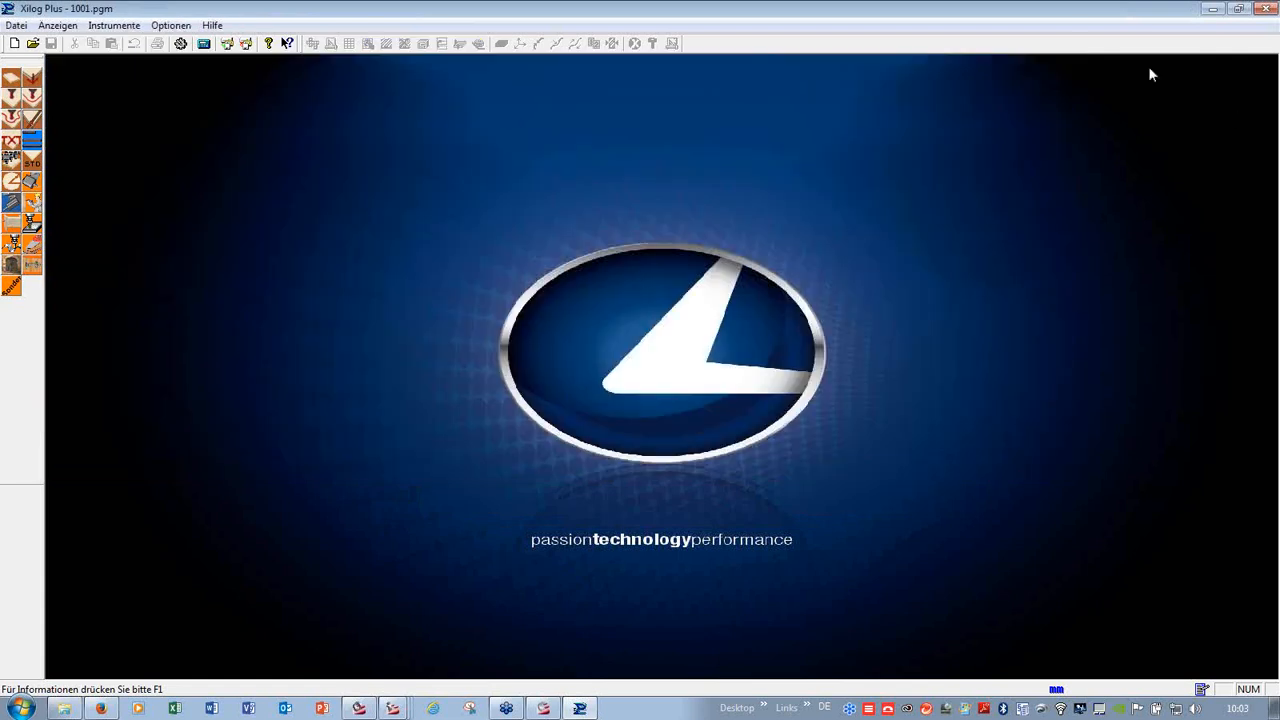
pyautogui.click(1266, 8)
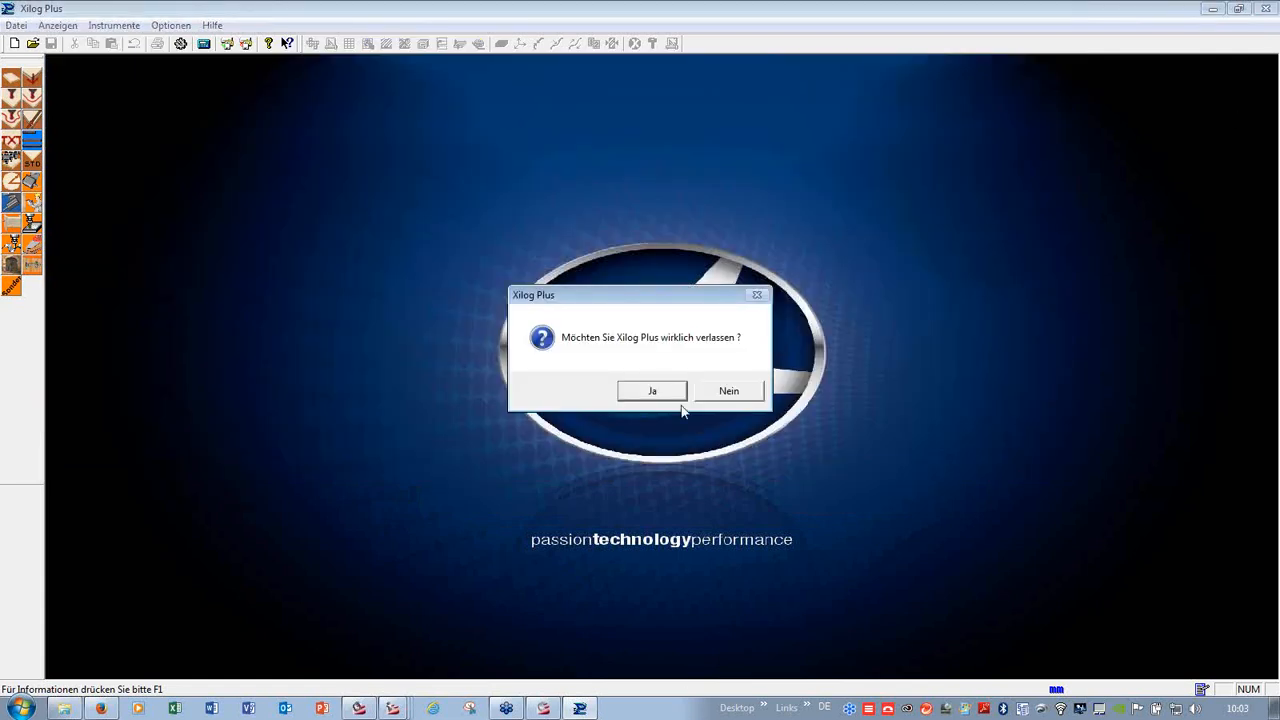
pyautogui.click(732, 396)
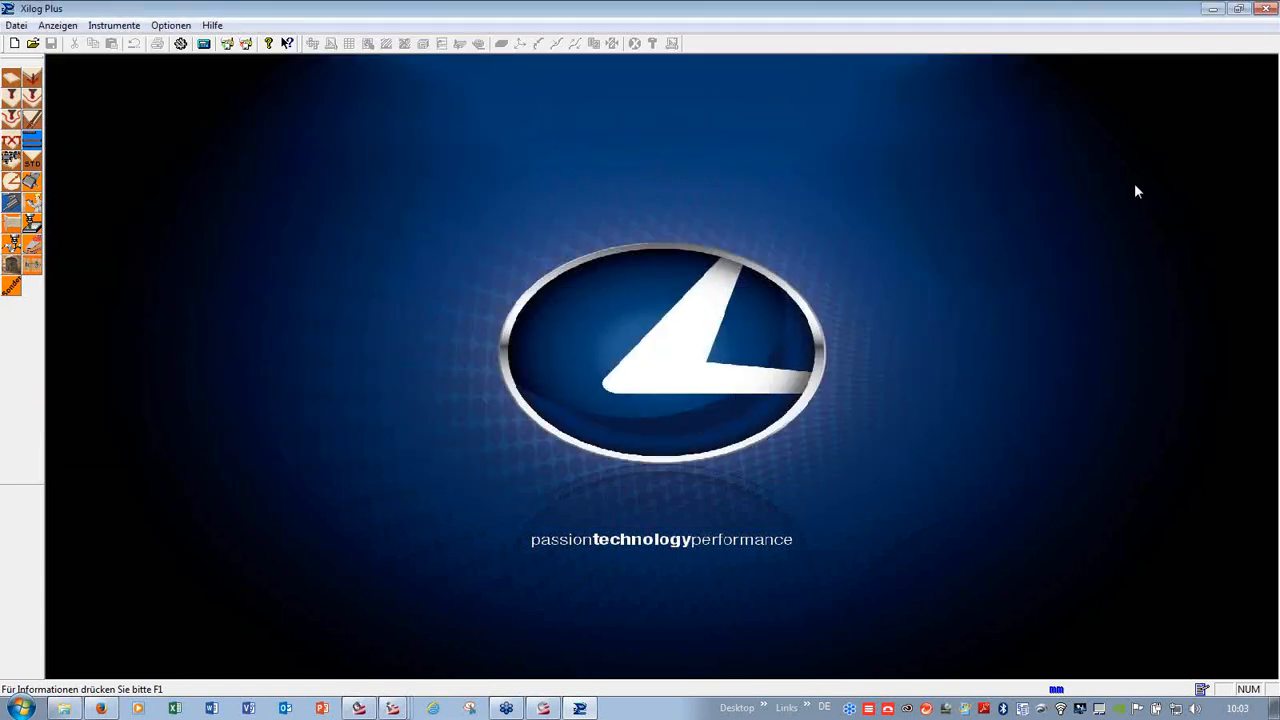
pyautogui.click(1266, 8)
pyautogui.click(675, 385)
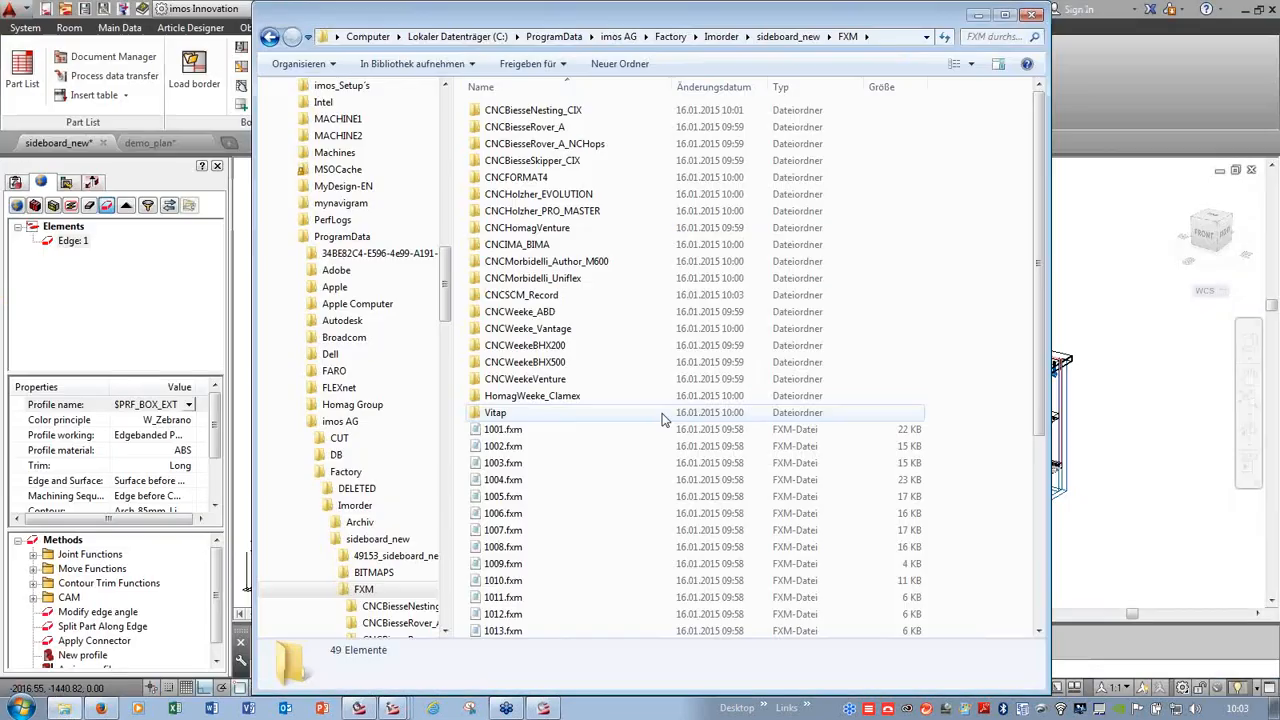
# - Launch BiesseWorks, open 1002.cix from CNCBiesseRover_A, and dismiss the workpiece variables
pyautogui.click(810, 707)
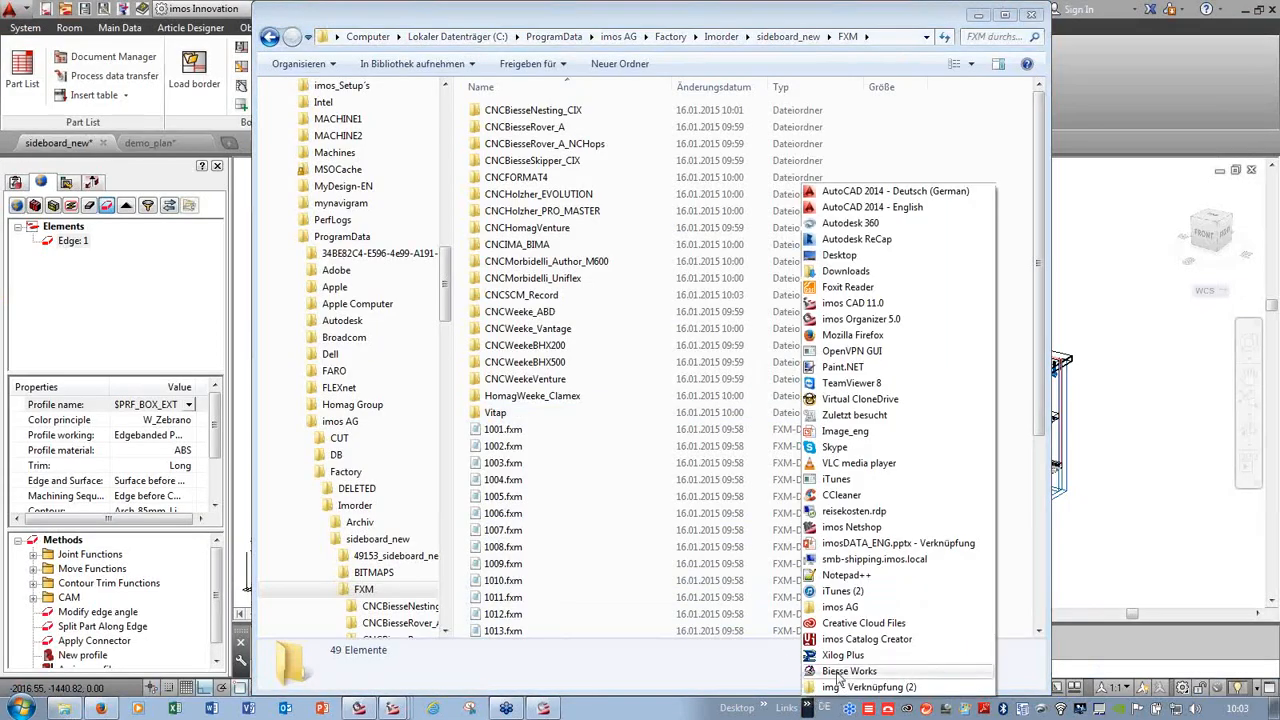
pyautogui.click(838, 672)
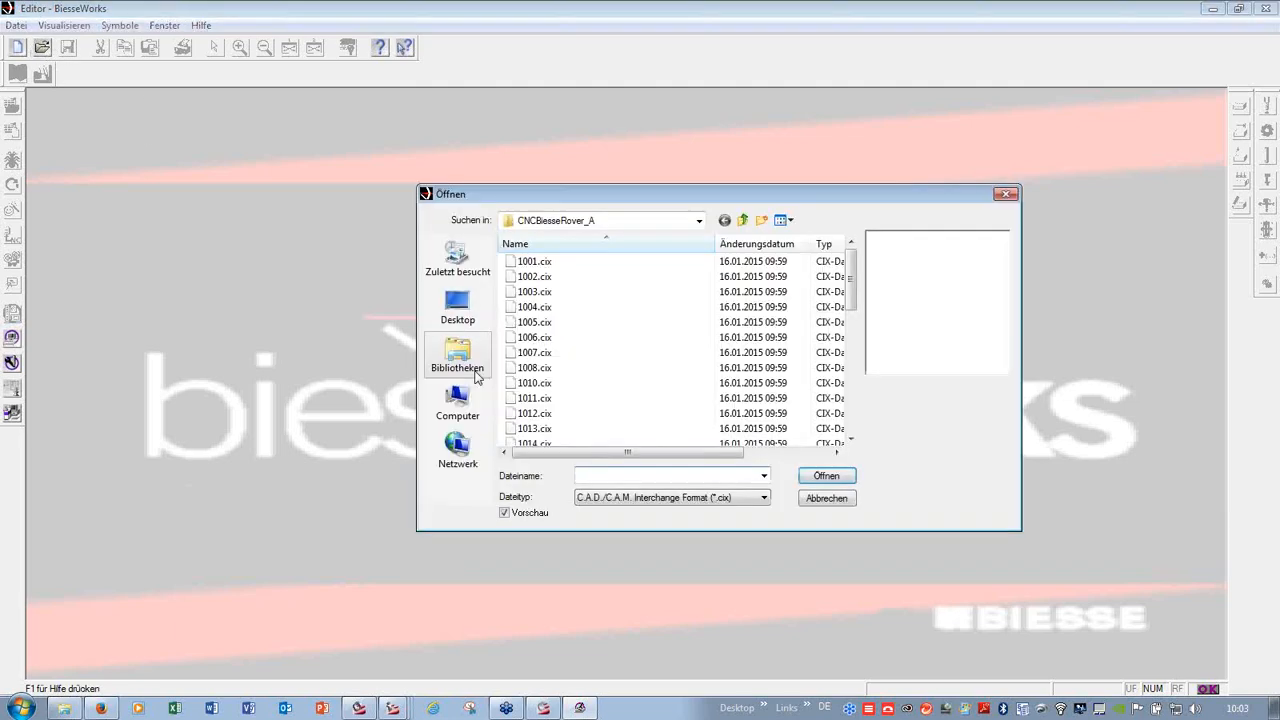
pyautogui.doubleClick(535, 277)
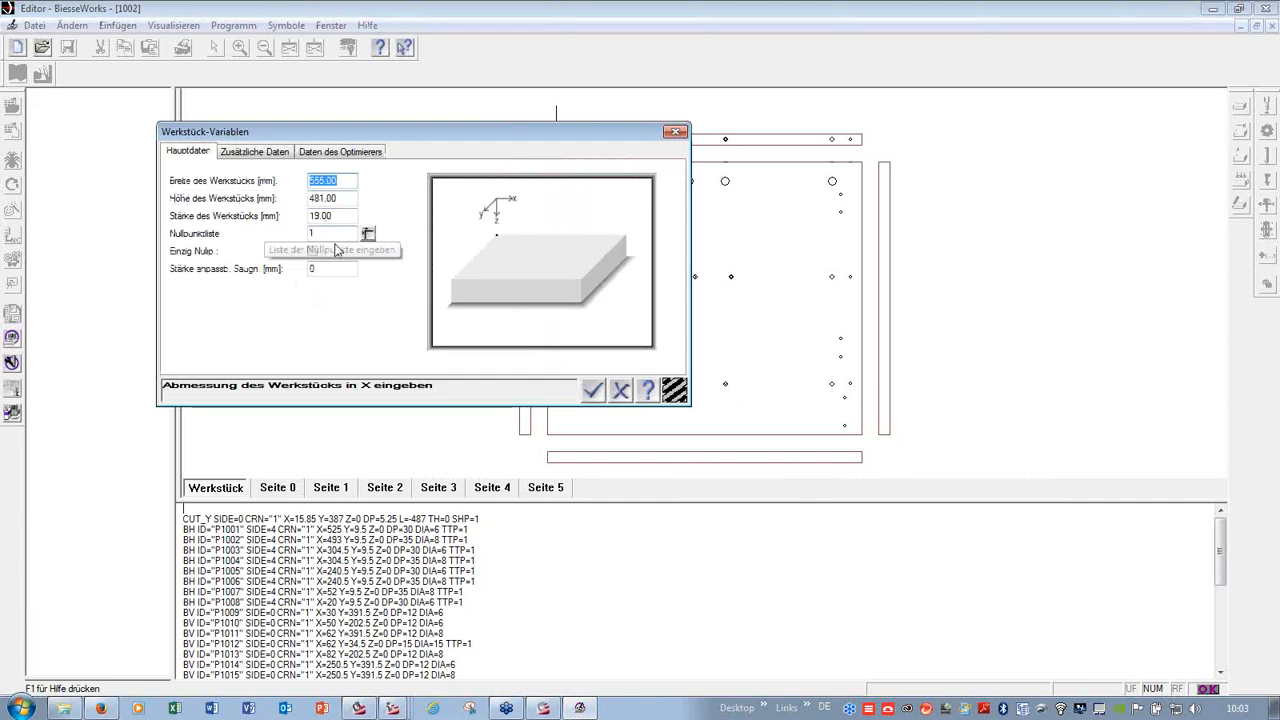
pyautogui.click(676, 132)
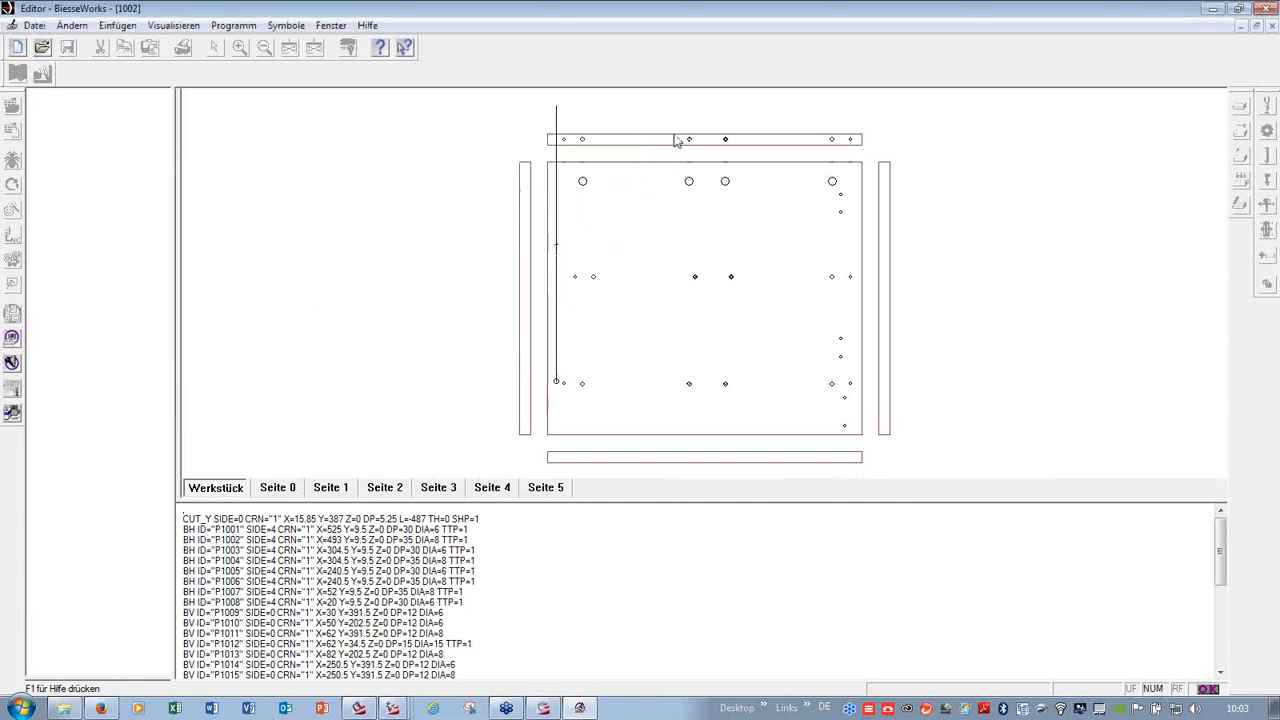
# - Examine the vertical drilling parameters of the large hole near the panel's upper-left corner, and close them without changes
pyautogui.click(584, 183)
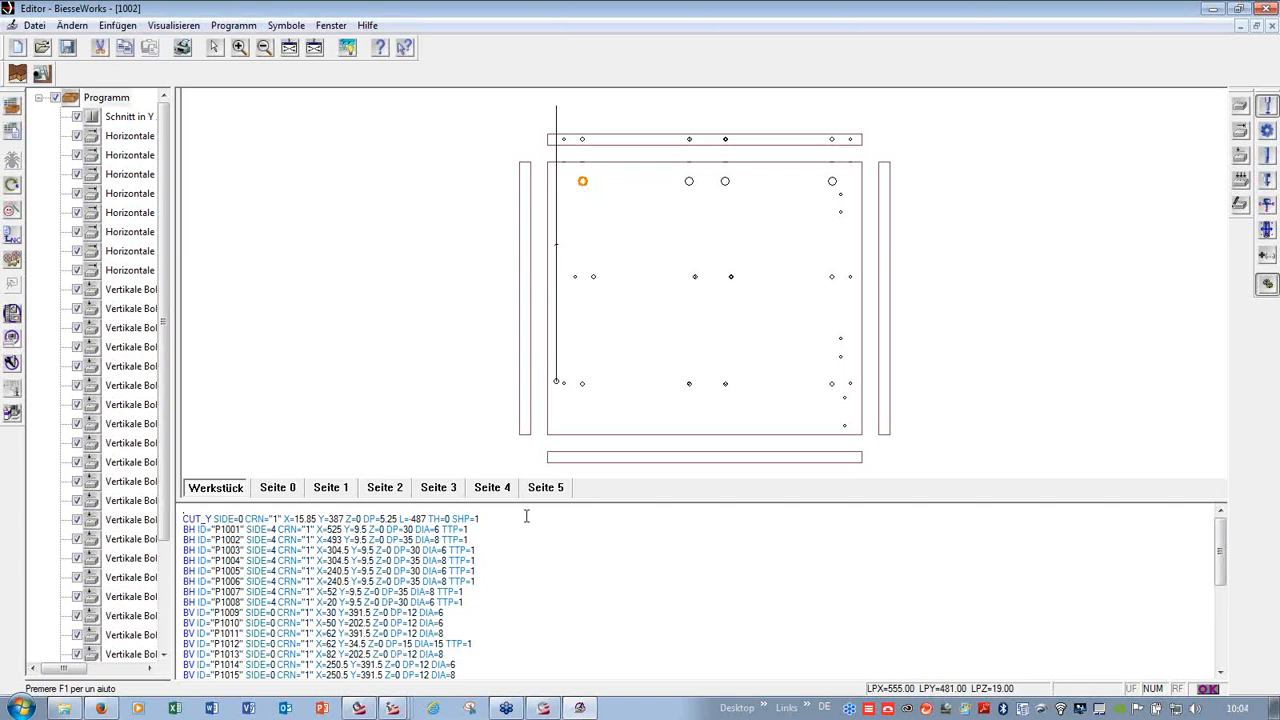
pyautogui.click(584, 184)
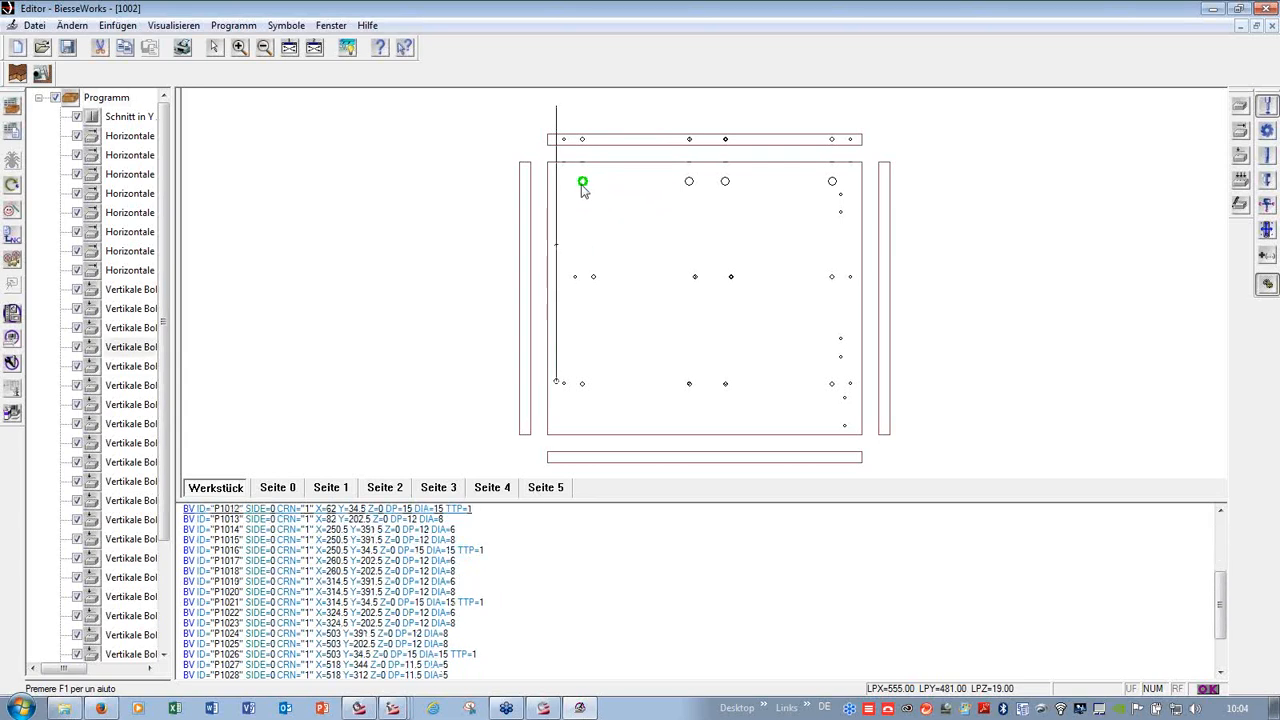
pyautogui.doubleClick(583, 184)
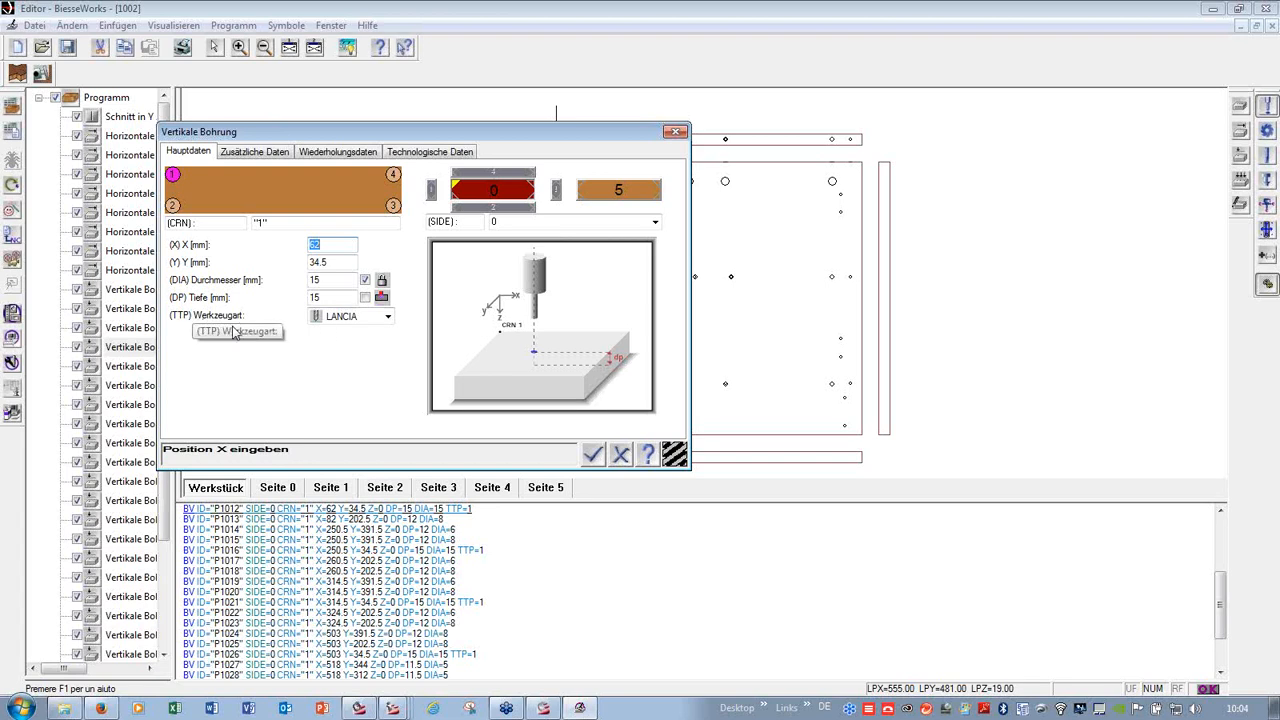
pyautogui.click(676, 131)
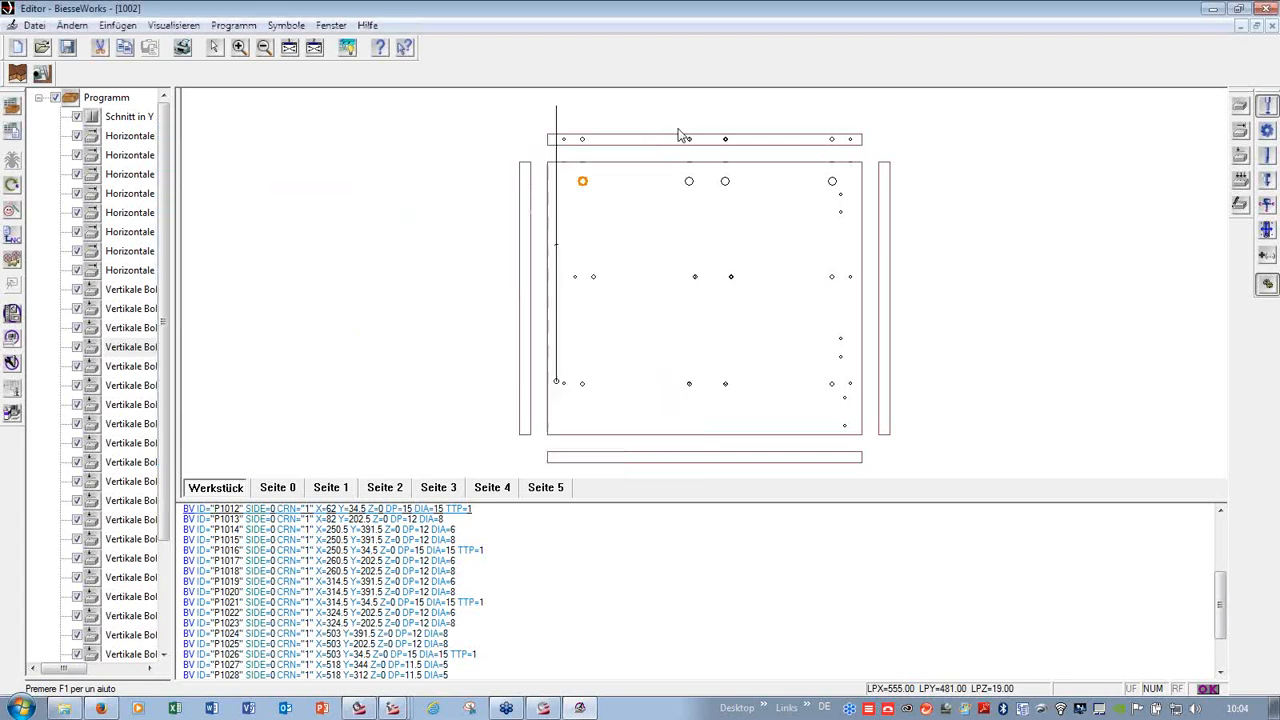
# - Inspect the vertical saw cut and the two central drillings in the 1002 panel, and exit BiesseWorks
pyautogui.click(558, 118)
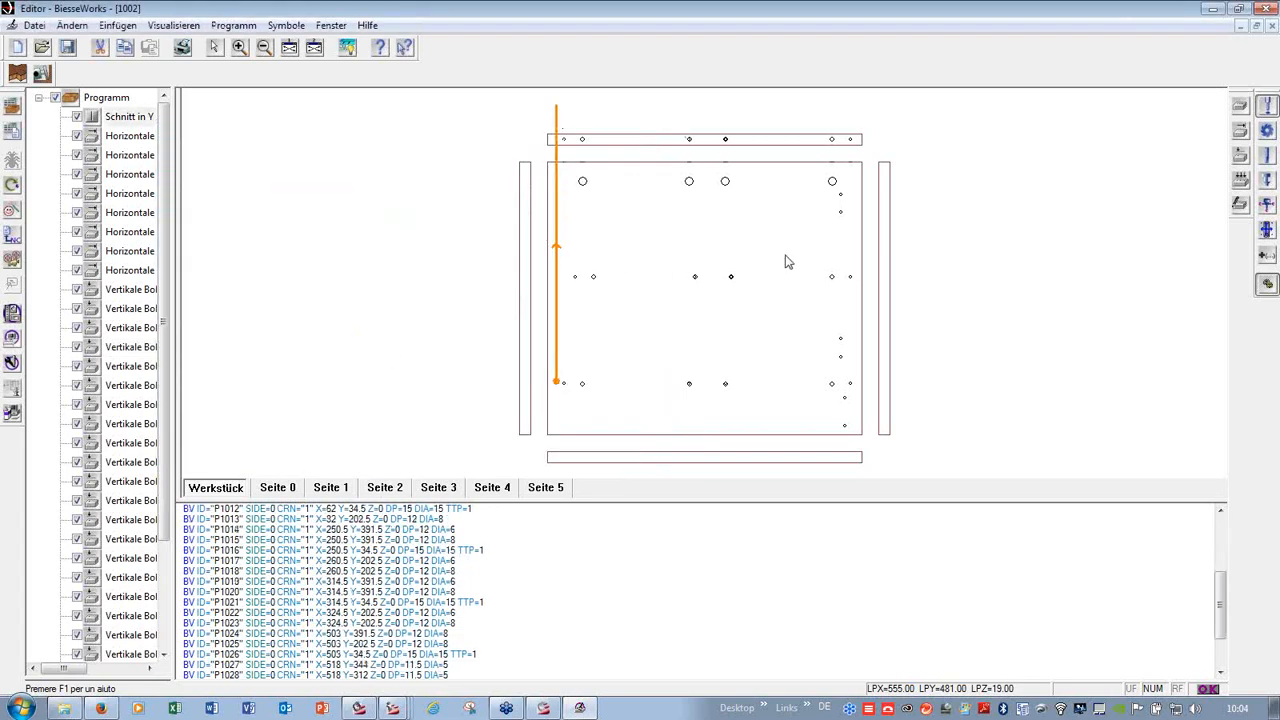
pyautogui.click(729, 277)
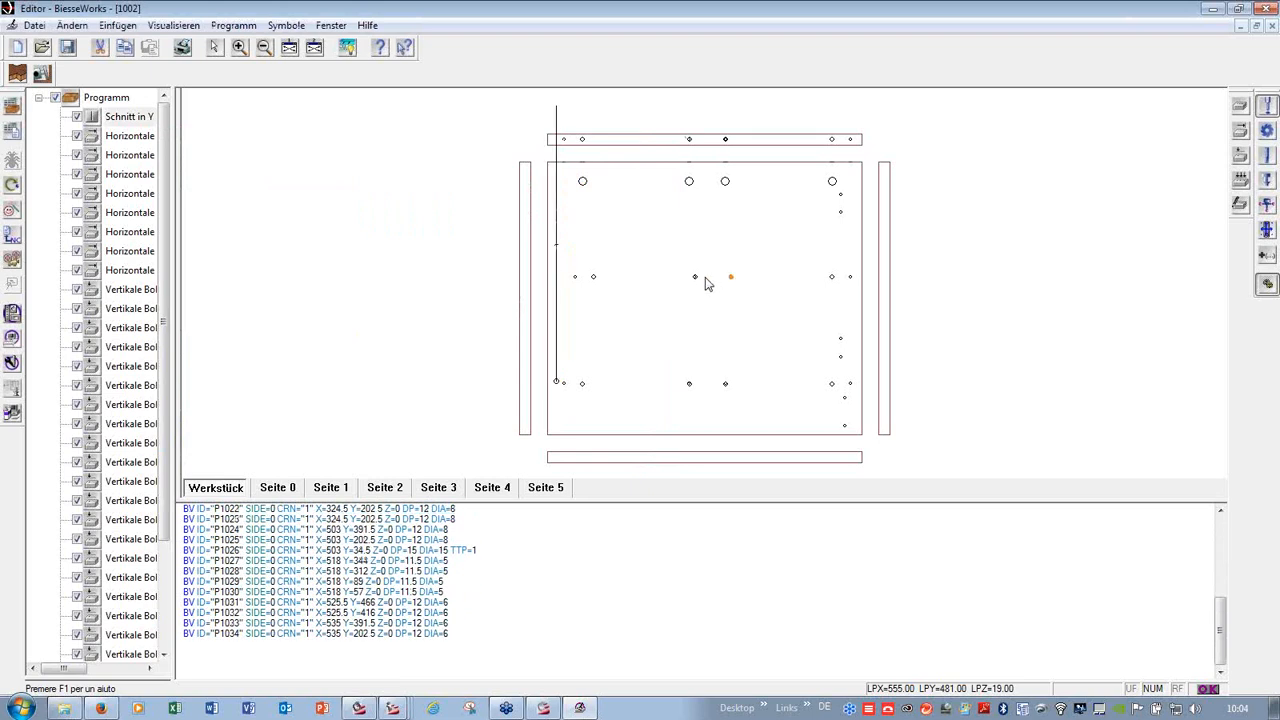
pyautogui.click(696, 278)
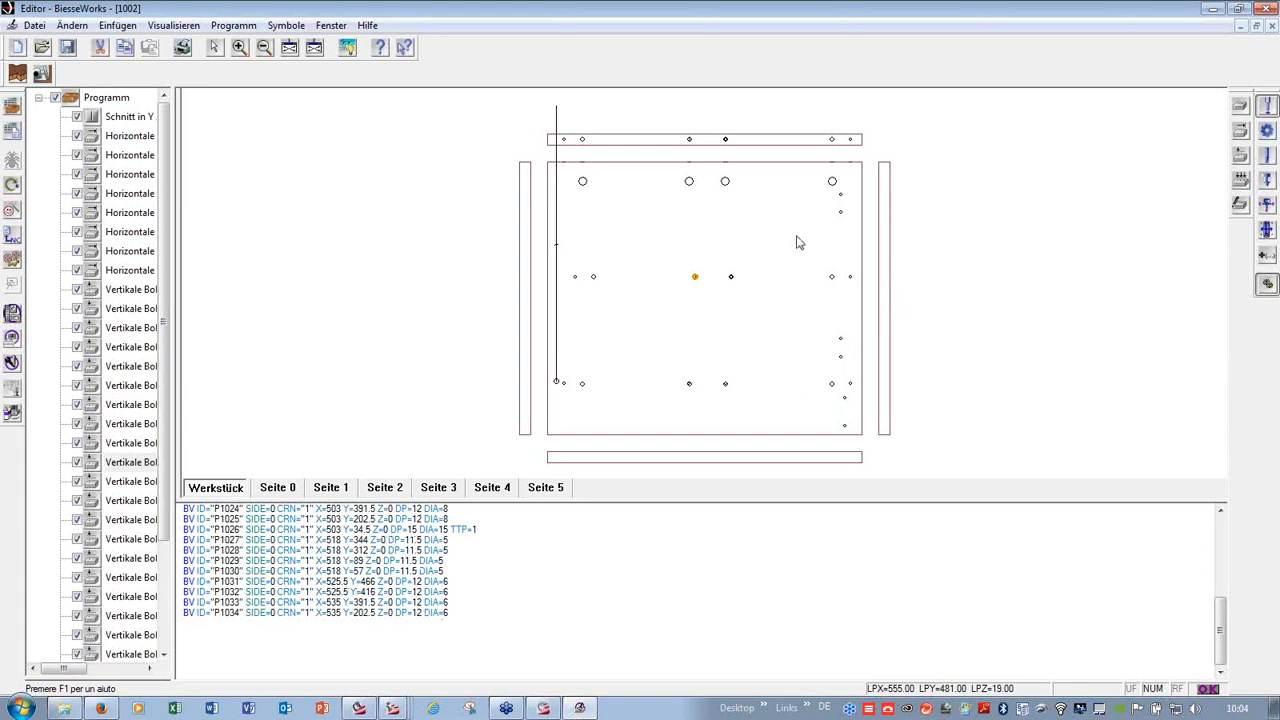
pyautogui.click(1268, 8)
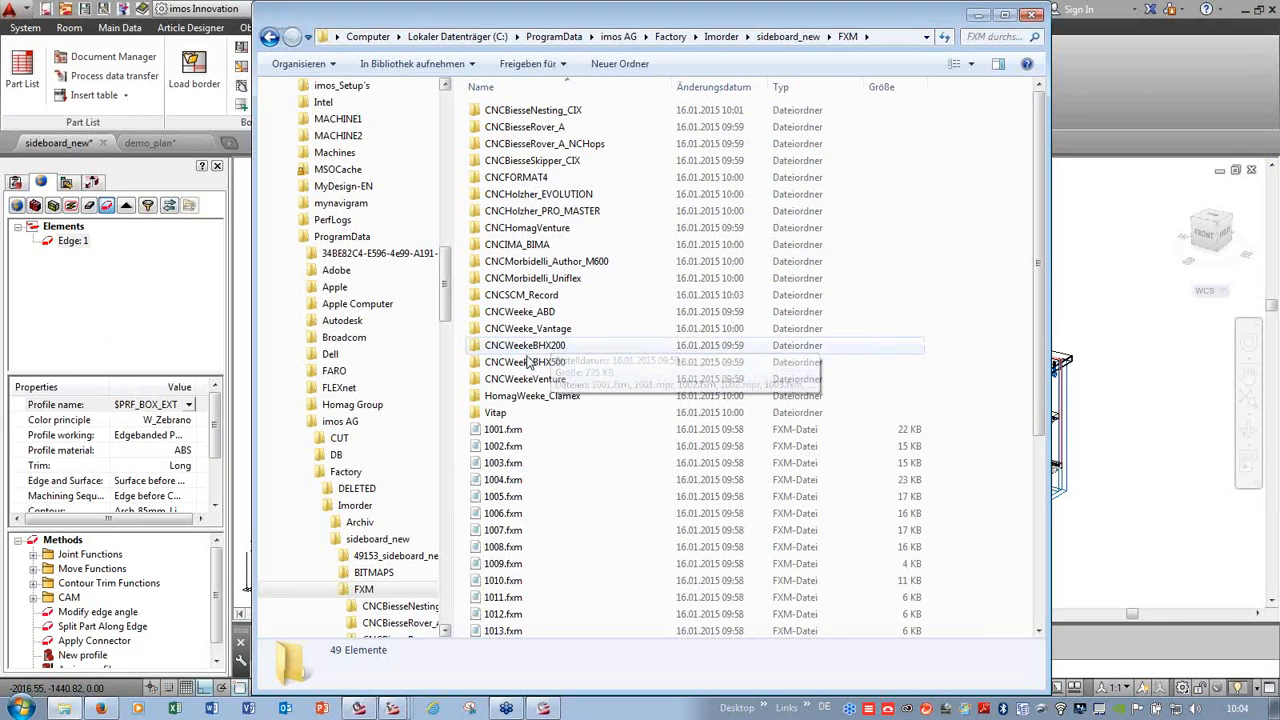
# - Open 1002.mpr from the CNCWeekeBHX200 folder in woodWOP, review the 3D panel with its machining, and exit woodWOP
pyautogui.doubleClick(522, 346)
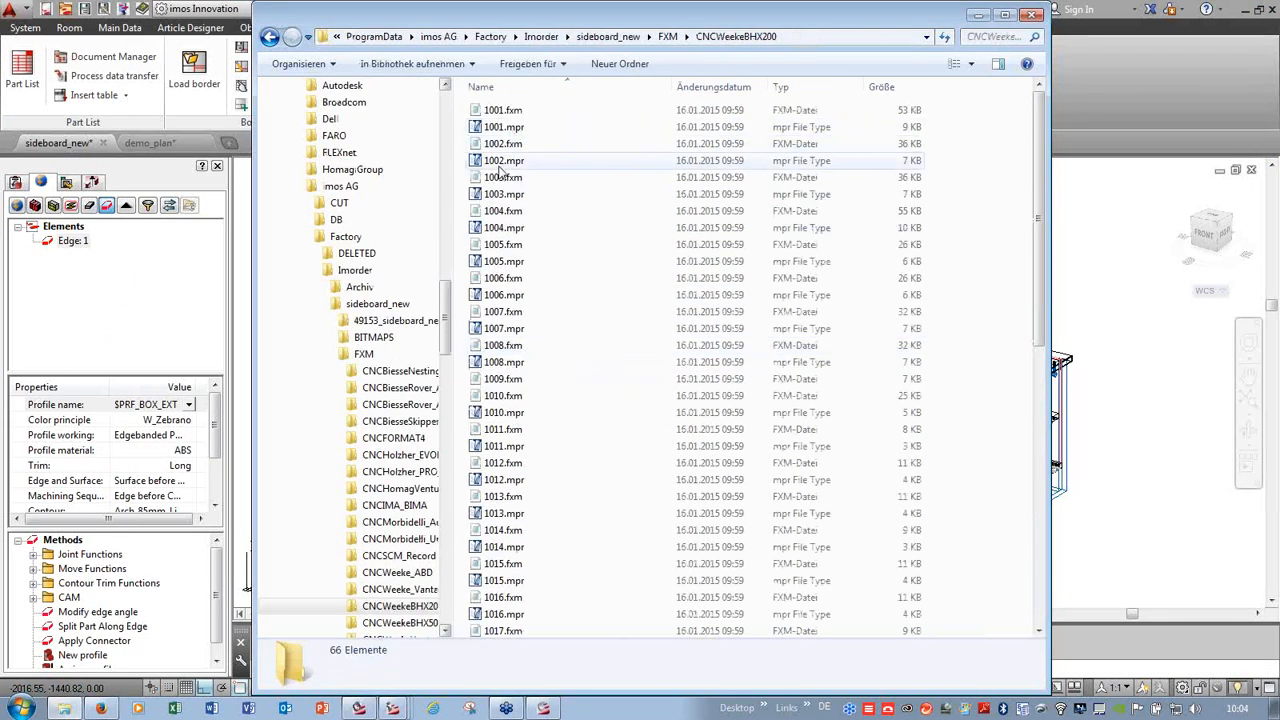
pyautogui.click(531, 161)
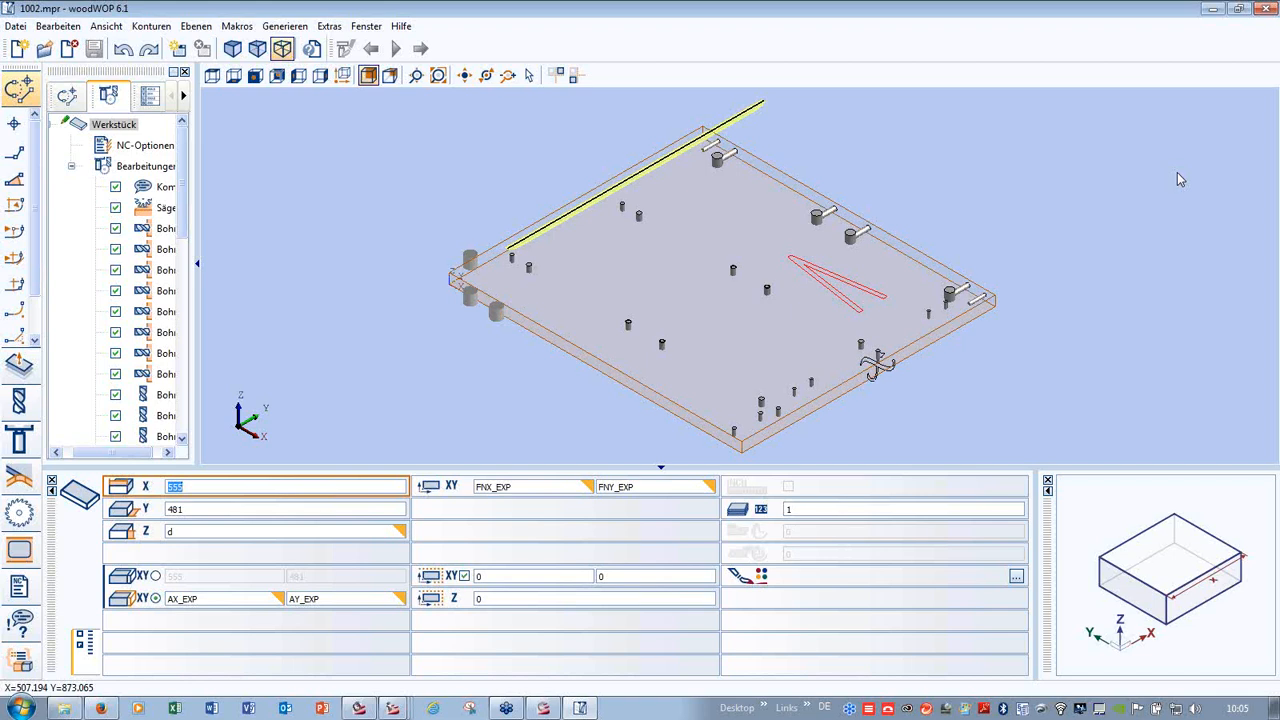
pyautogui.click(1268, 8)
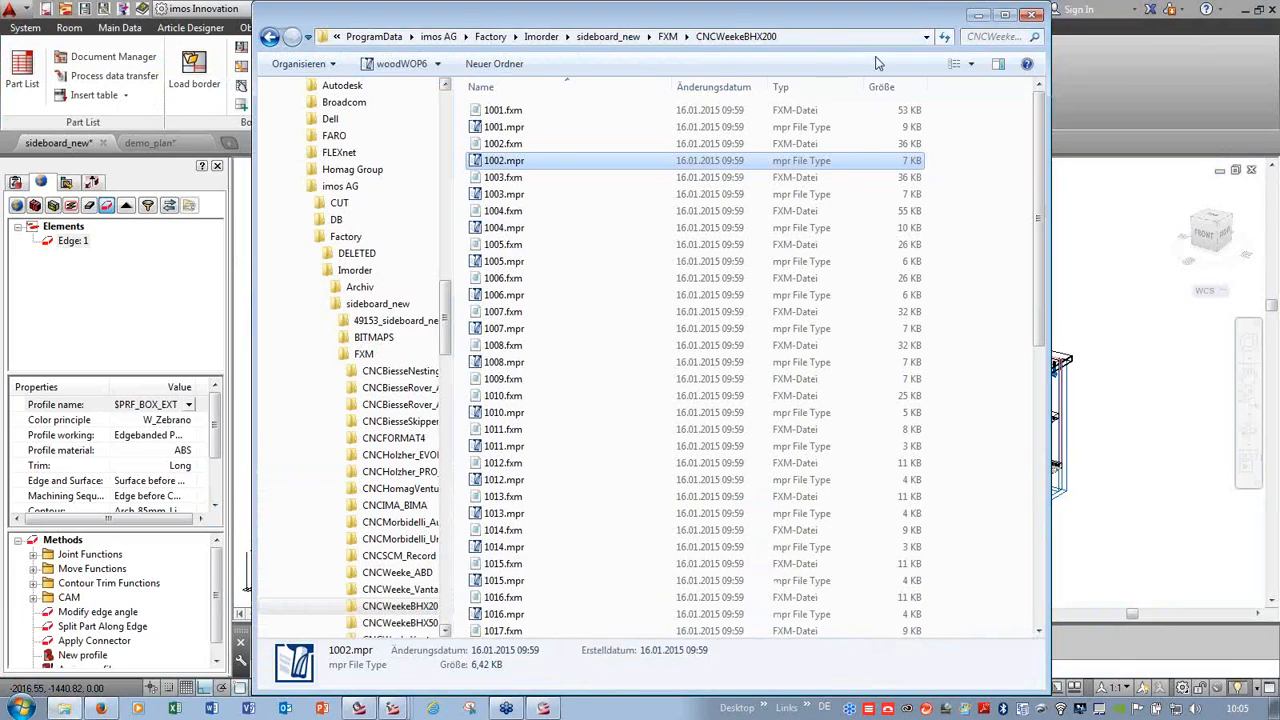
# - Close File Explorer, switch to the imos Organizer, refresh the orders, and bring up the report selection for sideboard_new
pyautogui.click(1033, 18)
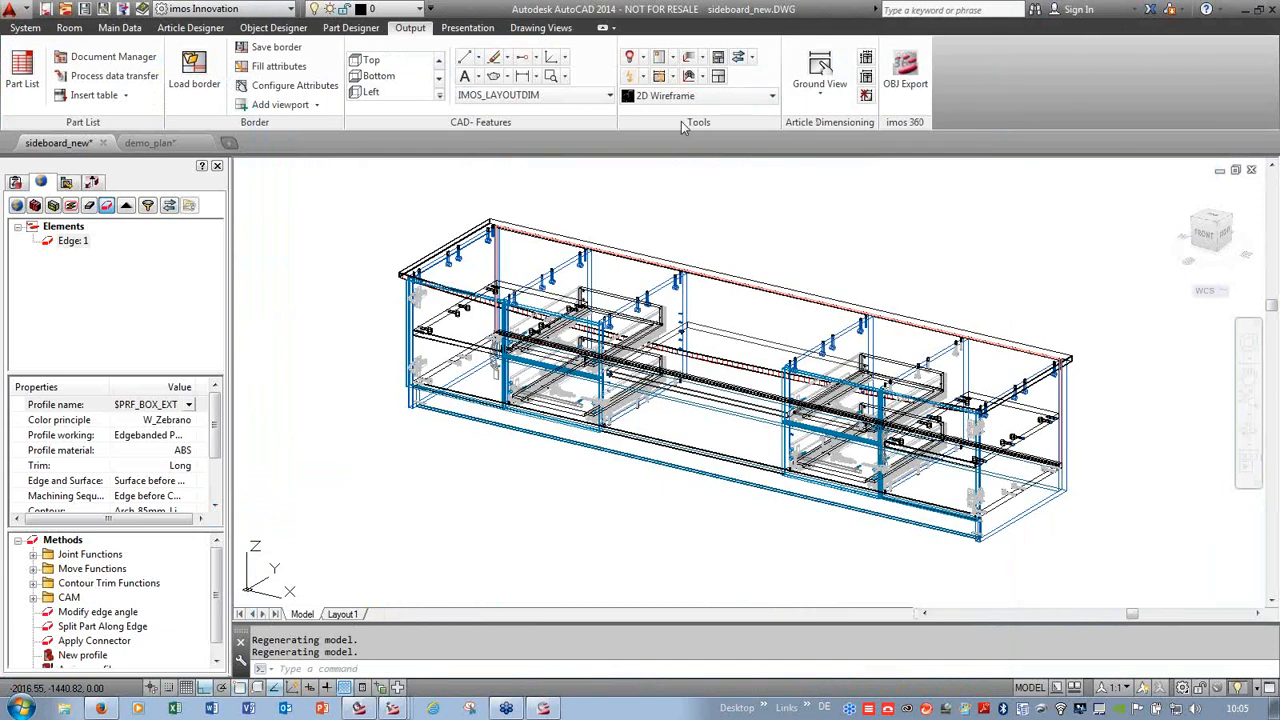
pyautogui.click(361, 708)
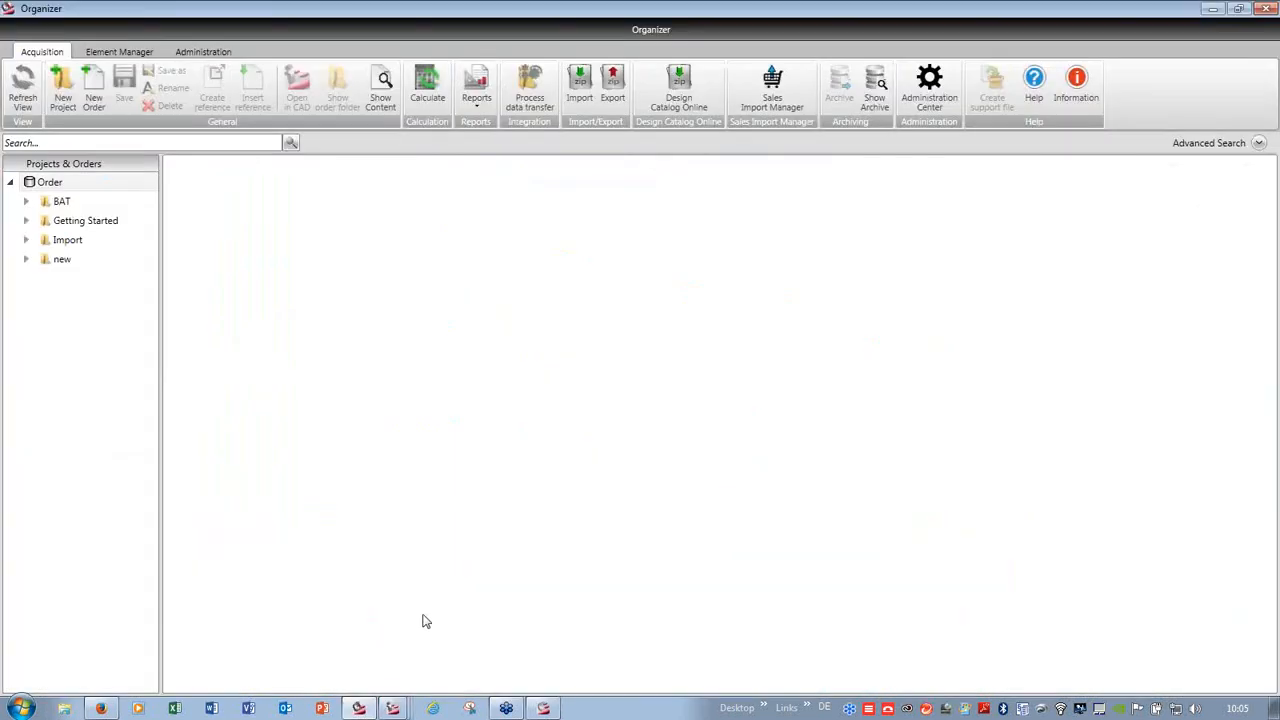
pyautogui.click(21, 90)
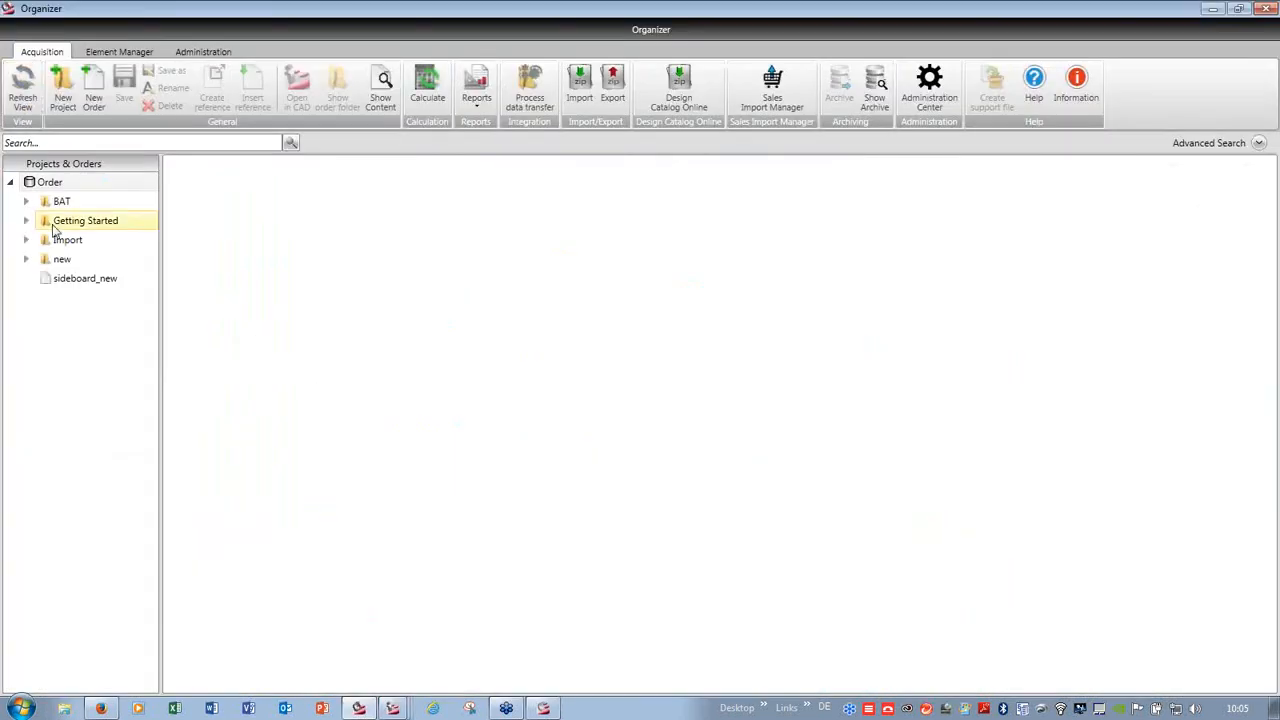
pyautogui.click(86, 281)
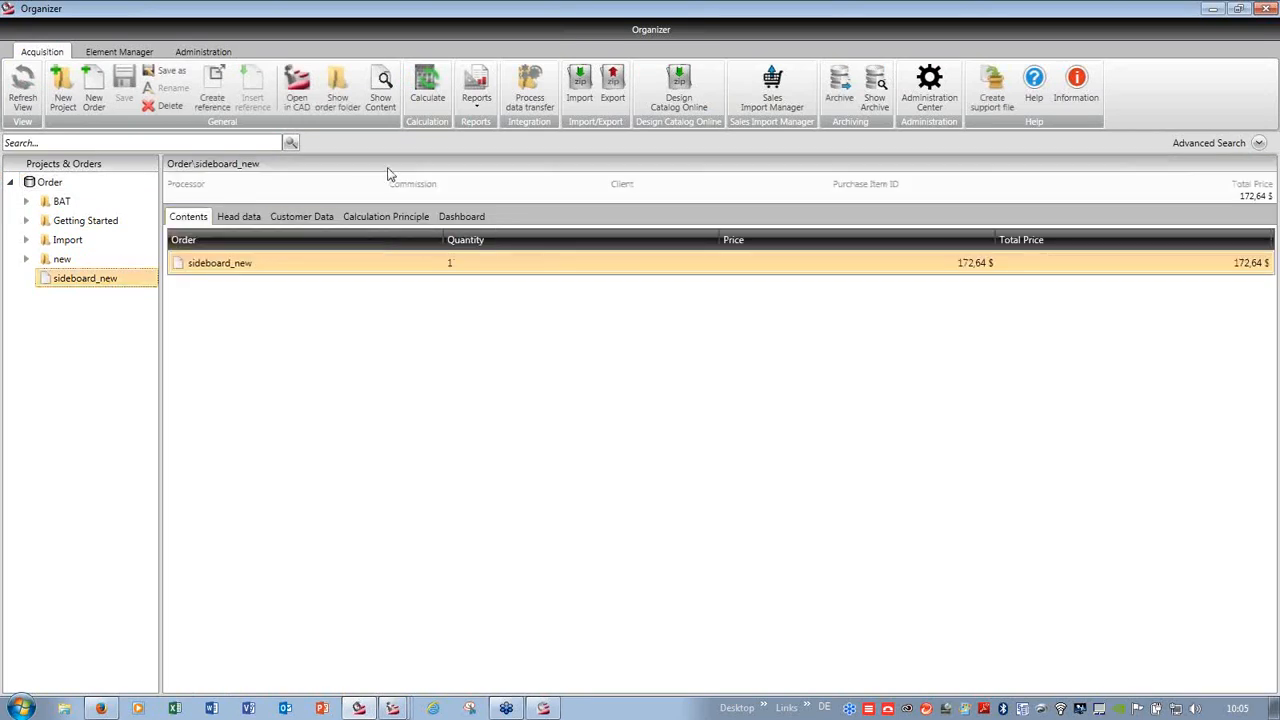
pyautogui.click(476, 90)
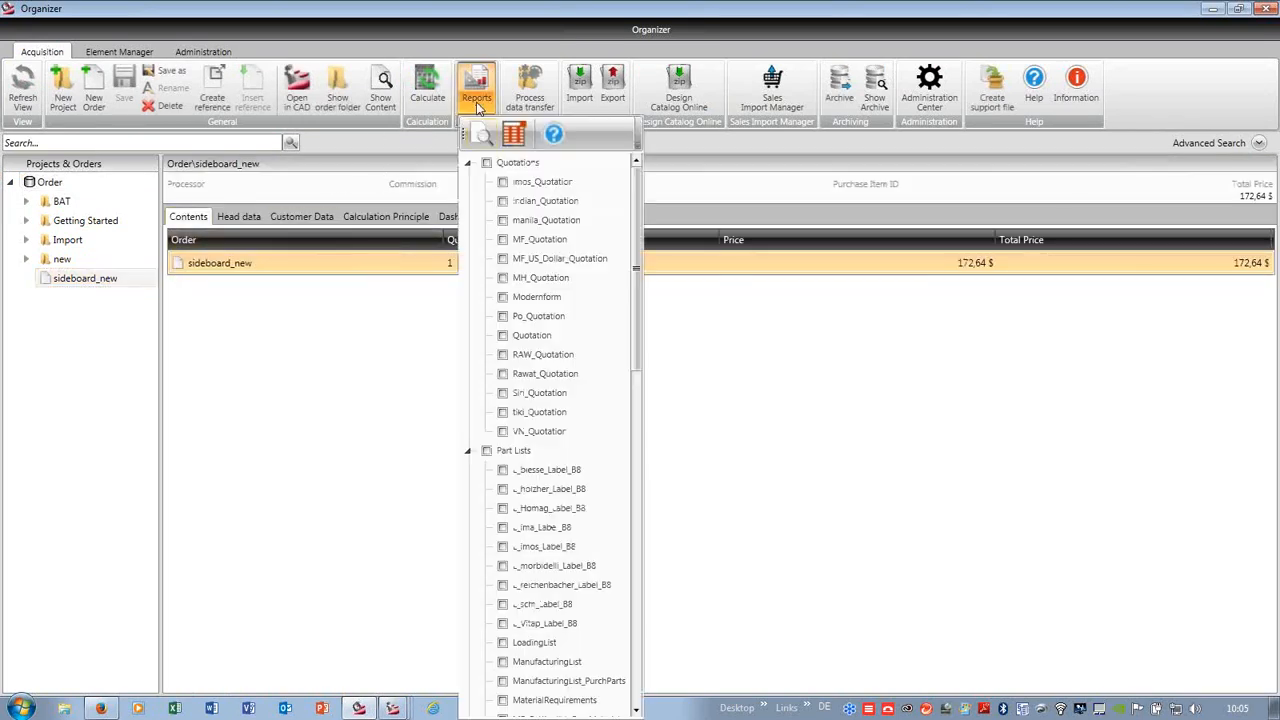
# - Select the part-list reports SF_Parts_List, SF_Edgelist, SF_DocumentManager_2Parts, SF_Cuttinglist_CoreMaterial and PP_Orderlist_PurchParts for the sideboard_new order
pyautogui.moveTo(634, 170); pyautogui.dragTo(646, 543)
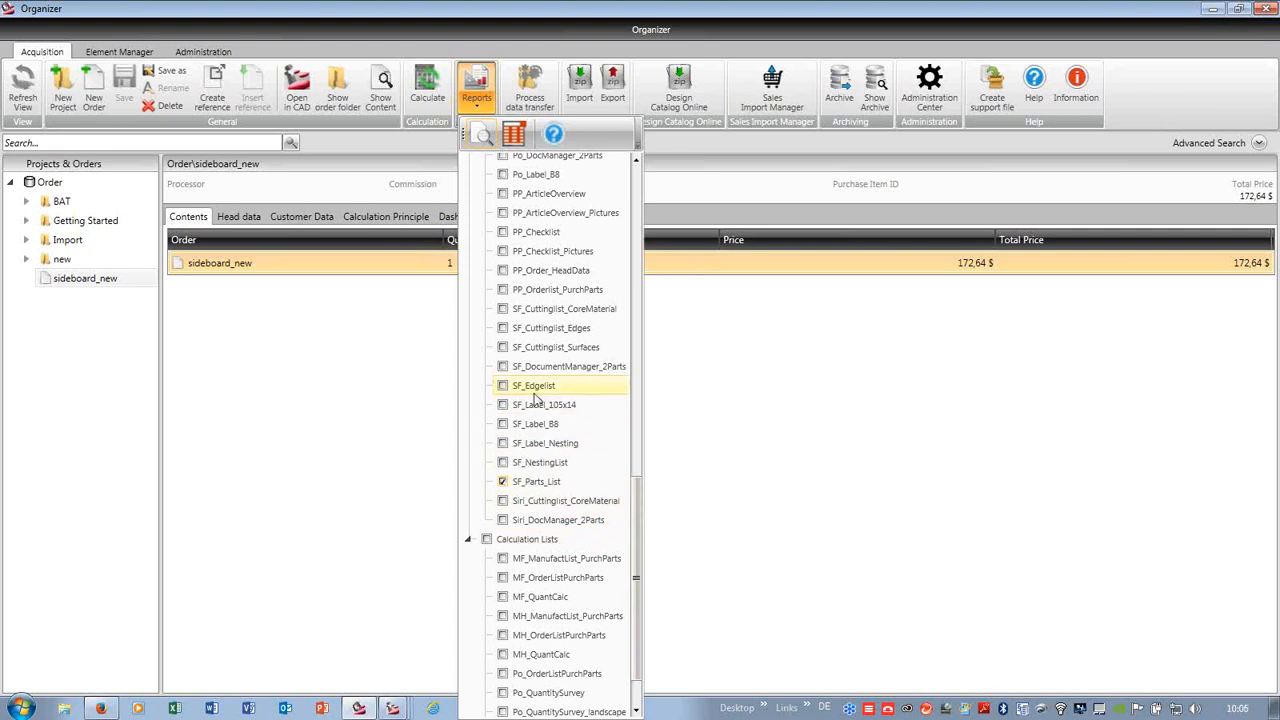
pyautogui.click(503, 385)
pyautogui.click(503, 366)
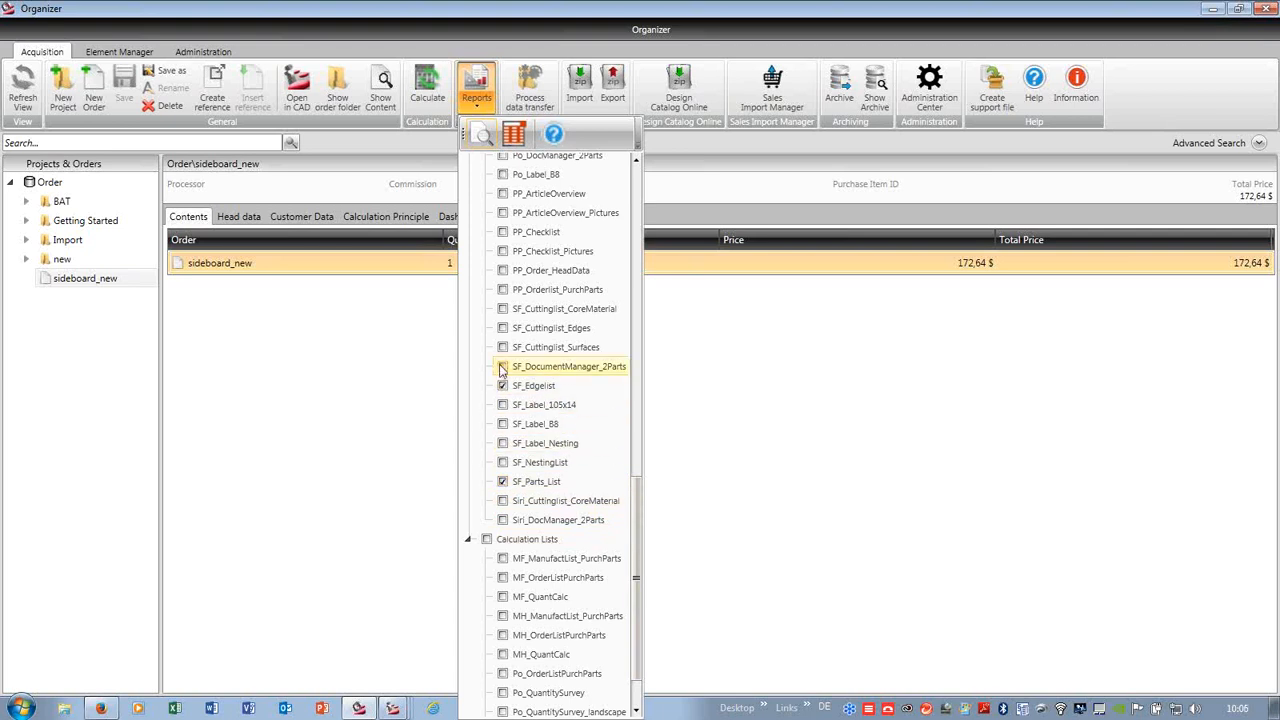
pyautogui.click(503, 309)
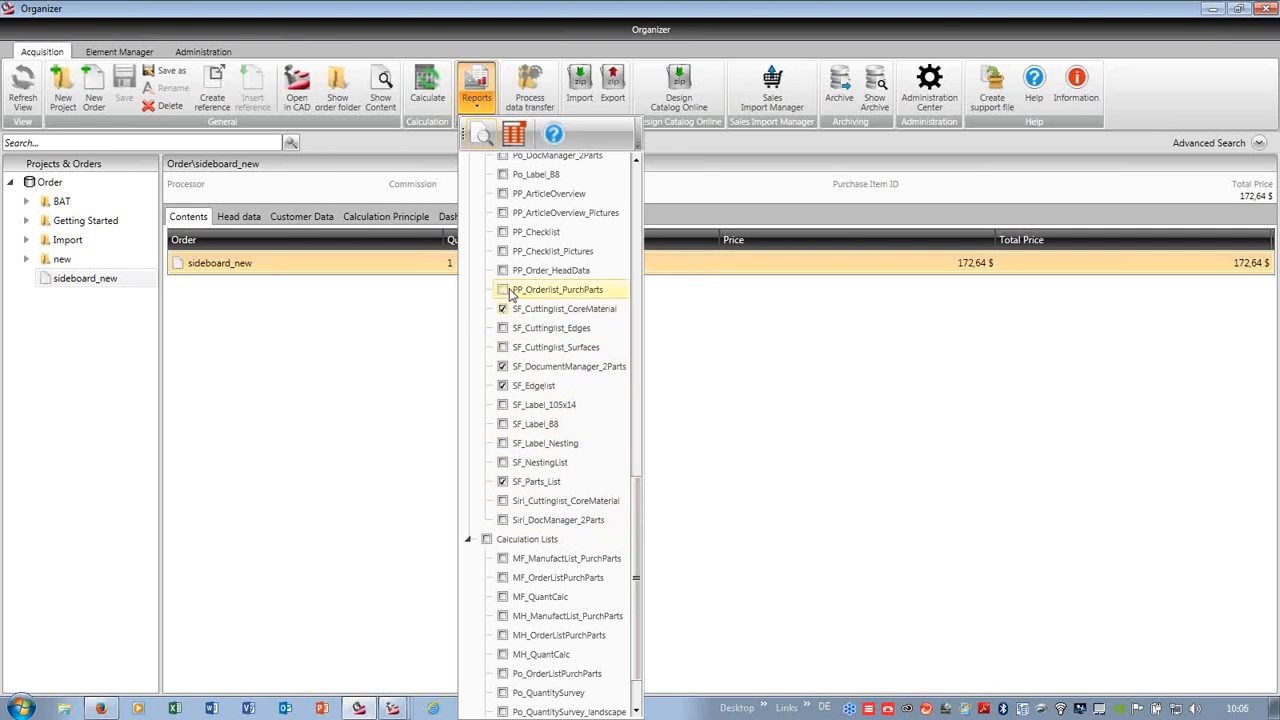
pyautogui.click(503, 289)
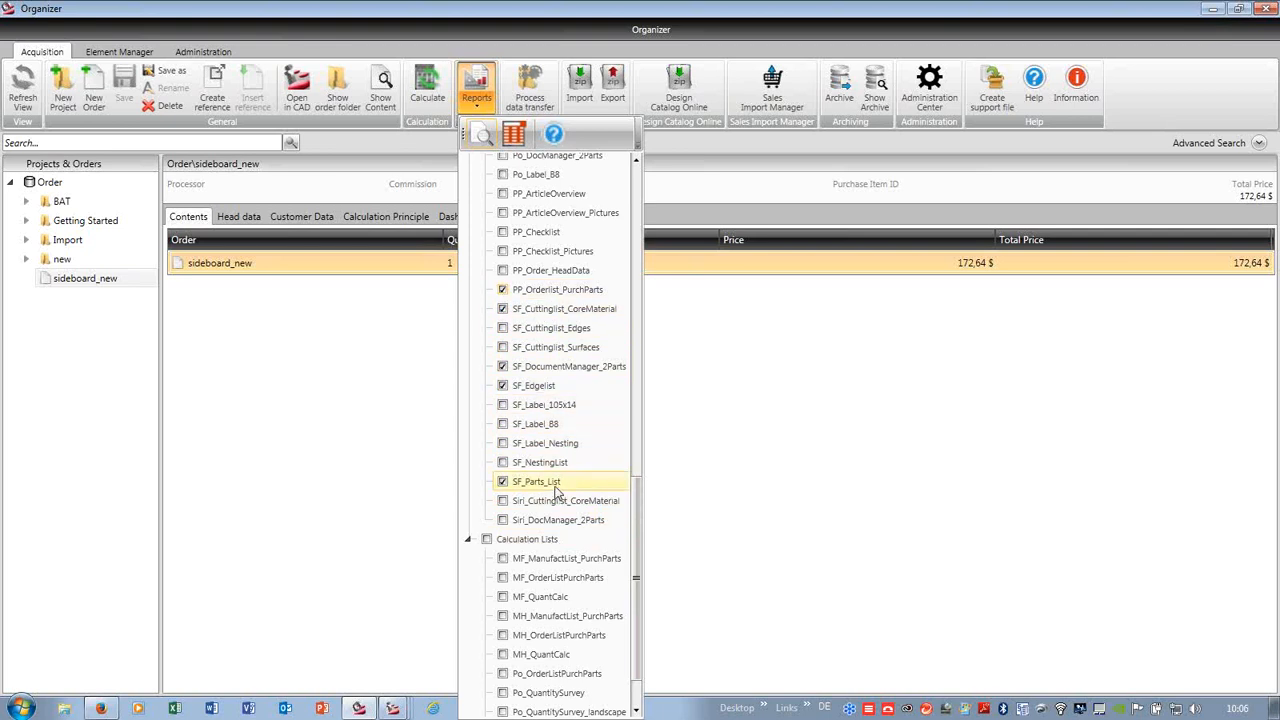
# - Add the biesse, ima, scm, Vitap and Homag B8 label reports to the selection and open the previews of all selected reports
pyautogui.moveTo(636, 565); pyautogui.dragTo(672, 216)
pyautogui.moveTo(631, 335); pyautogui.dragTo(629, 401)
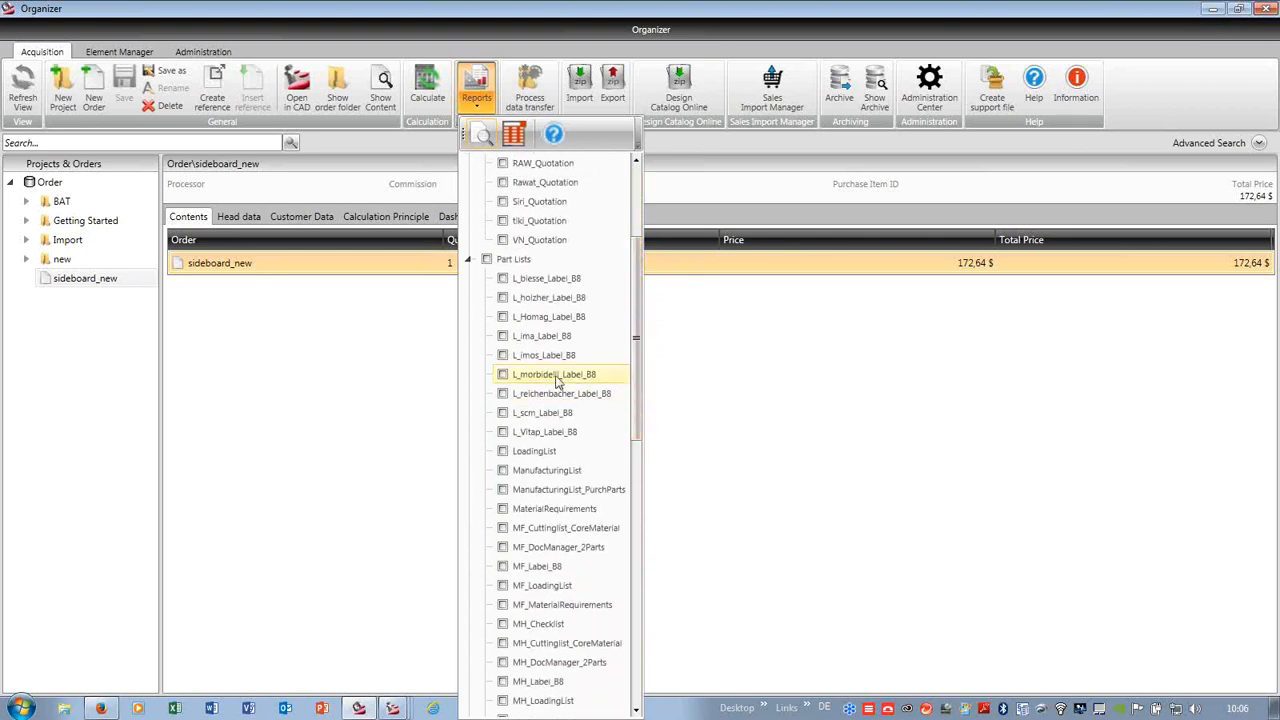
pyautogui.click(502, 278)
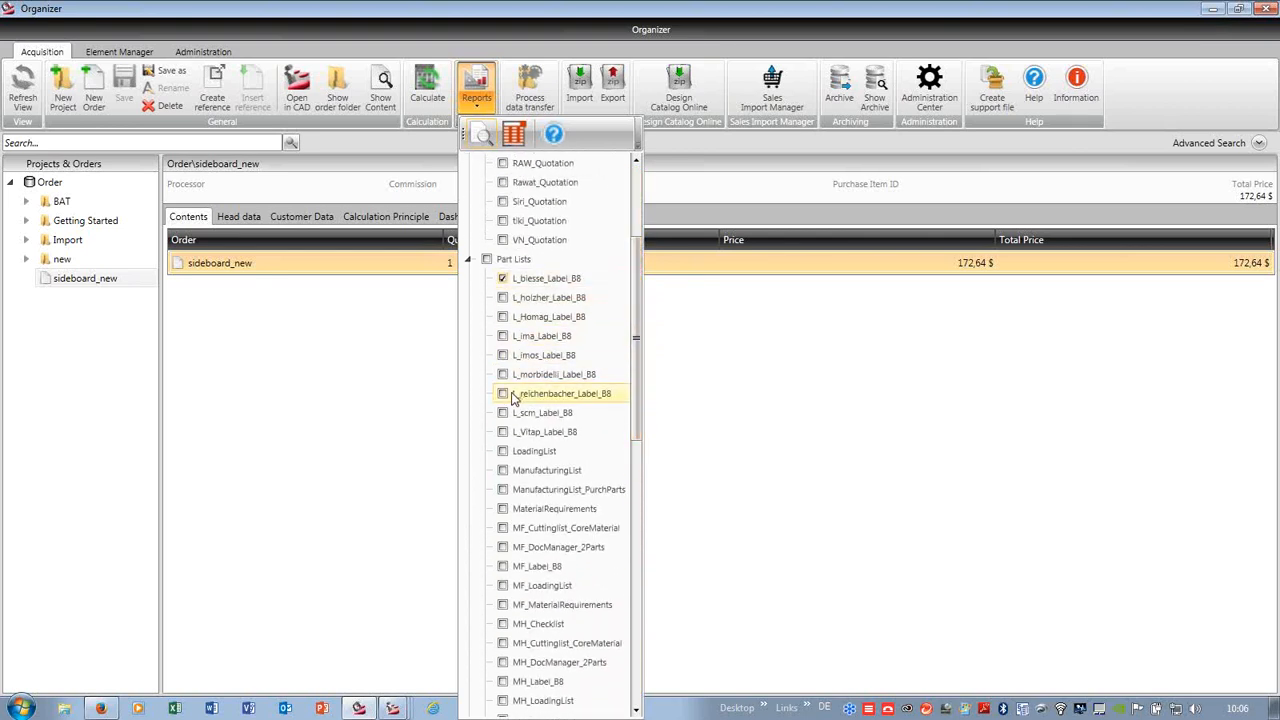
pyautogui.click(503, 337)
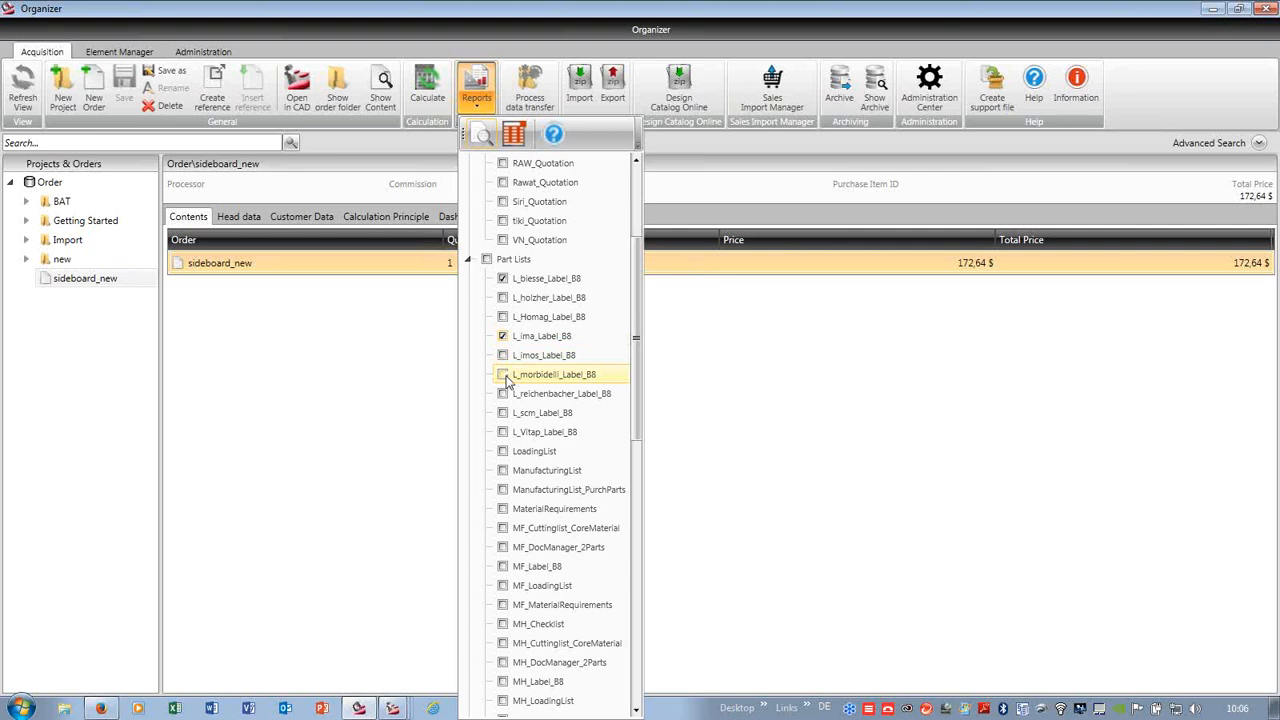
pyautogui.click(503, 413)
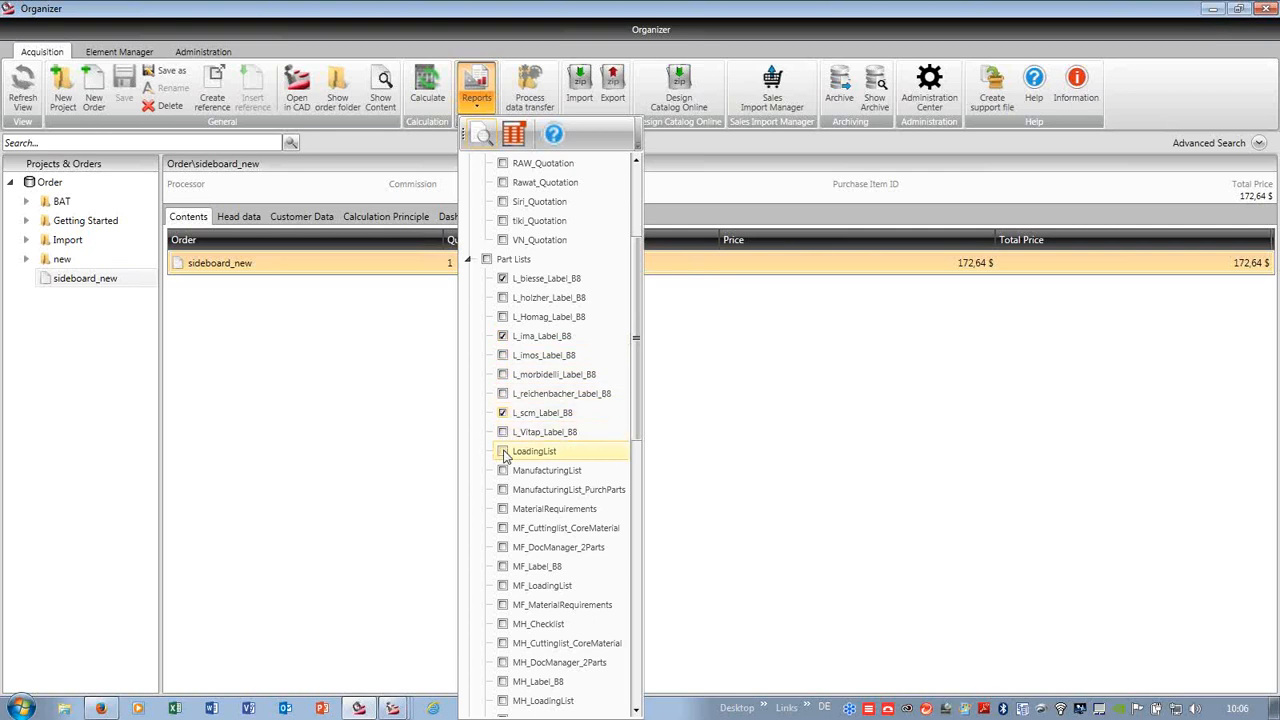
pyautogui.click(503, 432)
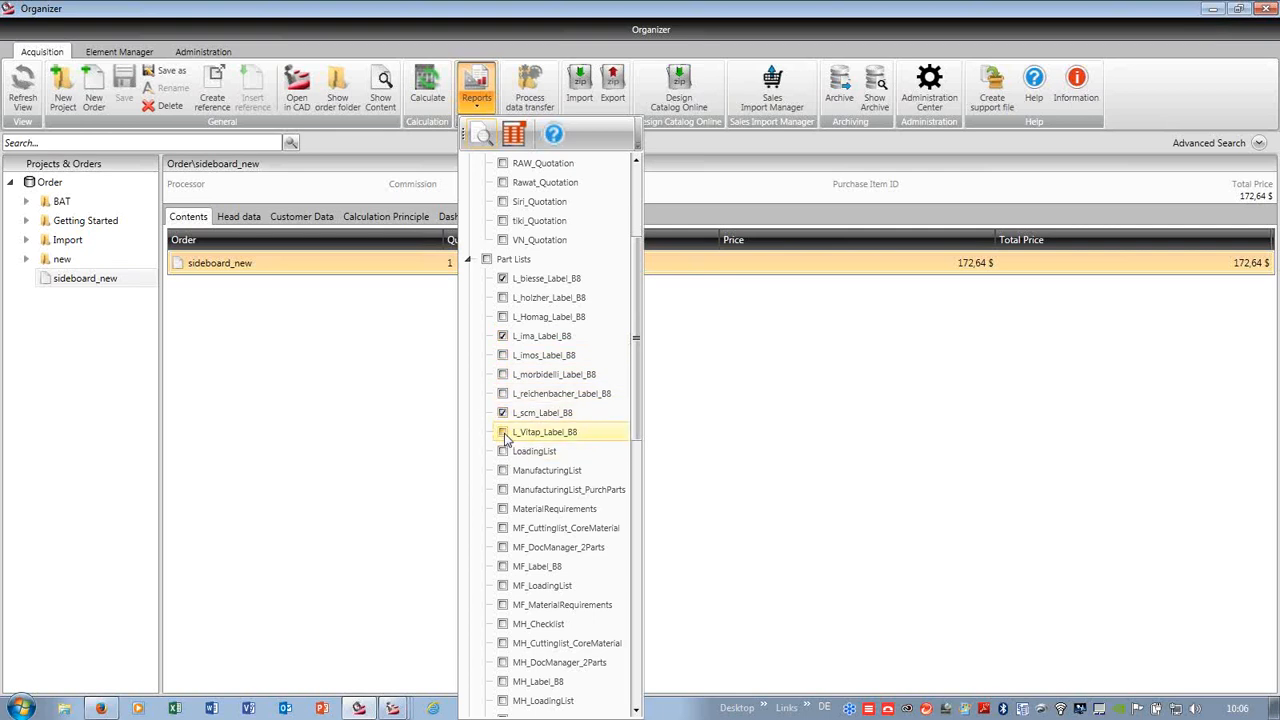
pyautogui.click(503, 317)
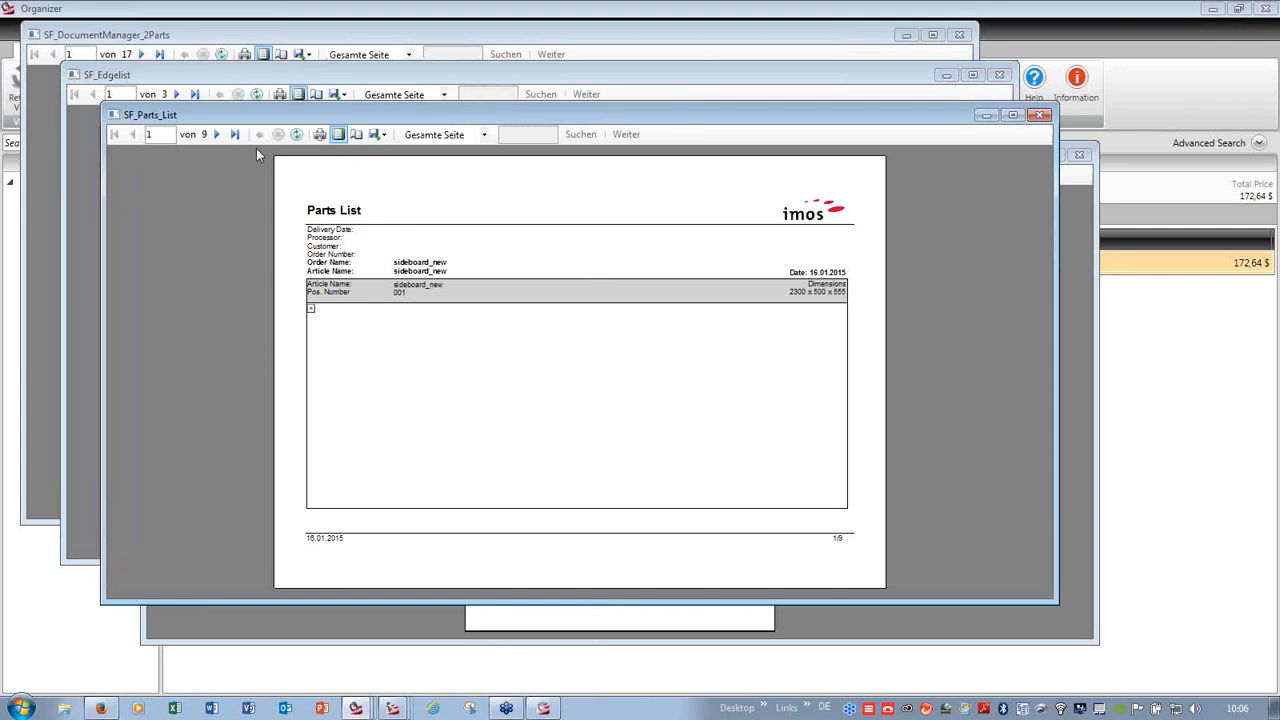
# - Maximize the SF_Parts_List preview and page through the parts up to page 6
pyautogui.click(217, 134)
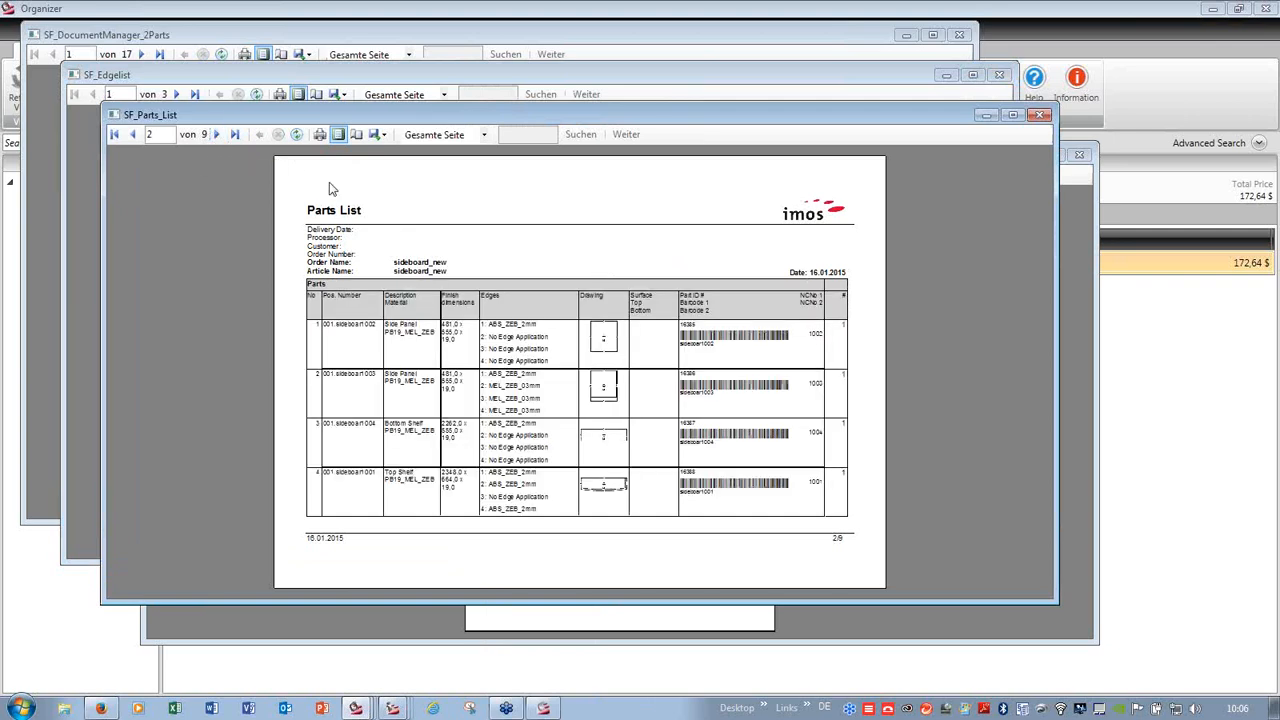
pyautogui.click(1012, 116)
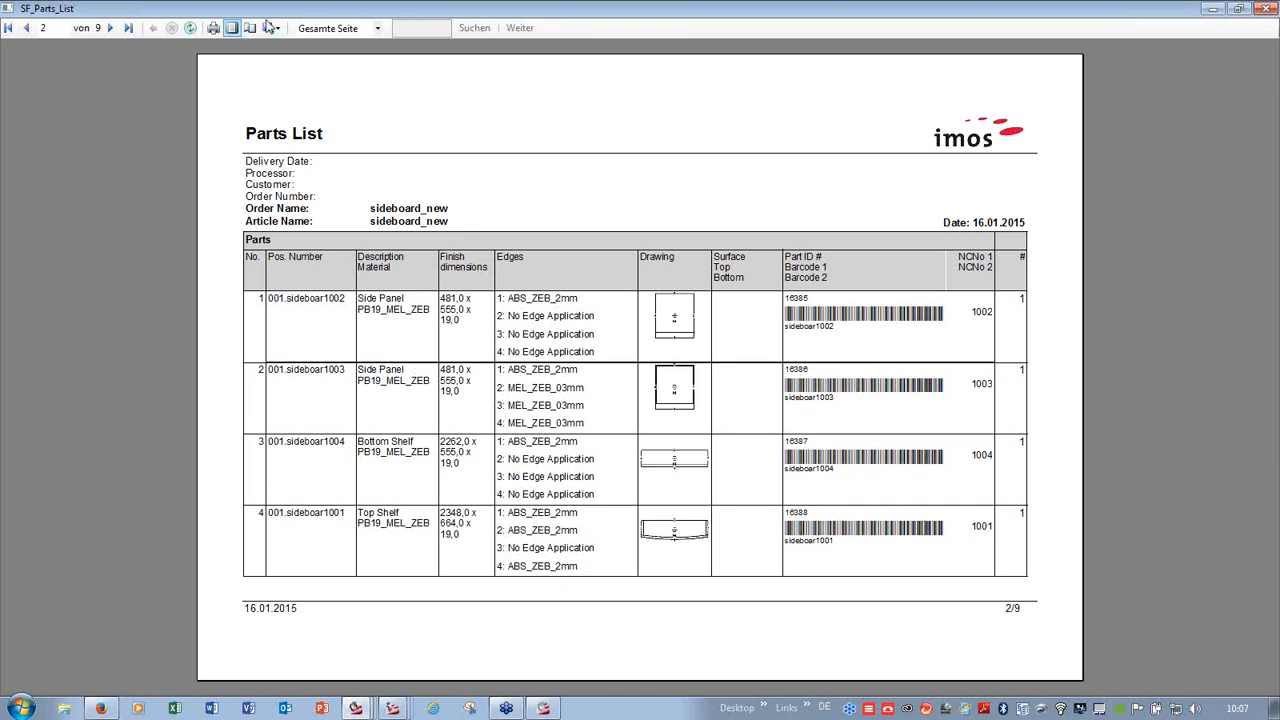
pyautogui.click(111, 29)
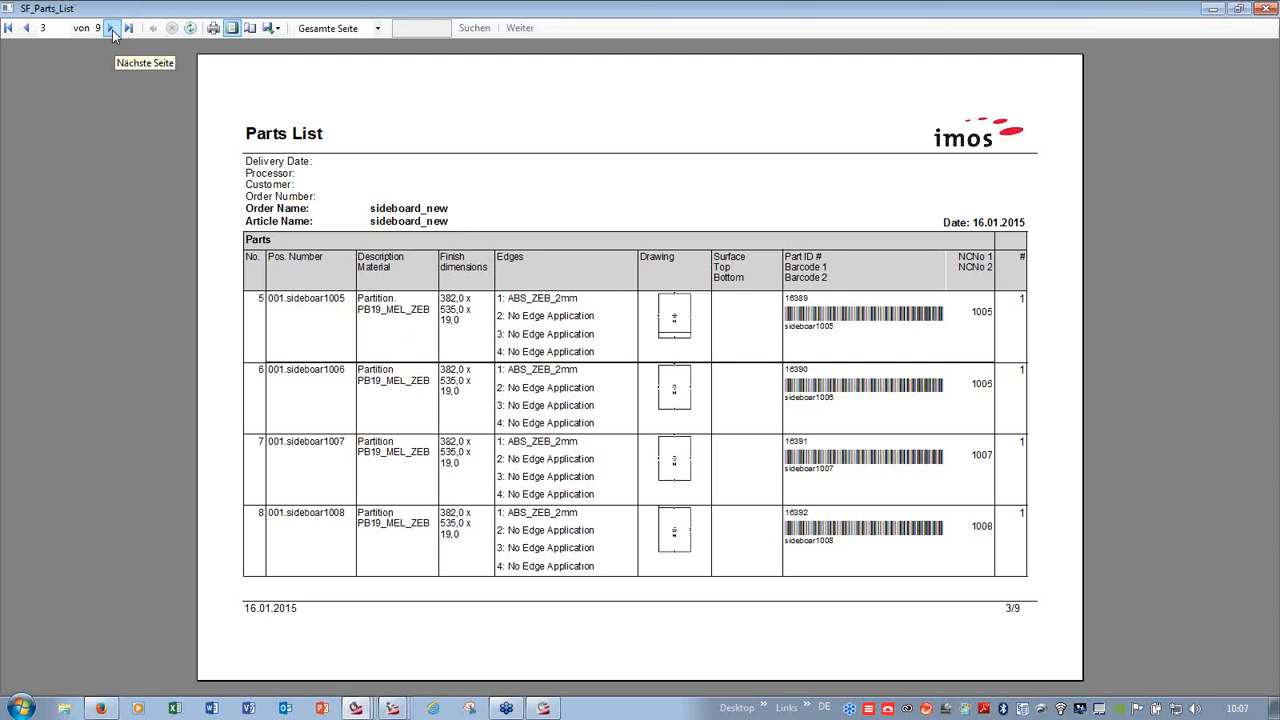
pyautogui.click(111, 29)
pyautogui.click(111, 29)
pyautogui.click(111, 29)
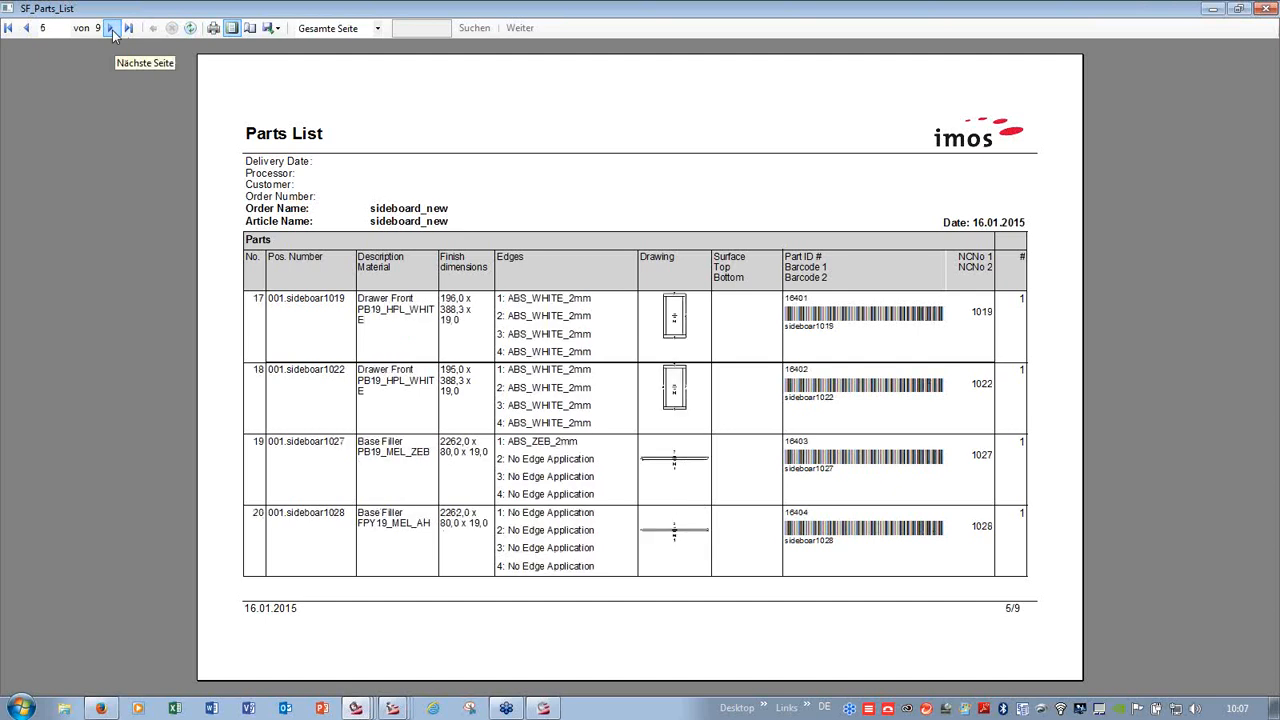
# - Export the parts list to Excel format and save the file
pyautogui.click(272, 28)
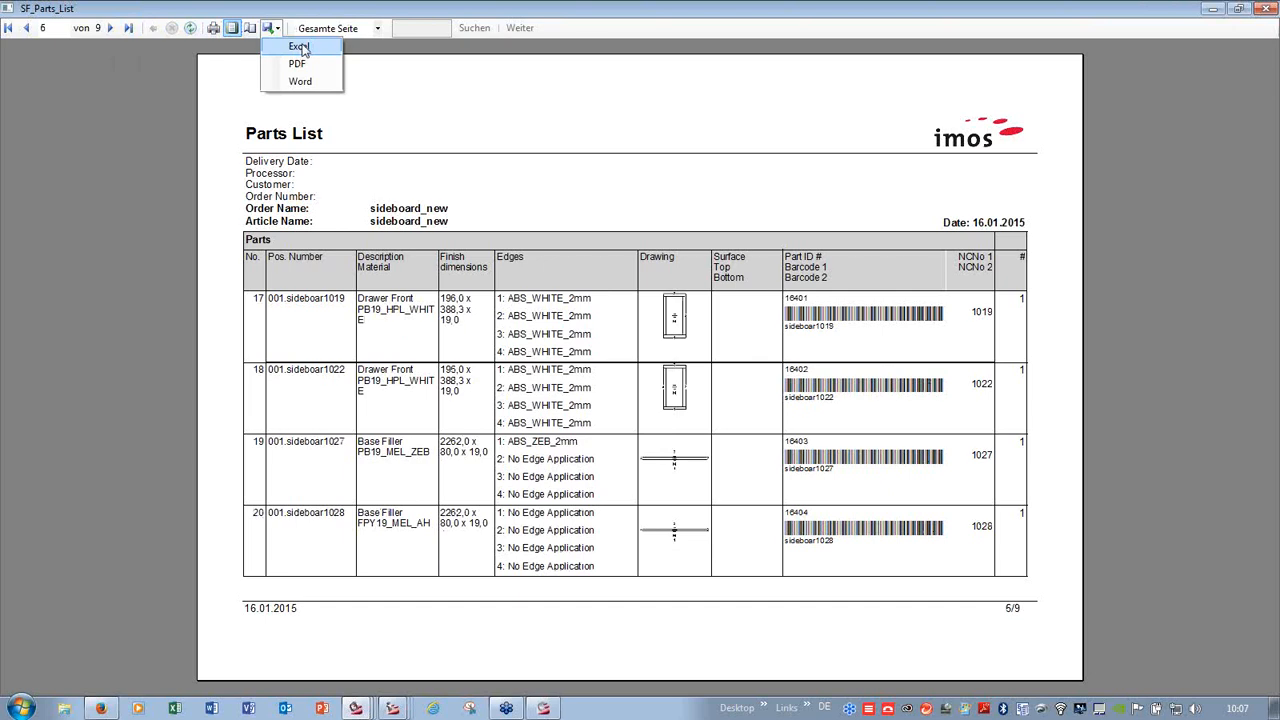
pyautogui.click(300, 47)
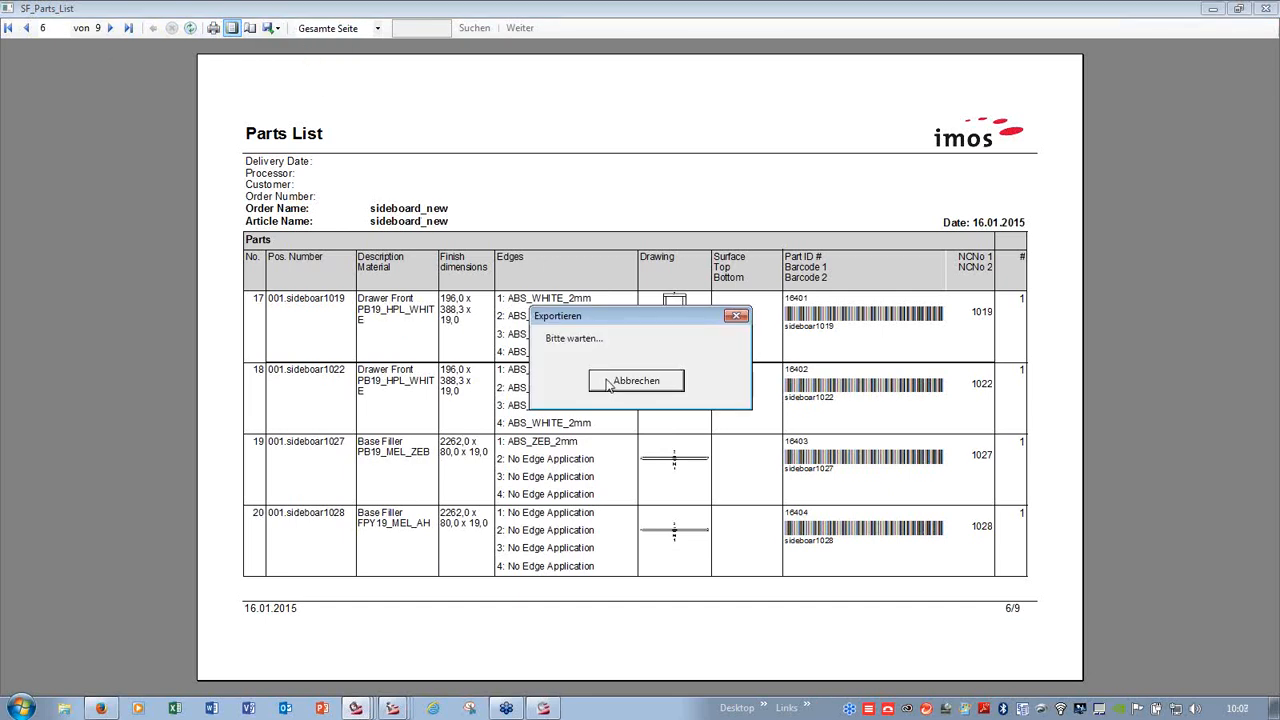
pyautogui.click(1022, 649)
# - Export the parts list as a PDF and save it to the desktop as SF_Parts_List.pdf
pyautogui.click(377, 30)
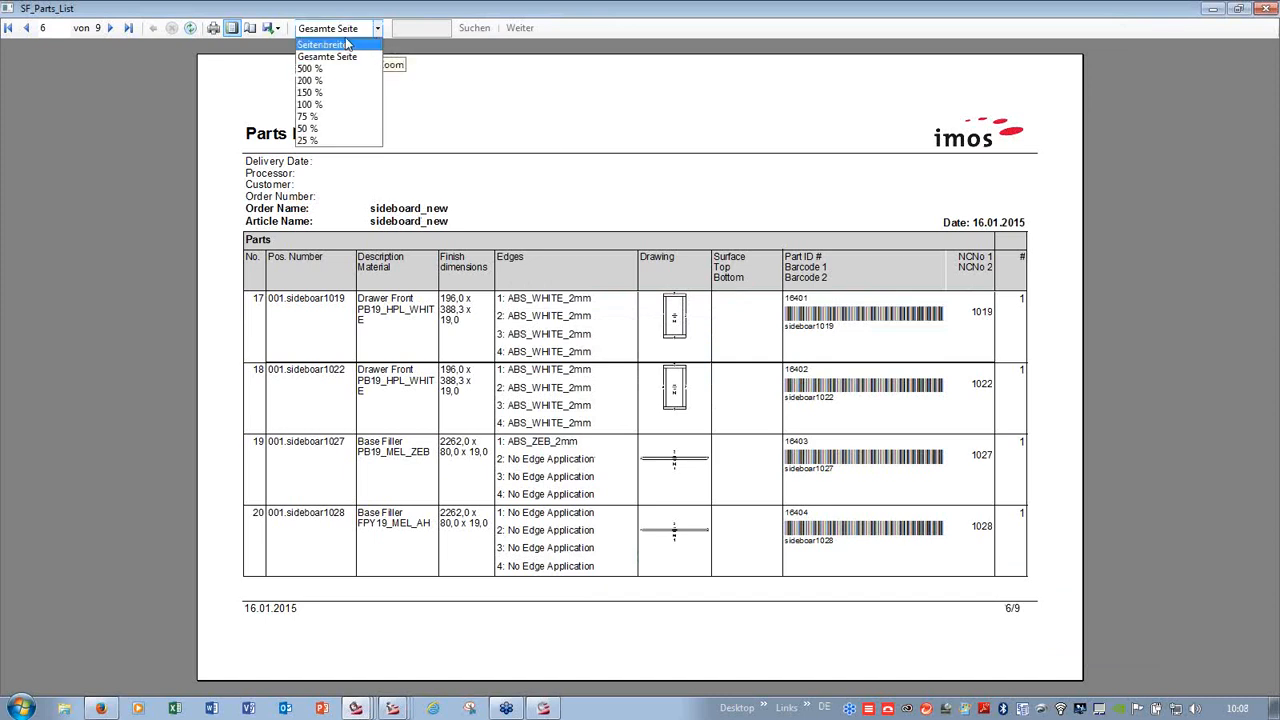
pyautogui.click(280, 32)
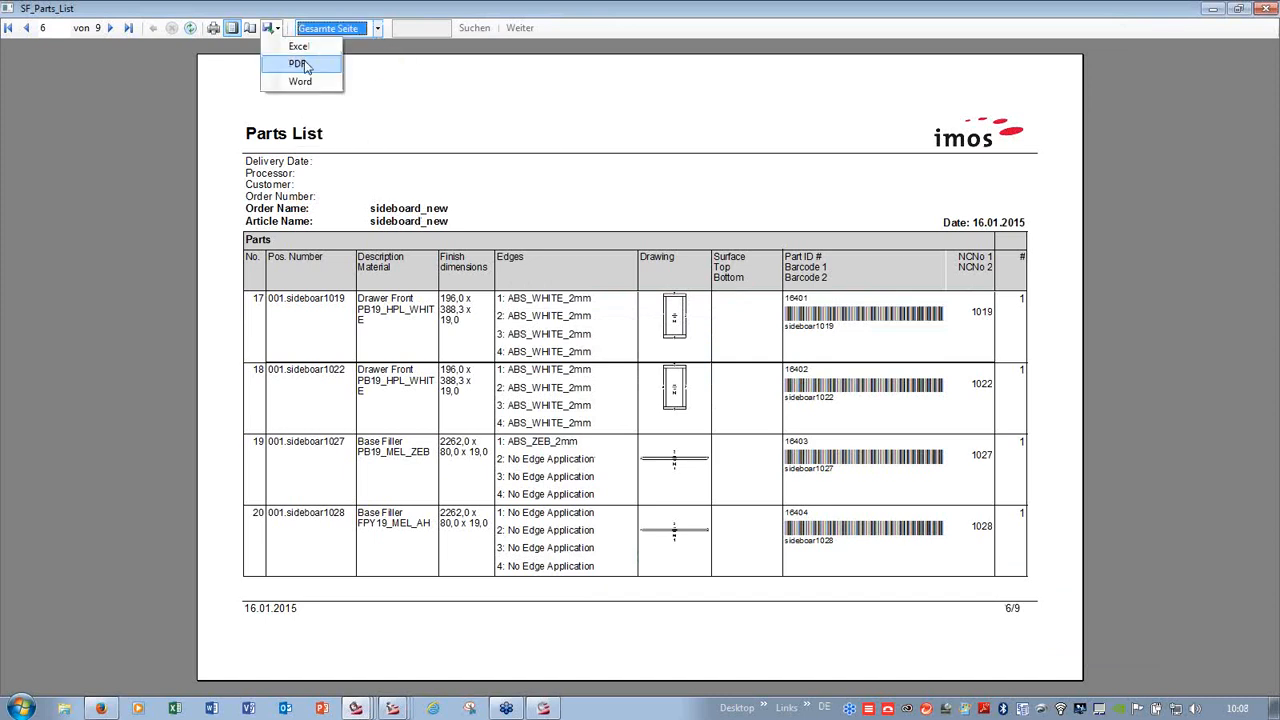
pyautogui.click(300, 63)
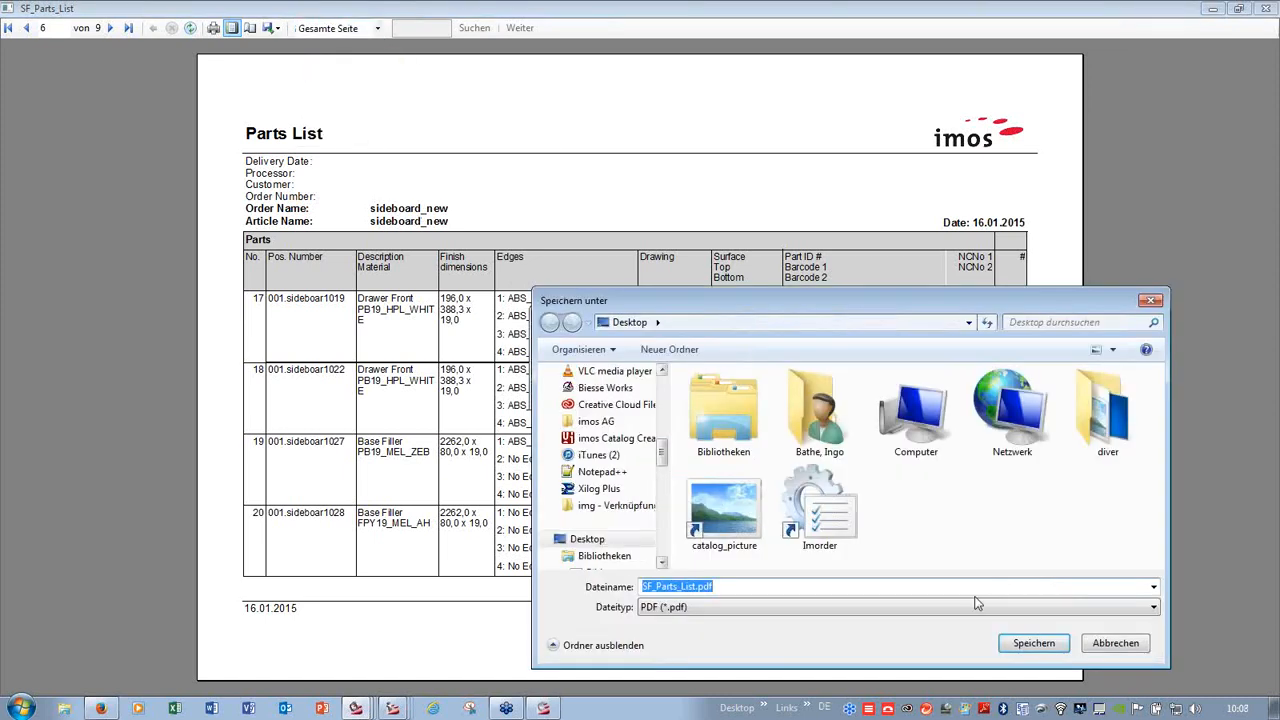
pyautogui.click(1055, 648)
# - Export the parts list to Word, save it to the desktop as SF_Parts_List.docx, and close the parts list preview
pyautogui.click(277, 29)
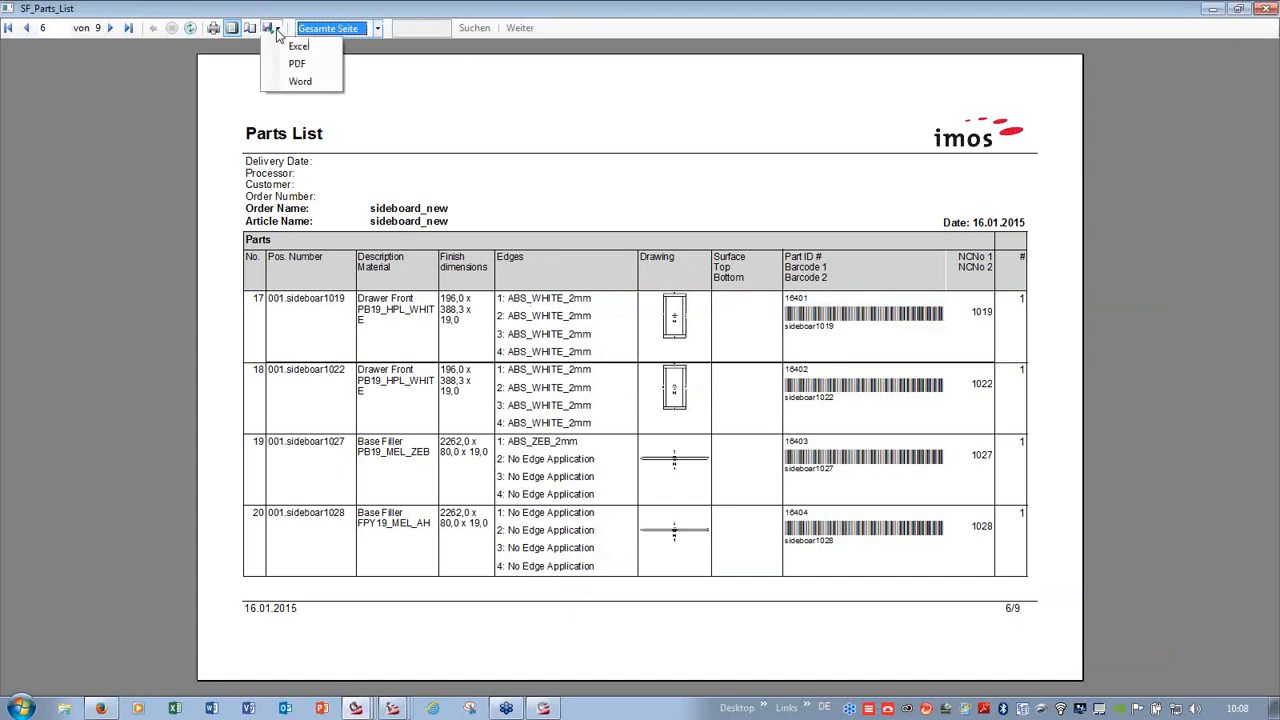
pyautogui.click(300, 81)
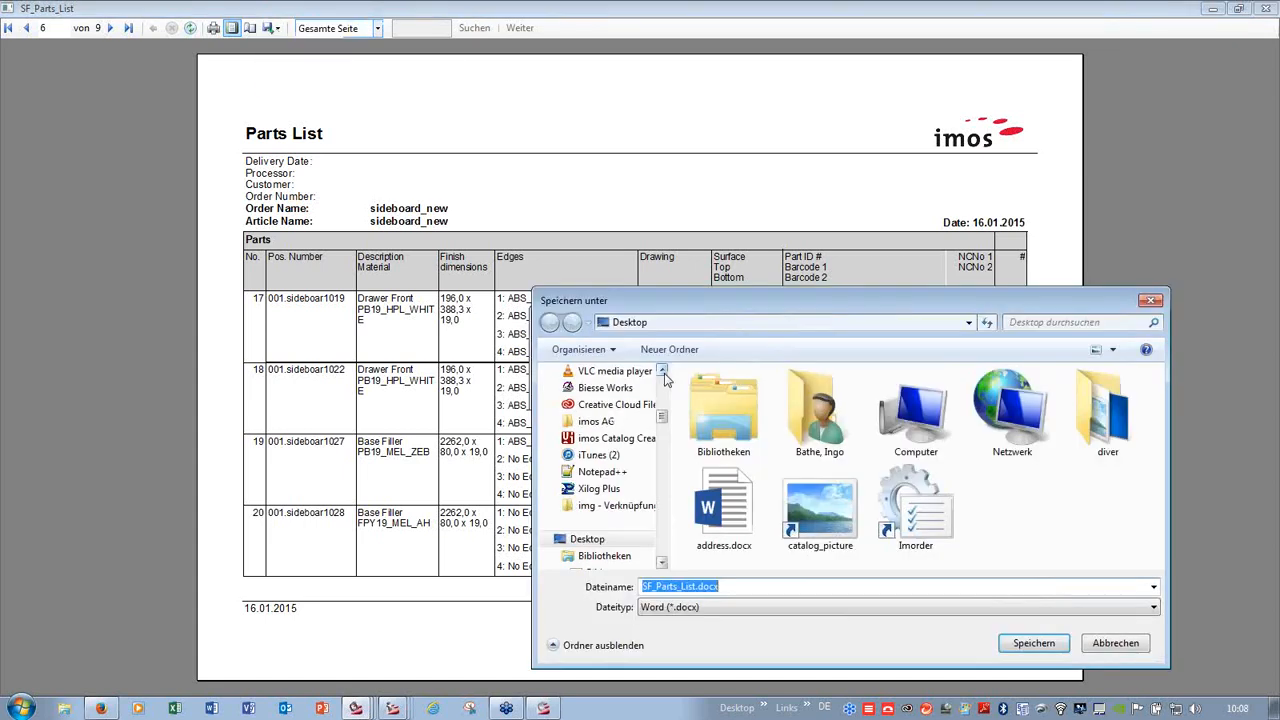
pyautogui.click(1034, 643)
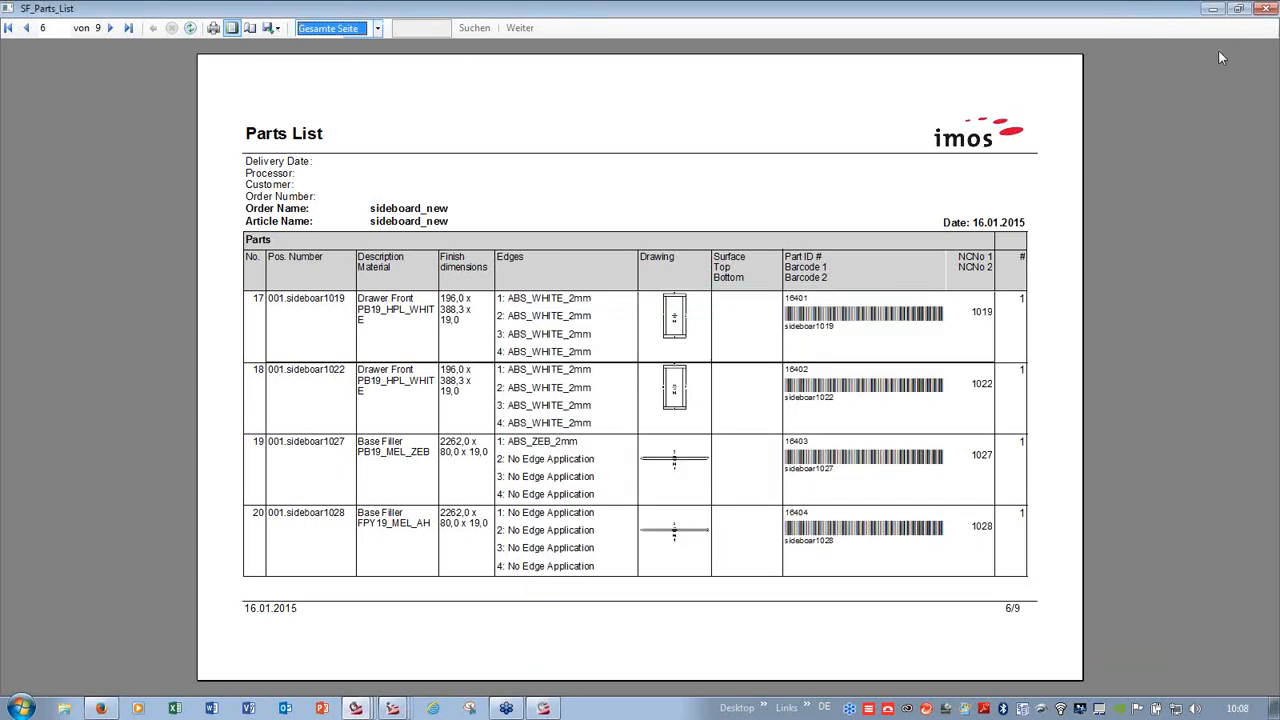
pyautogui.click(1264, 9)
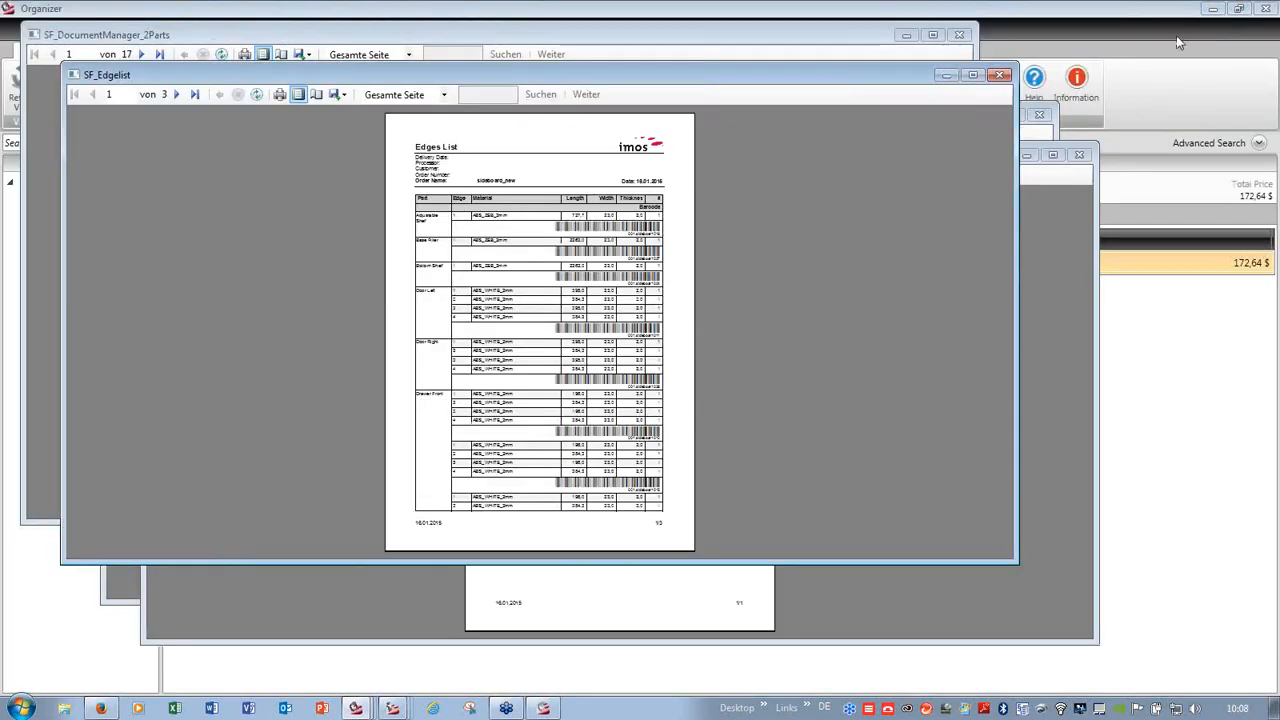
# - Examine the SF_Edgelist report in a maximized preview, including its export formats, and close it
pyautogui.click(972, 76)
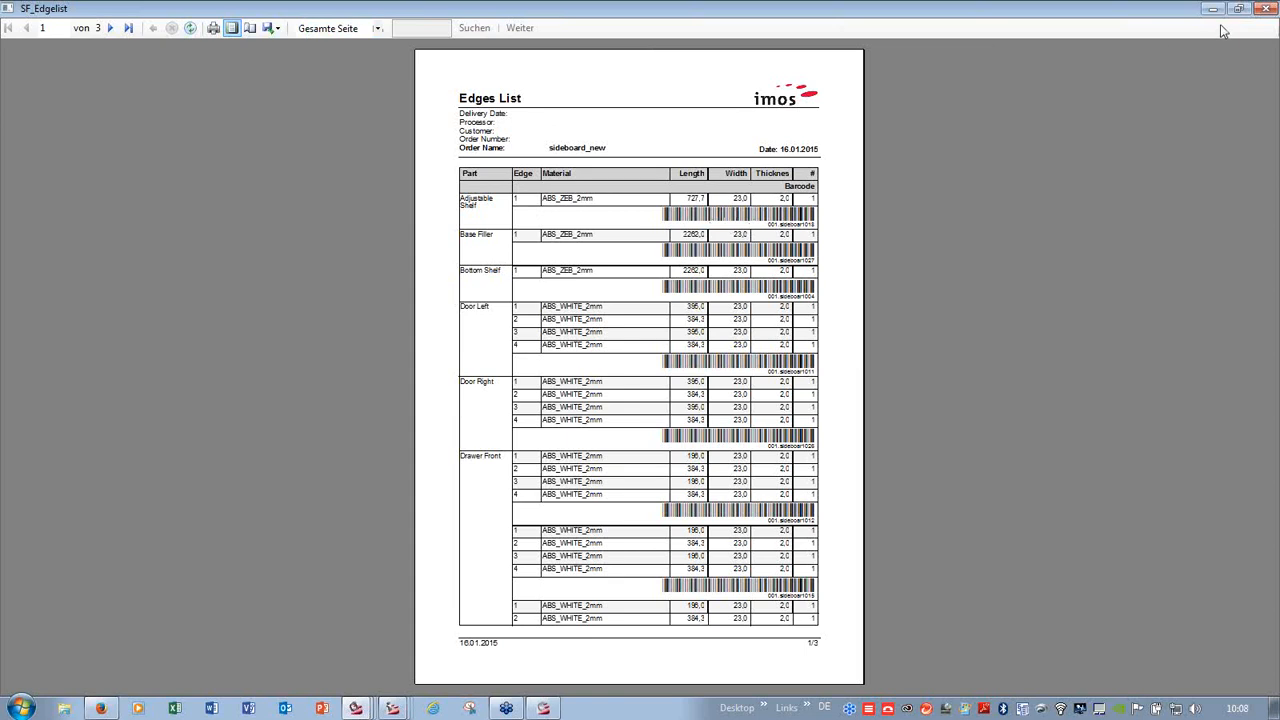
pyautogui.click(273, 29)
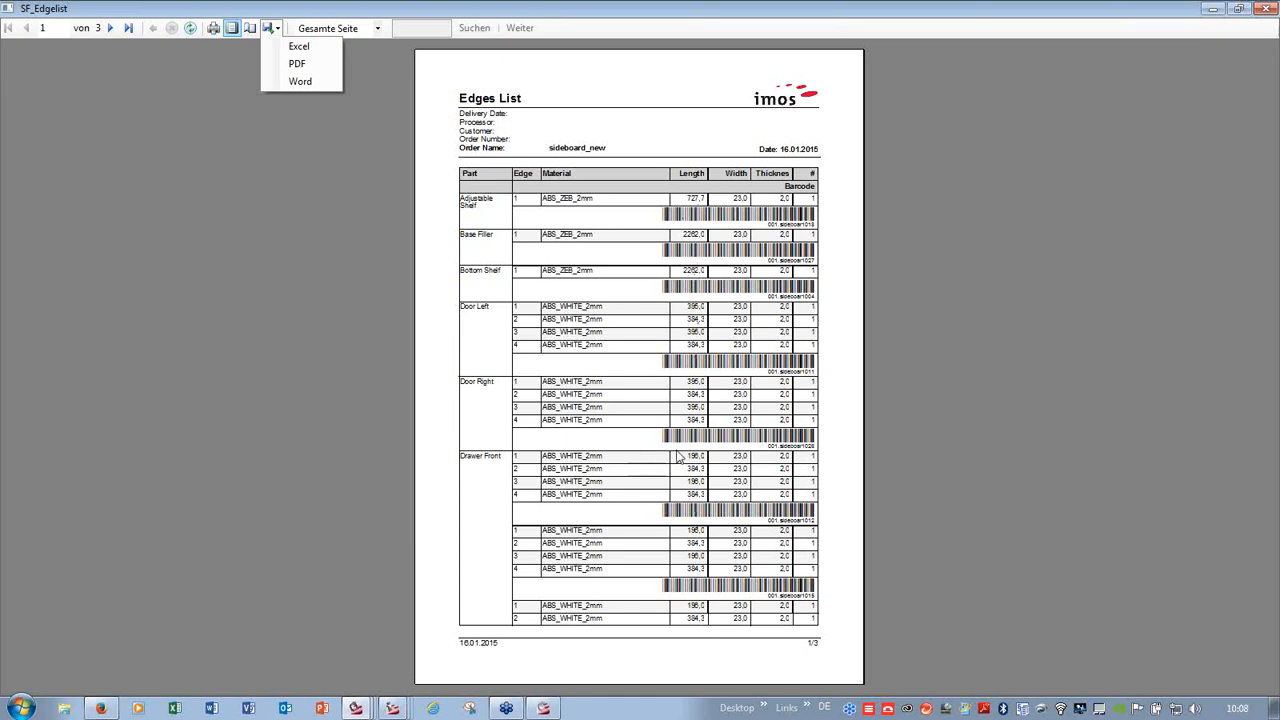
pyautogui.click(1268, 14)
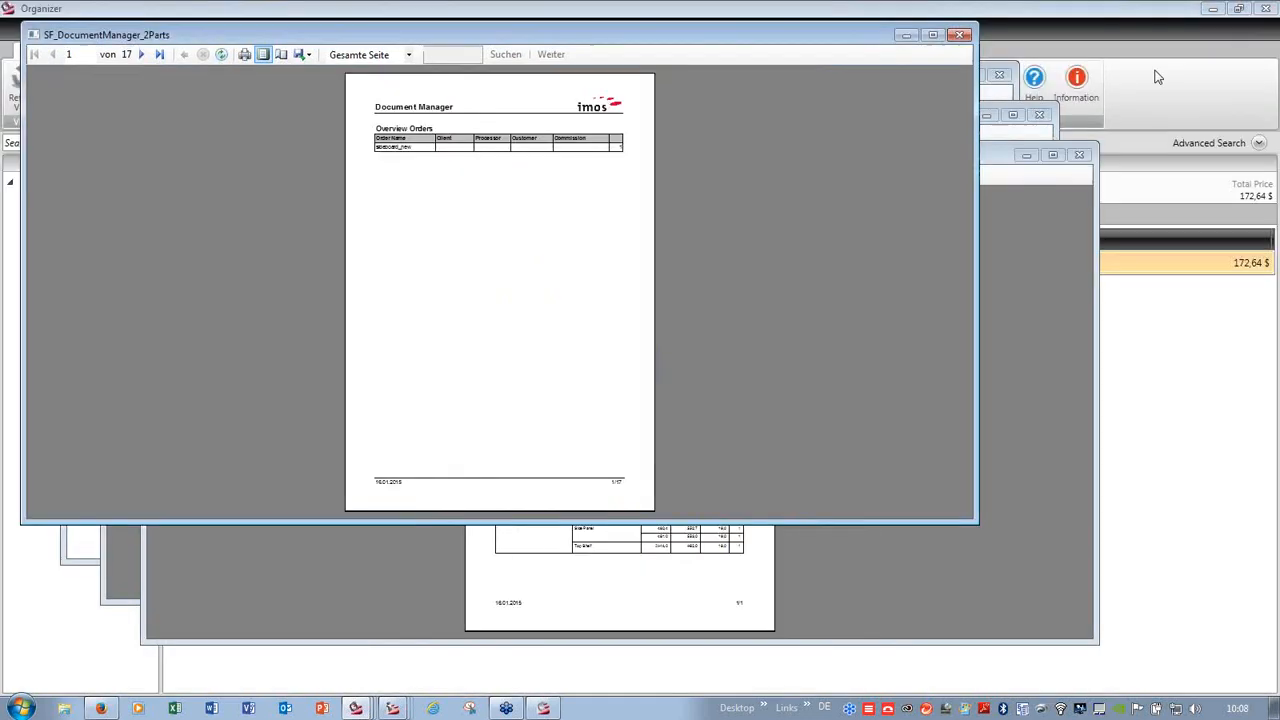
# - Page through the maximized SF_DocumentManager_2Parts report up to page 9, examining the article overview and part drawings, and close it
pyautogui.click(928, 29)
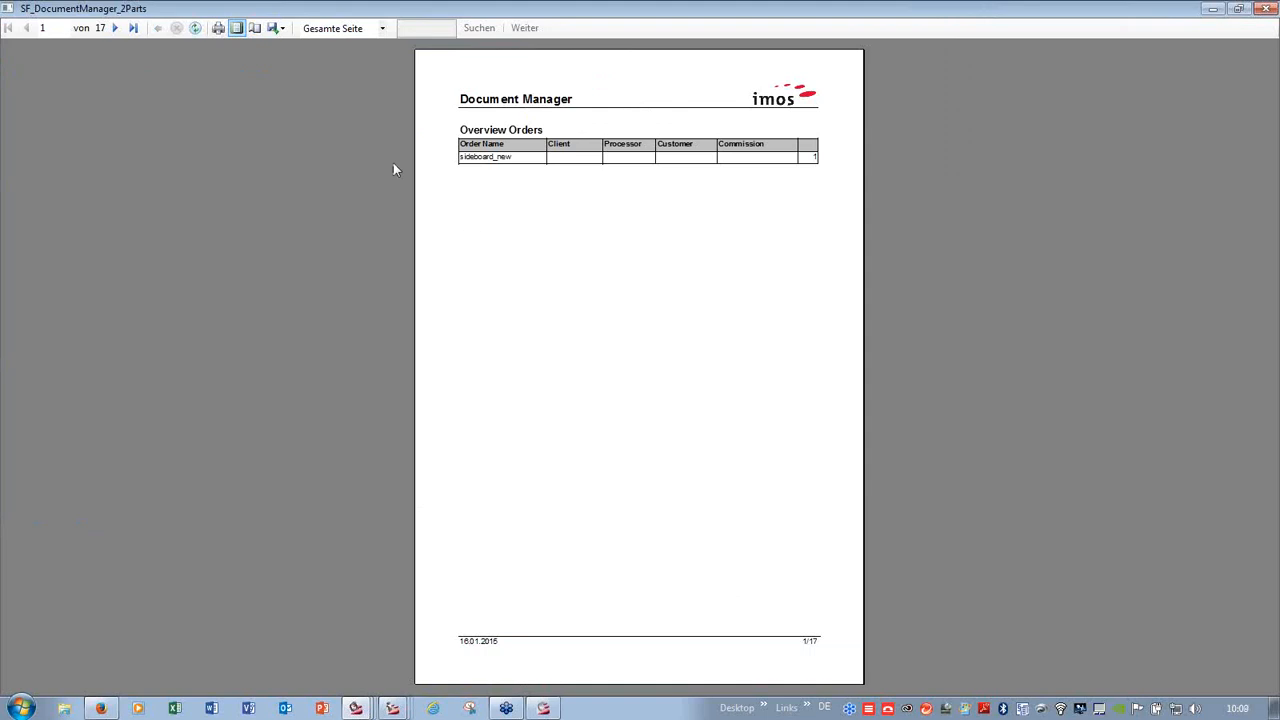
pyautogui.click(115, 28)
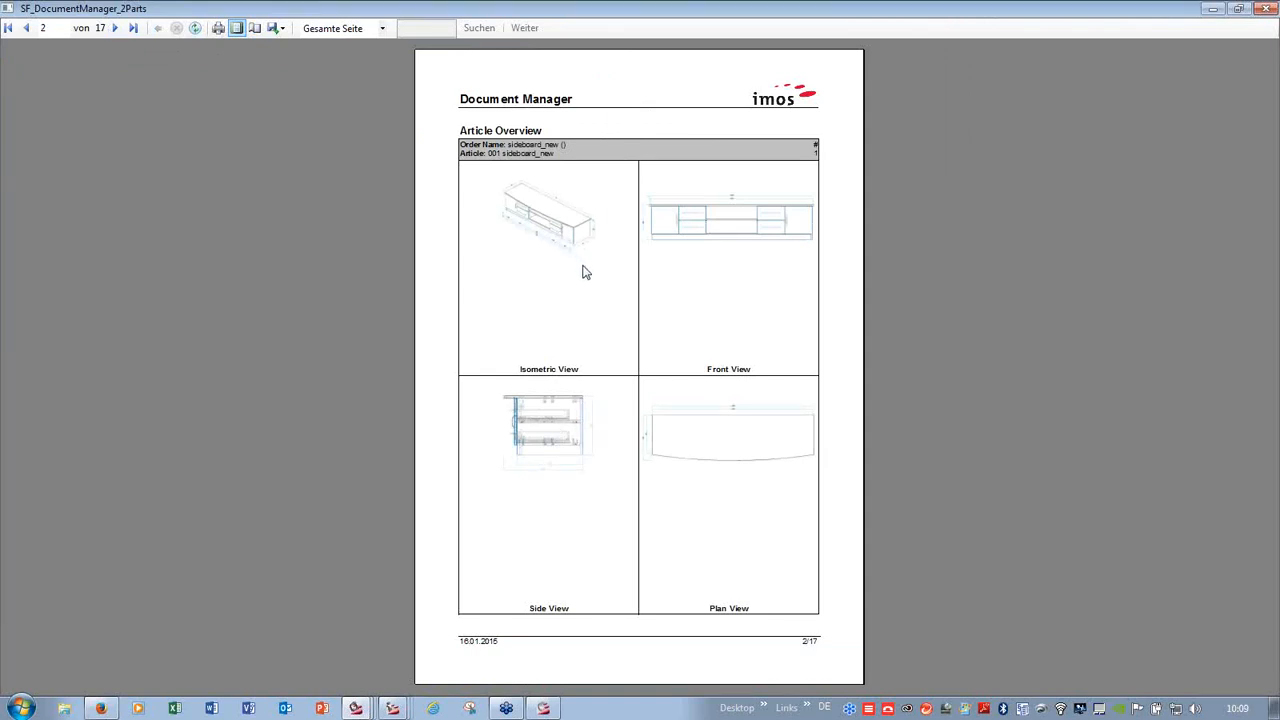
pyautogui.click(115, 28)
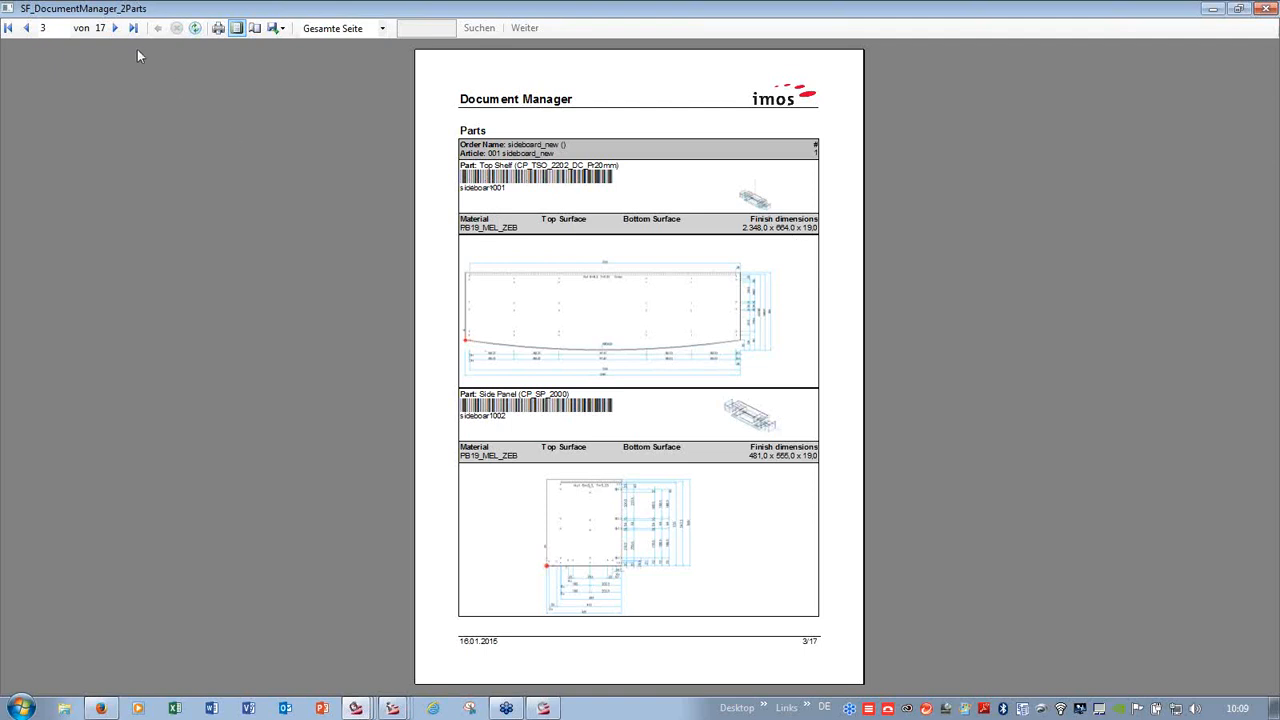
pyautogui.click(116, 29)
pyautogui.click(116, 29)
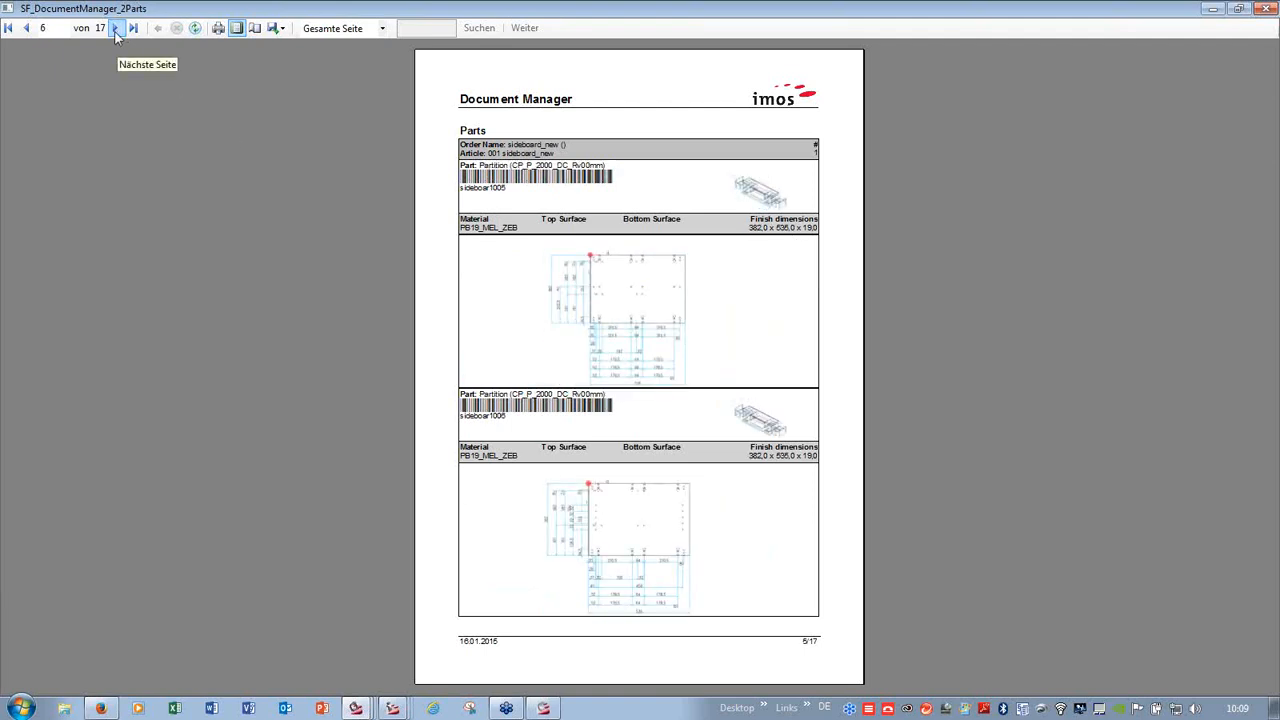
pyautogui.click(116, 29)
pyautogui.click(116, 29)
pyautogui.click(116, 29)
pyautogui.click(116, 29)
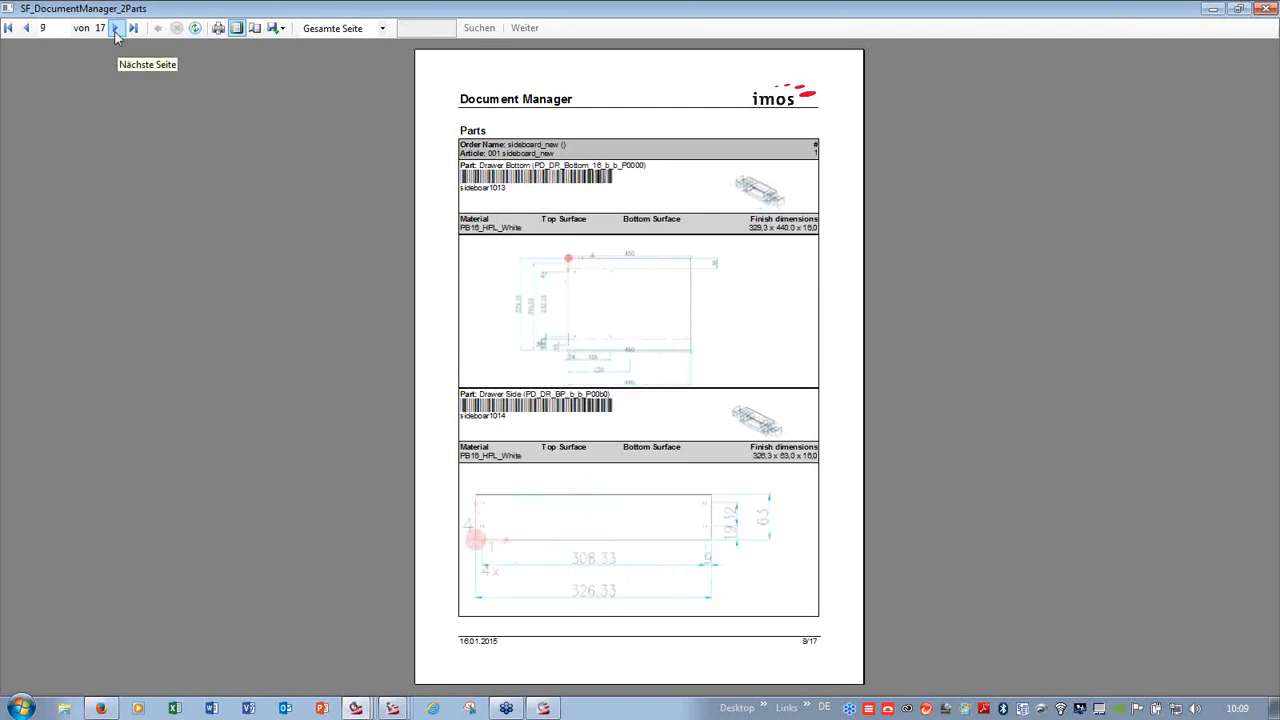
pyautogui.click(1267, 12)
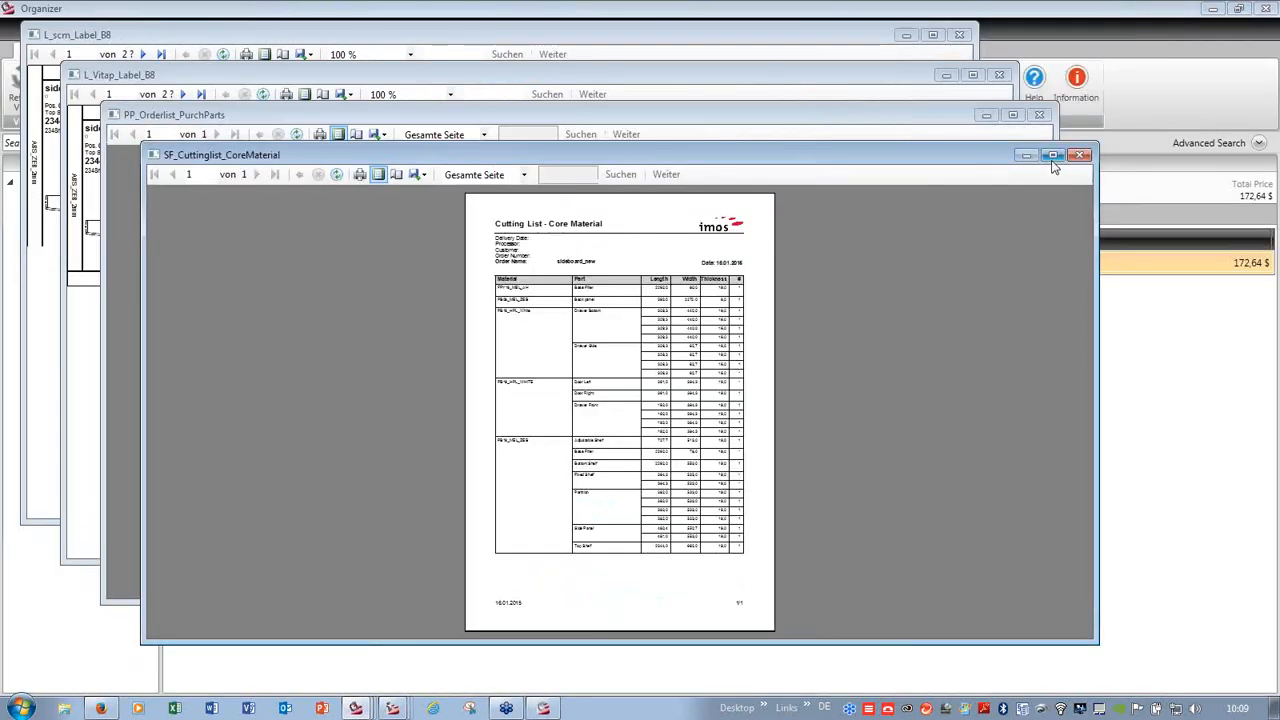
# - Examine the SF_Cuttinglist_CoreMaterial report in a maximized preview at 100 % zoom, including its export formats, and close it
pyautogui.doubleClick(966, 157)
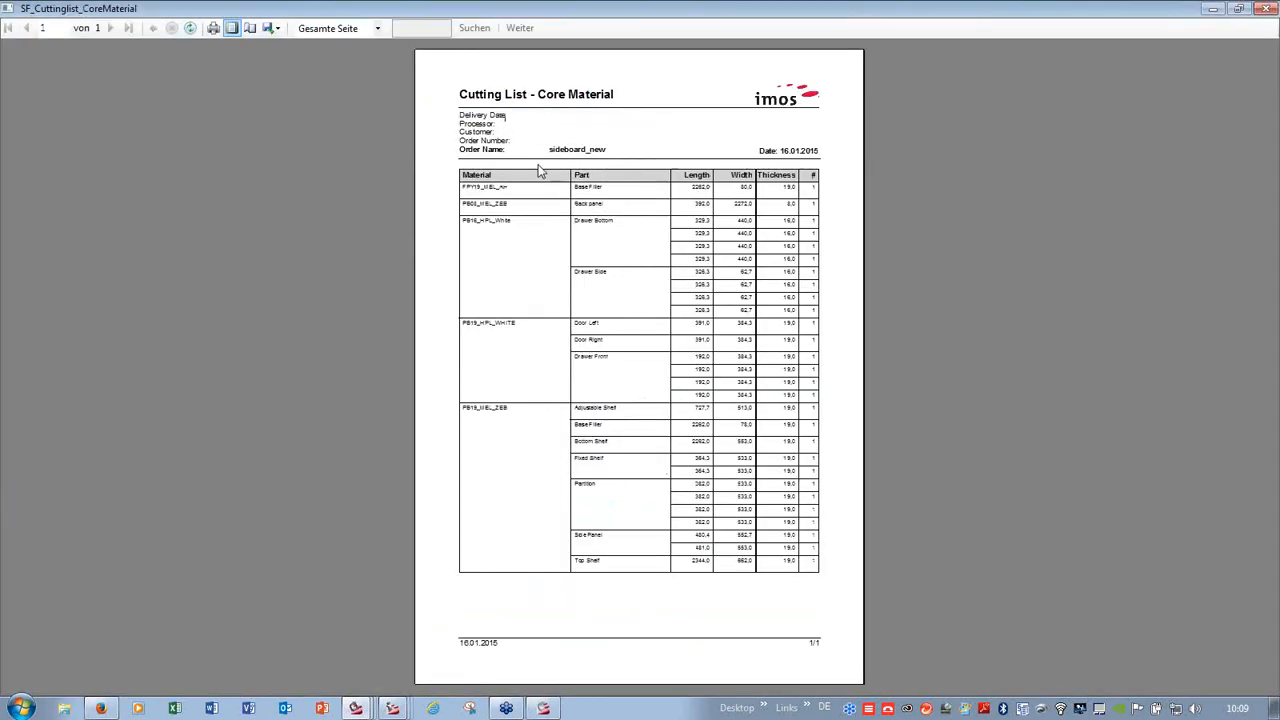
pyautogui.click(277, 28)
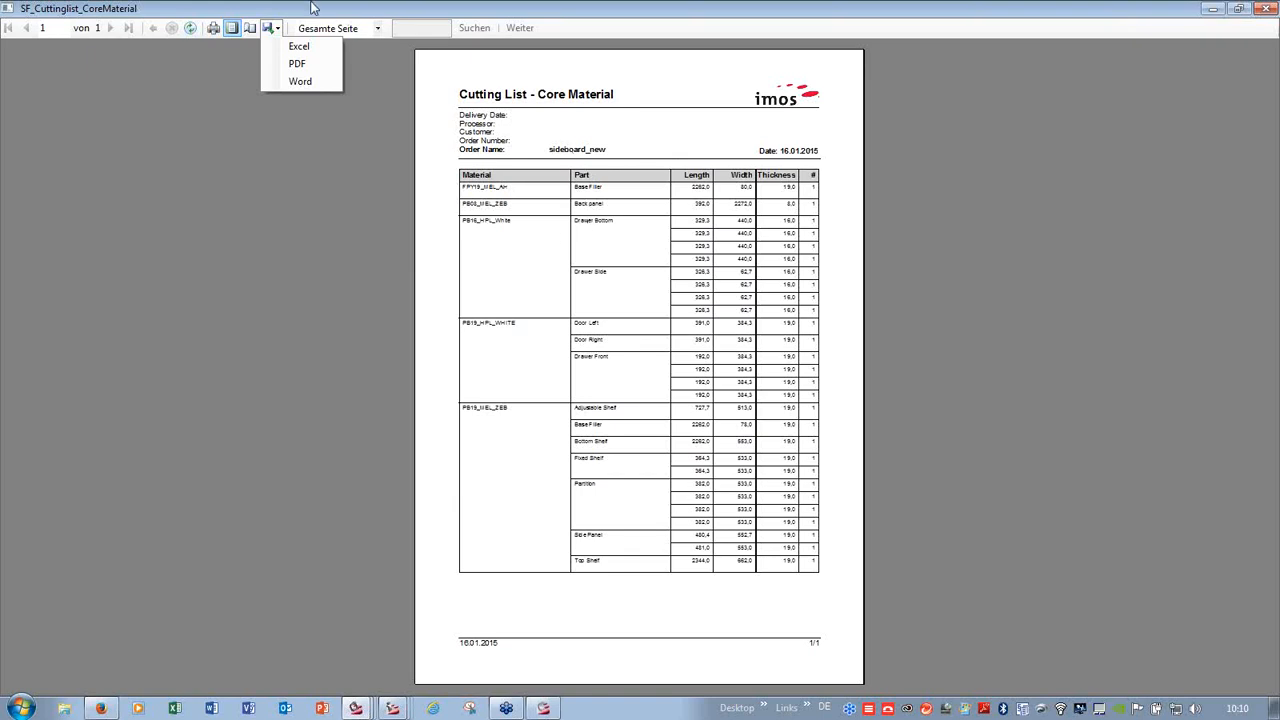
pyautogui.click(330, 28)
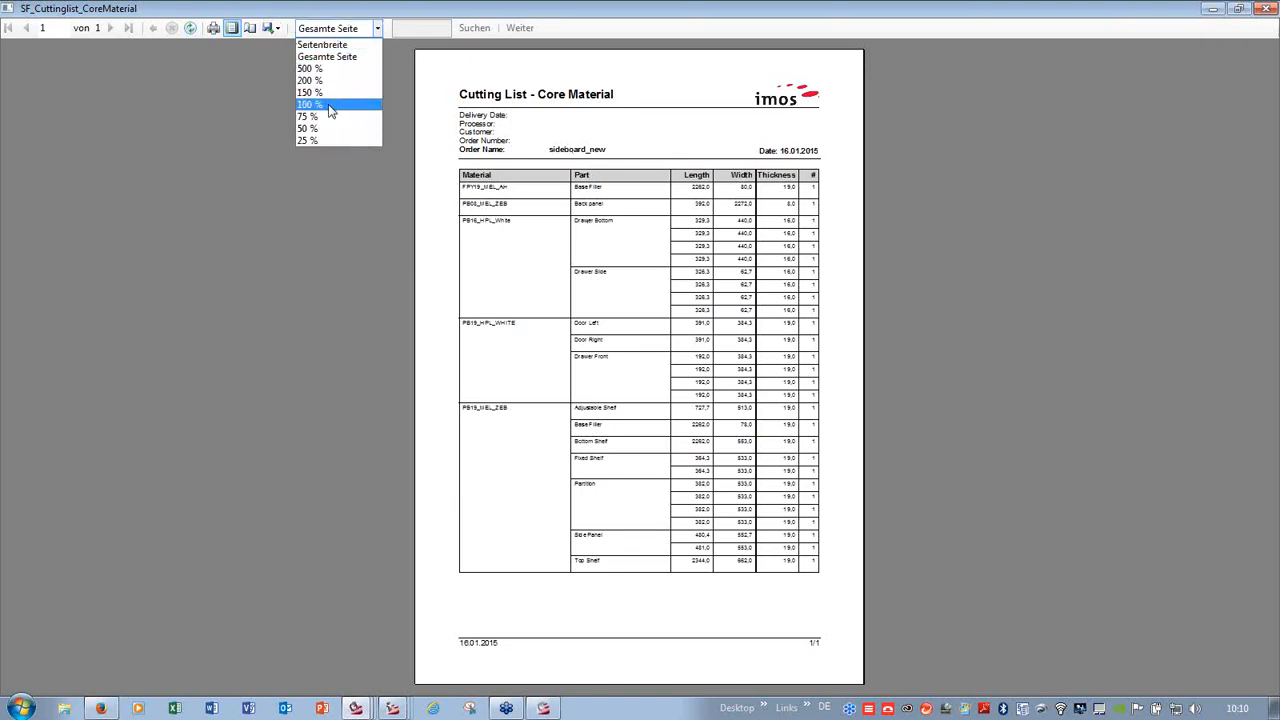
pyautogui.click(309, 104)
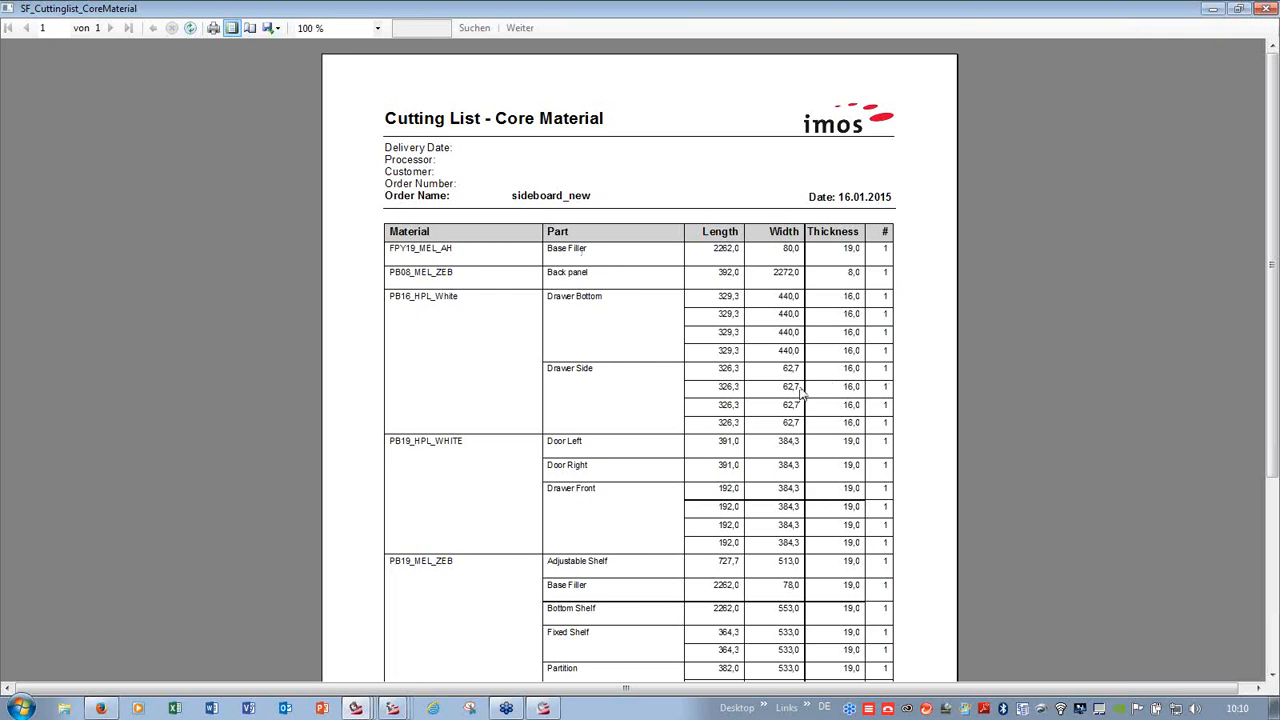
pyautogui.click(1267, 10)
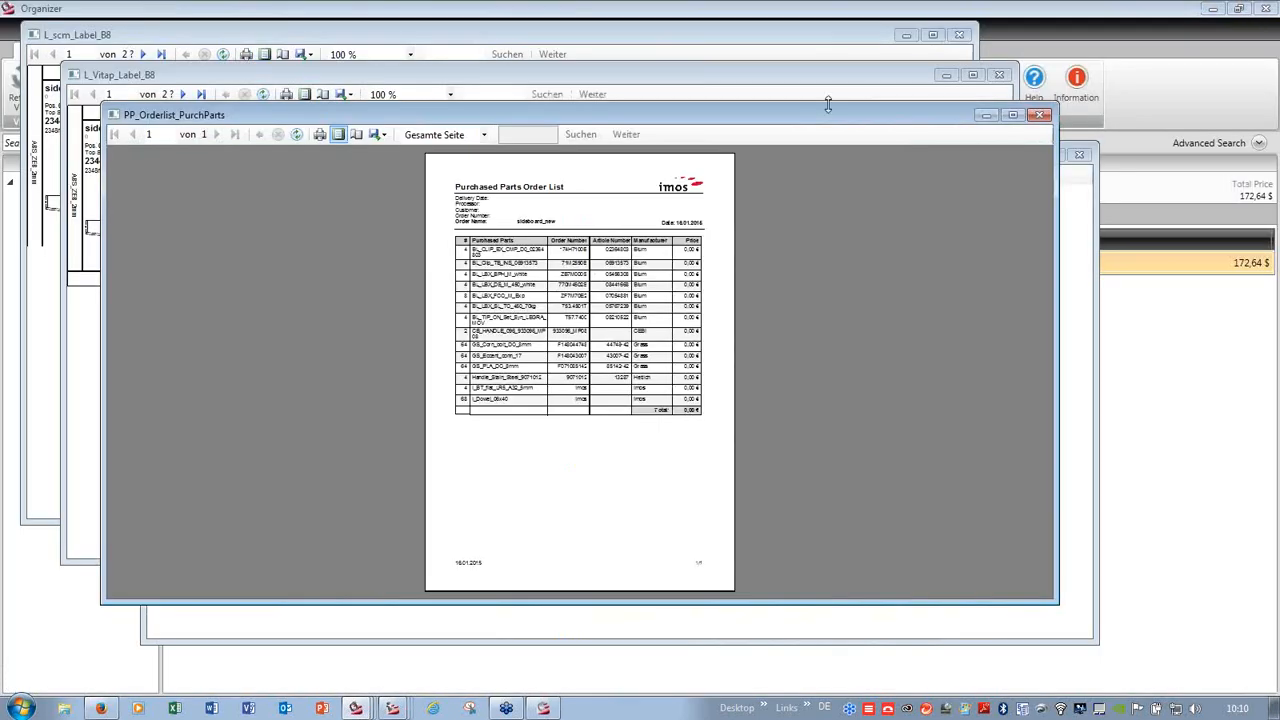
# - Examine the PP_Orderlist_PurchParts report in a maximized preview at 150 % zoom, from its header to the total row, and close it
pyautogui.click(1014, 116)
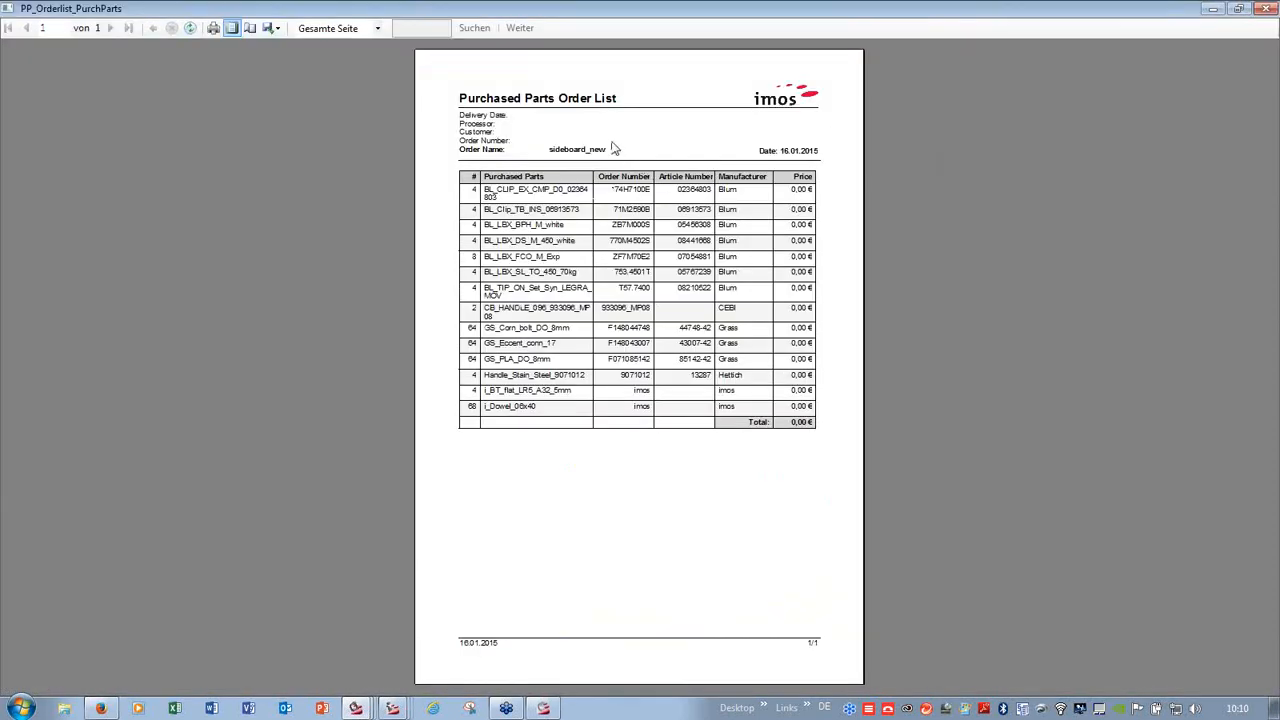
pyautogui.click(376, 28)
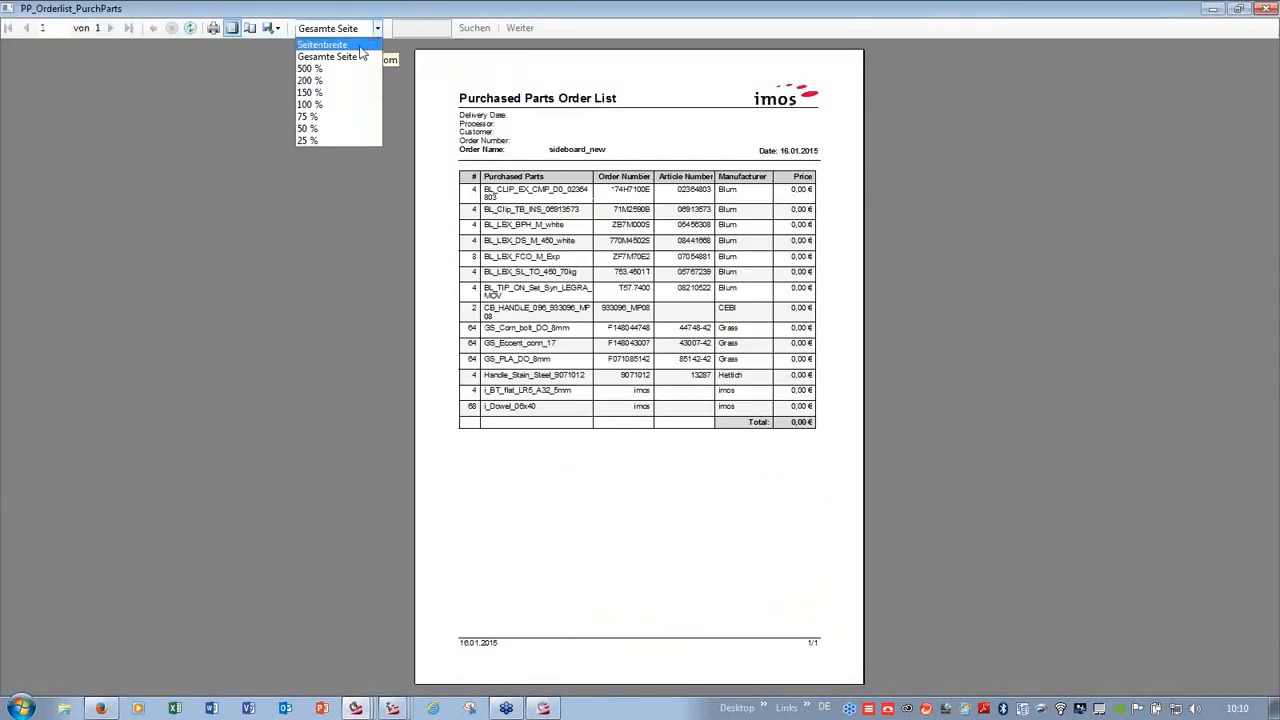
pyautogui.click(330, 92)
pyautogui.scroll(-3, 712, 243)
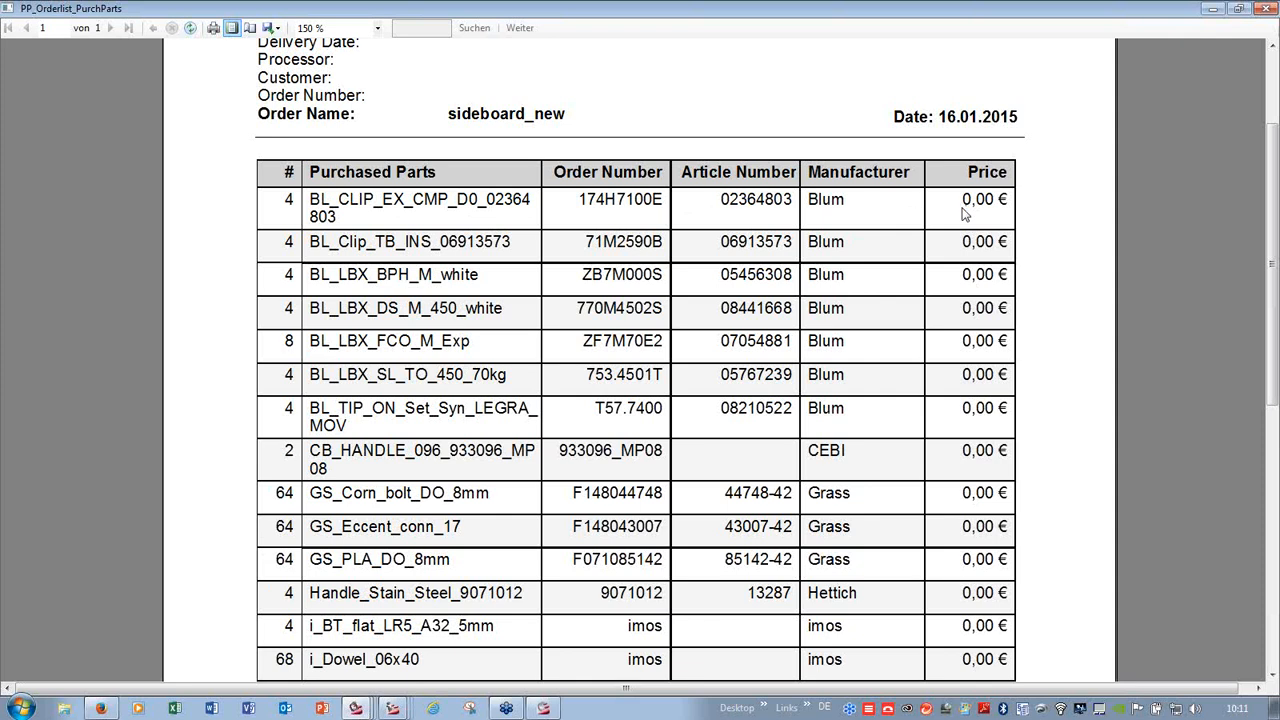
pyautogui.scroll(-3, 840, 233)
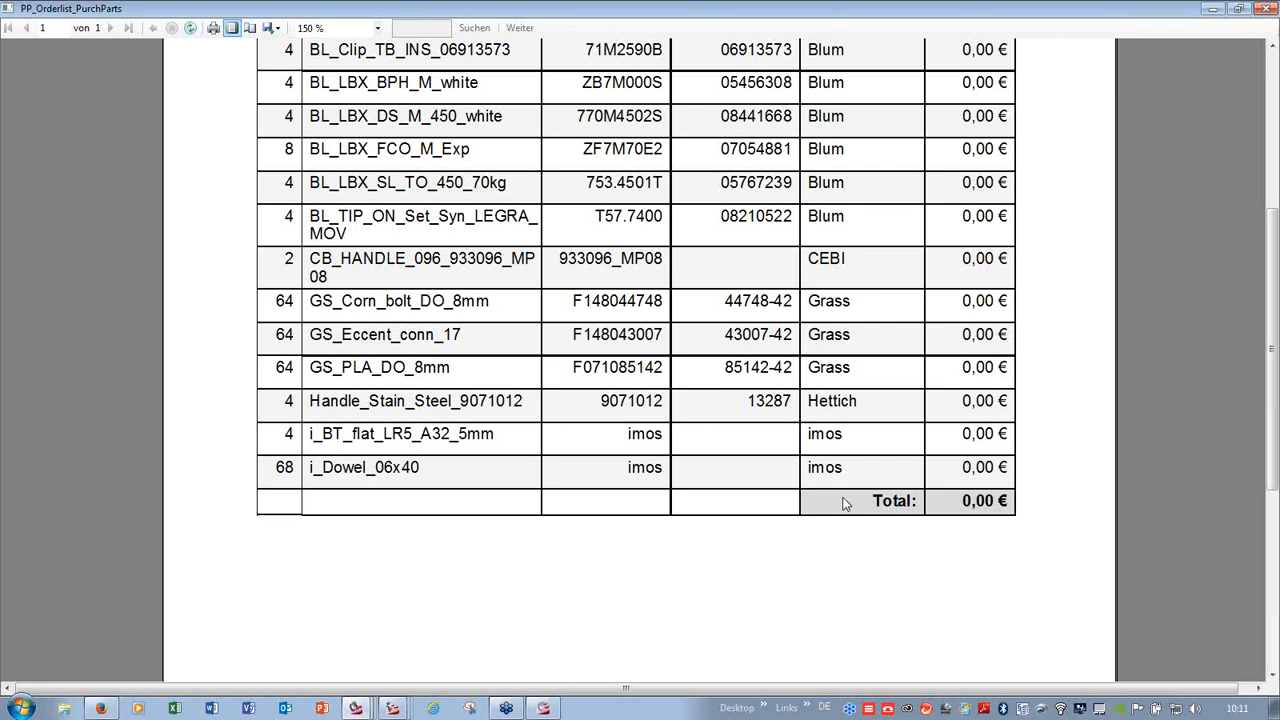
pyautogui.scroll(5, 845, 503)
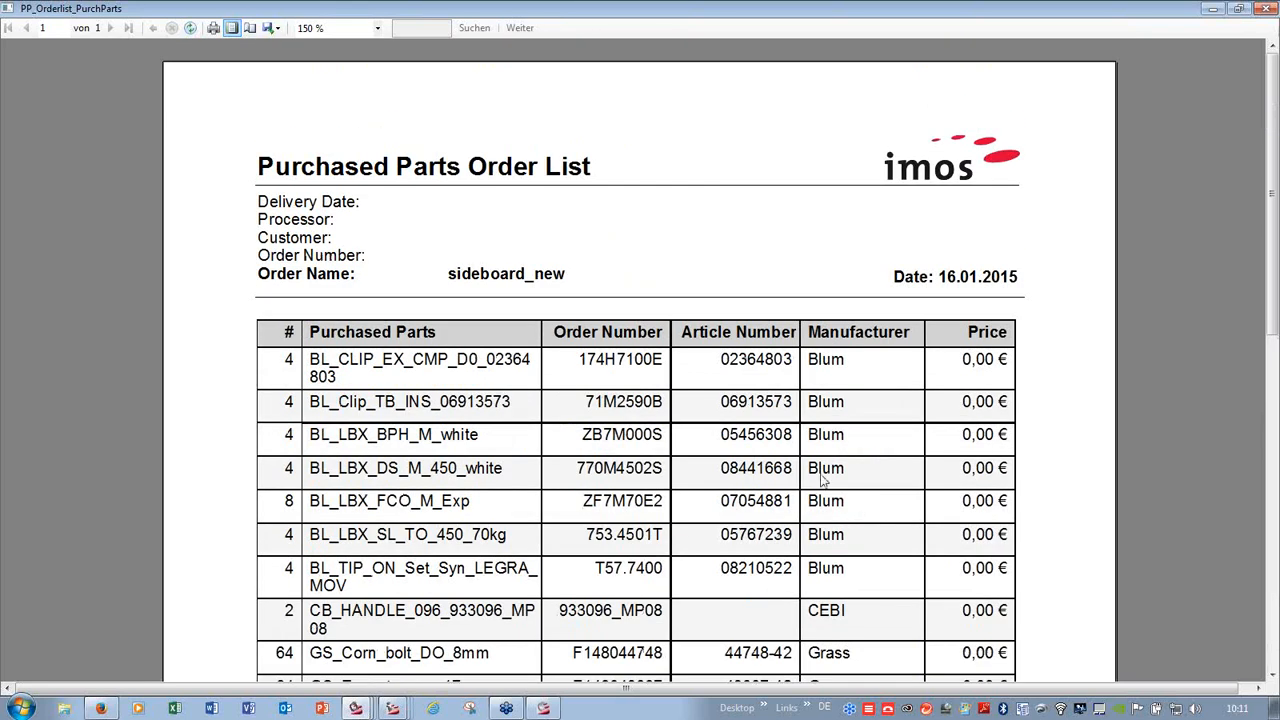
pyautogui.click(1266, 8)
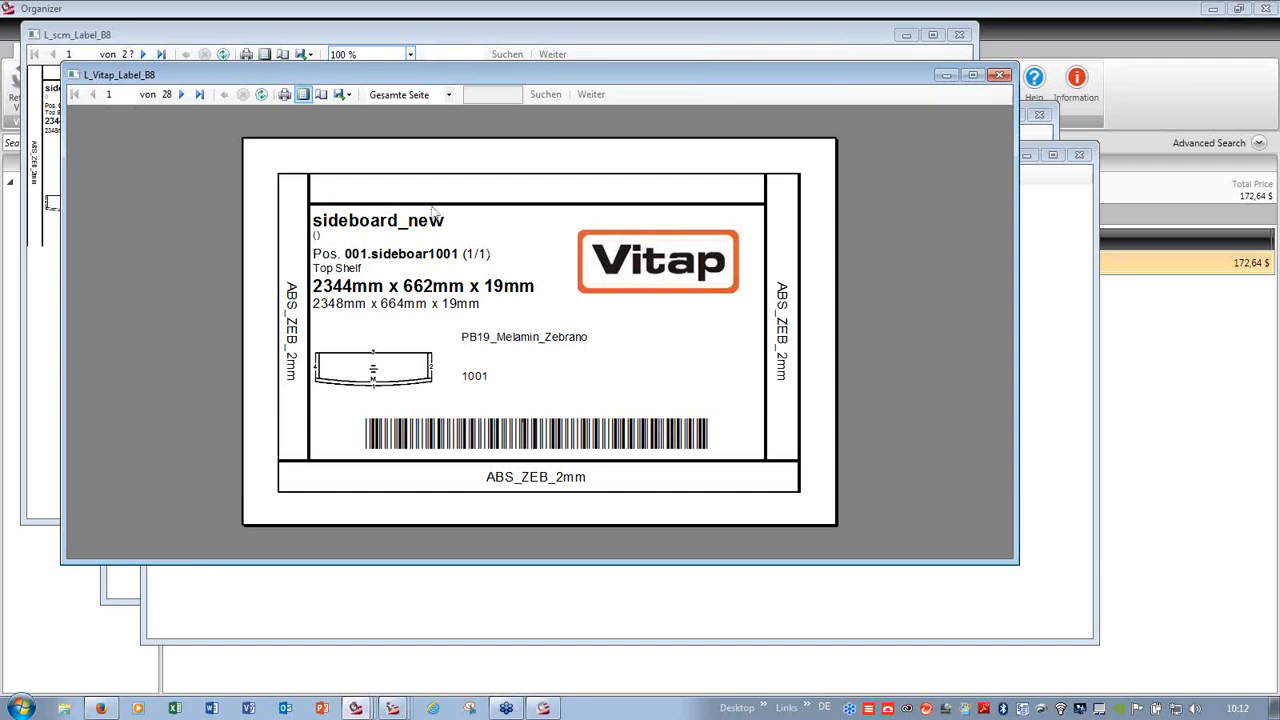
# - Page through the L_Vitap_Label_B8 part labels up to page 14 and close the preview
pyautogui.click(181, 95)
pyautogui.click(181, 95)
pyautogui.click(181, 95)
pyautogui.click(181, 95)
pyautogui.click(181, 95)
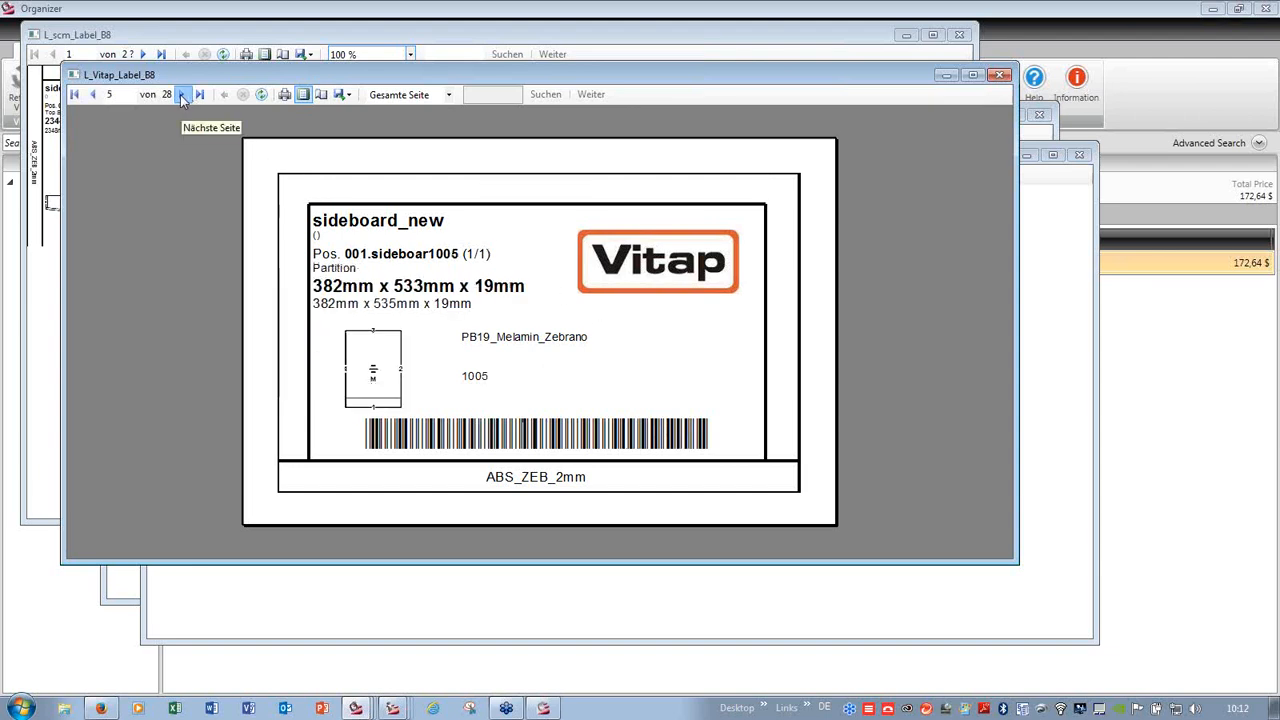
pyautogui.click(180, 95)
pyautogui.click(180, 95)
pyautogui.click(180, 95)
pyautogui.click(180, 95)
pyautogui.click(180, 95)
pyautogui.click(180, 95)
pyautogui.click(180, 95)
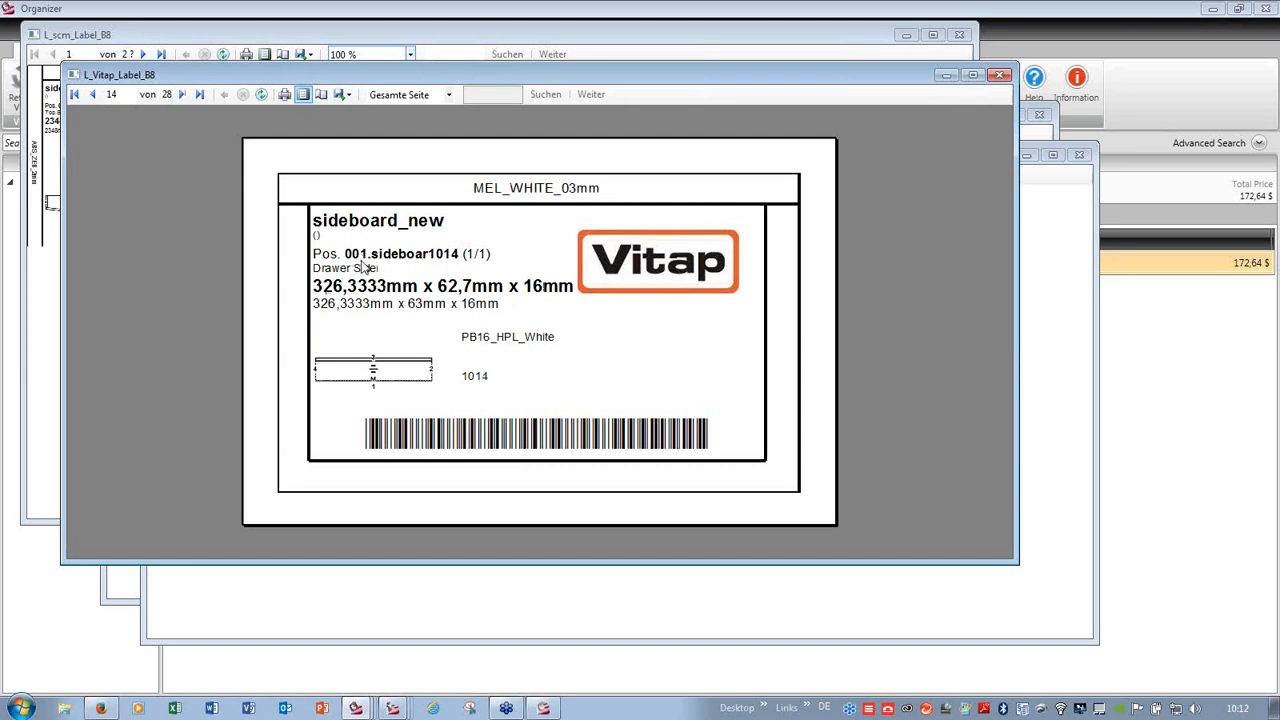
pyautogui.click(1000, 75)
# - Show the L_scm_Label_B8 labels in whole-page print layout, page through them up to page 4, and close the preview
pyautogui.click(264, 55)
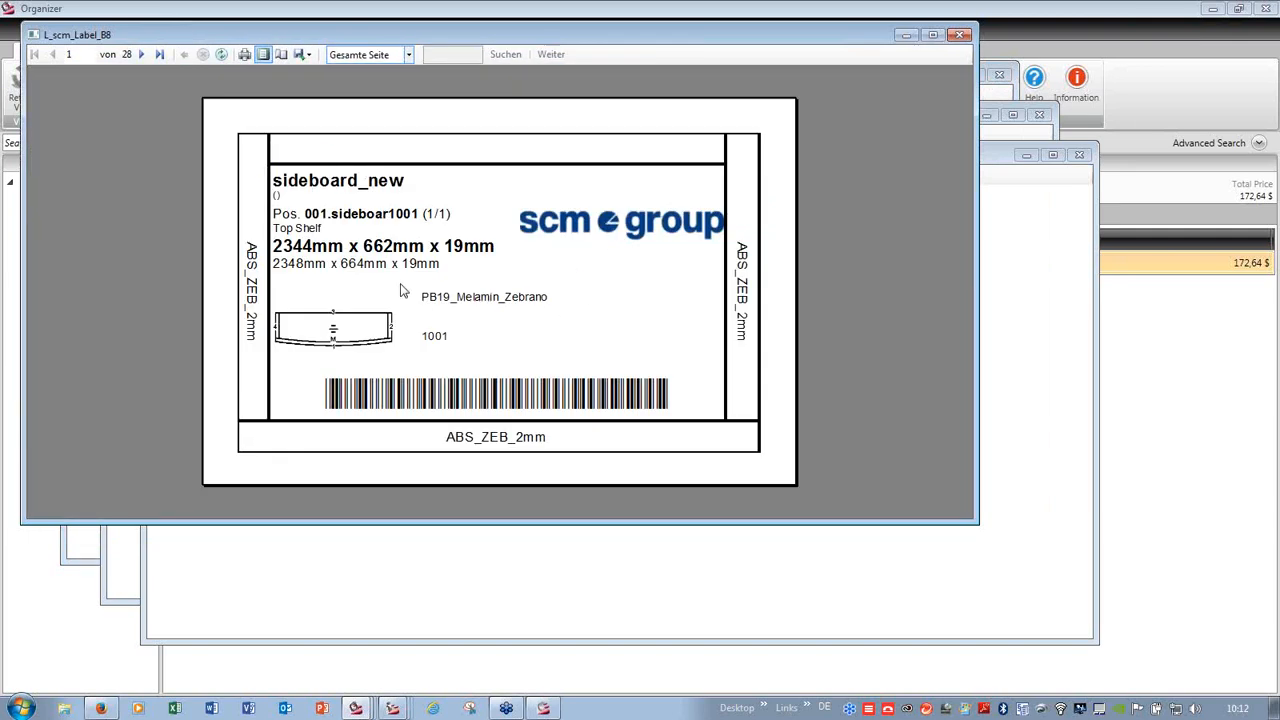
pyautogui.click(141, 54)
pyautogui.click(141, 54)
pyautogui.click(141, 54)
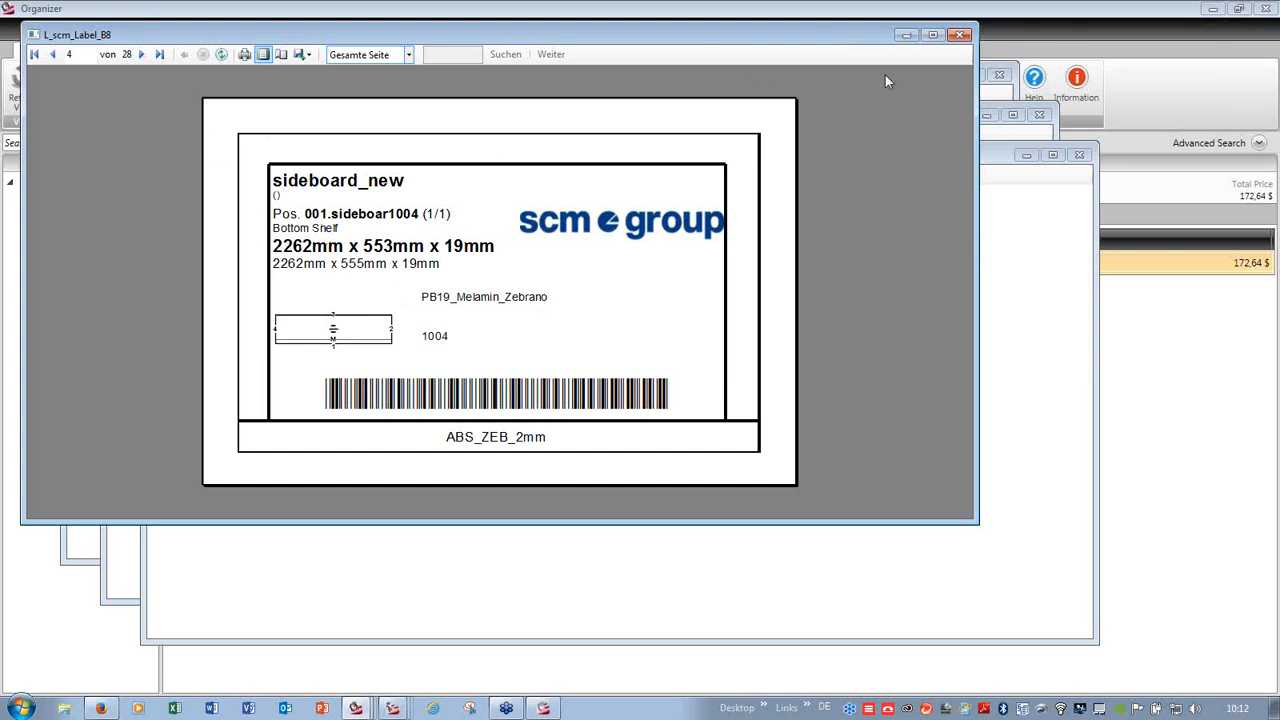
pyautogui.click(959, 35)
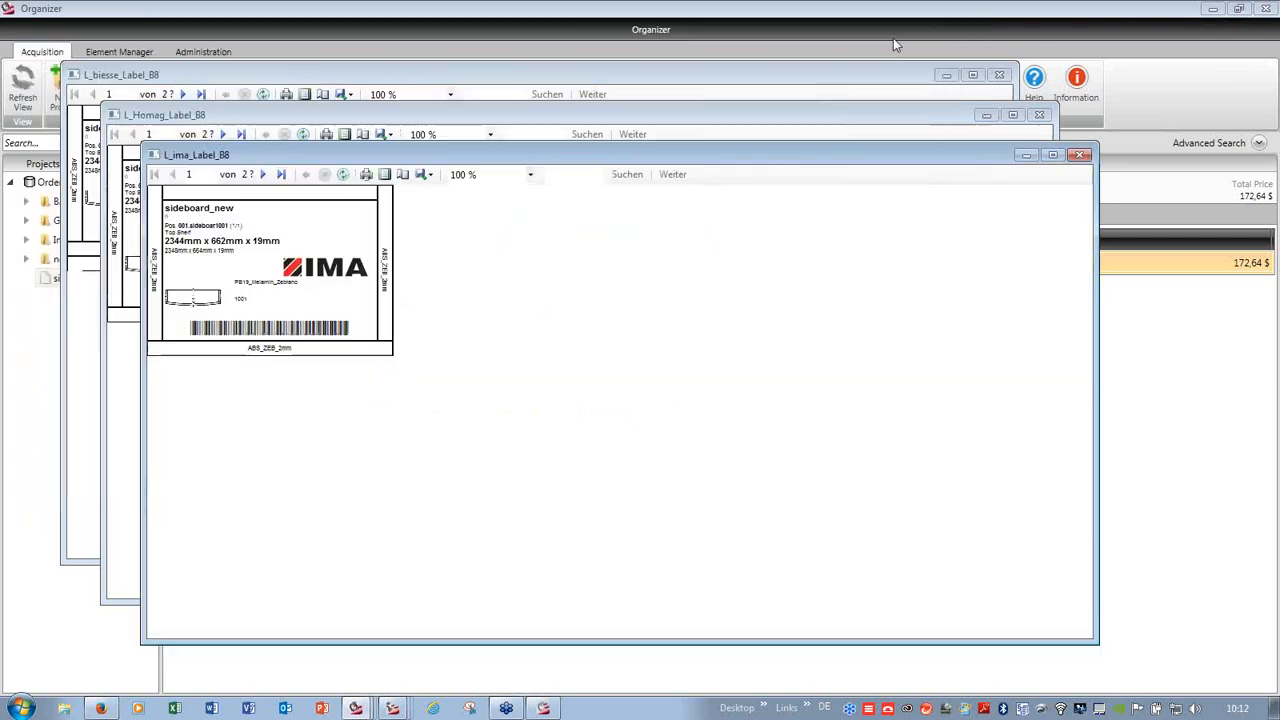
# - Maximize the L_ima_Label_B8 preview in whole-page print layout, page through its labels up to page 7, and close it
pyautogui.click(1053, 155)
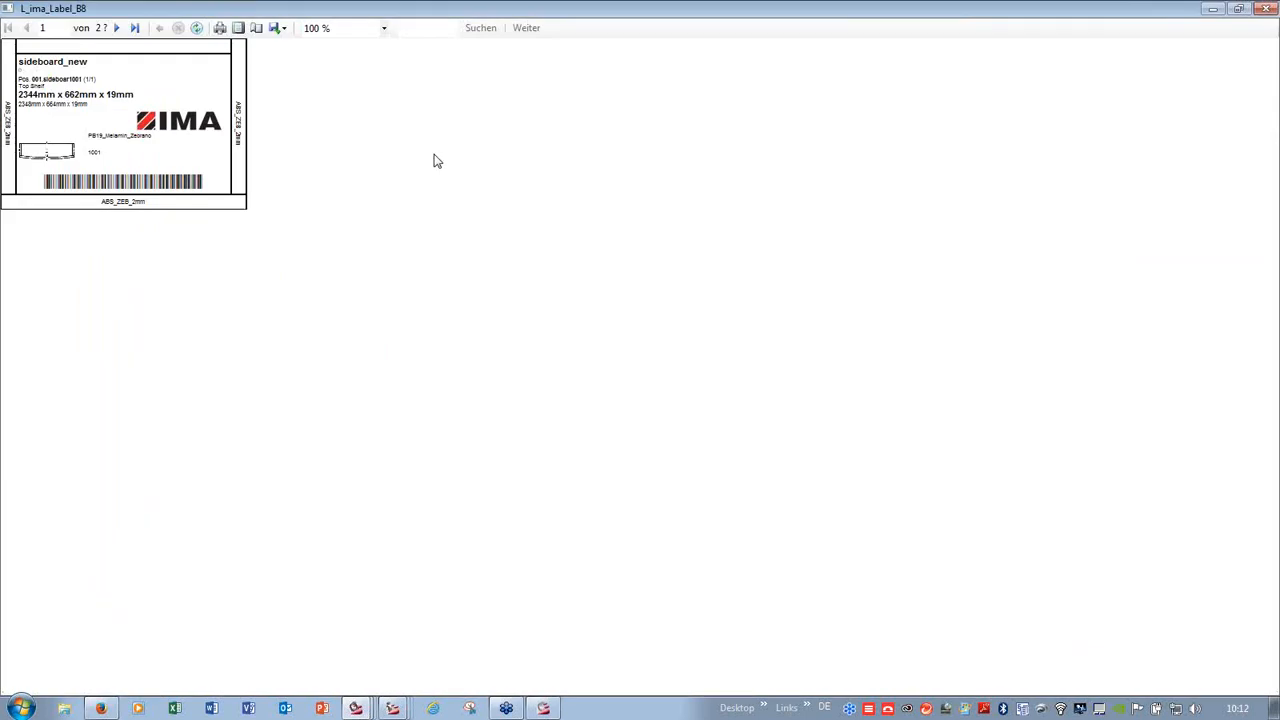
pyautogui.click(222, 28)
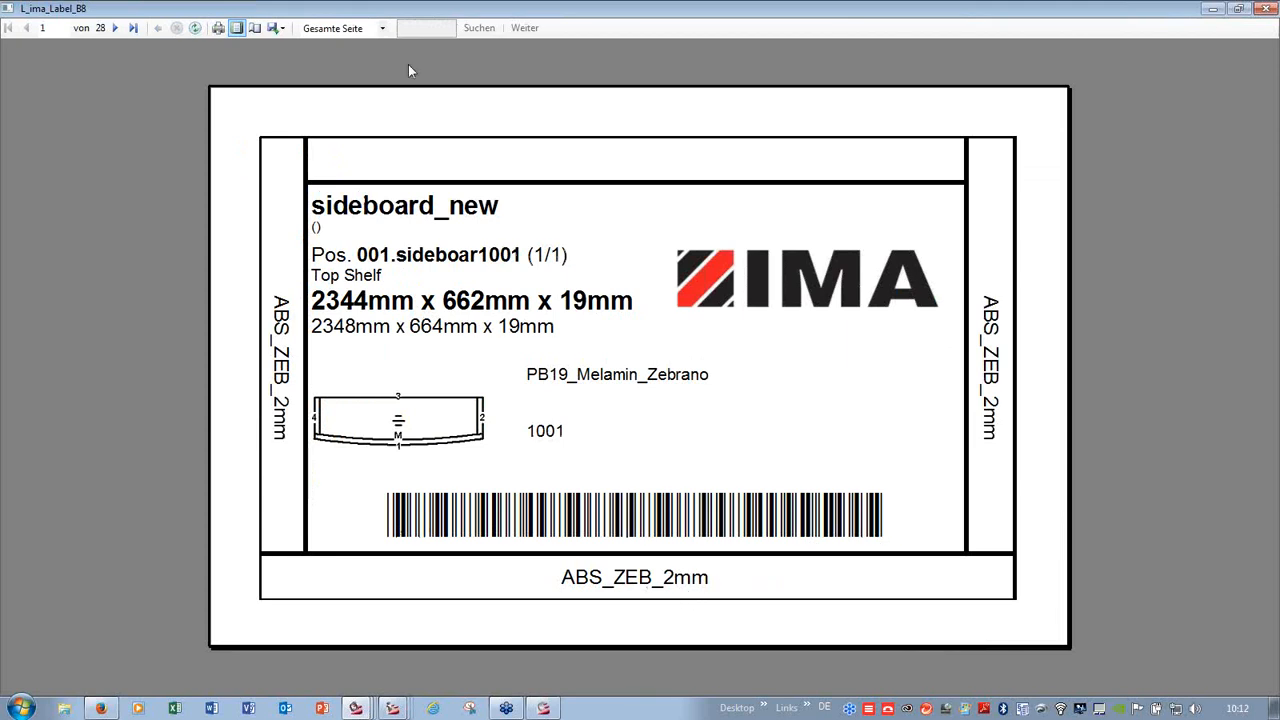
pyautogui.click(115, 29)
pyautogui.click(115, 29)
pyautogui.click(115, 29)
pyautogui.click(115, 29)
pyautogui.click(115, 29)
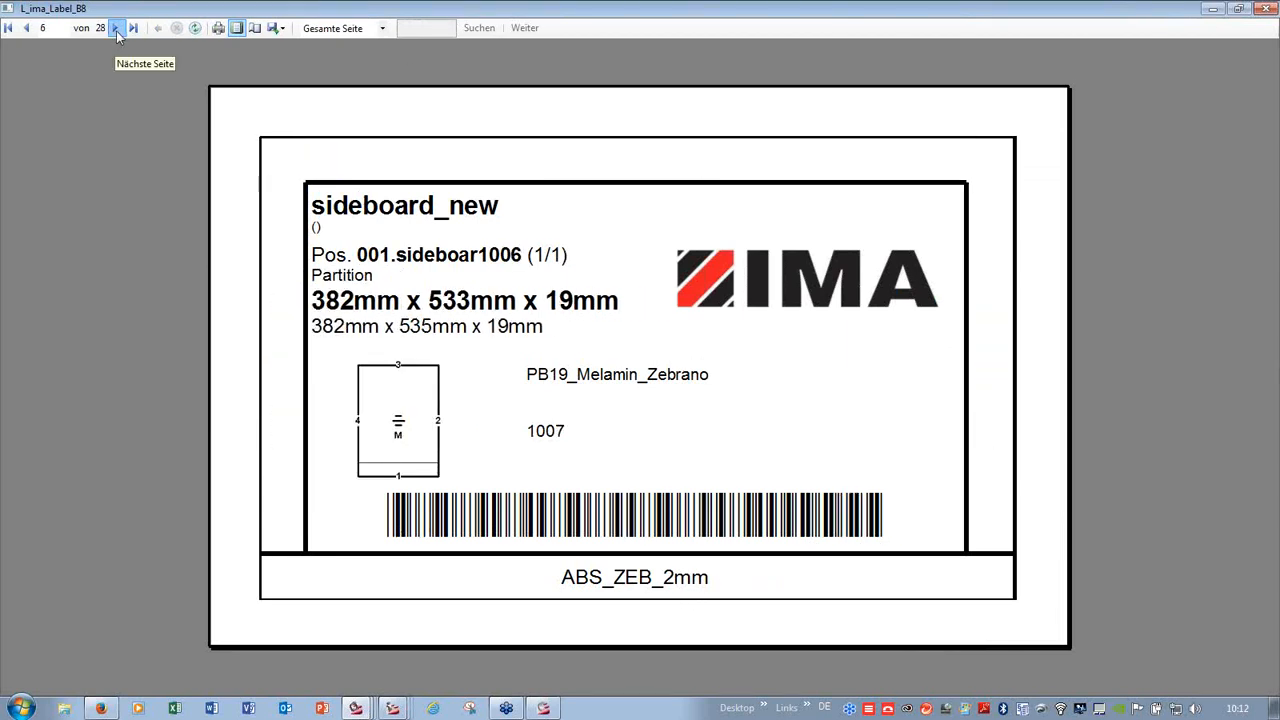
pyautogui.click(115, 29)
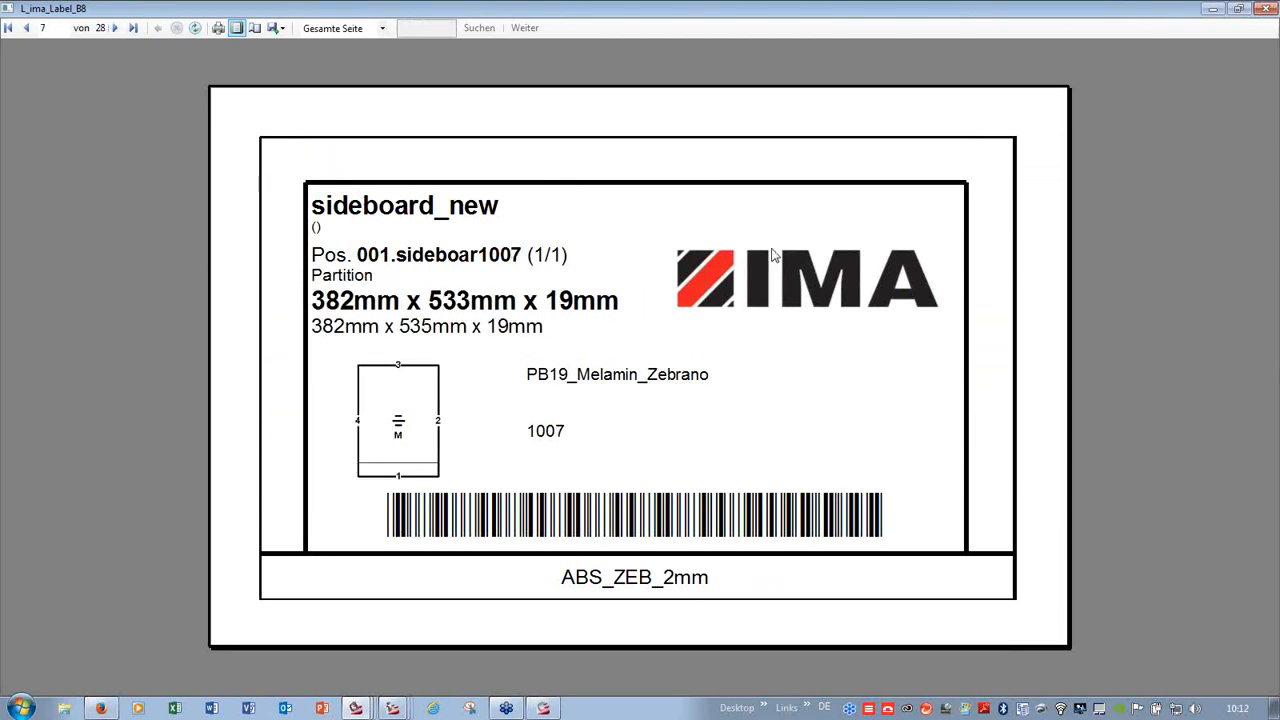
pyautogui.click(1266, 8)
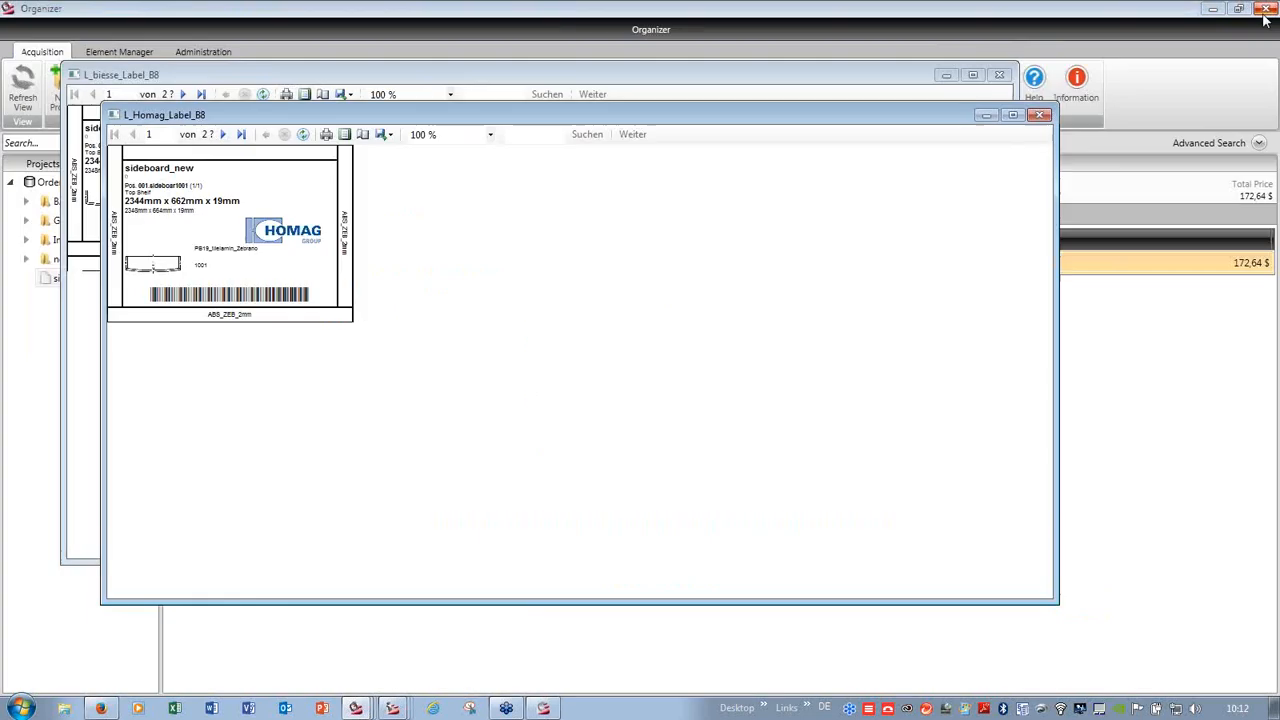
# - Examine the first L_Homag_Label_B8 label and the L_biesse_Label_B8 labels up to page 5 in print layout, closing both previews
pyautogui.click(343, 134)
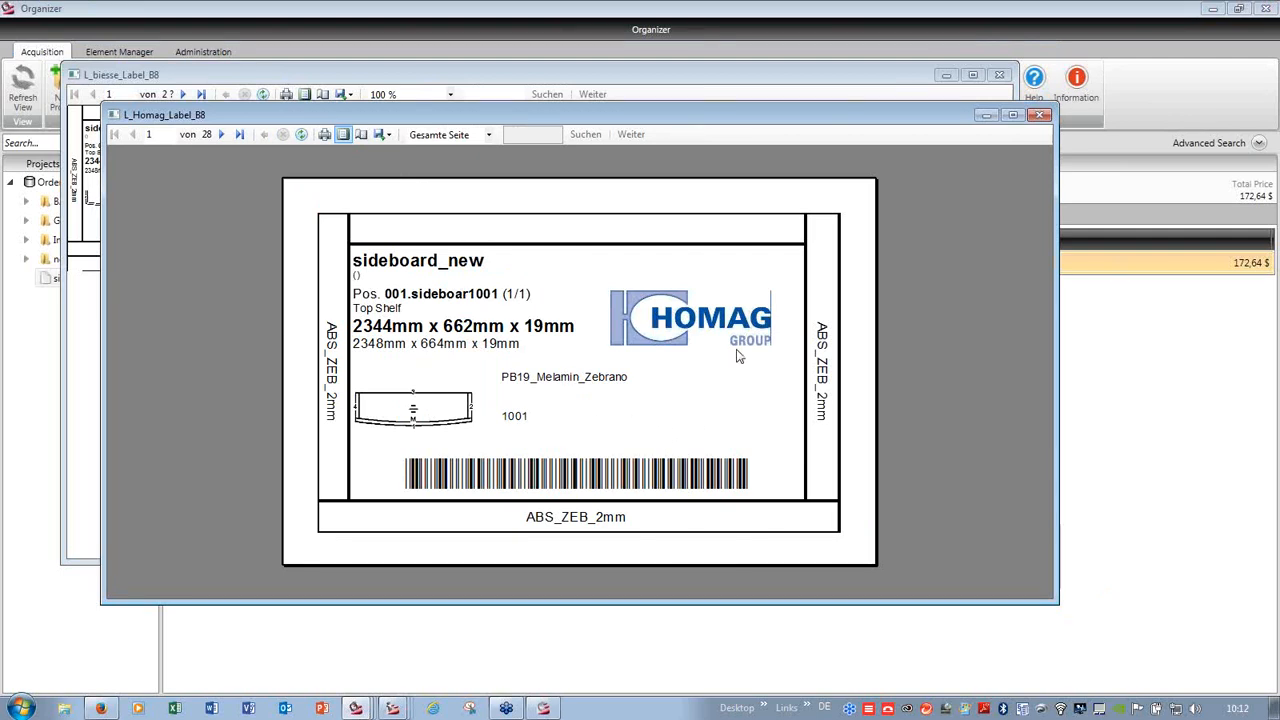
pyautogui.click(1040, 117)
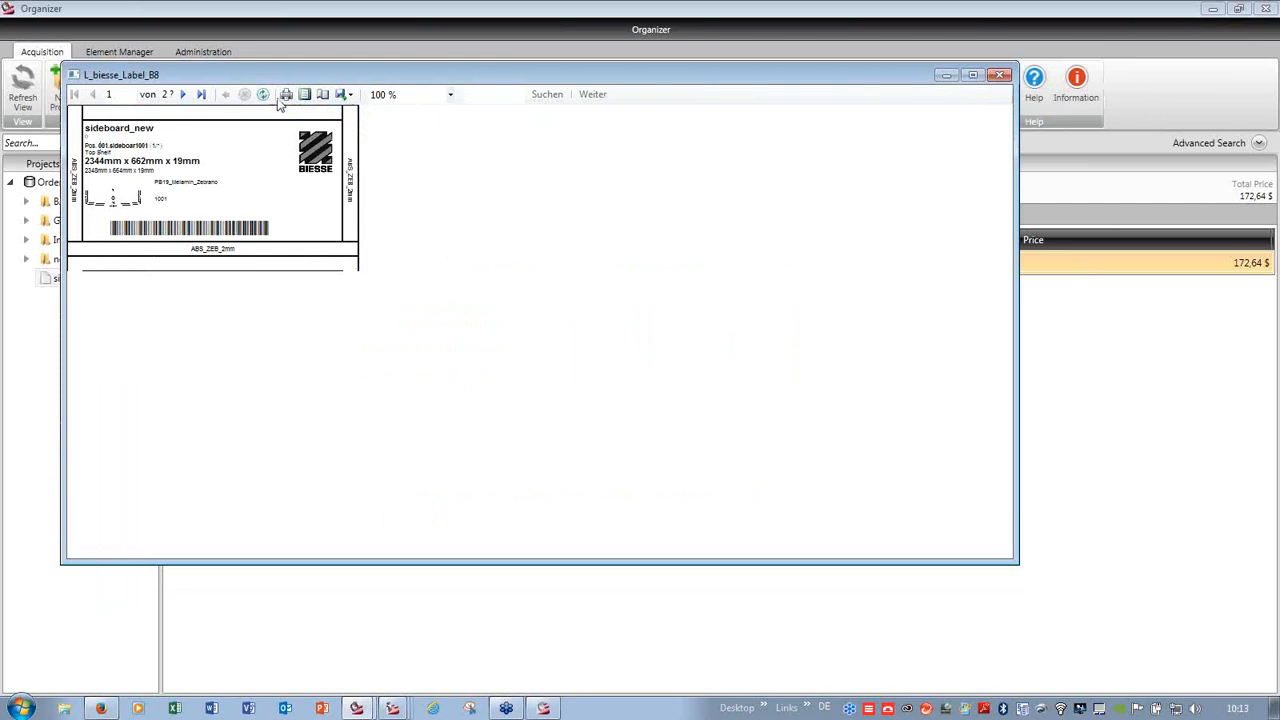
pyautogui.click(305, 94)
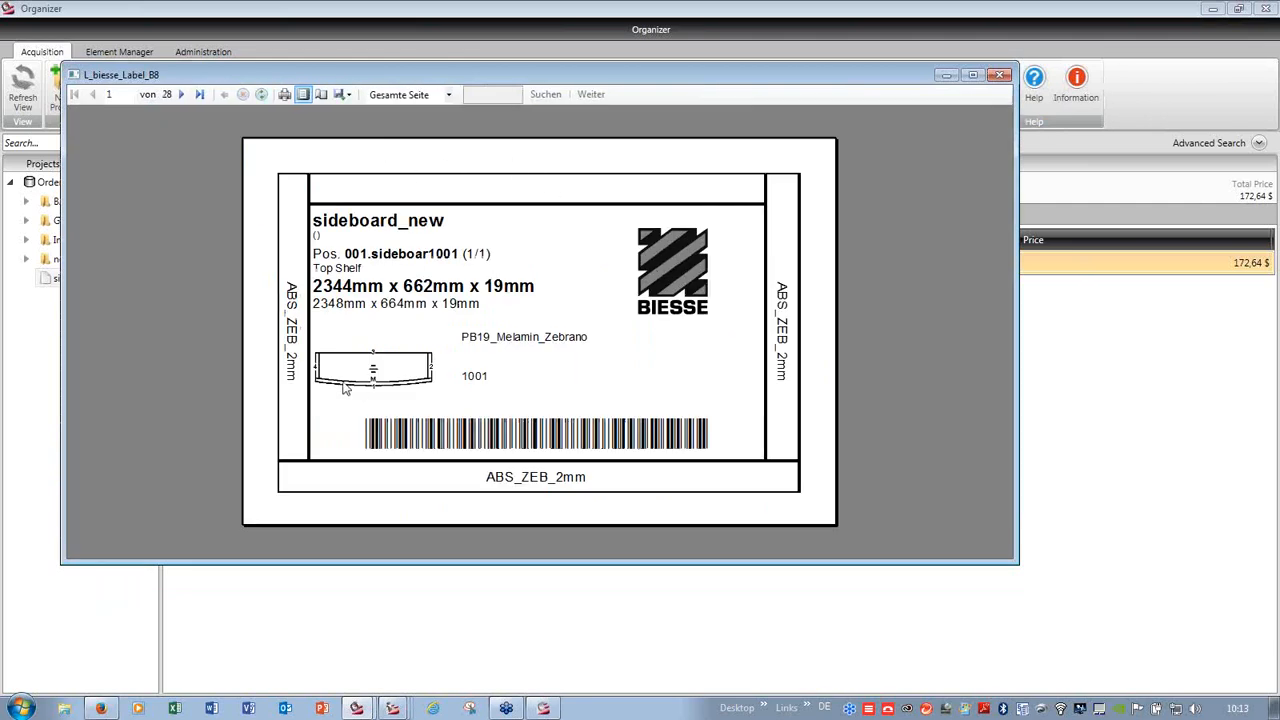
pyautogui.click(180, 94)
pyautogui.click(180, 94)
pyautogui.click(180, 94)
pyautogui.click(180, 94)
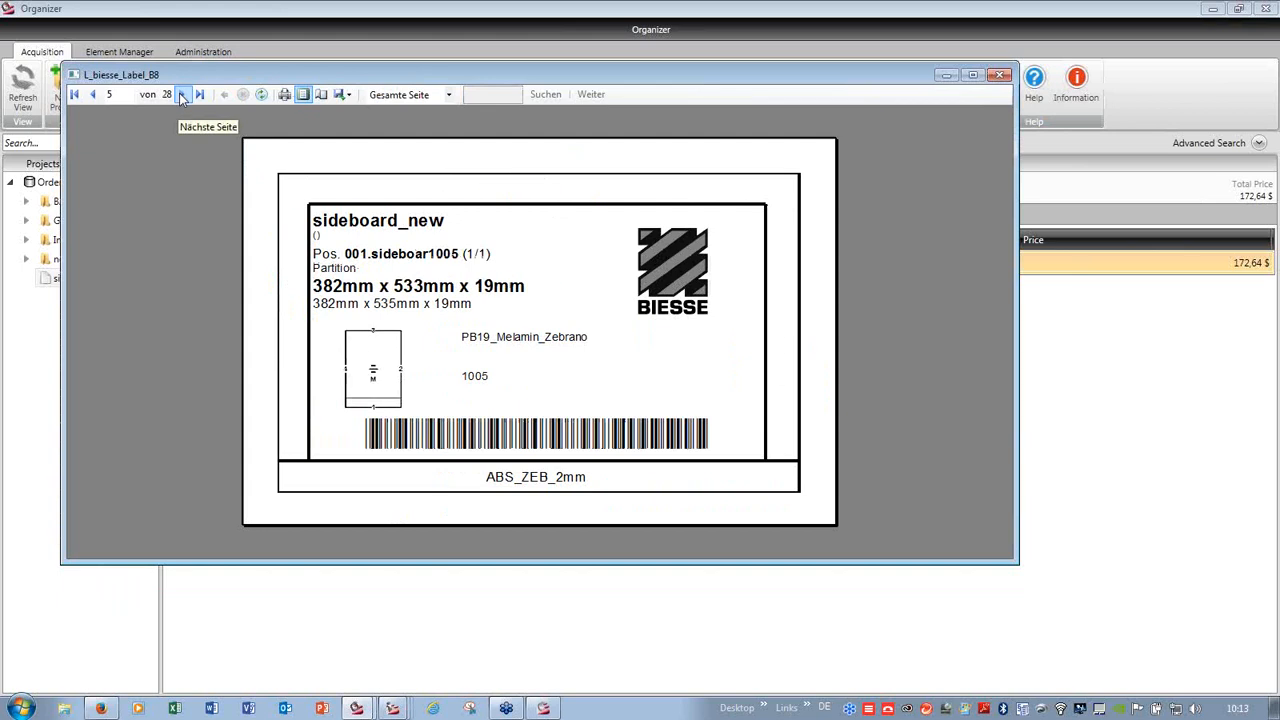
pyautogui.click(1000, 75)
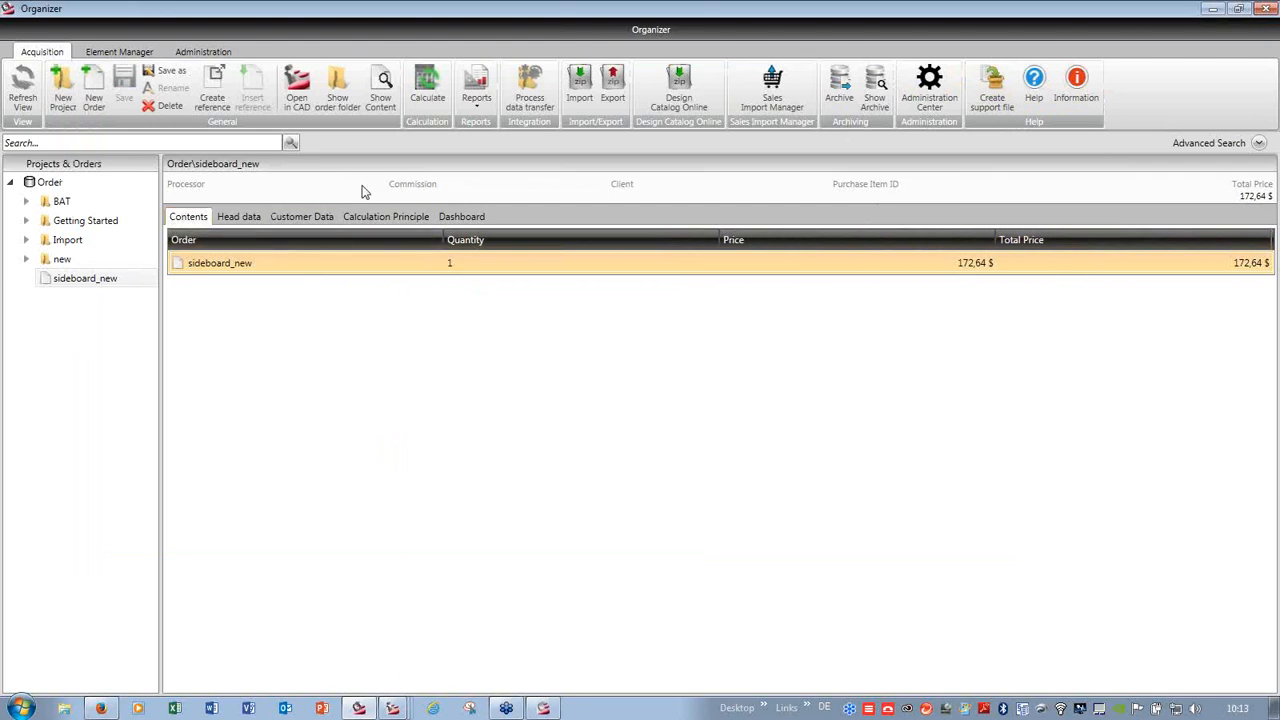
# - Open the sideboard_new order, start adding a new article, and display the living category of my catalog
pyautogui.doubleClick(385, 264)
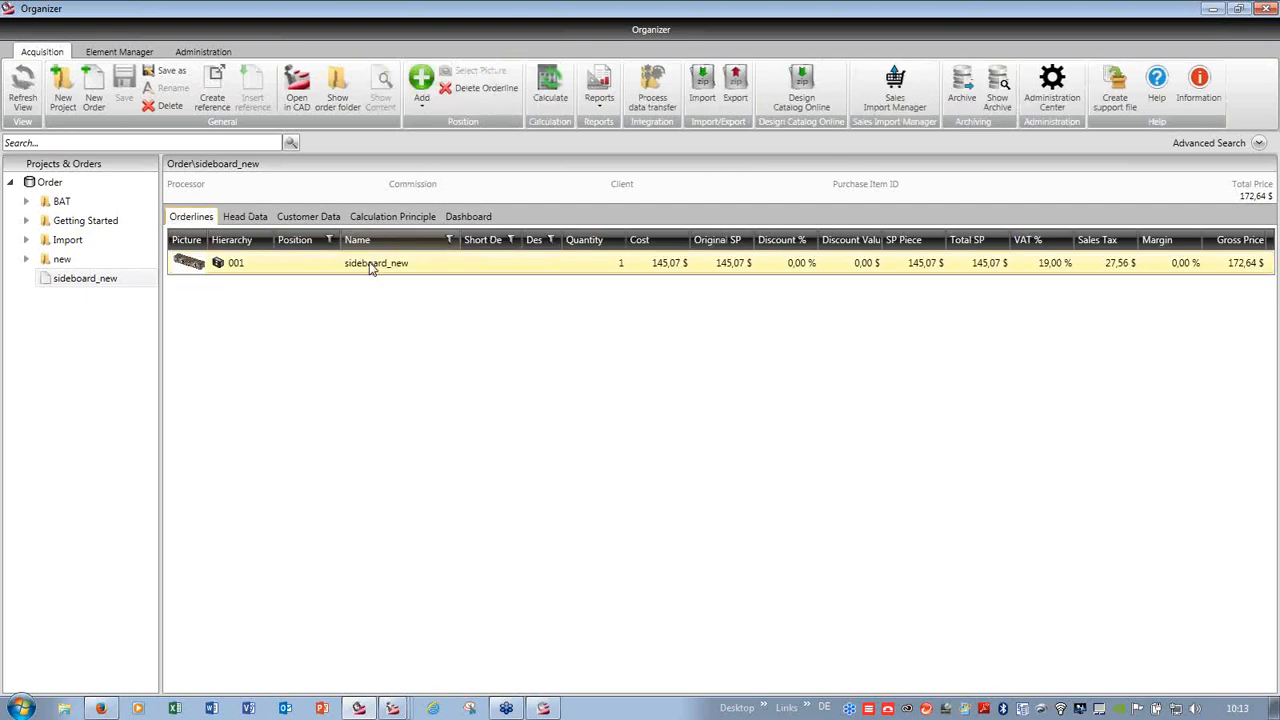
pyautogui.click(422, 100)
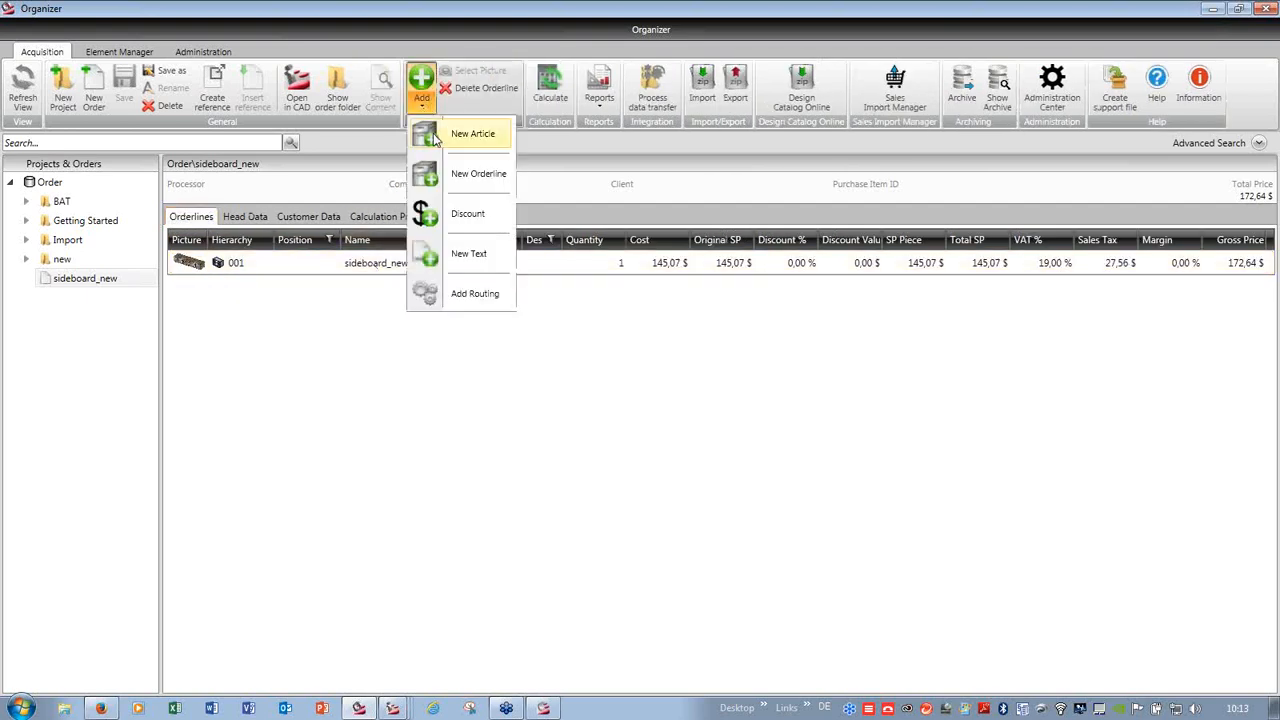
pyautogui.click(470, 134)
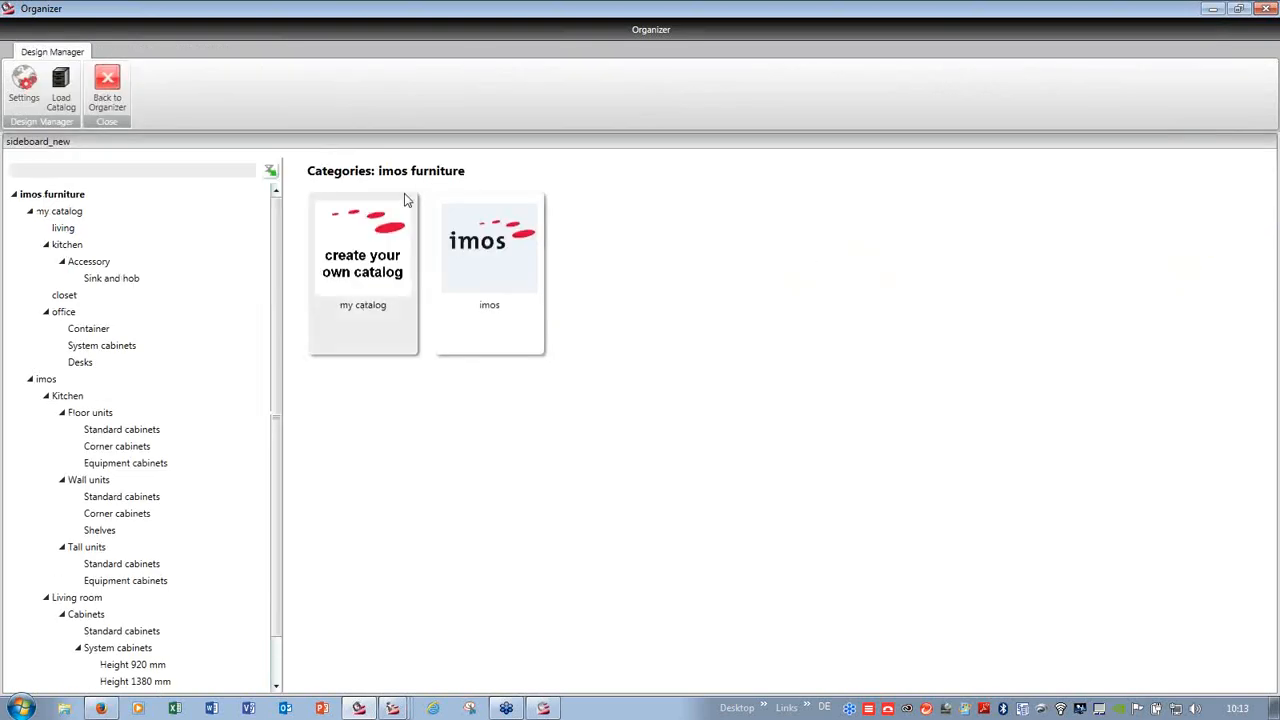
pyautogui.click(80, 232)
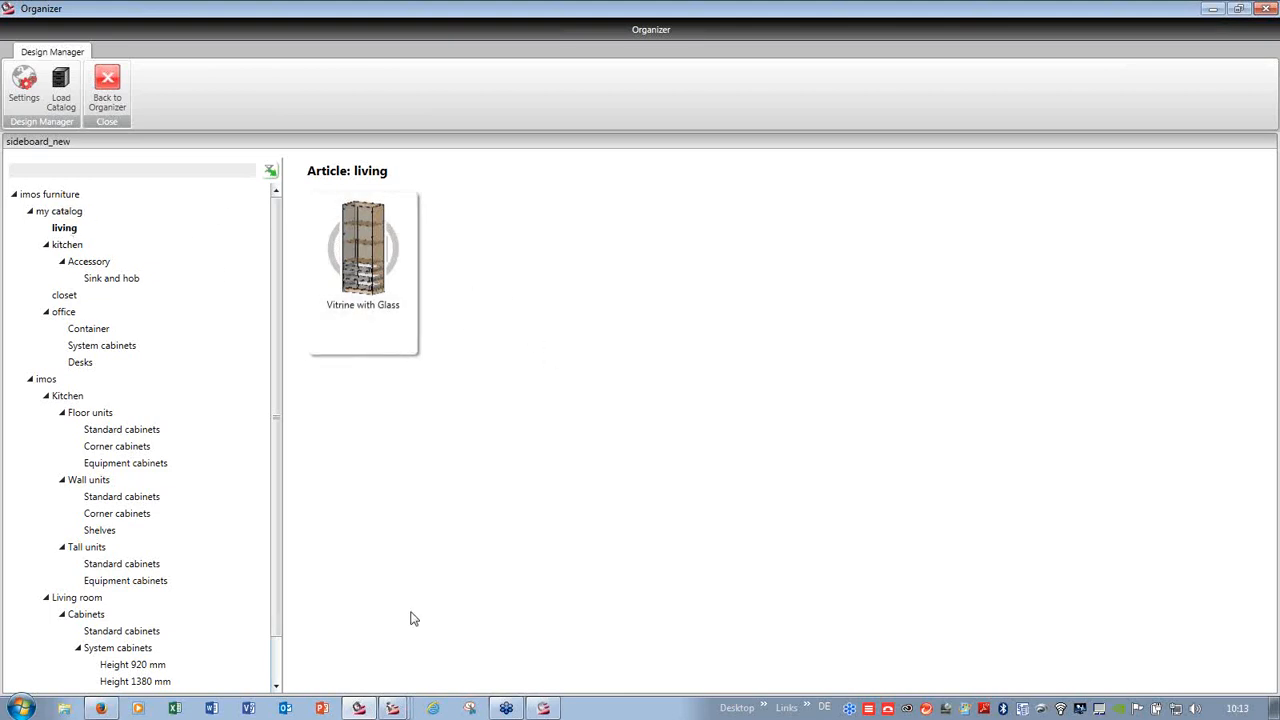
# - Switch to the sideboard_new drawing in AutoCAD and set its visual style to X-Ray
pyautogui.click(391, 711)
pyautogui.click(292, 623)
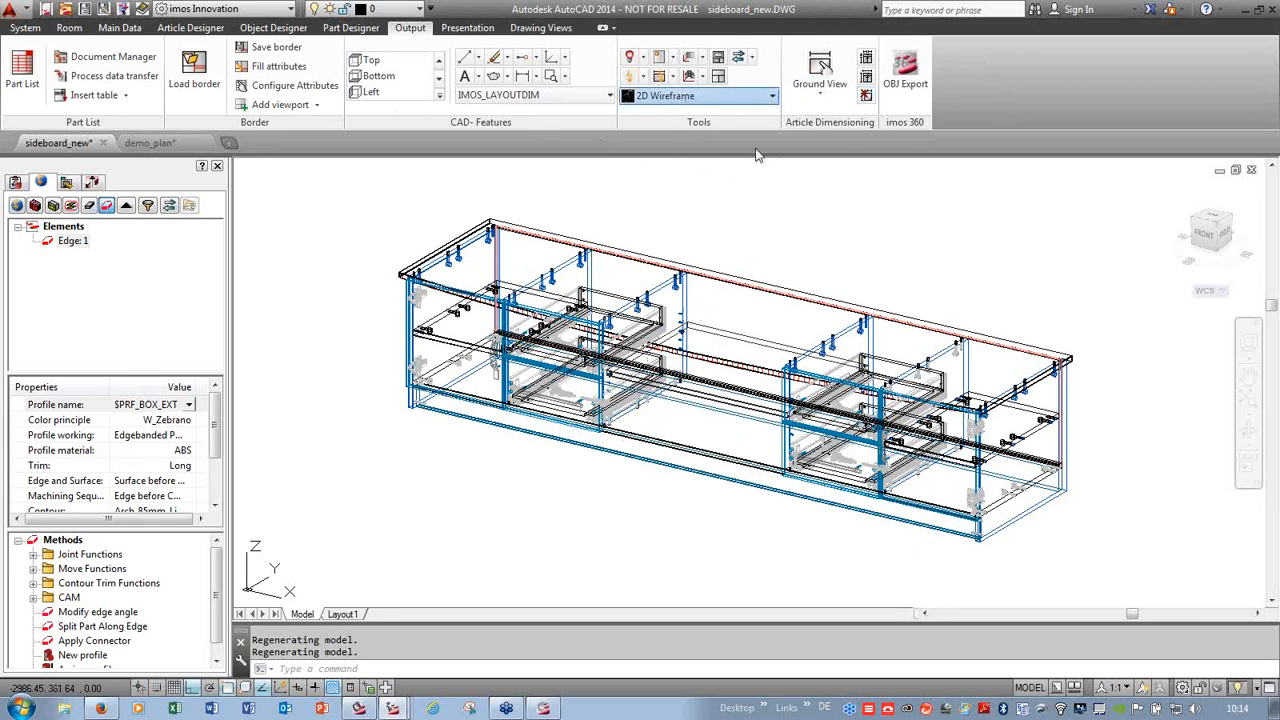
pyautogui.click(771, 95)
pyautogui.click(851, 249)
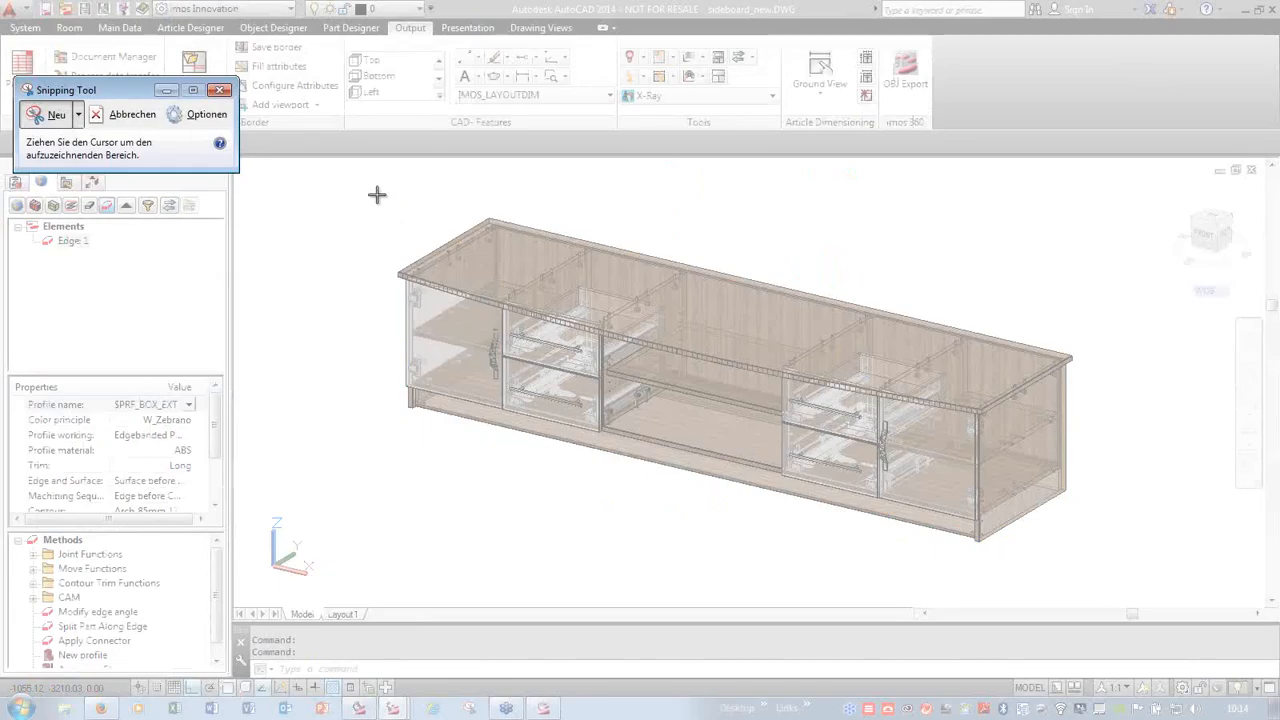
# - Snip the X-Ray view of the whole sideboard and save it to the Desktop as the JPEG file sideboard_new
pyautogui.moveTo(377, 194); pyautogui.dragTo(1086, 570)
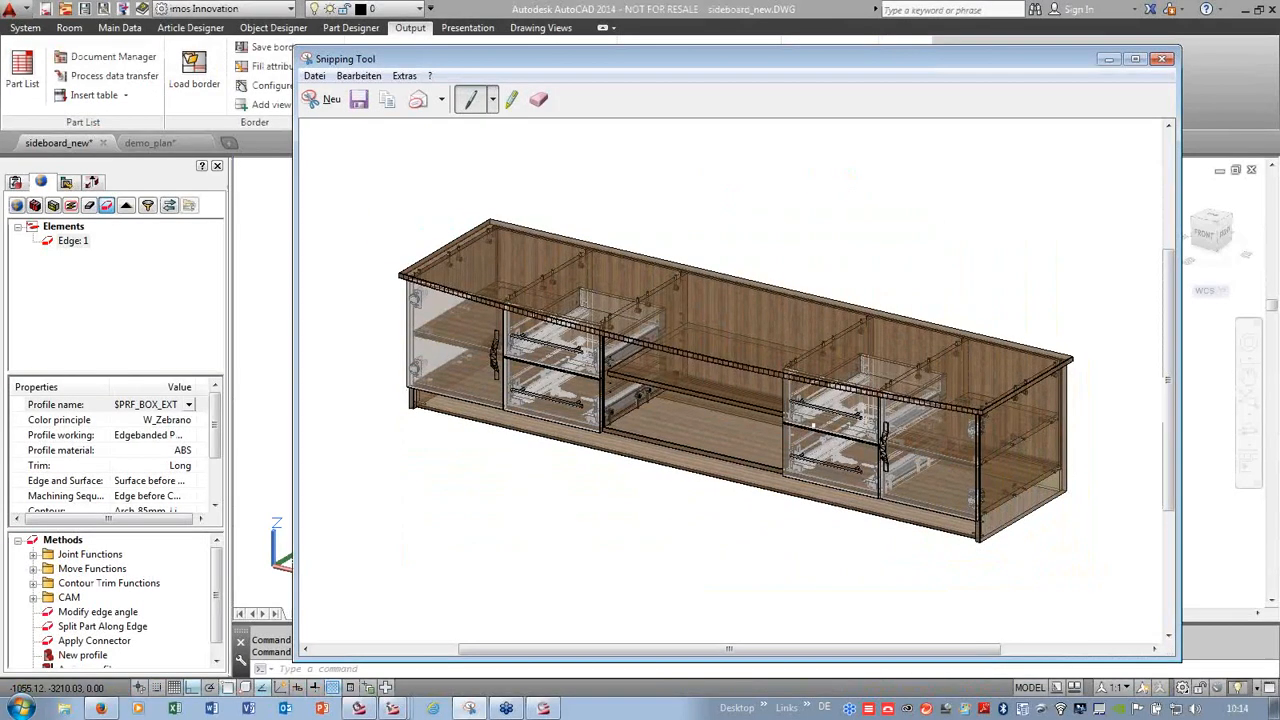
pyautogui.rightClick(791, 389)
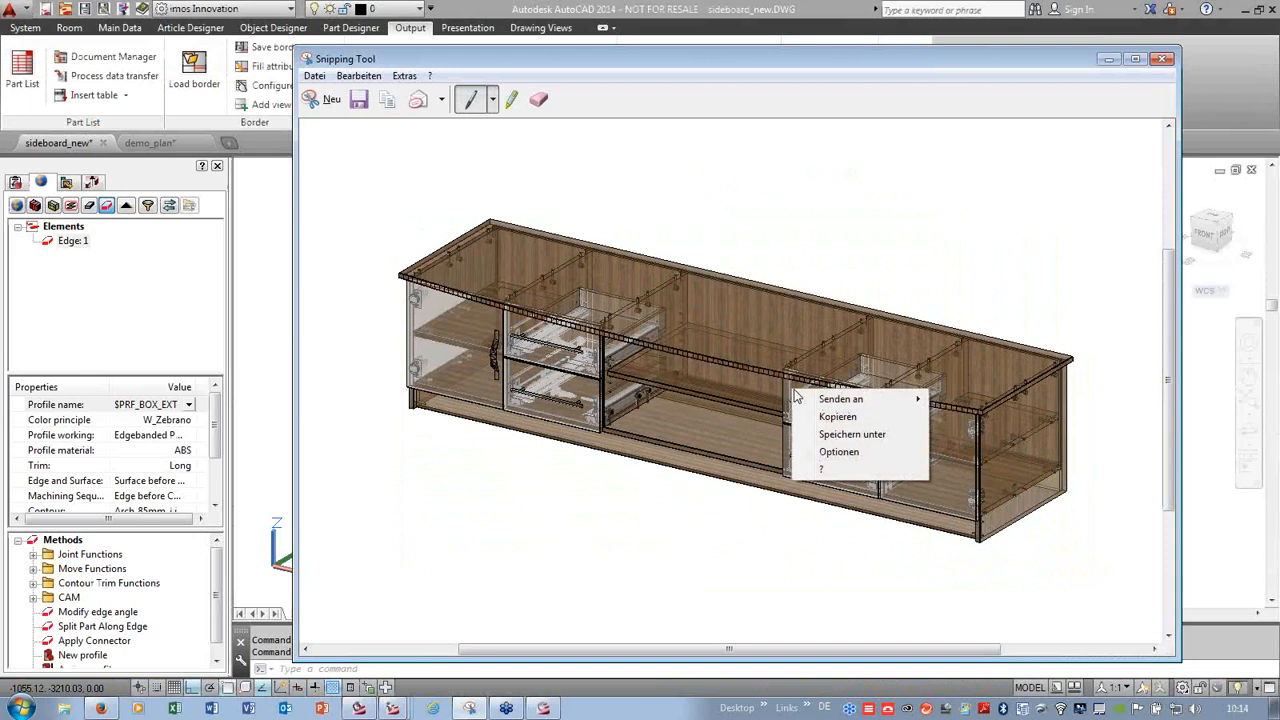
pyautogui.click(852, 435)
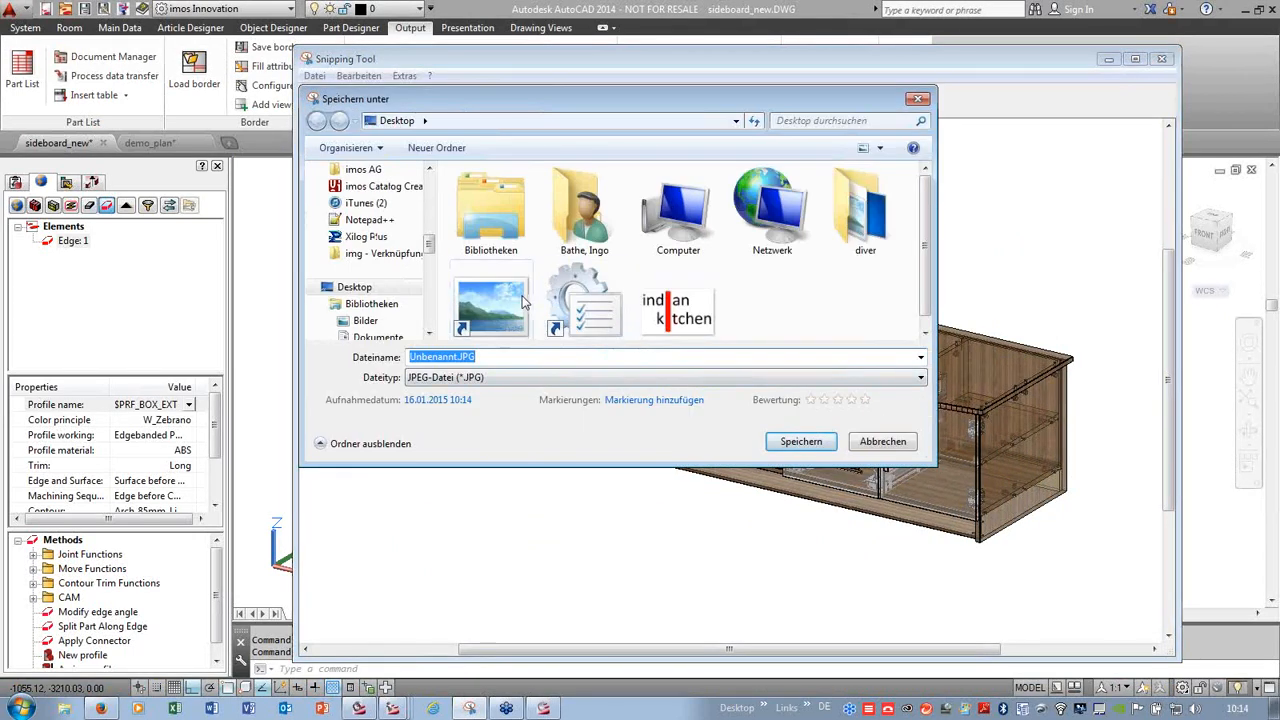
pyautogui.moveTo(506, 360); pyautogui.dragTo(338, 359)
pyautogui.write('side')
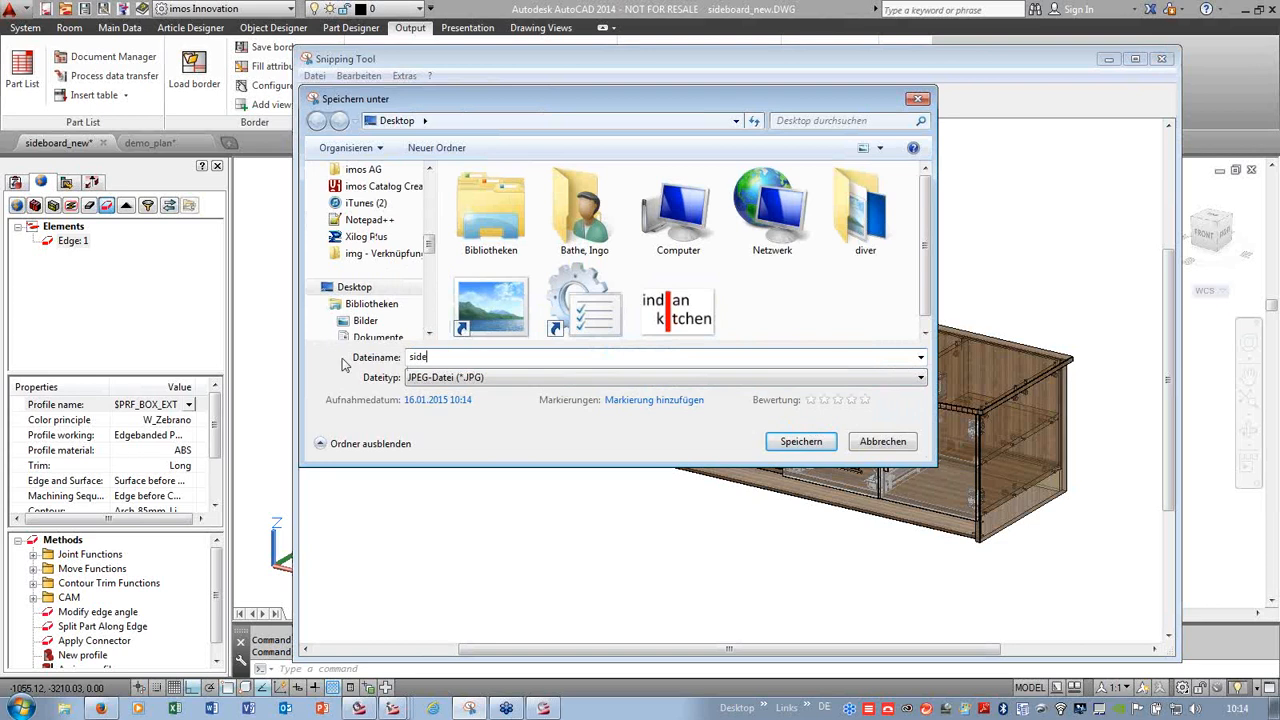
pyautogui.write('board_new')
pyautogui.click(778, 446)
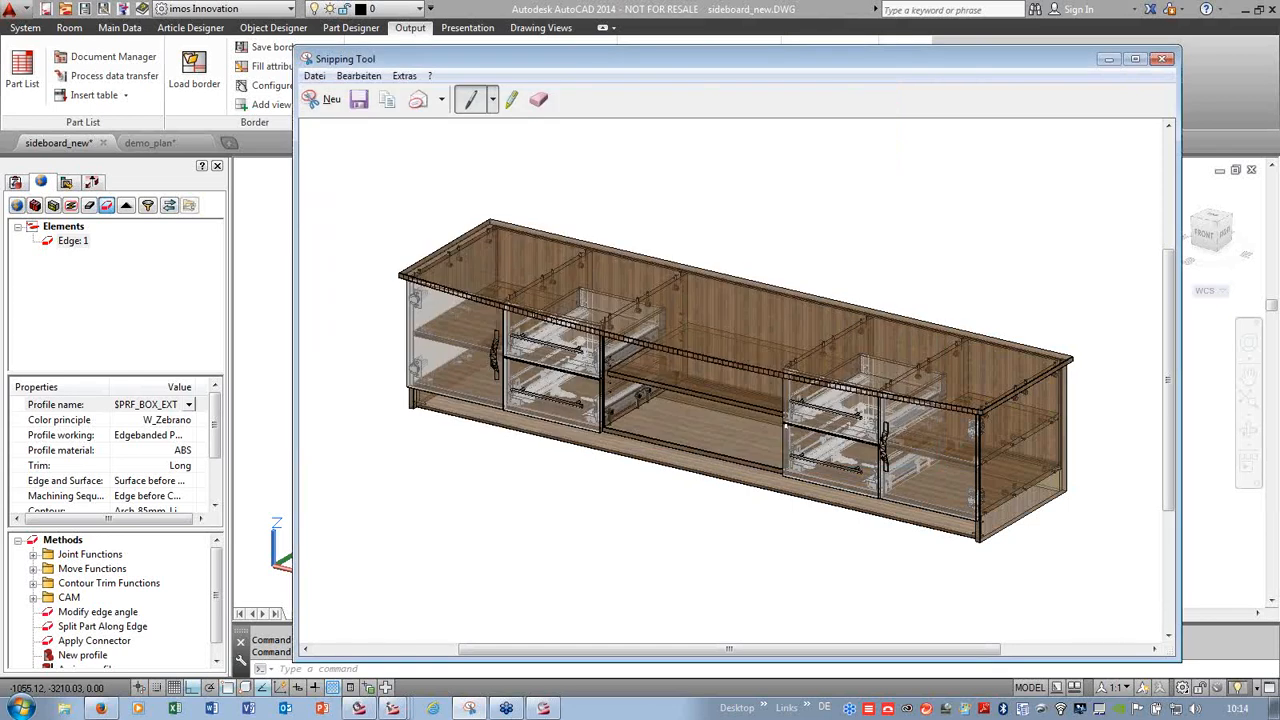
# - Close the Snipping Tool, the Organizer's Design Manager view and the CAMCenter window
pyautogui.click(1163, 58)
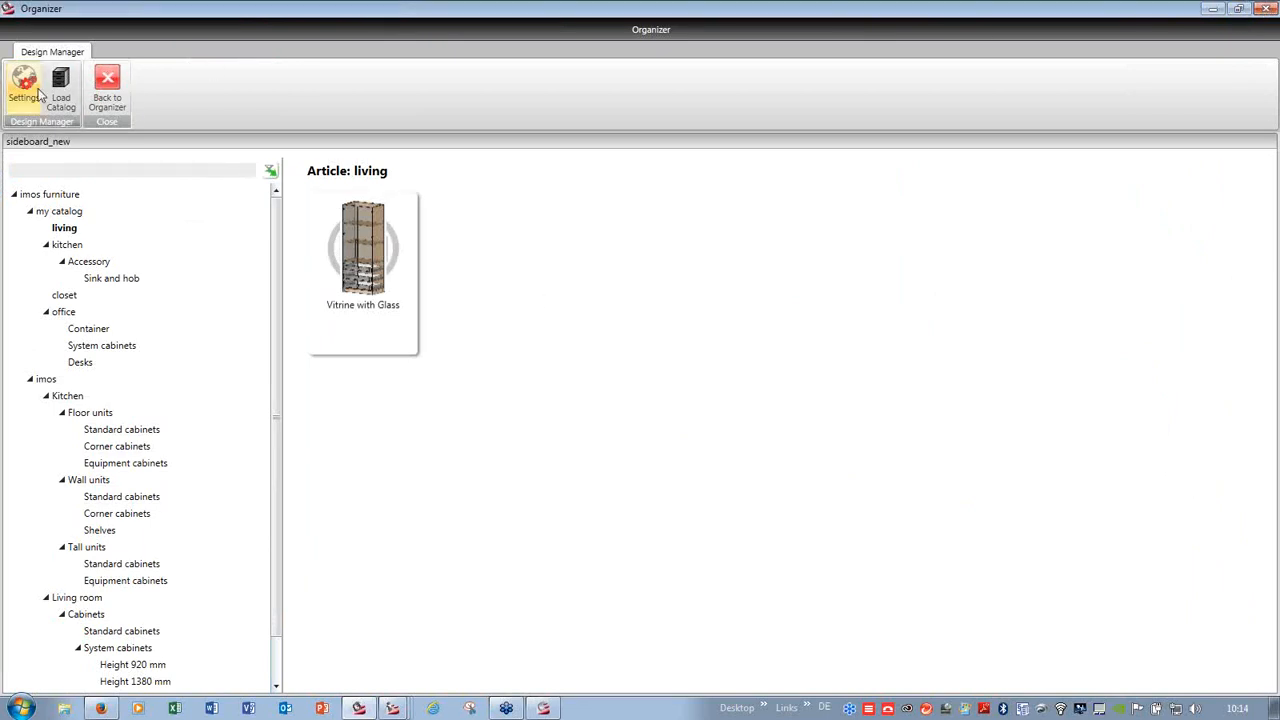
pyautogui.click(107, 85)
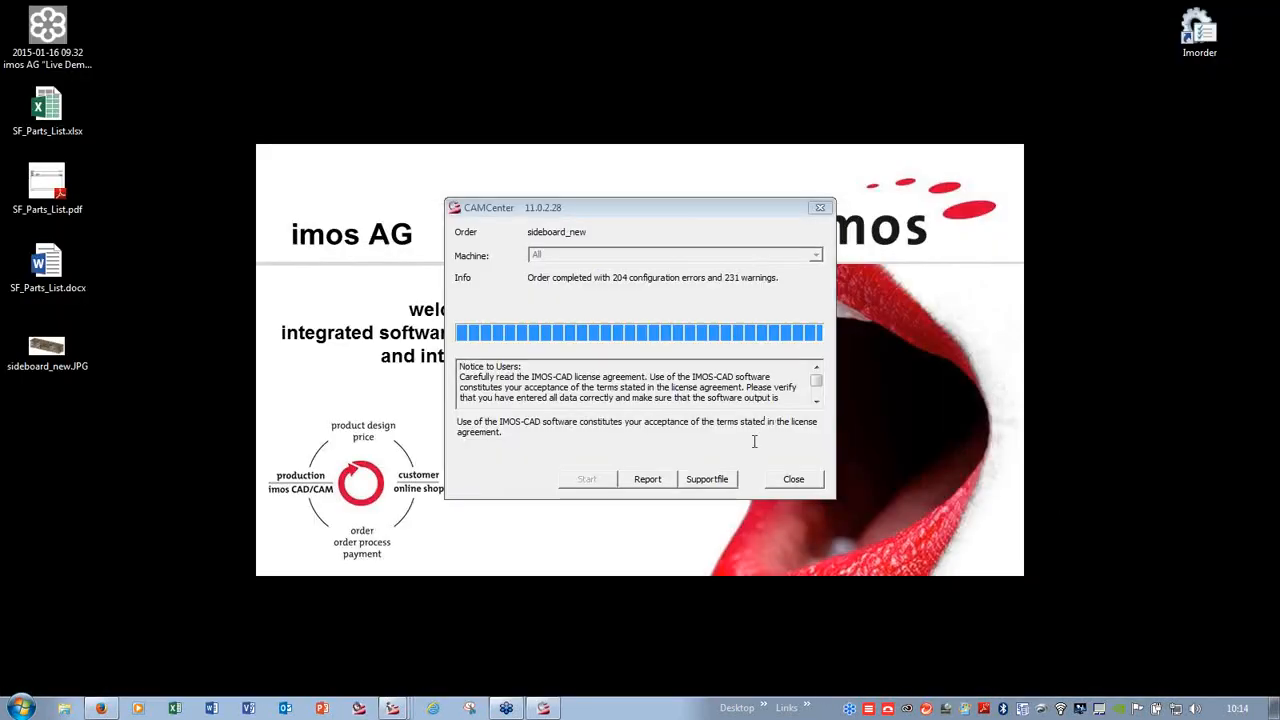
pyautogui.click(793, 479)
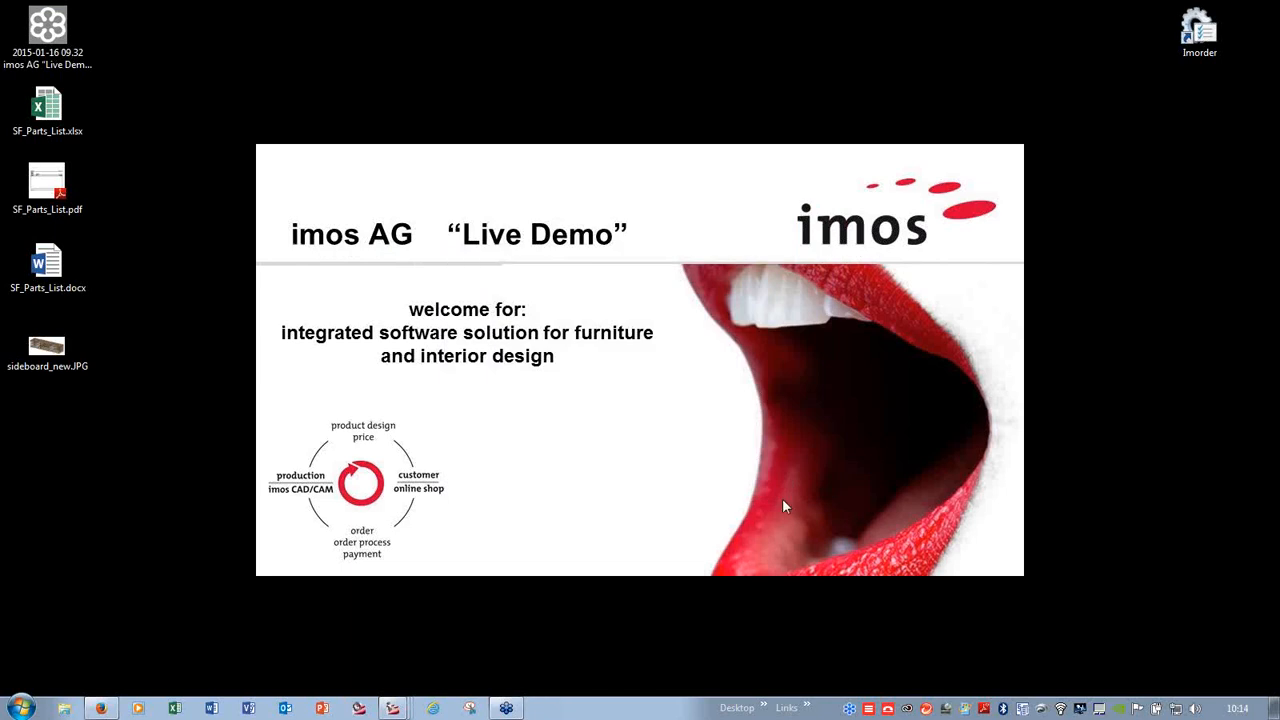
pyautogui.rightClick(48, 353)
pyautogui.moveTo(156, 566)
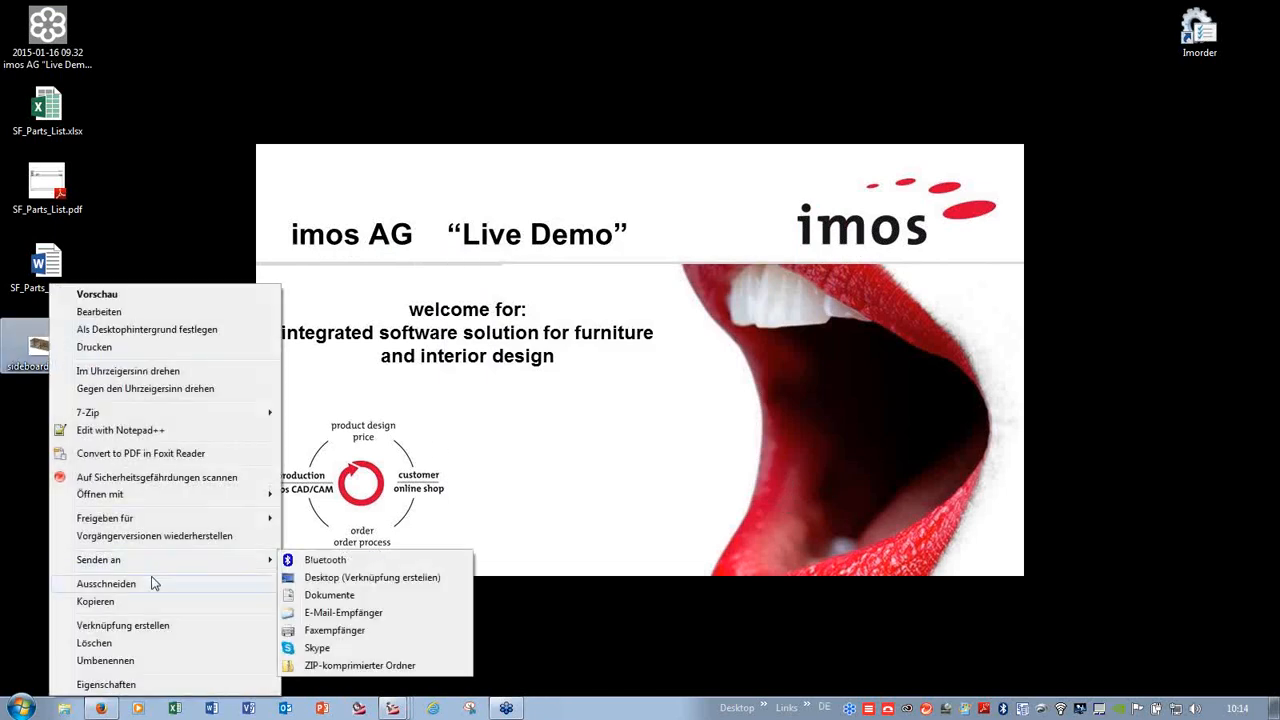
pyautogui.click(395, 620)
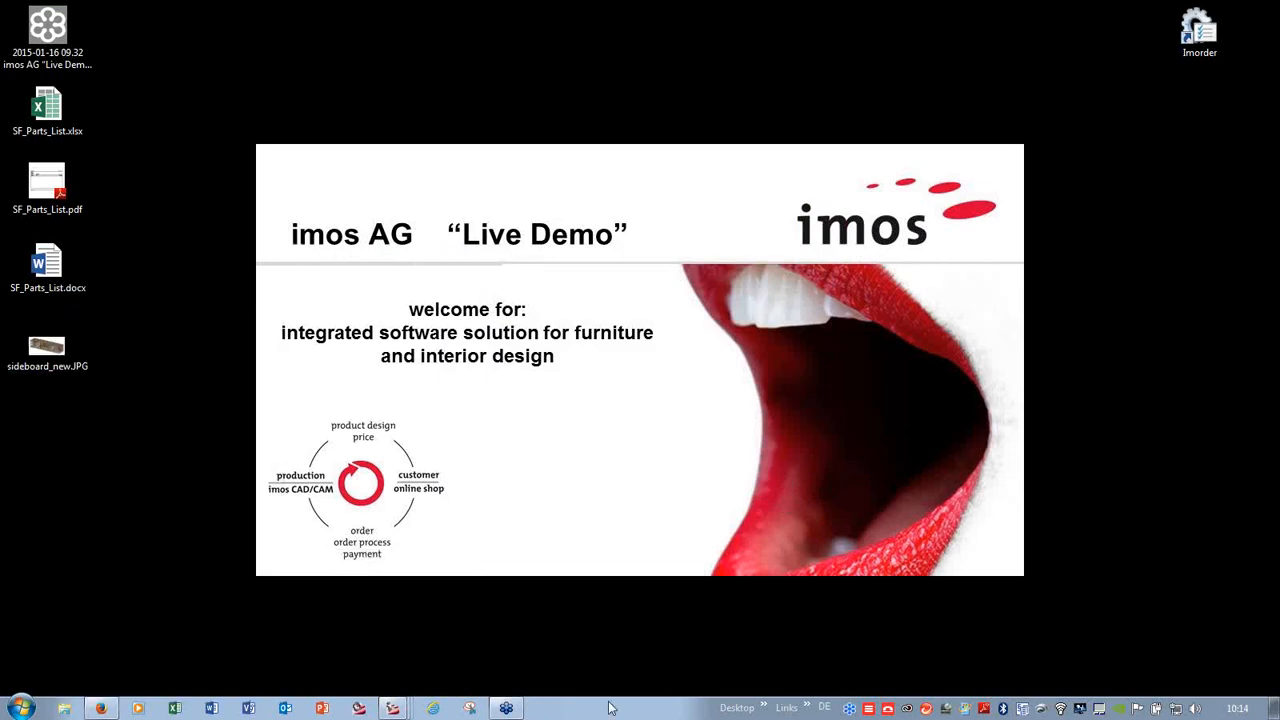
# - Launch imos Catalog Creator and expand the imos catalog through imos furniture and my catalog to the contents of the living folder
pyautogui.click(817, 707)
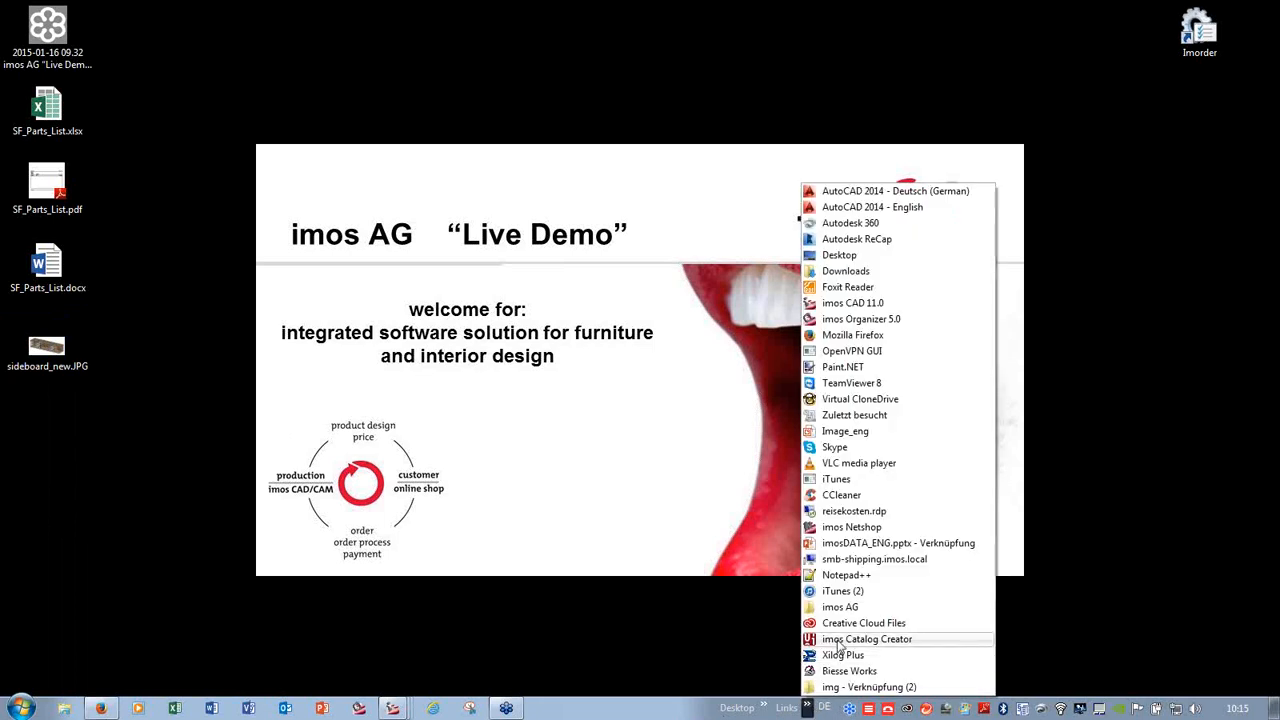
pyautogui.click(840, 639)
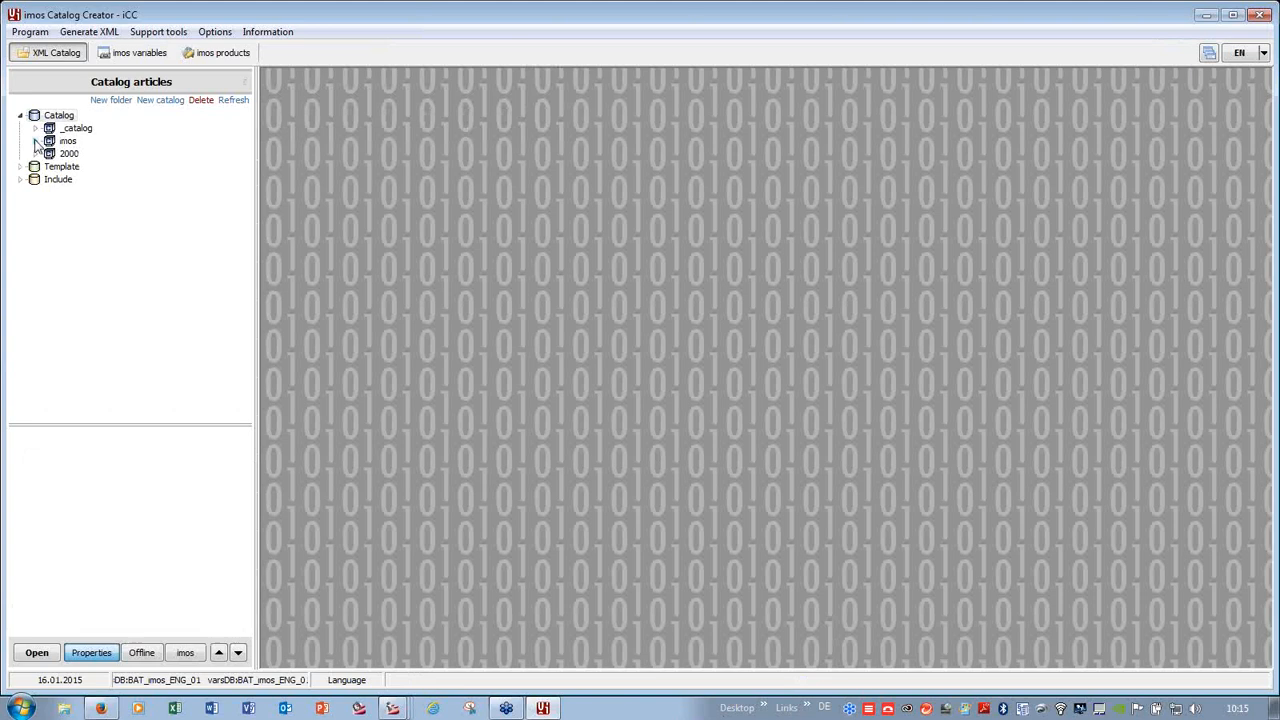
pyautogui.click(36, 141)
pyautogui.click(60, 166)
pyautogui.click(50, 167)
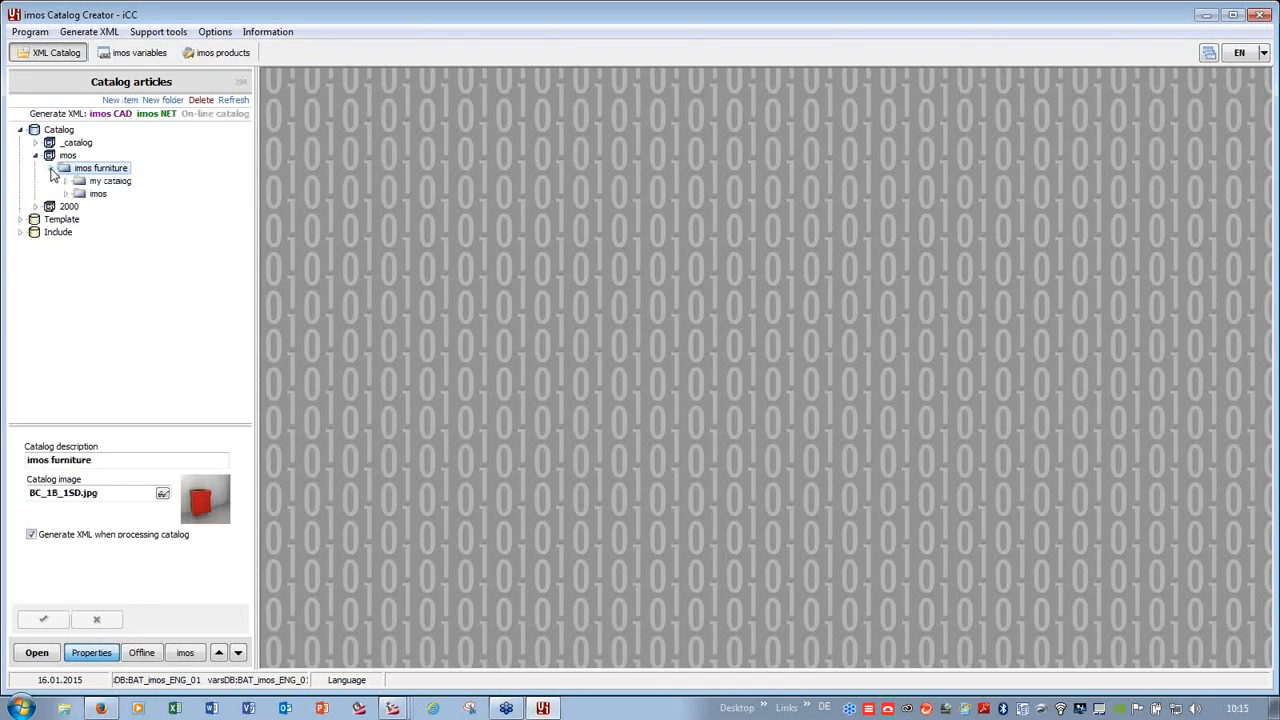
pyautogui.click(101, 183)
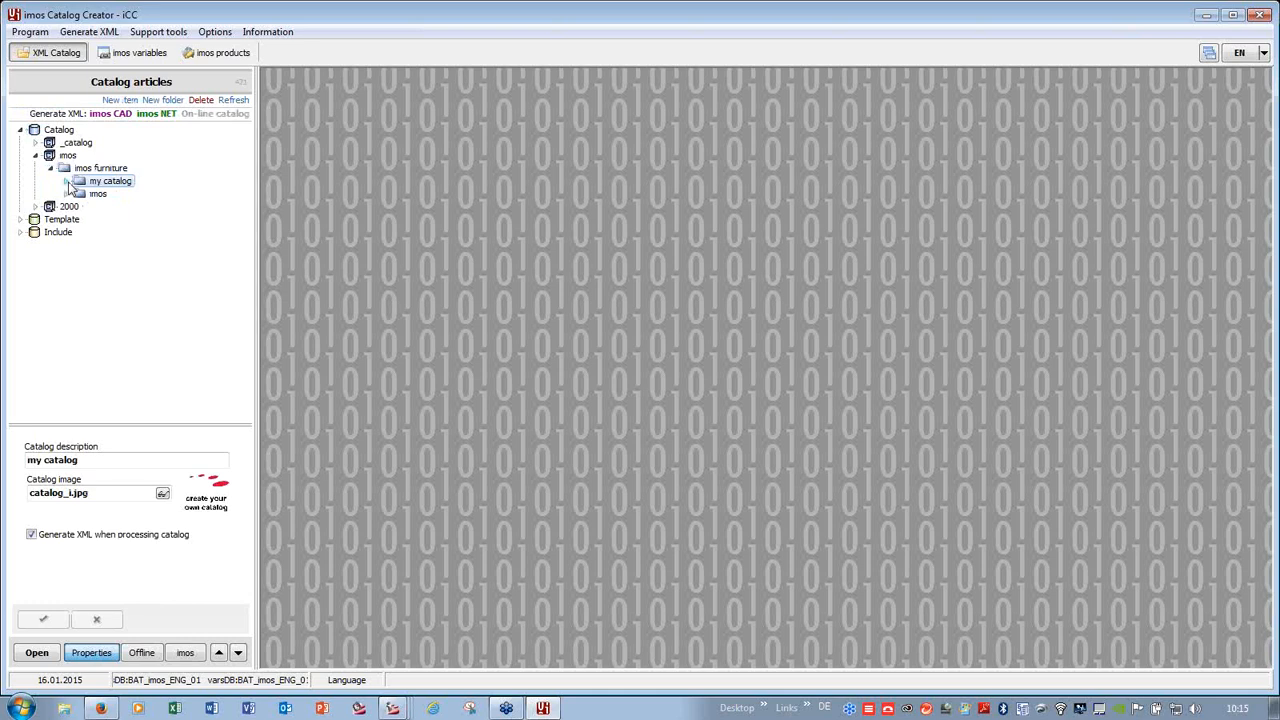
pyautogui.click(66, 182)
pyautogui.click(106, 196)
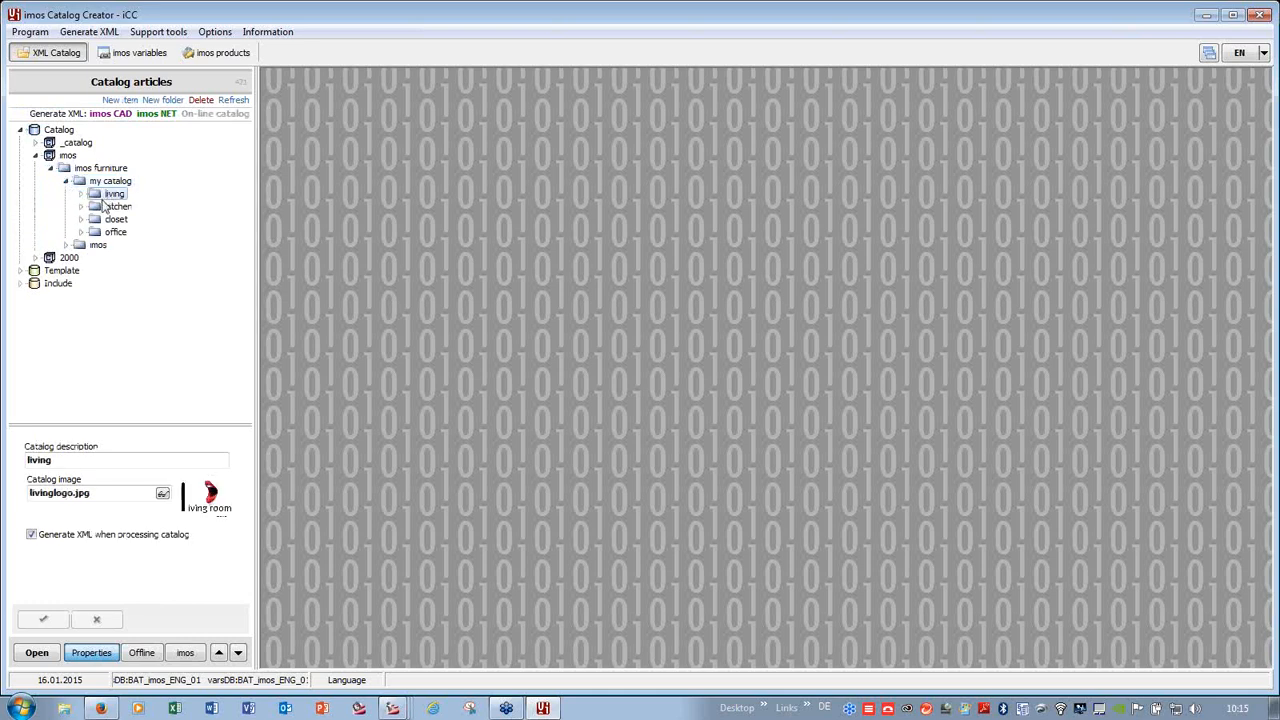
pyautogui.click(82, 195)
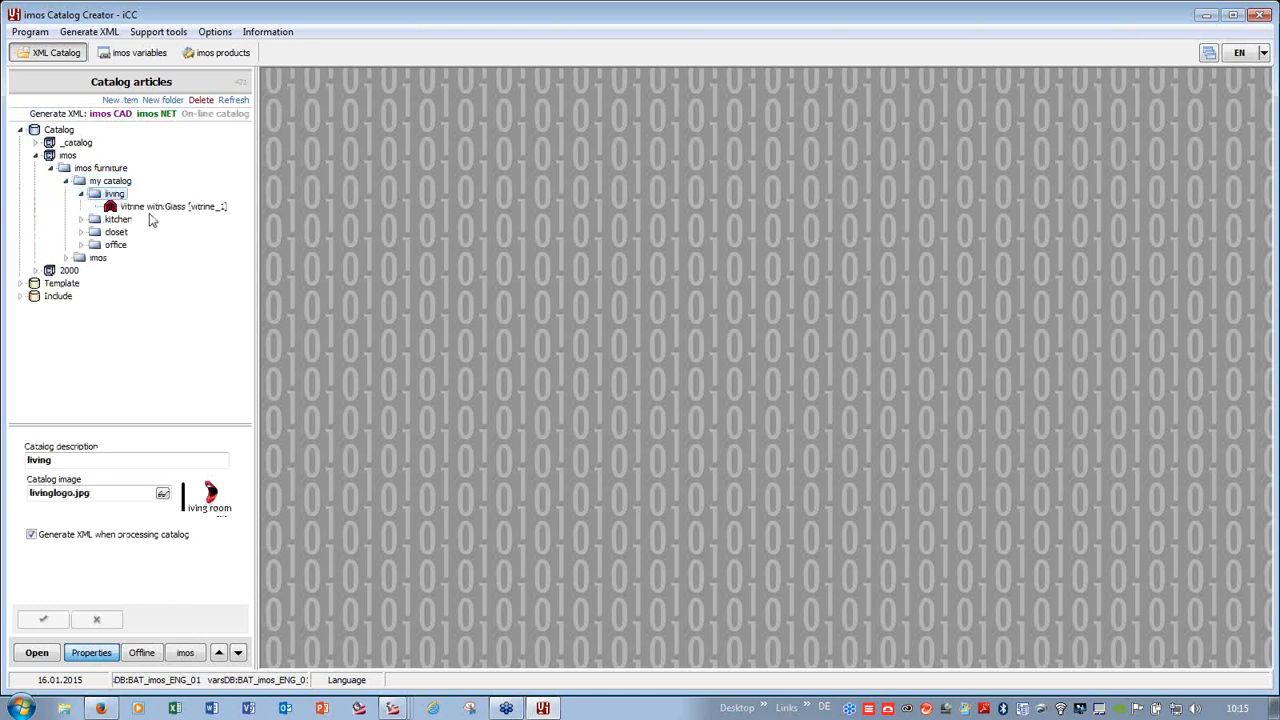
# - Create a new item named sideboard_new in the living folder with the XML_BASIC template, and set its XML name to sideboard_new
pyautogui.rightClick(114, 194)
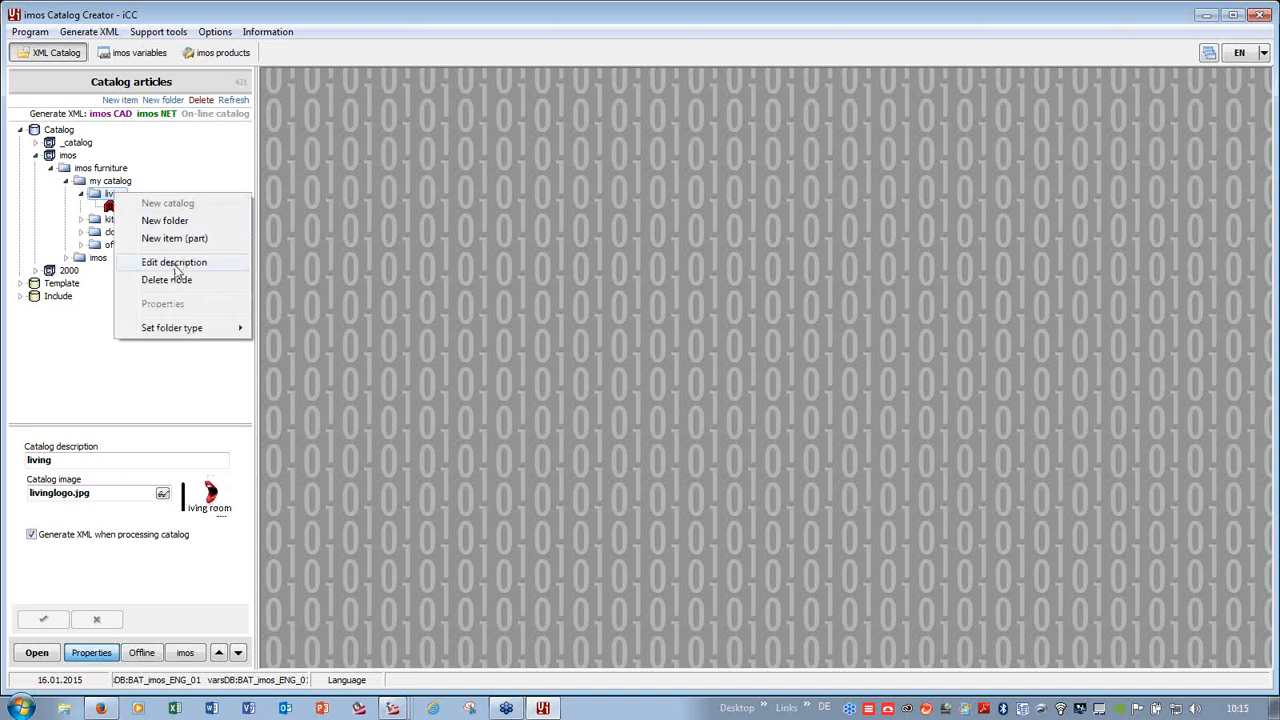
pyautogui.click(166, 240)
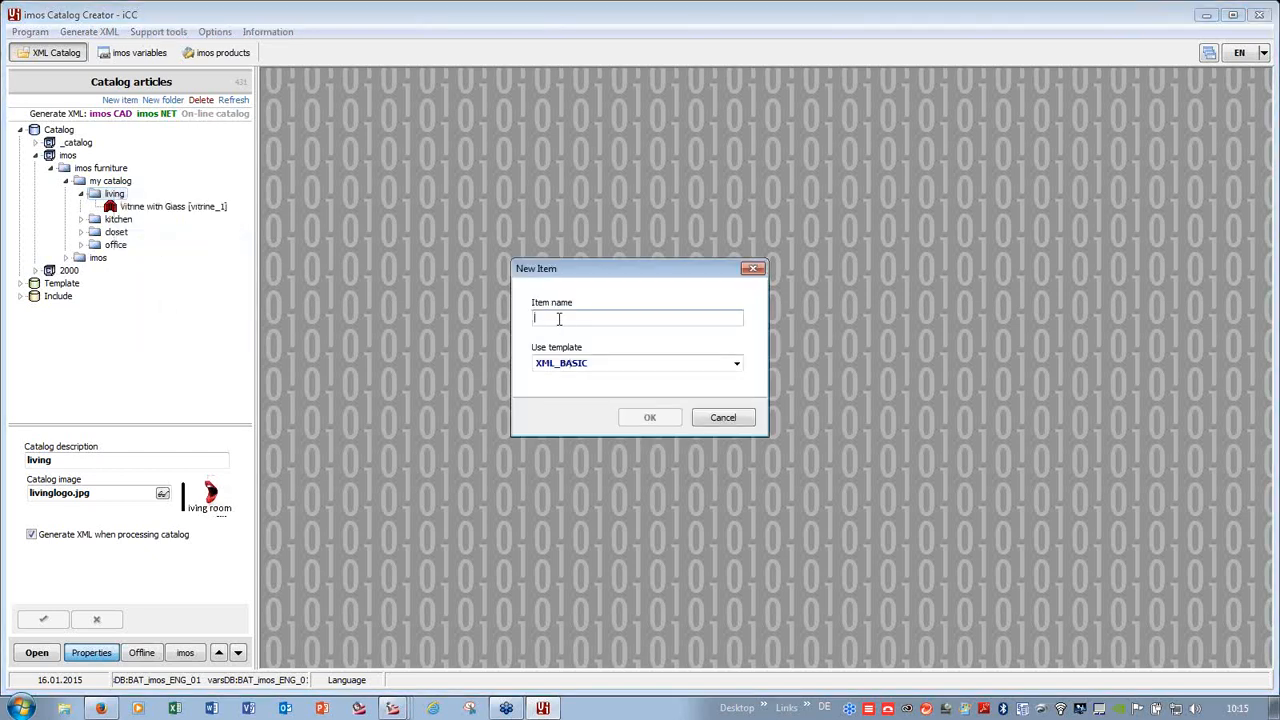
pyautogui.write('sideboard_new')
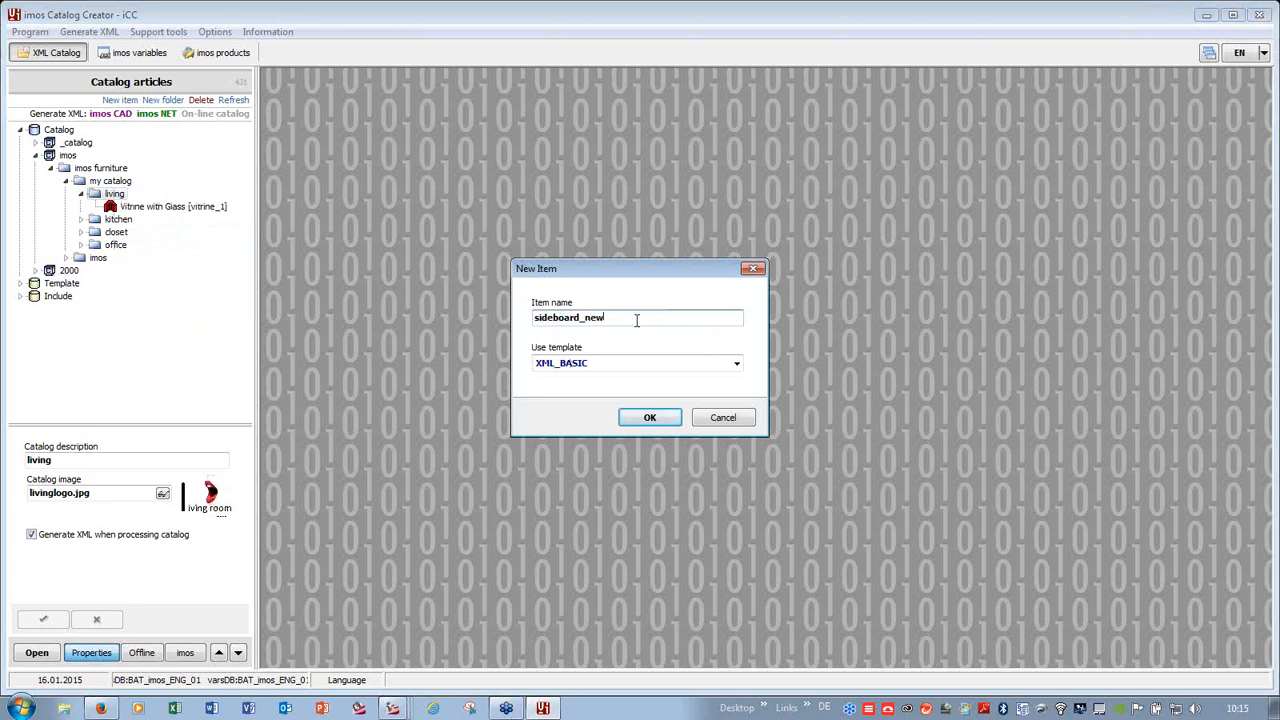
pyautogui.moveTo(637, 318); pyautogui.dragTo(506, 326)
pyautogui.hotkey('ctrl', 'c')
pyautogui.click(650, 417)
pyautogui.click(94, 453)
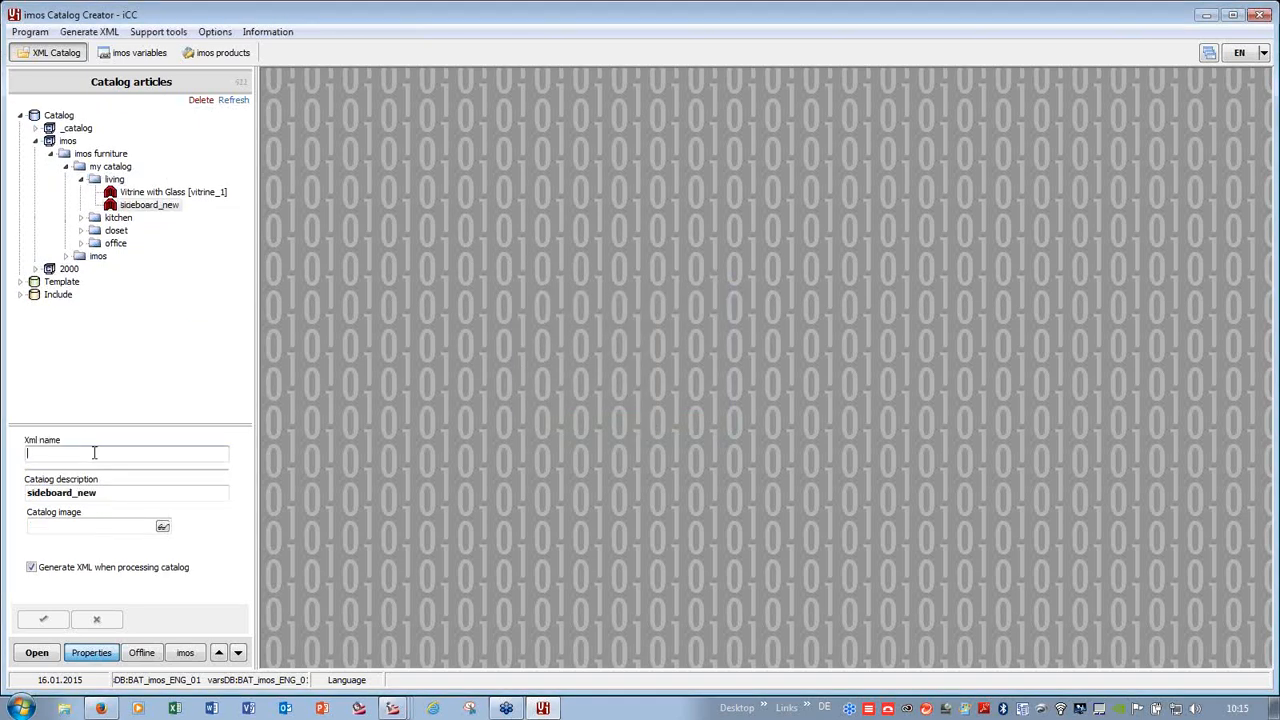
pyautogui.hotkey('ctrl', 'v')
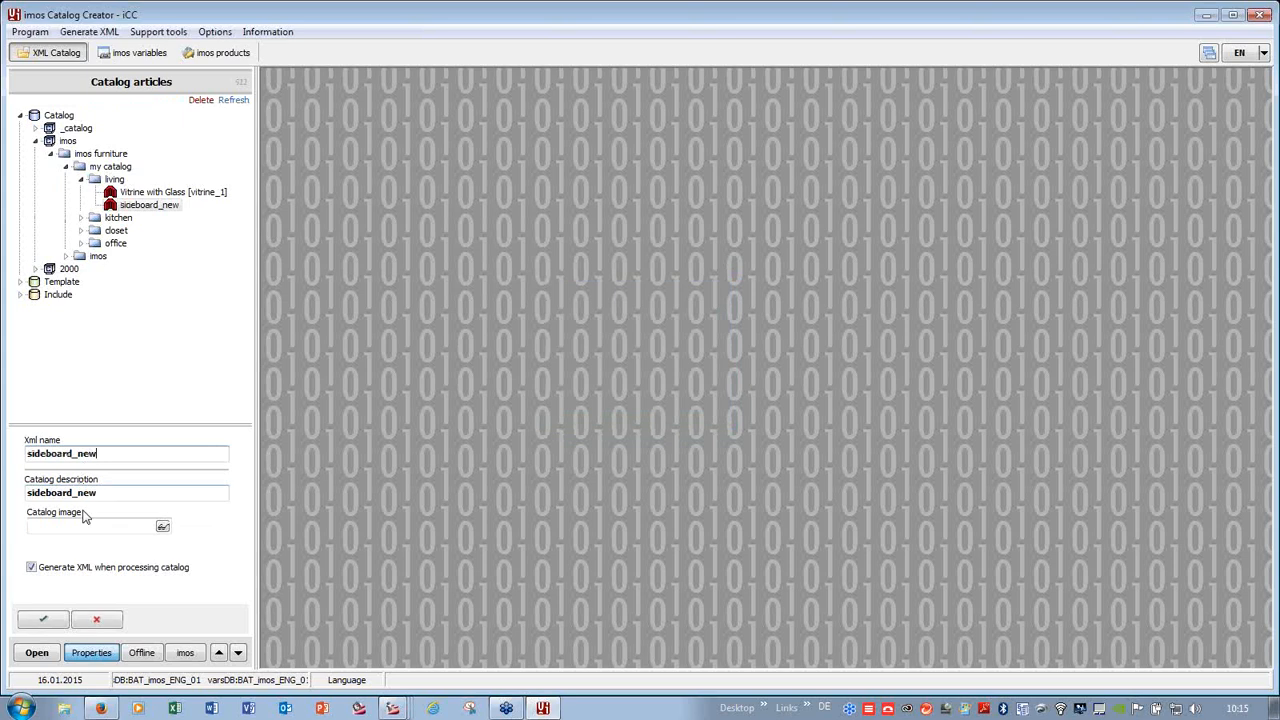
# - Insert sideboard_new.JPG from the Desktop into the custom group of the image database
pyautogui.click(162, 527)
pyautogui.click(386, 482)
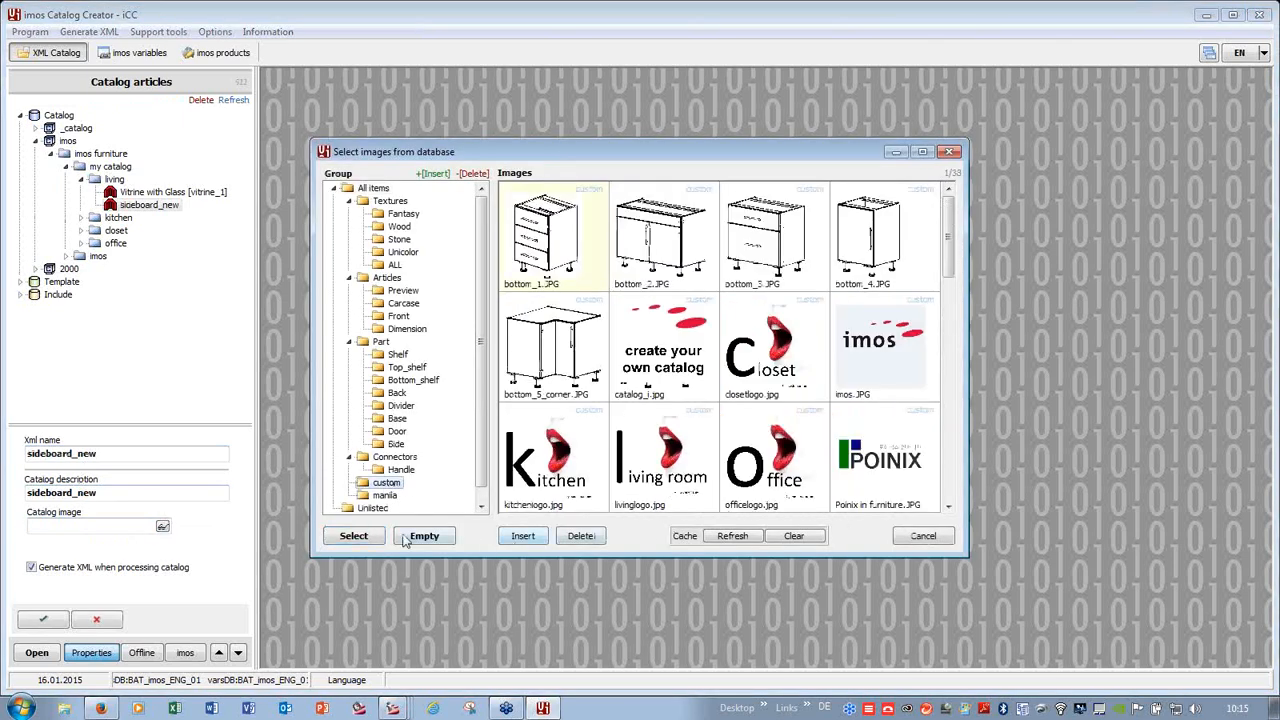
pyautogui.click(523, 536)
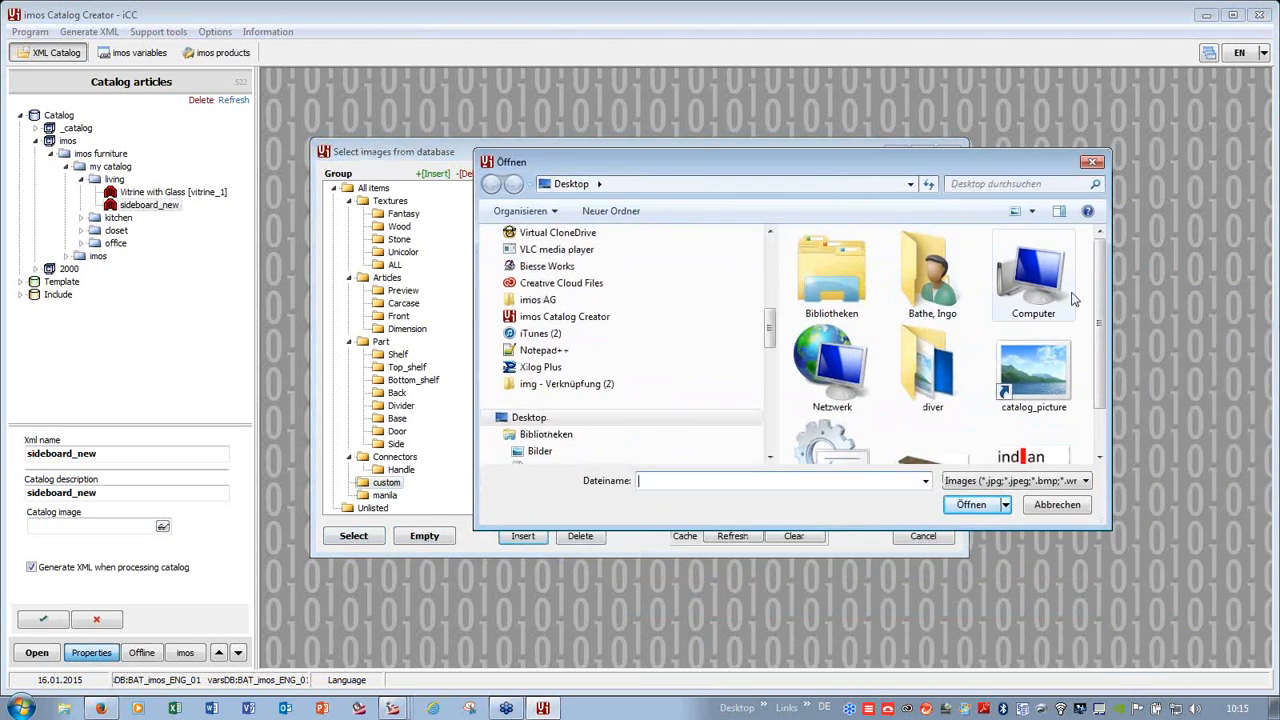
pyautogui.scroll(-2, 1100, 376)
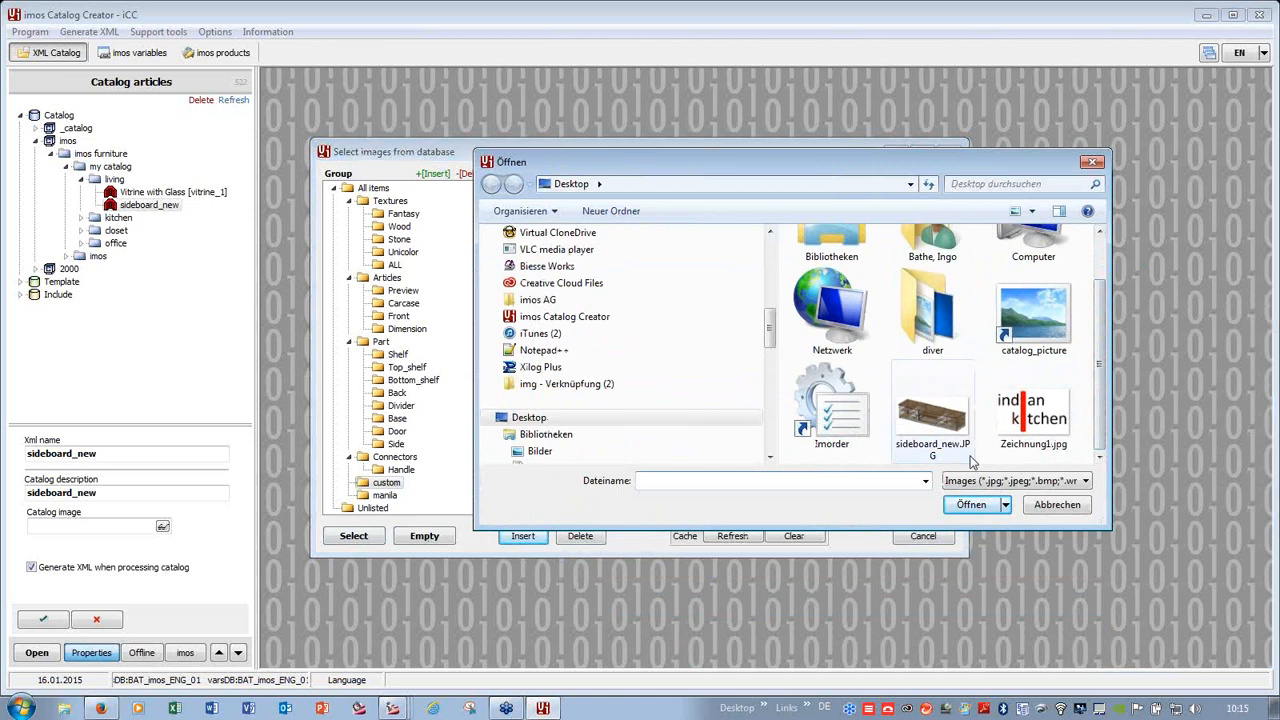
pyautogui.doubleClick(930, 420)
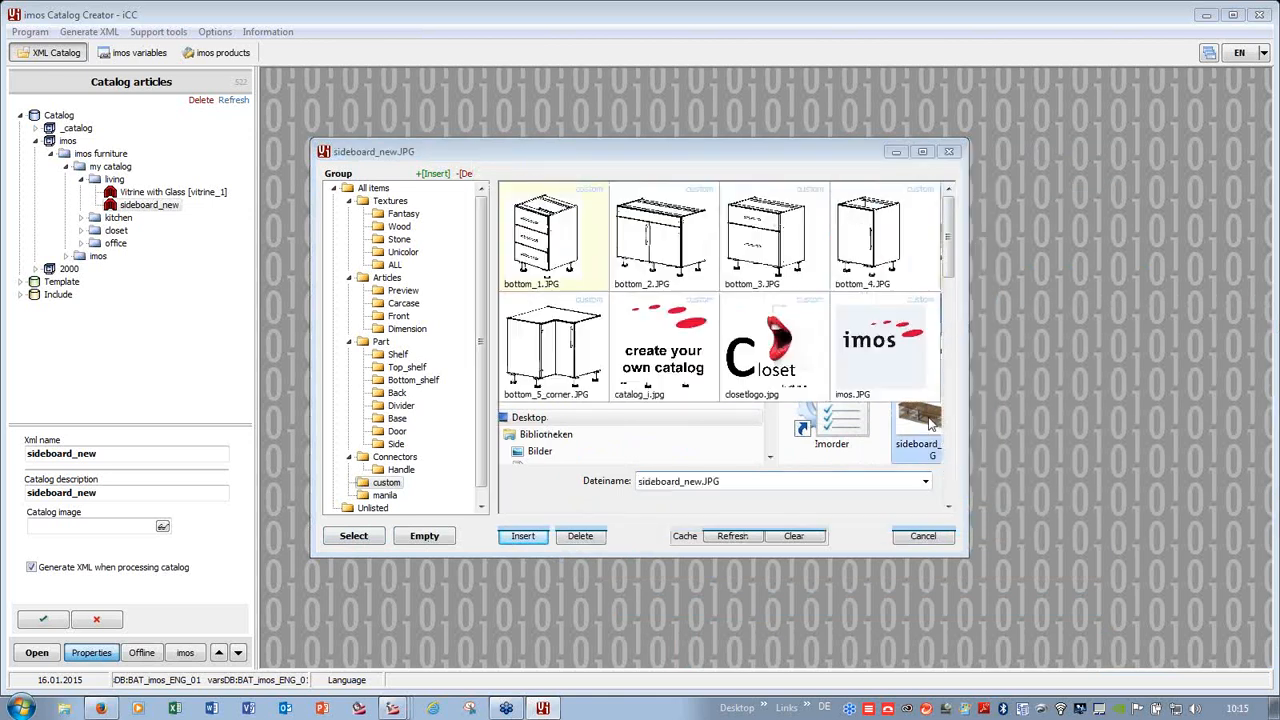
# - Assign sideboard_new.JPG as the item's catalog image and save the item properties
pyautogui.moveTo(950, 267); pyautogui.dragTo(950, 385)
pyautogui.click(578, 362)
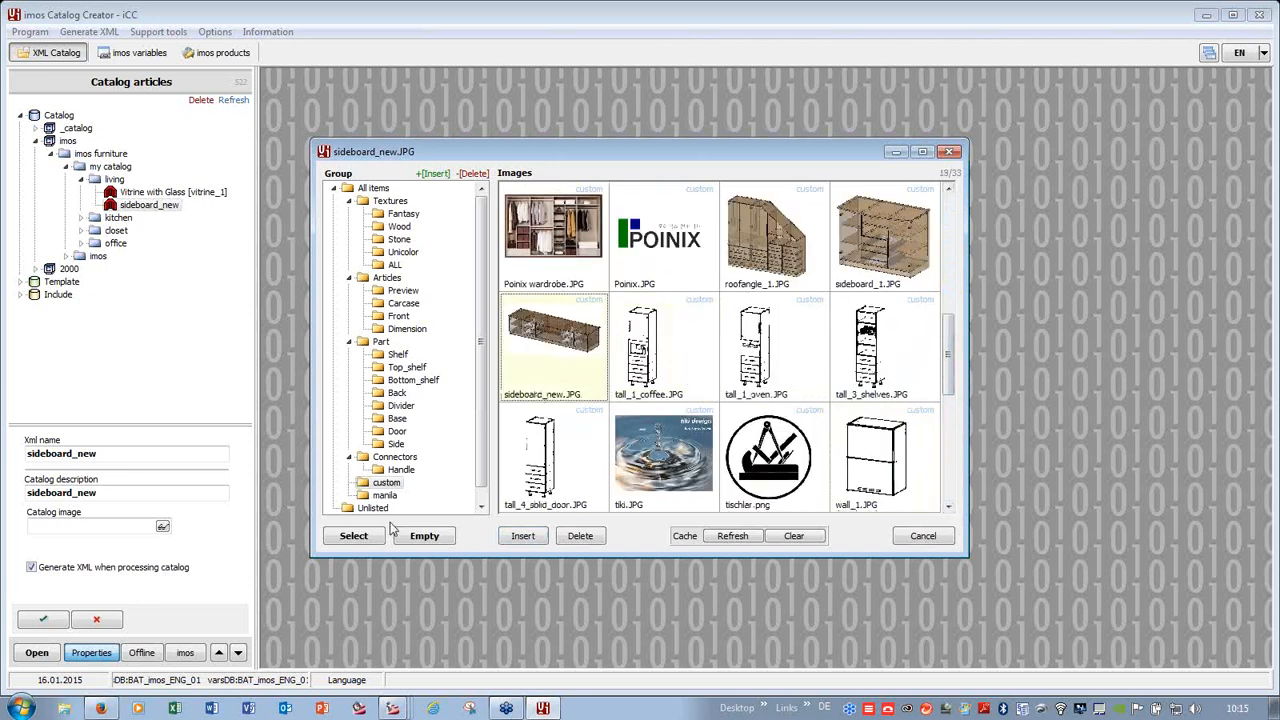
pyautogui.click(352, 539)
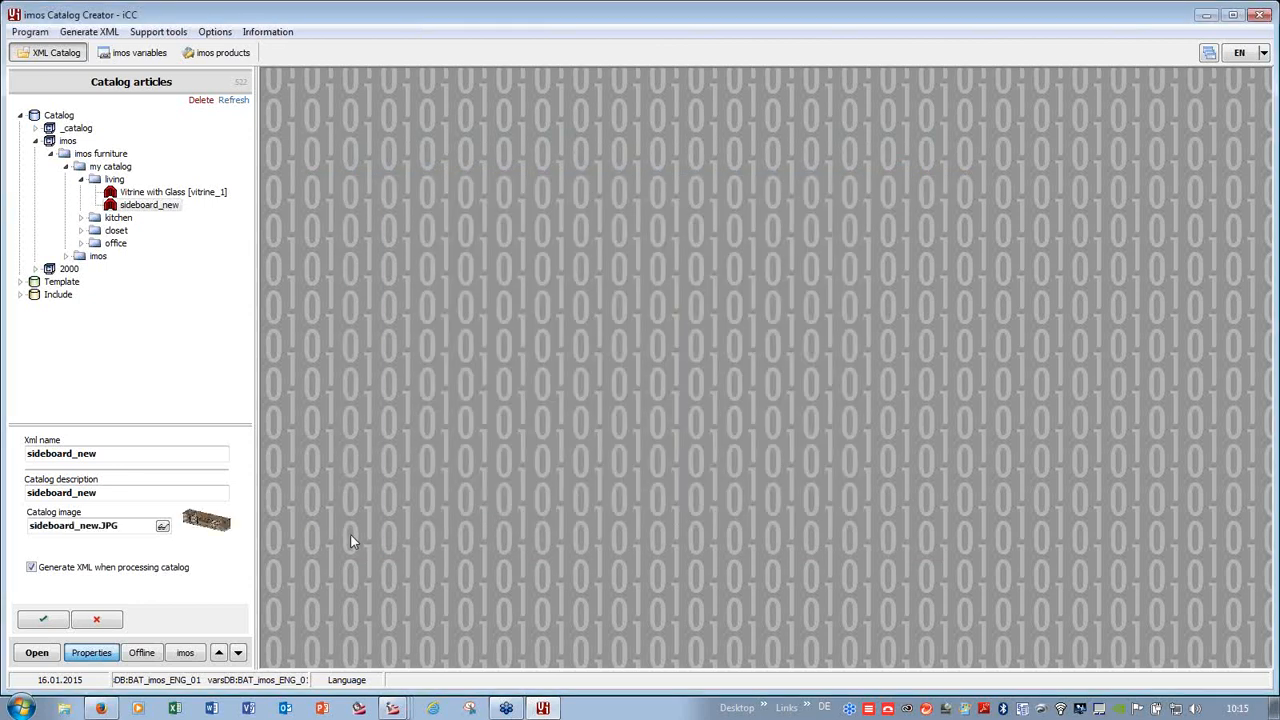
pyautogui.click(45, 619)
# - Open the sideboard_new article in the composer and assign the imos CAD product sideboard_new as its item
pyautogui.click(763, 410)
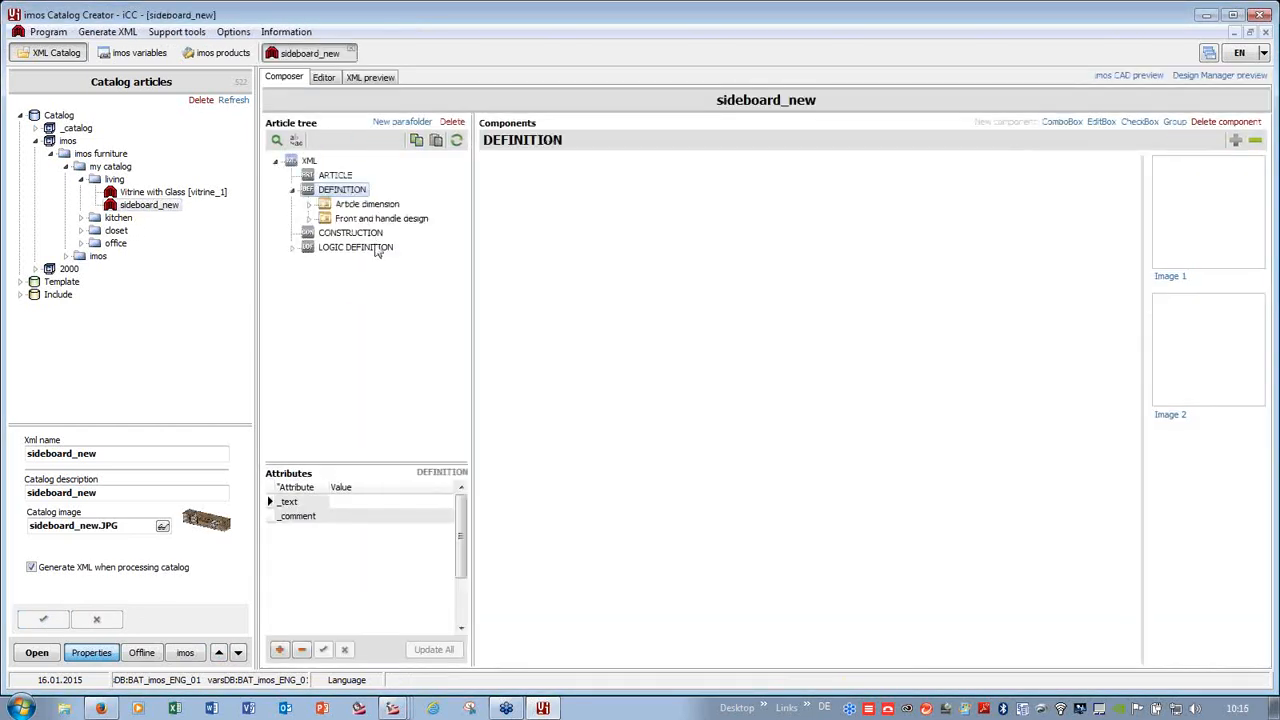
pyautogui.click(311, 204)
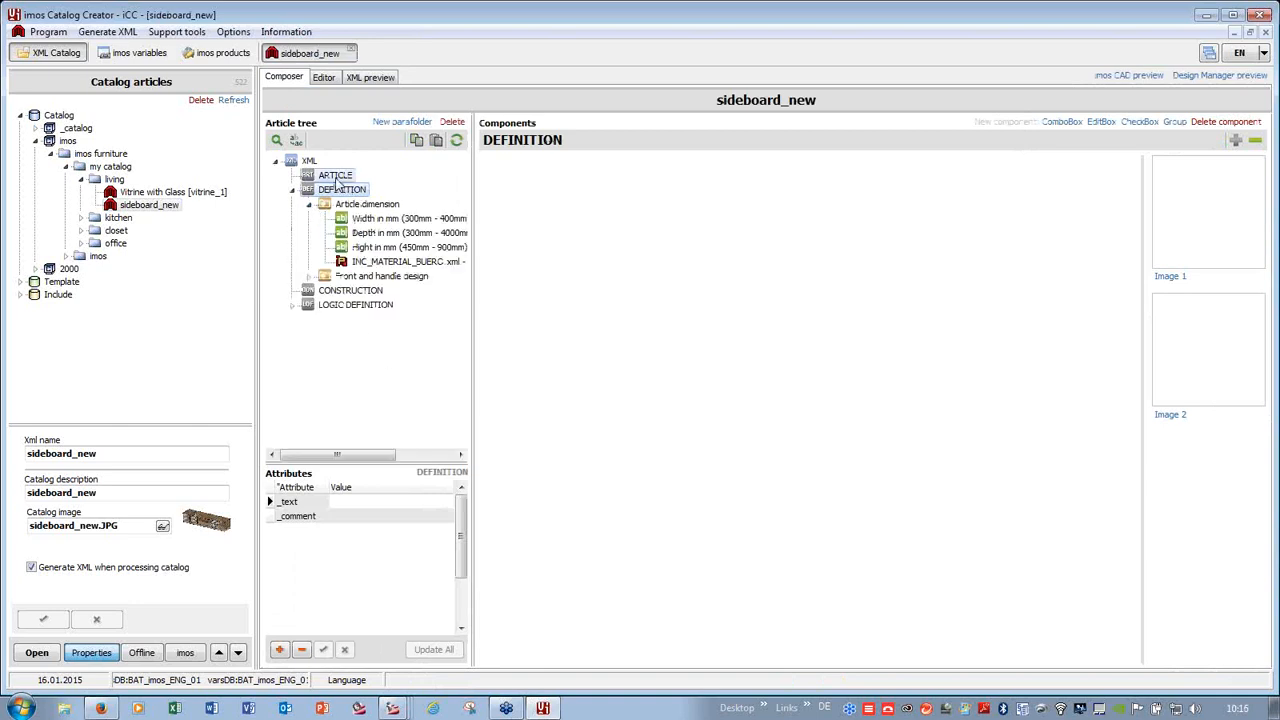
pyautogui.click(336, 177)
pyautogui.click(1240, 176)
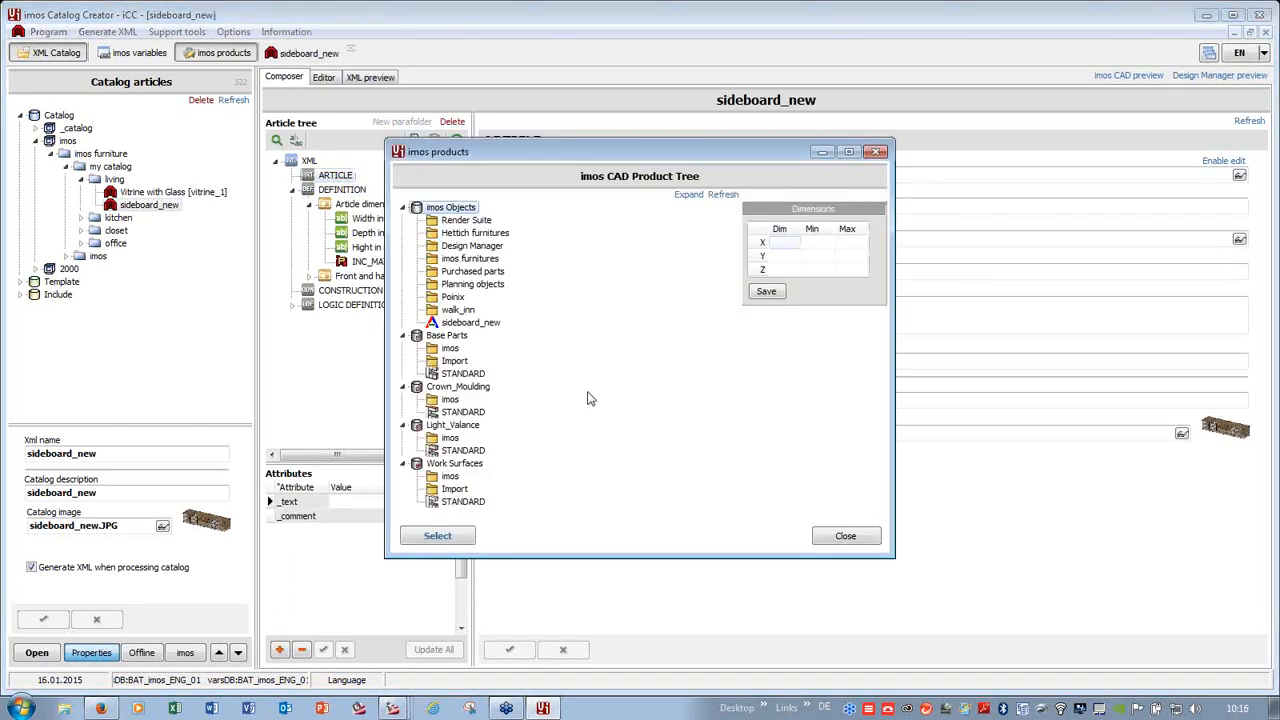
pyautogui.doubleClick(468, 322)
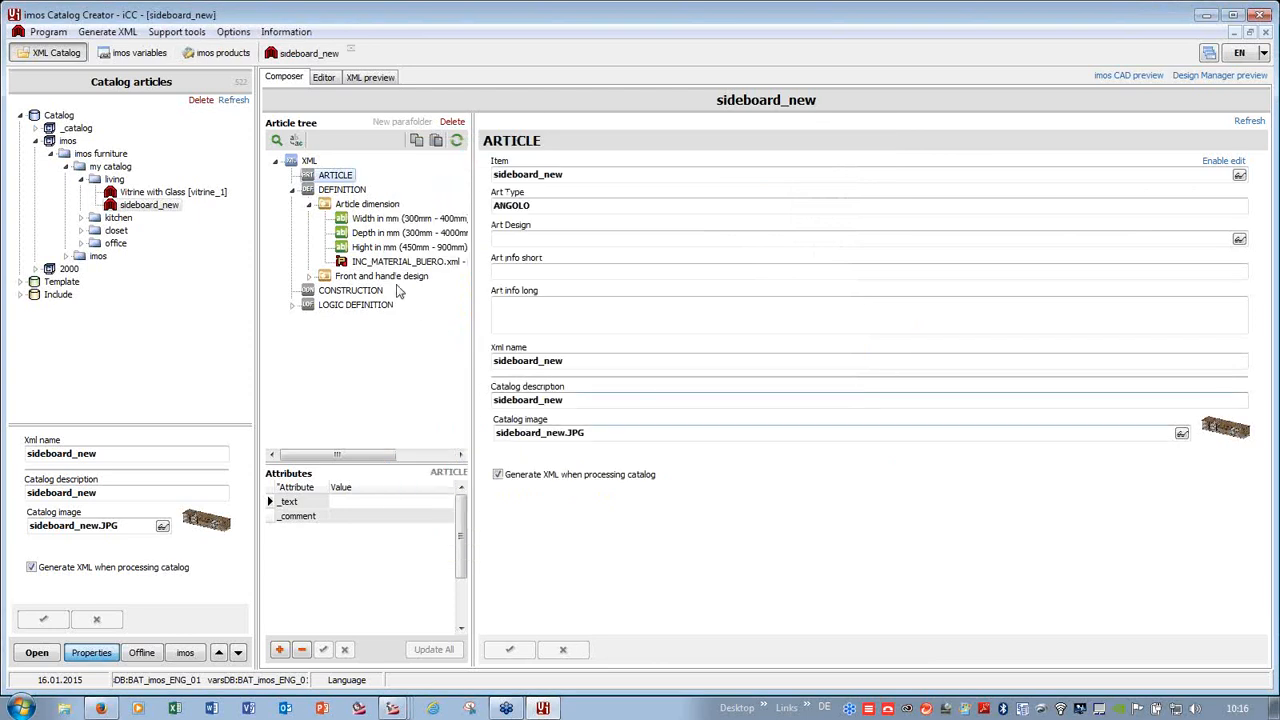
# - For the width field, set the label range to 1800mm - 2400mm, min to 1800, max to 2400 and default to 2250
pyautogui.click(352, 225)
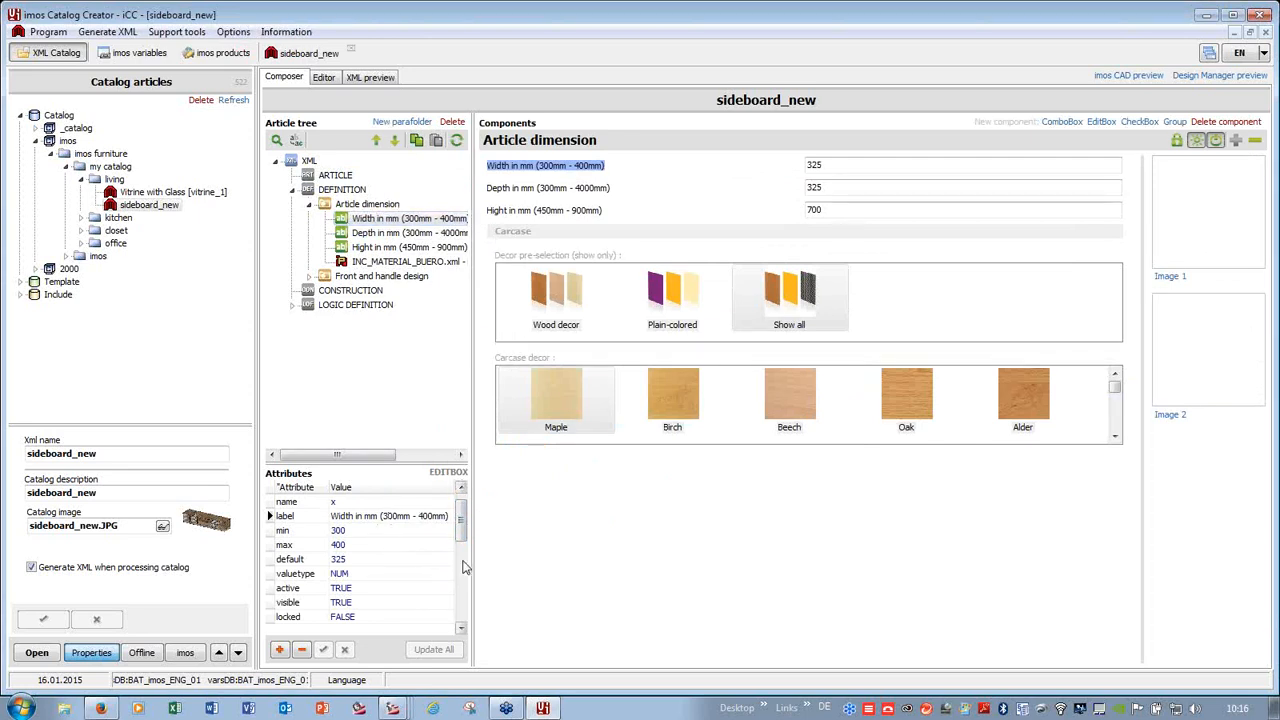
pyautogui.click(388, 516)
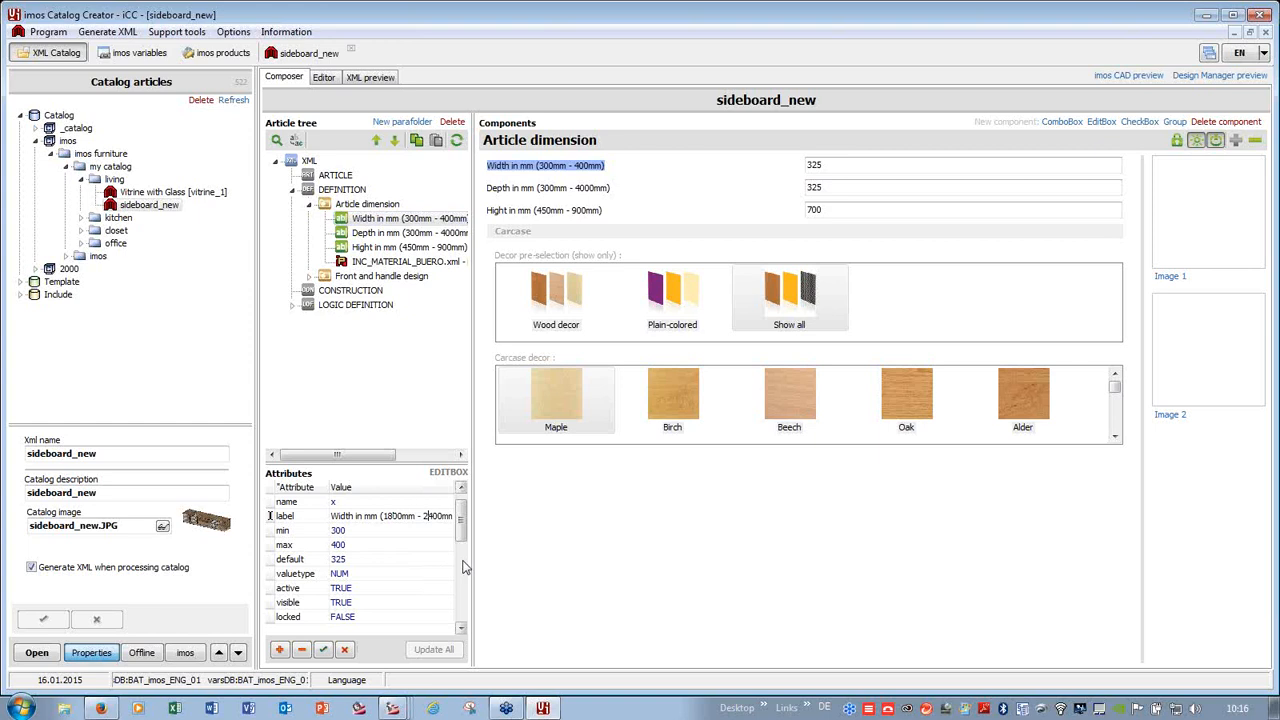
pyautogui.click(370, 532)
pyautogui.write('18')
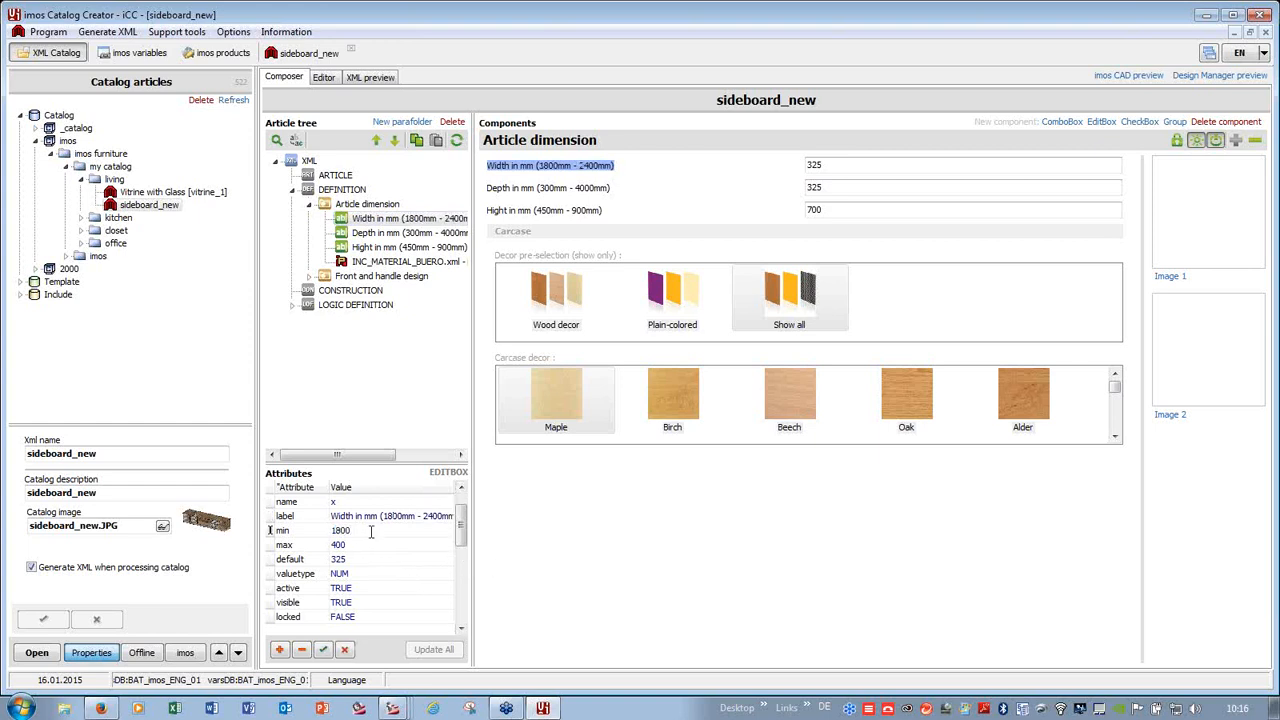
pyautogui.click(370, 541)
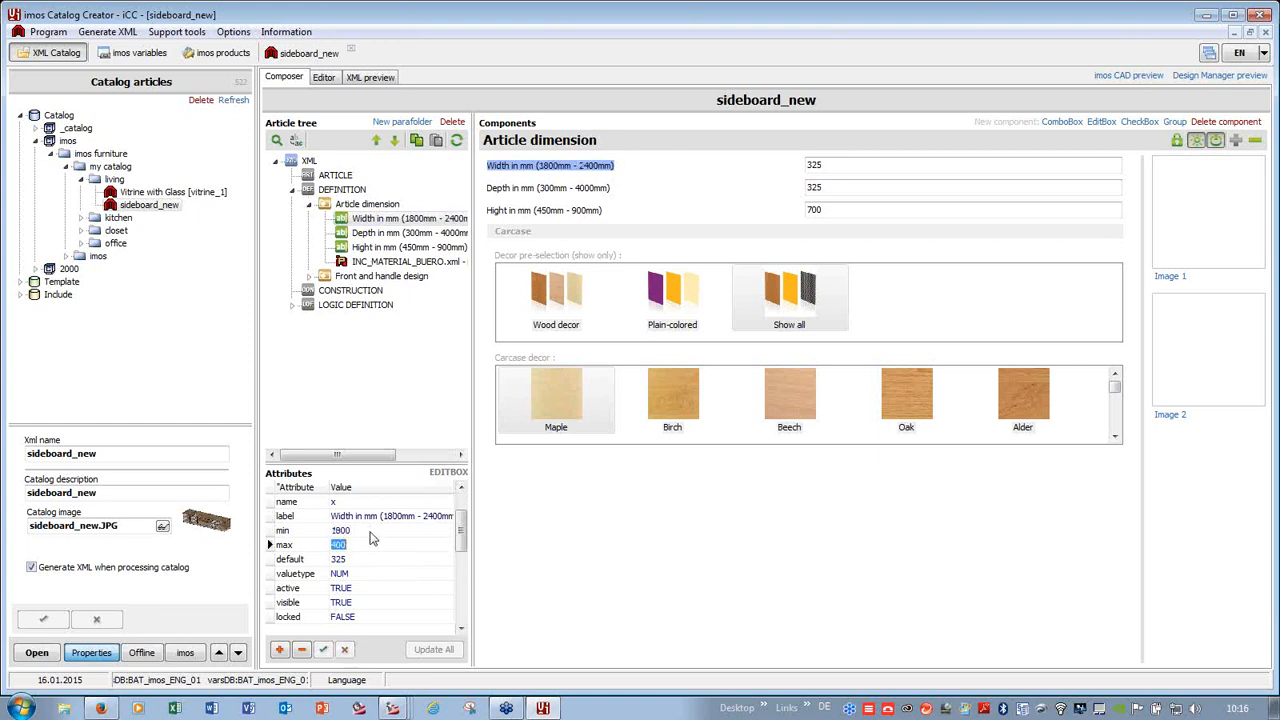
pyautogui.write('24')
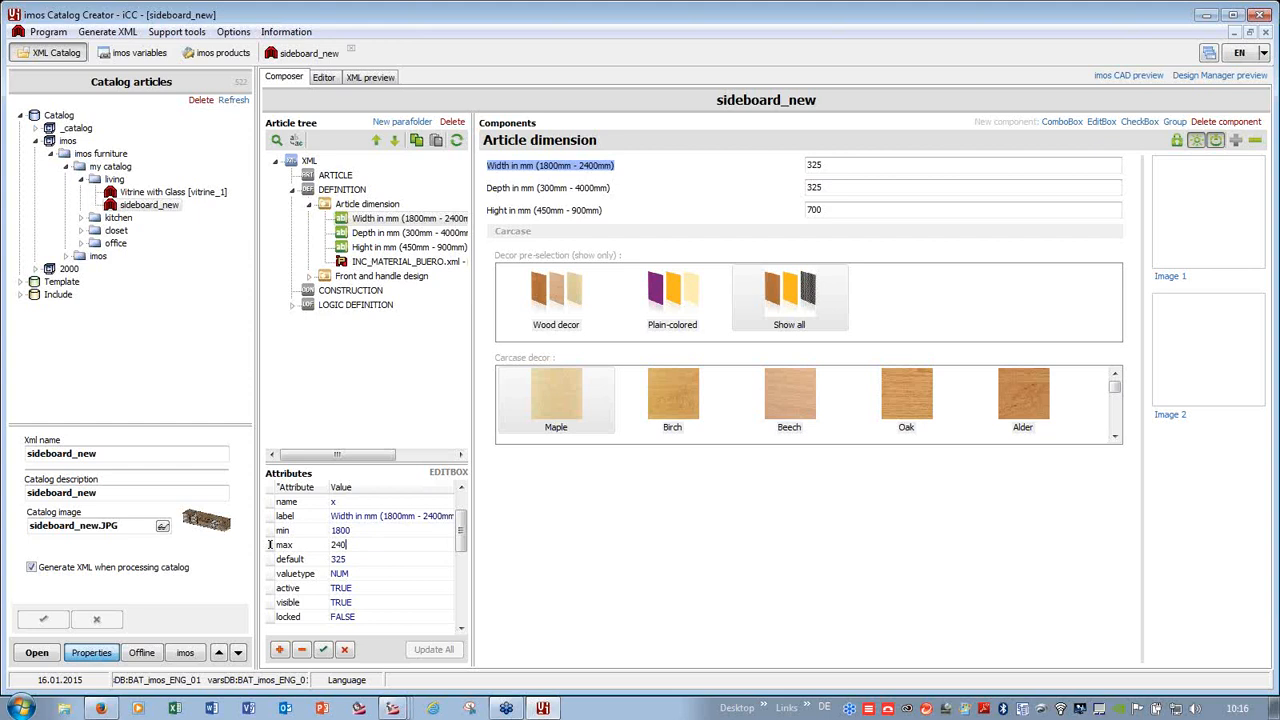
pyautogui.write('00')
pyautogui.press('Return')
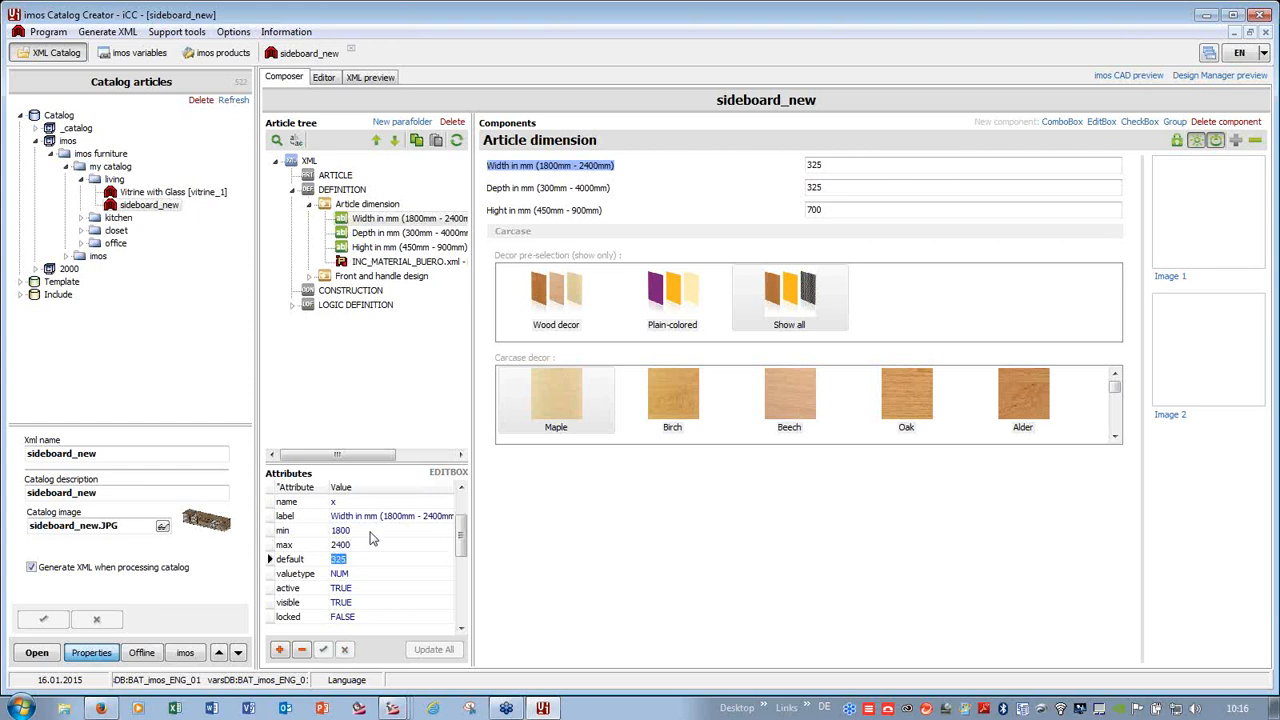
pyautogui.write('2250')
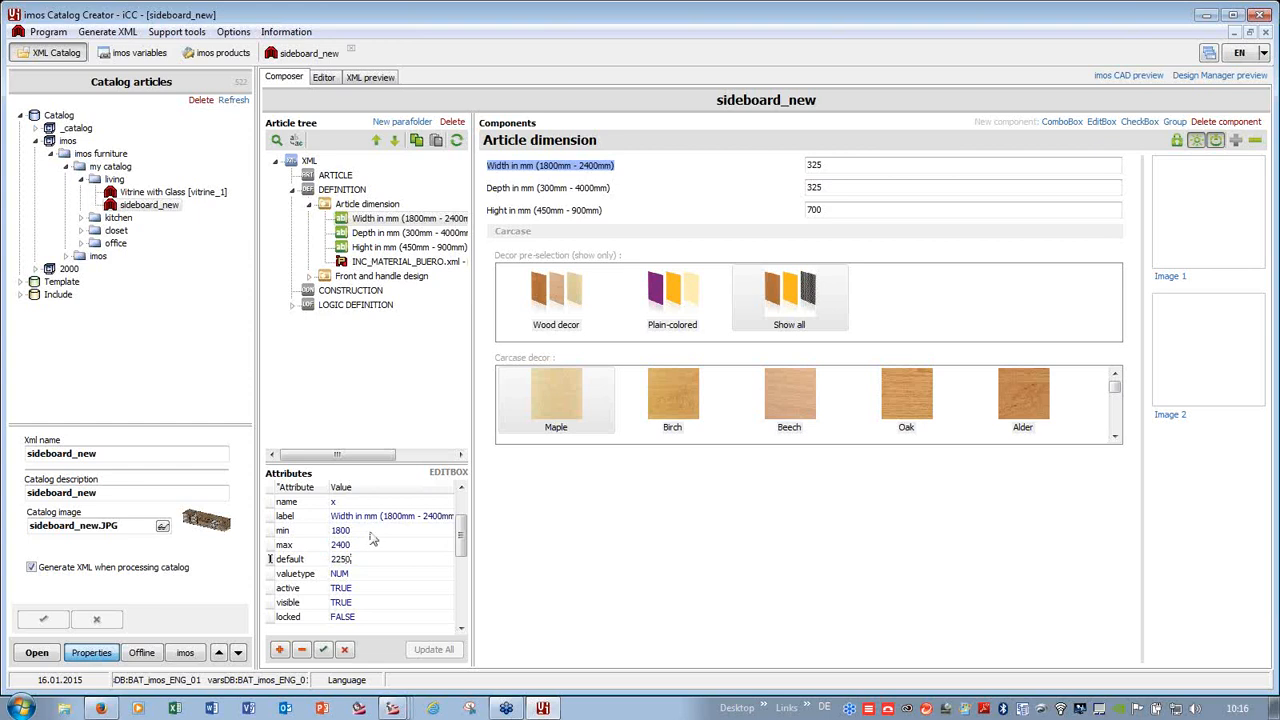
pyautogui.click(322, 649)
# - For the depth field, set the label range to 400mm - 600mm, min to 400, max to 600 and default to 500
pyautogui.click(376, 233)
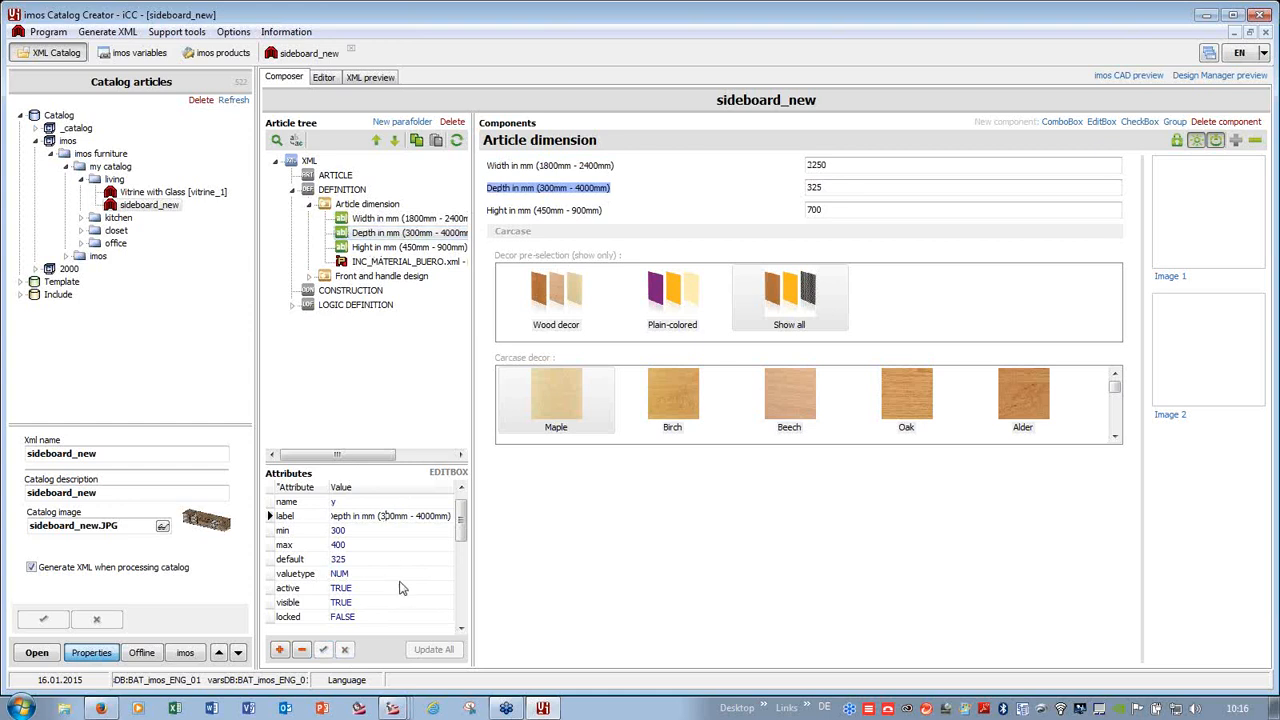
pyautogui.press('BackSpace')
pyautogui.write('4')
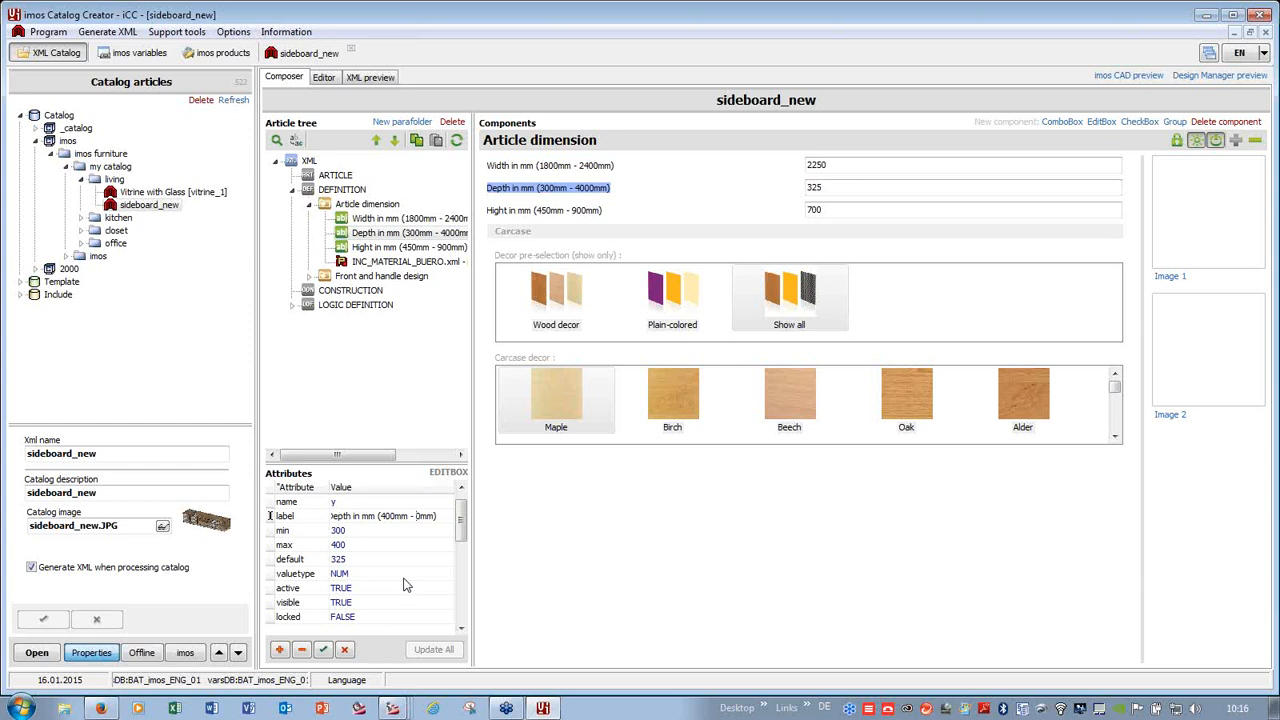
pyautogui.write('60')
pyautogui.click(354, 531)
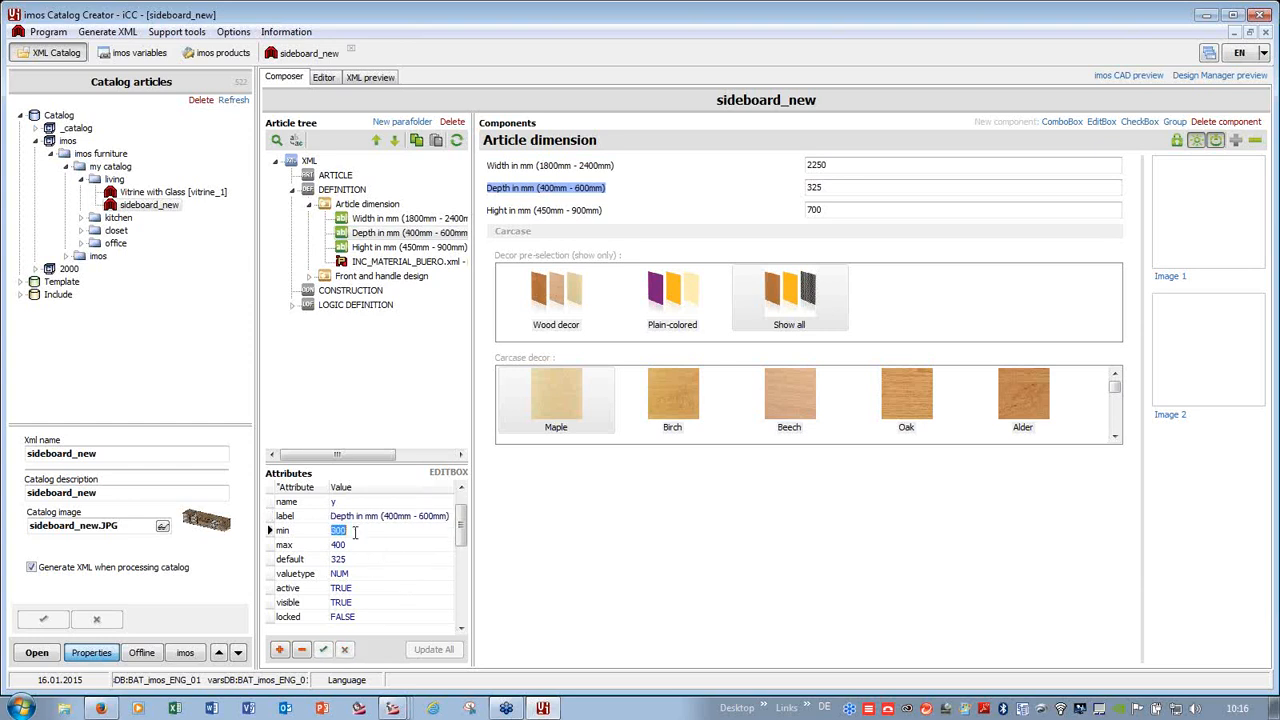
pyautogui.write('4')
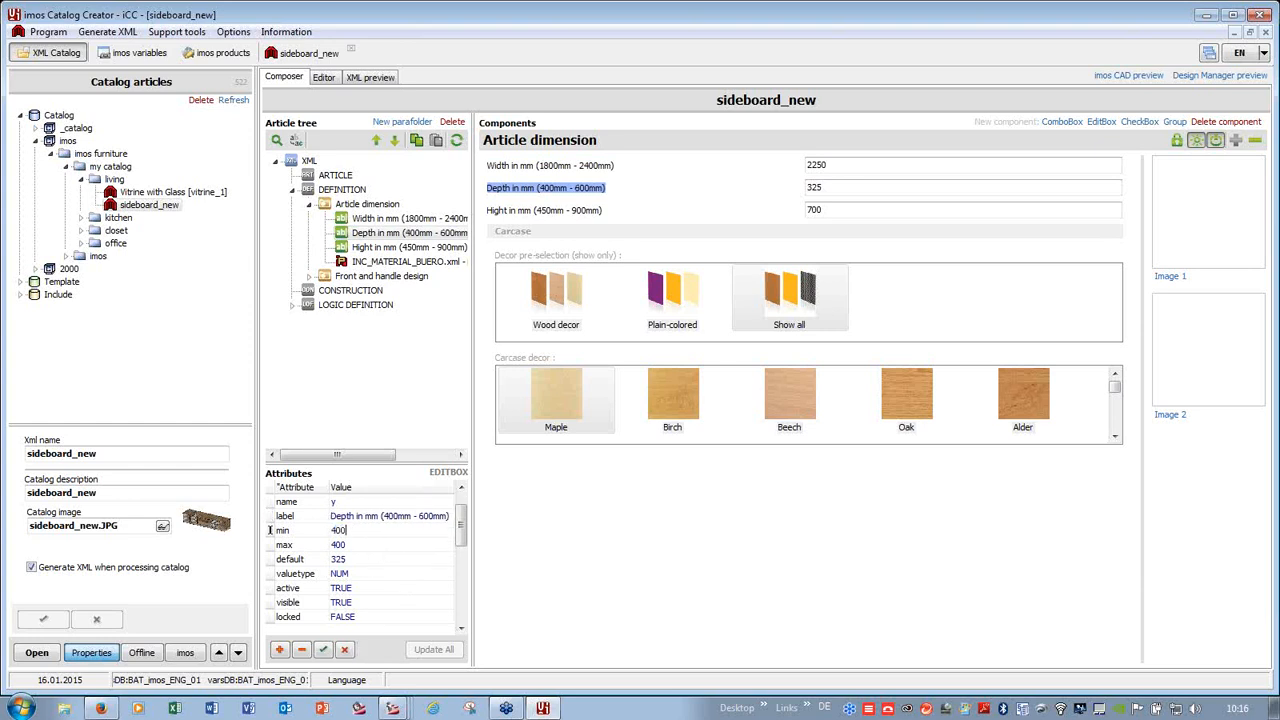
pyautogui.click(355, 543)
pyautogui.write('60')
pyautogui.press('Tab')
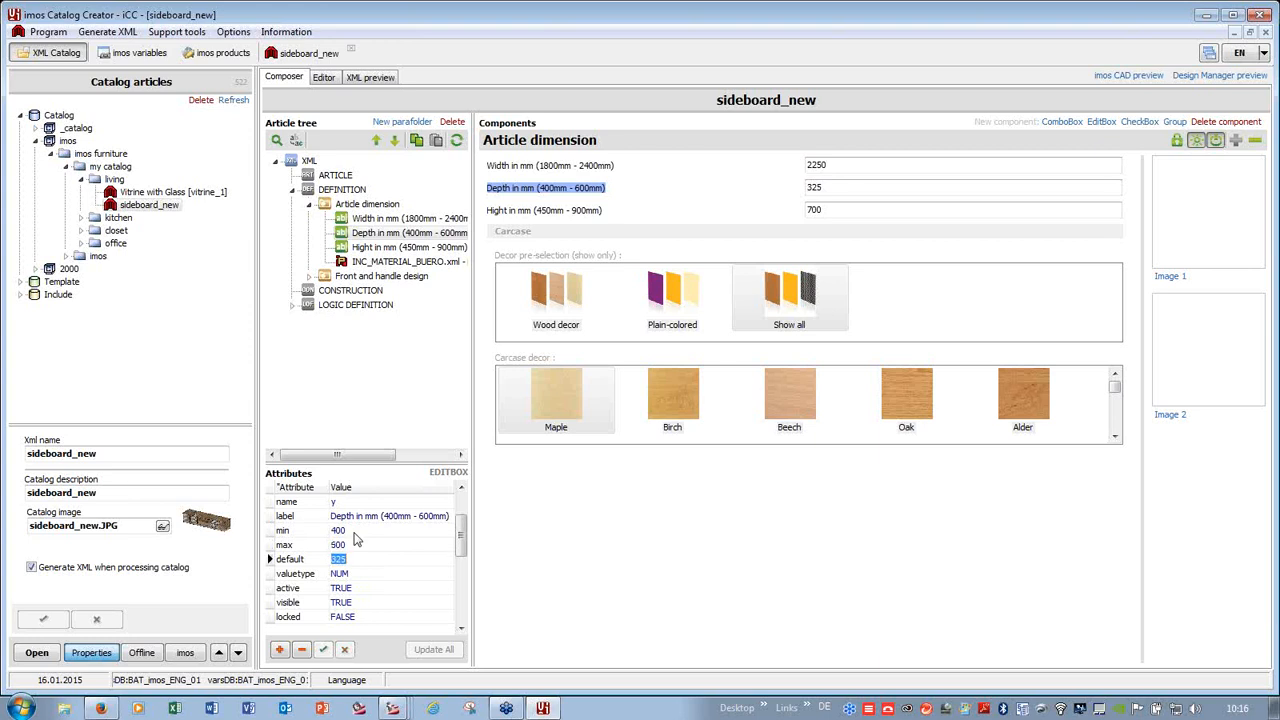
pyautogui.write('500')
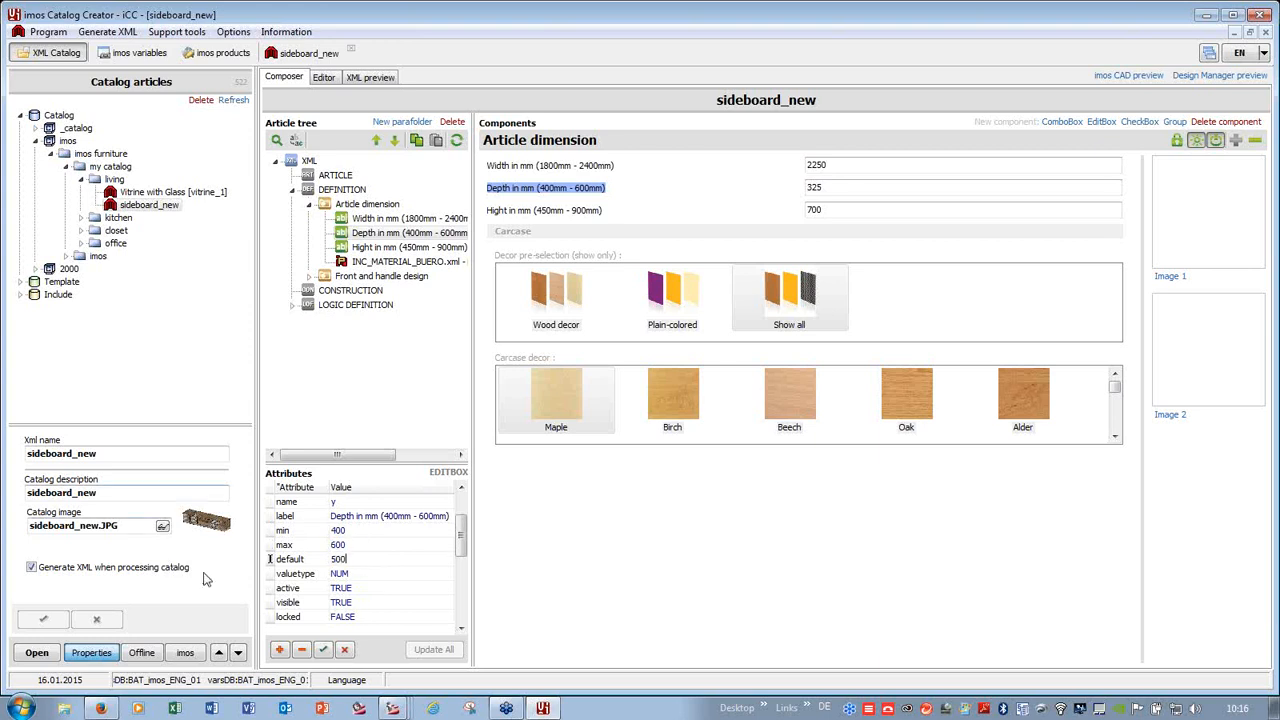
pyautogui.click(322, 650)
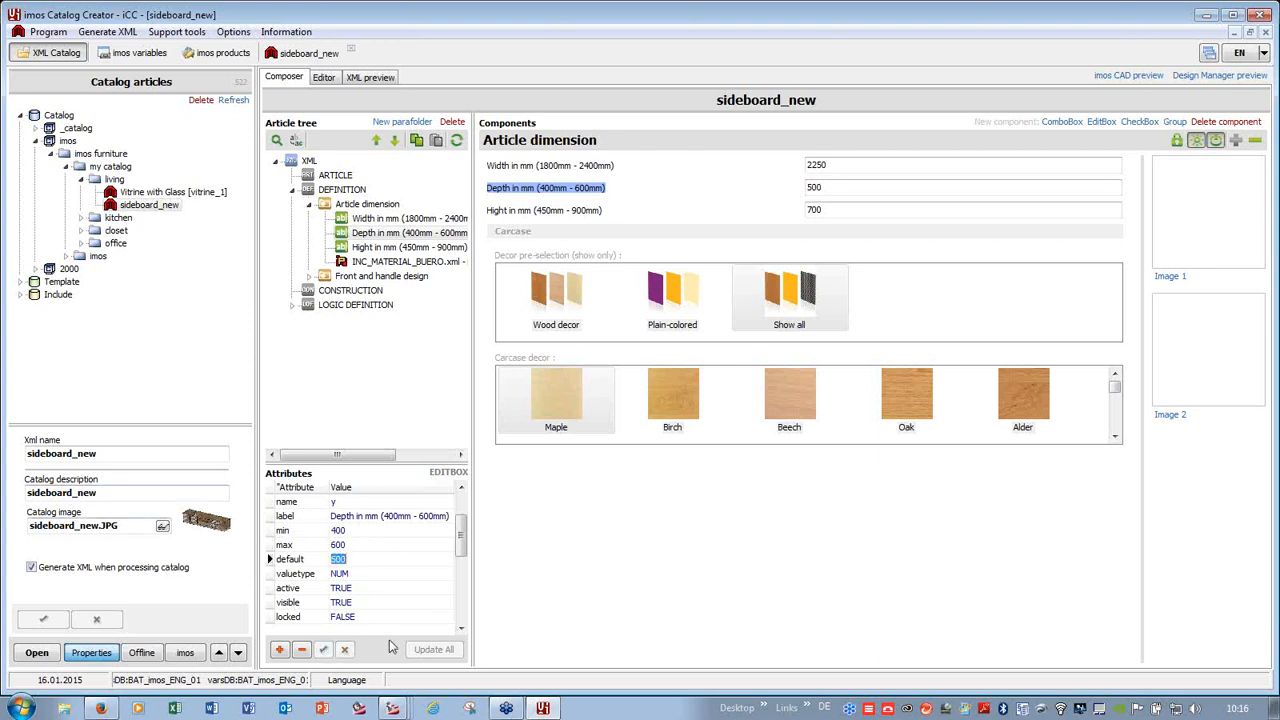
# - Set the default value of the height field to 500 and save the attribute
pyautogui.click(395, 247)
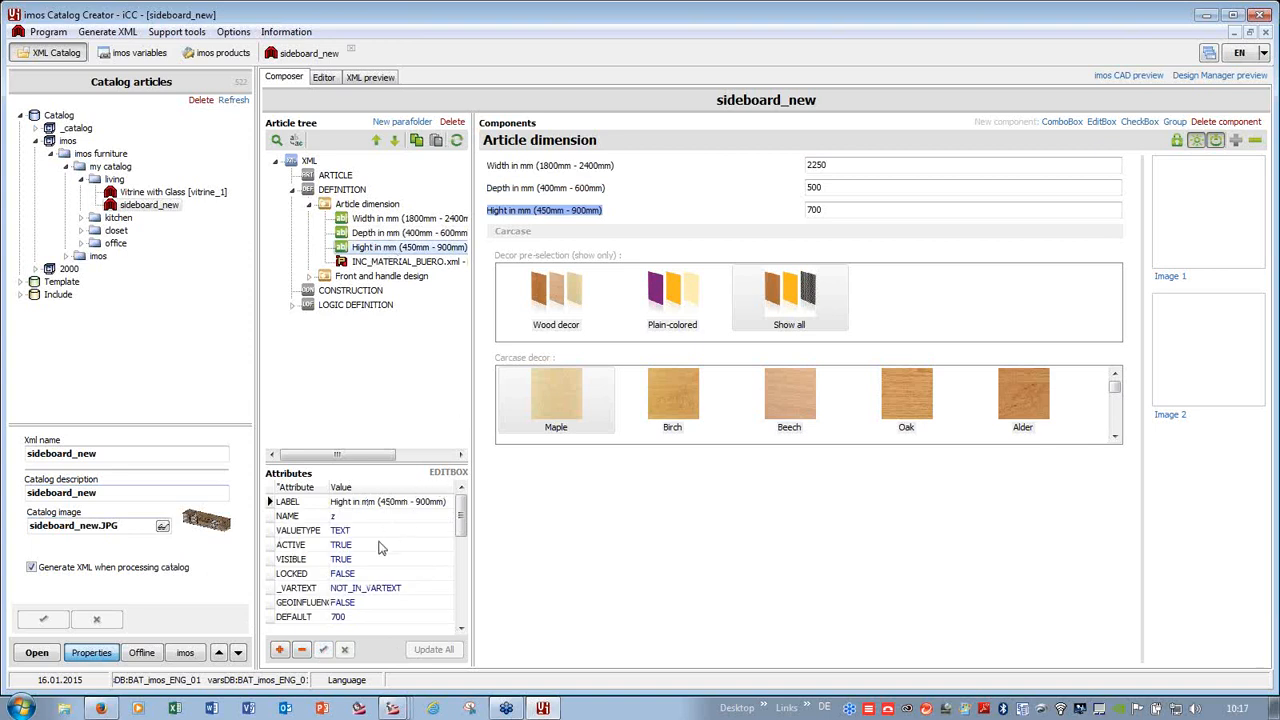
pyautogui.click(354, 616)
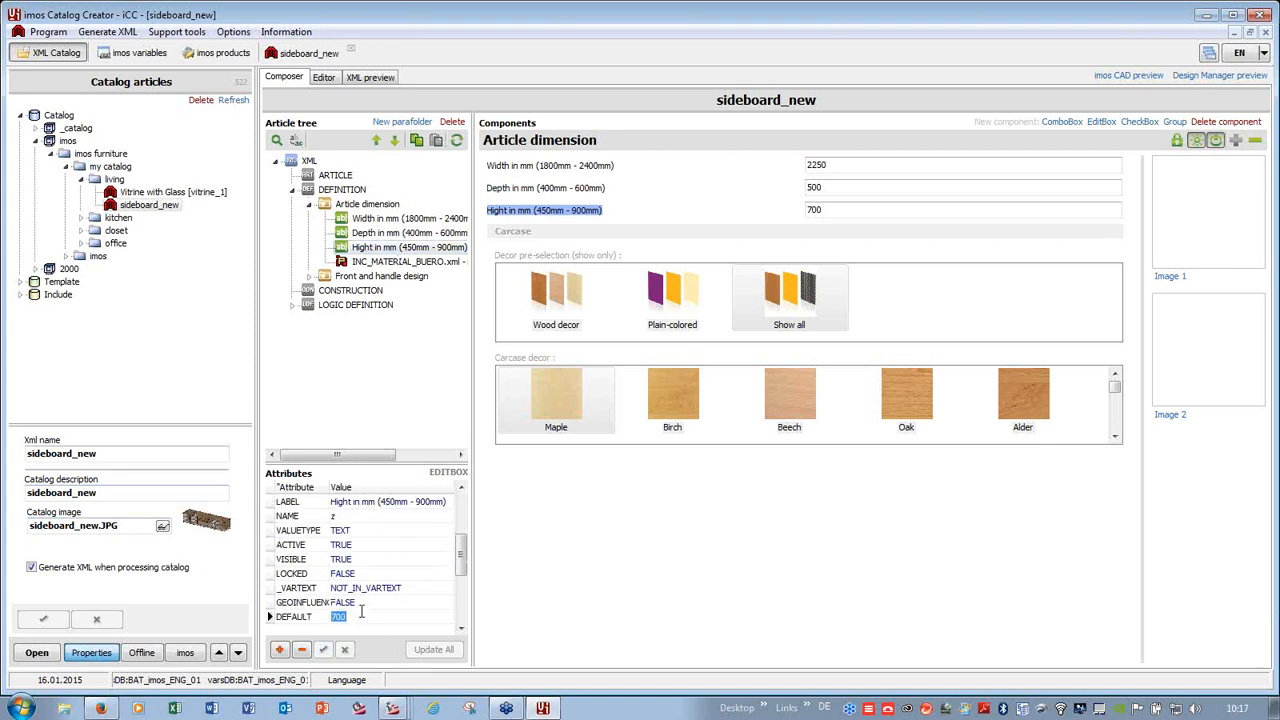
pyautogui.write('500')
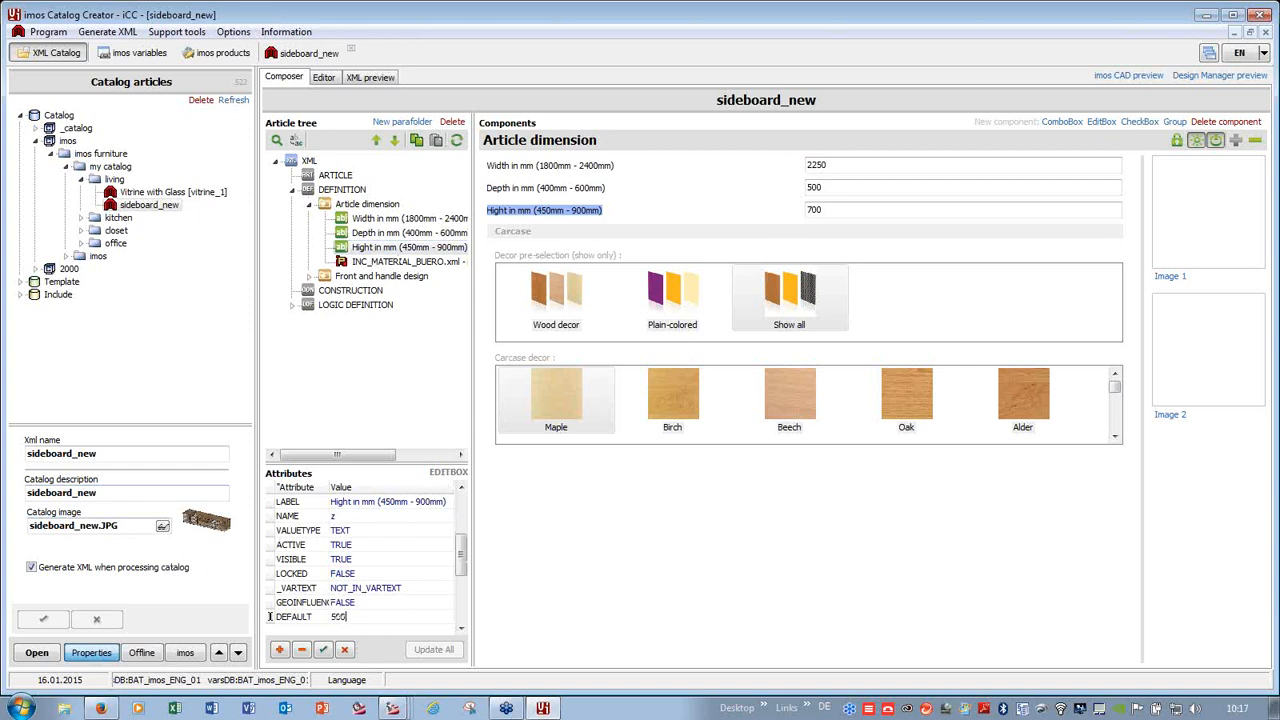
pyautogui.click(322, 650)
# - Run the imos CAD update for the living folder and close the Catalog Creator
pyautogui.click(115, 180)
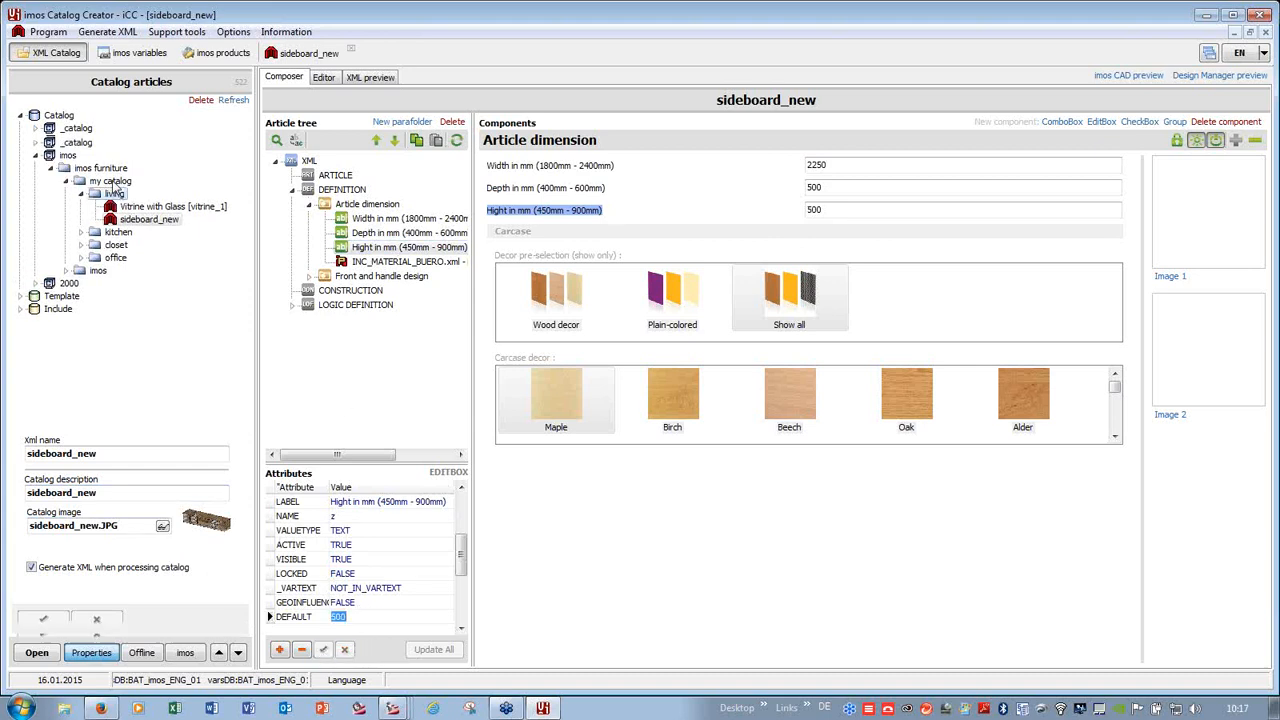
pyautogui.click(110, 33)
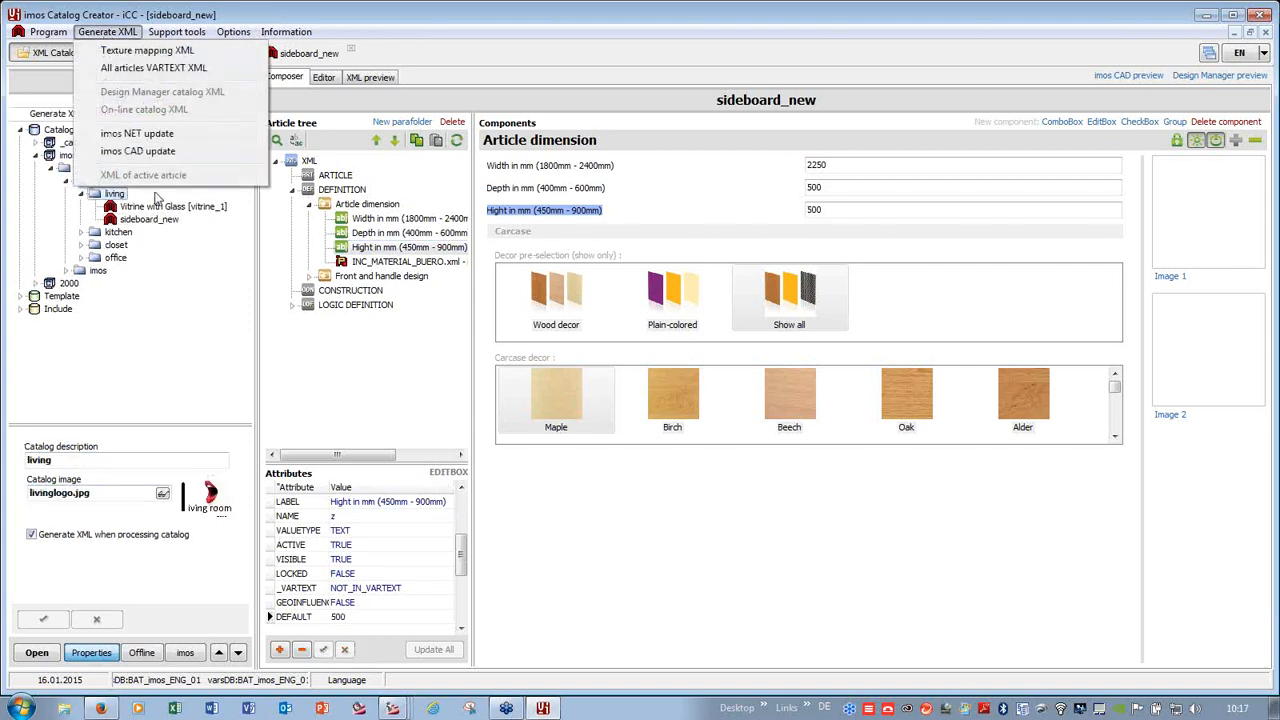
pyautogui.click(137, 151)
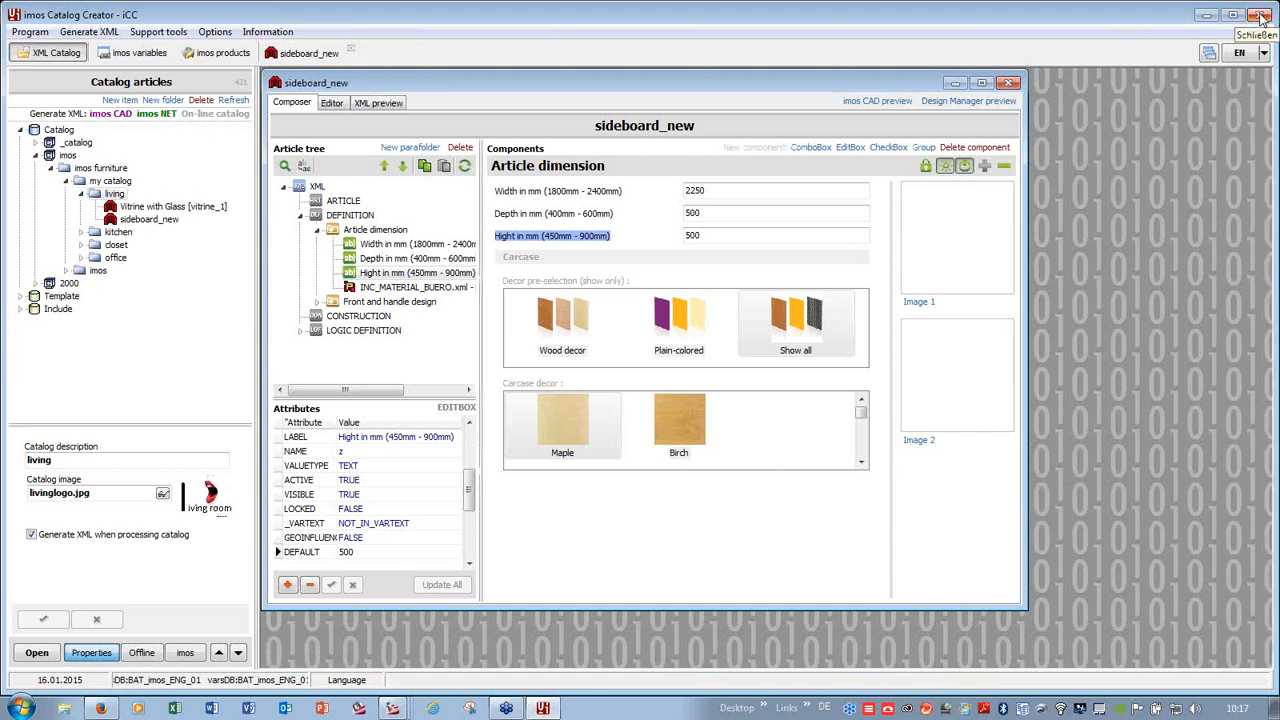
pyautogui.click(1262, 15)
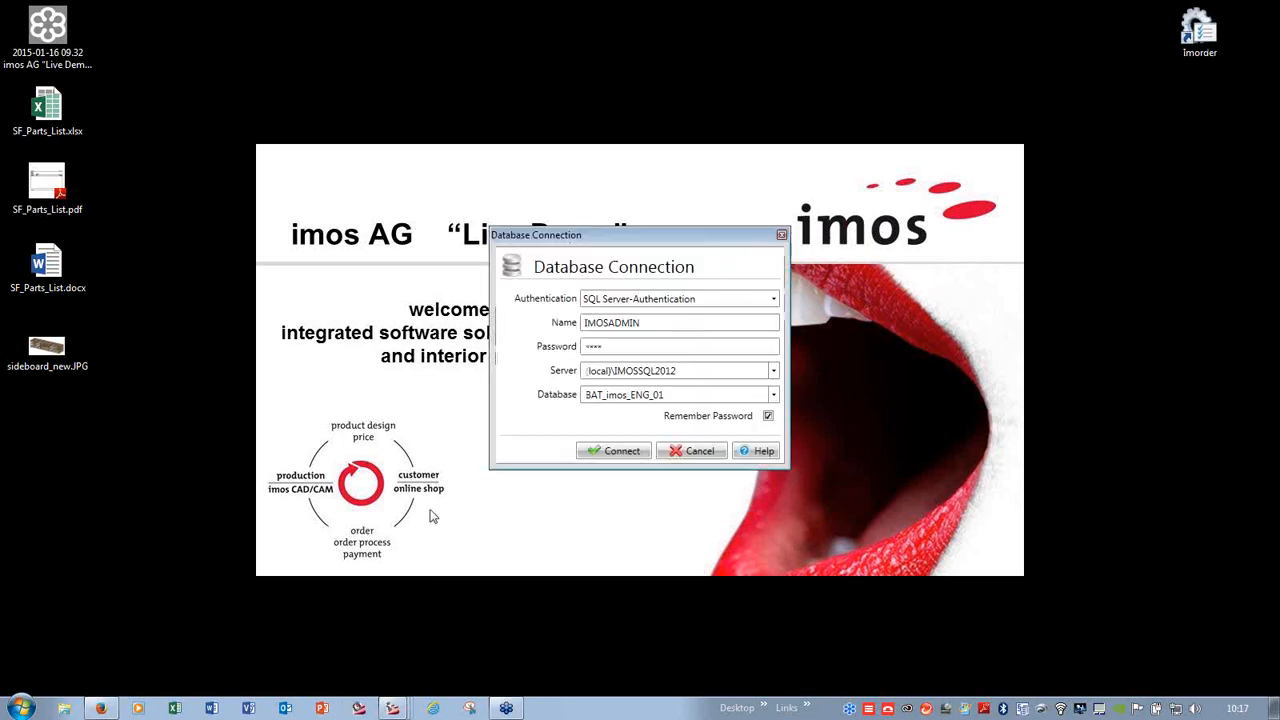
# - In the Organizer, connect to BAT_imos_ENG_01 and open the living category's sideboard_new article for insertion into the sideboard_new order
pyautogui.click(597, 458)
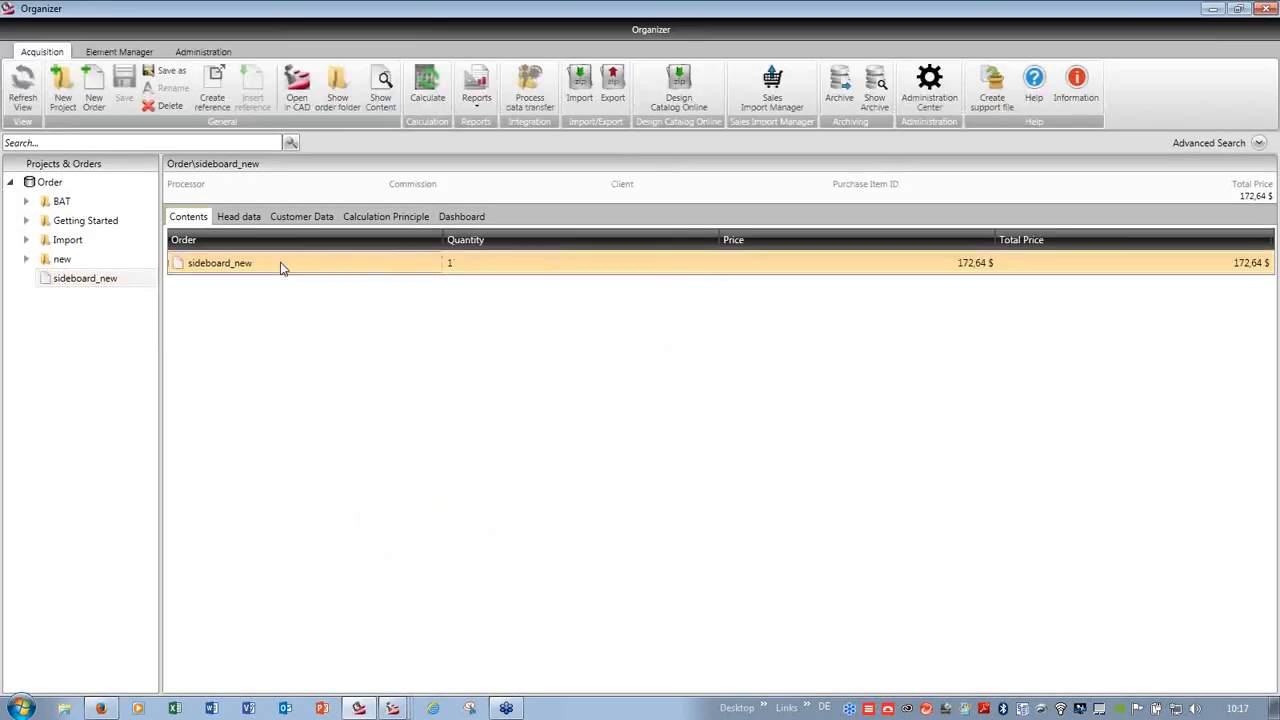
pyautogui.doubleClick(418, 260)
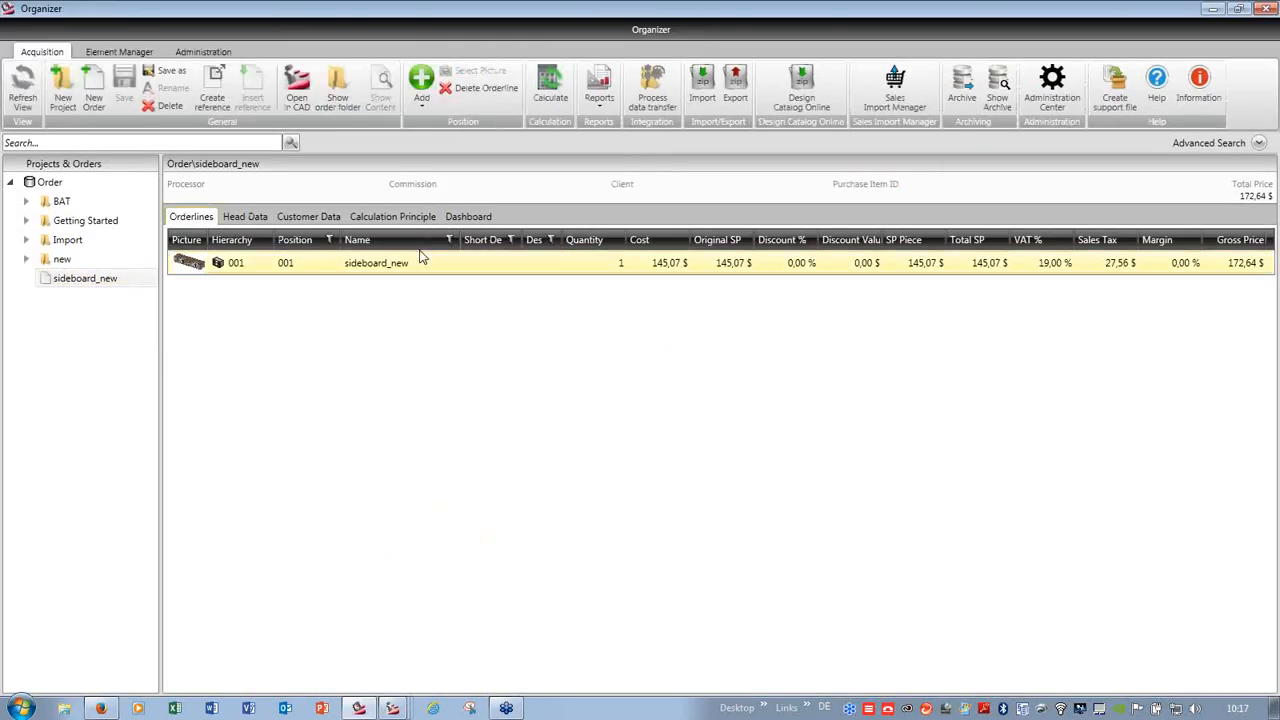
pyautogui.click(424, 110)
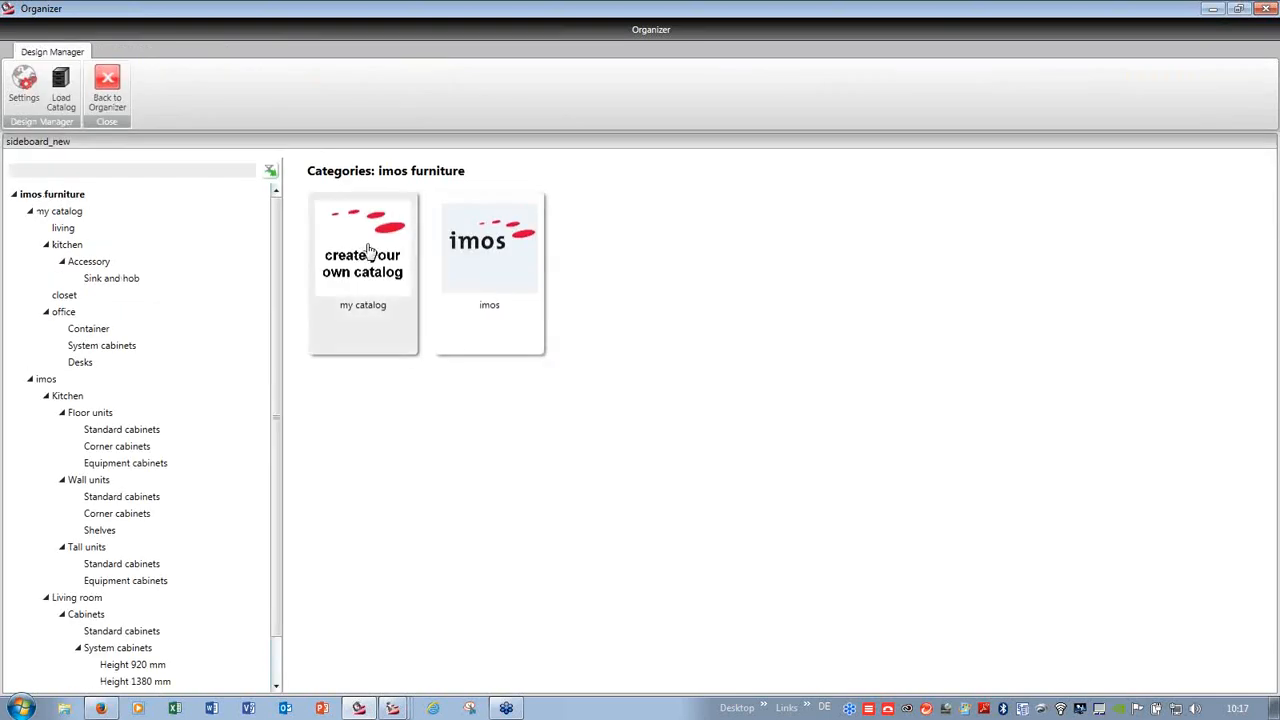
pyautogui.click(368, 250)
pyautogui.click(63, 228)
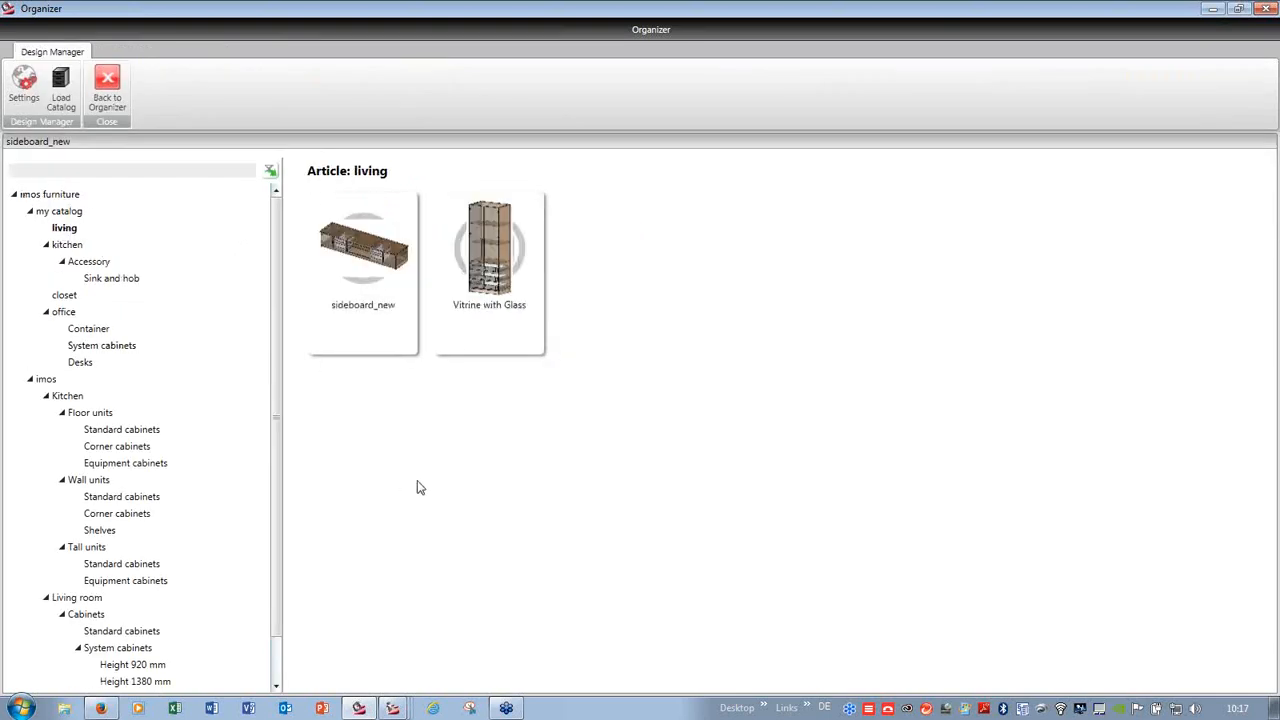
pyautogui.doubleClick(367, 265)
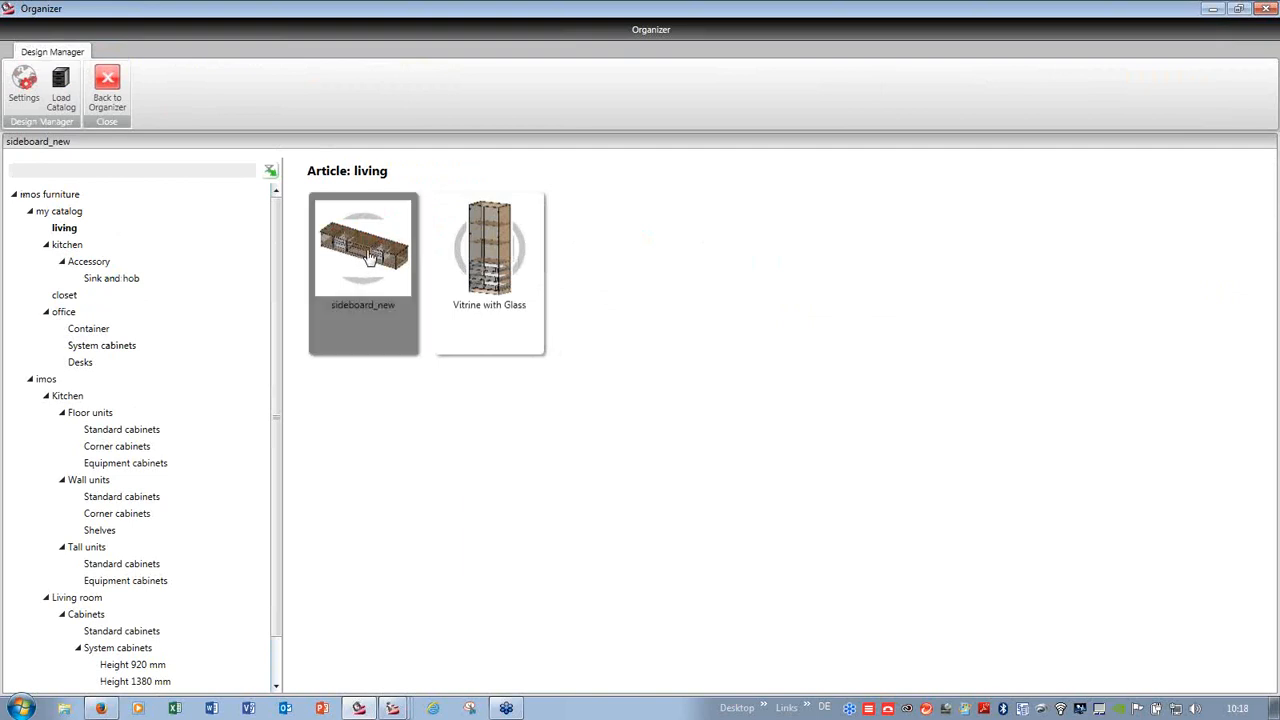
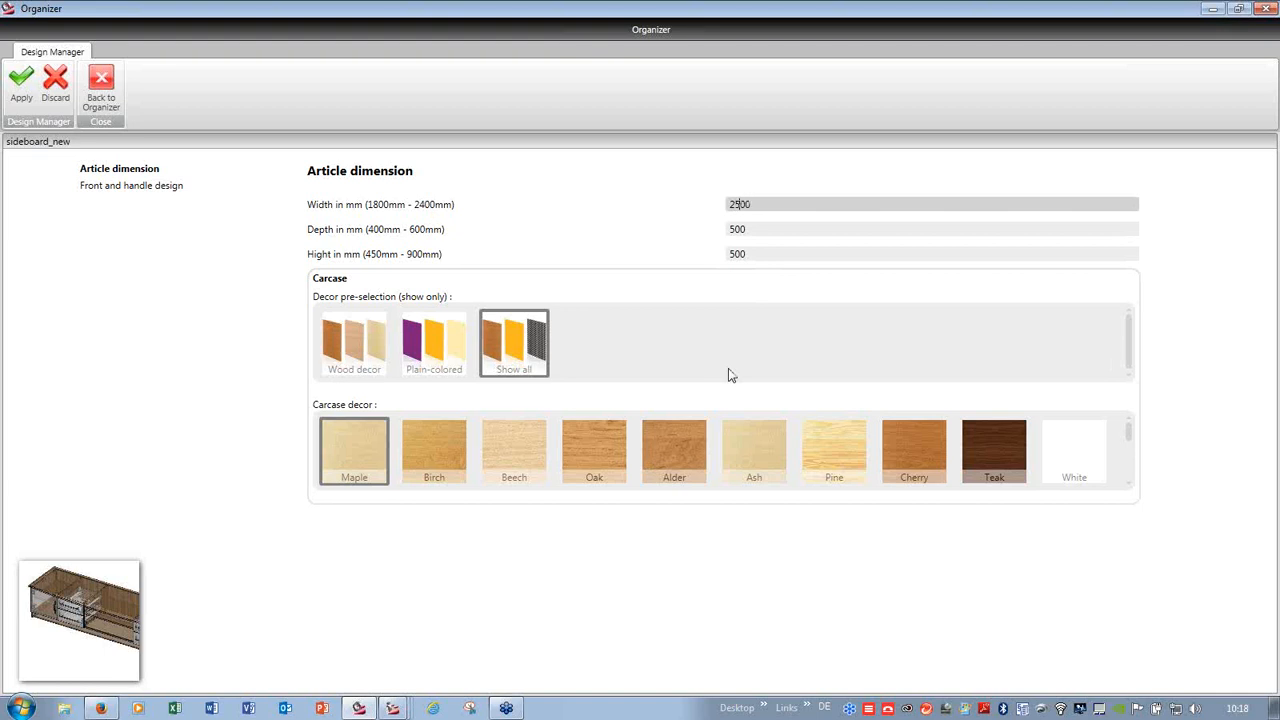
# - Test the article's width limit with 2500 mm, reset the width to 2250 mm and leave the article configuration
pyautogui.click(762, 232)
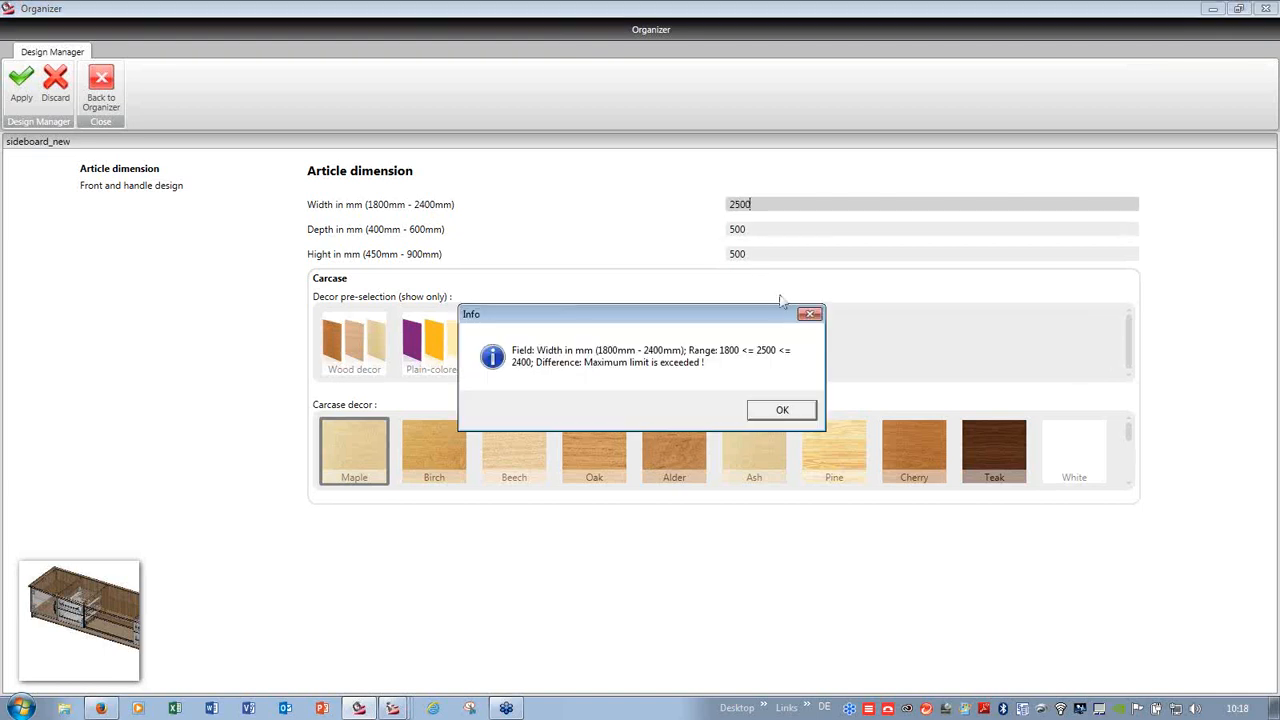
pyautogui.click(781, 412)
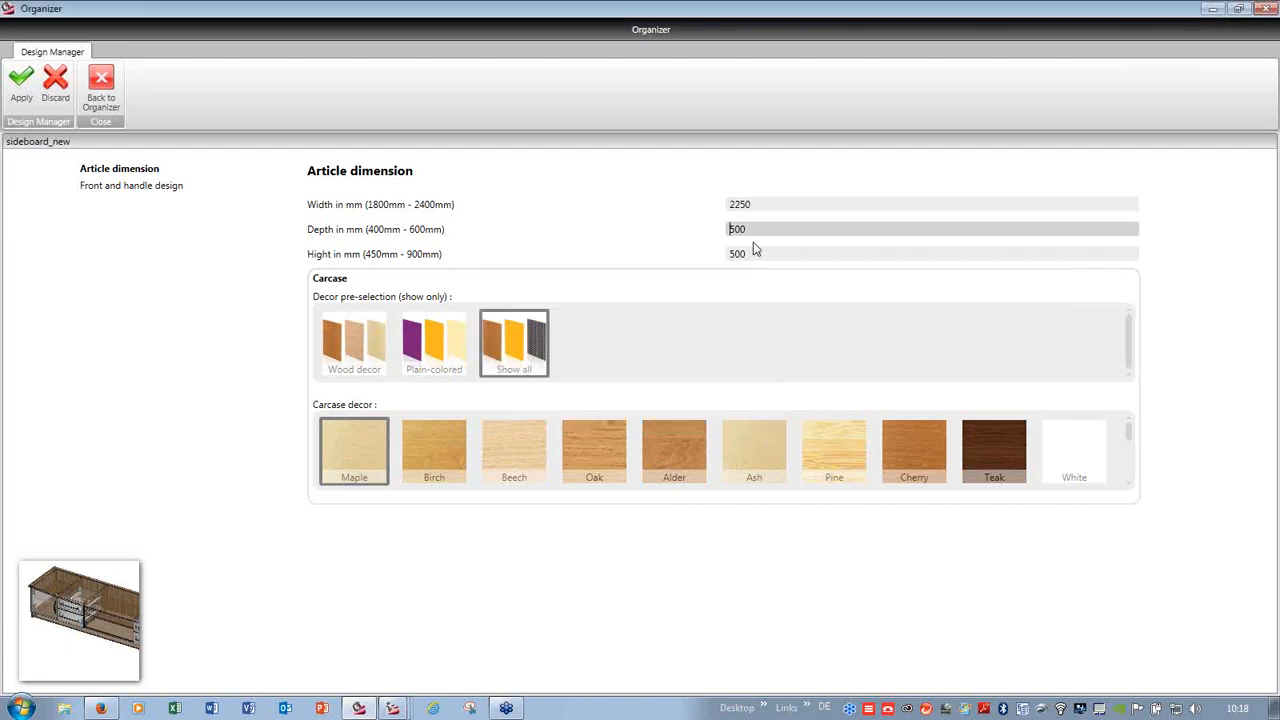
pyautogui.click(119, 98)
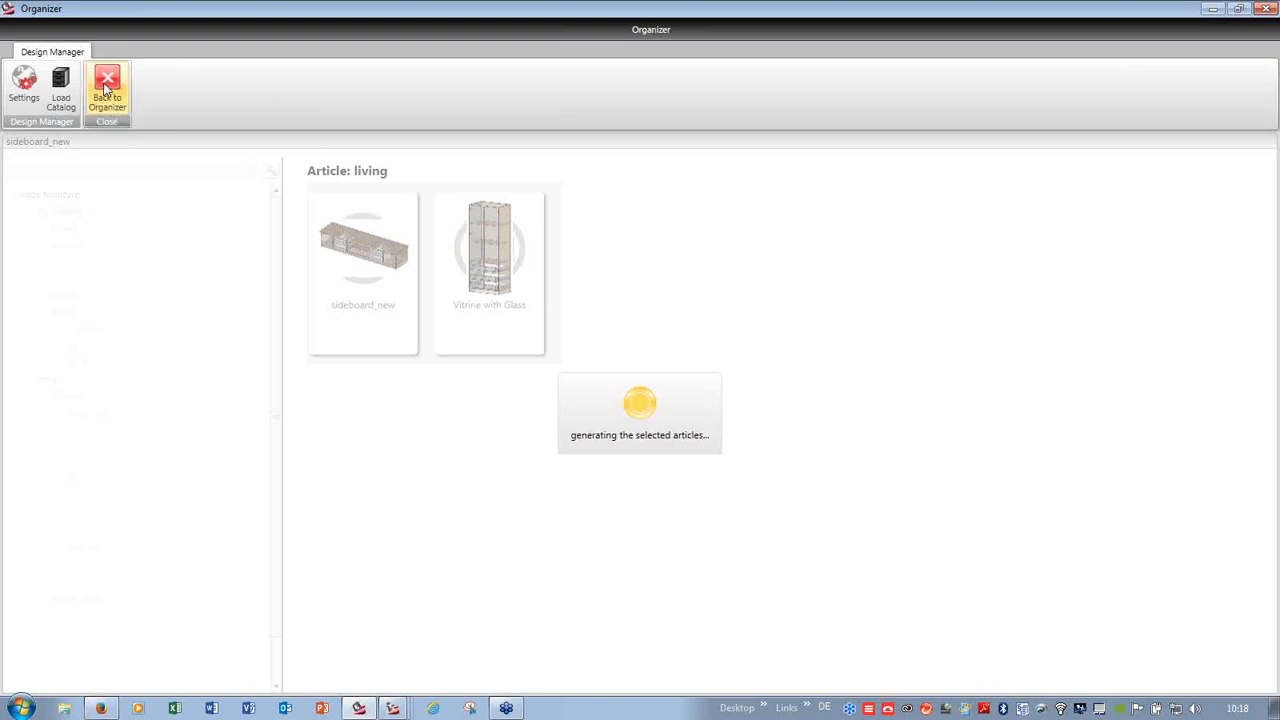
pyautogui.click(107, 88)
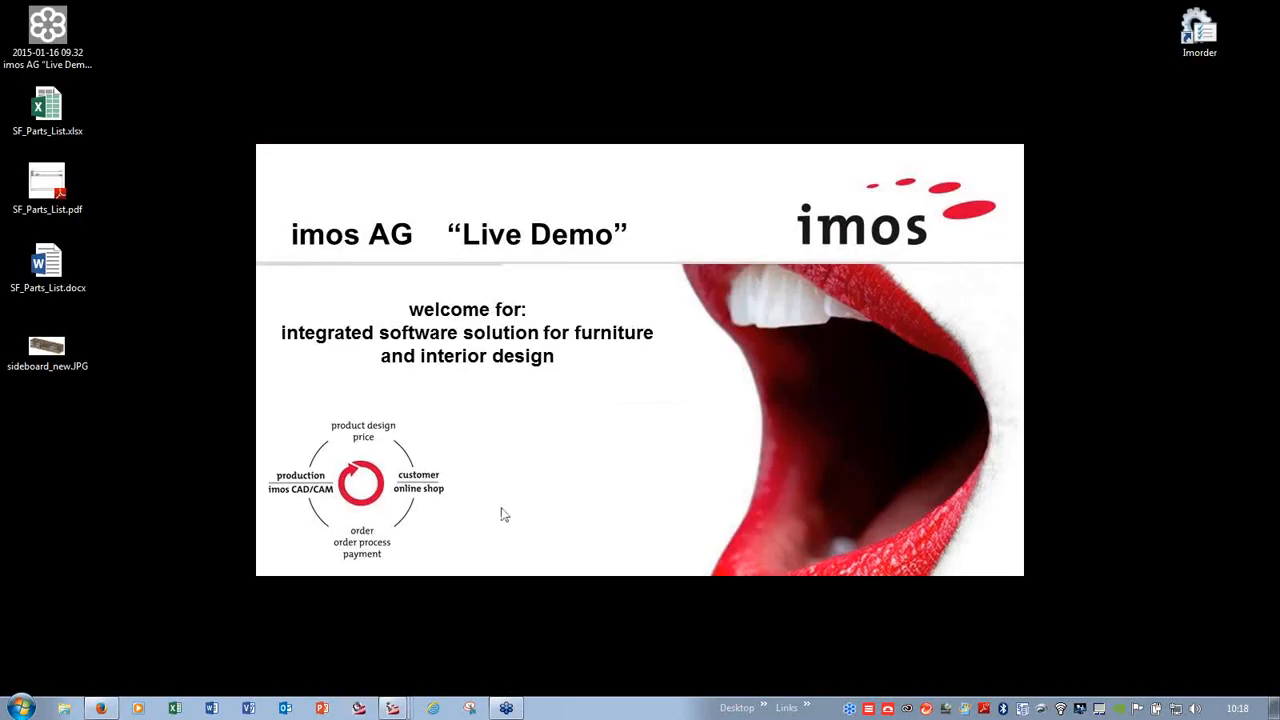
# - Switch to the sideboard_new.DWG drawing in AutoCAD and maximize its window
pyautogui.click(393, 708)
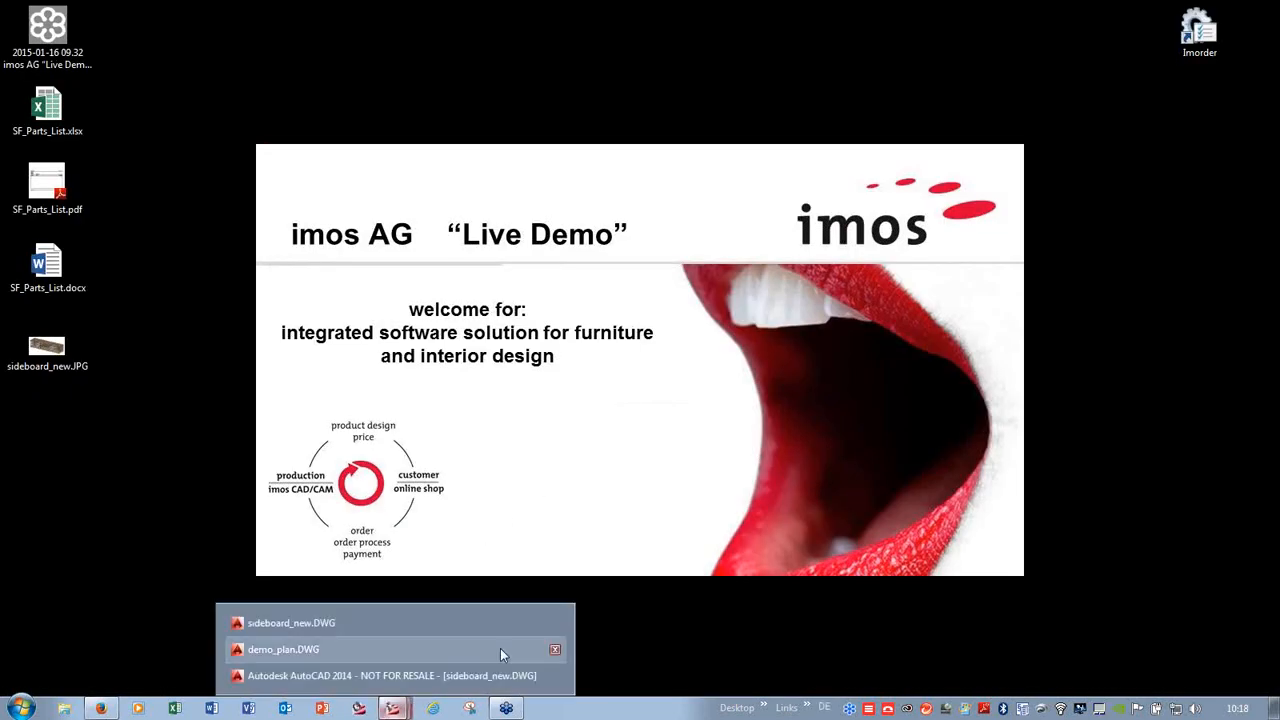
pyautogui.click(309, 631)
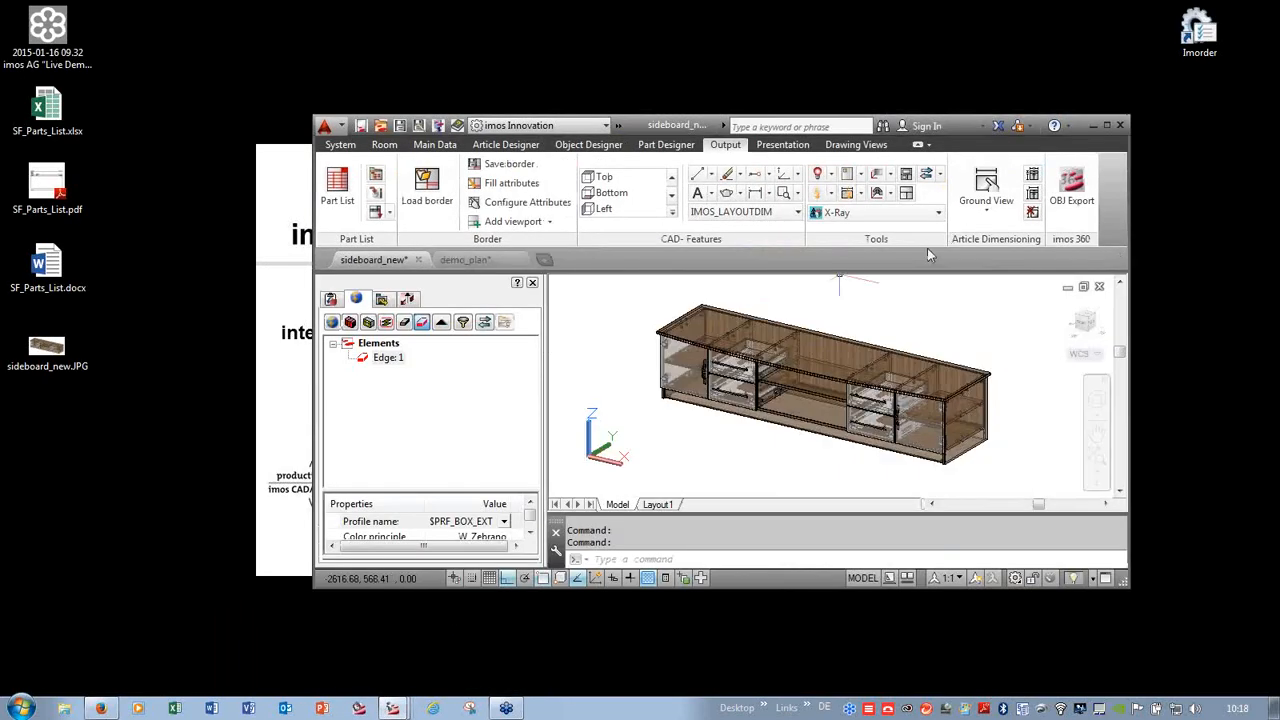
pyautogui.click(1106, 125)
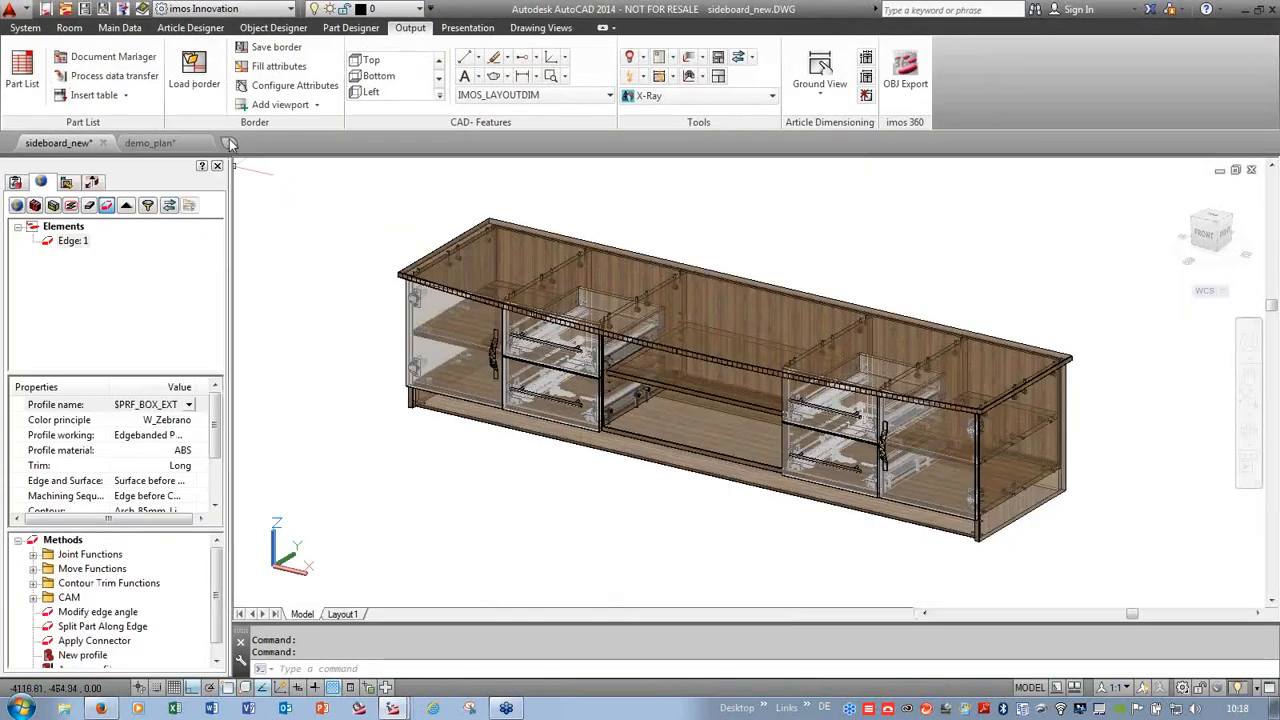
# - Create a new drawing from the IMOS.dwt template and close the sideboard_new drawing without saving it
pyautogui.click(217, 166)
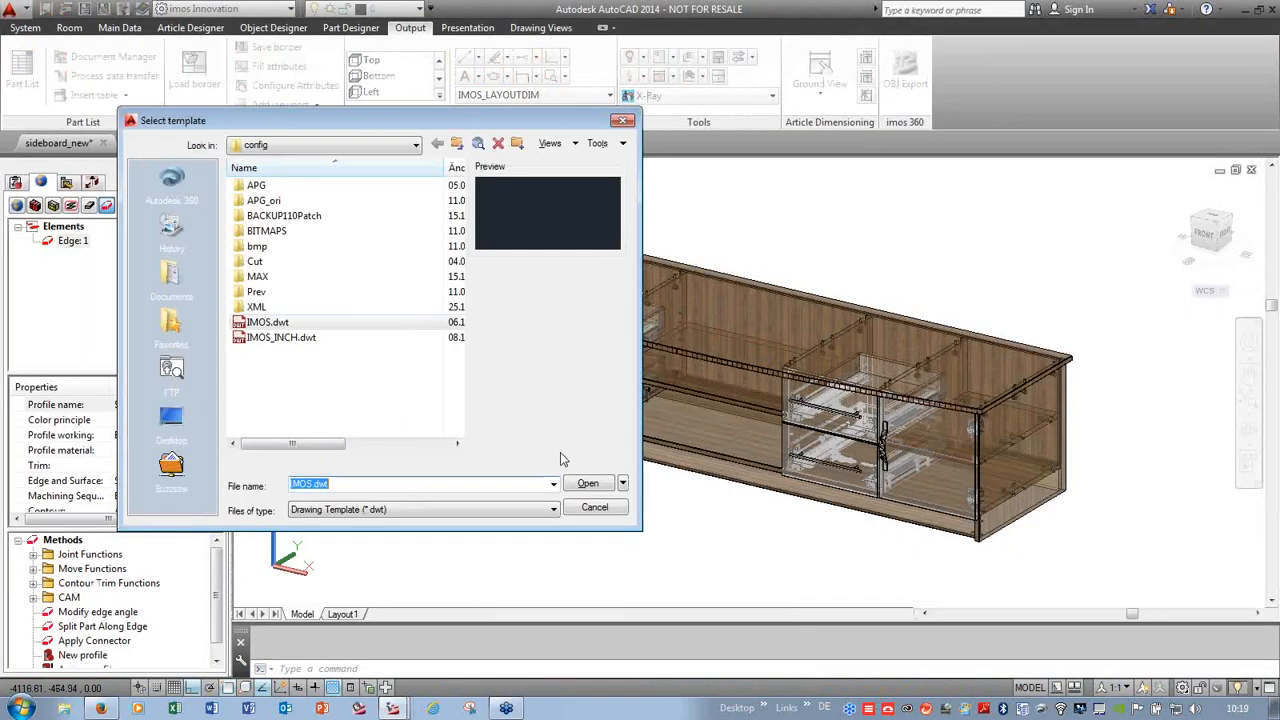
pyautogui.click(587, 497)
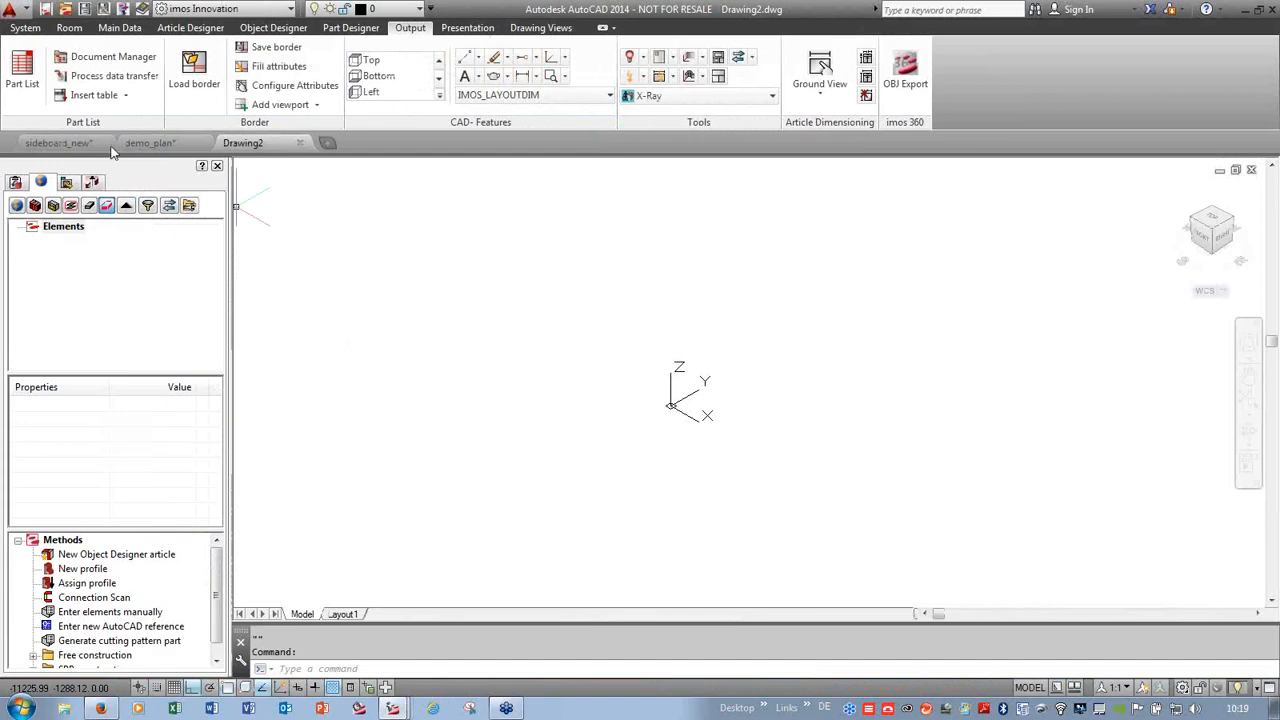
pyautogui.click(102, 143)
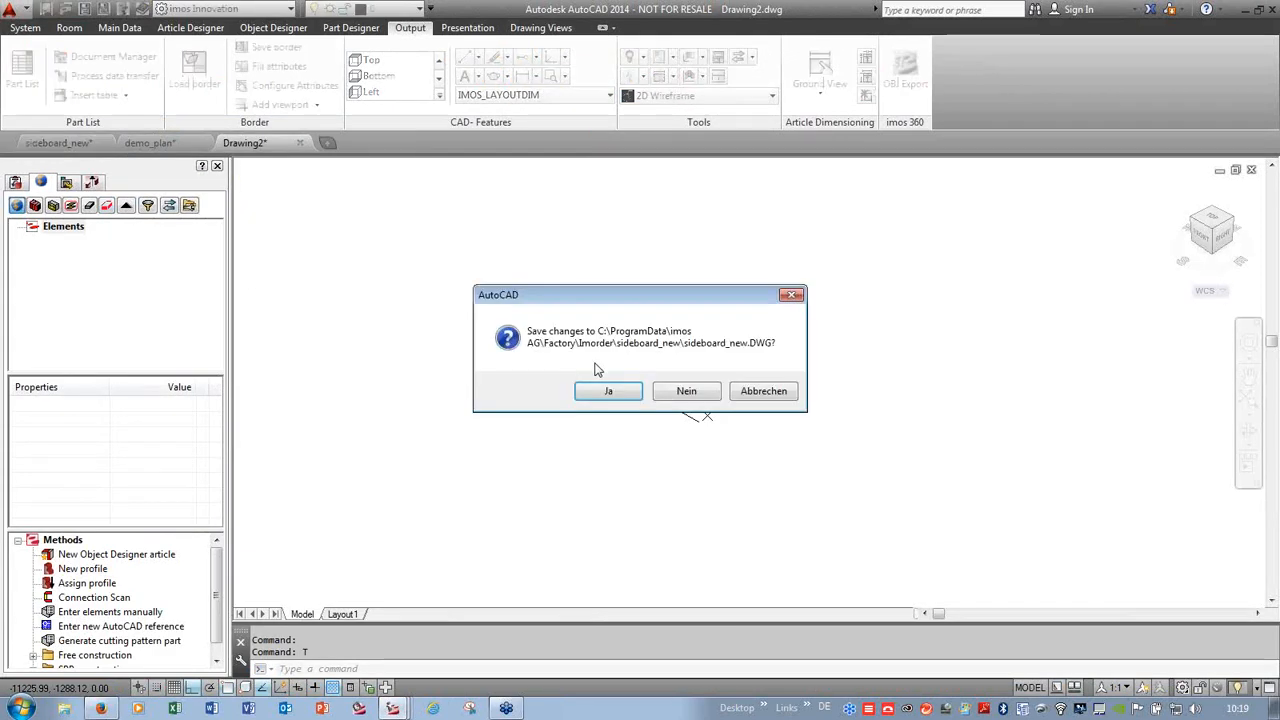
pyautogui.click(688, 393)
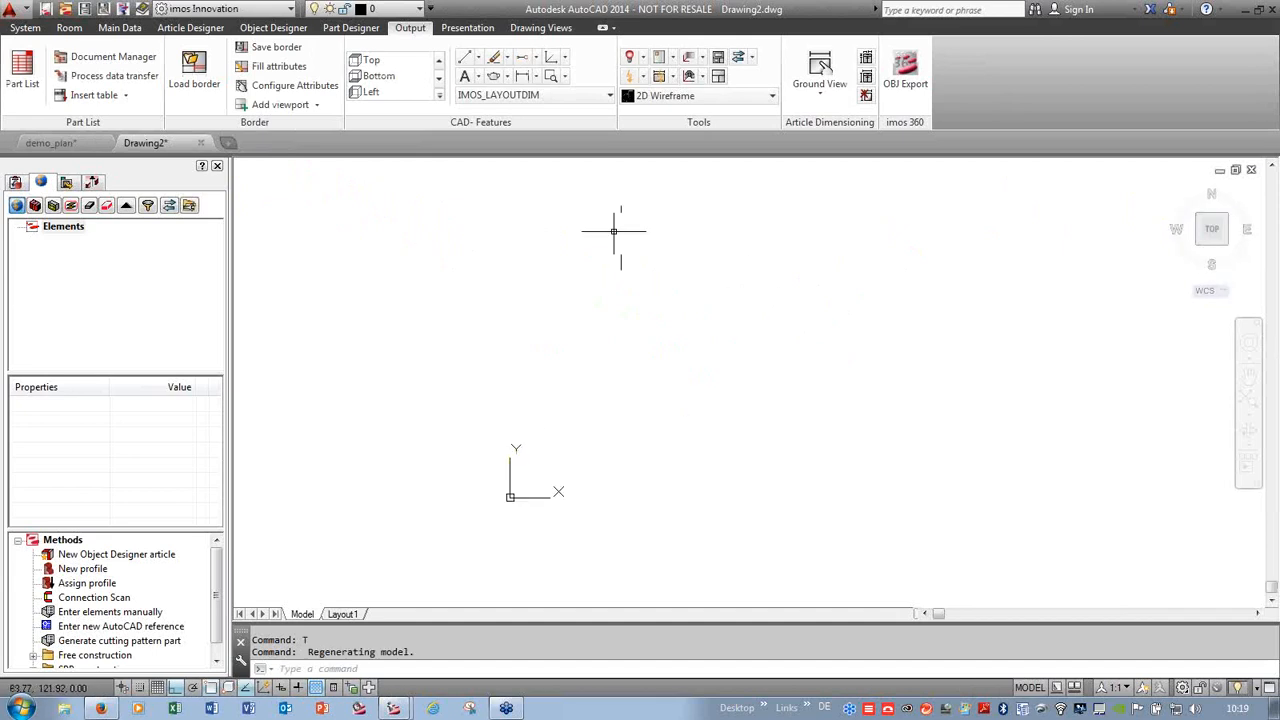
# - Start a polyline in the new drawing with a horizontal top segment of 1200 running to the left
pyautogui.click(478, 57)
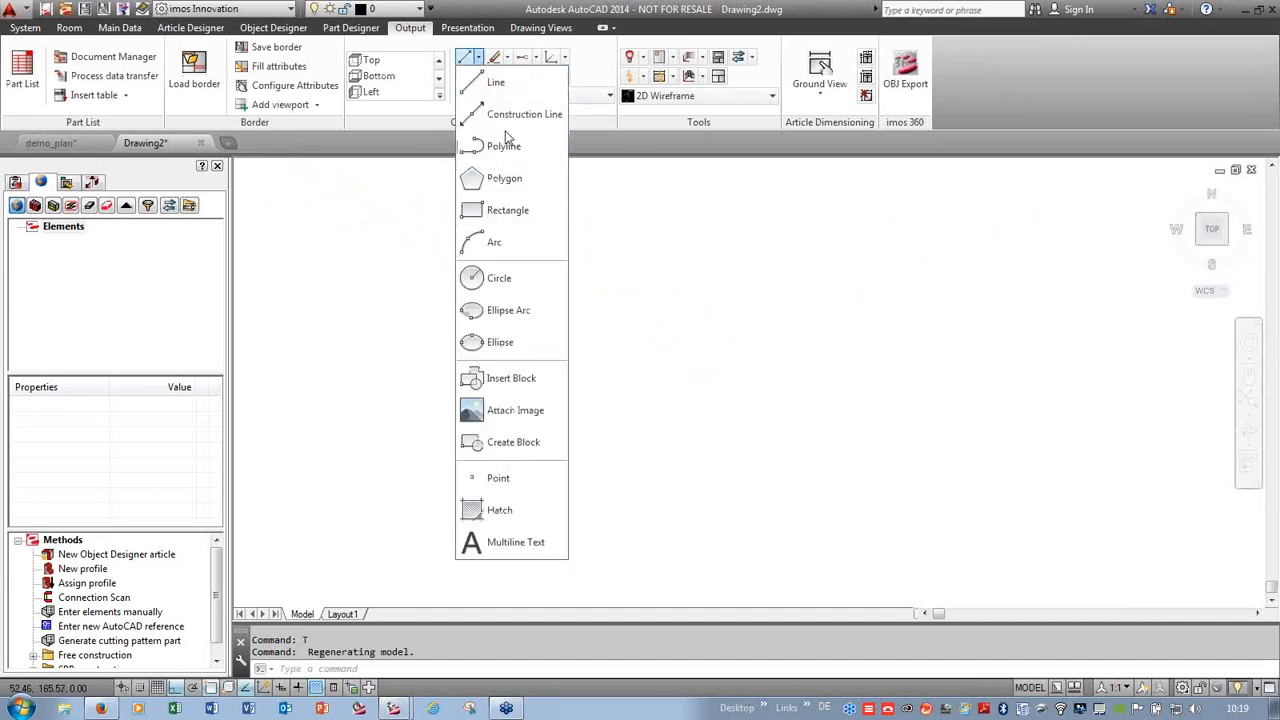
pyautogui.click(501, 147)
pyautogui.click(962, 234)
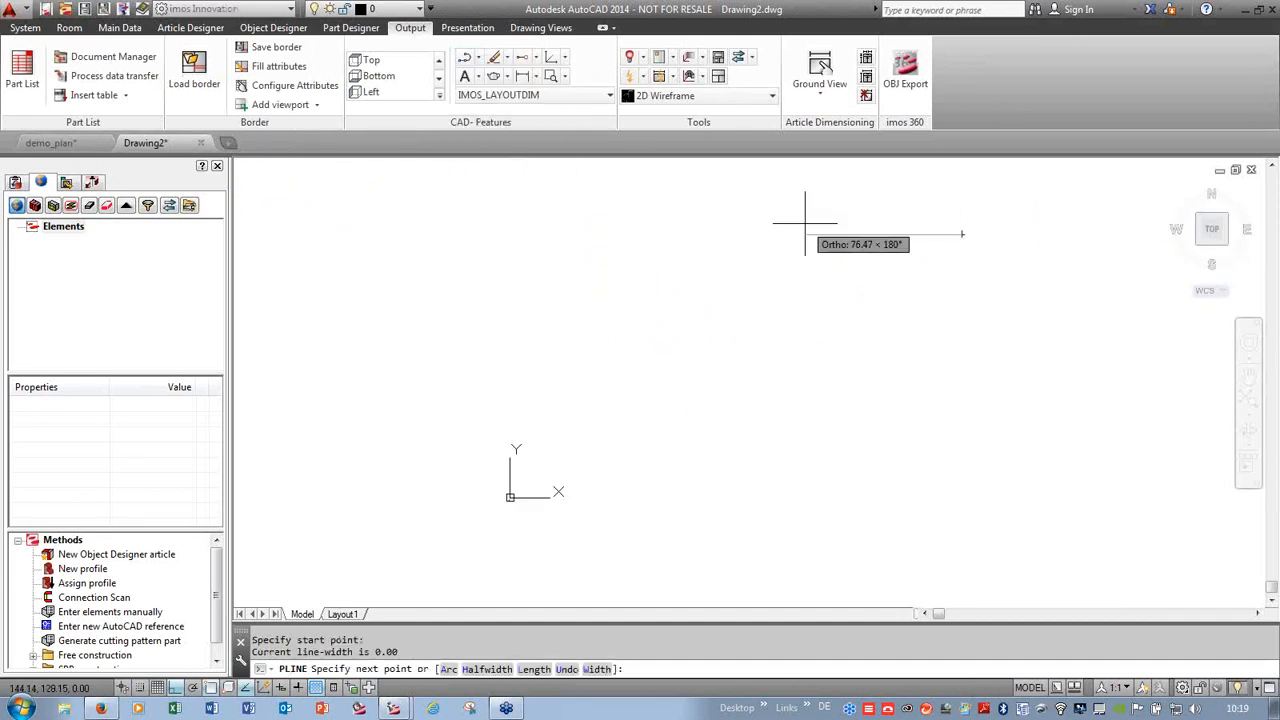
pyautogui.write('1200')
pyautogui.press('Return')
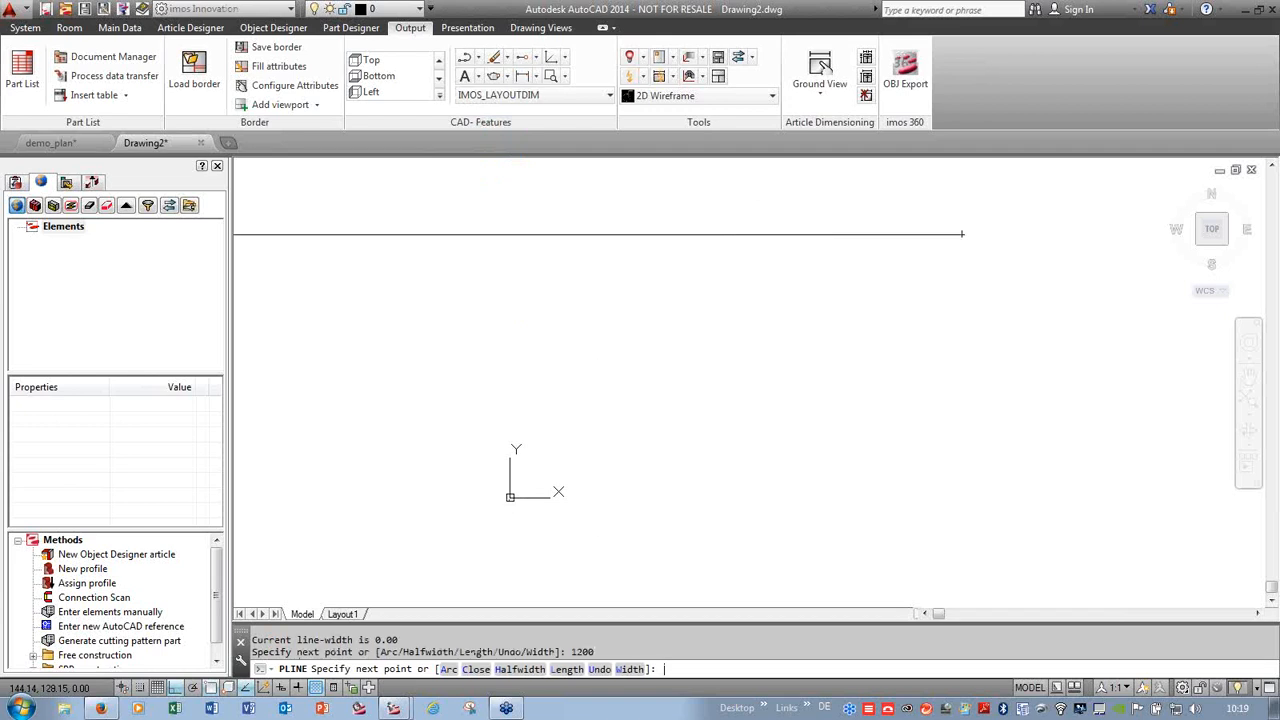
# - Continue the polyline 2250 down, 2400 to the right and 1200 up, and close it into a sloped-roof outline
pyautogui.click(1211, 230)
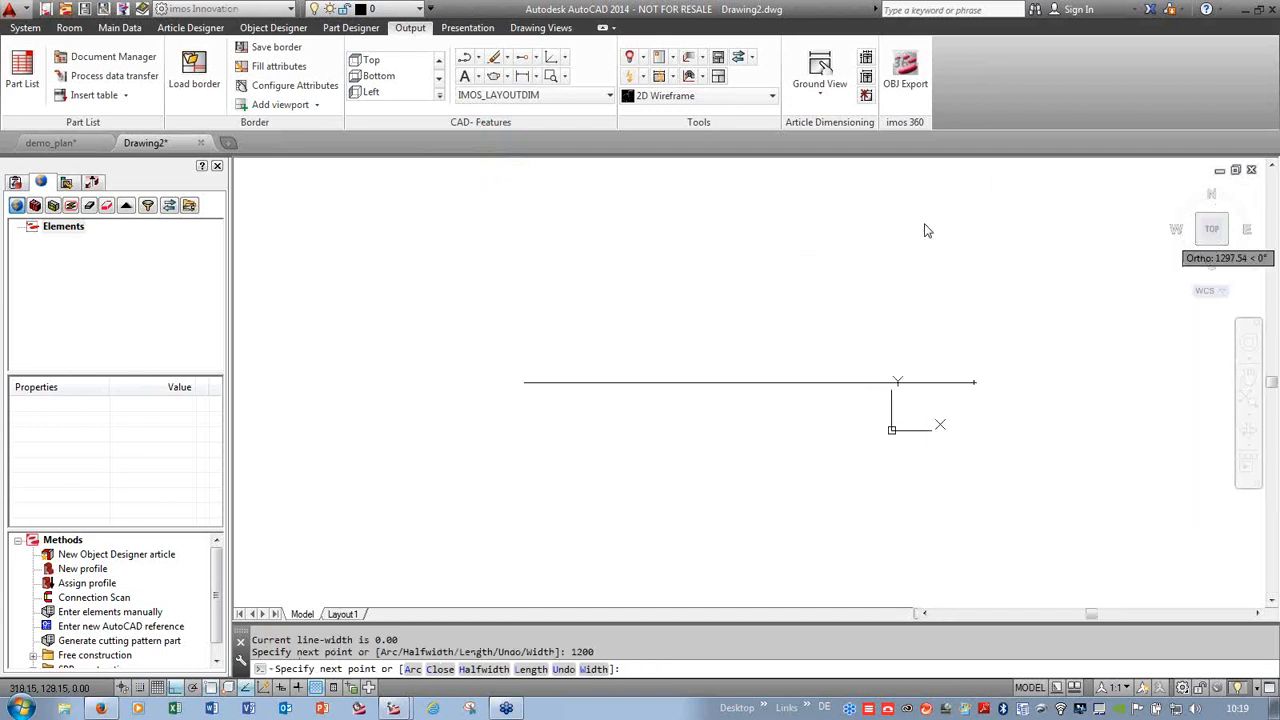
pyautogui.scroll(-5, 829, 249)
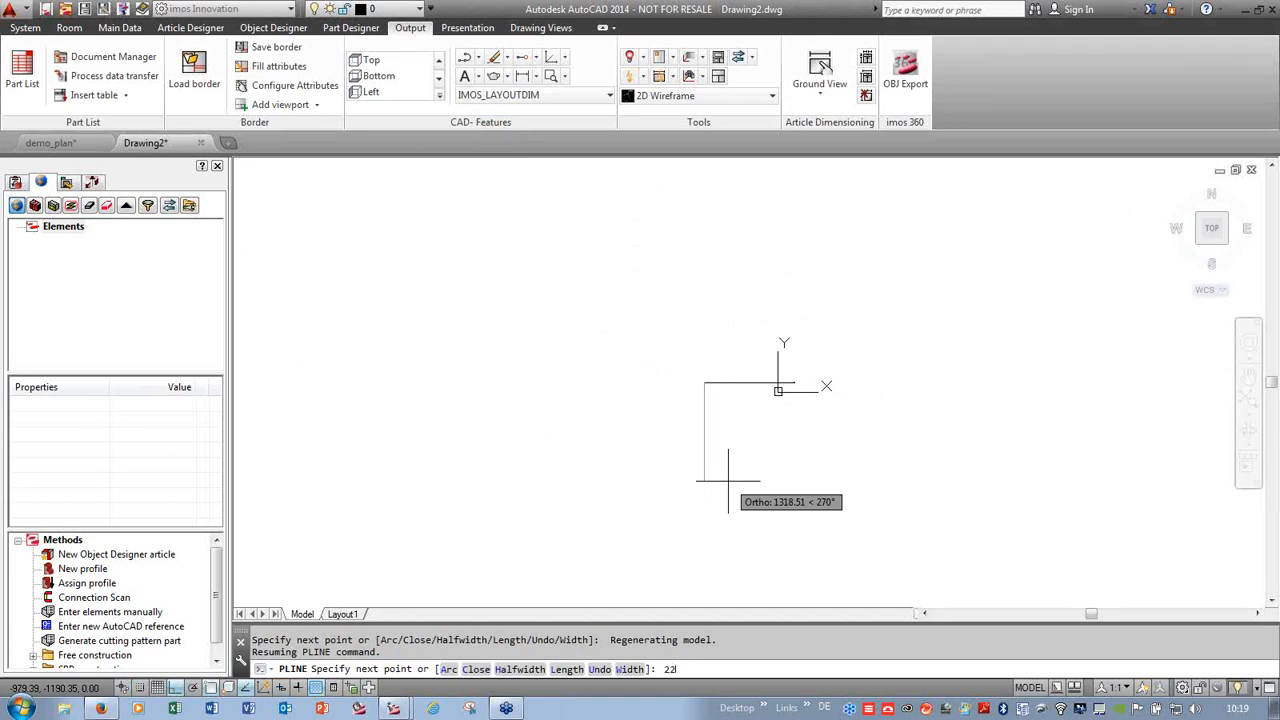
pyautogui.write('2250')
pyautogui.press('Return')
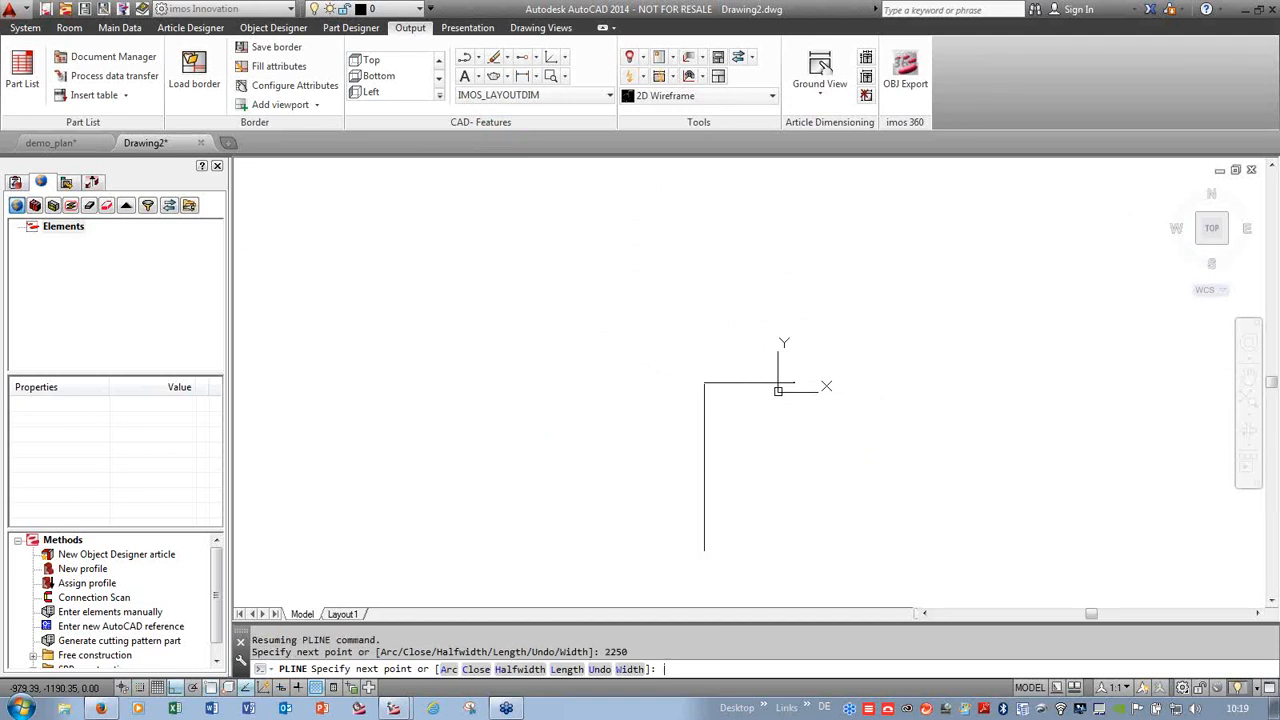
pyautogui.write('24')
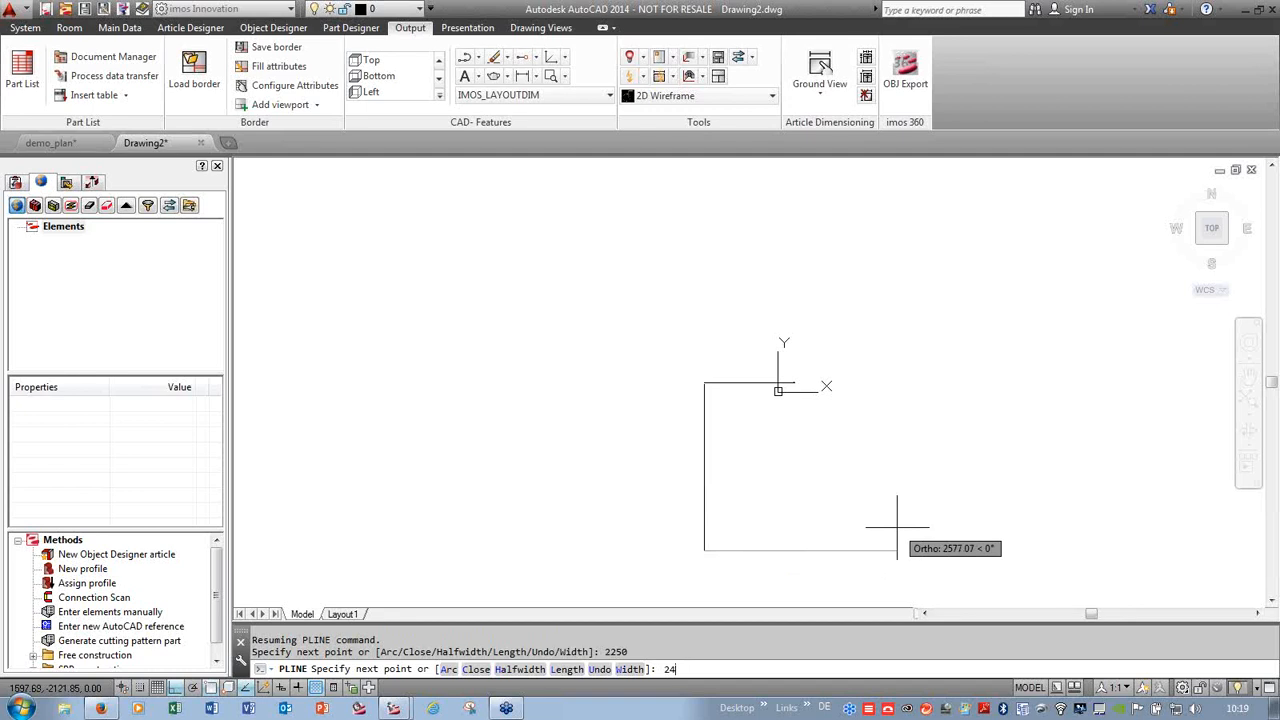
pyautogui.write('00')
pyautogui.press('Return')
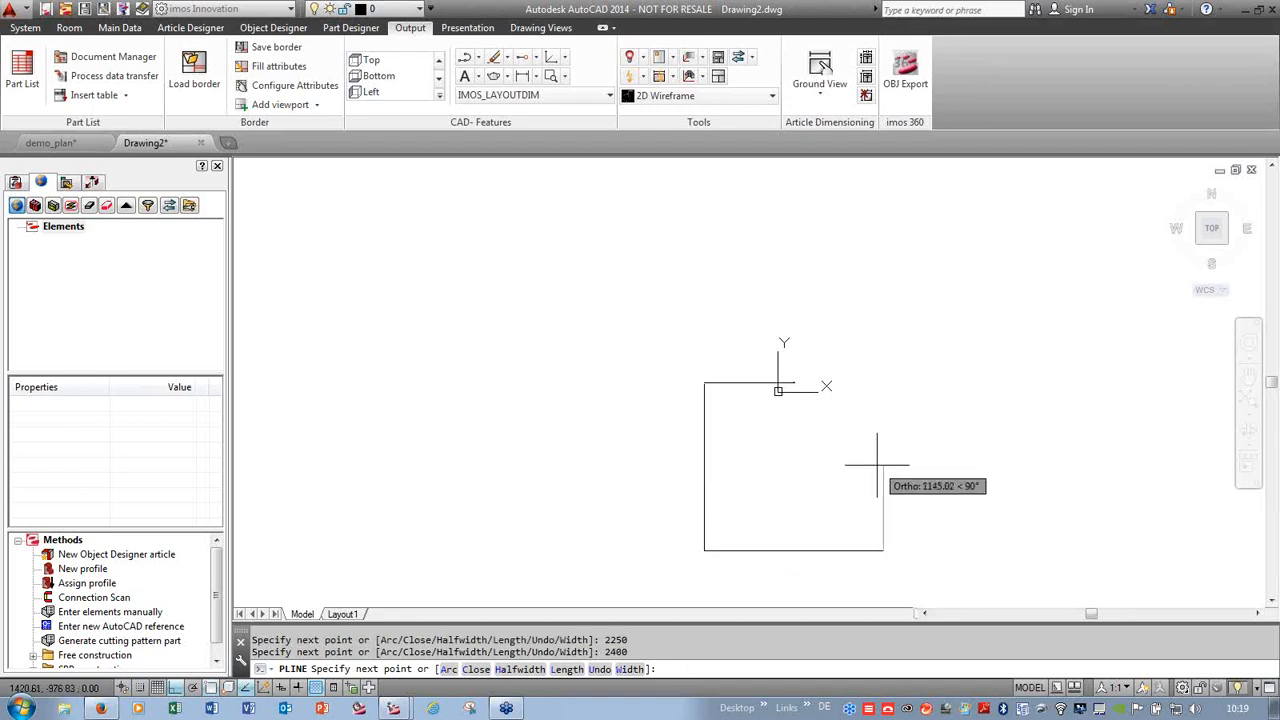
pyautogui.write('1200')
pyautogui.press('Return')
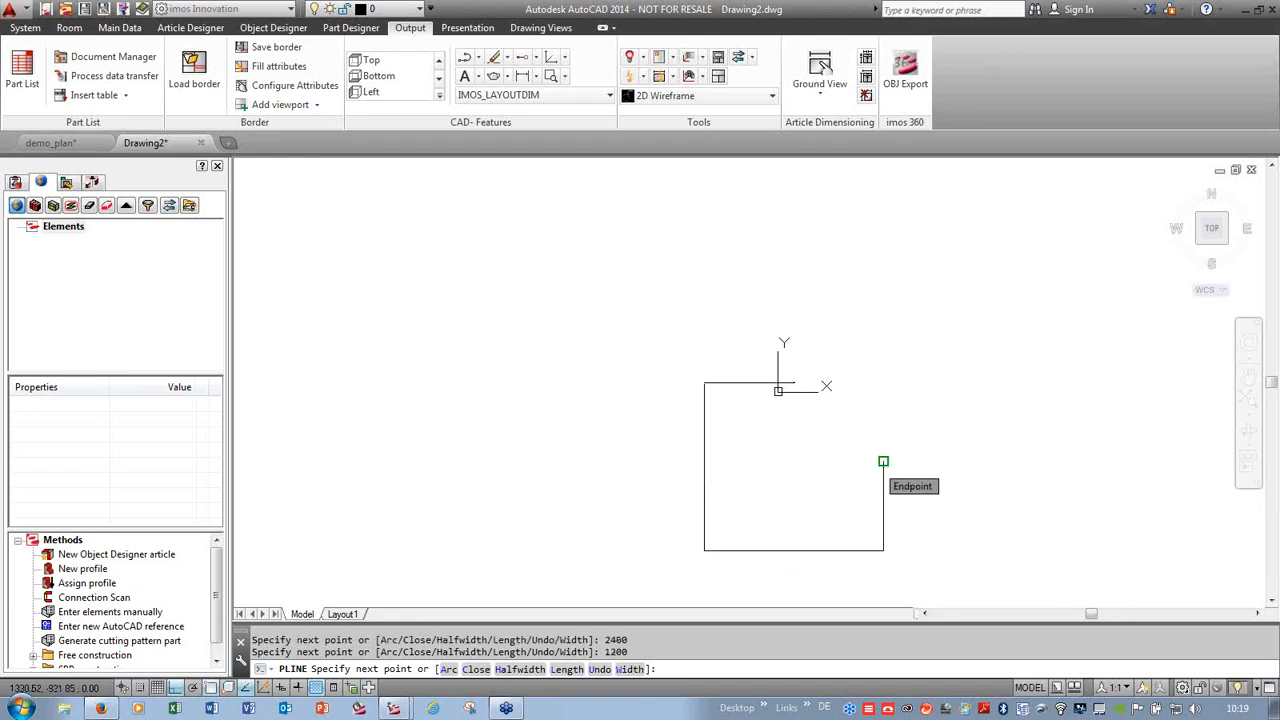
pyautogui.write('c')
pyautogui.press('Return')
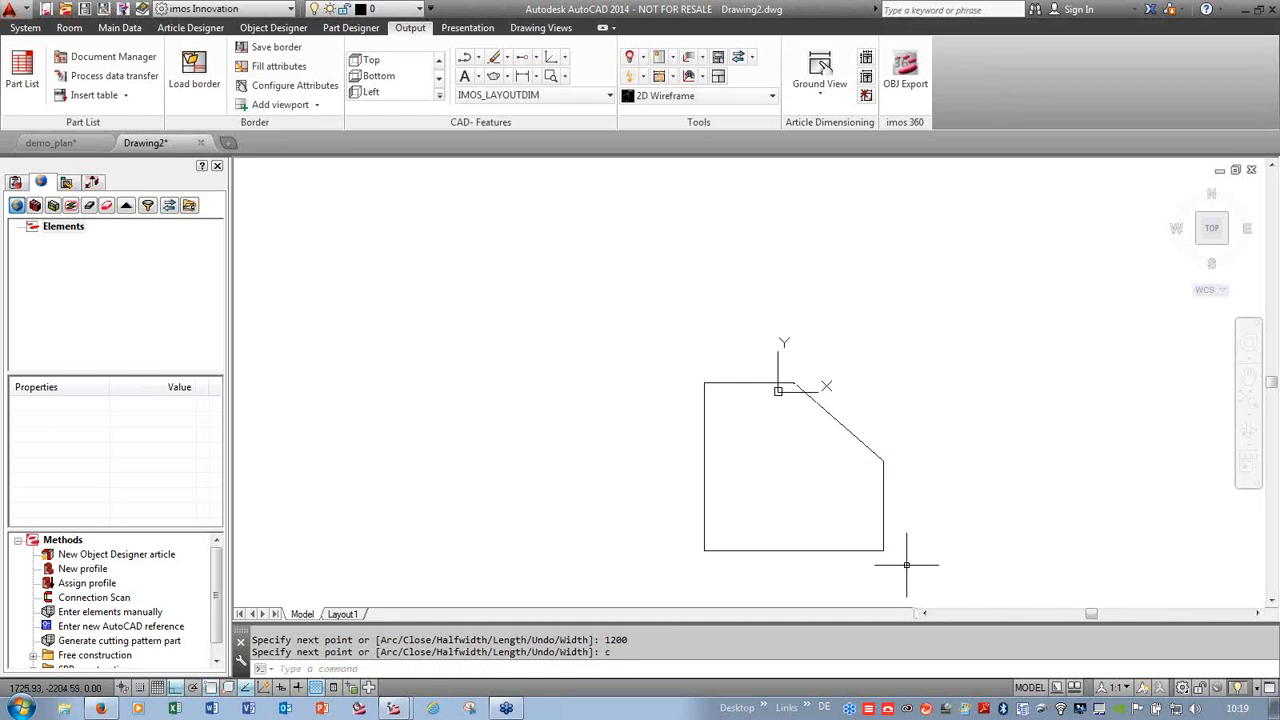
# - Create an article from the drawn contour, naming it roof_demo and applying the contour to the front view
pyautogui.scroll(2, 861, 571)
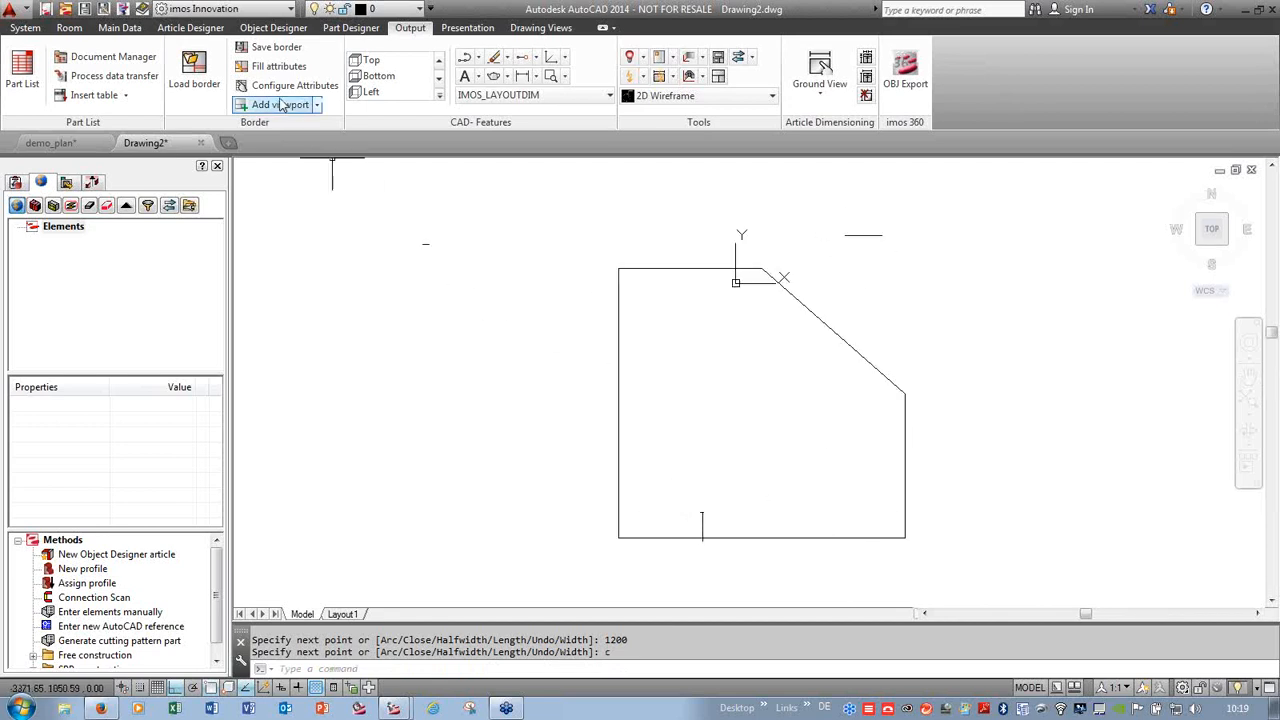
pyautogui.click(191, 28)
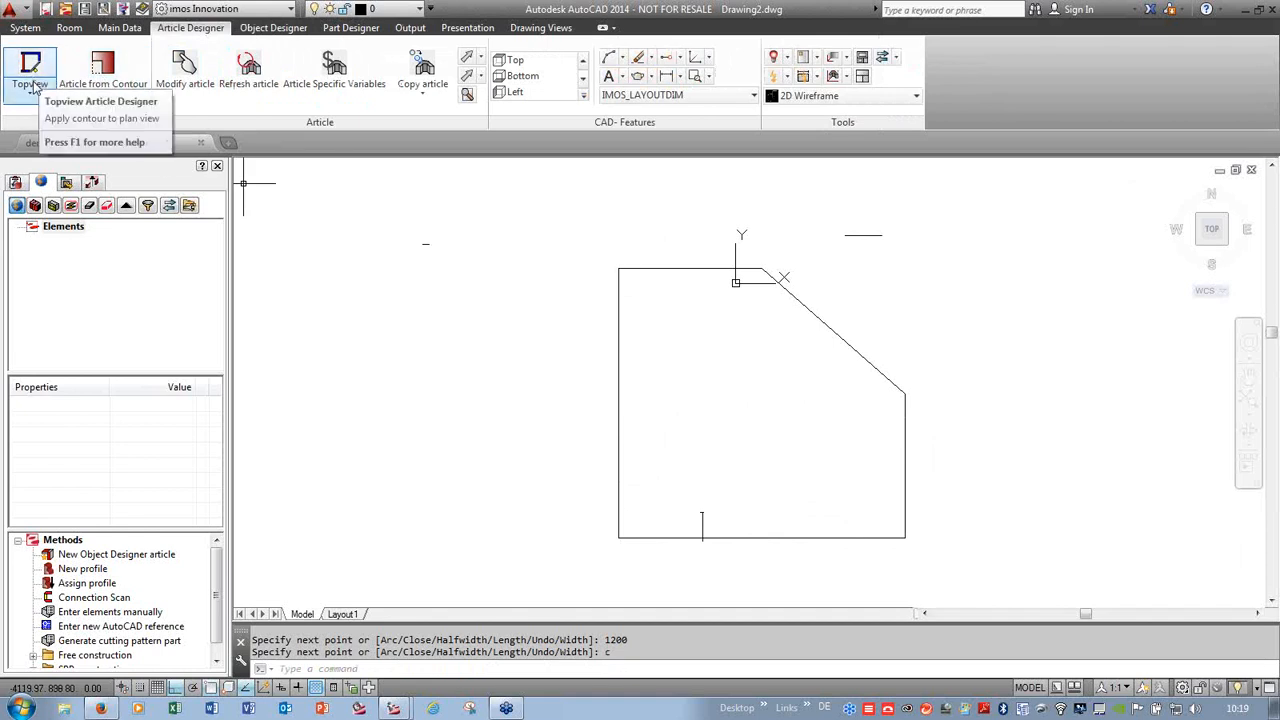
pyautogui.click(110, 85)
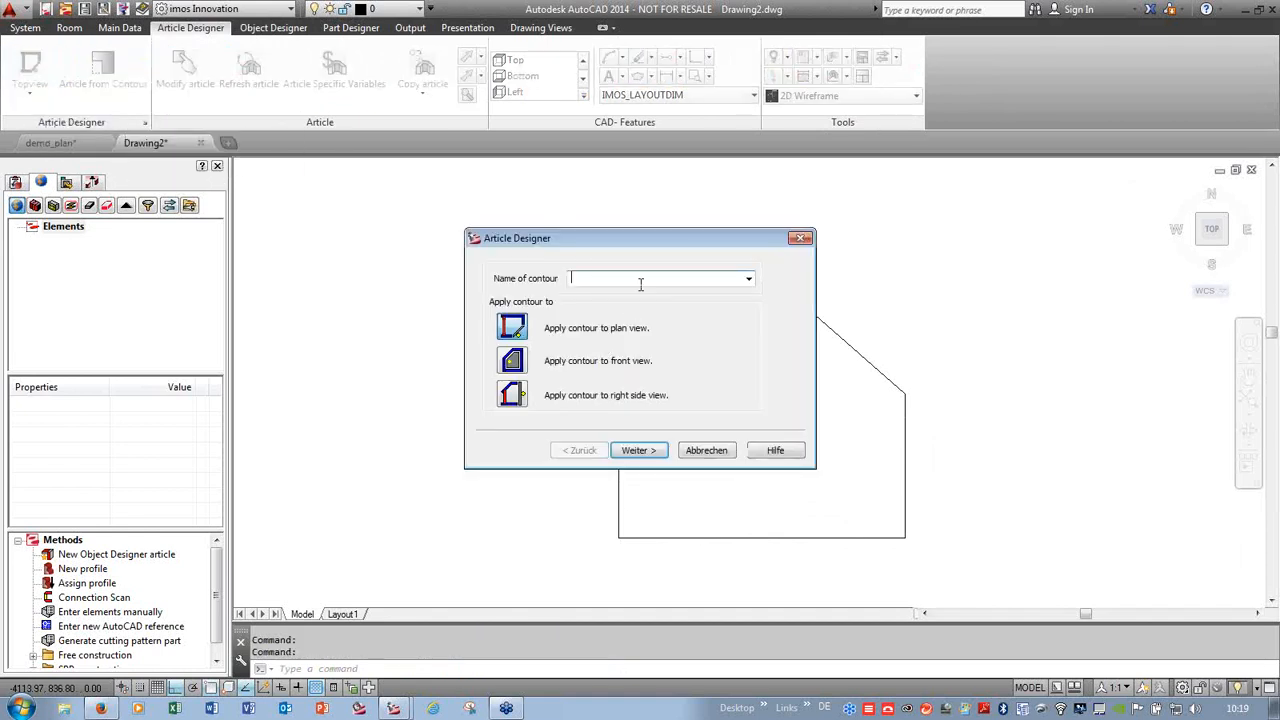
pyautogui.click(622, 281)
pyautogui.write('roof_demo')
pyautogui.click(514, 364)
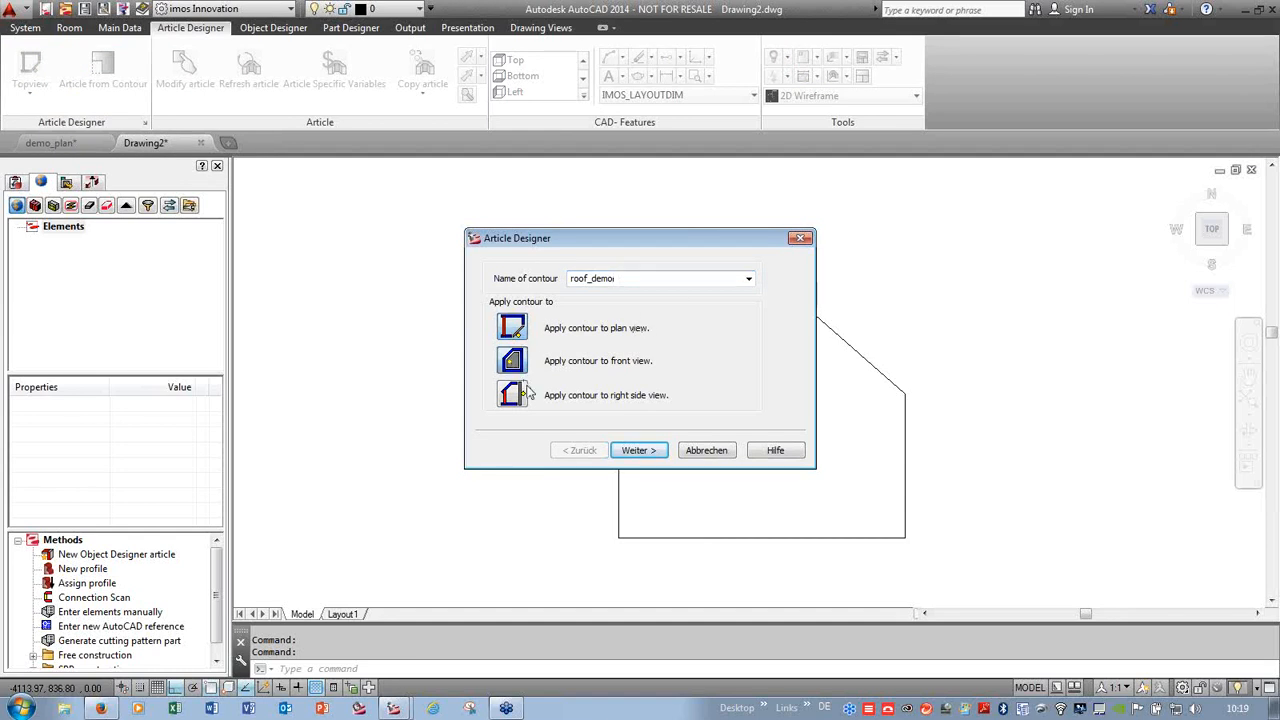
pyautogui.click(637, 451)
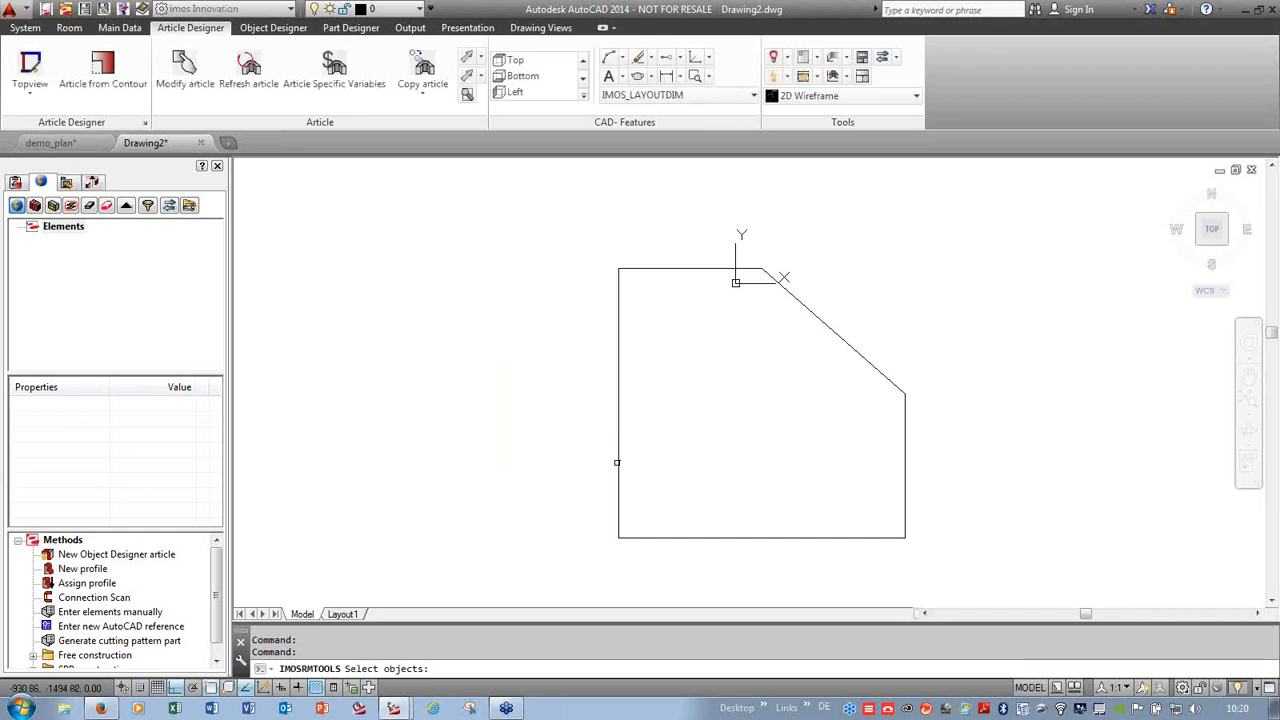
pyautogui.click(616, 462)
pyautogui.press('Return')
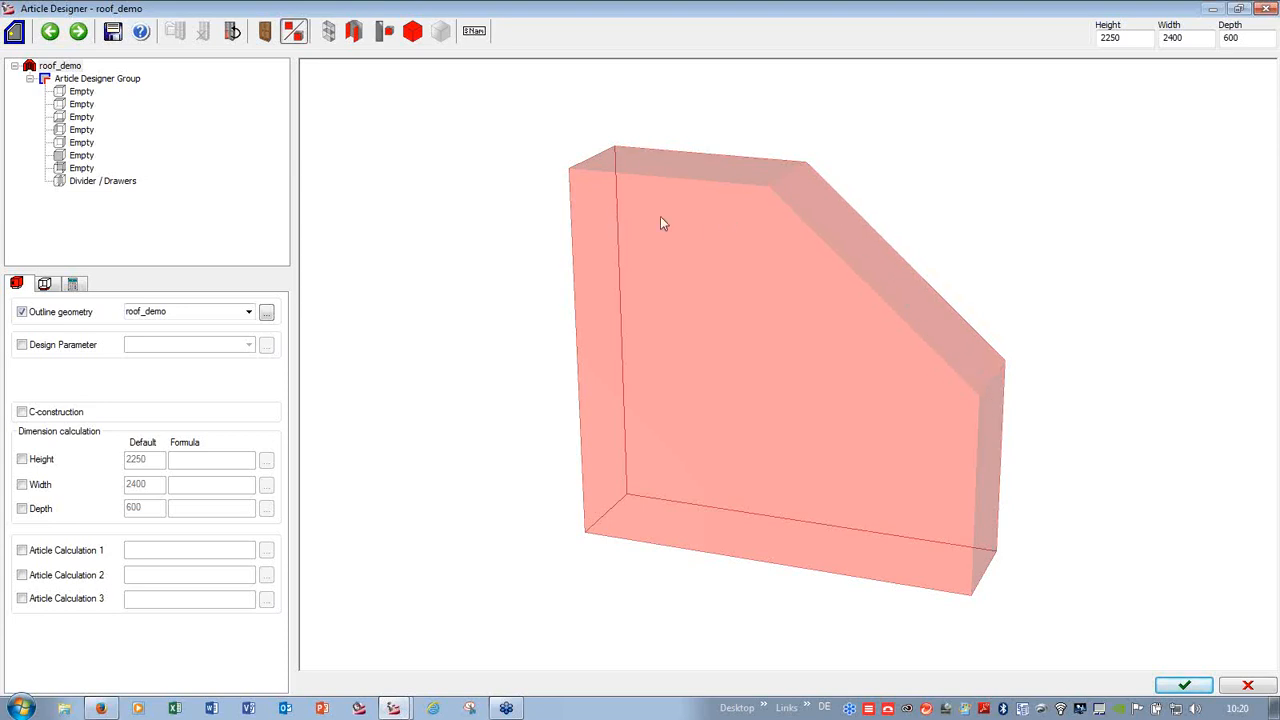
# - Assign CP_SP_2000 sides, a CP_BSI_2000_DC_Rv00mm bottom shelf and two CP_TSI_2000_DC_Rv00mm top shelves to the empty outer faces
pyautogui.click(70, 144)
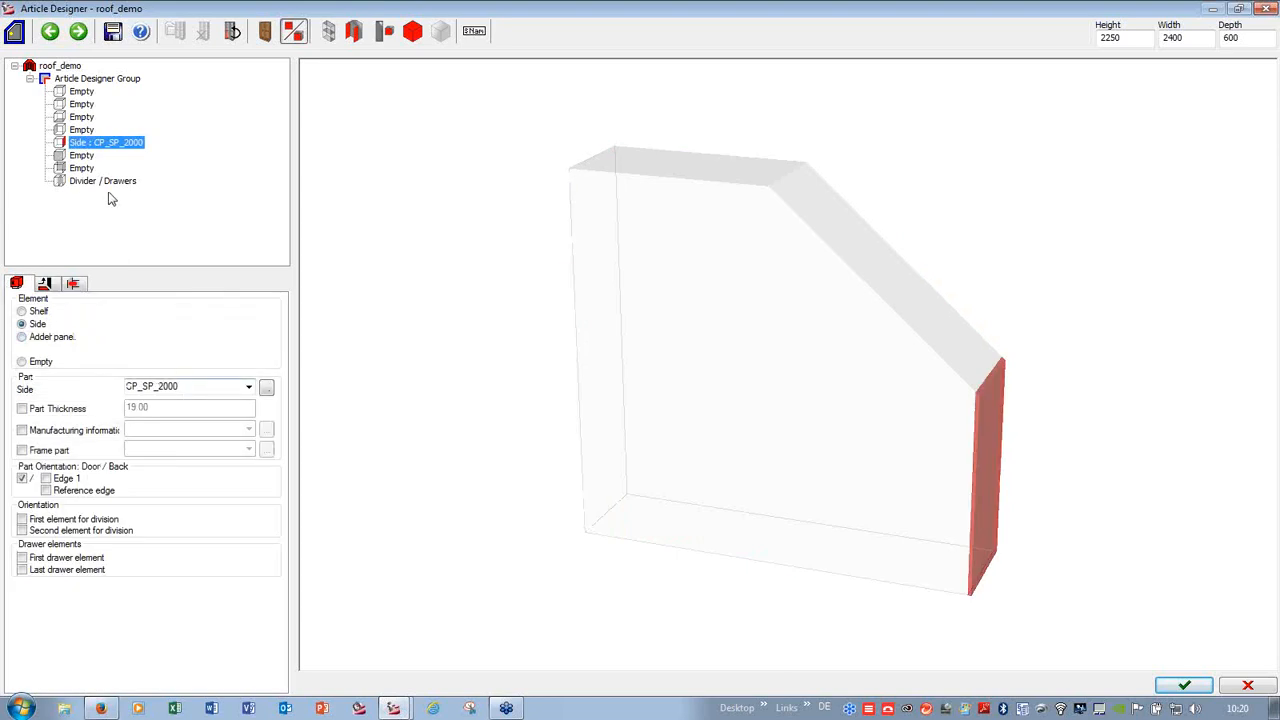
pyautogui.click(78, 130)
pyautogui.click(76, 118)
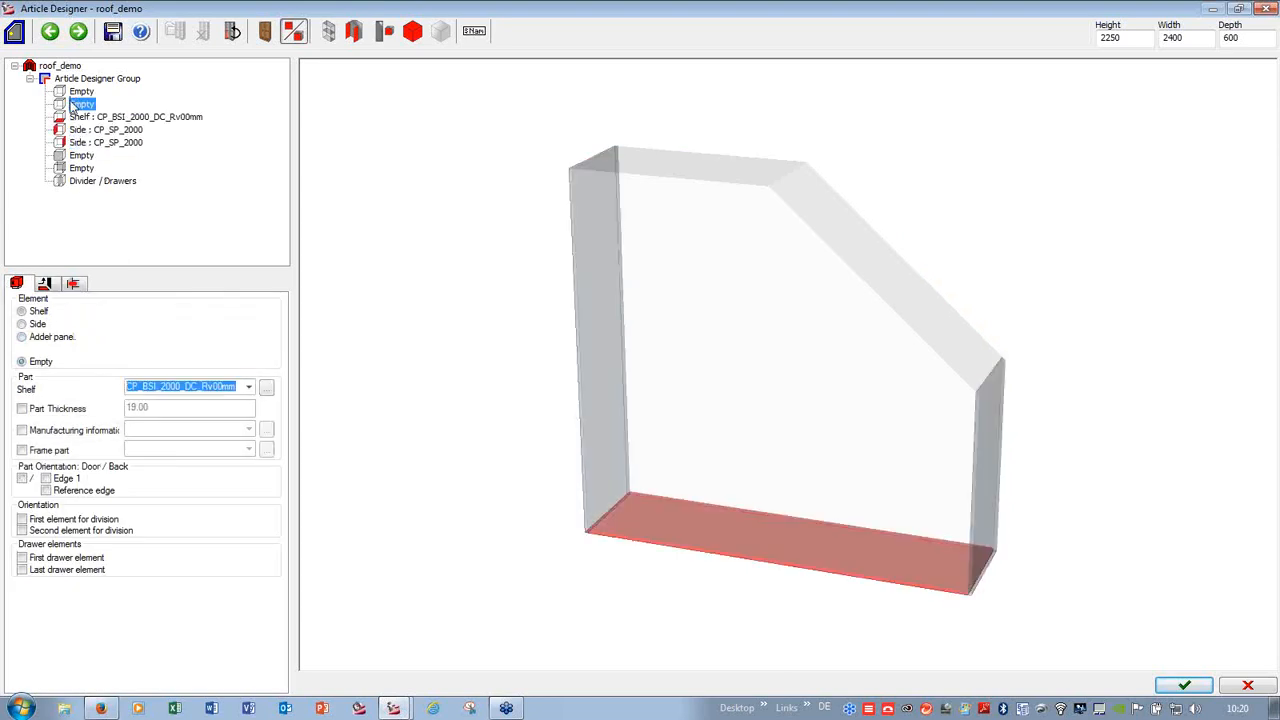
pyautogui.click(76, 104)
pyautogui.click(76, 91)
# - Set the roof_demo base construction to Always with the BA_filler_1000_H080mm toekick and make it an inset base
pyautogui.click(72, 67)
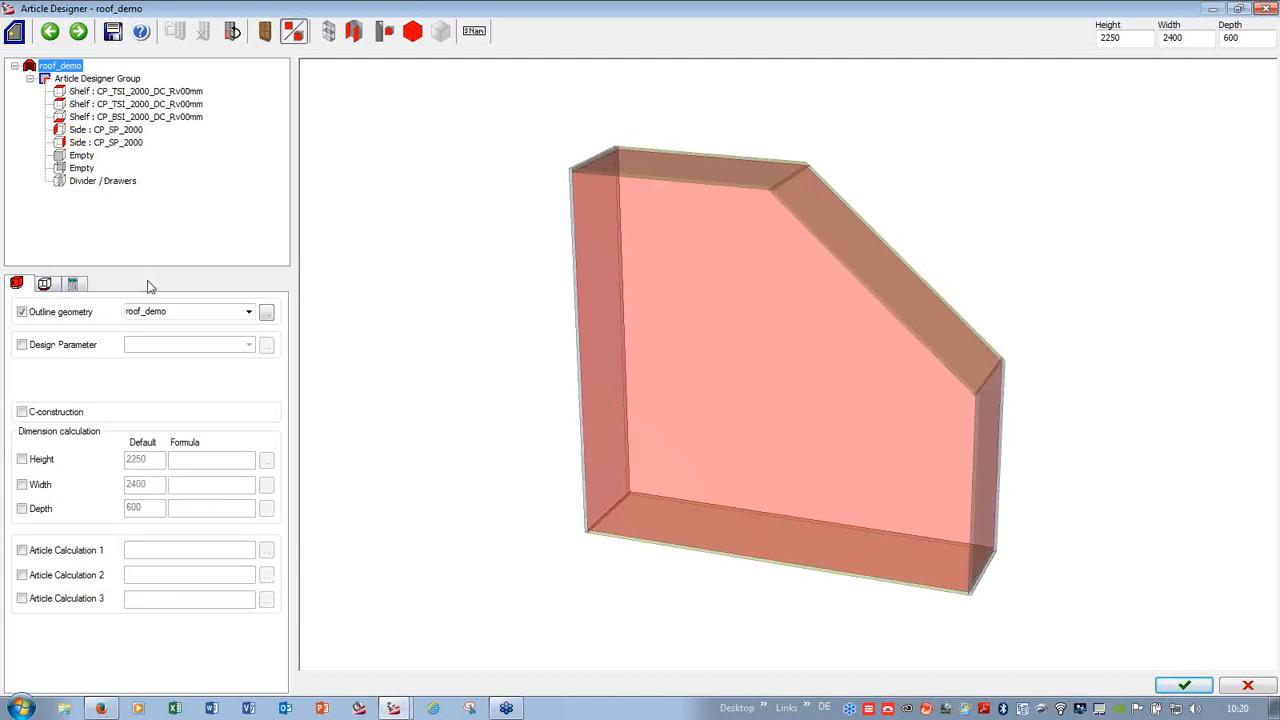
pyautogui.click(44, 284)
pyautogui.click(144, 316)
pyautogui.click(132, 350)
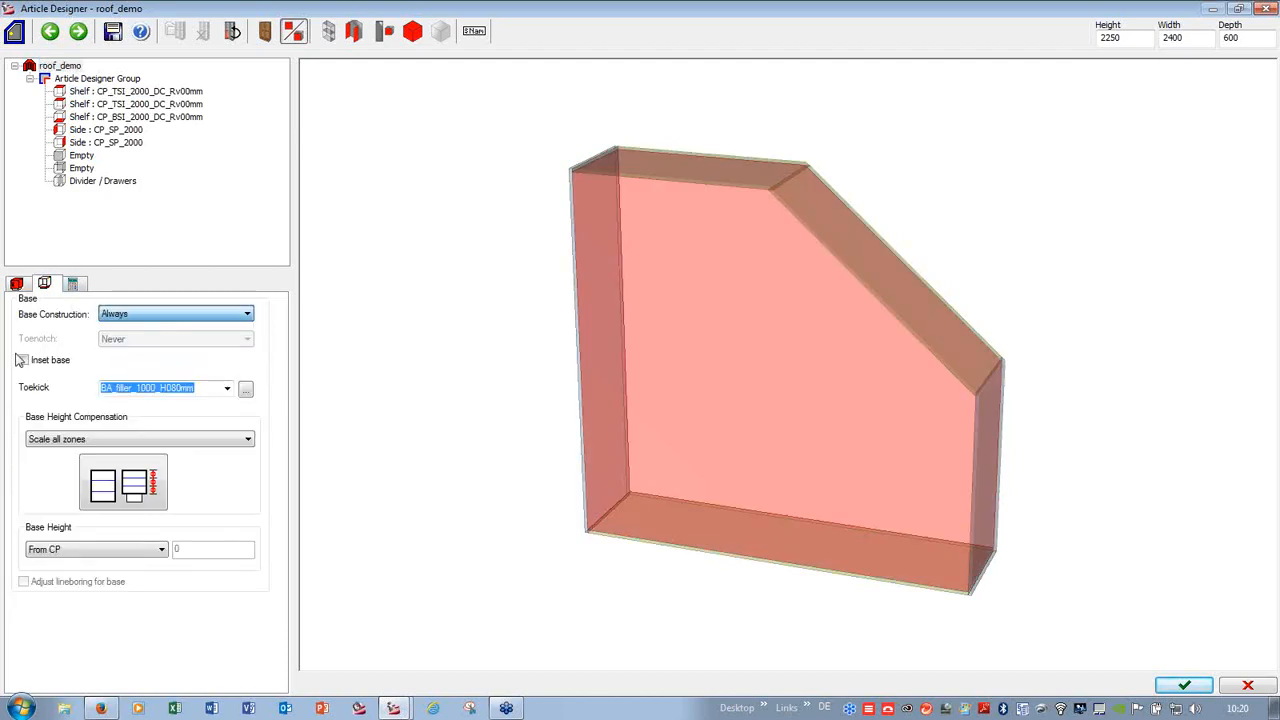
pyautogui.click(23, 360)
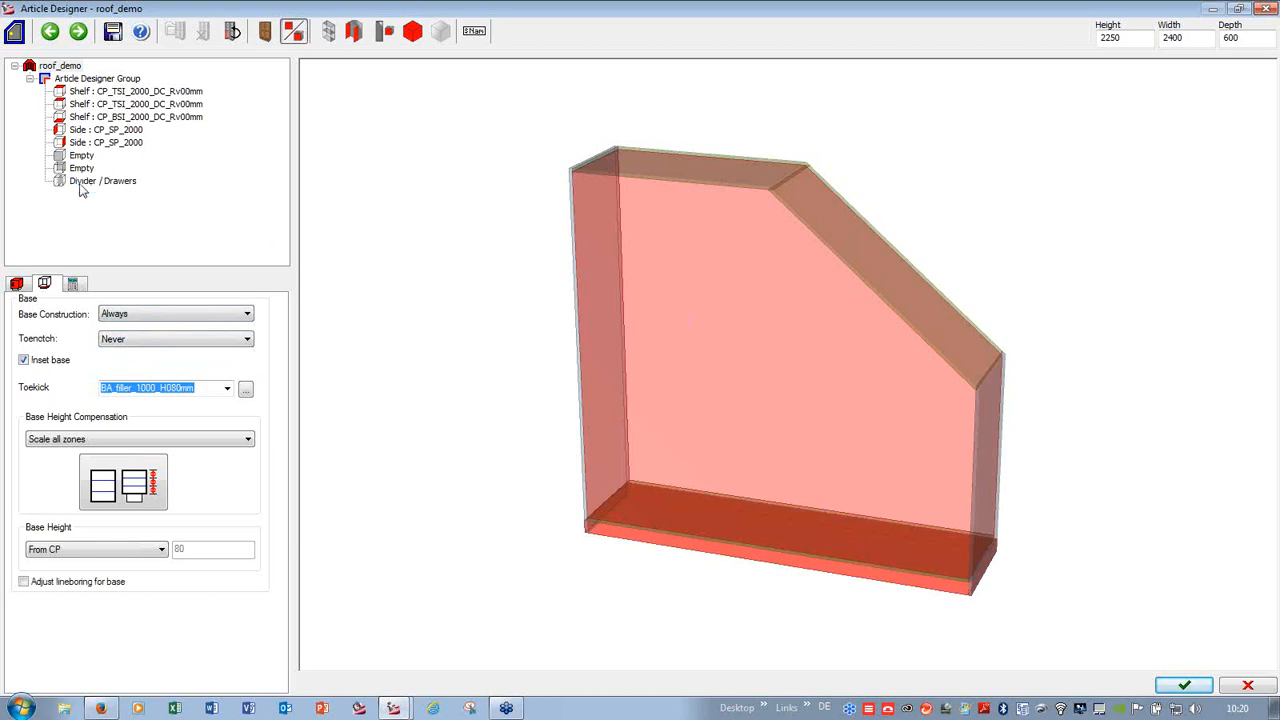
# - Divide the article with perpendicular dividers of part type Partition, using the linear division 800mm:500mm:1:1
pyautogui.click(88, 181)
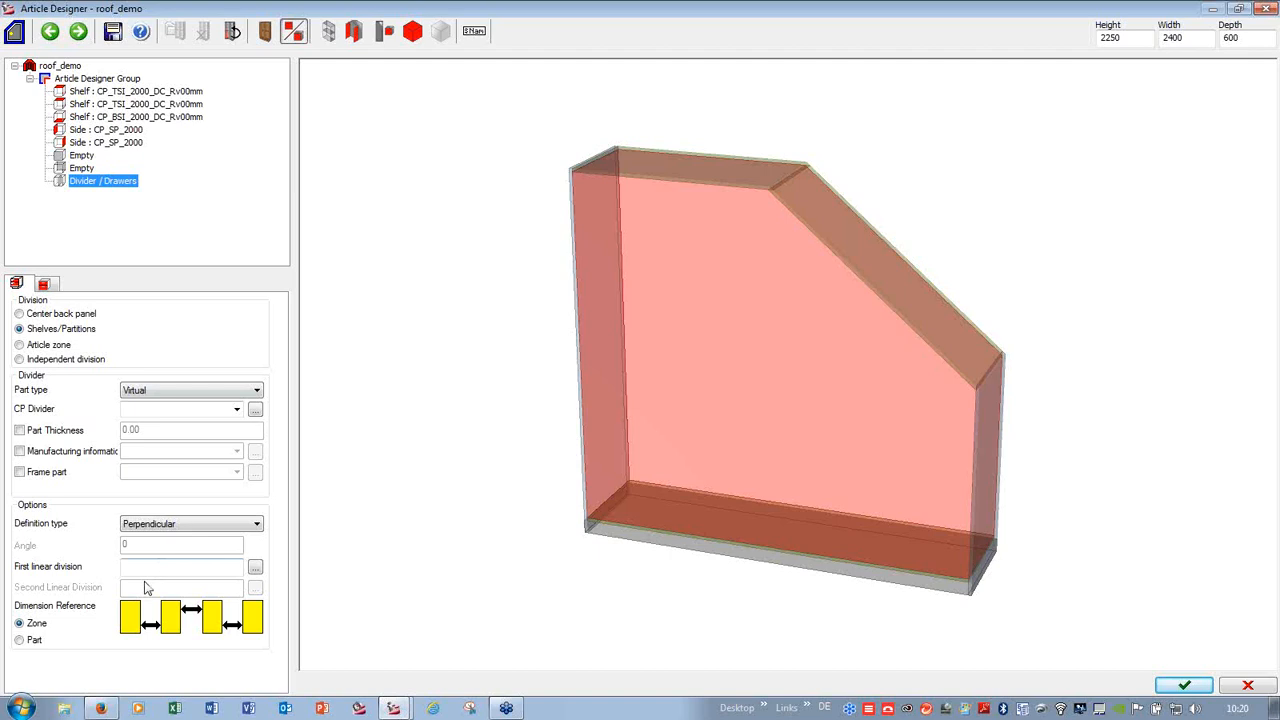
pyautogui.click(145, 567)
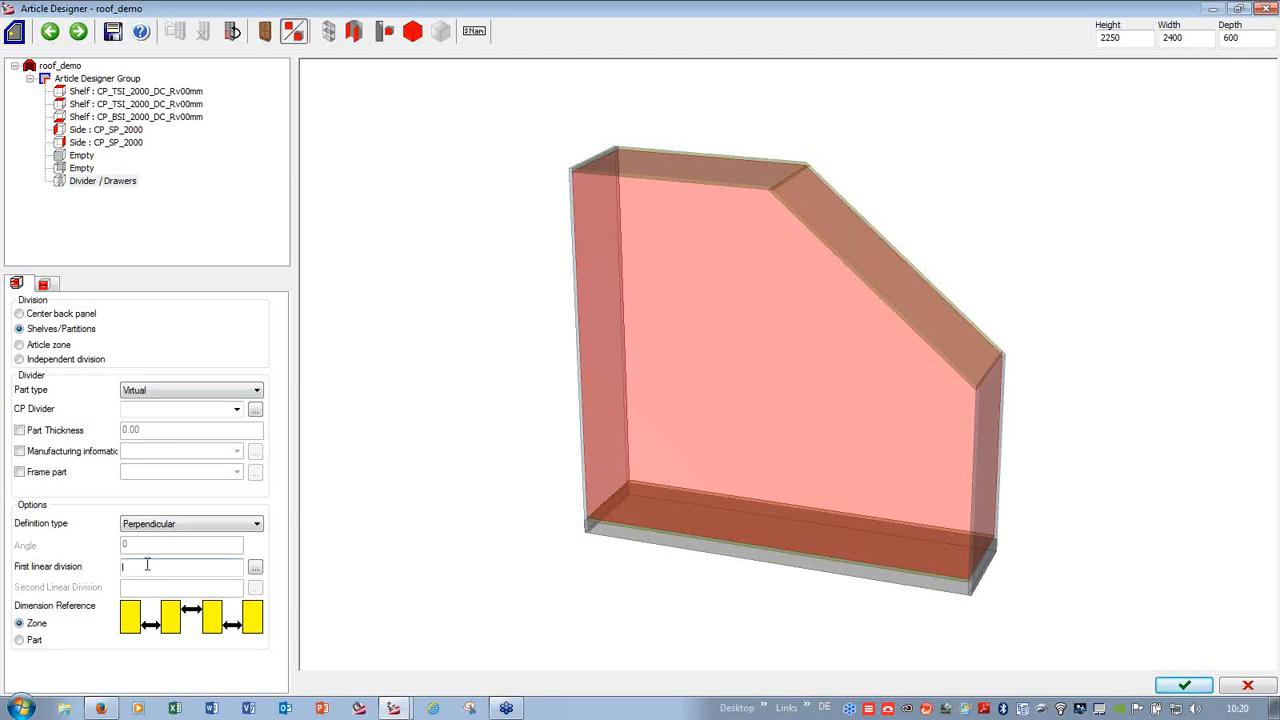
pyautogui.write('800mm:500mm:1:1')
pyautogui.click(184, 396)
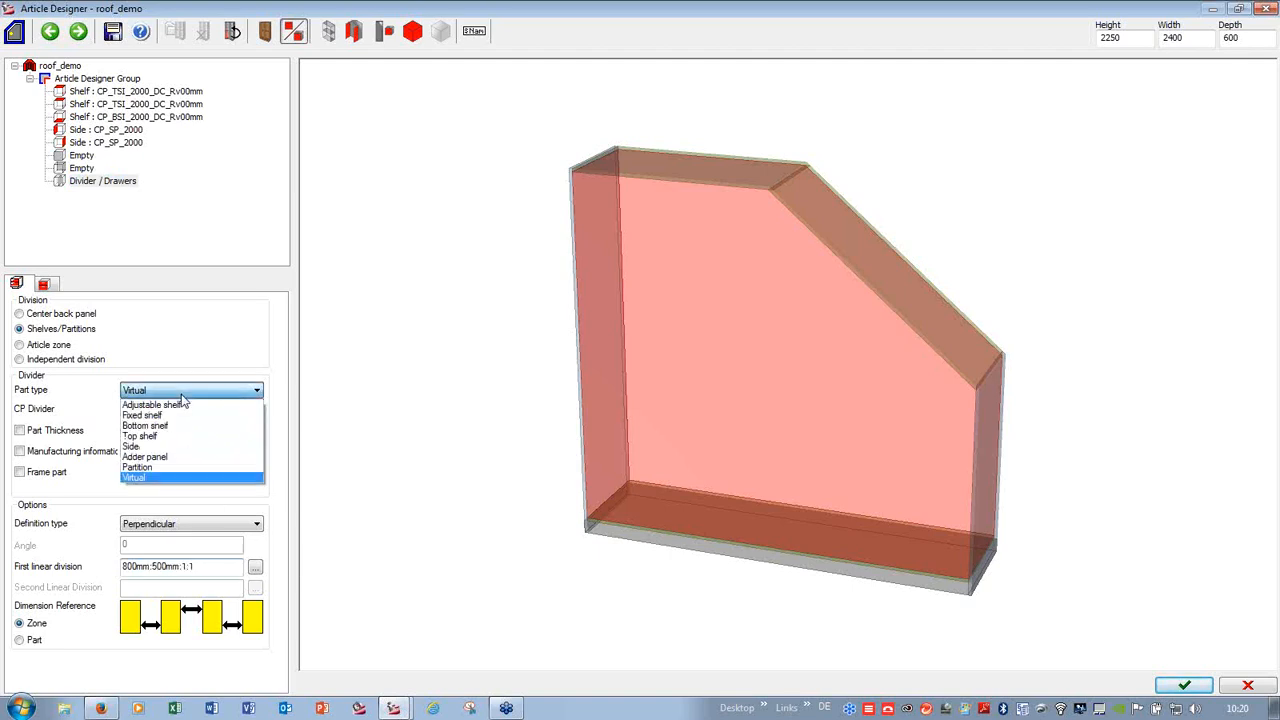
pyautogui.click(145, 467)
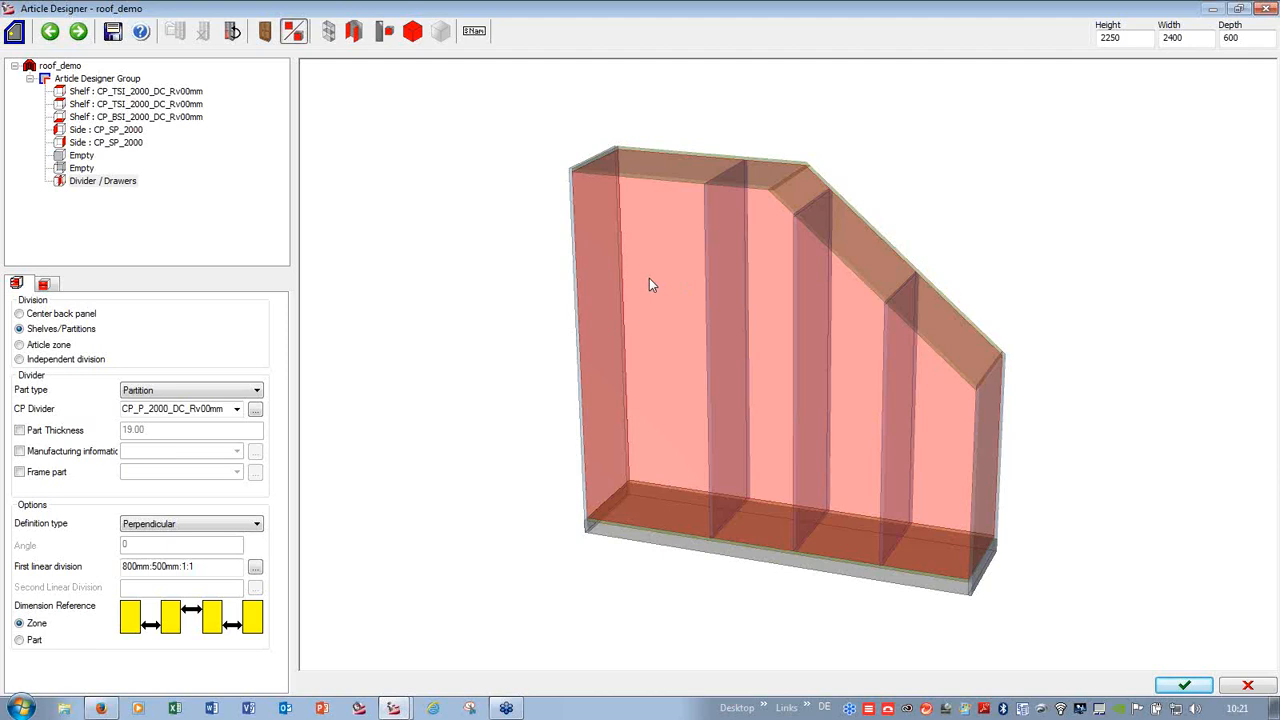
pyautogui.click(212, 568)
pyautogui.press('Return')
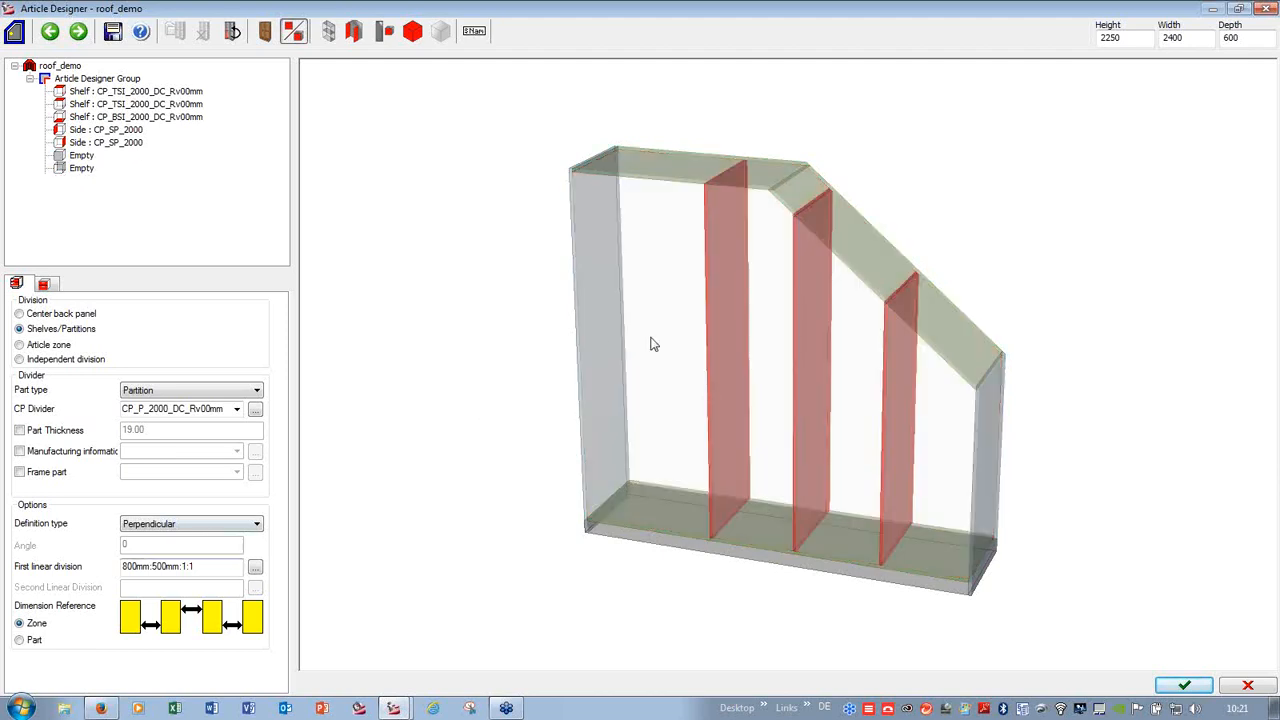
# - Add a CP_BPG_0000_nC_Pr05mm back panel to the 800 mm compartment and divide it with a fixed shelf using the linear division 600mm:1
pyautogui.click(651, 343)
pyautogui.click(111, 247)
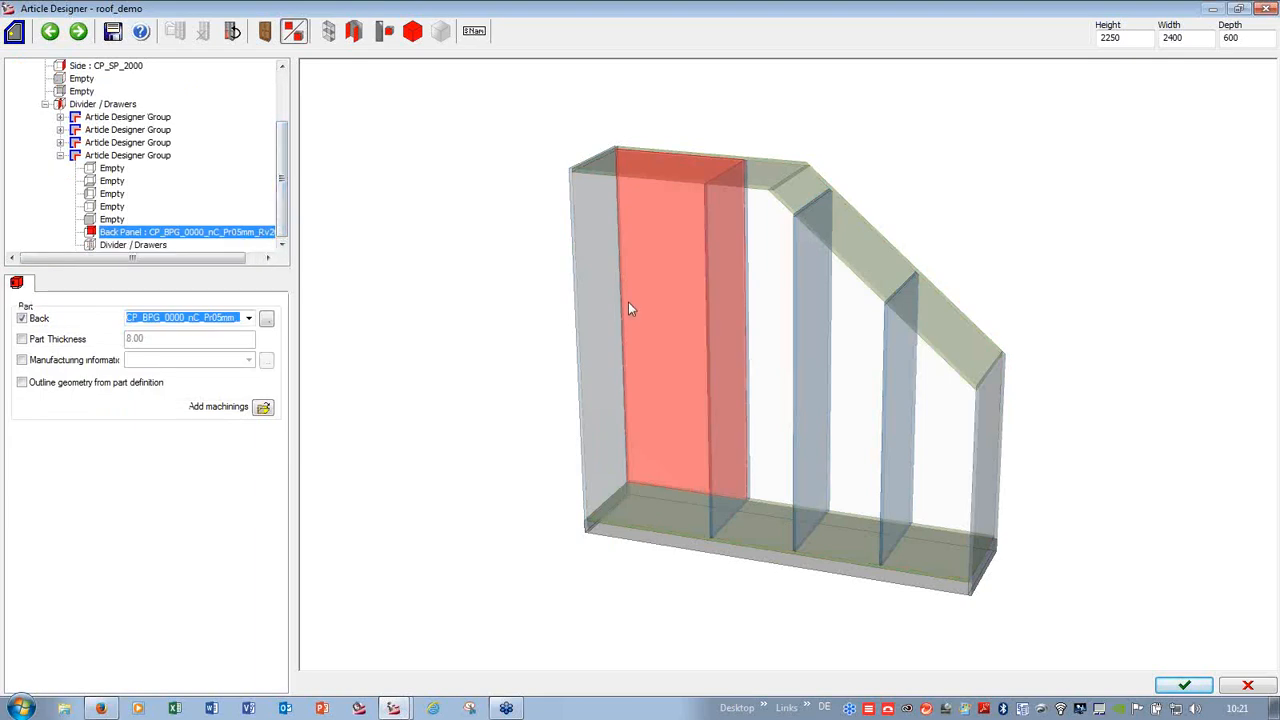
pyautogui.click(133, 245)
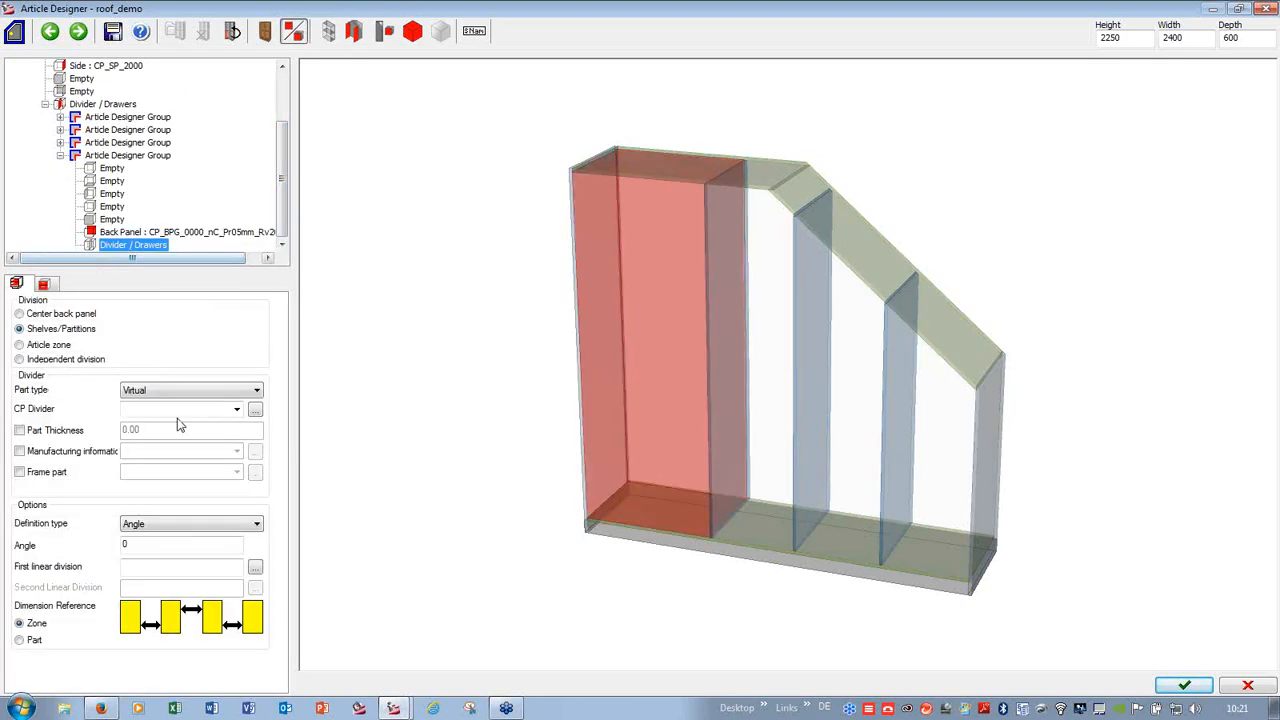
pyautogui.click(160, 566)
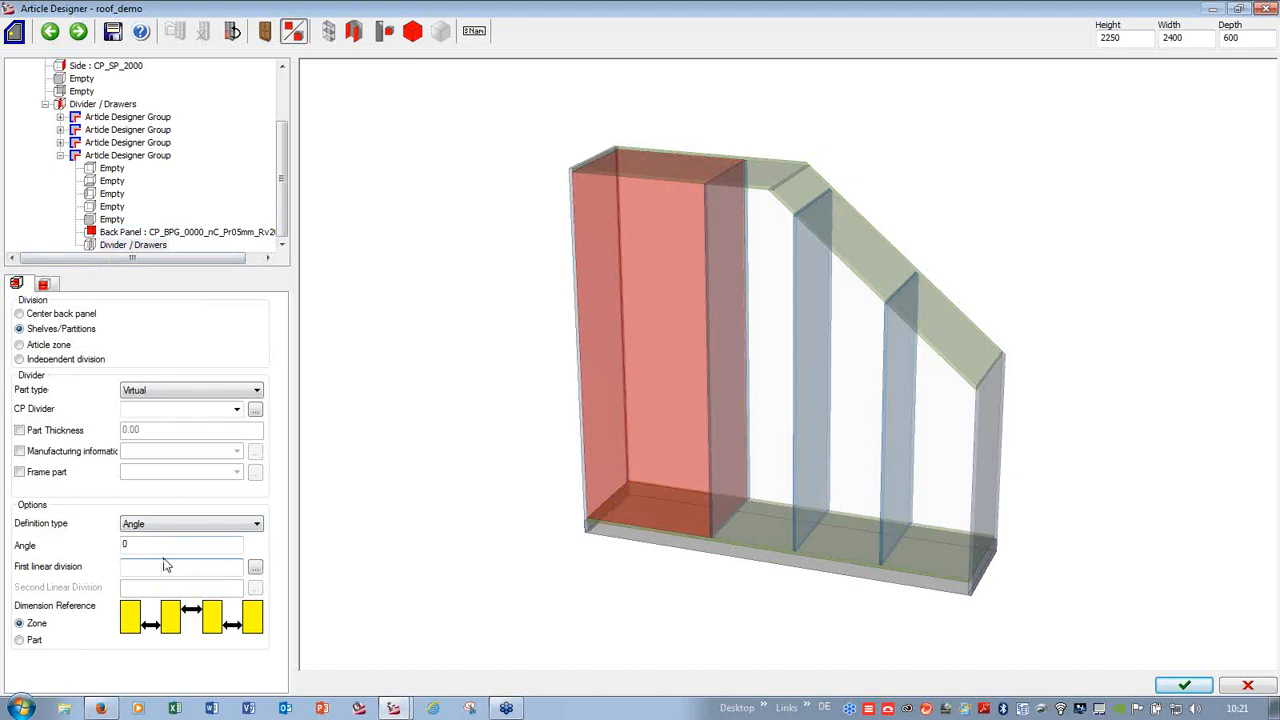
pyautogui.write('600mm 1')
pyautogui.click(140, 390)
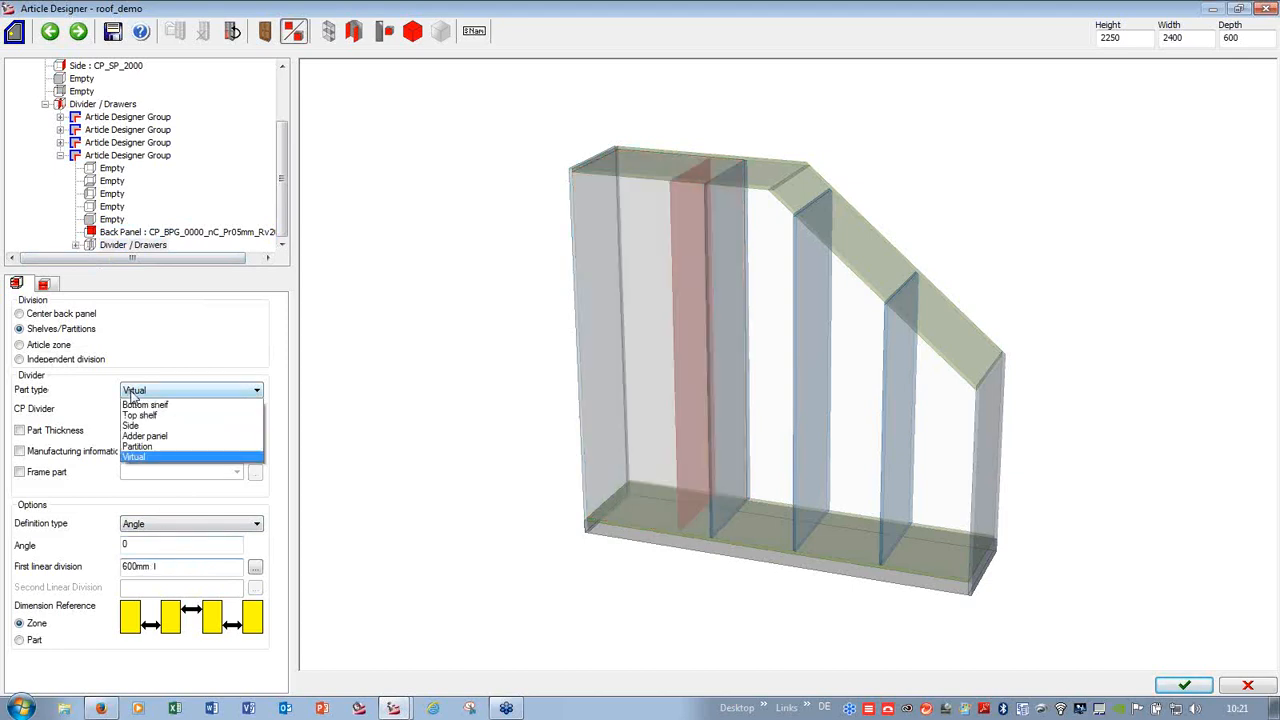
pyautogui.click(140, 414)
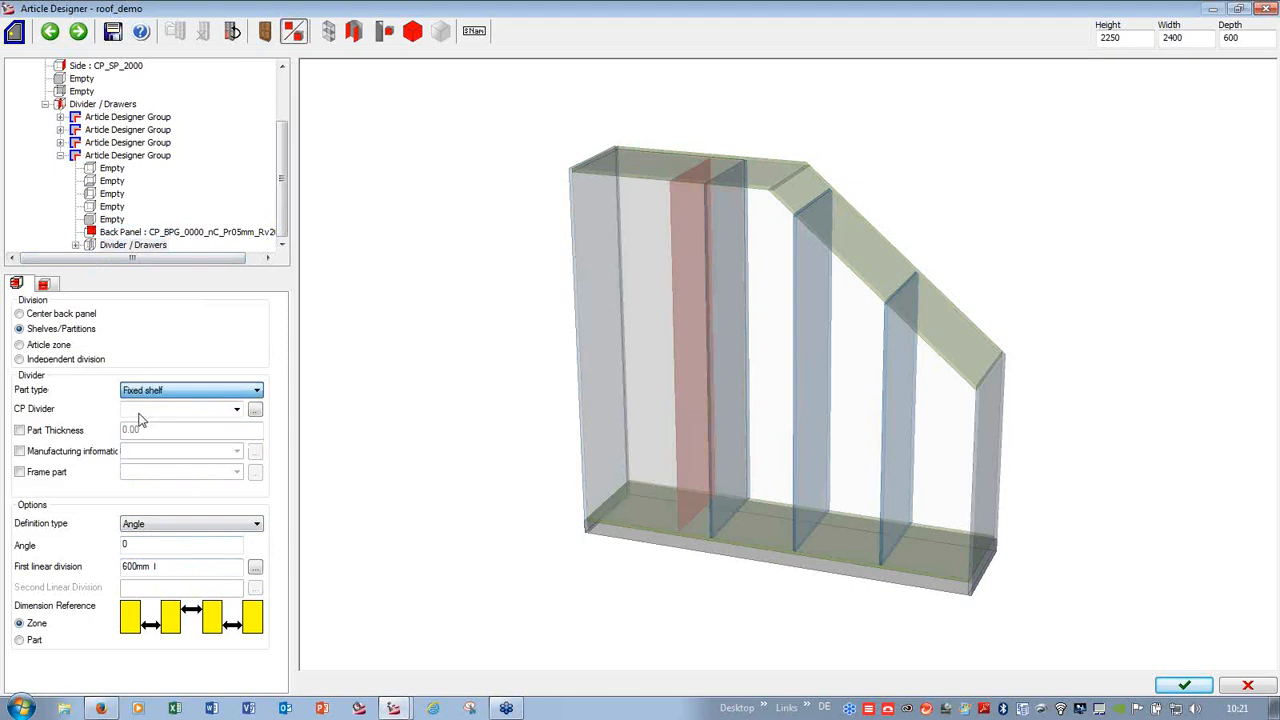
# - Enable the front definition in the zone below the fixed shelf and split it into three drawers with the division 1:1:1
pyautogui.click(667, 467)
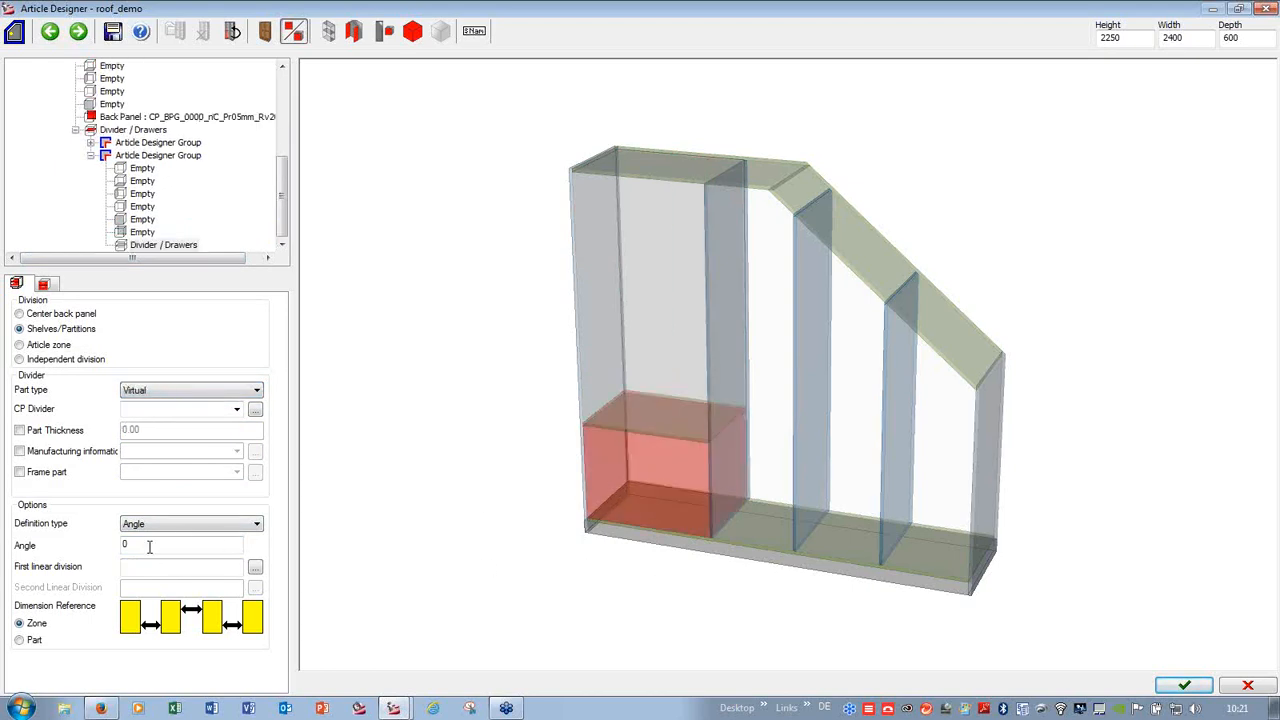
pyautogui.click(43, 285)
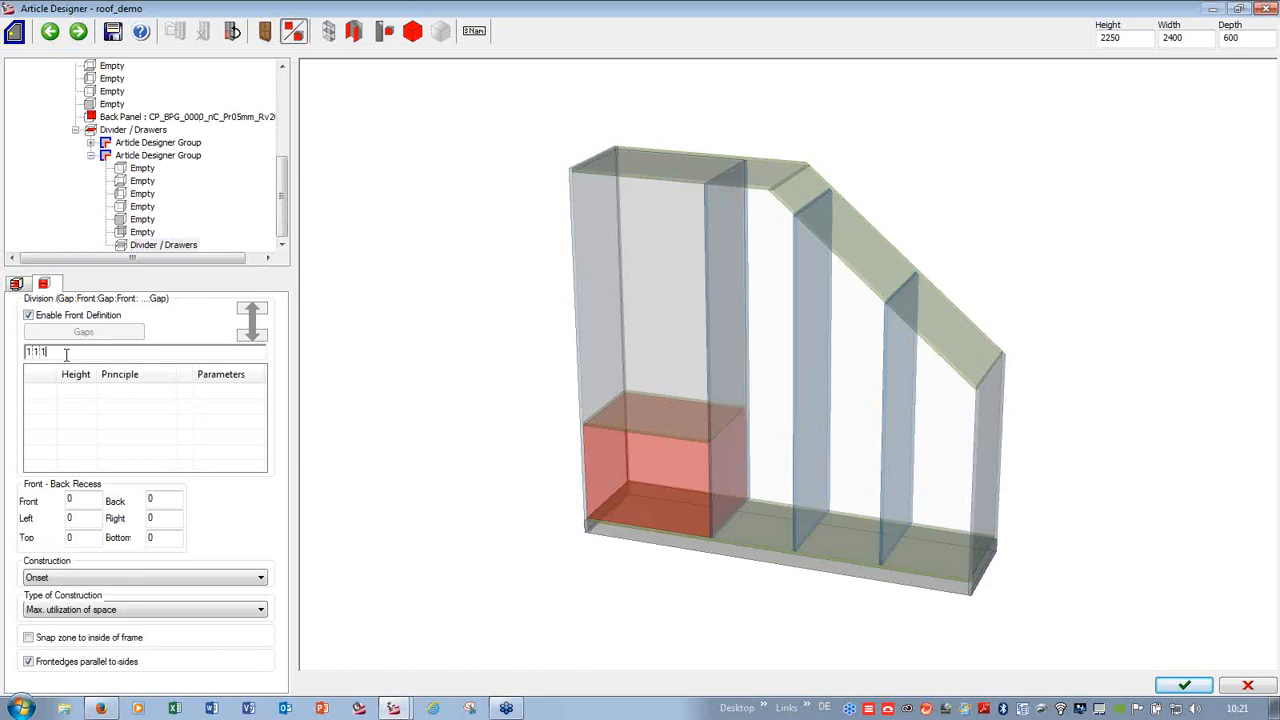
pyautogui.press('Return')
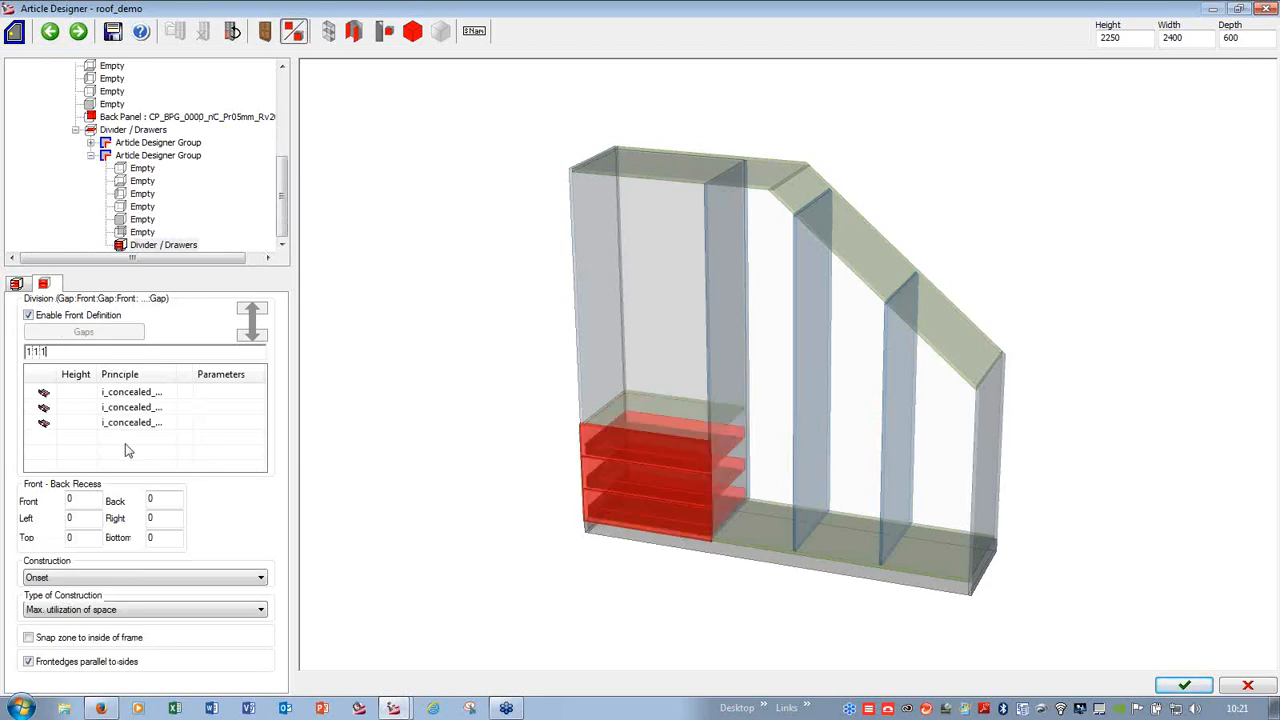
# - Replace the drawer principle of all three drawers with a BL_pull_out_system principle
pyautogui.click(166, 395)
pyautogui.scroll(1, 210, 415)
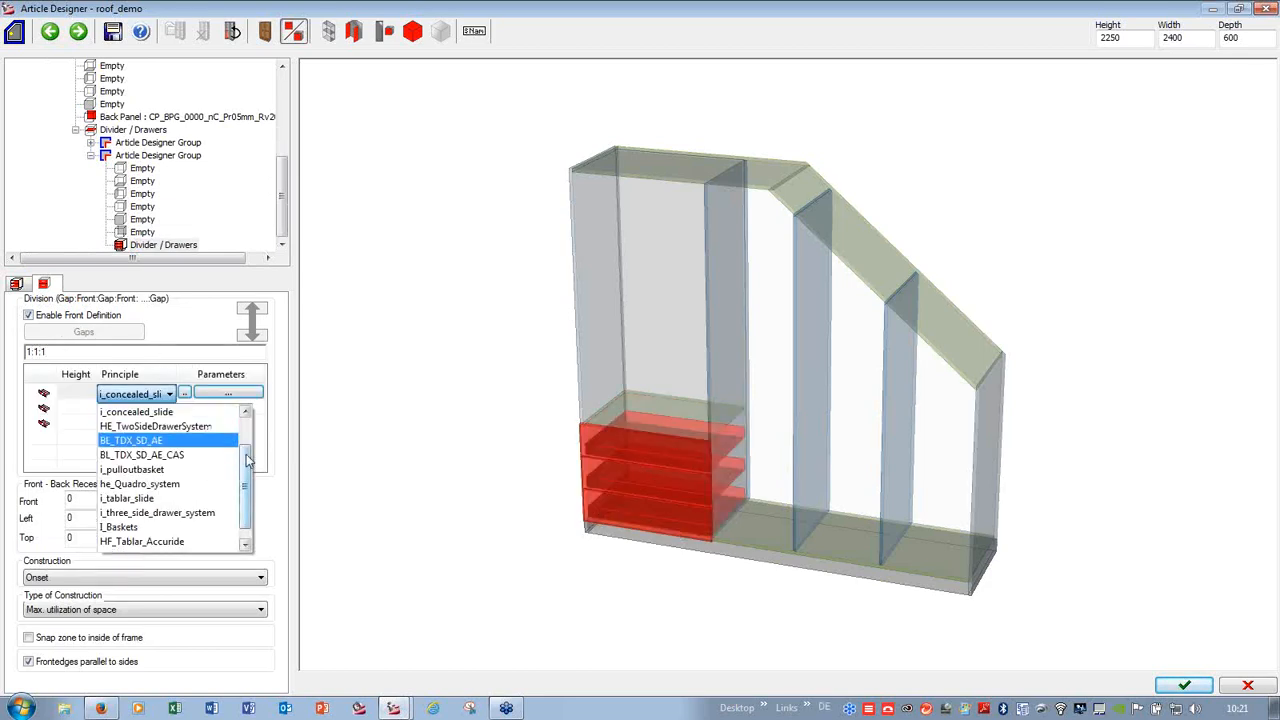
pyautogui.click(176, 440)
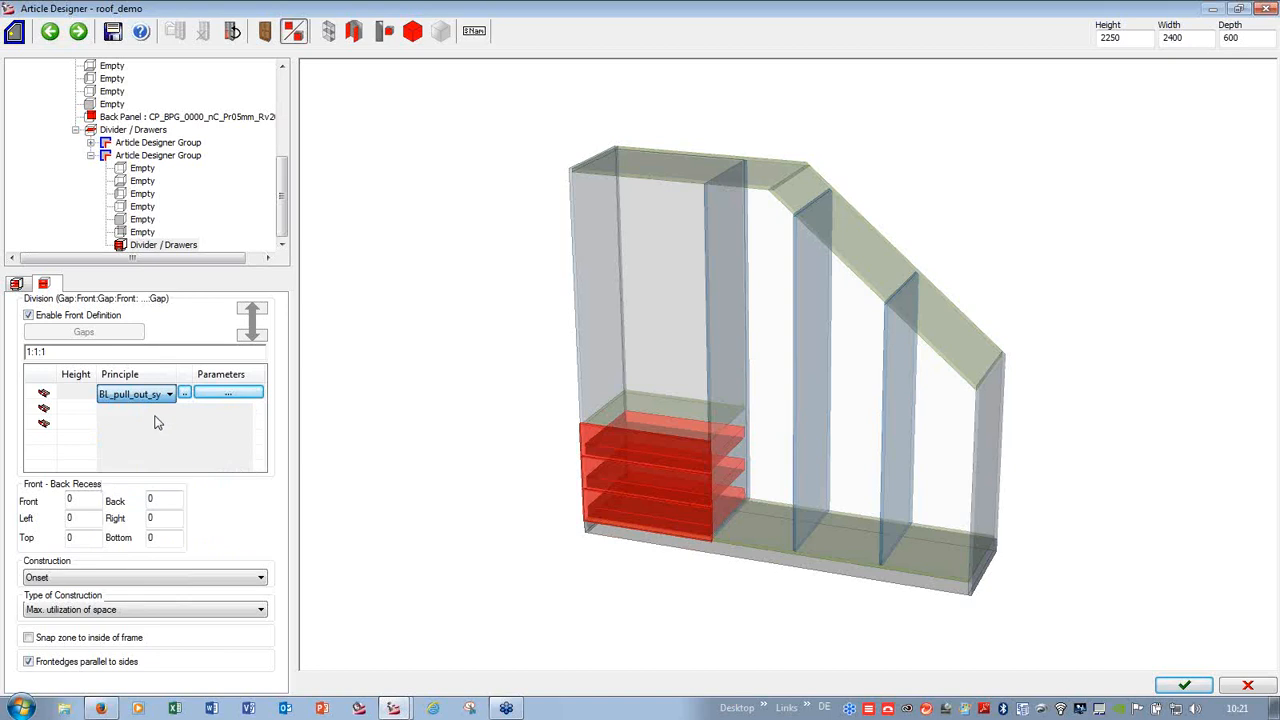
pyautogui.click(166, 409)
pyautogui.scroll(1, 245, 440)
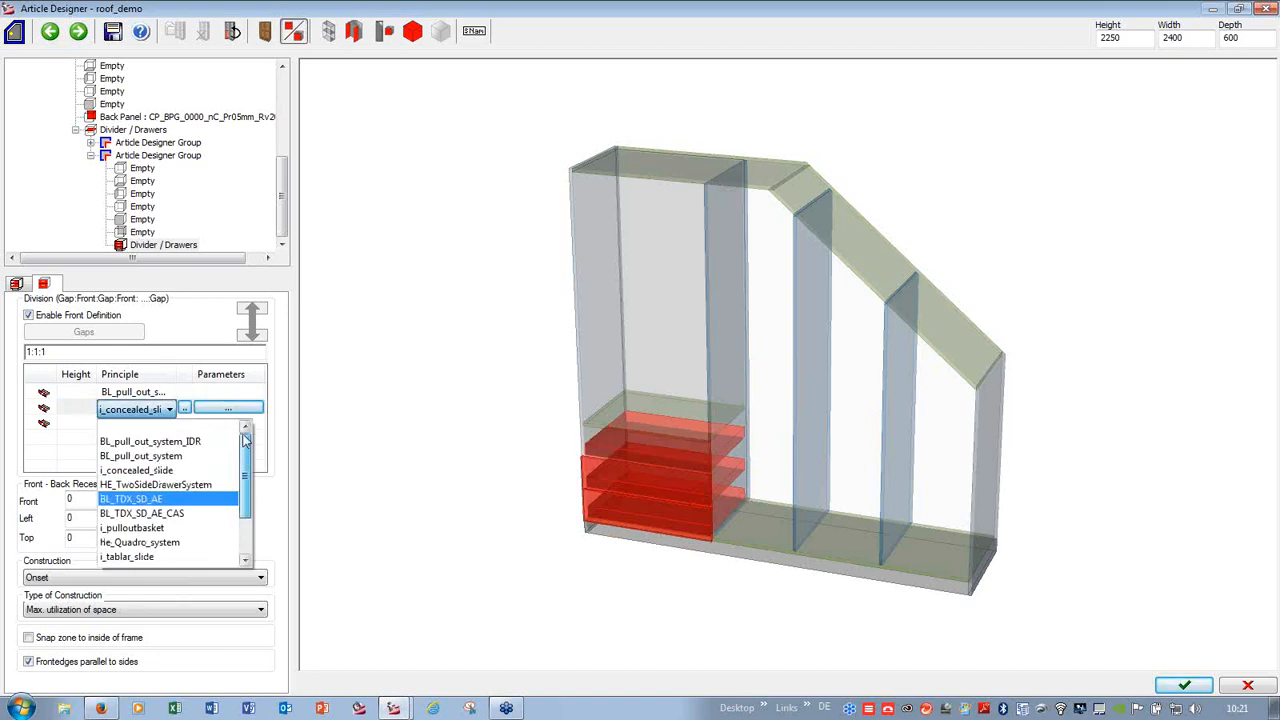
pyautogui.scroll(1, 245, 440)
pyautogui.click(162, 444)
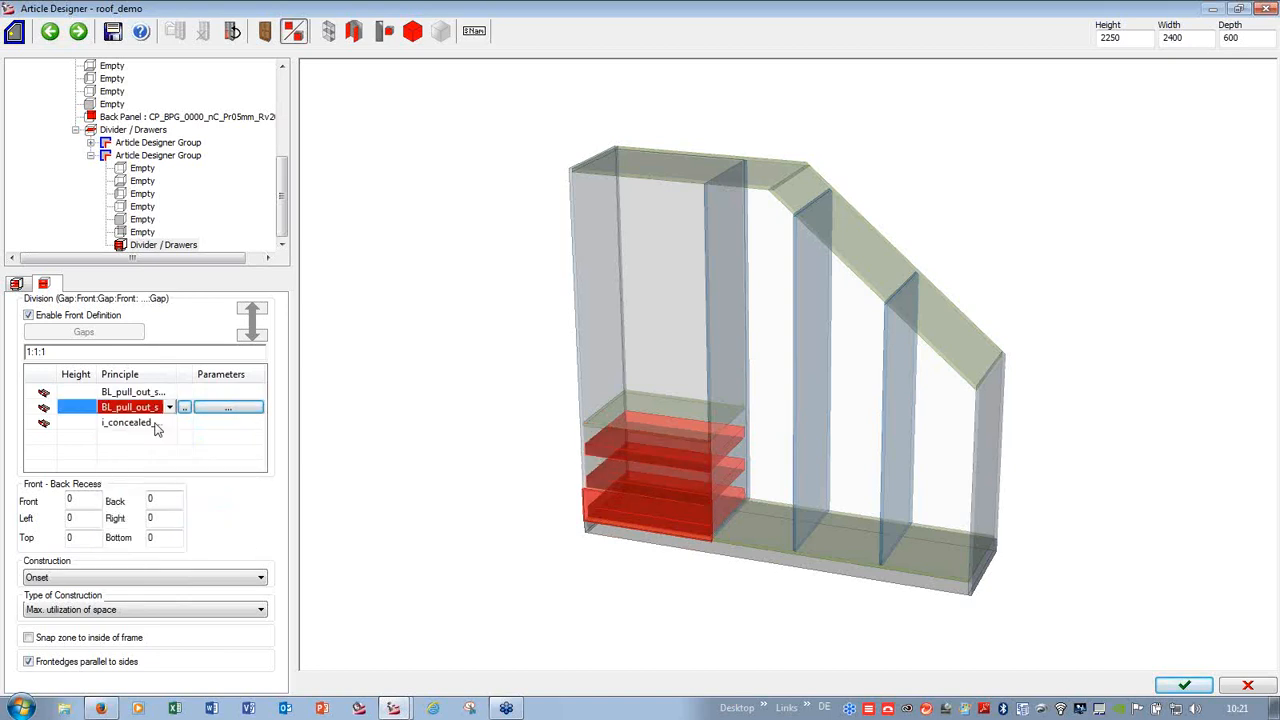
pyautogui.click(155, 428)
pyautogui.scroll(2, 190, 457)
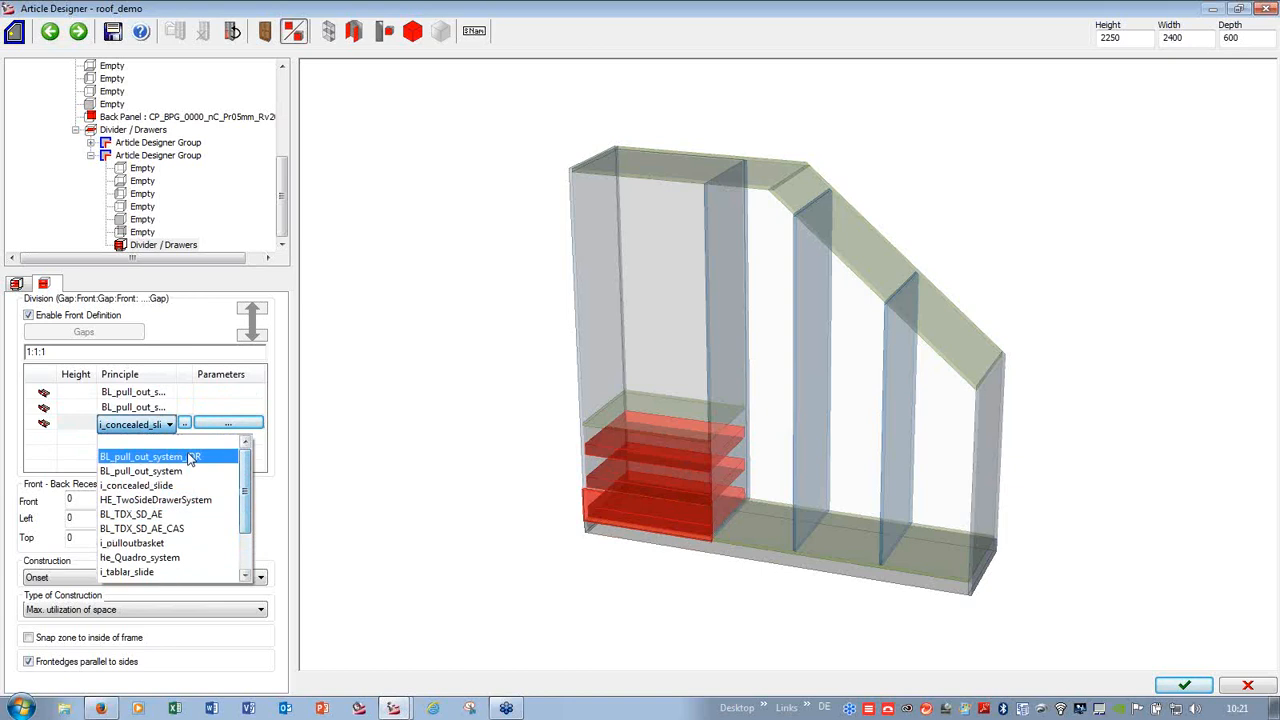
pyautogui.click(188, 457)
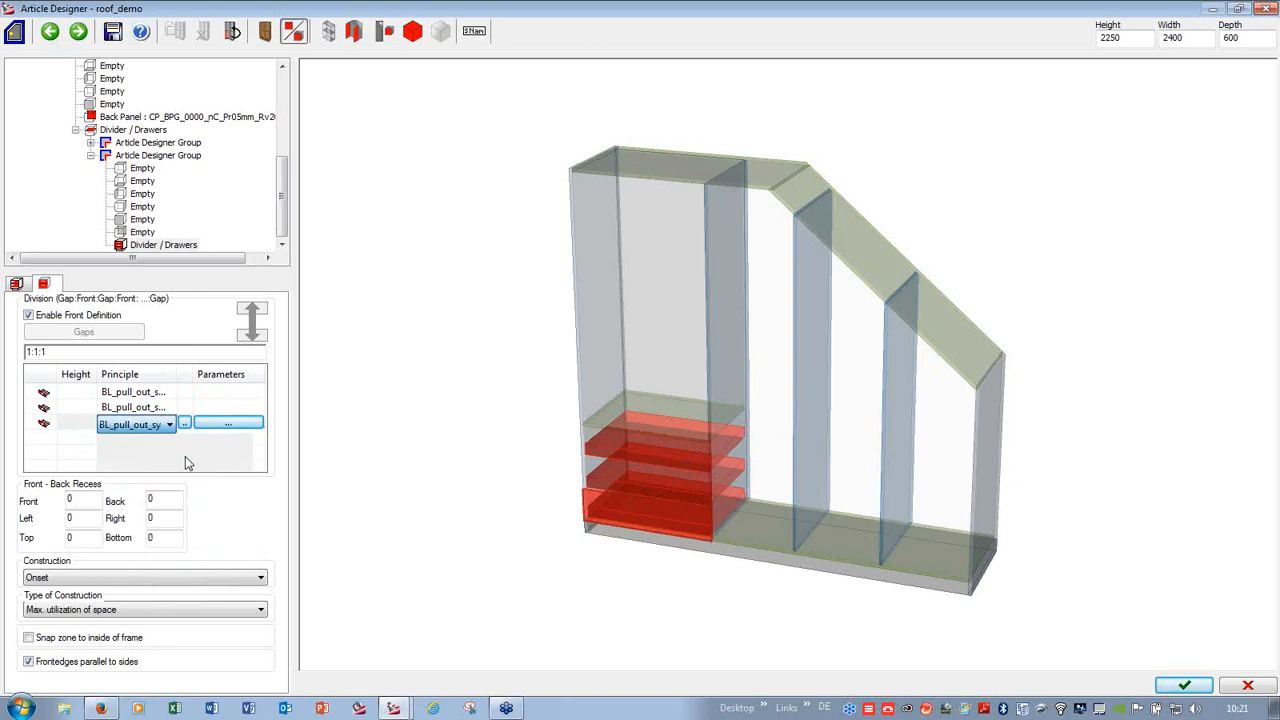
# - Divide the zone above the drawers with a fixed shelf using the linear division 1:600mm
pyautogui.click(666, 308)
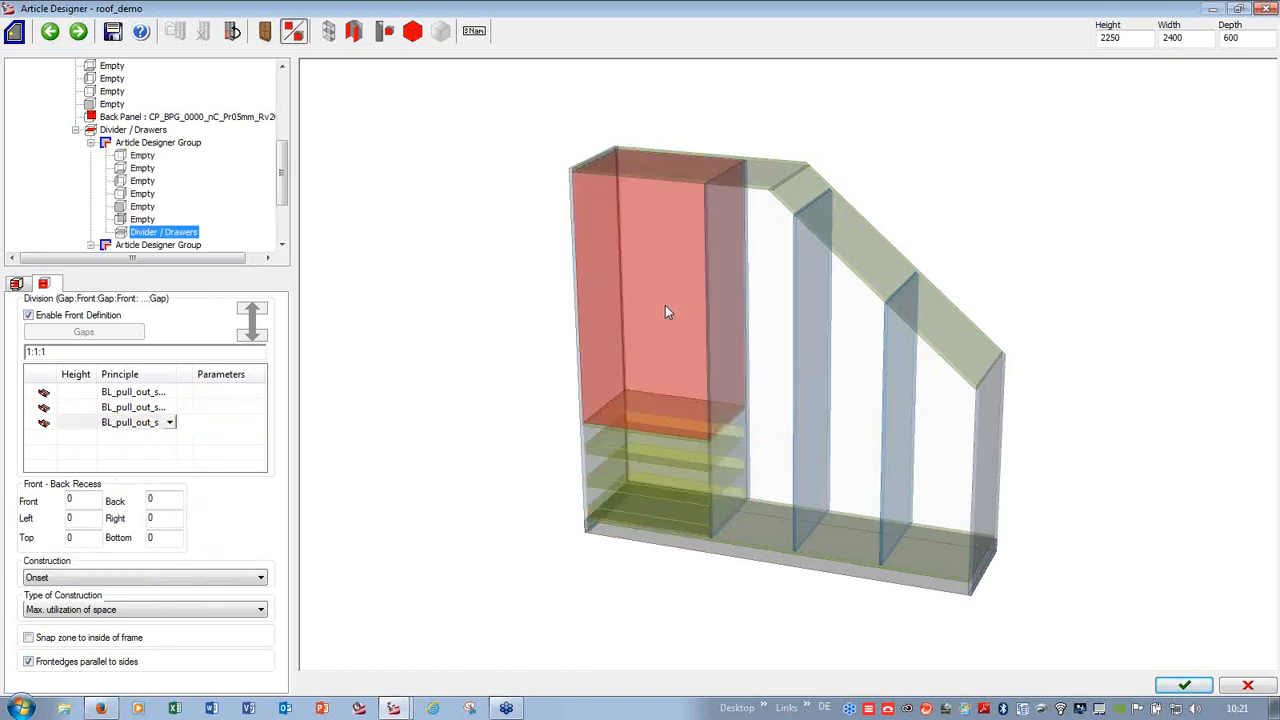
pyautogui.click(16, 285)
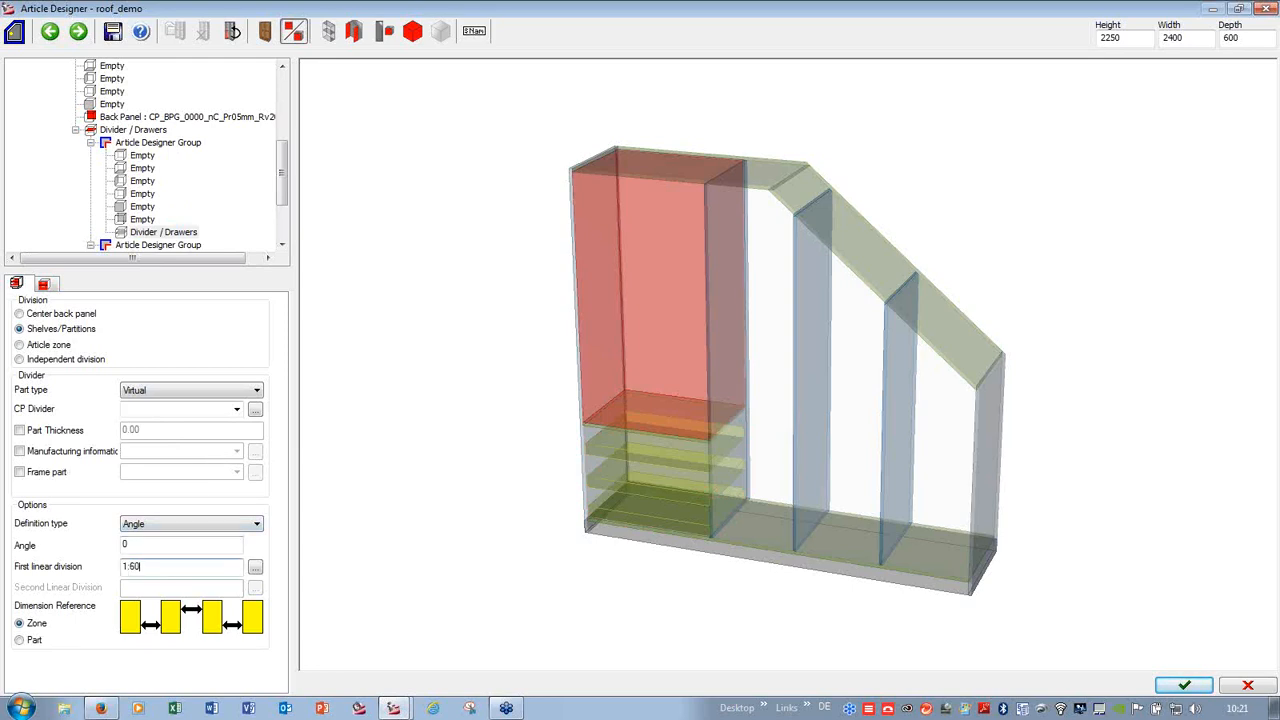
pyautogui.press('Return')
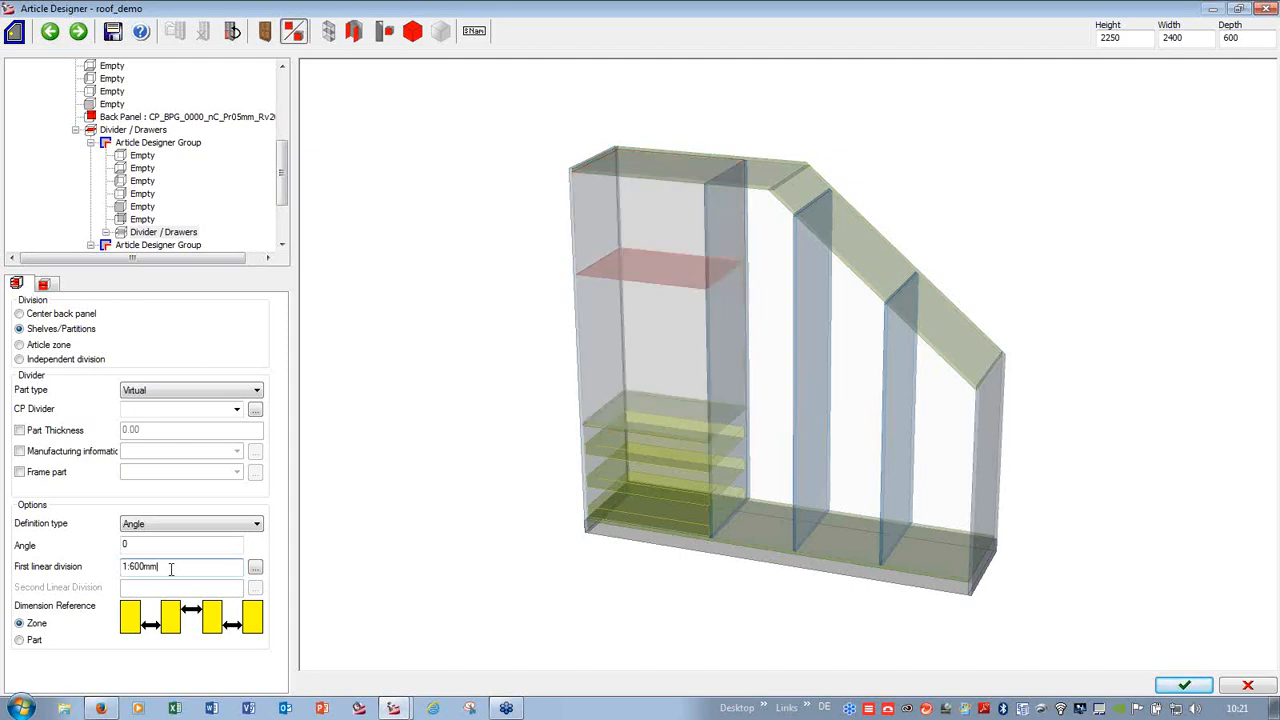
pyautogui.click(211, 392)
pyautogui.click(215, 412)
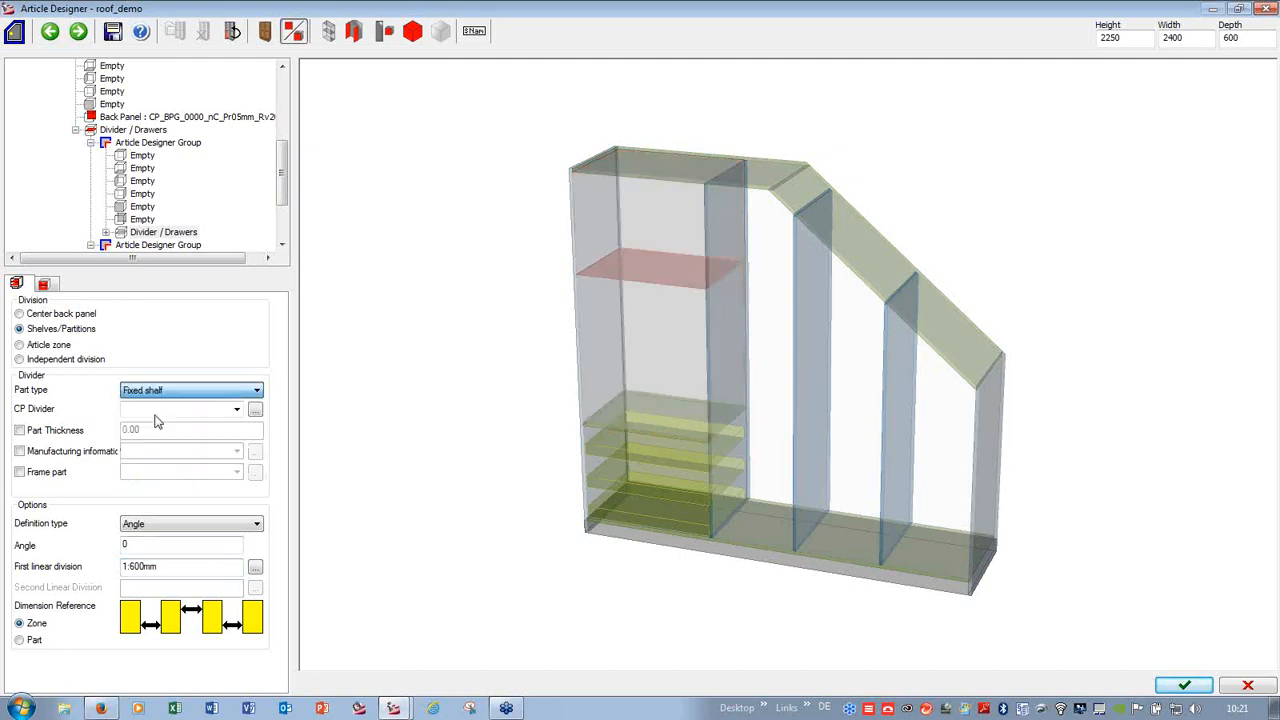
# - Assign the Hettich garment lift KP_Duo_Lift_10_9079878 as the construction principle of the upper fixed-shelf divider
pyautogui.click(255, 412)
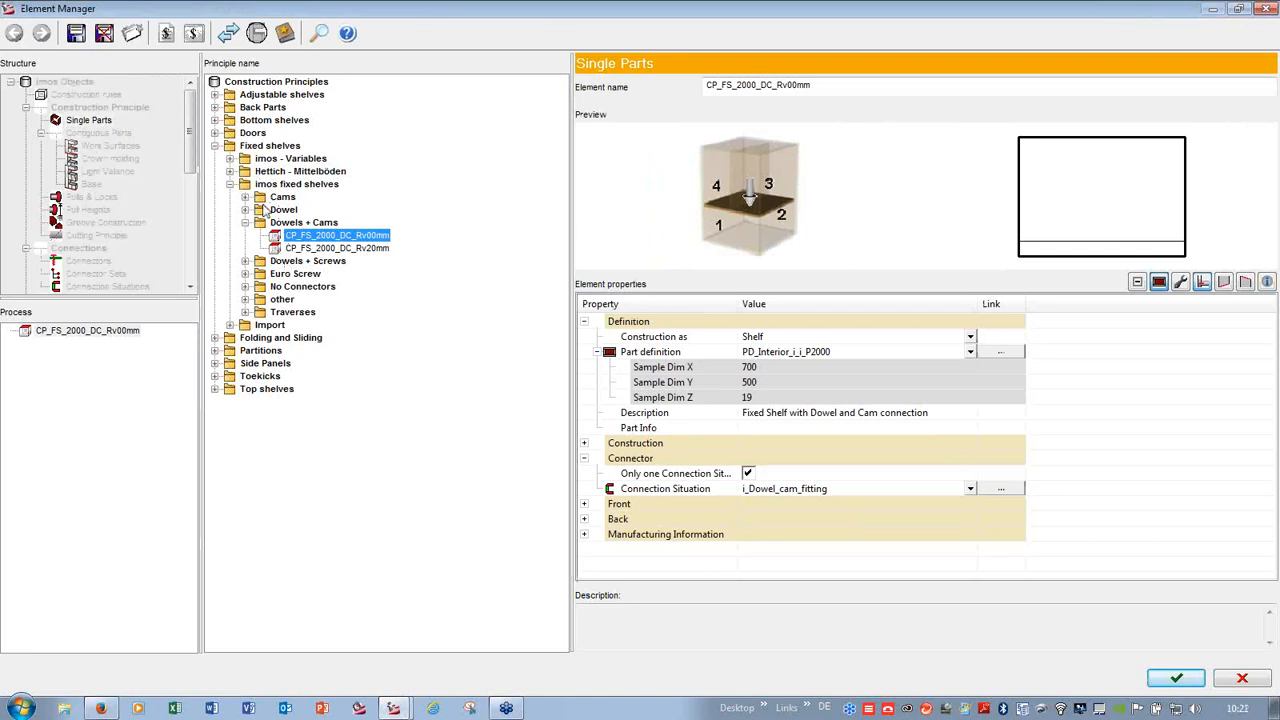
pyautogui.click(230, 171)
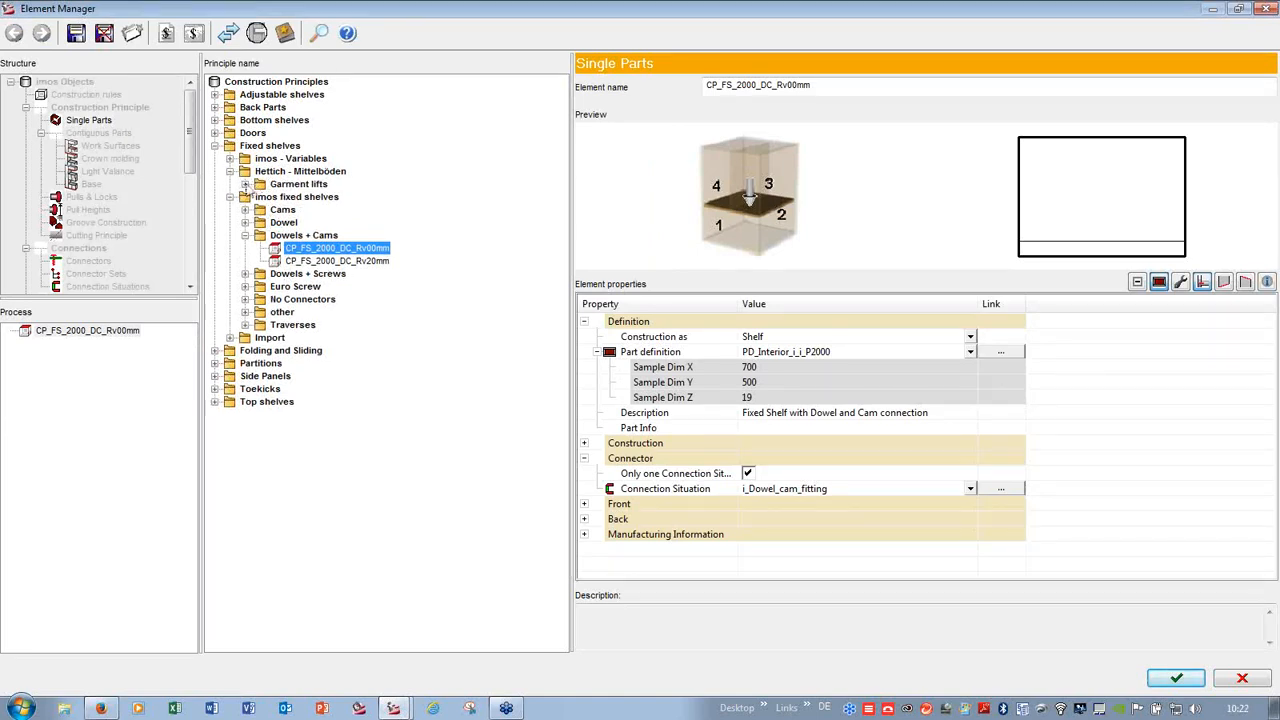
pyautogui.click(245, 184)
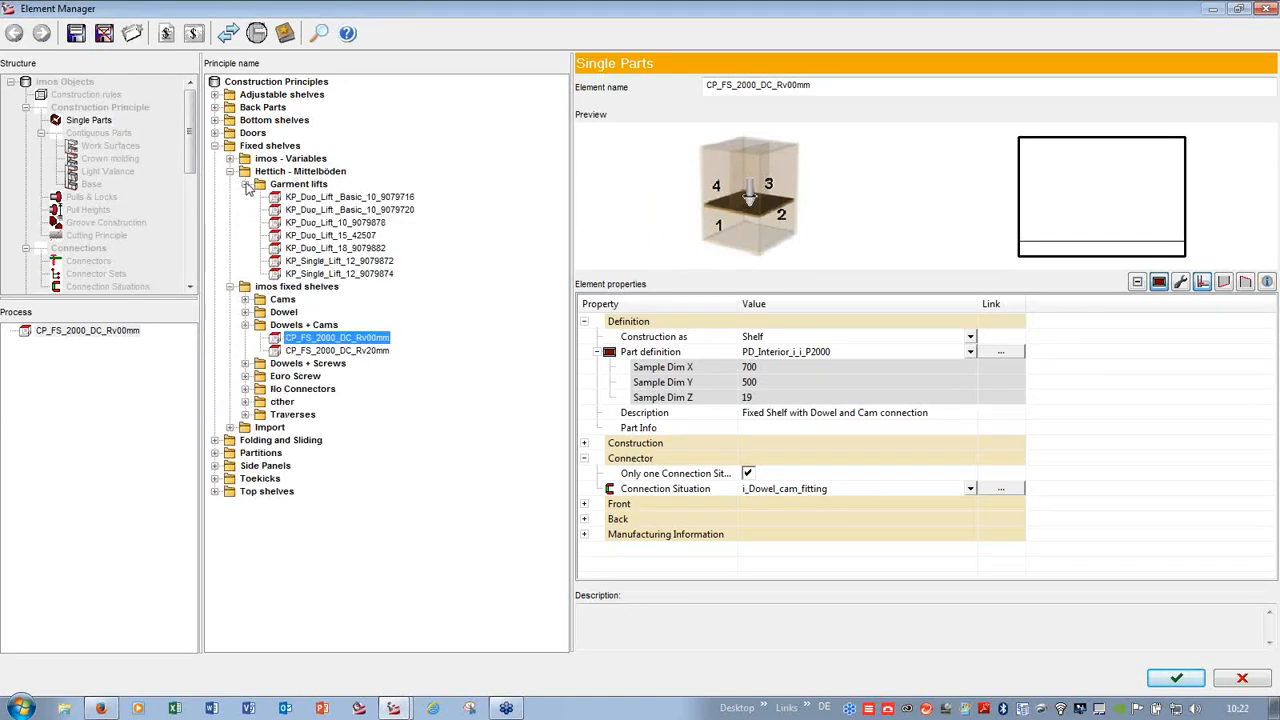
pyautogui.click(318, 223)
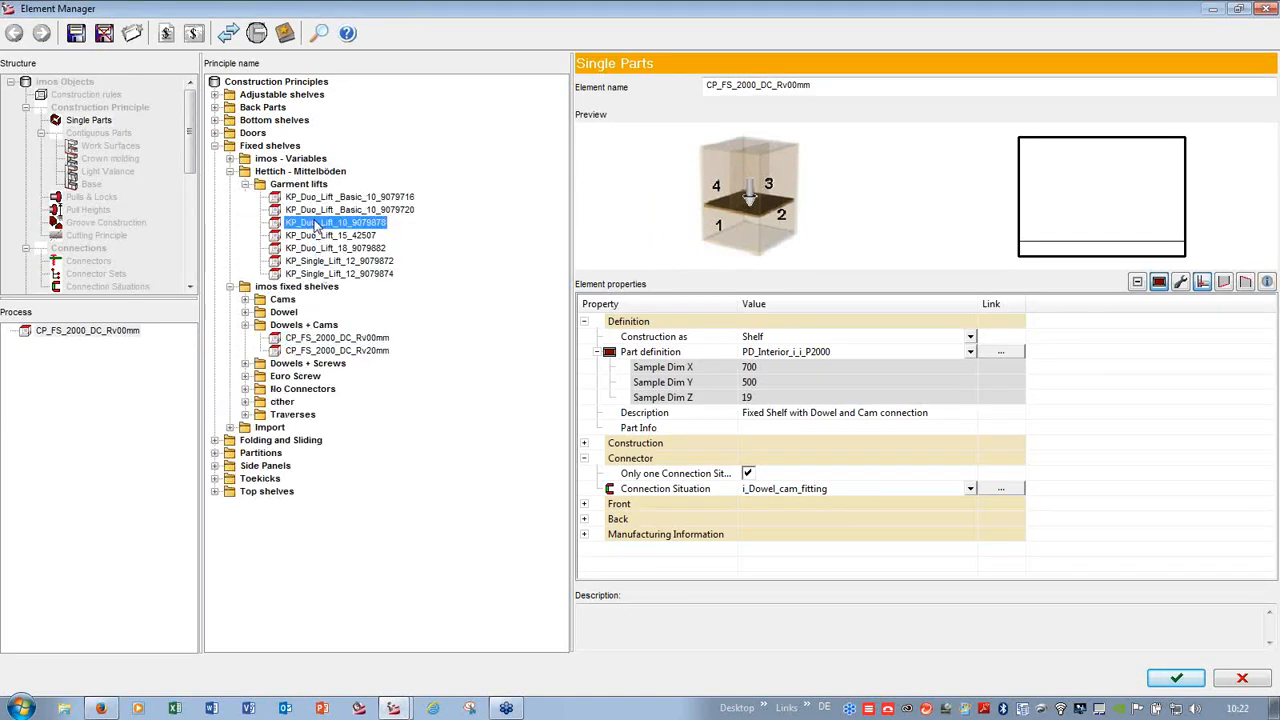
pyautogui.click(1175, 679)
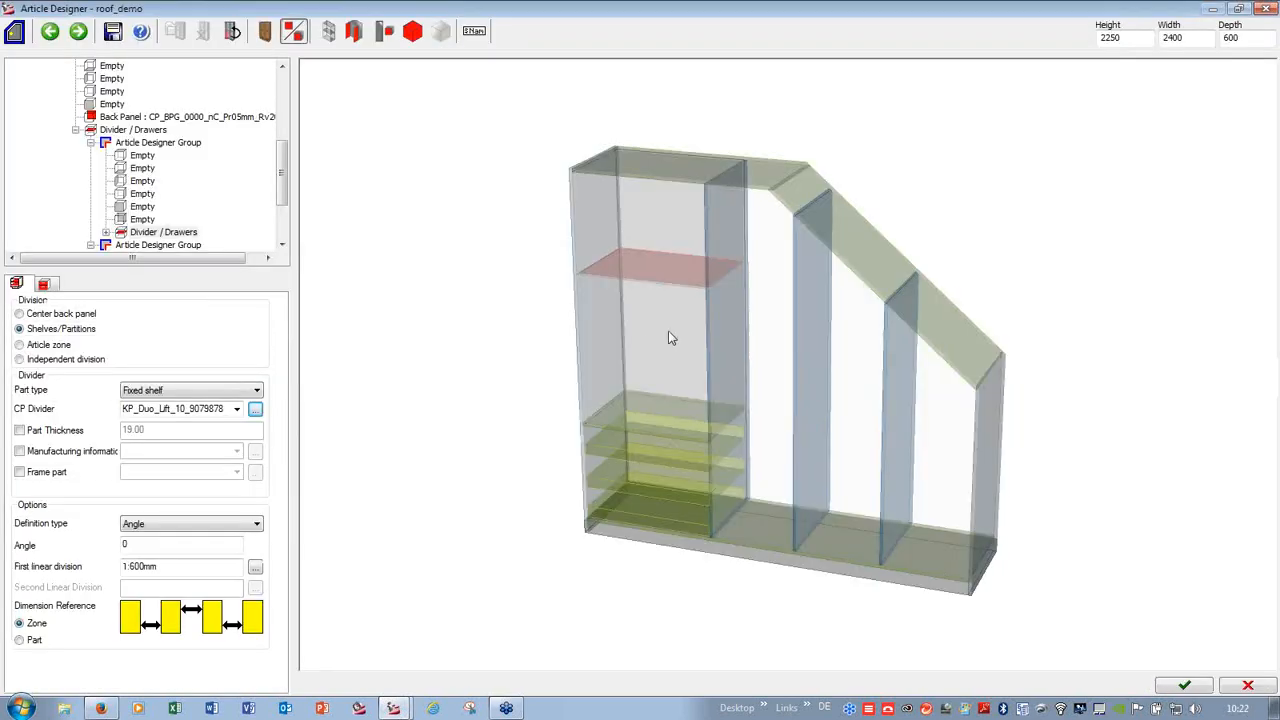
# - Divide the zone between the garment lift and the drawers with an adjustable shelf using the linear division 300mm:1
pyautogui.click(626, 364)
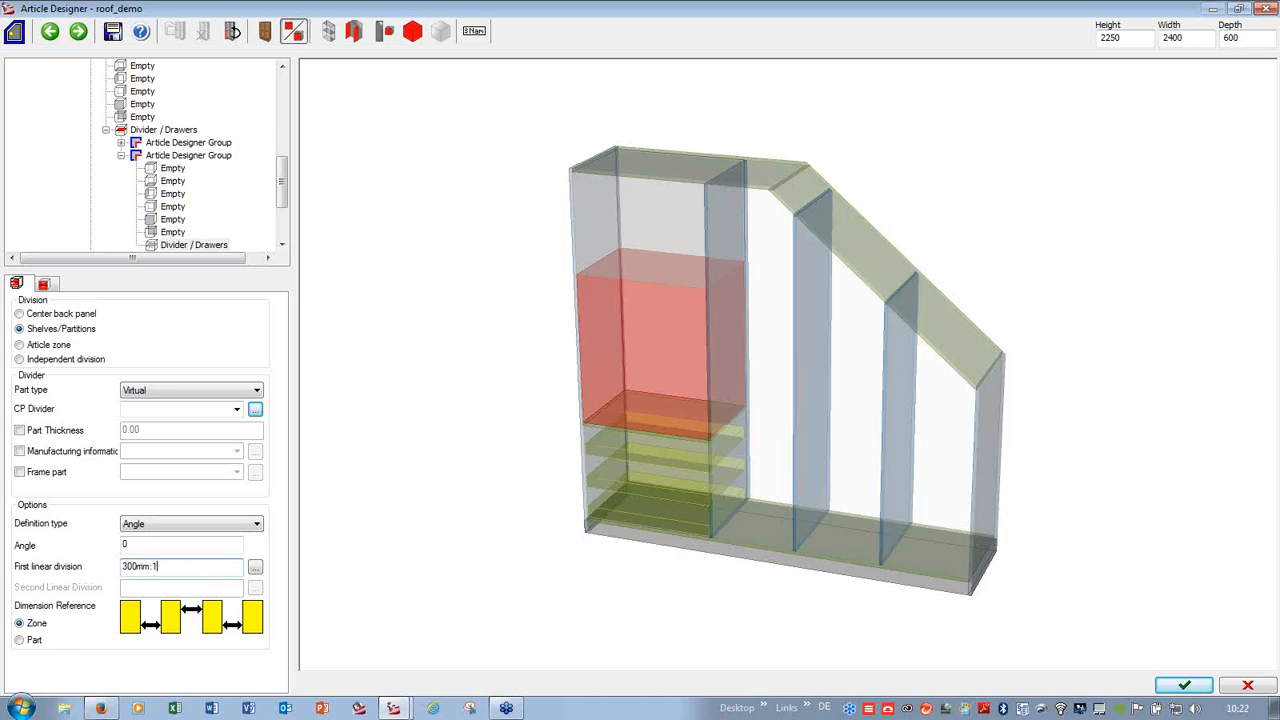
pyautogui.click(160, 392)
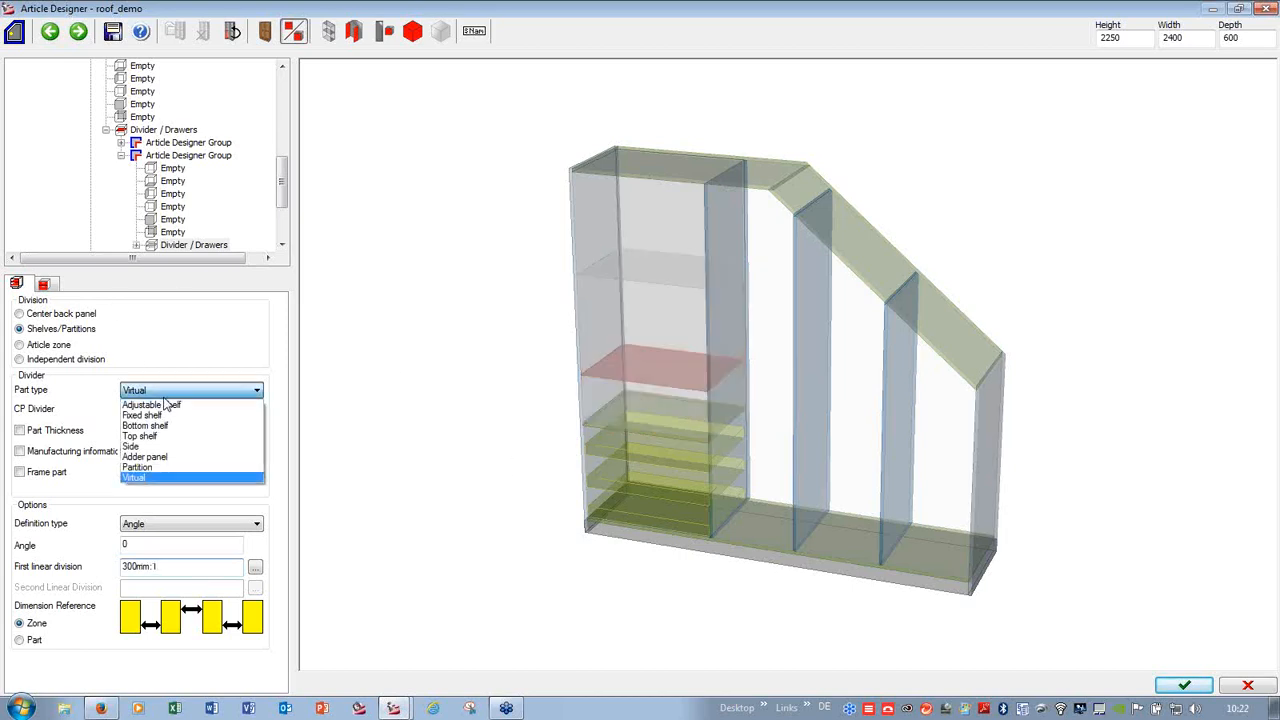
pyautogui.click(164, 403)
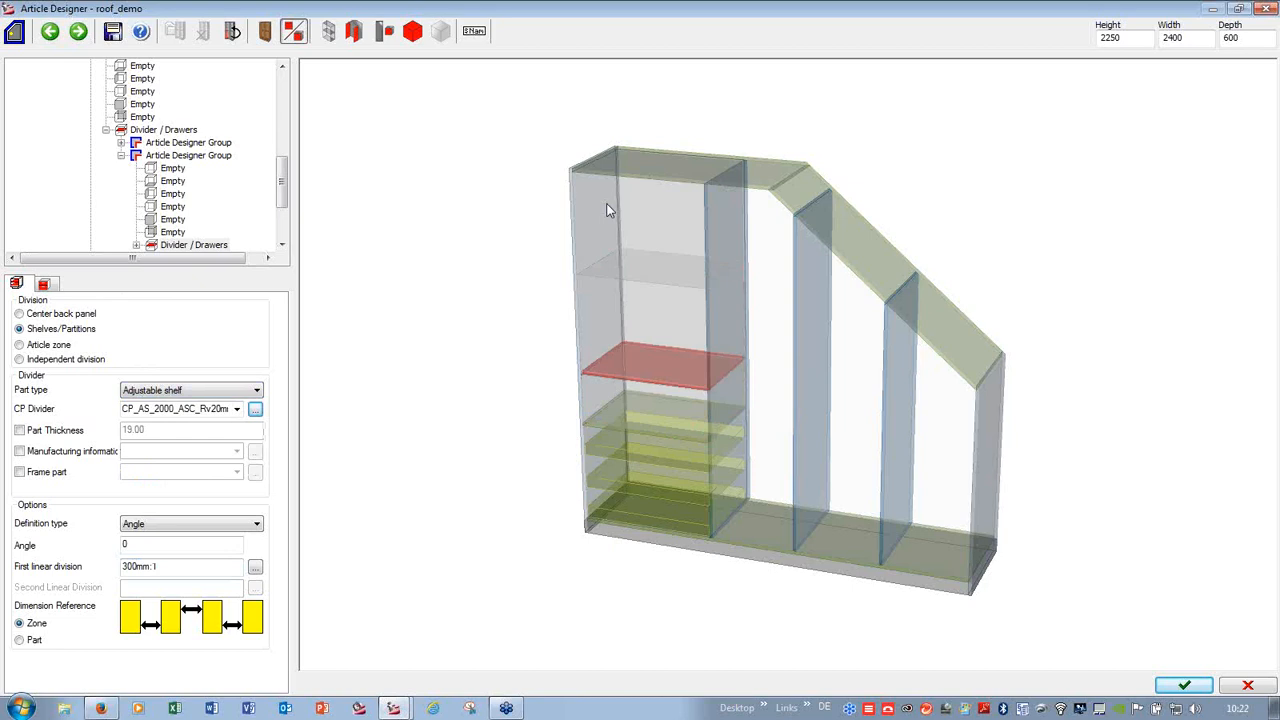
# - Copy the finished 800 mm compartment group and paste it into the adjacent 500 mm compartment
pyautogui.click(121, 156)
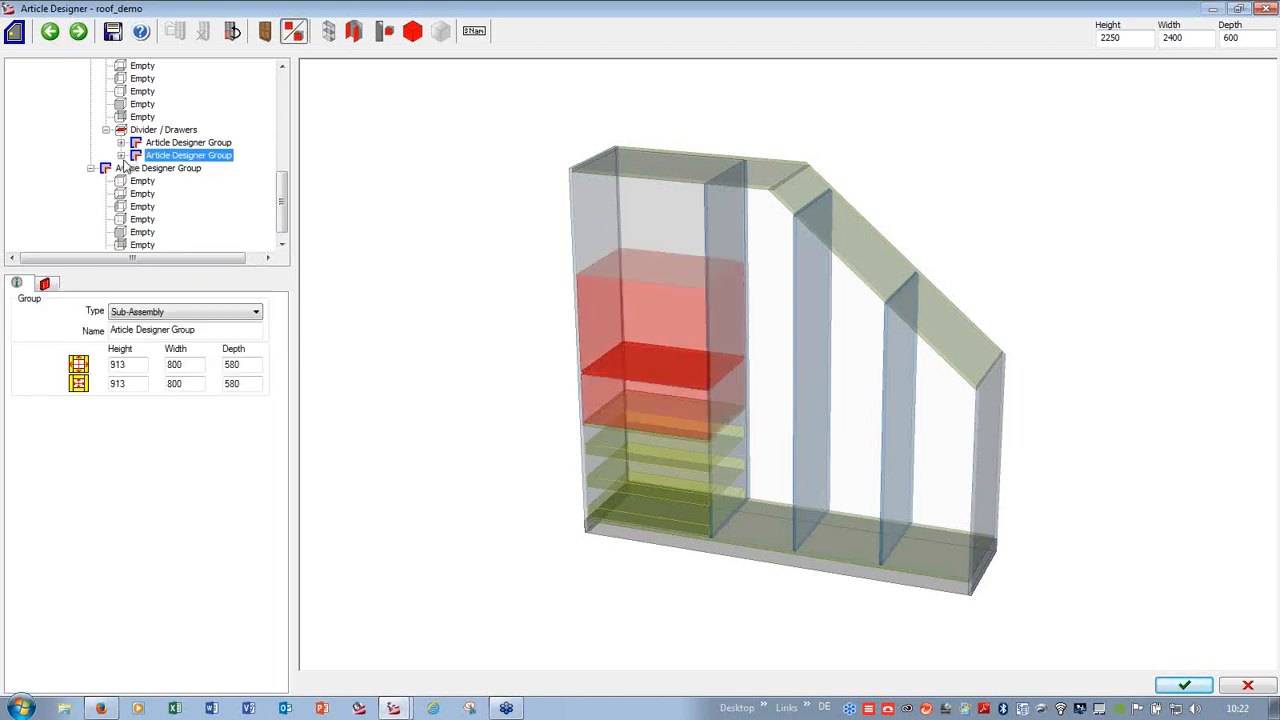
pyautogui.click(106, 131)
pyautogui.scroll(2, 264, 369)
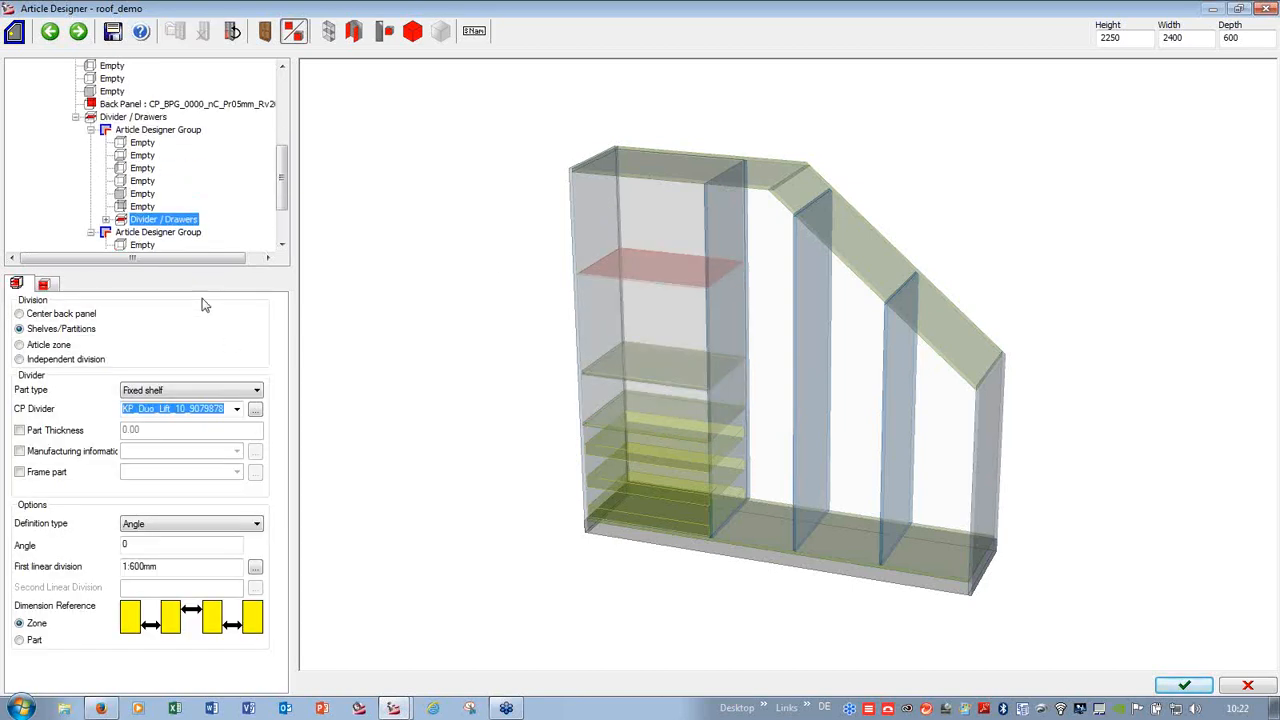
pyautogui.click(89, 130)
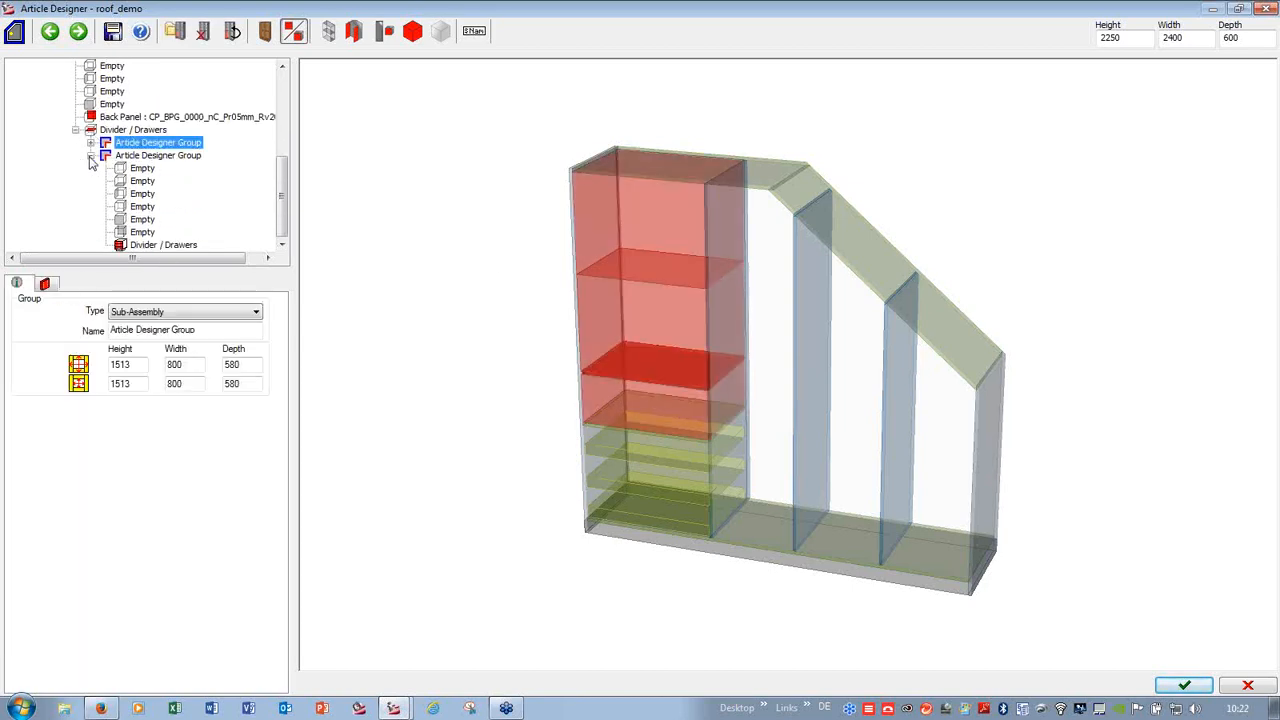
pyautogui.scroll(2, 90, 165)
pyautogui.click(60, 130)
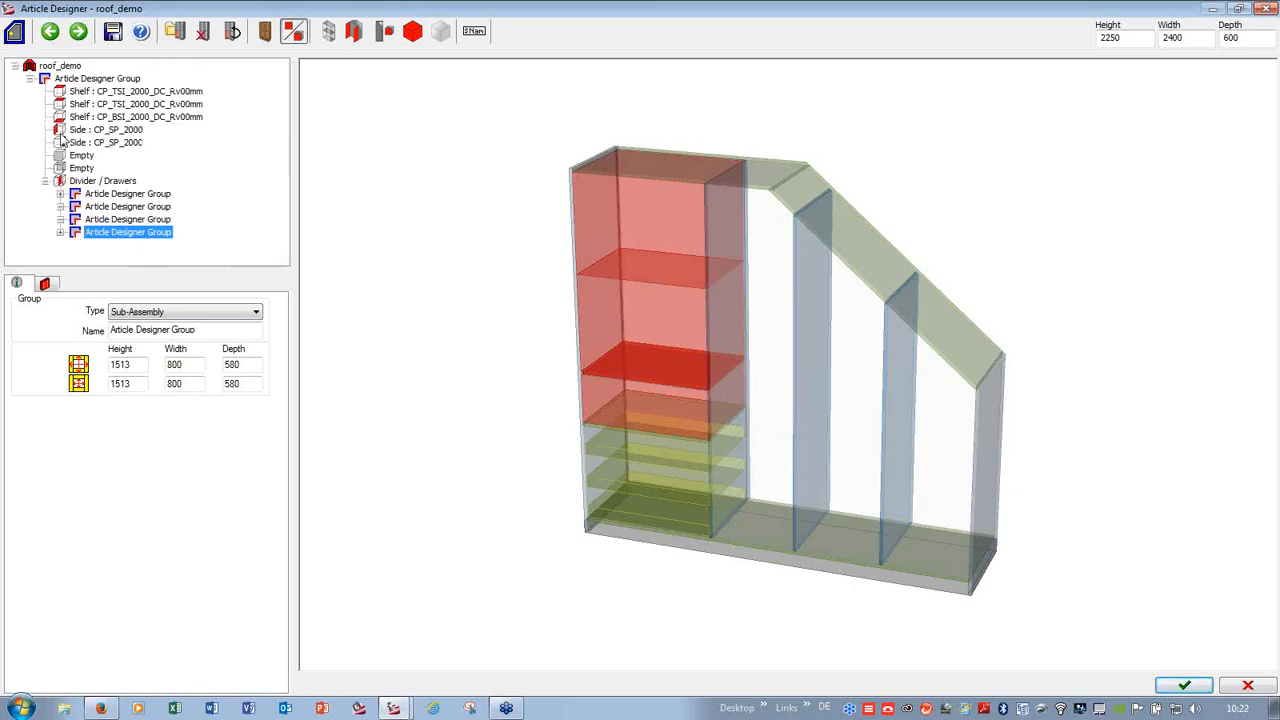
pyautogui.rightClick(115, 235)
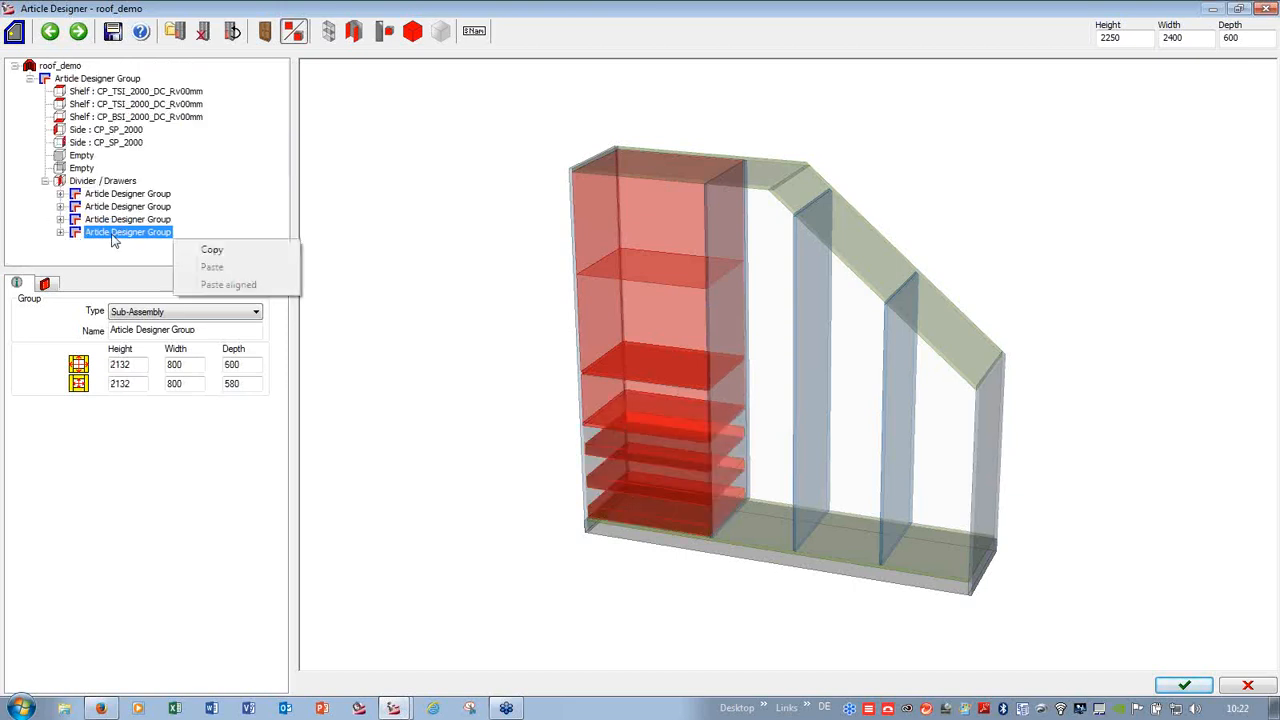
pyautogui.click(207, 254)
pyautogui.click(128, 222)
pyautogui.rightClick(170, 224)
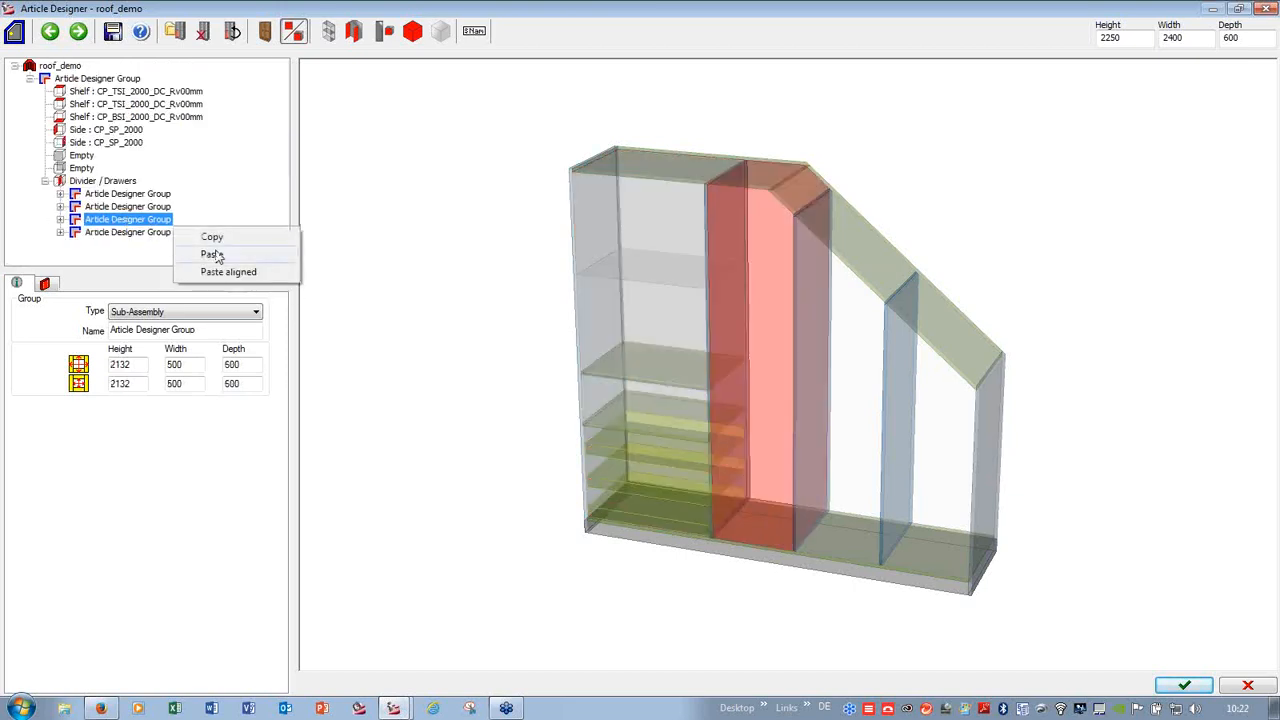
pyautogui.click(212, 249)
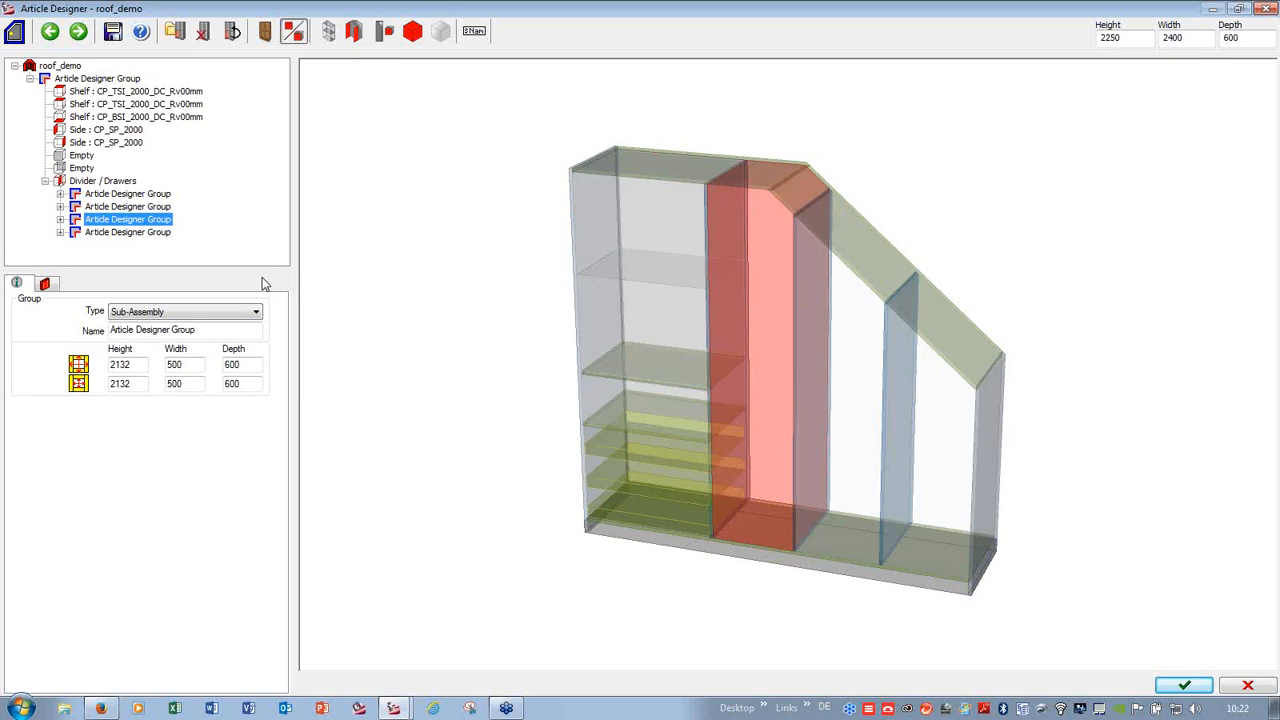
# - Change the construction principle of the upper fixed-shelf divider in the pasted 500 mm compartment to KP_Single_Lift_12_9079872
pyautogui.click(60, 220)
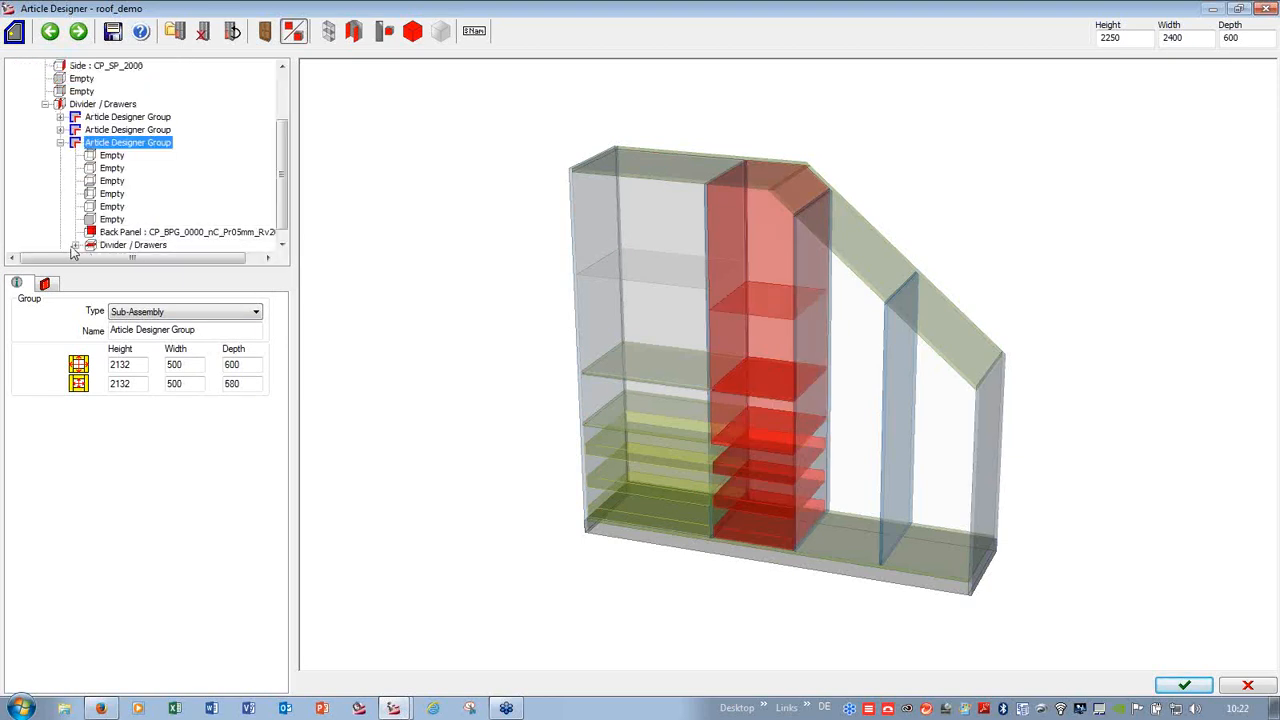
pyautogui.click(76, 246)
pyautogui.click(91, 232)
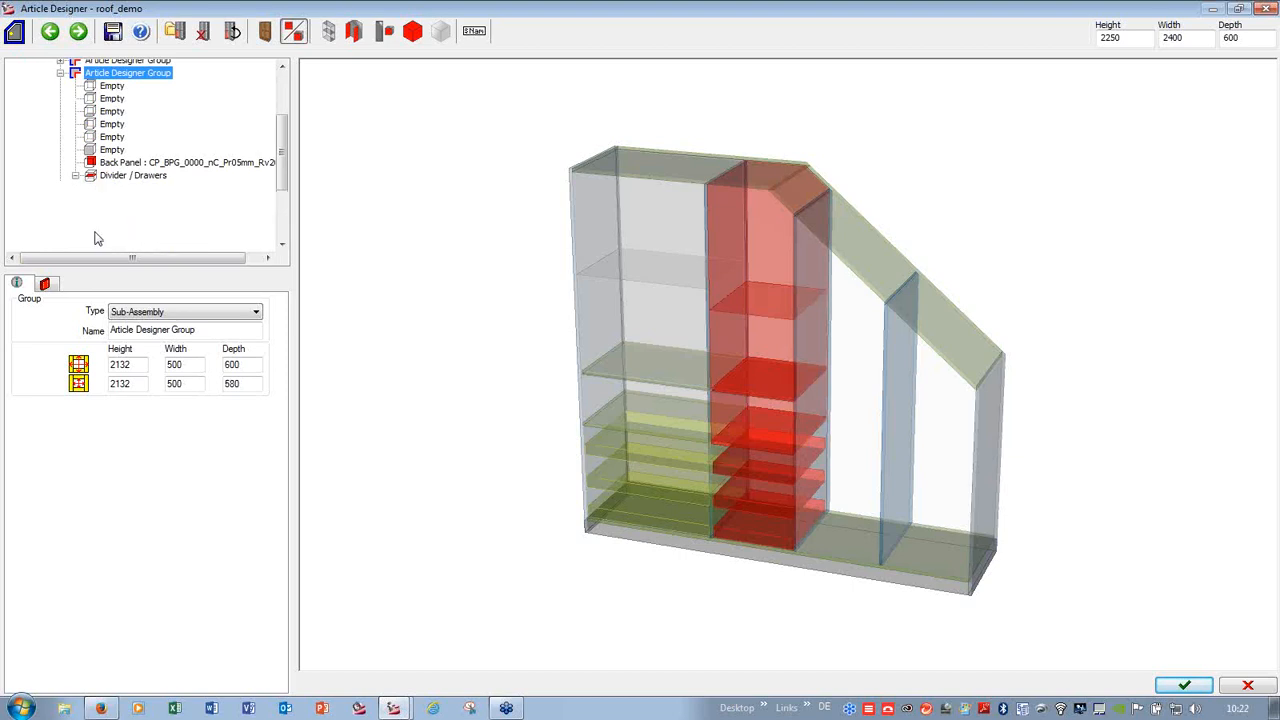
pyautogui.click(165, 246)
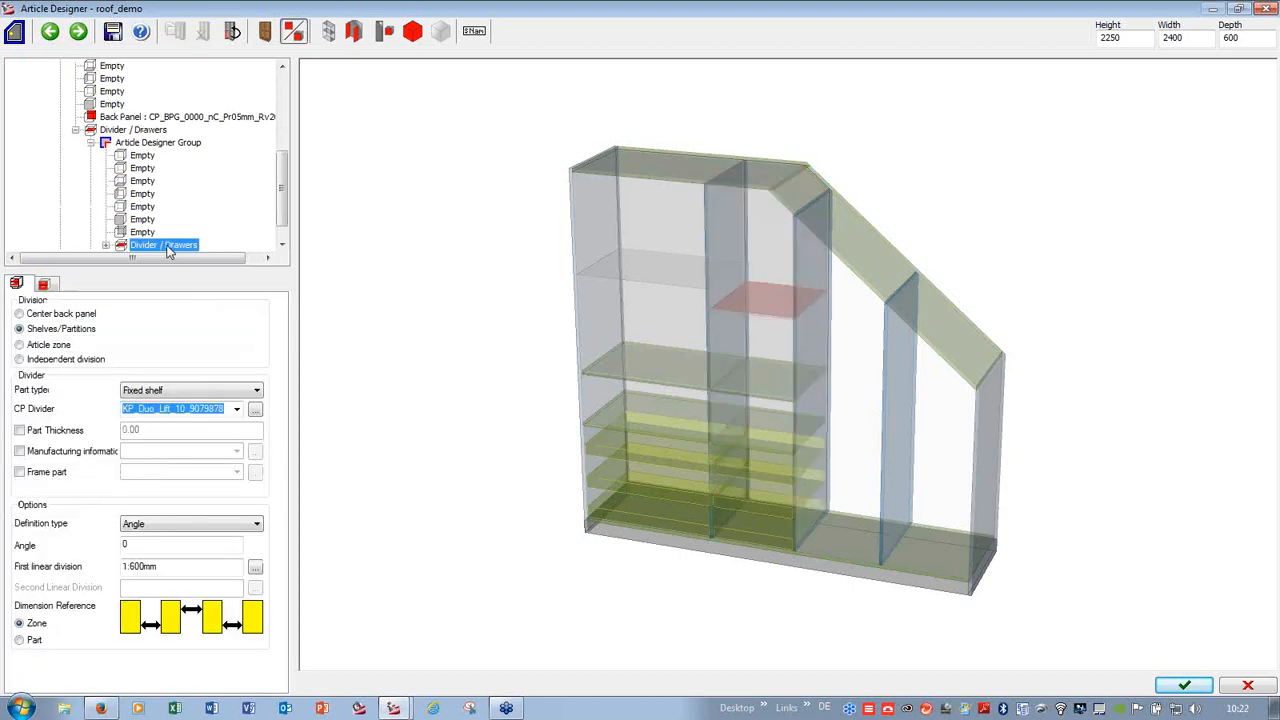
pyautogui.click(236, 409)
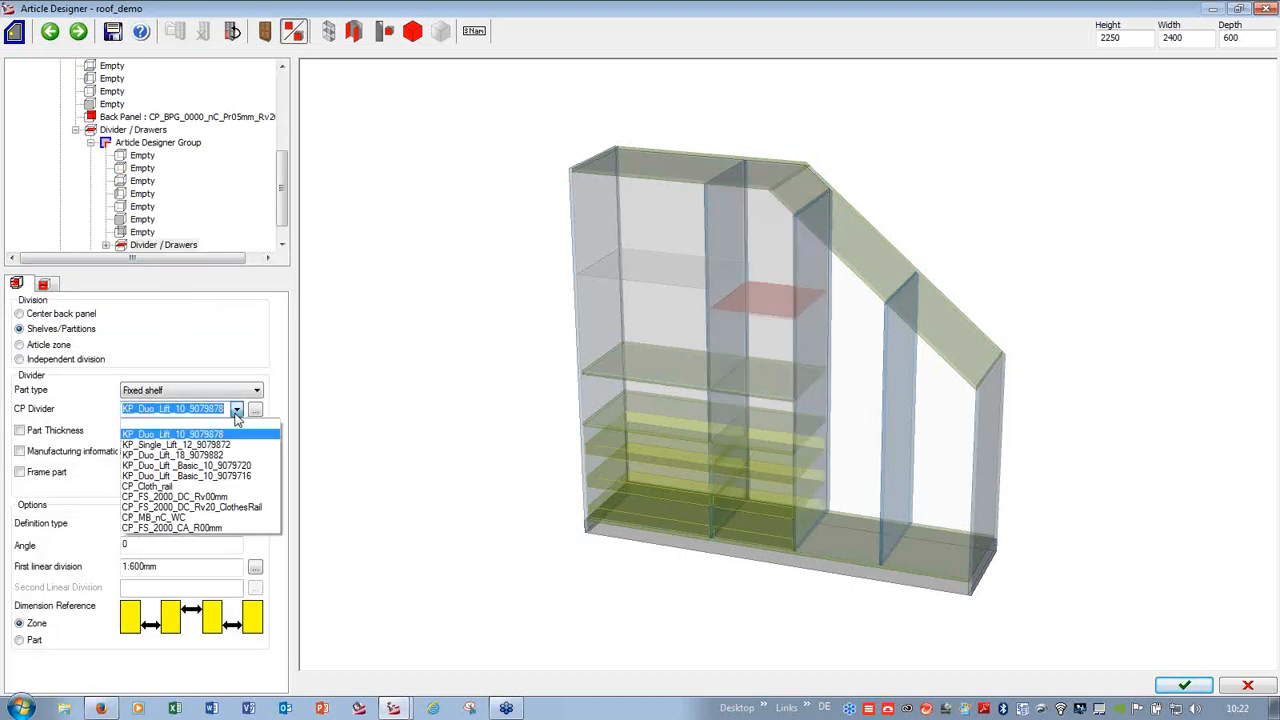
pyautogui.click(202, 450)
# - Divide the third compartment with adjustable shelves using the linear division 1:1:1:1 and assign it a CP_BPG_0000_nC_Pr05mm back panel
pyautogui.click(860, 426)
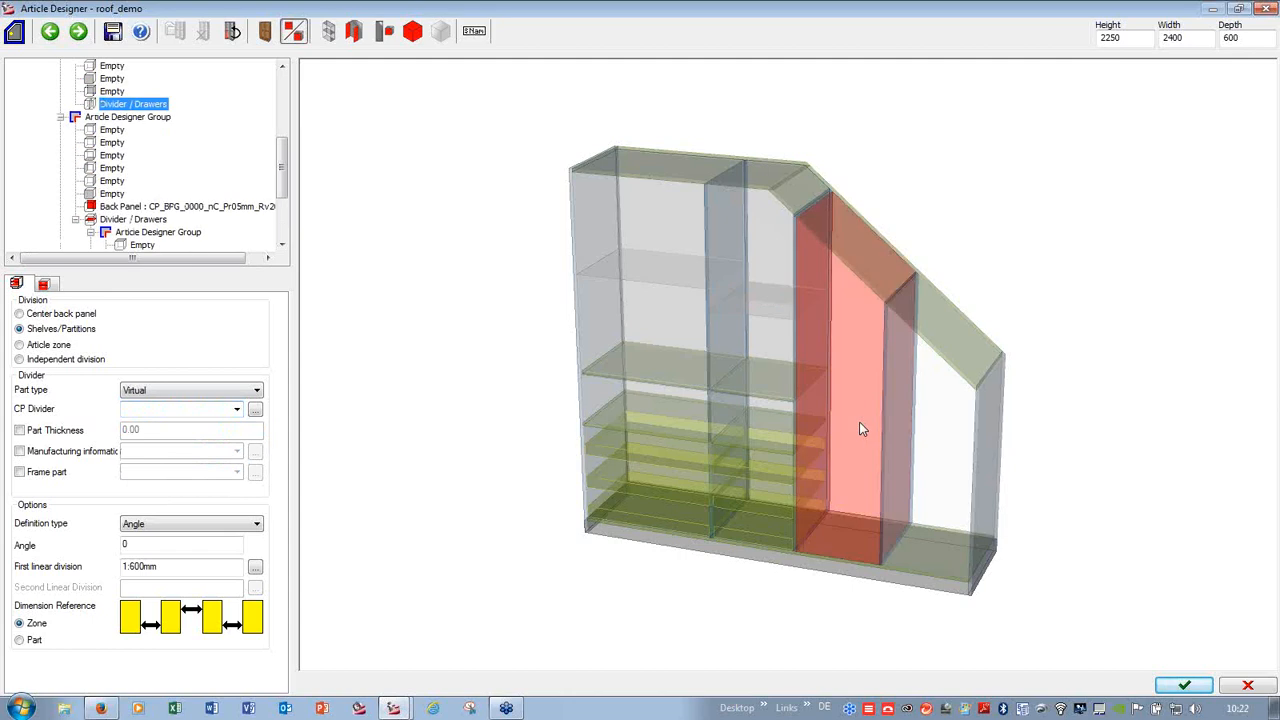
pyautogui.click(102, 91)
pyautogui.click(115, 104)
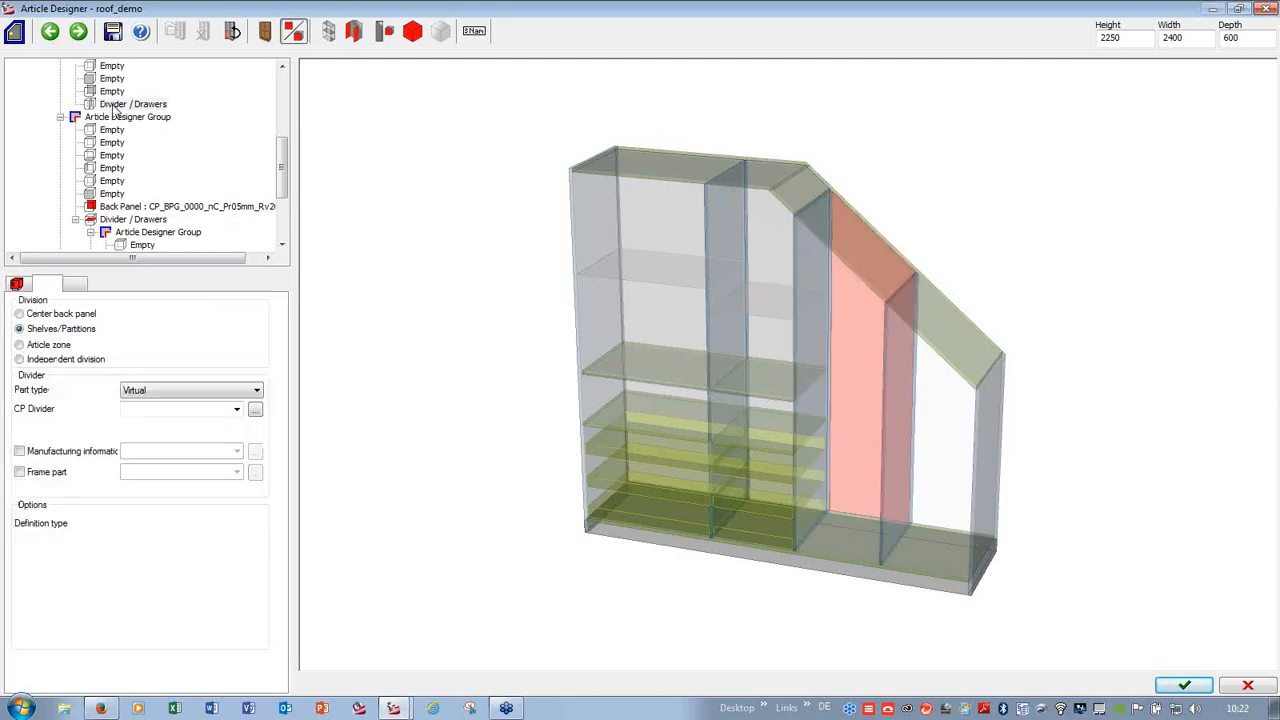
pyautogui.click(162, 570)
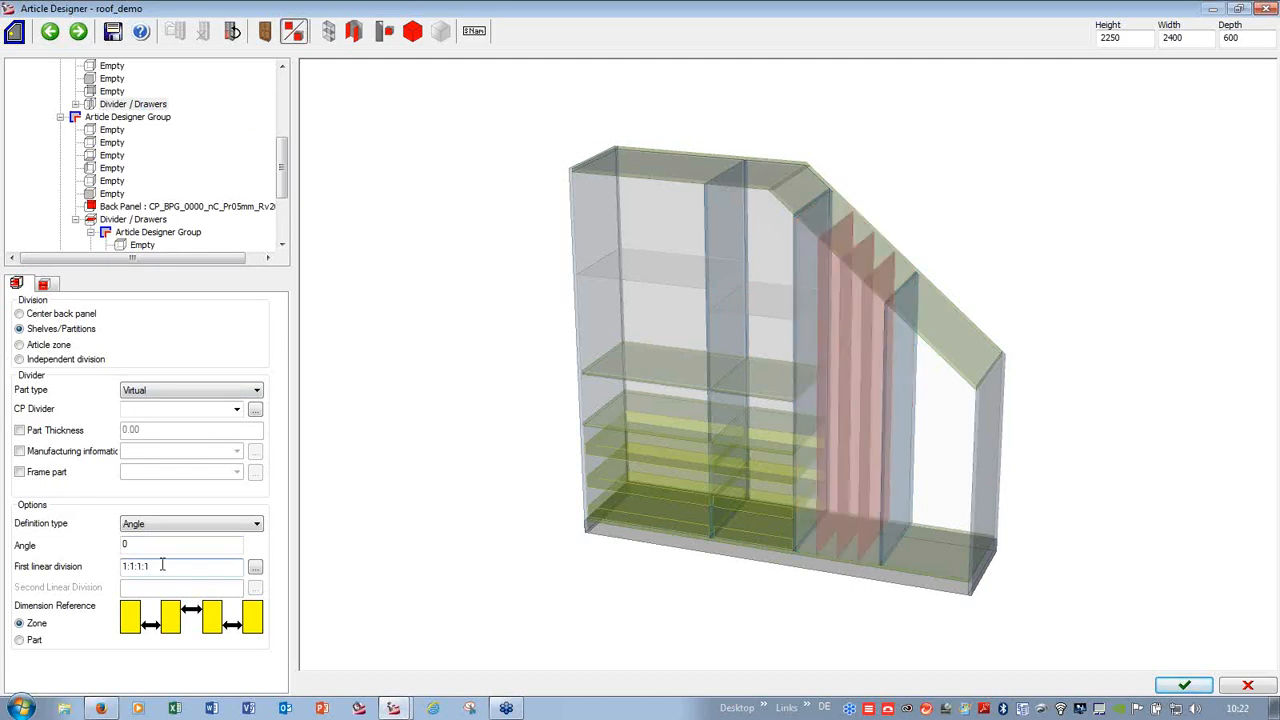
pyautogui.click(188, 391)
pyautogui.click(187, 403)
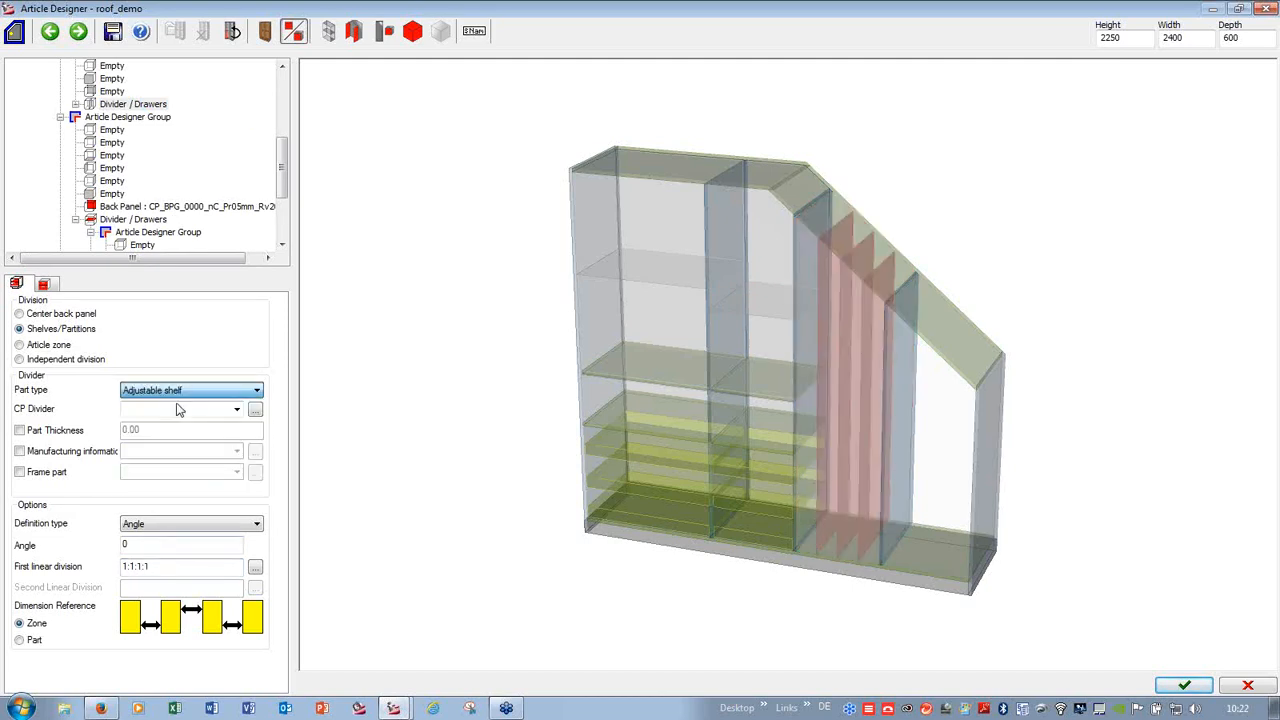
pyautogui.click(97, 92)
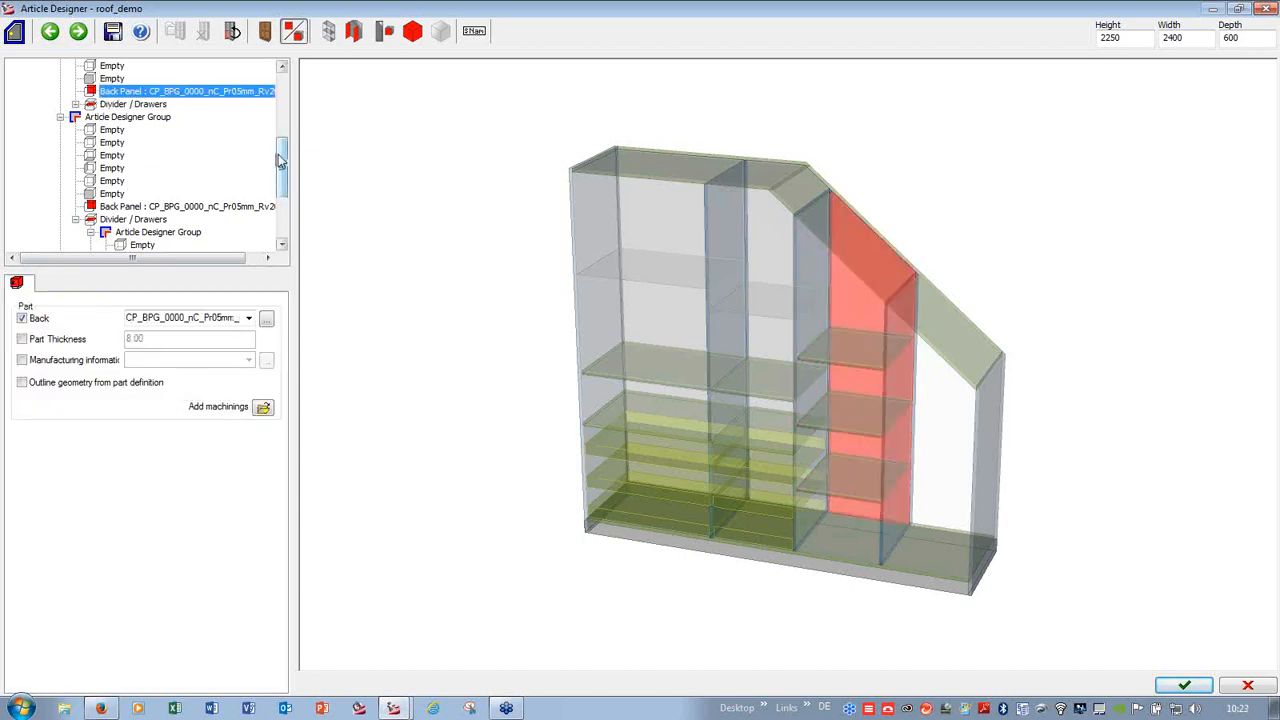
# - Copy the third compartment's group with its shelves and back panel and paste it into the fourth, lowest compartment
pyautogui.moveTo(281, 160); pyautogui.dragTo(282, 122)
pyautogui.click(128, 130)
pyautogui.rightClick(172, 139)
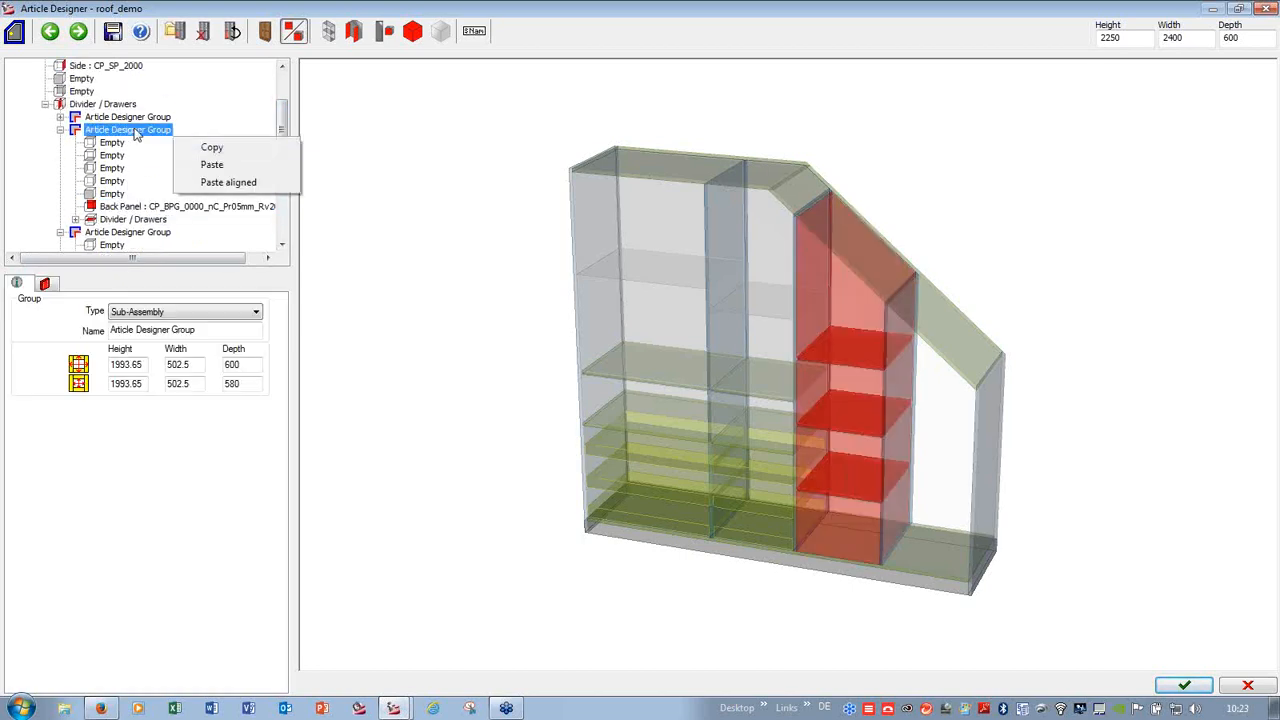
pyautogui.click(211, 147)
pyautogui.click(128, 117)
pyautogui.rightClick(172, 121)
pyautogui.click(211, 151)
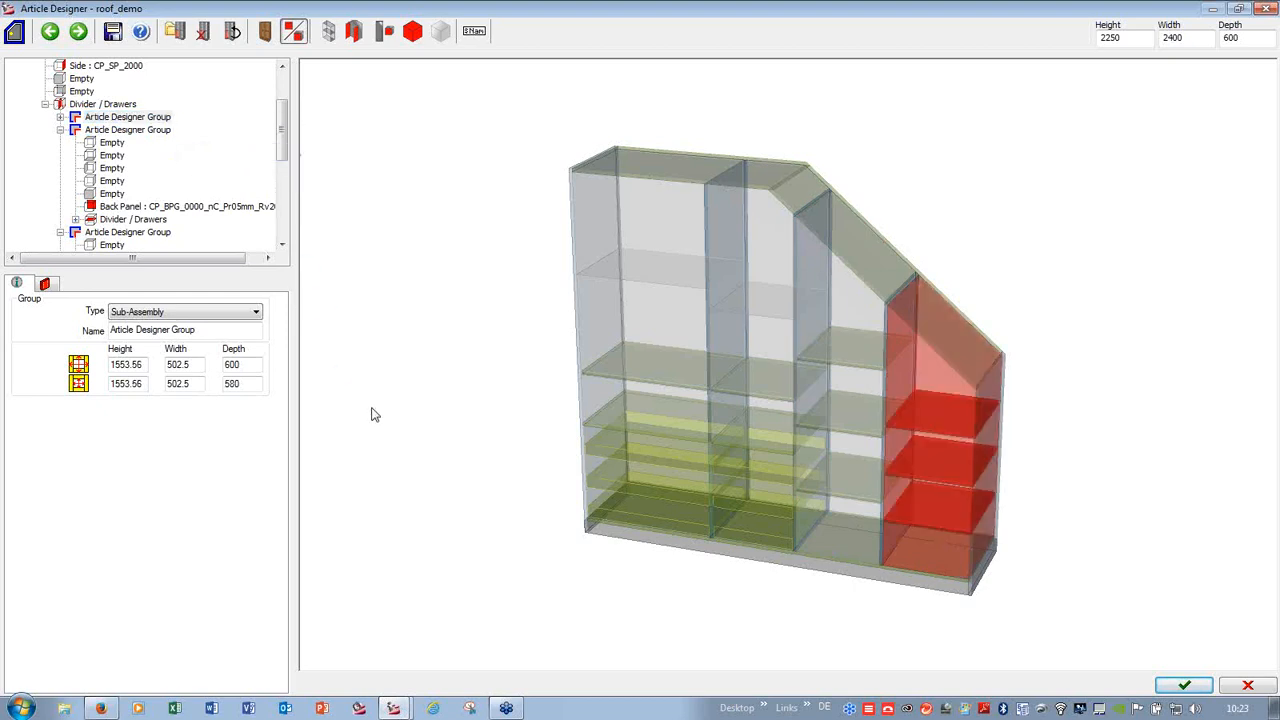
# - Save the article changes and insert the cabinet beside the roof contour at its default dimensions, dismissing the connection scan
pyautogui.click(1183, 686)
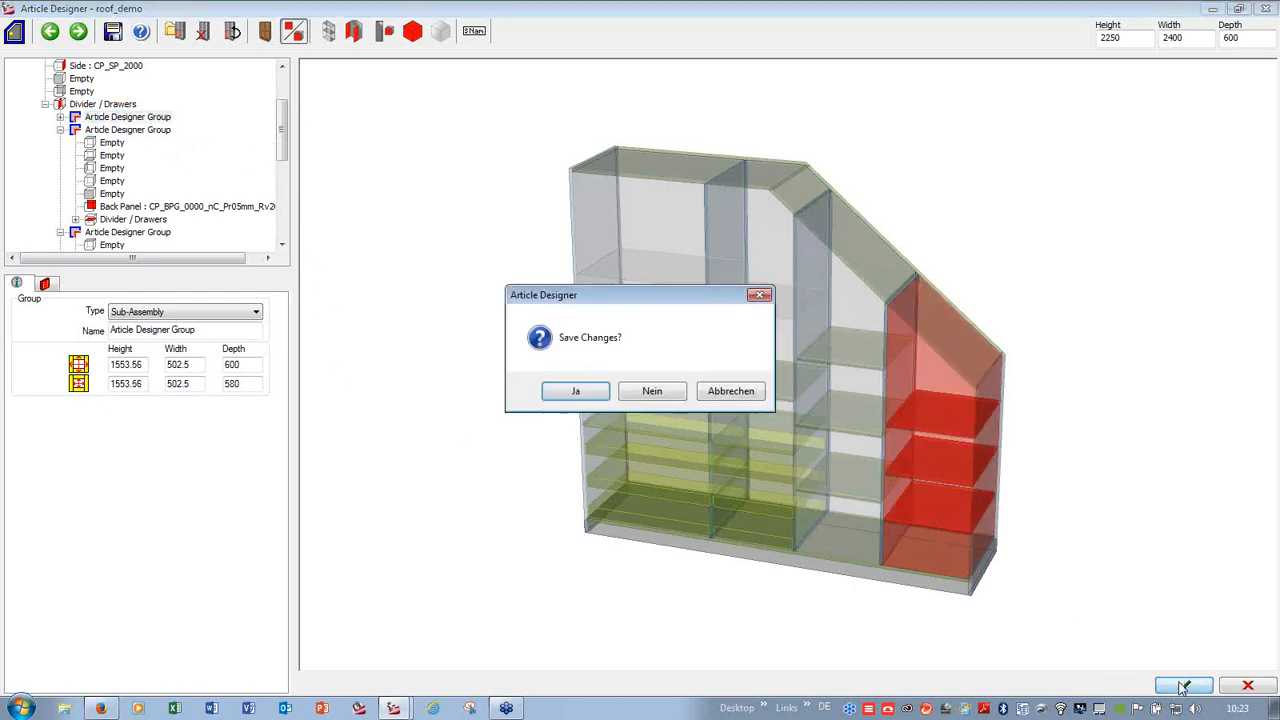
pyautogui.click(576, 391)
pyautogui.click(621, 394)
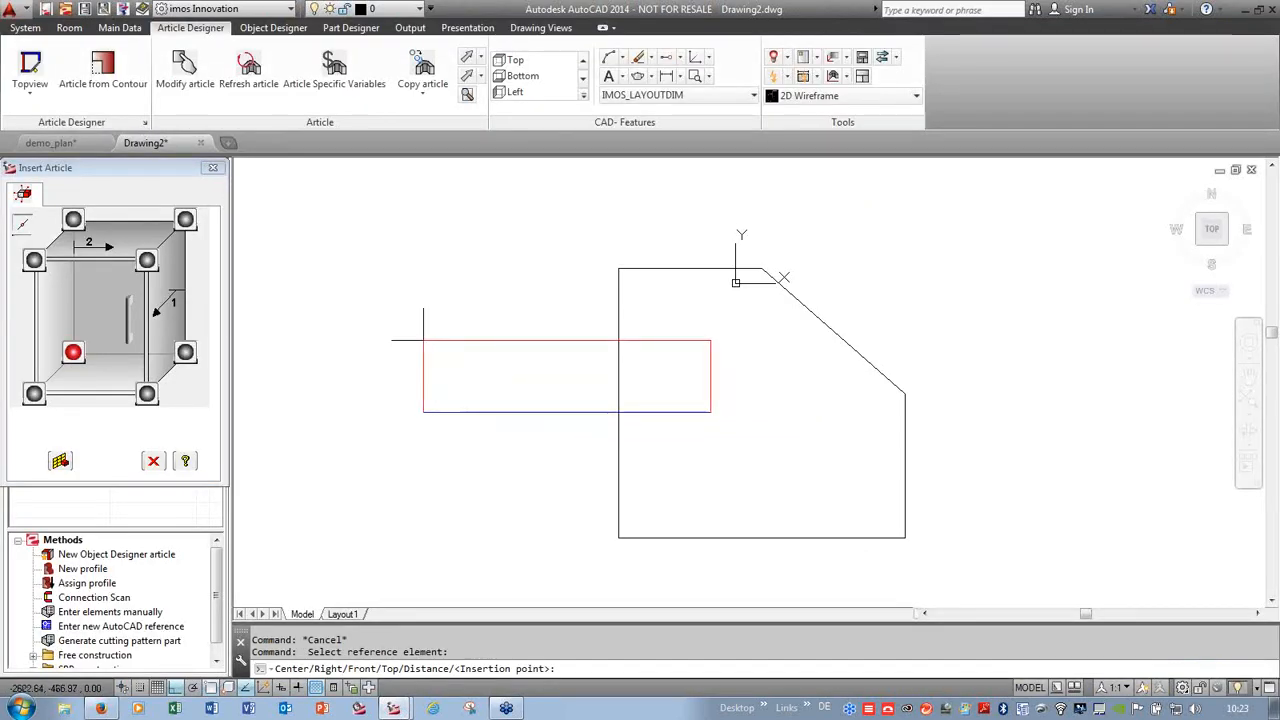
pyautogui.click(299, 317)
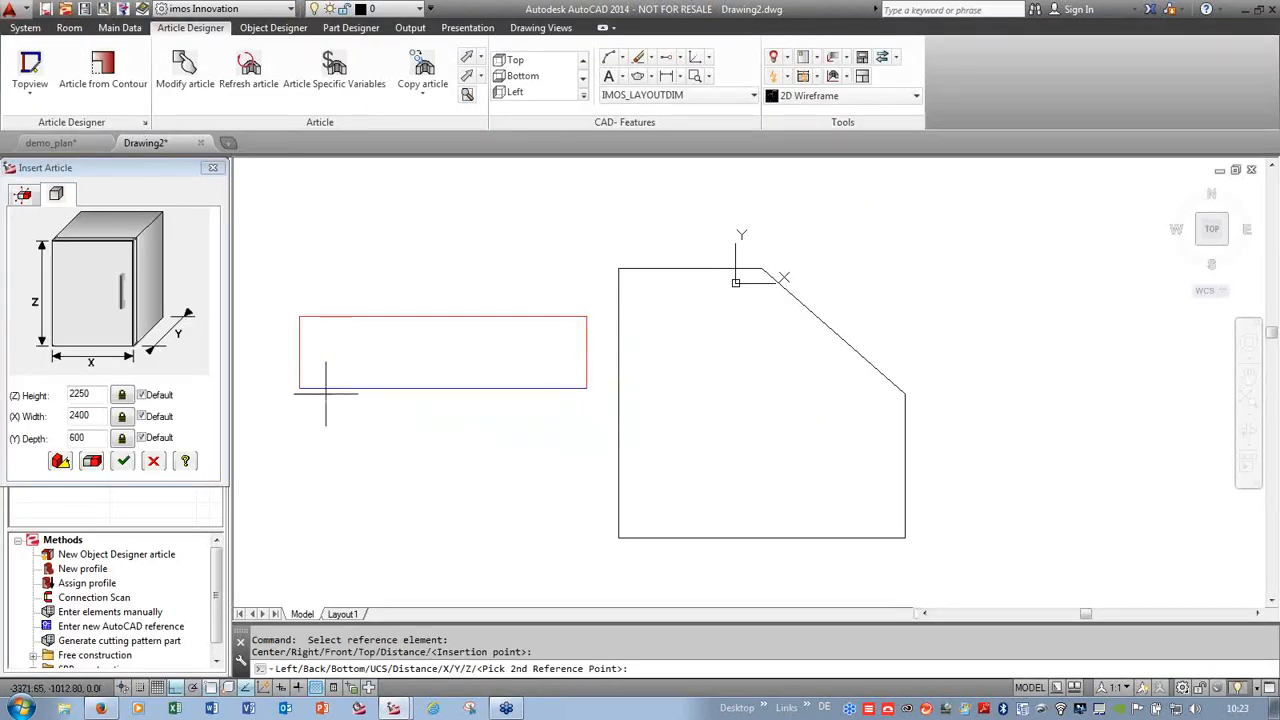
pyautogui.click(1227, 249)
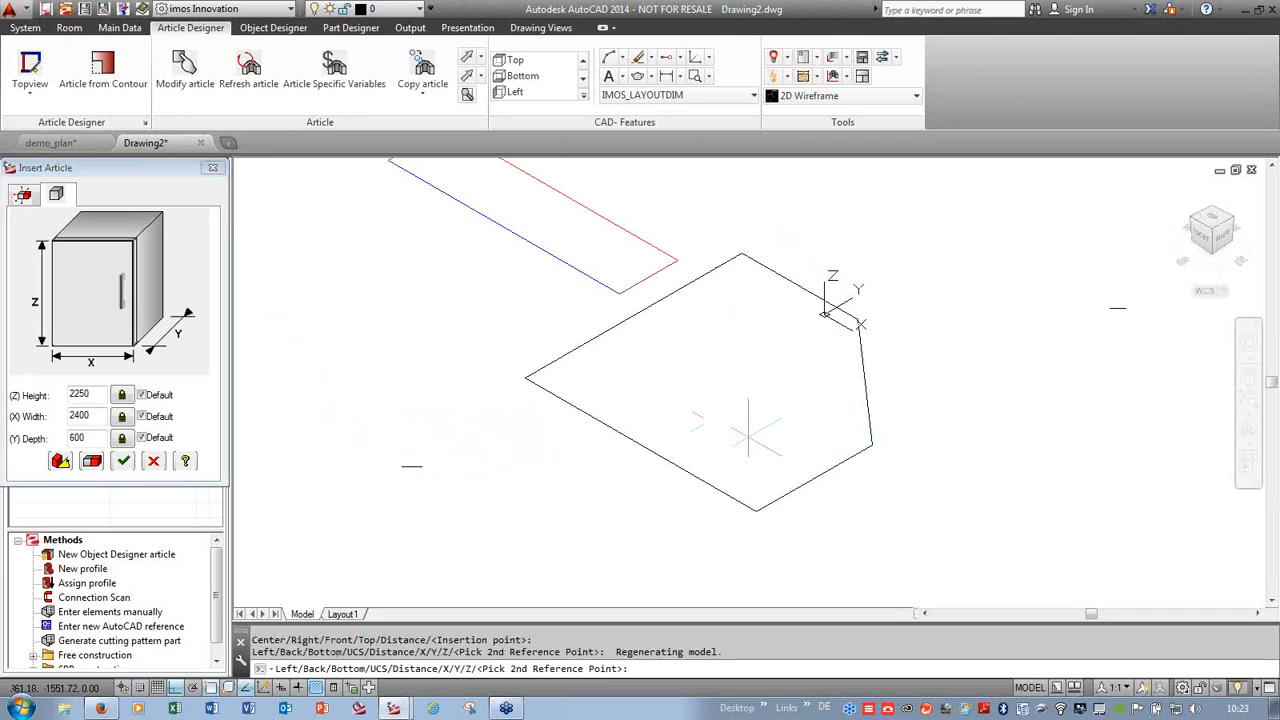
pyautogui.click(707, 432)
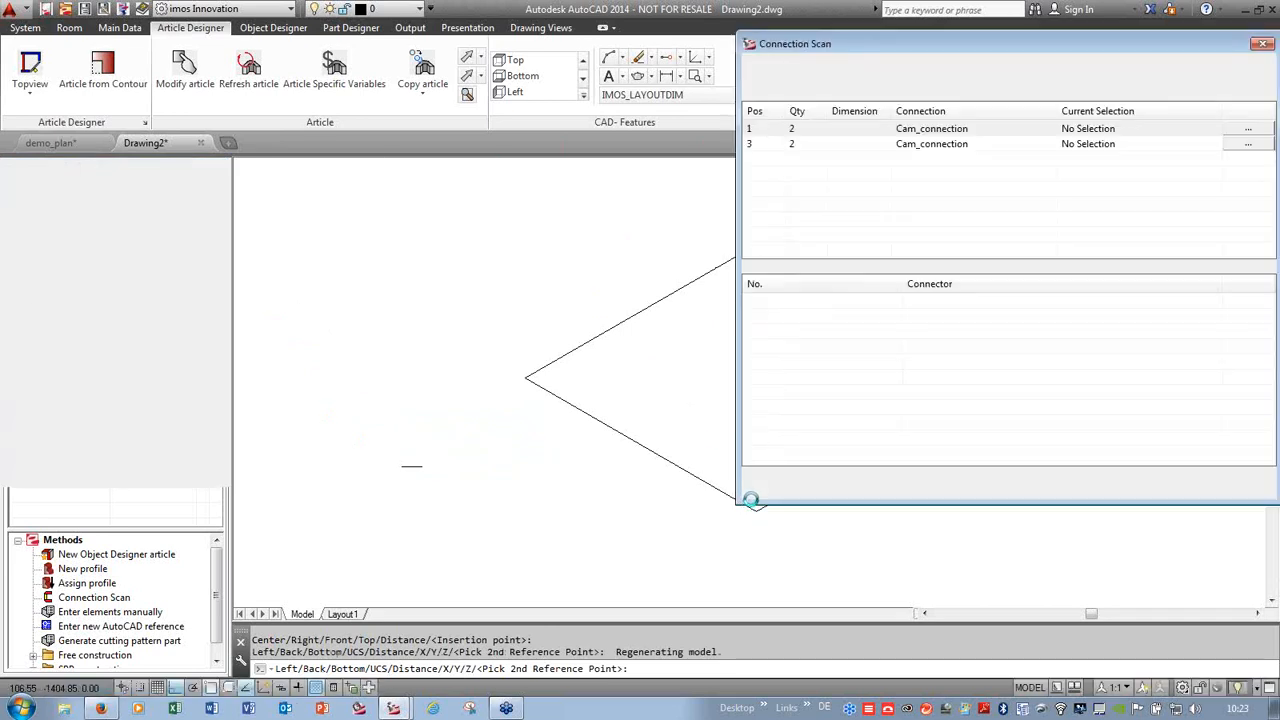
pyautogui.click(1144, 486)
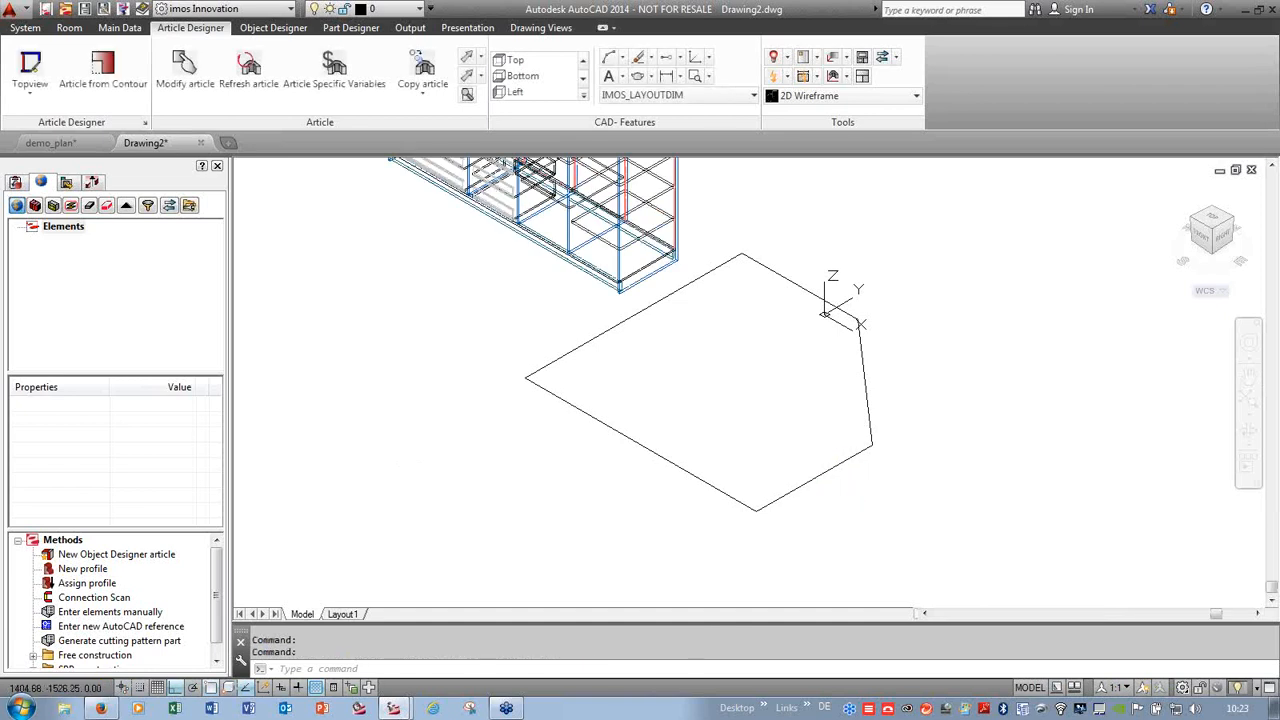
# - Delete the sloped roof contour polyline beside the inserted cabinet
pyautogui.click(814, 480)
pyautogui.moveTo(814, 481)
pyautogui.scroll(-3, 789, 471)
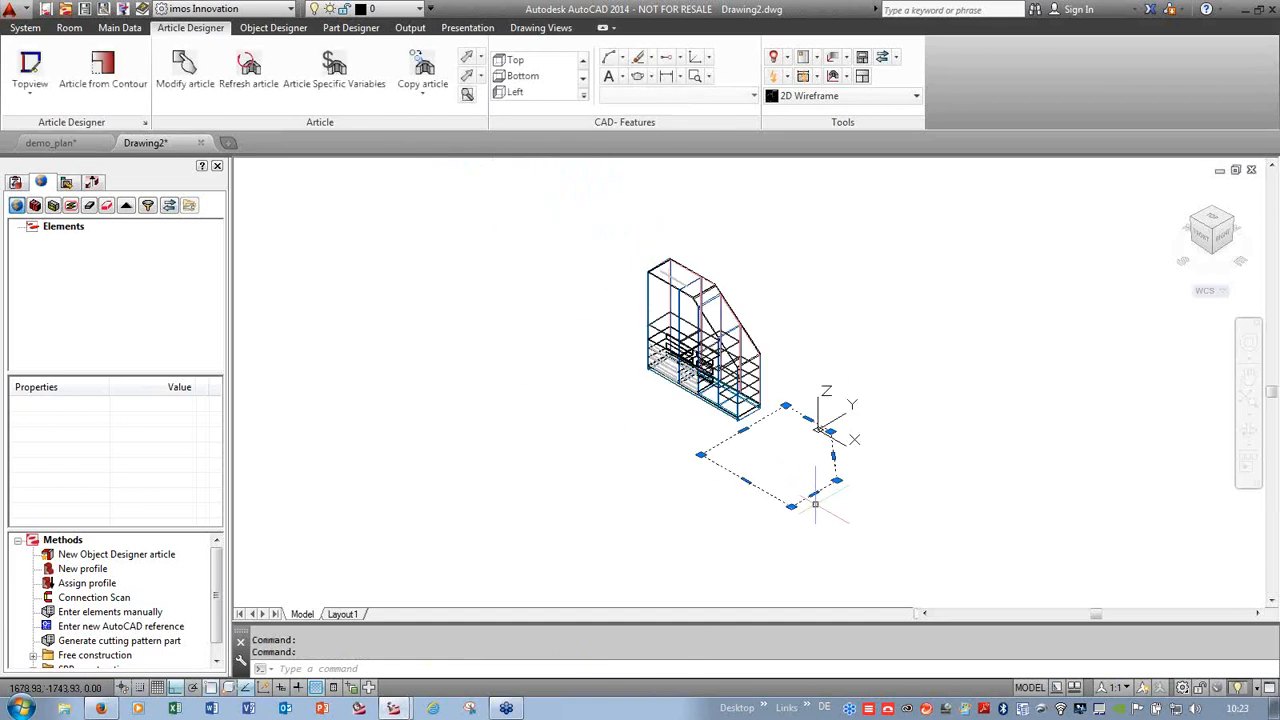
pyautogui.scroll(2, 782, 412)
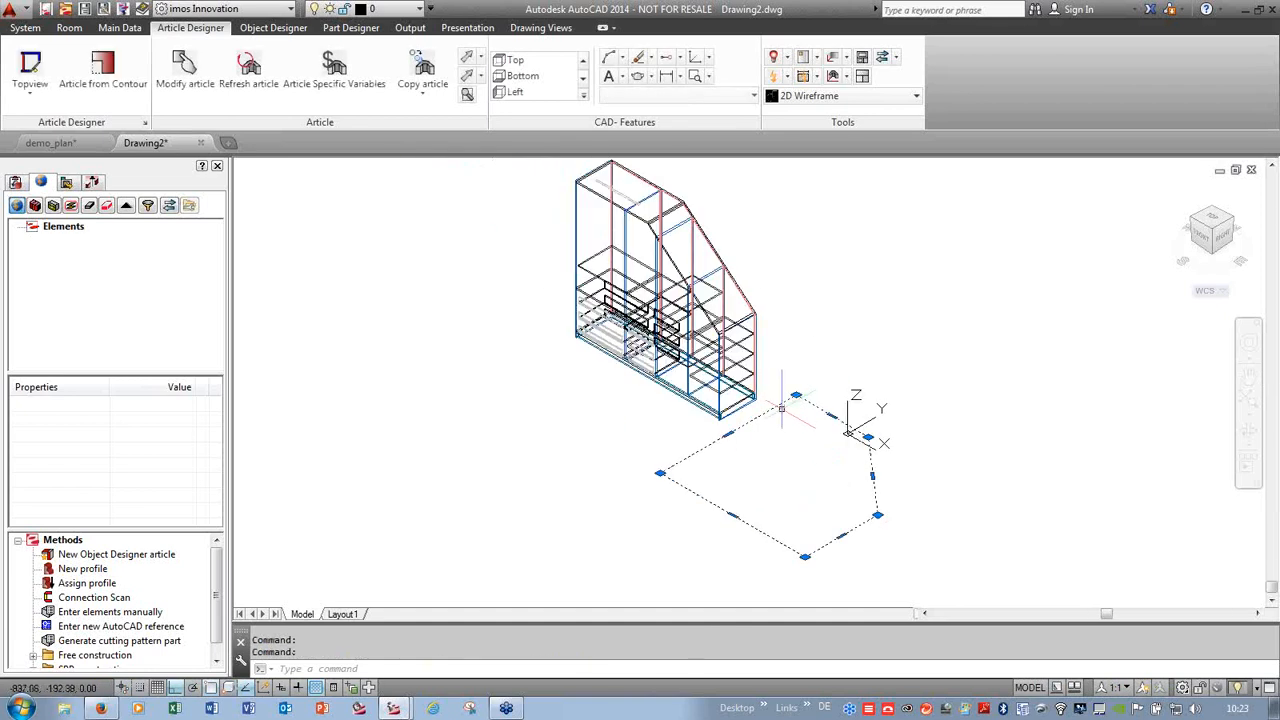
pyautogui.press('Escape')
pyautogui.click(777, 401)
pyautogui.click(777, 407)
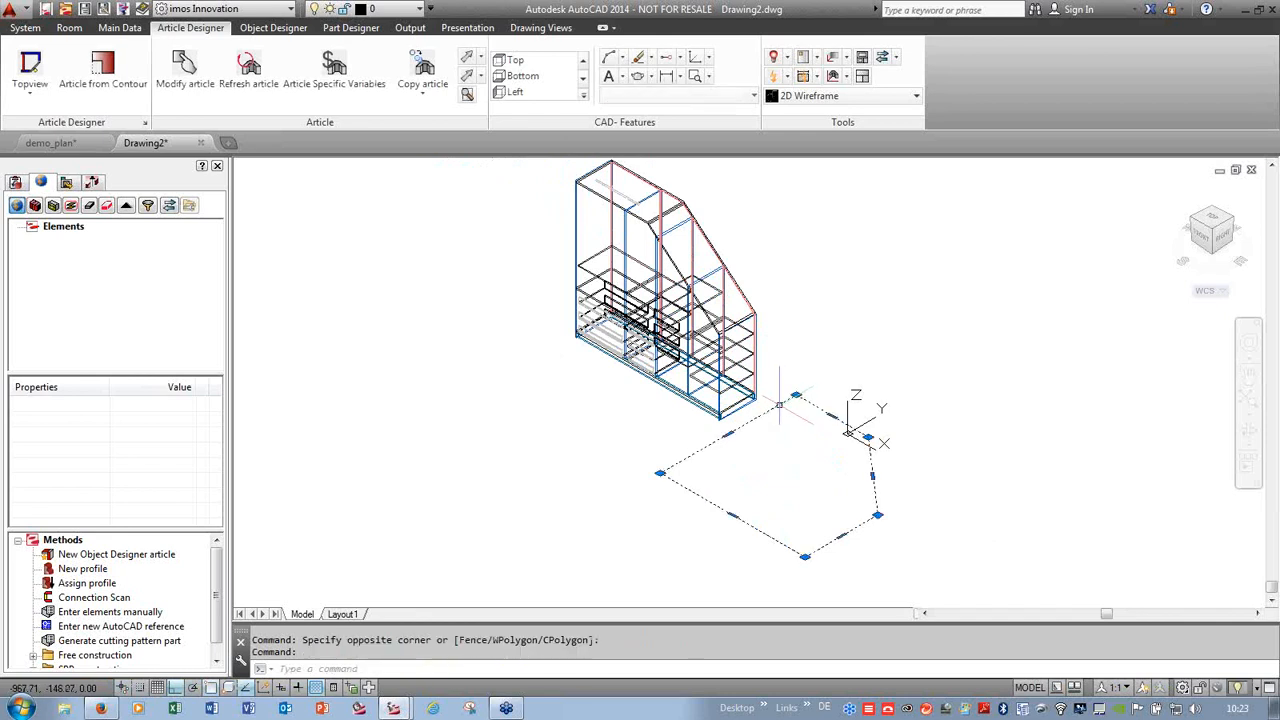
pyautogui.press('Delete')
# - Switch the cabinet's visualization to Modus - 4 in the Visu Manager
pyautogui.scroll(4, 667, 109)
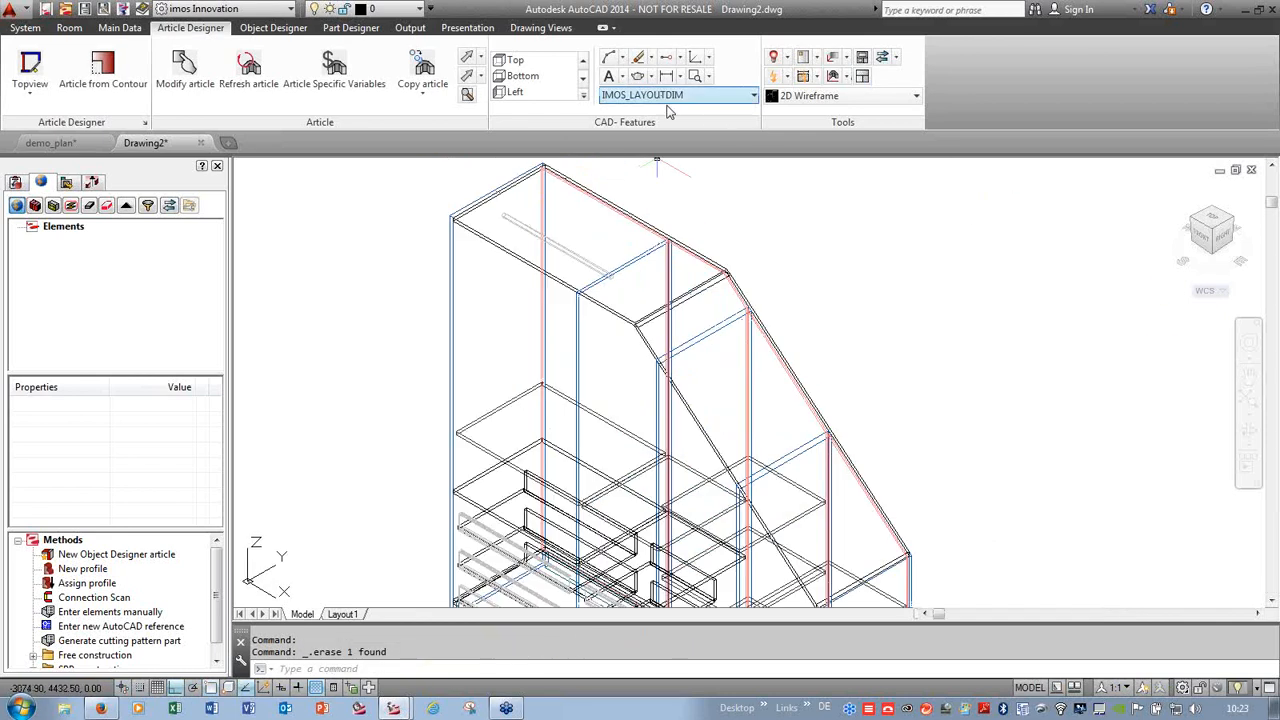
pyautogui.scroll(-2, 291, 126)
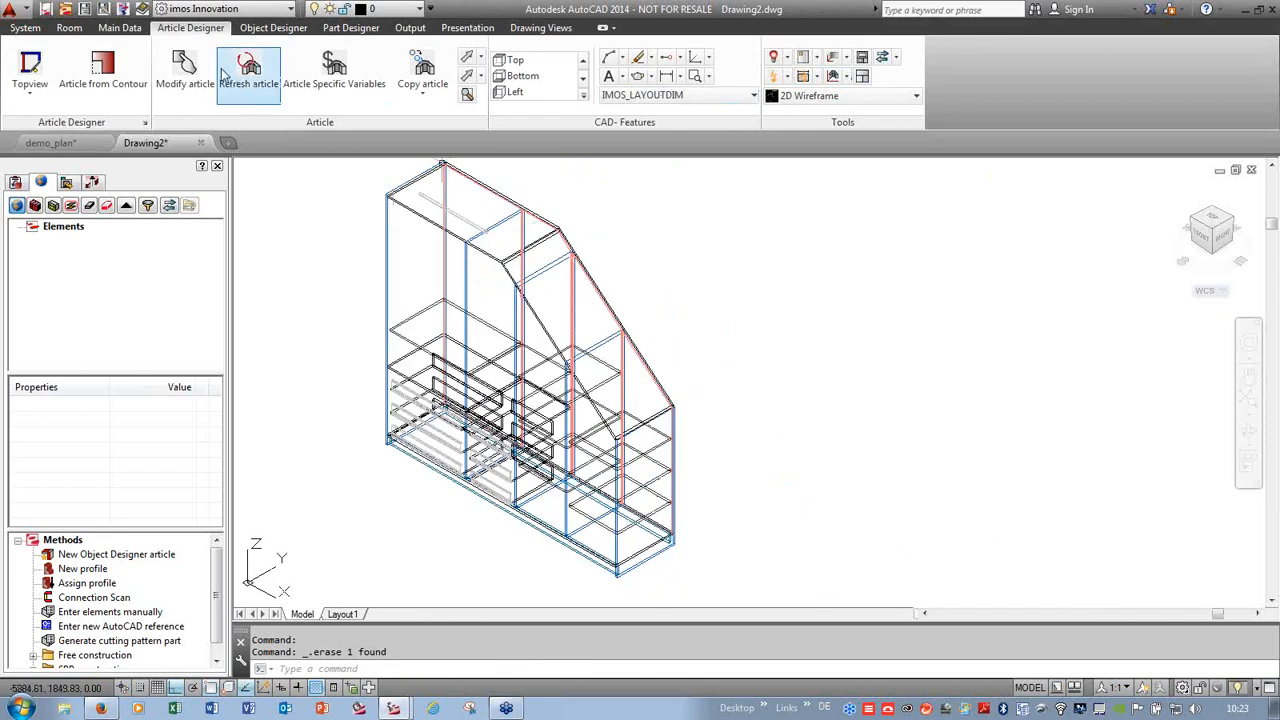
pyautogui.click(124, 10)
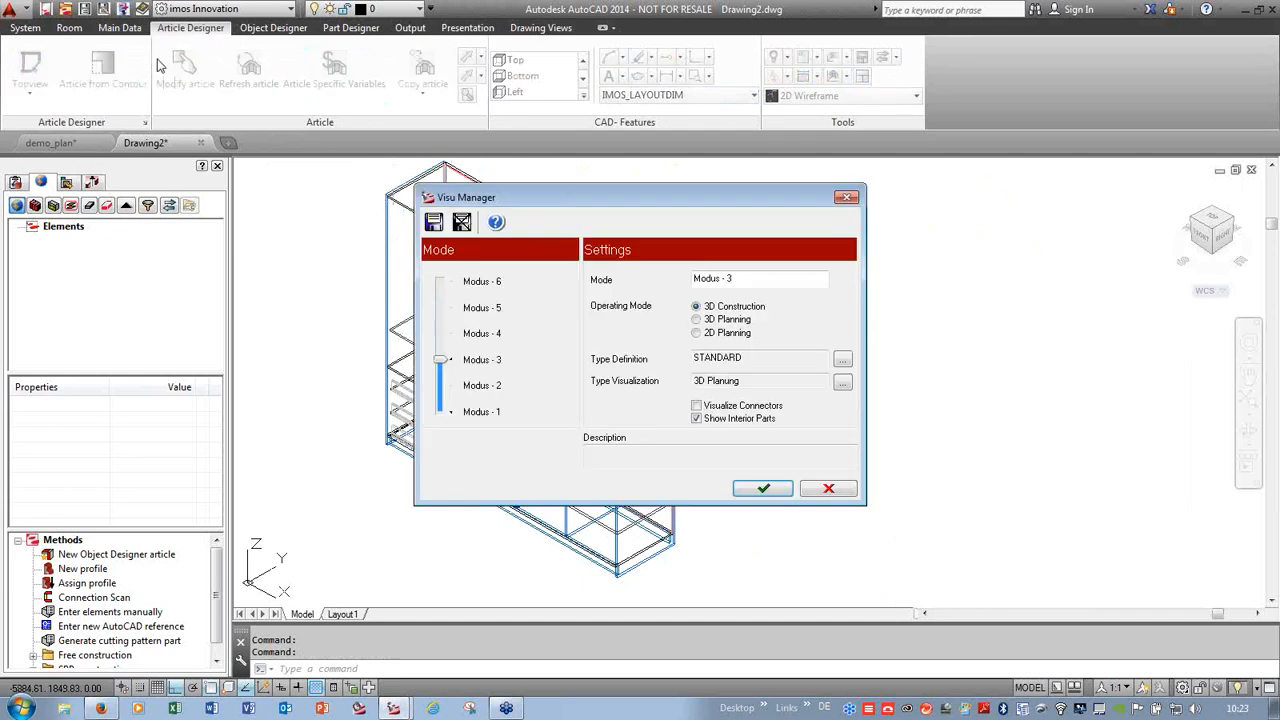
pyautogui.click(449, 340)
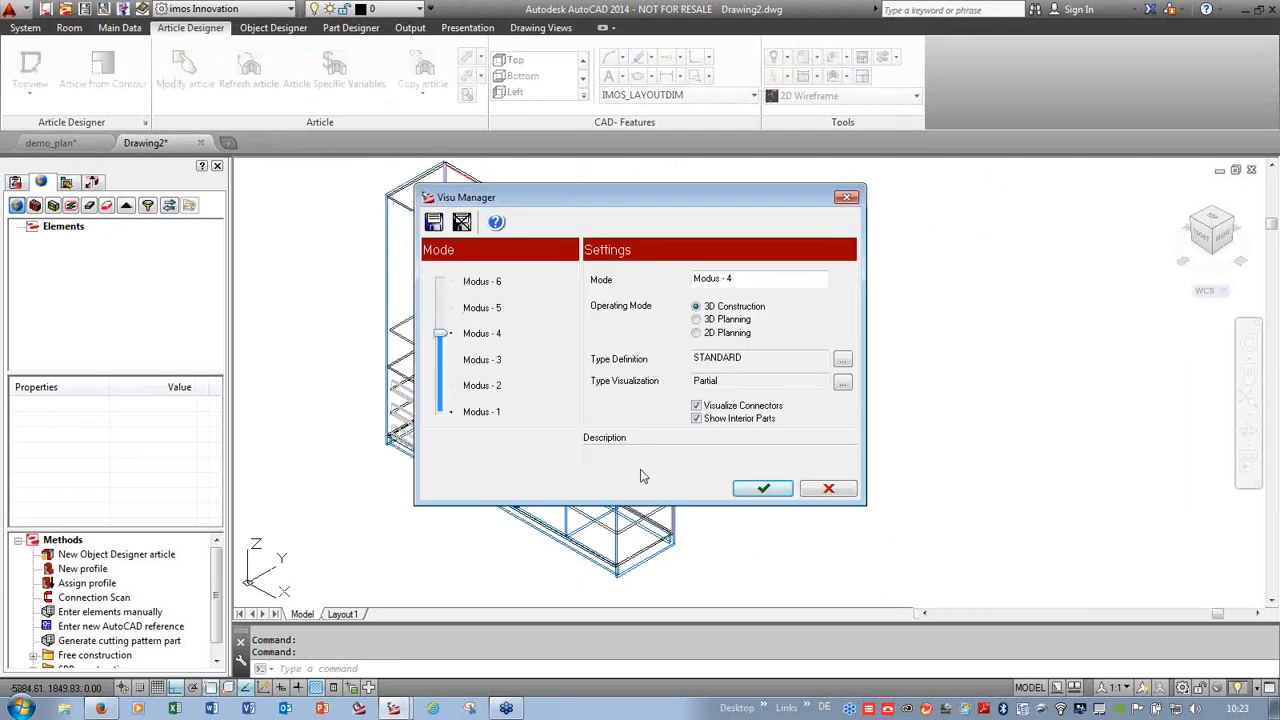
pyautogui.click(763, 488)
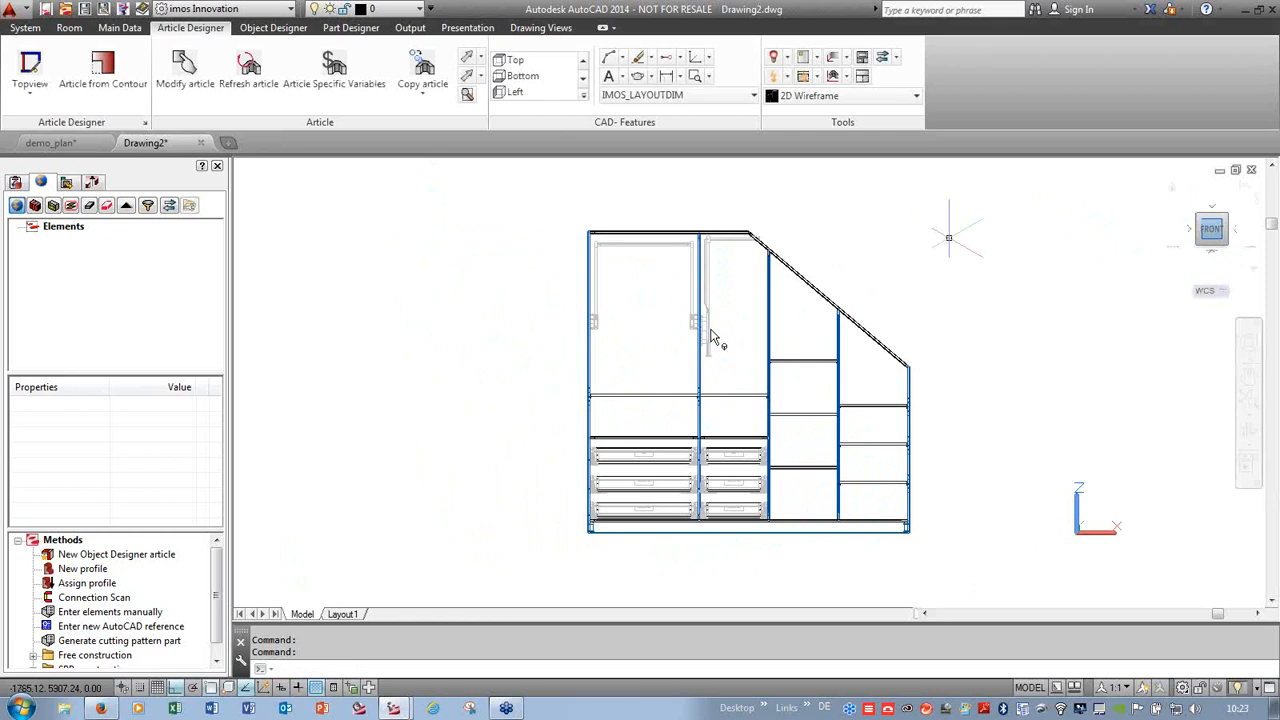
# - Move the garment lift Single_Lift_12_left_9079872 in the second compartment by a dZ of -100
pyautogui.scroll(2, 710, 329)
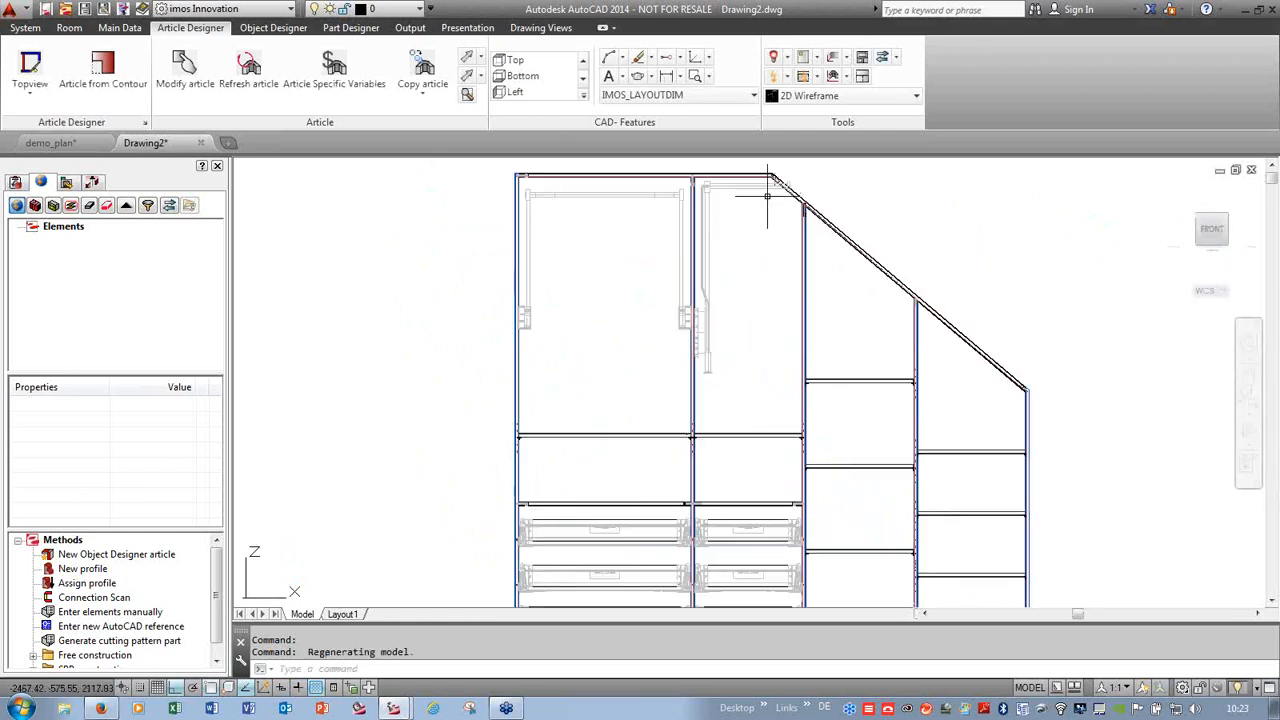
pyautogui.click(706, 216)
pyautogui.rightClick(734, 250)
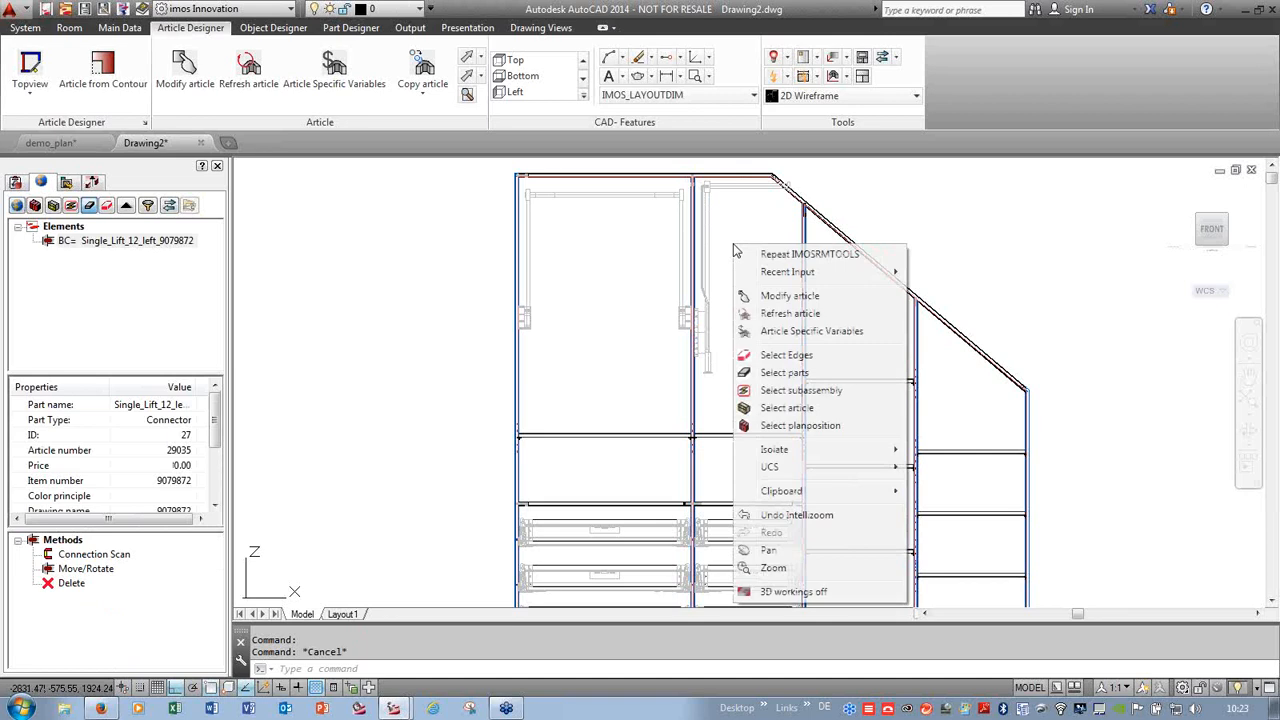
pyautogui.click(784, 372)
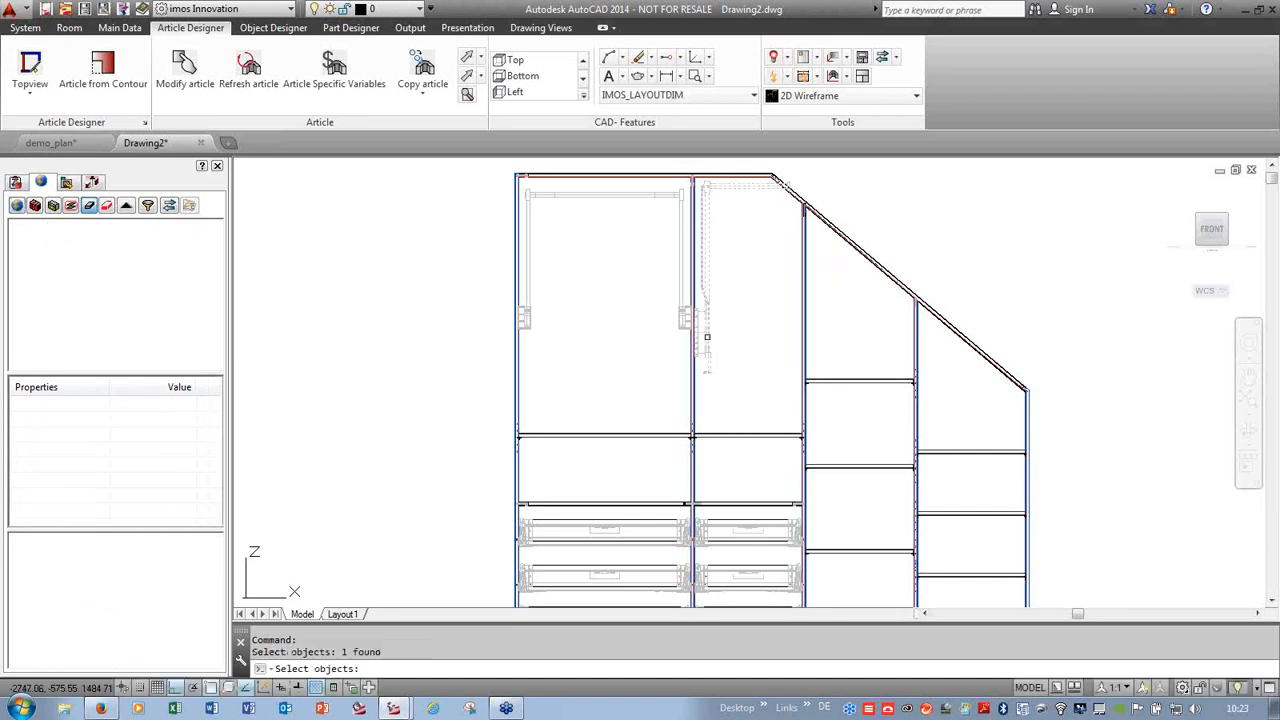
pyautogui.press('Return')
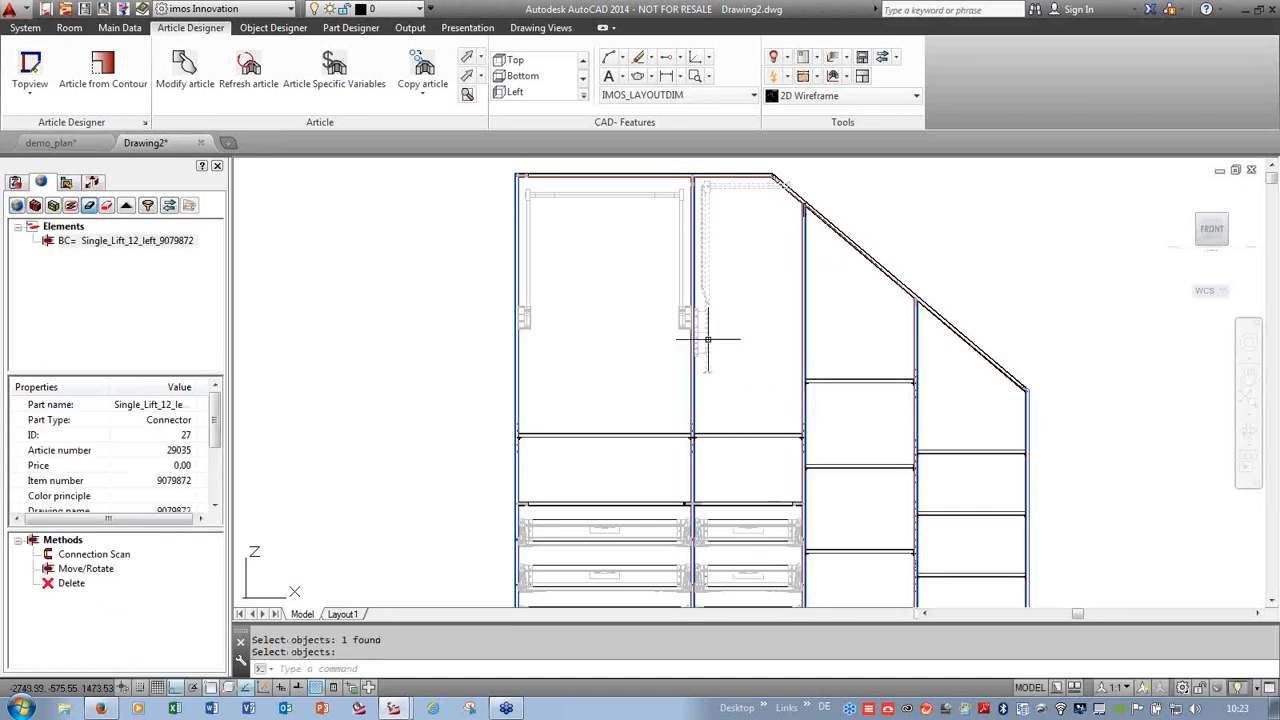
pyautogui.click(86, 569)
pyautogui.click(248, 442)
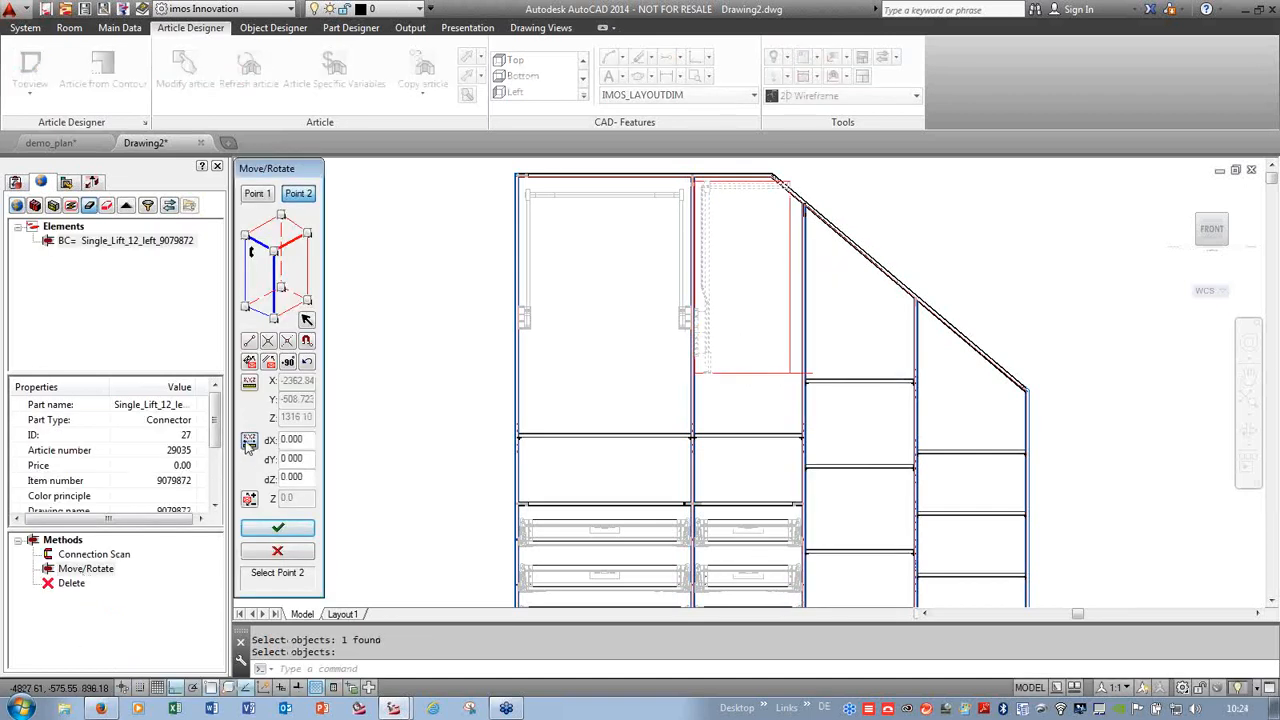
pyautogui.doubleClick(298, 478)
pyautogui.press('Return')
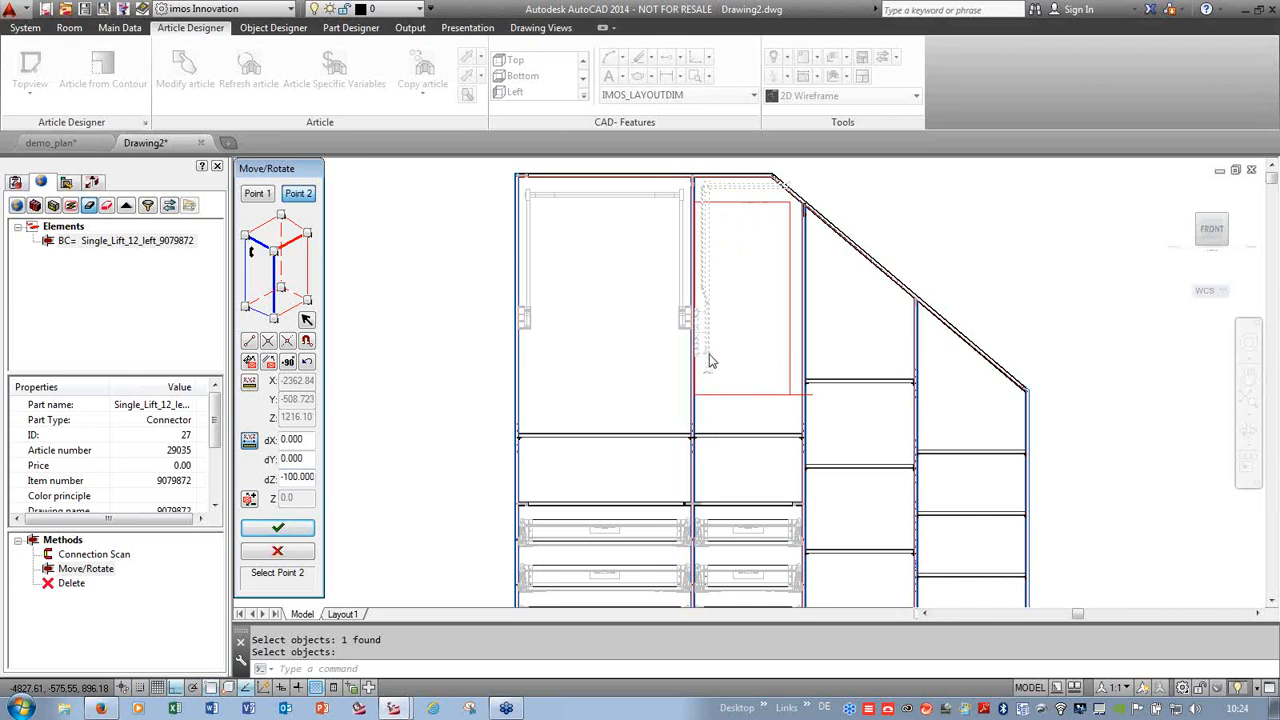
pyautogui.click(277, 527)
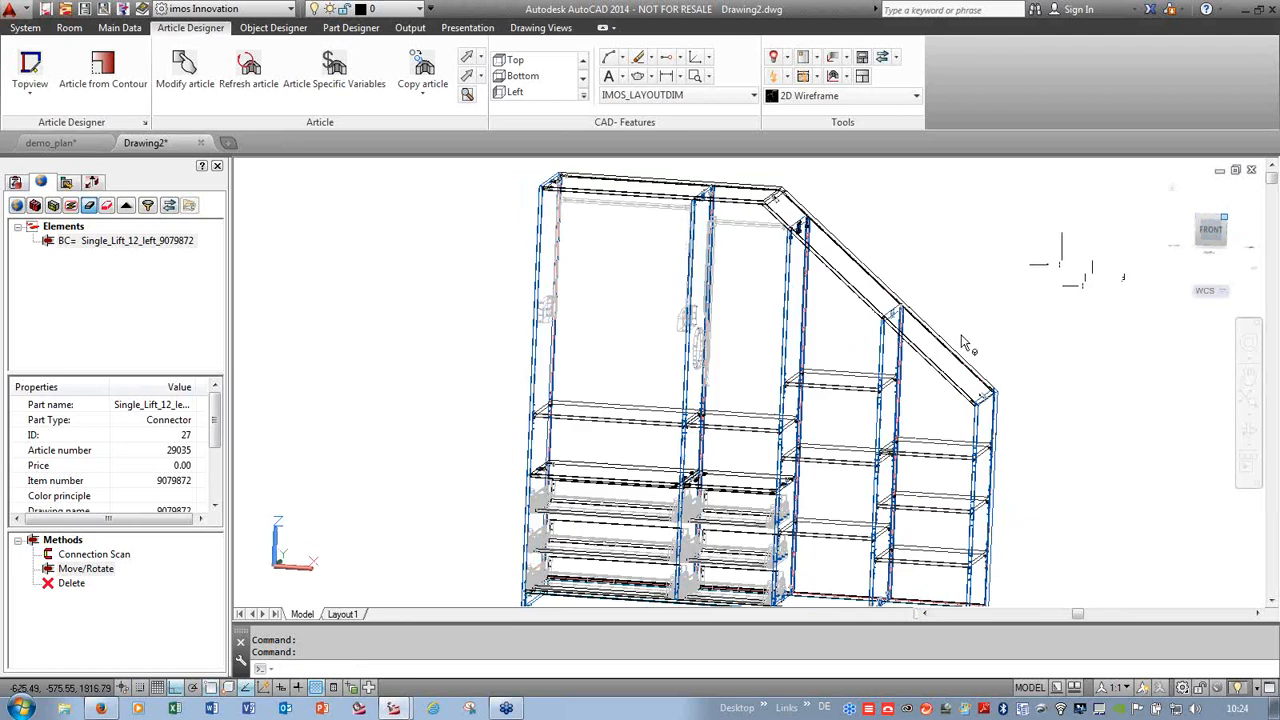
# - Display the cabinet in the X-Ray visual style in an isometric view and inspect its drawers and fittings
pyautogui.click(798, 105)
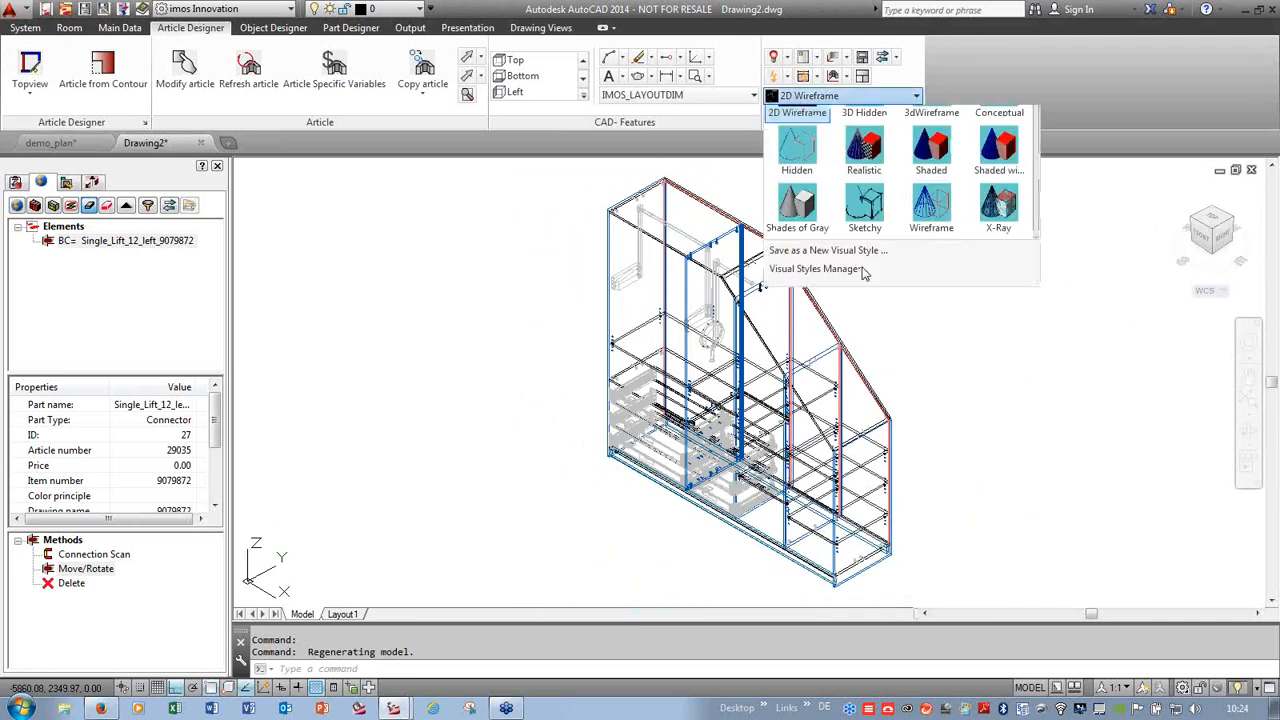
pyautogui.click(1006, 268)
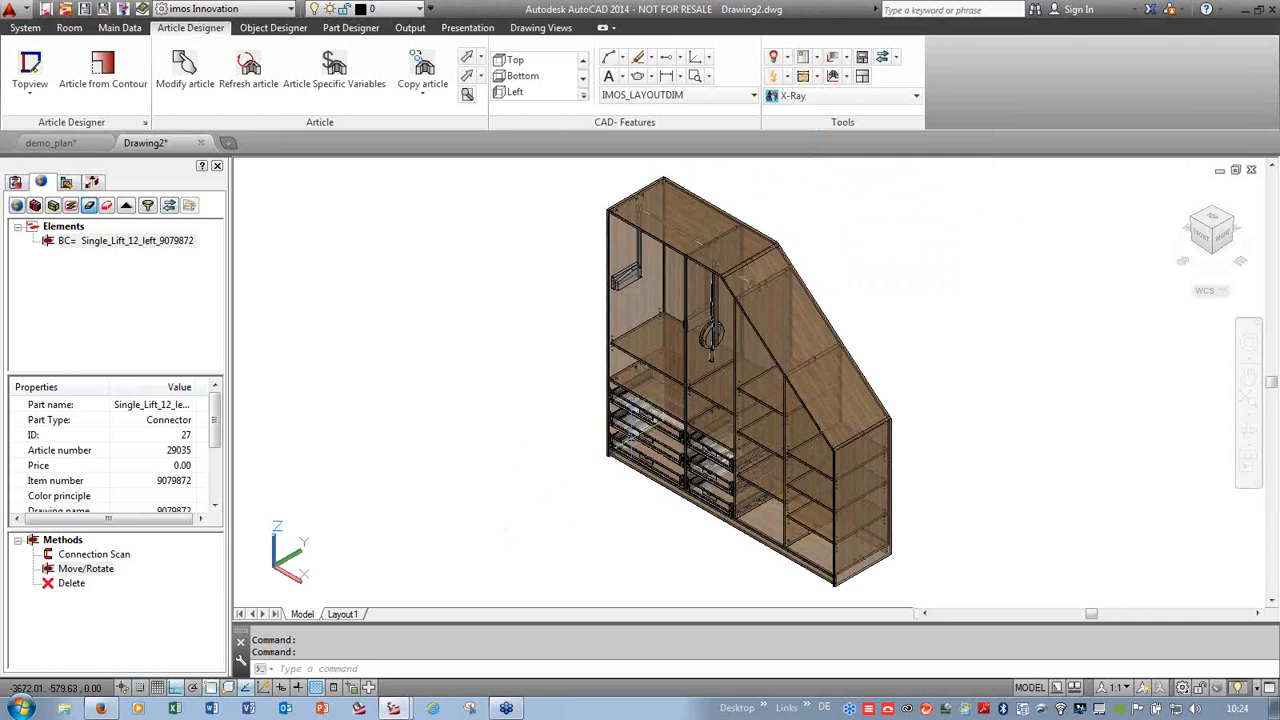
pyautogui.scroll(3, 617, 387)
pyautogui.scroll(6, 585, 313)
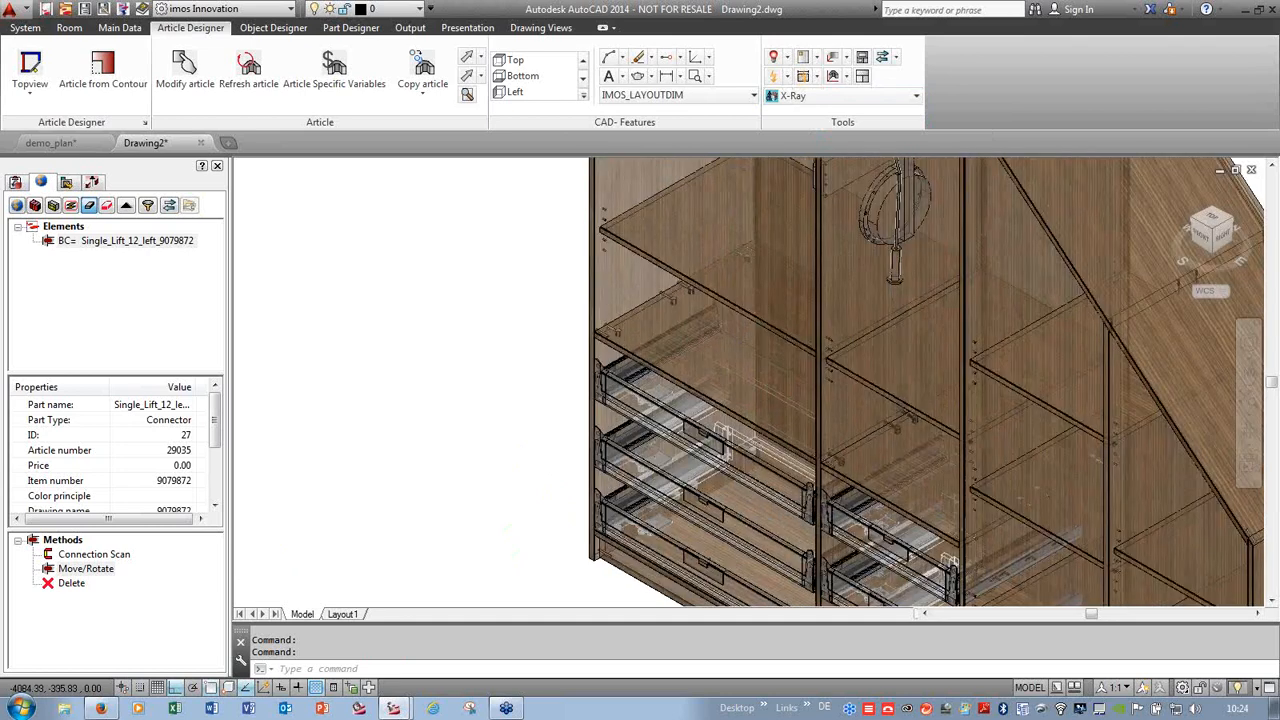
# - Examine the drawer sides, runners and connectors in the cabinet's lower compartments up close
pyautogui.scroll(3, 590, 316)
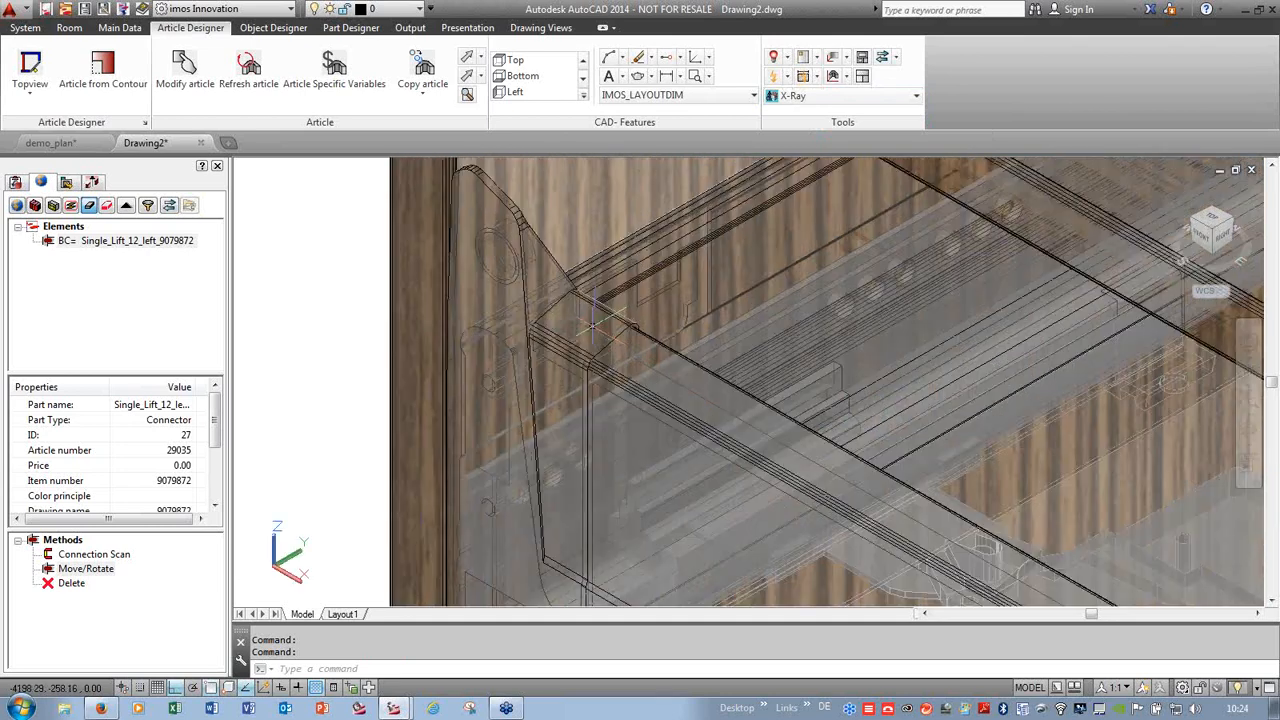
pyautogui.scroll(-1, 568, 304)
pyautogui.scroll(-2, 545, 300)
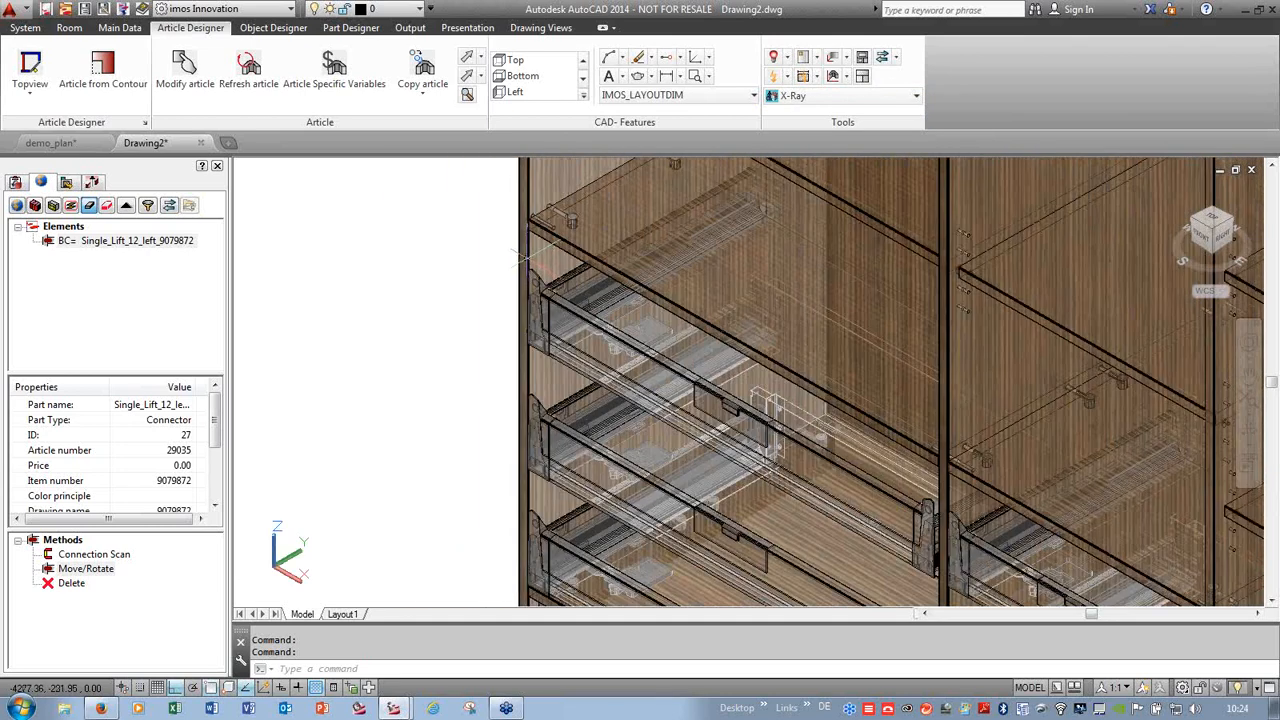
pyautogui.scroll(4, 538, 380)
pyautogui.scroll(-8, 538, 380)
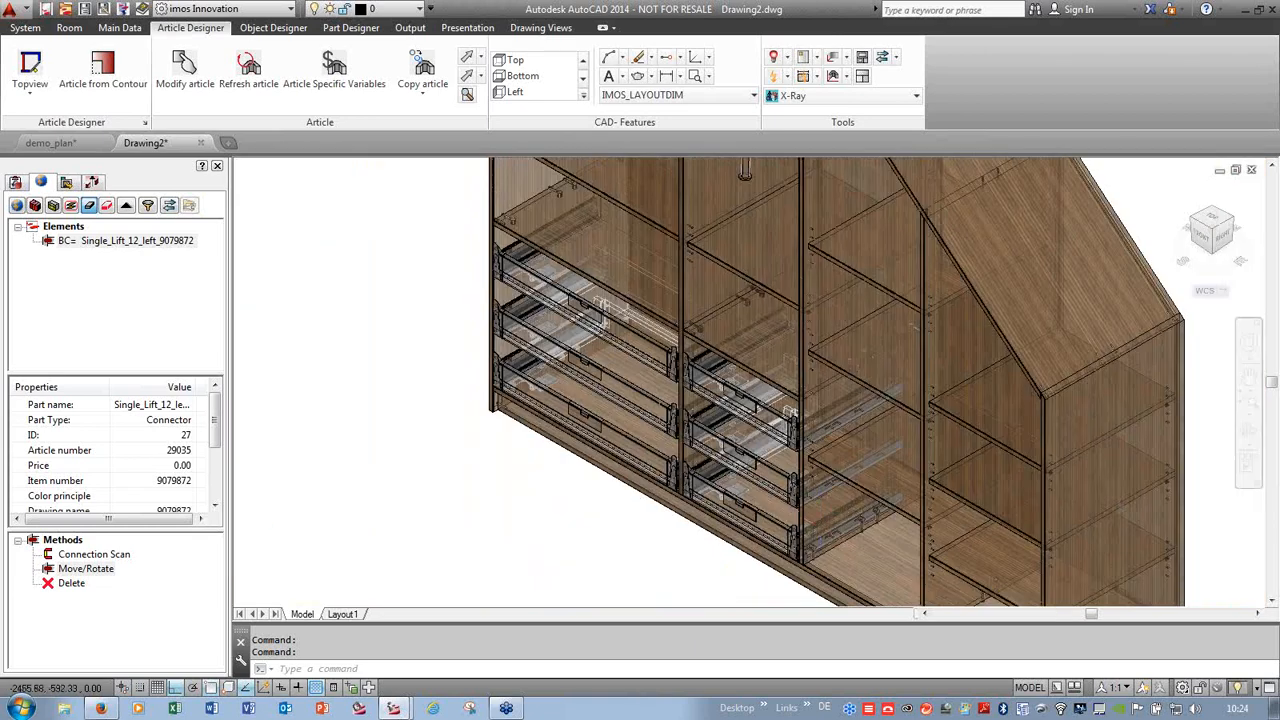
pyautogui.scroll(6, 790, 411)
pyautogui.scroll(4, 728, 318)
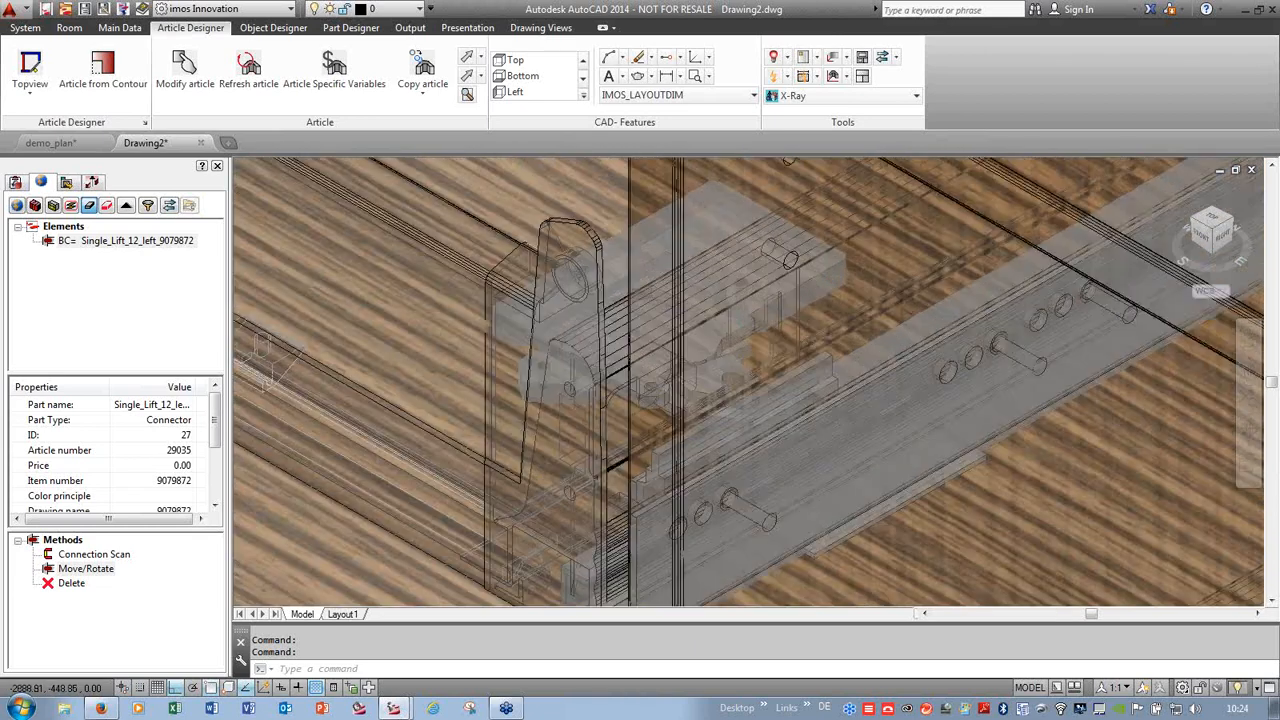
pyautogui.scroll(-4, 728, 318)
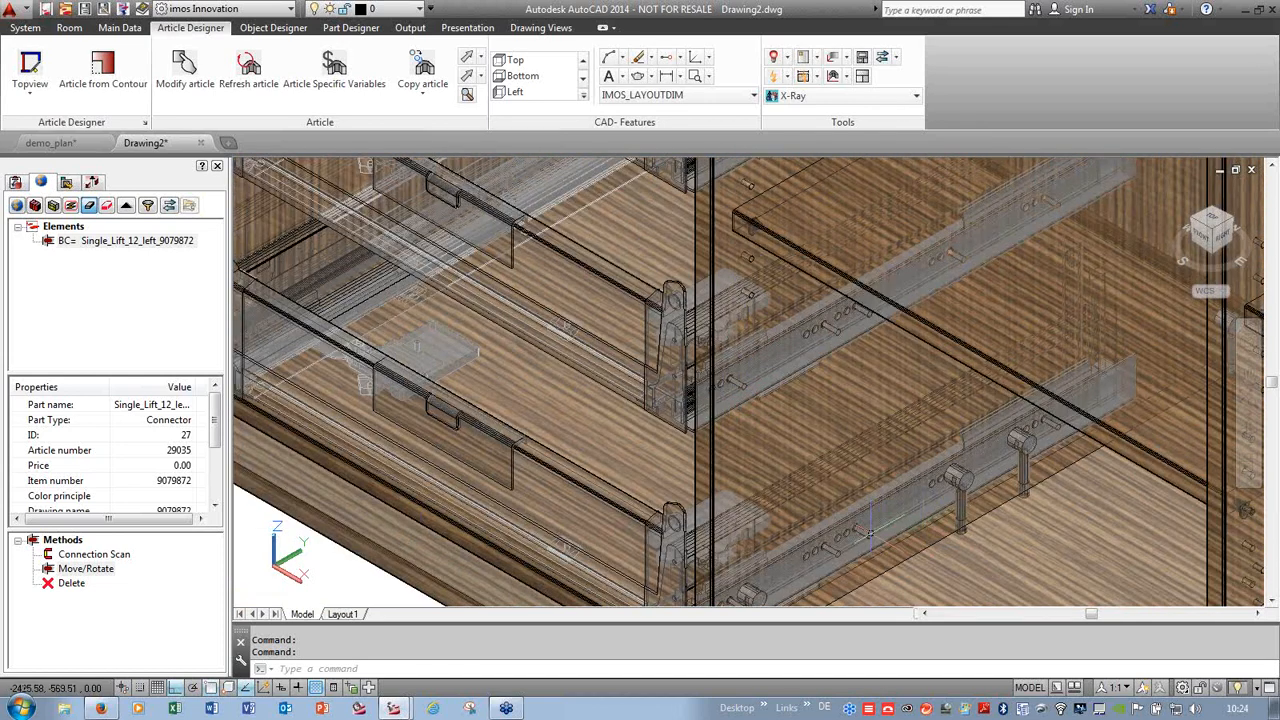
pyautogui.scroll(-4, 760, 310)
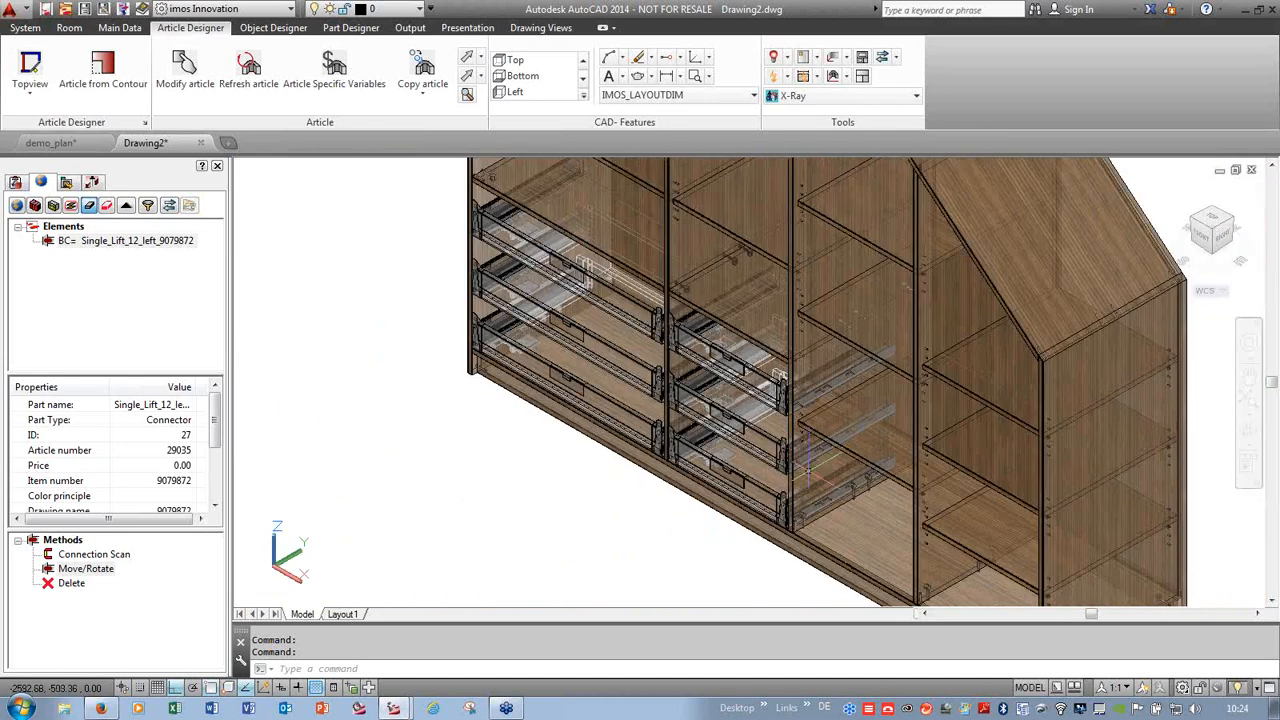
# - Switch to the 2D Wireframe visual style and pick the edges where the sloped roof panel meets the low outer side panel
pyautogui.scroll(8, 980, 378)
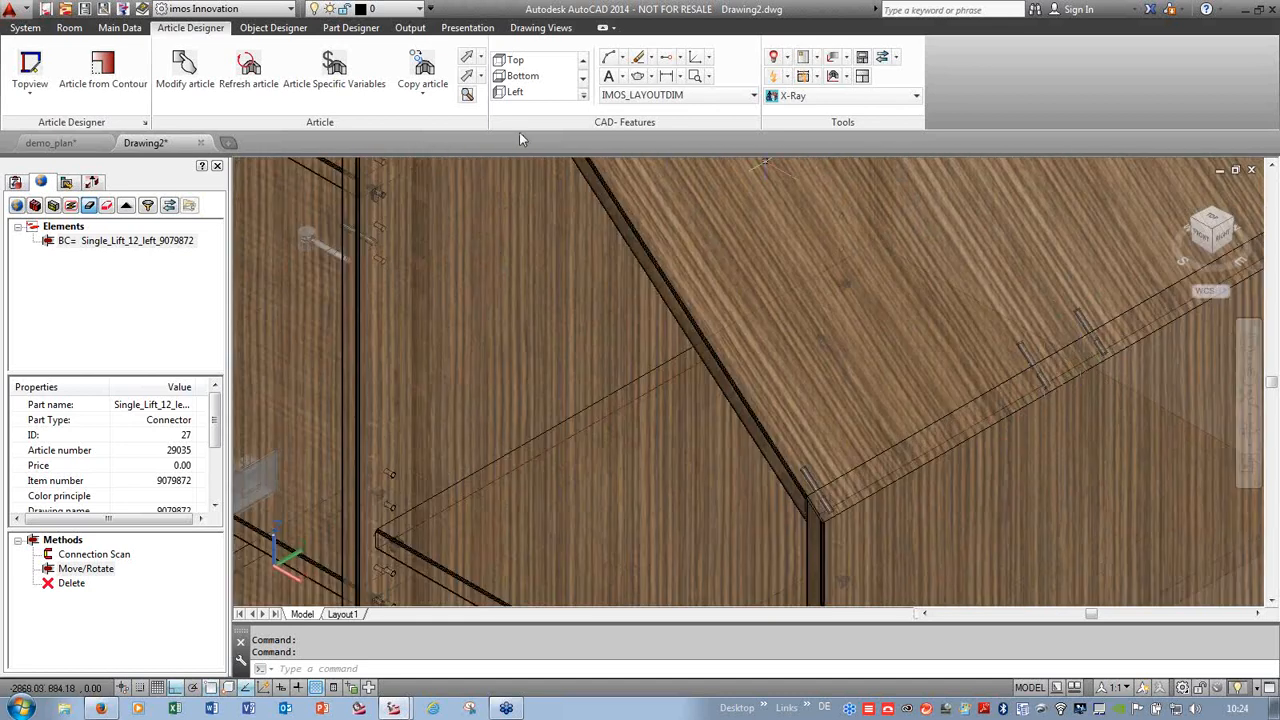
pyautogui.click(798, 102)
pyautogui.click(804, 131)
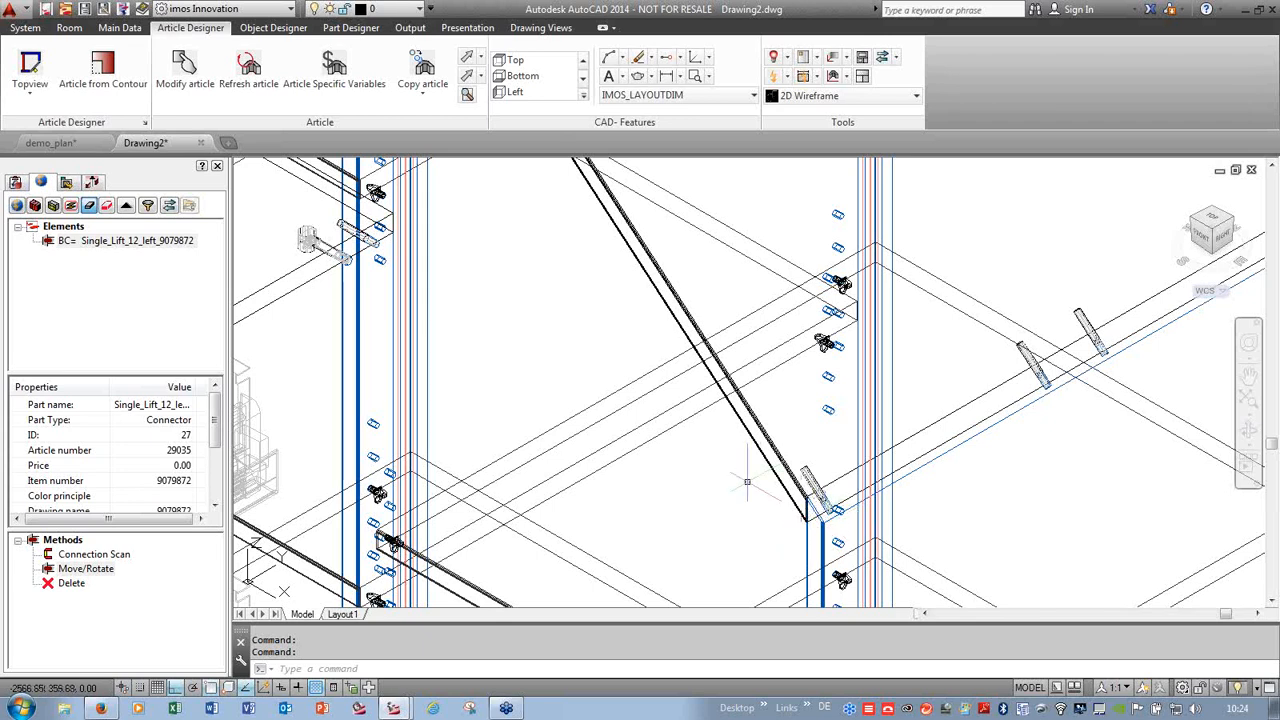
pyautogui.rightClick(706, 510)
pyautogui.click(762, 242)
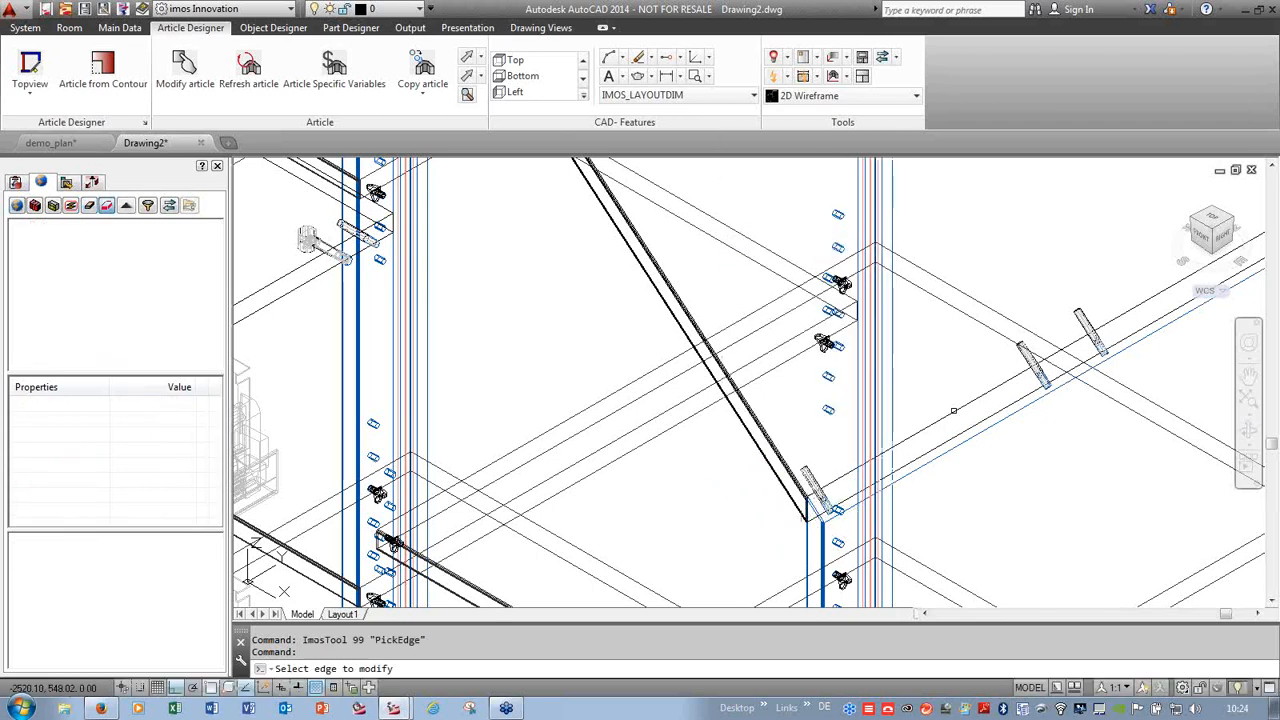
pyautogui.click(977, 451)
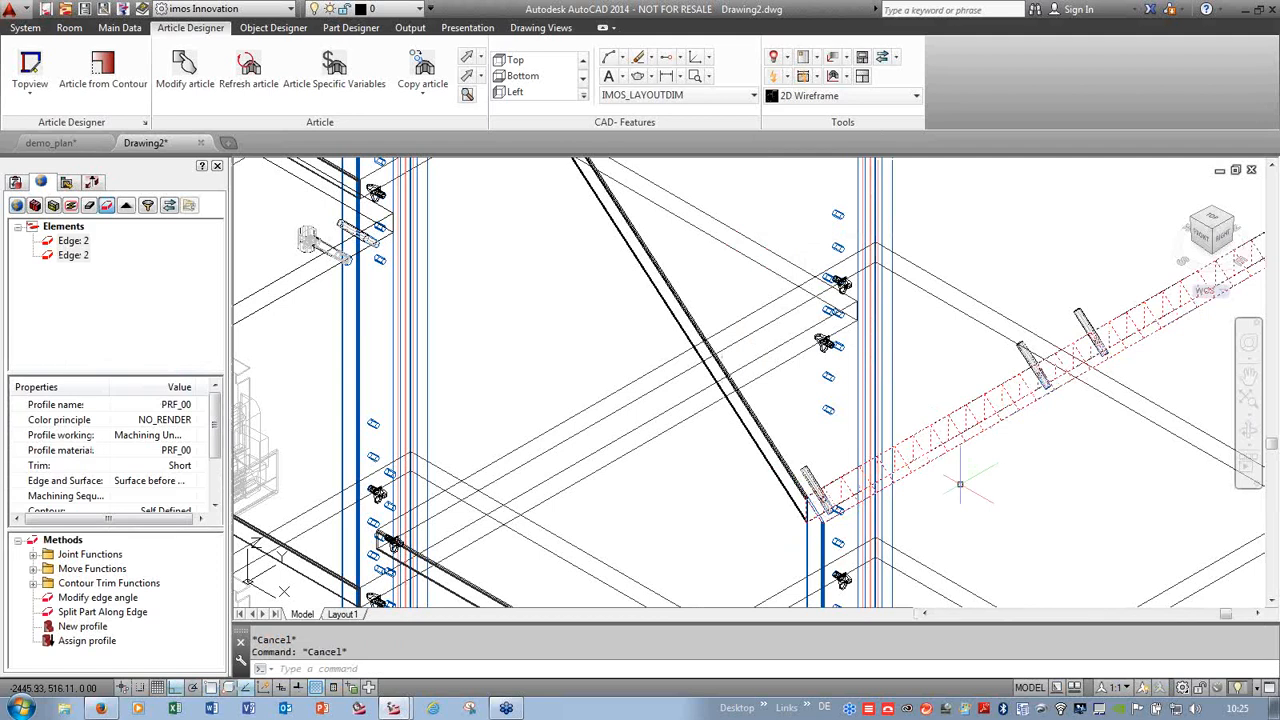
# - Change the joint between the sloped roof panel and the low side panel to a Mitre trim and accept its connection scan
pyautogui.click(33, 554)
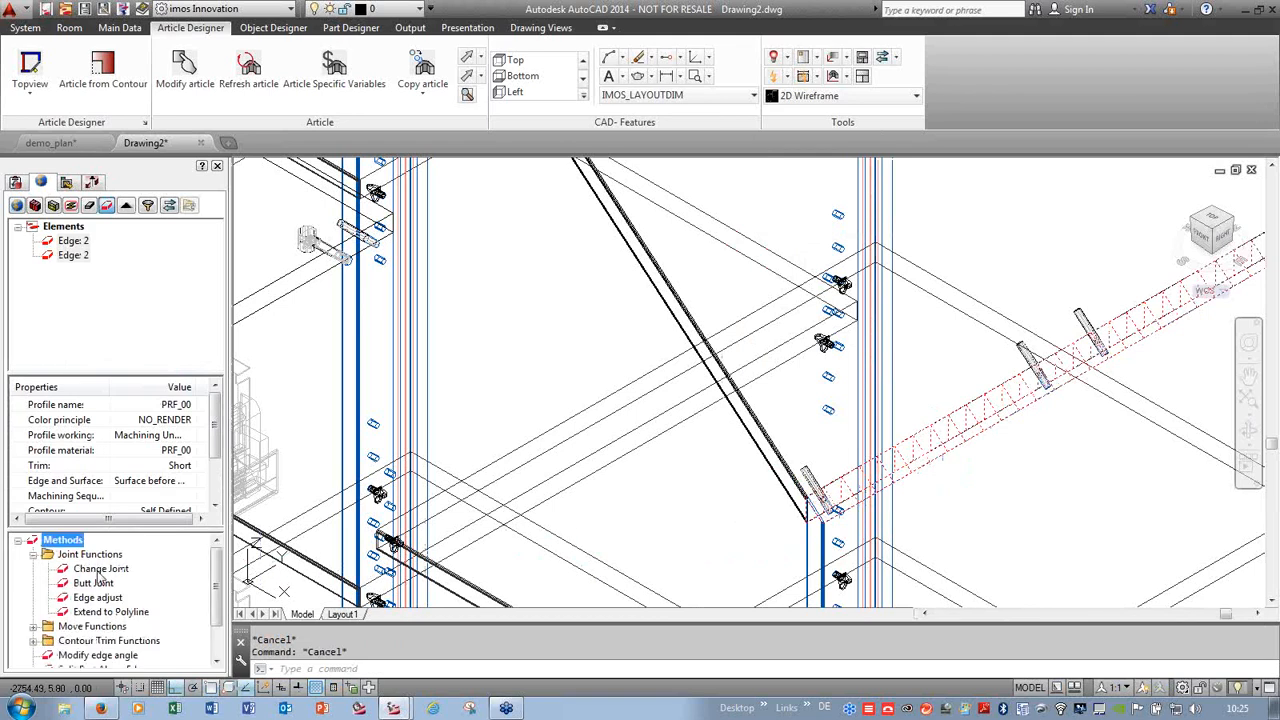
pyautogui.click(99, 570)
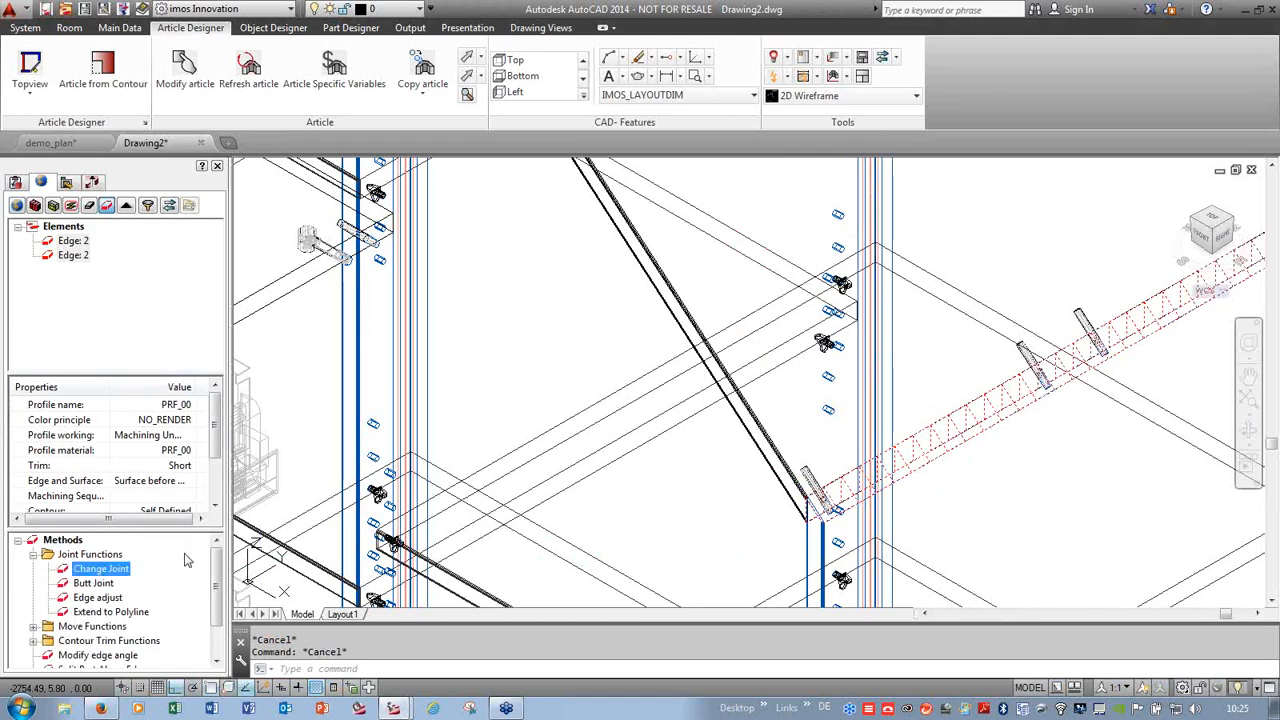
pyautogui.doubleClick(93, 583)
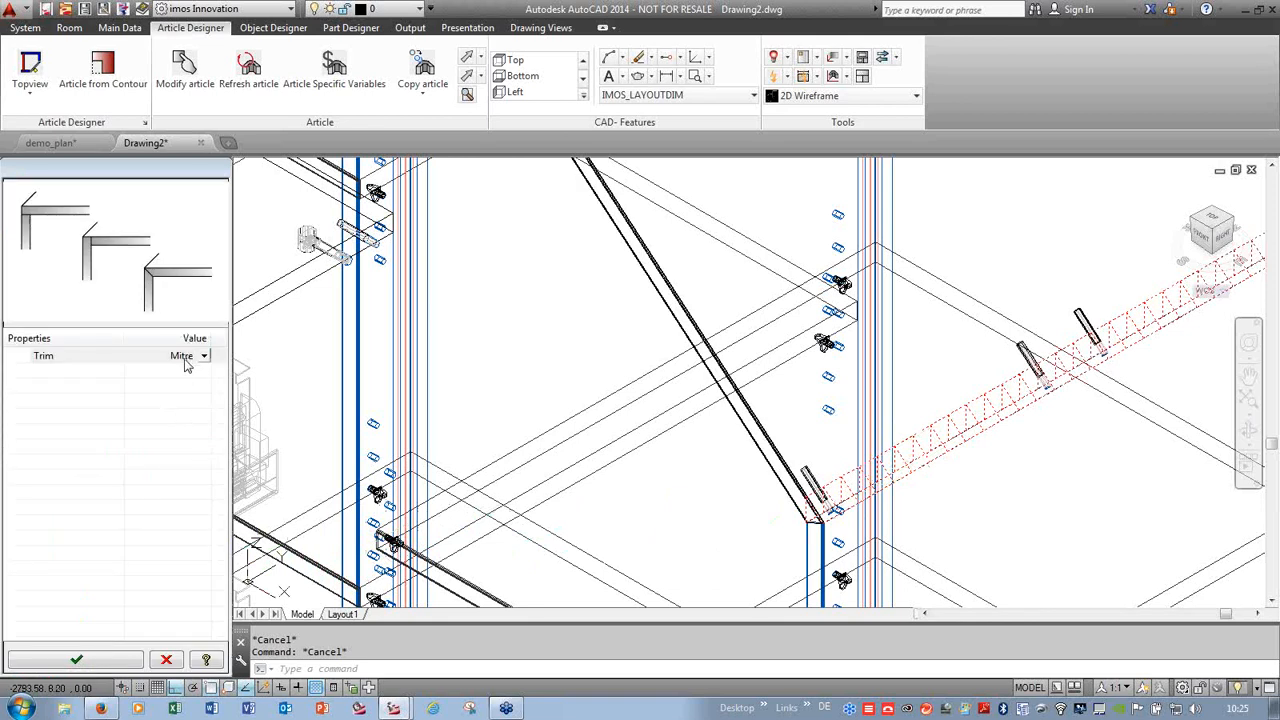
pyautogui.click(84, 666)
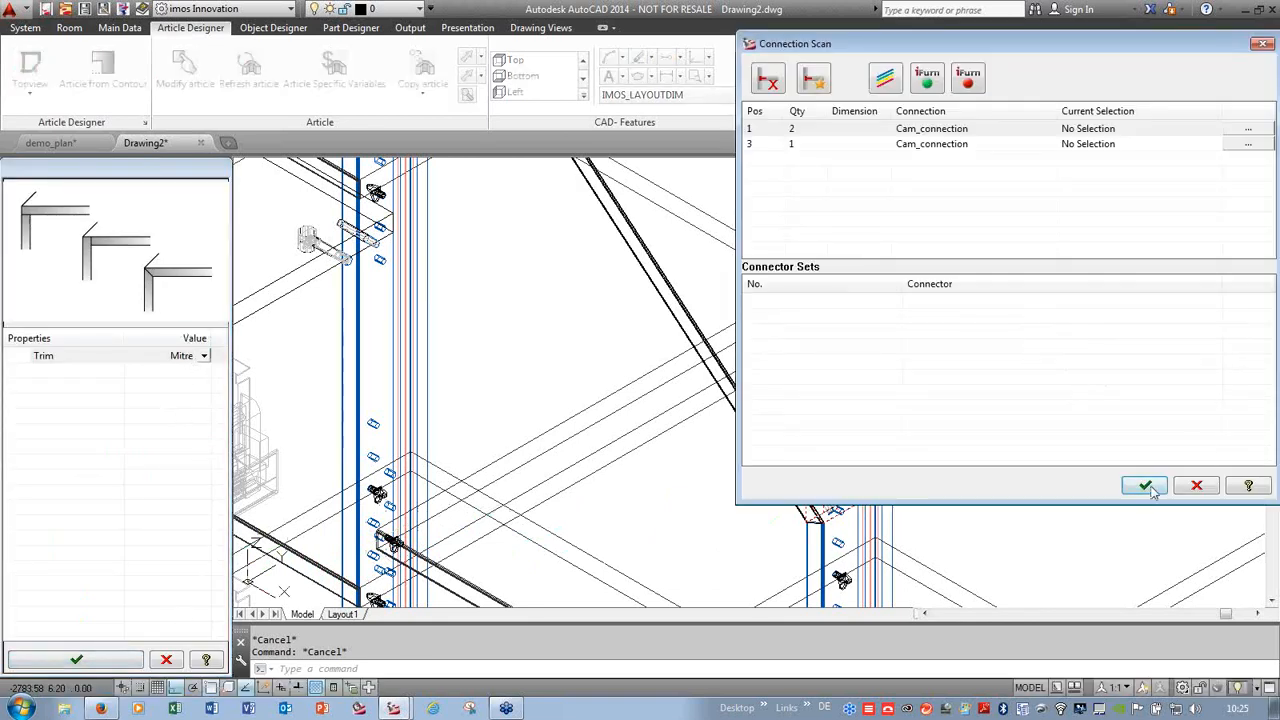
pyautogui.click(1145, 487)
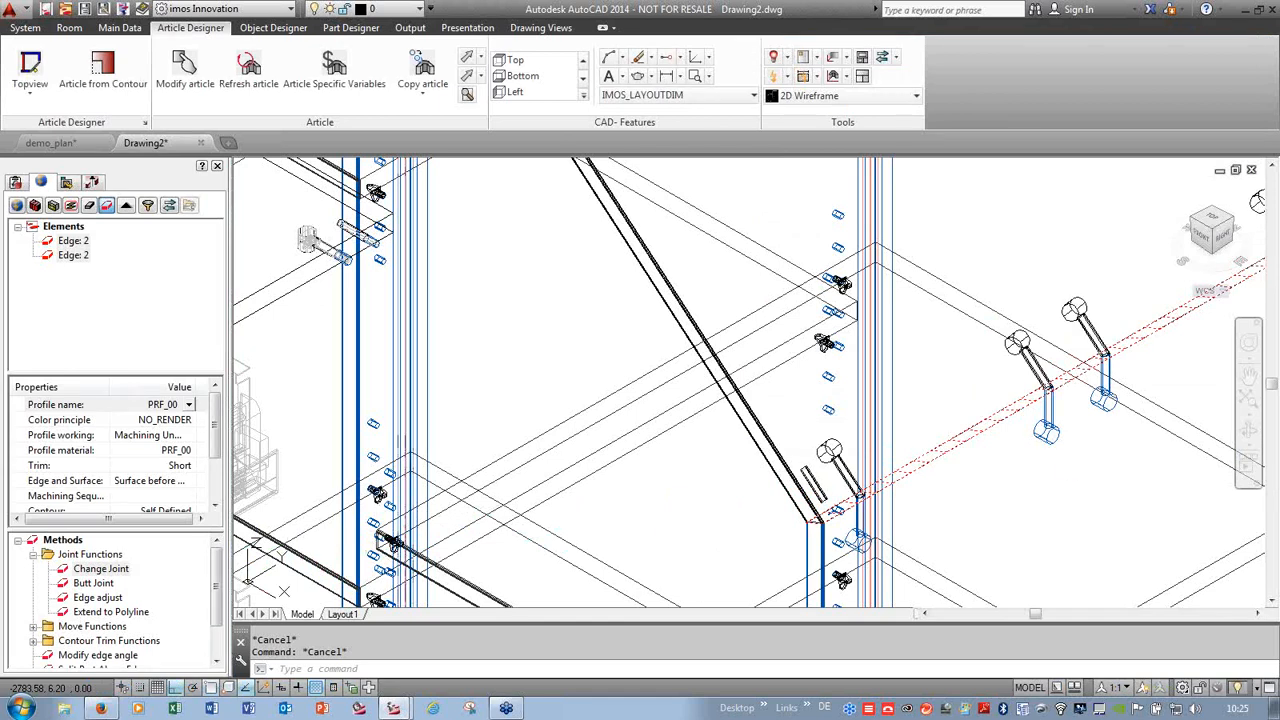
# - Pick the meeting edges of the horizontal top panel and the sloped roof panel for modification
pyautogui.scroll(-3, 1033, 513)
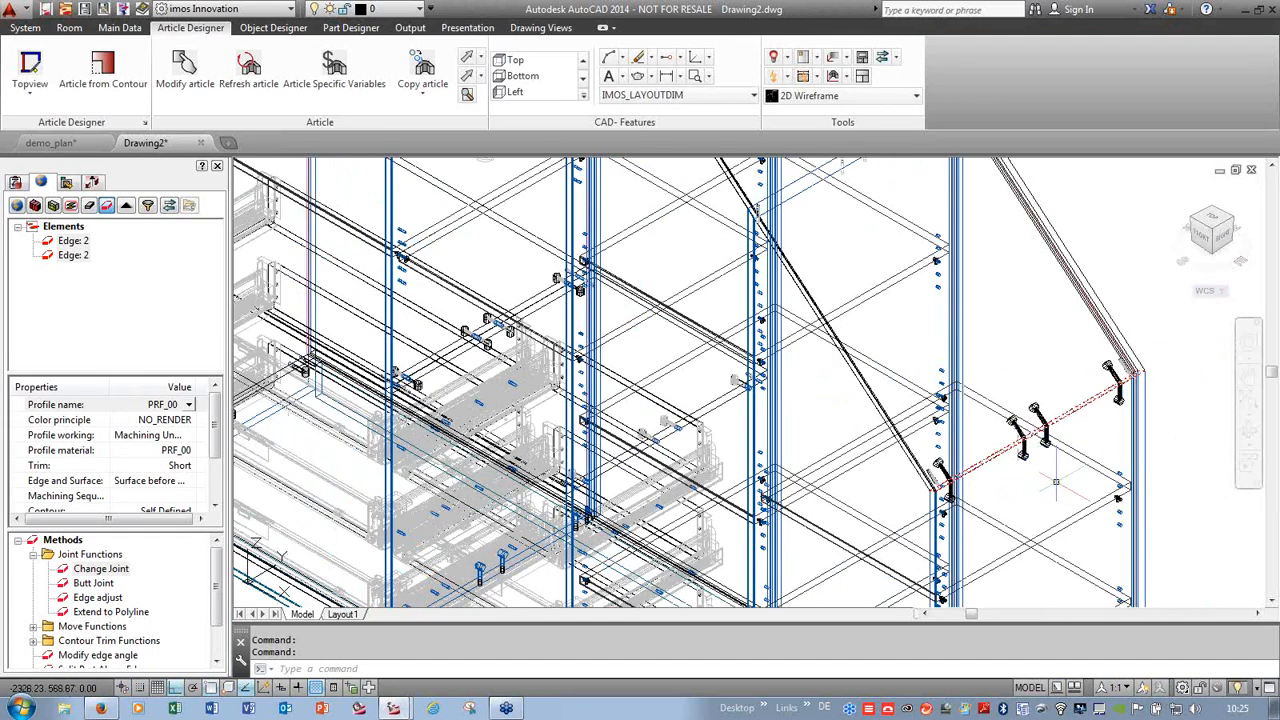
pyautogui.scroll(-3, 1030, 500)
pyautogui.scroll(8, 955, 395)
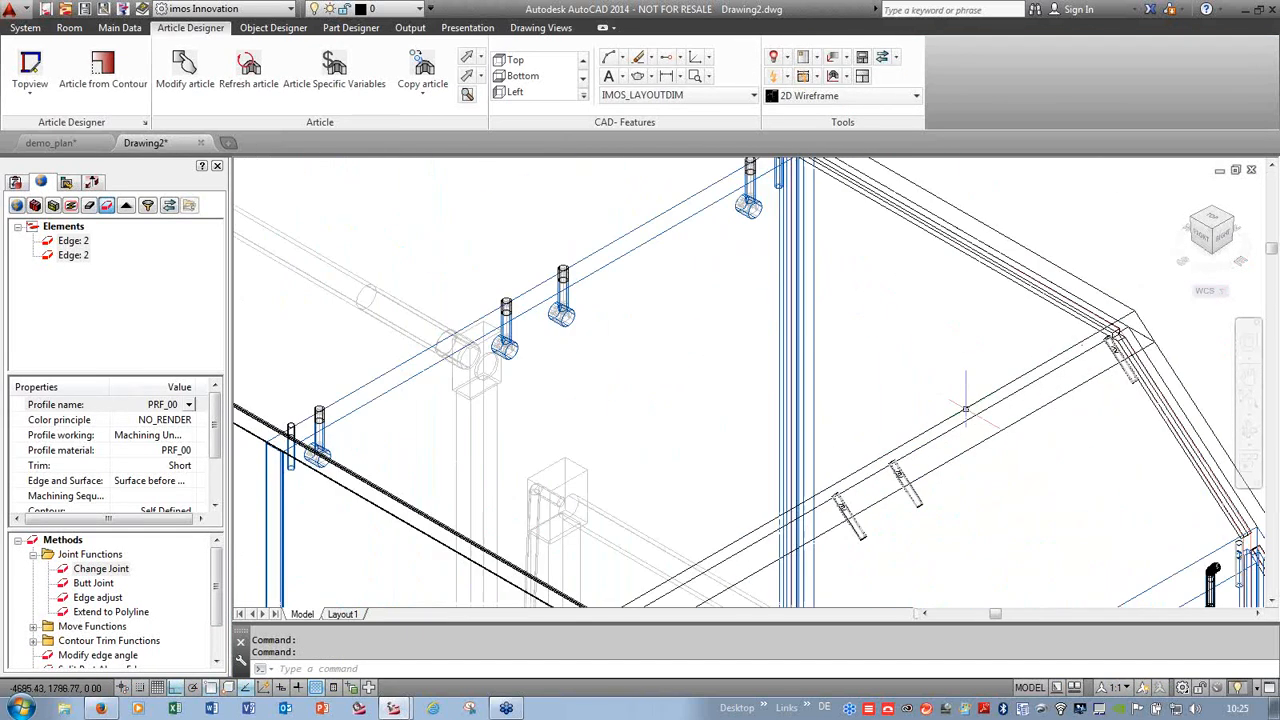
pyautogui.rightClick(1050, 135)
pyautogui.click(1100, 244)
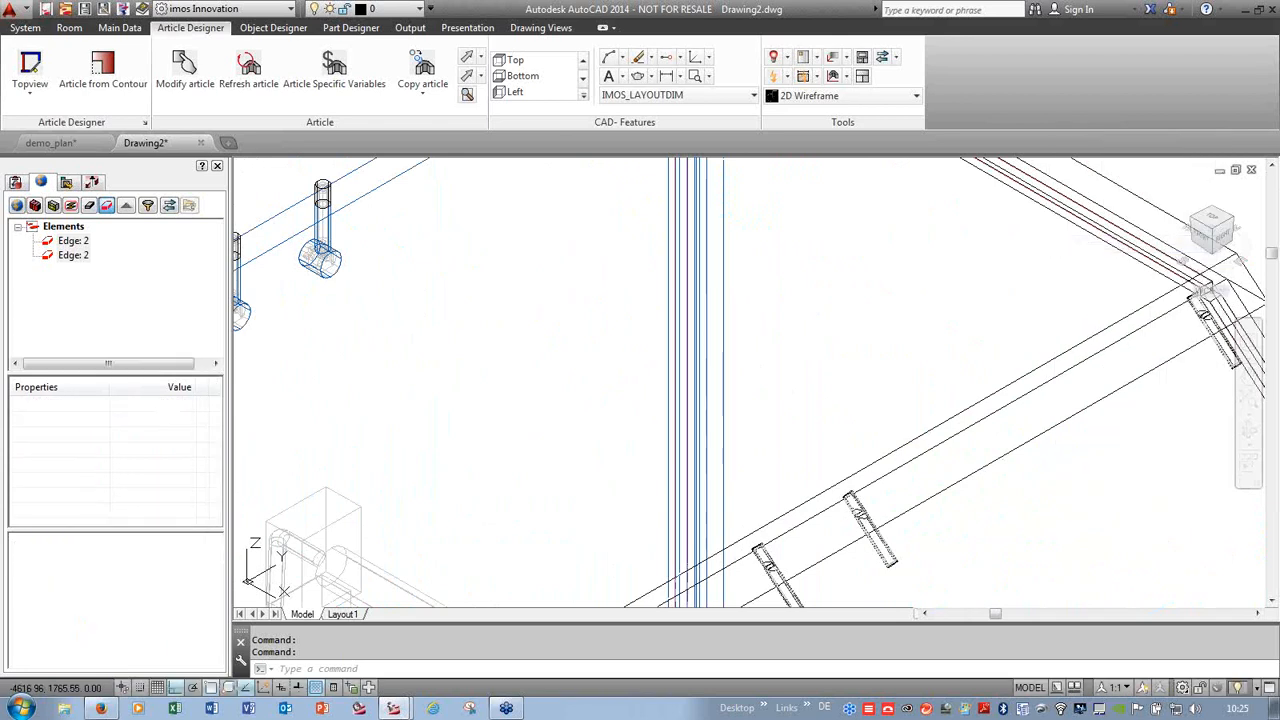
pyautogui.click(1074, 362)
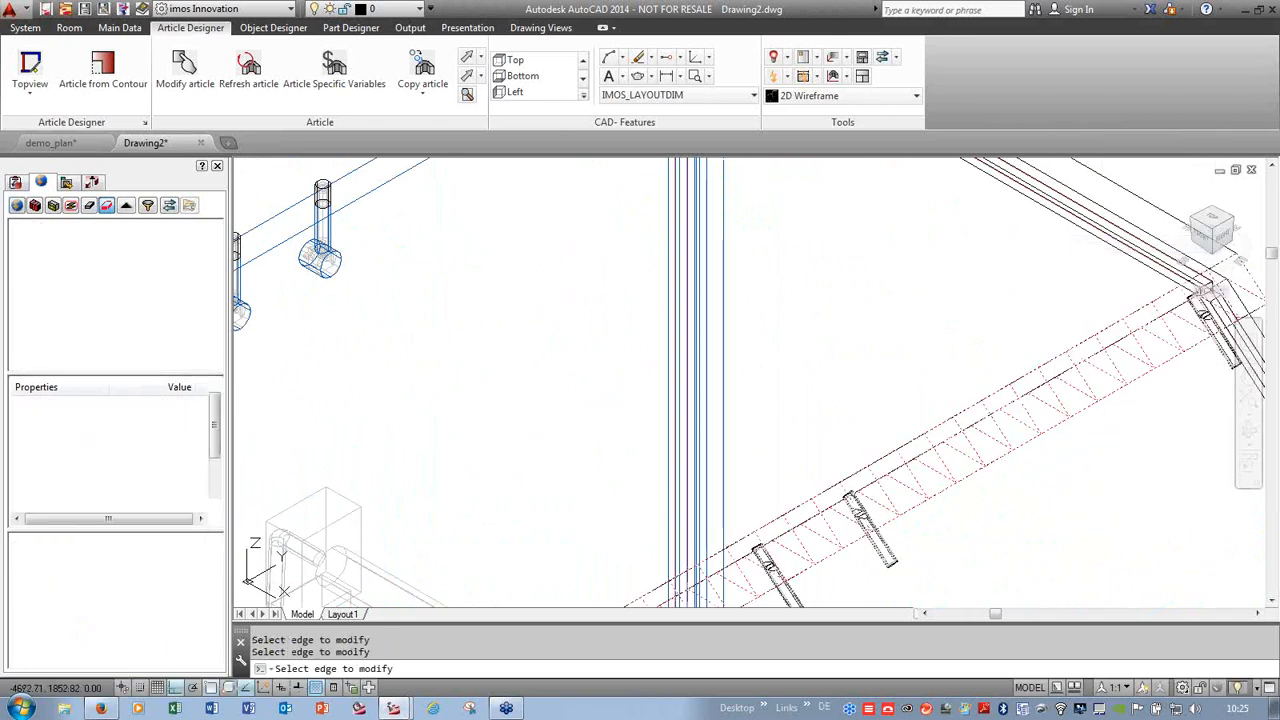
pyautogui.press('Escape')
pyautogui.press('Escape')
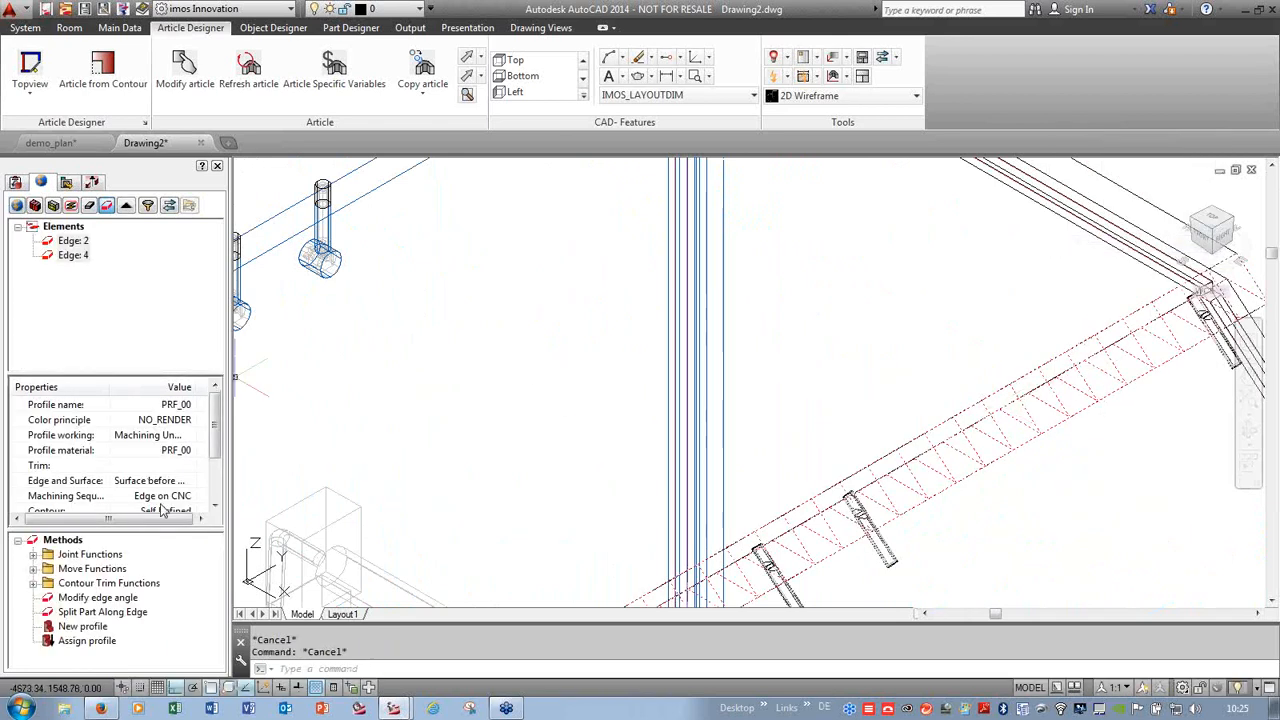
# - Change the joint between the top panel and the sloped roof panel to a Mitre trim and accept its connection scan
pyautogui.click(33, 554)
pyautogui.click(86, 569)
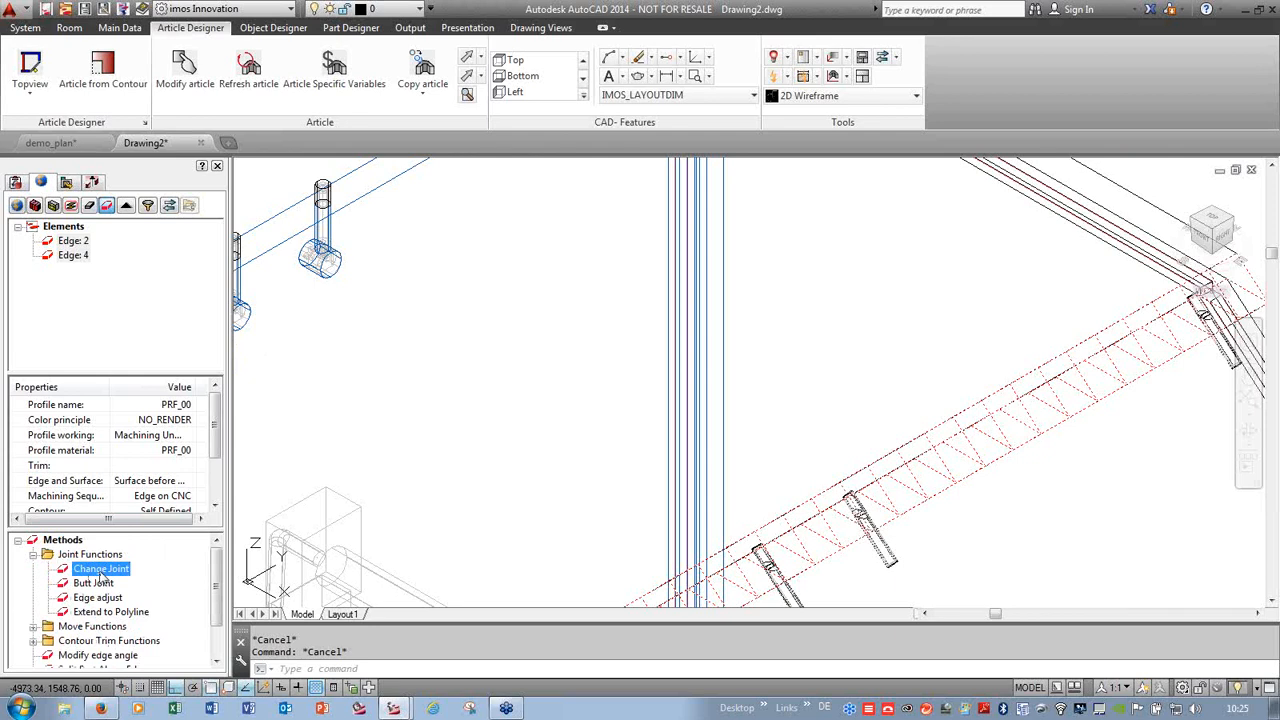
pyautogui.doubleClick(100, 570)
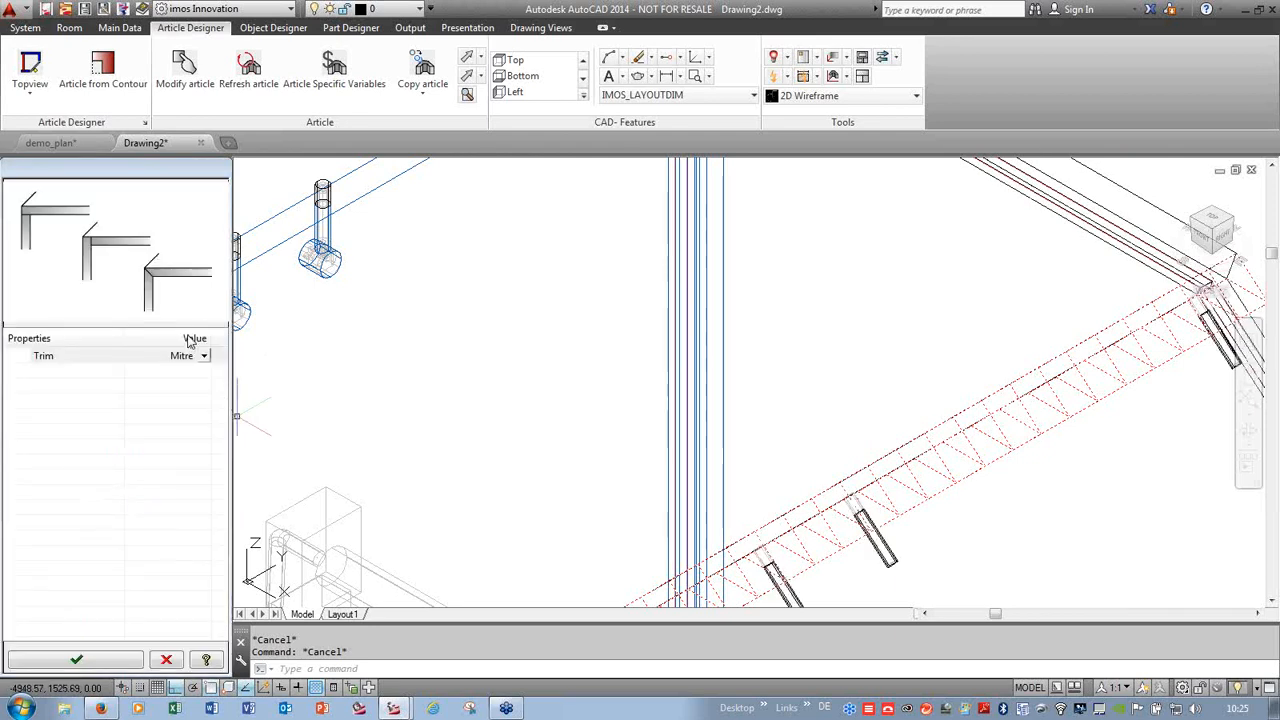
pyautogui.click(94, 656)
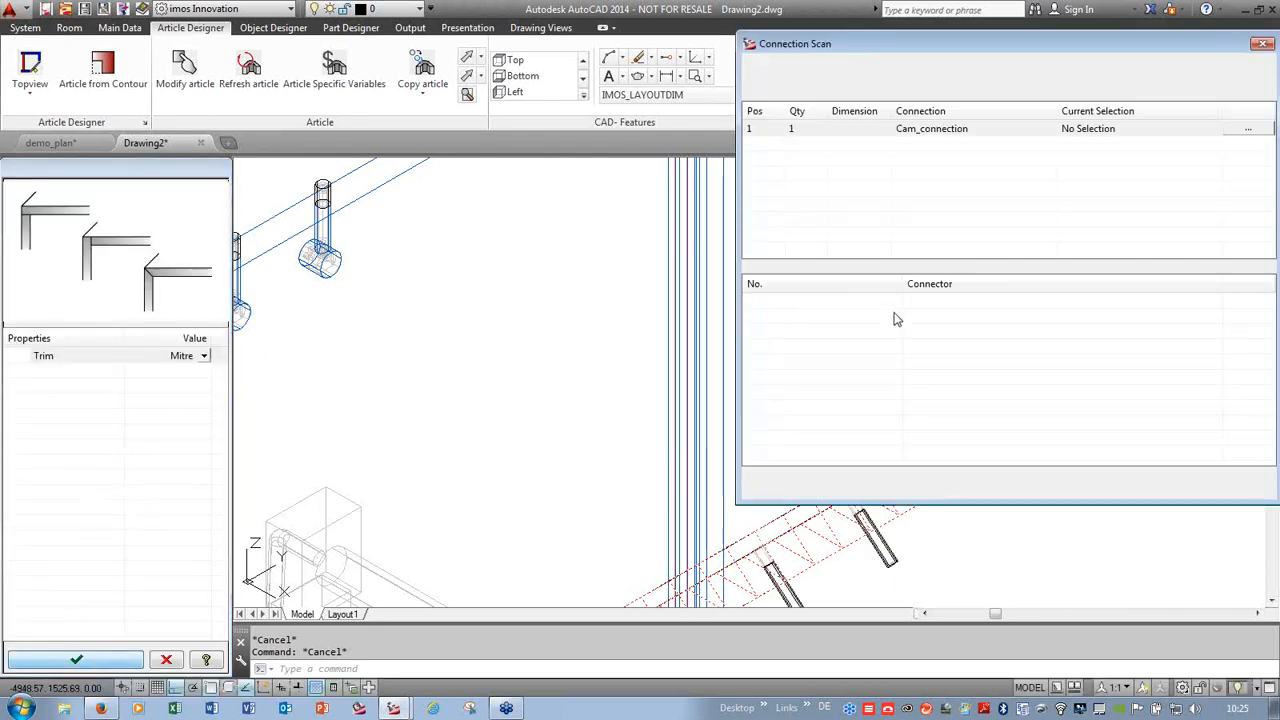
pyautogui.click(1143, 486)
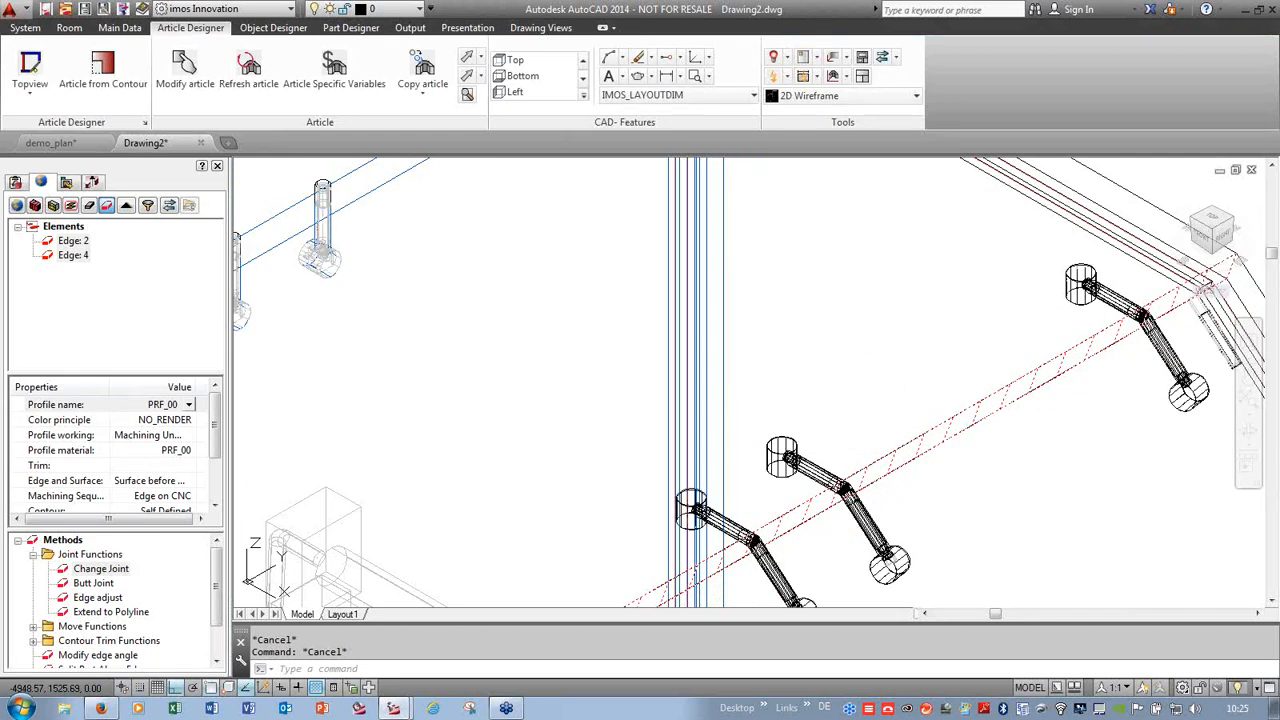
# - Inspect the whole cabinet with its mitred roof joints from a near-front view in the X-Ray visual style
pyautogui.scroll(-6, 829, 331)
pyautogui.scroll(5, 800, 350)
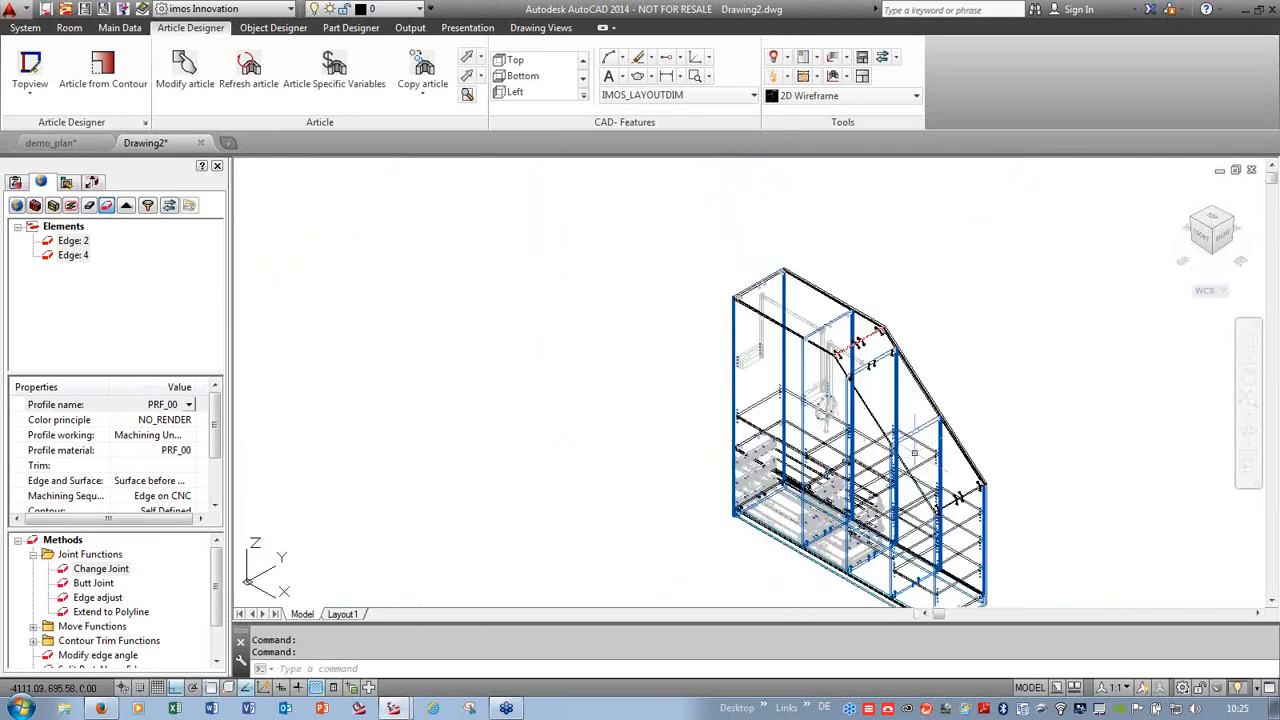
pyautogui.scroll(2, 495, 490)
pyautogui.keyDown('shift'); pyautogui.moveTo(504, 491); pyautogui.dragTo(548, 446, button='middle'); pyautogui.keyUp('shift')
pyautogui.scroll(-4, 498, 406)
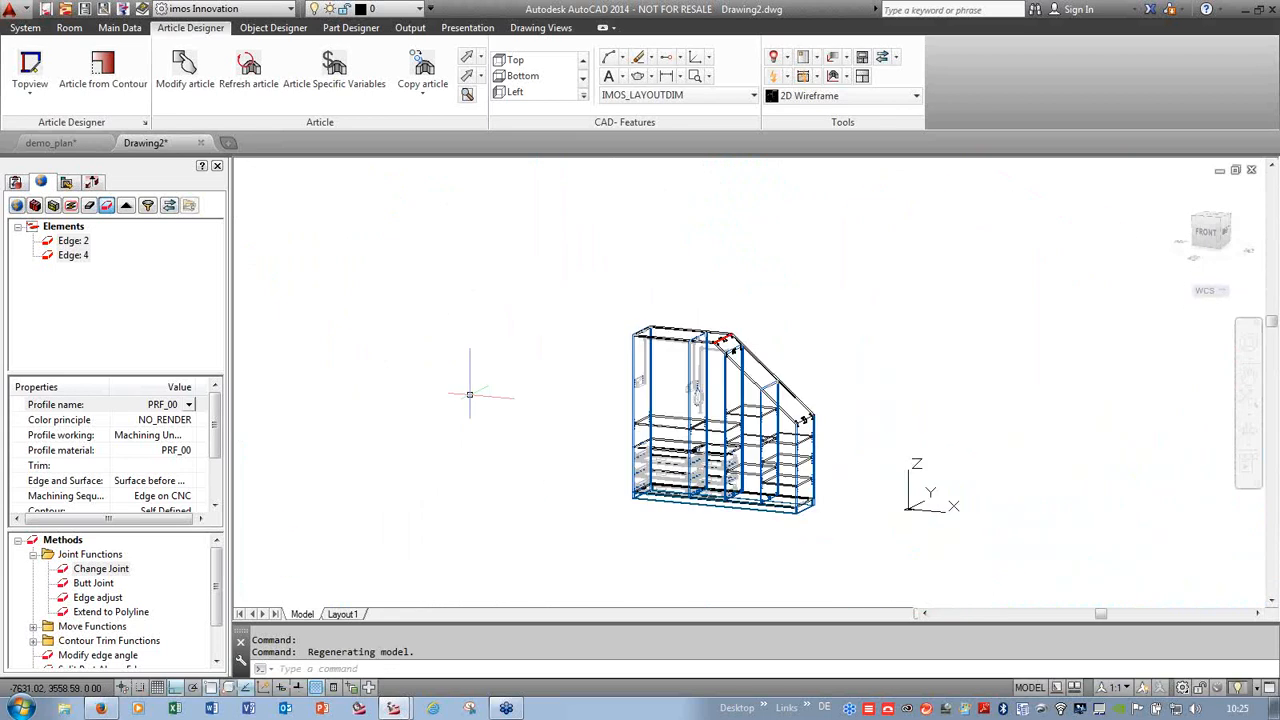
pyautogui.scroll(4, 702, 426)
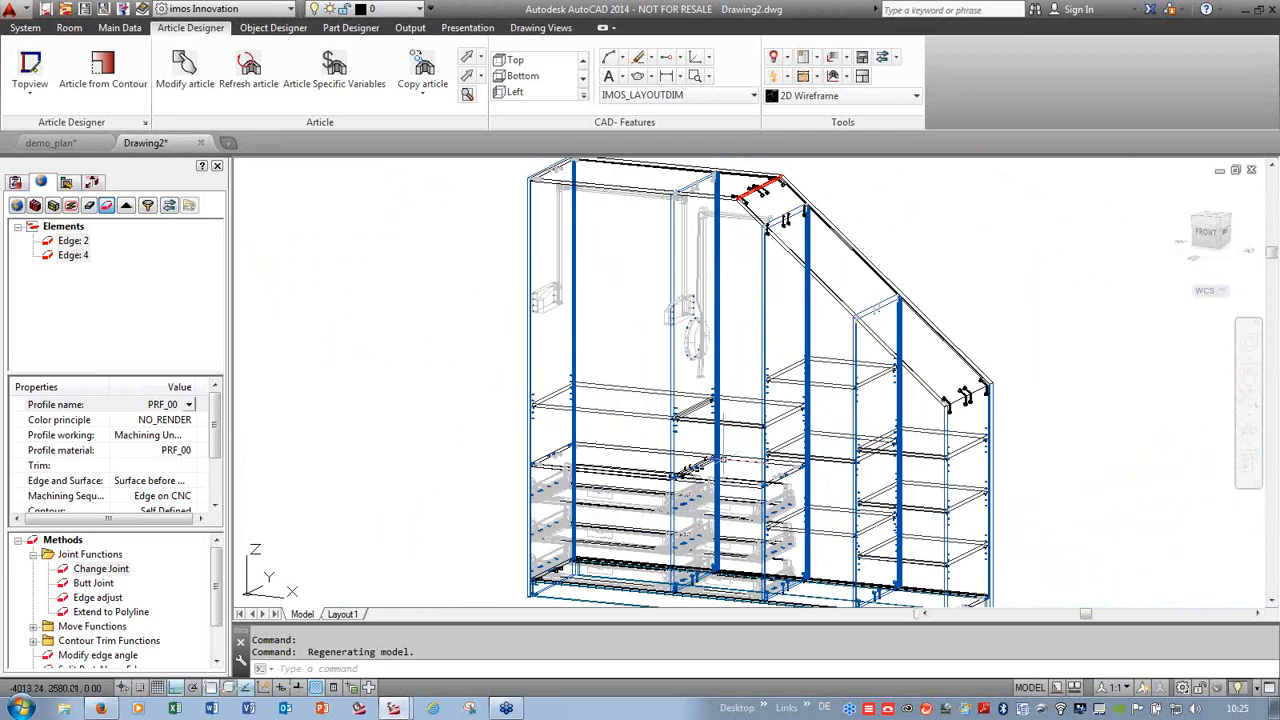
pyautogui.click(845, 95)
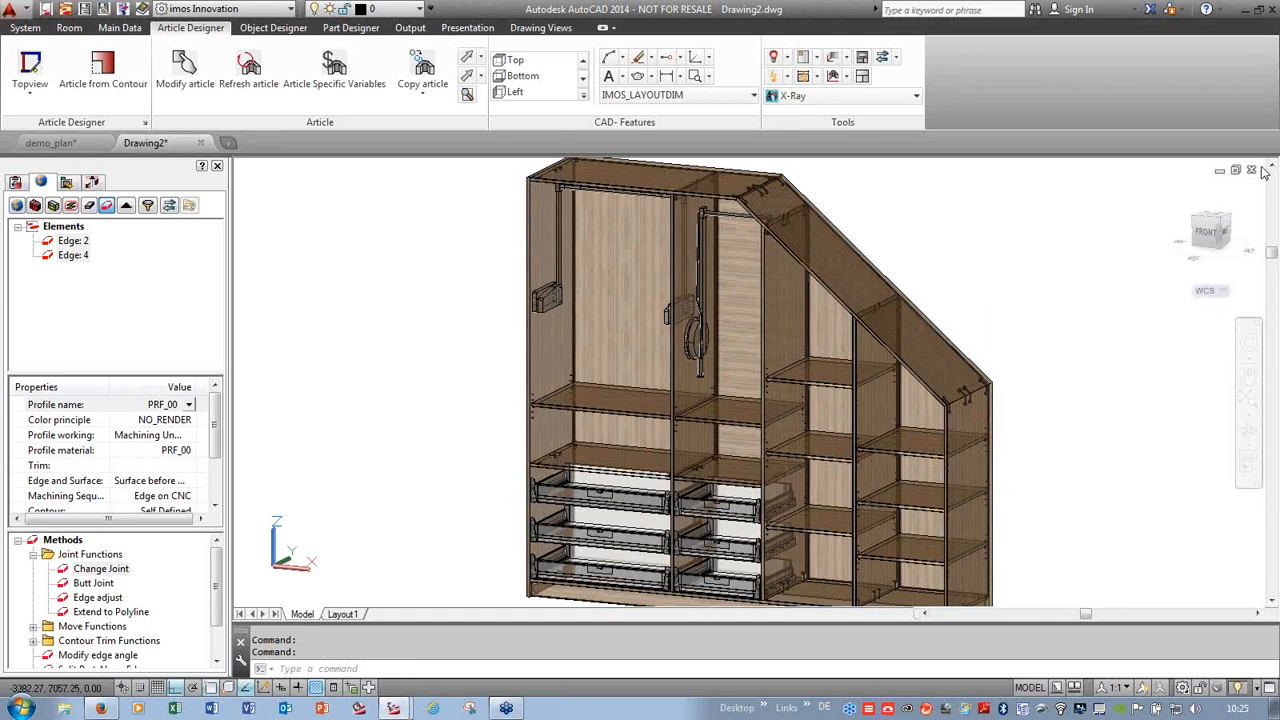
# - Return the view to the 2D Wireframe visual style and close Drawing2.dwg without saving its changes
pyautogui.click(885, 97)
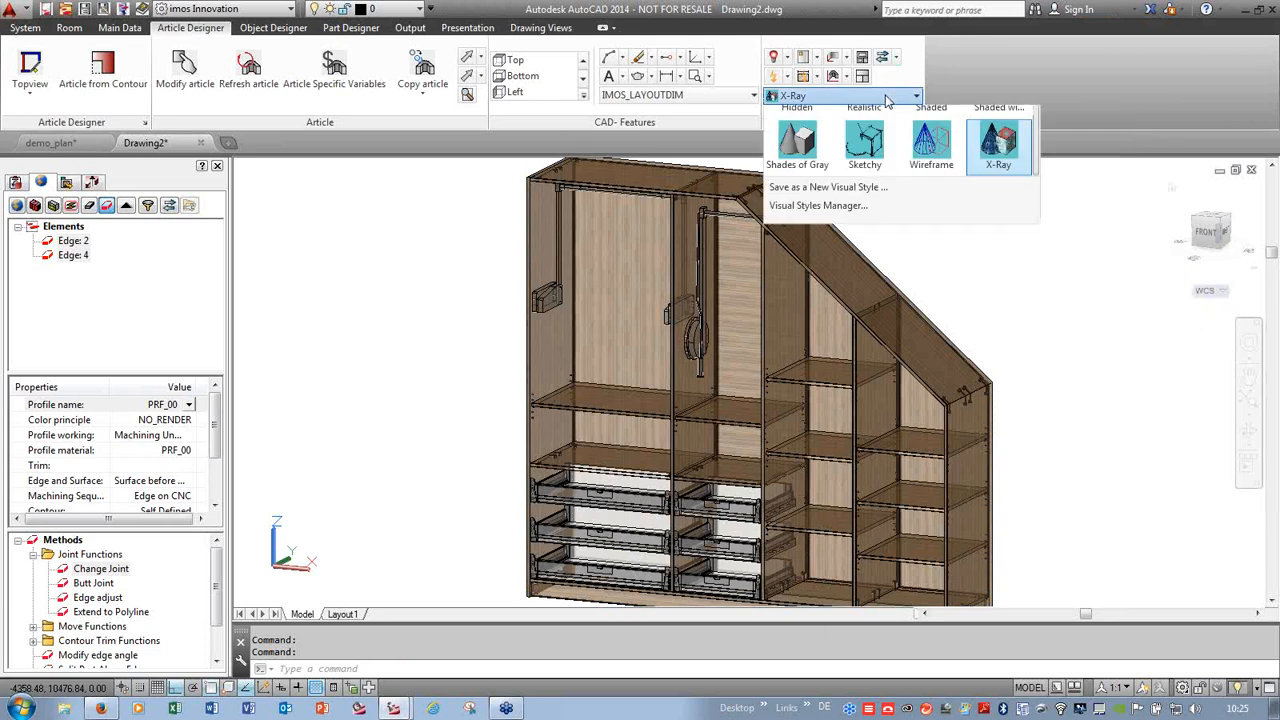
pyautogui.click(795, 144)
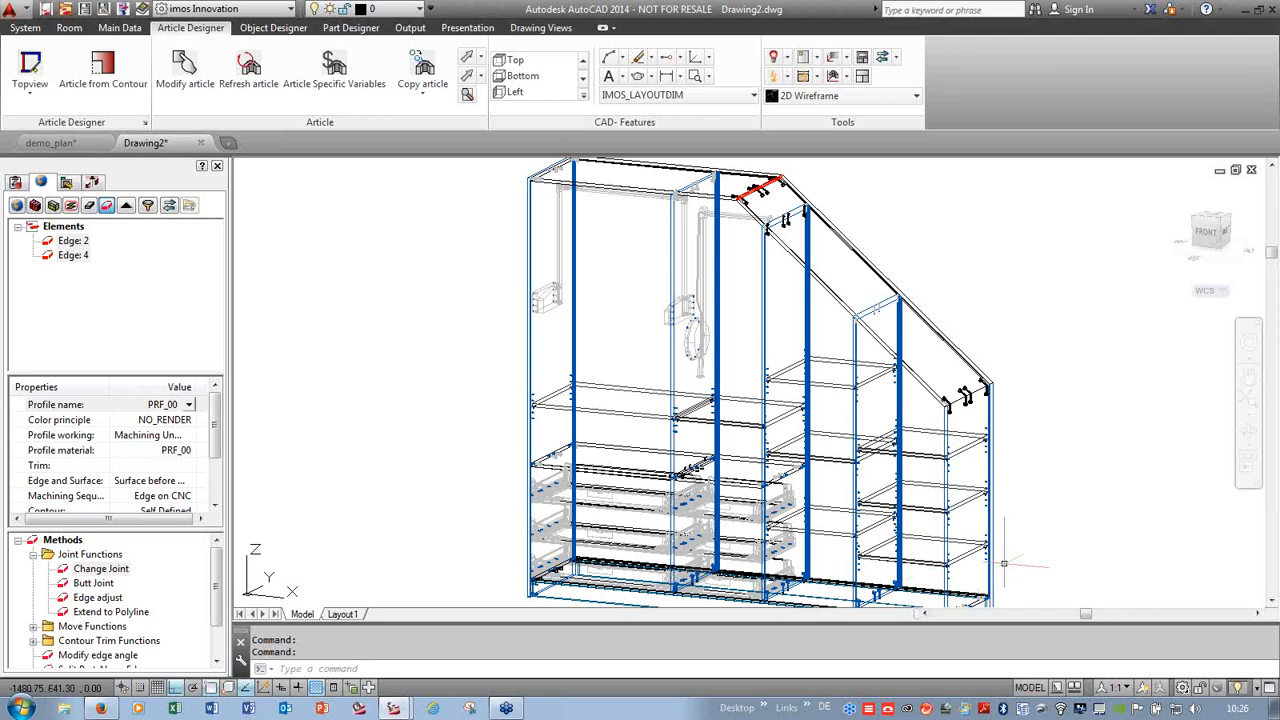
pyautogui.click(201, 143)
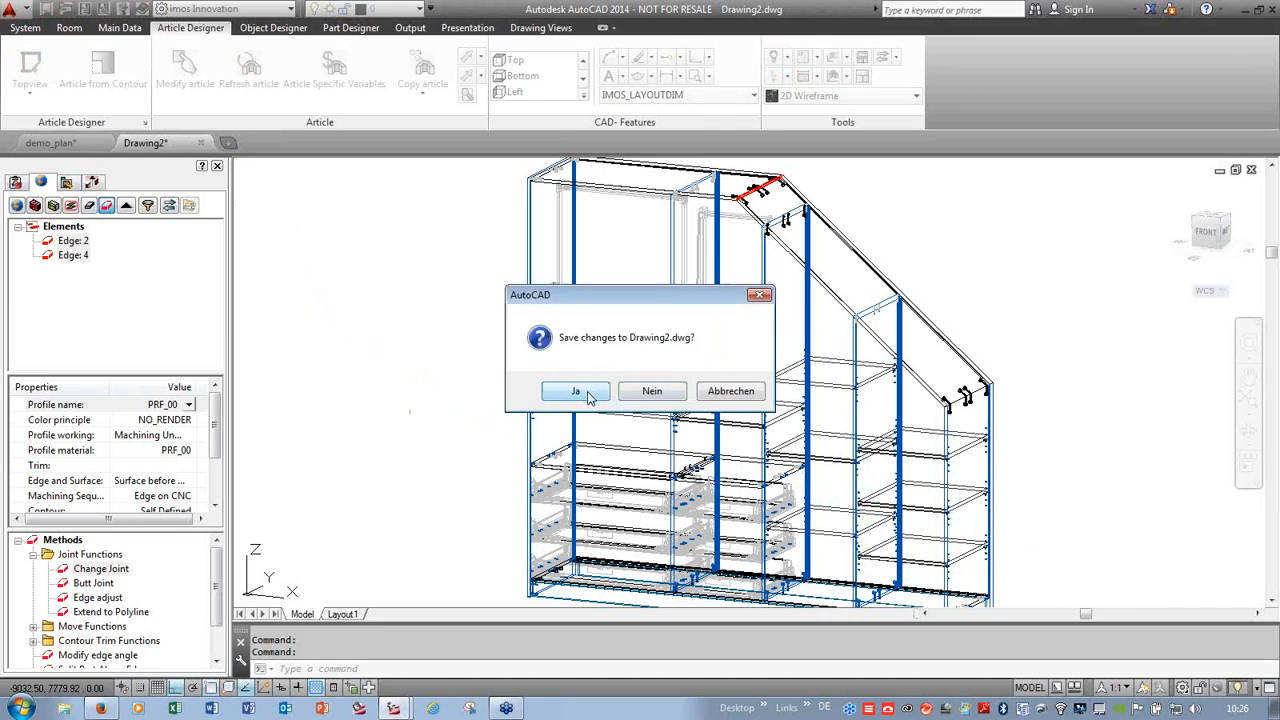
pyautogui.click(640, 395)
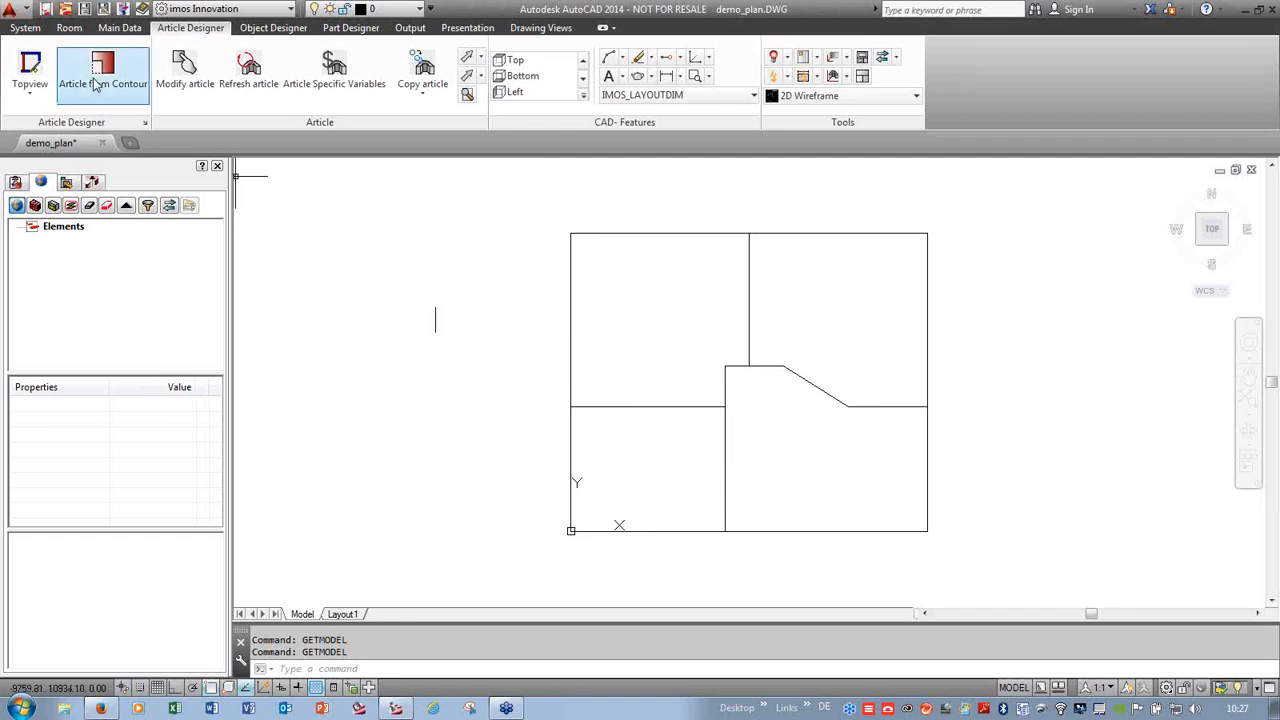
# - Create the exterior walls with ceiling and floor from the plan's outer rectangular polyline, 2800 high and 120 thick
pyautogui.click(70, 28)
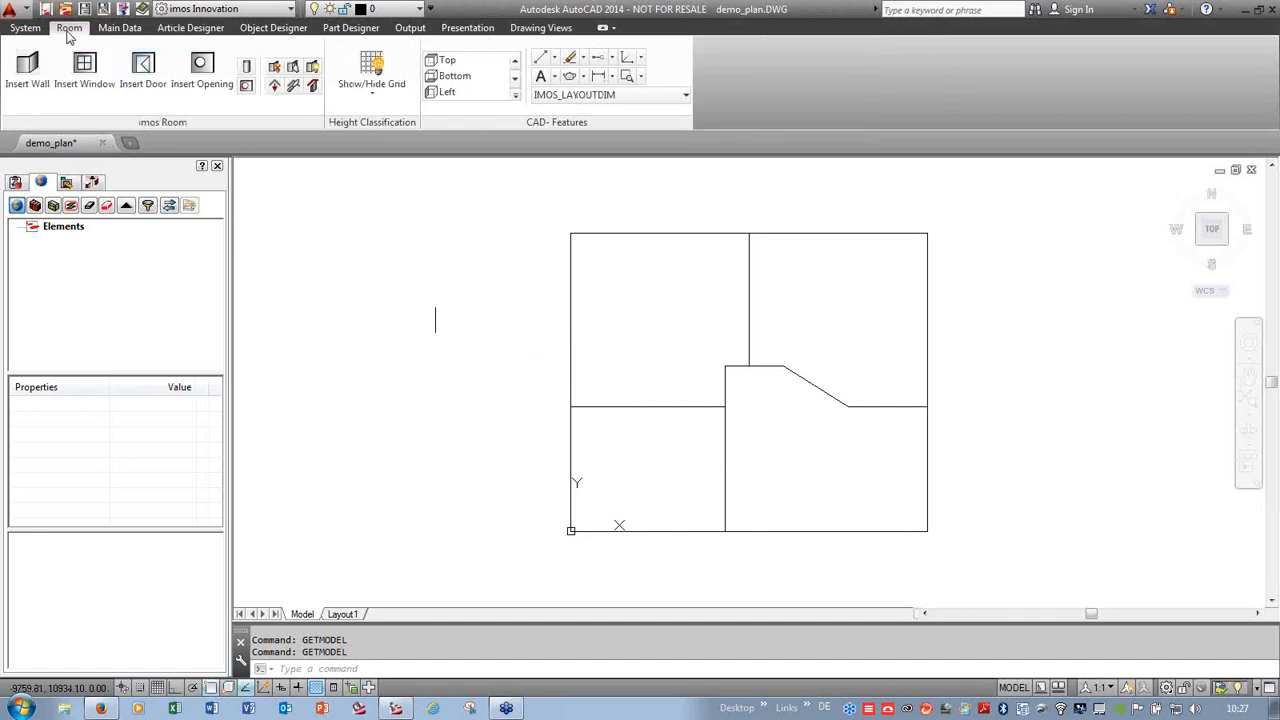
pyautogui.click(27, 67)
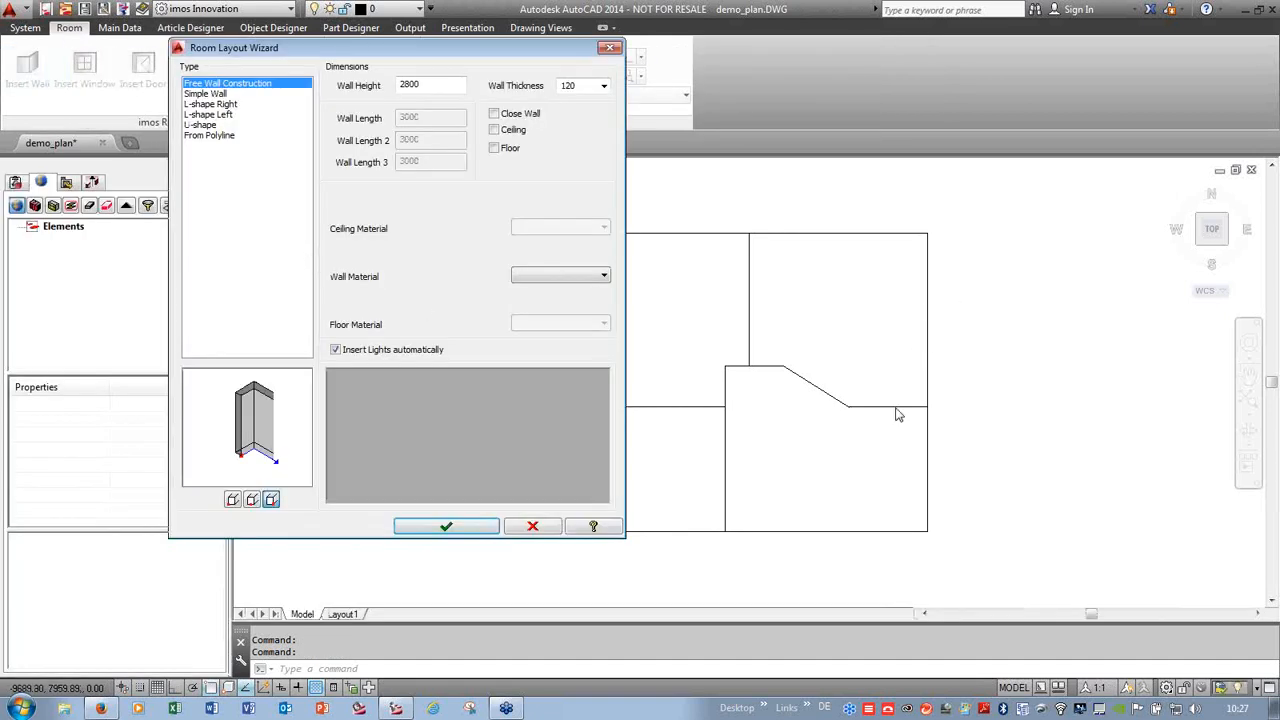
pyautogui.click(203, 136)
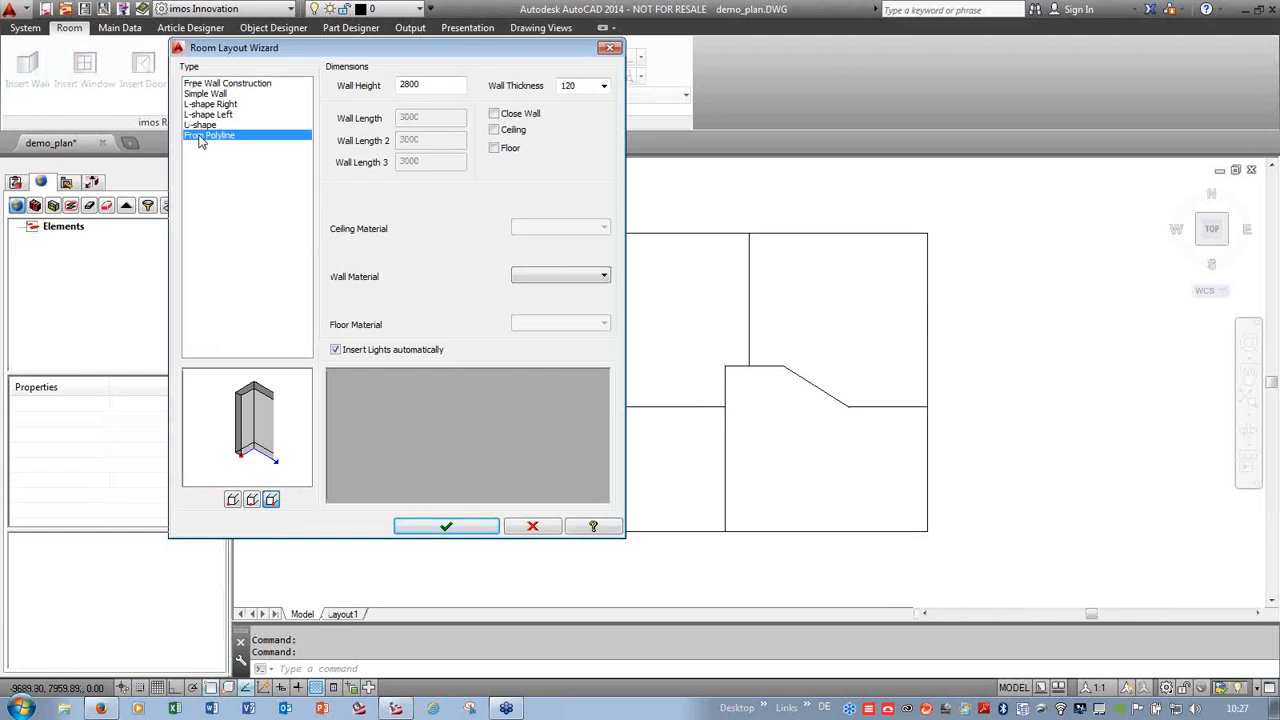
pyautogui.click(495, 131)
pyautogui.click(497, 149)
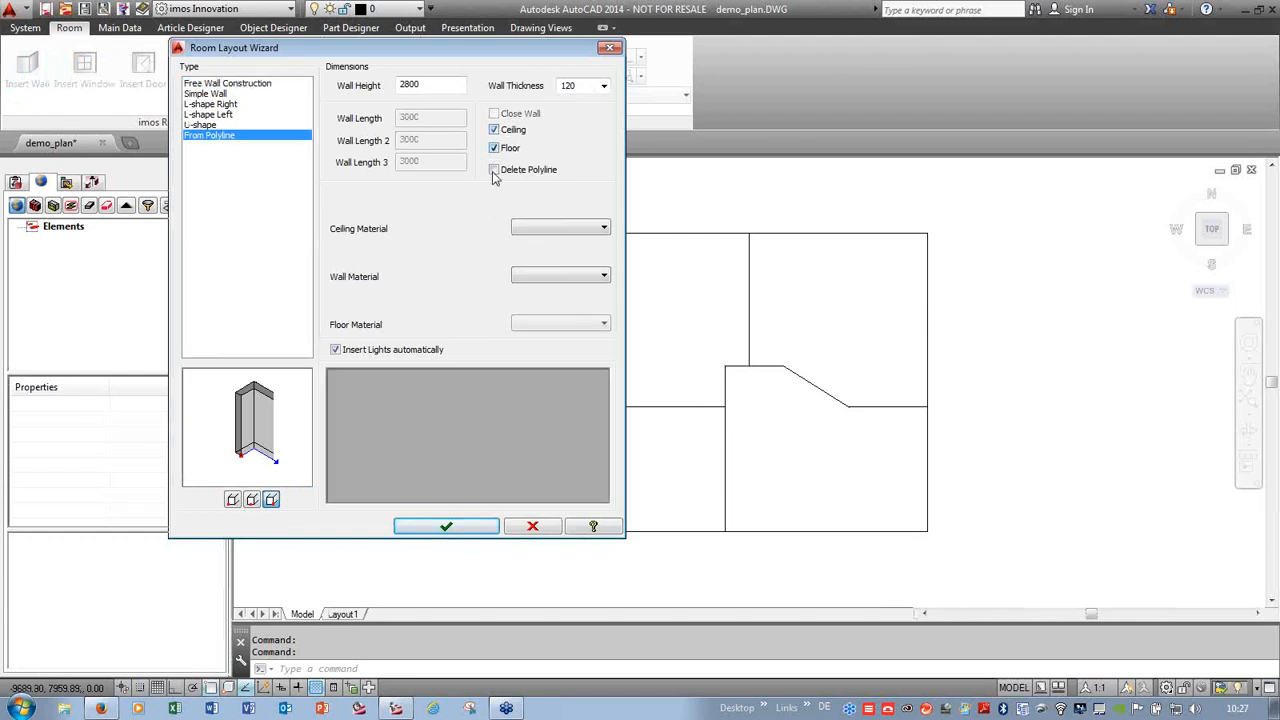
pyautogui.click(450, 526)
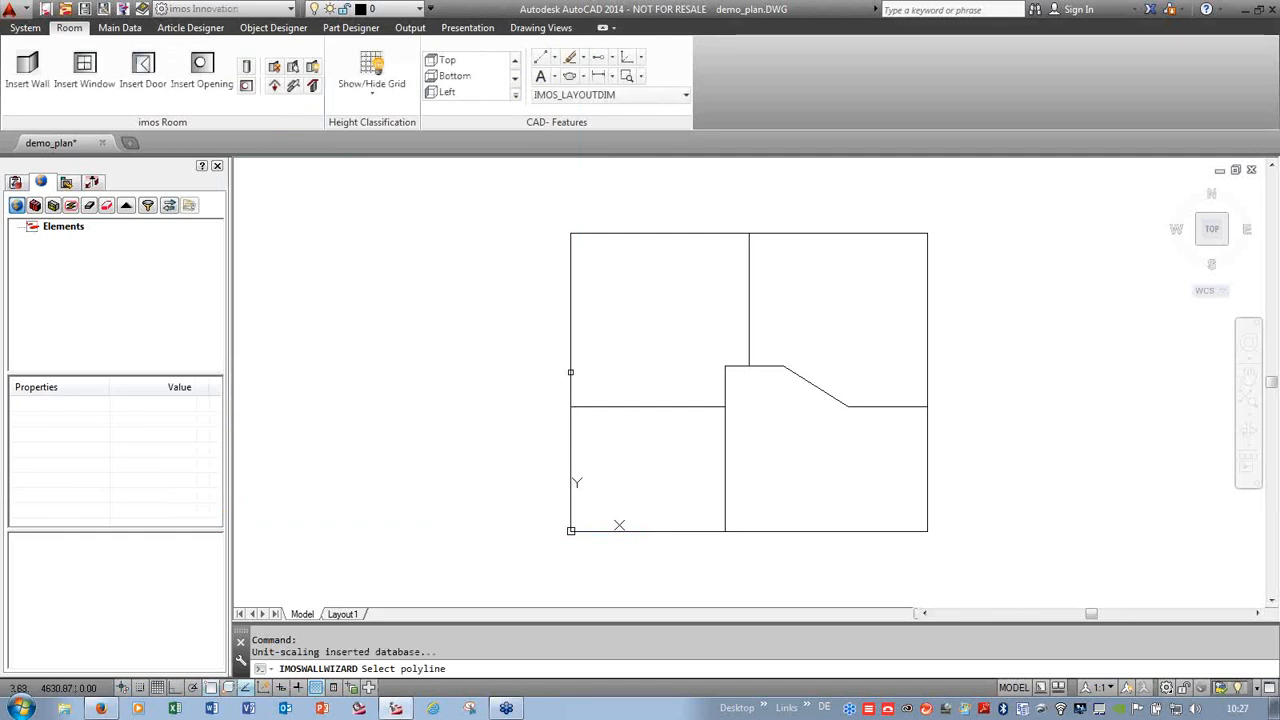
pyautogui.click(571, 366)
pyautogui.press('Return')
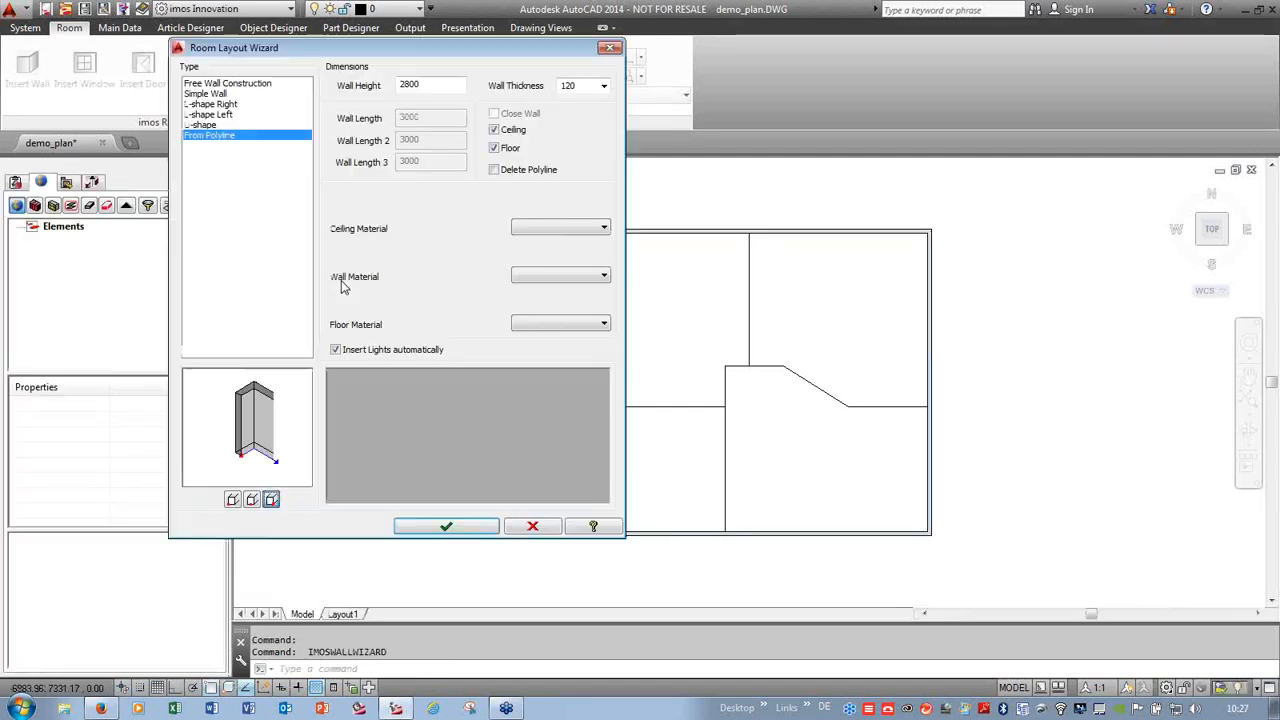
# - Build the stepped interior wall from its polyline between the upper and lower exterior walls, without ceiling or floor
pyautogui.click(494, 130)
pyautogui.click(493, 148)
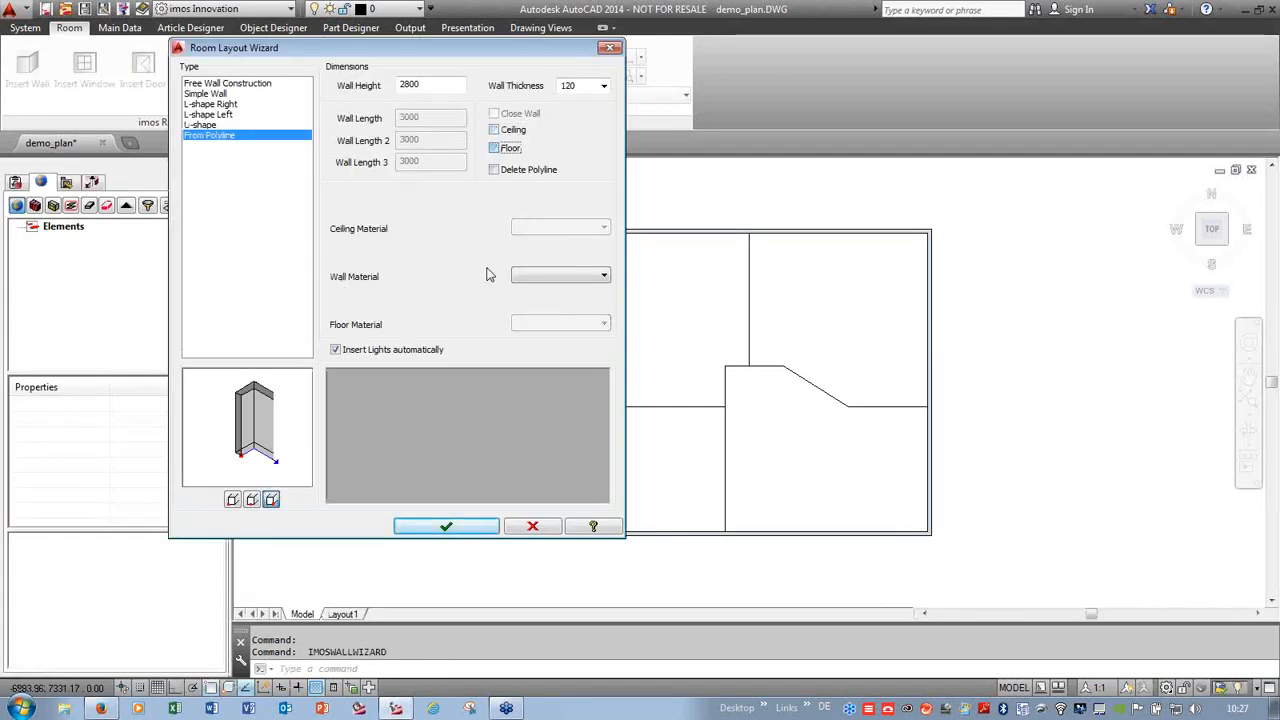
pyautogui.click(457, 528)
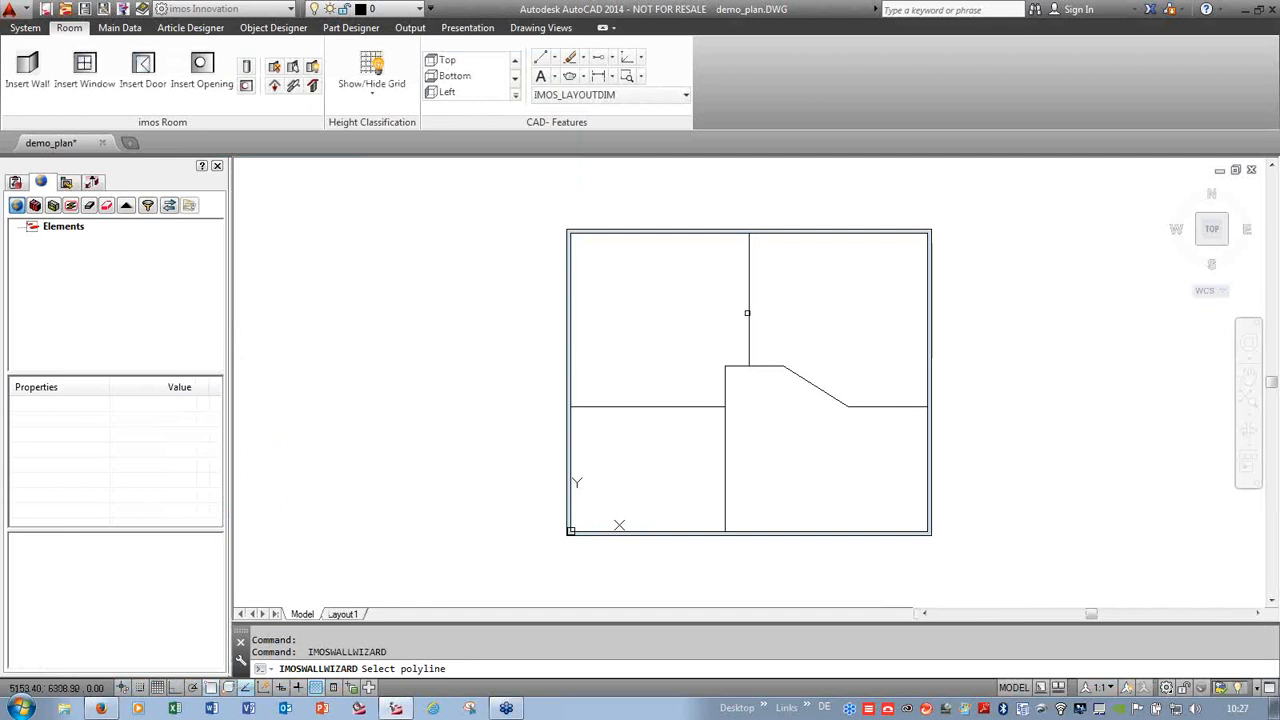
pyautogui.click(749, 314)
pyautogui.press('Return')
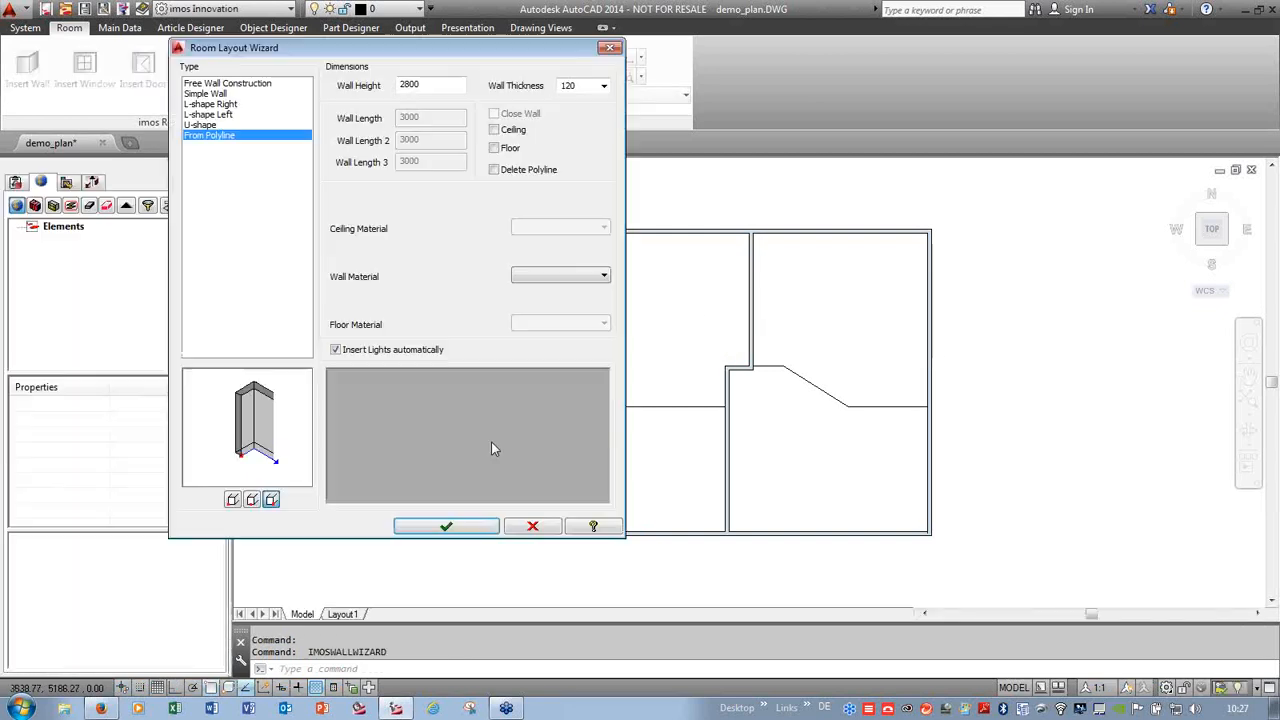
# - Build the remaining interior walls from the straight polyline on the west side and the angled polyline on the east side
pyautogui.click(476, 531)
pyautogui.click(648, 407)
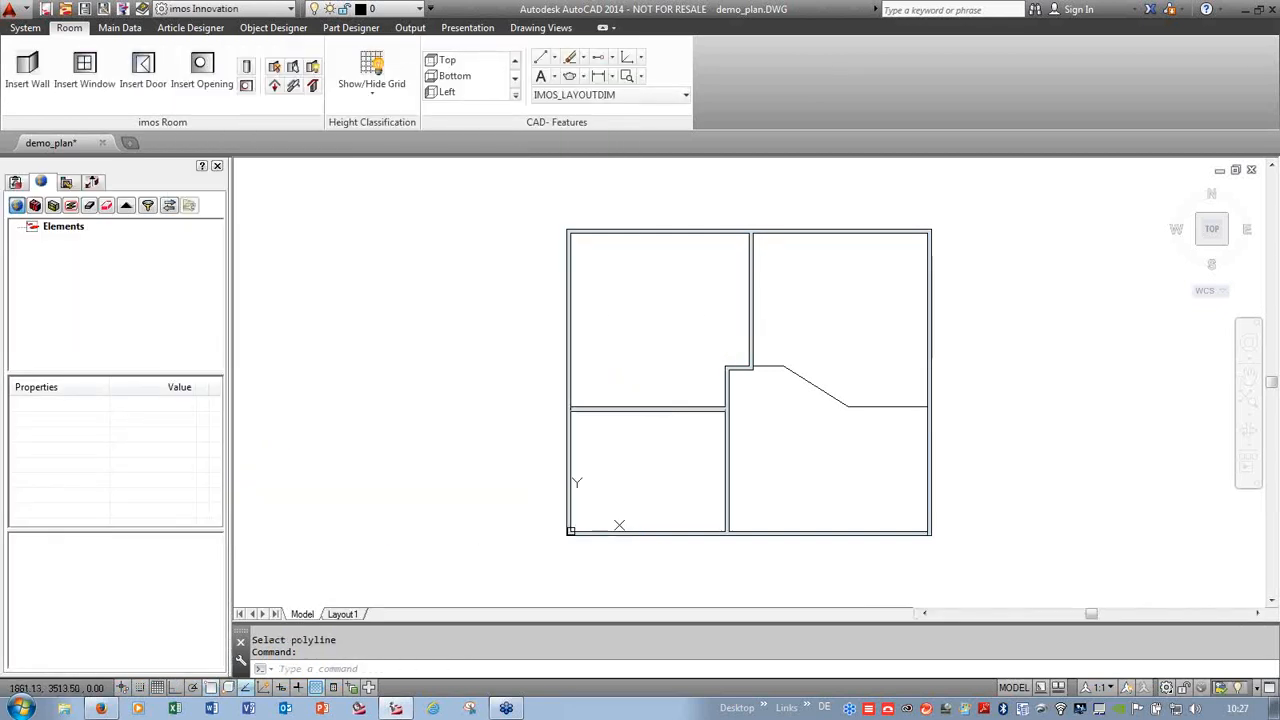
pyautogui.press('Return')
pyautogui.click(446, 526)
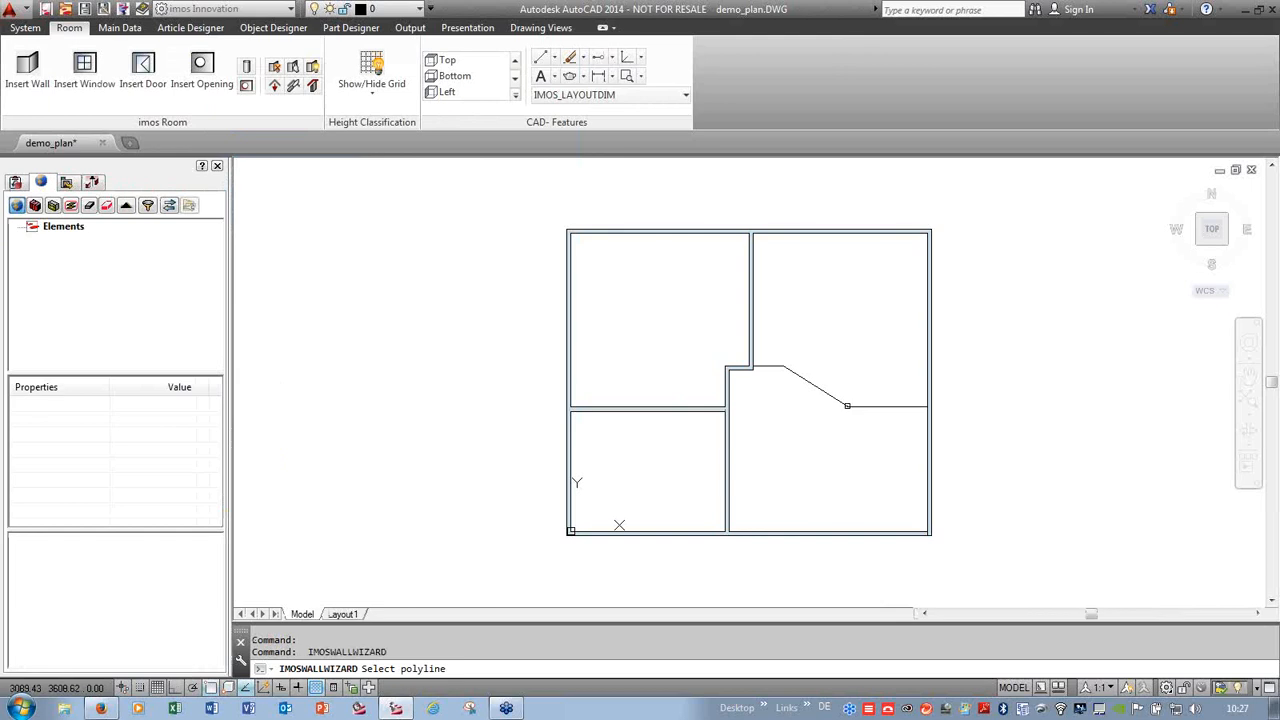
pyautogui.click(845, 404)
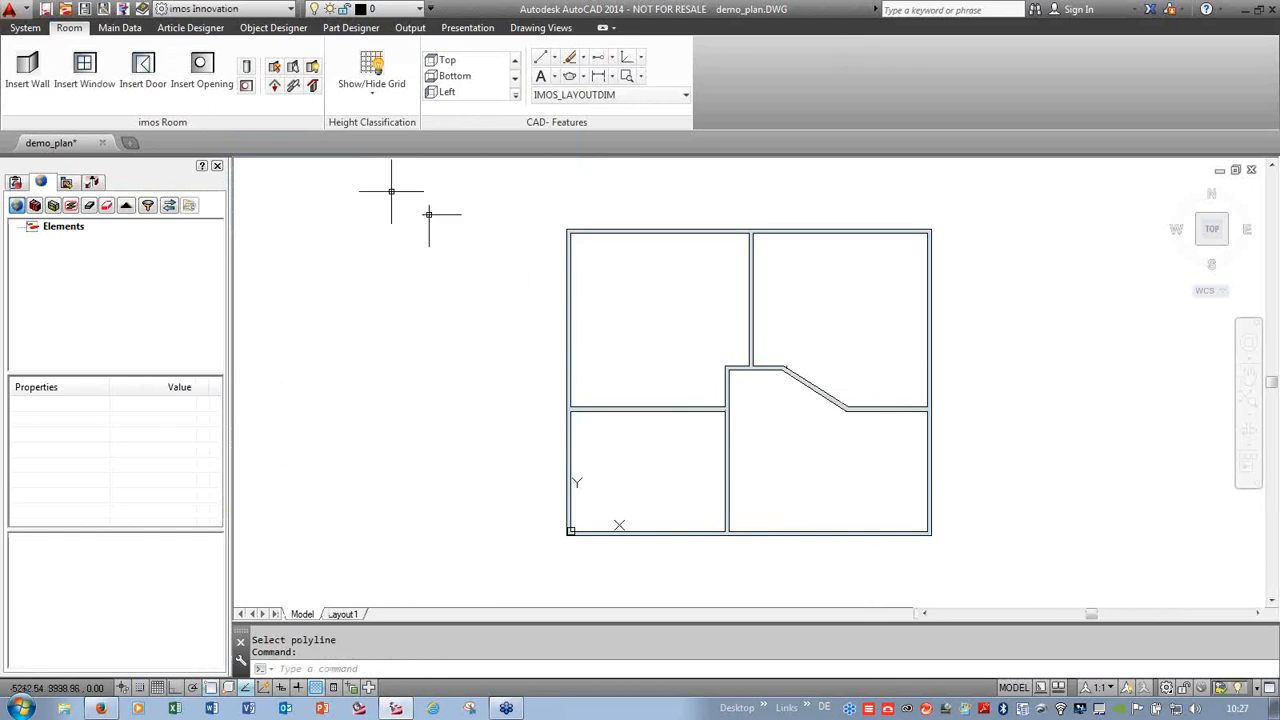
# - Configure a new window with a sill height of 0, a changed width and height, and free positioning
pyautogui.click(84, 70)
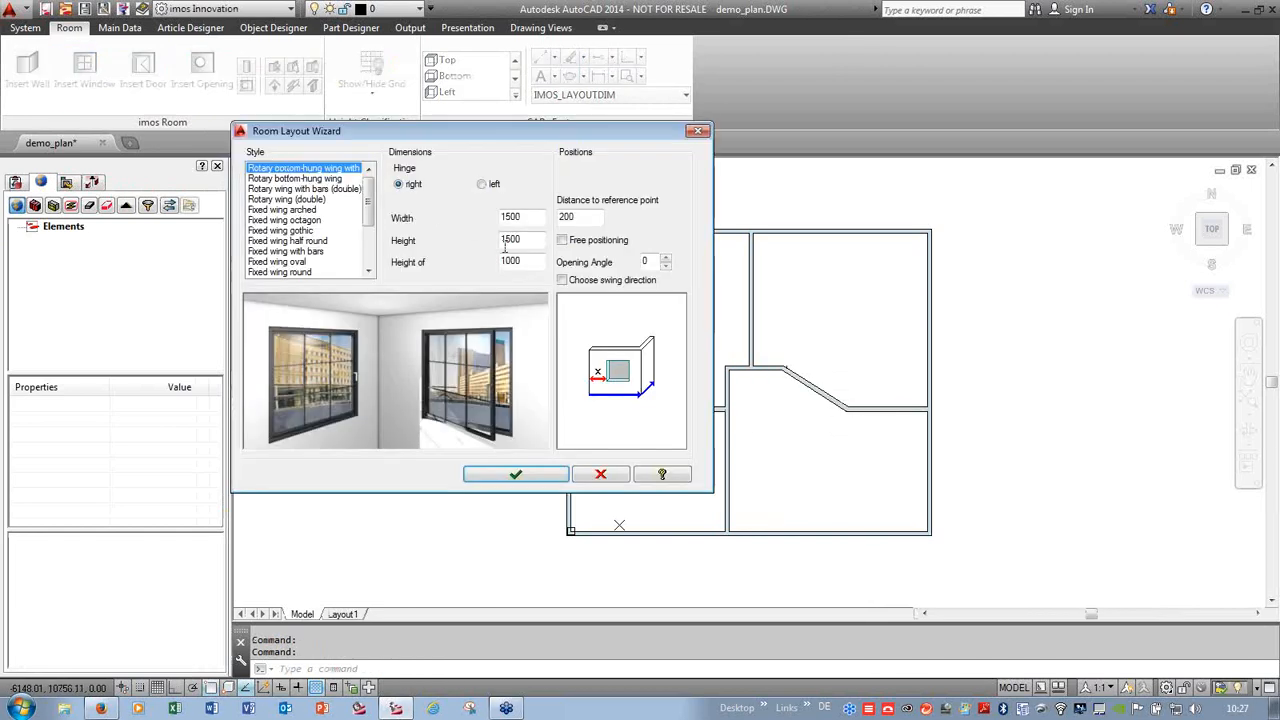
pyautogui.doubleClick(510, 260)
pyautogui.write('0')
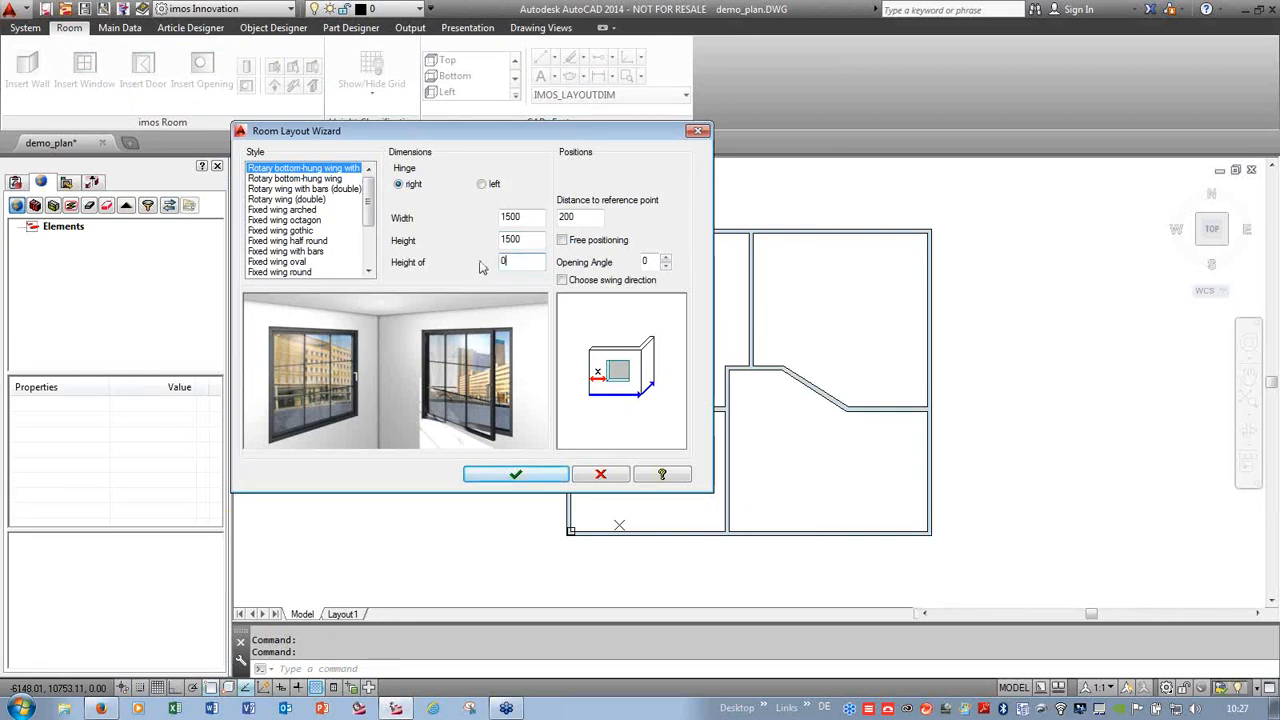
pyautogui.doubleClick(532, 239)
pyautogui.write('2')
pyautogui.doubleClick(524, 215)
pyautogui.write('8')
pyautogui.click(562, 240)
pyautogui.click(540, 476)
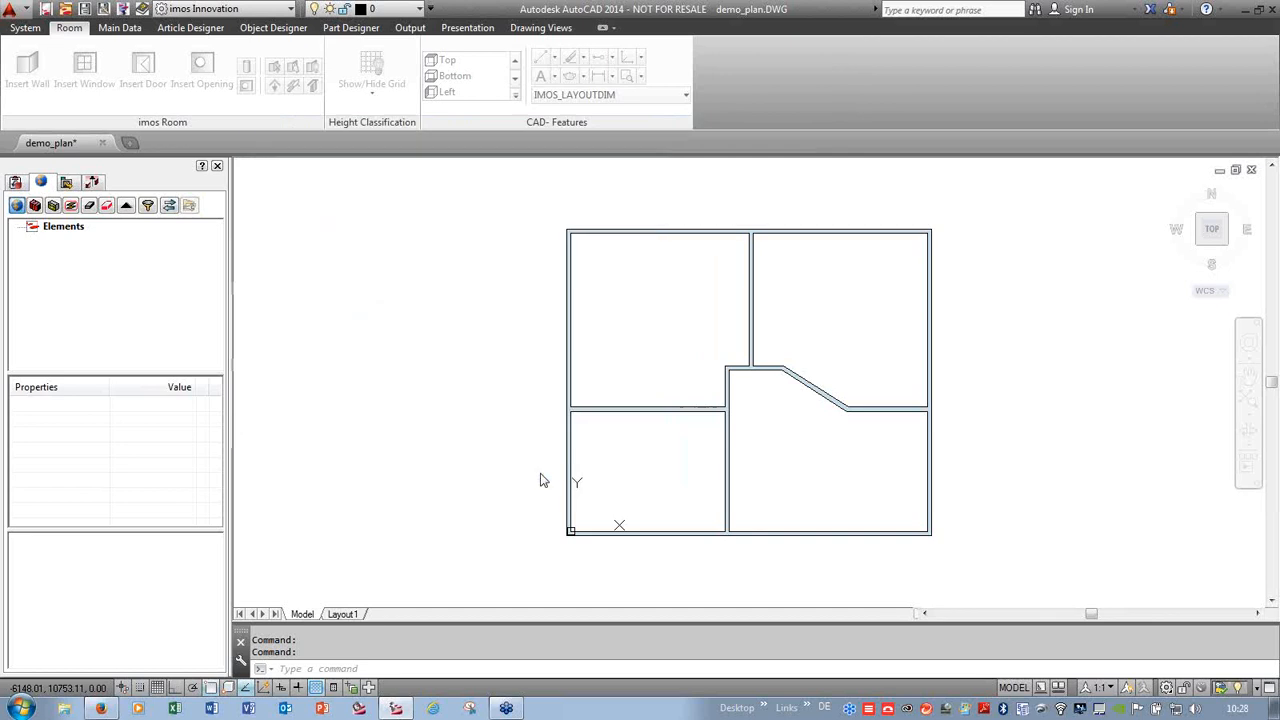
# - Place six windows along the west exterior wall, four in the upper room and two in the lower room
pyautogui.scroll(3, 543, 251)
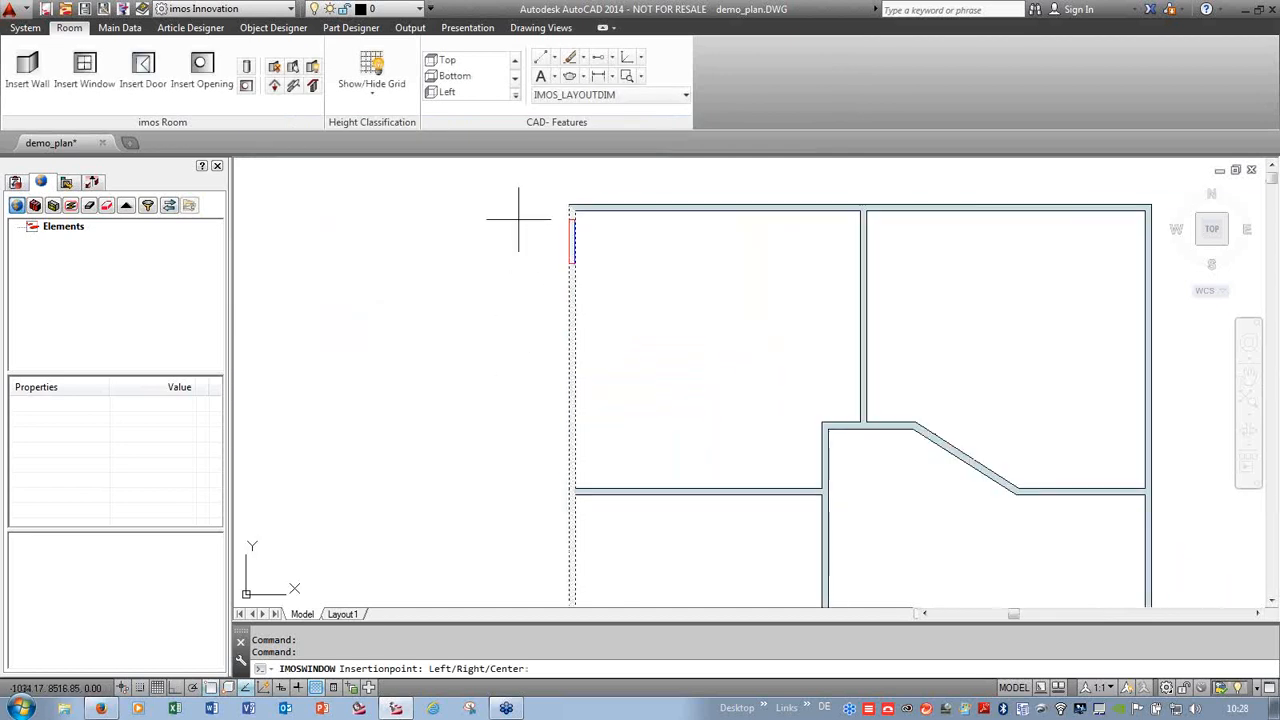
pyautogui.press('Return')
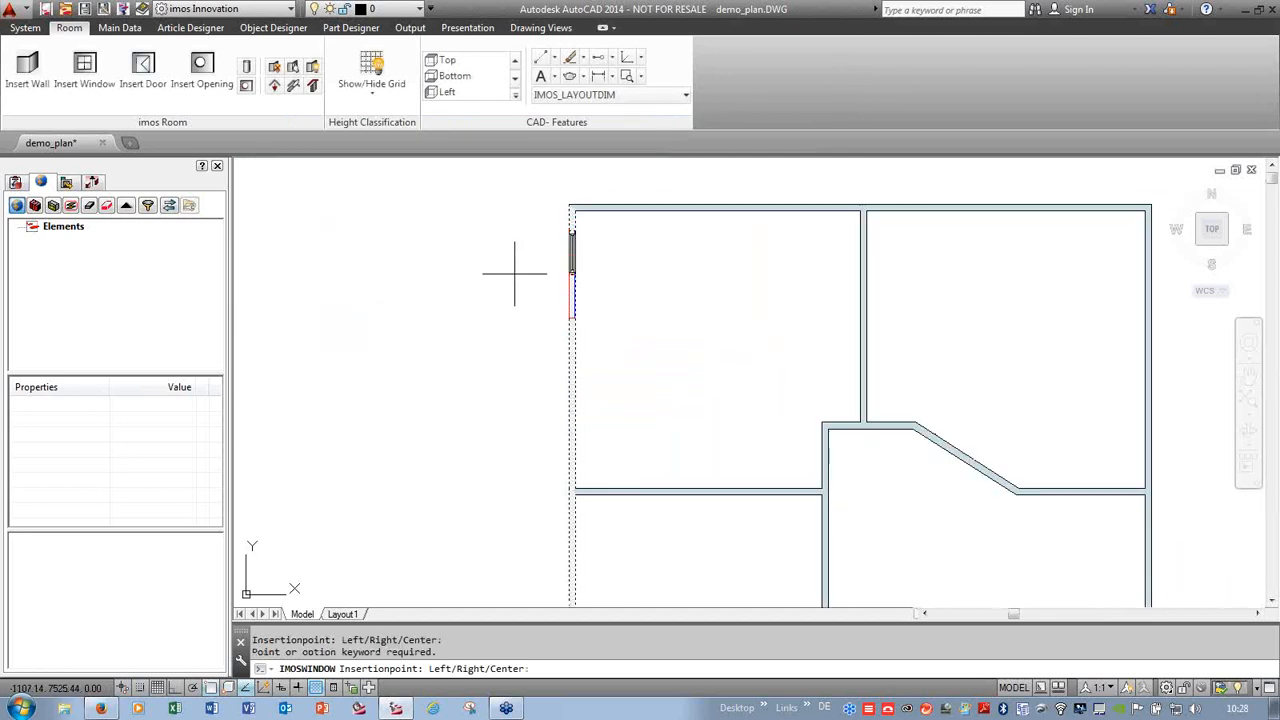
pyautogui.click(511, 359)
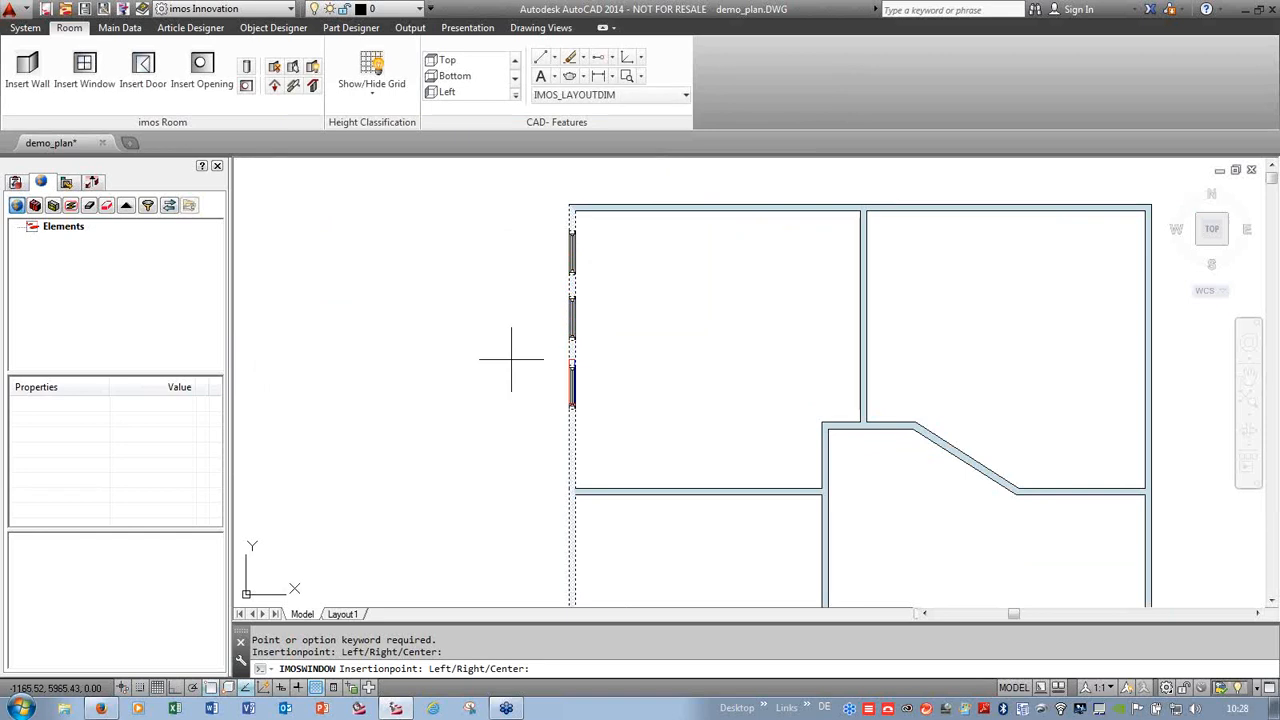
pyautogui.click(503, 428)
pyautogui.scroll(-4, 479, 308)
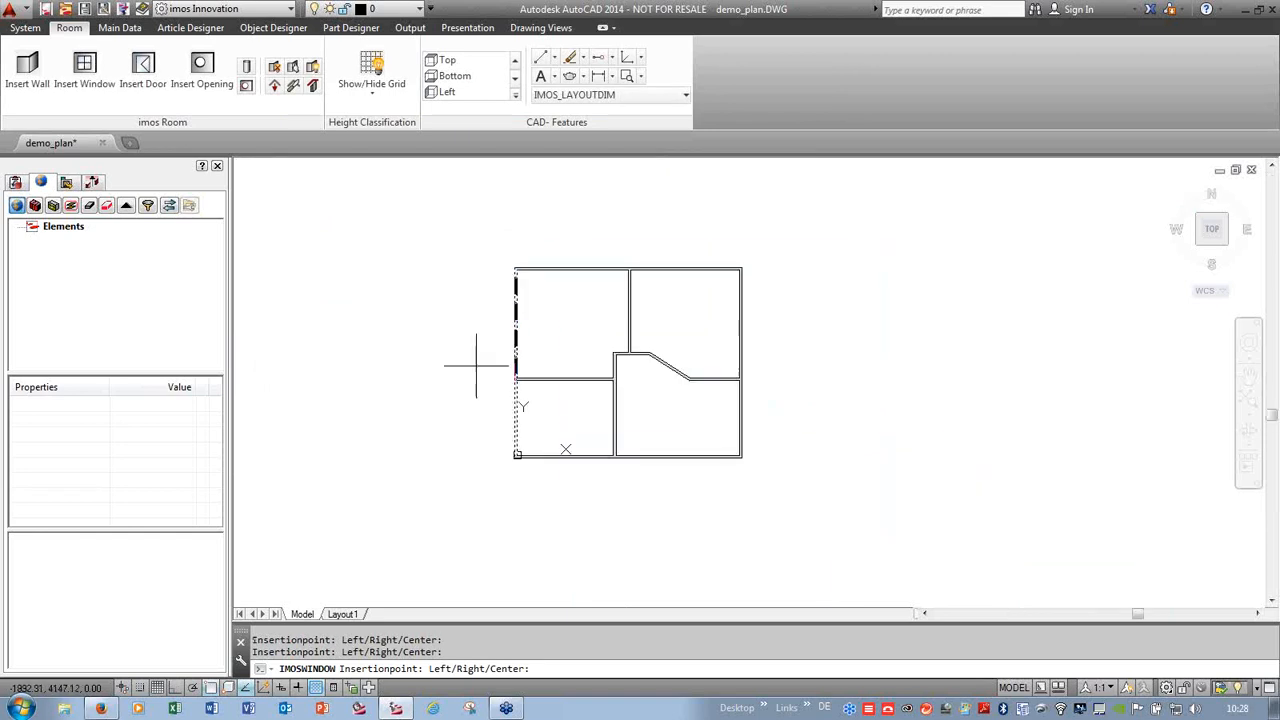
pyautogui.scroll(4, 486, 394)
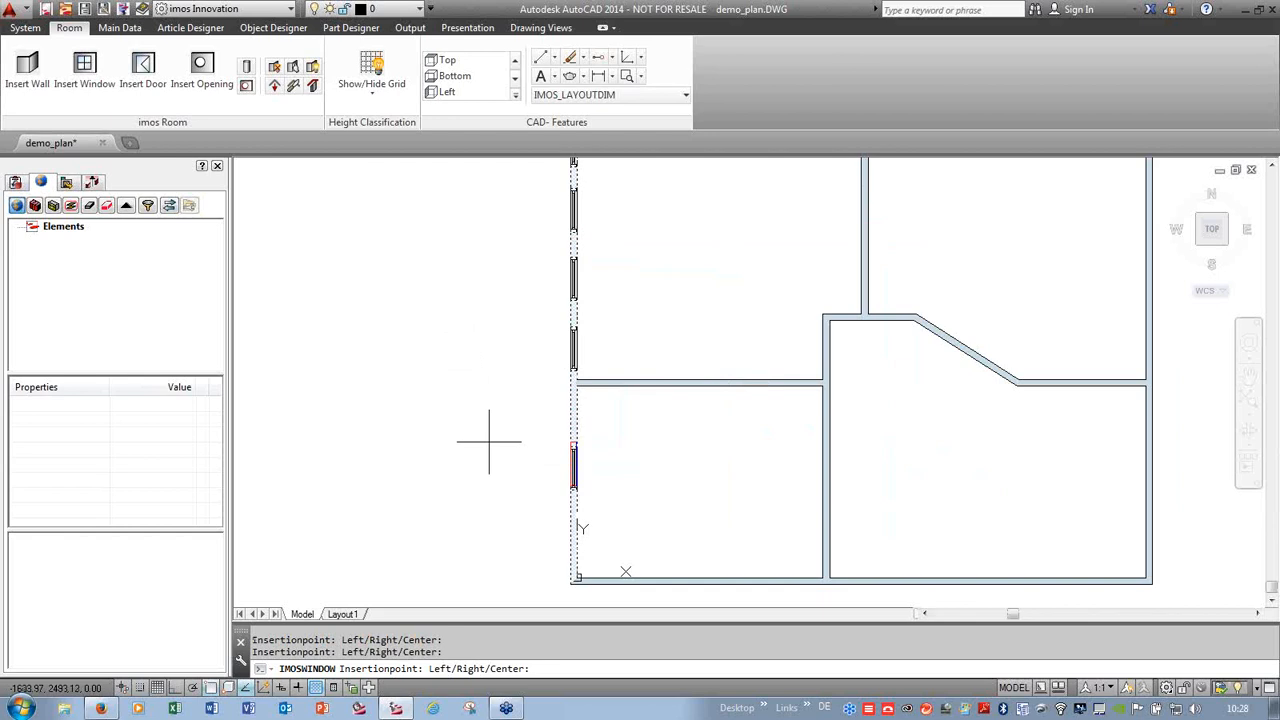
pyautogui.scroll(-2, 421, 412)
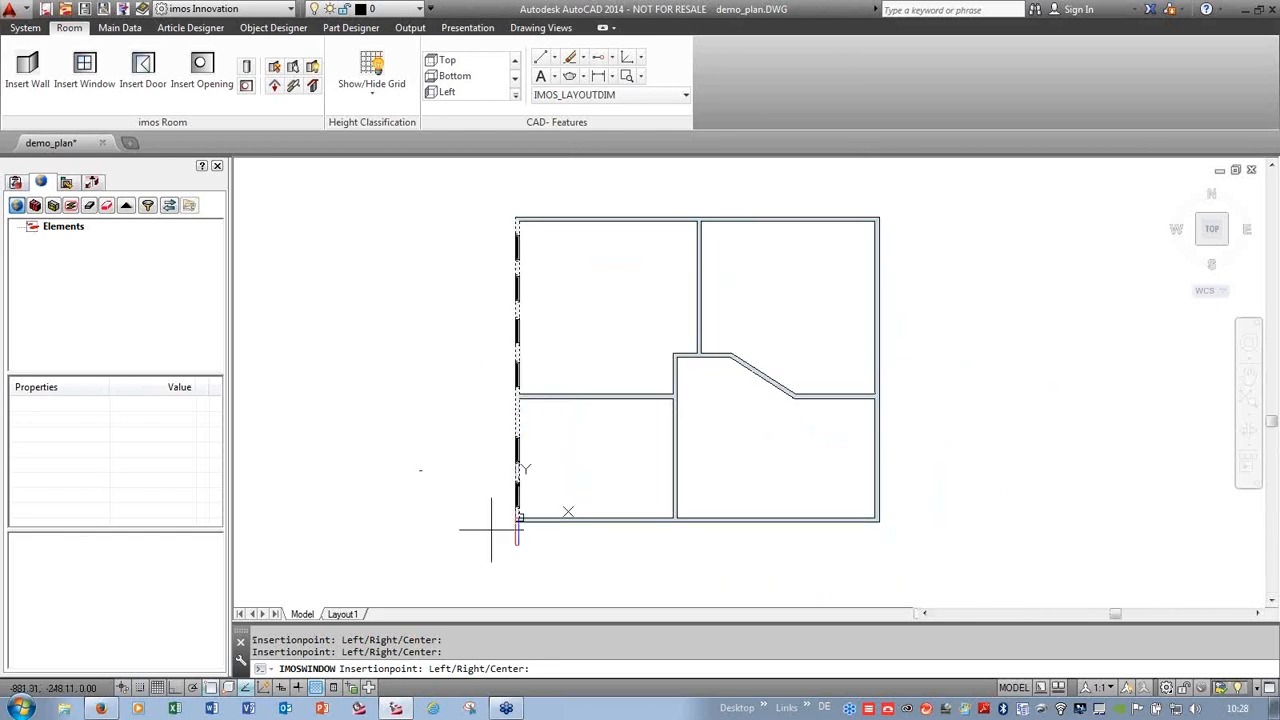
# - Place four windows in the south exterior wall, two in each lower room
pyautogui.click(622, 577)
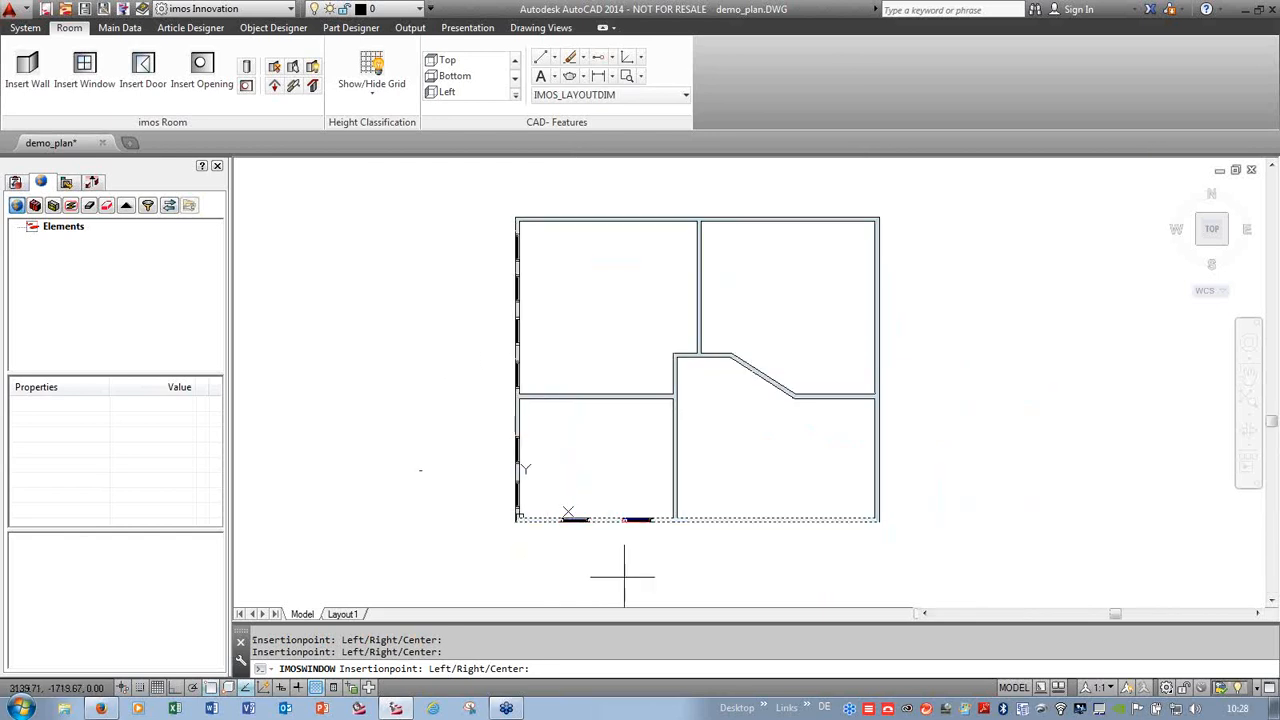
pyautogui.click(766, 586)
pyautogui.click(815, 582)
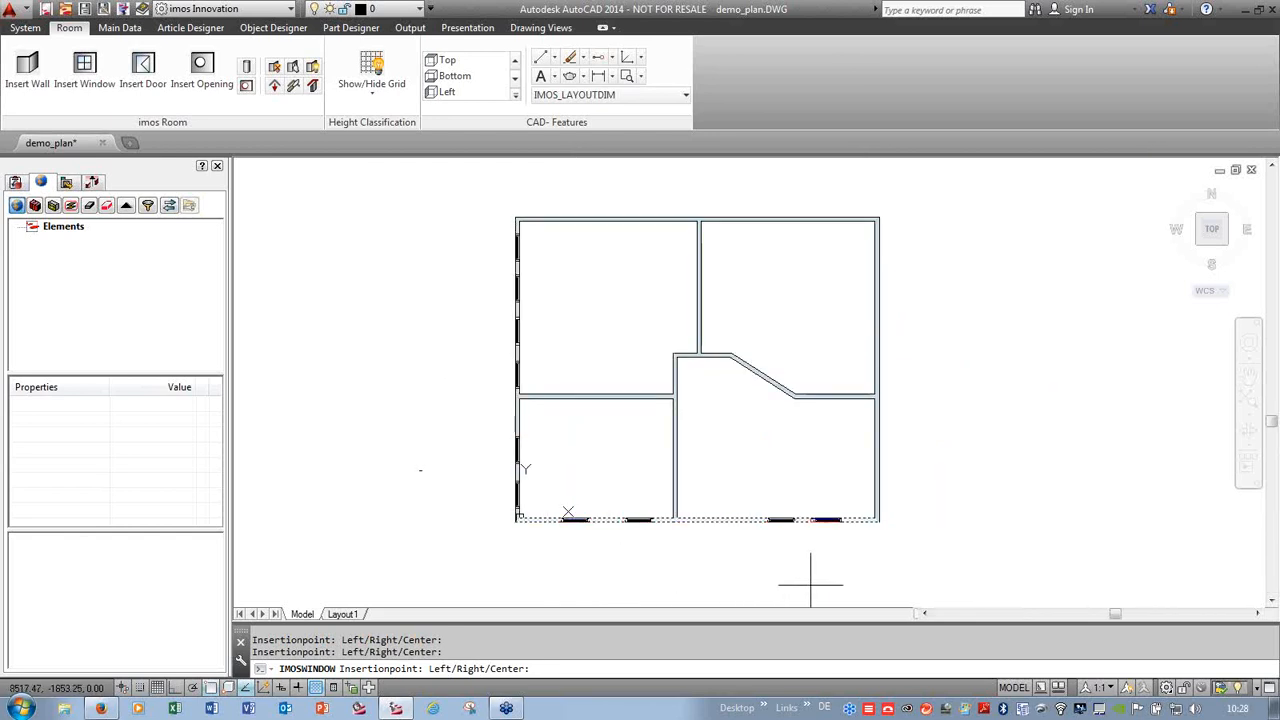
# - Place three windows each in the east and north exterior walls of the upper-right room and end the window insertion
pyautogui.click(923, 375)
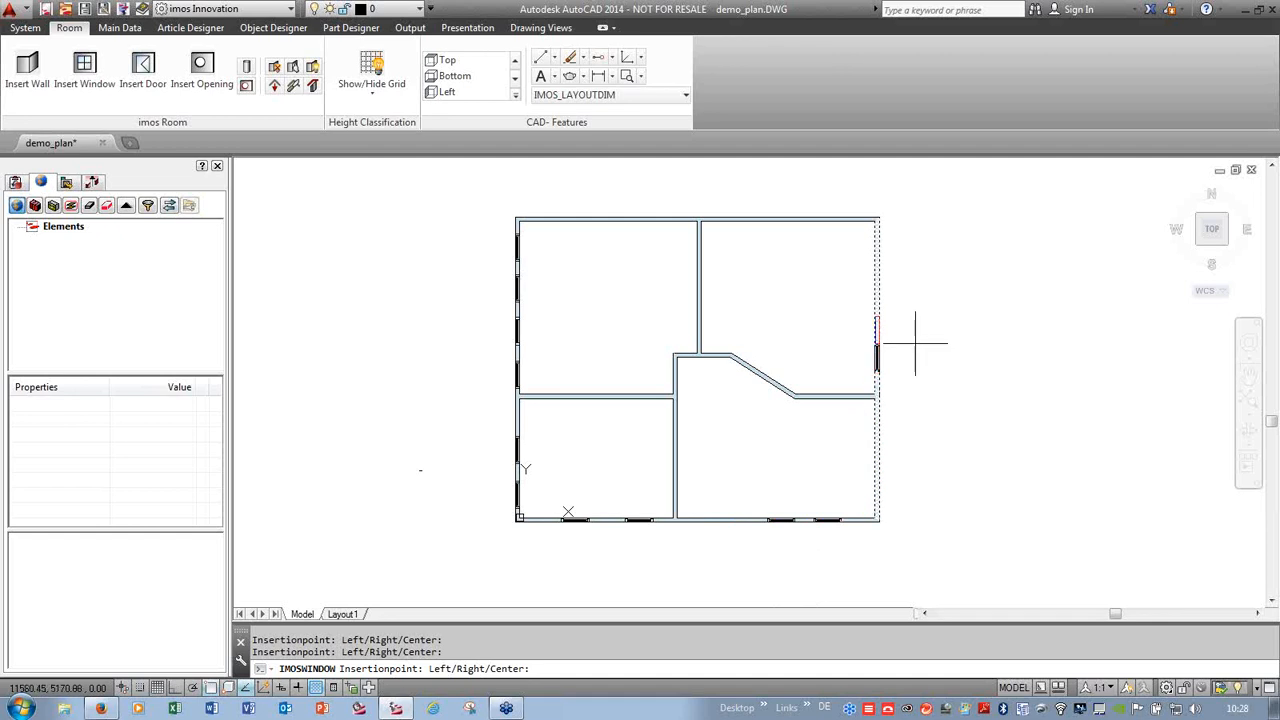
pyautogui.click(919, 320)
pyautogui.click(914, 268)
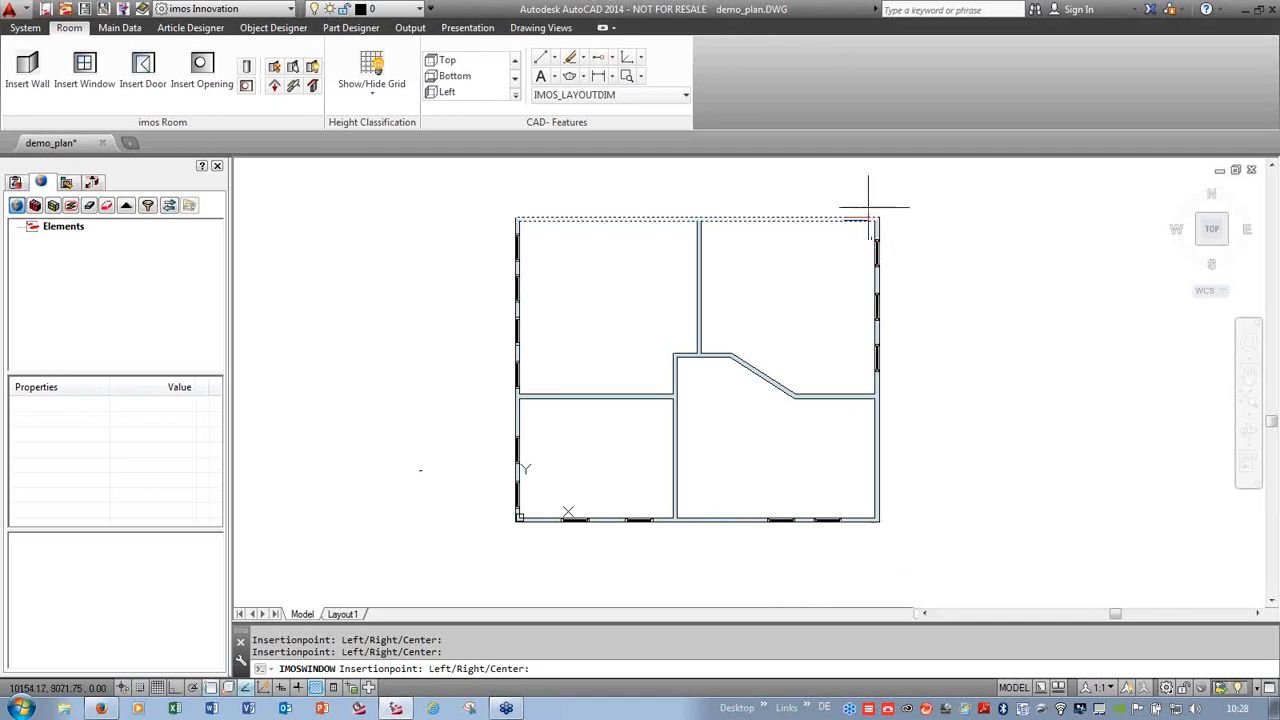
pyautogui.click(842, 185)
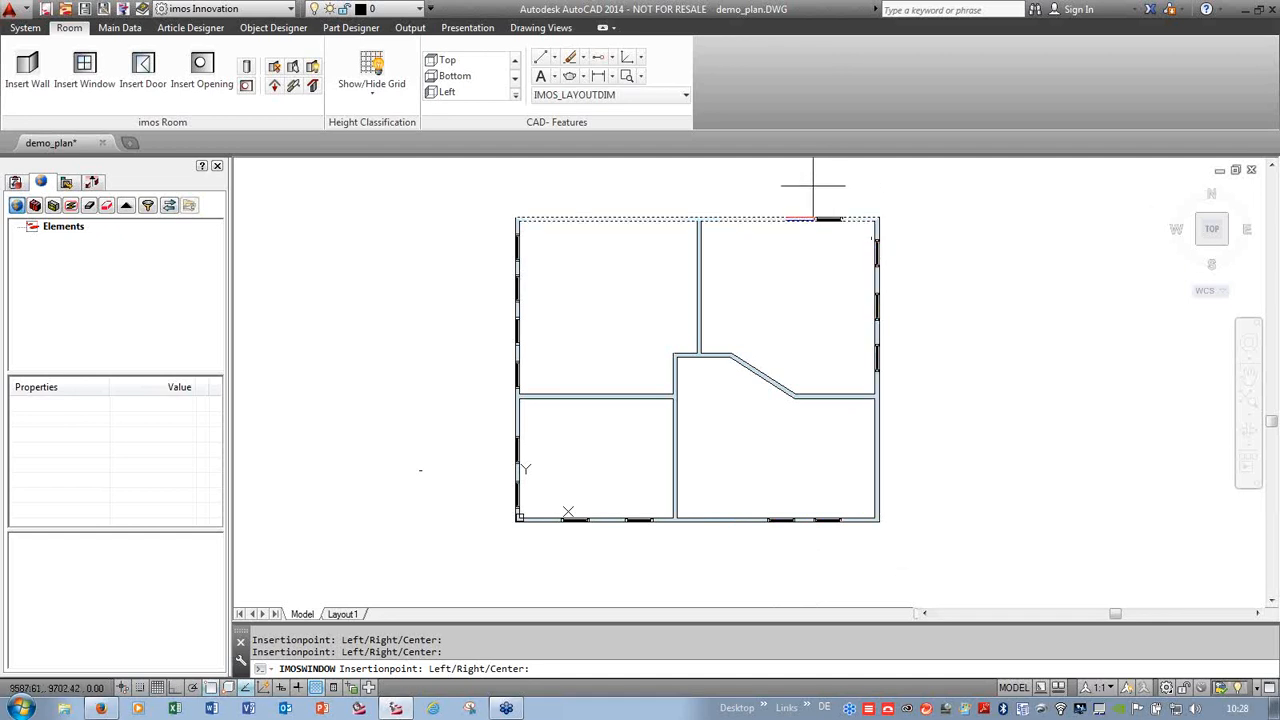
pyautogui.click(753, 187)
pyautogui.press('Escape')
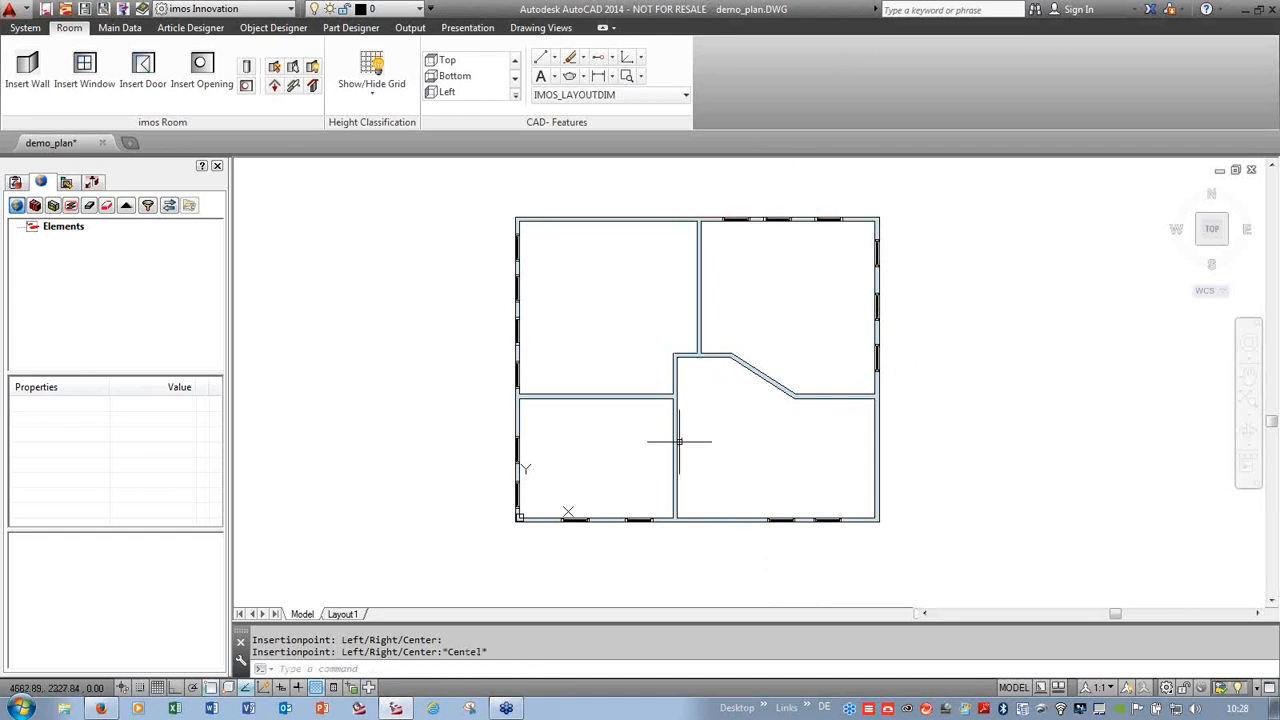
# - Browse the door styles and configure a new door as Single hinged door with a width of 860 and free positioning
pyautogui.scroll(2, 668, 414)
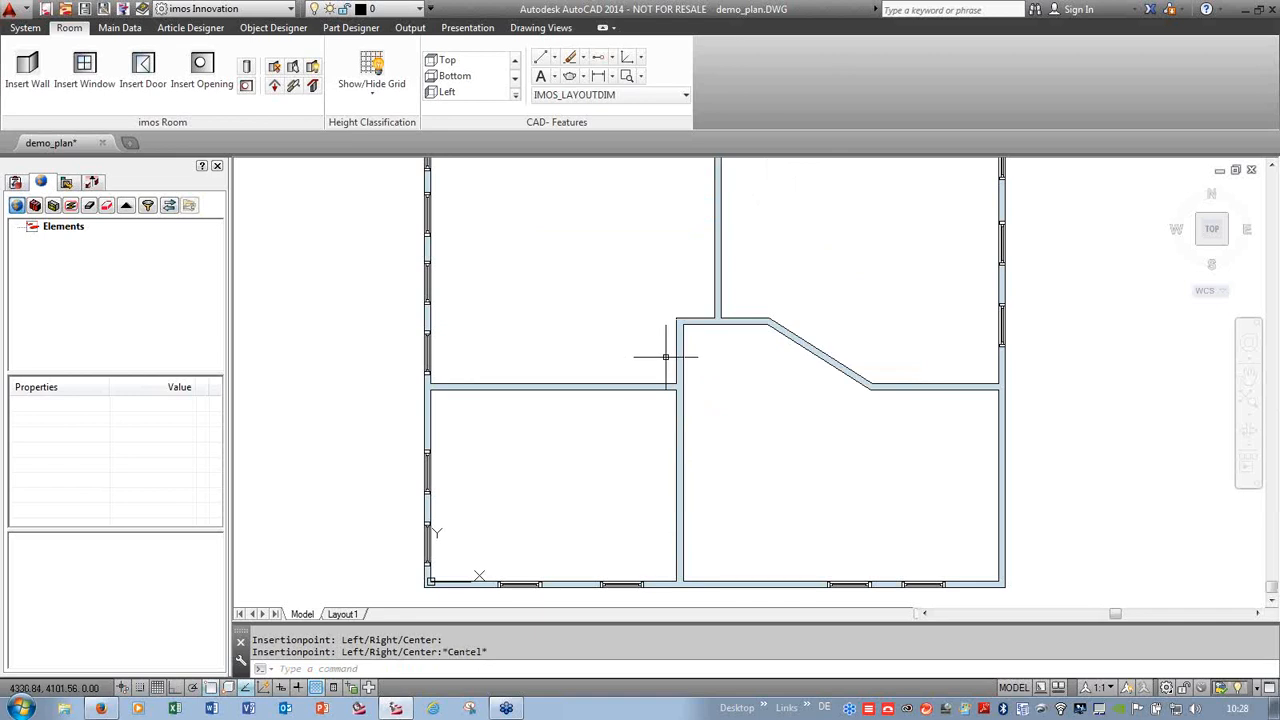
pyautogui.click(143, 70)
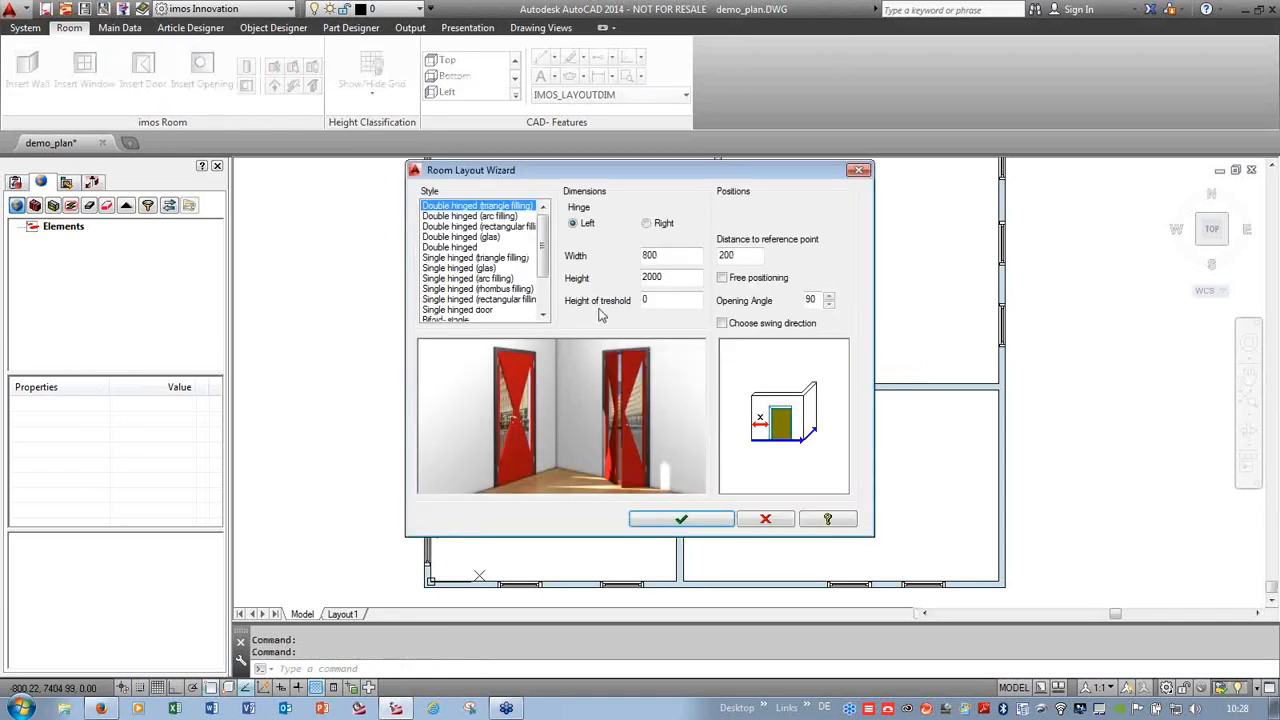
pyautogui.click(452, 217)
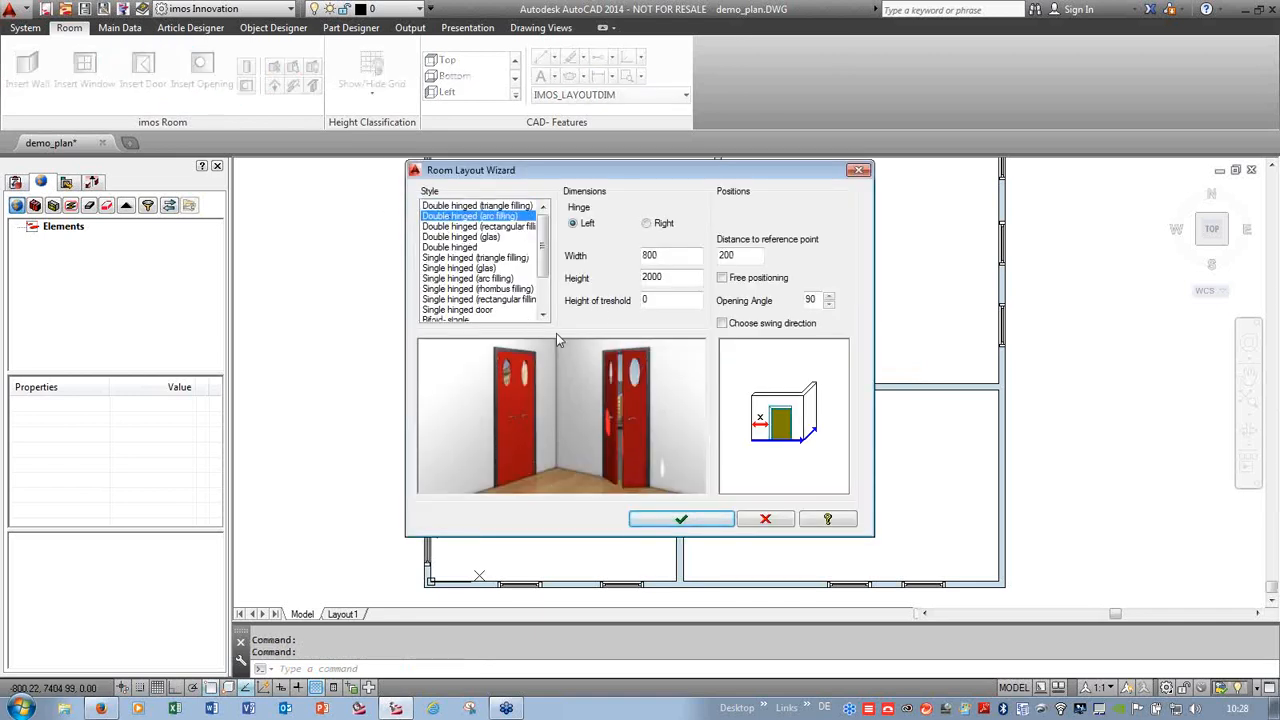
pyautogui.click(458, 227)
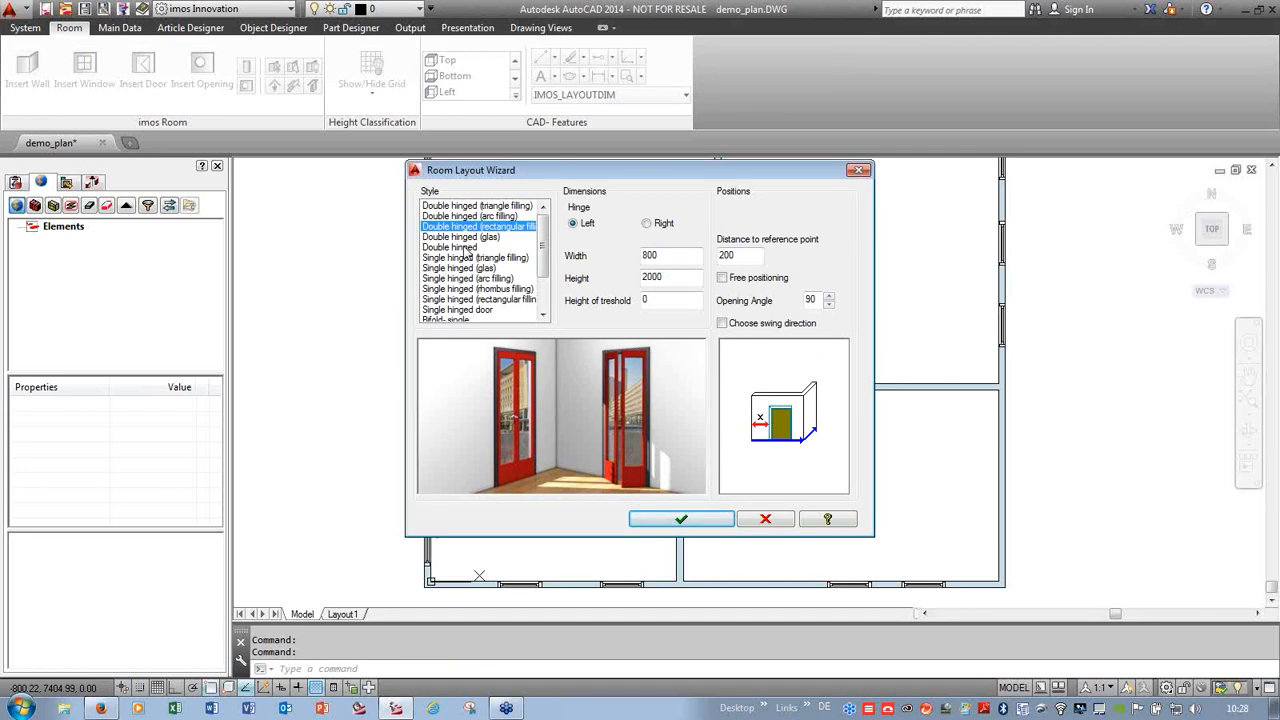
pyautogui.click(464, 258)
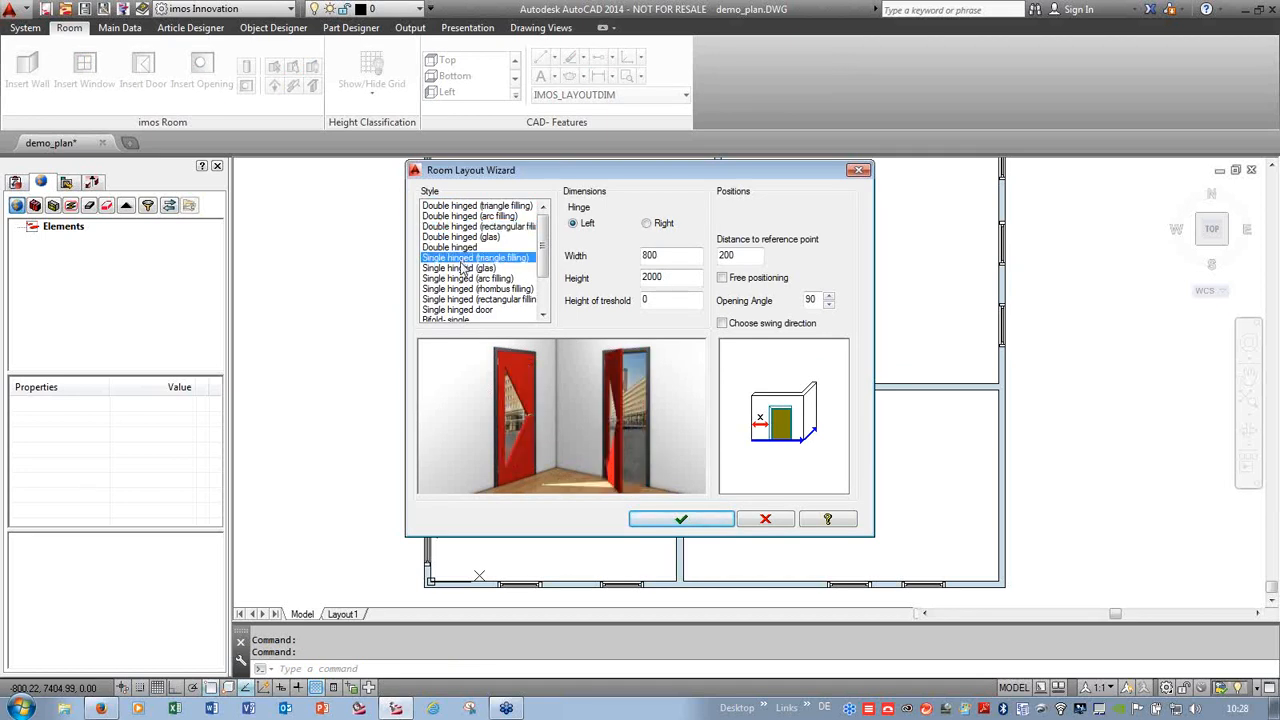
pyautogui.click(463, 269)
pyautogui.click(464, 279)
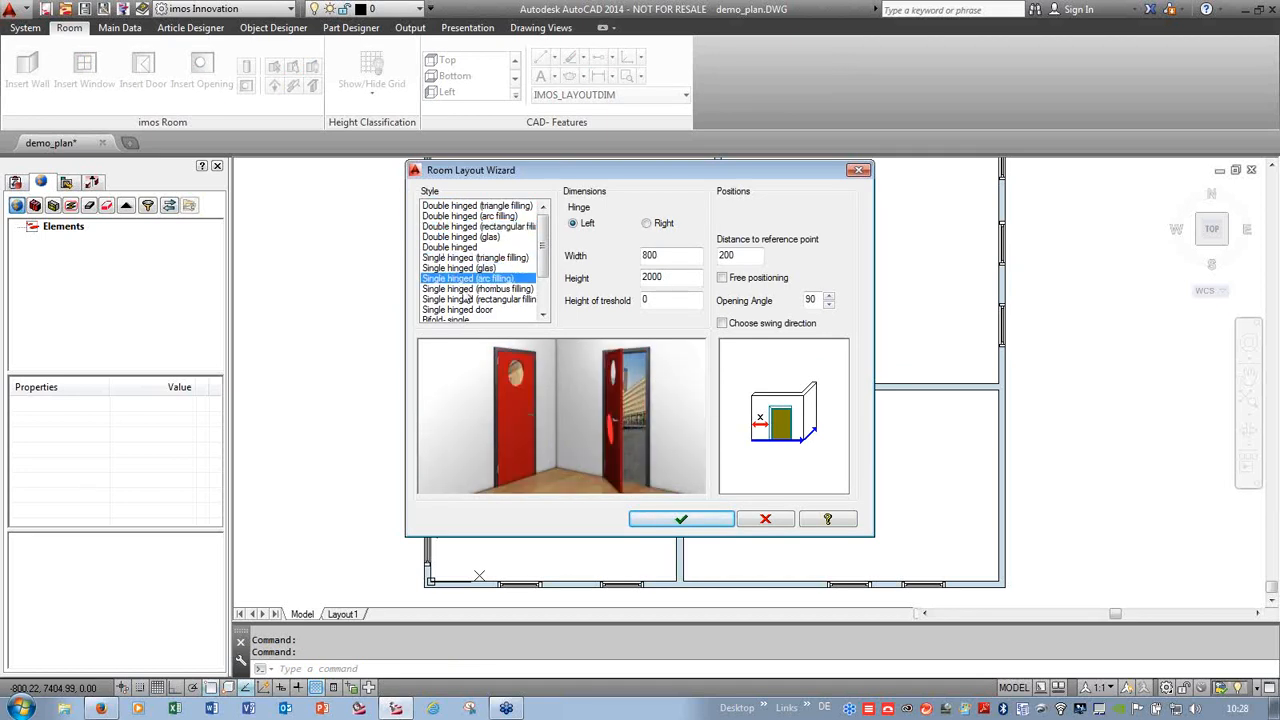
pyautogui.click(464, 289)
pyautogui.click(464, 299)
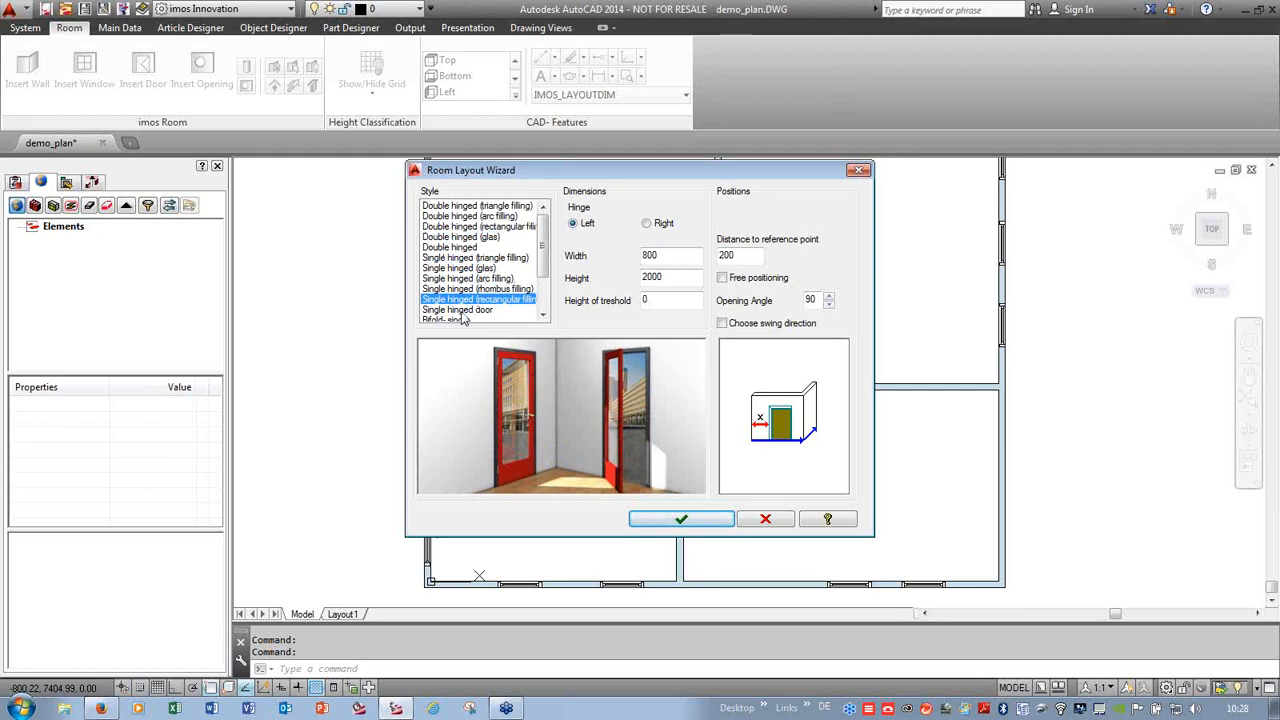
pyautogui.click(464, 310)
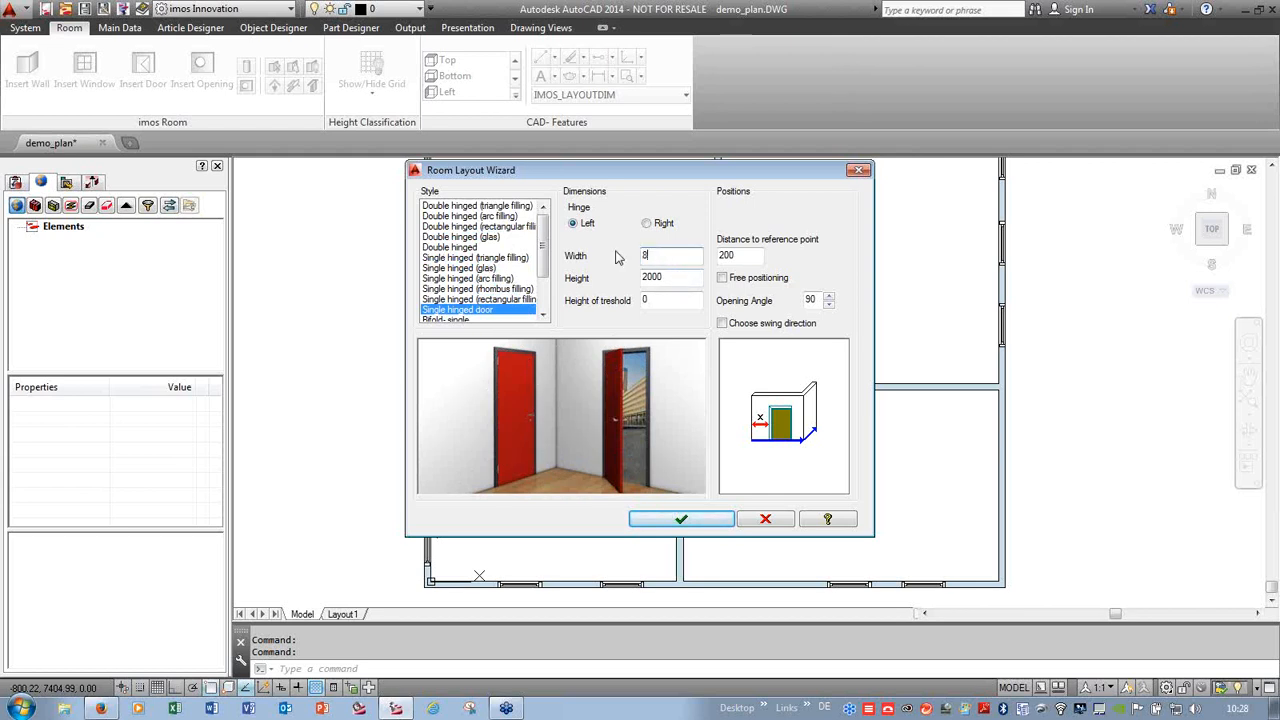
pyautogui.click(722, 278)
pyautogui.click(681, 519)
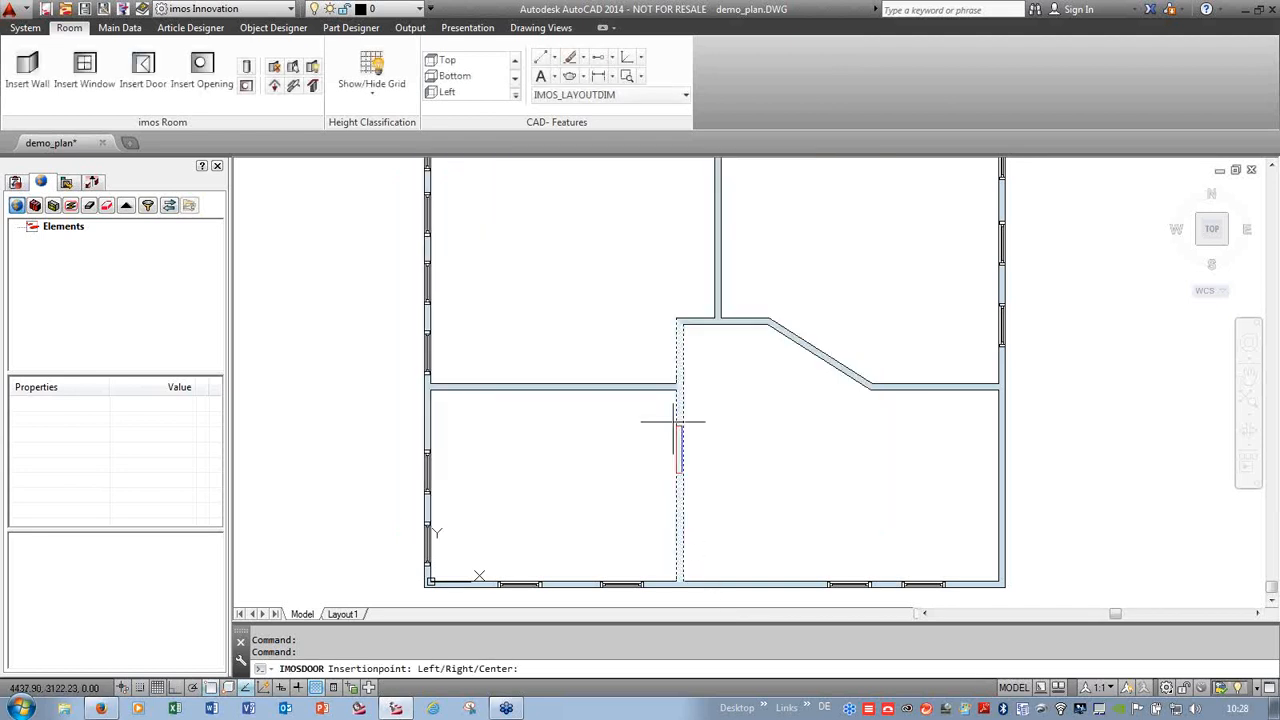
# - Place the single door in the short vertical interior wall so it swings into the upper-left room, and end the insertion
pyautogui.scroll(2, 663, 357)
pyautogui.scroll(2, 655, 340)
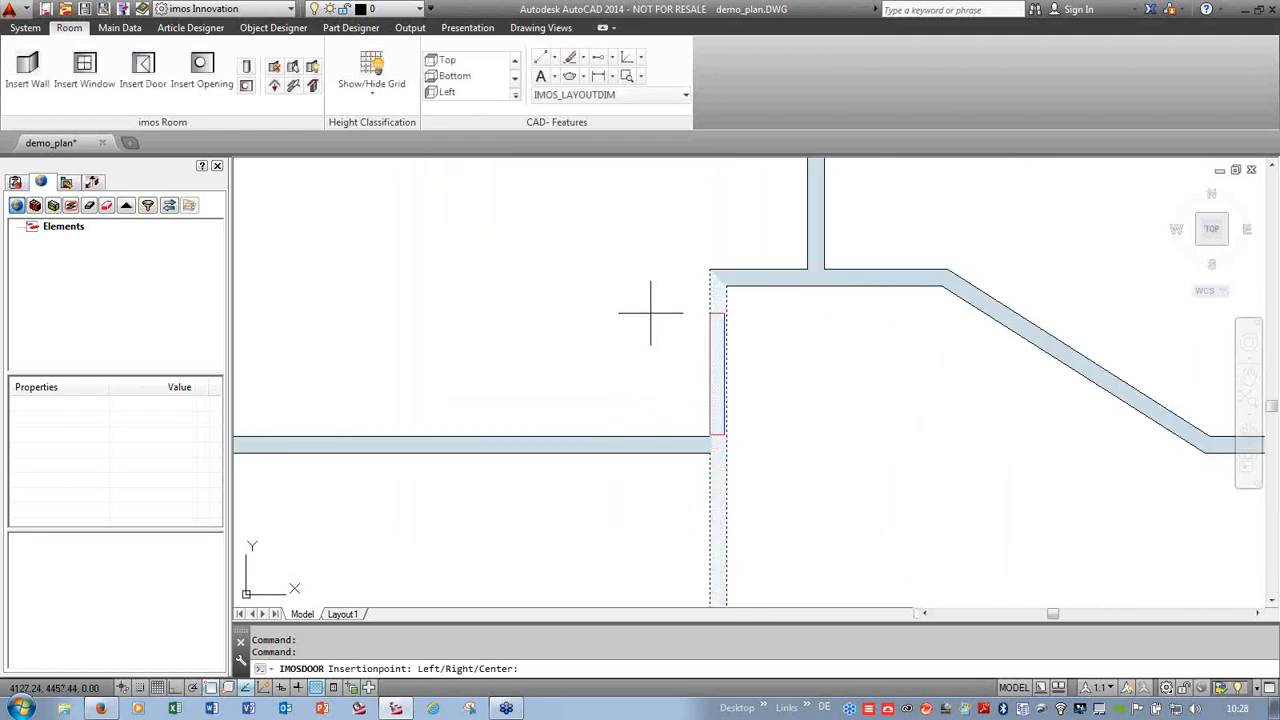
pyautogui.click(645, 305)
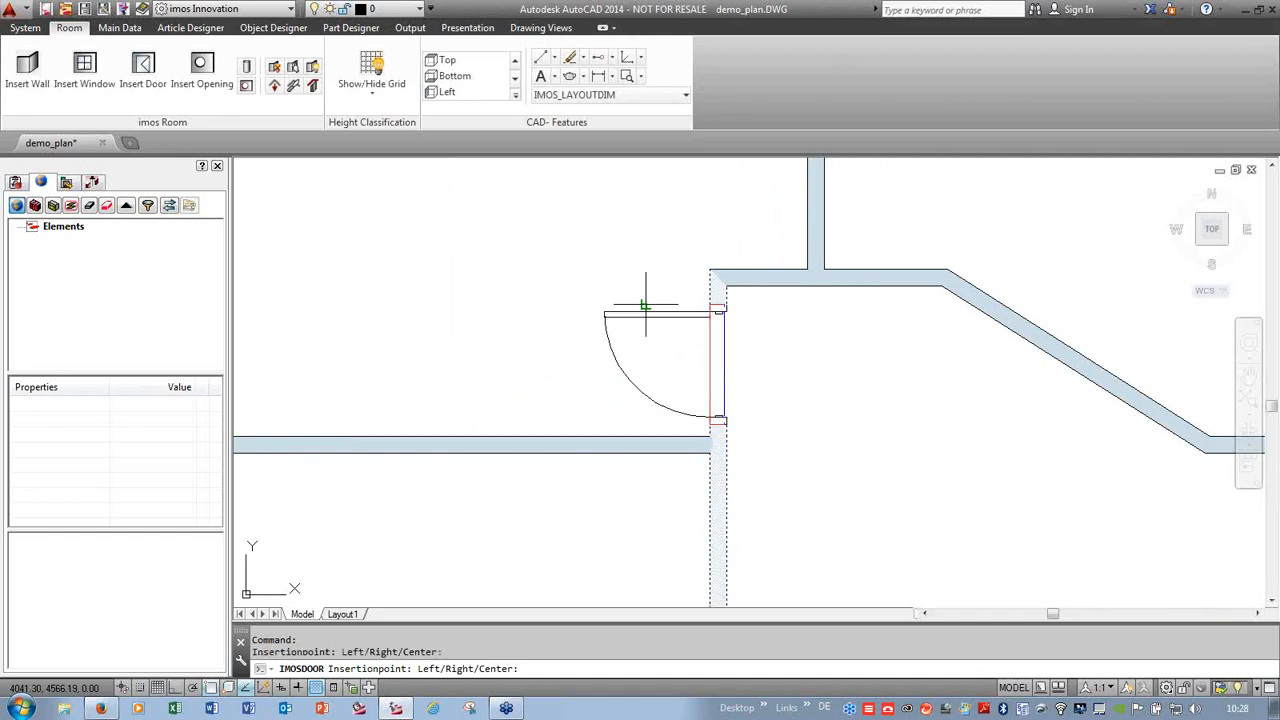
pyautogui.press('Escape')
pyautogui.scroll(-4, 600, 300)
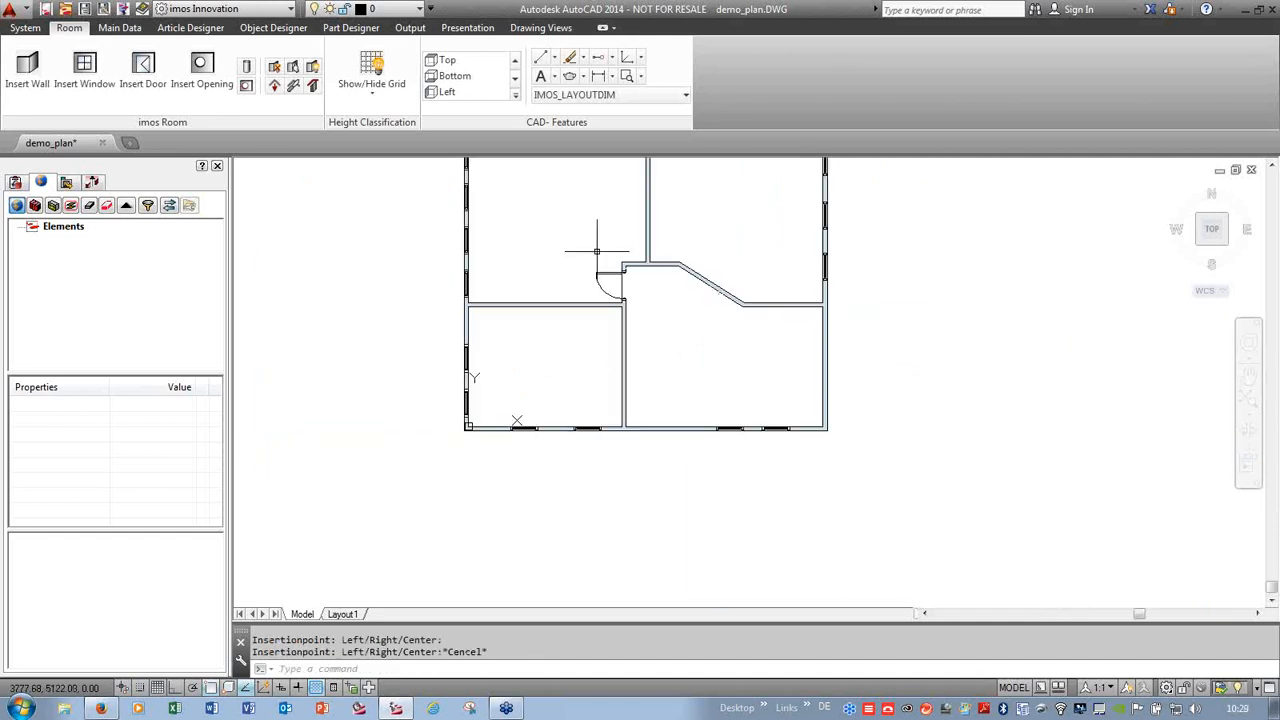
# - Configure a new door in the Double hinged (rectangular filling) style with a width of 1500
pyautogui.scroll(2, 670, 222)
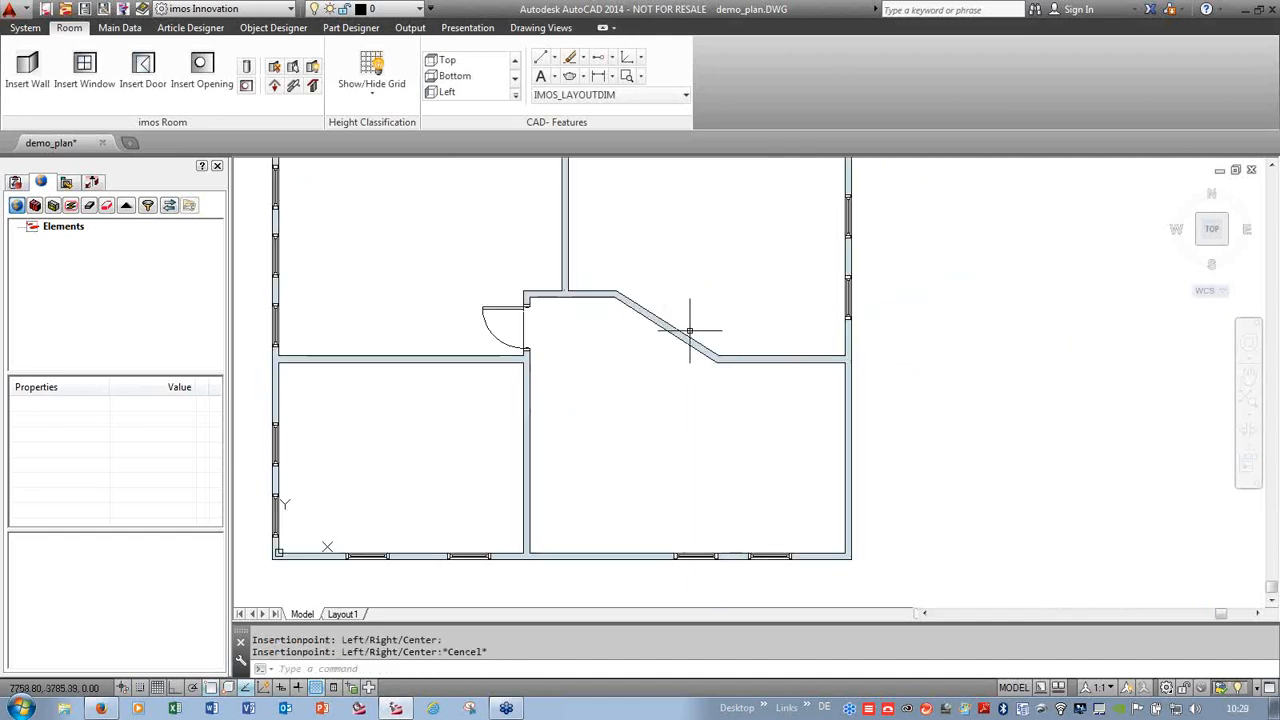
pyautogui.click(133, 72)
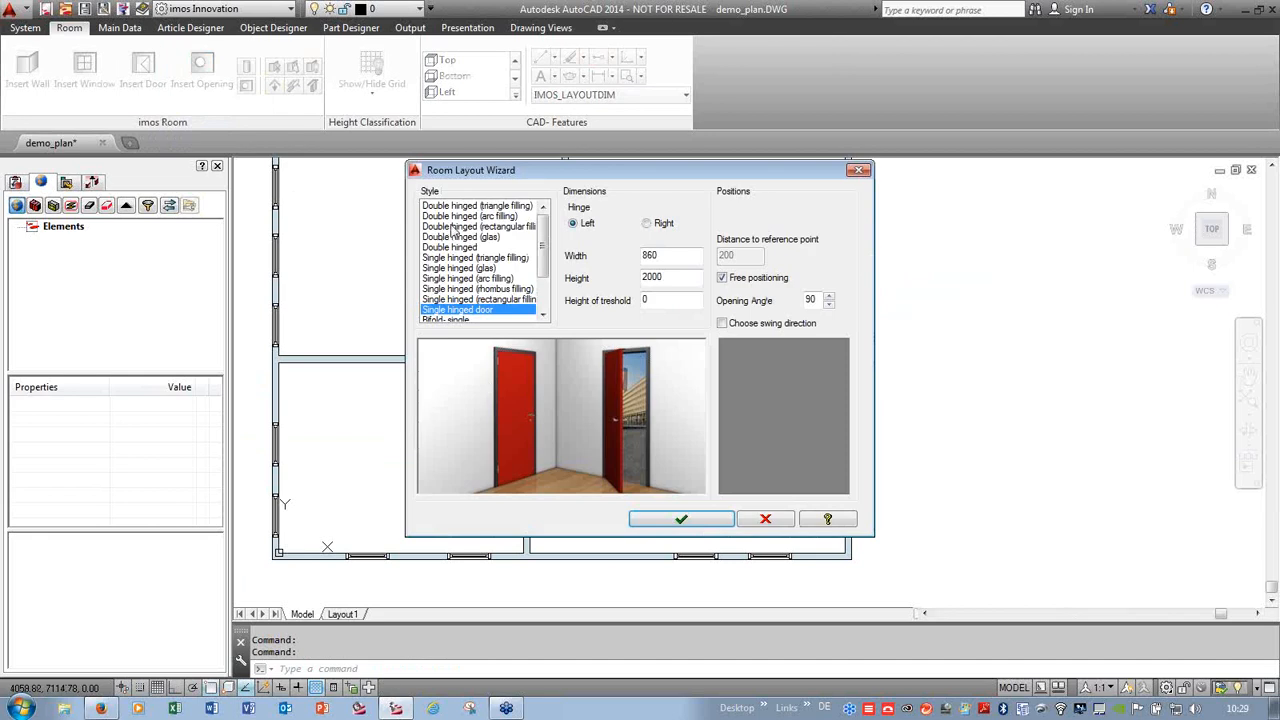
pyautogui.click(453, 227)
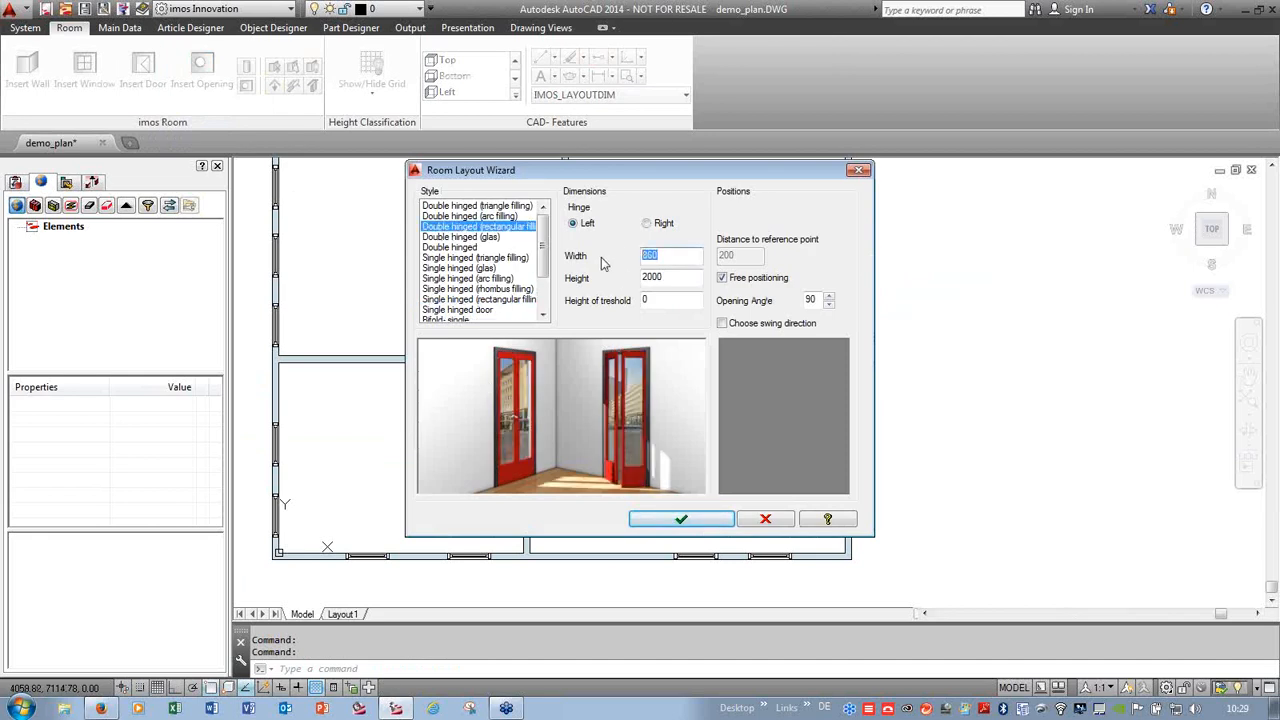
pyautogui.write('1500')
pyautogui.click(661, 526)
# - Place double doors in the slanted interior wall and in the wall between the two lower rooms, and end the insertion
pyautogui.scroll(5, 703, 300)
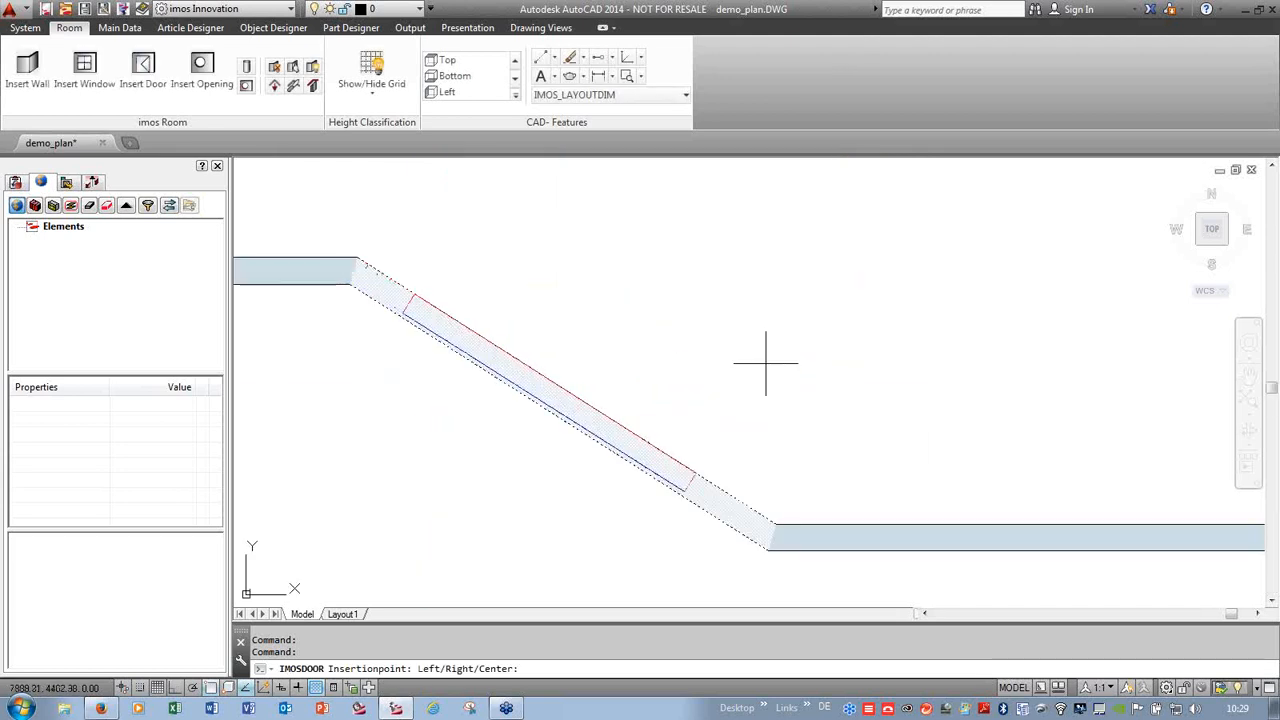
pyautogui.click(779, 368)
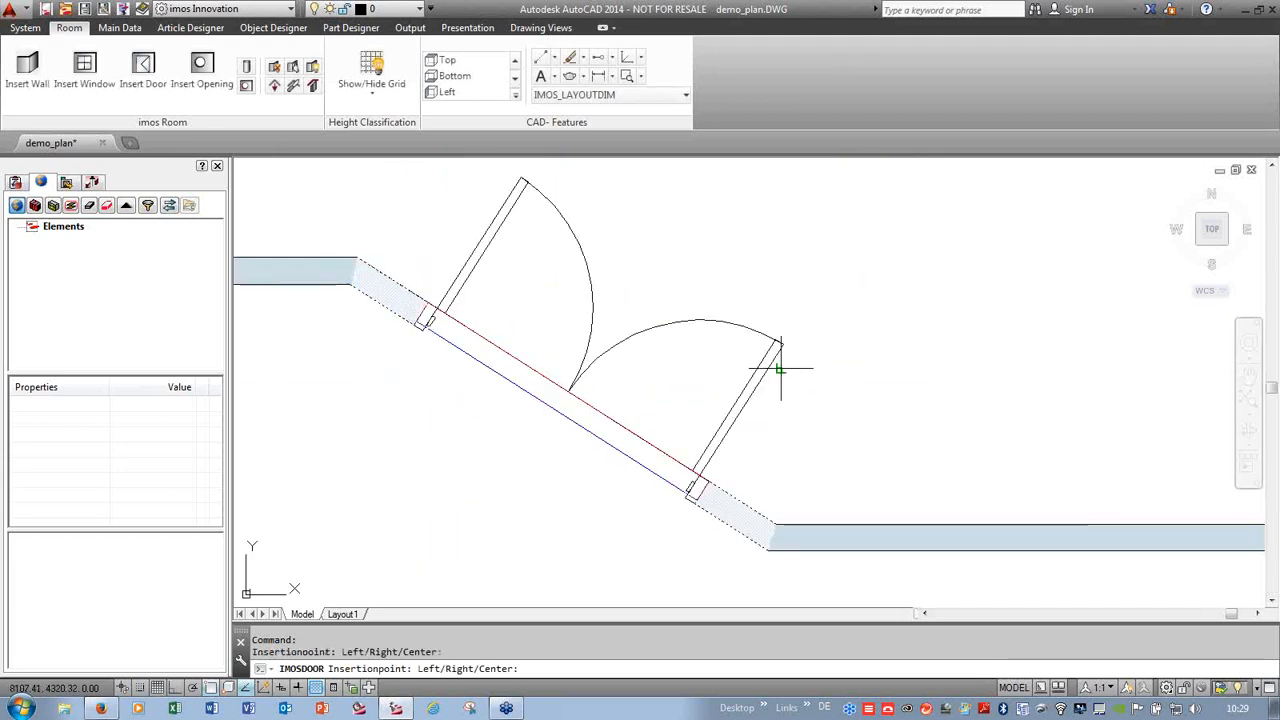
pyautogui.scroll(-5, 785, 360)
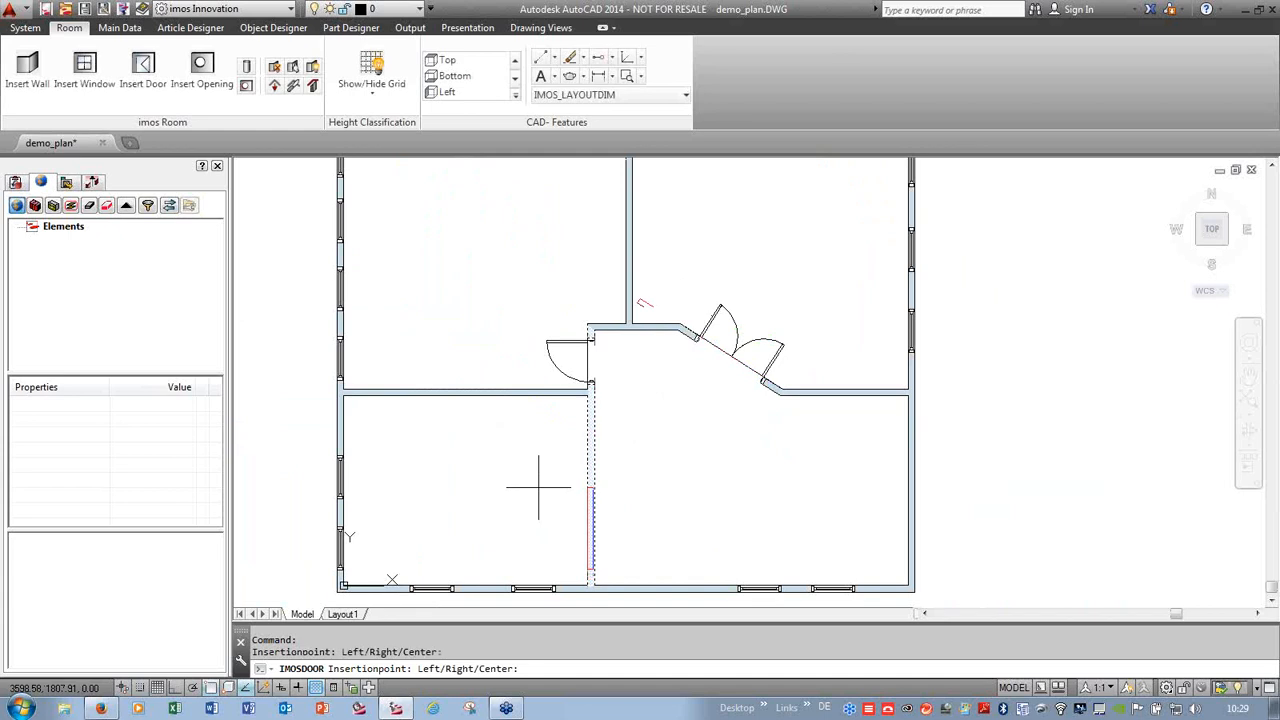
pyautogui.scroll(4, 534, 526)
pyautogui.scroll(-2, 531, 429)
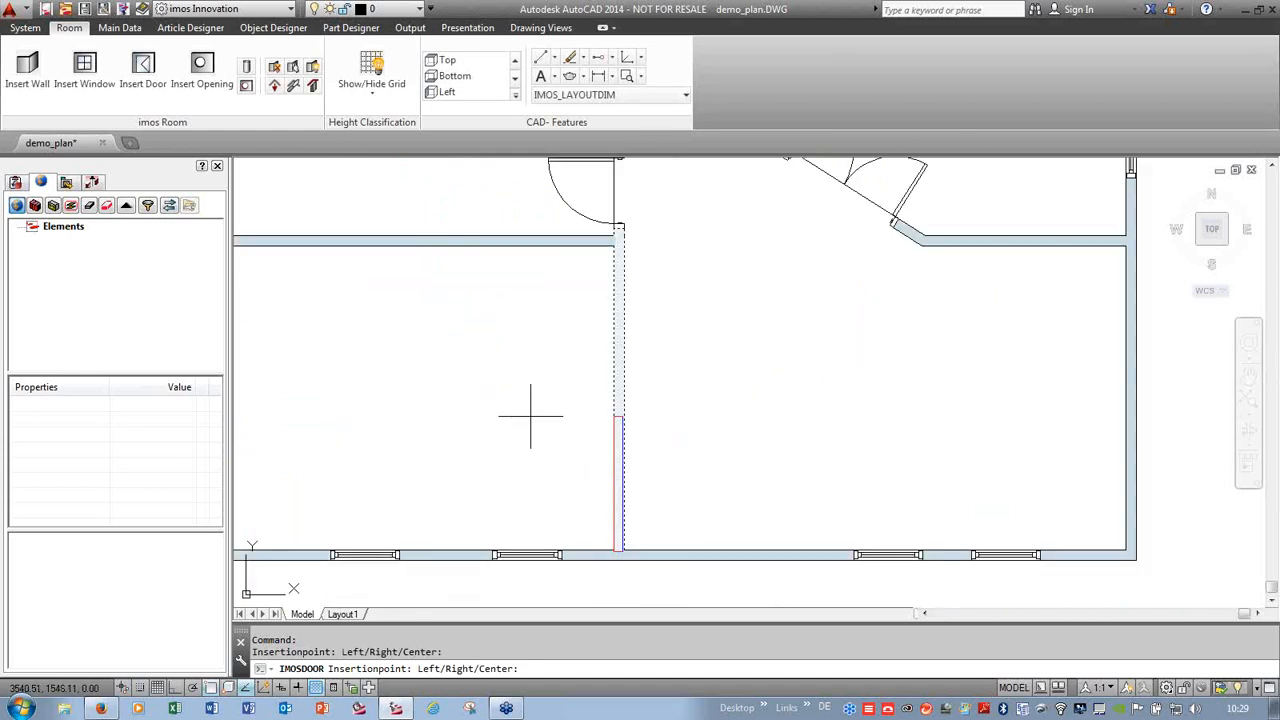
pyautogui.click(531, 416)
pyautogui.press('Escape')
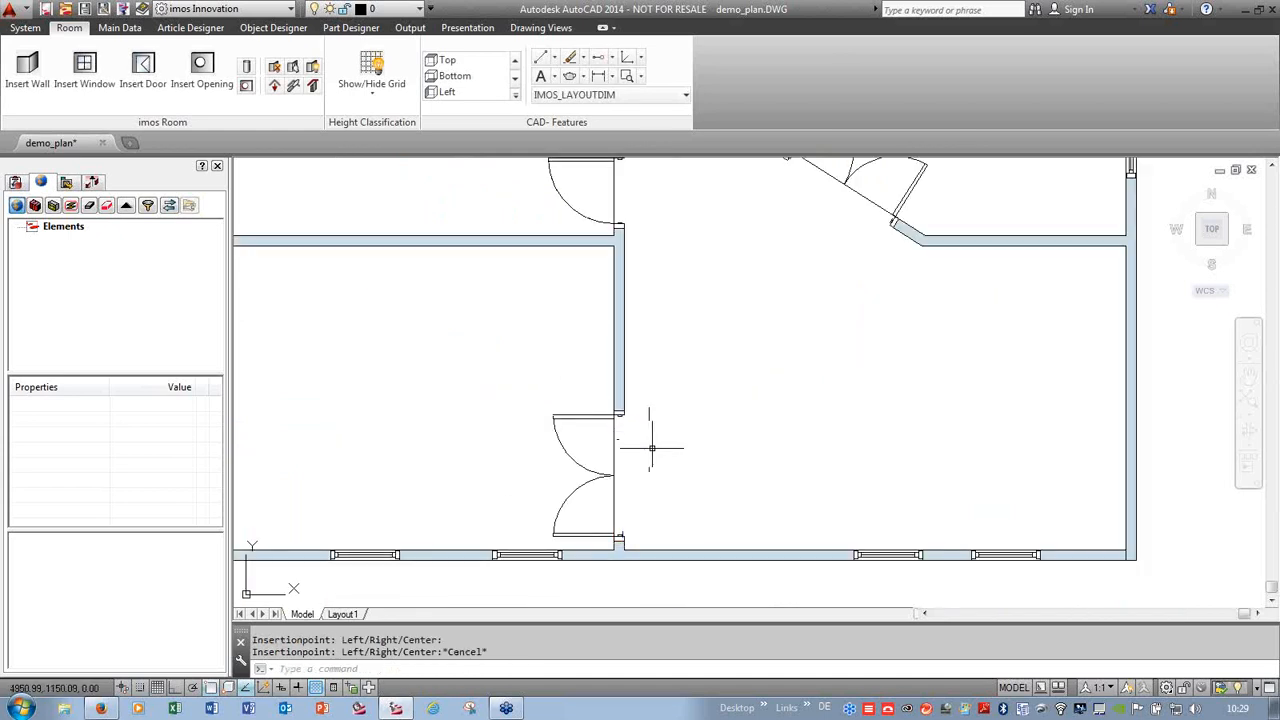
# - Configure a new door in the Single hinged (triangle filling) style with a width of 950
pyautogui.scroll(-5, 651, 449)
pyautogui.scroll(5, 786, 440)
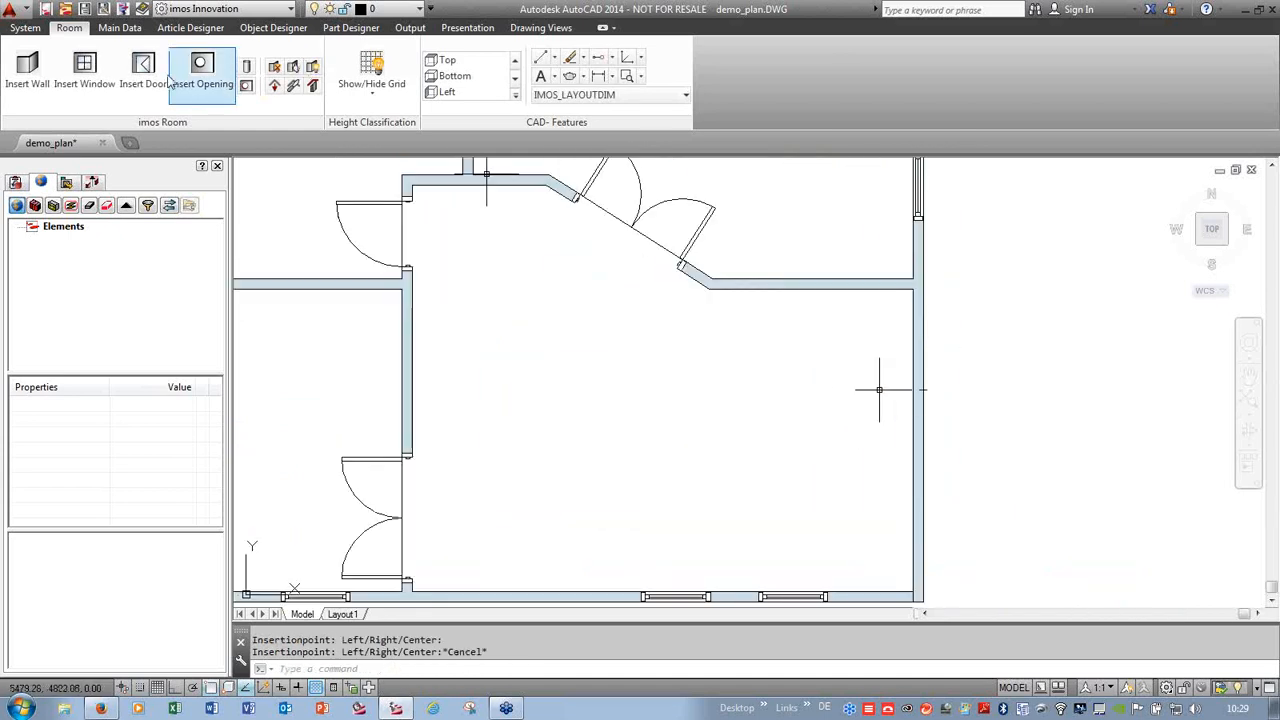
pyautogui.click(143, 68)
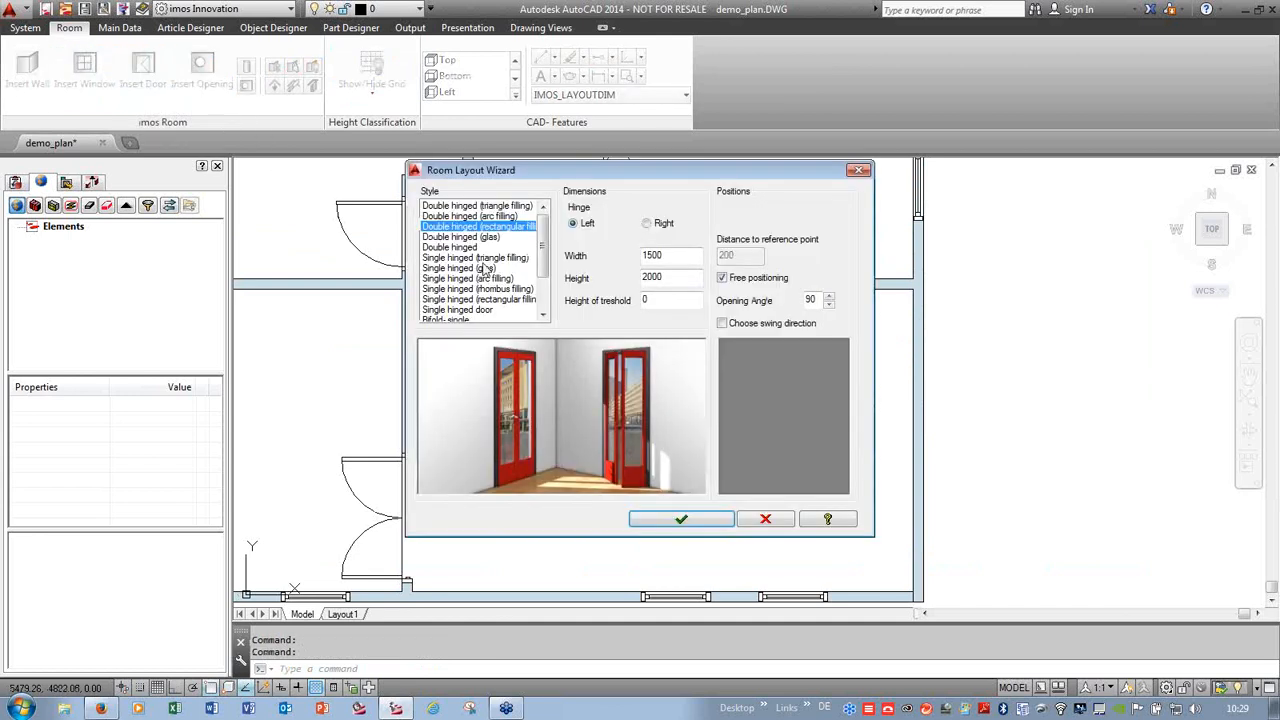
pyautogui.click(447, 268)
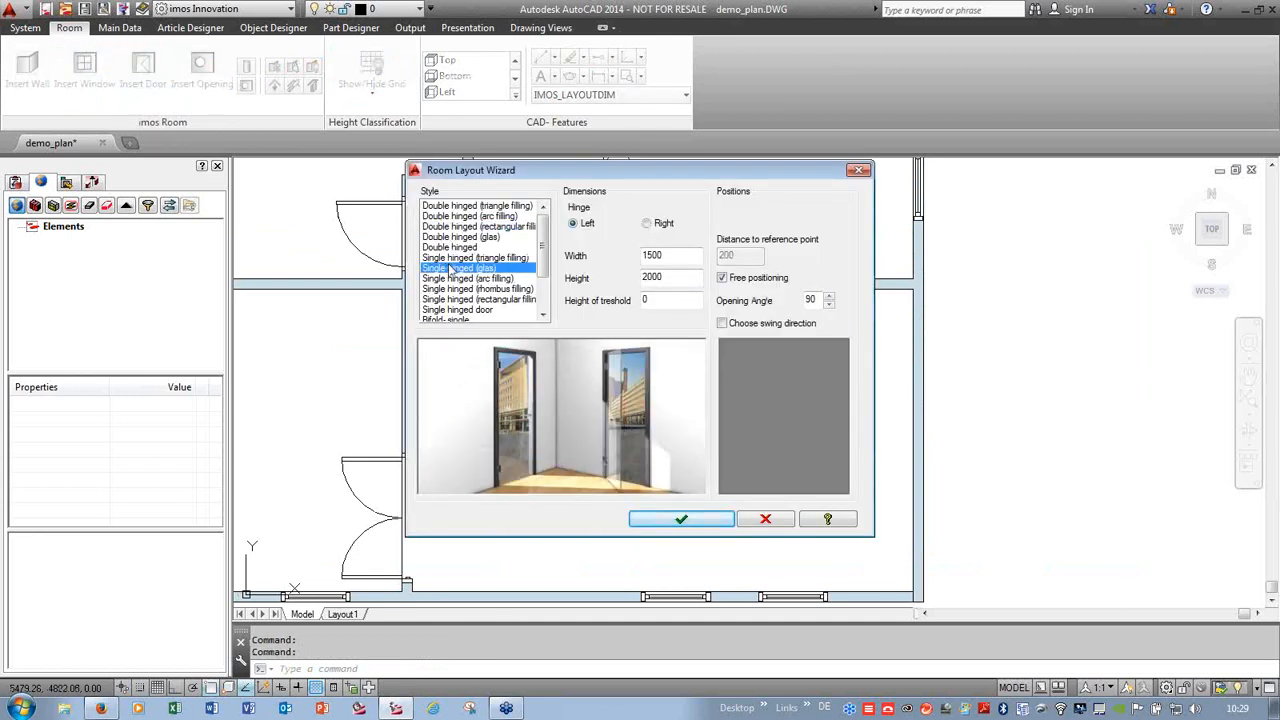
pyautogui.click(447, 259)
pyautogui.doubleClick(675, 255)
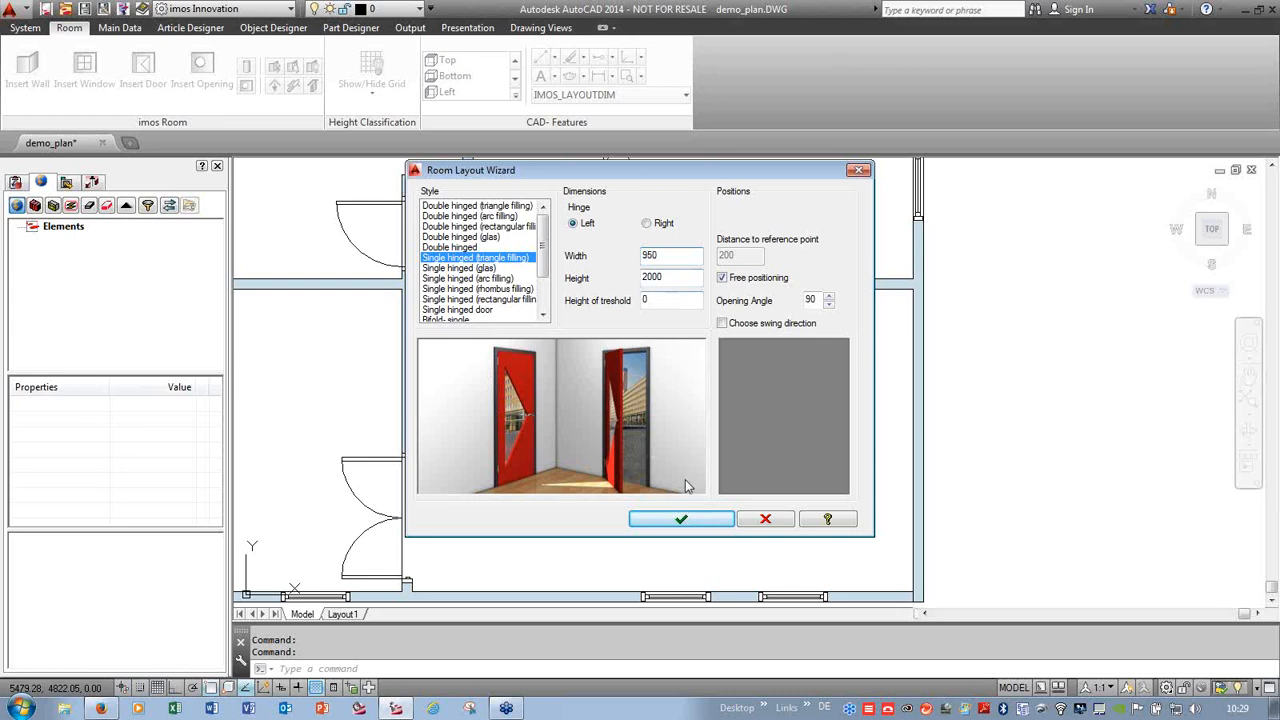
pyautogui.click(681, 519)
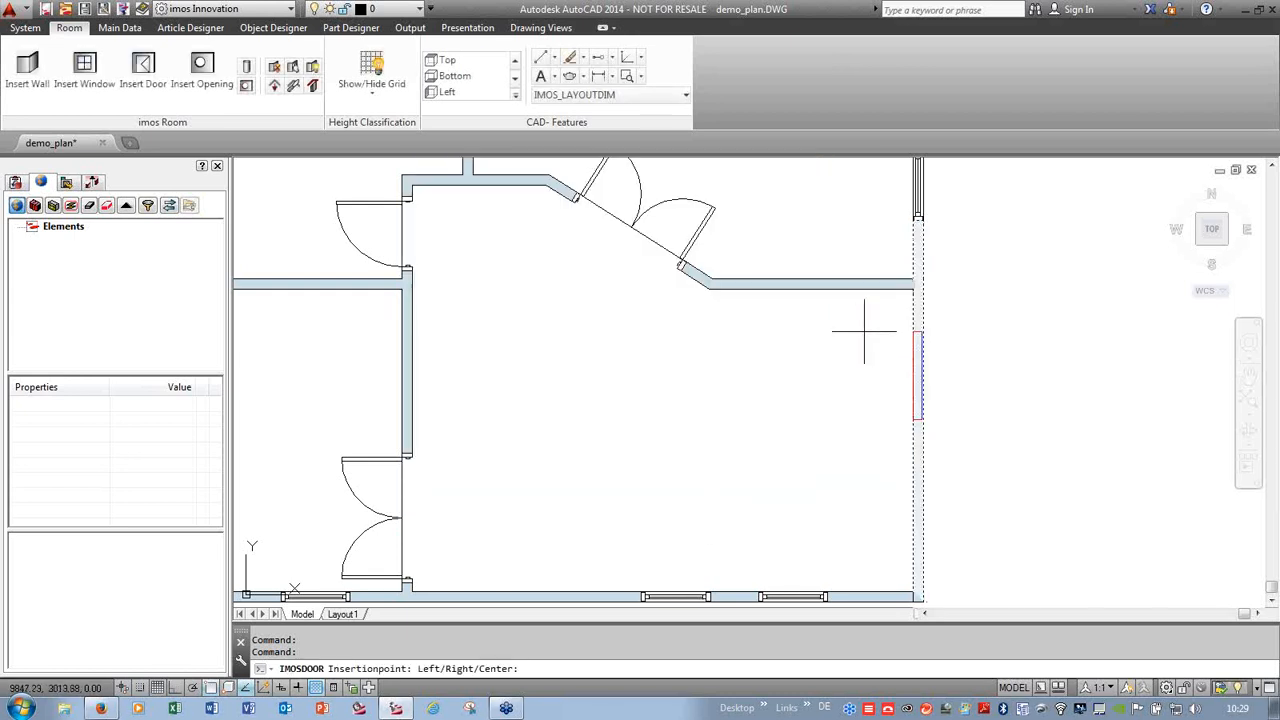
# - Place the entrance door in the east exterior wall of the lower-right room, swinging inward, and end the insertion
pyautogui.click(914, 335)
pyautogui.press('Escape')
pyautogui.scroll(-4, 692, 325)
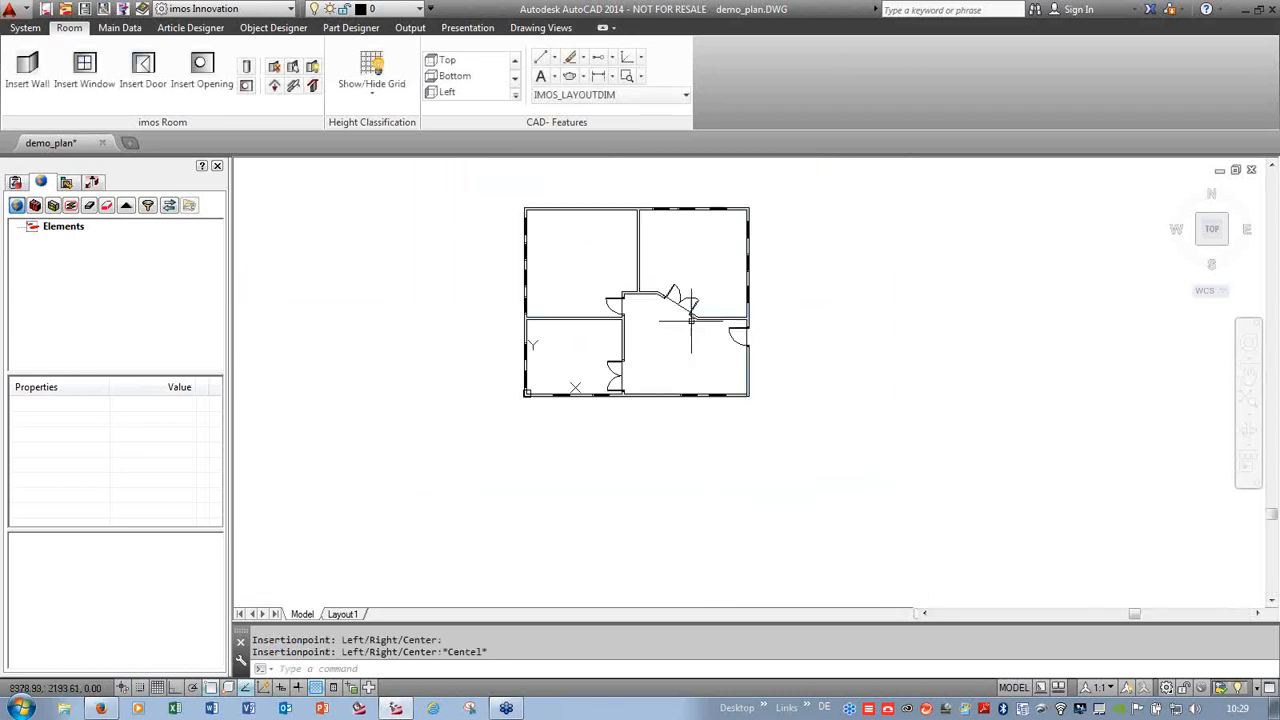
pyautogui.scroll(2, 591, 251)
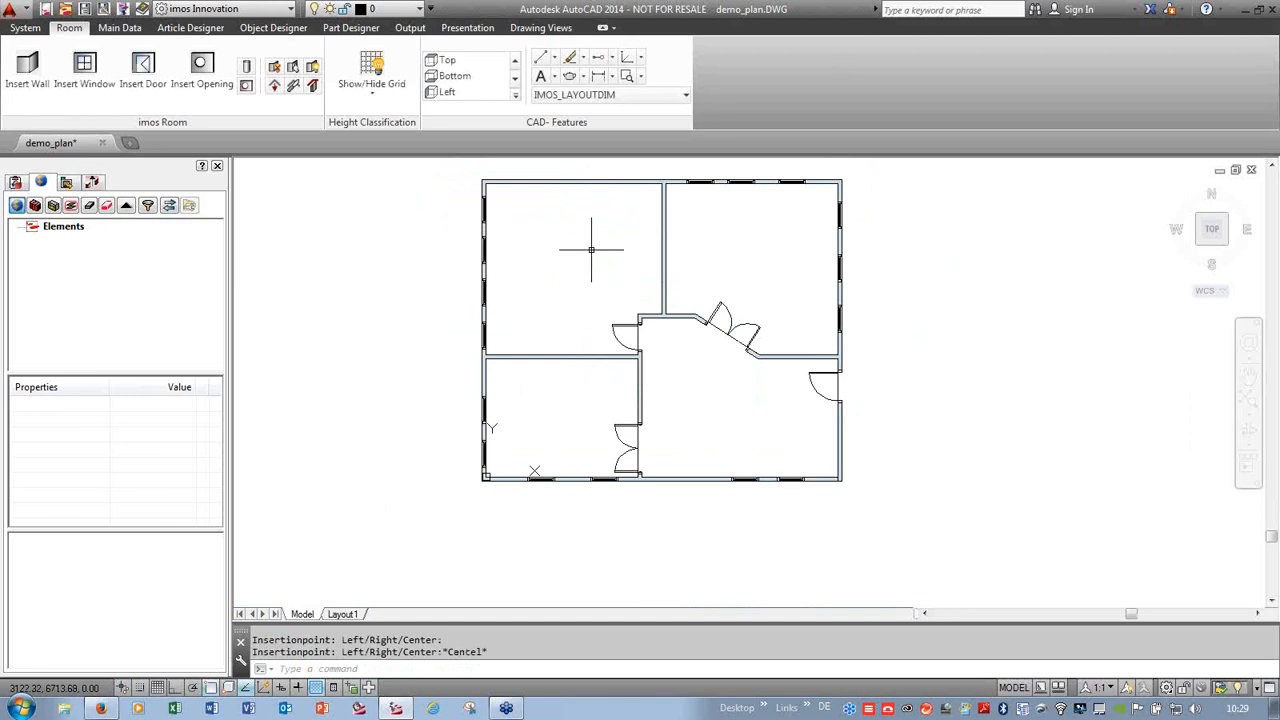
# - Switch to an isometric view of the room and hide the ceiling element lying along the top of the walls
pyautogui.click(1204, 248)
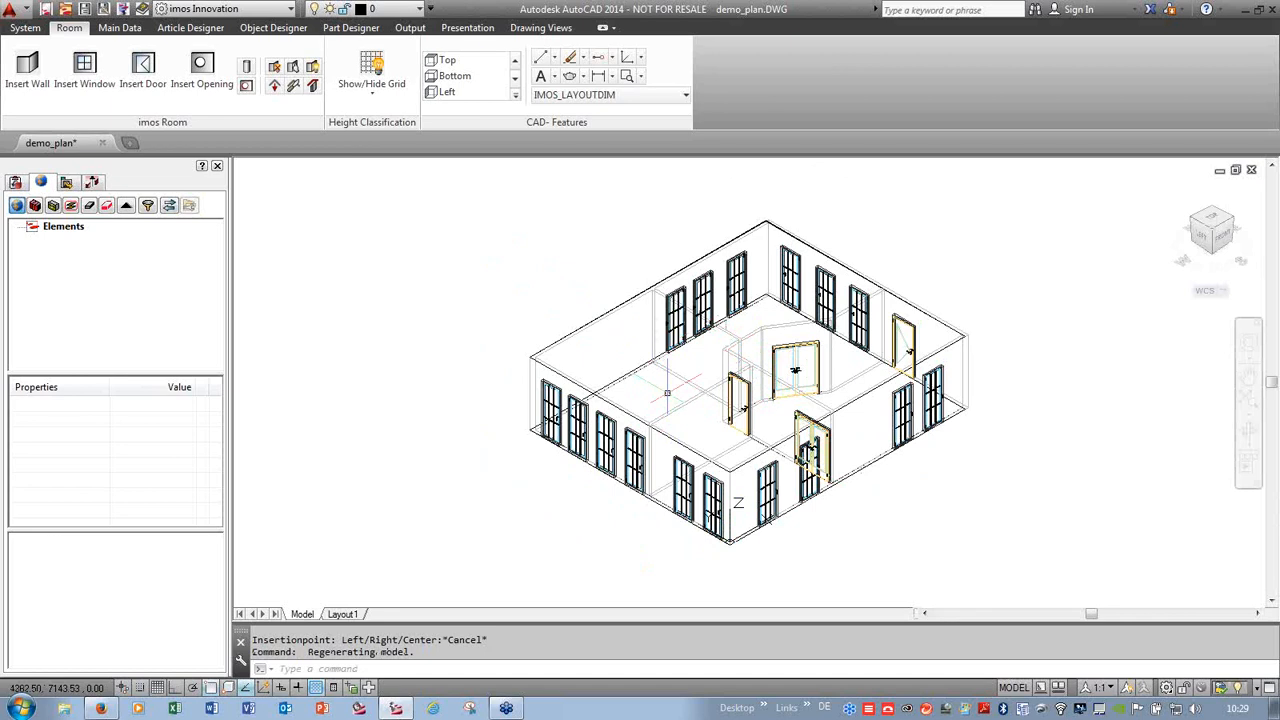
pyautogui.scroll(5, 943, 337)
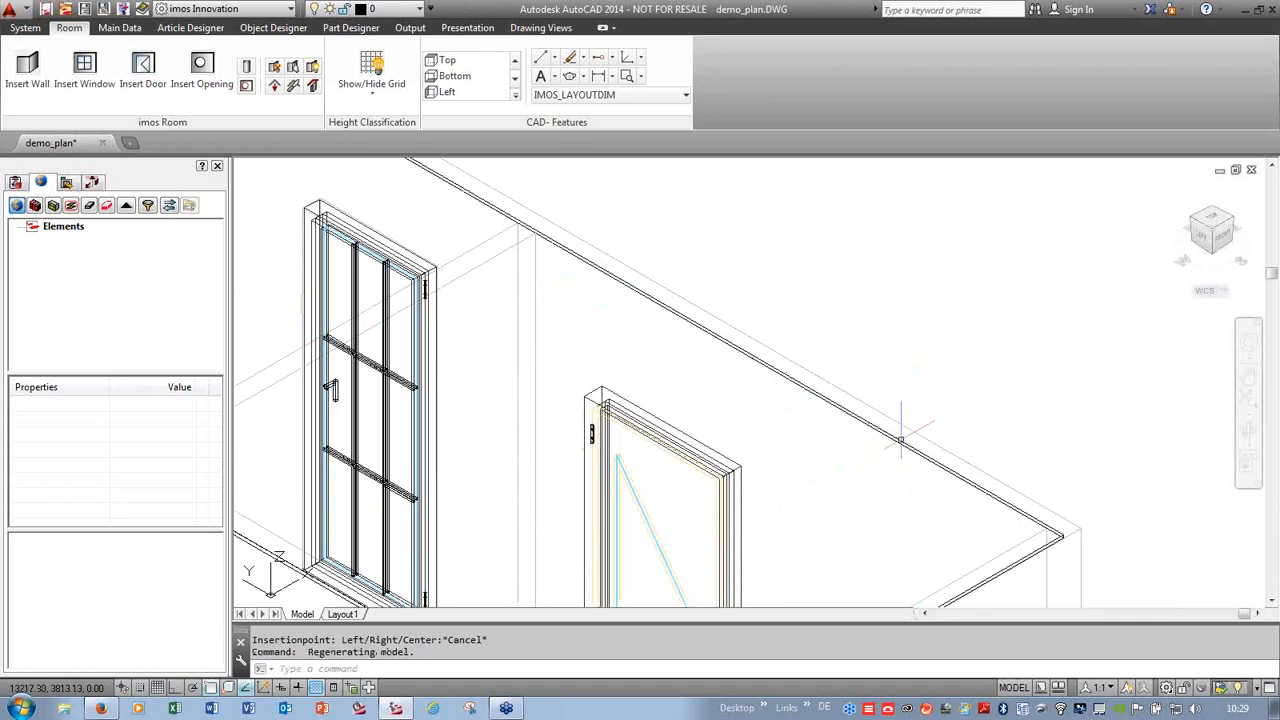
pyautogui.scroll(2, 900, 432)
pyautogui.click(893, 432)
pyautogui.rightClick(925, 289)
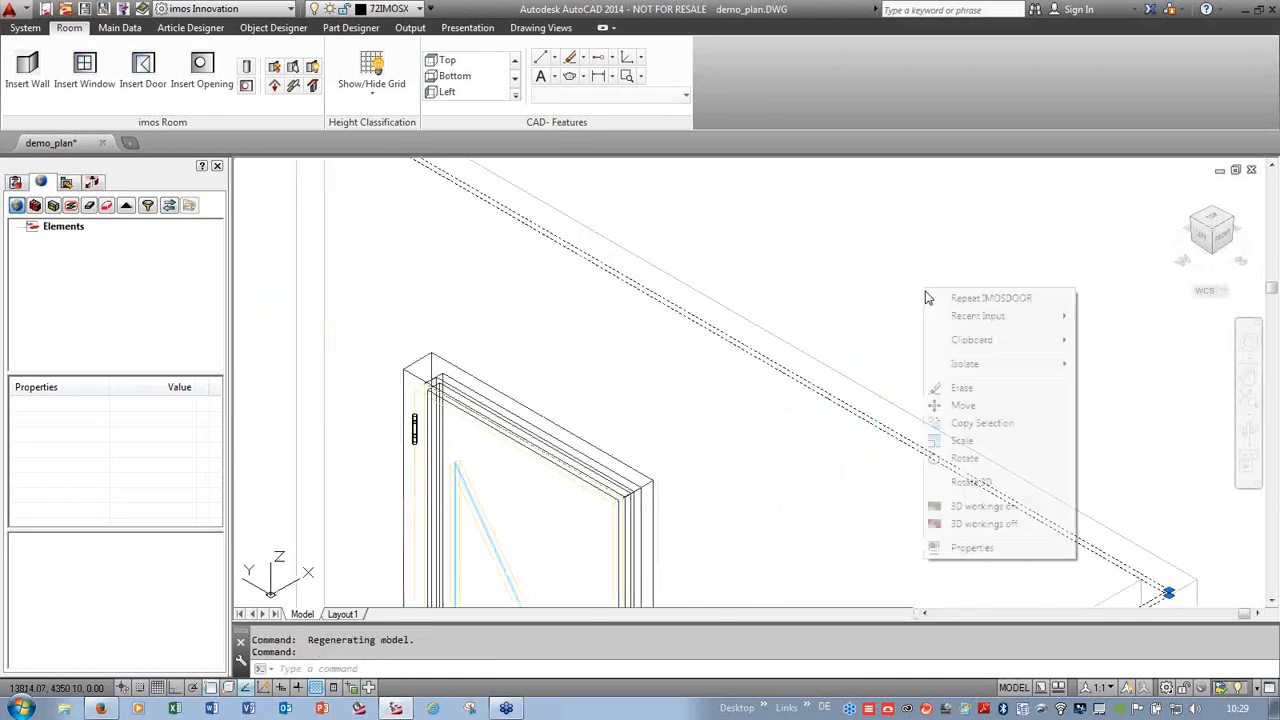
pyautogui.moveTo(980, 366)
pyautogui.click(1118, 388)
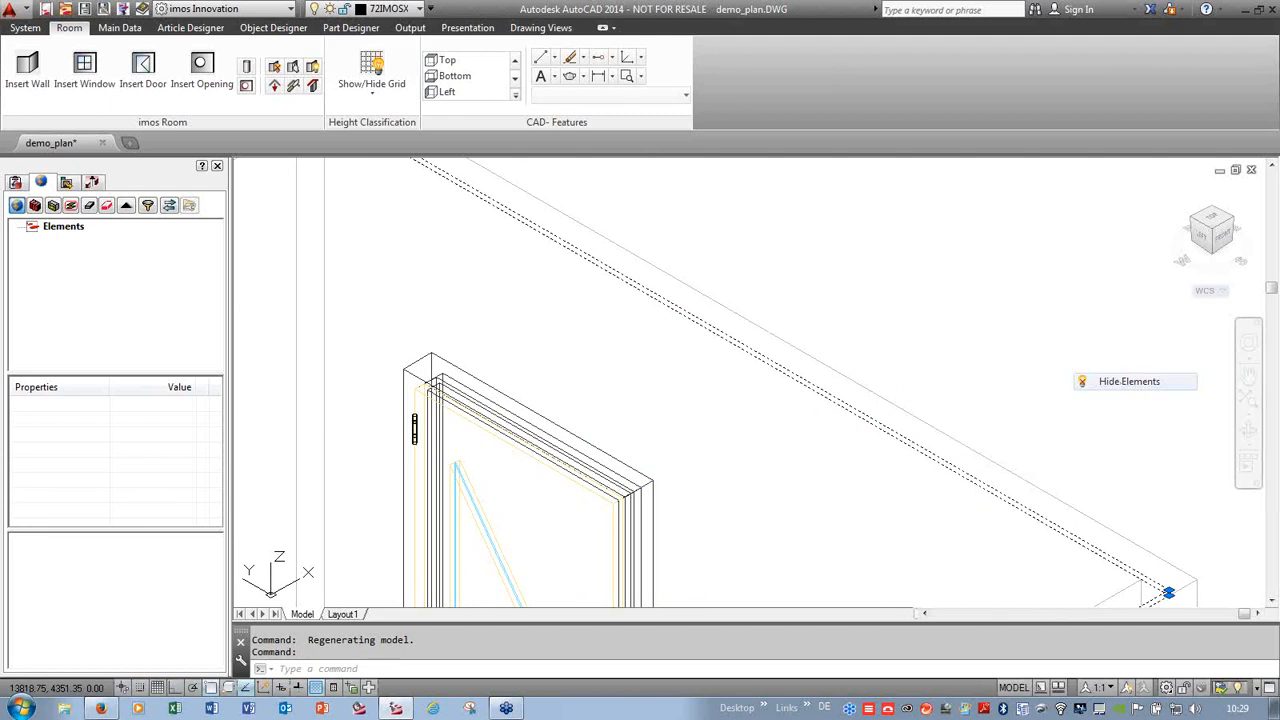
pyautogui.scroll(-7, 1143, 247)
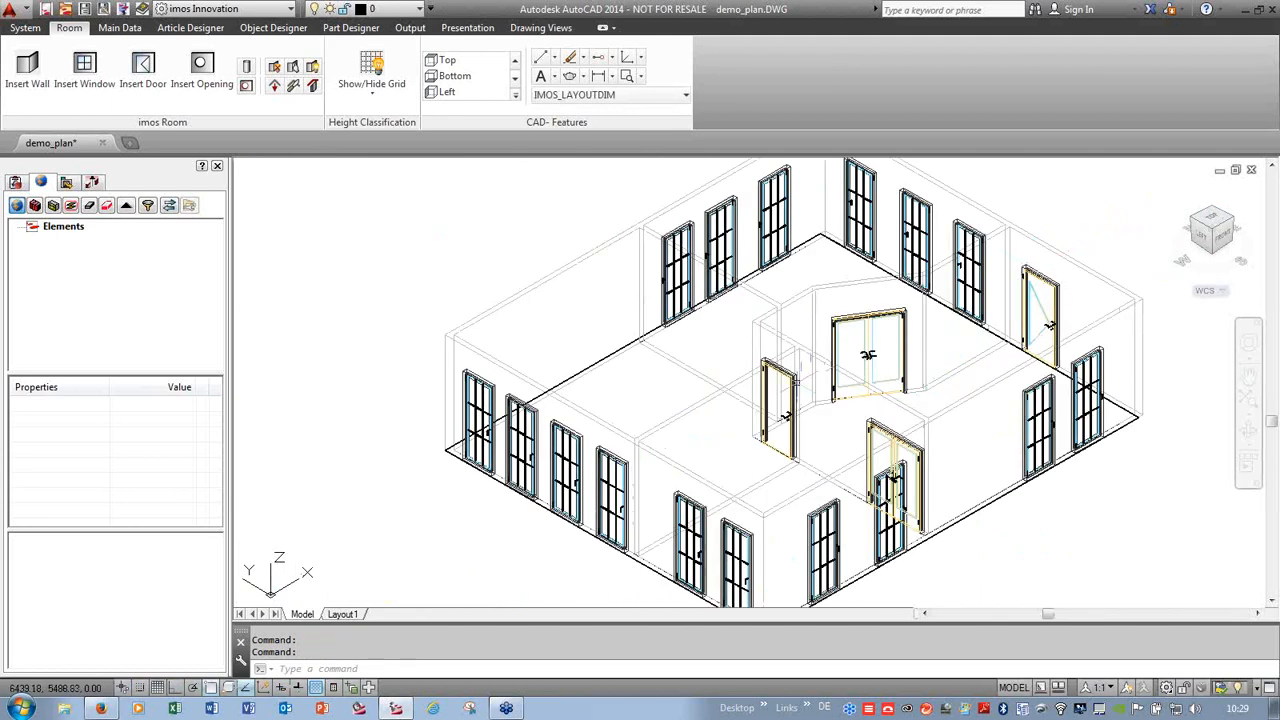
pyautogui.scroll(-2, 705, 362)
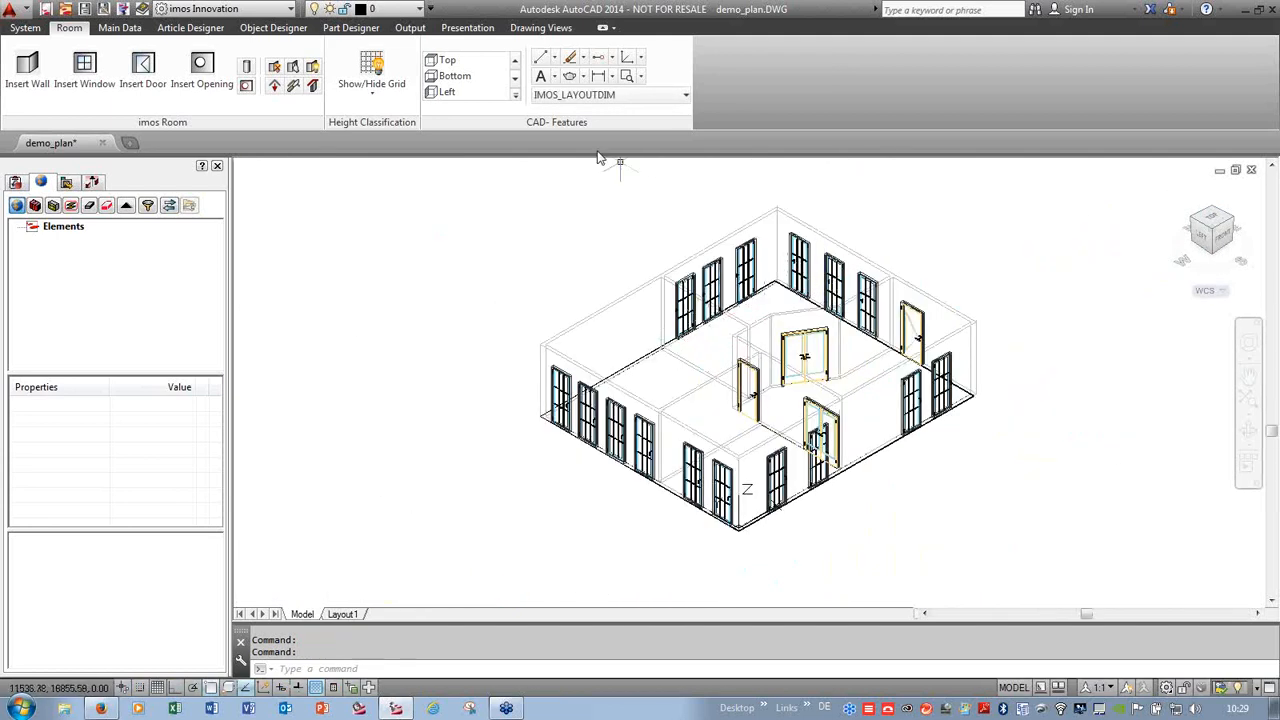
pyautogui.scroll(4, 857, 214)
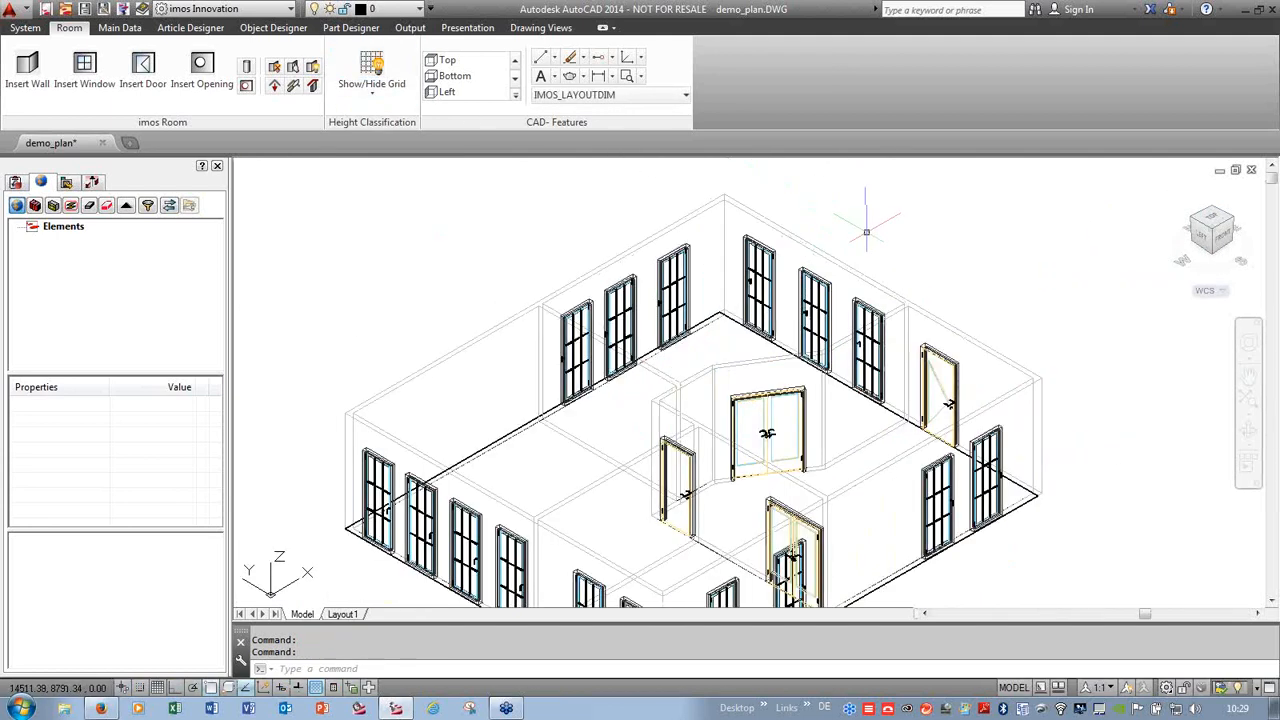
pyautogui.scroll(-2, 590, 194)
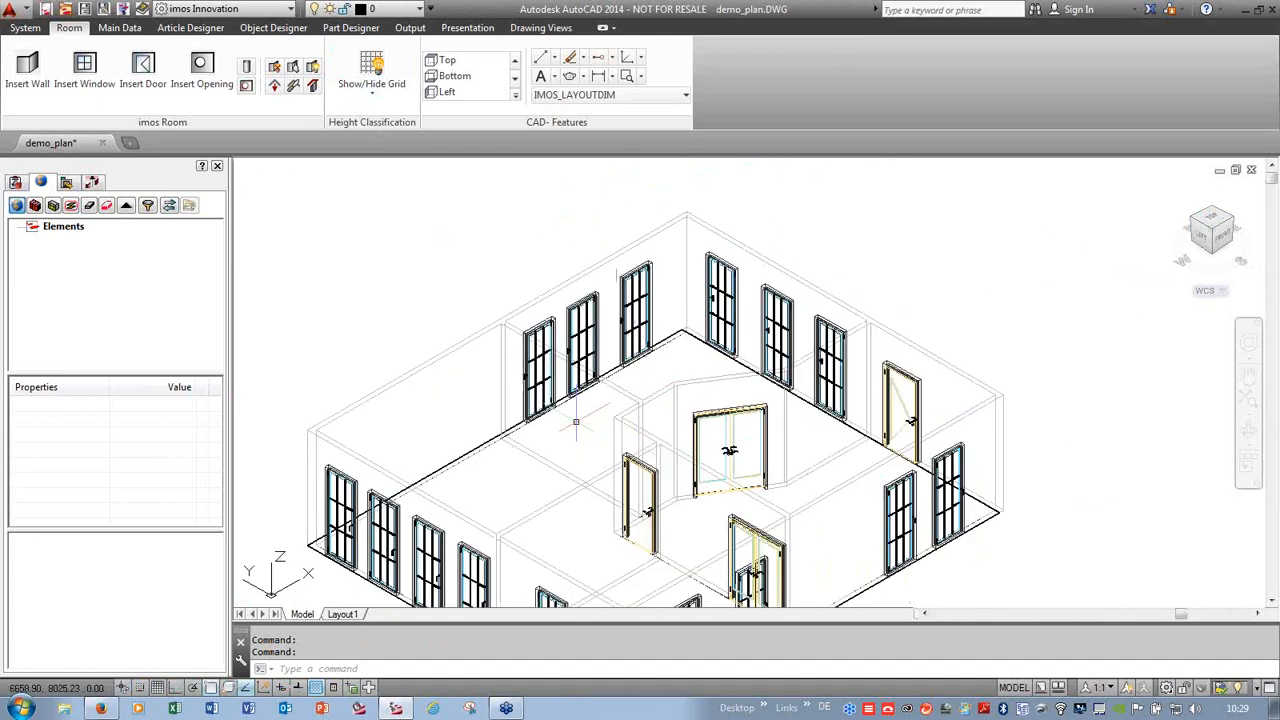
# - Display the room model in the Conceptual visual style
pyautogui.click(467, 27)
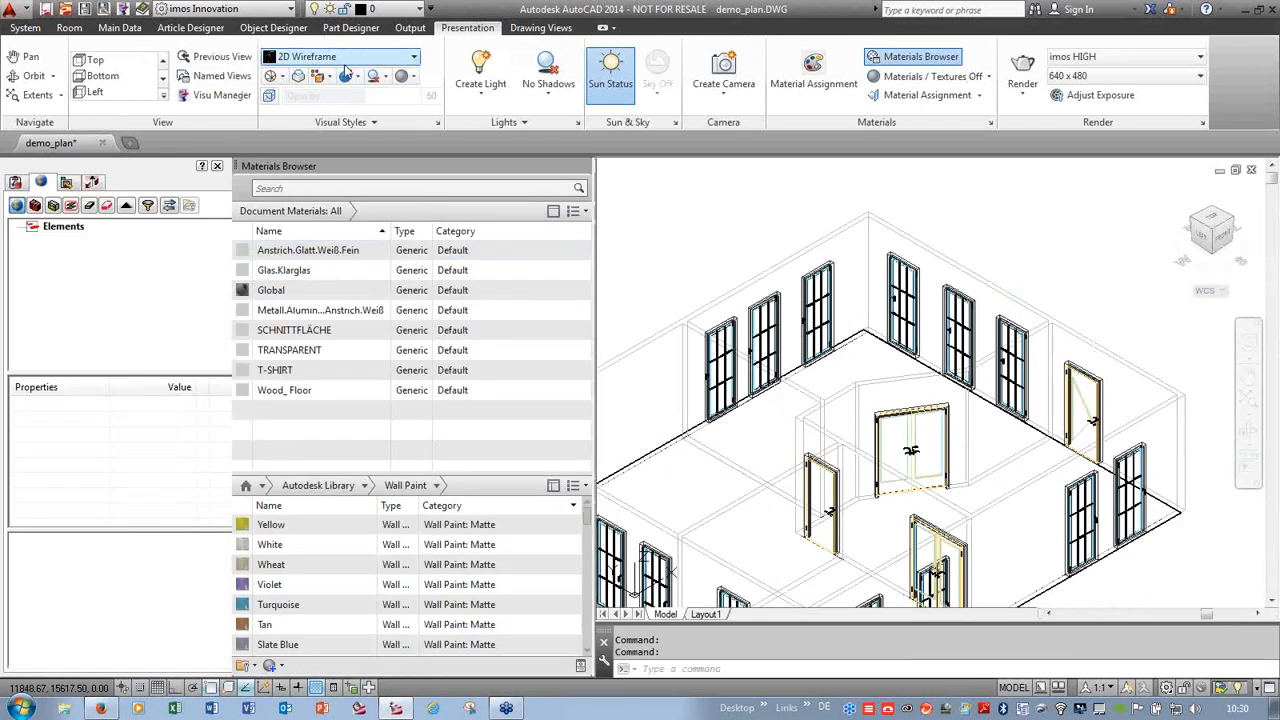
pyautogui.click(414, 57)
pyautogui.click(503, 88)
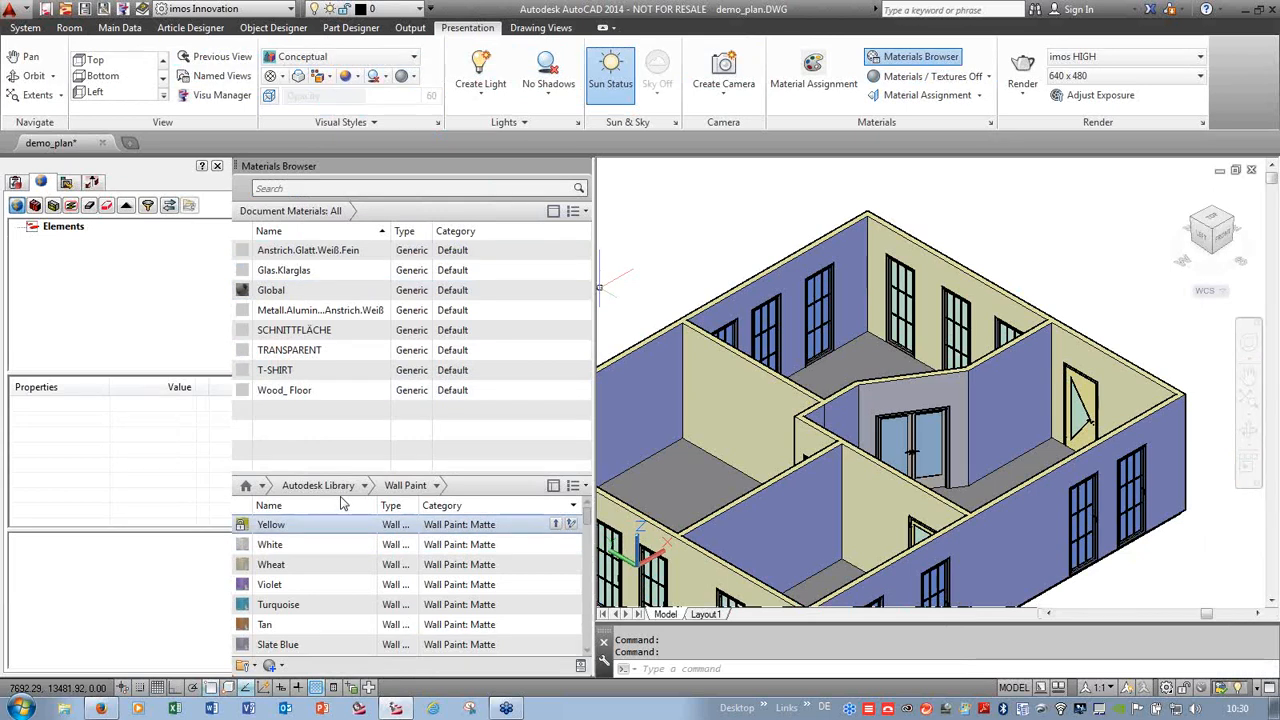
# - Apply Orange wall paint to the left room's interior wall, Olive Green to the lower room's wall, and Red to the wall beside the entrance door
pyautogui.moveTo(586, 519); pyautogui.dragTo(585, 533)
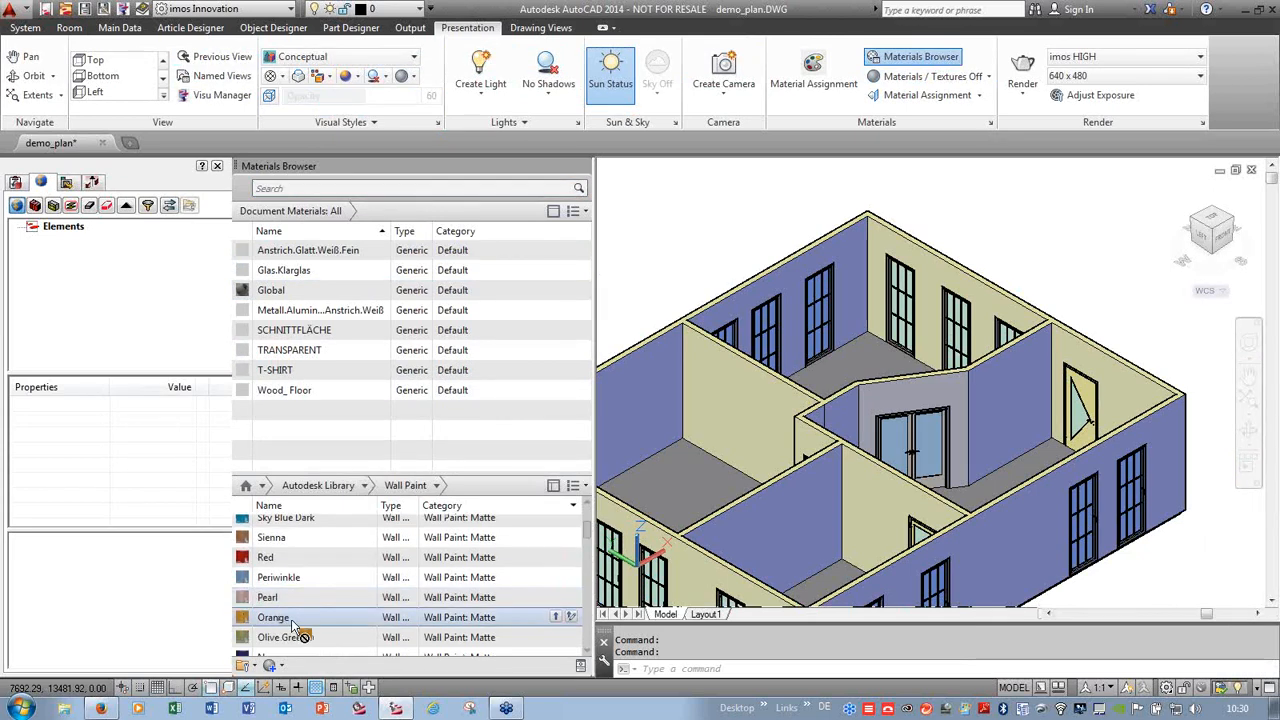
pyautogui.moveTo(294, 620); pyautogui.dragTo(752, 384)
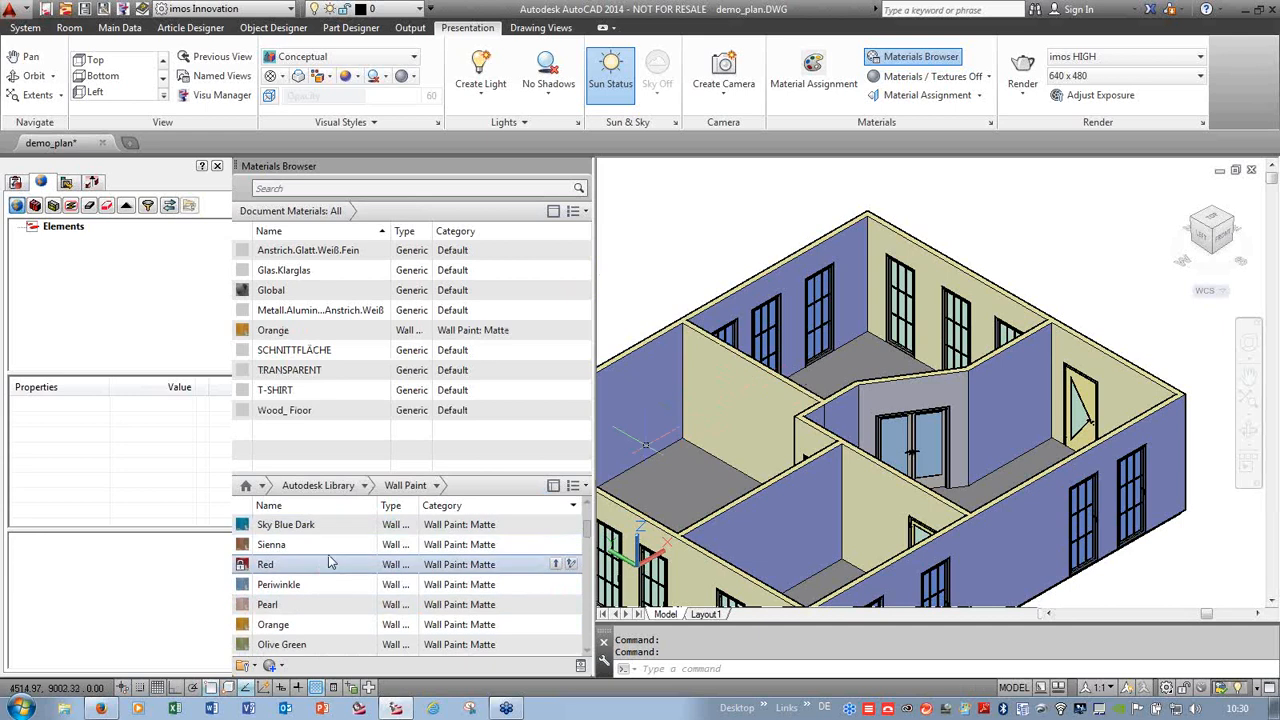
pyautogui.moveTo(276, 643); pyautogui.dragTo(801, 477)
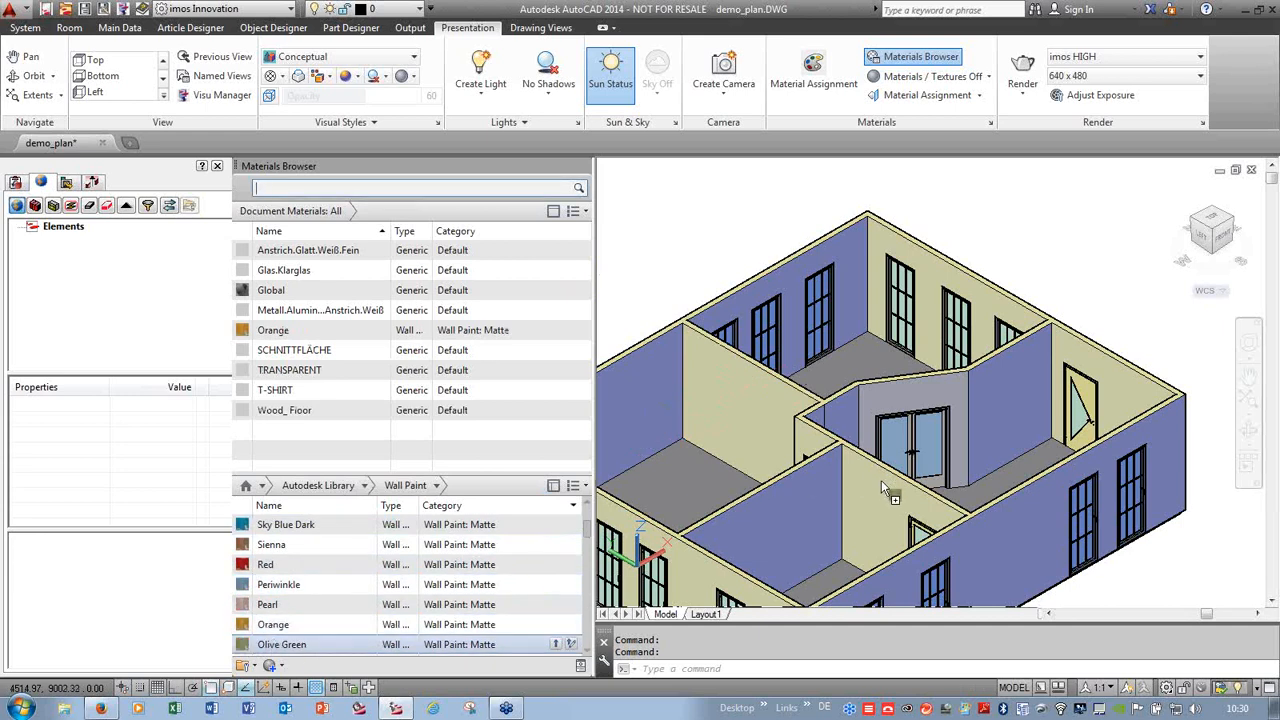
pyautogui.moveTo(880, 481); pyautogui.dragTo(880, 481)
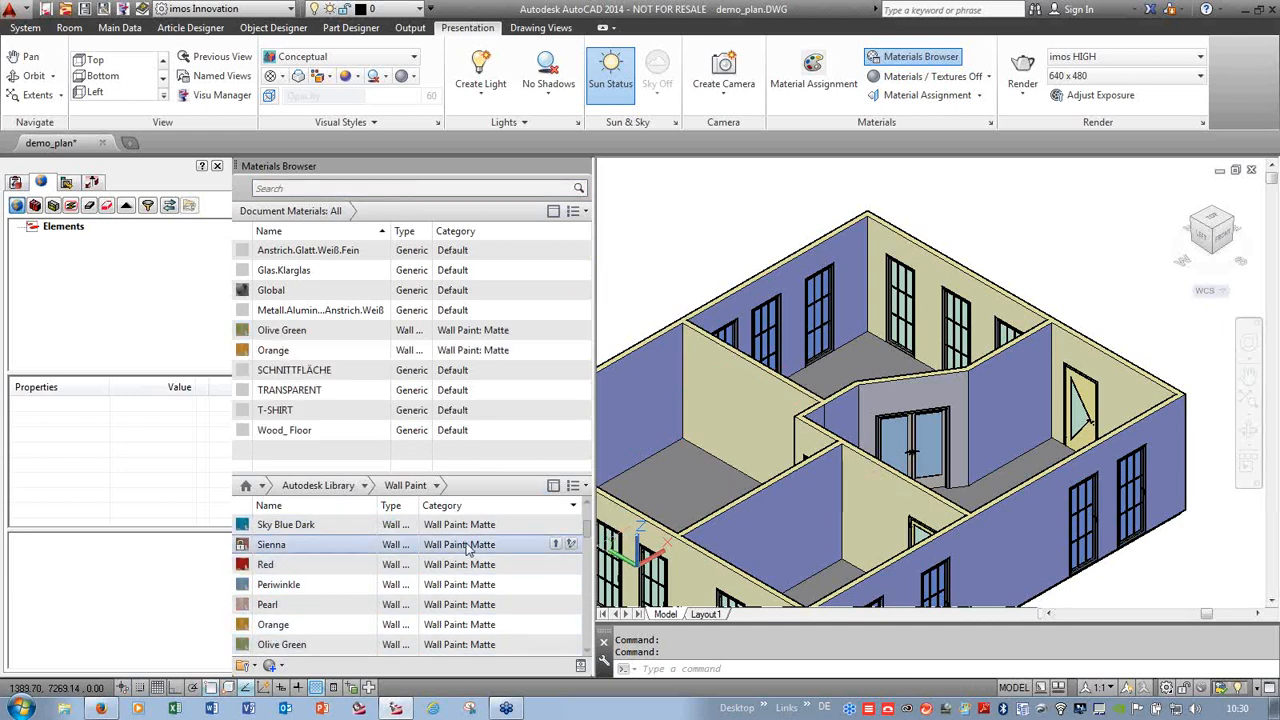
pyautogui.moveTo(308, 569)
pyautogui.mouseDown()
pyautogui.moveTo(900, 463)
pyautogui.moveTo(1068, 366)
pyautogui.moveTo(1067, 344)
pyautogui.mouseUp()
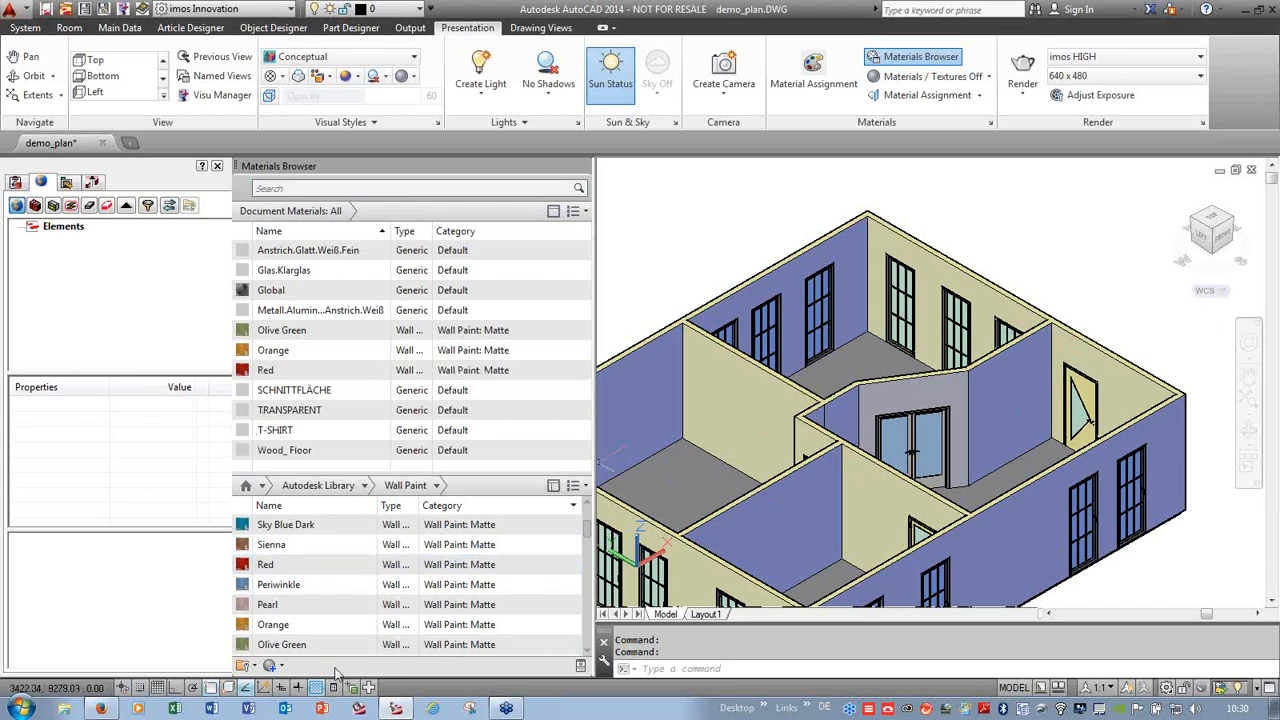
# - Apply White wall paint to the remaining walls, including the left and upper rooms' exterior walls, the lower rooms' dividing wall and the slanted wall
pyautogui.scroll(3, 400, 575)
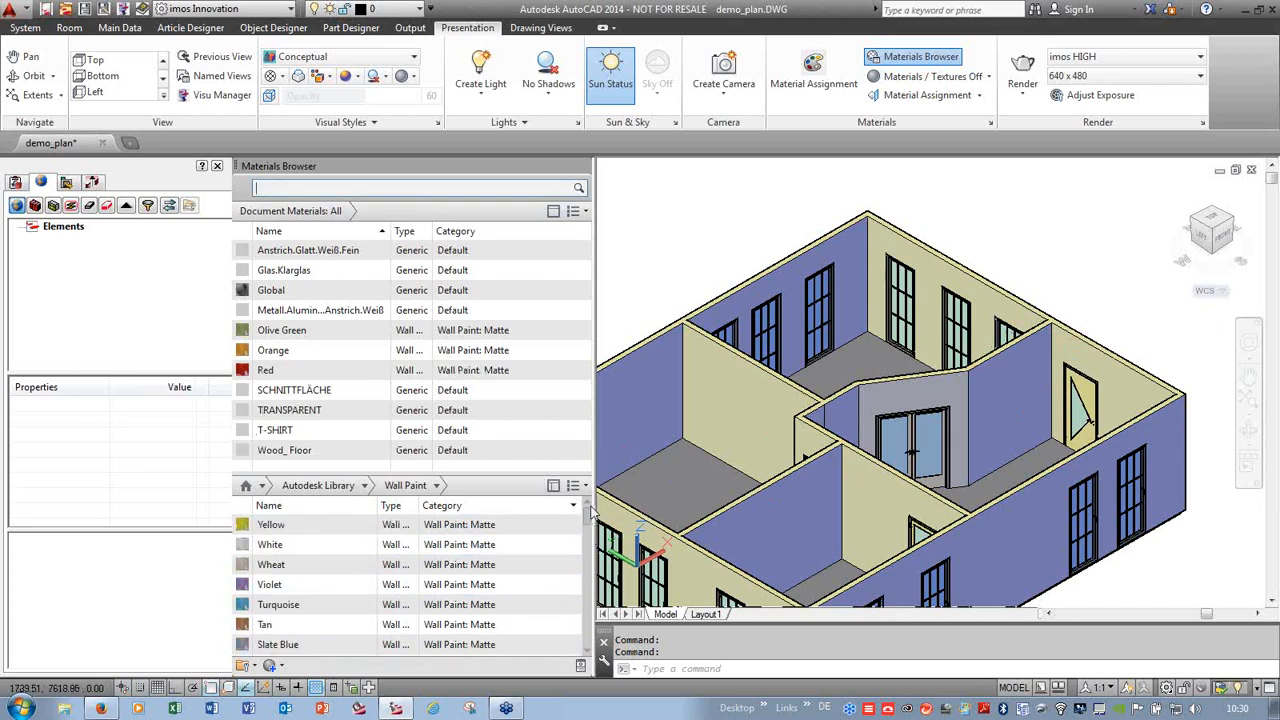
pyautogui.moveTo(343, 548); pyautogui.dragTo(762, 410)
pyautogui.moveTo(631, 378); pyautogui.dragTo(632, 380)
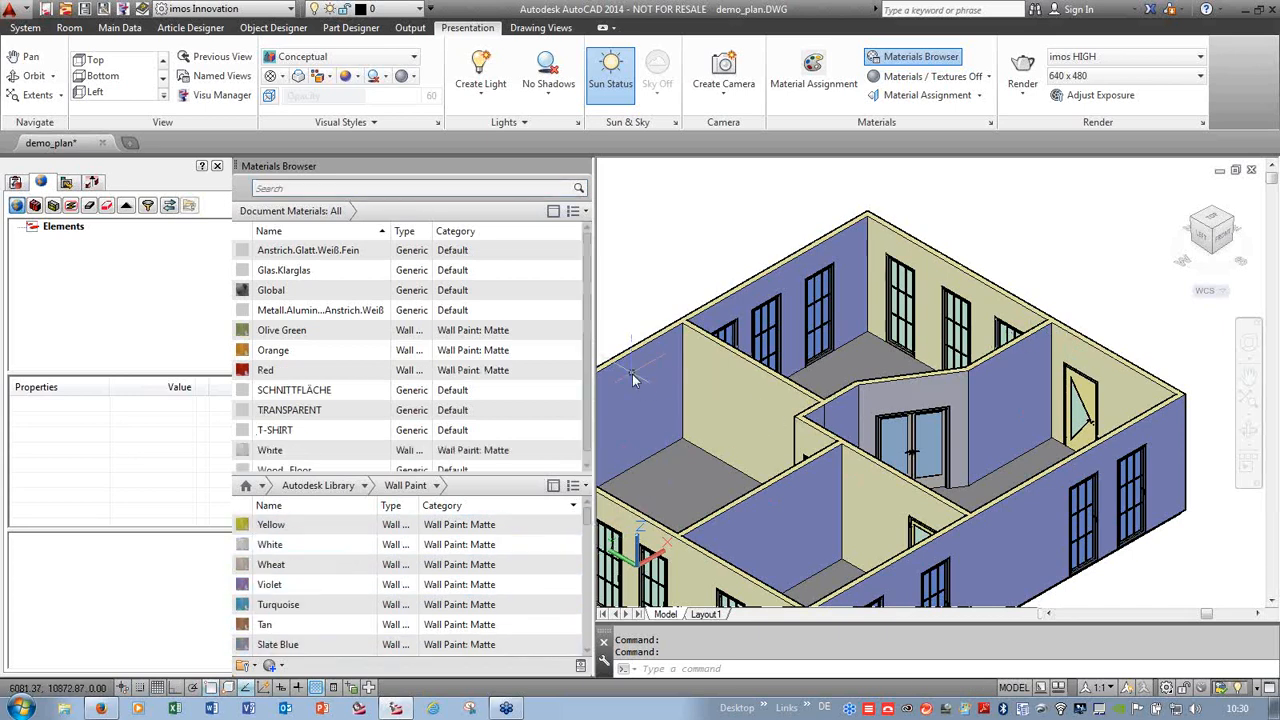
pyautogui.moveTo(290, 548); pyautogui.dragTo(778, 517)
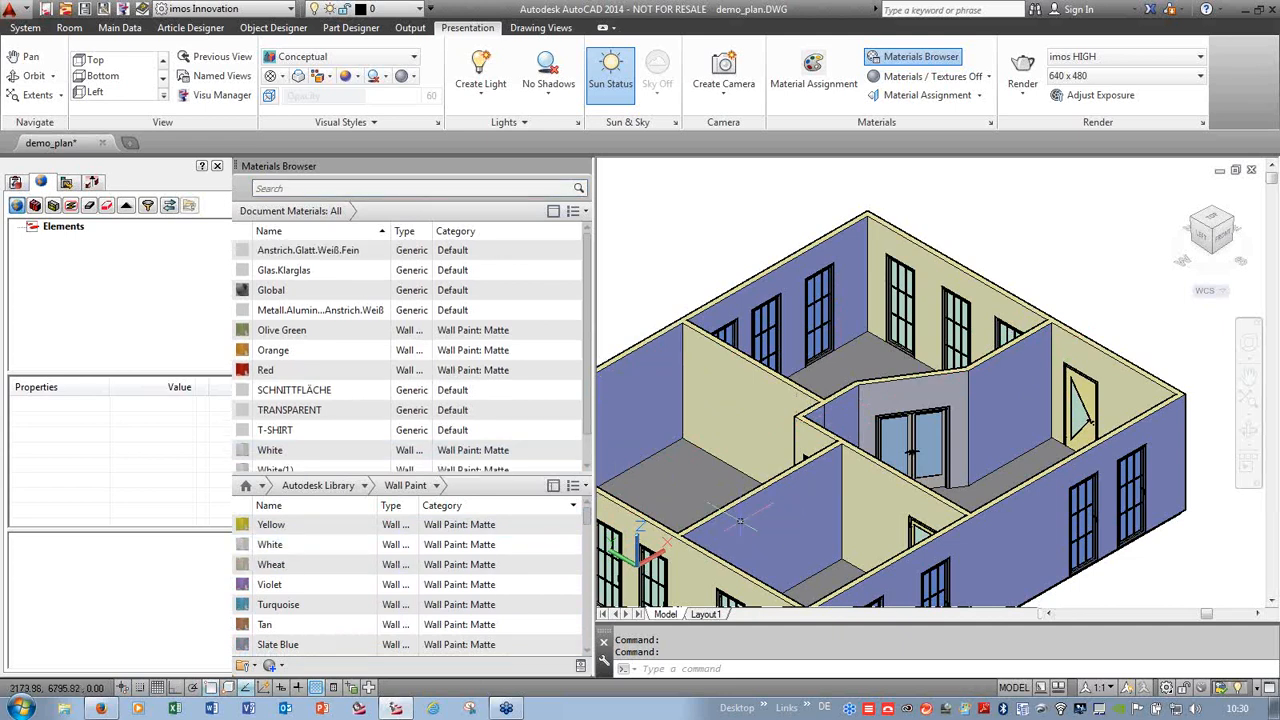
pyautogui.moveTo(280, 553)
pyautogui.mouseDown()
pyautogui.moveTo(650, 585)
pyautogui.moveTo(688, 571)
pyautogui.mouseUp()
pyautogui.moveTo(258, 543); pyautogui.dragTo(391, 523)
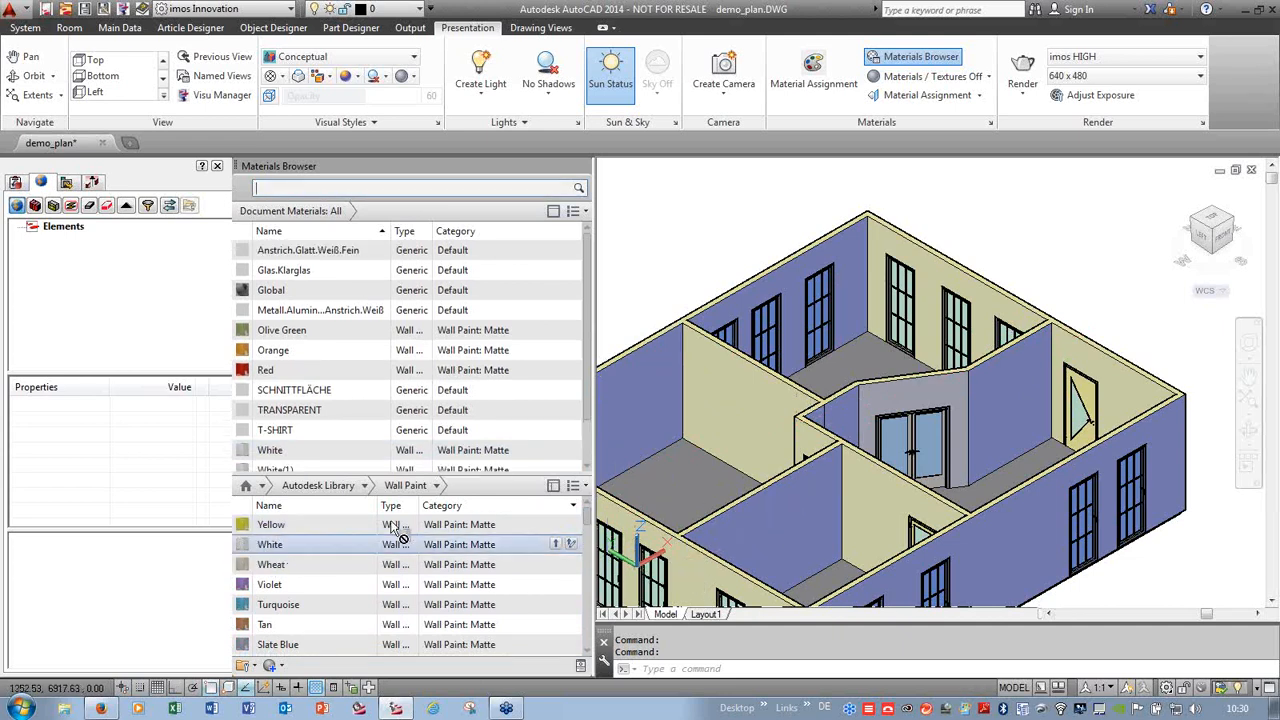
pyautogui.moveTo(838, 253); pyautogui.dragTo(839, 252)
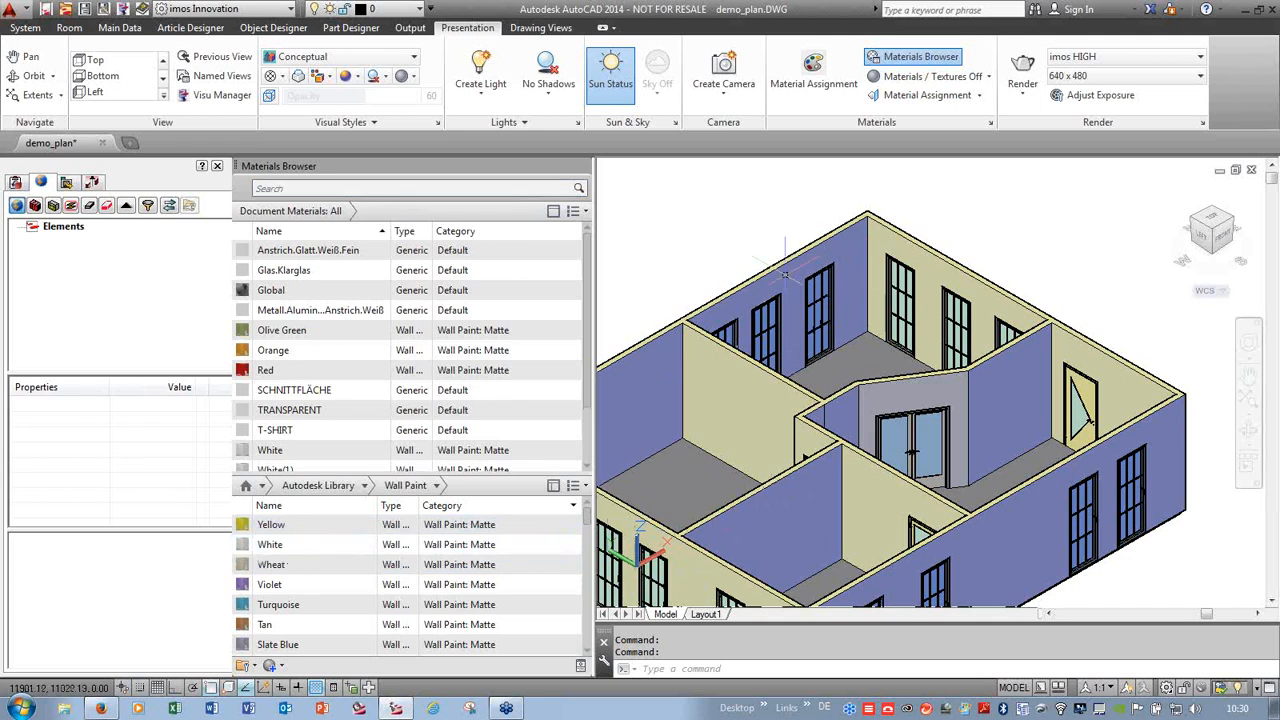
pyautogui.moveTo(280, 546); pyautogui.dragTo(900, 380)
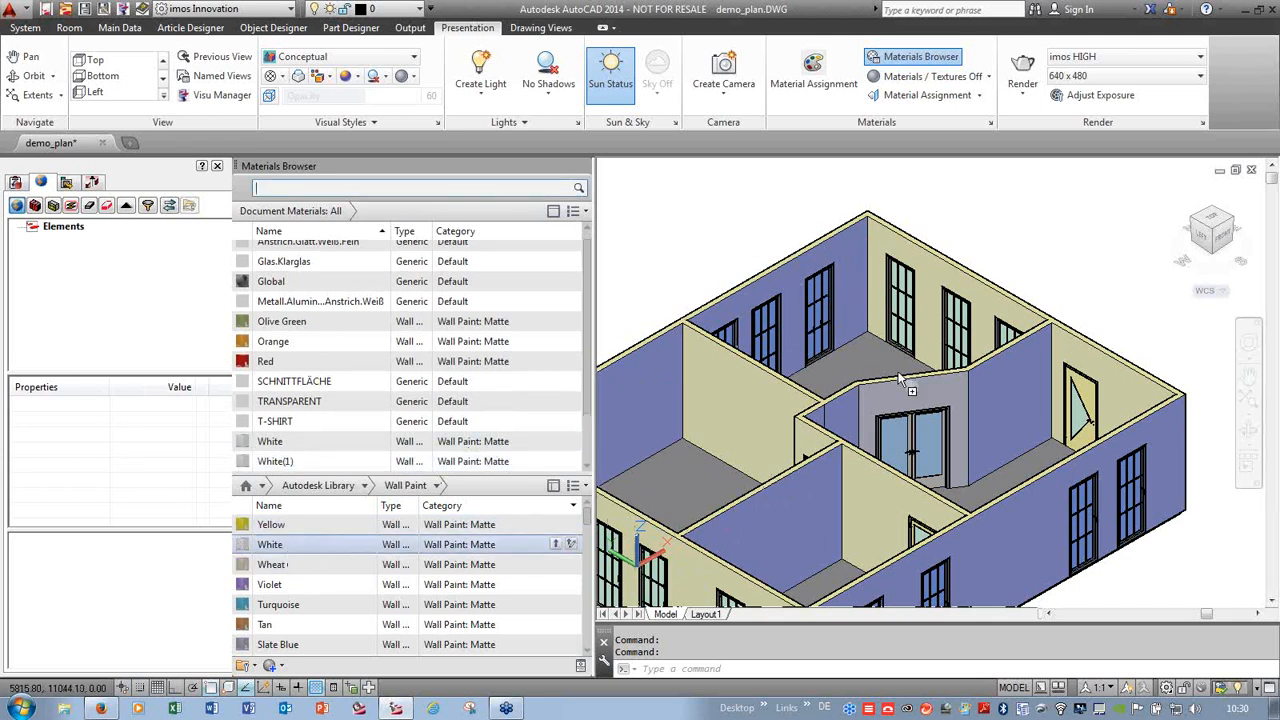
# - Apply the Red wall paint from the Autodesk Library to the walls of the room with the single outer door
pyautogui.moveTo(988, 302); pyautogui.dragTo(988, 302)
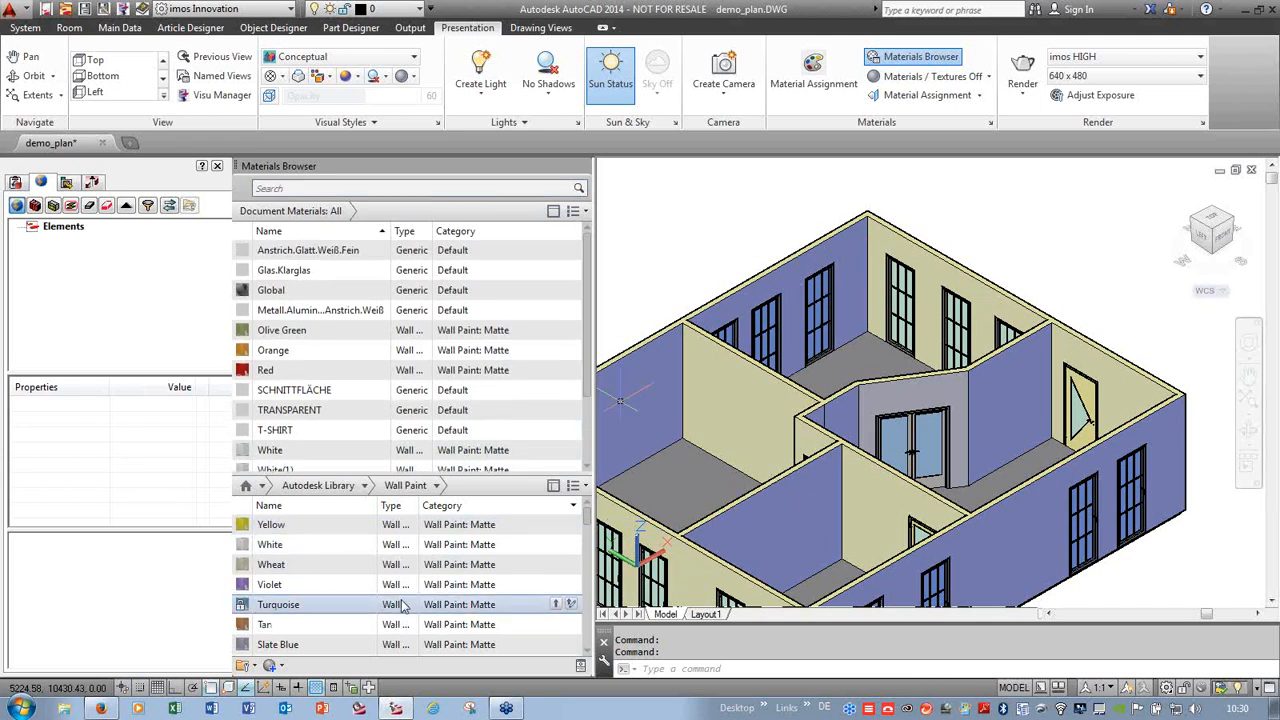
pyautogui.scroll(-3, 450, 543)
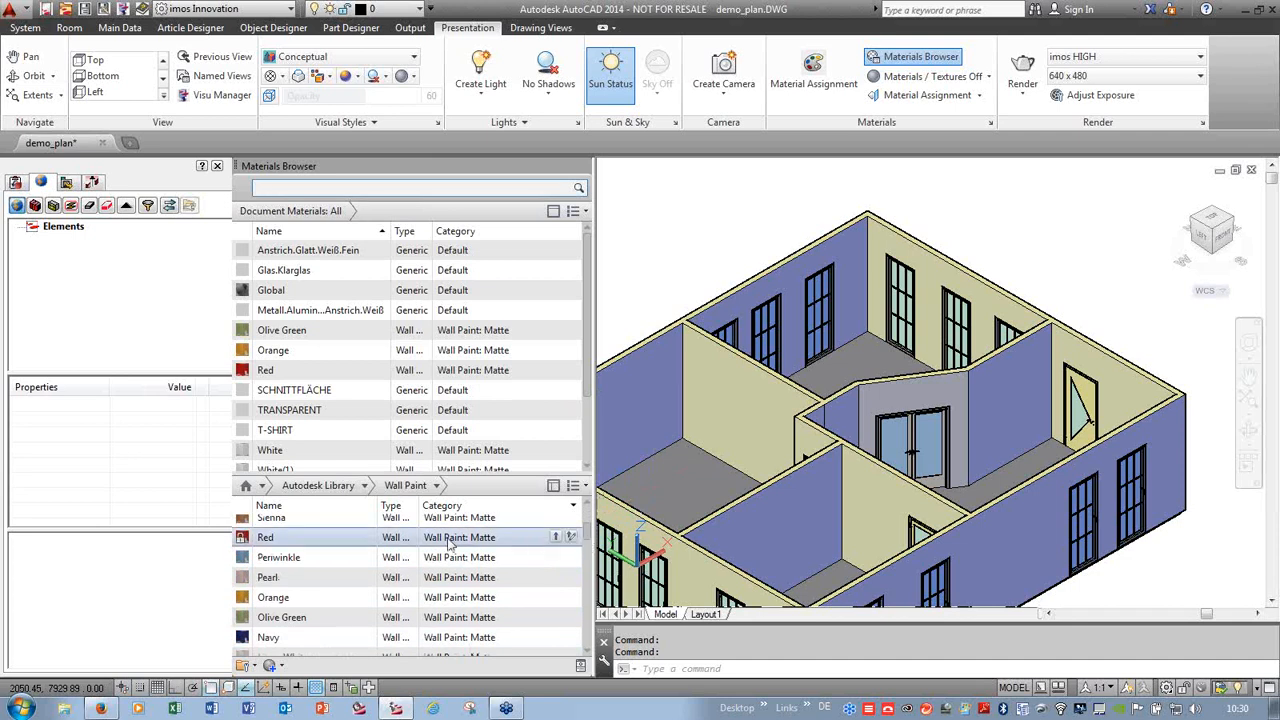
pyautogui.moveTo(350, 541); pyautogui.dragTo(1038, 428)
pyautogui.moveTo(1120, 394); pyautogui.dragTo(1120, 394)
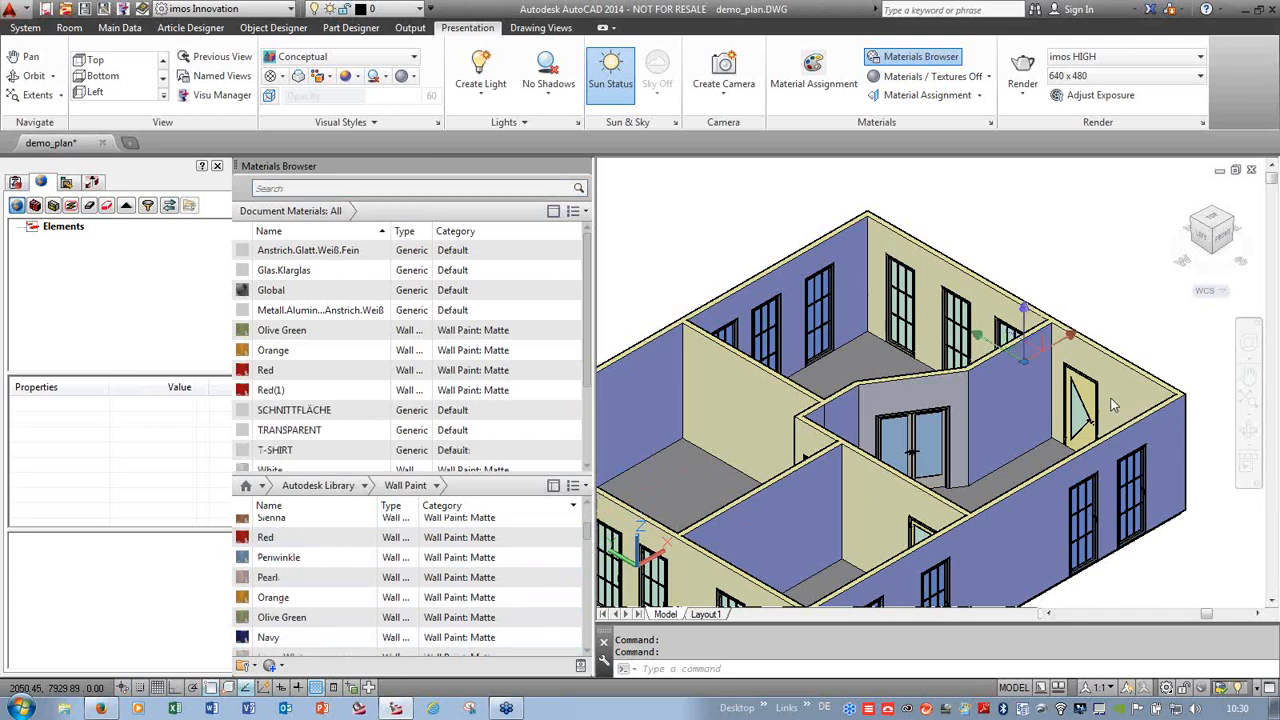
# - Apply the Berber - Pattern 2 carpet from the library's Flooring materials to the room floor
pyautogui.click(366, 486)
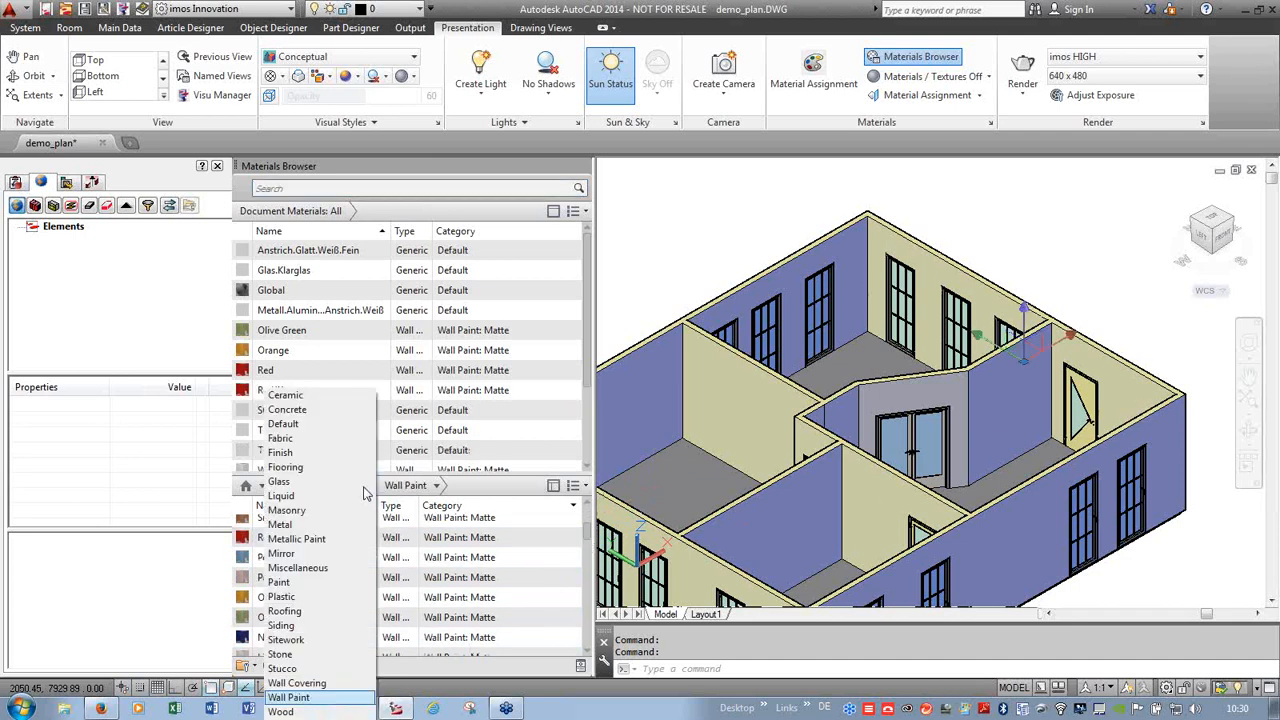
pyautogui.click(290, 467)
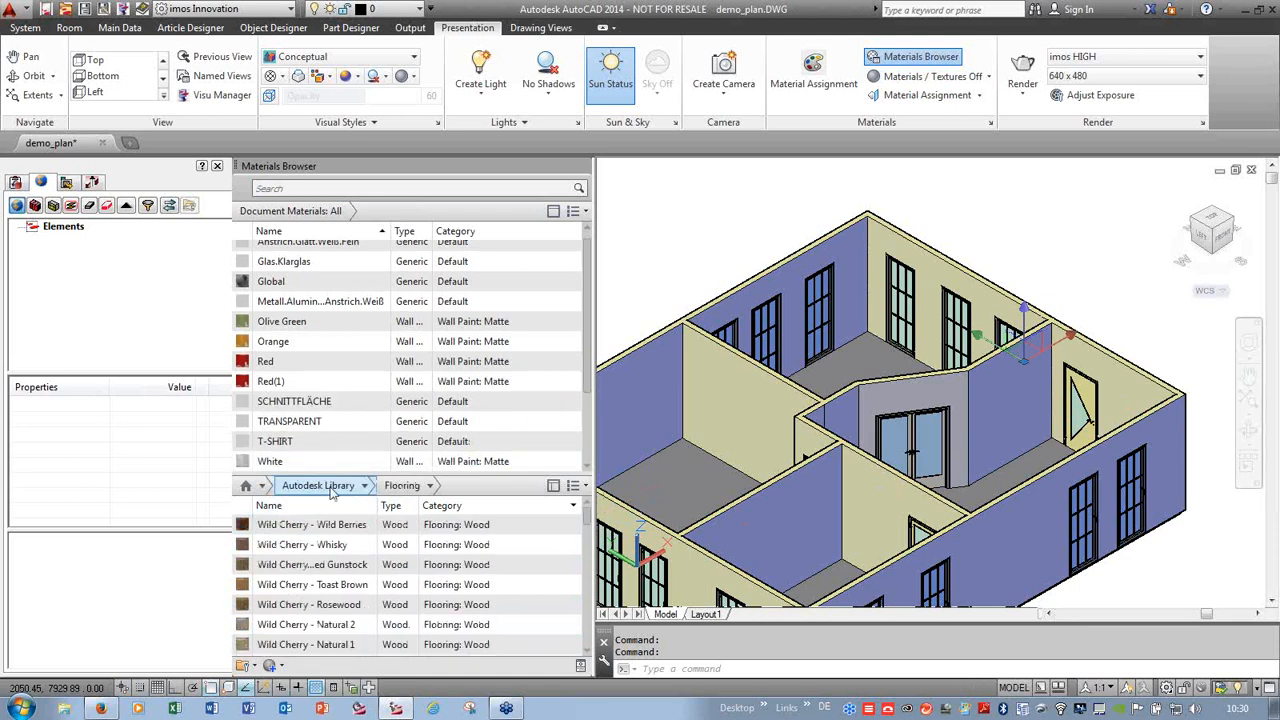
pyautogui.click(430, 486)
pyautogui.click(345, 505)
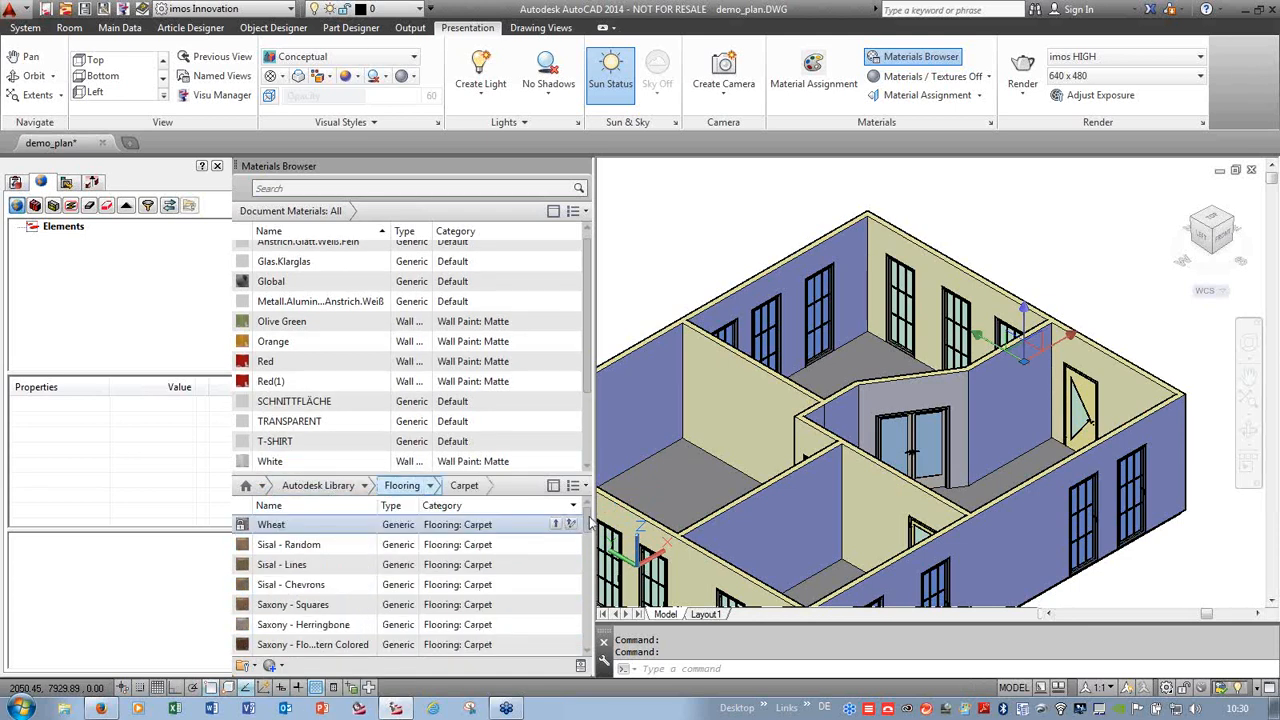
pyautogui.moveTo(589, 517); pyautogui.dragTo(602, 640)
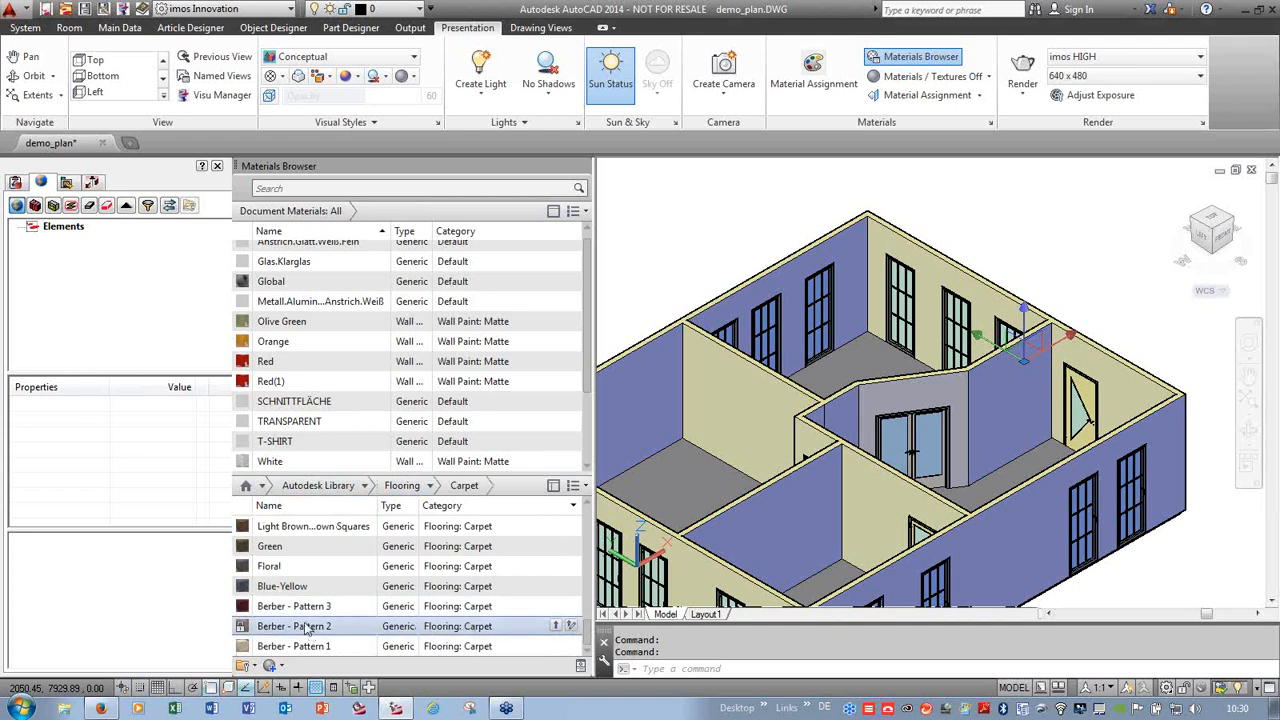
pyautogui.moveTo(481, 628); pyautogui.dragTo(789, 592)
pyautogui.moveTo(668, 450); pyautogui.dragTo(690, 468)
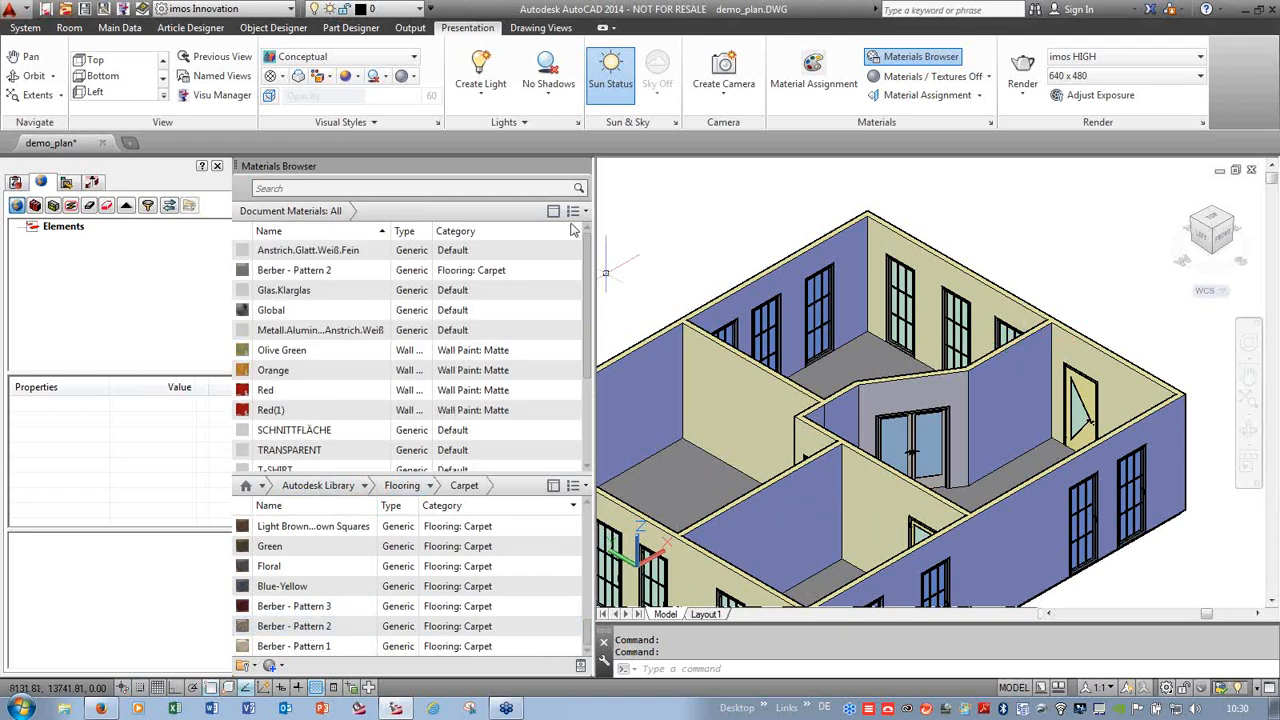
# - Close the Materials Browser and set the visual style to 2D Wireframe
pyautogui.click(582, 168)
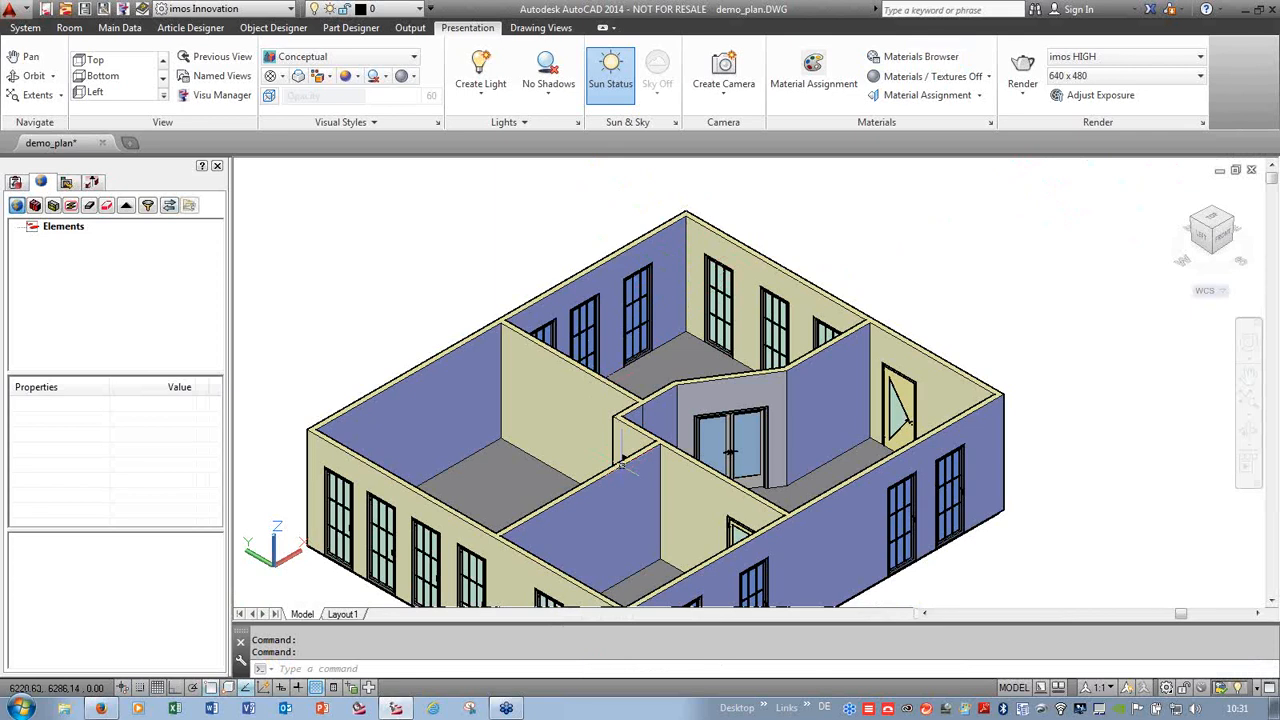
pyautogui.click(345, 58)
pyautogui.click(294, 92)
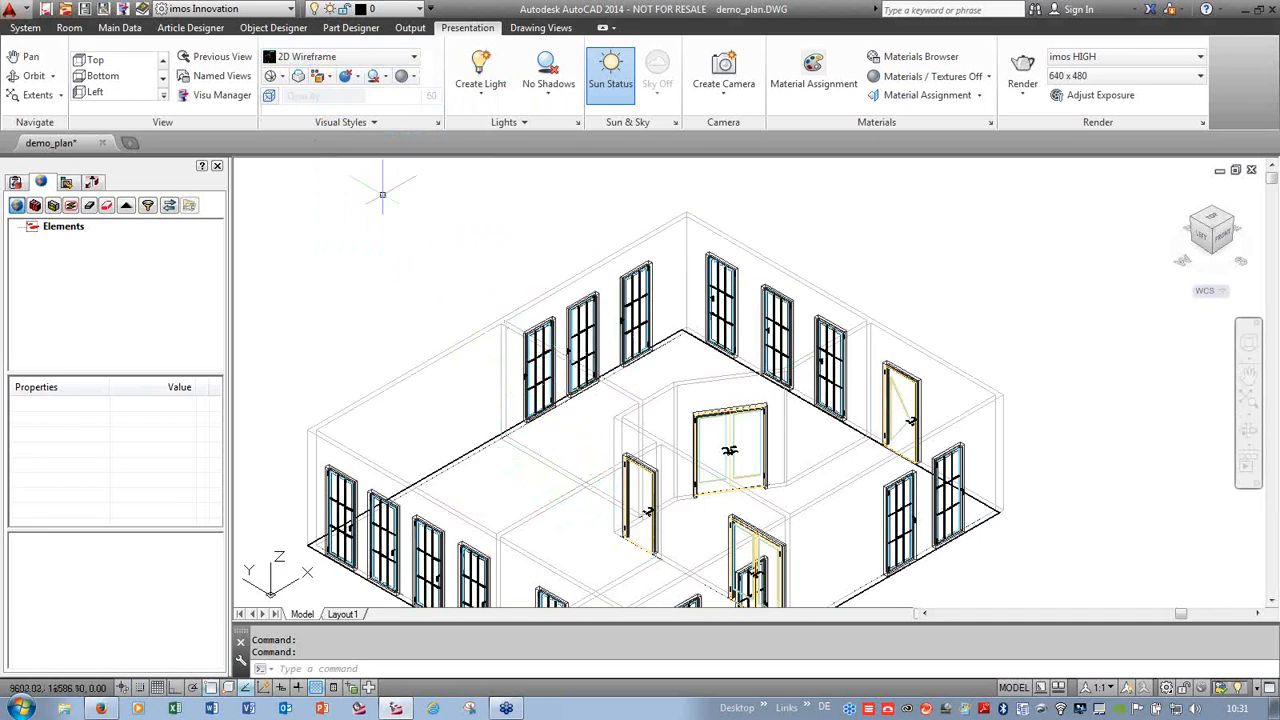
# - Show the closet articles of my catalog in the Design Manager
pyautogui.click(120, 28)
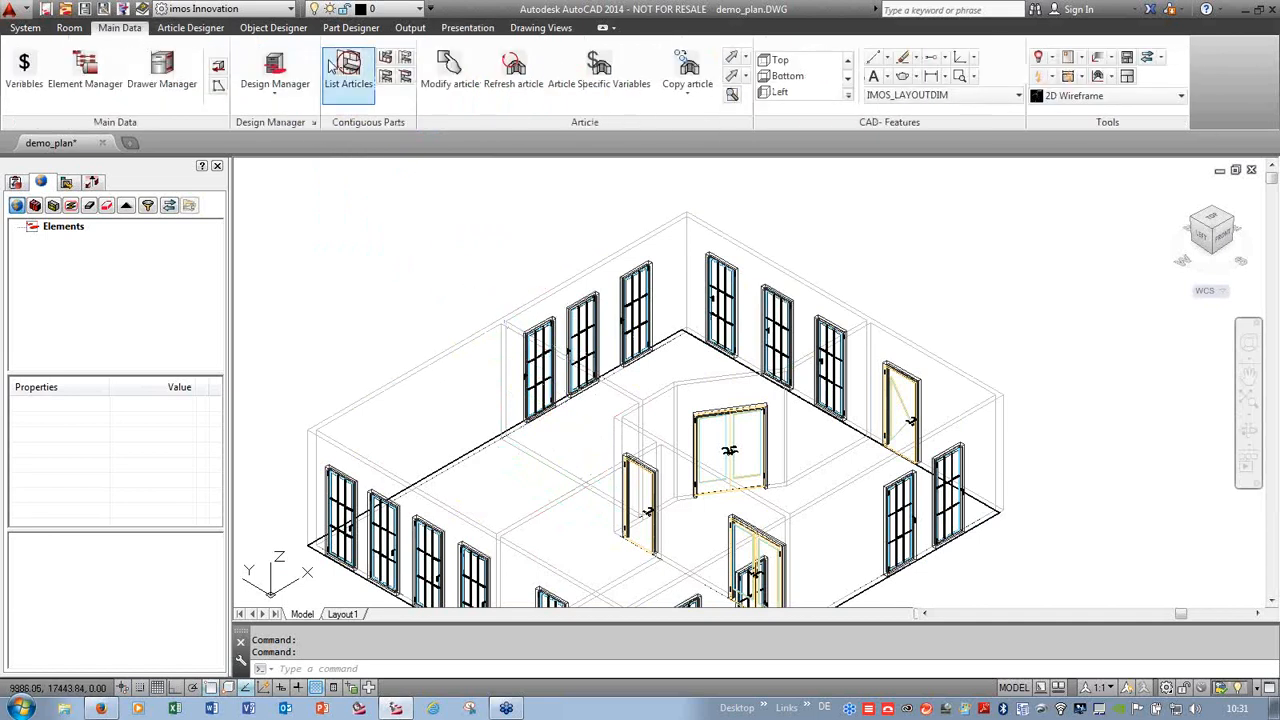
pyautogui.click(280, 72)
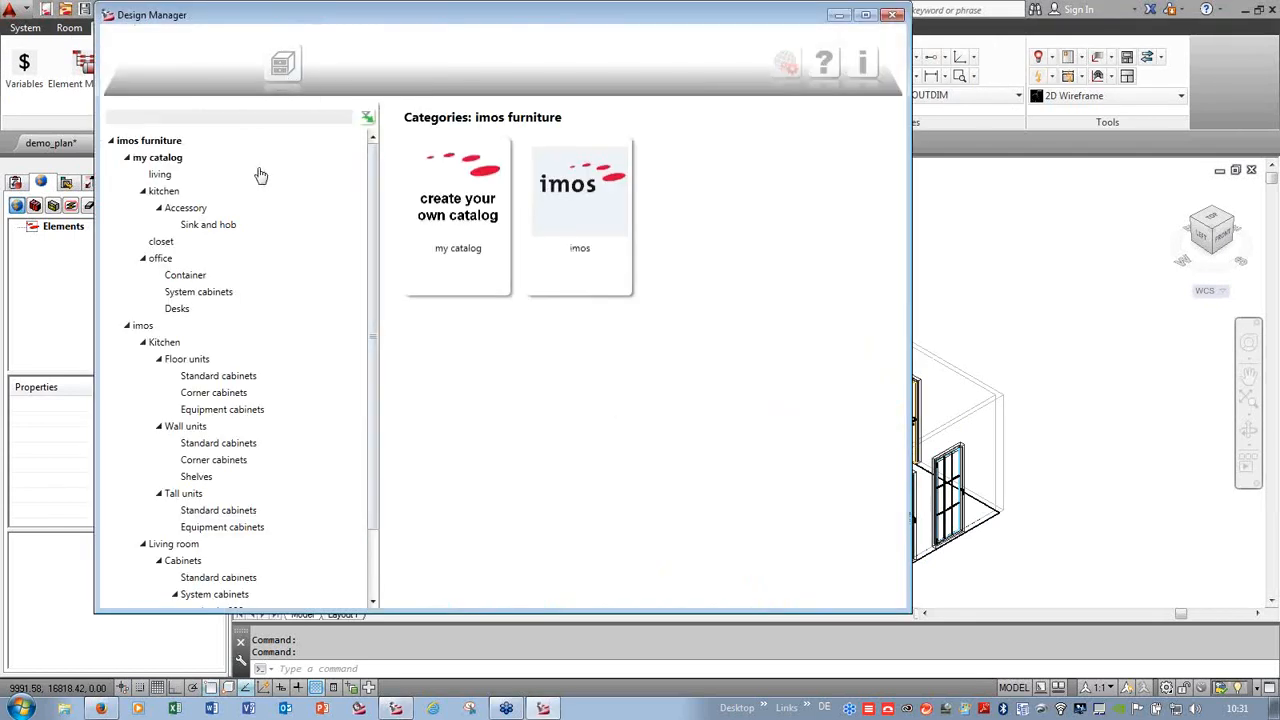
pyautogui.click(127, 326)
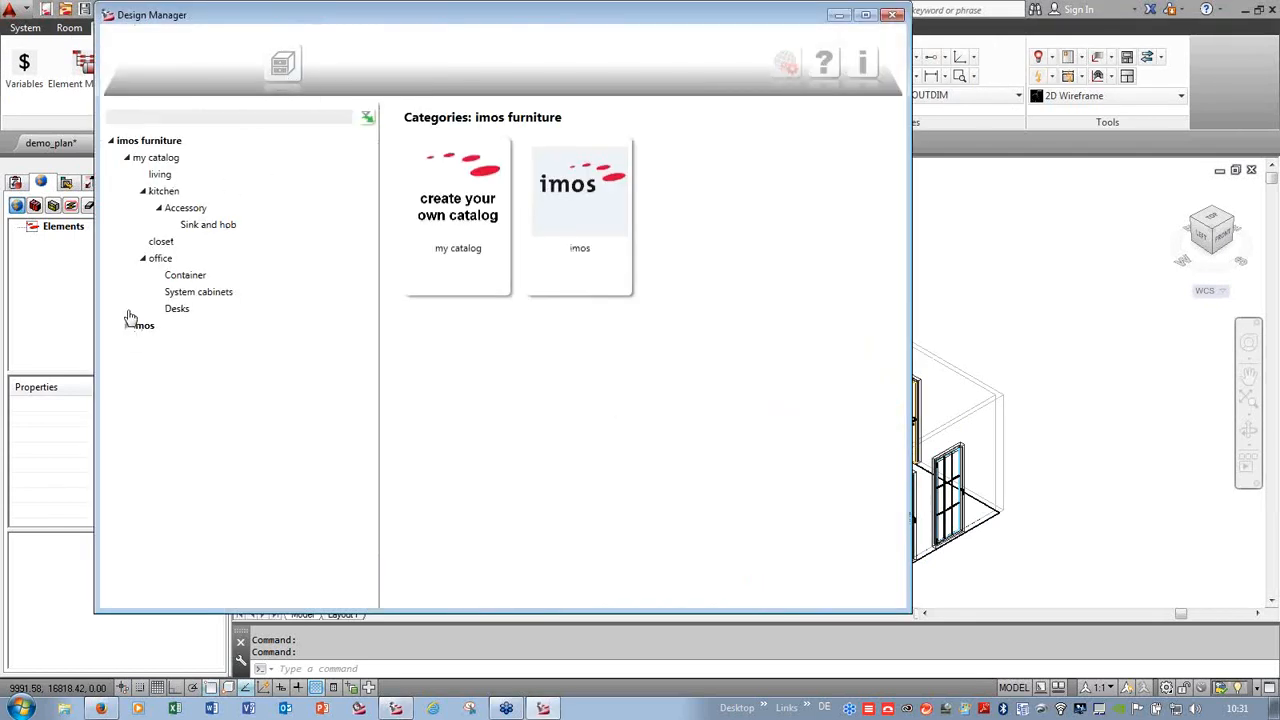
pyautogui.click(157, 160)
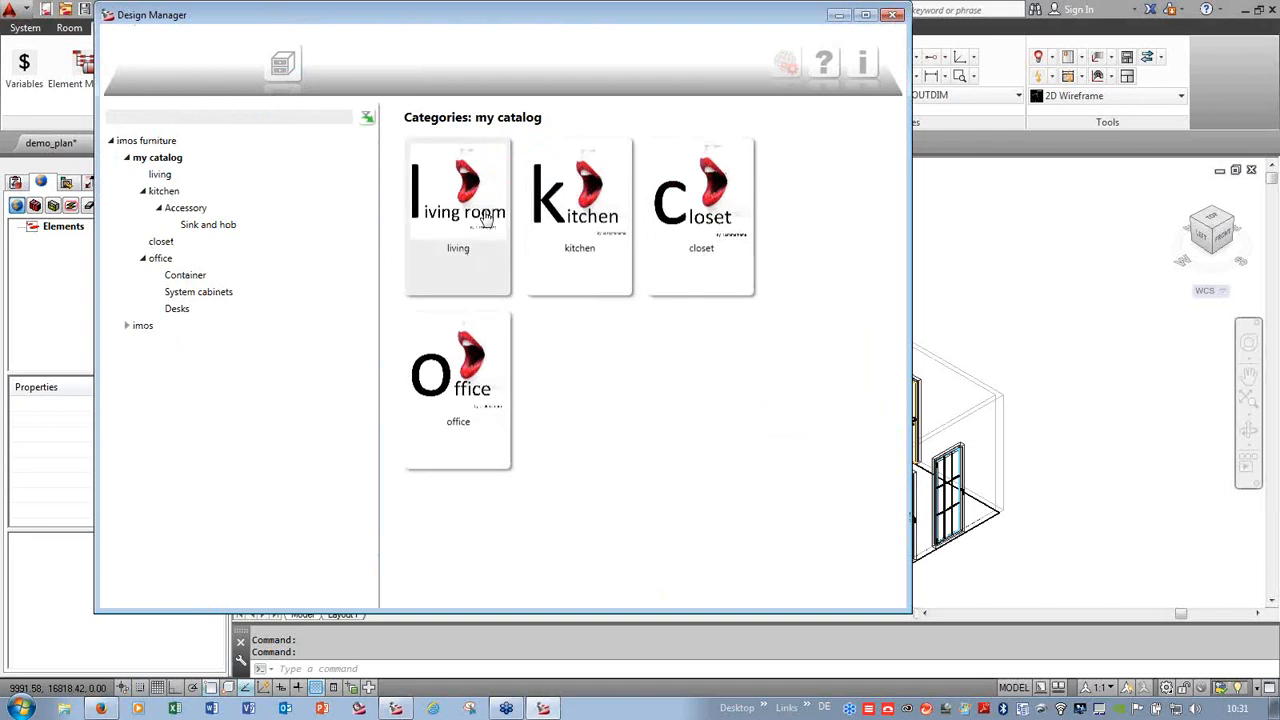
pyautogui.click(725, 213)
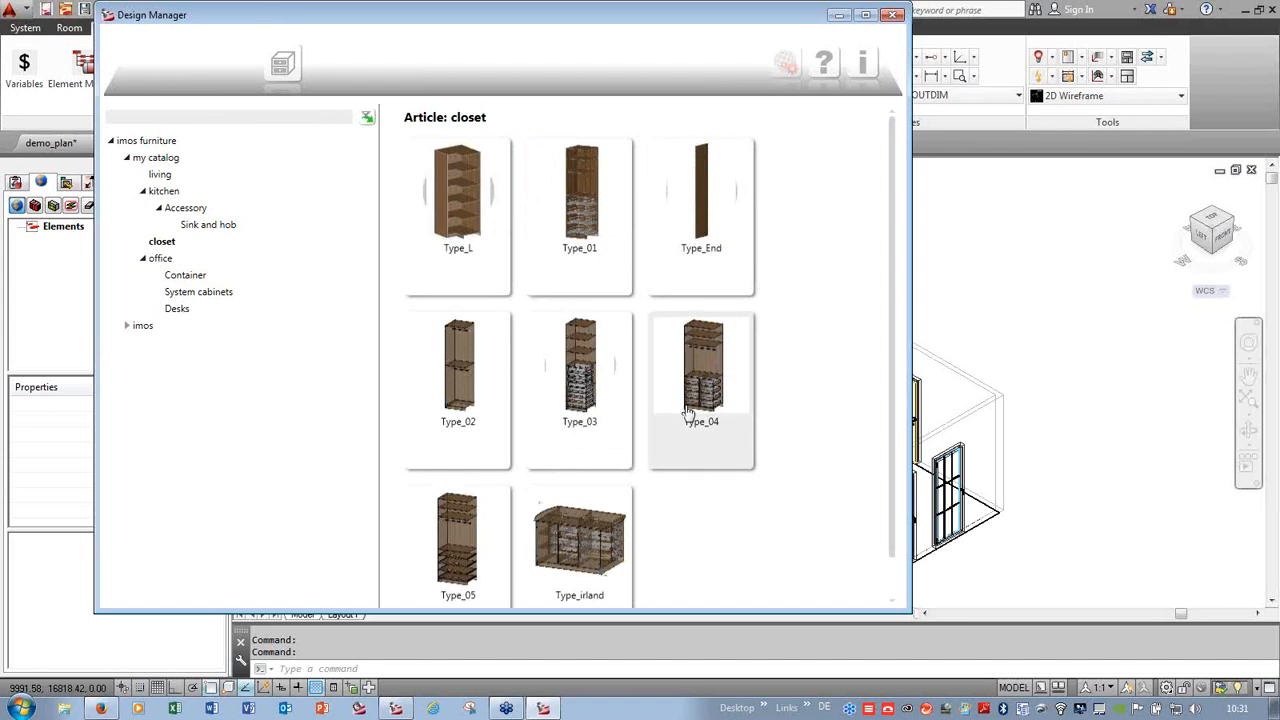
# - Choose the Type_04 closet article and give its carcase the Teak decor
pyautogui.doubleClick(703, 372)
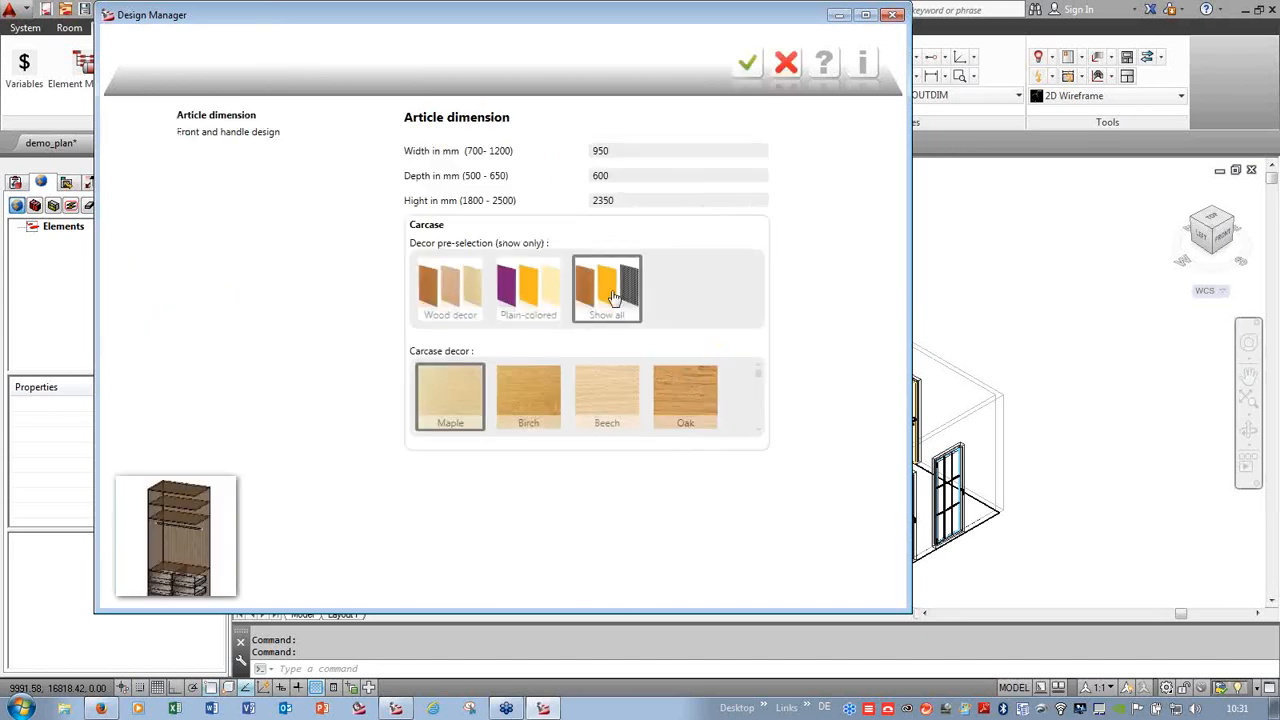
pyautogui.scroll(-2, 457, 400)
pyautogui.click(450, 398)
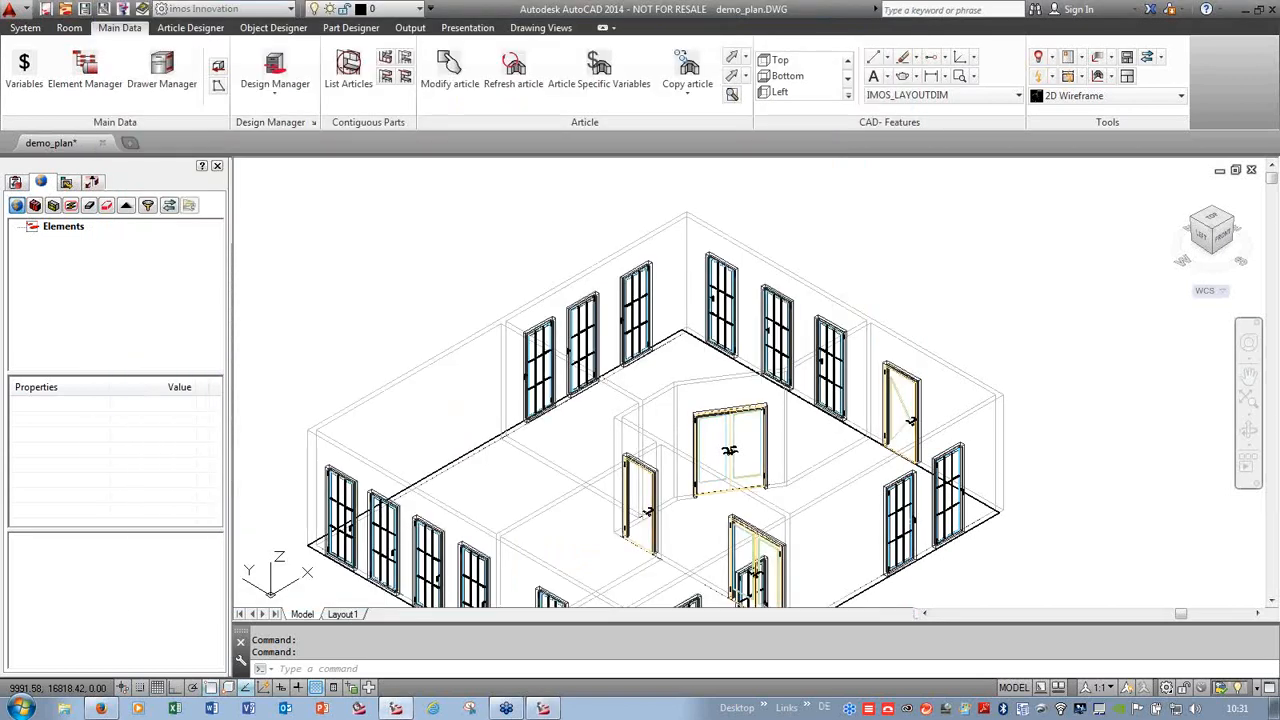
pyautogui.scroll(2, 469, 337)
pyautogui.scroll(2, 520, 447)
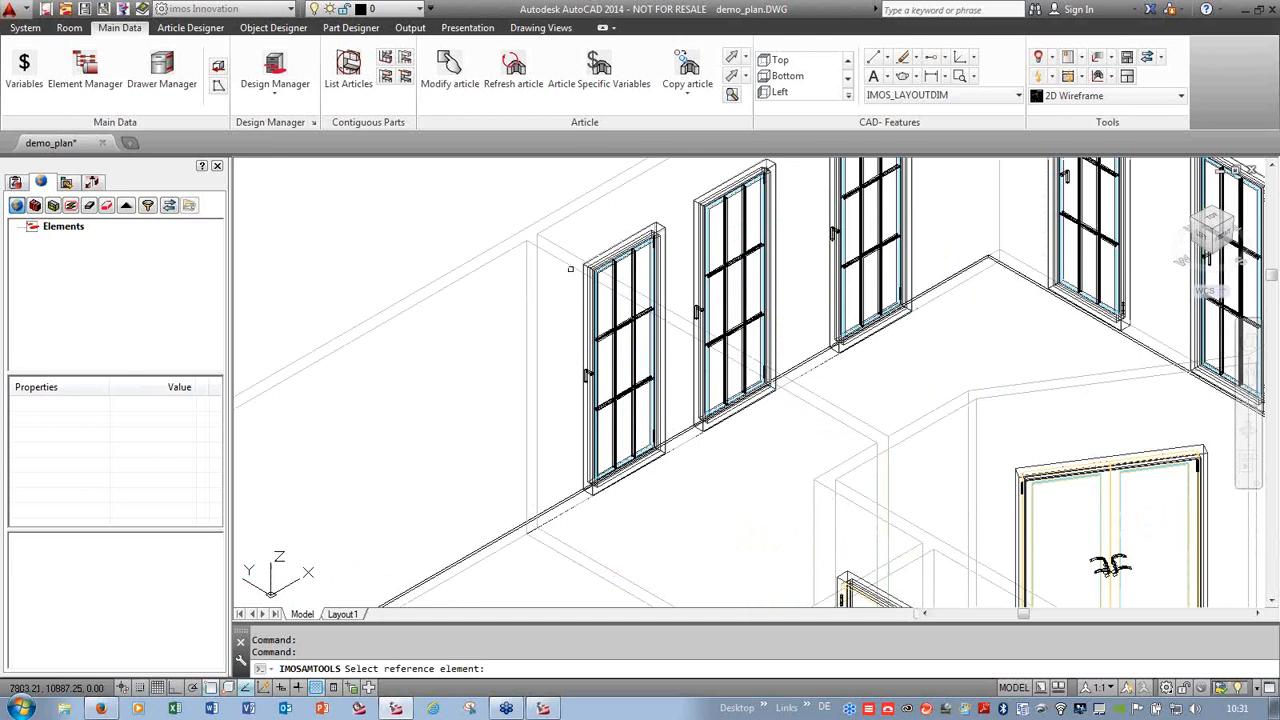
pyautogui.click(571, 267)
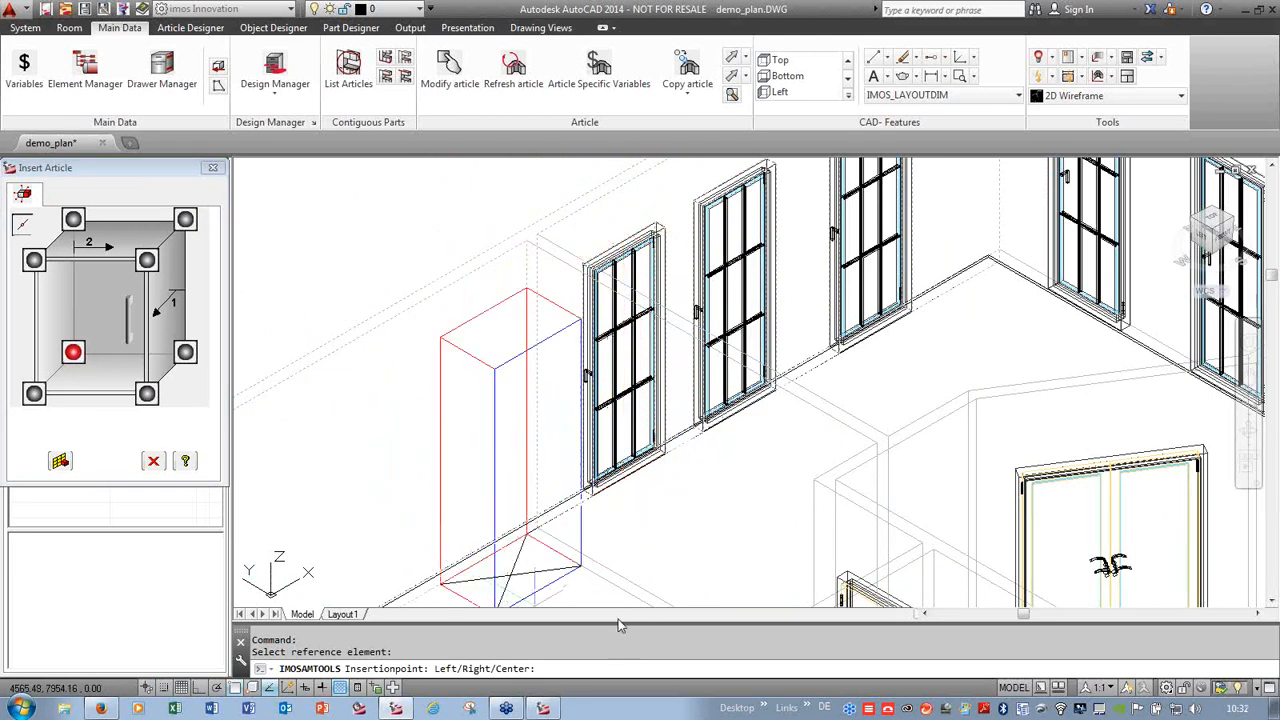
pyautogui.press('Escape')
# - Insert the Teak Type_04 closet into the room corner beside the first window, aligned to the partition wall
pyautogui.click(275, 72)
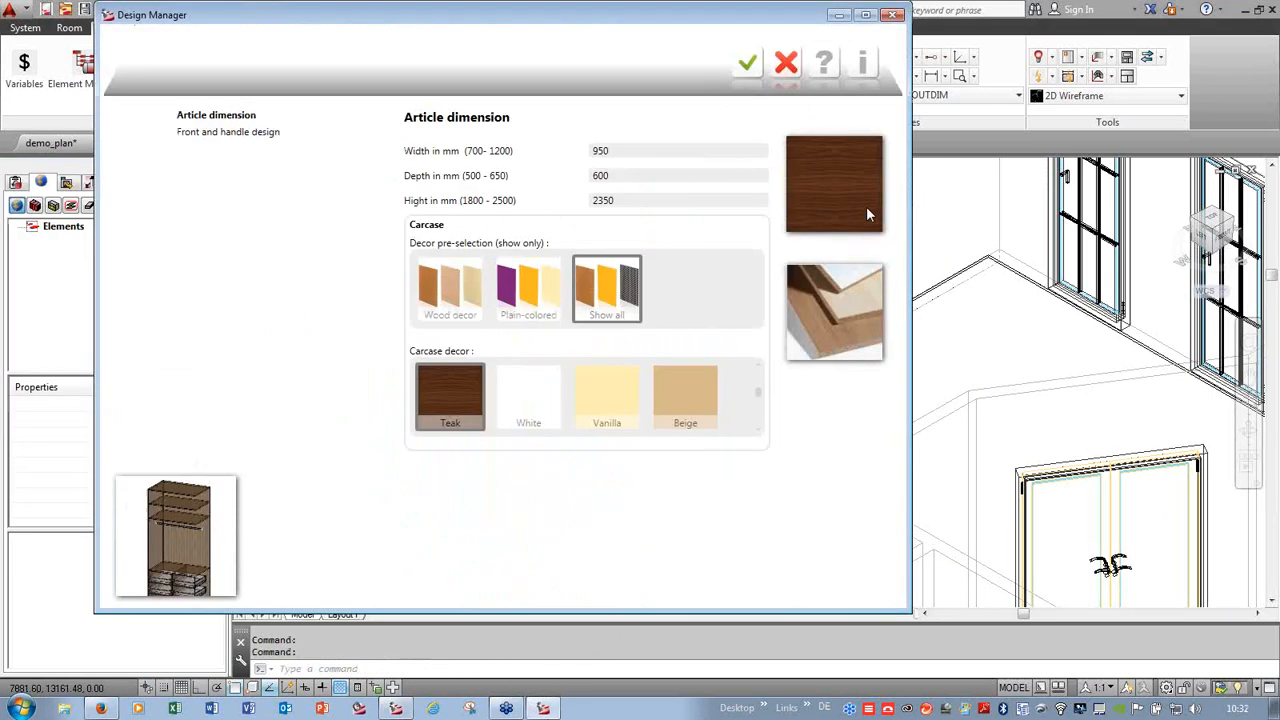
pyautogui.press('Escape')
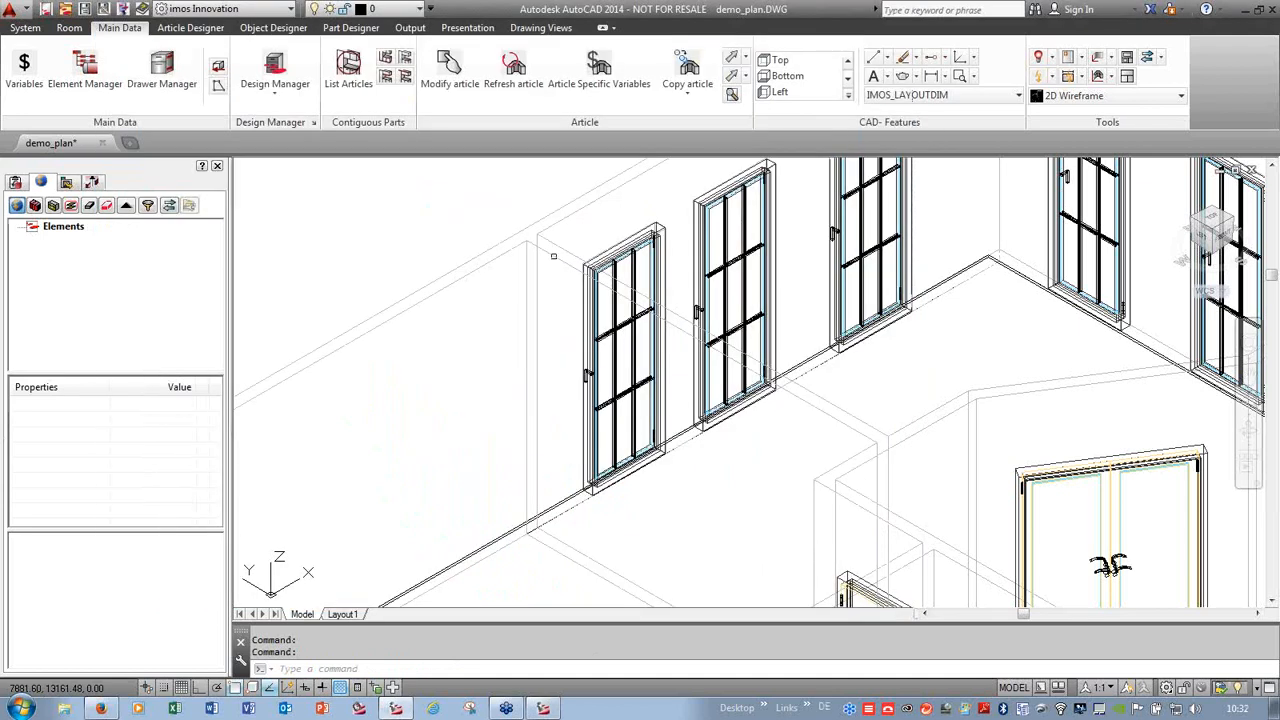
pyautogui.press('Return')
pyautogui.click(553, 258)
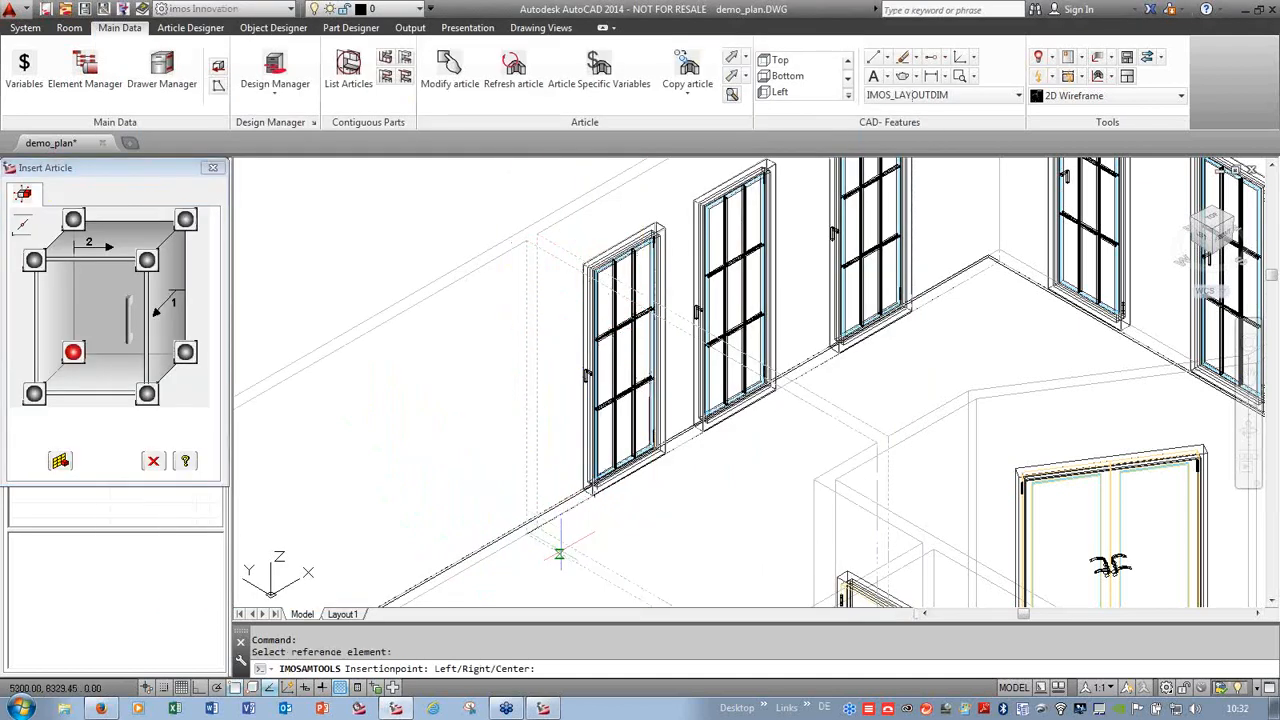
pyautogui.click(524, 535)
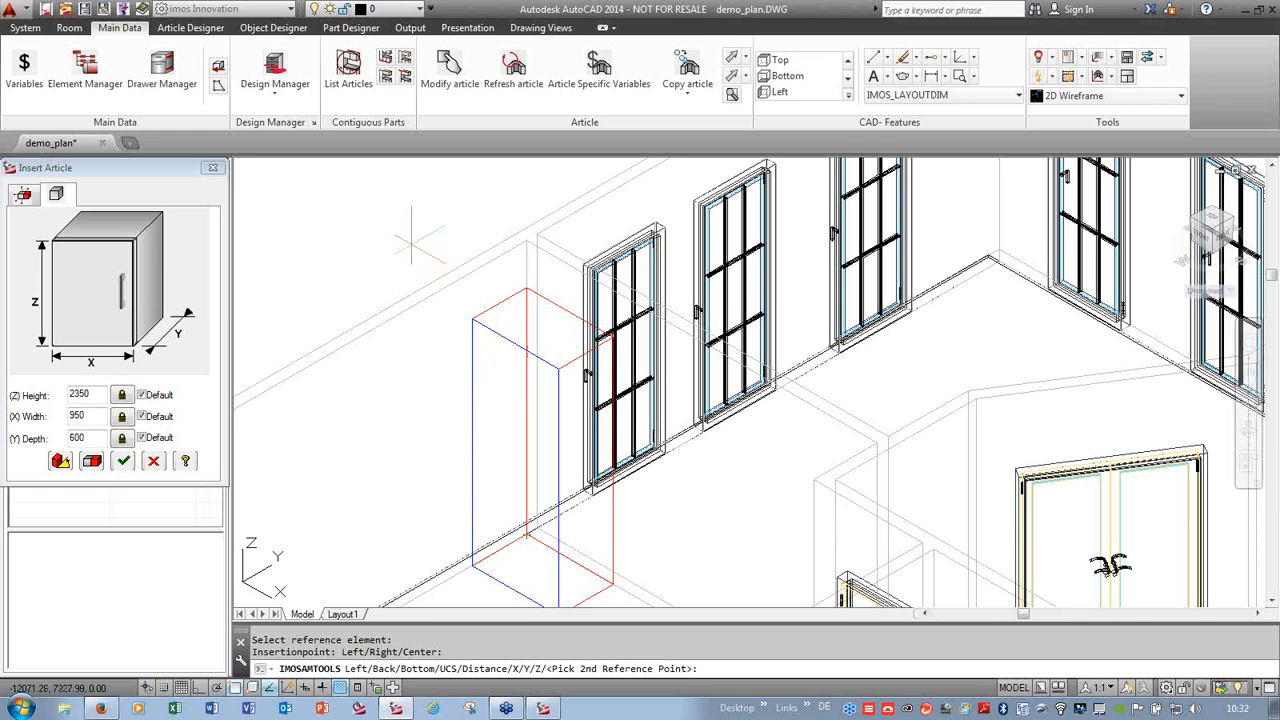
pyautogui.click(411, 241)
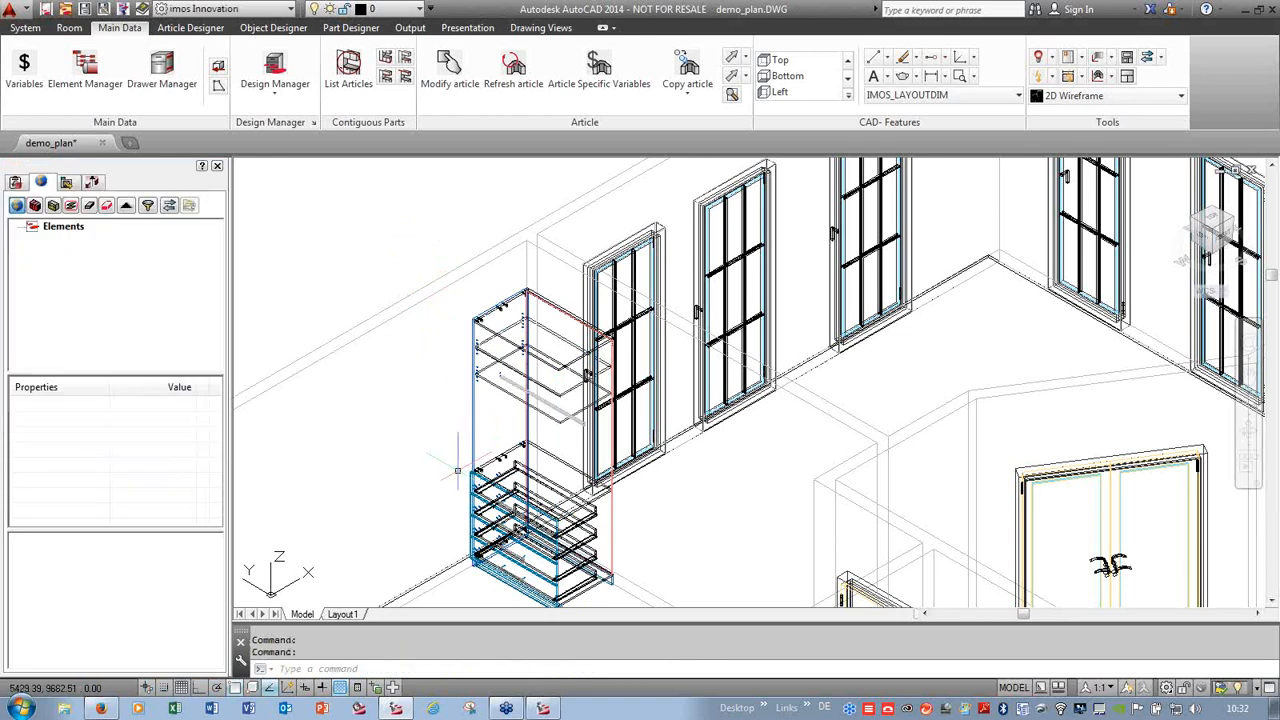
# - Examine the inserted closet's shelves, hanging rail, connectors and drawers up close
pyautogui.scroll(3, 472, 378)
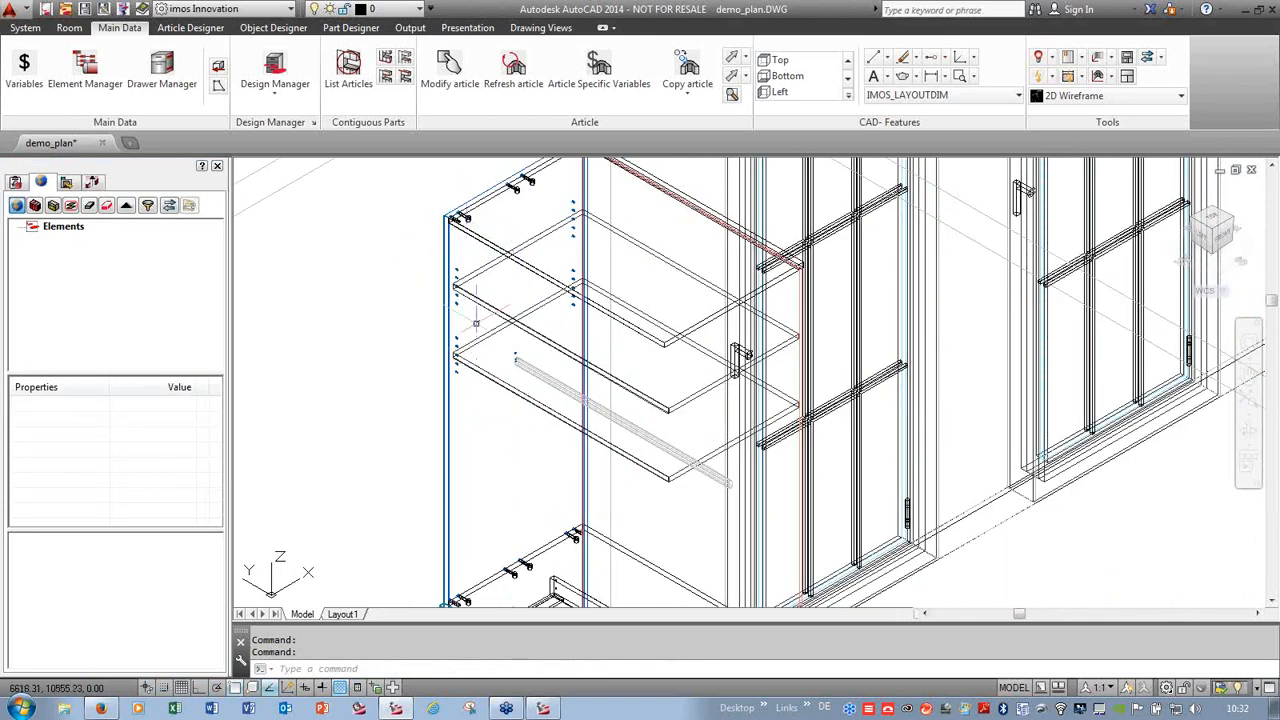
pyautogui.scroll(-4, 500, 250)
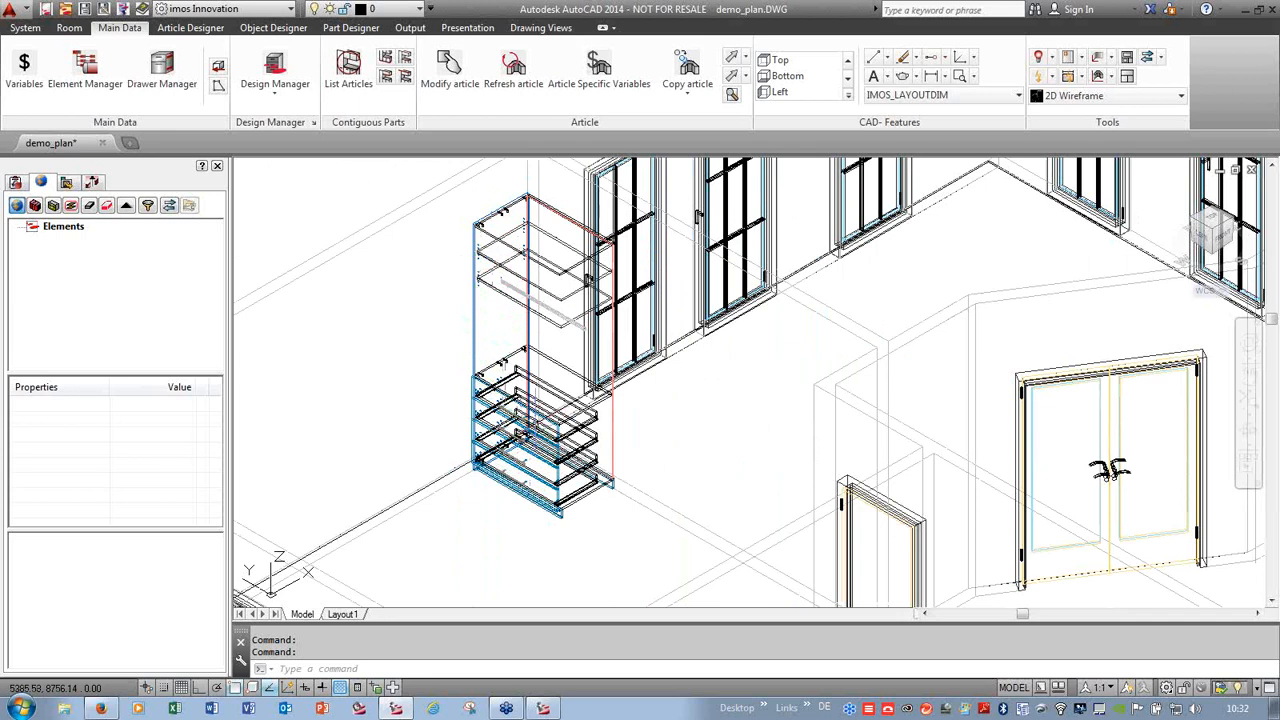
pyautogui.scroll(3, 578, 326)
pyautogui.scroll(-5, 578, 330)
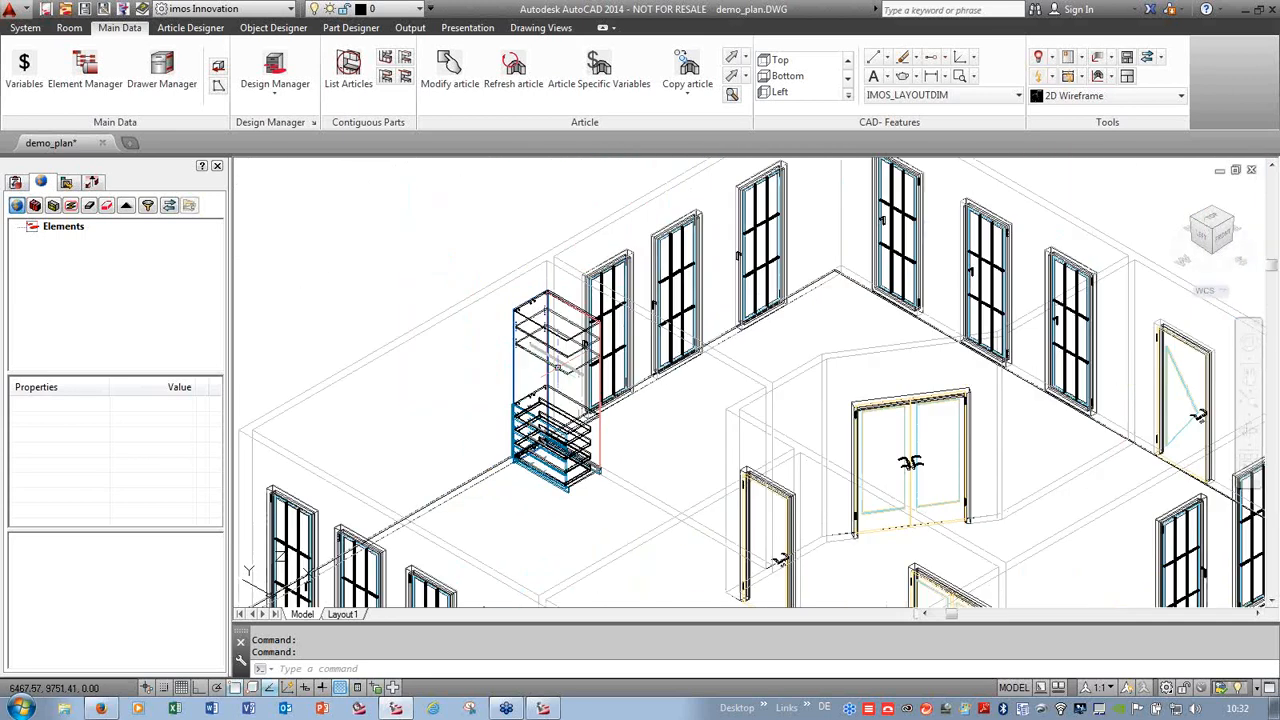
pyautogui.scroll(4, 575, 343)
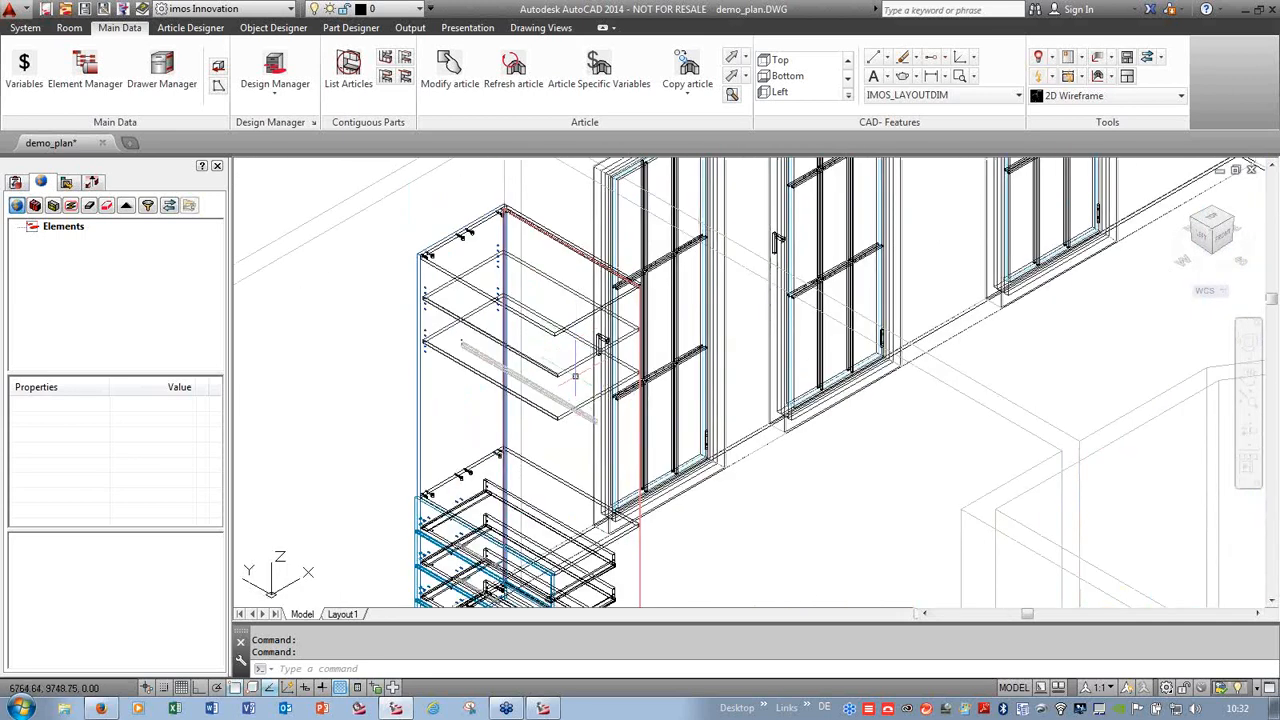
pyautogui.scroll(2, 565, 330)
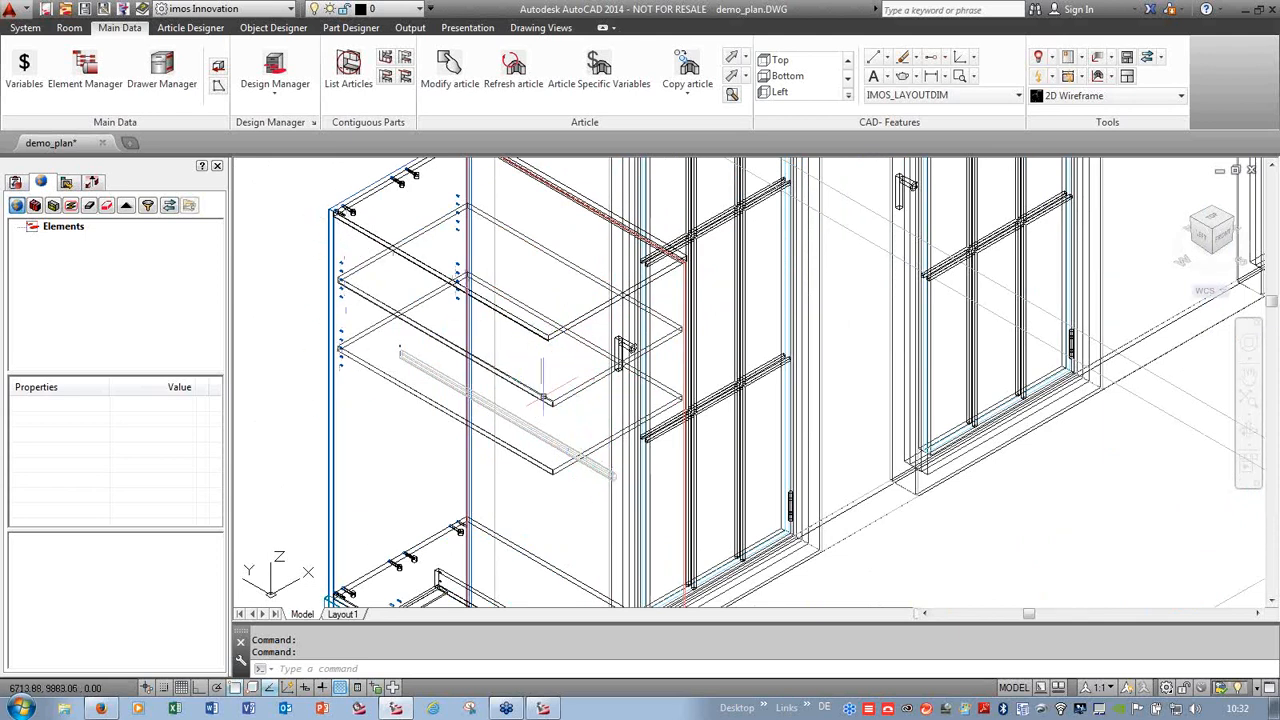
pyautogui.moveTo(546, 400)
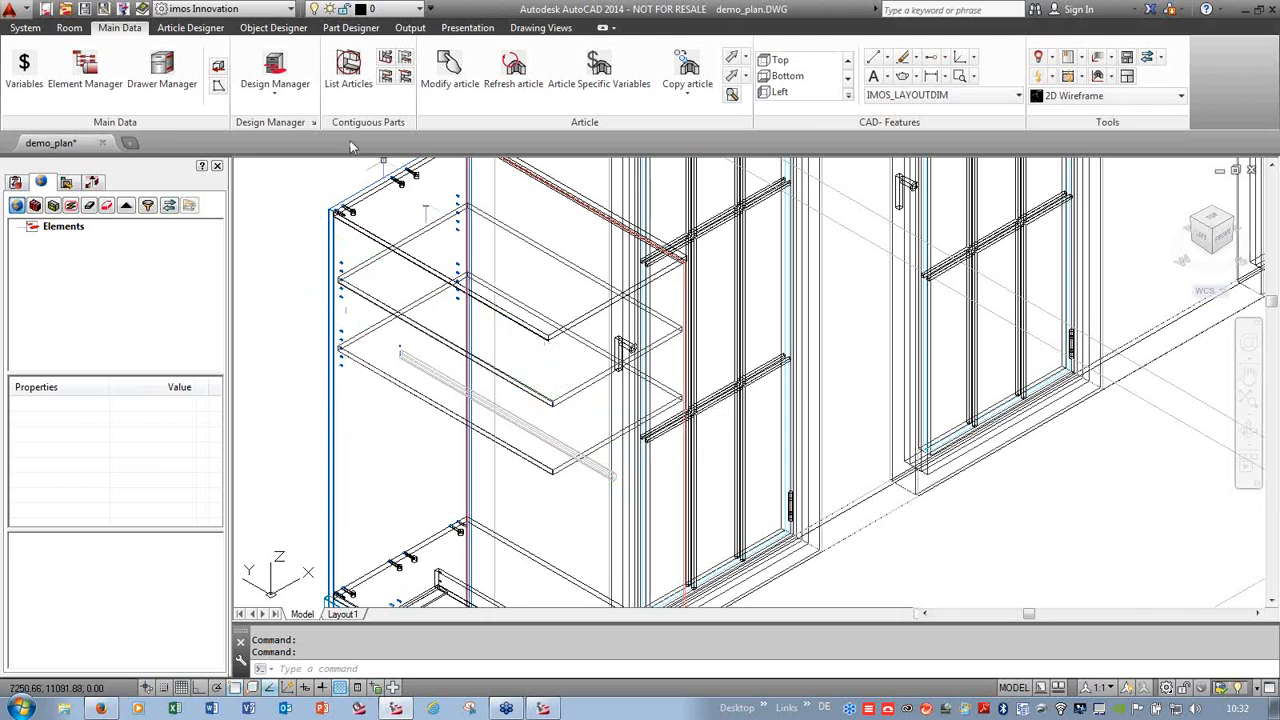
# - Choose the Type_02 closet article from the catalog with a 600 mm width and the Maple carcase decor
pyautogui.click(281, 66)
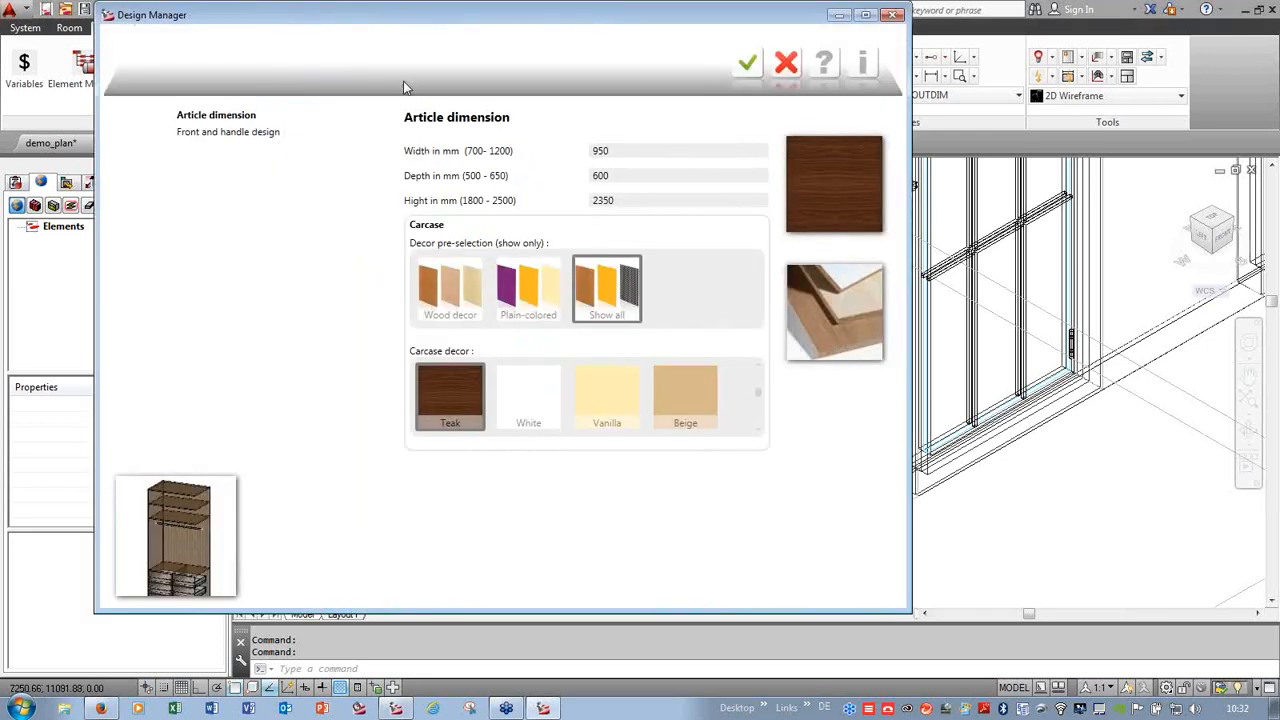
pyautogui.click(787, 64)
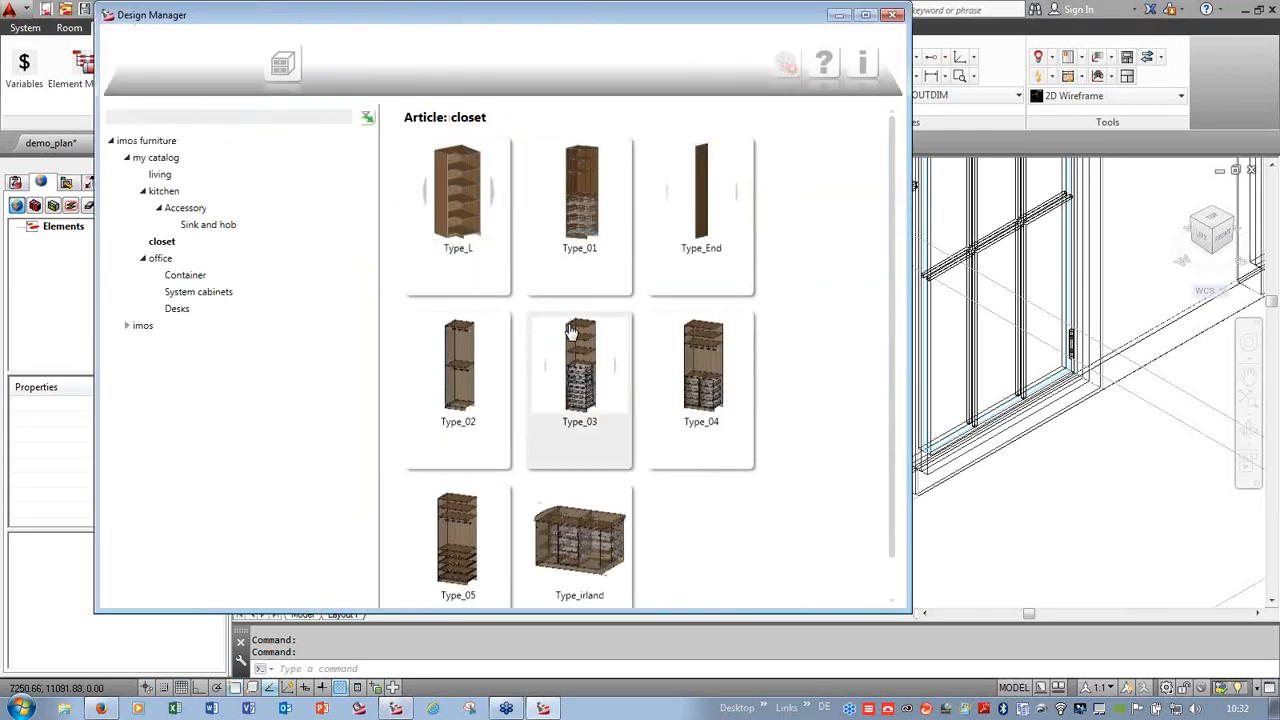
pyautogui.click(464, 362)
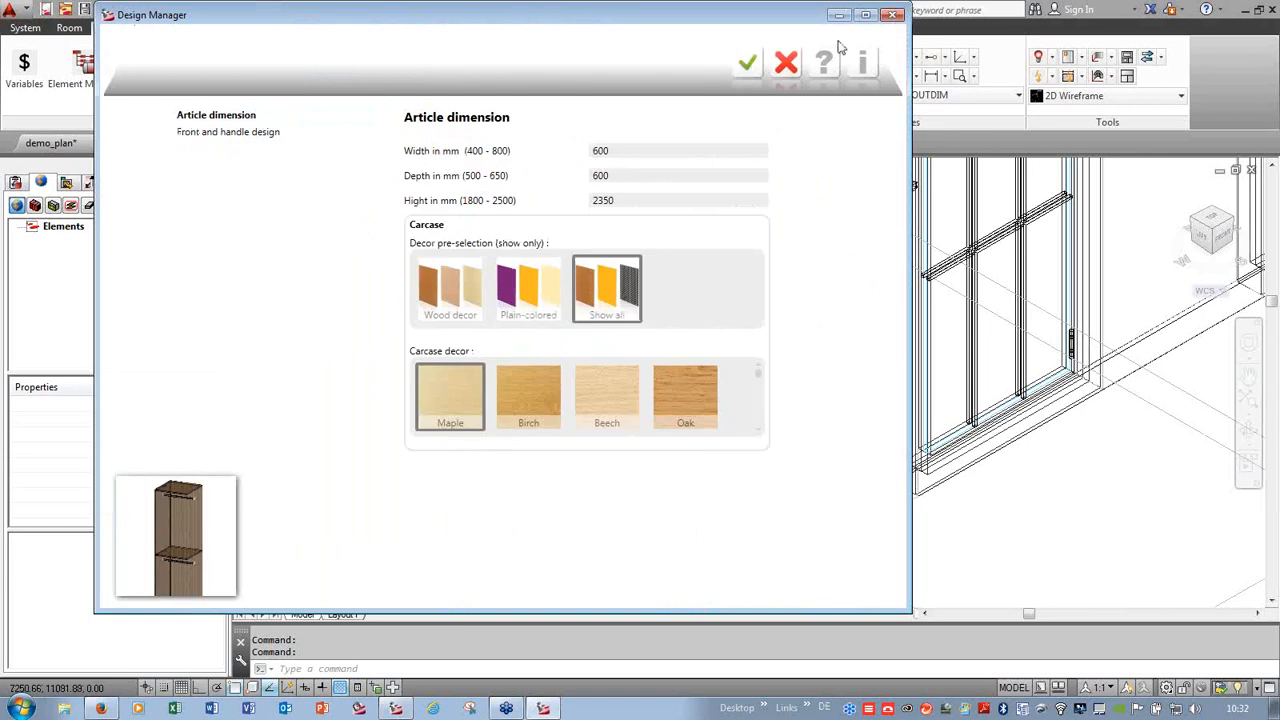
pyautogui.click(747, 63)
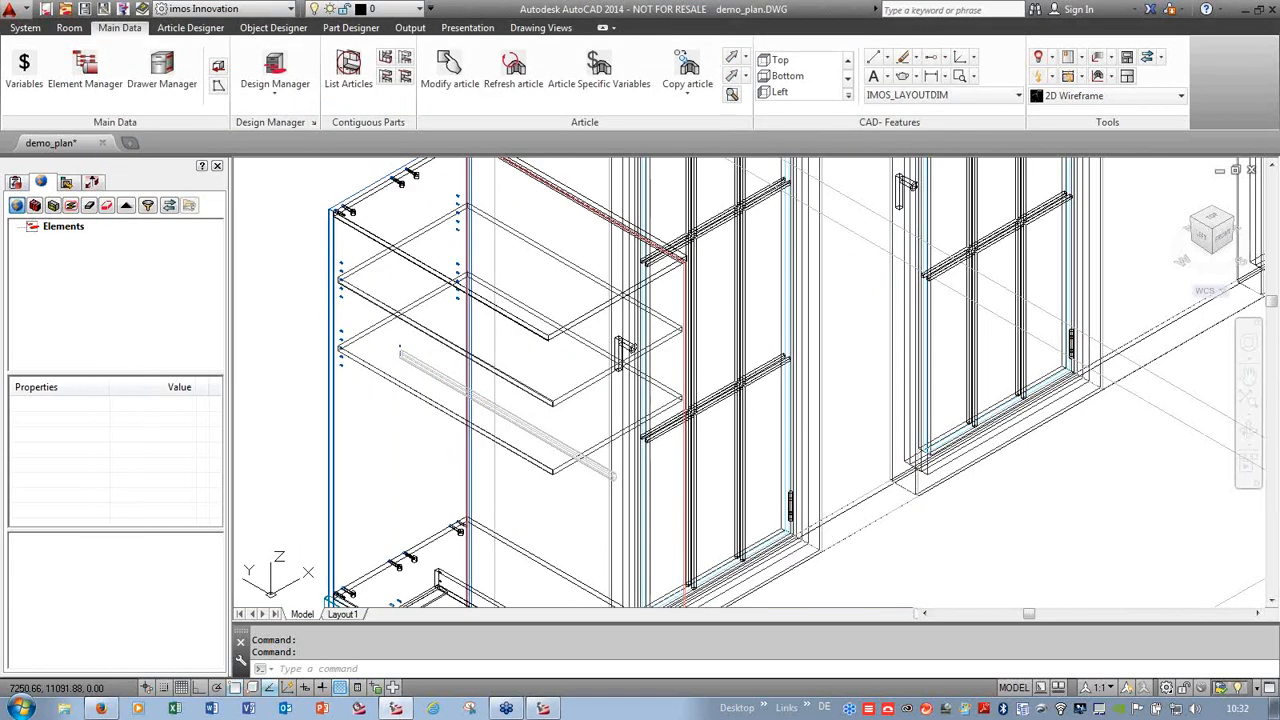
# - Place the Type_02 closet against the right side of the Type_04 closet with a distance of 0
pyautogui.click(583, 316)
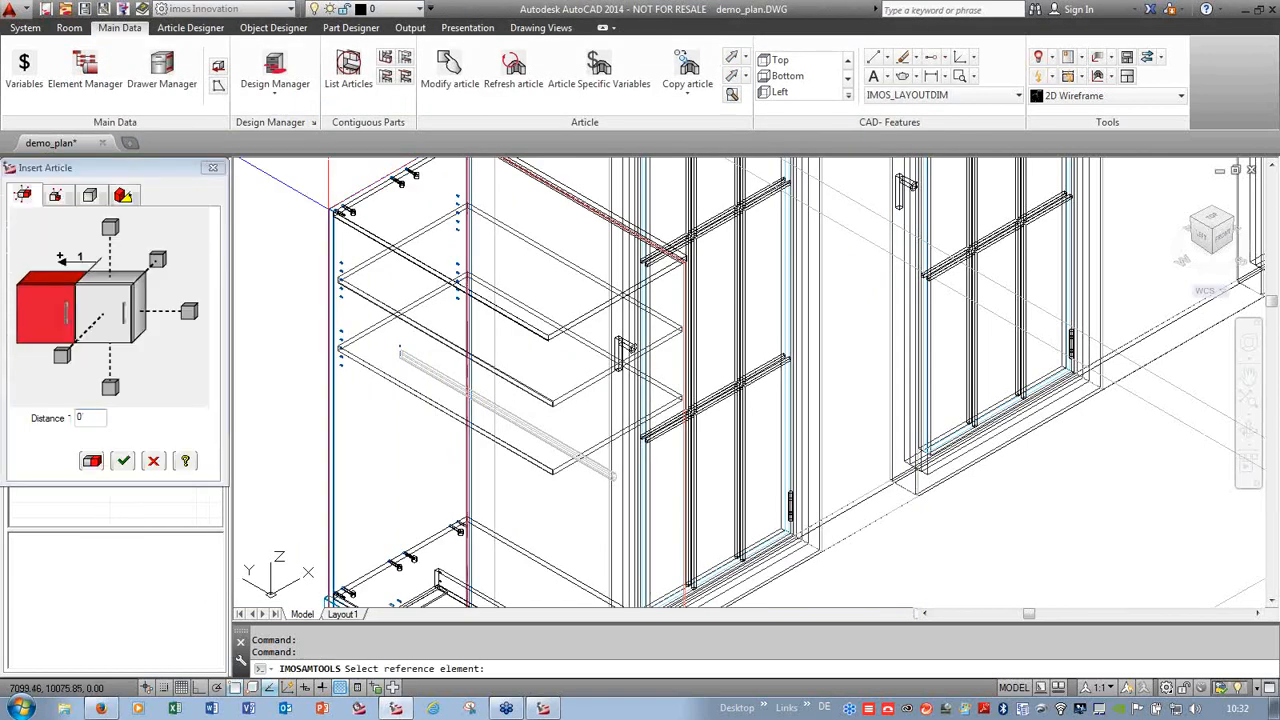
pyautogui.click(190, 316)
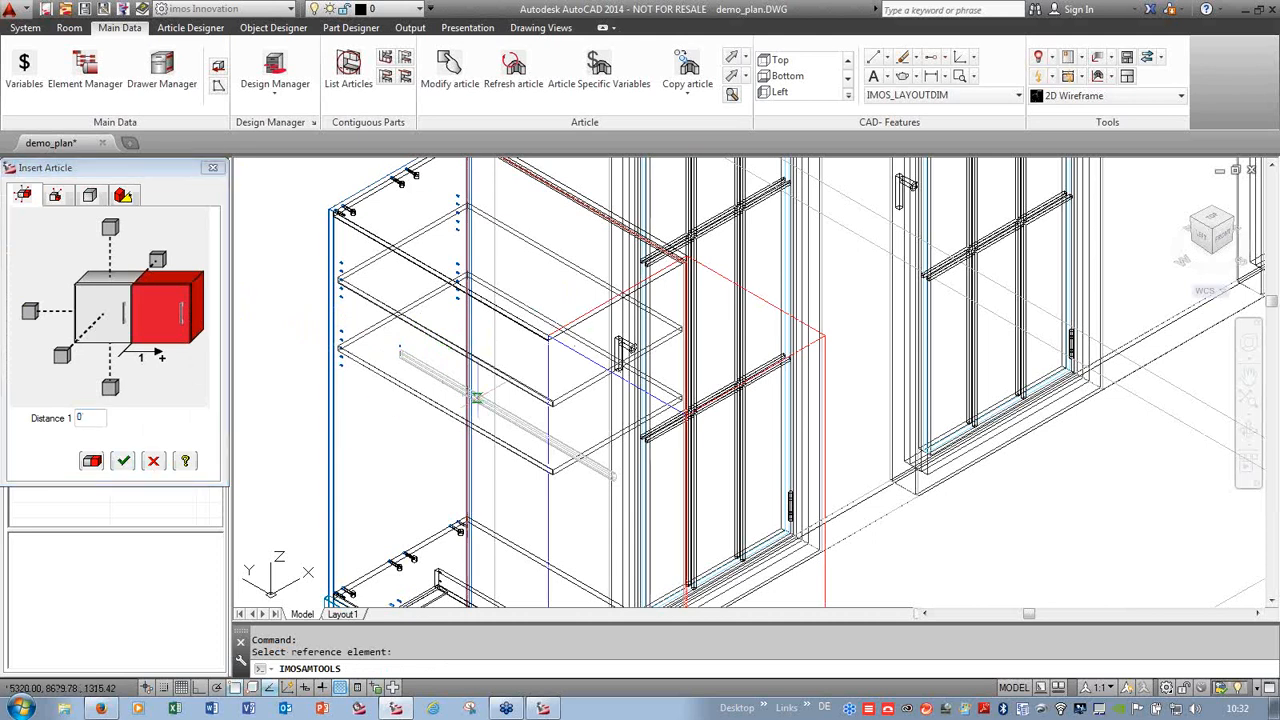
pyautogui.scroll(4, 590, 310)
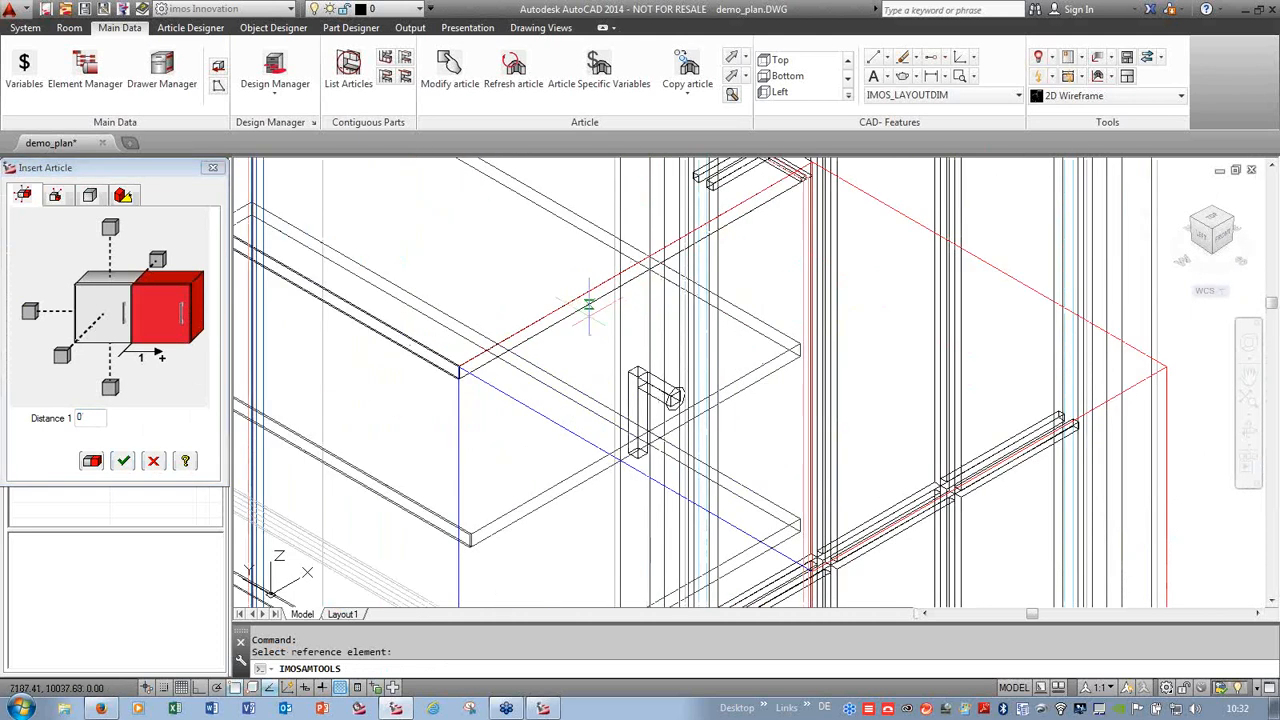
pyautogui.click(124, 461)
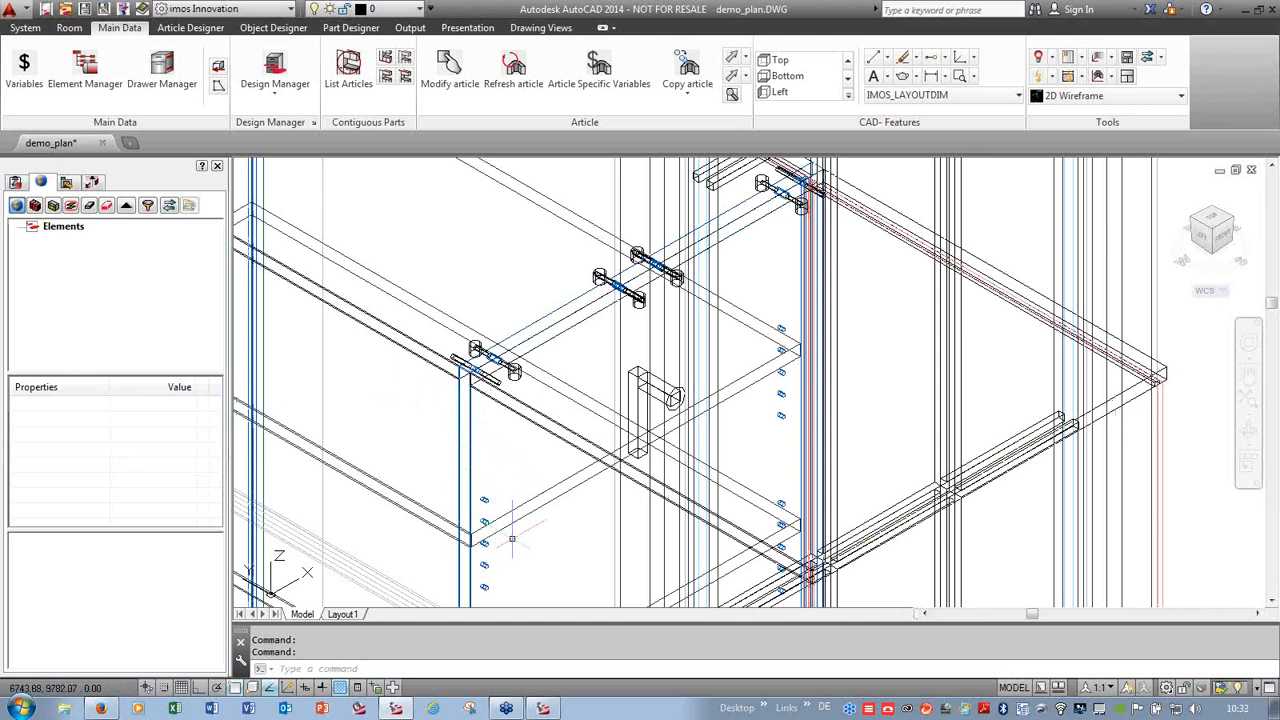
pyautogui.scroll(4, 478, 345)
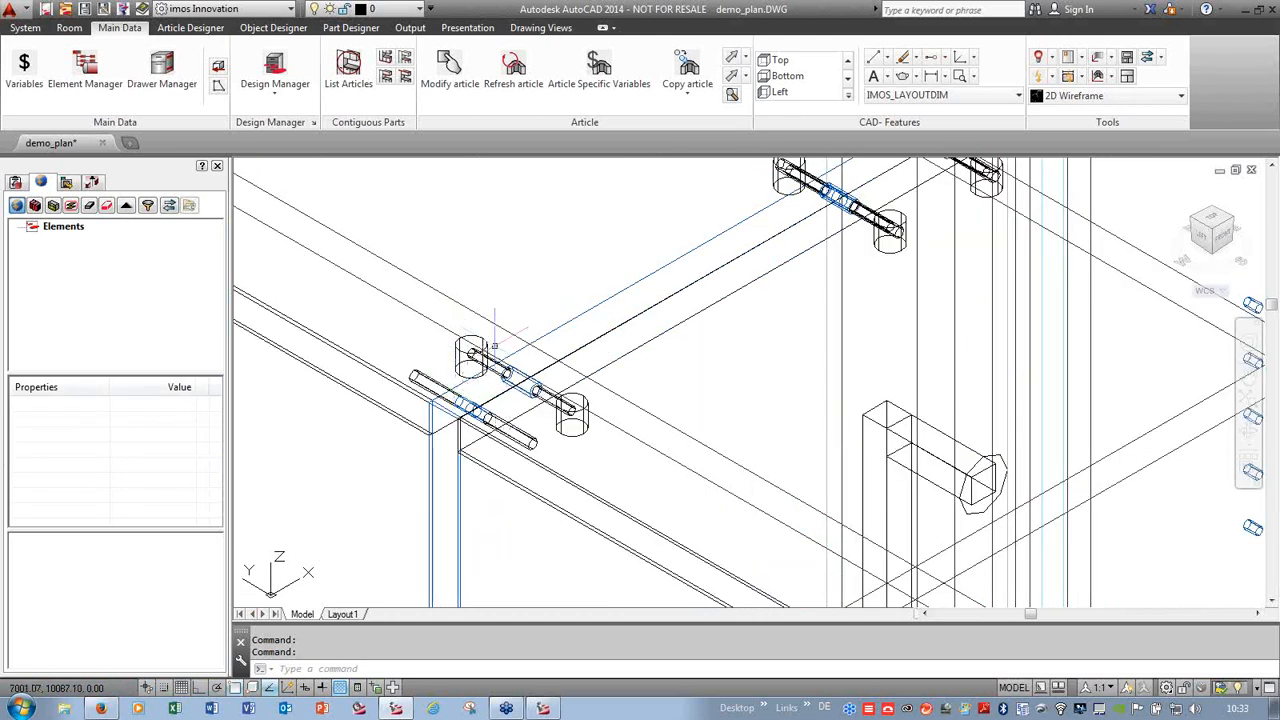
pyautogui.scroll(-6, 494, 345)
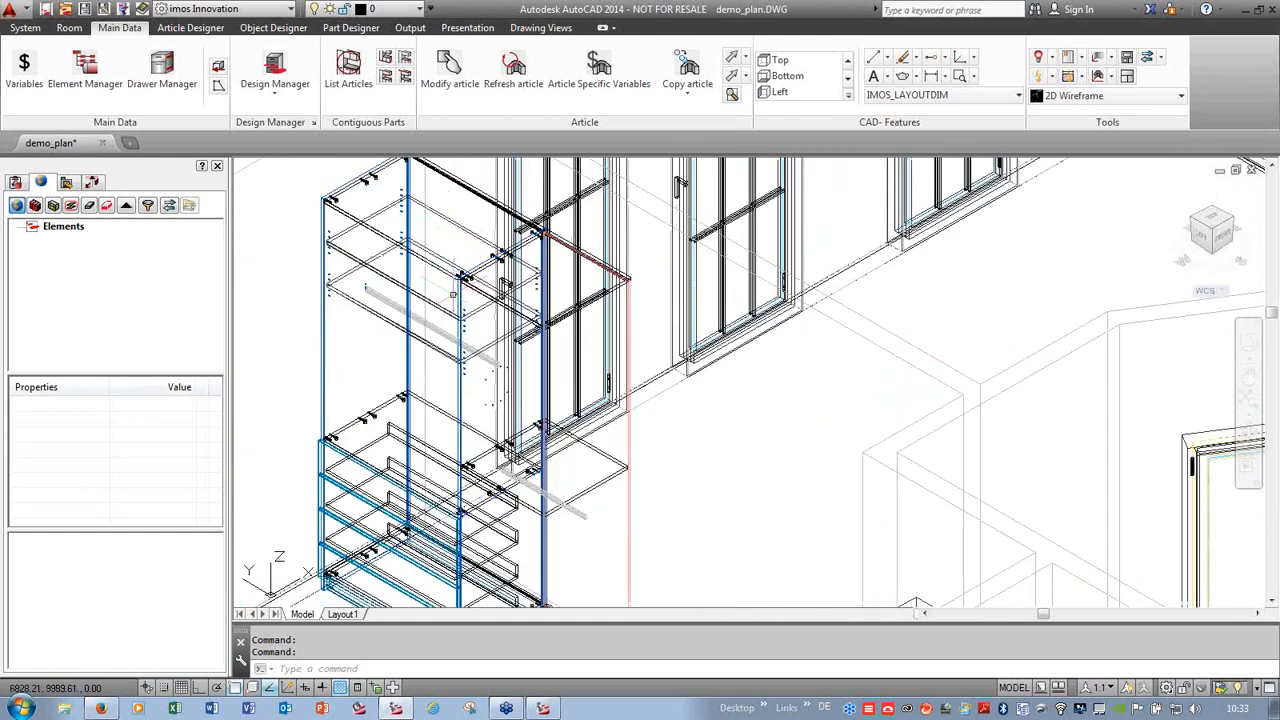
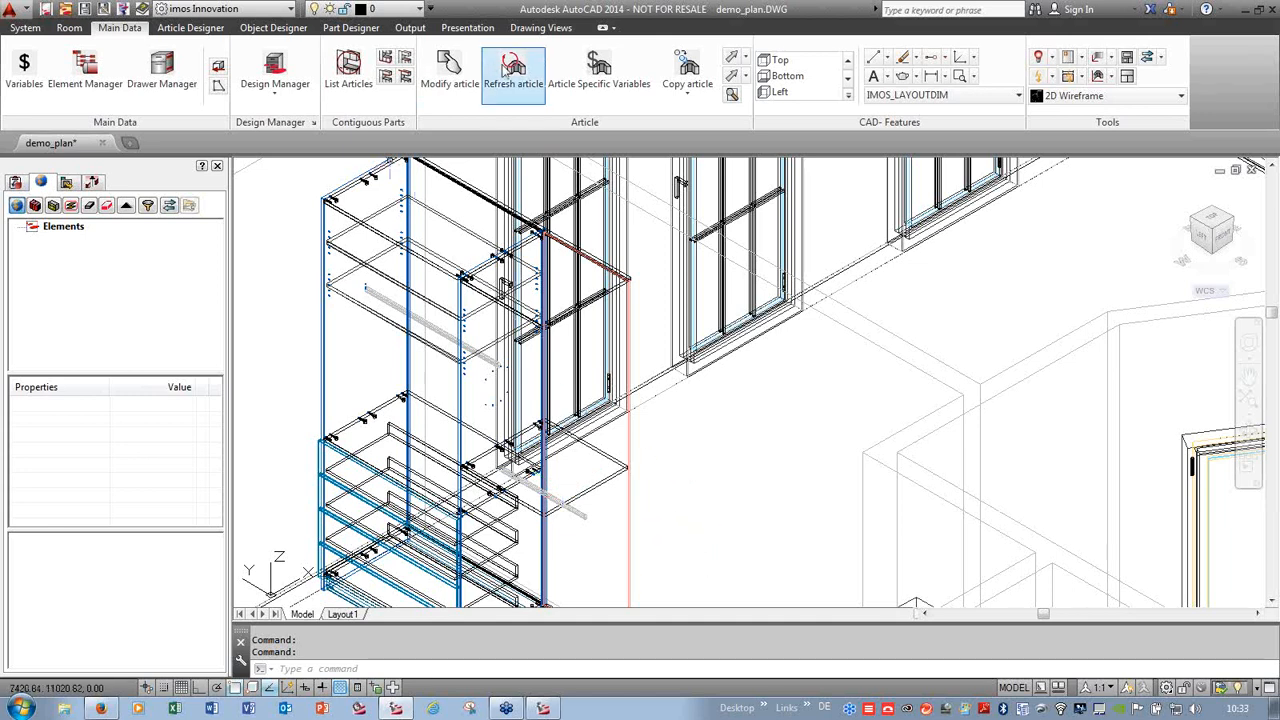
# - Insert a 650 mm wide Type_03 closet with the Maple carcase decor directly beside the Type_02 closet
pyautogui.click(278, 64)
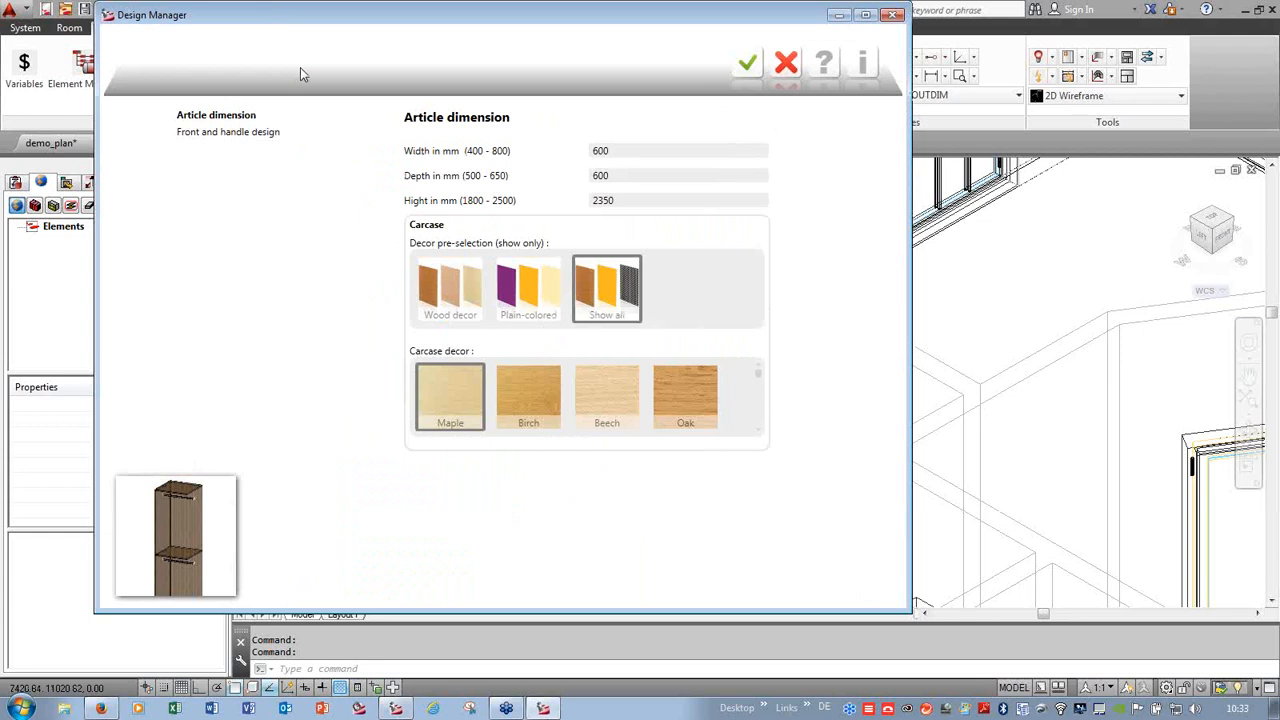
pyautogui.click(786, 63)
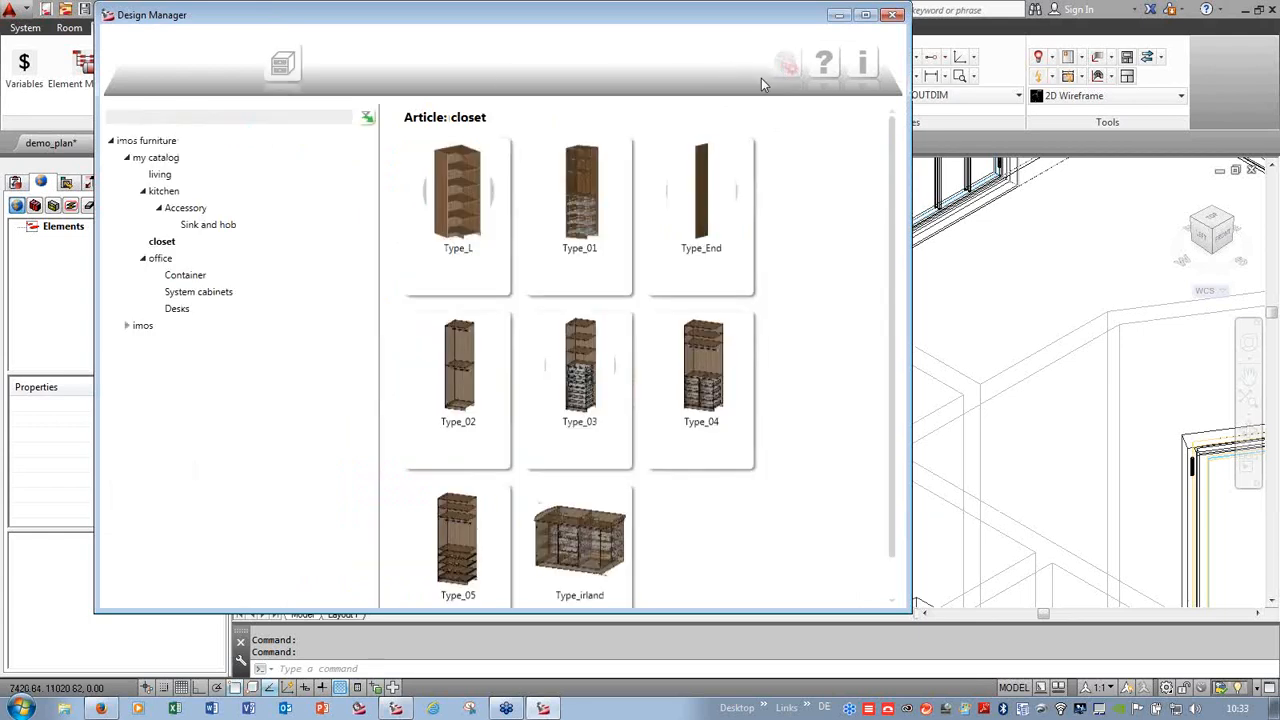
pyautogui.doubleClick(577, 397)
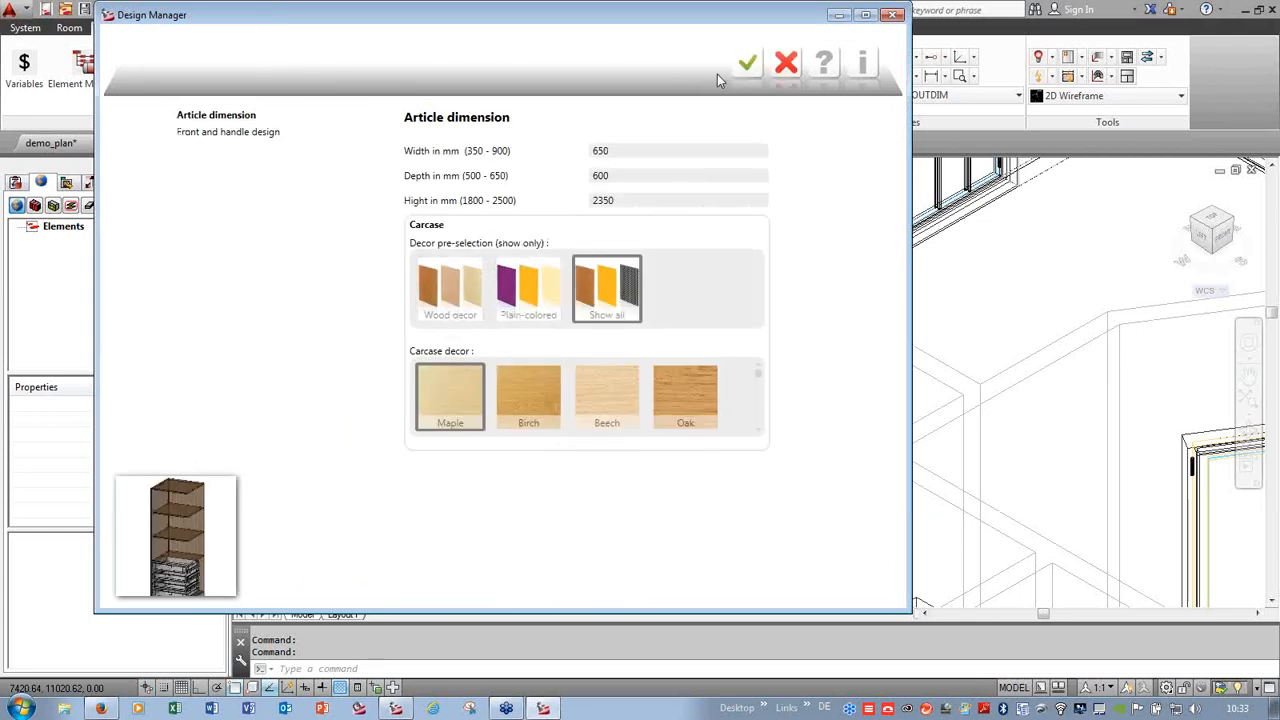
pyautogui.click(749, 64)
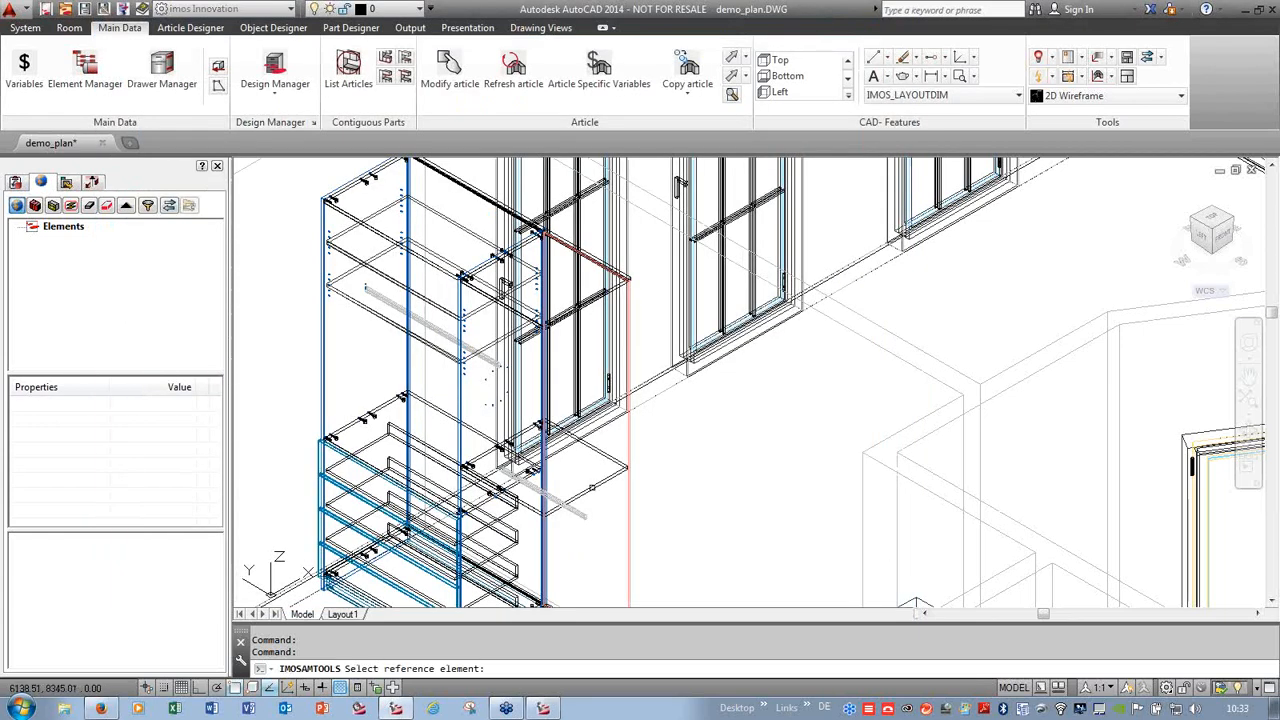
pyautogui.click(592, 488)
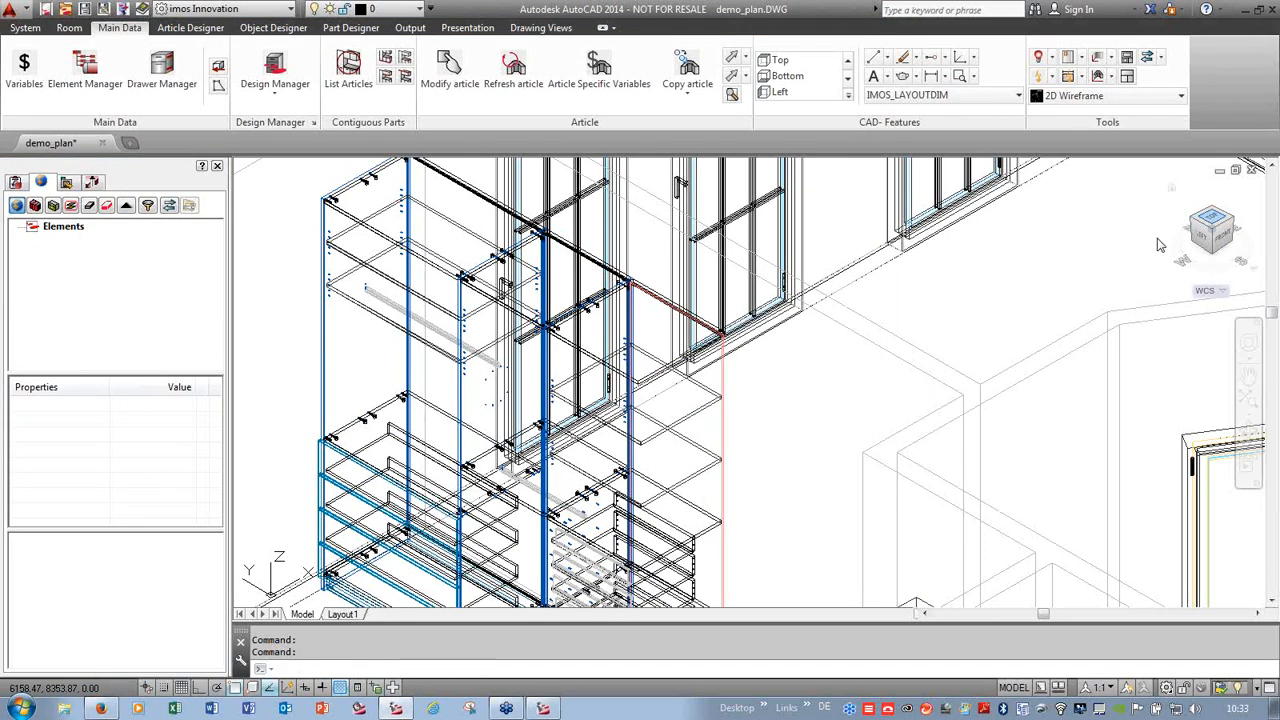
# - In the top view, insert a 750 mm wide Type_05 closet in Maple directly beside the Type_03 closet
pyautogui.click(1211, 218)
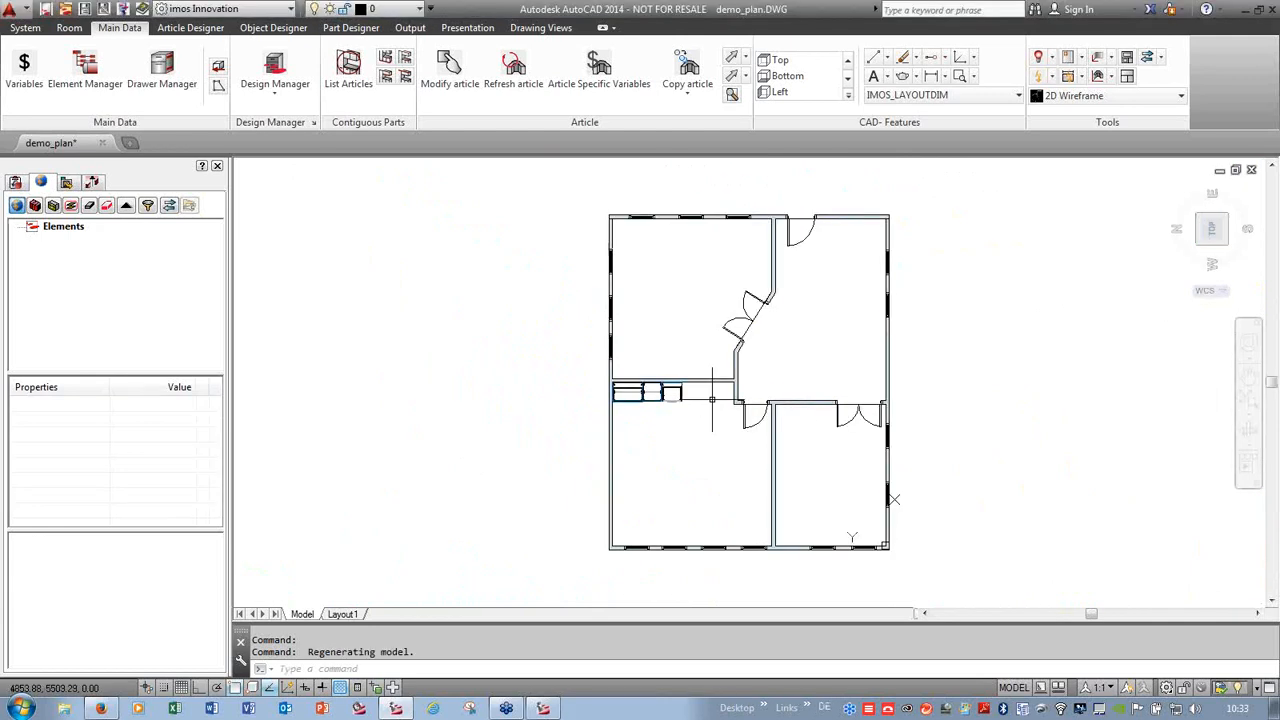
pyautogui.scroll(4, 712, 400)
pyautogui.scroll(2, 712, 400)
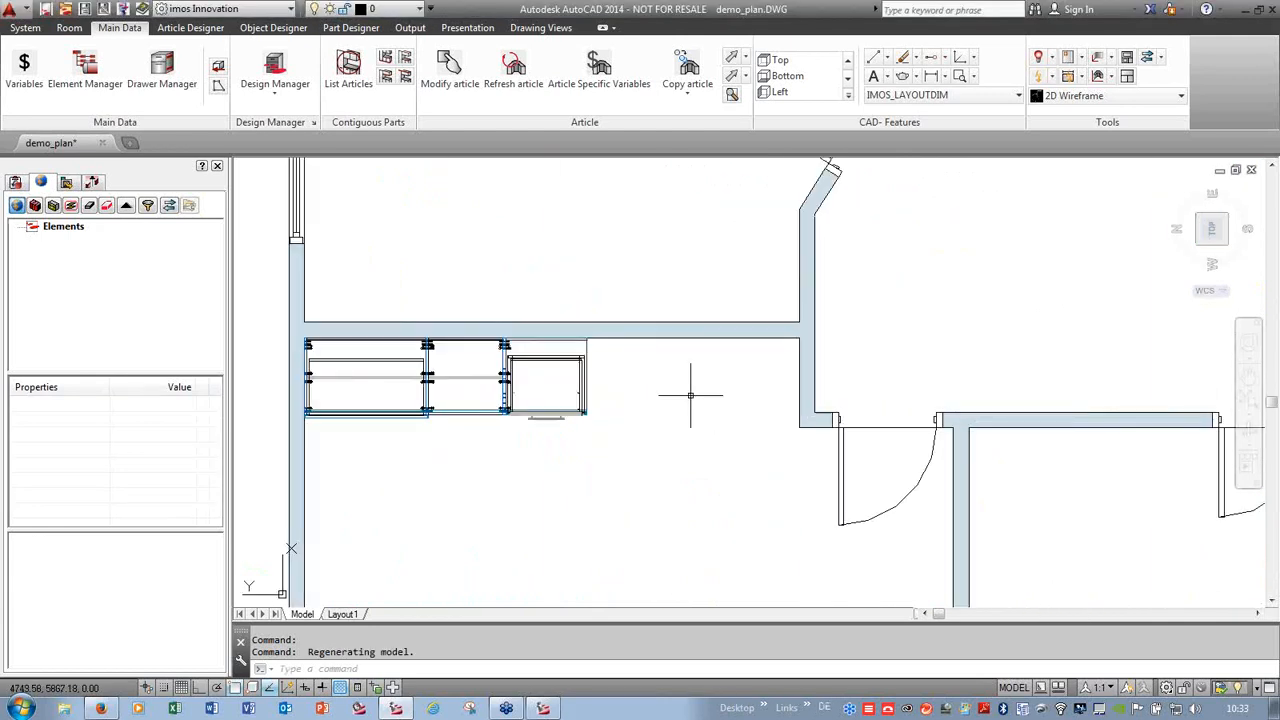
pyautogui.click(275, 72)
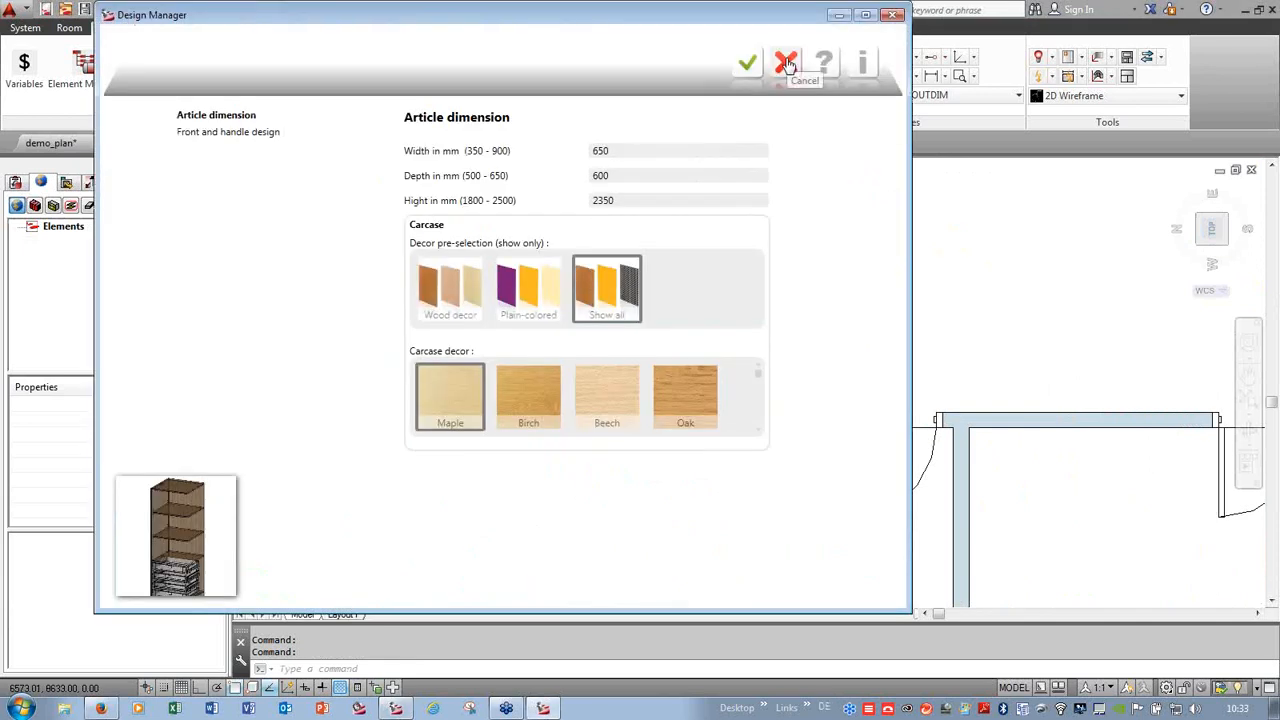
pyautogui.click(787, 64)
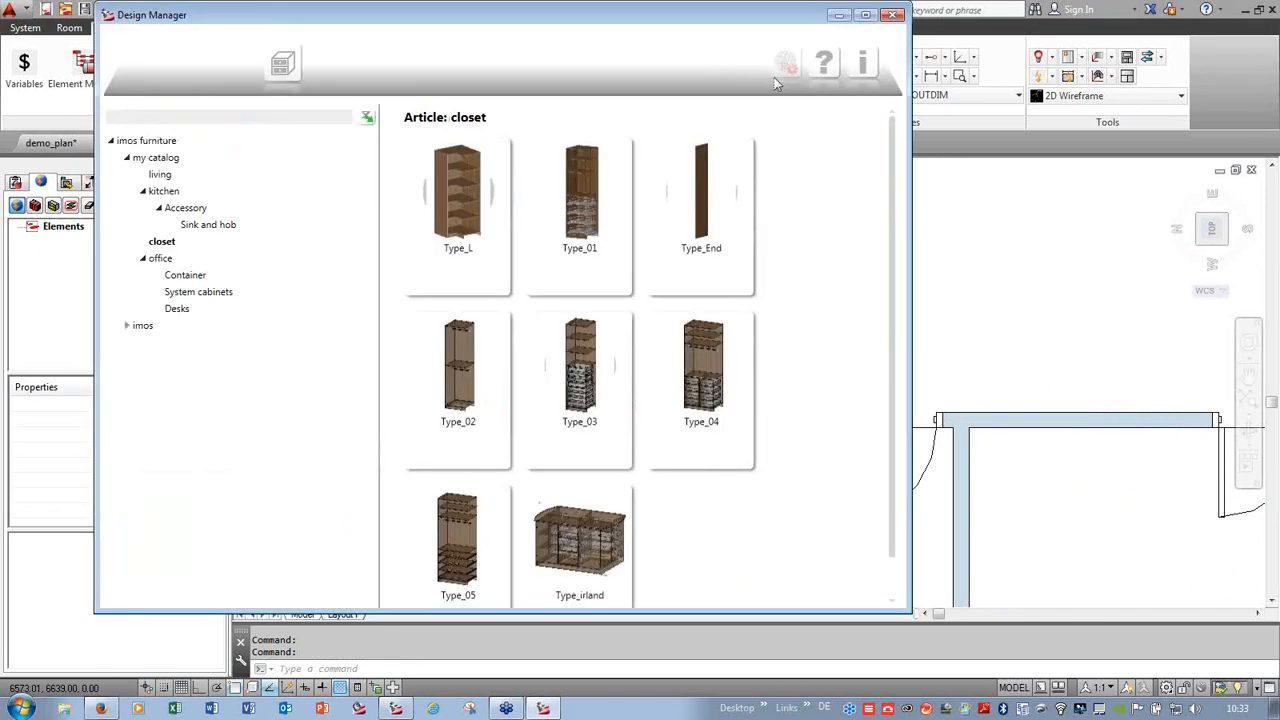
pyautogui.doubleClick(480, 555)
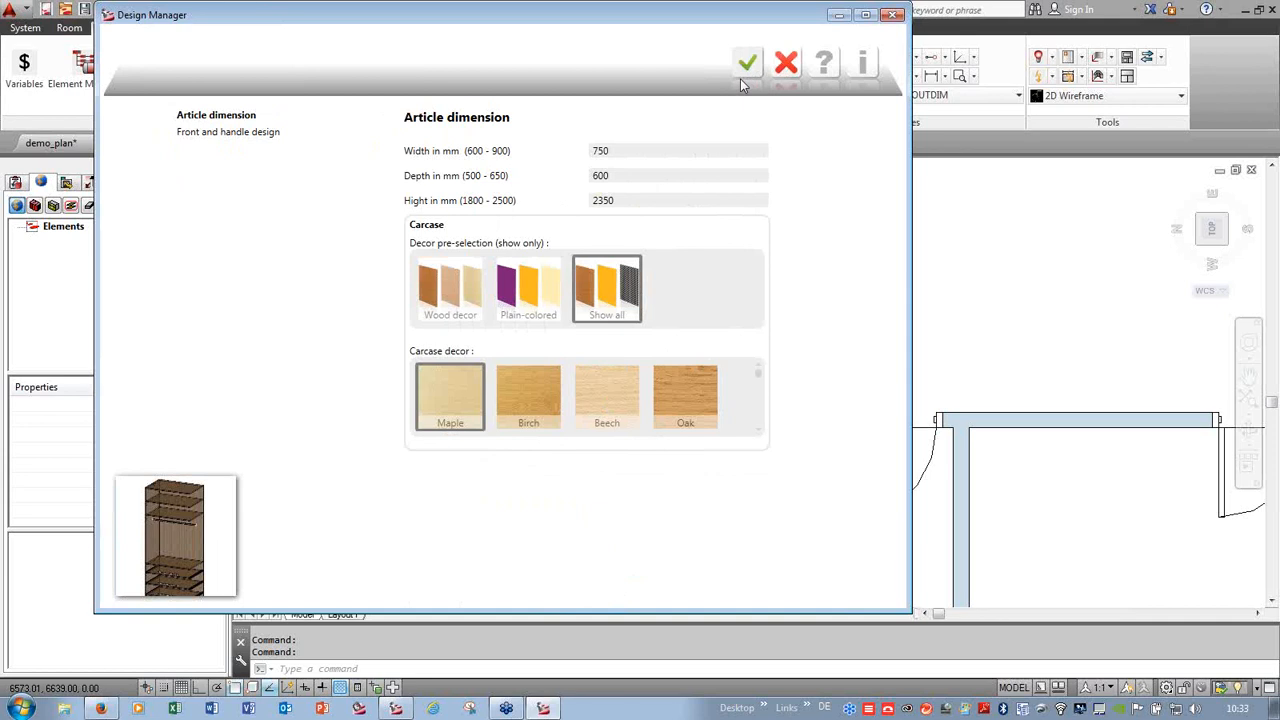
pyautogui.click(745, 66)
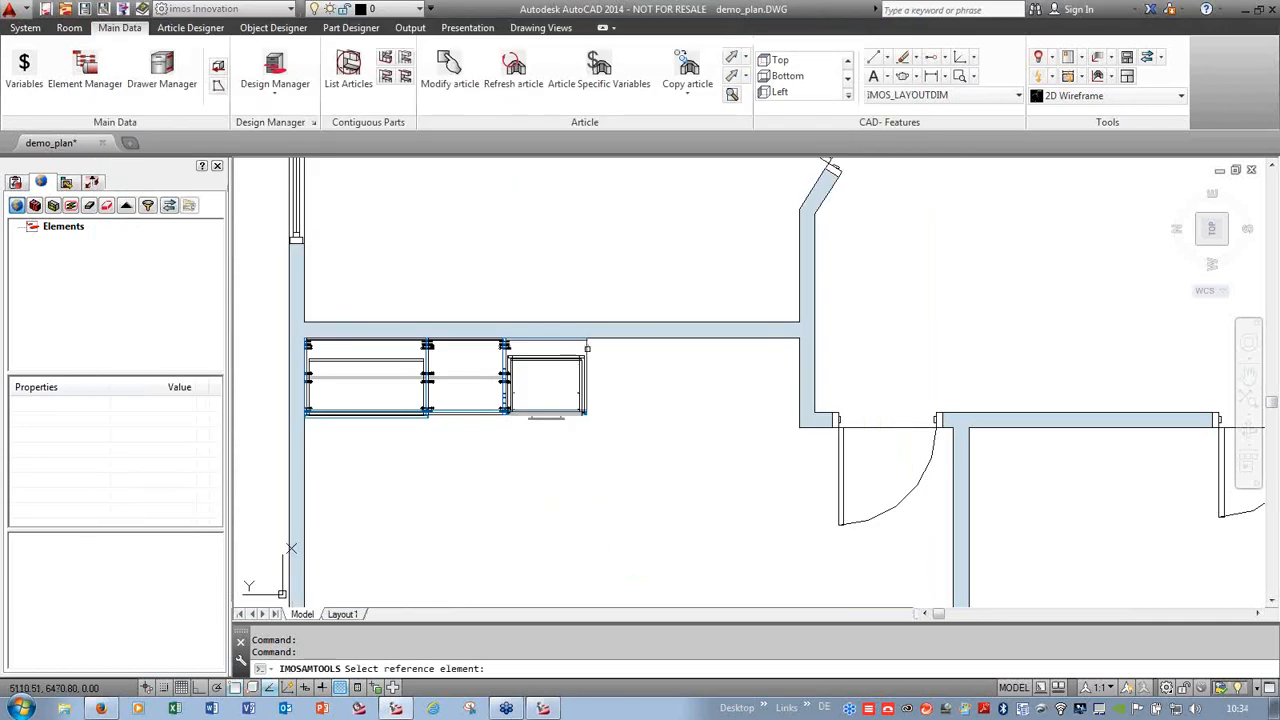
pyautogui.click(587, 349)
pyautogui.rightClick(627, 475)
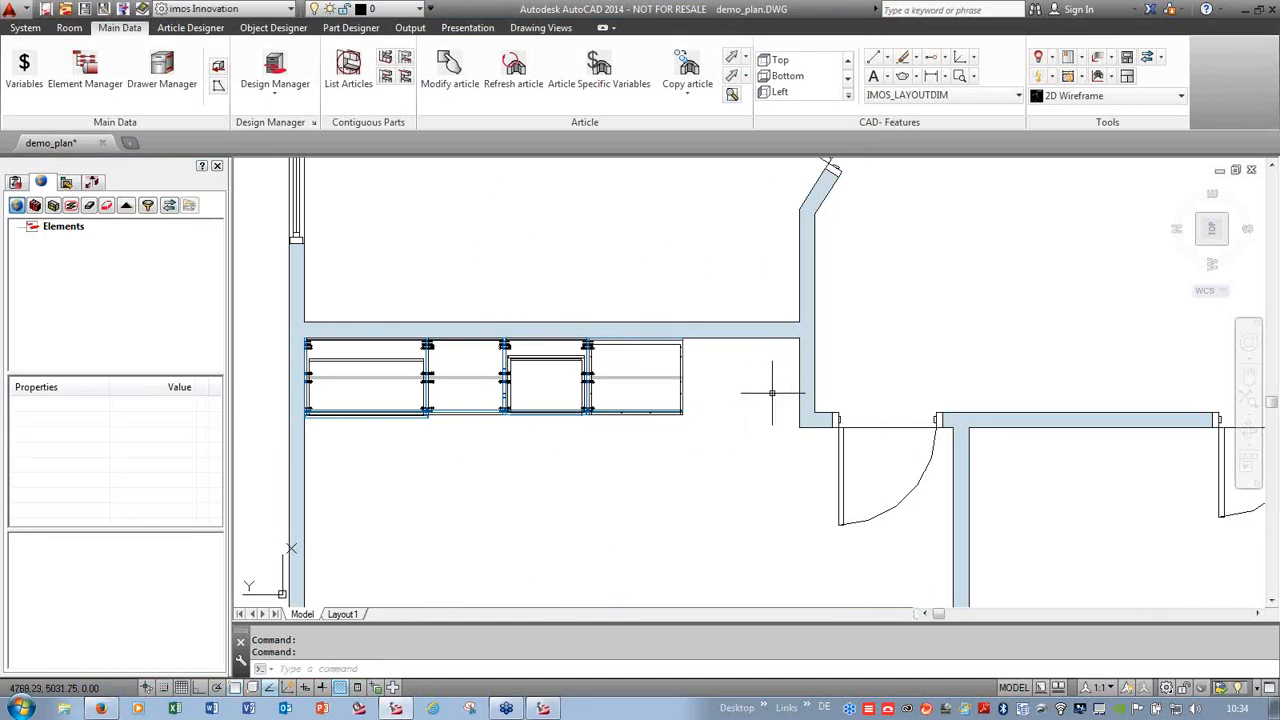
# - Add a linear dimension across the gap between the Type_05 closet's outer side and the facing wall
pyautogui.scroll(4, 774, 391)
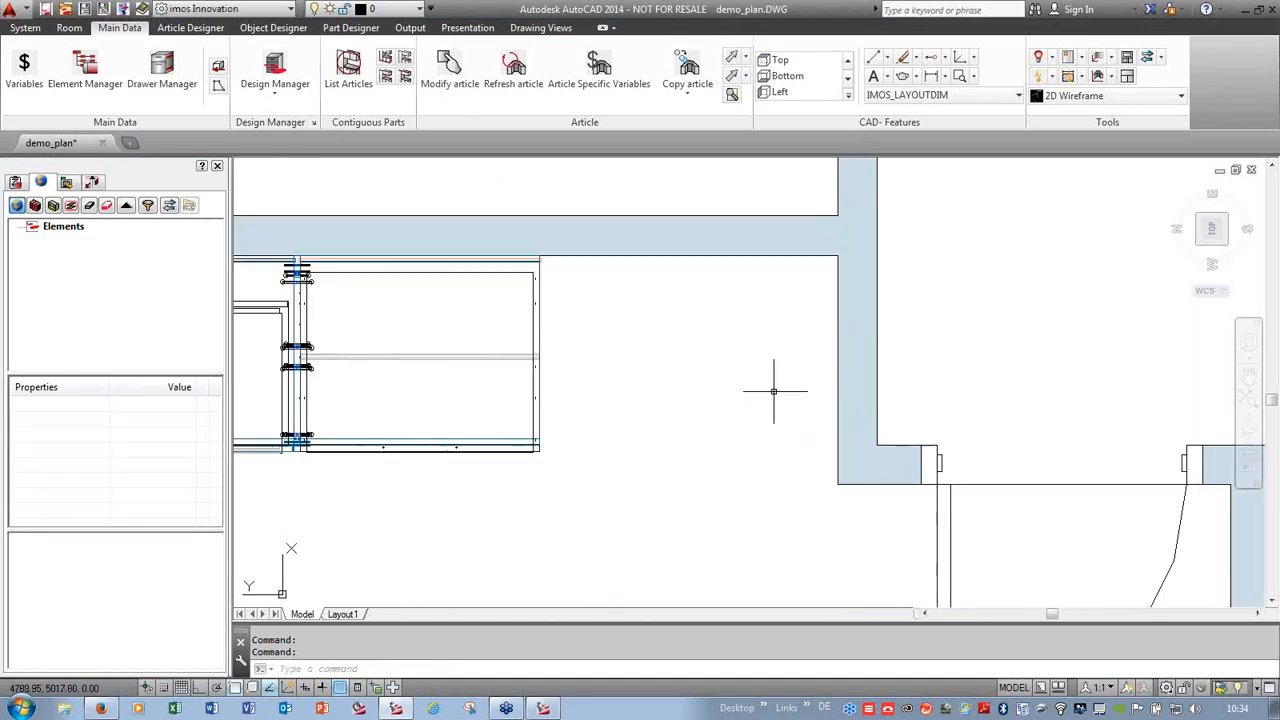
pyautogui.click(931, 76)
pyautogui.scroll(3, 571, 277)
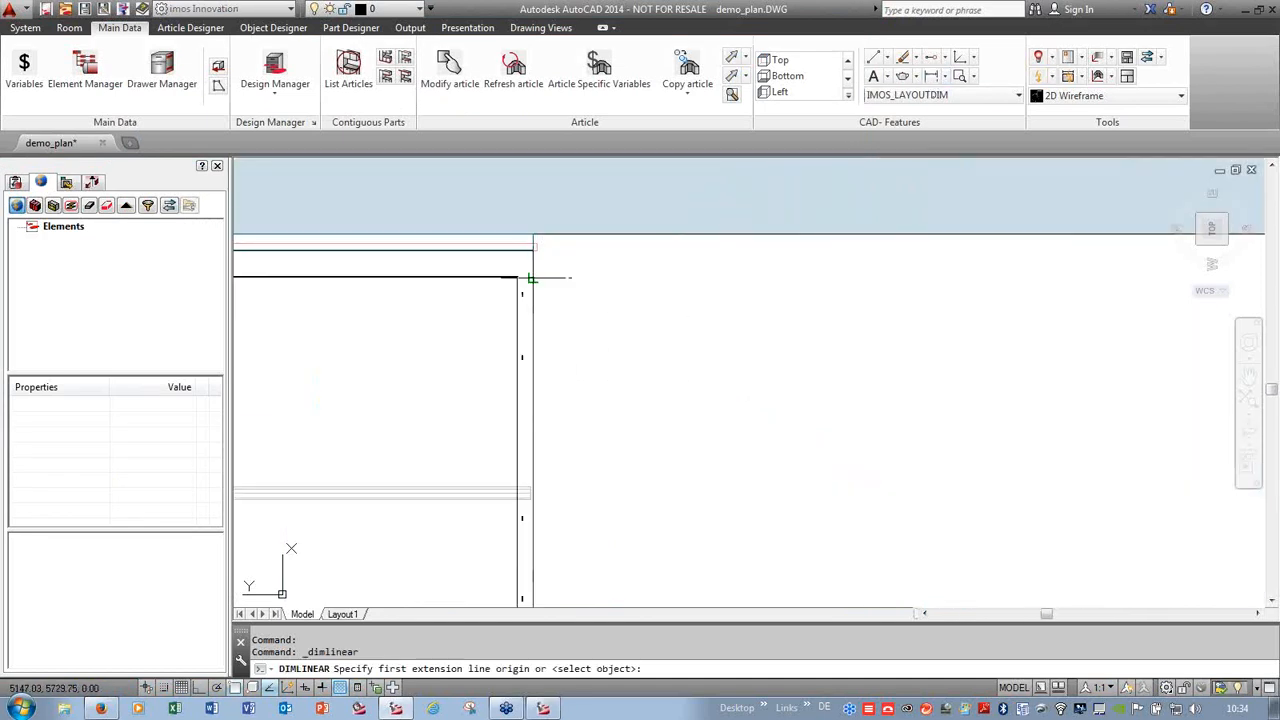
pyautogui.click(530, 278)
pyautogui.scroll(-3, 518, 292)
pyautogui.click(818, 272)
pyautogui.click(700, 318)
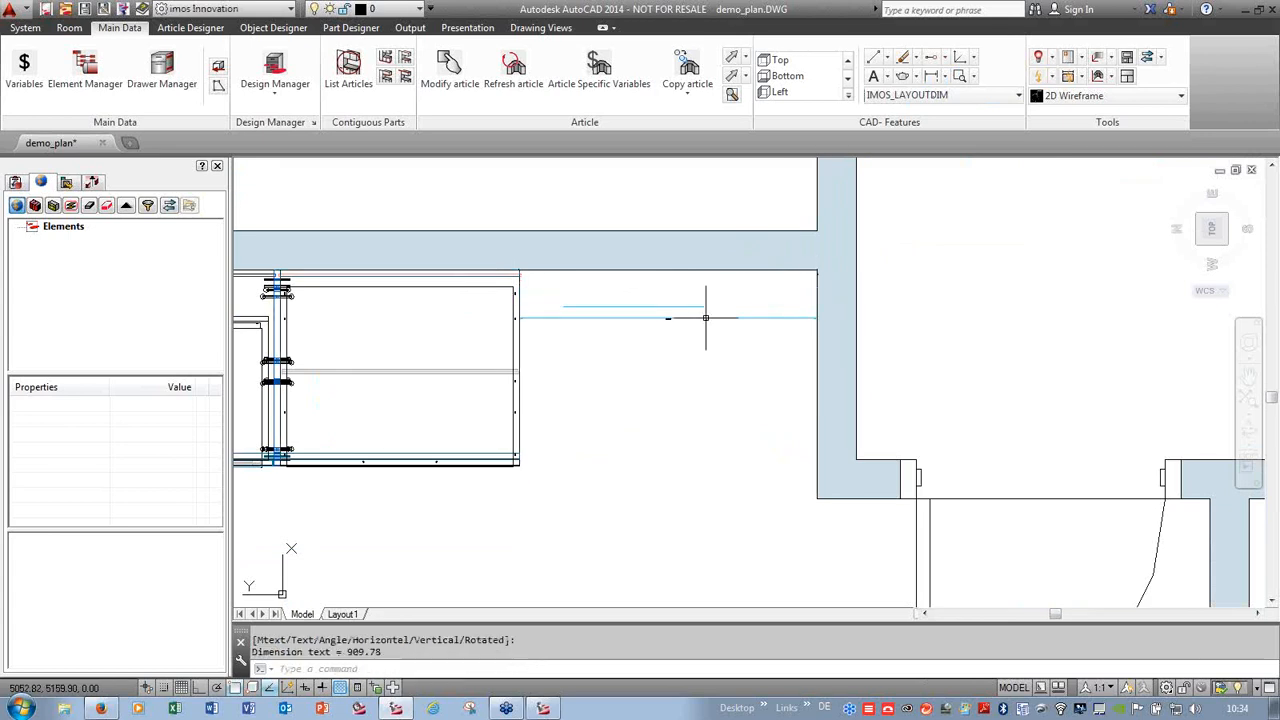
# - Examine the dimension text and both end points of the gap between the Type_05 closet and the wall
pyautogui.scroll(3, 665, 314)
pyautogui.scroll(3, 690, 330)
pyautogui.scroll(-3, 717, 335)
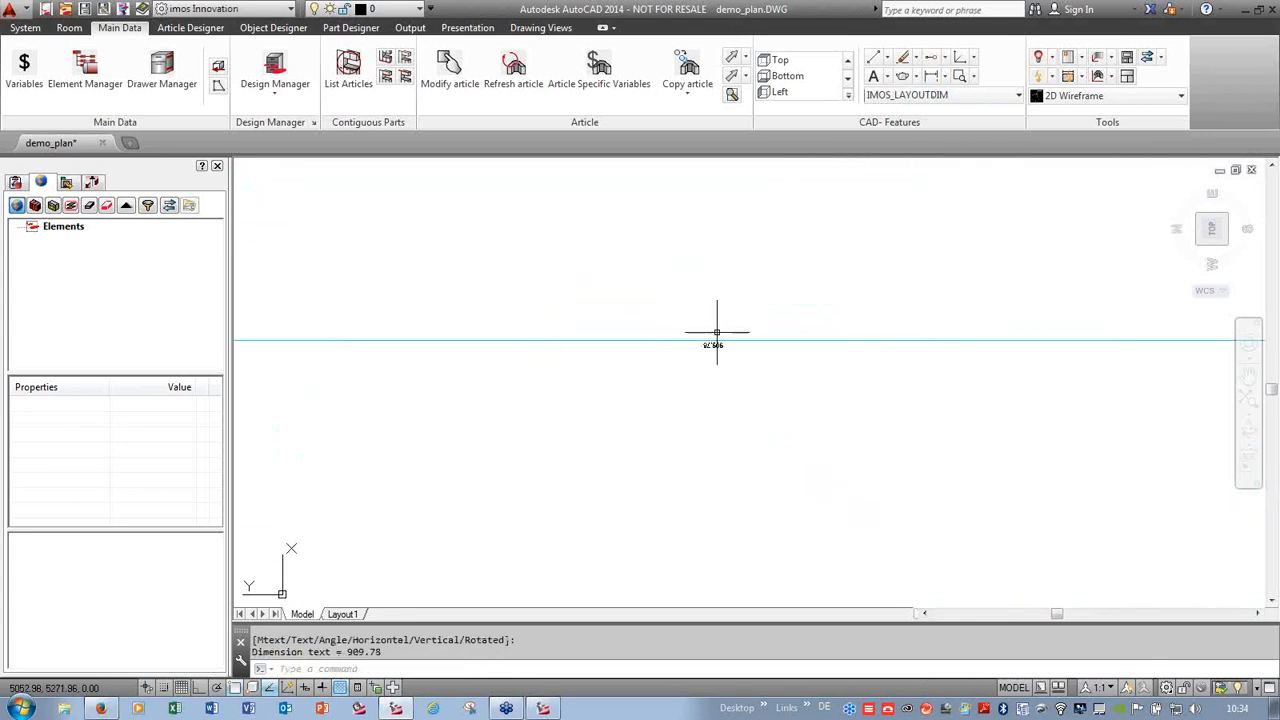
pyautogui.scroll(4, 340, 335)
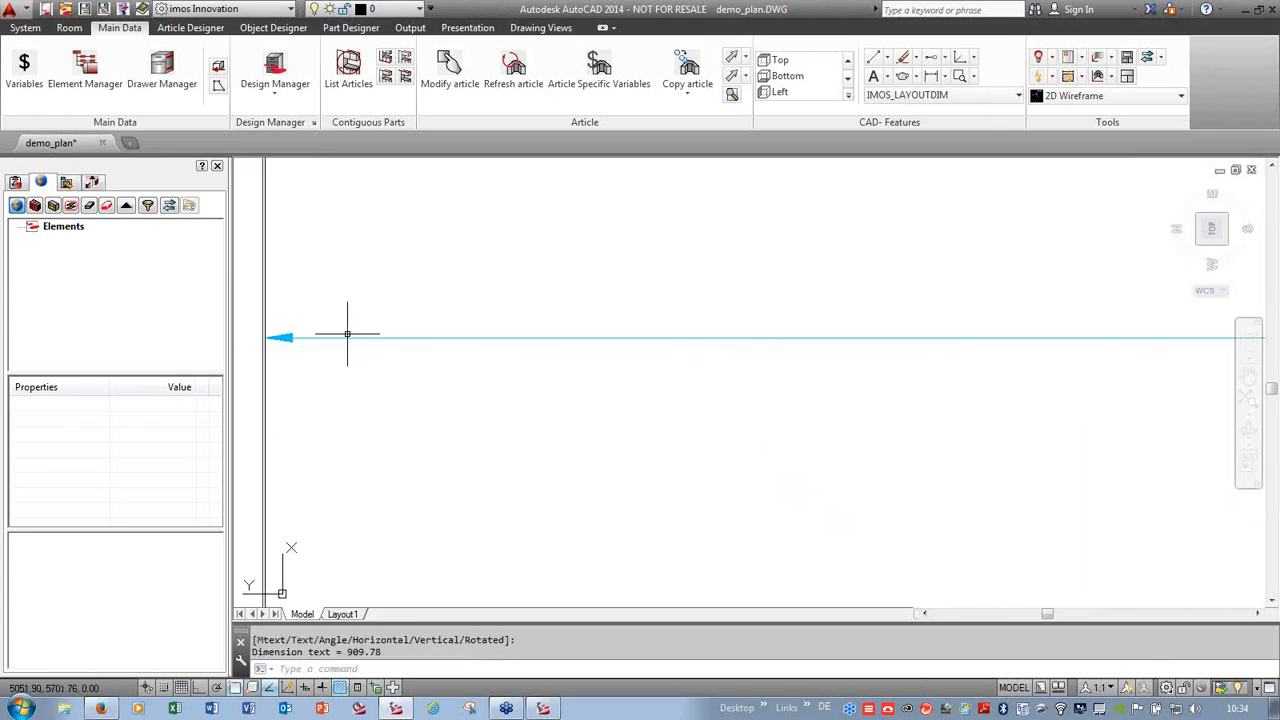
pyautogui.scroll(-8, 407, 365)
pyautogui.scroll(2, 417, 396)
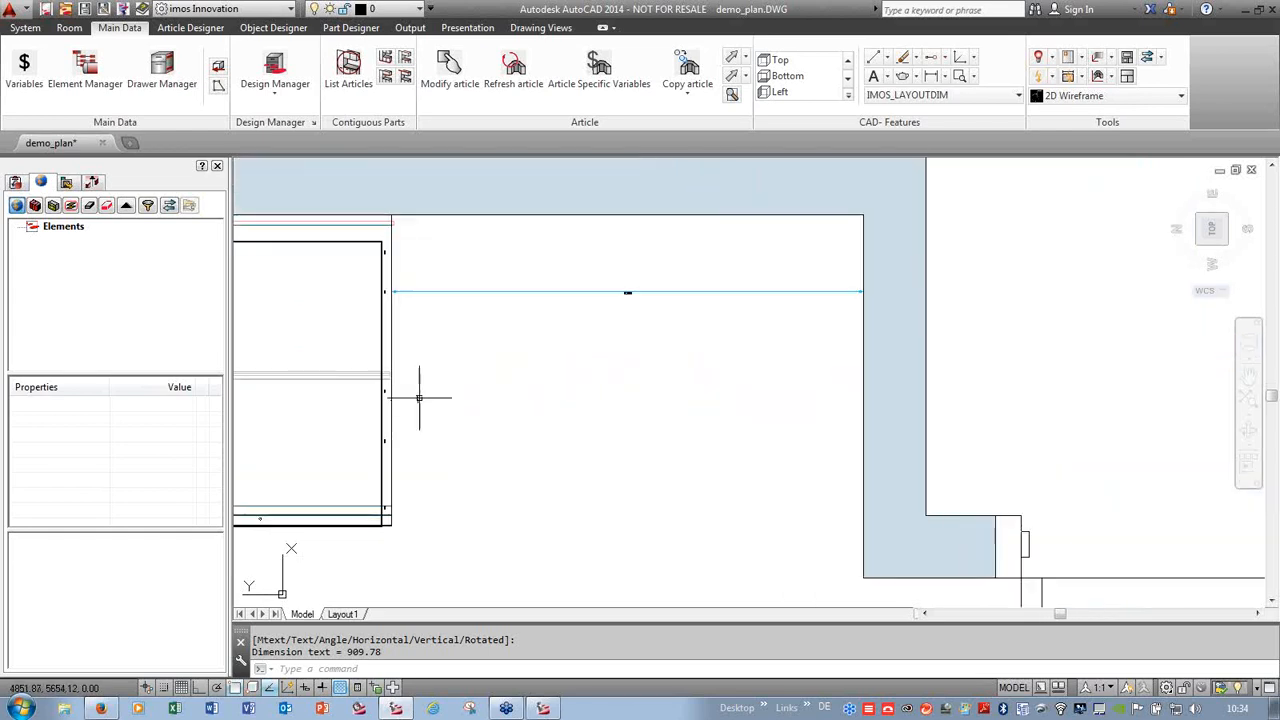
pyautogui.scroll(-3, 628, 378)
pyautogui.scroll(4, 286, 357)
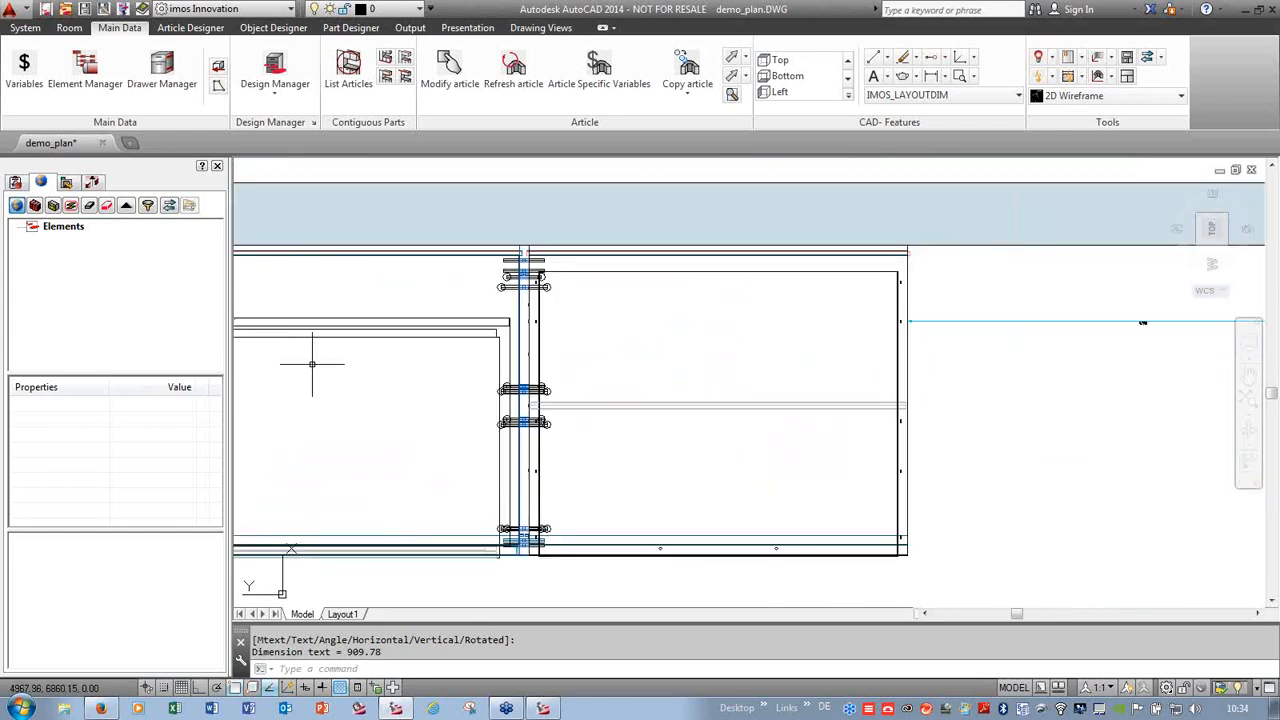
pyautogui.scroll(-2, 763, 357)
pyautogui.scroll(7, 750, 358)
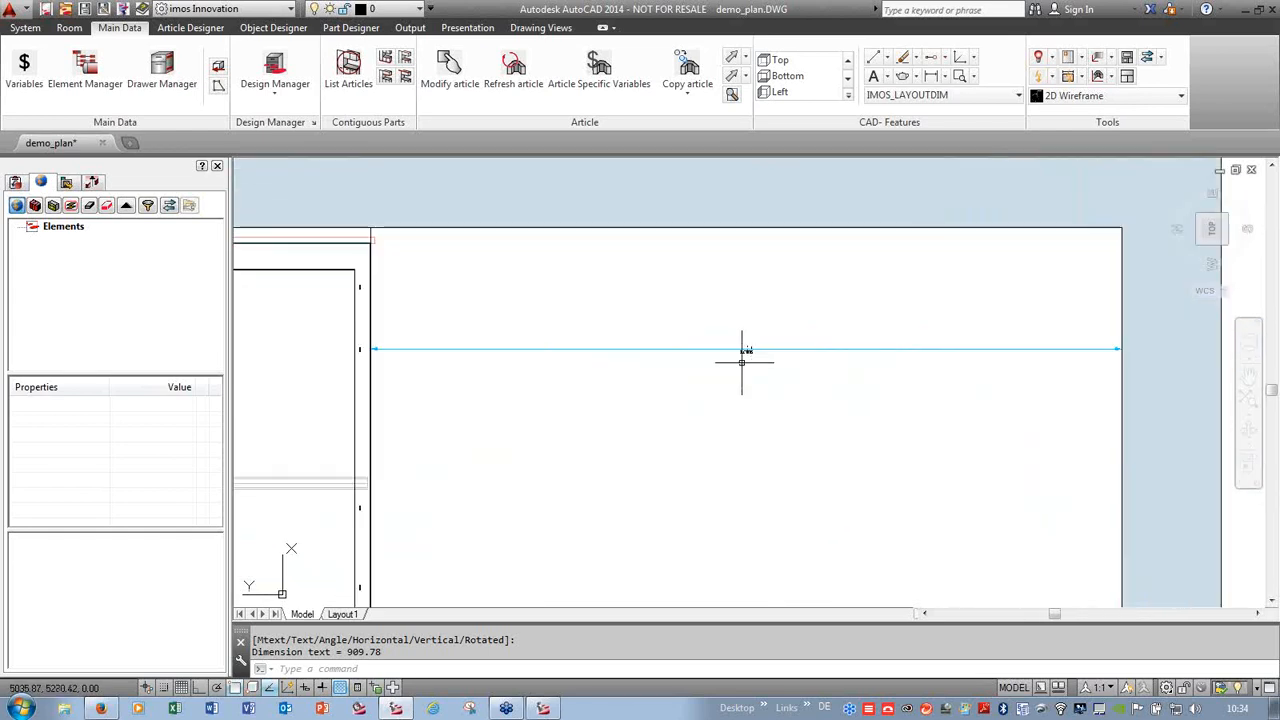
pyautogui.scroll(-1, 768, 326)
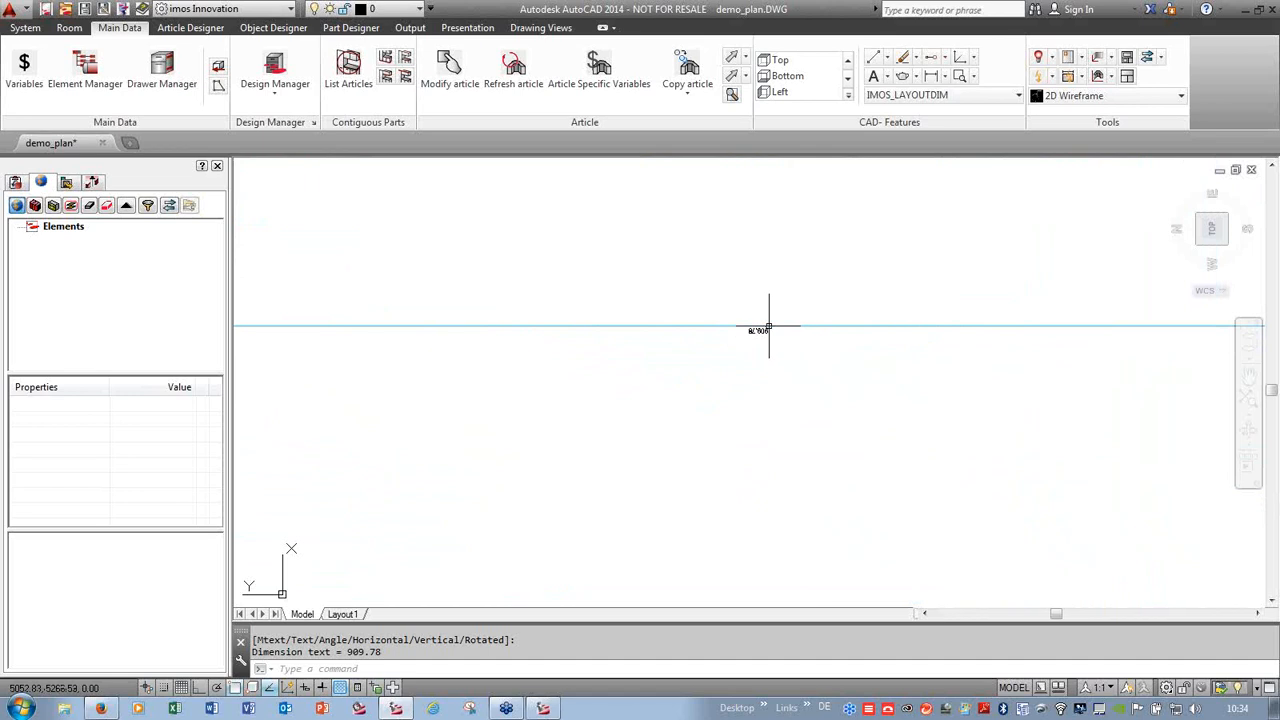
pyautogui.scroll(-2, 785, 361)
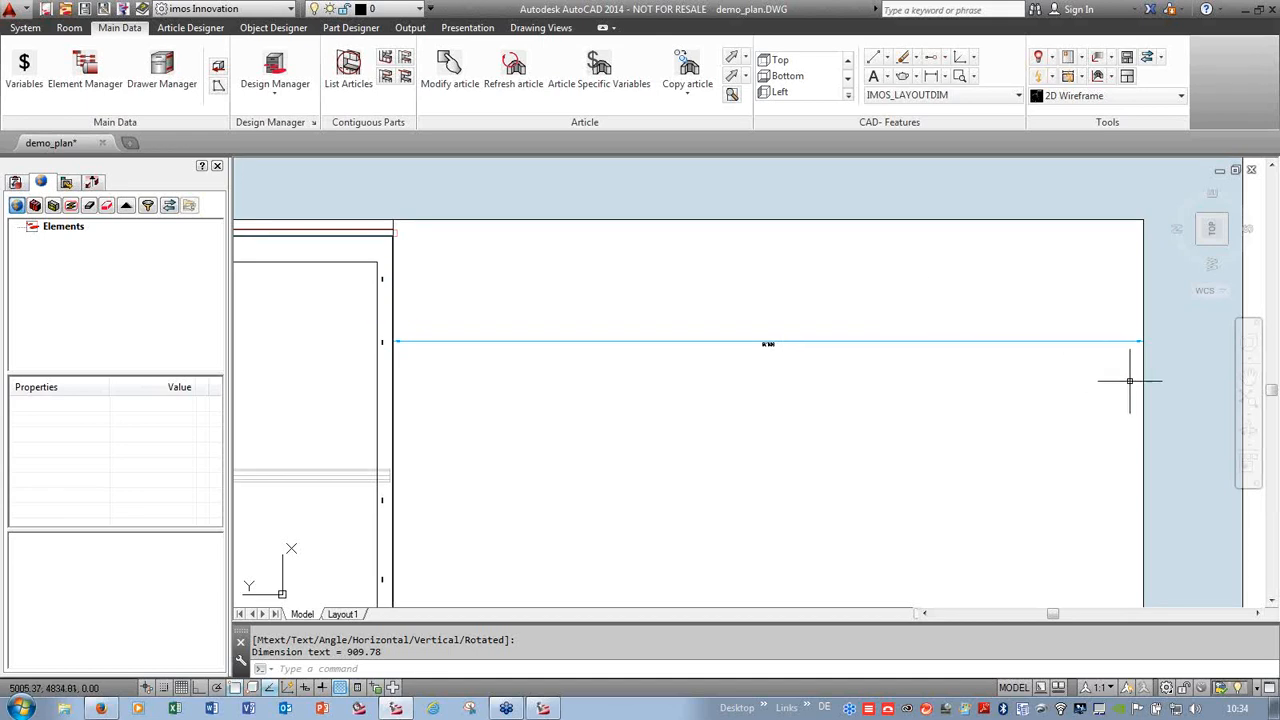
# - Delete the linear dimension between the Type_05 closet and the wall
pyautogui.click(880, 342)
pyautogui.click(877, 340)
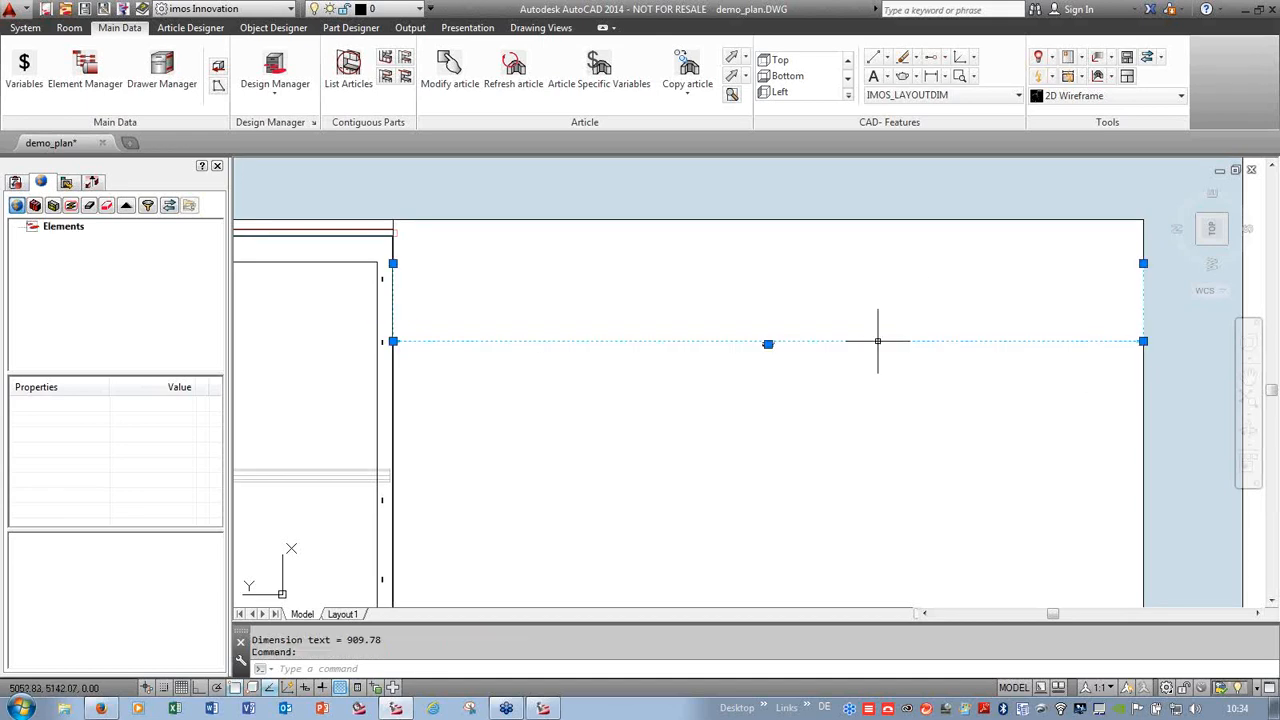
pyautogui.press('Delete')
# - Insert an 890 mm wide Type_04 closet in Maple directly beside the Type_05 closet with zero distance
pyautogui.click(275, 70)
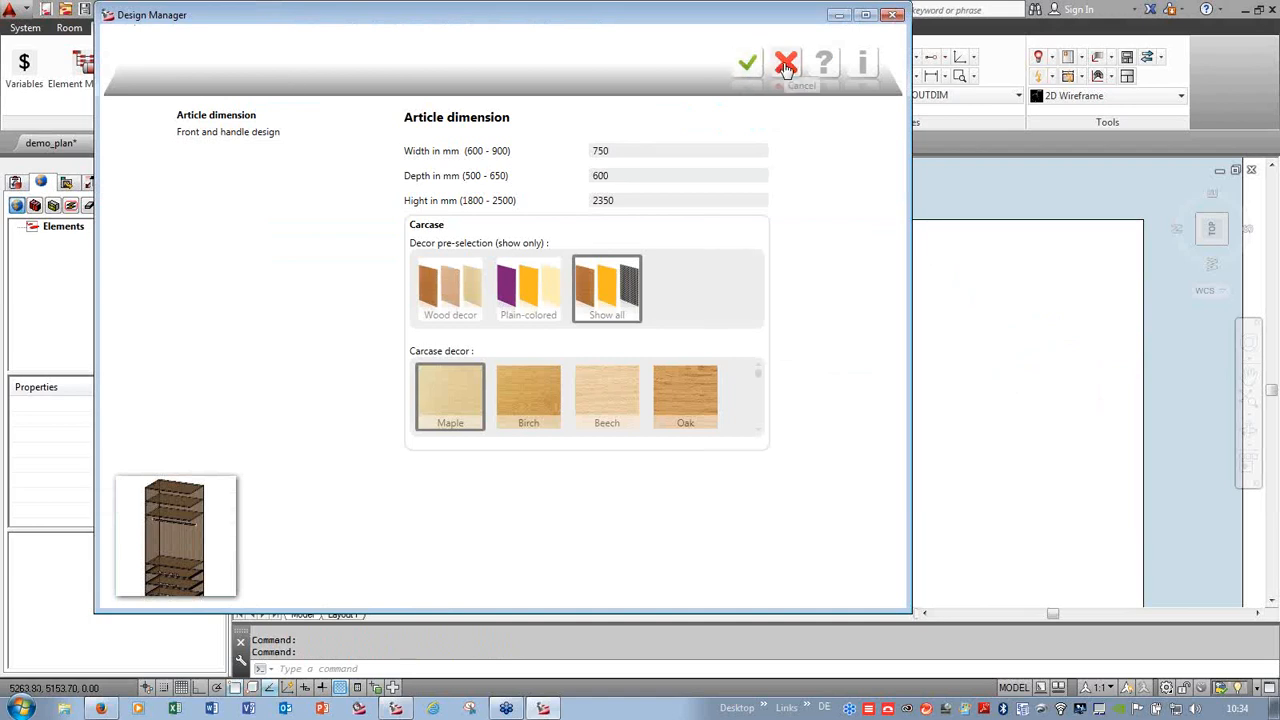
pyautogui.click(786, 66)
pyautogui.doubleClick(712, 398)
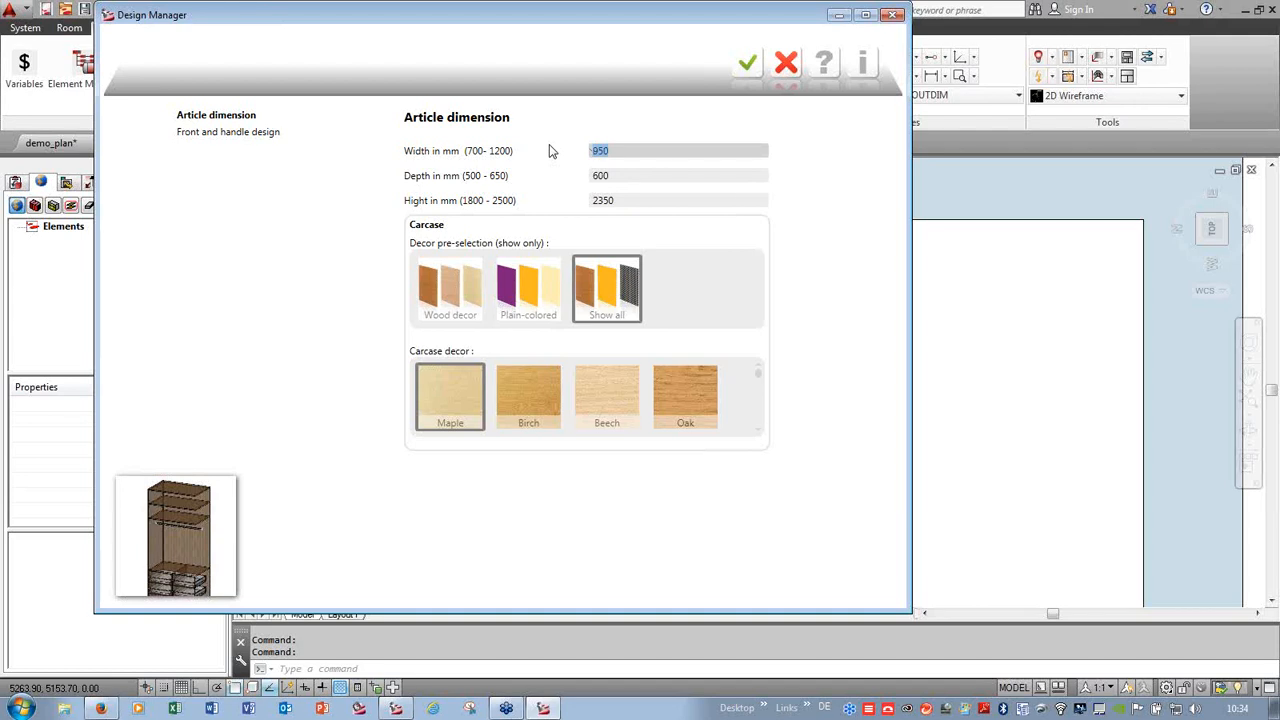
pyautogui.write('890')
pyautogui.click(746, 64)
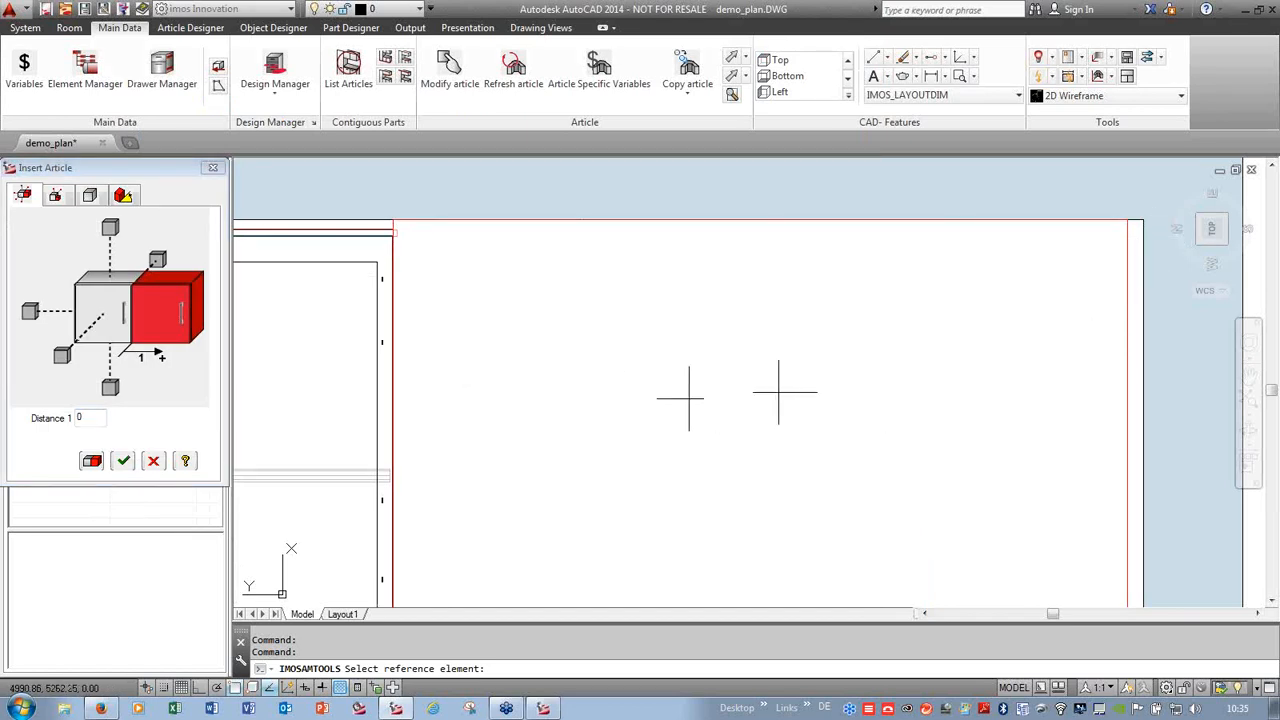
pyautogui.click(123, 461)
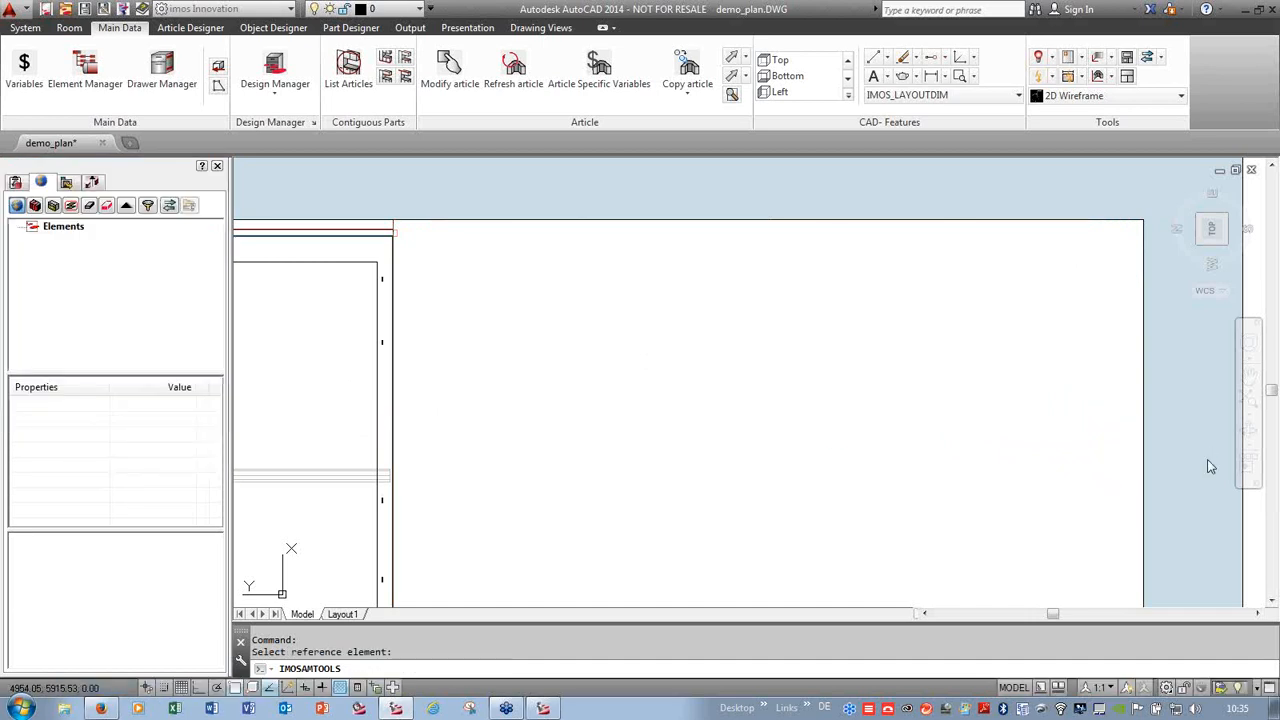
# - Insert a 19 mm wide Type_End closet panel in Maple at the wall-side end of the Type_04 closet
pyautogui.scroll(4, 1194, 325)
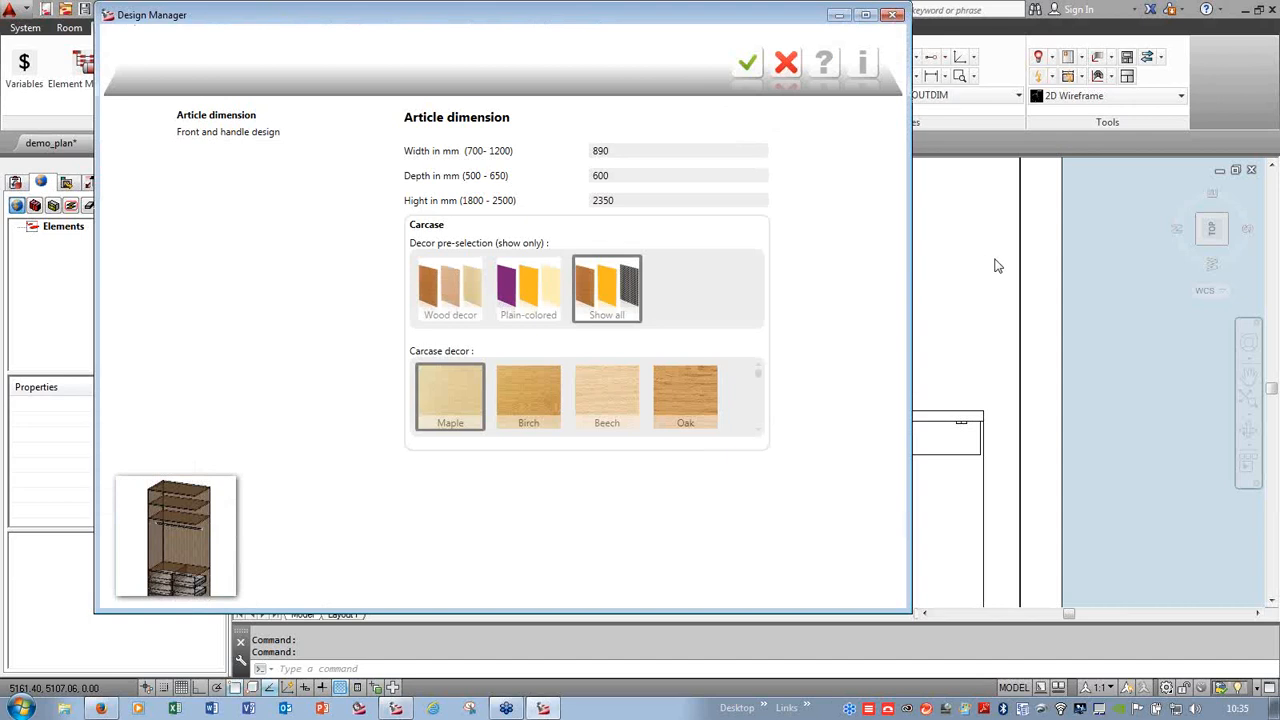
pyautogui.click(786, 64)
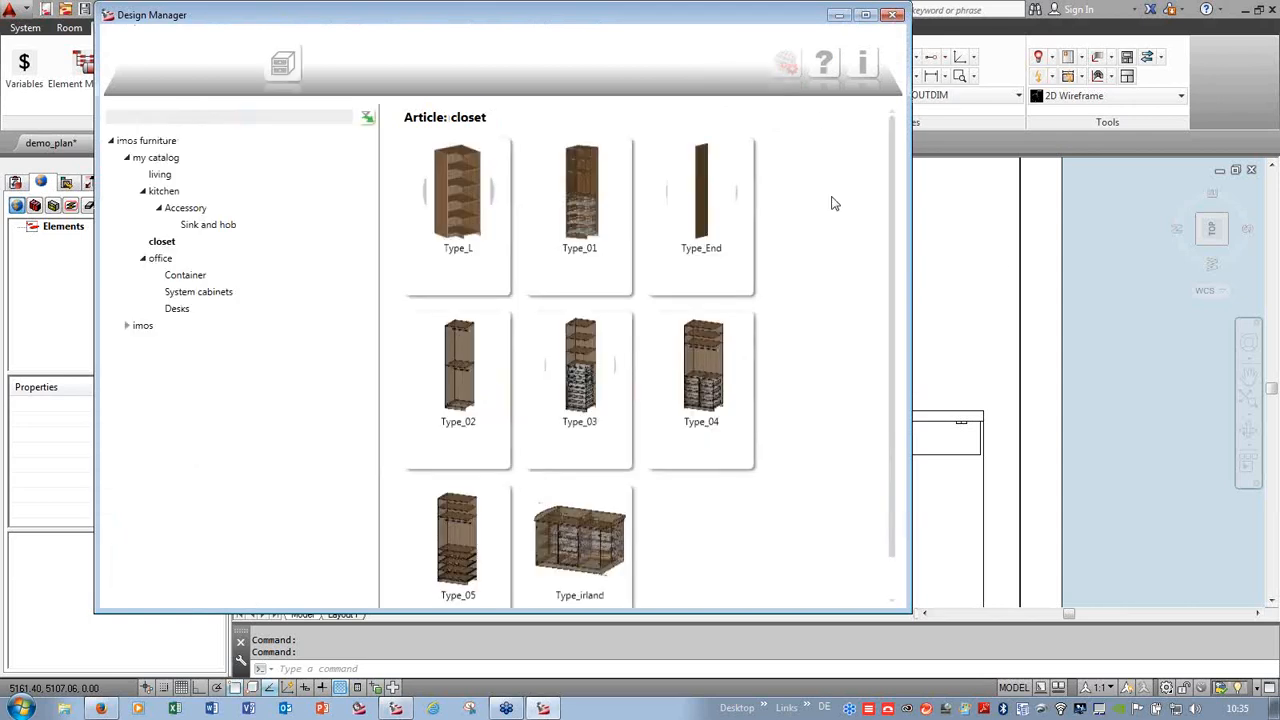
pyautogui.click(705, 195)
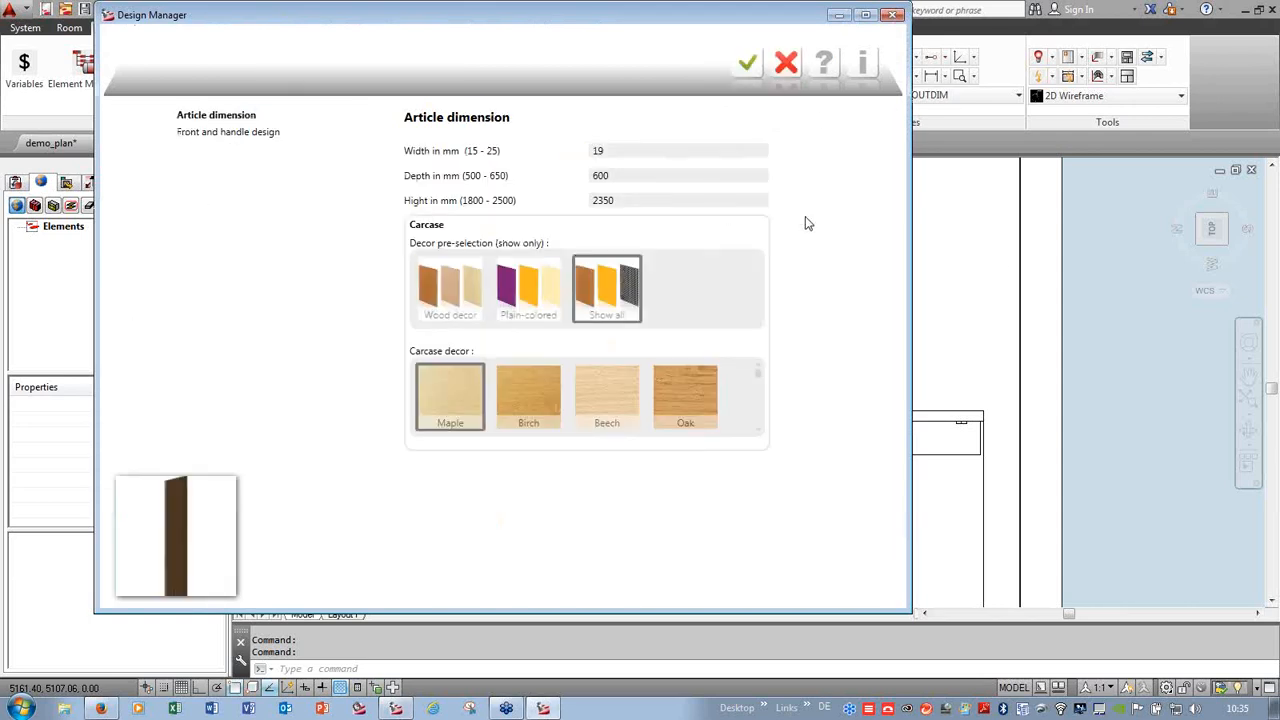
pyautogui.click(603, 147)
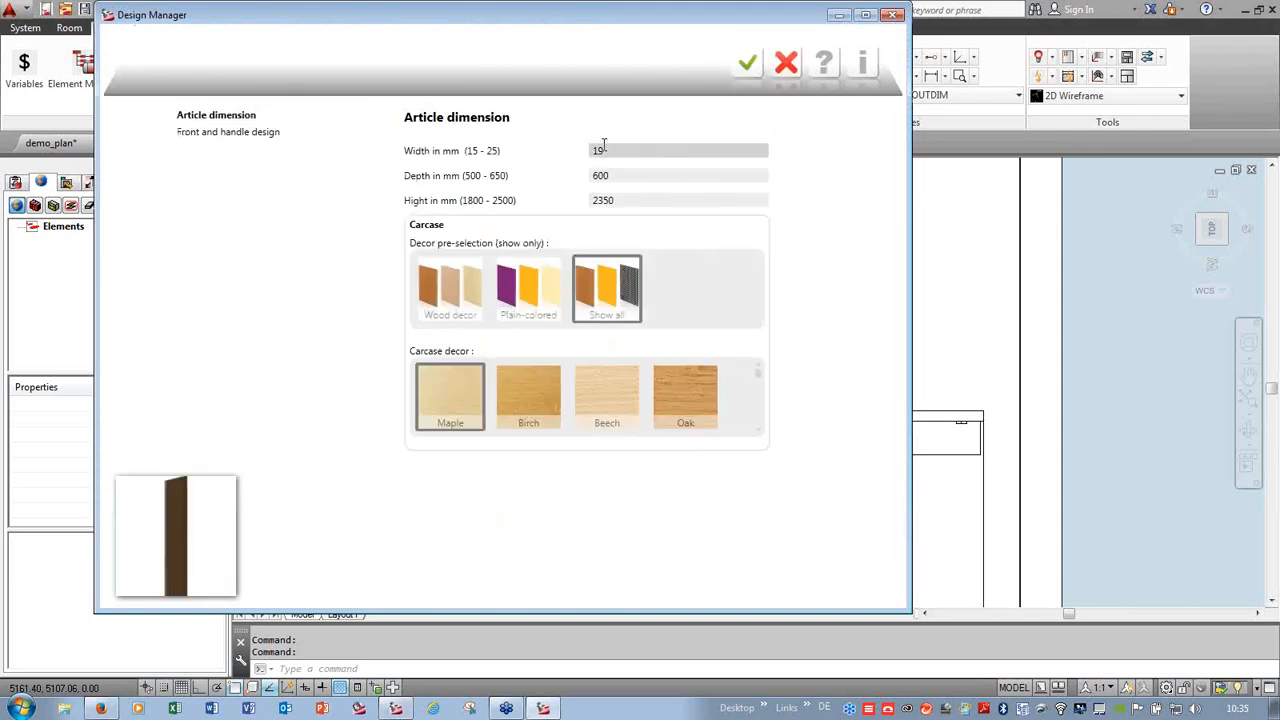
pyautogui.click(747, 66)
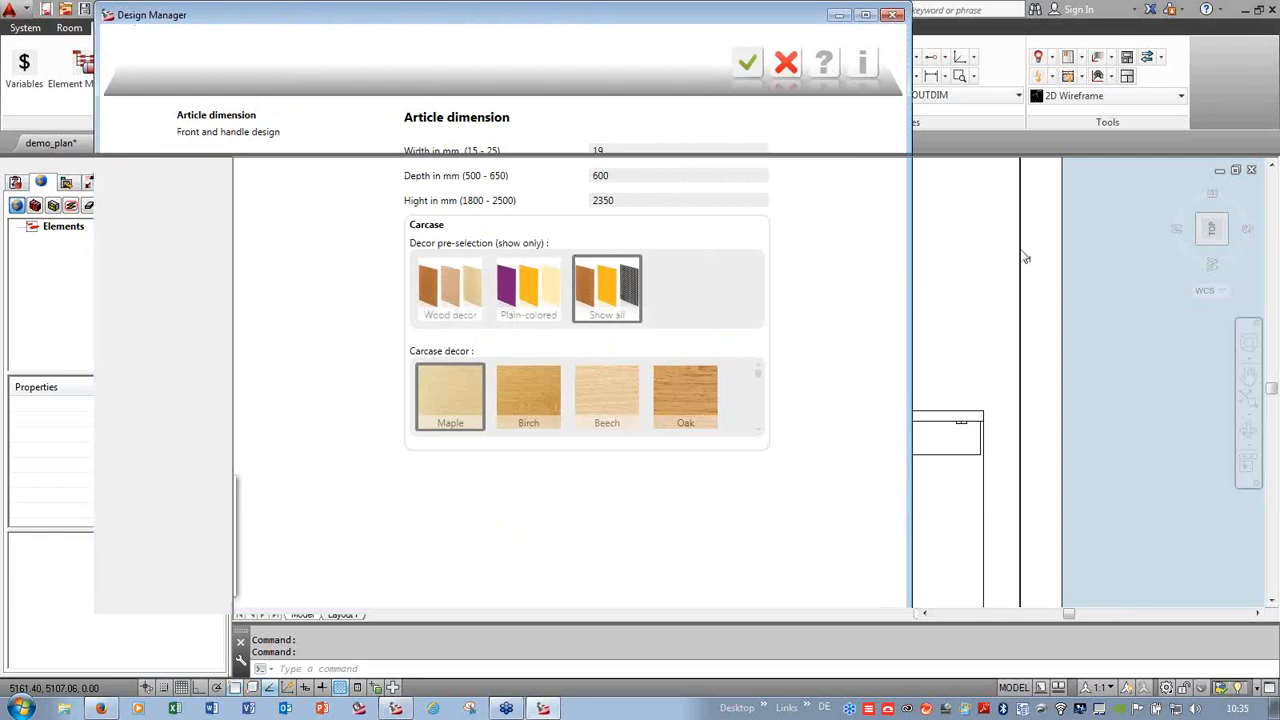
pyautogui.click(1019, 271)
pyautogui.click(960, 283)
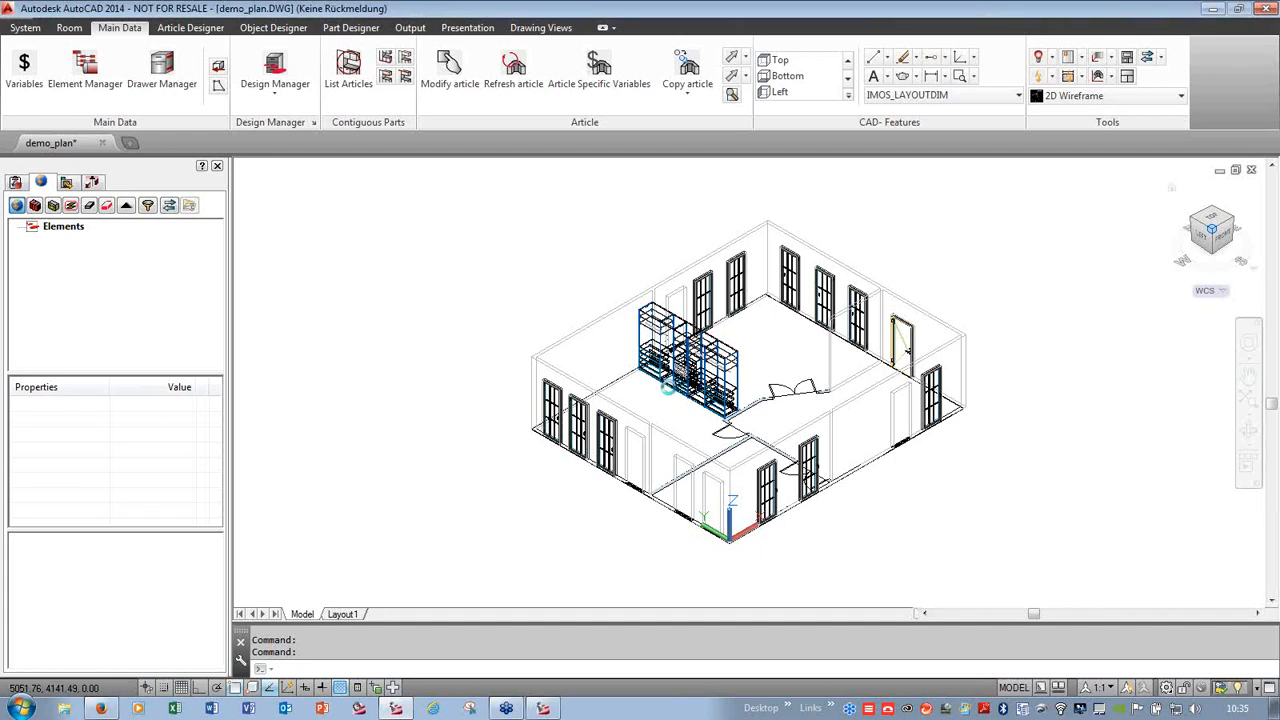
# - In the top view, open the tool palettes and insert the bed into the room that contains the closet row
pyautogui.scroll(4, 667, 345)
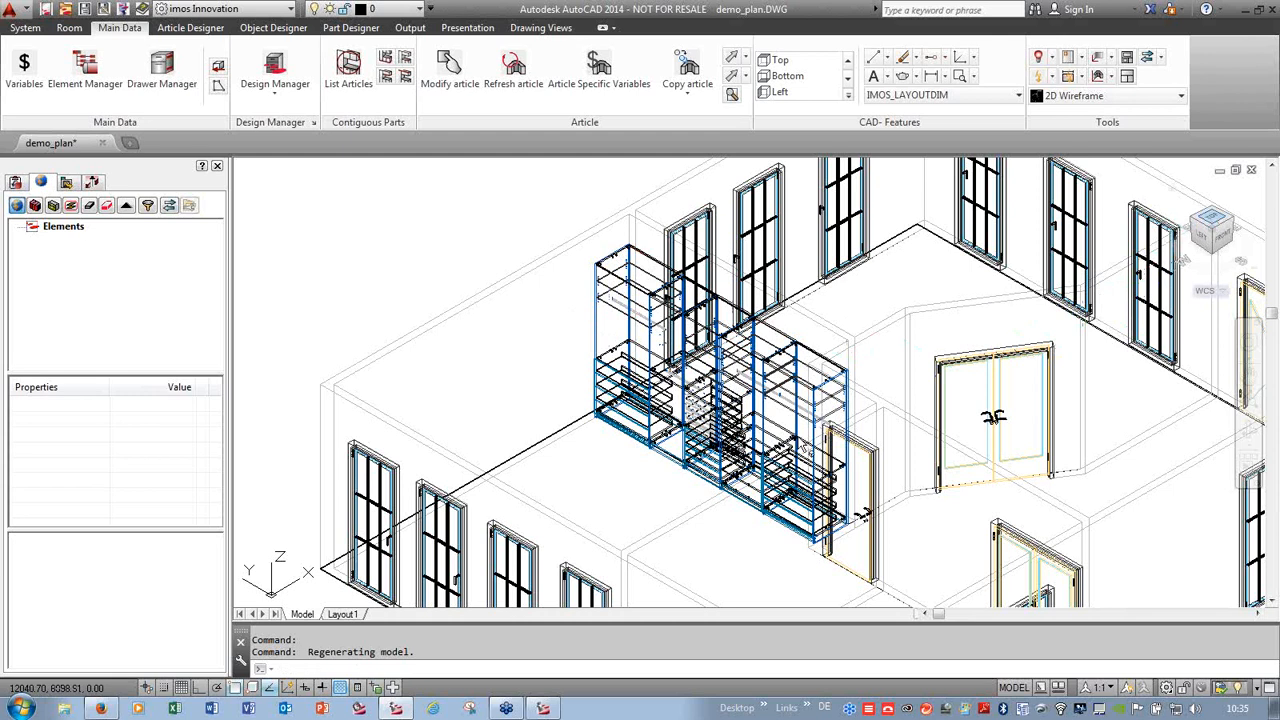
pyautogui.click(1211, 218)
pyautogui.scroll(5, 695, 345)
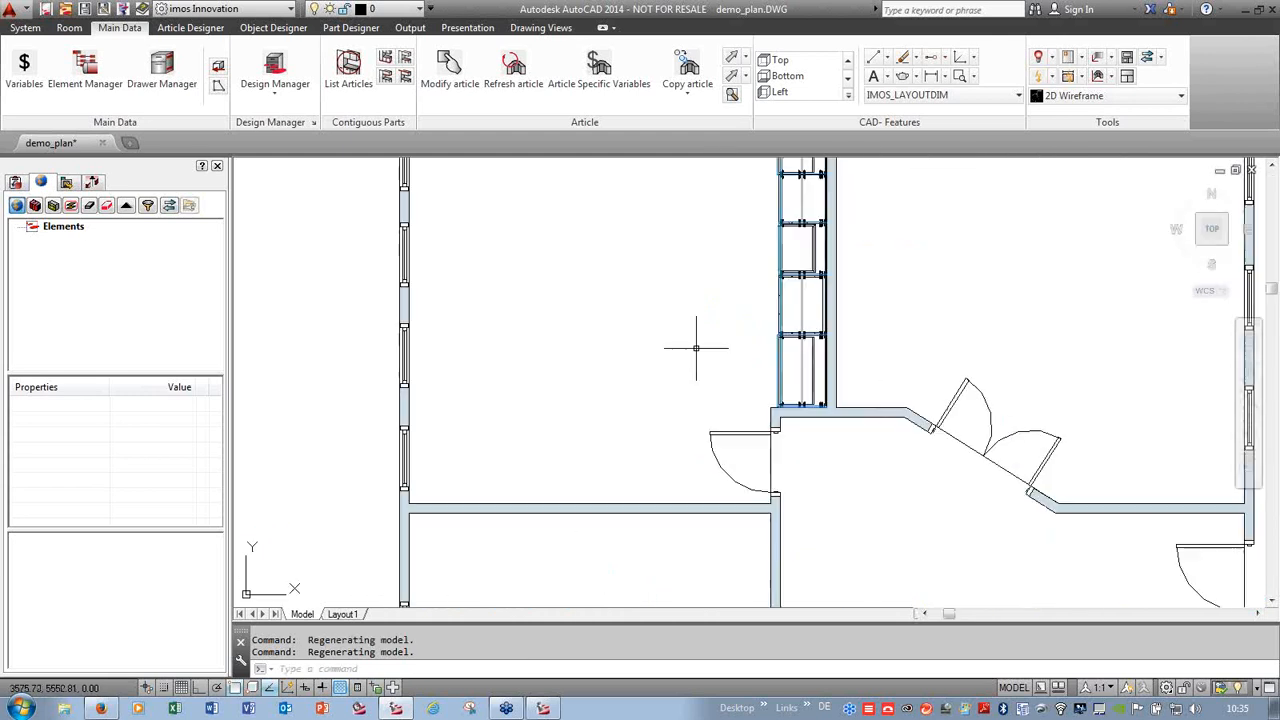
pyautogui.scroll(-3, 725, 360)
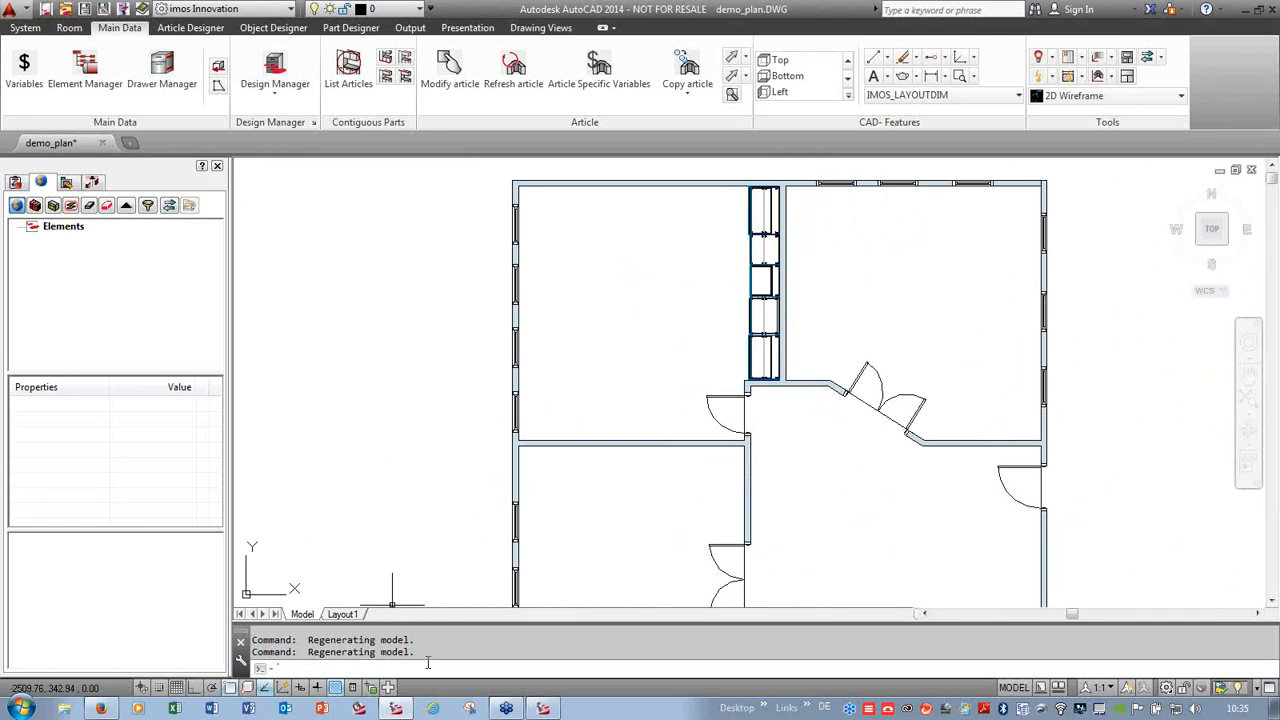
pyautogui.write('palettes')
pyautogui.press('Return')
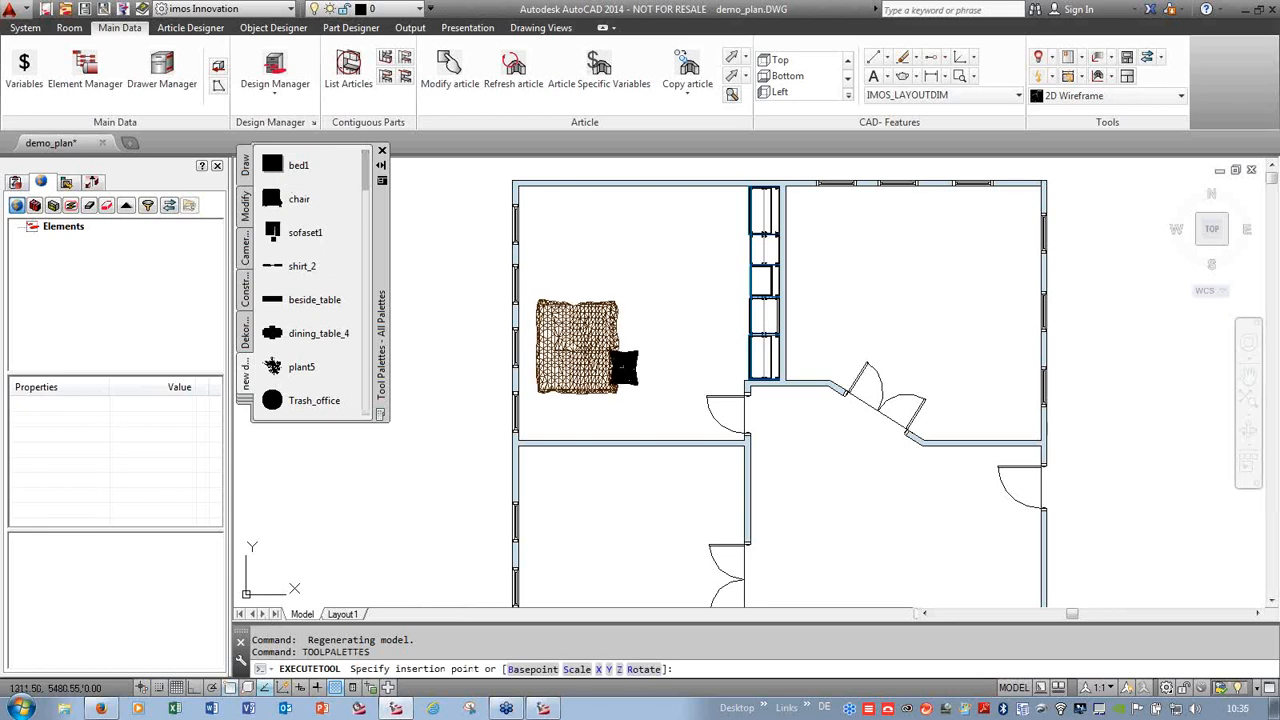
pyautogui.click(616, 384)
# - Rotate the bed by 270° about a point near its centre, with Ortho on
pyautogui.click(618, 368)
pyautogui.rightClick(618, 368)
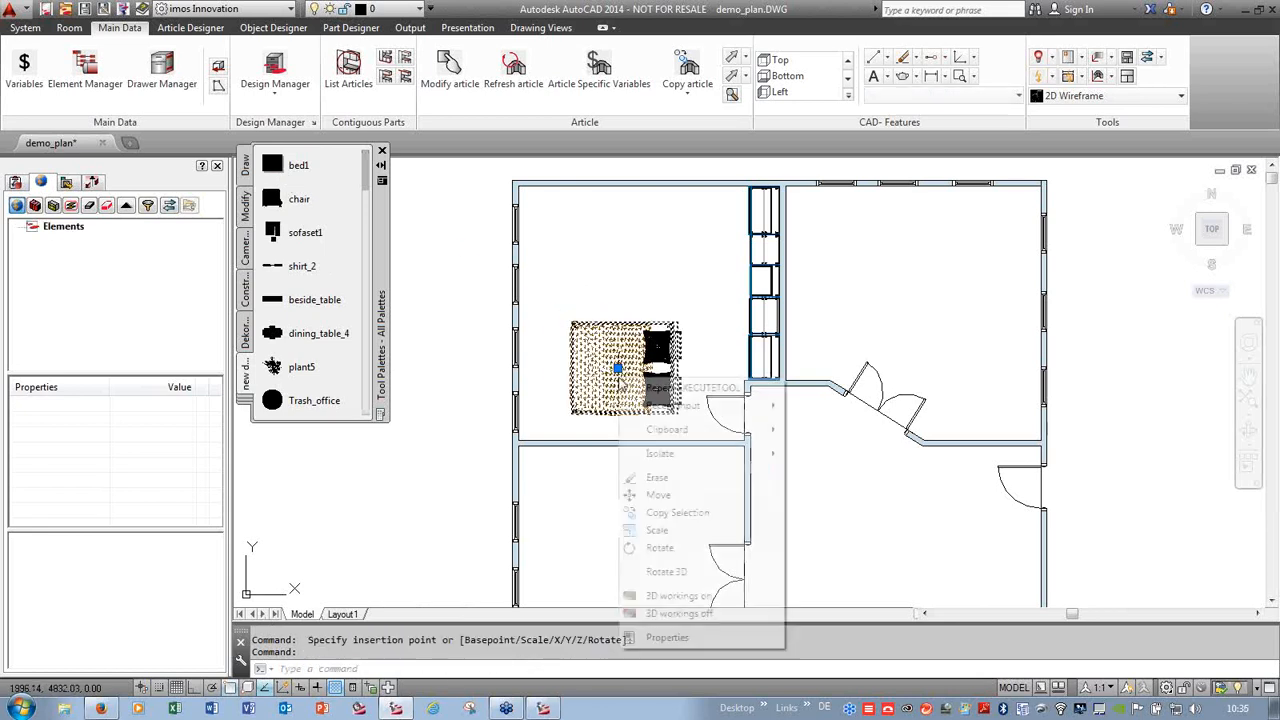
pyautogui.click(660, 546)
pyautogui.click(630, 366)
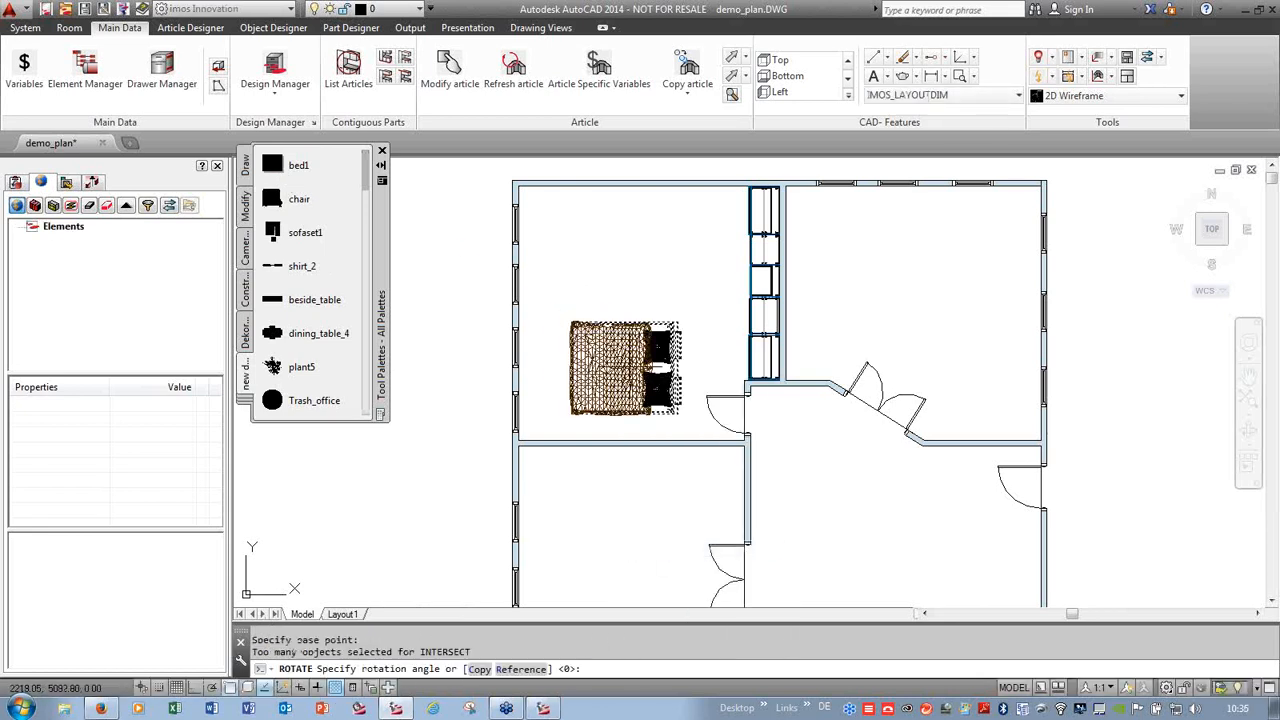
pyautogui.press('F8')
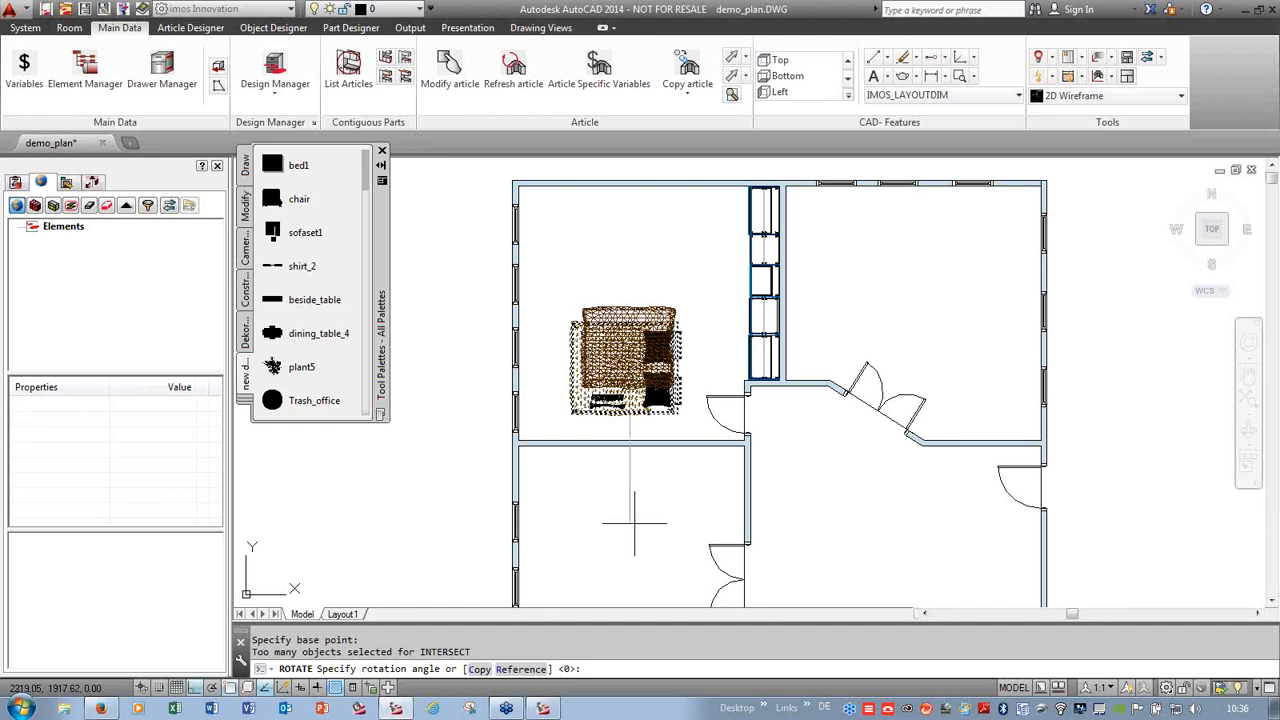
pyautogui.click(633, 532)
# - Move the bed straight down so that its headboard stands against the room's lower wall
pyautogui.click(635, 355)
pyautogui.rightClick(636, 250)
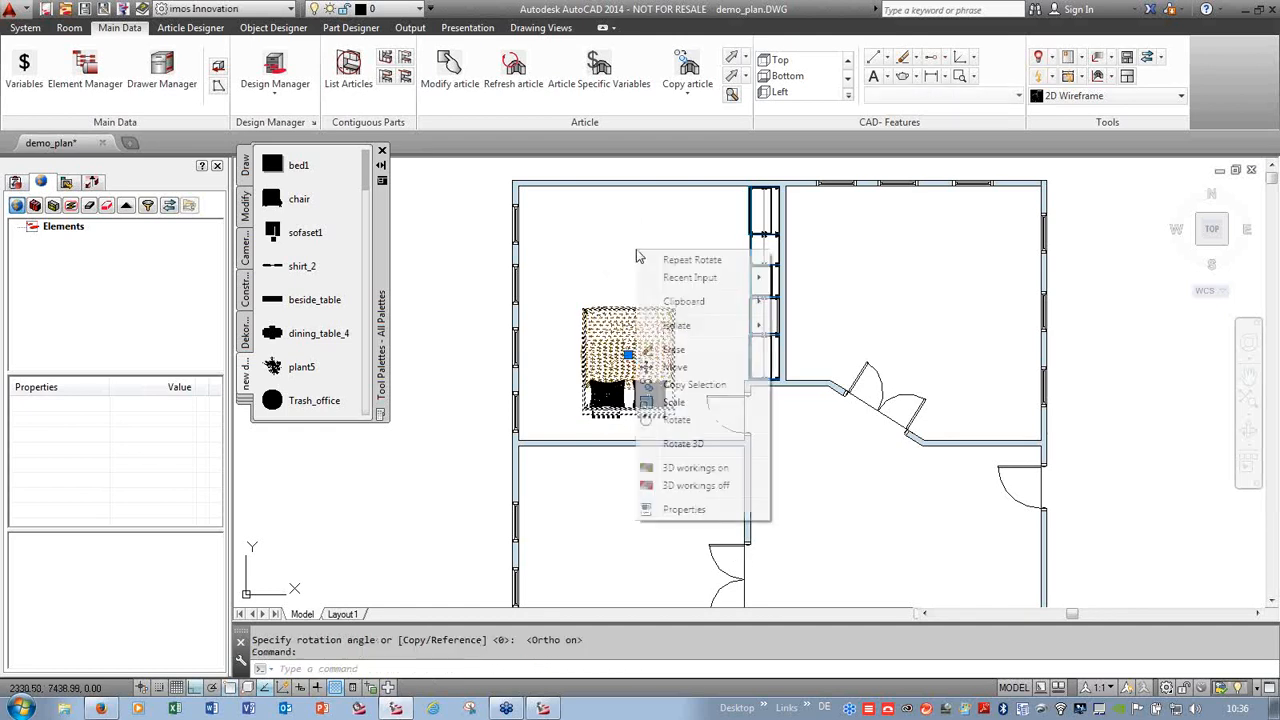
pyautogui.click(676, 367)
pyautogui.click(702, 250)
pyautogui.click(704, 270)
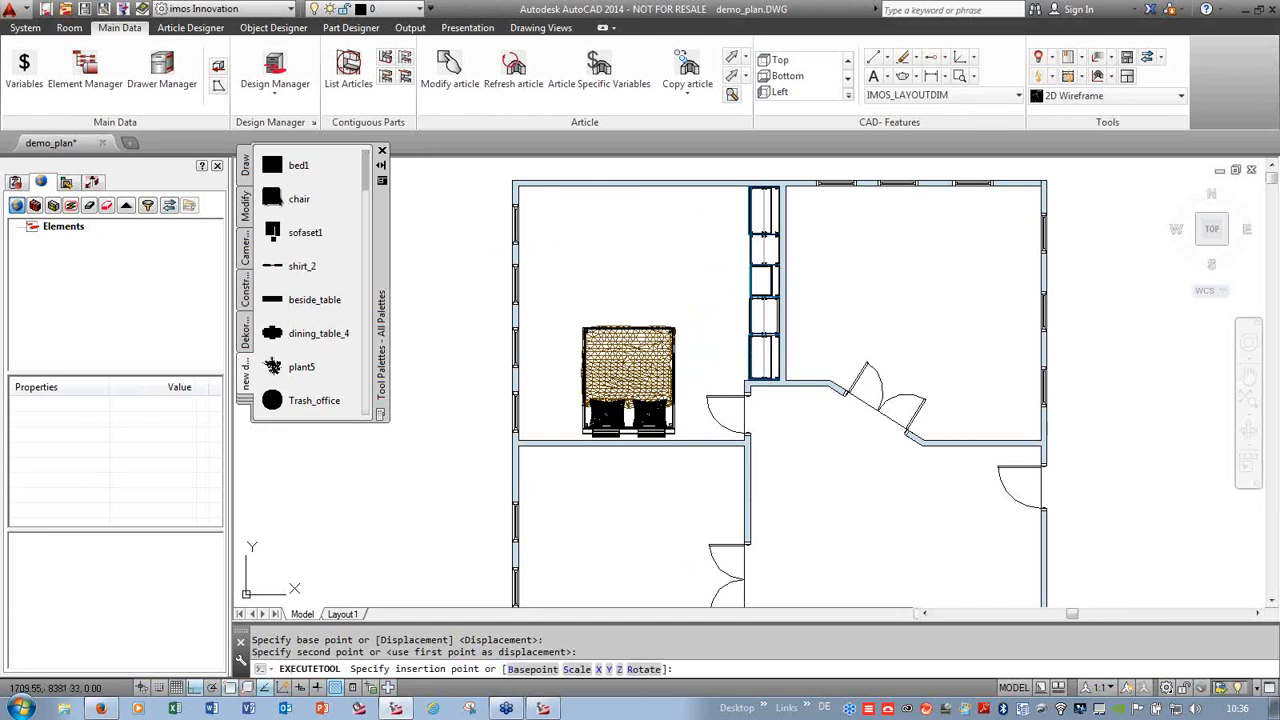
# - Insert a chair near the room's upper-left corner and rotate it to an oblique angle with Ortho off
pyautogui.click(603, 206)
pyautogui.click(590, 215)
pyautogui.rightClick(610, 270)
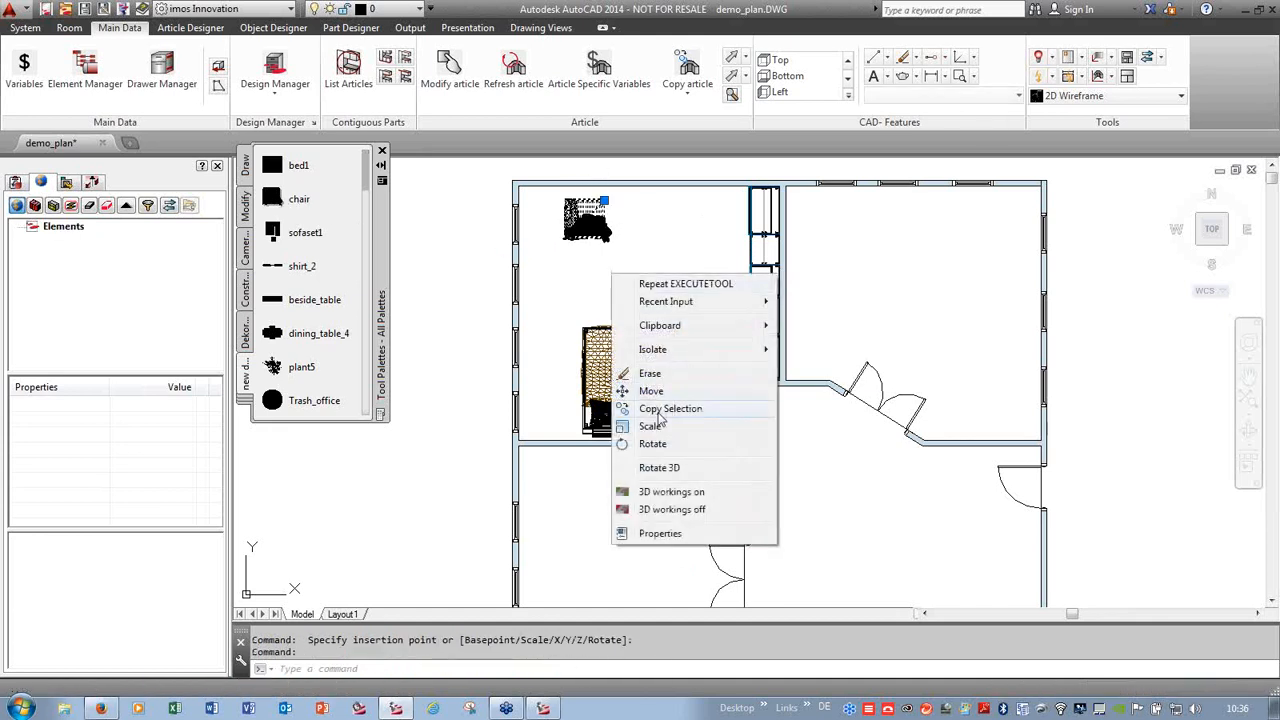
pyautogui.click(640, 443)
pyautogui.click(588, 216)
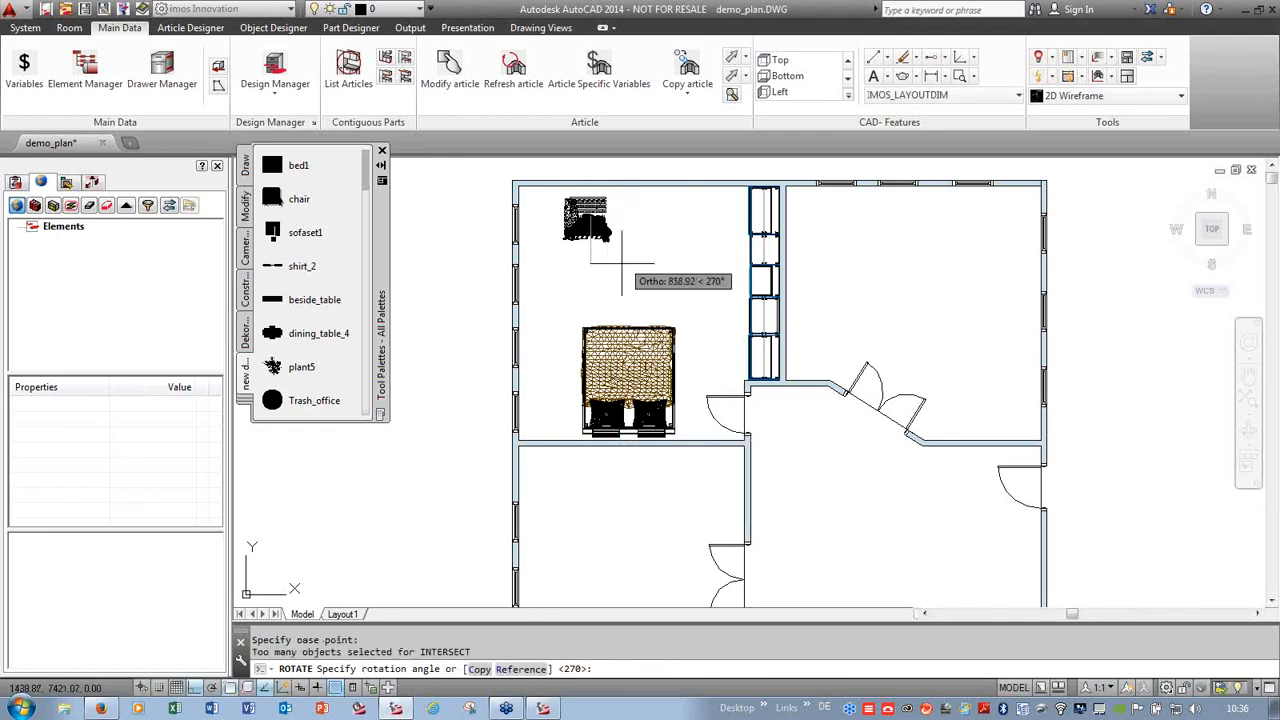
pyautogui.press('F8')
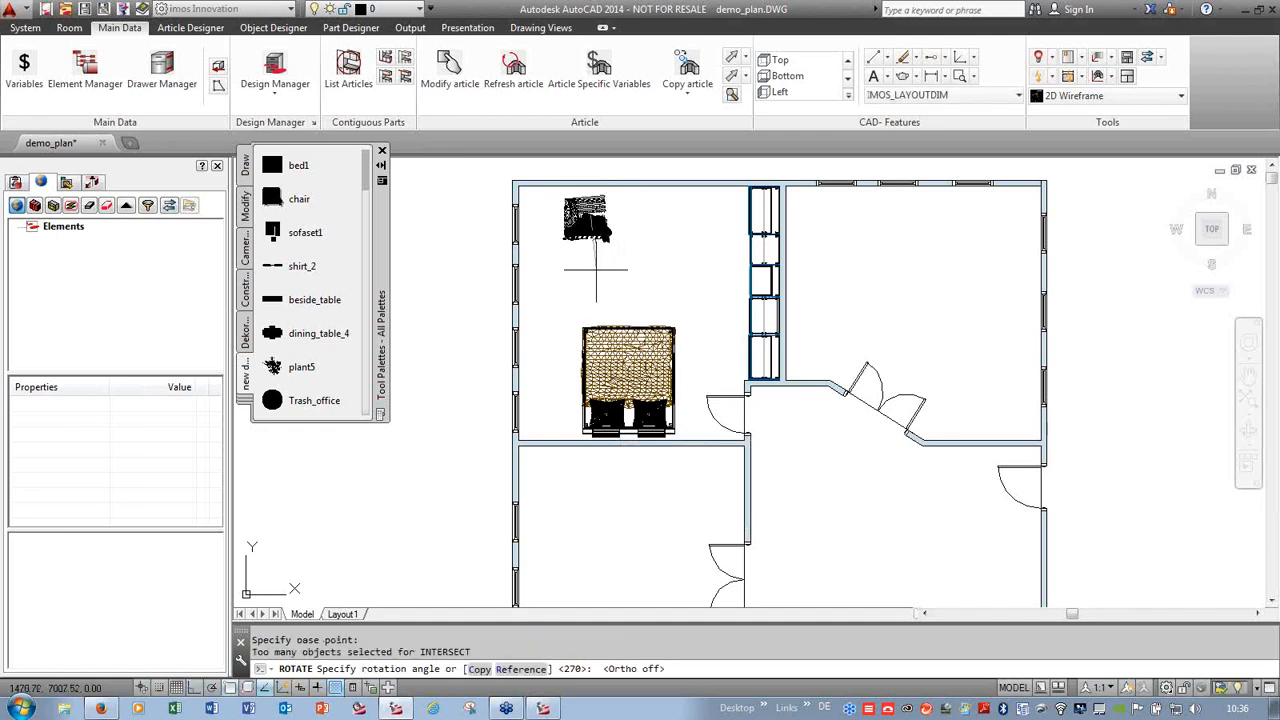
pyautogui.click(597, 269)
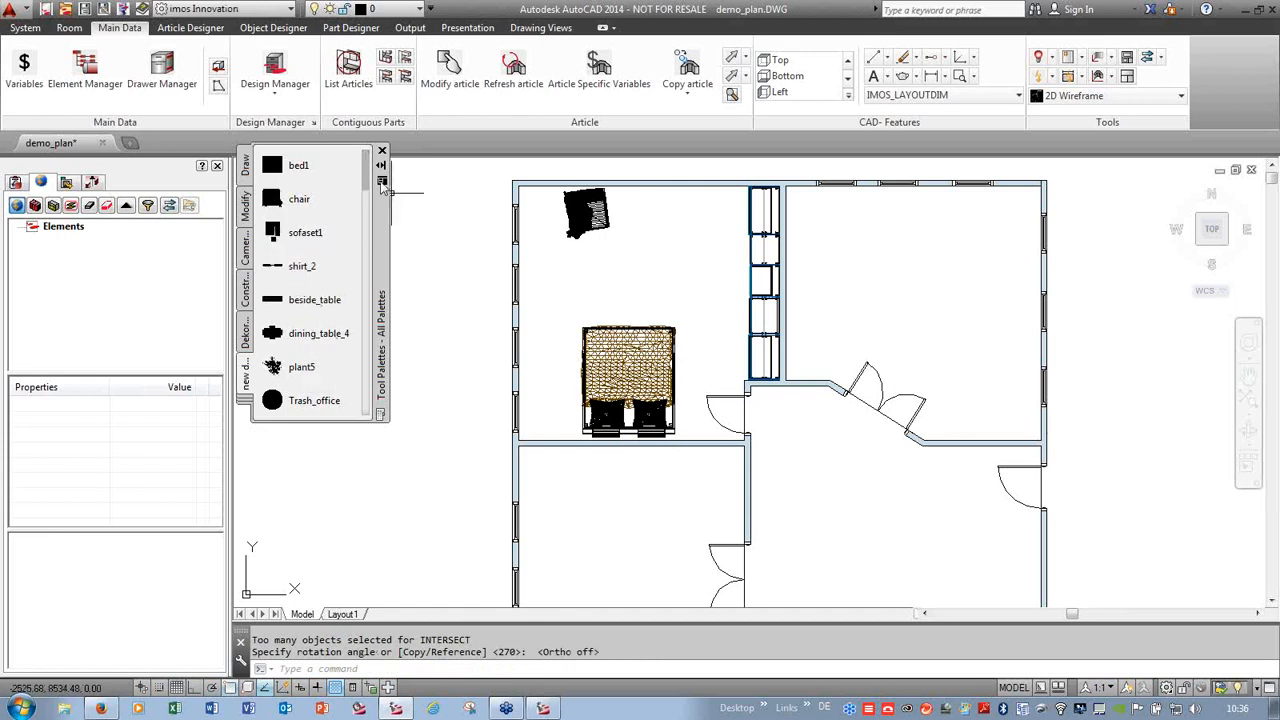
# - Insert the lamp_Big block in the room's upper-left corner, beside the chair
pyautogui.moveTo(367, 178); pyautogui.dragTo(380, 338)
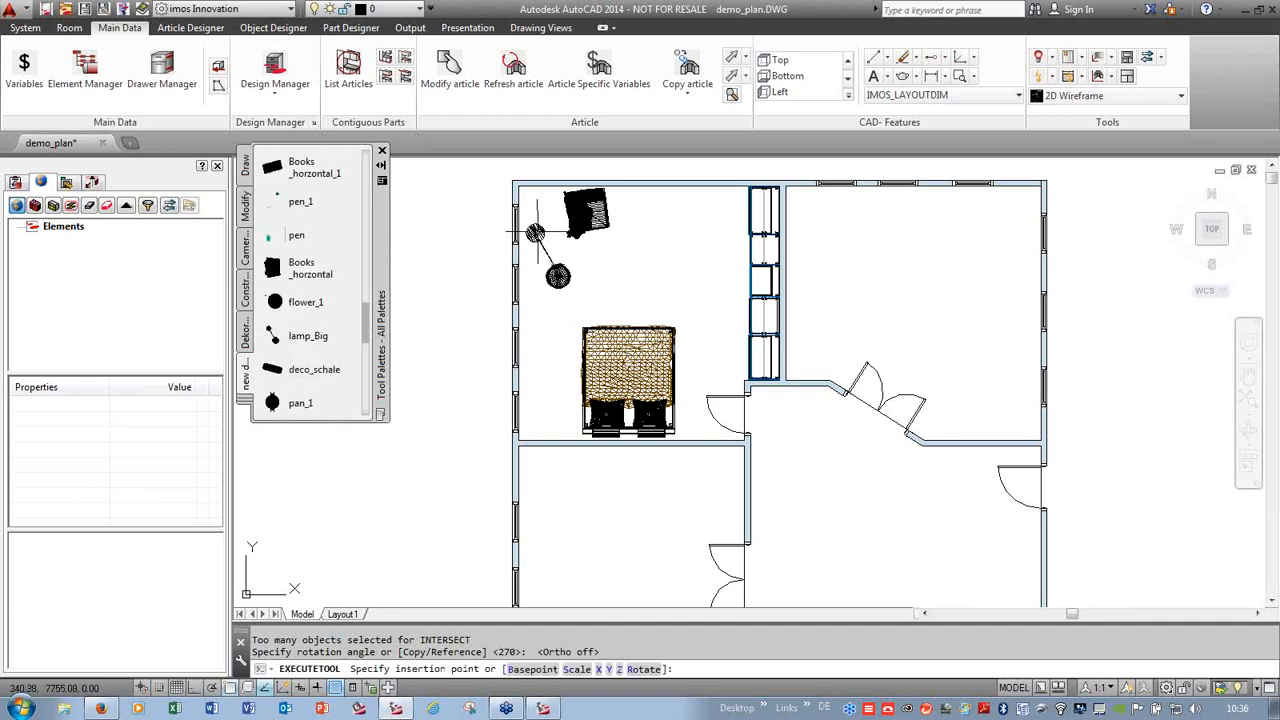
pyautogui.click(543, 210)
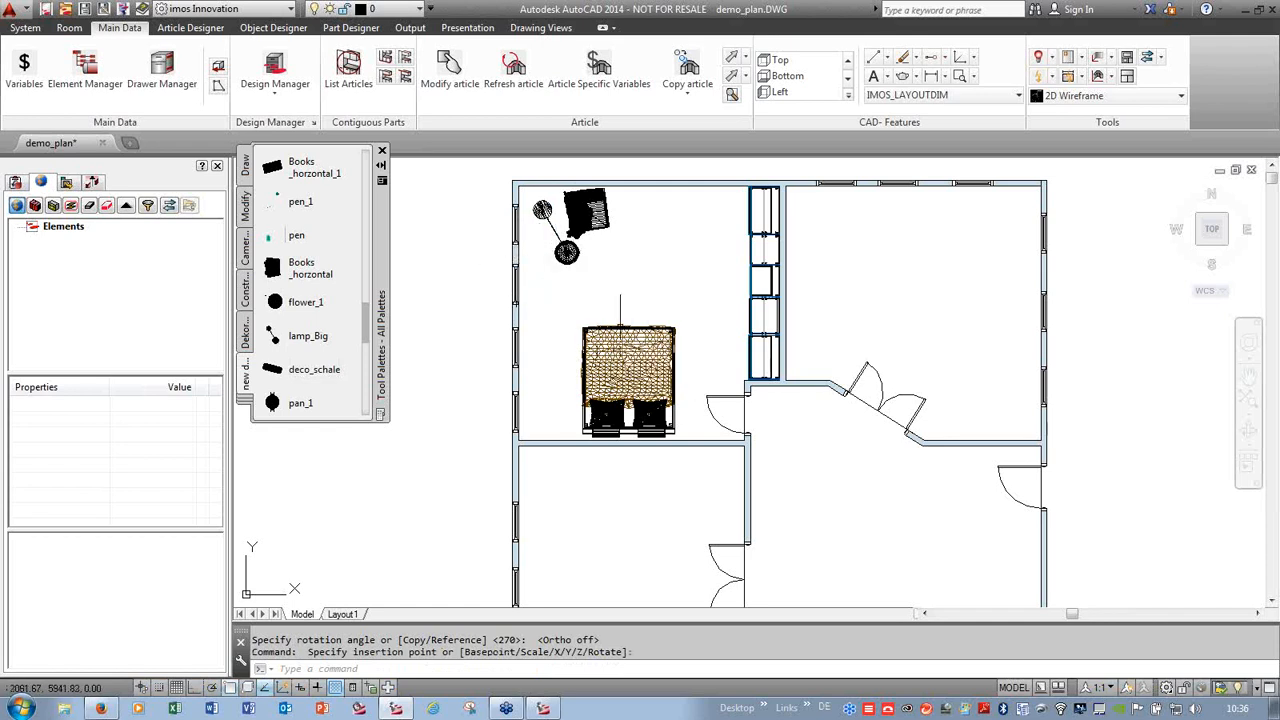
# - In the isometric view, insert the shirt_2 block at the outermost closet near the outer wall
pyautogui.moveTo(366, 323); pyautogui.dragTo(380, 152)
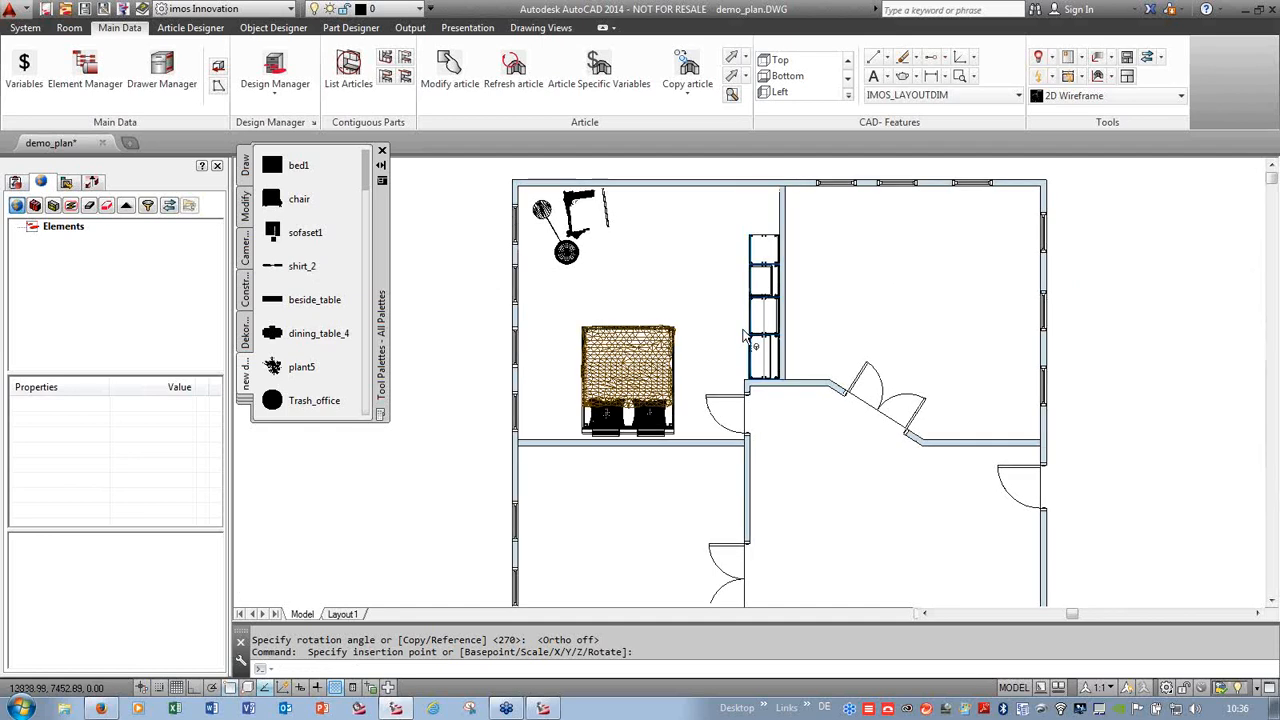
pyautogui.scroll(10, 653, 314)
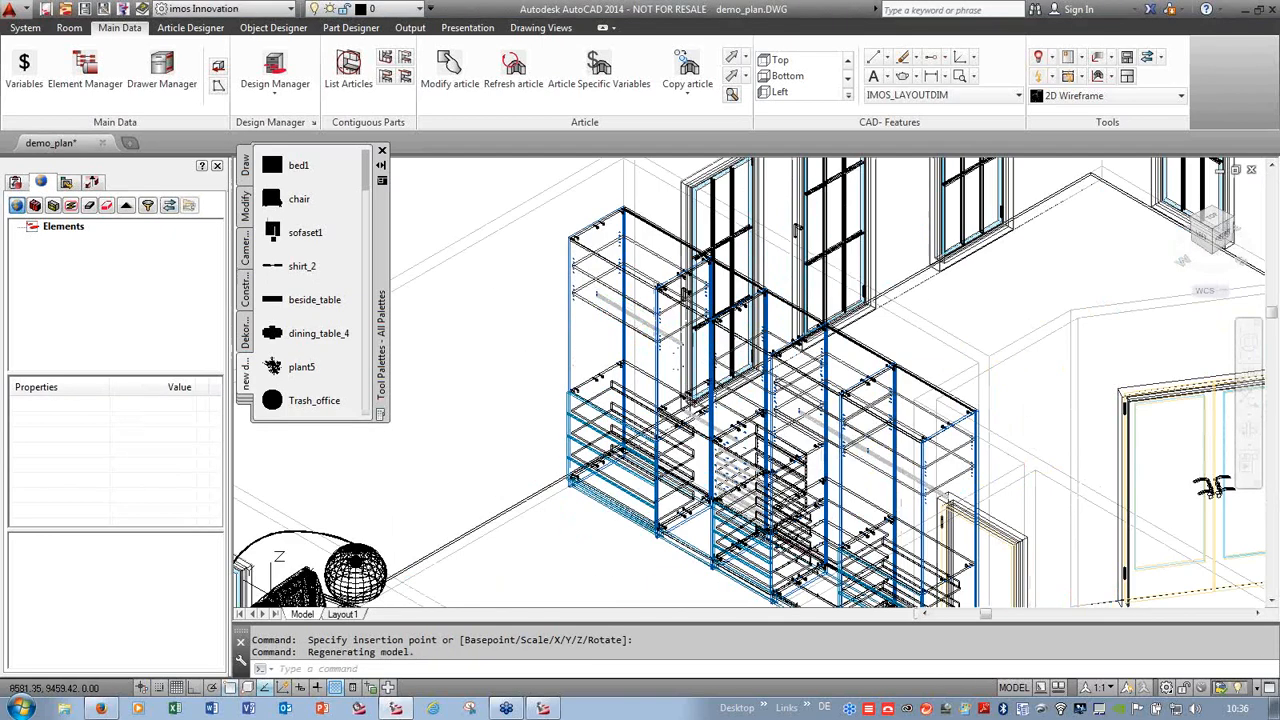
pyautogui.click(274, 278)
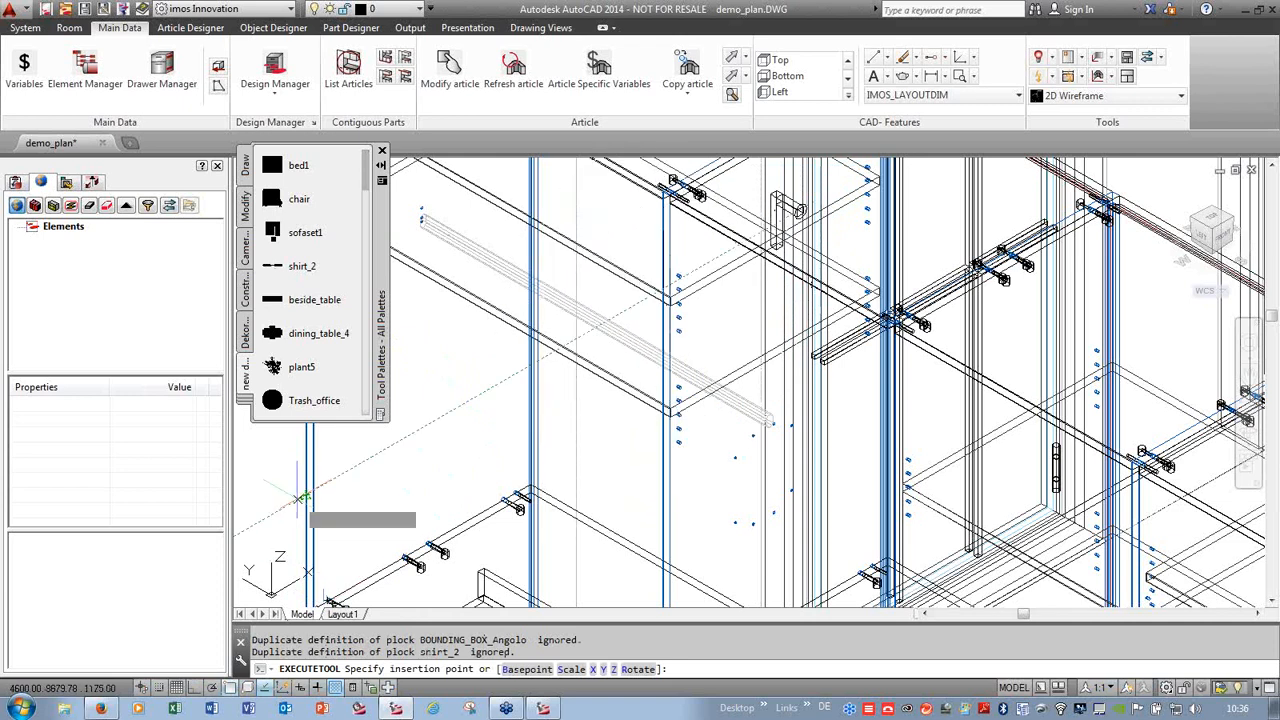
pyautogui.scroll(-5, 400, 480)
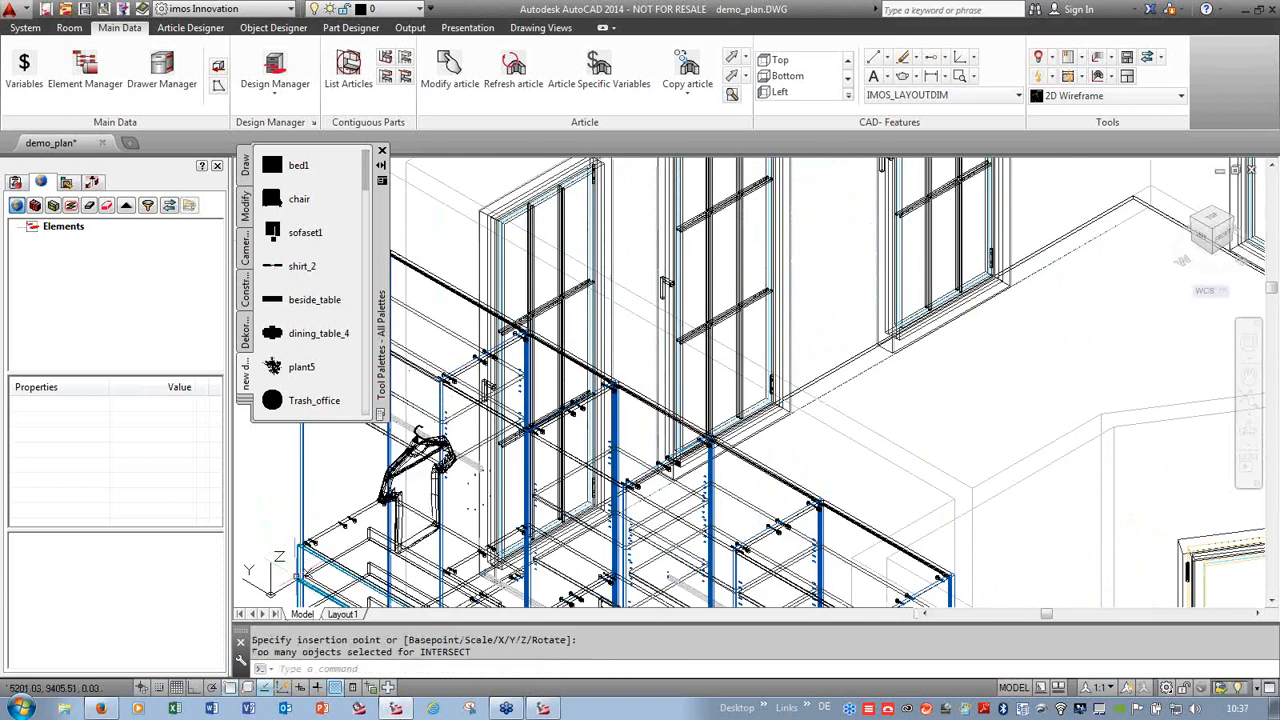
pyautogui.scroll(5, 400, 440)
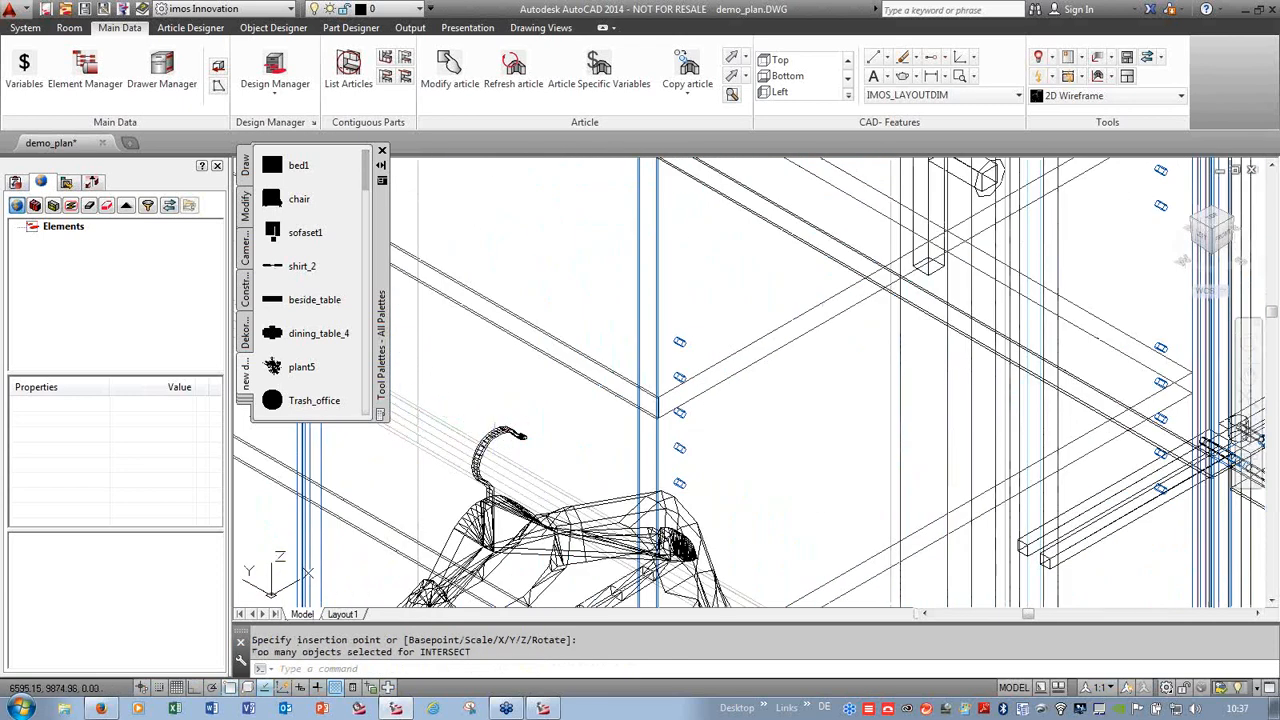
# - Move the shirt so that its hanger hook hangs on the closet's clothes rod
pyautogui.click(524, 436)
pyautogui.scroll(2, 557, 406)
pyautogui.rightClick(557, 406)
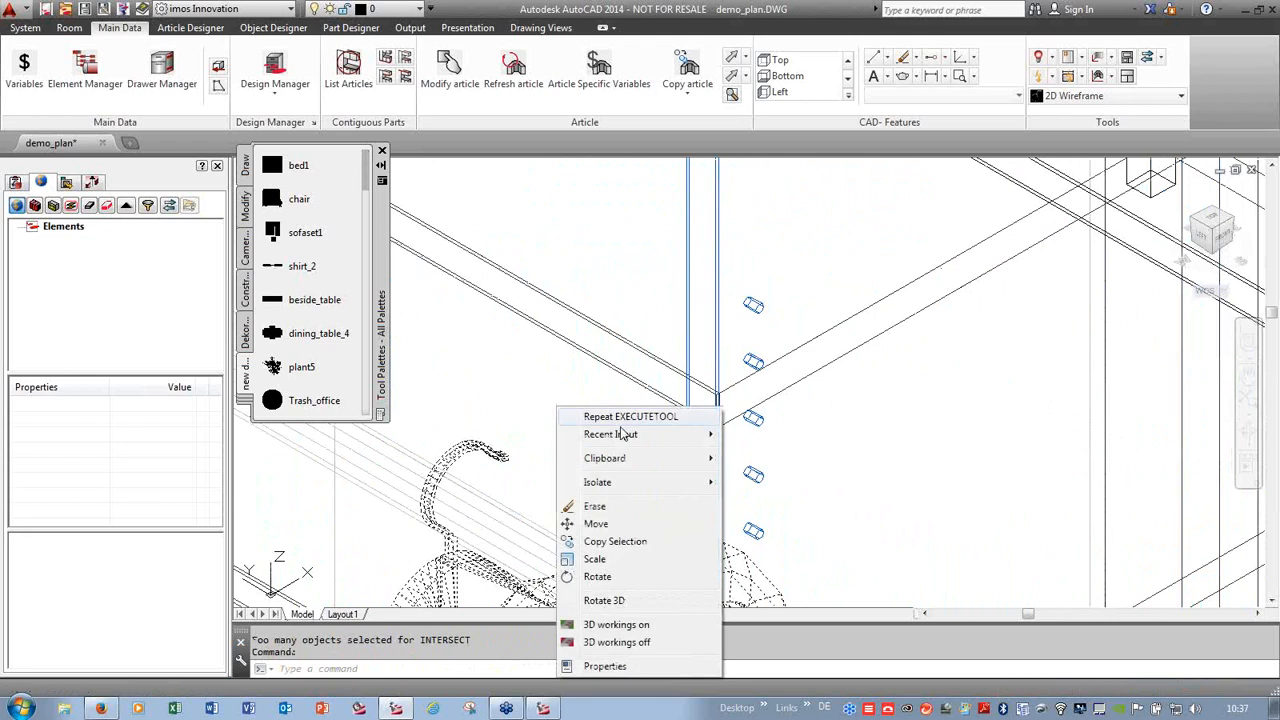
pyautogui.click(596, 524)
pyautogui.scroll(5, 586, 500)
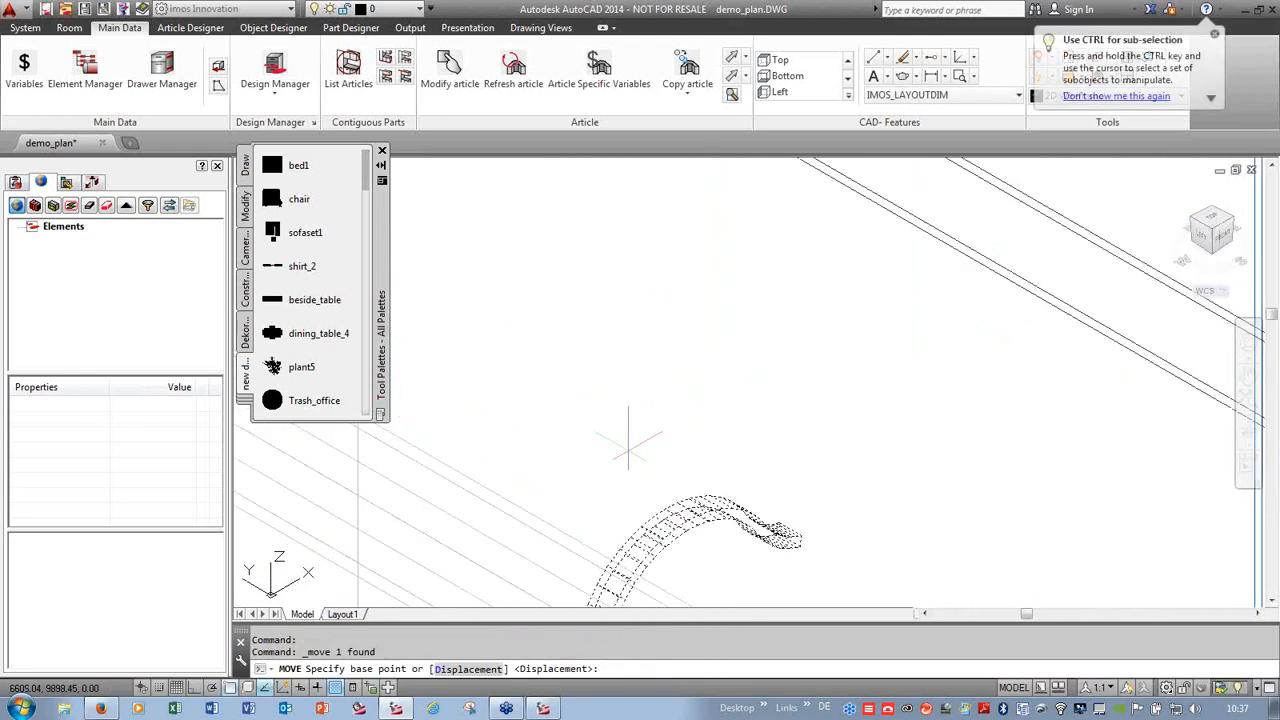
pyautogui.scroll(1, 676, 524)
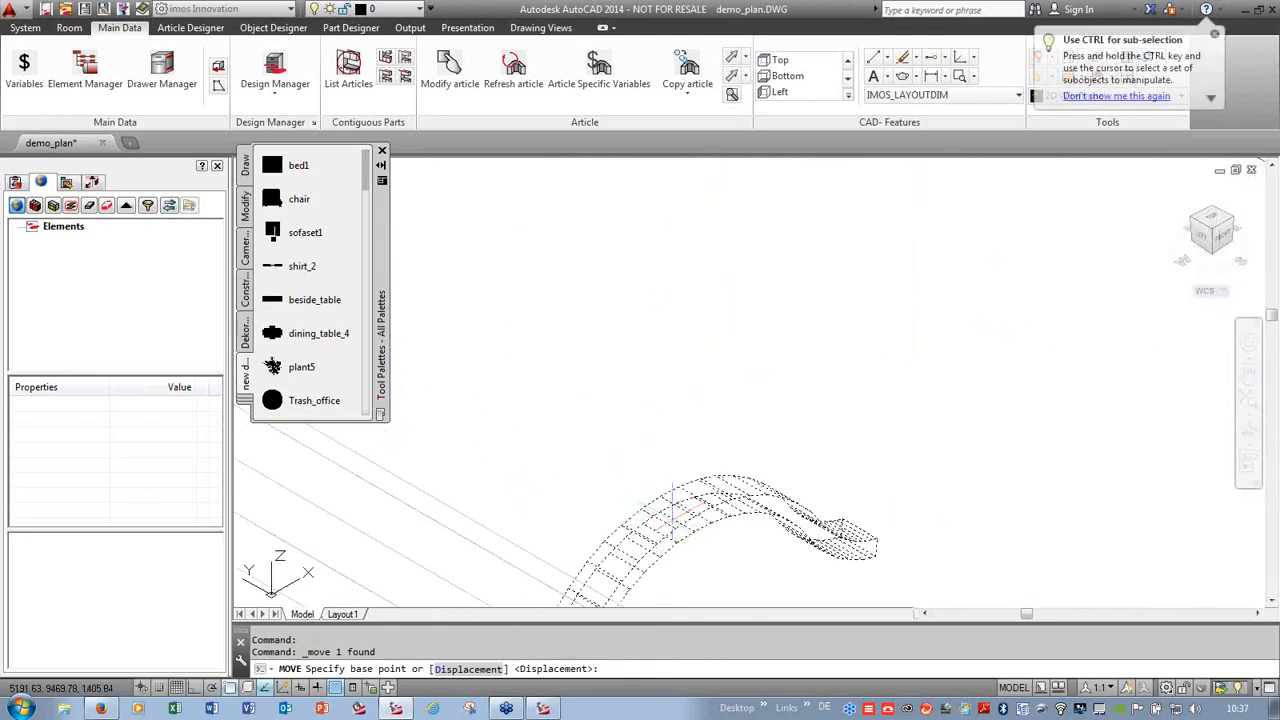
pyautogui.click(673, 512)
pyautogui.scroll(-5, 650, 480)
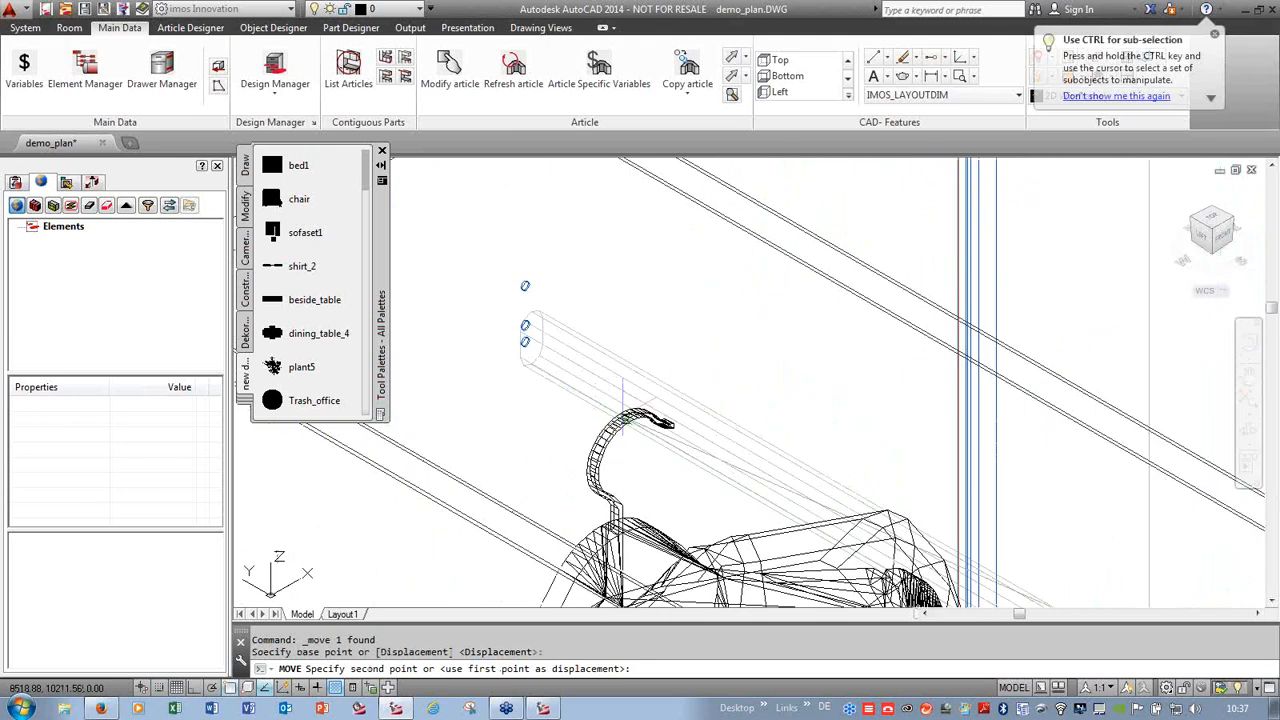
pyautogui.scroll(4, 624, 412)
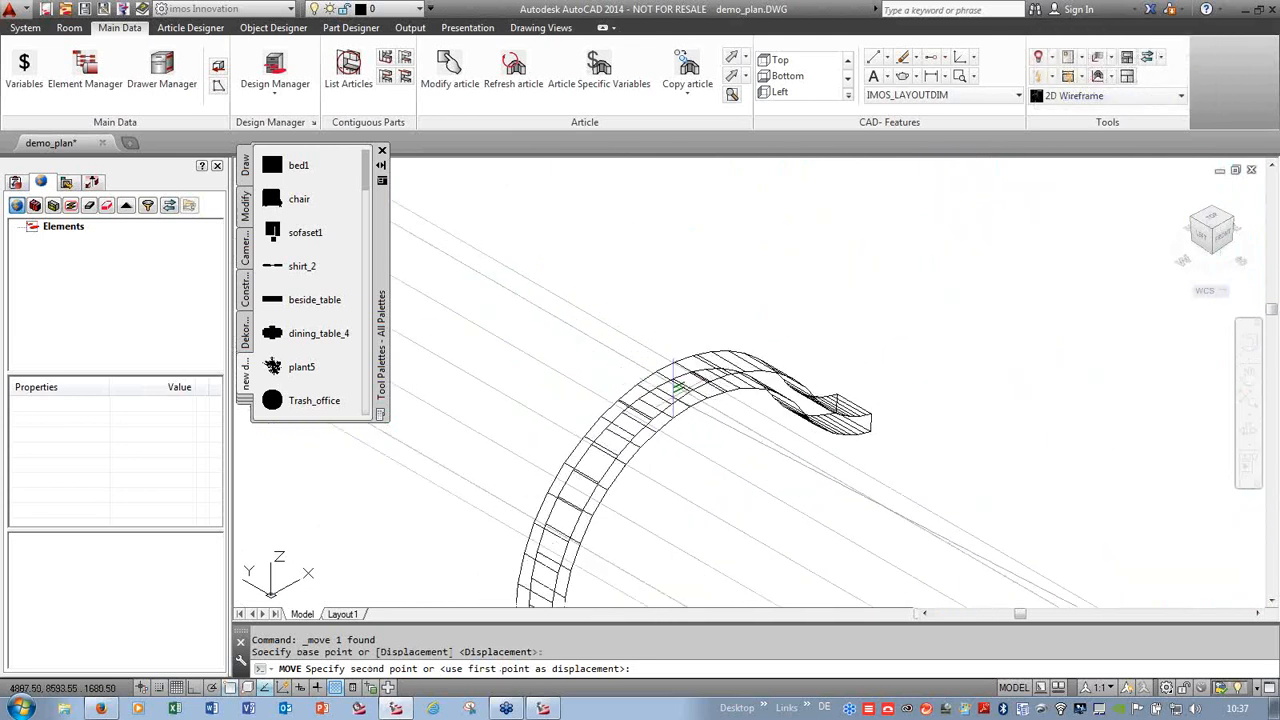
pyautogui.click(685, 383)
# - Copy the hanging shirt from its hook, placing two copies spaced along the same clothes rod
pyautogui.click(675, 407)
pyautogui.rightClick(676, 409)
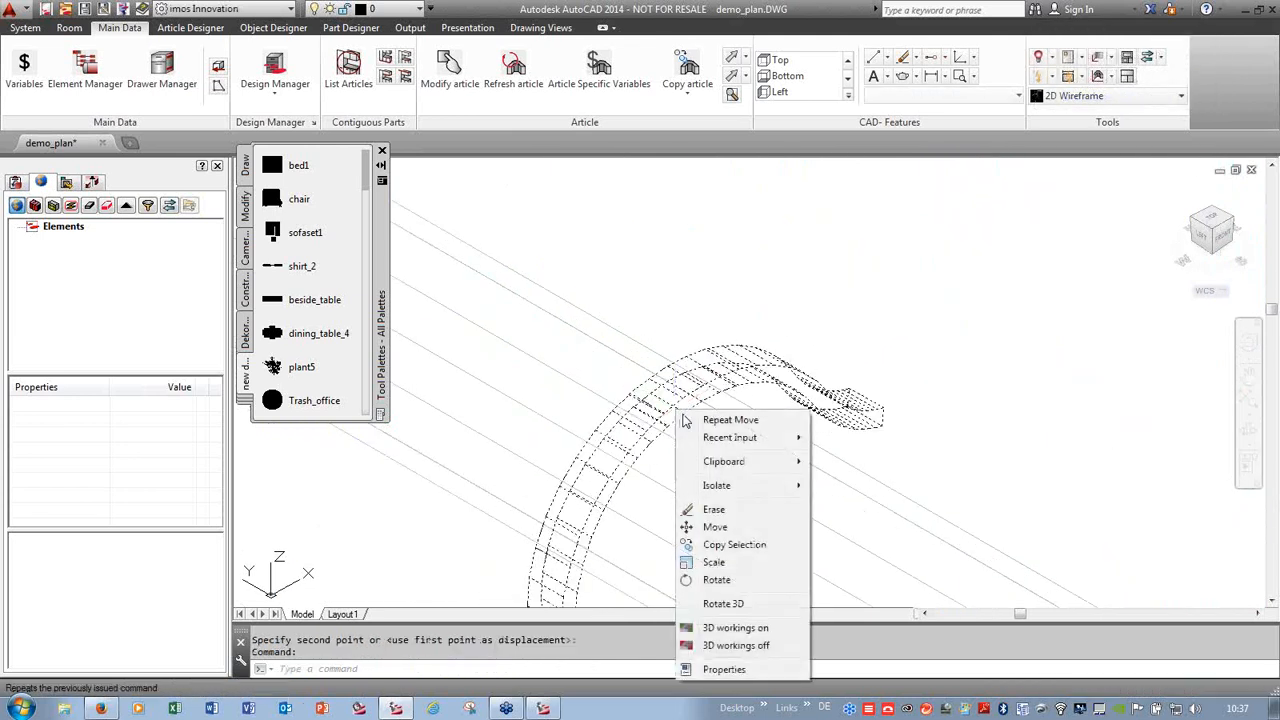
pyautogui.click(734, 544)
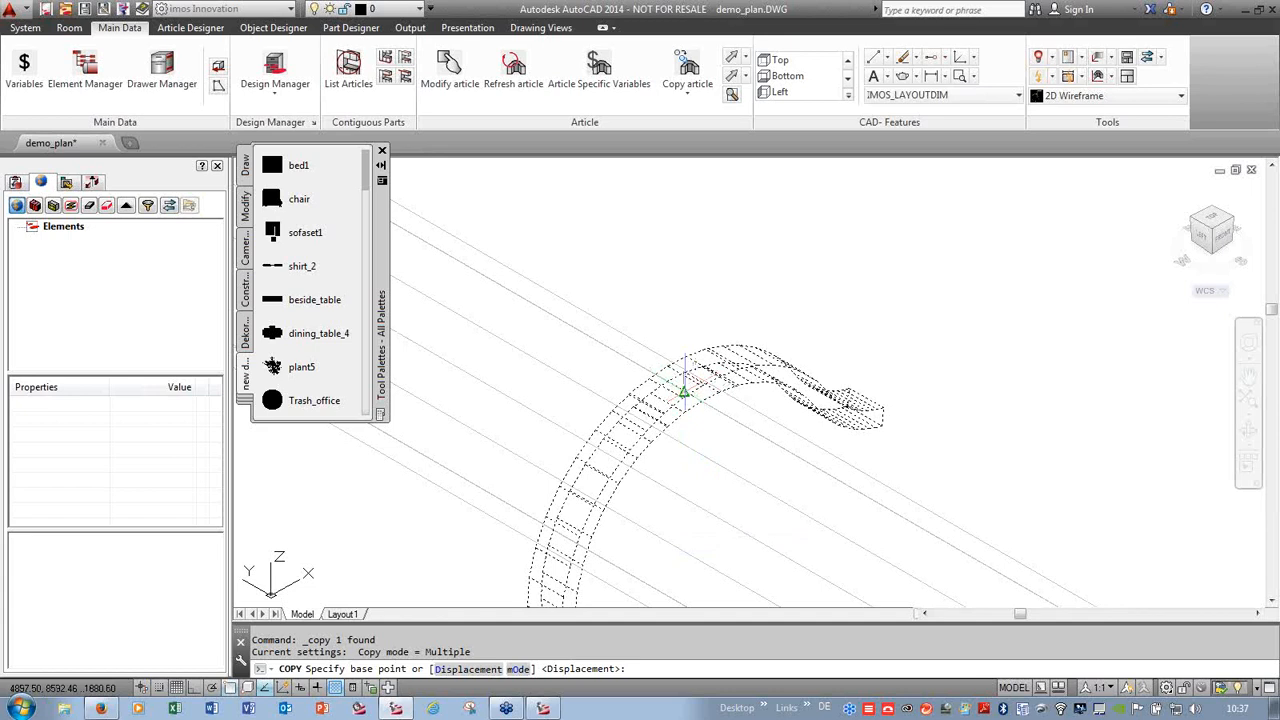
pyautogui.click(684, 388)
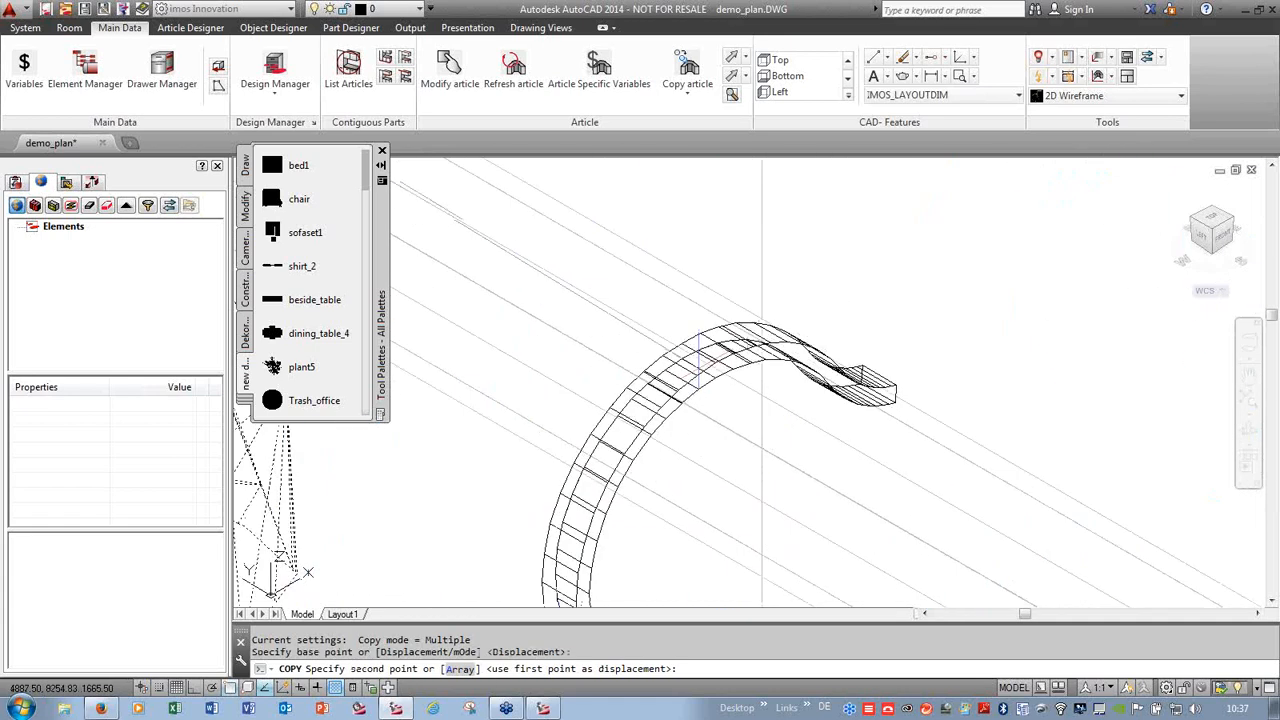
pyautogui.click(668, 304)
pyautogui.scroll(-6, 538, 250)
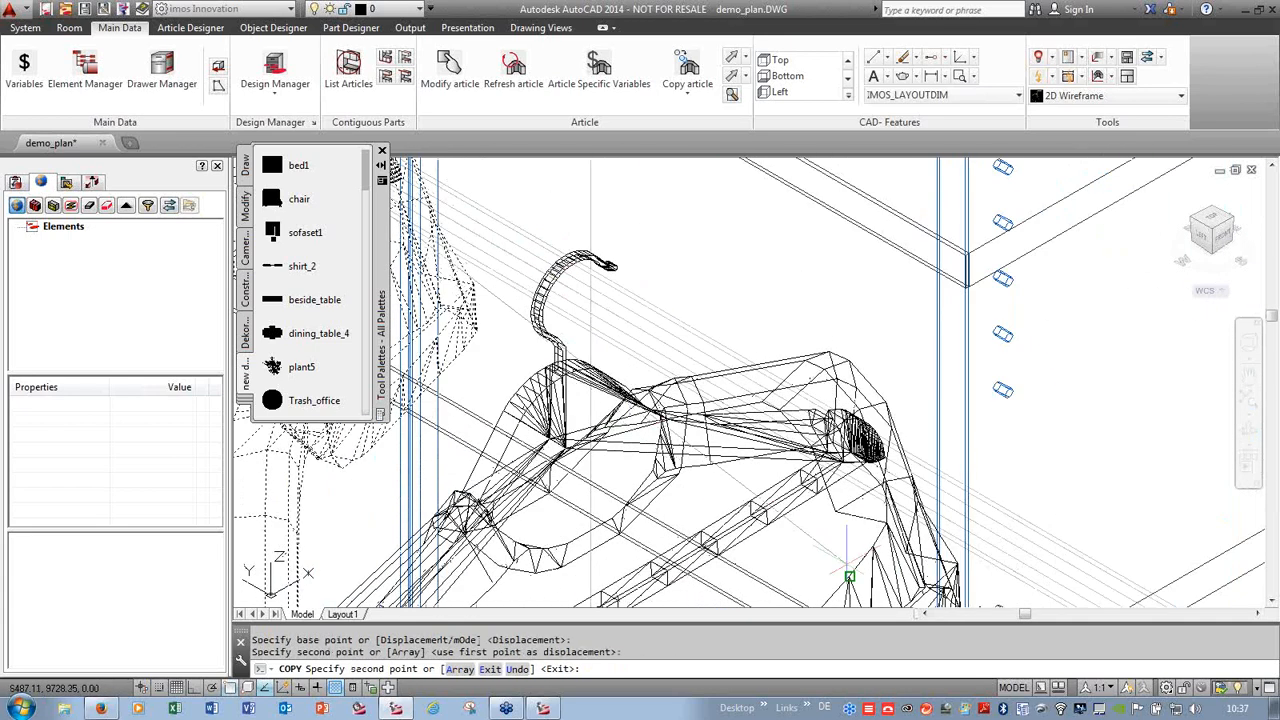
pyautogui.scroll(5, 849, 576)
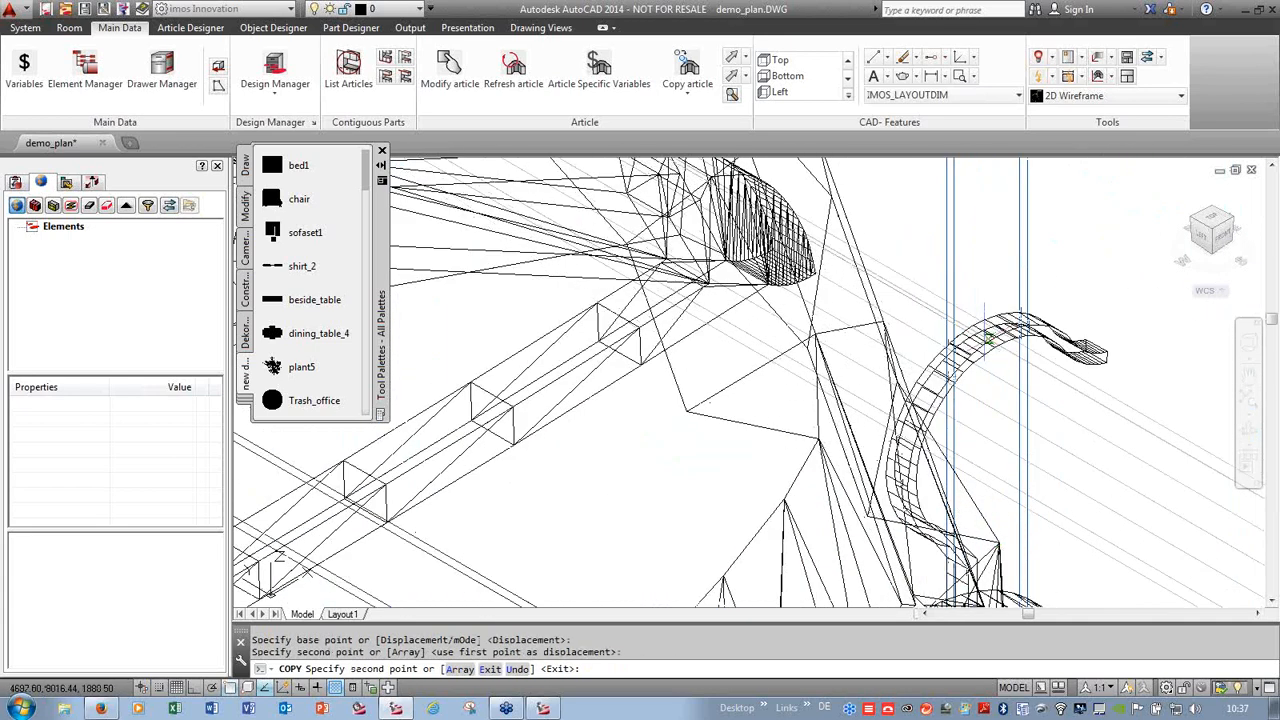
pyautogui.scroll(-8, 989, 337)
# - Place further copies of the shirt along the clothes rod in the closets near the room's door, and end the copying
pyautogui.scroll(6, 680, 195)
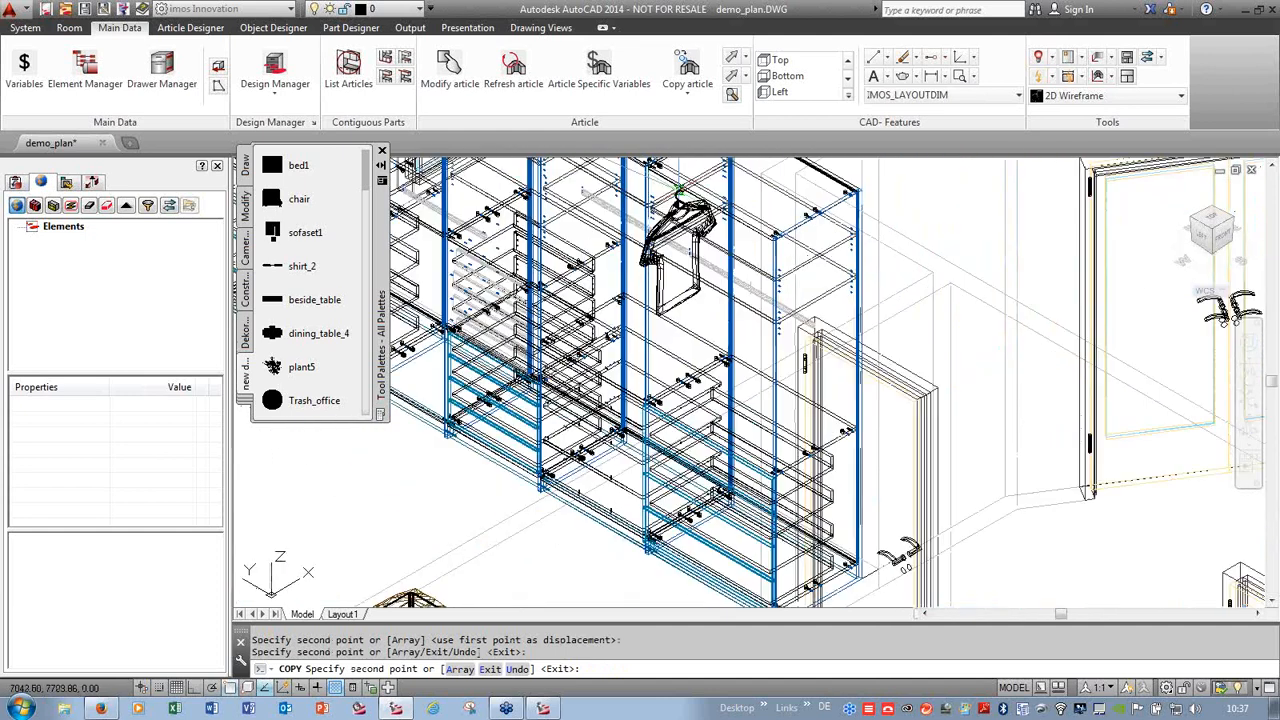
pyautogui.scroll(5, 679, 190)
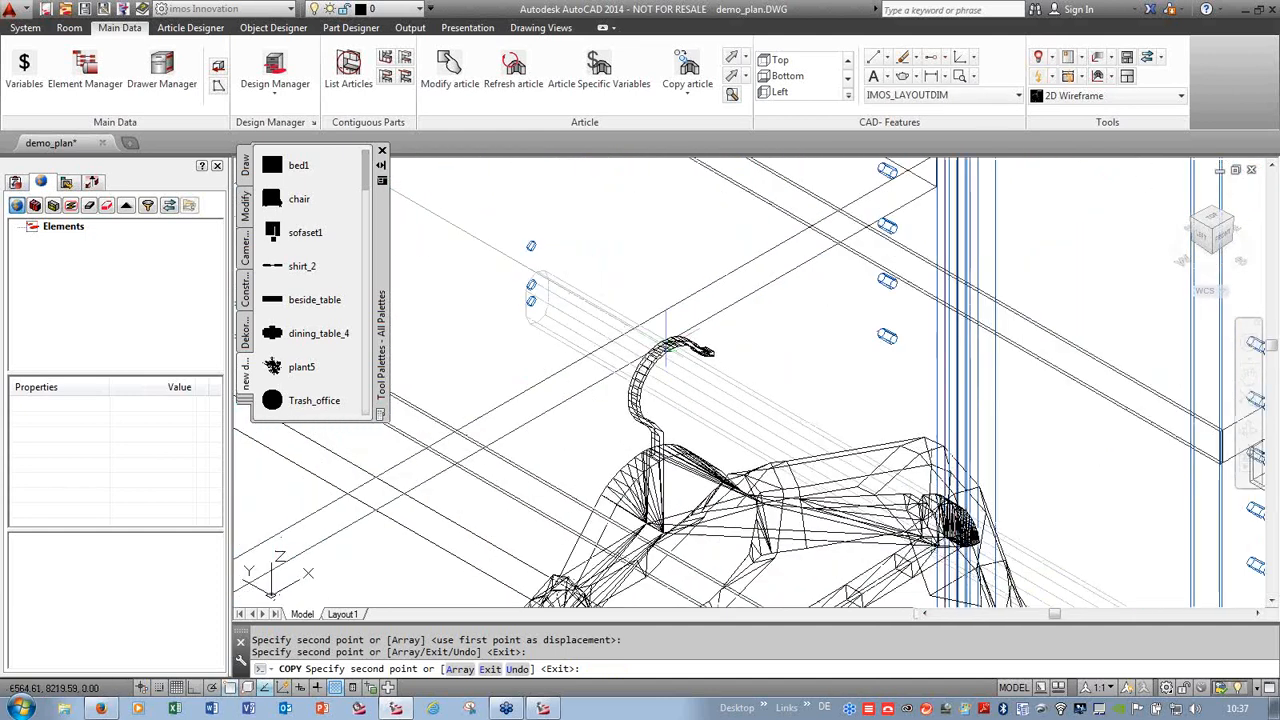
pyautogui.scroll(3, 665, 340)
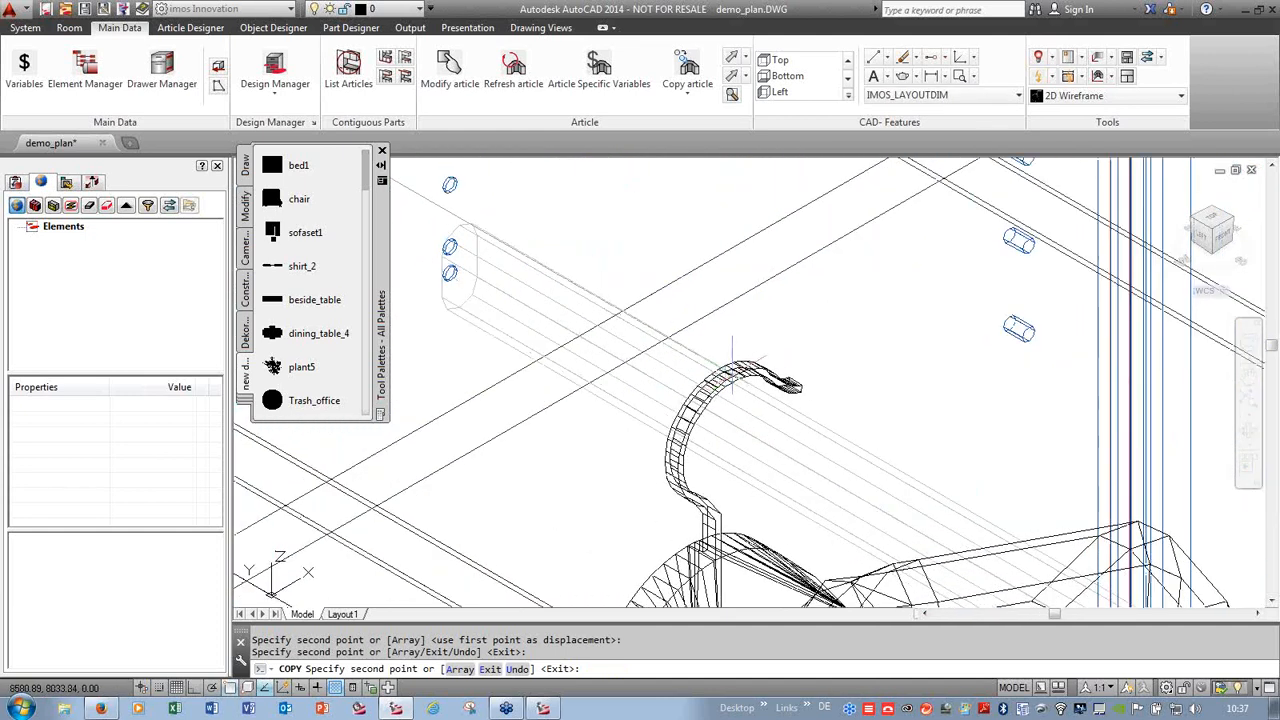
pyautogui.click(733, 365)
pyautogui.scroll(-6, 733, 372)
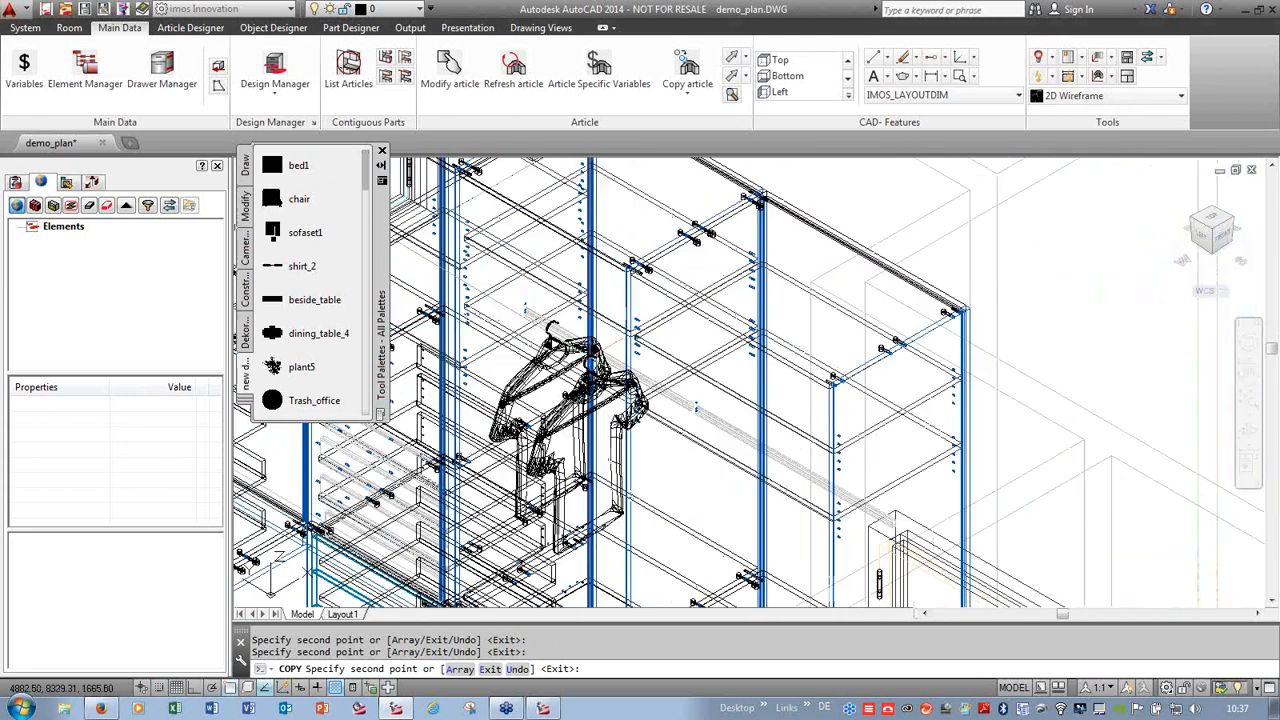
pyautogui.scroll(4, 632, 394)
pyautogui.scroll(2, 640, 400)
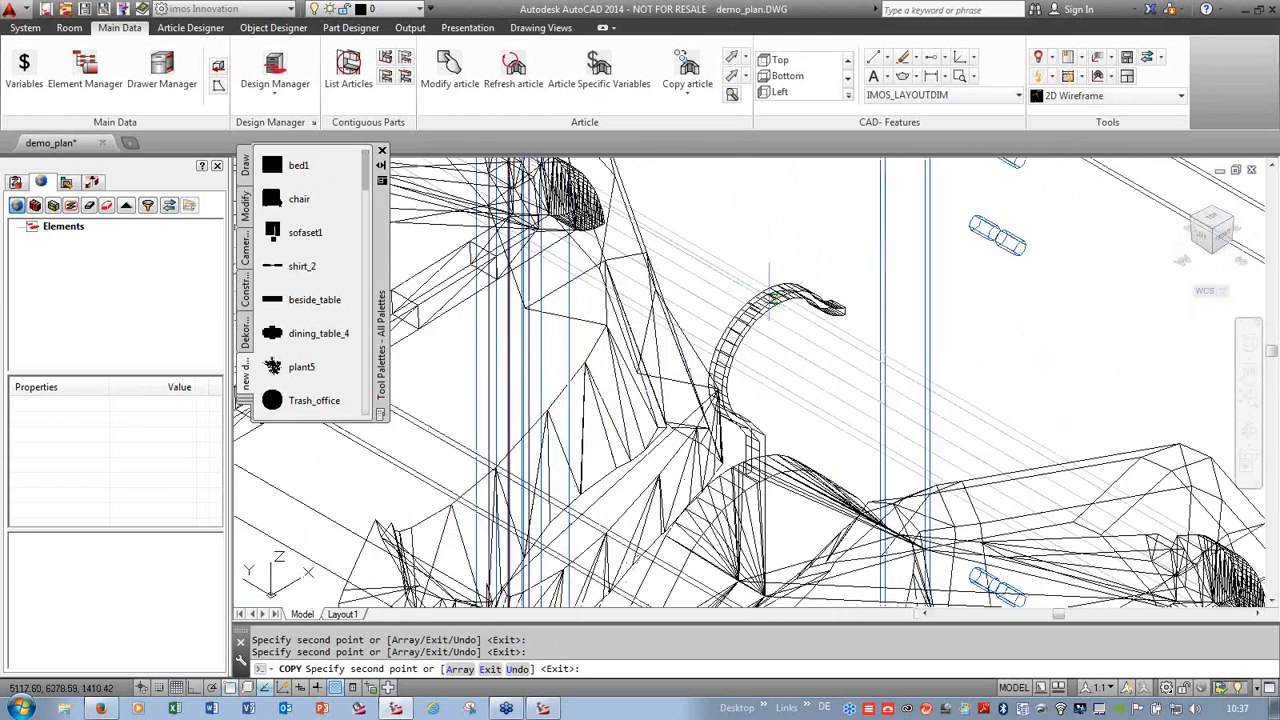
pyautogui.scroll(-5, 769, 290)
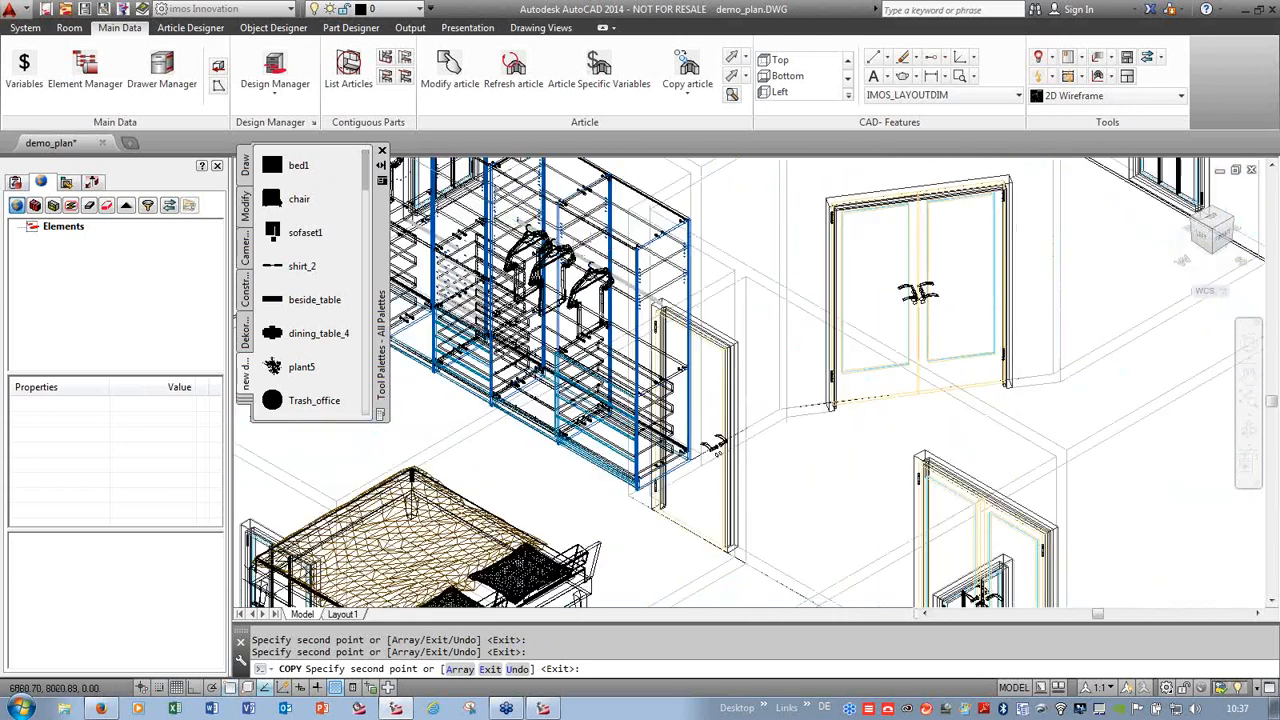
pyautogui.scroll(5, 540, 282)
pyautogui.scroll(4, 651, 271)
pyautogui.scroll(-4, 651, 271)
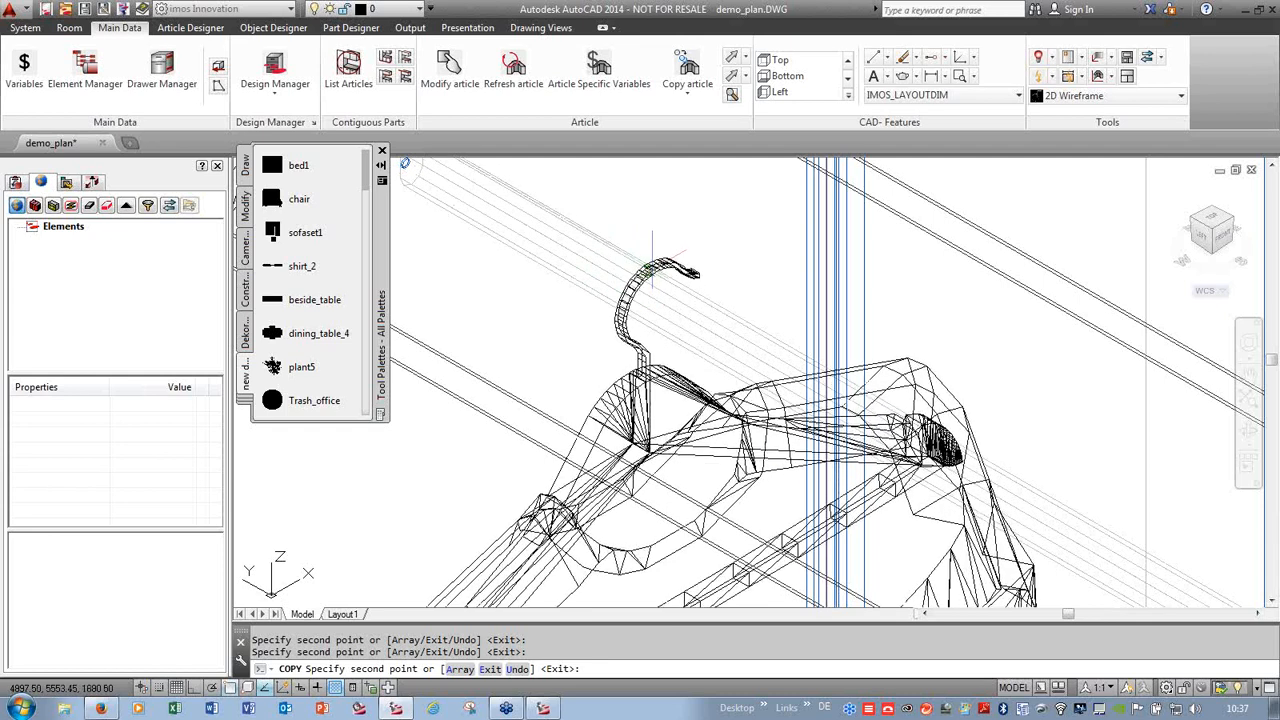
pyautogui.scroll(-2, 479, 233)
pyautogui.scroll(-2, 479, 233)
pyautogui.scroll(1, 600, 300)
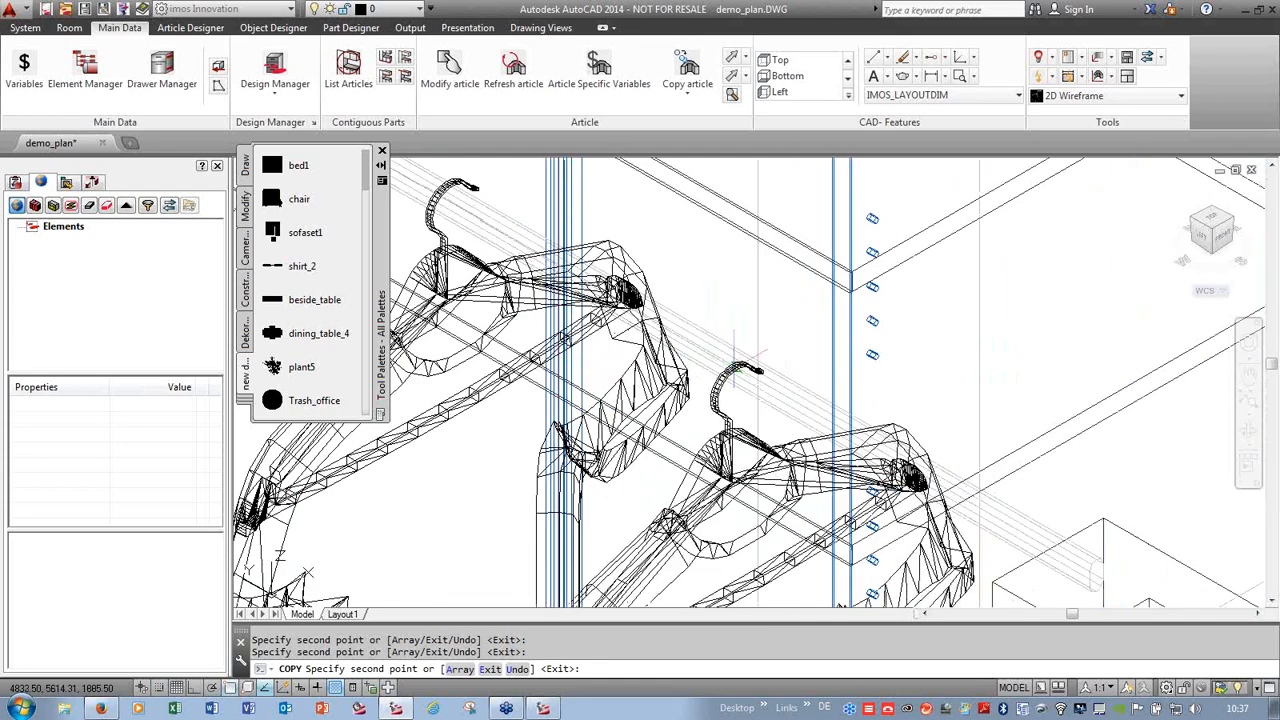
pyautogui.scroll(4, 731, 357)
pyautogui.scroll(-5, 728, 345)
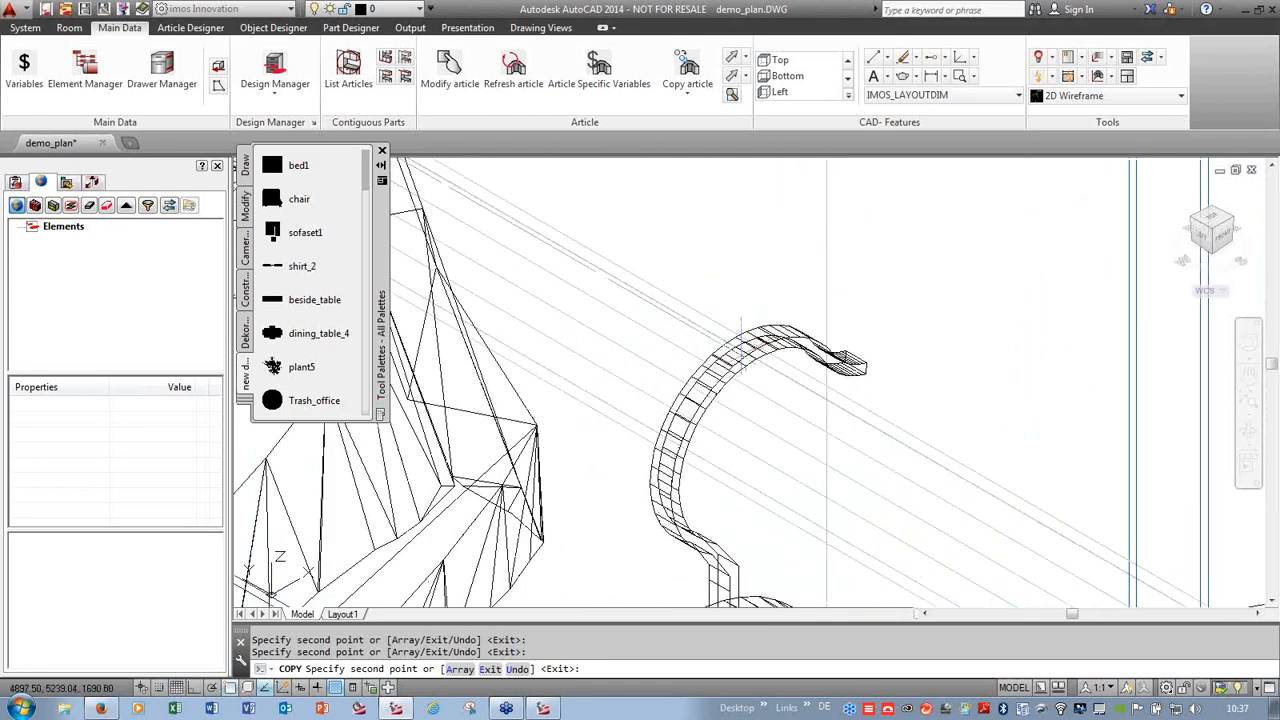
pyautogui.press('Escape')
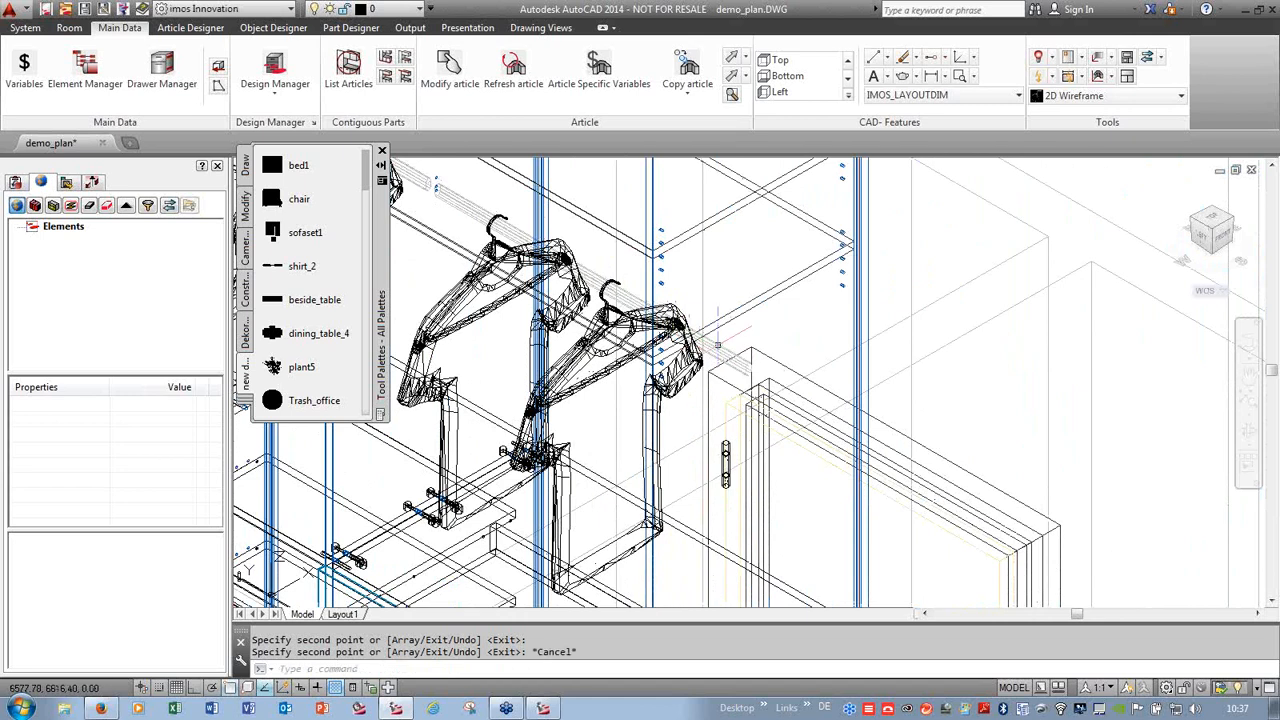
# - In the top view, insert one plant5 block near the upper end of the closets and another beside the bed's headboard
pyautogui.scroll(-5, 419, 270)
pyautogui.scroll(4, 670, 368)
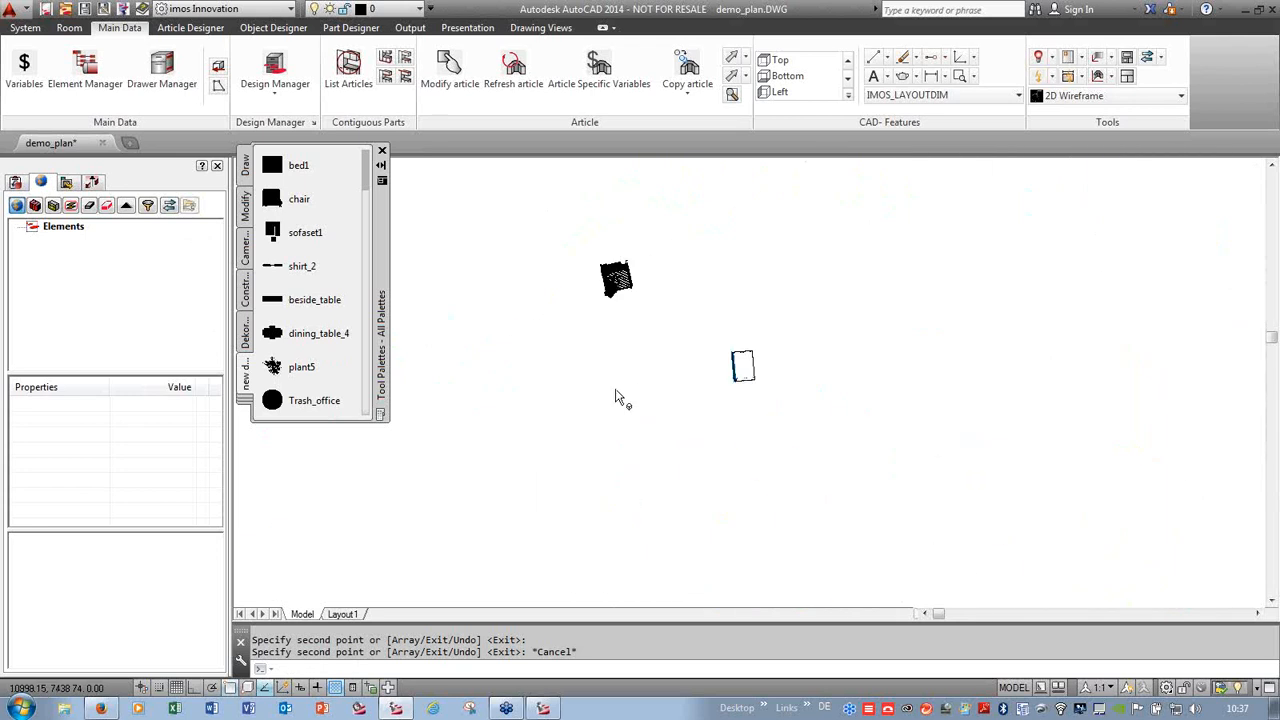
pyautogui.scroll(6, 631, 224)
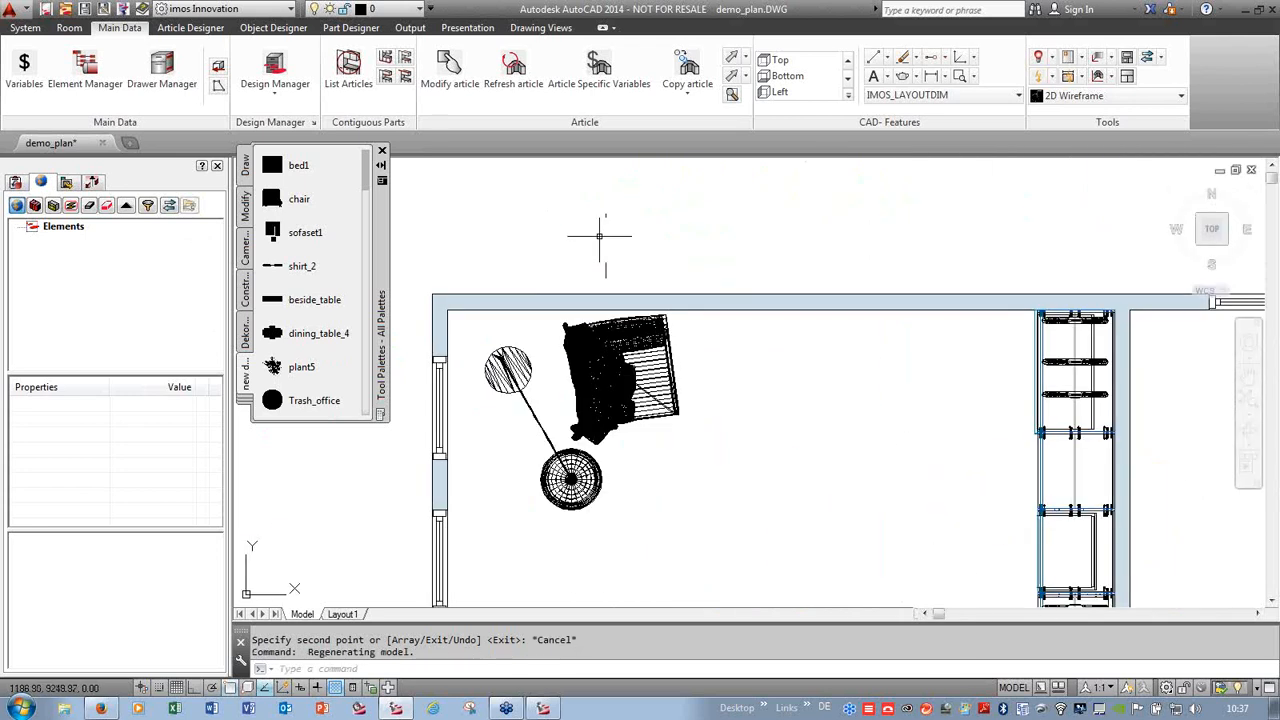
pyautogui.scroll(-4, 586, 200)
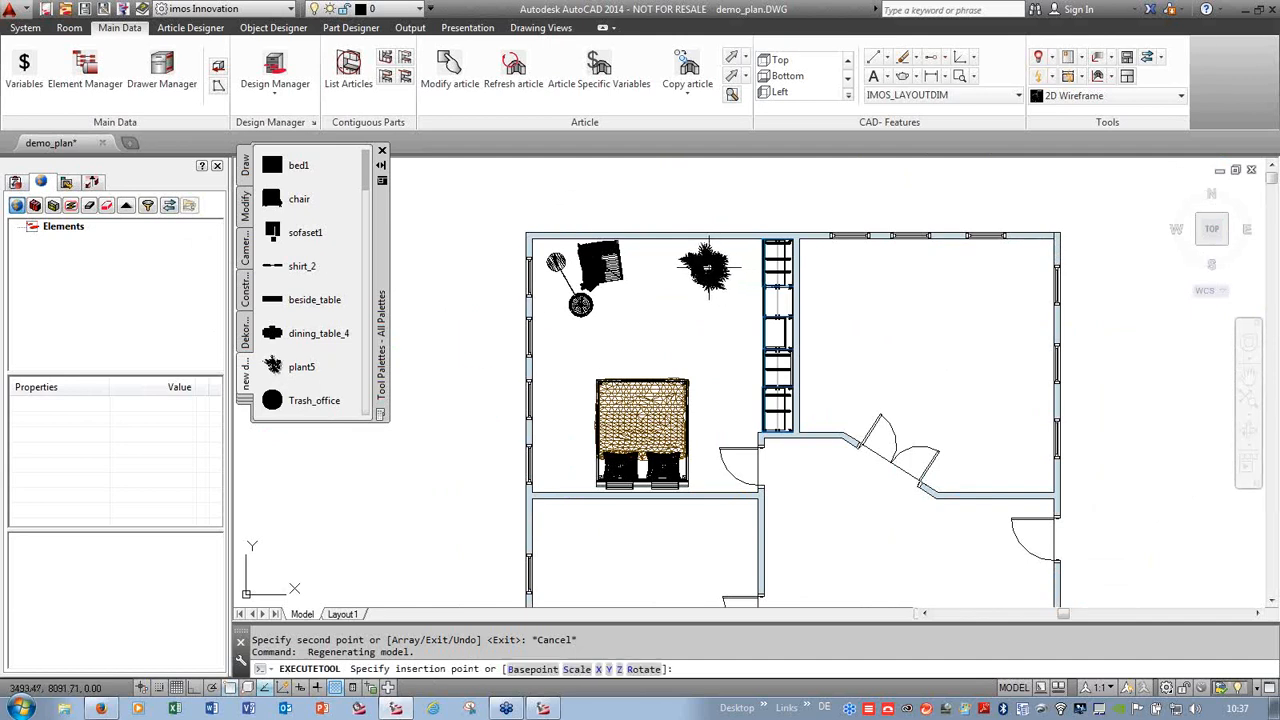
pyautogui.click(693, 268)
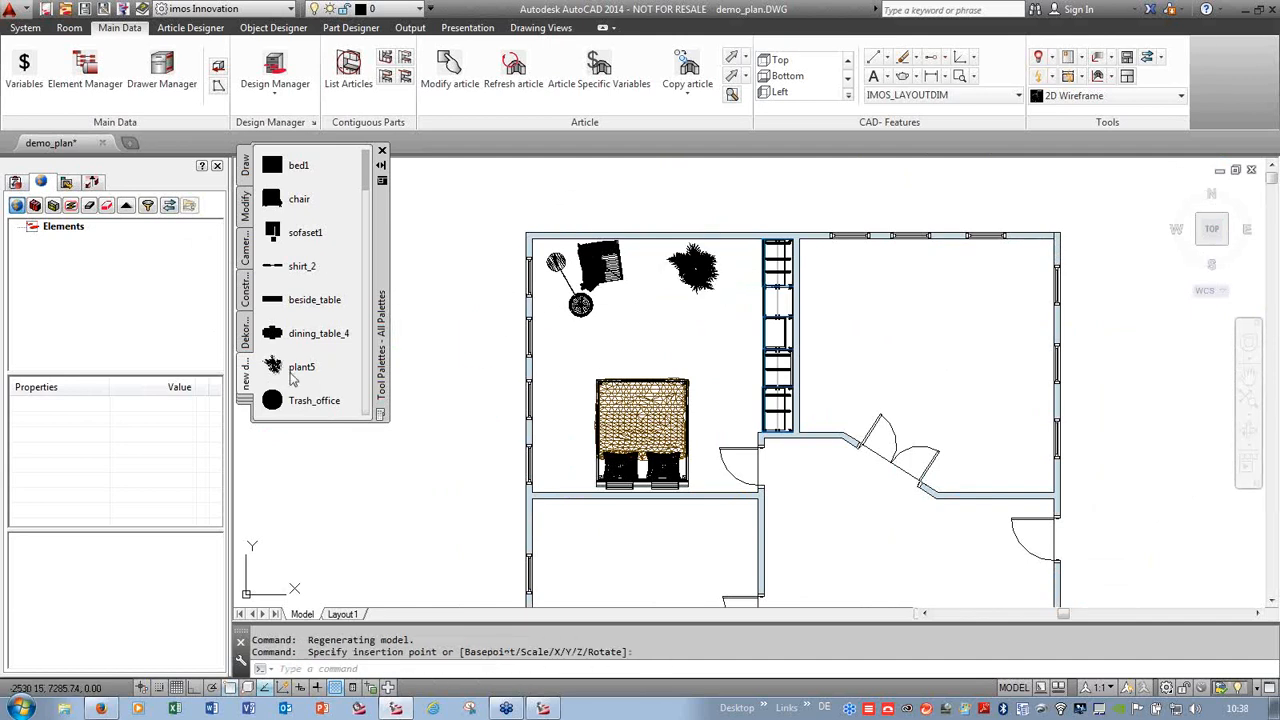
pyautogui.click(292, 372)
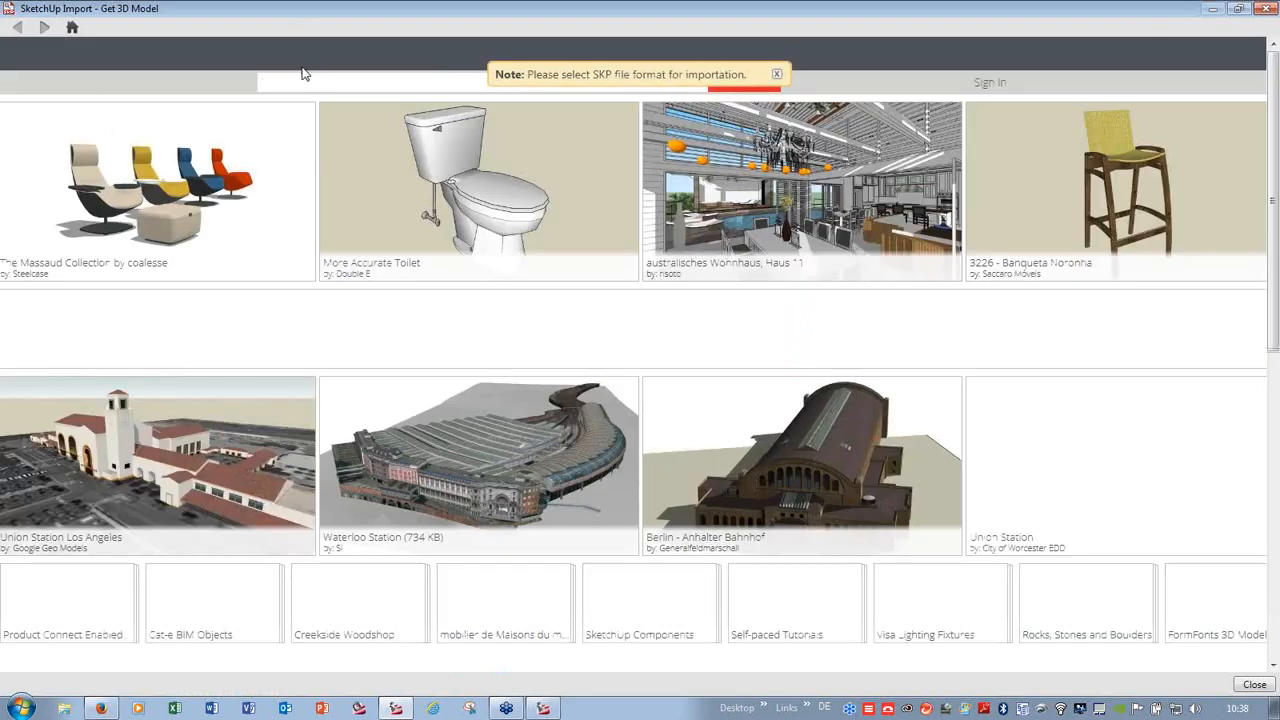
# - Search 3D Warehouse for "paint" and open the abstract painting model Recreation
pyautogui.write('paint')
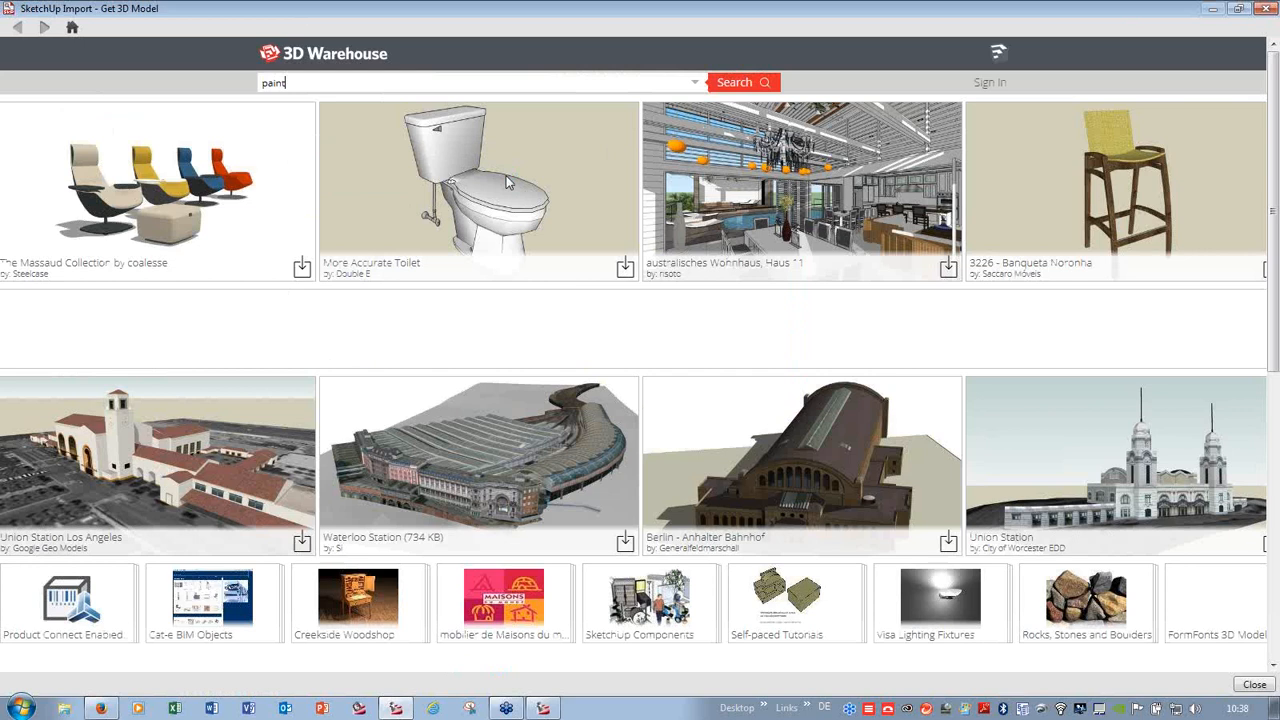
pyautogui.click(767, 88)
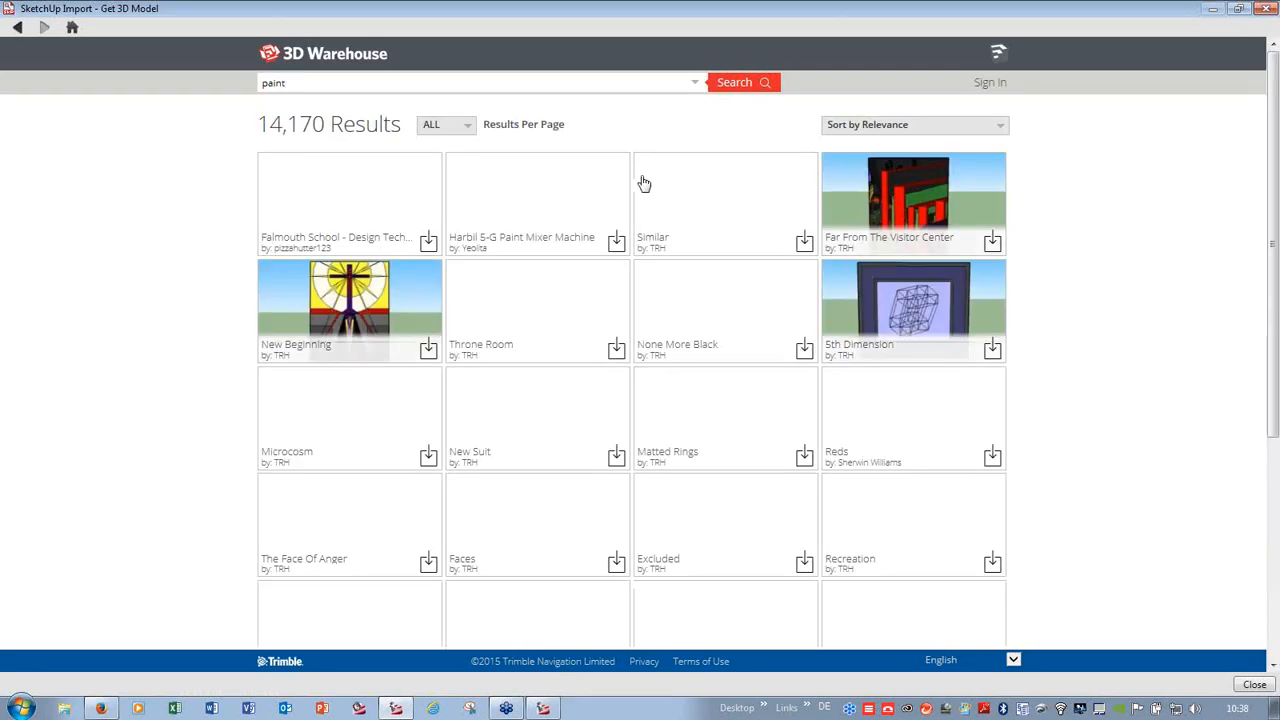
pyautogui.scroll(-1, 1276, 215)
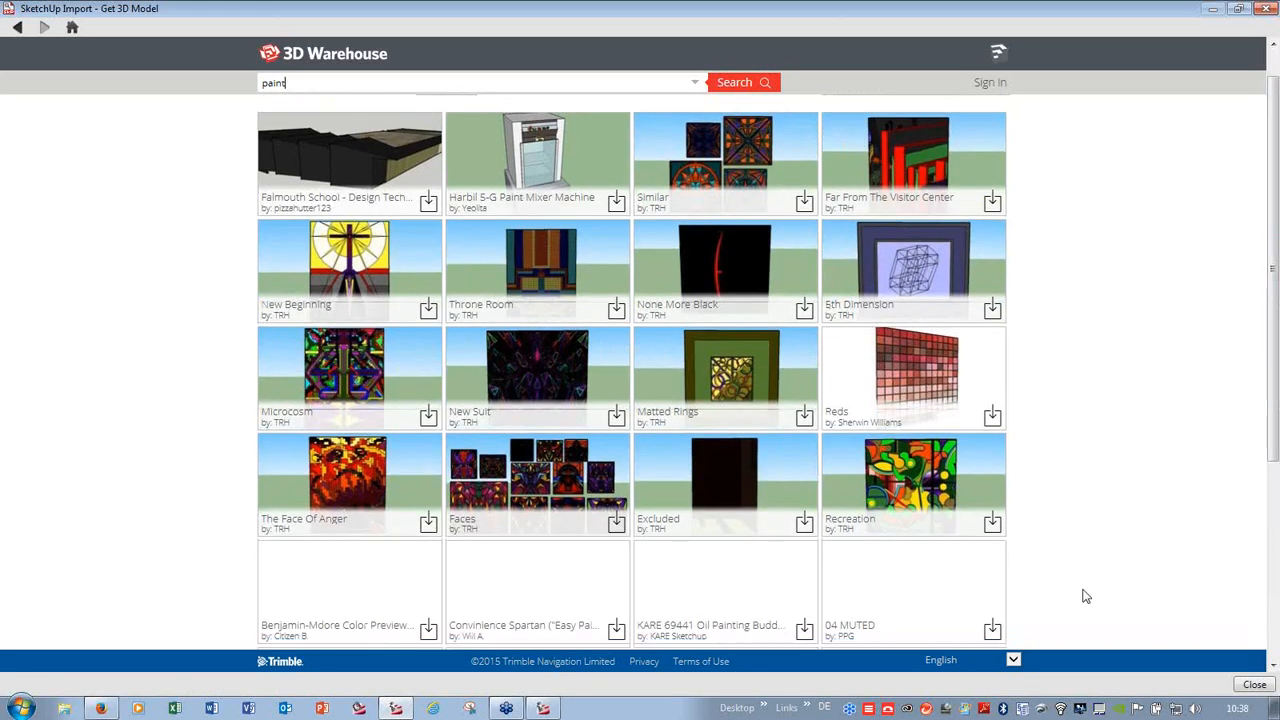
pyautogui.click(928, 480)
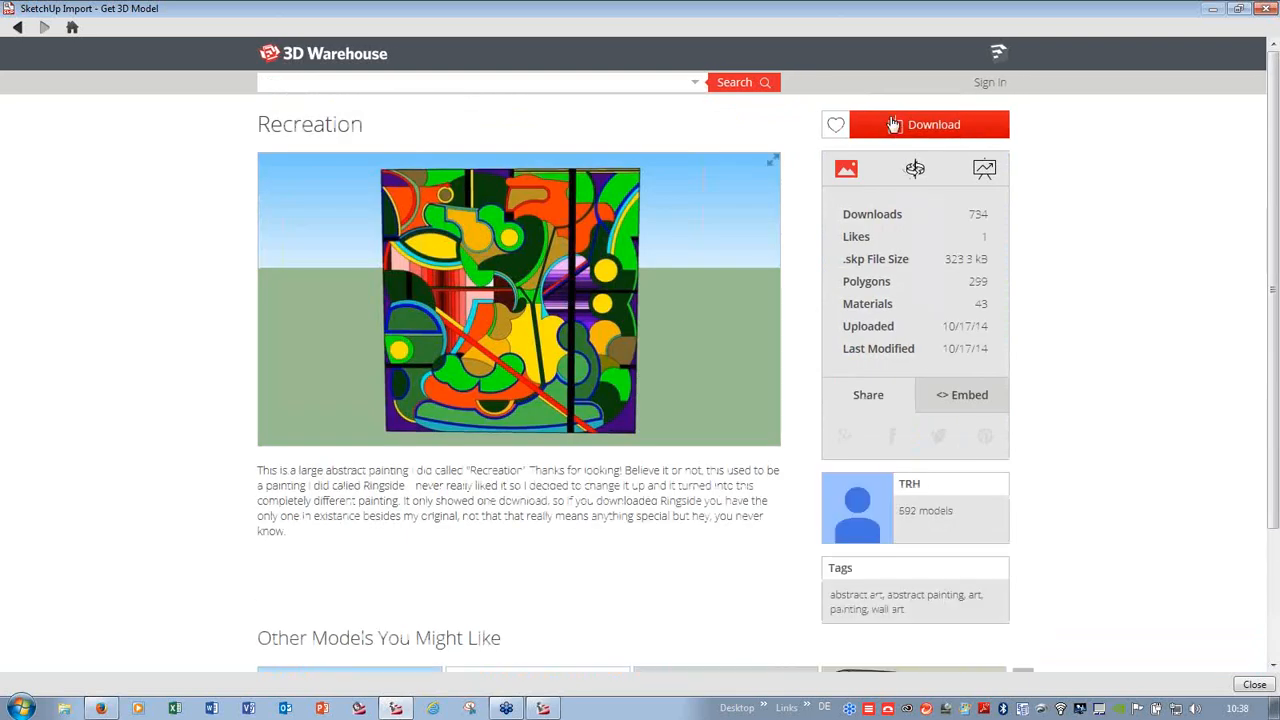
# - Download the Recreation painting and insert it in the free floor area between the chair and the bed
pyautogui.click(894, 124)
pyautogui.click(845, 215)
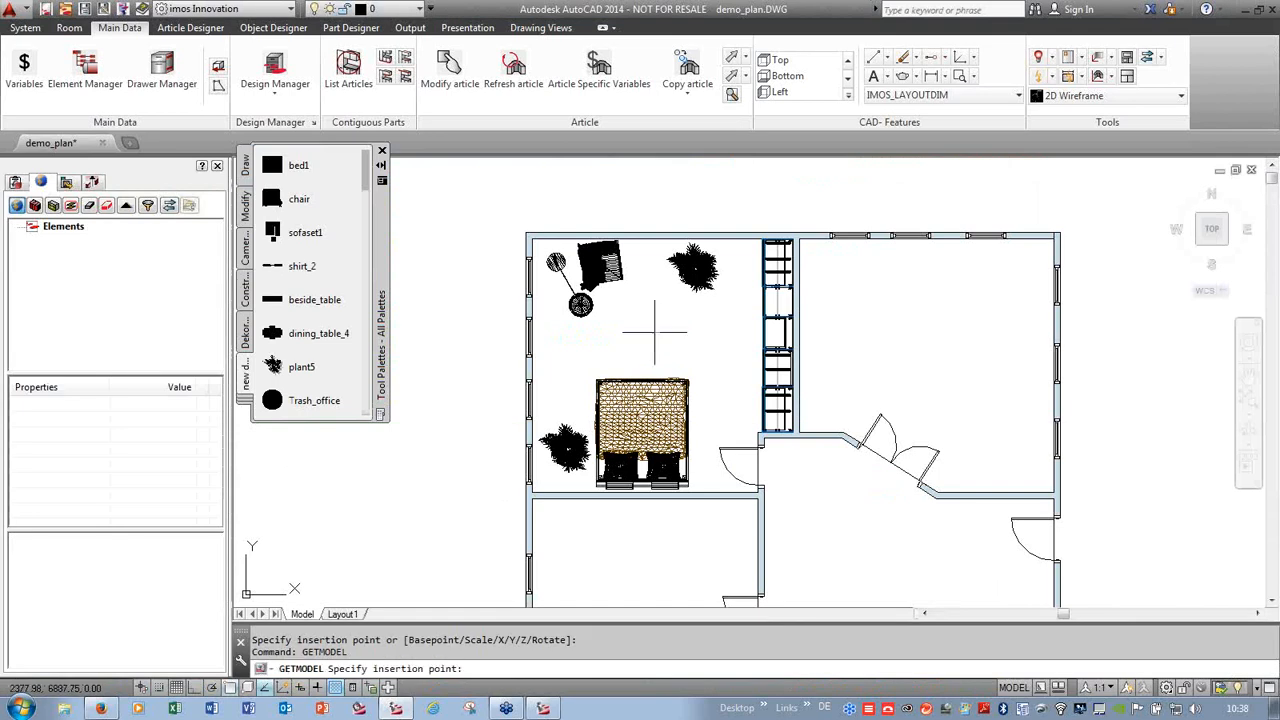
pyautogui.click(640, 320)
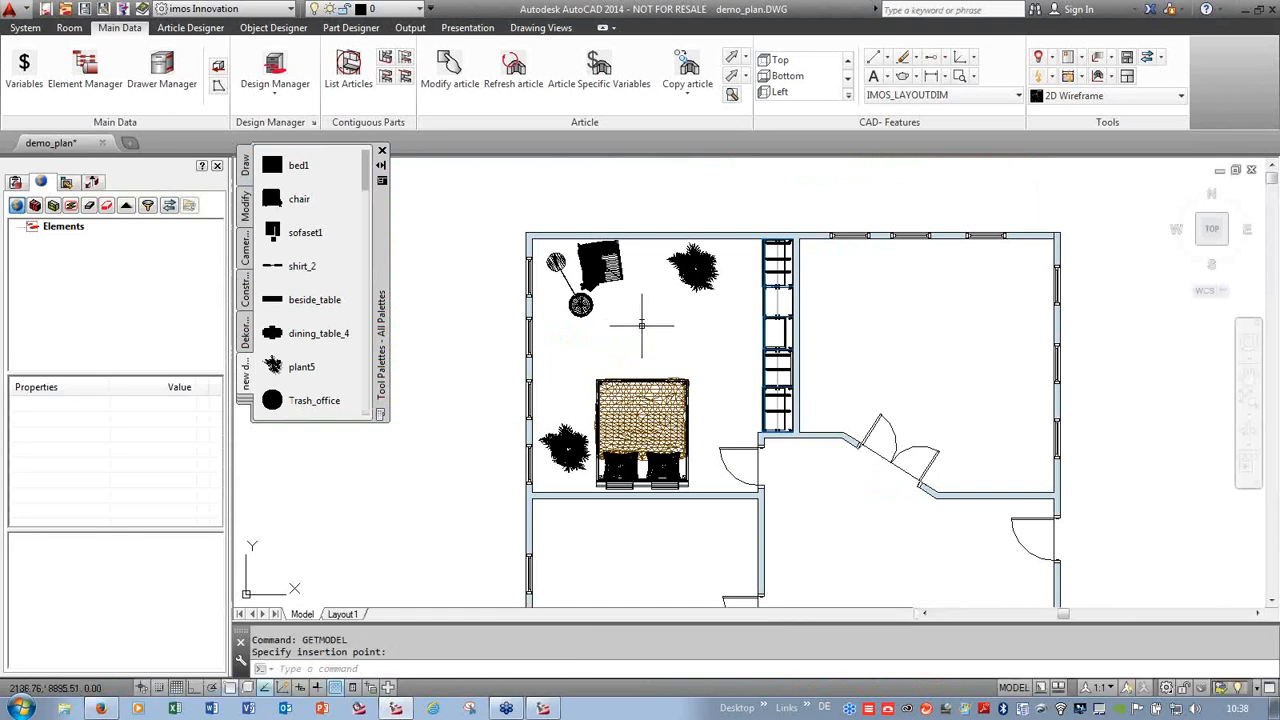
# - Scale the inserted painting by a factor of 20 from a base point on the painting
pyautogui.scroll(5, 648, 305)
pyautogui.click(651, 296)
pyautogui.rightClick(651, 314)
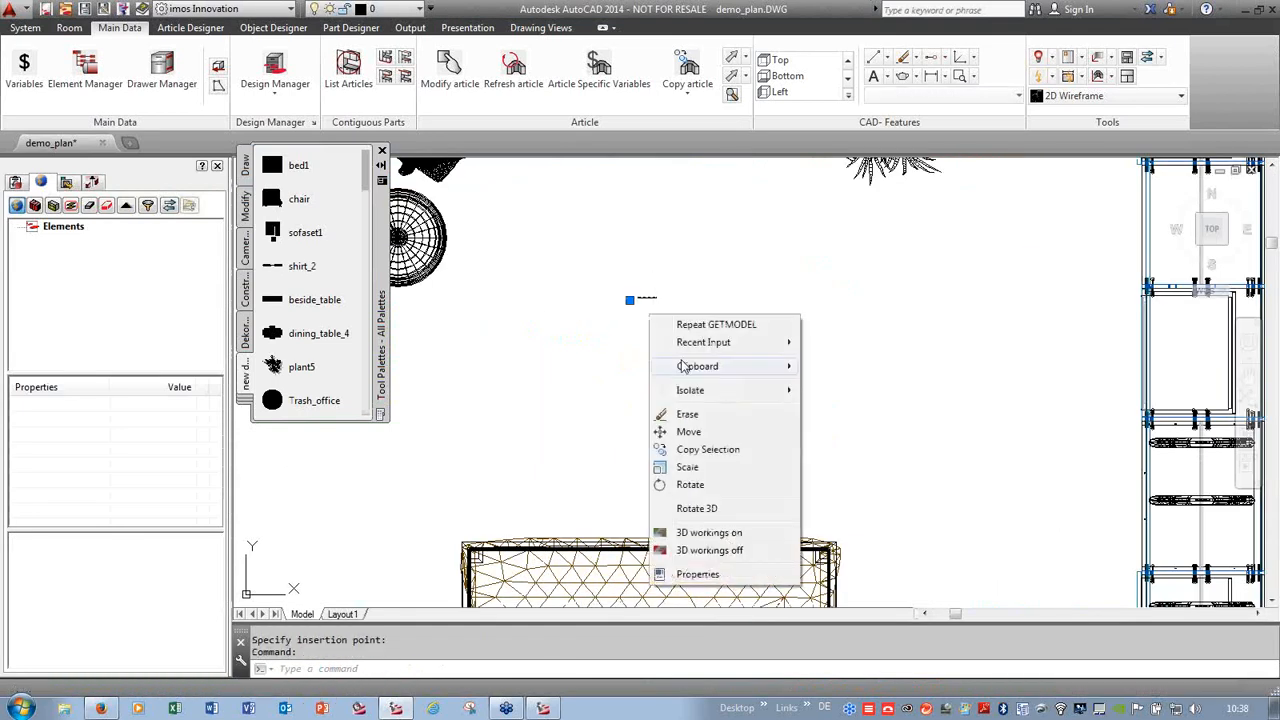
pyautogui.click(690, 468)
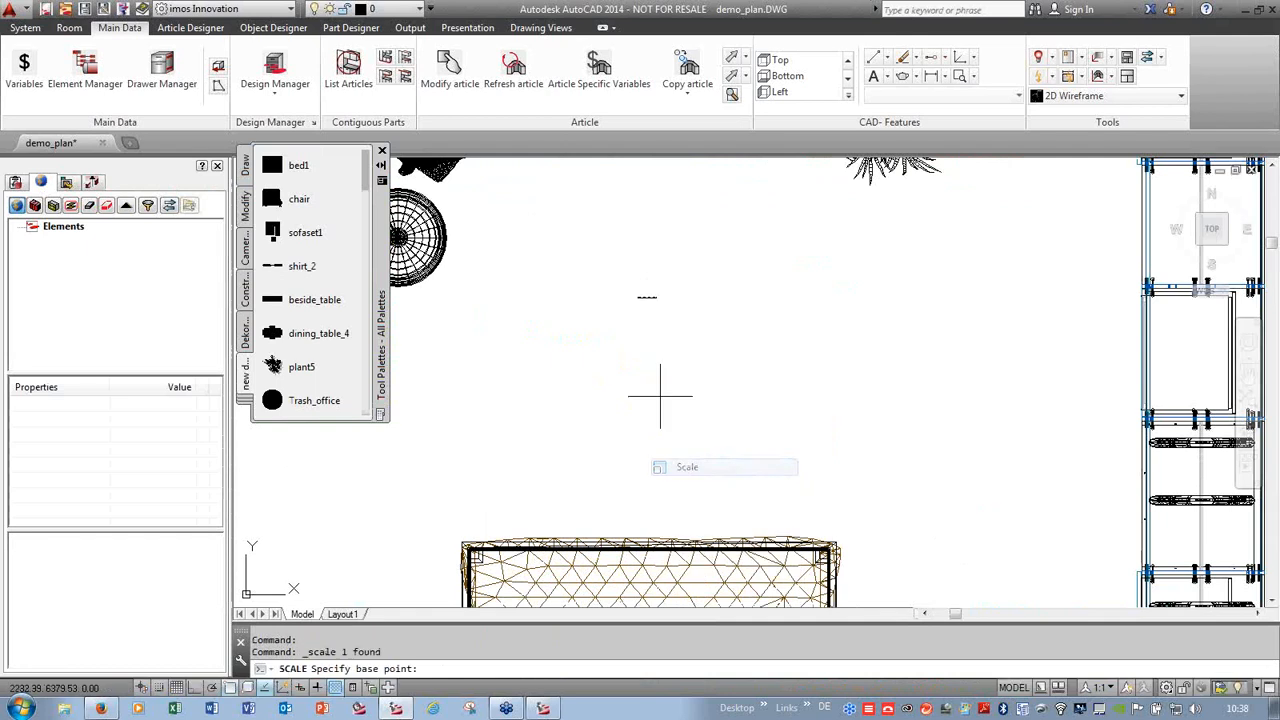
pyautogui.click(641, 296)
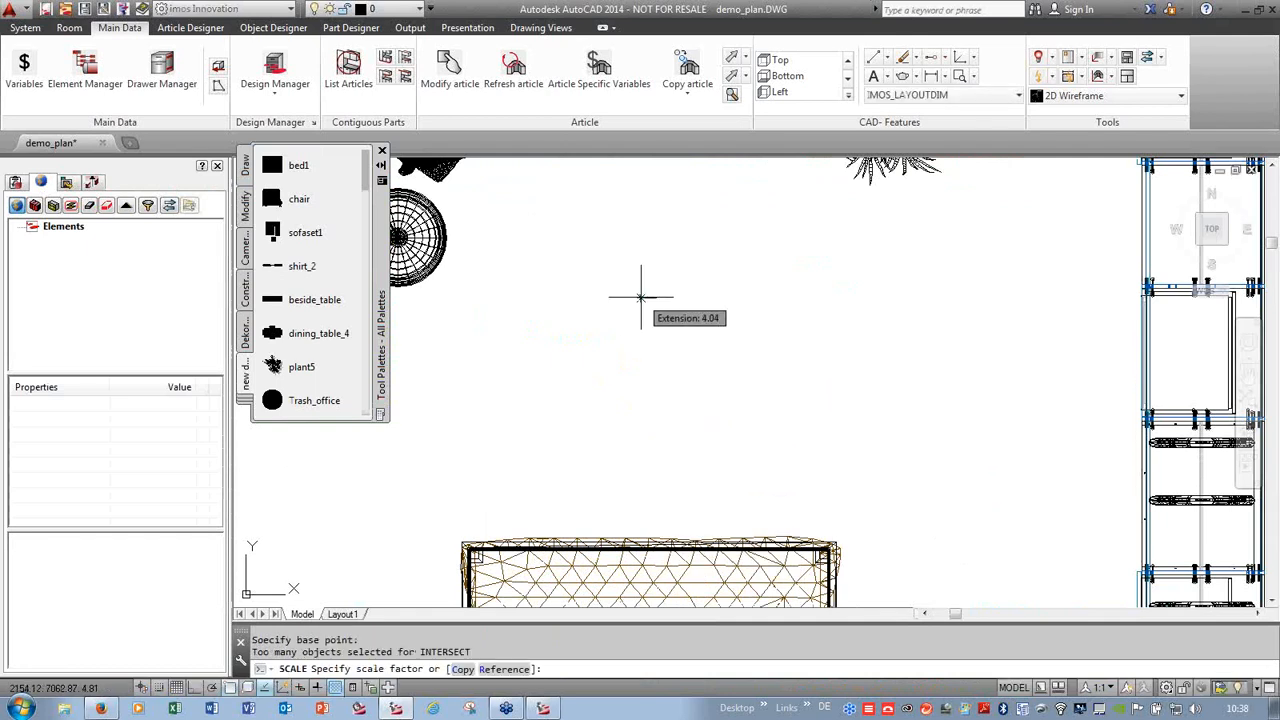
pyautogui.write('20')
pyautogui.press('Return')
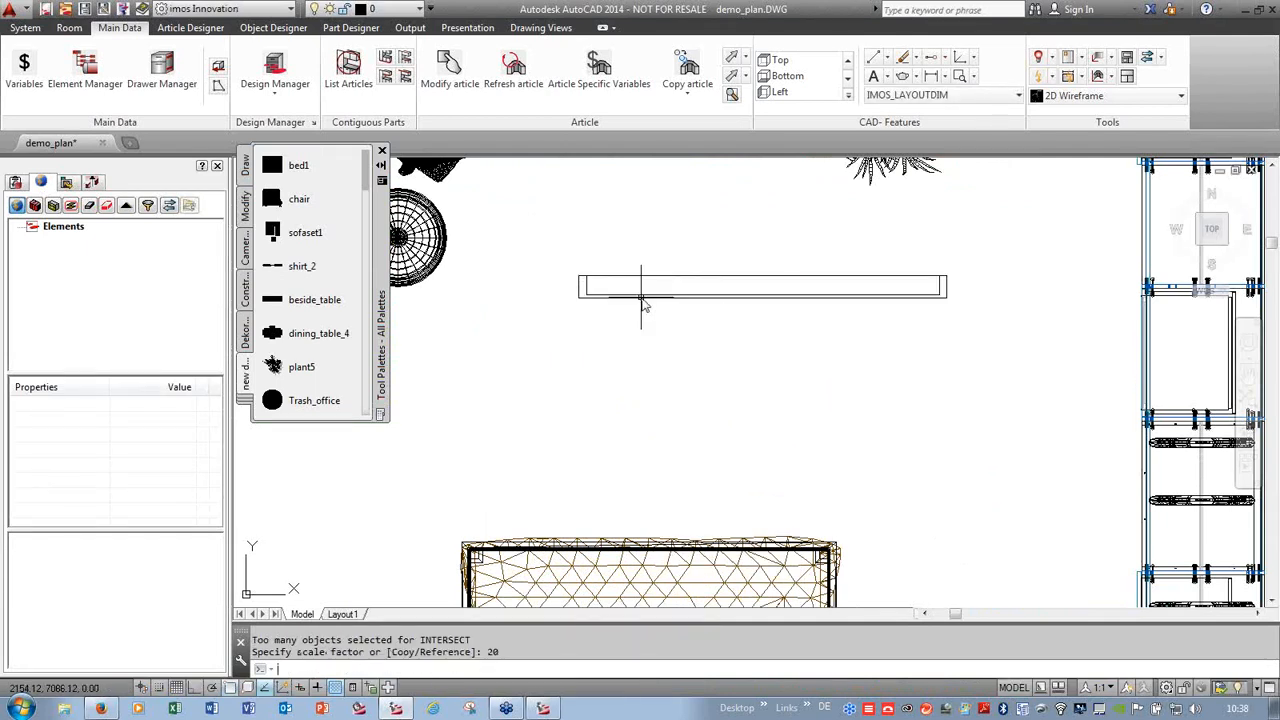
# - Move the painting from the free floor area toward the room's upper wall, beside the plant near the closets
pyautogui.rightClick(789, 341)
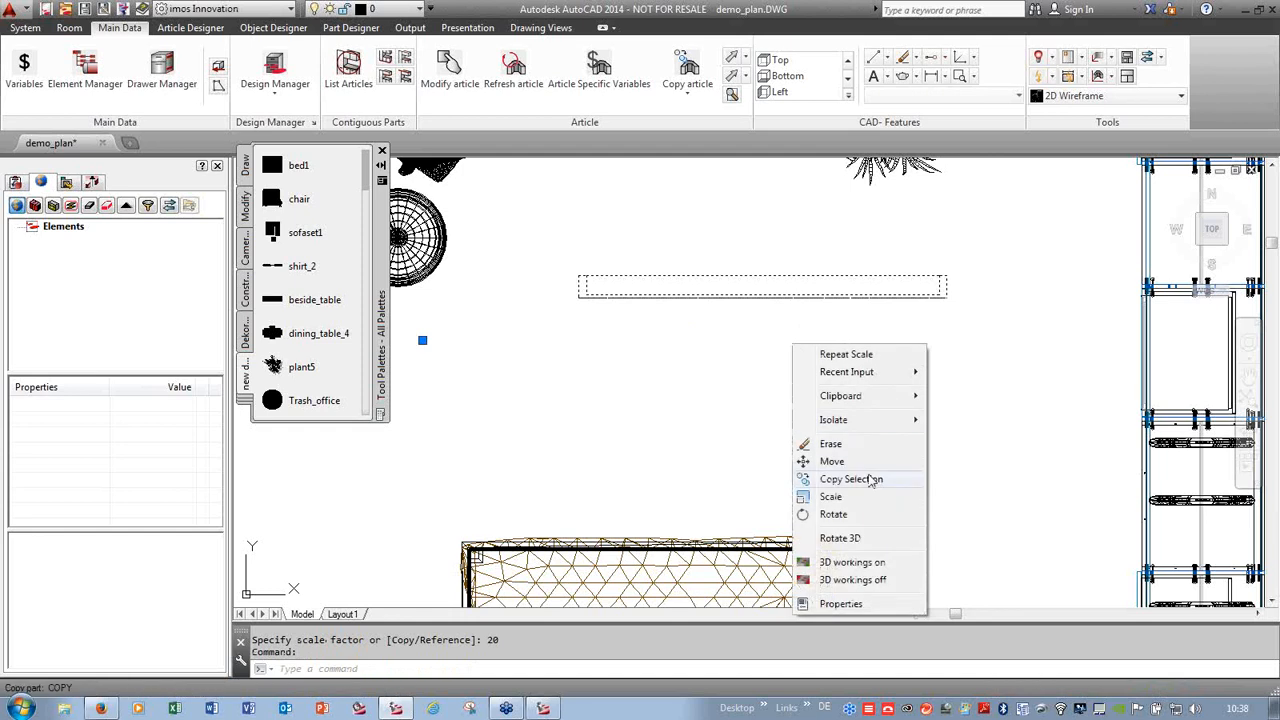
pyautogui.click(835, 461)
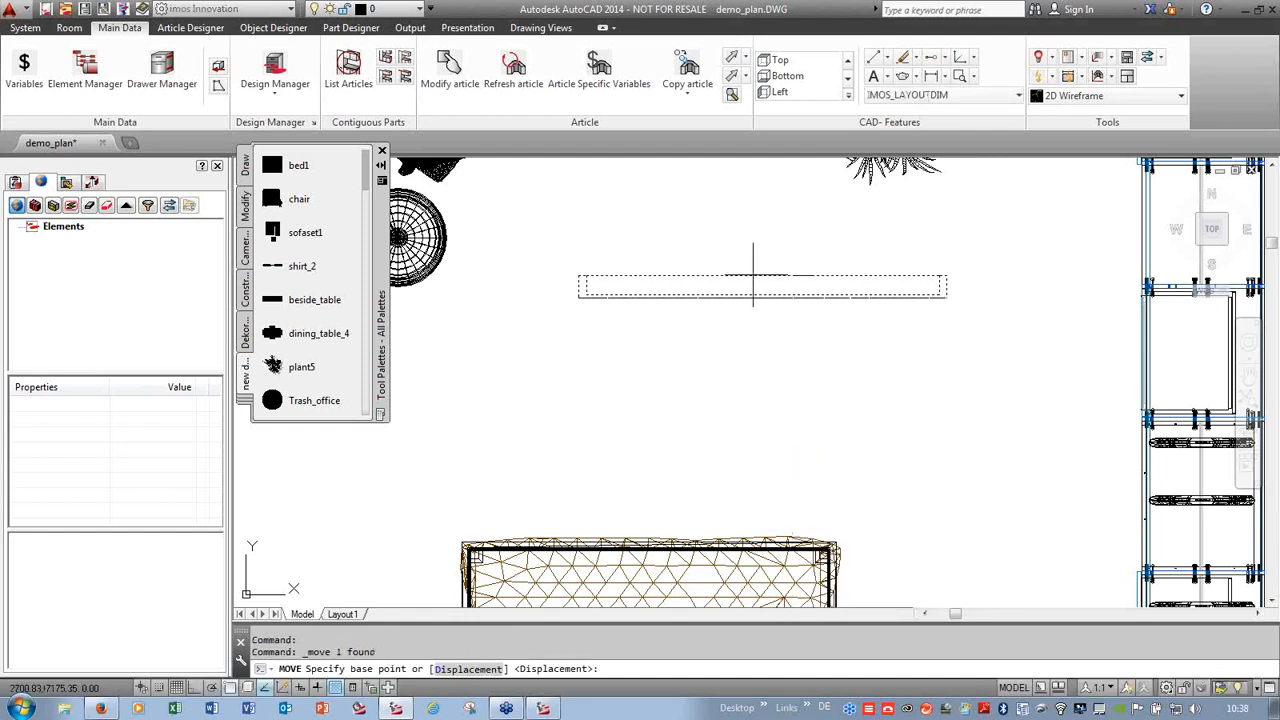
pyautogui.scroll(-3, 762, 276)
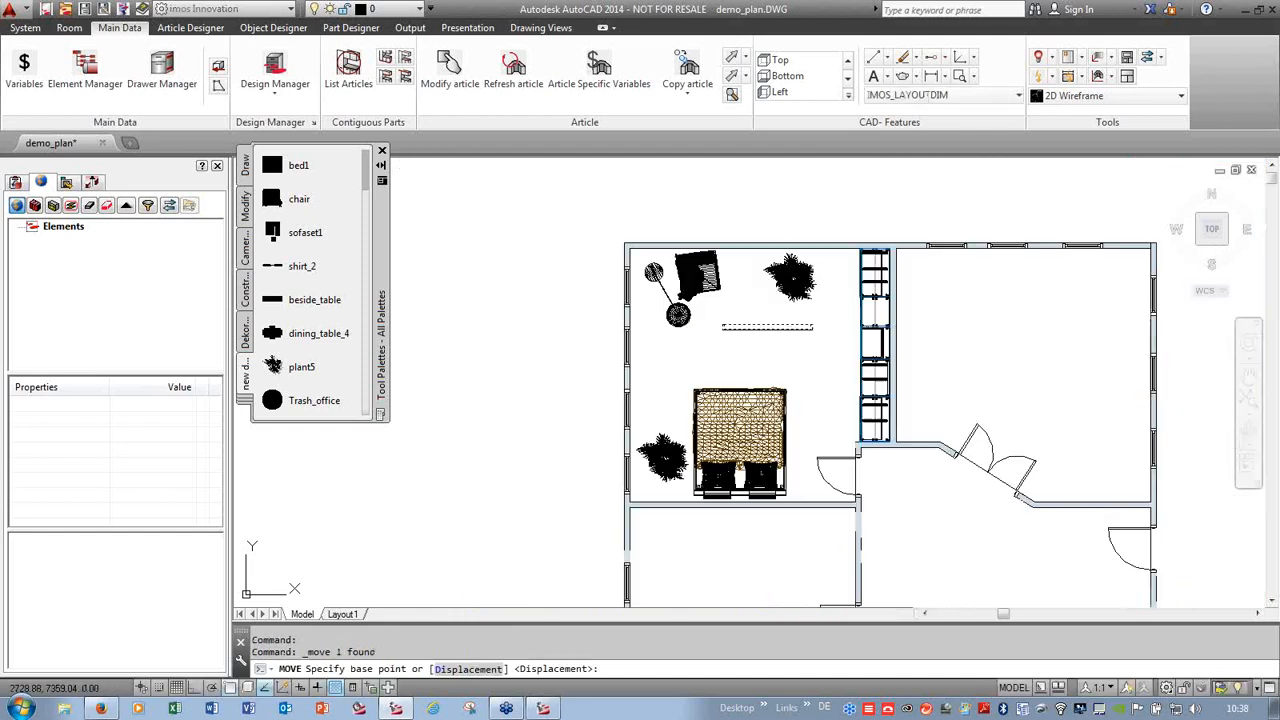
pyautogui.click(772, 386)
pyautogui.scroll(3, 755, 300)
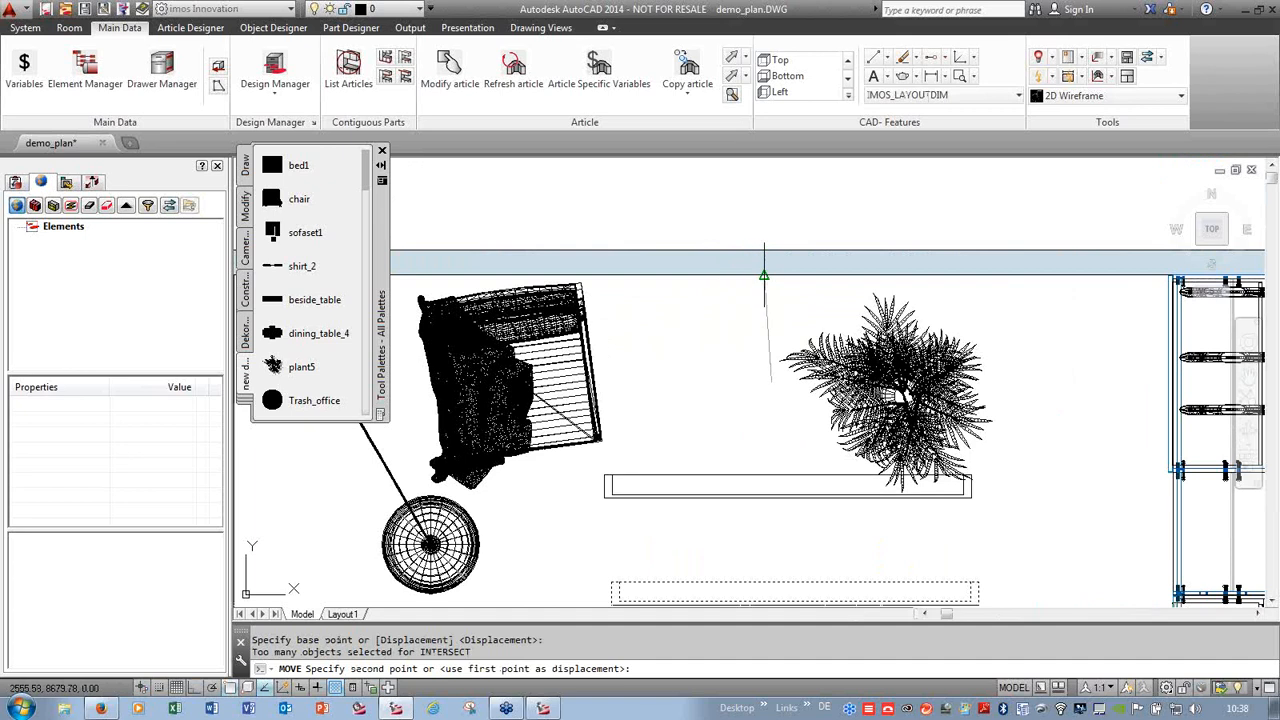
pyautogui.click(758, 285)
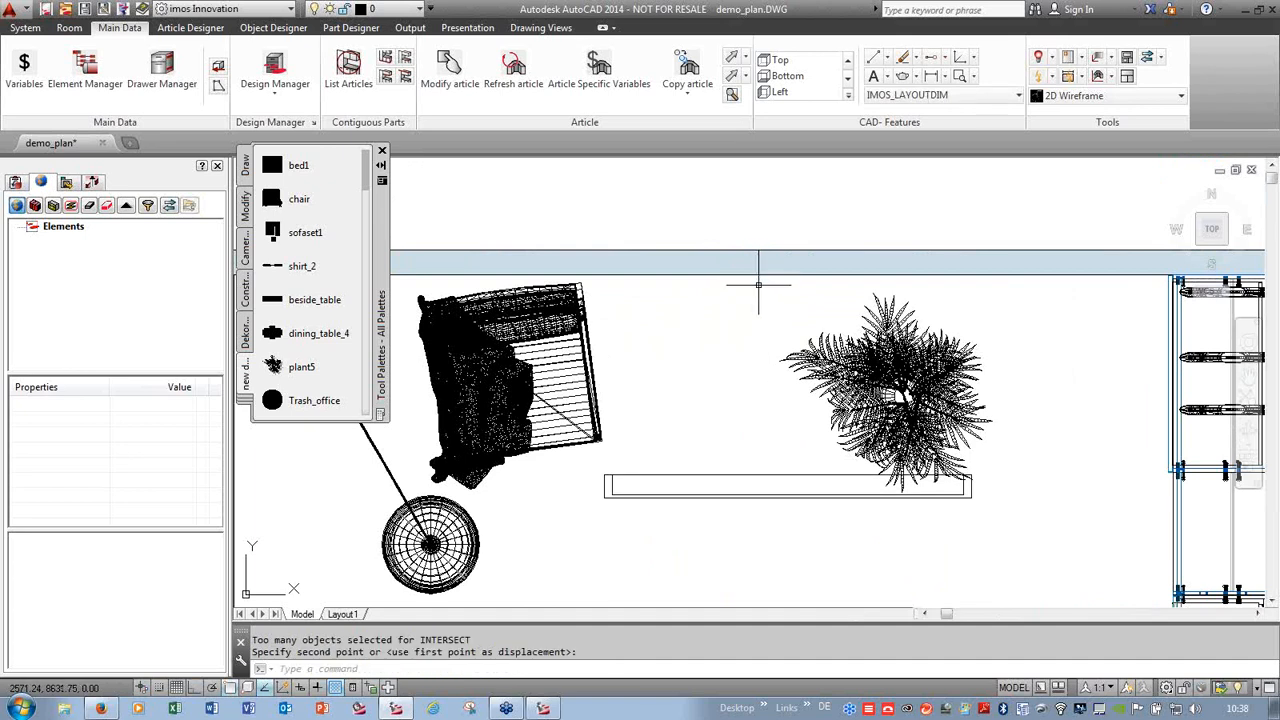
# - Move the painting by a point on its upper edge so that it sits flush against the upper wall
pyautogui.click(800, 476)
pyautogui.rightClick(767, 463)
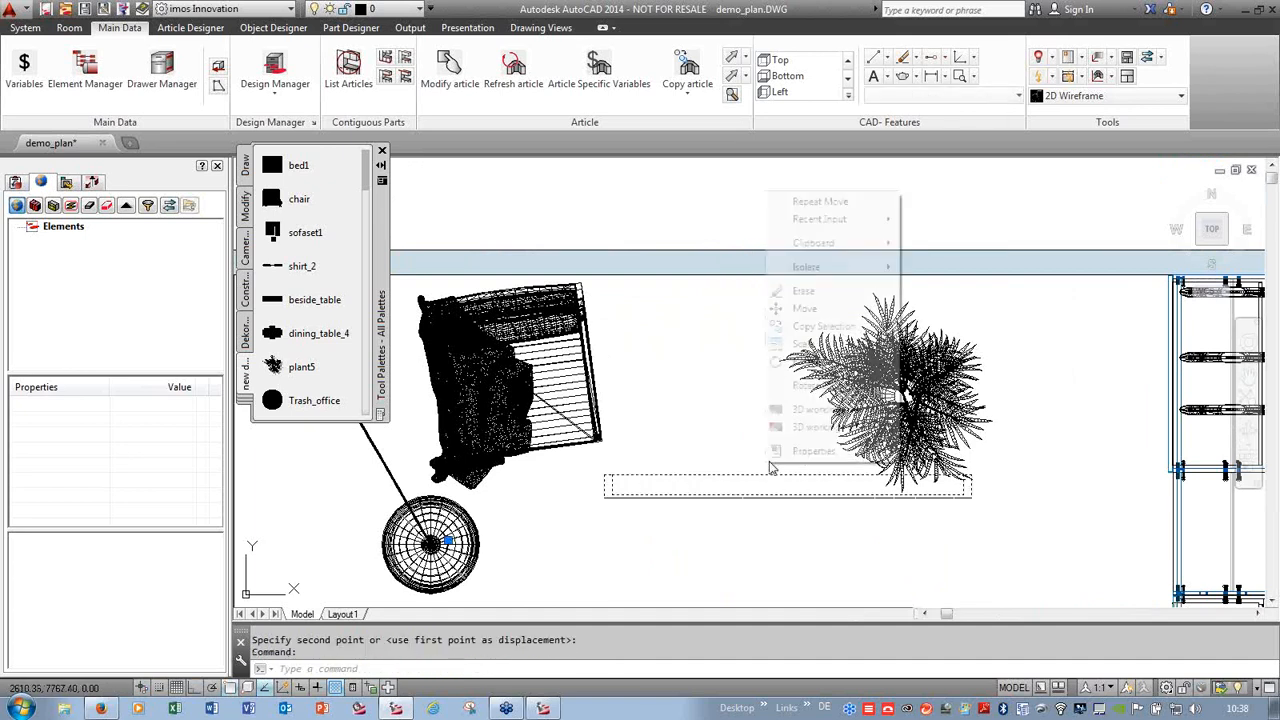
pyautogui.click(812, 317)
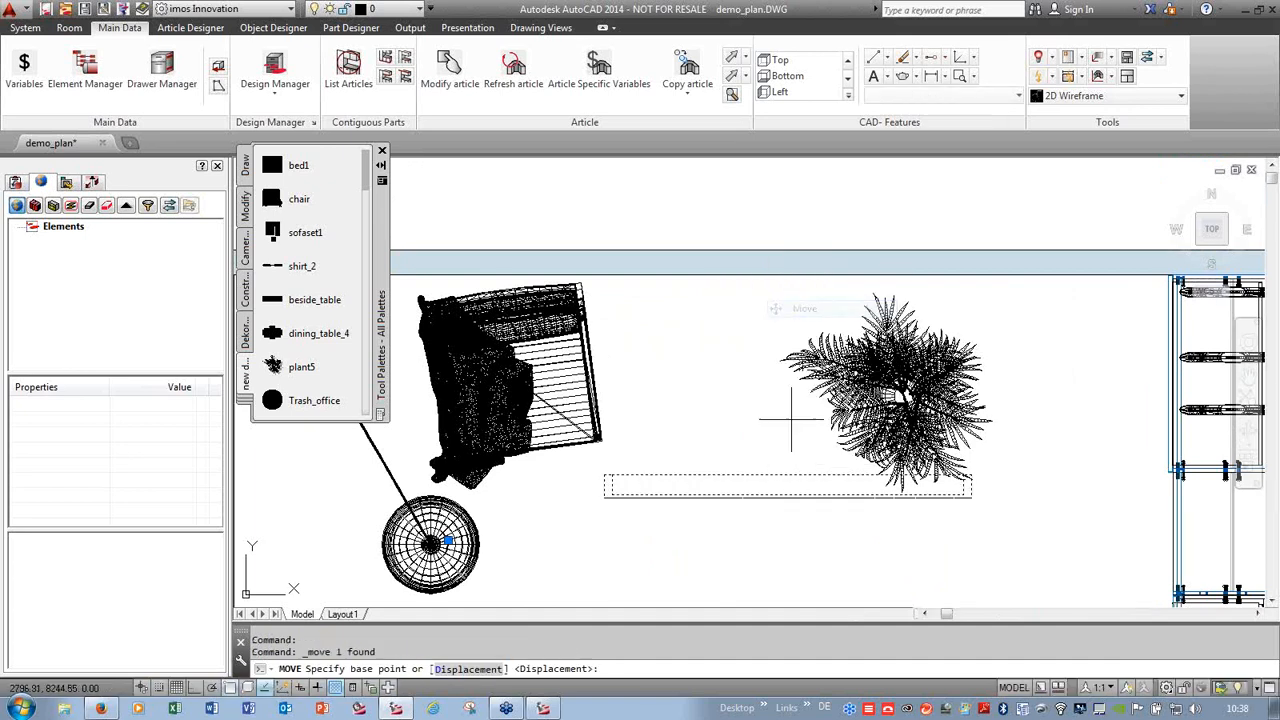
pyautogui.click(784, 476)
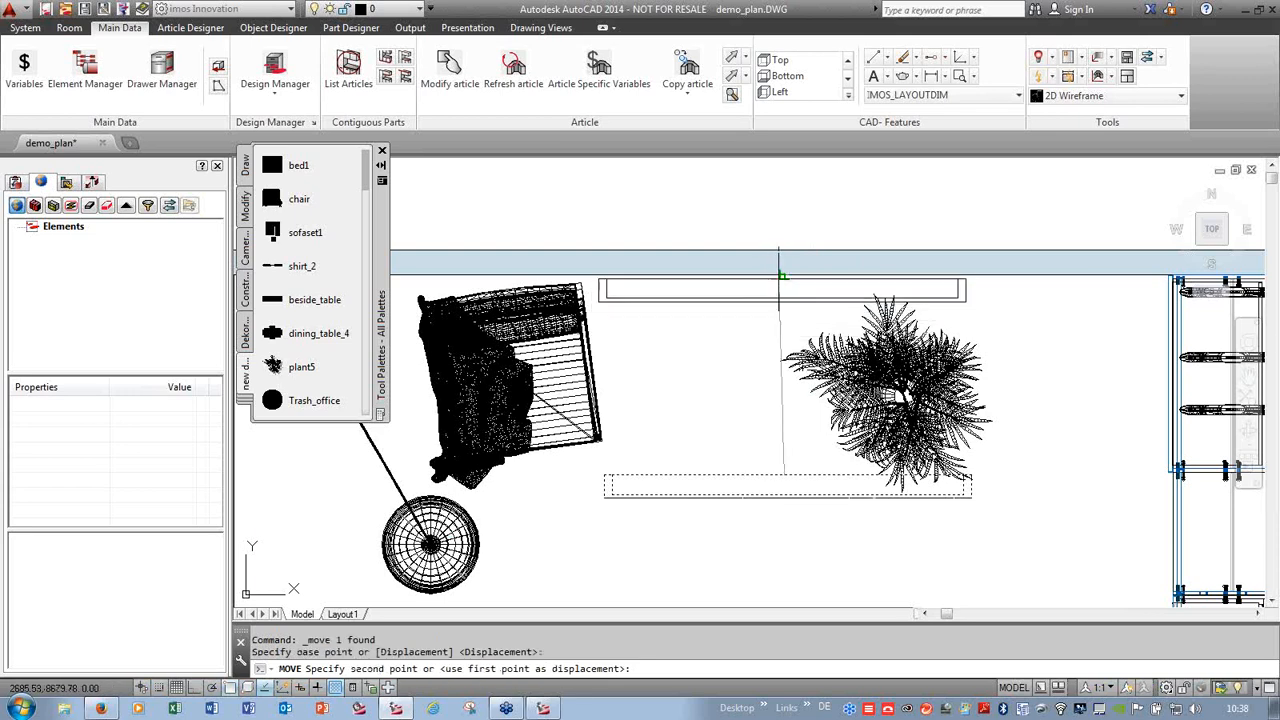
pyautogui.click(784, 276)
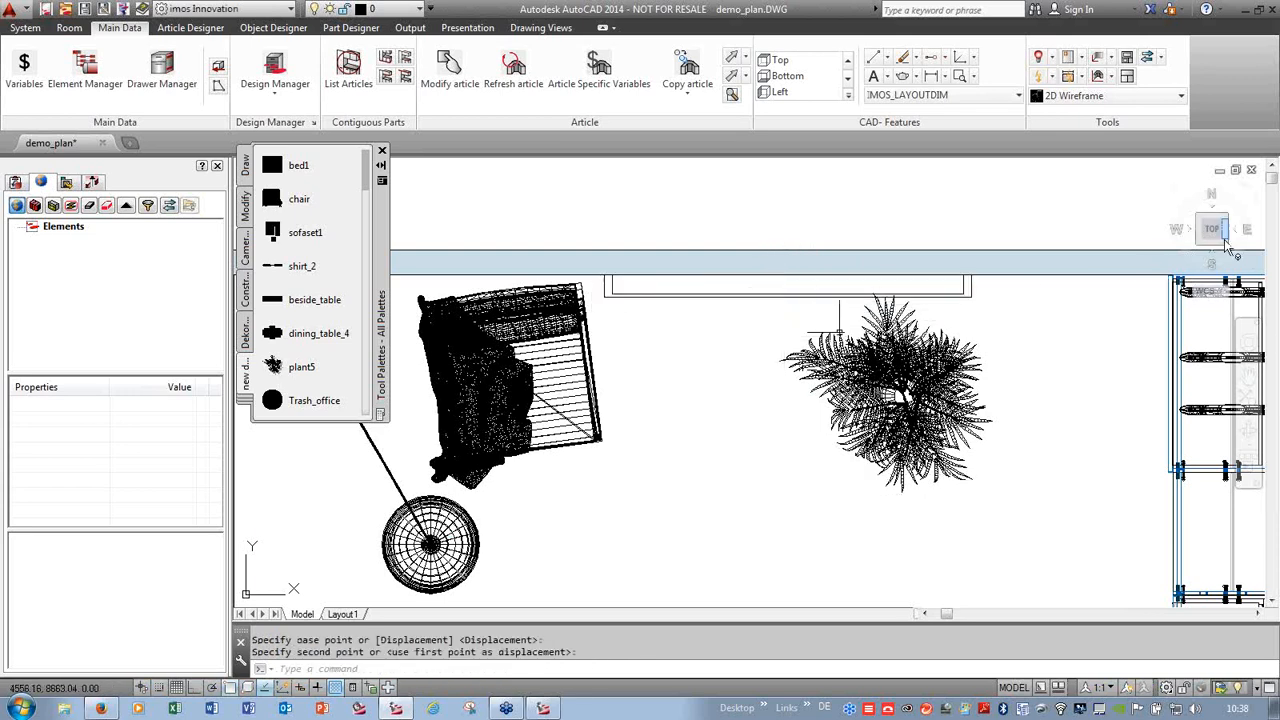
# - Set the painting's Z position to 1600 in its block properties
pyautogui.click(835, 297)
pyautogui.rightClick(838, 297)
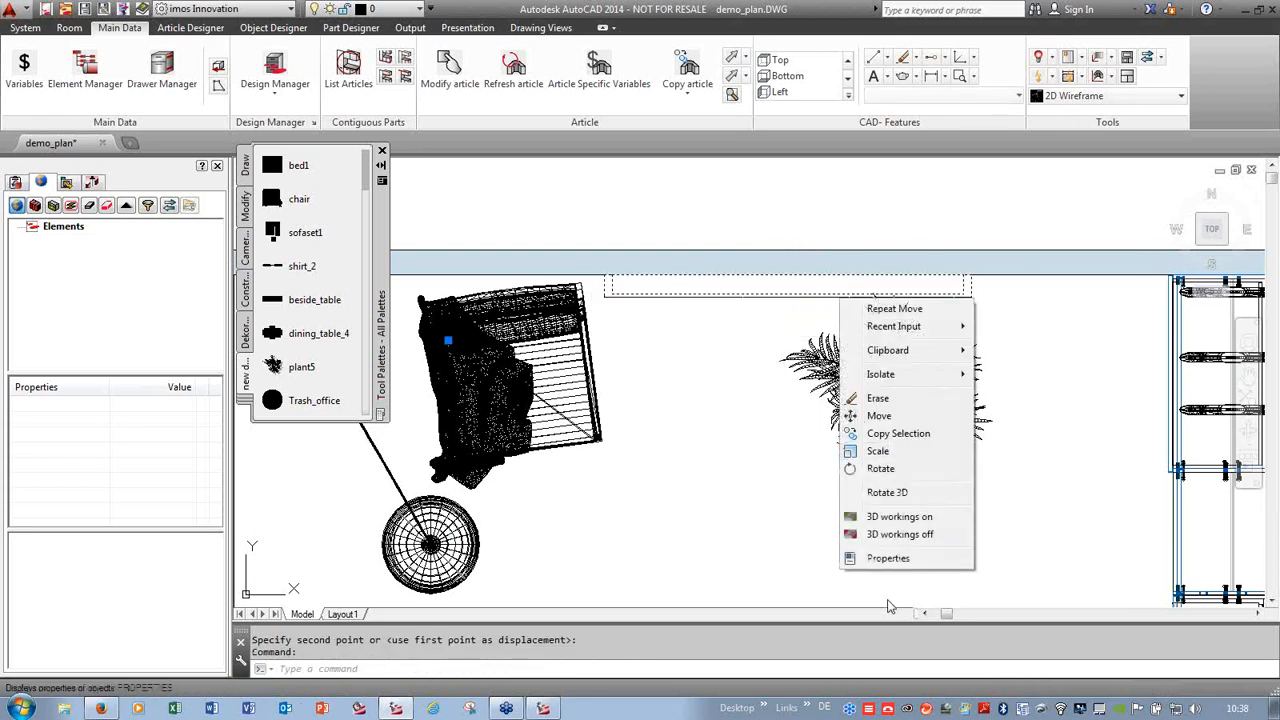
pyautogui.click(886, 562)
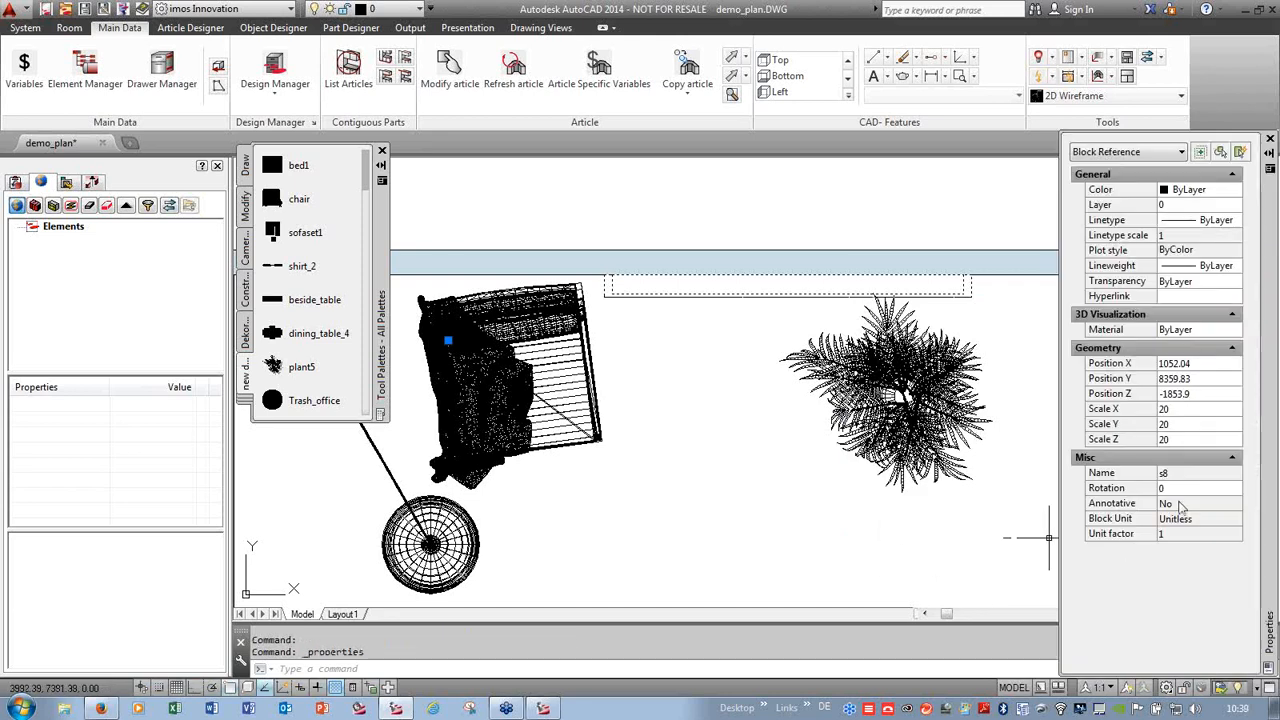
pyautogui.click(1213, 395)
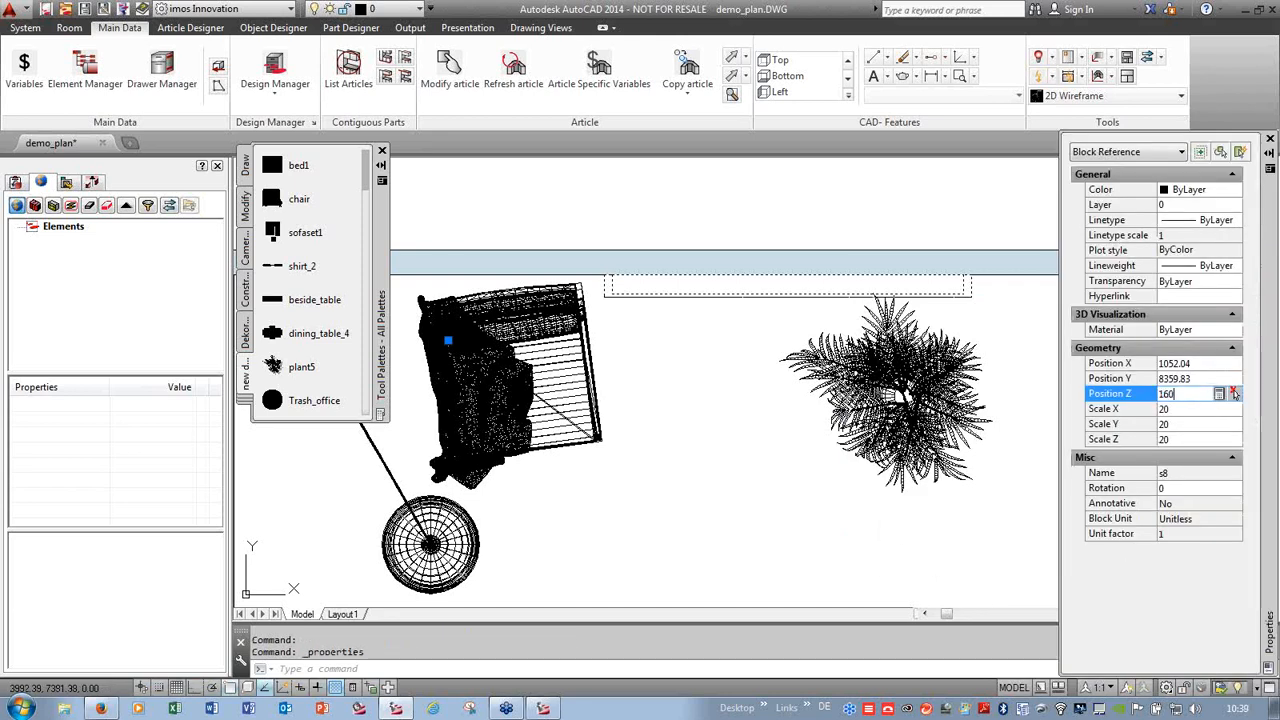
pyautogui.write('1600')
pyautogui.press('Tab')
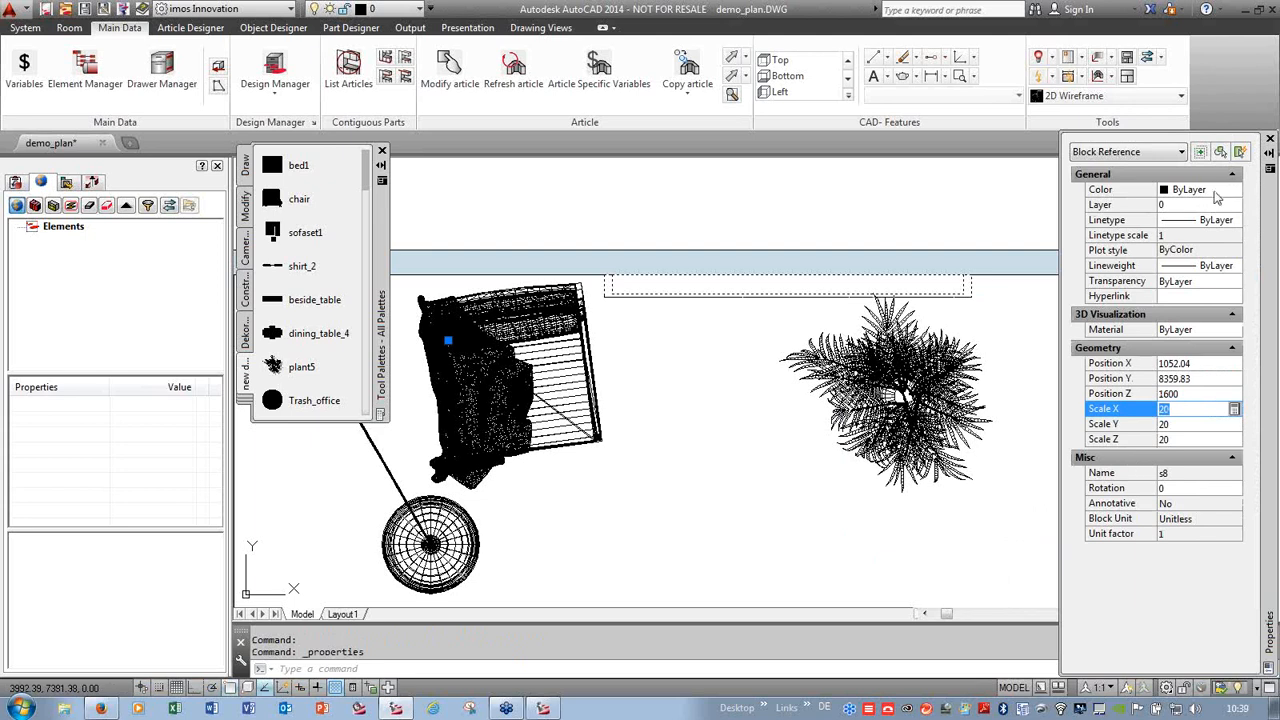
pyautogui.click(1270, 139)
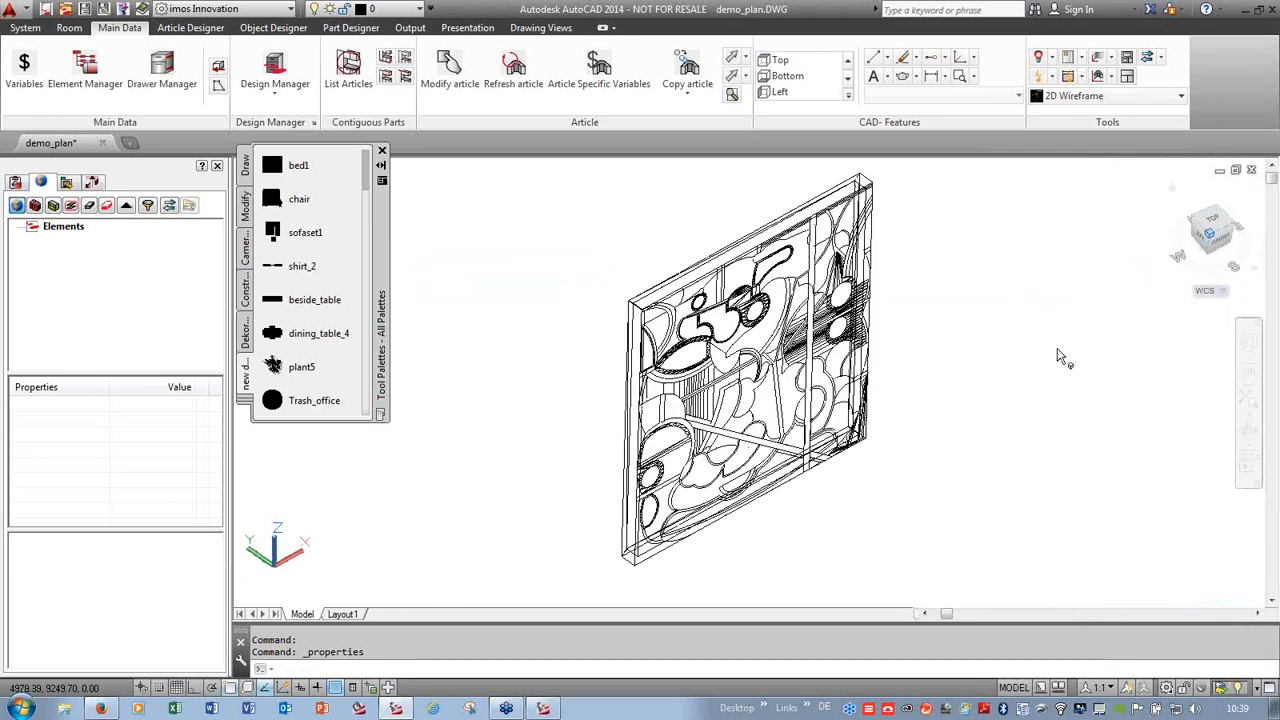
# - In an isometric view, set the painting's Z position to 800 in its block properties
pyautogui.scroll(-4, 833, 275)
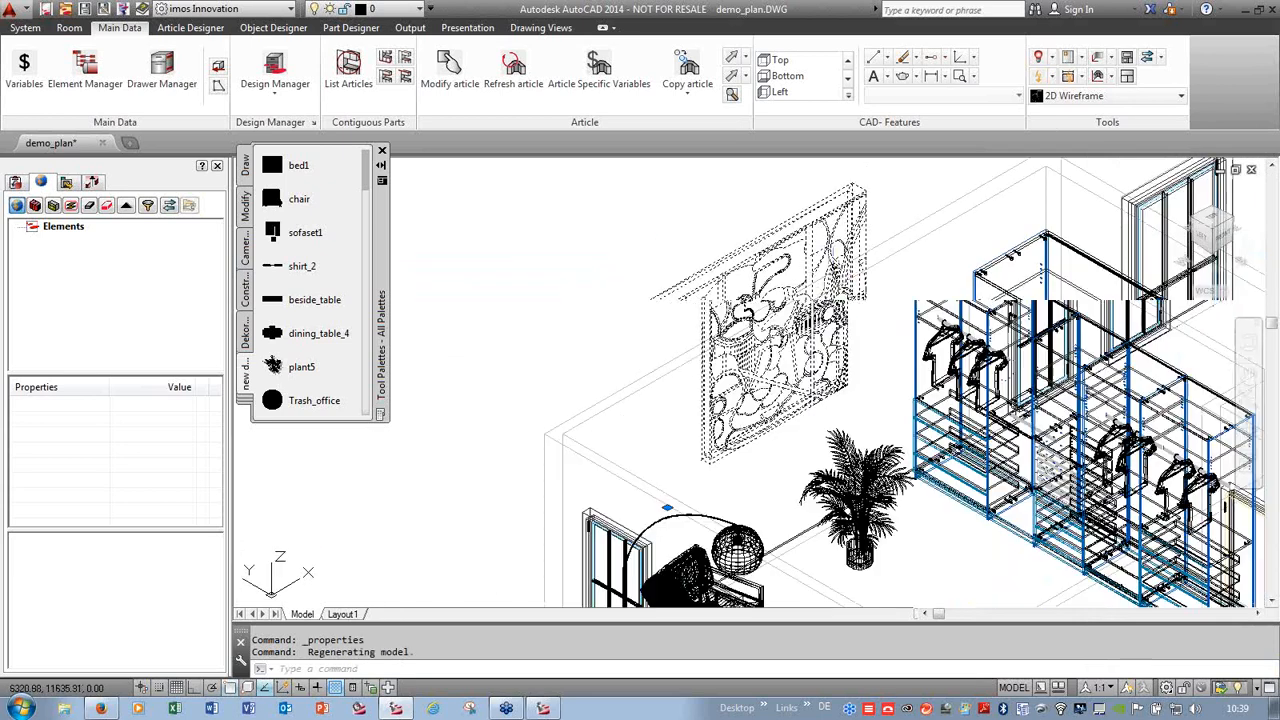
pyautogui.scroll(2, 812, 350)
pyautogui.click(801, 334)
pyautogui.rightClick(785, 322)
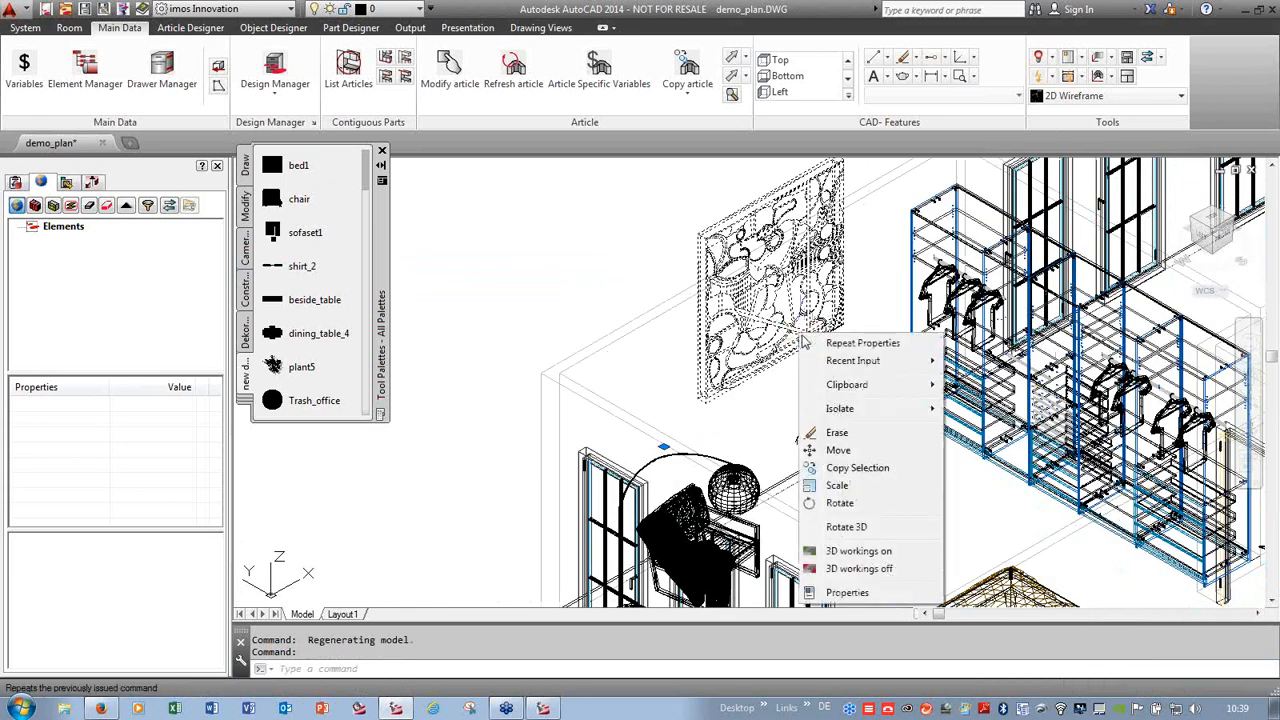
pyautogui.click(866, 600)
pyautogui.click(1197, 393)
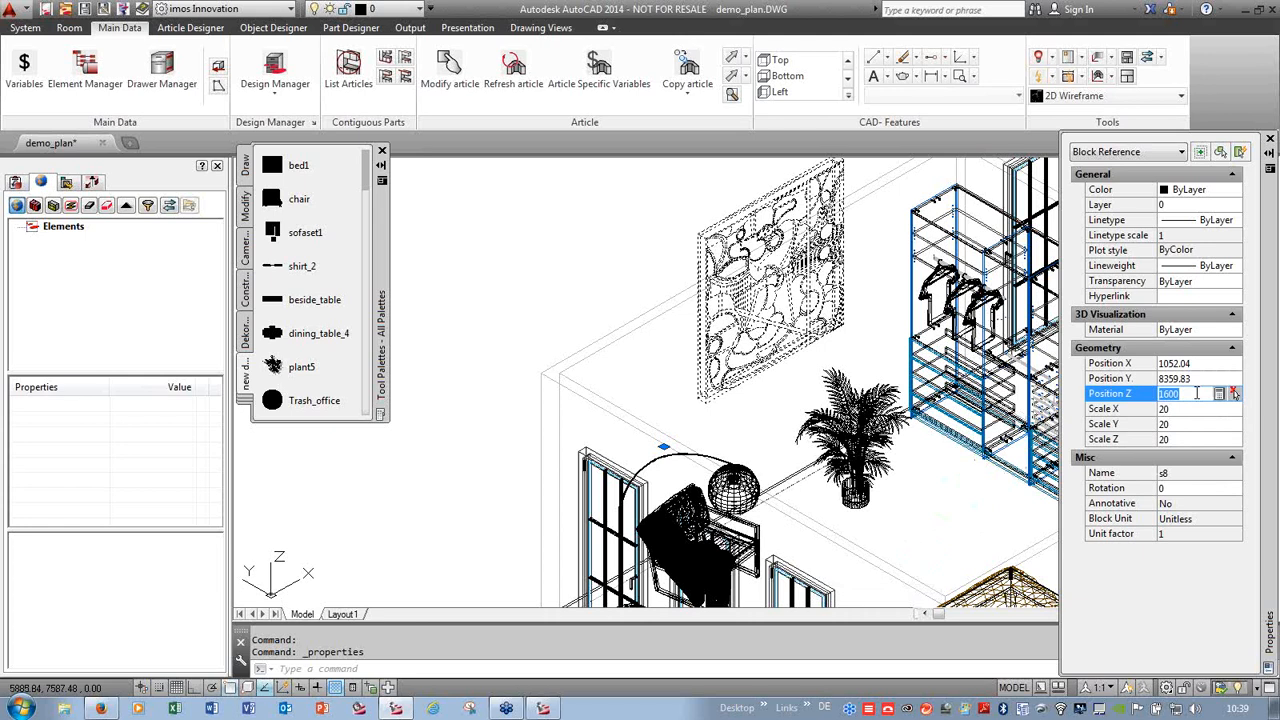
pyautogui.press('Tab')
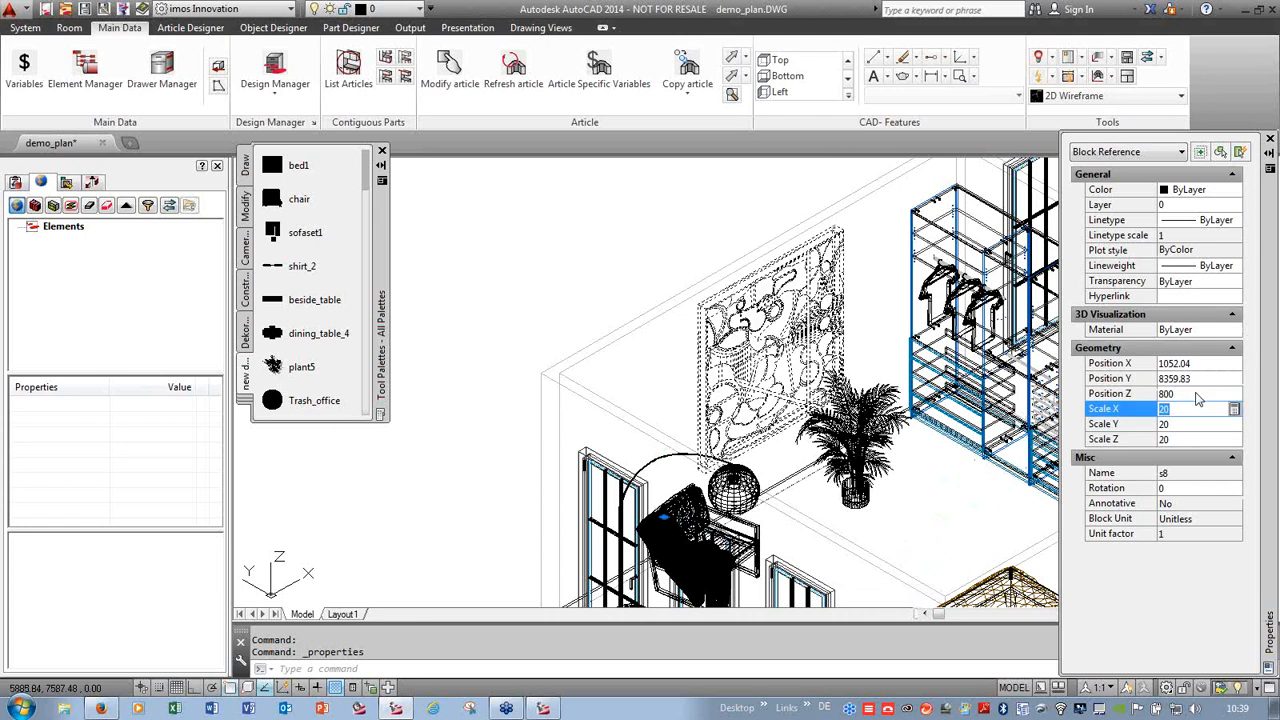
# - Close the tool palettes and the properties palette to clear the isometric view of the floor plan
pyautogui.scroll(-4, 590, 326)
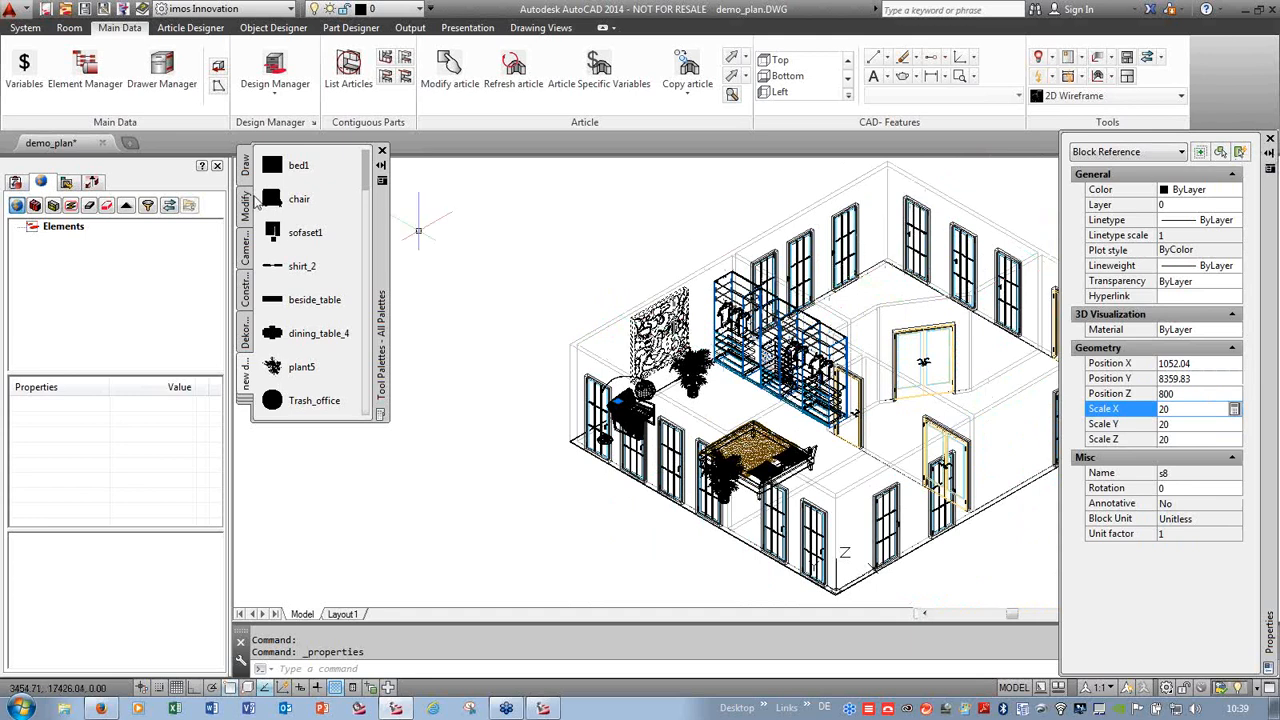
pyautogui.click(381, 151)
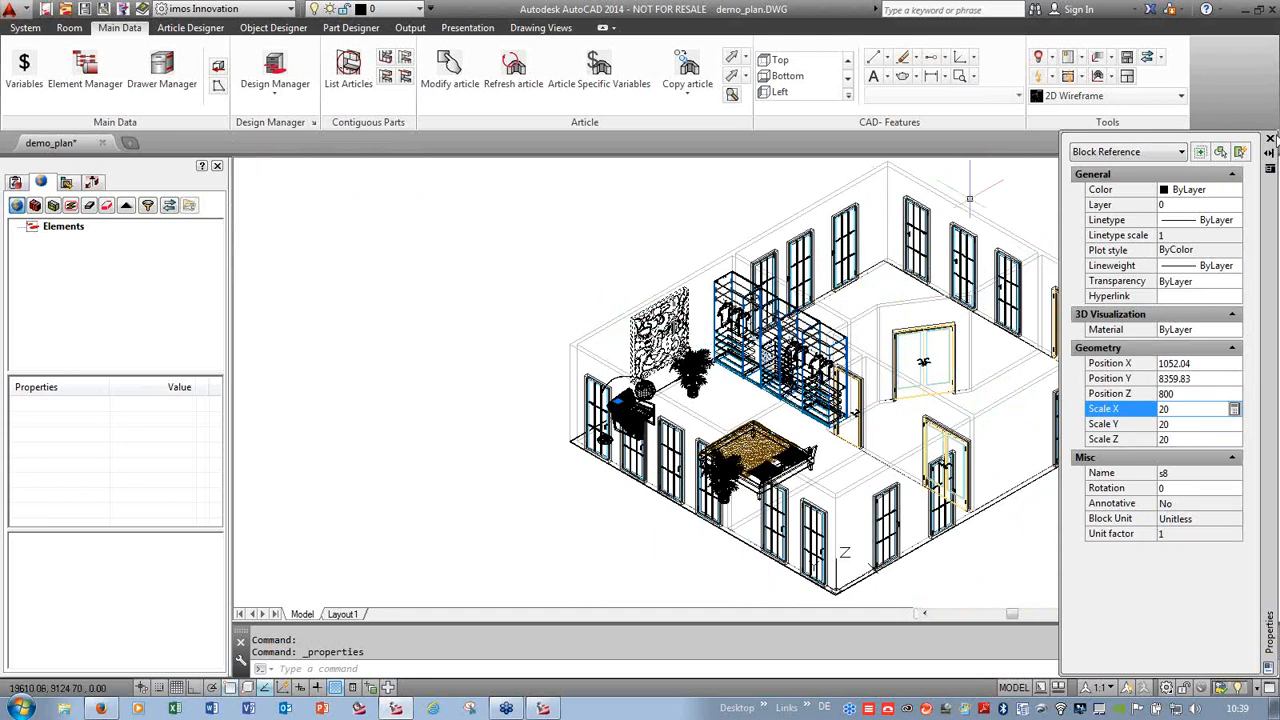
pyautogui.click(1269, 139)
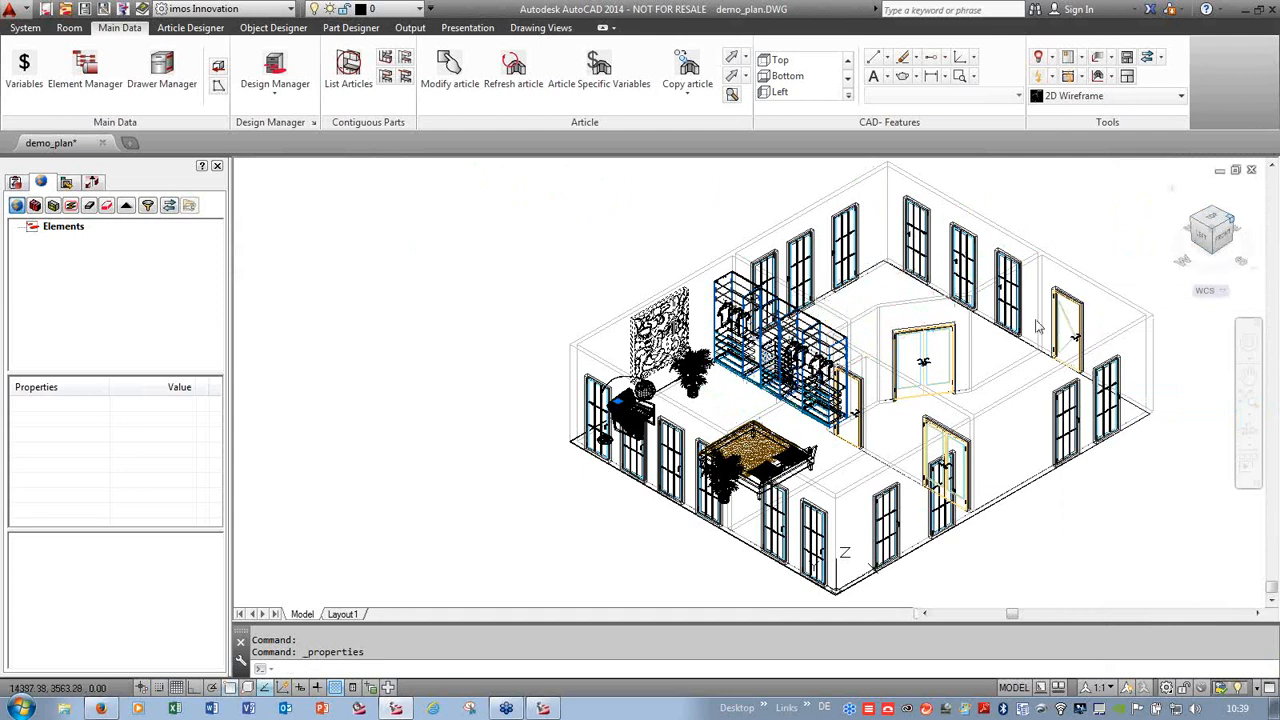
# - Turn the view to the room behind the closets and choose the Vitrine with Glass article from the living catalog in Design Manager
pyautogui.moveTo(955, 360); pyautogui.dragTo(857, 372)
pyautogui.scroll(-5, 690, 272)
pyautogui.scroll(4, 773, 430)
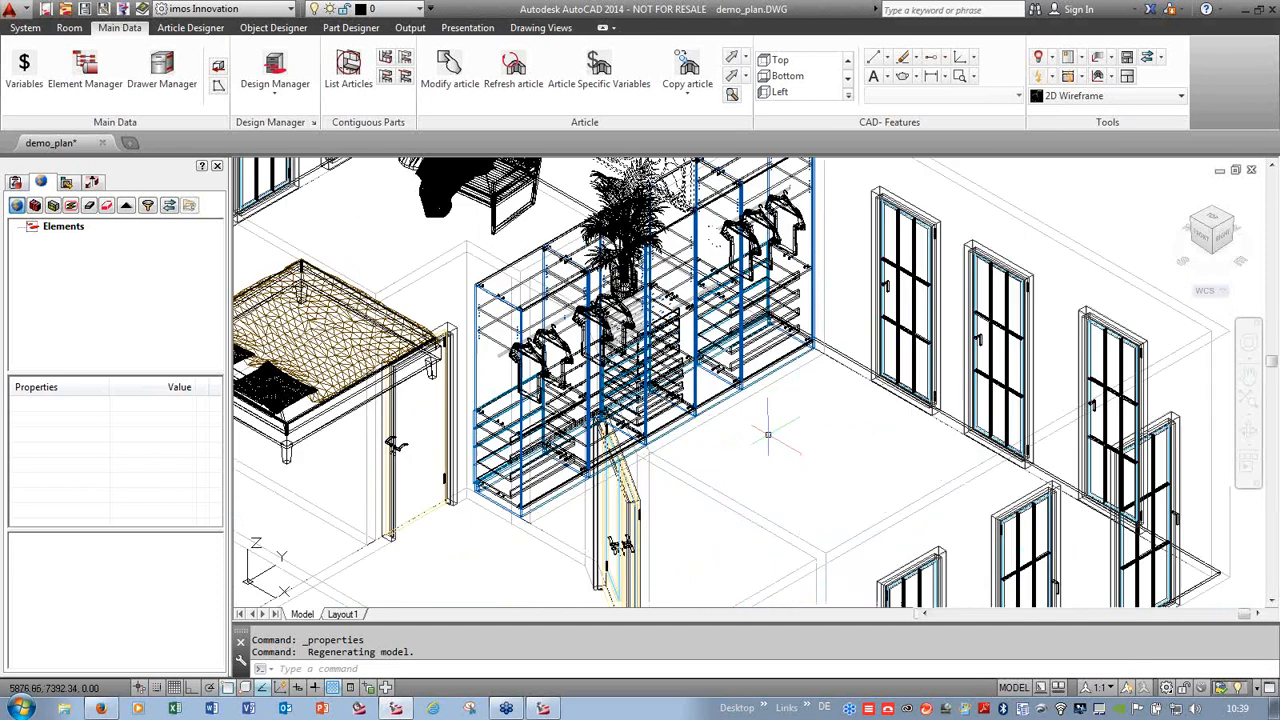
pyautogui.scroll(-2, 796, 365)
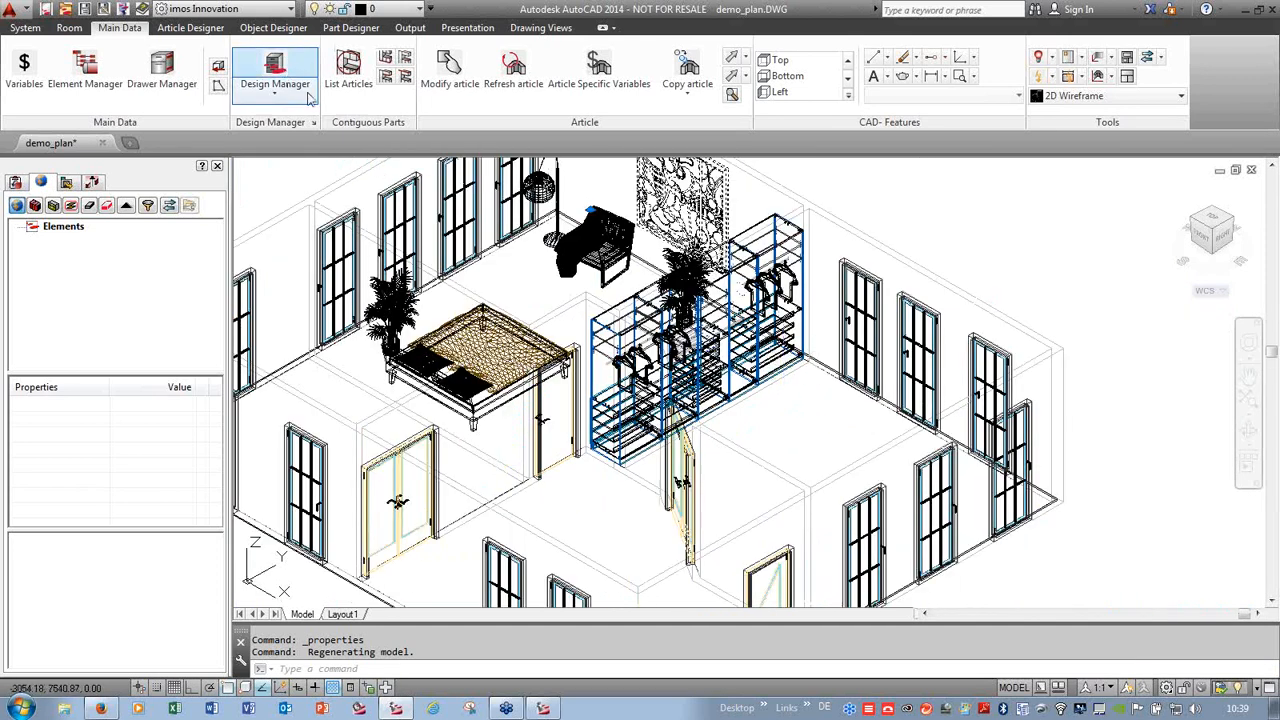
pyautogui.click(275, 70)
pyautogui.click(789, 66)
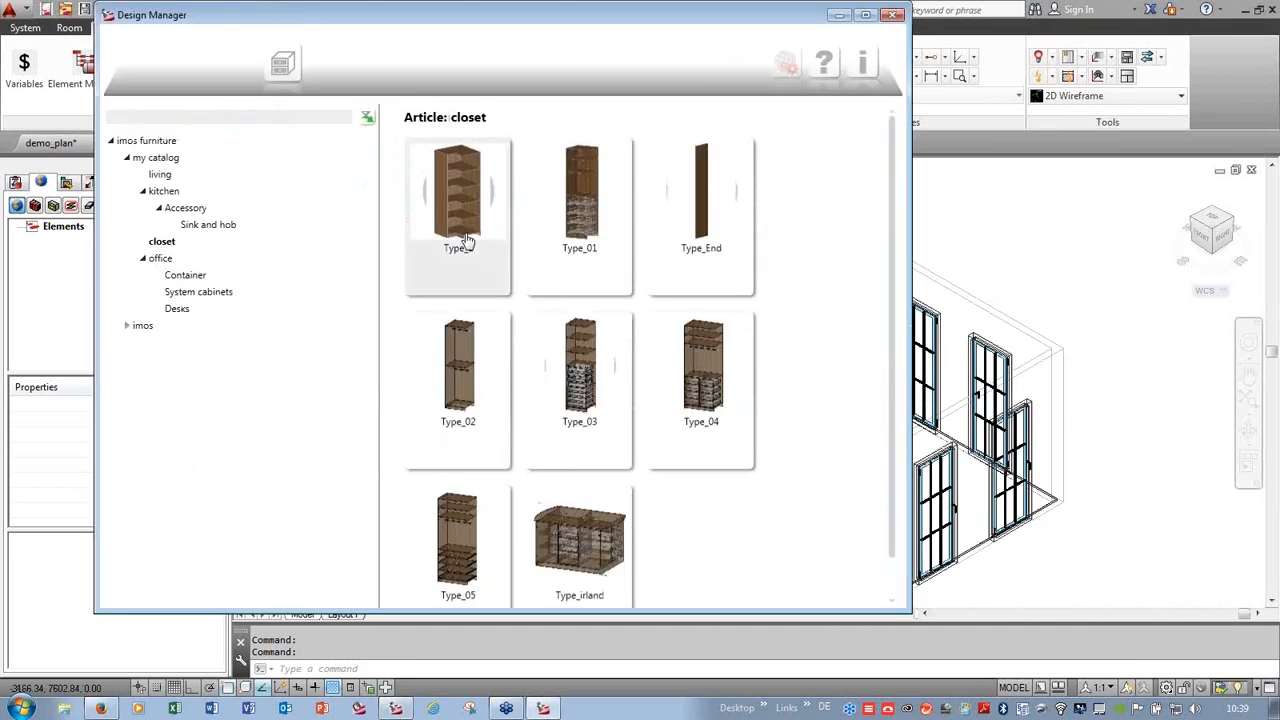
pyautogui.click(161, 177)
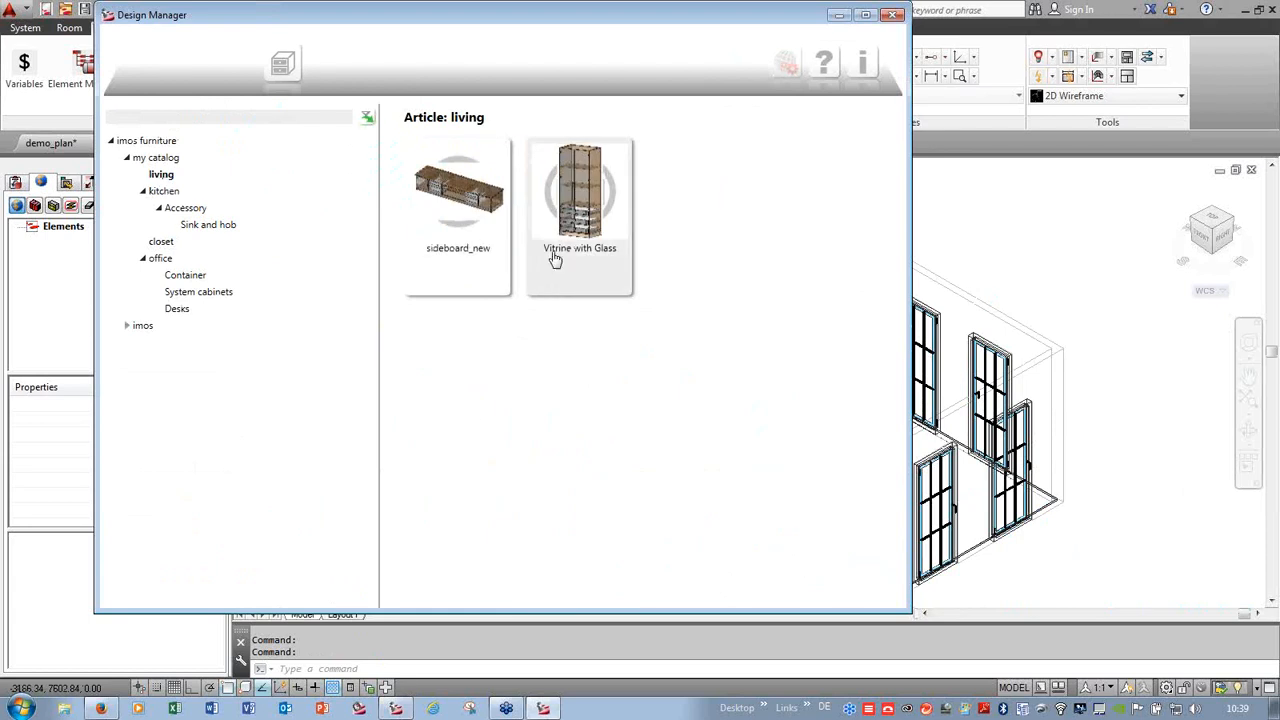
pyautogui.click(568, 206)
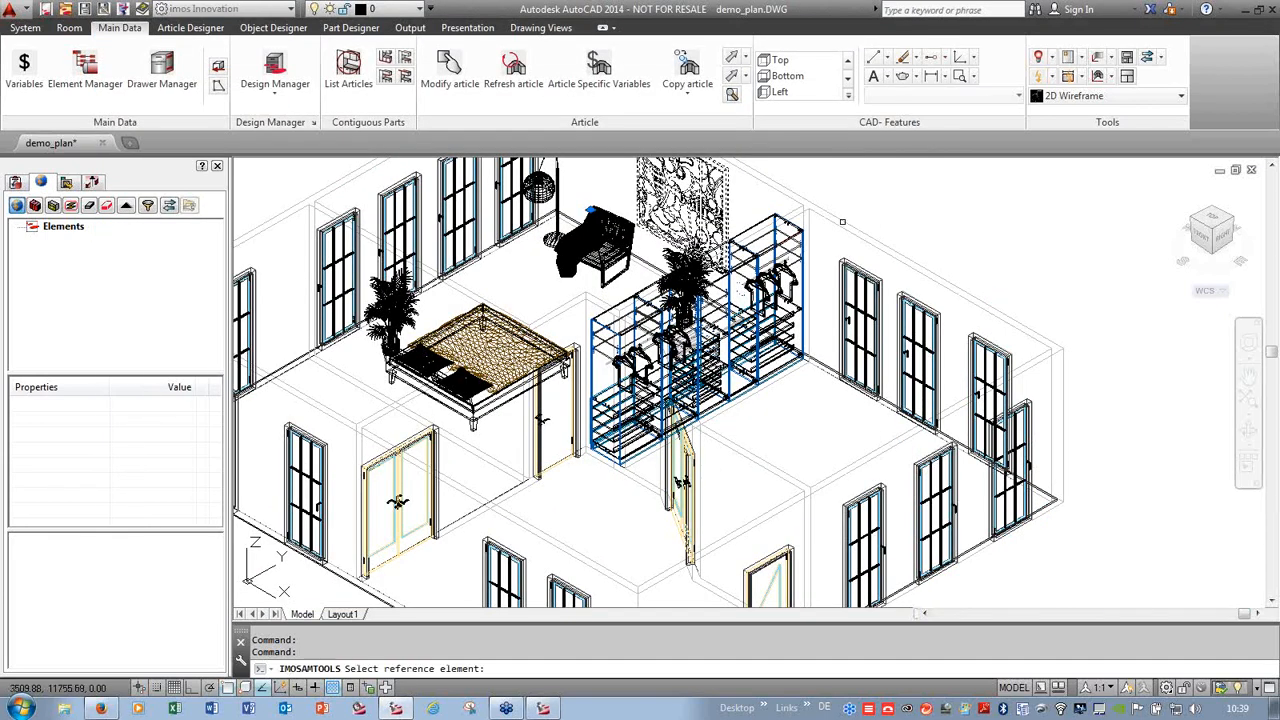
# - Insert the vitrine against the wall behind the closets, with the default height 1800, width 850 and depth 600
pyautogui.click(800, 213)
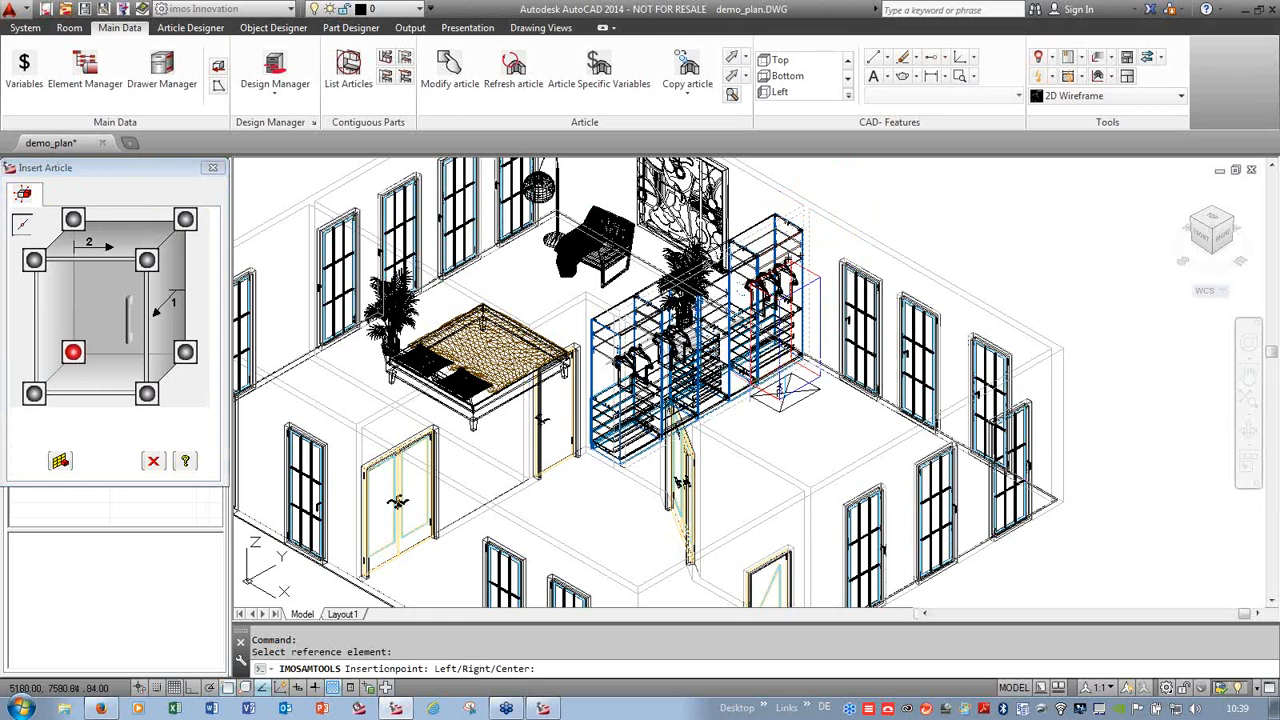
pyautogui.scroll(4, 753, 391)
pyautogui.click(753, 412)
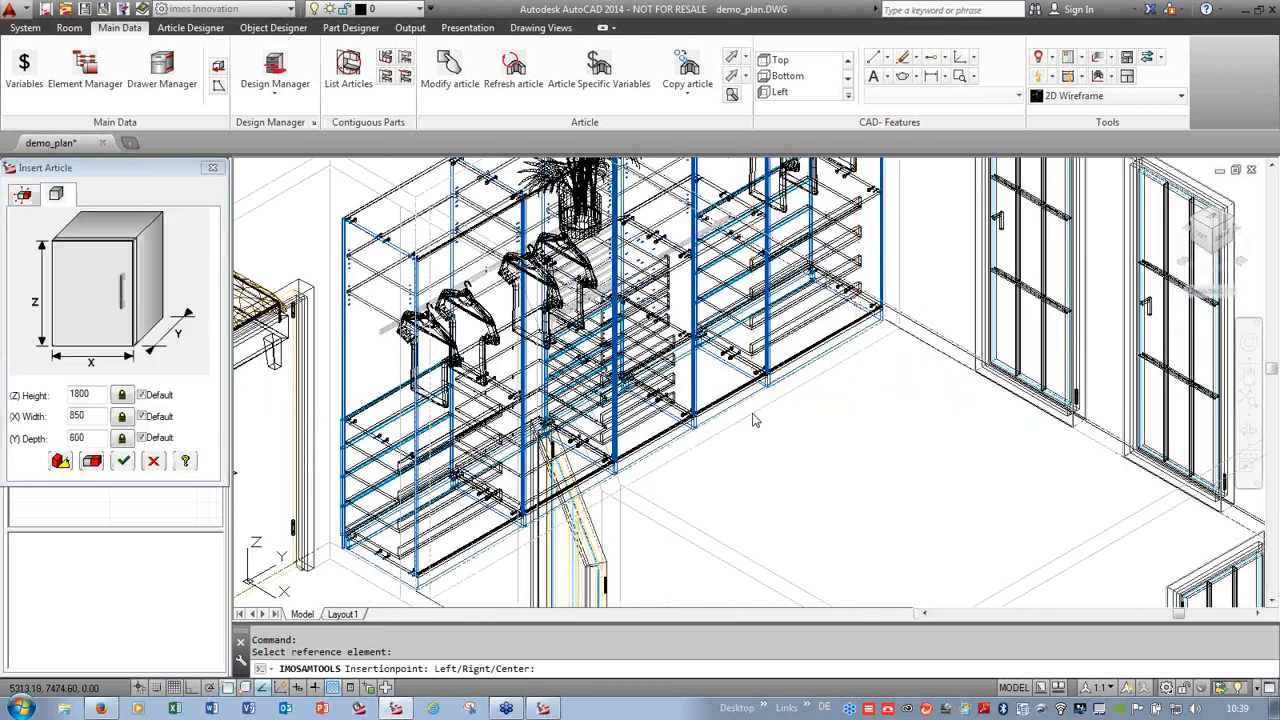
pyautogui.click(124, 462)
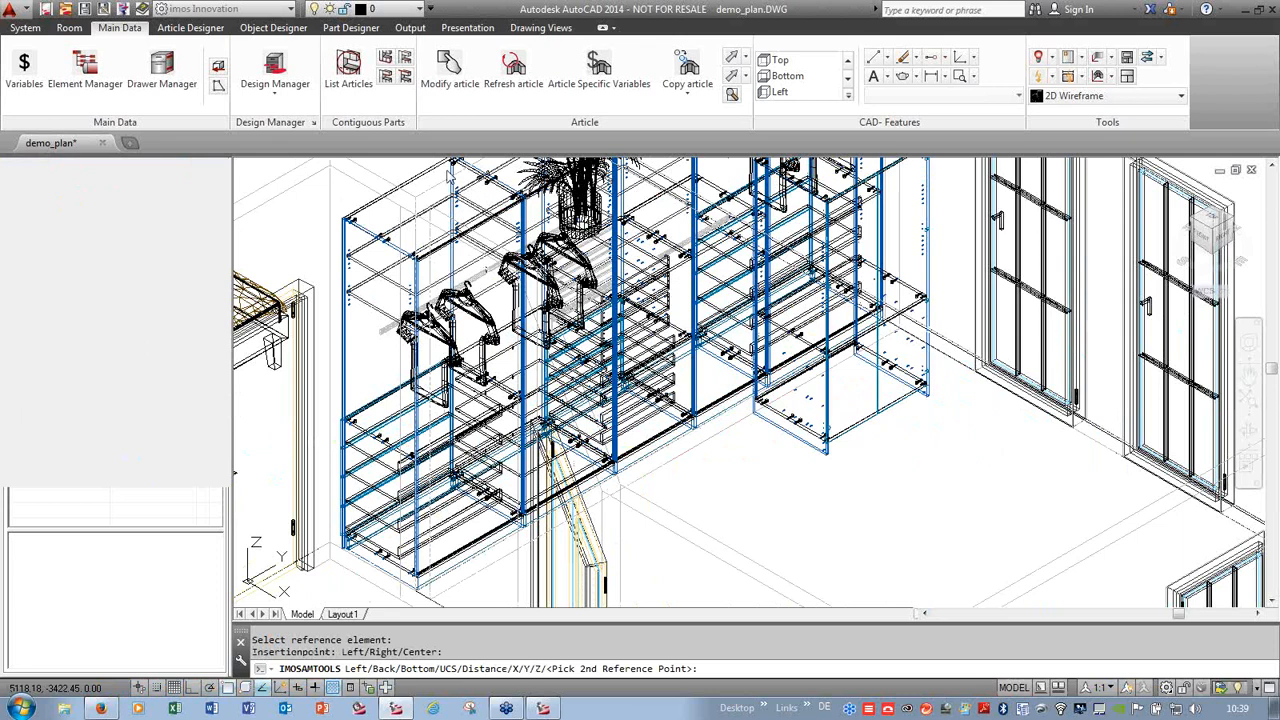
# - Choose the sideboard_new article from the living catalog in Design Manager
pyautogui.click(275, 68)
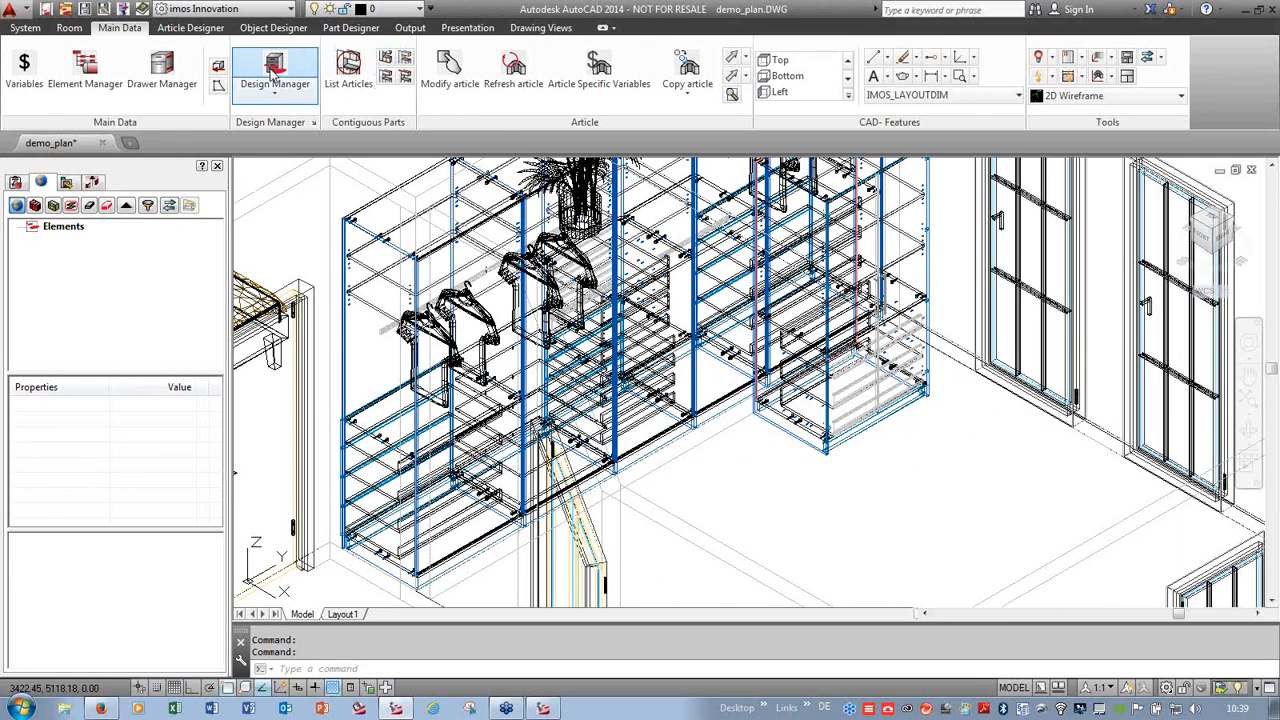
pyautogui.click(787, 66)
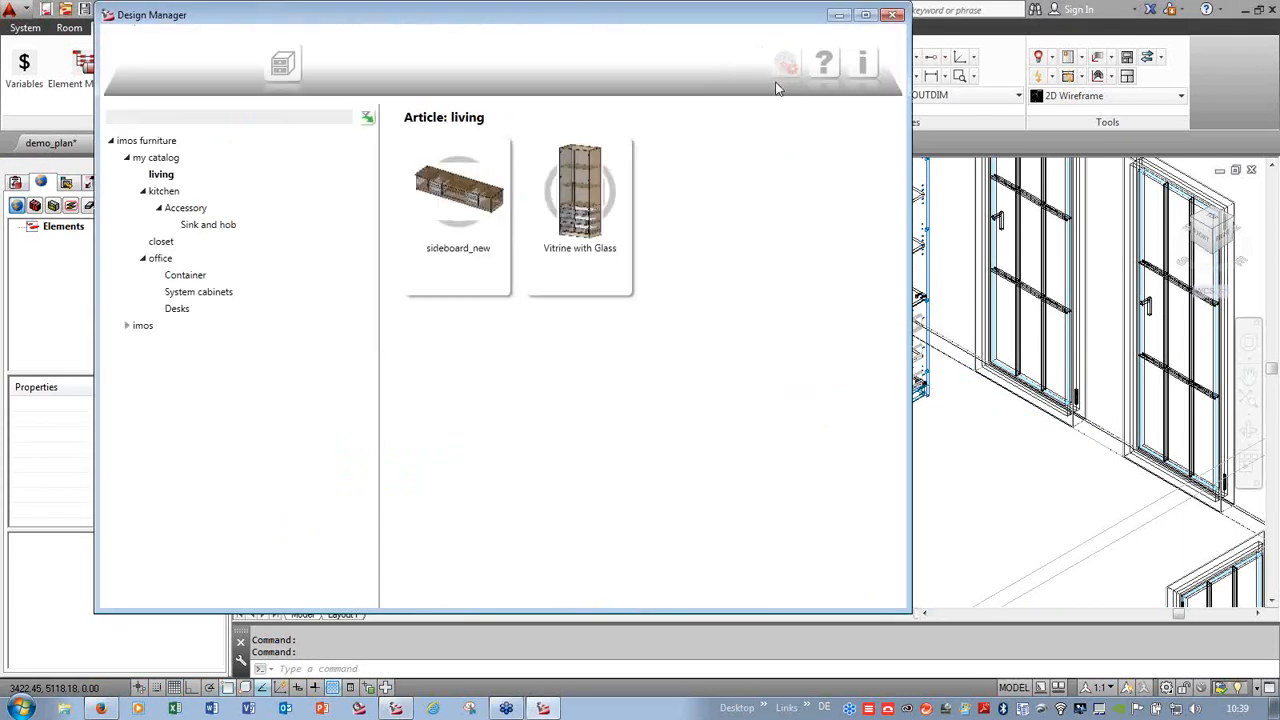
pyautogui.doubleClick(457, 202)
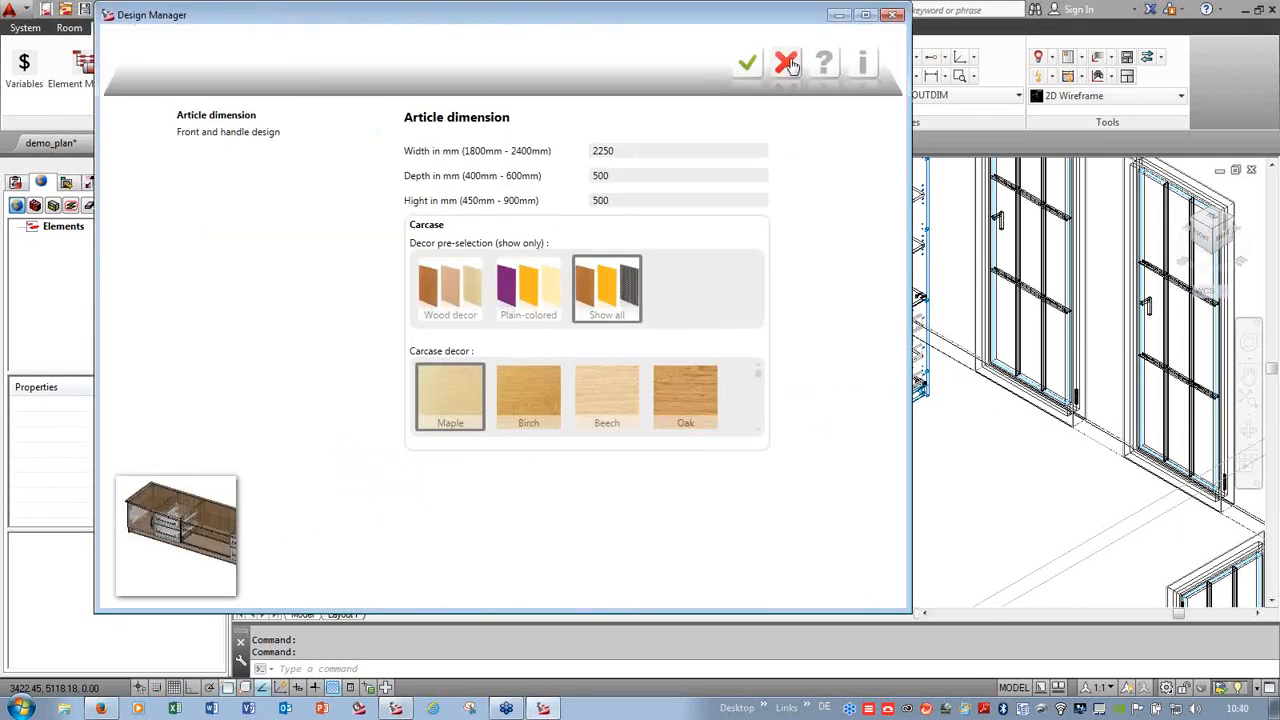
pyautogui.click(747, 66)
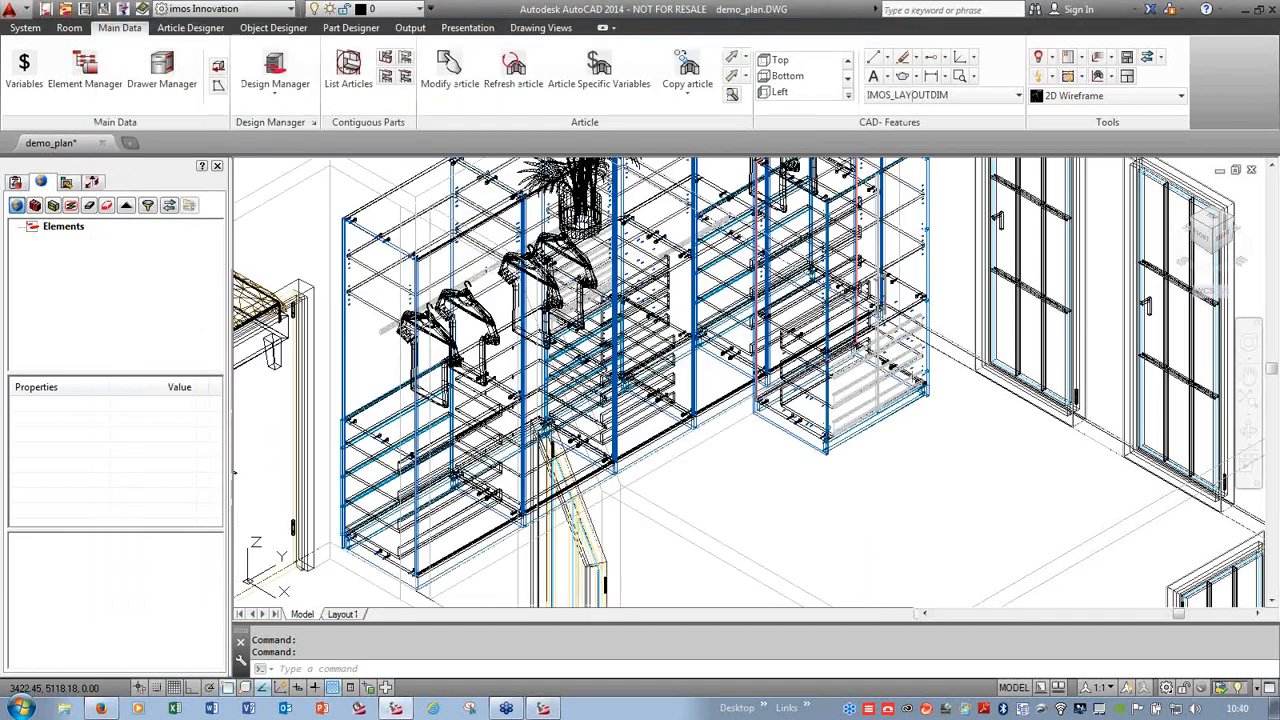
pyautogui.click(740, 421)
pyautogui.press('Escape')
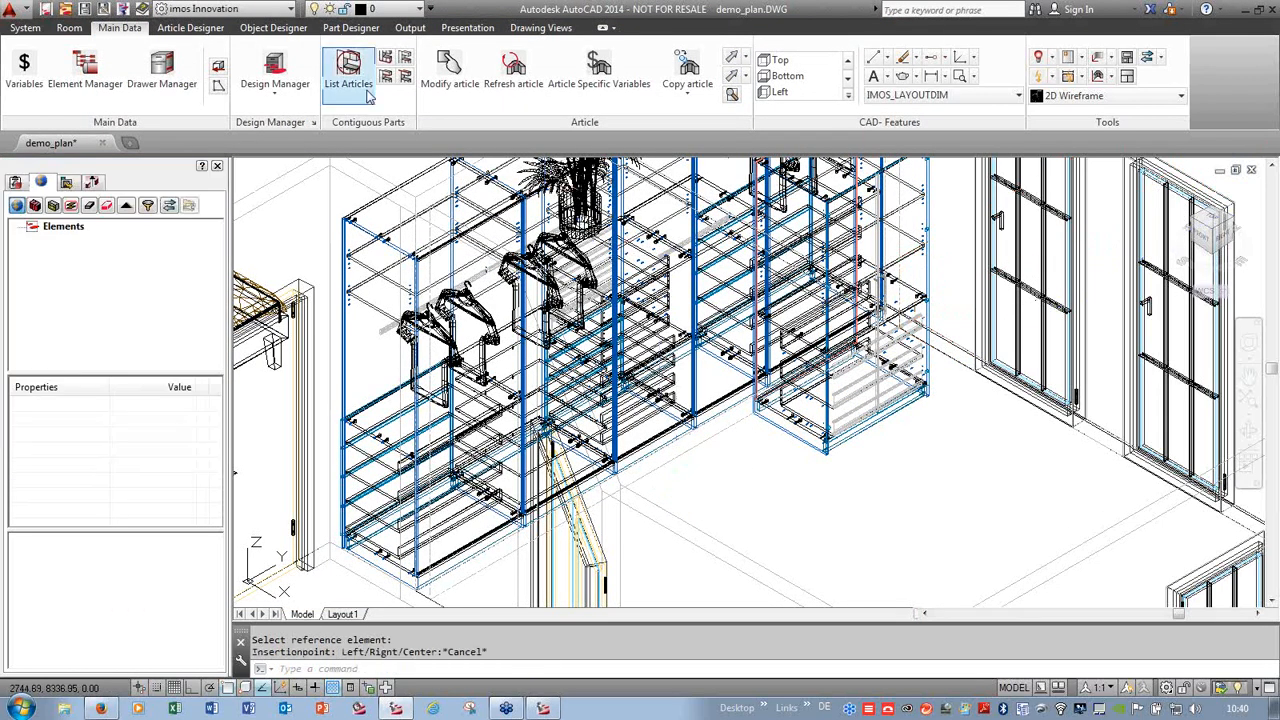
# - Accept the sideboard's default dimensions and Maple carcase decor, and pick the wall behind the closets as reference element
pyautogui.click(275, 70)
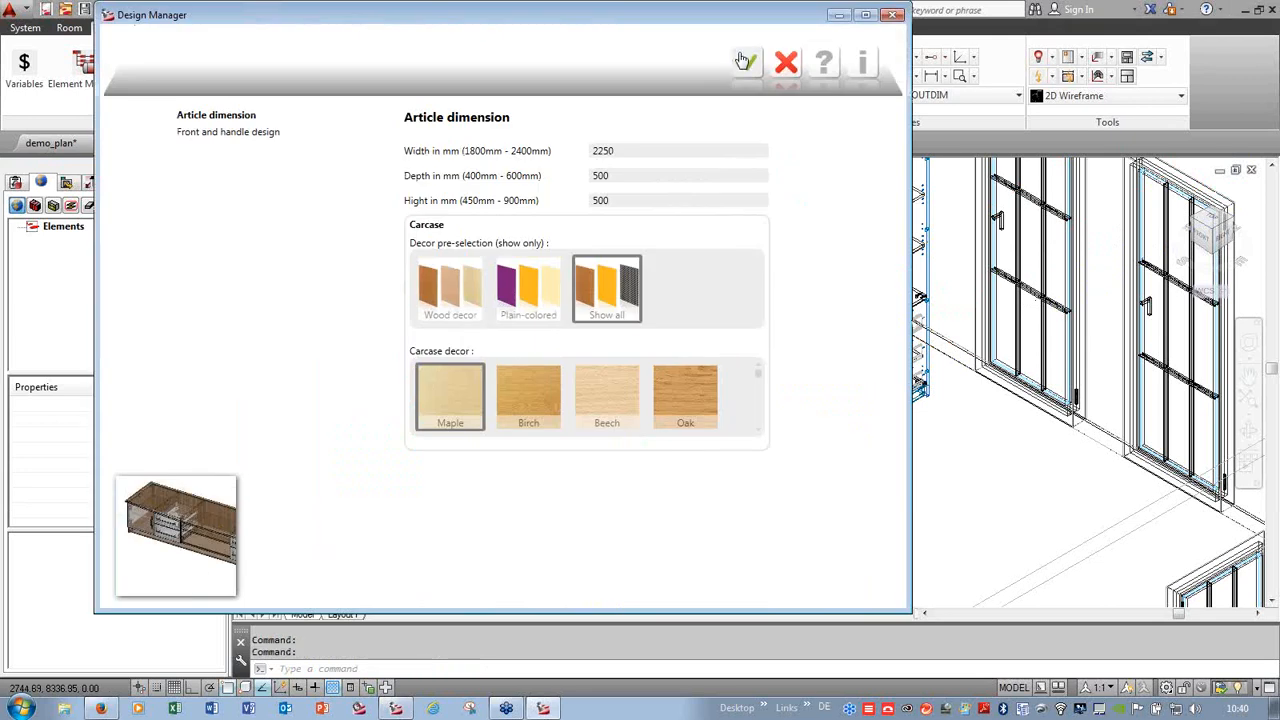
pyautogui.click(745, 62)
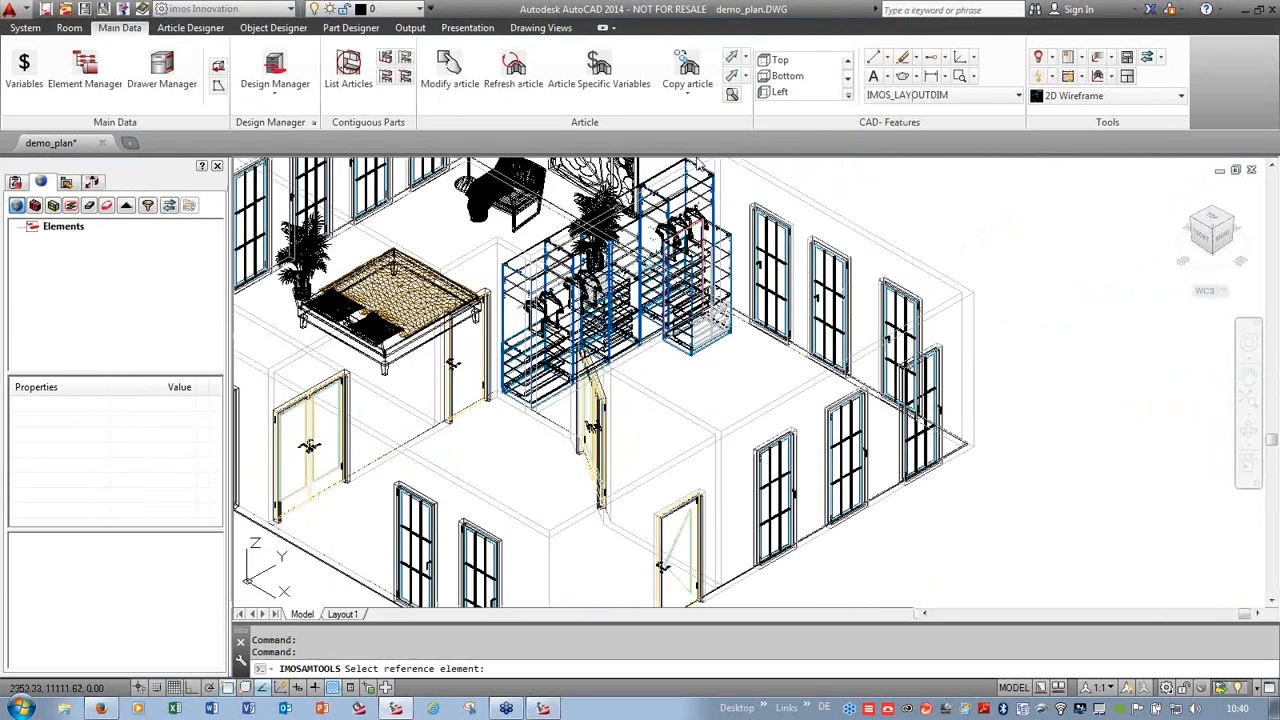
pyautogui.scroll(6, 704, 160)
pyautogui.click(707, 172)
pyautogui.scroll(-5, 707, 175)
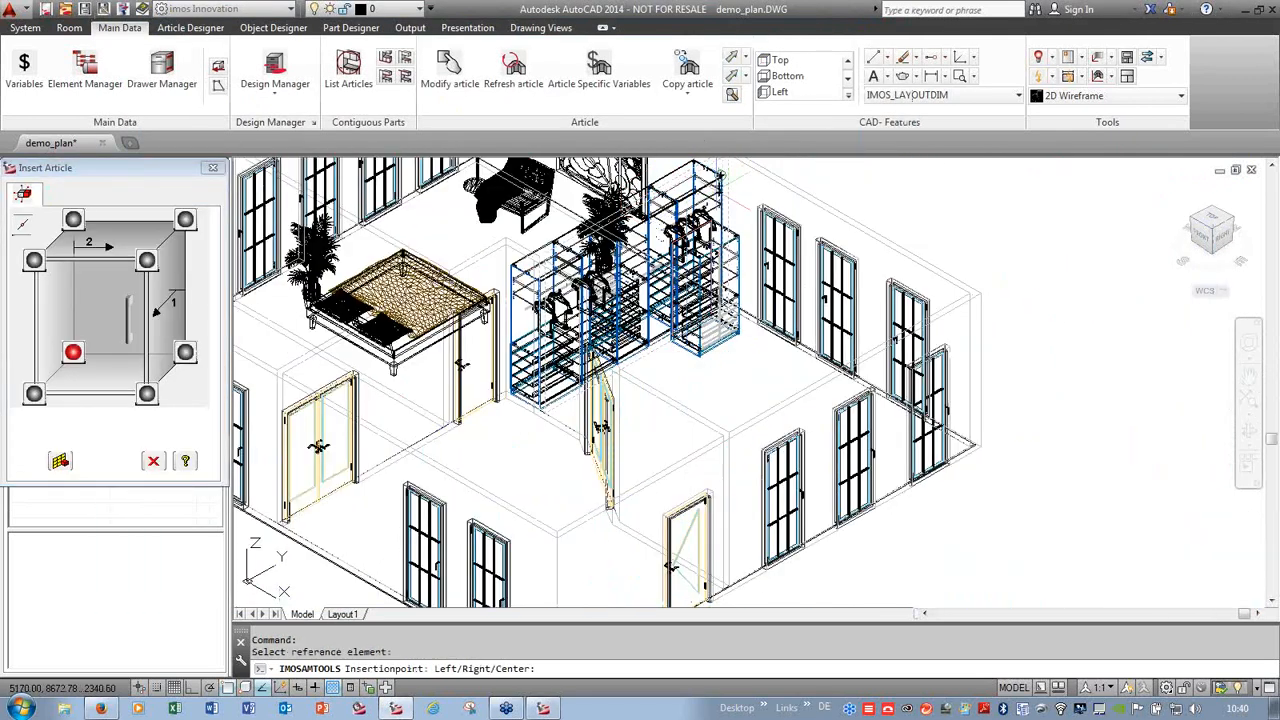
# - Insert the sideboard beside the vitrine by its rear lower right corner, with default height 500, width 2250 and depth 500
pyautogui.click(185, 352)
pyautogui.scroll(5, 663, 345)
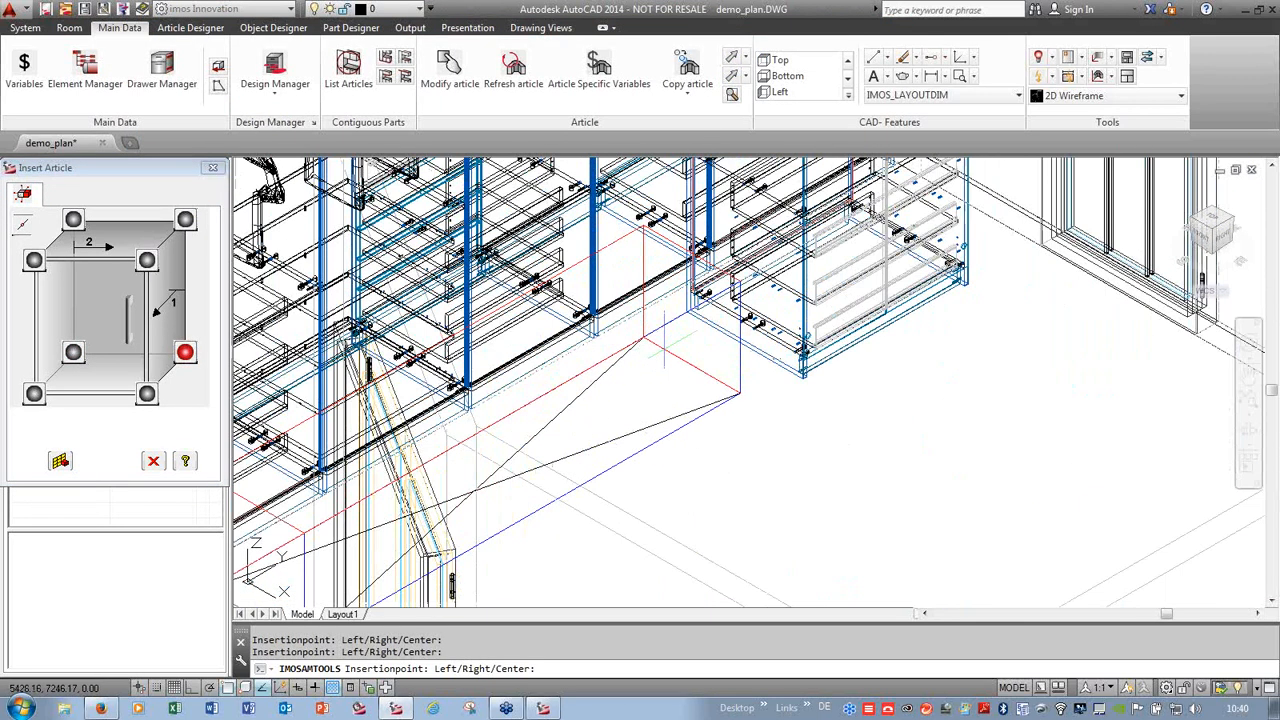
pyautogui.click(666, 345)
pyautogui.scroll(-5, 678, 334)
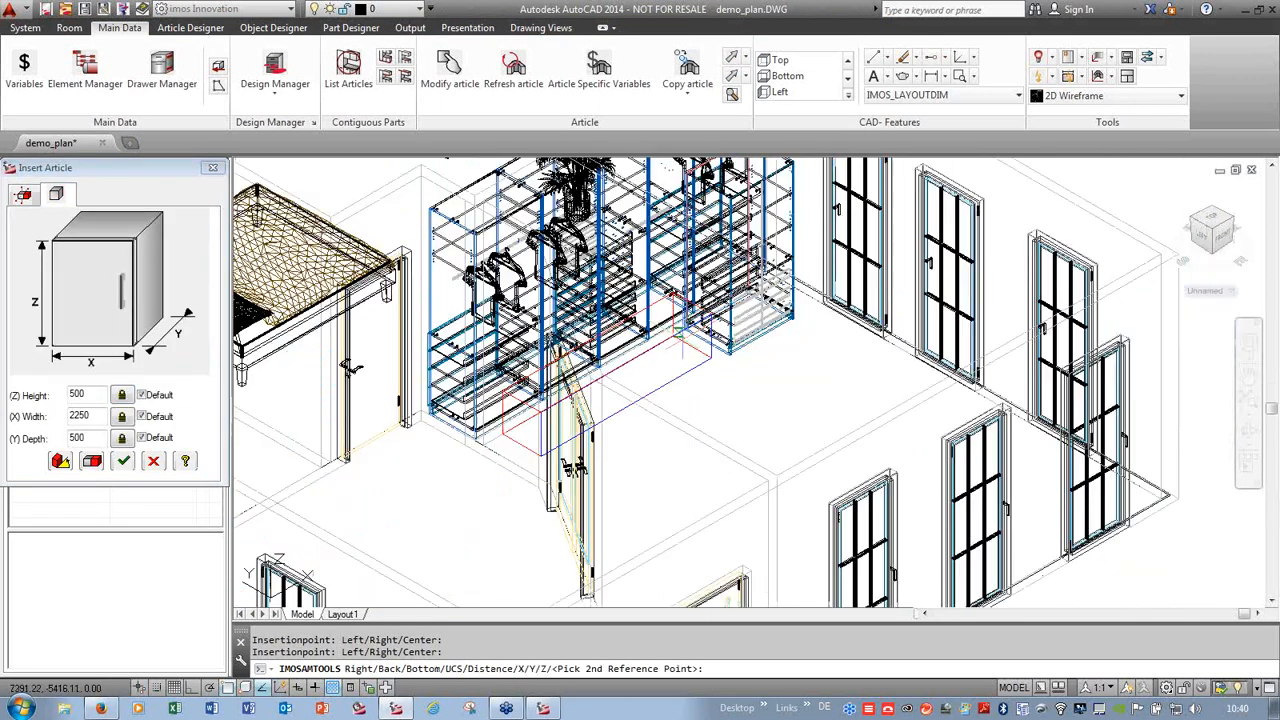
pyautogui.click(730, 418)
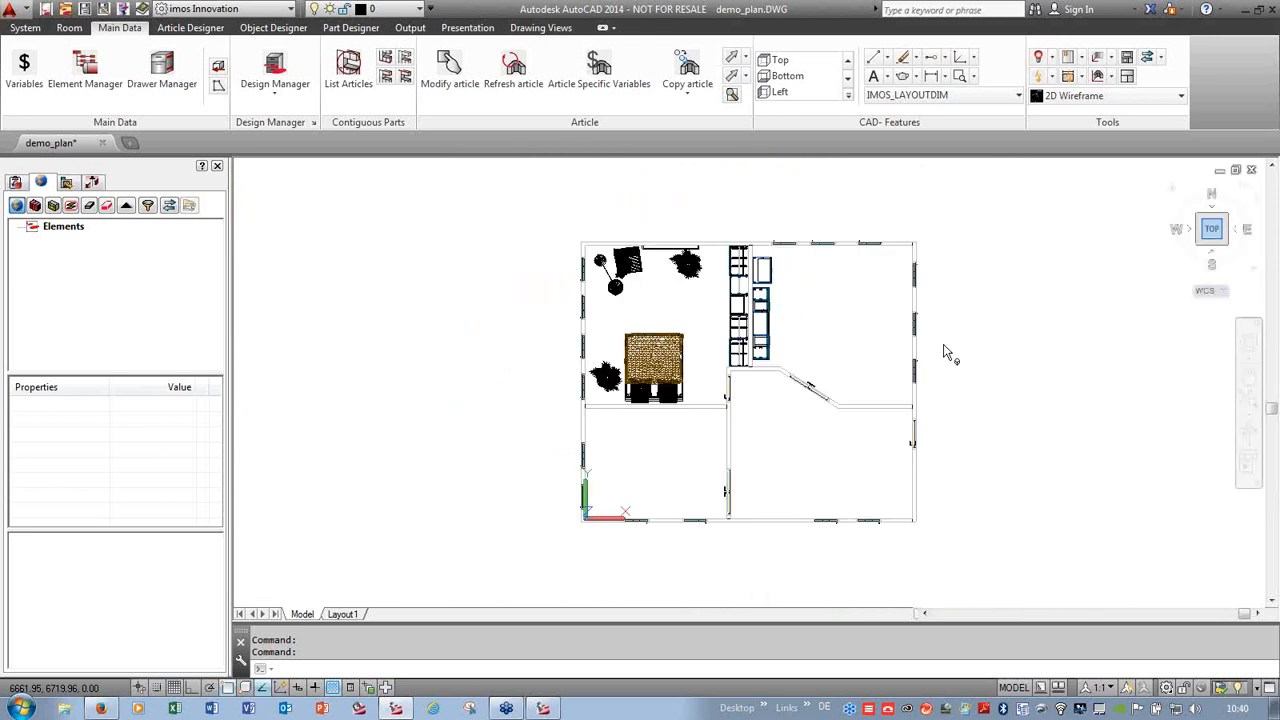
# - In the top view, bring up the tool palettes and place the sofaset1 block in the outer corner of the vitrine room
pyautogui.scroll(5, 916, 313)
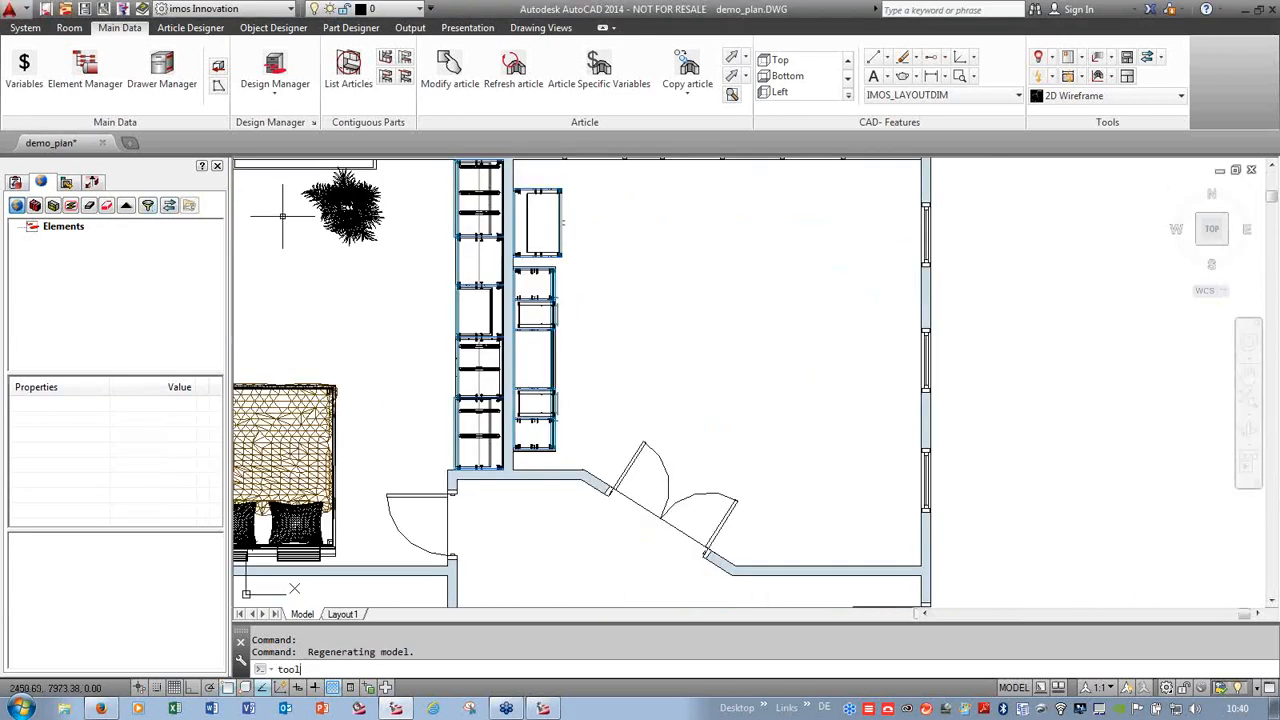
pyautogui.press('Return')
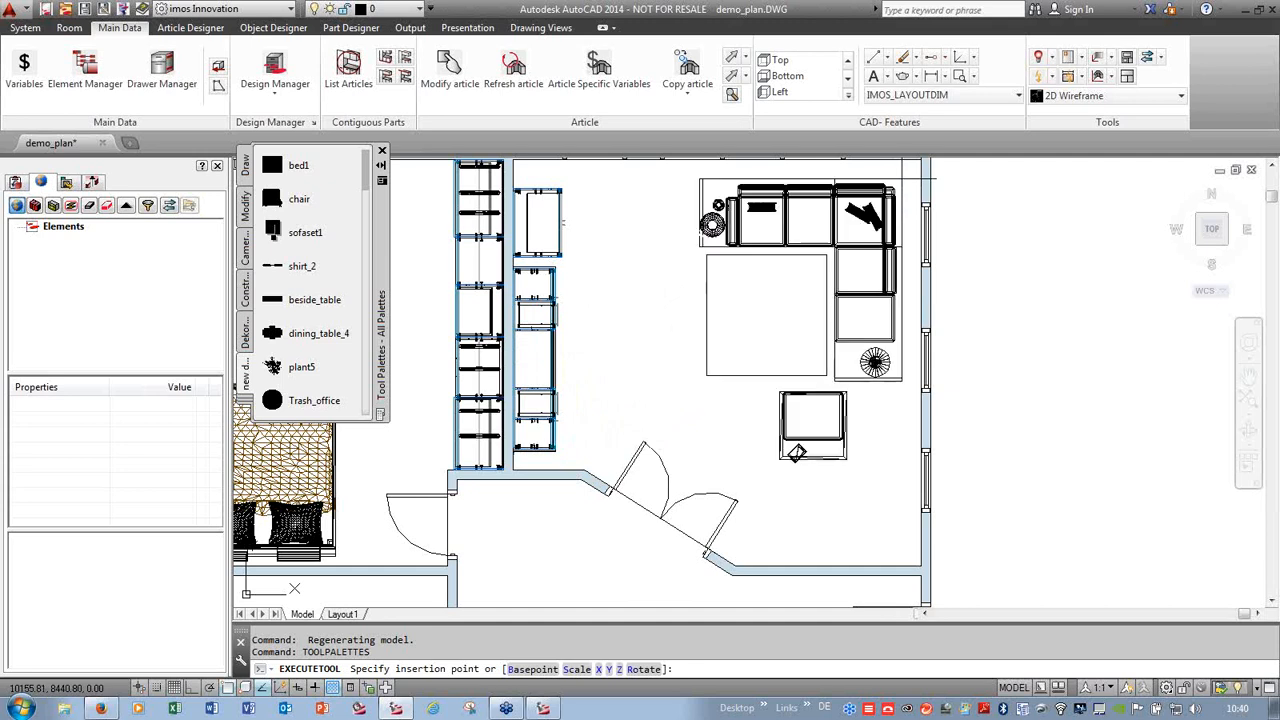
pyautogui.click(863, 185)
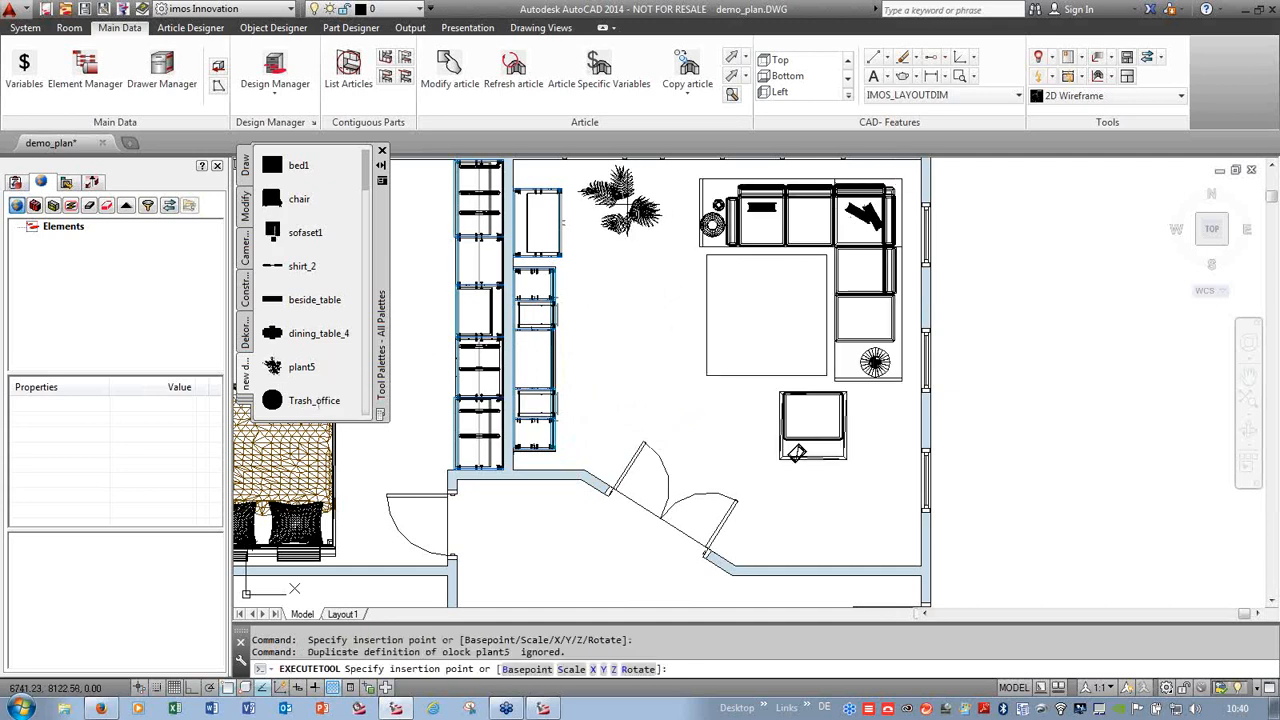
# - Place two plant5 blocks in the sofa room, one between the vitrine and the sofa and one beside the double door
pyautogui.click(625, 200)
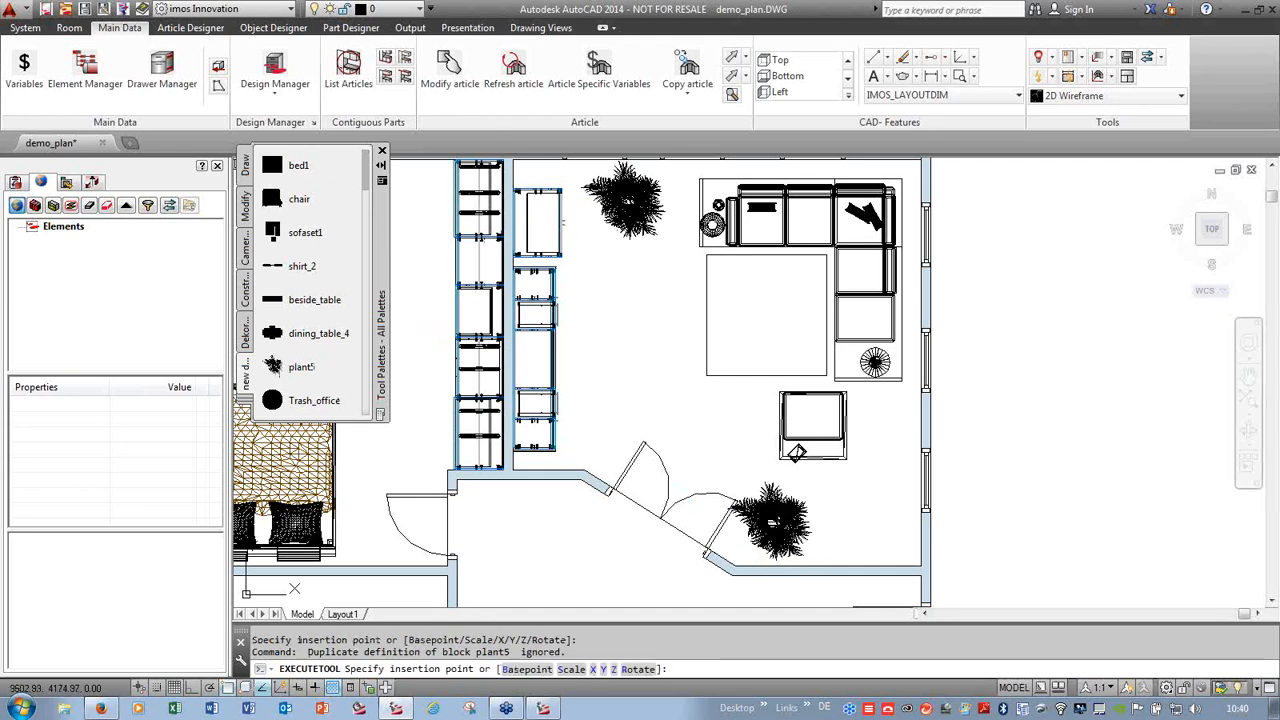
pyautogui.click(771, 521)
pyautogui.scroll(-2, 689, 388)
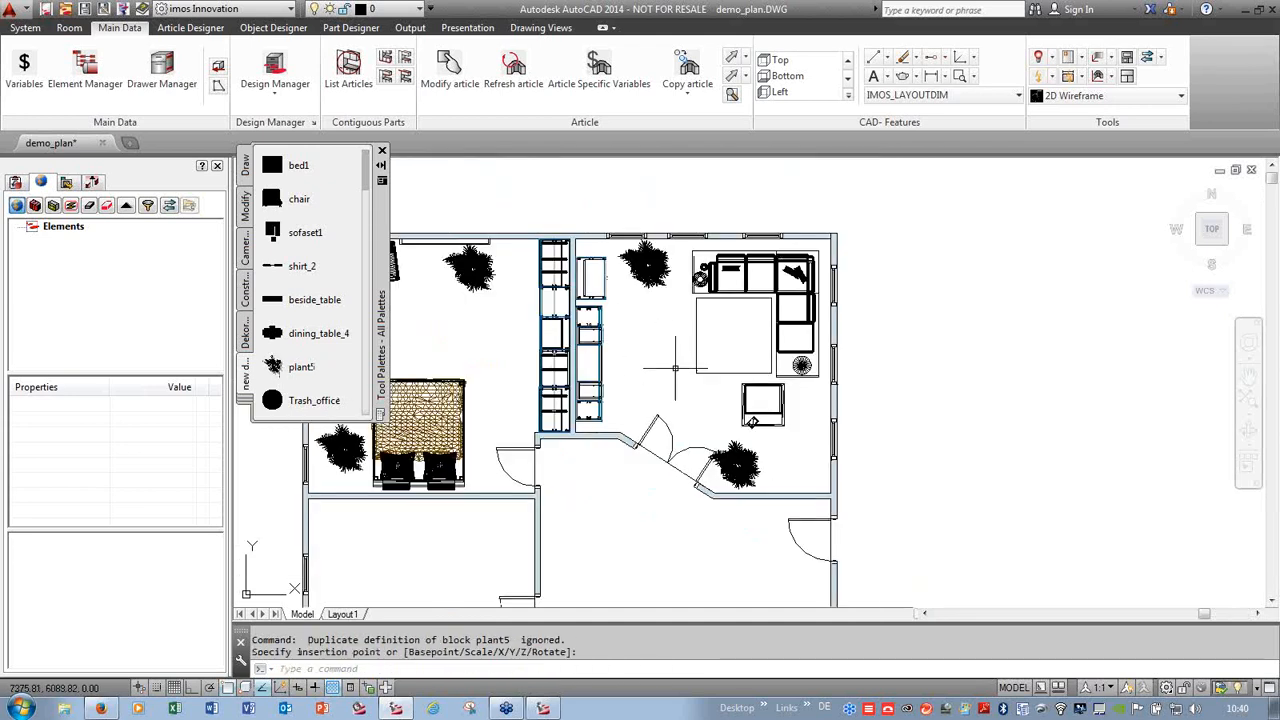
# - Run GETMODEL and search 3D Warehouse for "tv 70"
pyautogui.scroll(2, 670, 369)
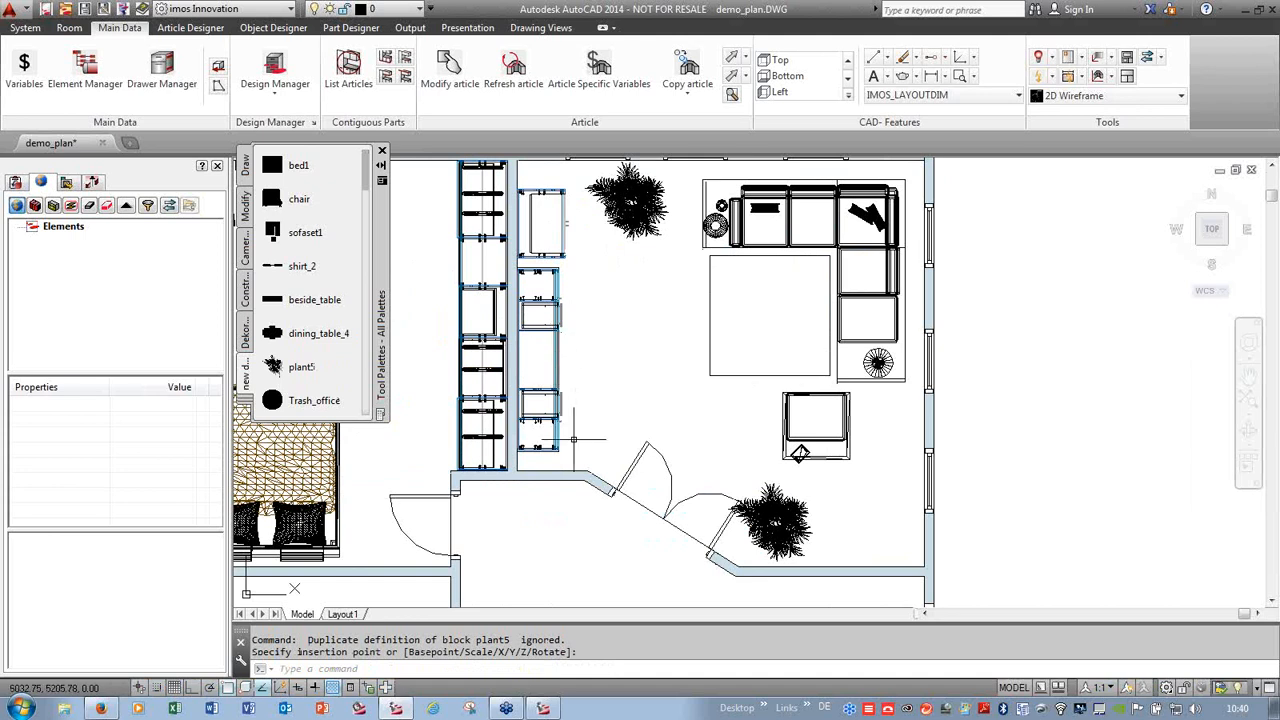
pyautogui.write('getmodel')
pyautogui.press('Return')
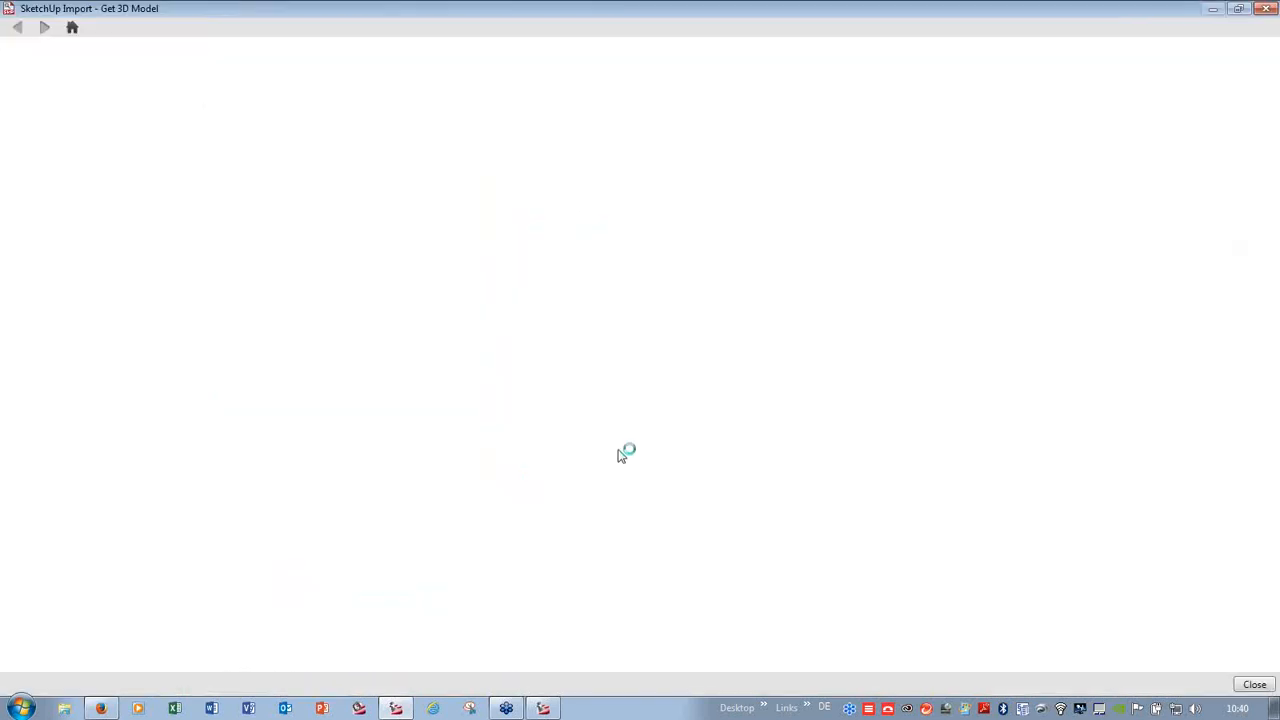
pyautogui.click(396, 84)
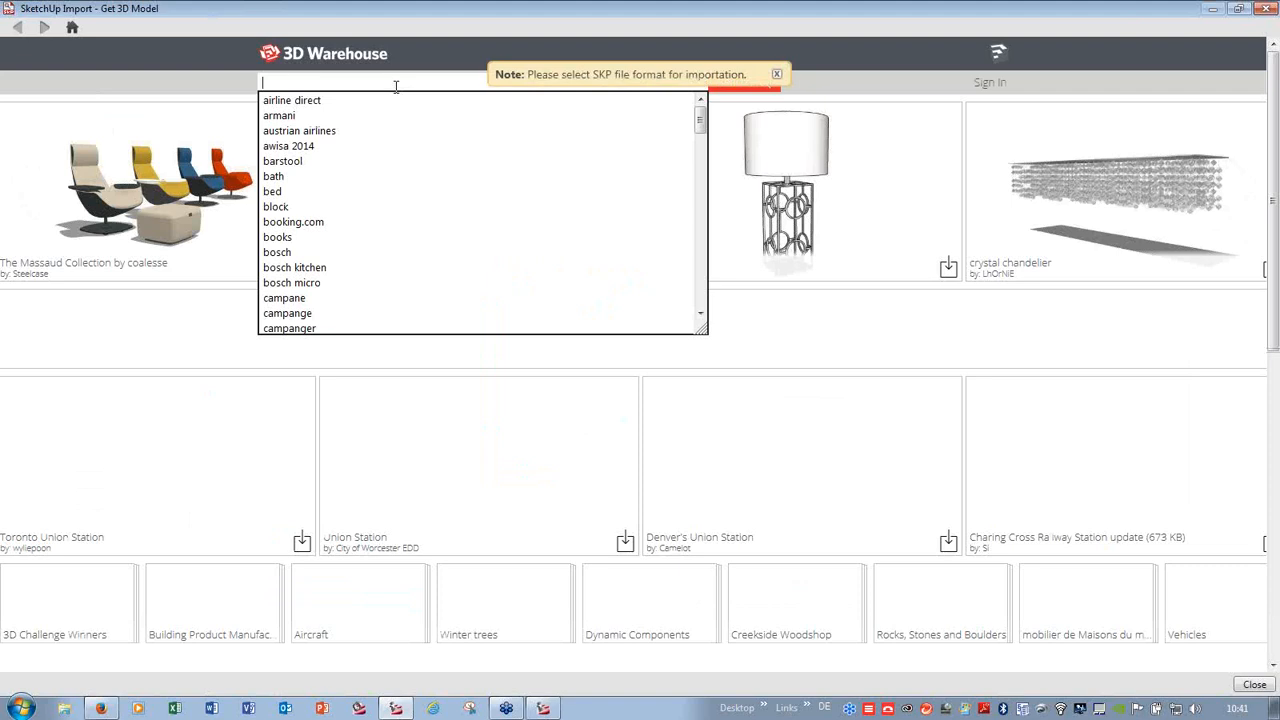
pyautogui.write('tv 70')
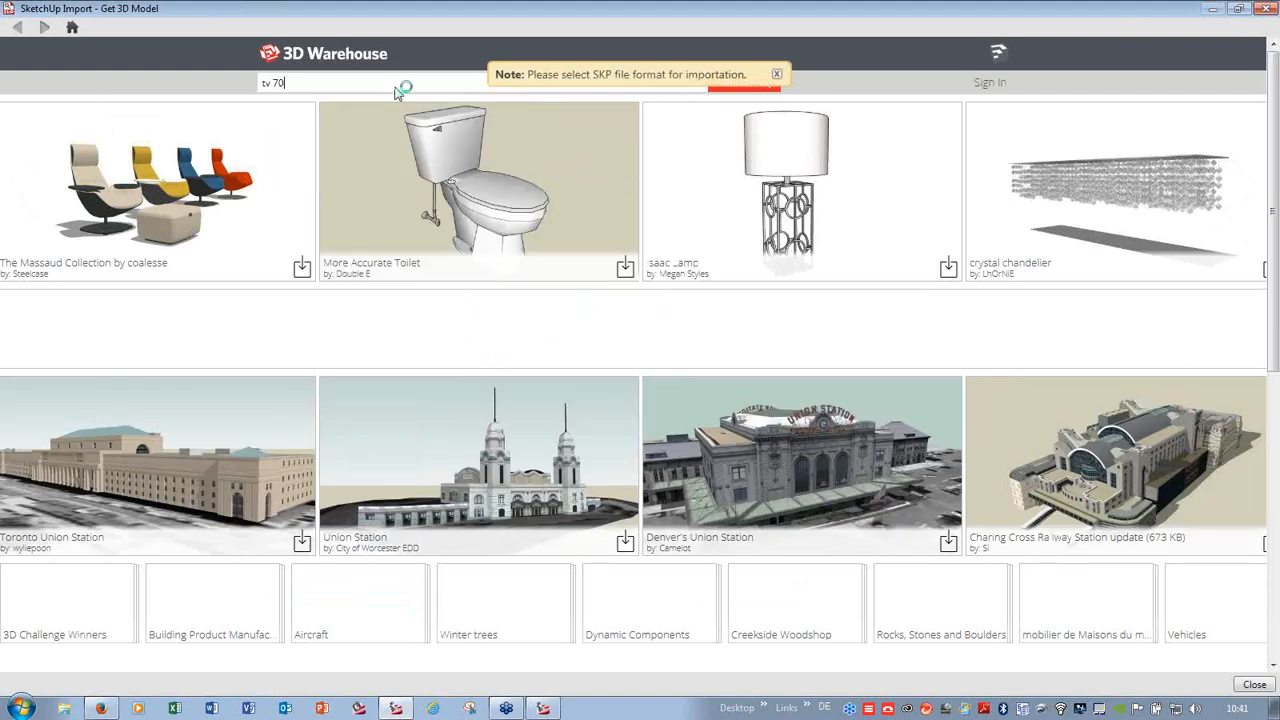
pyautogui.press('Return')
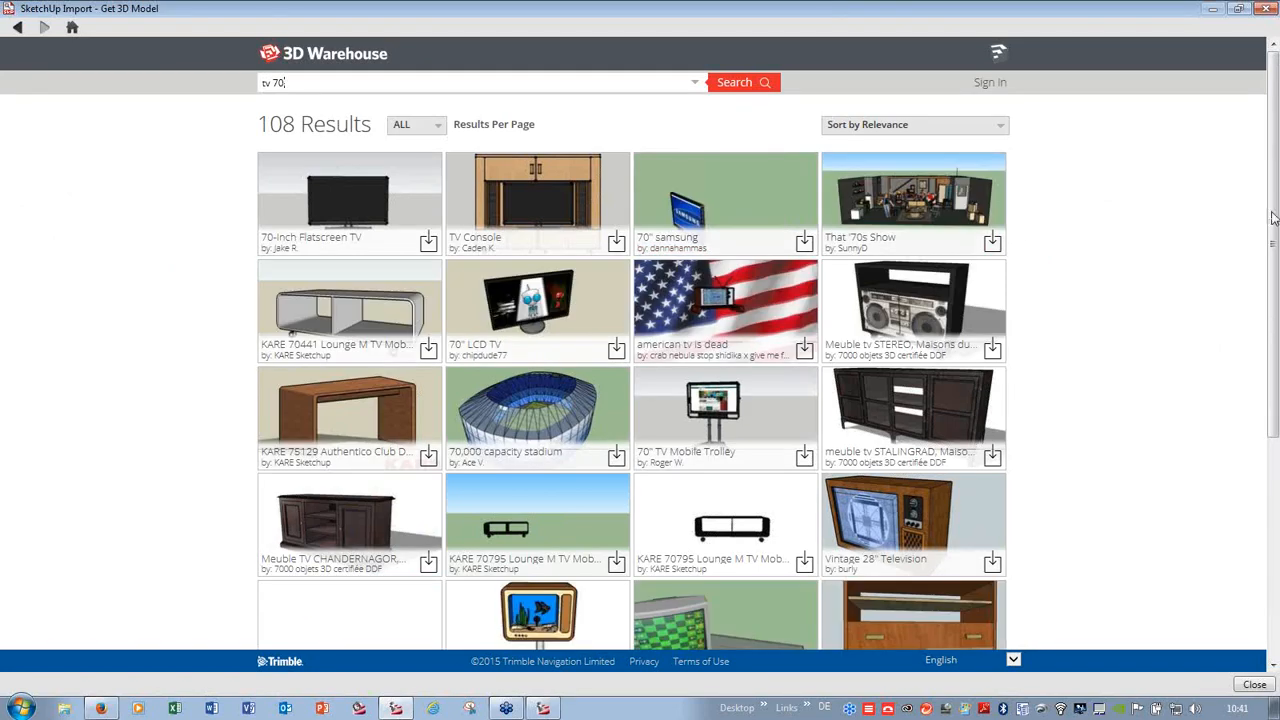
# - Download the Samsung TV 8000 Series Smart Hub model and insert it on the middle of the sideboard
pyautogui.moveTo(1273, 215); pyautogui.dragTo(1275, 560)
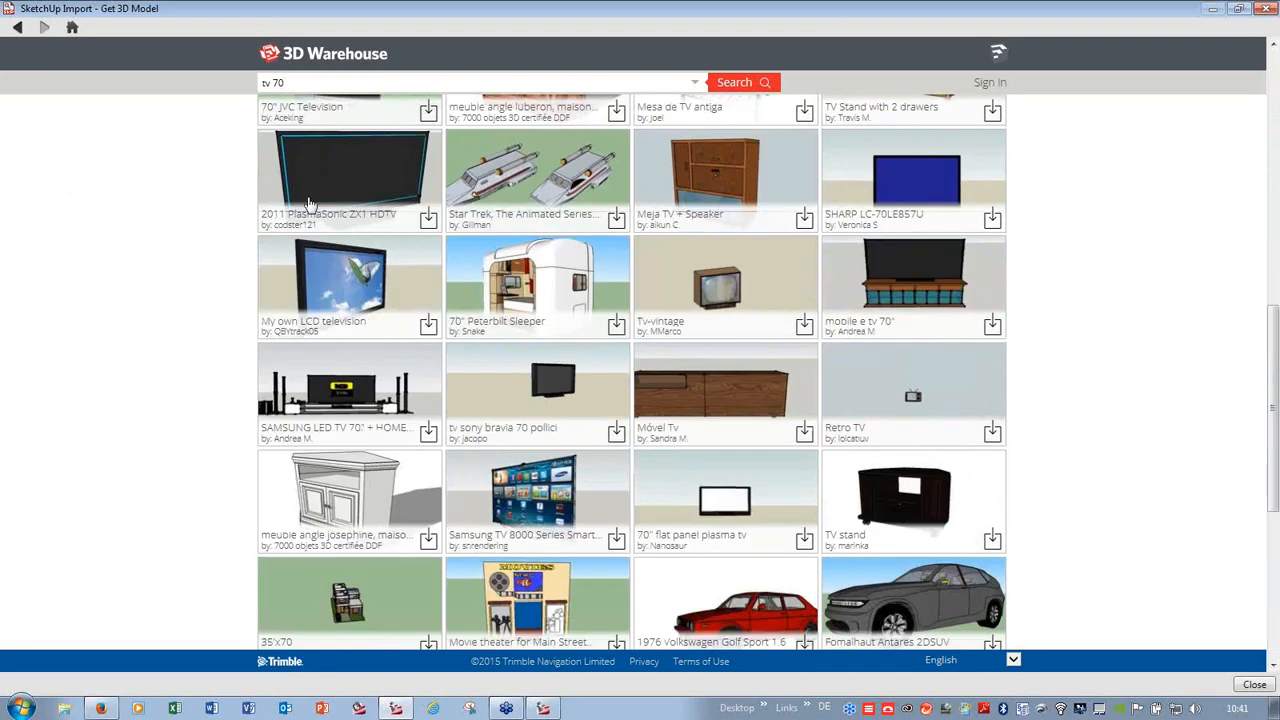
pyautogui.click(530, 515)
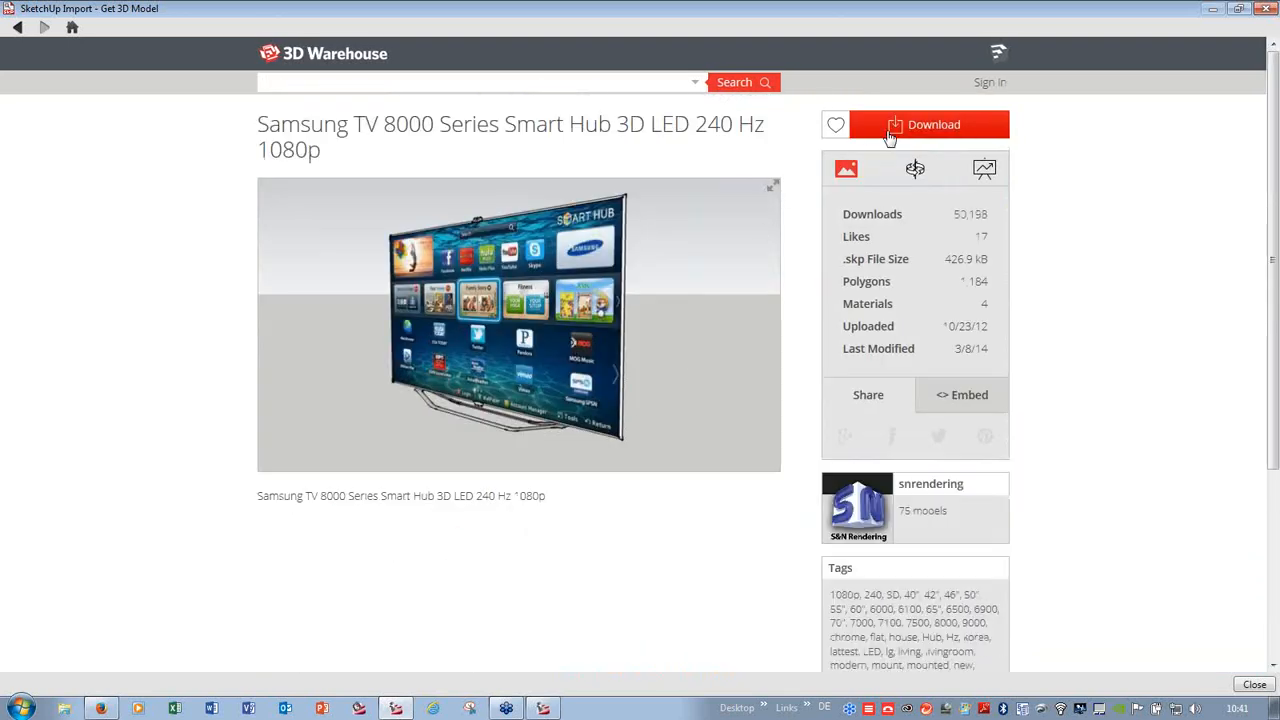
pyautogui.click(890, 131)
pyautogui.click(847, 155)
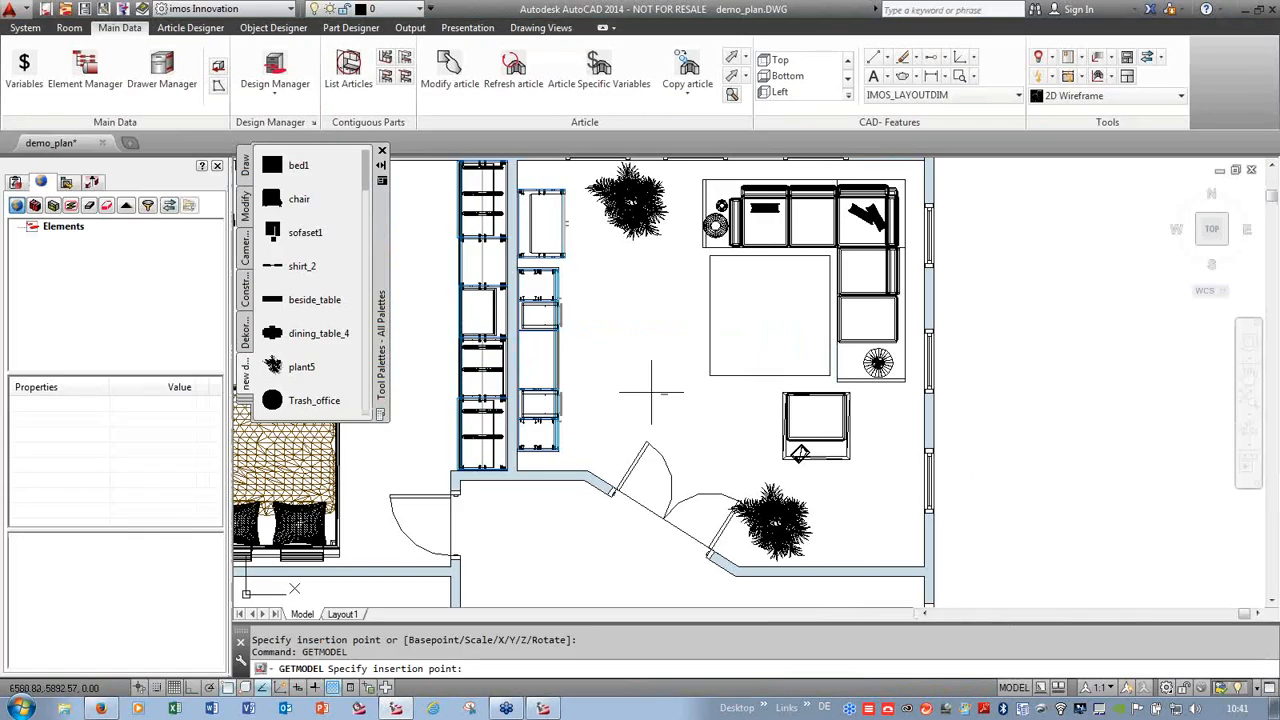
pyautogui.scroll(5, 543, 351)
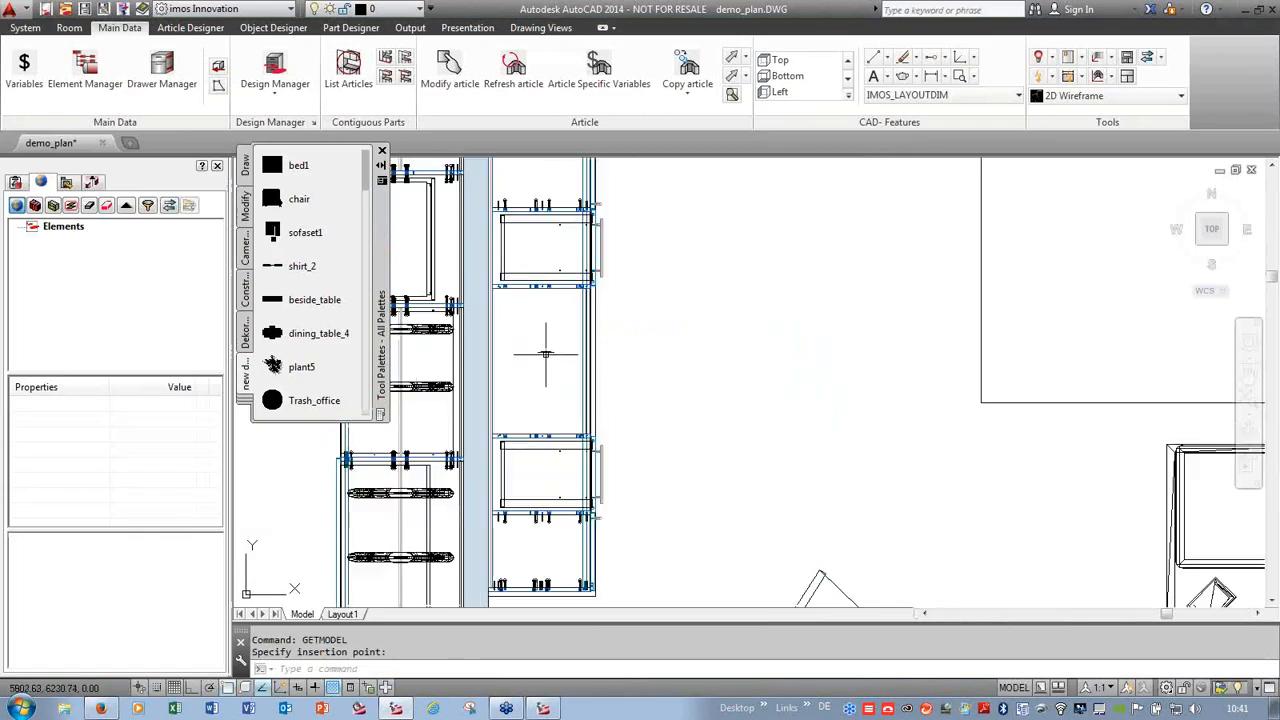
# - Rotate the TV model 90° with Ortho on so that it runs parallel to the sideboard
pyautogui.click(543, 351)
pyautogui.rightClick(548, 385)
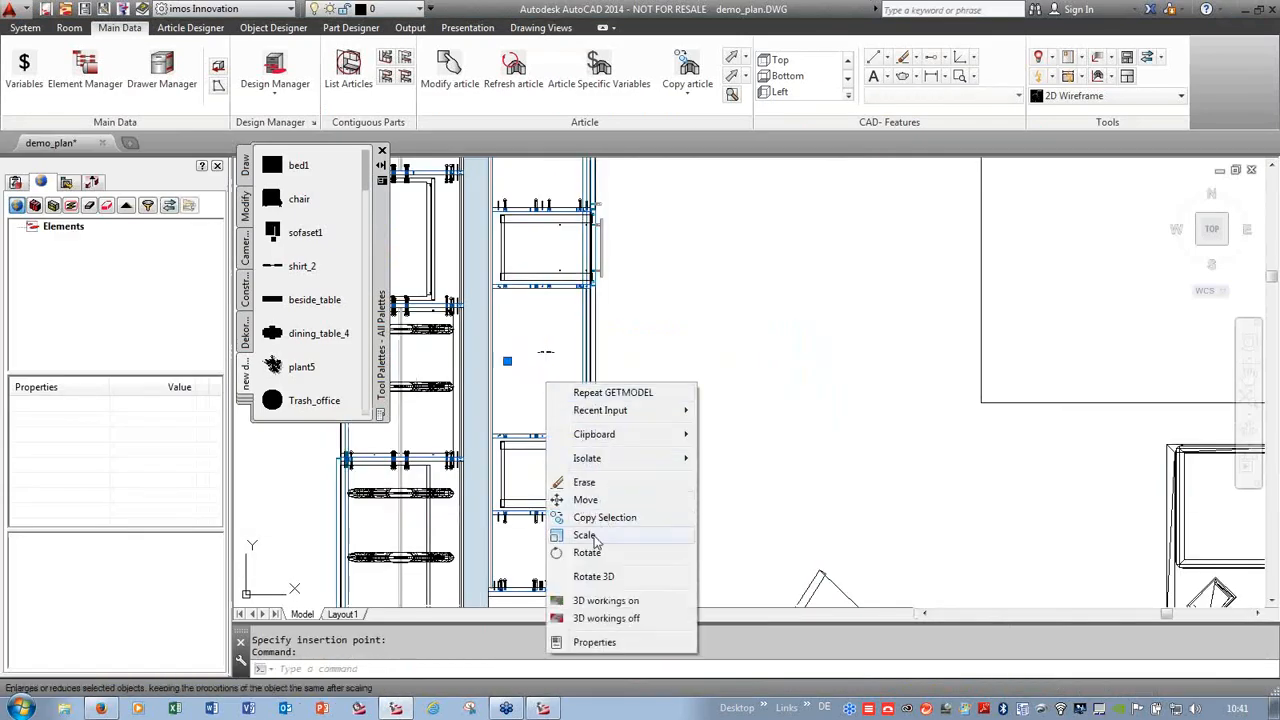
pyautogui.click(588, 552)
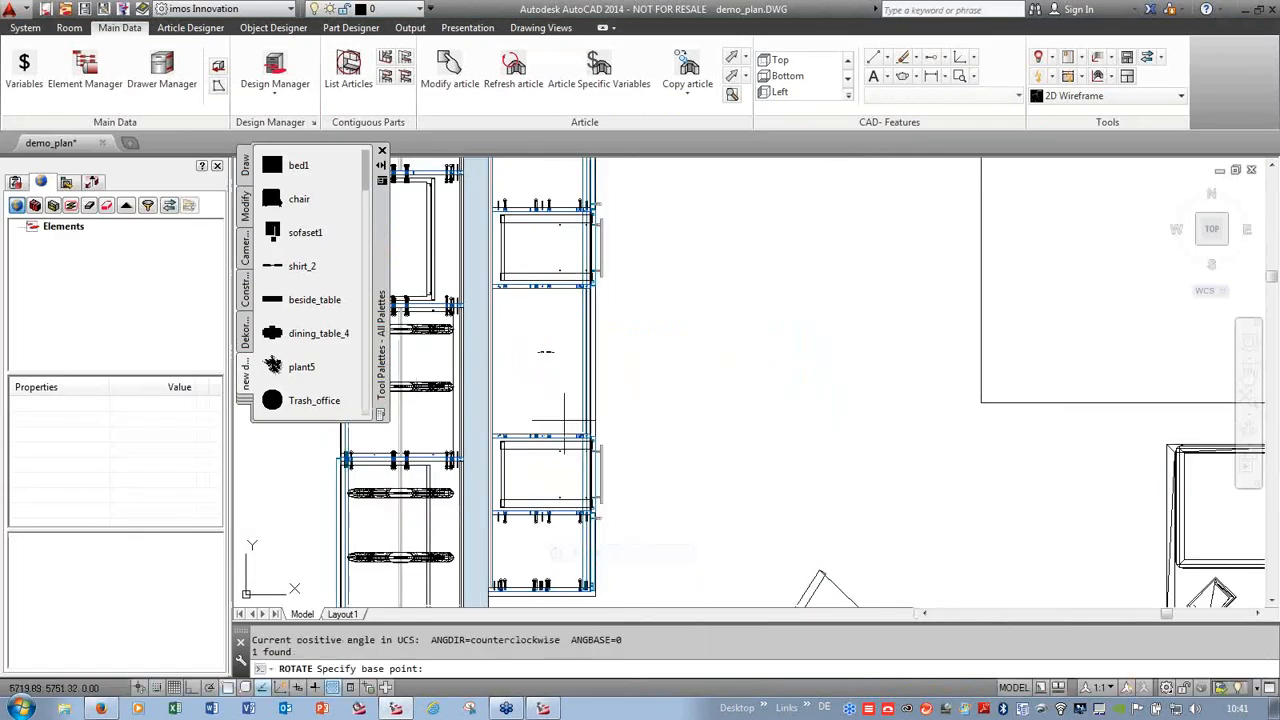
pyautogui.click(548, 352)
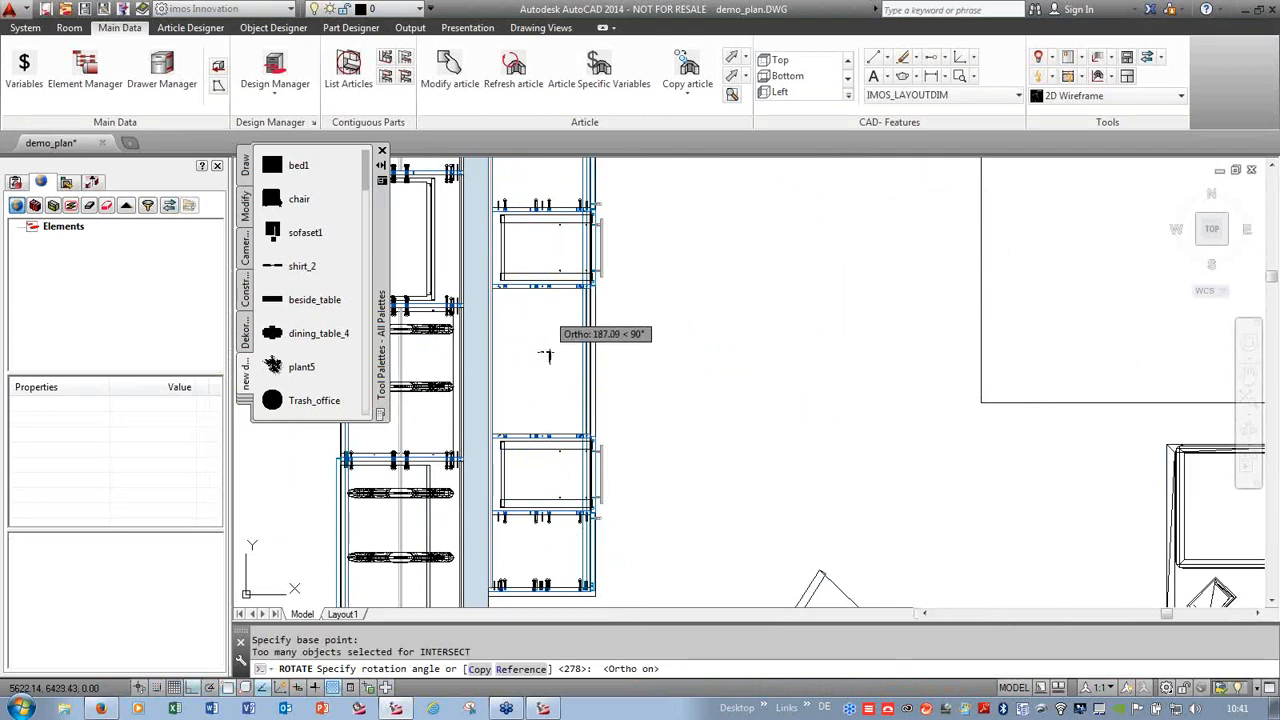
pyautogui.press('F8')
# - Scale the TV model about its centre by a factor of 20
pyautogui.click(549, 357)
pyautogui.rightClick(549, 357)
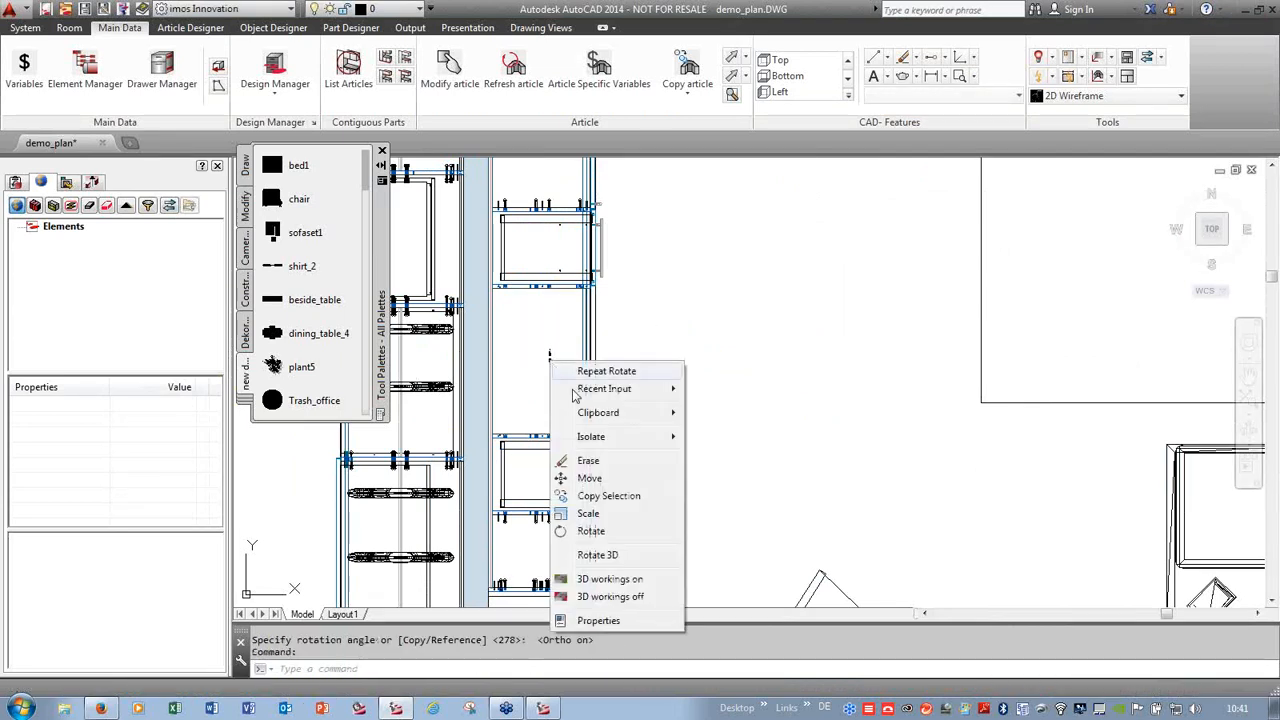
pyautogui.click(592, 513)
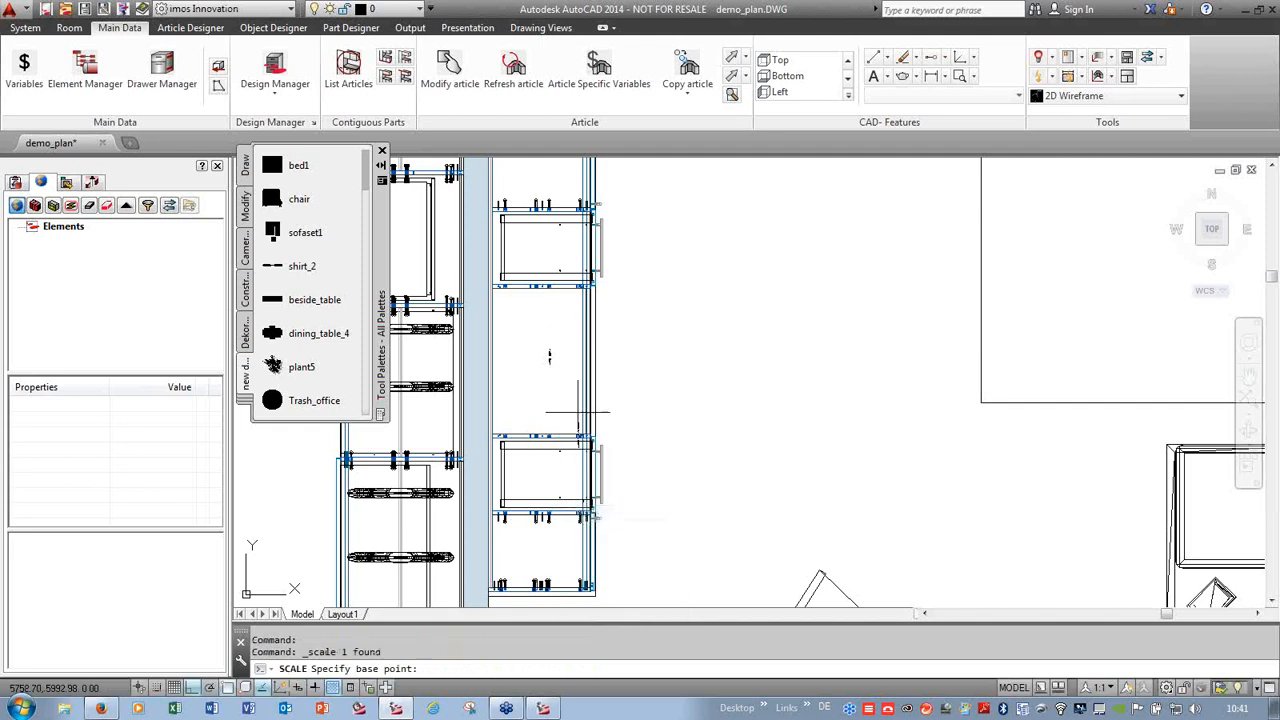
pyautogui.click(548, 357)
pyautogui.write('2')
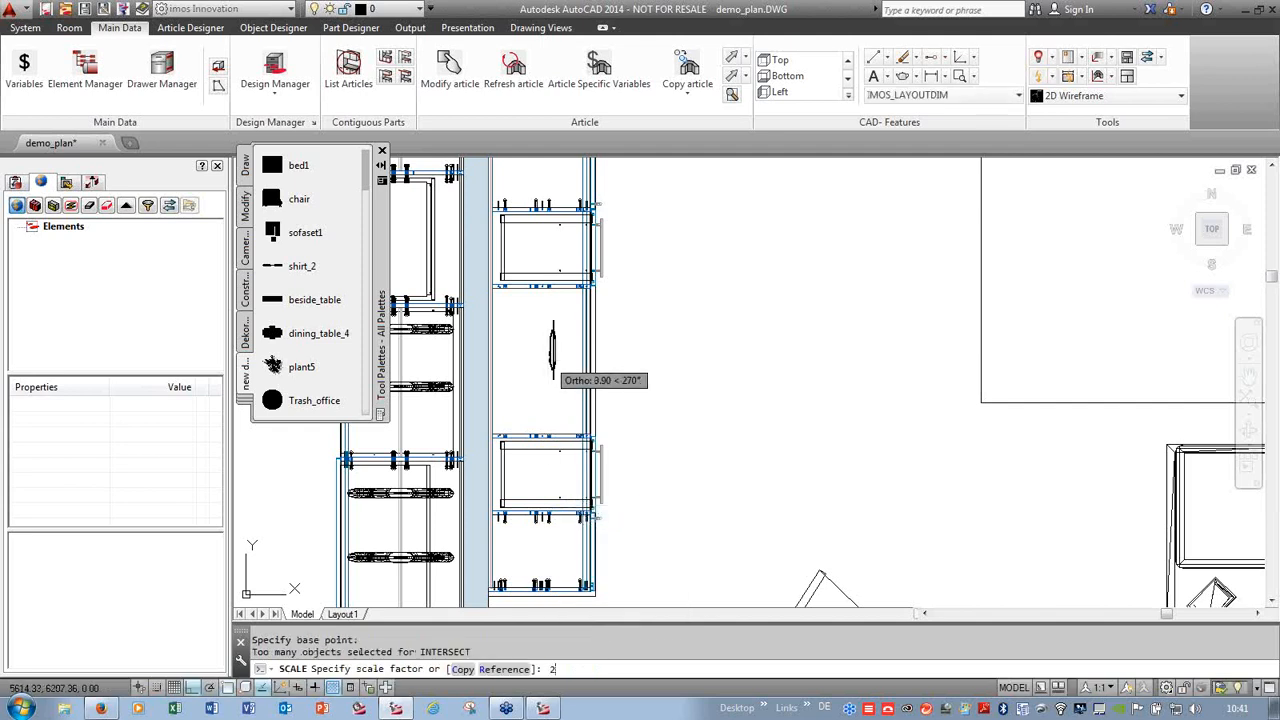
pyautogui.write('0')
pyautogui.press('Return')
# - Move the enlarged TV model back toward the wall and centre it along the sideboard, with Ortho off
pyautogui.click(552, 350)
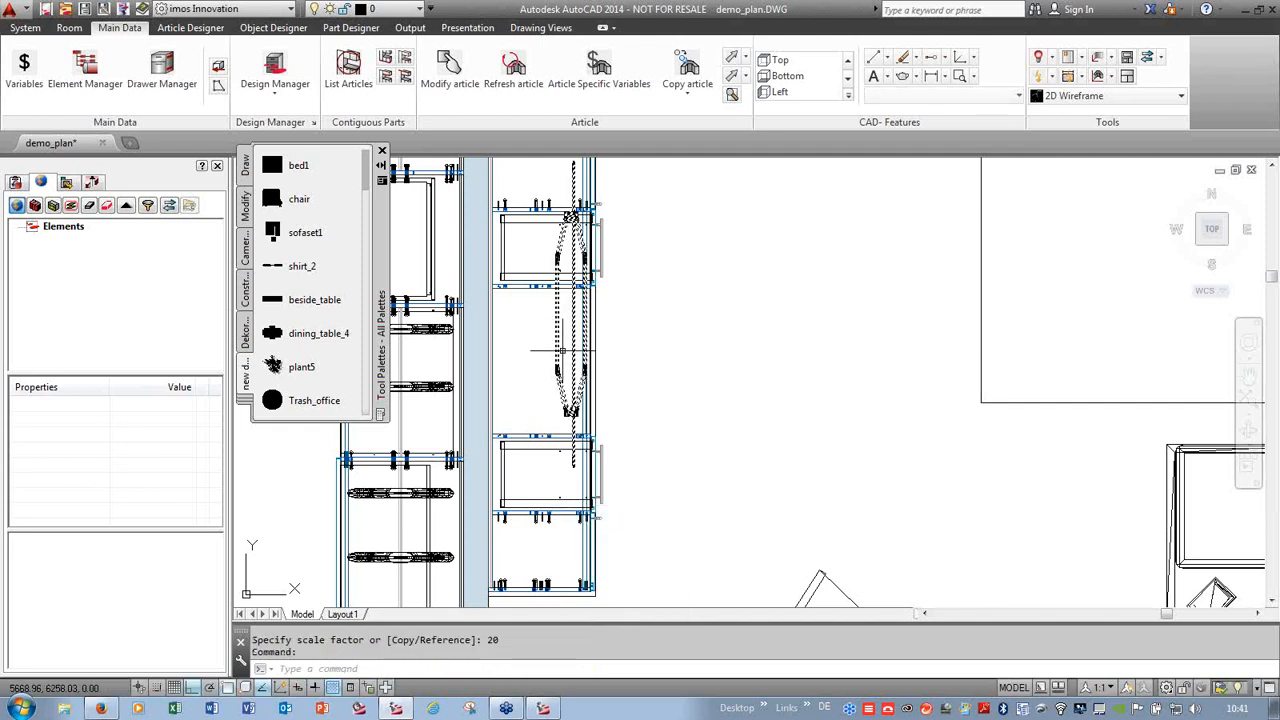
pyautogui.rightClick(711, 361)
pyautogui.click(765, 479)
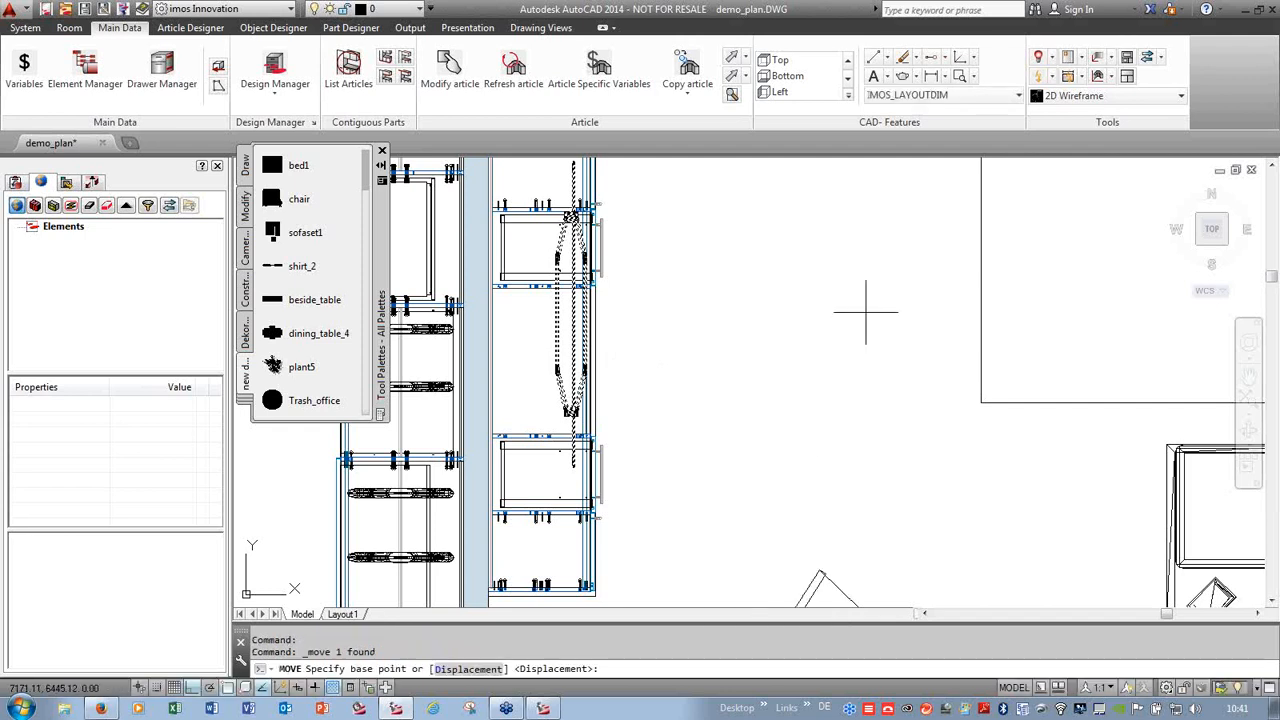
pyautogui.click(866, 306)
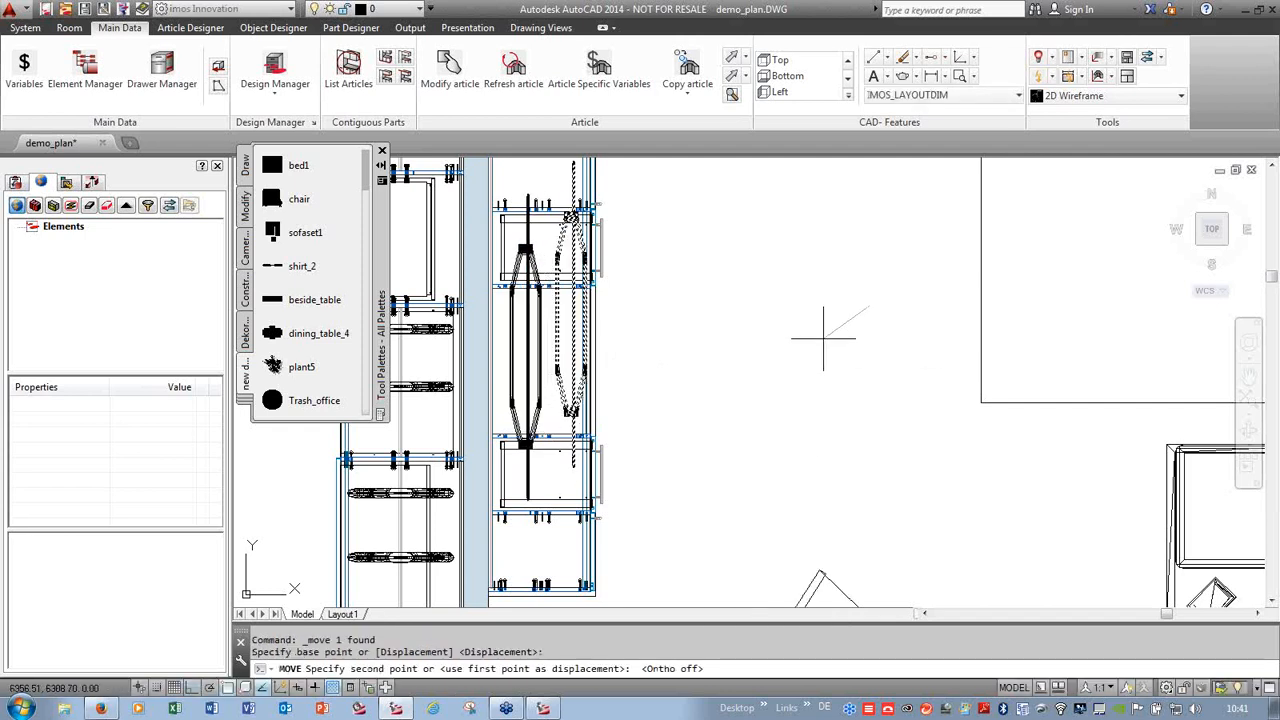
pyautogui.click(818, 341)
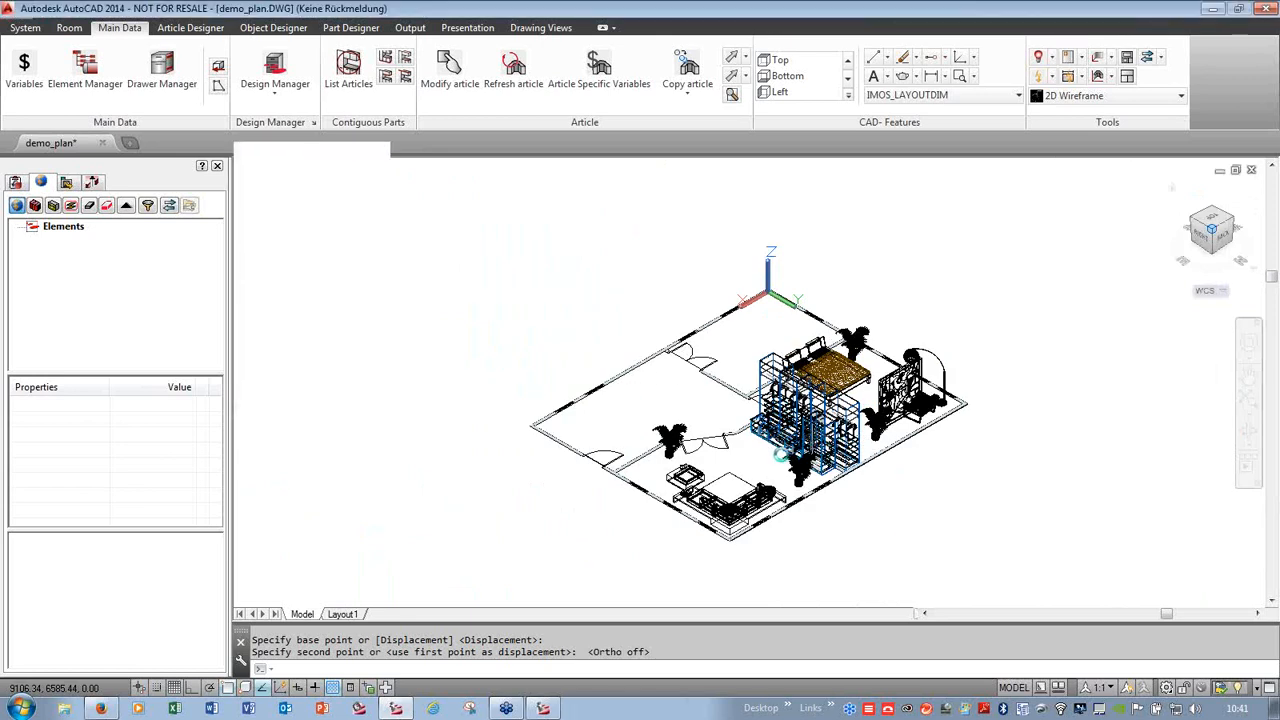
# - In an isometric view, raise the TV model by setting its Position Z to 200
pyautogui.scroll(10, 776, 432)
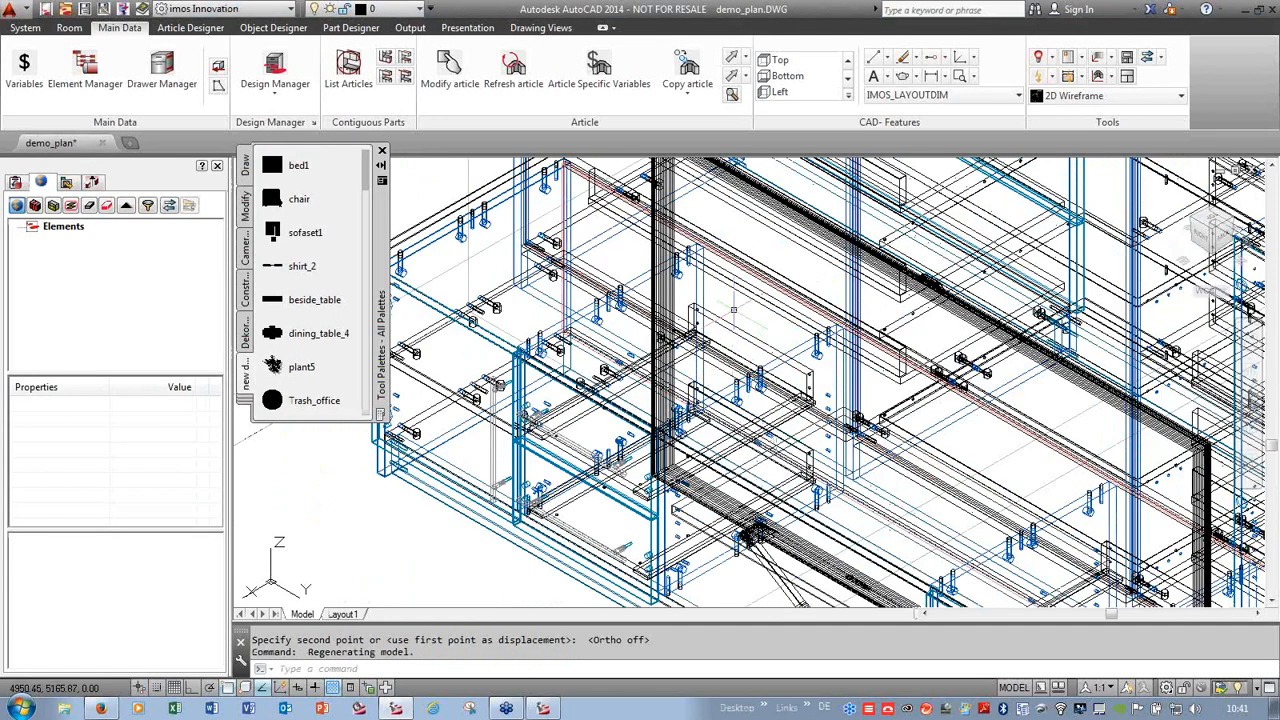
pyautogui.click(808, 228)
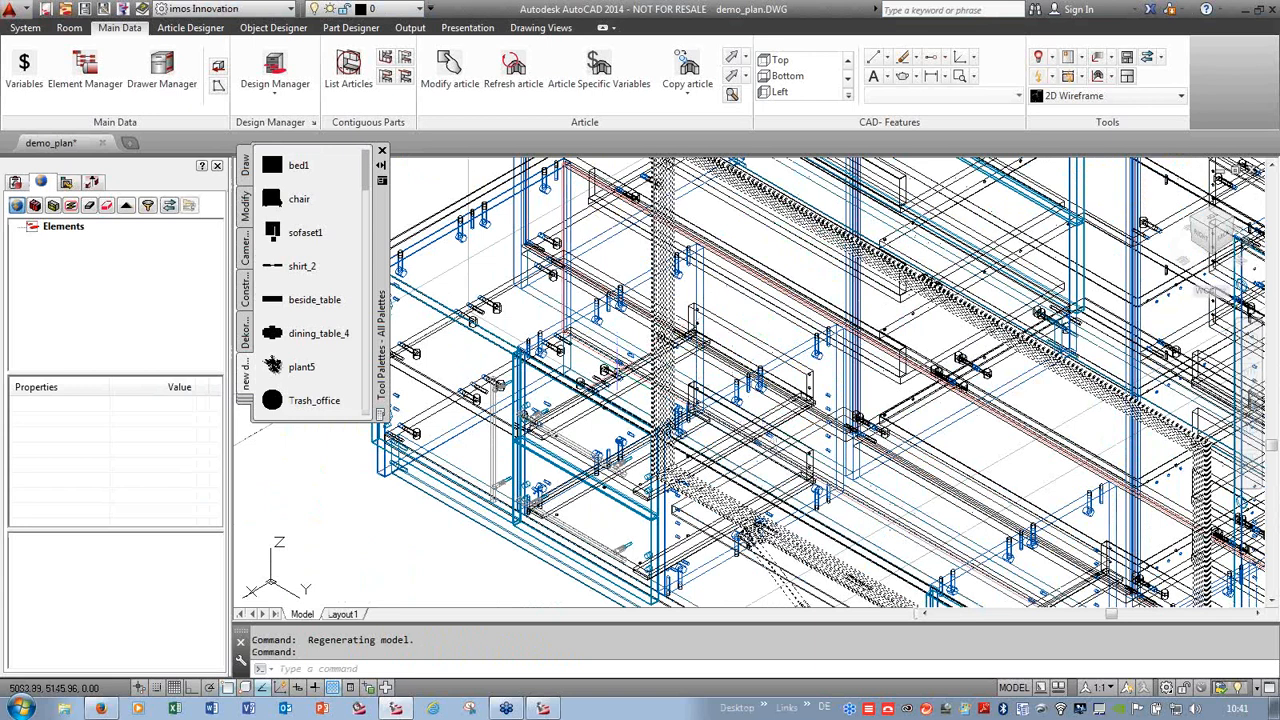
pyautogui.rightClick(386, 560)
pyautogui.click(437, 540)
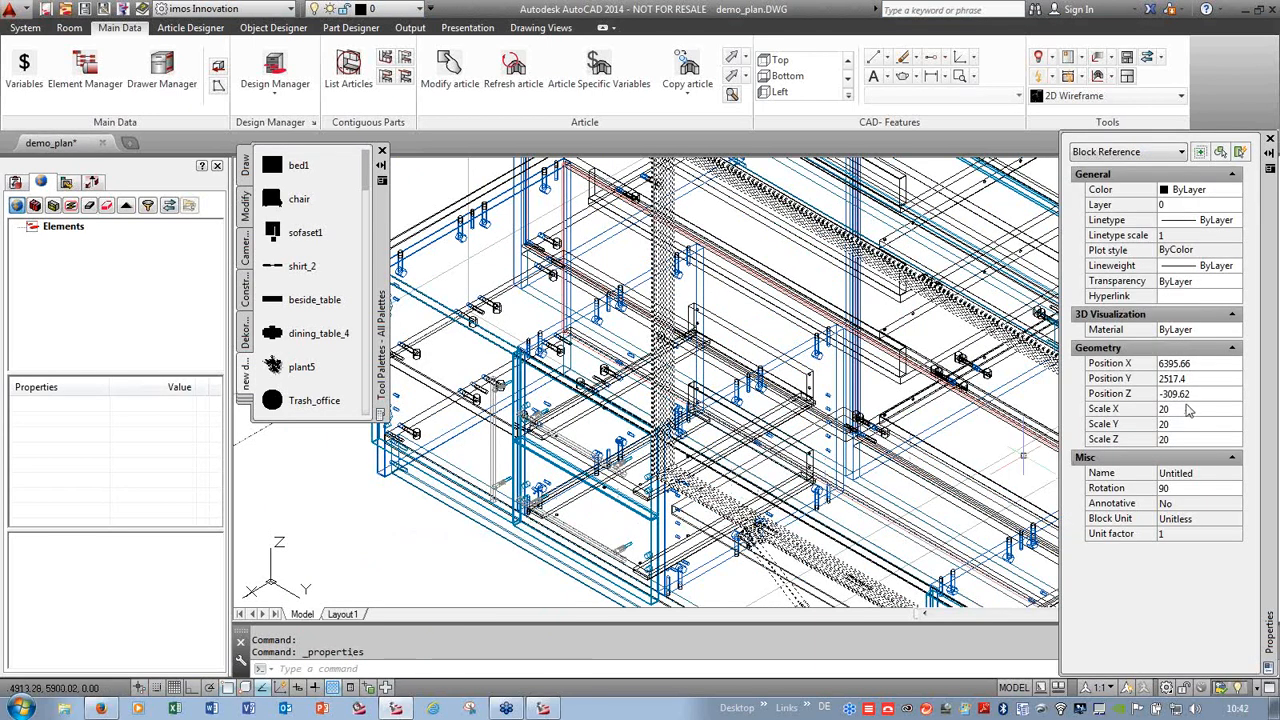
pyautogui.click(1203, 396)
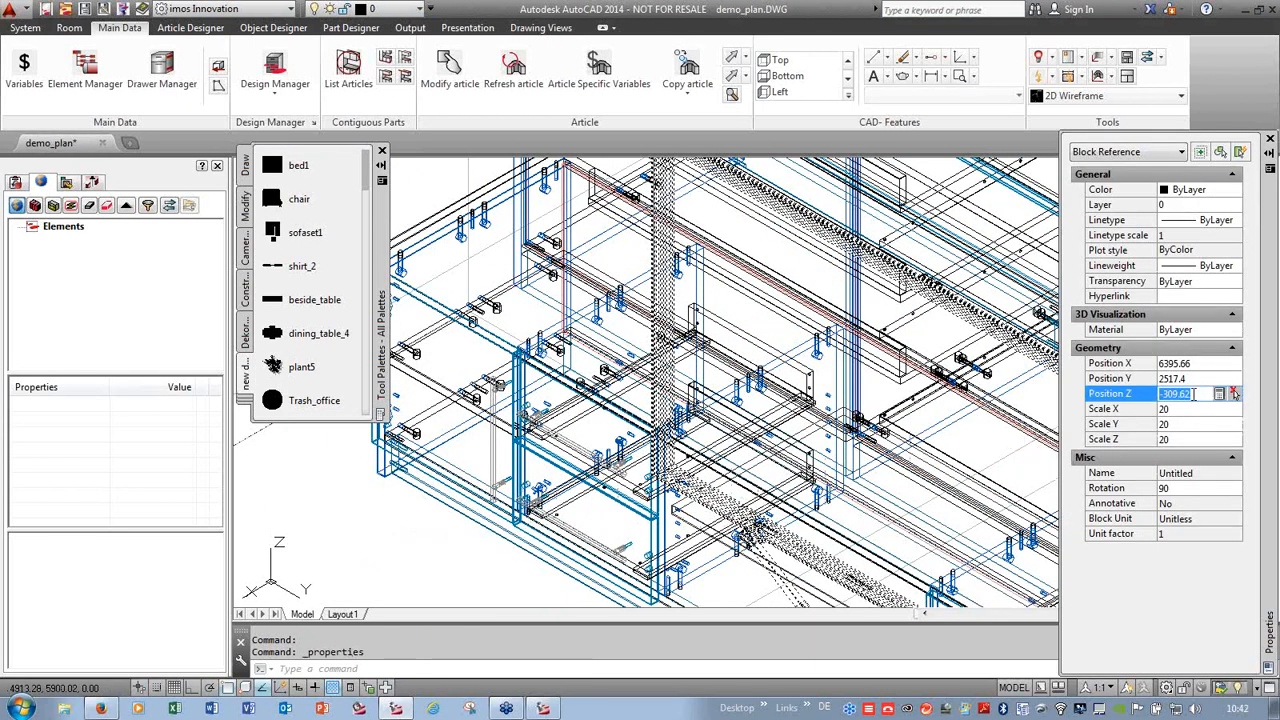
pyautogui.click(1195, 405)
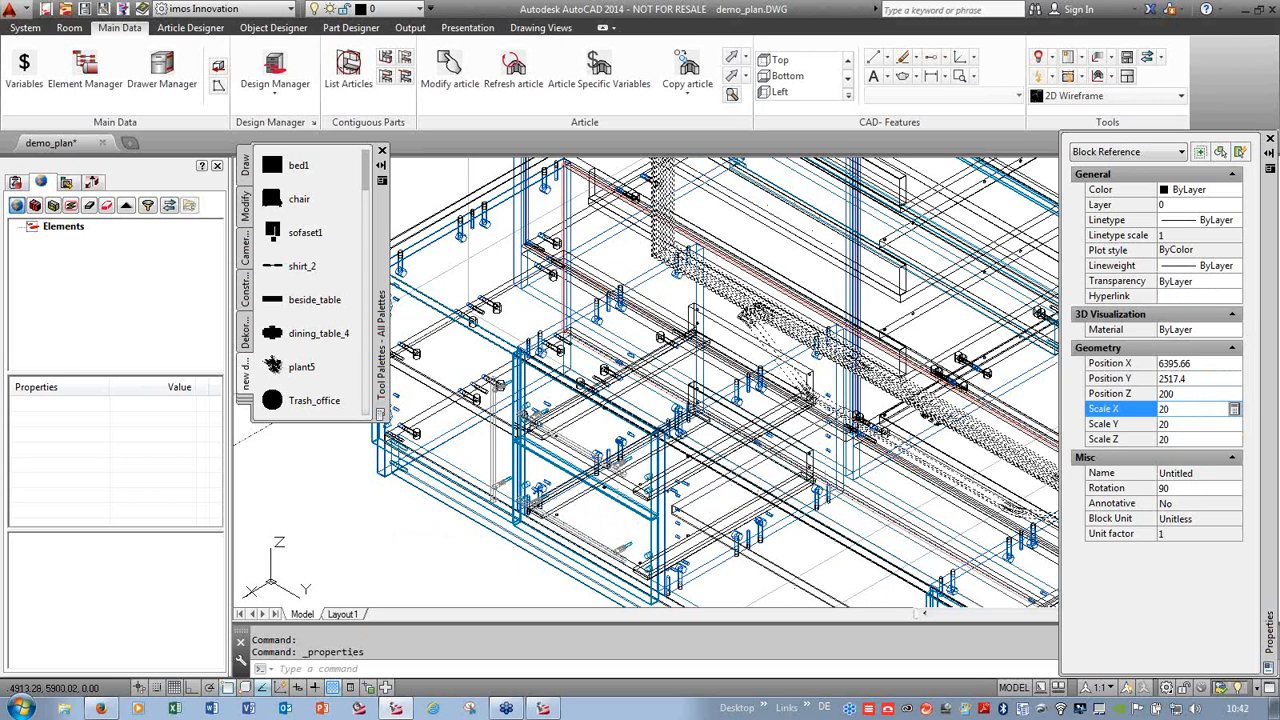
# - Deselect the TV model and raise the sofa set by setting its Position Z to 125
pyautogui.scroll(-4, 905, 352)
pyautogui.scroll(-6, 838, 372)
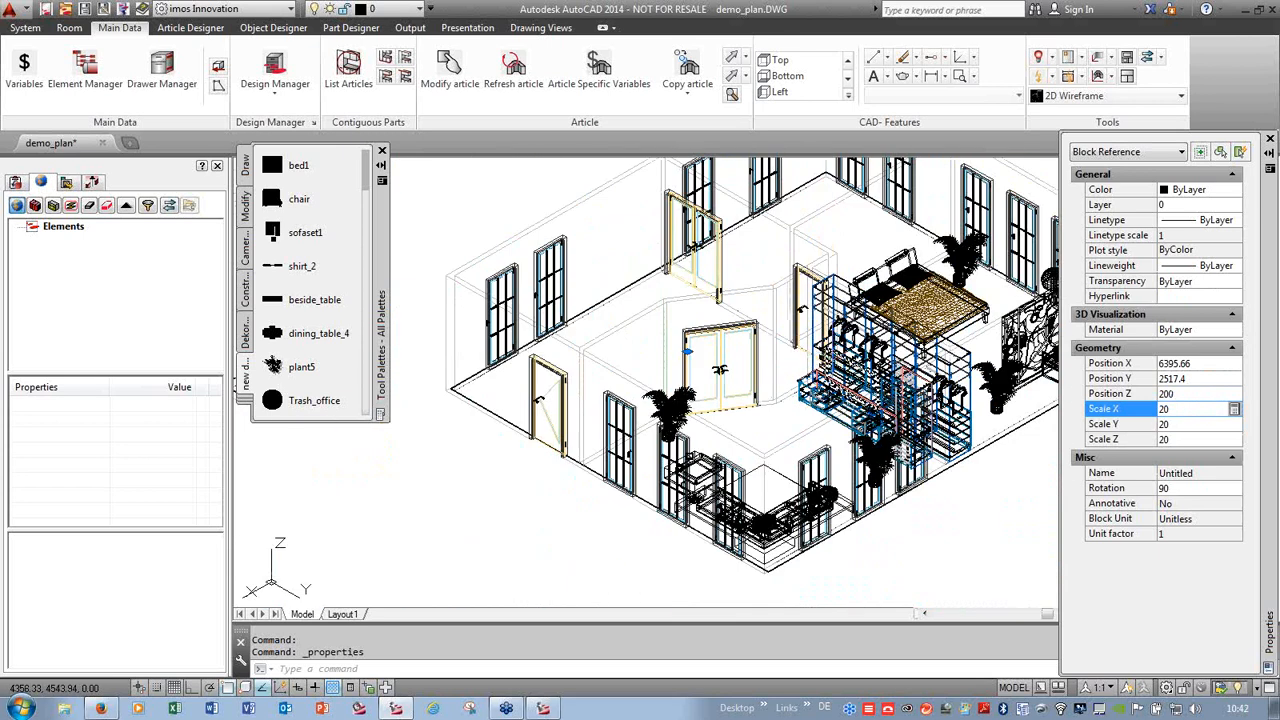
pyautogui.press('Escape')
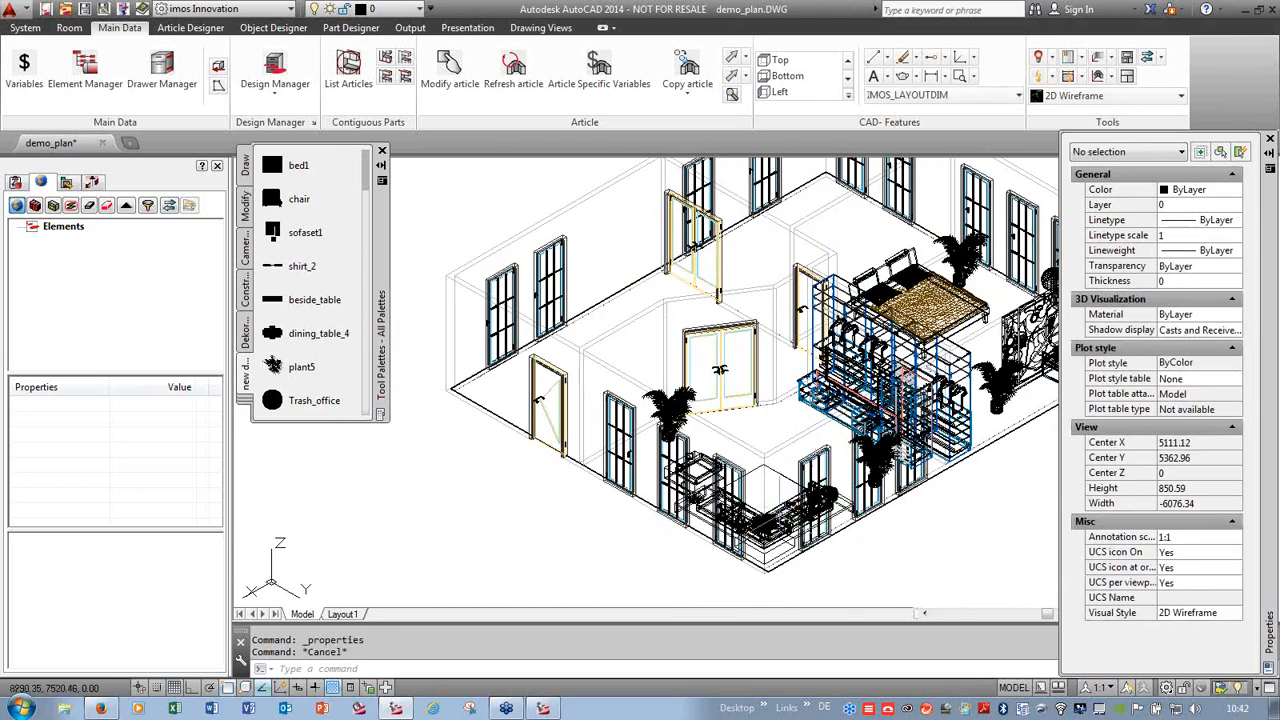
pyautogui.click(778, 503)
pyautogui.click(1190, 394)
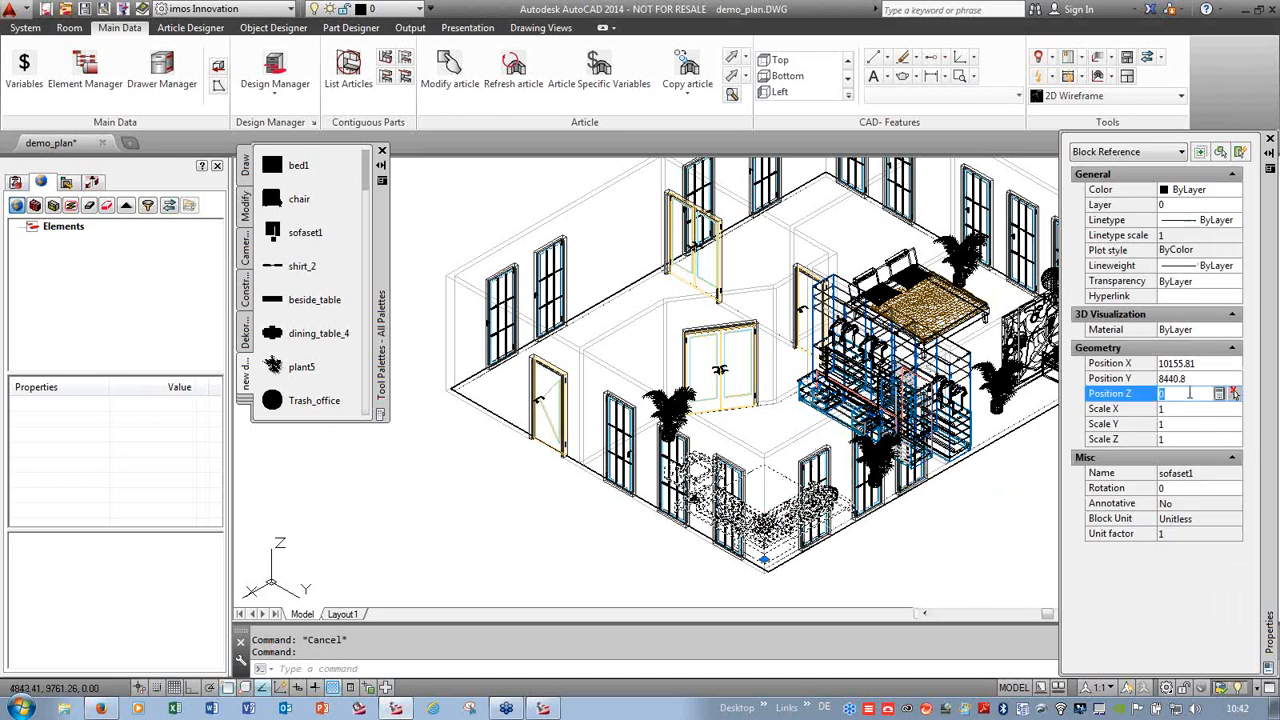
pyautogui.press('Return')
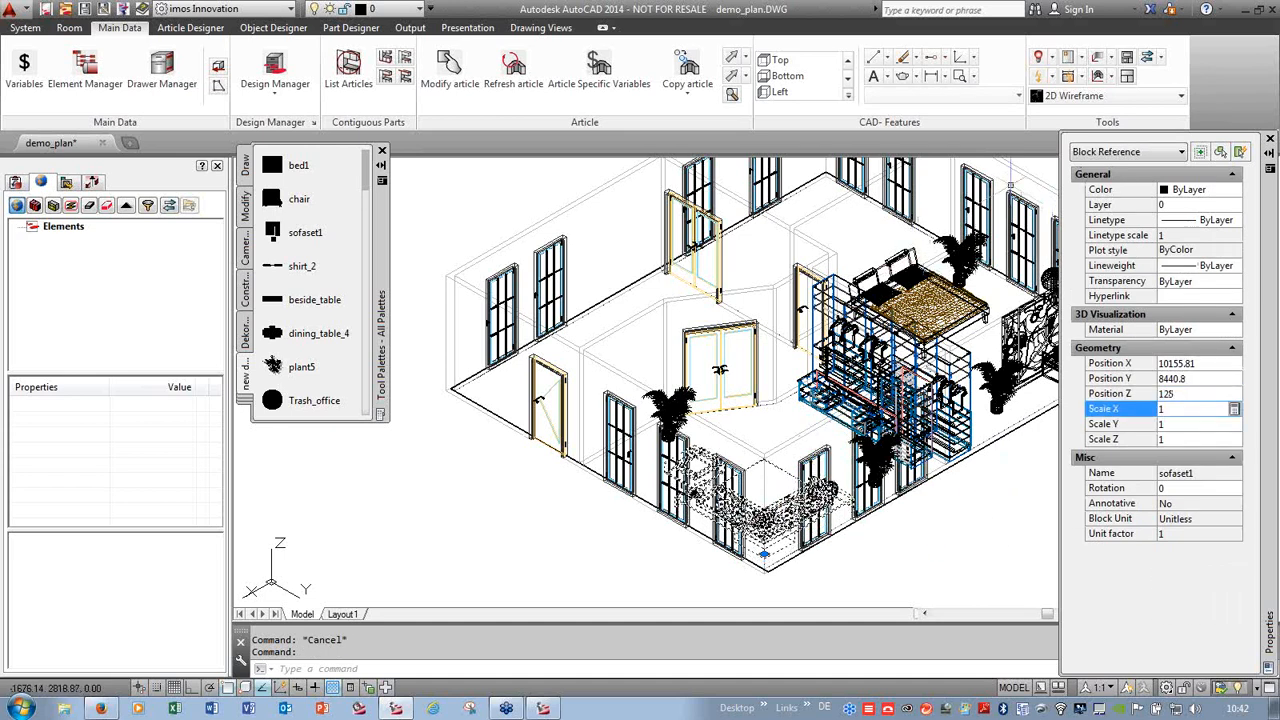
# - Close the Properties palette and switch to a top view showing the whole floor plan
pyautogui.click(1062, 96)
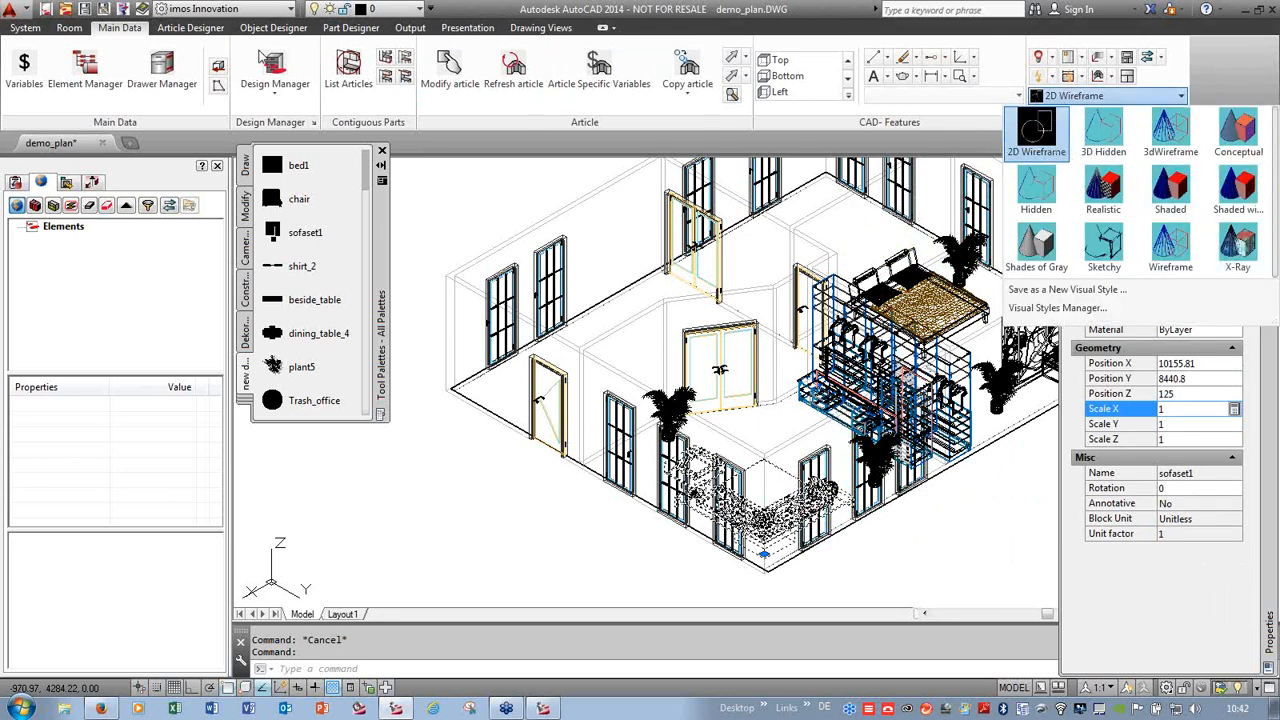
pyautogui.click(993, 555)
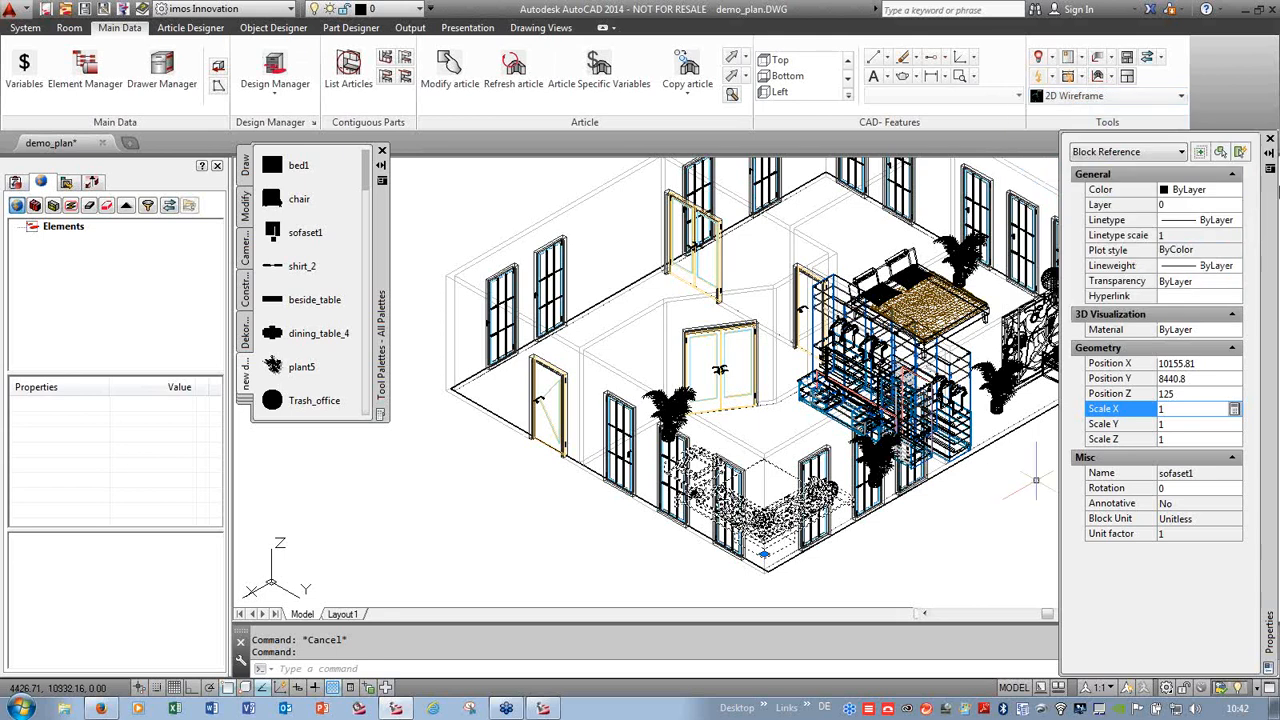
pyautogui.click(1269, 139)
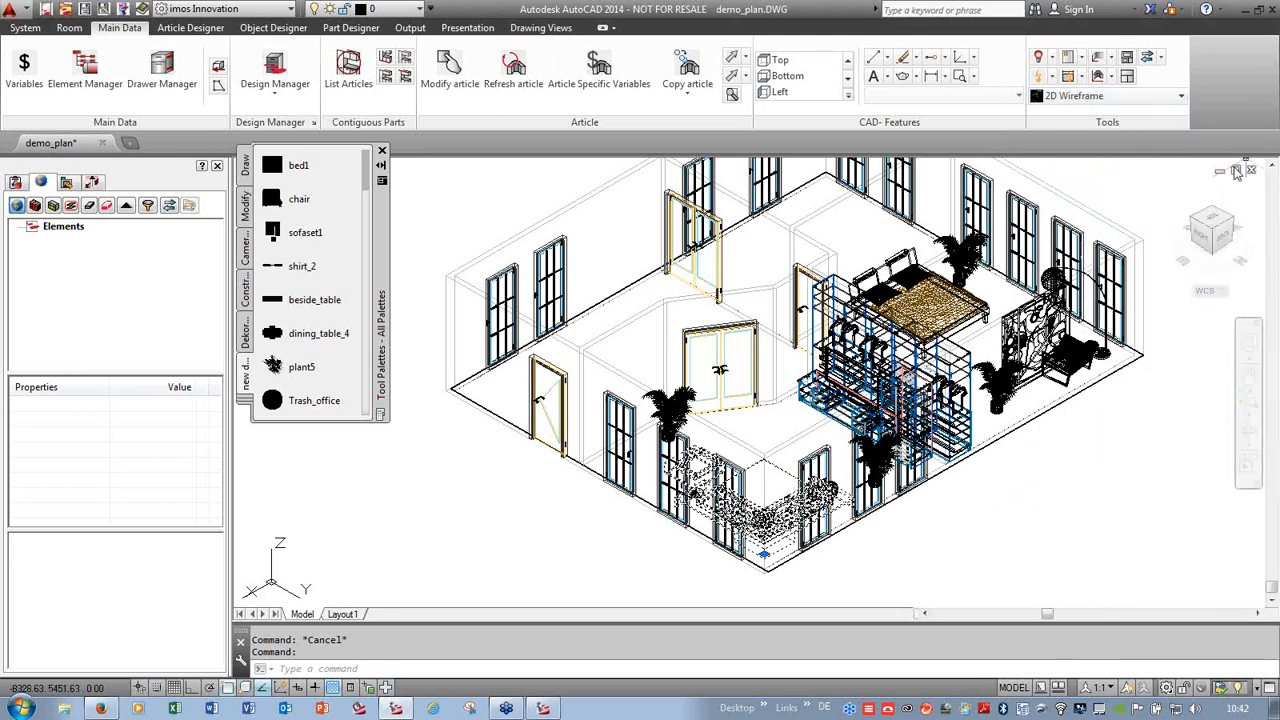
pyautogui.click(1213, 220)
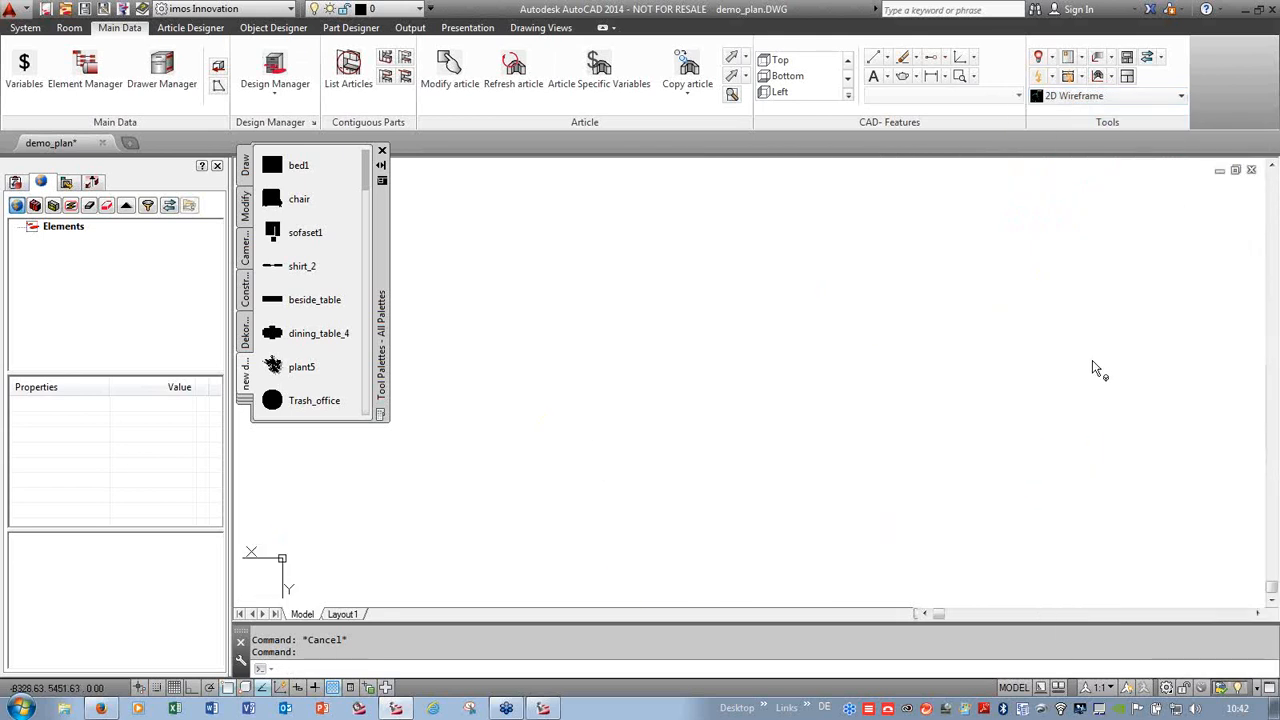
pyautogui.scroll(-8, 835, 338)
pyautogui.scroll(2, 911, 284)
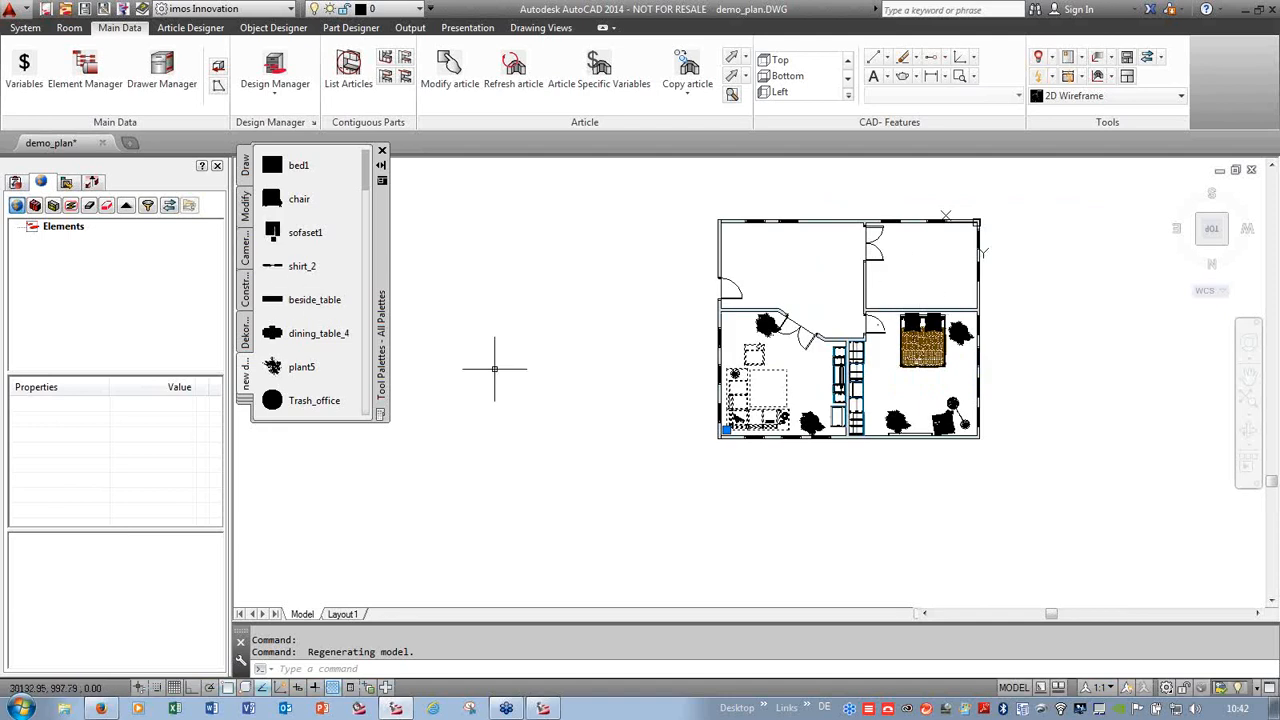
pyautogui.scroll(3, 910, 260)
pyautogui.scroll(-2, 889, 218)
pyautogui.scroll(1, 886, 180)
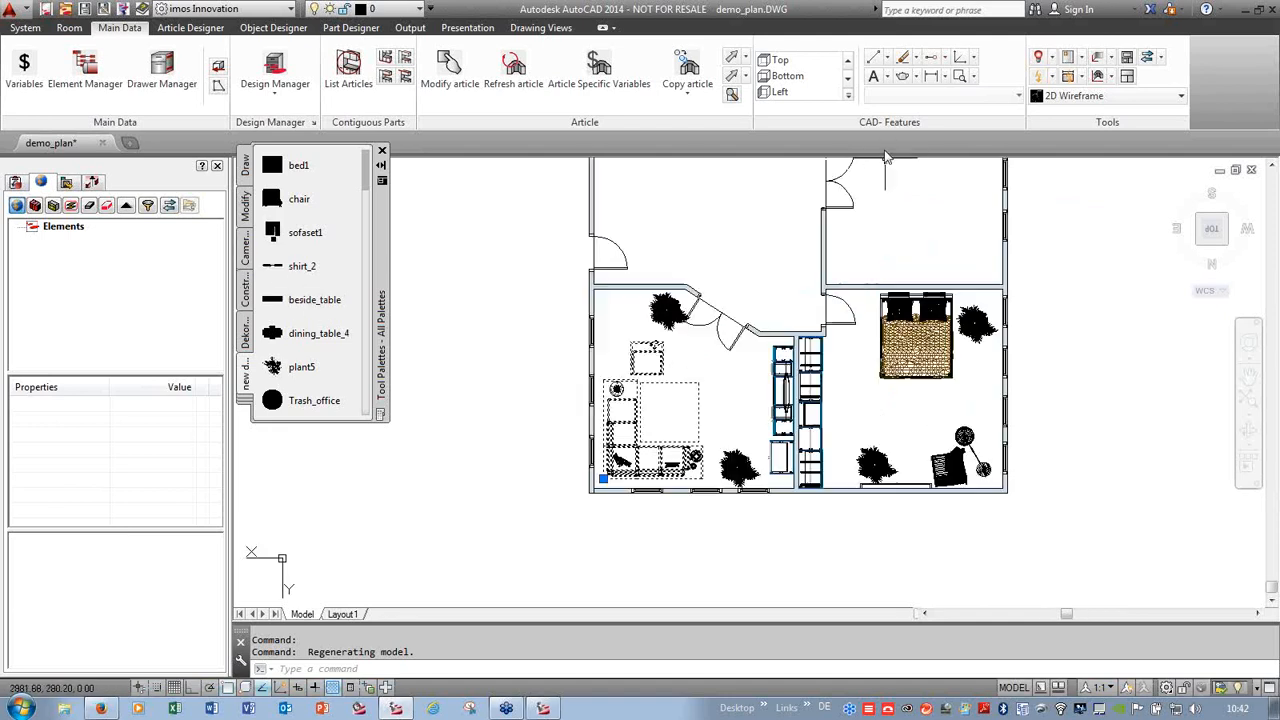
pyautogui.scroll(-1, 903, 275)
pyautogui.scroll(1, 905, 255)
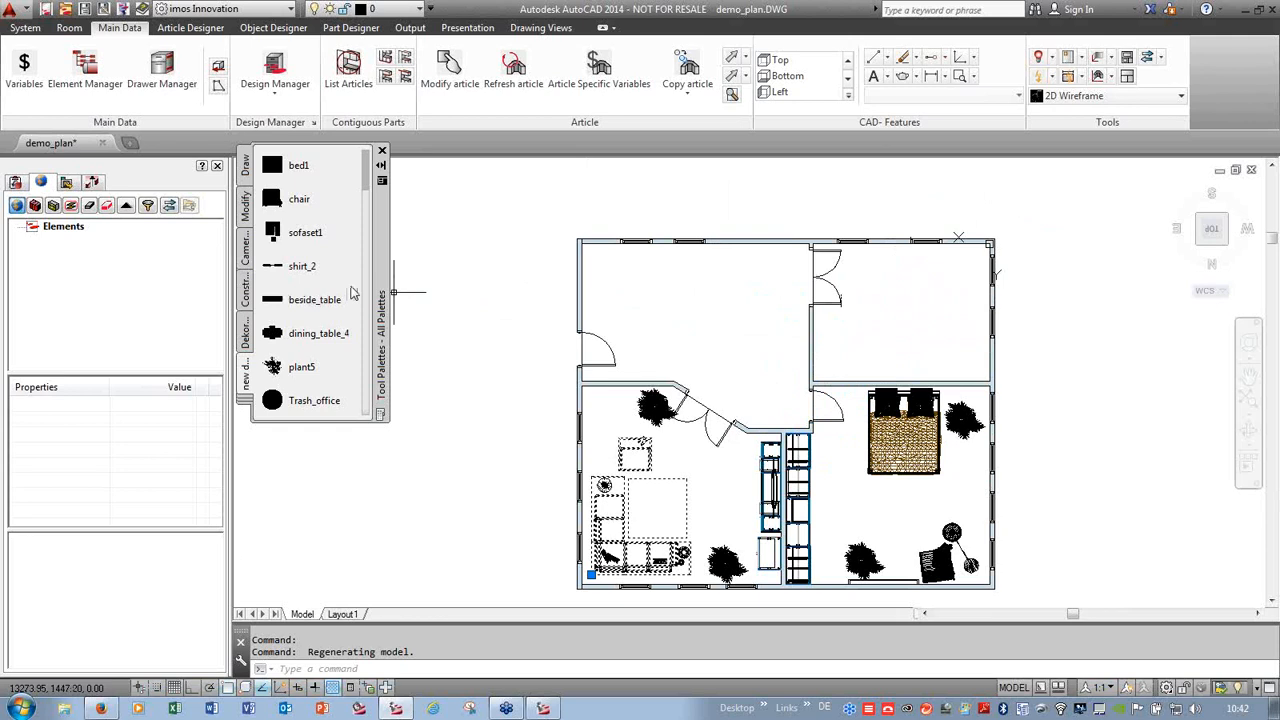
# - Insert the beside_table block in the empty room above the living room and rotate it by 90°
pyautogui.click(303, 302)
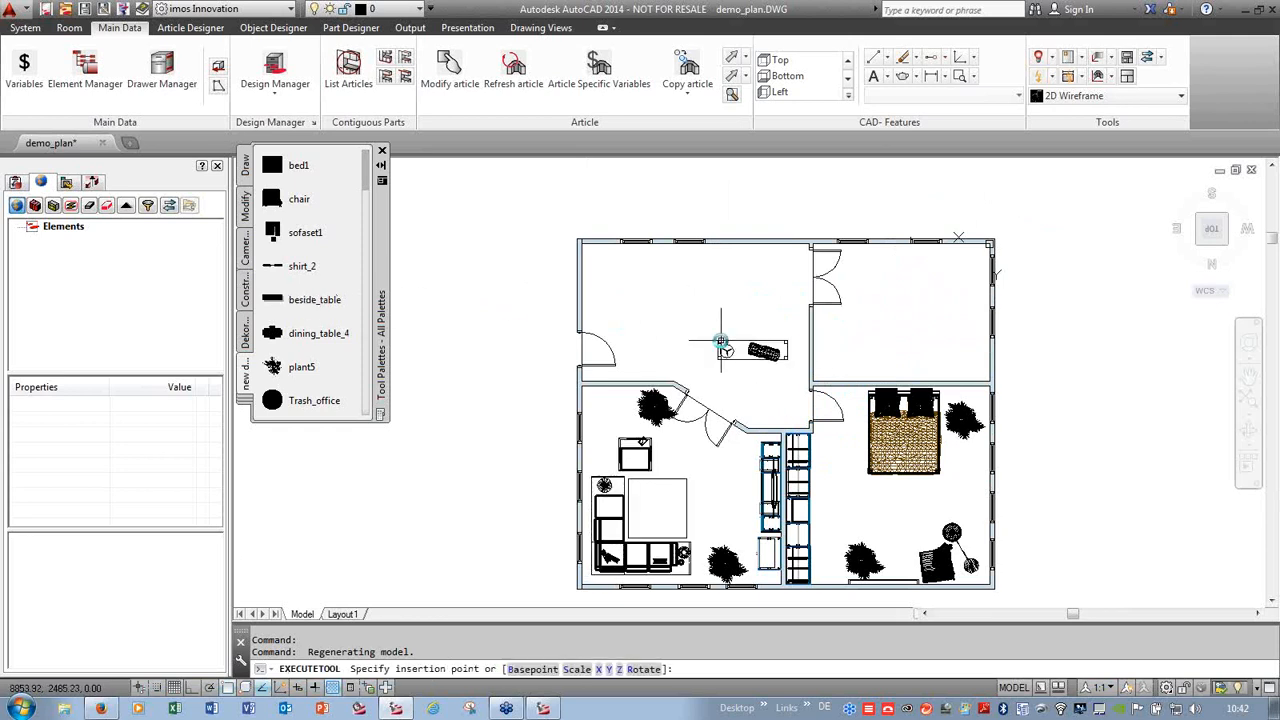
pyautogui.click(726, 350)
pyautogui.rightClick(745, 336)
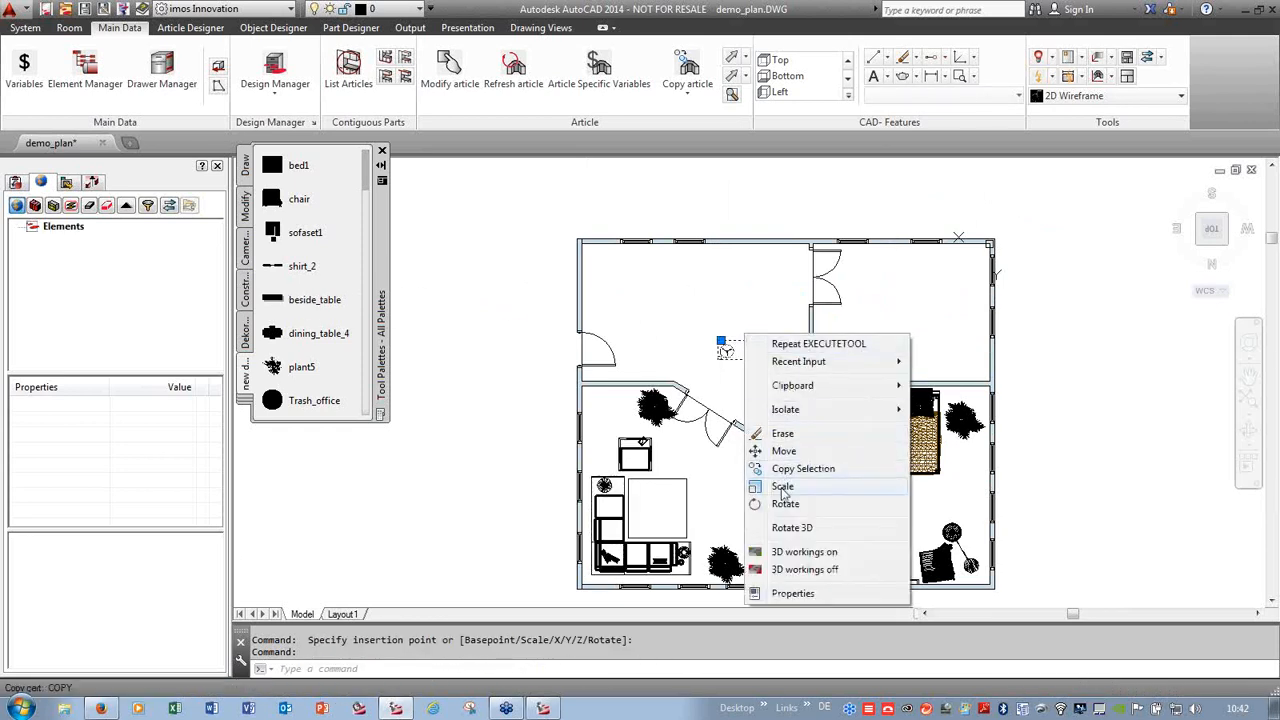
pyautogui.click(785, 503)
pyautogui.click(766, 362)
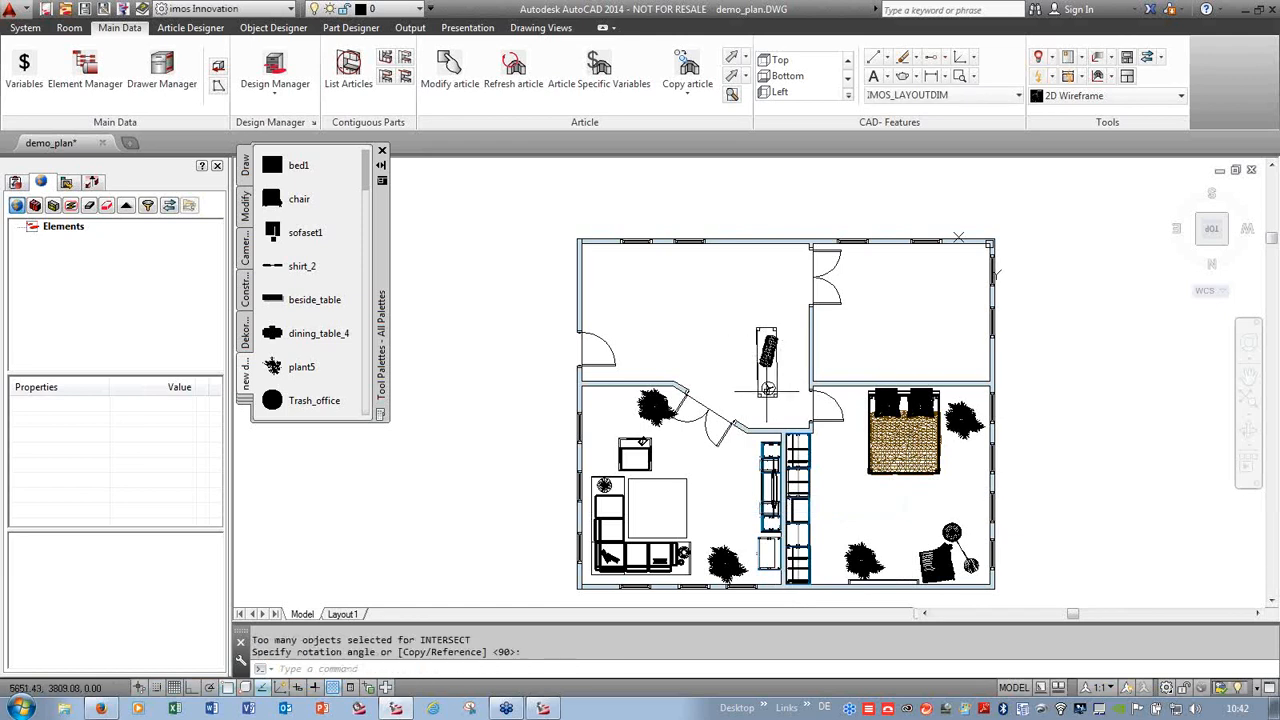
# - Move the rotated beside table against the partition wall, between the double door and the bedroom door
pyautogui.click(766, 390)
pyautogui.rightClick(652, 300)
pyautogui.click(690, 420)
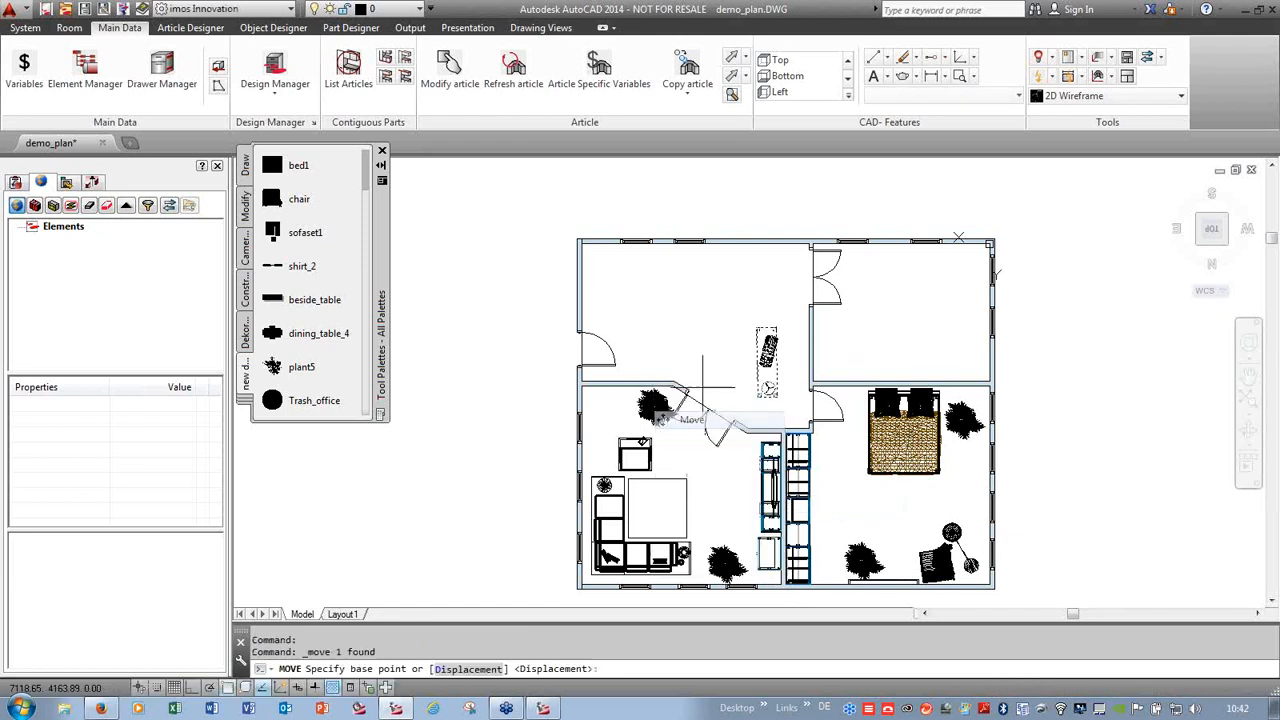
pyautogui.click(673, 311)
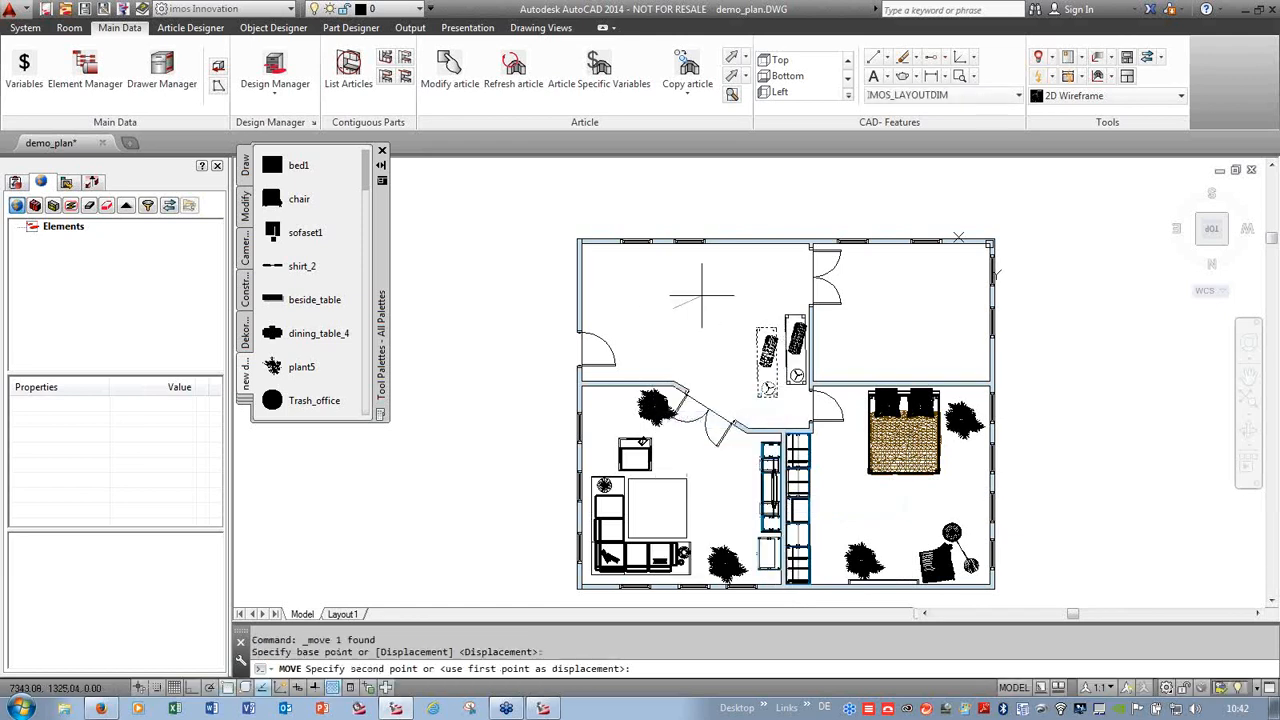
pyautogui.click(701, 300)
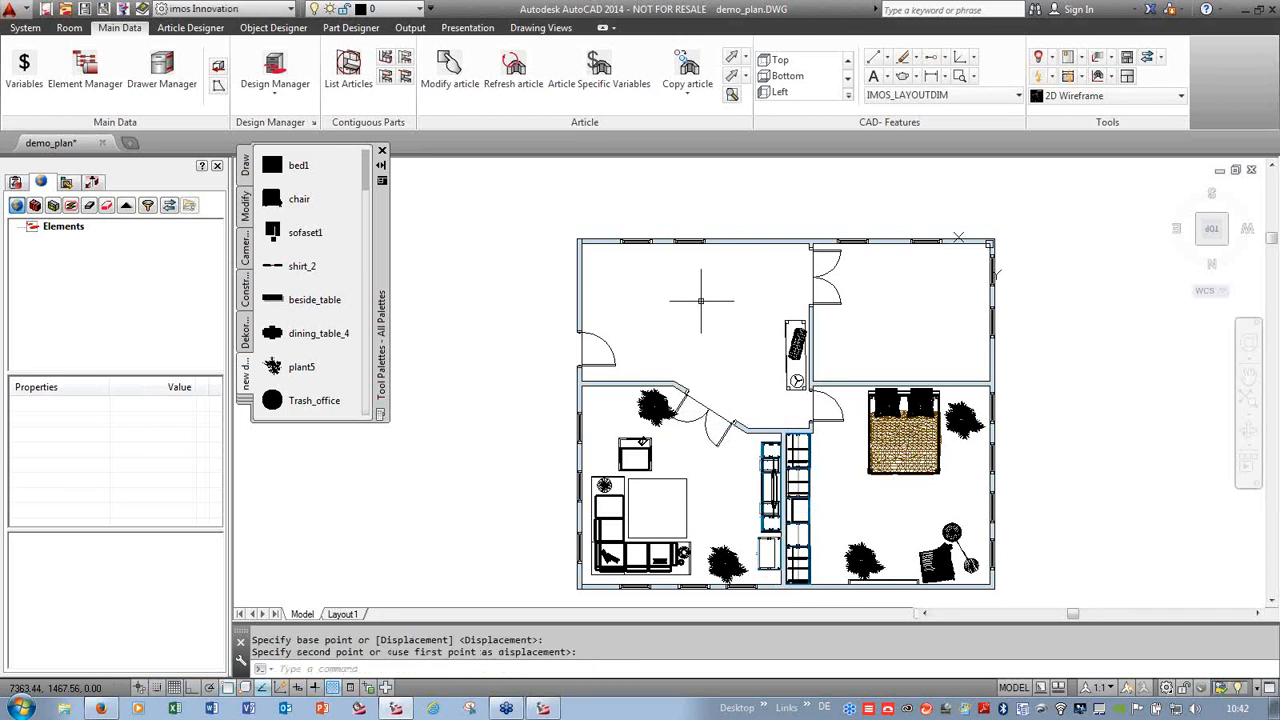
# - Insert two plant5 blocks, one at the end of the beside table and one near the room's outer window wall
pyautogui.click(301, 367)
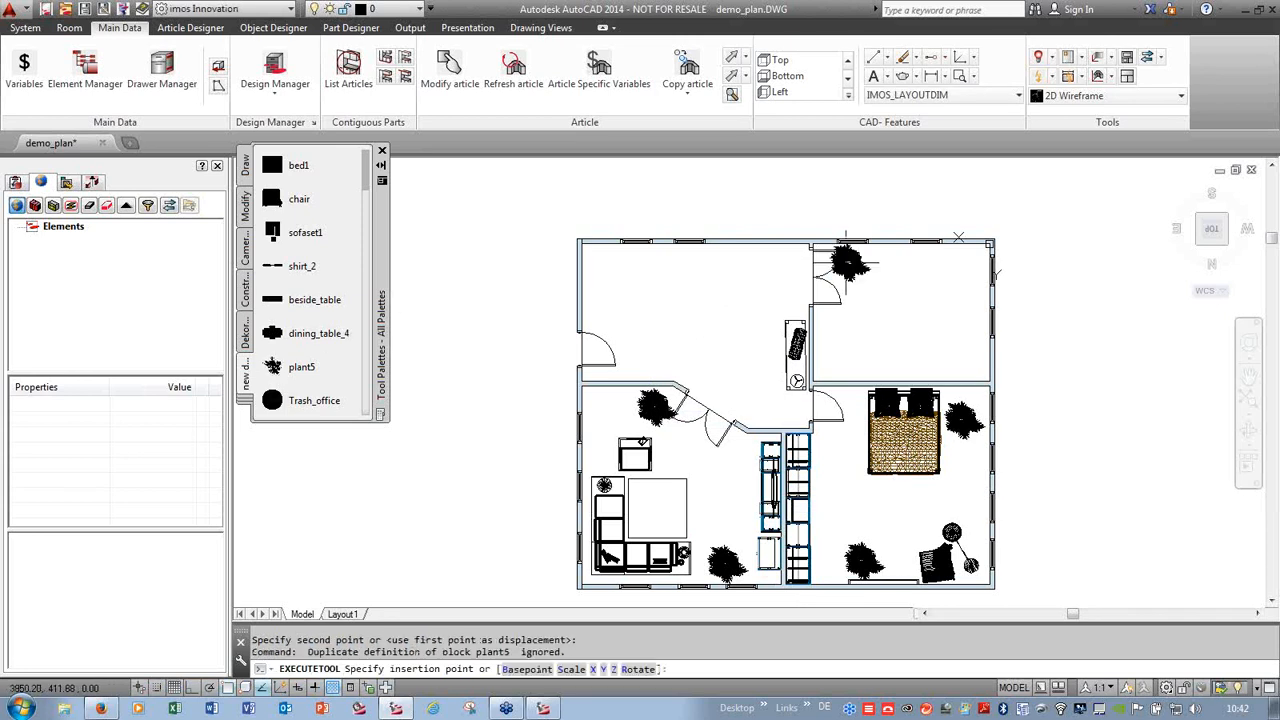
pyautogui.click(786, 301)
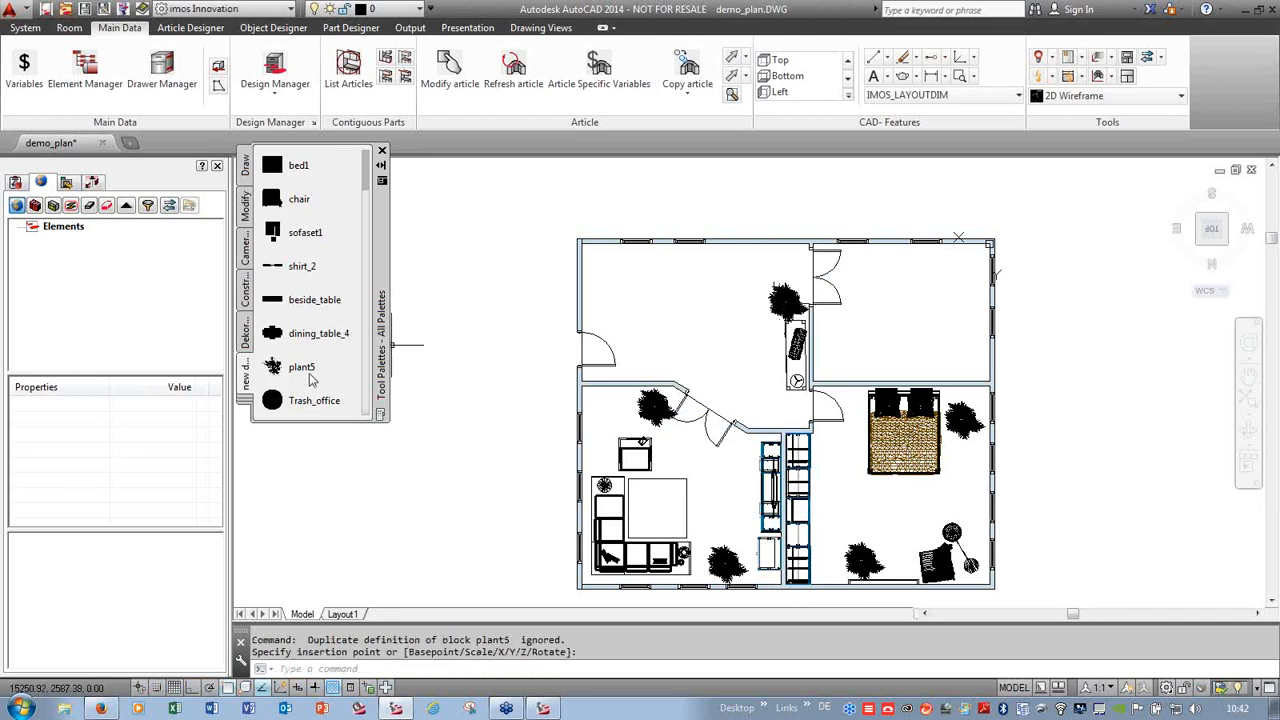
pyautogui.click(277, 368)
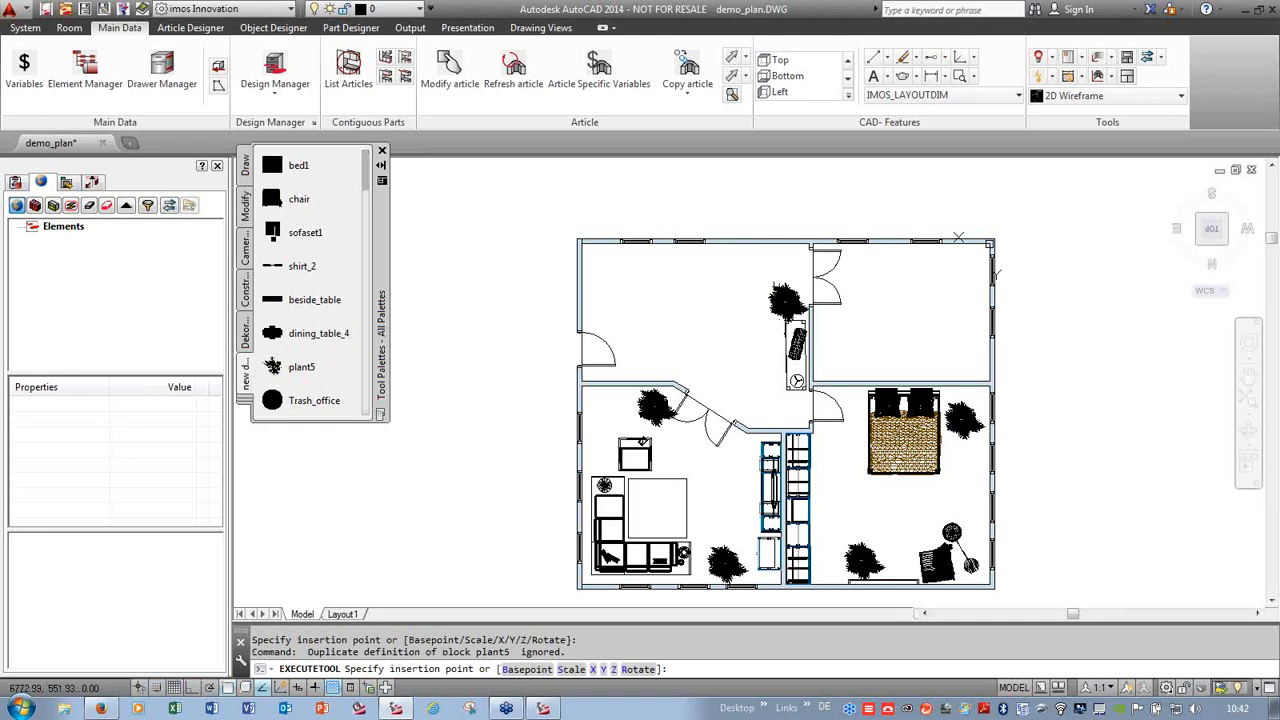
pyautogui.click(727, 266)
# - Window-select the living room and the hall's outer side with walls, doors and furnishings, and hide these elements
pyautogui.click(537, 190)
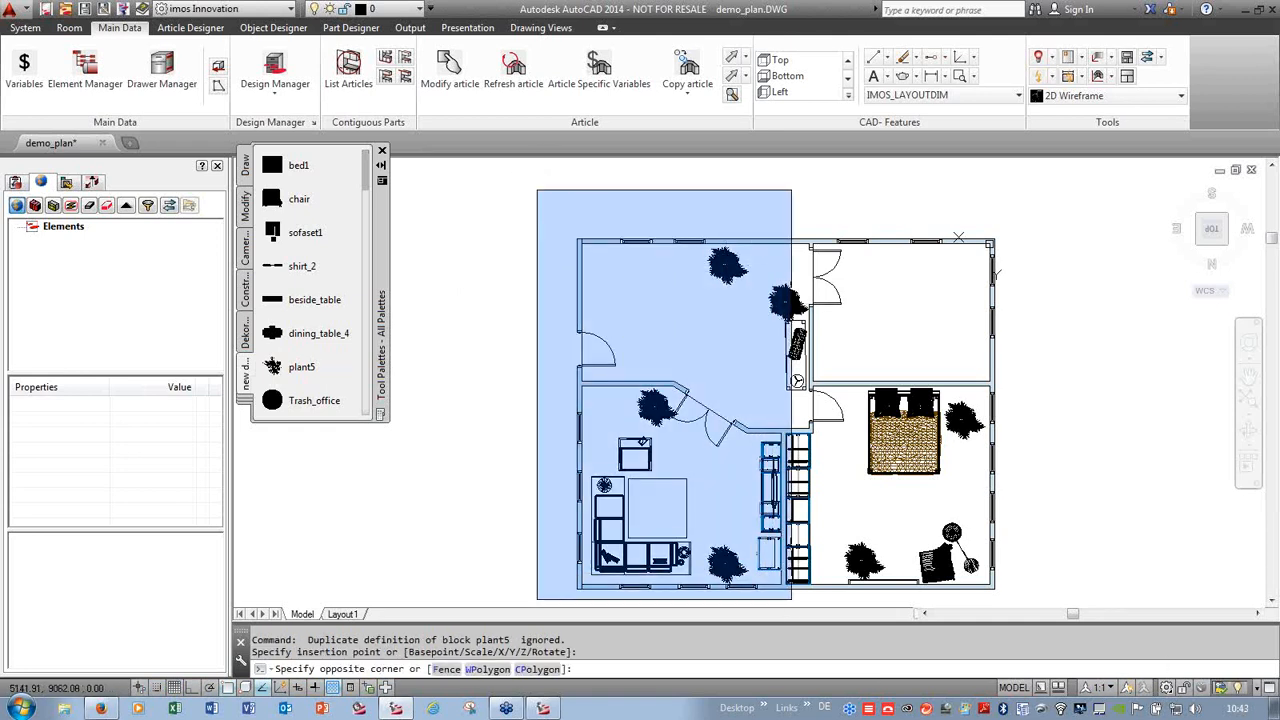
pyautogui.click(793, 599)
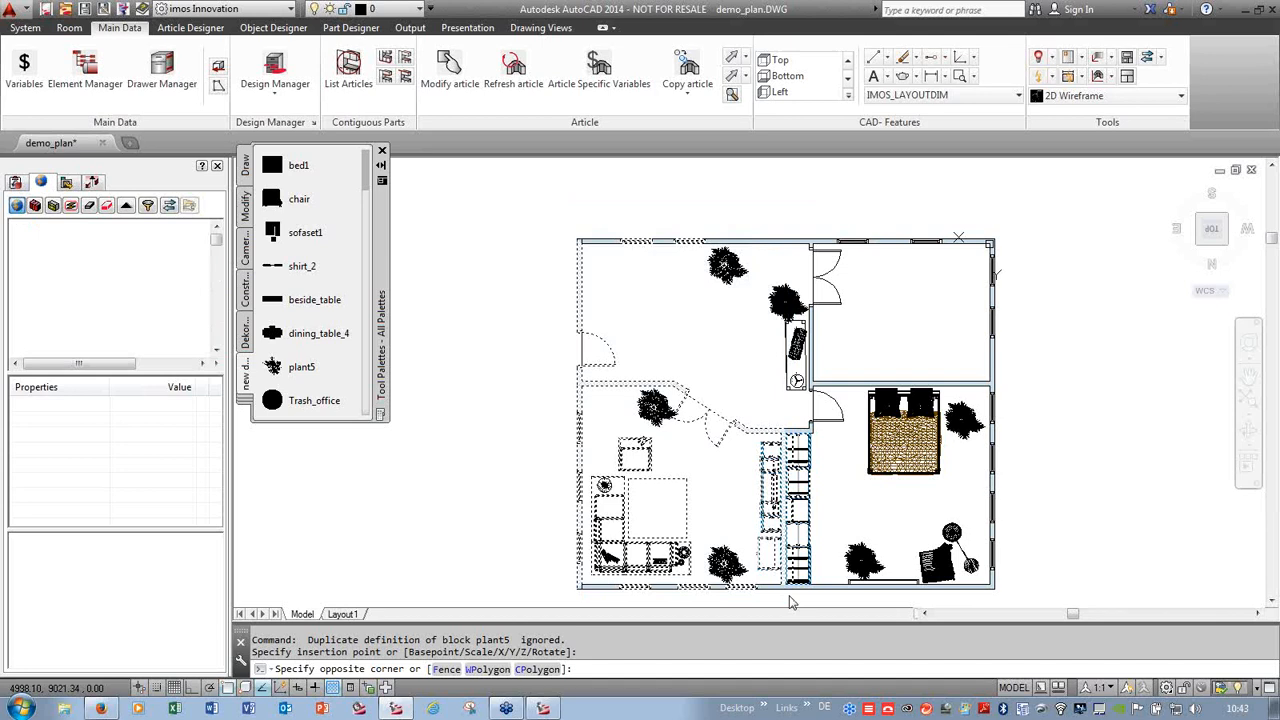
pyautogui.rightClick(489, 401)
pyautogui.moveTo(560, 477)
pyautogui.click(680, 496)
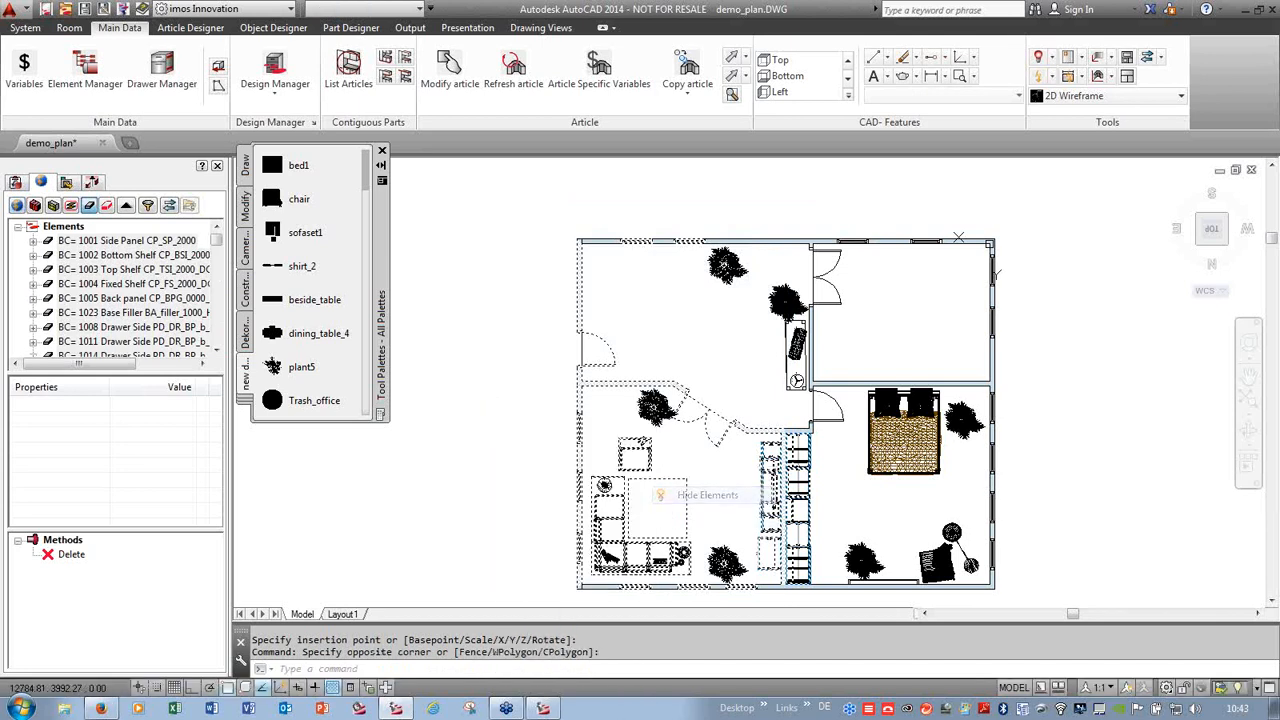
# - Window-select the closet row together with the bedroom's lower walls and decorations, and hide them
pyautogui.scroll(-2, 568, 309)
pyautogui.click(539, 368)
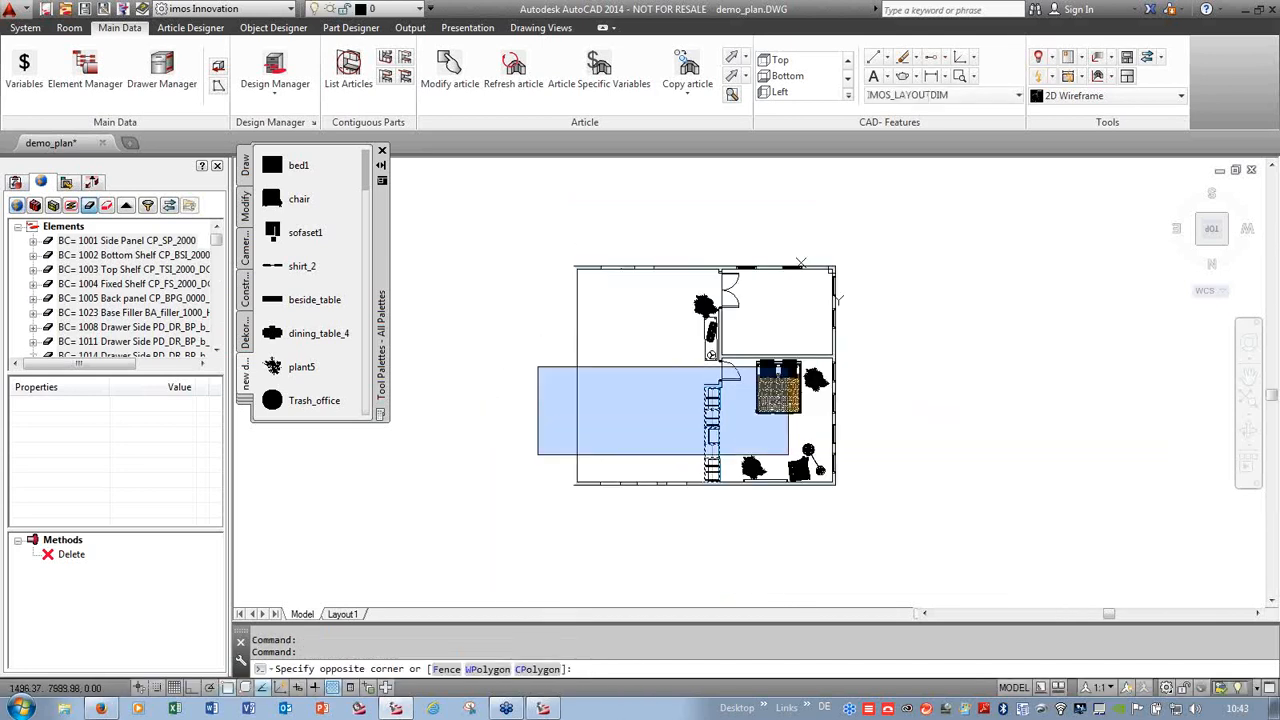
pyautogui.click(917, 519)
pyautogui.rightClick(919, 522)
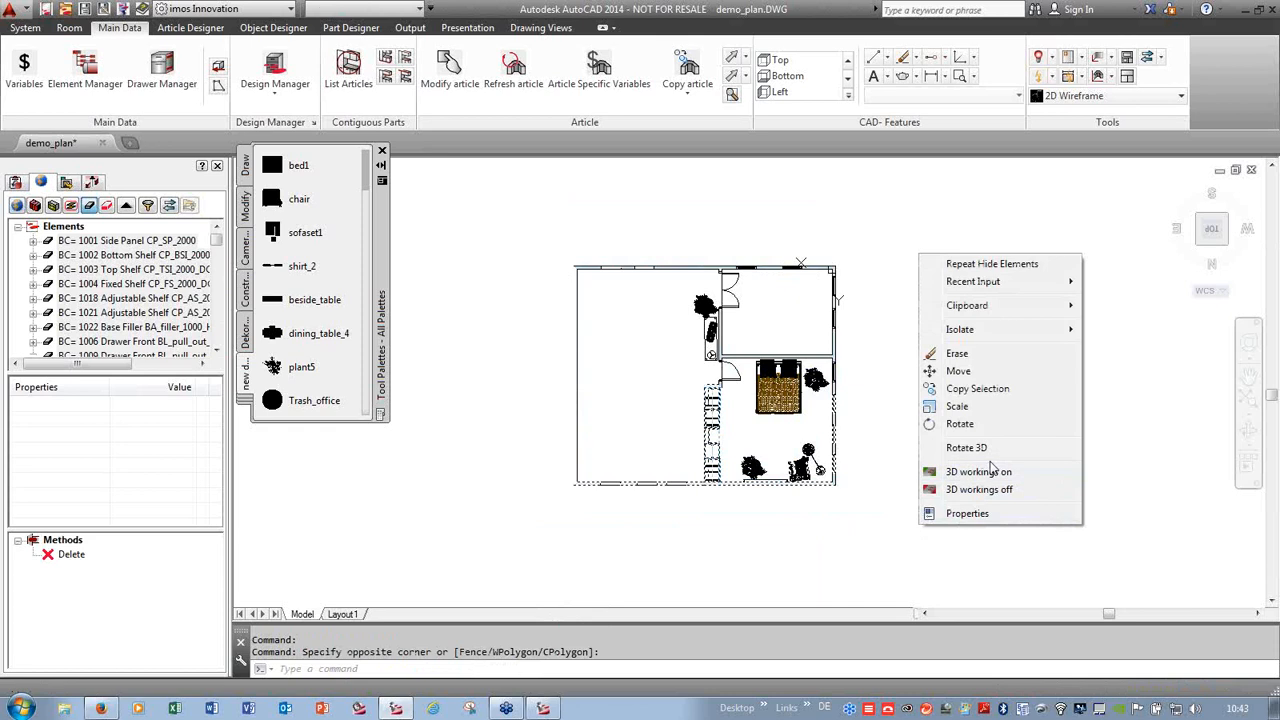
pyautogui.moveTo(998, 333)
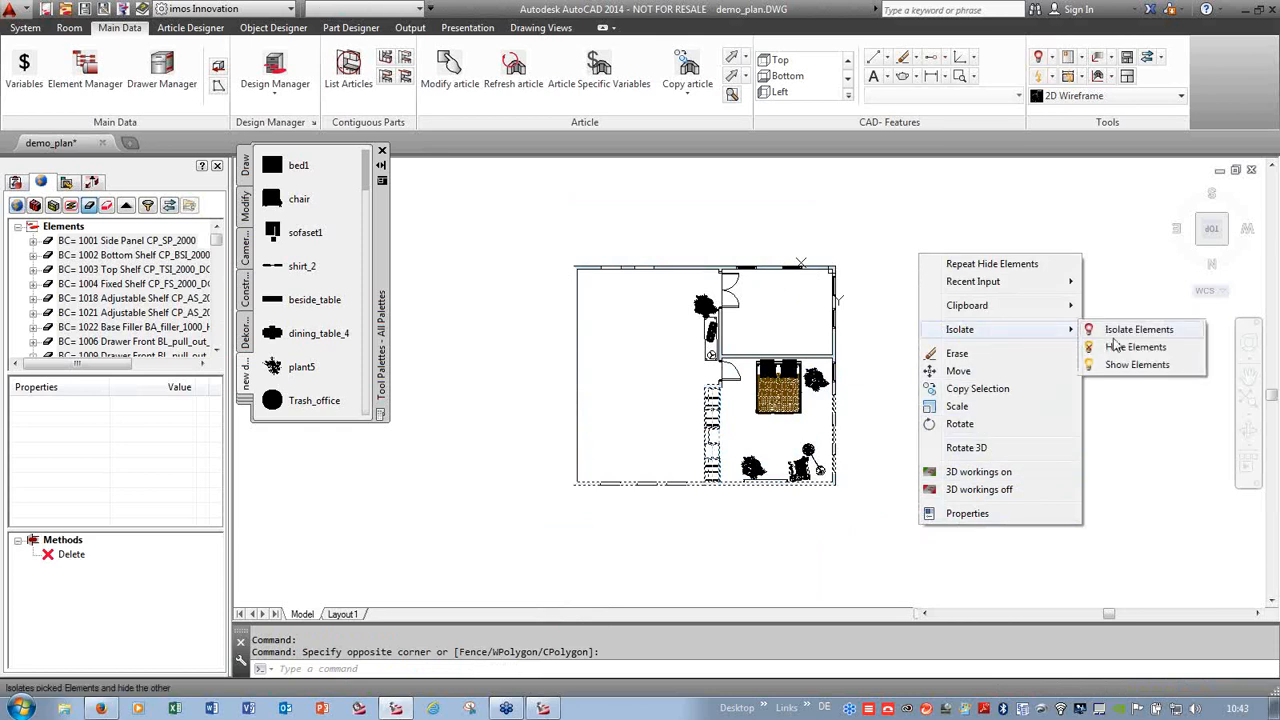
pyautogui.click(1145, 345)
# - Select the bed in the bedroom and hide it
pyautogui.scroll(4, 822, 307)
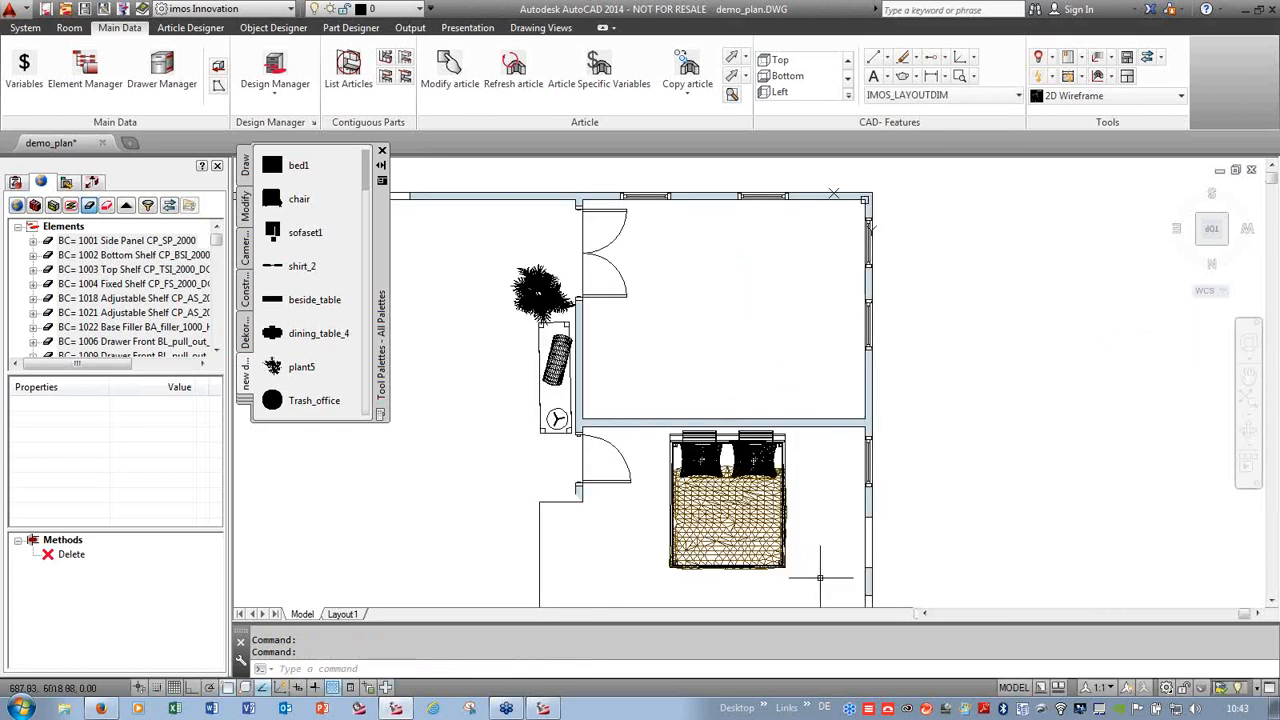
pyautogui.click(806, 572)
pyautogui.click(754, 529)
pyautogui.rightClick(1040, 448)
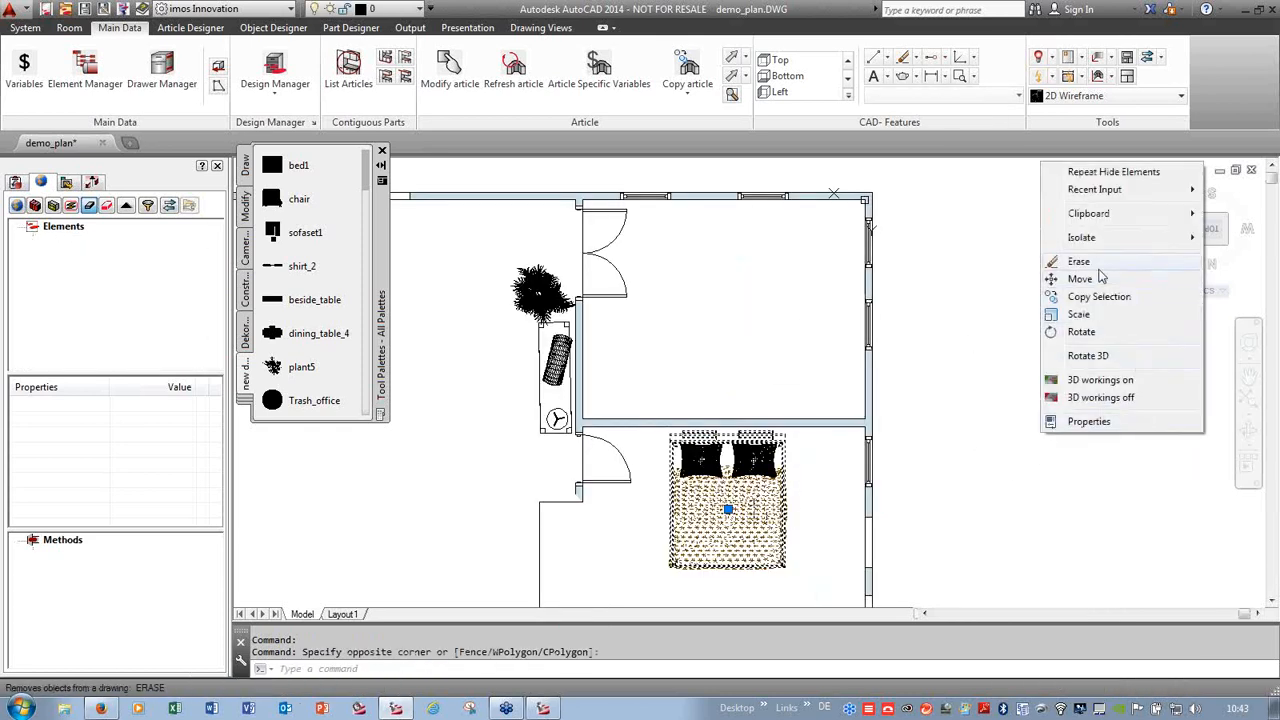
pyautogui.moveTo(1190, 240)
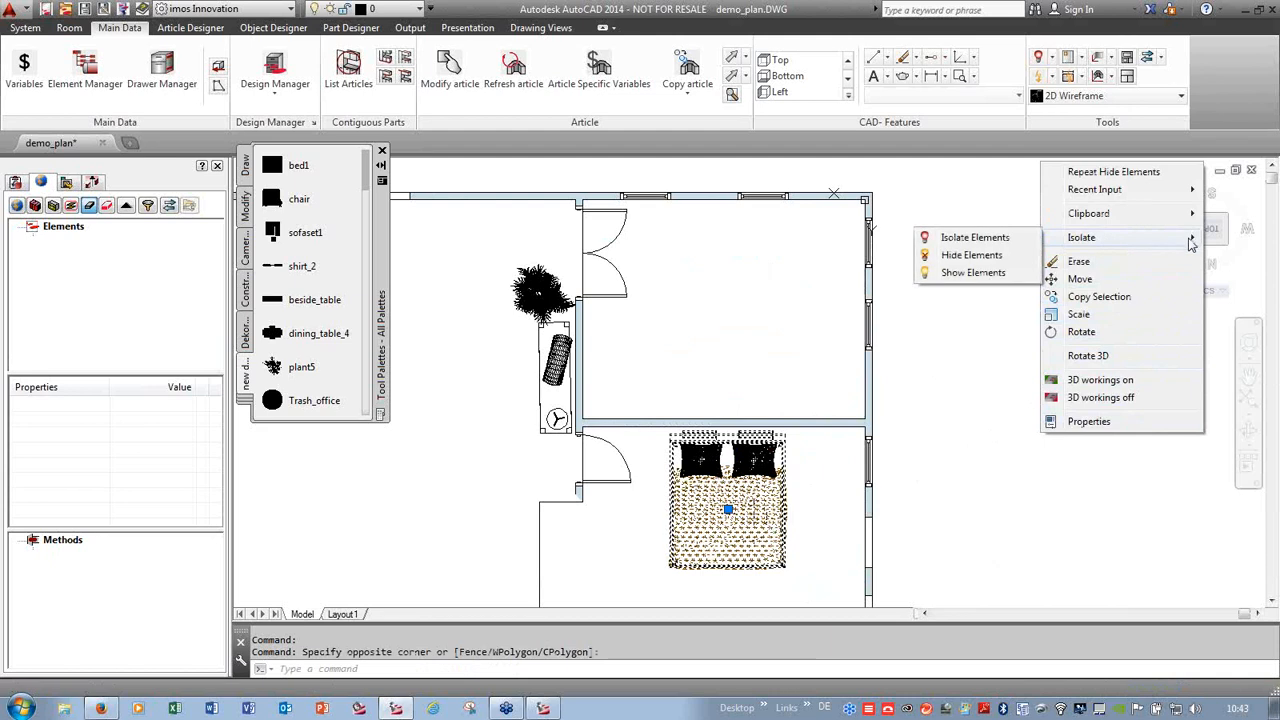
pyautogui.click(968, 253)
# - Select the beside table and the plant next to it with a crossing window and hide both
pyautogui.click(553, 463)
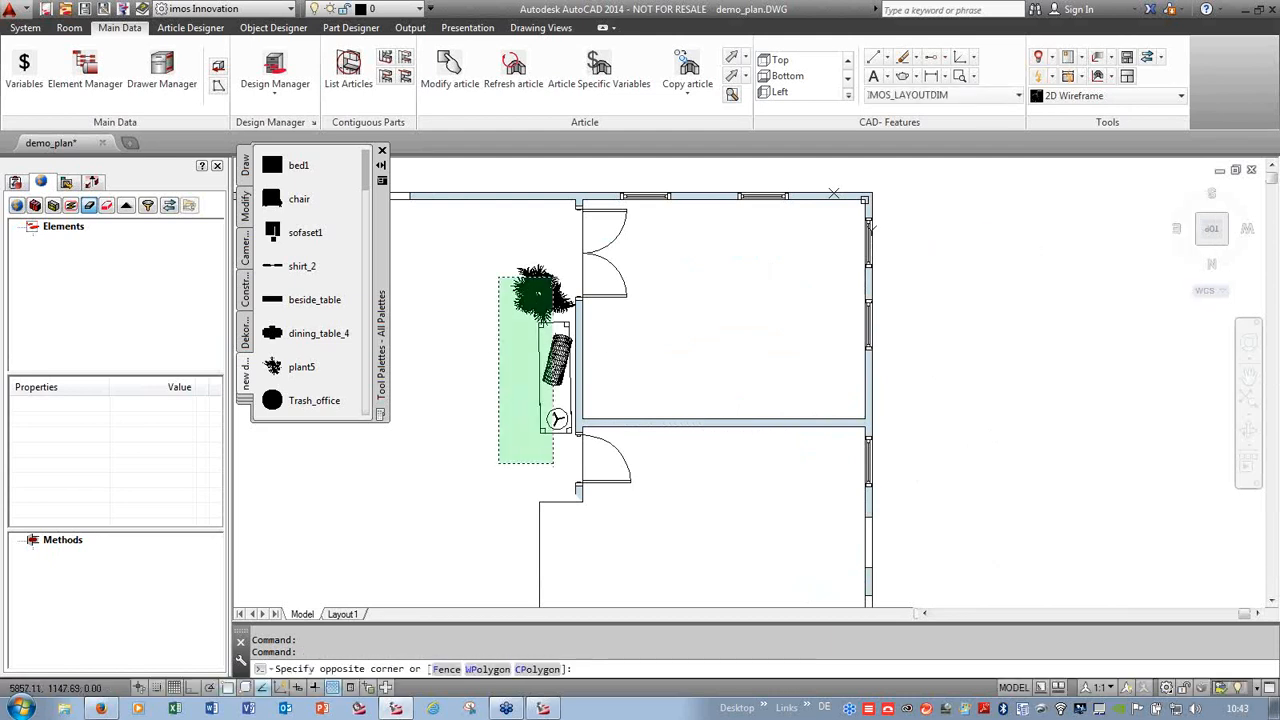
pyautogui.click(498, 277)
pyautogui.rightClick(478, 285)
pyautogui.moveTo(545, 361)
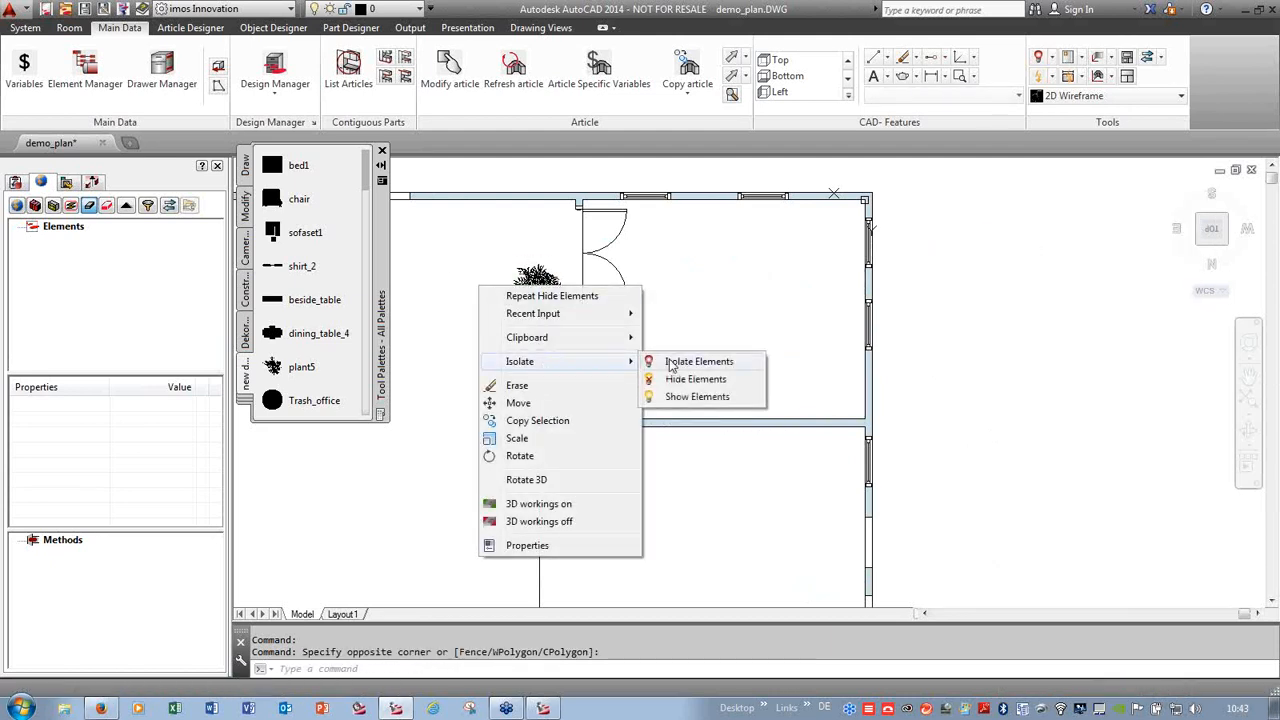
pyautogui.click(692, 379)
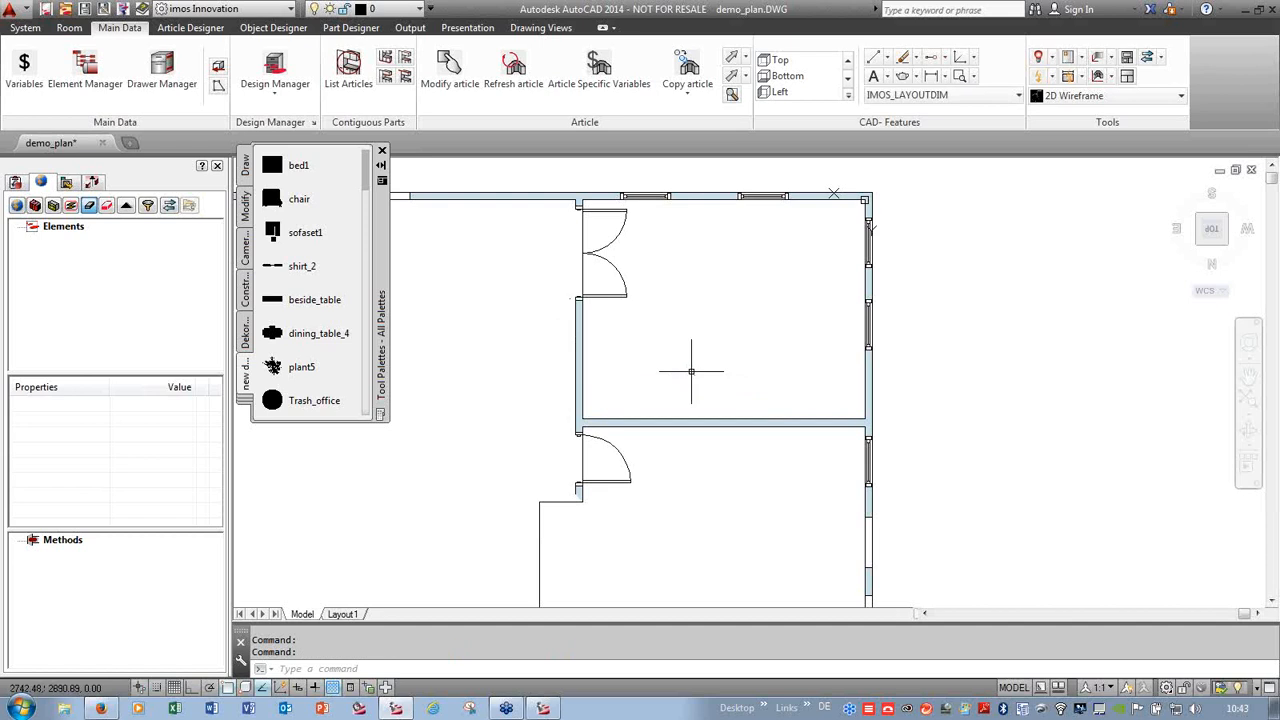
# - In an isometric view, open the Design Manager, discard the open sideboard configuration and show the kitchen category of my catalog
pyautogui.click(1228, 225)
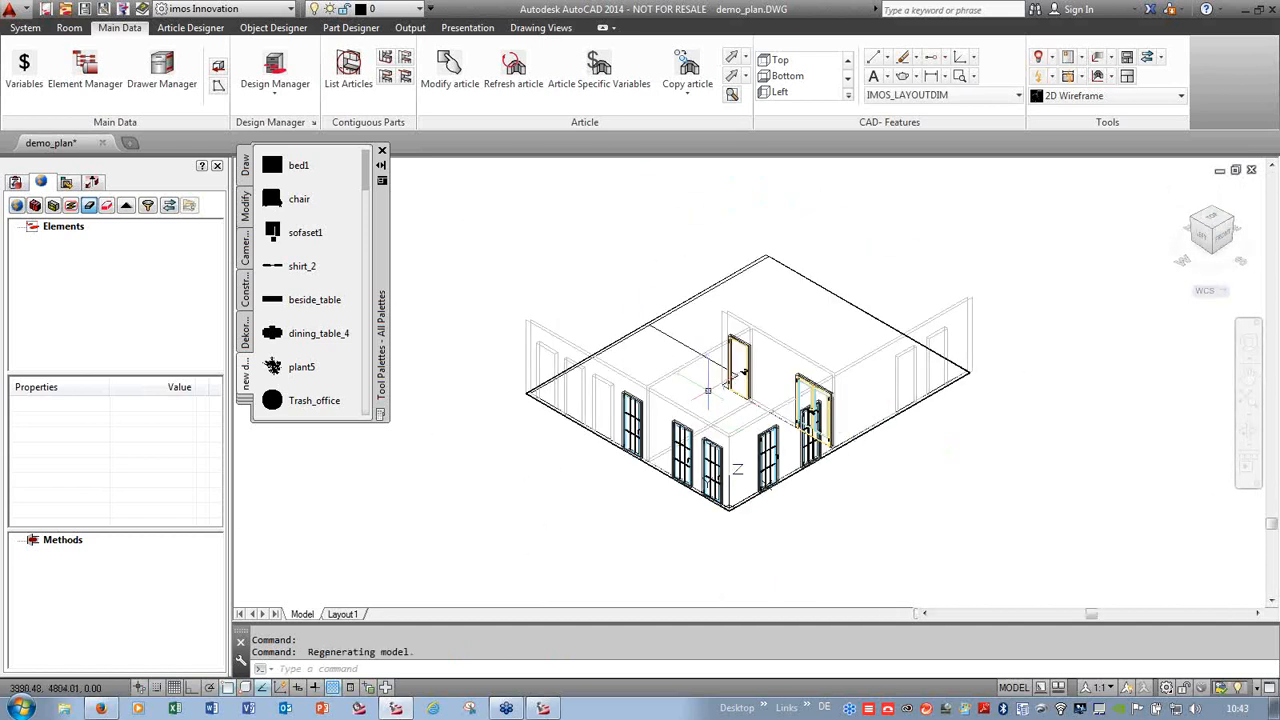
pyautogui.click(287, 72)
pyautogui.click(786, 62)
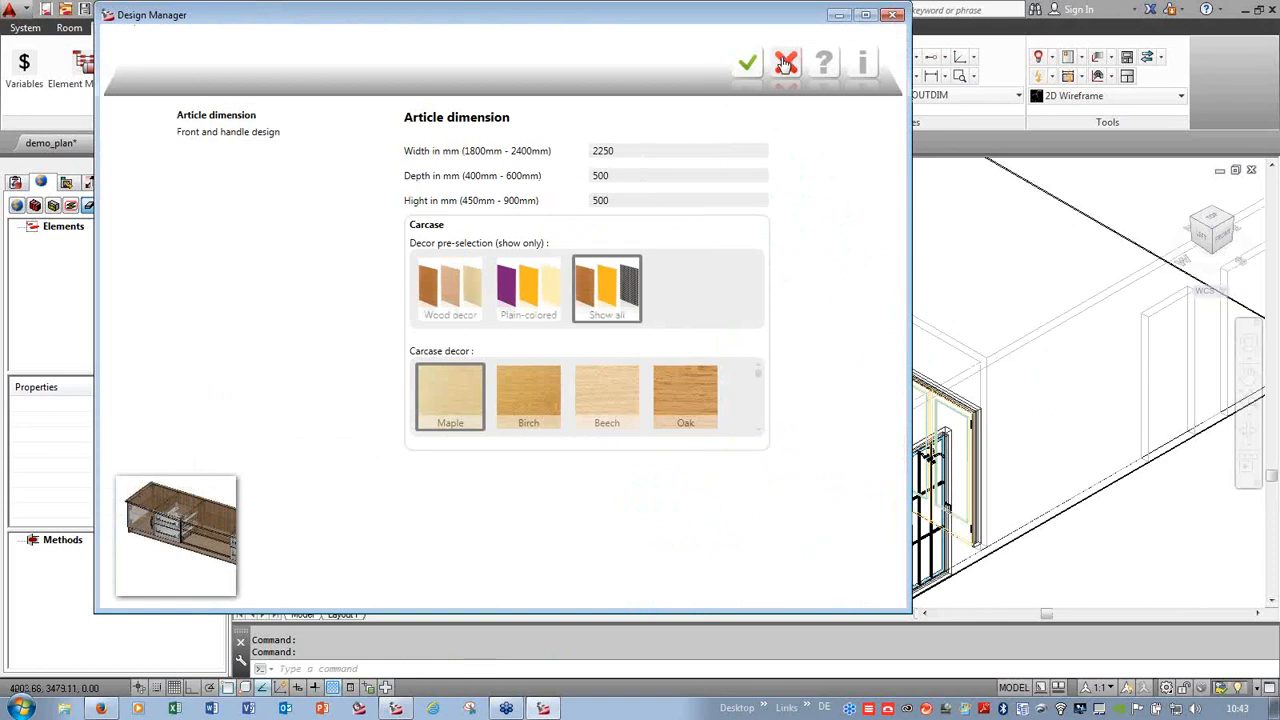
pyautogui.click(164, 191)
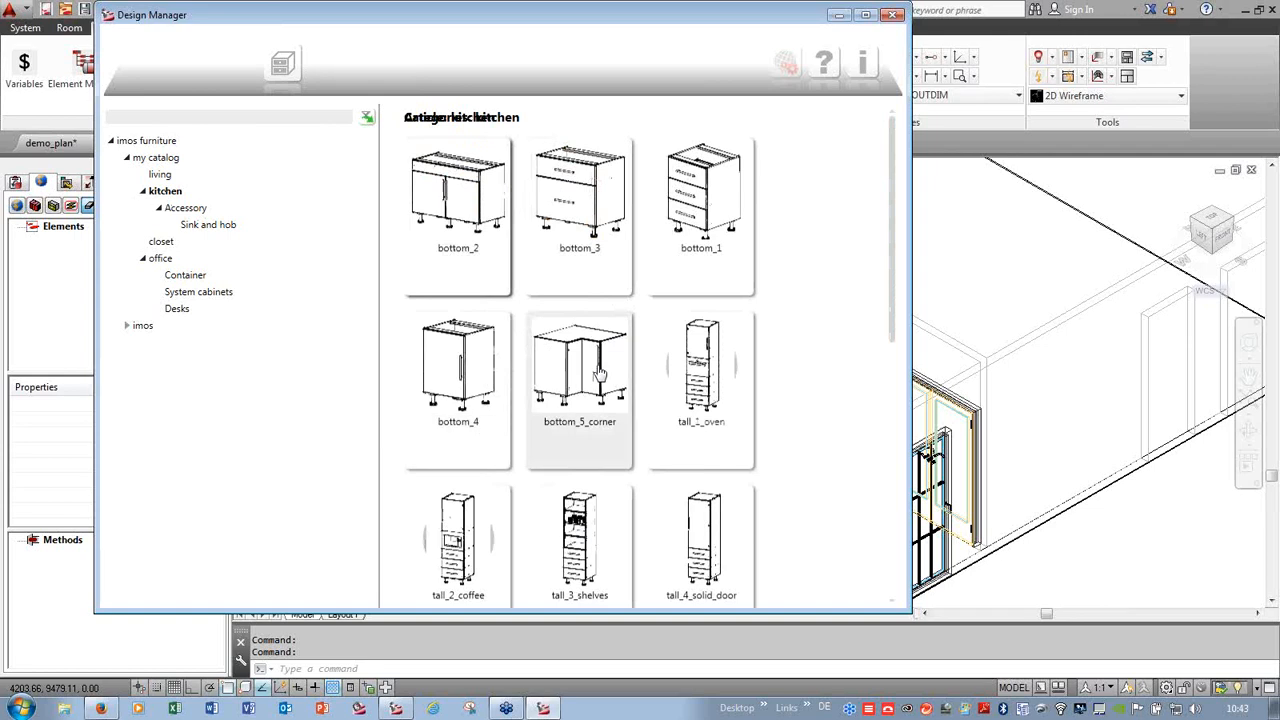
# - Choose the bottom_5_corner cabinet, accept its configuration and pick the kitchen wall beside the single door as the reference element
pyautogui.click(550, 365)
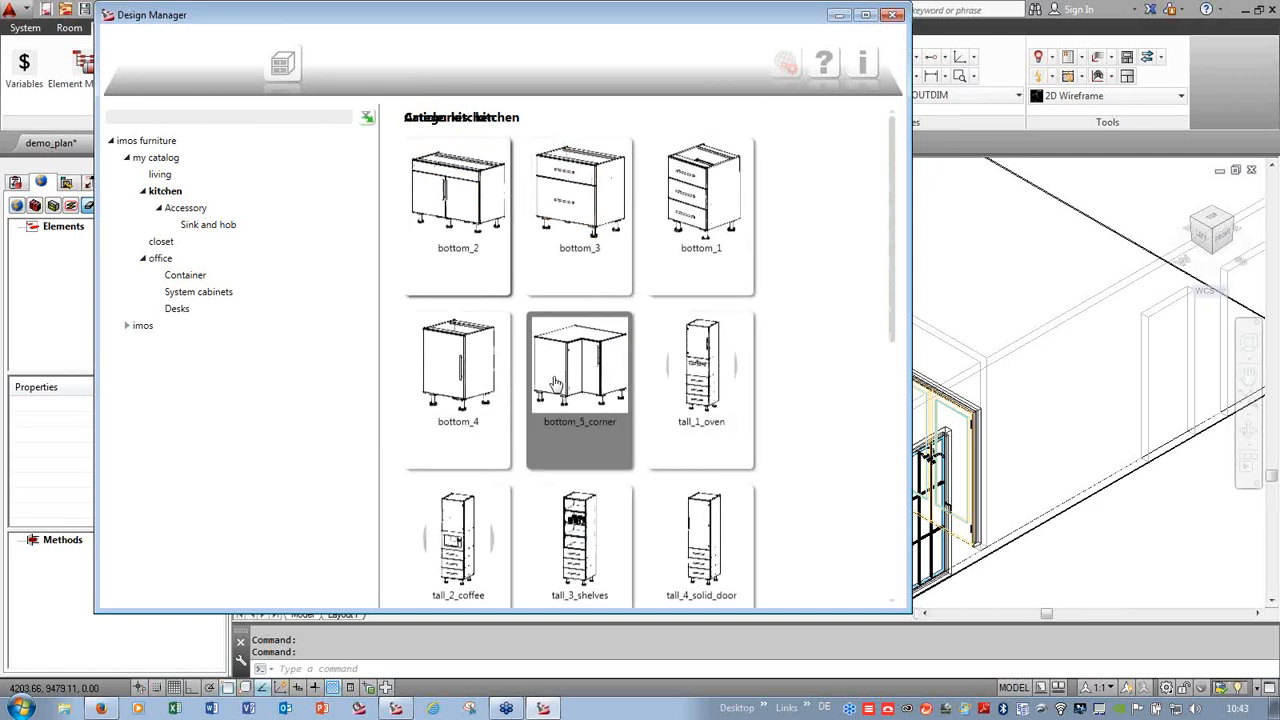
pyautogui.click(749, 66)
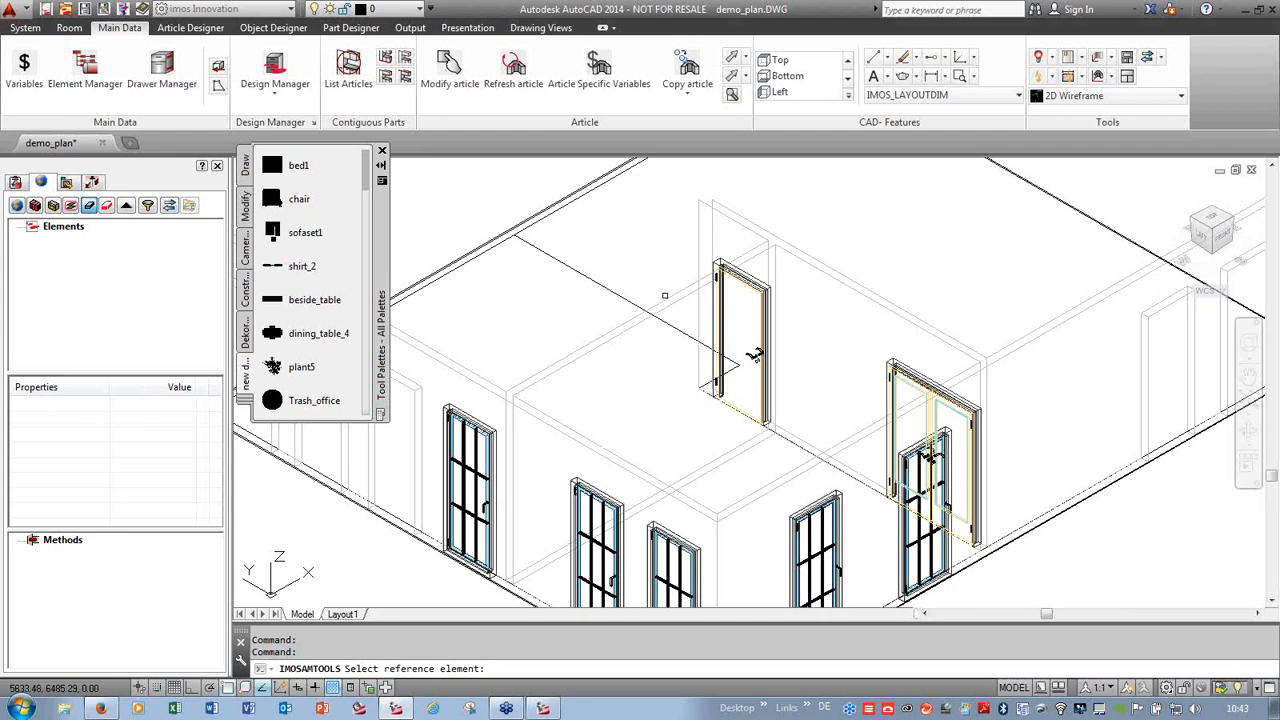
pyautogui.click(800, 262)
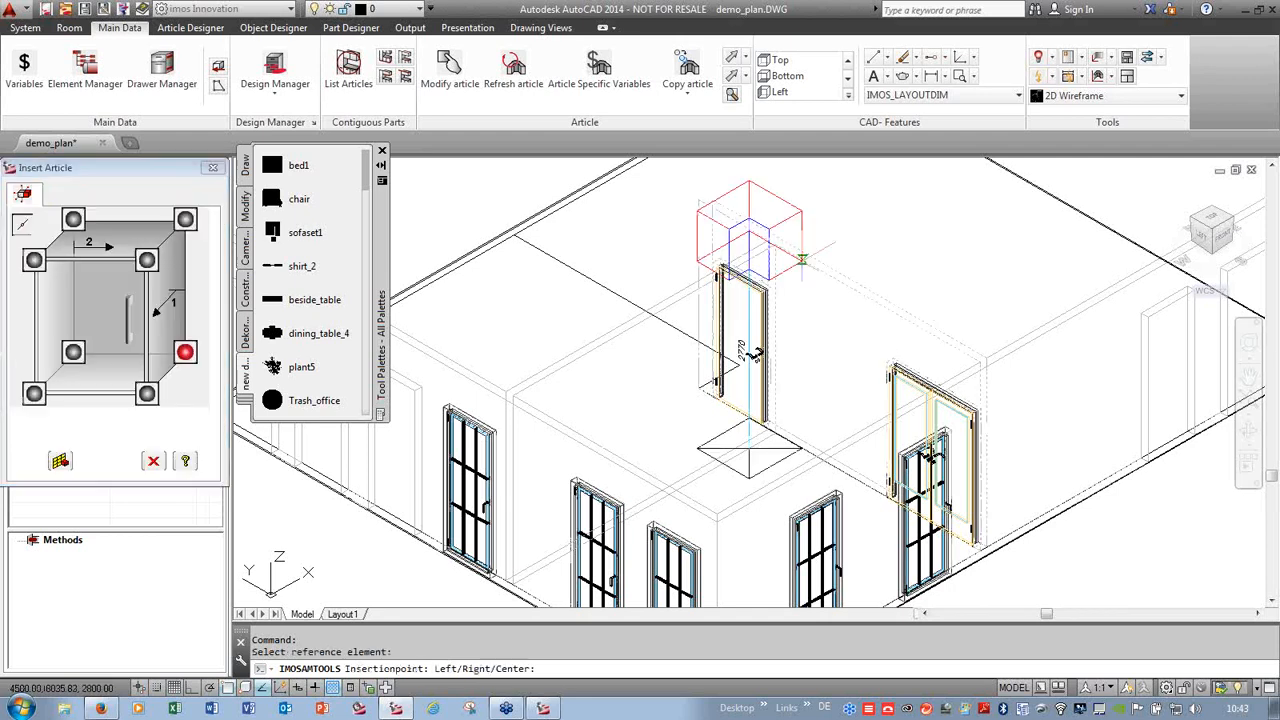
# - Enable the Sockelhöhe line at 150 in the height grid for the cabinet's insertion
pyautogui.click(60, 463)
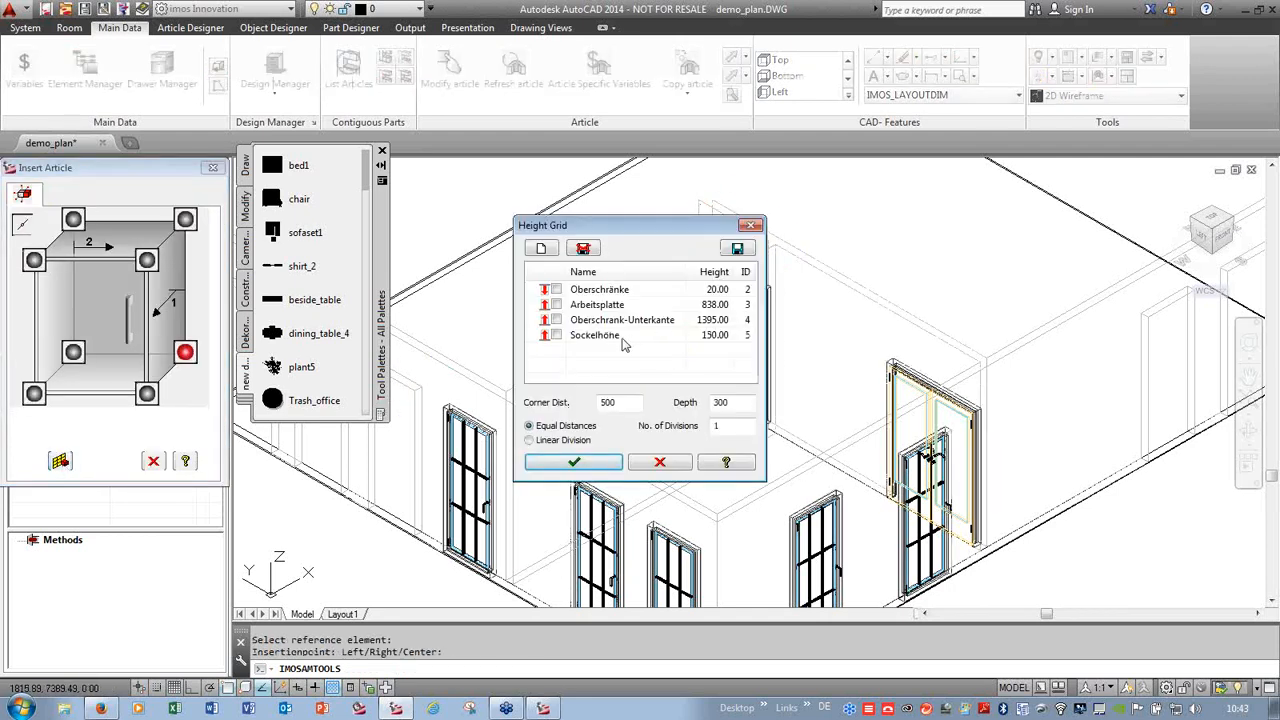
pyautogui.click(557, 337)
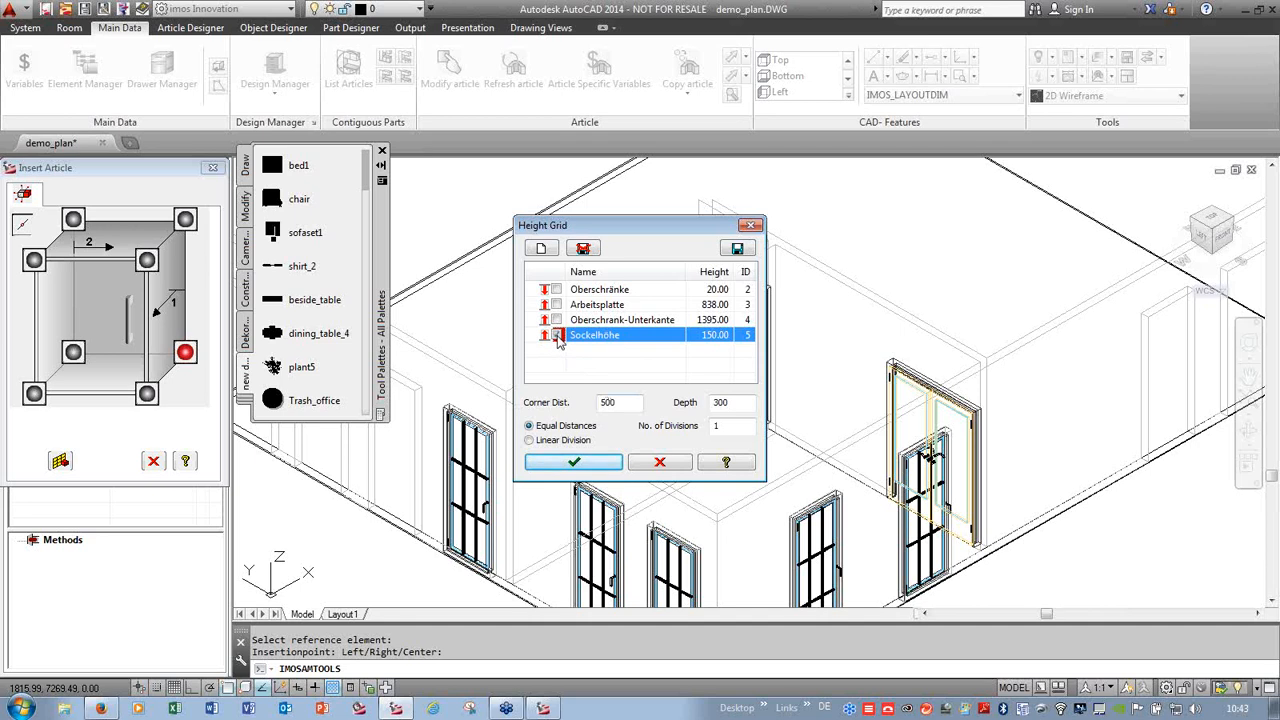
pyautogui.click(575, 463)
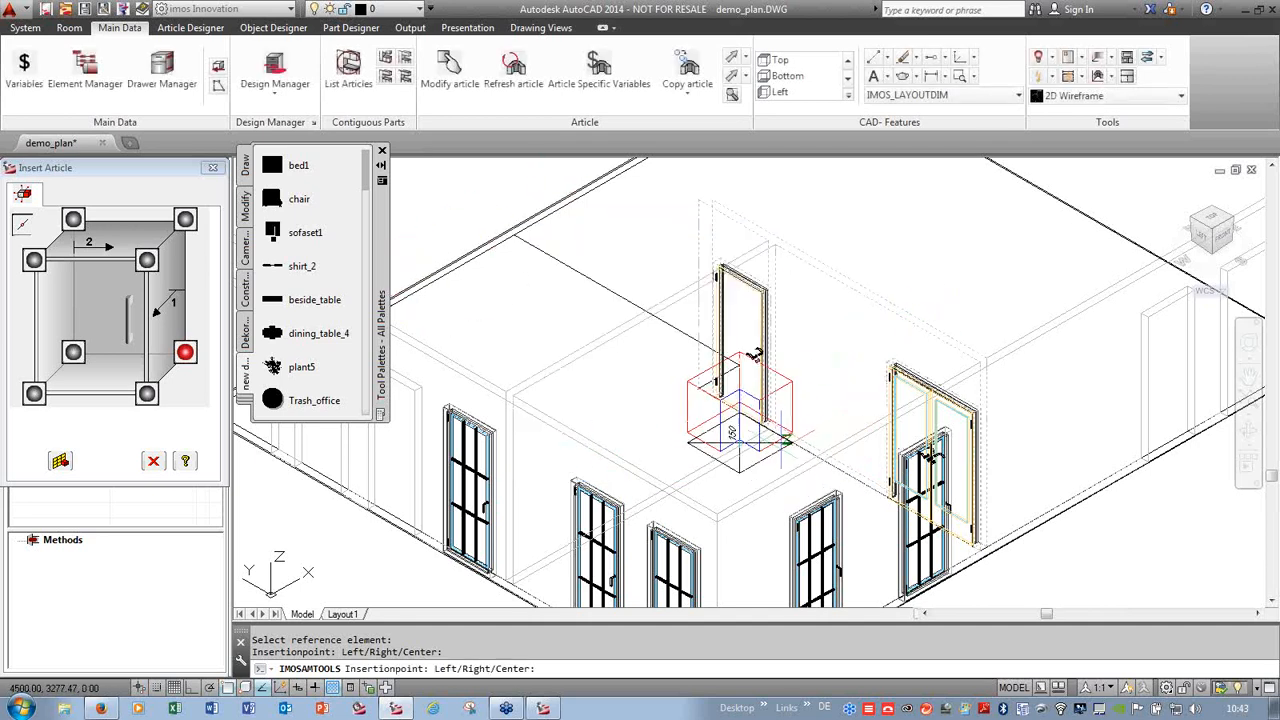
# - Use the lower back-left corner as insertion corner and place the corner cabinet in the kitchen's wall corner
pyautogui.click(73, 351)
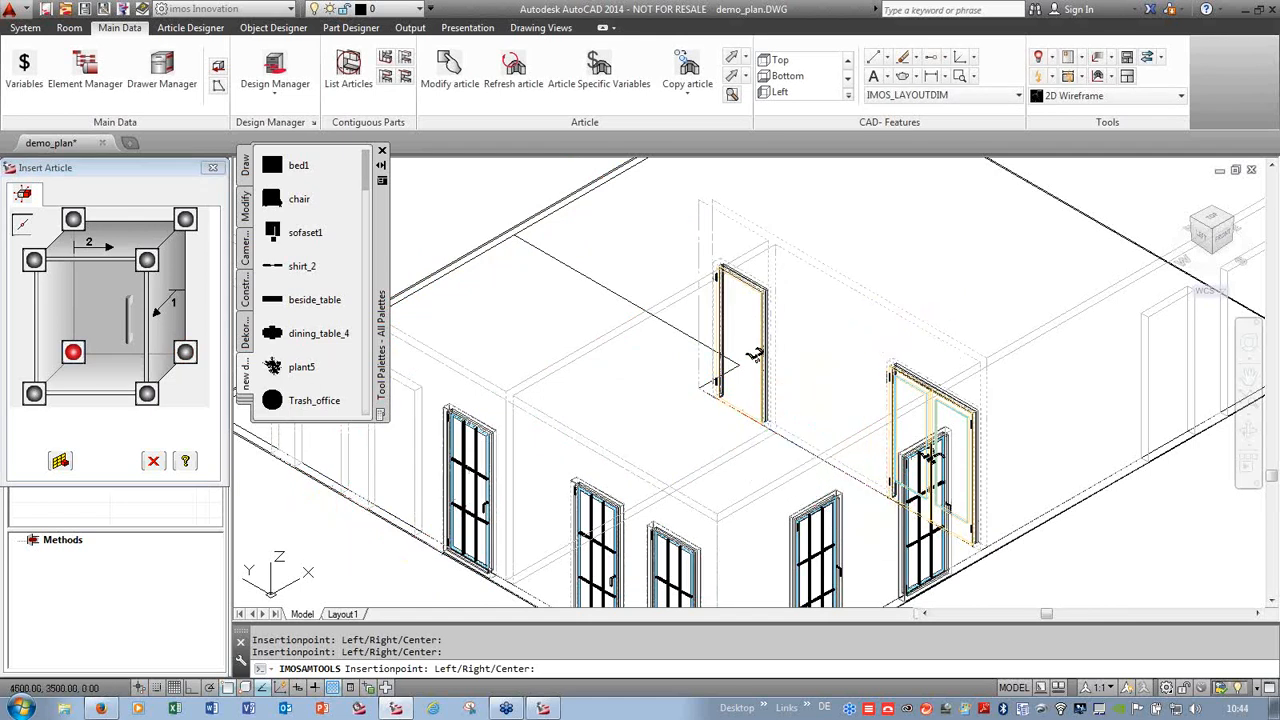
pyautogui.click(776, 468)
pyautogui.click(737, 482)
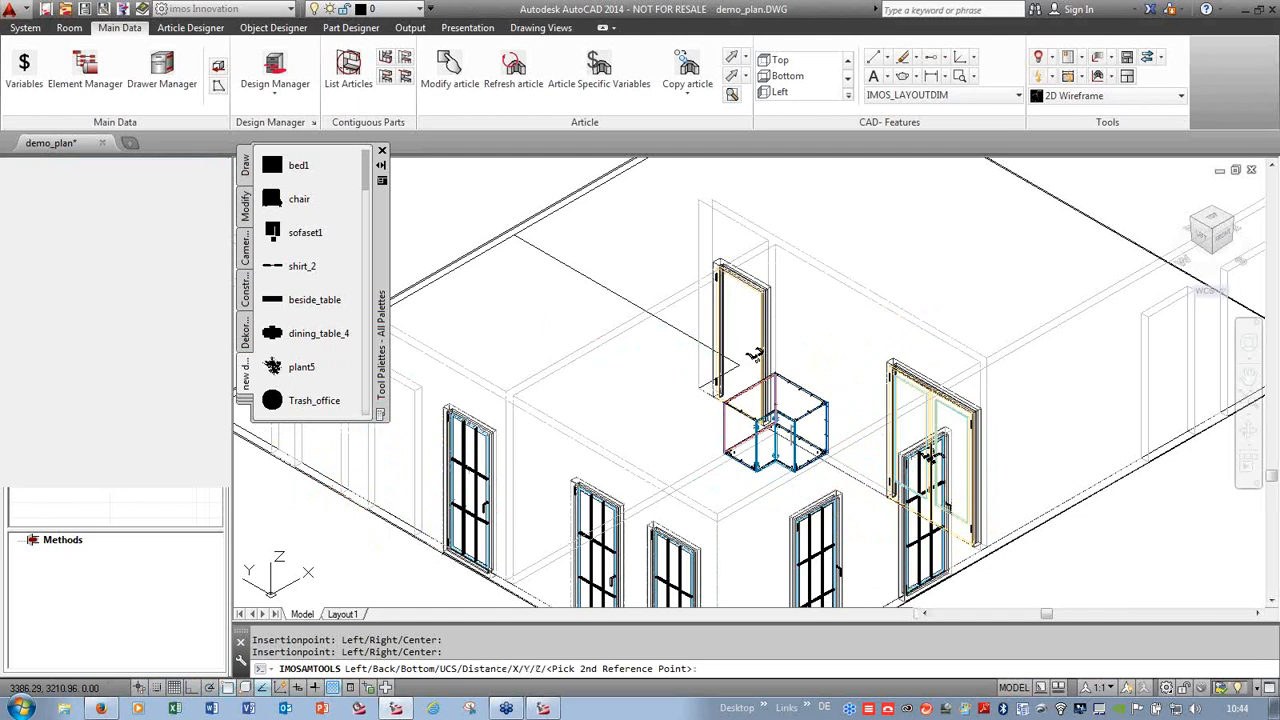
# - In the top view, attach an 800 mm wide bottom_3 cabinet to the corner cabinet towards the double door at distance 0, and close the tool palettes
pyautogui.scroll(5, 789, 470)
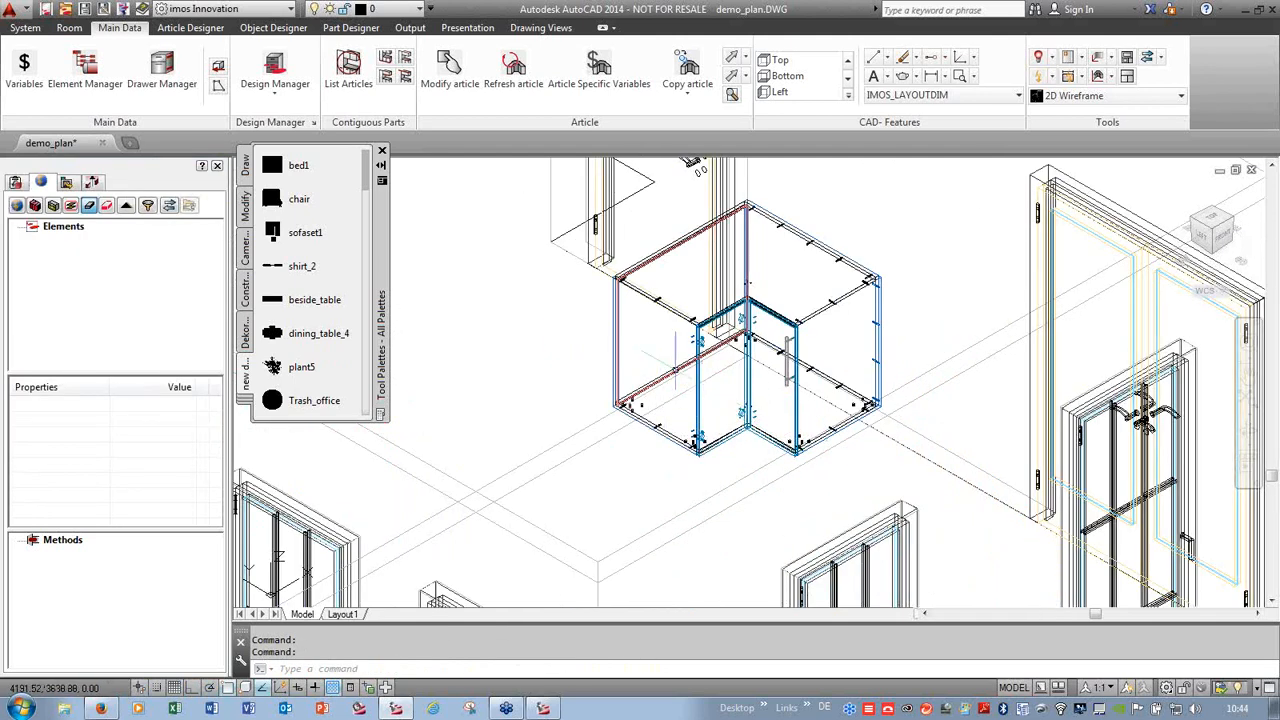
pyautogui.click(1216, 224)
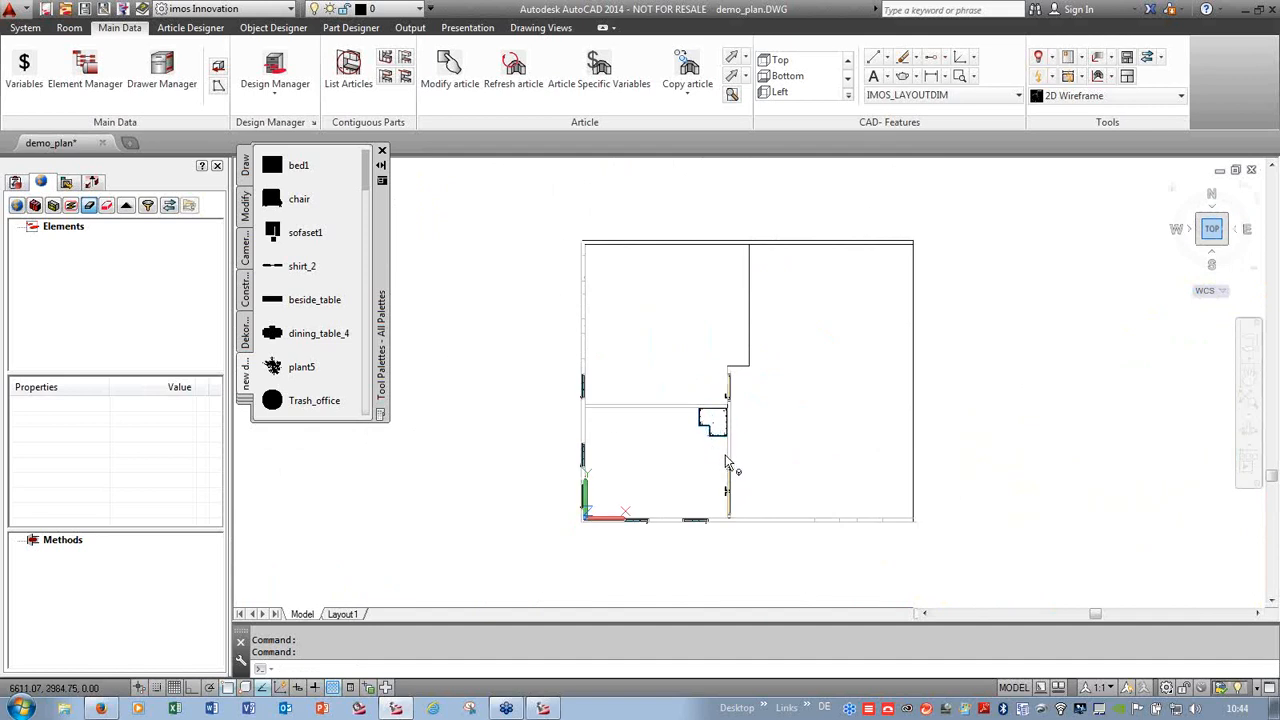
pyautogui.scroll(5, 724, 455)
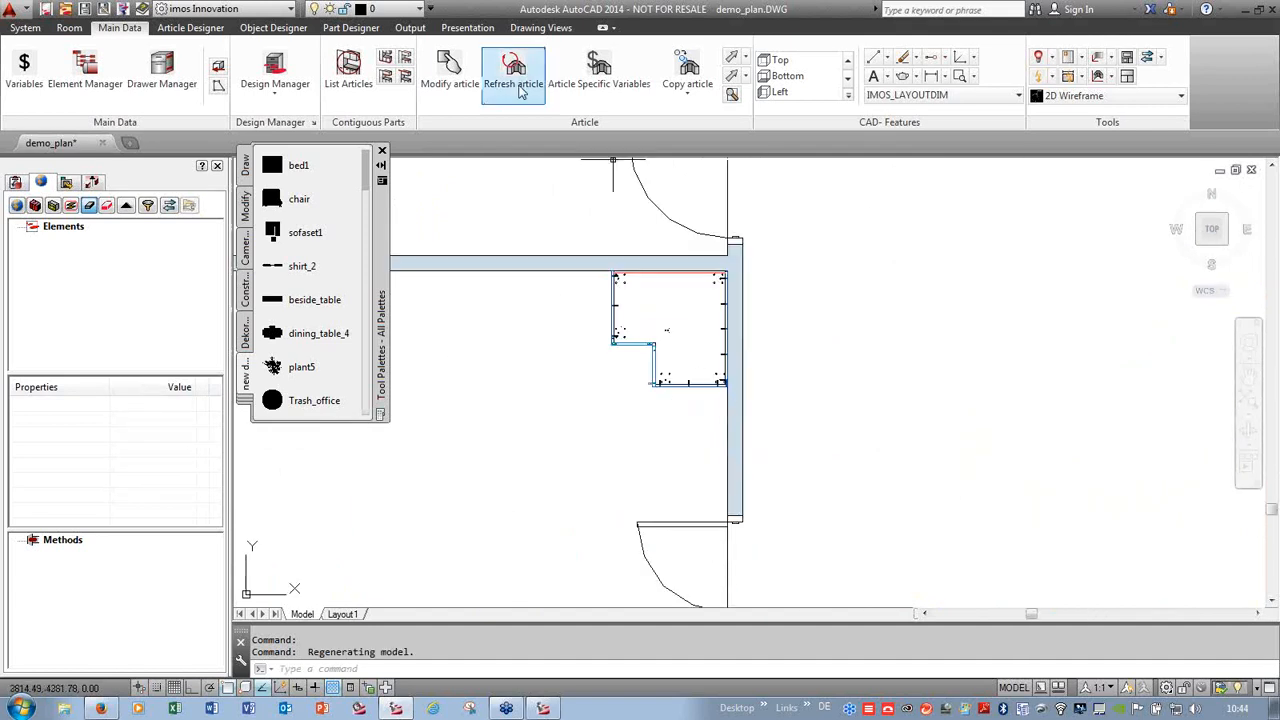
pyautogui.click(268, 74)
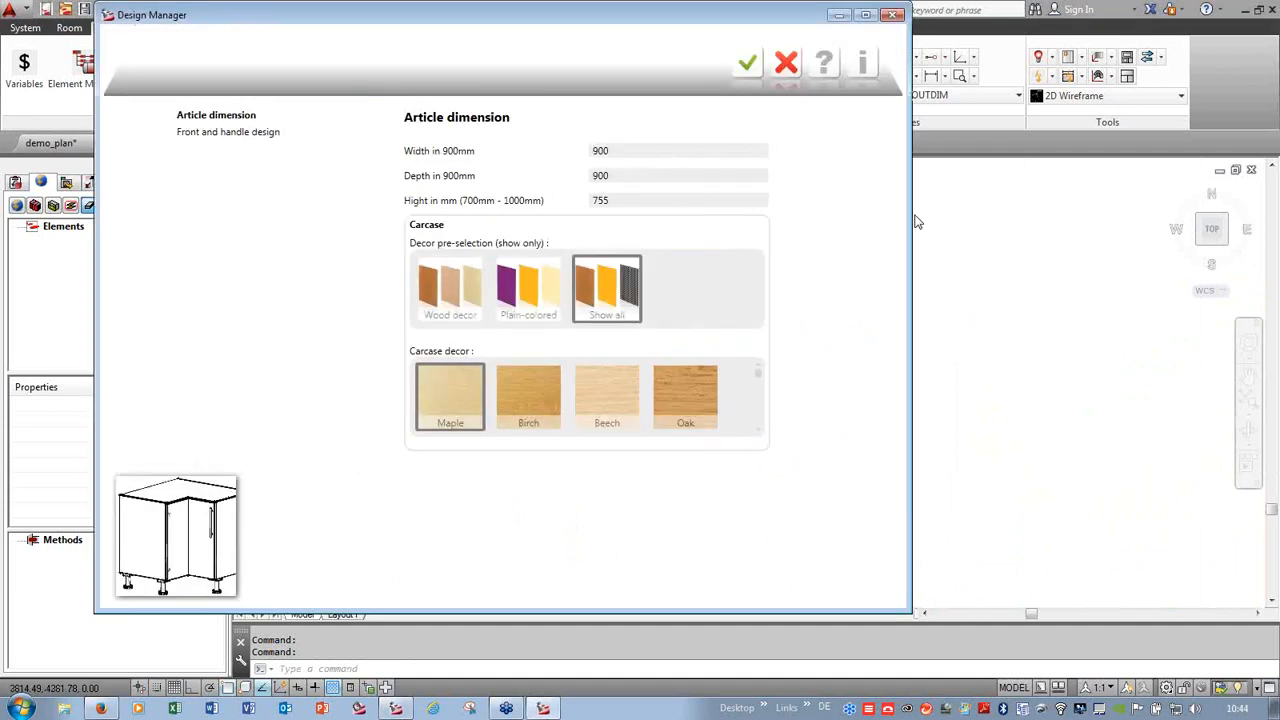
pyautogui.click(782, 66)
pyautogui.doubleClick(590, 215)
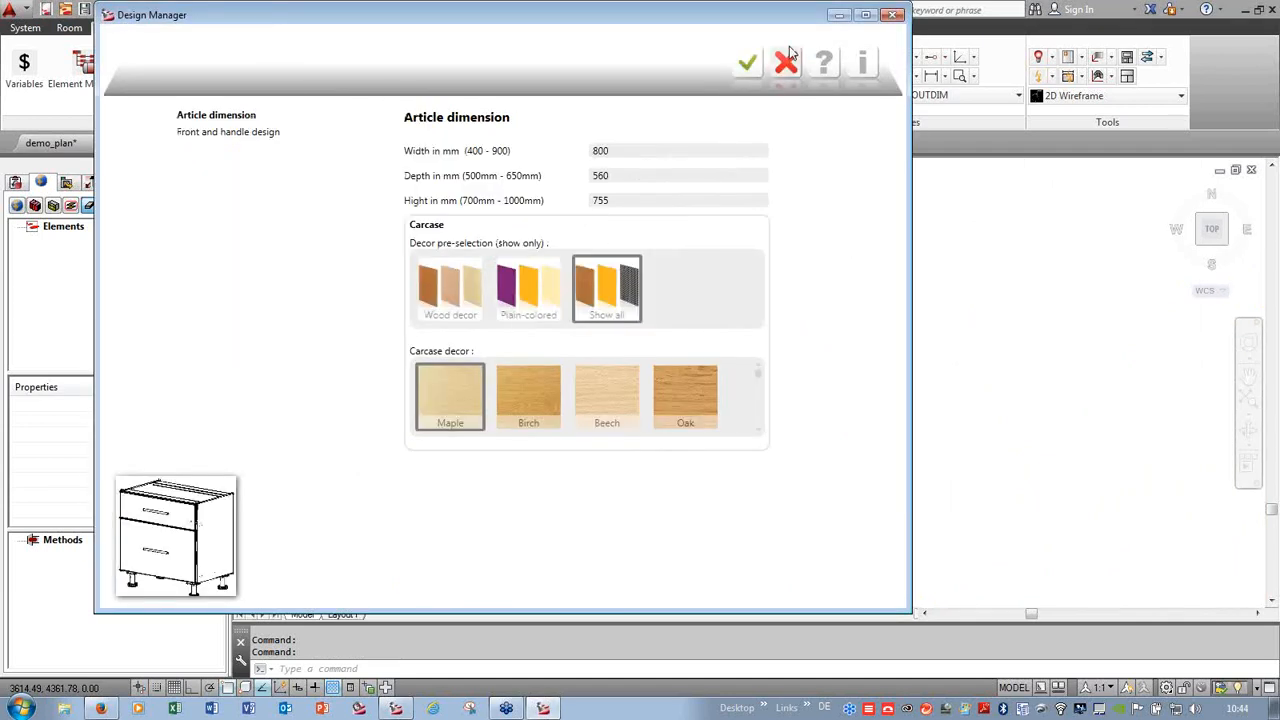
pyautogui.click(747, 64)
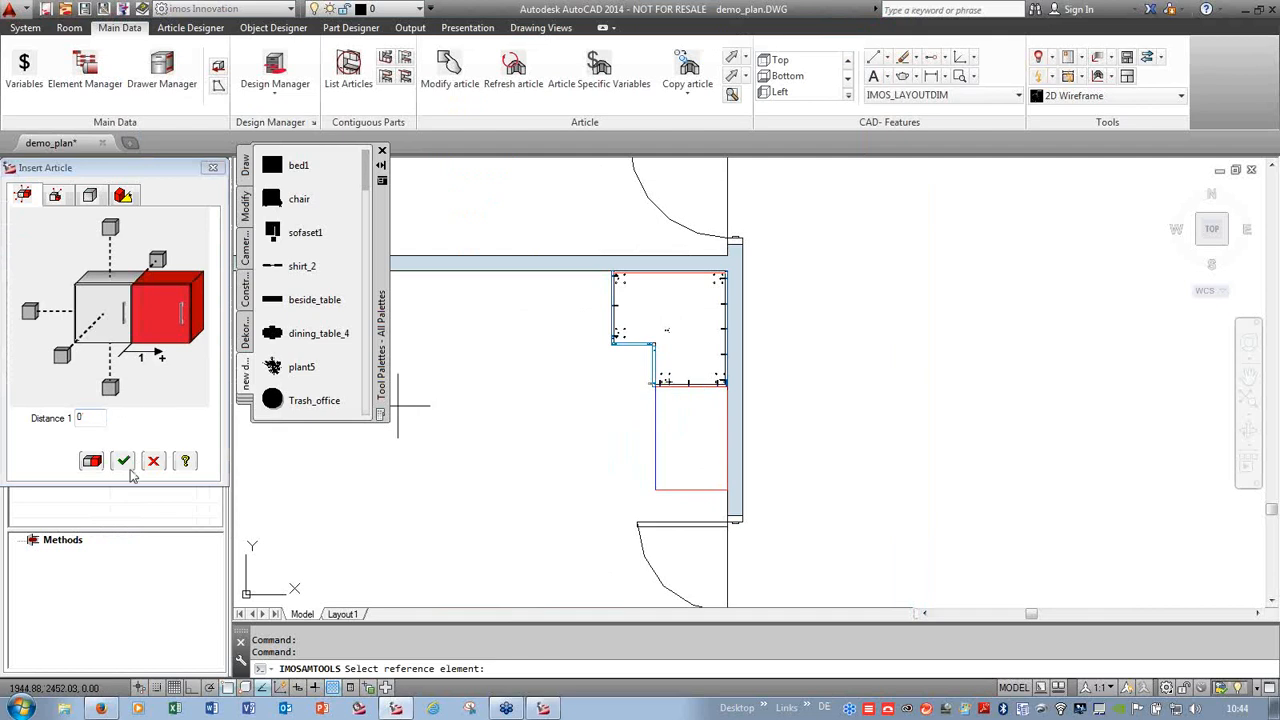
pyautogui.click(124, 463)
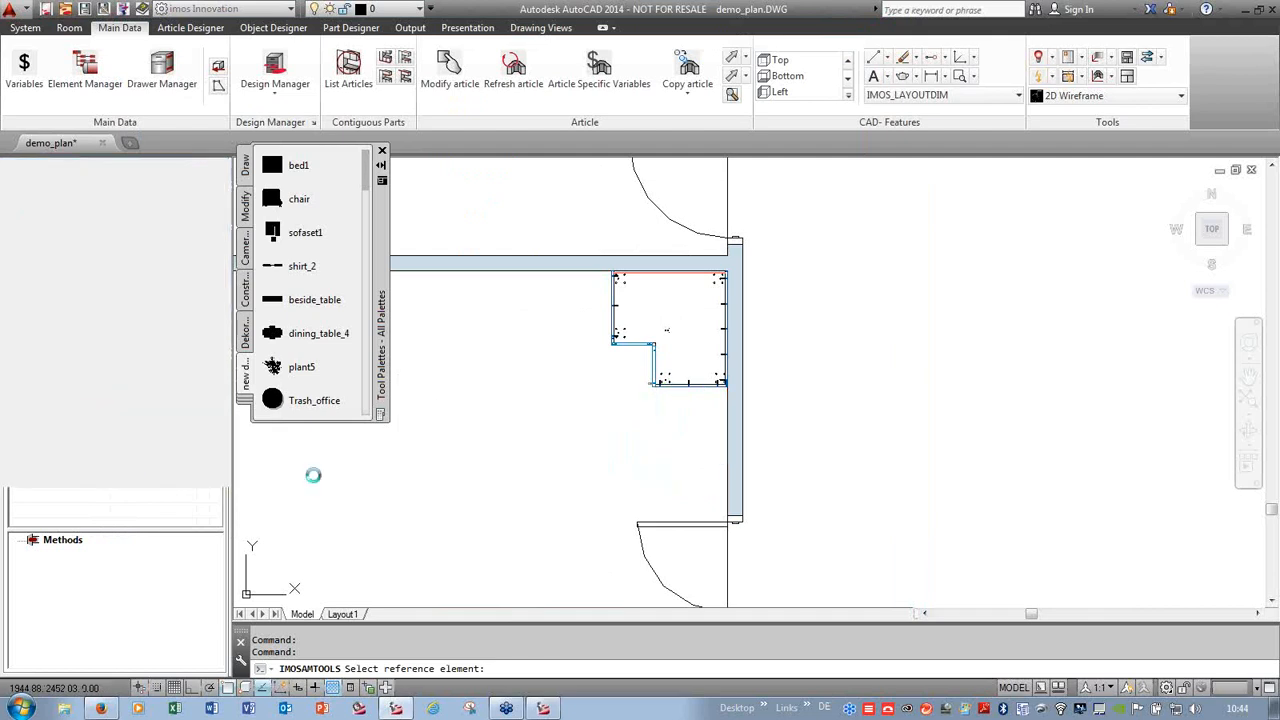
pyautogui.click(381, 150)
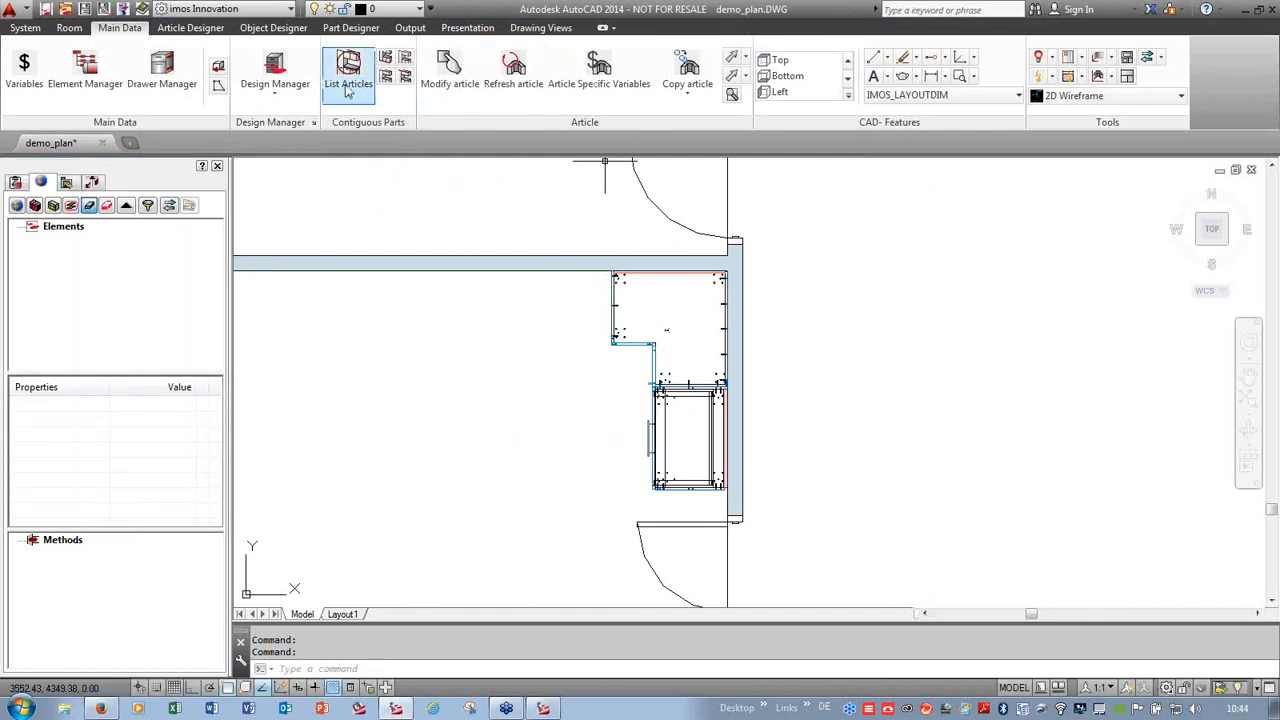
# - Insert a 900 mm wide bottom_2 cabinet against the corner cabinet's other free side, along the partition wall, at distance 0
pyautogui.click(275, 72)
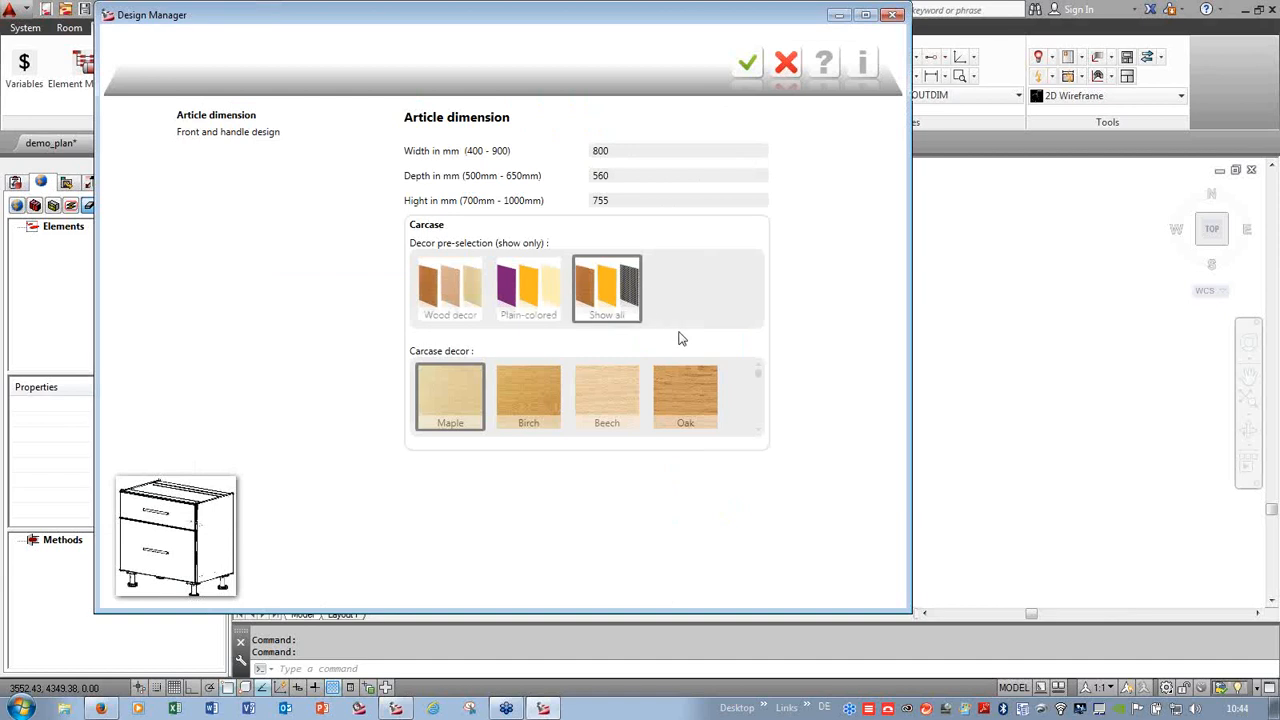
pyautogui.click(787, 60)
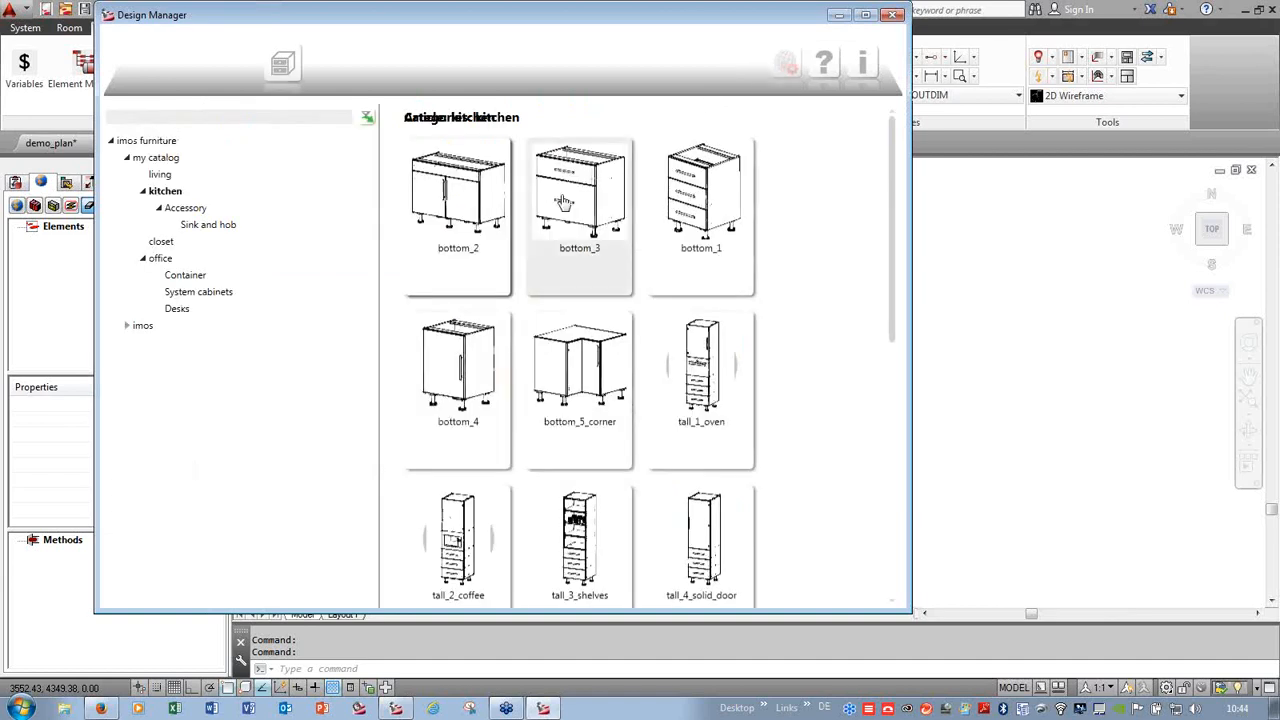
pyautogui.click(455, 212)
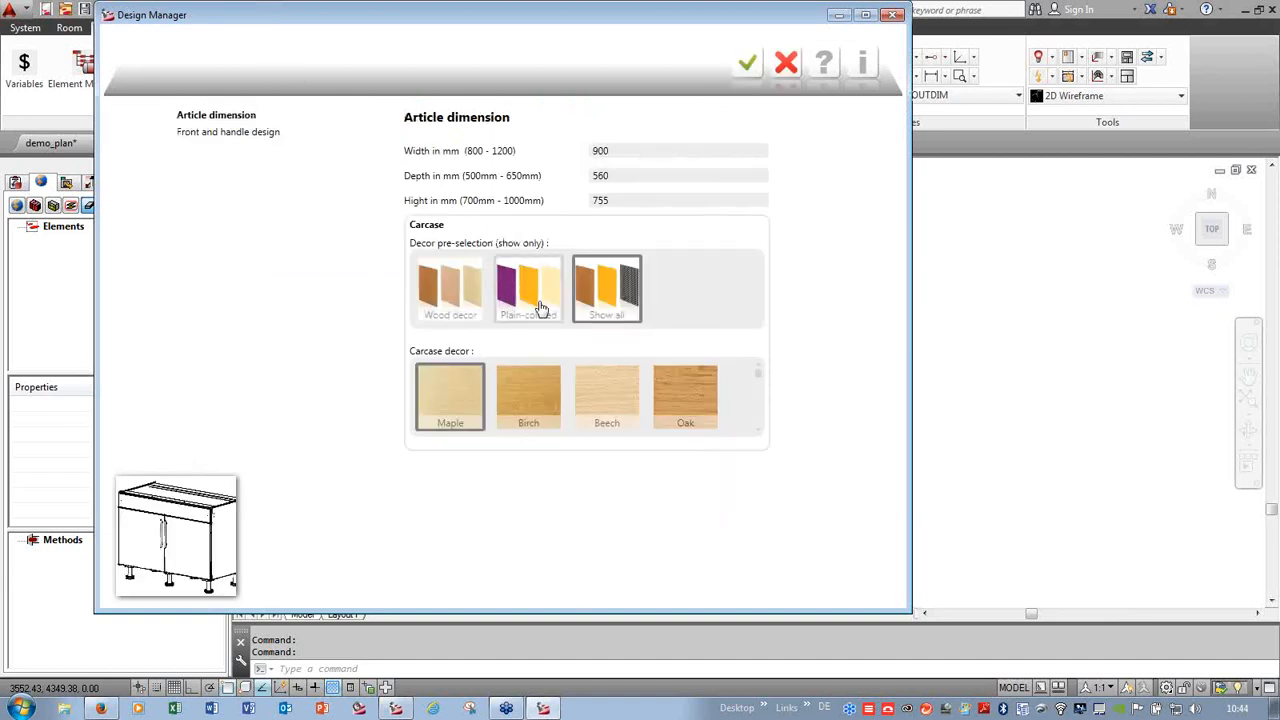
pyautogui.click(752, 68)
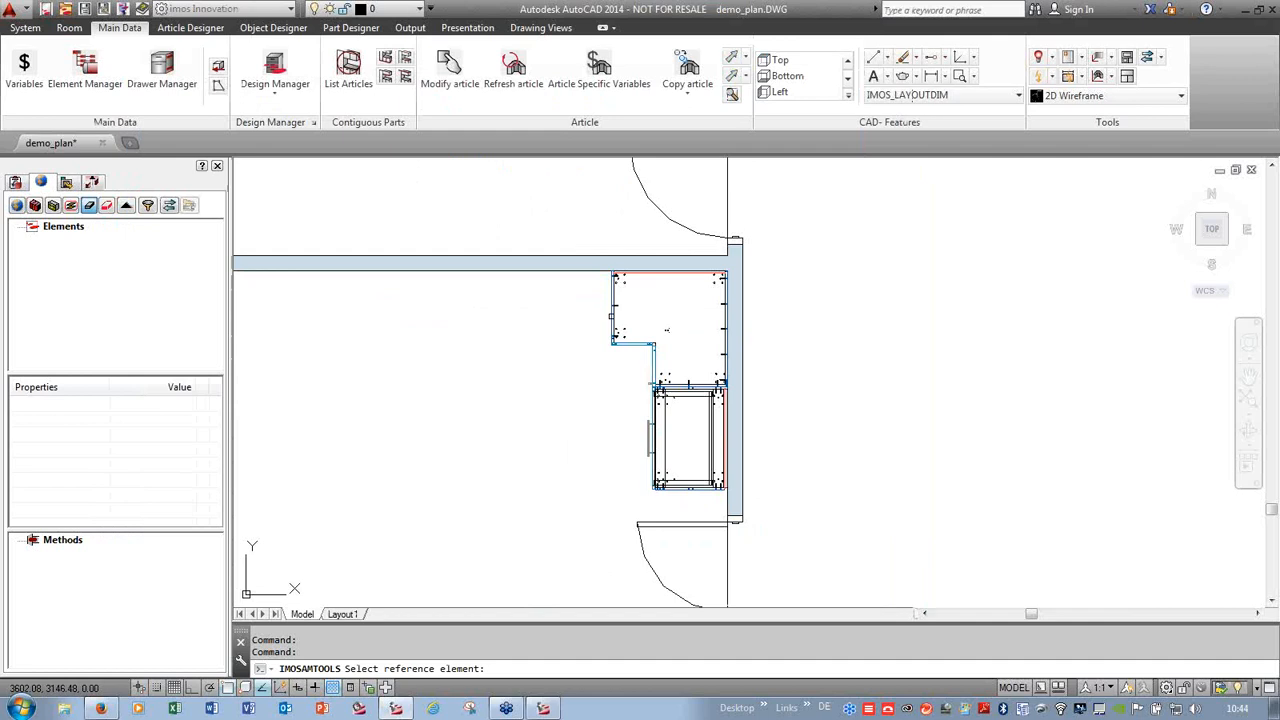
pyautogui.click(667, 330)
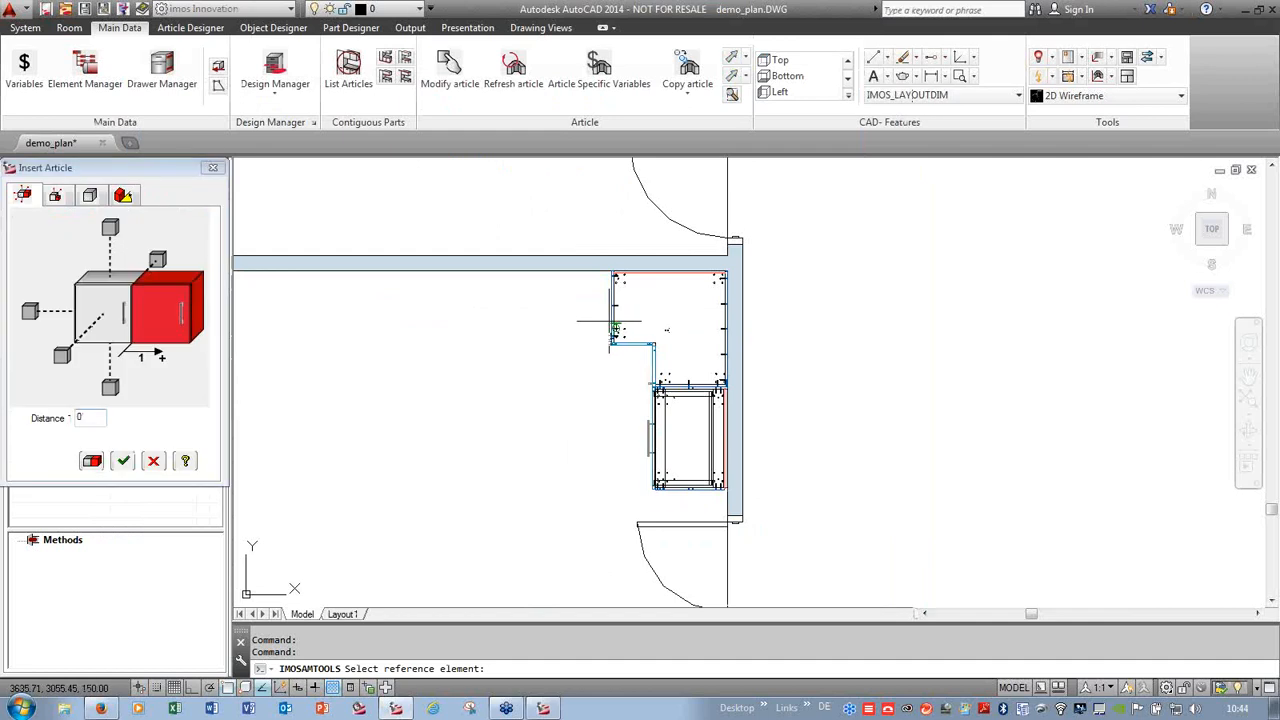
pyautogui.click(35, 314)
pyautogui.click(123, 462)
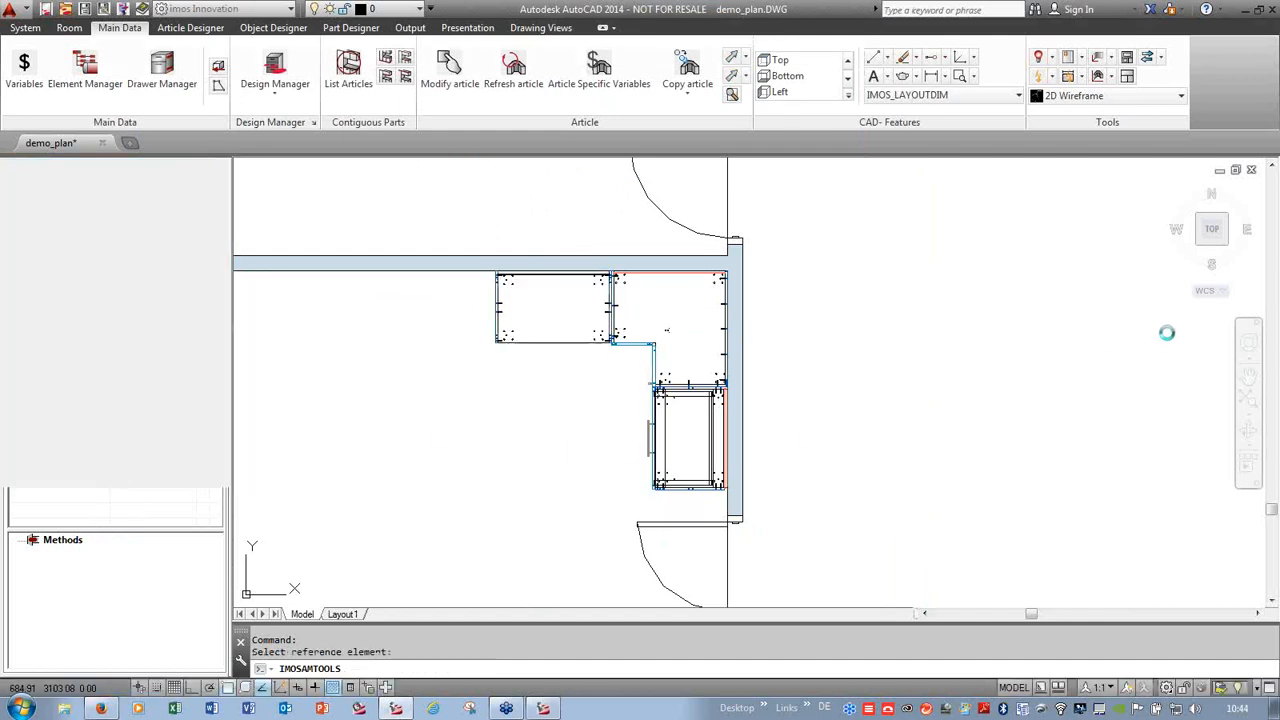
# - In an isometric view, choose the tall_3_shelves cabinet from the kitchen catalog and accept it at 600 x 560 x 2000 mm
pyautogui.scroll(-3, 1095, 322)
pyautogui.scroll(2, 874, 286)
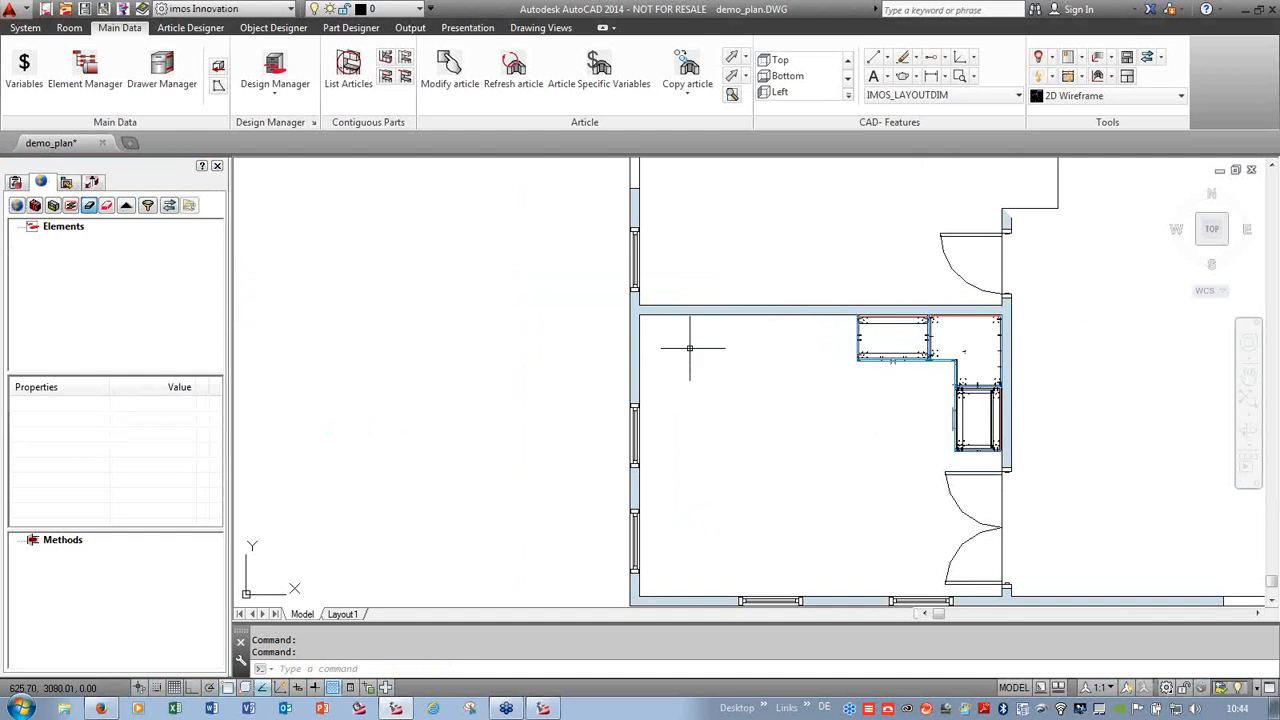
pyautogui.click(1232, 250)
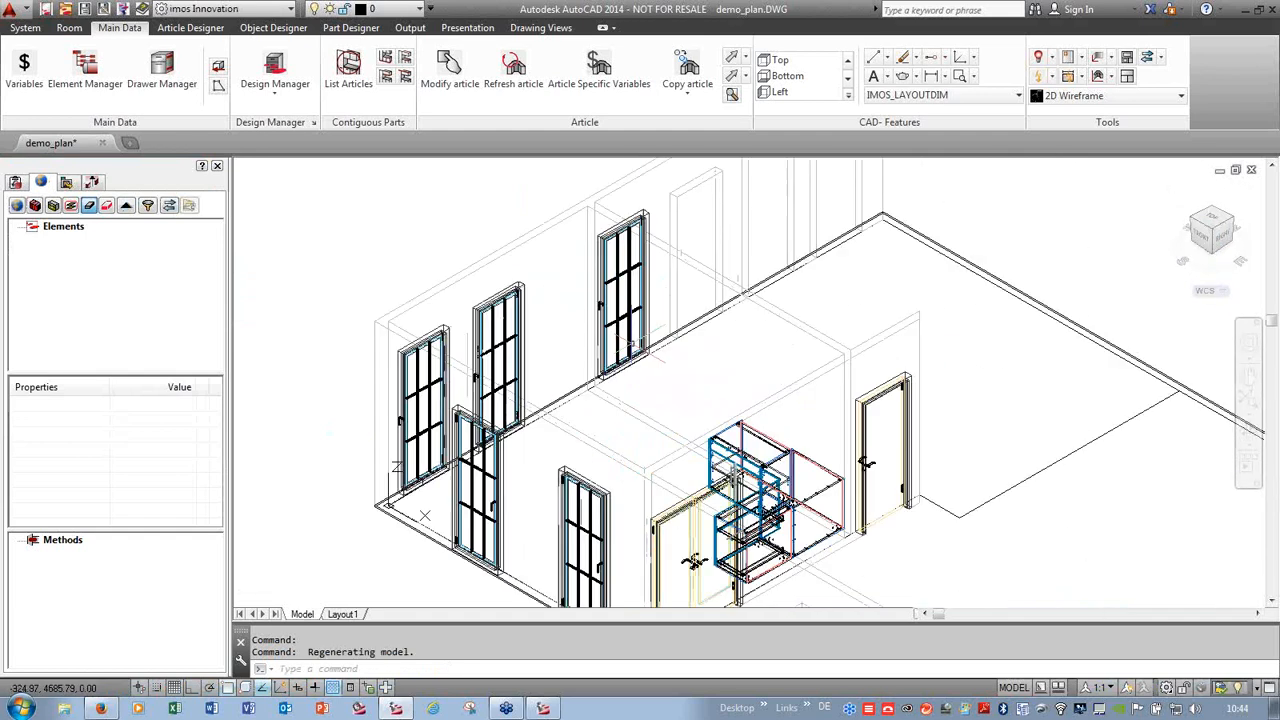
pyautogui.scroll(2, 578, 185)
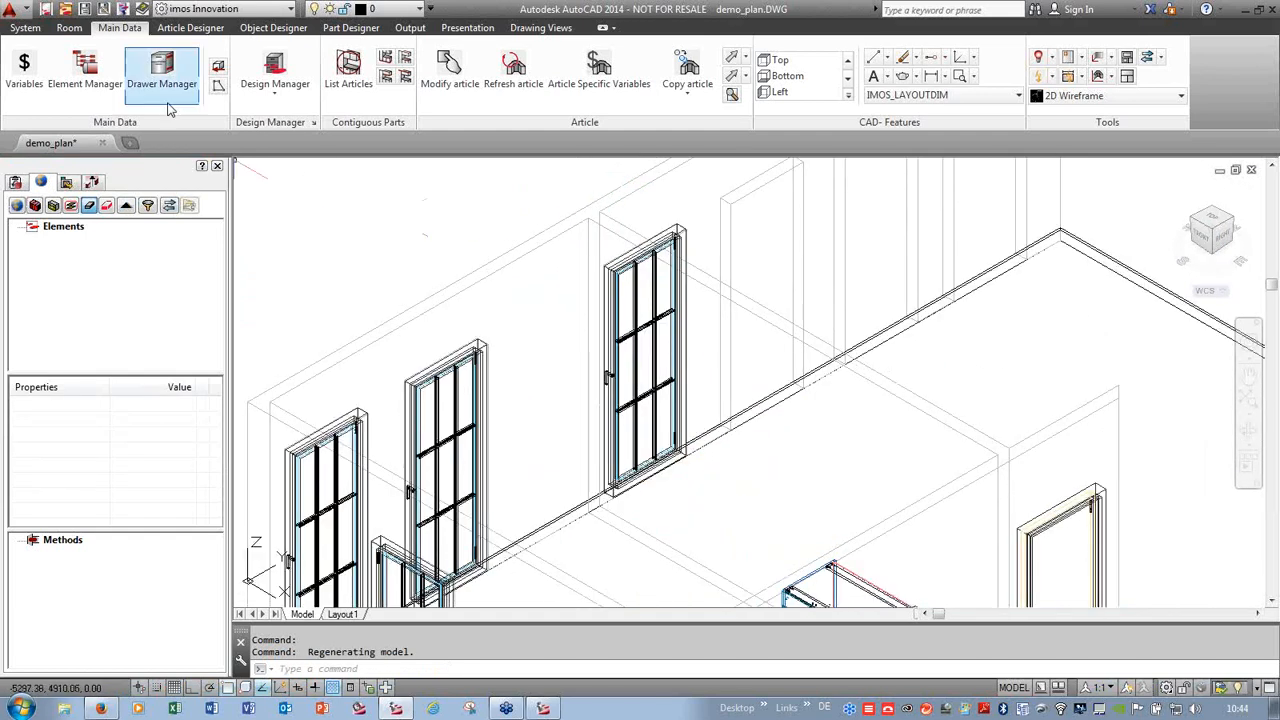
pyautogui.click(277, 70)
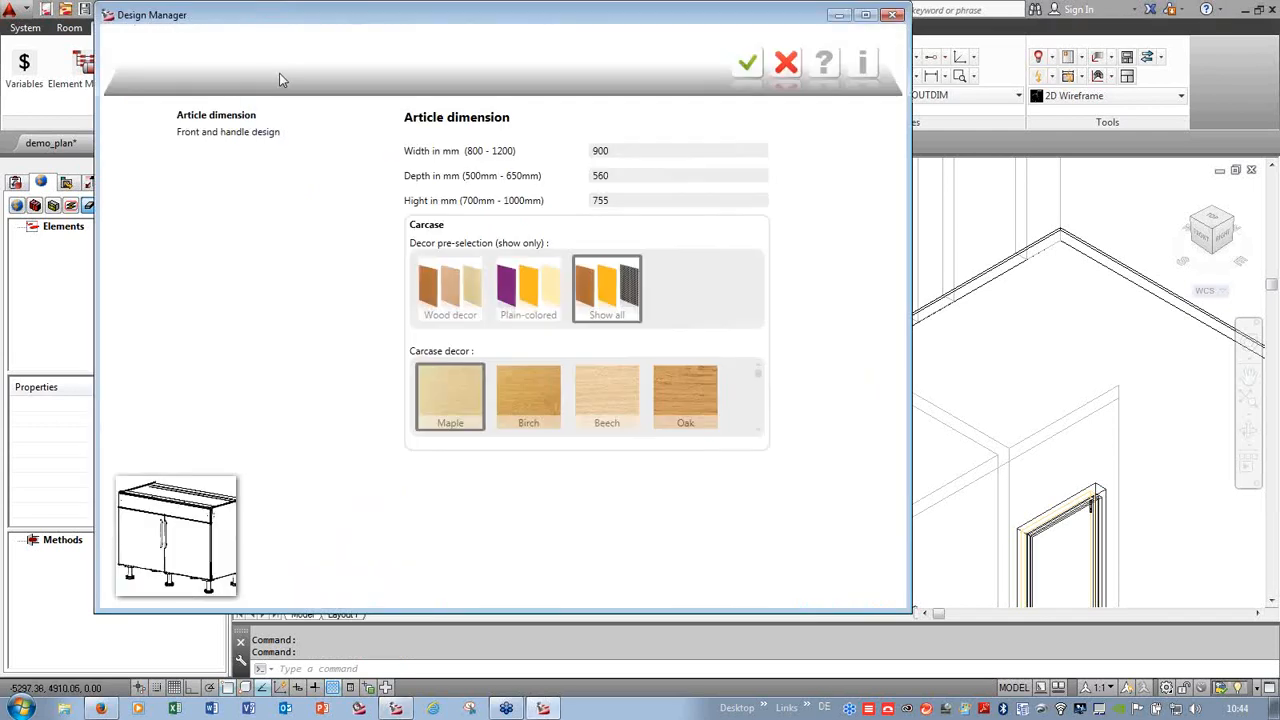
pyautogui.click(784, 66)
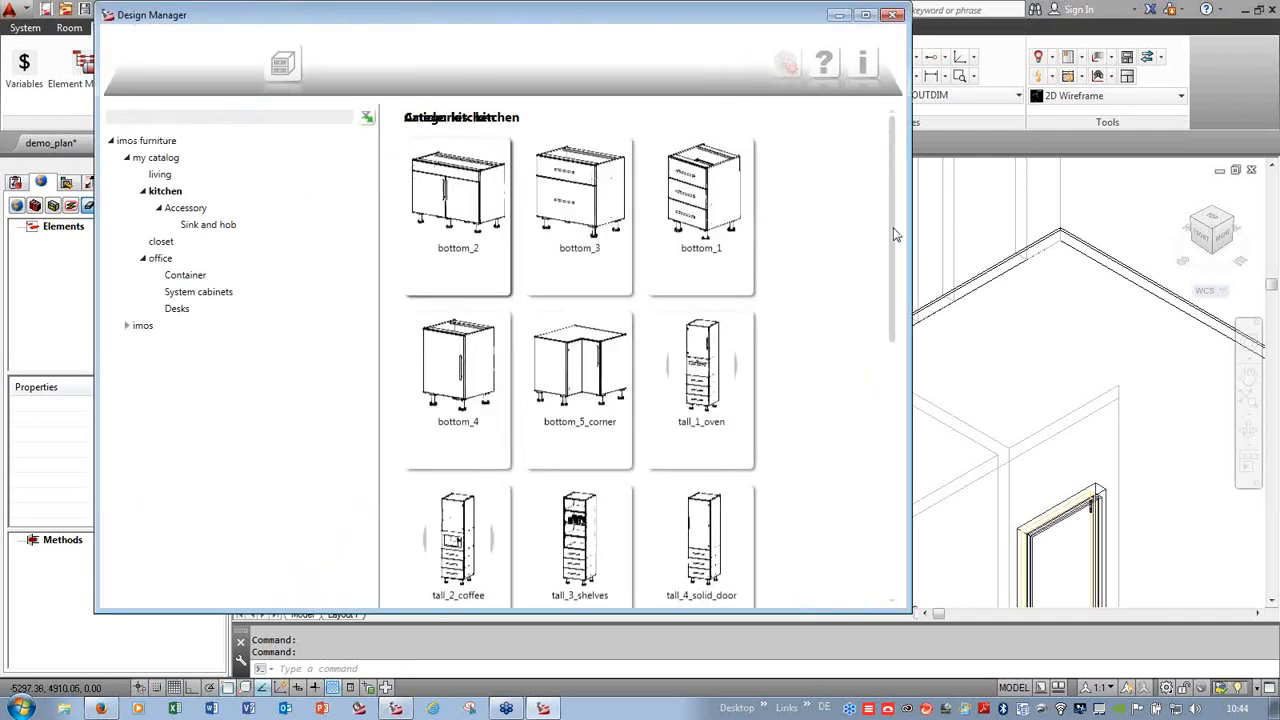
pyautogui.moveTo(895, 234); pyautogui.dragTo(889, 357)
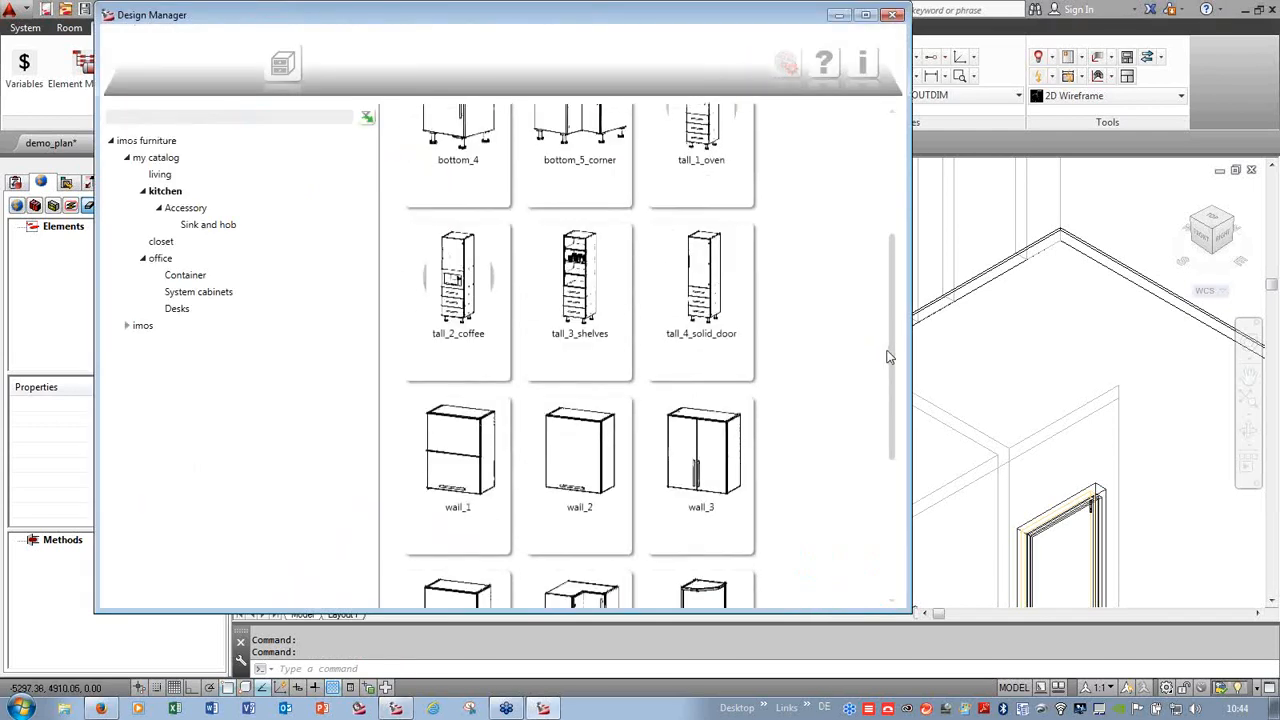
pyautogui.doubleClick(562, 302)
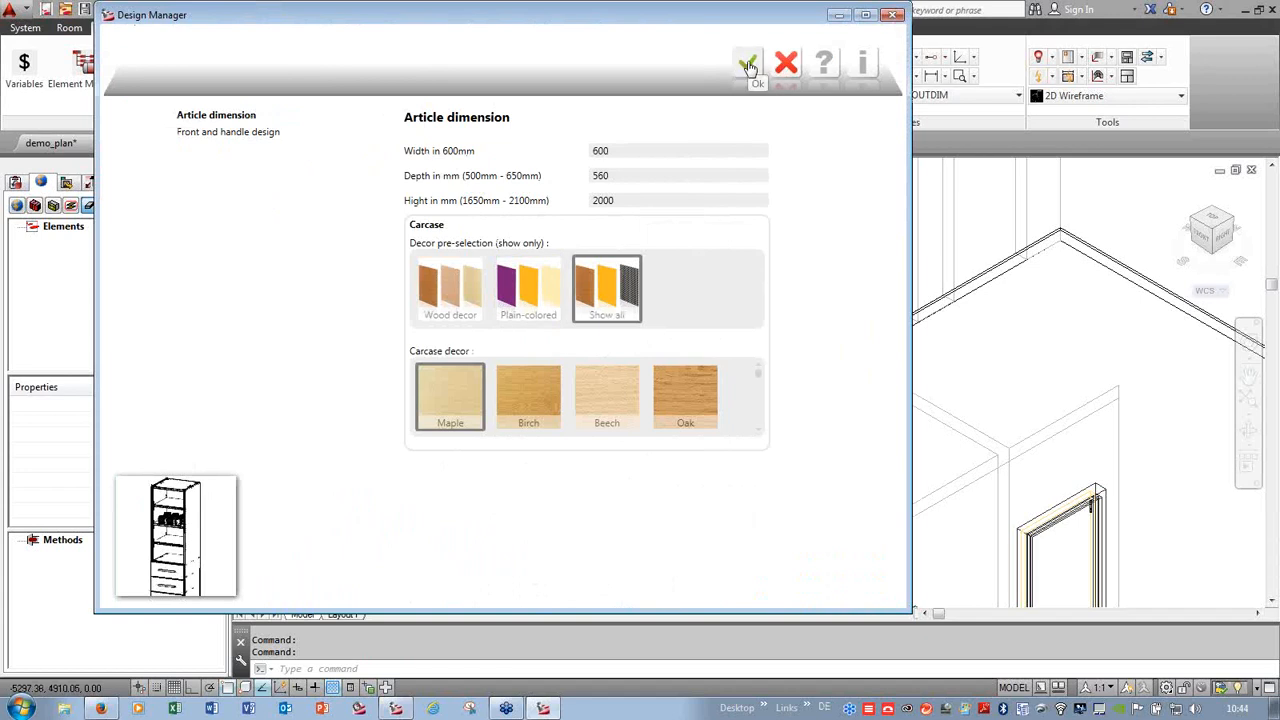
pyautogui.click(748, 67)
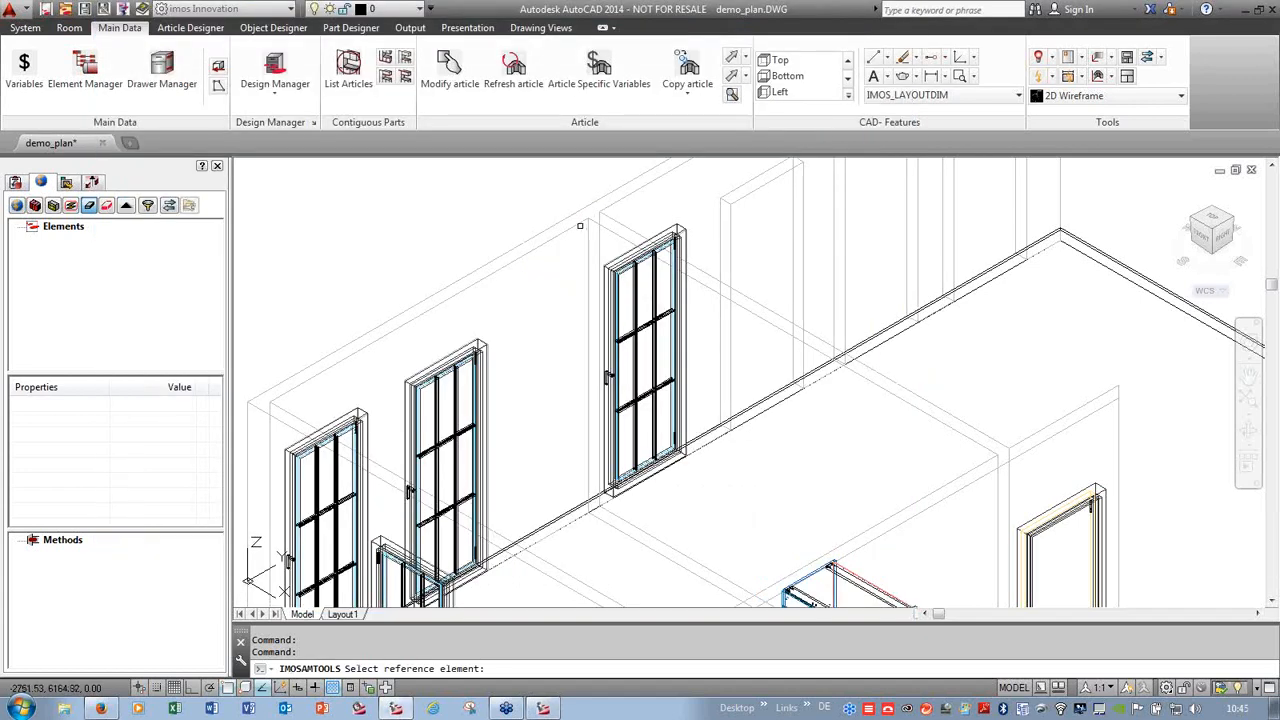
# - Place the tall shelf cabinet against the partition wall, in the corner with the window wall
pyautogui.click(606, 231)
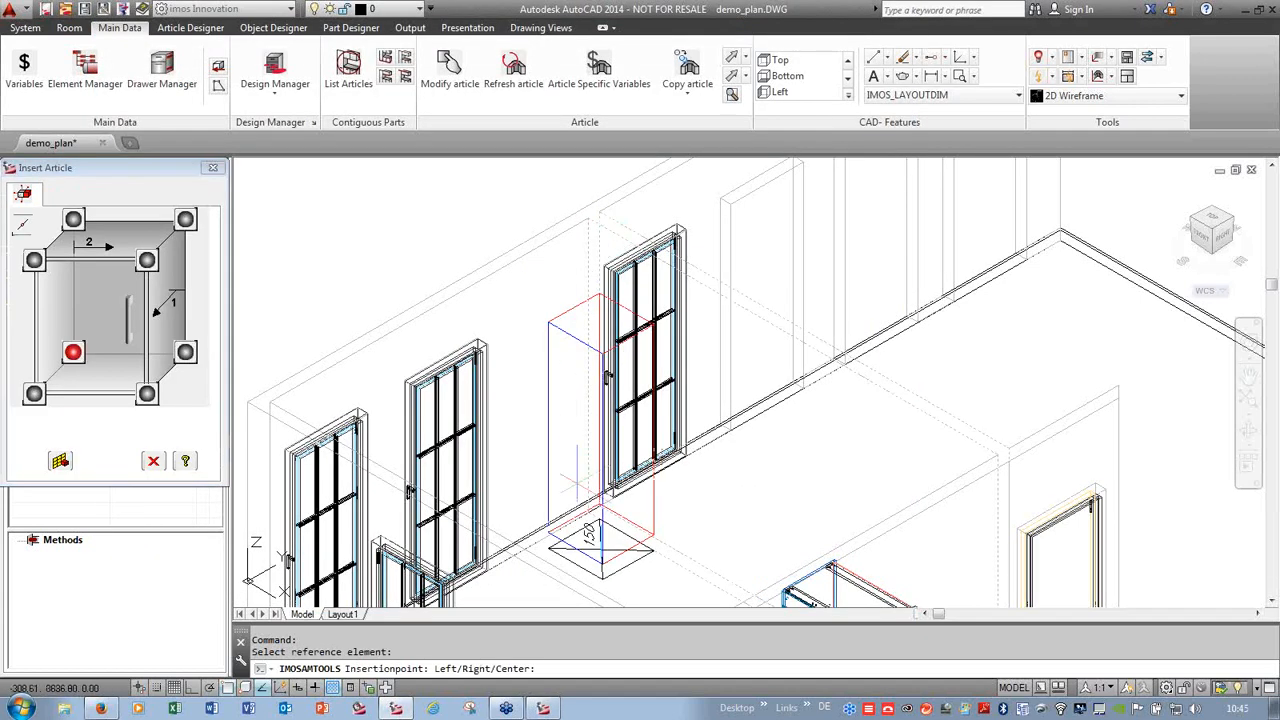
pyautogui.click(610, 500)
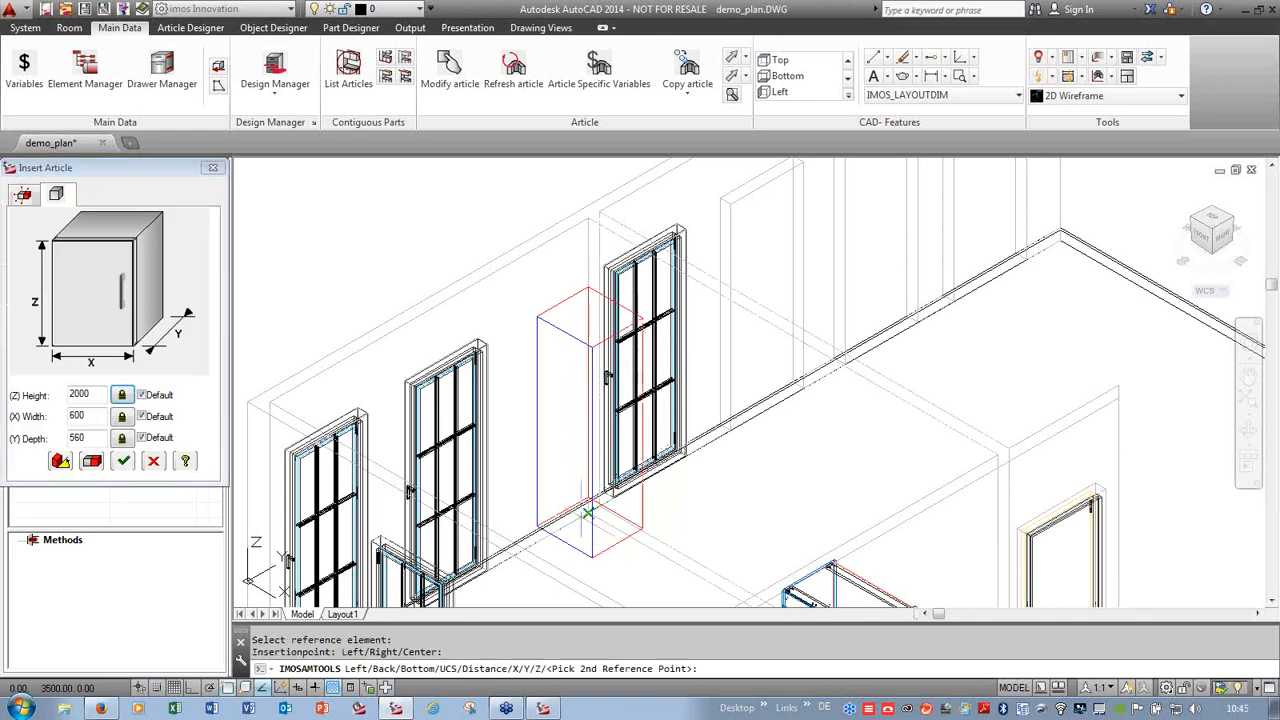
pyautogui.click(641, 562)
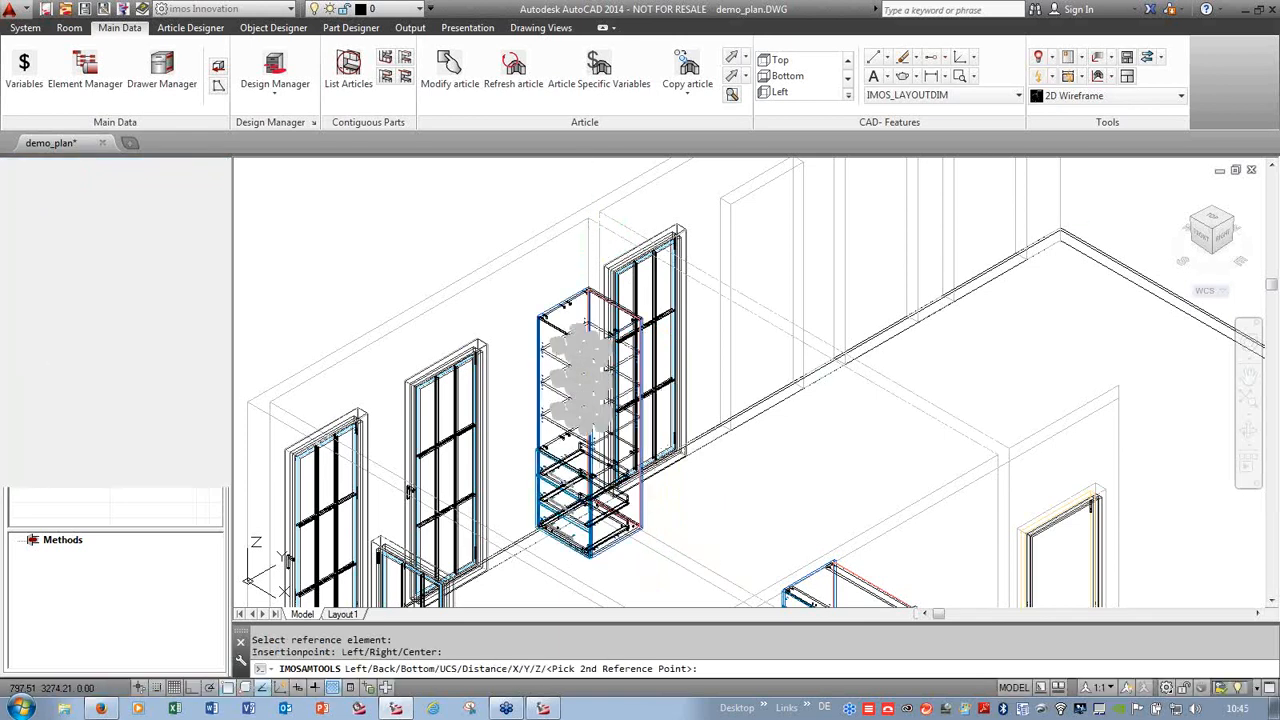
# - Insert another 600 x 560 x 2000 mm tall_3_shelves cabinet beside the first tall cabinet along the partition wall, at distance 0
pyautogui.click(277, 66)
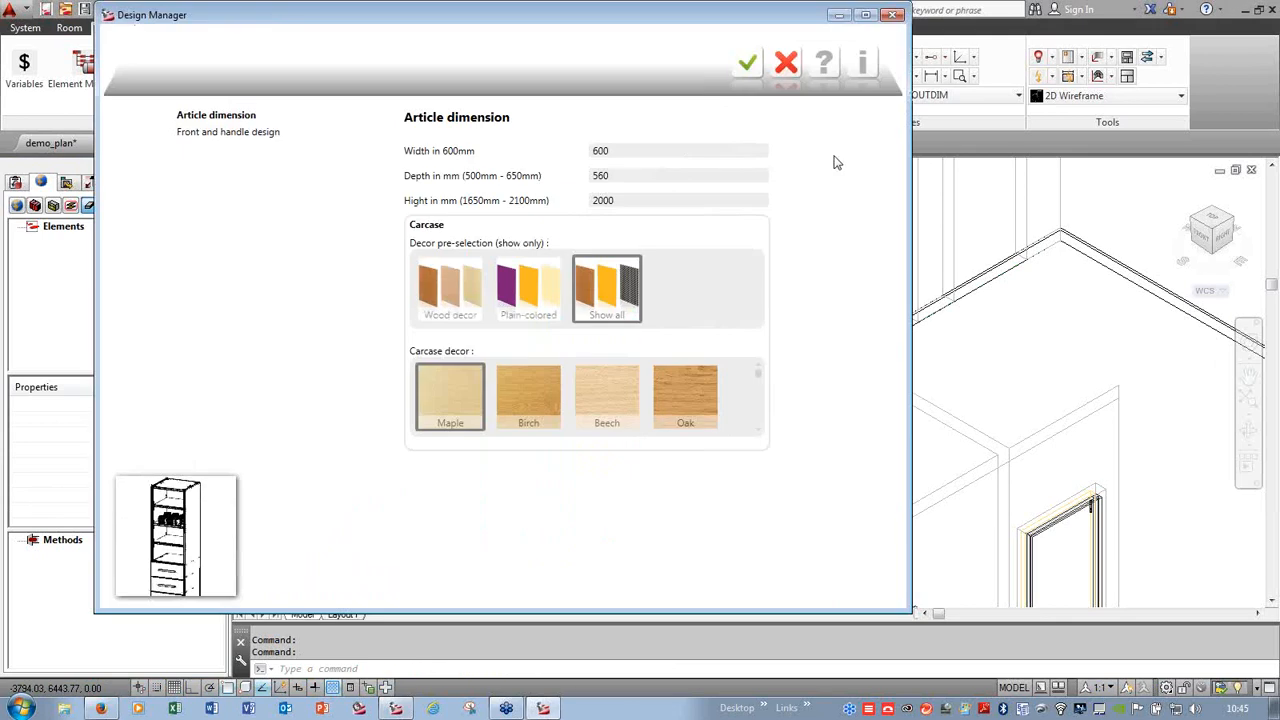
pyautogui.click(748, 64)
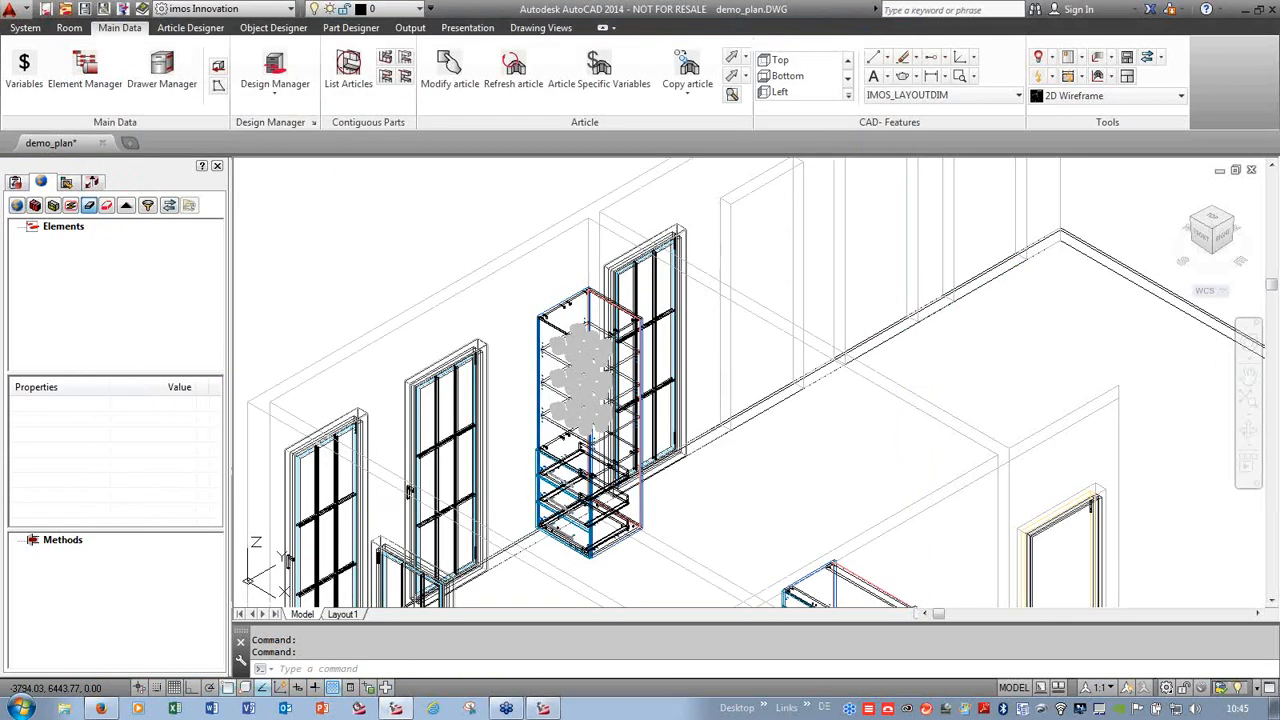
pyautogui.click(625, 330)
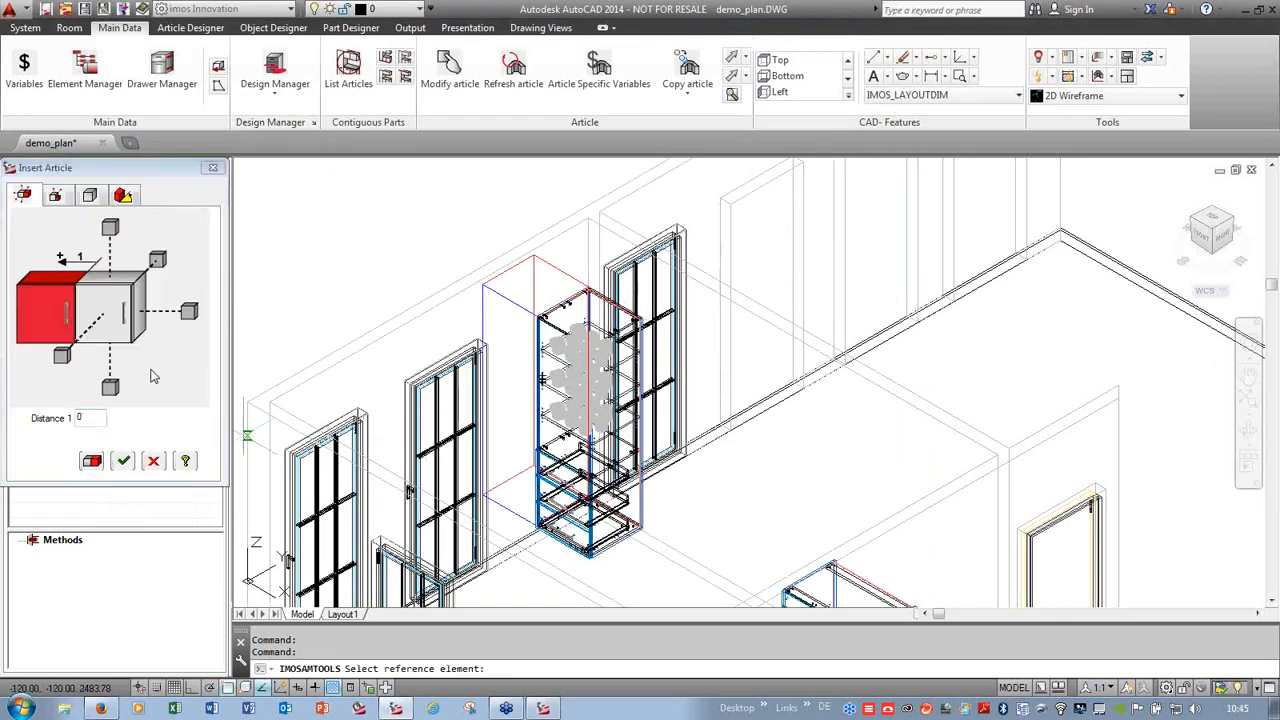
pyautogui.click(190, 312)
pyautogui.click(124, 461)
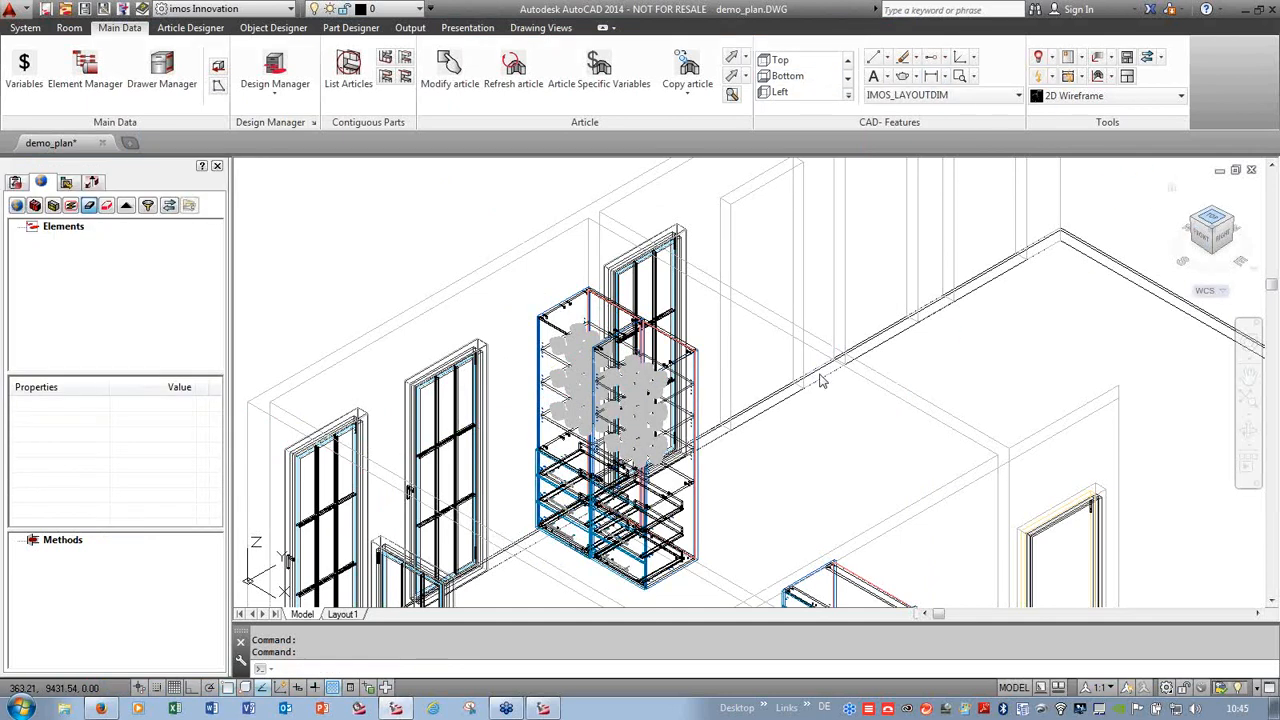
# - In the top view, insert an 800 mm wide bottom_3 cabinet against the free side of the bottom_2 cabinet at distance 0
pyautogui.scroll(3, 635, 416)
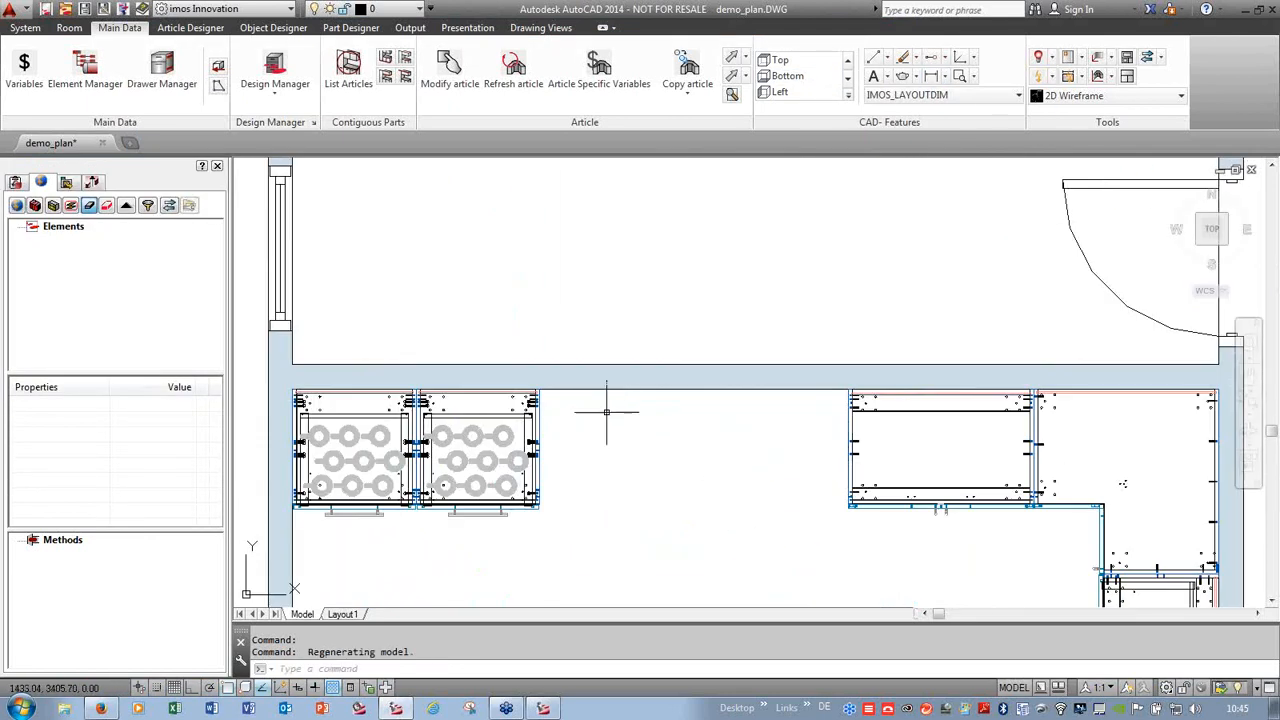
pyautogui.click(276, 68)
pyautogui.click(785, 66)
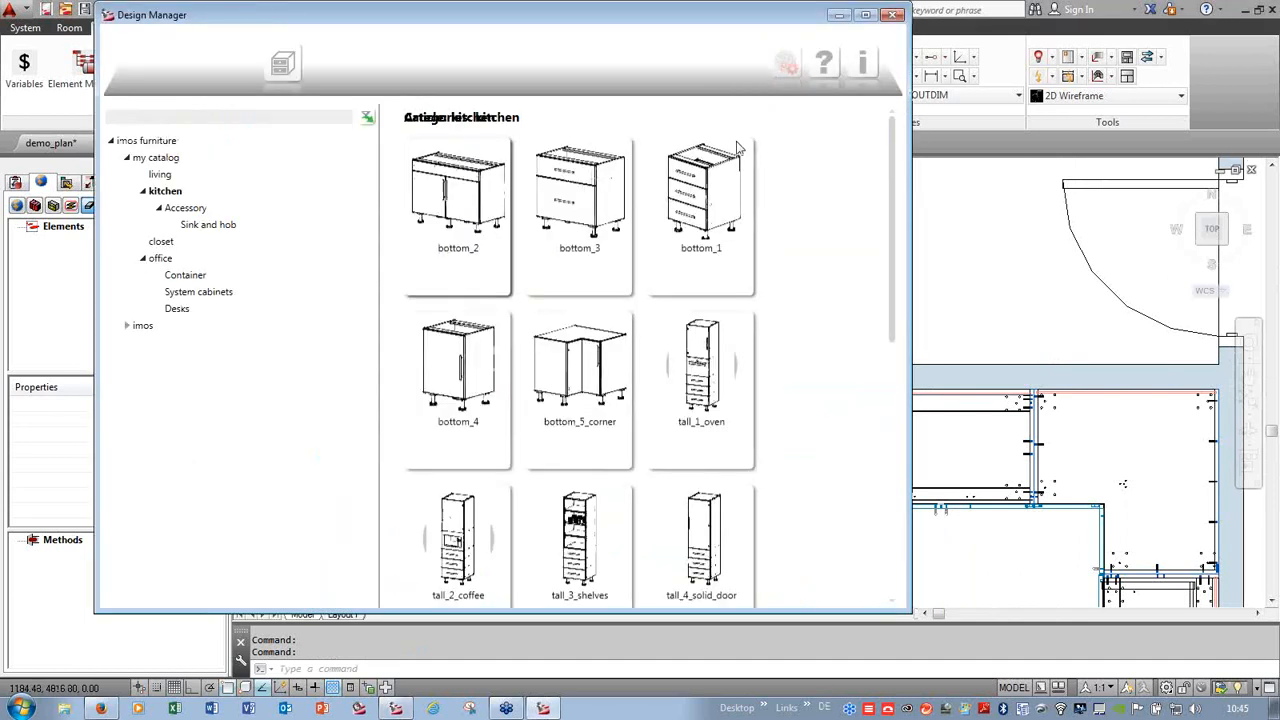
pyautogui.doubleClick(585, 212)
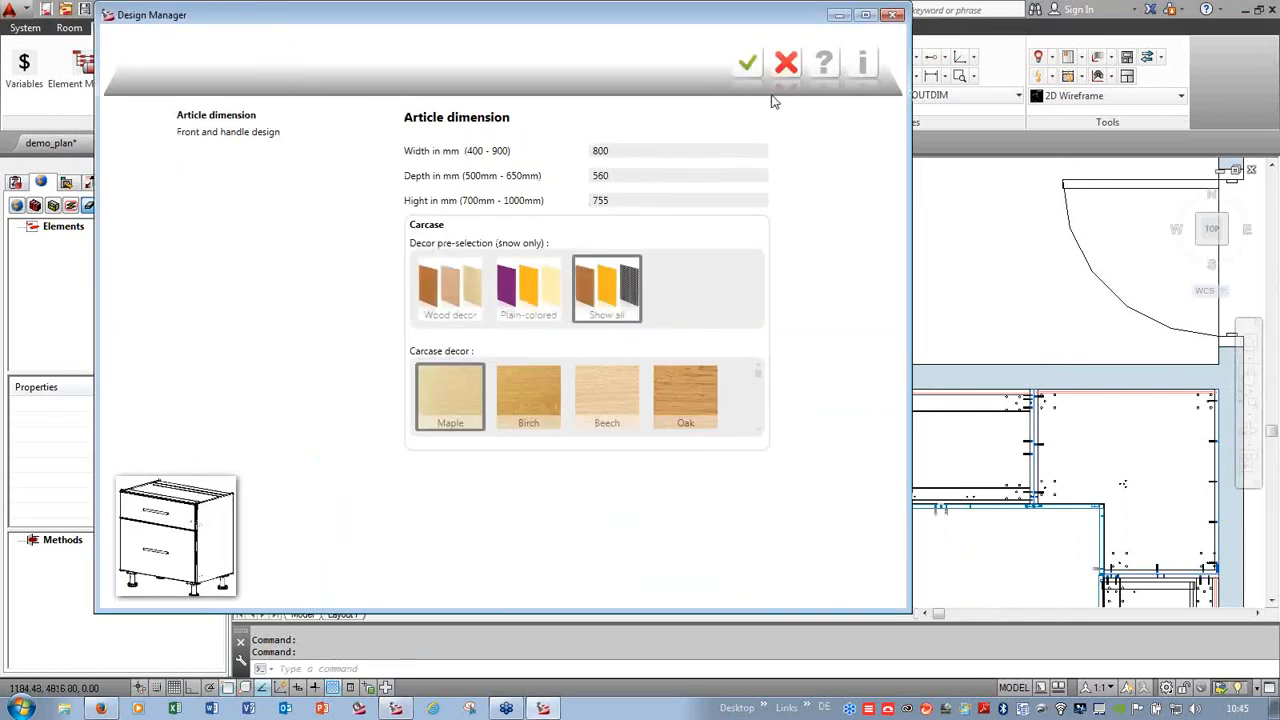
pyautogui.click(749, 68)
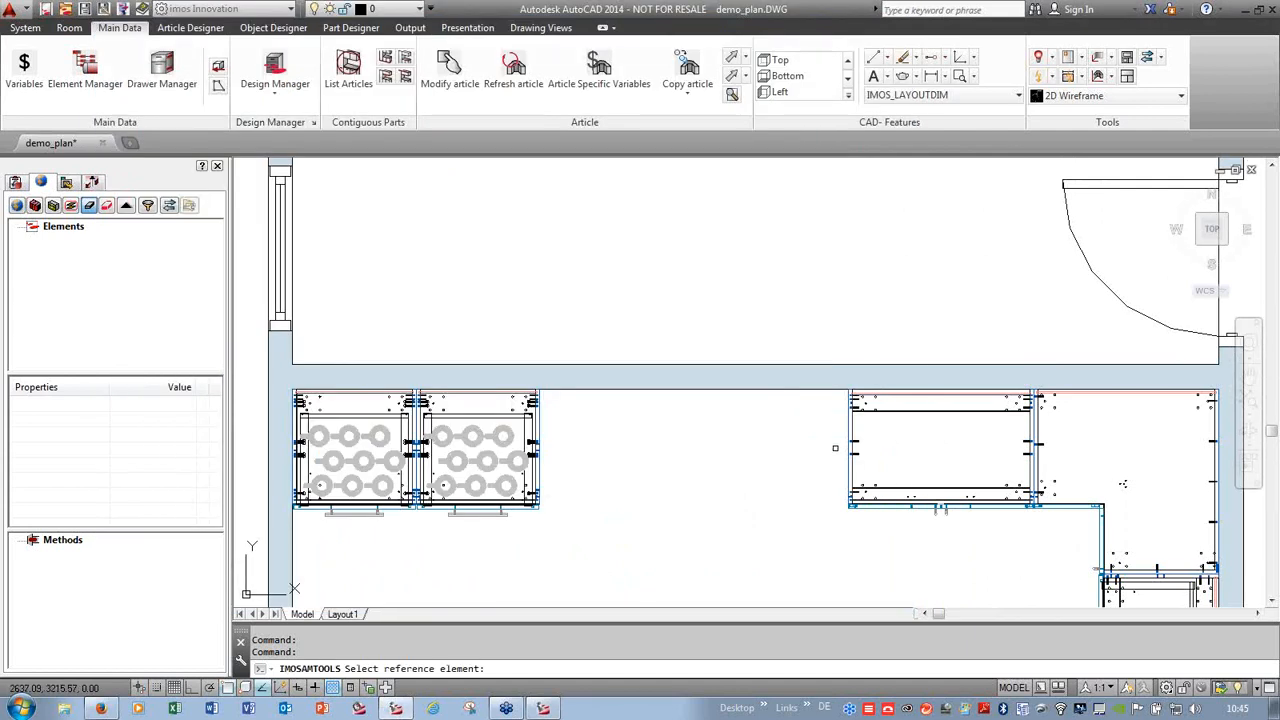
pyautogui.click(1122, 484)
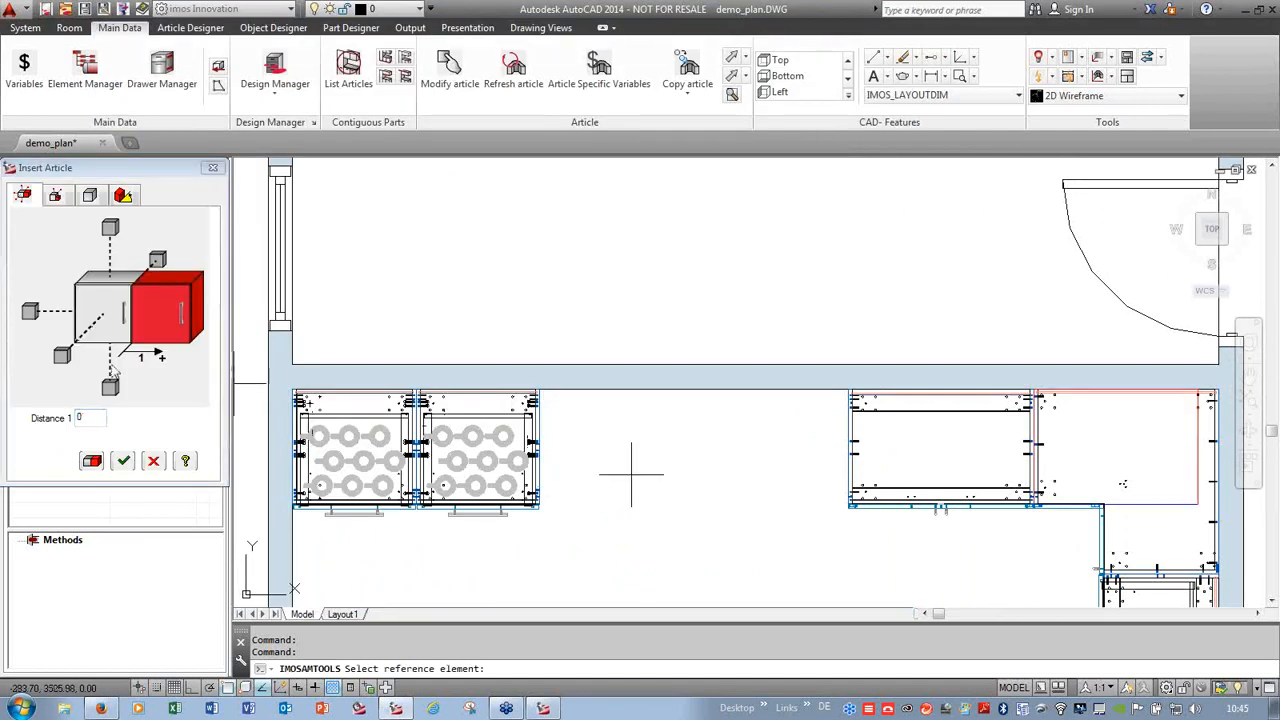
pyautogui.click(30, 314)
pyautogui.click(123, 461)
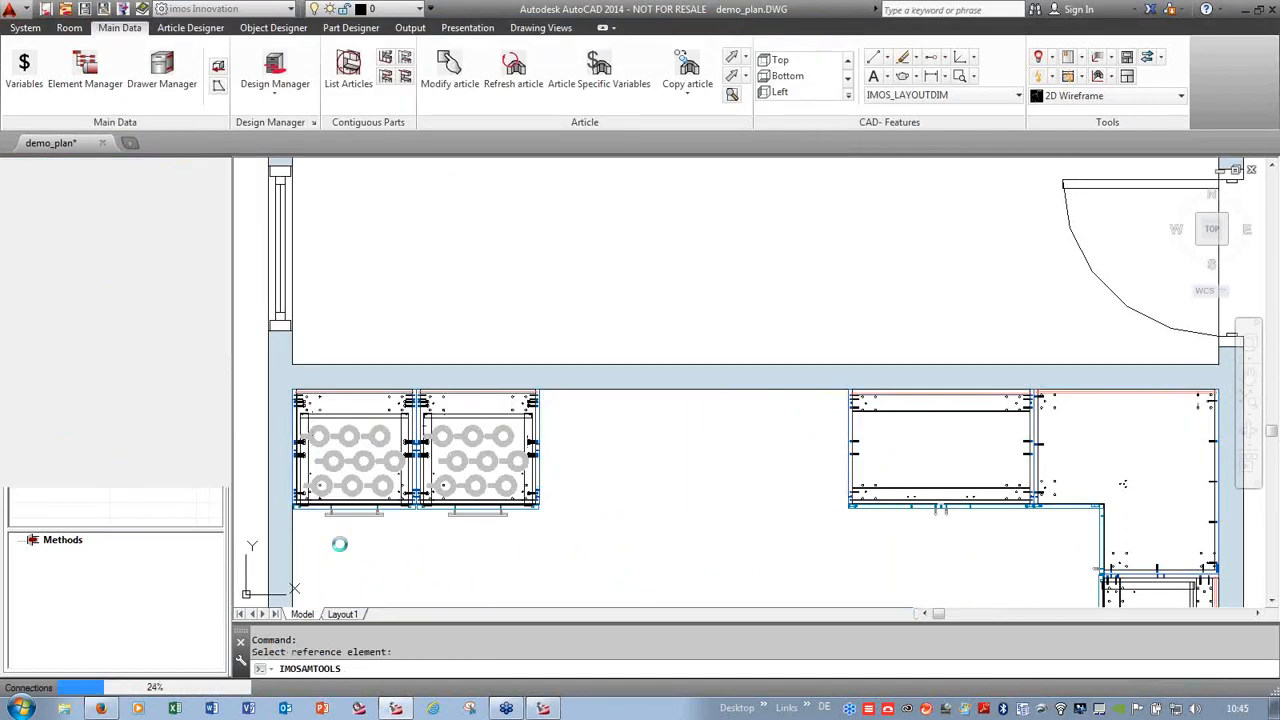
# - Measure the gap between the tall cabinets and the bottom_3 cabinet with a linear dimension, and erase the dimension
pyautogui.scroll(2, 547, 497)
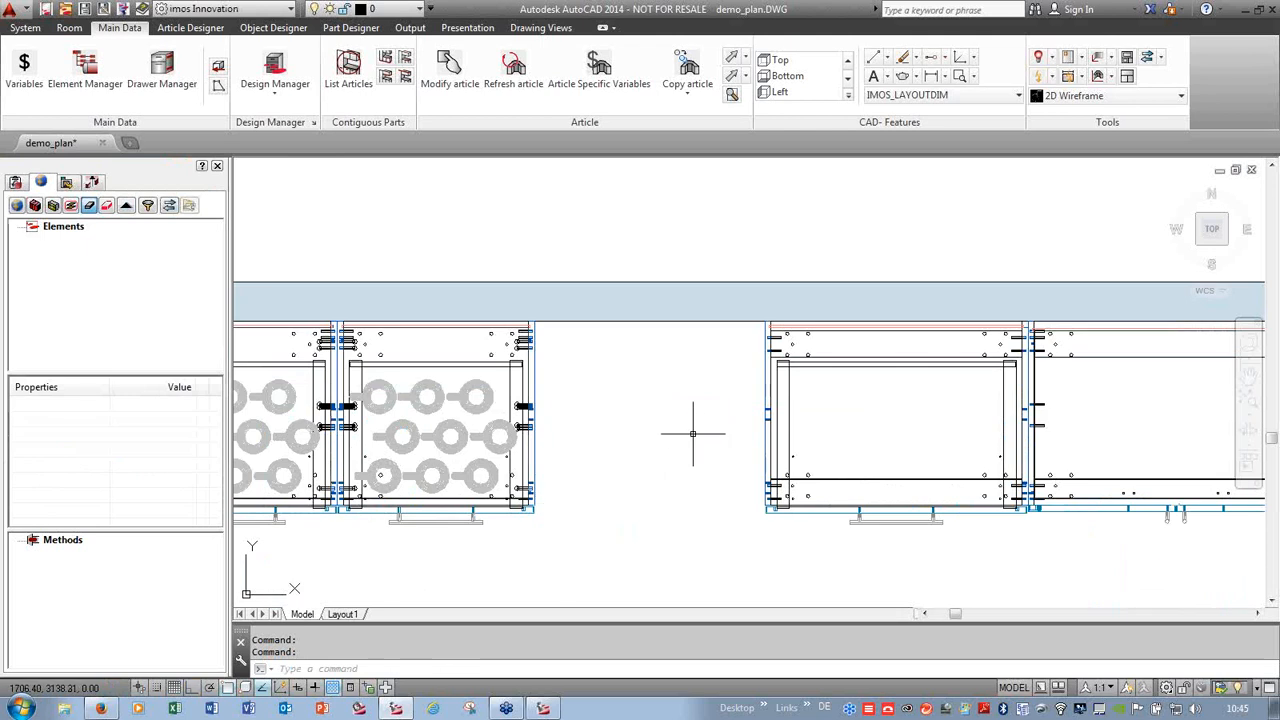
pyautogui.click(931, 76)
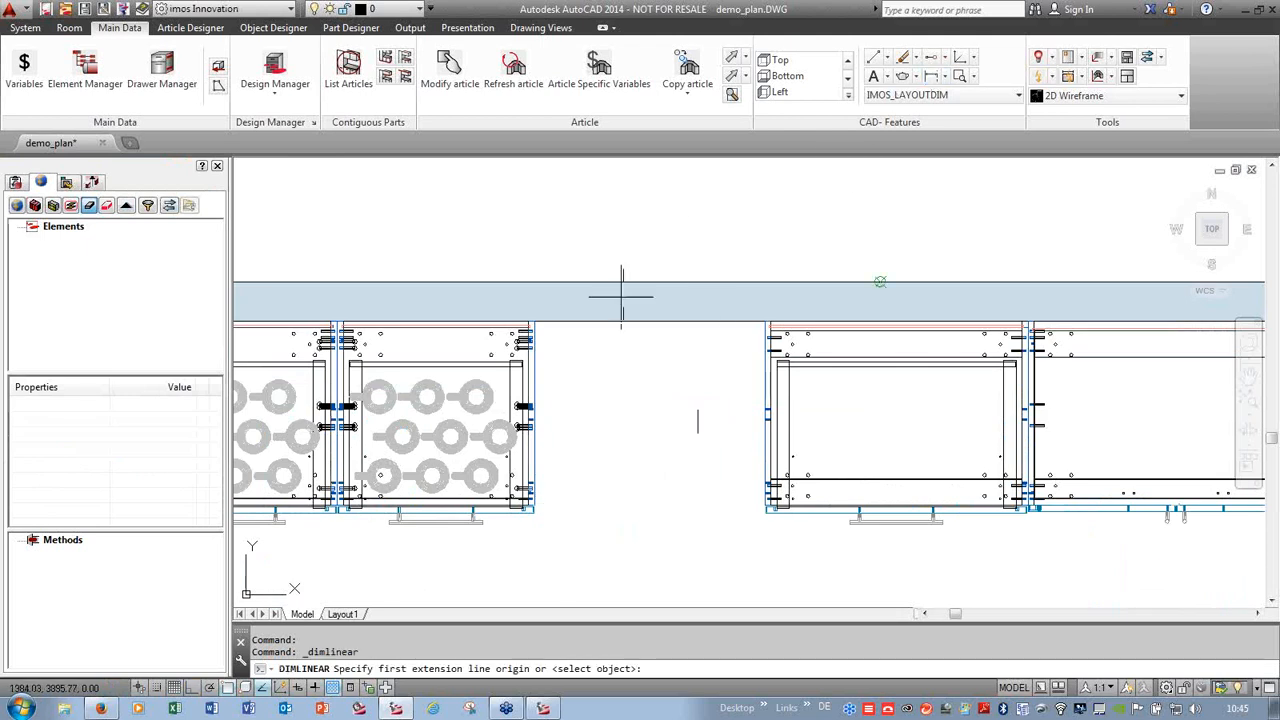
pyautogui.click(533, 372)
pyautogui.scroll(3, 760, 368)
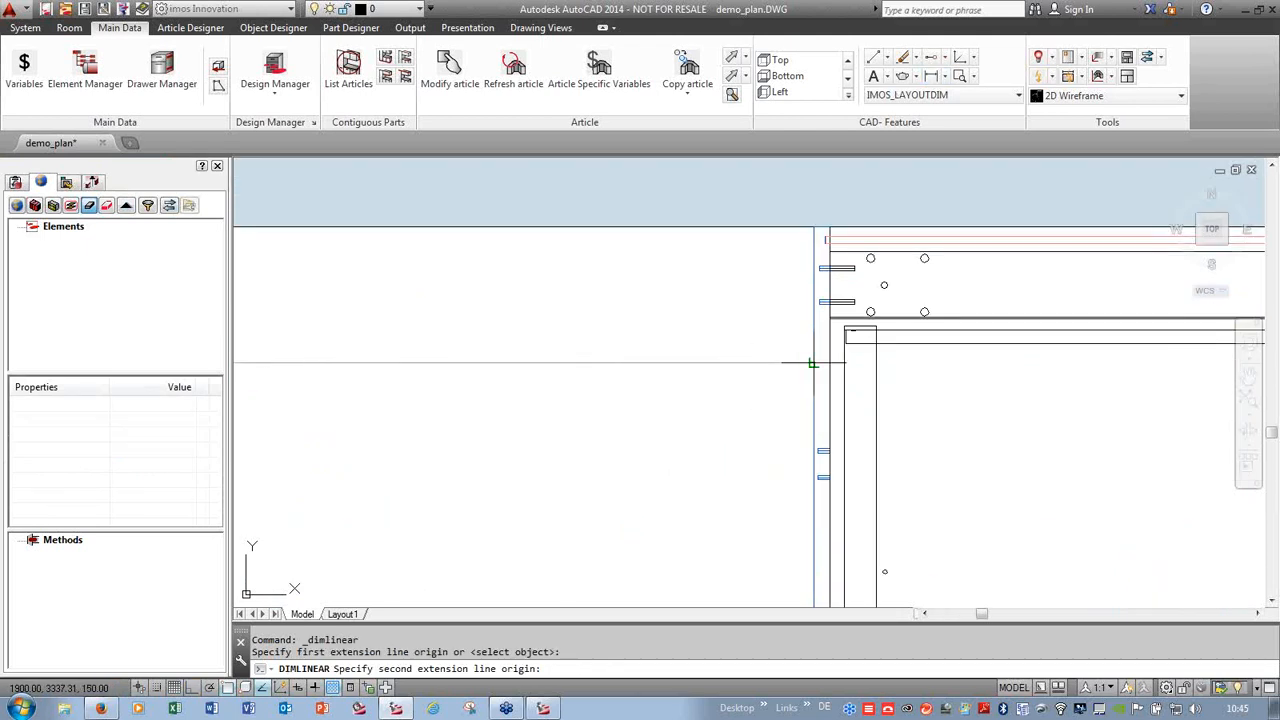
pyautogui.click(814, 363)
pyautogui.click(516, 388)
pyautogui.scroll(6, 514, 385)
pyautogui.scroll(-6, 686, 396)
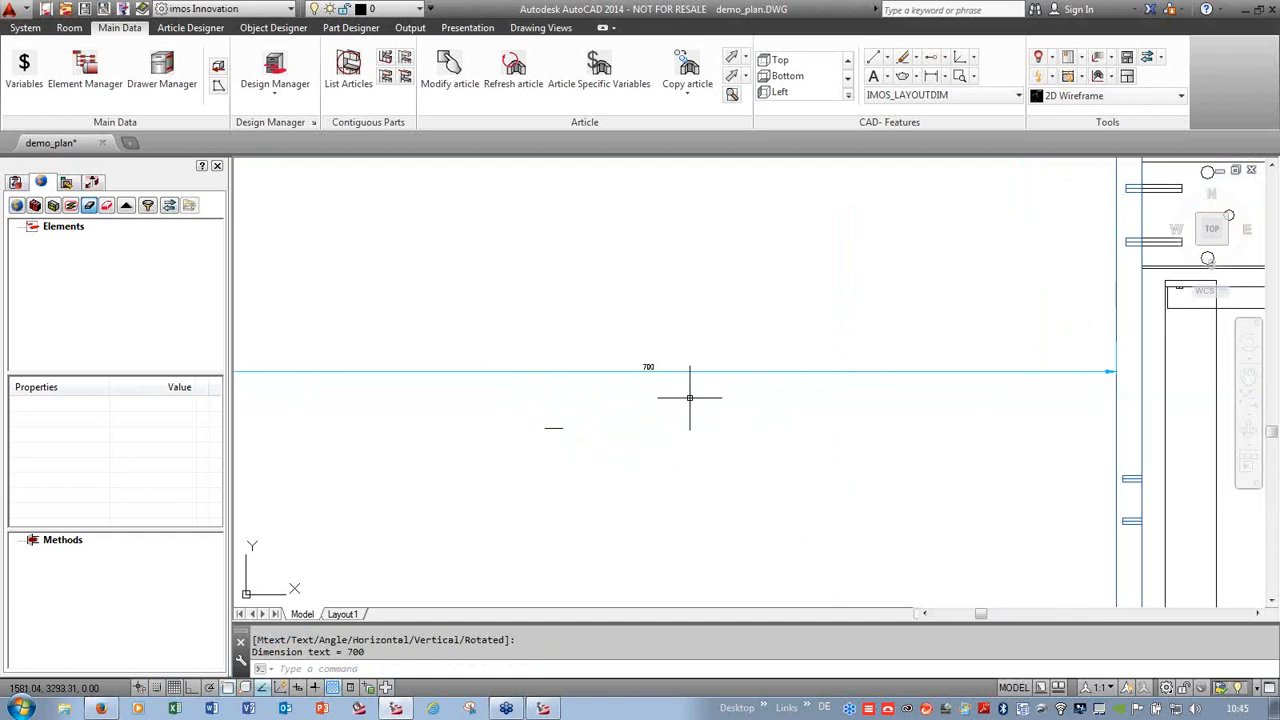
pyautogui.click(686, 400)
pyautogui.click(622, 350)
pyautogui.press('Delete')
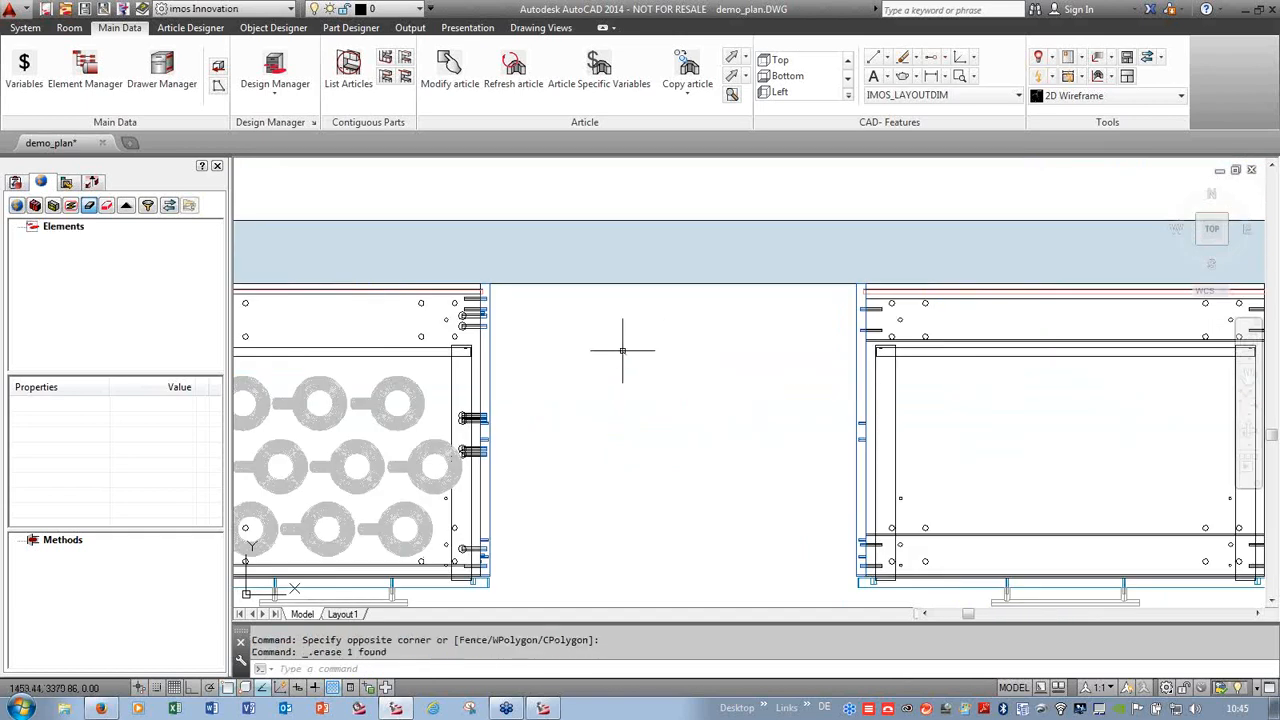
# - Fill the gap between the tall cabinets and the bottom_3 cabinet with a 700 mm wide bottom_1 cabinet at distance 0
pyautogui.click(285, 72)
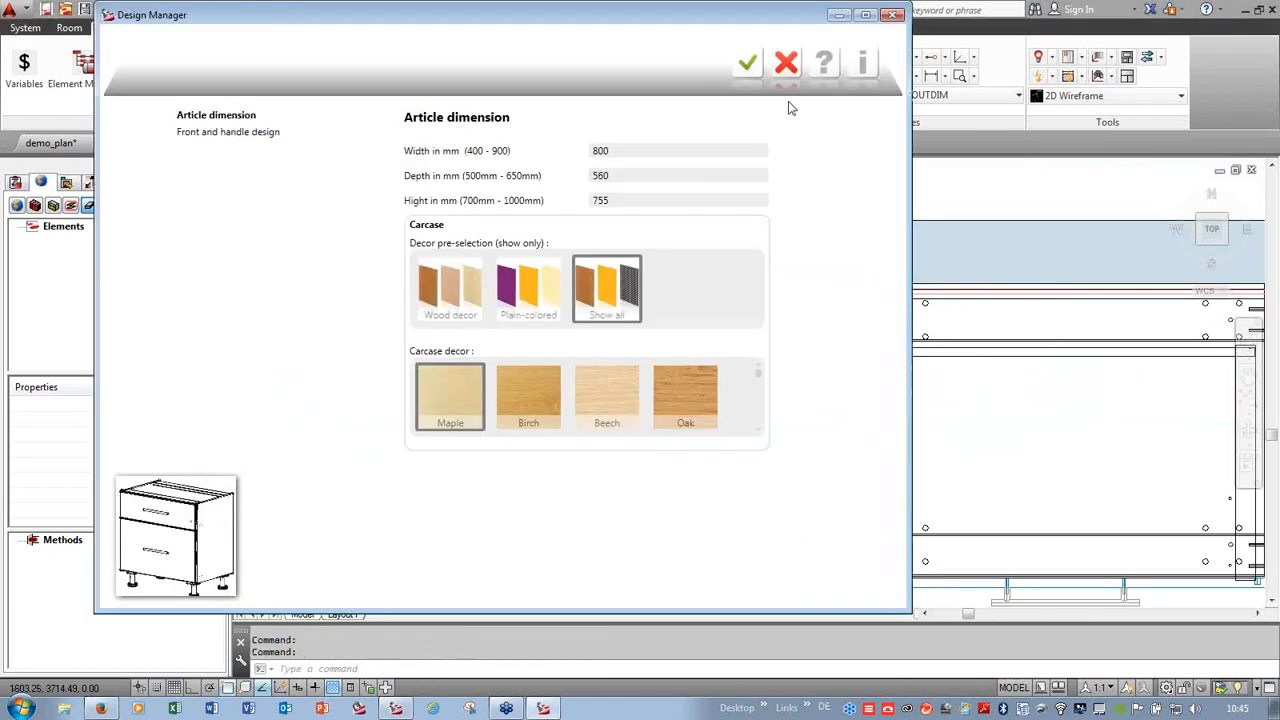
pyautogui.click(786, 63)
pyautogui.doubleClick(688, 278)
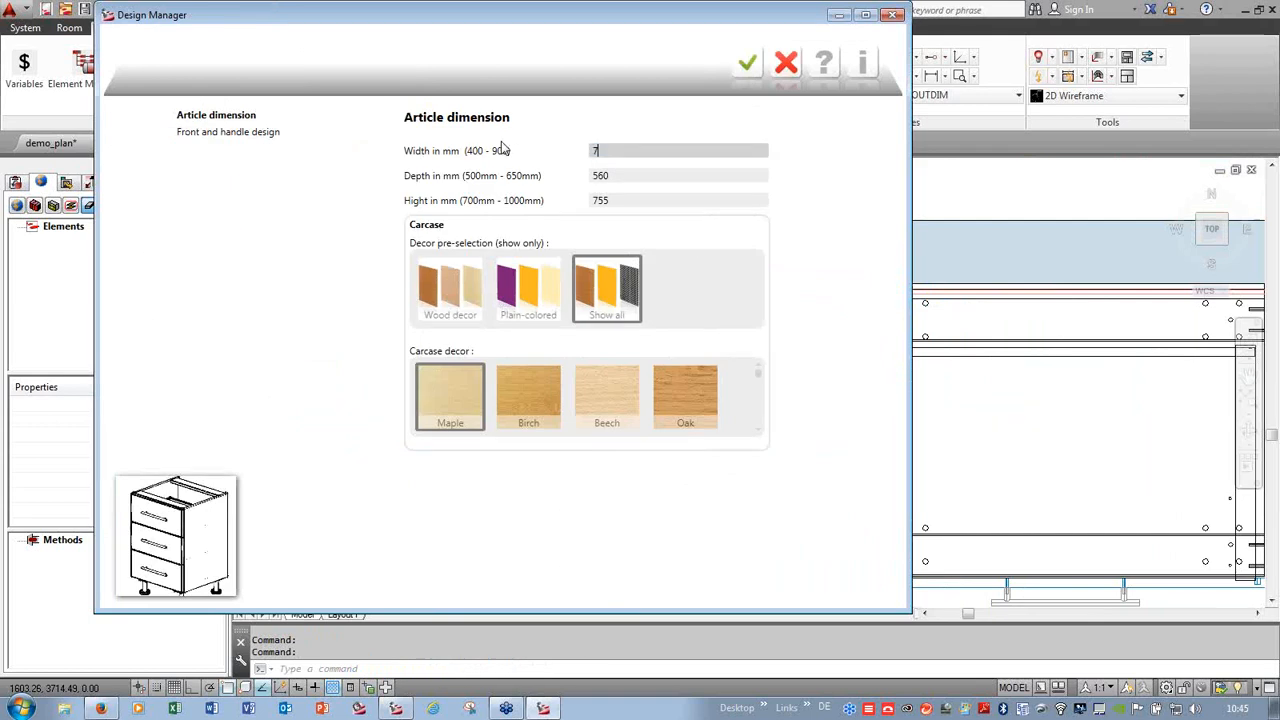
pyautogui.click(749, 64)
pyautogui.click(858, 368)
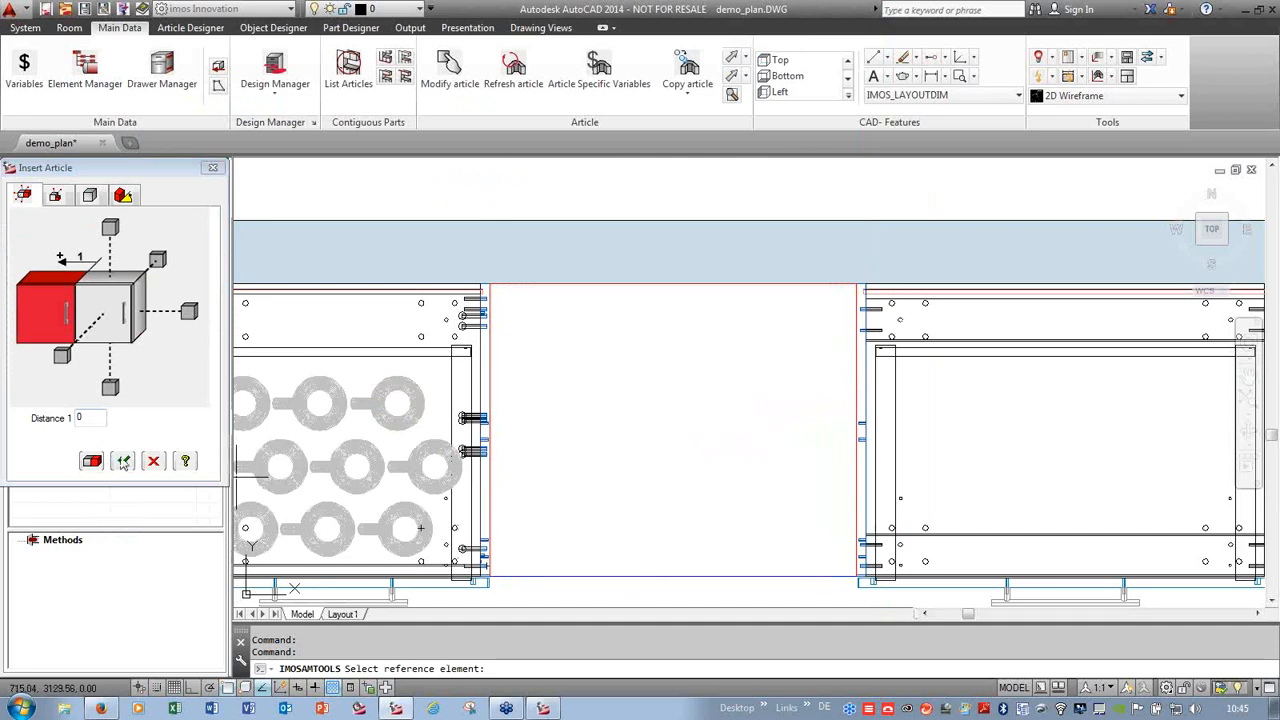
pyautogui.click(123, 461)
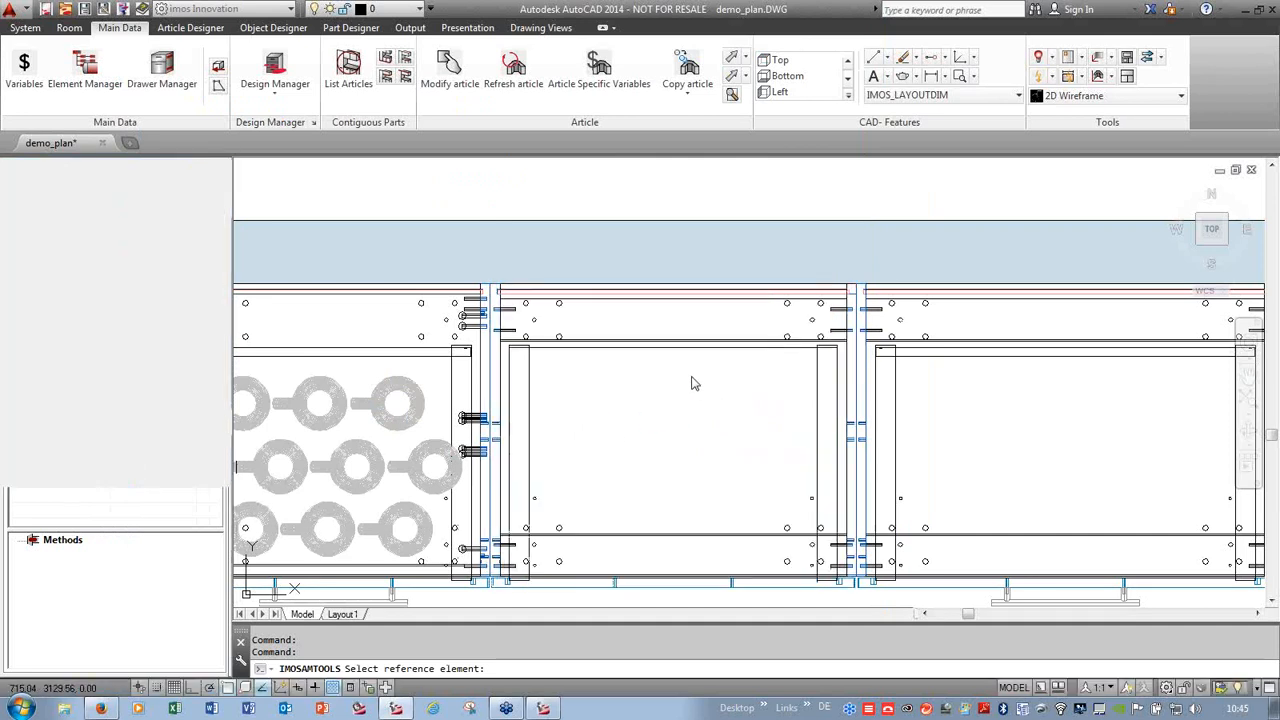
# - In an isometric view, choose the base part SO_Kasten_1111_H150mm from the imported imos Sockelkästen, Höhe 150mm
pyautogui.scroll(-3, 822, 308)
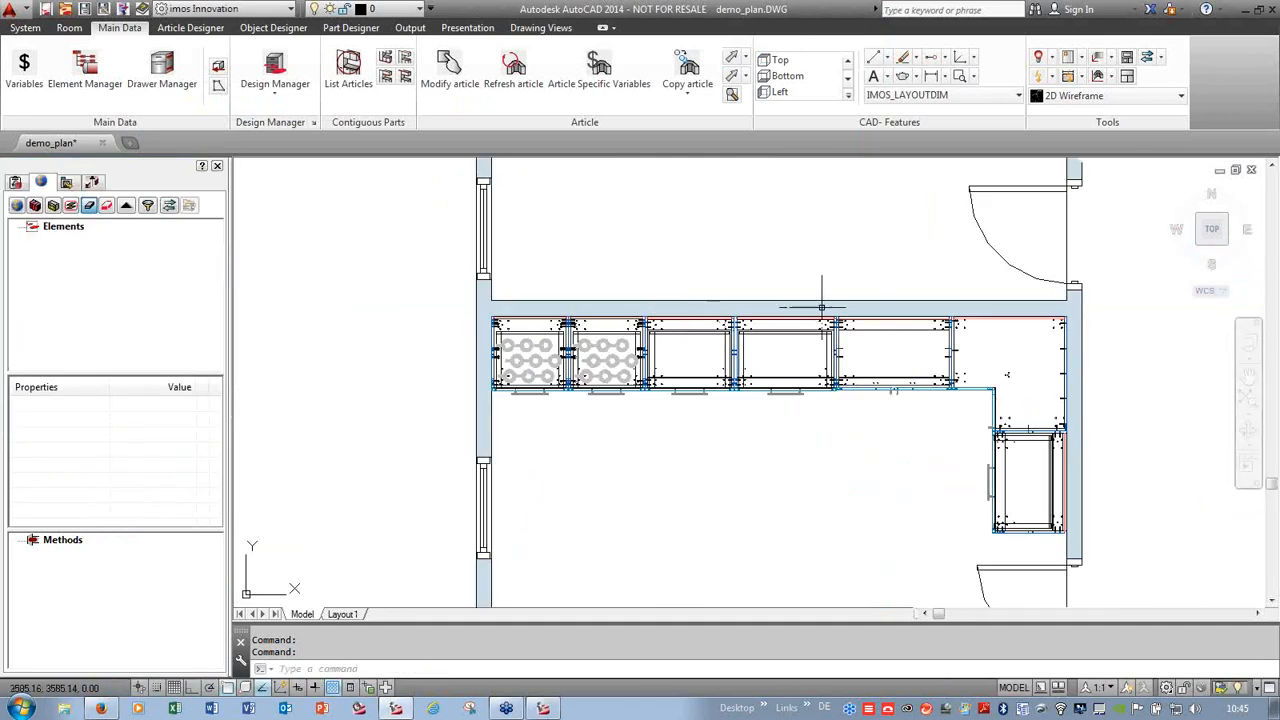
pyautogui.click(1201, 248)
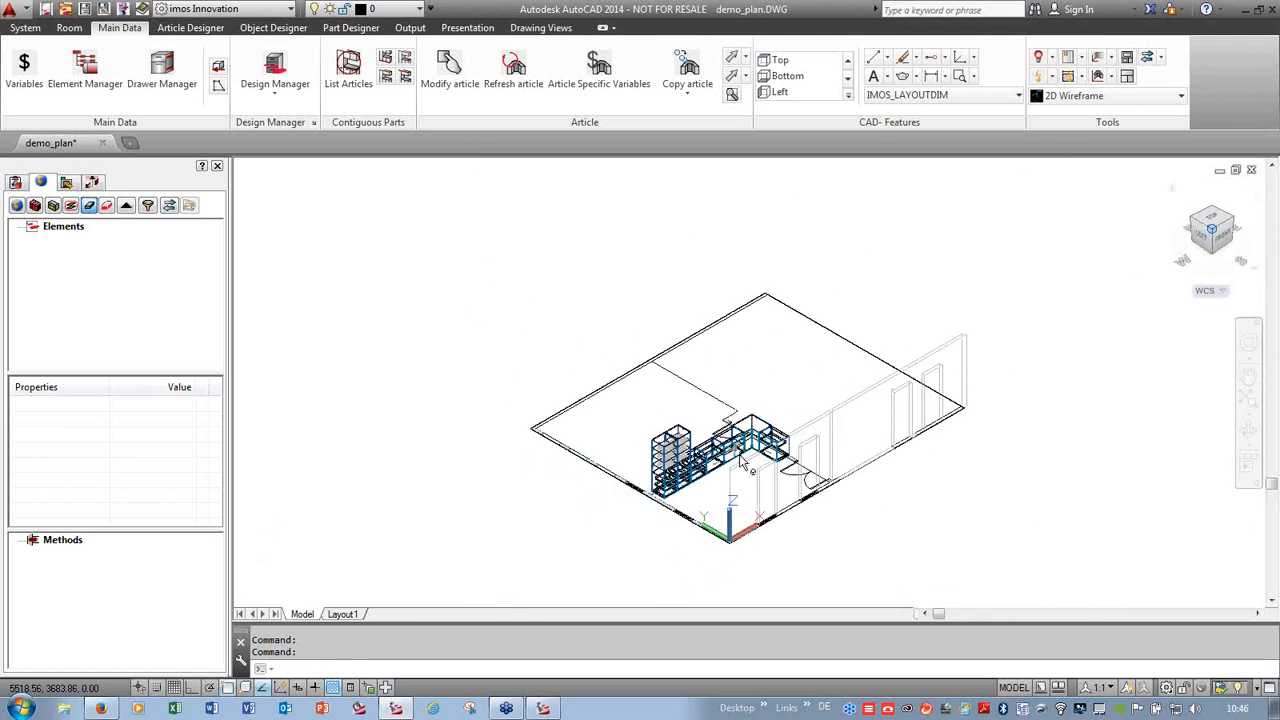
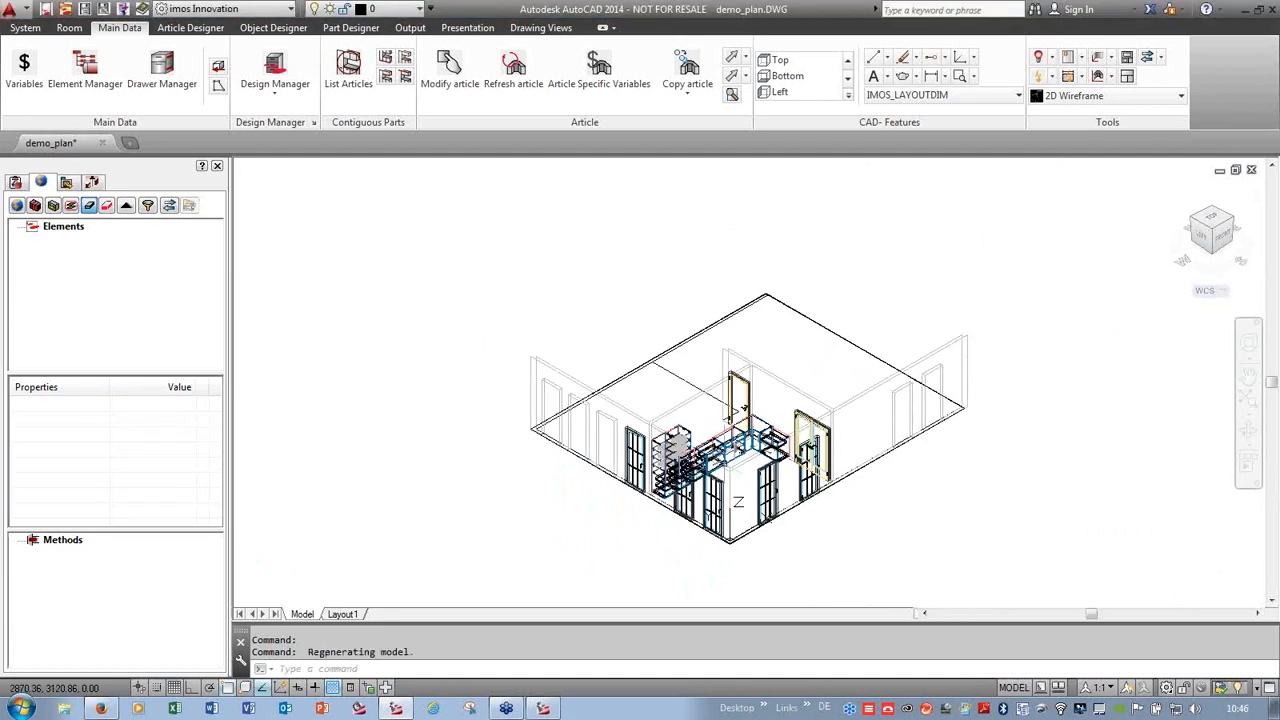
pyautogui.scroll(5, 727, 465)
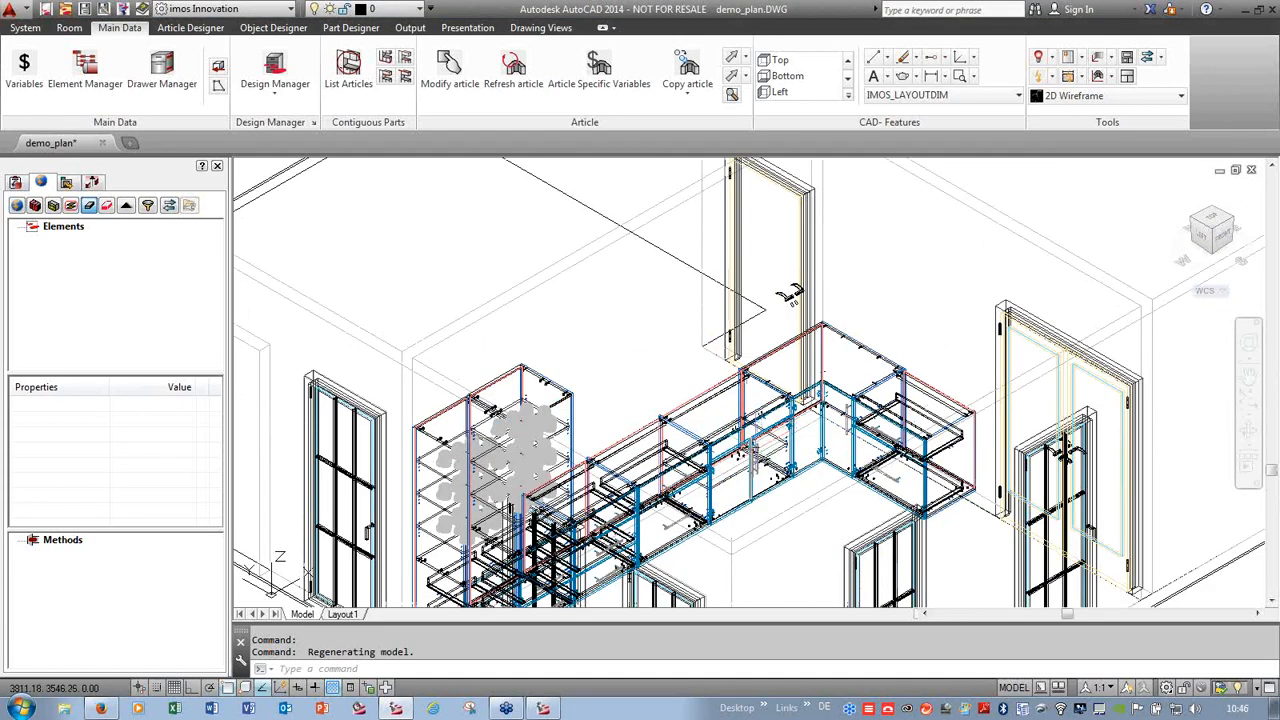
pyautogui.click(16, 184)
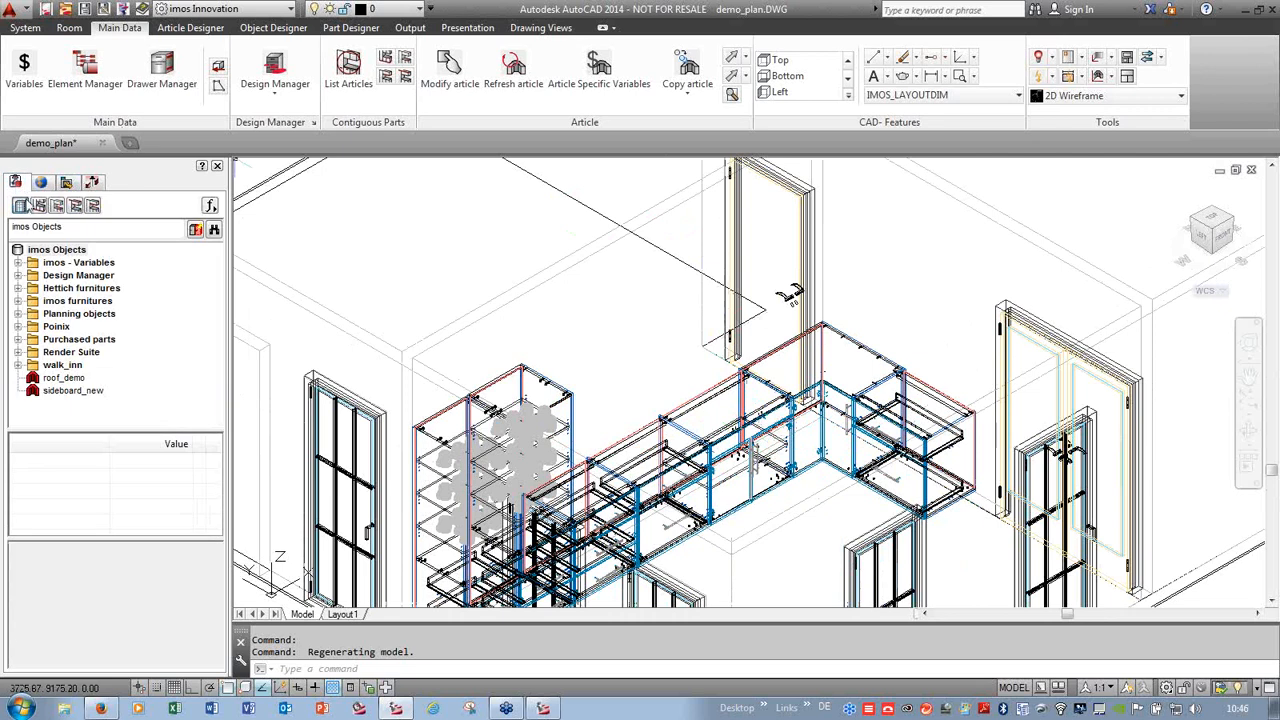
pyautogui.click(40, 206)
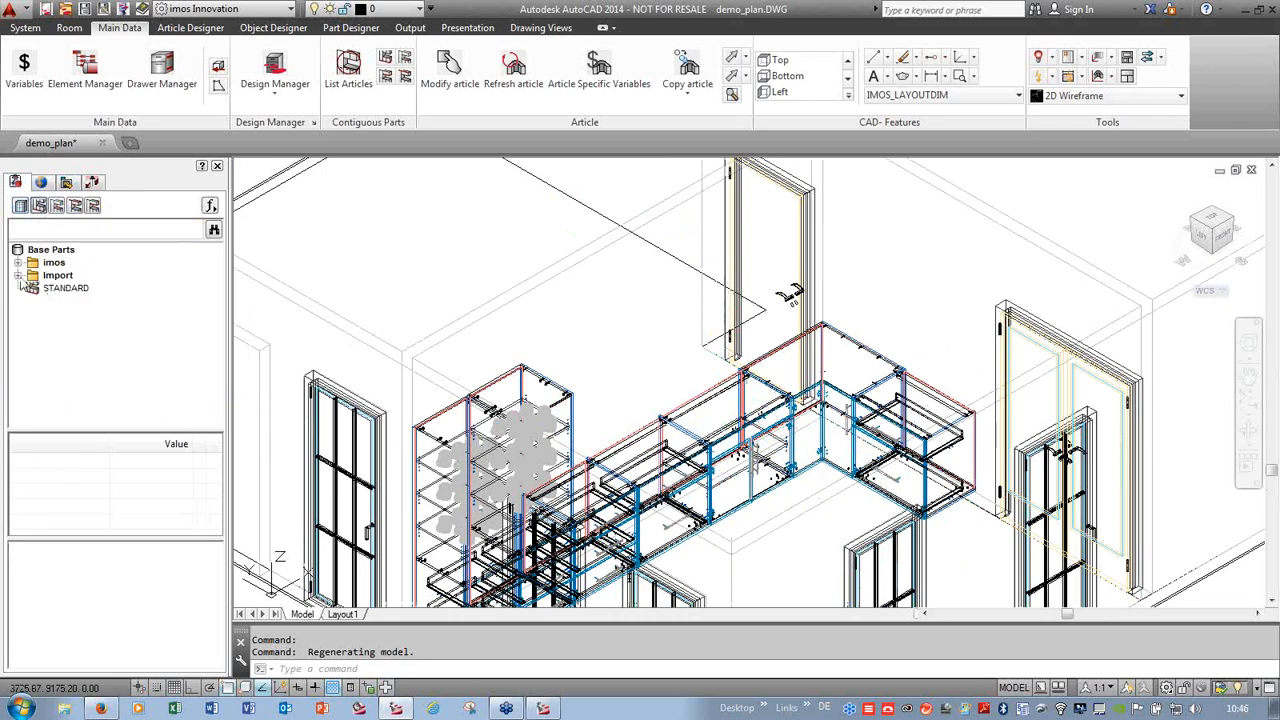
pyautogui.click(18, 276)
pyautogui.click(33, 288)
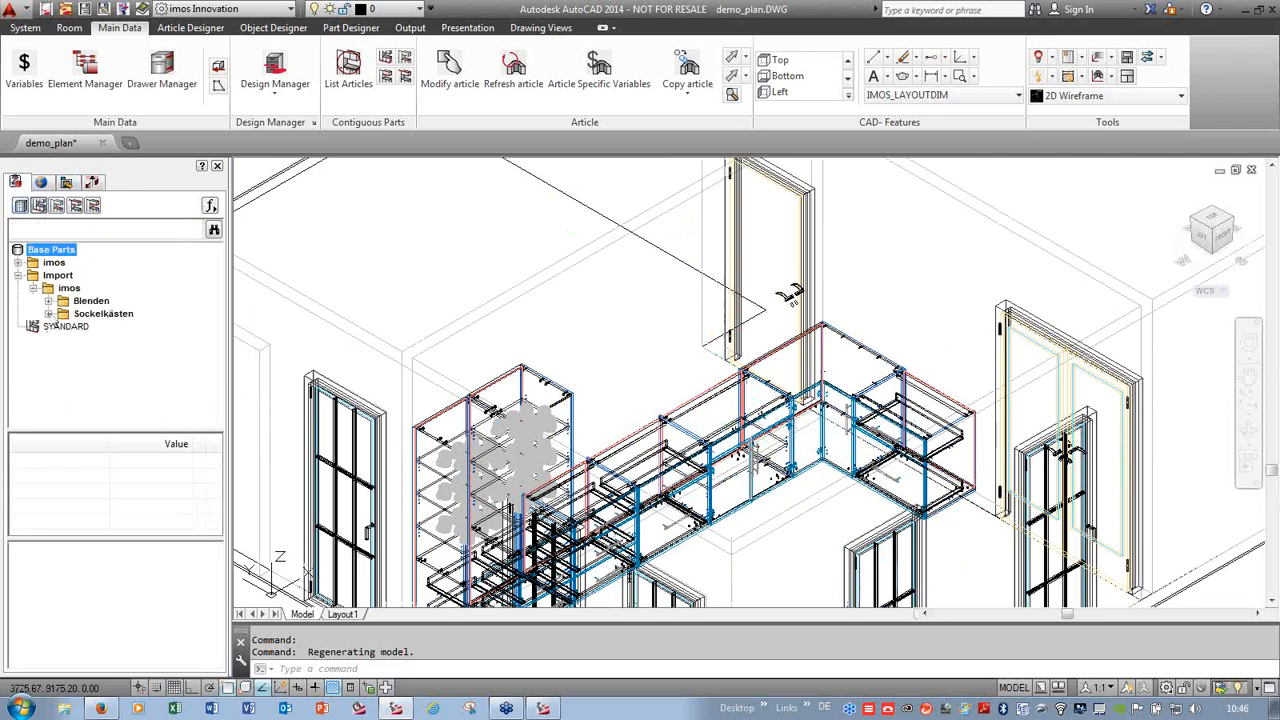
pyautogui.click(48, 314)
pyautogui.click(63, 327)
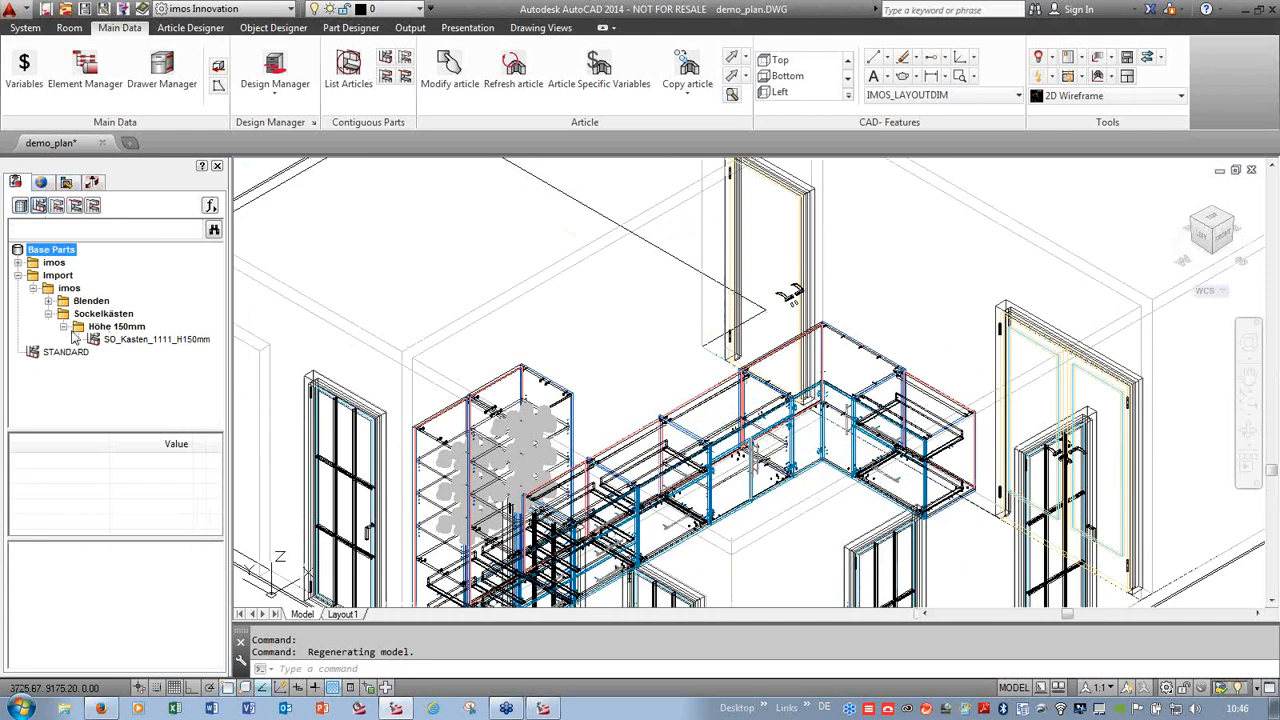
pyautogui.click(106, 340)
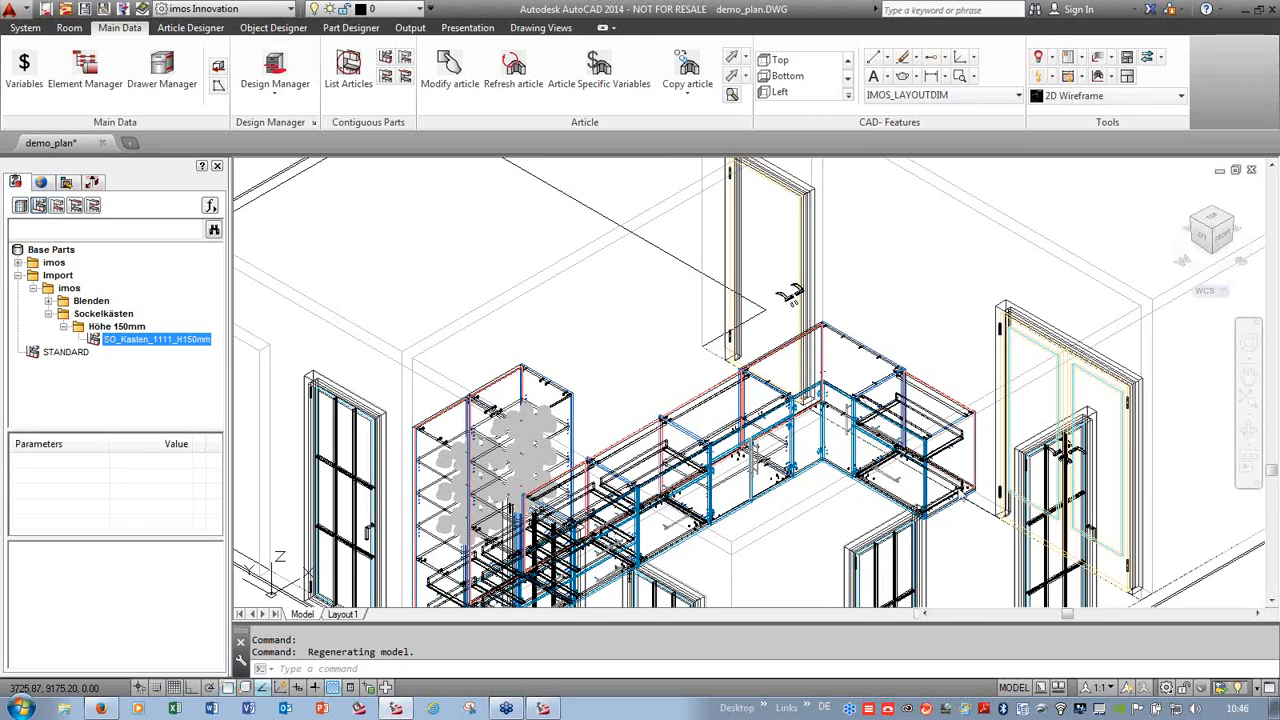
# - Insert the 150 mm base under the whole cabinet run, from the cabinet nearest the double door to the outermost tall cabinet
pyautogui.doubleClick(108, 340)
pyautogui.click(952, 504)
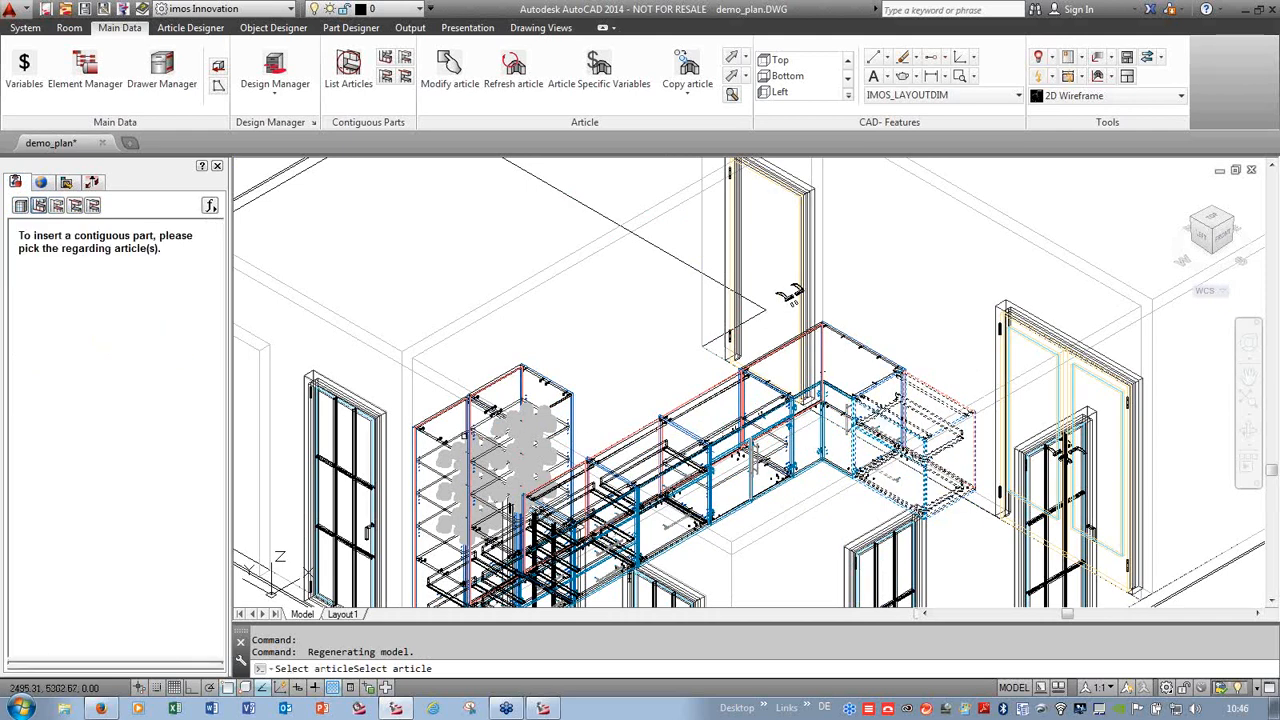
pyautogui.click(442, 442)
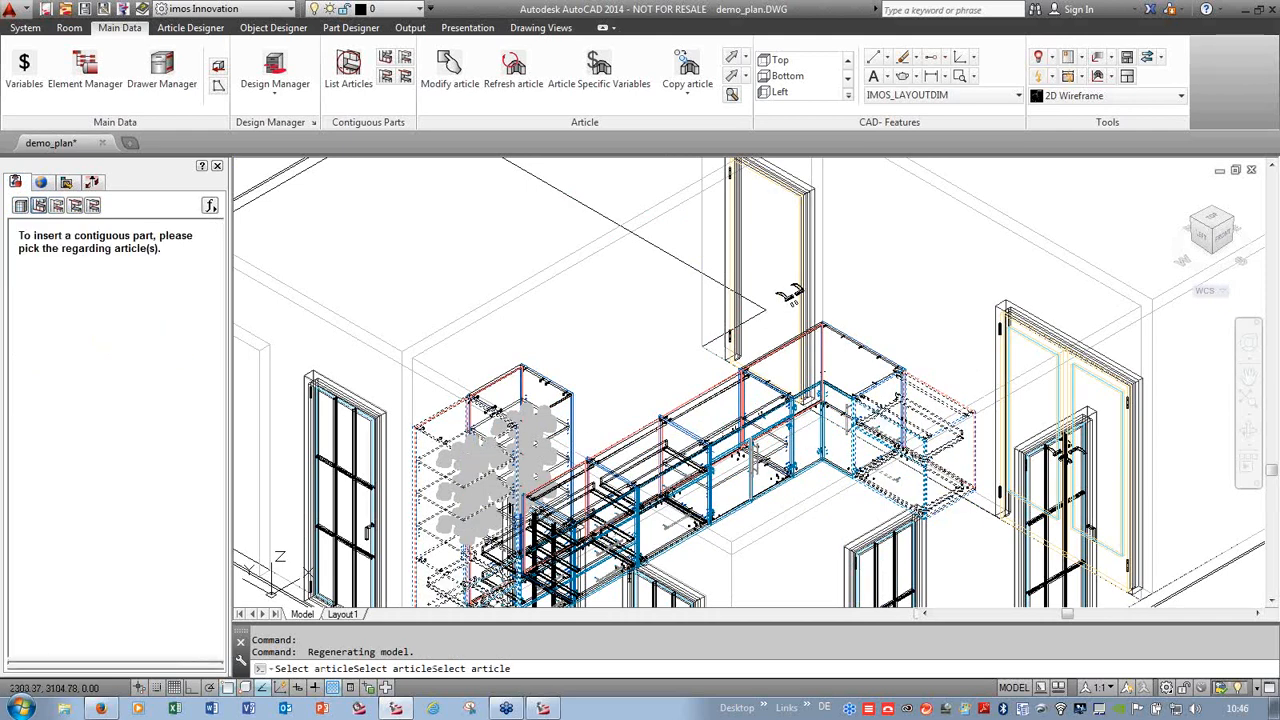
pyautogui.press('Return')
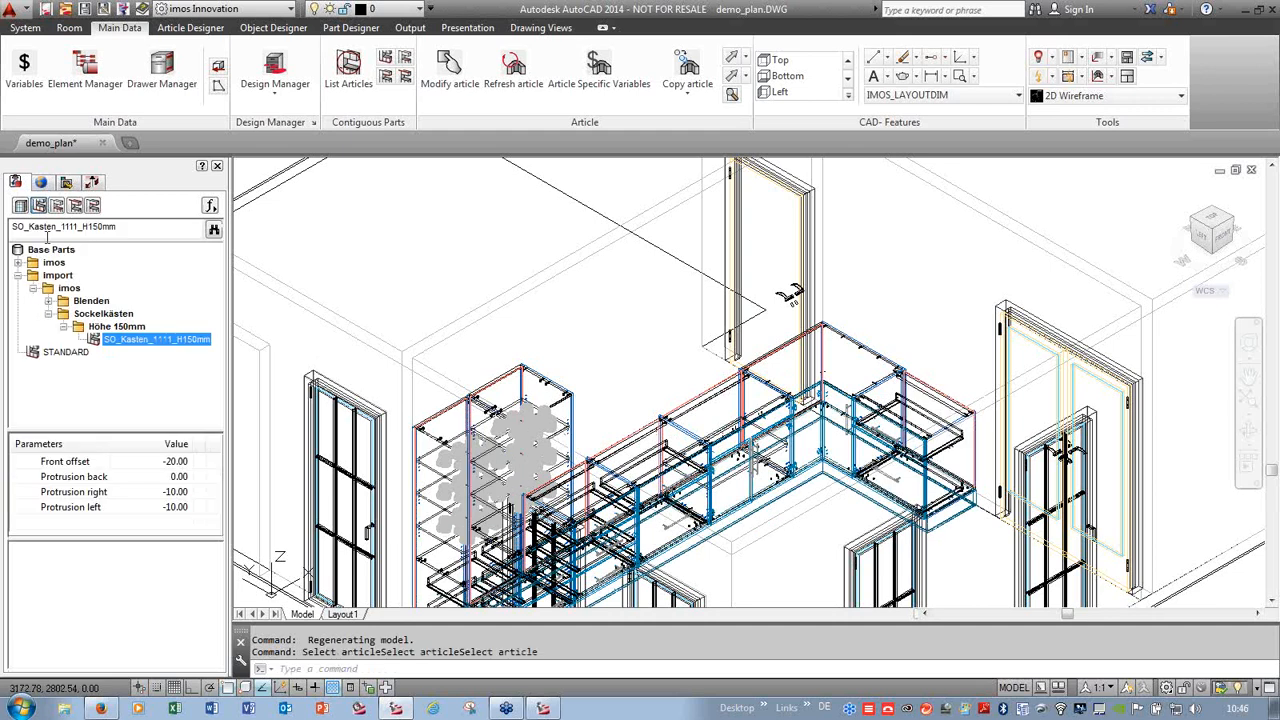
# - Insert the STANDARD work surface over the base cabinets, from the one beside the tall cabinets to the end cabinet near the double door
pyautogui.click(57, 208)
pyautogui.click(60, 289)
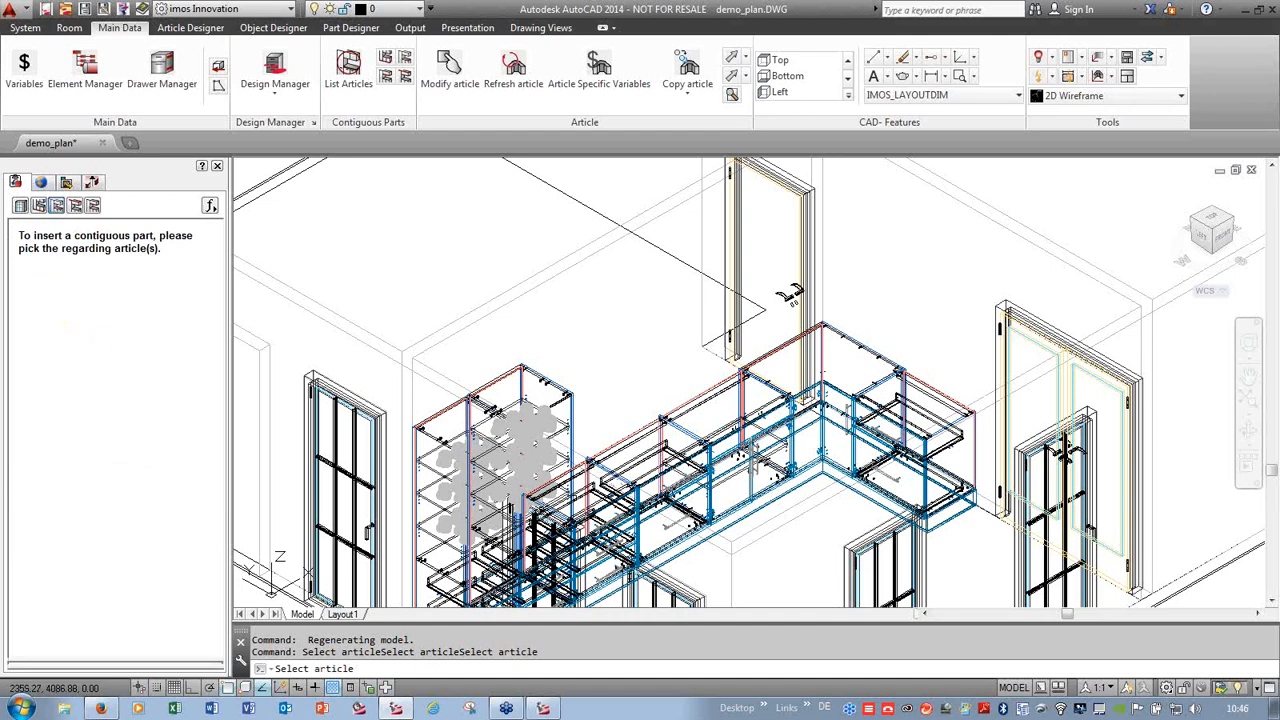
pyautogui.scroll(5, 590, 530)
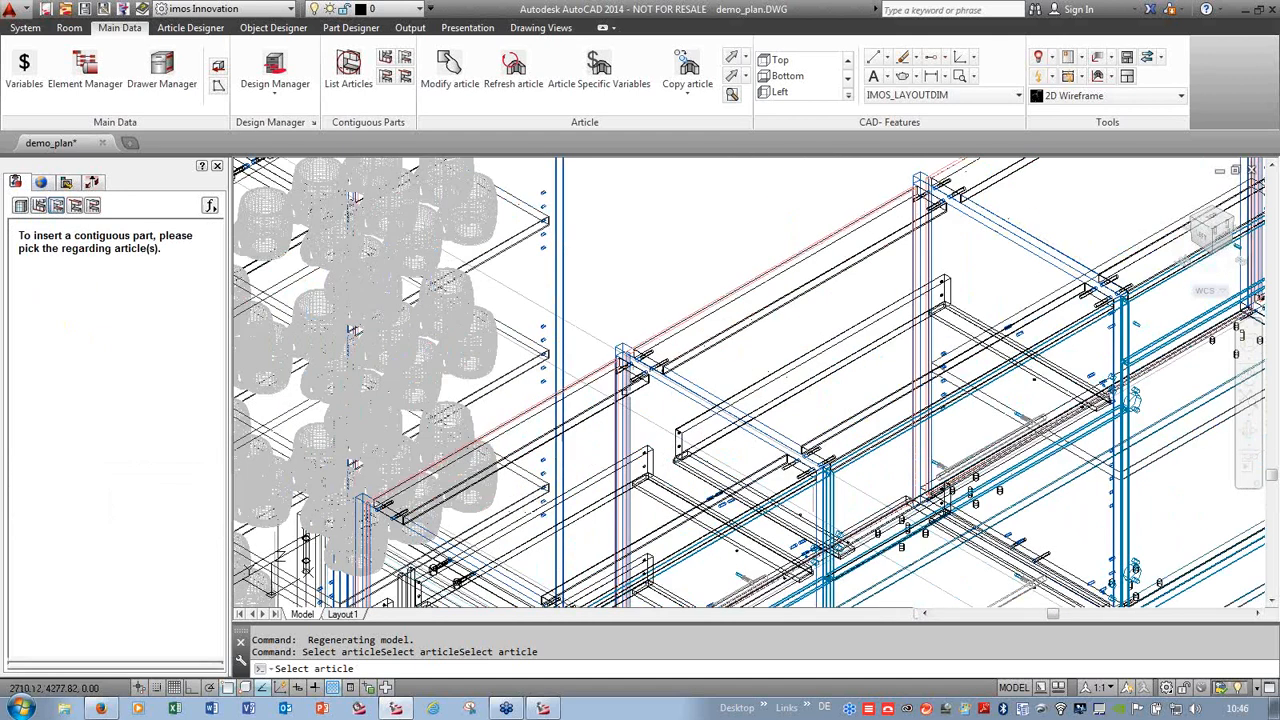
pyautogui.click(579, 414)
pyautogui.scroll(-5, 627, 364)
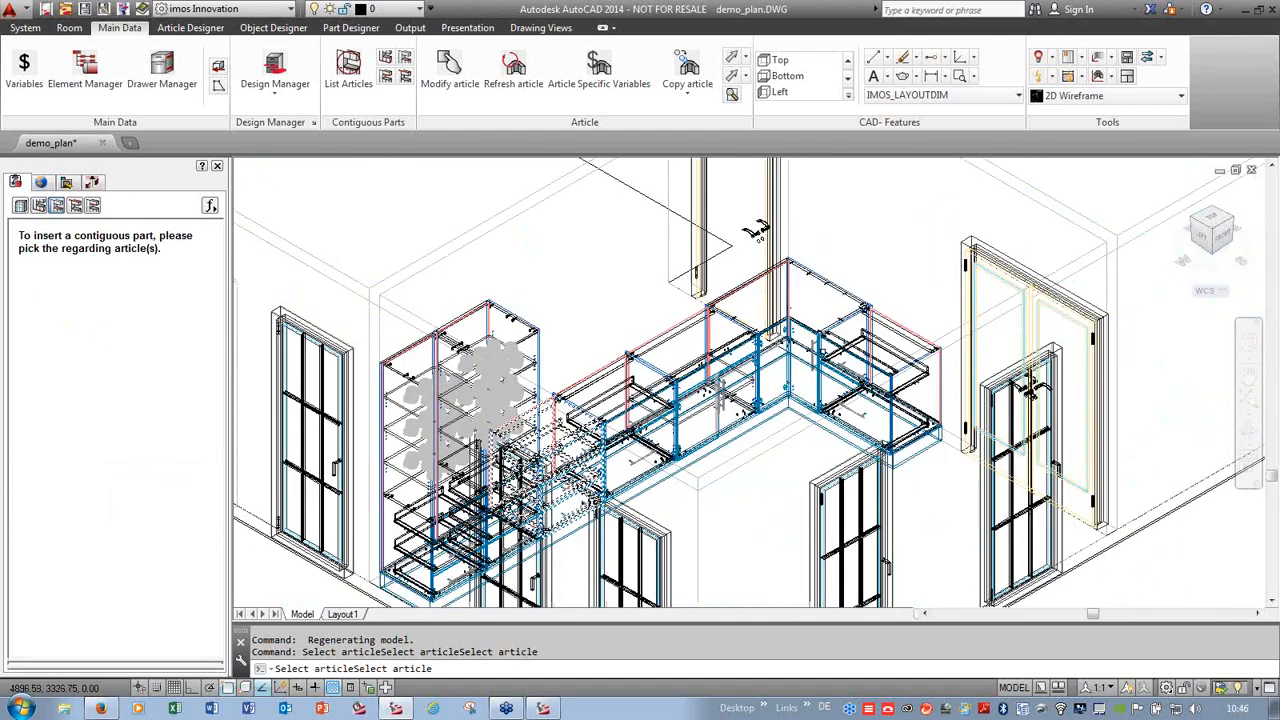
pyautogui.scroll(5, 844, 342)
pyautogui.click(1006, 278)
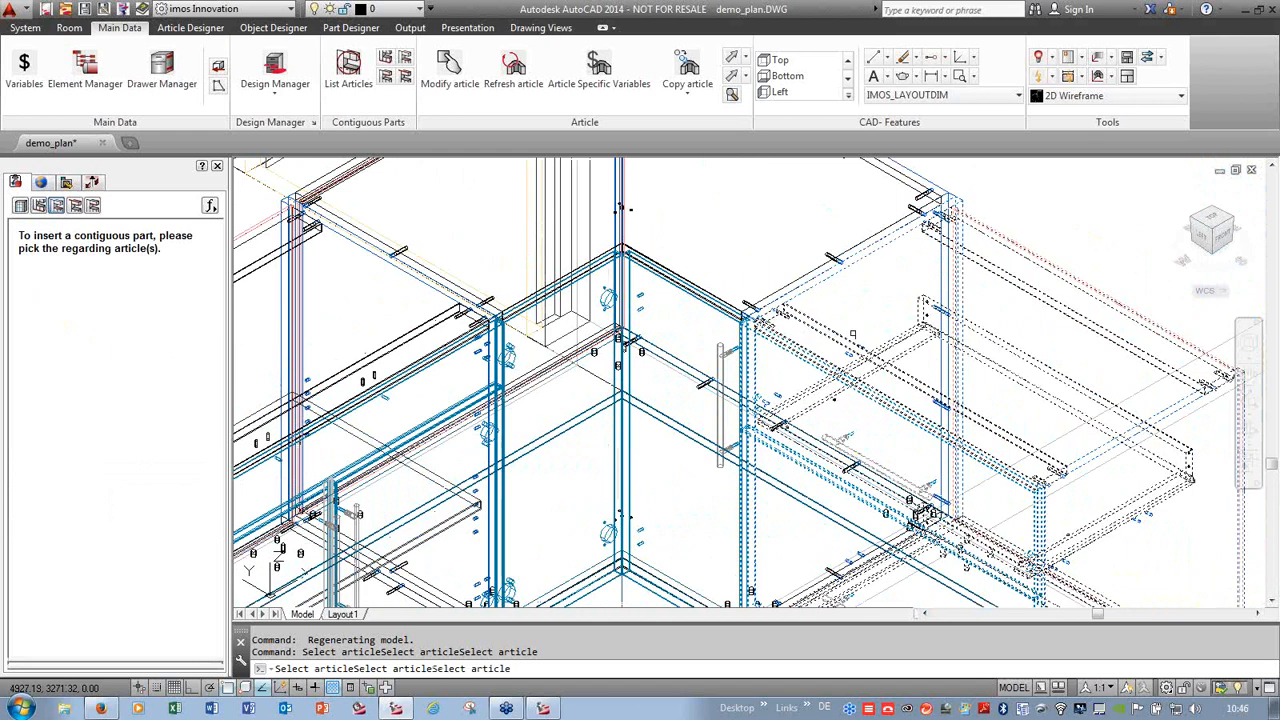
pyautogui.scroll(-5, 855, 330)
pyautogui.press('Return')
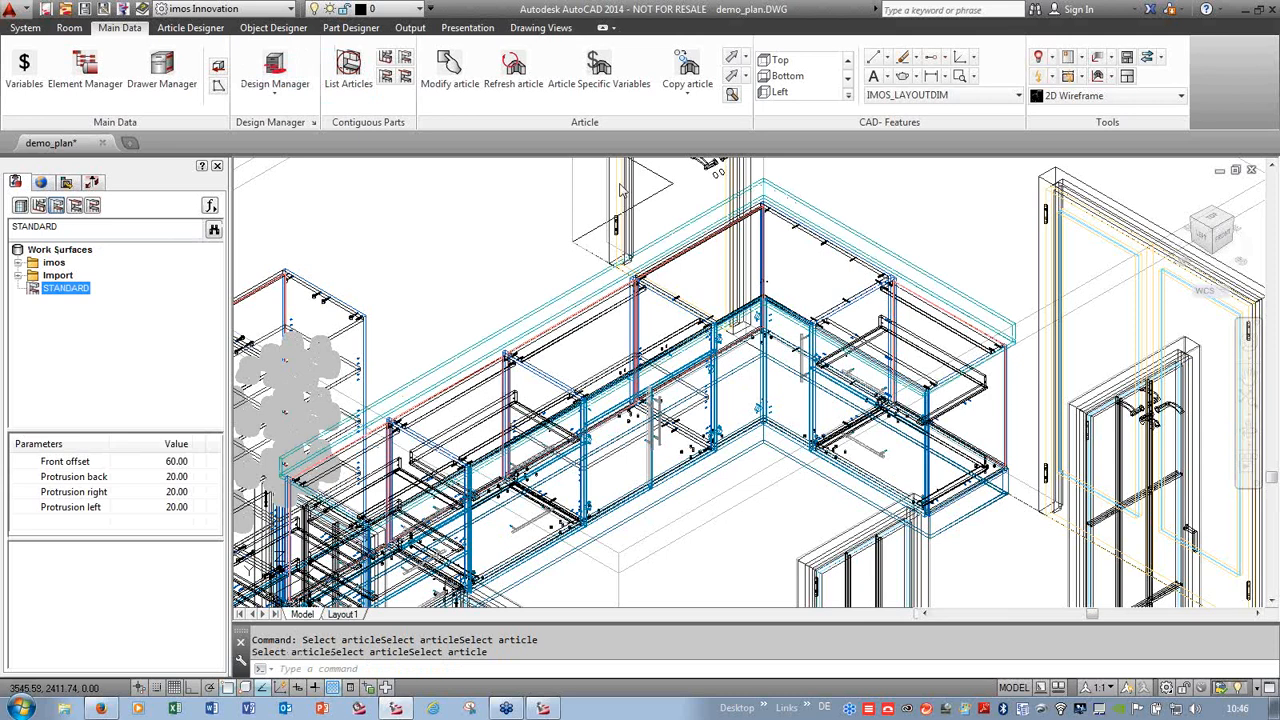
# - Choose the wall_9_plates kitchen cabinet and set it to 600 mm wide and 755 mm high
pyautogui.click(275, 68)
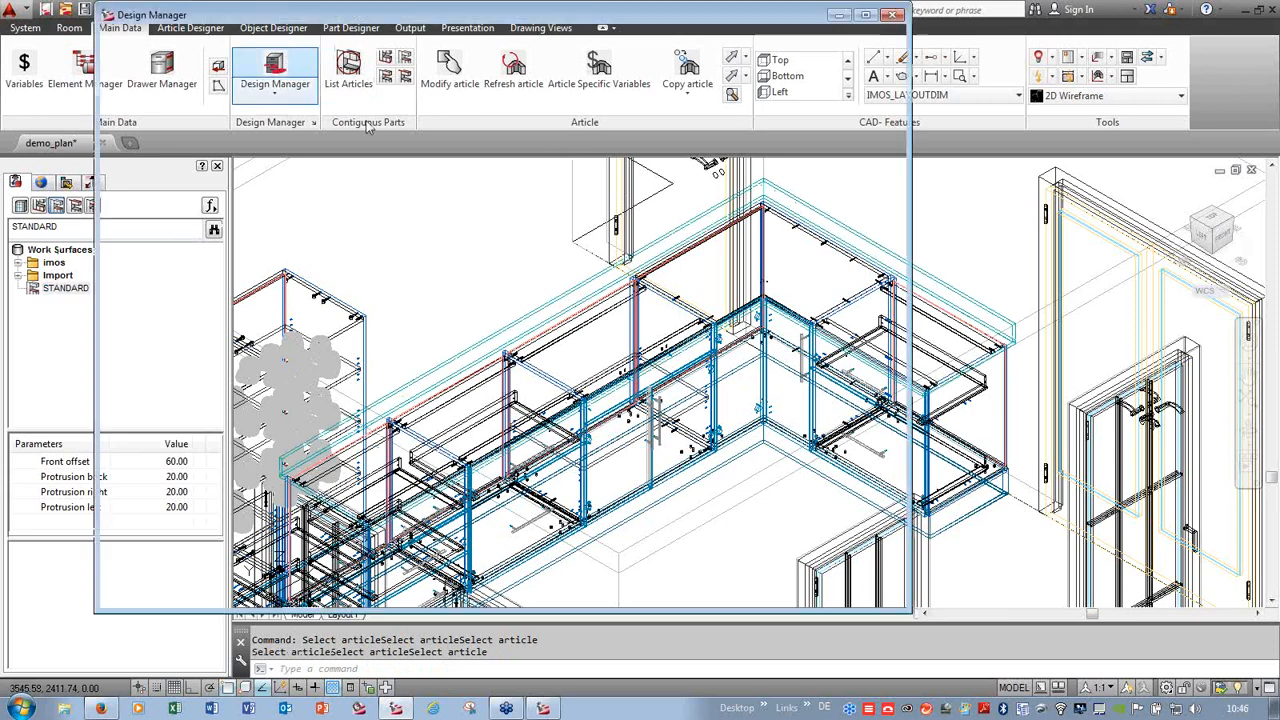
pyautogui.click(786, 62)
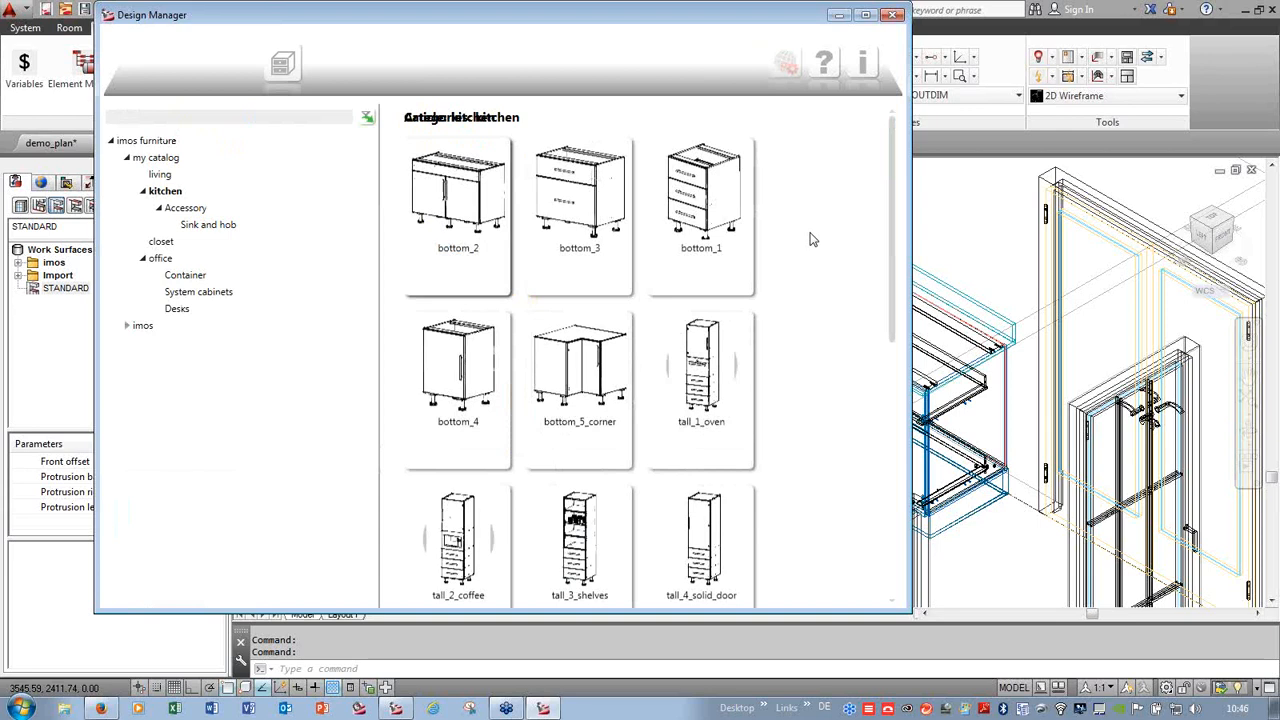
pyautogui.scroll(-5, 896, 238)
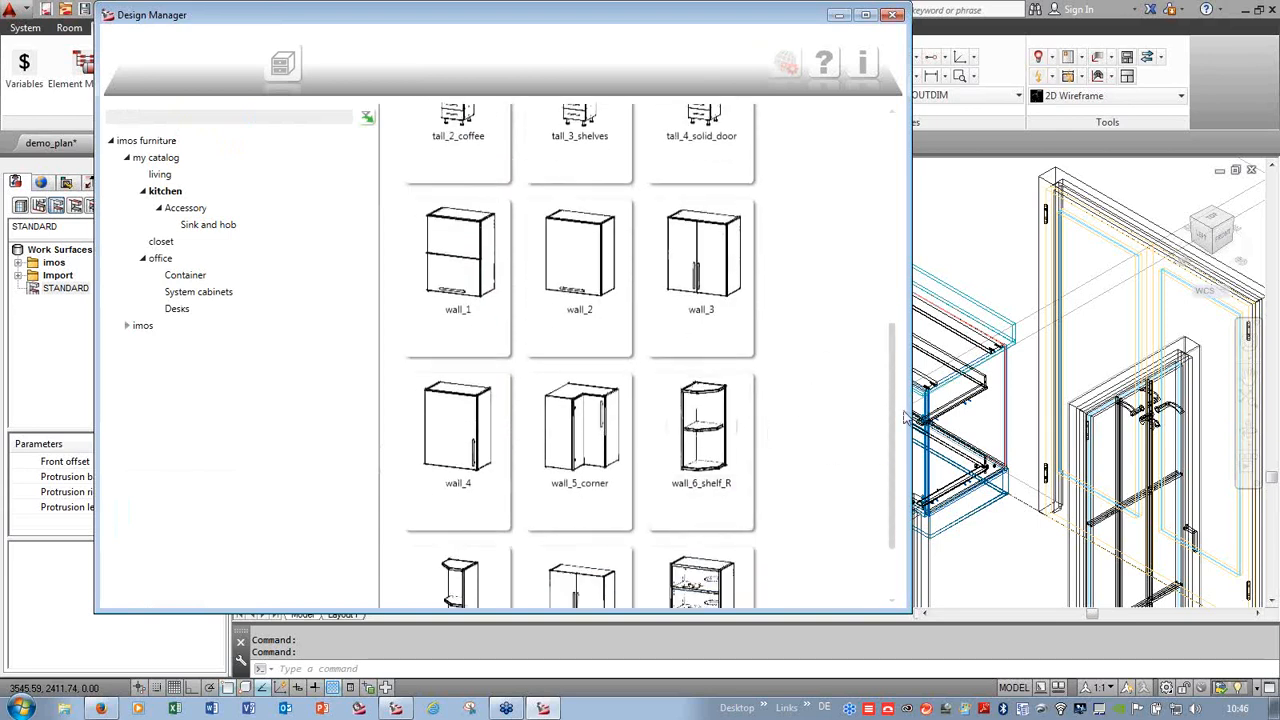
pyautogui.scroll(-2, 896, 432)
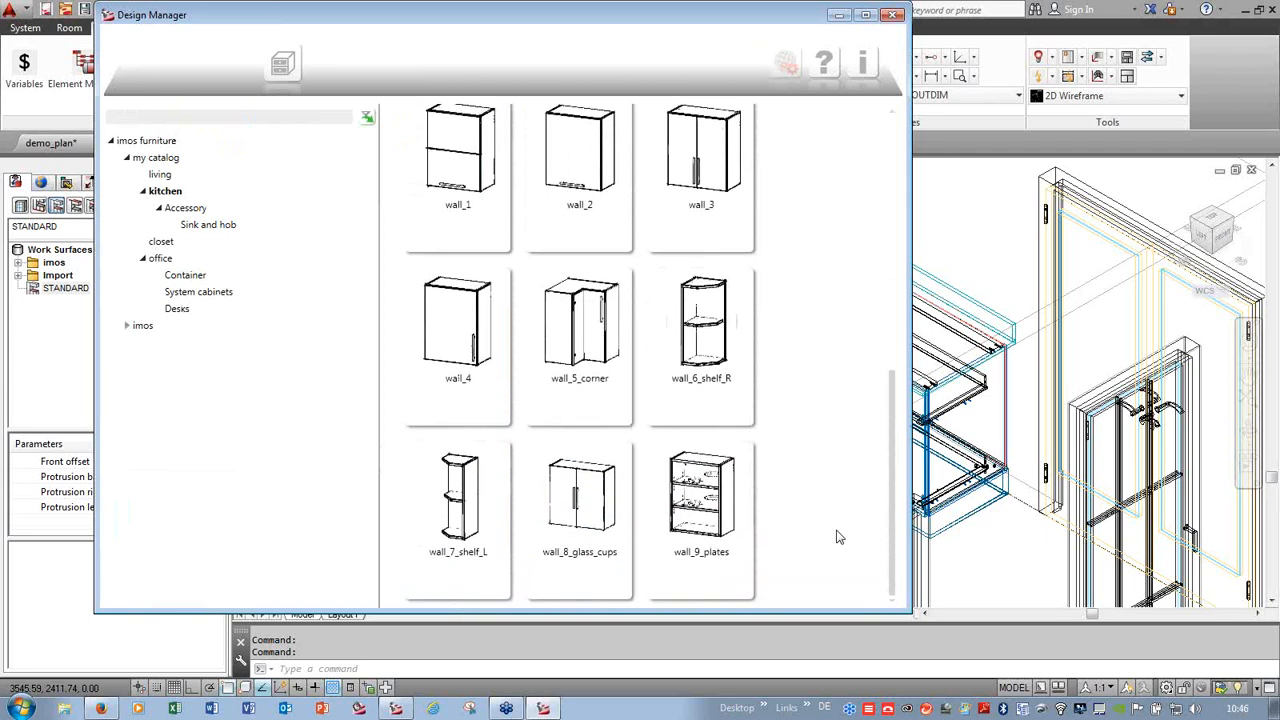
pyautogui.doubleClick(705, 502)
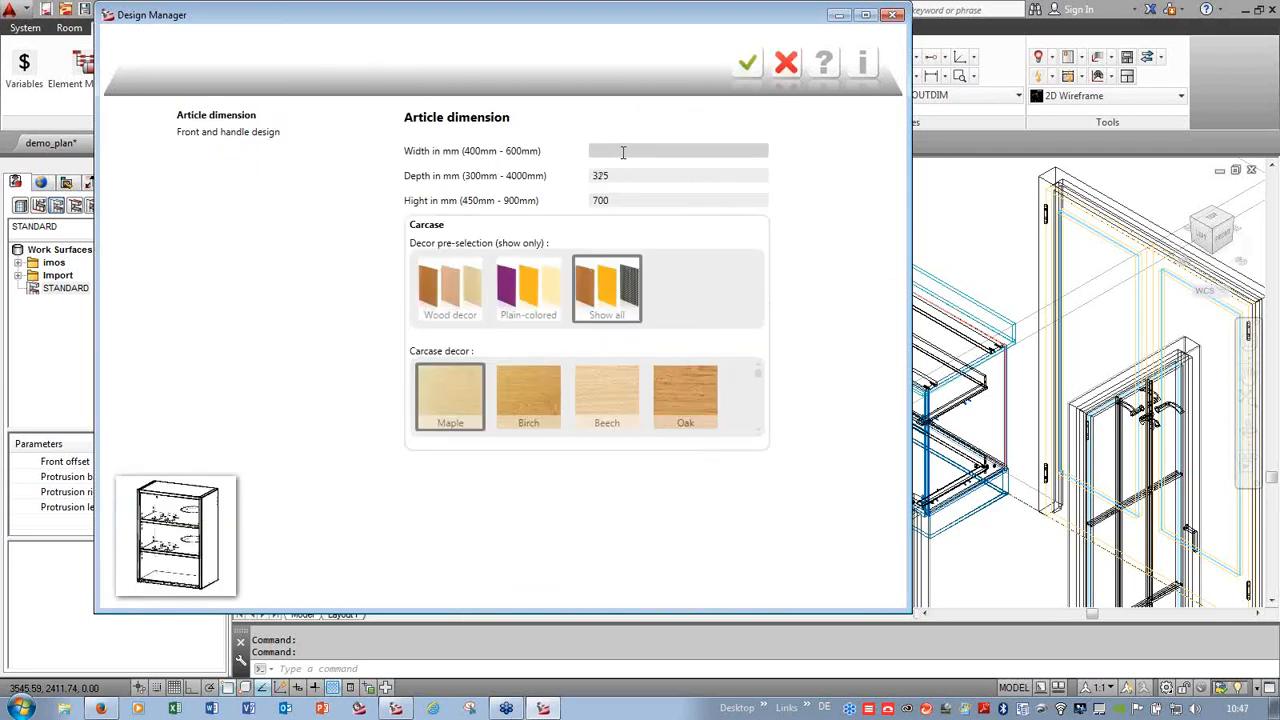
pyautogui.moveTo(688, 196); pyautogui.dragTo(553, 206)
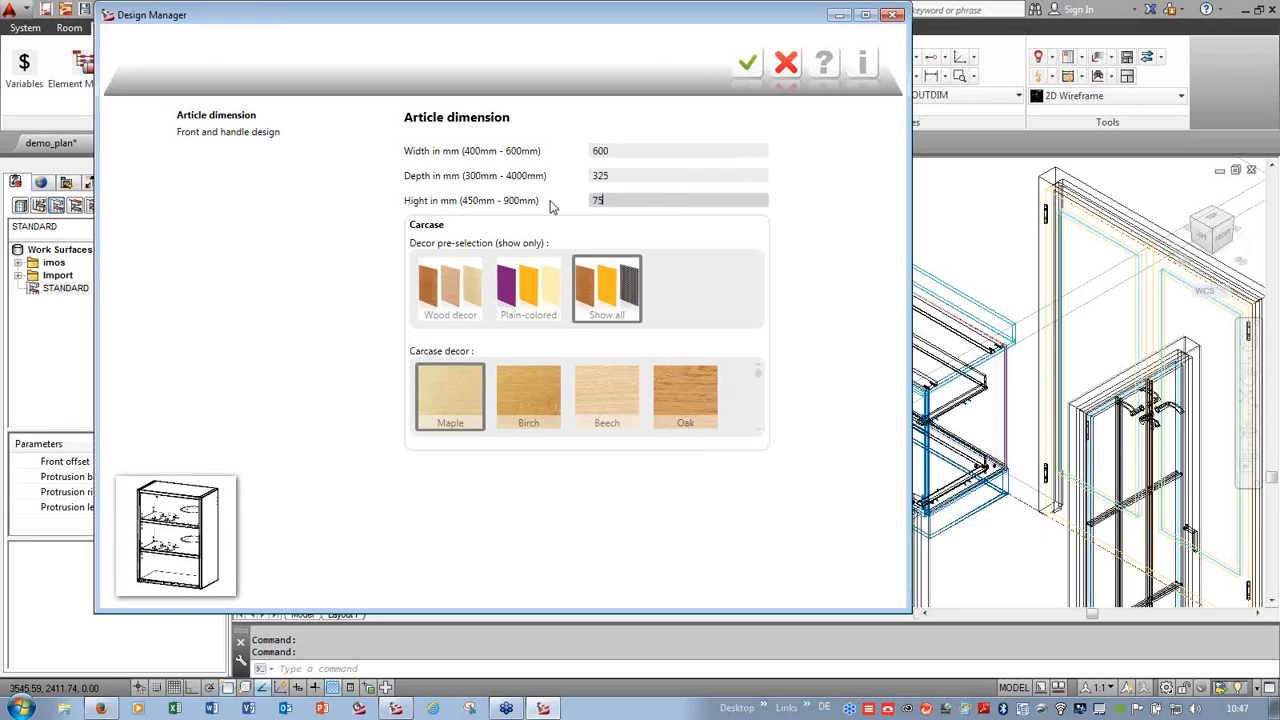
pyautogui.click(750, 66)
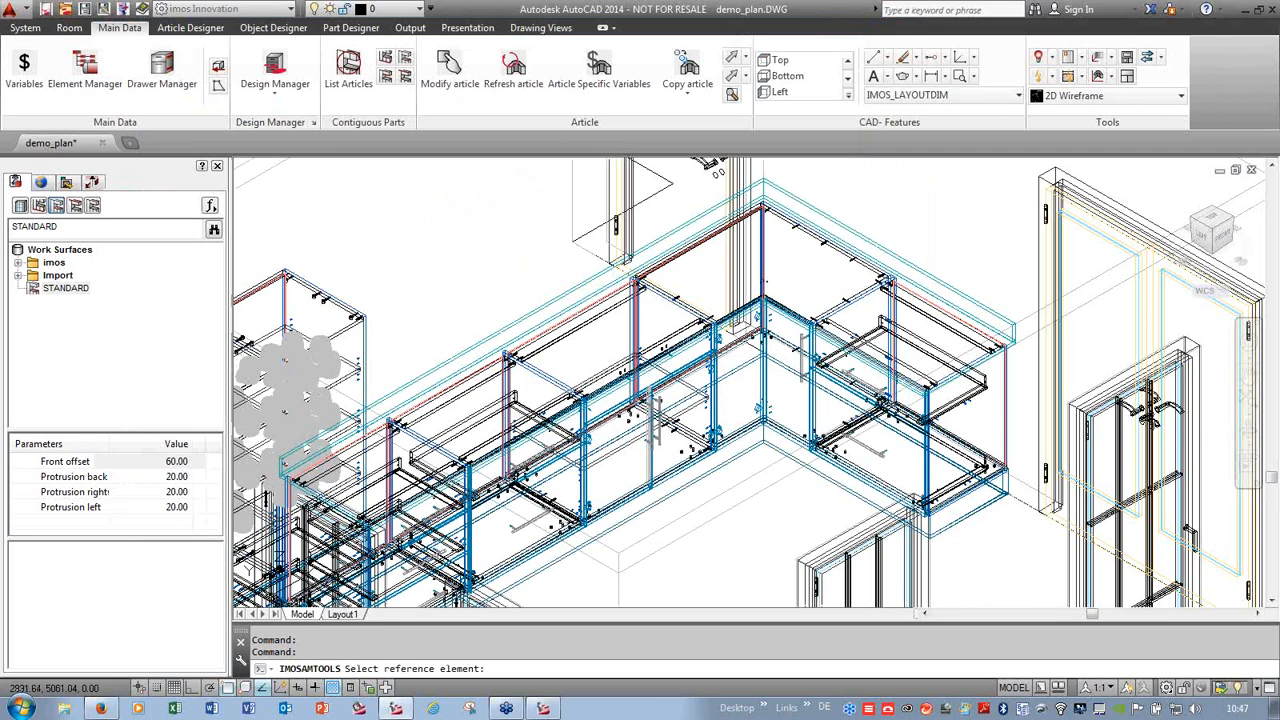
# - Reference the wall behind the cabinet run and switch the height grid from Sockelhöhe to Oberschrank-Unterkante at 1395 mm
pyautogui.scroll(-2, 431, 330)
pyautogui.click(356, 217)
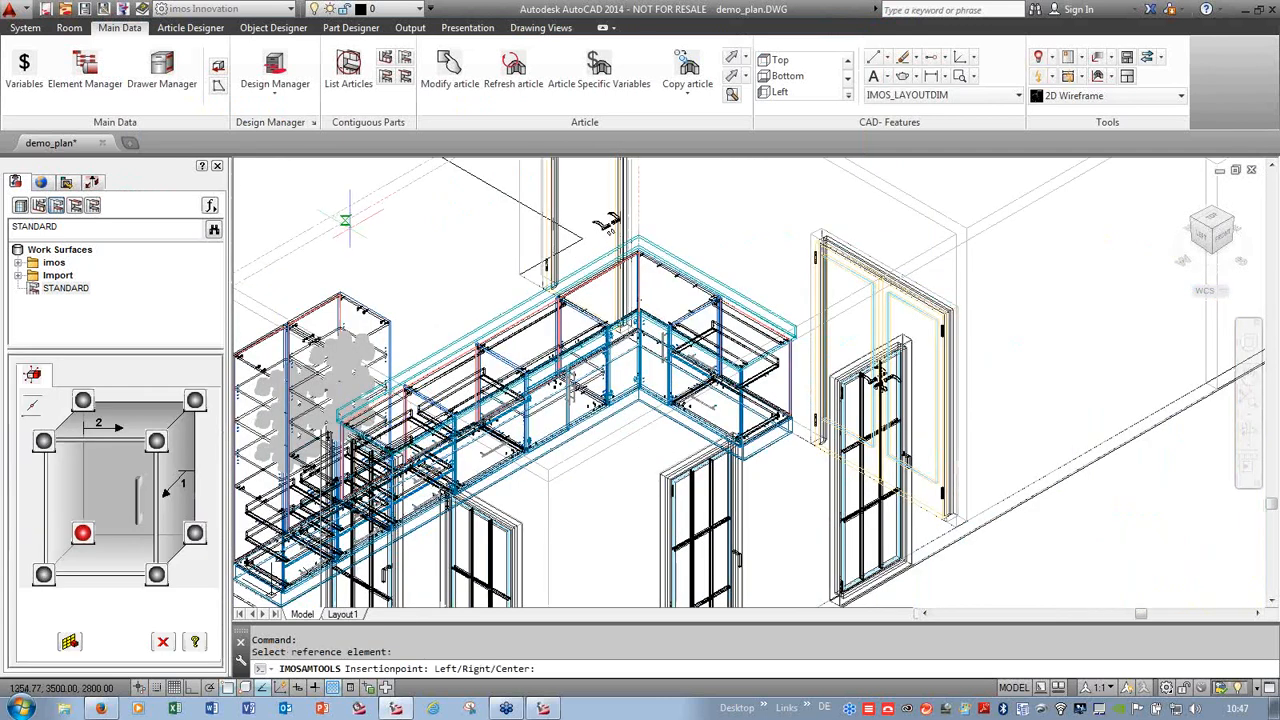
pyautogui.click(70, 644)
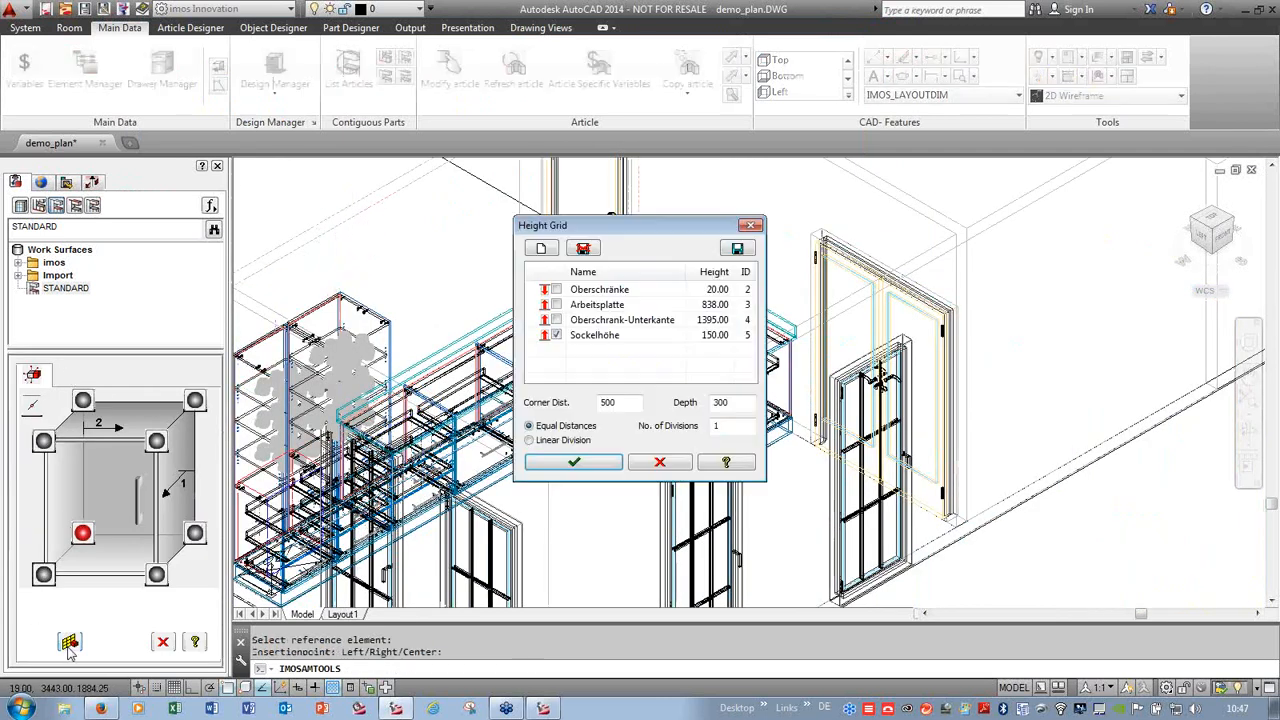
pyautogui.click(558, 336)
pyautogui.click(557, 320)
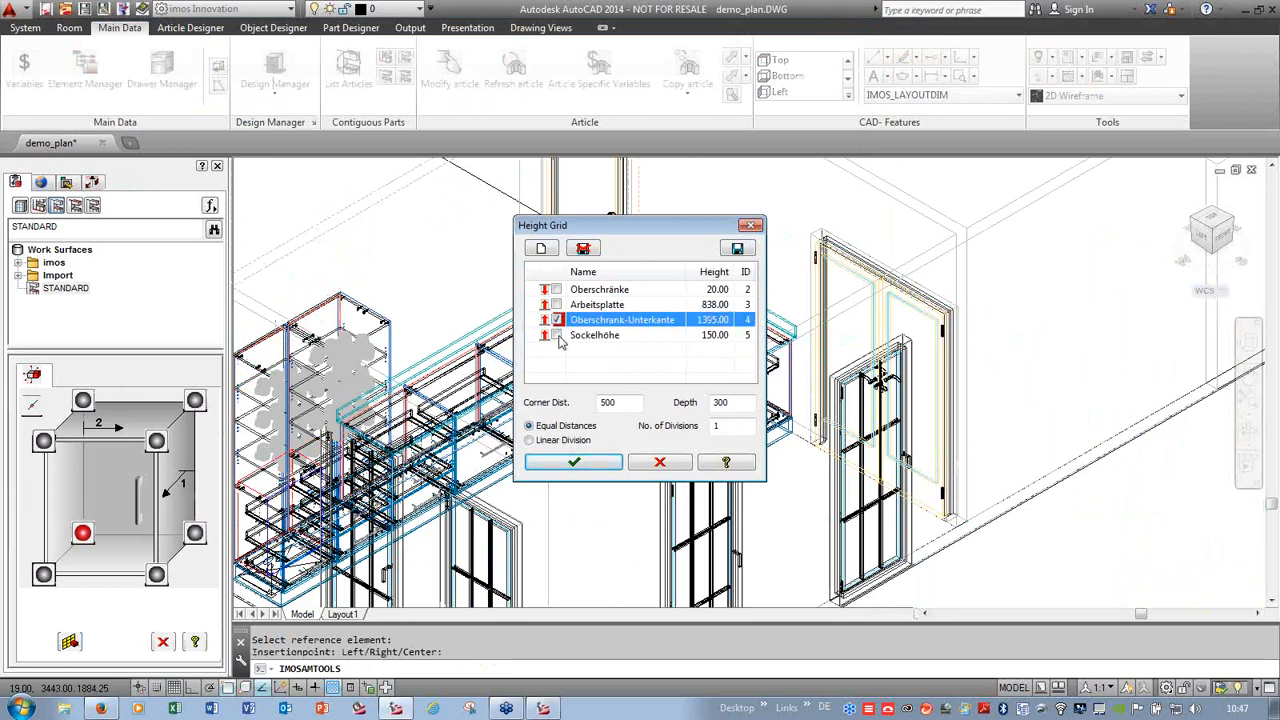
pyautogui.click(578, 465)
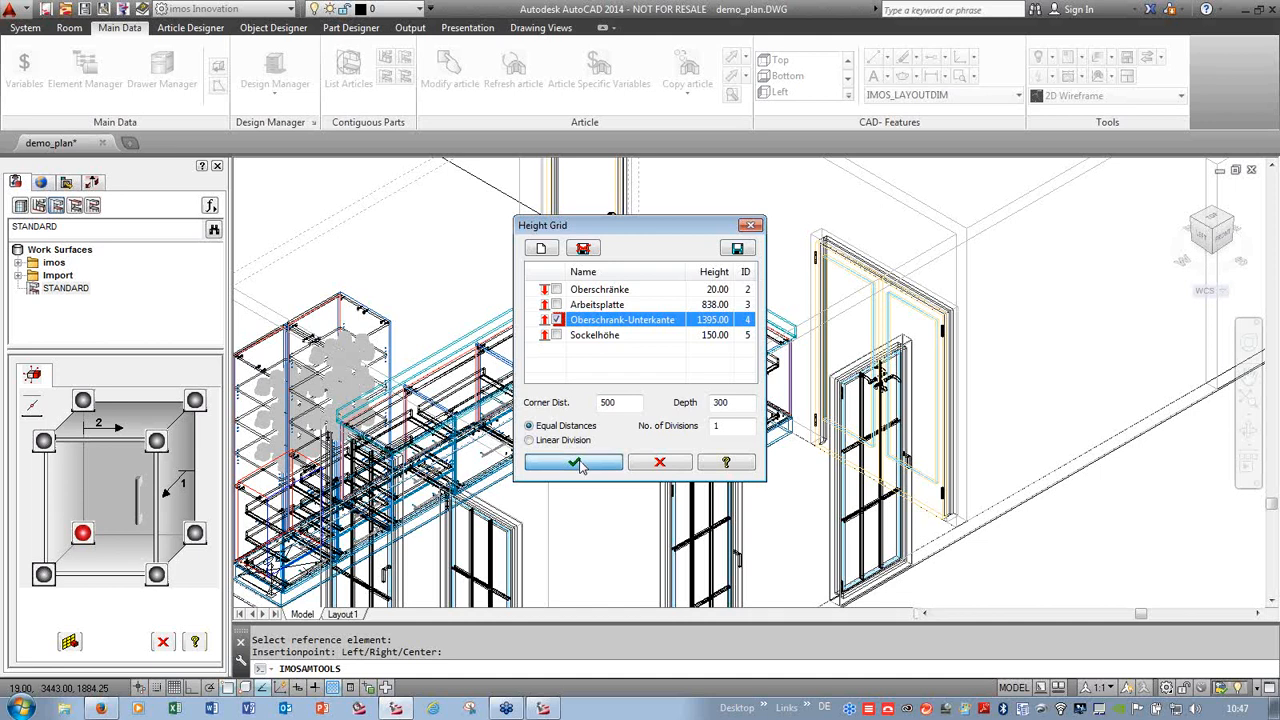
# - Place the plate cabinet on the wall directly against the tall cabinet, snapping to its rear upper corner
pyautogui.scroll(7, 351, 290)
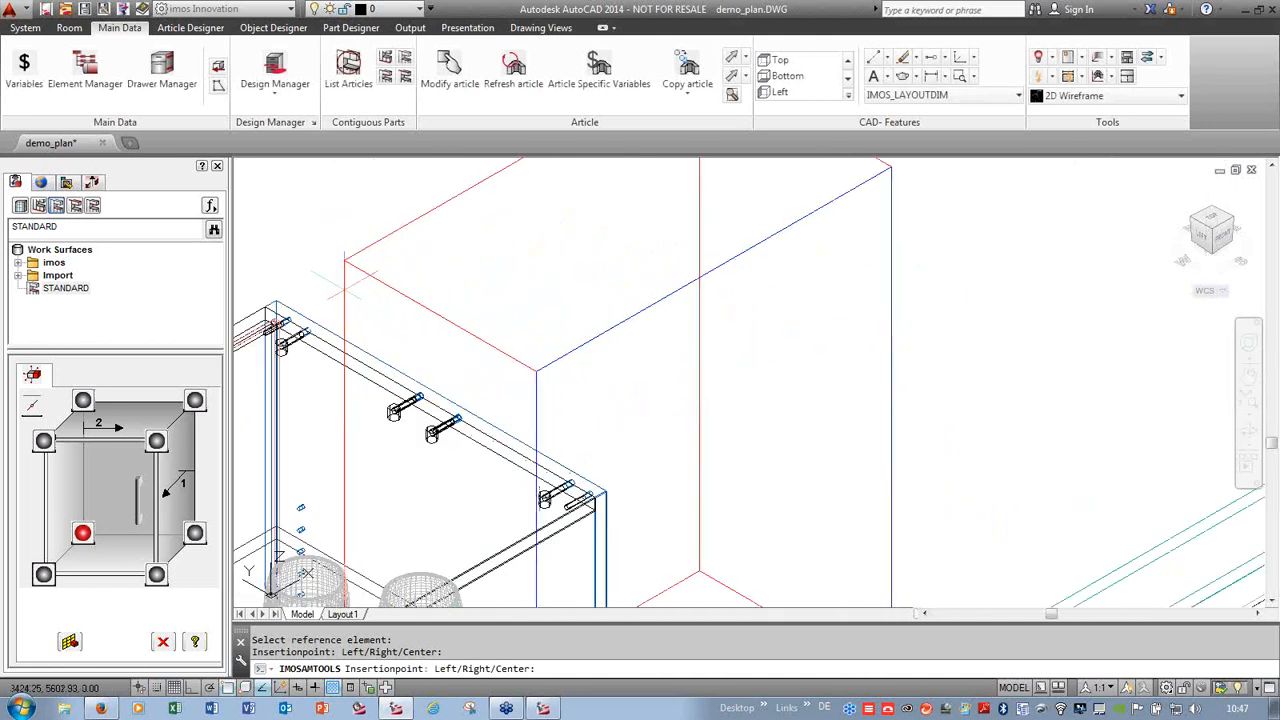
pyautogui.click(277, 301)
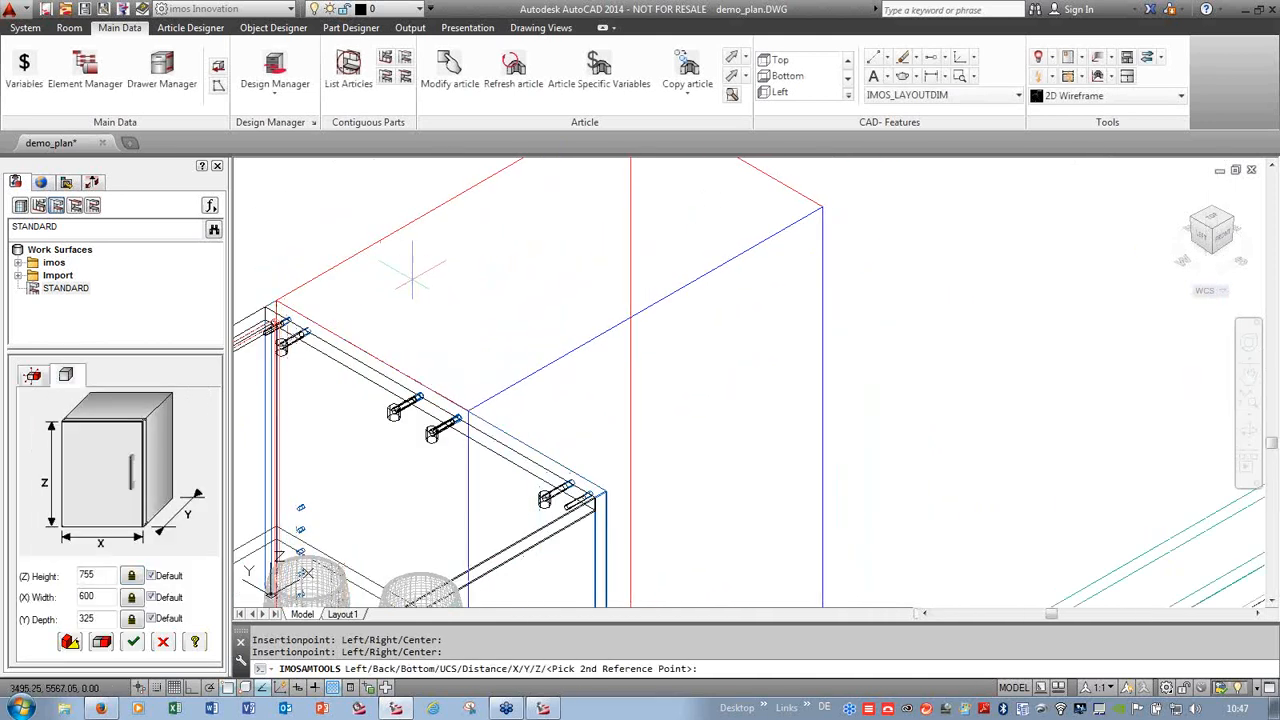
pyautogui.click(414, 267)
pyautogui.scroll(-8, 437, 259)
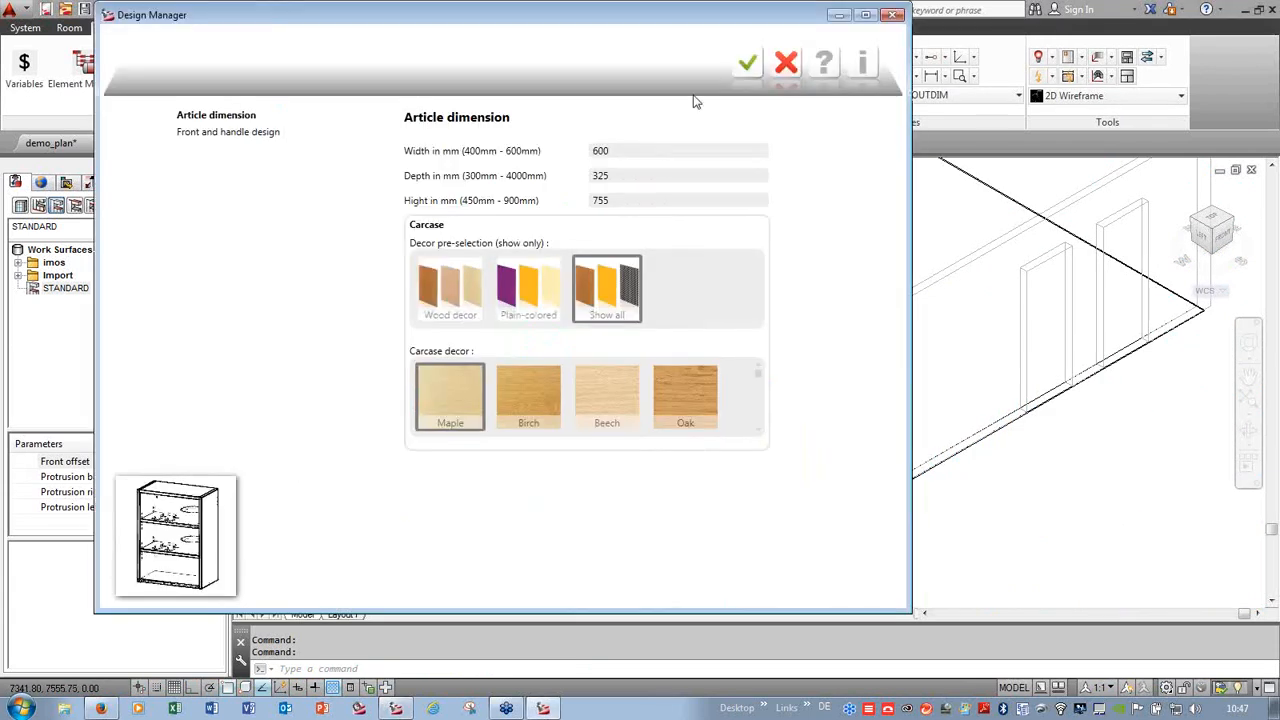
# - Choose the wall_5_corner kitchen cabinet, 600 mm wide and 600 mm deep, with a height of 755 mm
pyautogui.click(789, 64)
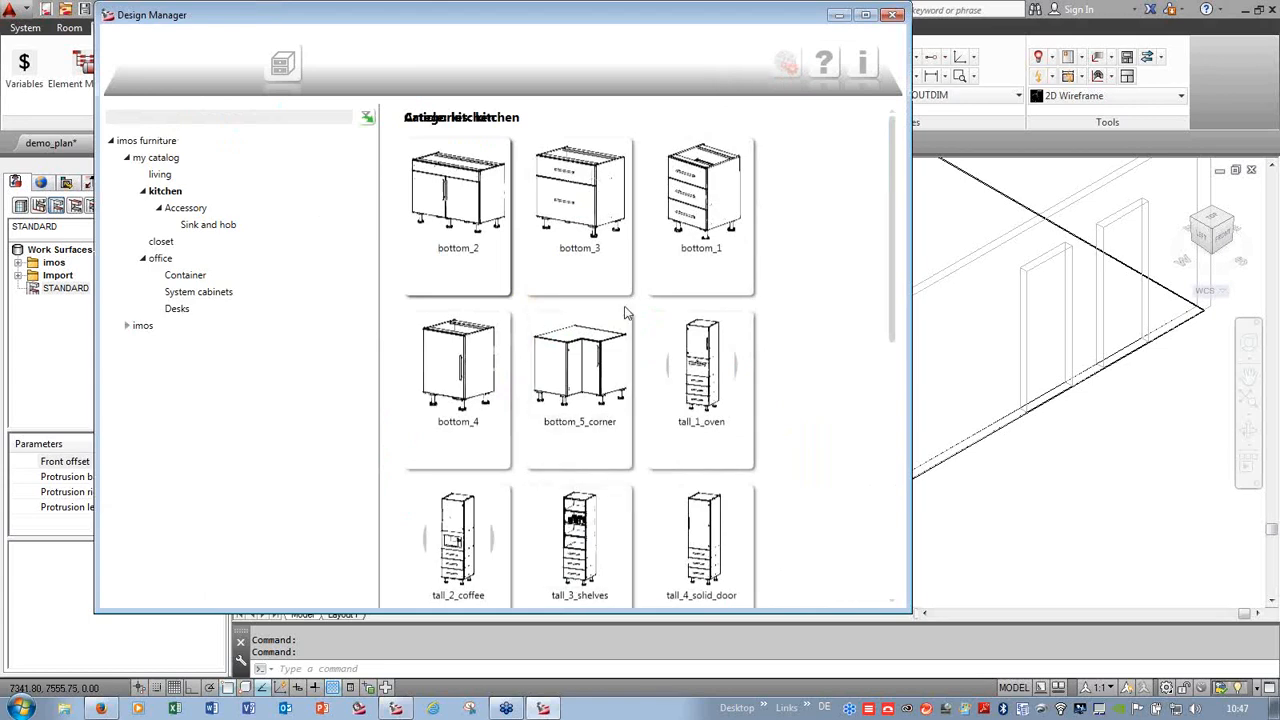
pyautogui.scroll(-5, 895, 282)
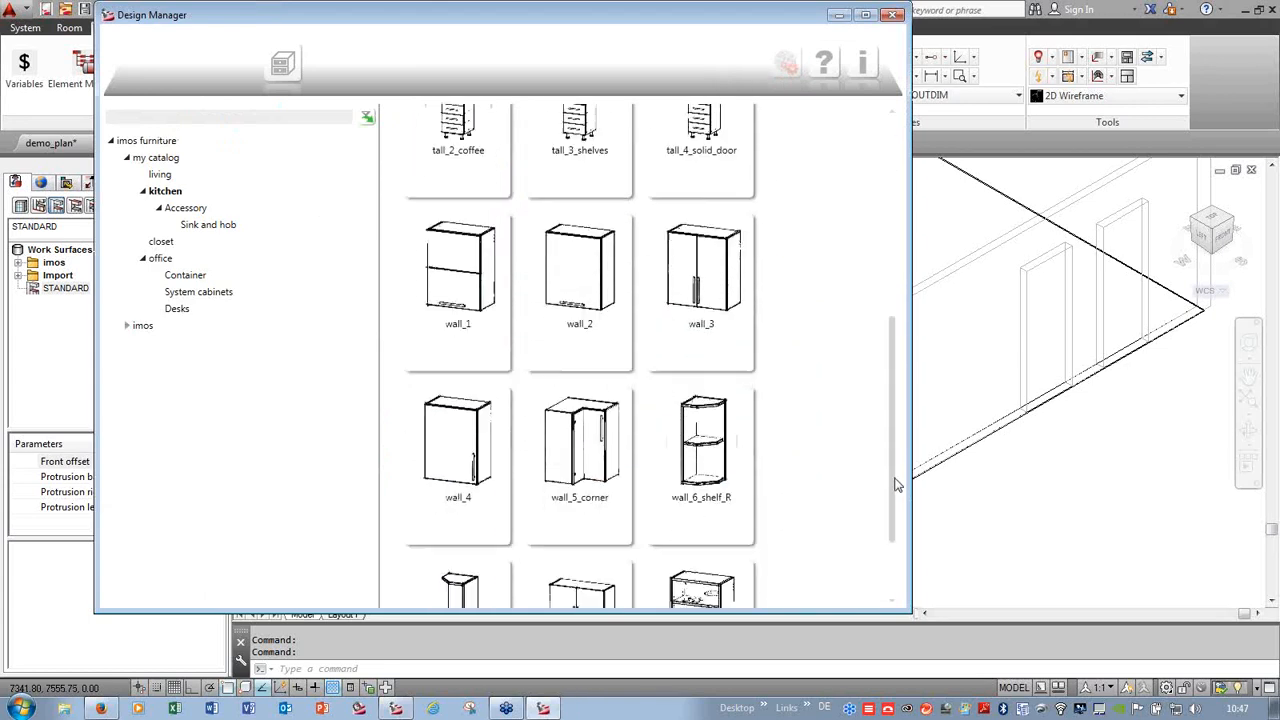
pyautogui.click(582, 442)
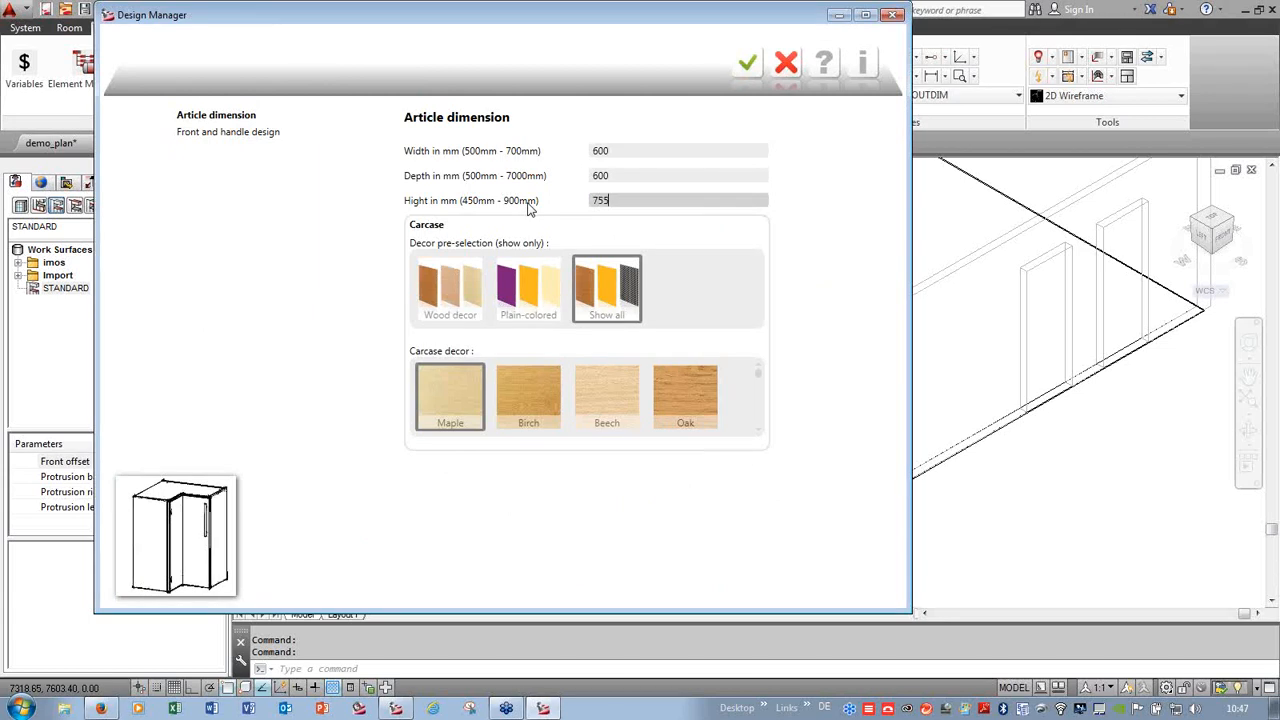
pyautogui.click(748, 63)
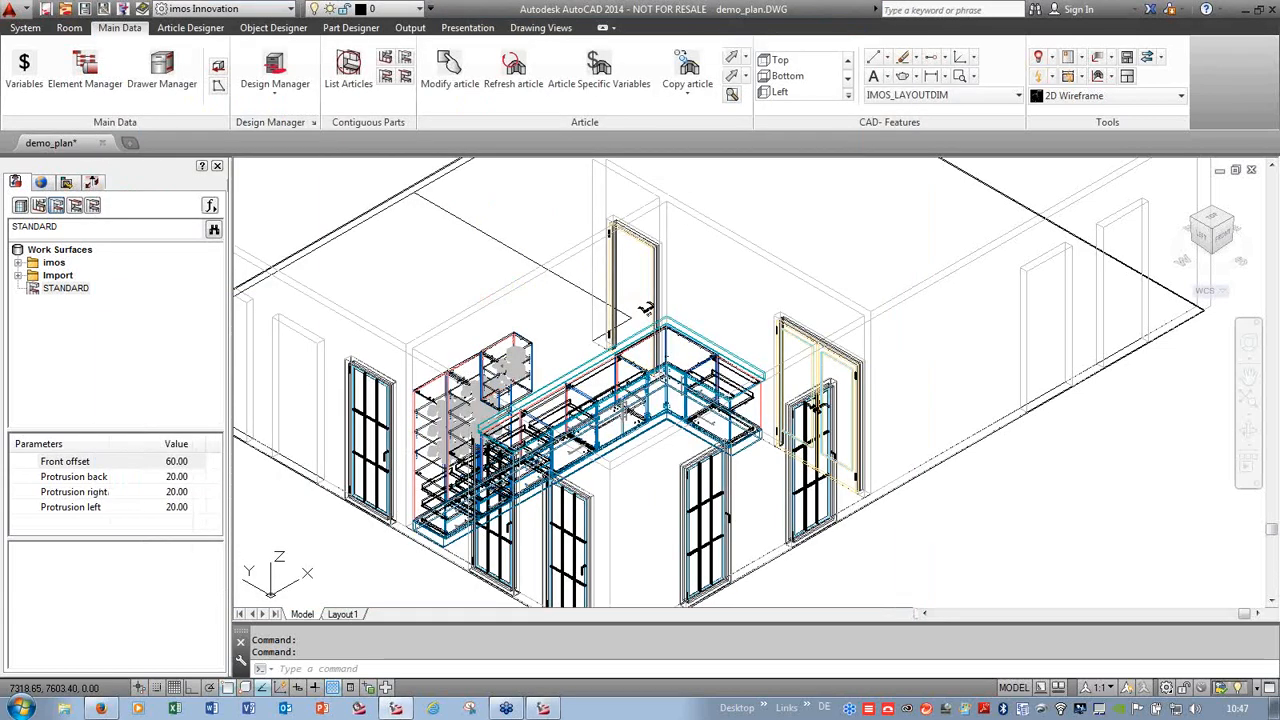
# - Insert the corner wall cabinet in the room corner above the corner base cabinet
pyautogui.click(687, 216)
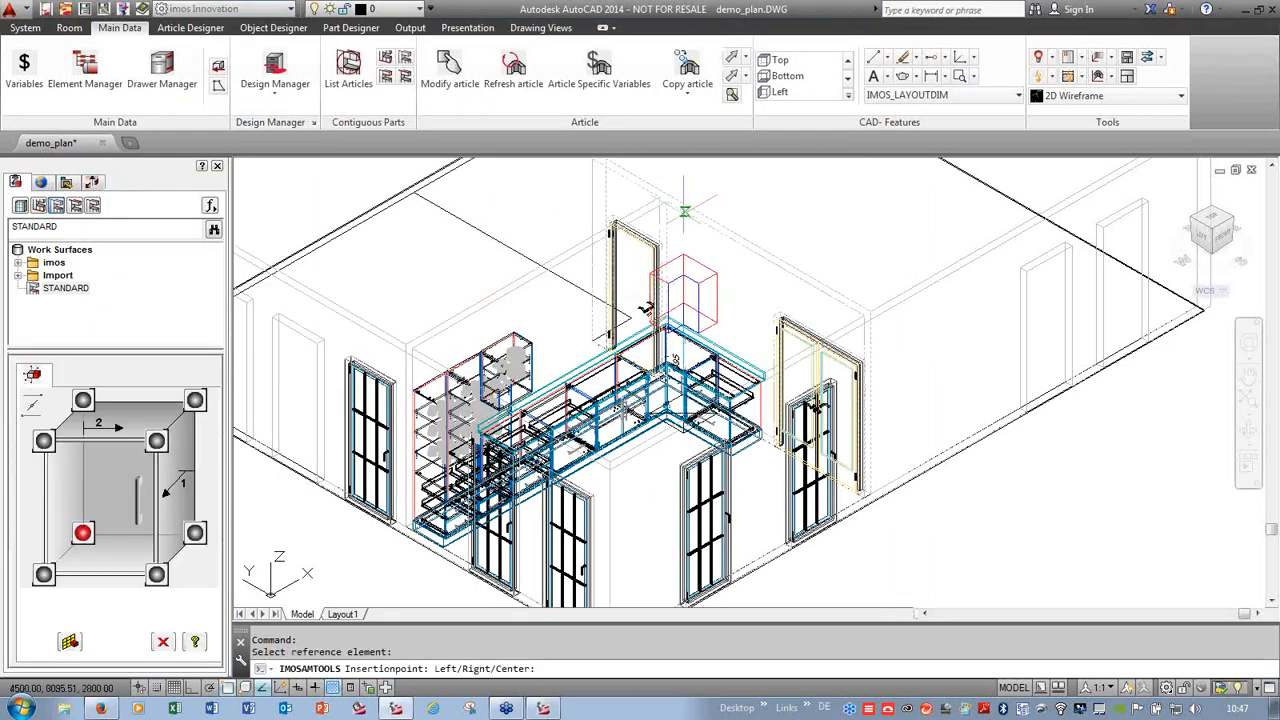
pyautogui.click(668, 202)
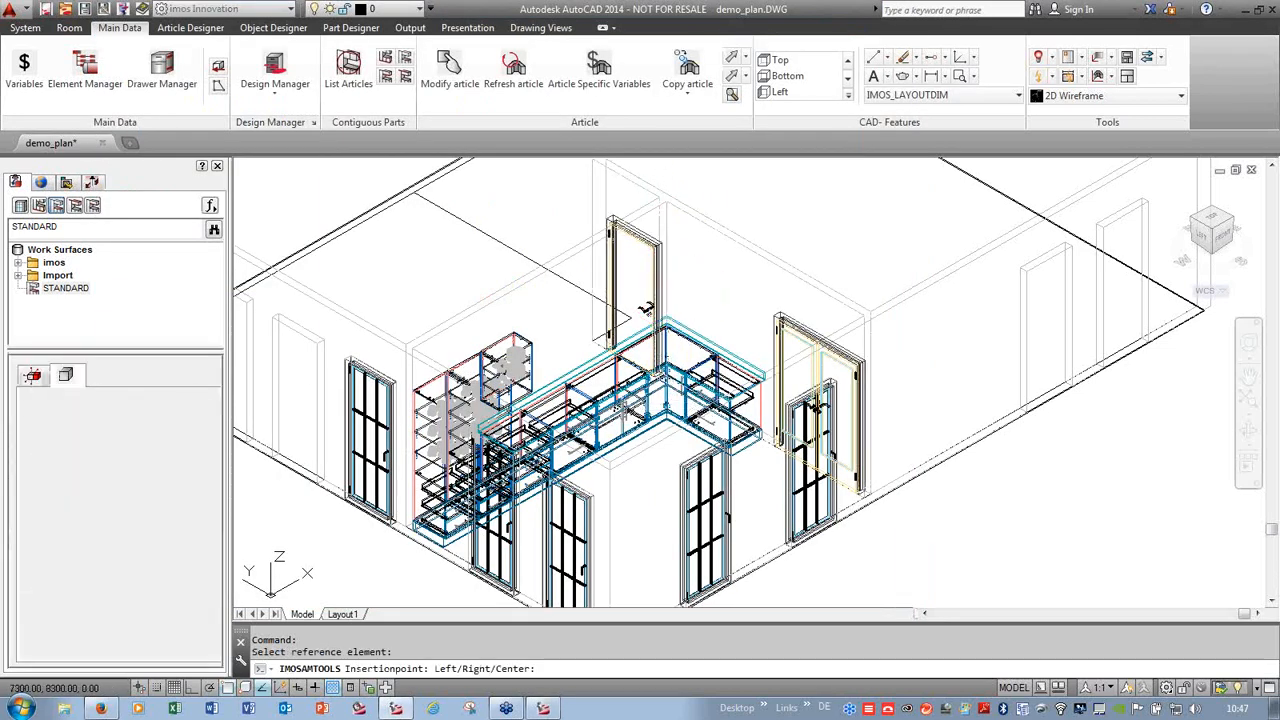
pyautogui.rightClick(523, 206)
pyautogui.scroll(5, 665, 255)
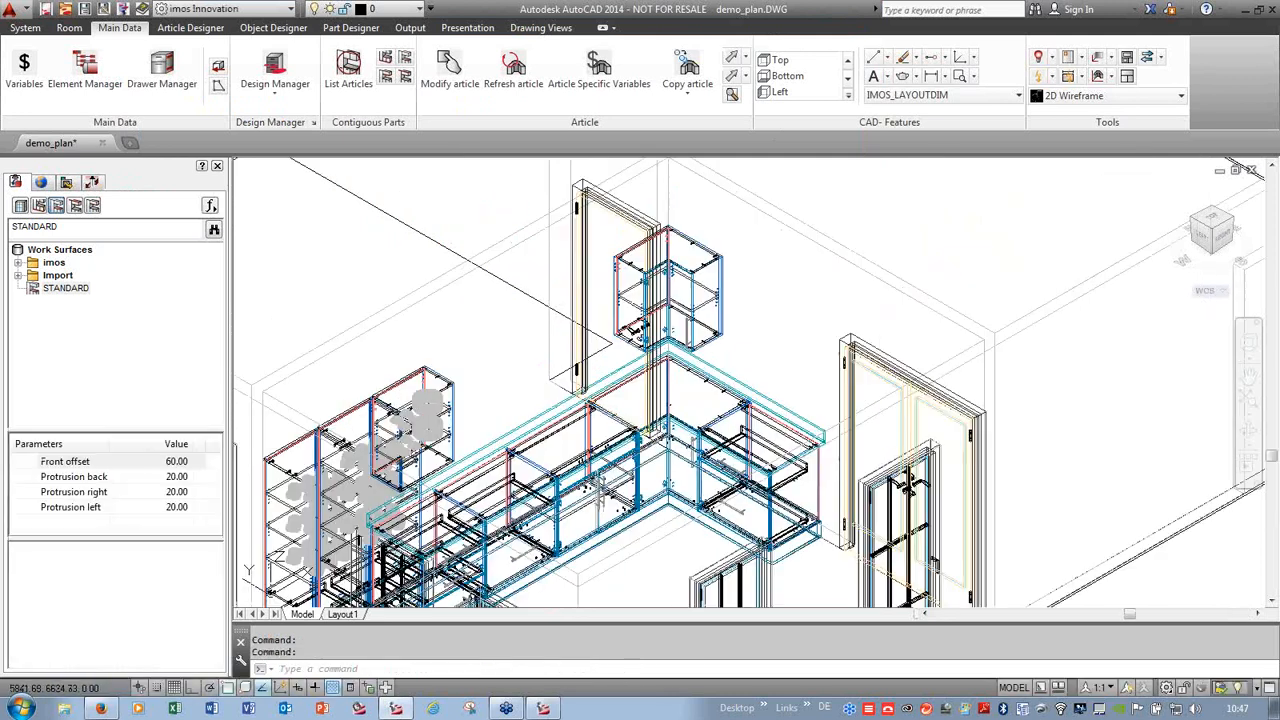
# - Choose the wall_2 kitchen cabinet and set its width to 600 mm
pyautogui.click(285, 66)
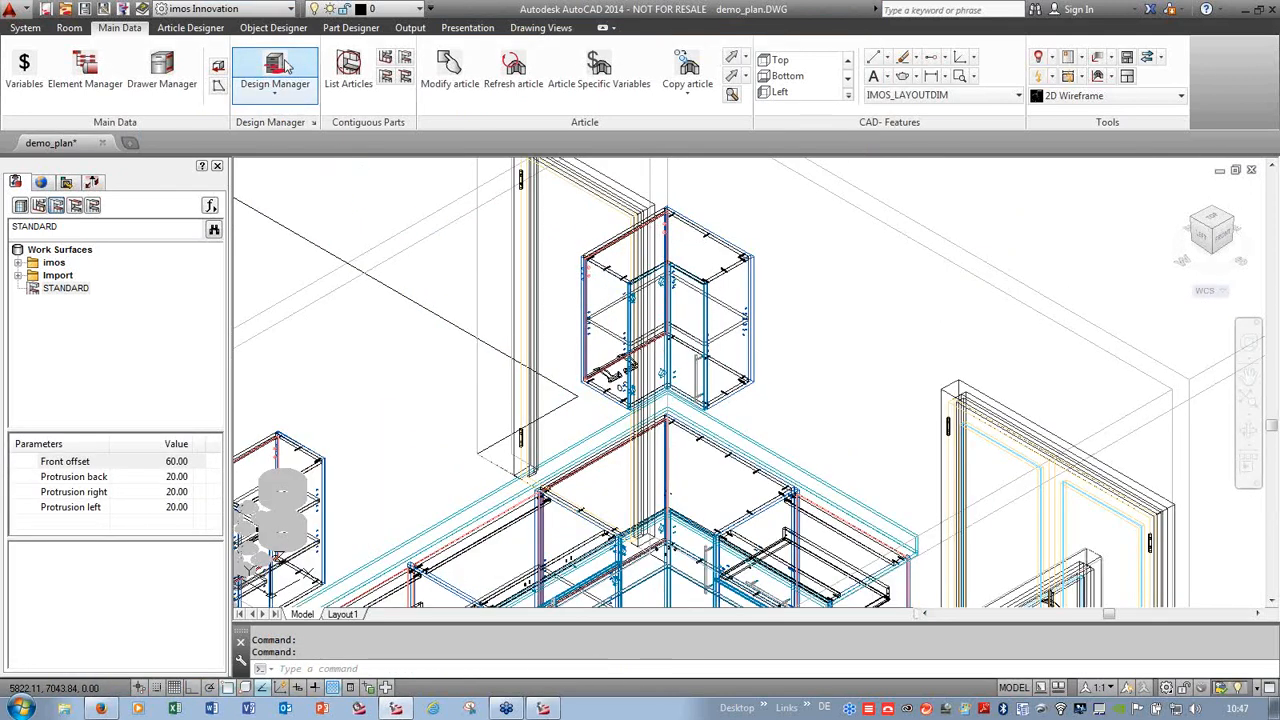
pyautogui.click(787, 66)
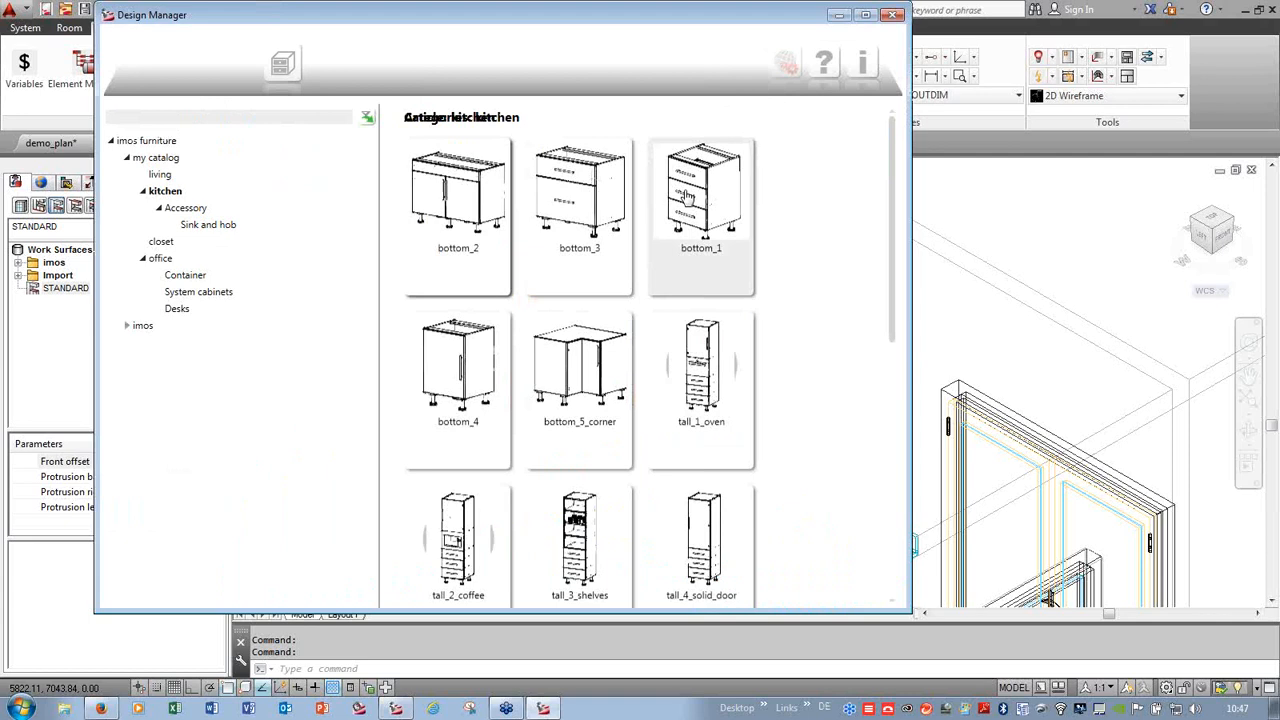
pyautogui.moveTo(895, 246); pyautogui.dragTo(897, 457)
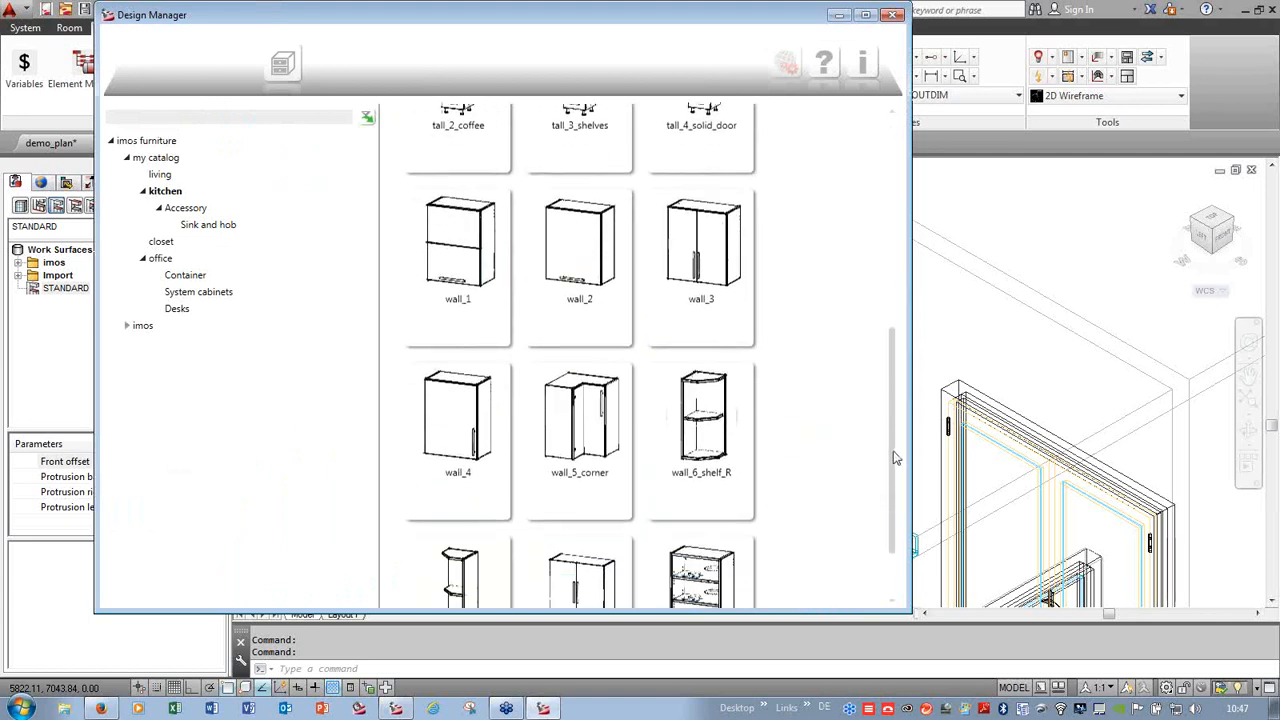
pyautogui.doubleClick(565, 252)
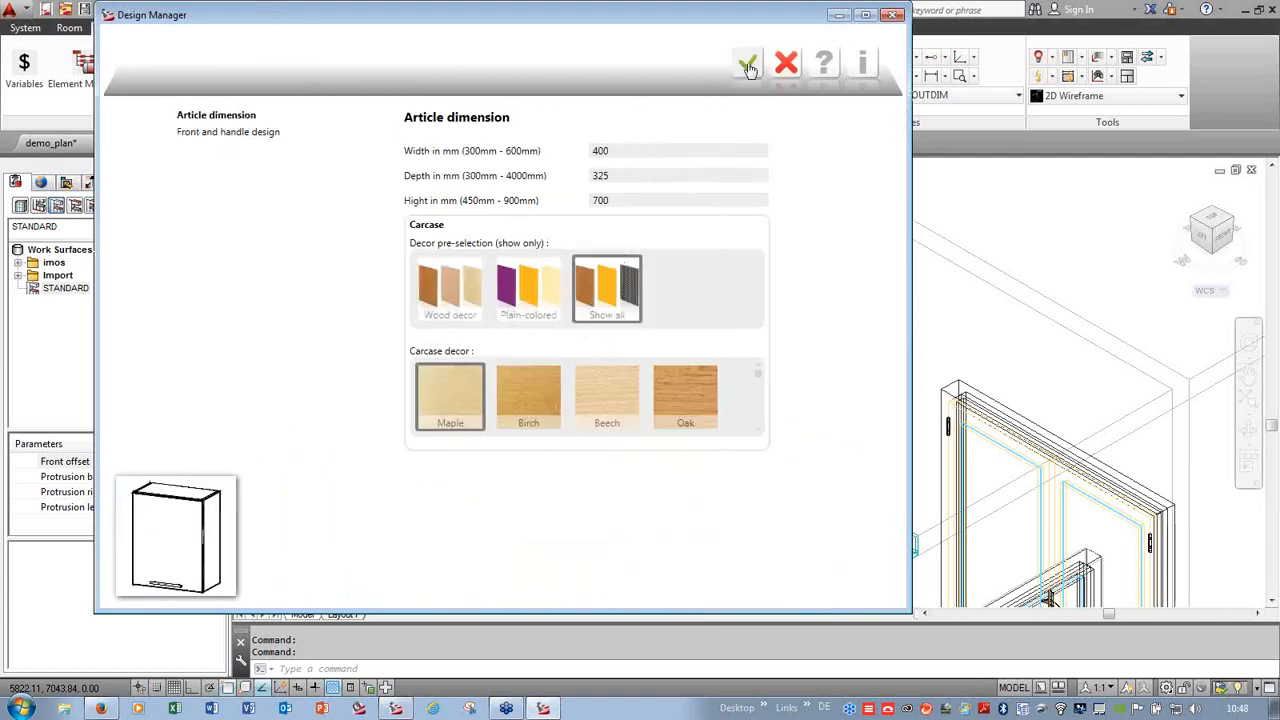
pyautogui.moveTo(622, 150); pyautogui.dragTo(556, 158)
pyautogui.write('600')
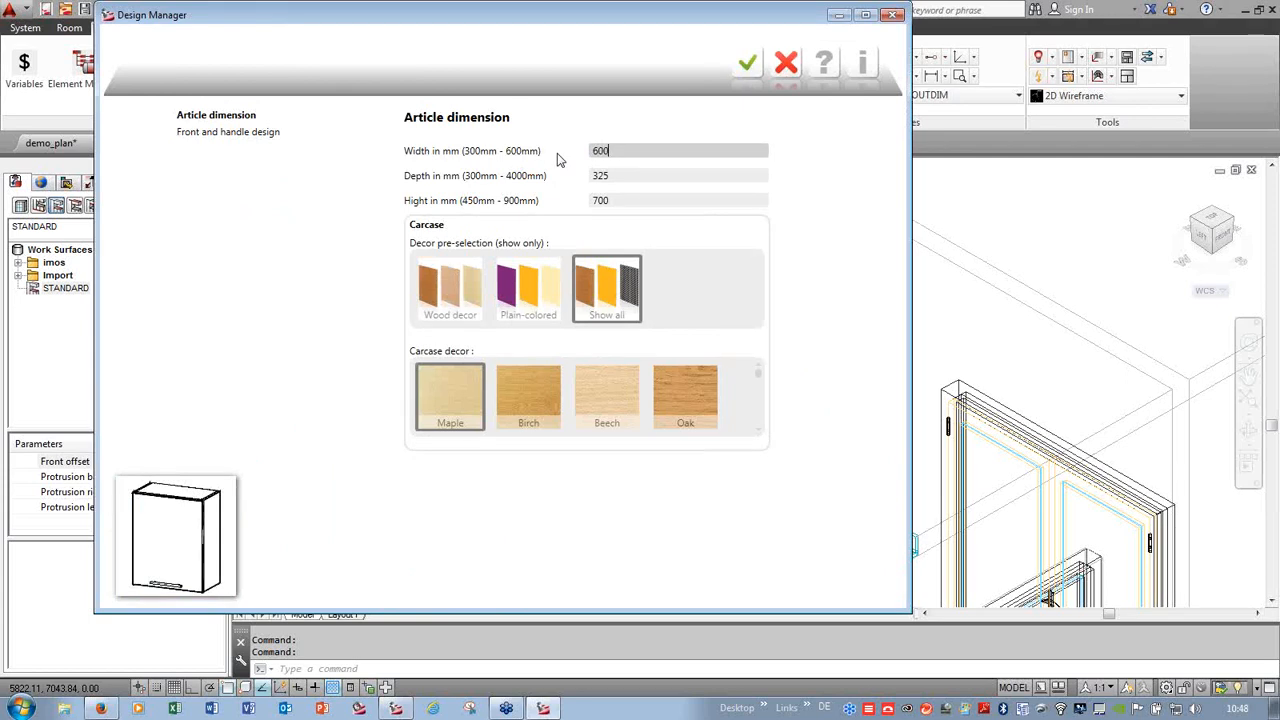
pyautogui.click(752, 67)
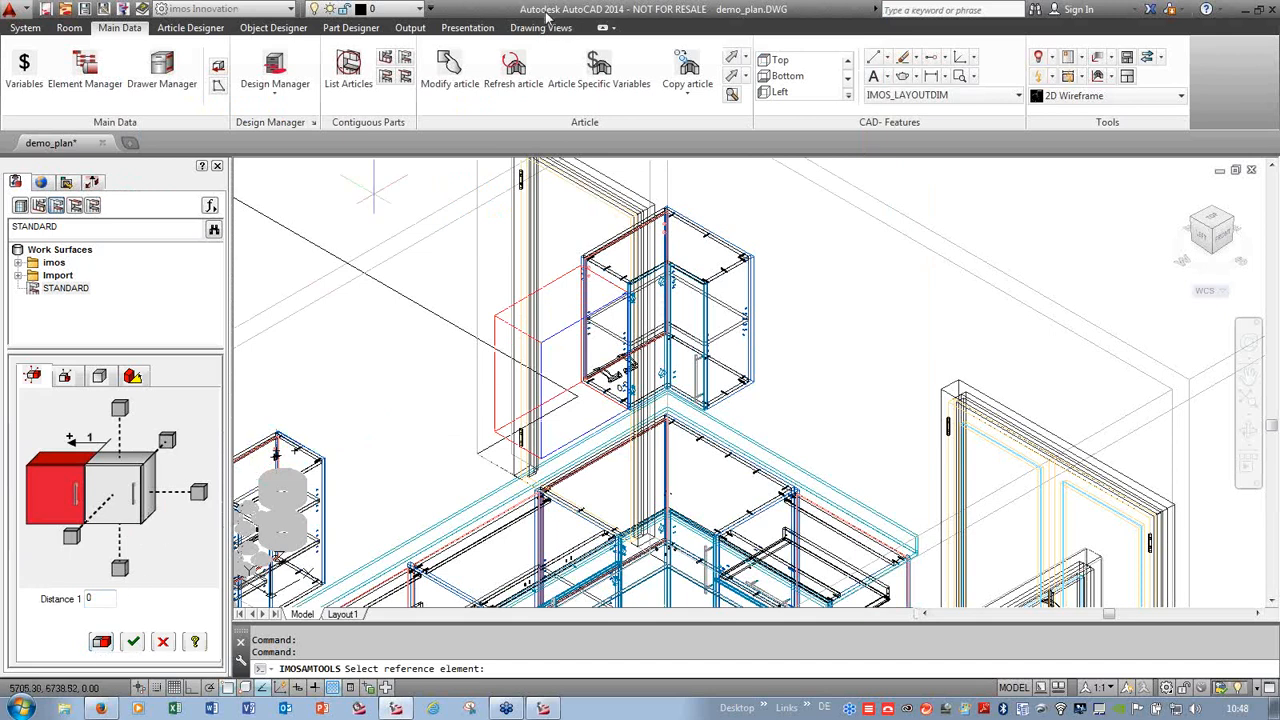
pyautogui.press('Escape')
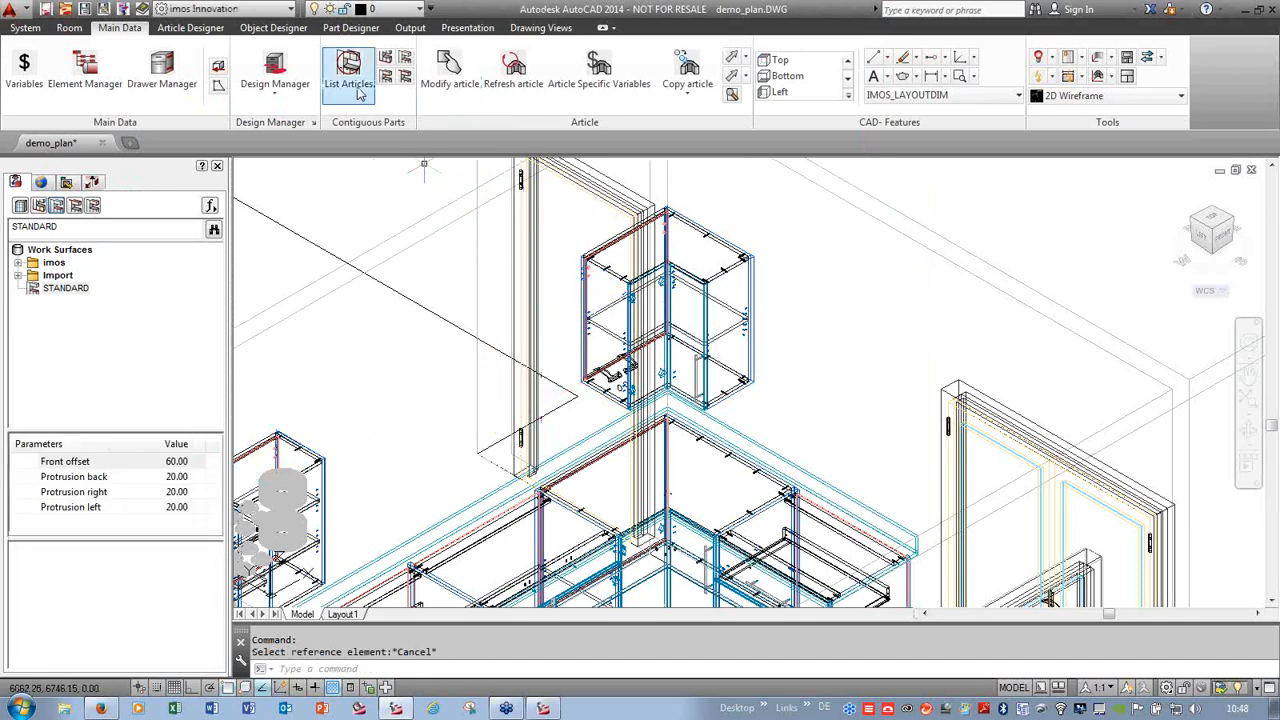
# - Change the wall_2 cabinet's height and place it against the corner wall cabinet's side facing the tall cabinets at distance 0
pyautogui.click(275, 70)
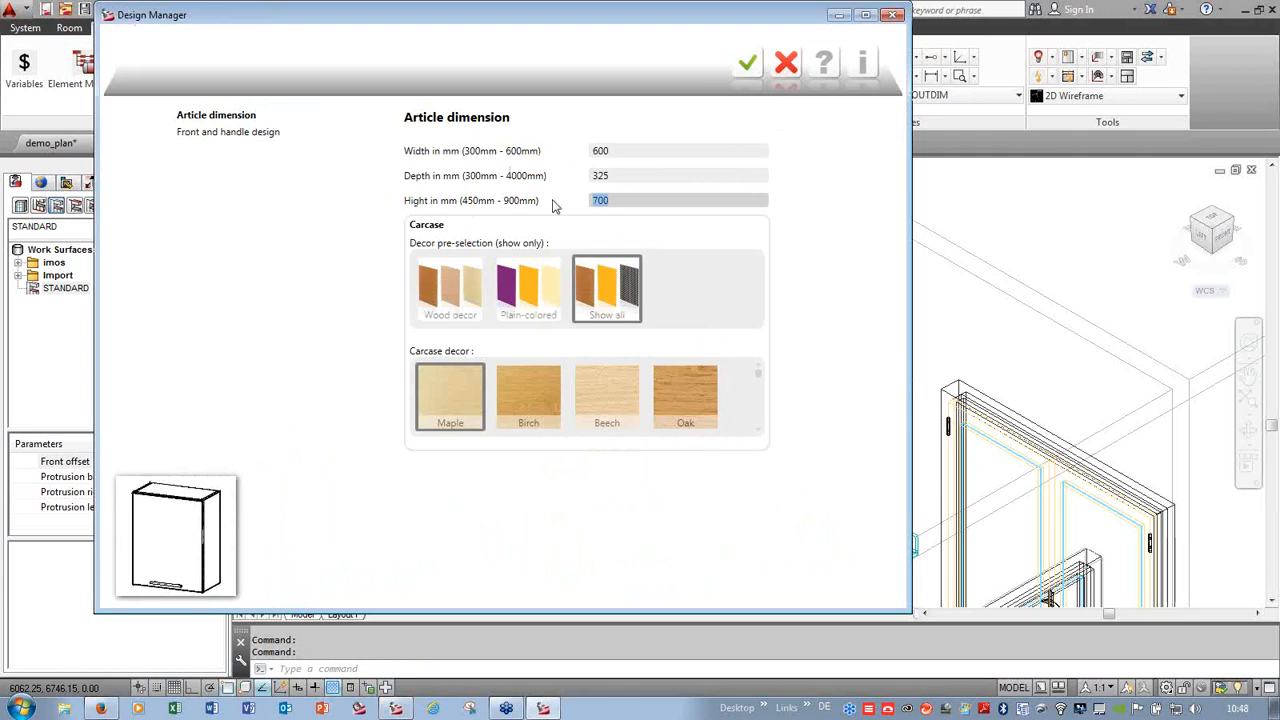
pyautogui.click(747, 63)
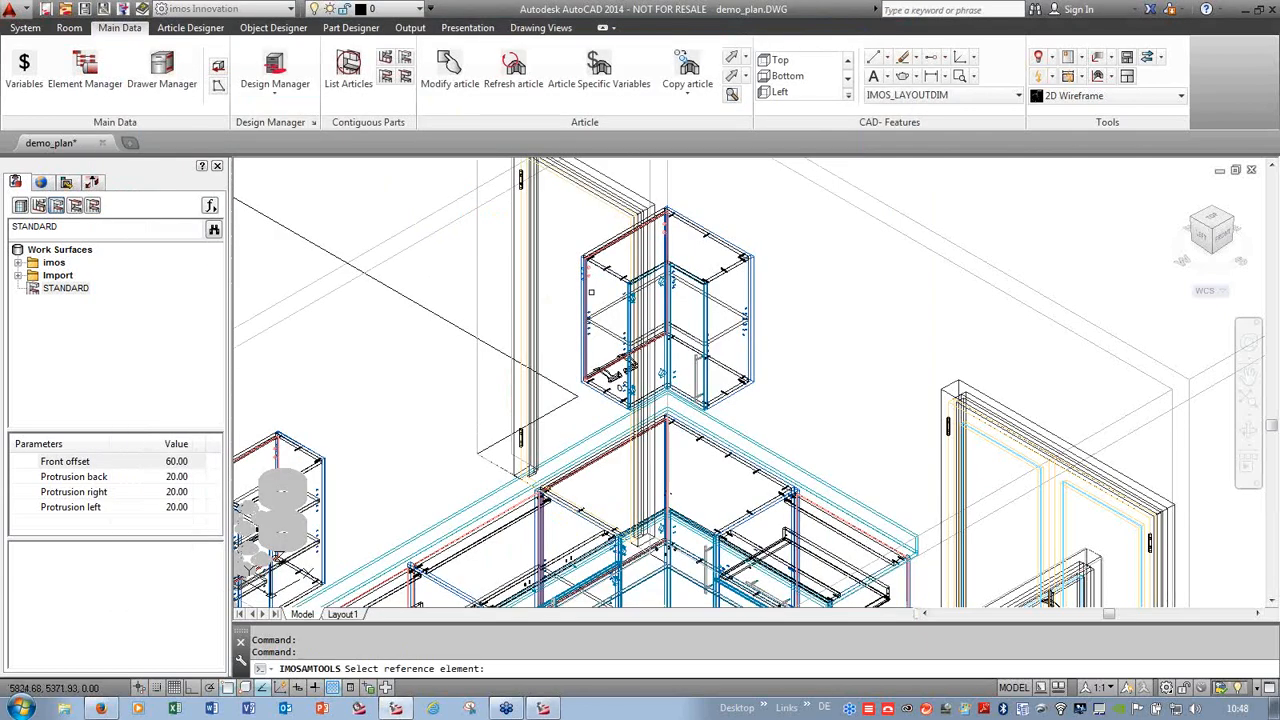
pyautogui.click(583, 299)
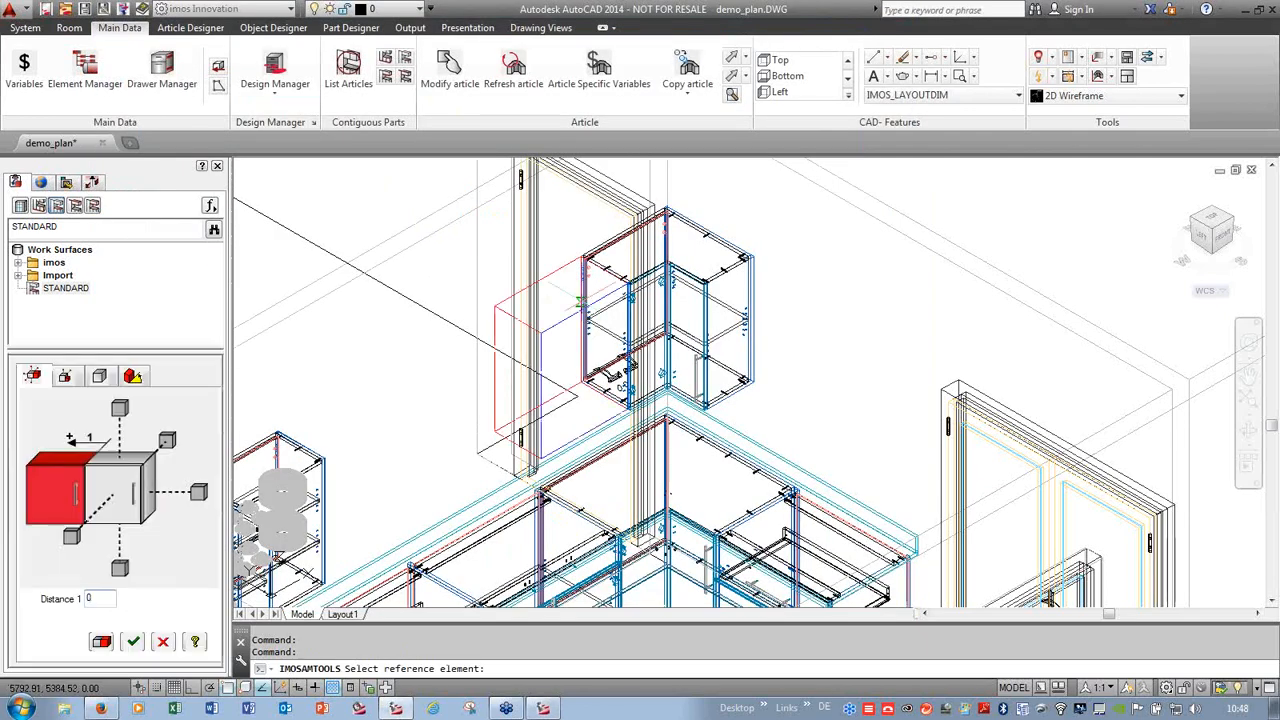
pyautogui.click(133, 642)
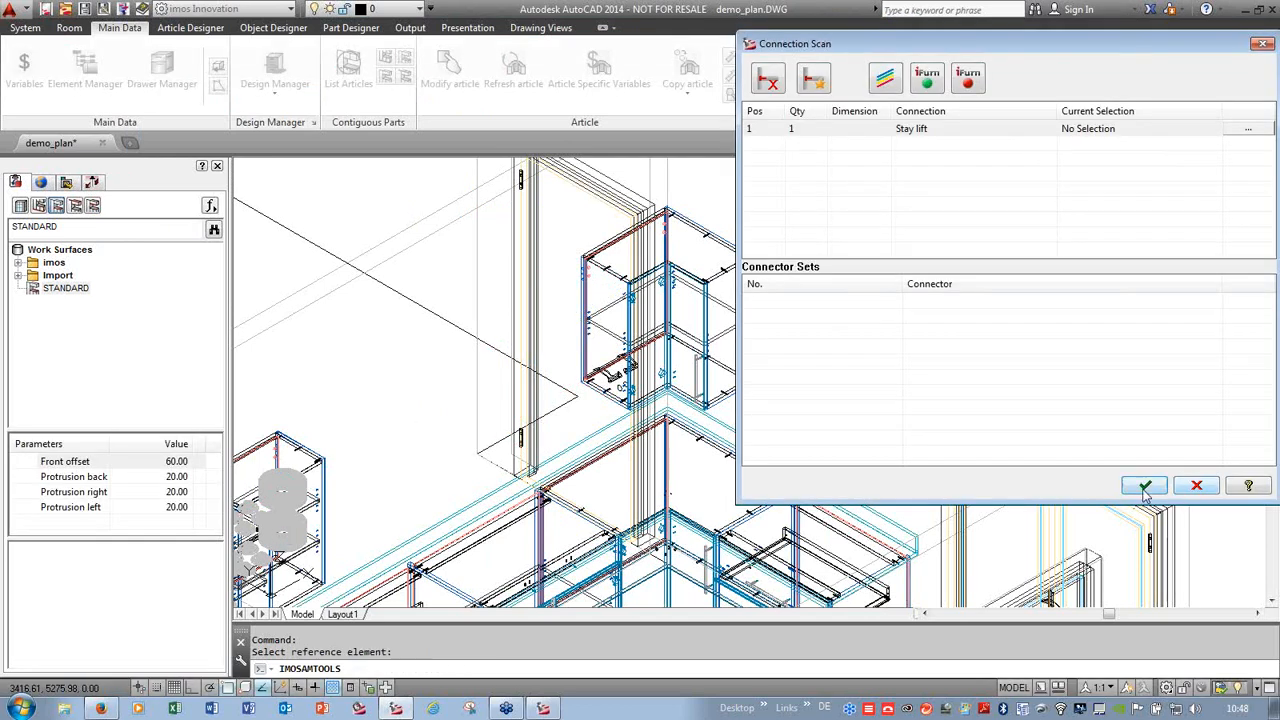
# - Accept the stay lift connection and insert a 755 mm high wall_9_plates cabinet to the right of the corner wall cabinet
pyautogui.click(1144, 487)
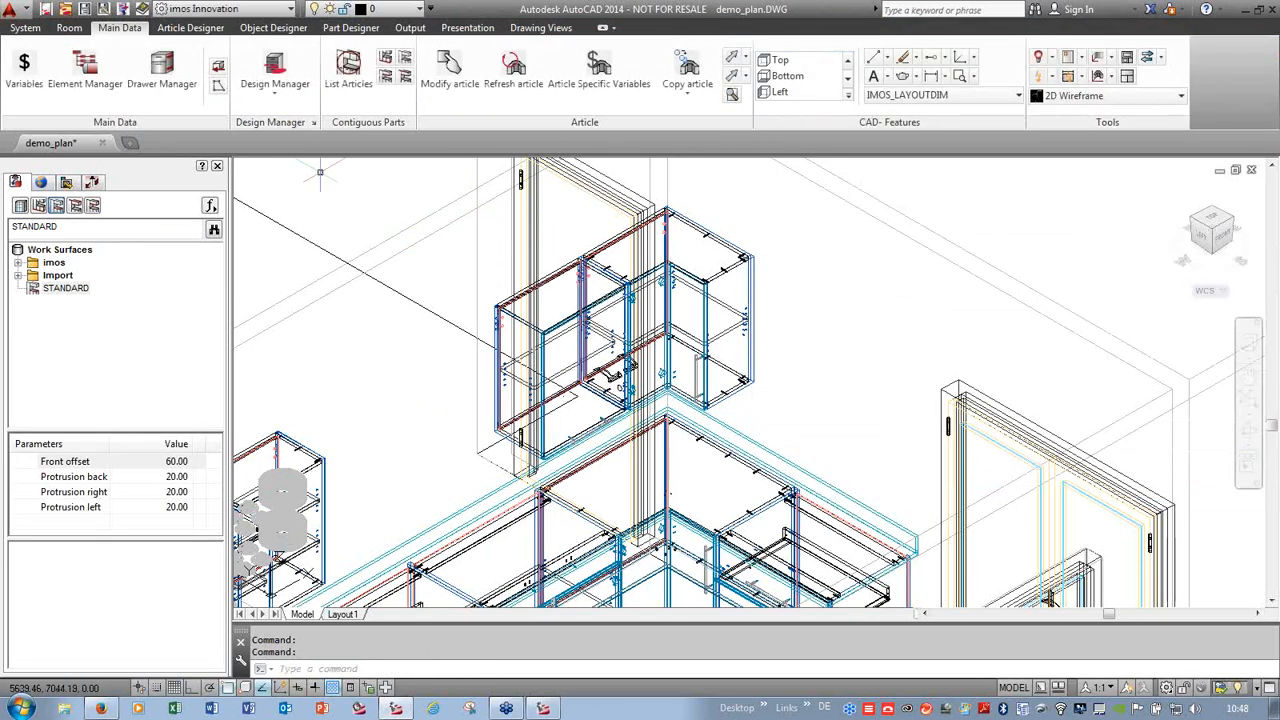
pyautogui.click(274, 72)
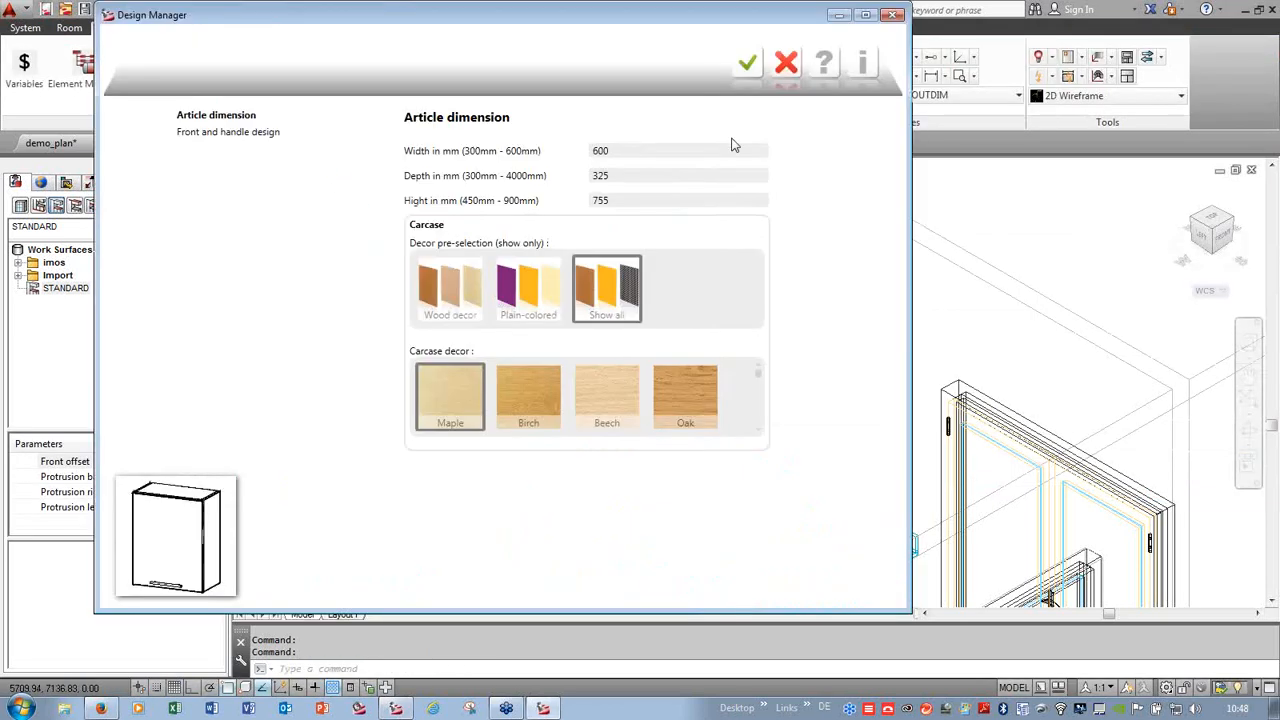
pyautogui.click(786, 66)
pyautogui.scroll(-10, 820, 491)
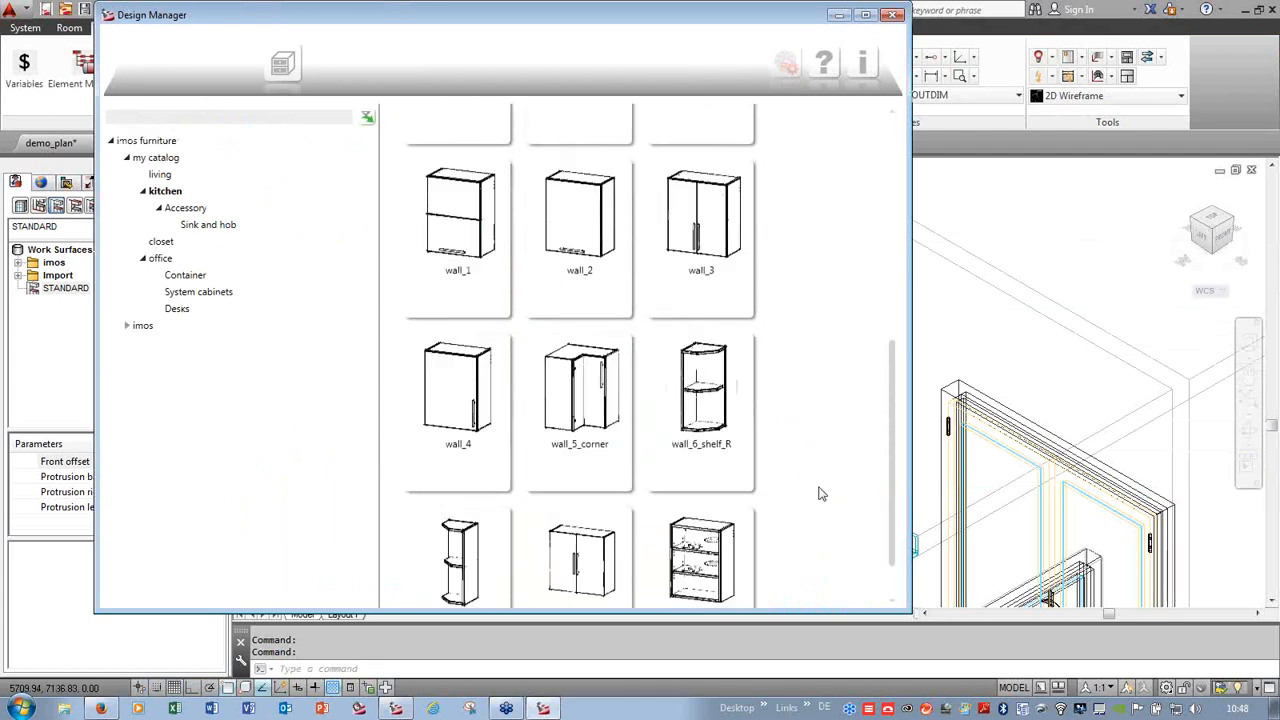
pyautogui.click(708, 510)
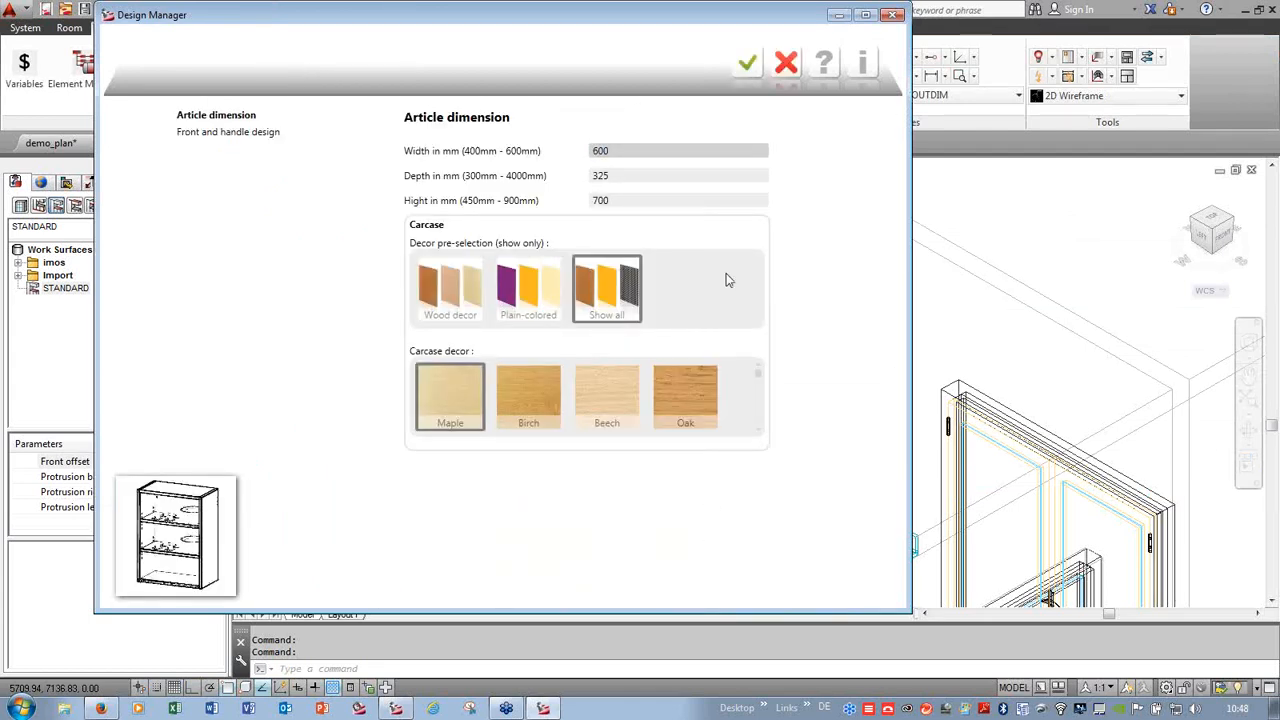
pyautogui.moveTo(614, 200); pyautogui.dragTo(575, 210)
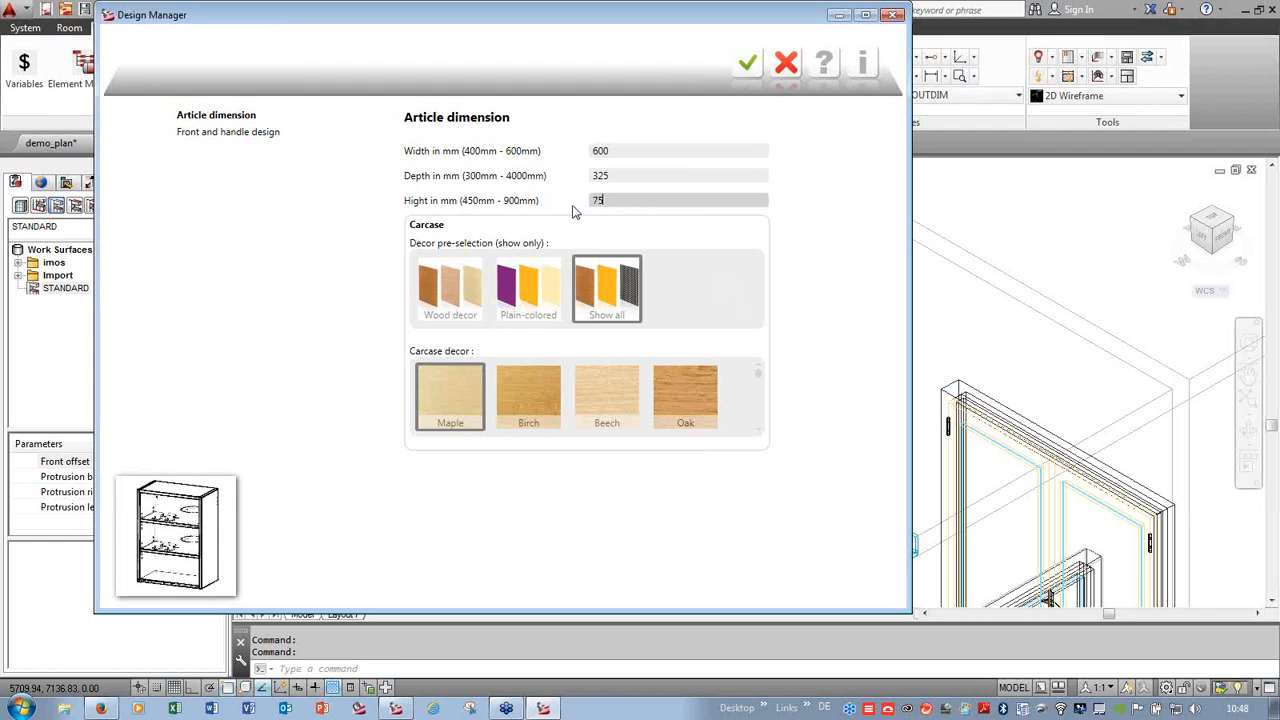
pyautogui.click(747, 62)
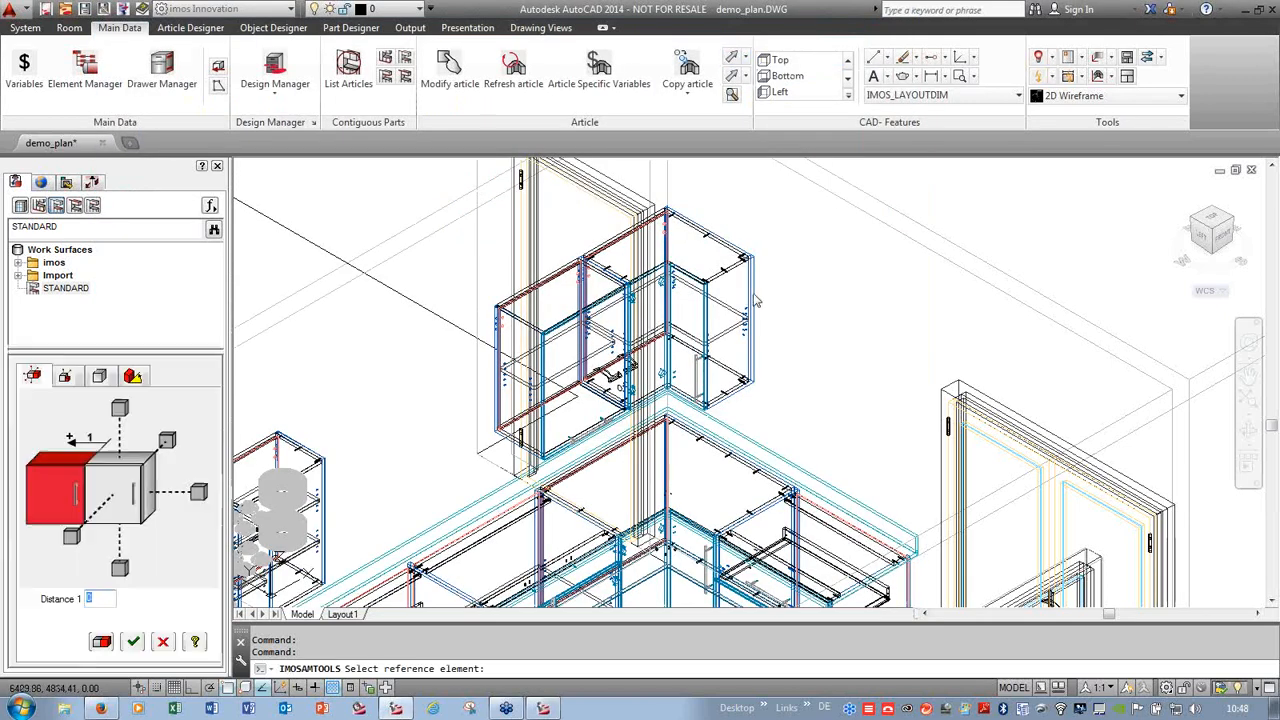
pyautogui.click(198, 493)
pyautogui.click(133, 642)
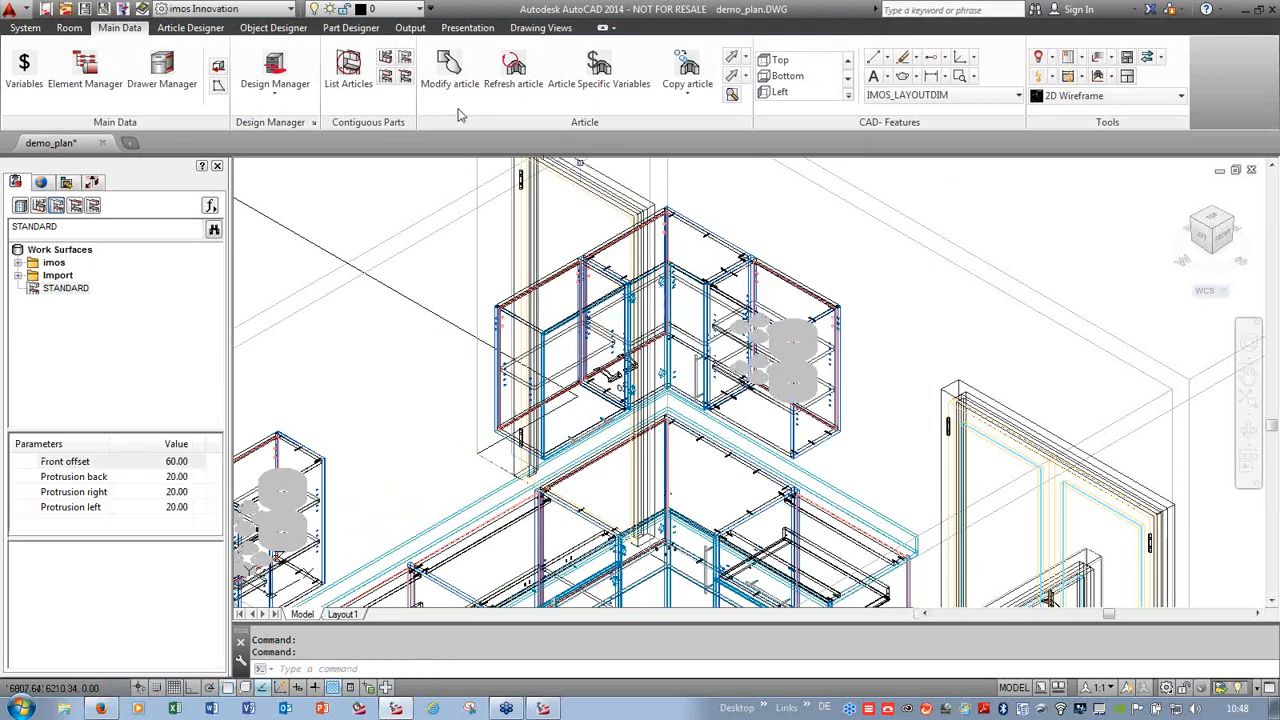
# - Insert the wall_6_shelf_R end shelf against the free right side of the plates wall cabinet
pyautogui.click(275, 70)
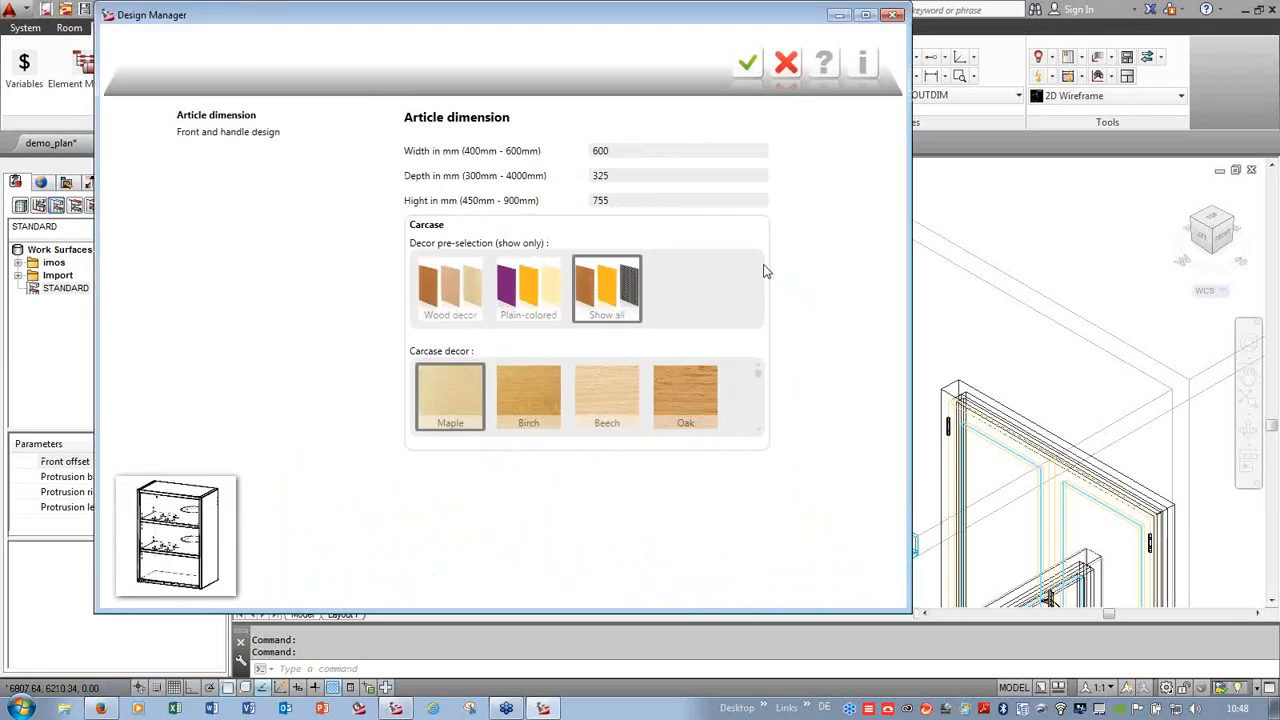
pyautogui.click(786, 62)
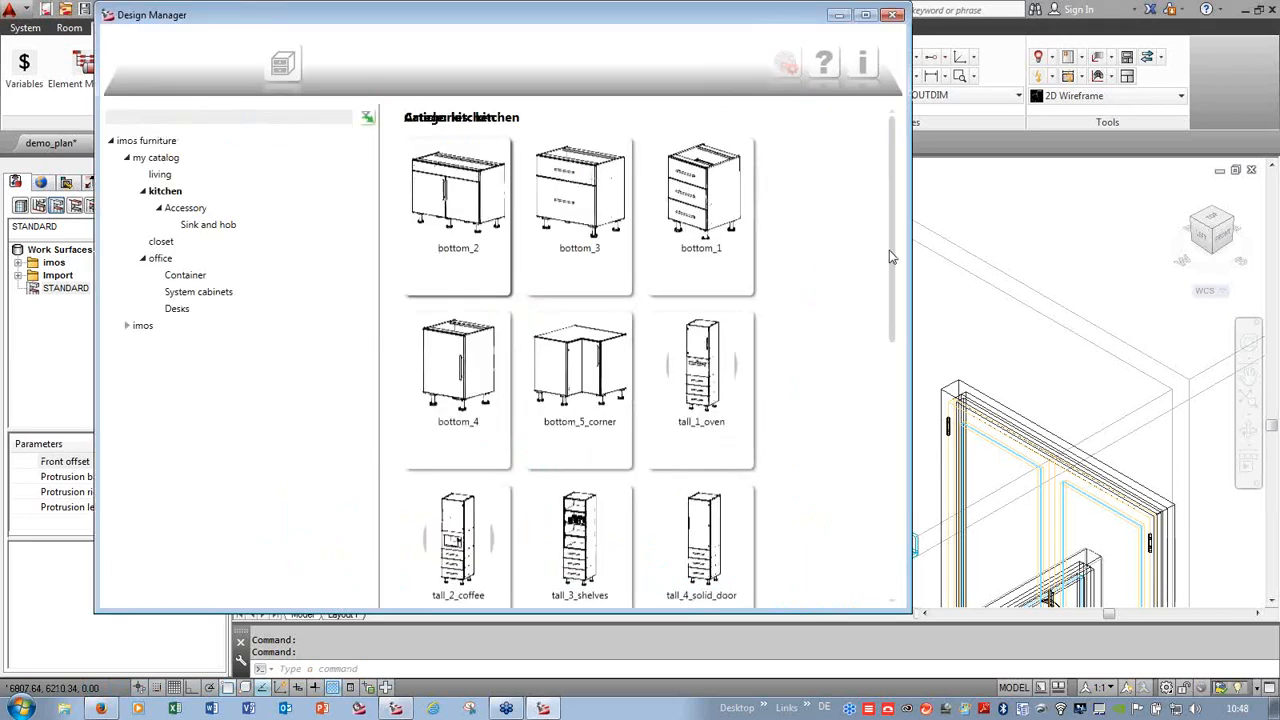
pyautogui.scroll(-6, 893, 257)
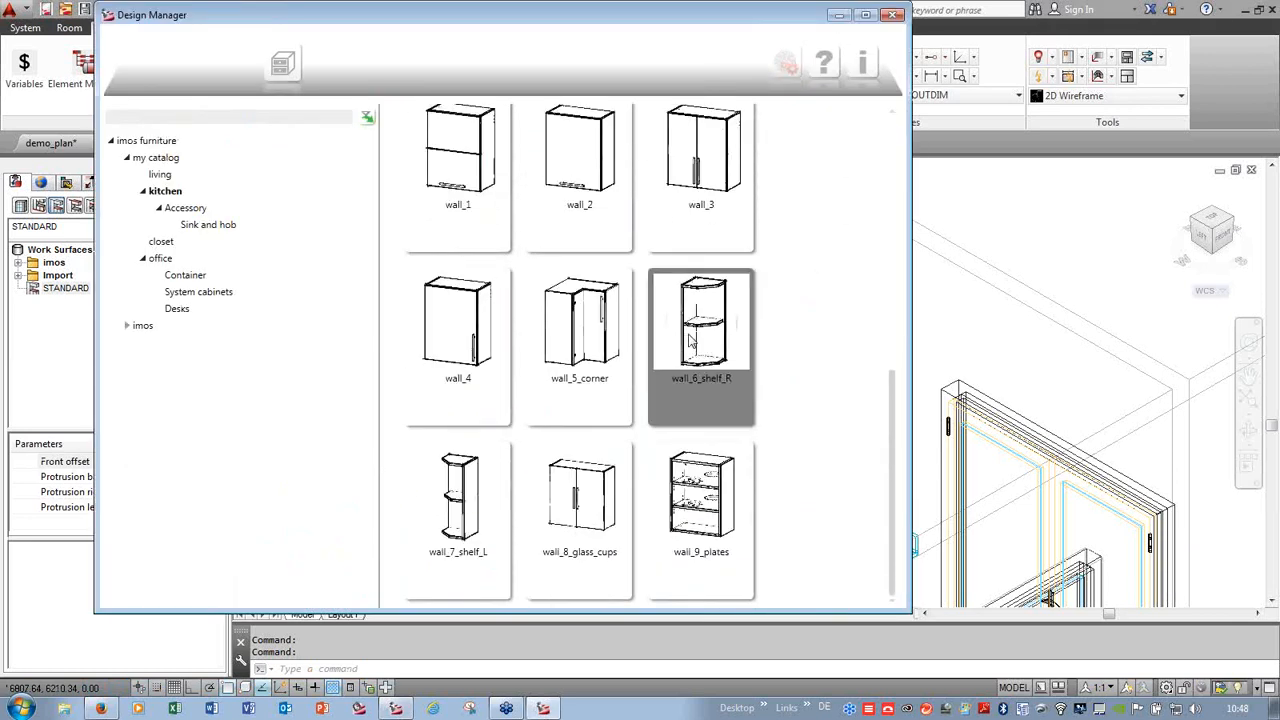
pyautogui.doubleClick(690, 340)
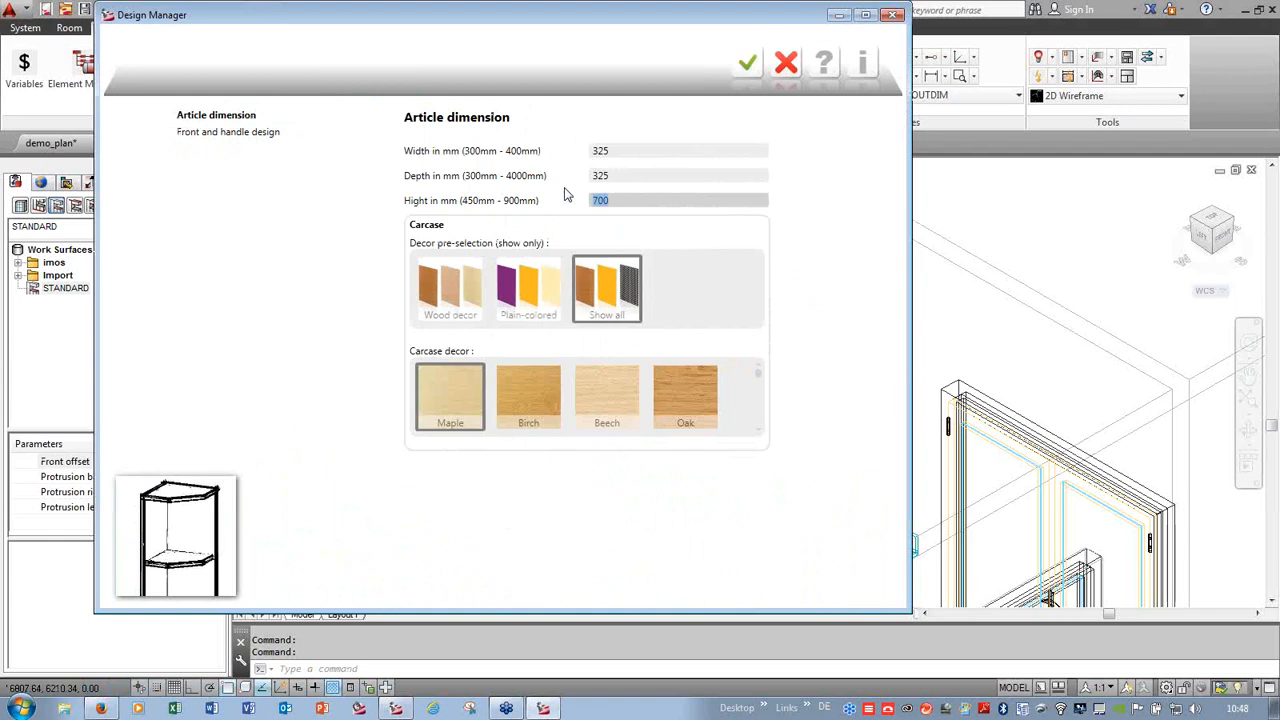
pyautogui.click(748, 62)
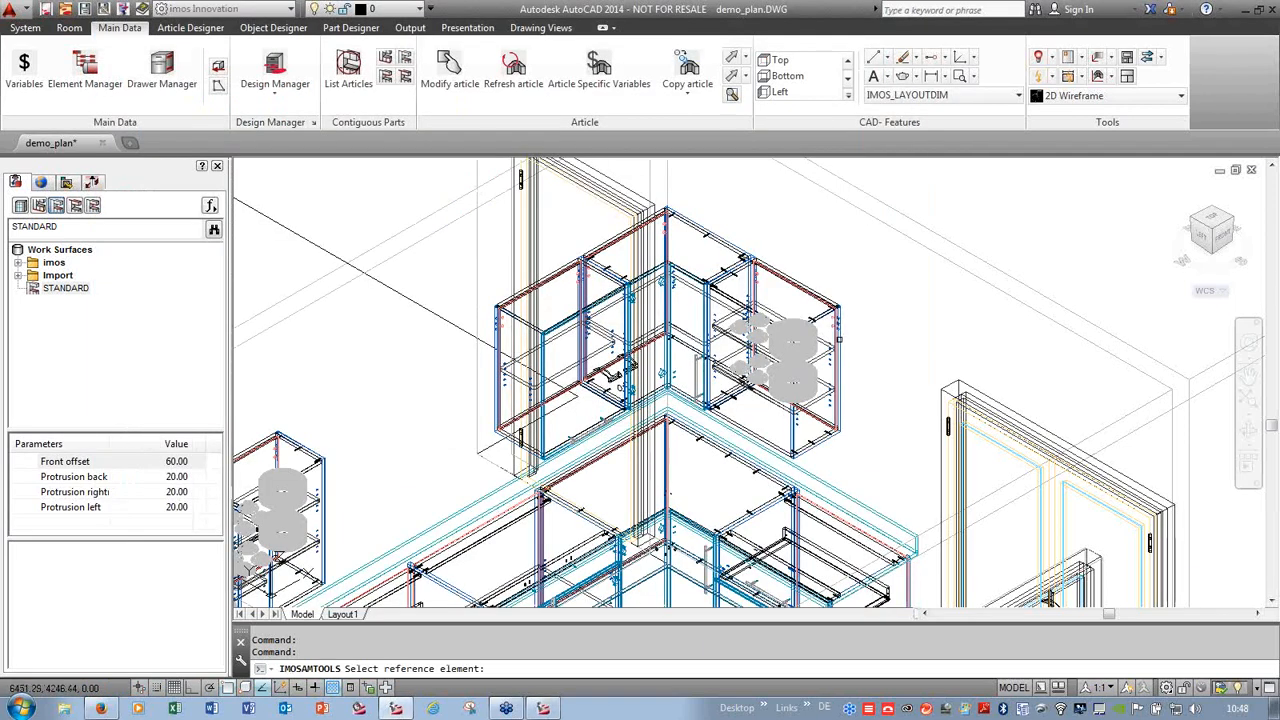
pyautogui.click(842, 329)
pyautogui.click(133, 647)
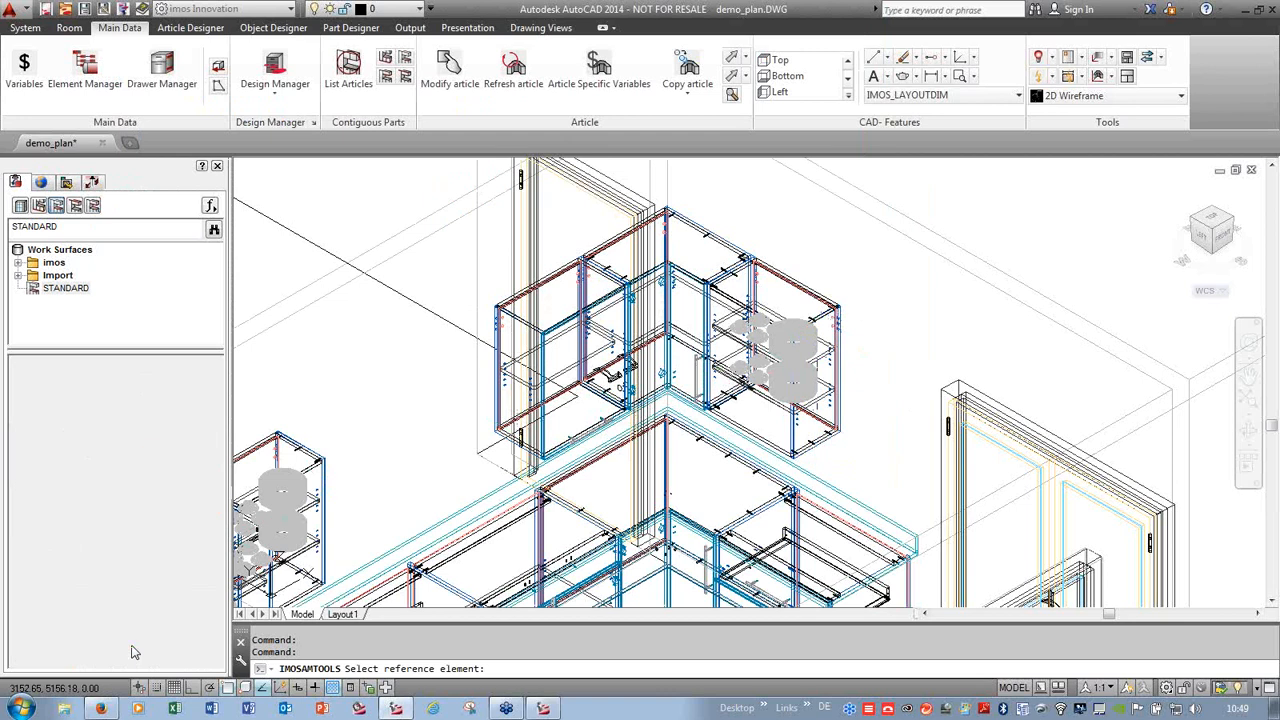
# - Insert the BC_Sink article on top of the base cabinet beside the corner unit with Distance 1 set to -400
pyautogui.scroll(-2, 484, 338)
pyautogui.scroll(4, 447, 515)
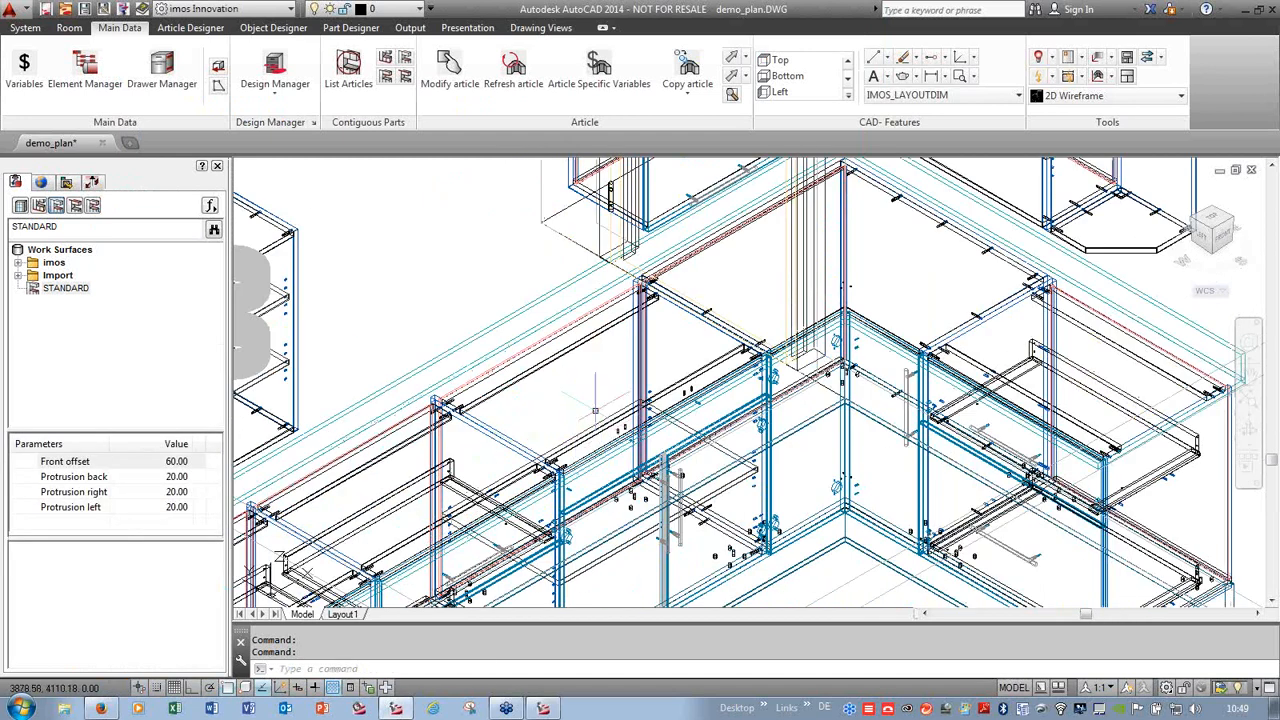
pyautogui.click(276, 70)
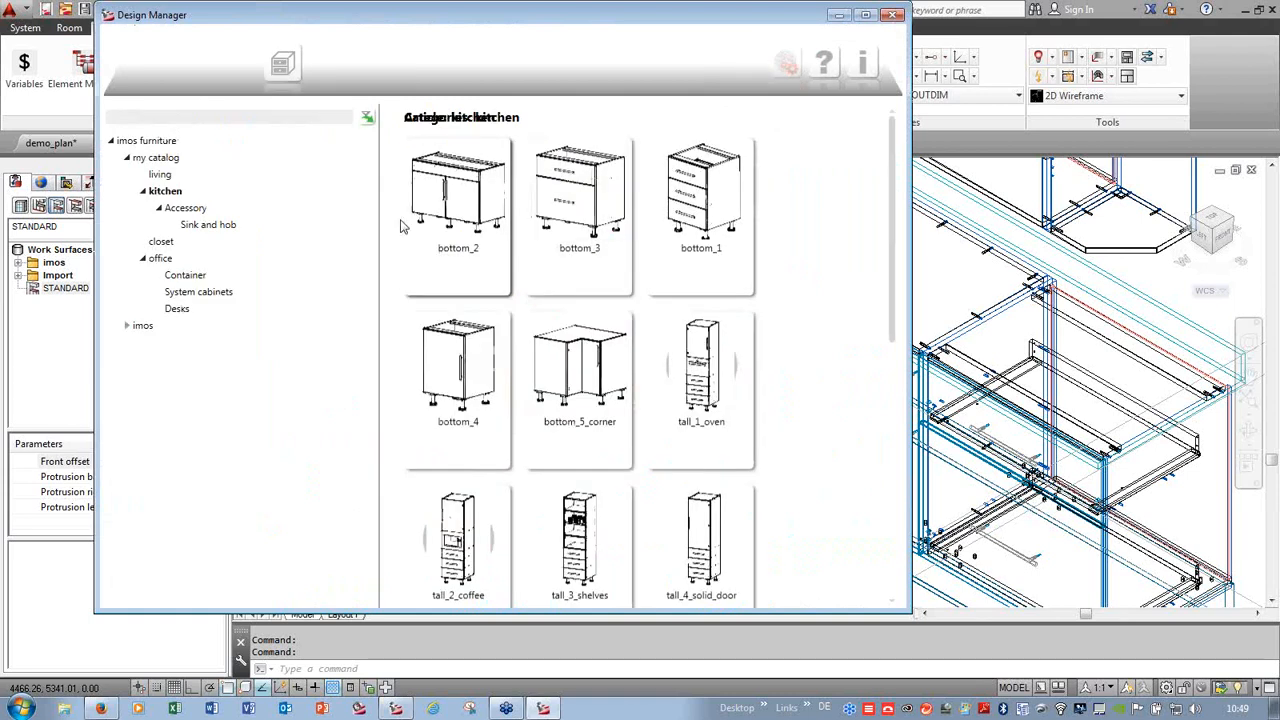
pyautogui.click(228, 226)
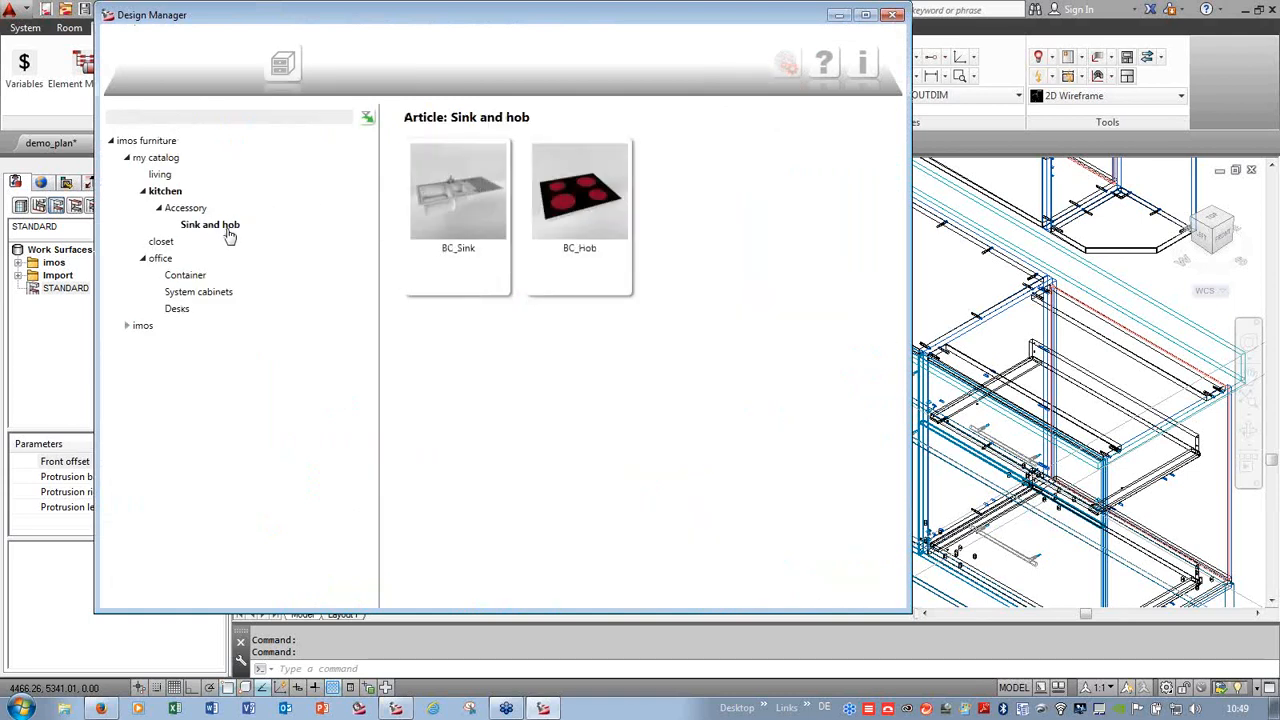
pyautogui.doubleClick(456, 186)
pyautogui.click(747, 63)
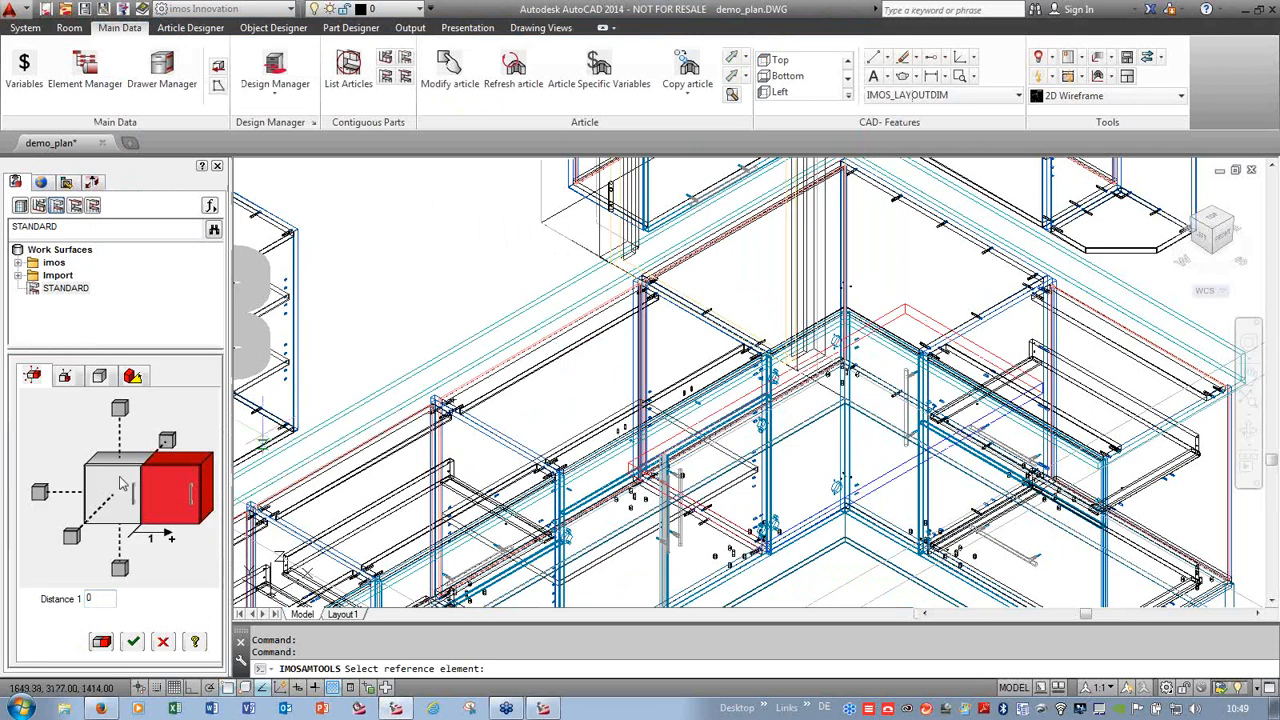
pyautogui.click(120, 410)
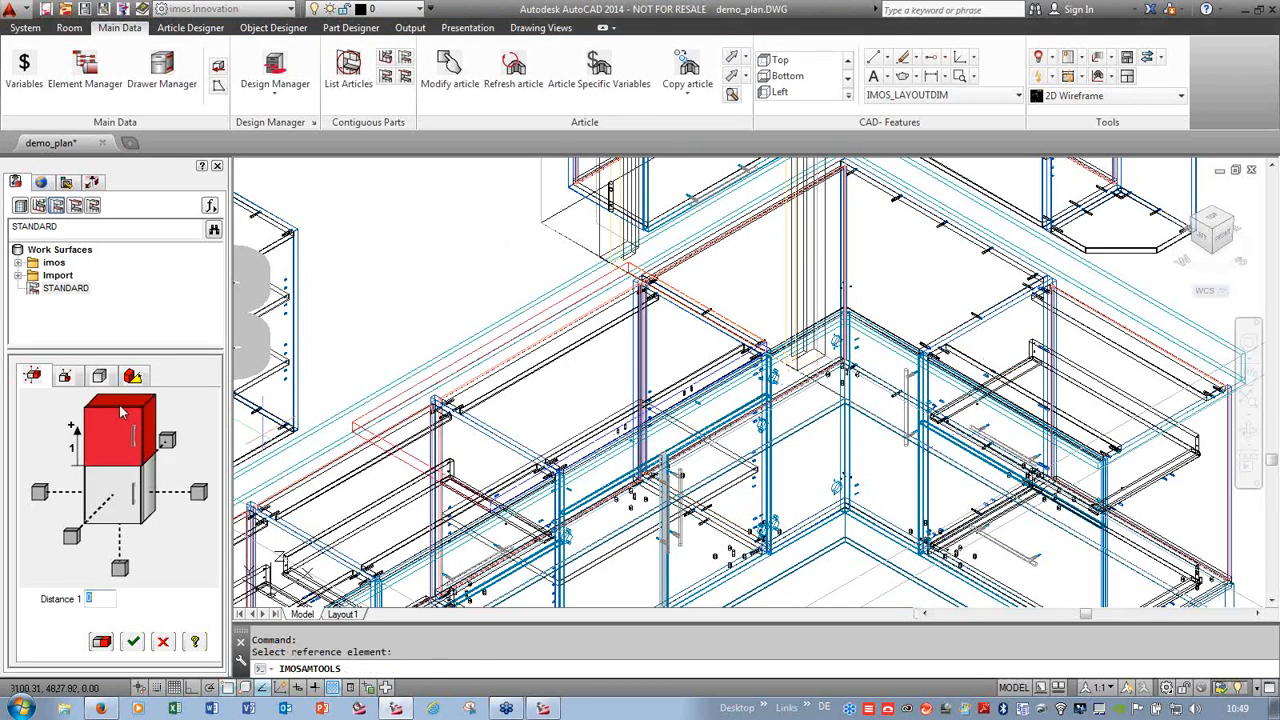
pyautogui.click(64, 376)
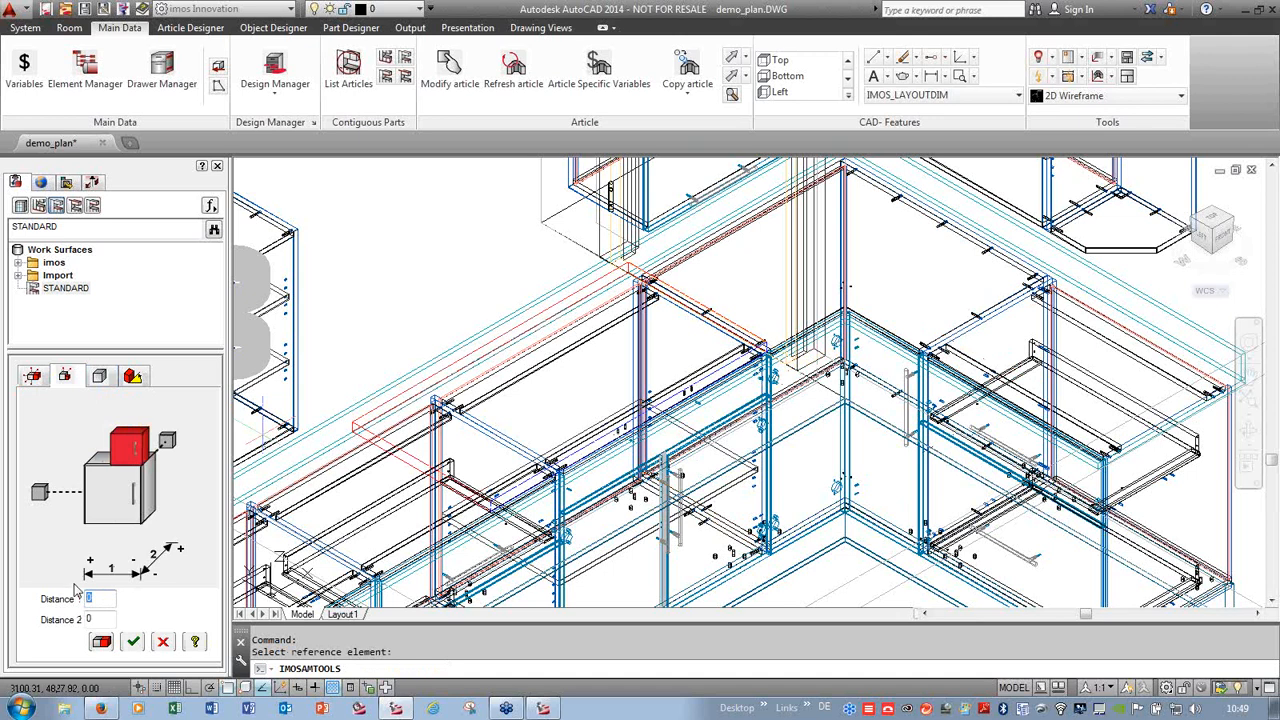
pyautogui.write('-400')
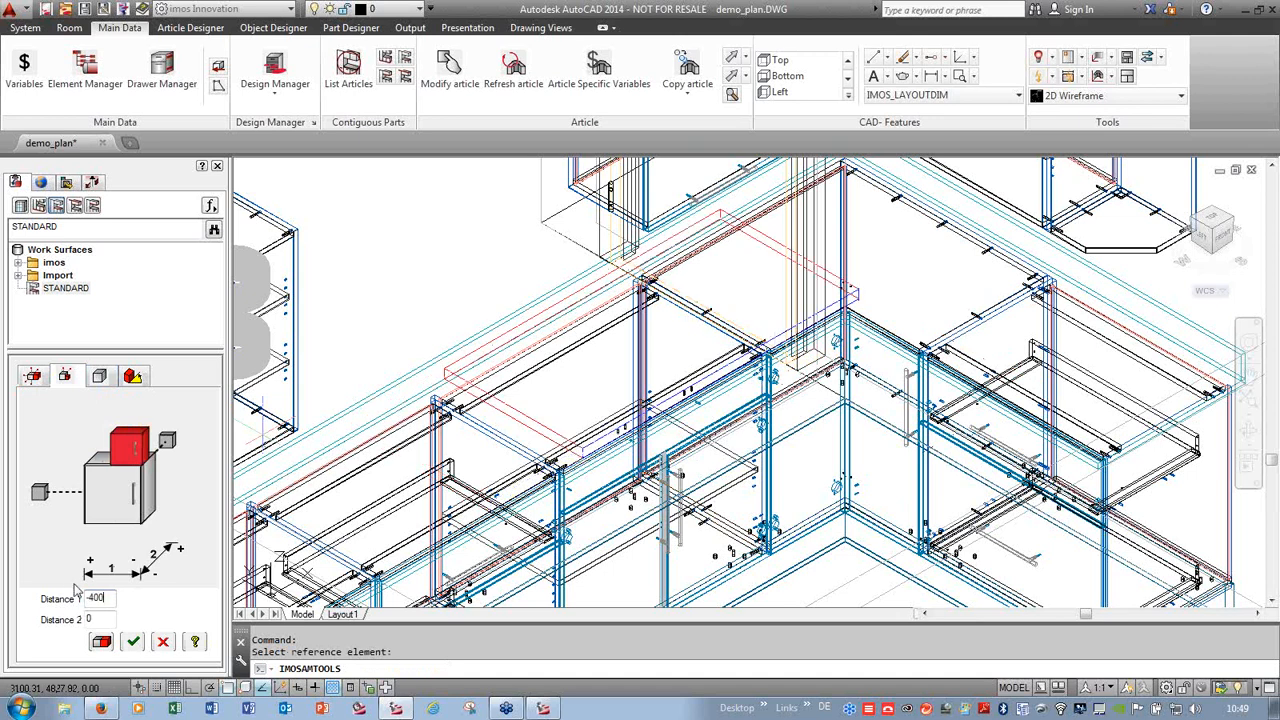
pyautogui.click(133, 641)
# - Insert the BC_Hob article on top of the next base cabinet beyond the sink with Distance 1 set to -100
pyautogui.click(275, 72)
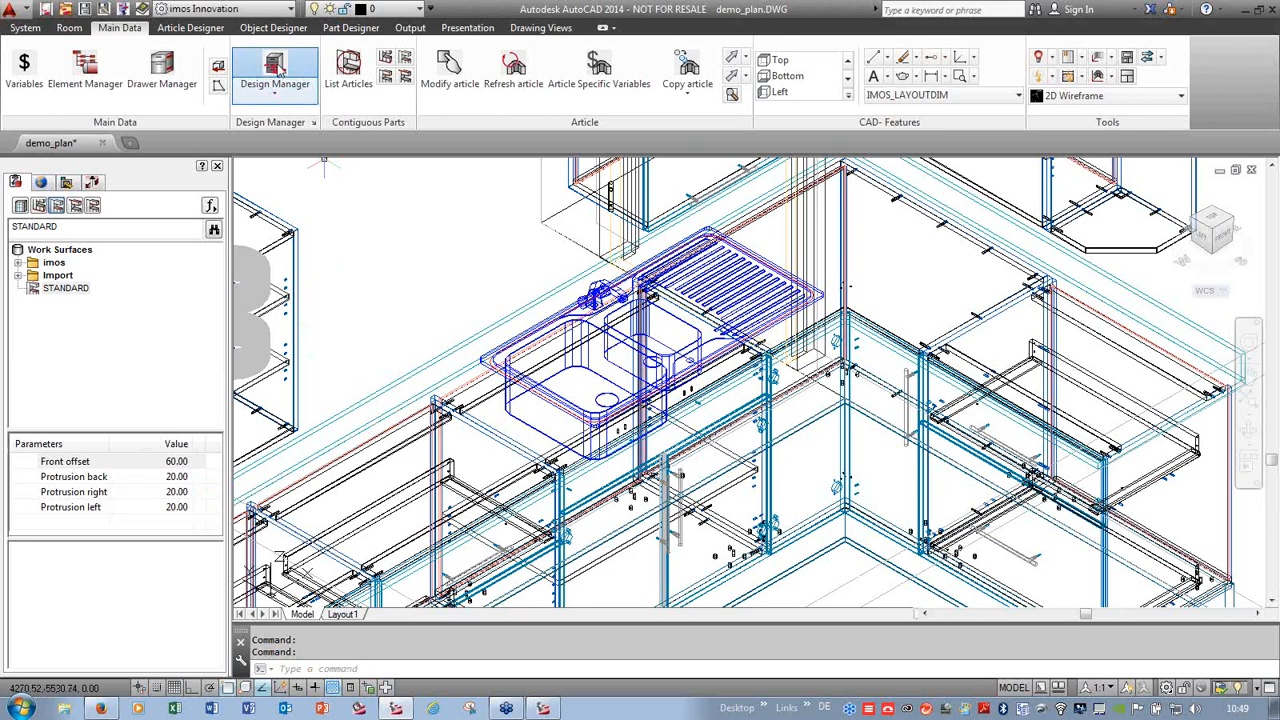
pyautogui.click(783, 66)
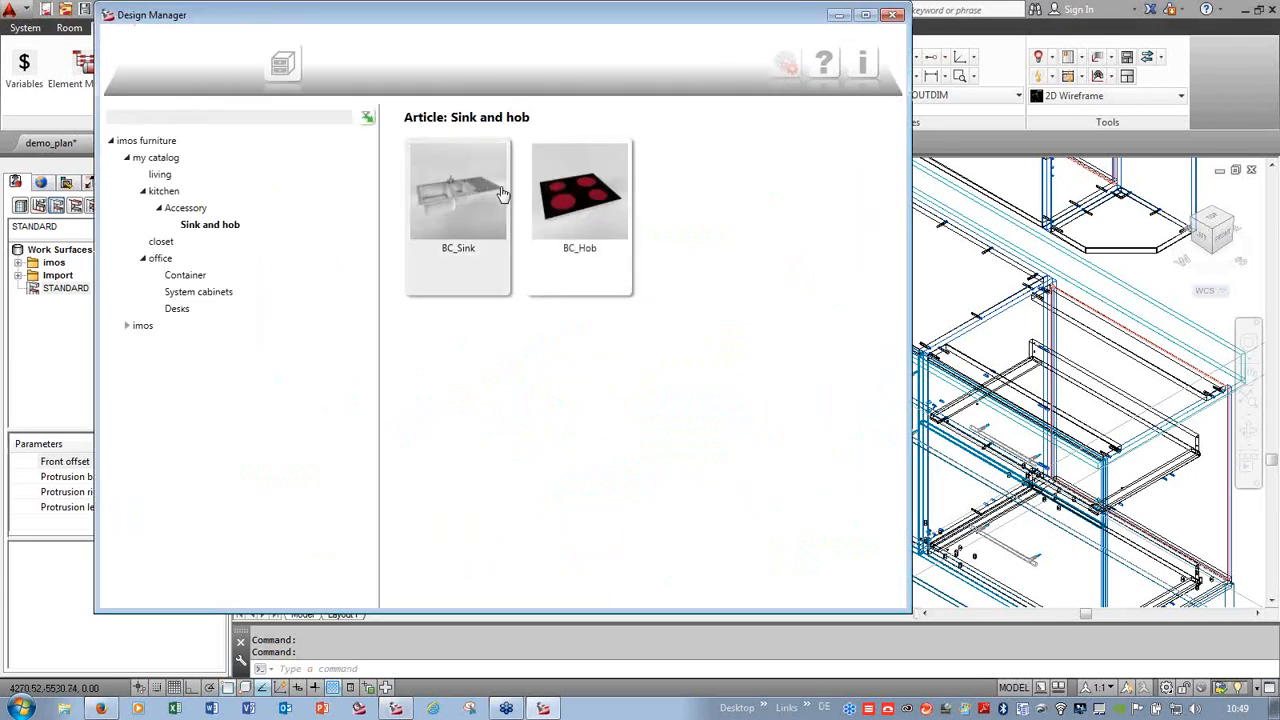
pyautogui.click(570, 208)
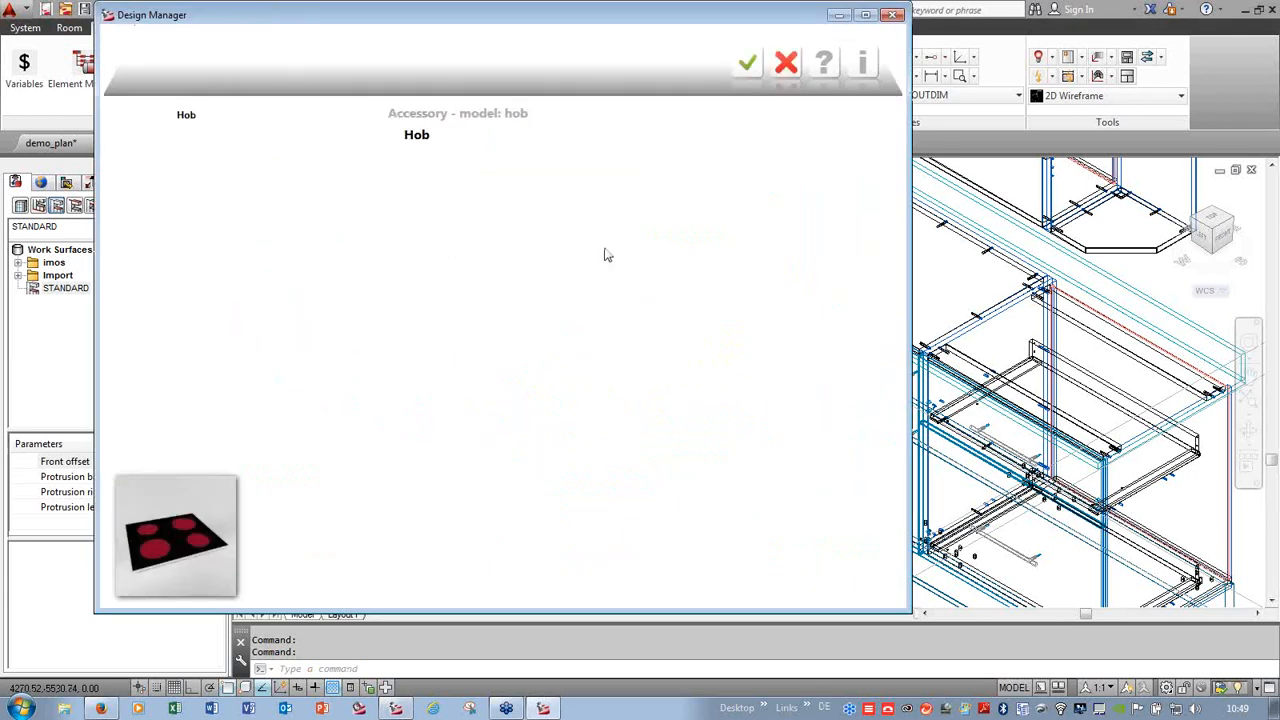
pyautogui.click(747, 62)
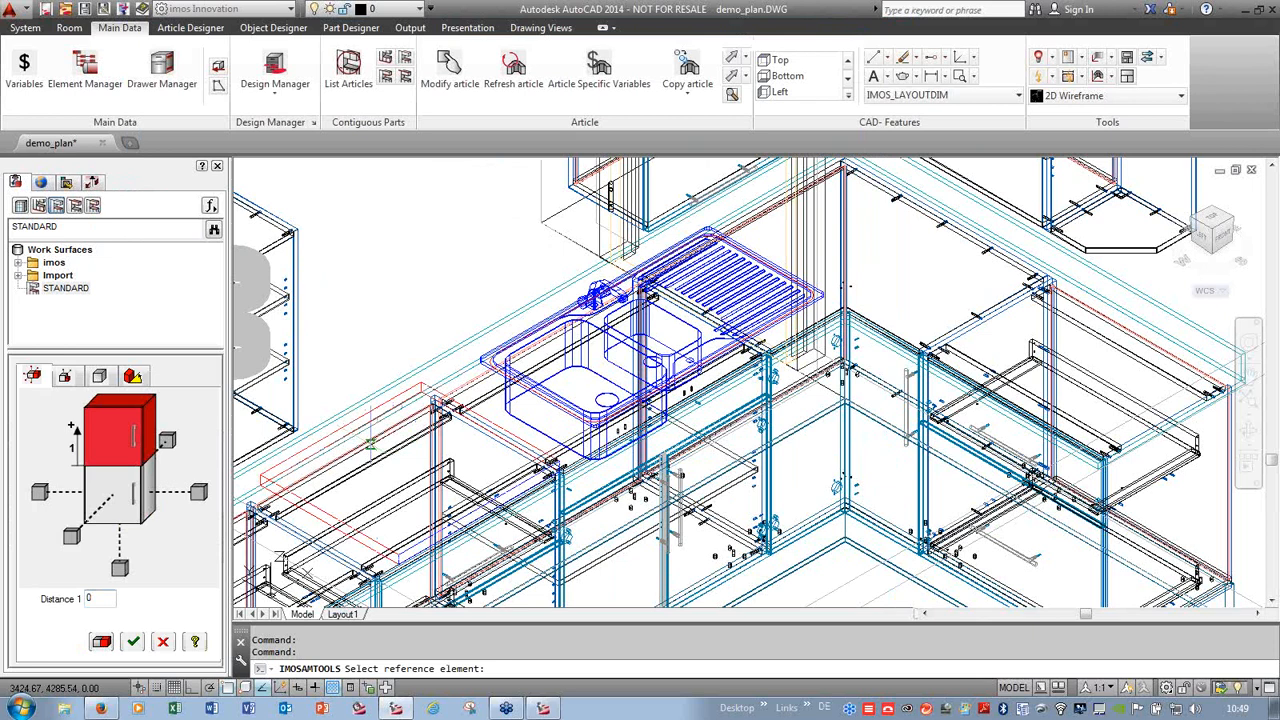
pyautogui.click(74, 384)
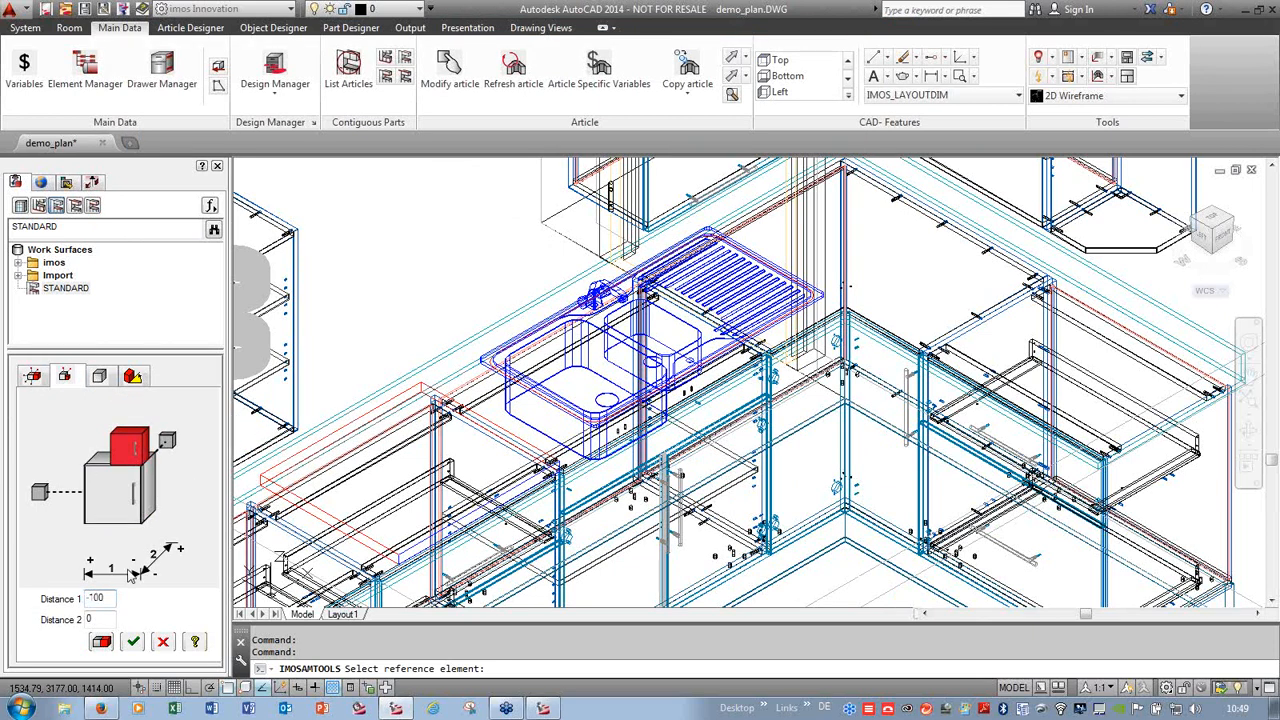
pyautogui.press('Return')
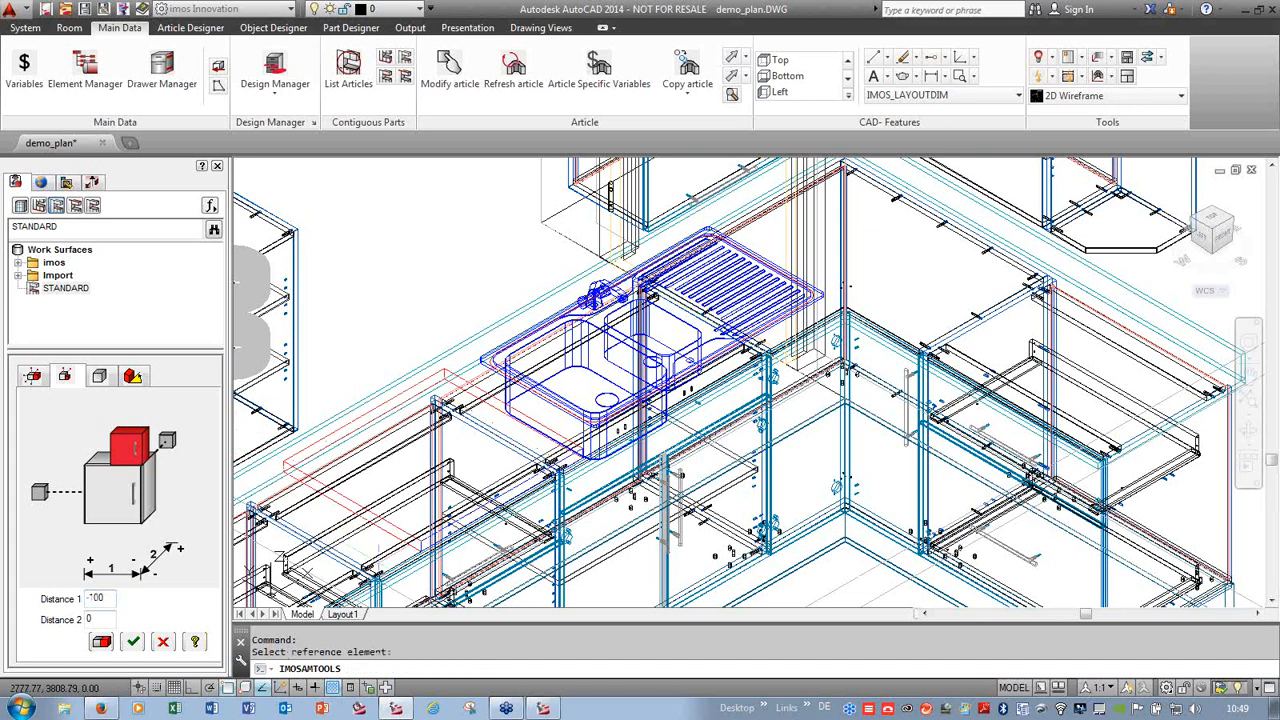
pyautogui.click(133, 641)
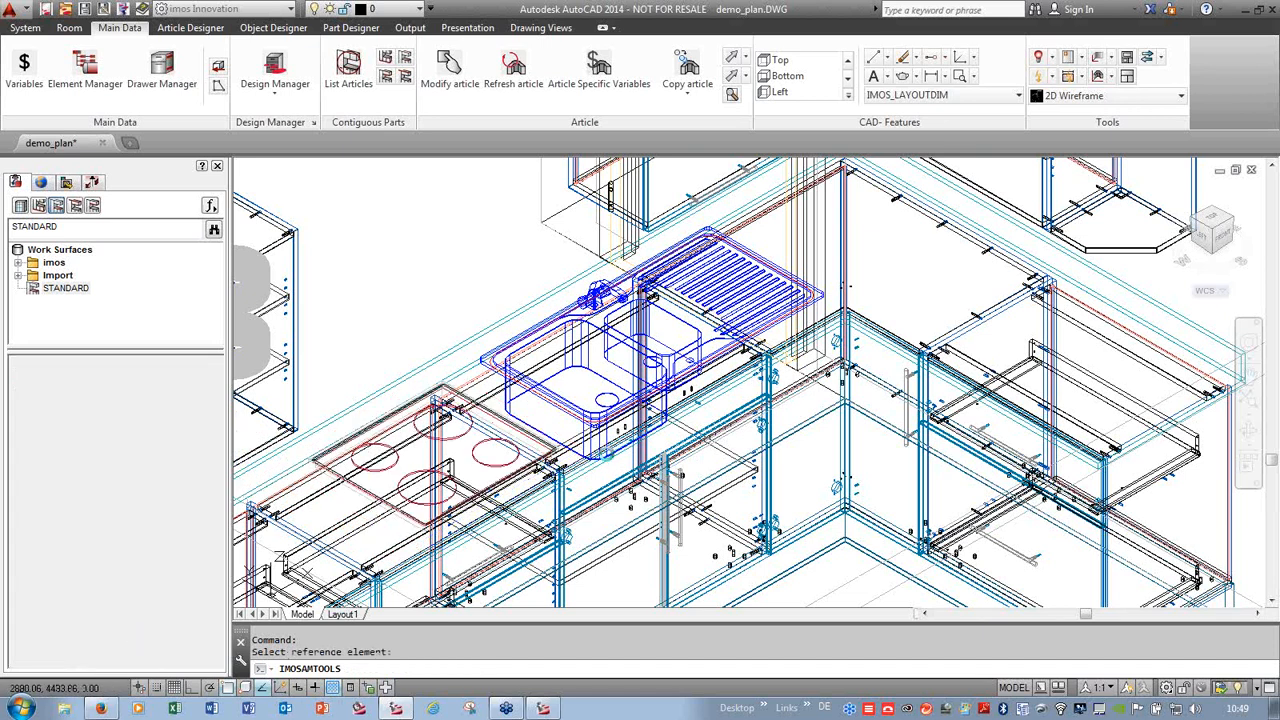
# - Start the SketchUp 3D model import and search 3D Warehouse for "bosch kitchen"
pyautogui.scroll(-5, 739, 375)
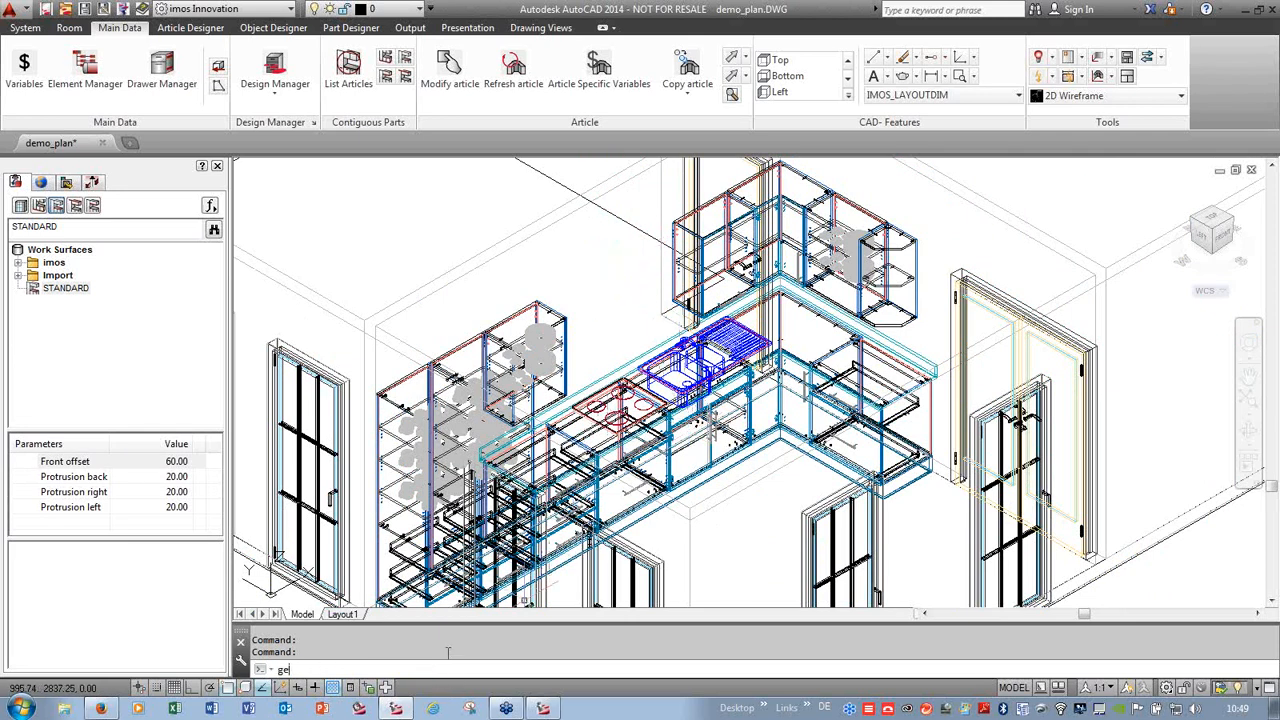
pyautogui.write('t')
pyautogui.press('Return')
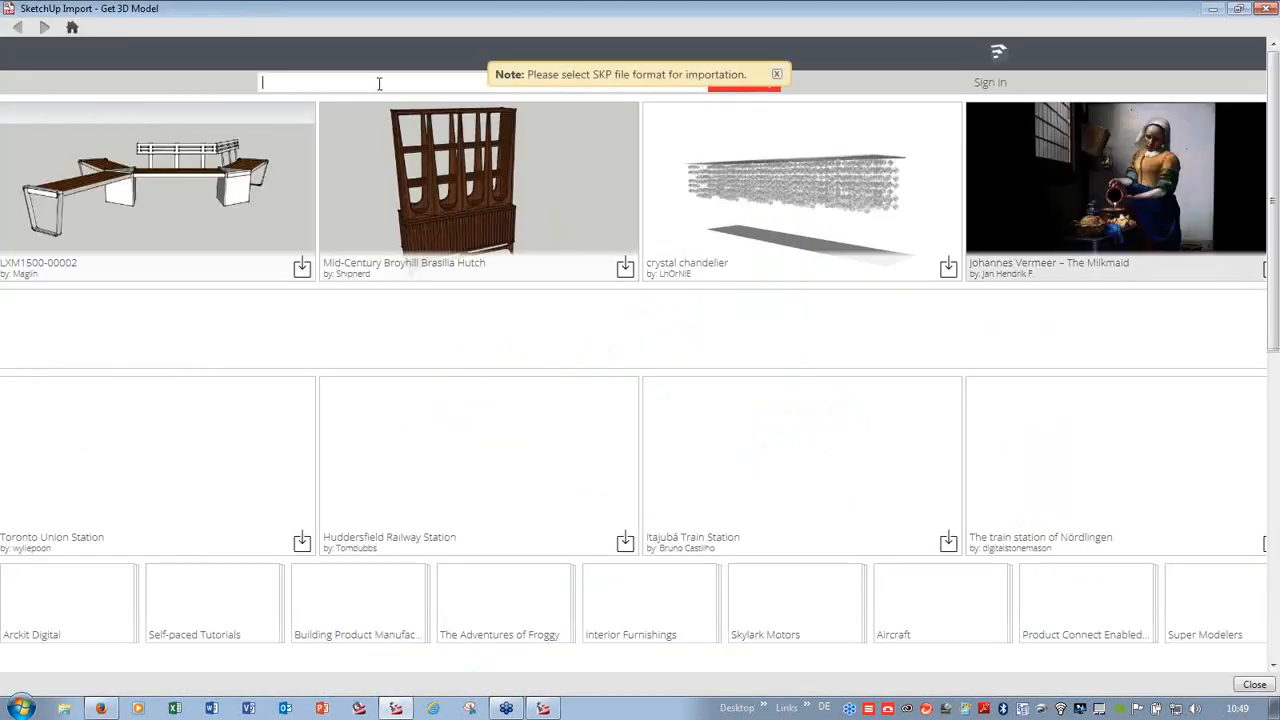
pyautogui.click(379, 82)
pyautogui.write('bo')
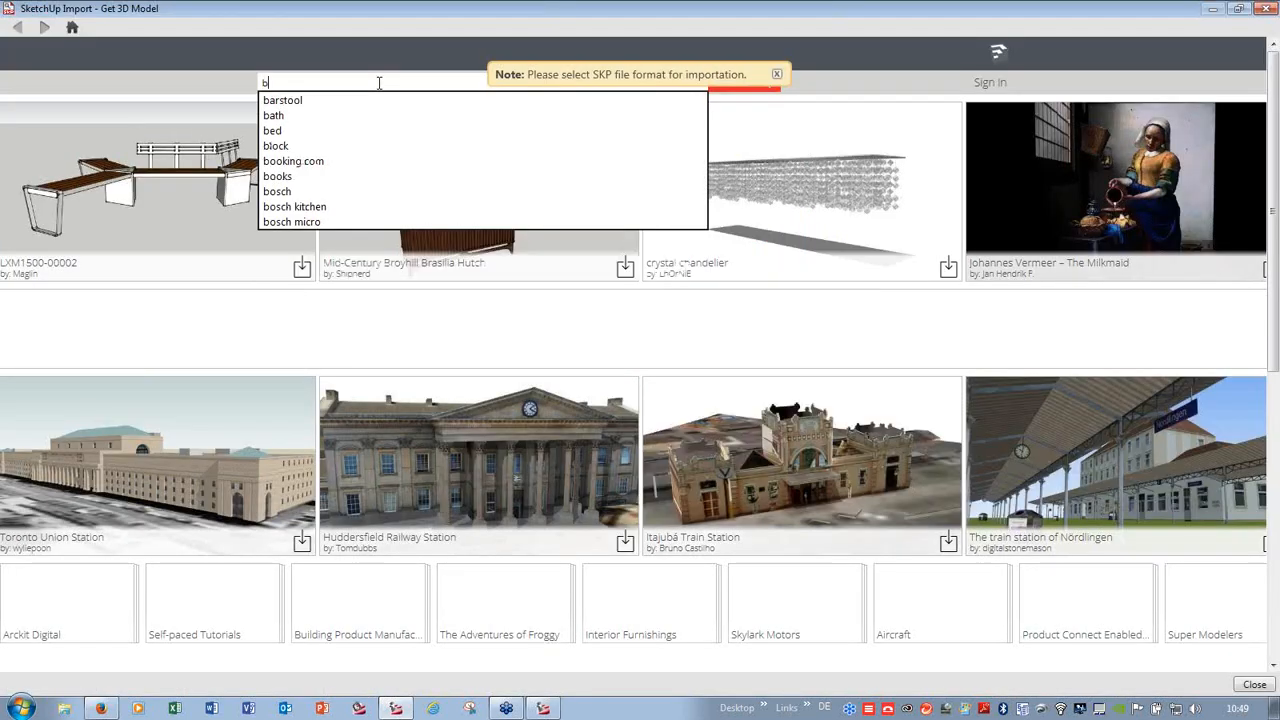
pyautogui.press('Down')
pyautogui.press('Down')
pyautogui.press('Down')
pyautogui.press('Down')
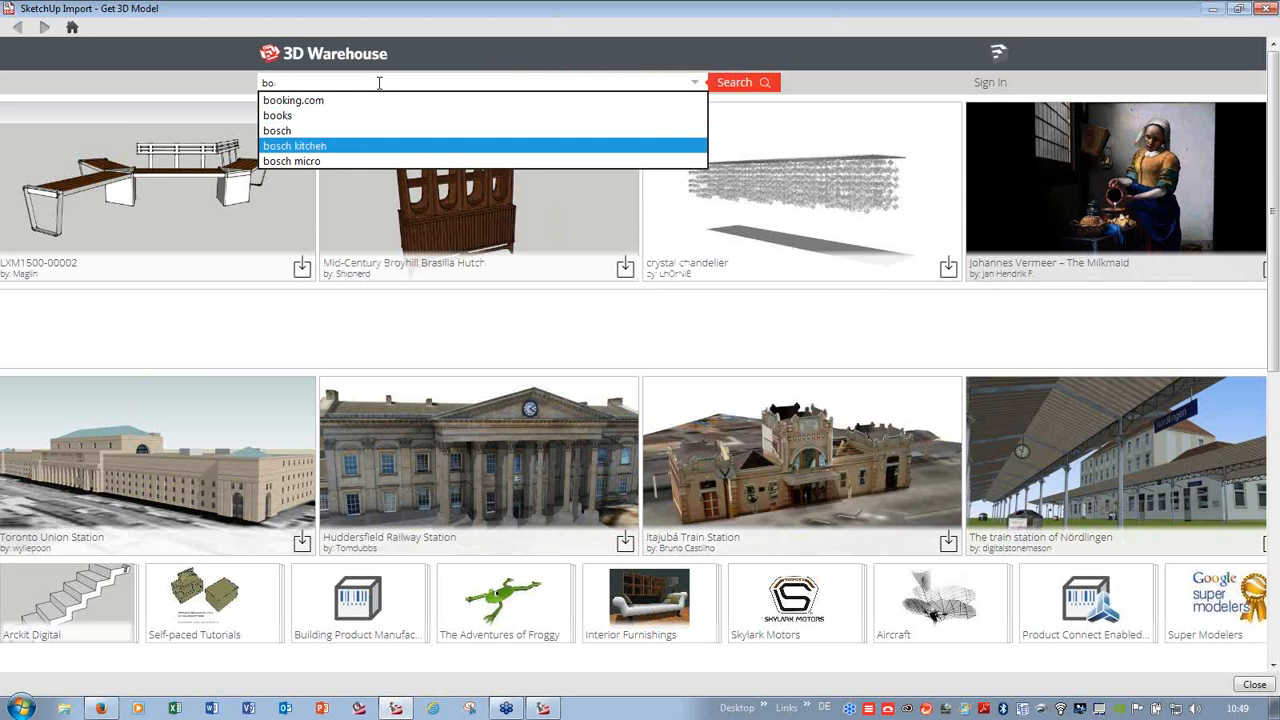
pyautogui.press('Return')
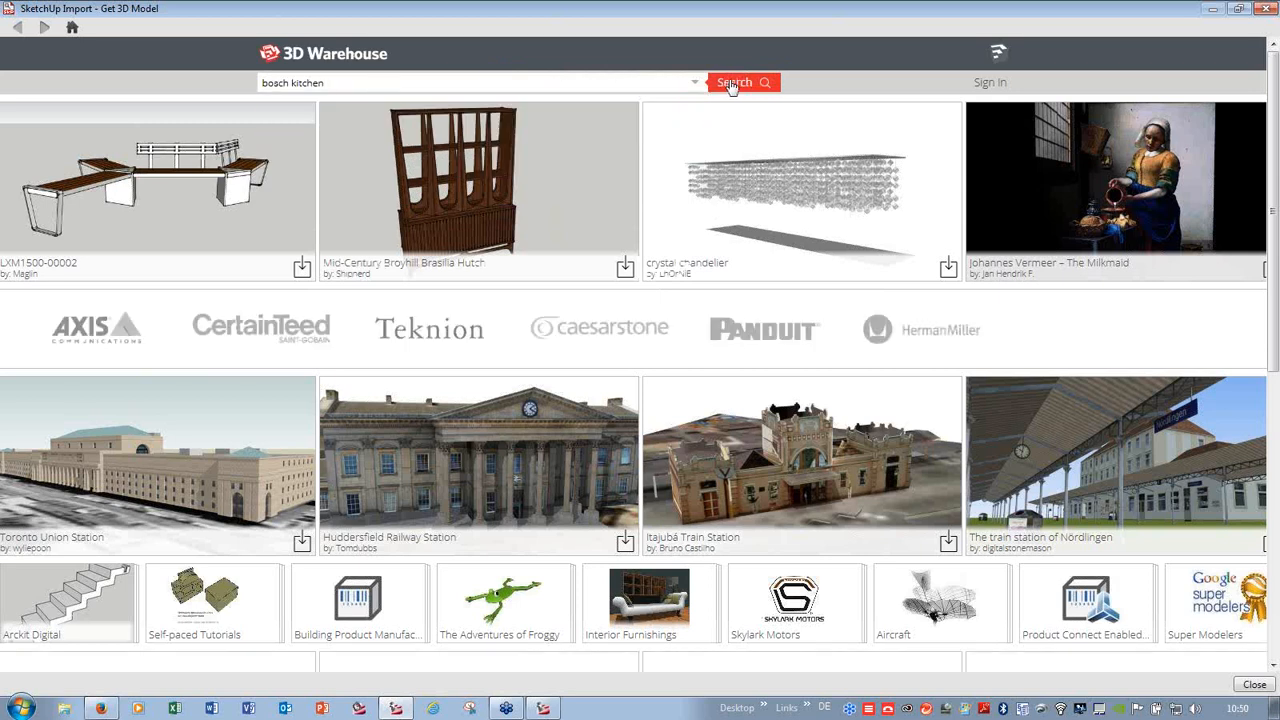
pyautogui.click(738, 82)
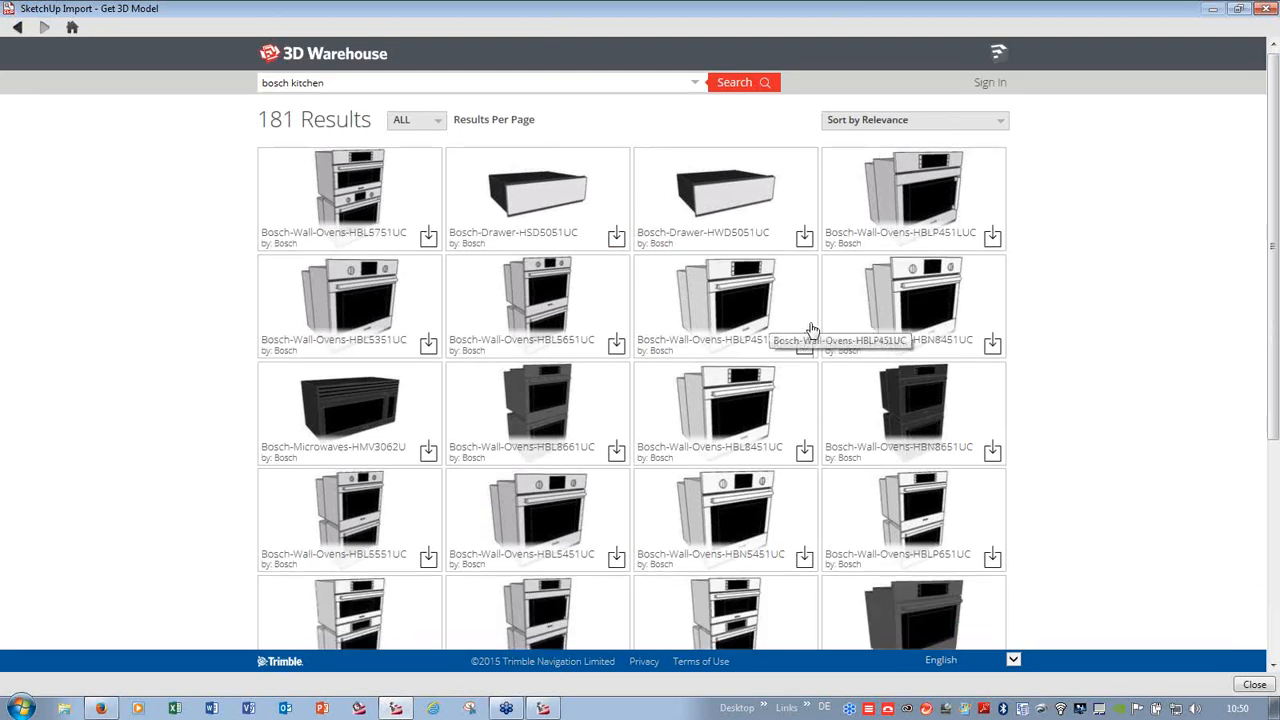
# - Find the Bosch-Ventilation-HCP30651UC chimney hood among the search results and download it into the drawing
pyautogui.scroll(-3, 810, 330)
pyautogui.scroll(-8, 810, 332)
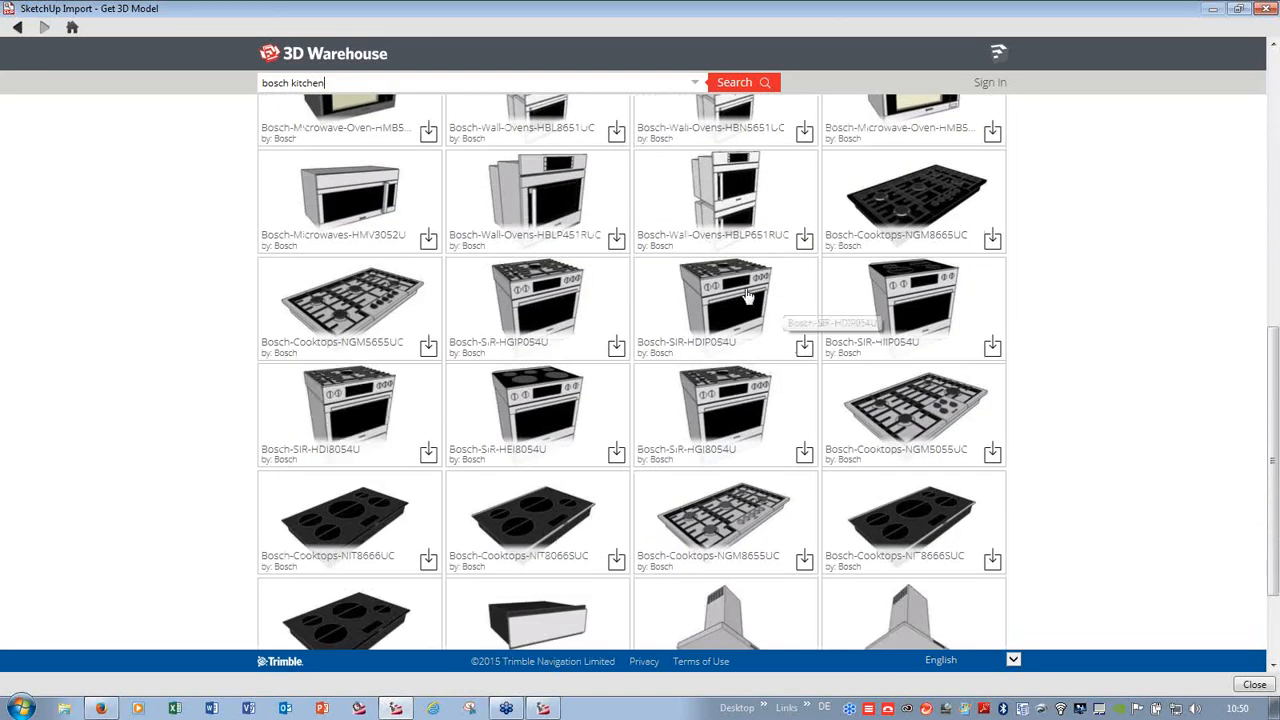
pyautogui.scroll(-1, 716, 309)
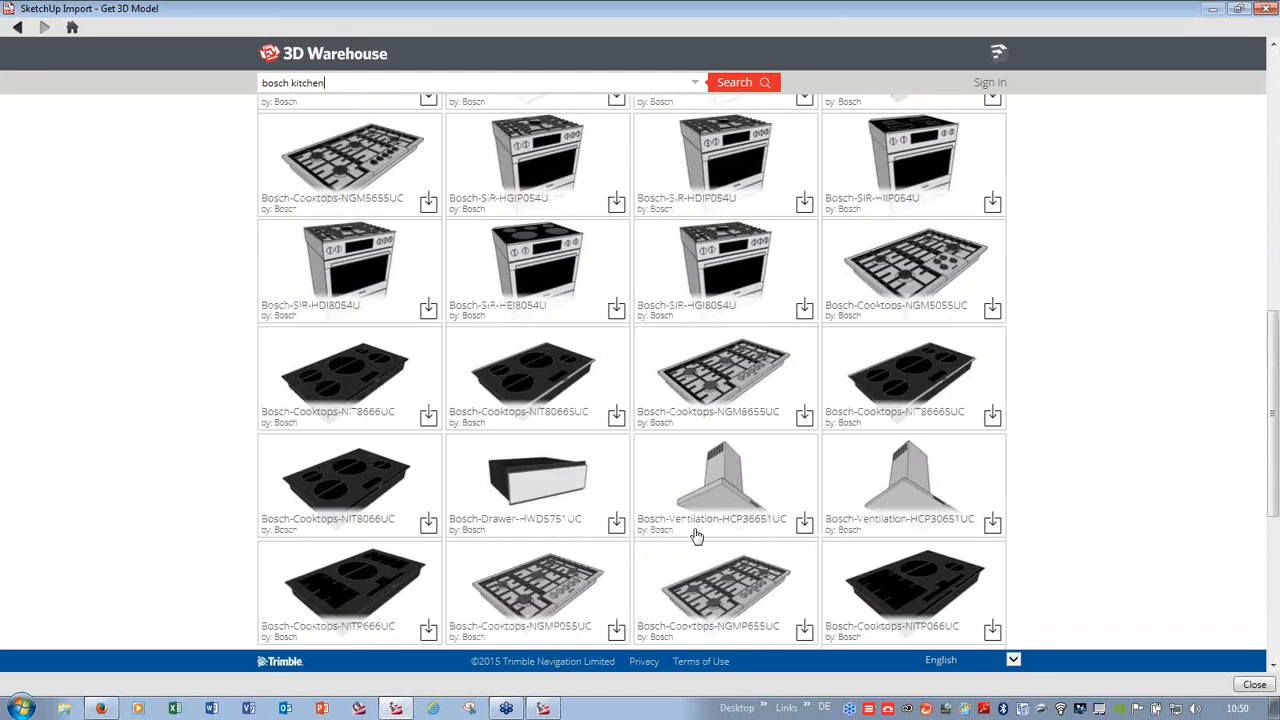
pyautogui.click(886, 483)
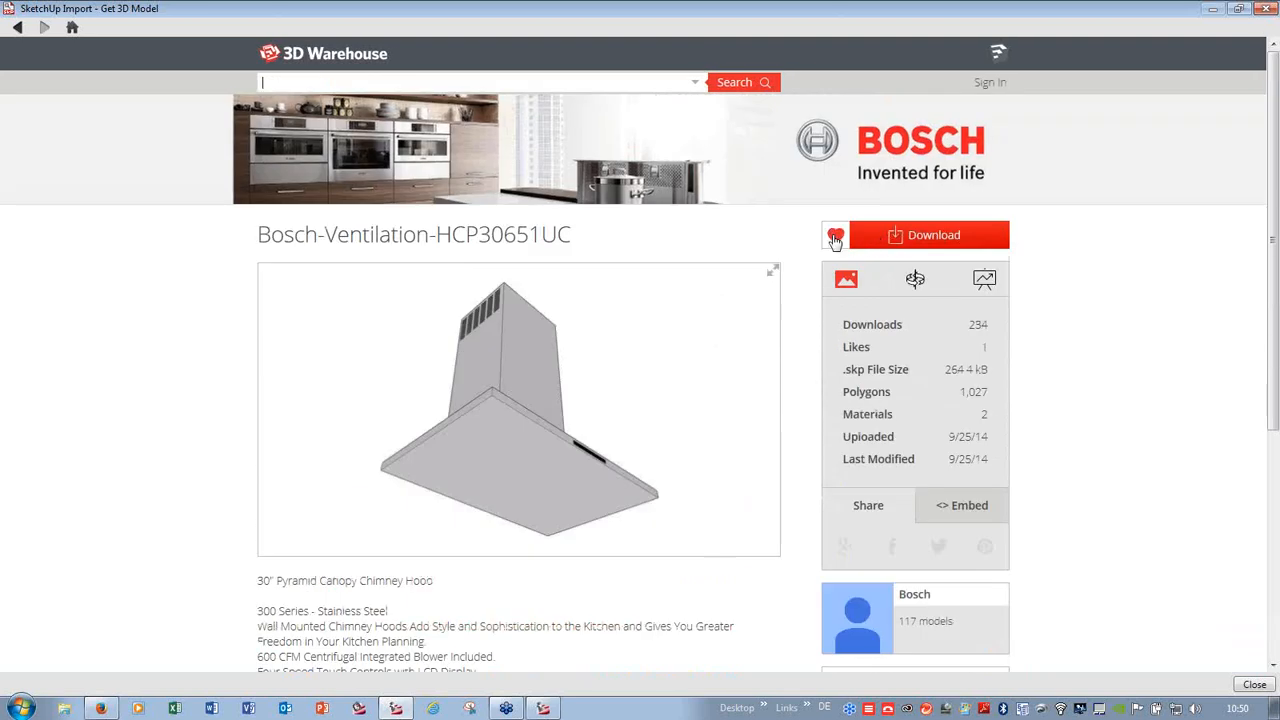
pyautogui.click(904, 240)
pyautogui.click(846, 328)
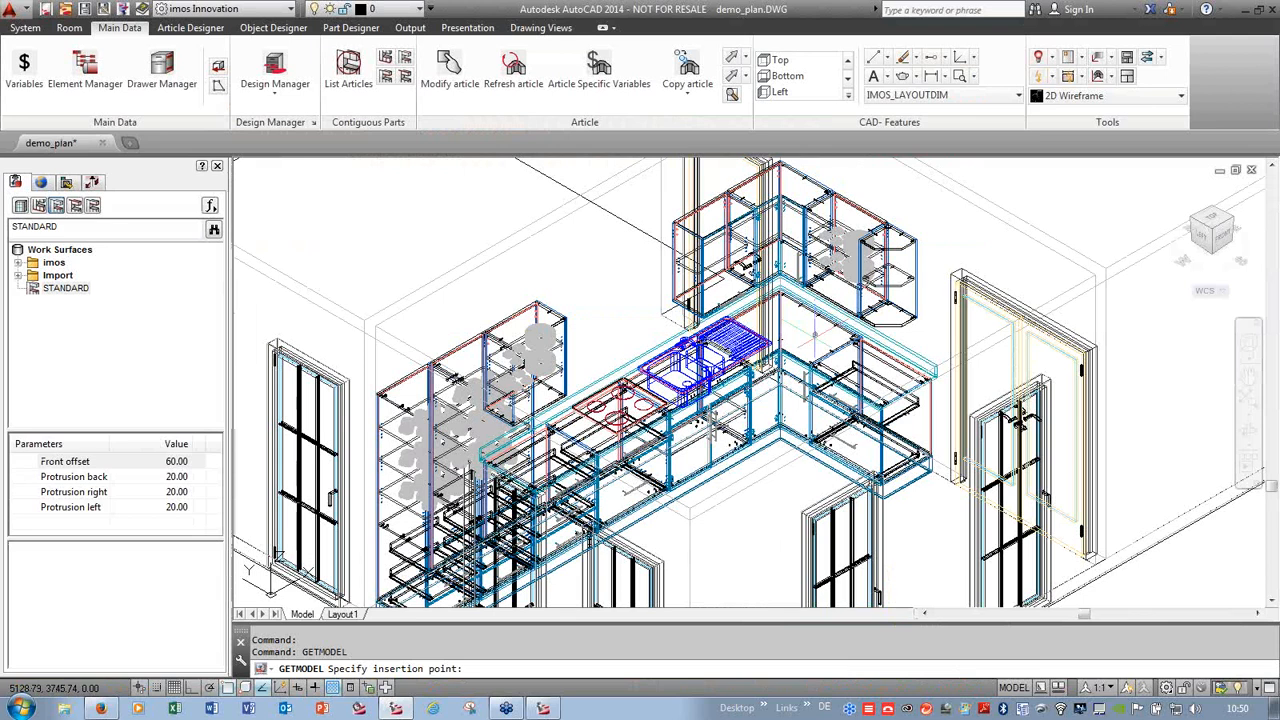
# - Place the downloaded hood near the wall behind the hob and scale it by a factor of 25.2
pyautogui.scroll(3, 588, 261)
pyautogui.rightClick(590, 274)
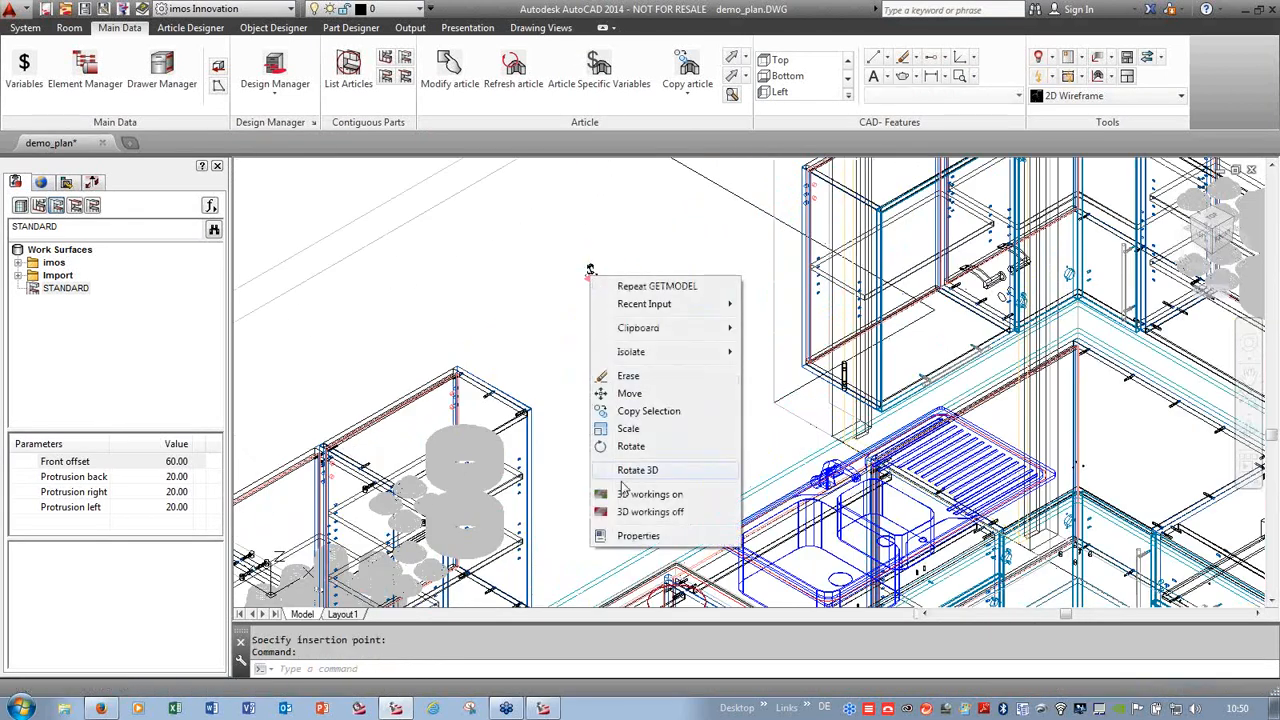
pyautogui.click(628, 430)
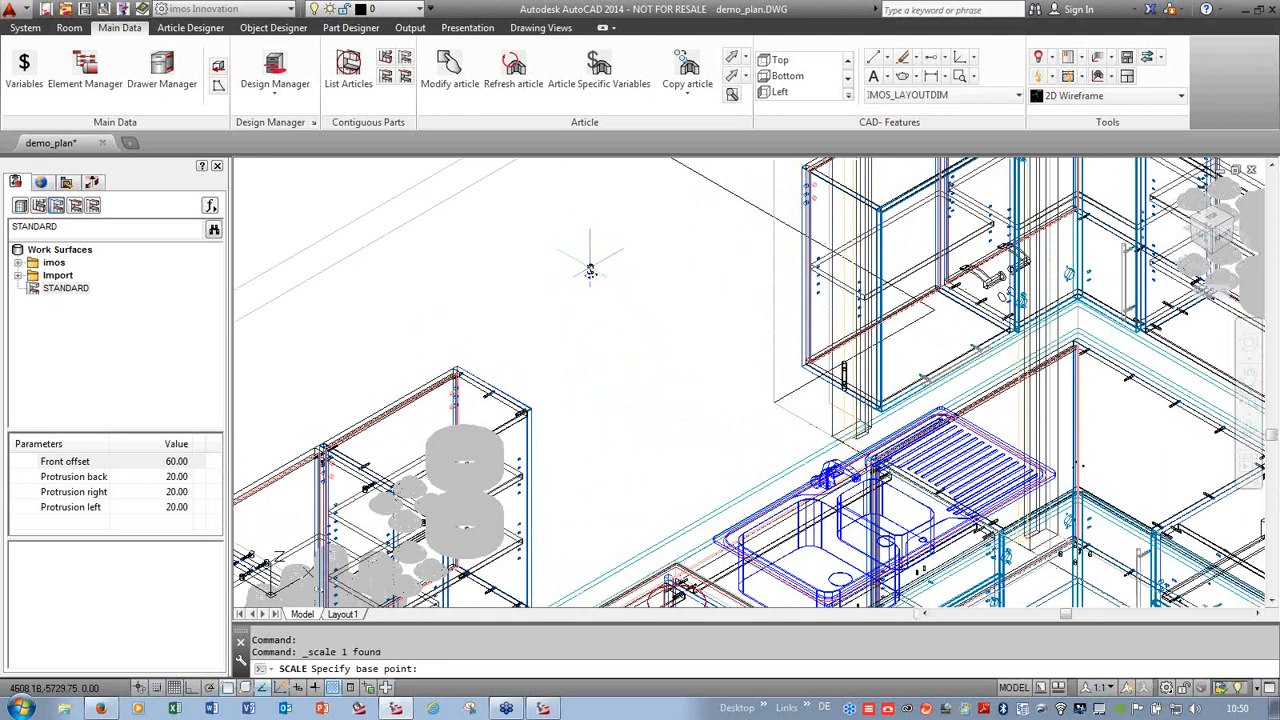
pyautogui.click(590, 271)
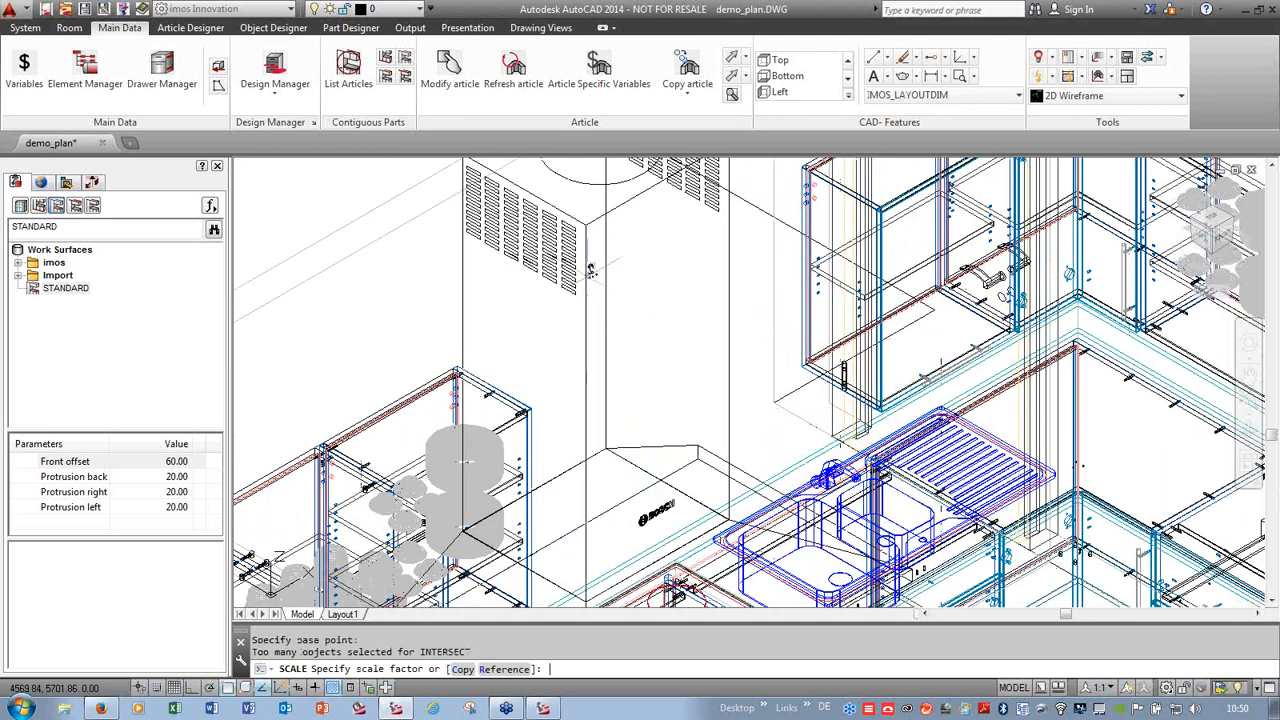
pyautogui.press('Return')
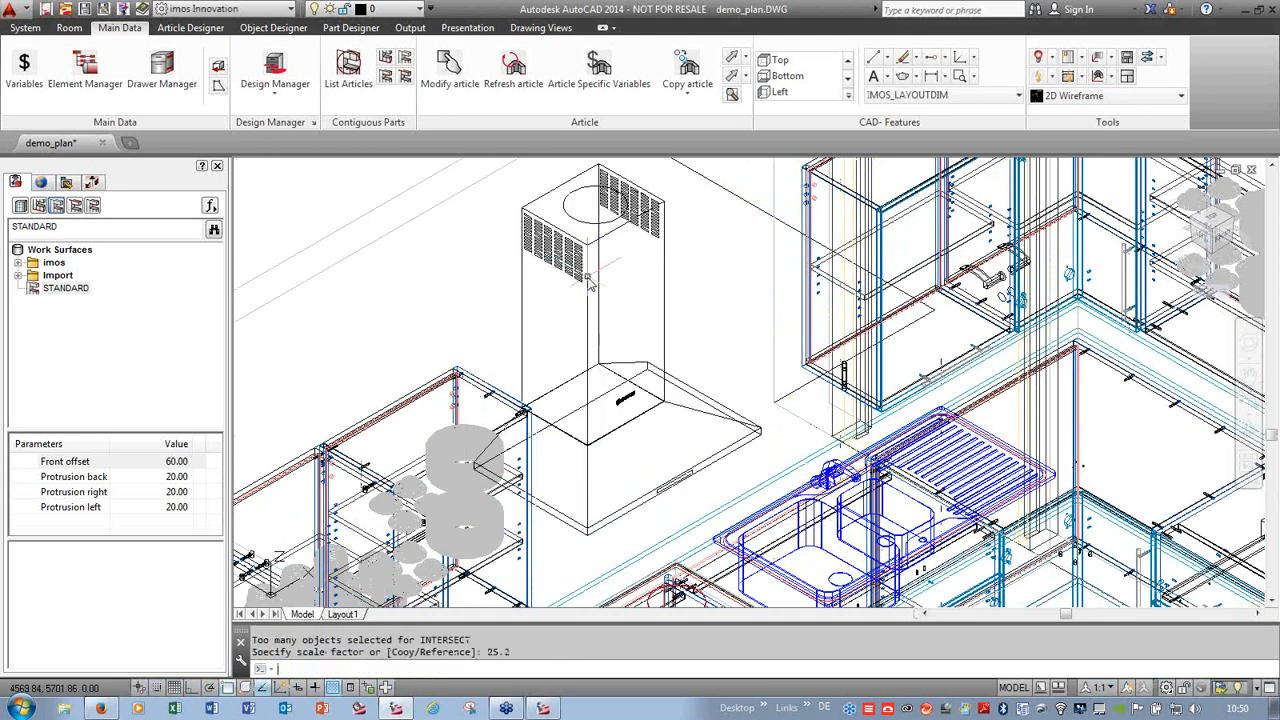
# - Move the scaled chimney hood against the kitchen wall above the hob
pyautogui.scroll(-3, 643, 265)
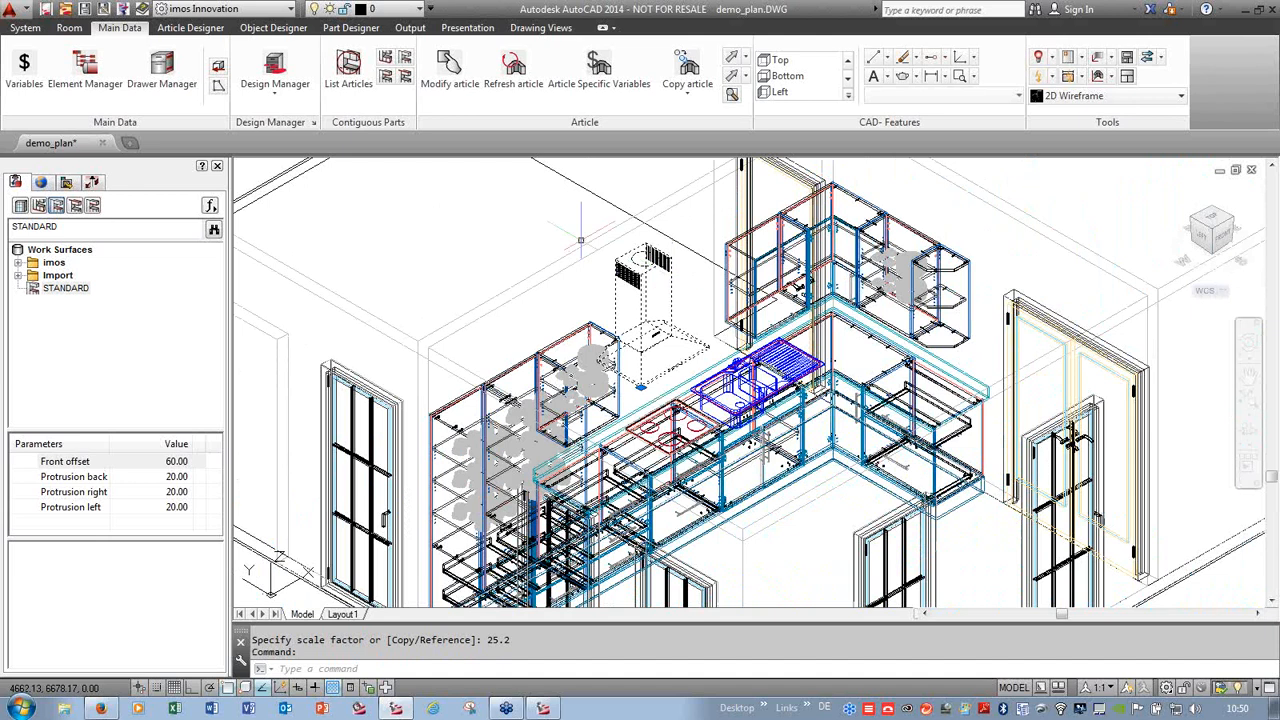
pyautogui.rightClick(534, 221)
pyautogui.click(575, 340)
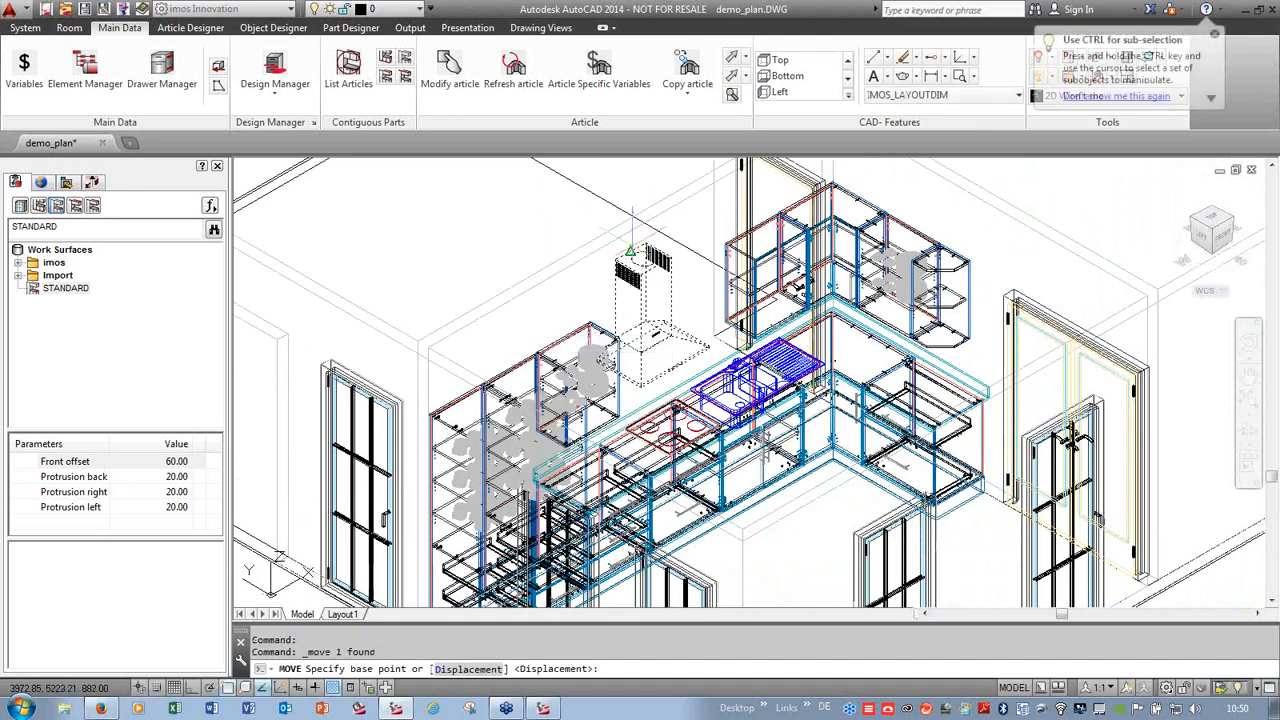
pyautogui.click(652, 318)
pyautogui.click(651, 297)
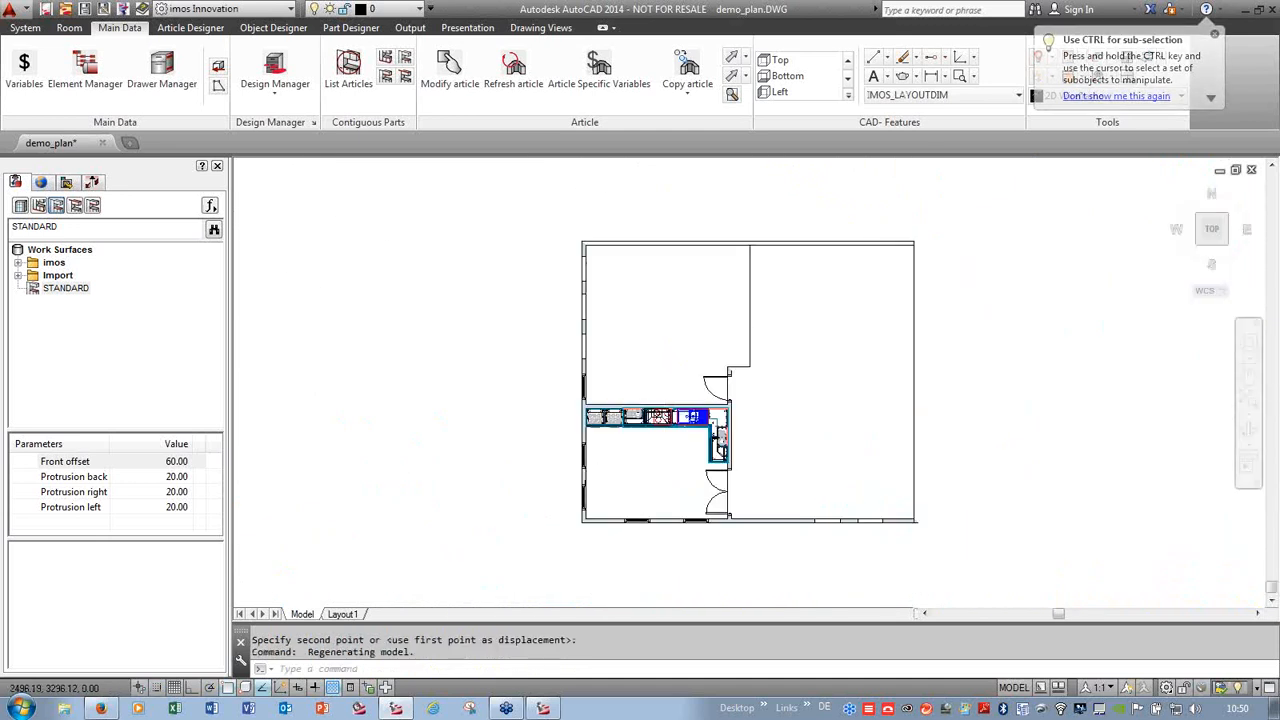
# - In plan view, shift the hood sideways along the wall with Ortho on to centre it roughly over the hob
pyautogui.rightClick(618, 232)
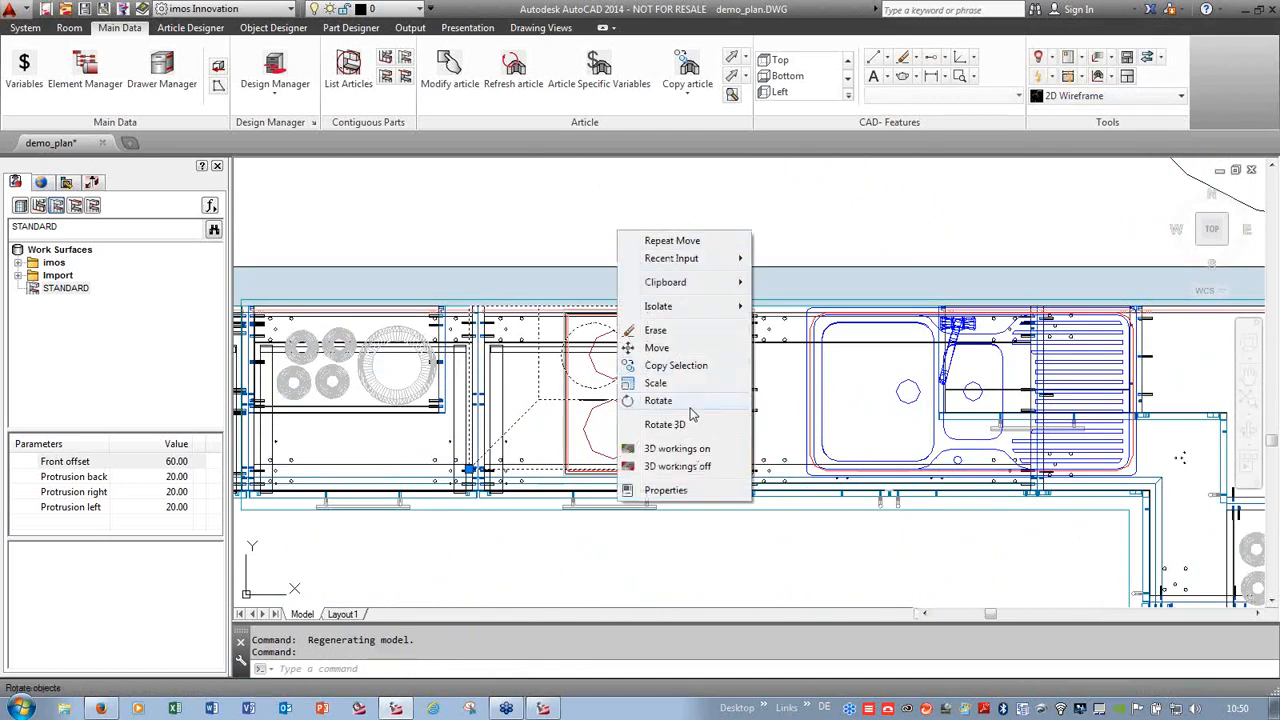
pyautogui.click(656, 347)
pyautogui.click(630, 195)
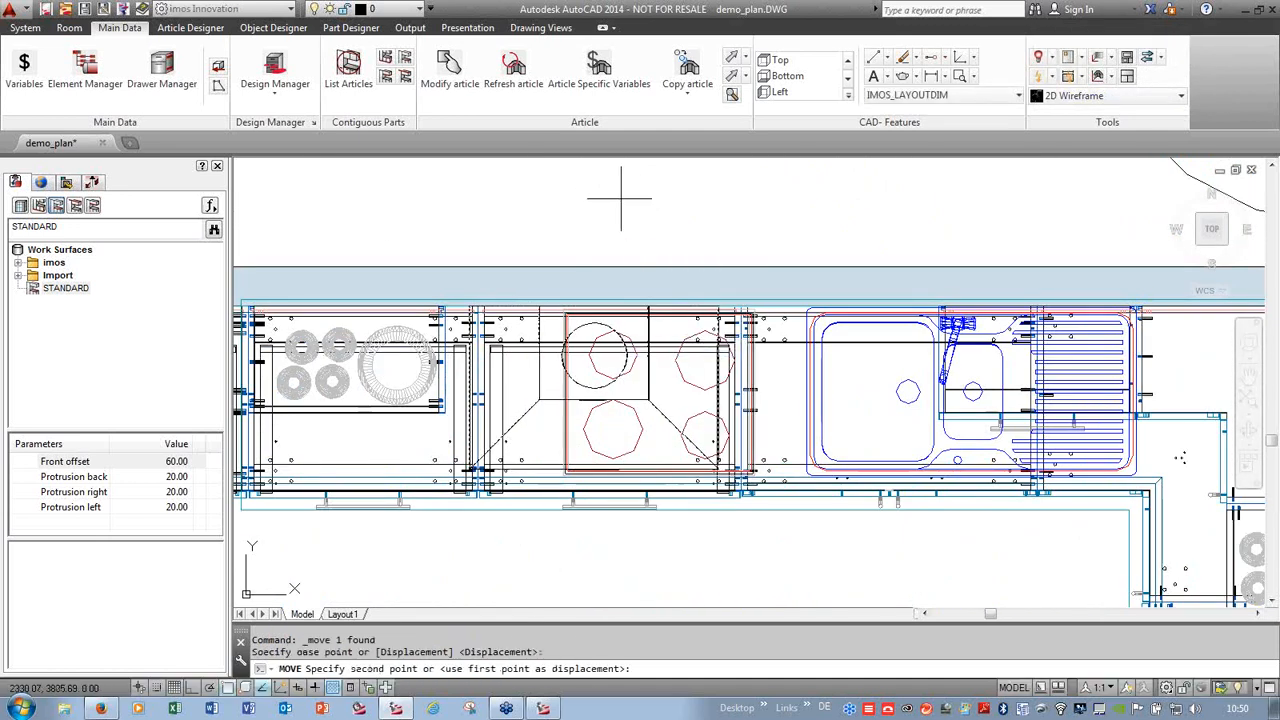
pyautogui.press('F8')
pyautogui.click(673, 198)
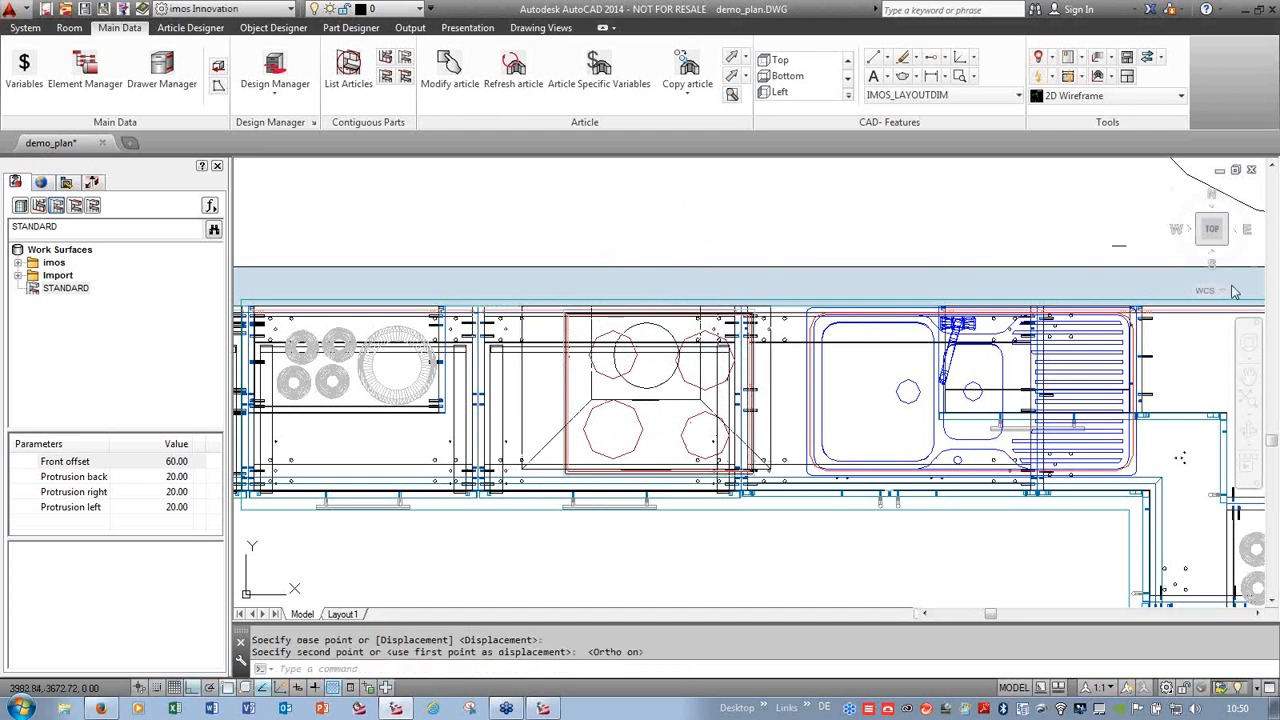
# - Insert the plant5 block from the tool palettes in the kitchen's corner near the windows and close the palettes
pyautogui.scroll(-7, 956, 196)
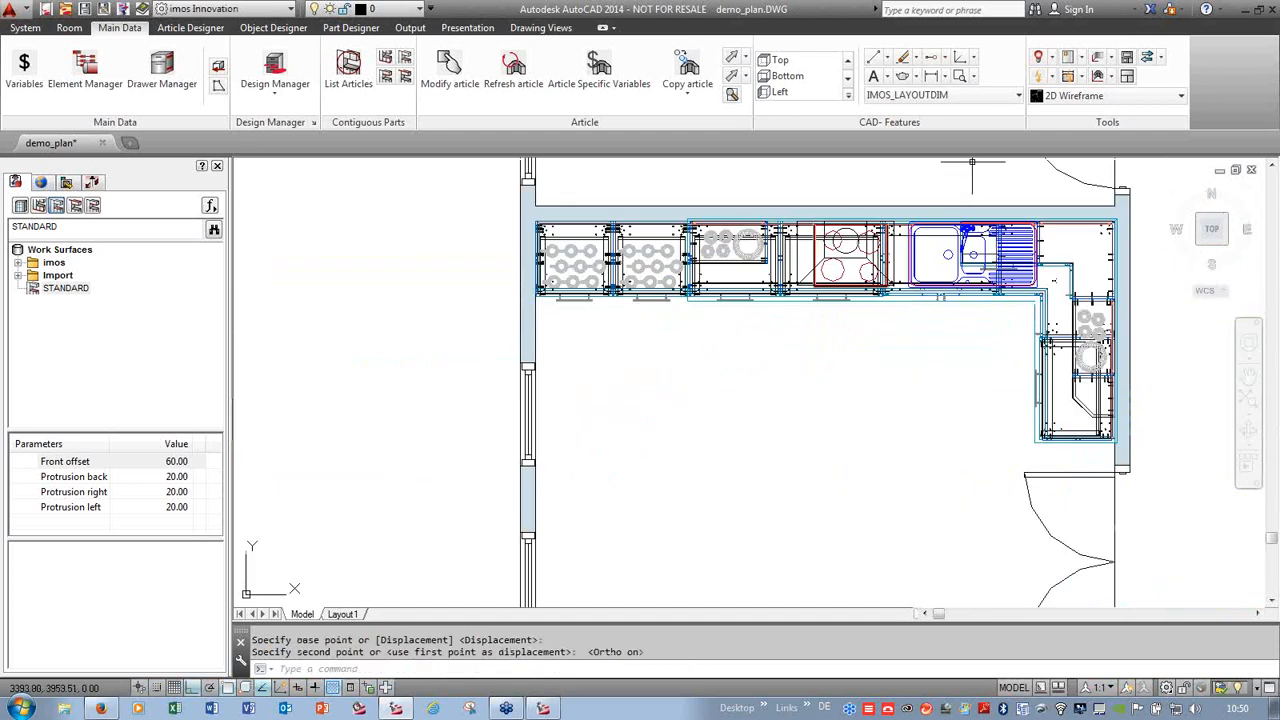
pyautogui.scroll(3, 925, 295)
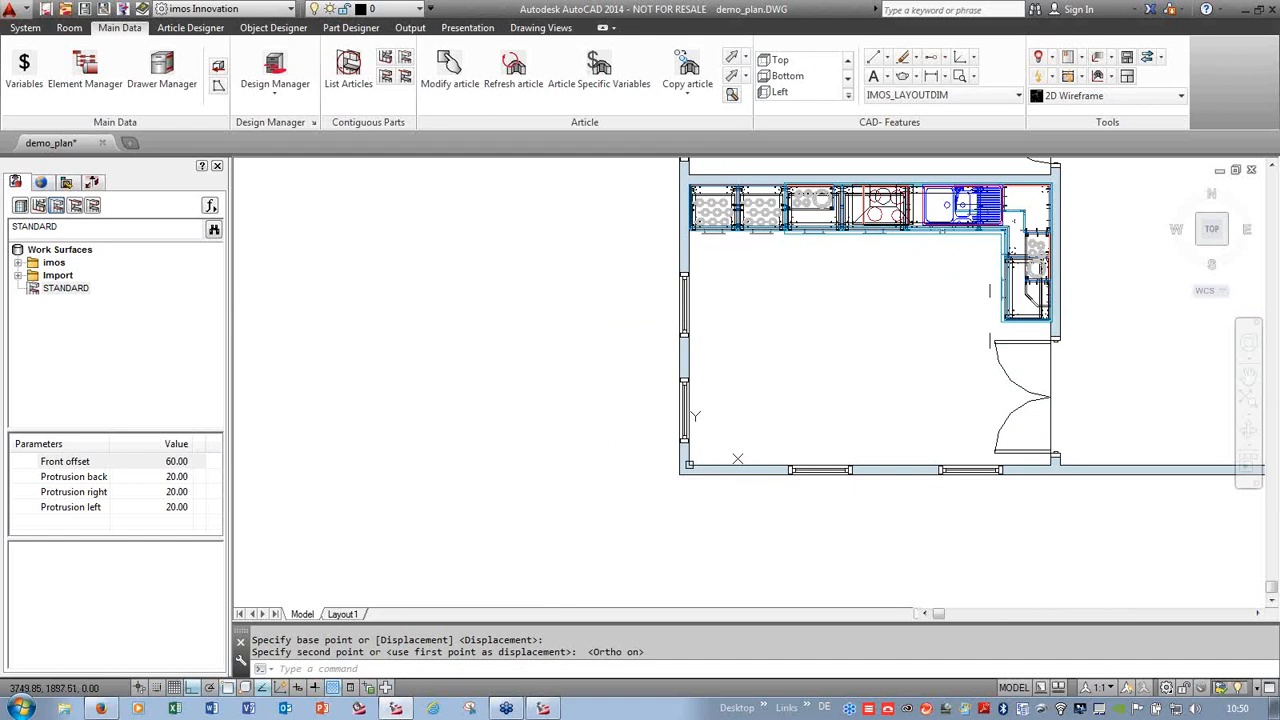
pyautogui.scroll(1, 953, 321)
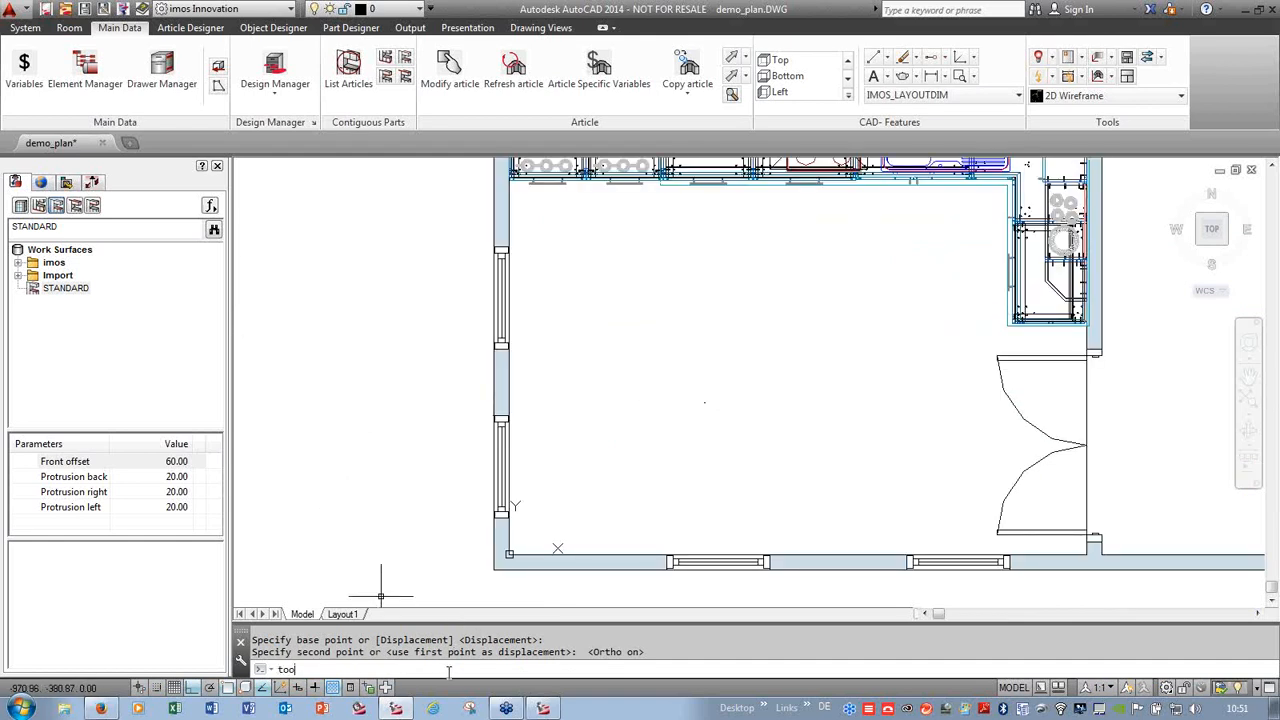
pyautogui.press('Return')
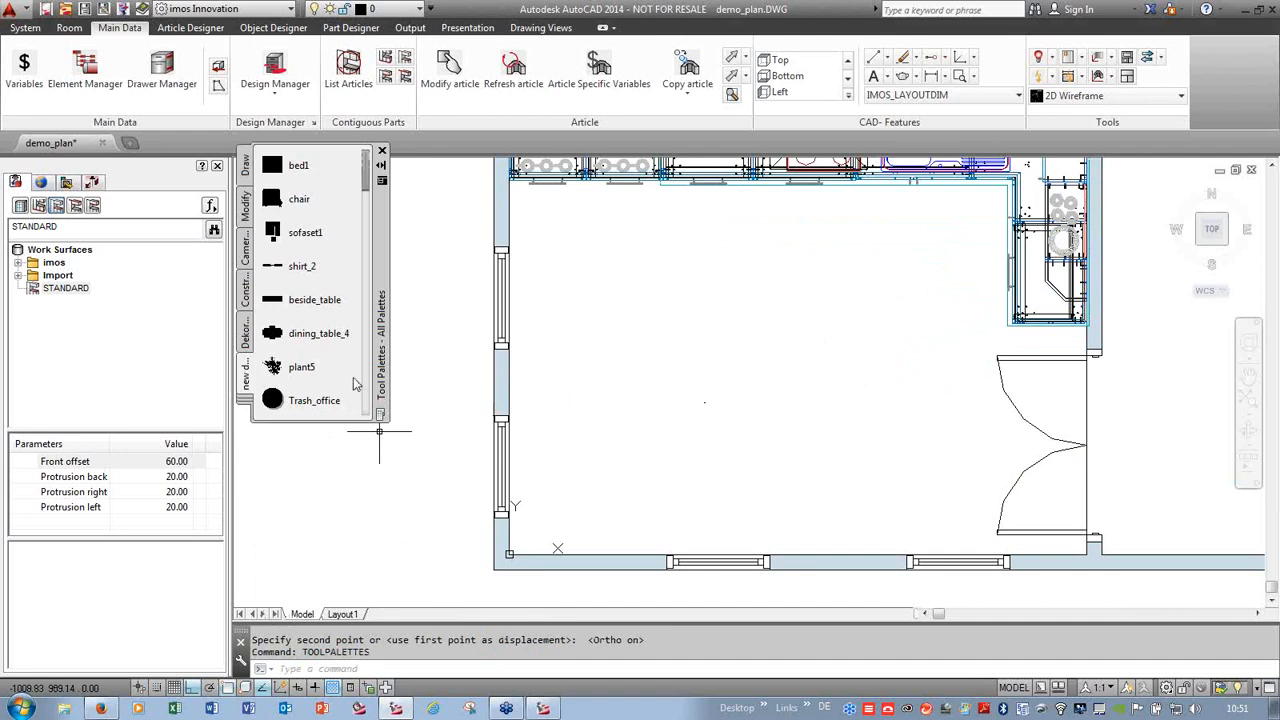
pyautogui.click(300, 340)
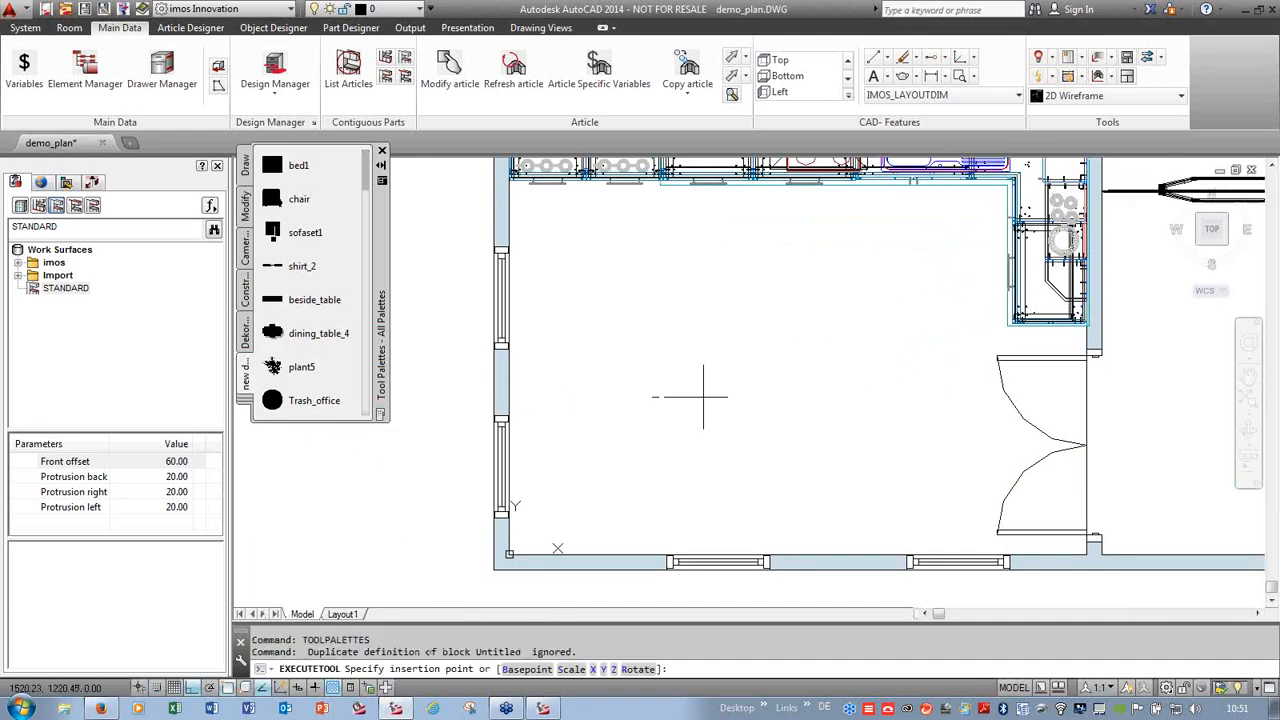
pyautogui.press('Escape')
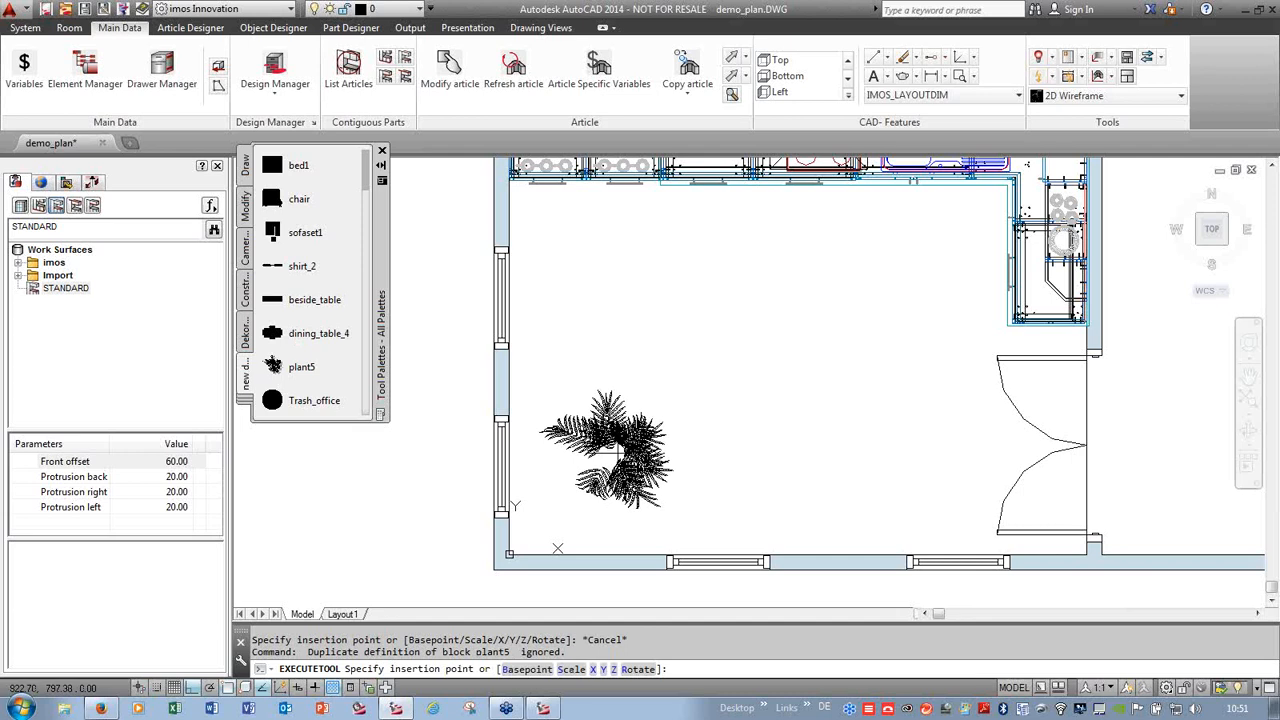
pyautogui.click(606, 456)
pyautogui.scroll(-3, 749, 357)
pyautogui.scroll(6, 781, 320)
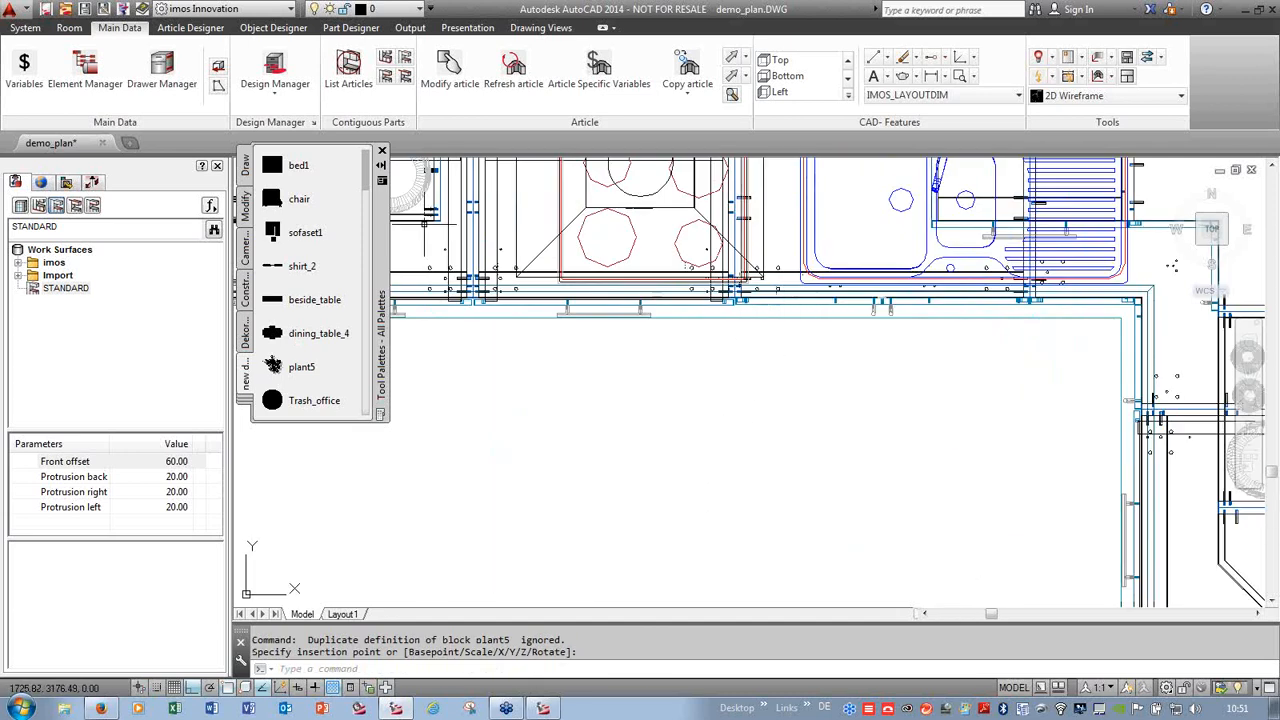
pyautogui.click(381, 151)
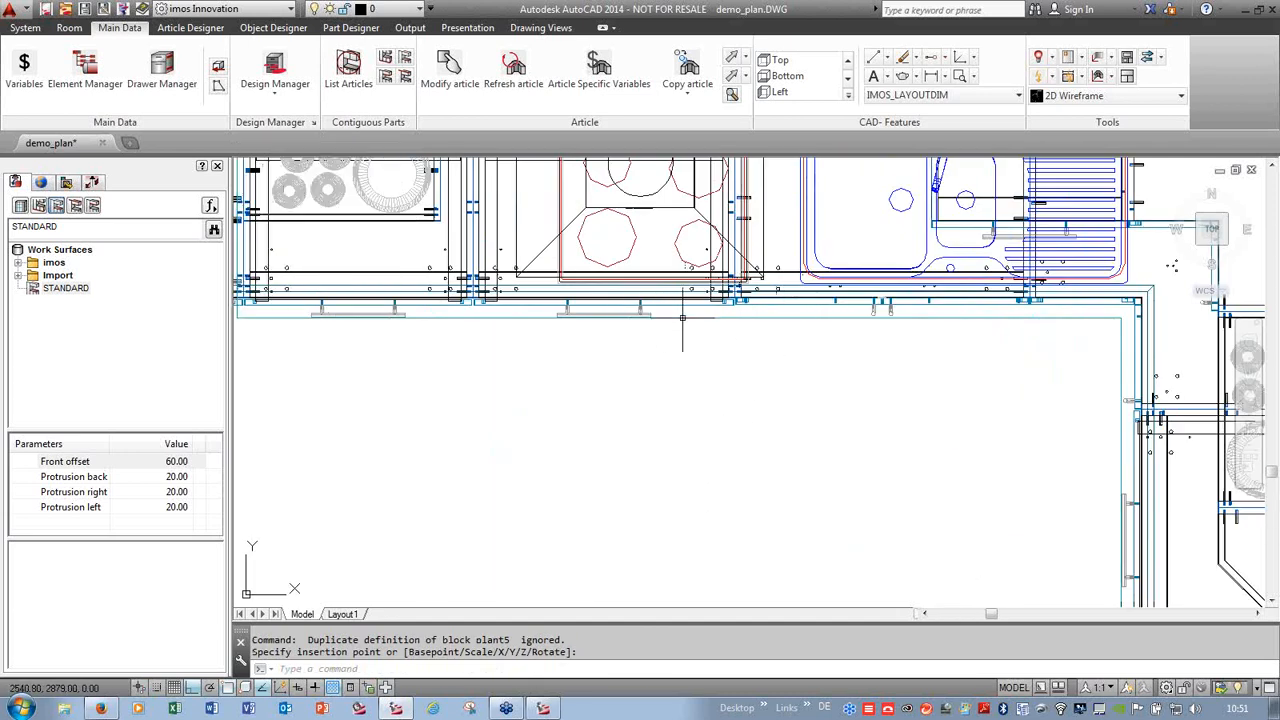
# - Select the kitchen worktop part and set its material to FPY38_MEL_ZEB
pyautogui.press('Escape')
pyautogui.rightClick(487, 384)
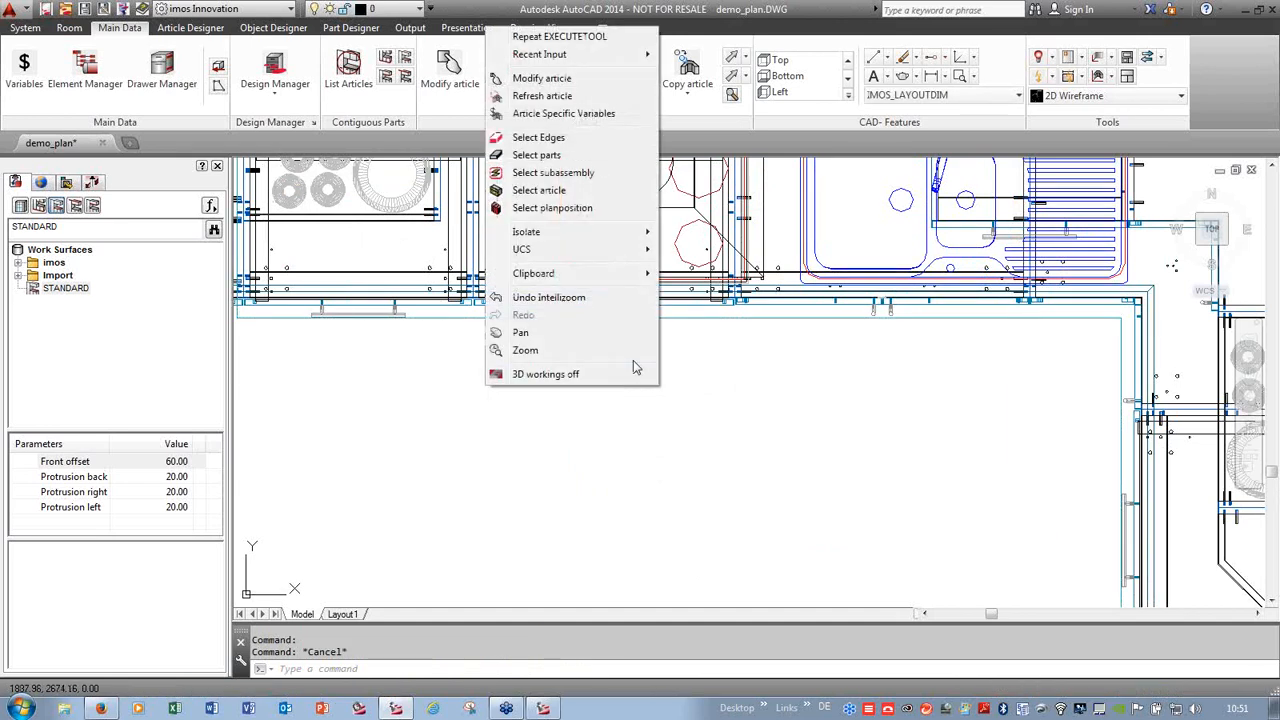
pyautogui.click(540, 155)
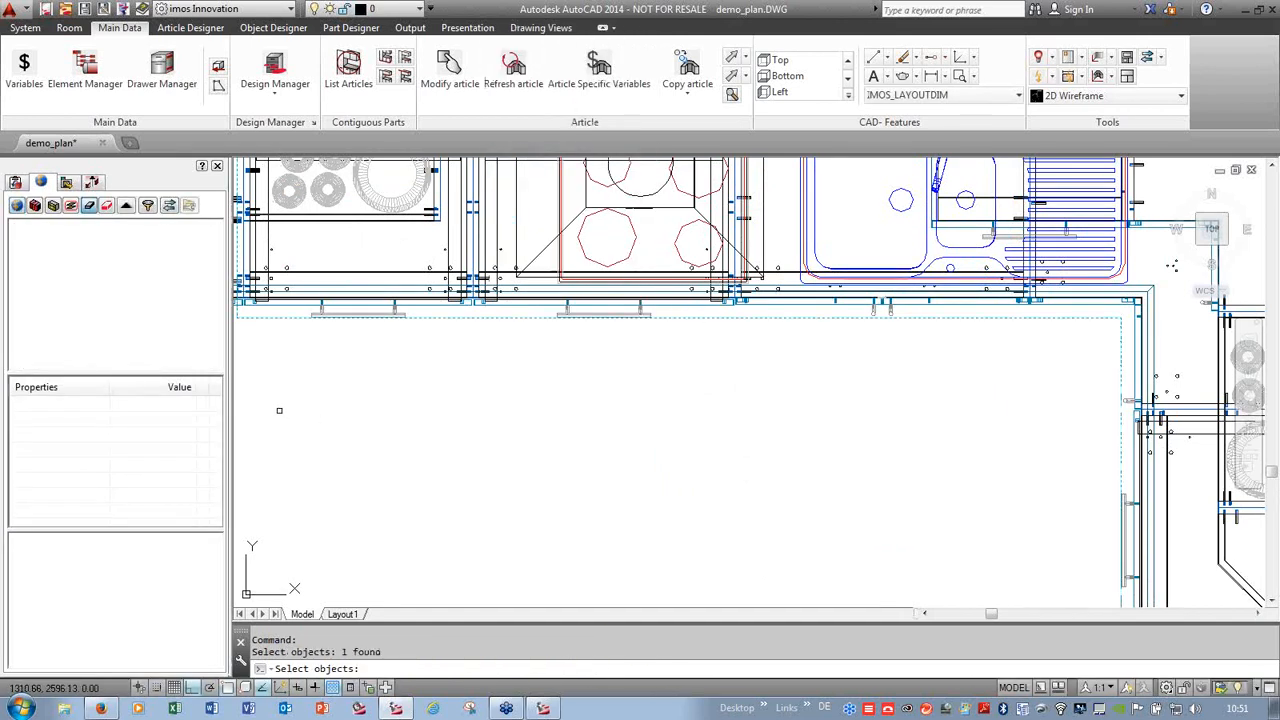
pyautogui.rightClick(294, 412)
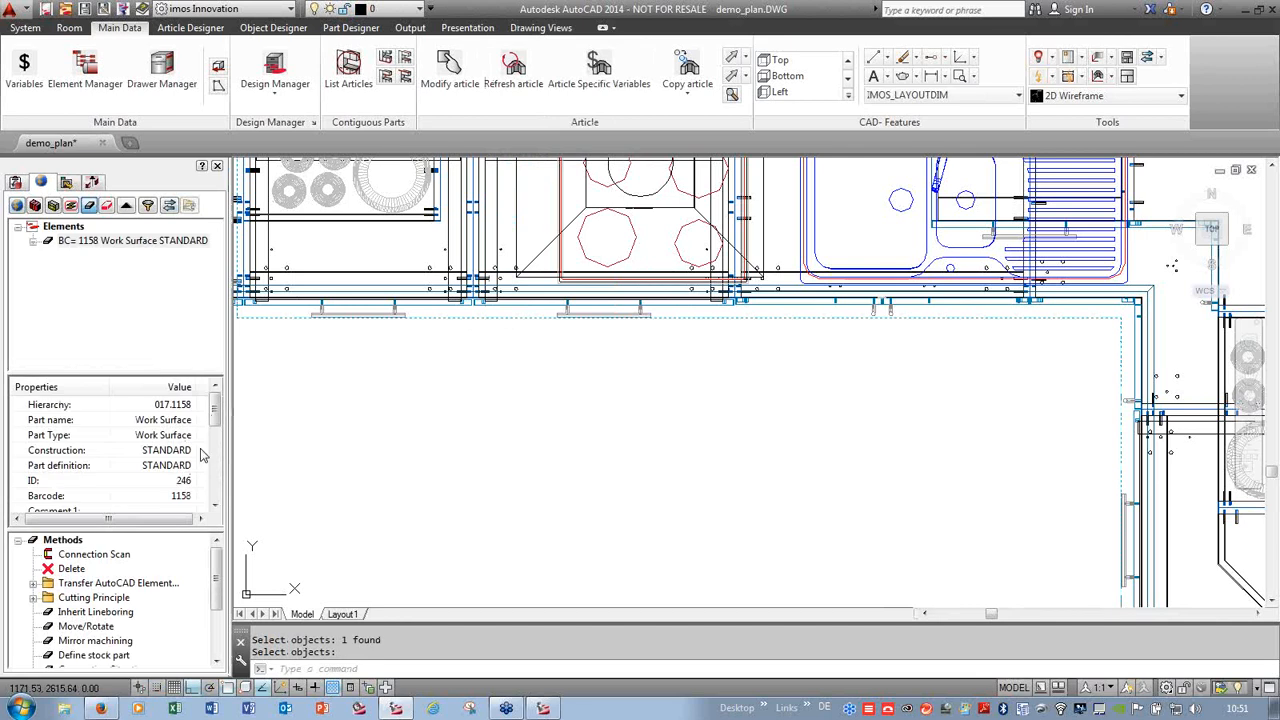
pyautogui.scroll(-3, 221, 424)
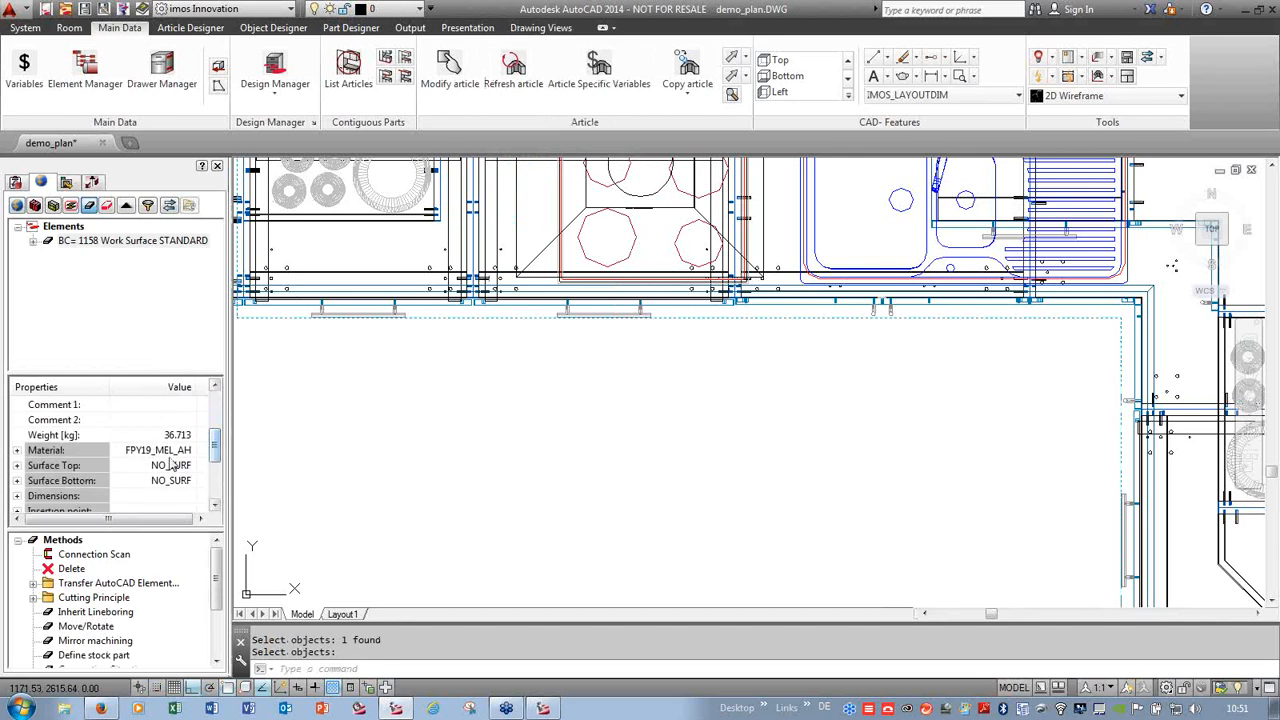
pyautogui.click(190, 453)
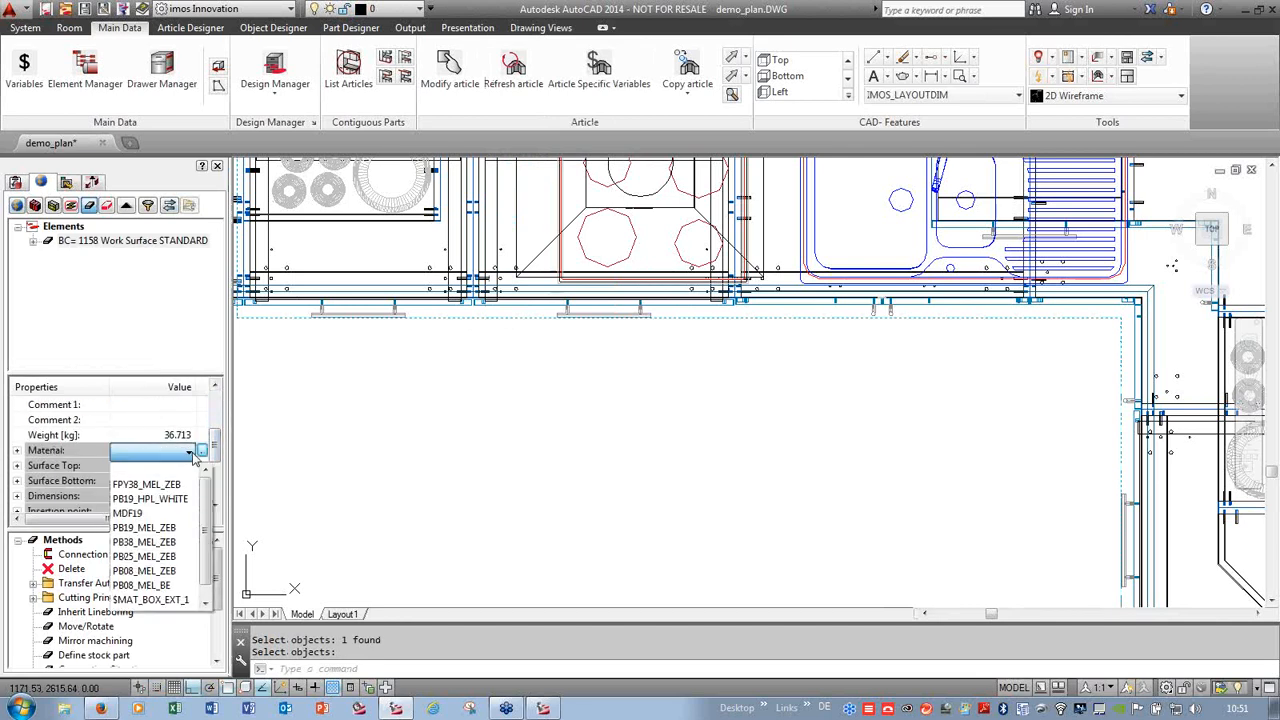
pyautogui.click(146, 484)
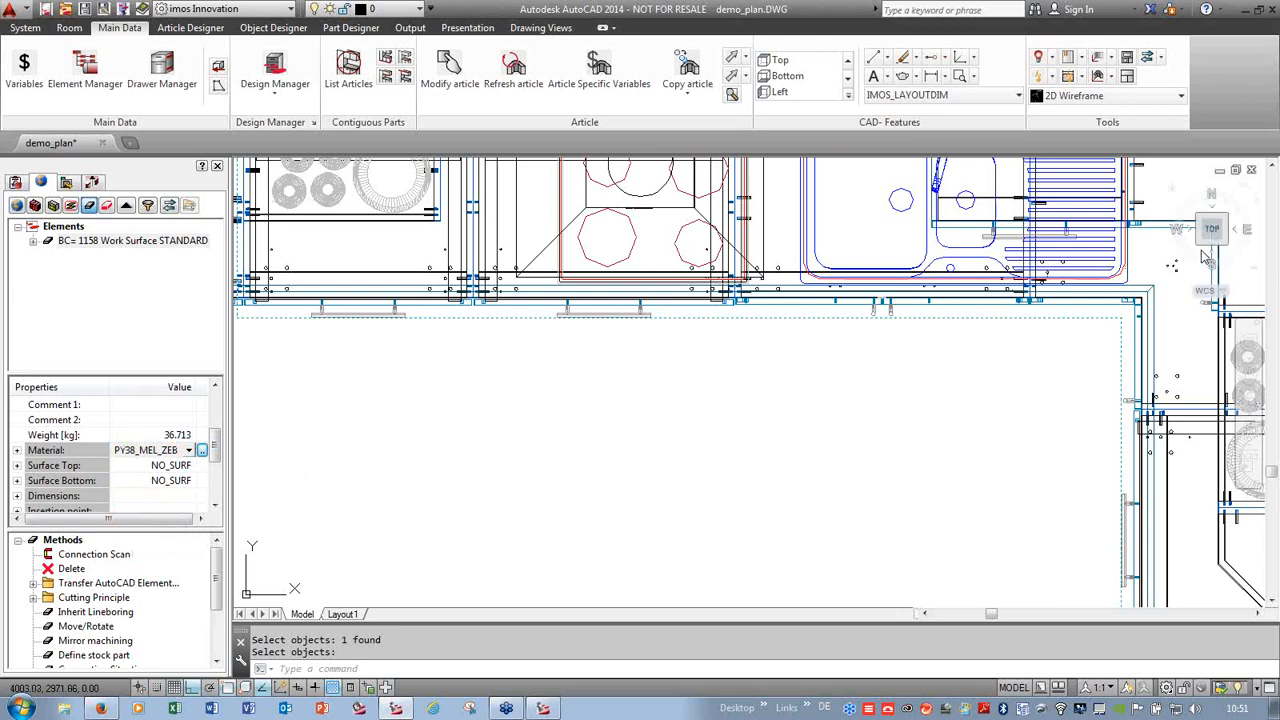
pyautogui.scroll(-7, 840, 400)
pyautogui.press('Escape')
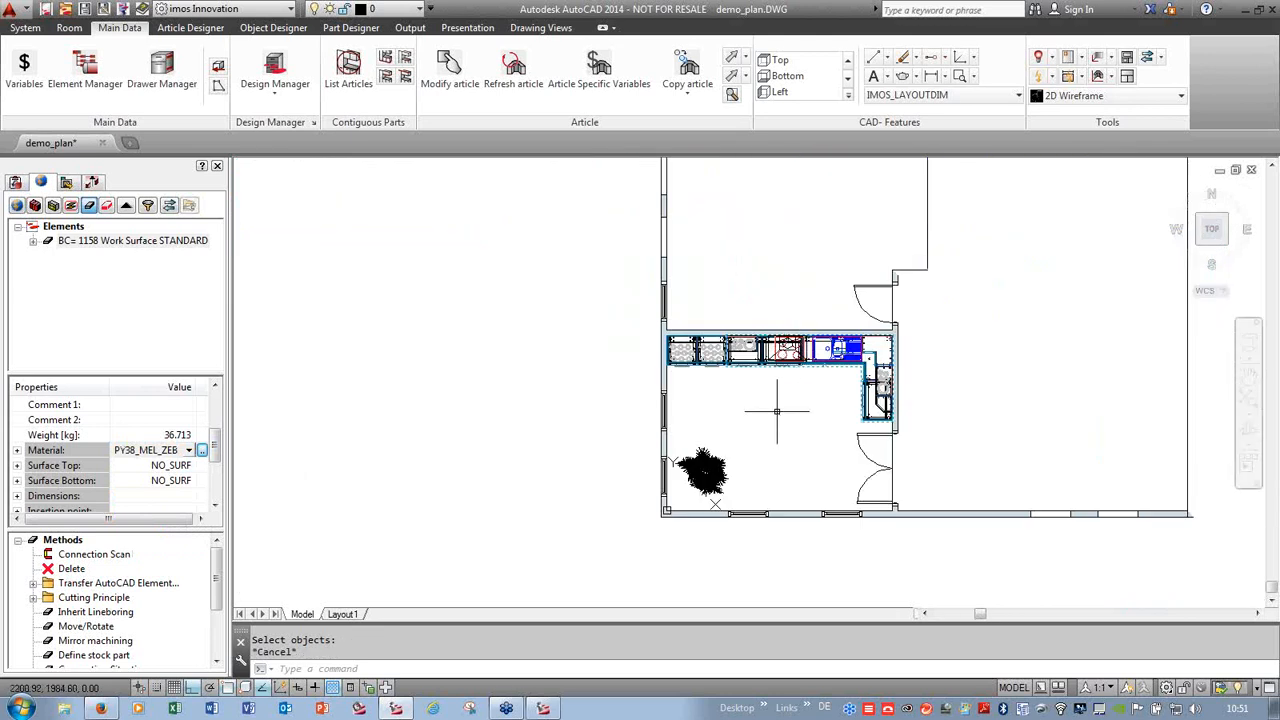
# - End the object isolation to show all rooms and furniture of the floor plan
pyautogui.scroll(-4, 535, 387)
pyautogui.scroll(3, 623, 343)
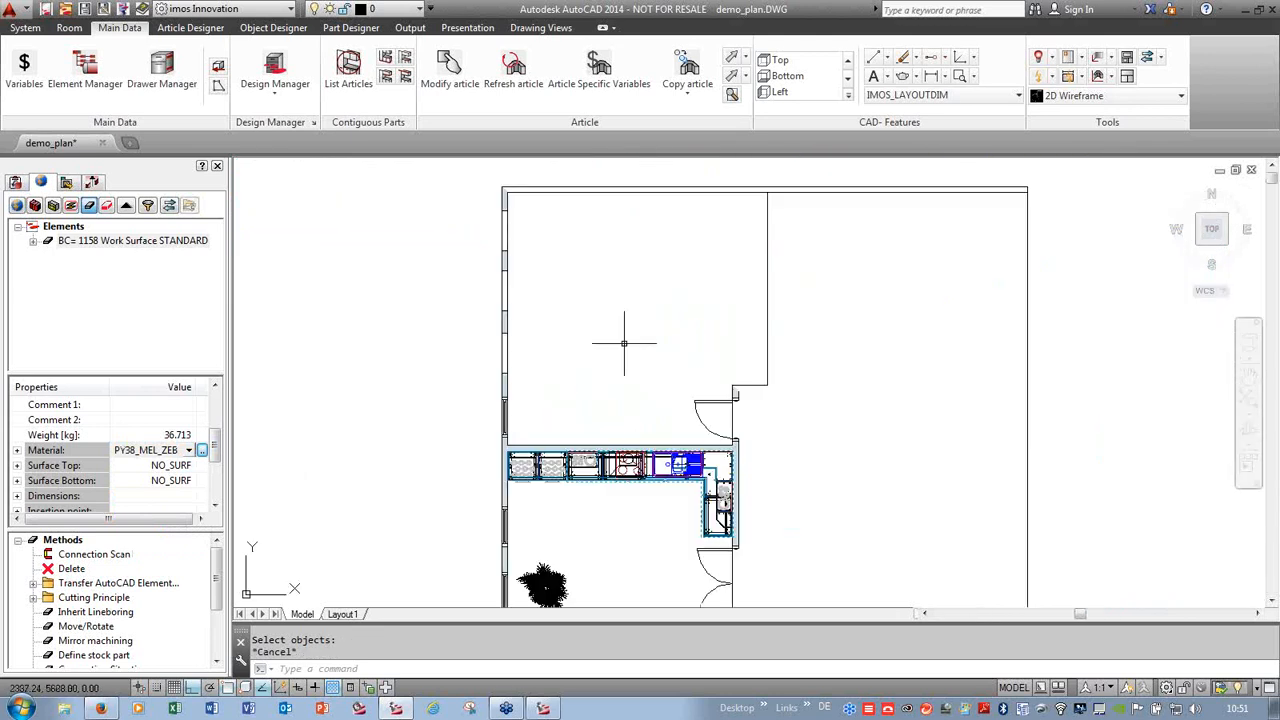
pyautogui.scroll(-1, 607, 275)
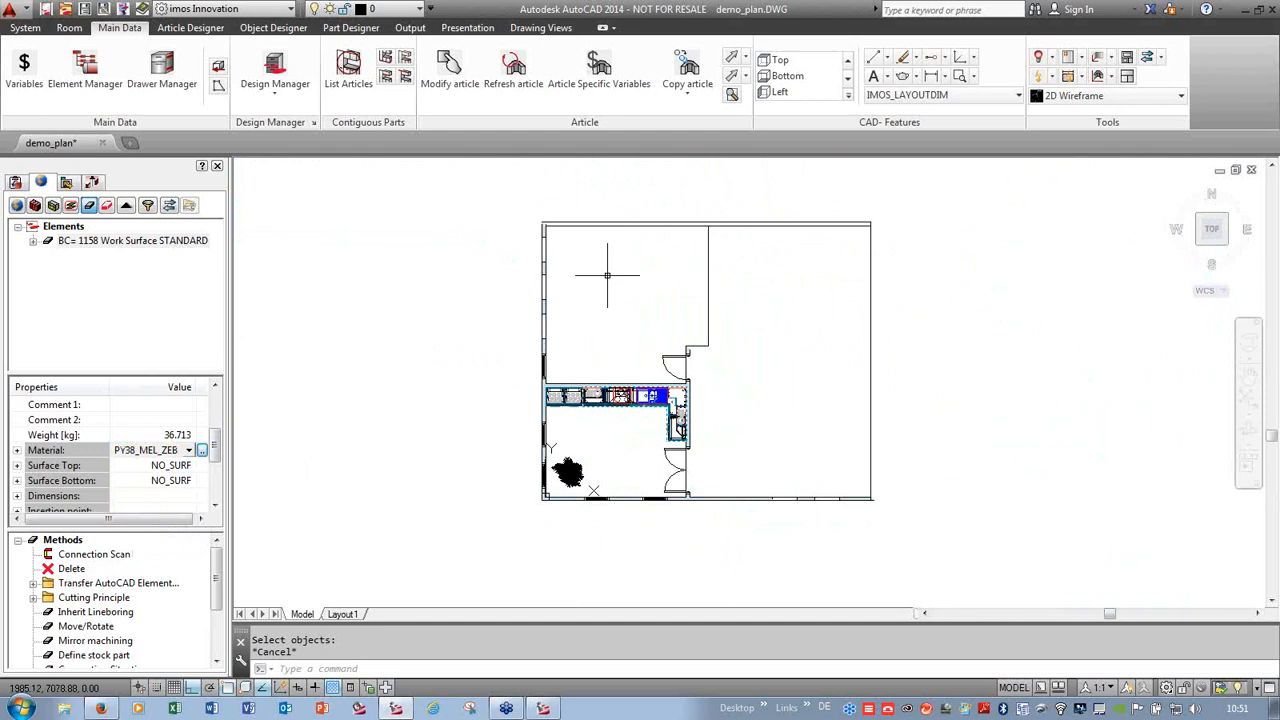
pyautogui.rightClick(746, 340)
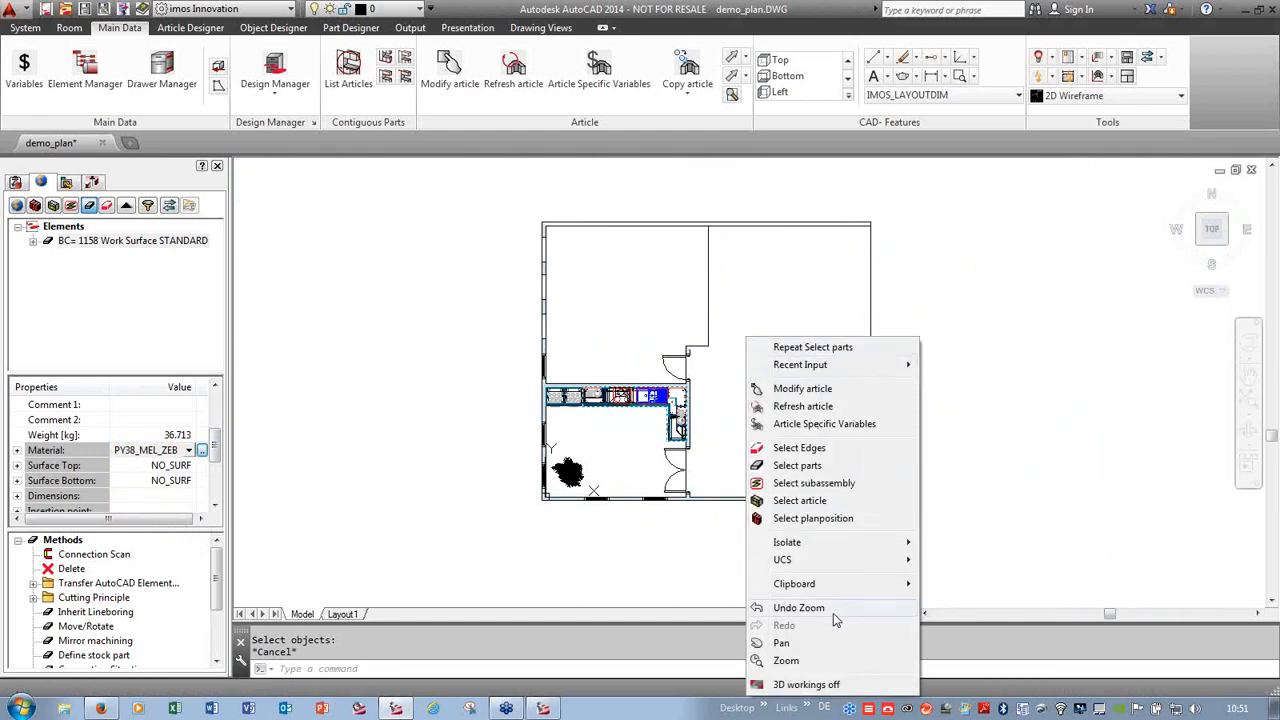
pyautogui.moveTo(900, 542)
pyautogui.click(972, 577)
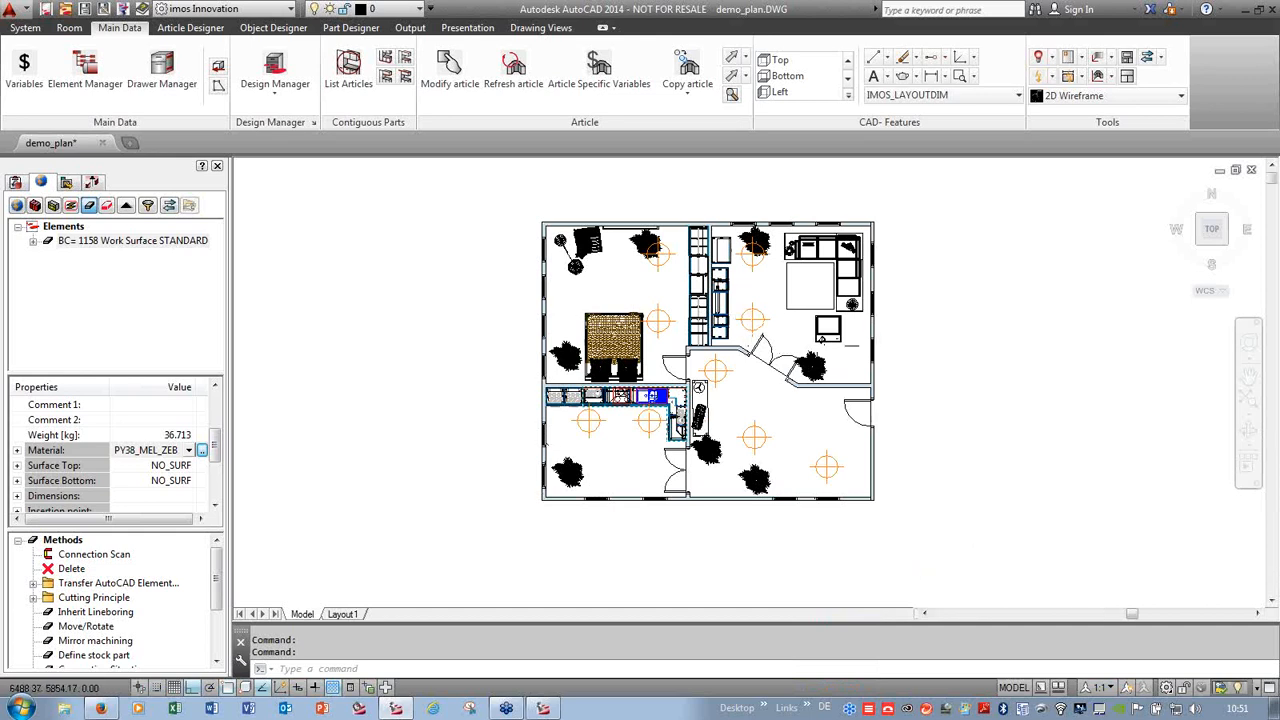
pyautogui.scroll(2, 749, 313)
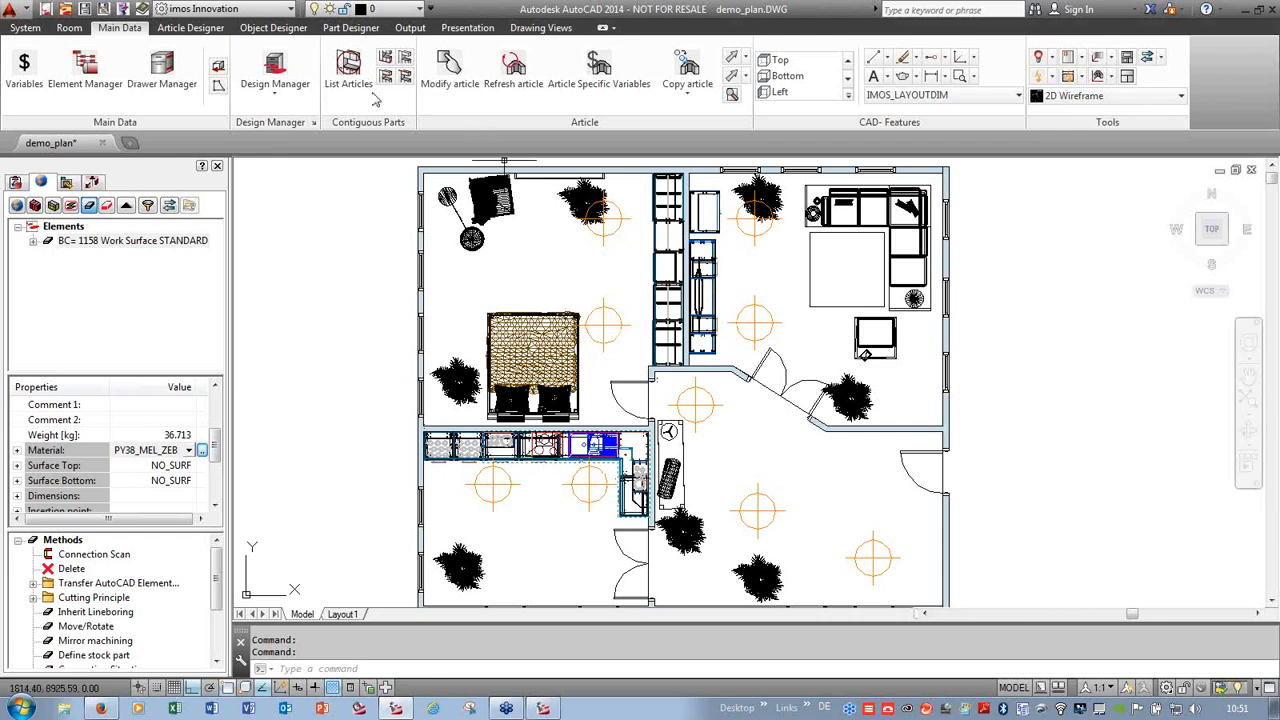
pyautogui.scroll(-2, 606, 187)
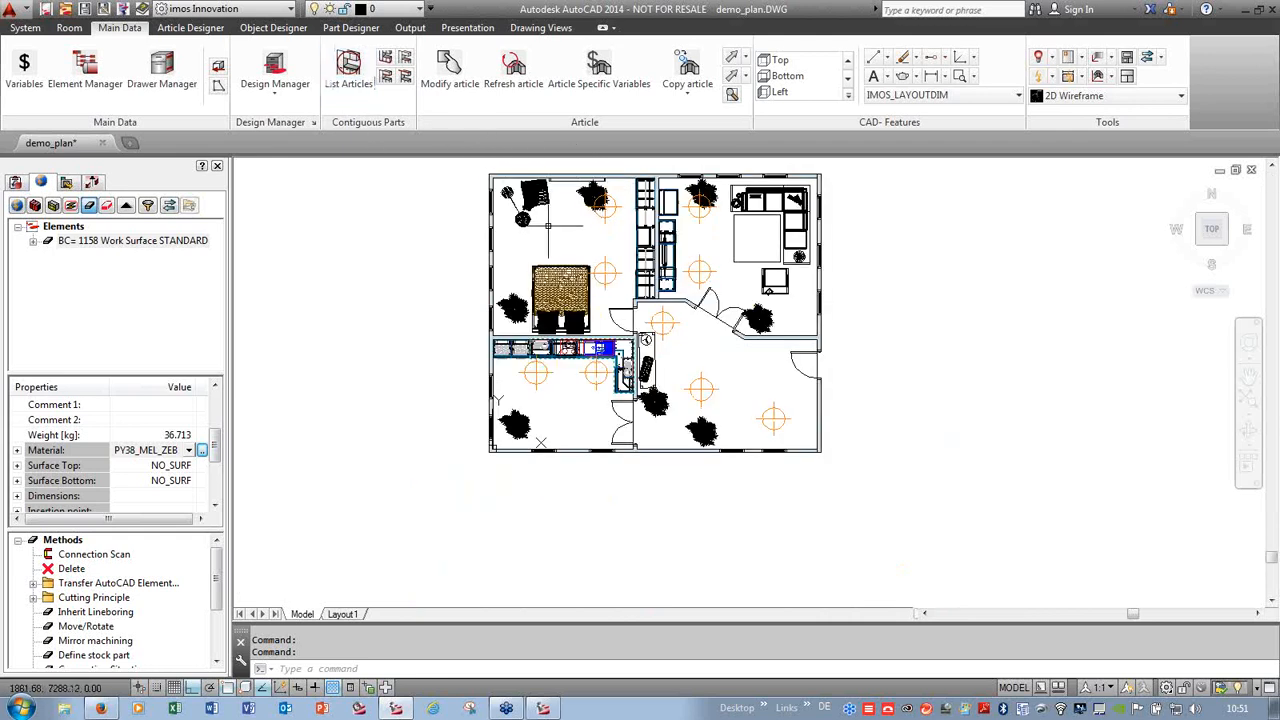
# - Create a camera and use the .xy filter to locate it in the bedroom corner beside the bed's plant, at a height of 1400
pyautogui.click(466, 27)
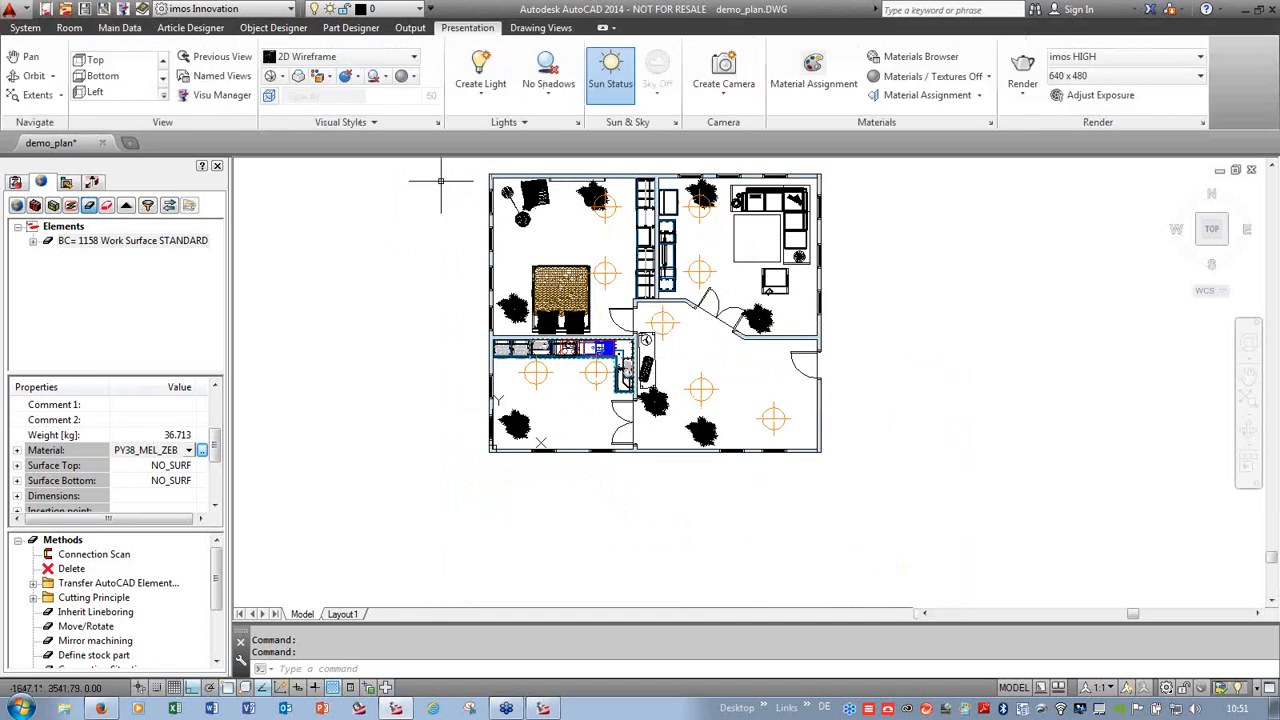
pyautogui.click(695, 88)
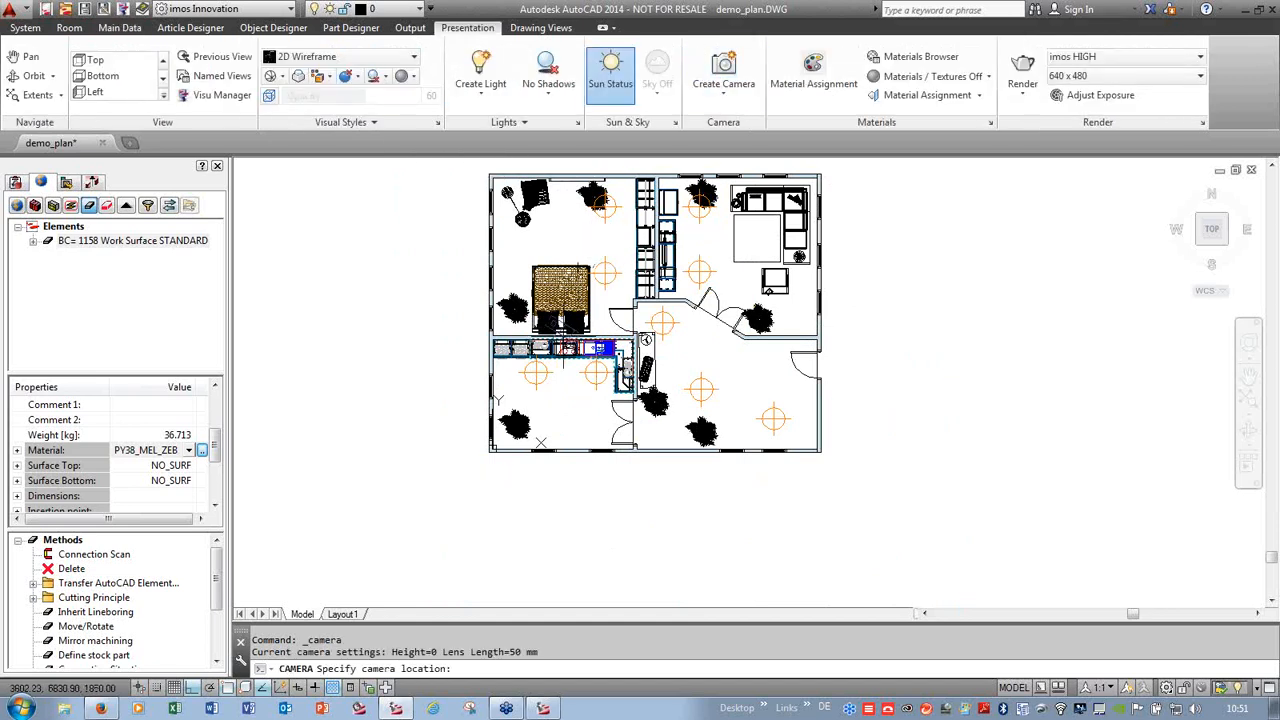
pyautogui.scroll(2, 543, 352)
pyautogui.scroll(-4, 518, 243)
pyautogui.scroll(4, 519, 300)
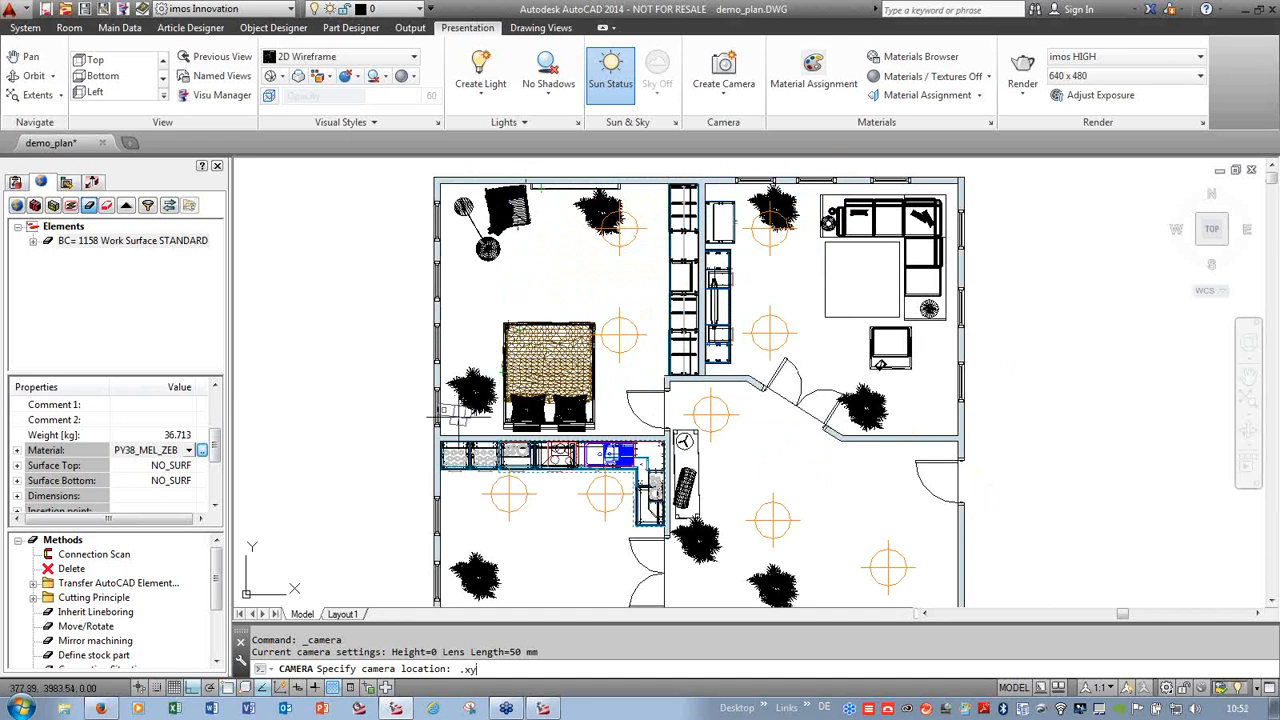
pyautogui.write('.xy')
pyautogui.press('Return')
pyautogui.scroll(2, 457, 414)
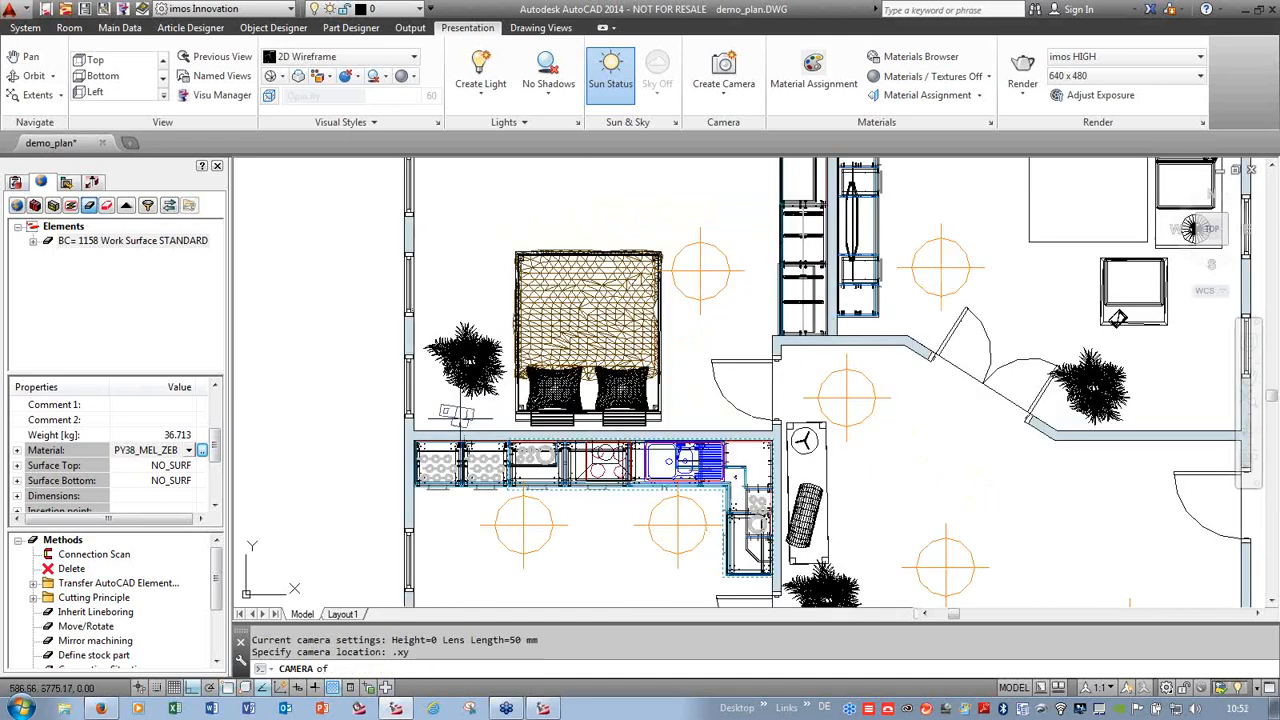
pyautogui.click(437, 407)
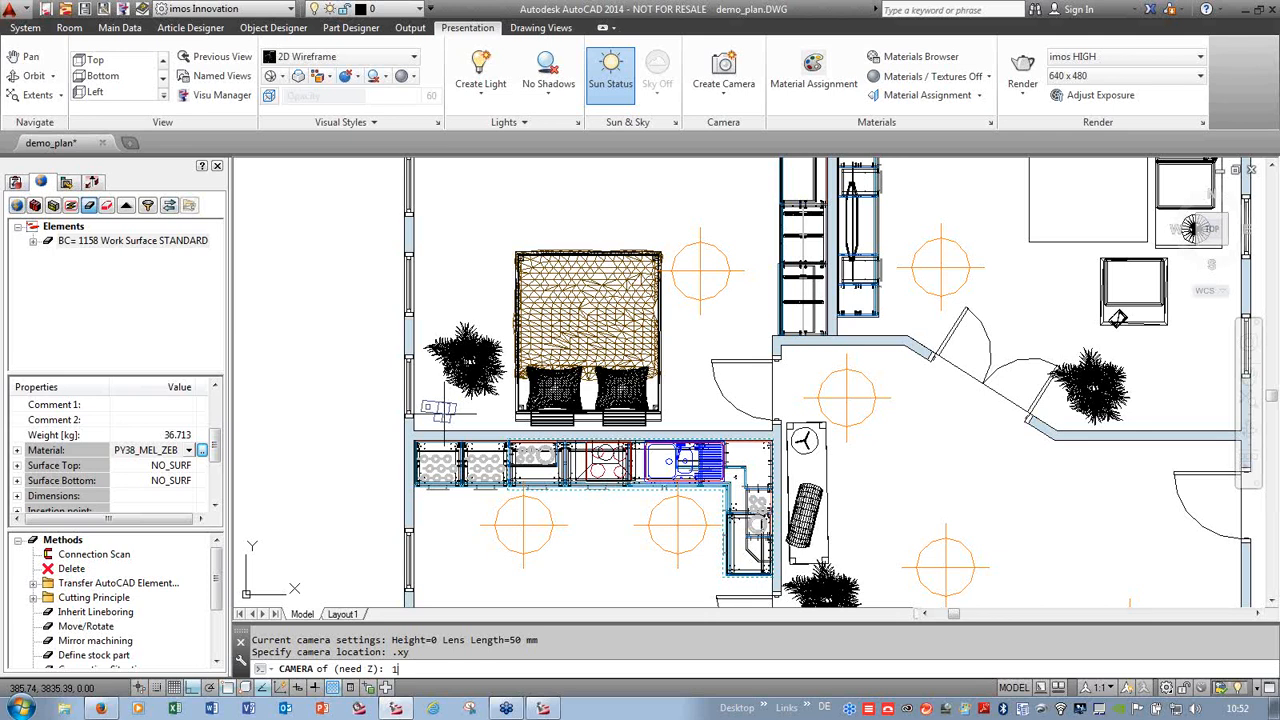
pyautogui.write('1400')
pyautogui.press('Return')
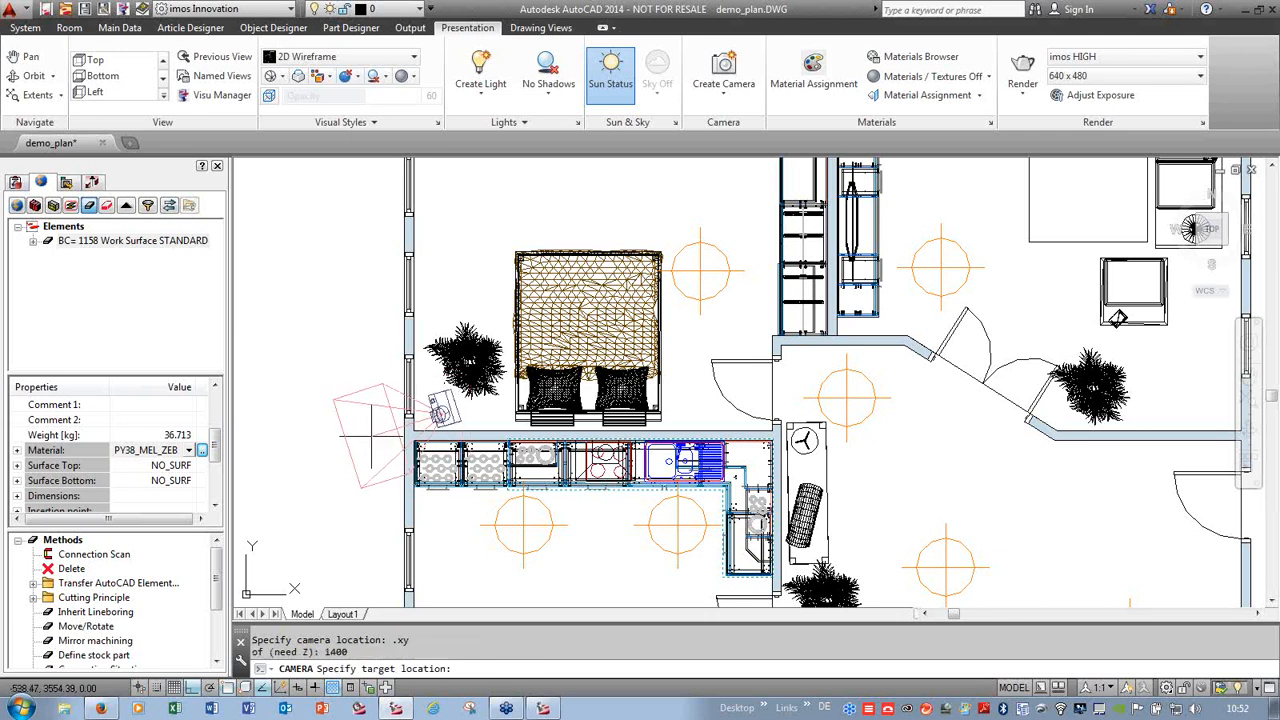
# - Aim the camera diagonally across the bedroom towards the wardrobe with the .xy filter, set the target height to 1200 and finish the camera
pyautogui.scroll(-4, 372, 434)
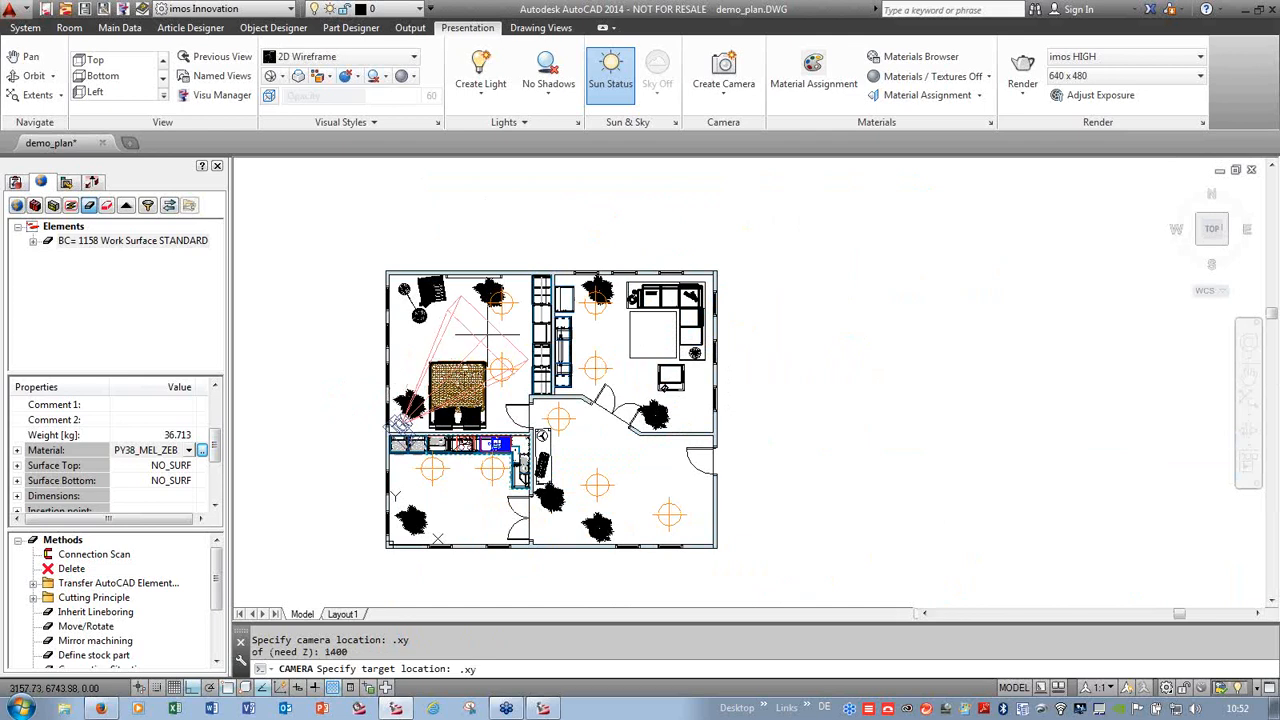
pyautogui.press('Return')
pyautogui.scroll(4, 490, 339)
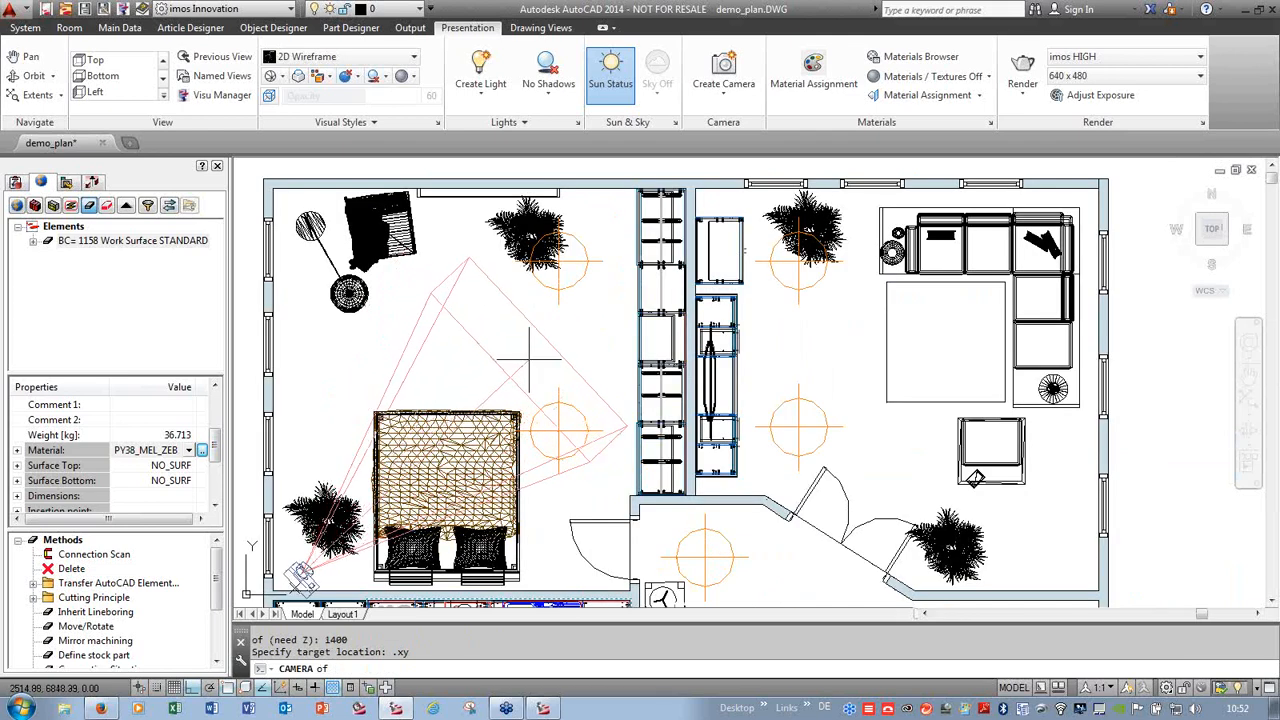
pyautogui.click(535, 363)
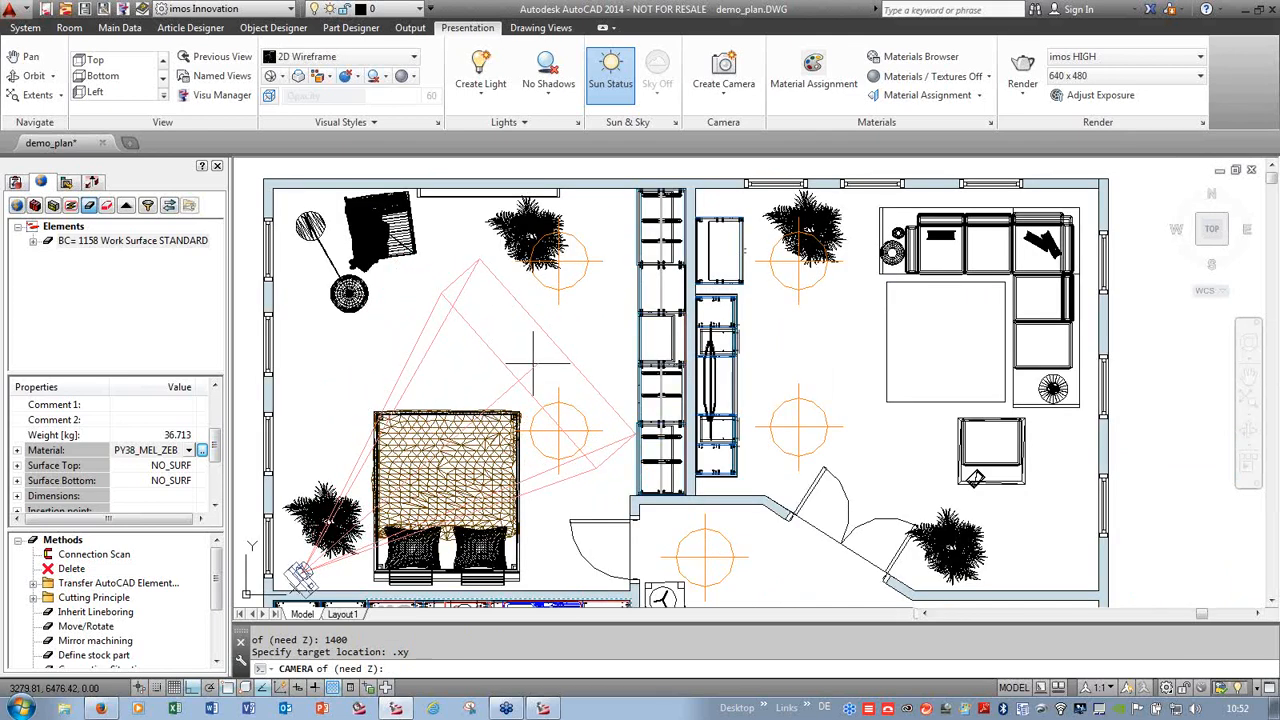
pyautogui.write('1200')
pyautogui.press('Return')
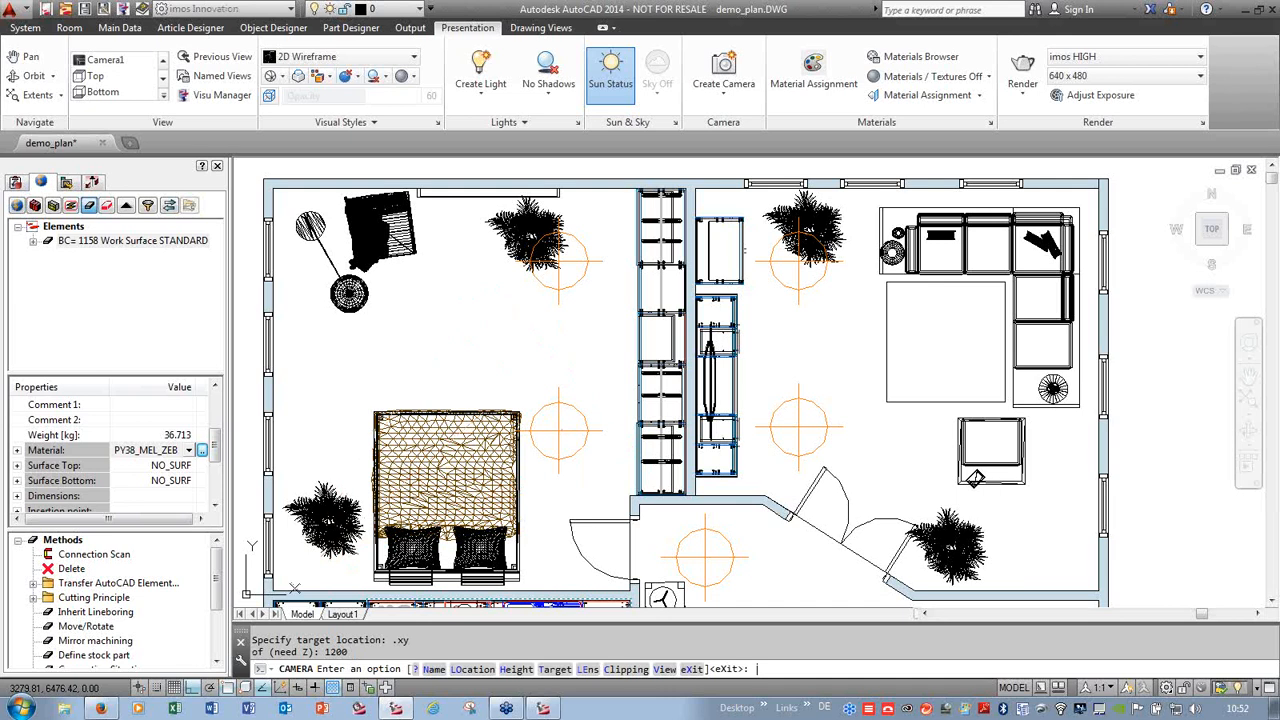
pyautogui.press('Return')
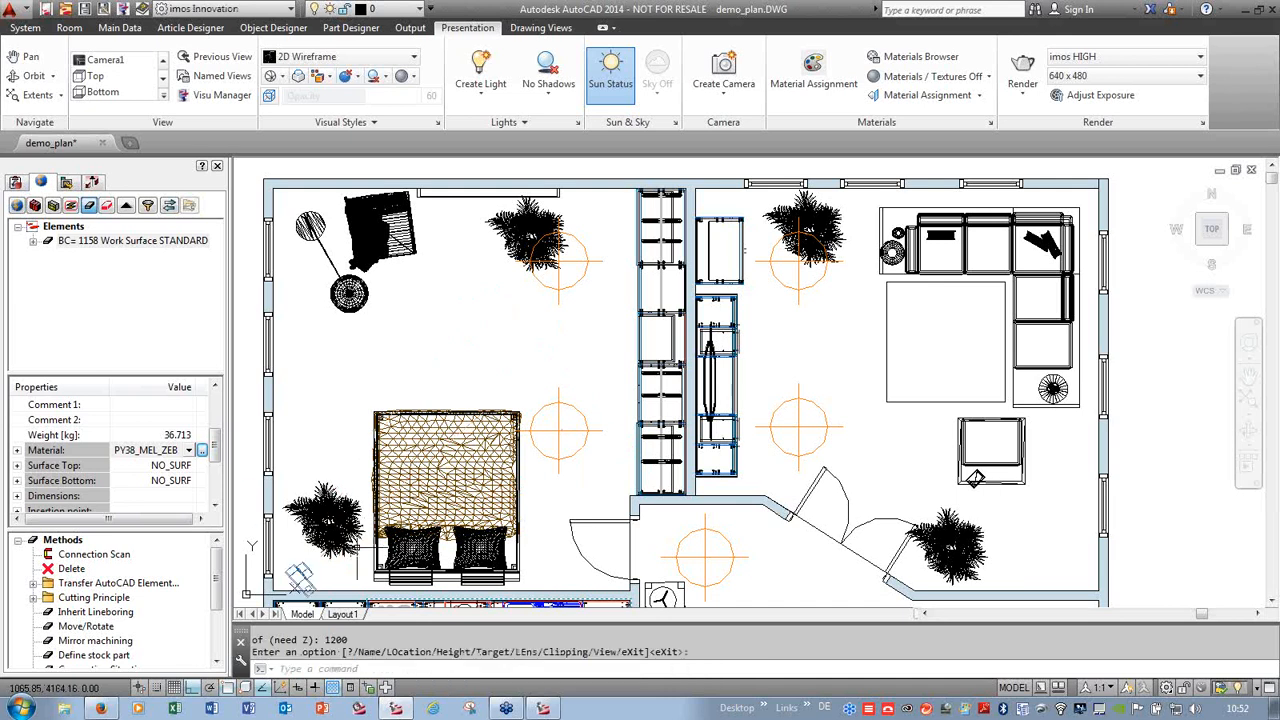
# - Set the bedroom camera's lens length to 30 in its properties and close the properties and camera preview
pyautogui.click(301, 575)
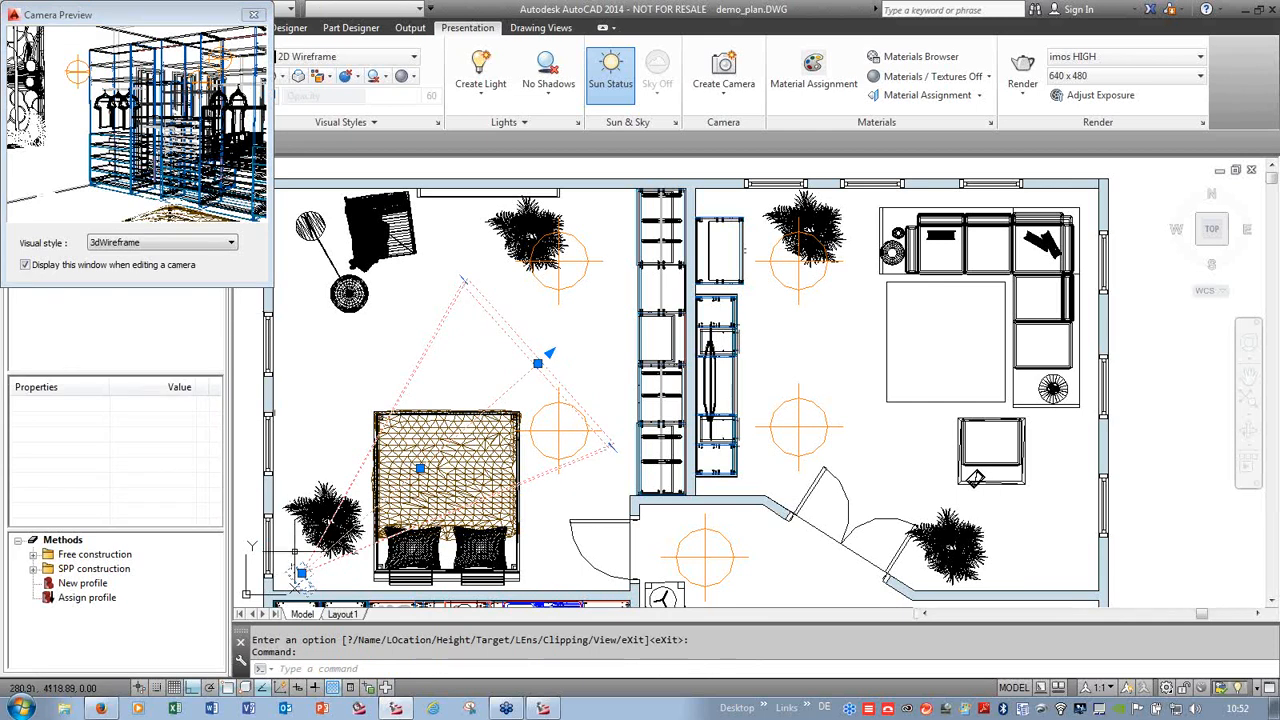
pyautogui.rightClick(301, 573)
pyautogui.click(357, 560)
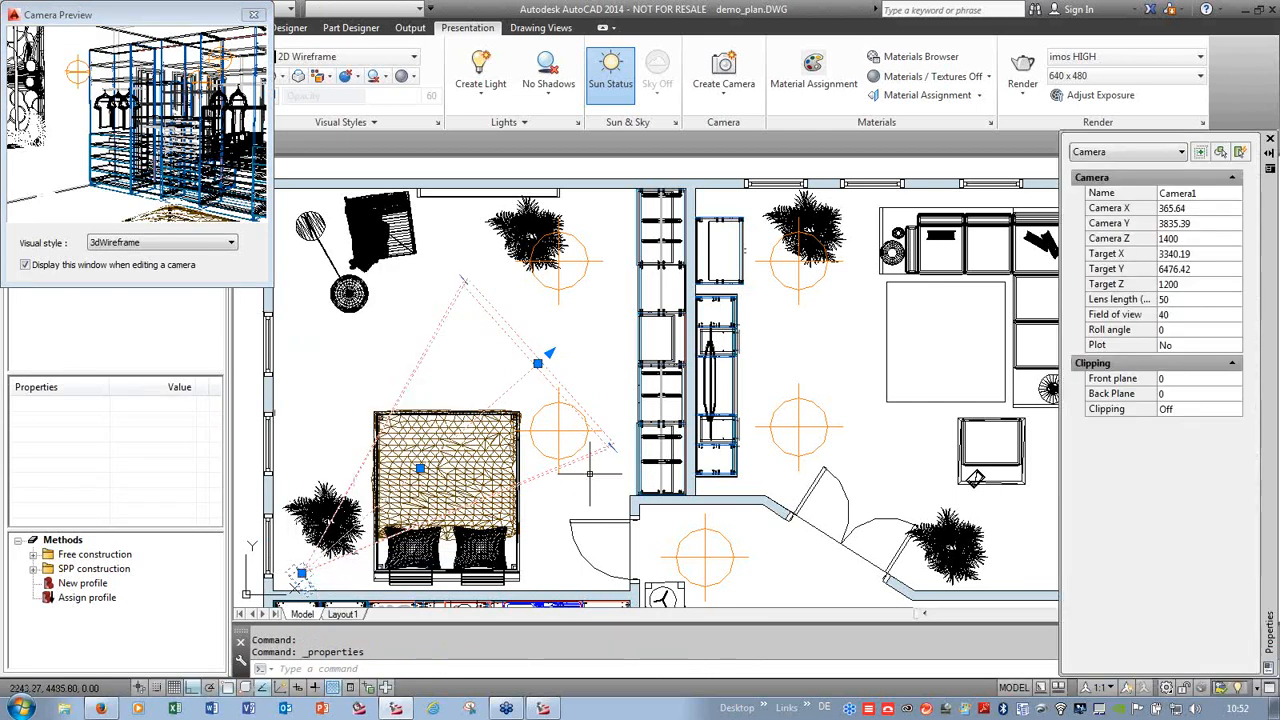
pyautogui.click(1181, 300)
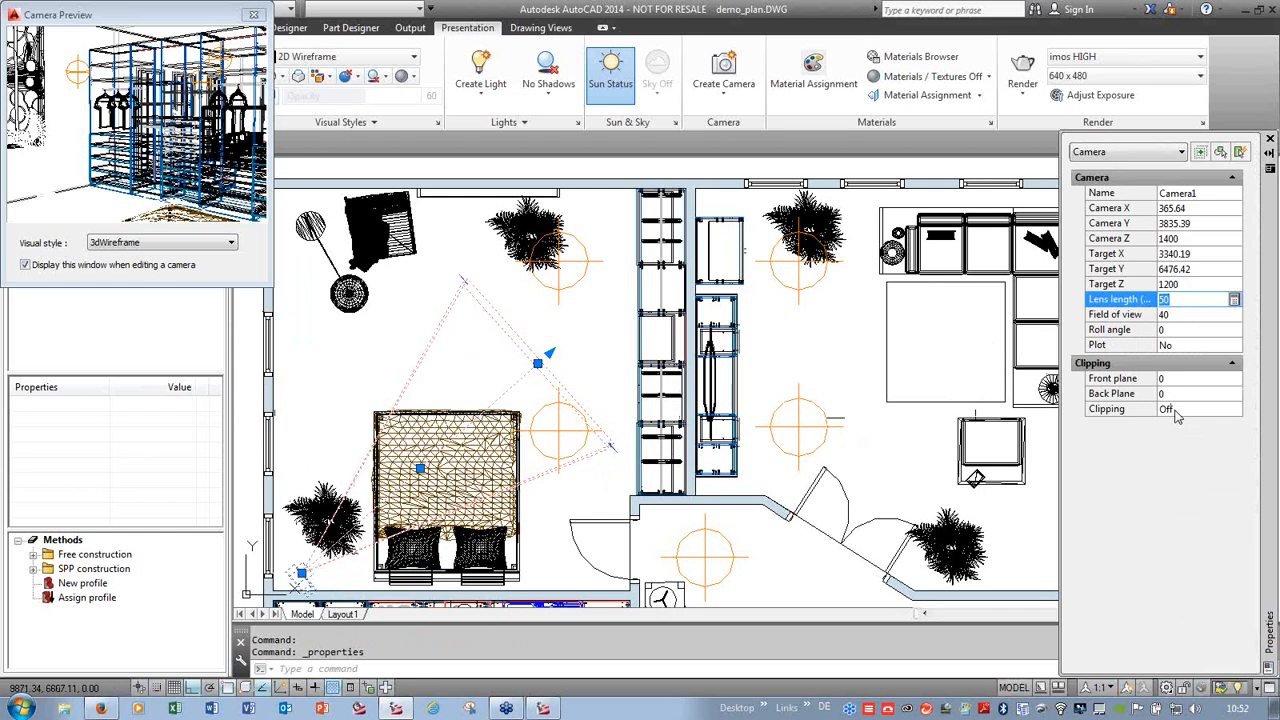
pyautogui.write('30')
pyautogui.press('Tab')
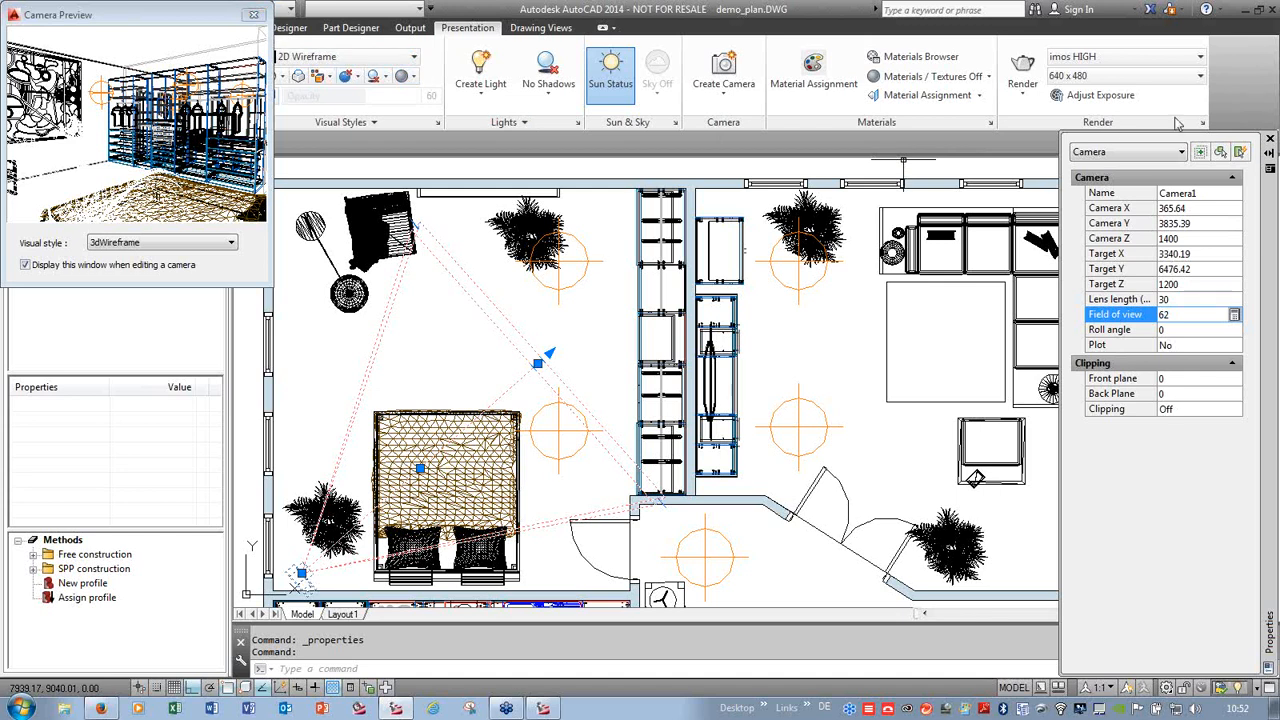
pyautogui.click(1270, 141)
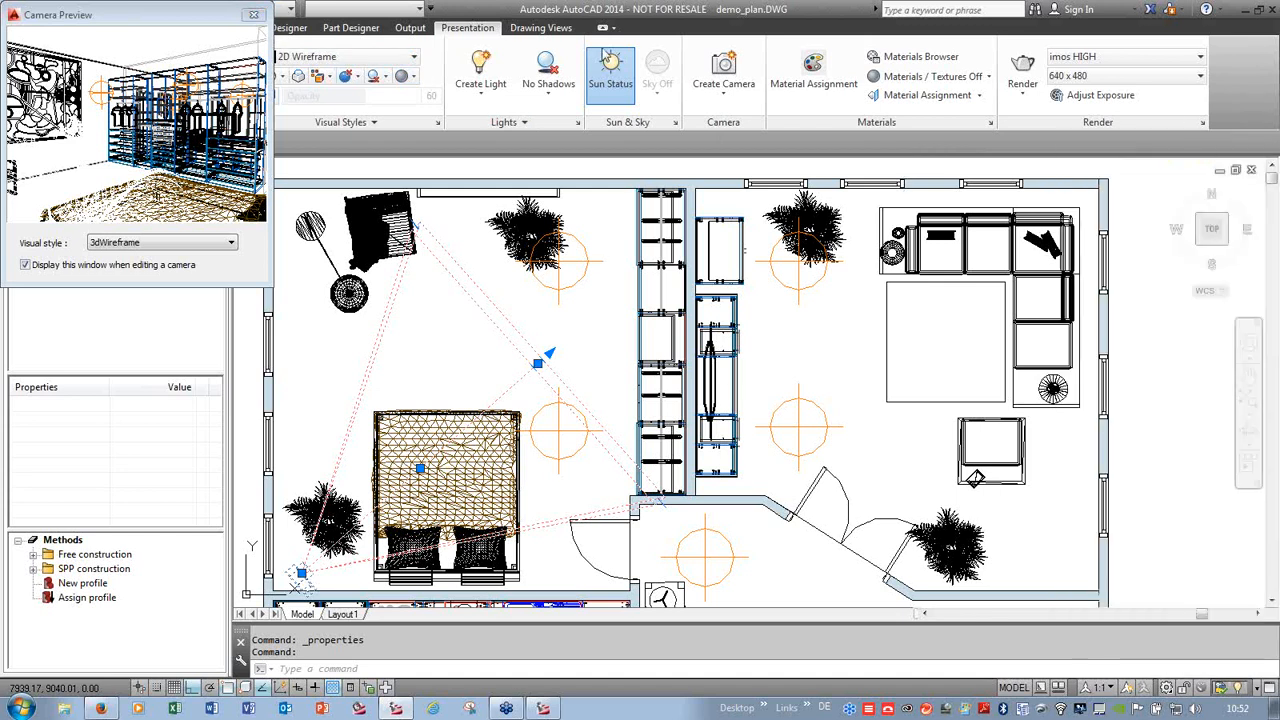
pyautogui.click(253, 14)
# - Switch to the Camera1 view, open the sun properties and turn on Sky Background and Illumination
pyautogui.click(121, 61)
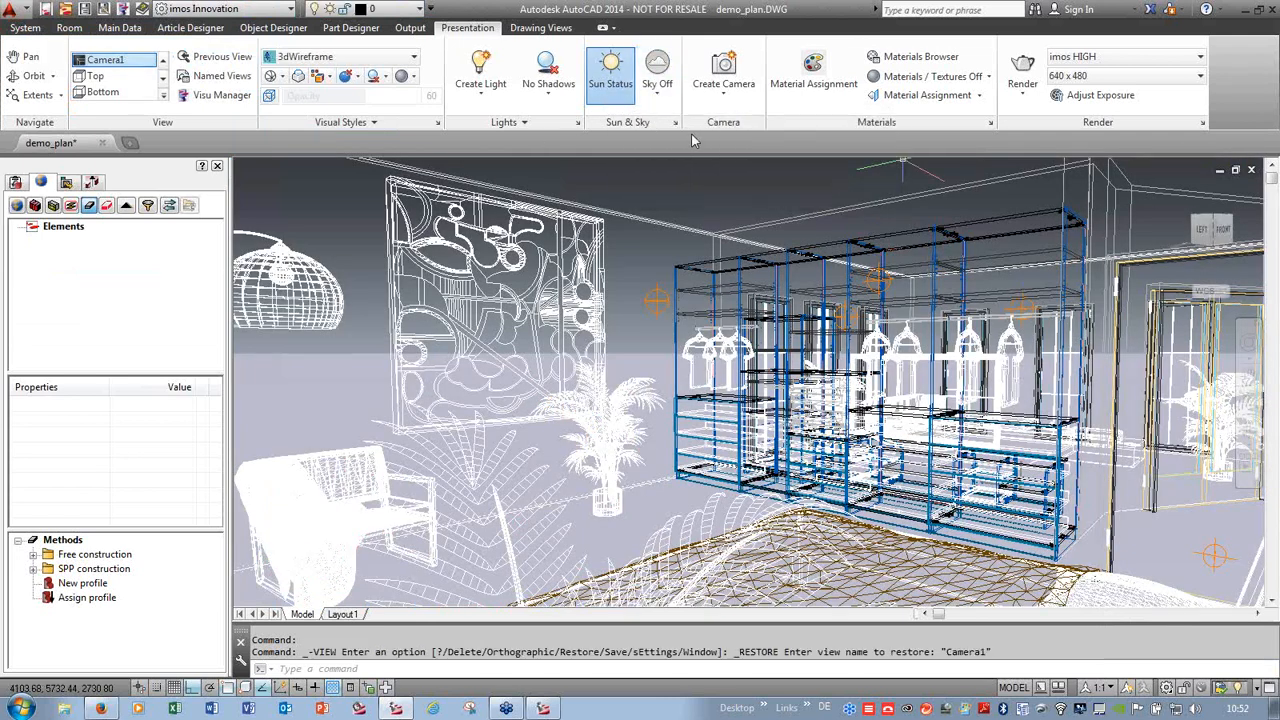
pyautogui.click(675, 123)
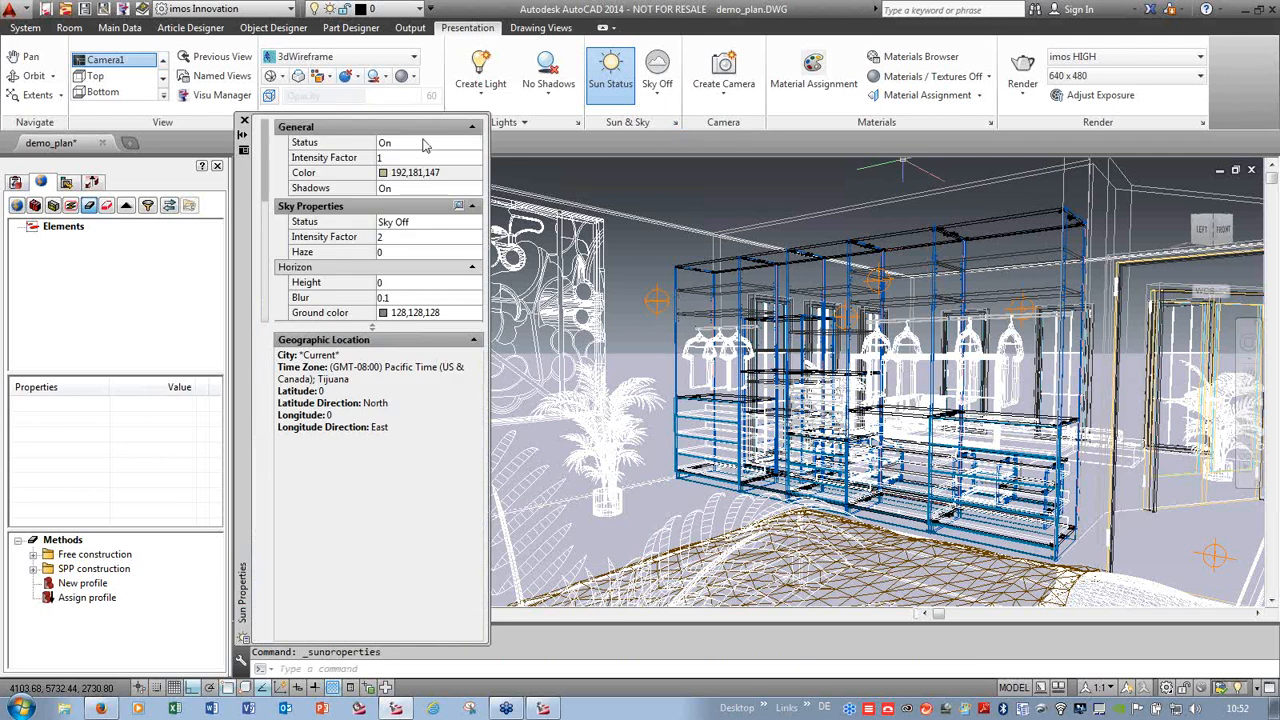
pyautogui.click(657, 92)
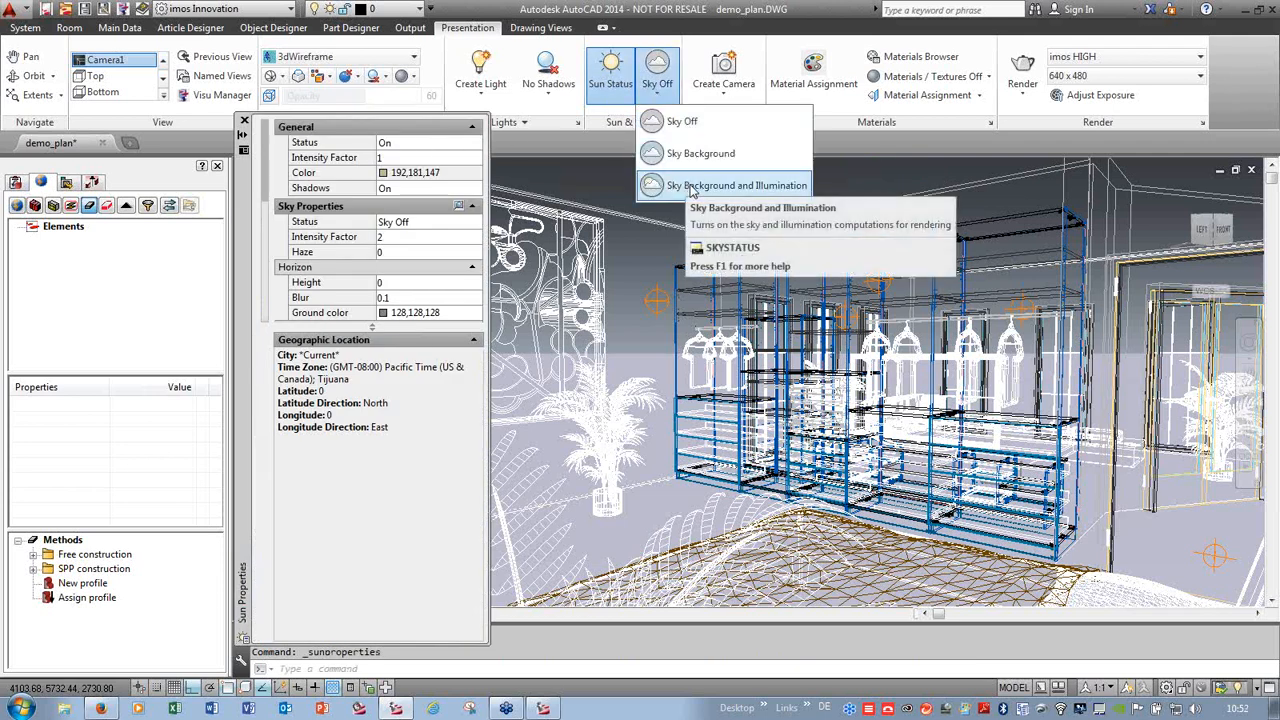
pyautogui.click(689, 186)
# - Apply the Conceptual visual style to the camera view and render it
pyautogui.click(400, 57)
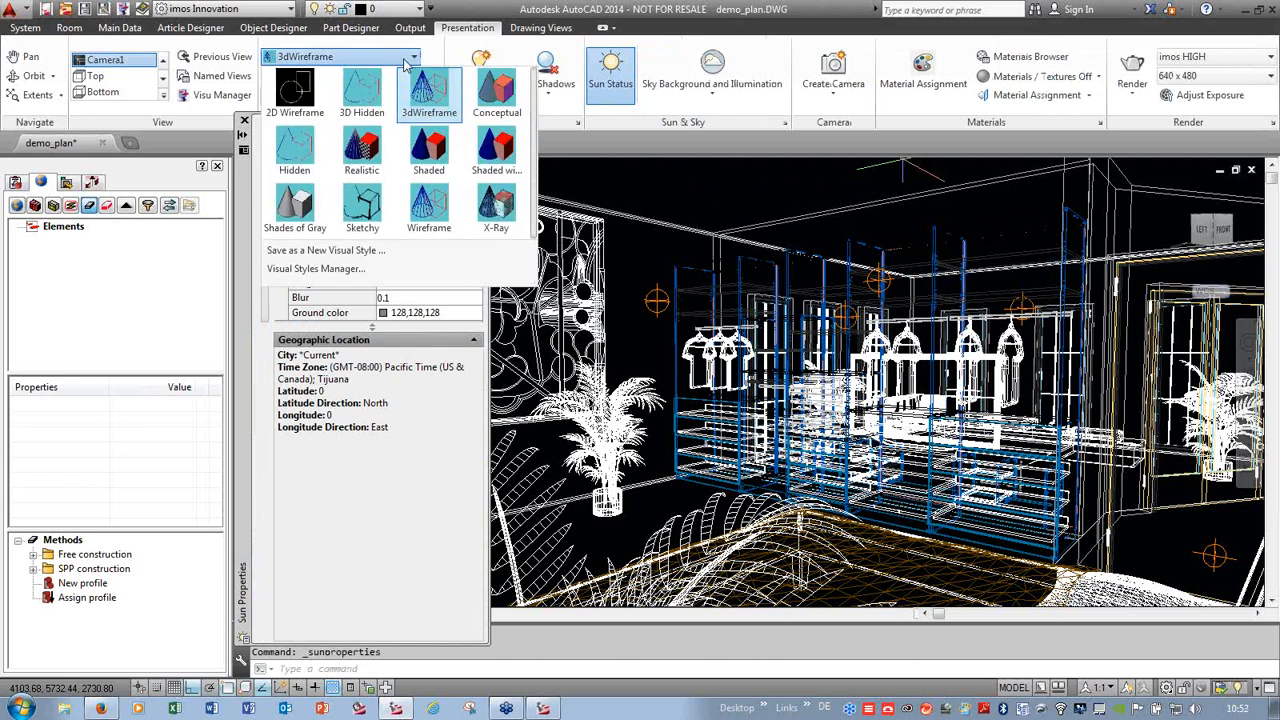
pyautogui.click(497, 95)
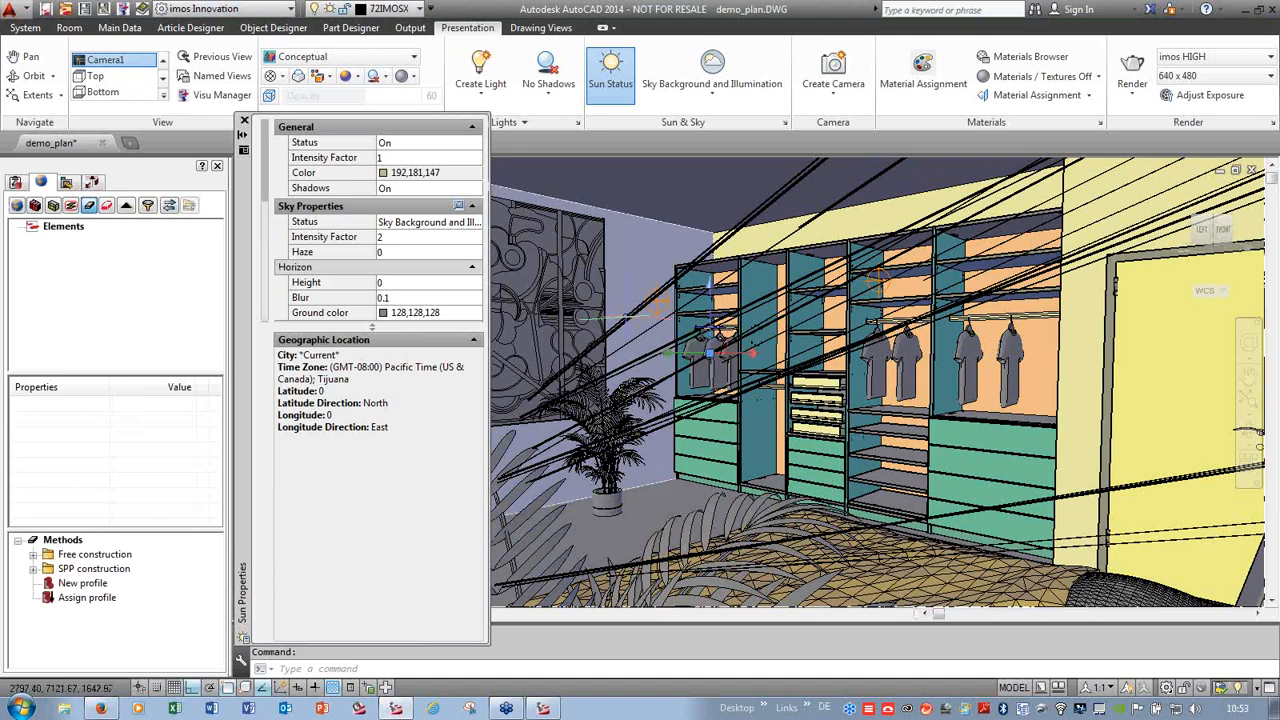
pyautogui.press('Escape')
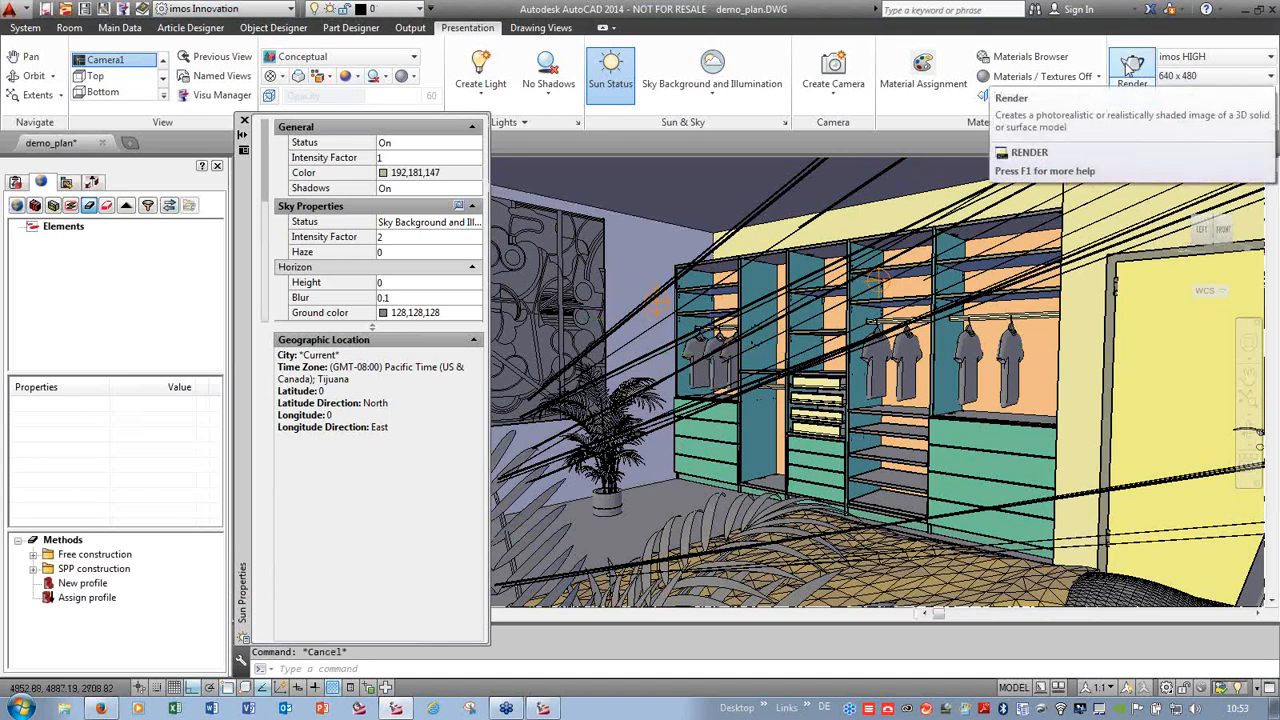
pyautogui.click(1130, 66)
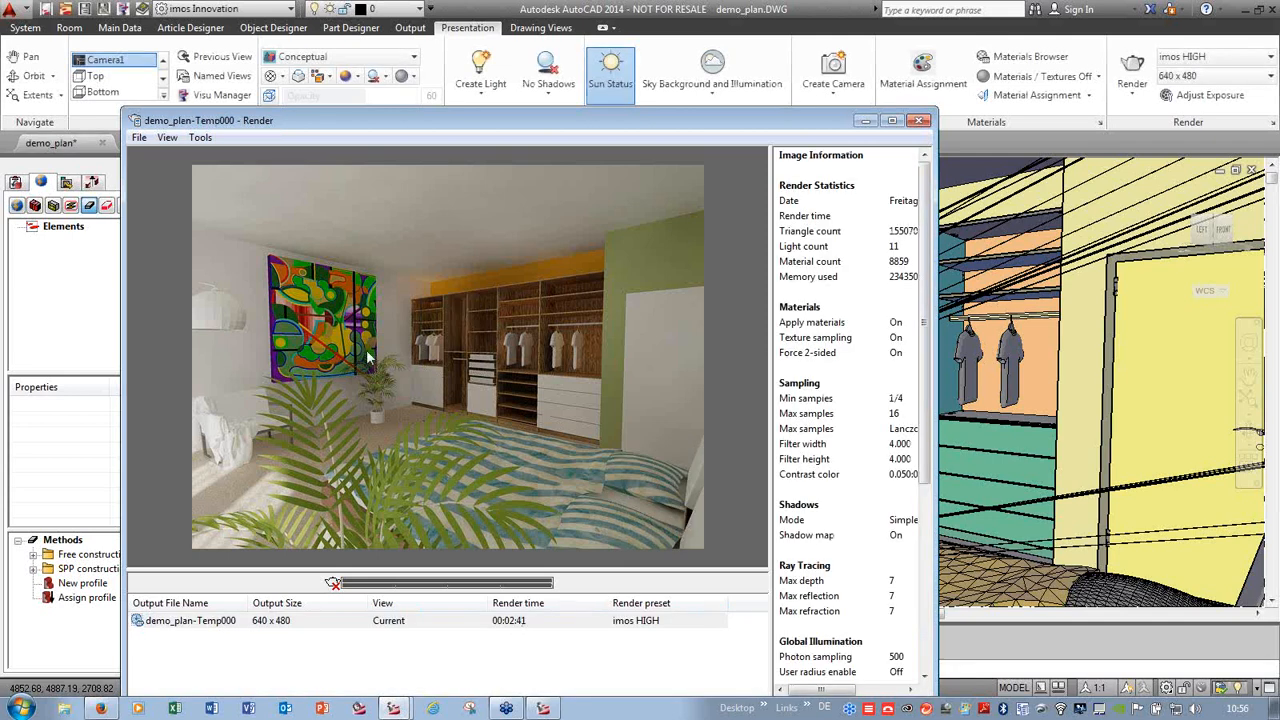
# - Save a copy of the rendered image to the Desktop as JPEG file Cam_1 with the offered quality, and close the render window
pyautogui.click(140, 138)
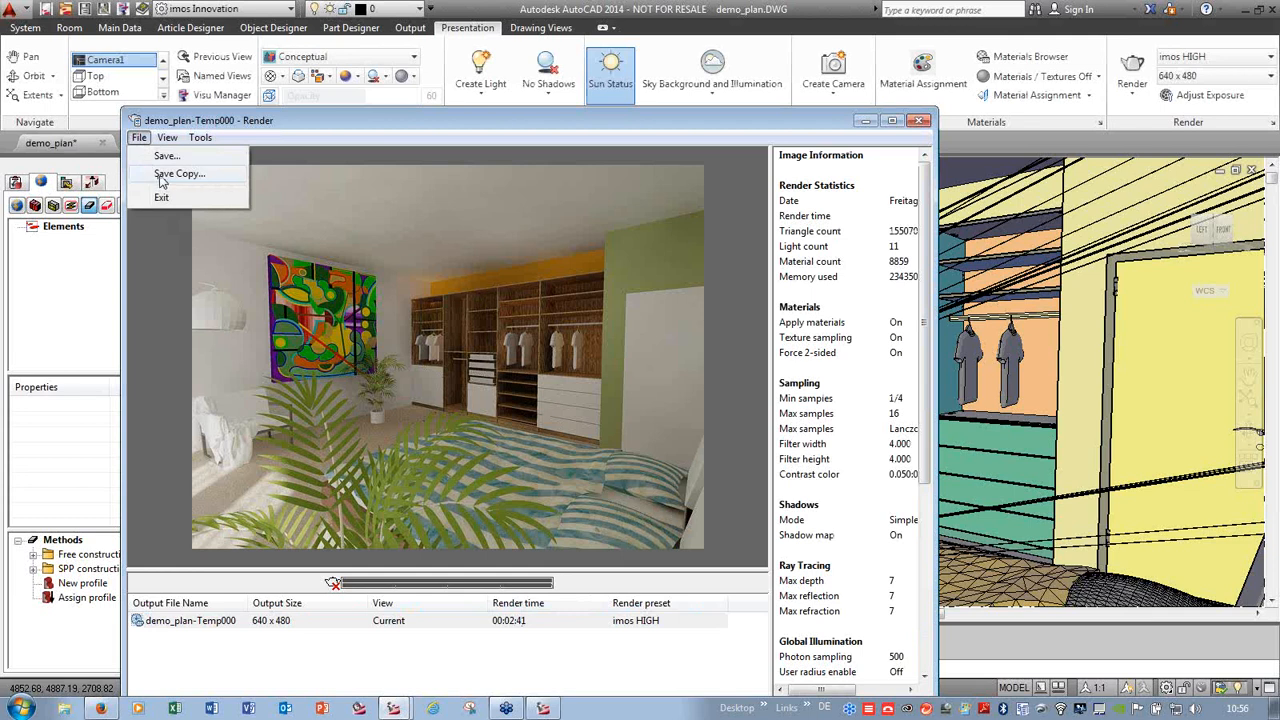
pyautogui.click(162, 175)
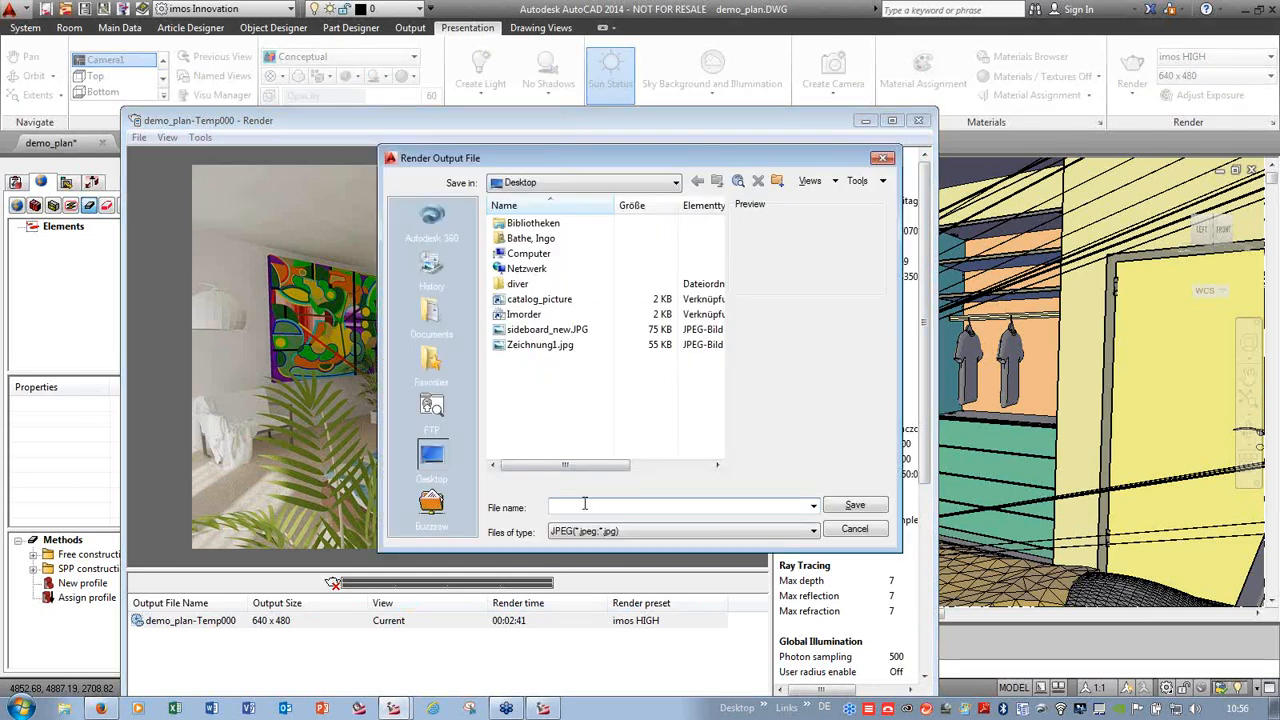
pyautogui.write('Cam_1')
pyautogui.click(845, 506)
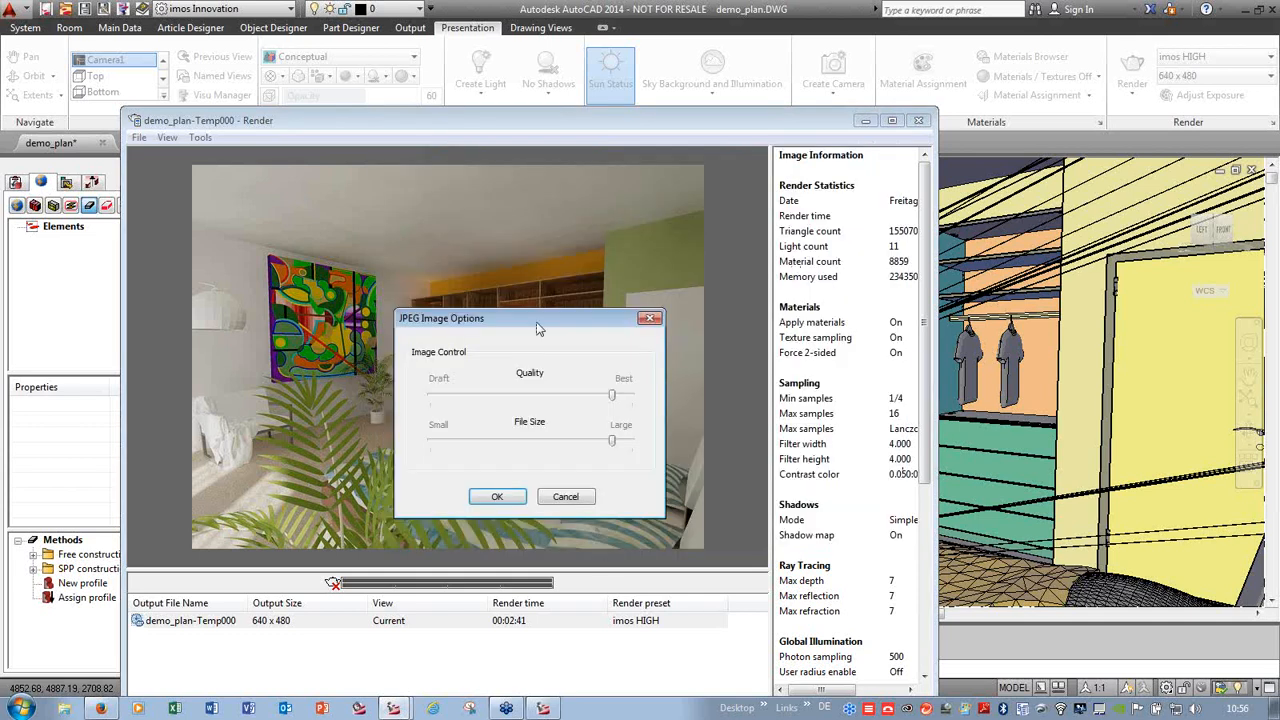
pyautogui.click(498, 497)
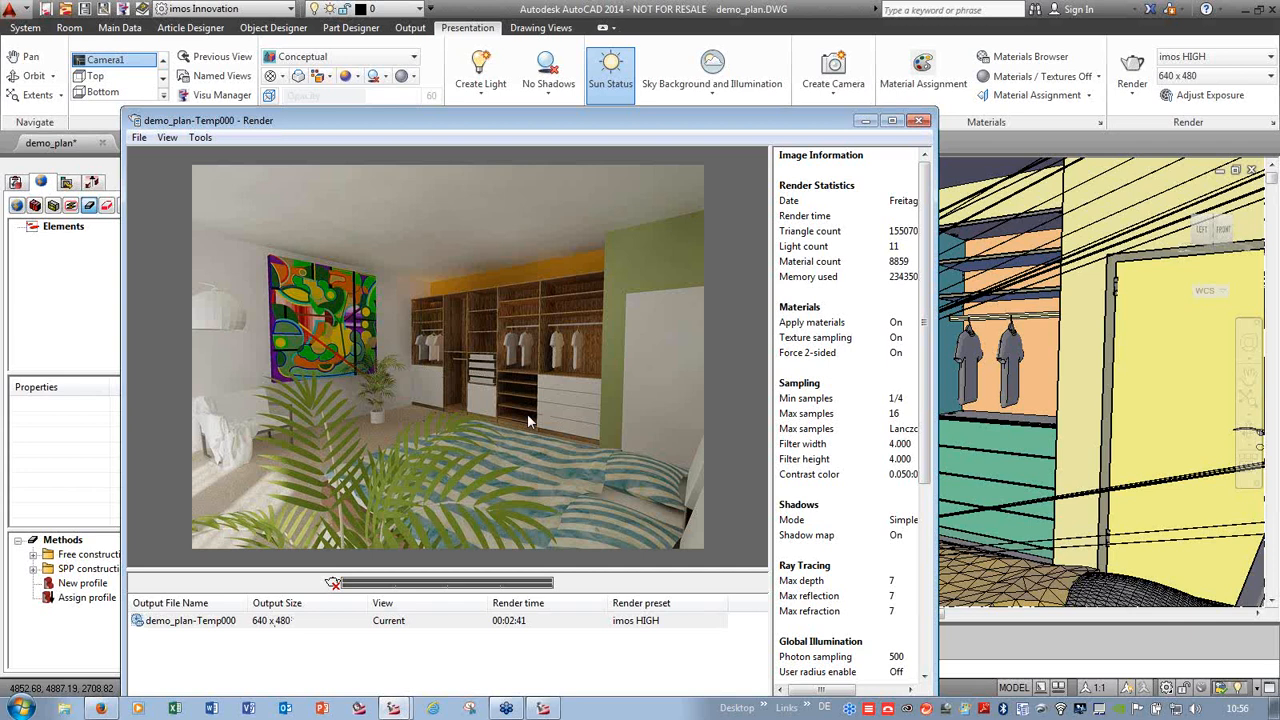
pyautogui.click(920, 121)
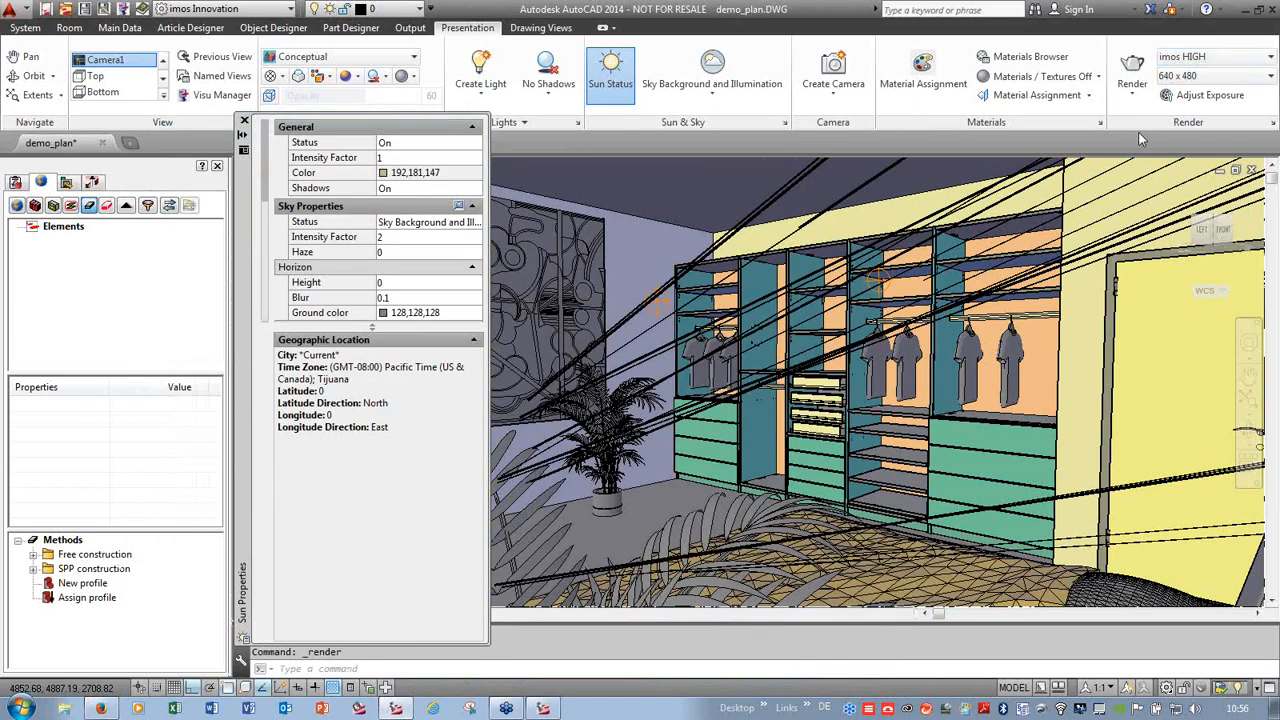
# - Return to the 2D Wireframe visual style and the Top view, and close the sun properties
pyautogui.click(365, 58)
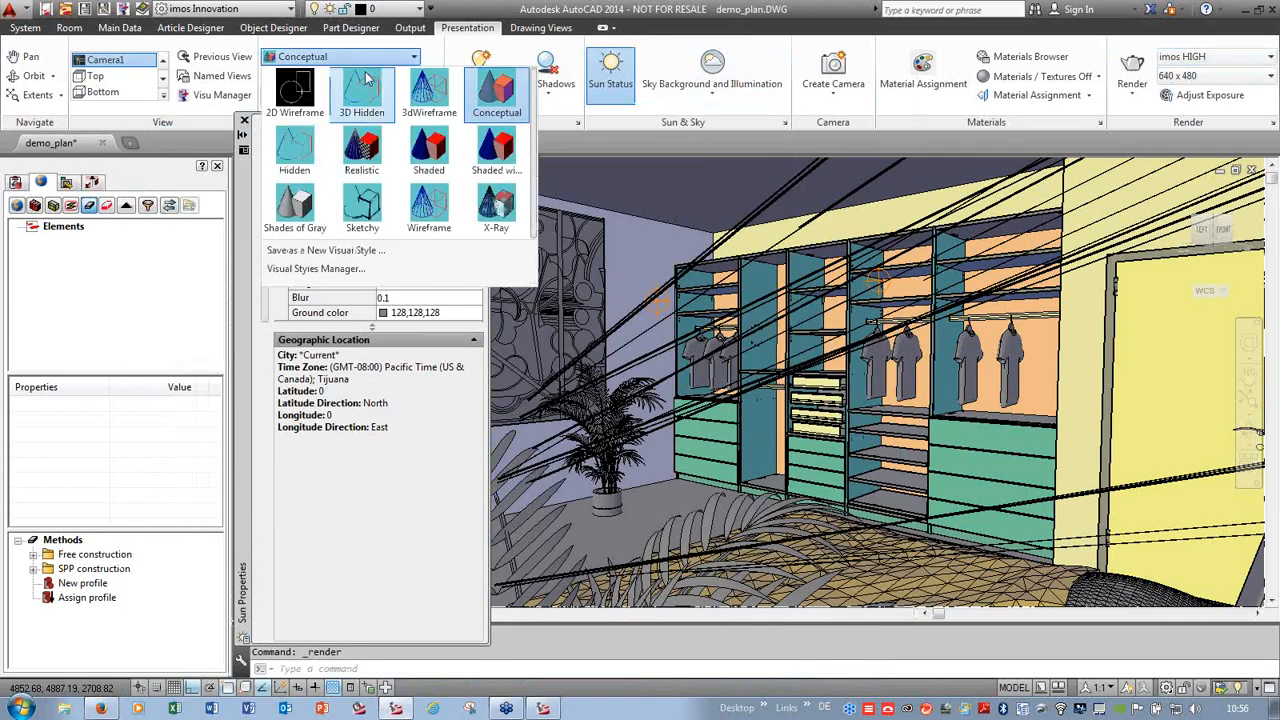
pyautogui.click(297, 98)
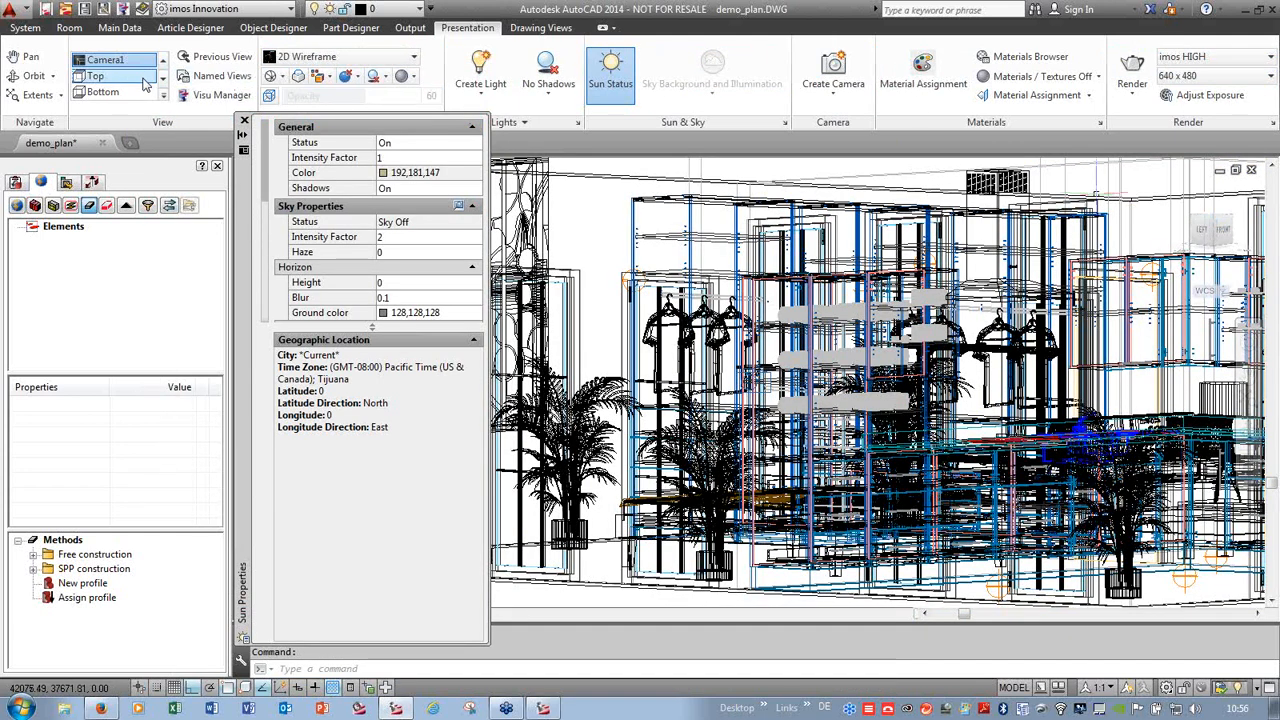
pyautogui.click(143, 79)
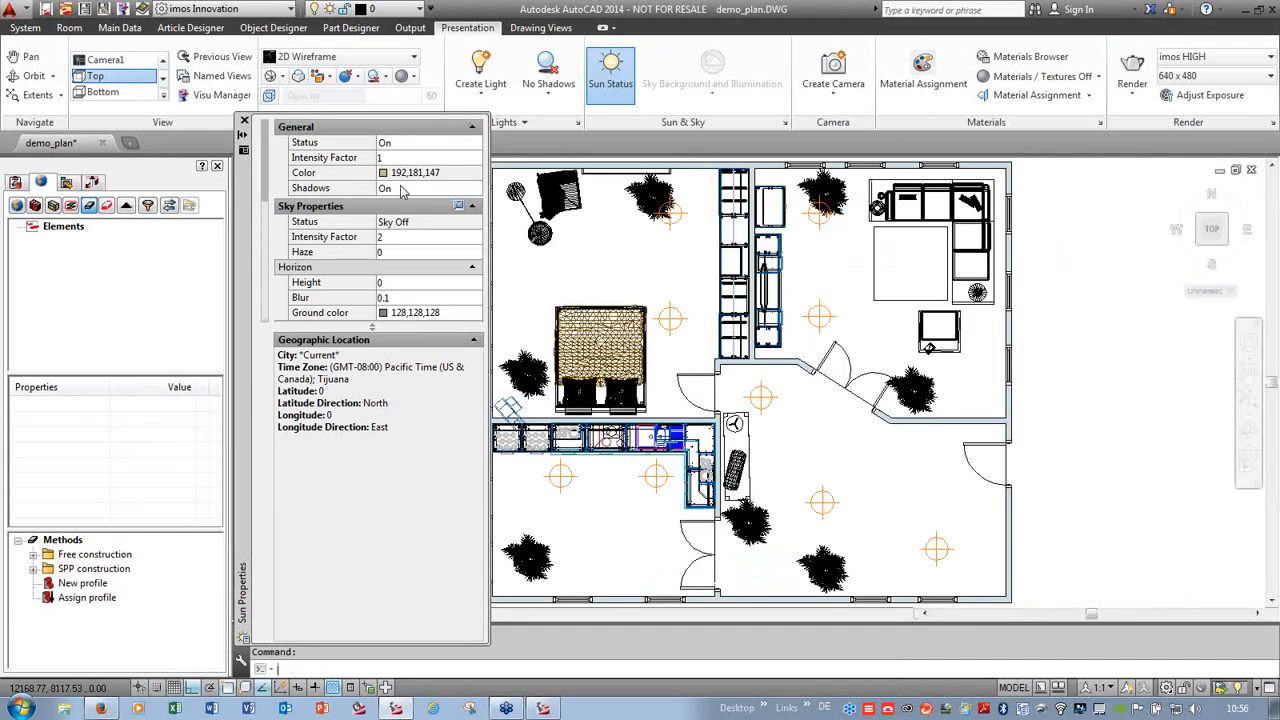
pyautogui.click(244, 124)
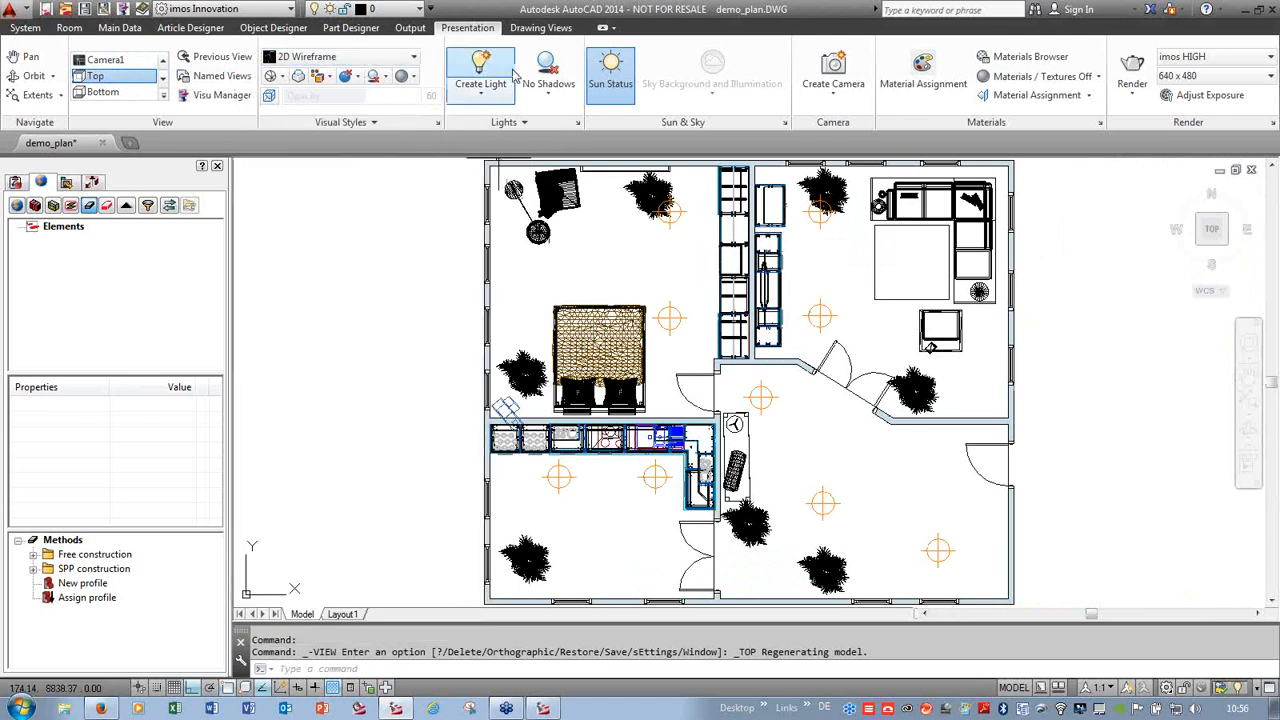
pyautogui.click(833, 70)
pyautogui.click(540, 233)
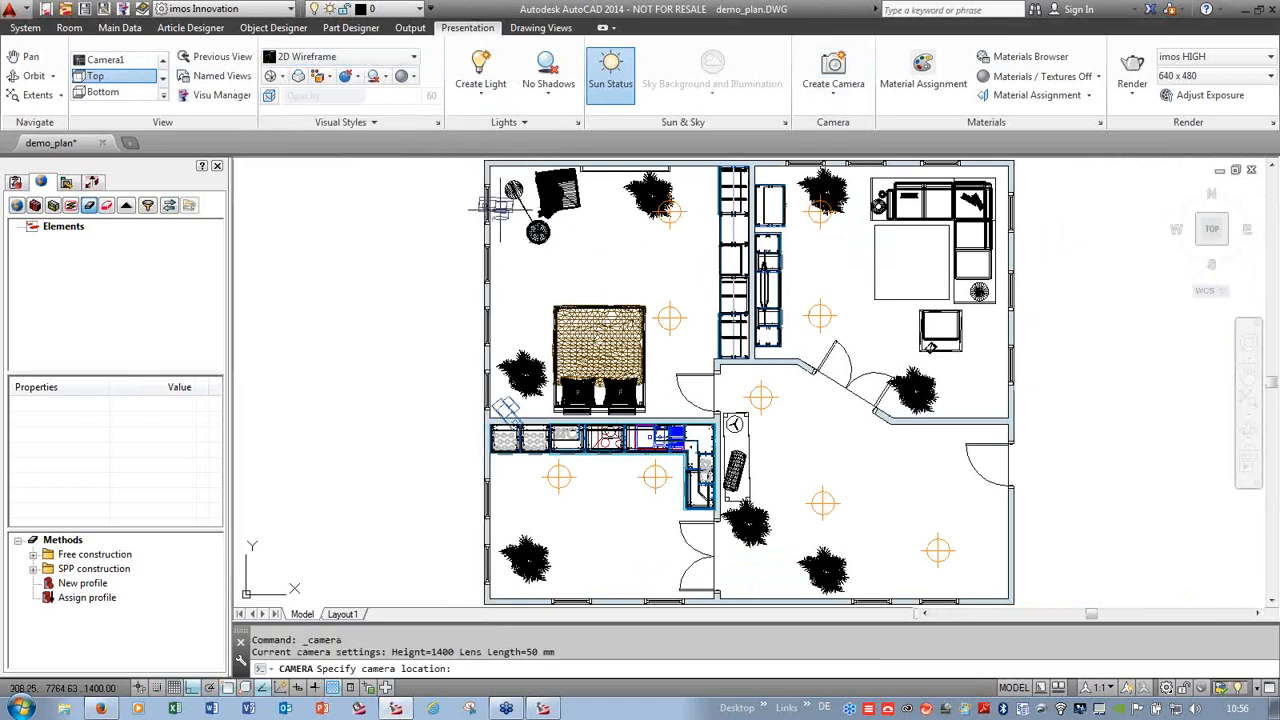
pyautogui.write('.xy')
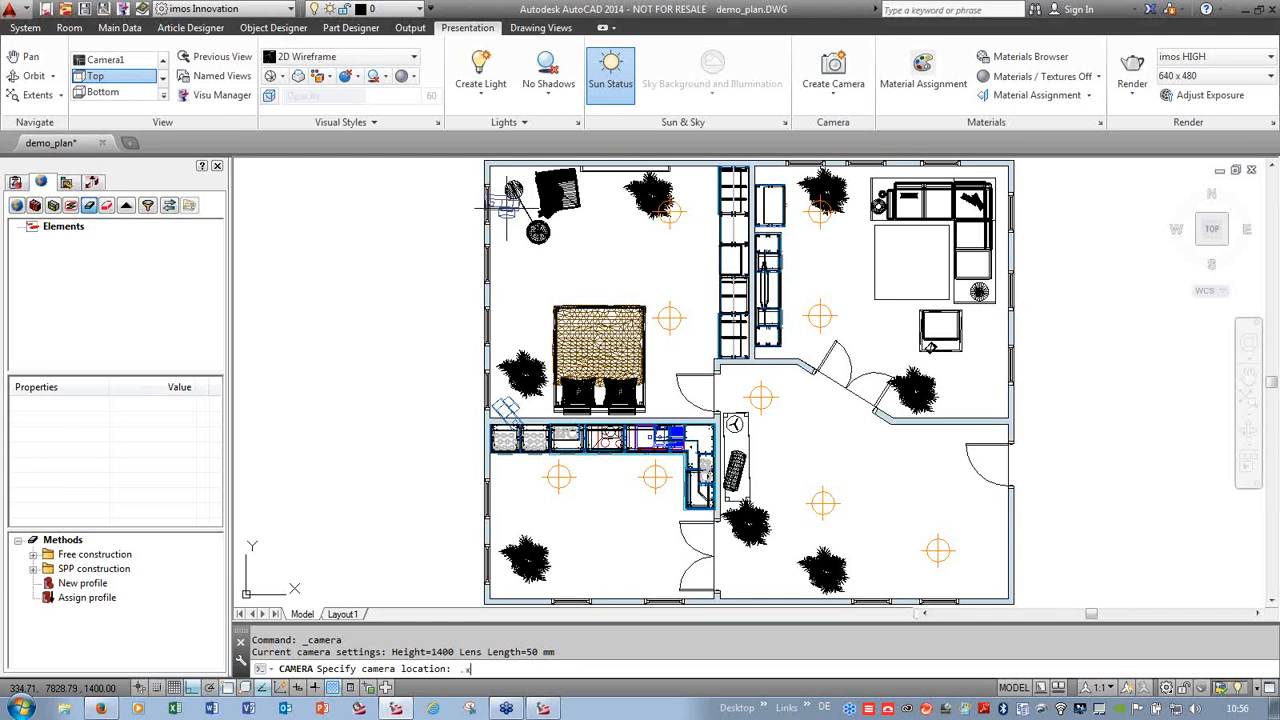
pyautogui.press('Return')
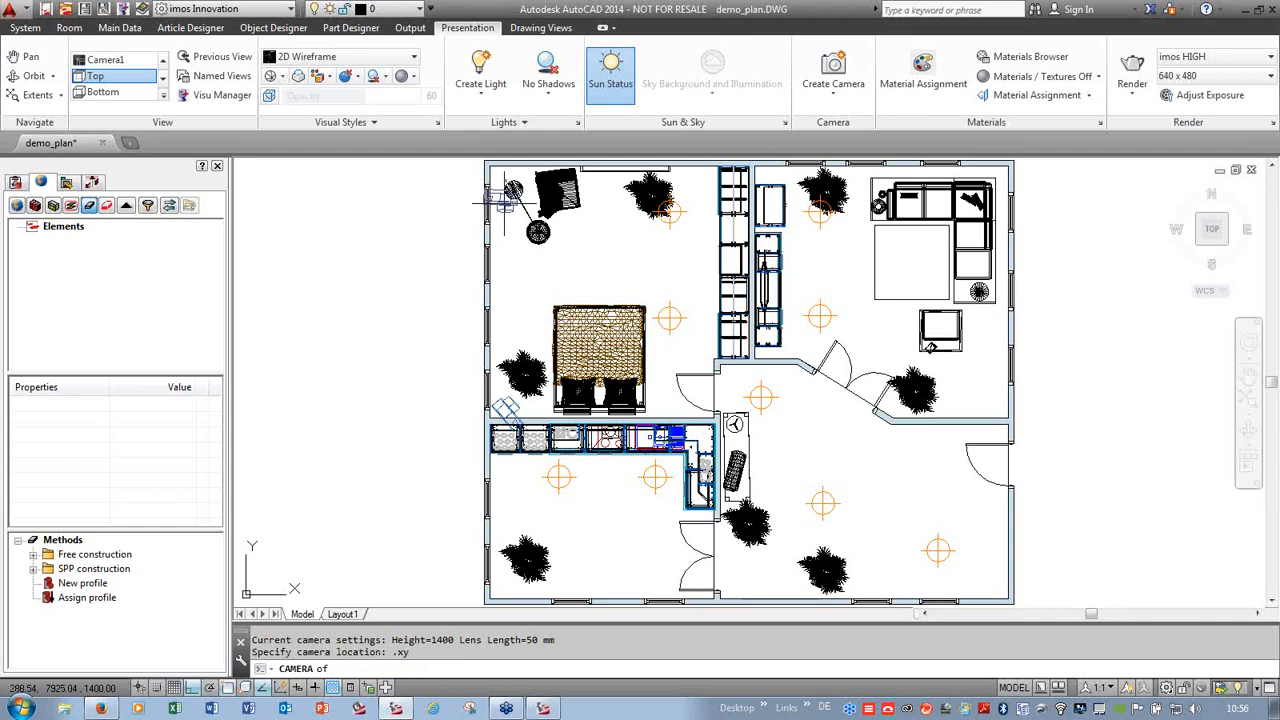
pyautogui.write('1400')
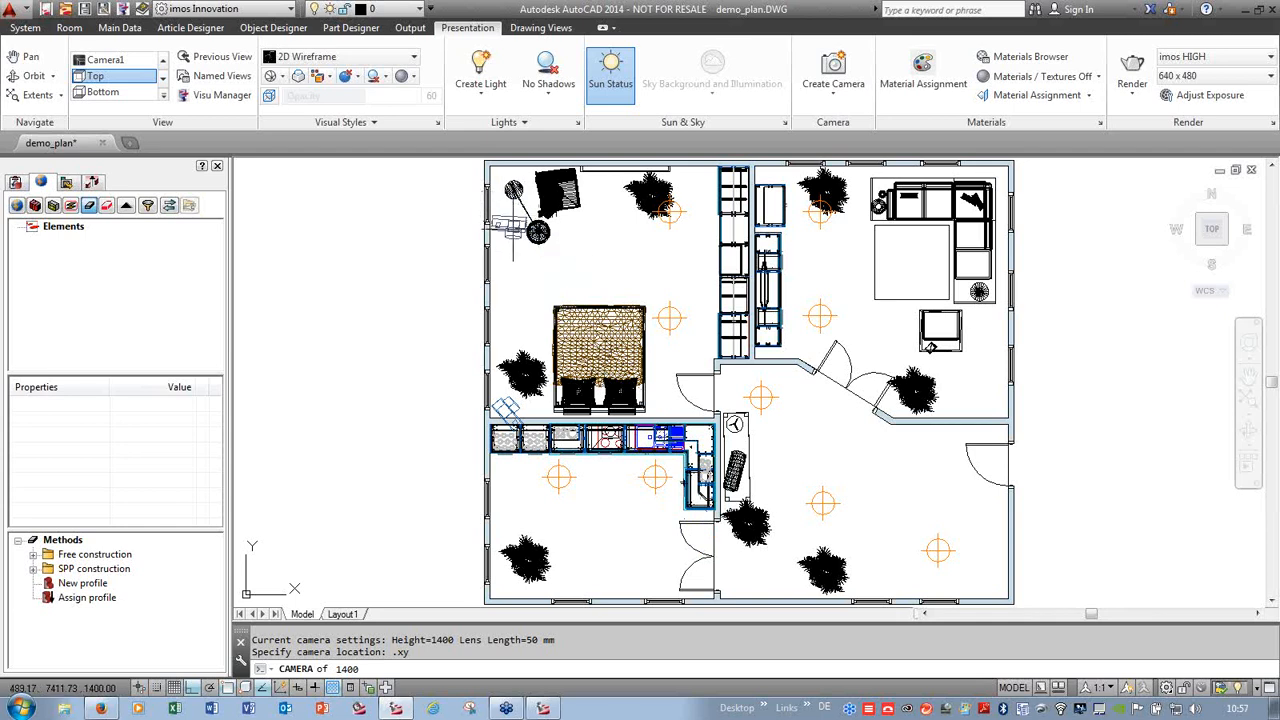
# - Try to place a camera beside the bedroom's floor lamp using .xy point filters, with camera height 1400 and target height 1200
pyautogui.click(833, 70)
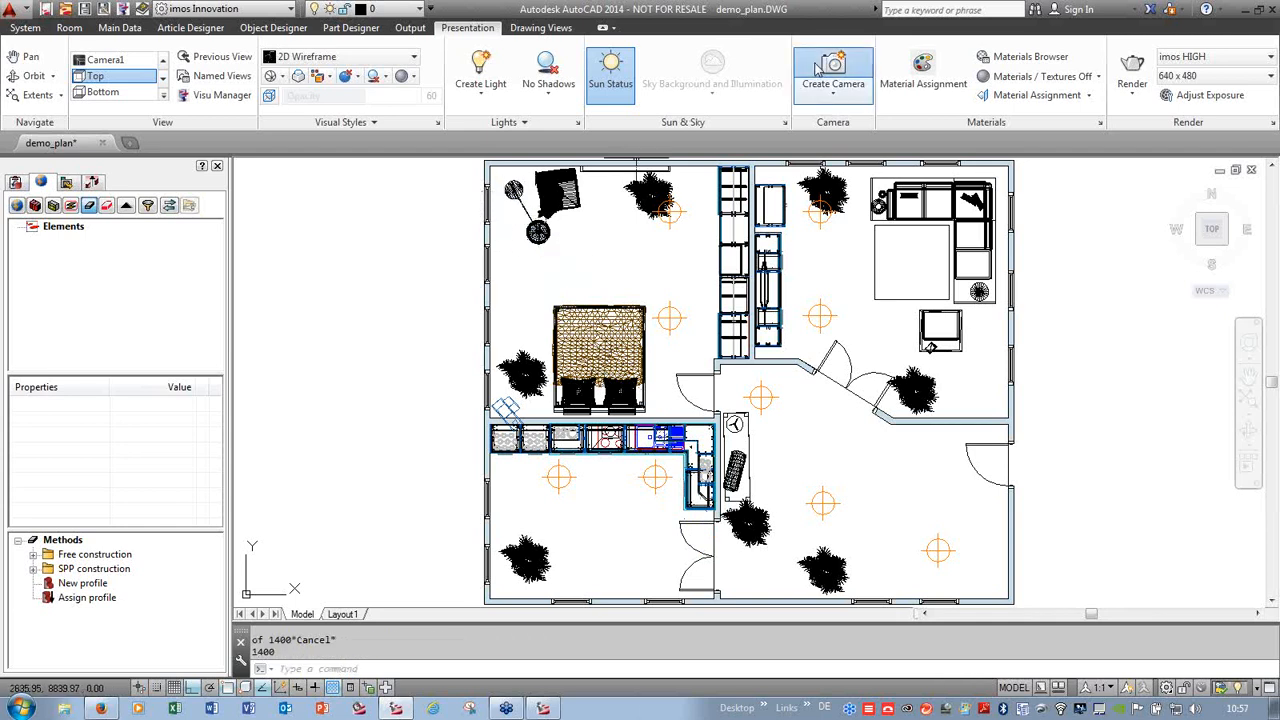
pyautogui.write('.xy')
pyautogui.press('Return')
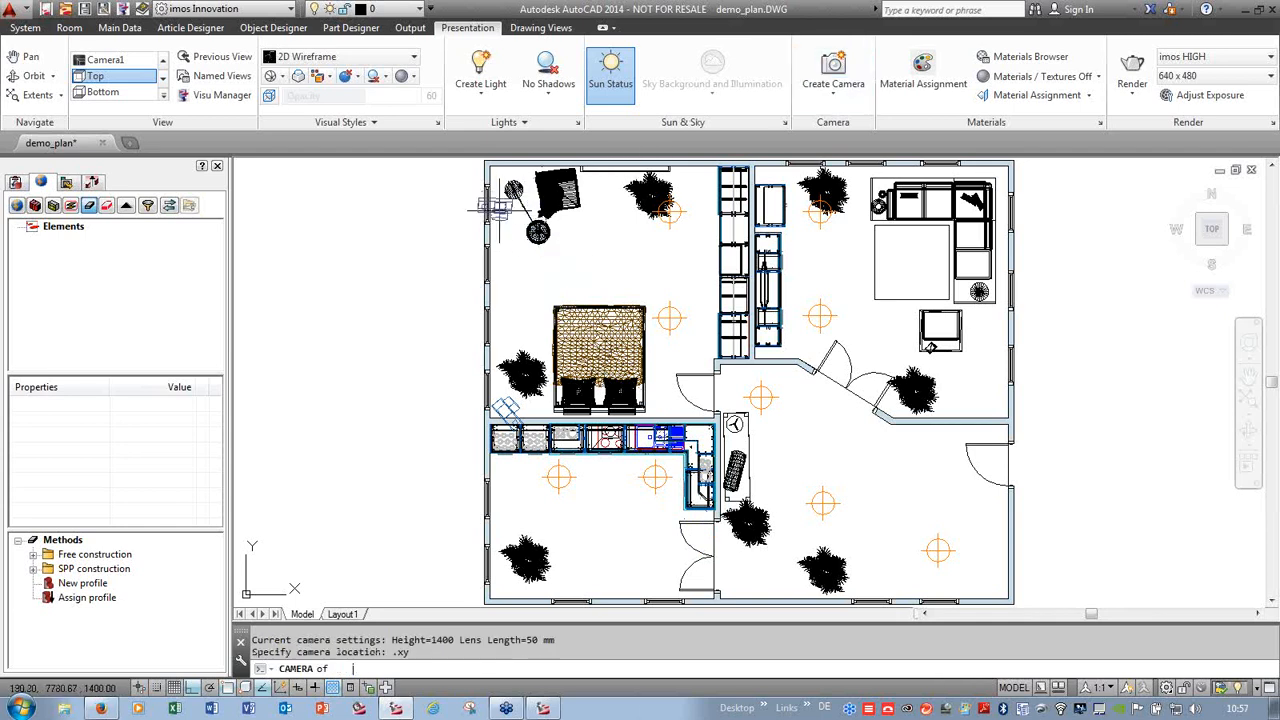
pyautogui.scroll(2, 523, 161)
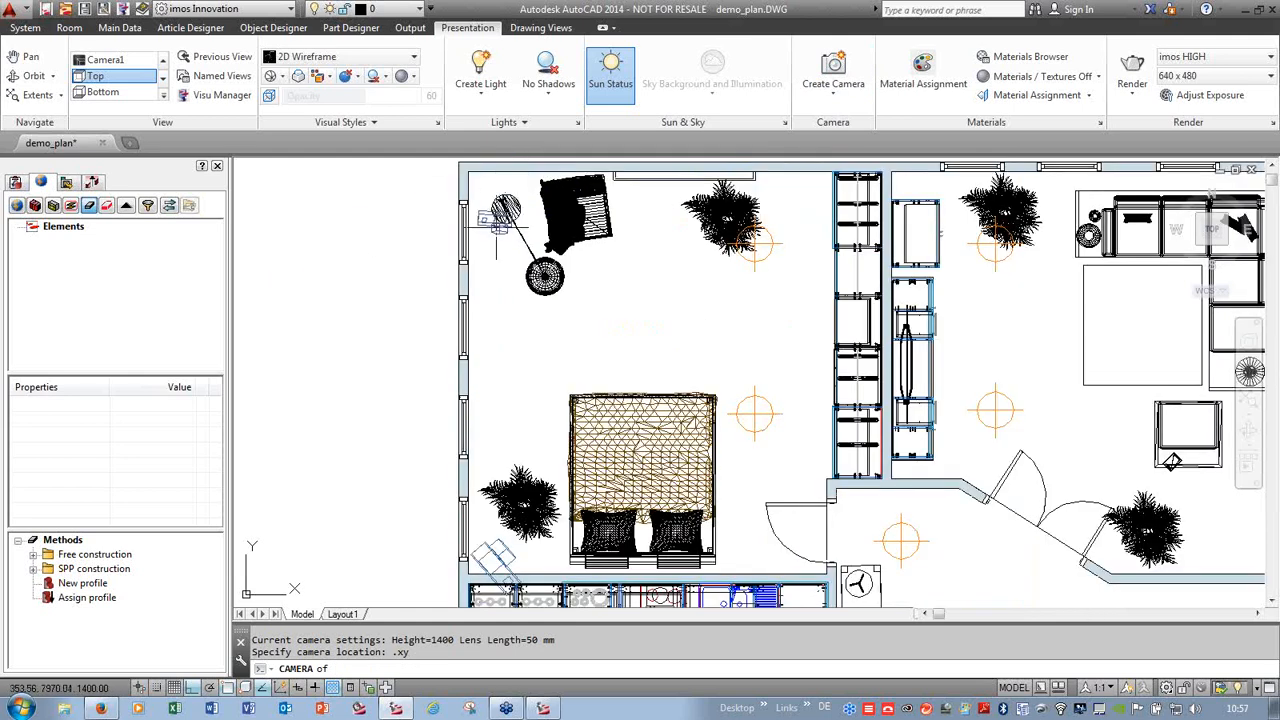
pyautogui.click(480, 226)
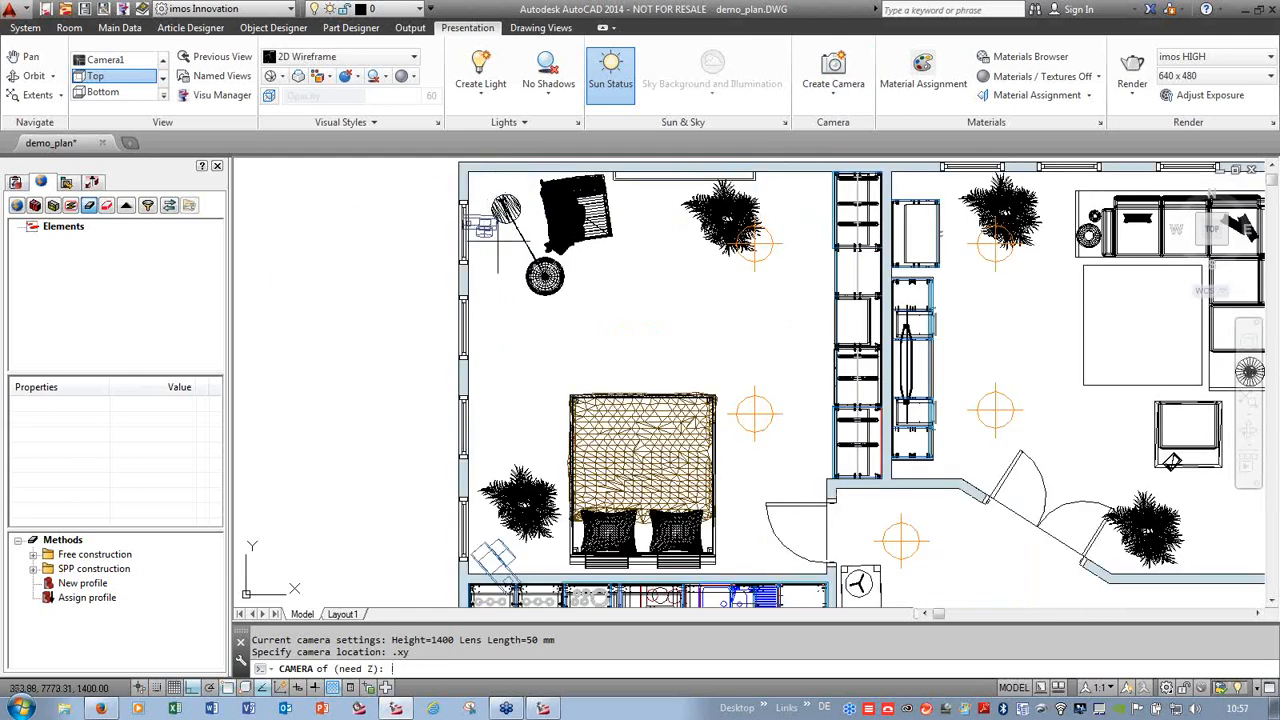
pyautogui.write('1400')
pyautogui.press('Return')
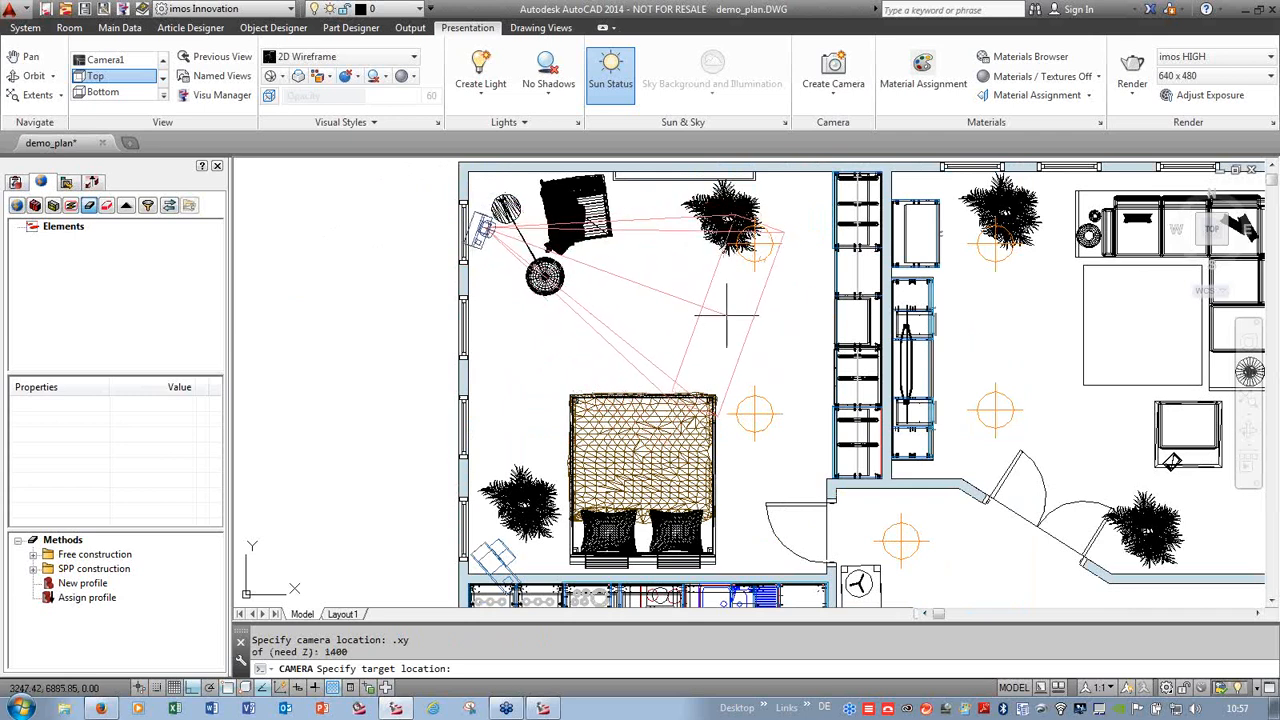
pyautogui.write('.xy')
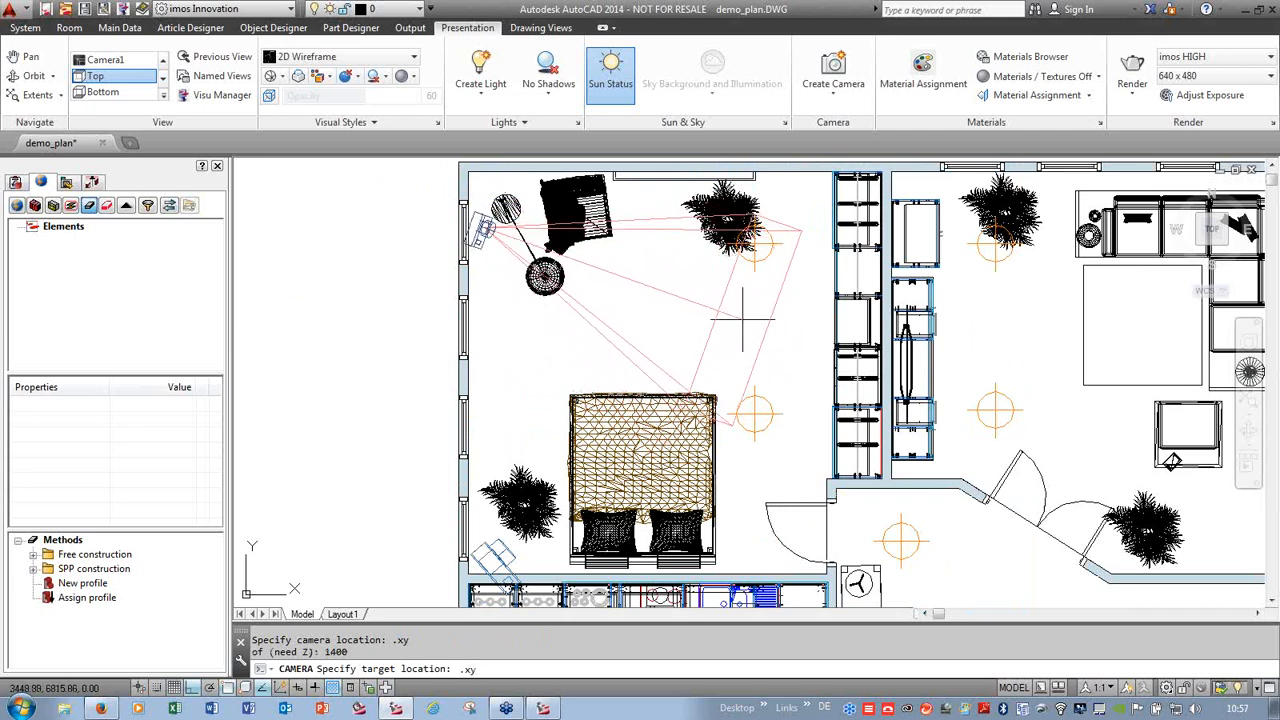
pyautogui.write('1200')
pyautogui.press('Return')
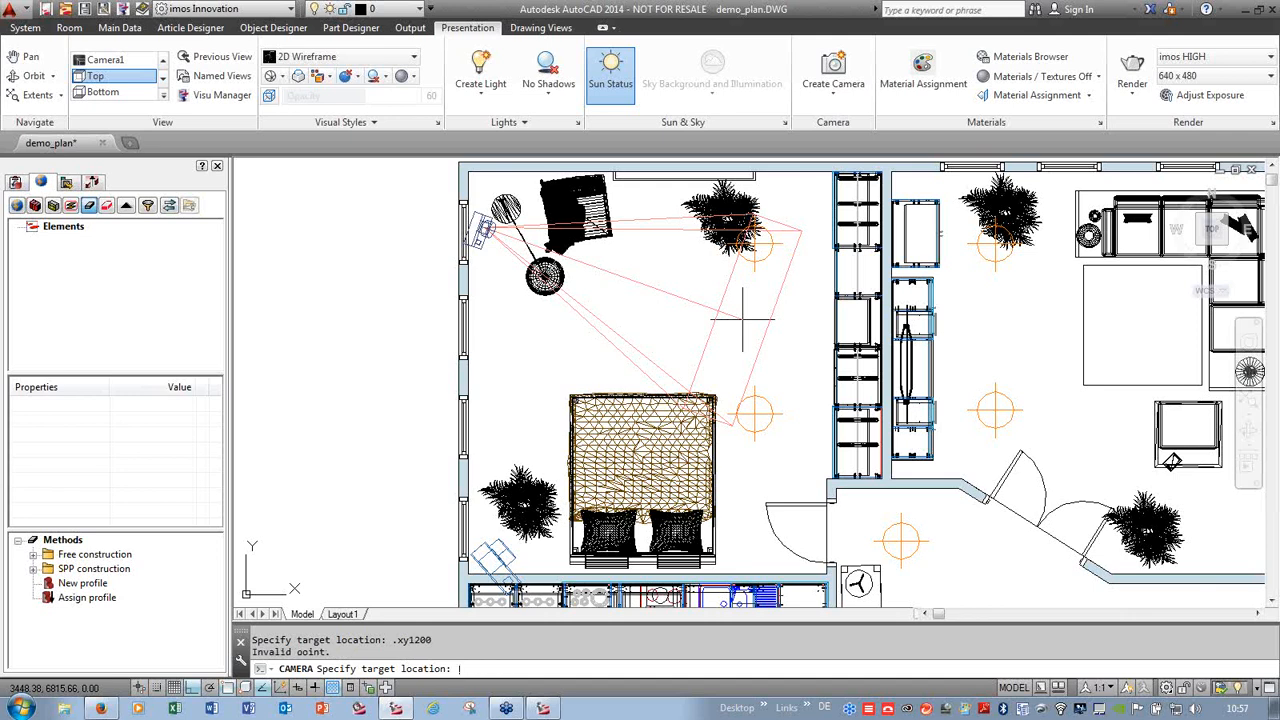
pyautogui.write('.xy')
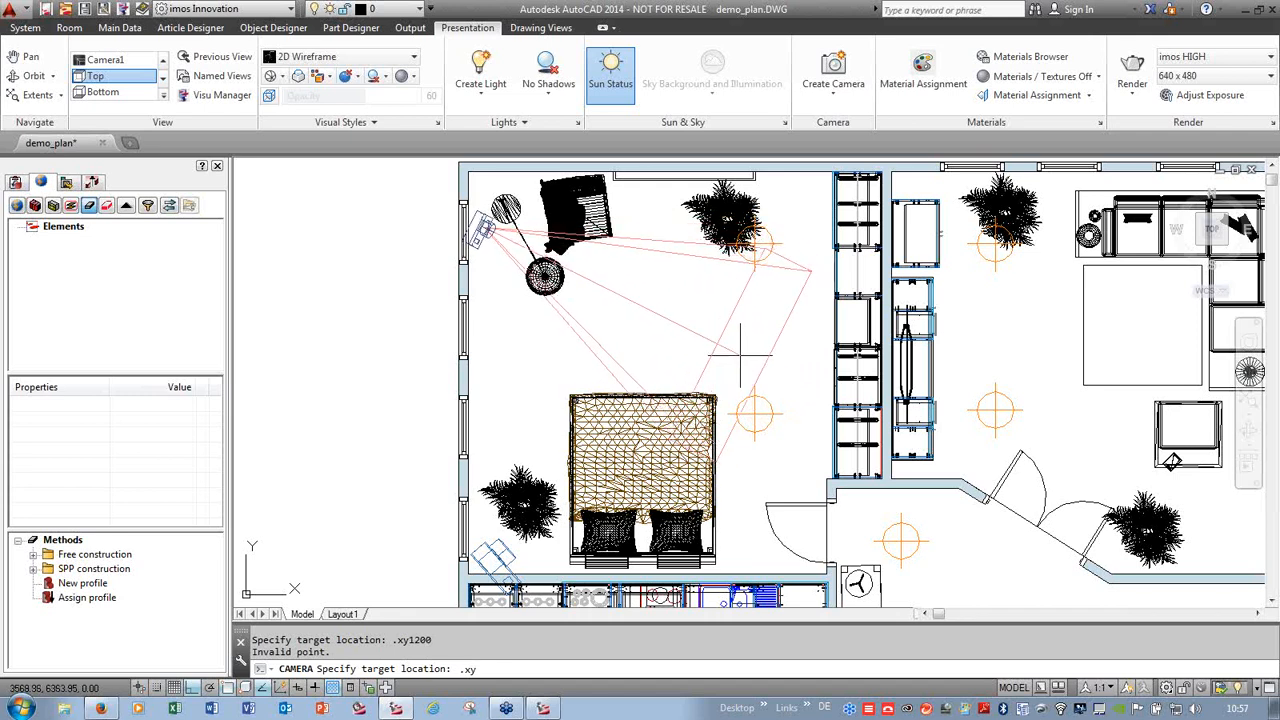
pyautogui.press('Escape')
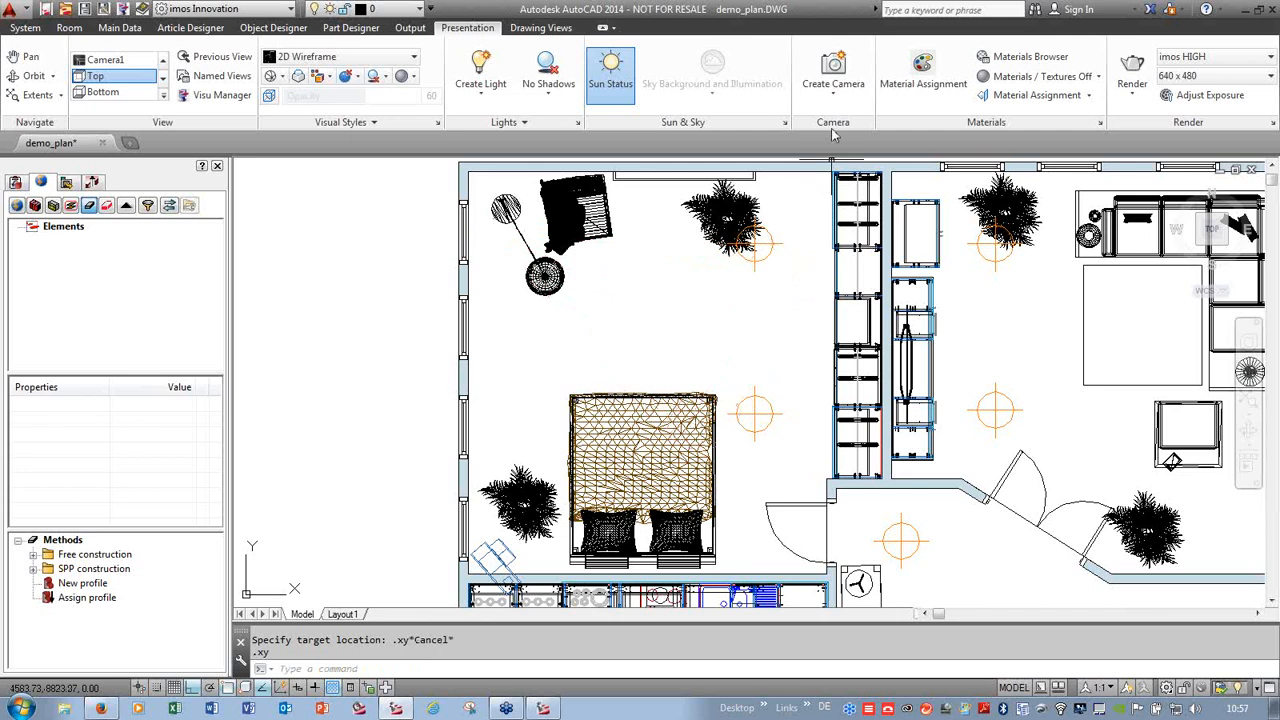
pyautogui.click(833, 72)
pyautogui.write('.xy')
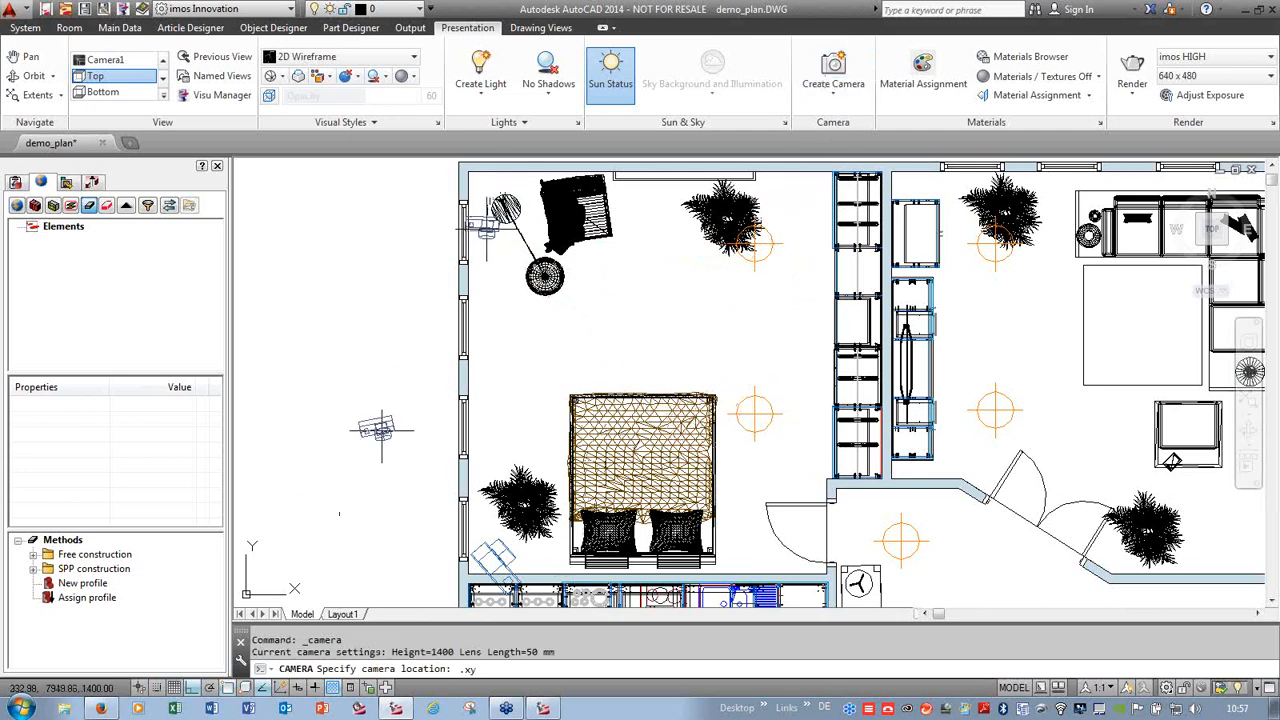
pyautogui.press('Escape')
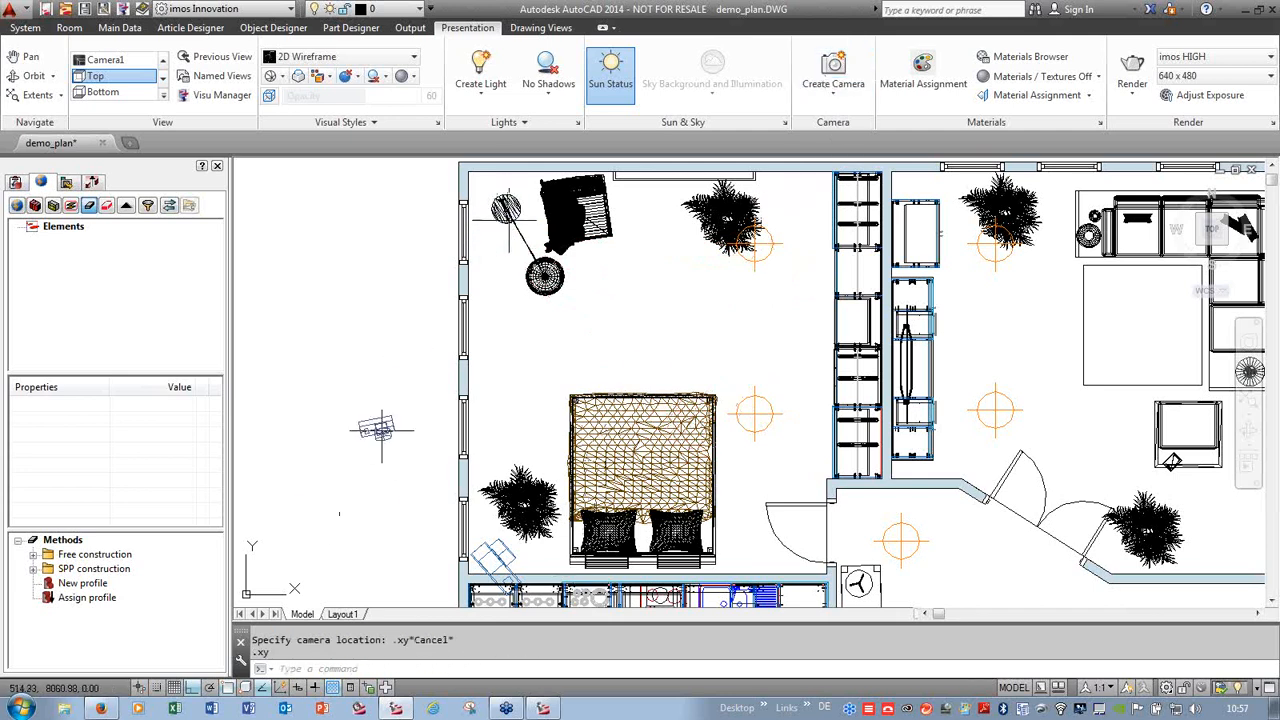
pyautogui.click(837, 72)
pyautogui.click(484, 230)
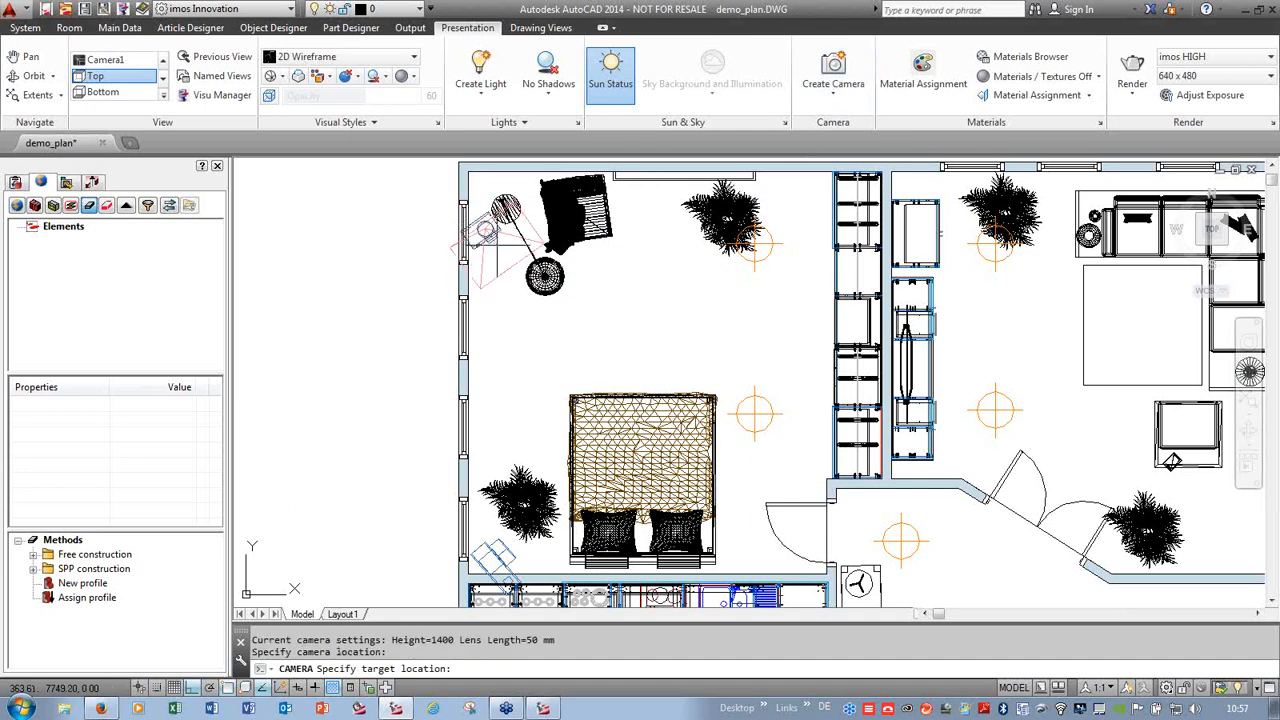
pyautogui.press('Escape')
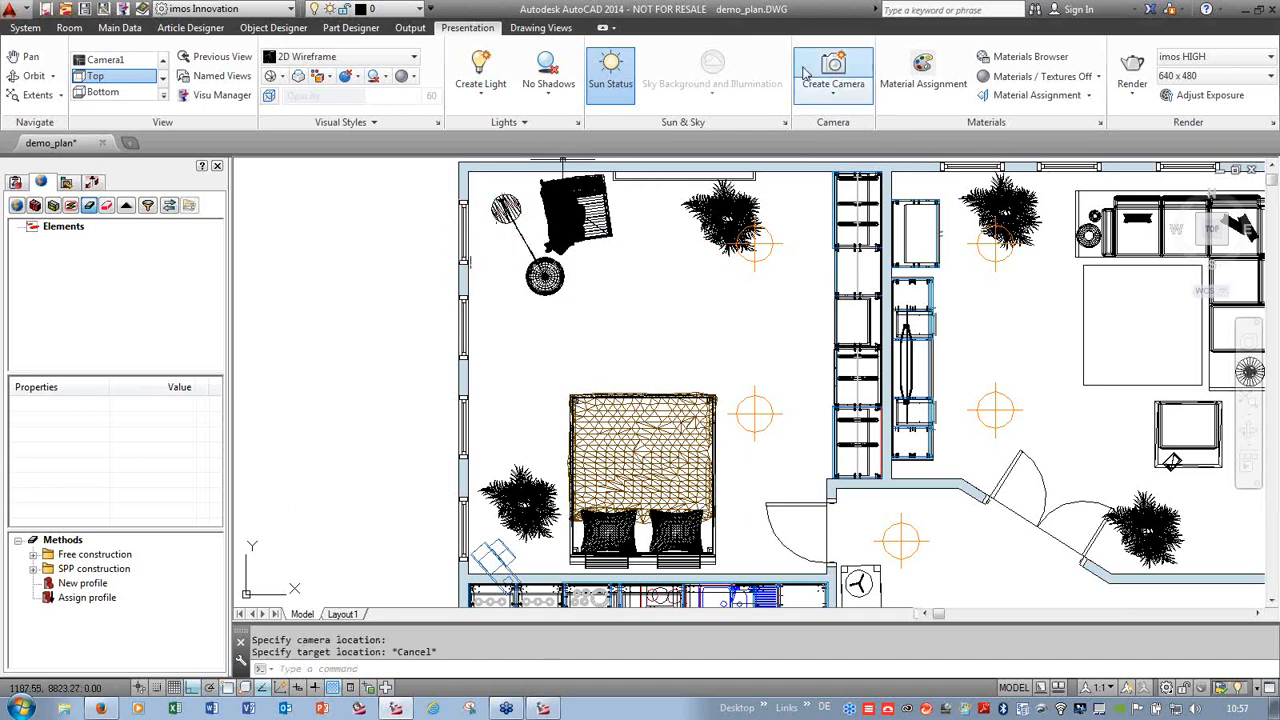
pyautogui.click(833, 72)
pyautogui.write('.')
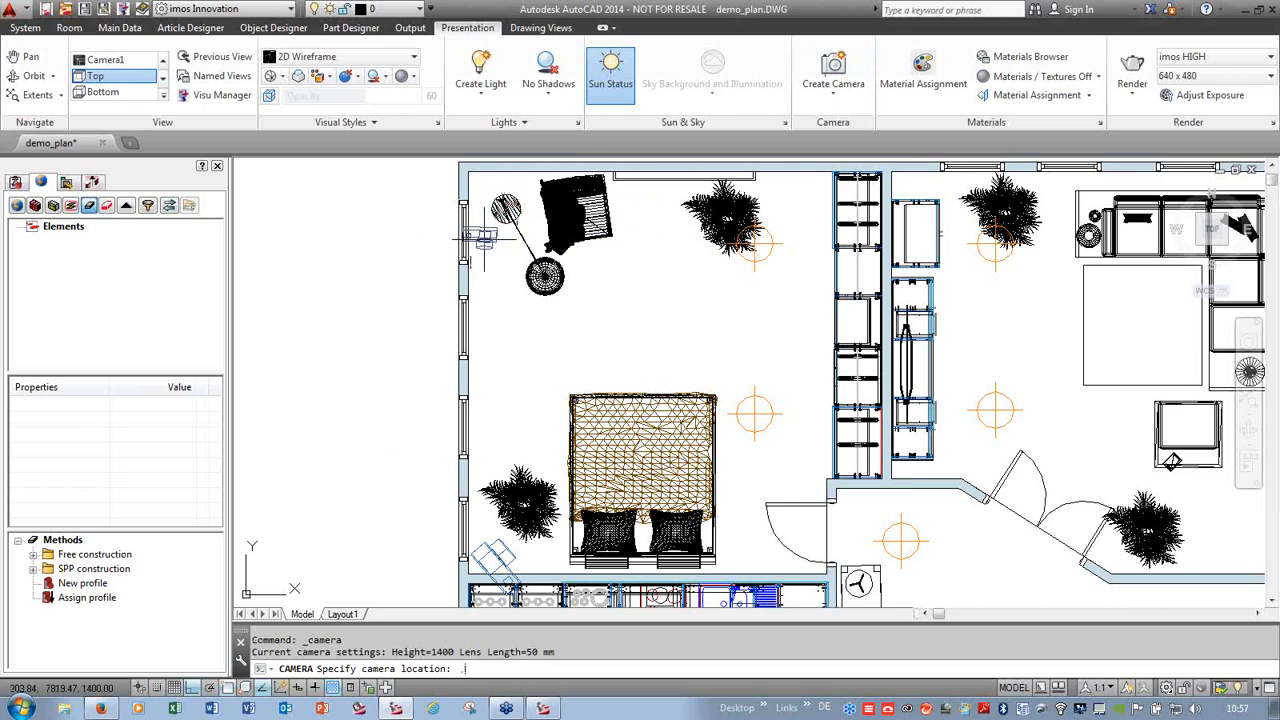
pyautogui.write('xy')
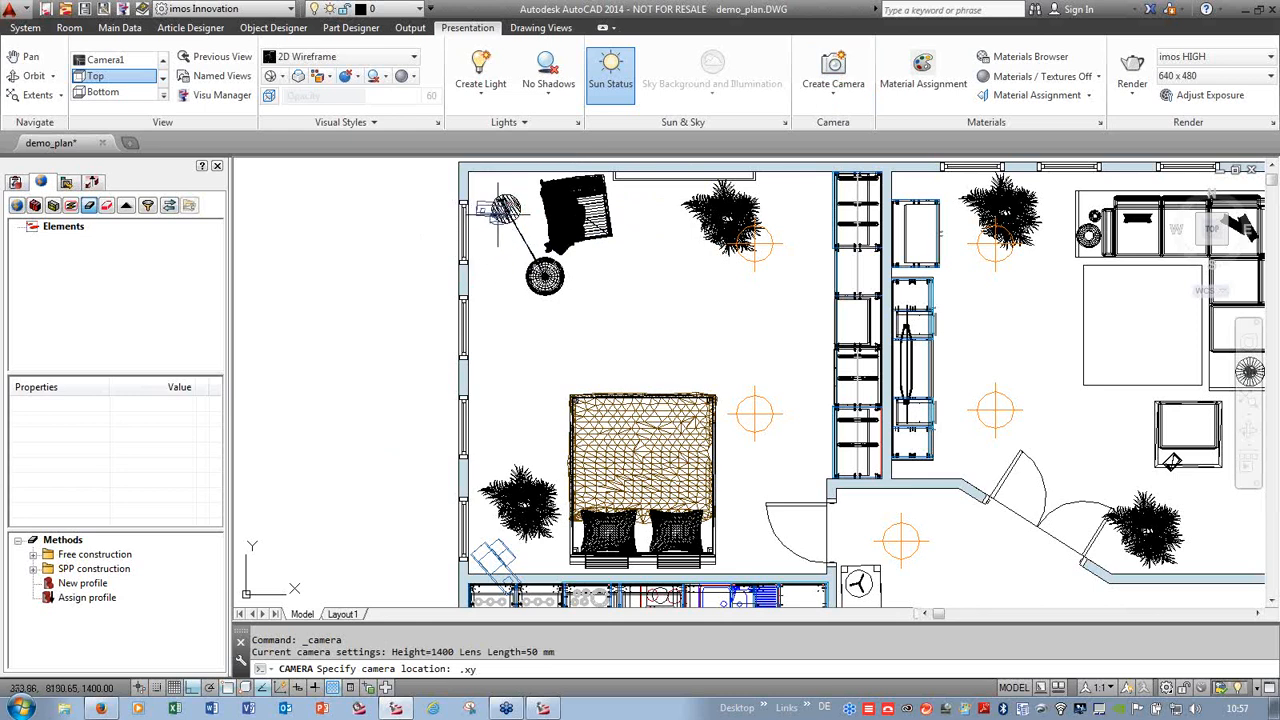
pyautogui.press('Escape')
pyautogui.scroll(-3, 483, 211)
pyautogui.scroll(3, 970, 190)
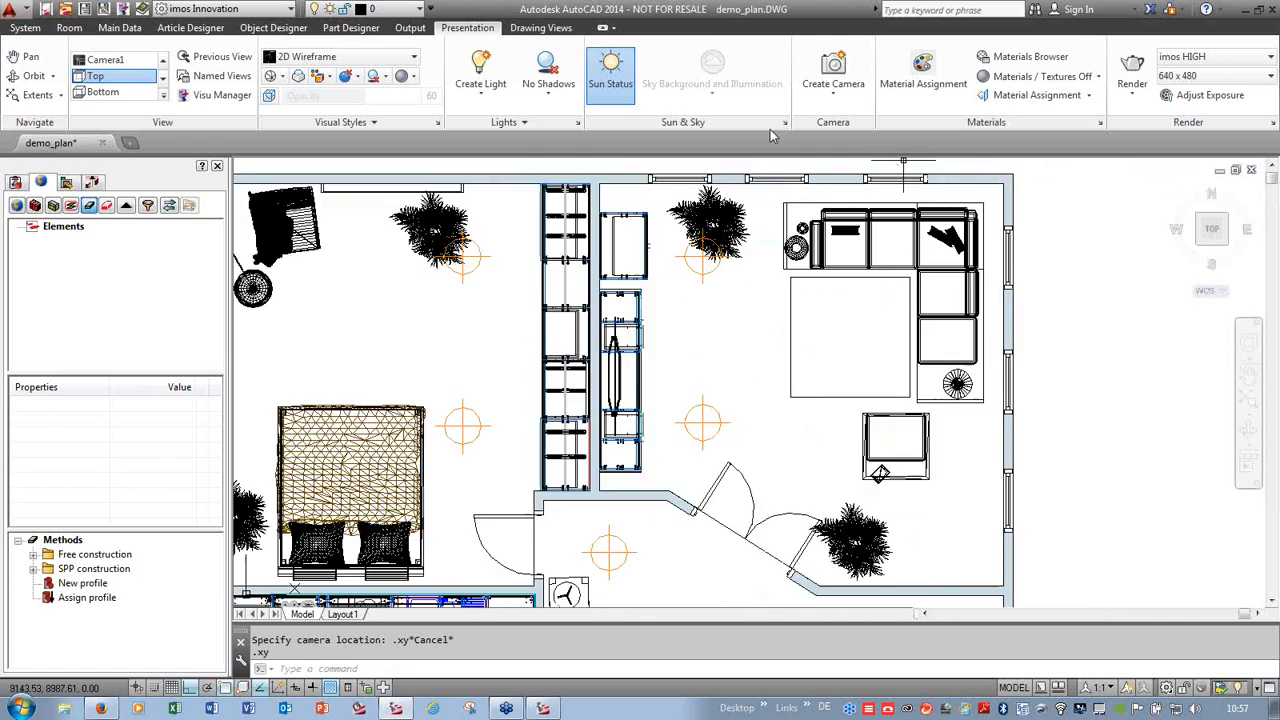
pyautogui.click(826, 62)
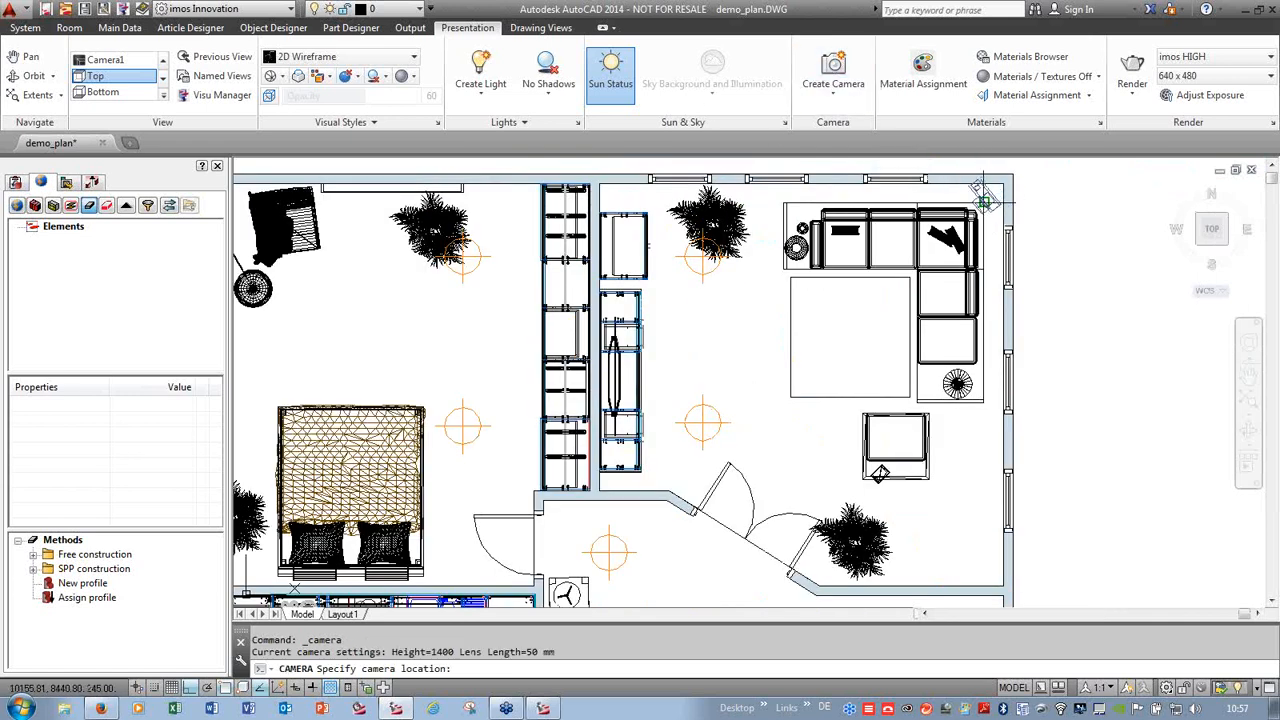
pyautogui.write('.xy')
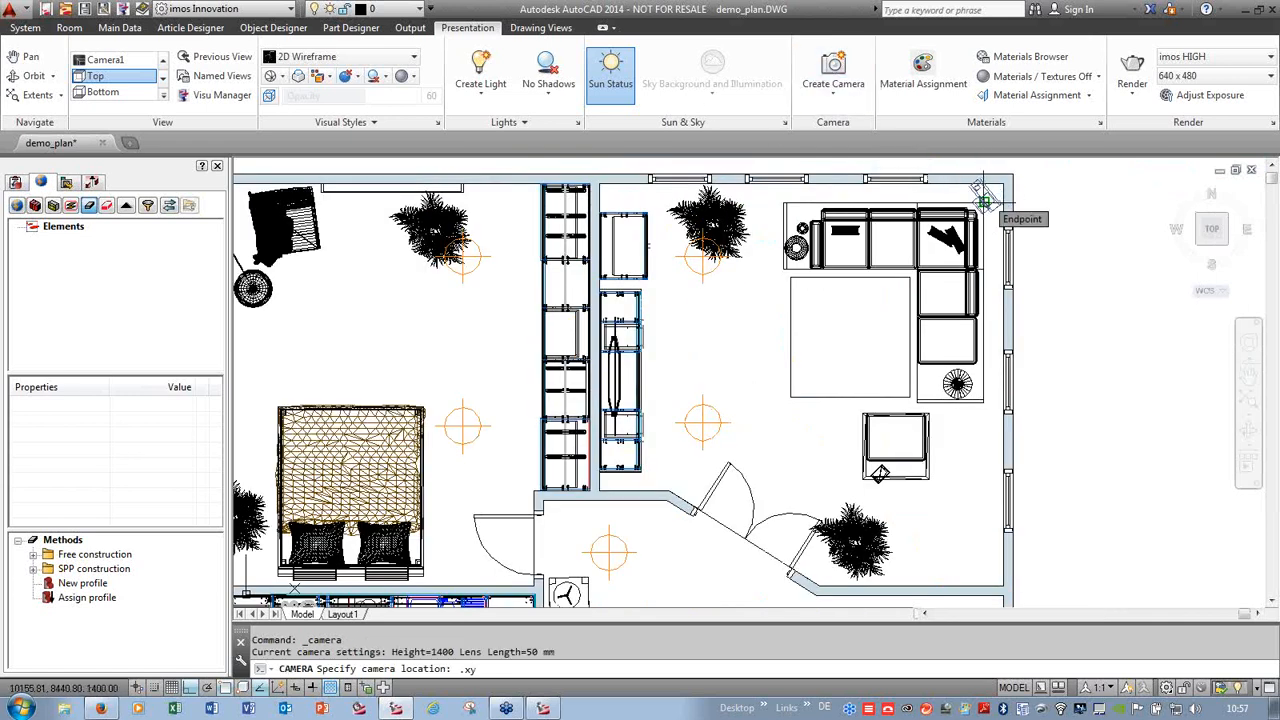
pyautogui.scroll(5, 990, 198)
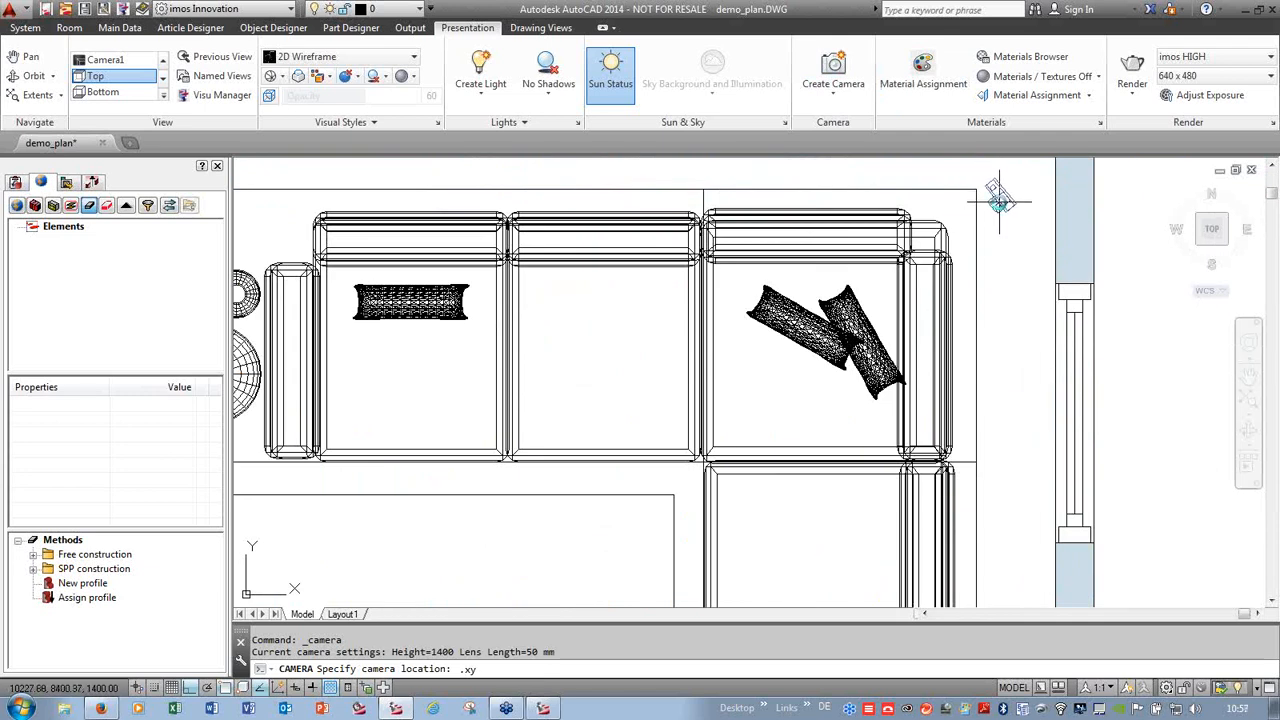
pyautogui.press('Escape')
pyautogui.scroll(-5, 993, 200)
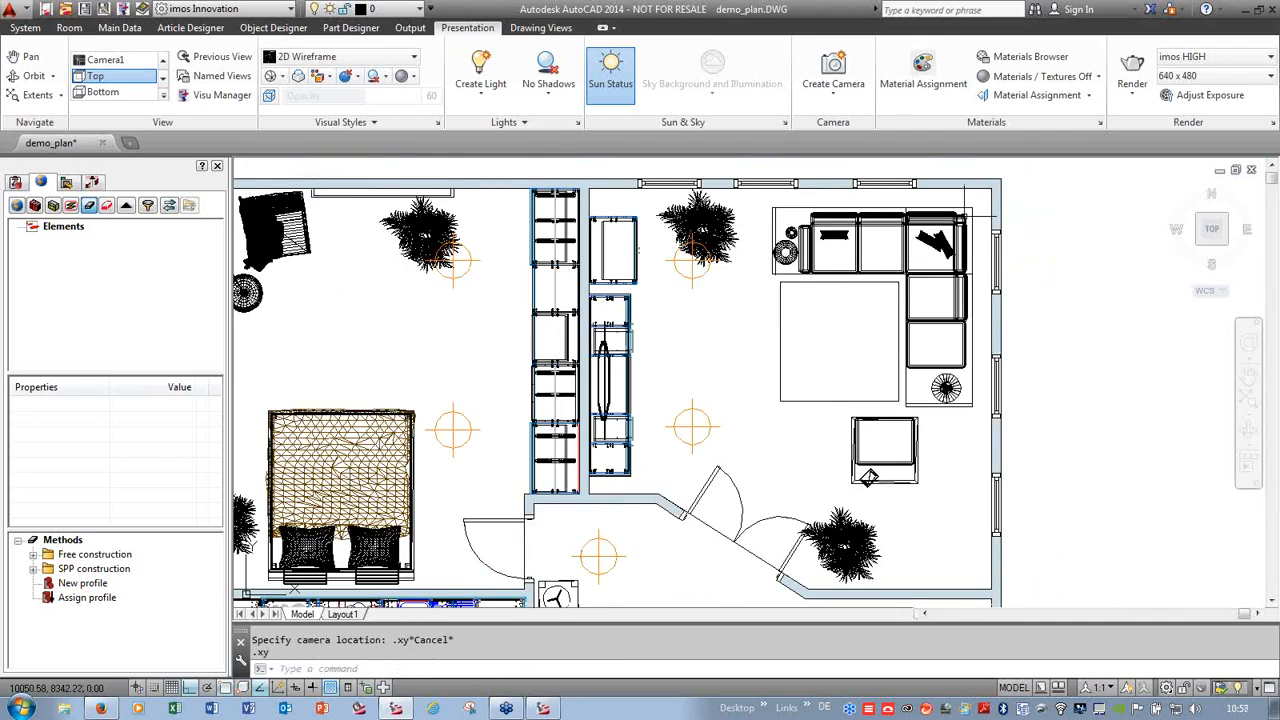
# - Create a camera in the living room corner behind the sofa, aimed diagonally at the floor between the rug and the wall unit
pyautogui.click(833, 72)
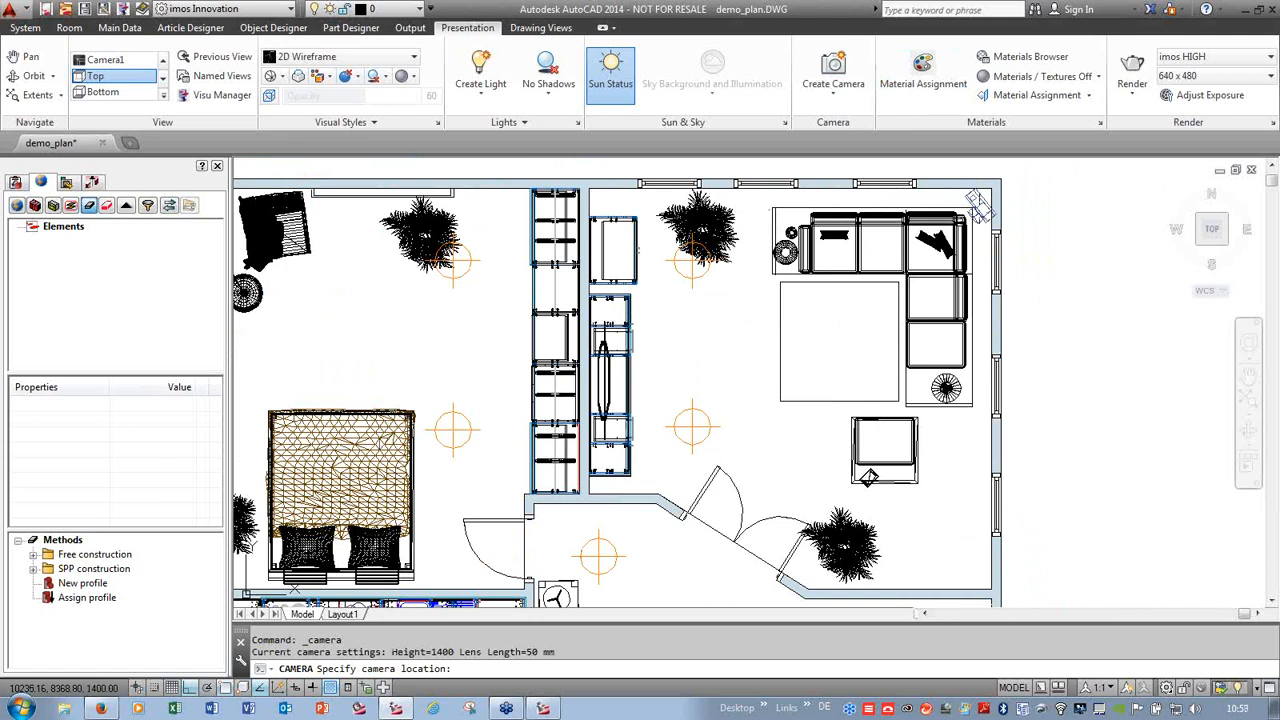
pyautogui.scroll(4, 975, 211)
pyautogui.click(978, 209)
pyautogui.scroll(-4, 703, 332)
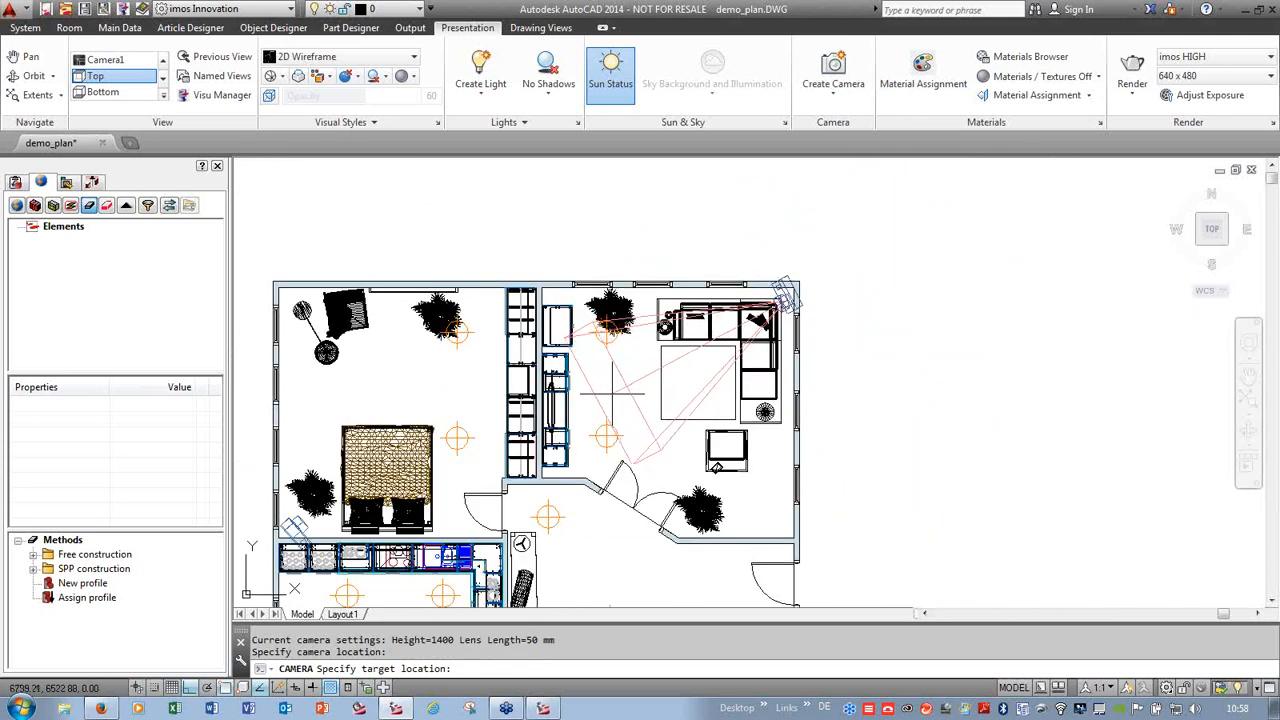
pyautogui.click(613, 390)
pyautogui.rightClick(620, 398)
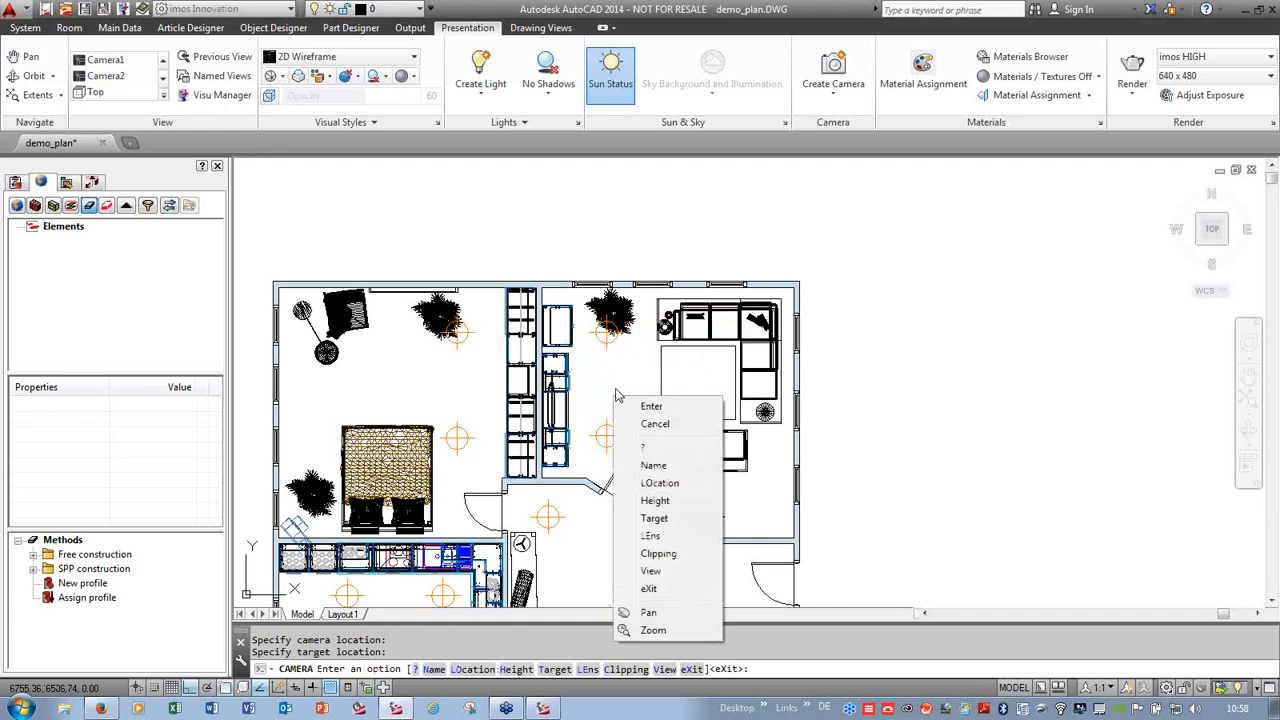
pyautogui.click(648, 406)
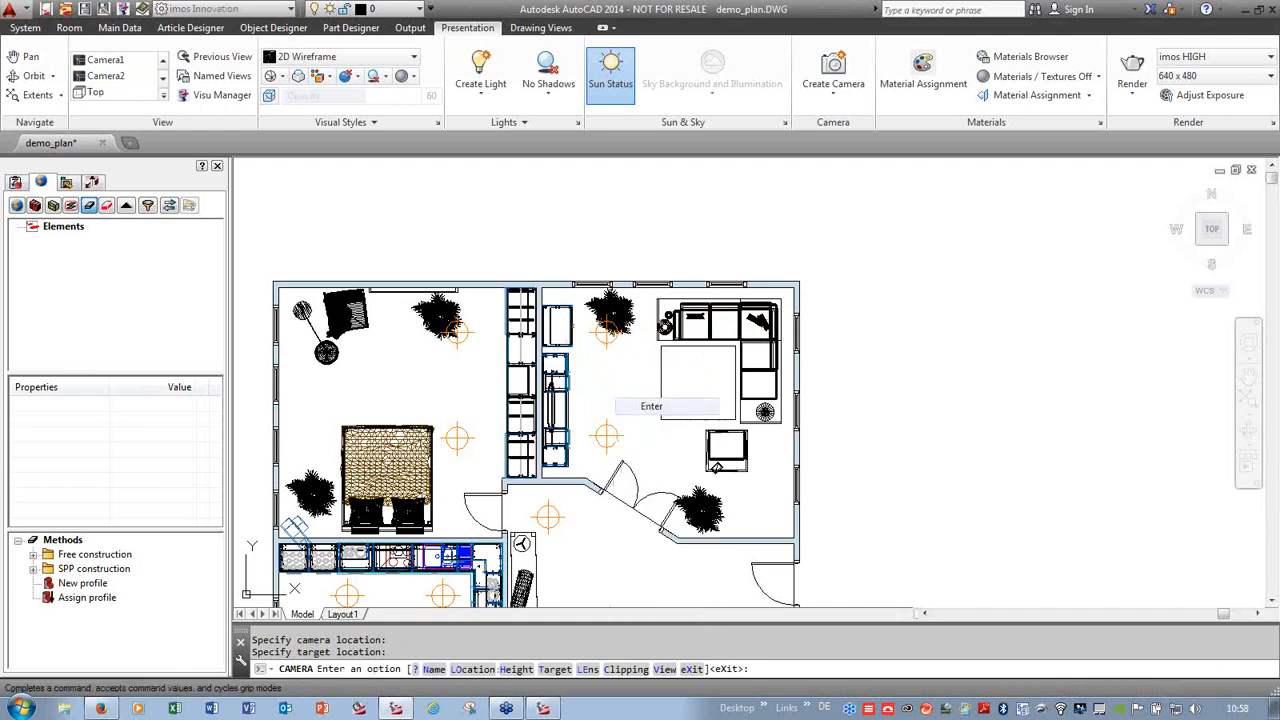
# - In the living room camera's properties, set the target Z to 1200 and the lens length to 30 mm
pyautogui.click(785, 298)
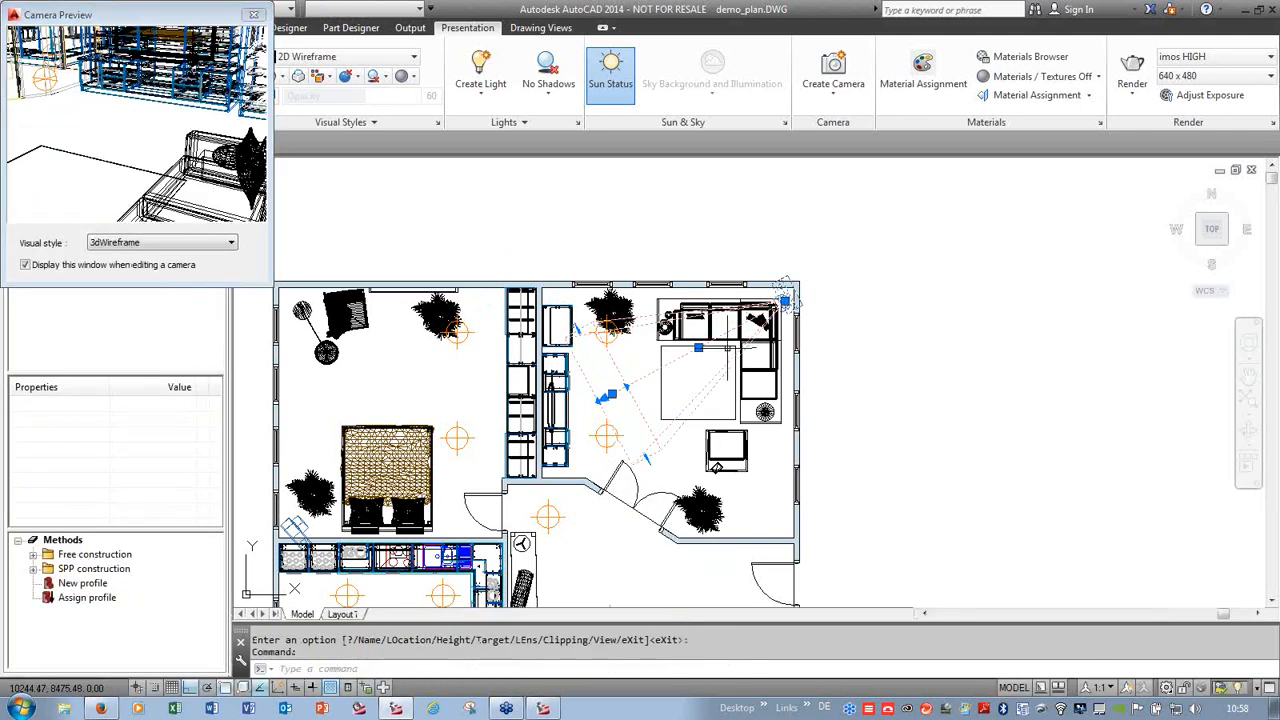
pyautogui.rightClick(787, 301)
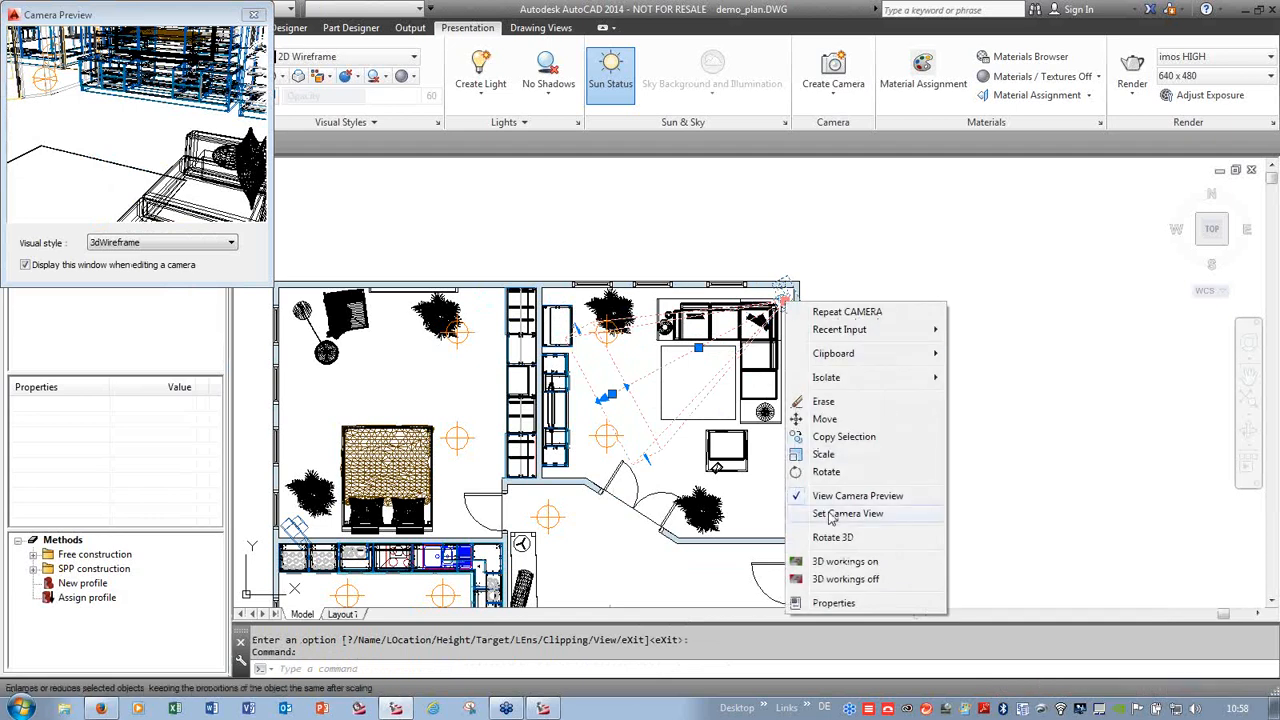
pyautogui.click(836, 603)
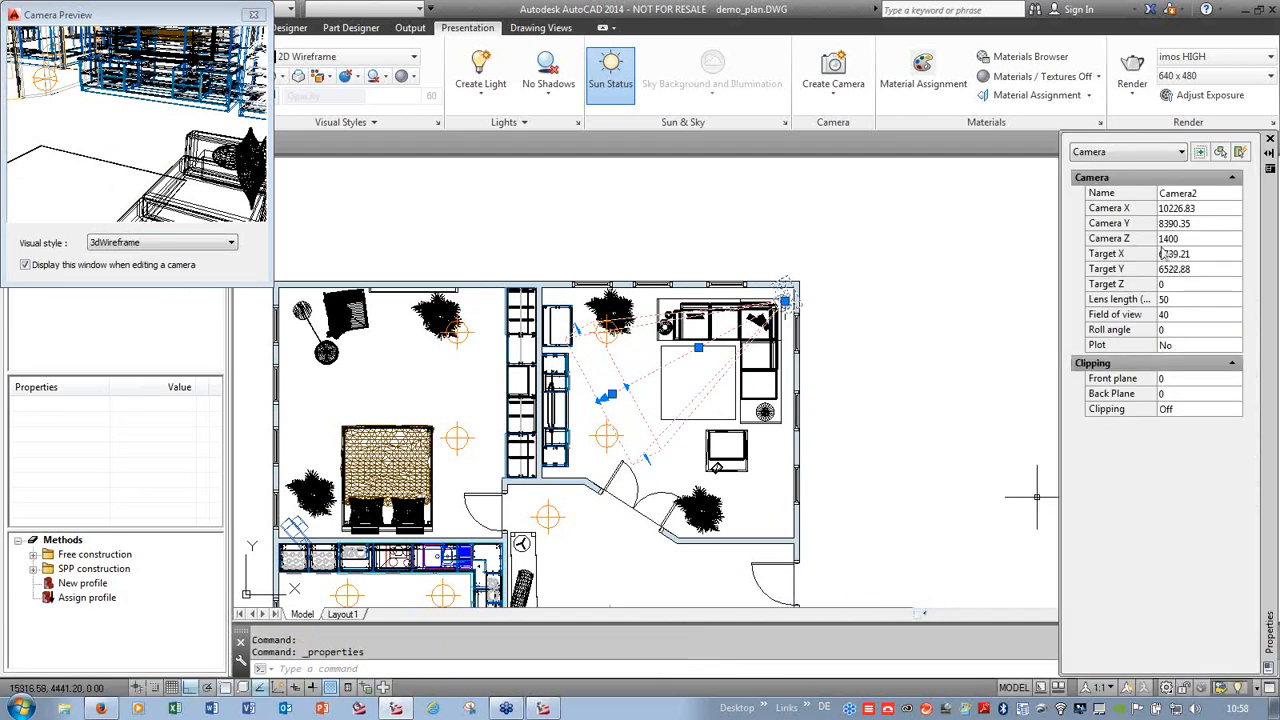
pyautogui.click(1177, 285)
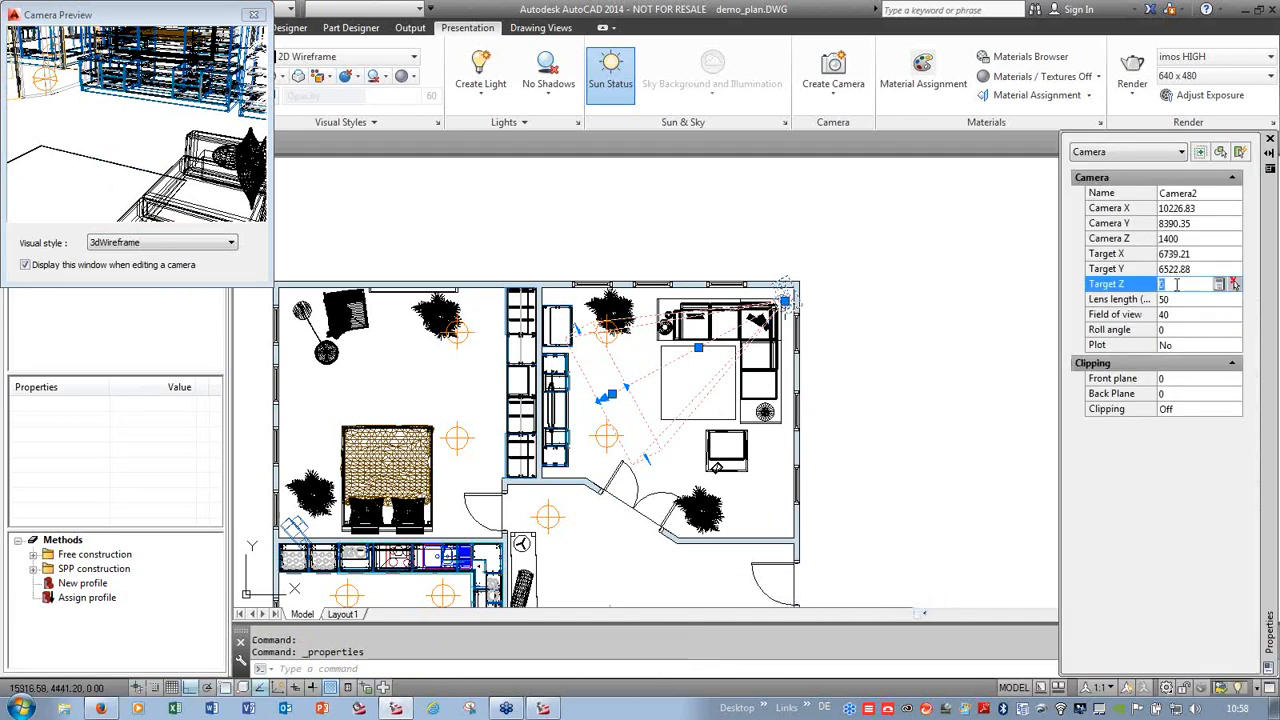
pyautogui.write('1200')
pyautogui.press('Tab')
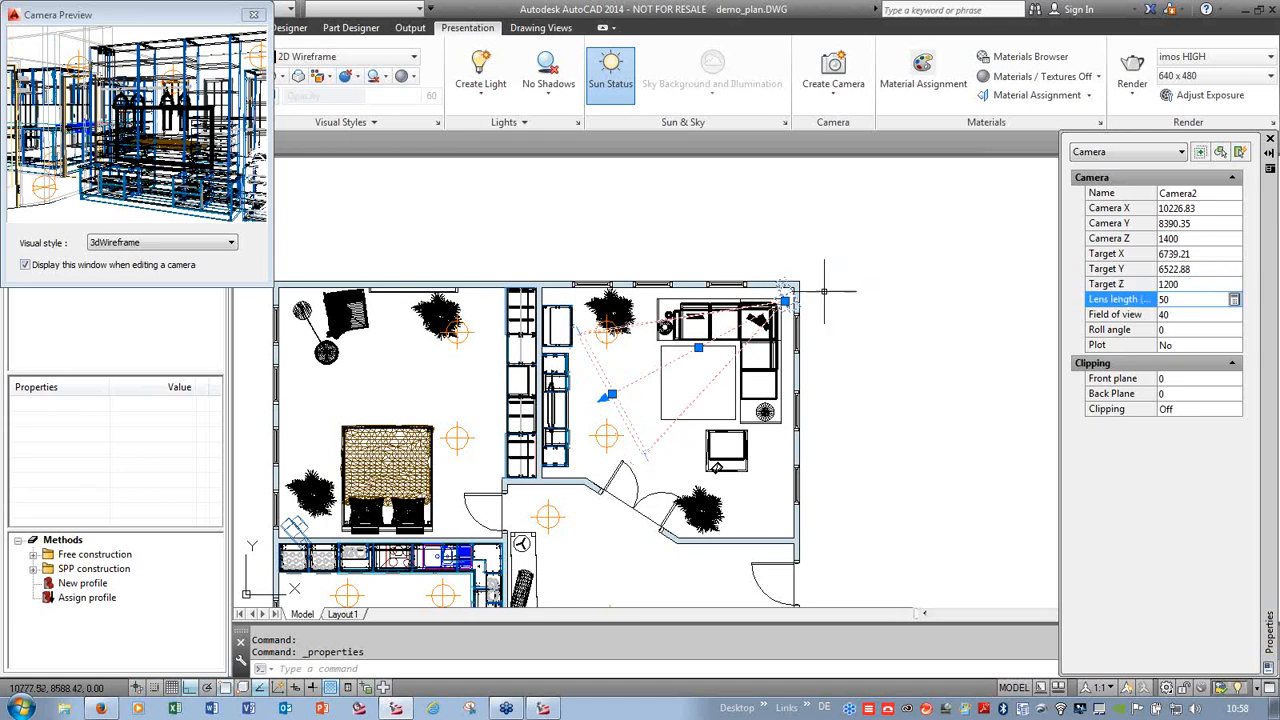
pyautogui.doubleClick(1177, 299)
pyautogui.write('30')
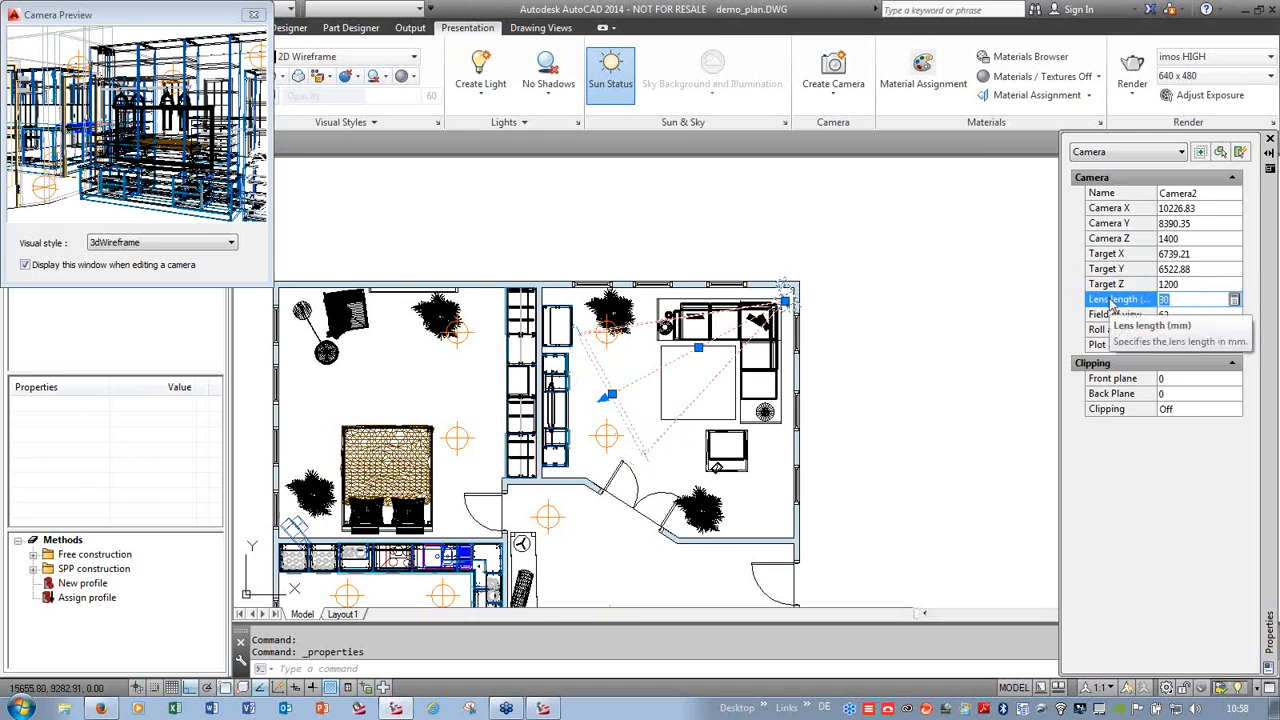
pyautogui.press('Tab')
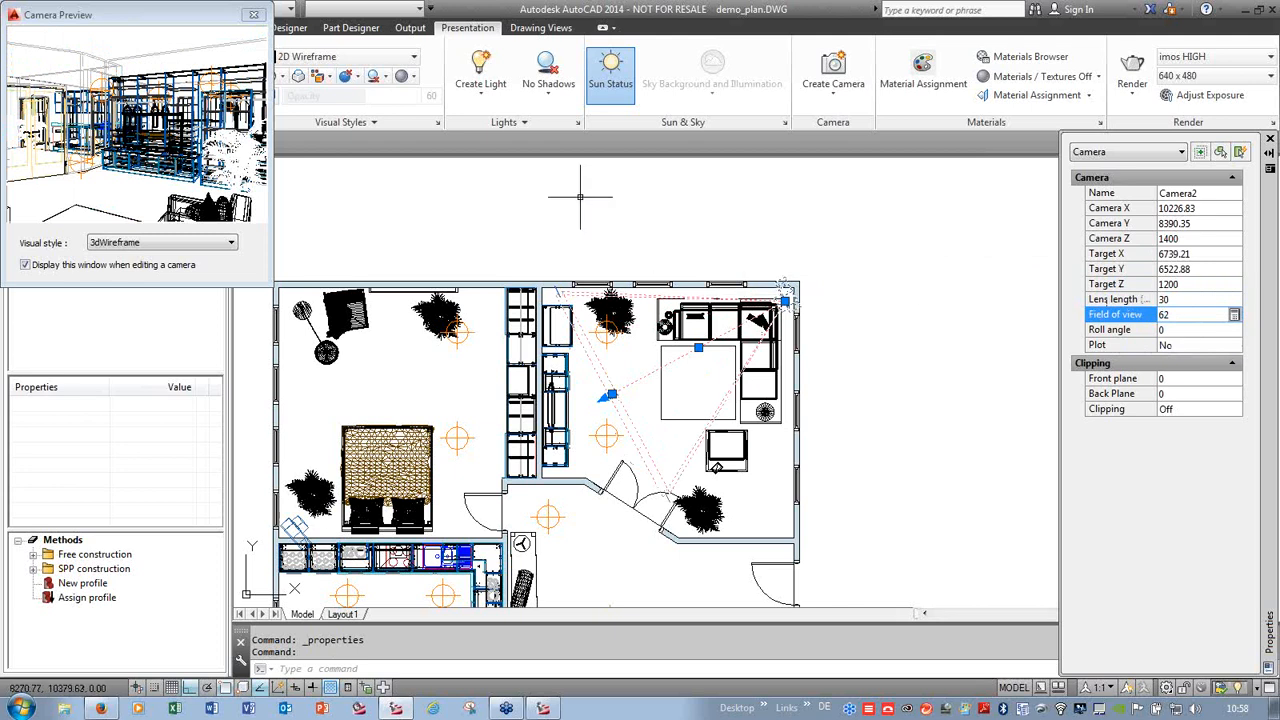
# - Close the camera preview and restore the Camera2 view of the living room
pyautogui.click(257, 17)
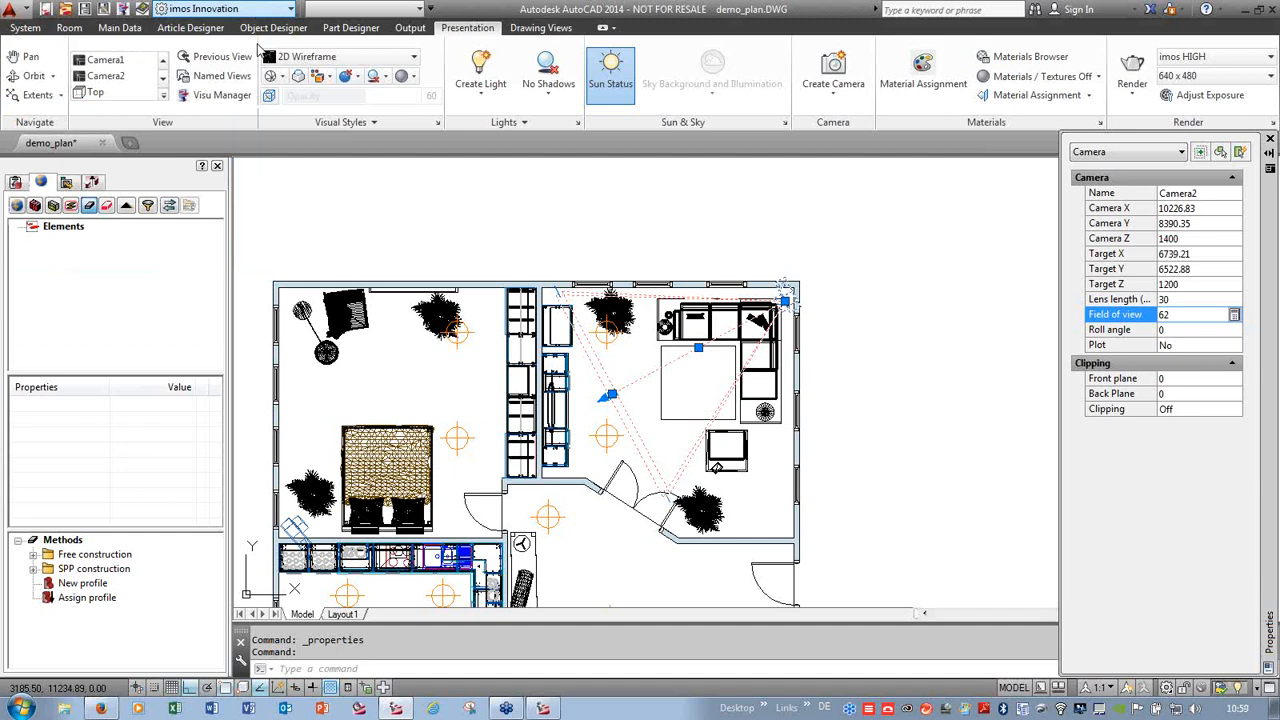
pyautogui.click(390, 59)
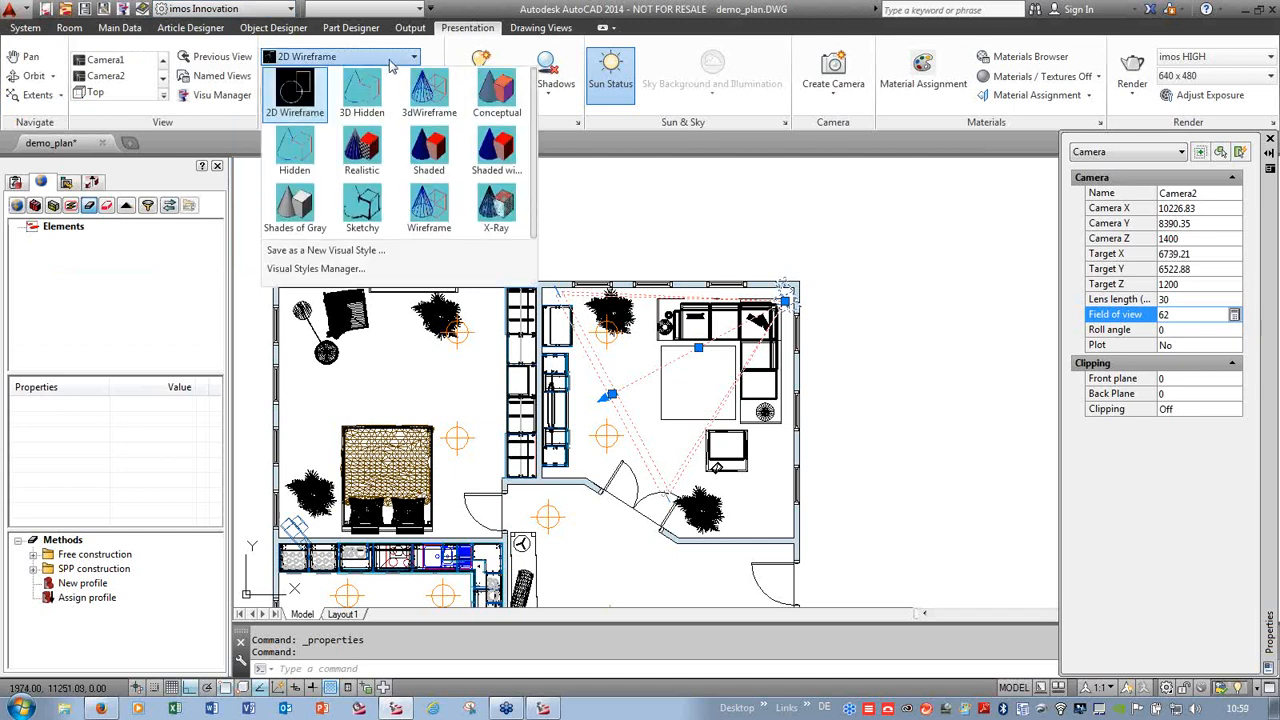
pyautogui.click(487, 90)
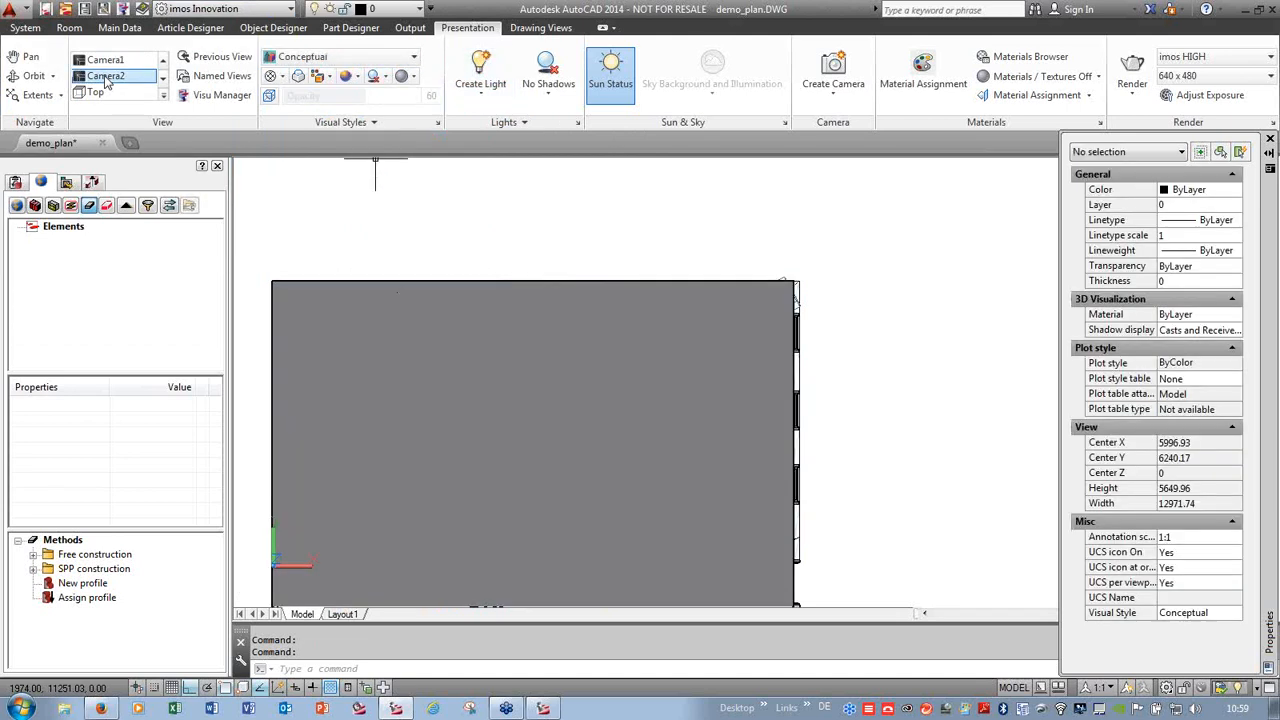
pyautogui.click(107, 81)
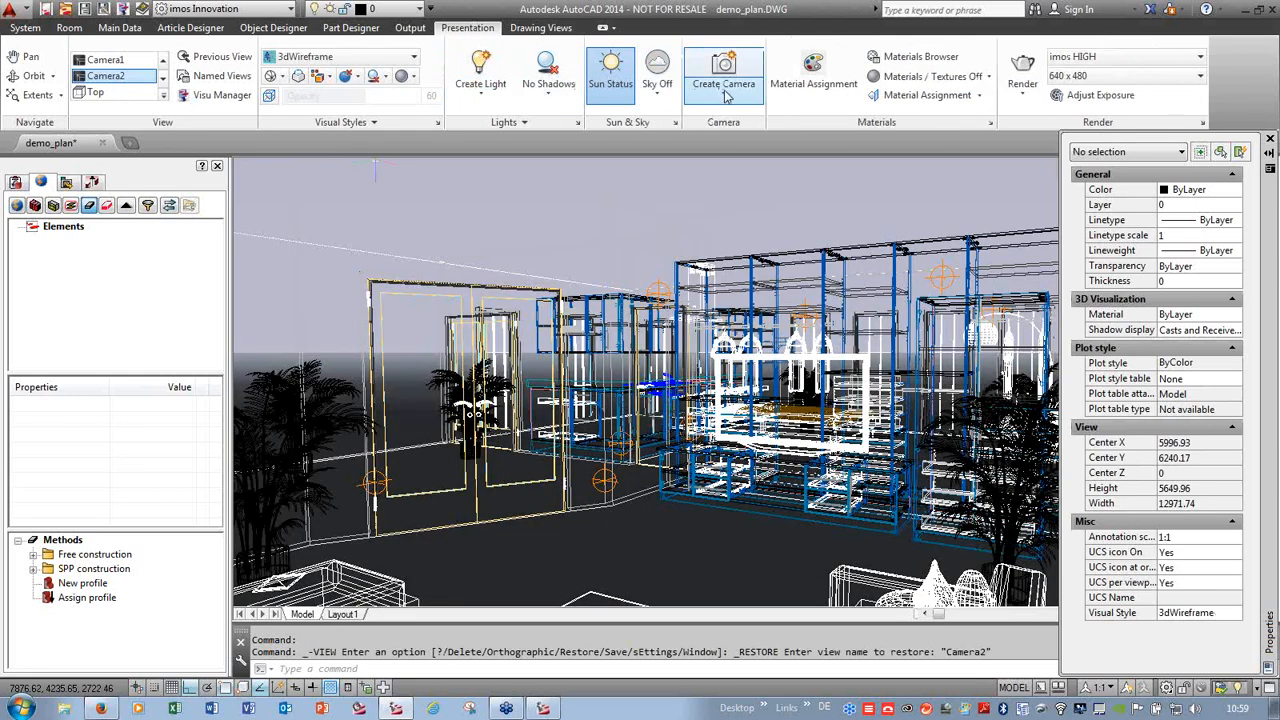
# - Turn on Sky Background and Illumination for the camera view and apply the Conceptual visual style
pyautogui.click(658, 92)
pyautogui.click(730, 185)
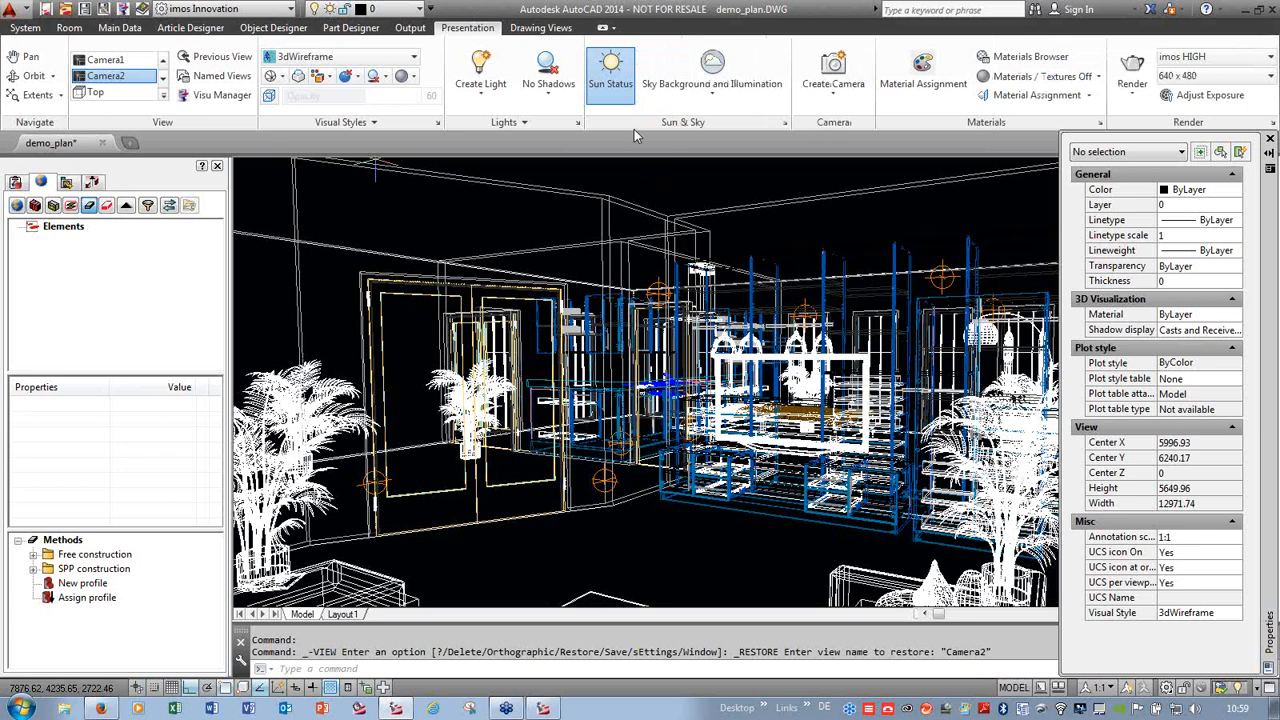
pyautogui.click(610, 75)
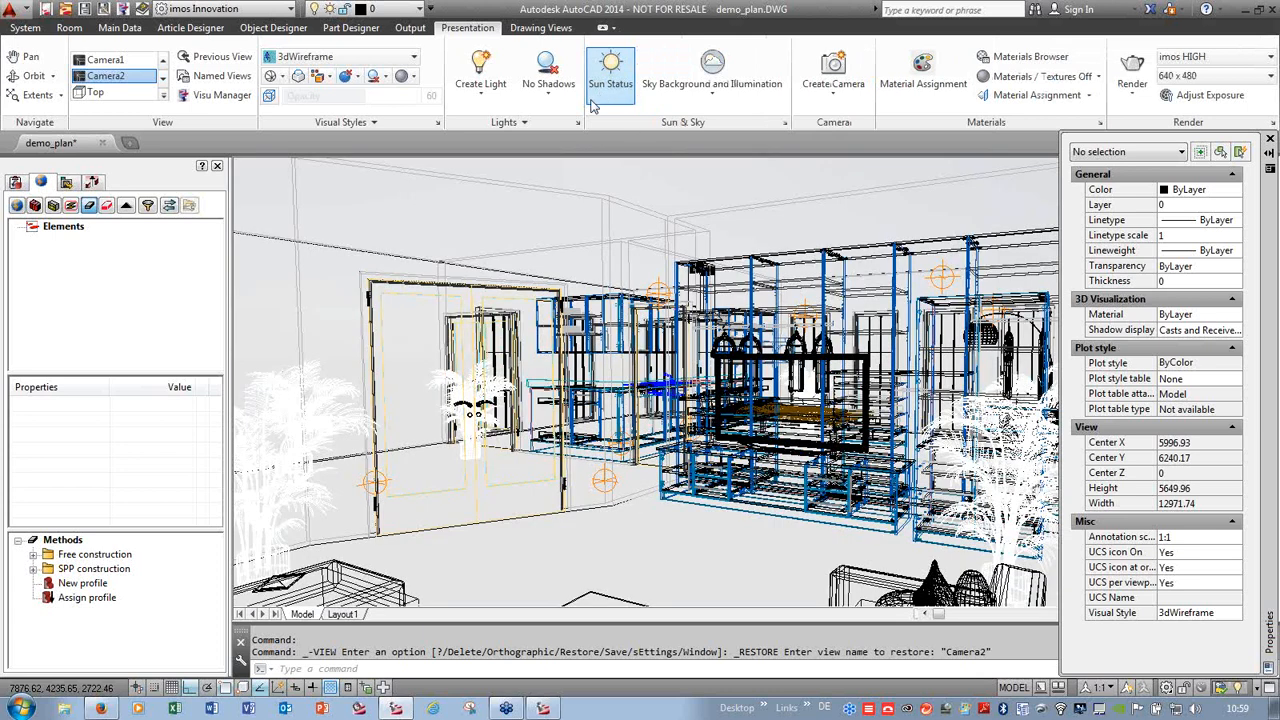
pyautogui.click(300, 61)
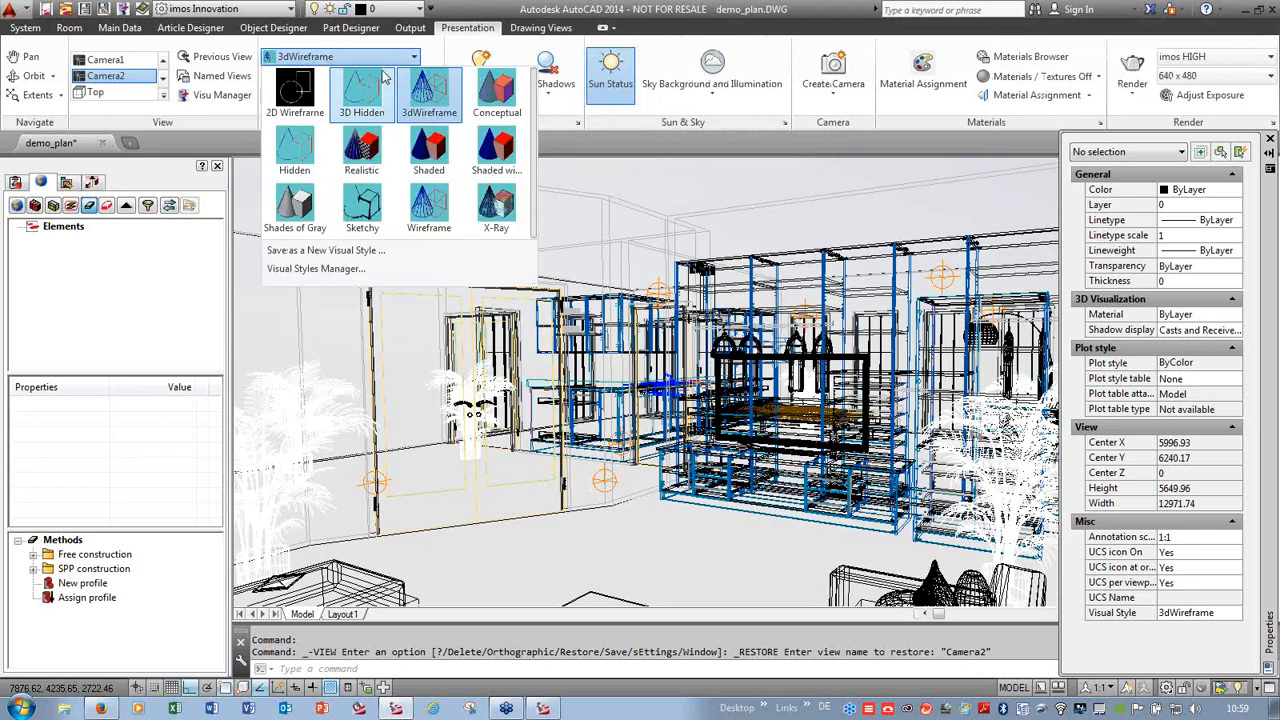
pyautogui.click(499, 90)
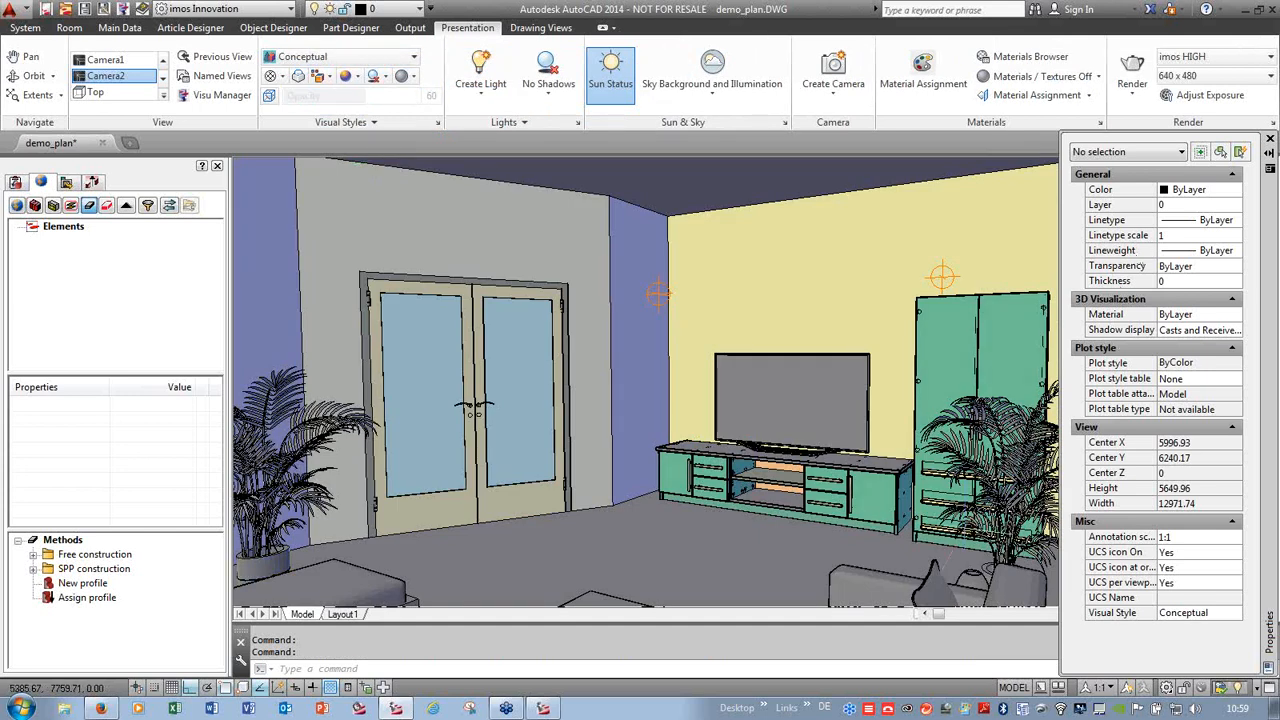
# - Try rendering the Camera2 view, and switch the sun status off and on again
pyautogui.click(1133, 65)
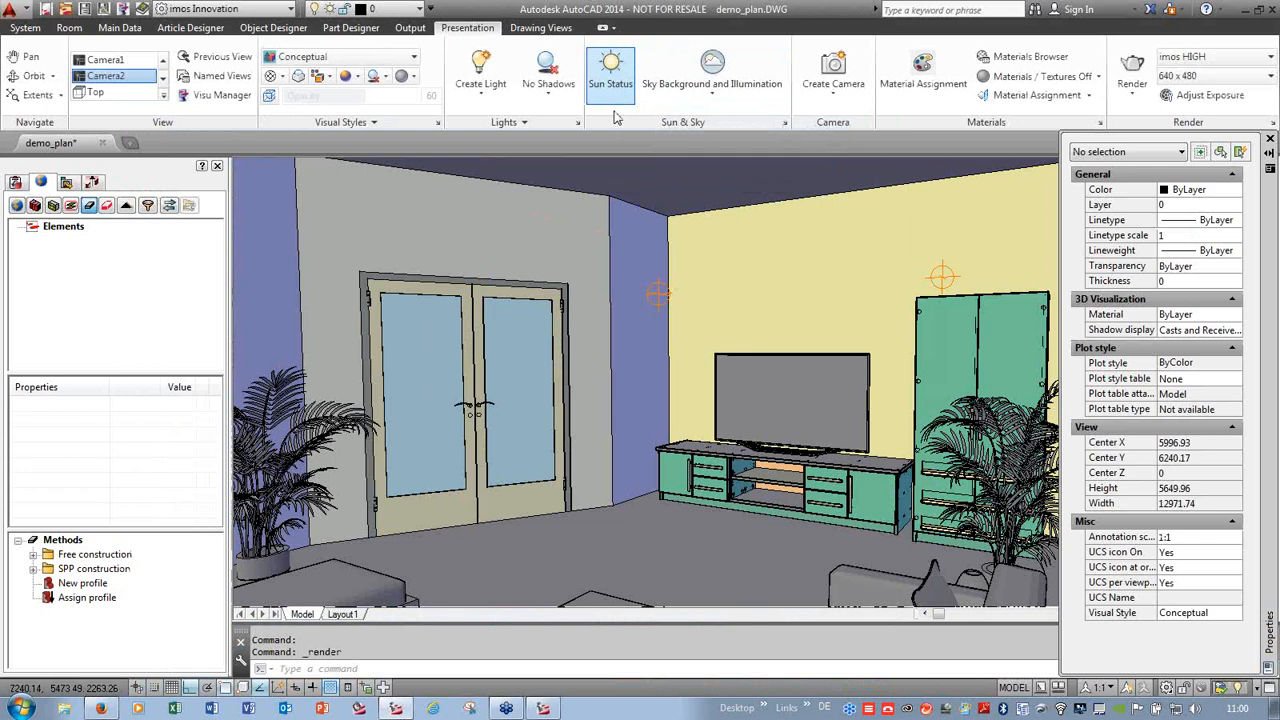
pyautogui.click(610, 70)
pyautogui.rightClick(609, 72)
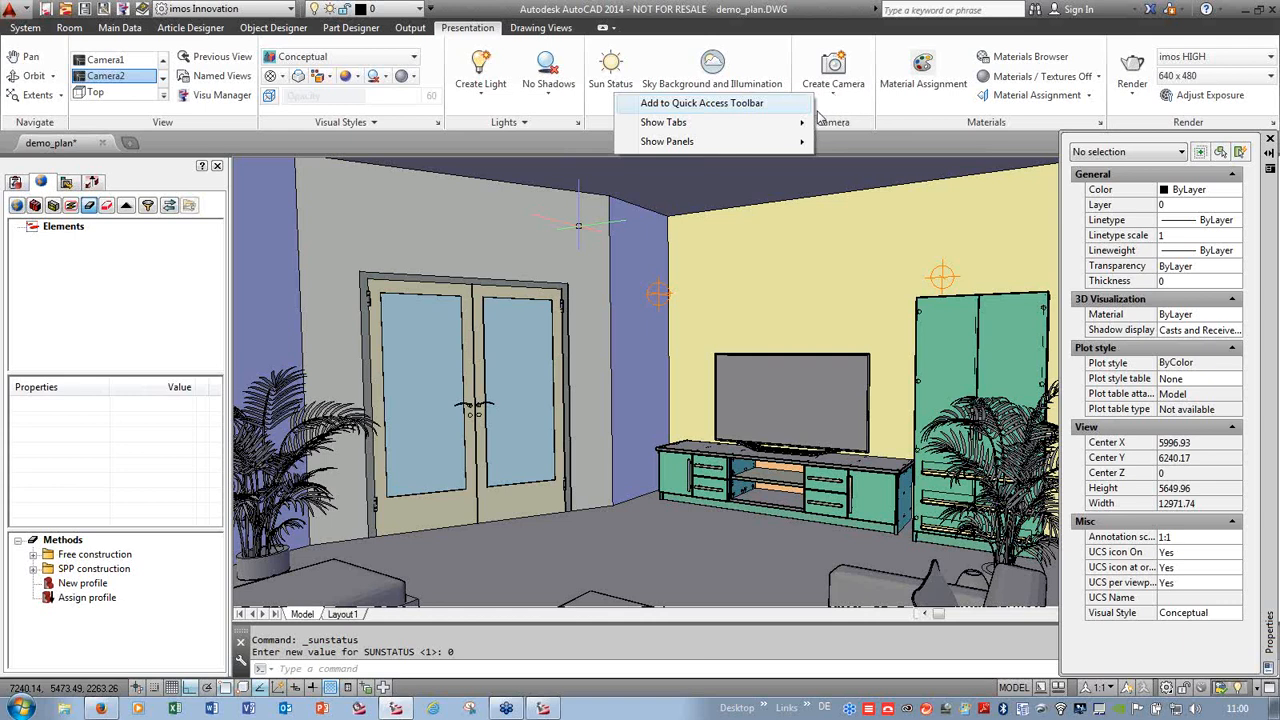
pyautogui.click(704, 48)
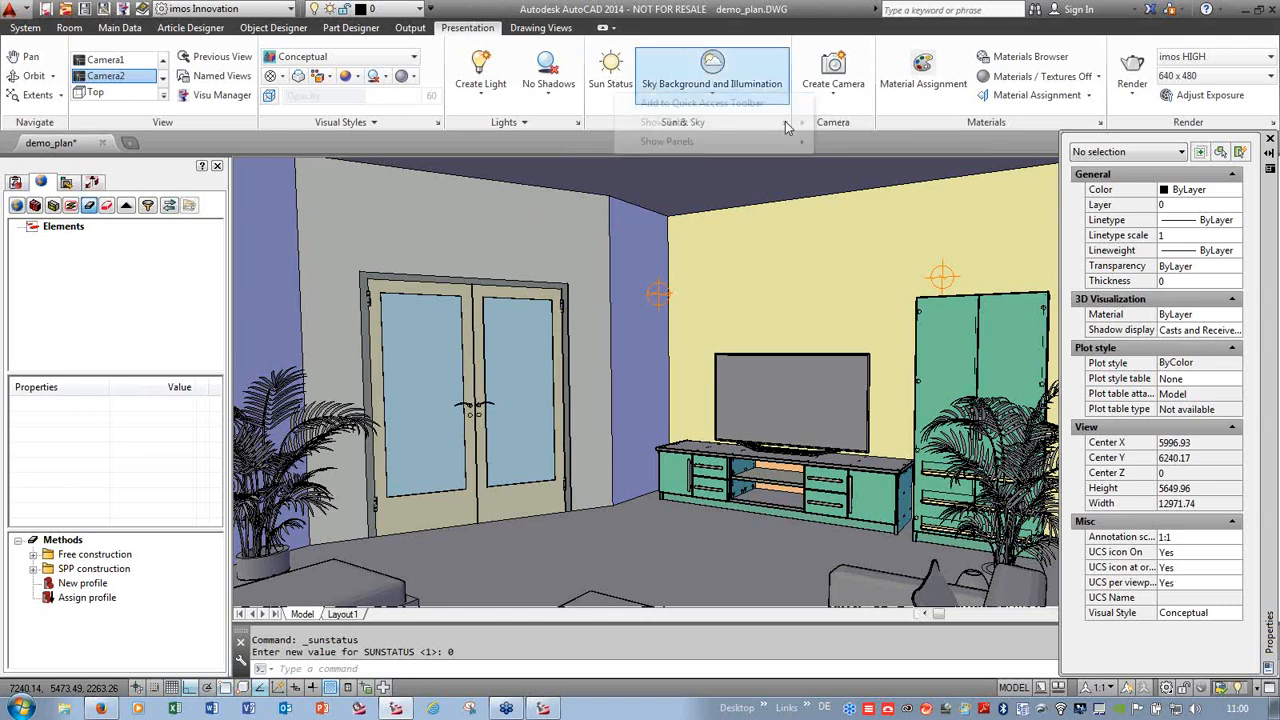
pyautogui.click(610, 75)
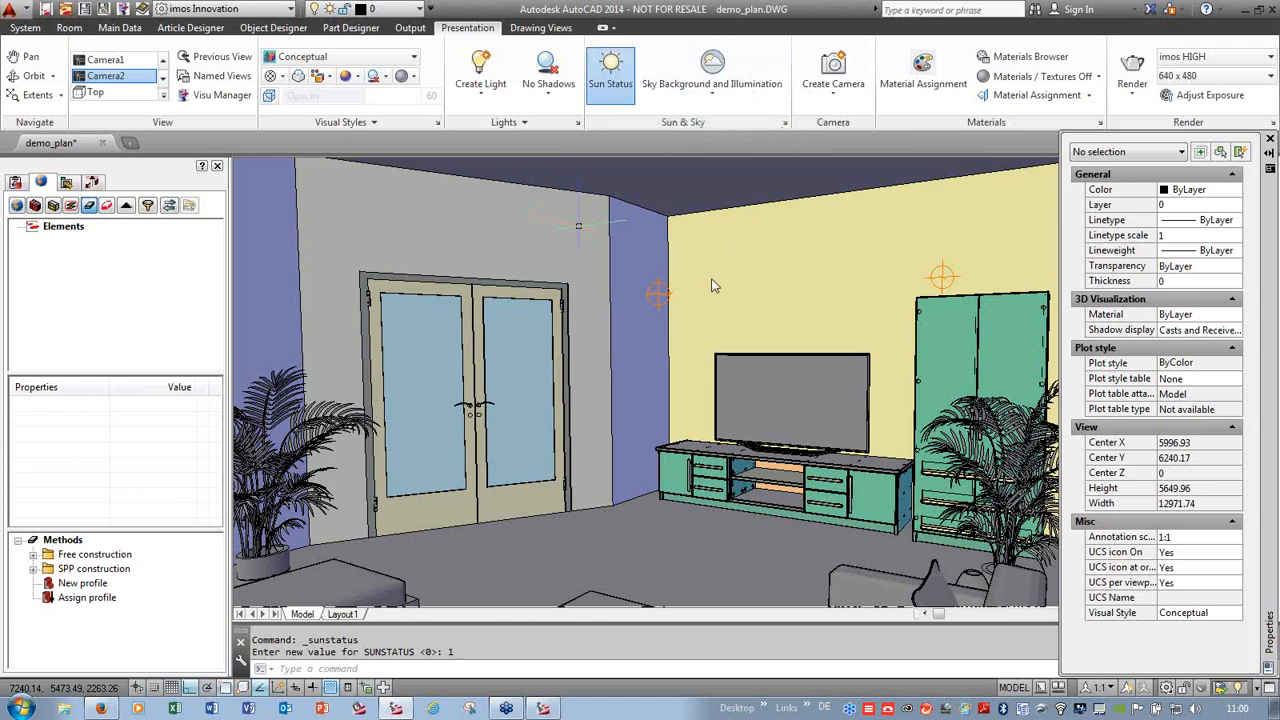
# - Set the sun's time to 10:30 in the sun properties and start a trial render of the living room
pyautogui.click(785, 122)
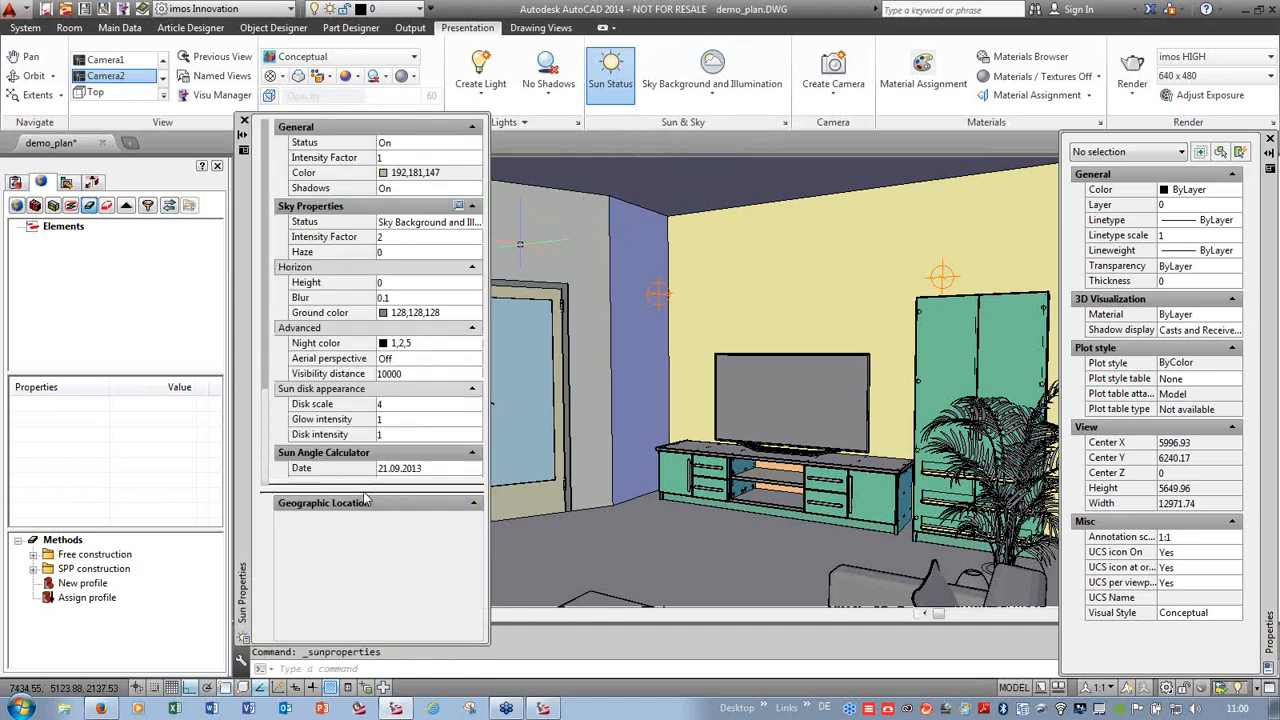
pyautogui.click(407, 488)
pyautogui.click(408, 487)
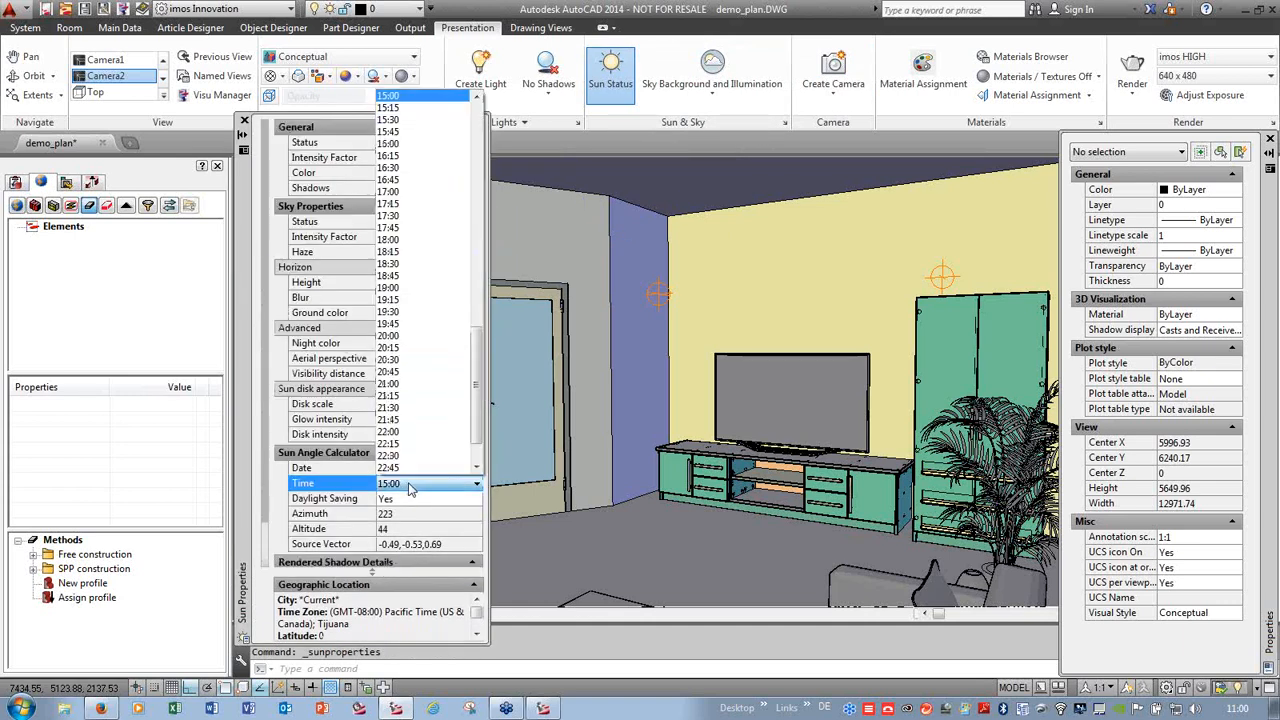
pyautogui.moveTo(476, 350); pyautogui.dragTo(471, 254)
pyautogui.click(384, 167)
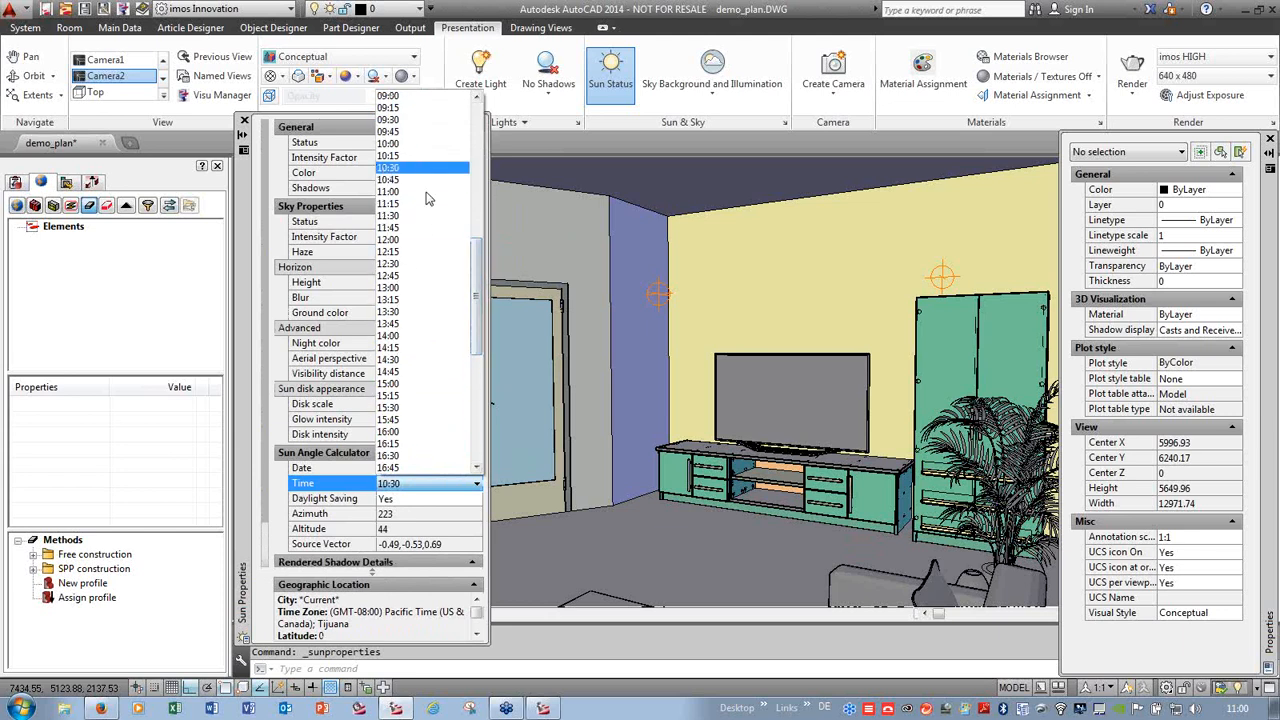
pyautogui.click(415, 168)
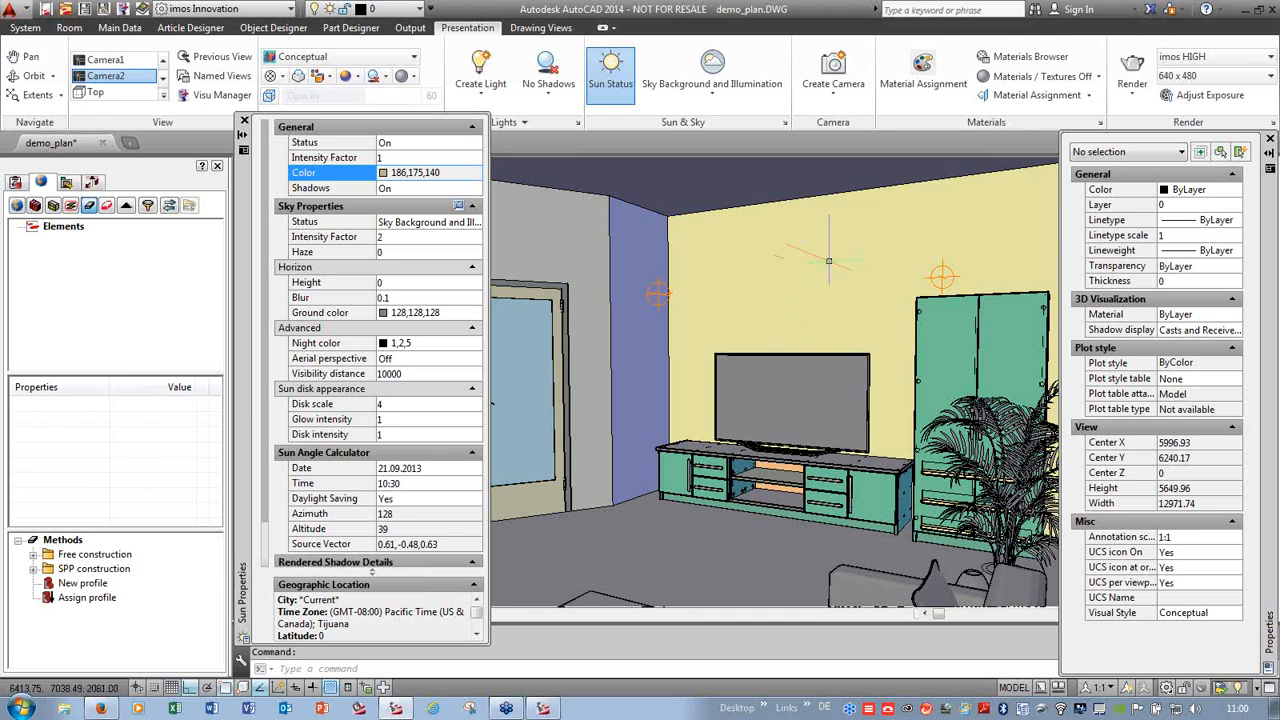
pyautogui.click(1132, 72)
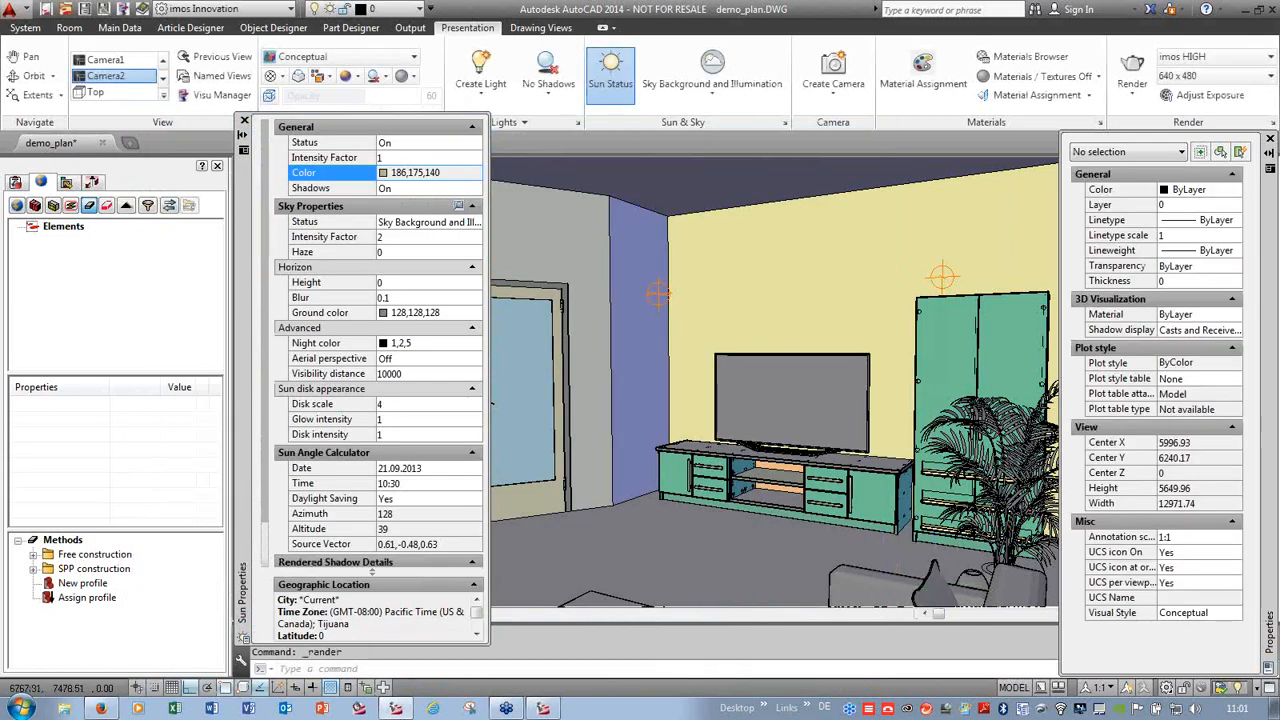
# - Set the Z position of the living room sofa set to 140
pyautogui.click(880, 585)
pyautogui.click(1192, 395)
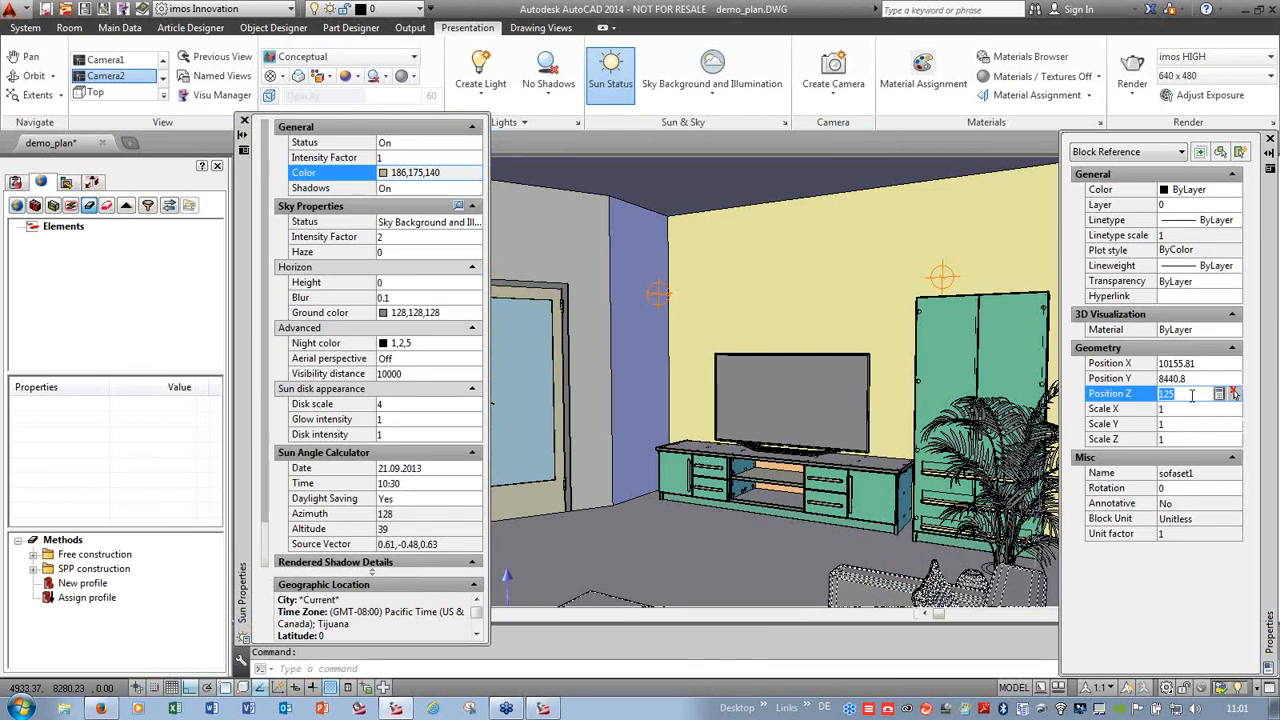
pyautogui.write('140')
pyautogui.press('Tab')
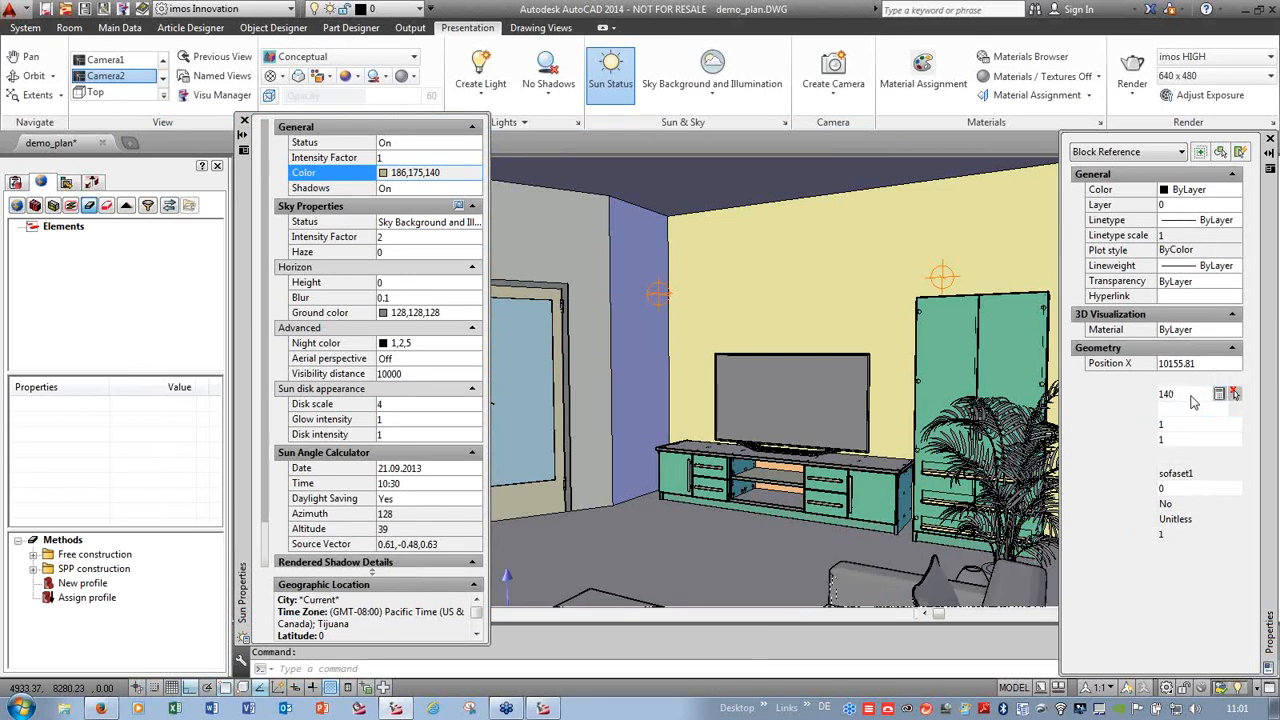
# - Render the Camera2 view with the imos HIGH preset and save the image to the Desktop as Cam_2.jpeg
pyautogui.click(1131, 65)
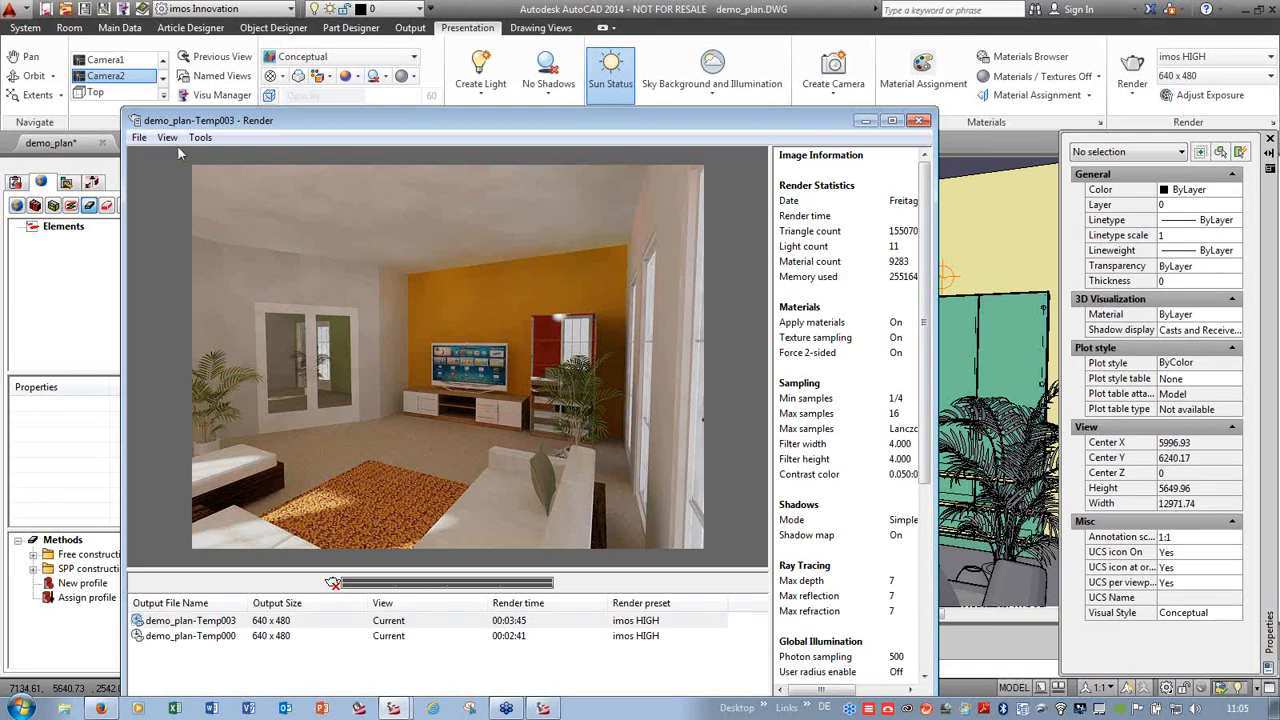
pyautogui.click(139, 137)
pyautogui.click(182, 174)
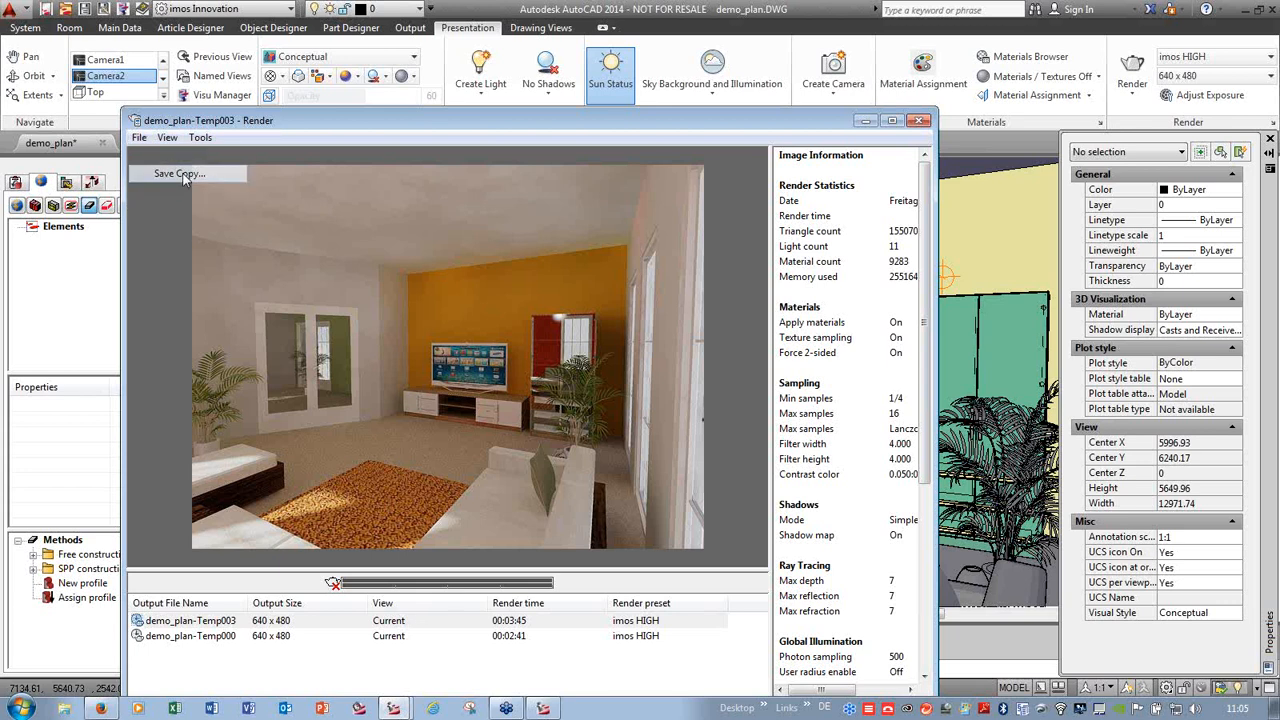
pyautogui.click(531, 299)
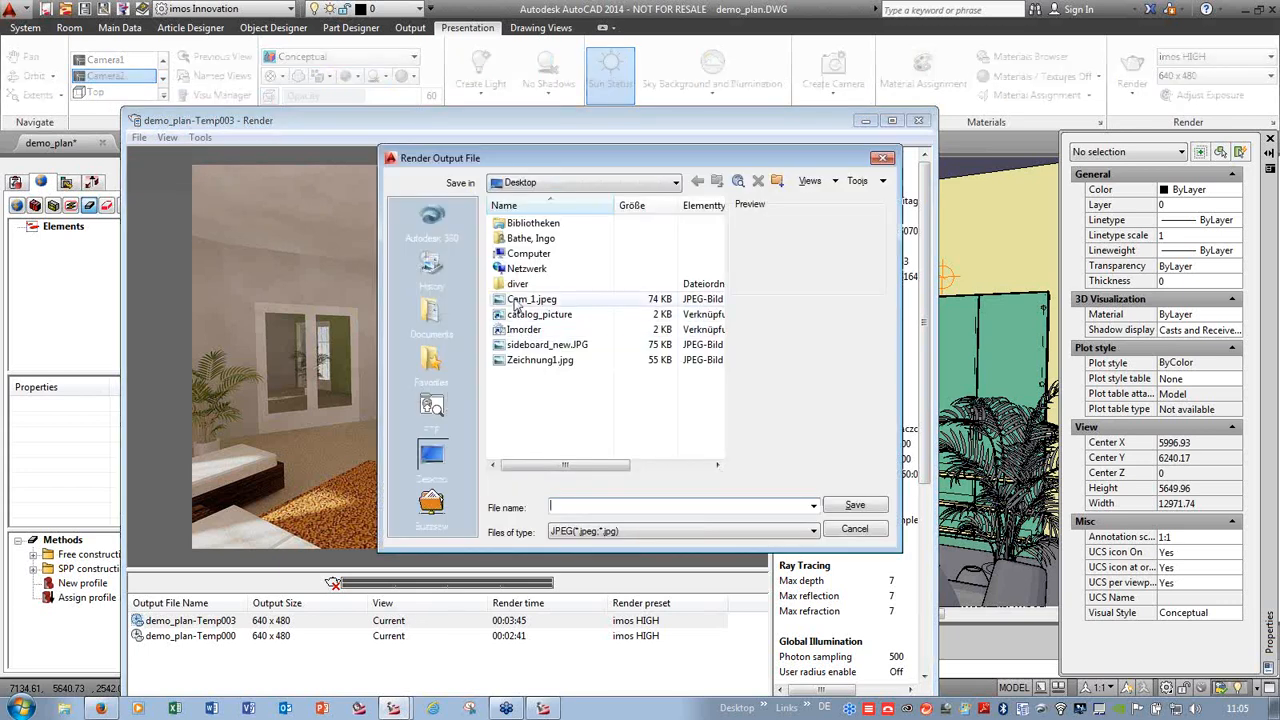
pyautogui.doubleClick(577, 507)
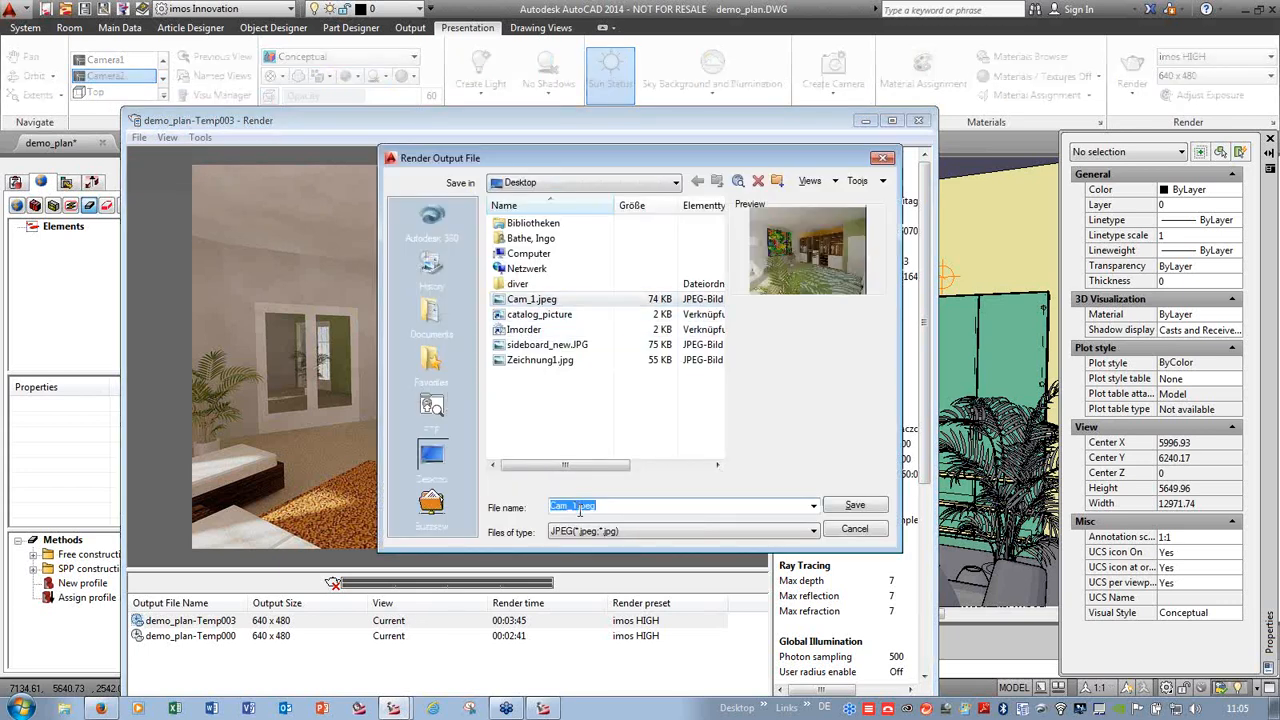
pyautogui.click(574, 507)
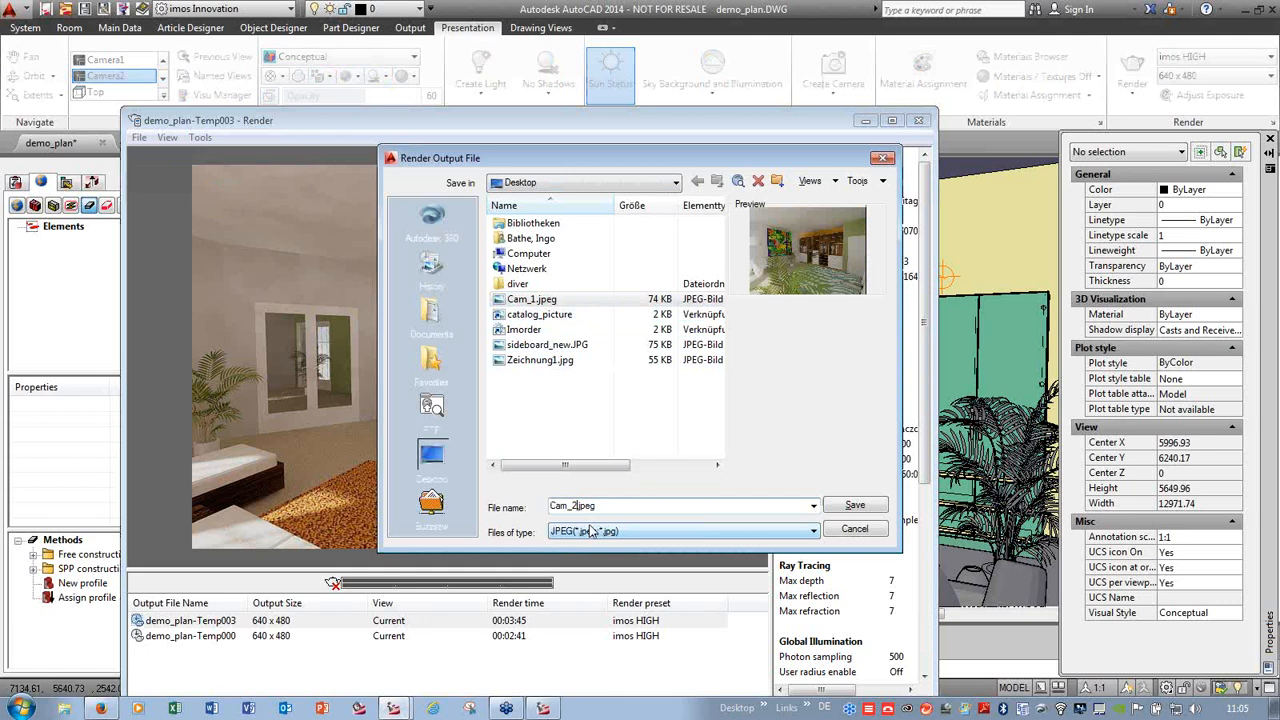
pyautogui.click(852, 505)
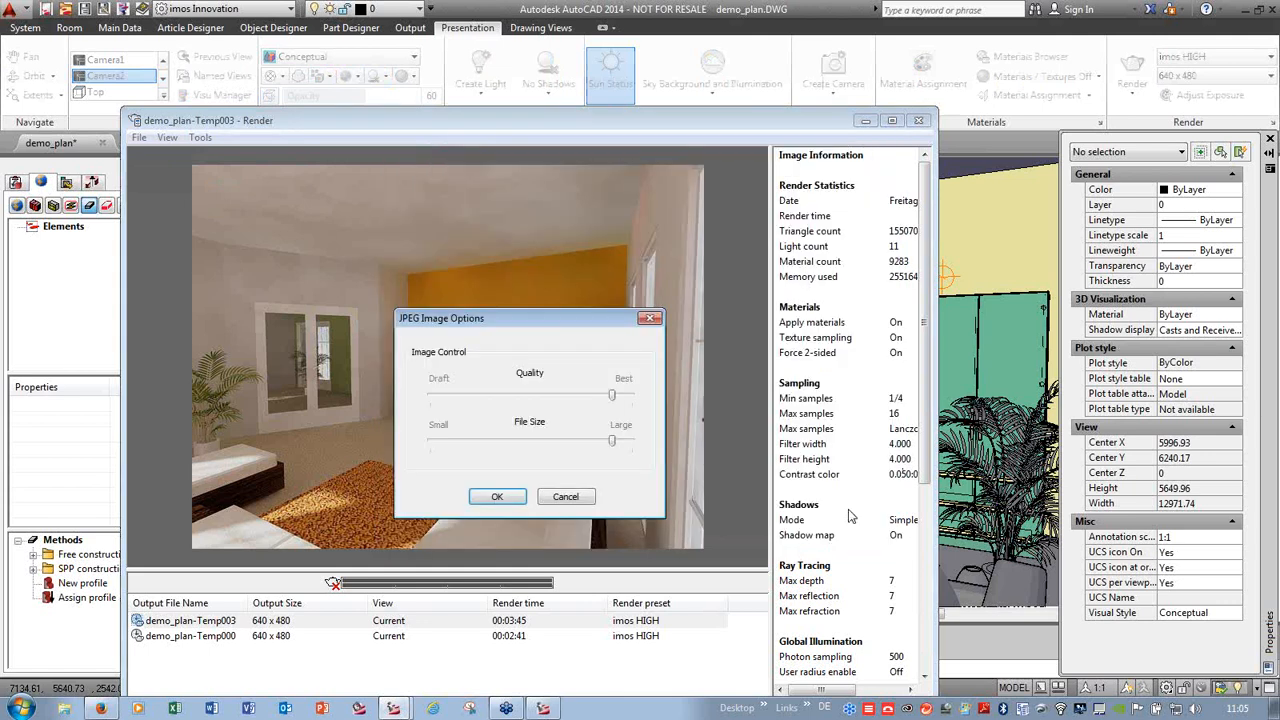
pyautogui.click(496, 497)
pyautogui.click(918, 121)
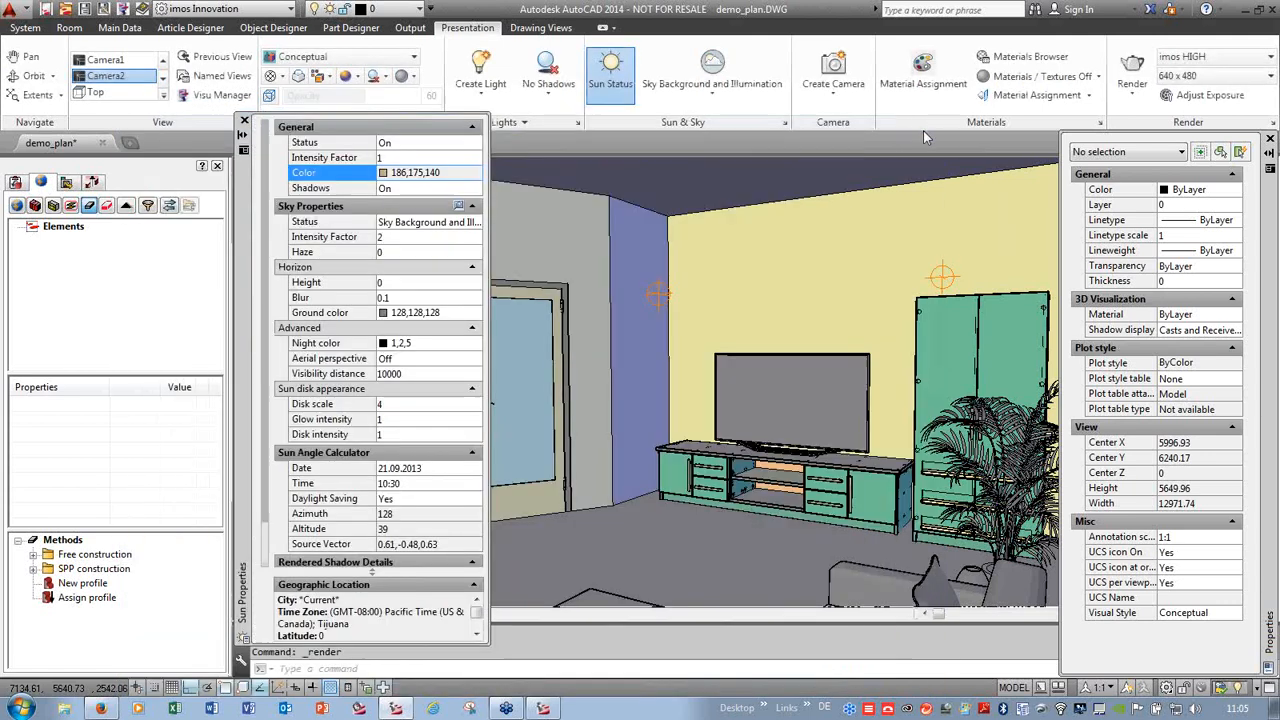
# - Switch to the 2D Wireframe visual style and close the object properties and sun properties palettes
pyautogui.click(369, 63)
pyautogui.click(1010, 400)
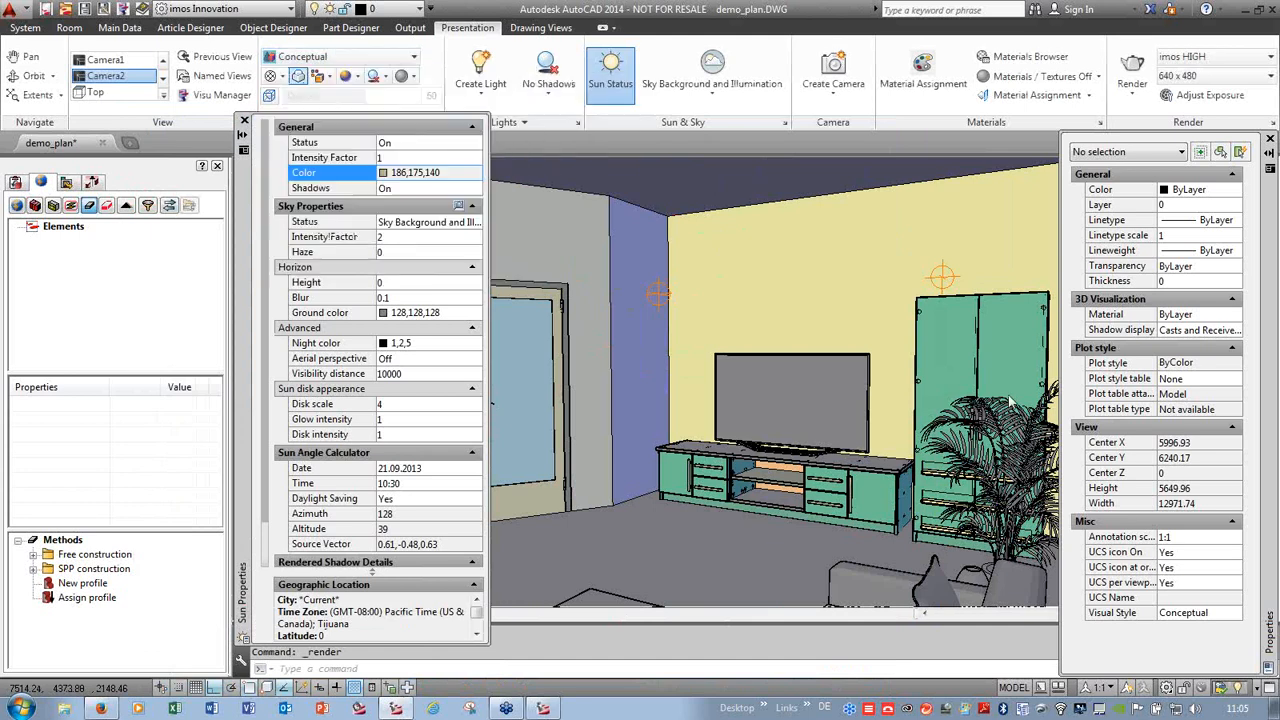
pyautogui.click(1270, 139)
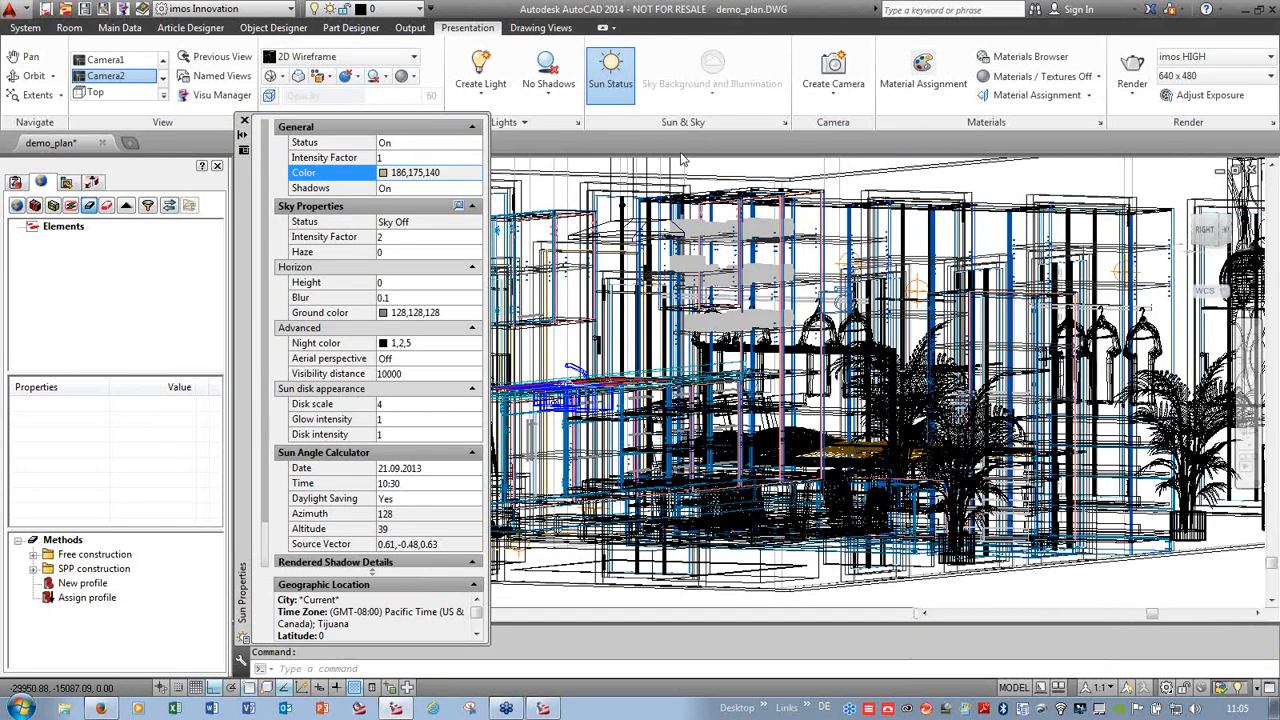
pyautogui.click(243, 121)
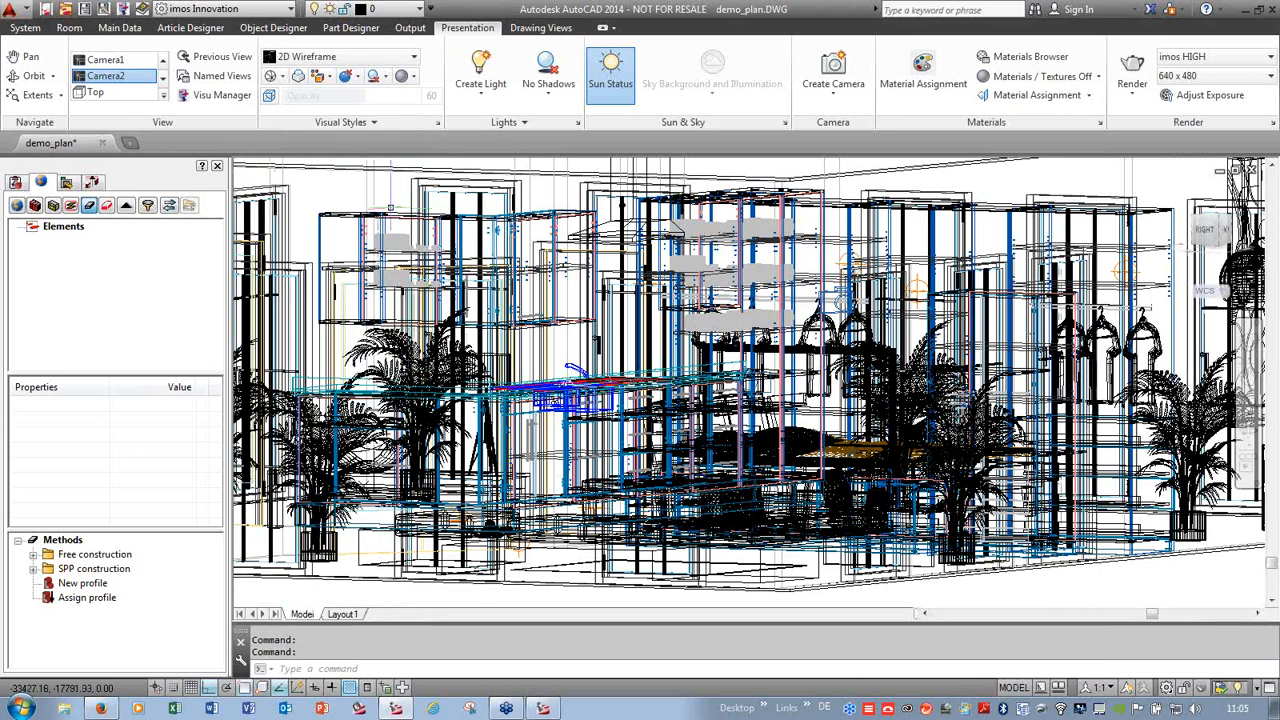
pyautogui.scroll(-5, 386, 290)
pyautogui.scroll(10, 499, 252)
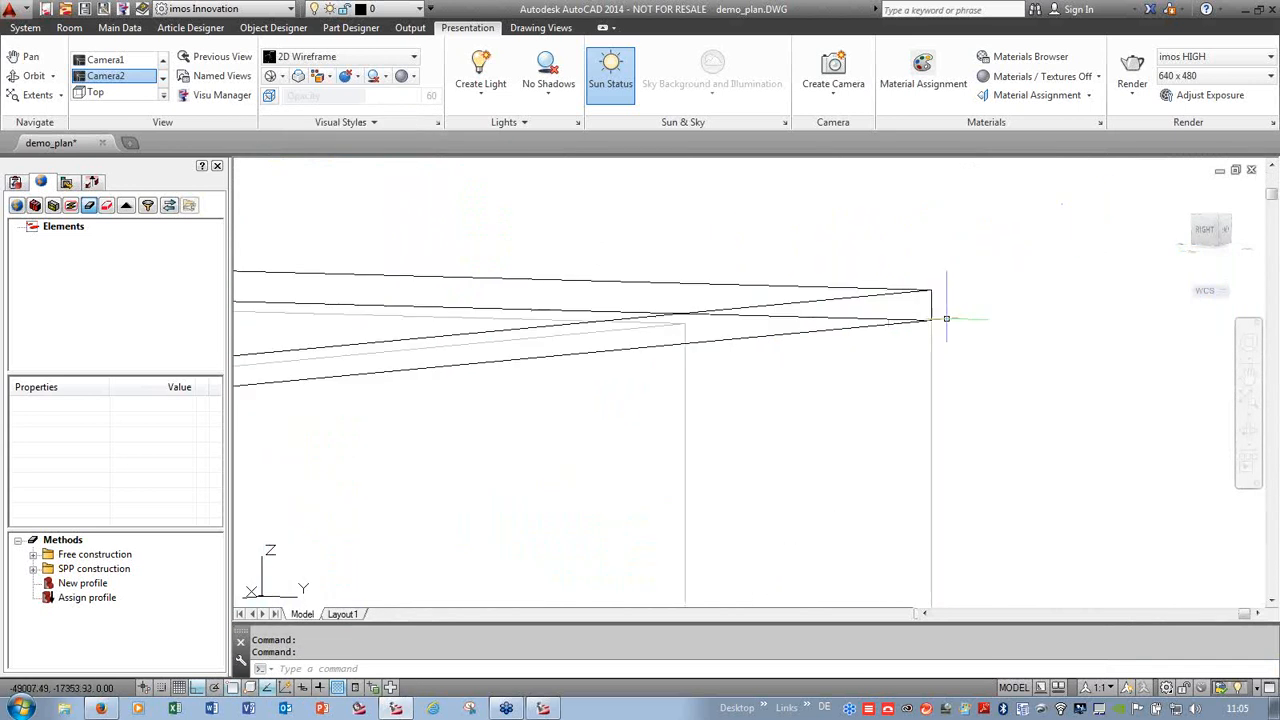
pyautogui.click(636, 356)
pyautogui.rightClick(636, 356)
pyautogui.click(709, 343)
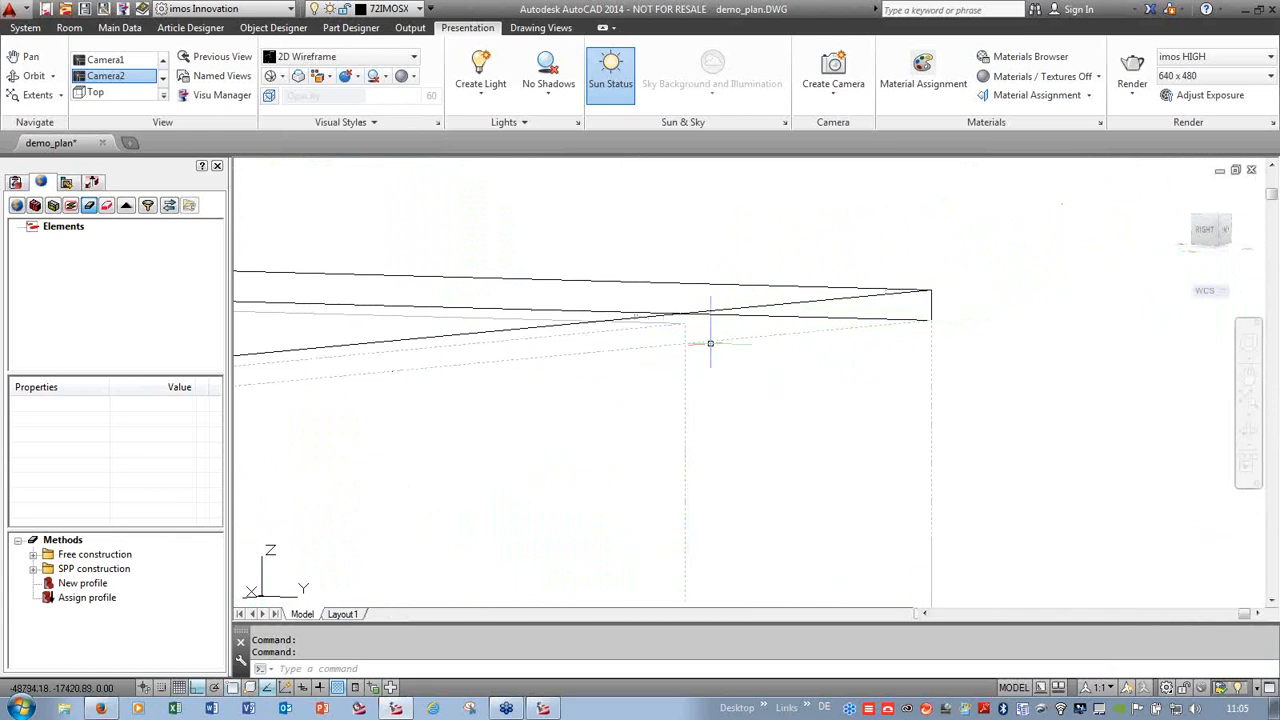
pyautogui.click(727, 282)
pyautogui.press('Escape')
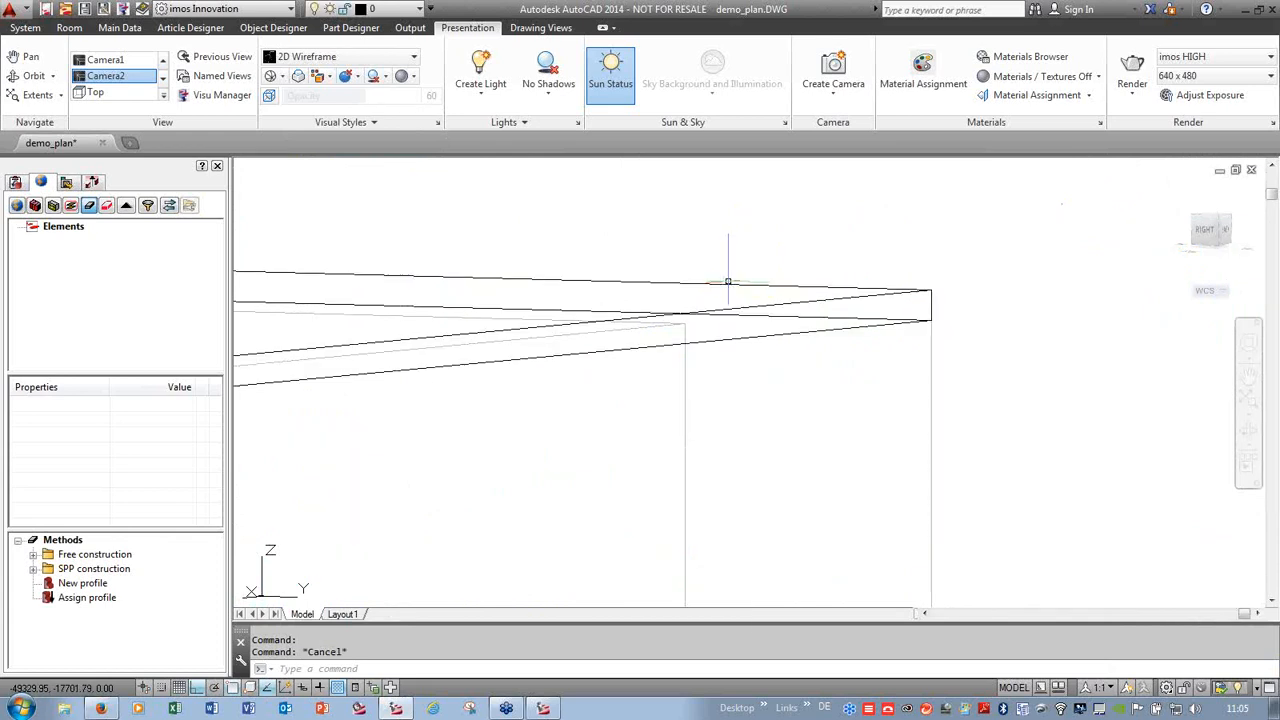
# - Hide the ceiling slab above the walls using Hide Elements
pyautogui.click(727, 282)
pyautogui.rightClick(728, 283)
pyautogui.moveTo(812, 358)
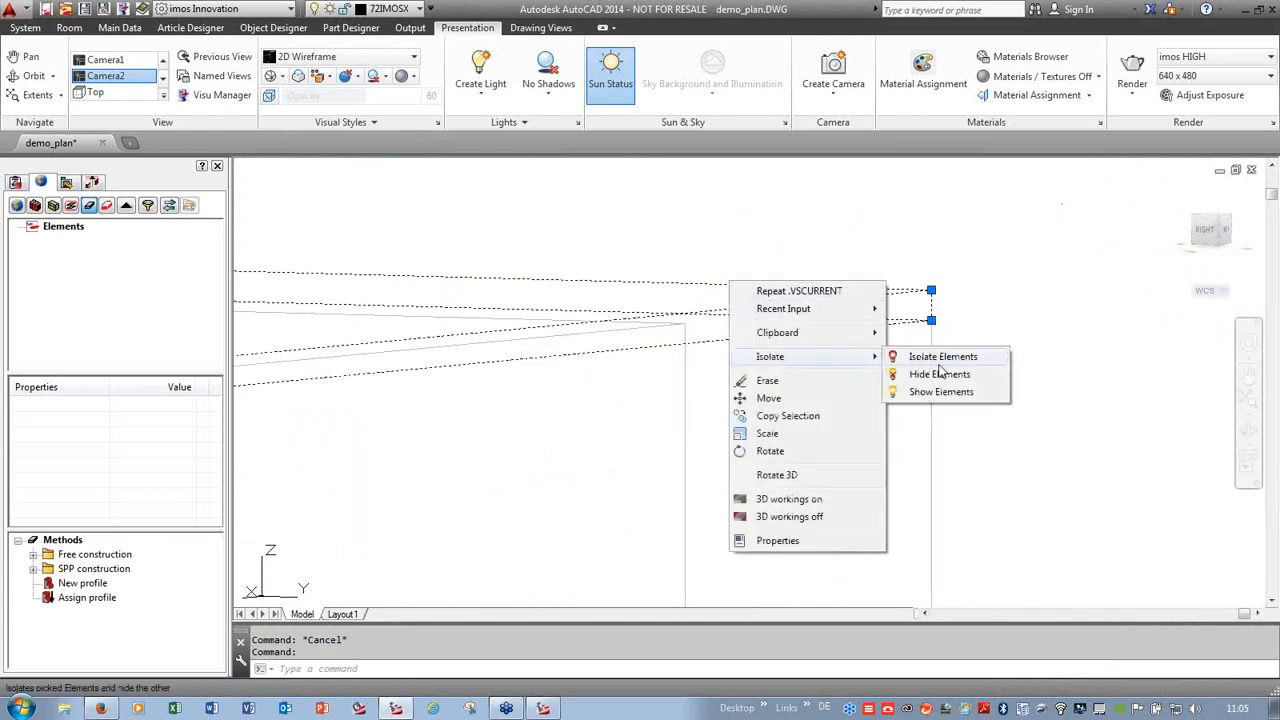
pyautogui.click(940, 374)
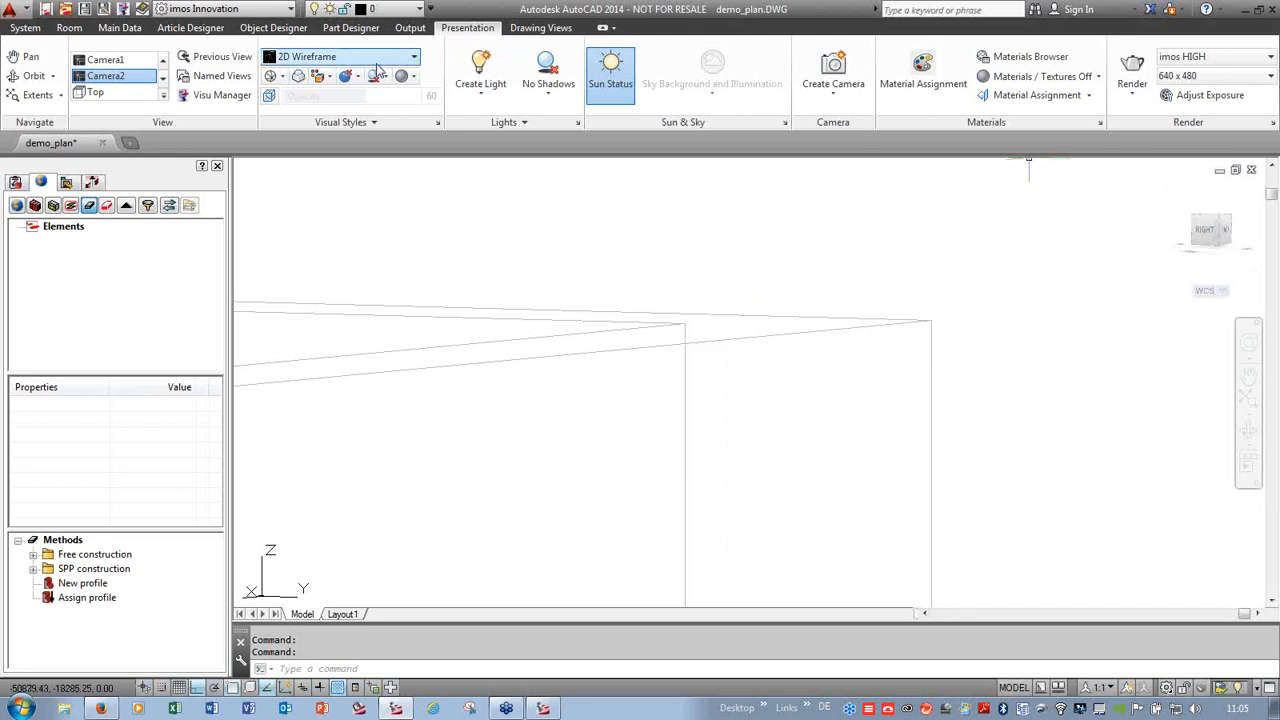
# - Switch the model to the Top view so the whole floor plan is in sight
pyautogui.click(414, 59)
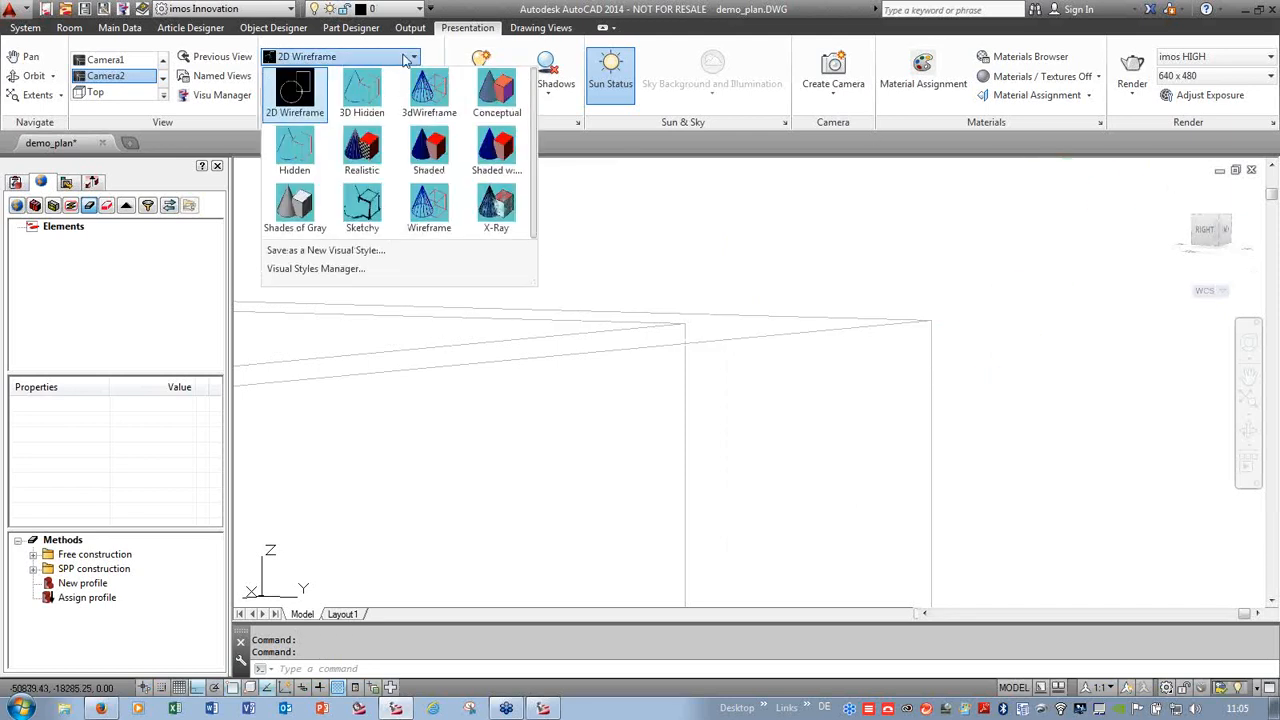
pyautogui.click(135, 93)
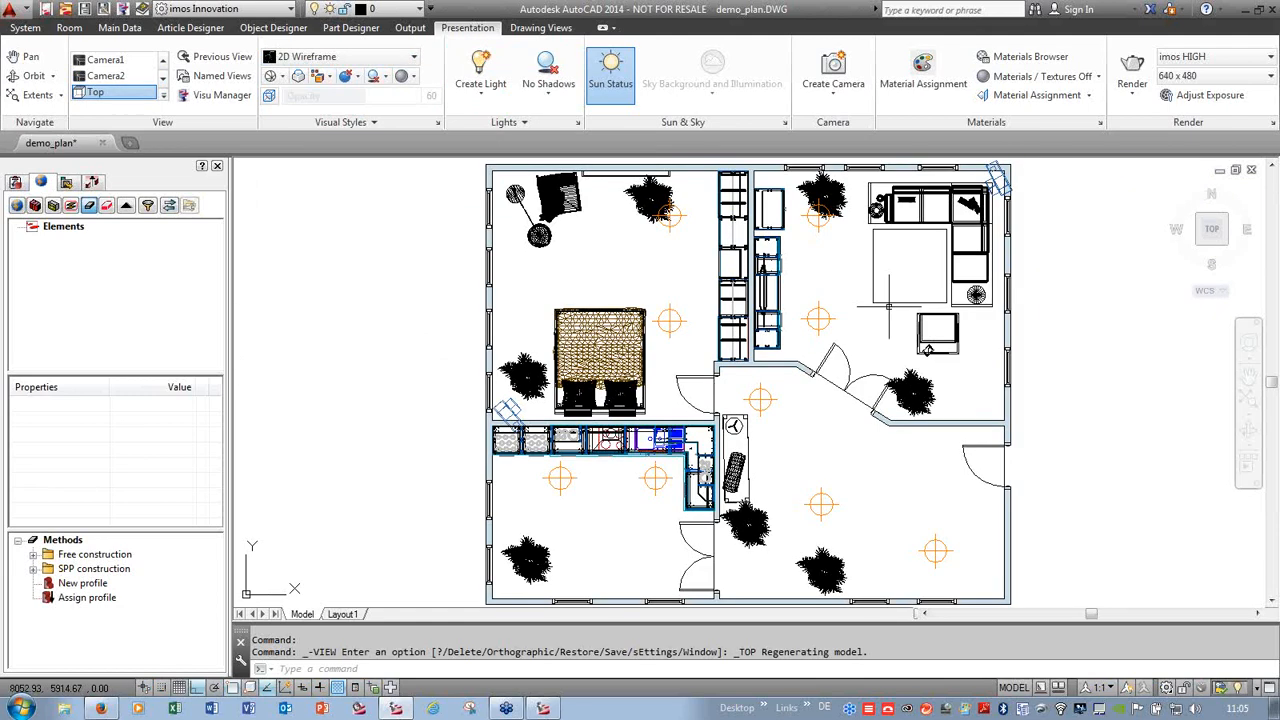
pyautogui.scroll(-2, 733, 281)
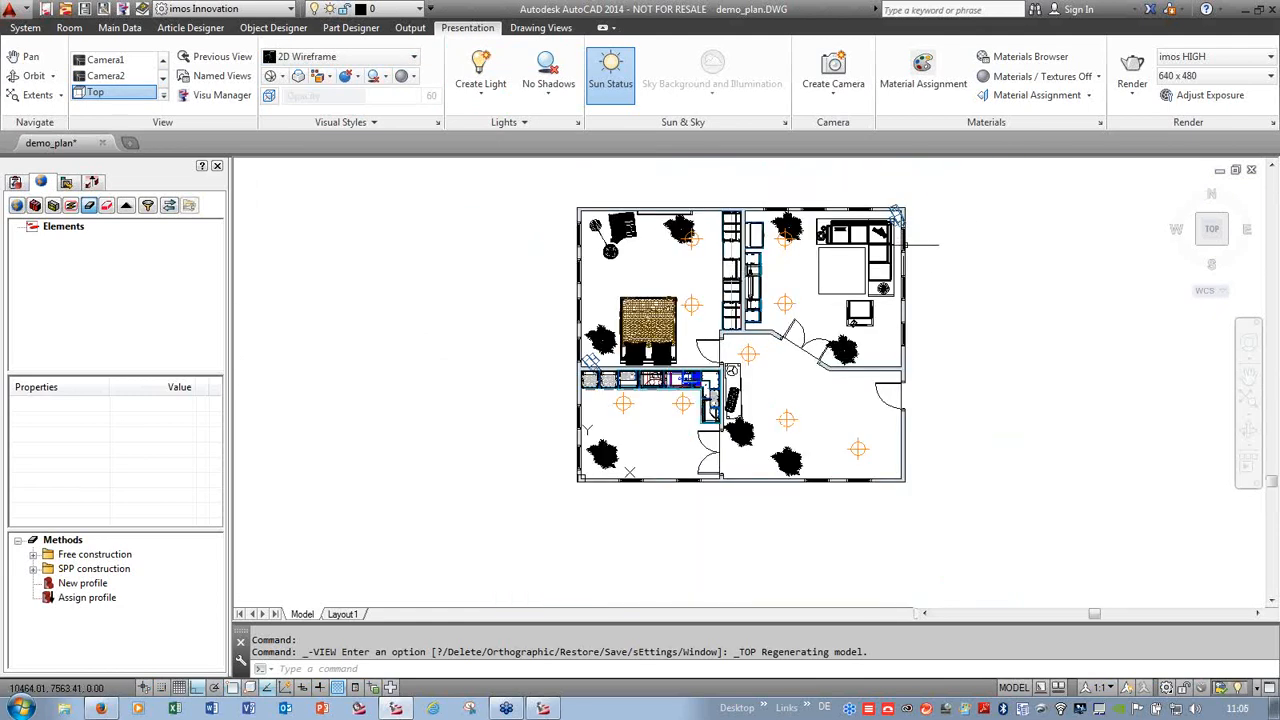
# - Set the Visu Manager to Modus - 3 with the 3D Construction operating mode and apply it
pyautogui.click(124, 12)
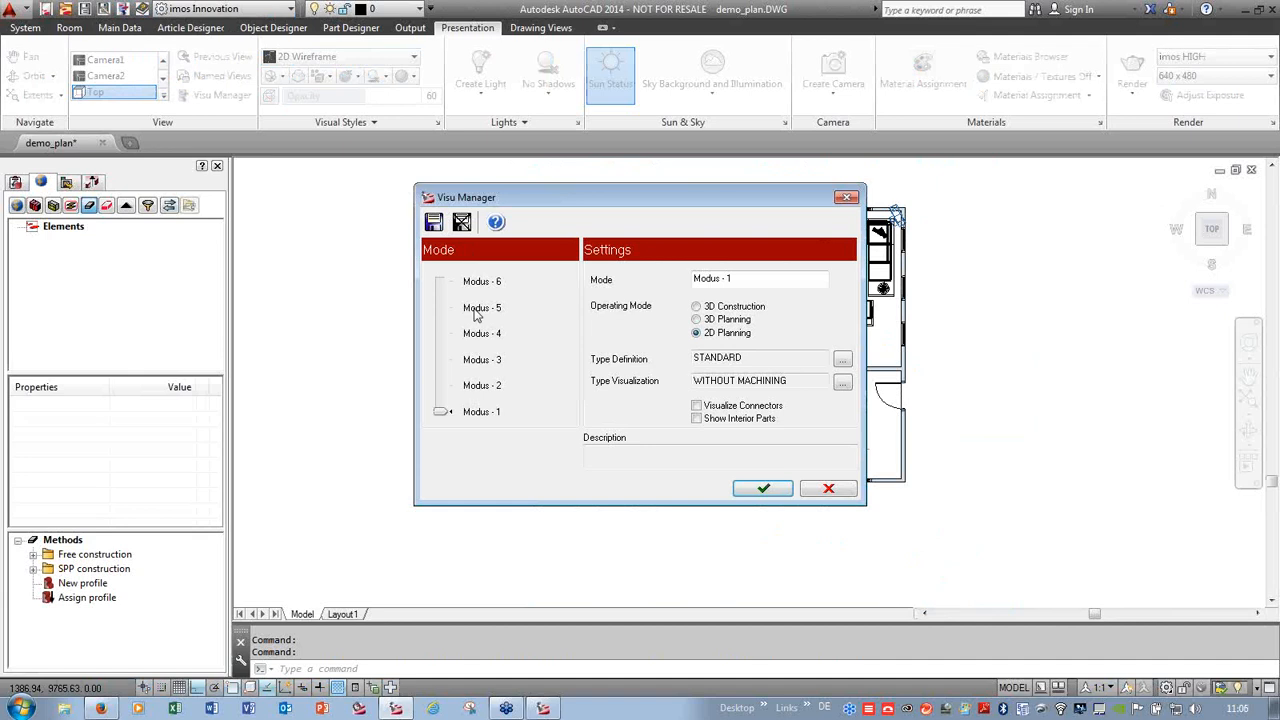
pyautogui.click(451, 380)
pyautogui.click(450, 372)
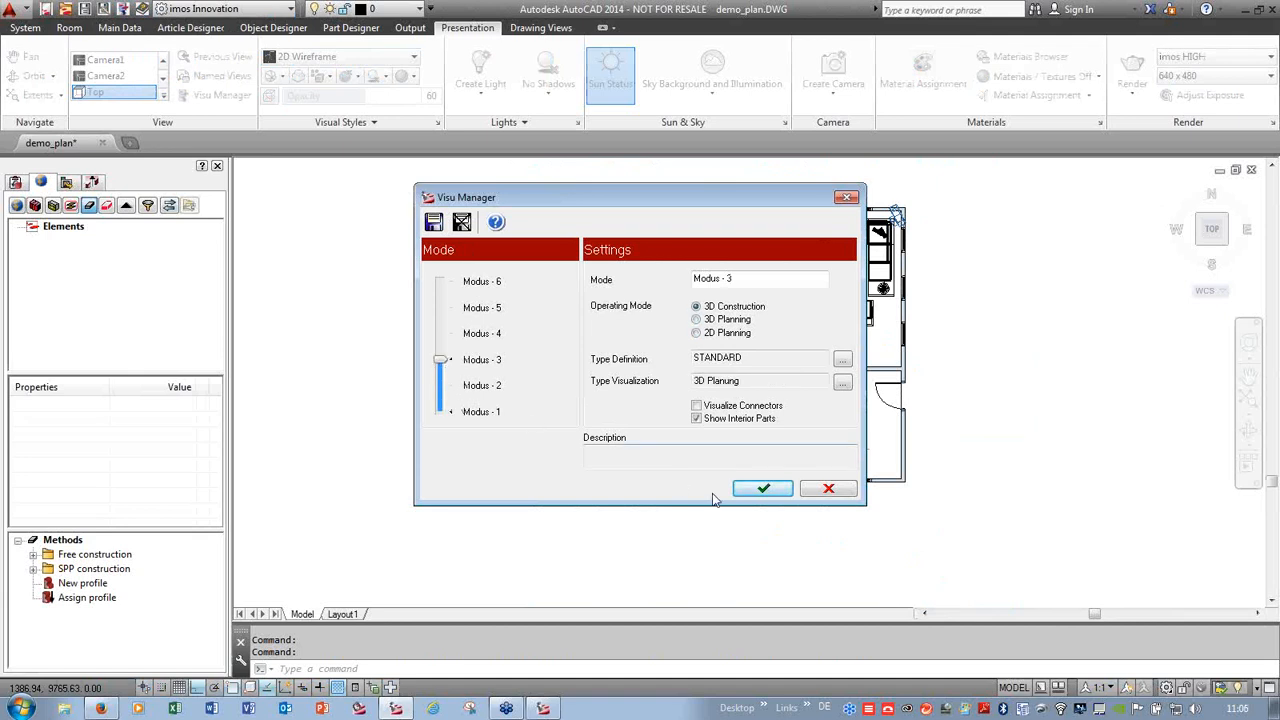
pyautogui.click(763, 488)
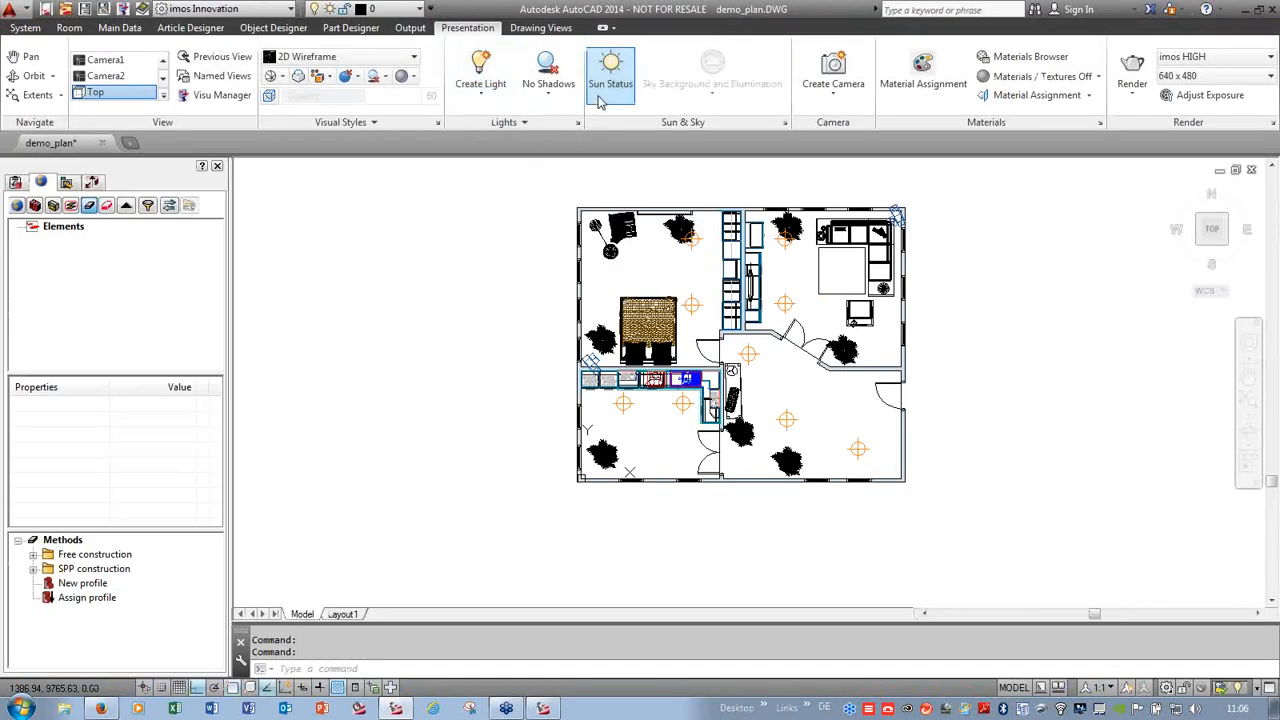
# - Generate a 2D plan view of the entire floor plan, place it east of the model with its label, and add view dimensioning
pyautogui.click(541, 28)
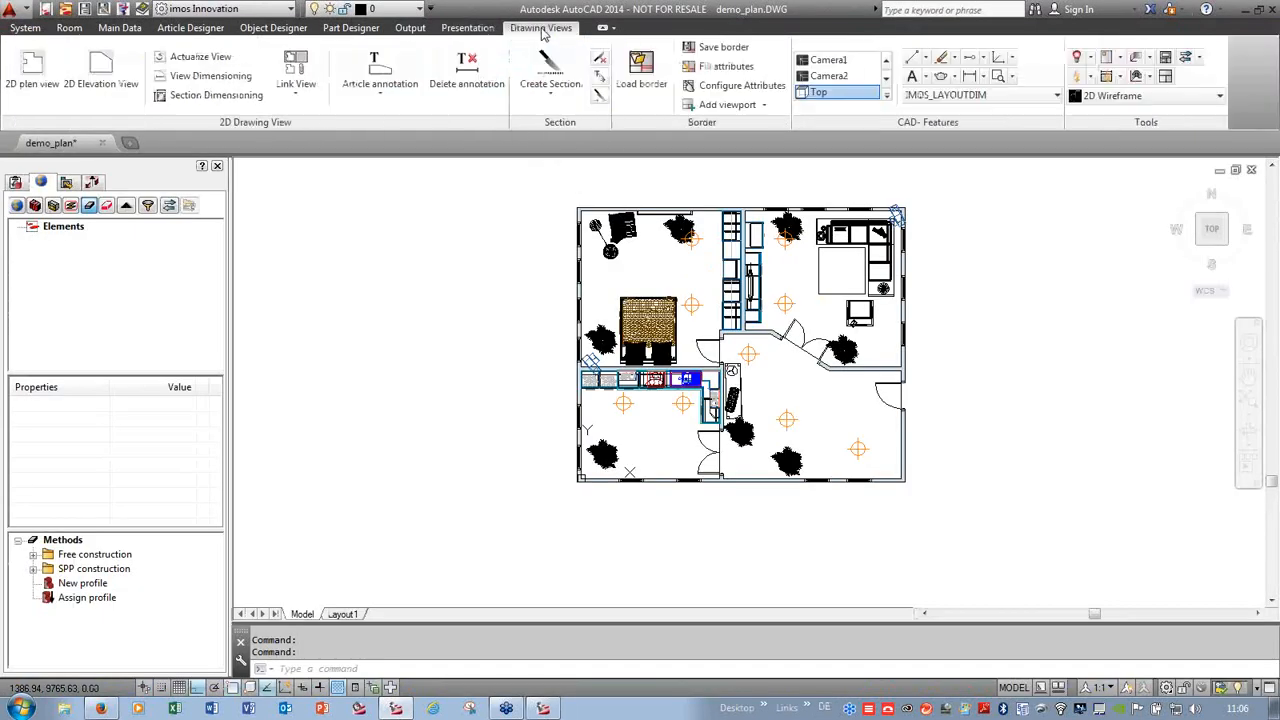
pyautogui.click(33, 70)
pyautogui.click(556, 192)
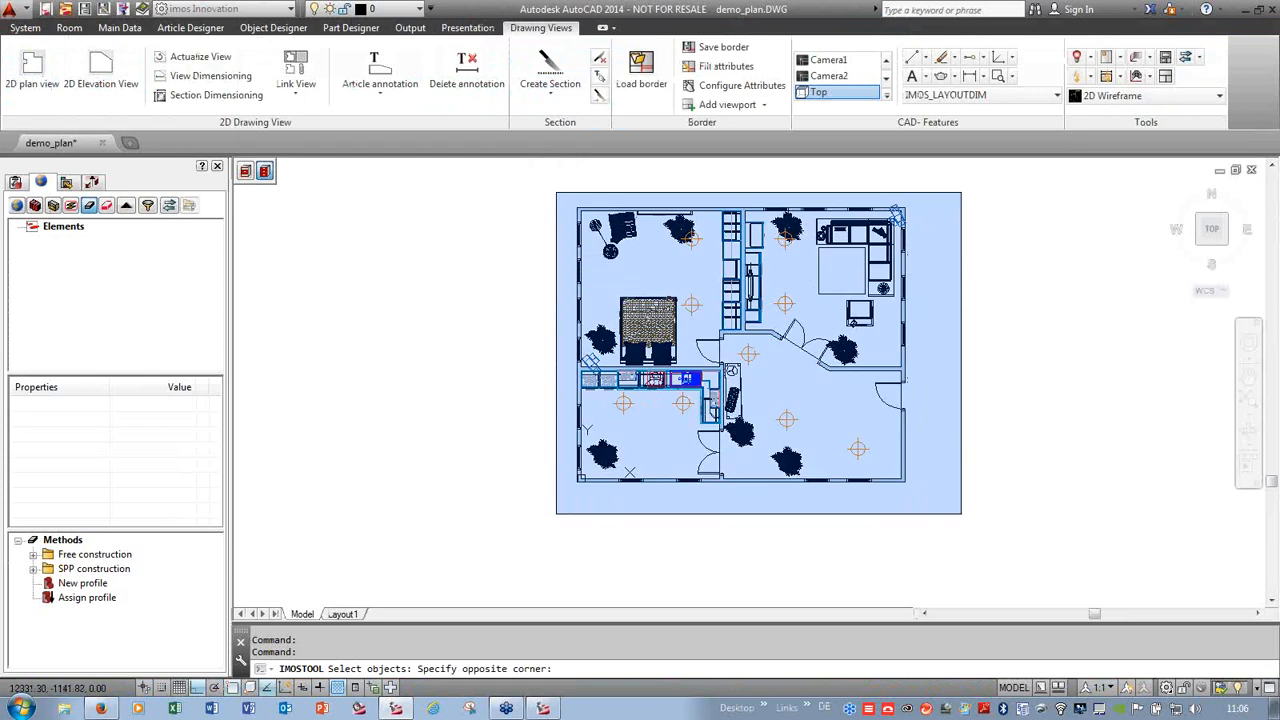
pyautogui.click(962, 518)
pyautogui.rightClick(681, 542)
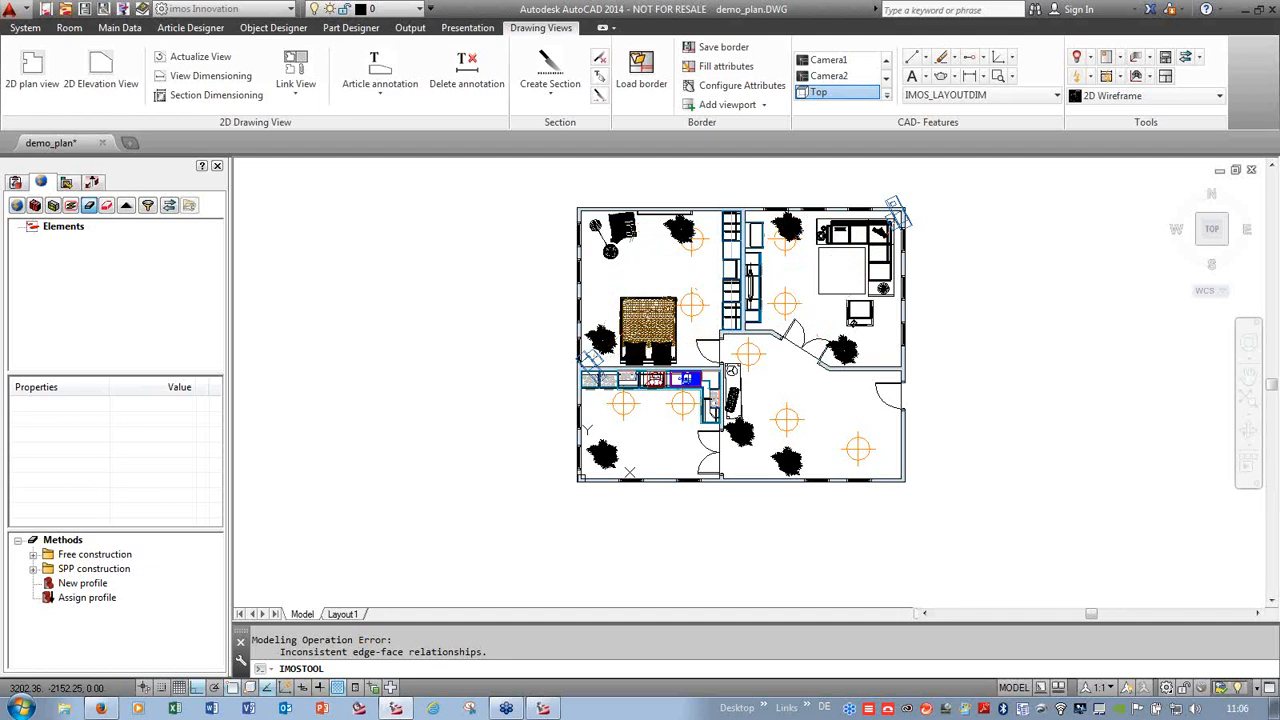
pyautogui.scroll(-5, 753, 401)
pyautogui.click(915, 449)
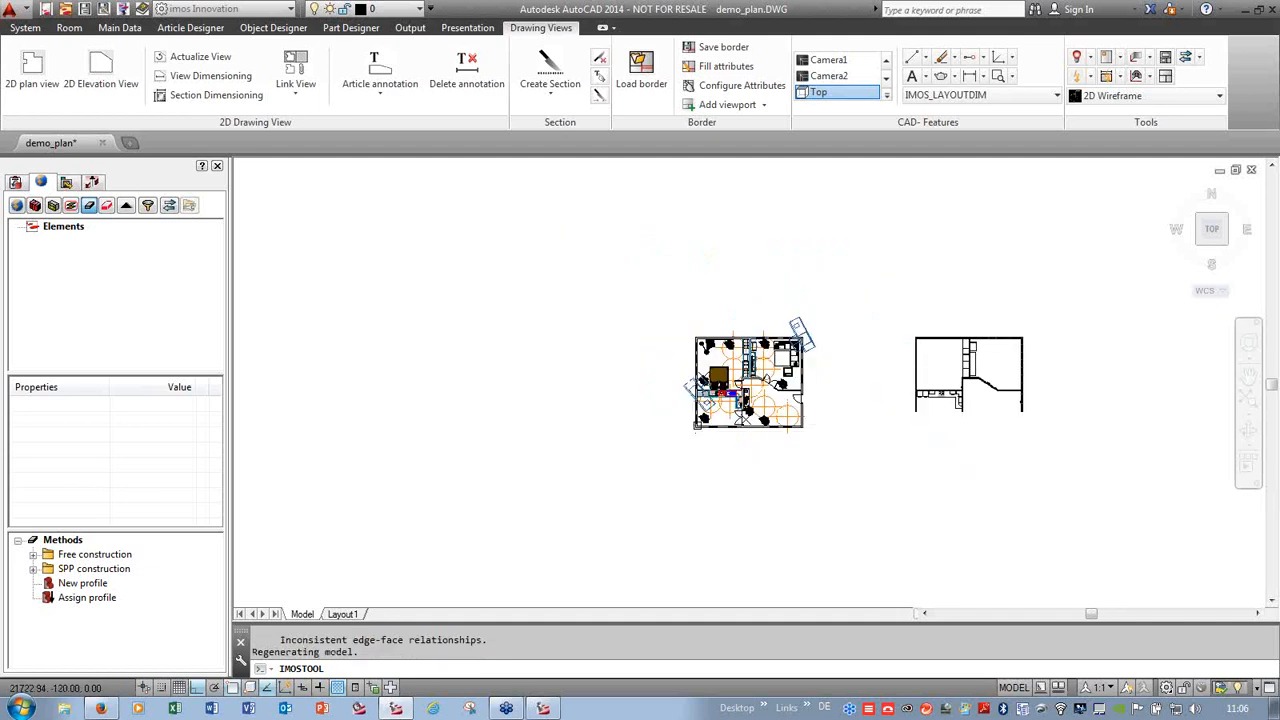
pyautogui.scroll(6, 974, 393)
pyautogui.click(849, 318)
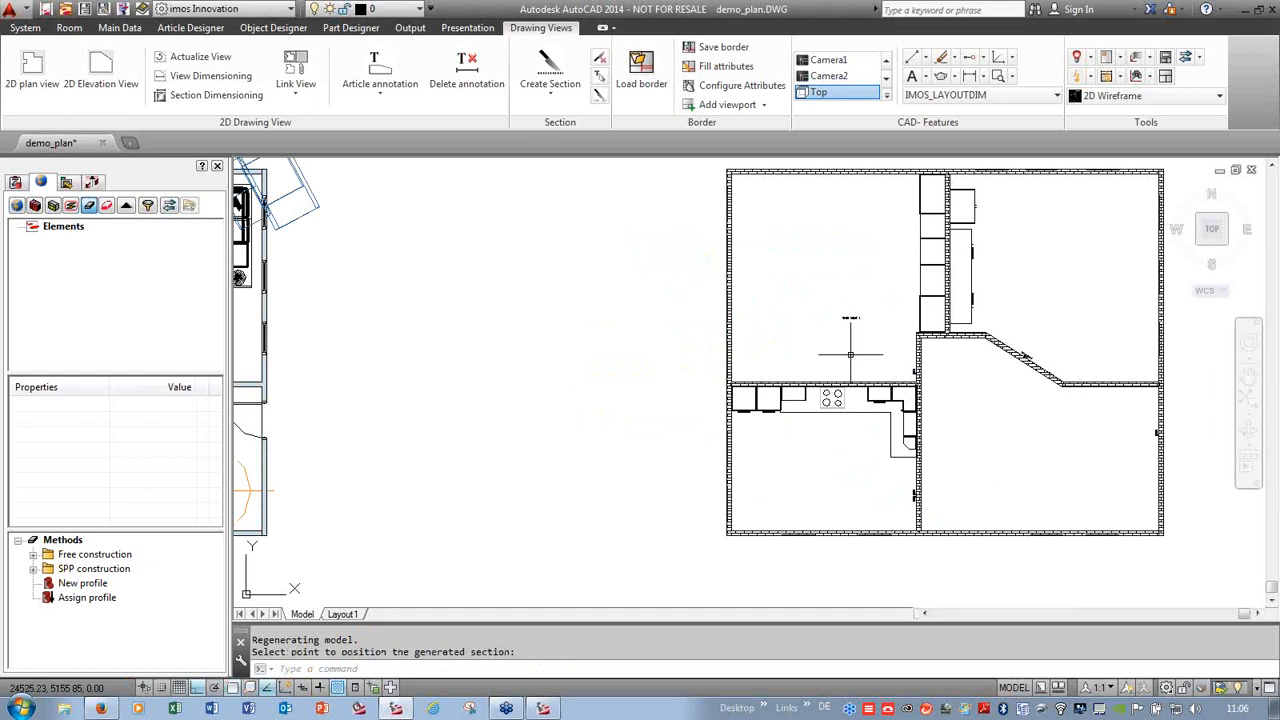
pyautogui.click(208, 76)
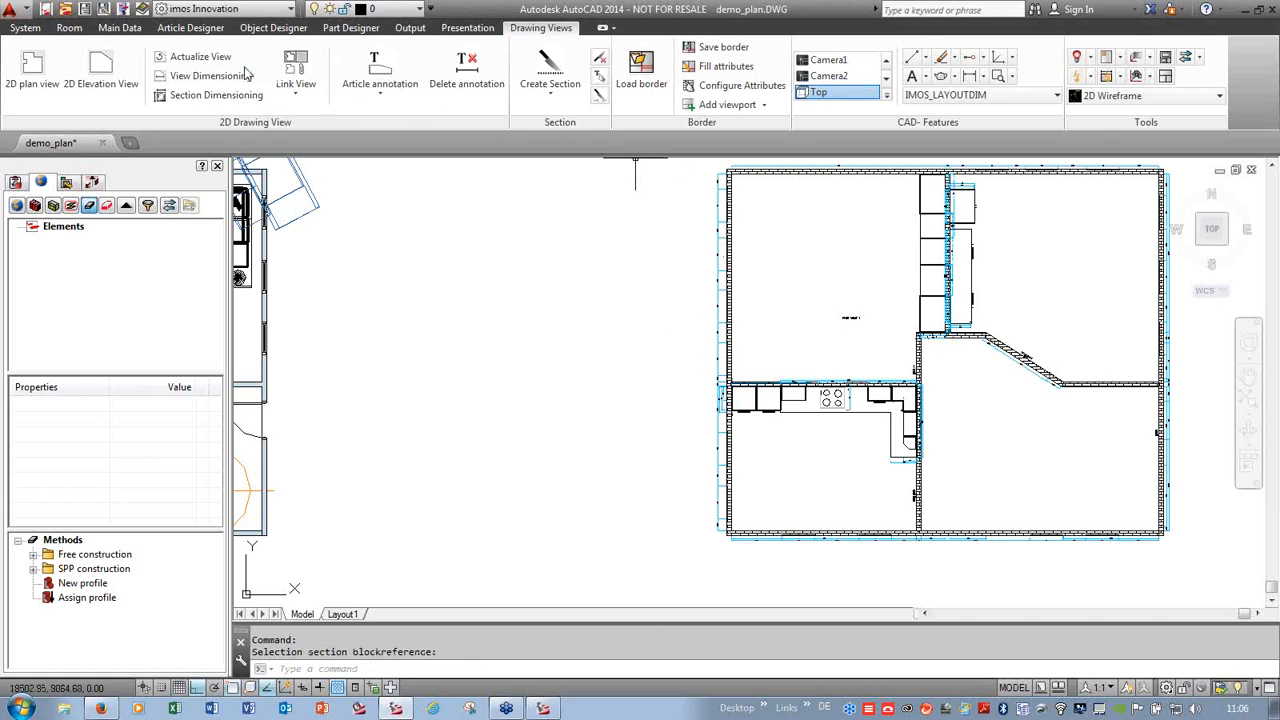
# - Create a 2D elevation from the plan view, with its view symbol facing the bedroom wardrobe wall, and place it east of the plan view
pyautogui.click(111, 75)
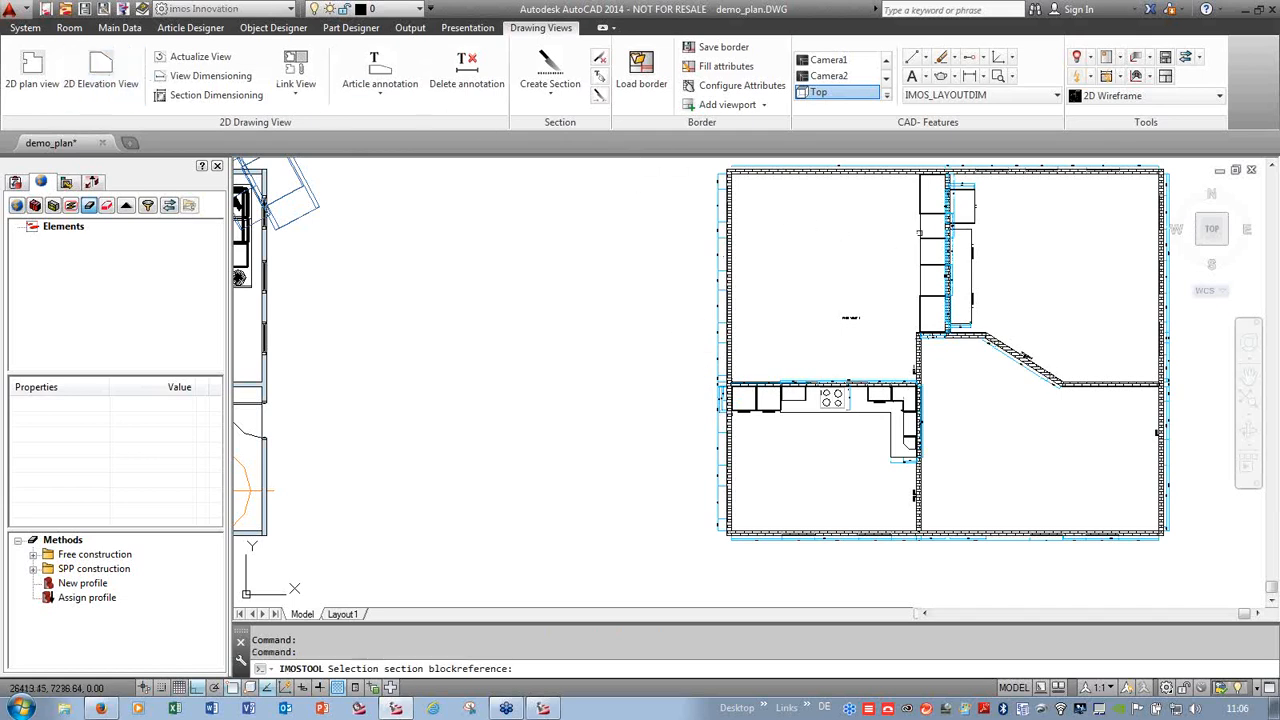
pyautogui.click(920, 232)
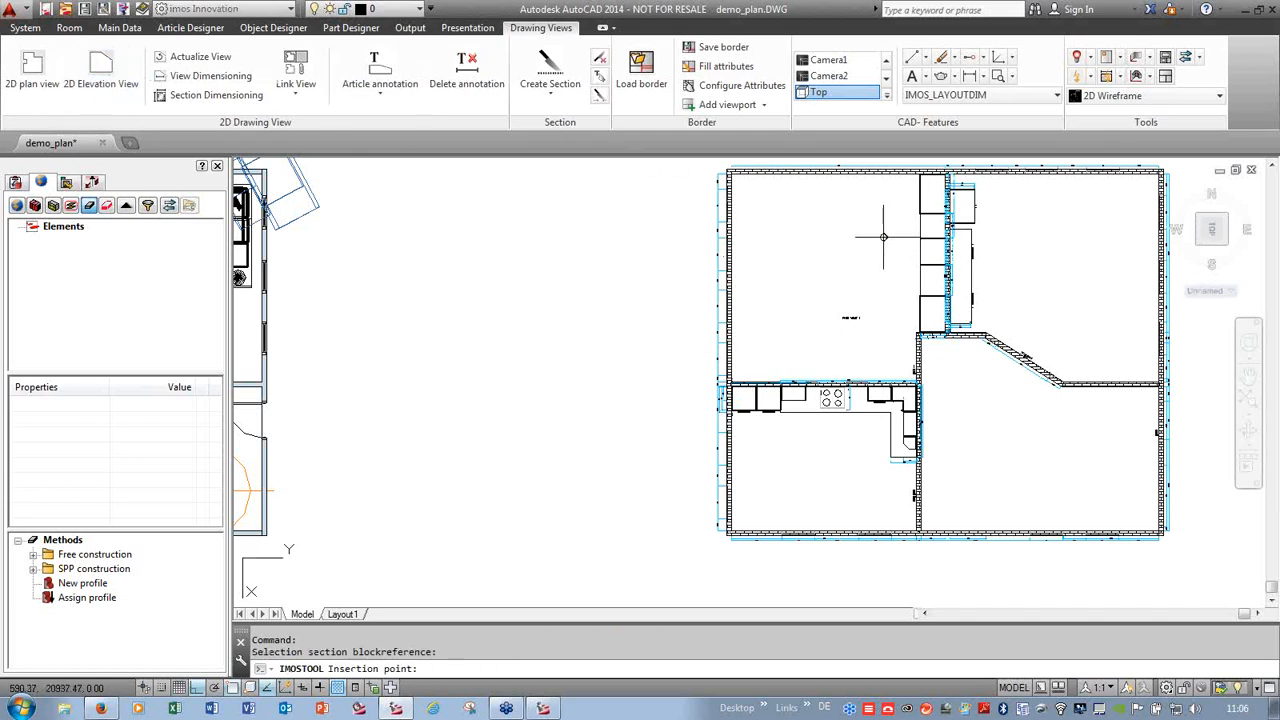
pyautogui.click(879, 229)
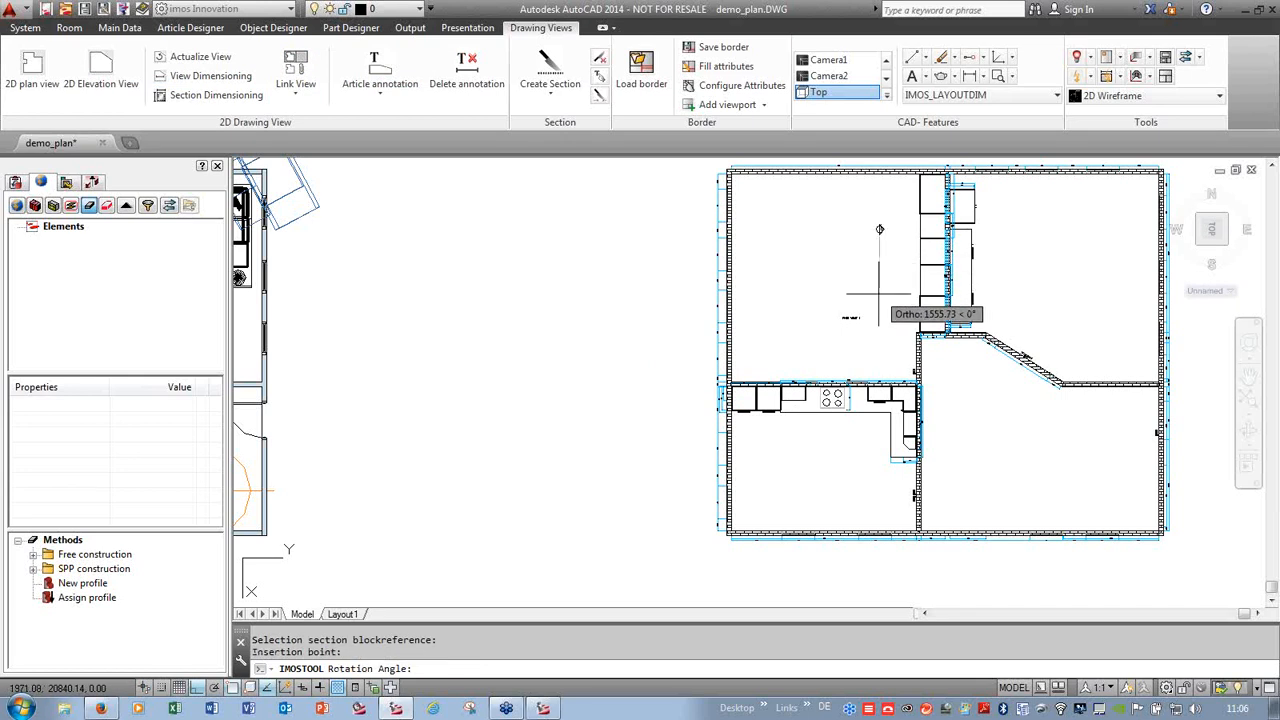
pyautogui.click(879, 294)
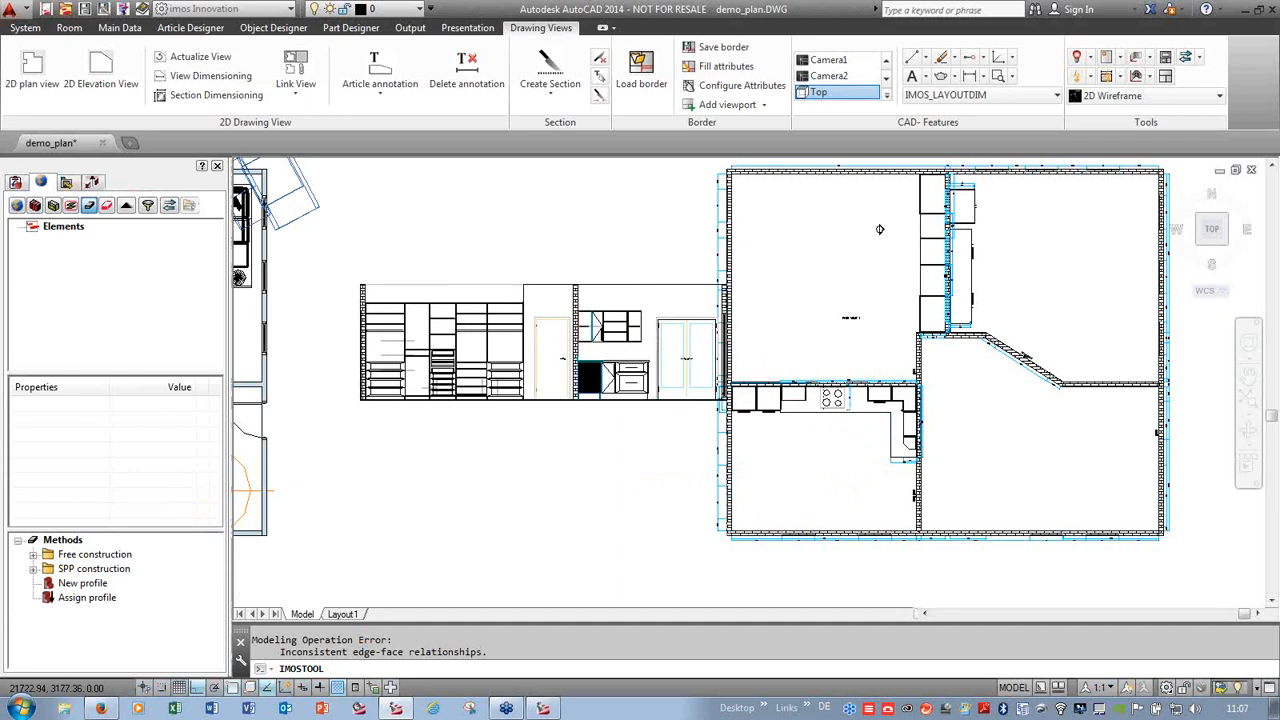
pyautogui.scroll(-3, 771, 397)
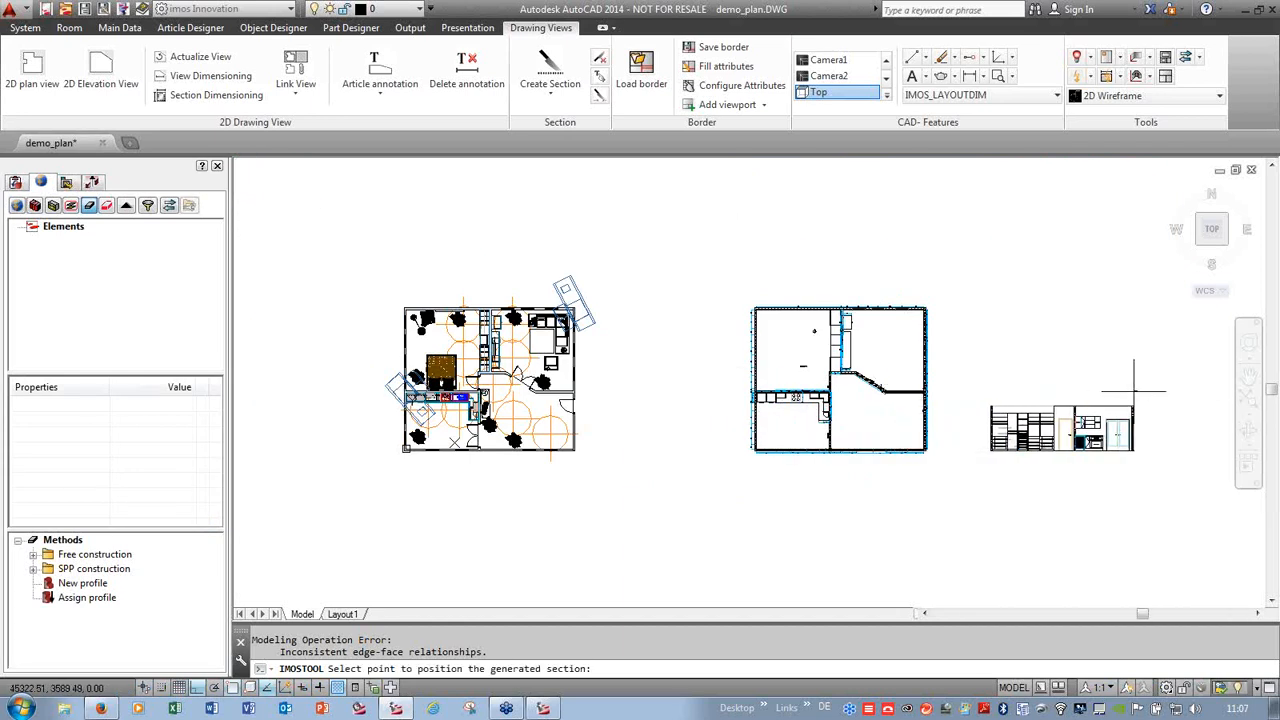
pyautogui.scroll(5, 1150, 425)
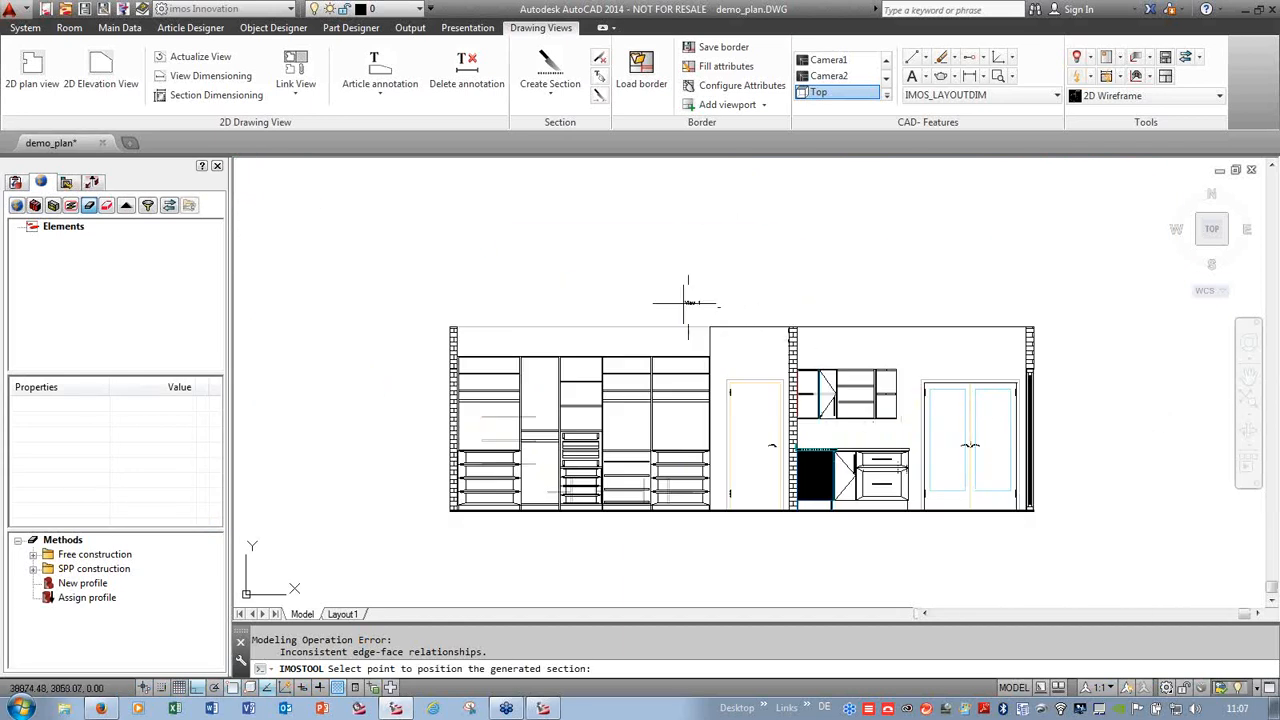
pyautogui.click(622, 378)
# - Examine the cut kitchen cabinets, worktop and wall section in the wardrobe wall elevation
pyautogui.scroll(2, 894, 423)
pyautogui.scroll(4, 896, 425)
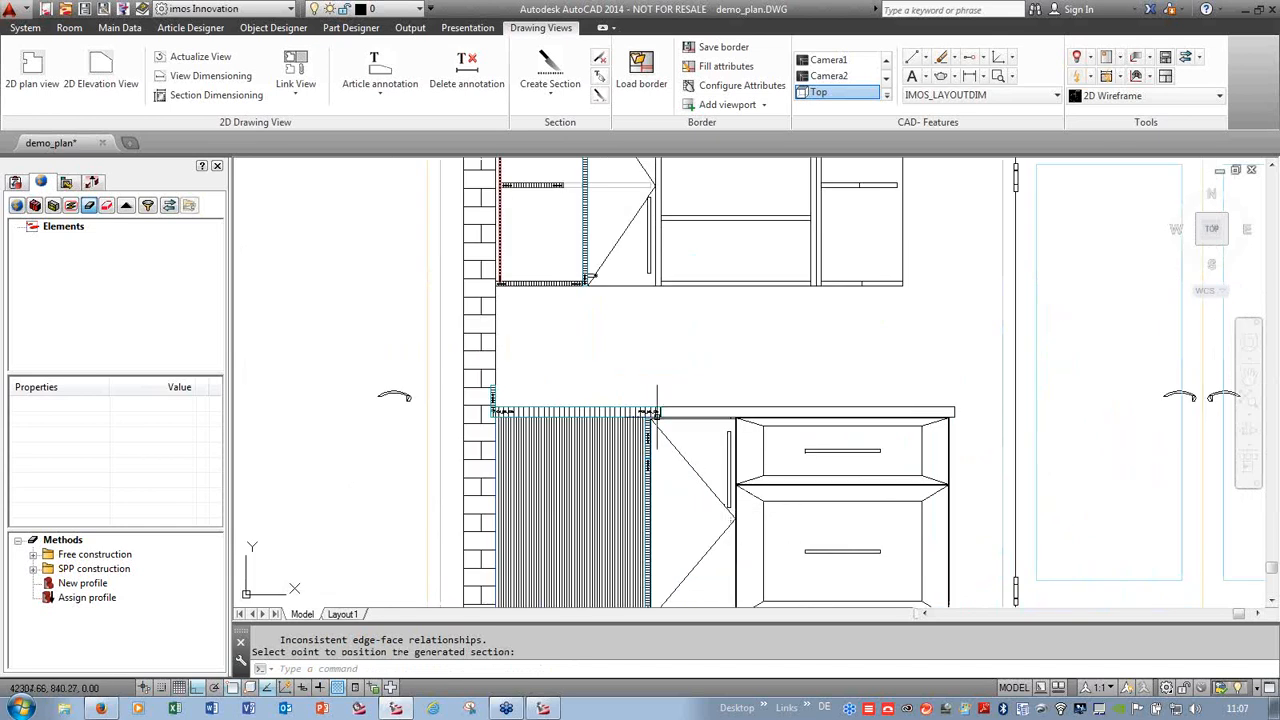
pyautogui.scroll(-2, 652, 386)
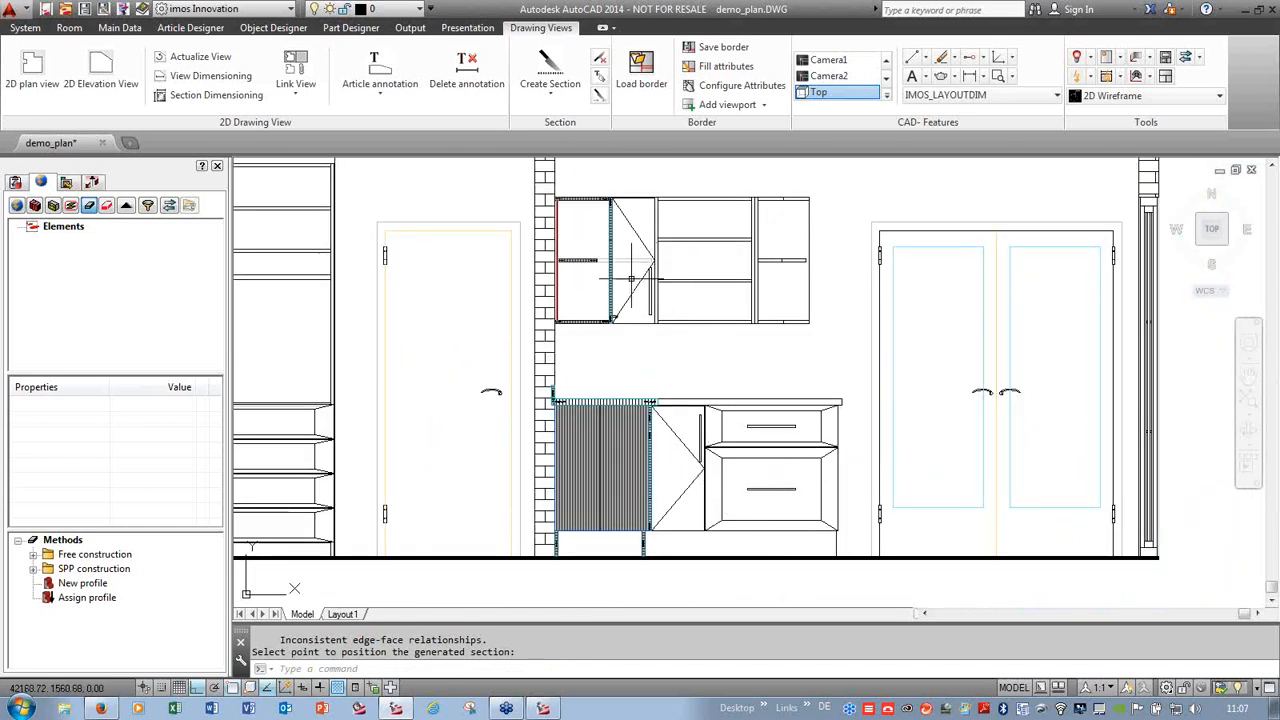
pyautogui.scroll(2, 779, 488)
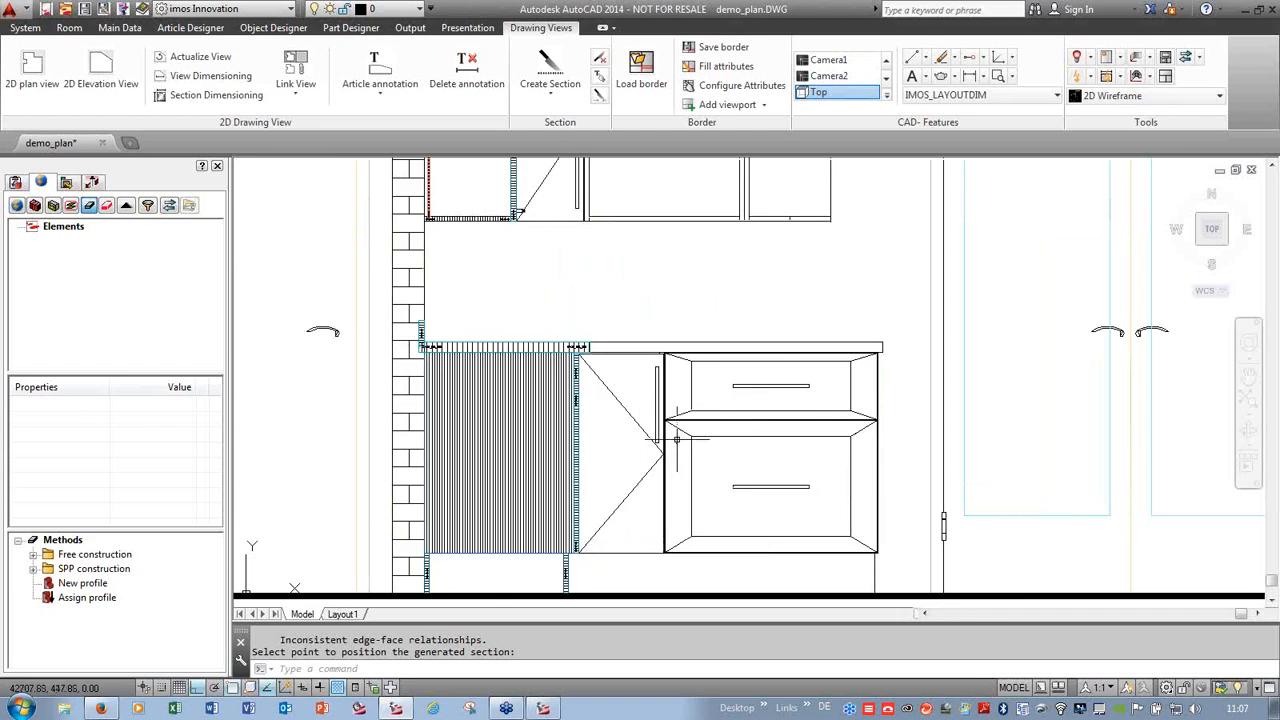
pyautogui.scroll(-10, 660, 480)
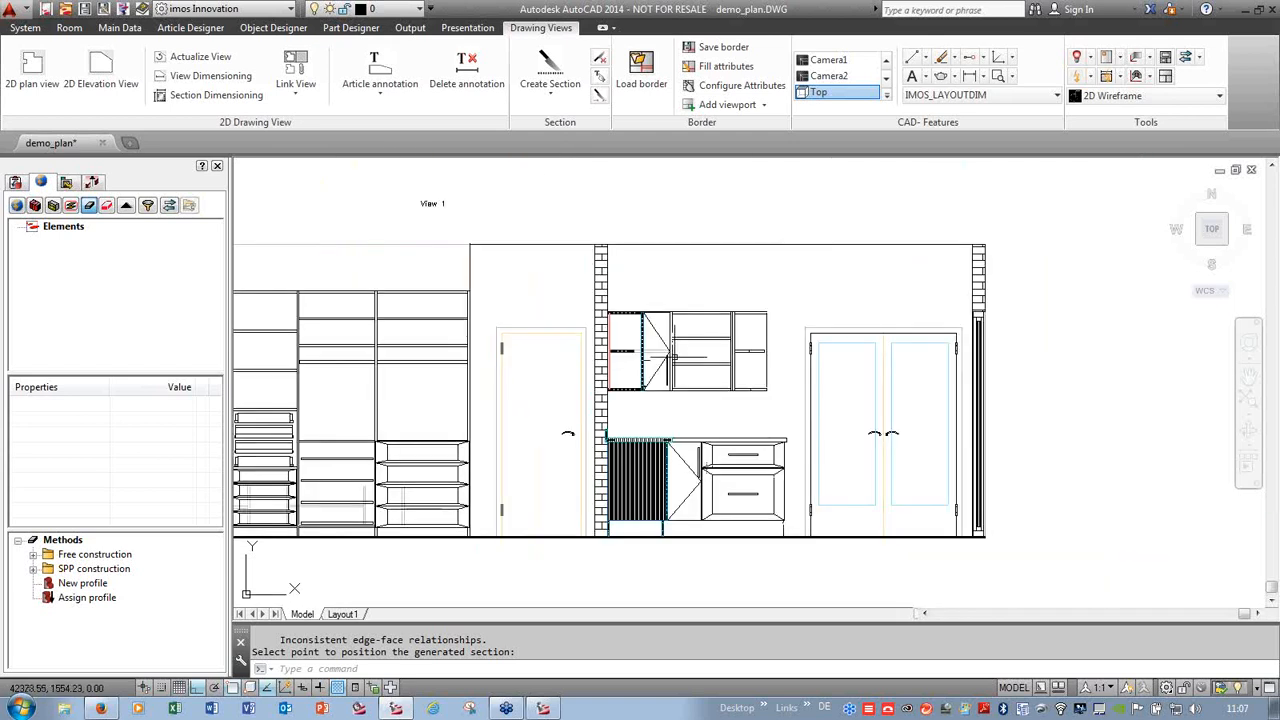
pyautogui.scroll(-4, 772, 322)
# - Create a second 2D elevation from the plan view, with its symbol below the cooktop facing the kitchen wall, and place it beside the first elevation
pyautogui.scroll(6, 580, 330)
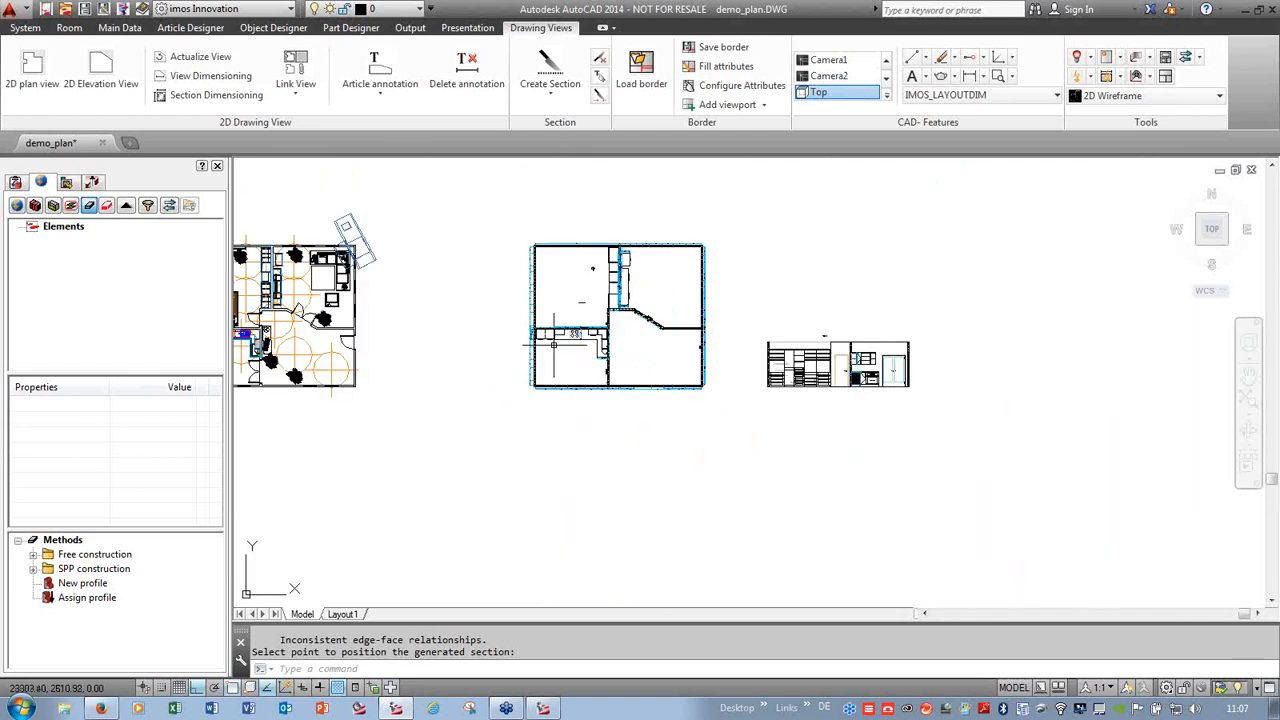
pyautogui.click(101, 64)
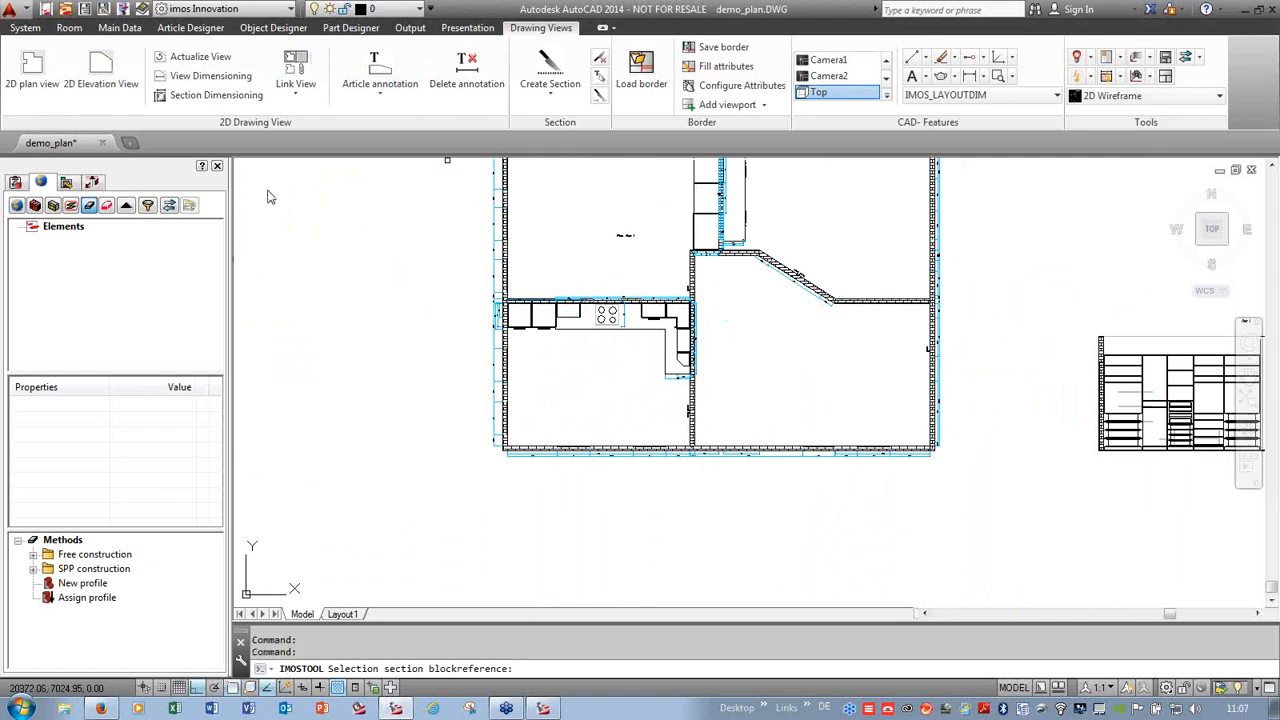
pyautogui.rightClick(545, 328)
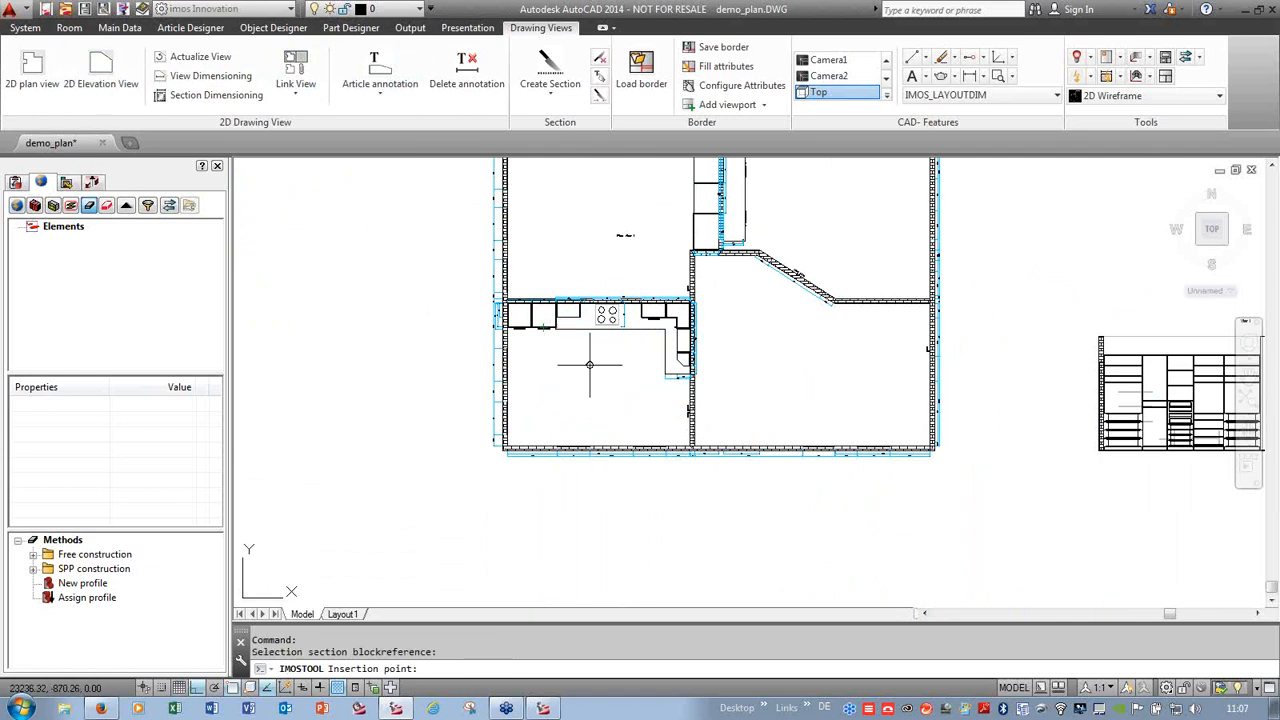
pyautogui.scroll(4, 587, 350)
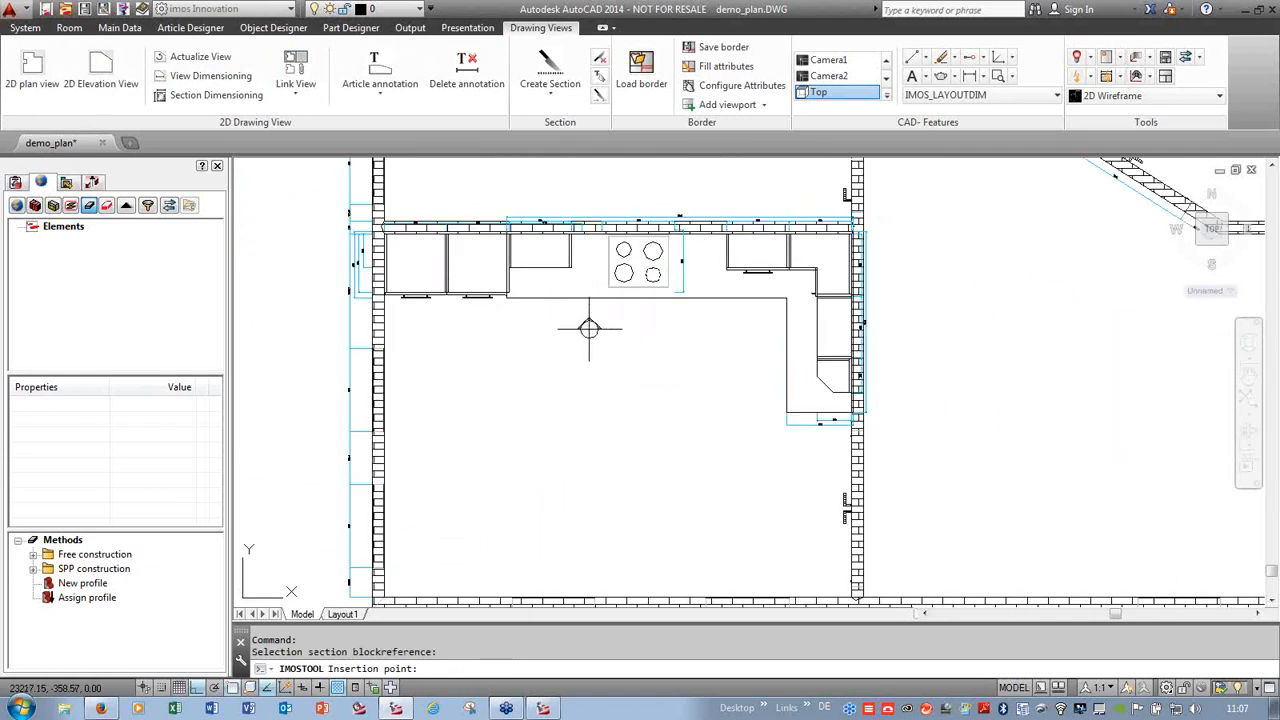
pyautogui.click(588, 329)
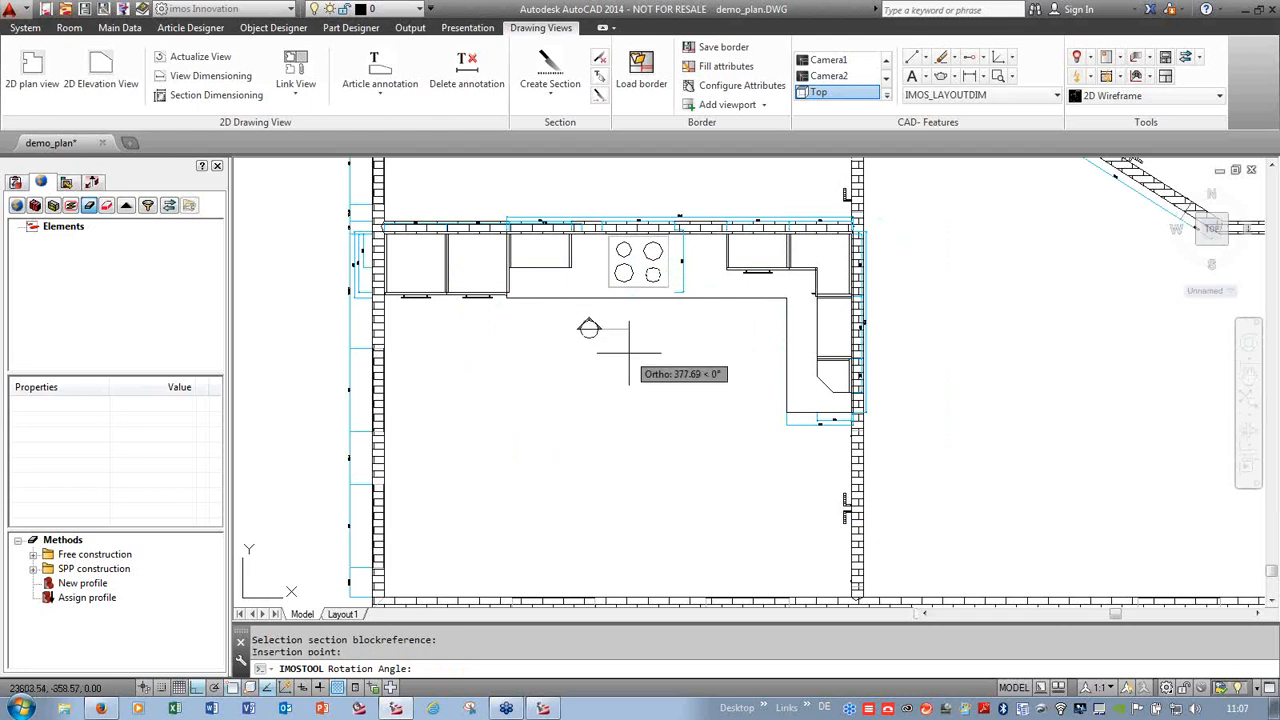
pyautogui.click(927, 340)
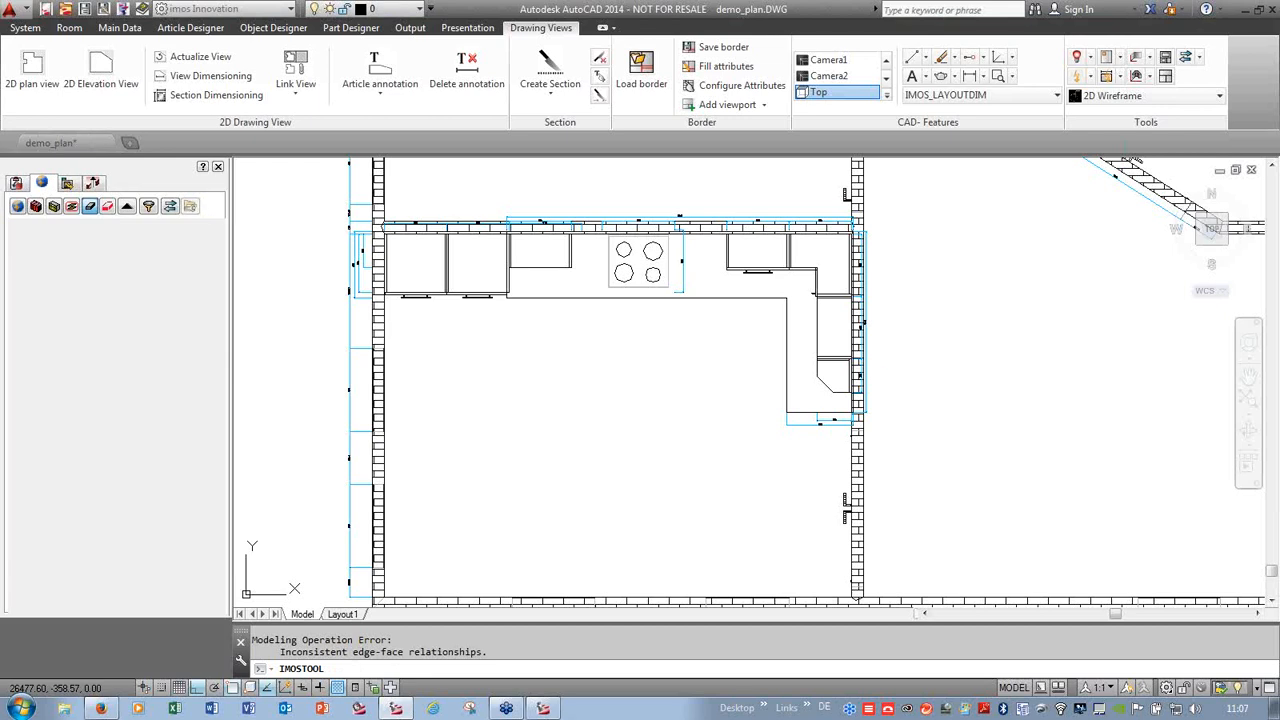
pyautogui.scroll(-6, 502, 444)
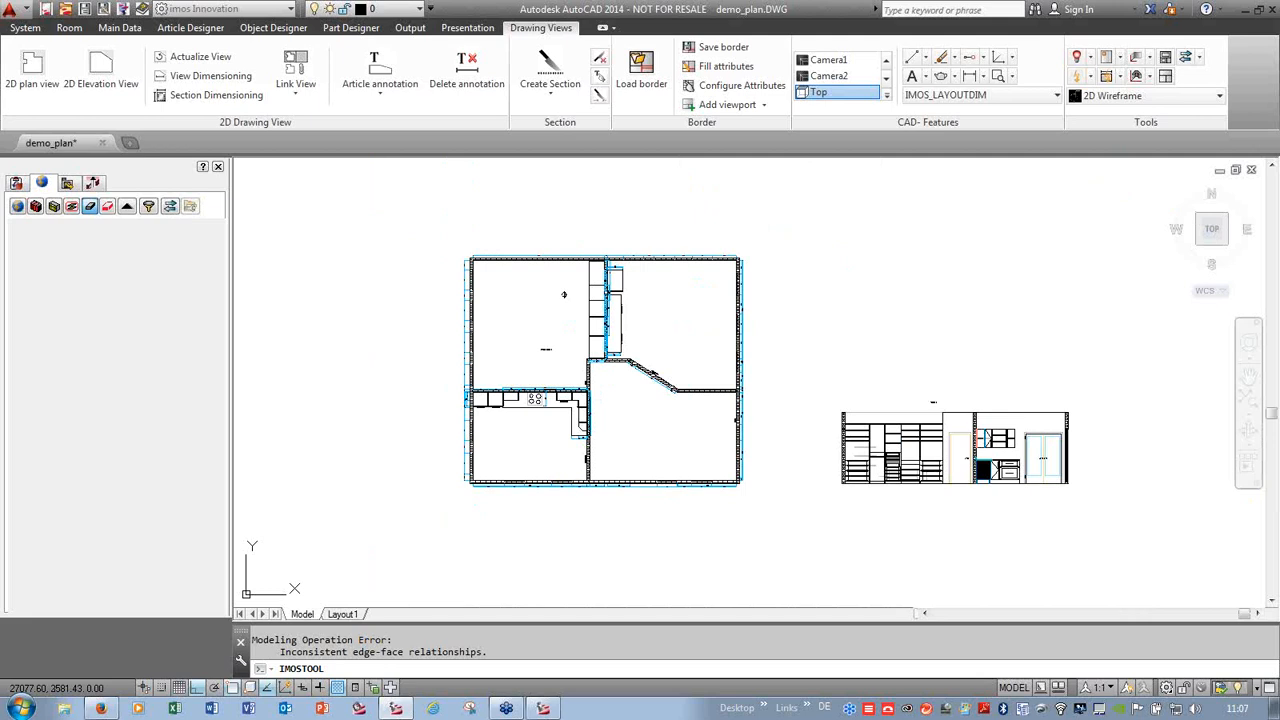
pyautogui.scroll(-2, 524, 462)
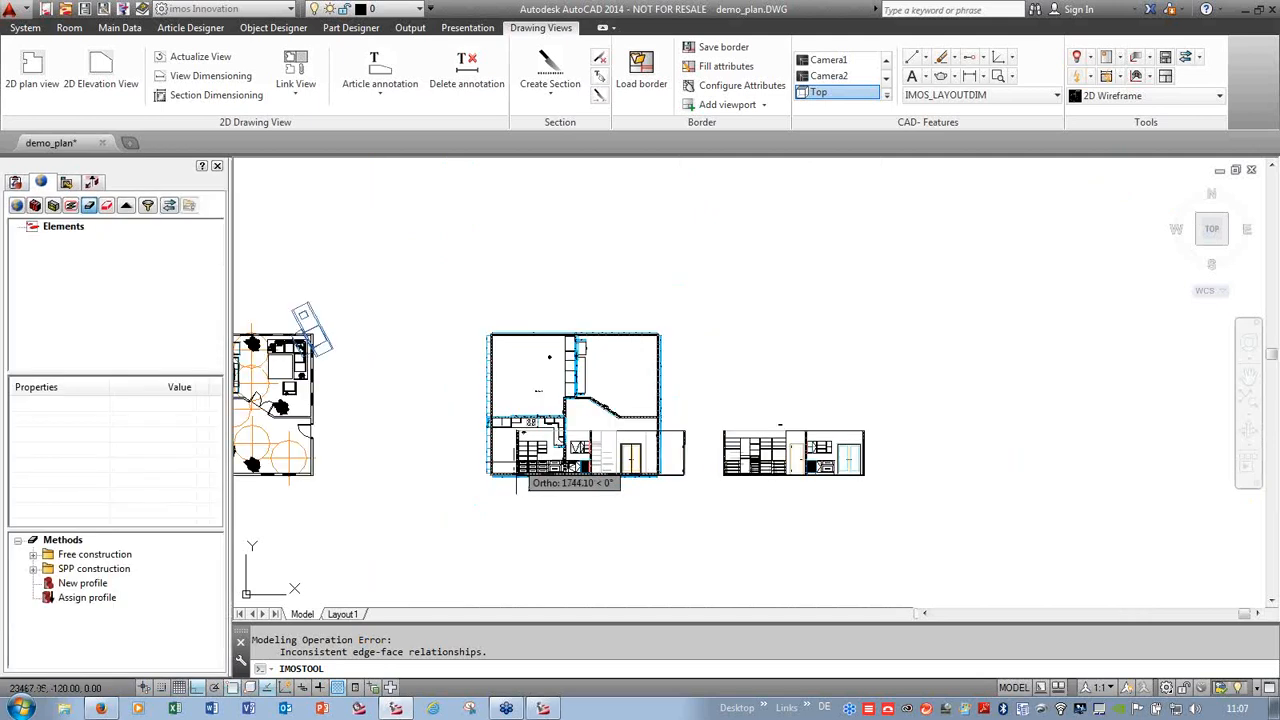
pyautogui.scroll(7, 795, 440)
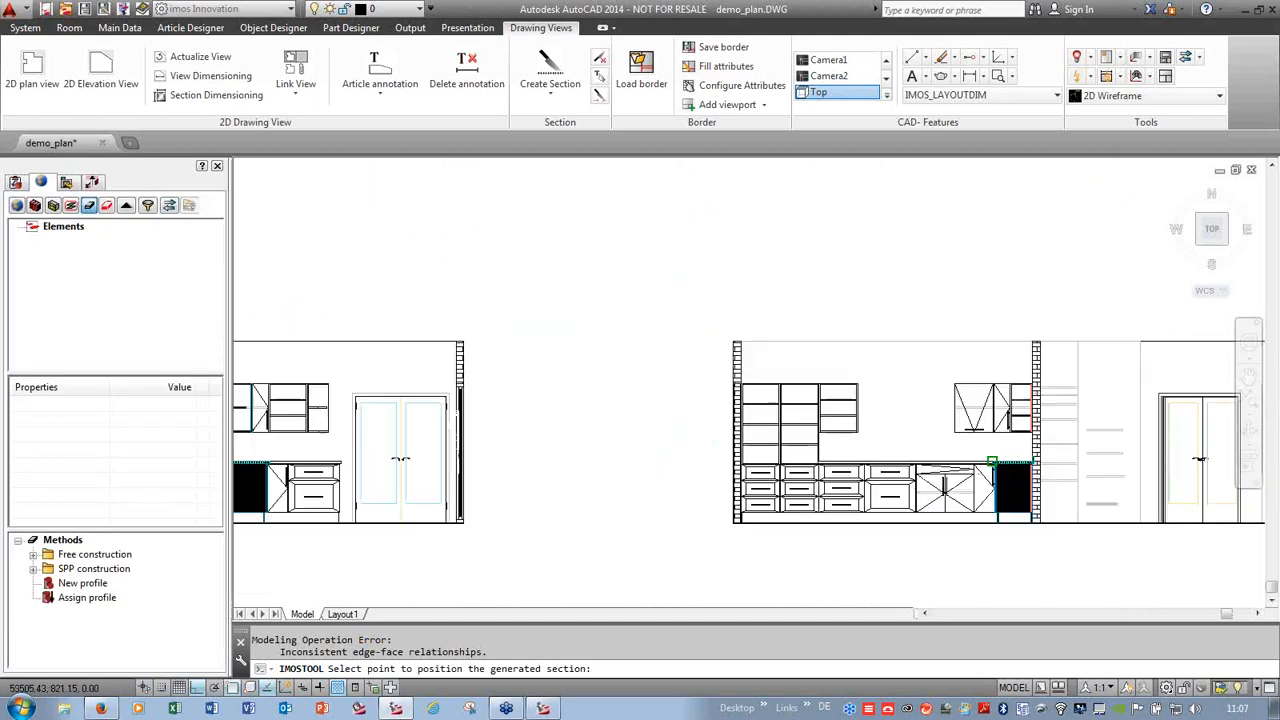
pyautogui.scroll(-4, 655, 367)
pyautogui.scroll(4, 690, 445)
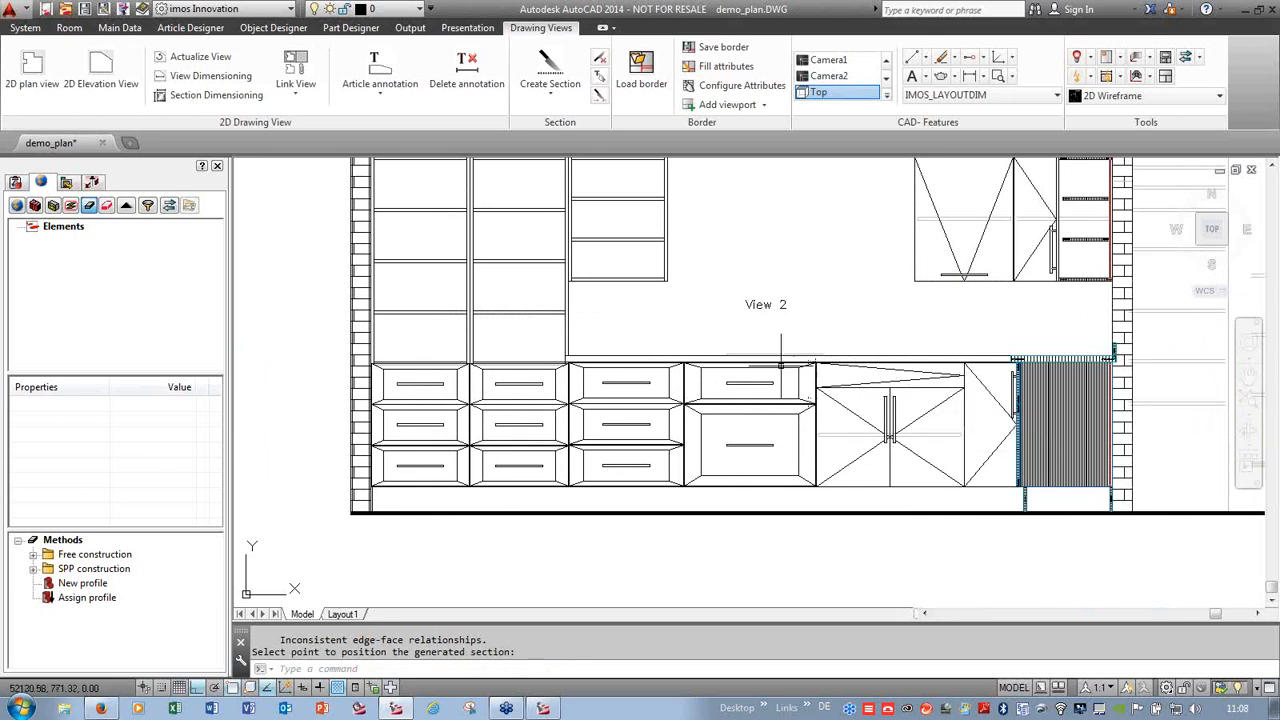
# - Examine the wall units, base cabinets and adjoining rooms in the kitchen elevation
pyautogui.scroll(-1, 922, 275)
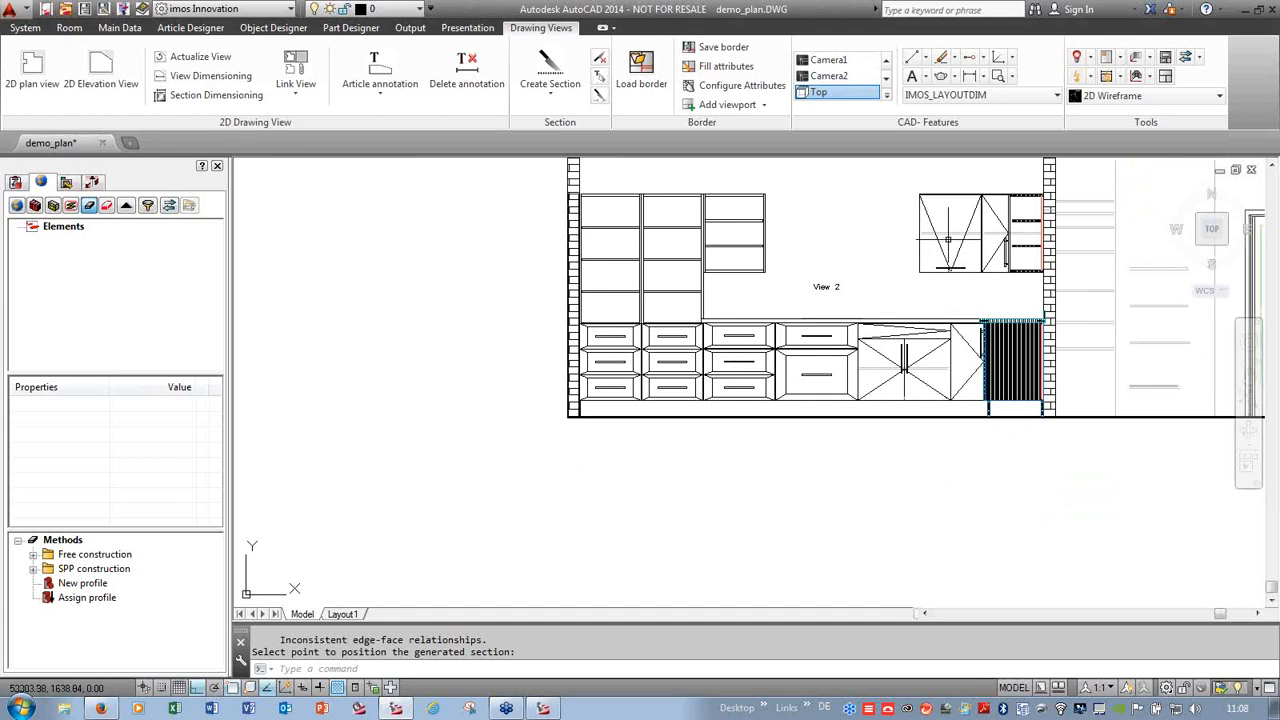
pyautogui.scroll(1, 949, 235)
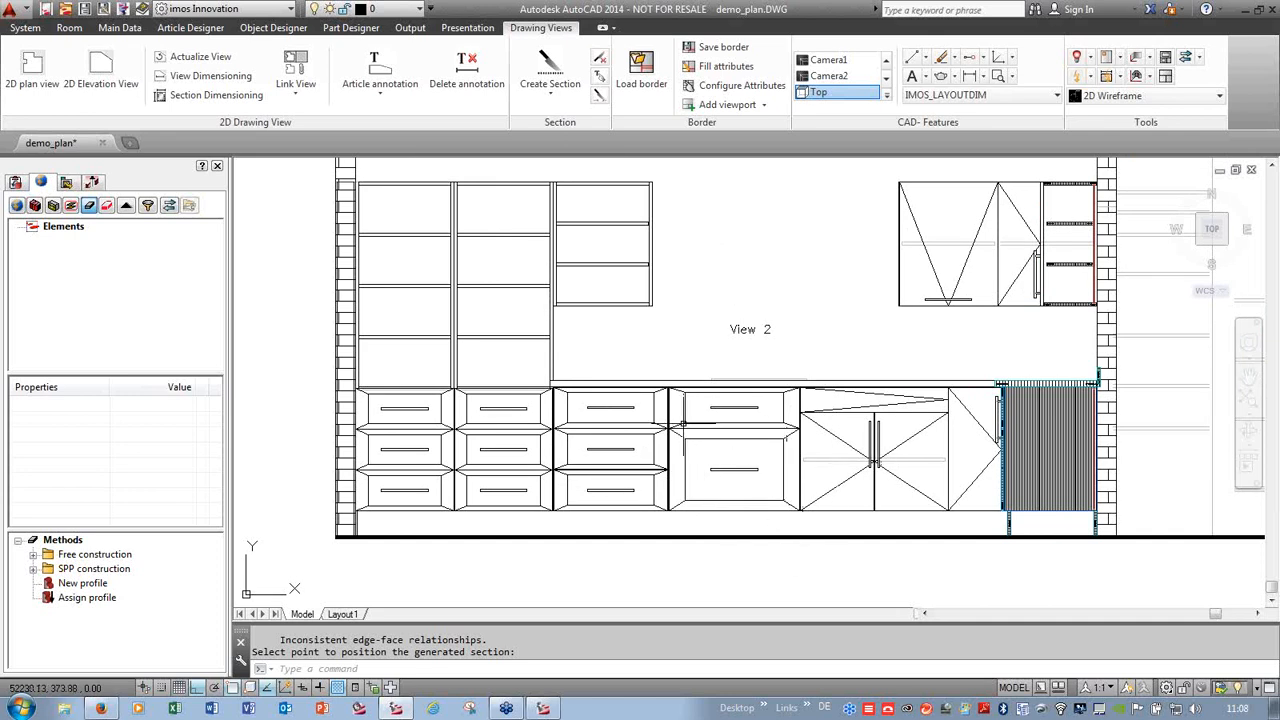
pyautogui.scroll(-4, 507, 462)
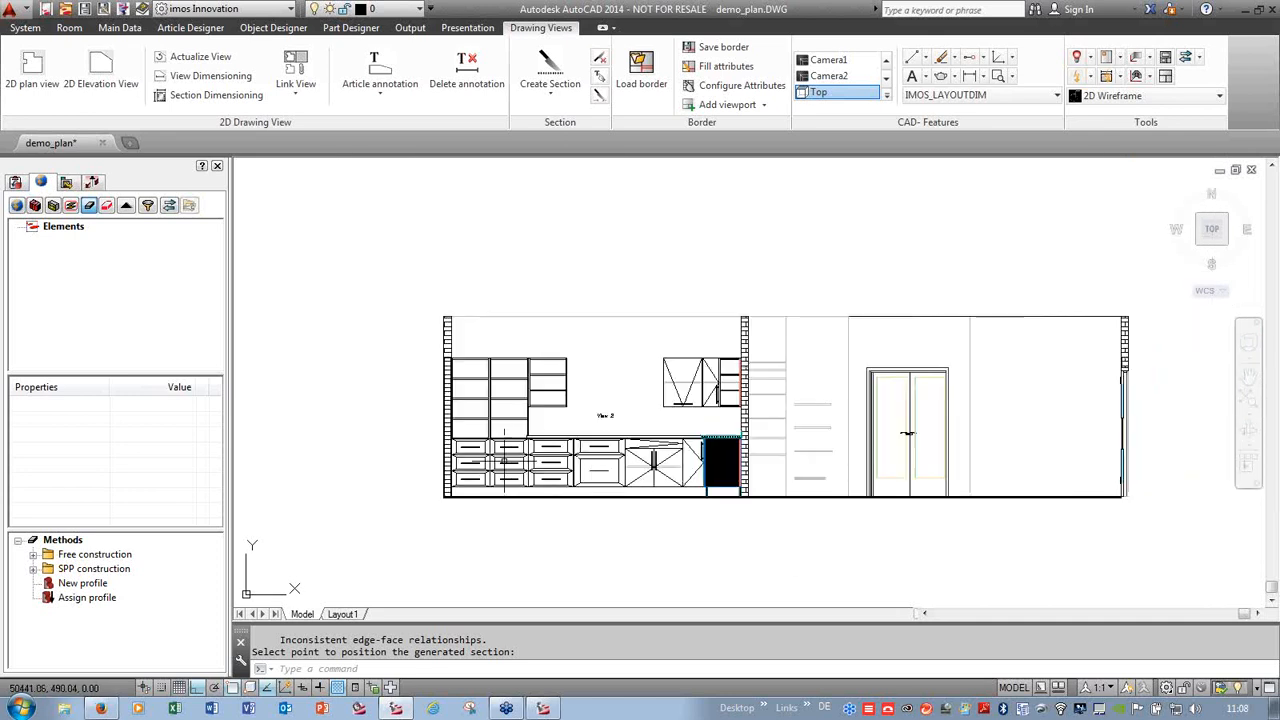
# - Add automatic view dimensions to the kitchen elevation, View 2
pyautogui.scroll(-2, 776, 455)
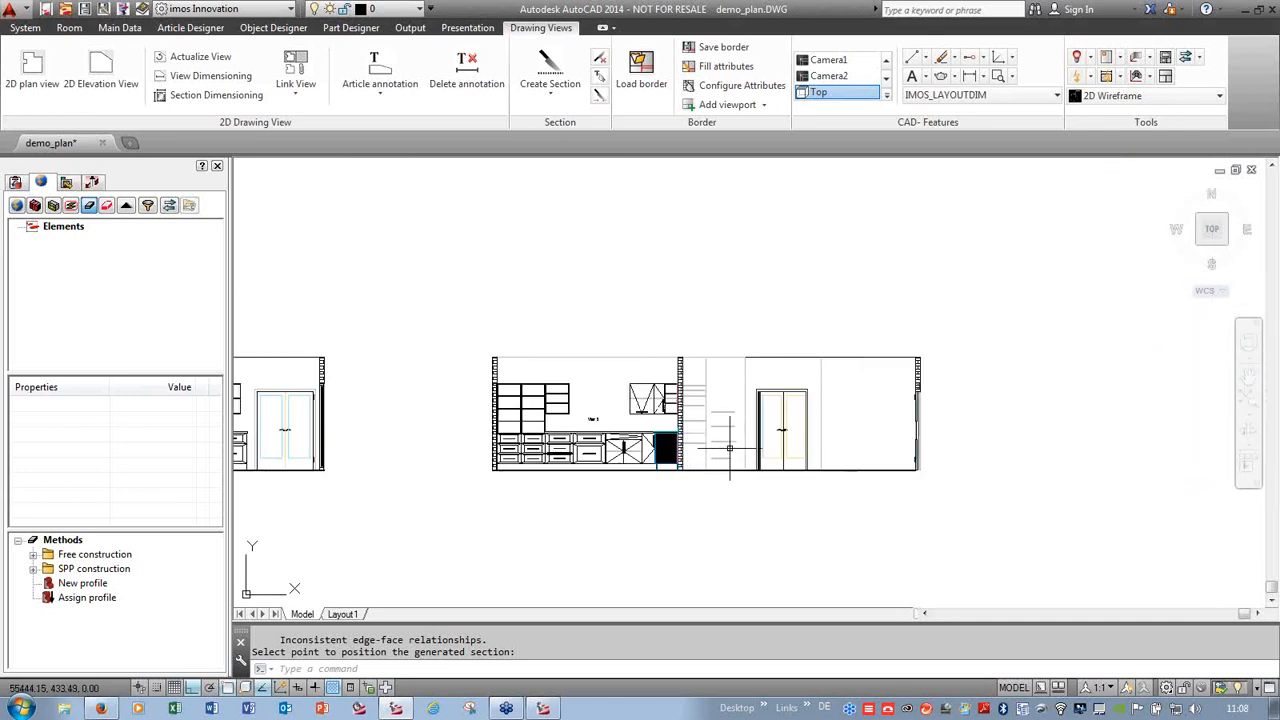
pyautogui.scroll(-3, 730, 455)
pyautogui.scroll(5, 740, 465)
pyautogui.scroll(-1, 746, 477)
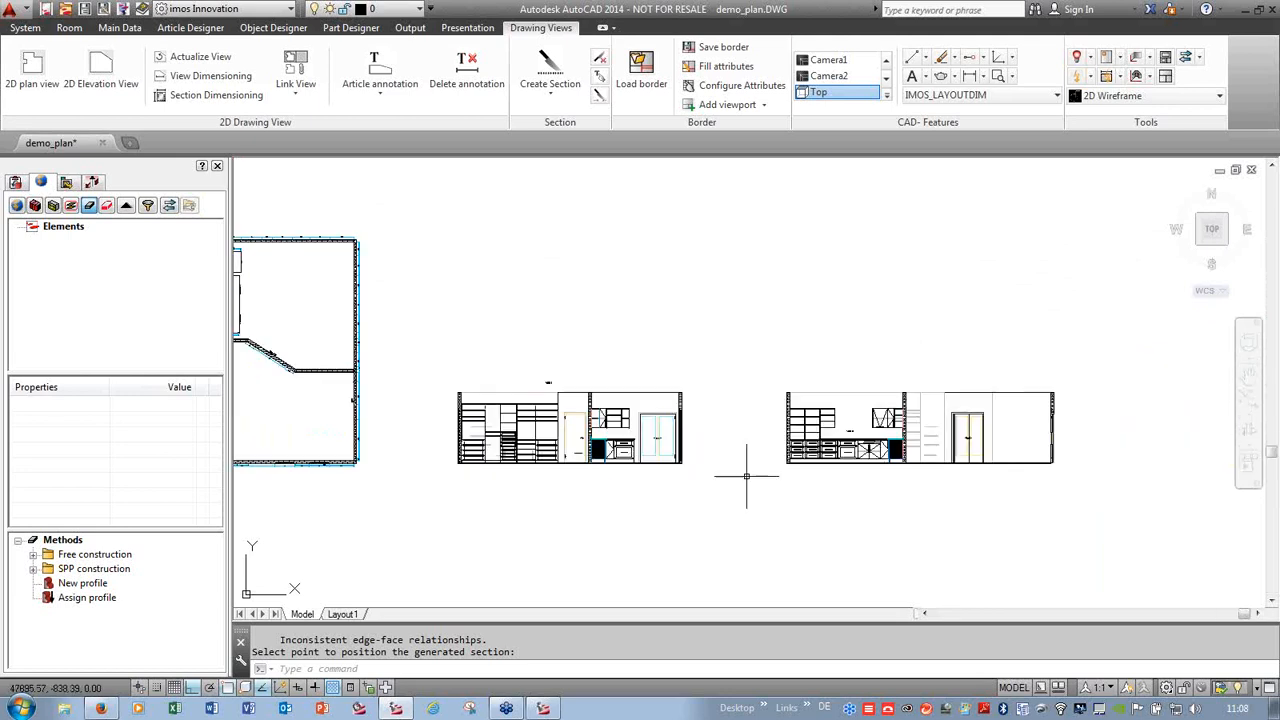
pyautogui.scroll(5, 746, 477)
pyautogui.scroll(-2, 874, 404)
pyautogui.scroll(1, 838, 413)
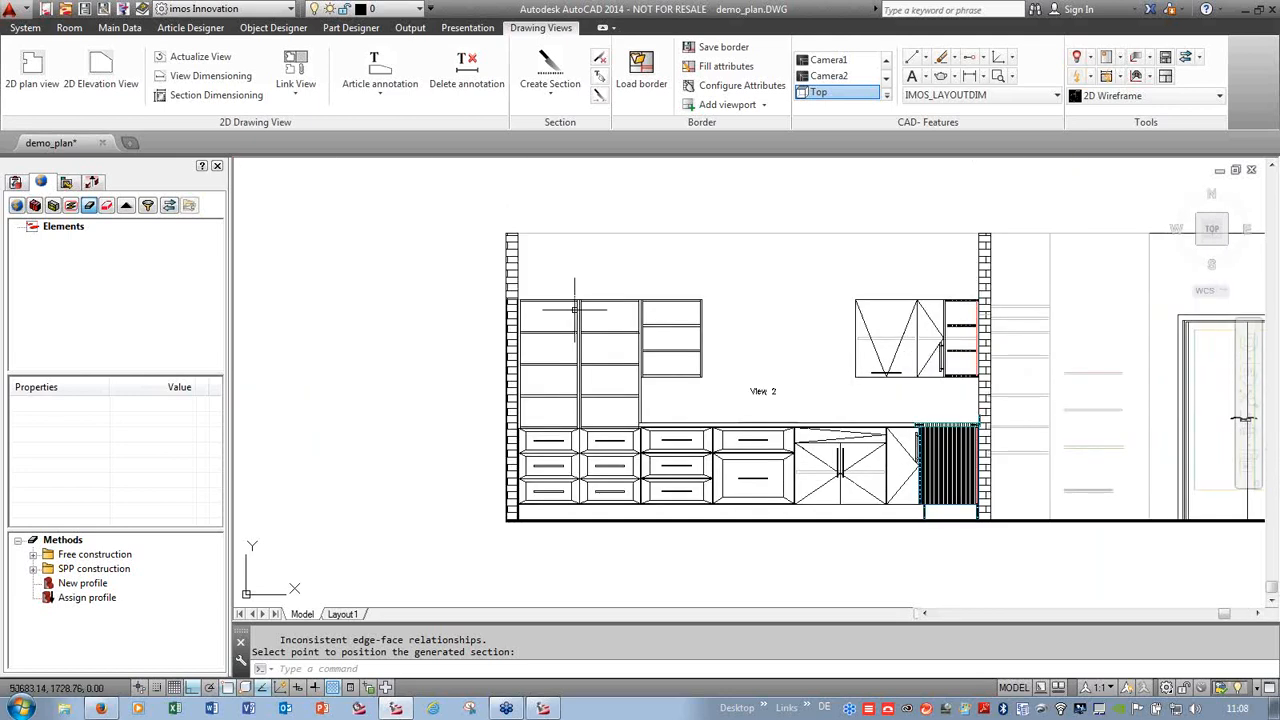
pyautogui.click(212, 76)
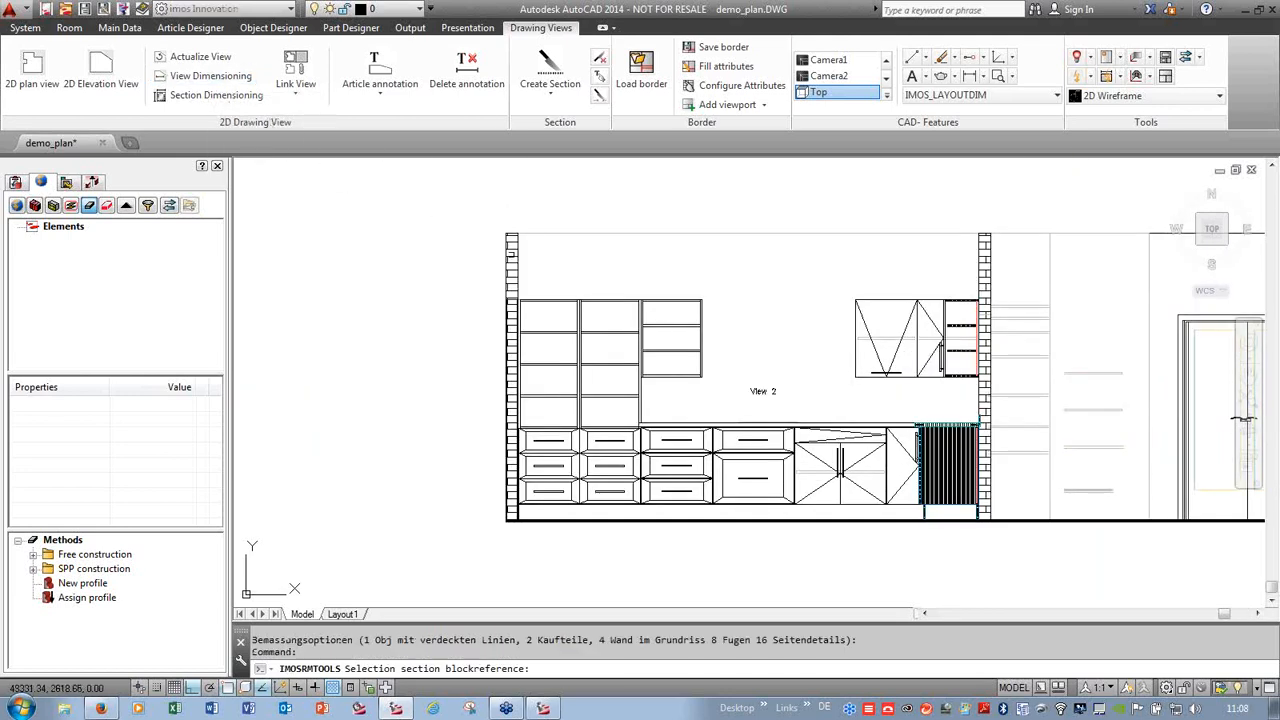
pyautogui.click(551, 300)
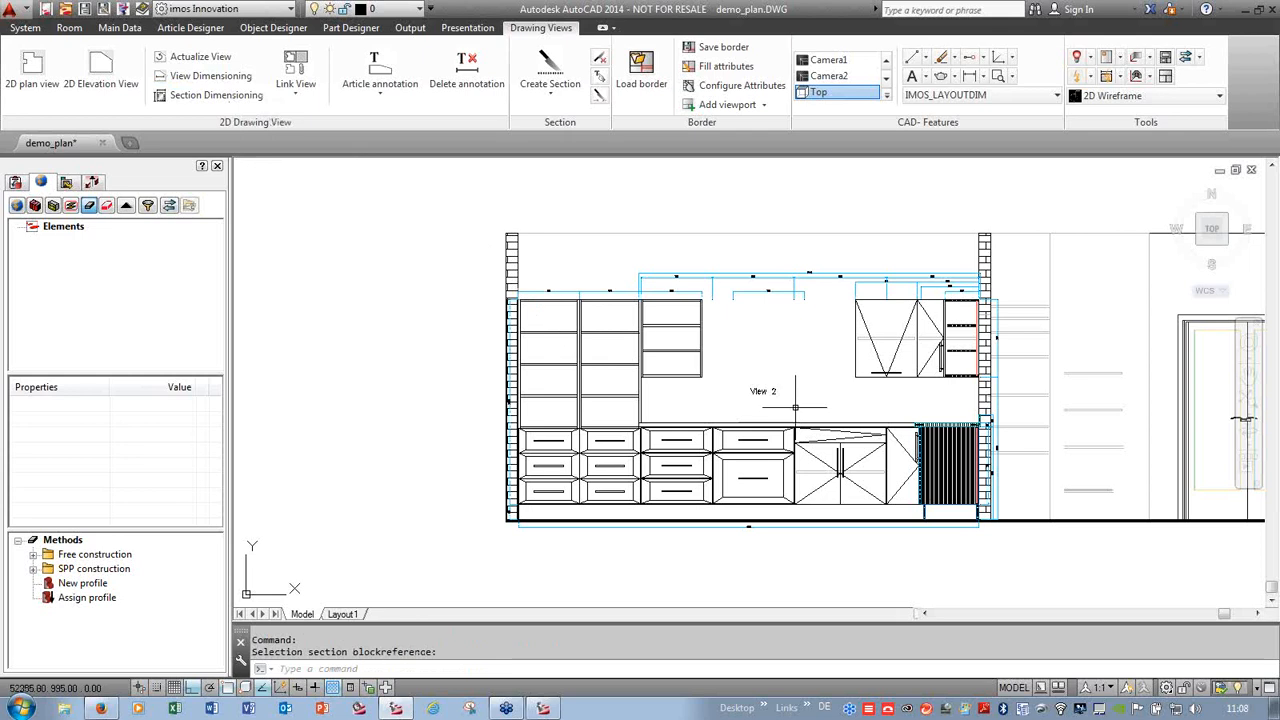
# - Open the render Cam_1.jpeg from the desktop, copy the picture, and switch back to the demo_plan drawing
pyautogui.scroll(-3, 790, 395)
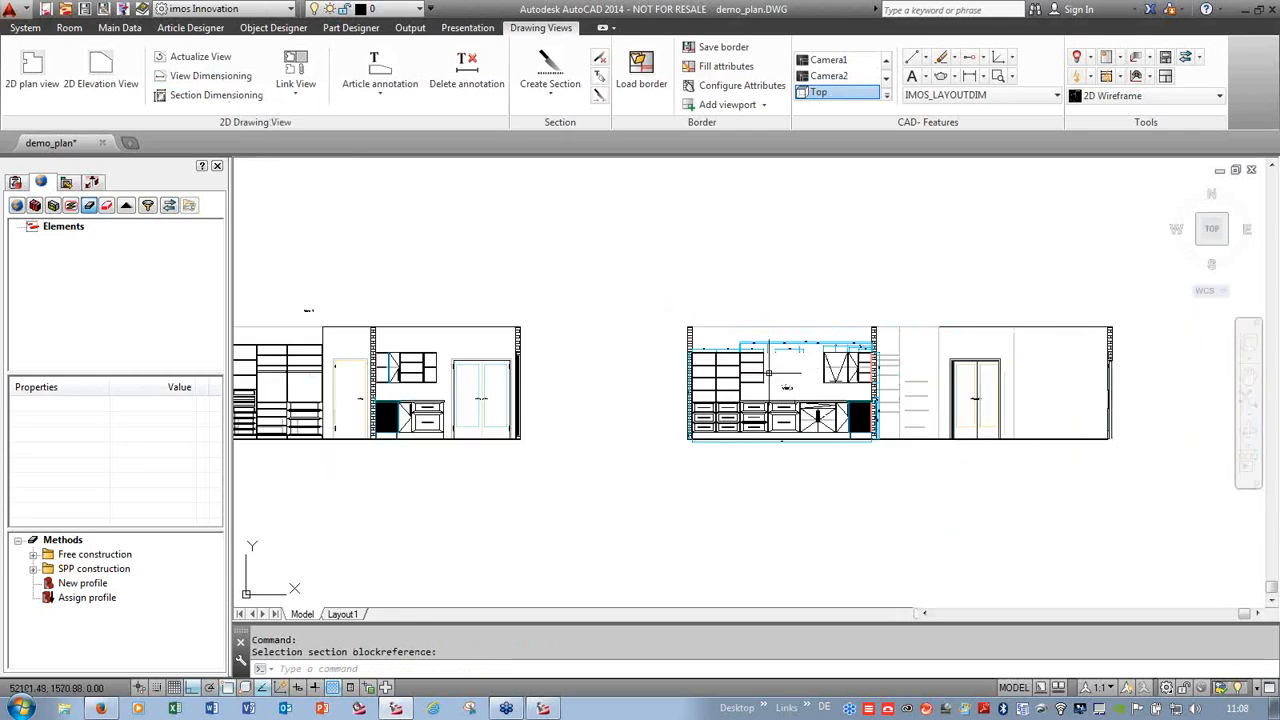
pyautogui.click(1274, 710)
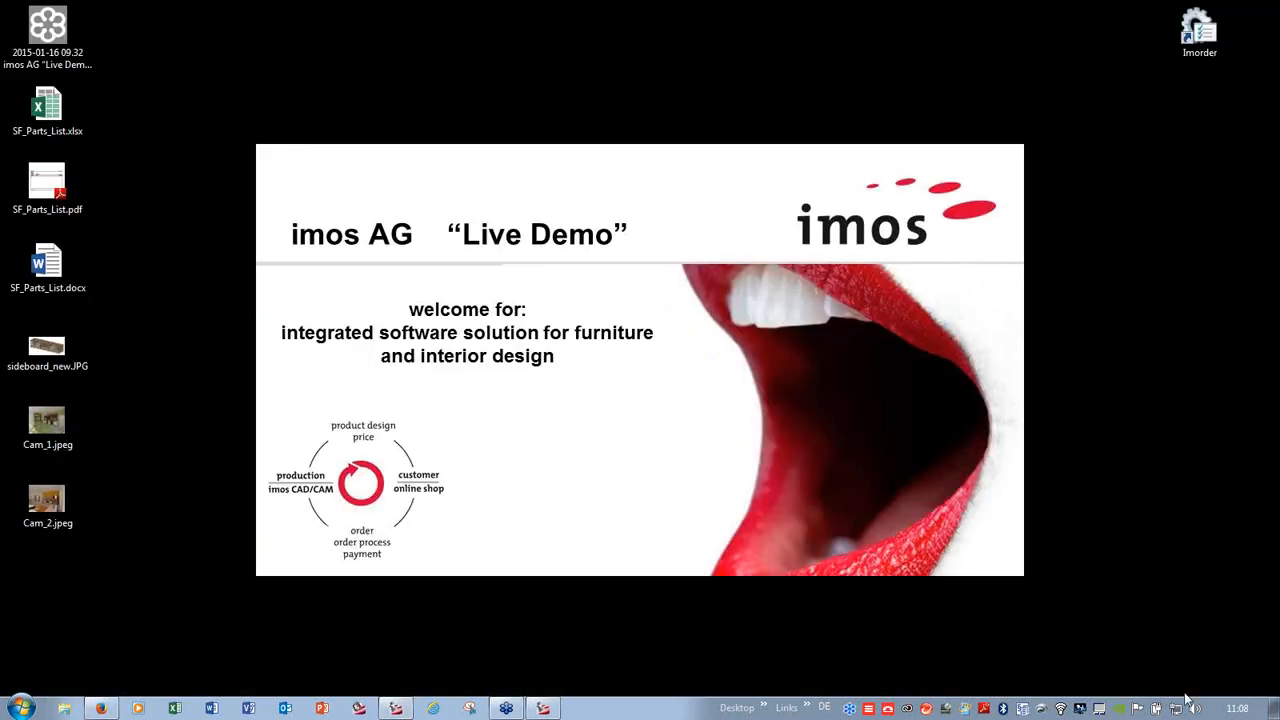
pyautogui.doubleClick(56, 437)
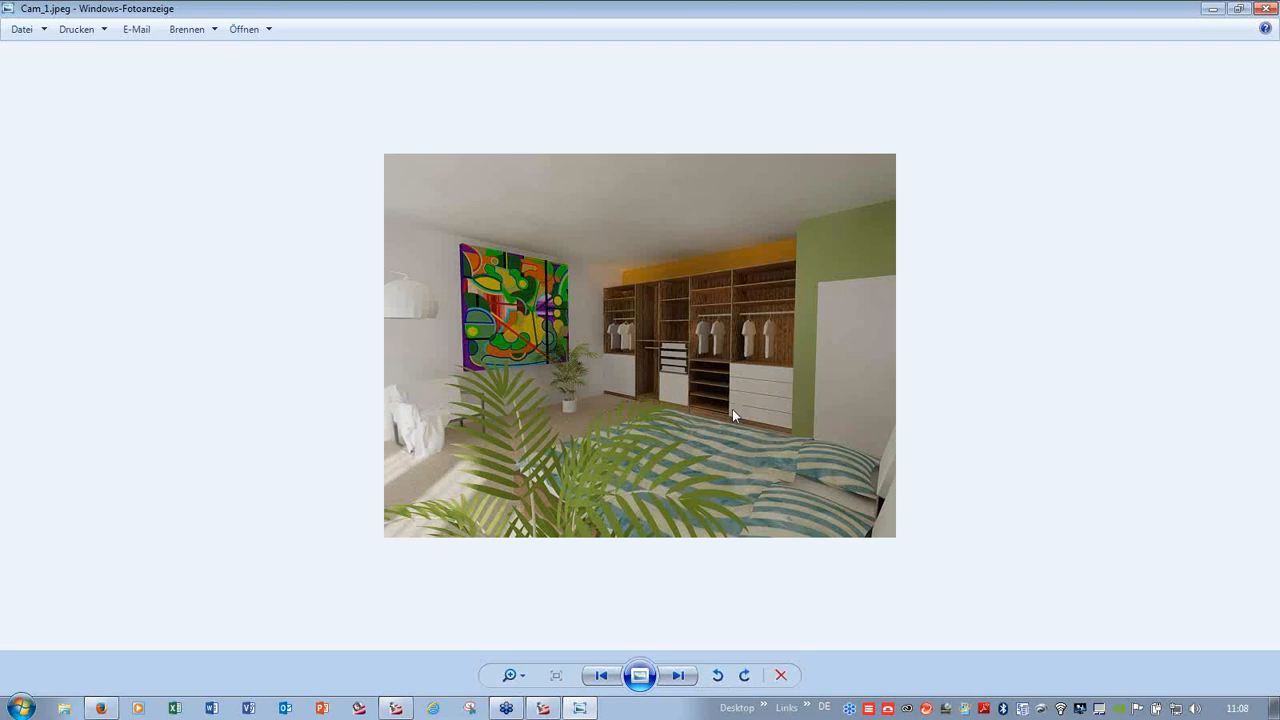
pyautogui.rightClick(732, 409)
pyautogui.click(786, 530)
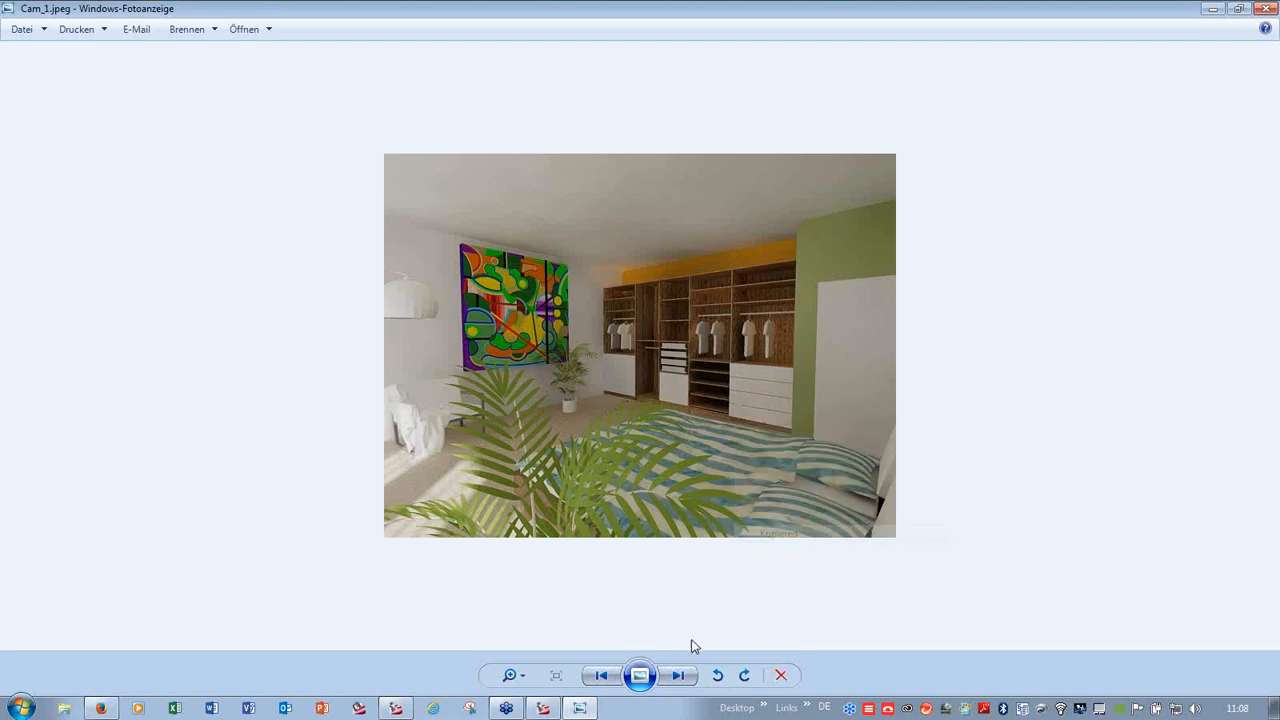
pyautogui.click(396, 709)
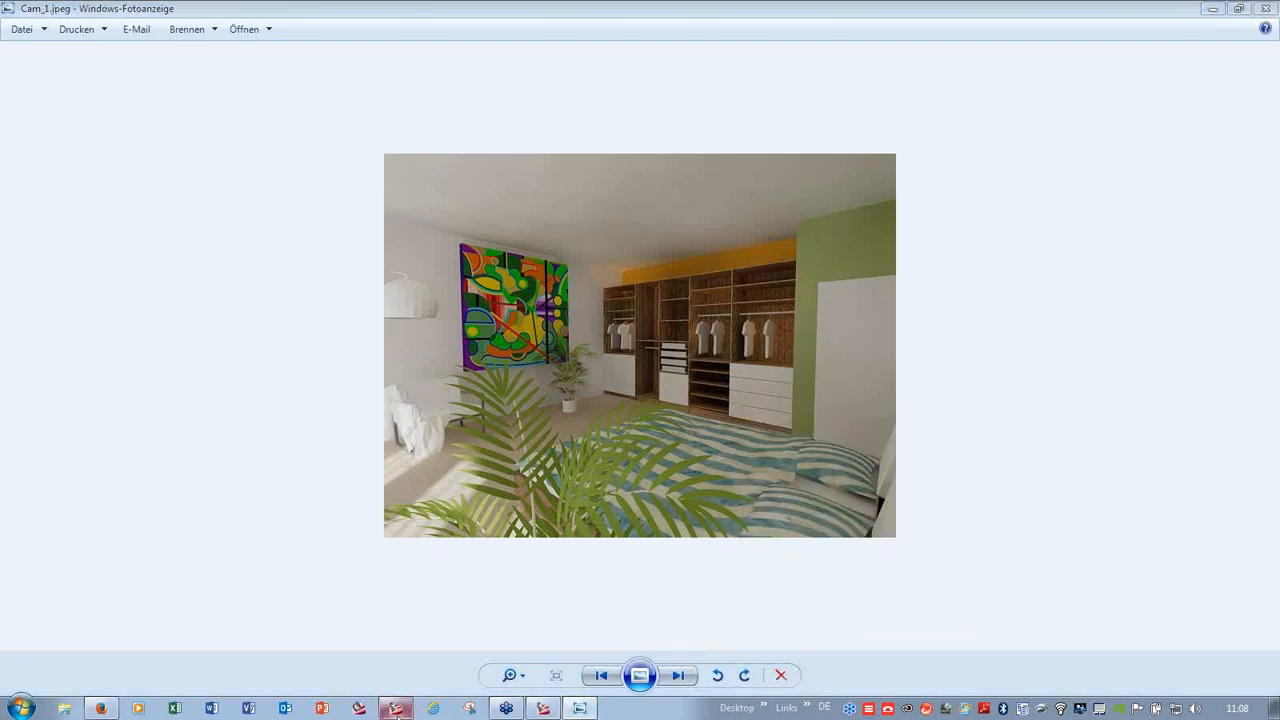
# - Paste the copied render above the two elevations, scale it to a small picture, and keep it unrotated
pyautogui.scroll(-3, 629, 514)
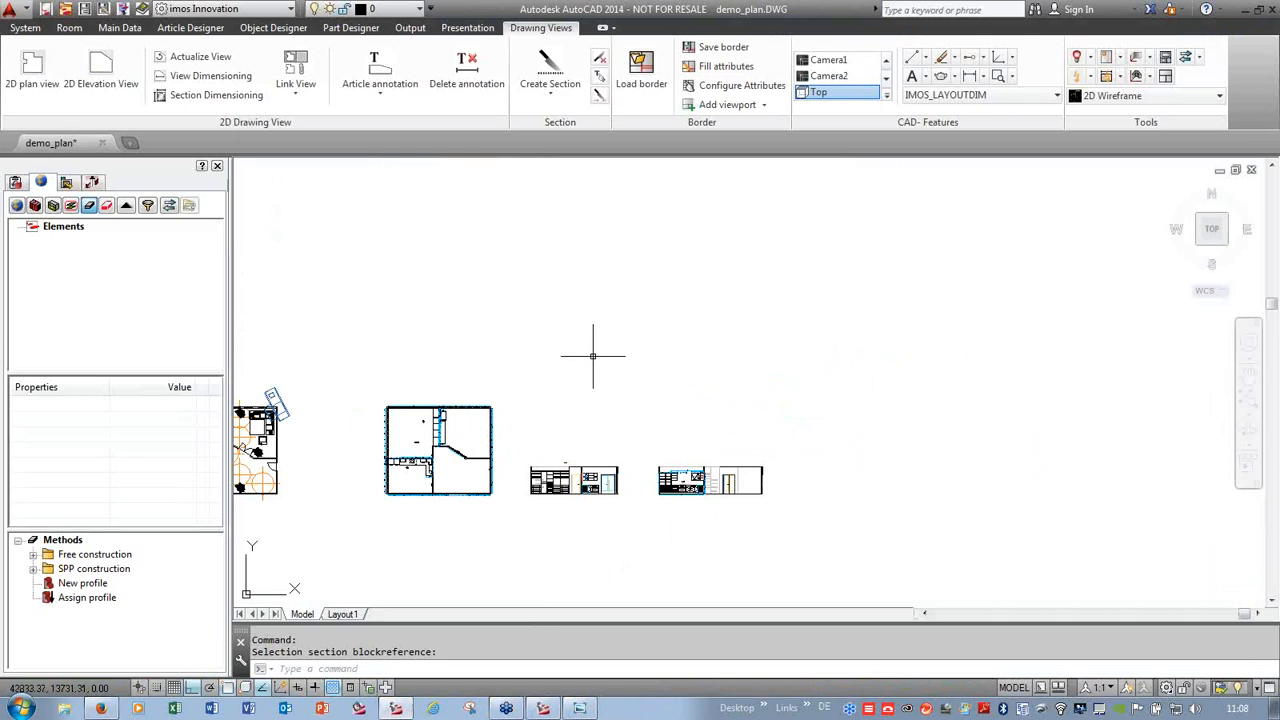
pyautogui.hotkey('ctrl', 'v')
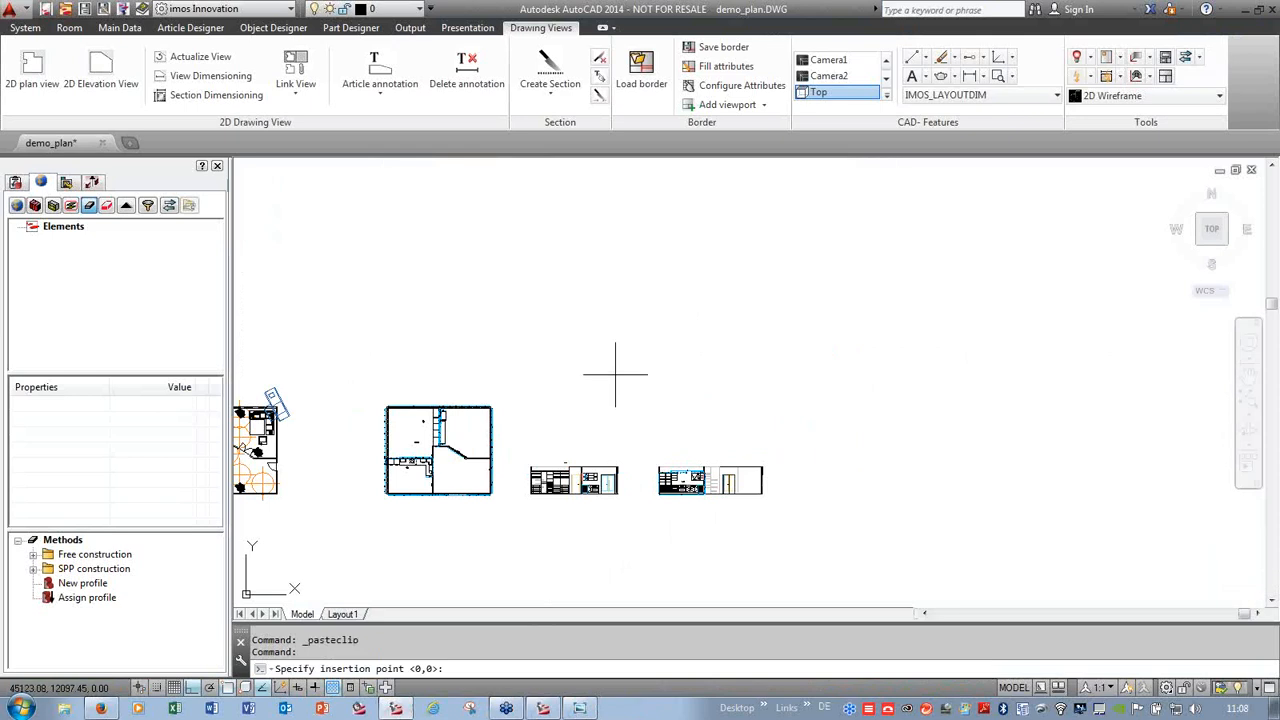
pyautogui.click(594, 351)
pyautogui.click(647, 393)
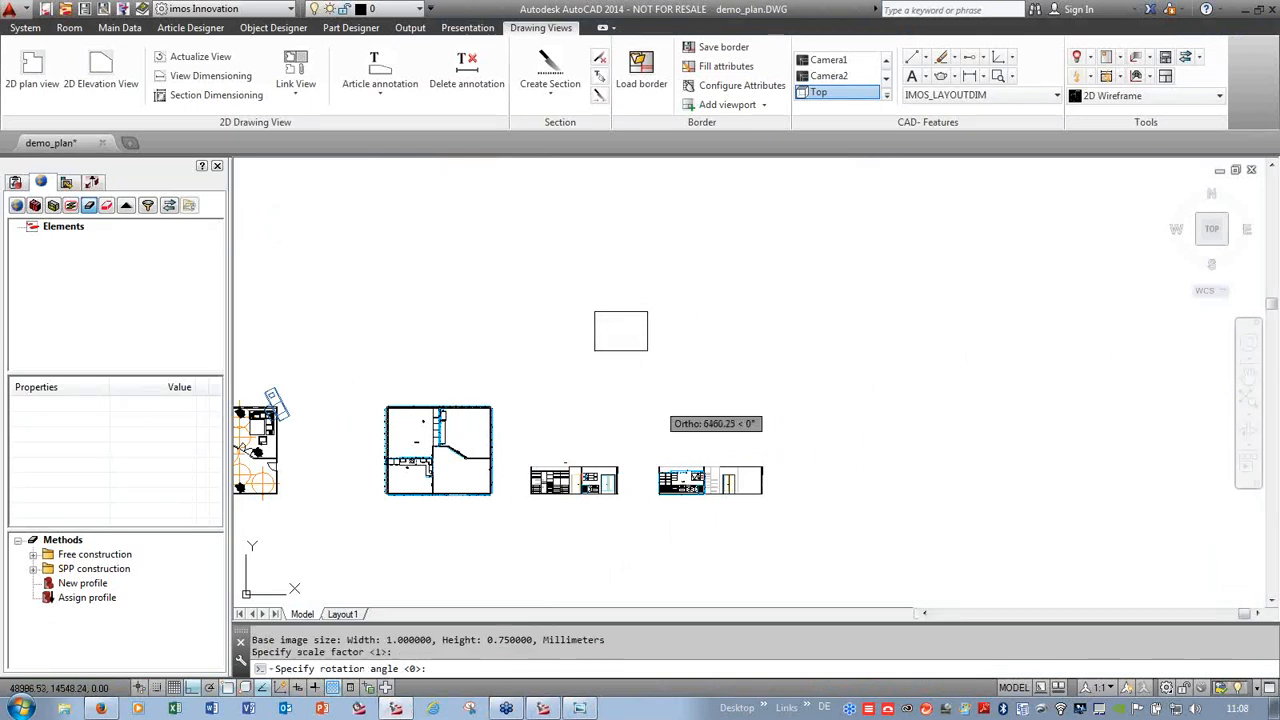
pyautogui.click(658, 401)
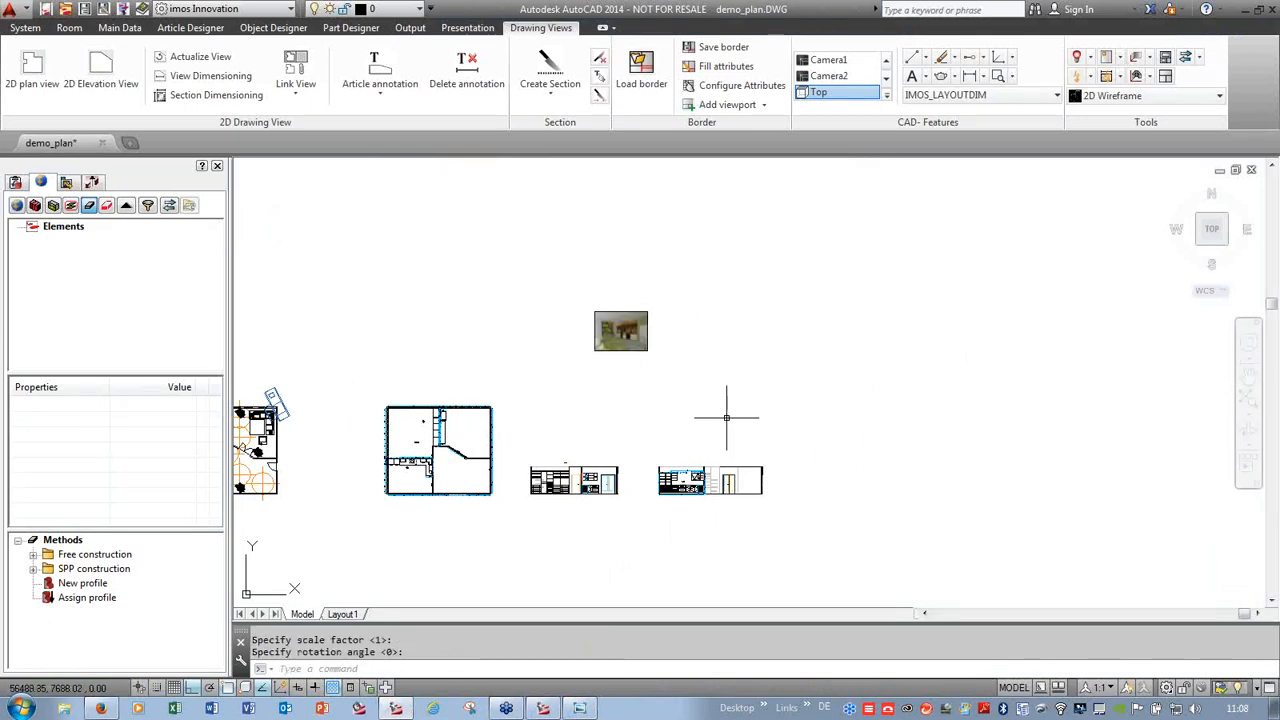
# - Load the DIN-A1 drawing border as a new layout and activate the sheet's upper-left viewport
pyautogui.click(642, 66)
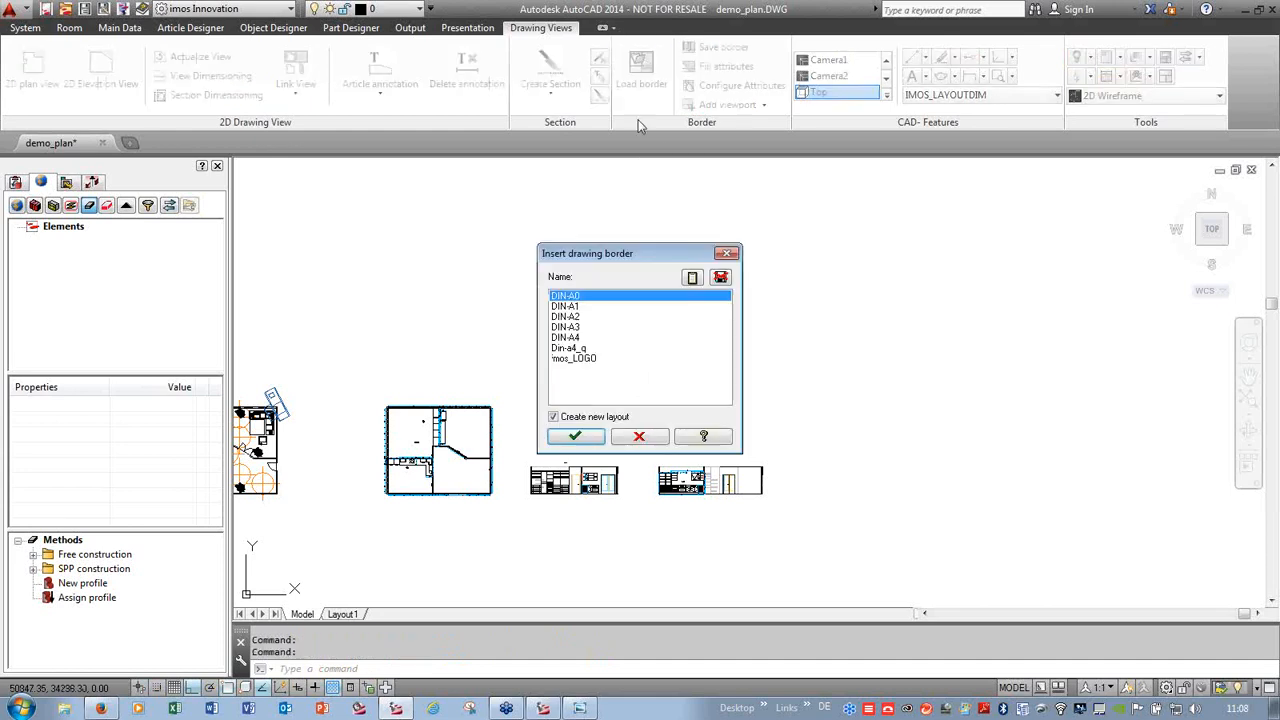
pyautogui.doubleClick(578, 306)
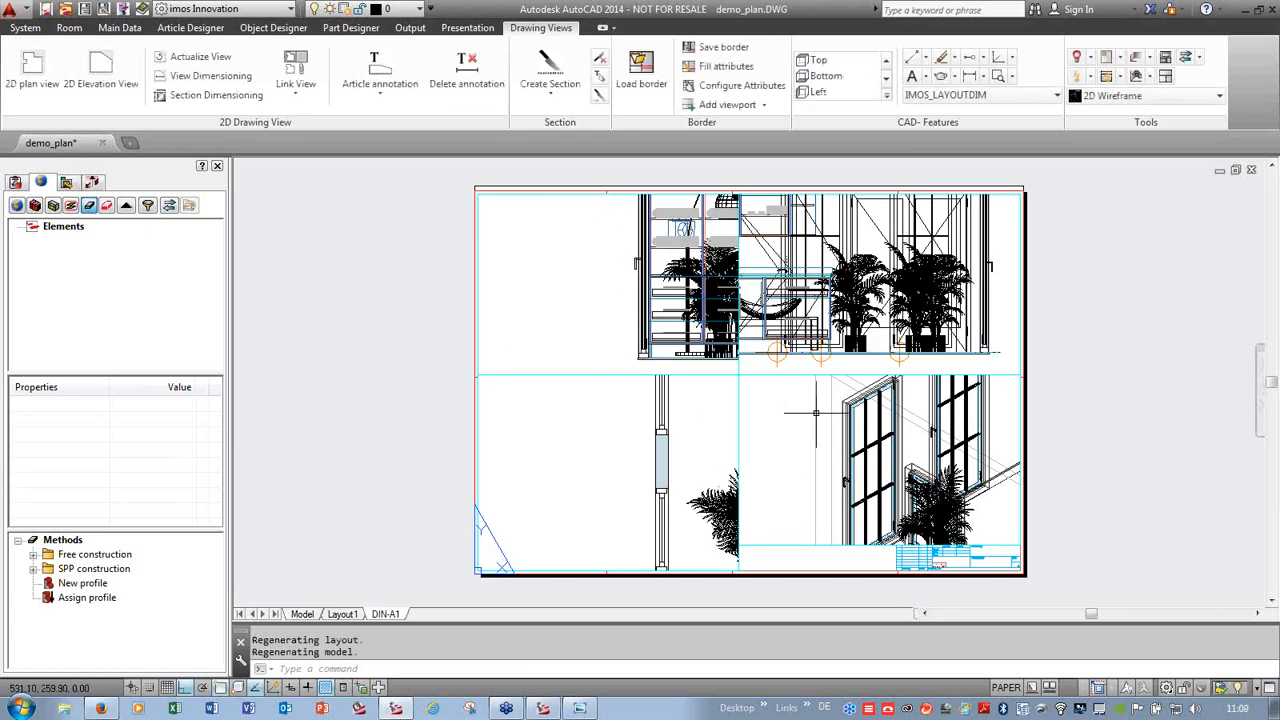
pyautogui.doubleClick(571, 290)
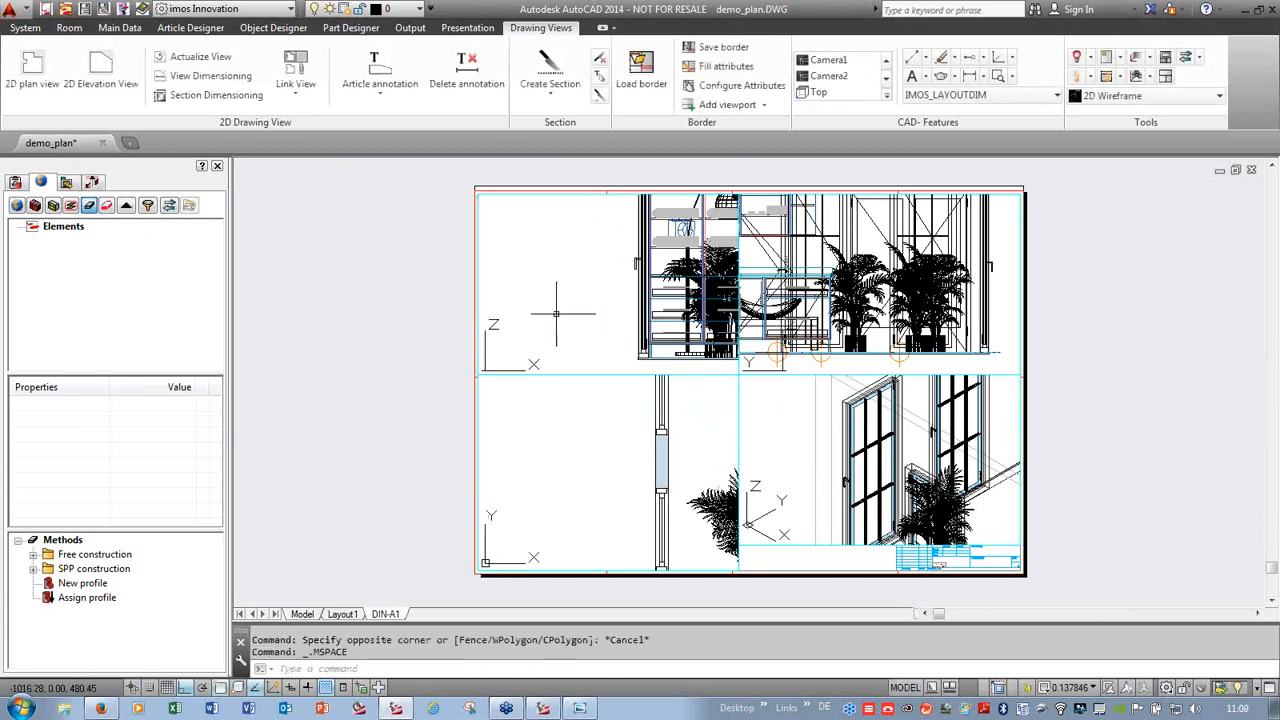
pyautogui.scroll(-8, 549, 318)
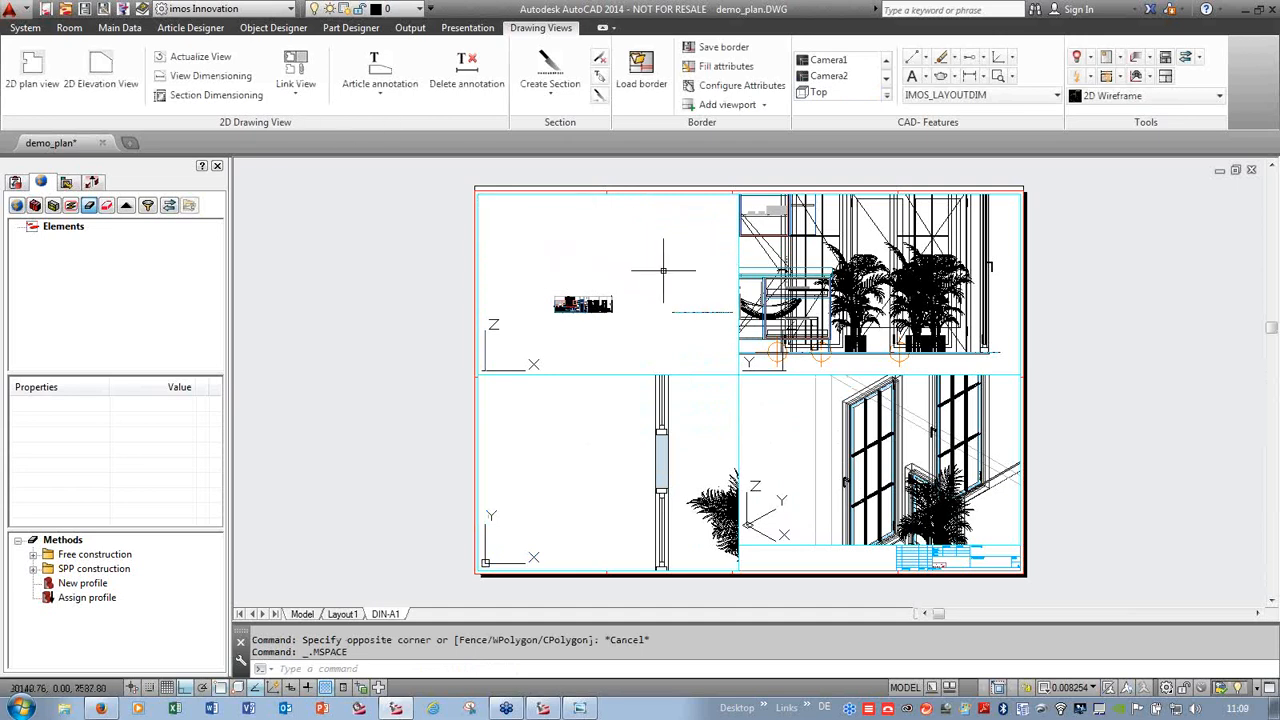
pyautogui.scroll(-4, 738, 285)
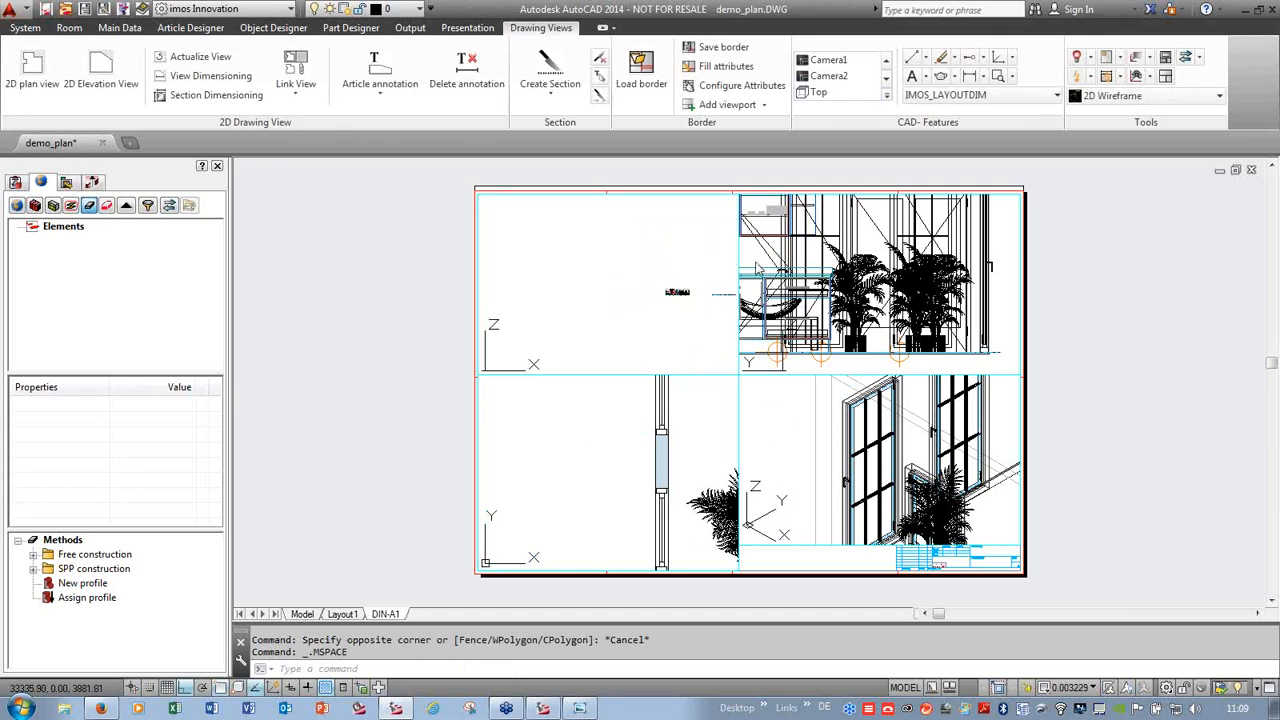
# - Set the sheet's upper-right viewport to the Top view and fit it to the dimensioned plan with Link View
pyautogui.scroll(-5, 756, 275)
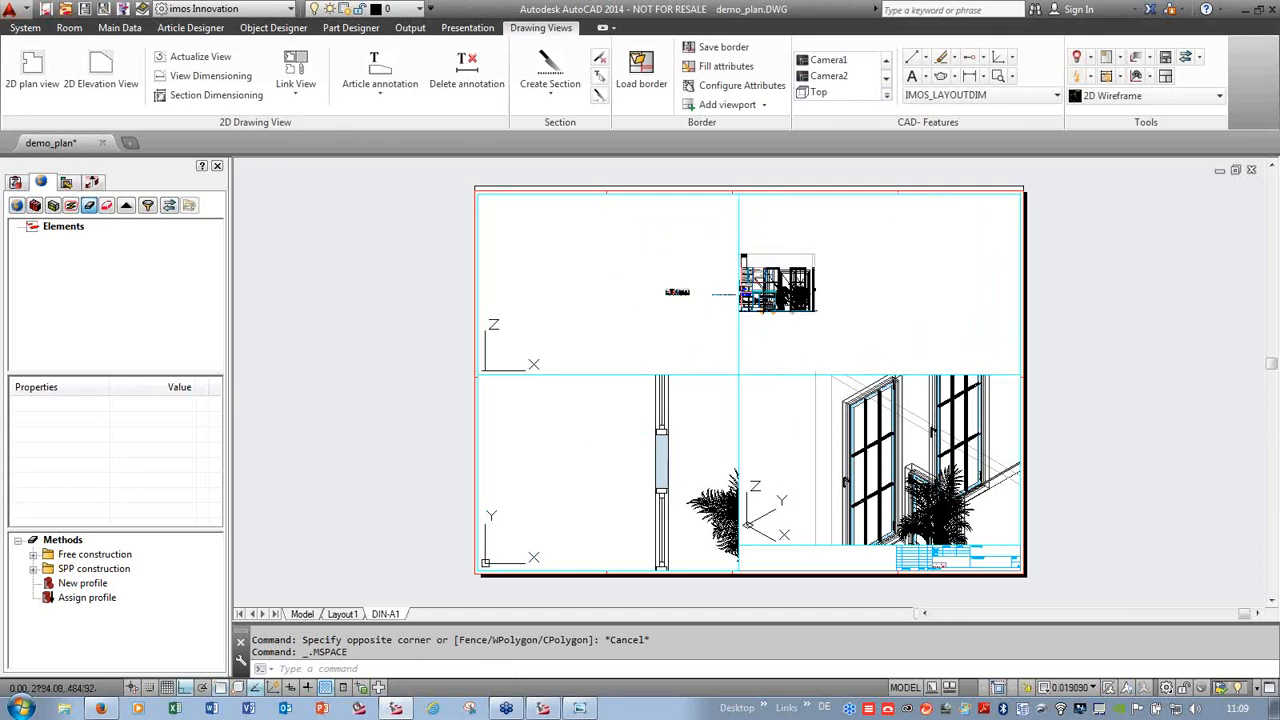
pyautogui.click(120, 29)
pyautogui.click(70, 29)
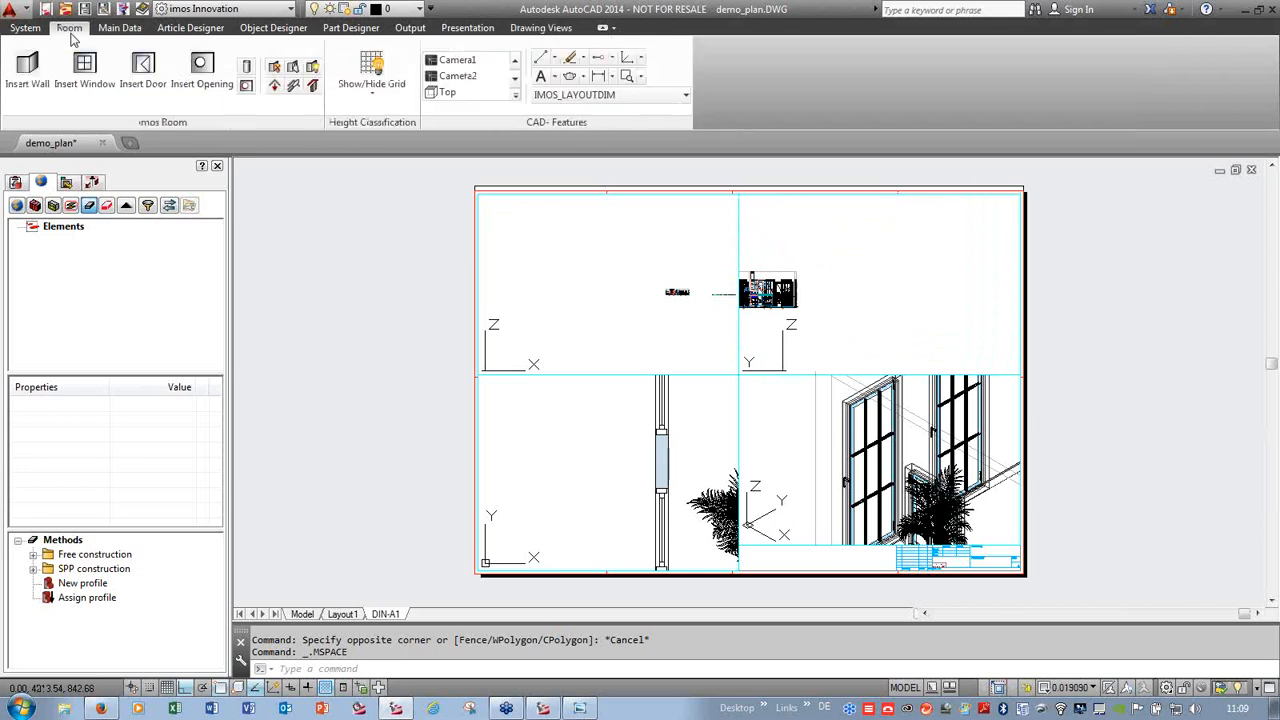
pyautogui.click(185, 30)
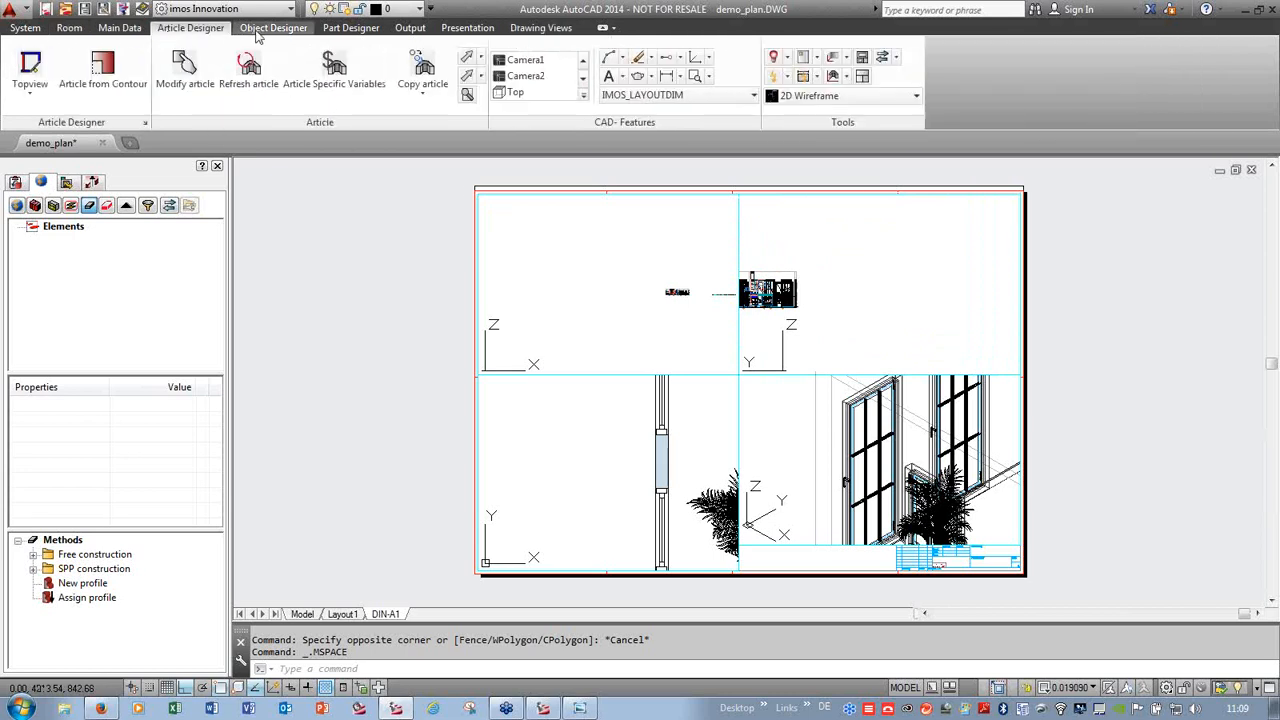
pyautogui.click(470, 29)
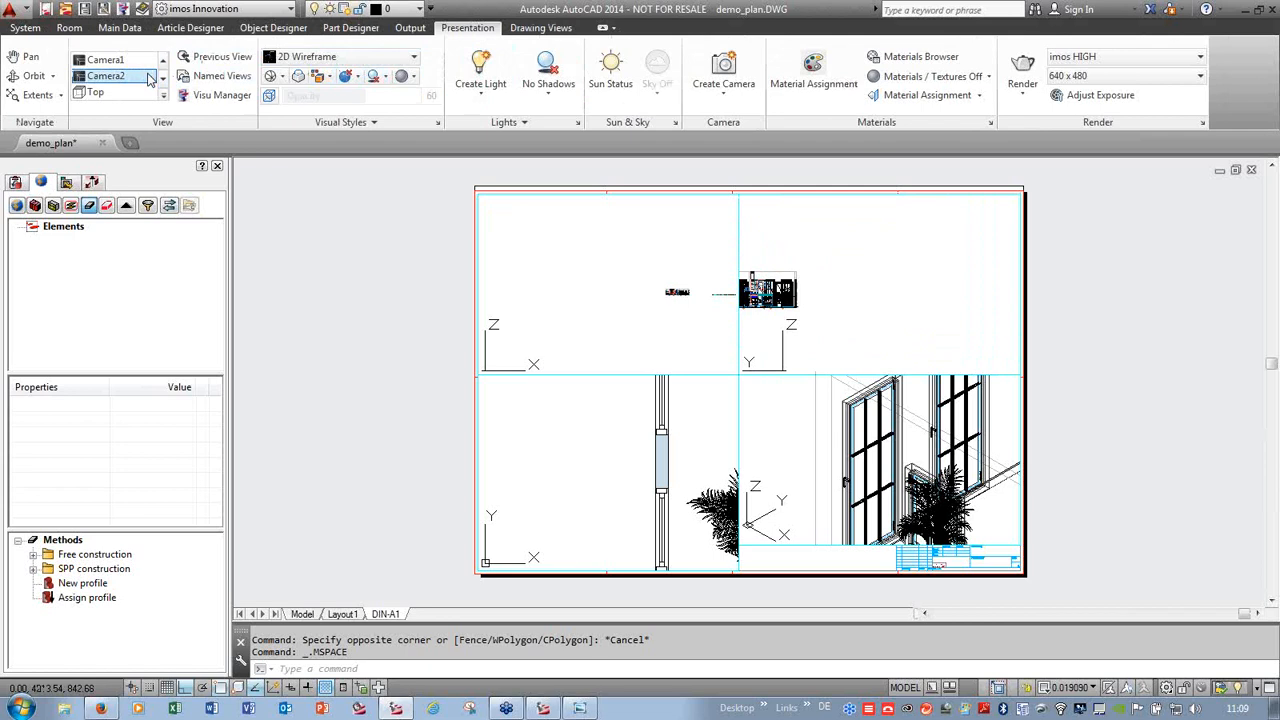
pyautogui.click(95, 92)
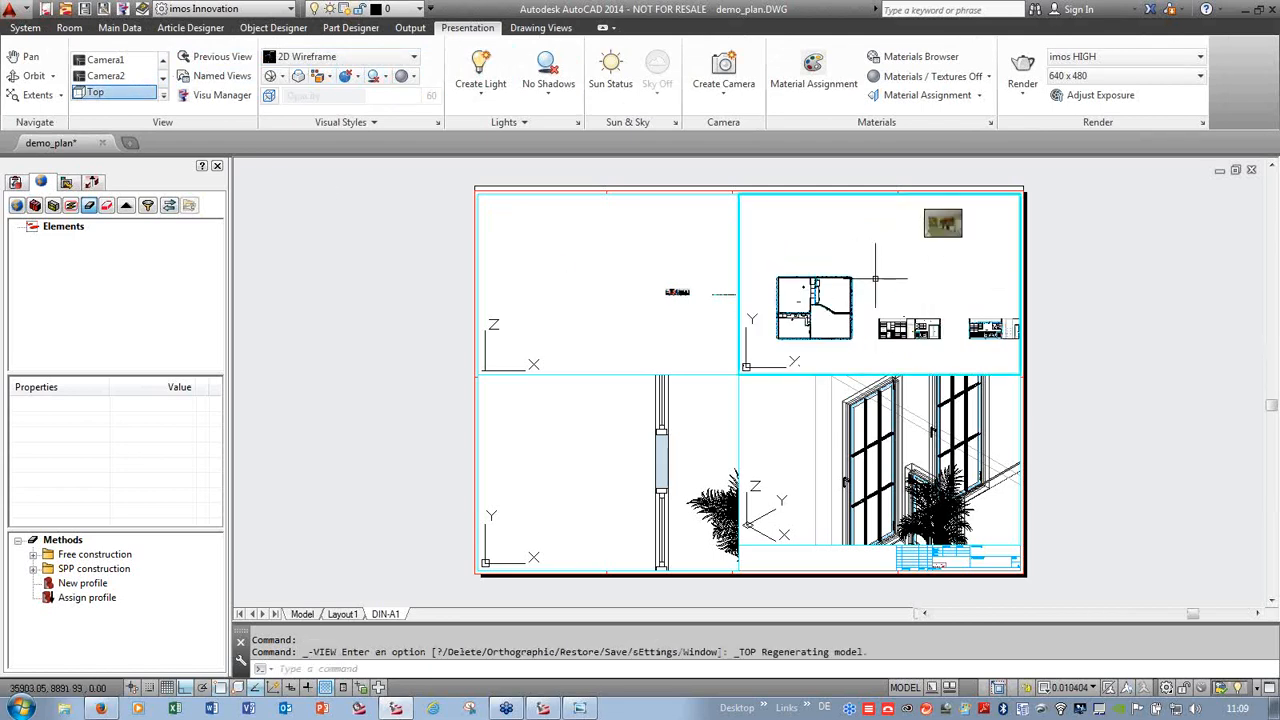
pyautogui.click(514, 30)
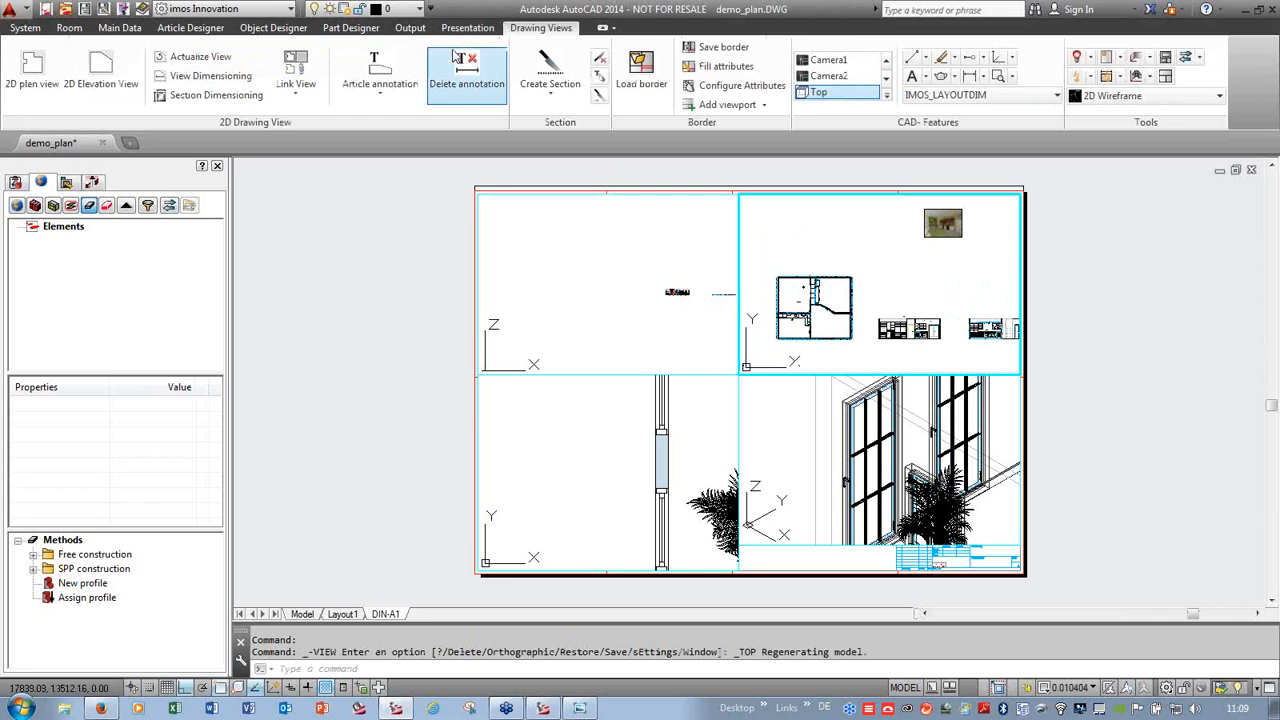
pyautogui.click(296, 68)
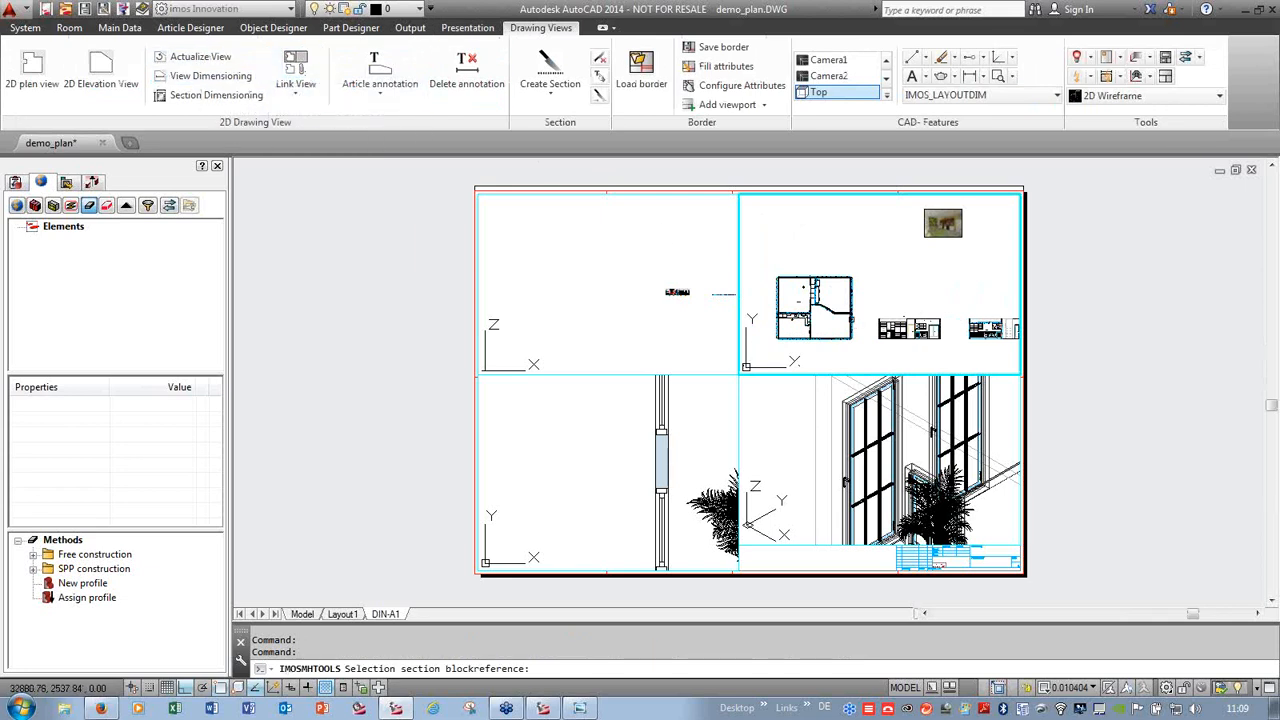
# - Link the dimensioned kitchen elevation to the sheet's lower-right viewport
pyautogui.click(788, 418)
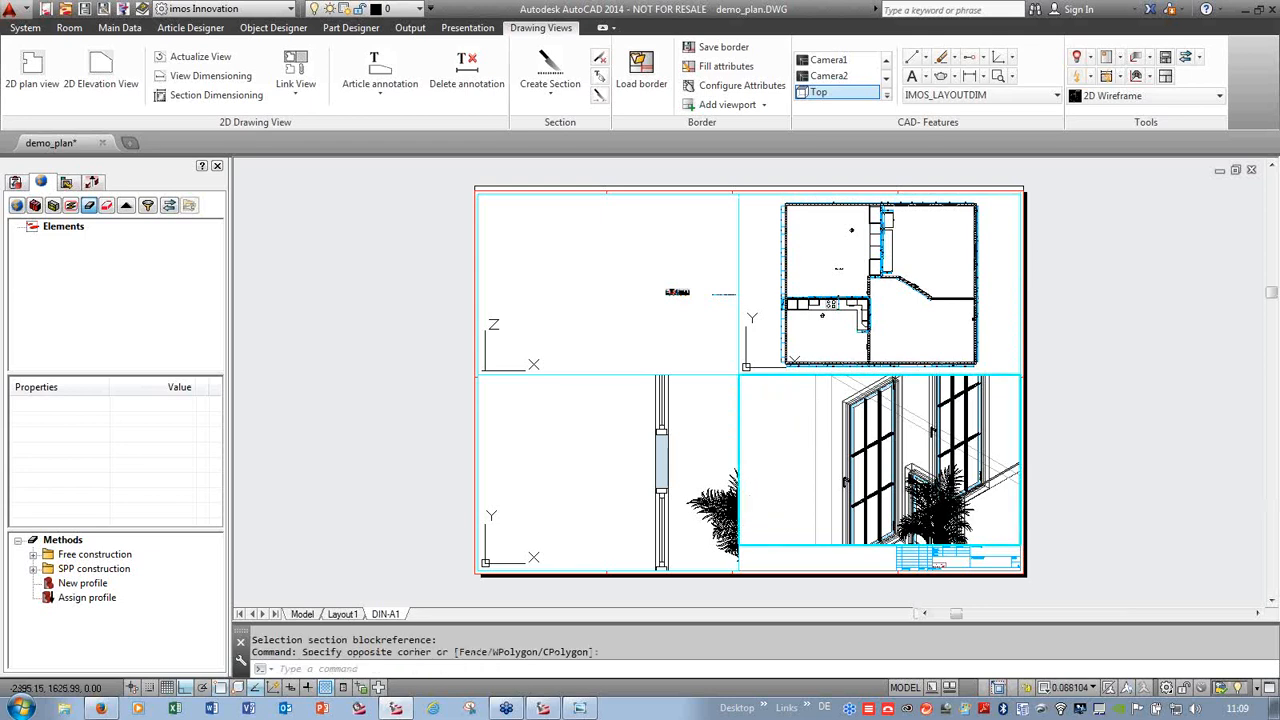
pyautogui.scroll(-16, 787, 418)
pyautogui.scroll(4, 840, 478)
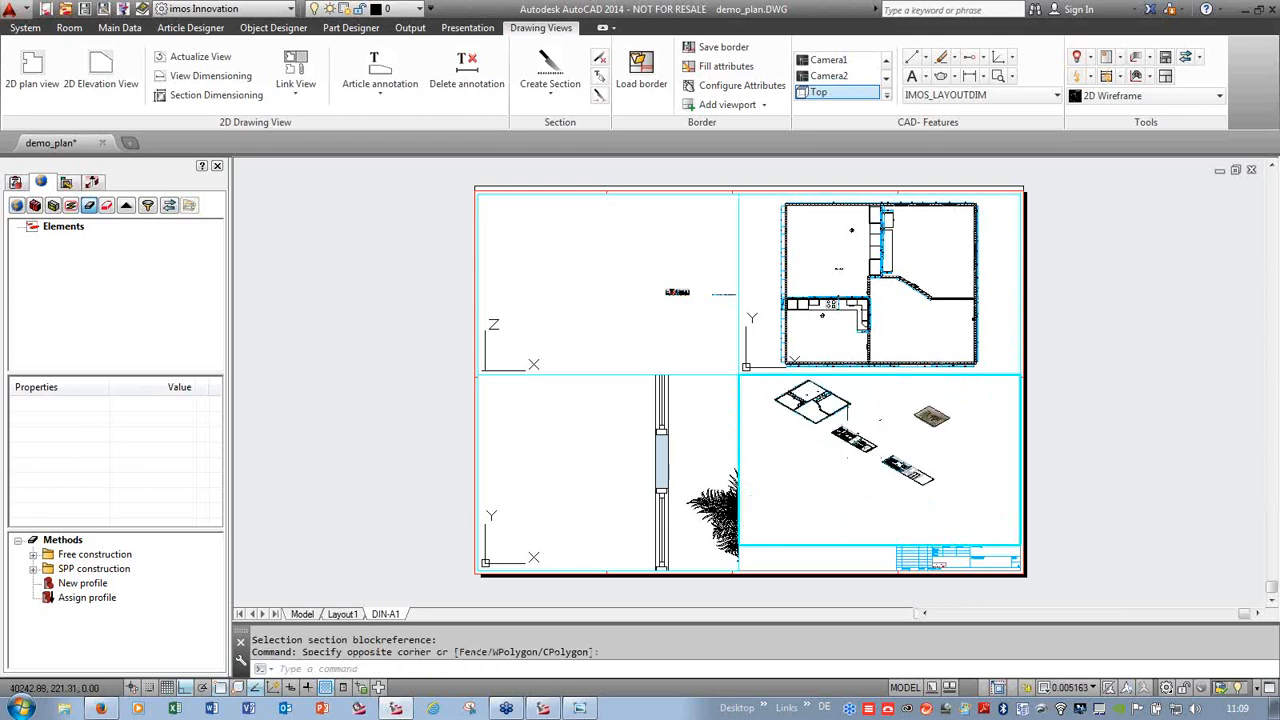
pyautogui.scroll(4, 843, 470)
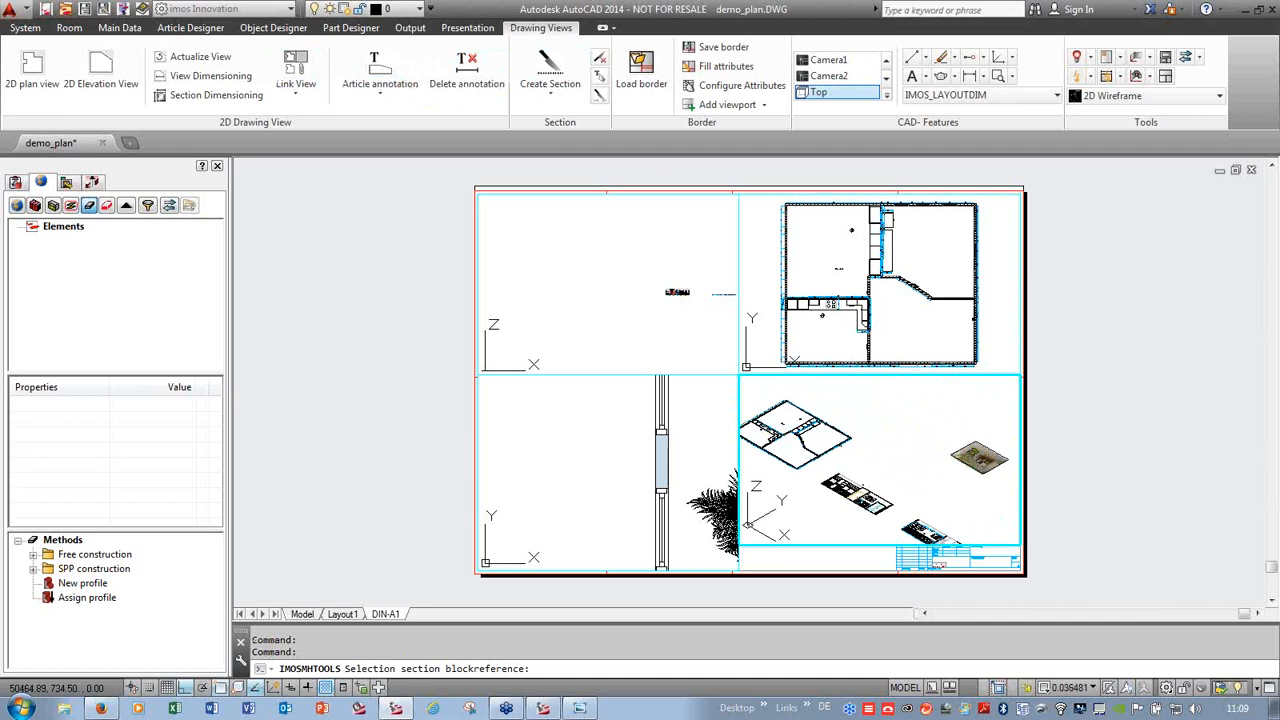
pyautogui.click(911, 528)
# - Fill the sheet's lower-left viewport with the pasted bedroom render
pyautogui.click(563, 423)
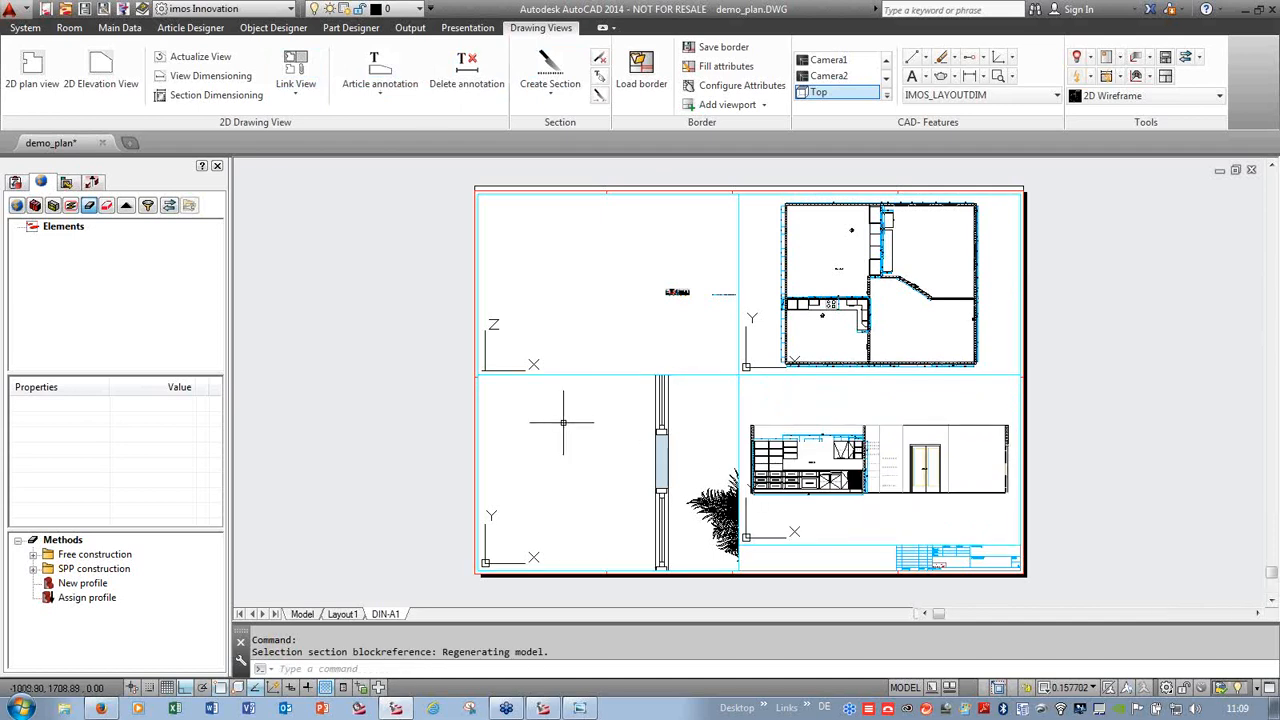
pyautogui.scroll(-10, 563, 423)
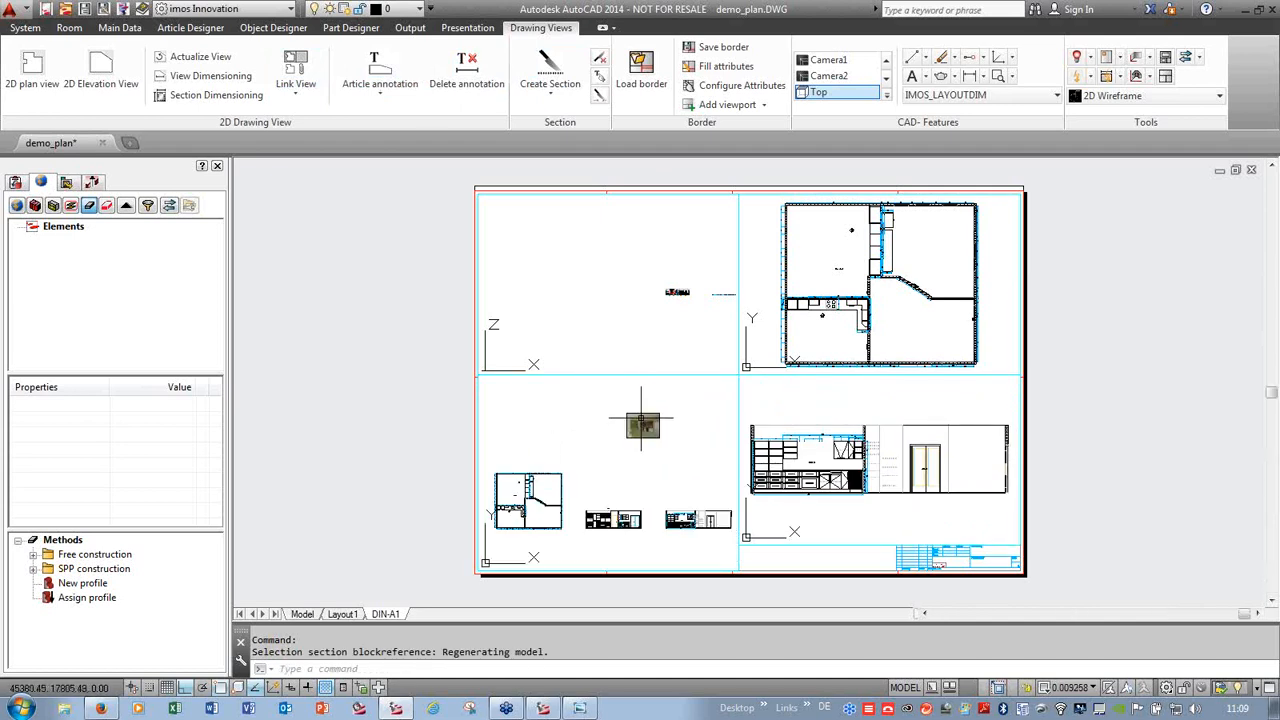
pyautogui.scroll(8, 652, 418)
pyautogui.scroll(-6, 536, 458)
pyautogui.scroll(4, 500, 456)
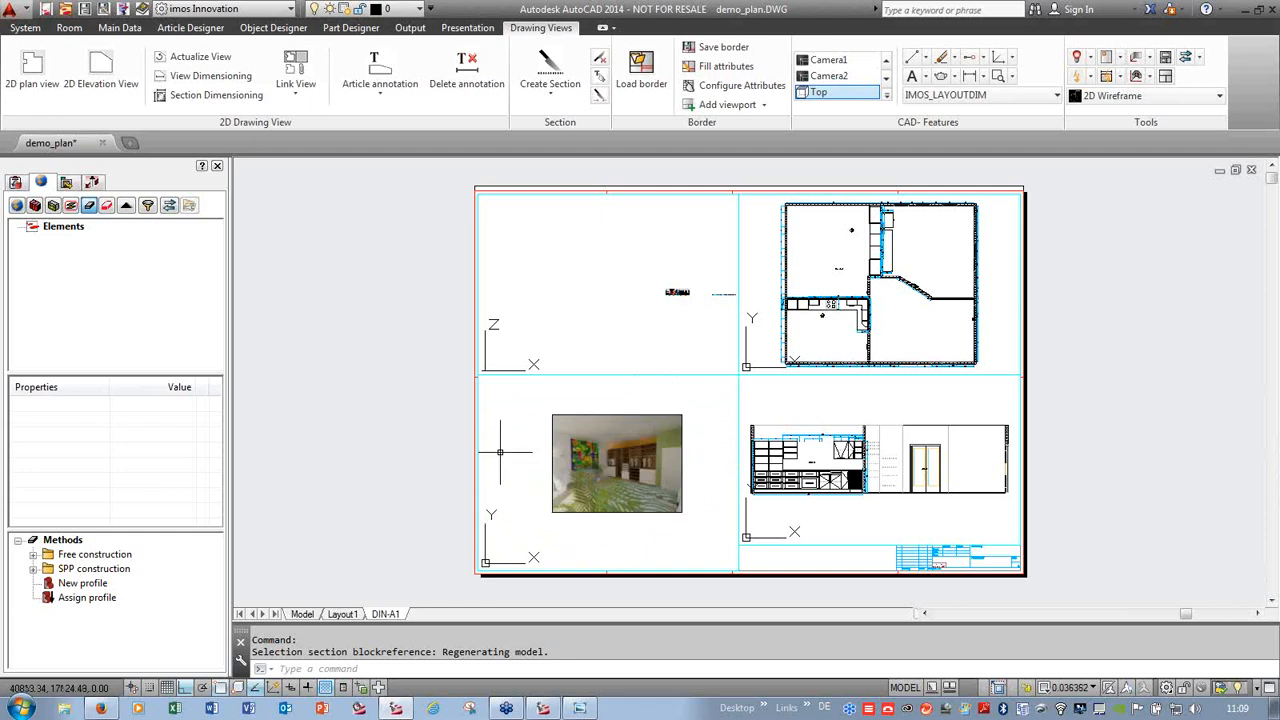
pyautogui.scroll(4, 500, 452)
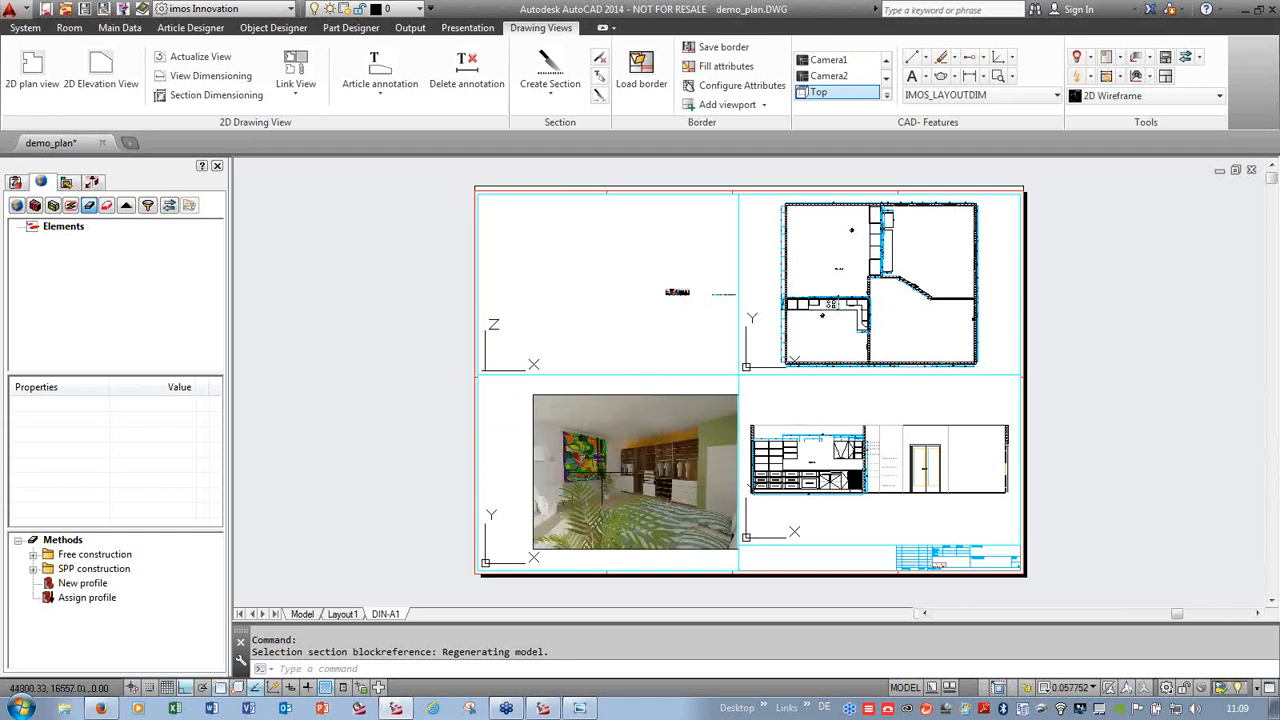
# - Enlarge the front view of the furnished model to span the width of the sheet's upper-left viewport
pyautogui.click(690, 336)
pyautogui.scroll(1, 668, 296)
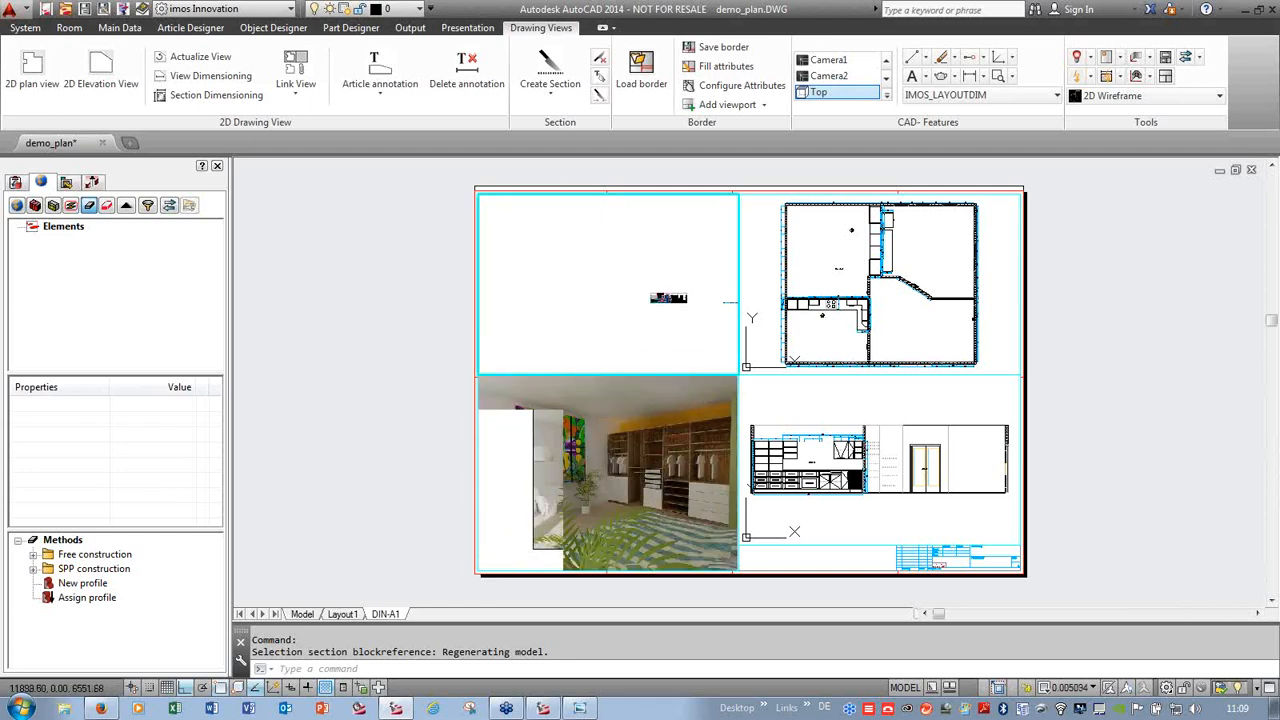
pyautogui.scroll(8, 675, 298)
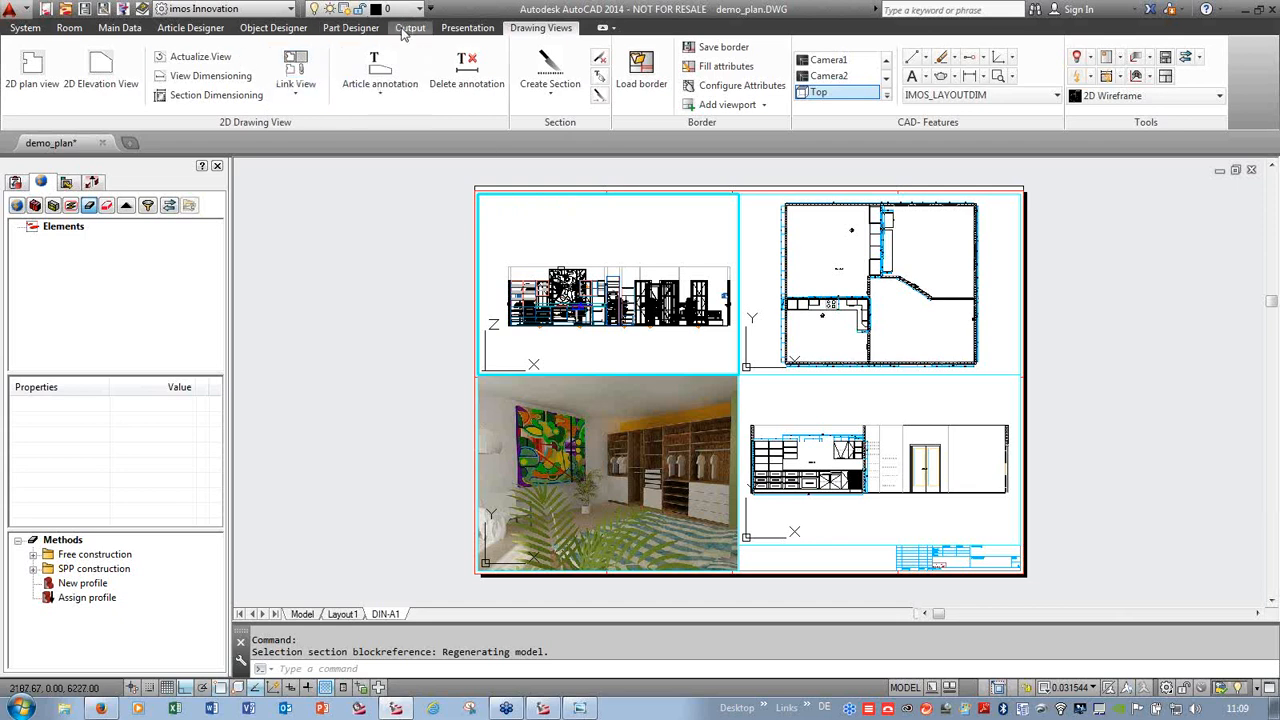
# - Show the sheet's upper-left viewport as an SE Isometric view filled by the furnished model, in the X-Ray visual style
pyautogui.click(467, 28)
pyautogui.click(162, 93)
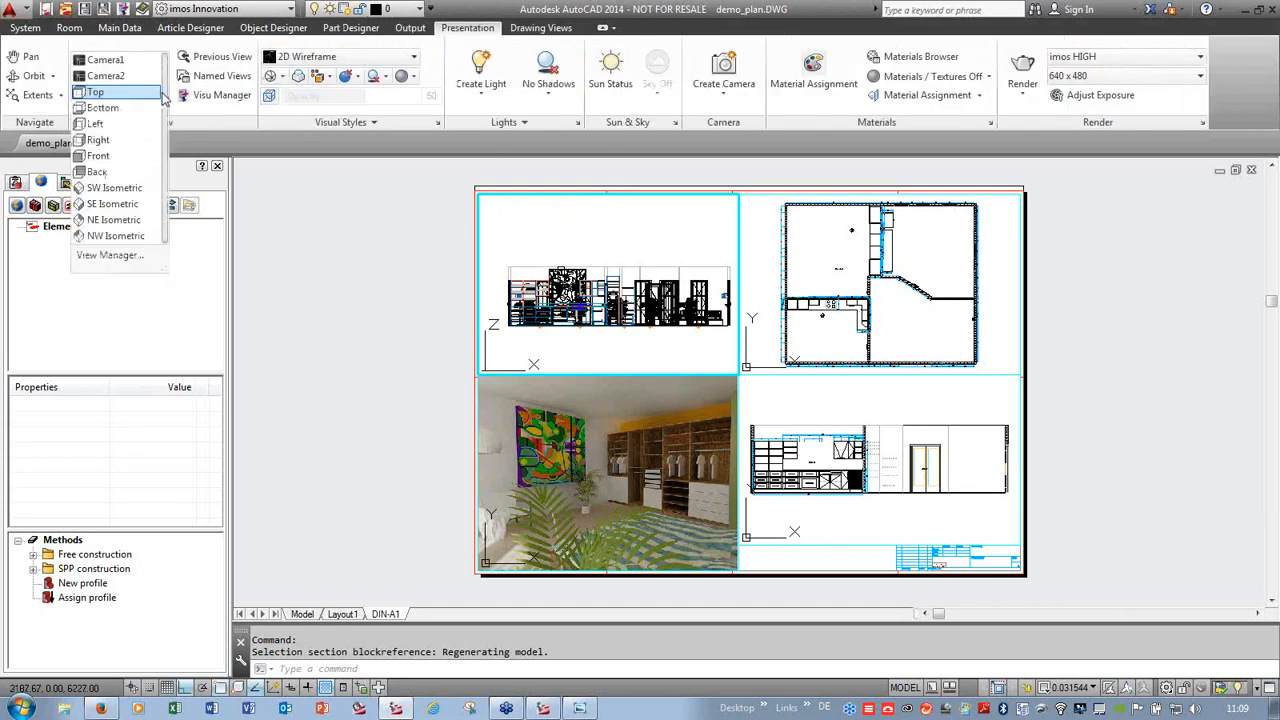
pyautogui.click(132, 204)
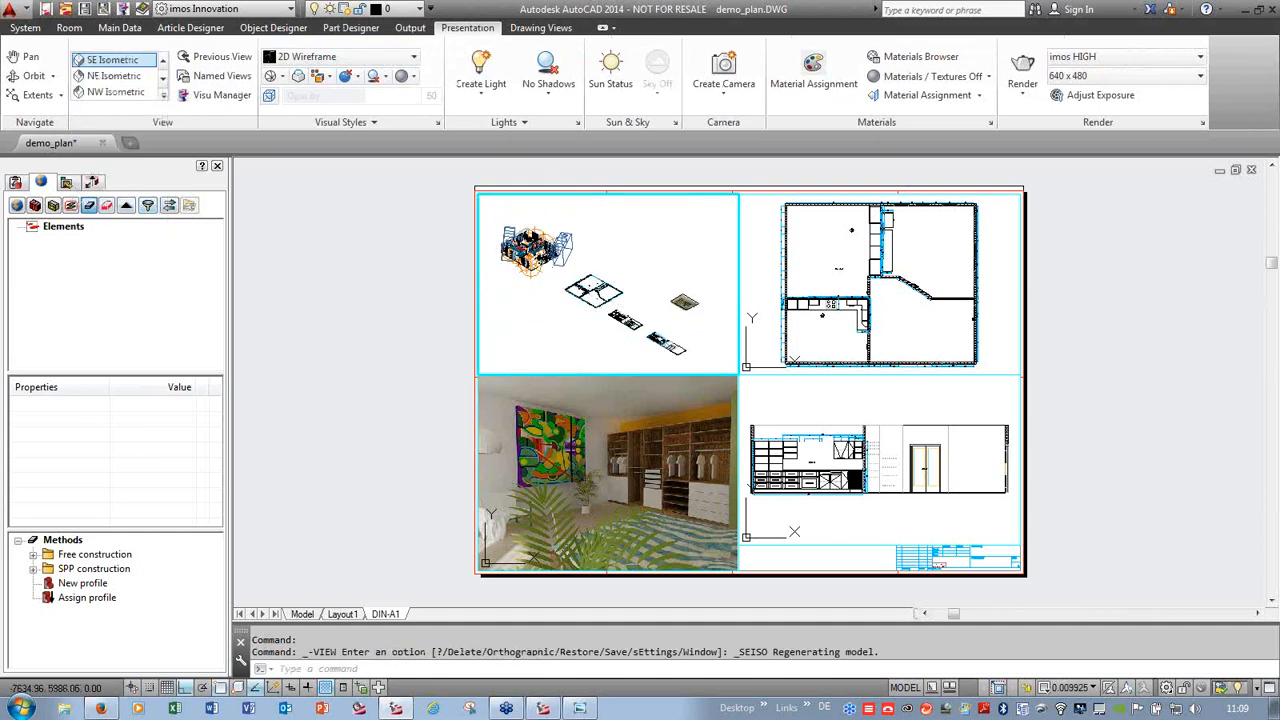
pyautogui.scroll(-3, 522, 258)
pyautogui.scroll(5, 516, 232)
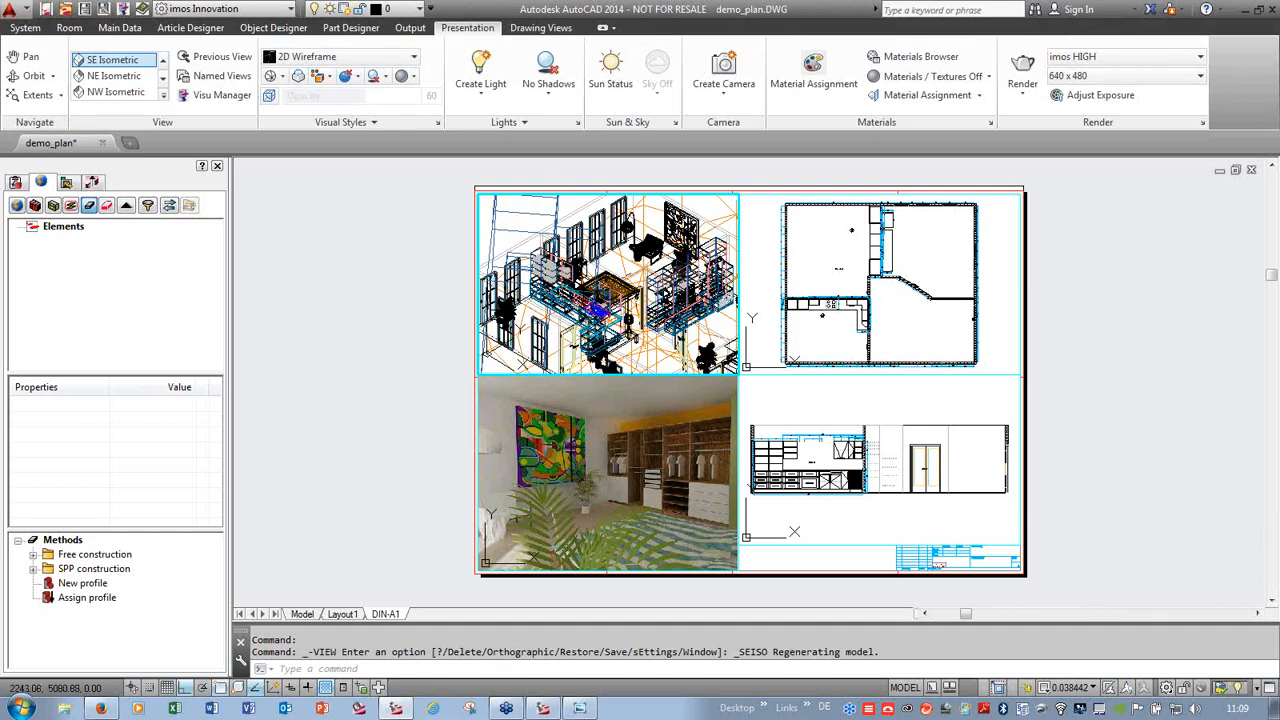
pyautogui.scroll(-3, 560, 262)
pyautogui.scroll(3, 640, 320)
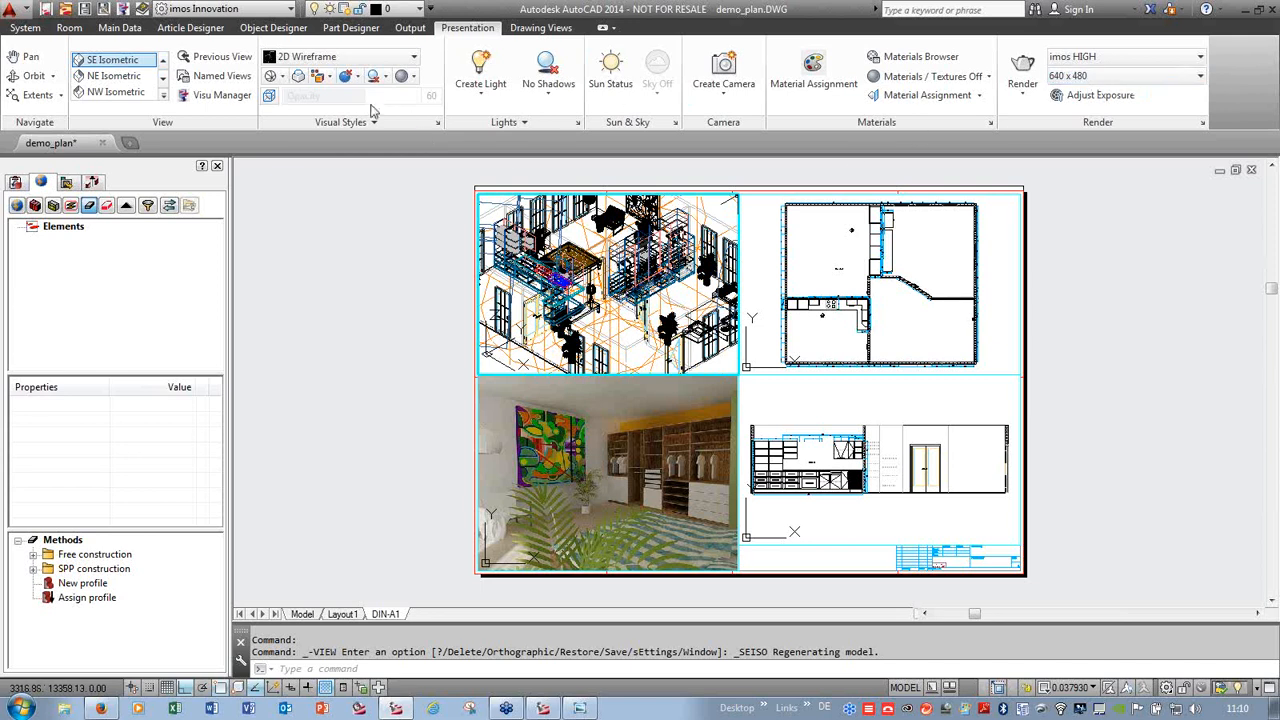
pyautogui.click(366, 60)
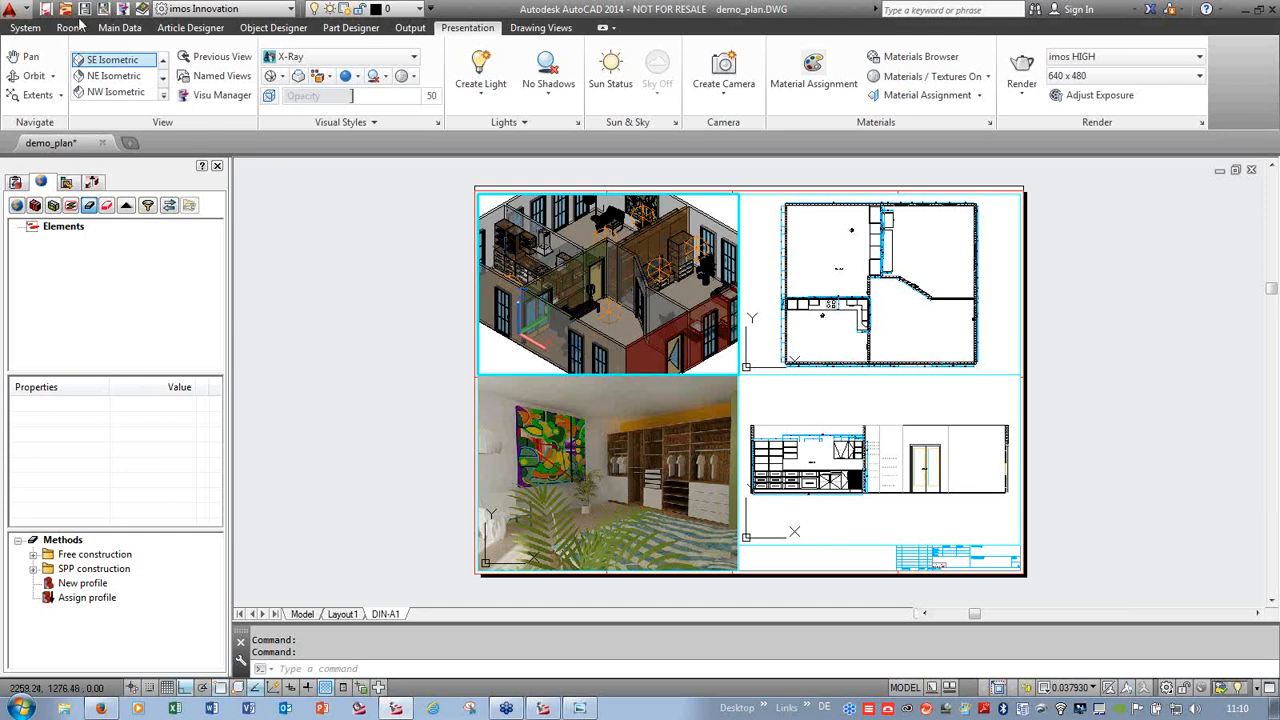
# - Export the current layout to the Desktop as the PDF file demo_plan.pdf
pyautogui.click(14, 9)
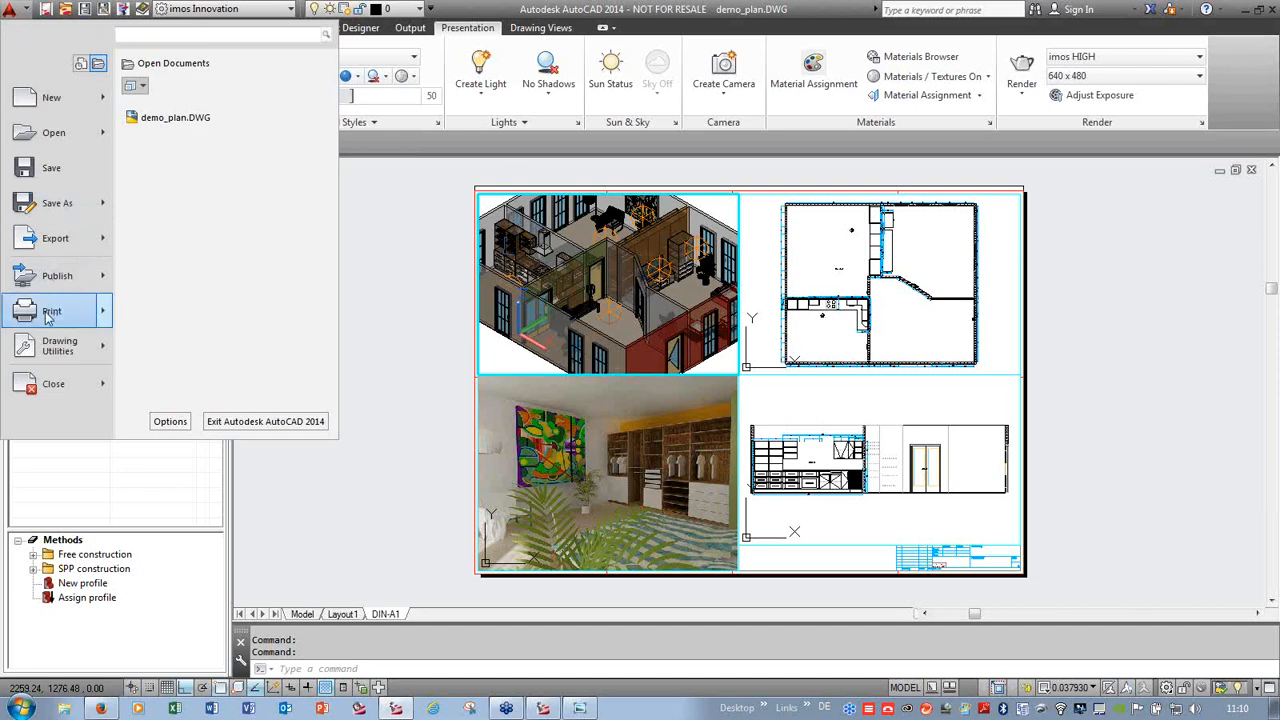
pyautogui.moveTo(58, 250)
pyautogui.click(165, 249)
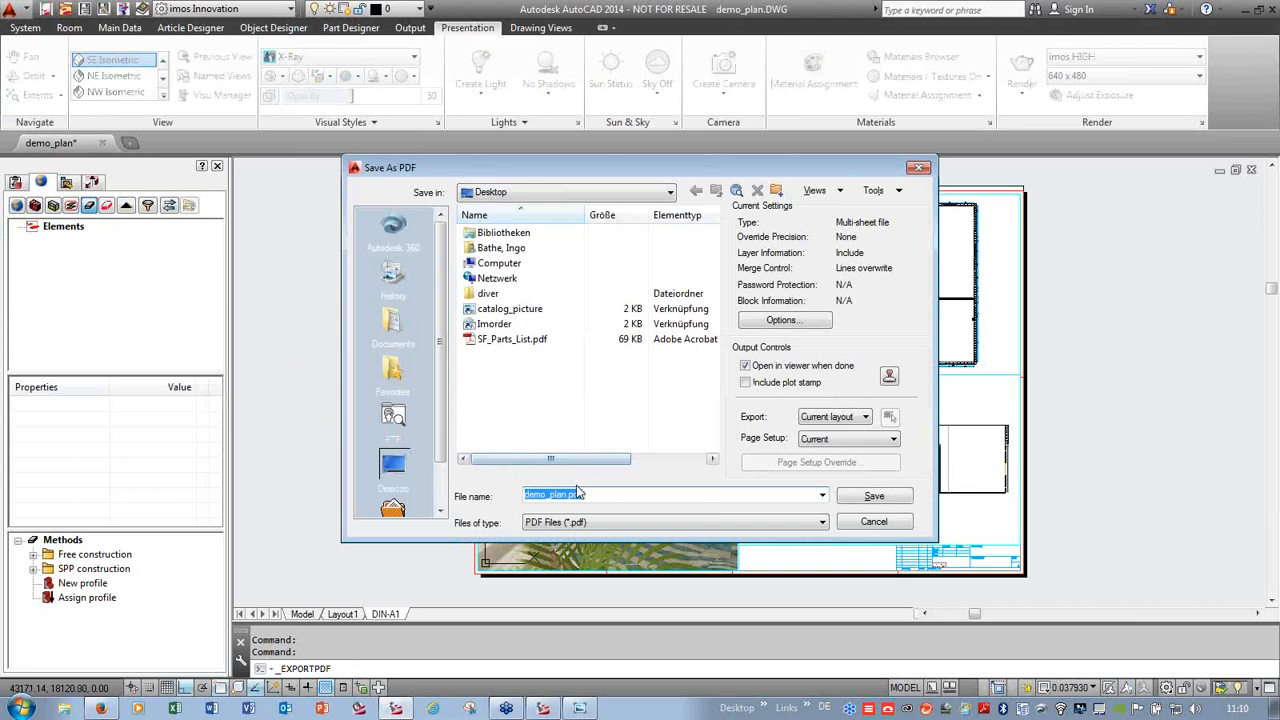
pyautogui.click(868, 498)
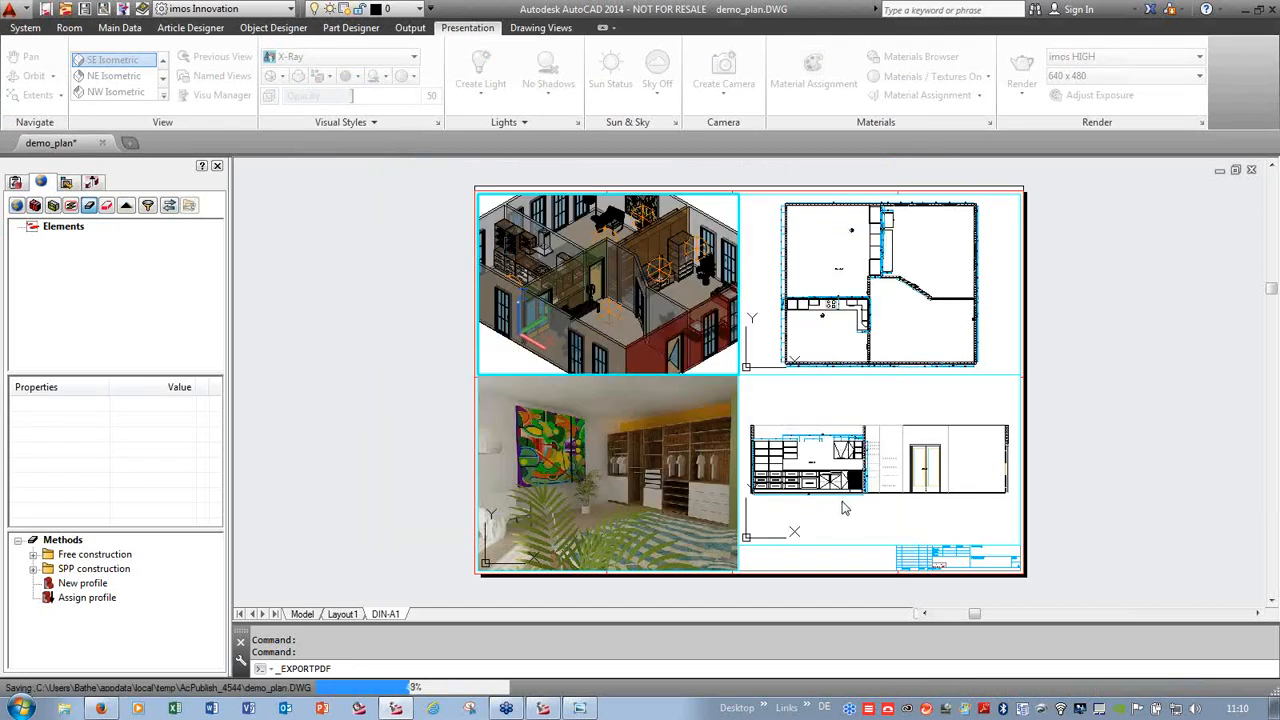
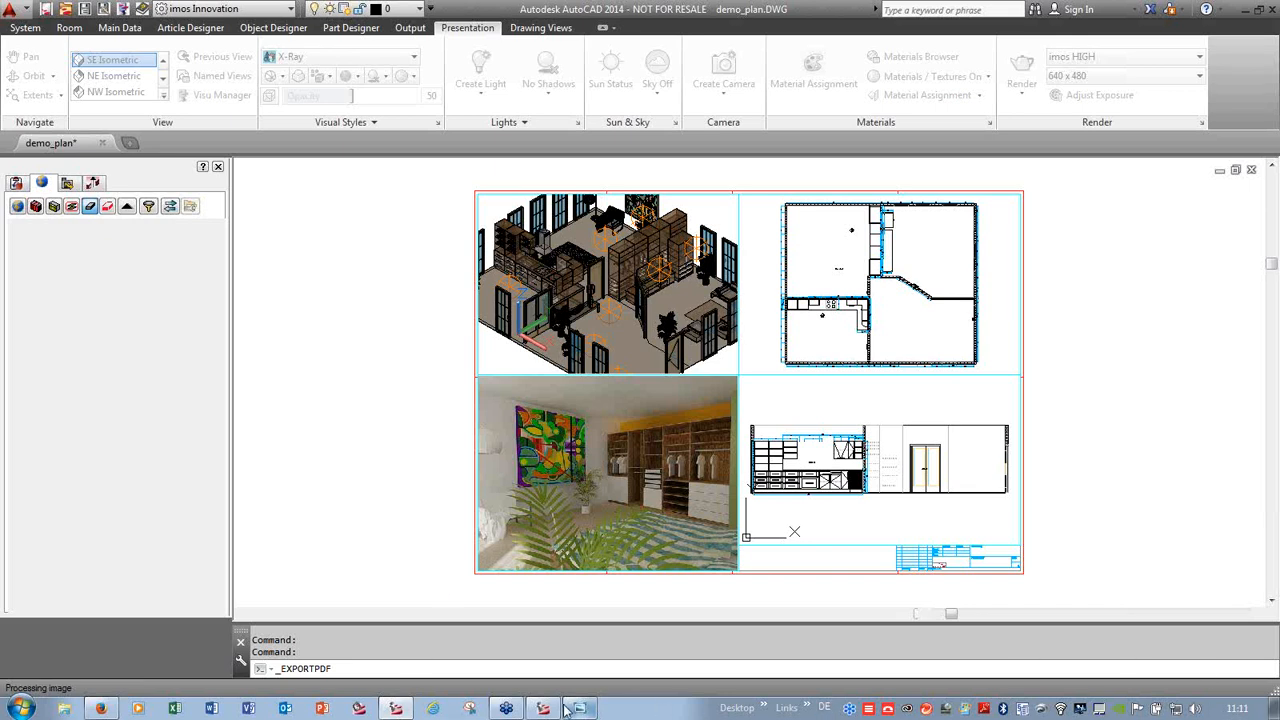
# - Close the Cam_1.jpeg render preview and connect the Organizer to the BAT_imos_ENG_01 database
pyautogui.moveTo(558, 710)
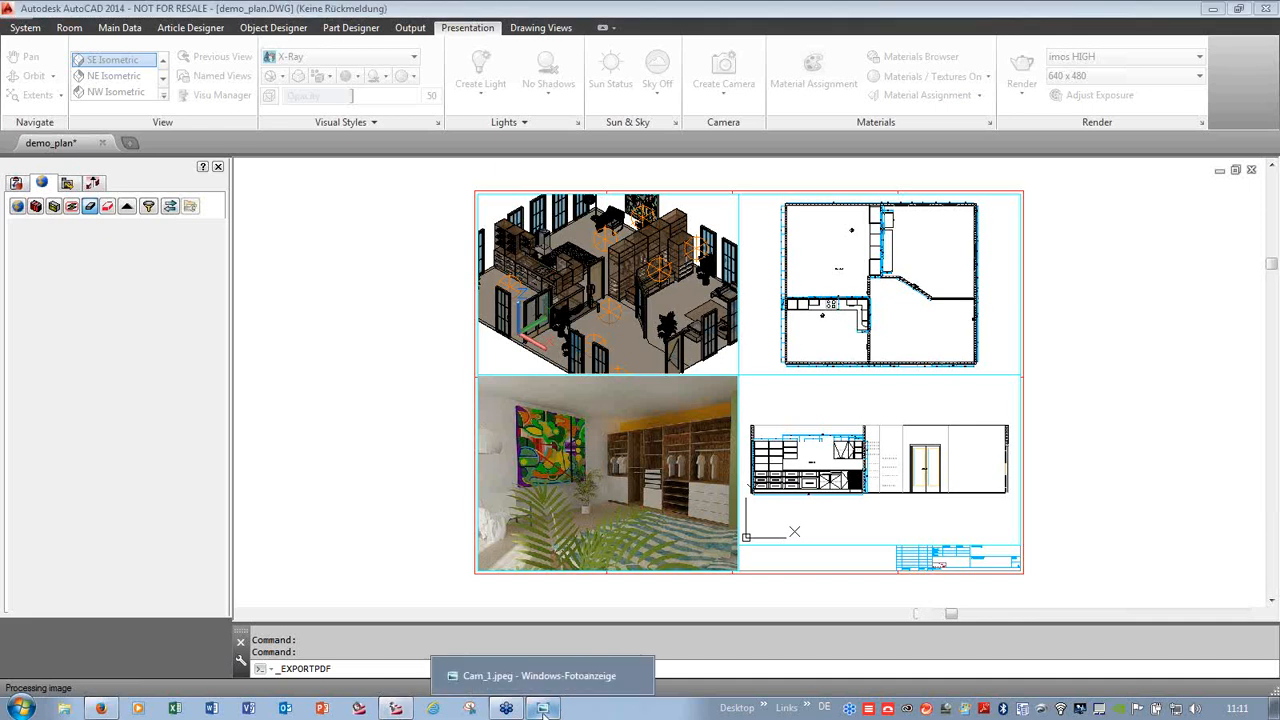
pyautogui.click(542, 710)
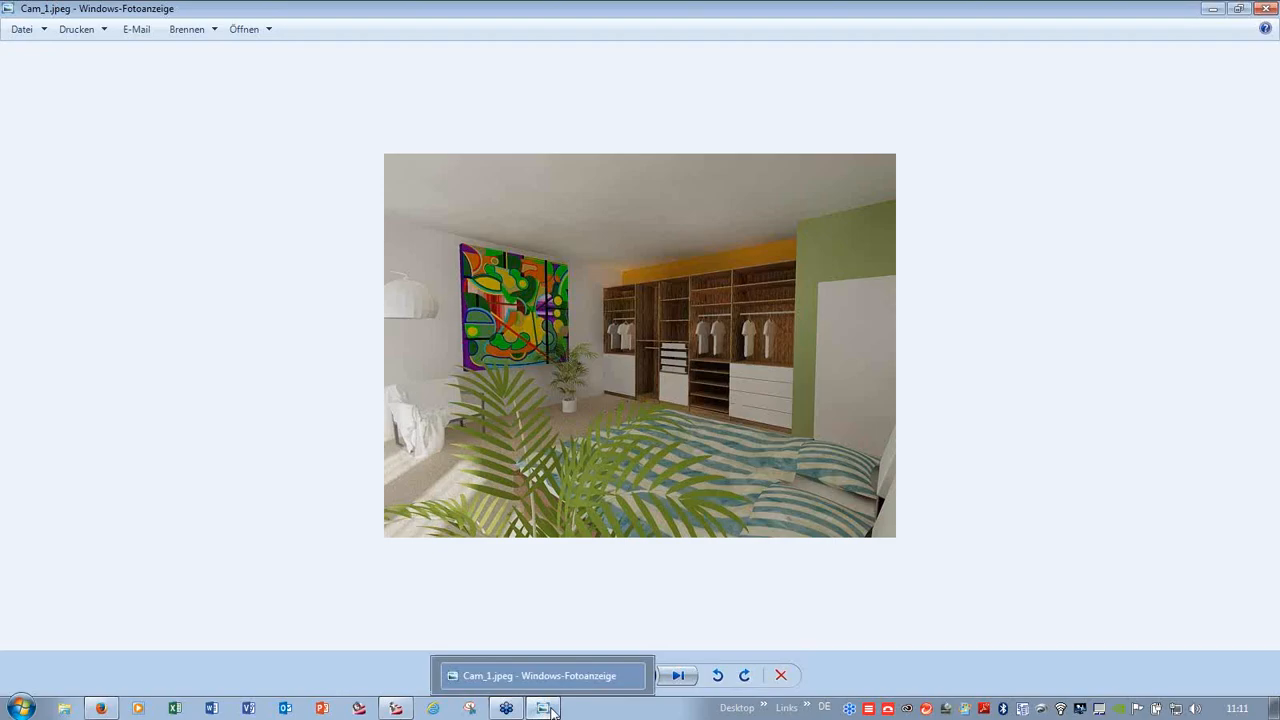
pyautogui.click(1268, 9)
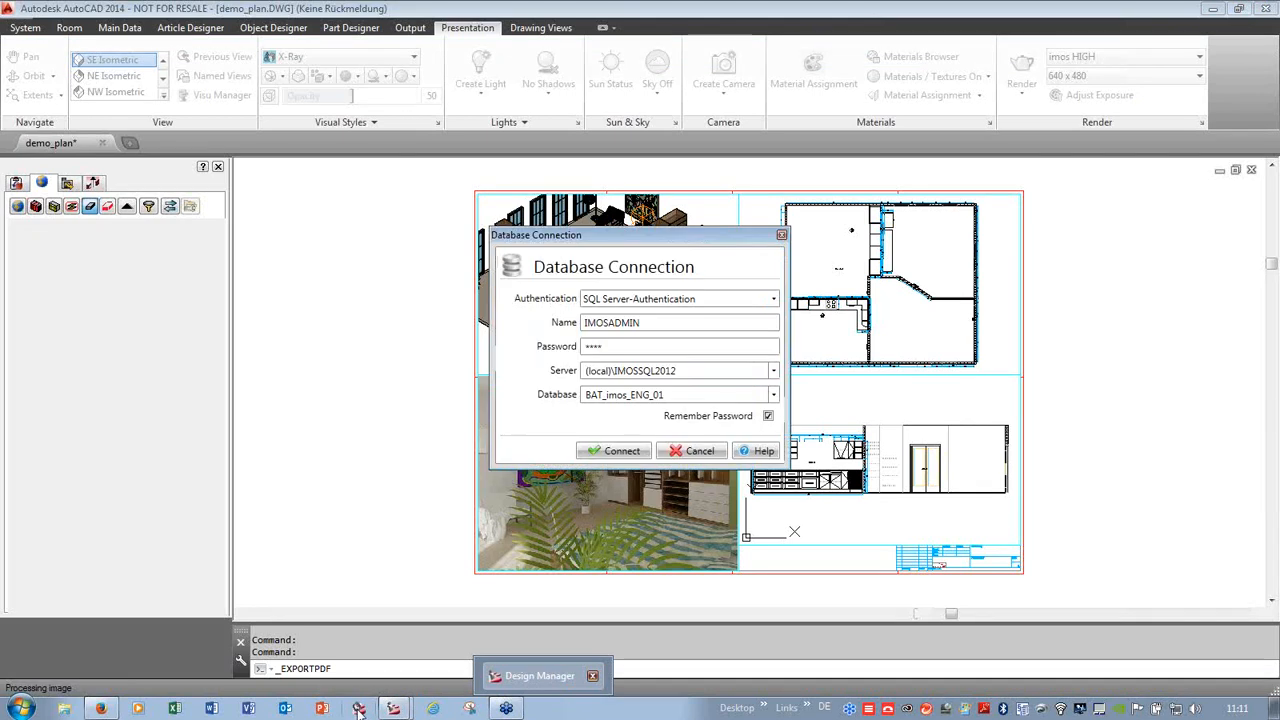
pyautogui.click(616, 451)
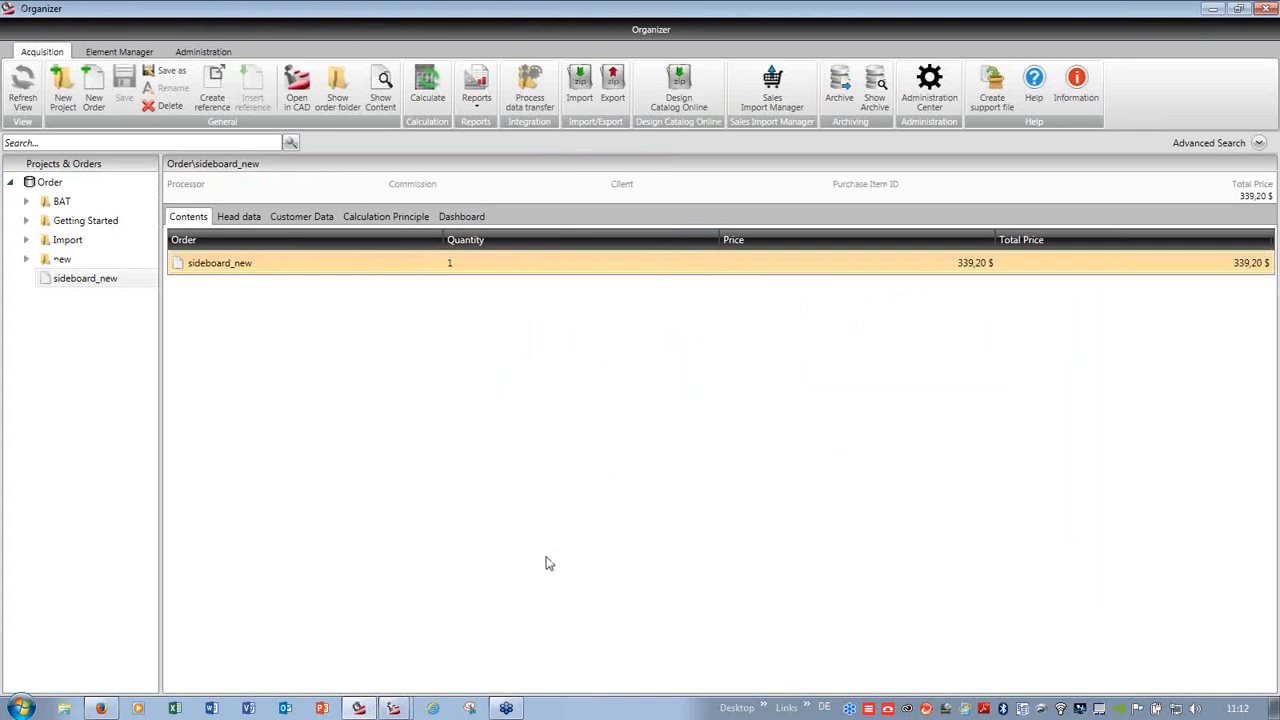
# - Open the imos_Quotation report from the Organizer's Element Manager for editing in SQL Server Report Builder
pyautogui.moveTo(401, 713)
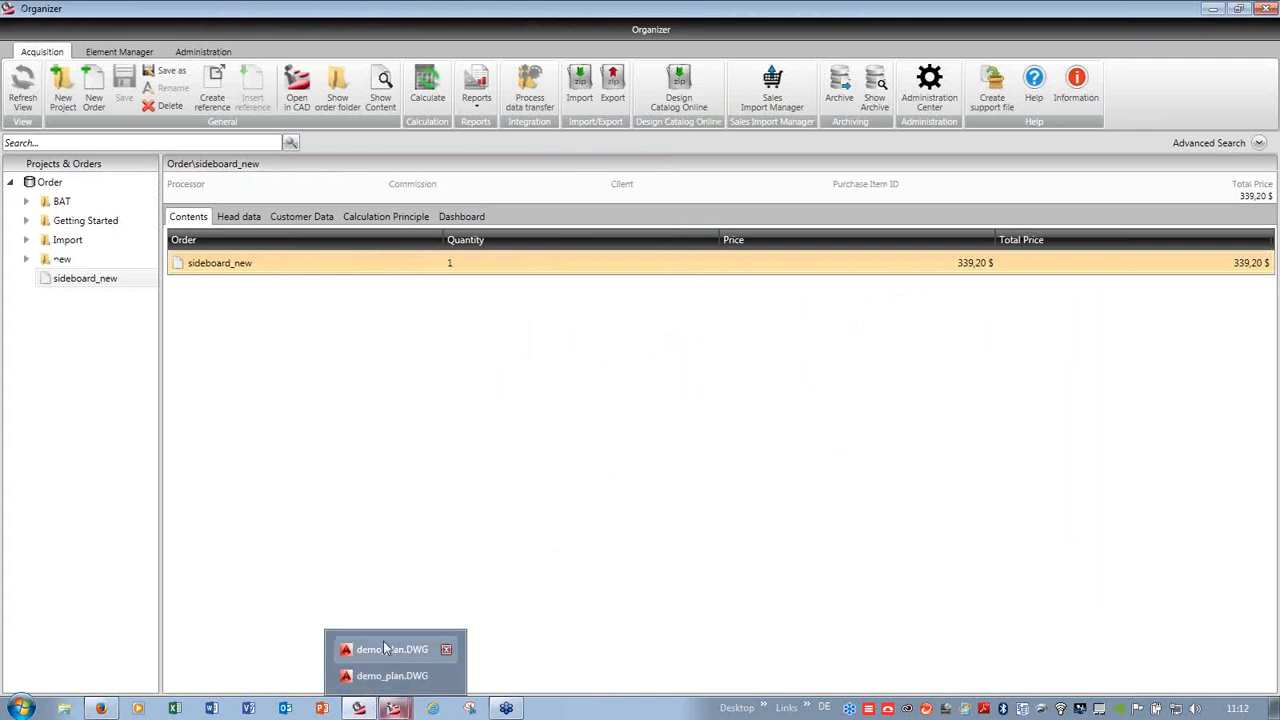
pyautogui.click(131, 54)
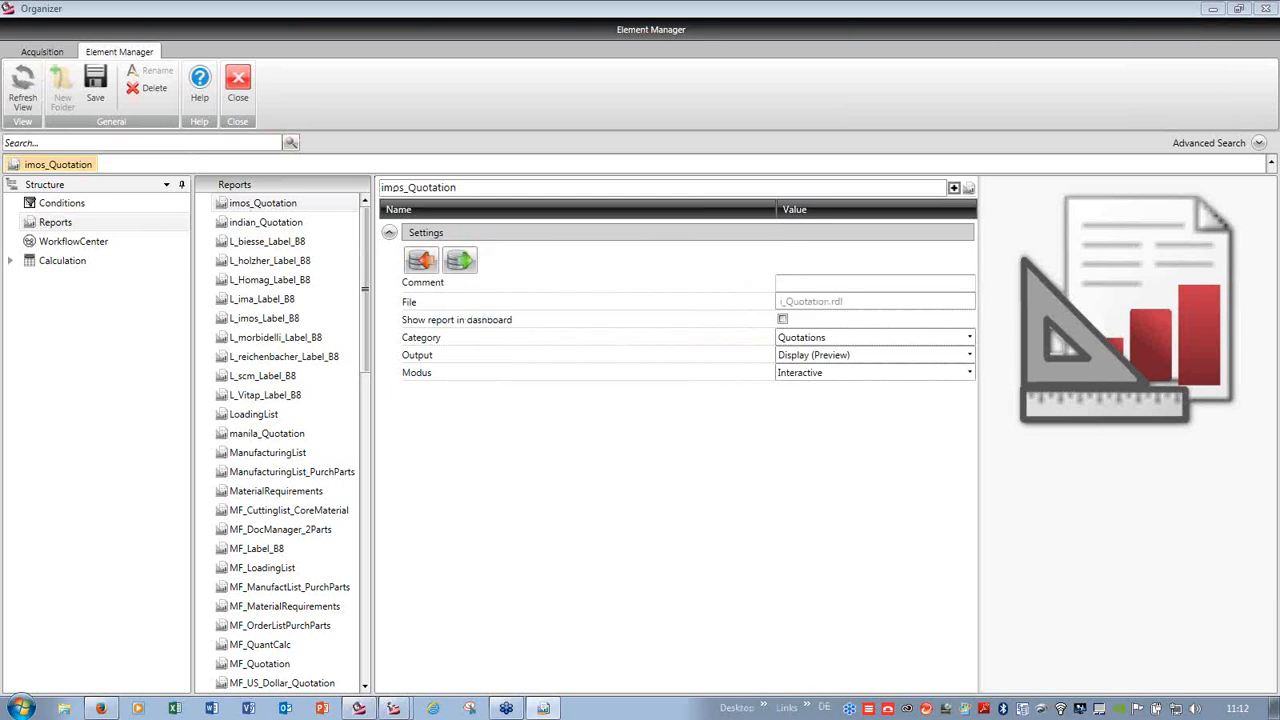
pyautogui.click(539, 710)
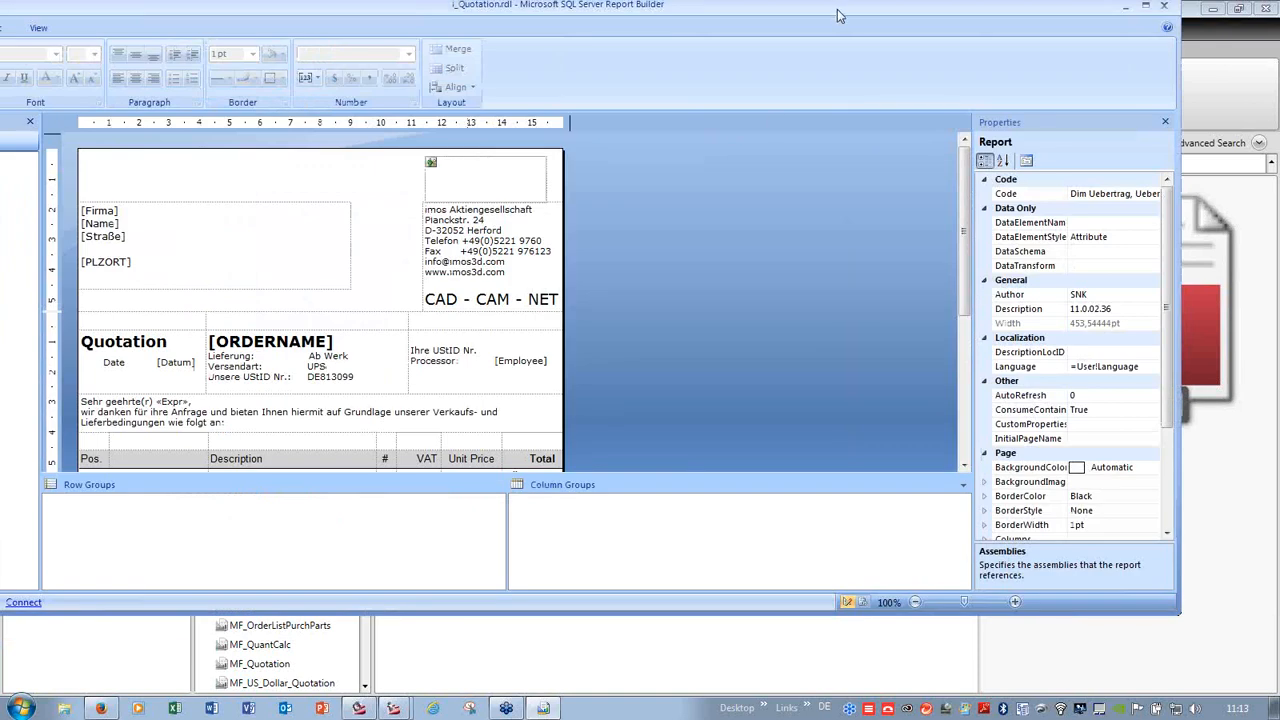
# - Maximize the report editor and widen its Properties and Report Data panes
pyautogui.moveTo(837, 9); pyautogui.dragTo(937, 51)
pyautogui.click(1243, 48)
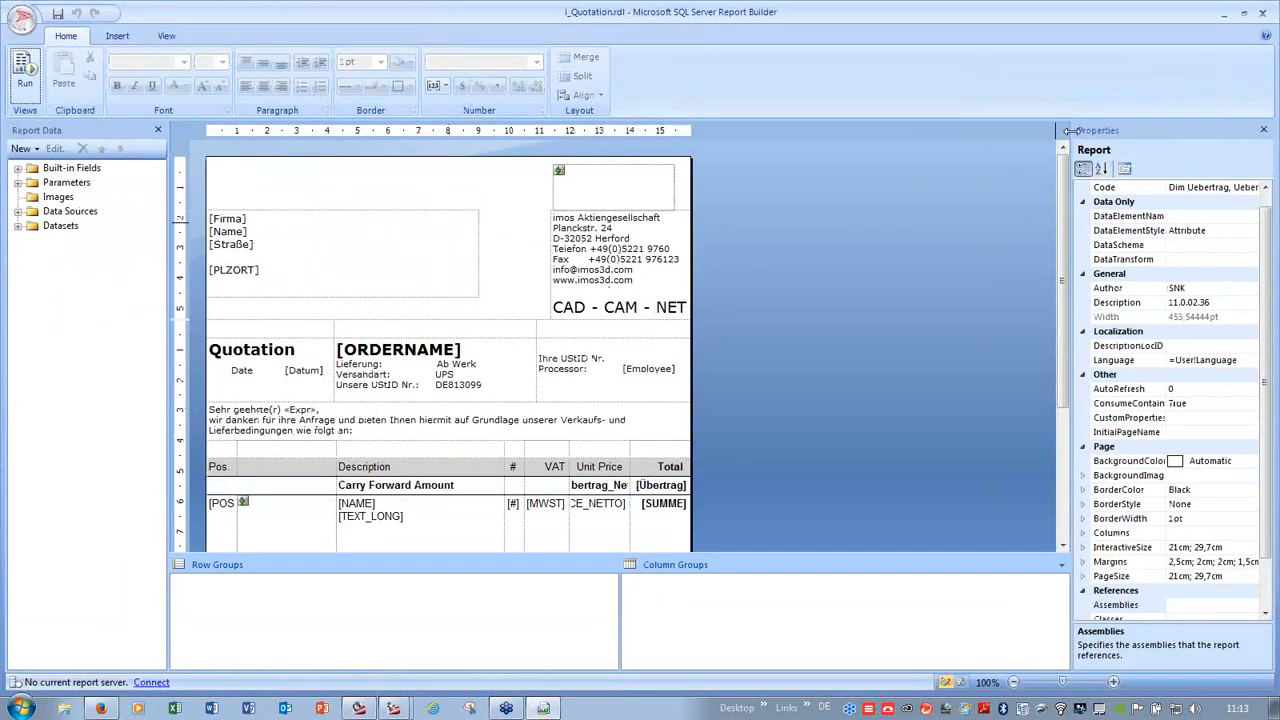
pyautogui.moveTo(1068, 131); pyautogui.dragTo(936, 131)
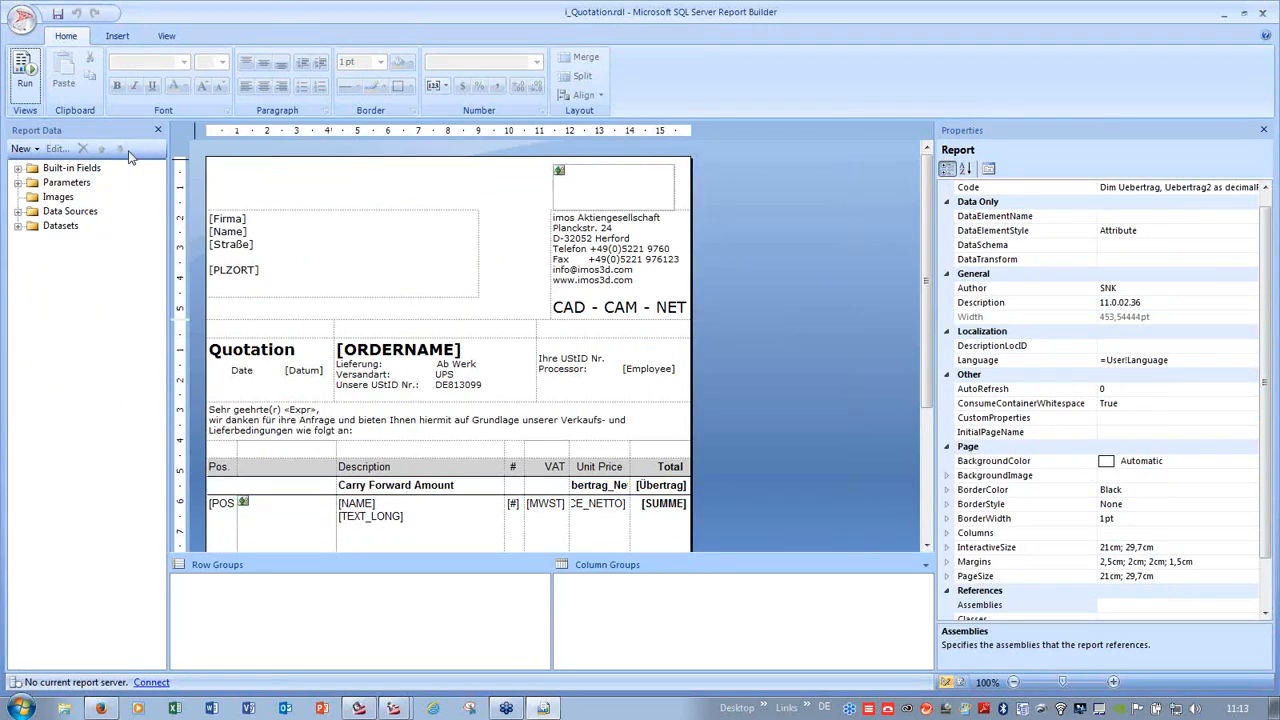
pyautogui.moveTo(169, 135); pyautogui.dragTo(297, 140)
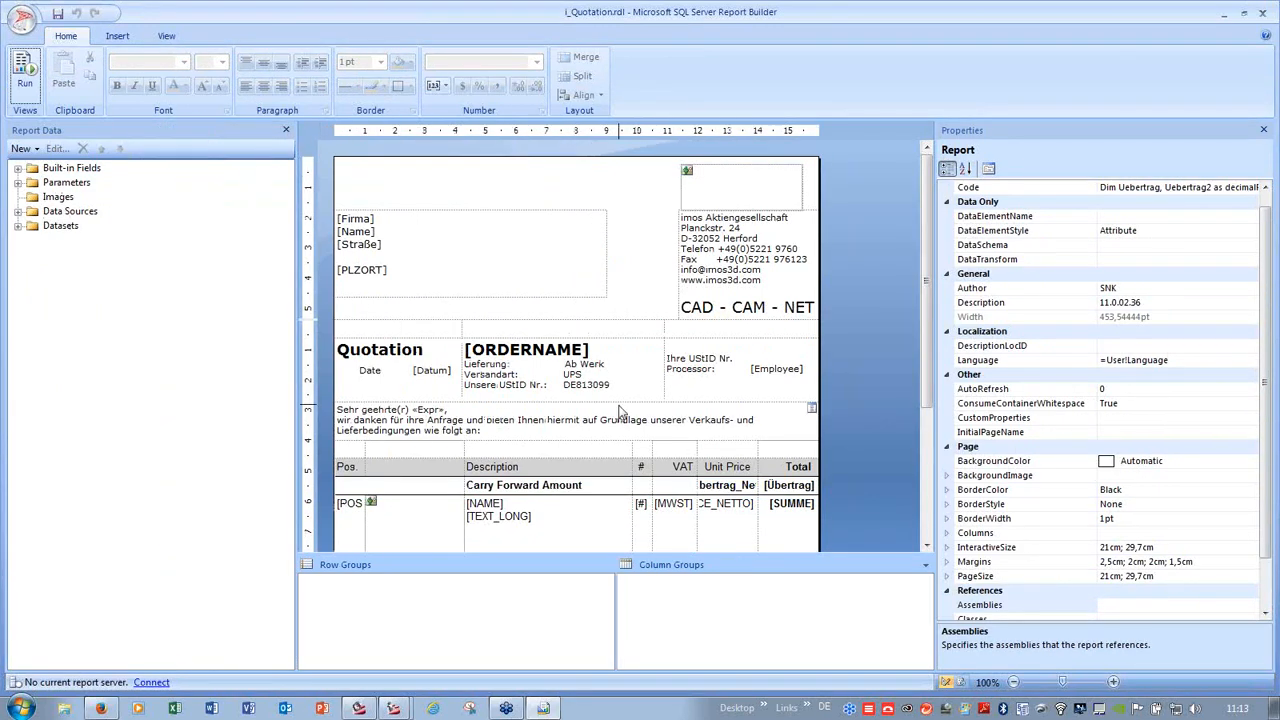
# - Delete the old logo from the quotation's page header and replace the sender address with the company address copied from address.docx in Word
pyautogui.click(721, 197)
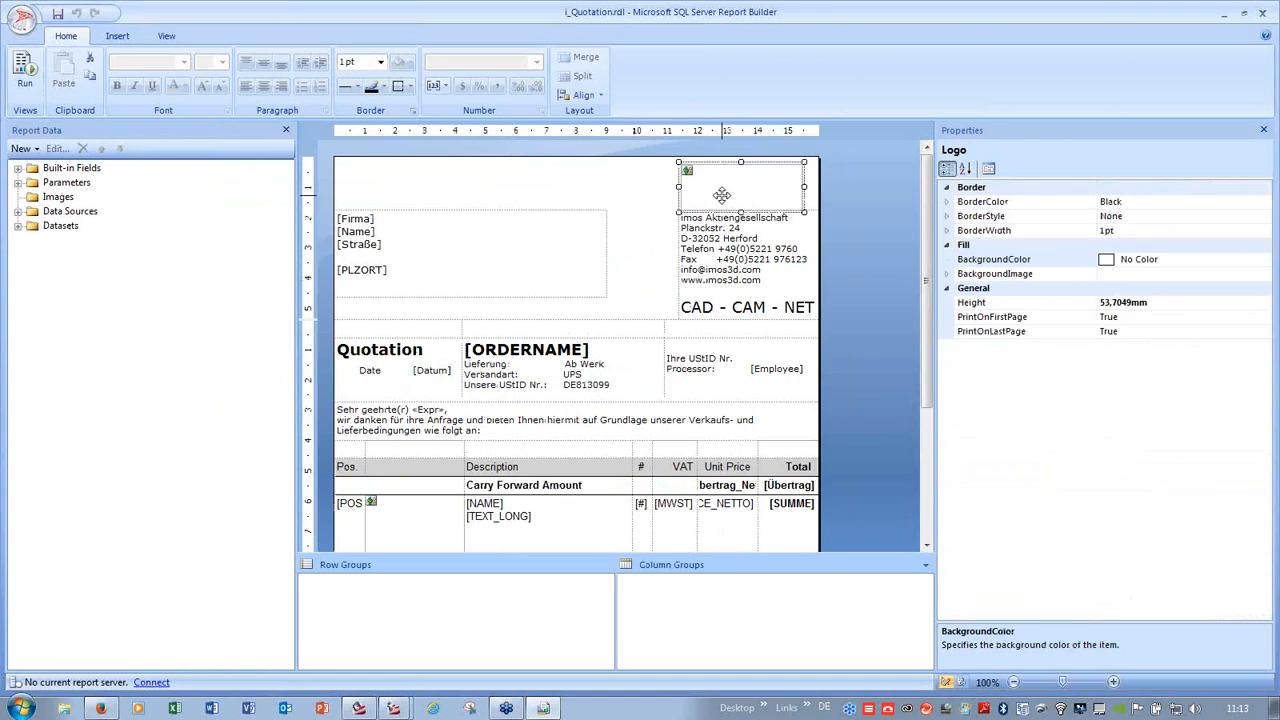
pyautogui.press('Delete')
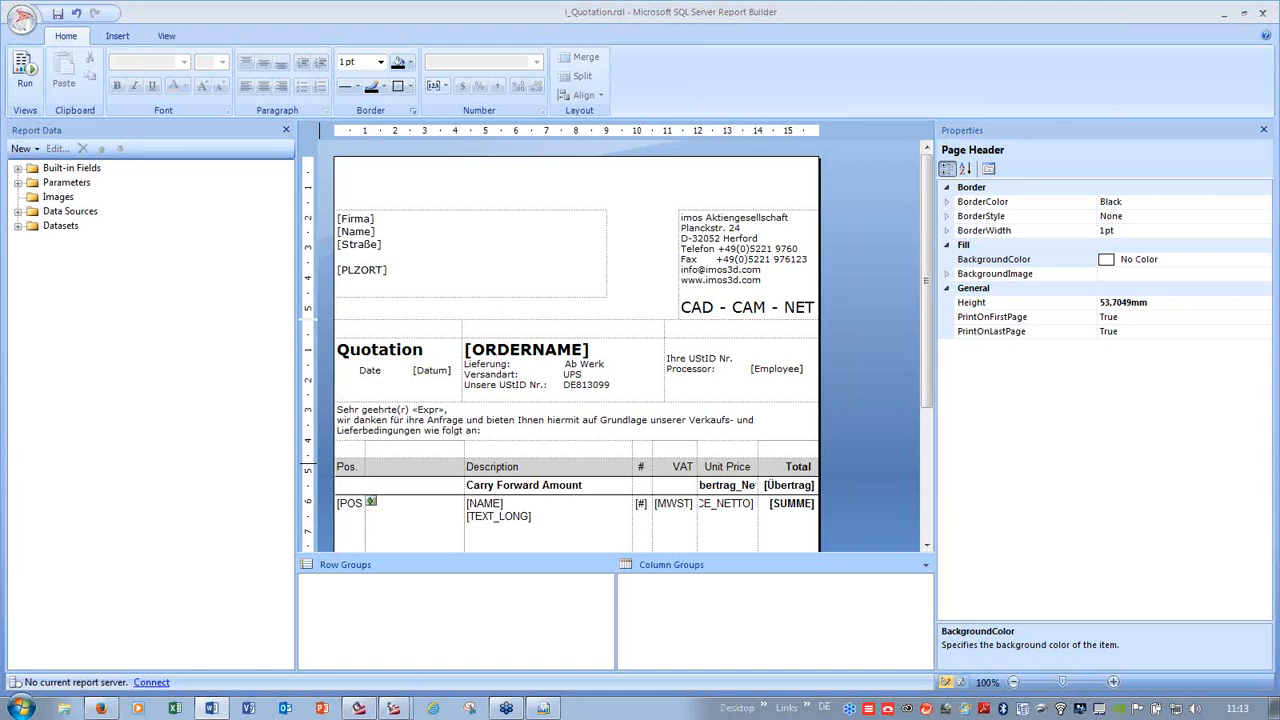
pyautogui.moveTo(0, 238); pyautogui.dragTo(898, 55)
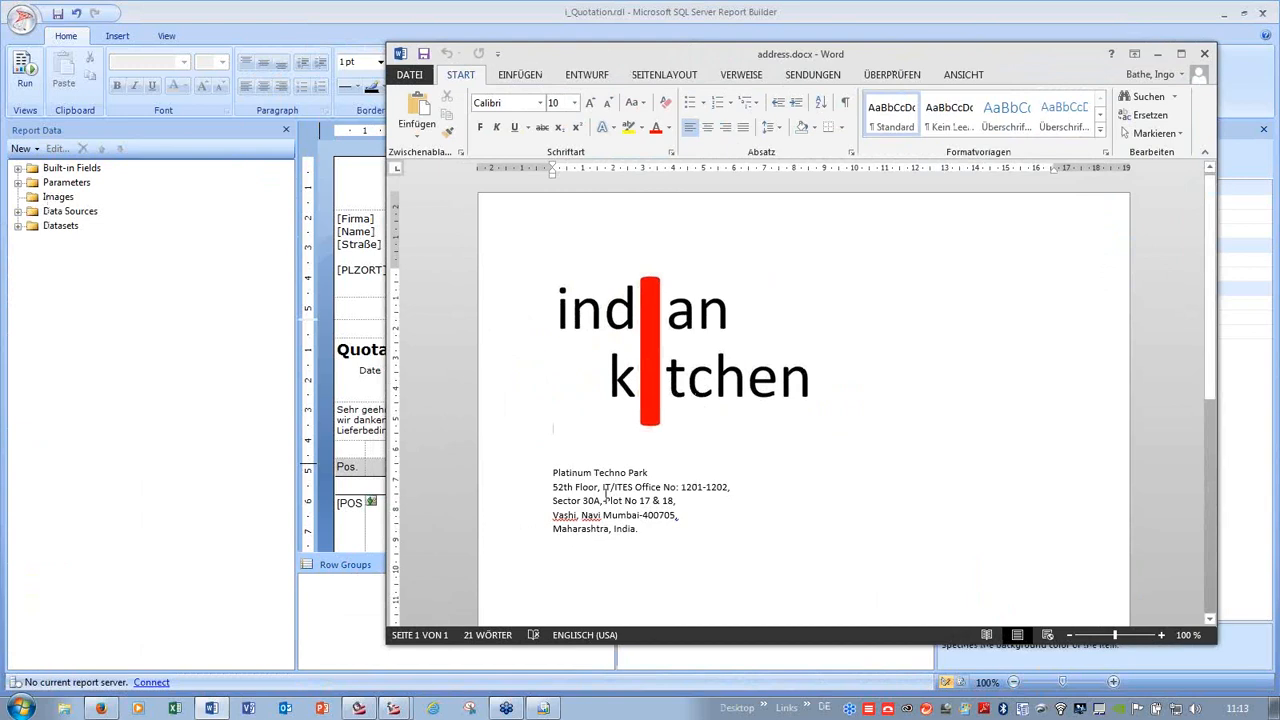
pyautogui.moveTo(648, 538); pyautogui.dragTo(553, 466)
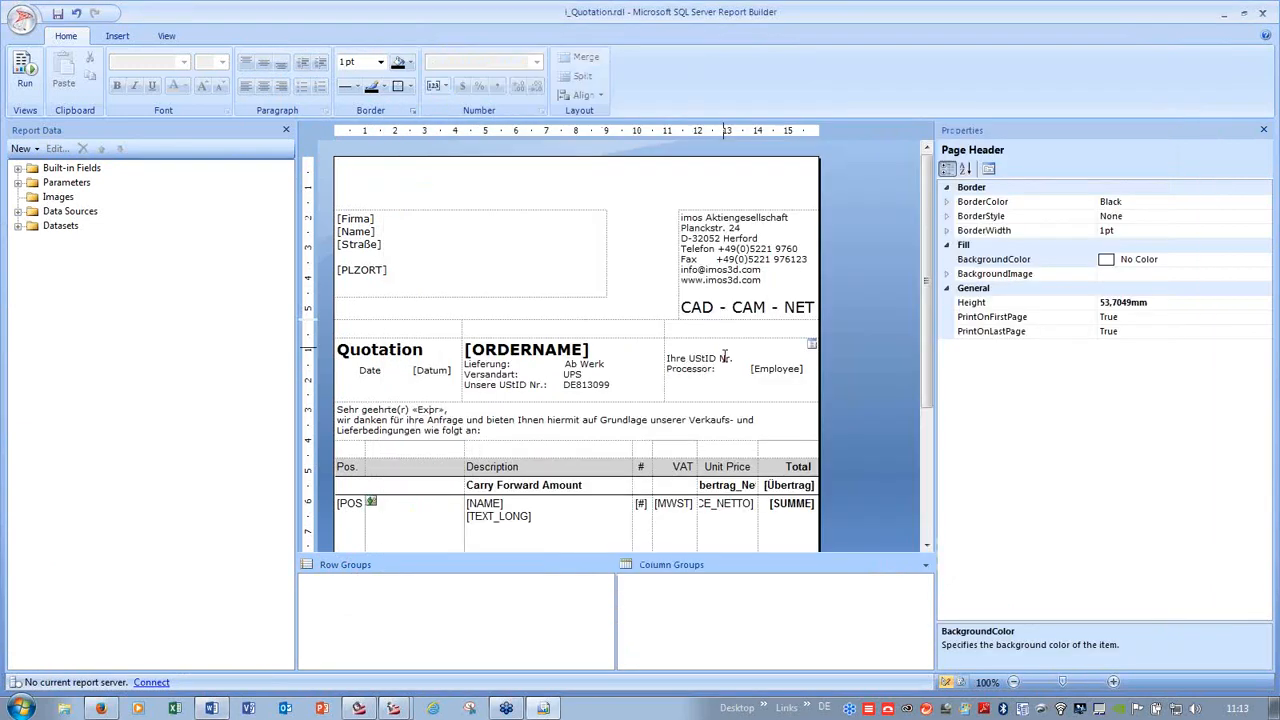
pyautogui.click(1157, 53)
pyautogui.hotkey('ctrl', 'a')
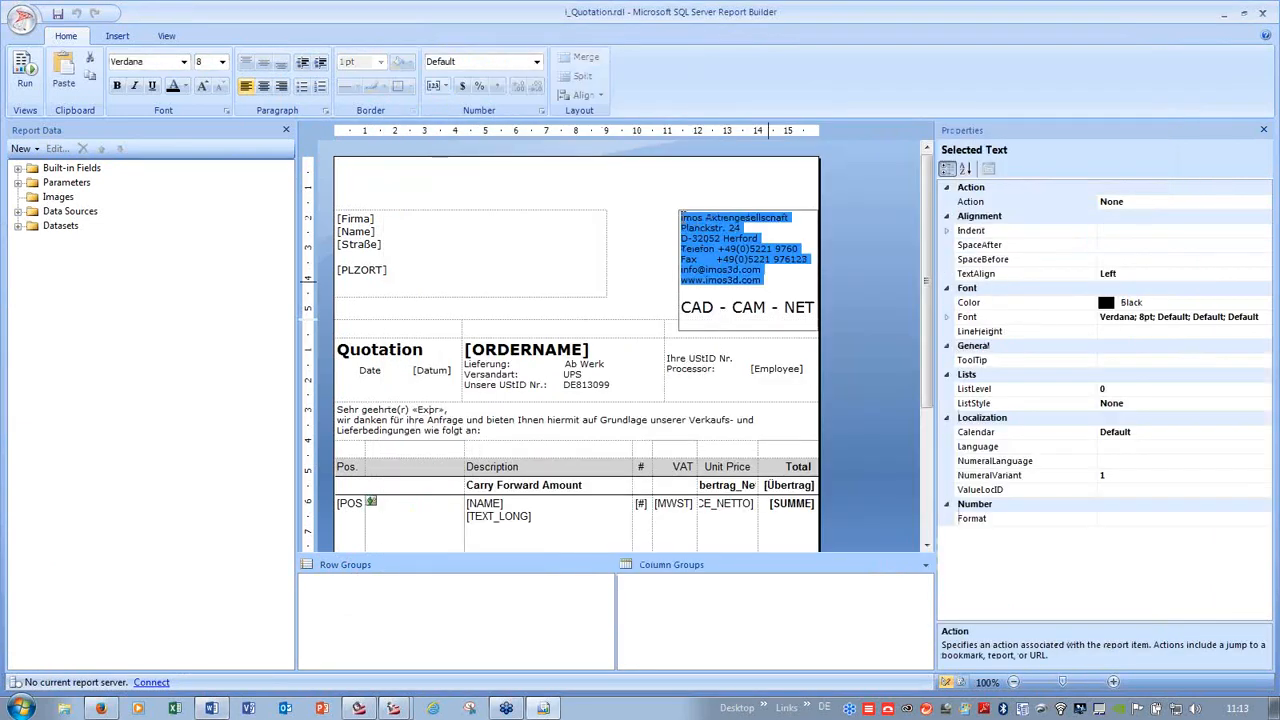
pyautogui.write('Platinum Tecnno Park 52th Floor, IT/ITES Office No: 1201-1202, Sector 30A, Plot No 17 & 18, Vashi, Navi Mumbai-400705, Maharashtra, India')
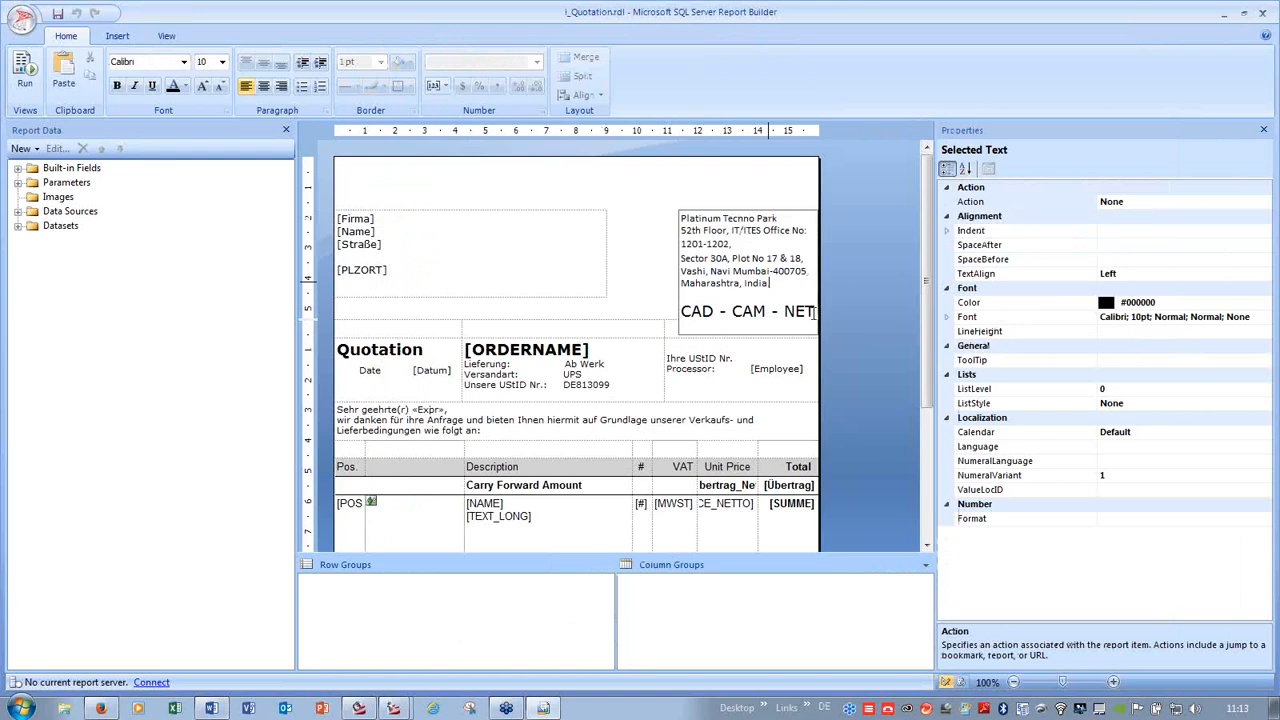
# - Replace the "CAD - CAM - NET" line under the sender address with "innovative kitchen" in 12 pt Verdana
pyautogui.moveTo(815, 312); pyautogui.dragTo(674, 314)
pyautogui.press('Delete')
pyautogui.press('BackSpace')
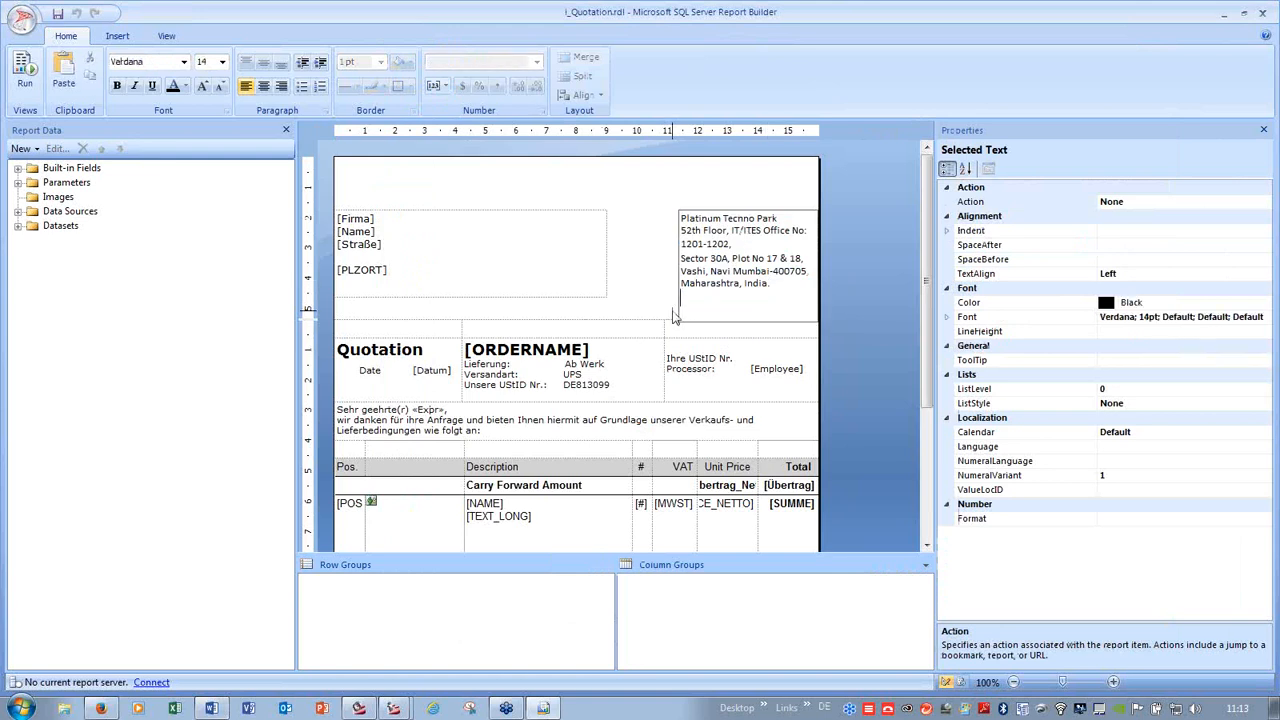
pyautogui.click(219, 87)
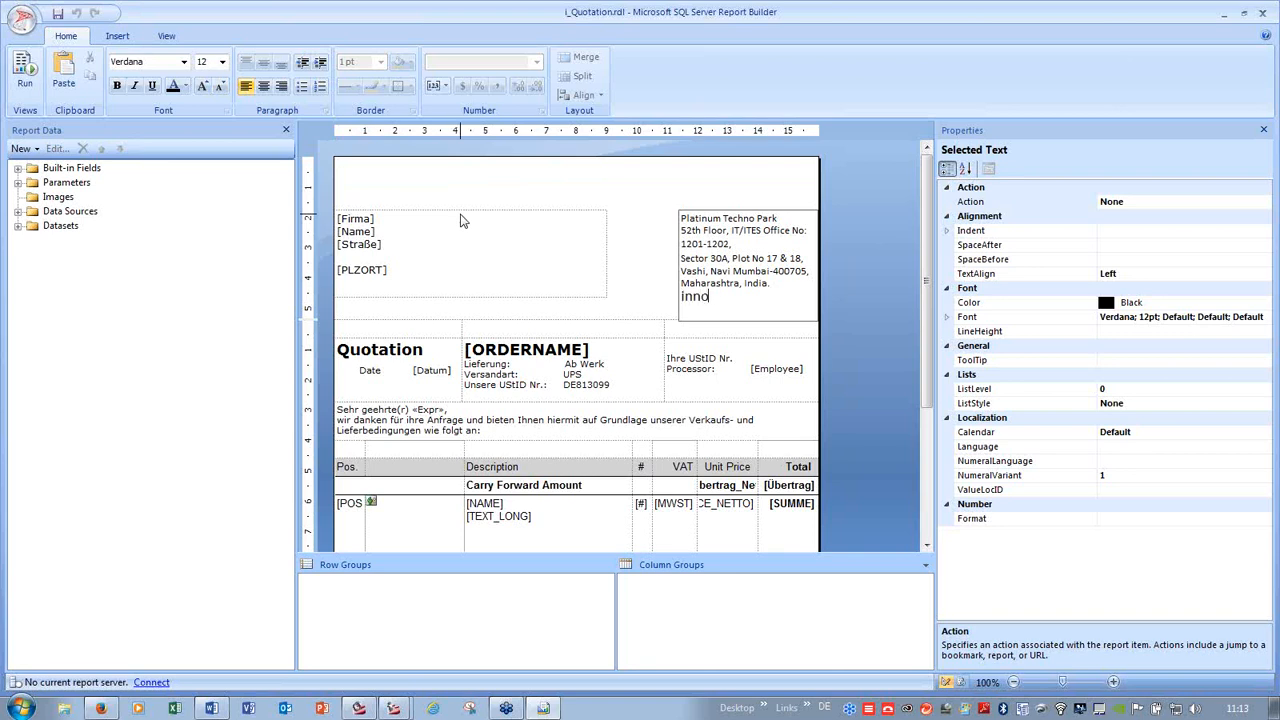
pyautogui.write('tive kitchen')
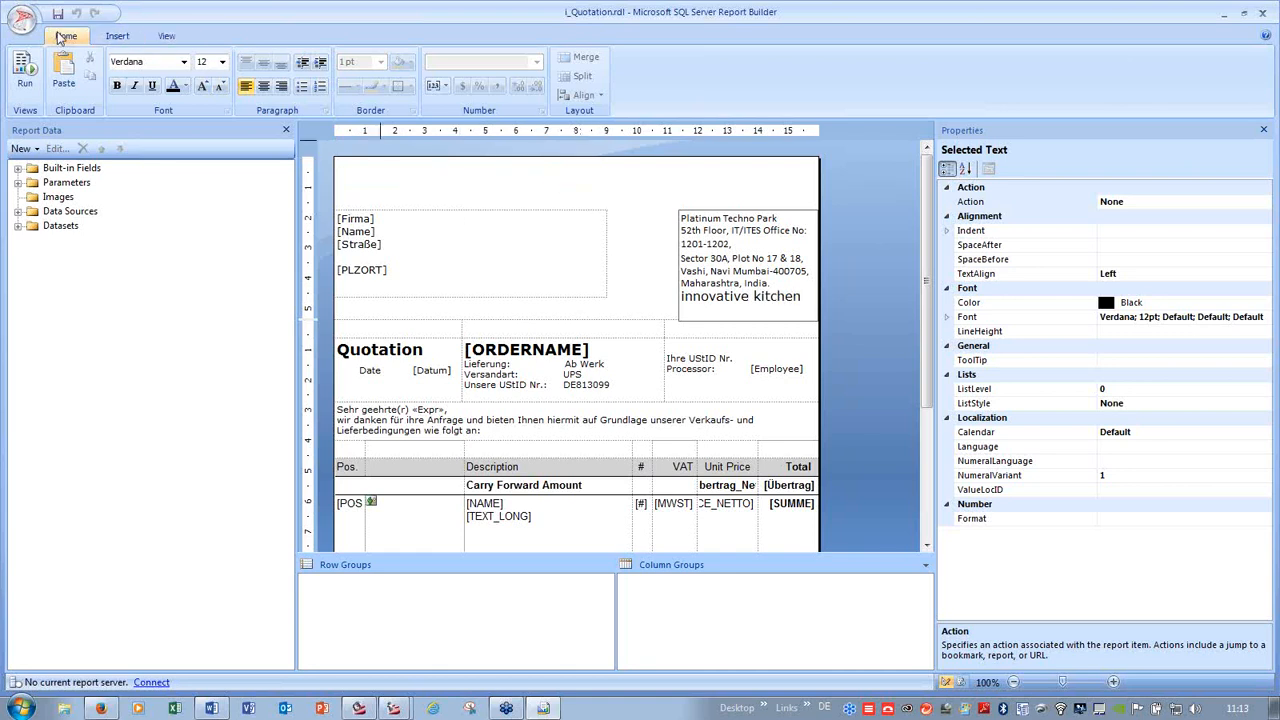
# - Embed the indian kitchen logo picture from the Desktop in the report and place it in the page header above the sender address
pyautogui.click(118, 36)
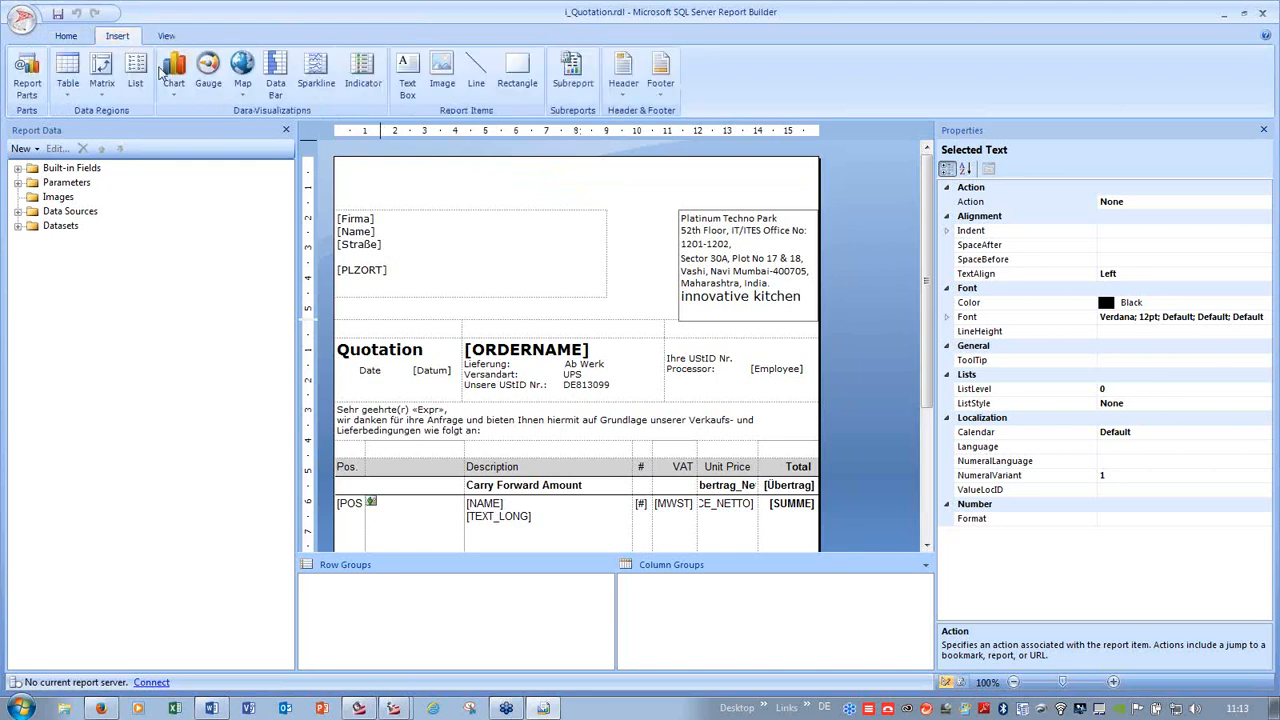
pyautogui.click(440, 76)
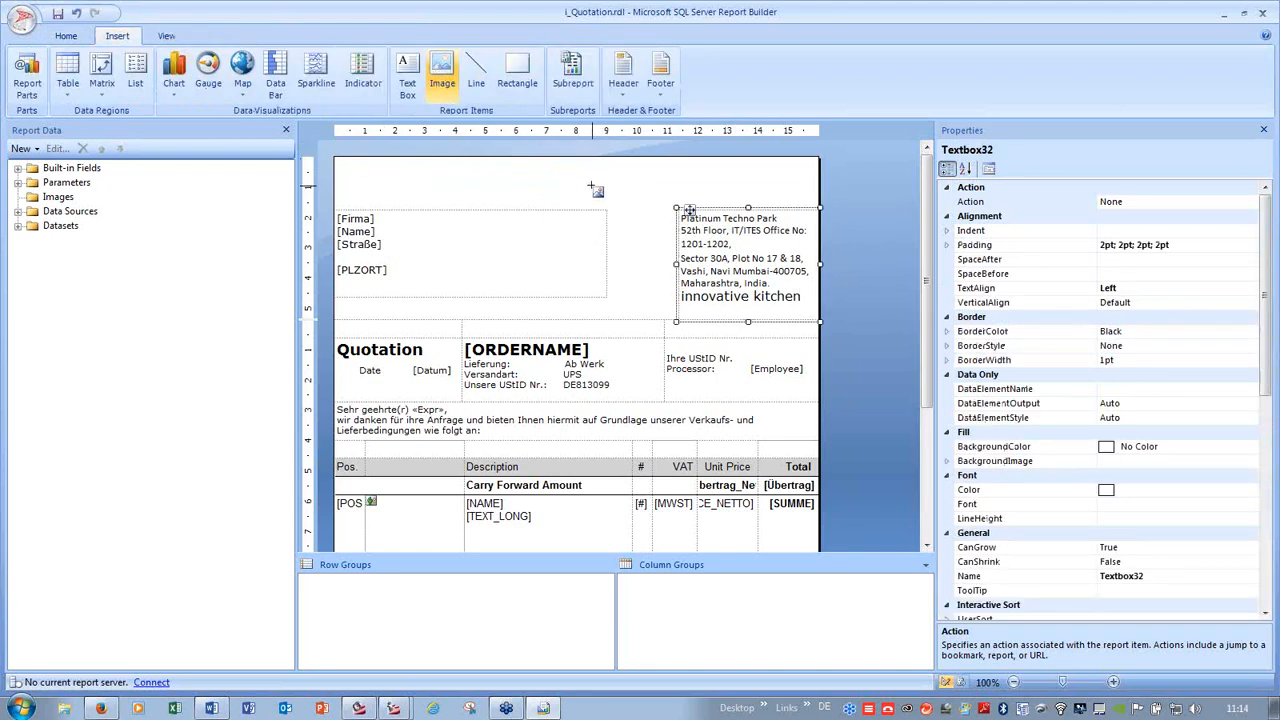
pyautogui.press('Escape')
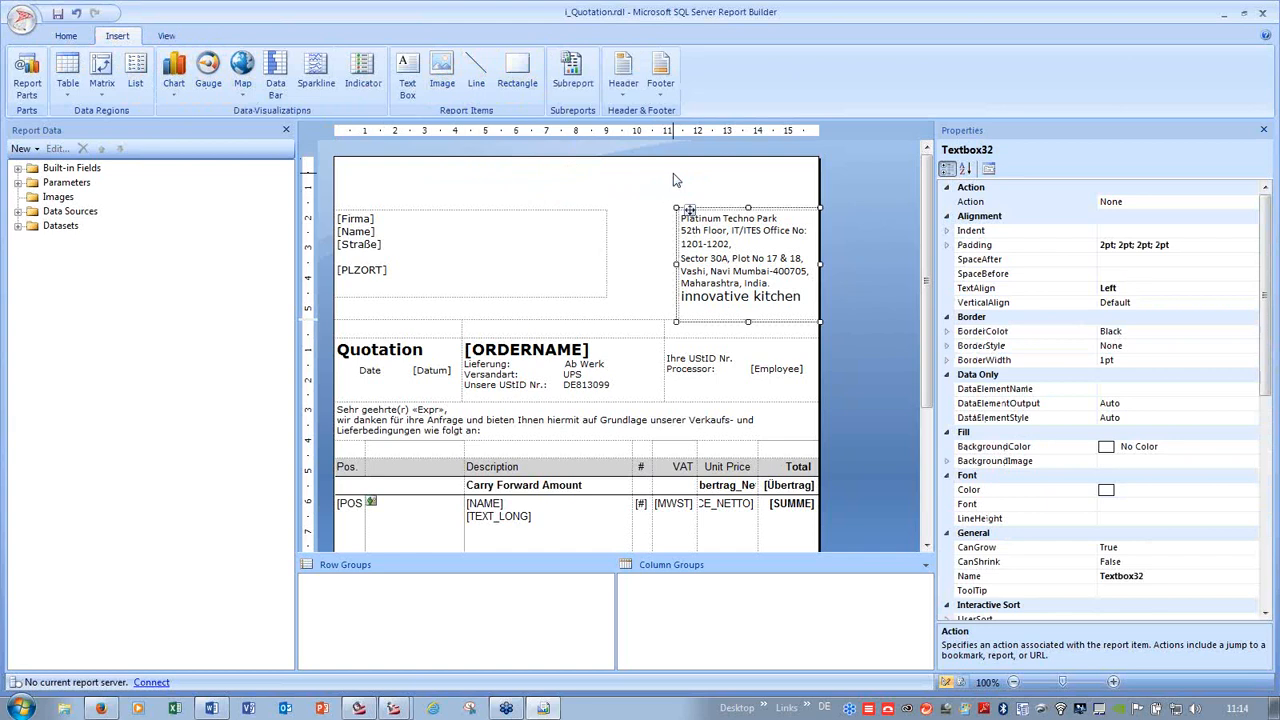
pyautogui.click(674, 176)
pyautogui.doubleClick(438, 68)
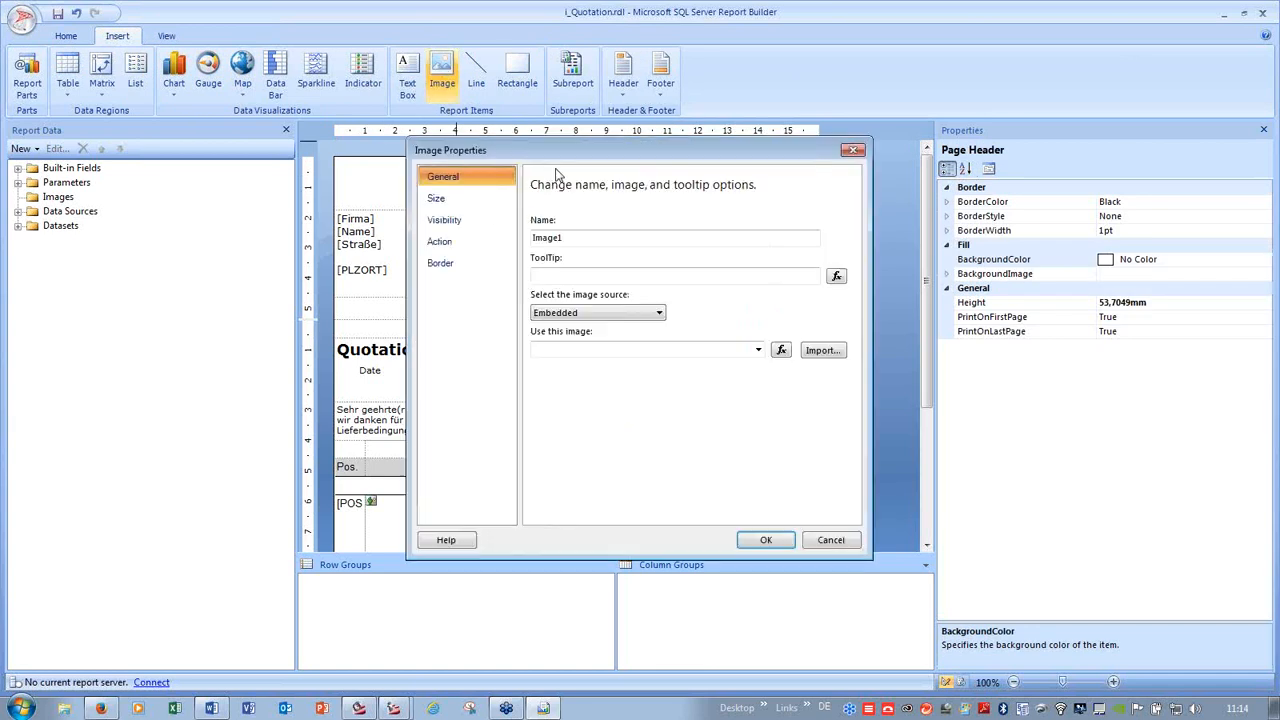
pyautogui.click(822, 350)
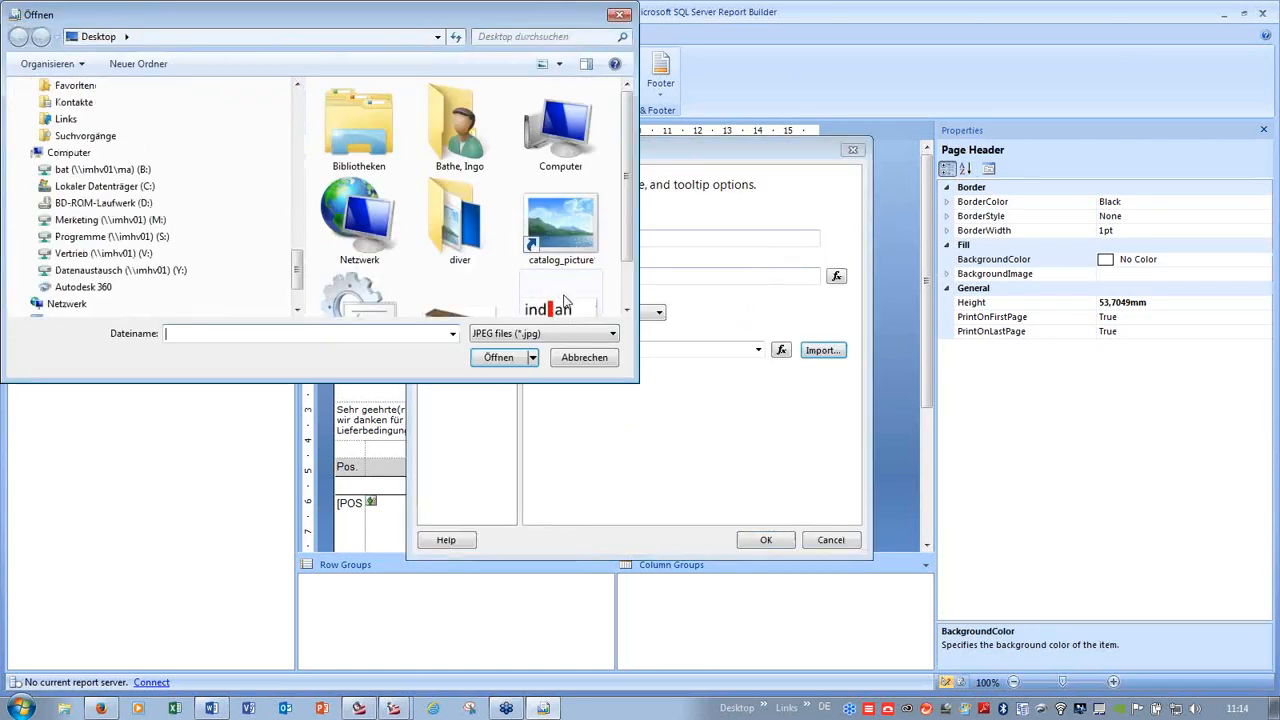
pyautogui.scroll(-1, 565, 300)
pyautogui.doubleClick(560, 285)
pyautogui.click(760, 539)
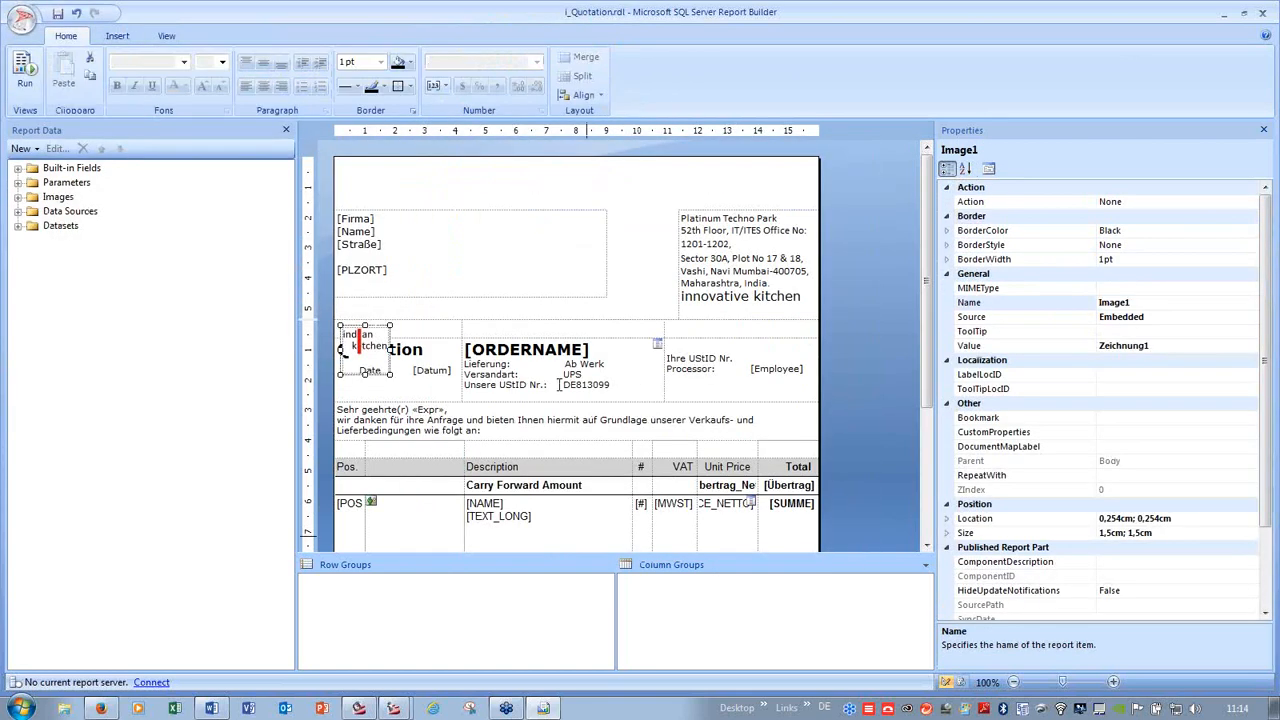
pyautogui.moveTo(370, 350); pyautogui.dragTo(704, 184)
pyautogui.click(655, 258)
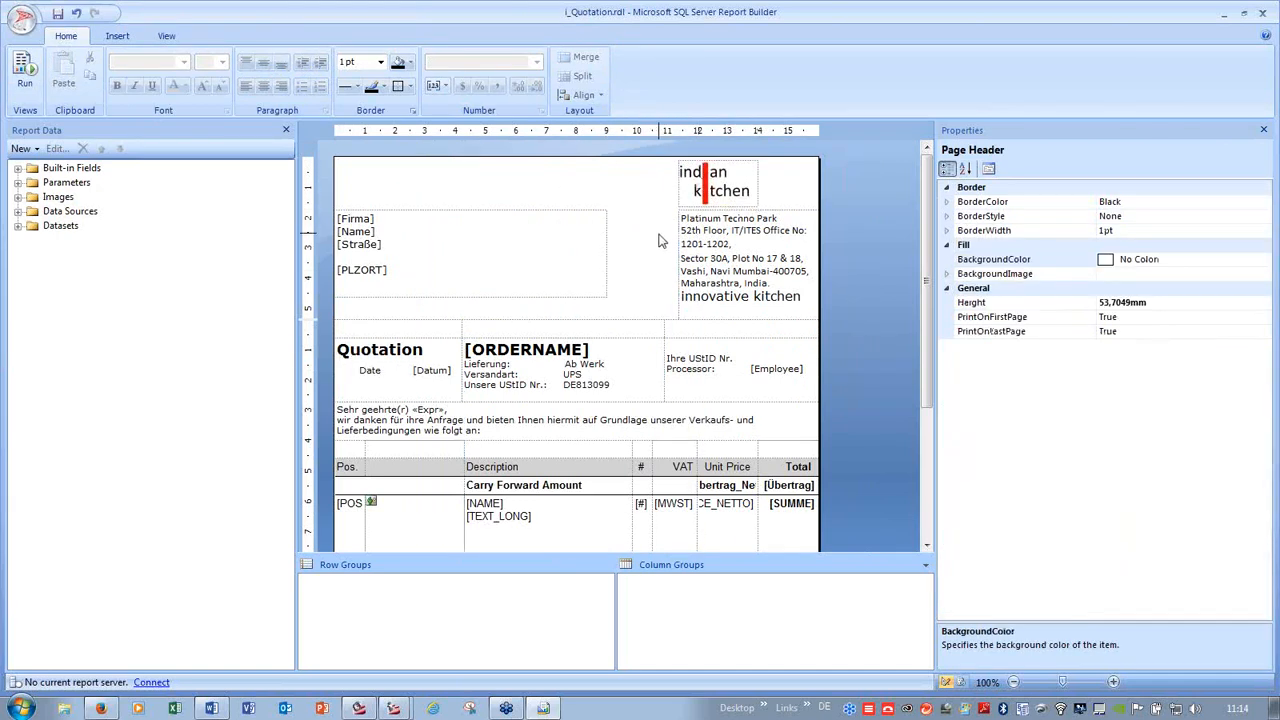
# - Set the Language property of the VAT, unit price, subtotal and total cells in the quotation table to en-IN
pyautogui.scroll(-1, 920, 305)
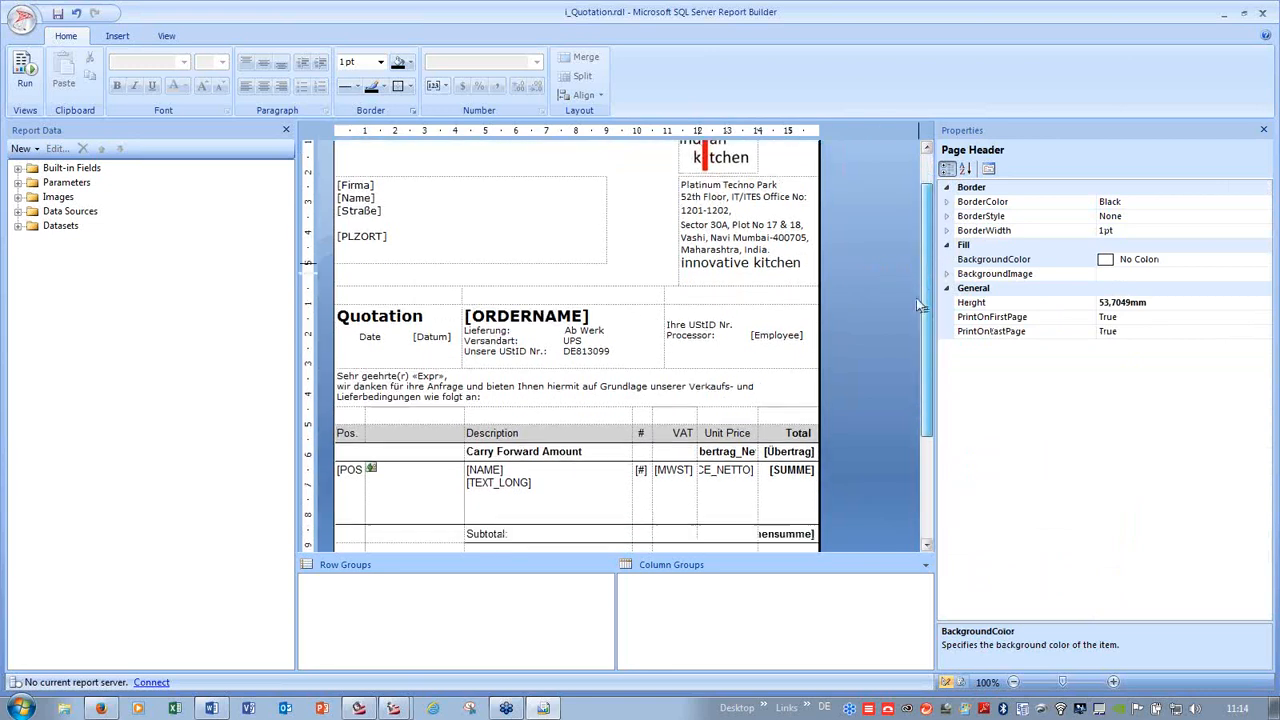
pyautogui.scroll(-5, 920, 305)
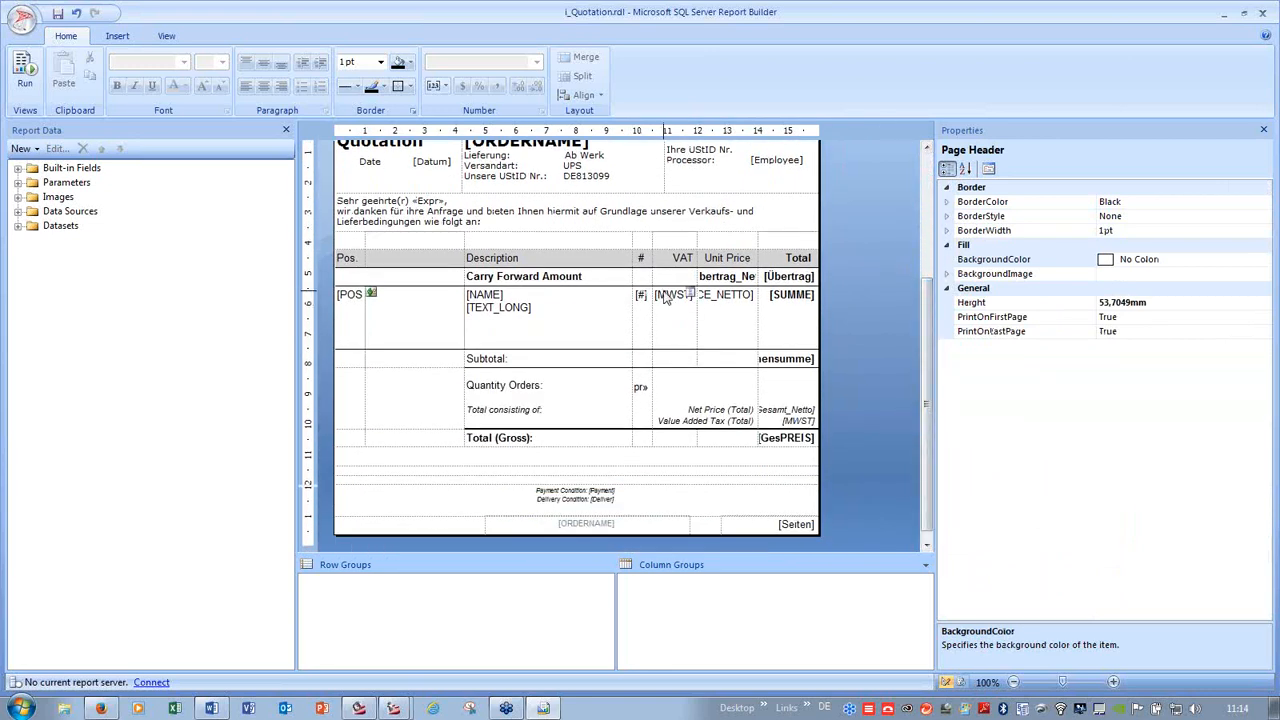
pyautogui.moveTo(665, 298); pyautogui.dragTo(797, 428)
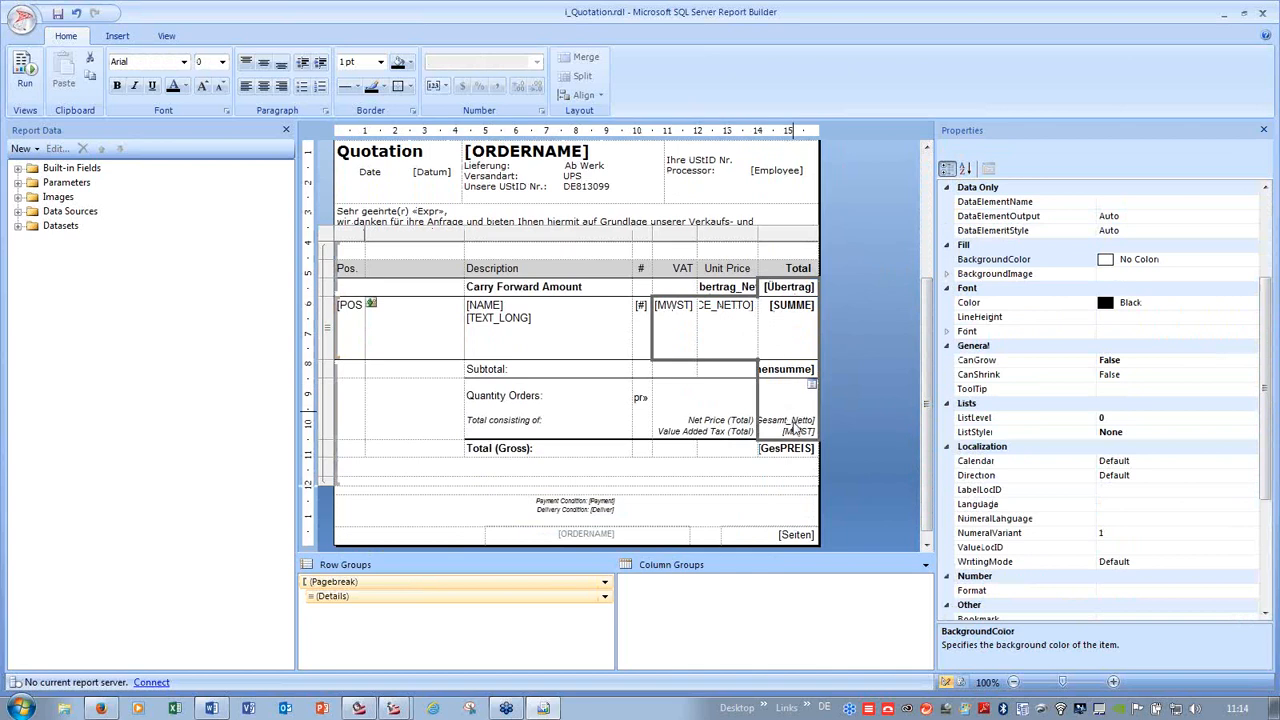
pyautogui.keyDown('ctrl'); pyautogui.click(718, 427); pyautogui.keyUp('ctrl')
pyautogui.keyDown('ctrl'); pyautogui.click(791, 453); pyautogui.keyUp('ctrl')
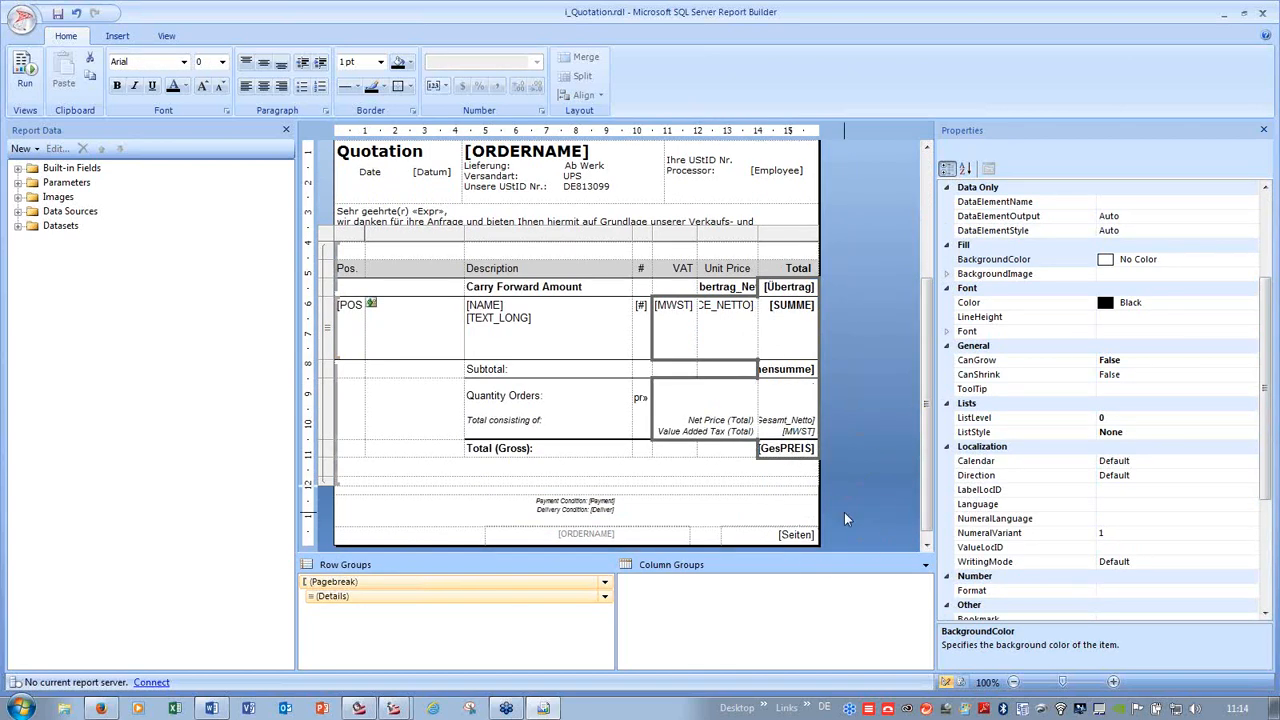
pyautogui.moveTo(1266, 368); pyautogui.dragTo(1276, 490)
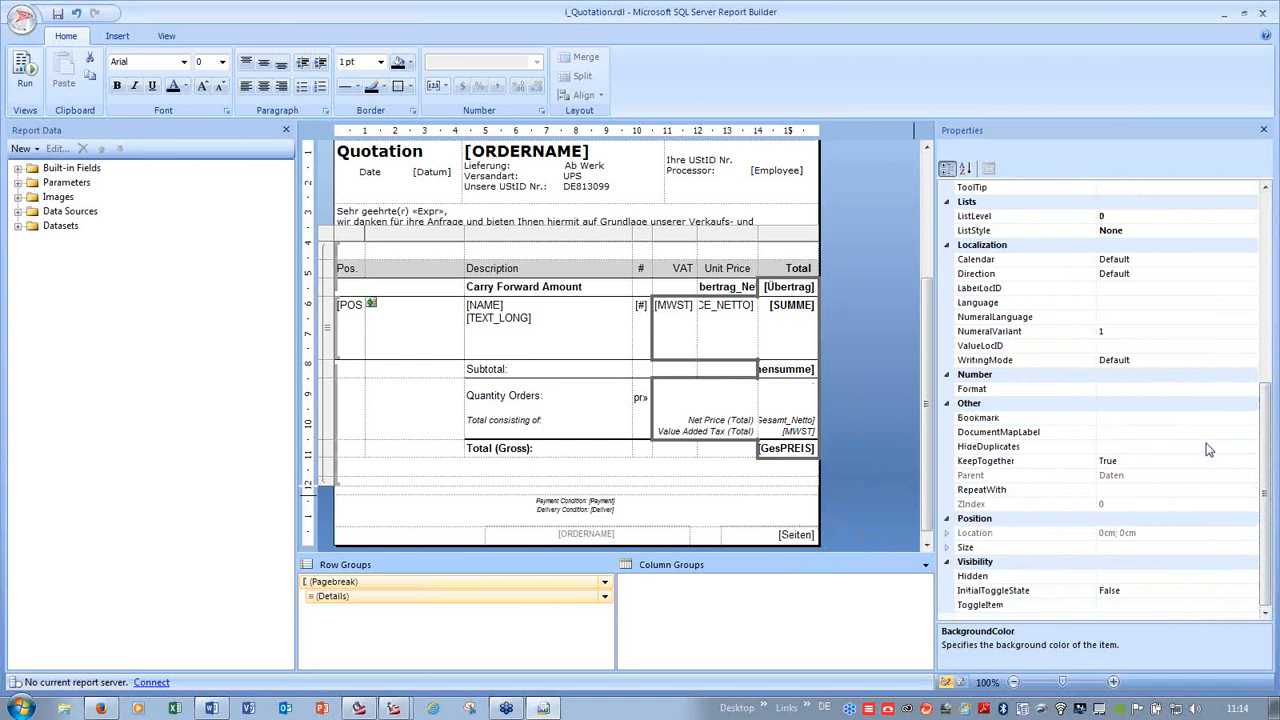
pyautogui.click(1008, 318)
pyautogui.click(1250, 318)
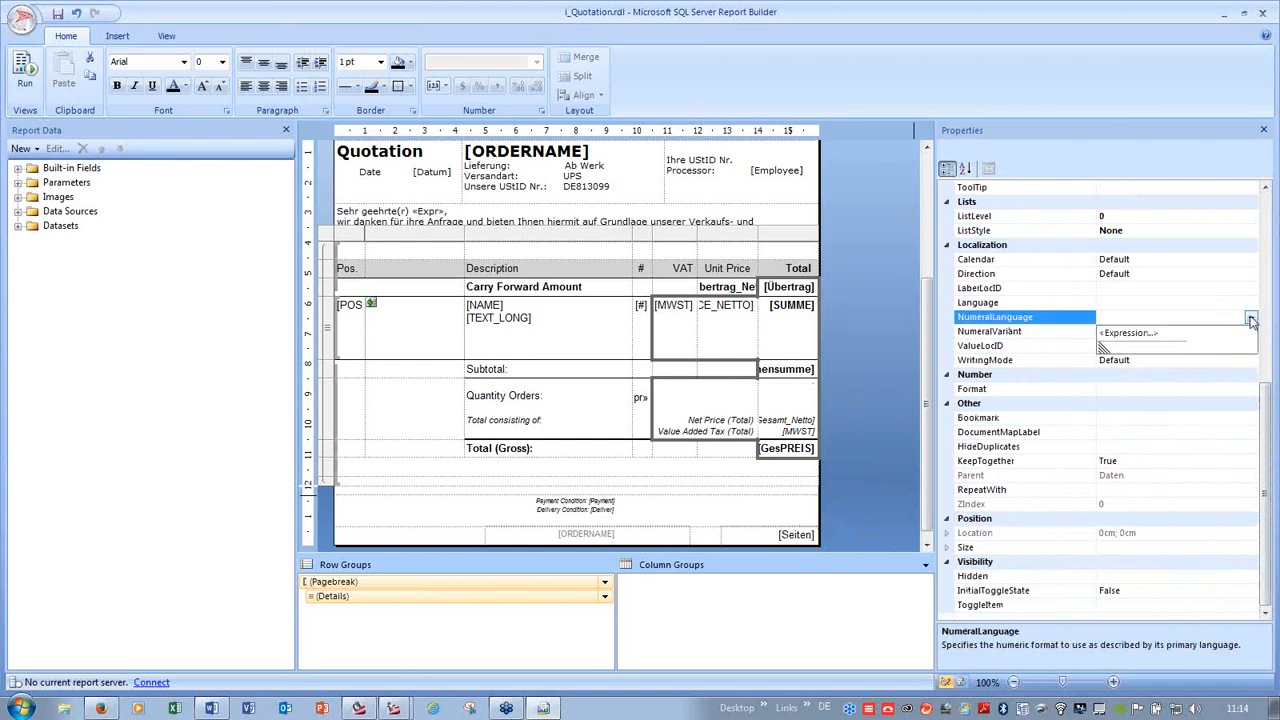
pyautogui.click(1057, 303)
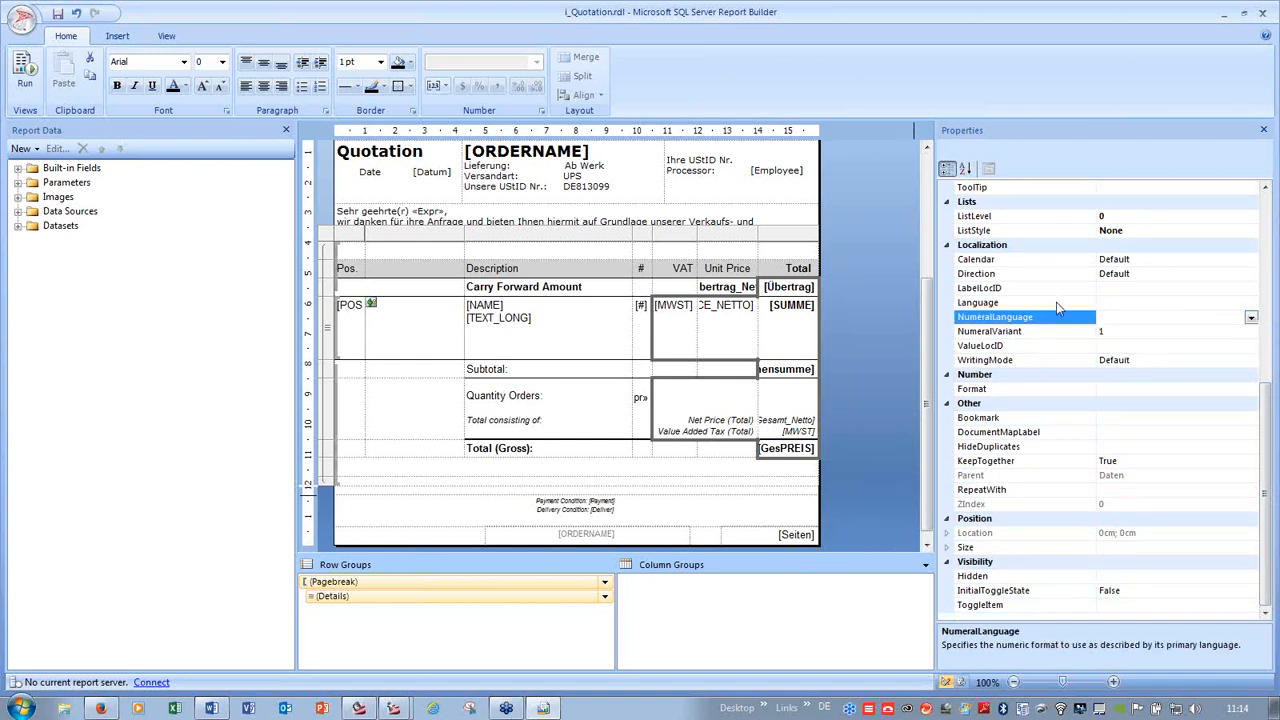
pyautogui.click(1168, 303)
pyautogui.click(1250, 303)
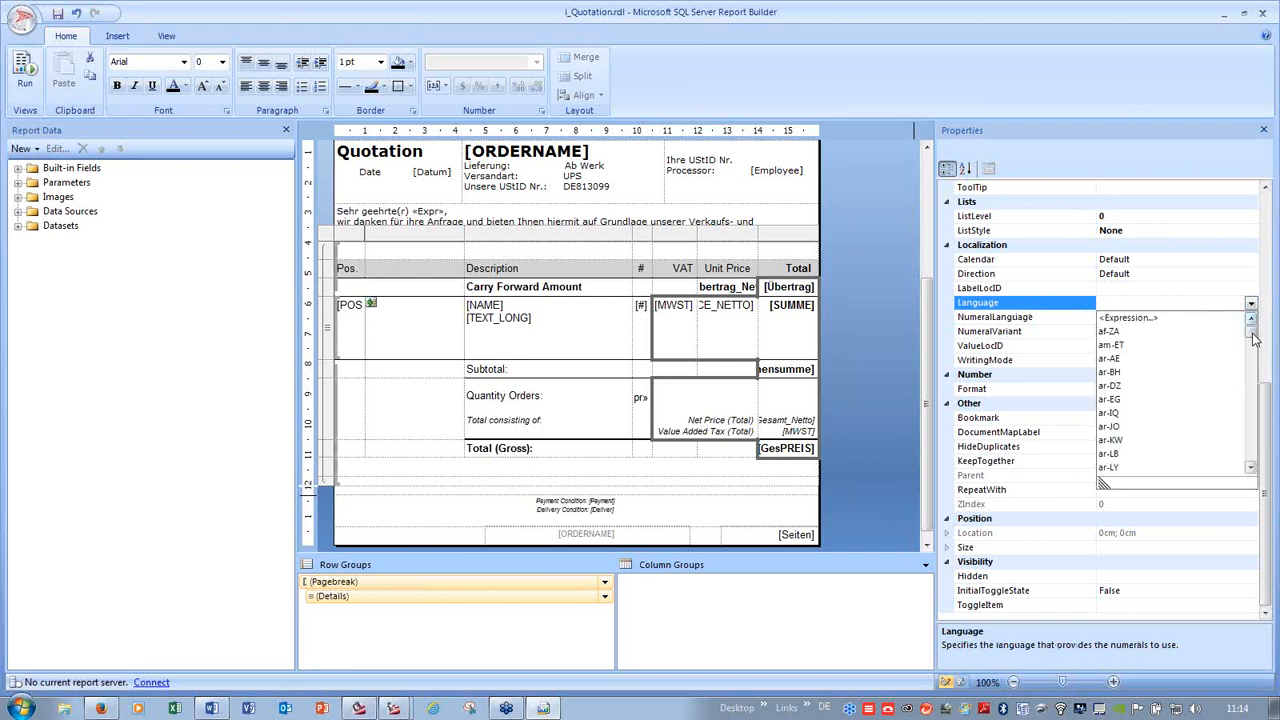
pyautogui.moveTo(1255, 339); pyautogui.dragTo(1262, 370)
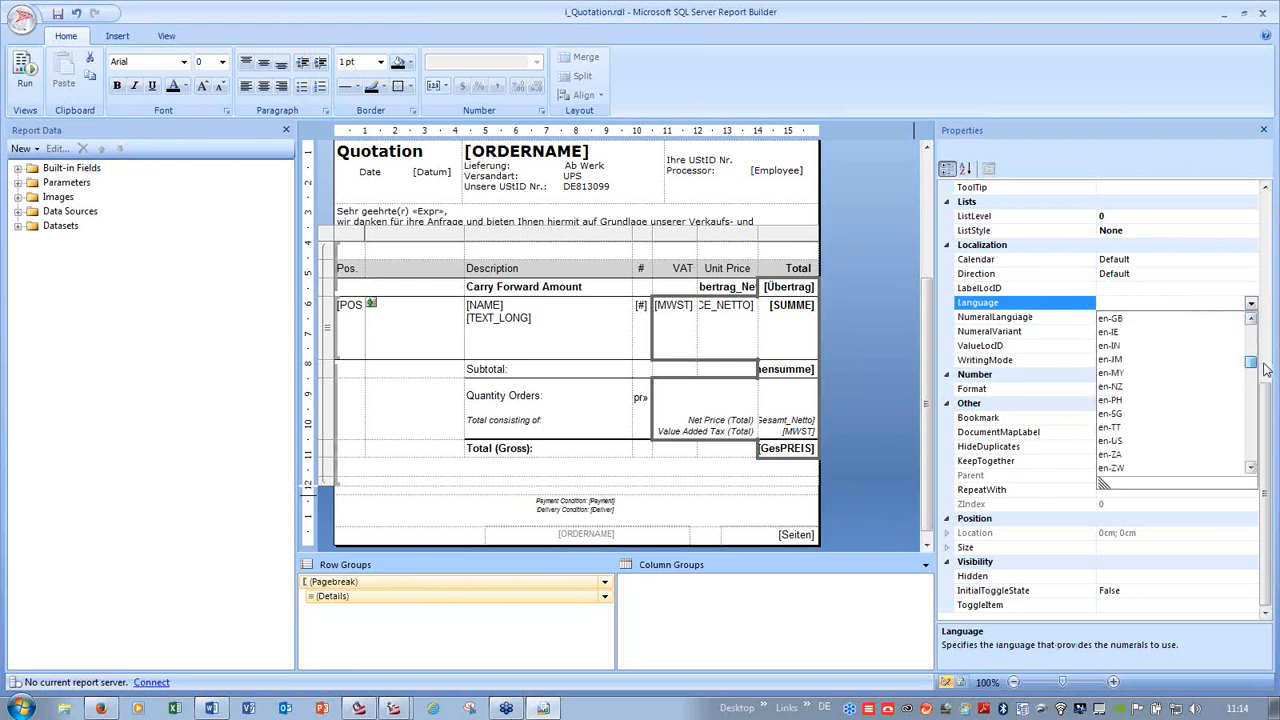
pyautogui.click(1110, 345)
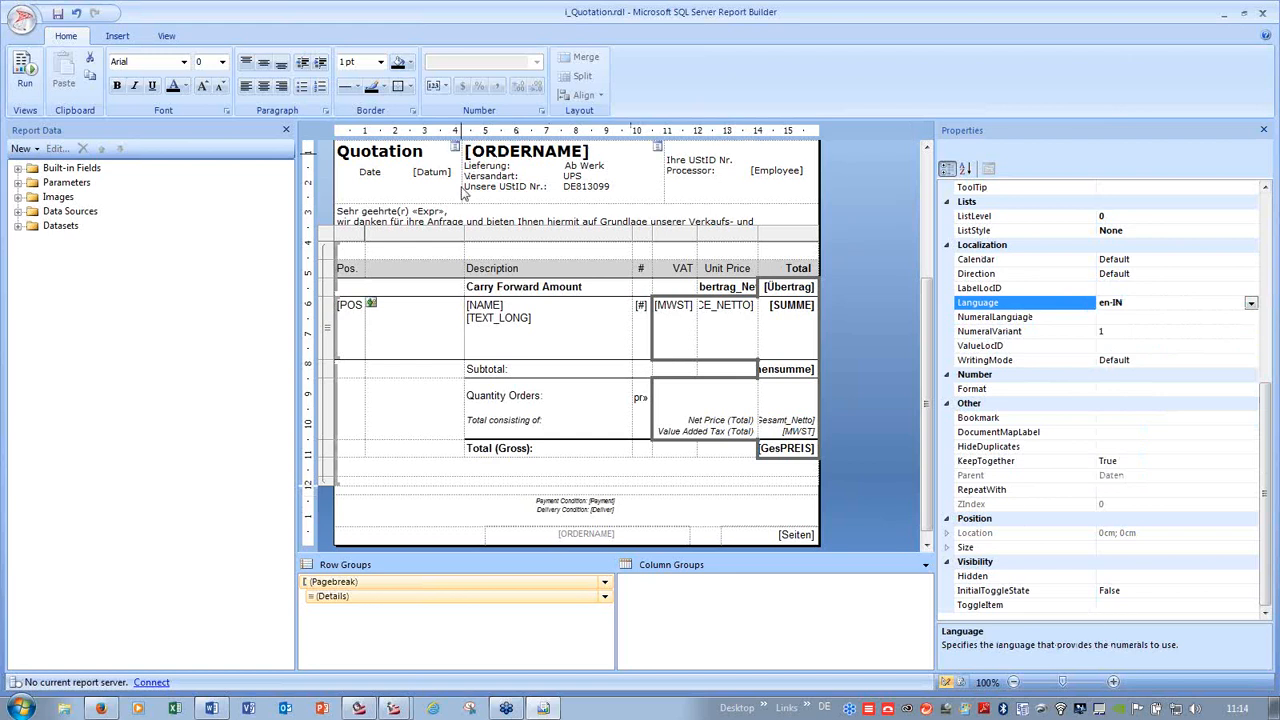
pyautogui.scroll(2, 1272, 427)
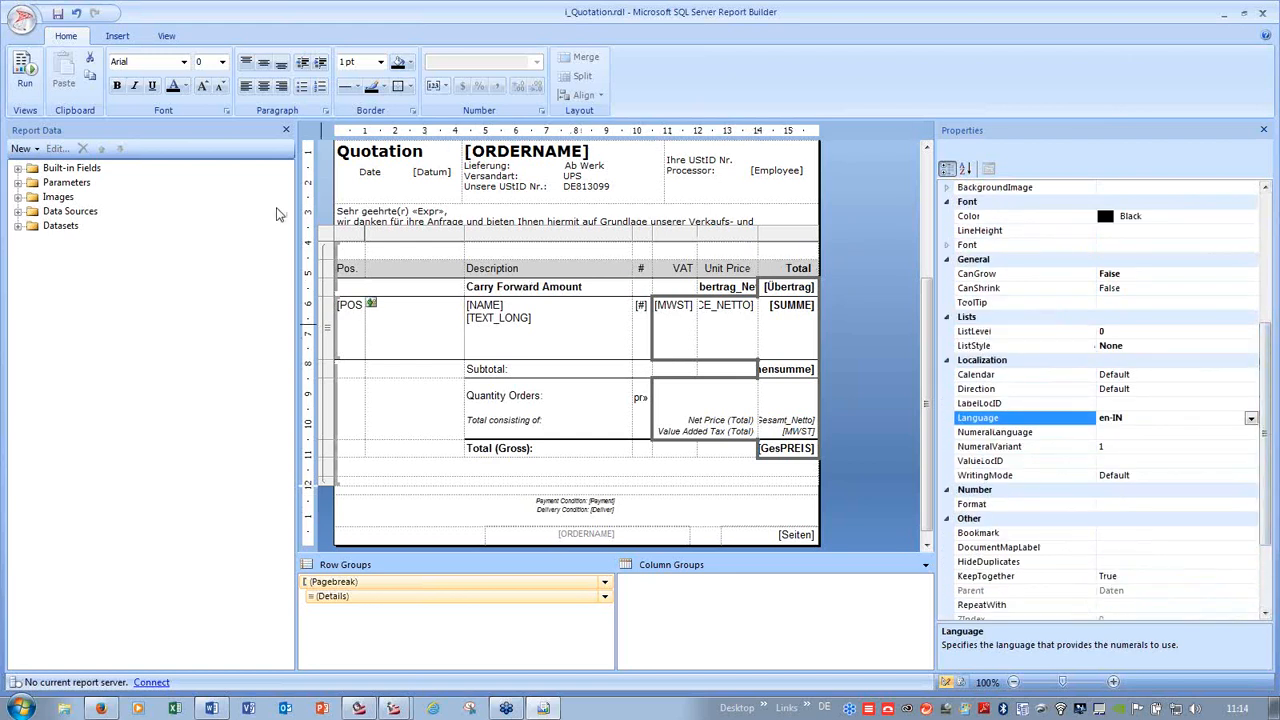
# - Save the report to the Desktop under the new name indian_demo_Quotation.rdl and close the report editor
pyautogui.click(22, 20)
pyautogui.click(95, 180)
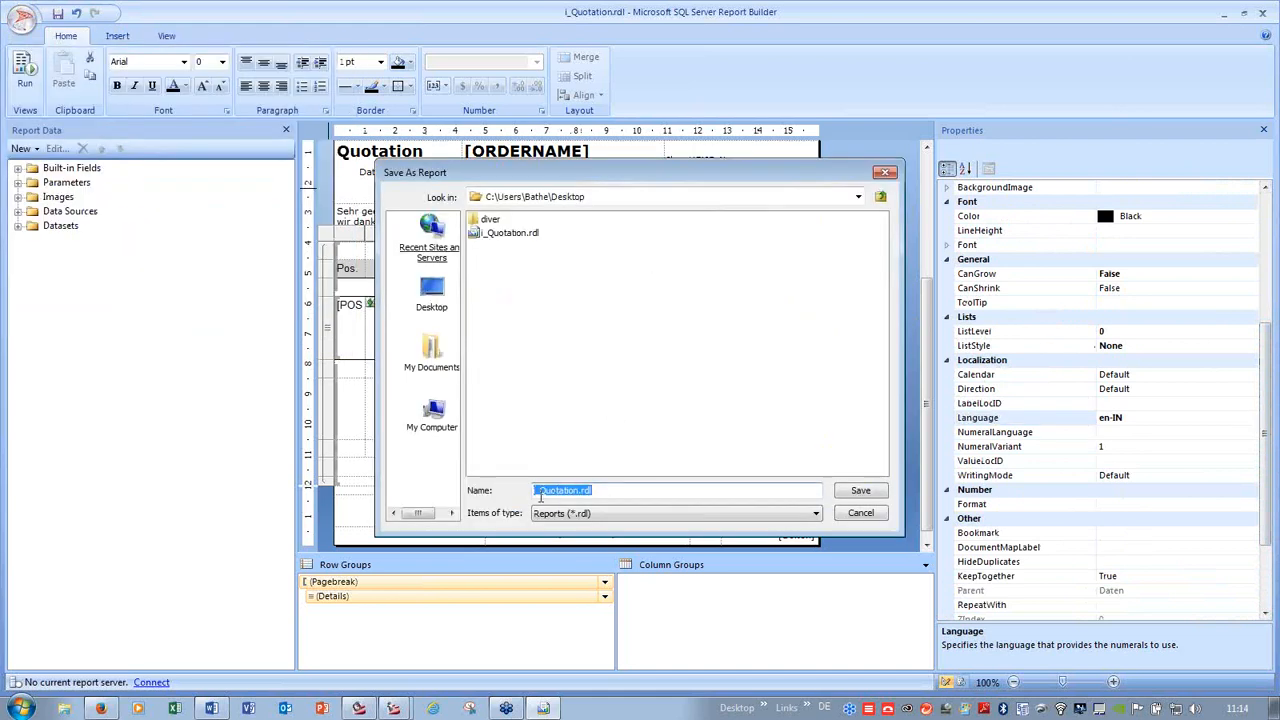
pyautogui.click(541, 495)
pyautogui.press('BackSpace')
pyautogui.press('BackSpace')
pyautogui.write('indian_')
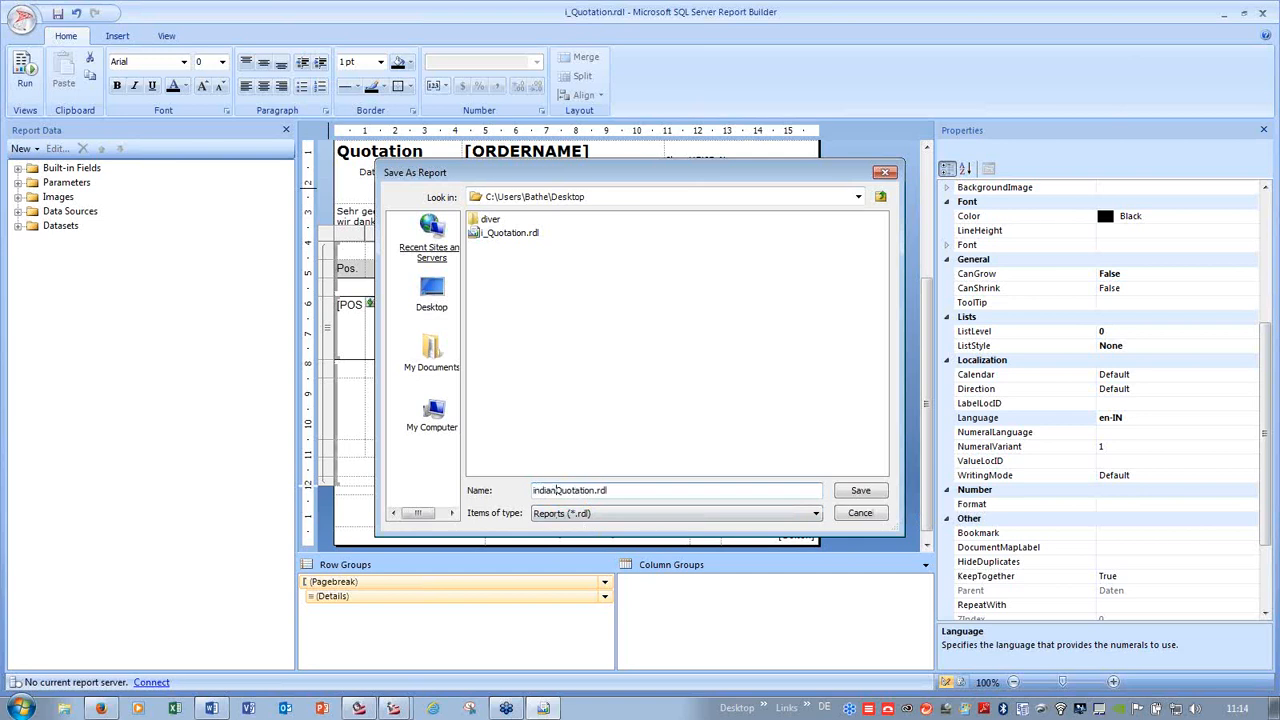
pyautogui.write('demo_')
pyautogui.click(862, 492)
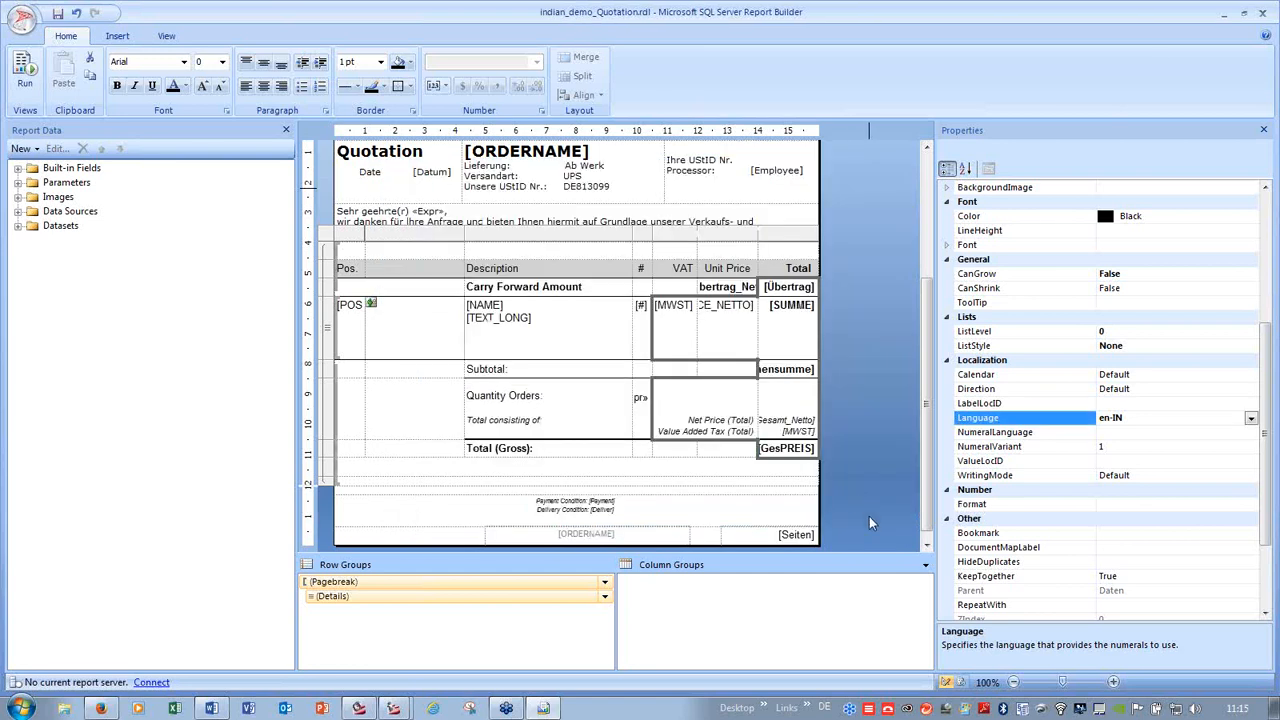
pyautogui.click(1262, 12)
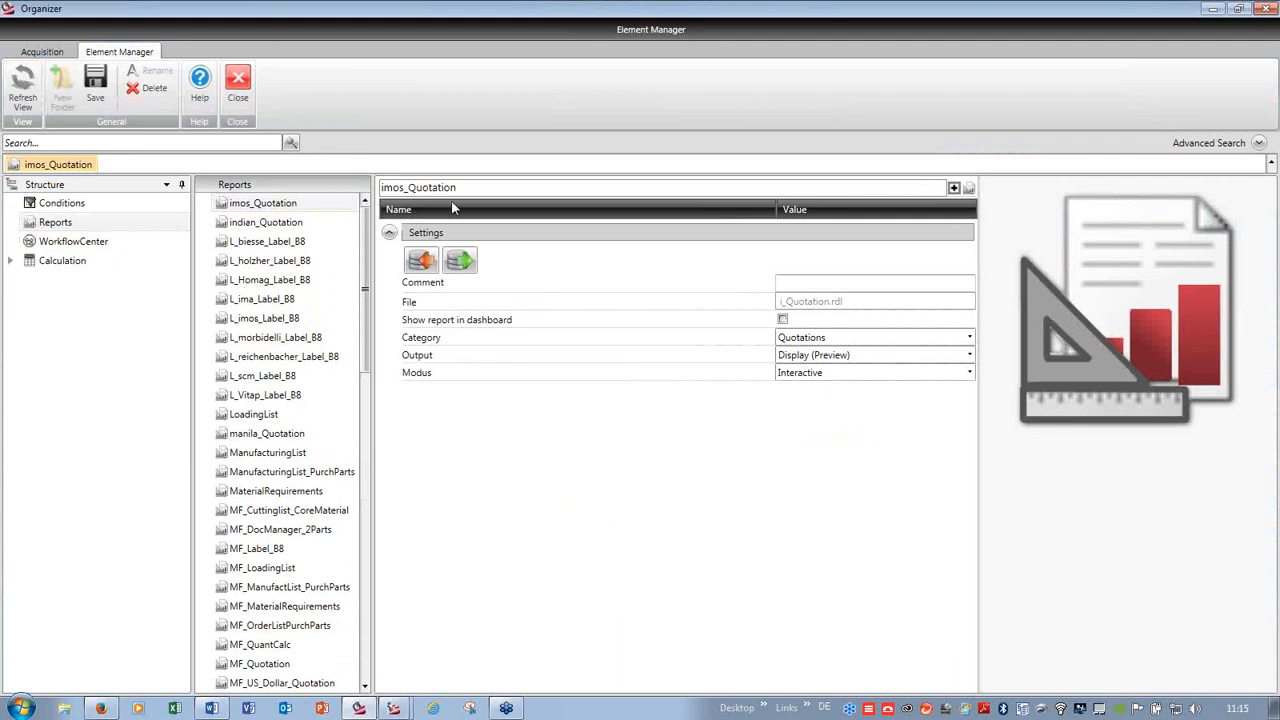
# - Change the report name in the Element Manager from imos_Quotation to indian_demo_Quotation
pyautogui.click(406, 187)
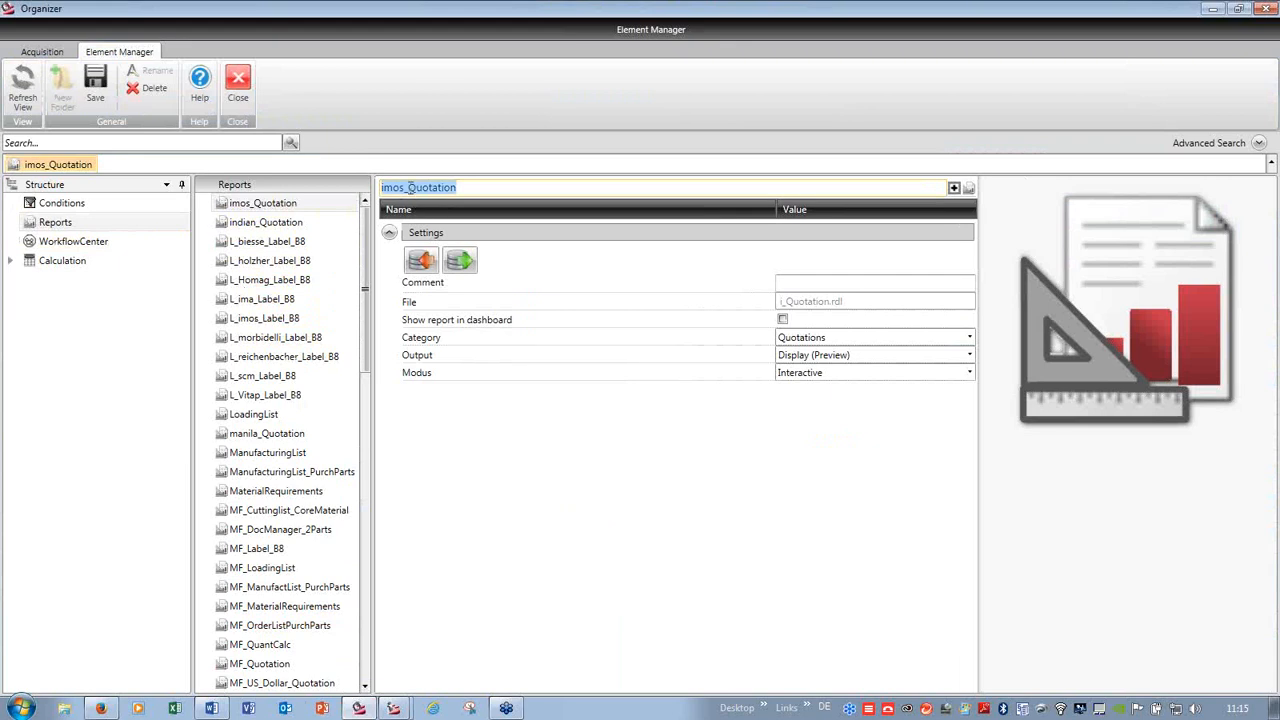
pyautogui.click(404, 188)
pyautogui.moveTo(404, 188); pyautogui.dragTo(366, 192)
pyautogui.write('indian')
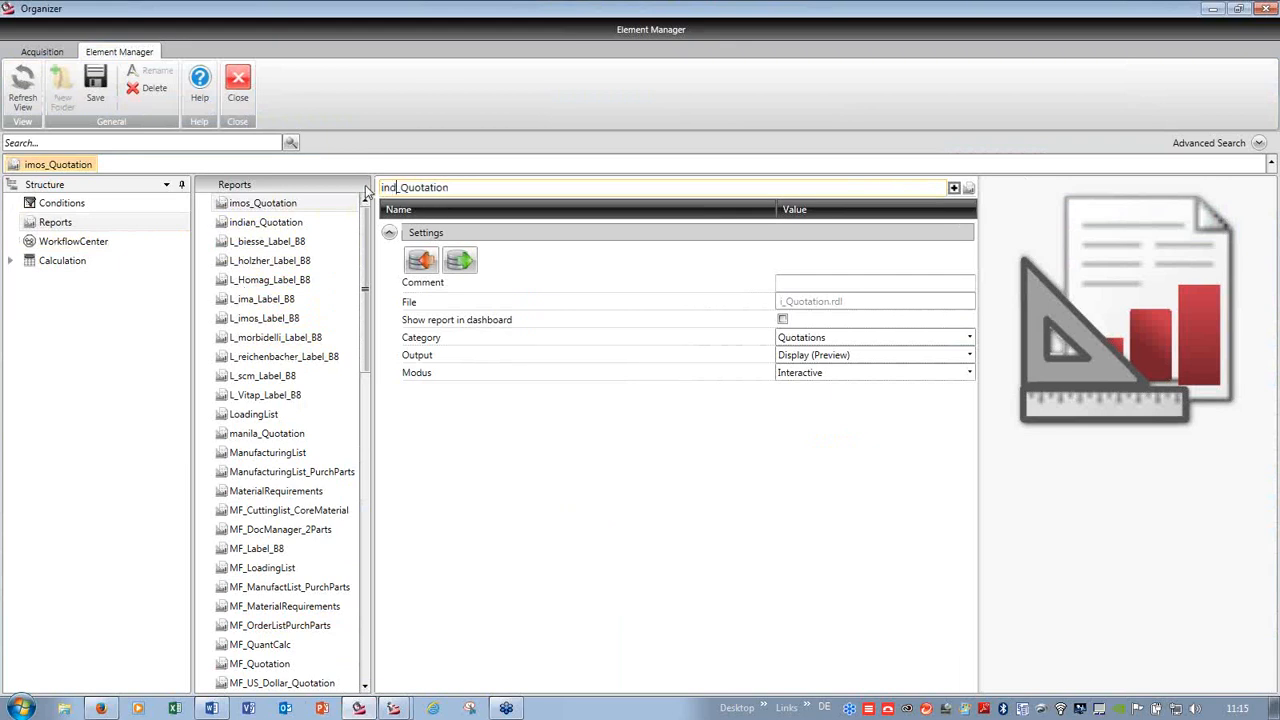
pyautogui.write('_demo')
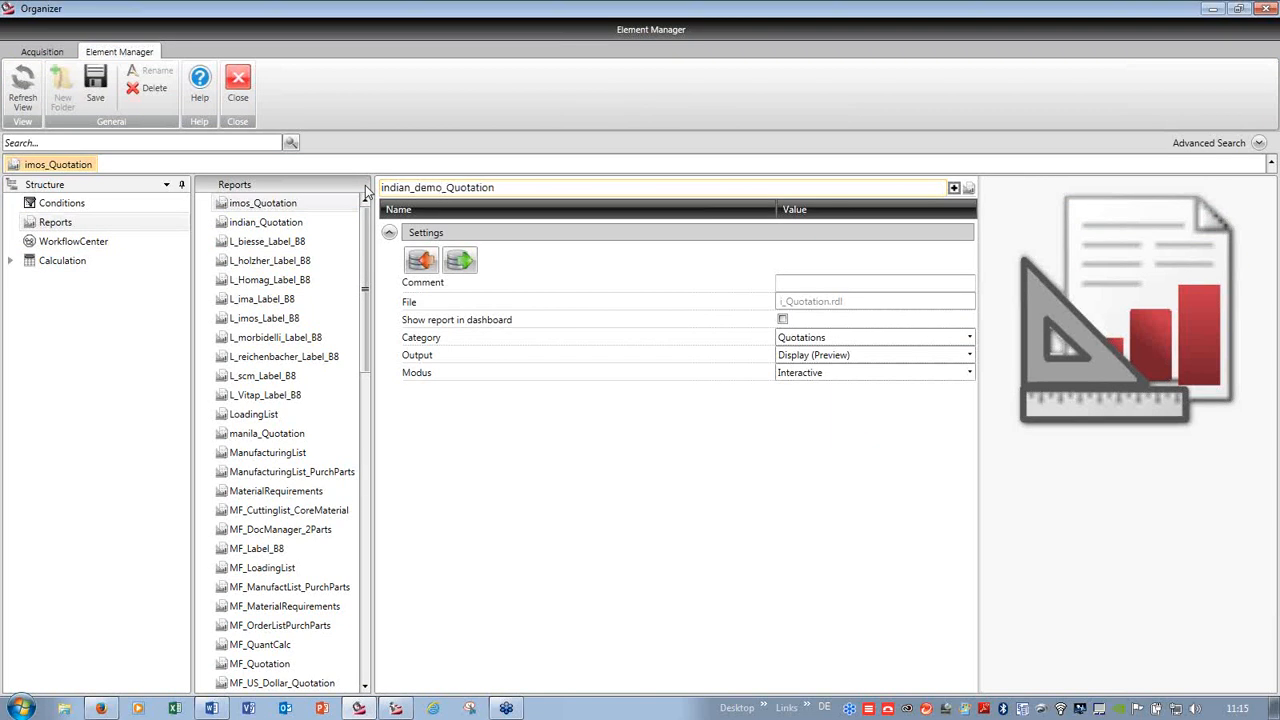
# - Import indian_demo_Quotation.rdl as the report's file, dismissing the demo_plan PDF, then save the report and close the Element Manager
pyautogui.click(424, 262)
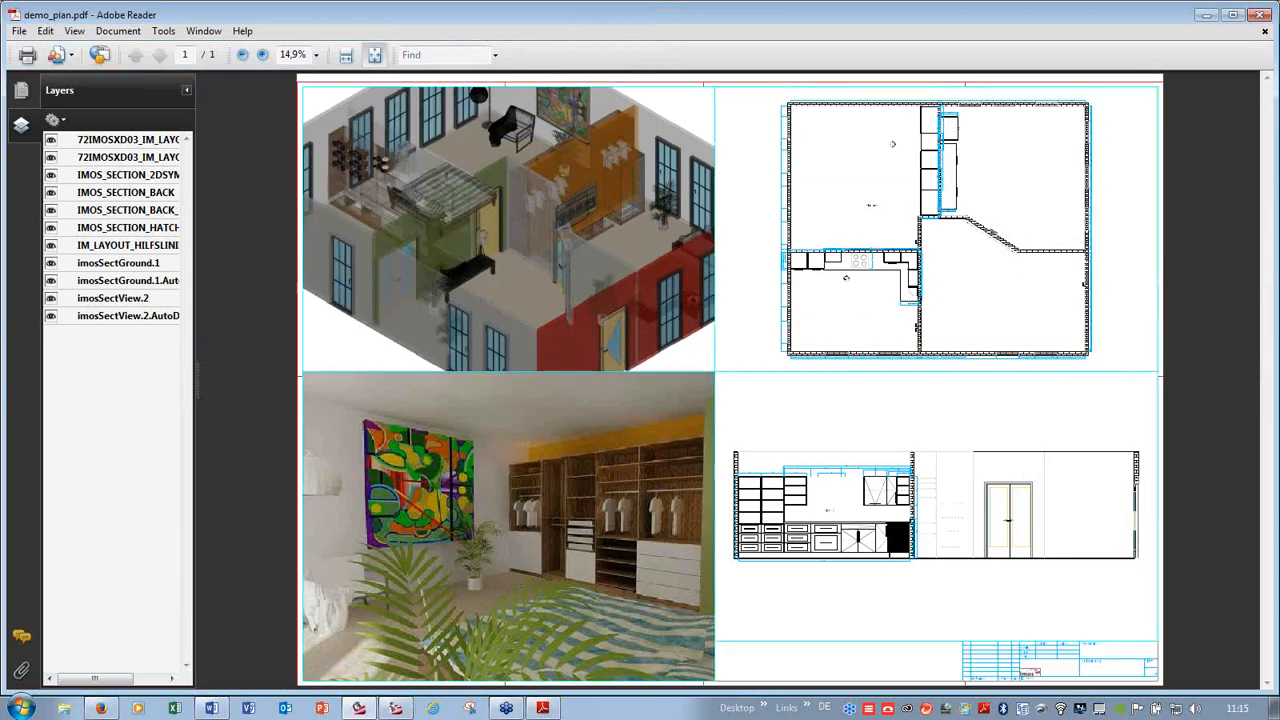
pyautogui.click(1261, 17)
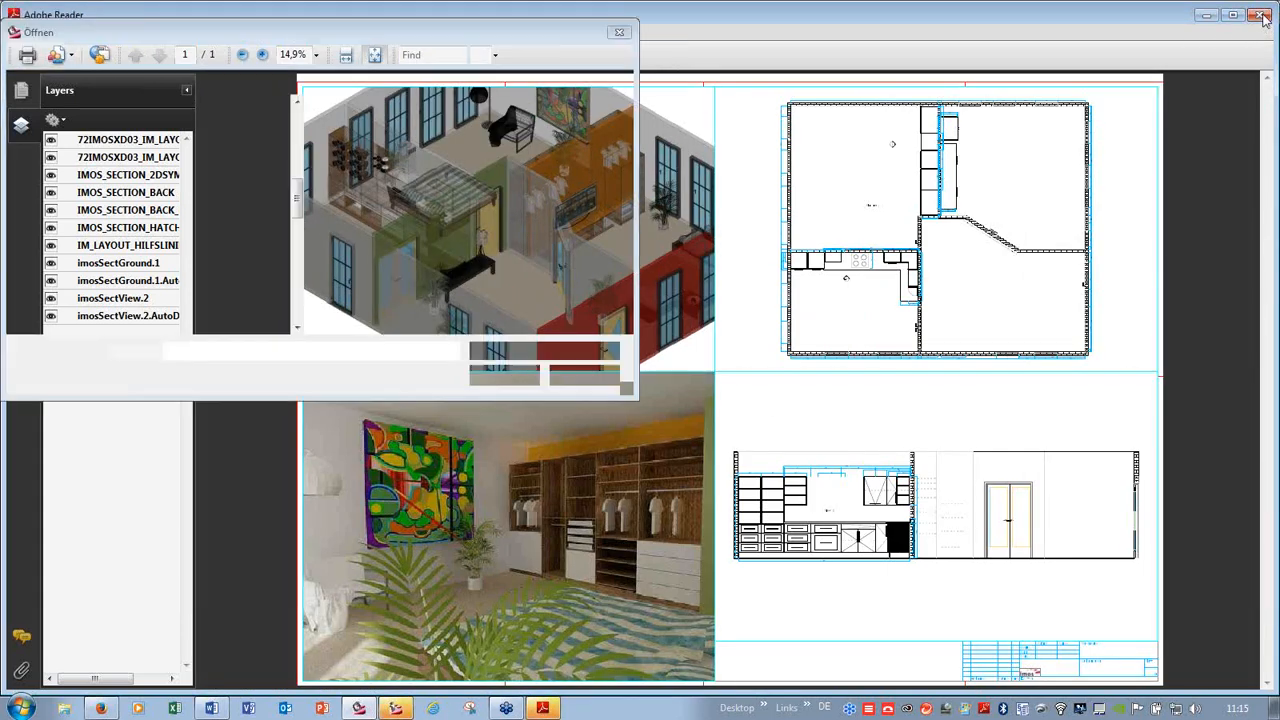
pyautogui.doubleClick(554, 279)
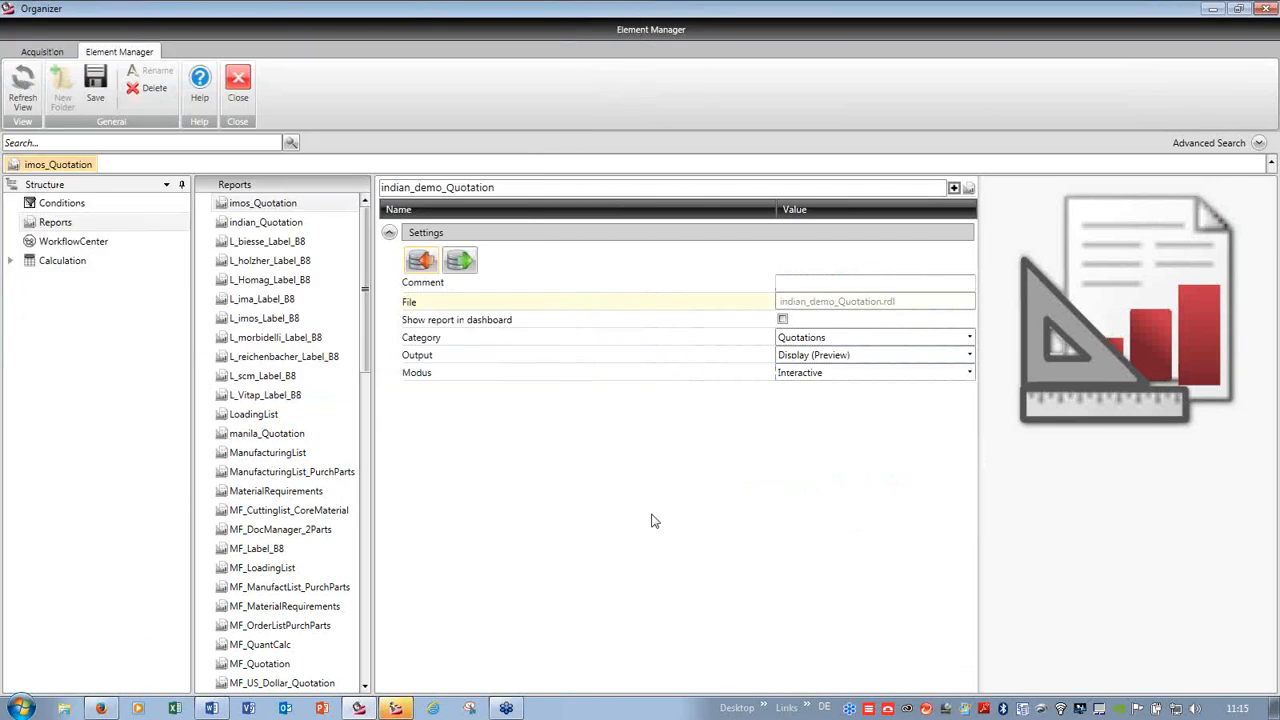
pyautogui.click(96, 84)
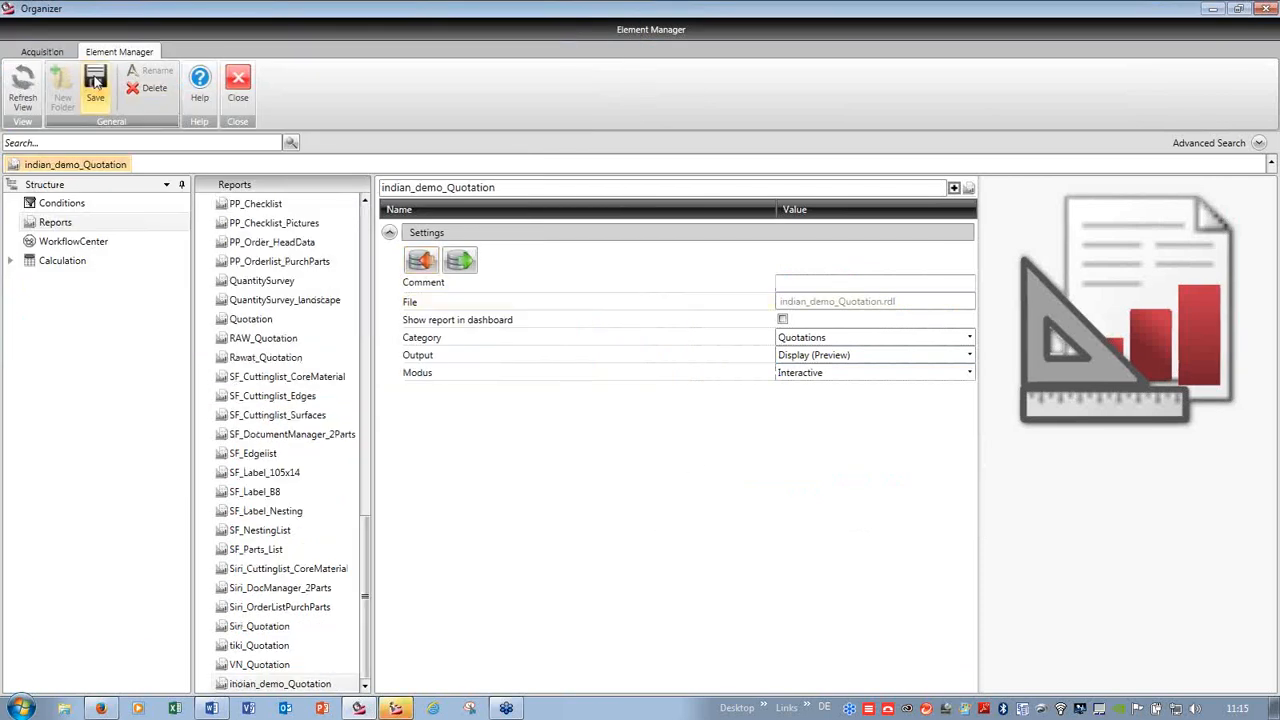
pyautogui.click(238, 85)
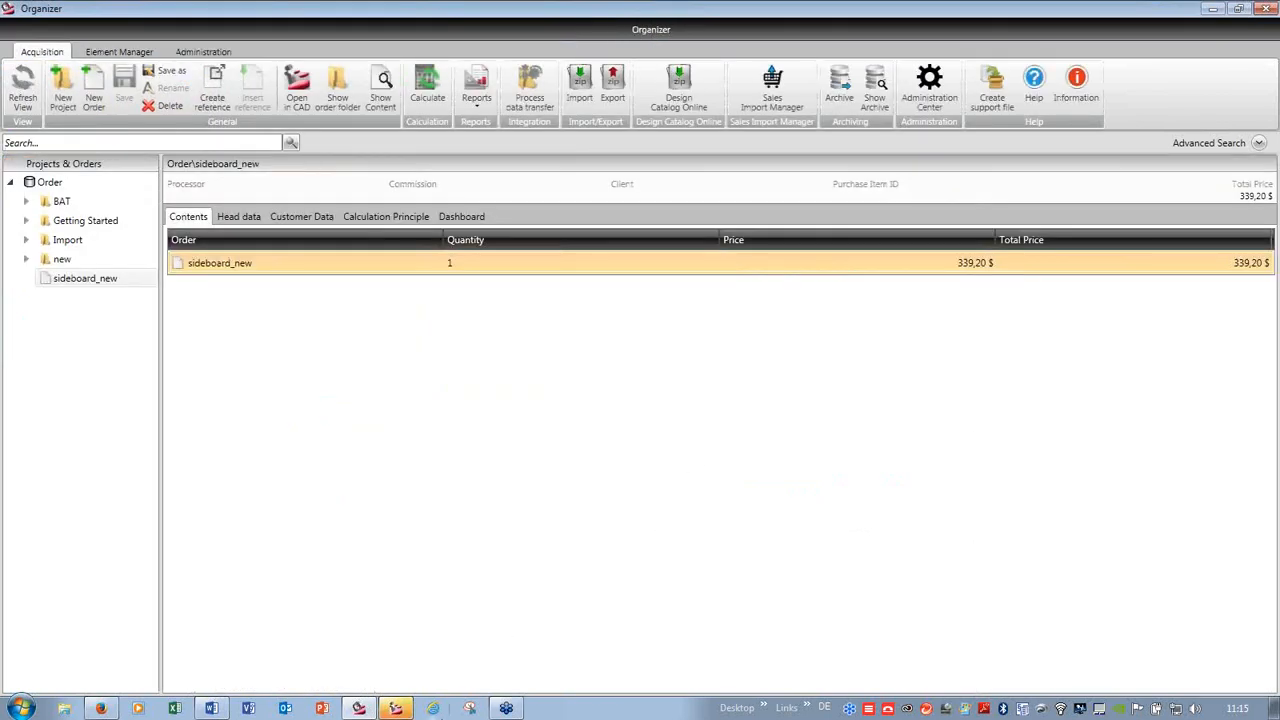
# - Switch to AutoCAD and save the kitchen drawing as an order named indian_demo
pyautogui.click(394, 708)
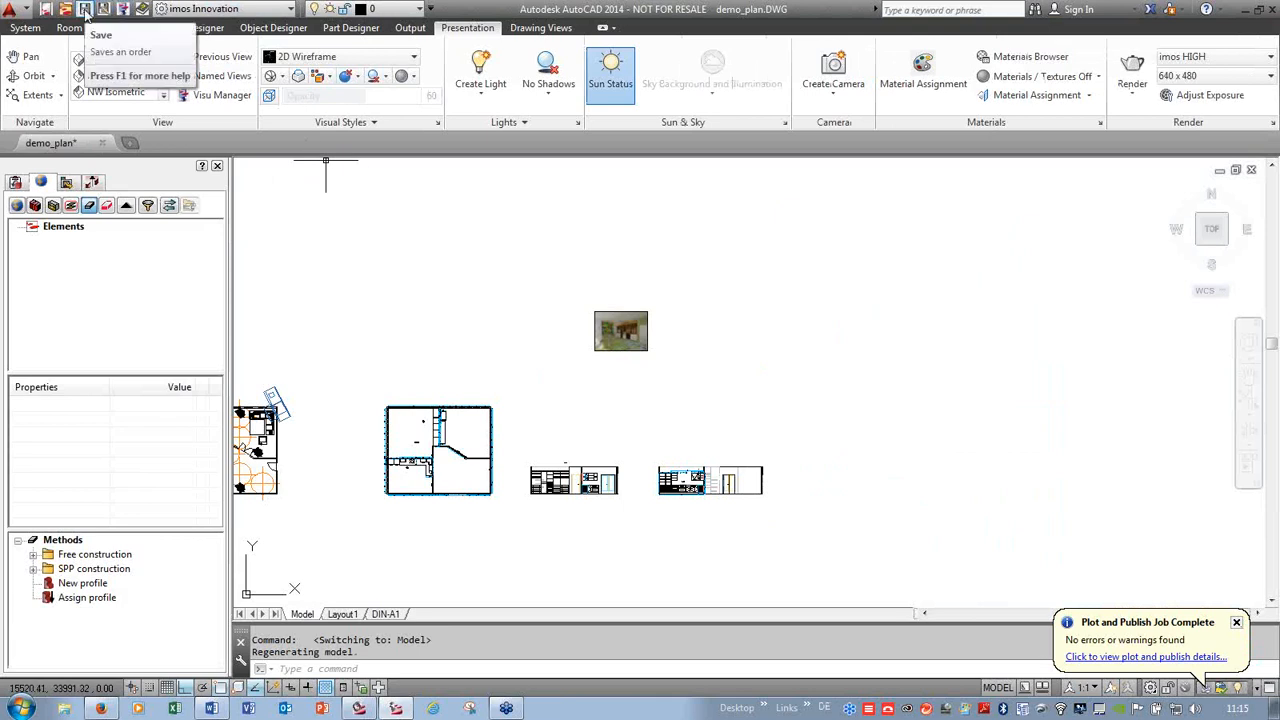
pyautogui.click(85, 9)
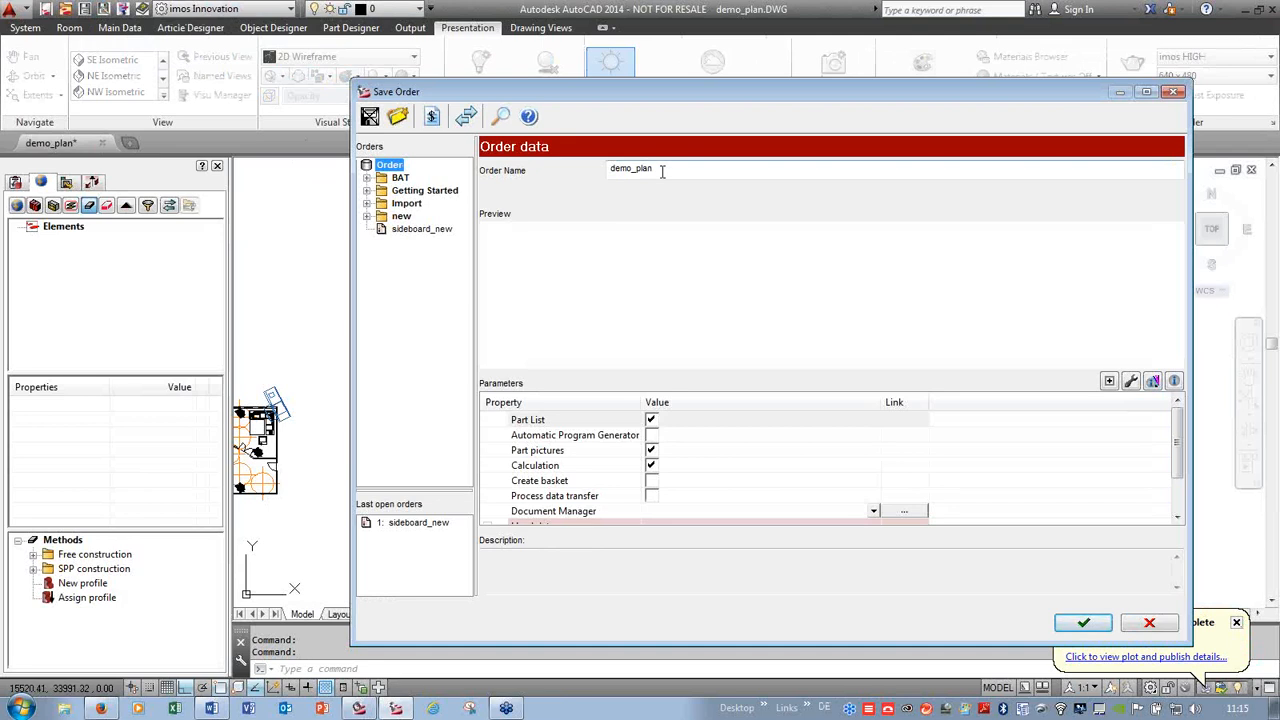
pyautogui.moveTo(667, 172); pyautogui.dragTo(557, 168)
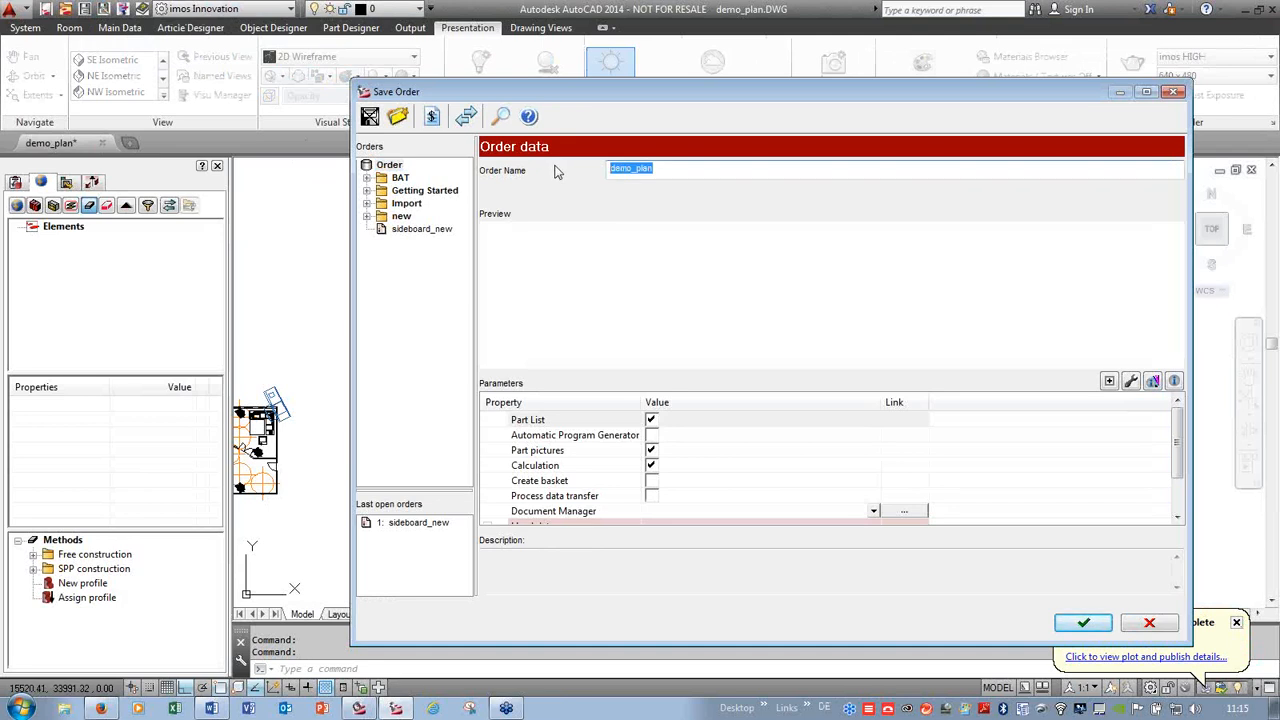
pyautogui.write('indian_demo')
pyautogui.click(1083, 623)
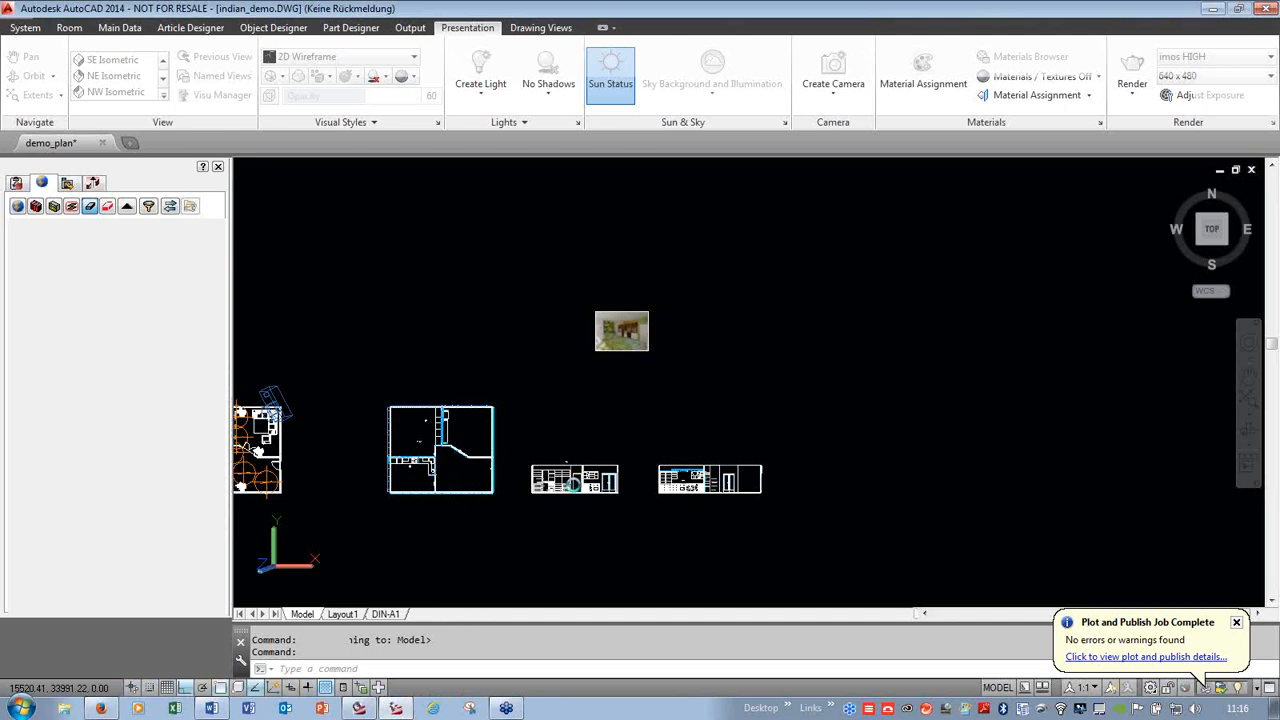
# - Switch to the Organizer, refresh the order list and open indian_demo to examine its order lines and article pictures
pyautogui.click(361, 710)
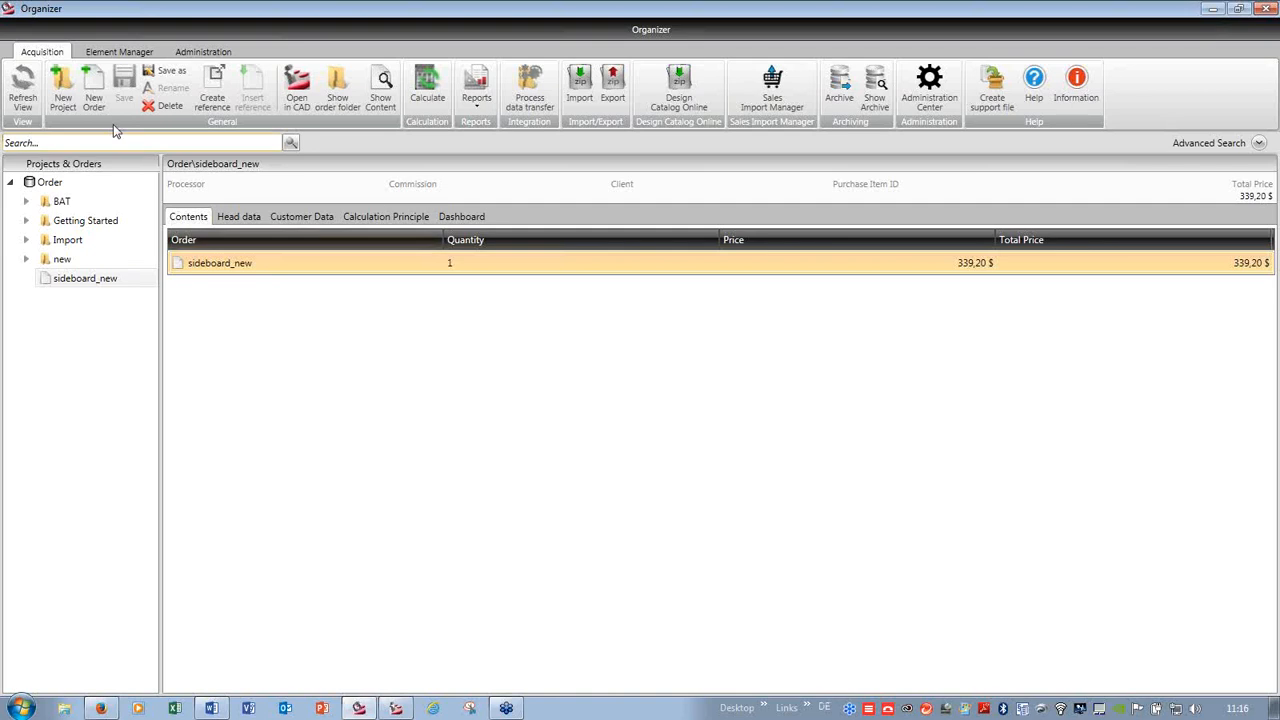
pyautogui.click(28, 105)
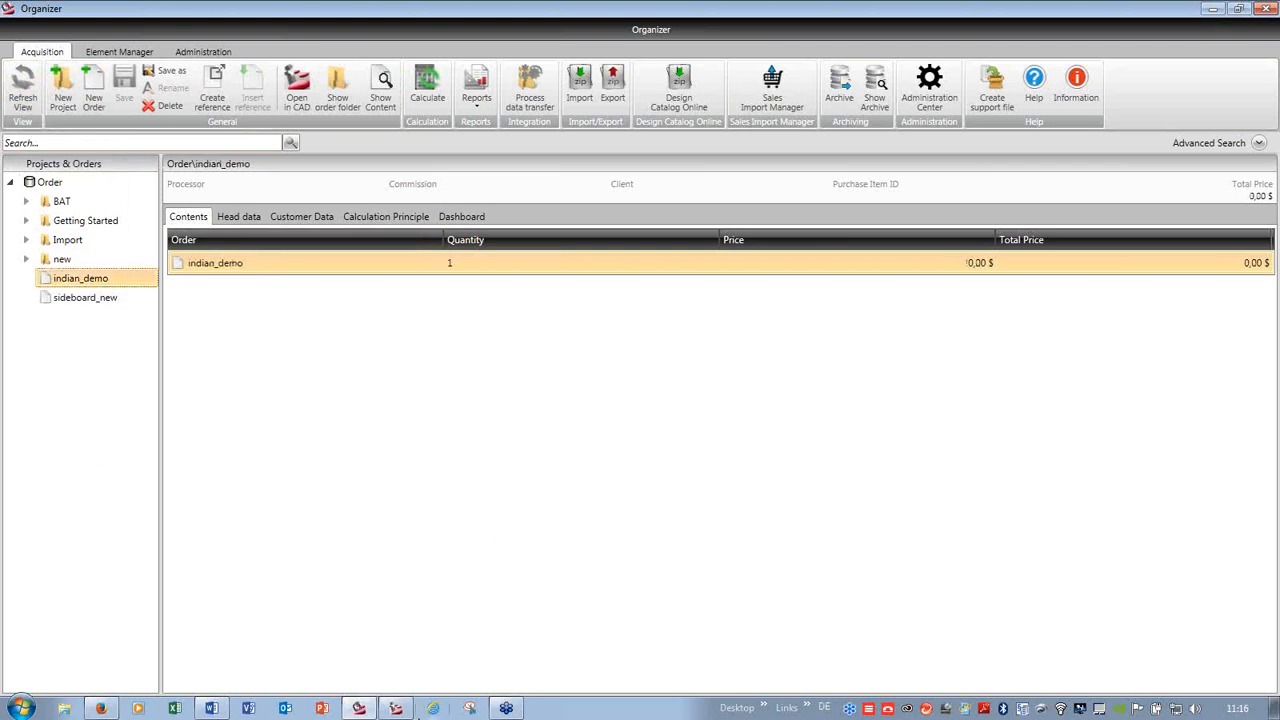
pyautogui.moveTo(396, 710)
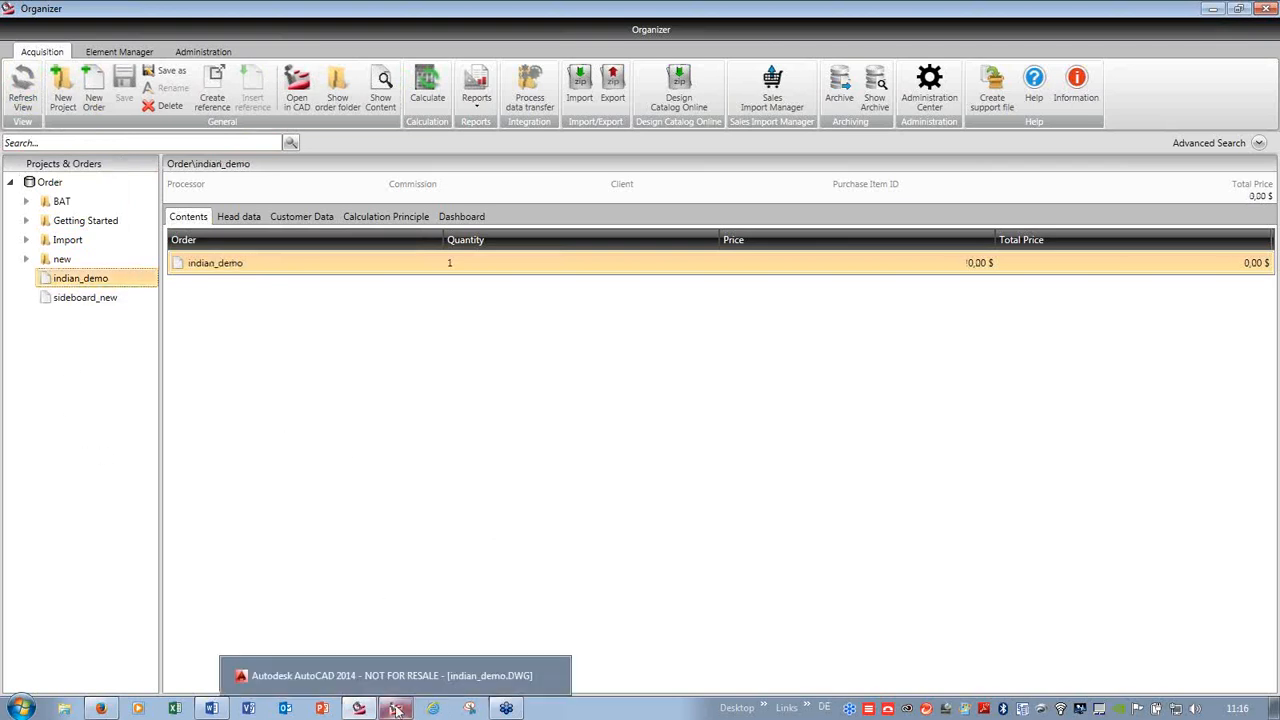
pyautogui.click(296, 262)
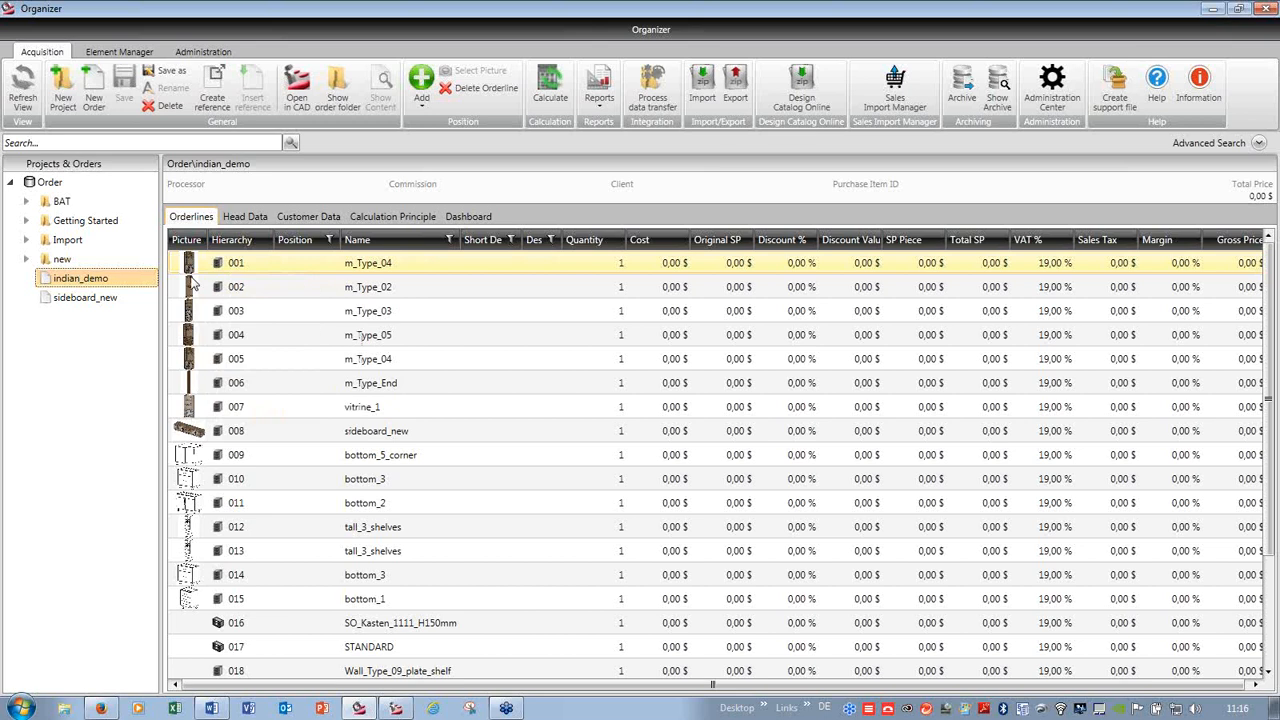
pyautogui.scroll(-1, 795, 450)
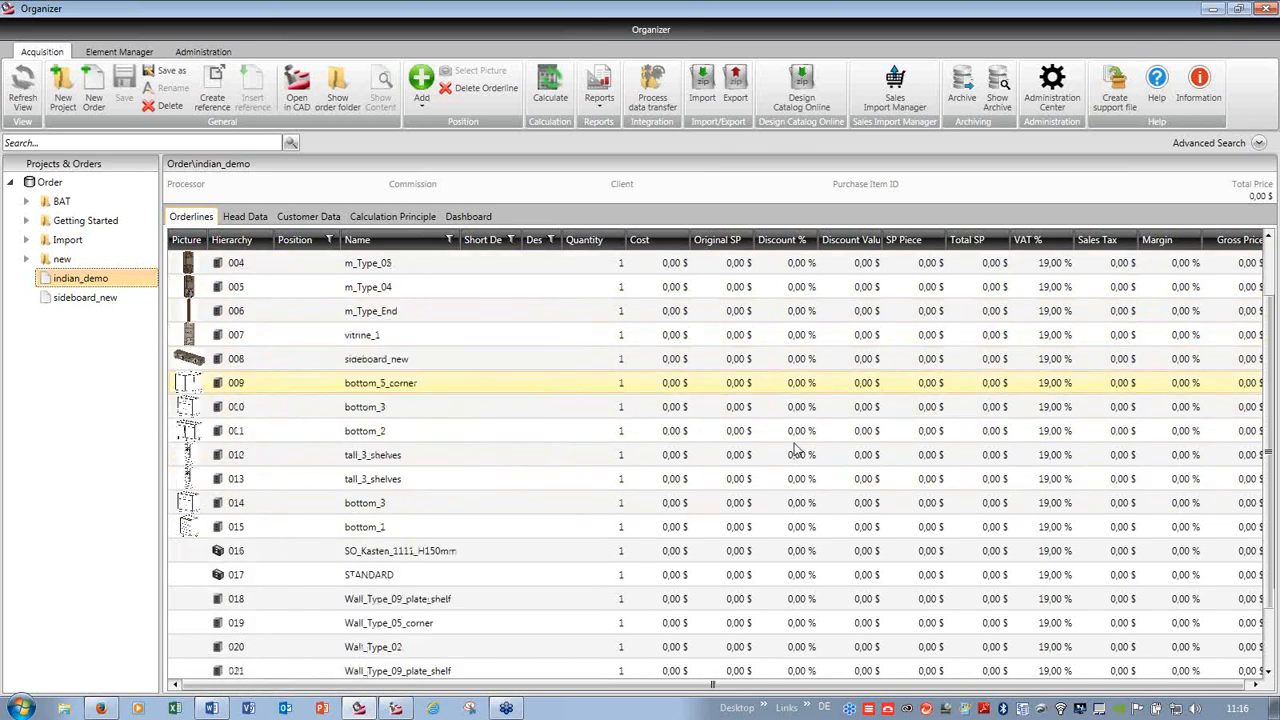
pyautogui.scroll(-1, 790, 448)
pyautogui.scroll(2, 768, 445)
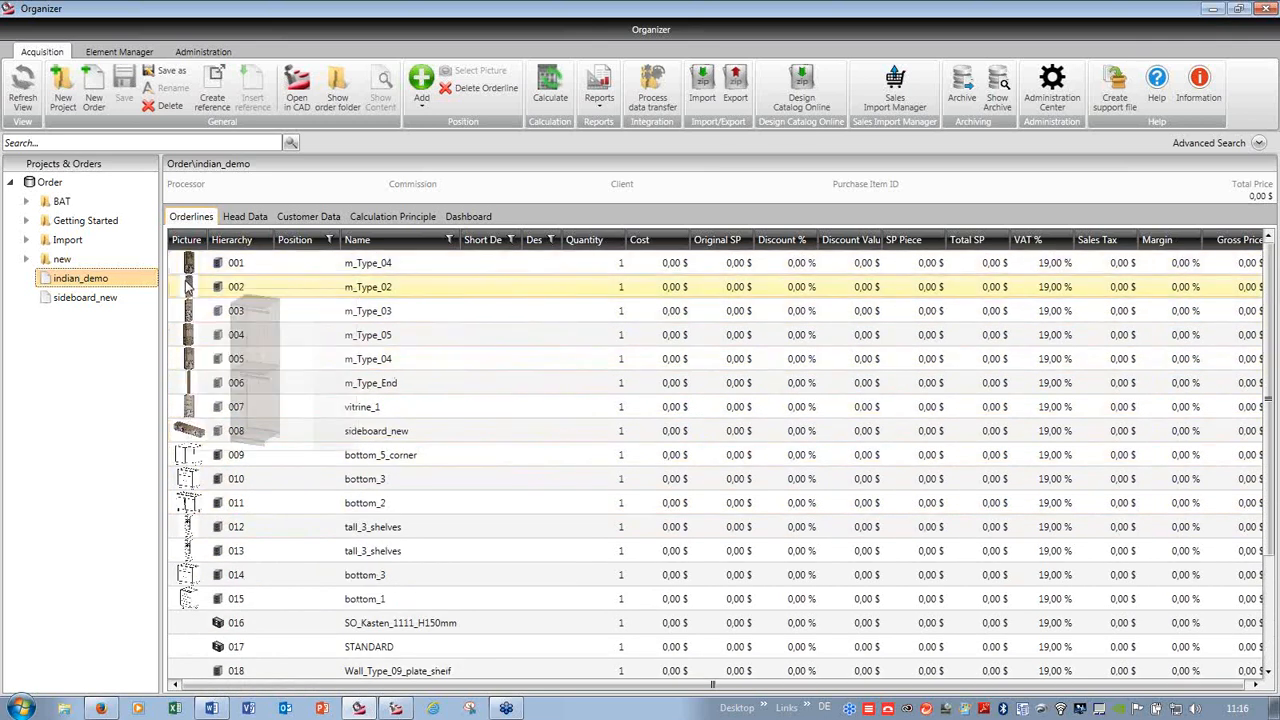
pyautogui.moveTo(186, 287)
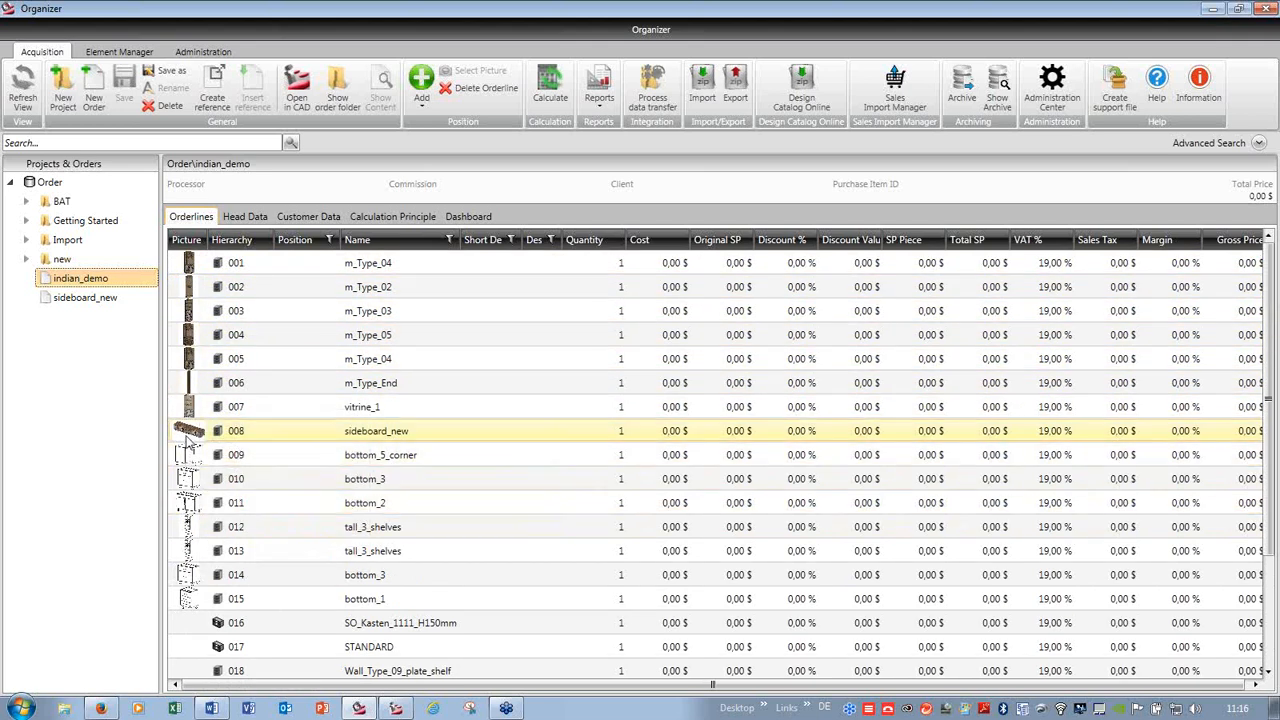
pyautogui.moveTo(190, 430)
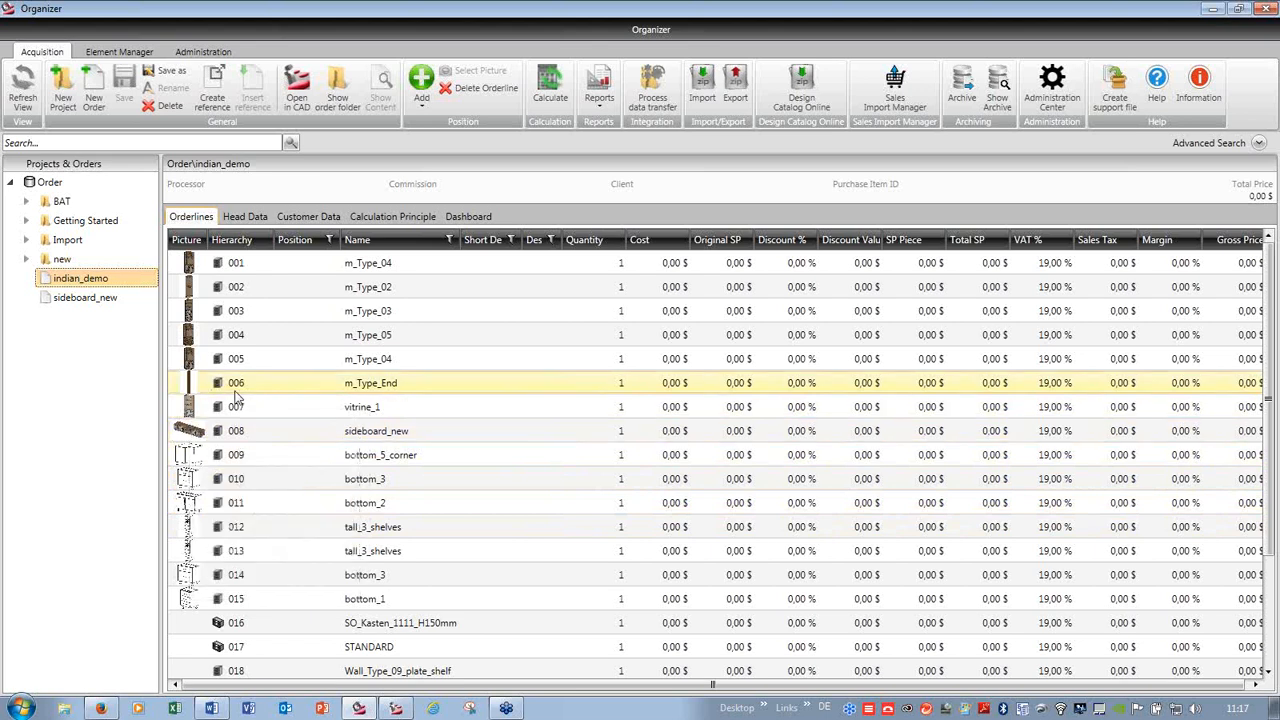
# - Assign the existing Singh cabinet Solution customer from Delhi to the indian_demo order
pyautogui.click(308, 216)
pyautogui.click(368, 240)
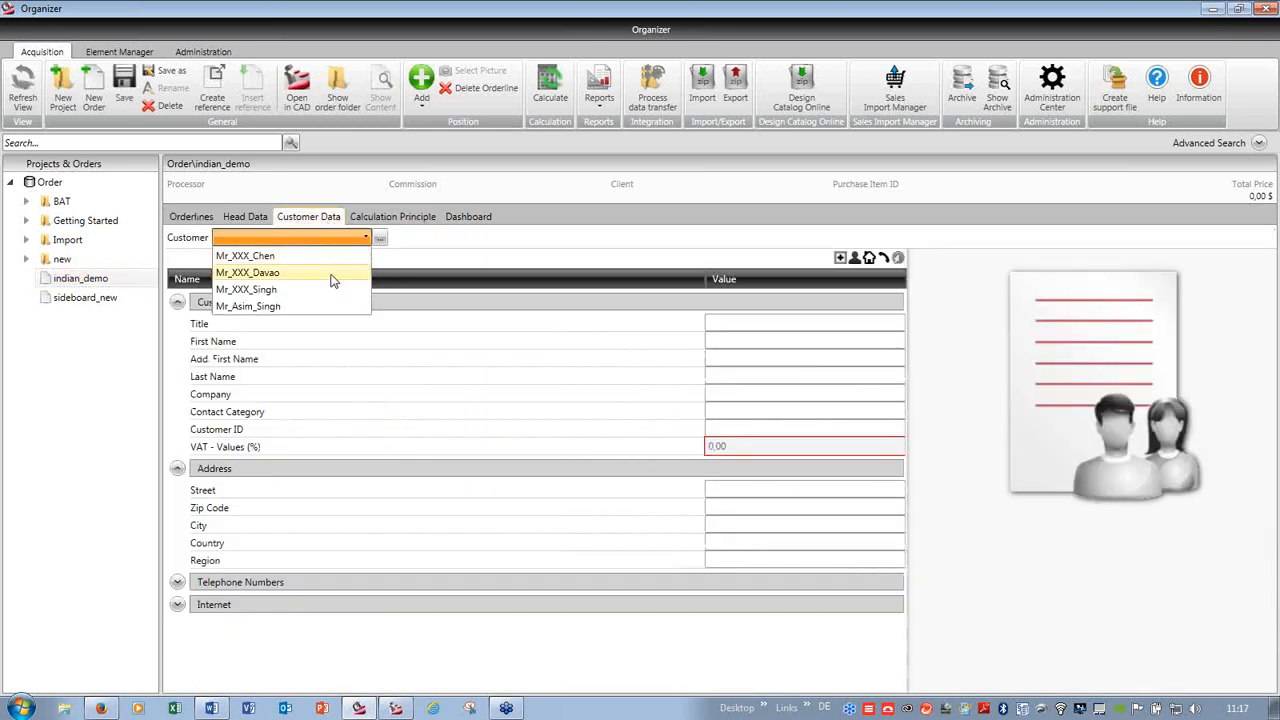
pyautogui.click(322, 305)
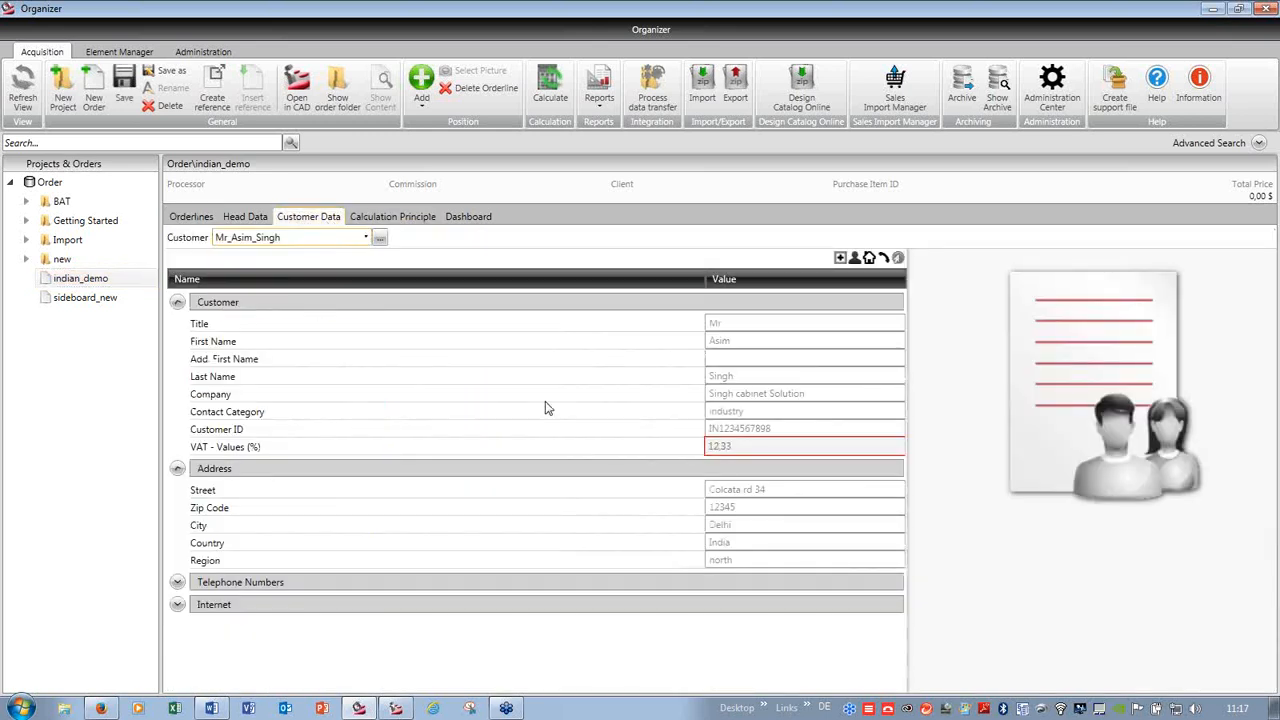
# - Set the calculation principle of the indian_demo order to indian_sales_Delhi
pyautogui.click(380, 218)
pyautogui.click(636, 412)
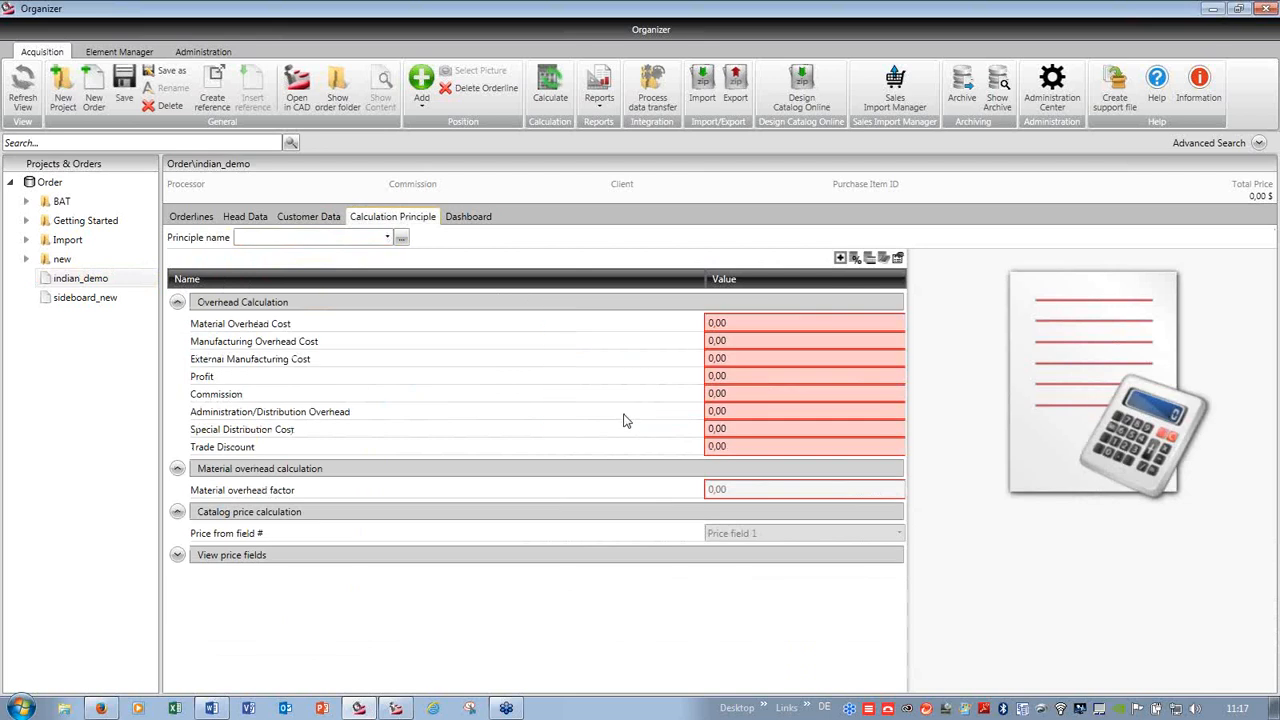
pyautogui.click(386, 239)
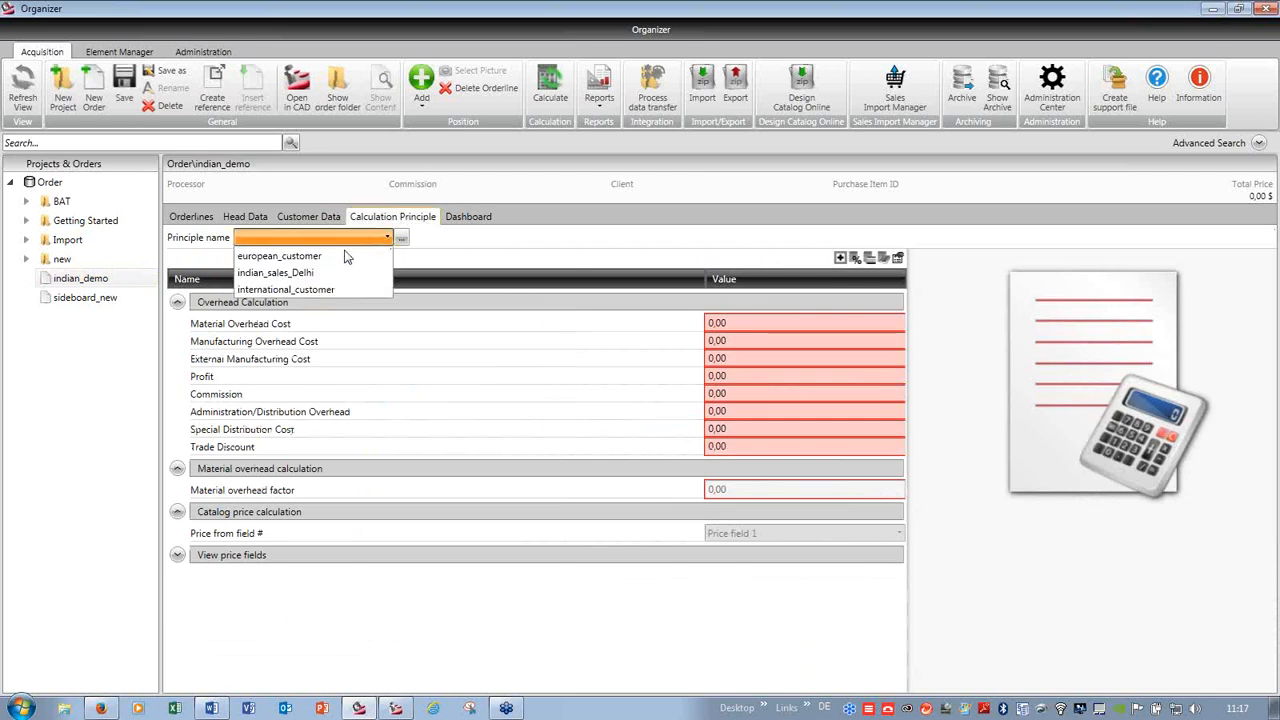
pyautogui.click(278, 275)
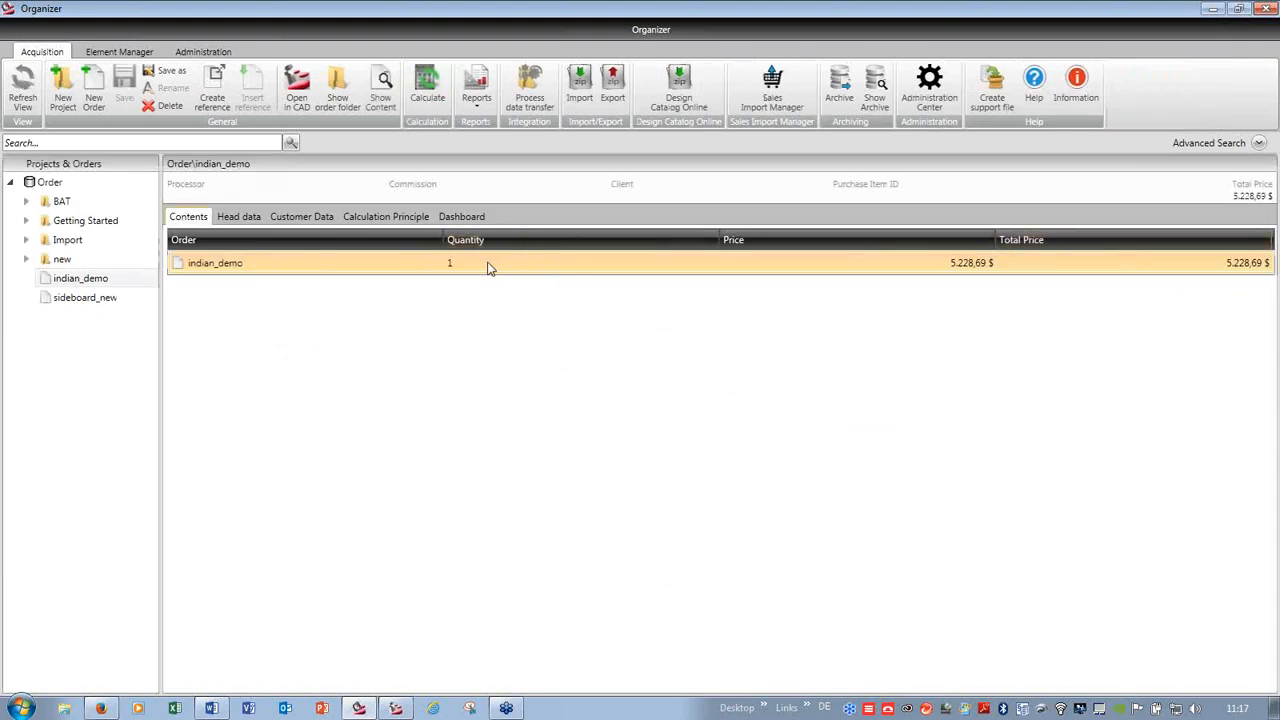
# - Generate the indian_demo_Quotation report for the order and show it maximized in page layout view
pyautogui.click(476, 110)
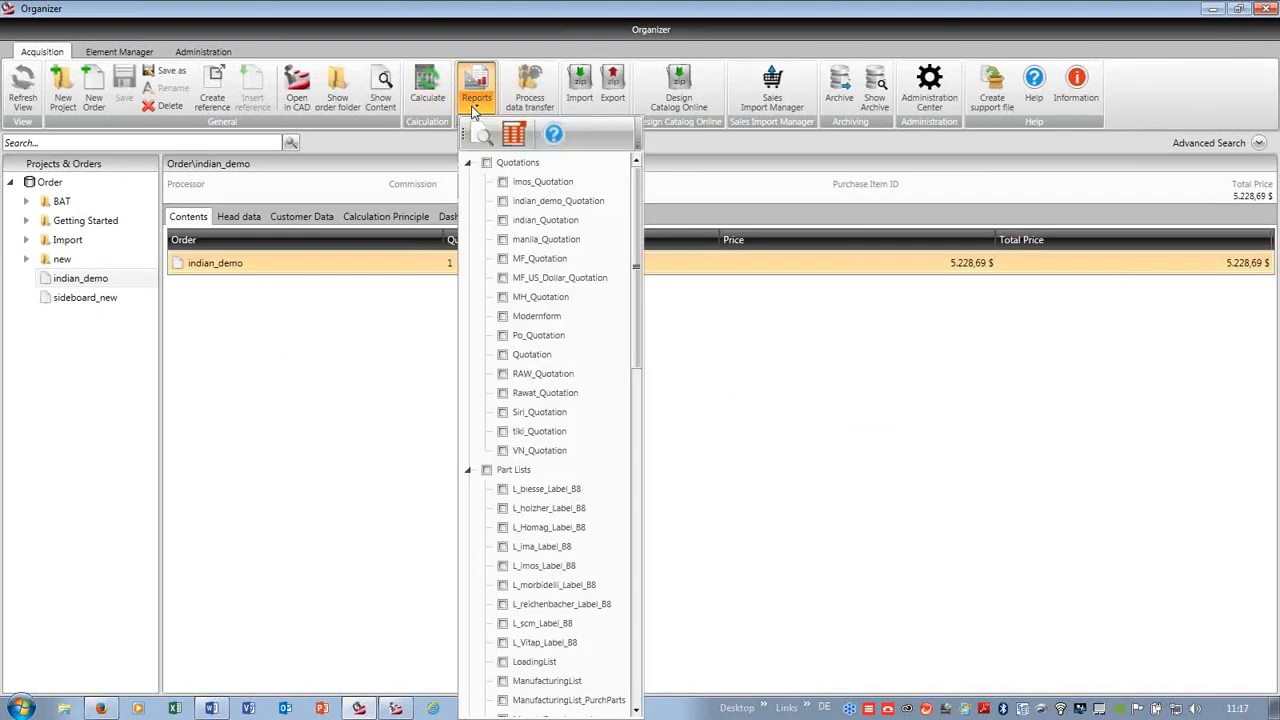
pyautogui.click(503, 202)
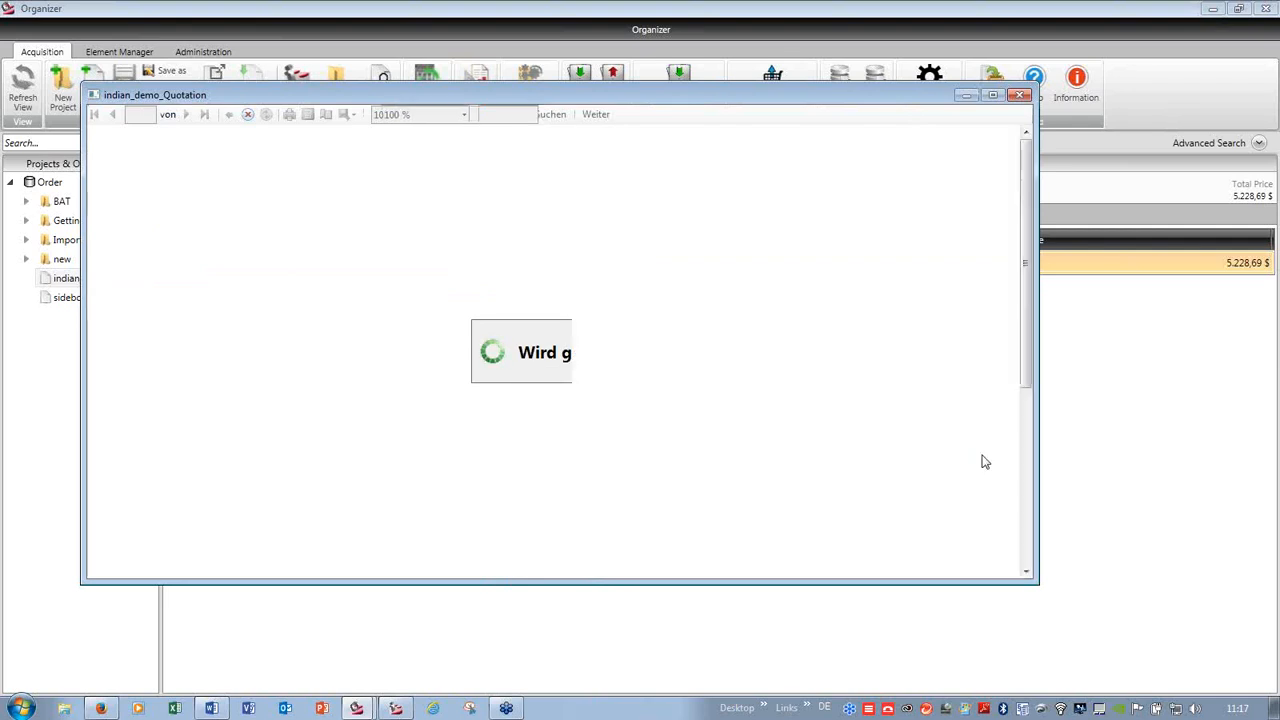
pyautogui.click(993, 95)
pyautogui.click(233, 28)
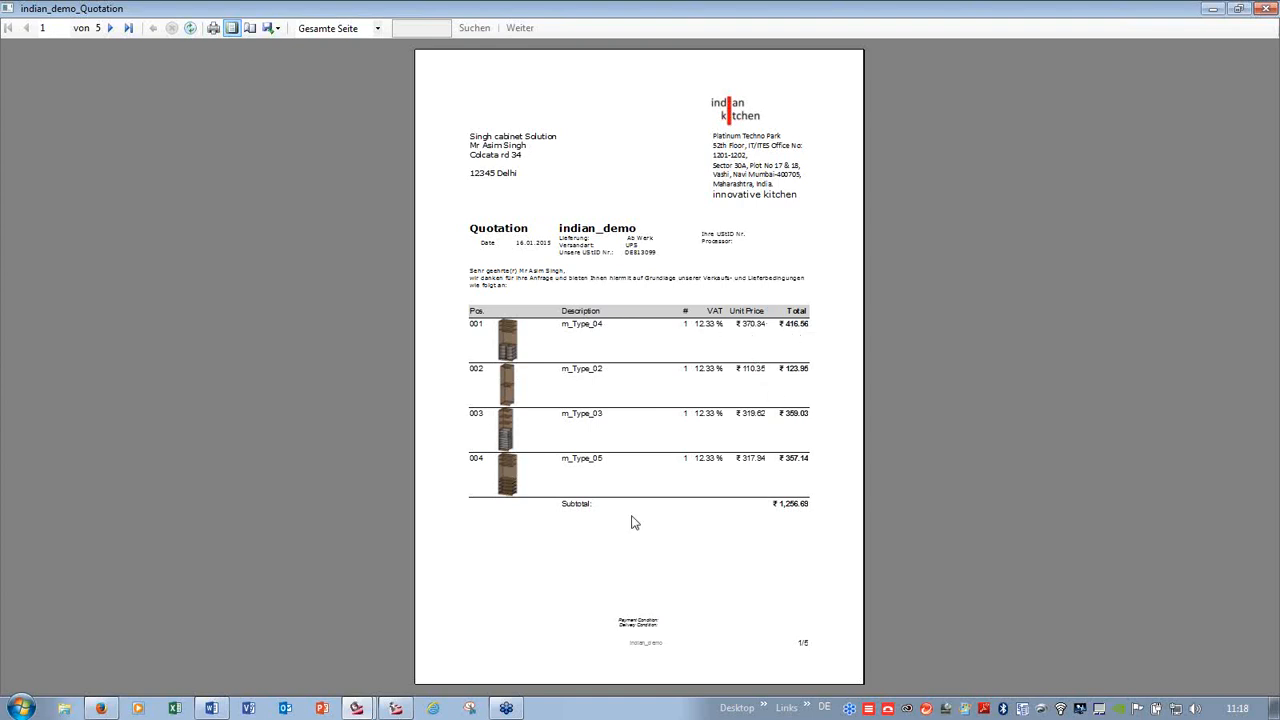
# - Page through the quotation to its last page to check the priced items and totals, and close the report
pyautogui.click(110, 28)
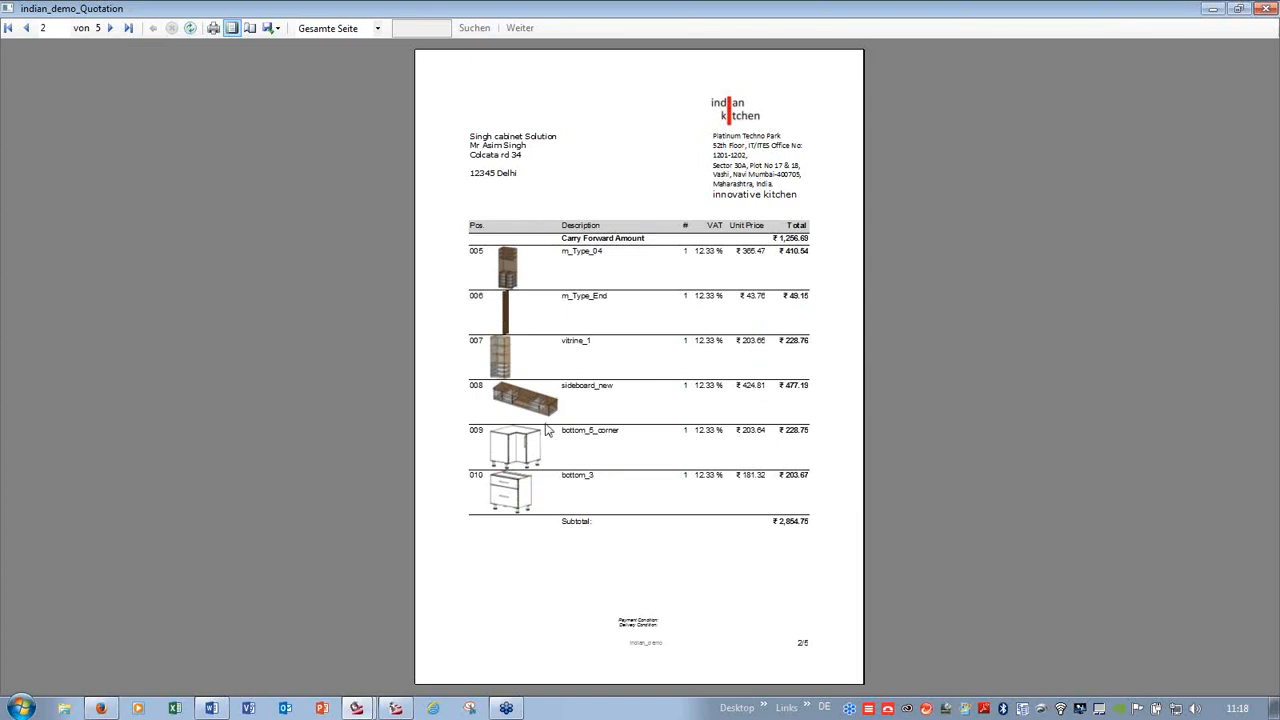
pyautogui.click(110, 28)
pyautogui.click(110, 28)
pyautogui.click(110, 28)
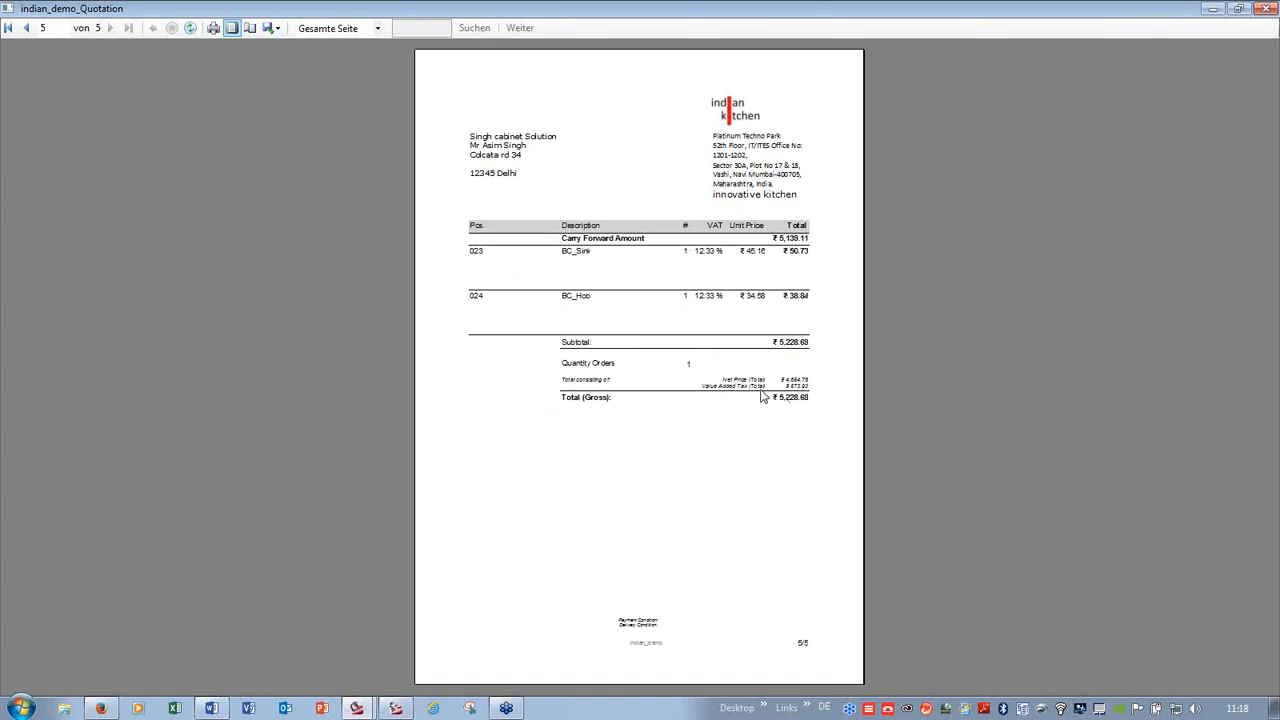
pyautogui.click(1265, 10)
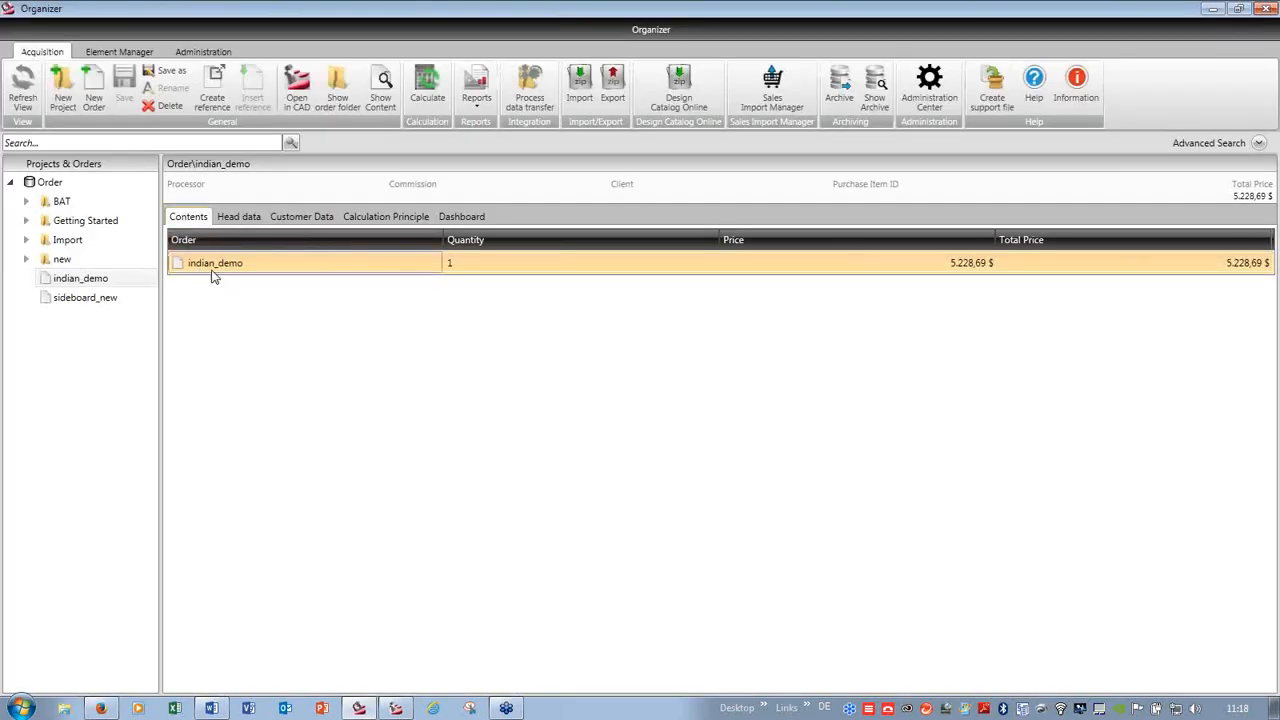
# - Open the indian_demo order lines, set a 5 % discount on line 001 and a discount value of 20 $ on line 002
pyautogui.doubleClick(273, 266)
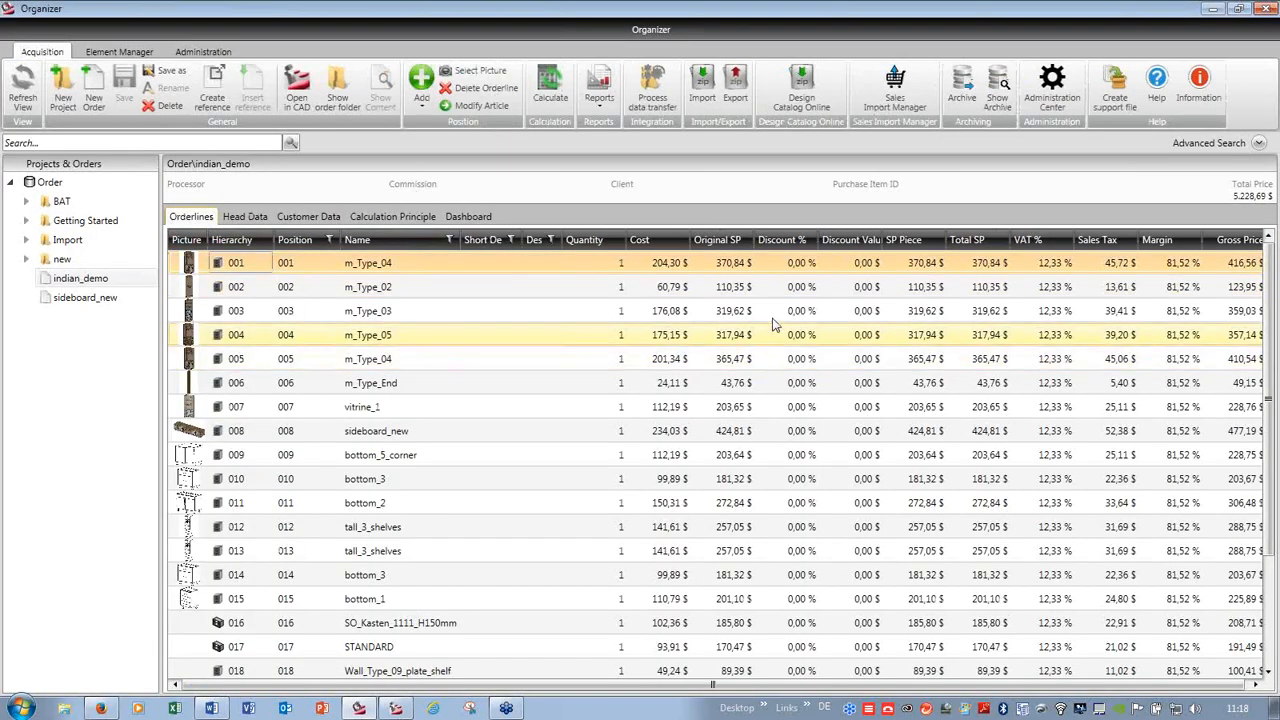
pyautogui.click(801, 265)
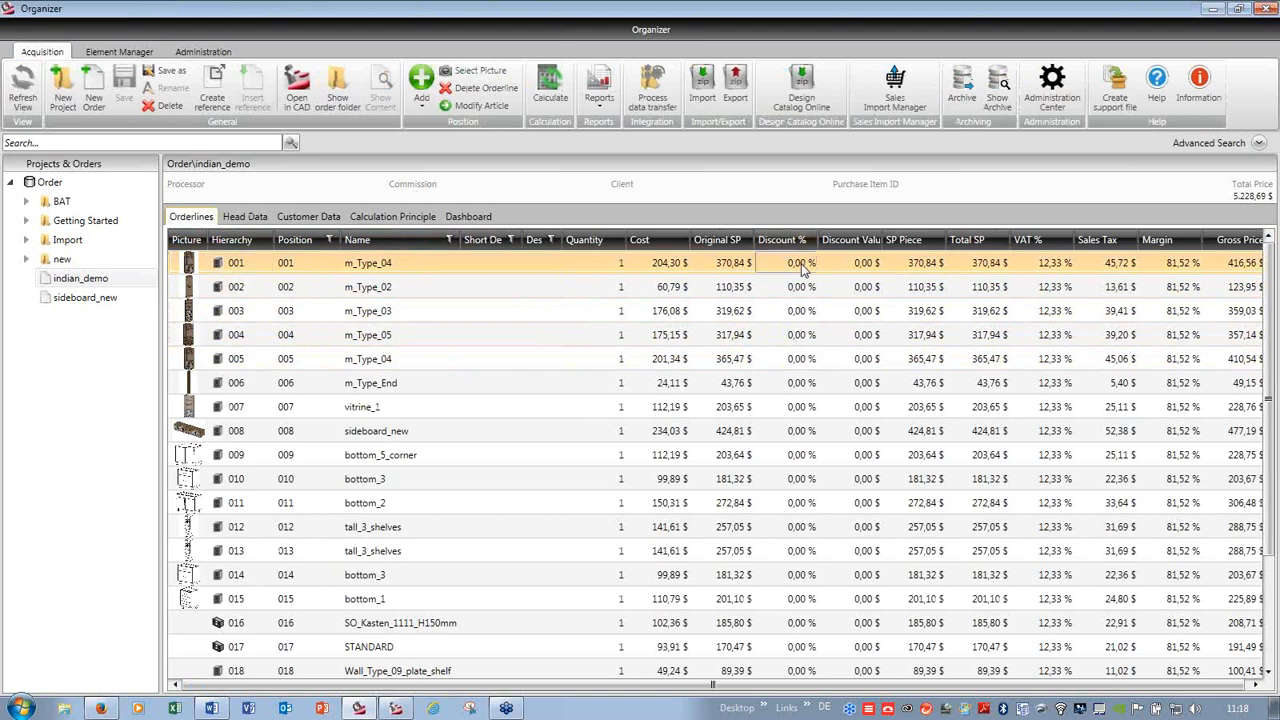
pyautogui.write('5')
pyautogui.click(811, 336)
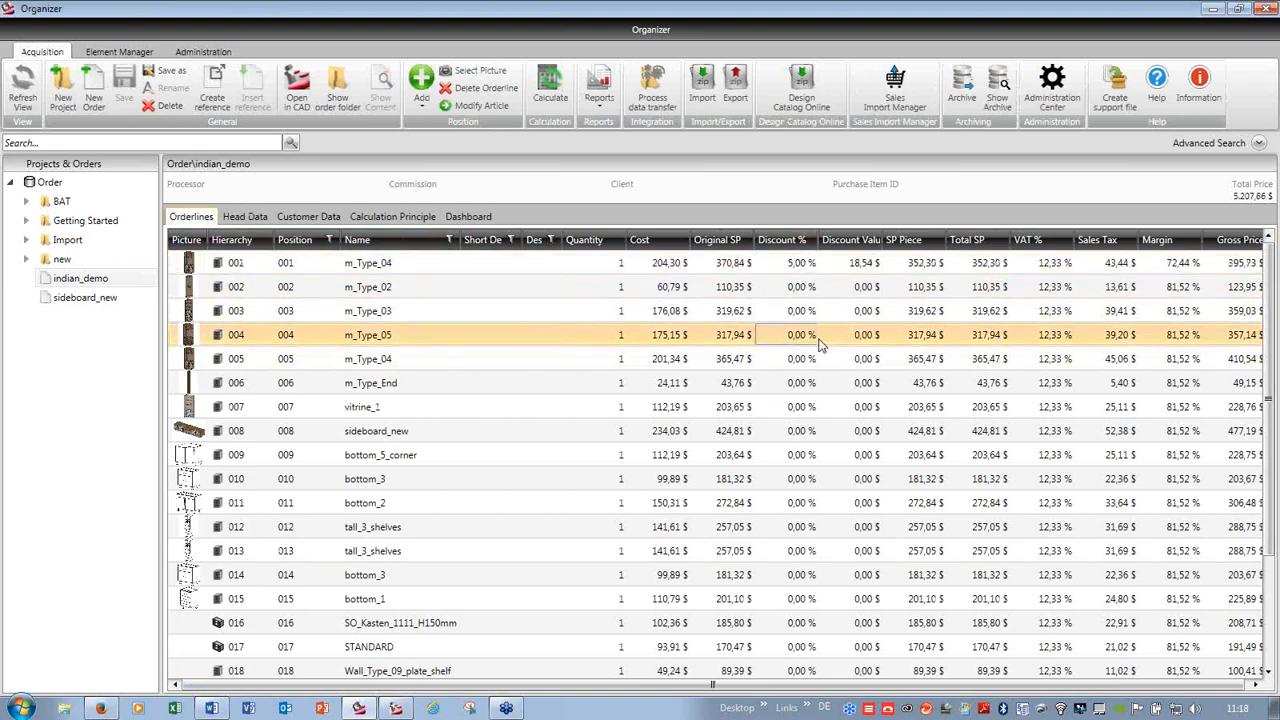
pyautogui.doubleClick(864, 287)
pyautogui.write('20')
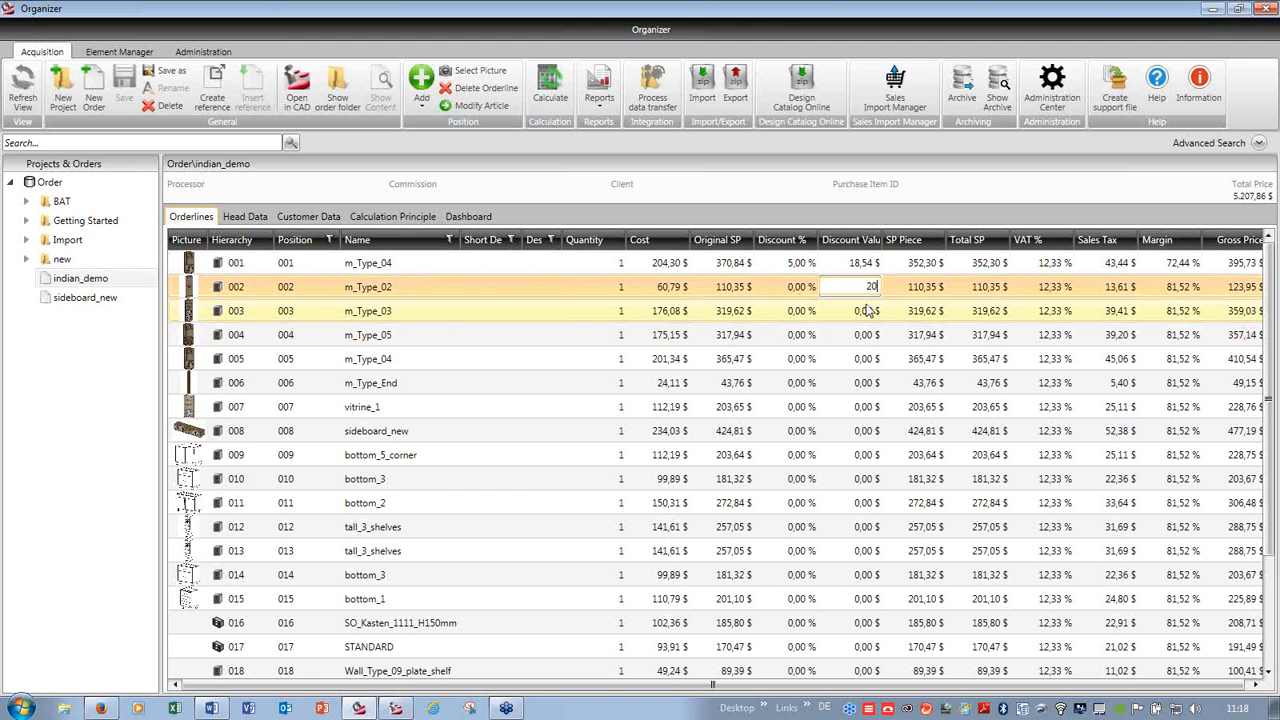
pyautogui.doubleClick(868, 311)
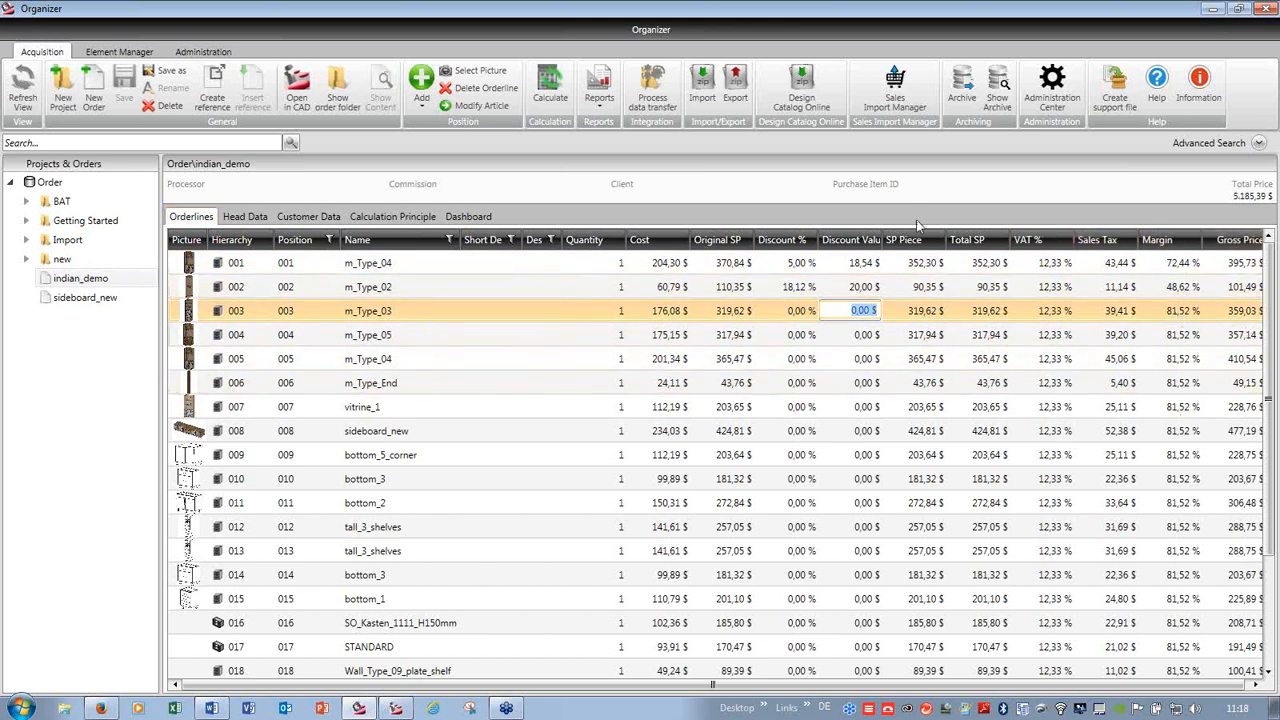
# - Browse the available reports down to the part lists and calculation lists
pyautogui.click(600, 98)
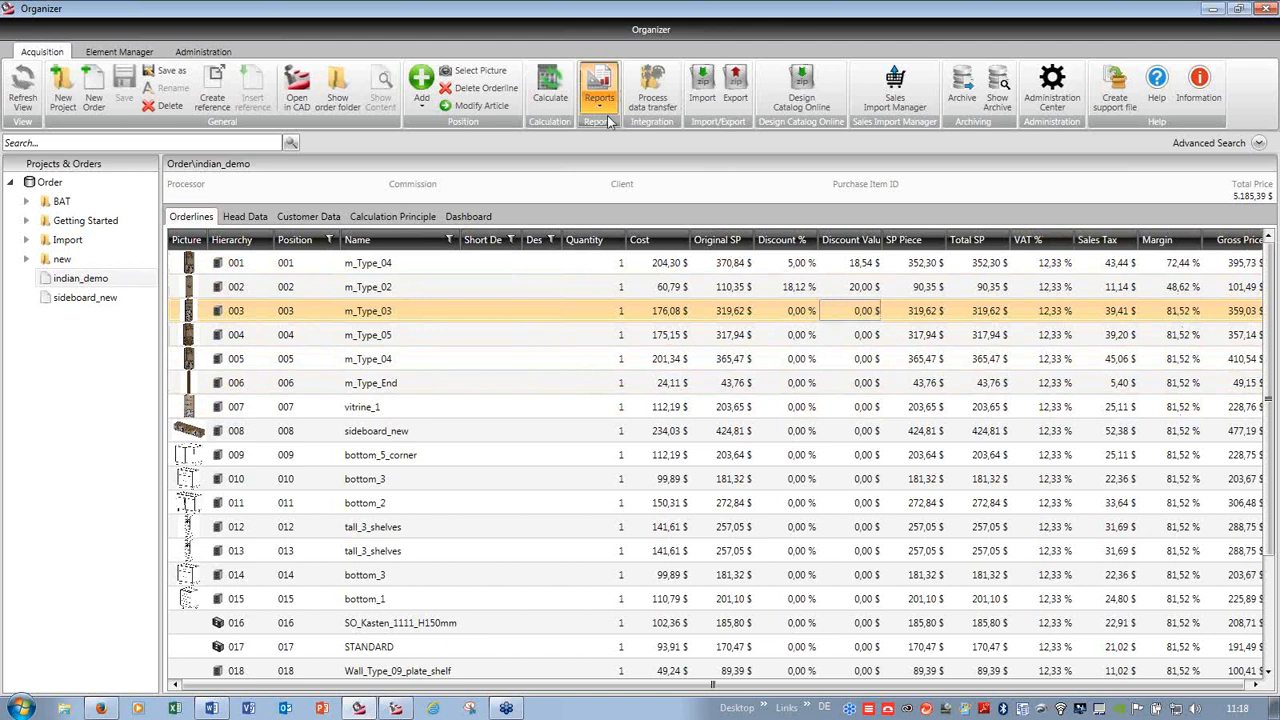
pyautogui.moveTo(758, 318); pyautogui.dragTo(777, 610)
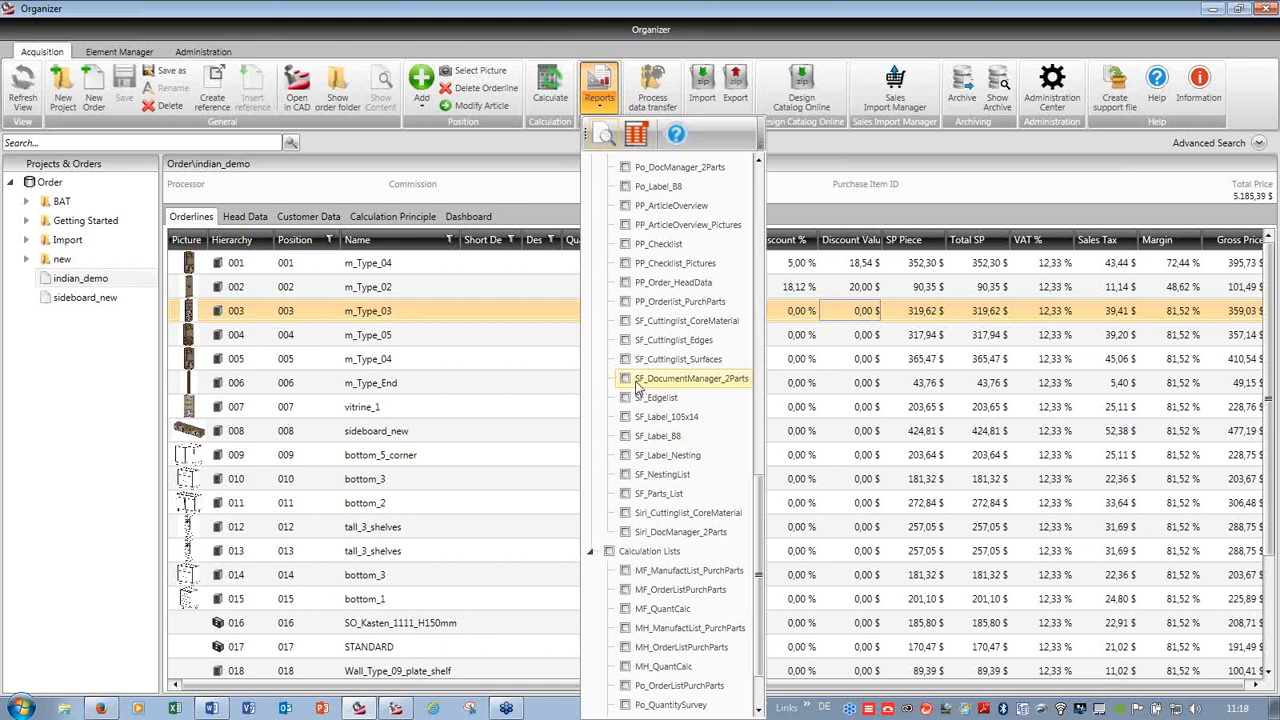
# - Show the desktop, view the room renderings Cam_1.jpeg and Cam_2.jpeg, and close the image viewer
pyautogui.click(1276, 711)
pyautogui.doubleClick(47, 420)
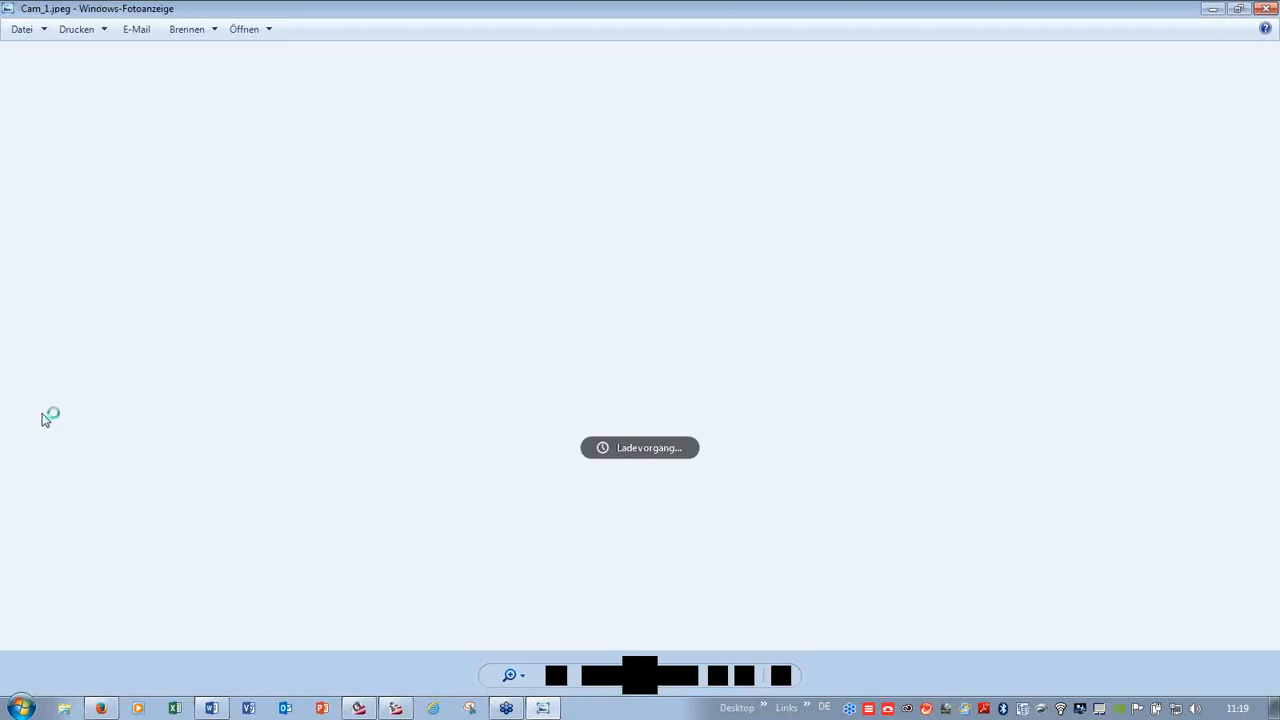
pyautogui.click(677, 676)
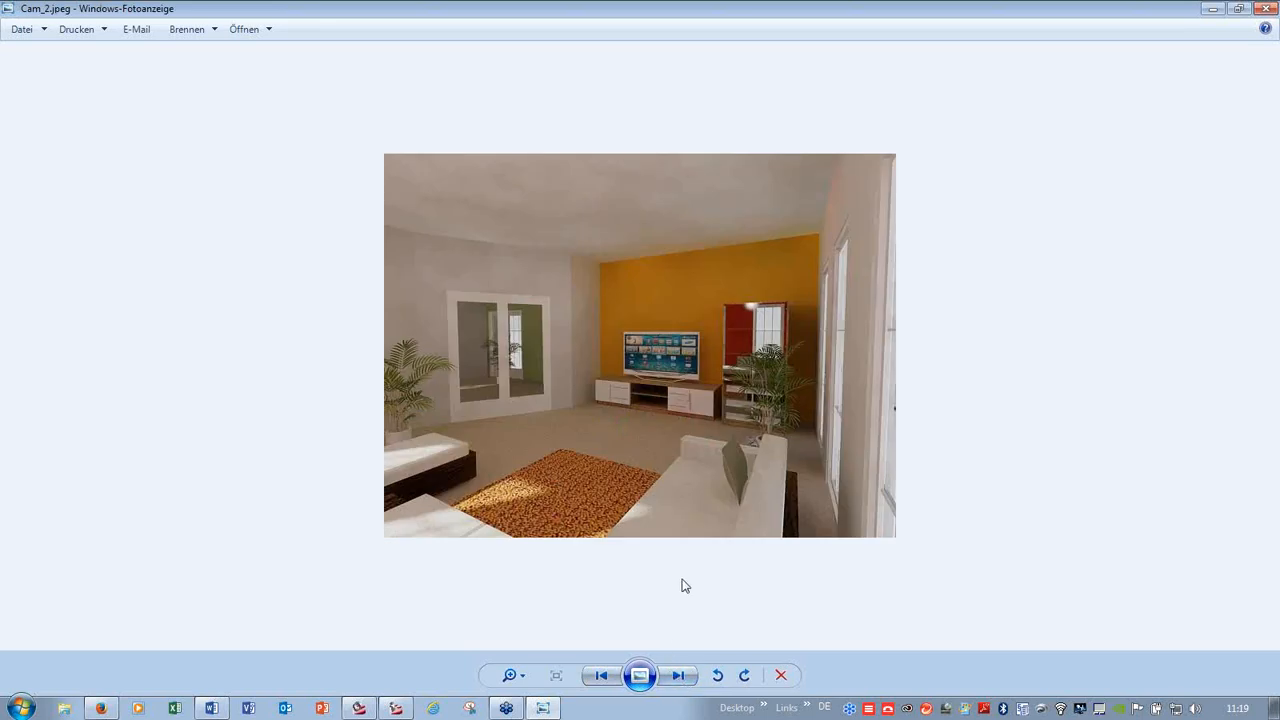
pyautogui.click(606, 678)
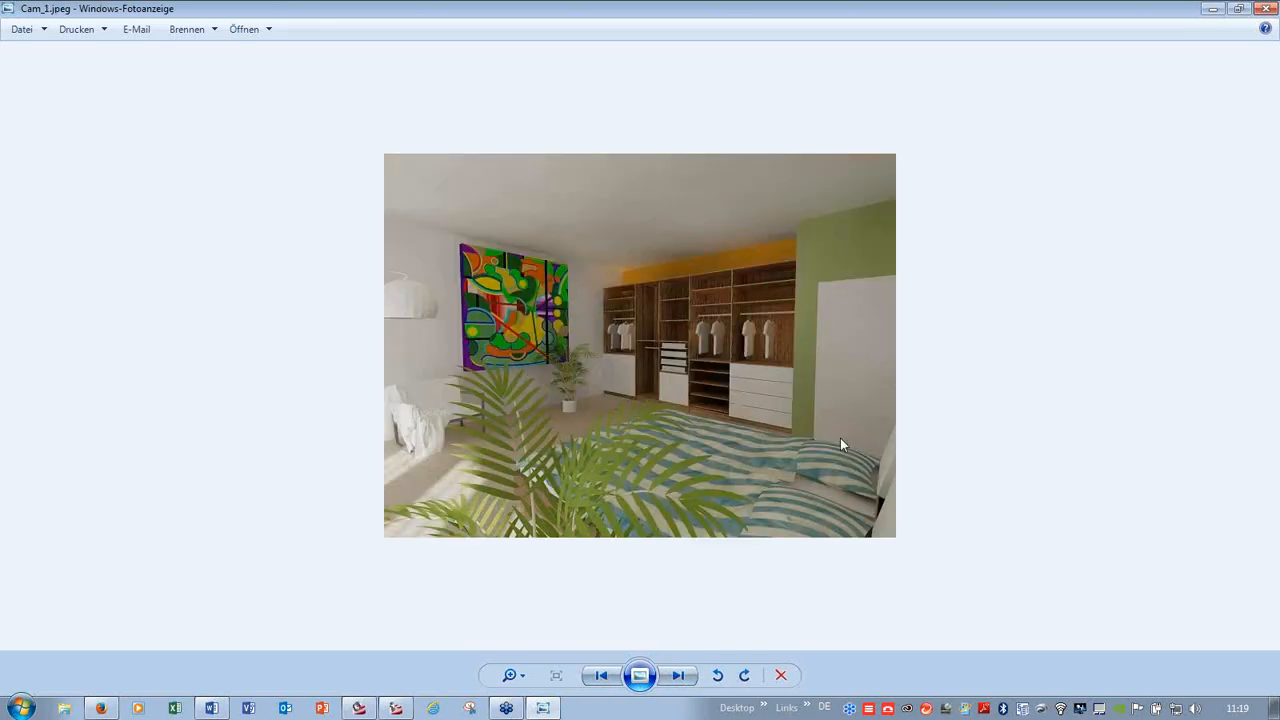
pyautogui.click(1268, 8)
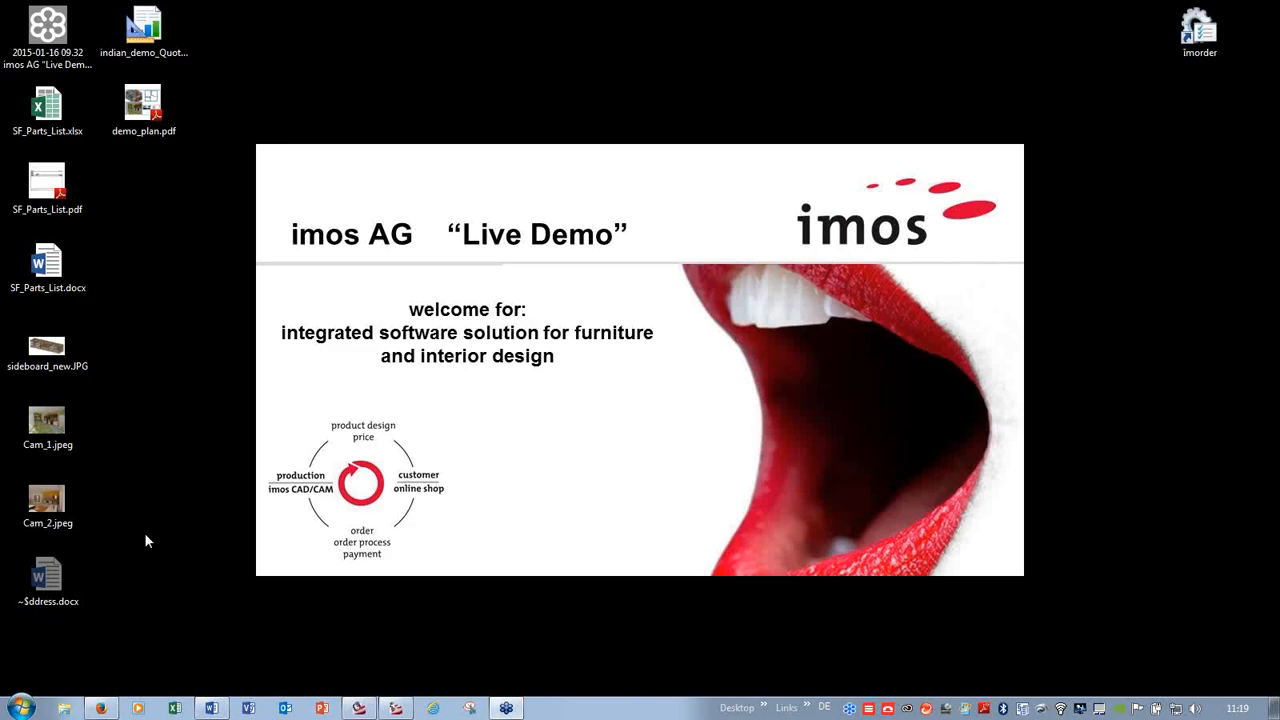
# - Open demo_plan.pdf to examine the plan views, minimize it, and open SF_Parts_List.xlsx from the desktop
pyautogui.doubleClick(146, 122)
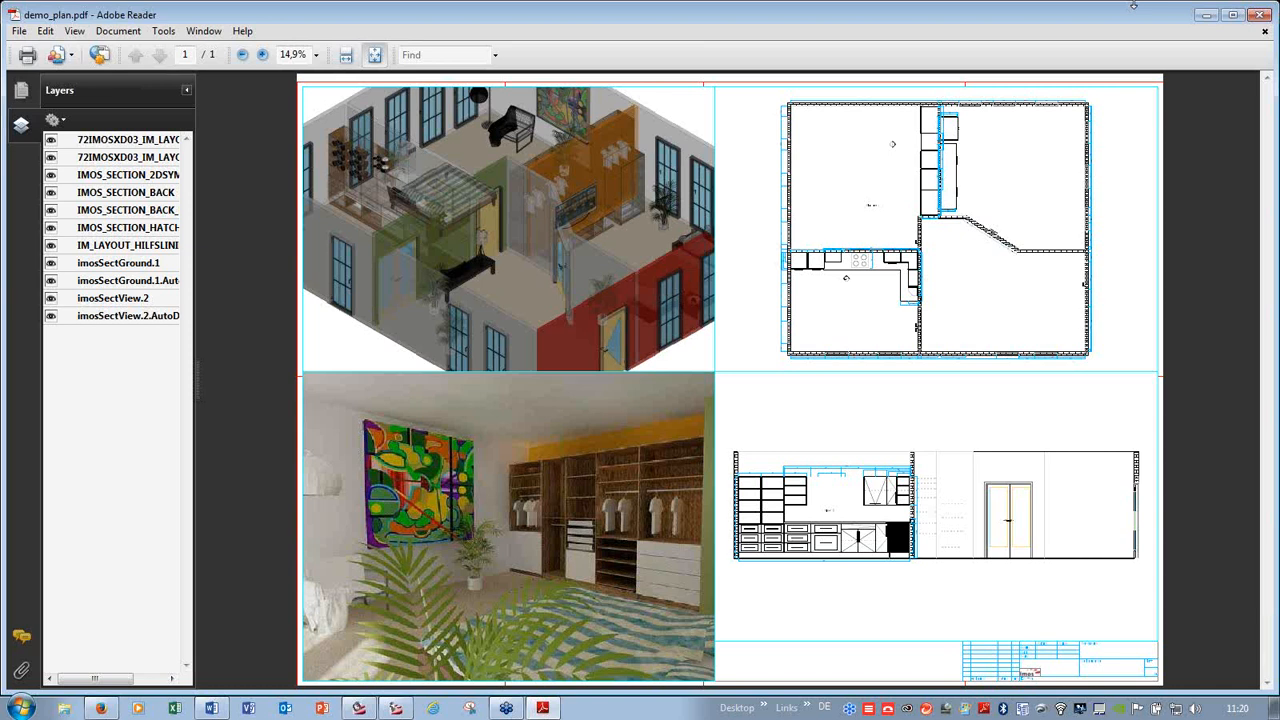
pyautogui.click(1207, 15)
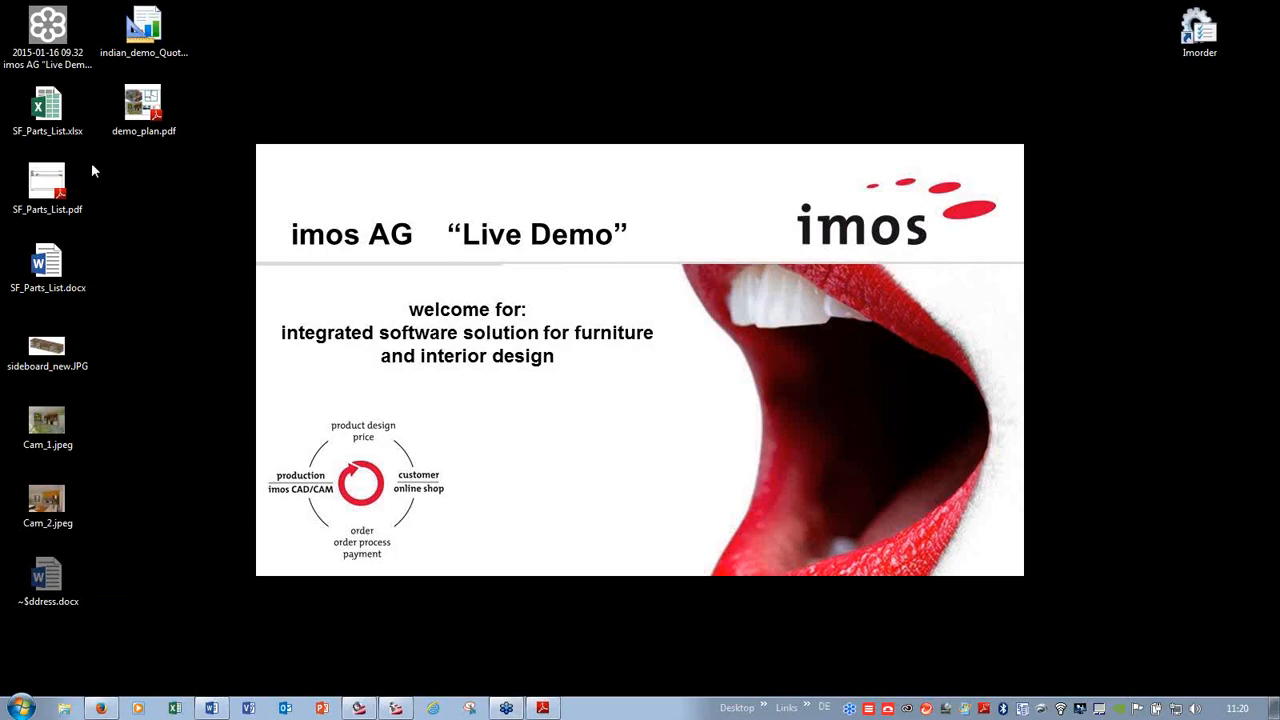
pyautogui.doubleClick(77, 134)
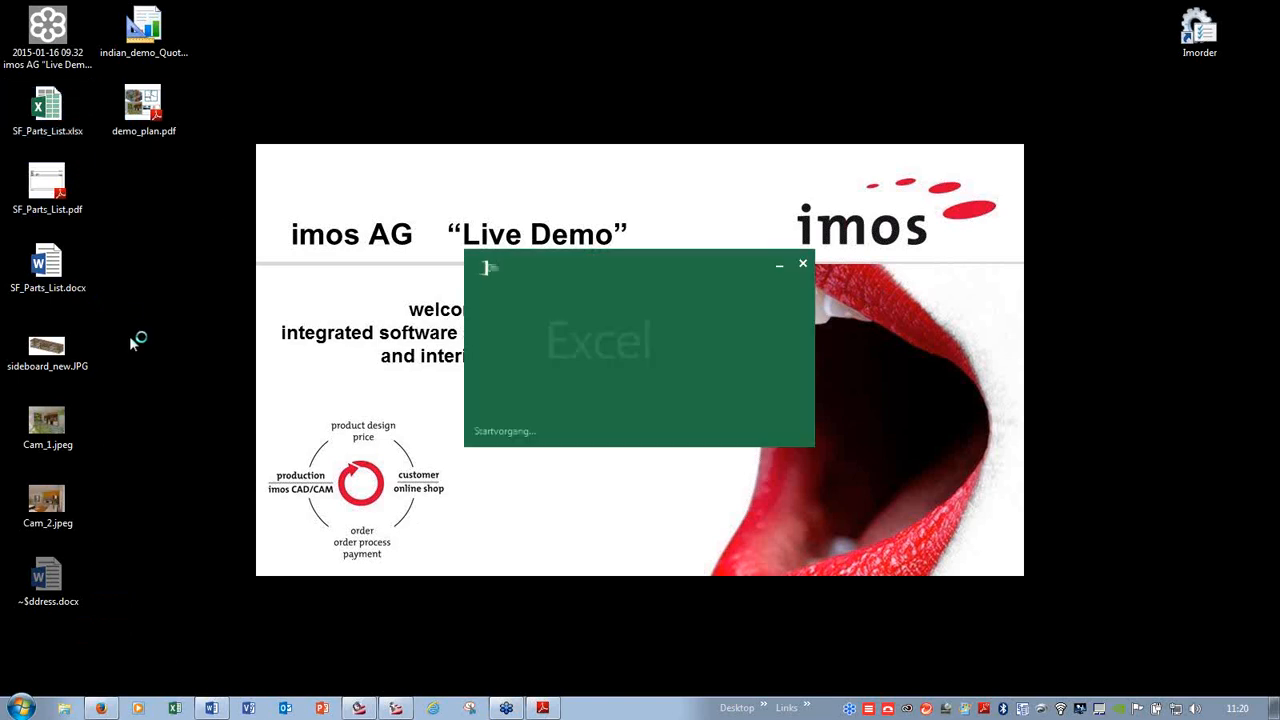